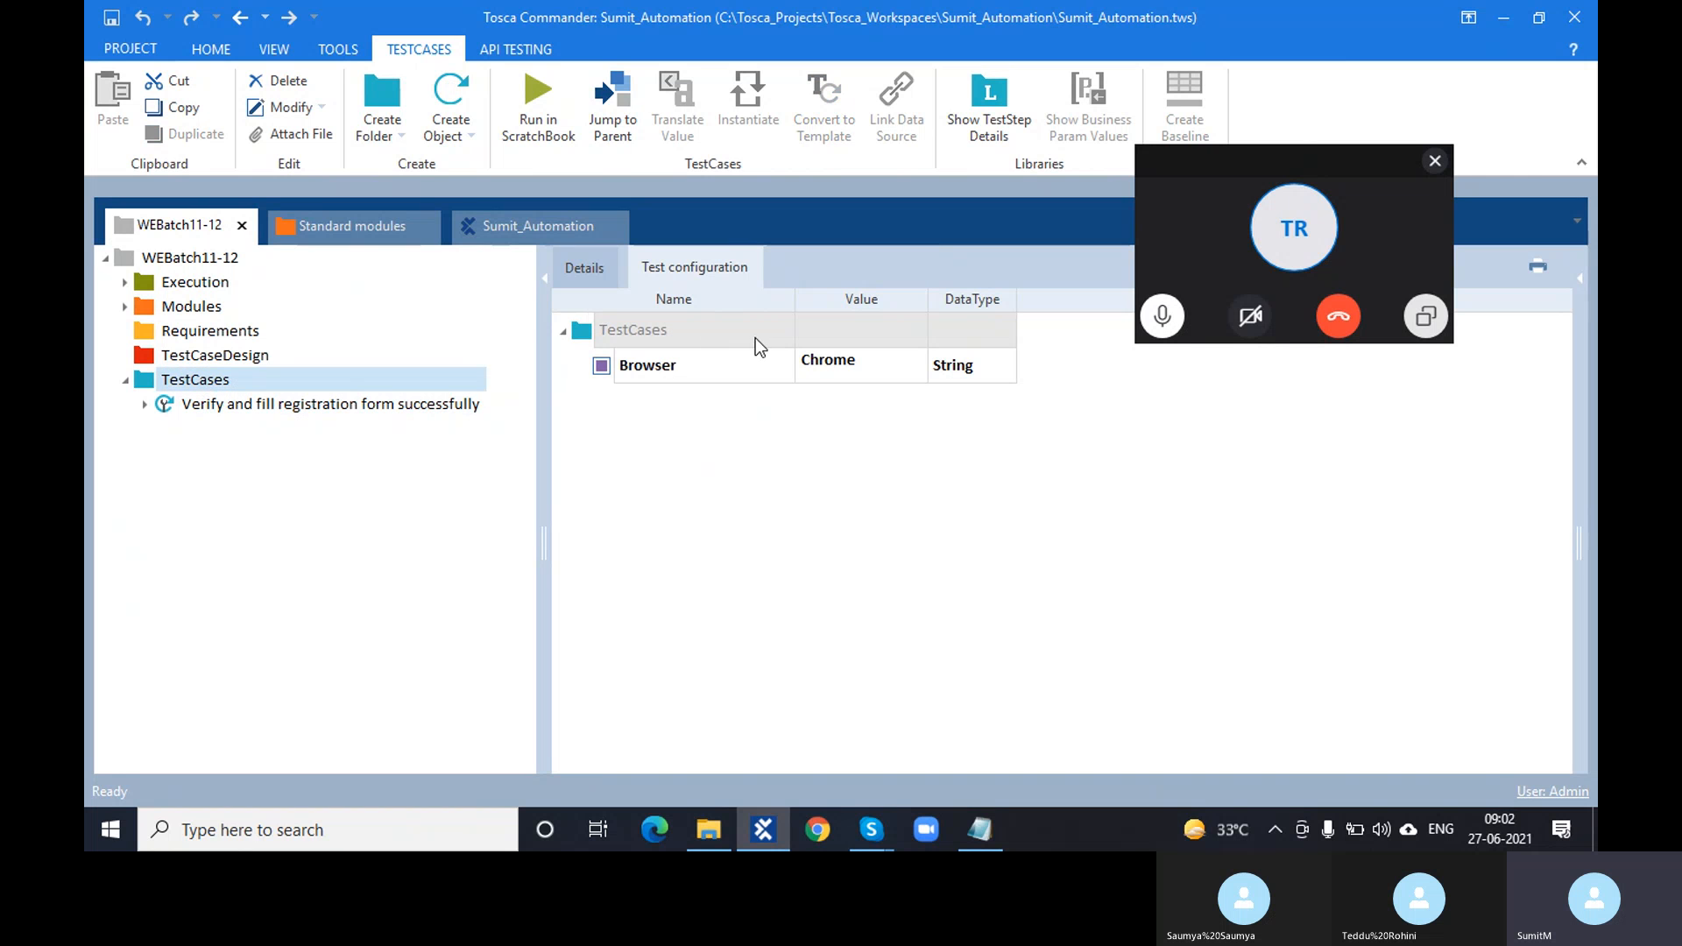
- Expand Modules > Registration Page > Registration Form to list its fields
{"action": "left_click", "coordinate": [124, 307]}
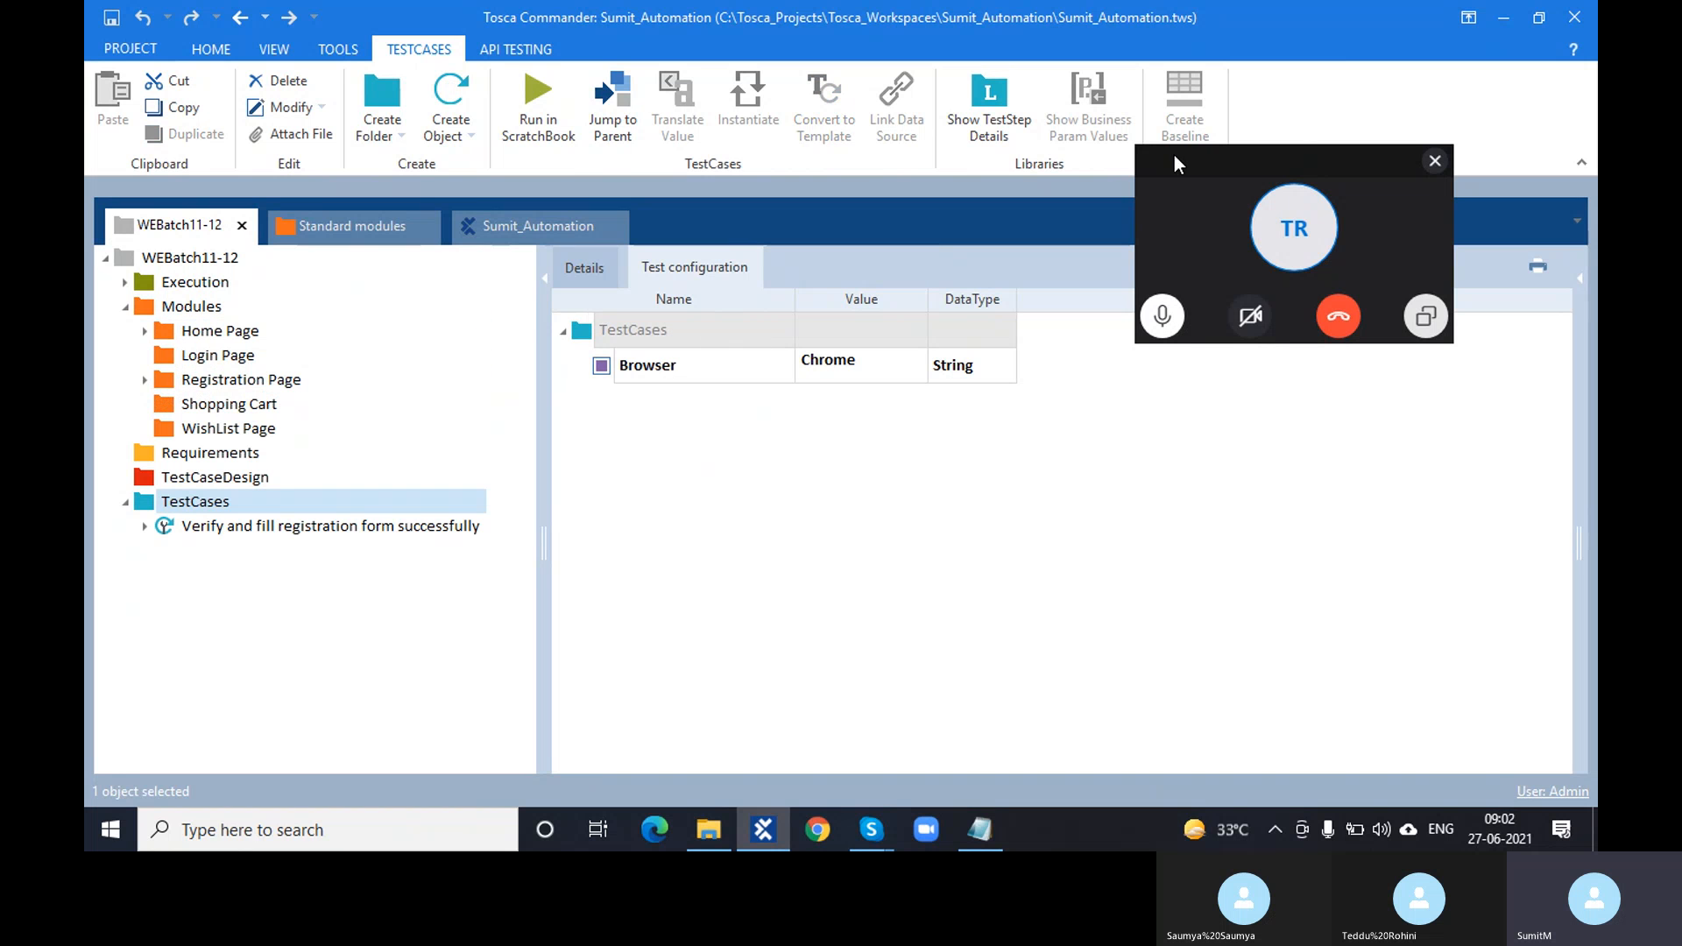
{"action": "left_click_drag", "start_coordinate": [1300, 163], "coordinate": [1237, 843]}
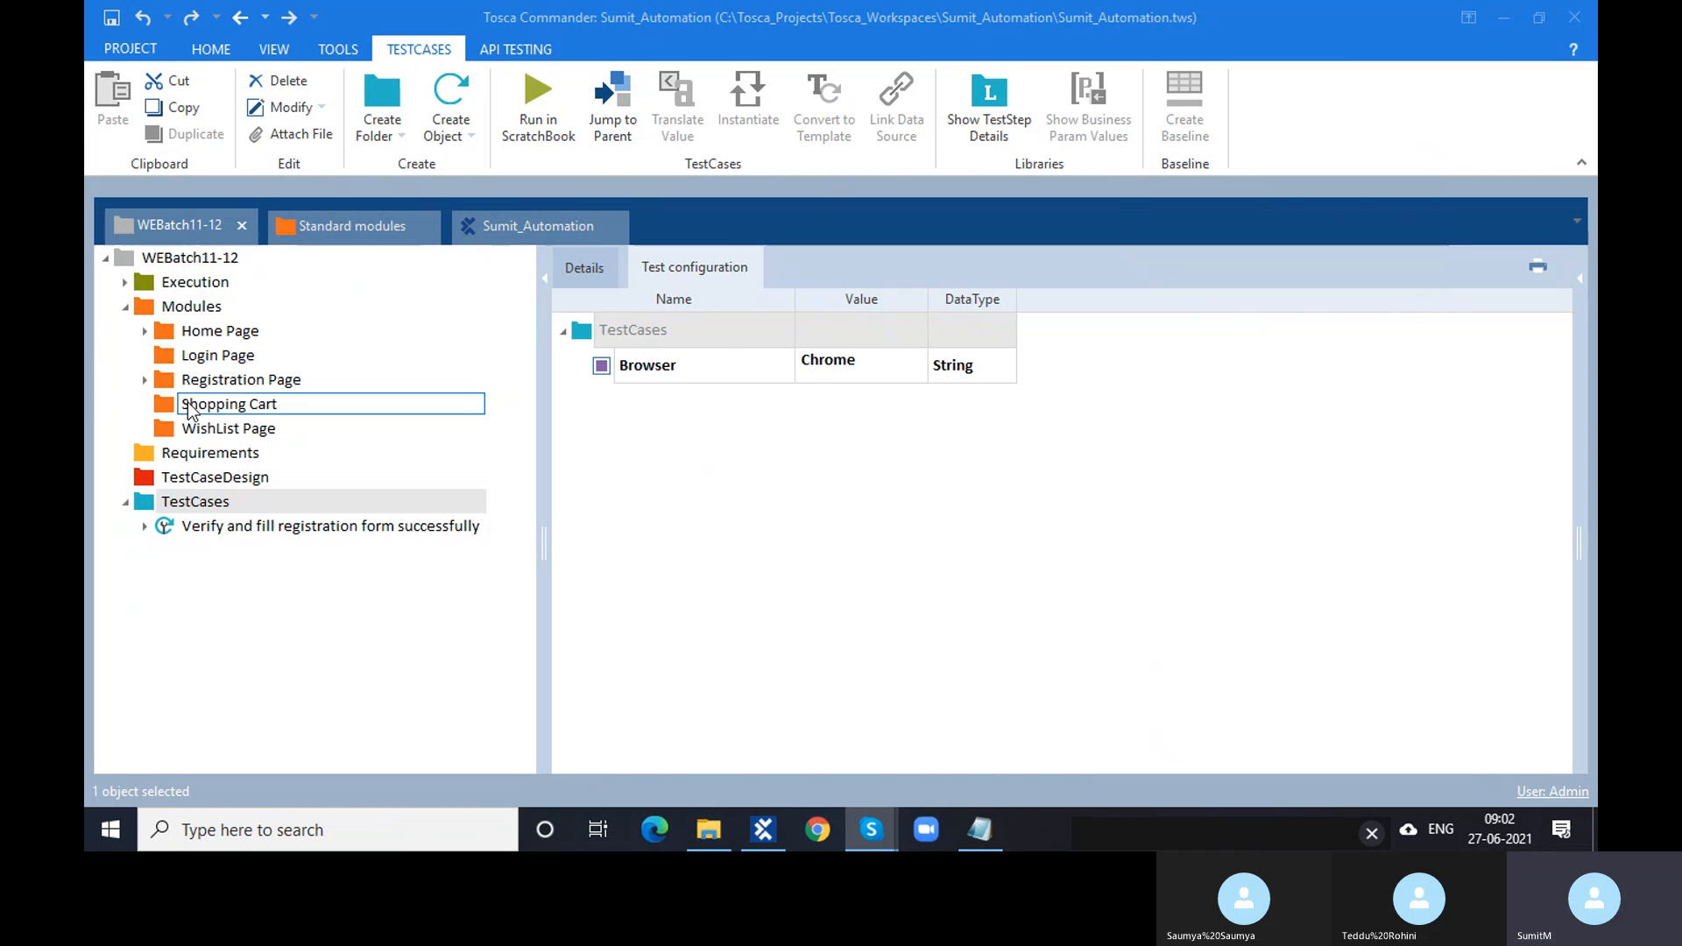
{"action": "left_click", "coordinate": [176, 380]}
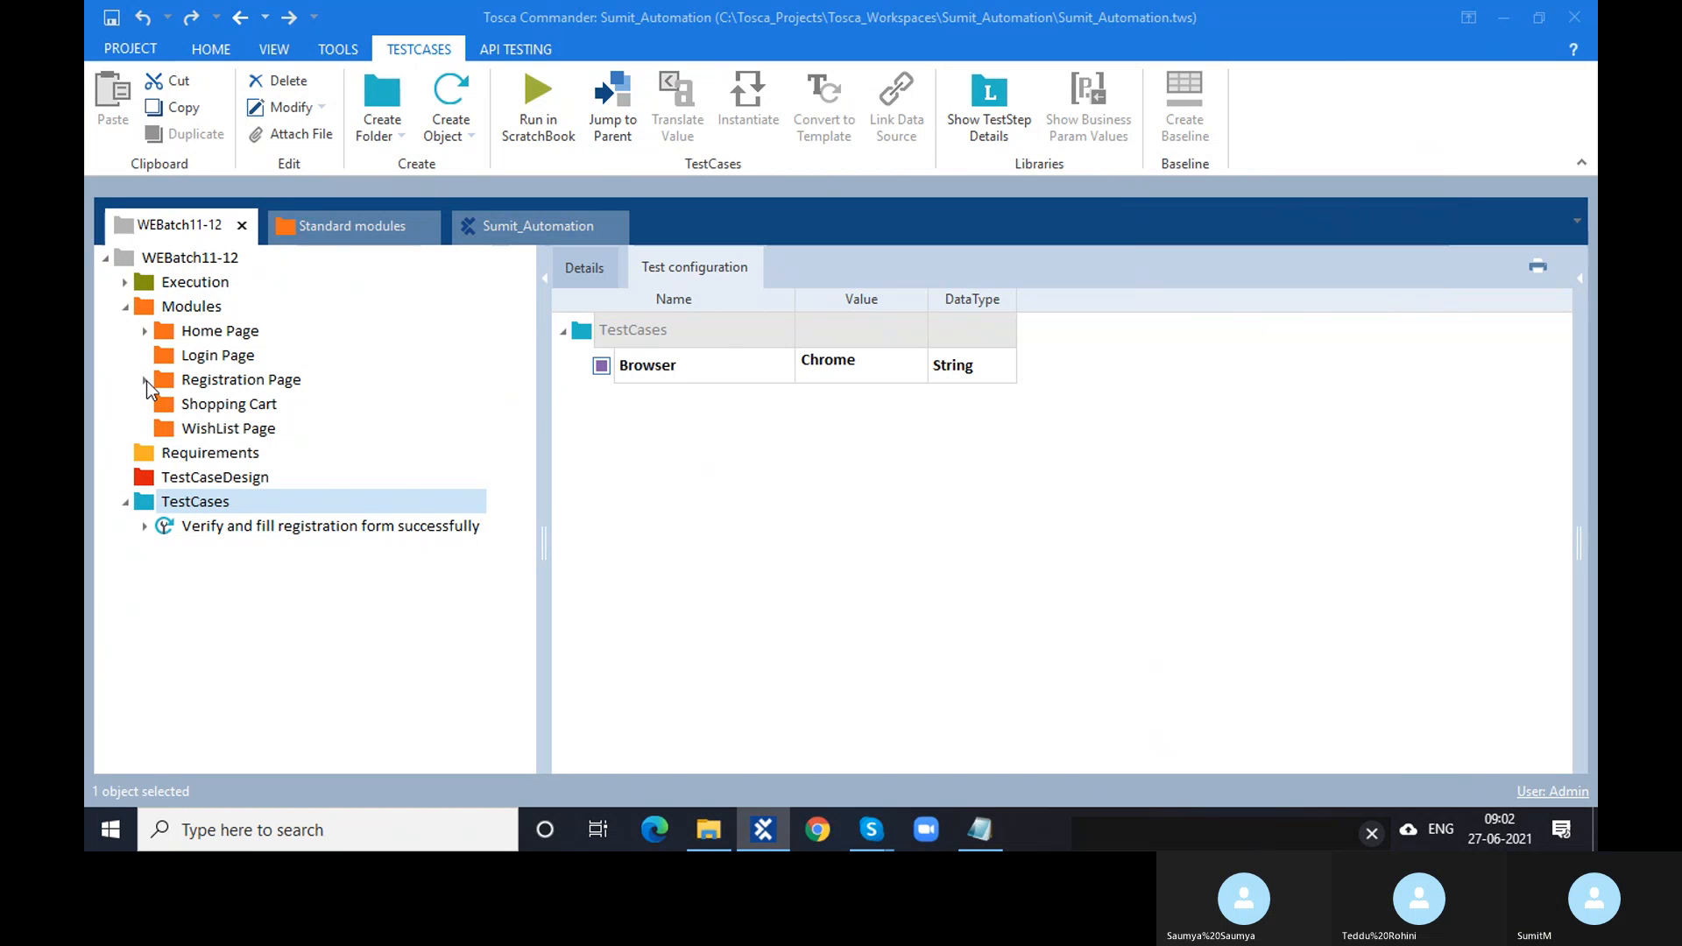
{"action": "left_click", "coordinate": [241, 381]}
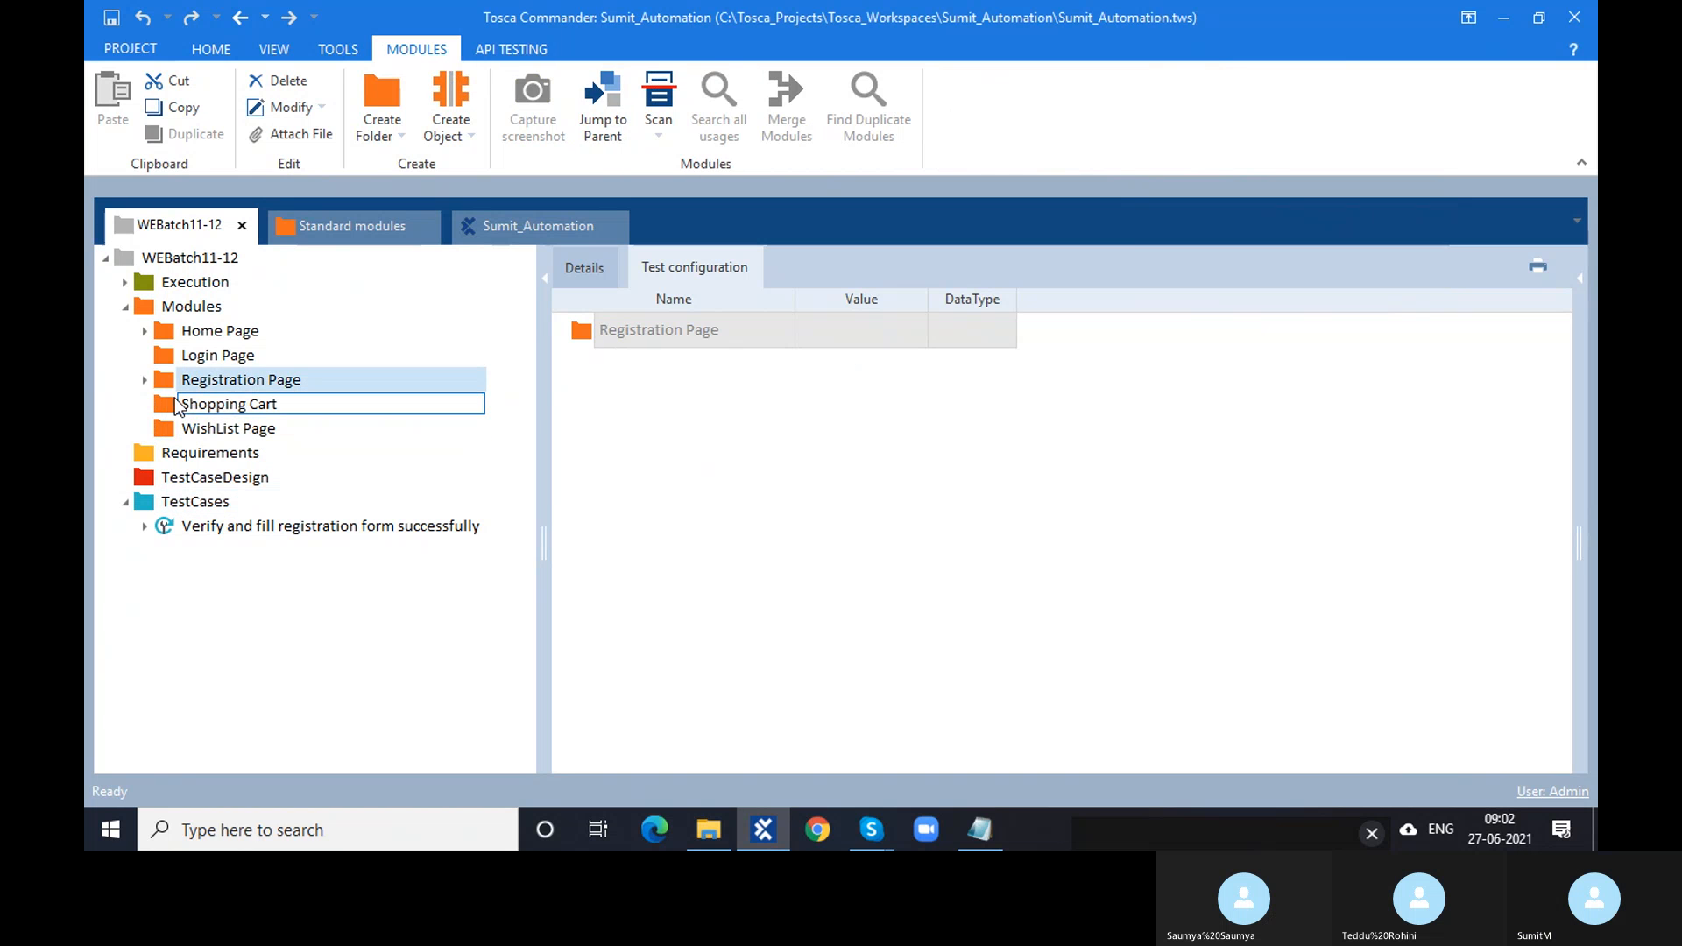
{"action": "left_click", "coordinate": [146, 381]}
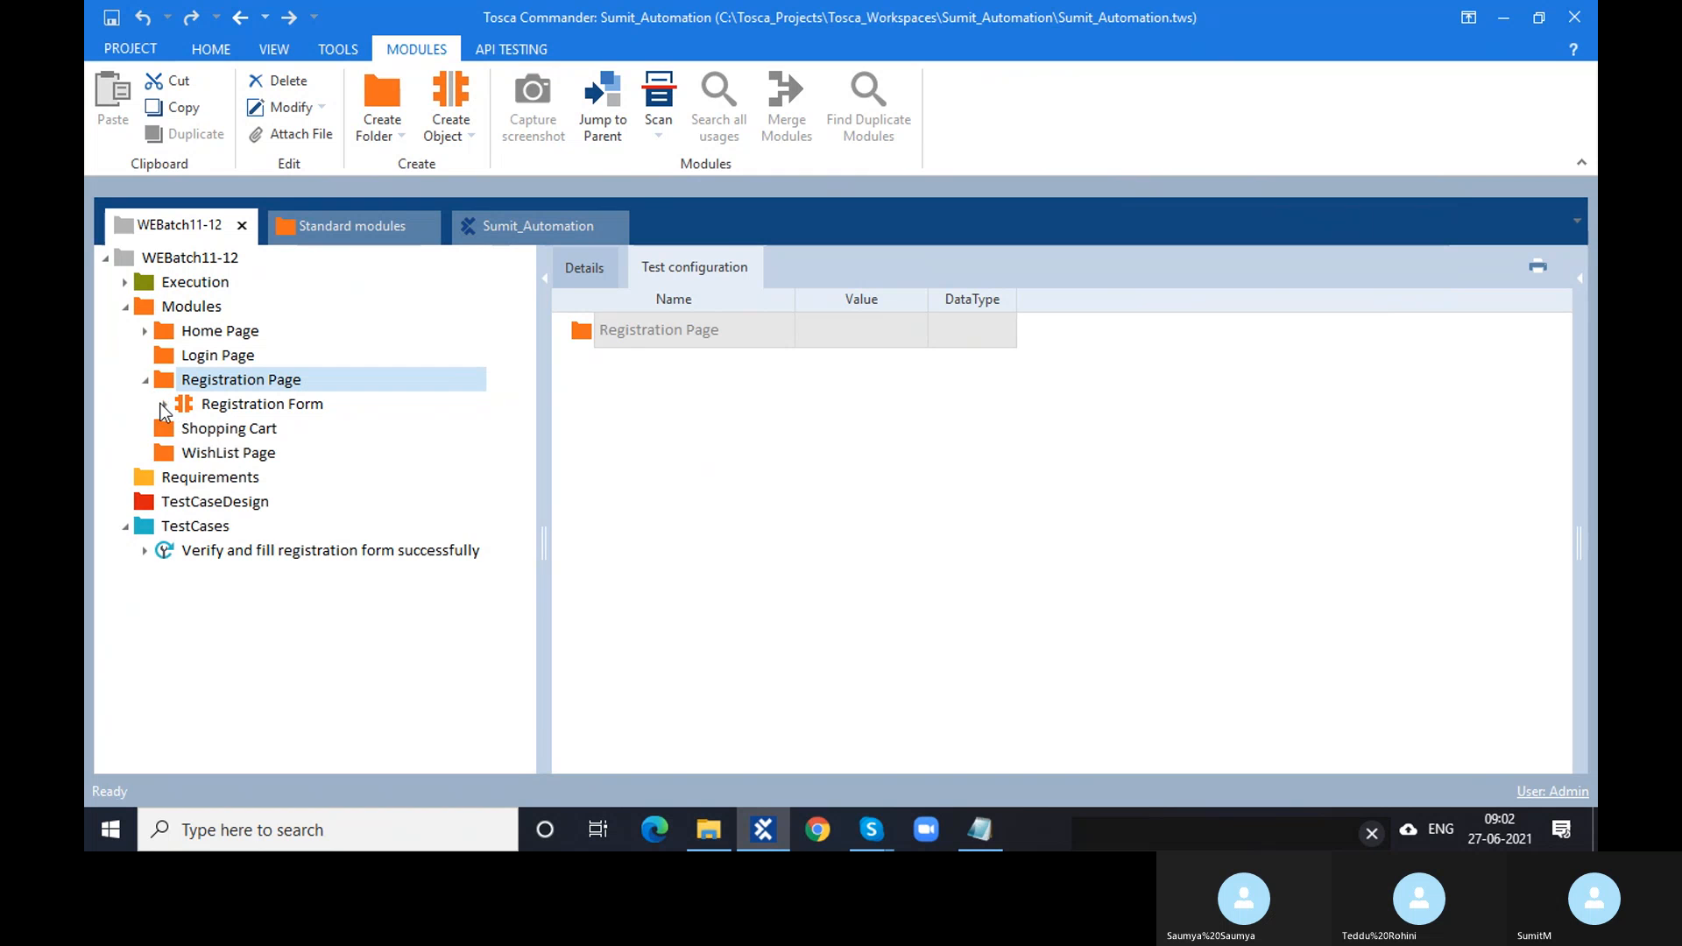
{"action": "left_click", "coordinate": [163, 405]}
- Select the M radio button field and expand its Properties panel
{"action": "left_click", "coordinate": [238, 455]}
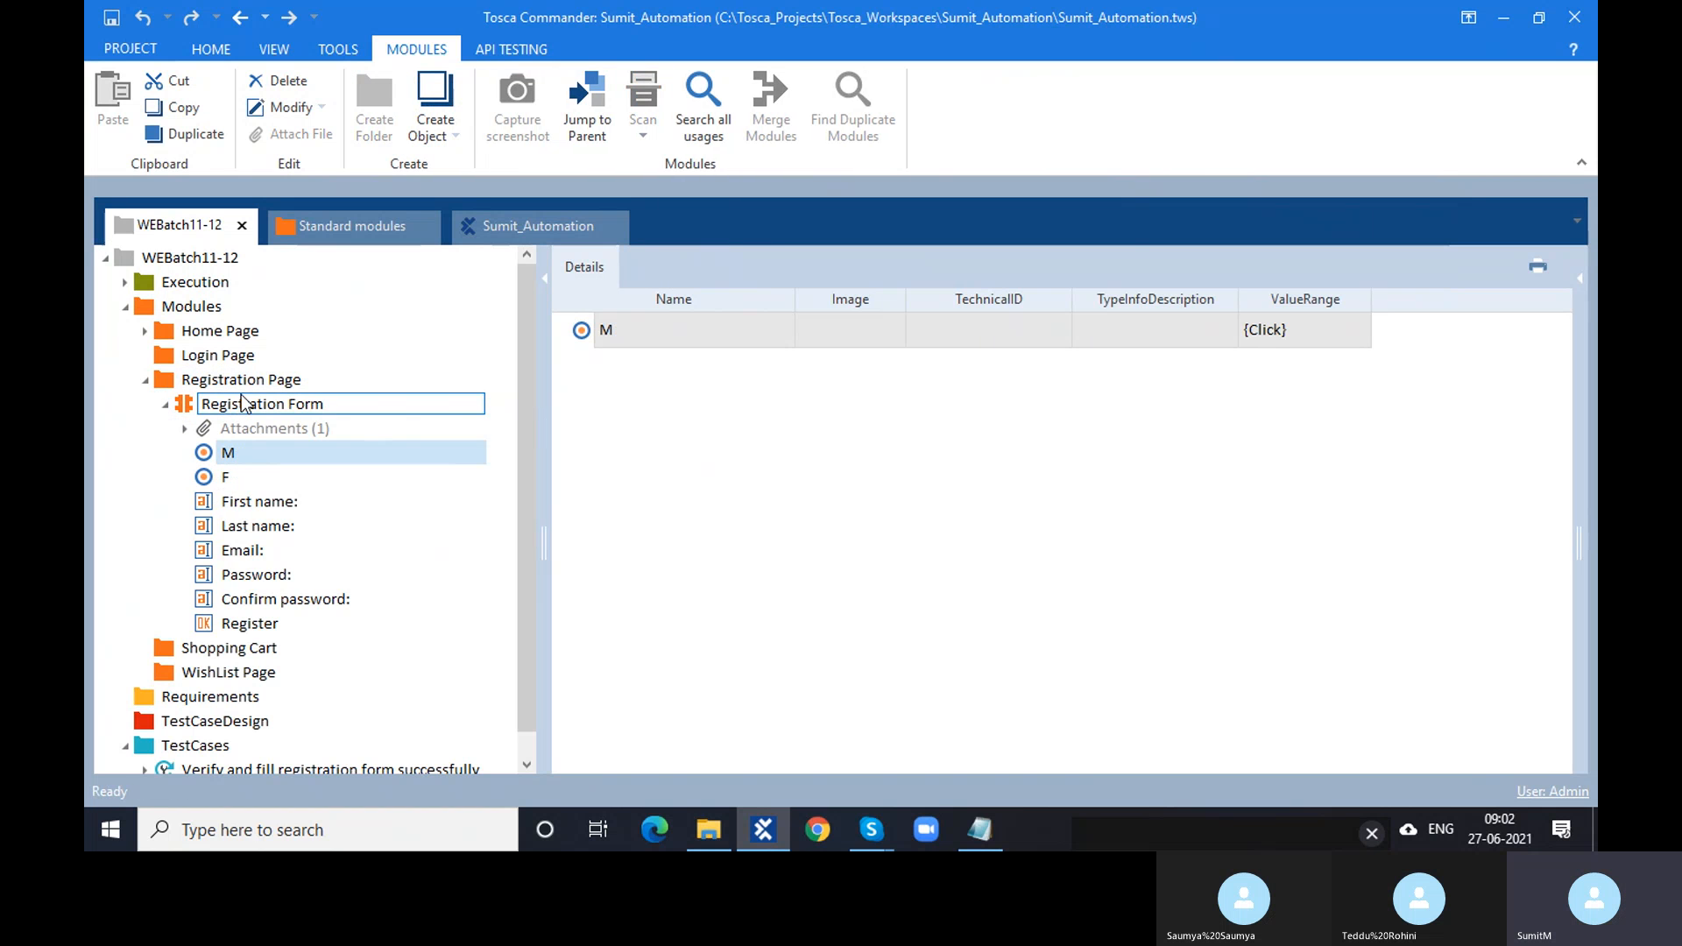
{"action": "left_click", "coordinate": [246, 403]}
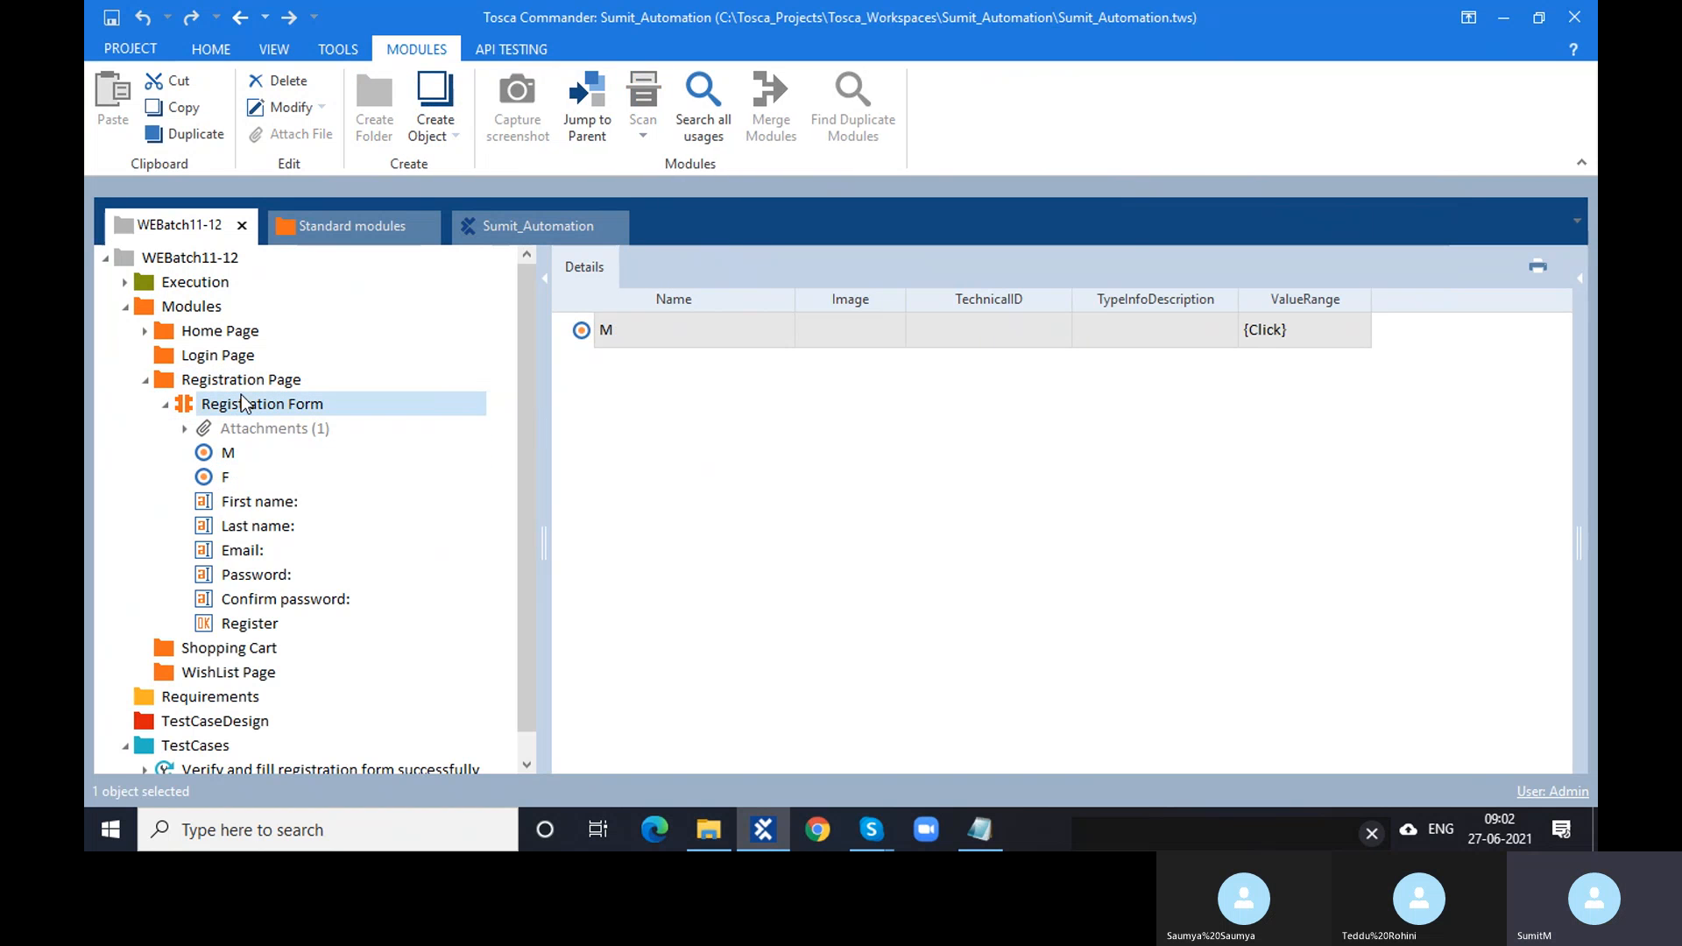
{"action": "left_click", "coordinate": [245, 457]}
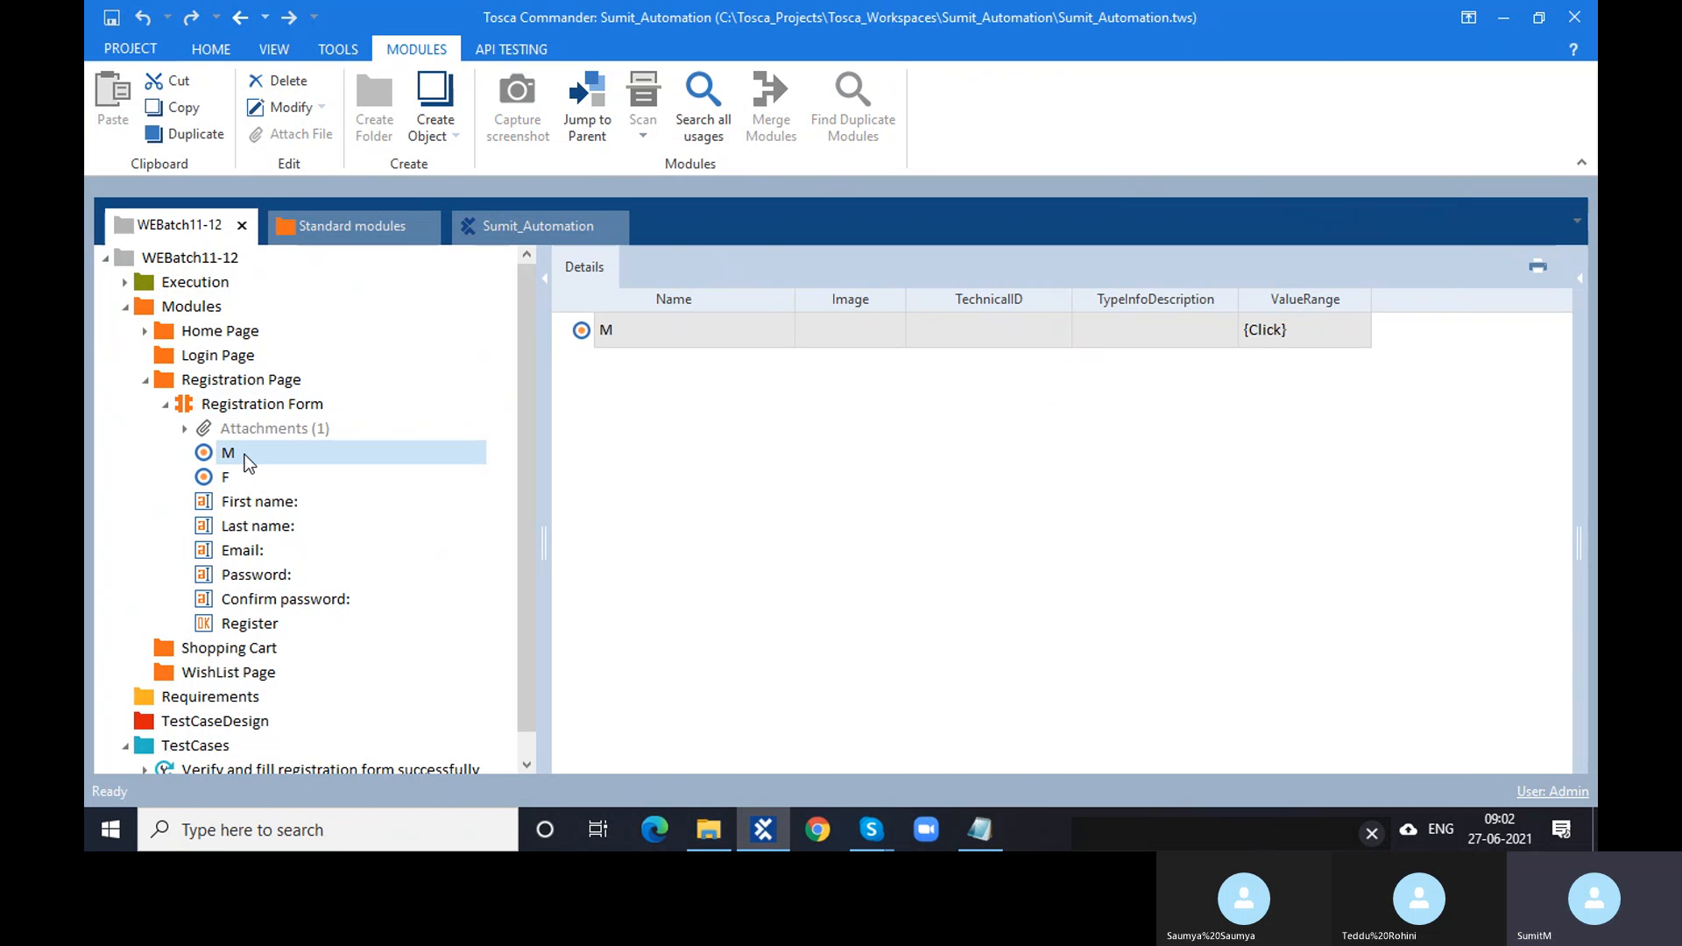
{"action": "left_click", "coordinate": [1581, 279]}
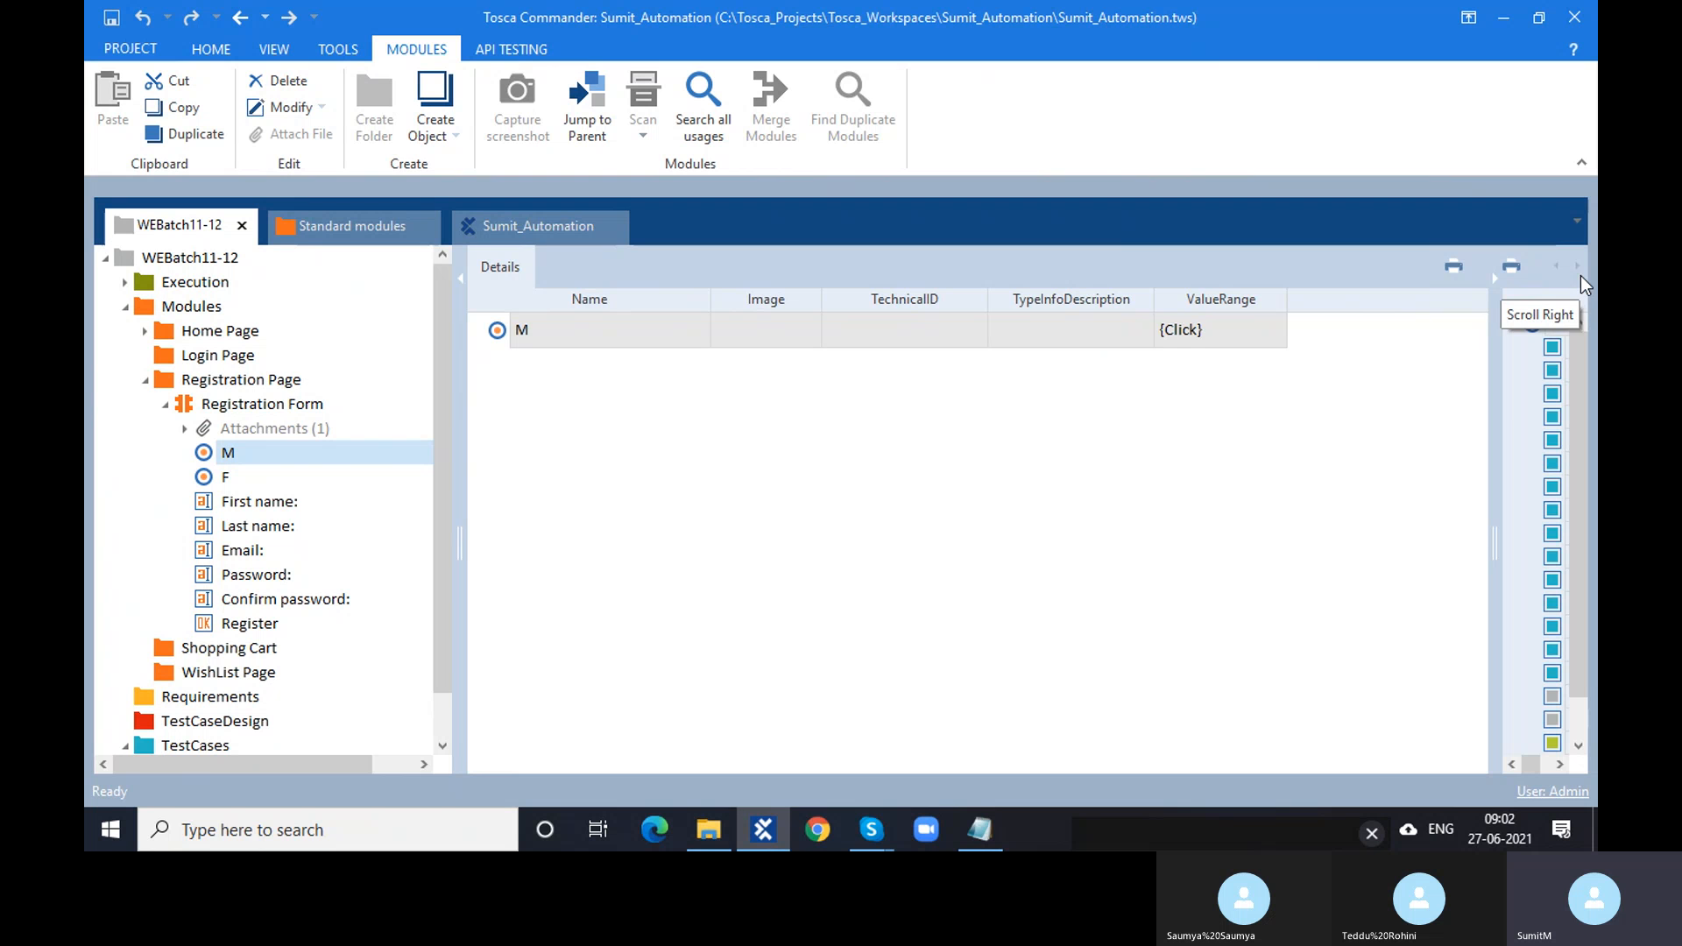
- Widen the Properties panel so M's property names and values are readable
{"action": "left_click_drag", "start_coordinate": [1494, 425], "coordinate": [1137, 271]}
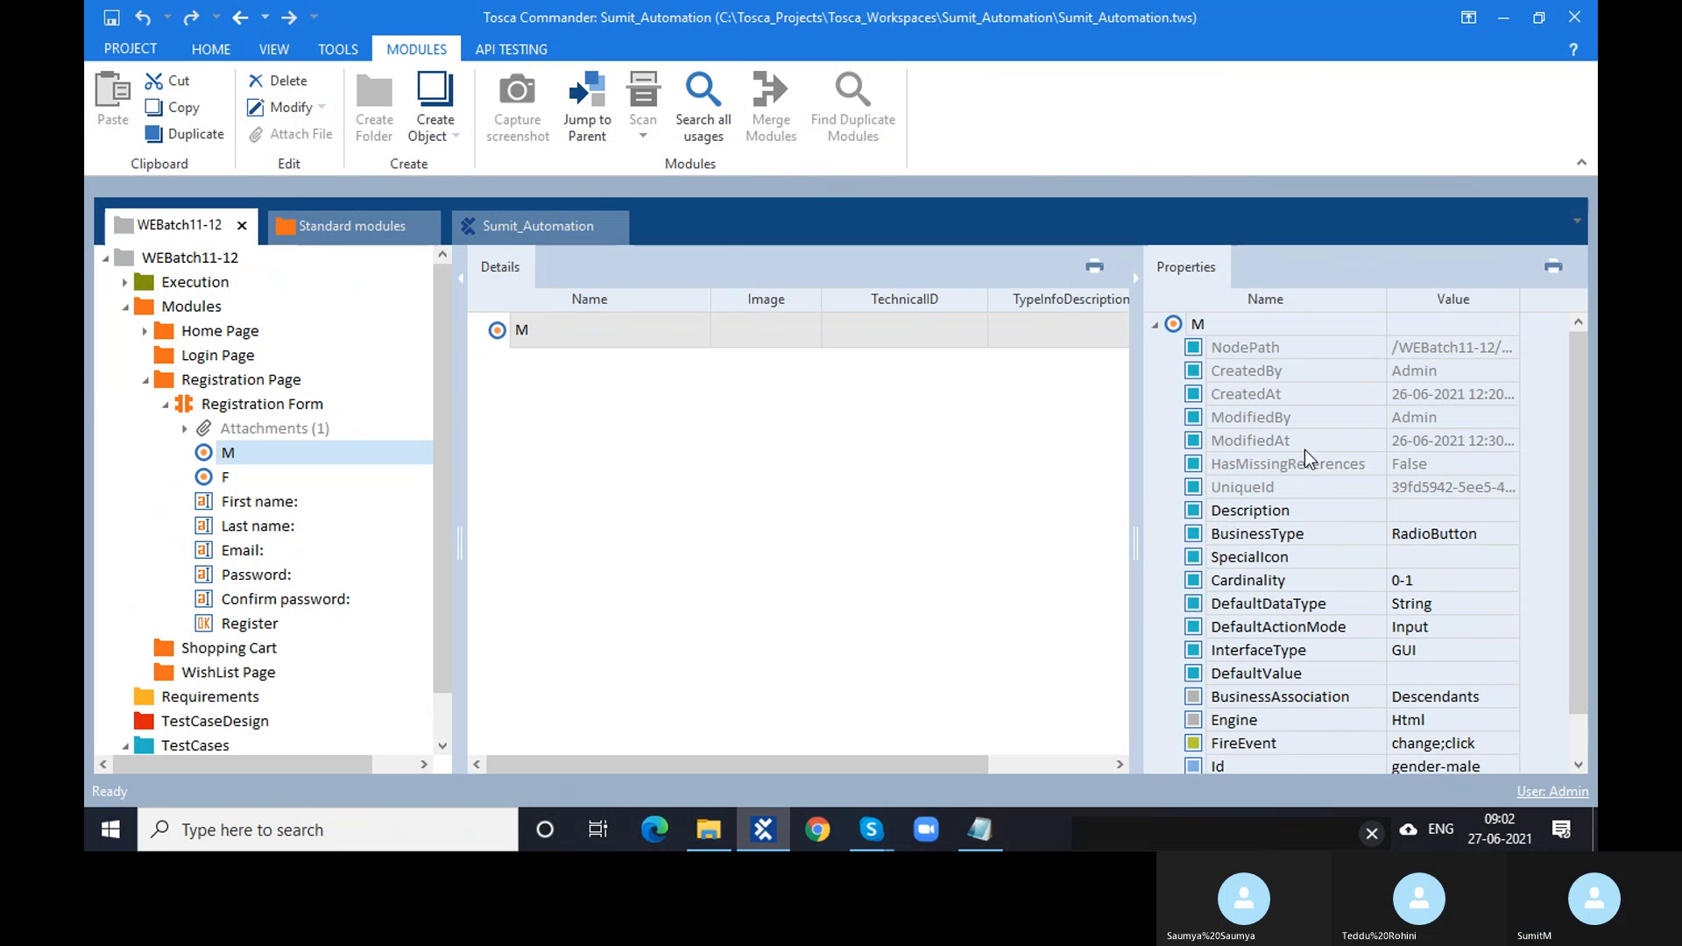
{"action": "scroll", "coordinate": [1305, 458], "scroll_direction": "down", "scroll_amount": 1}
{"action": "scroll", "coordinate": [1299, 467], "scroll_direction": "up", "scroll_amount": 1}
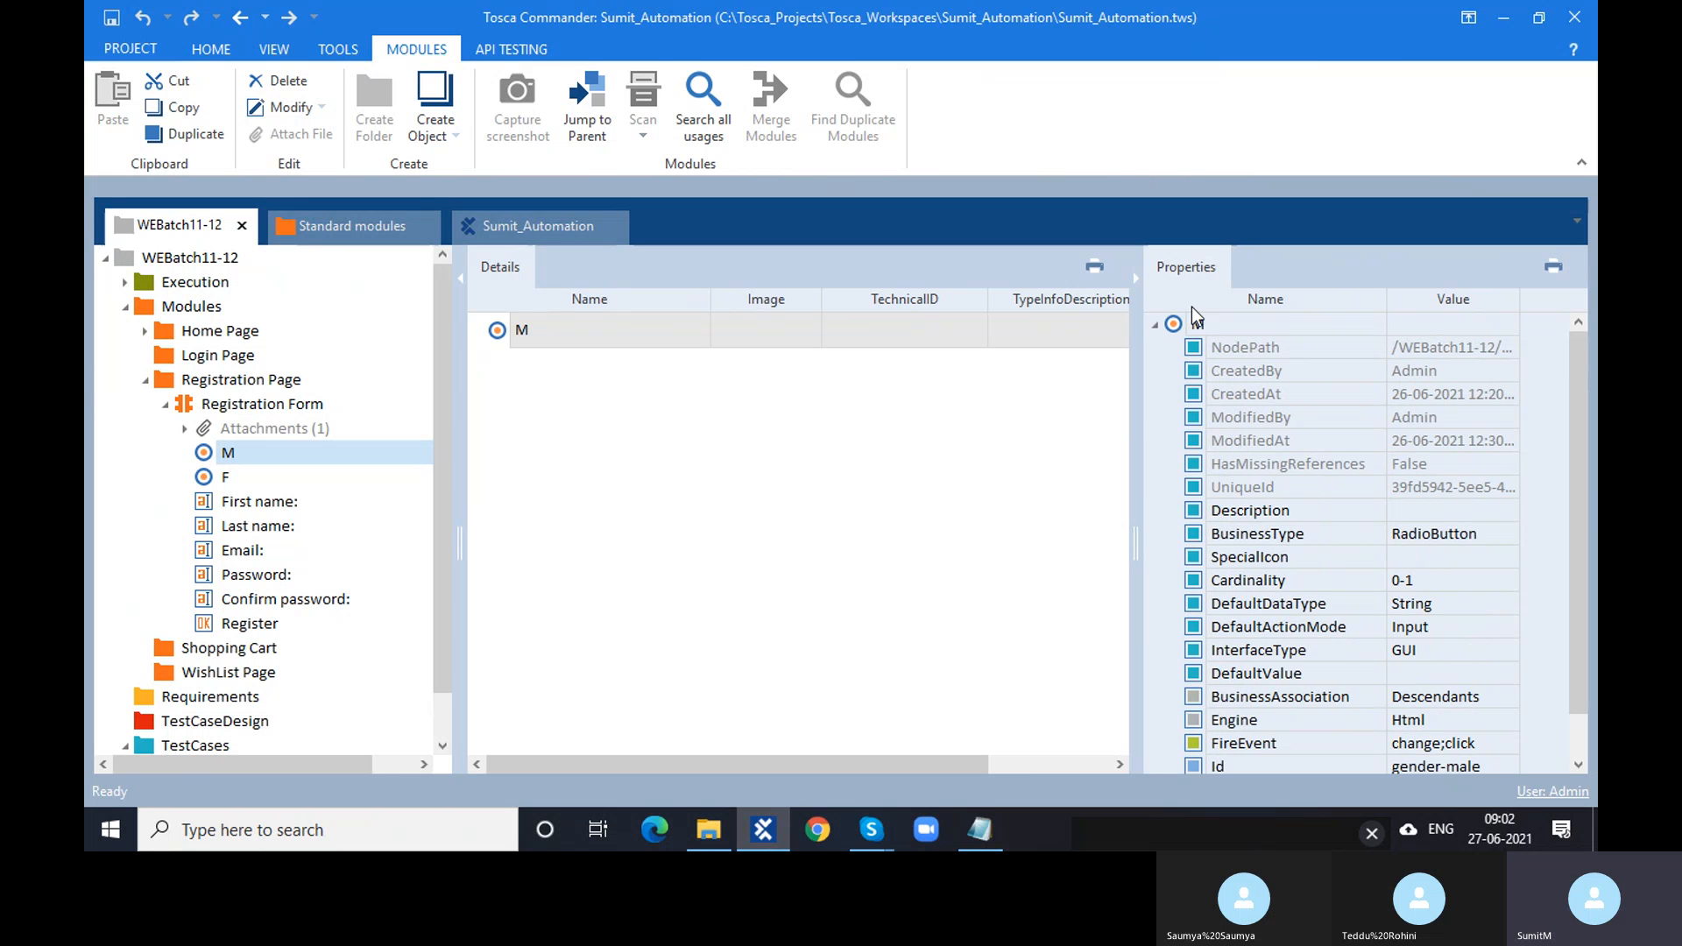
{"action": "right_click", "coordinate": [1177, 328]}
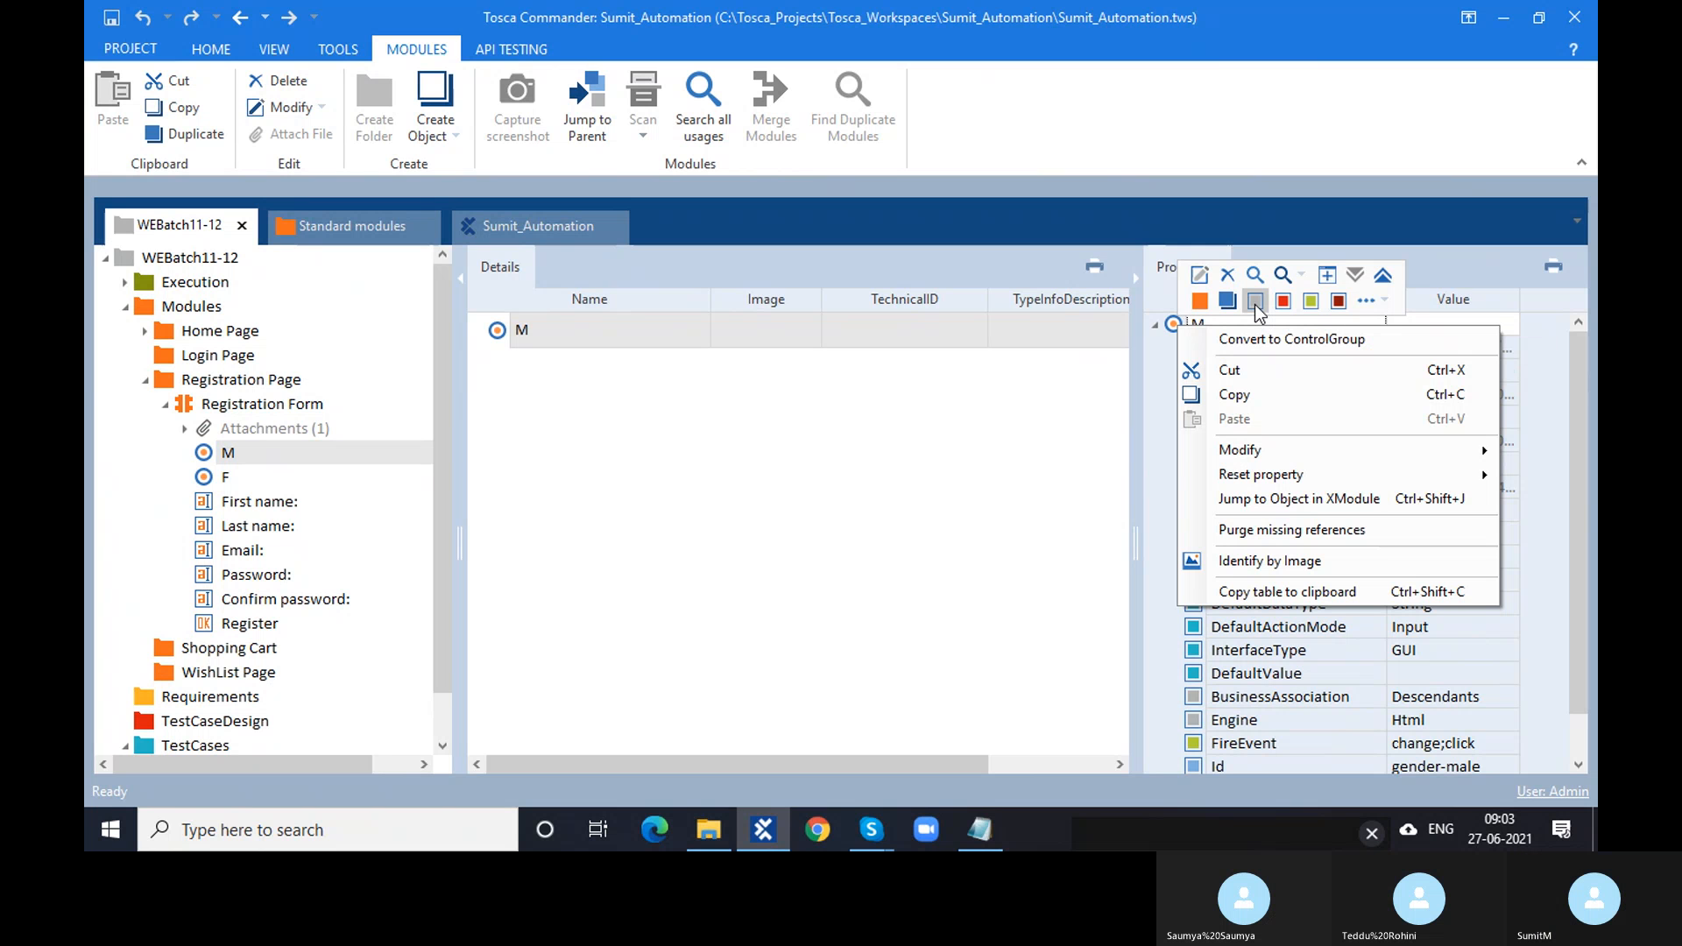
{"action": "left_click", "coordinate": [1152, 557]}
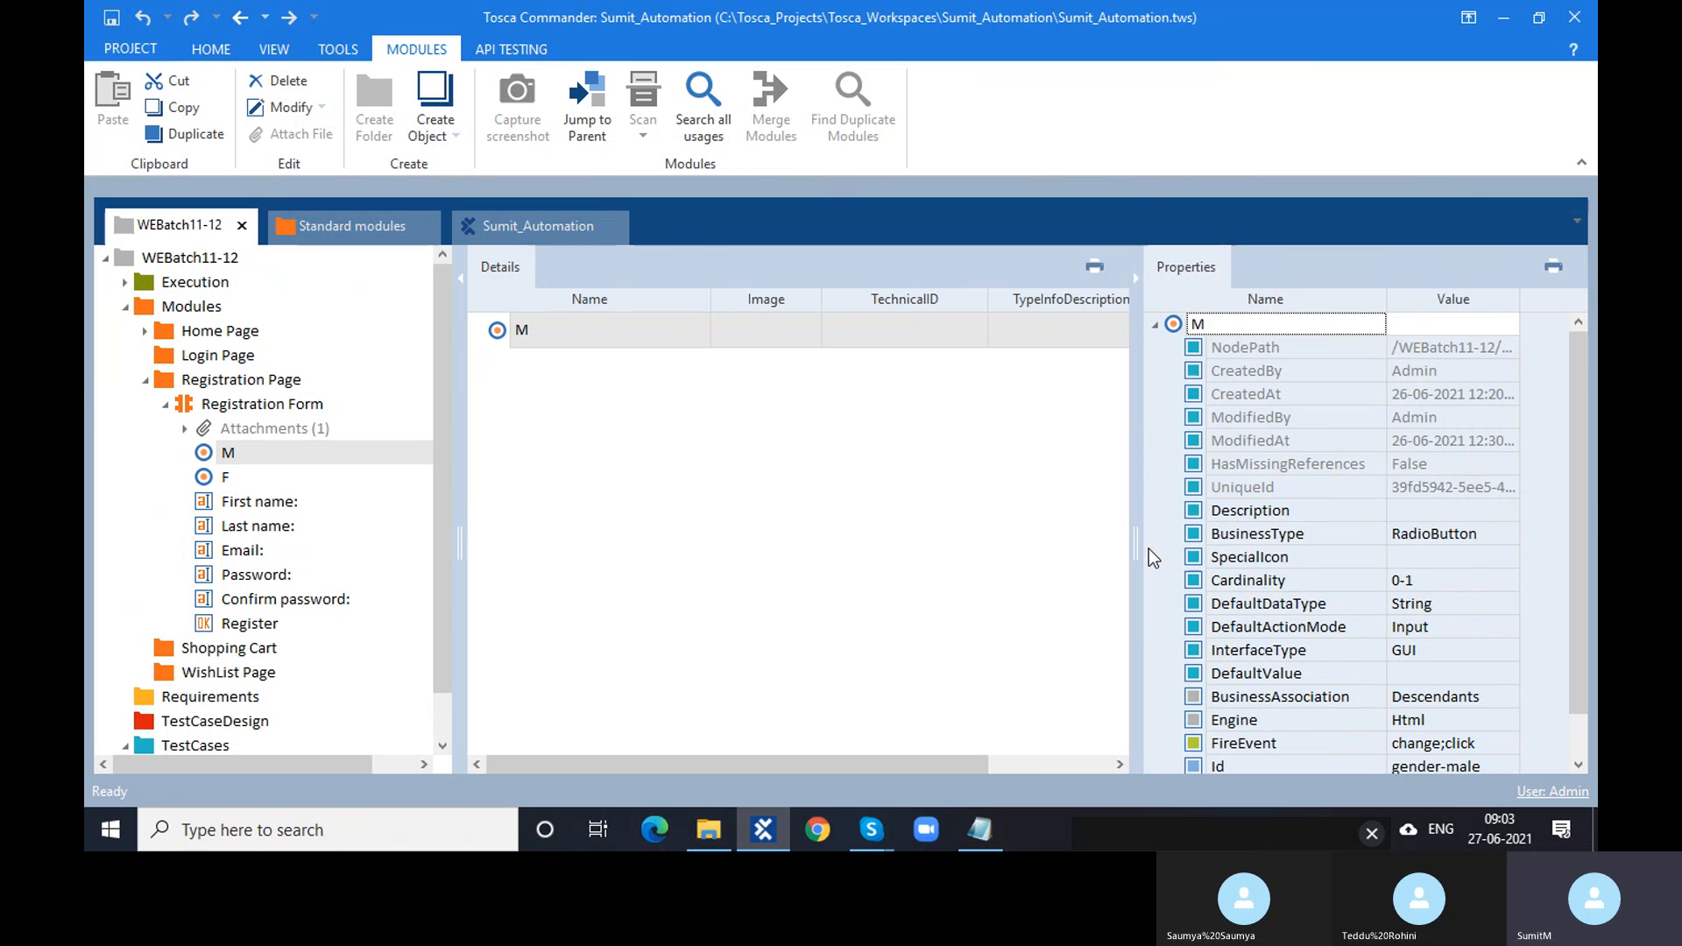
- Scroll through M's properties, e.g. Id gender-male and Tag INPUT, and review its context menu
{"action": "scroll", "coordinate": [1277, 697], "scroll_direction": "down", "scroll_amount": 1}
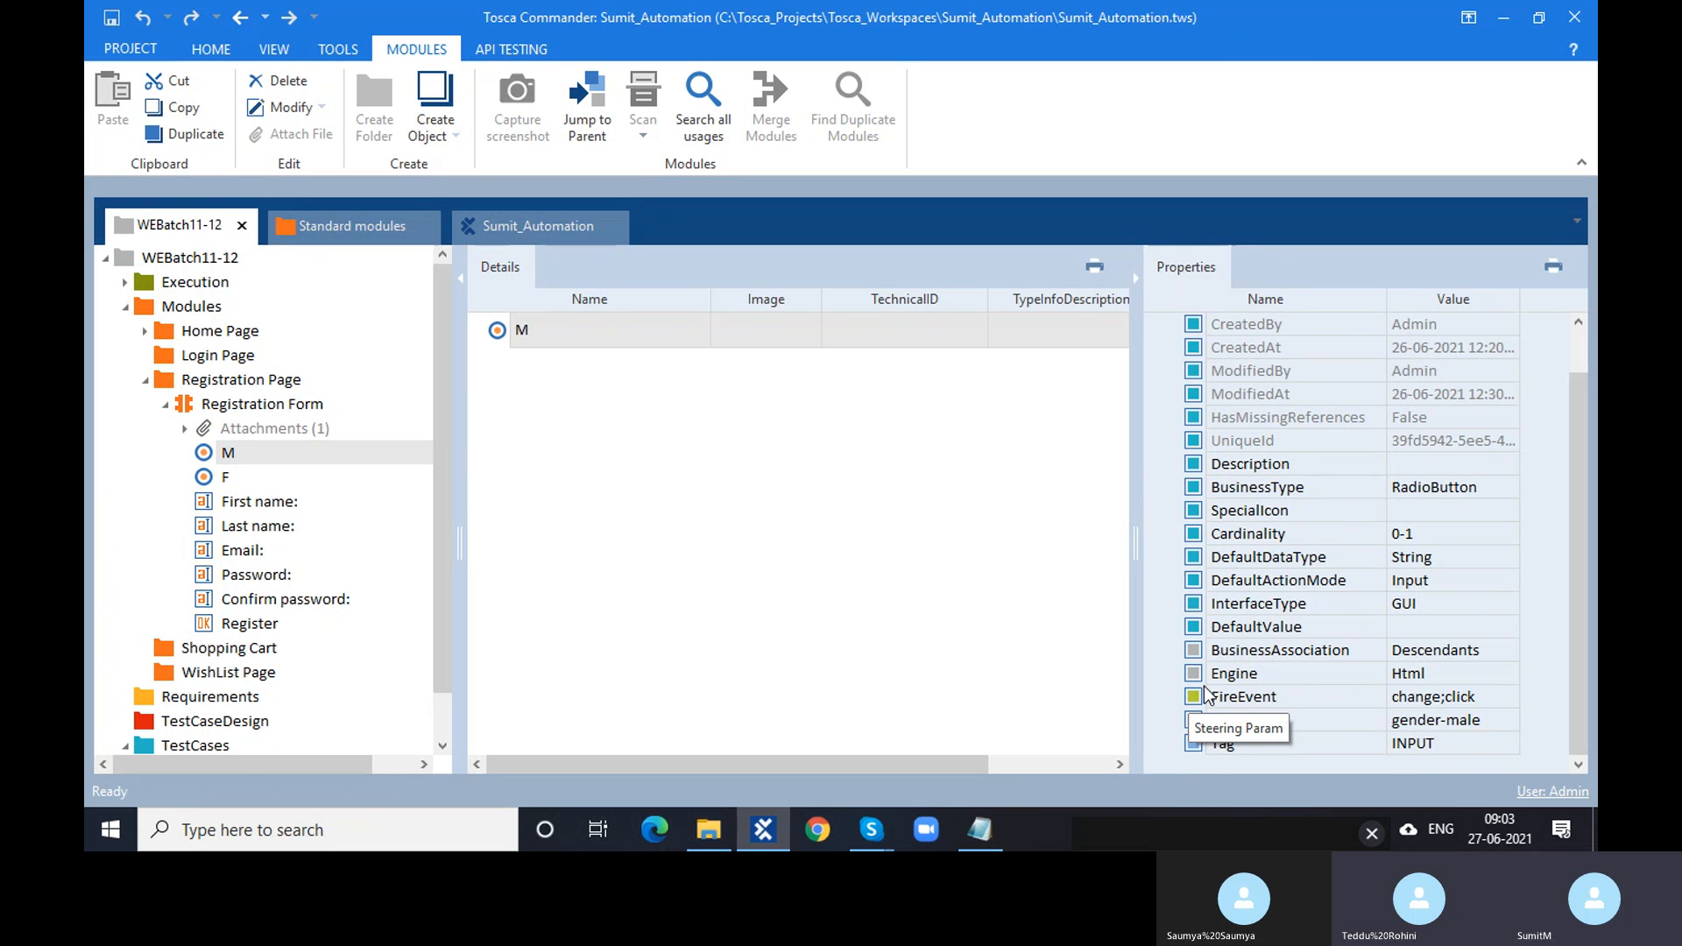
{"action": "scroll", "coordinate": [1218, 539], "scroll_direction": "up", "scroll_amount": 1}
{"action": "right_click", "coordinate": [1182, 328]}
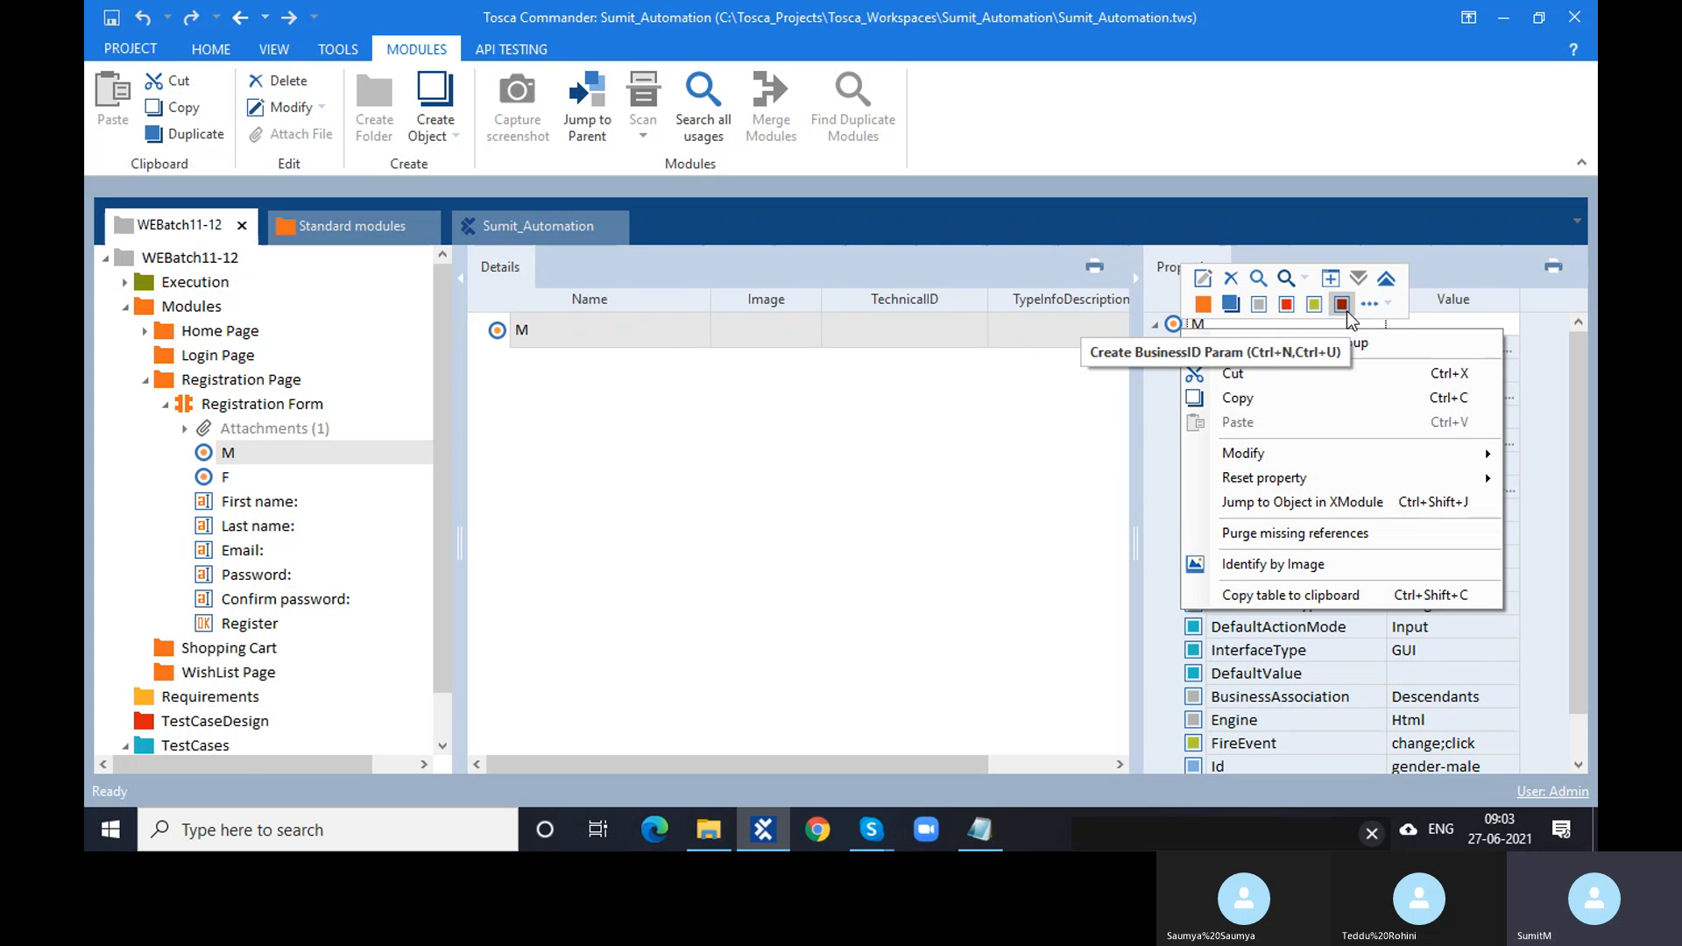
{"action": "left_click", "coordinate": [1025, 458]}
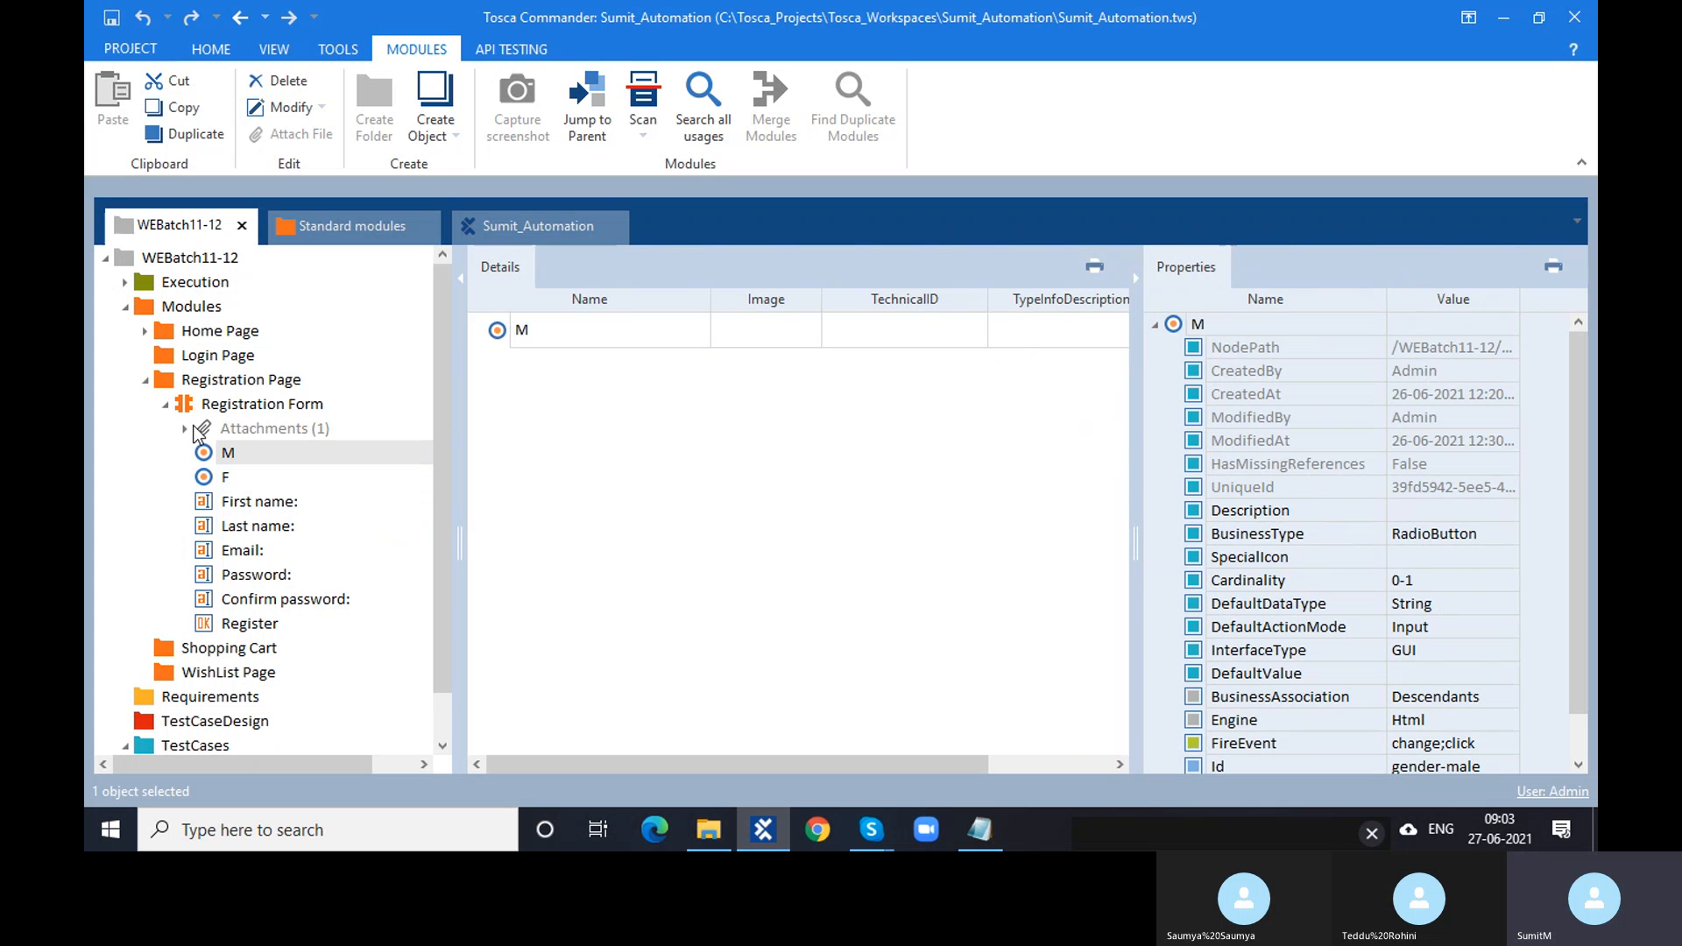
{"action": "scroll", "coordinate": [1174, 483], "scroll_direction": "down", "scroll_amount": 1}
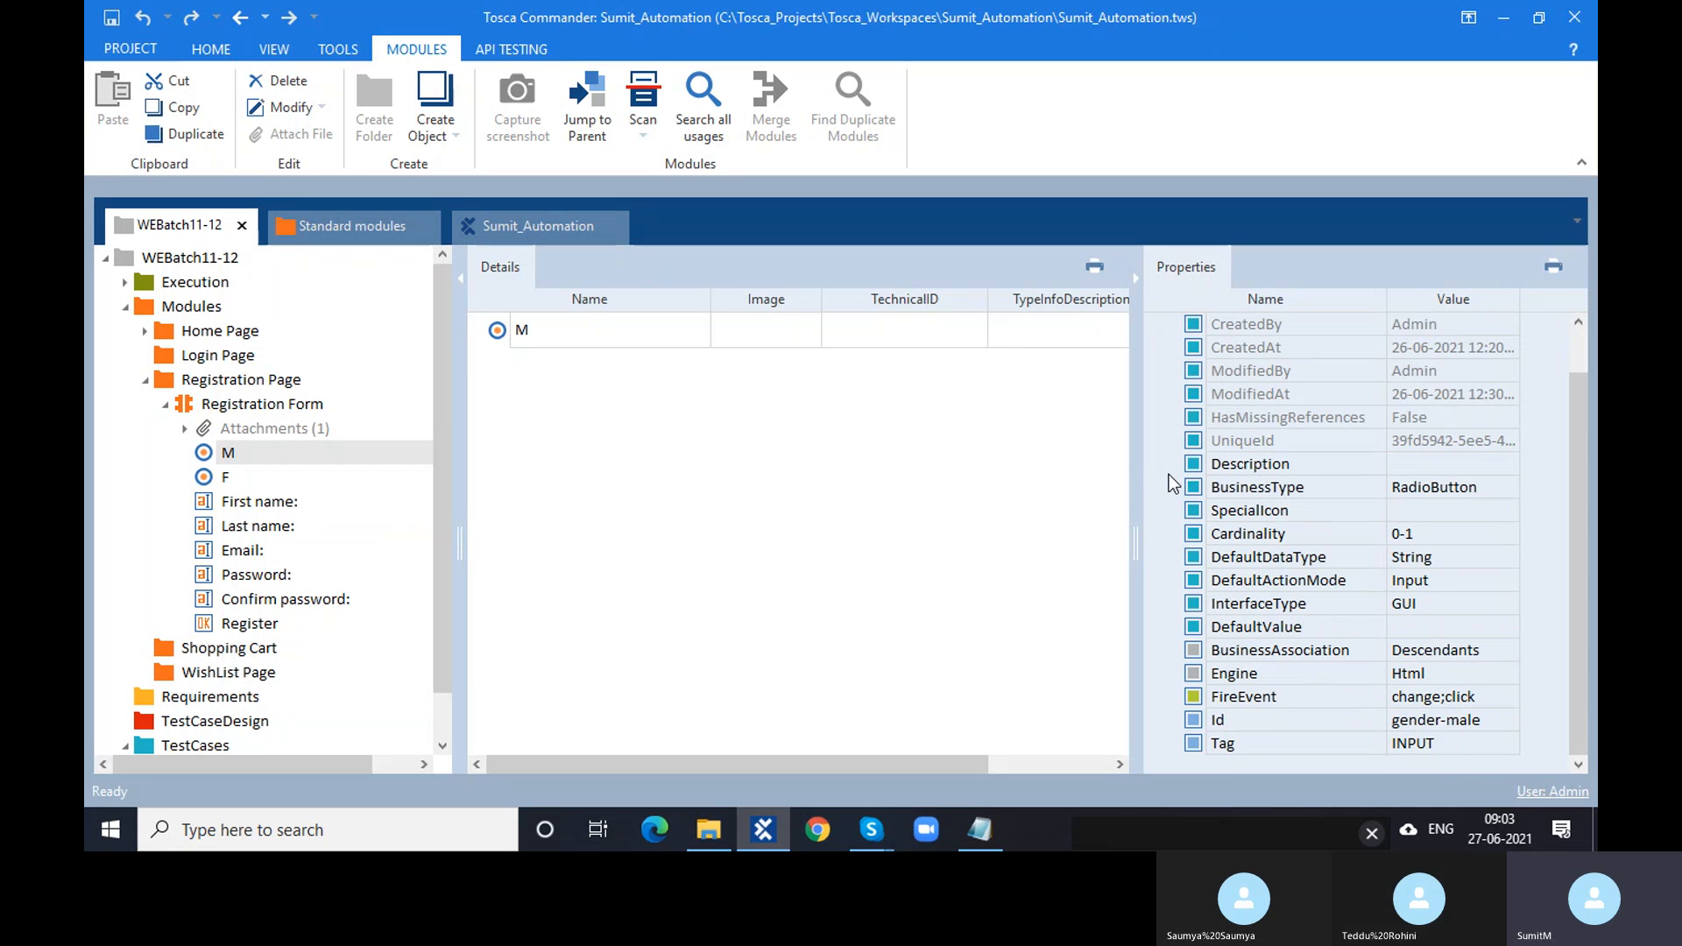
{"action": "scroll", "coordinate": [1185, 439], "scroll_direction": "up", "scroll_amount": 1}
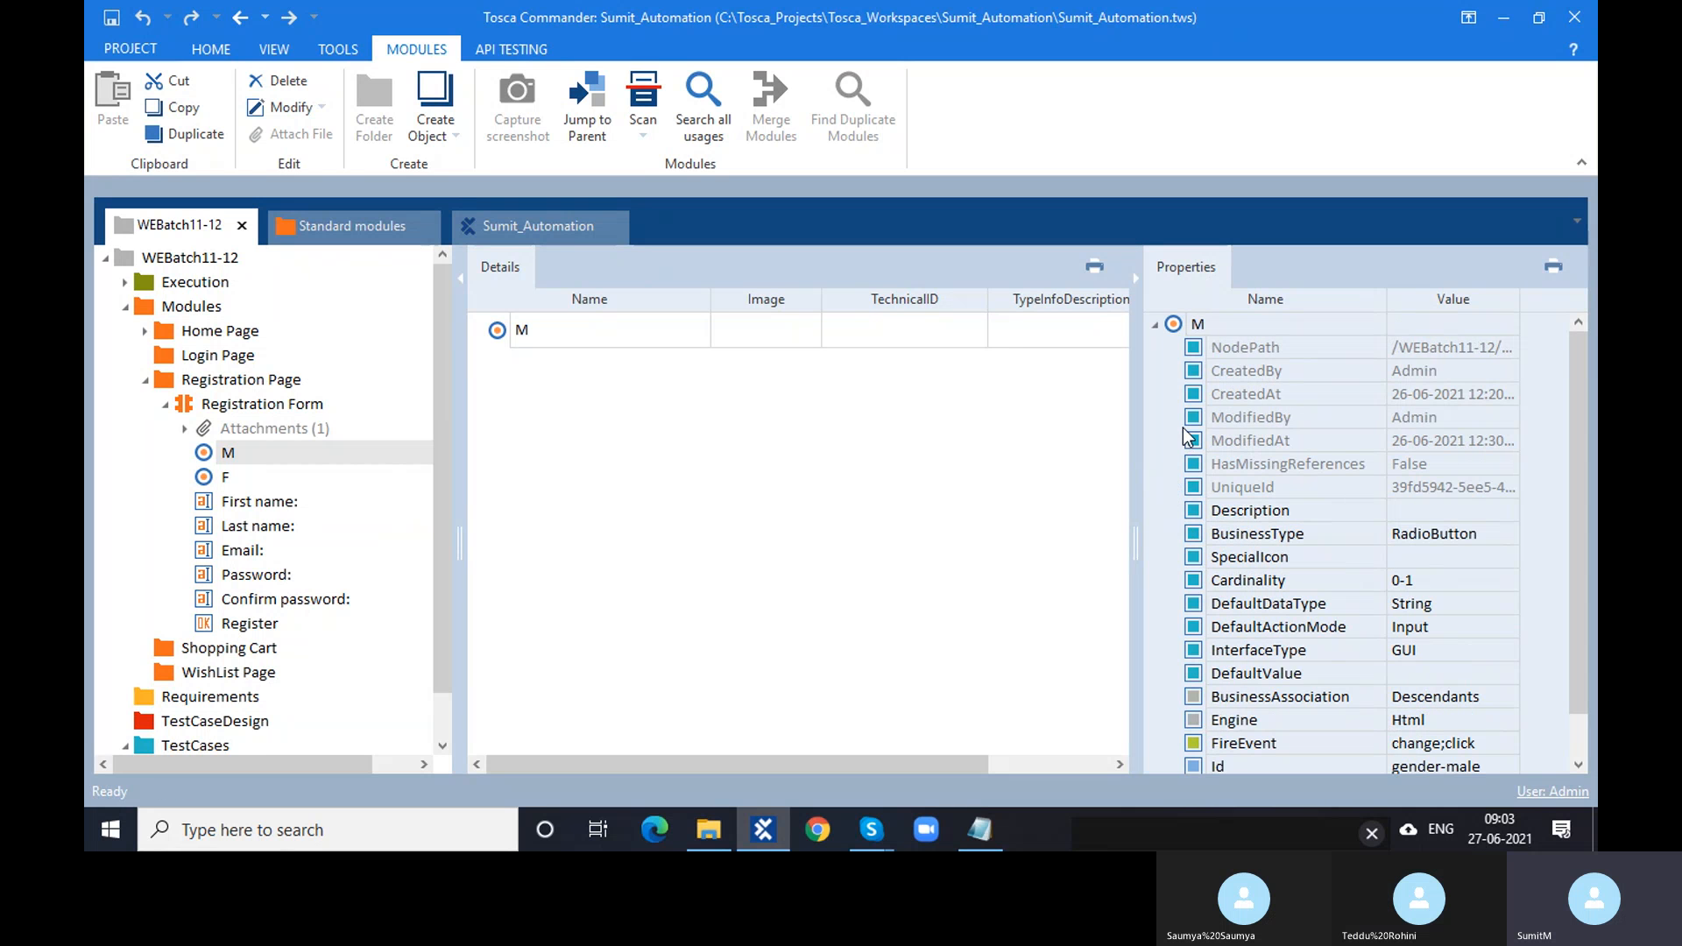
{"action": "right_click", "coordinate": [1169, 324]}
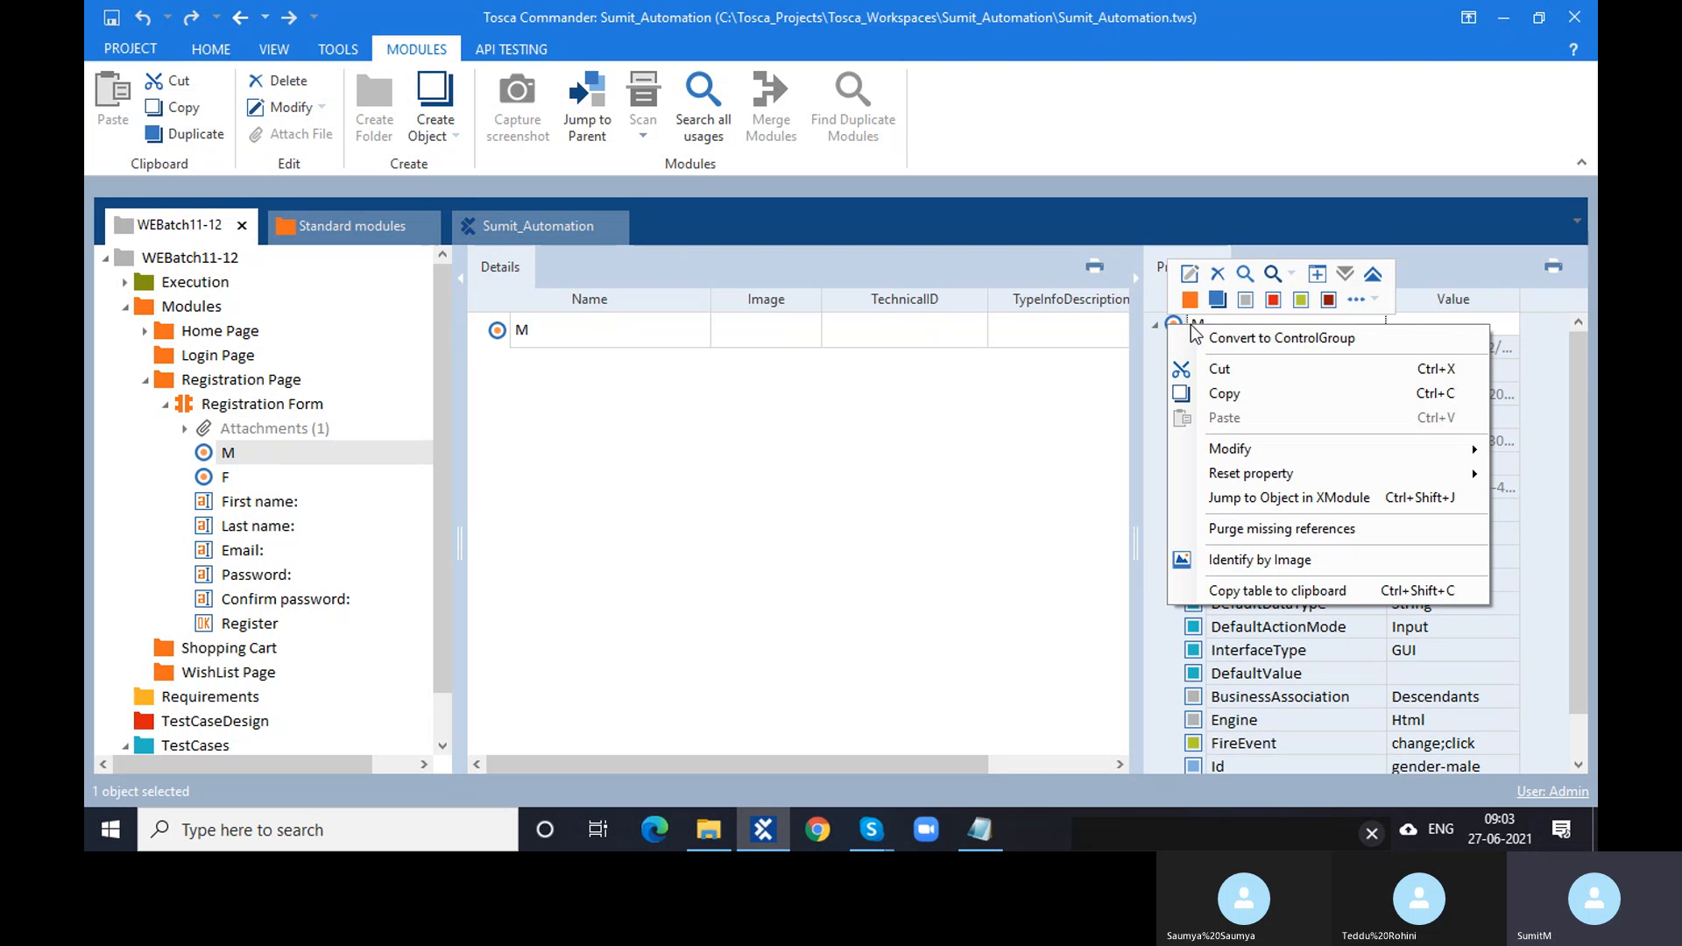
{"action": "left_click", "coordinate": [687, 464]}
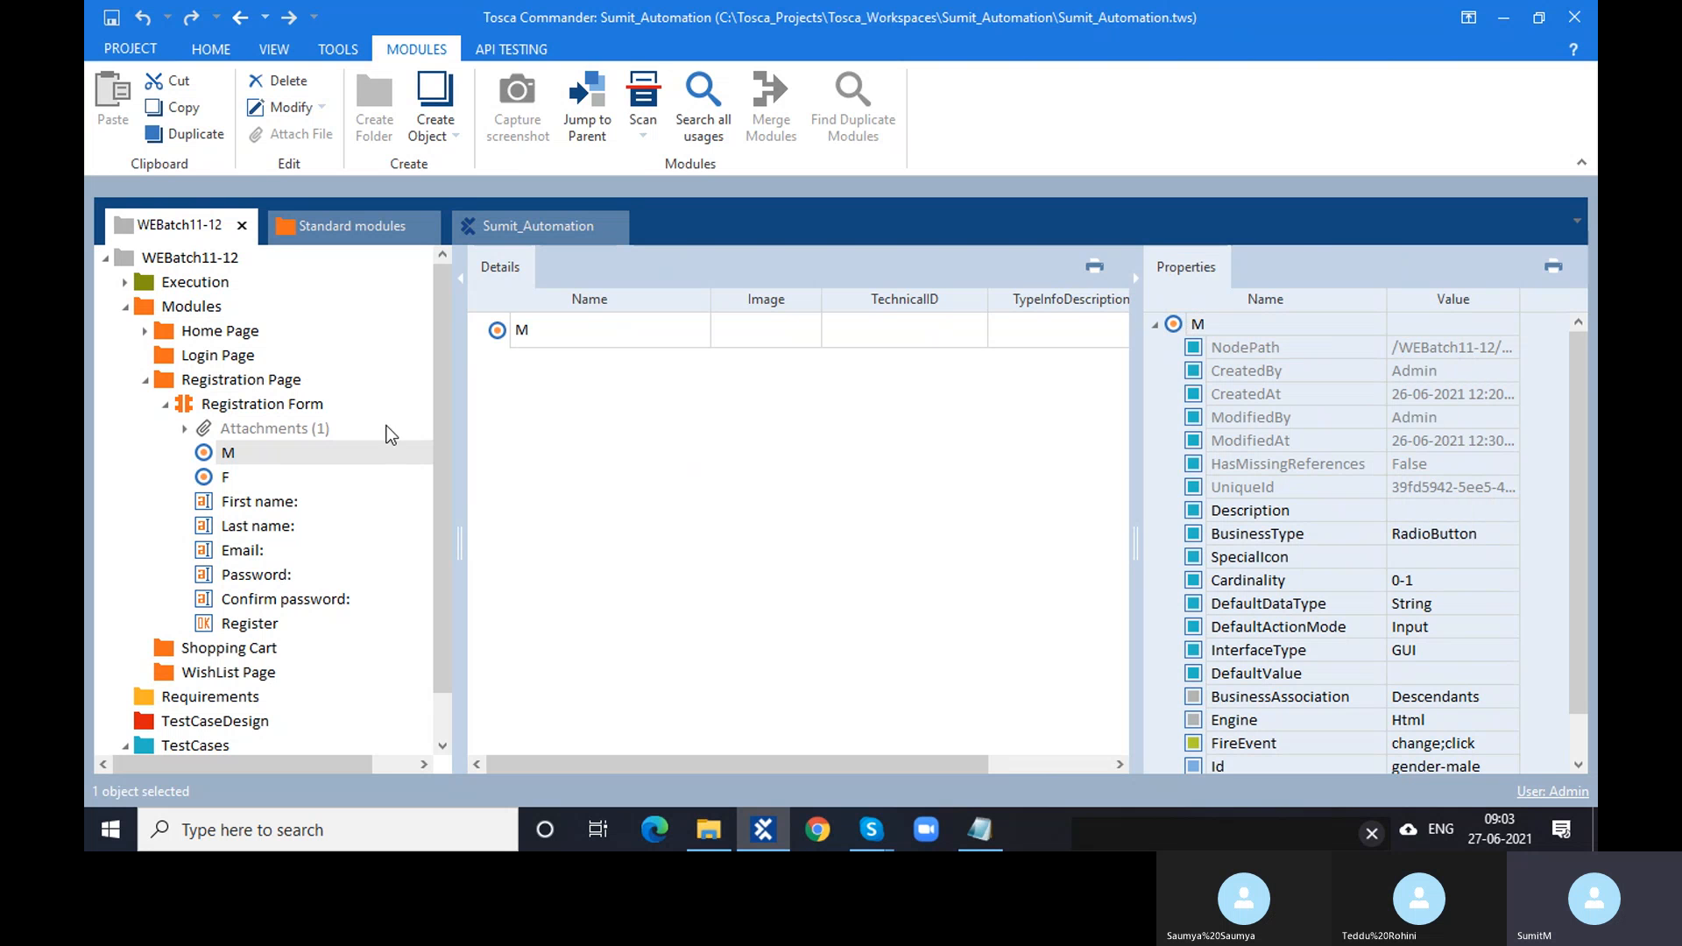
- Switch between the Registration Form module and the registration test case's steps
{"action": "left_click", "coordinate": [190, 409]}
{"action": "scroll", "coordinate": [189, 409], "scroll_direction": "down", "scroll_amount": 1}
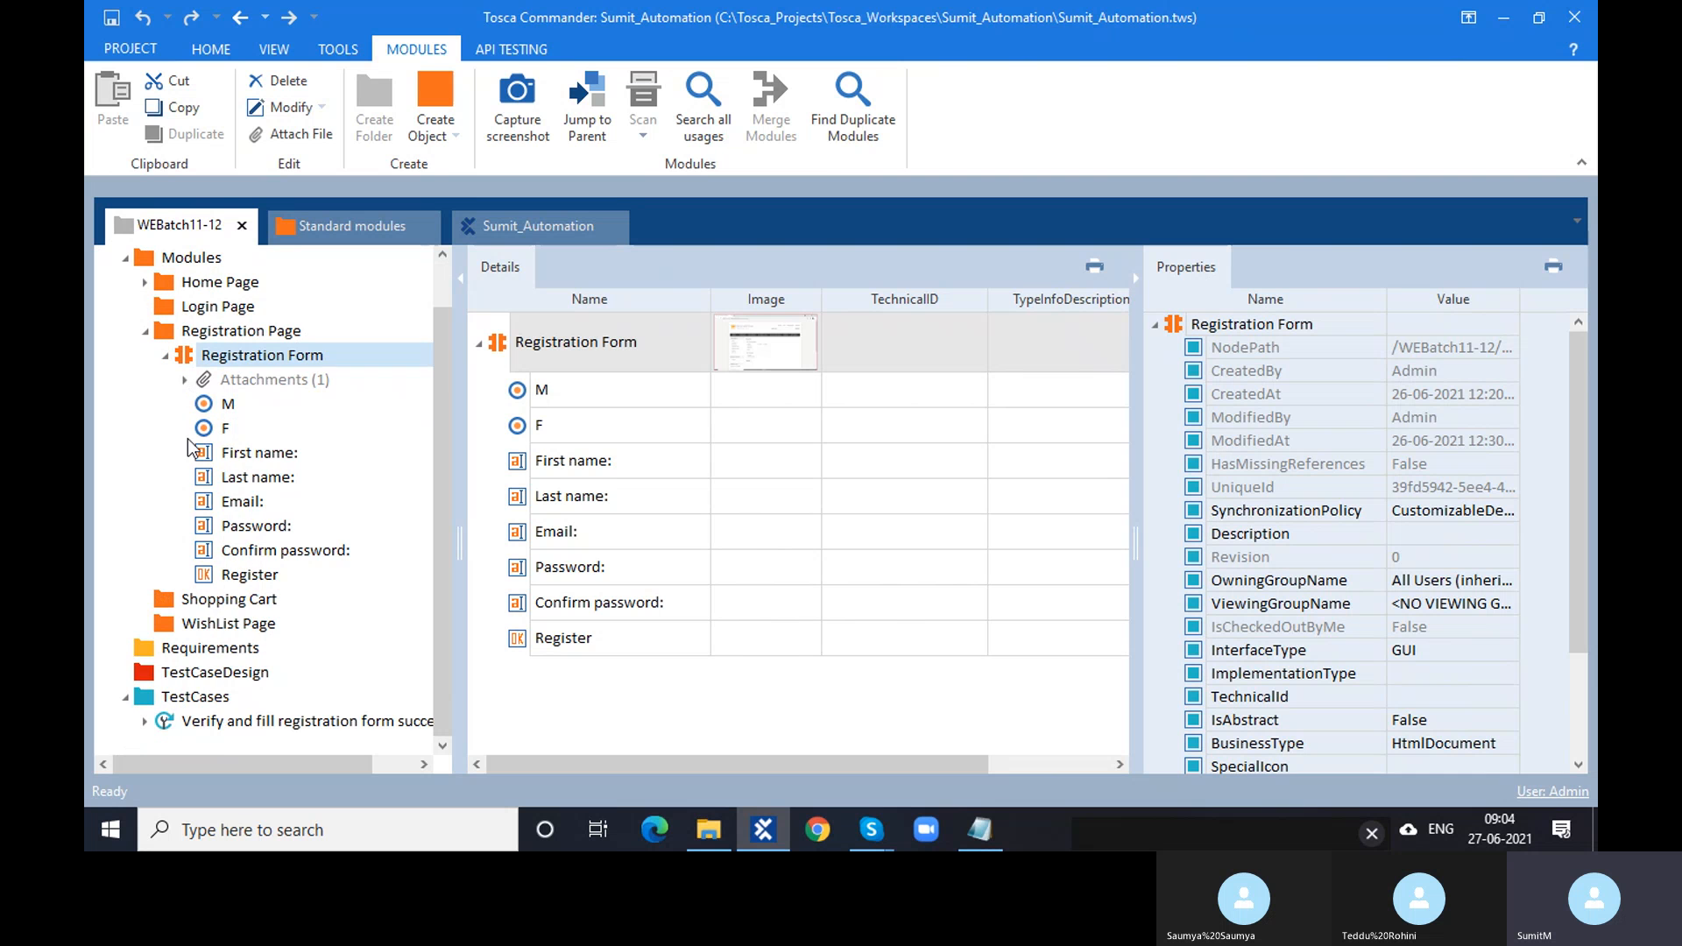
{"action": "left_click", "coordinate": [226, 720]}
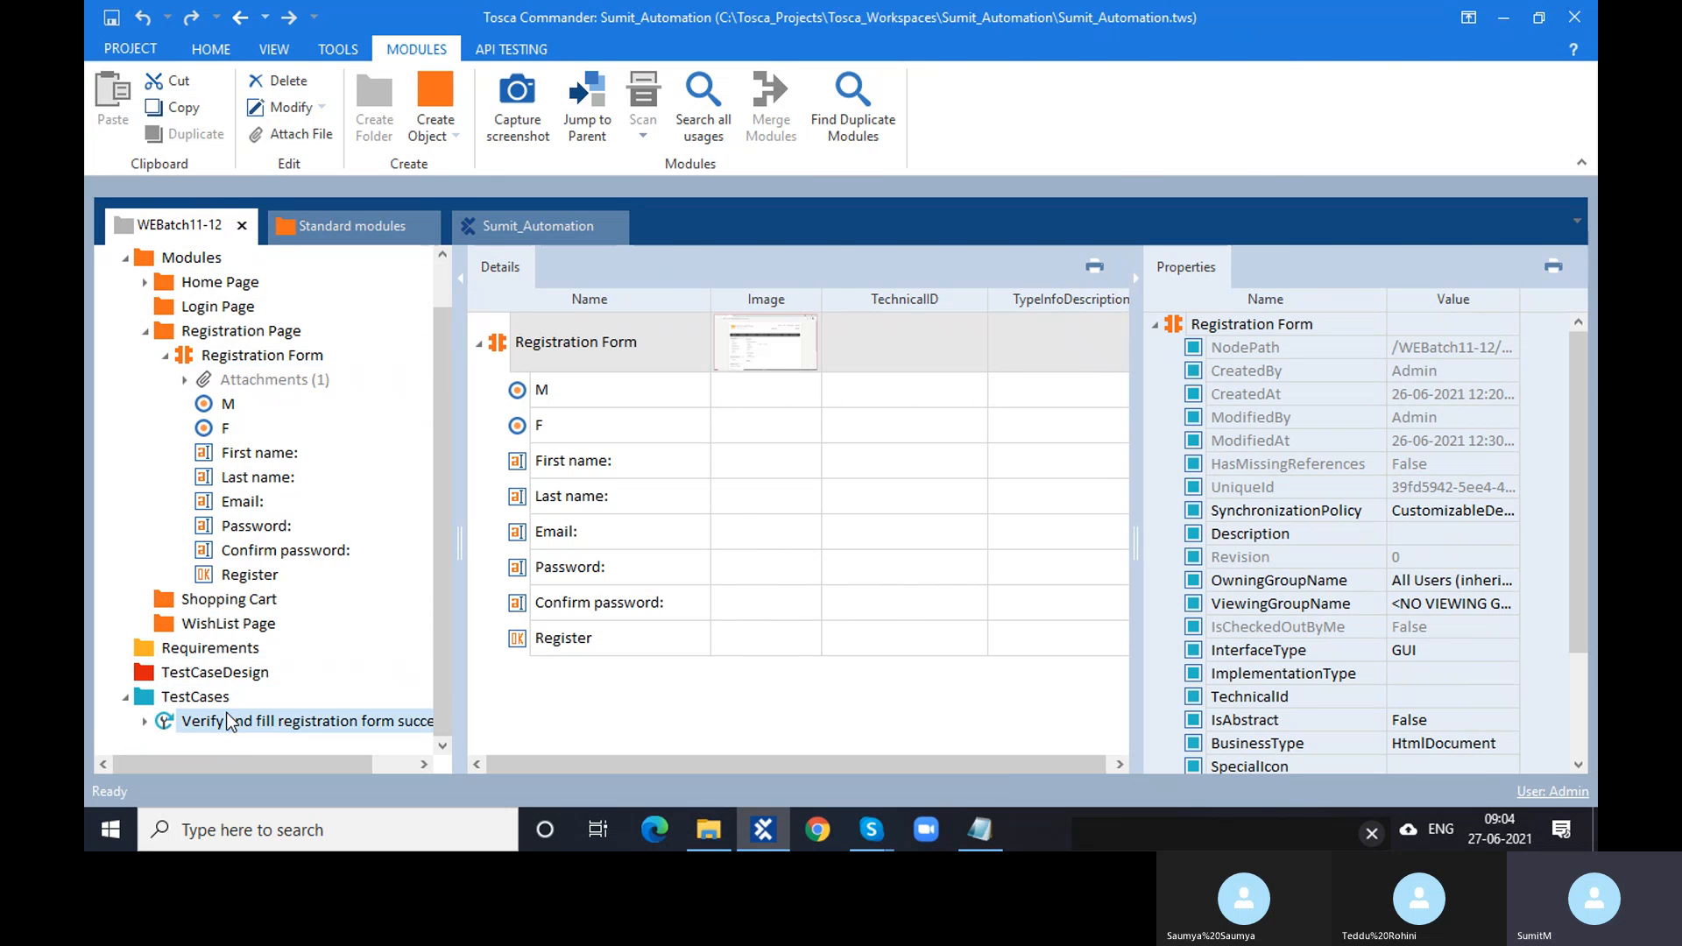
{"action": "left_click", "coordinate": [265, 355]}
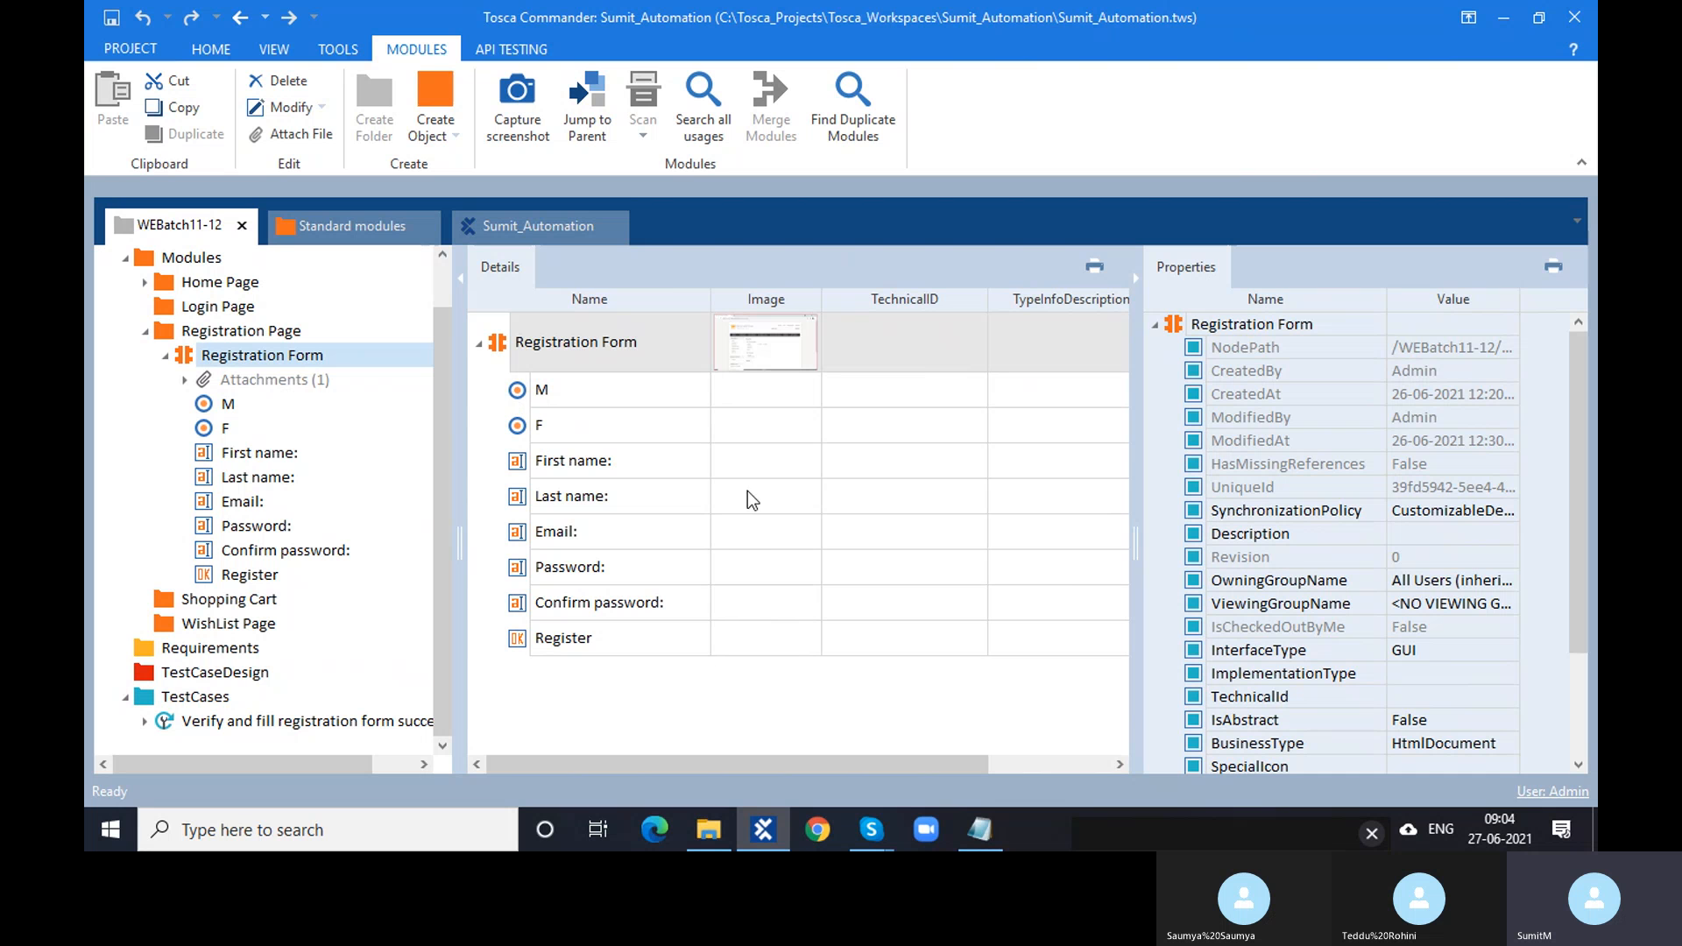
{"action": "left_click", "coordinate": [334, 724]}
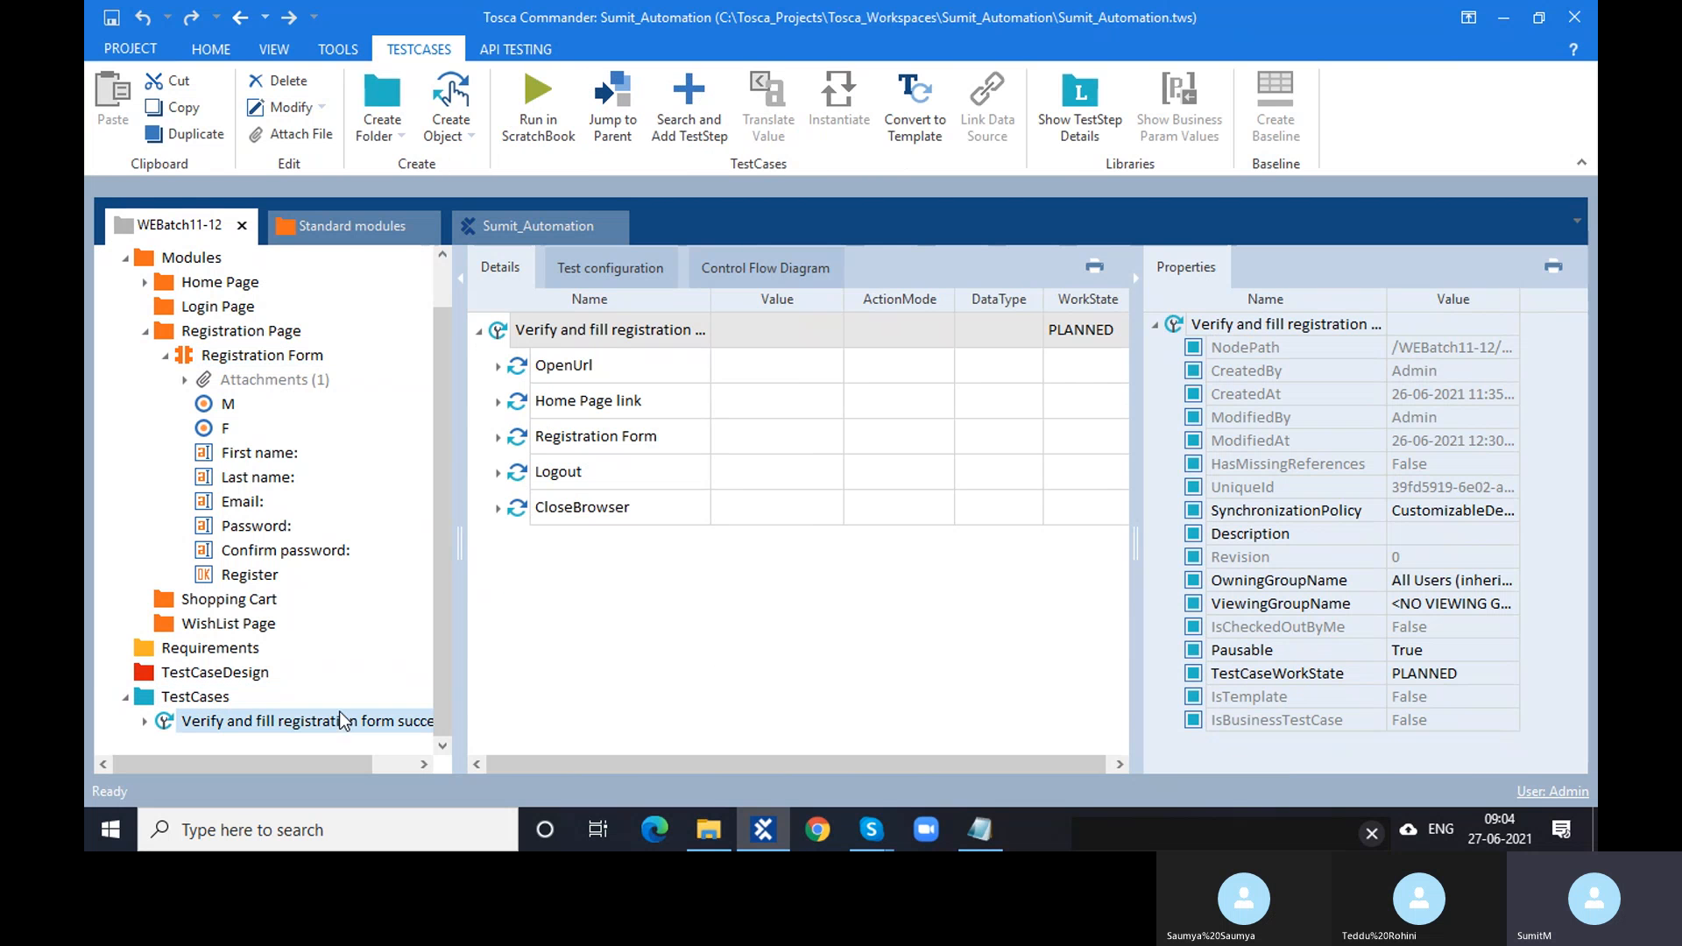
{"action": "left_click", "coordinate": [219, 699]}
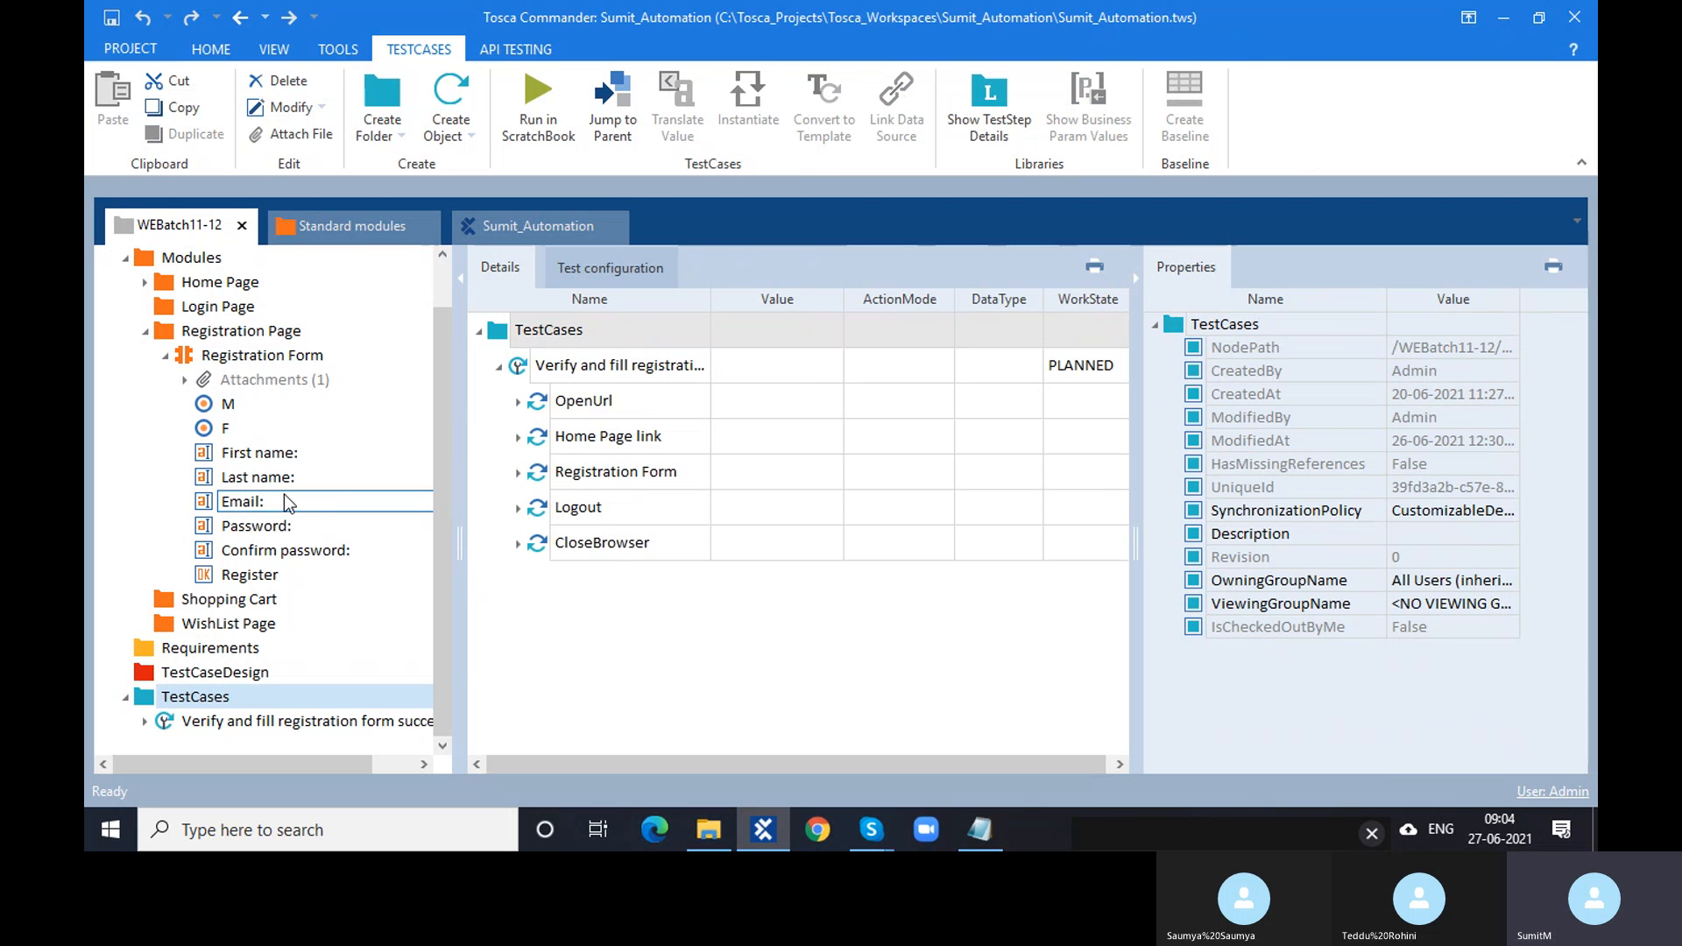
- Select 'Verify and fill registration form successfully' and hide Properties to widen its steps grid
{"action": "left_click", "coordinate": [246, 359]}
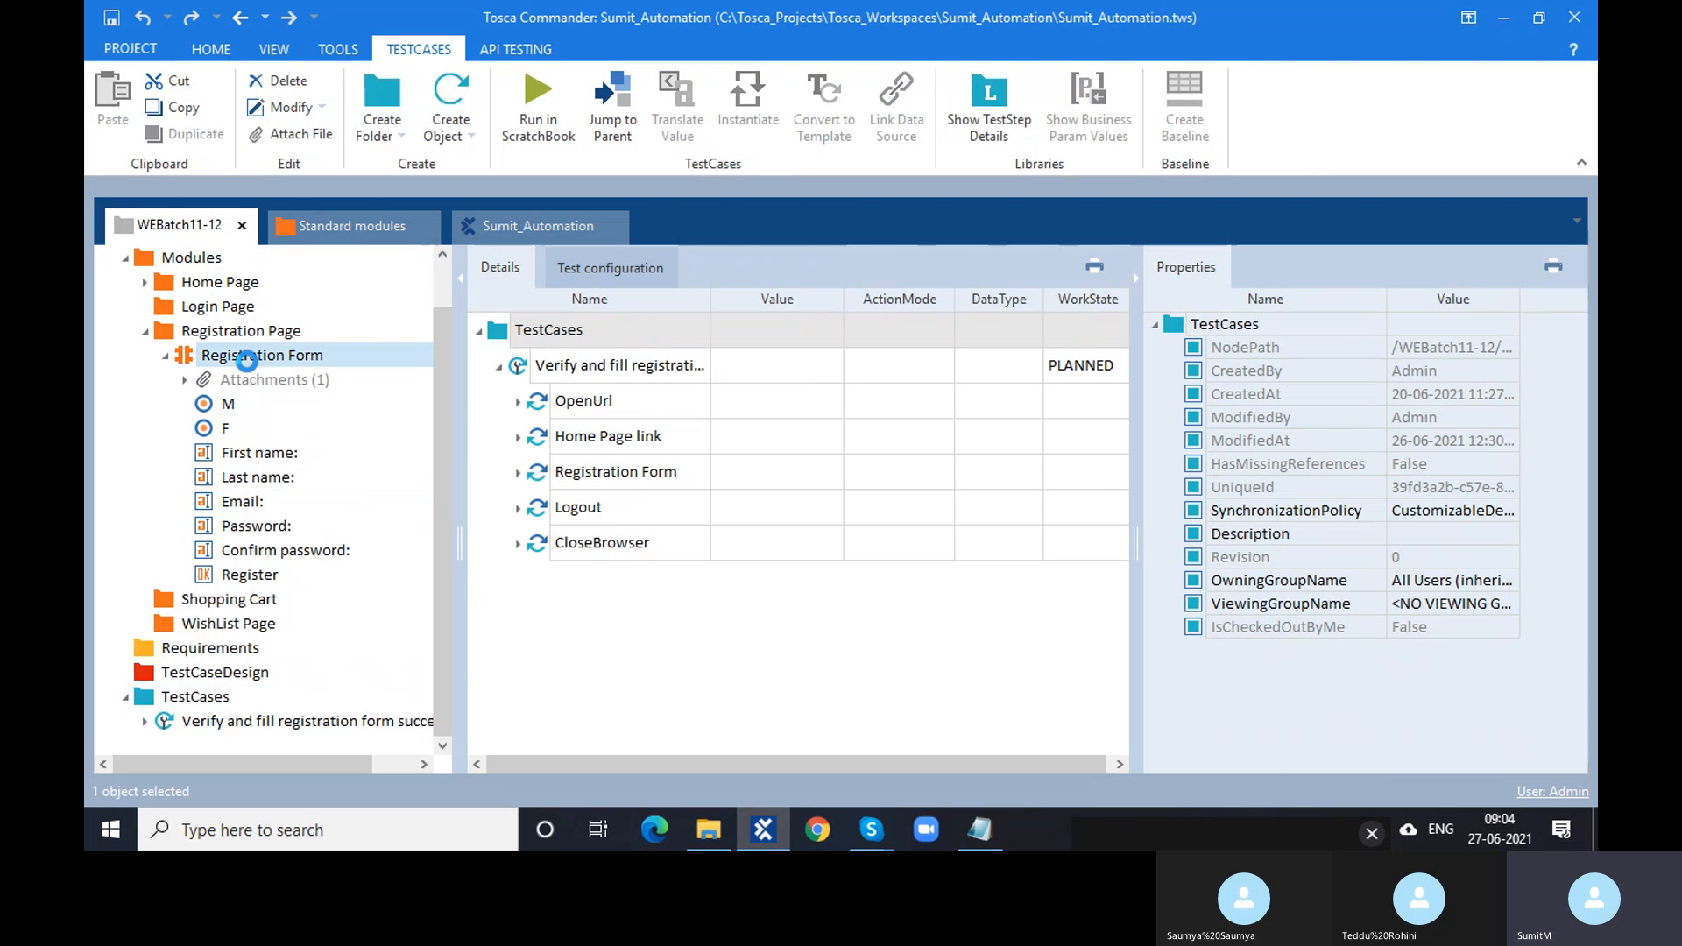
{"action": "left_click", "coordinate": [243, 727]}
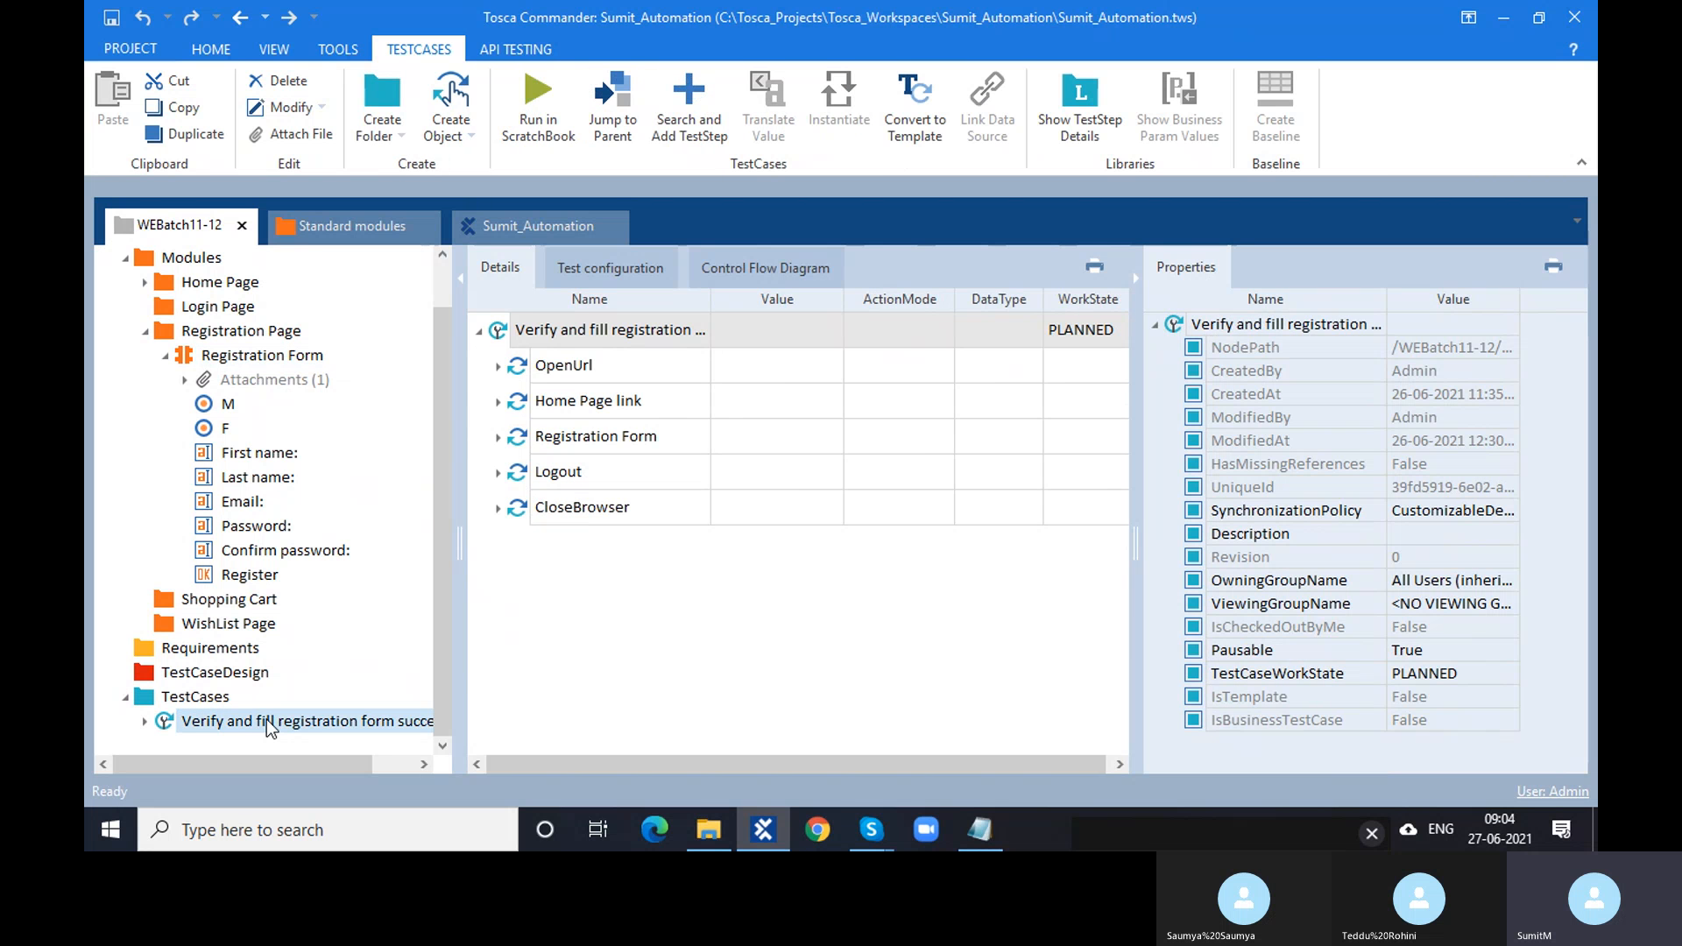
{"action": "left_click", "coordinate": [165, 358]}
{"action": "left_click", "coordinate": [163, 363]}
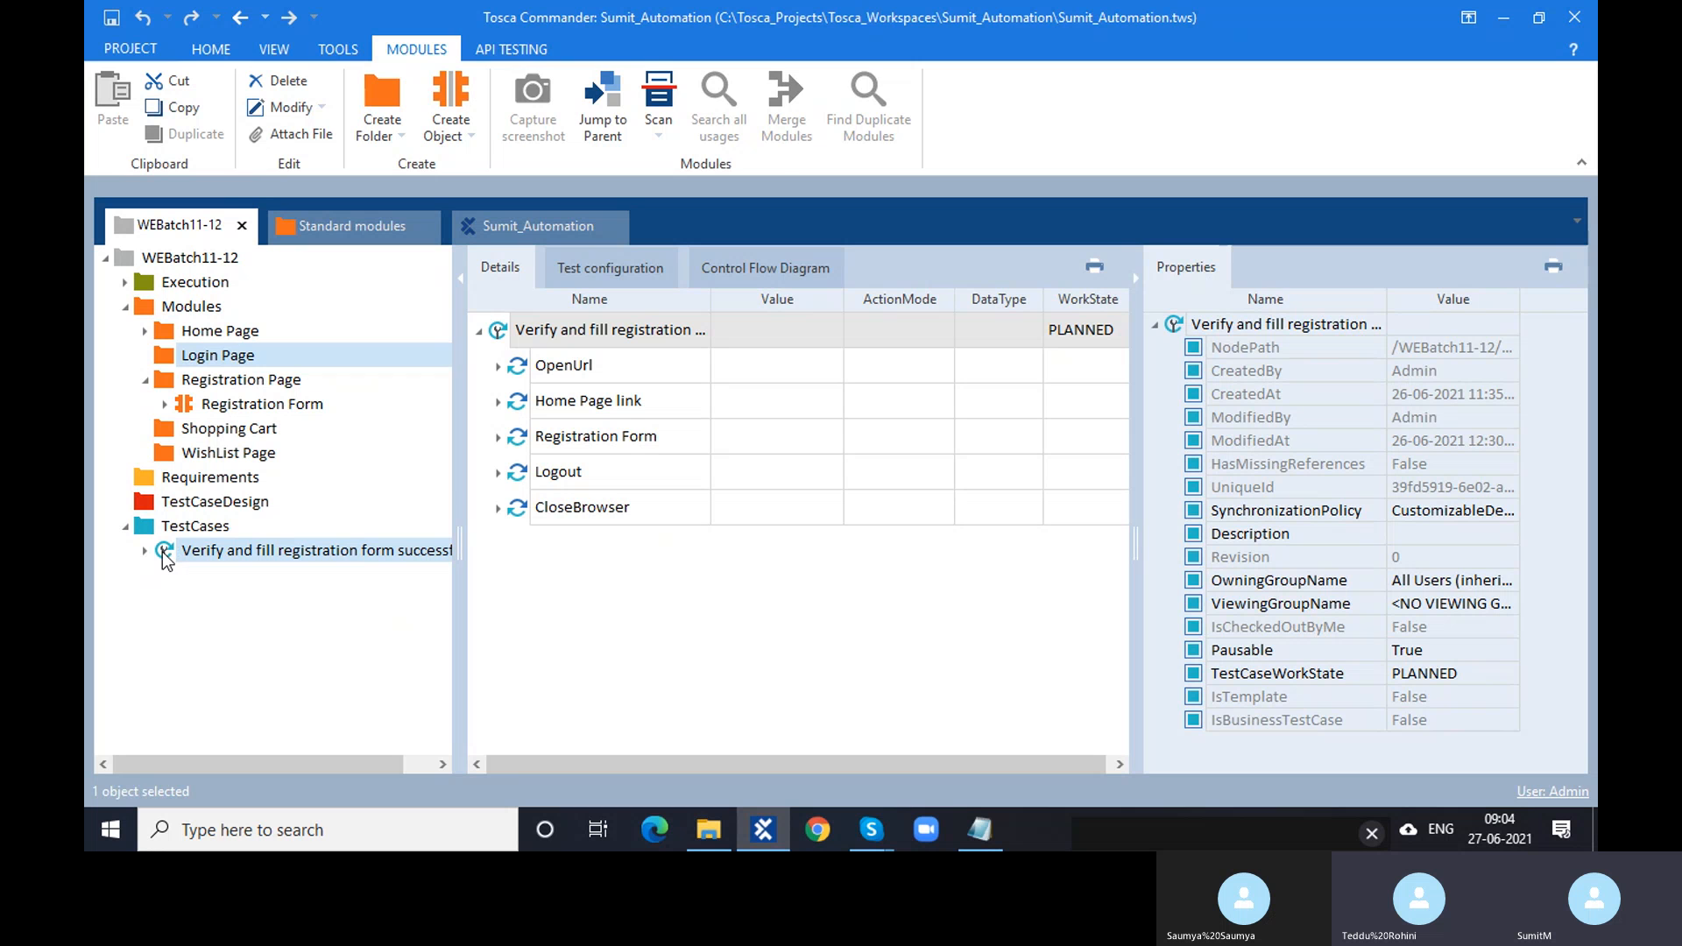
{"action": "left_click", "coordinate": [168, 554]}
{"action": "left_click", "coordinate": [1138, 279]}
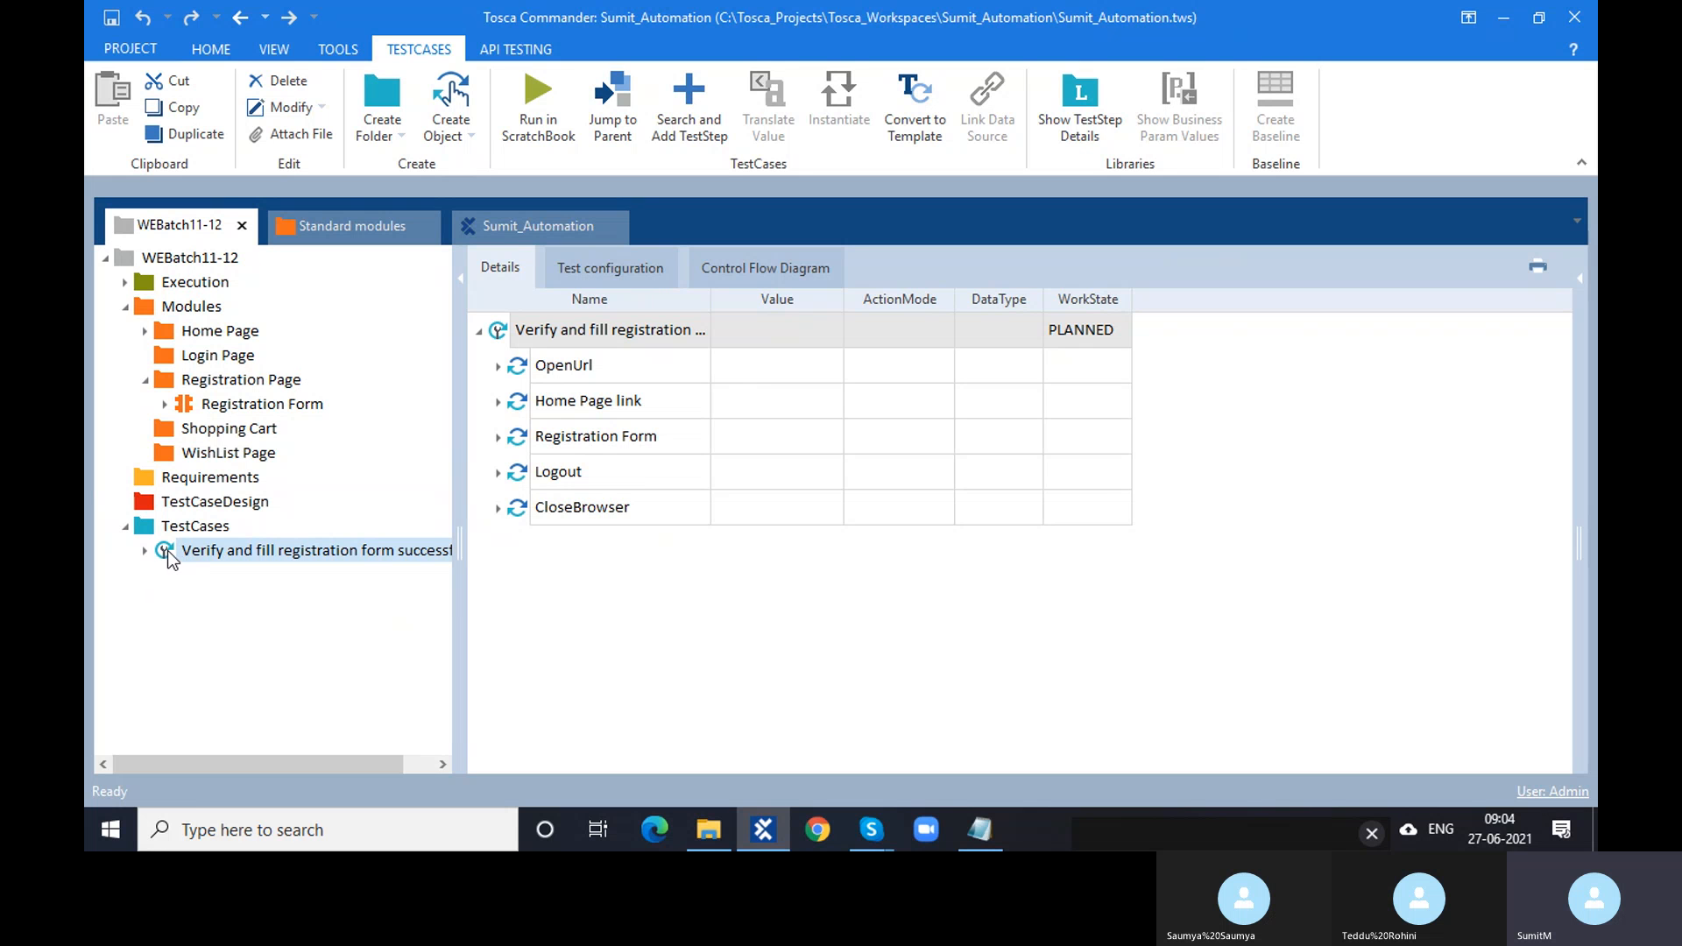
- Widen the WorkState column and set the test case's WorkState to IN_WORK
{"action": "left_click", "coordinate": [1109, 339]}
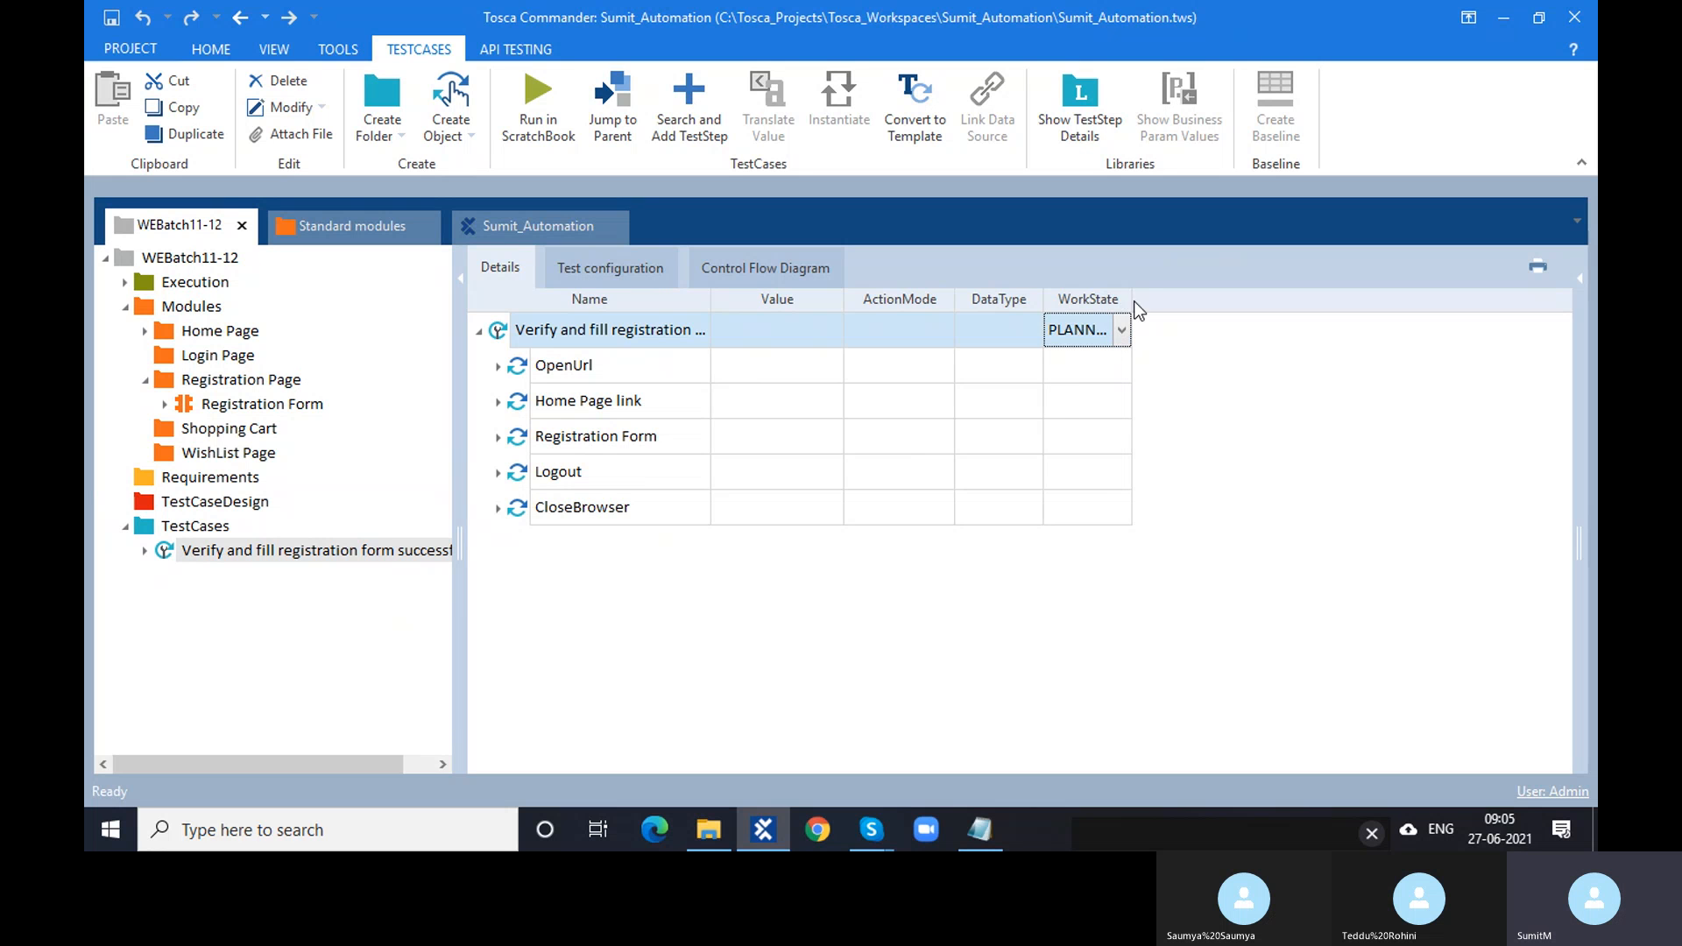
{"action": "left_click_drag", "start_coordinate": [1132, 301], "coordinate": [1210, 303]}
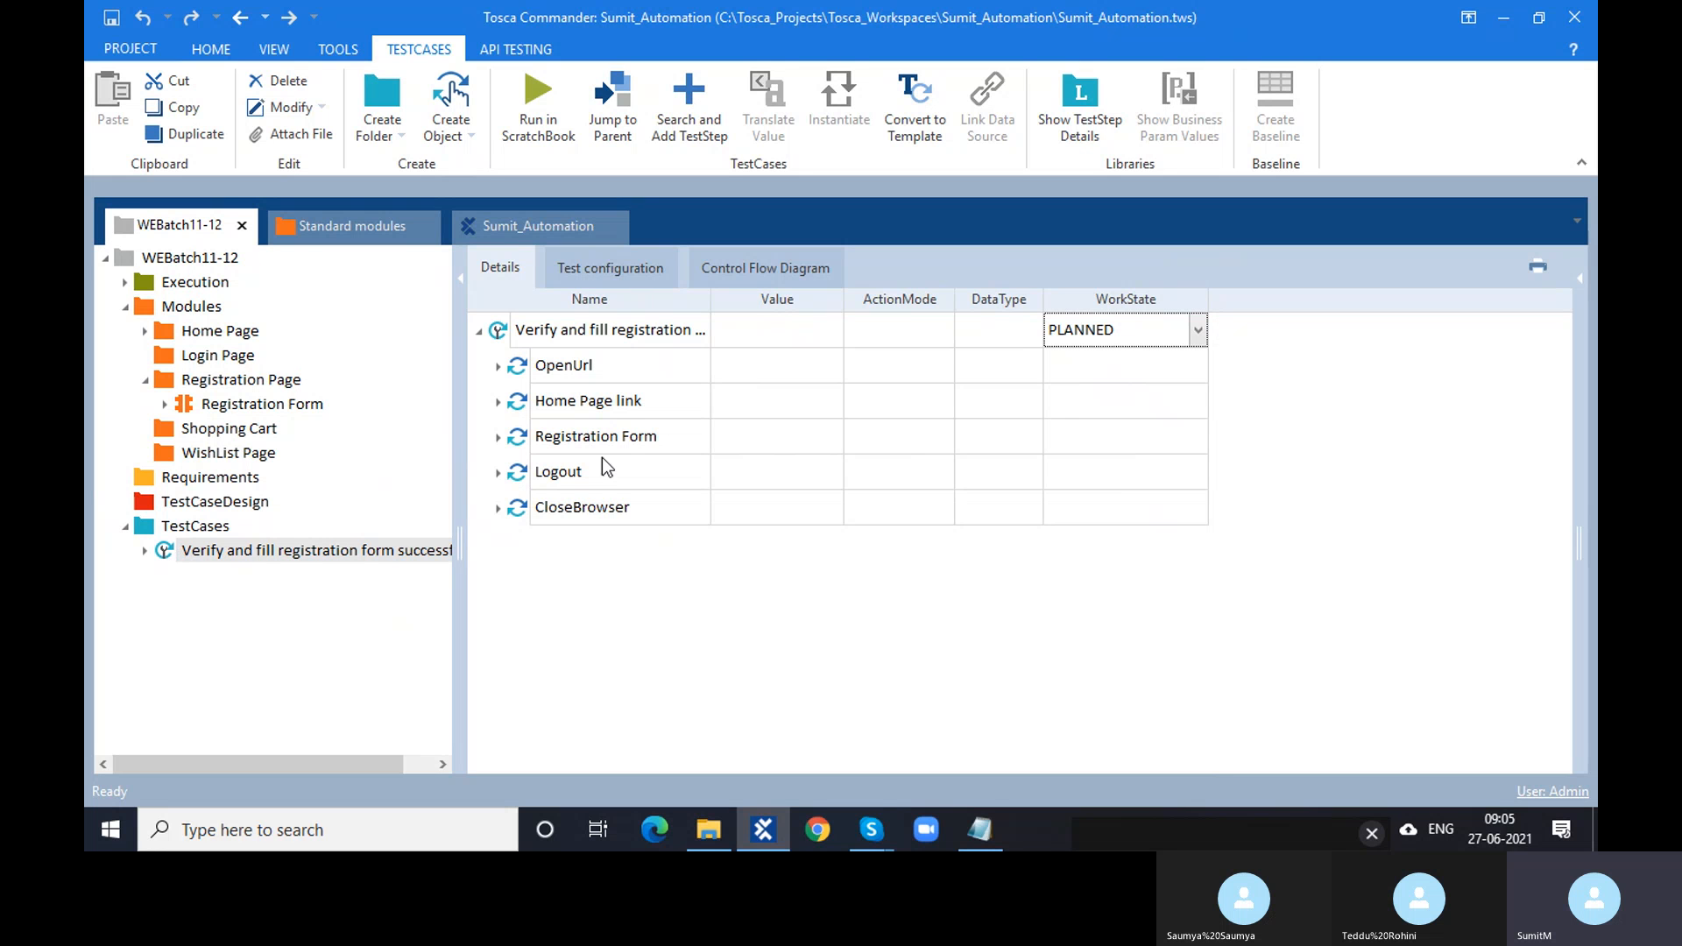
{"action": "left_click", "coordinate": [1199, 331]}
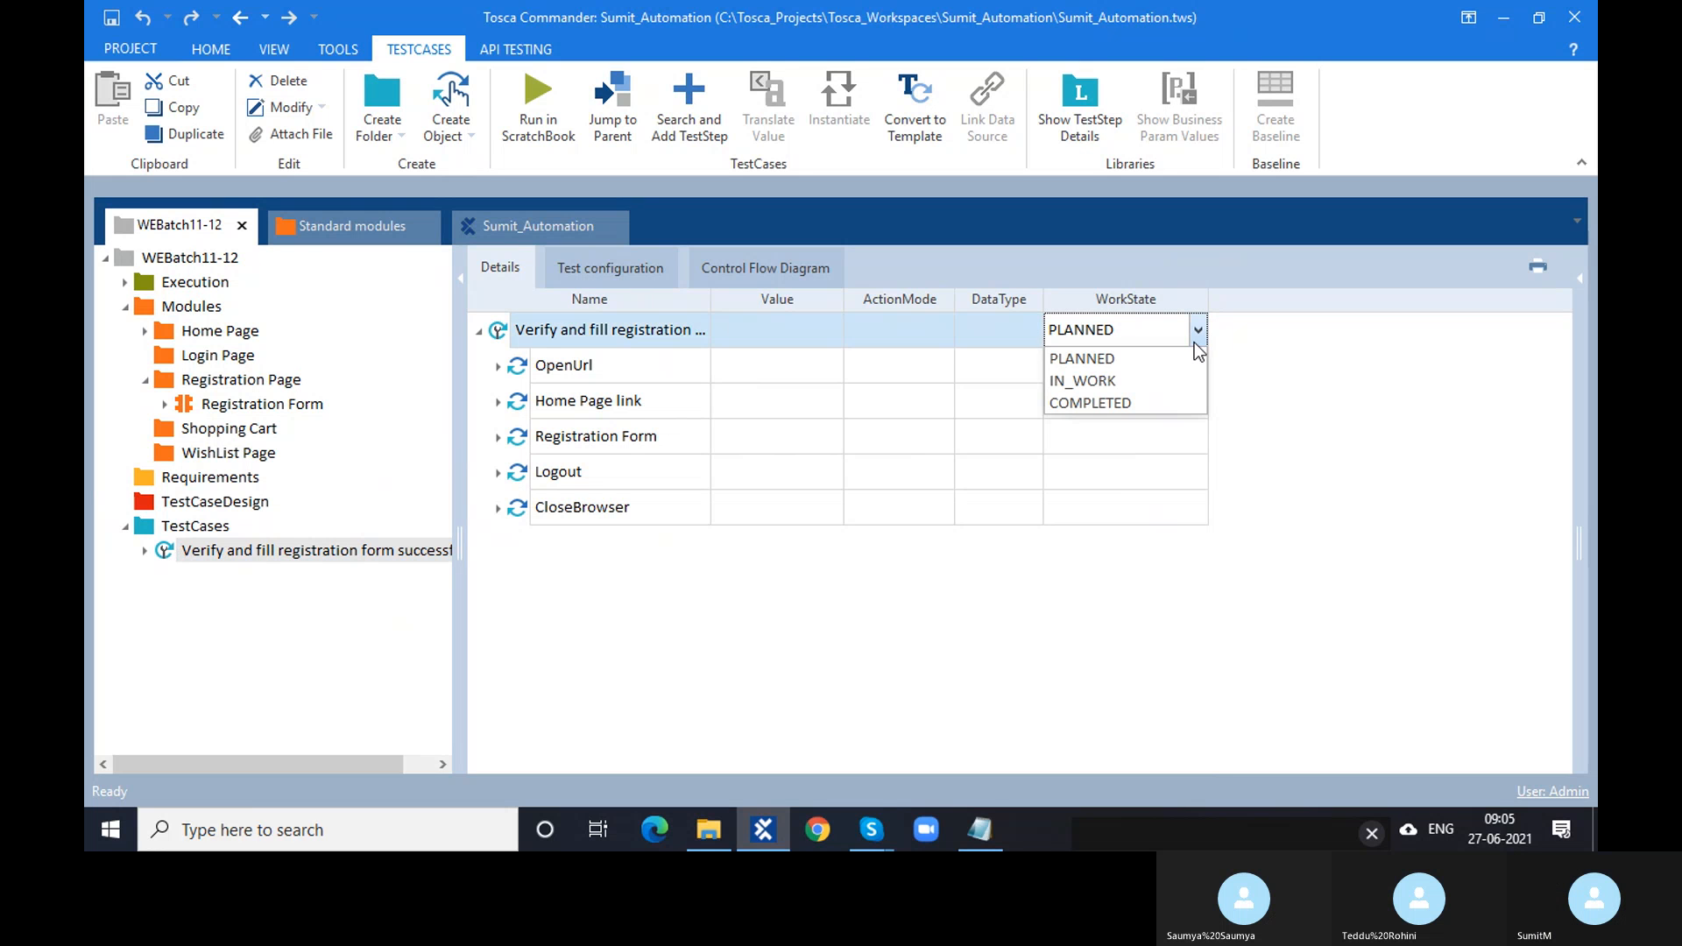
{"action": "left_click", "coordinate": [1119, 389]}
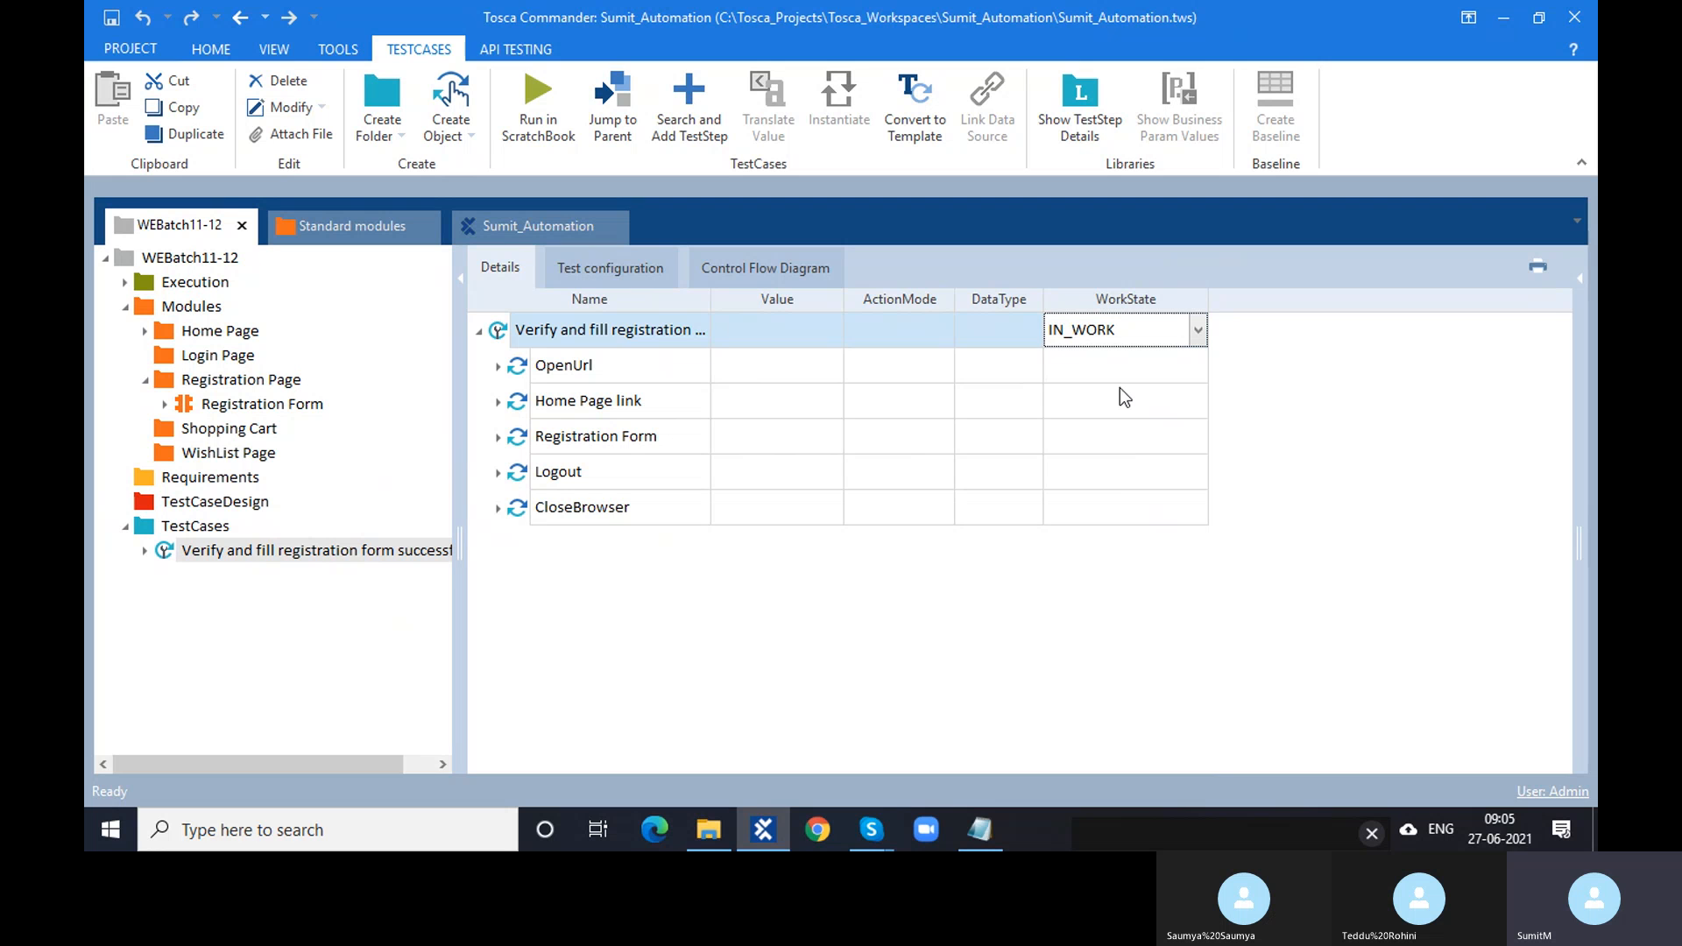
{"action": "left_click", "coordinate": [1319, 391]}
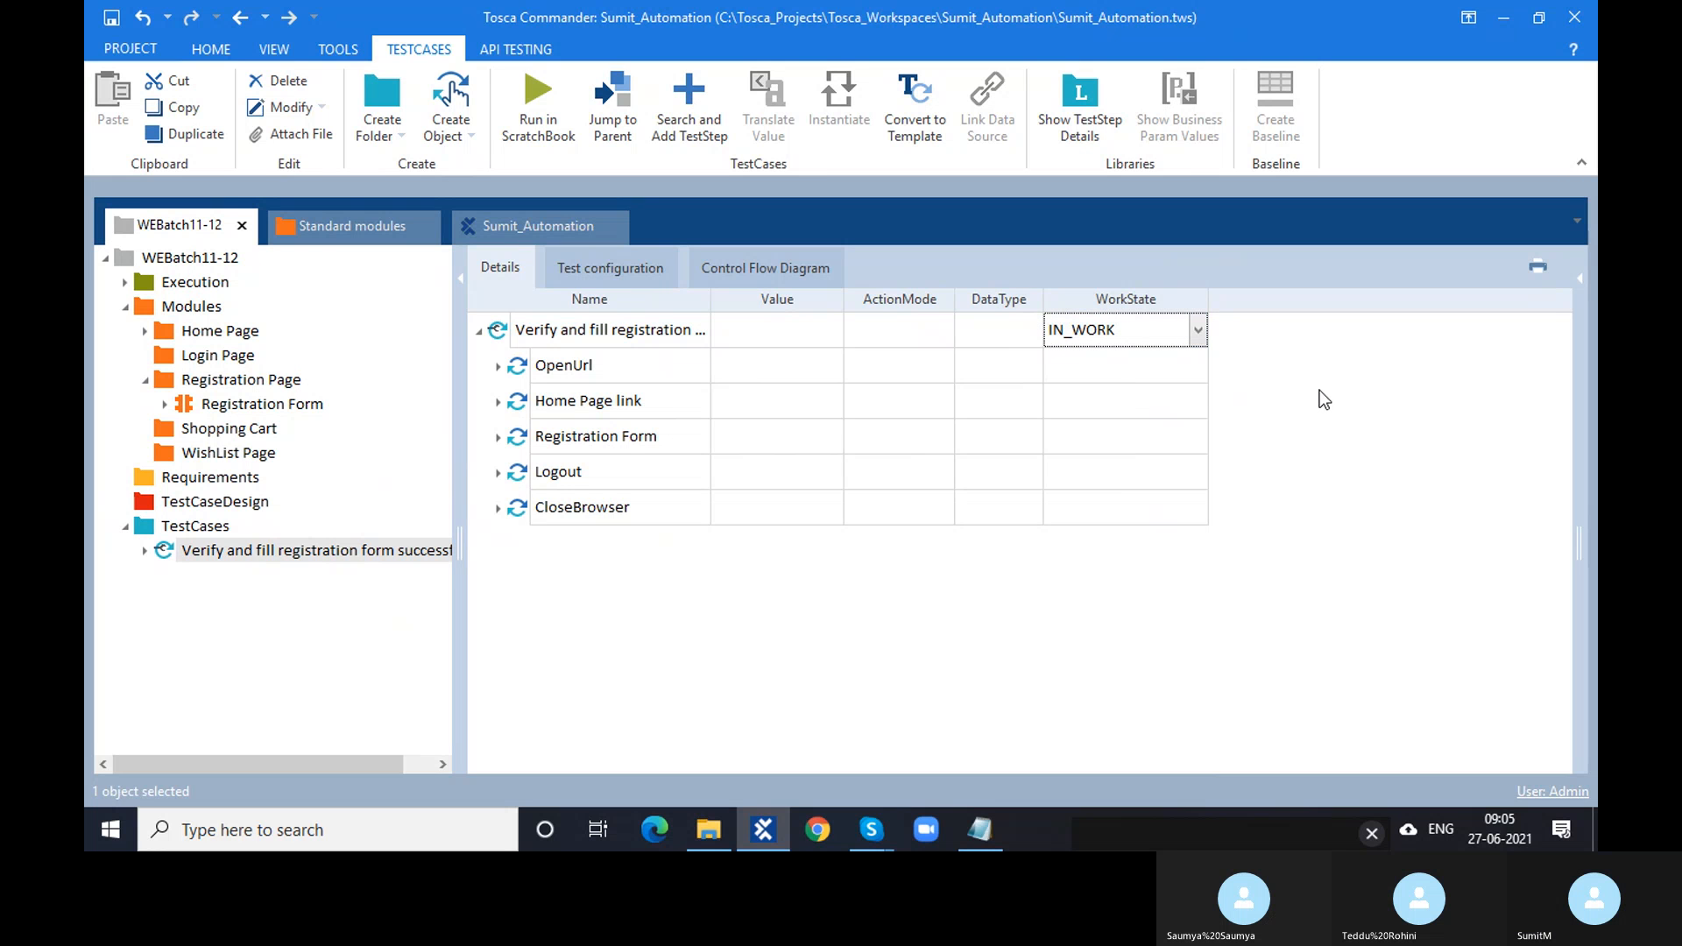
- Change the registration test case's WorkState to COMPLETED
{"action": "left_click", "coordinate": [164, 552]}
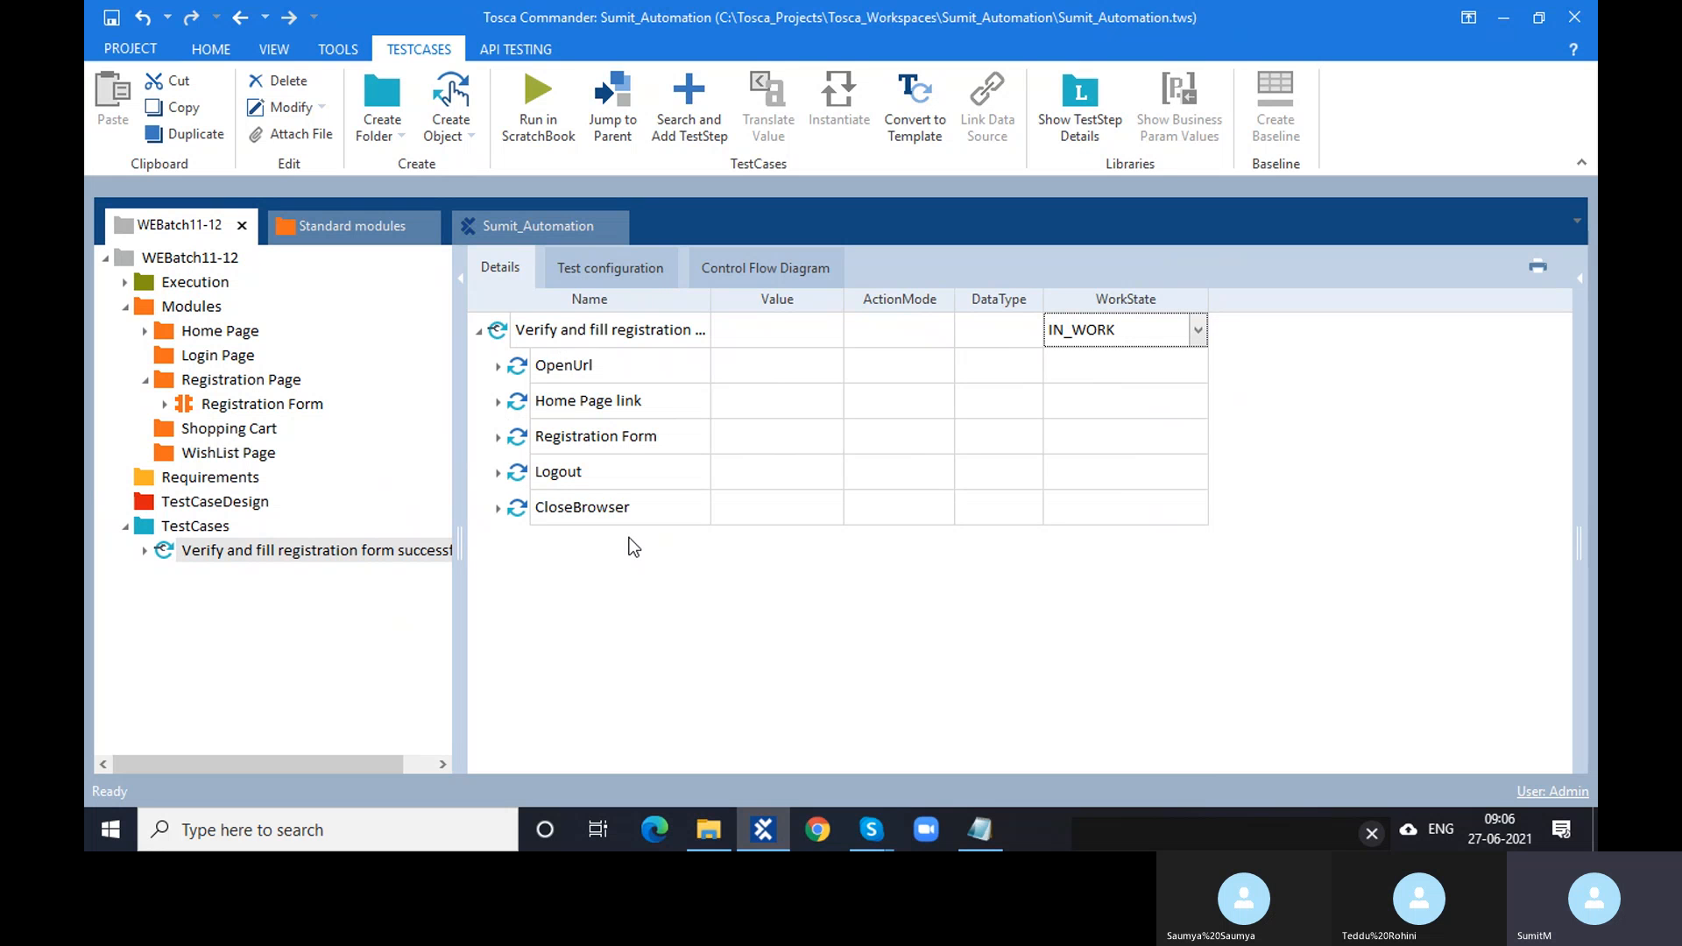
{"action": "left_click", "coordinate": [1196, 336]}
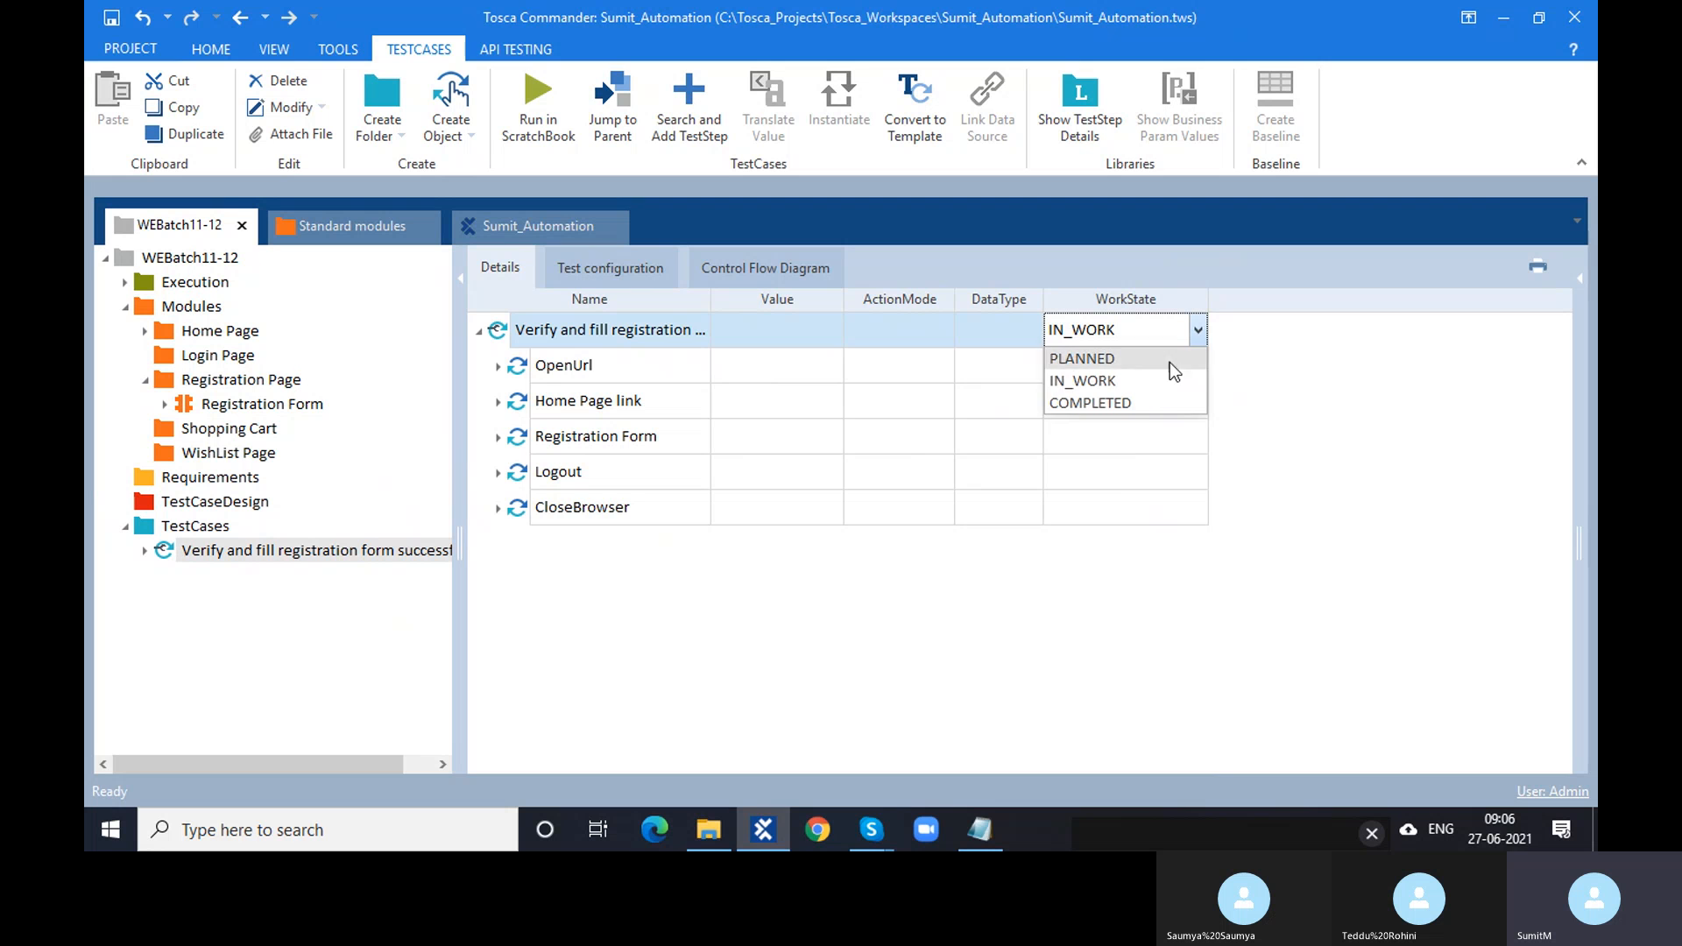
{"action": "left_click", "coordinate": [1145, 403]}
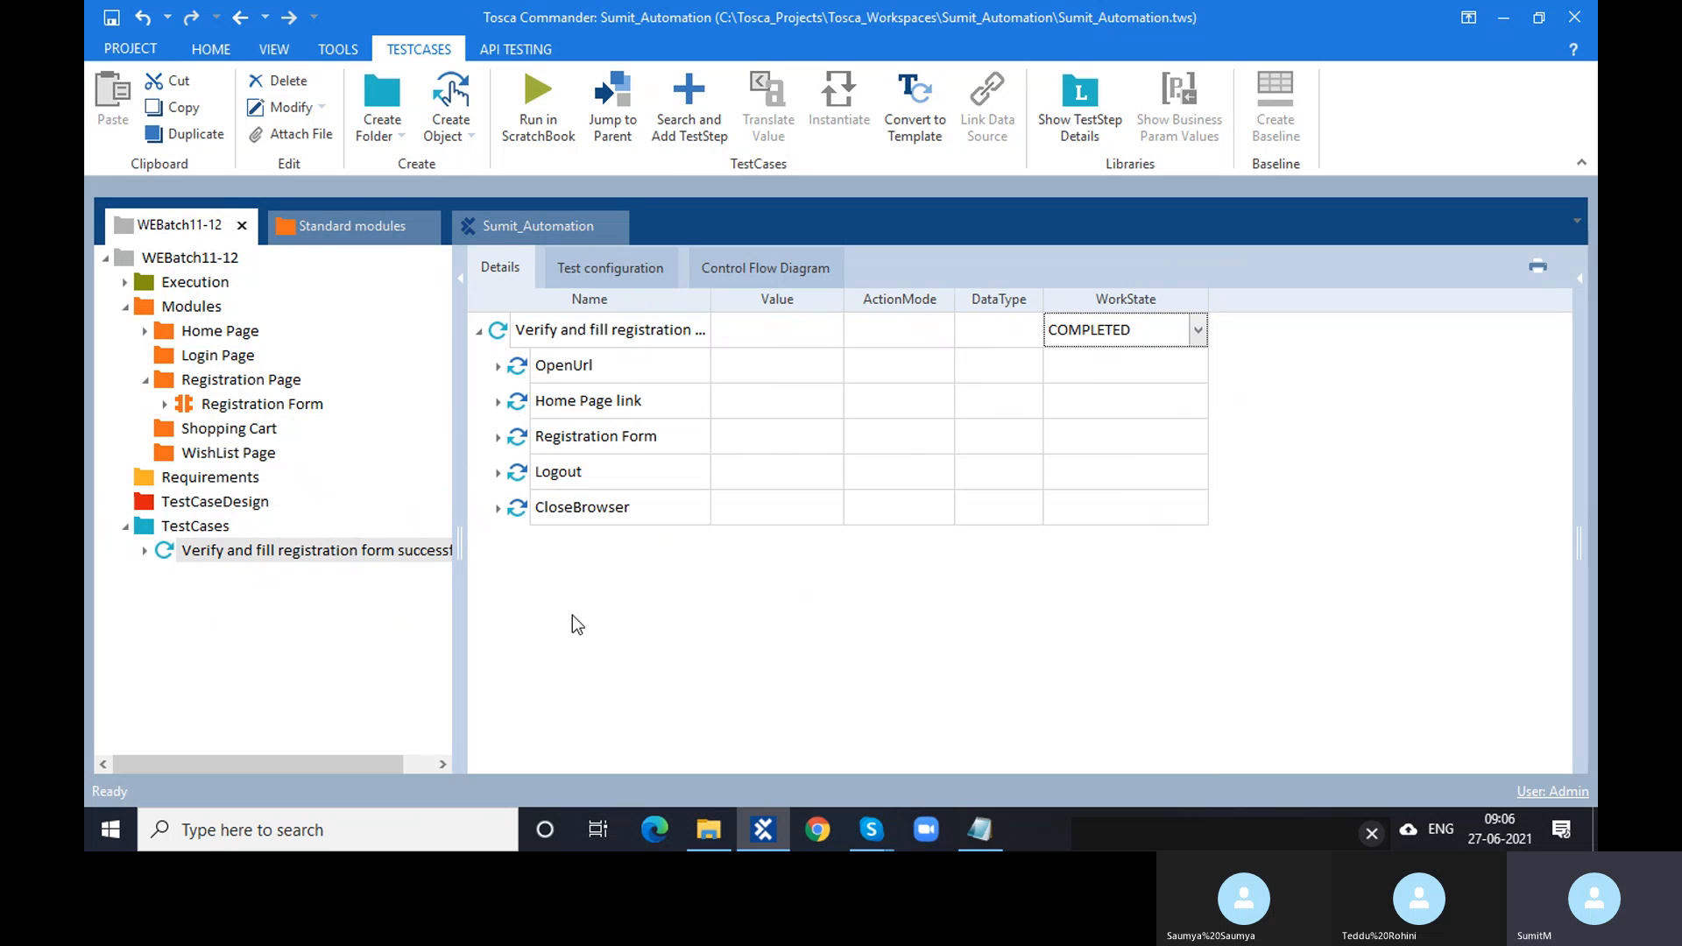
- Expand the OpenUrl step to show its Url and widen the Value column
{"action": "left_click", "coordinate": [145, 552]}
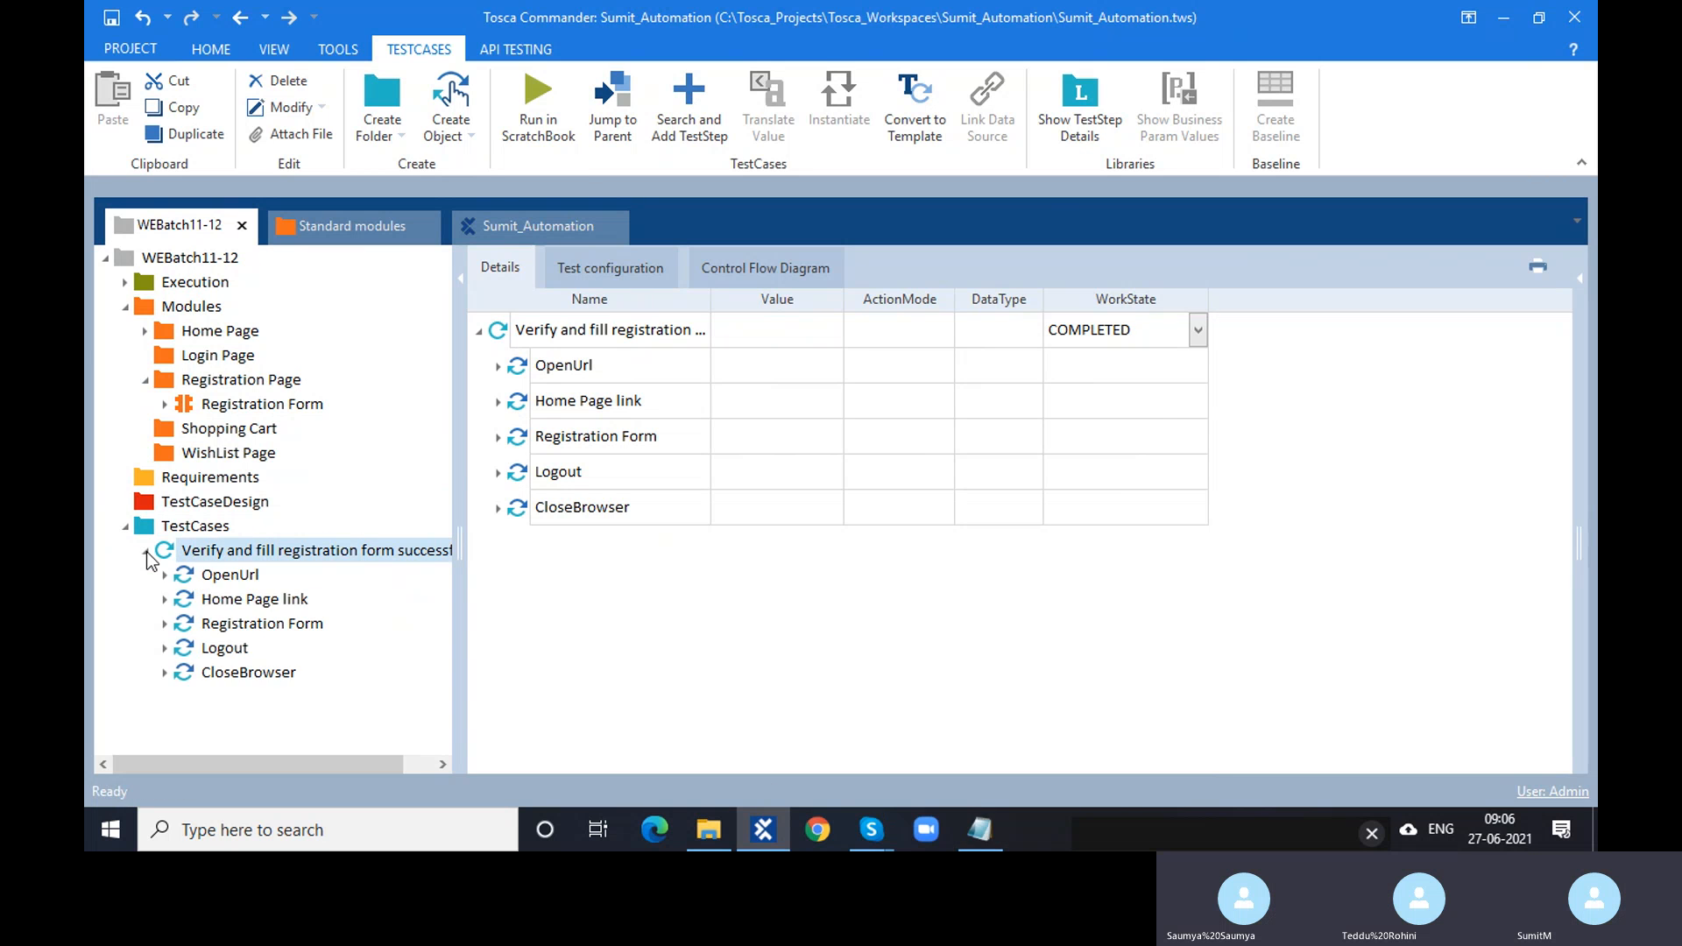
{"action": "left_click", "coordinate": [145, 552]}
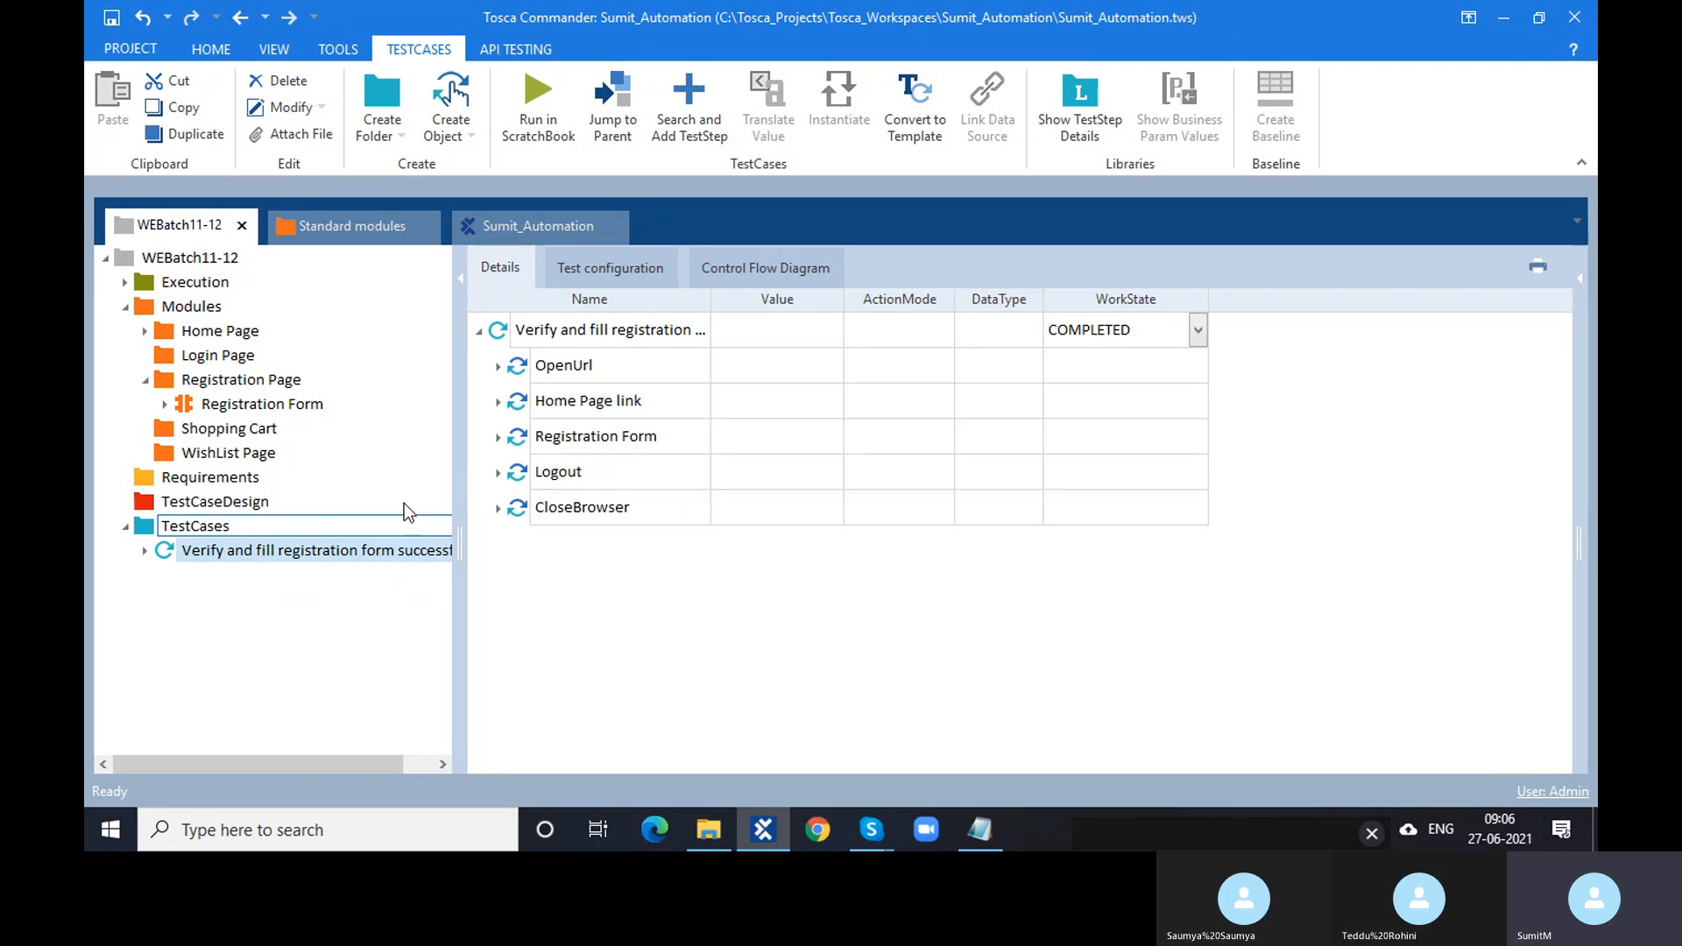
{"action": "left_click", "coordinate": [498, 368]}
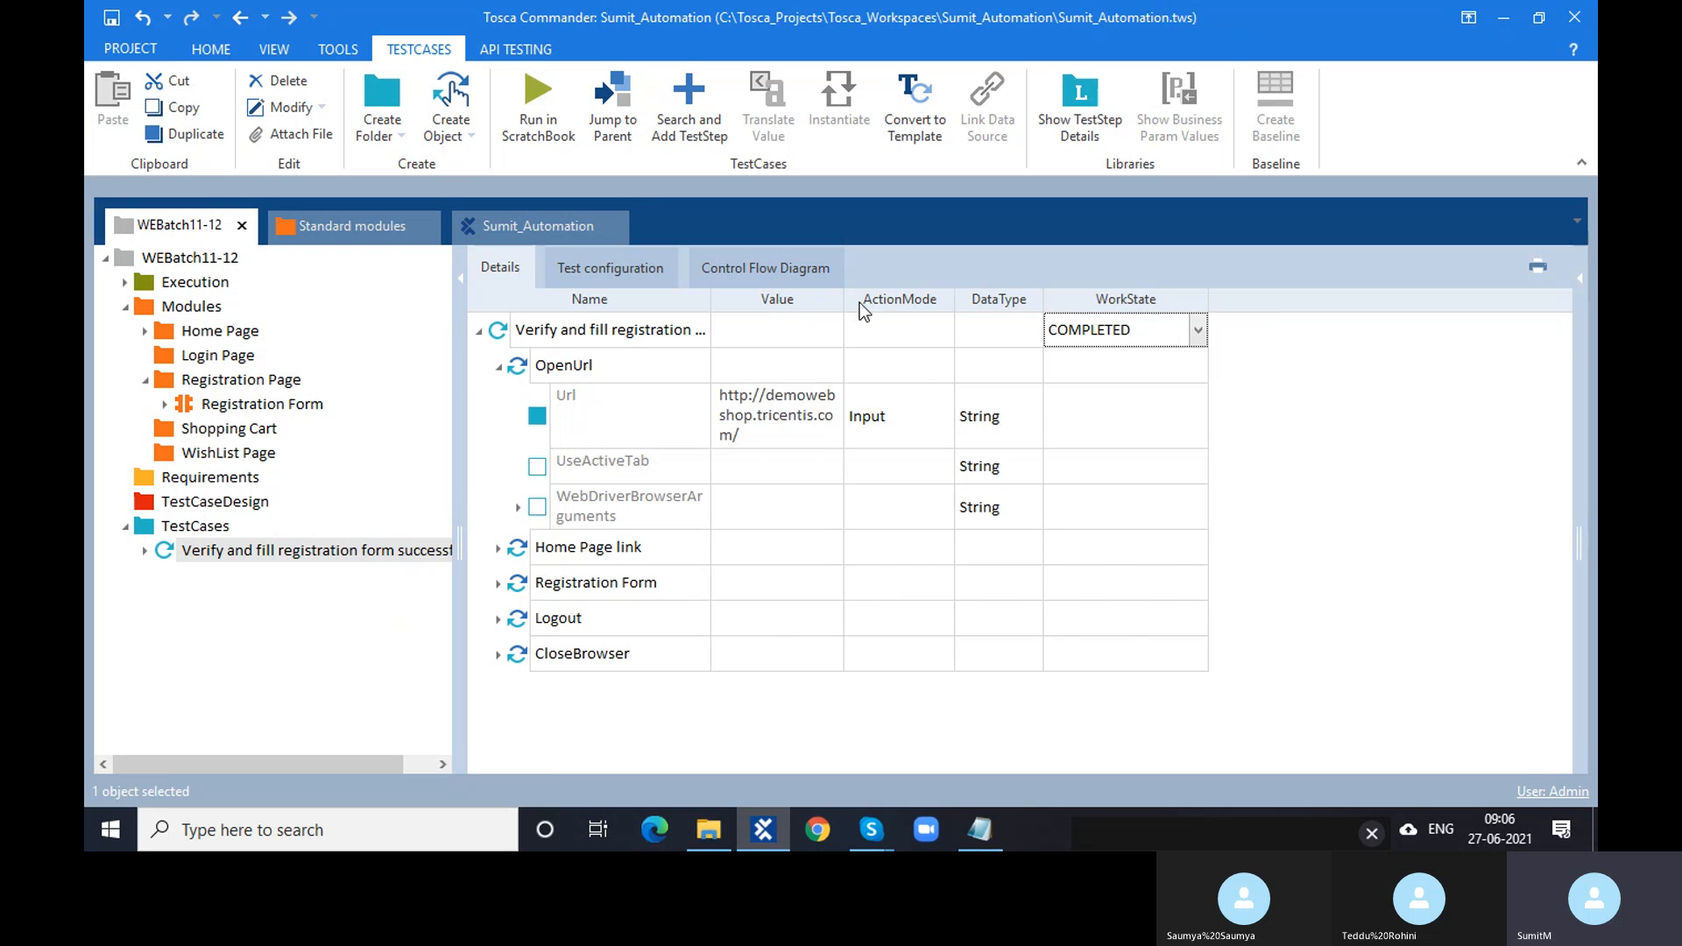
{"action": "left_click_drag", "start_coordinate": [844, 298], "coordinate": [914, 299]}
{"action": "left_click", "coordinate": [498, 528]}
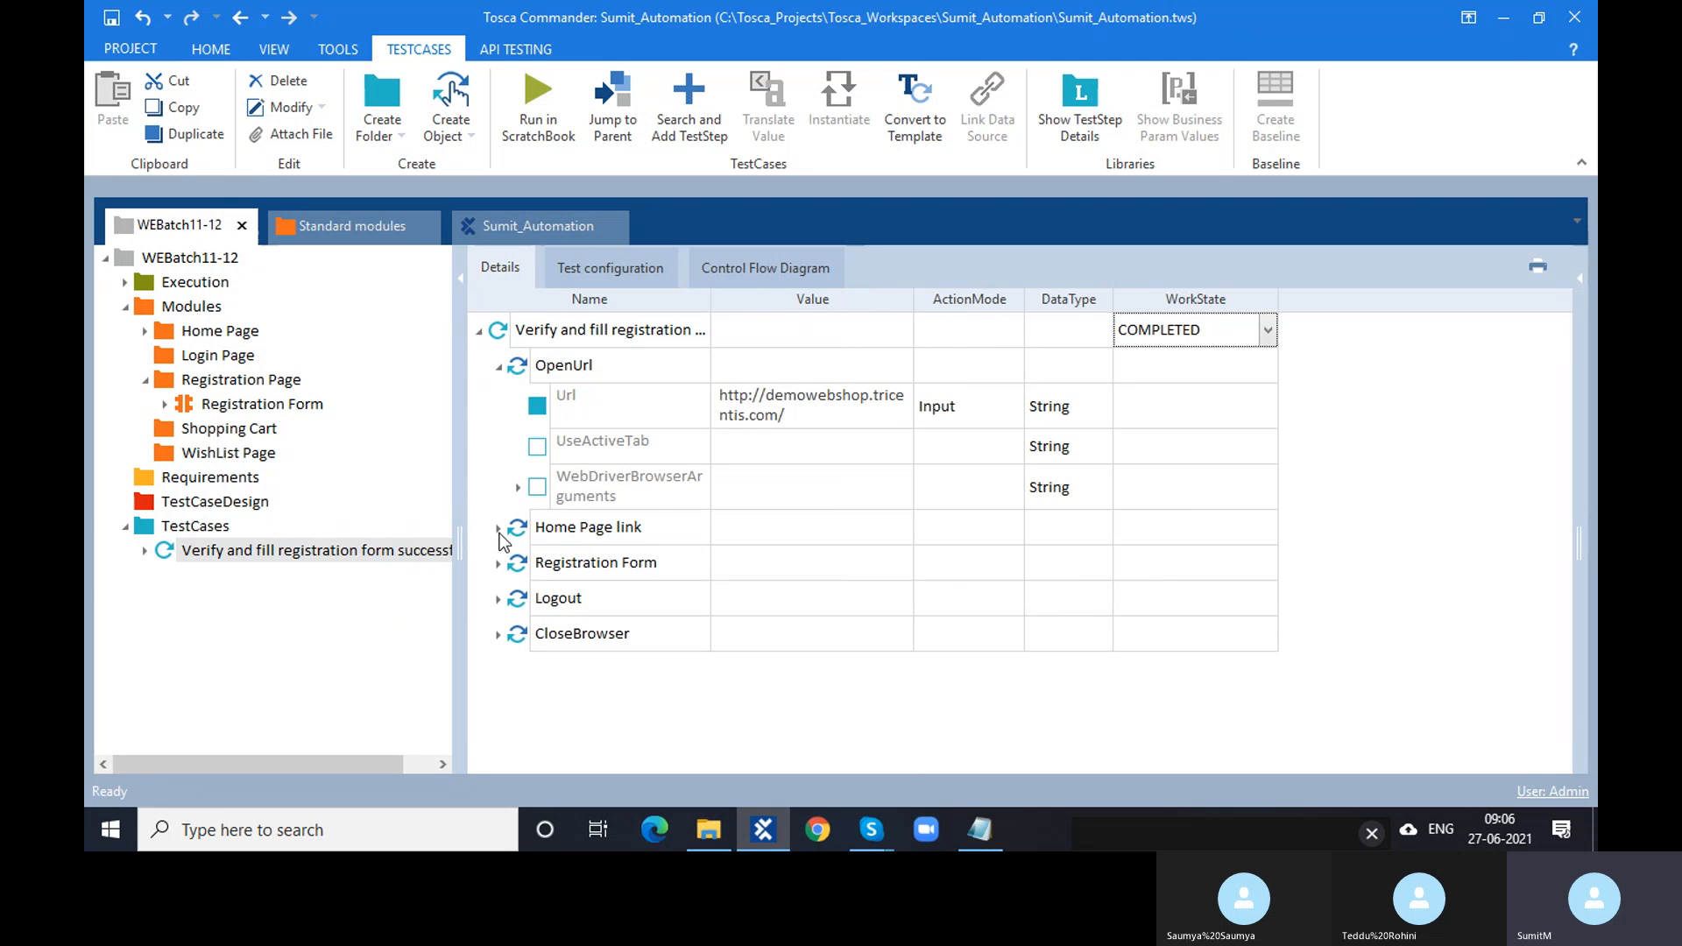
{"action": "left_click", "coordinate": [498, 529]}
- Expand the Registration Form step and select the First name value Test
{"action": "left_click", "coordinate": [499, 564]}
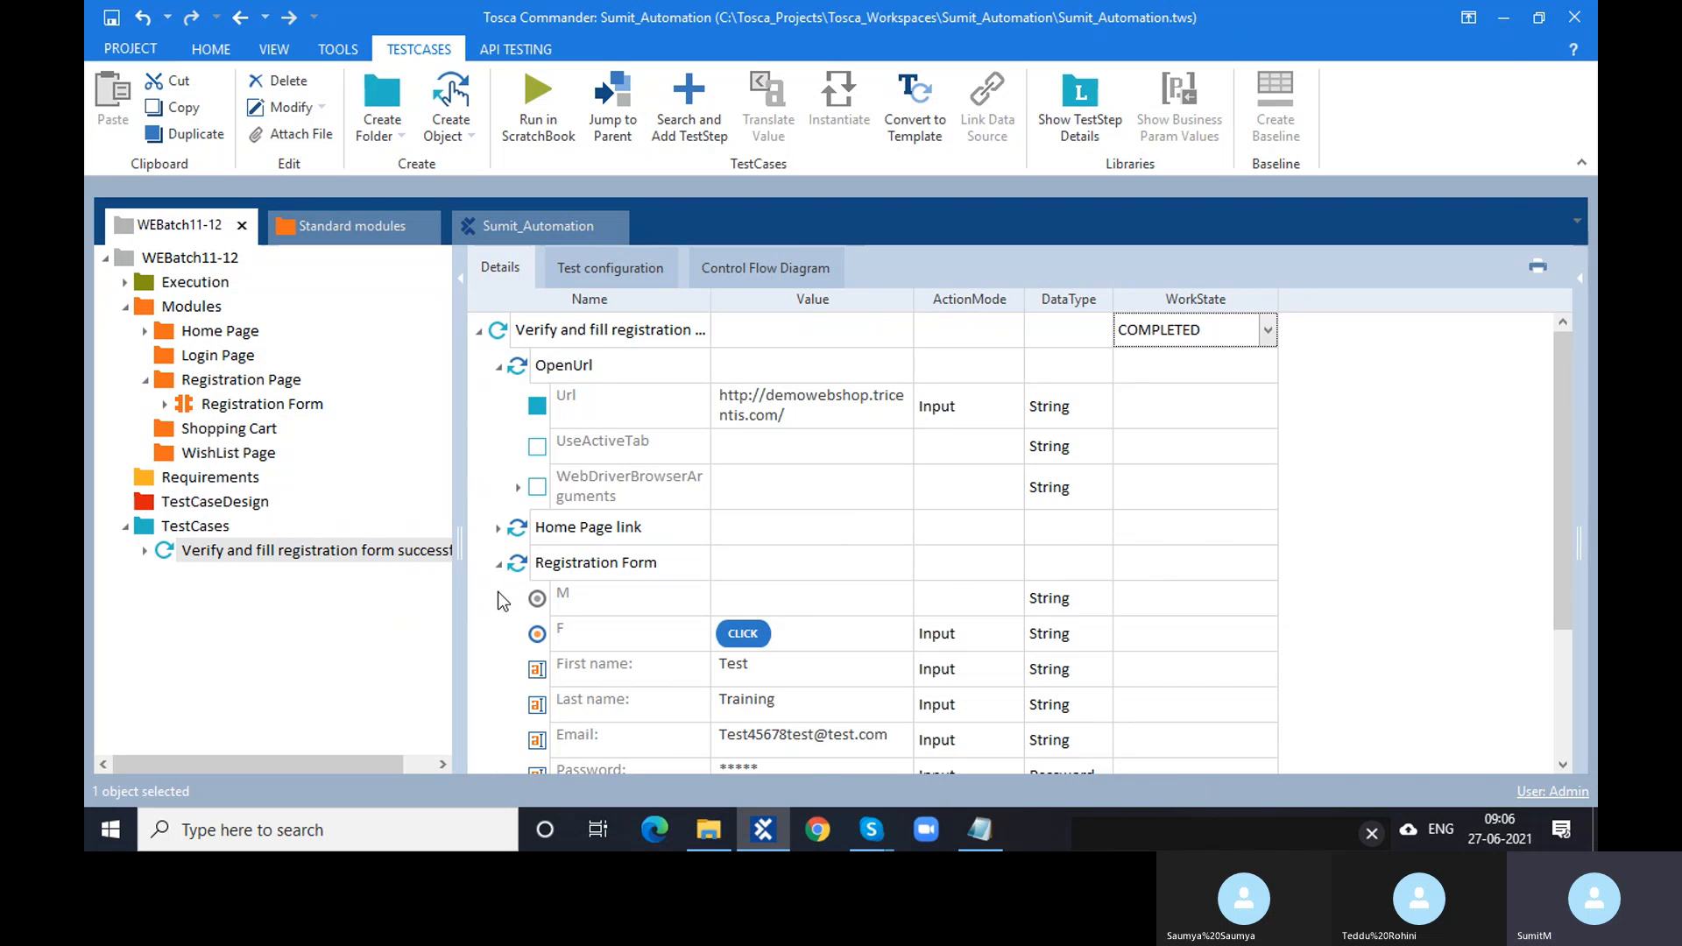
{"action": "scroll", "coordinate": [501, 605], "scroll_direction": "down", "scroll_amount": 3}
{"action": "left_click", "coordinate": [499, 686]}
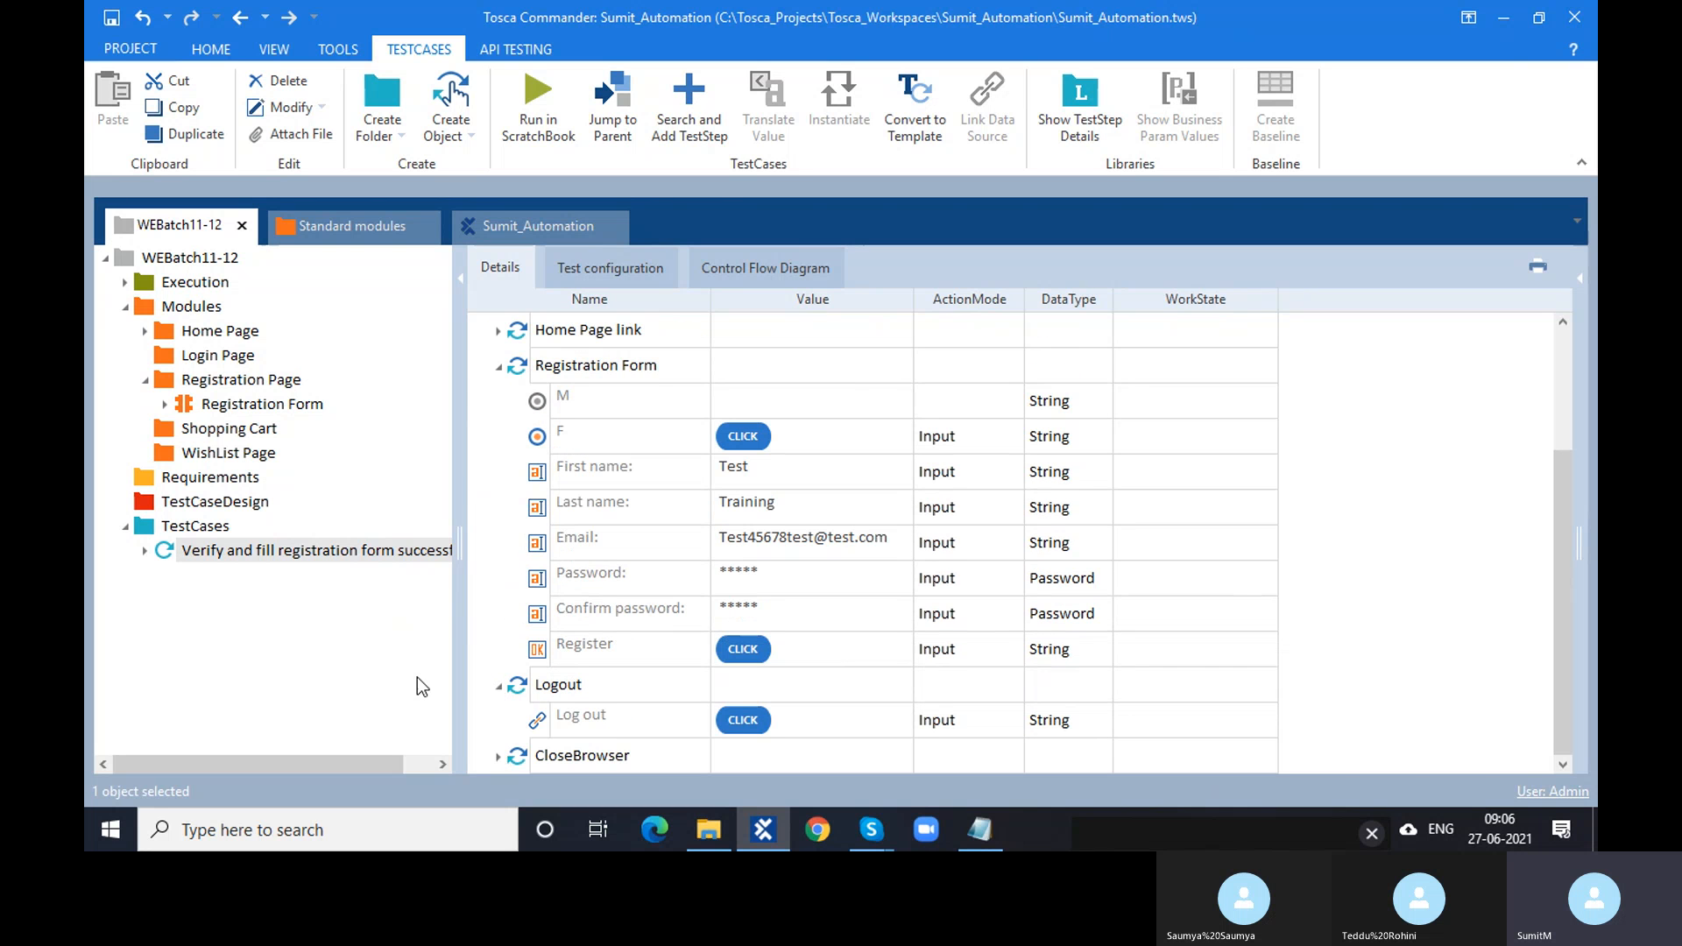
{"action": "left_click", "coordinate": [499, 686]}
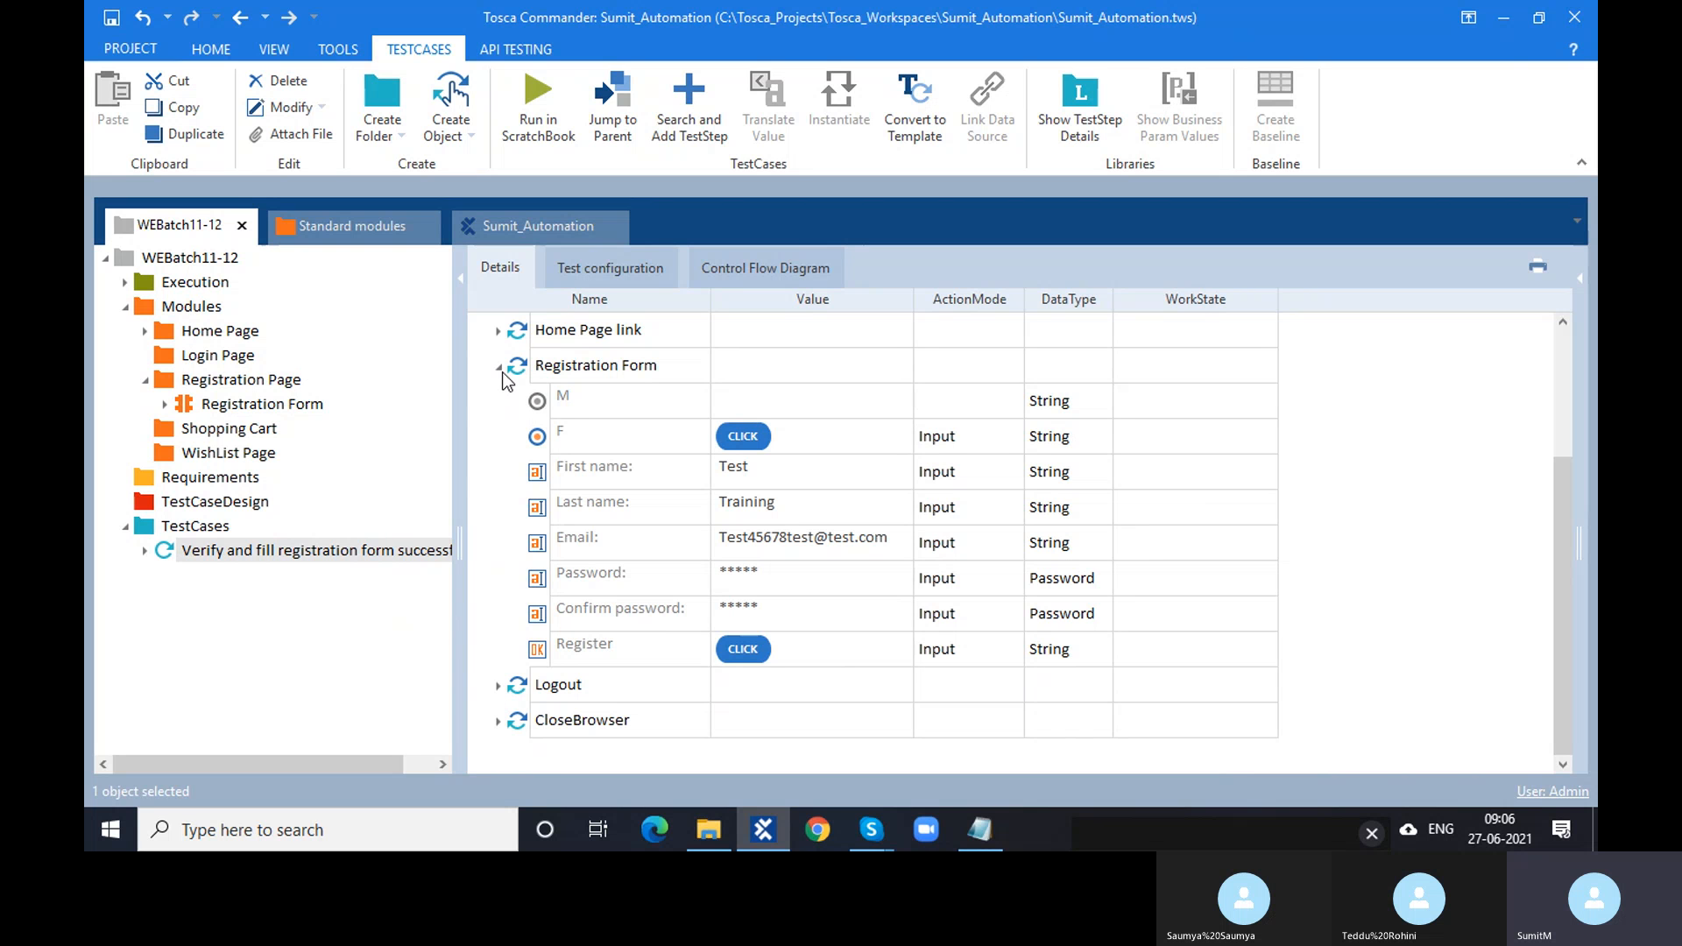
{"action": "left_click", "coordinate": [813, 438]}
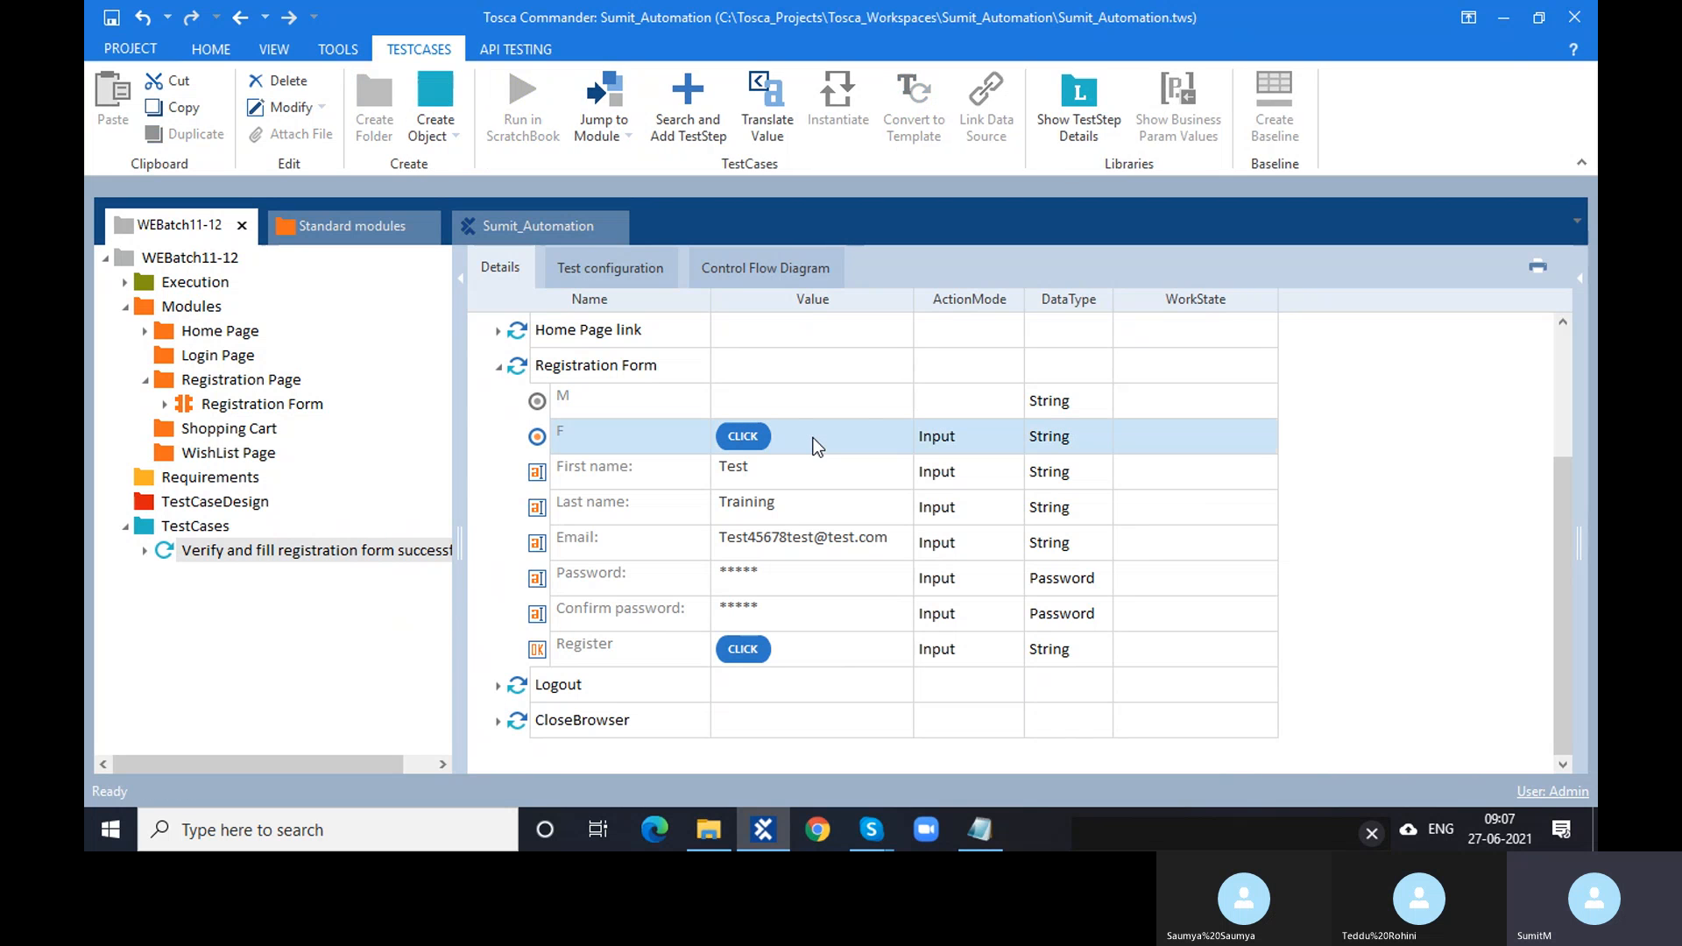
{"action": "left_click", "coordinate": [770, 479]}
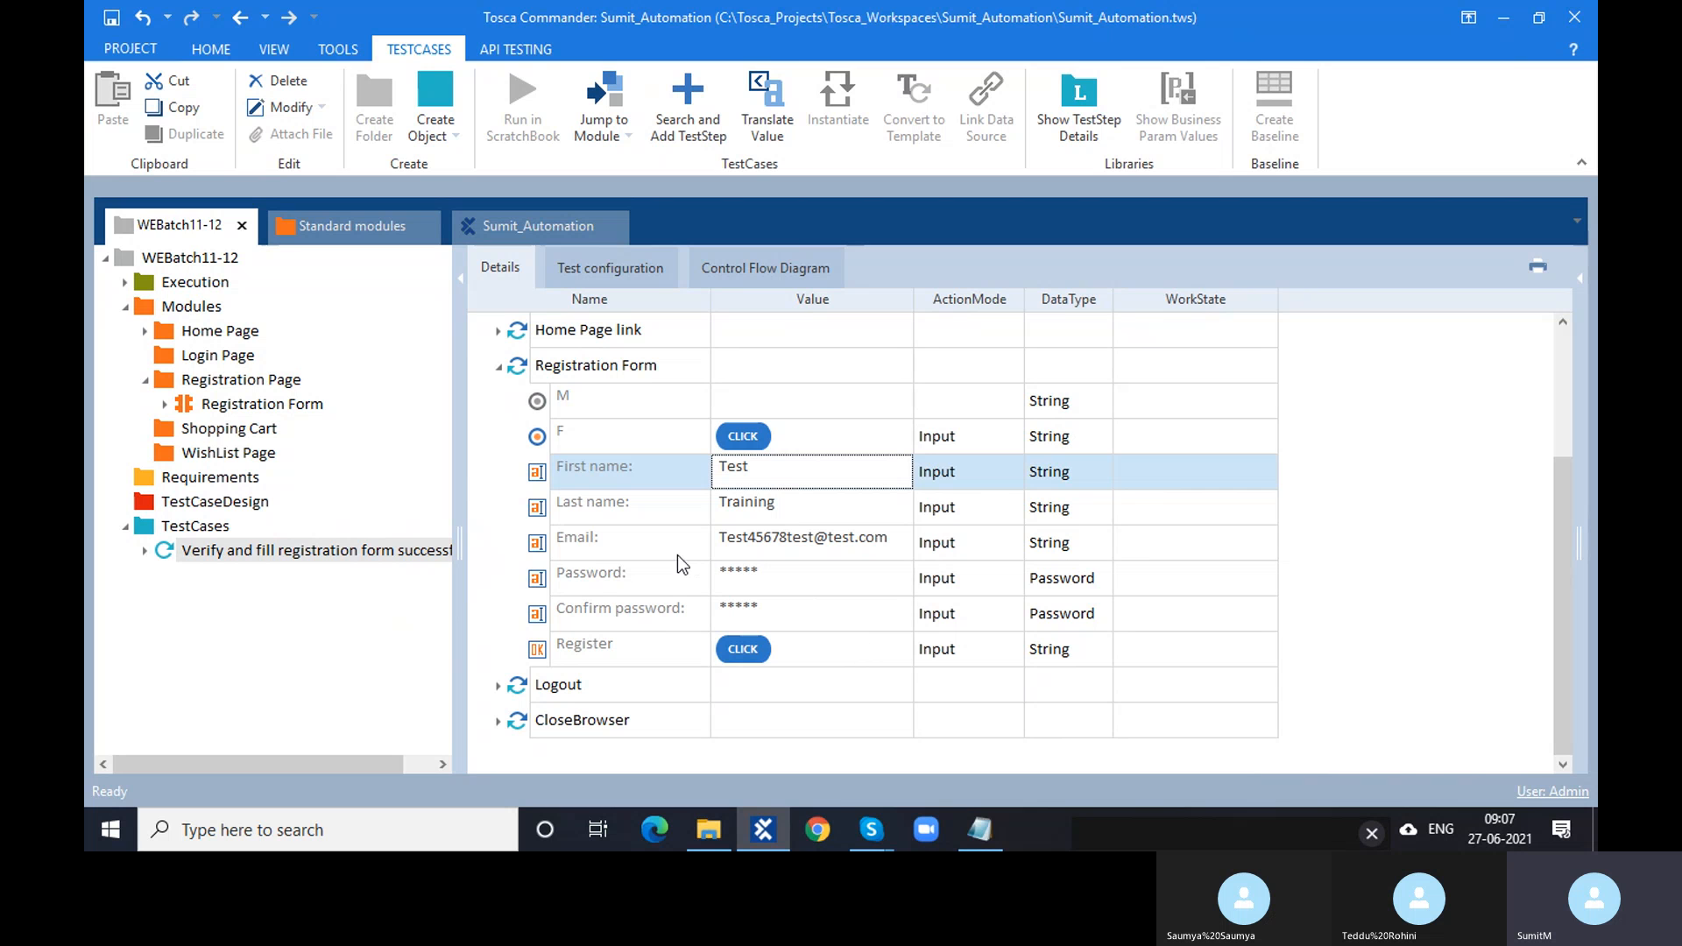
{"action": "left_click", "coordinate": [820, 834]}
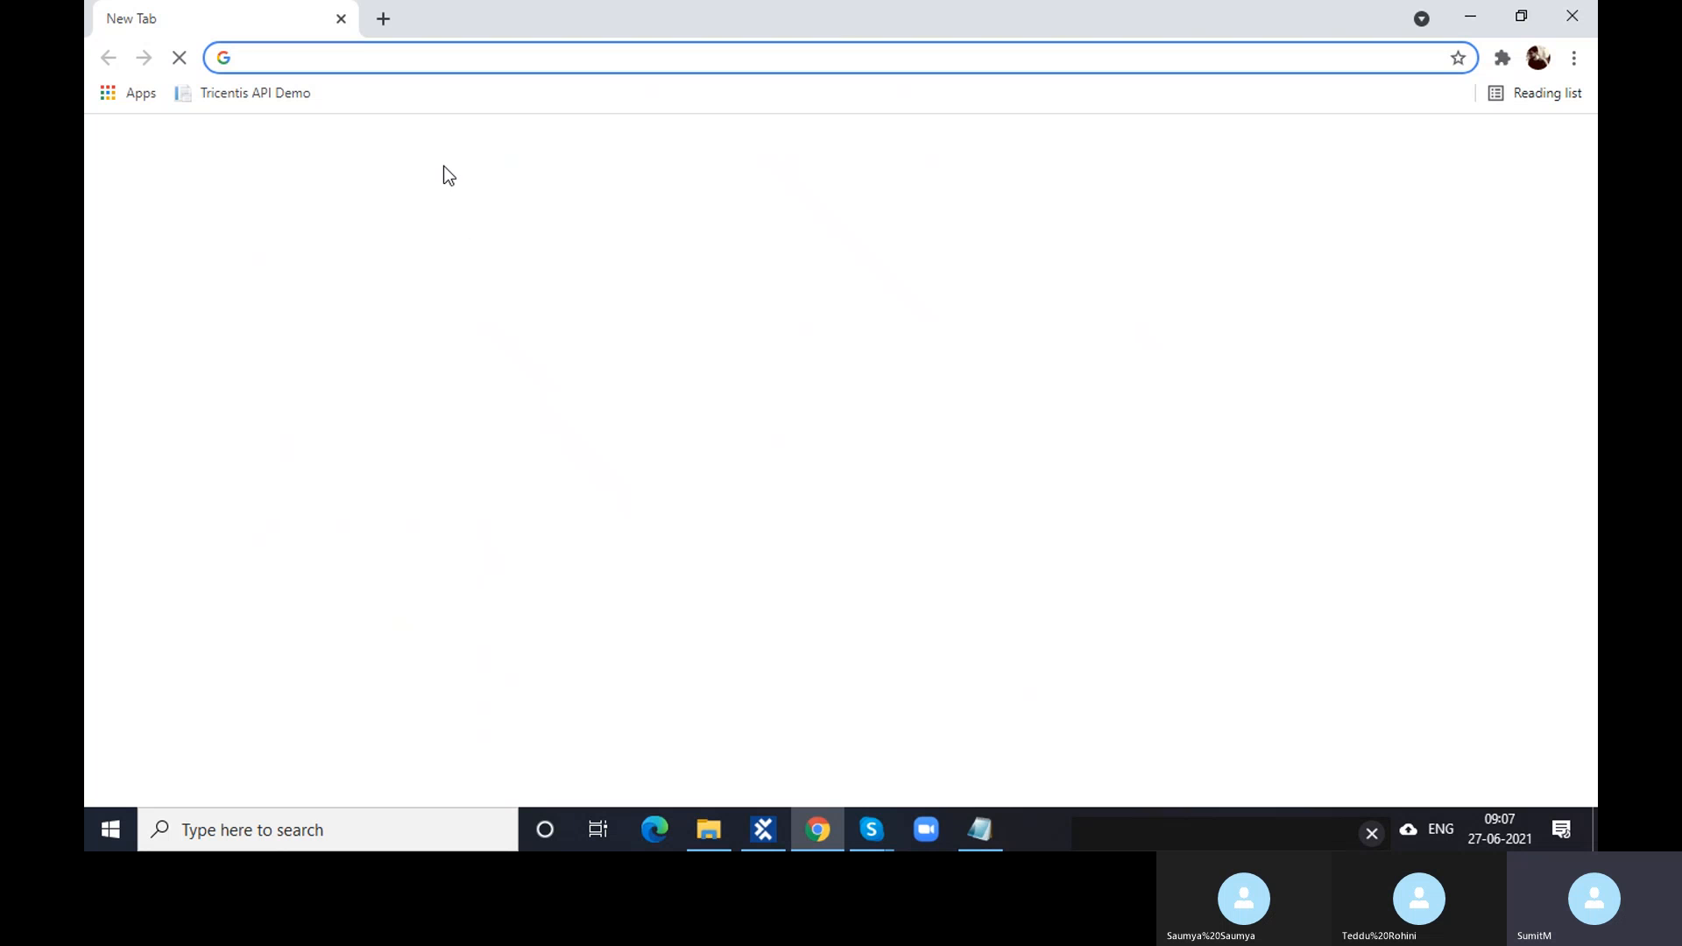
- Load the Demo Web Shop home page from Chrome's New Tab shortcut tile
{"action": "left_click", "coordinate": [674, 580]}
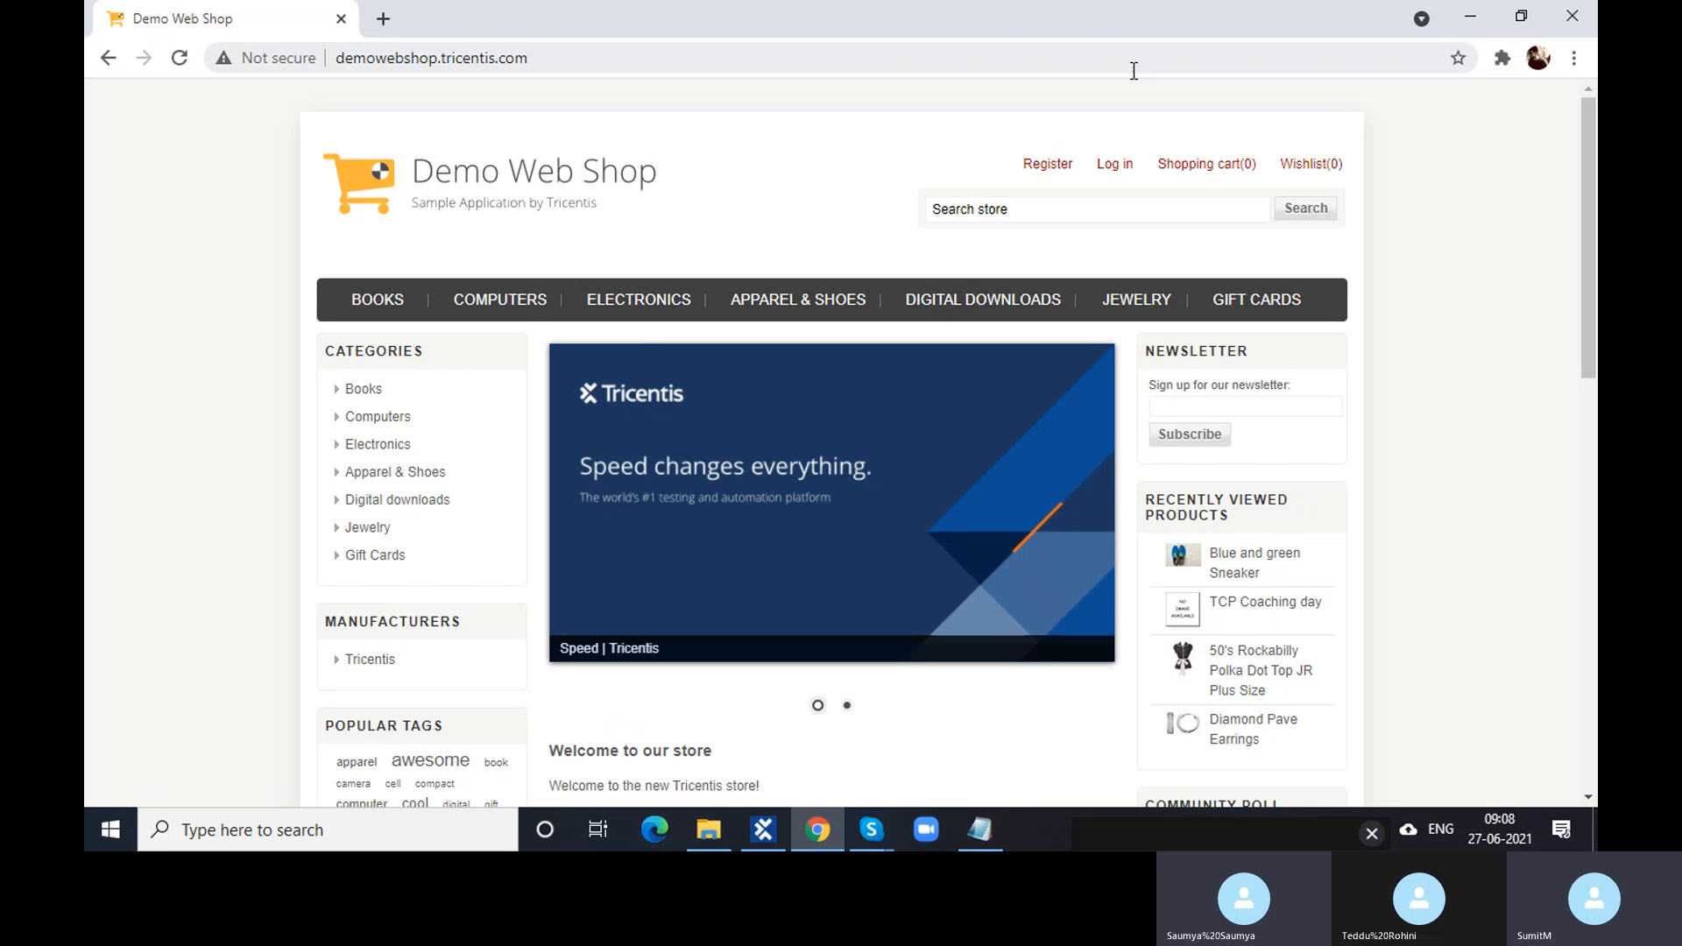
- Enter a test email and password on the Log in page, then go to Register
{"action": "left_click", "coordinate": [1117, 169]}
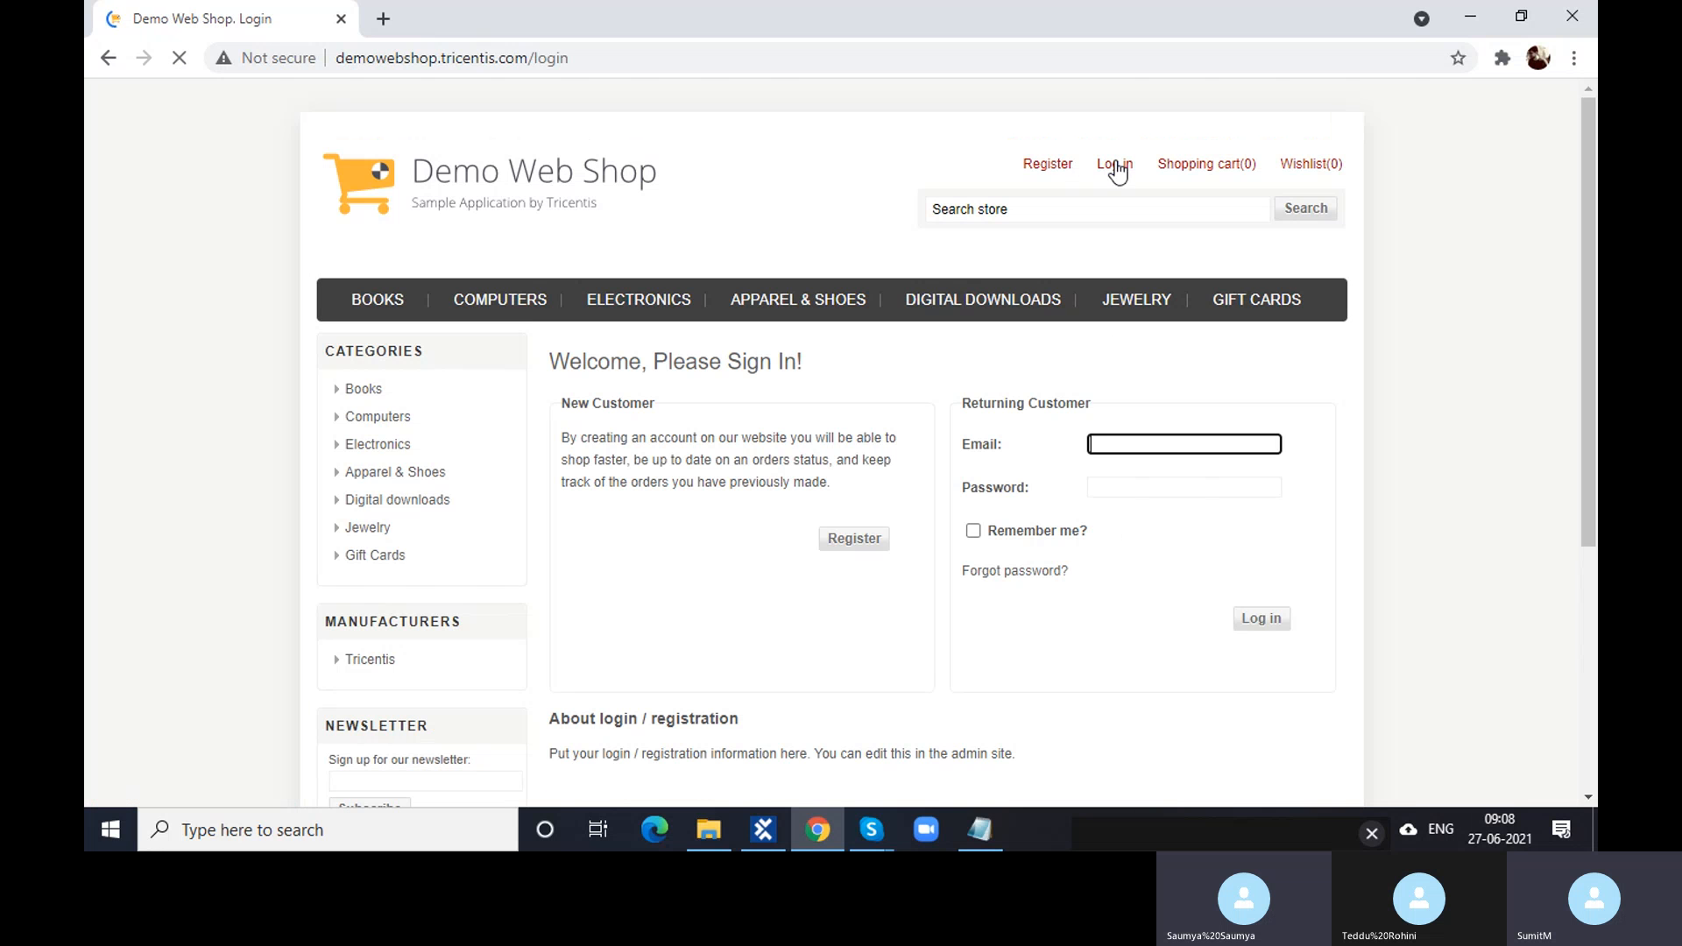
{"action": "left_click", "coordinate": [1172, 445]}
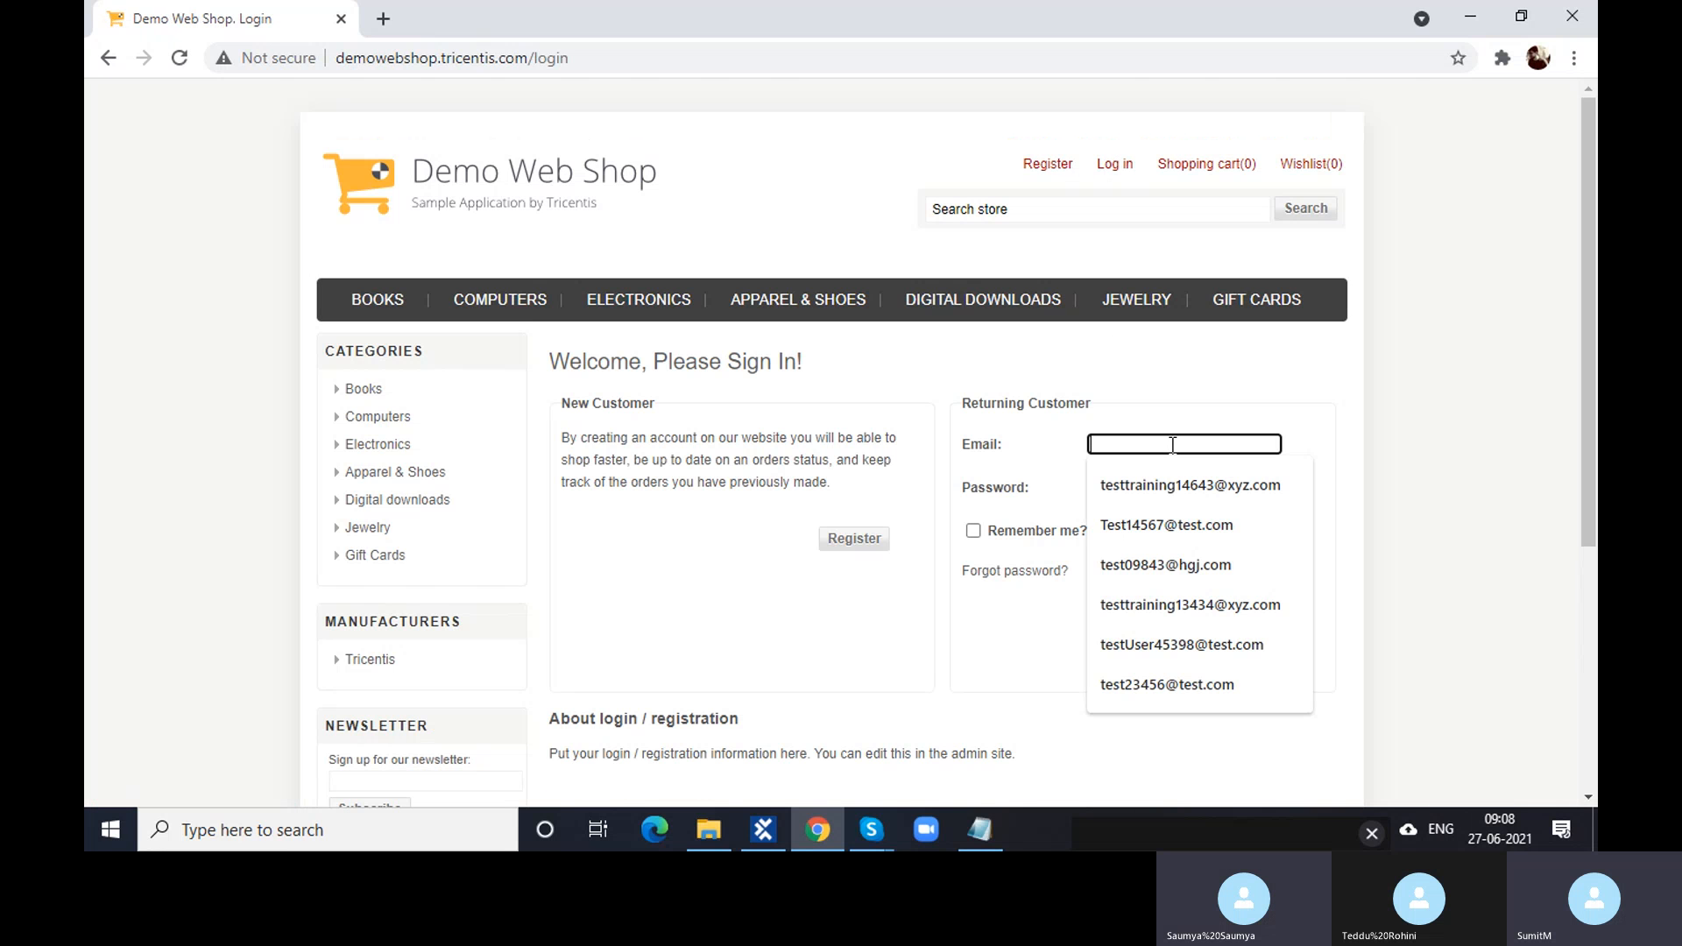
{"action": "type", "text": "Te"}
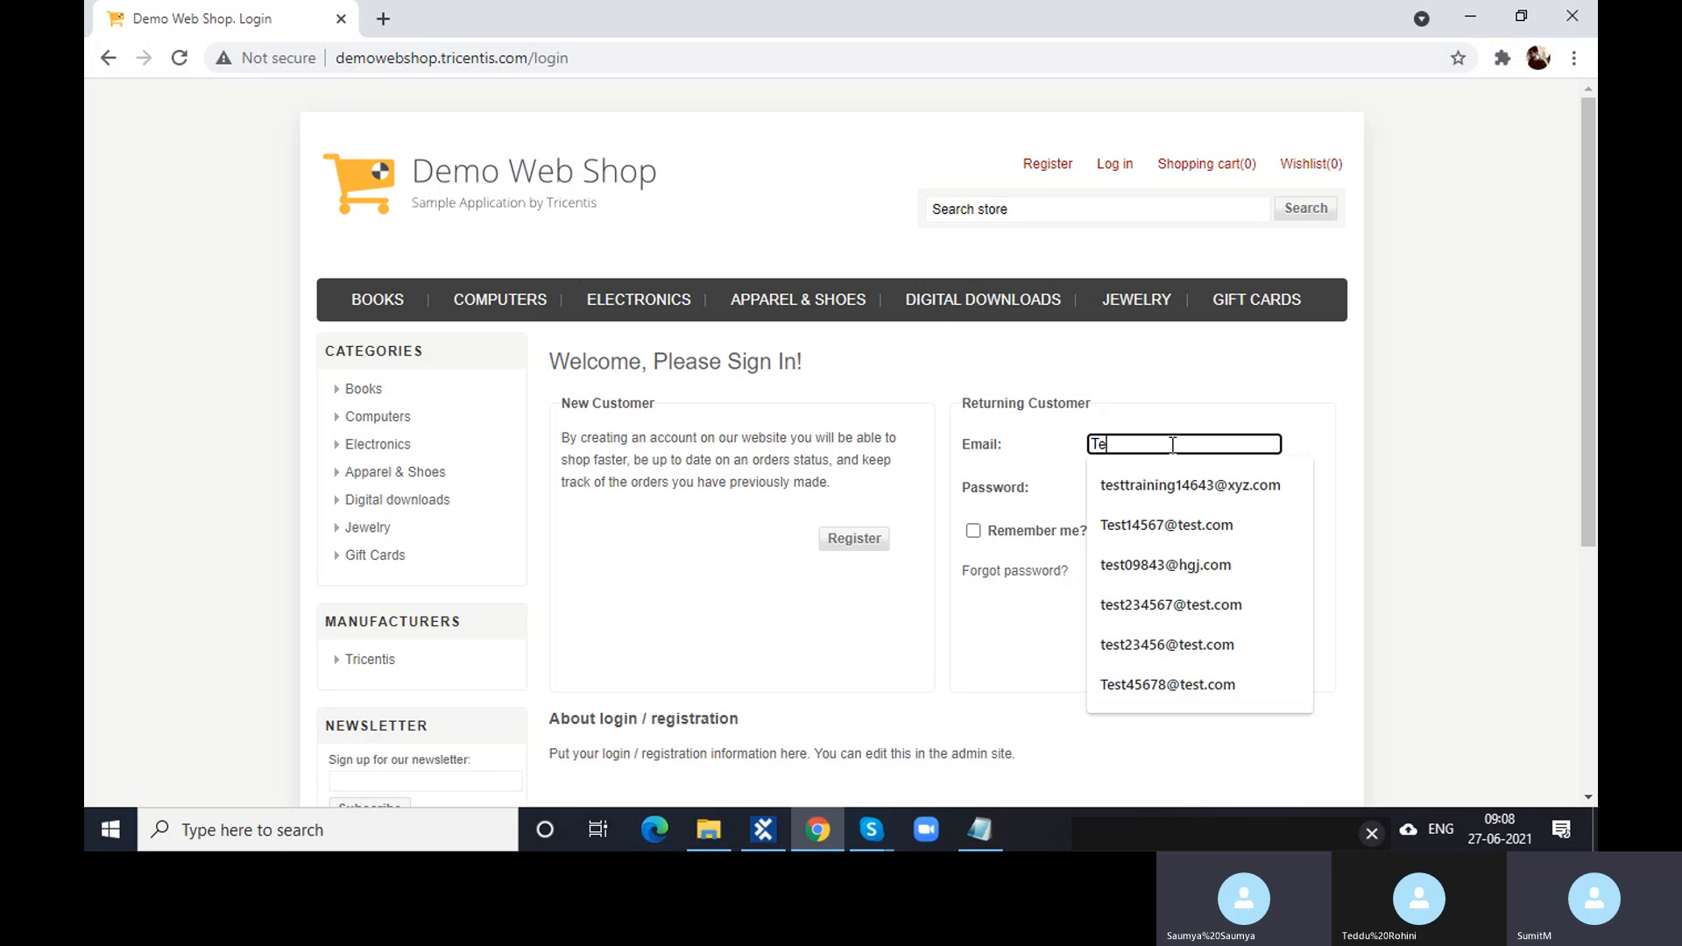
{"action": "type", "text": "stAdmi"}
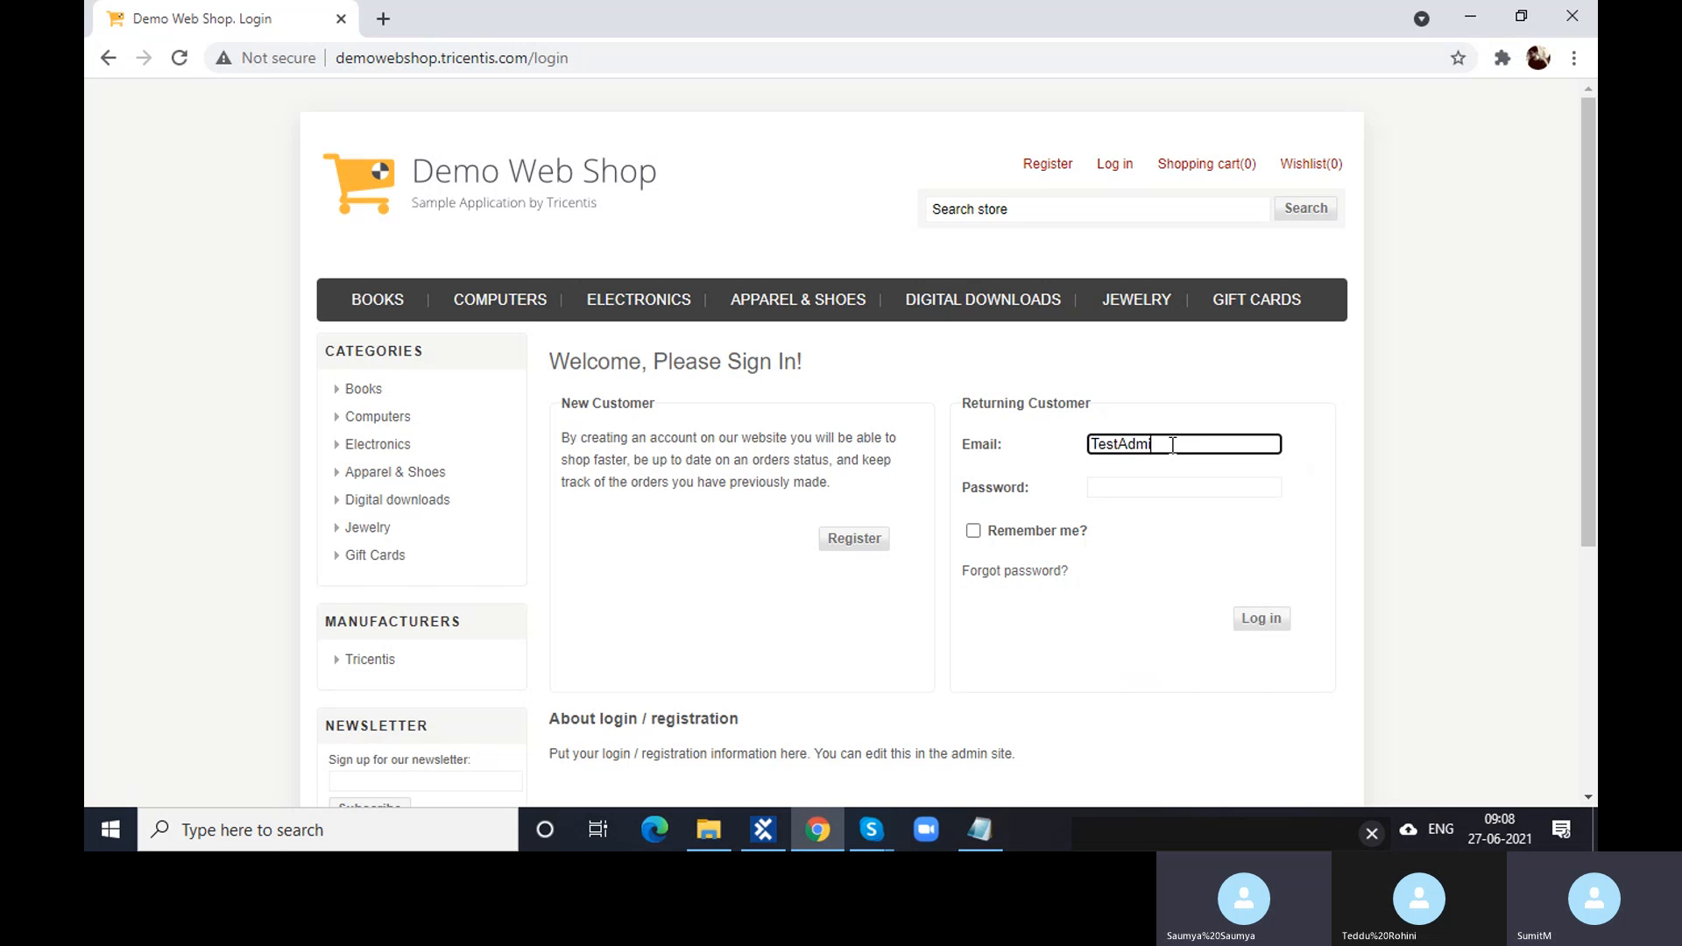
{"action": "type", "text": "n@test.com"}
{"action": "left_click_drag", "start_coordinate": [1242, 446], "coordinate": [1079, 448]}
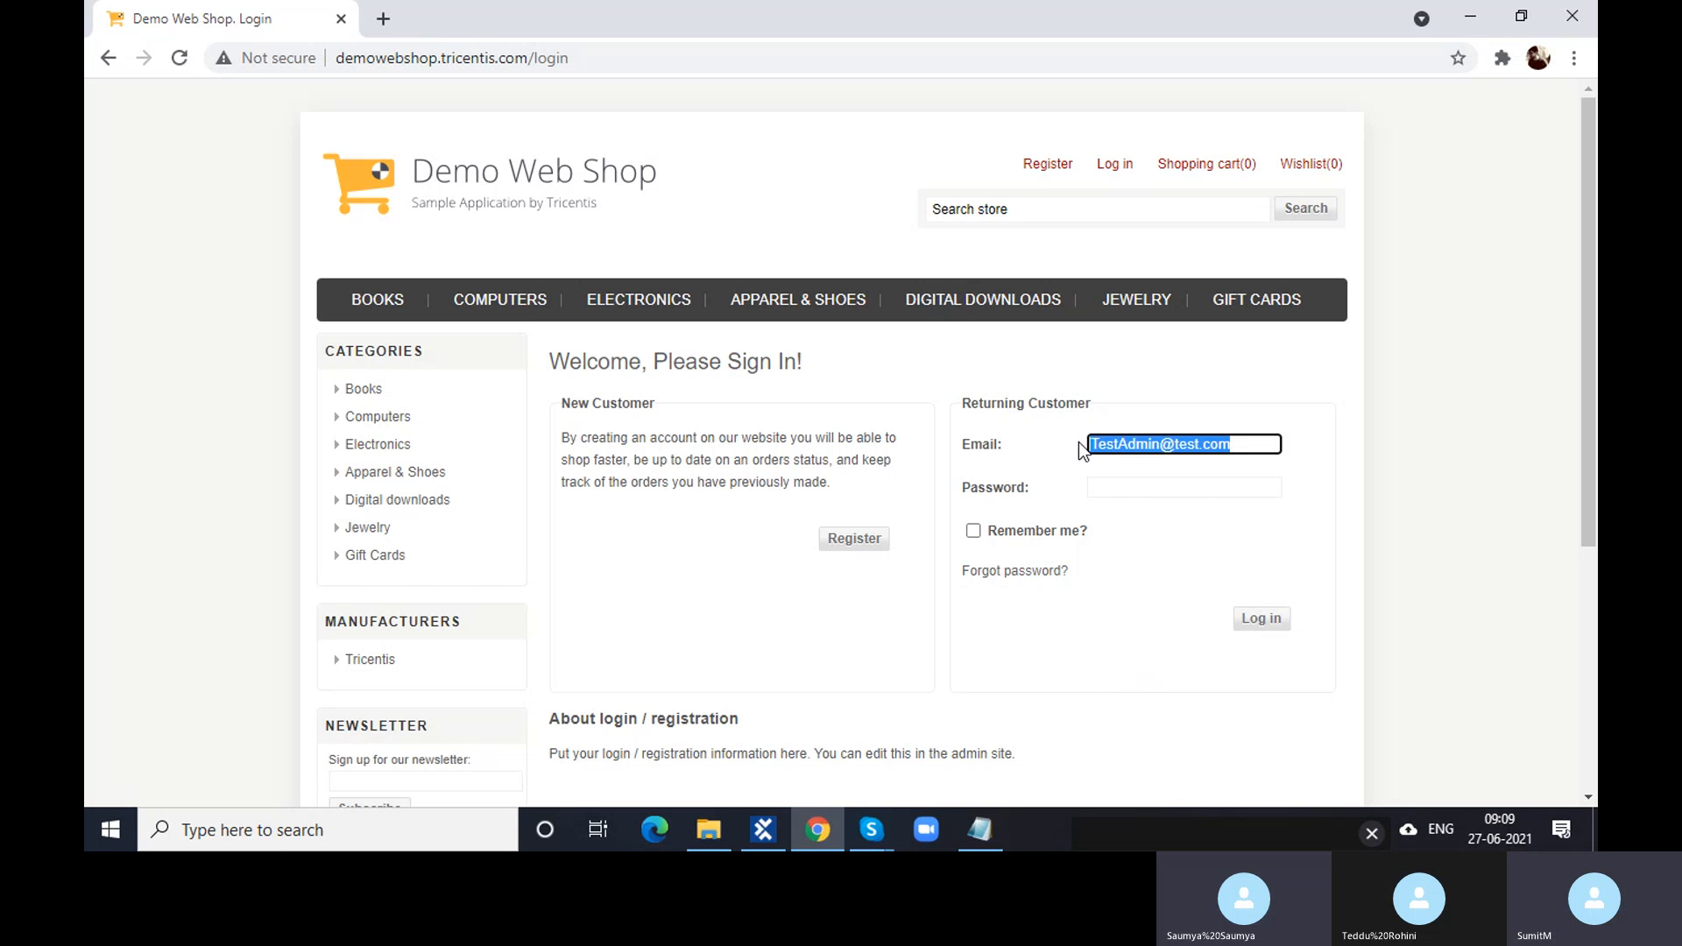
{"action": "left_click", "coordinate": [1150, 443]}
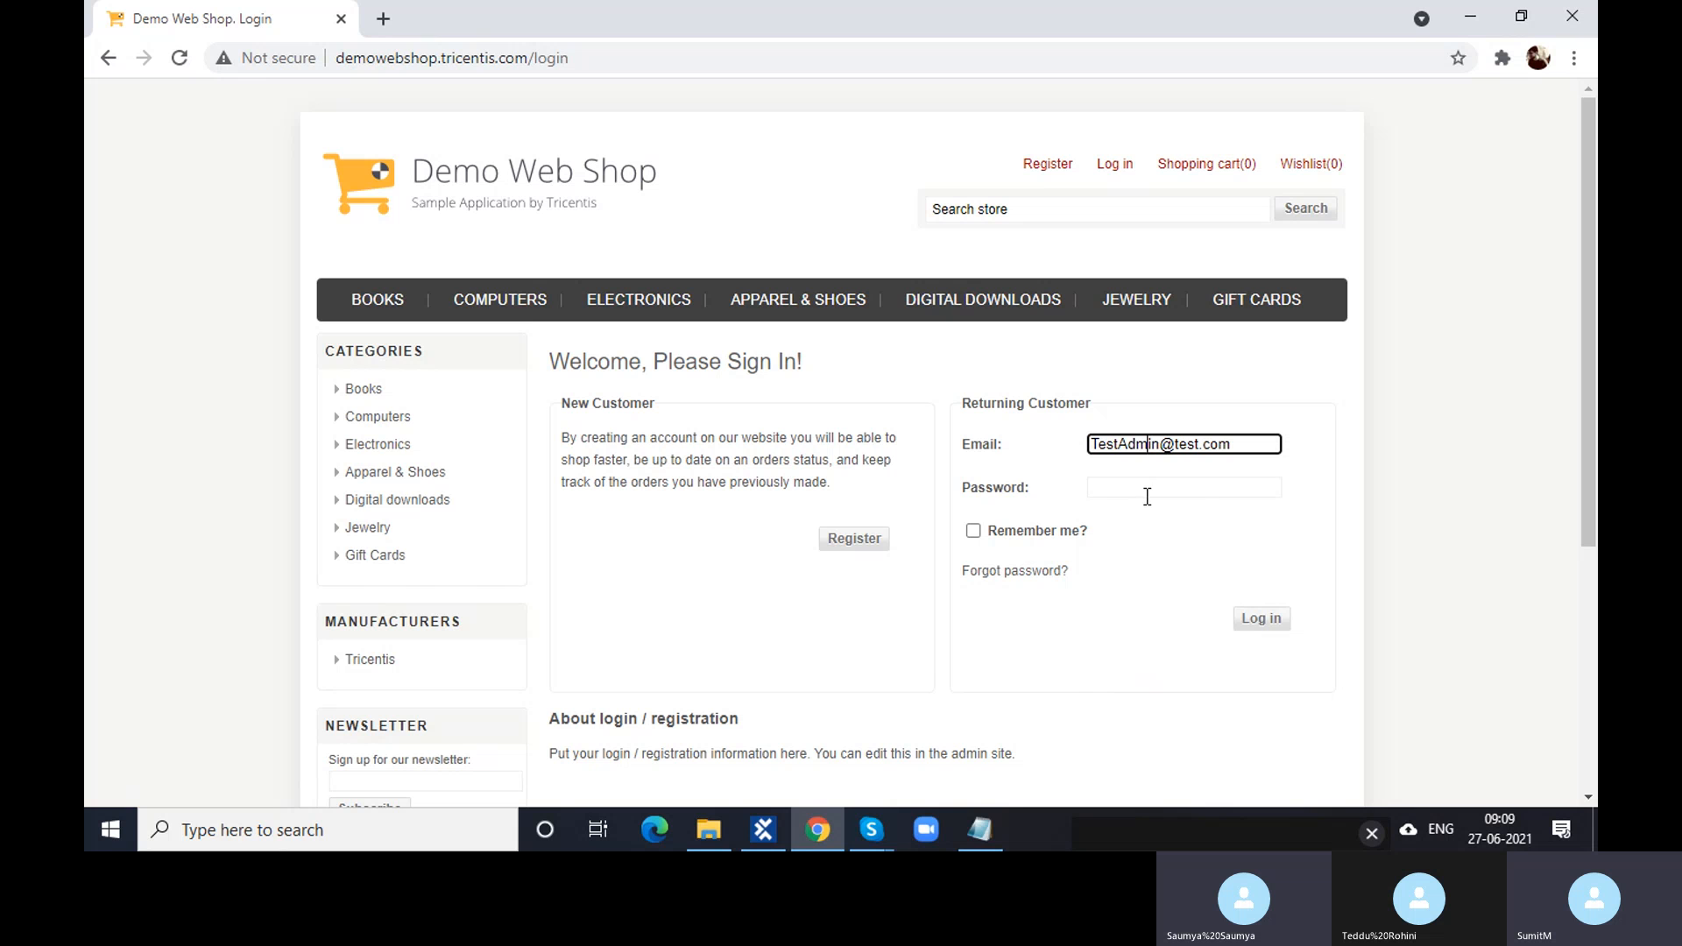
{"action": "left_click_drag", "start_coordinate": [1118, 444], "coordinate": [1159, 446]}
{"action": "left_click", "coordinate": [1141, 489]}
{"action": "type", "text": "123456"}
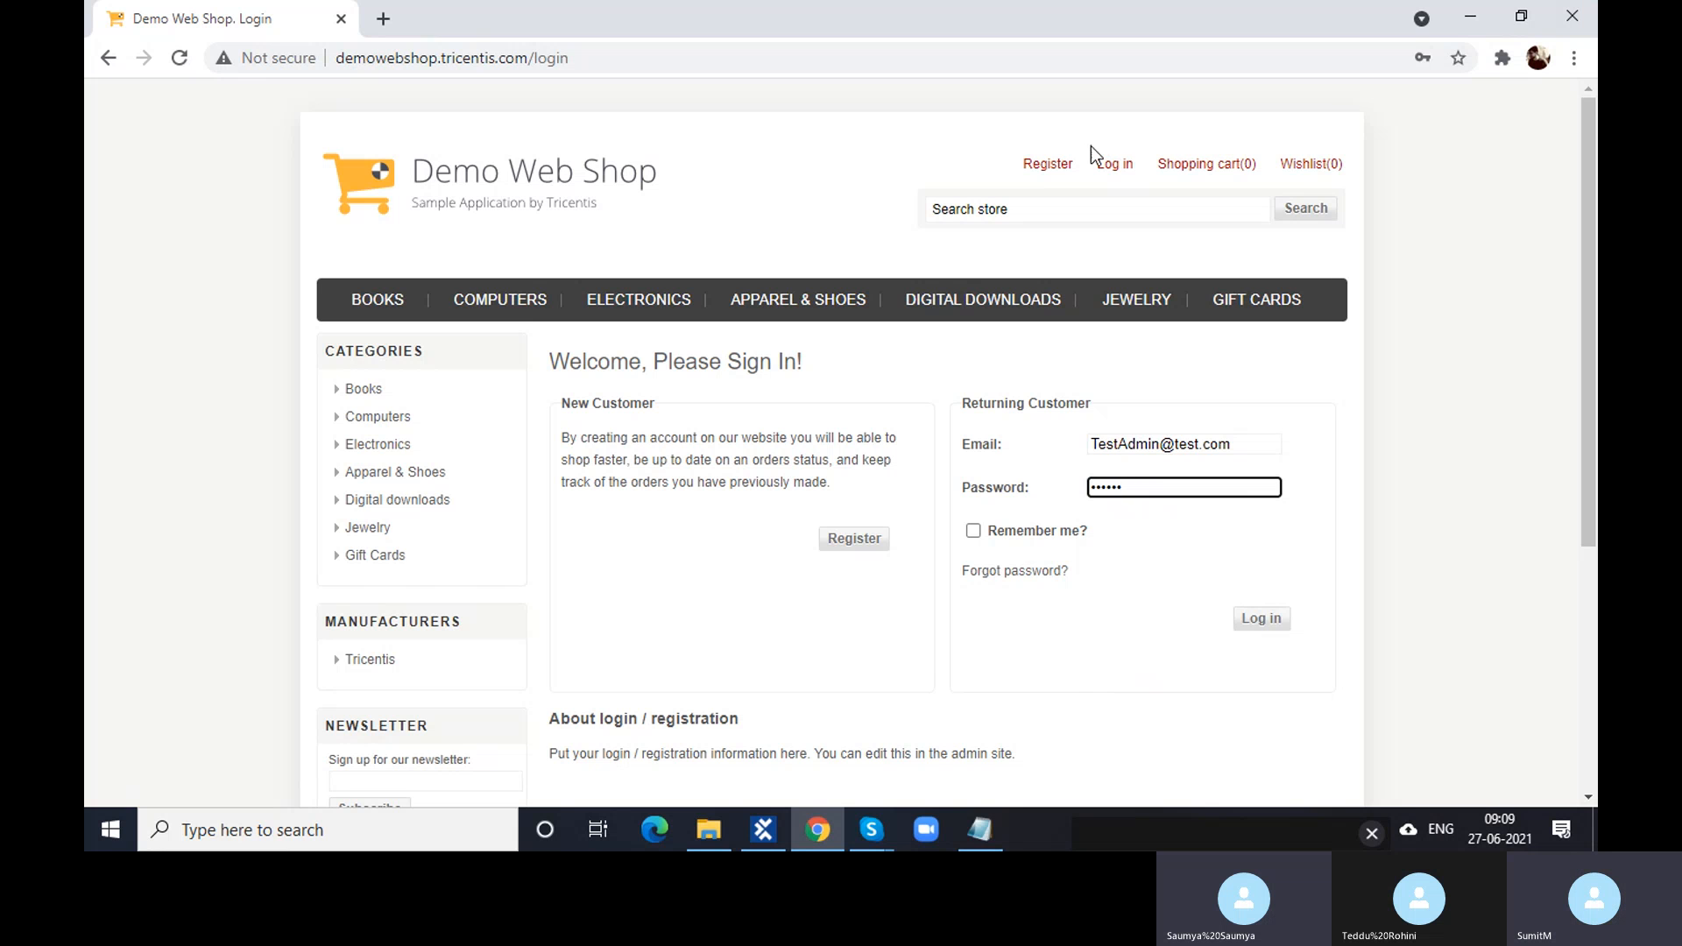
{"action": "left_click", "coordinate": [1056, 171]}
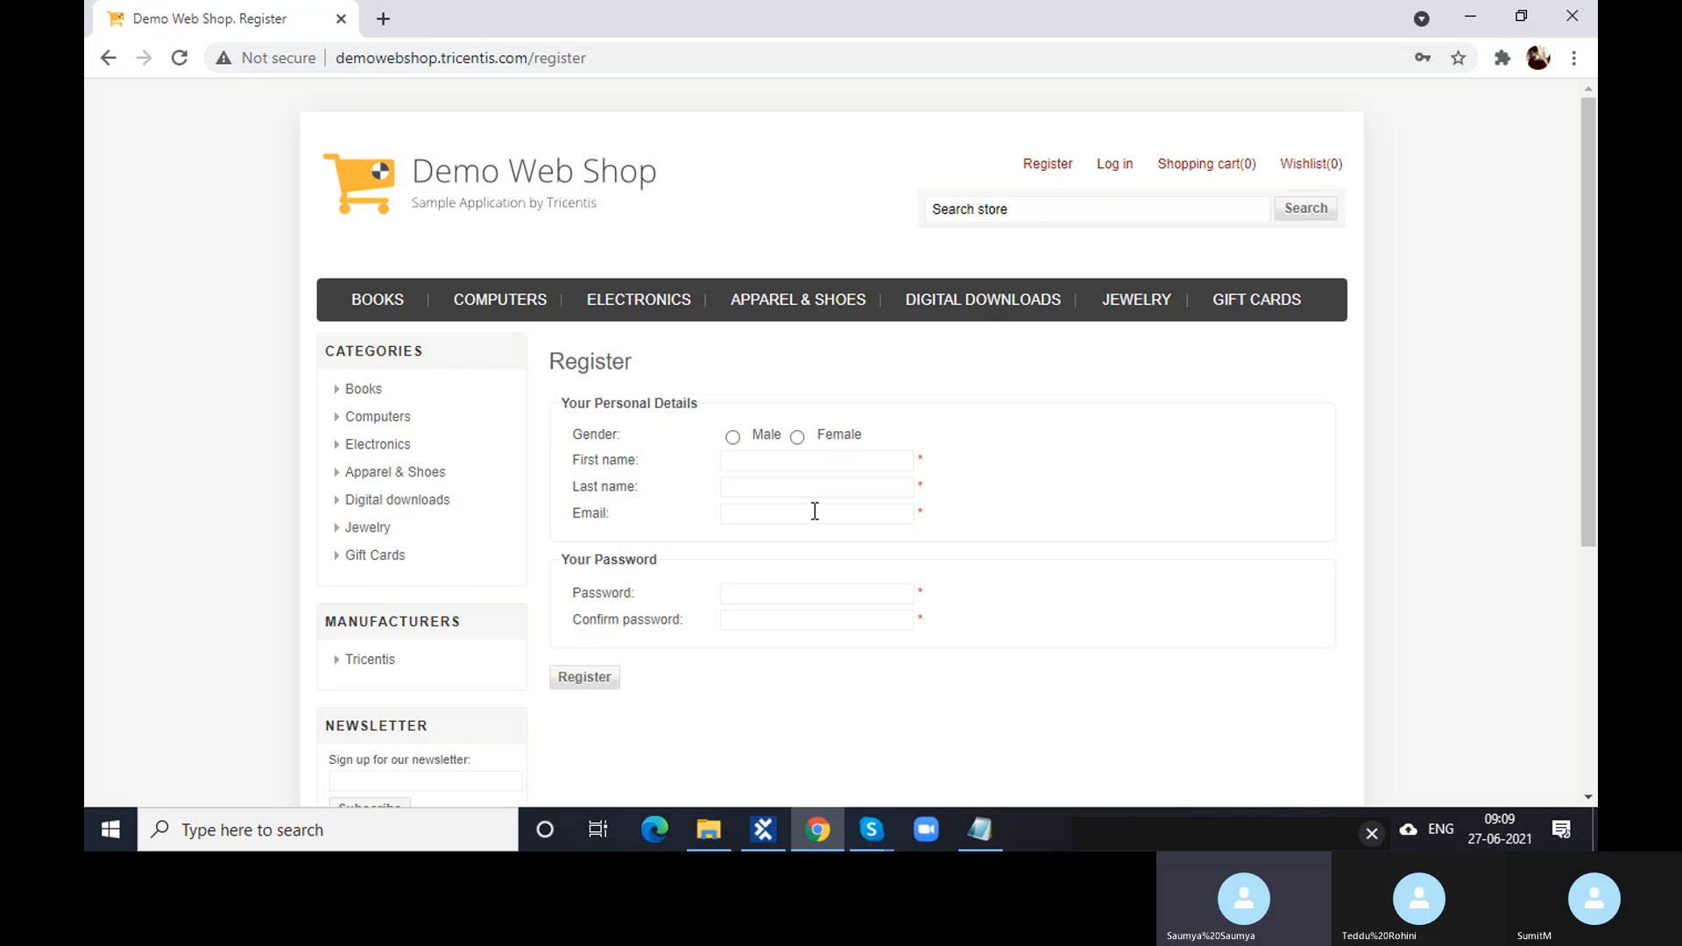
- Enter differing Password and Confirm password values to trigger the passwords-do-not-match error
{"action": "left_click", "coordinate": [813, 509]}
{"action": "left_click", "coordinate": [927, 453]}
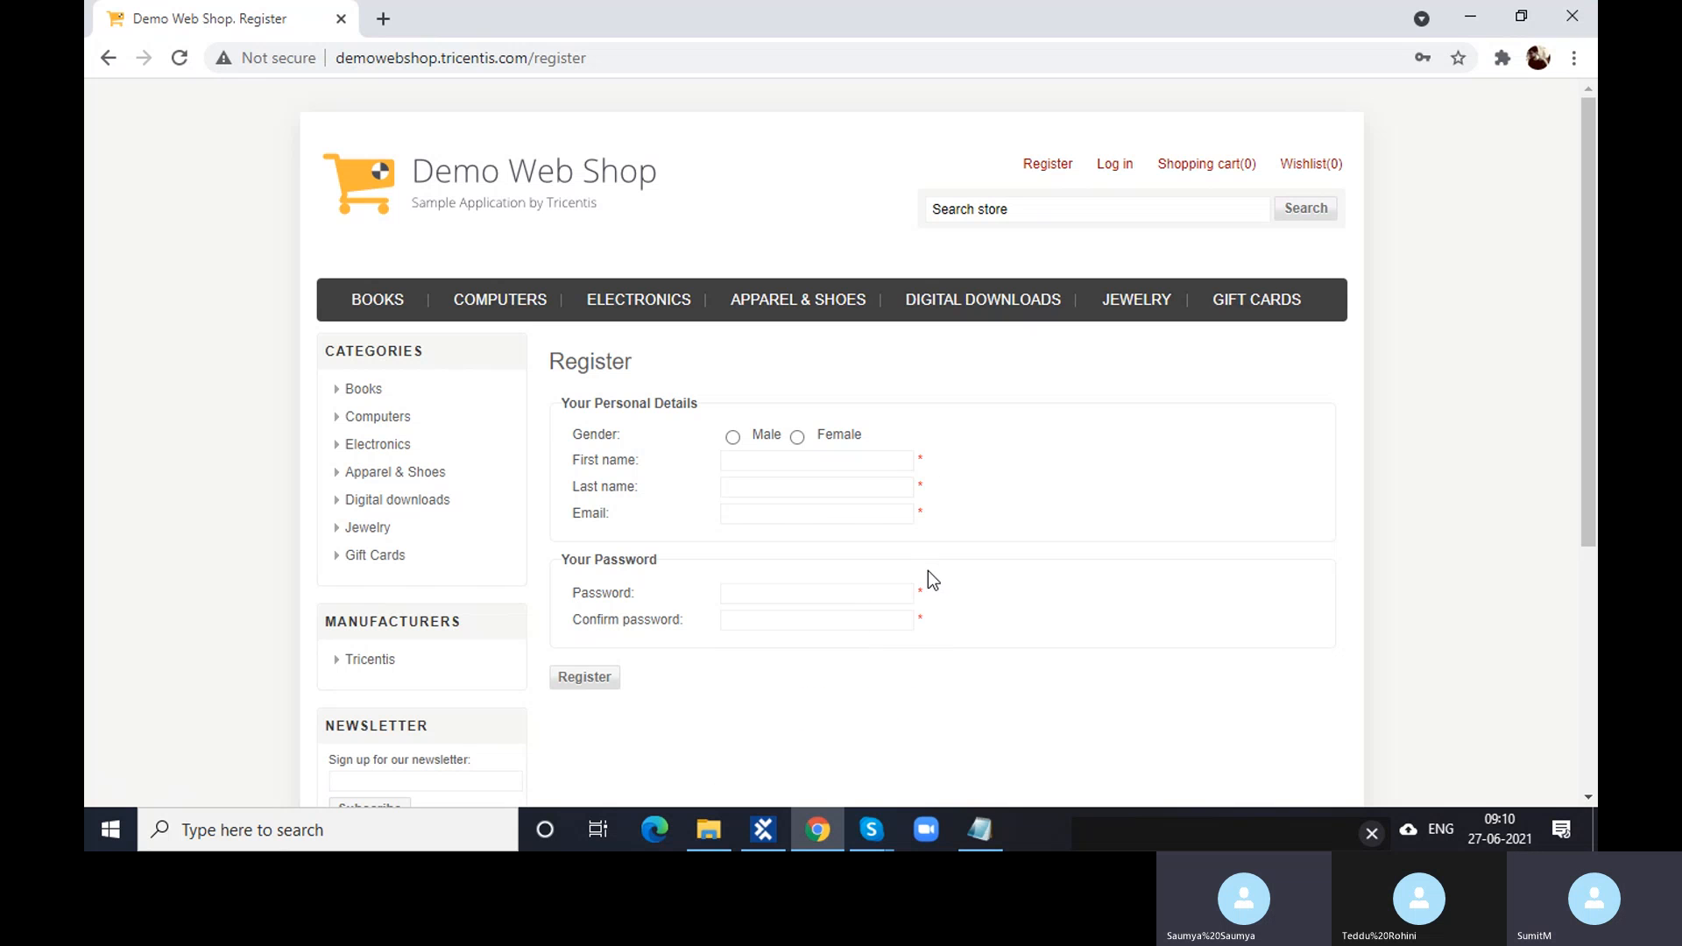
{"action": "left_click", "coordinate": [806, 595]}
{"action": "type", "text": "123456"}
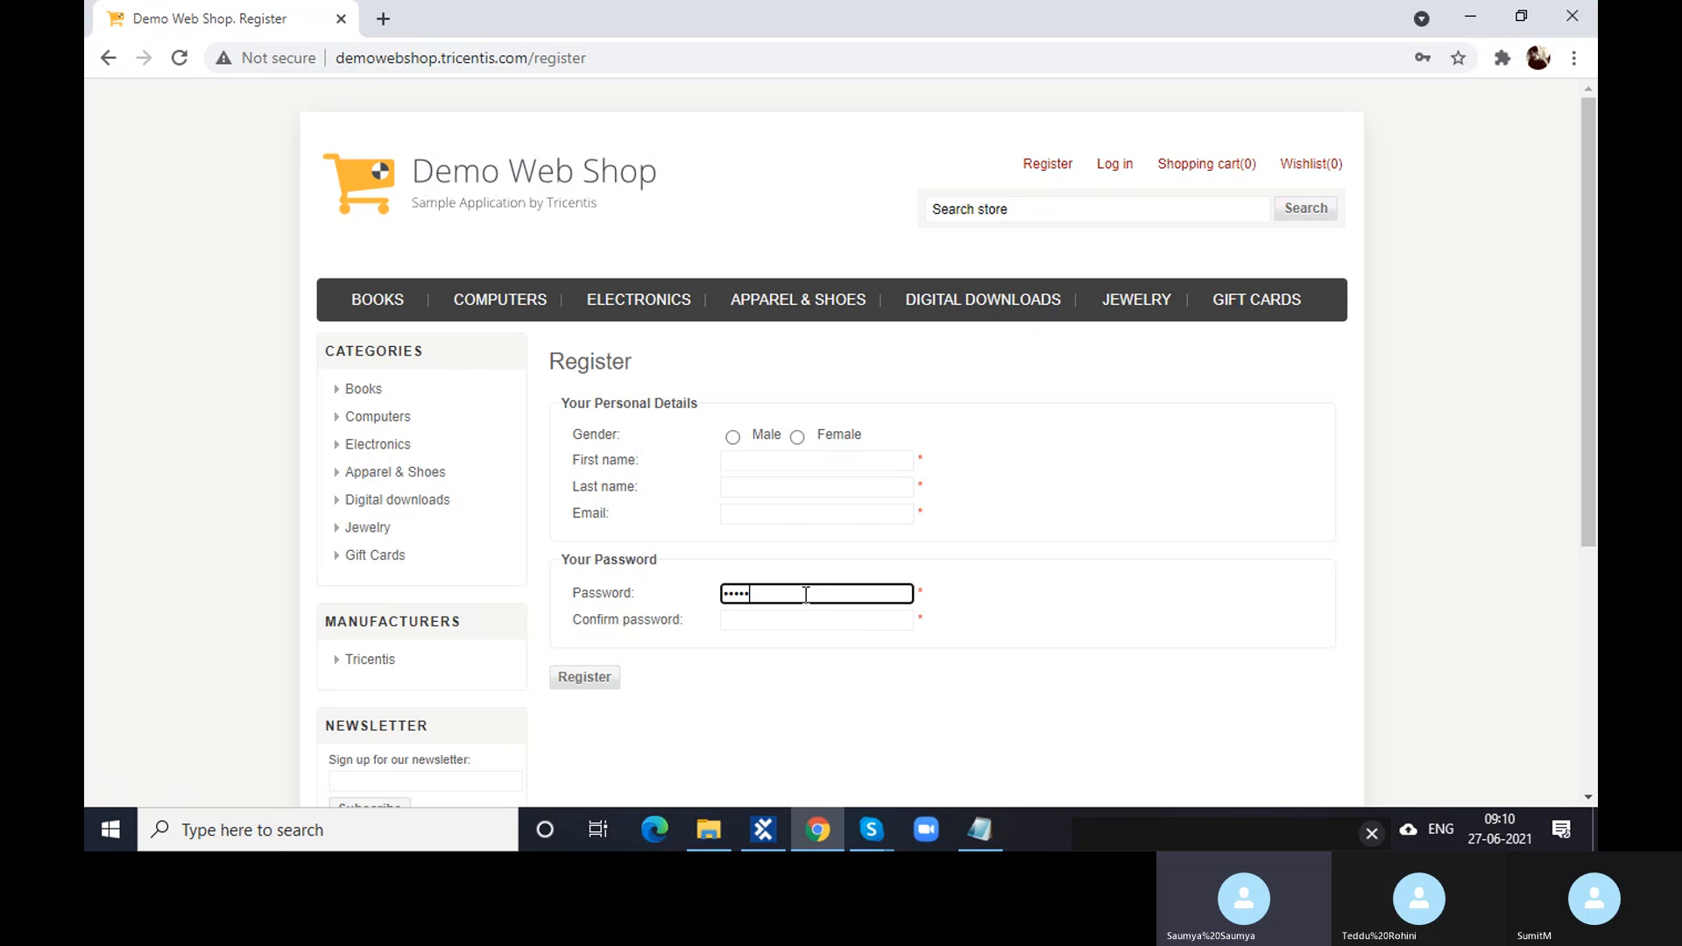
{"action": "left_click", "coordinate": [802, 618]}
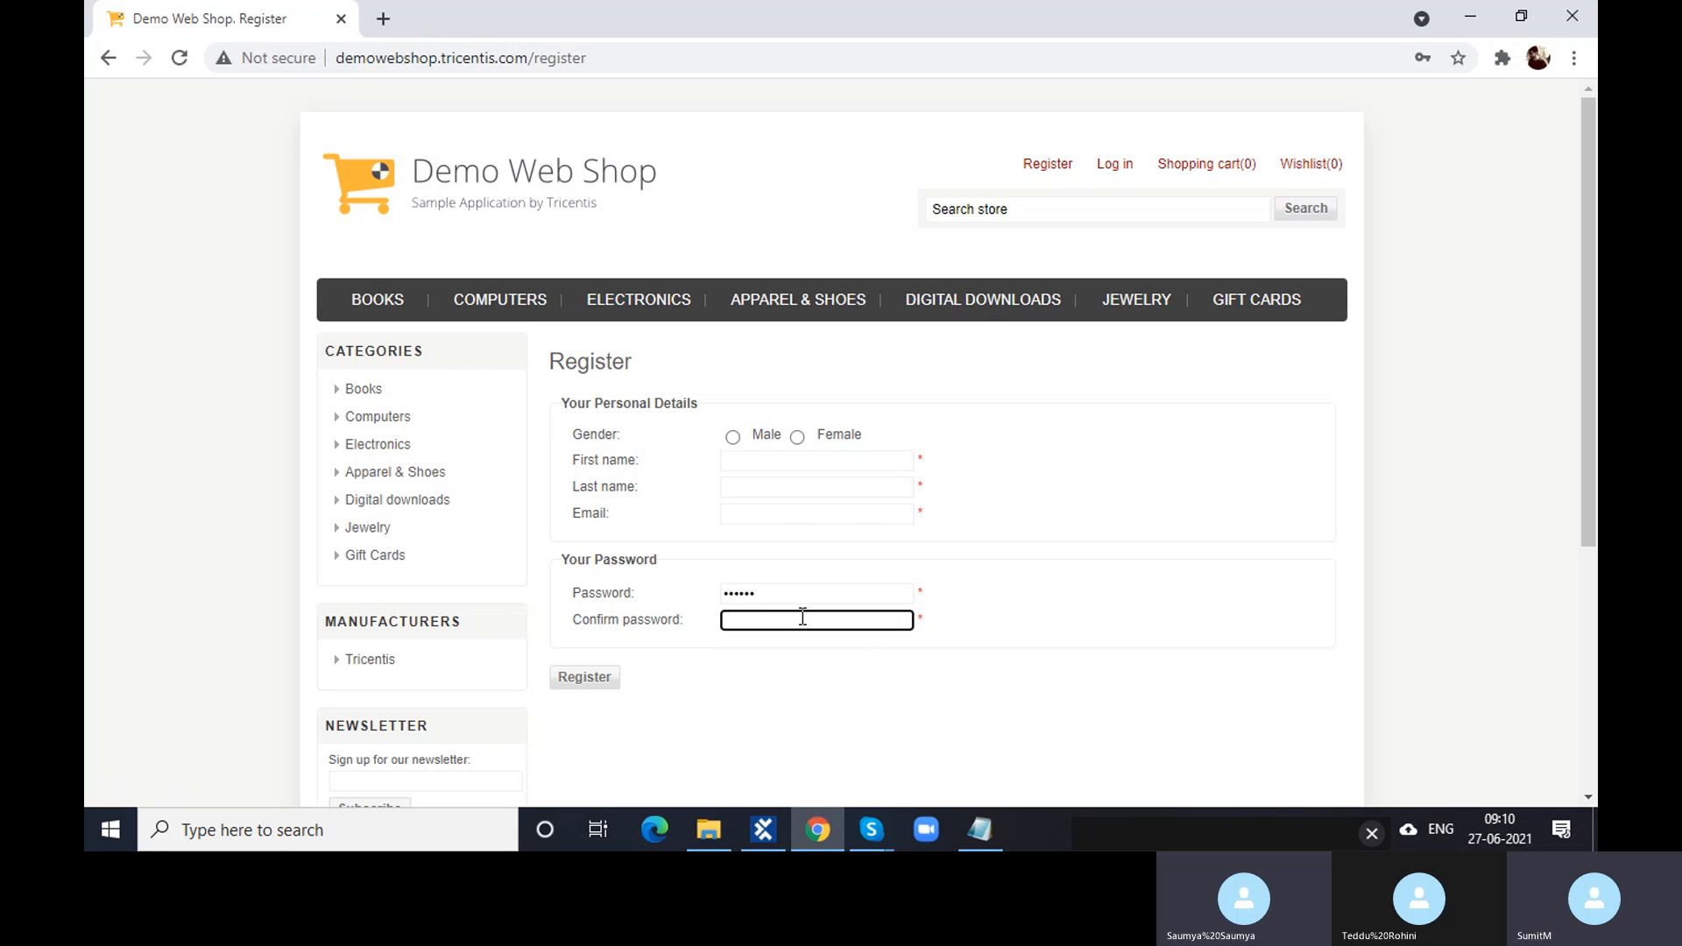
{"action": "type", "text": "1234567"}
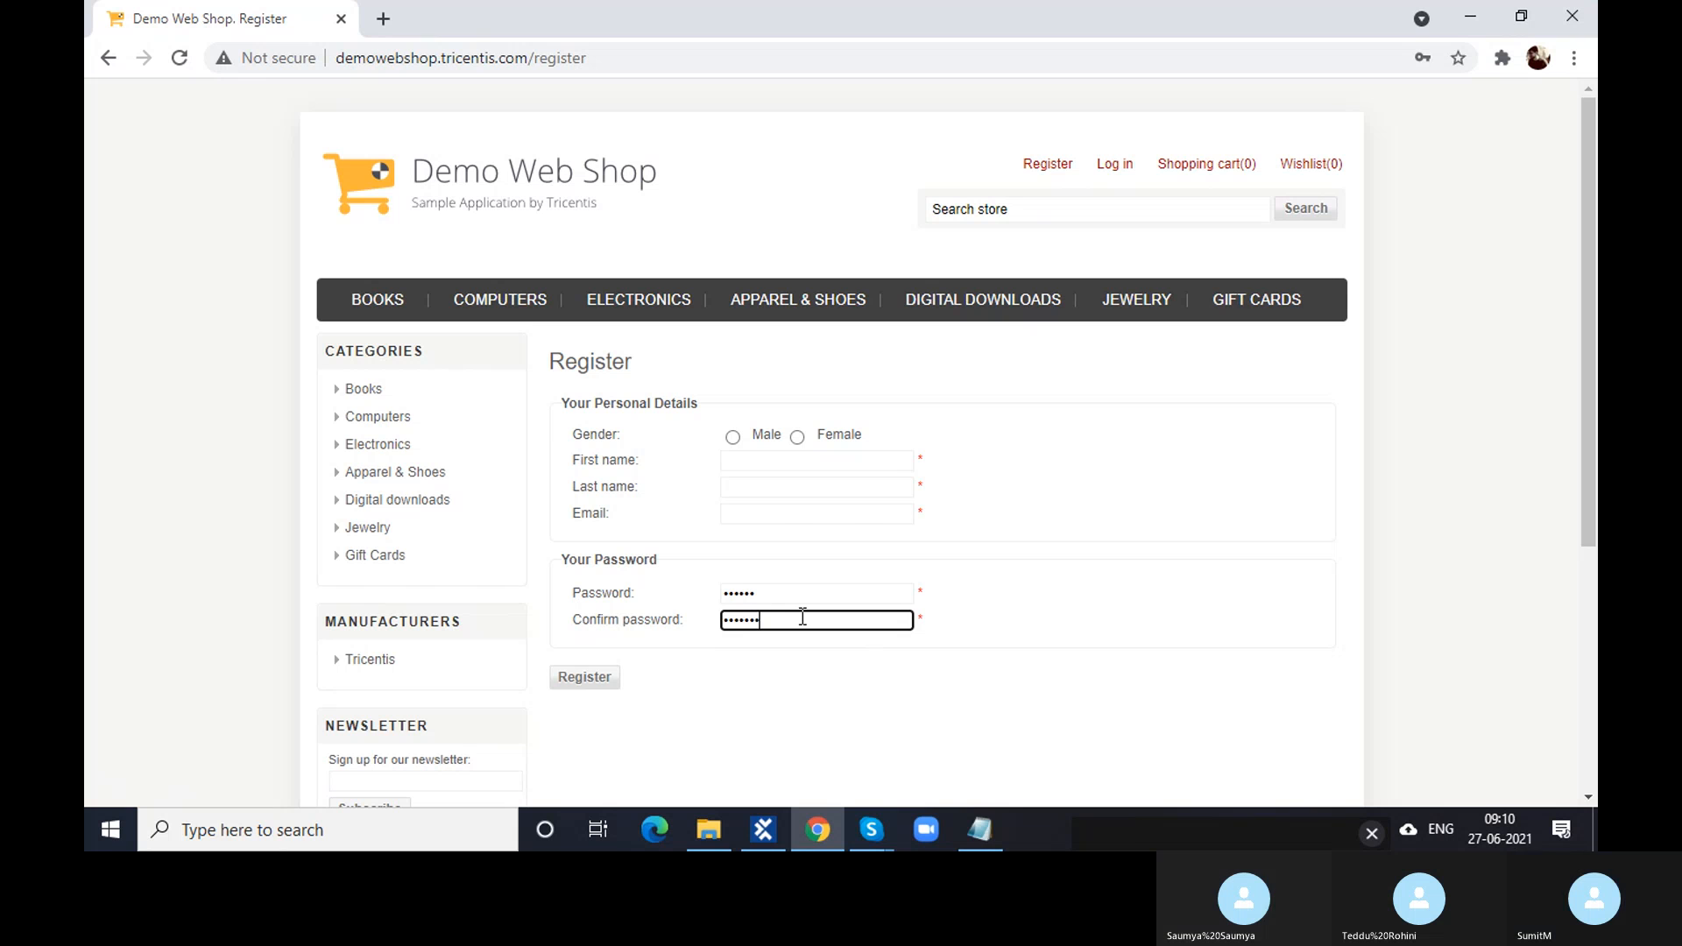
{"action": "left_click", "coordinate": [1024, 663]}
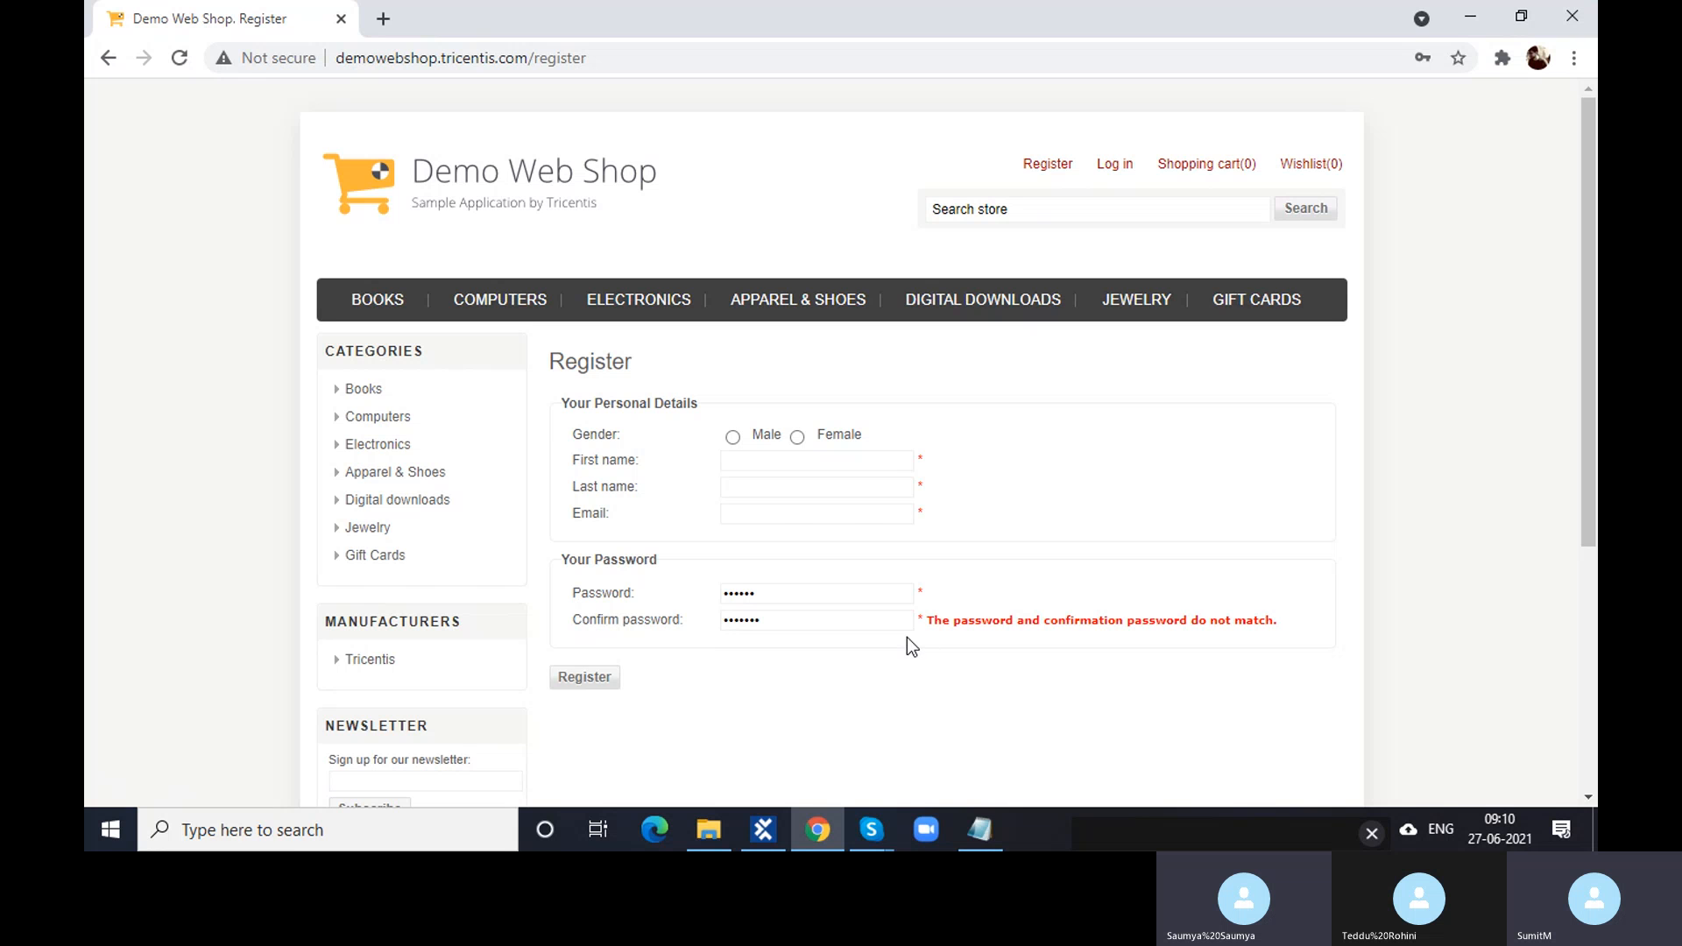
- Enter a test email, delete its @ sign, and trigger the Wrong email error
{"action": "left_click", "coordinate": [774, 513]}
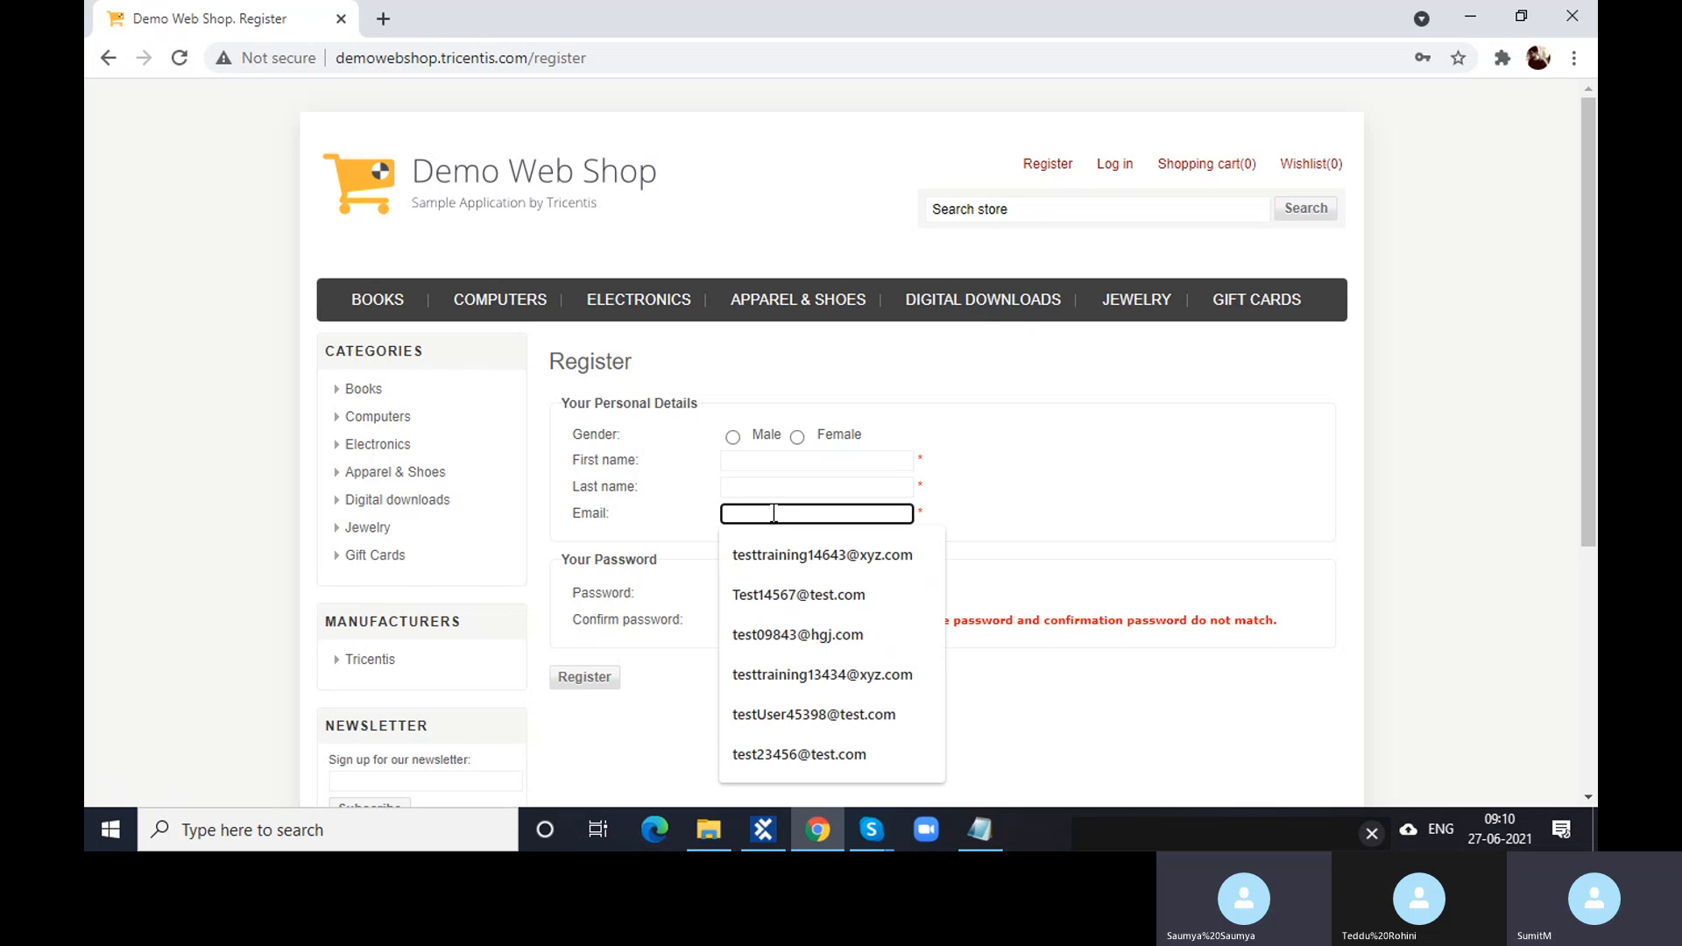
{"action": "type", "text": "test@t"}
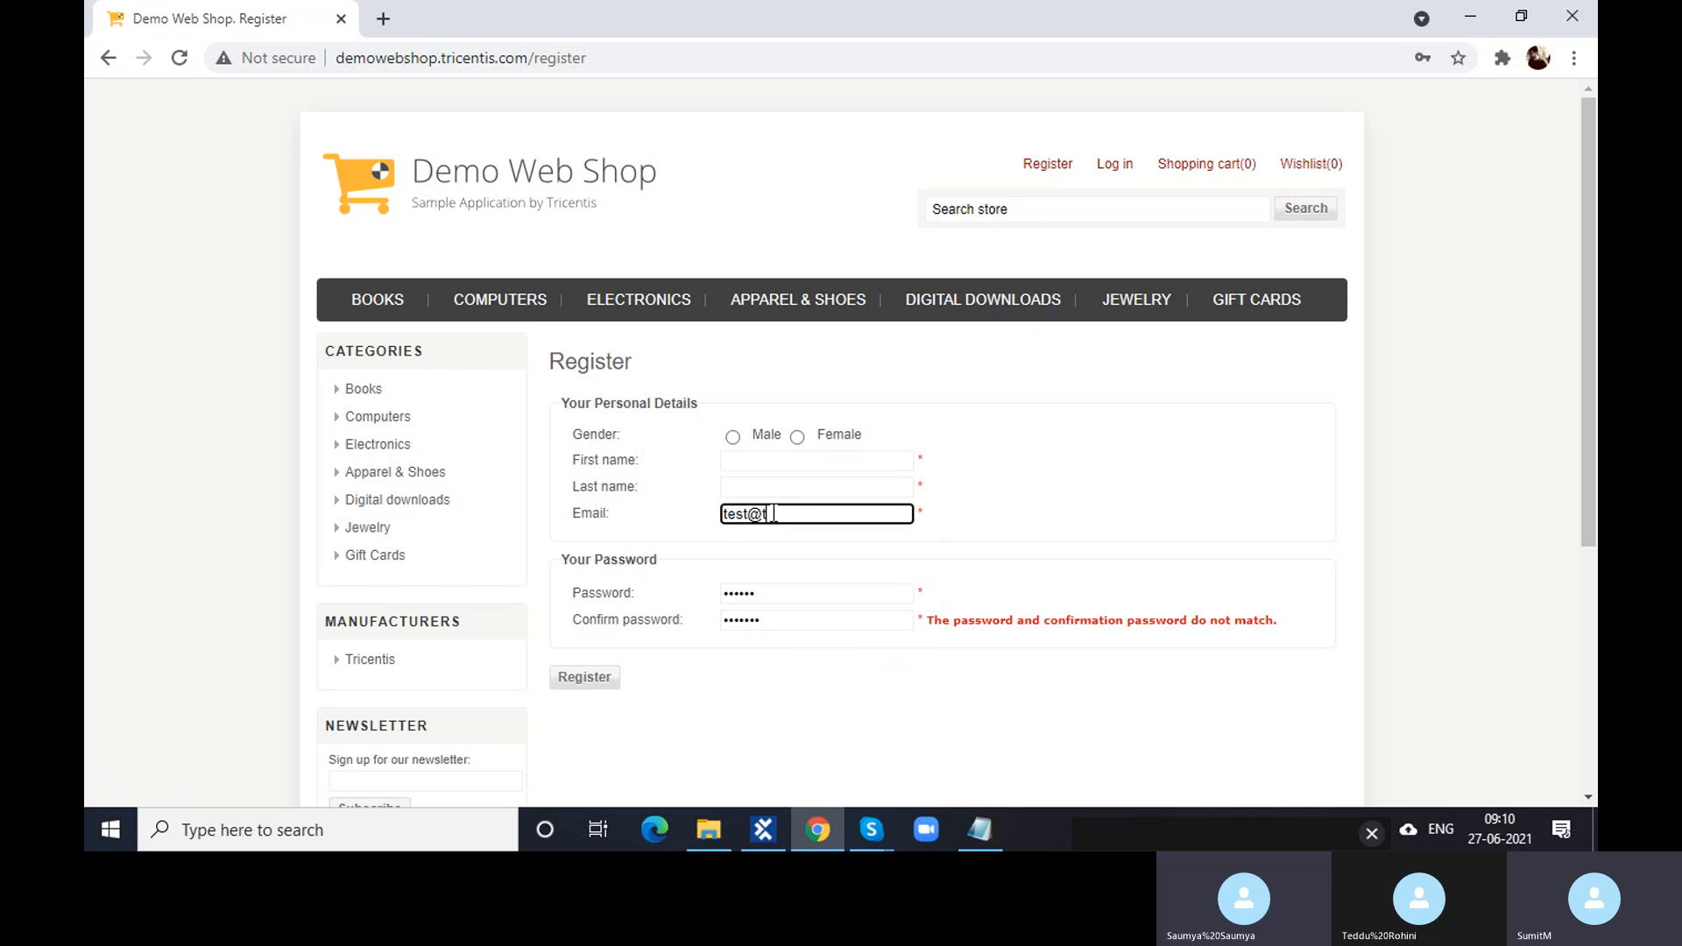
{"action": "type", "text": "est.com"}
{"action": "left_click", "coordinate": [763, 515]}
{"action": "key", "text": "BackSpace"}
{"action": "left_click", "coordinate": [989, 530]}
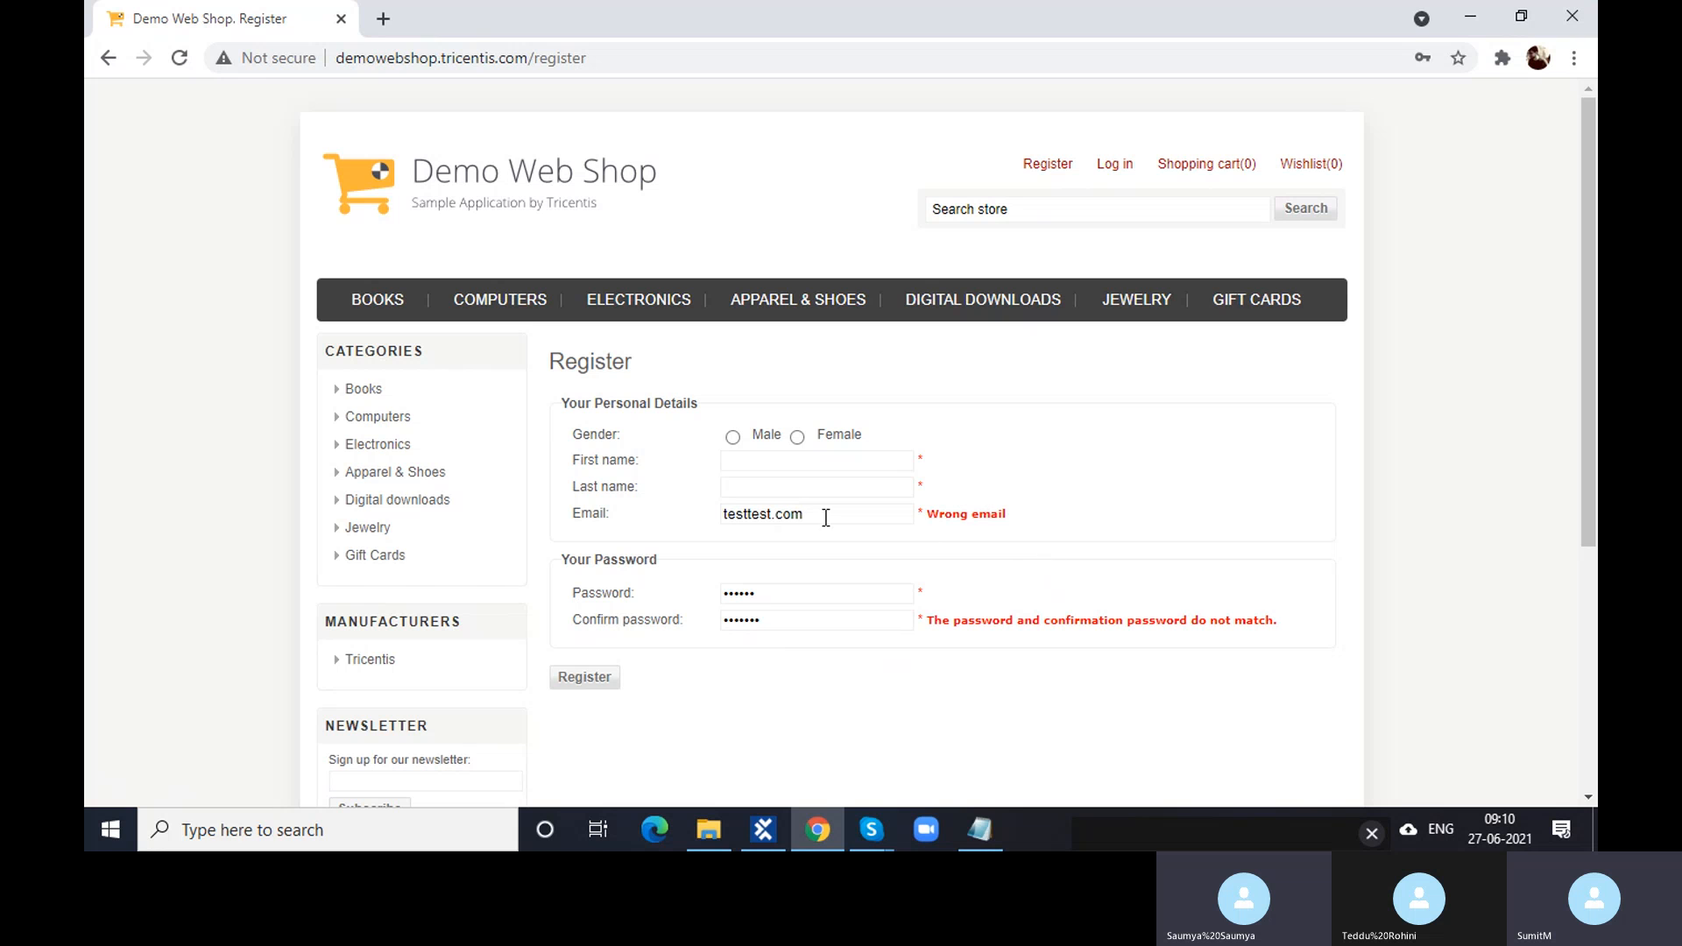
- Delete the extra Confirm password character so both passwords match
{"action": "left_click", "coordinate": [793, 488]}
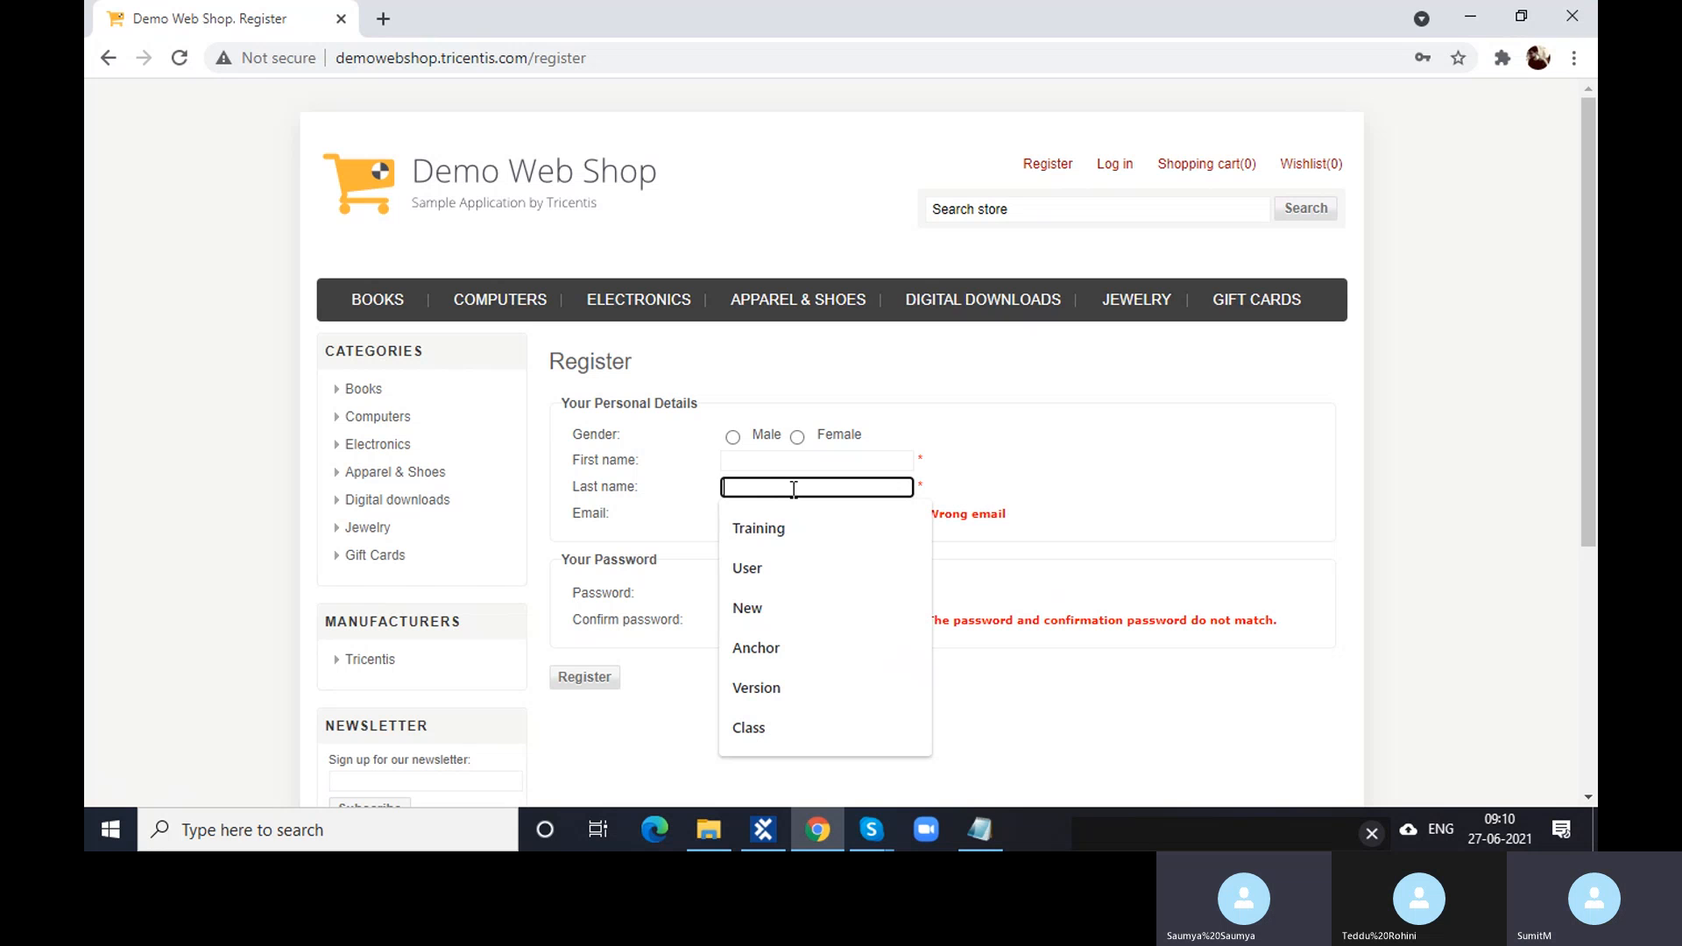
{"action": "left_click", "coordinate": [974, 566]}
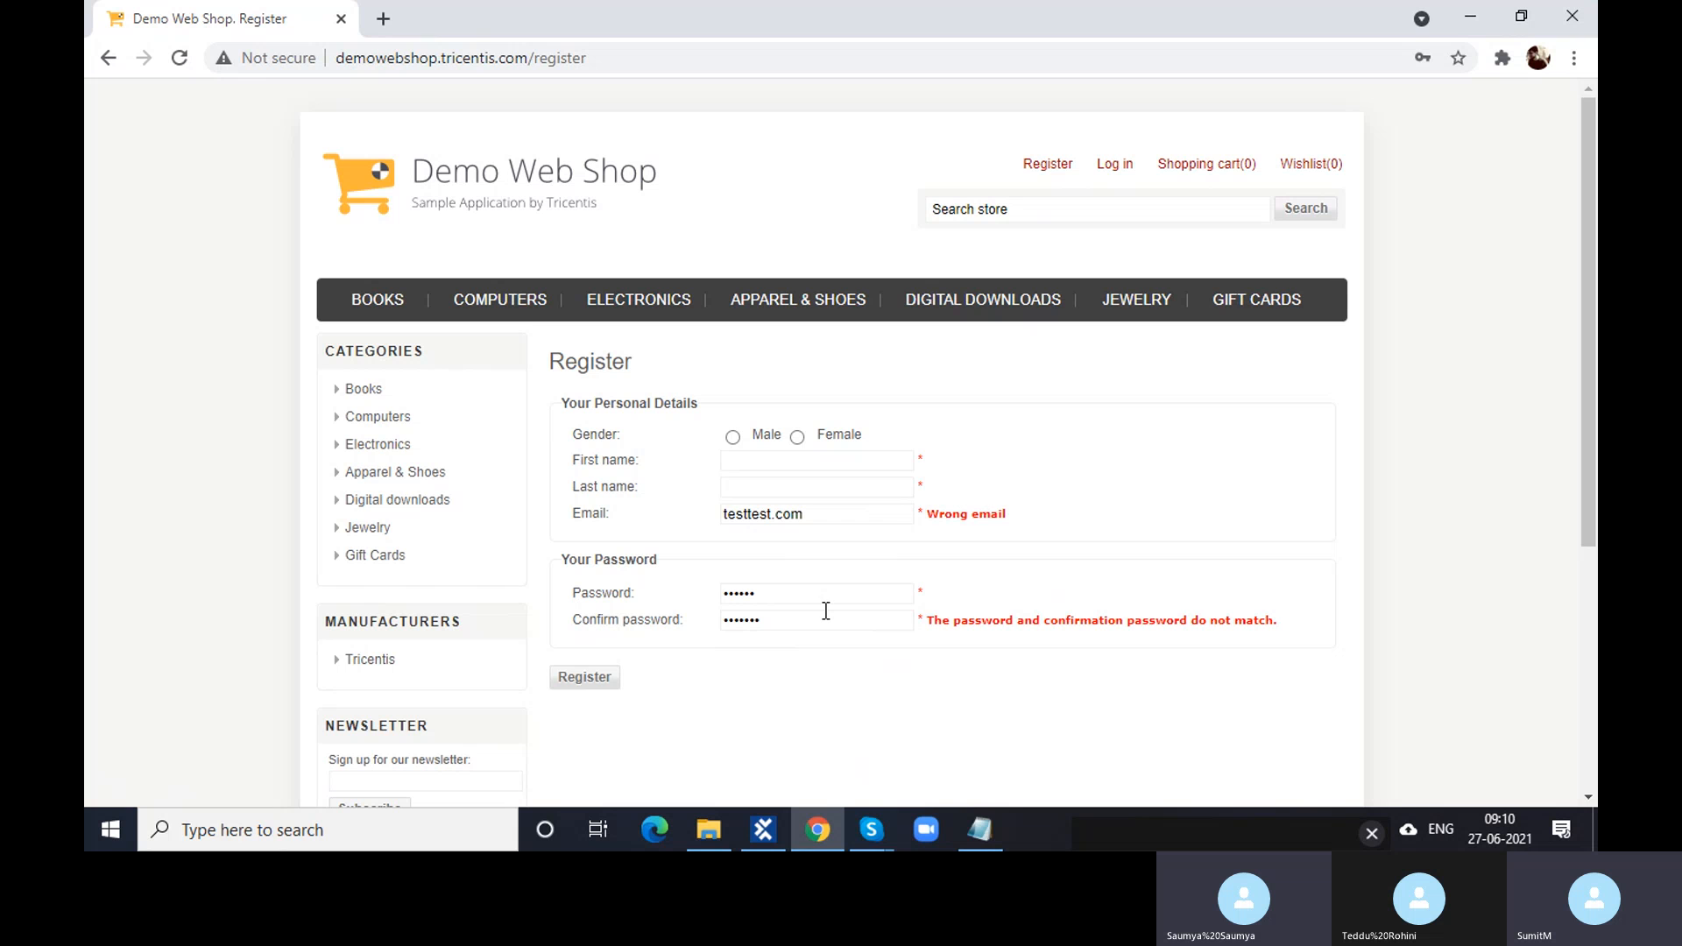
{"action": "left_click", "coordinate": [771, 591]}
{"action": "left_click", "coordinate": [774, 615]}
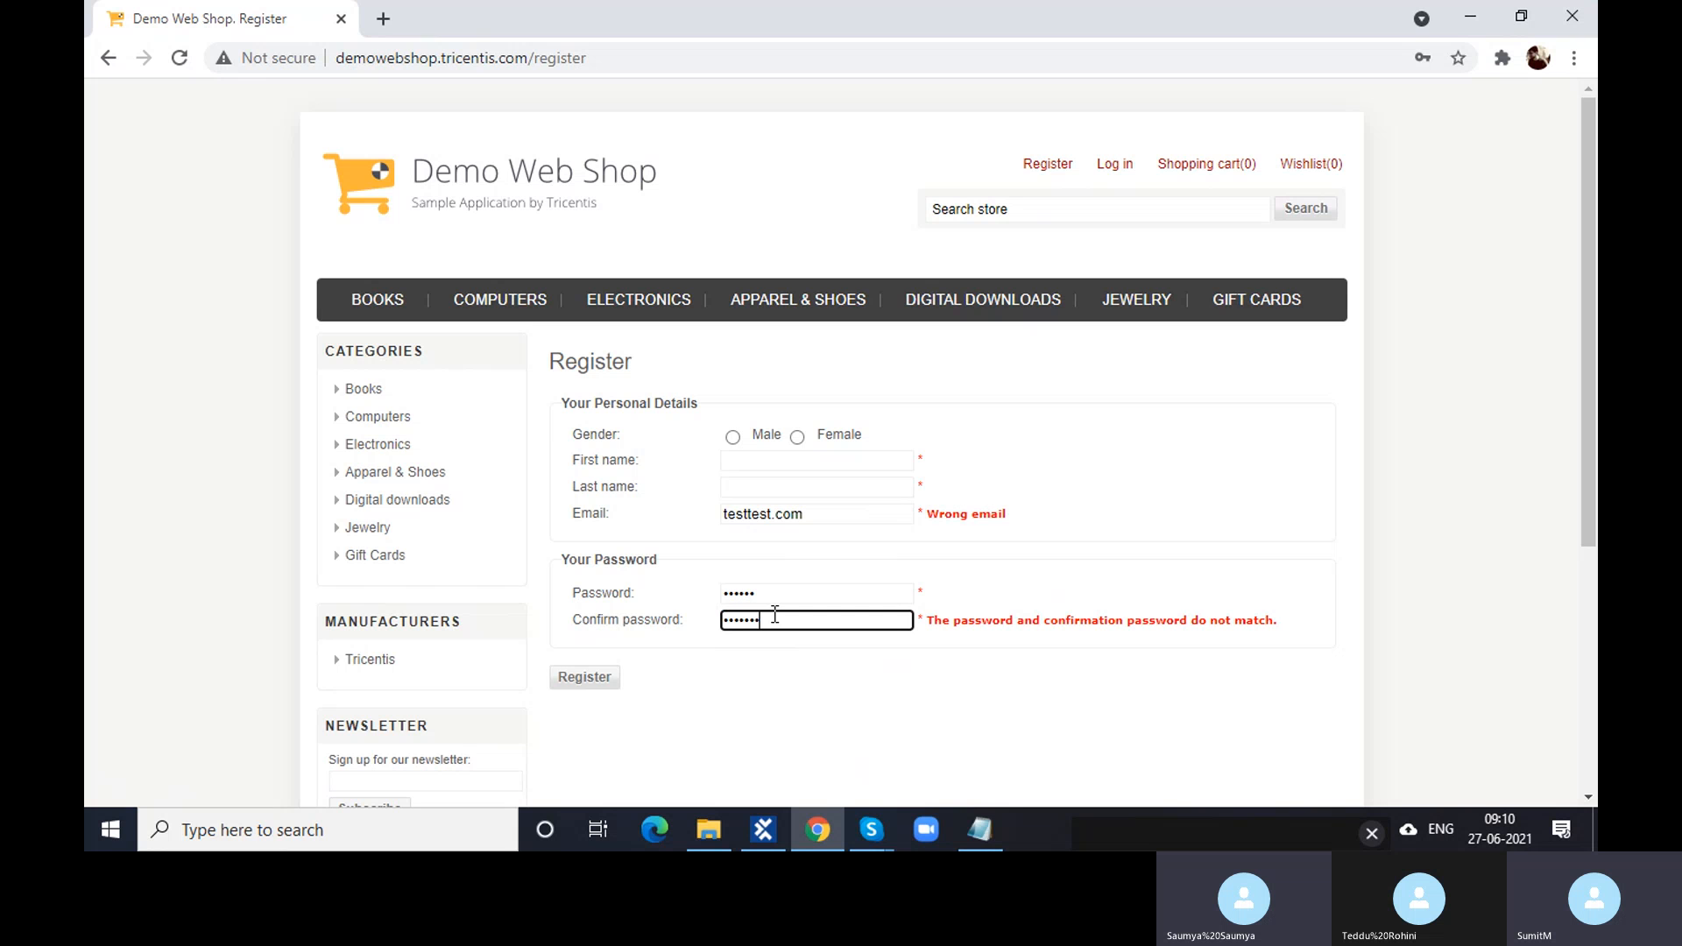
{"action": "left_click", "coordinate": [934, 619]}
{"action": "left_click", "coordinate": [755, 594]}
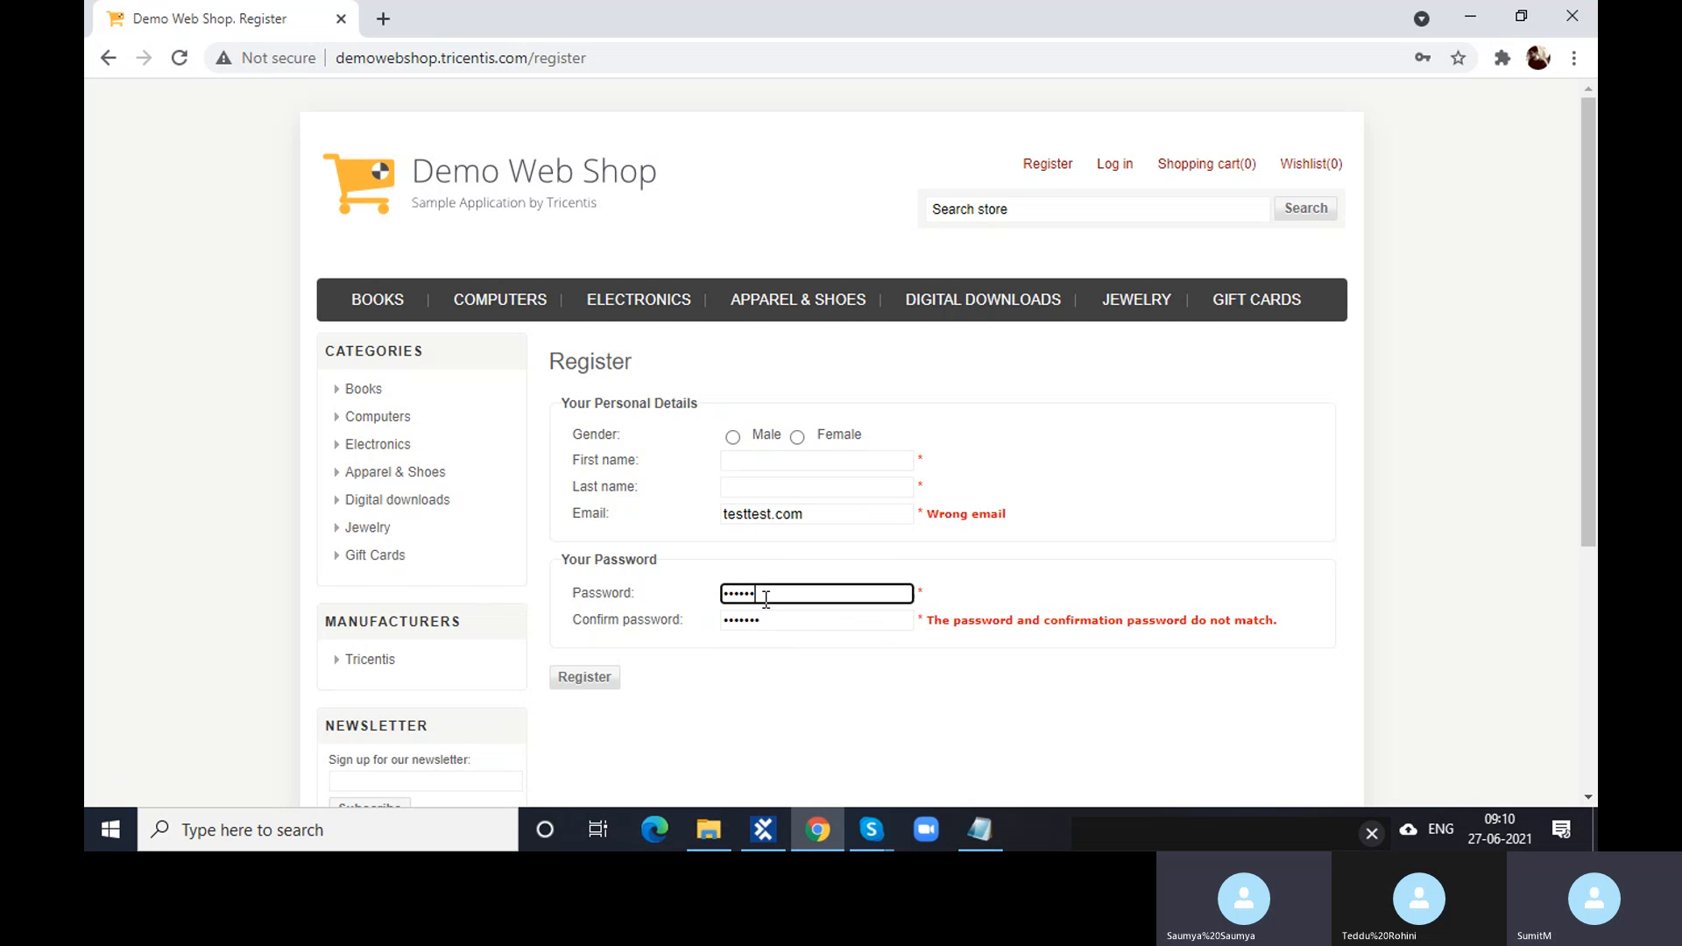
{"action": "left_click_drag", "start_coordinate": [750, 596], "coordinate": [730, 623]}
{"action": "left_click", "coordinate": [778, 620]}
{"action": "key", "text": "BackSpace"}
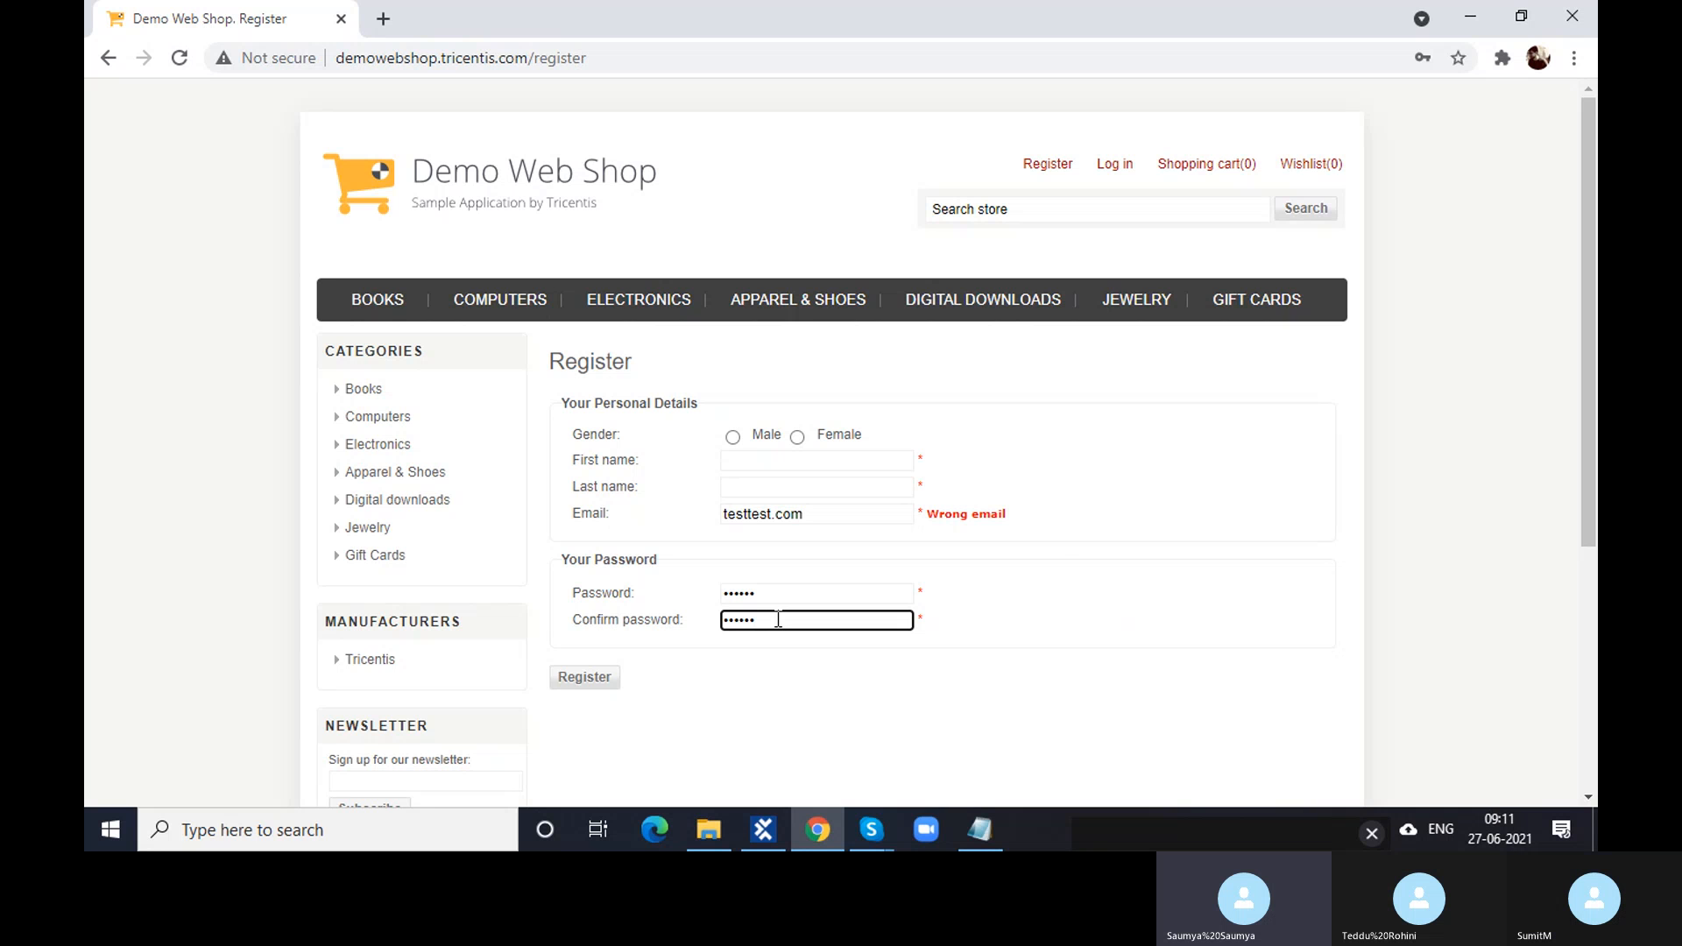
{"action": "left_click", "coordinate": [758, 840]}
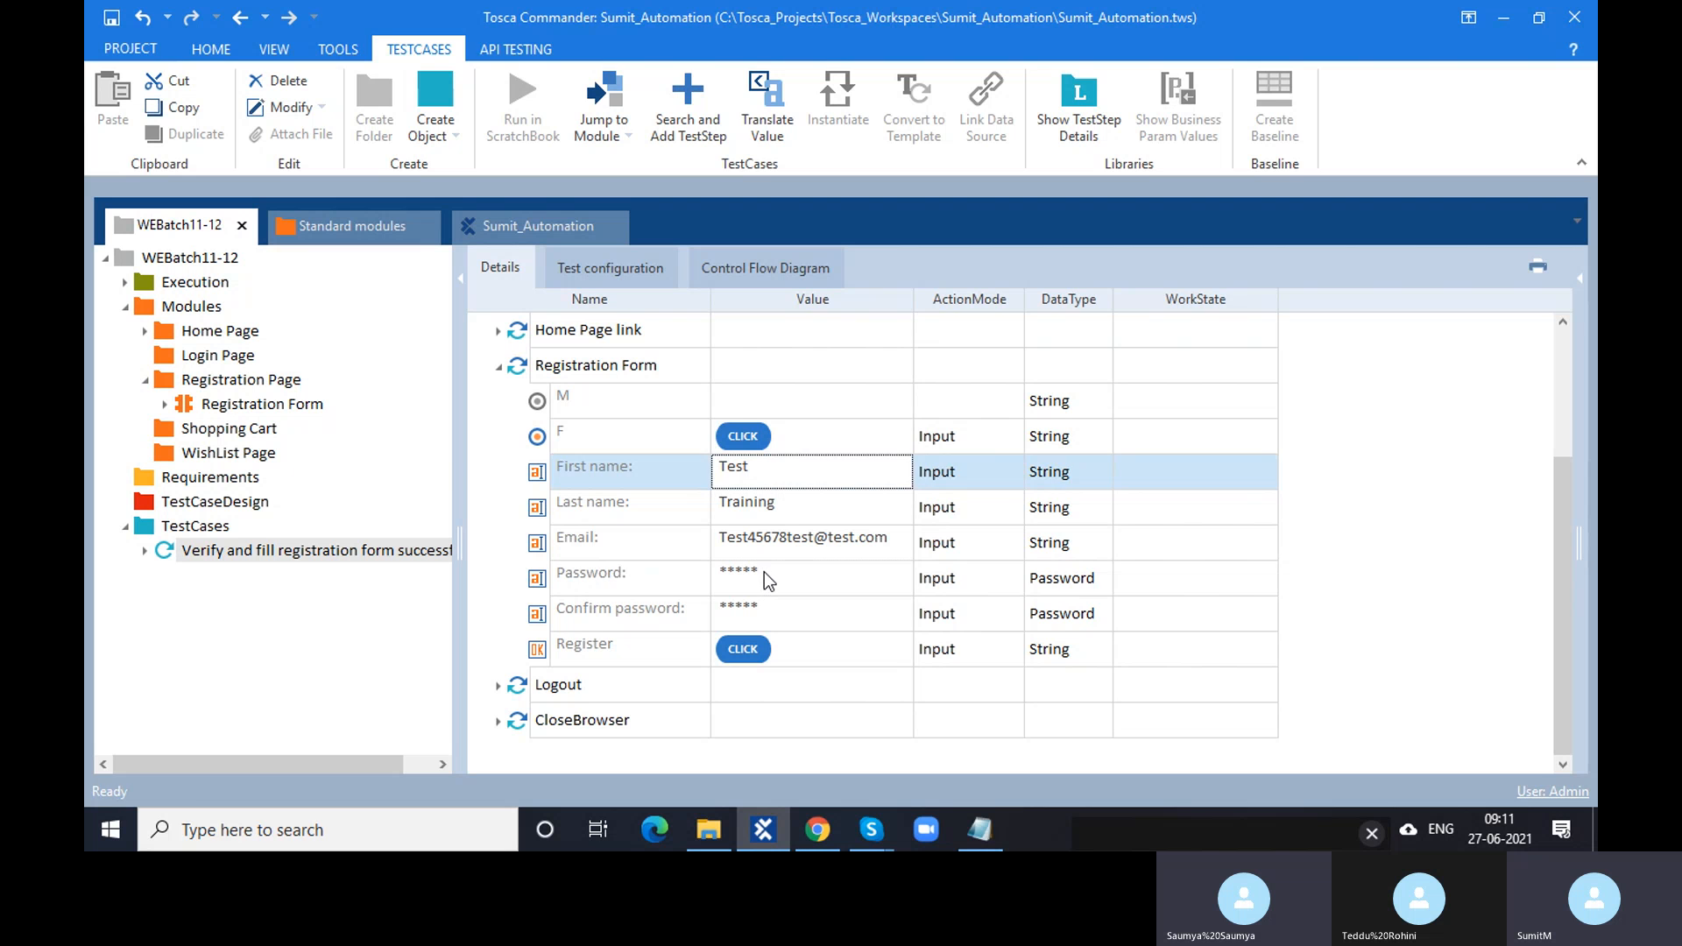
- Replace the Registration Form step's Password value with a new password
{"action": "left_click", "coordinate": [764, 572]}
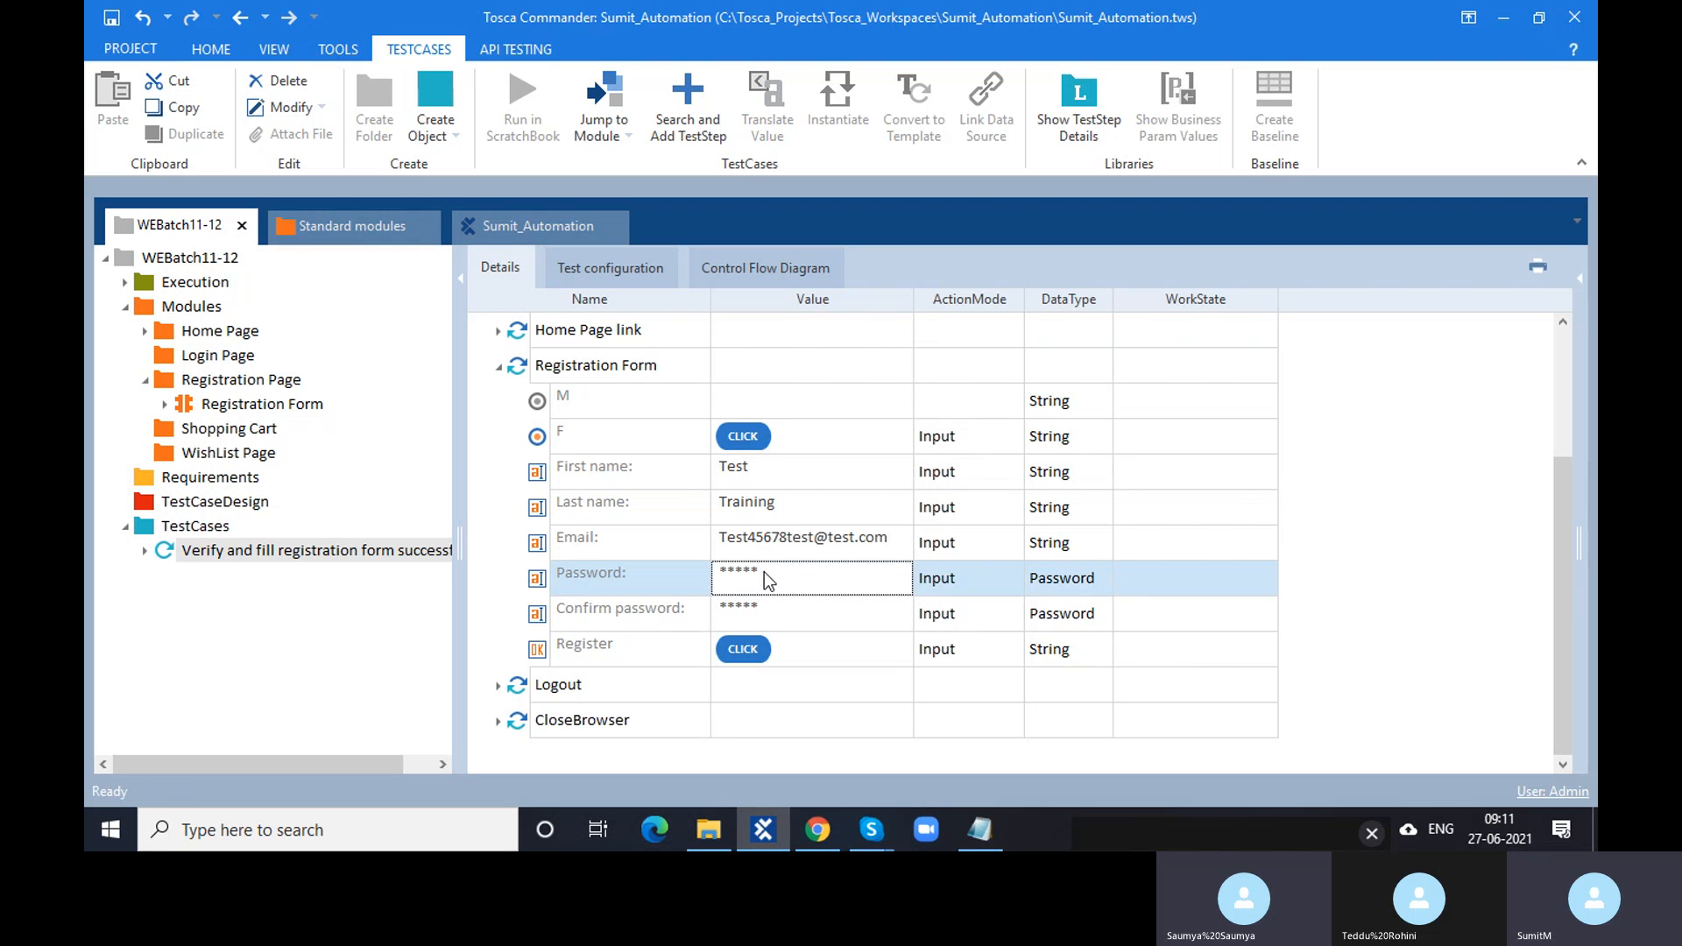
{"action": "left_click", "coordinate": [765, 570]}
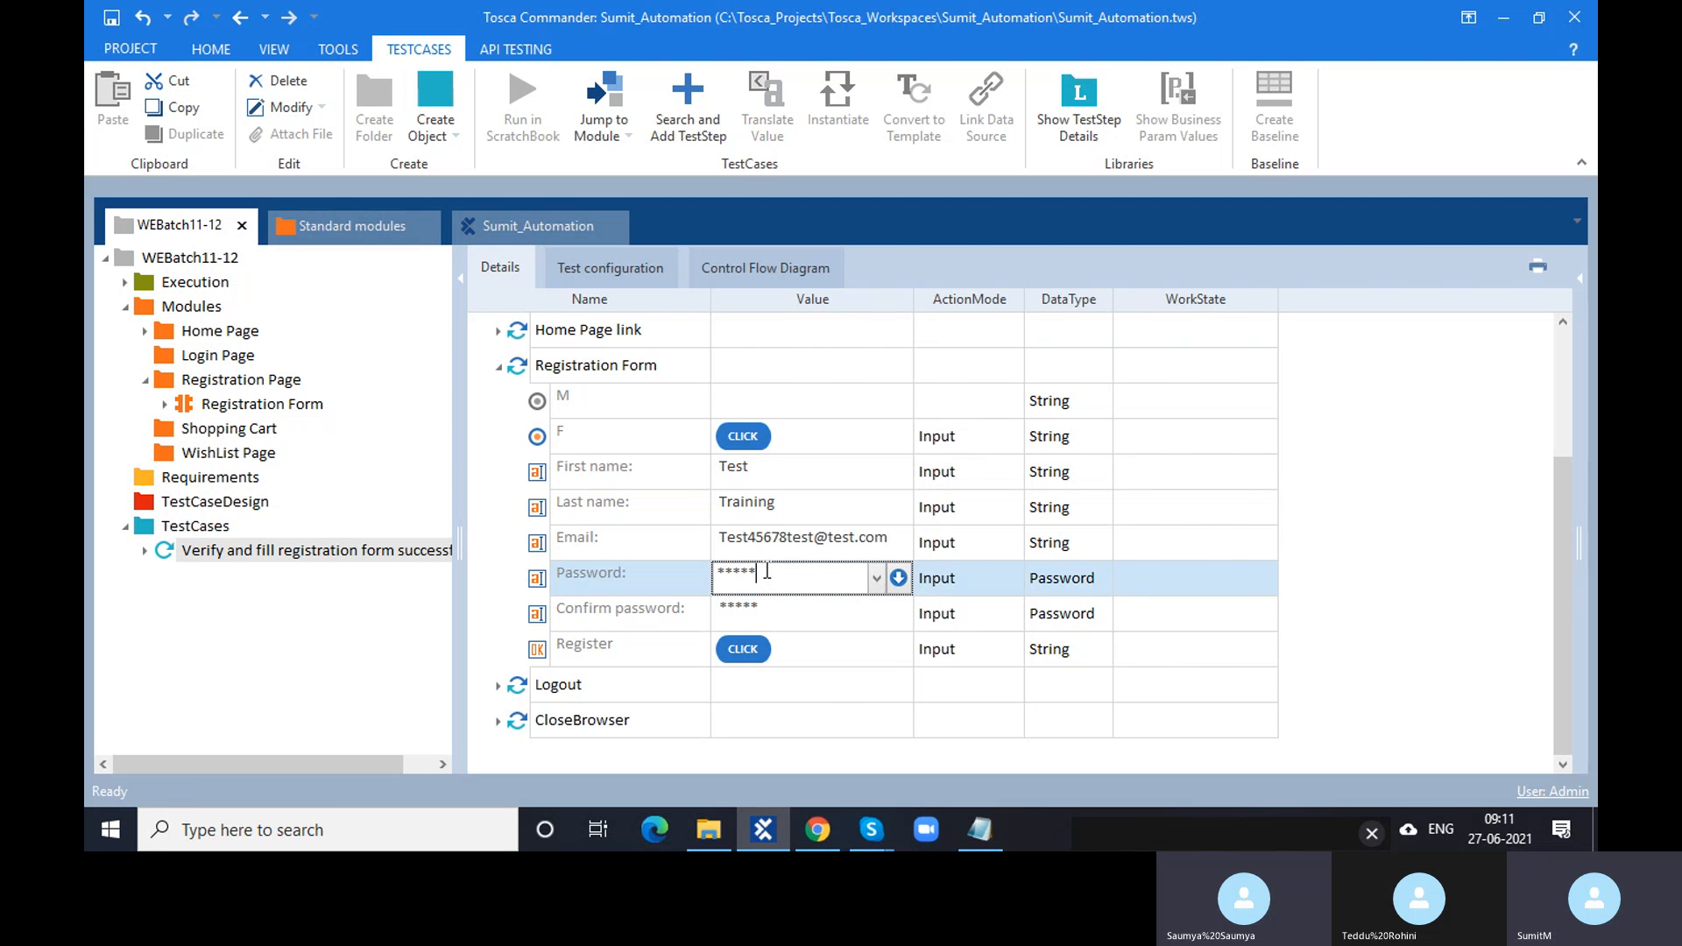
{"action": "left_click_drag", "start_coordinate": [766, 571], "coordinate": [702, 575]}
{"action": "type", "text": "0987654"}
{"action": "key", "text": "Return"}
{"action": "left_click", "coordinate": [779, 616]}
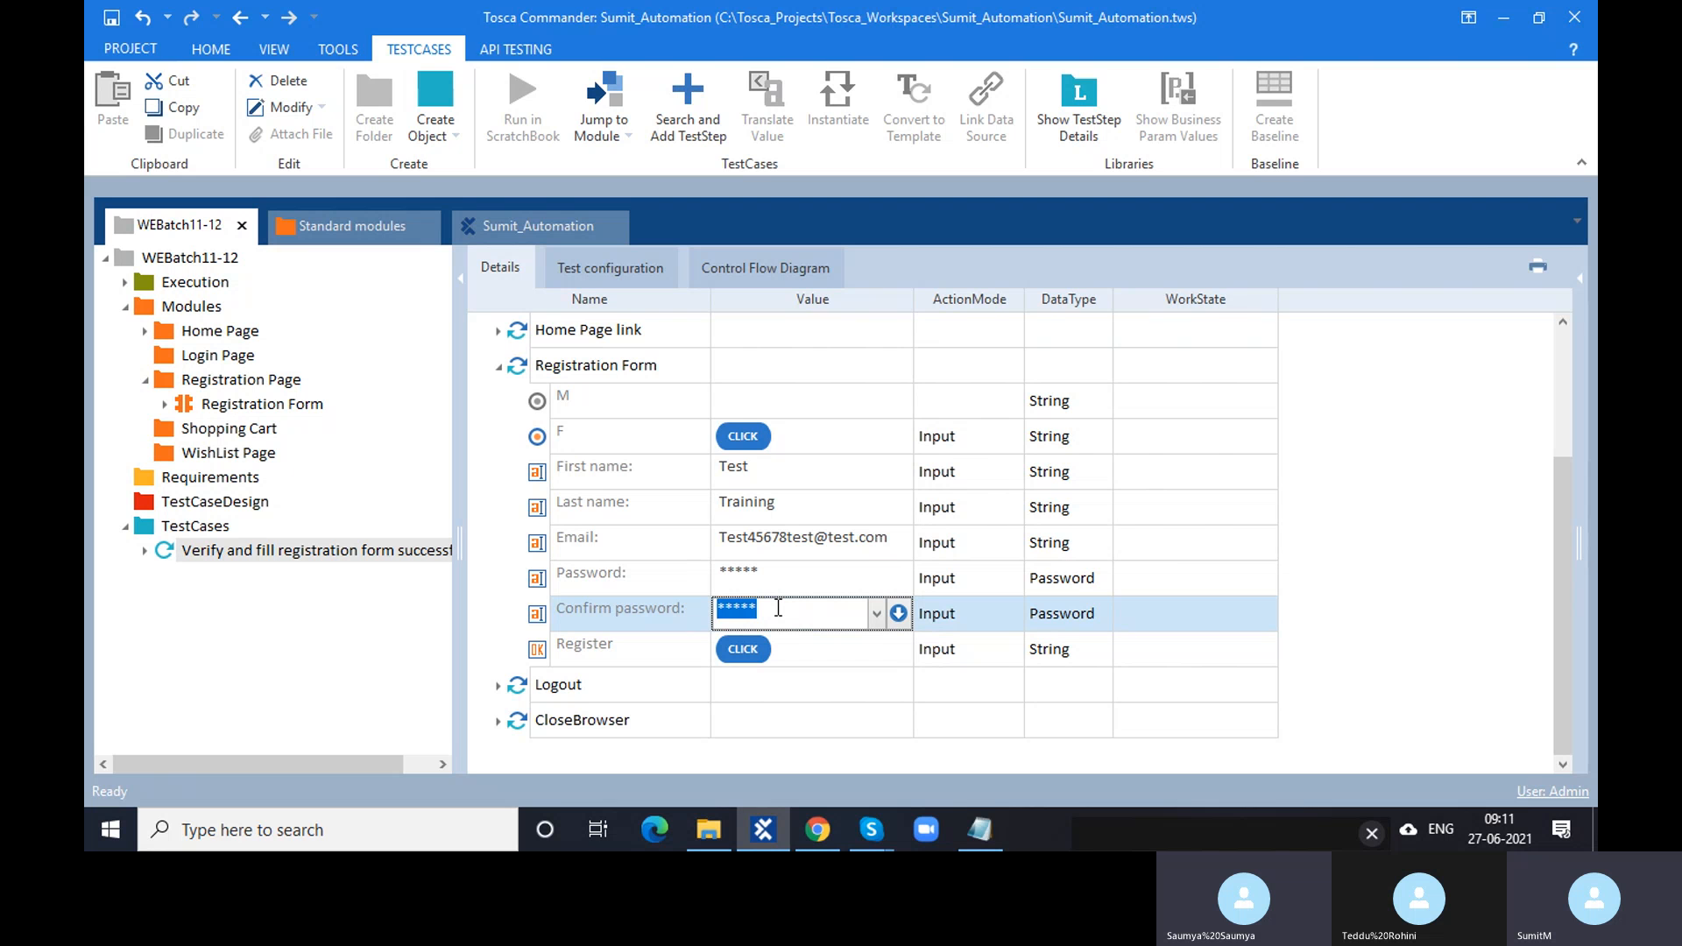
{"action": "type", "text": "0987654"}
- Insert a 1 into the step's Email value and commit it
{"action": "left_click", "coordinate": [808, 537]}
{"action": "left_click", "coordinate": [810, 536]}
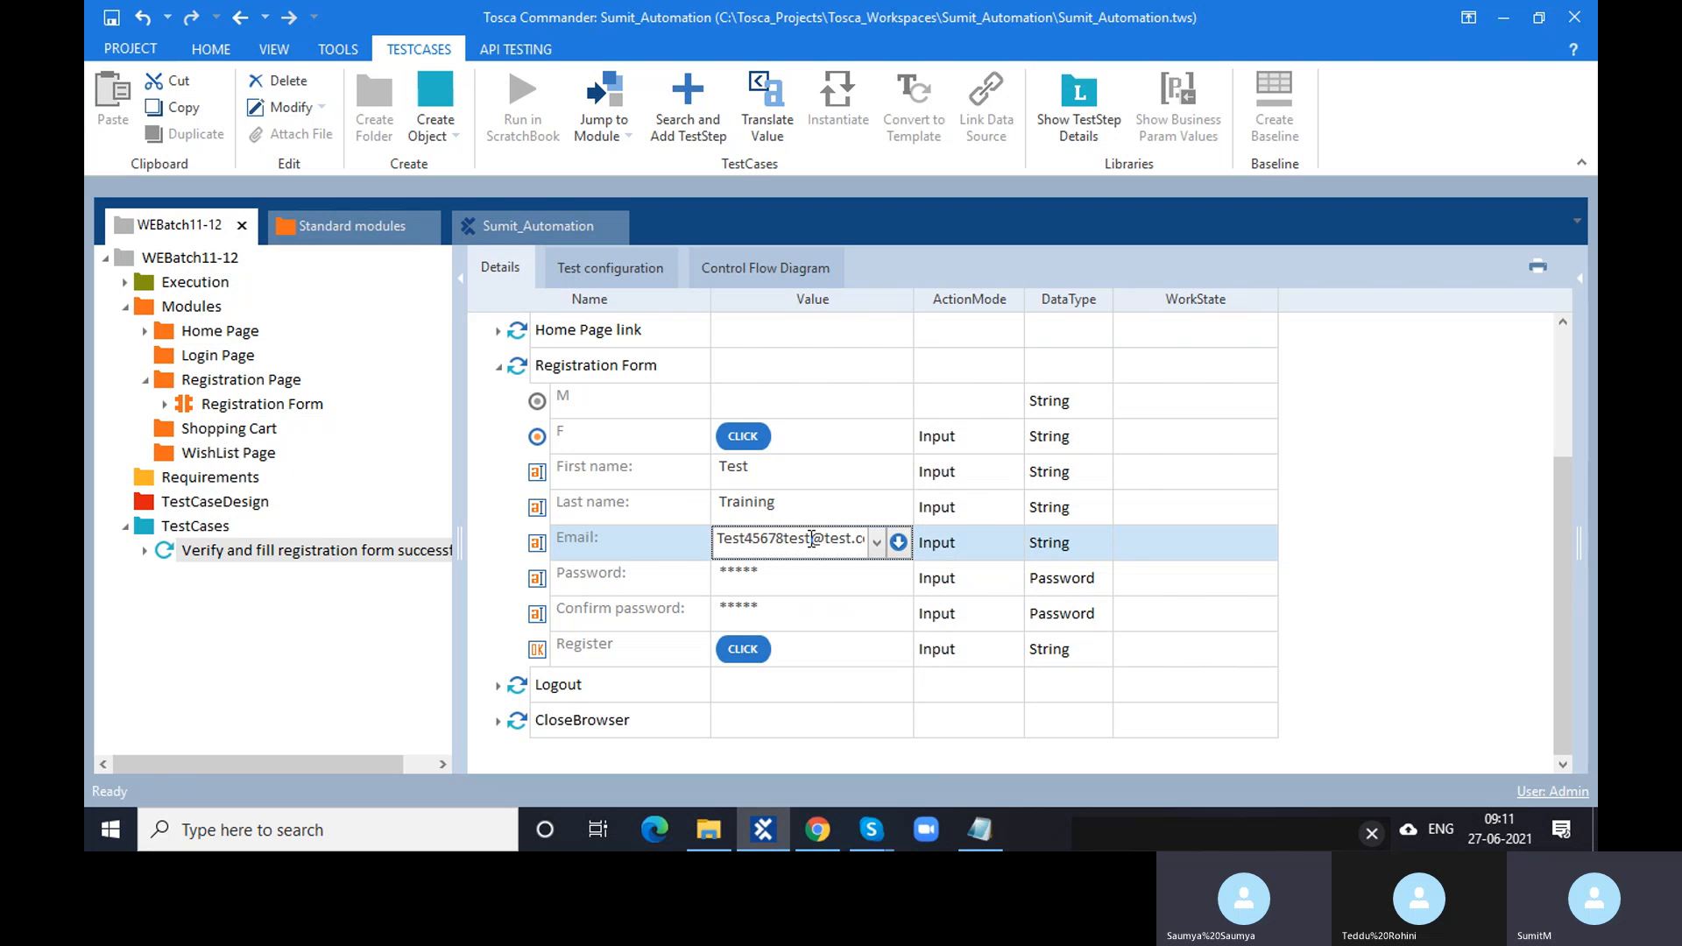
{"action": "type", "text": "1"}
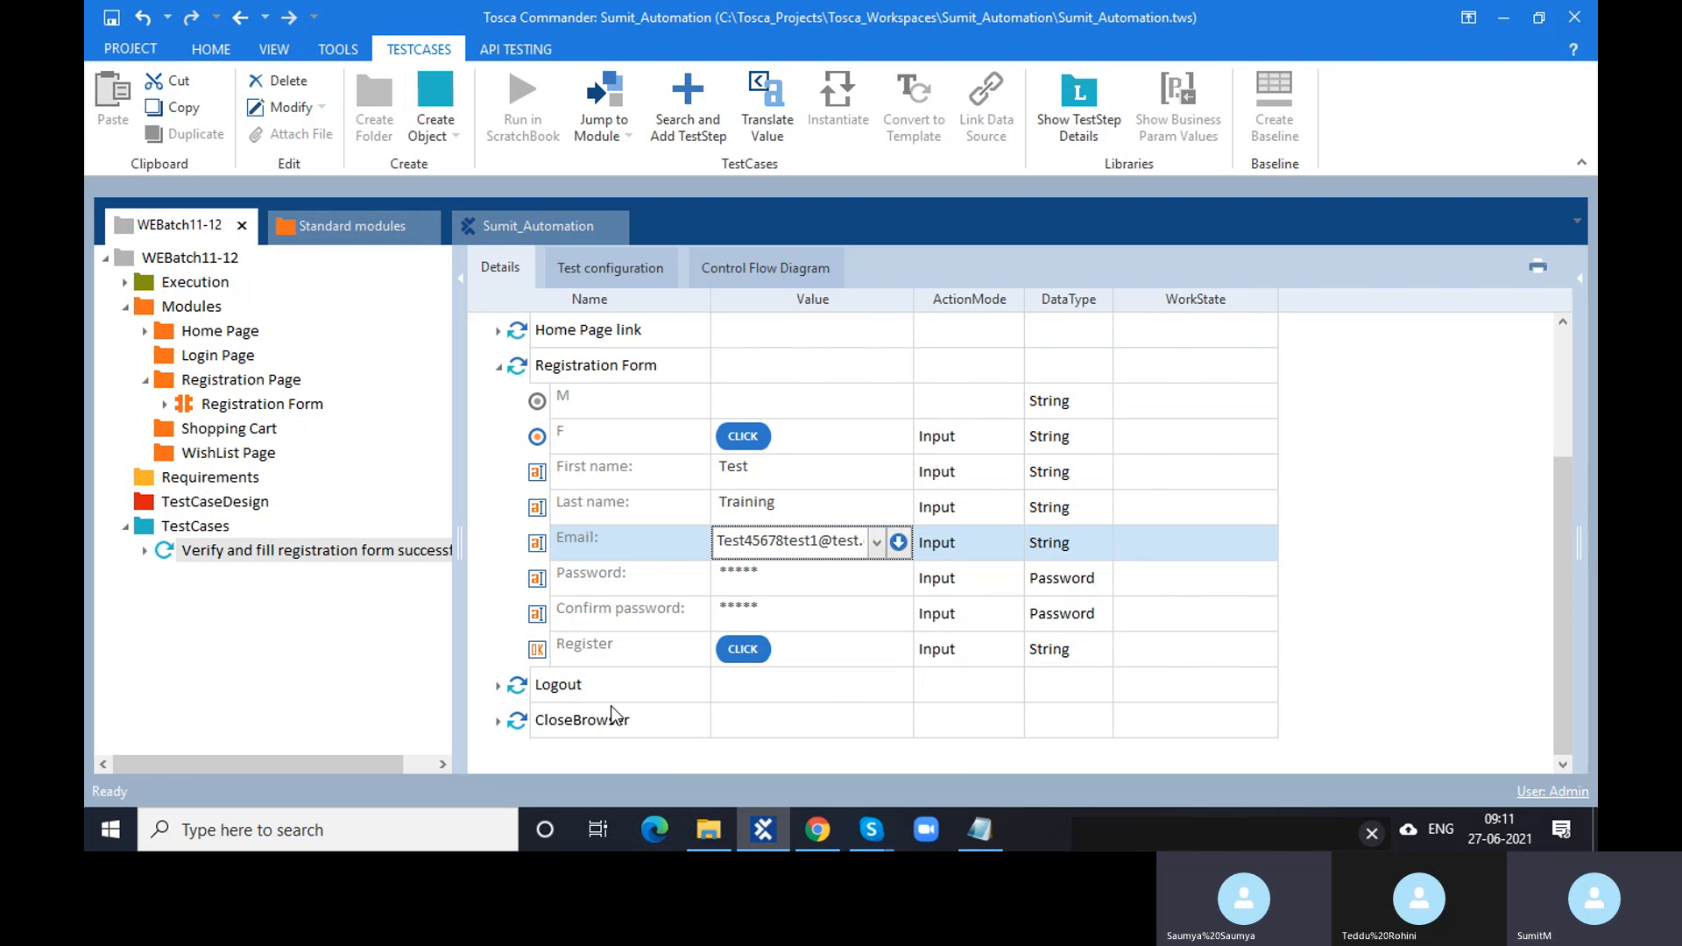
{"action": "key", "text": "Return"}
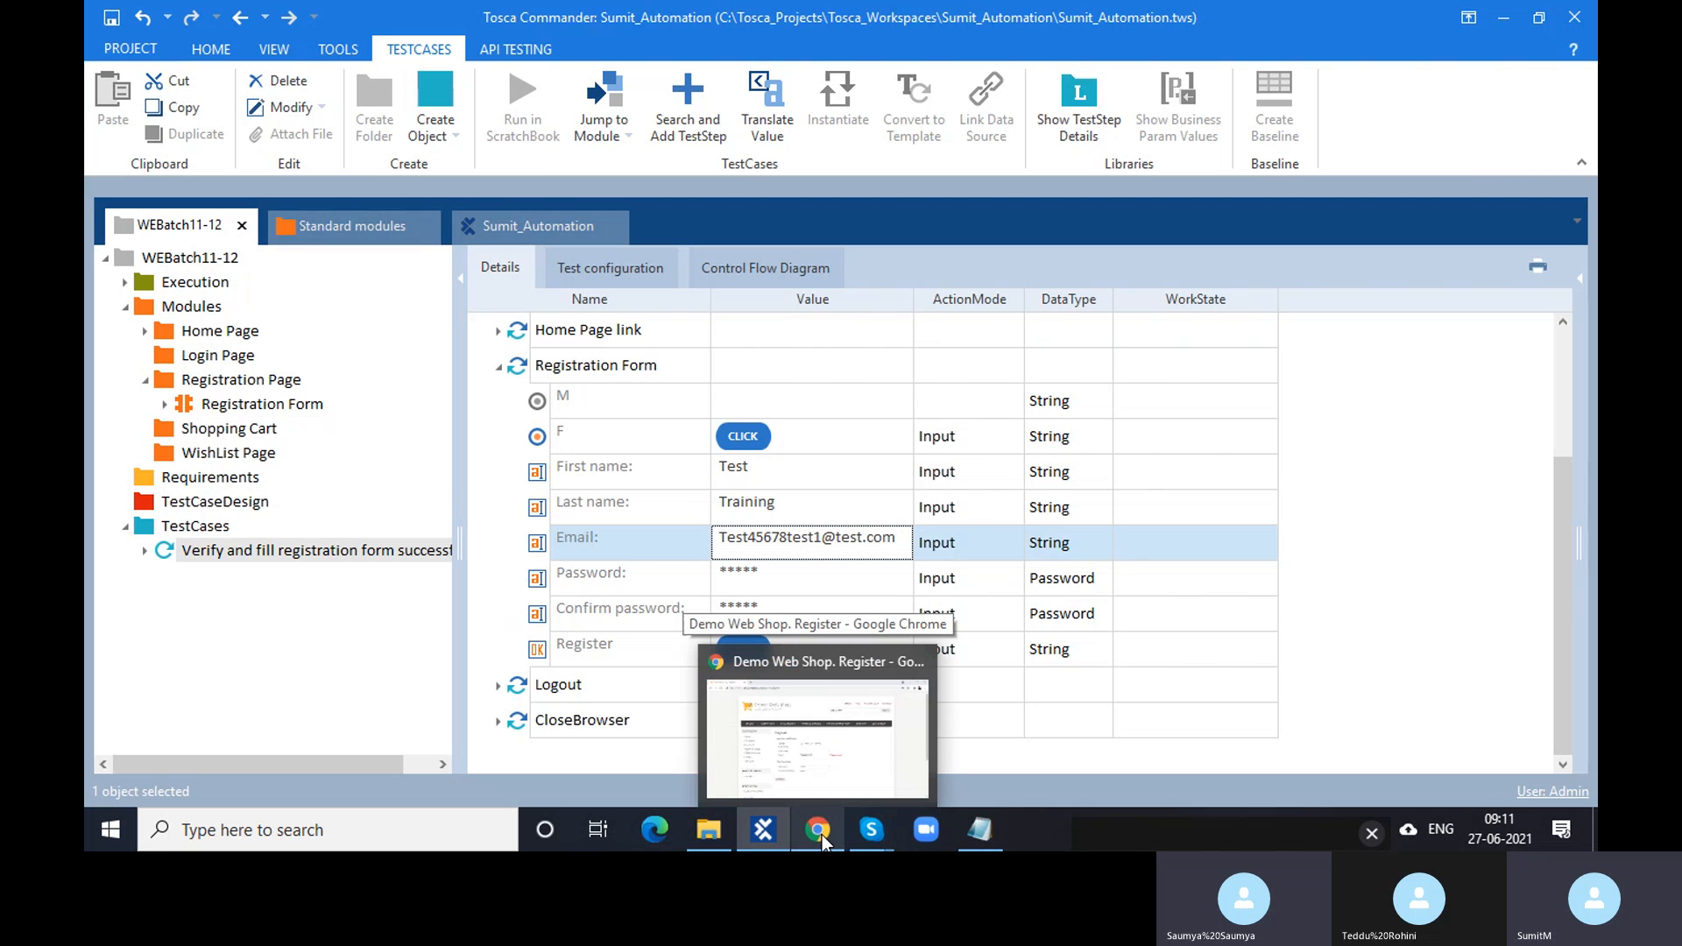
- Select the Home Page link and Registration Form steps together and run them in ScratchBook with F6
{"action": "left_click", "coordinate": [822, 834]}
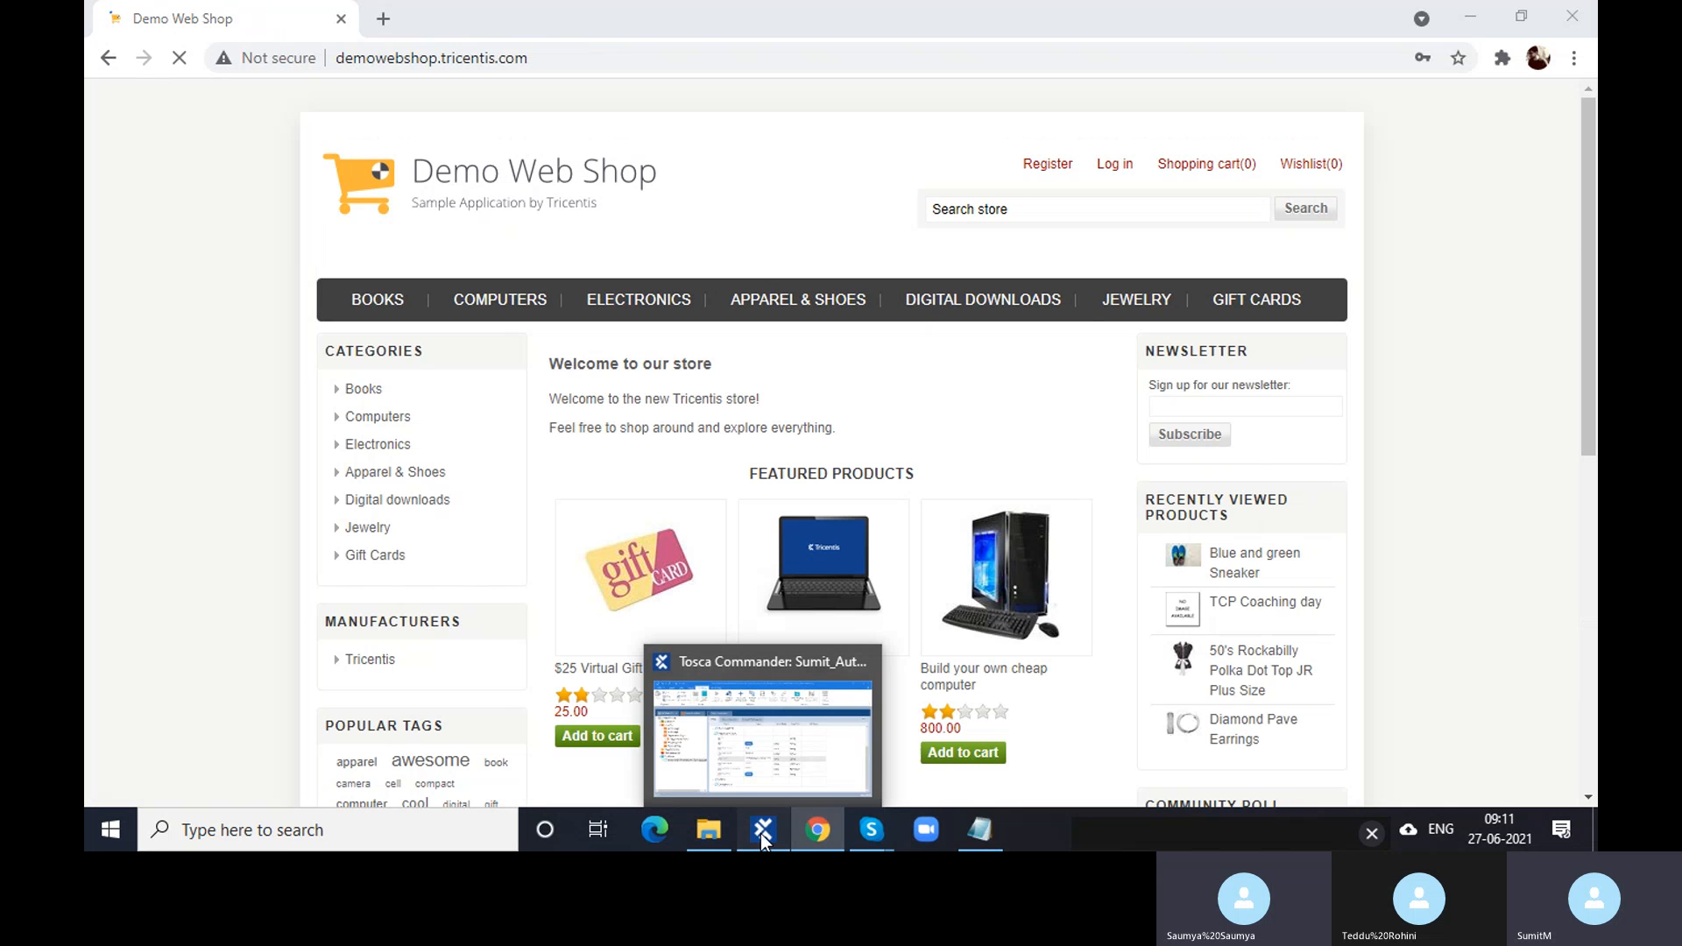
{"action": "left_click", "coordinate": [760, 833]}
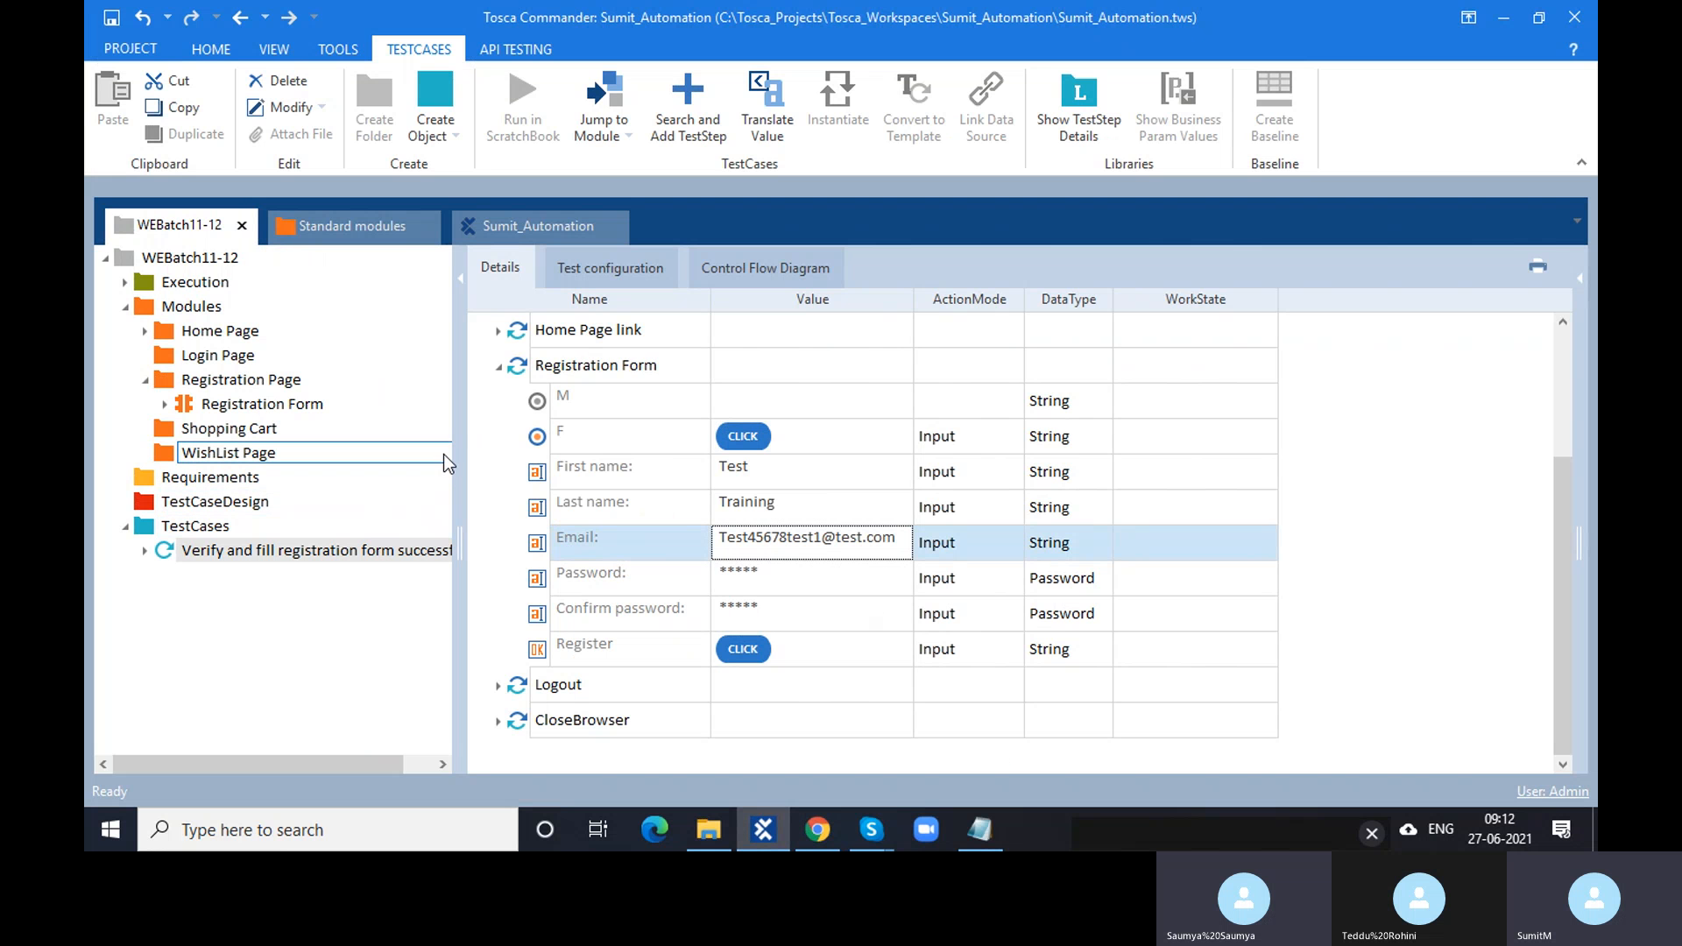
{"action": "left_click", "coordinate": [507, 366]}
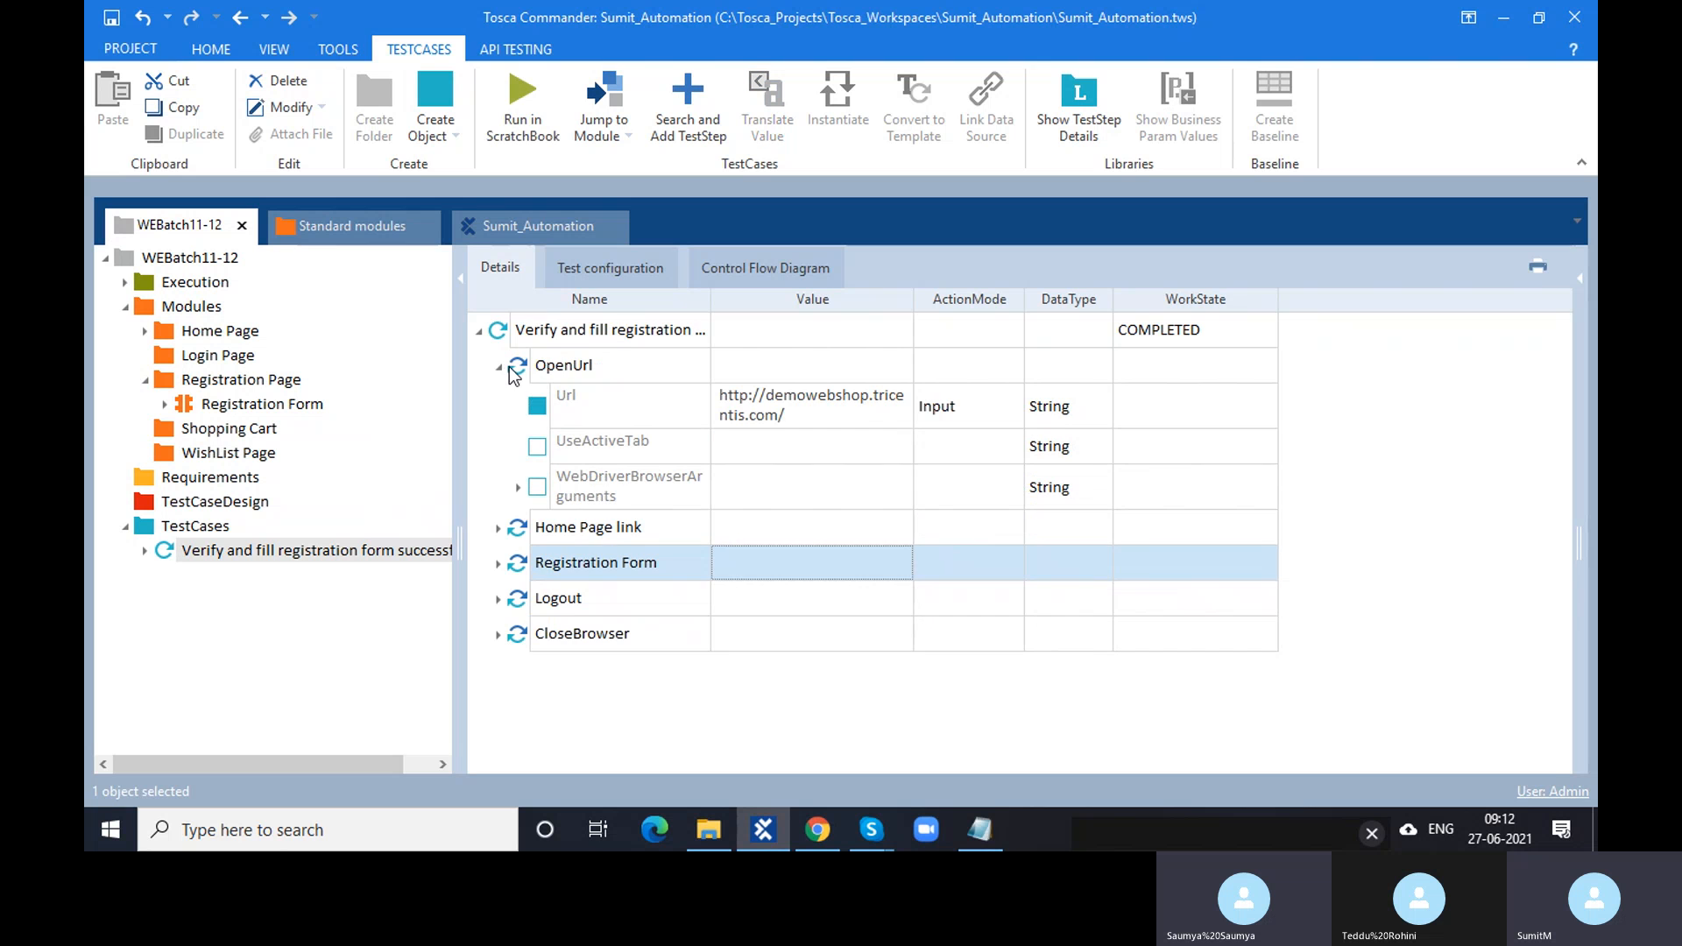
{"action": "left_click", "coordinate": [522, 526]}
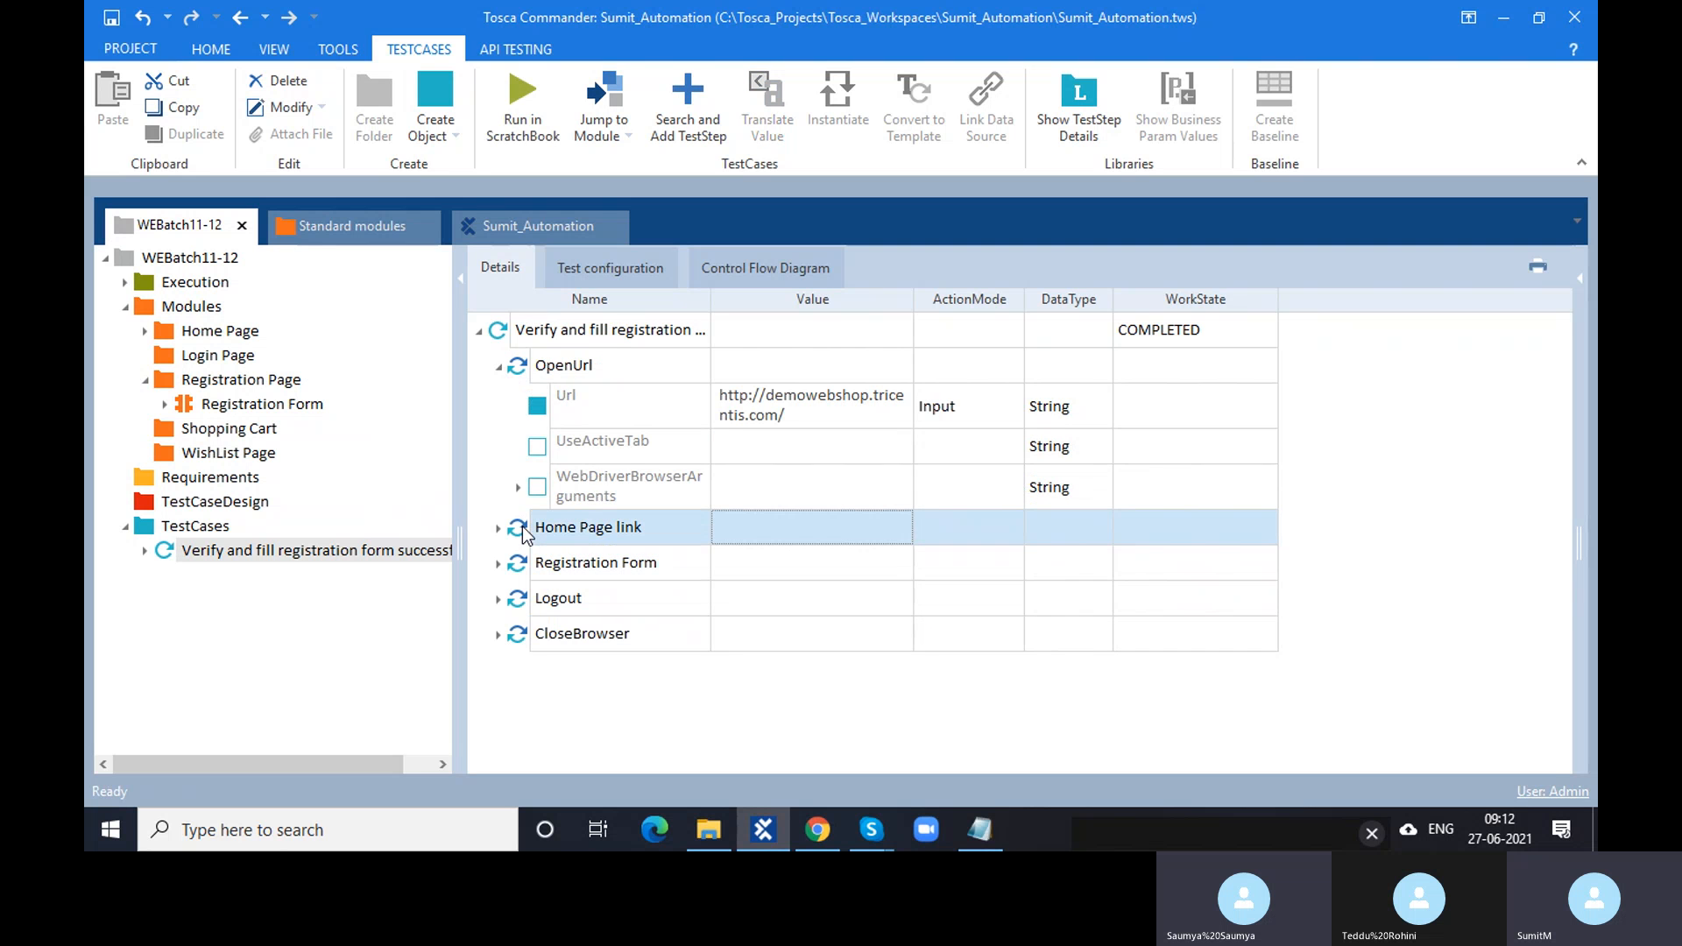
{"action": "left_click", "coordinate": [519, 570], "text": "shift"}
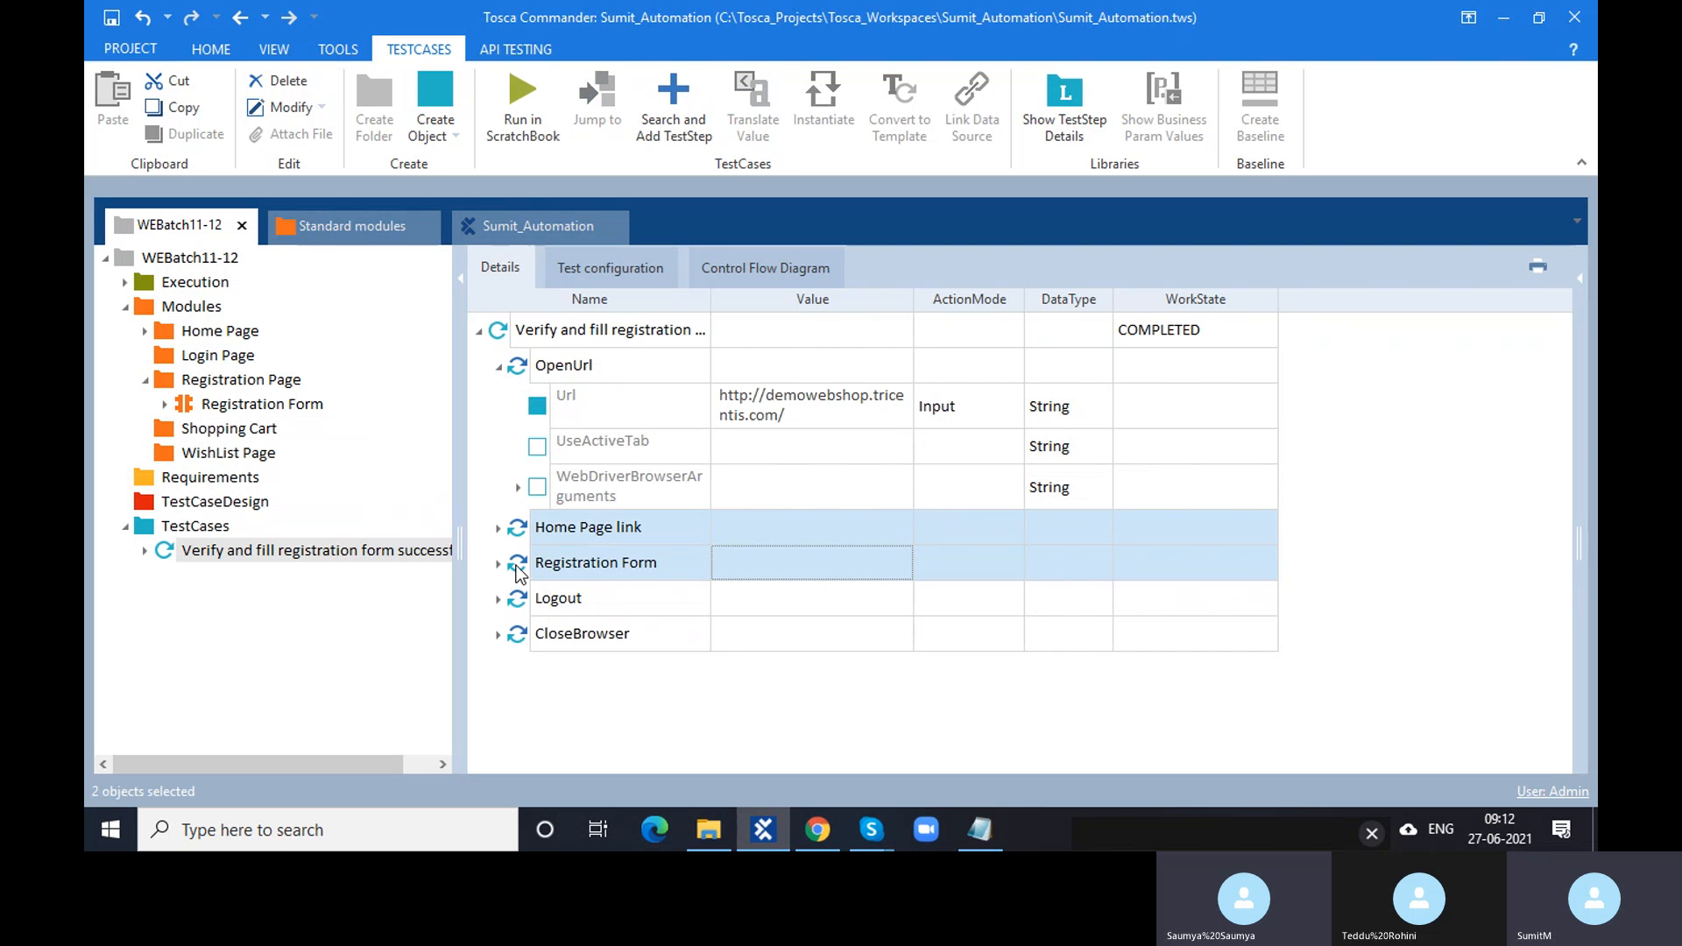
{"action": "key", "text": "F6"}
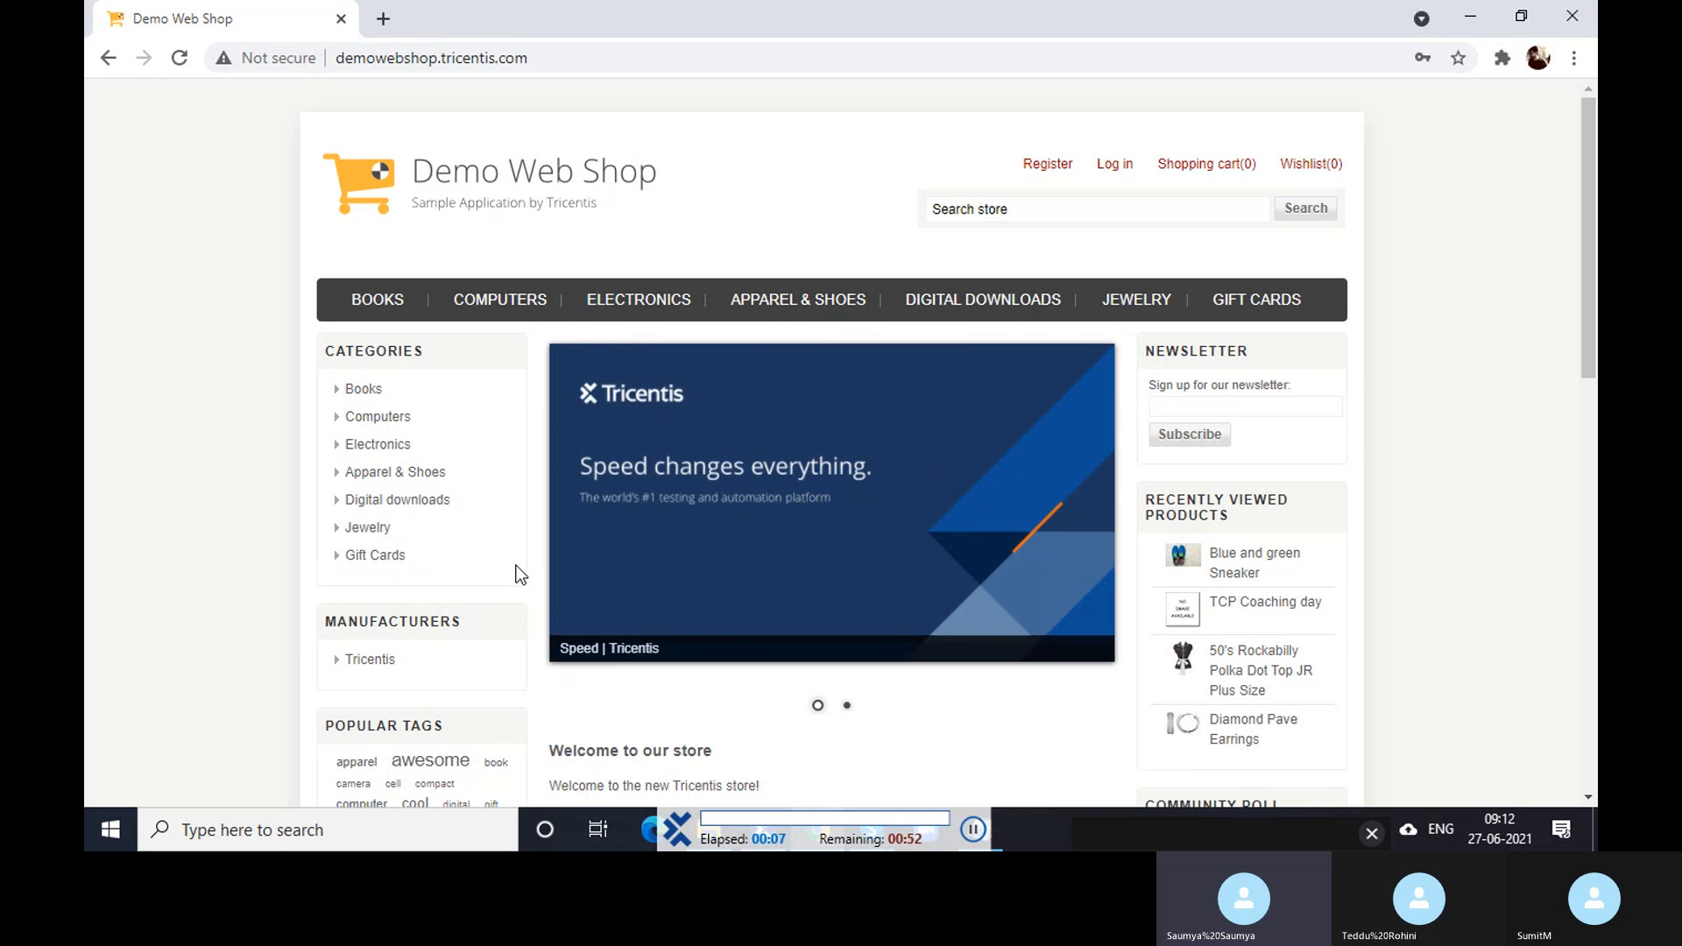
- Register a Female user 'Test Training' with a test e-mail and password, then log out
{"action": "left_click", "coordinate": [1045, 168]}
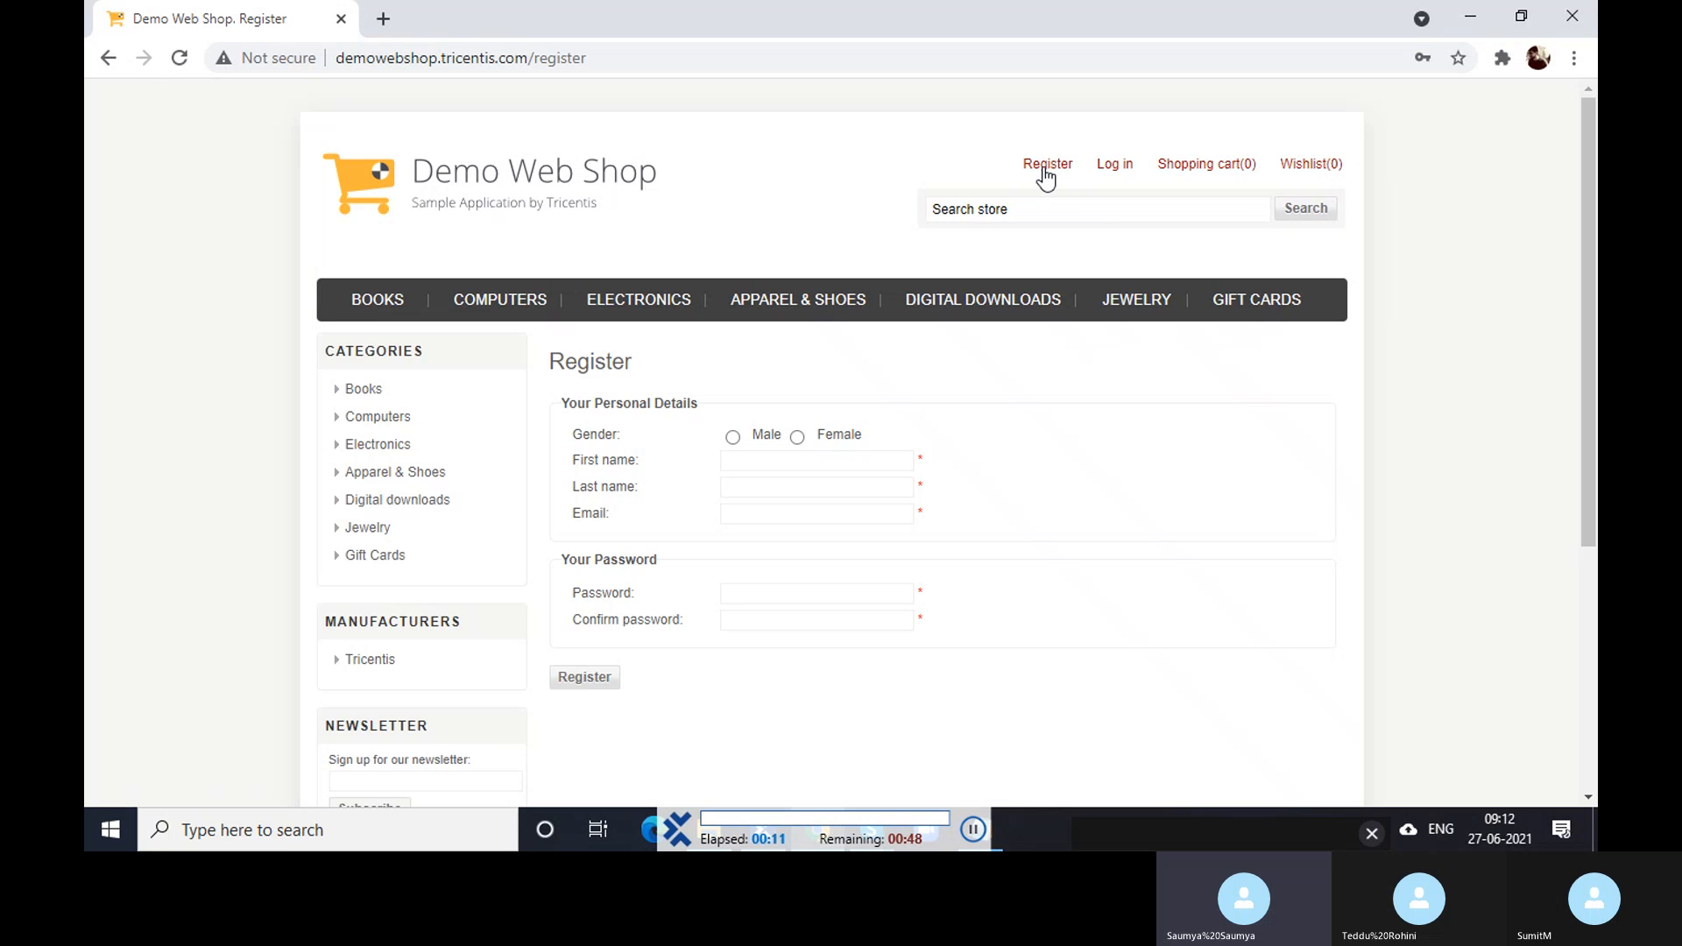
{"action": "left_click", "coordinate": [797, 436]}
{"action": "key", "text": "Tab"}
{"action": "type", "text": "Test"}
{"action": "key", "text": "Tab"}
{"action": "type", "text": "Training"}
{"action": "key", "text": "Tab"}
{"action": "type", "text": "Test45678test1@test.com"}
{"action": "key", "text": "Tab"}
{"action": "type", "text": "Test123"}
{"action": "key", "text": "Tab"}
{"action": "type", "text": "Test123"}
{"action": "left_click", "coordinate": [585, 444]}
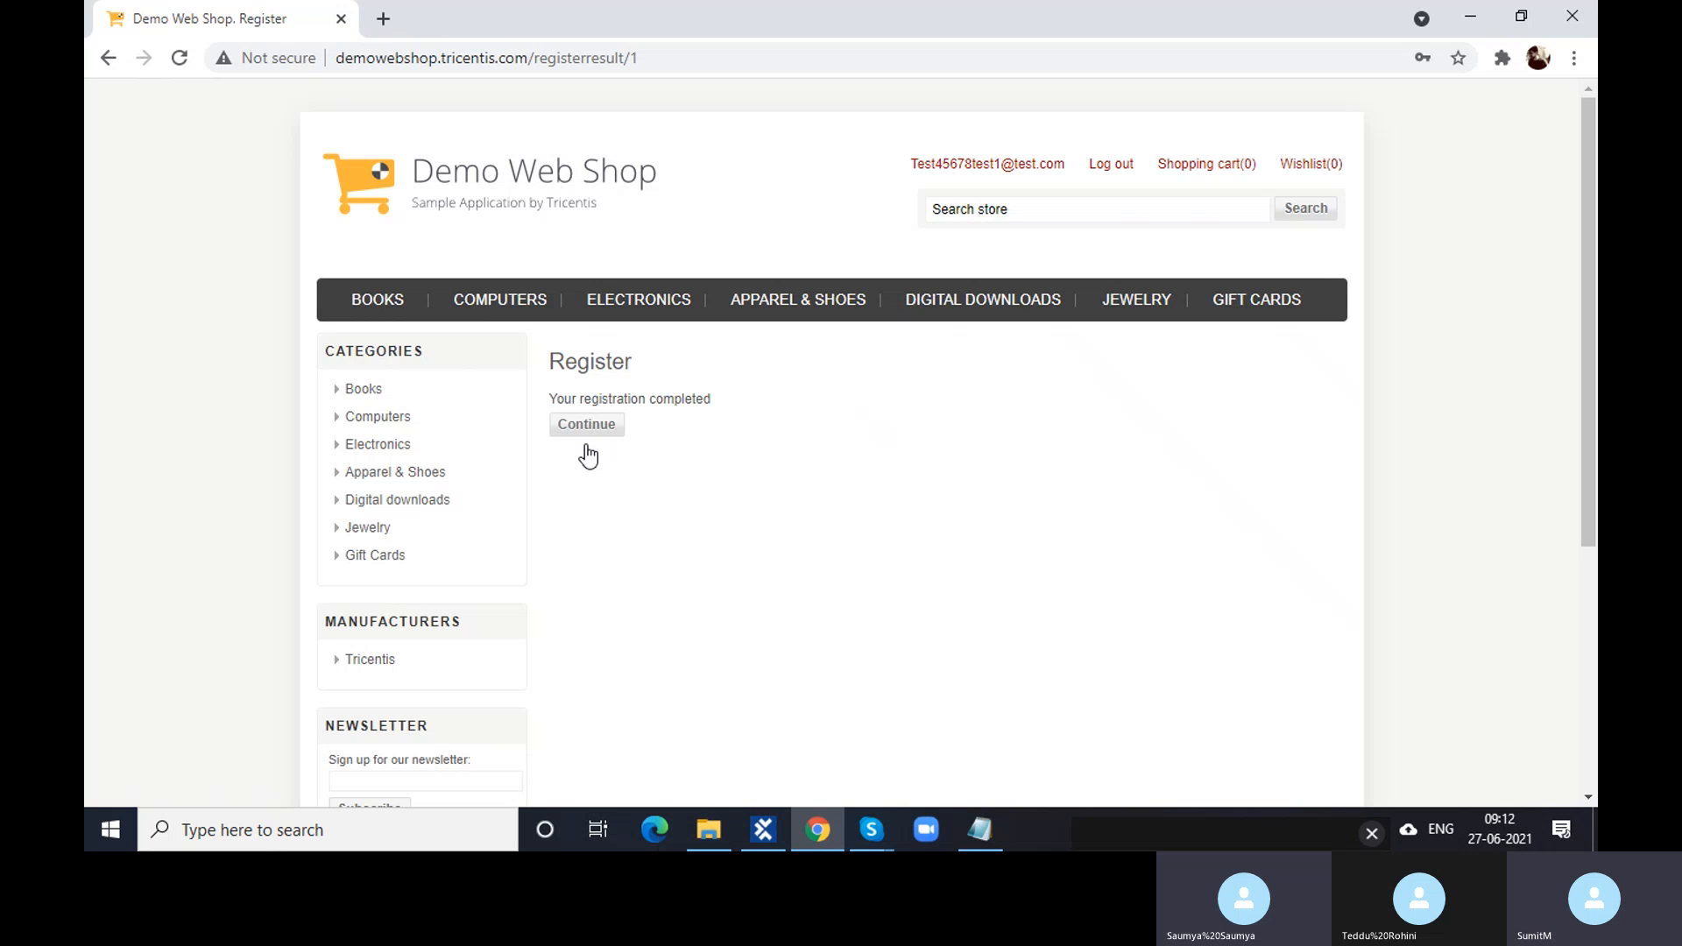
{"action": "left_click", "coordinate": [1111, 171]}
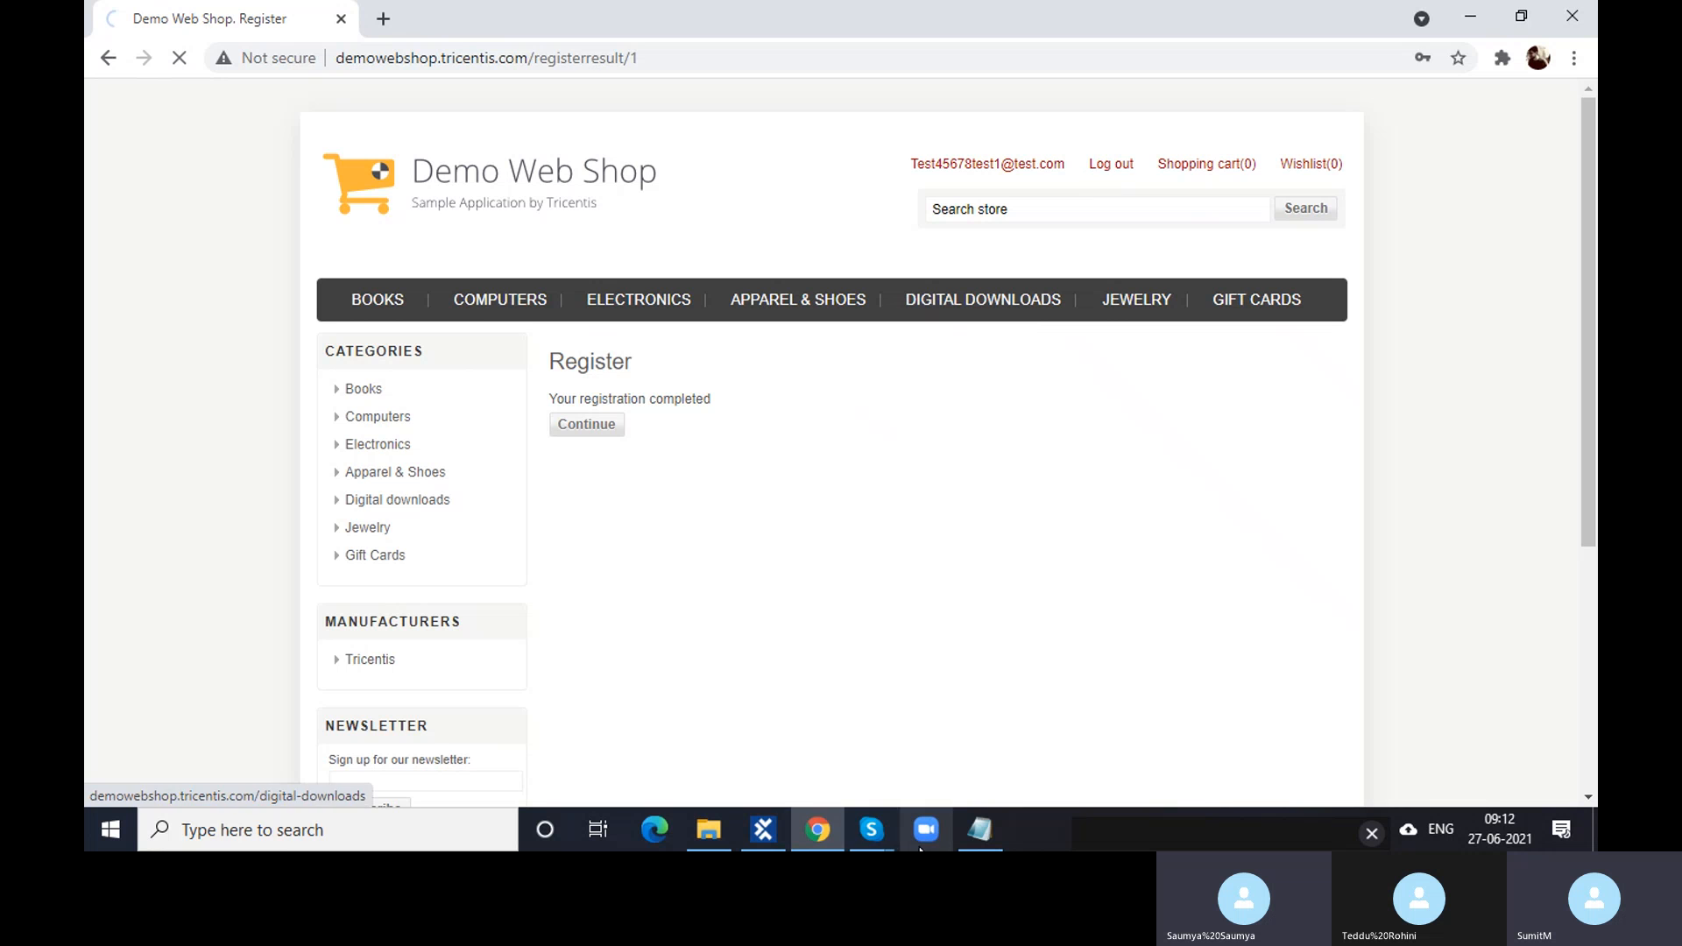
{"action": "mouse_move", "coordinate": [754, 836]}
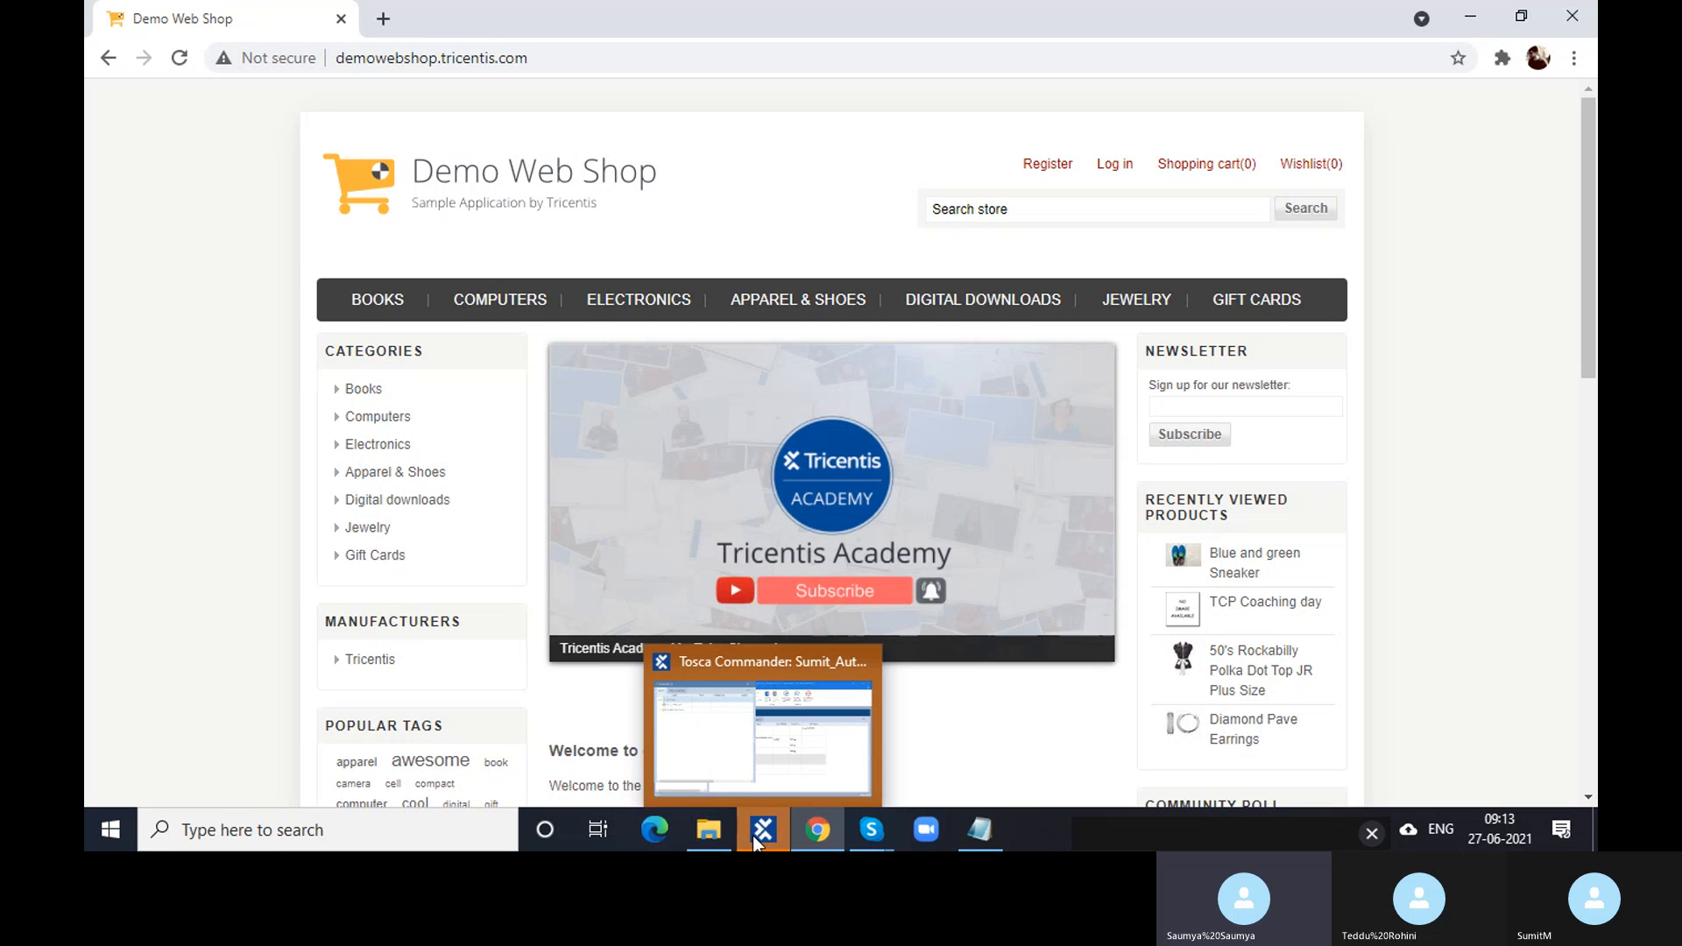
- Return to Tosca Commander's ScratchBook window showing the run results
{"action": "left_click", "coordinate": [753, 836]}
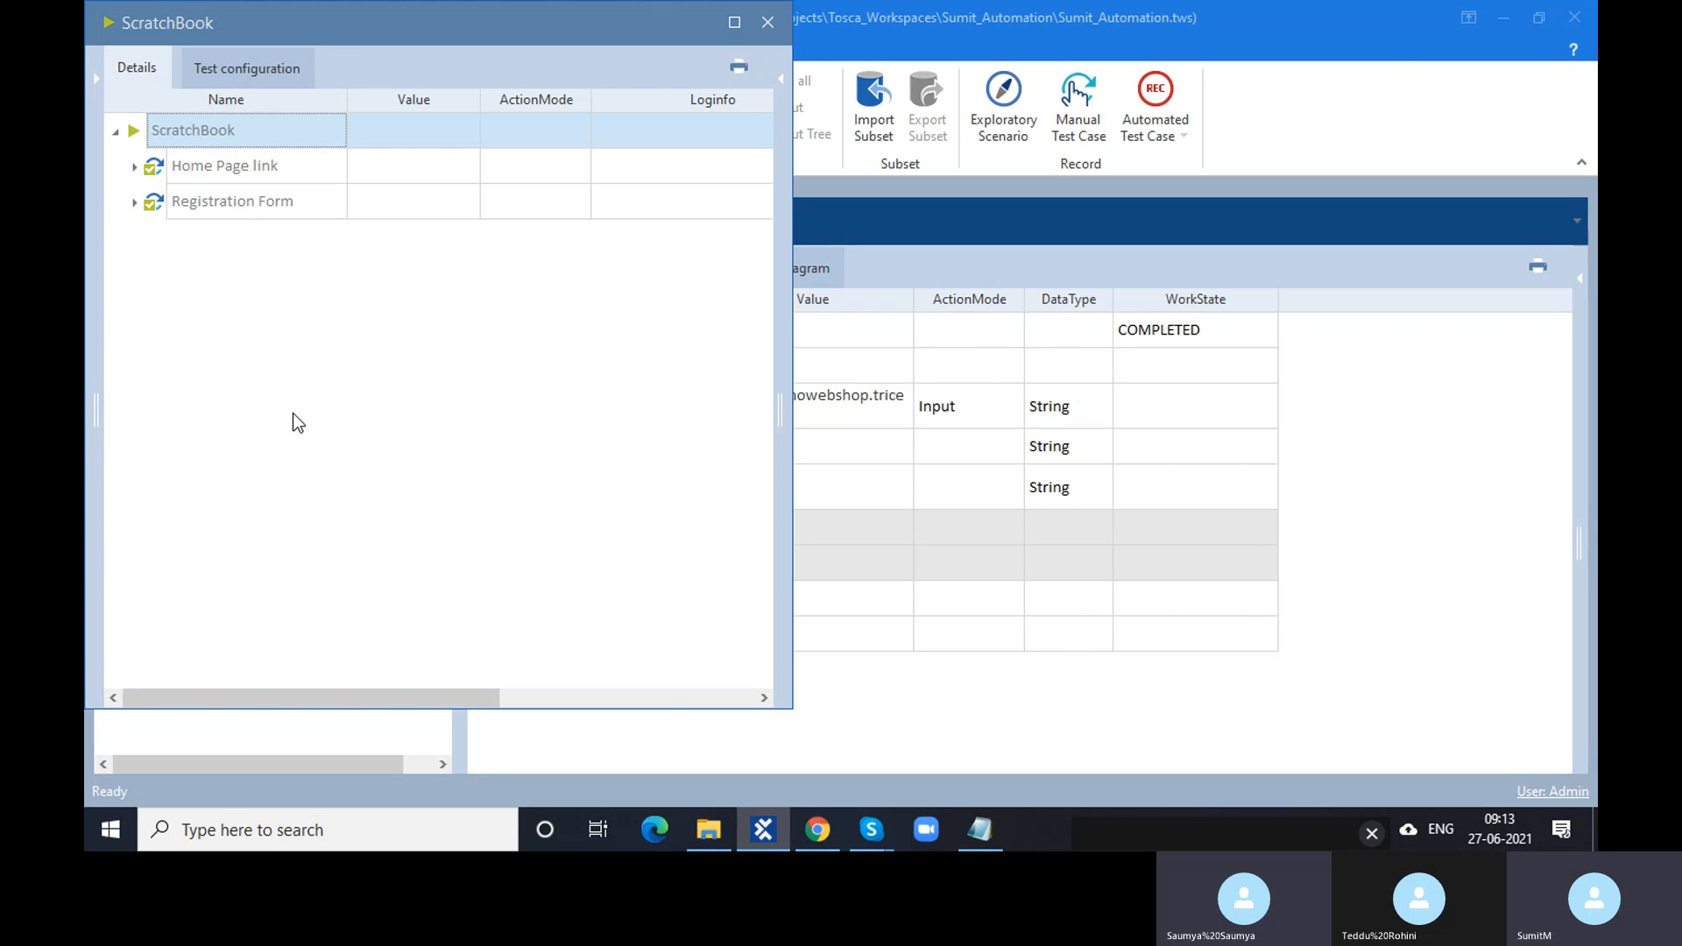
- Expand the Registration Form results, check the Confirm password and Password rows, then close ScratchBook
{"action": "left_click", "coordinate": [134, 204]}
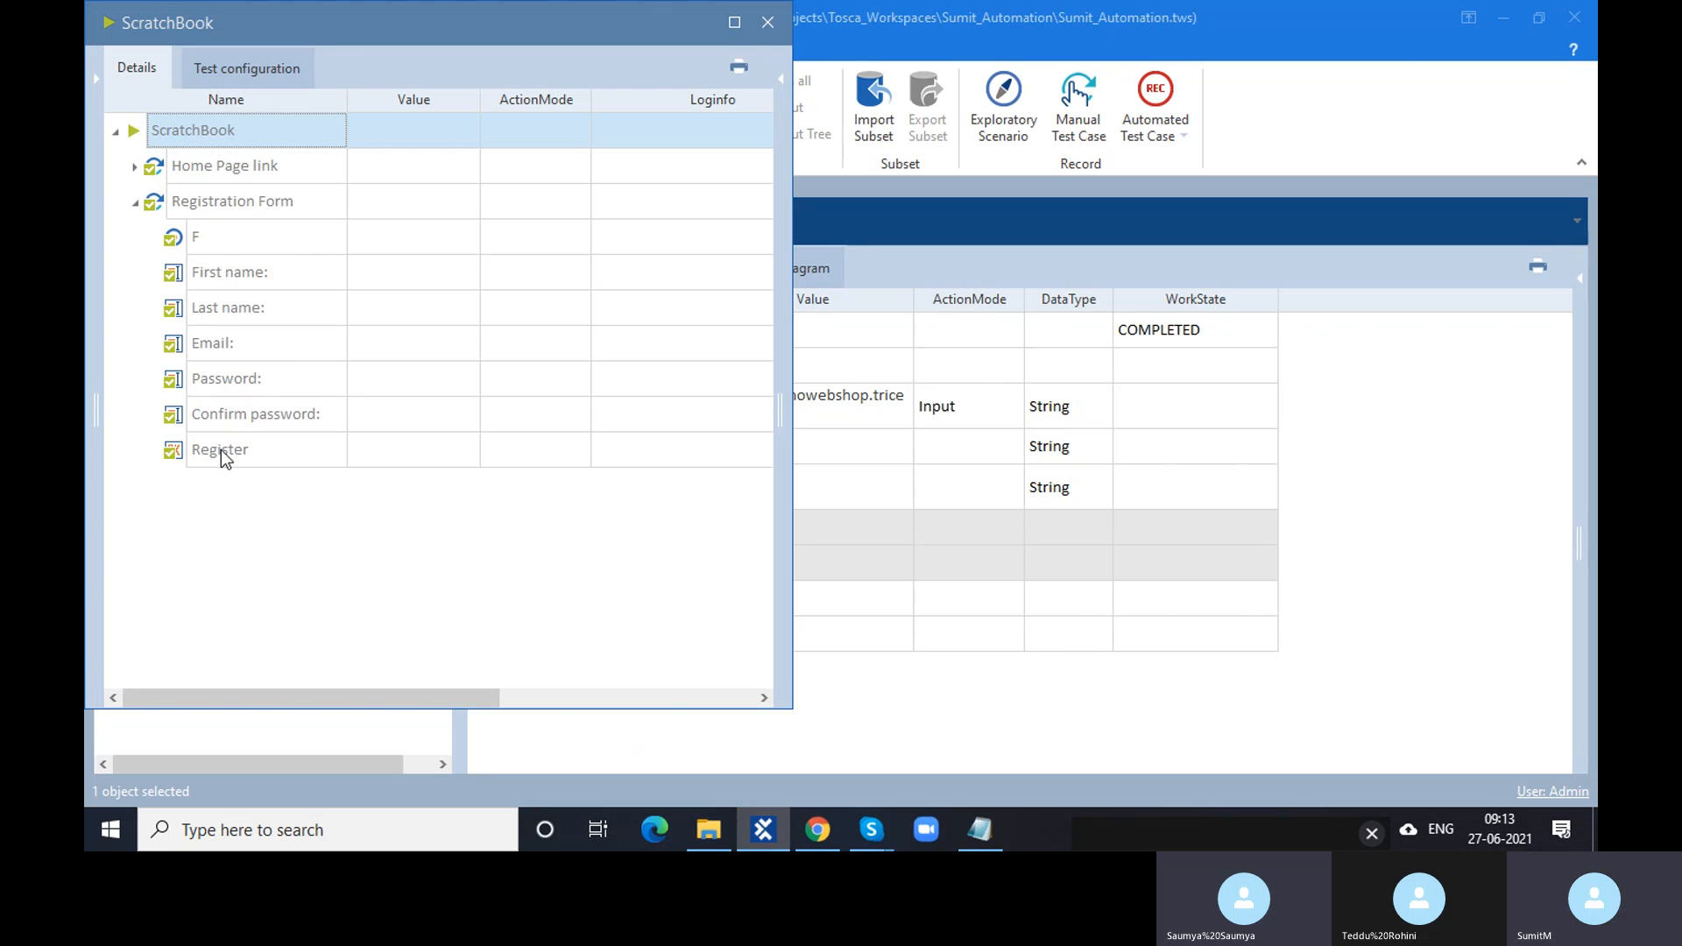
{"action": "mouse_move", "coordinate": [301, 705]}
{"action": "left_mouse_down"}
{"action": "mouse_move", "coordinate": [611, 707]}
{"action": "mouse_move", "coordinate": [319, 696]}
{"action": "left_mouse_up"}
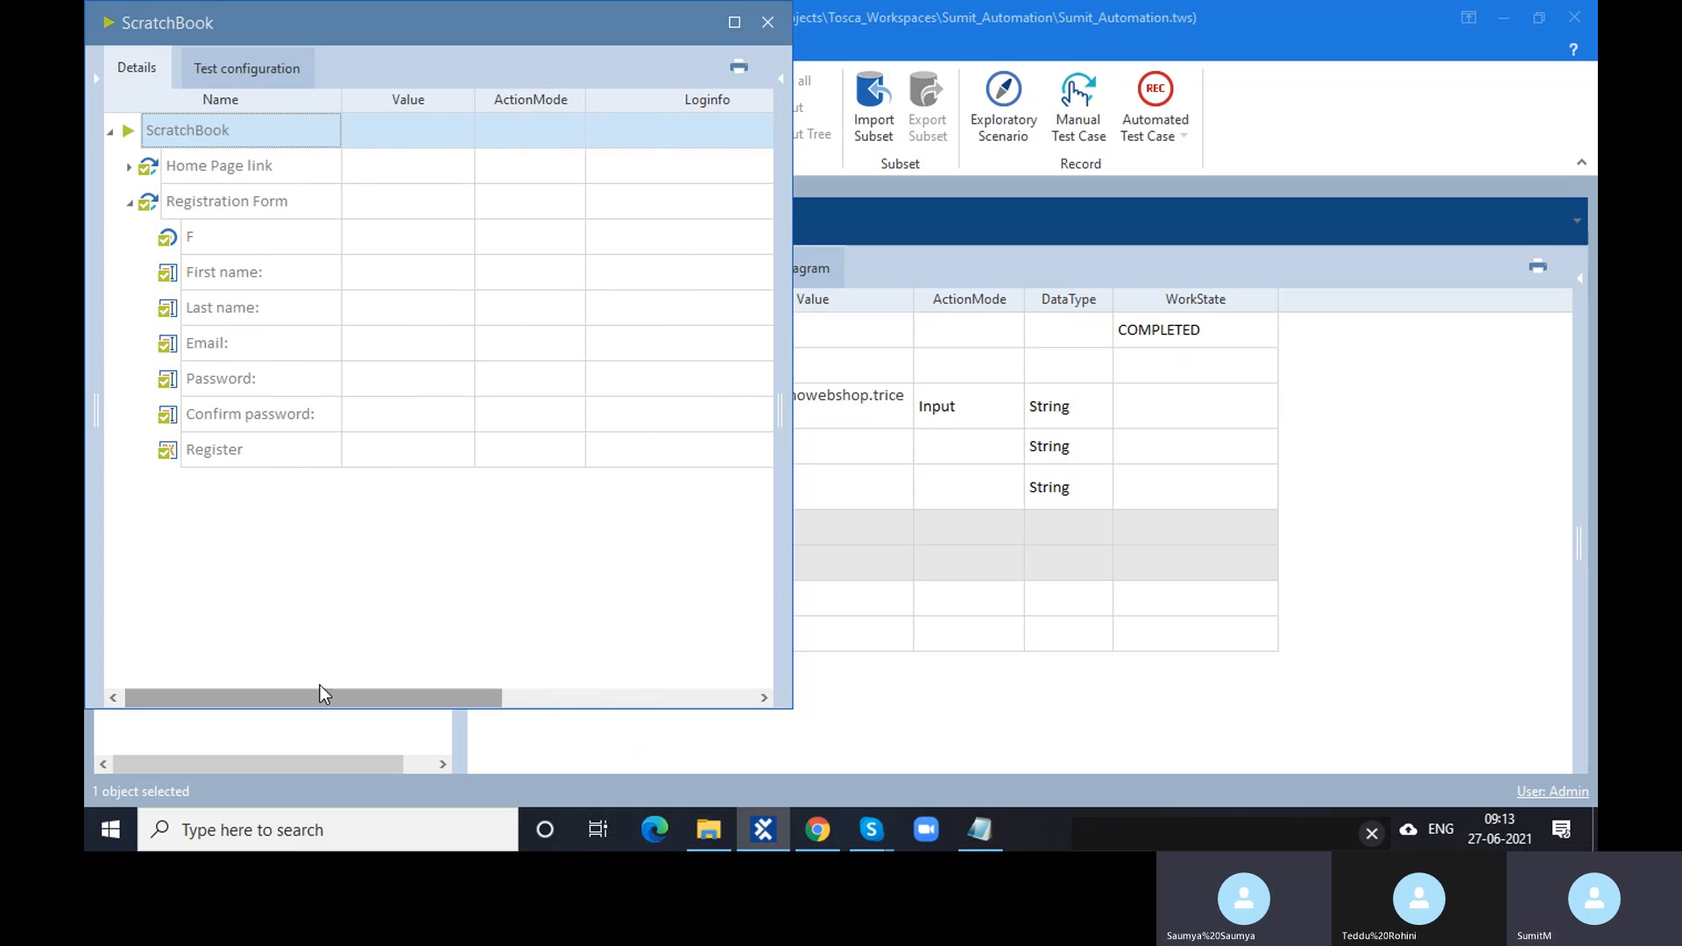
{"action": "left_click", "coordinate": [368, 426]}
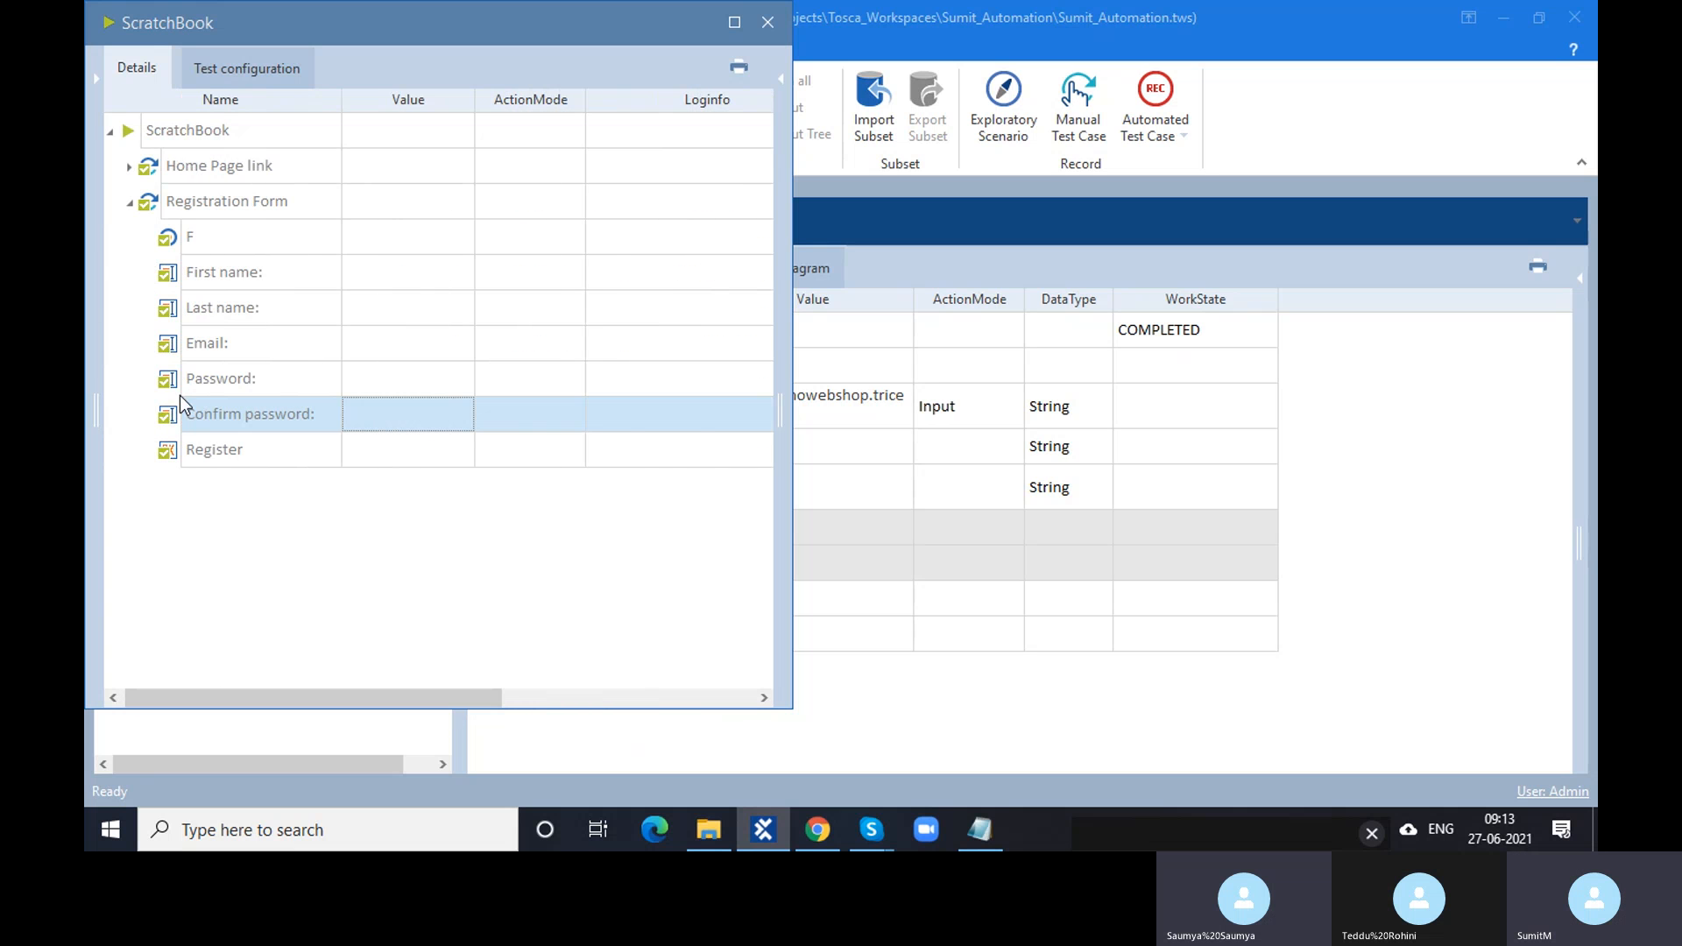
{"action": "left_click", "coordinate": [361, 389]}
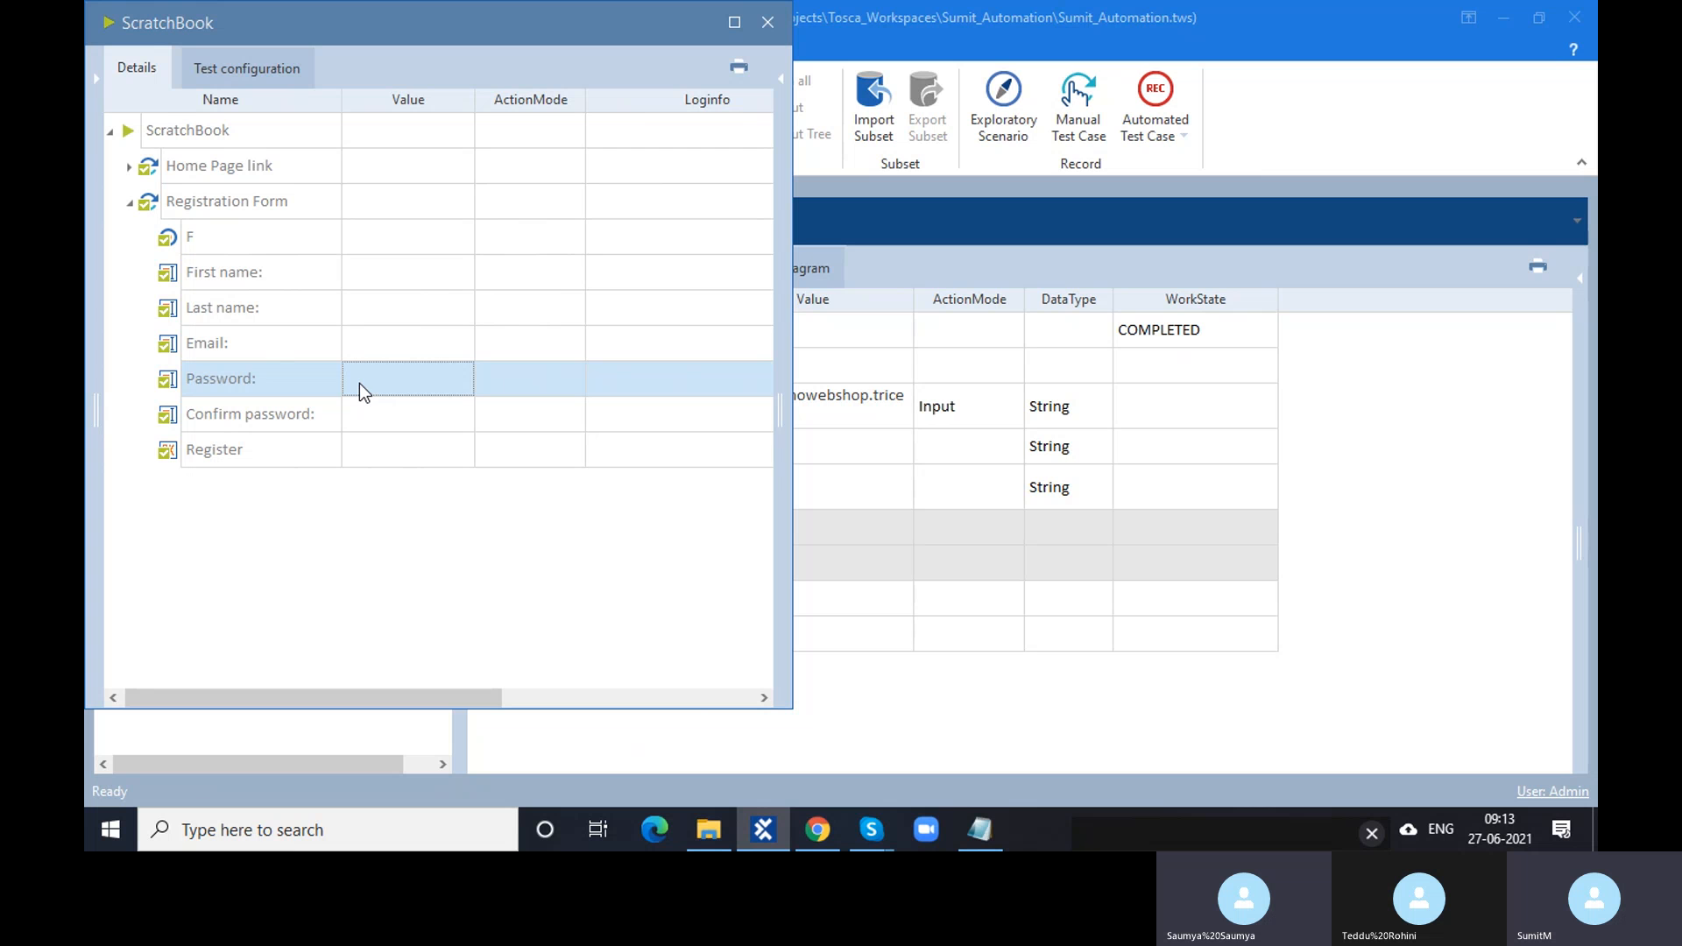
{"action": "left_click", "coordinate": [767, 27]}
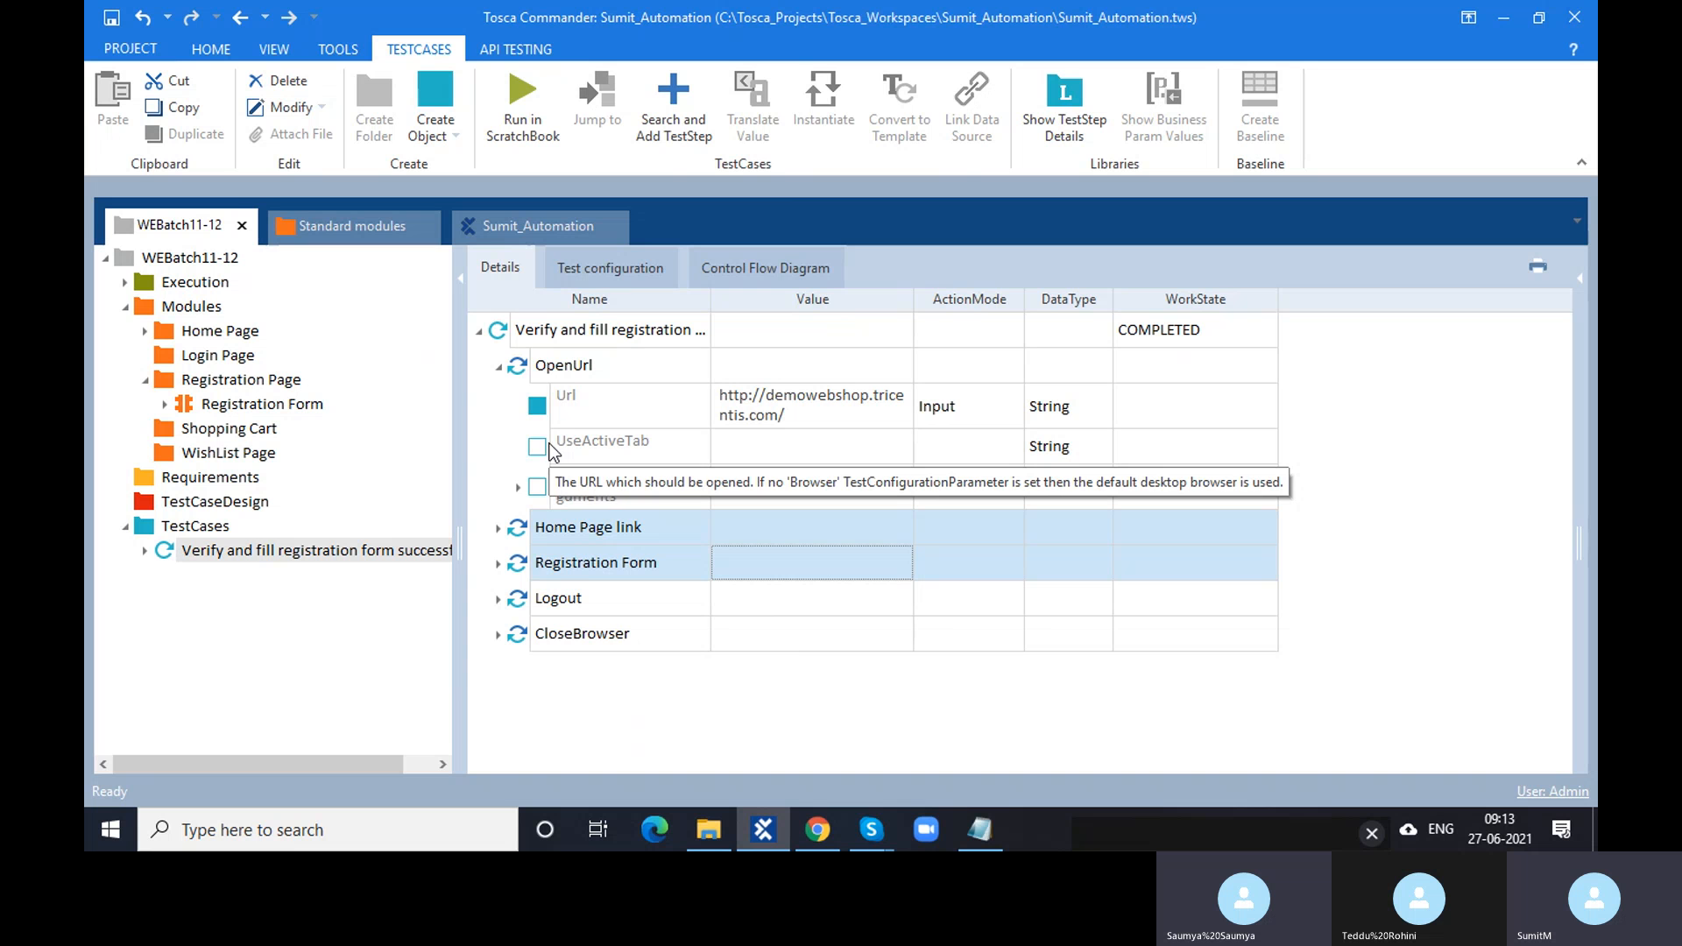
{"action": "left_click", "coordinate": [498, 564]}
{"action": "scroll", "coordinate": [565, 646], "scroll_direction": "down", "scroll_amount": 2}
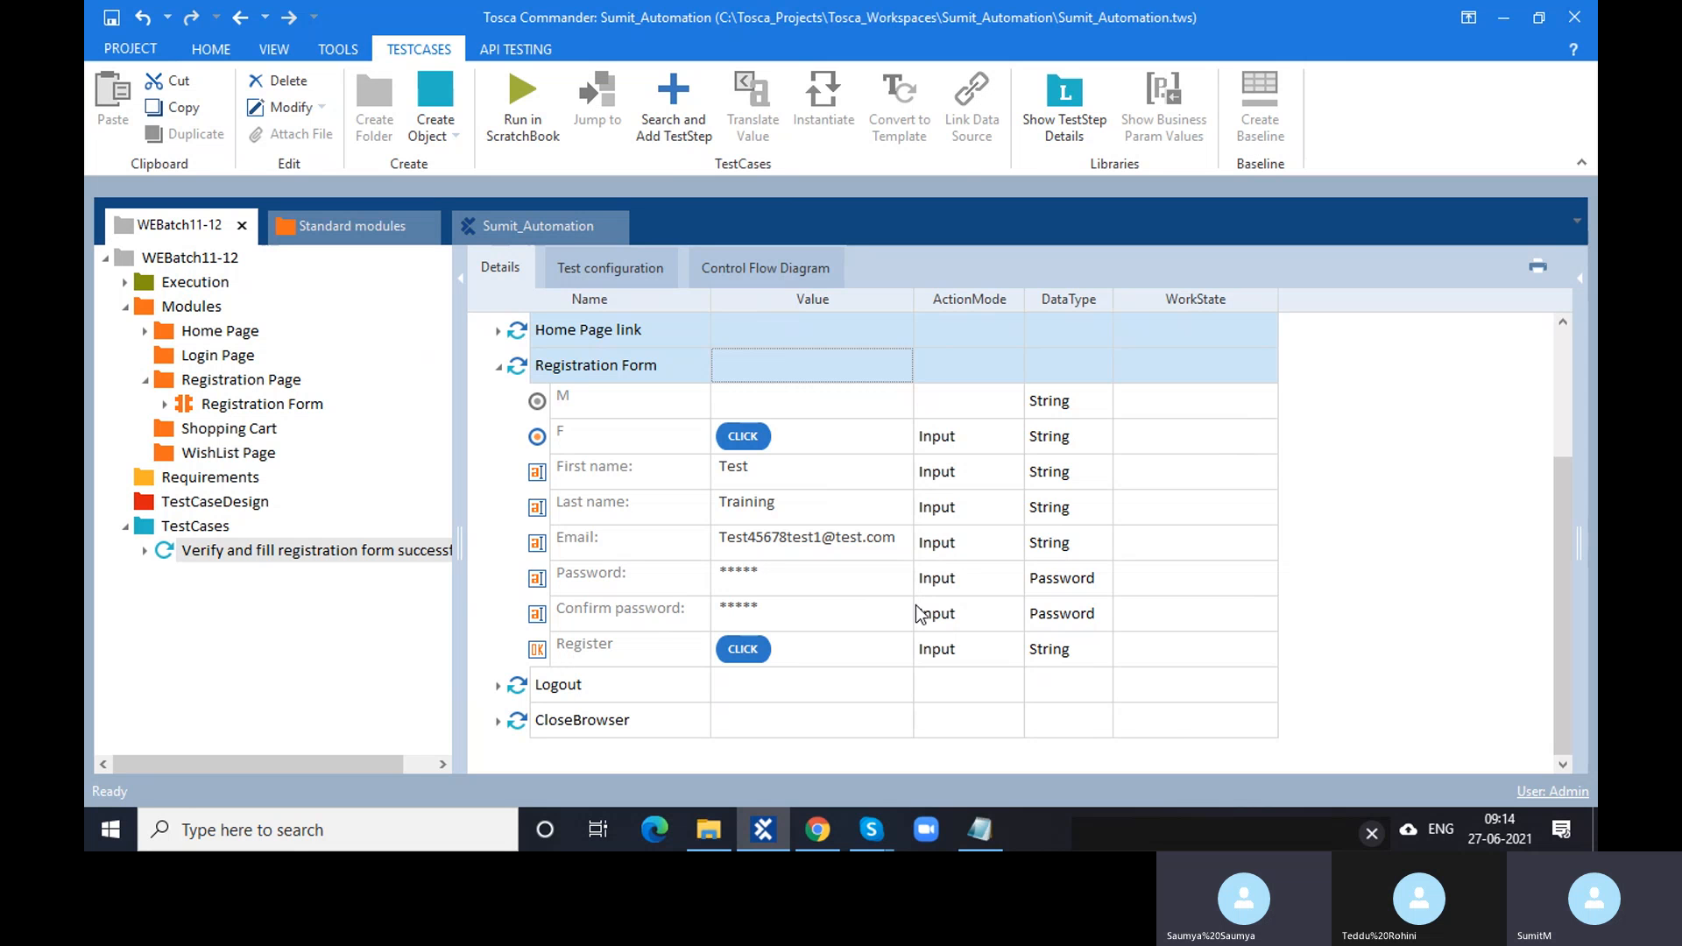
{"action": "left_click", "coordinate": [1054, 580]}
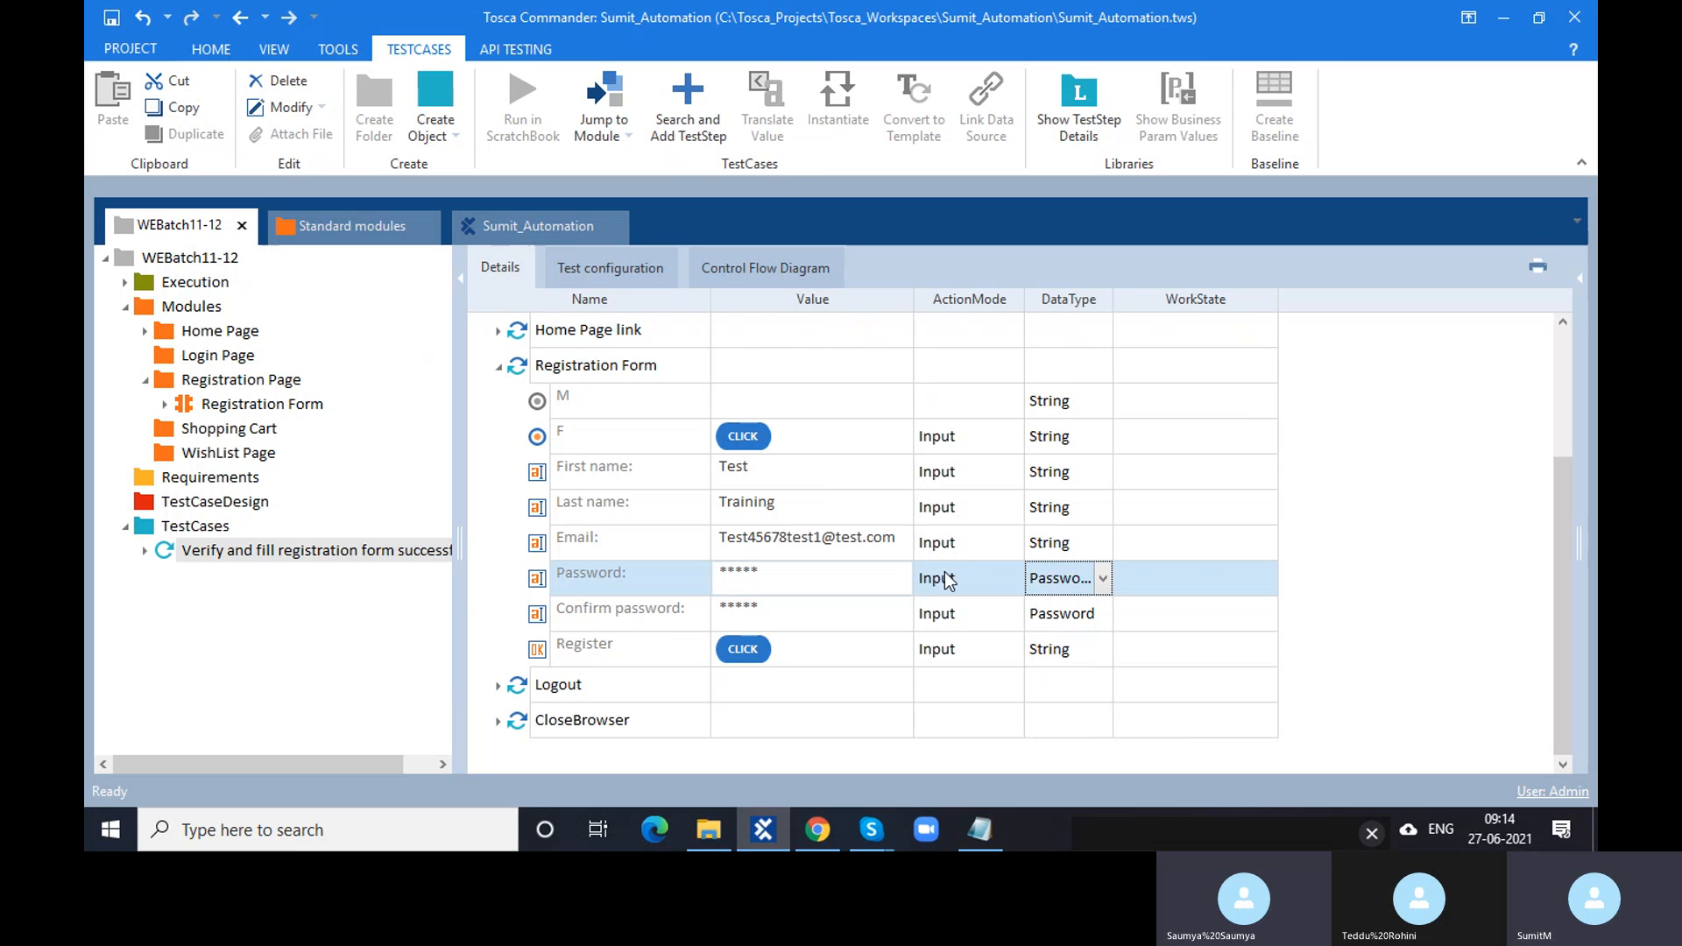
{"action": "left_click", "coordinate": [504, 372]}
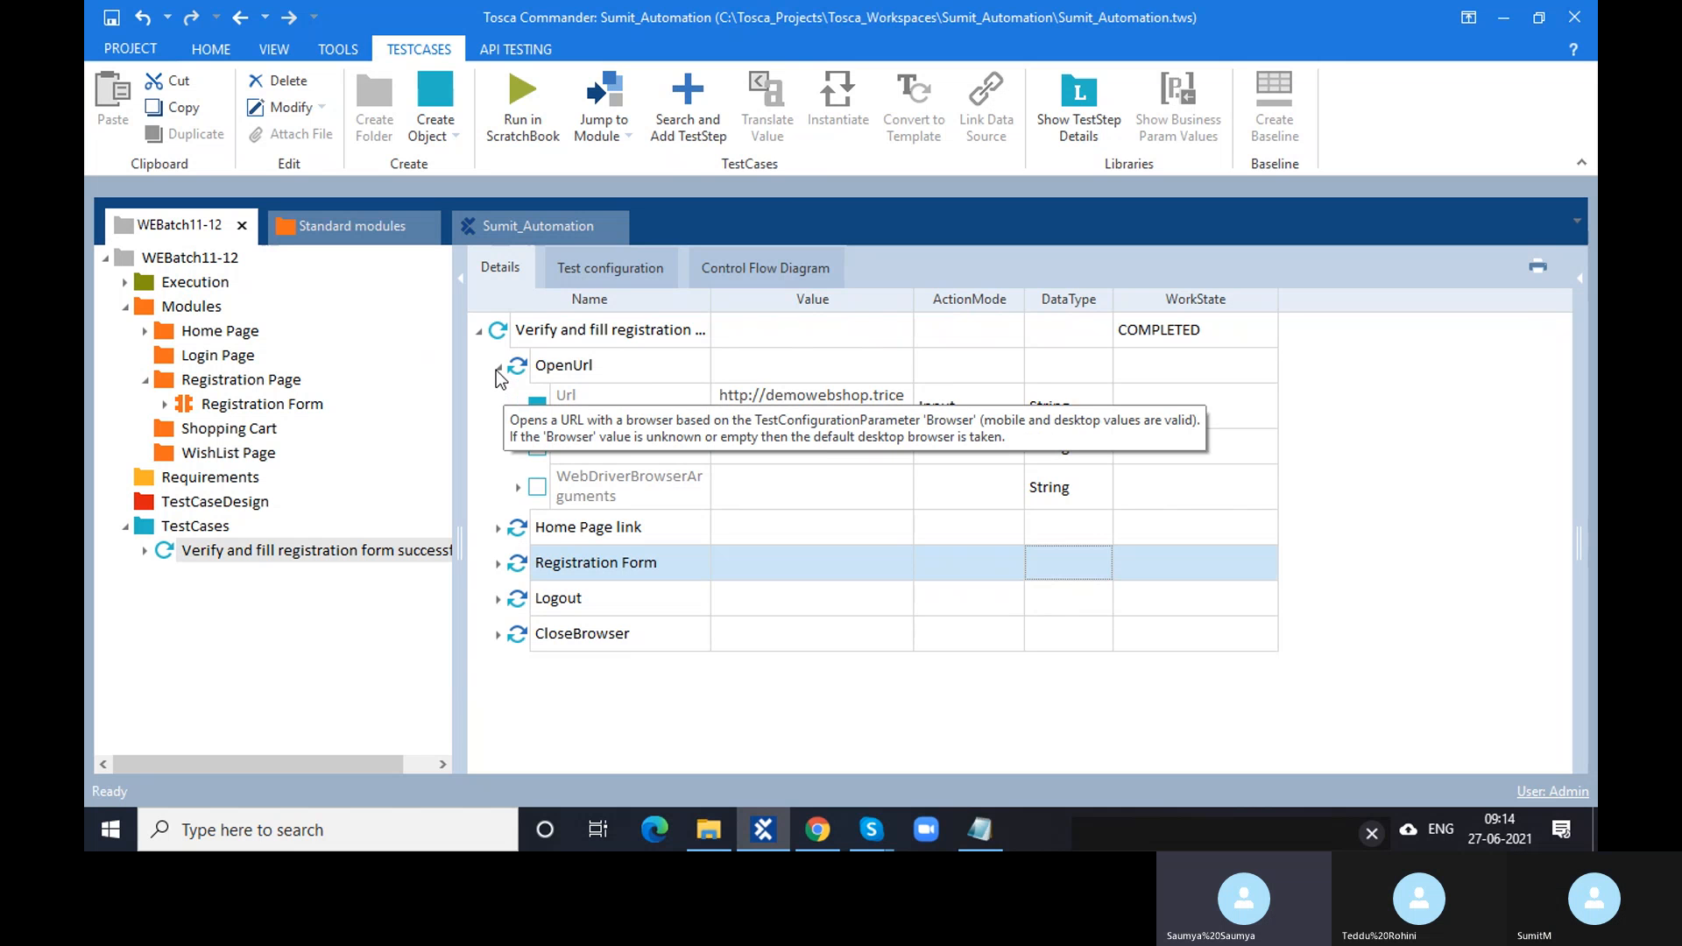
{"action": "left_click", "coordinate": [496, 369]}
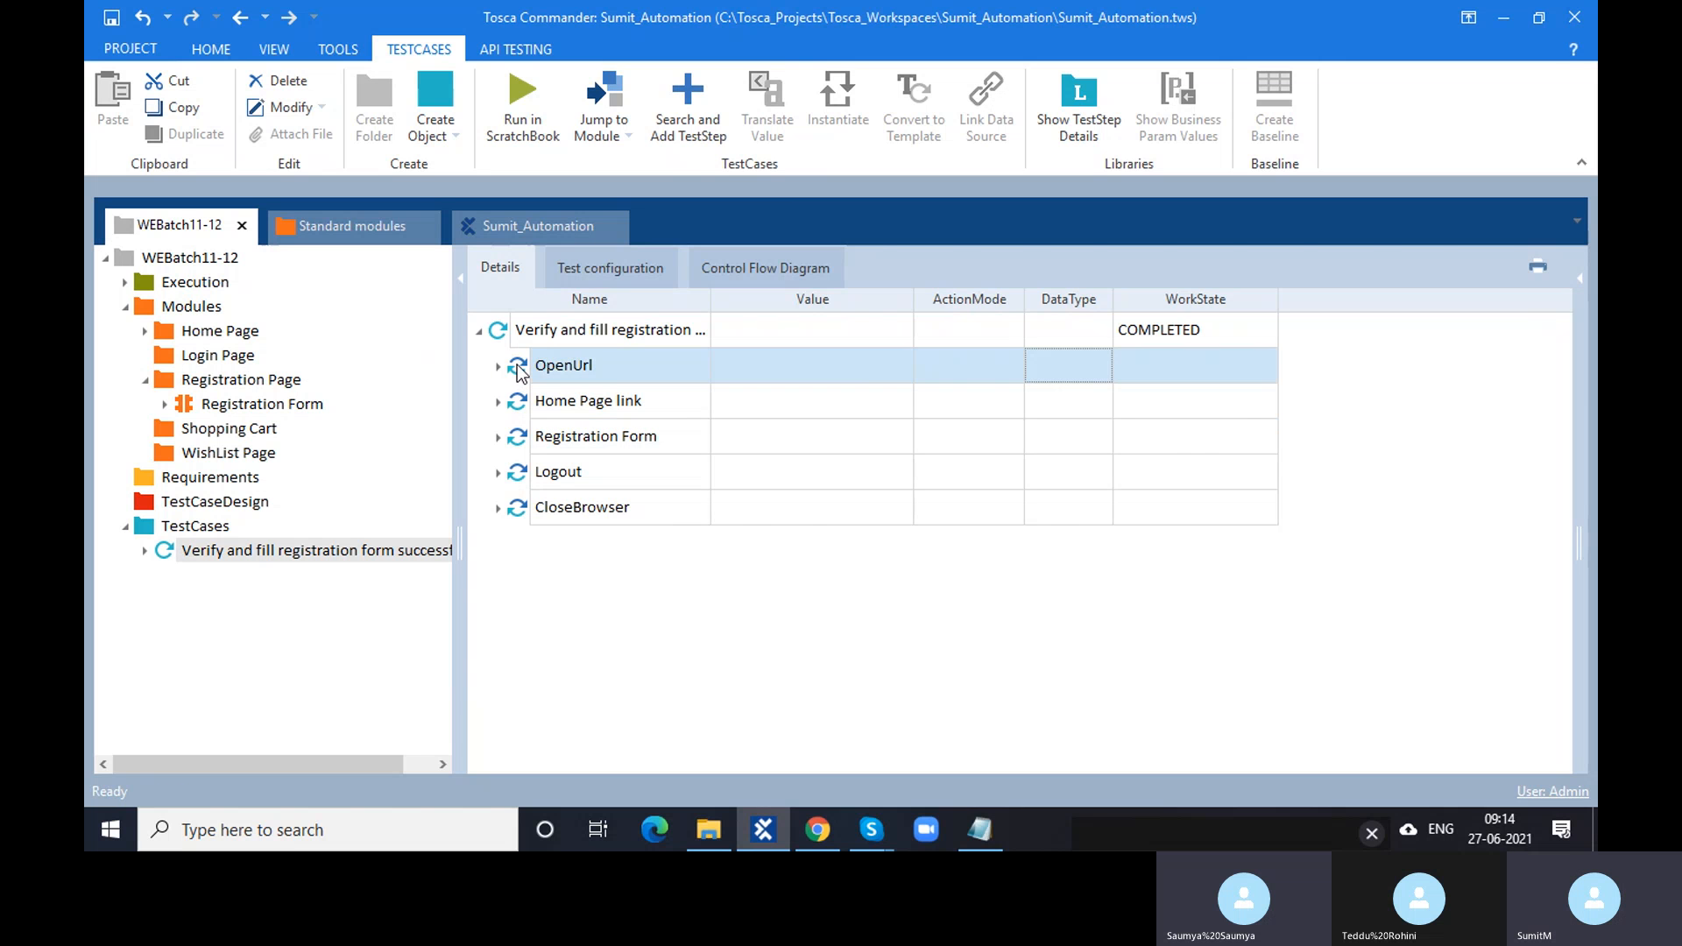
{"action": "left_click", "coordinate": [516, 403]}
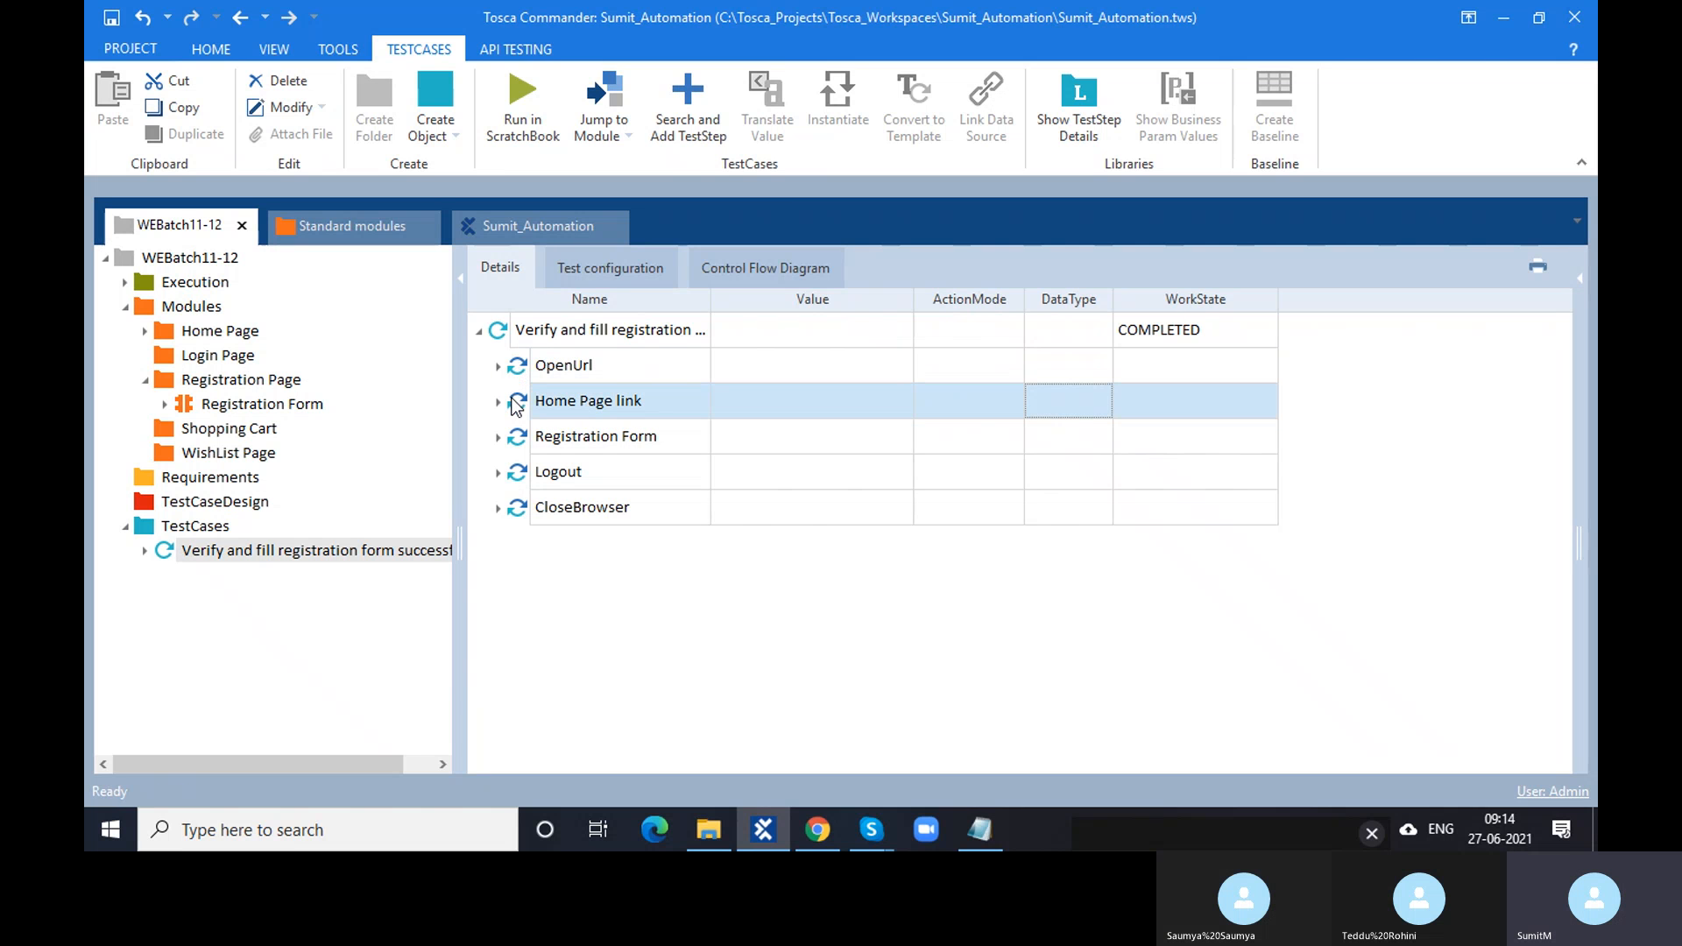
{"action": "left_click", "coordinate": [498, 402]}
{"action": "left_click", "coordinate": [498, 401]}
{"action": "left_click", "coordinate": [498, 436]}
{"action": "left_click", "coordinate": [498, 437]}
- Copy the registration test case and paste it into the TestCases folder five times
{"action": "left_click", "coordinate": [173, 553]}
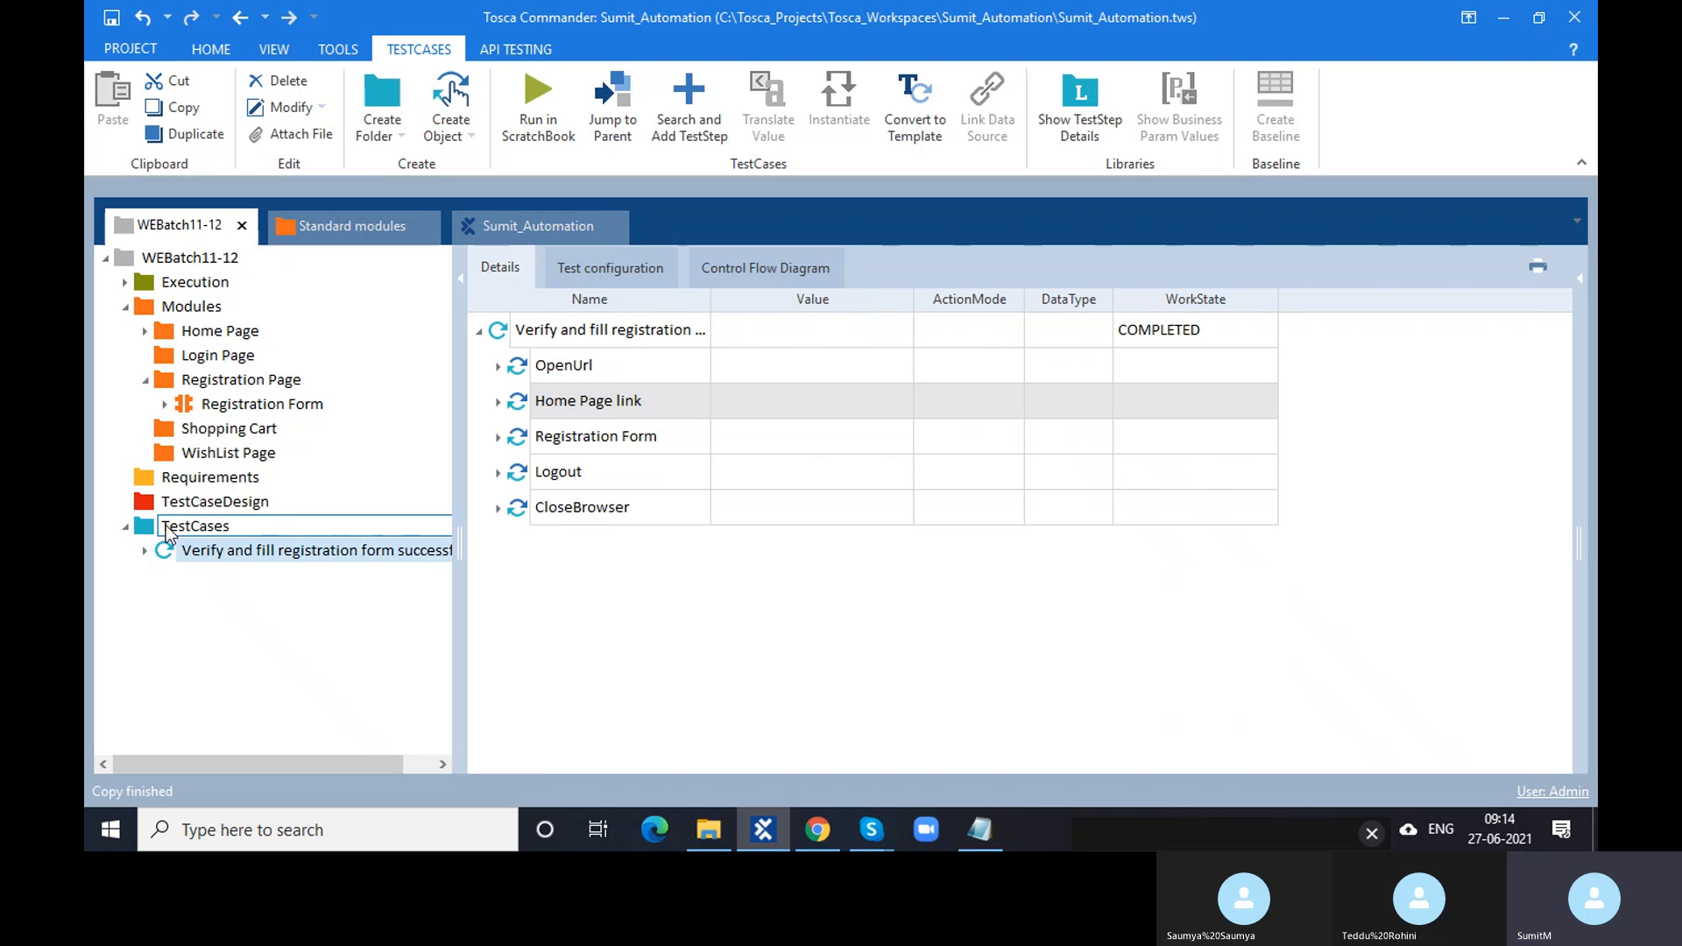
{"action": "left_click", "coordinate": [154, 536]}
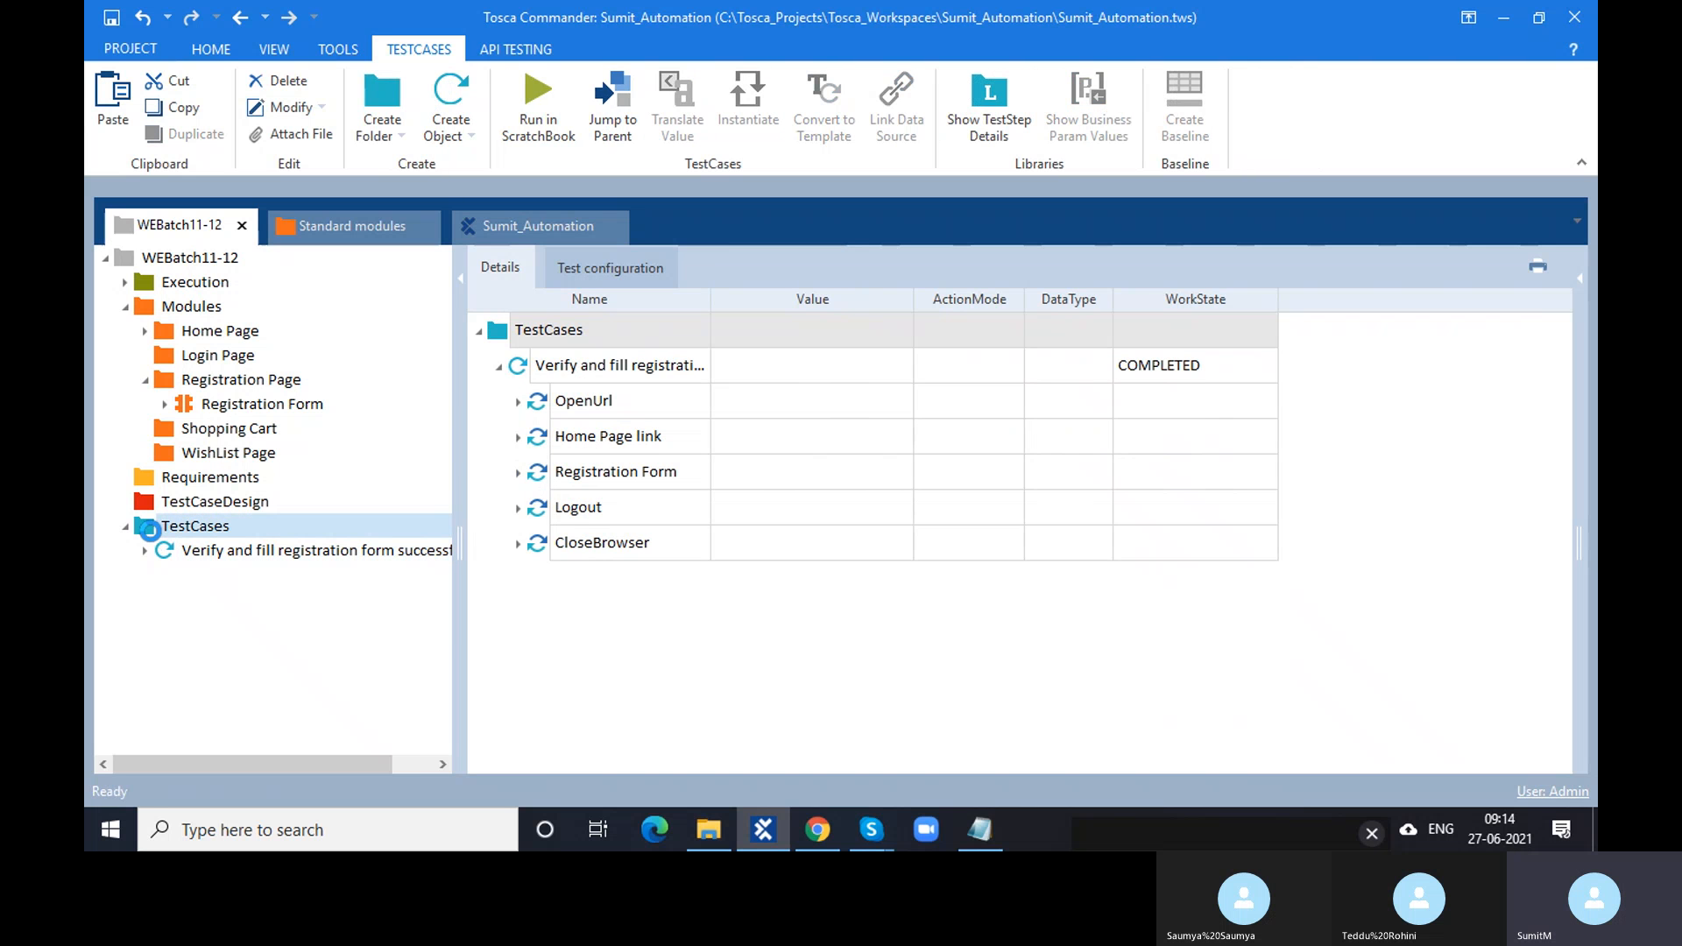
{"action": "key", "text": "ctrl+v"}
{"action": "key", "text": "ctrl+v"}
{"action": "key", "text": "ctrl+v"}
{"action": "key", "text": "ctrl+v"}
{"action": "key", "text": "ctrl+v"}
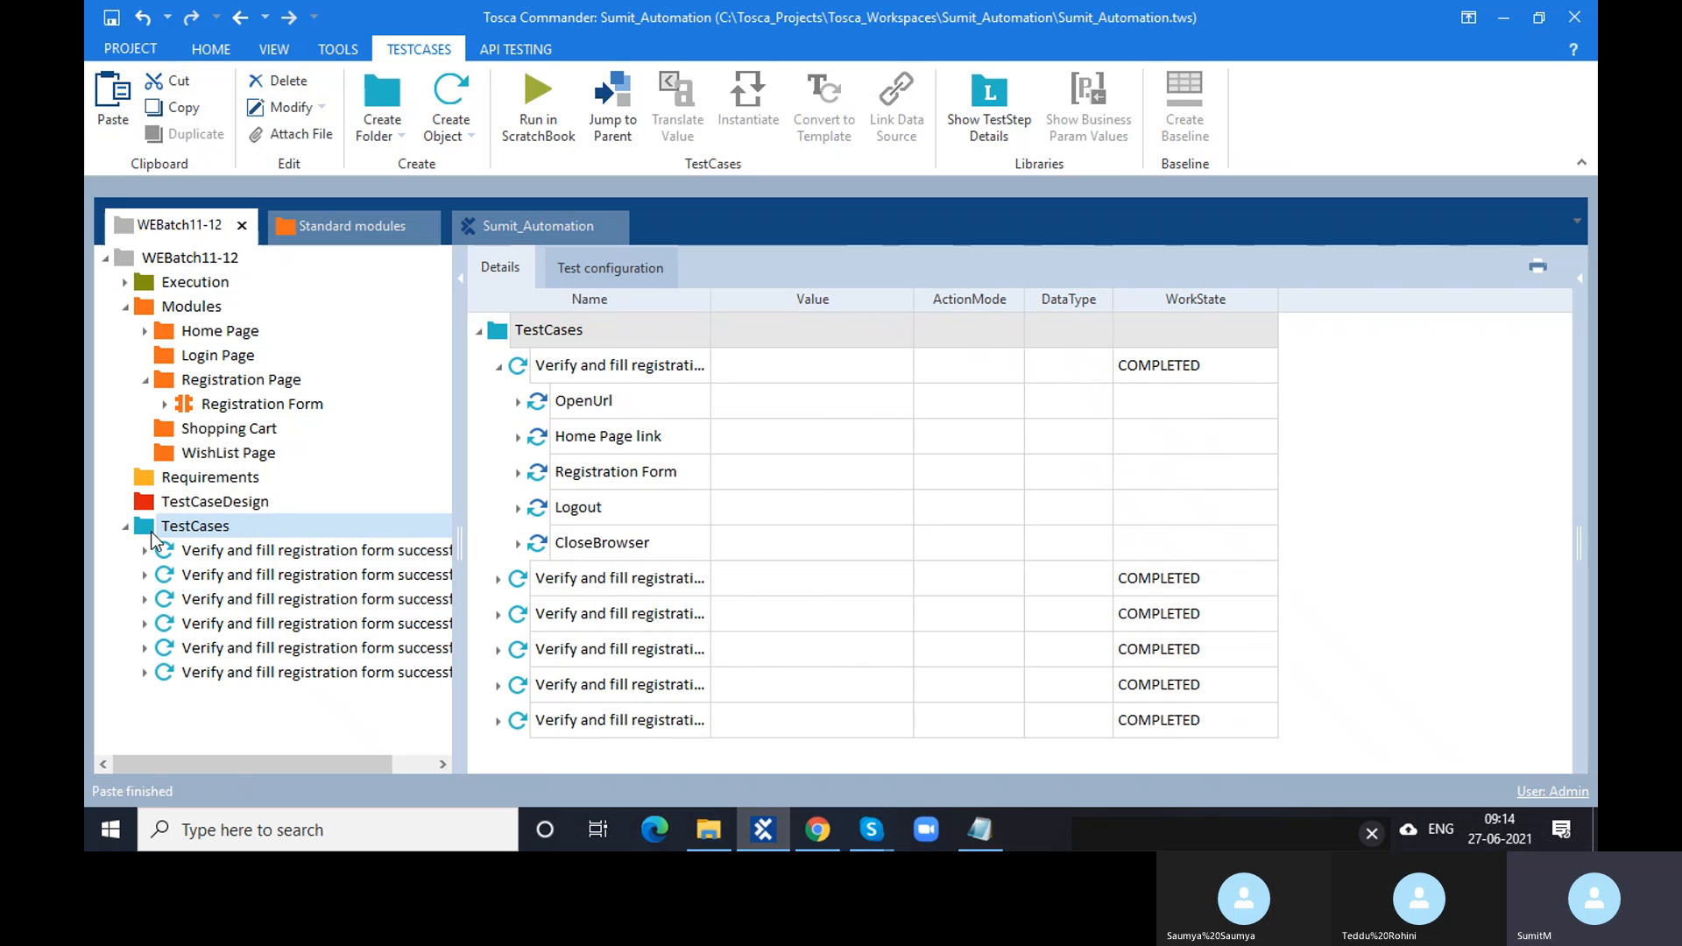
{"action": "left_click", "coordinate": [186, 577]}
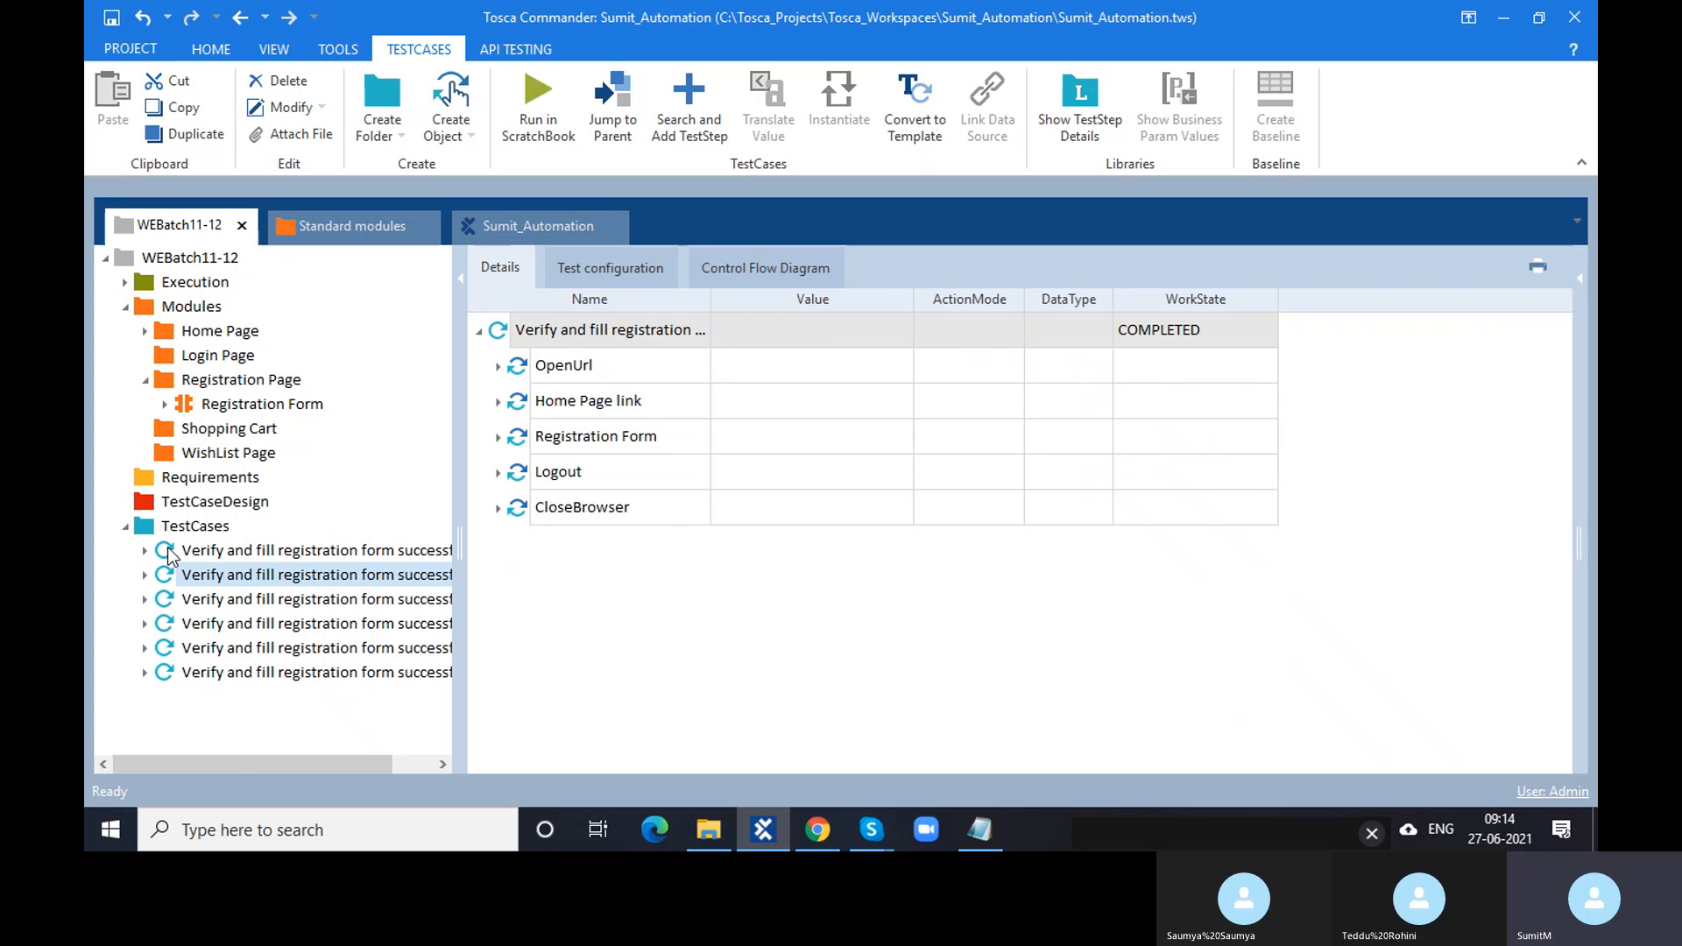
{"action": "left_click", "coordinate": [263, 551]}
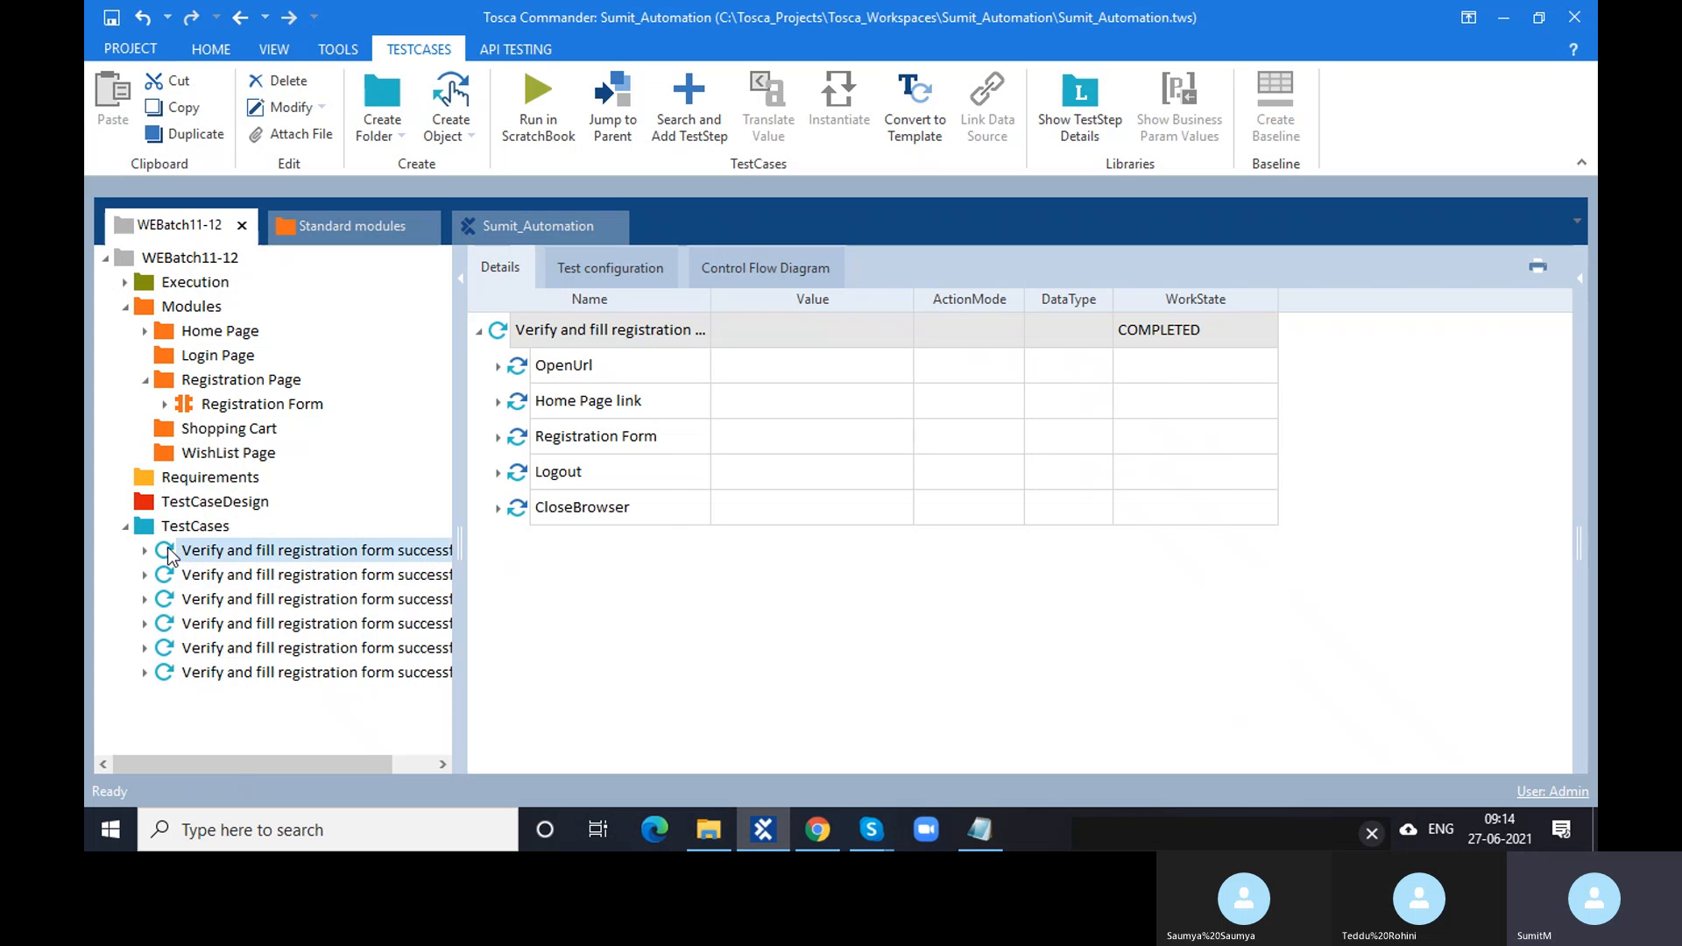
{"action": "left_click", "coordinate": [498, 367]}
{"action": "left_click", "coordinate": [806, 419]}
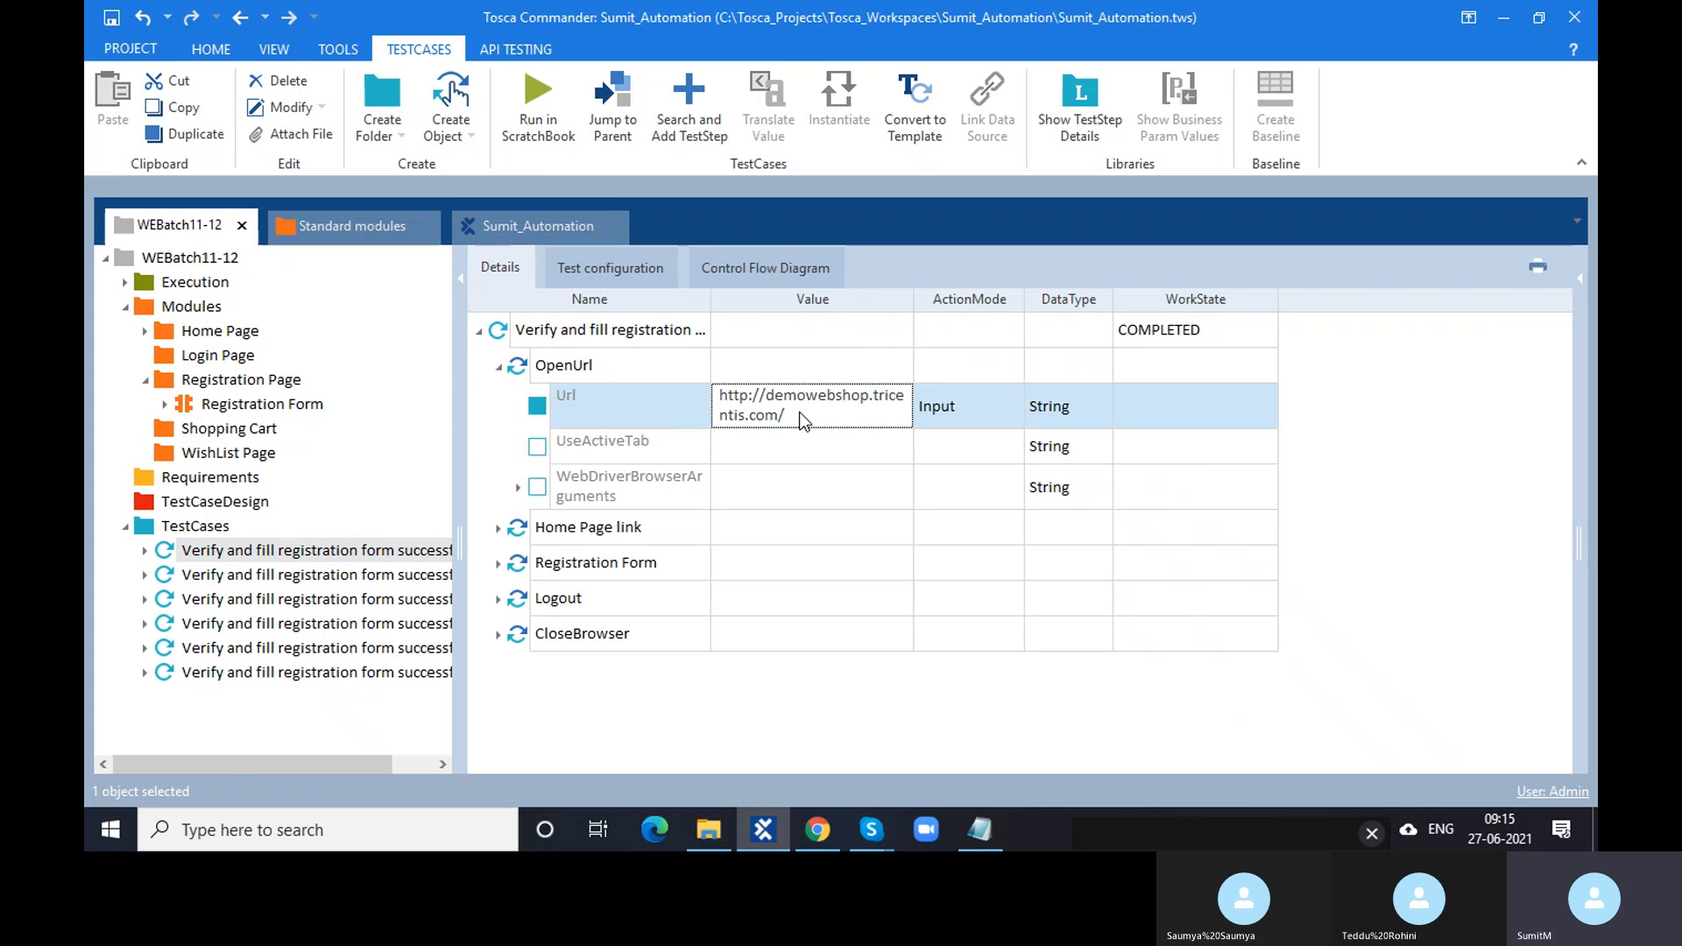
{"action": "left_click", "coordinate": [815, 414]}
{"action": "left_click_drag", "start_coordinate": [816, 413], "coordinate": [712, 399]}
{"action": "left_click", "coordinate": [802, 710]}
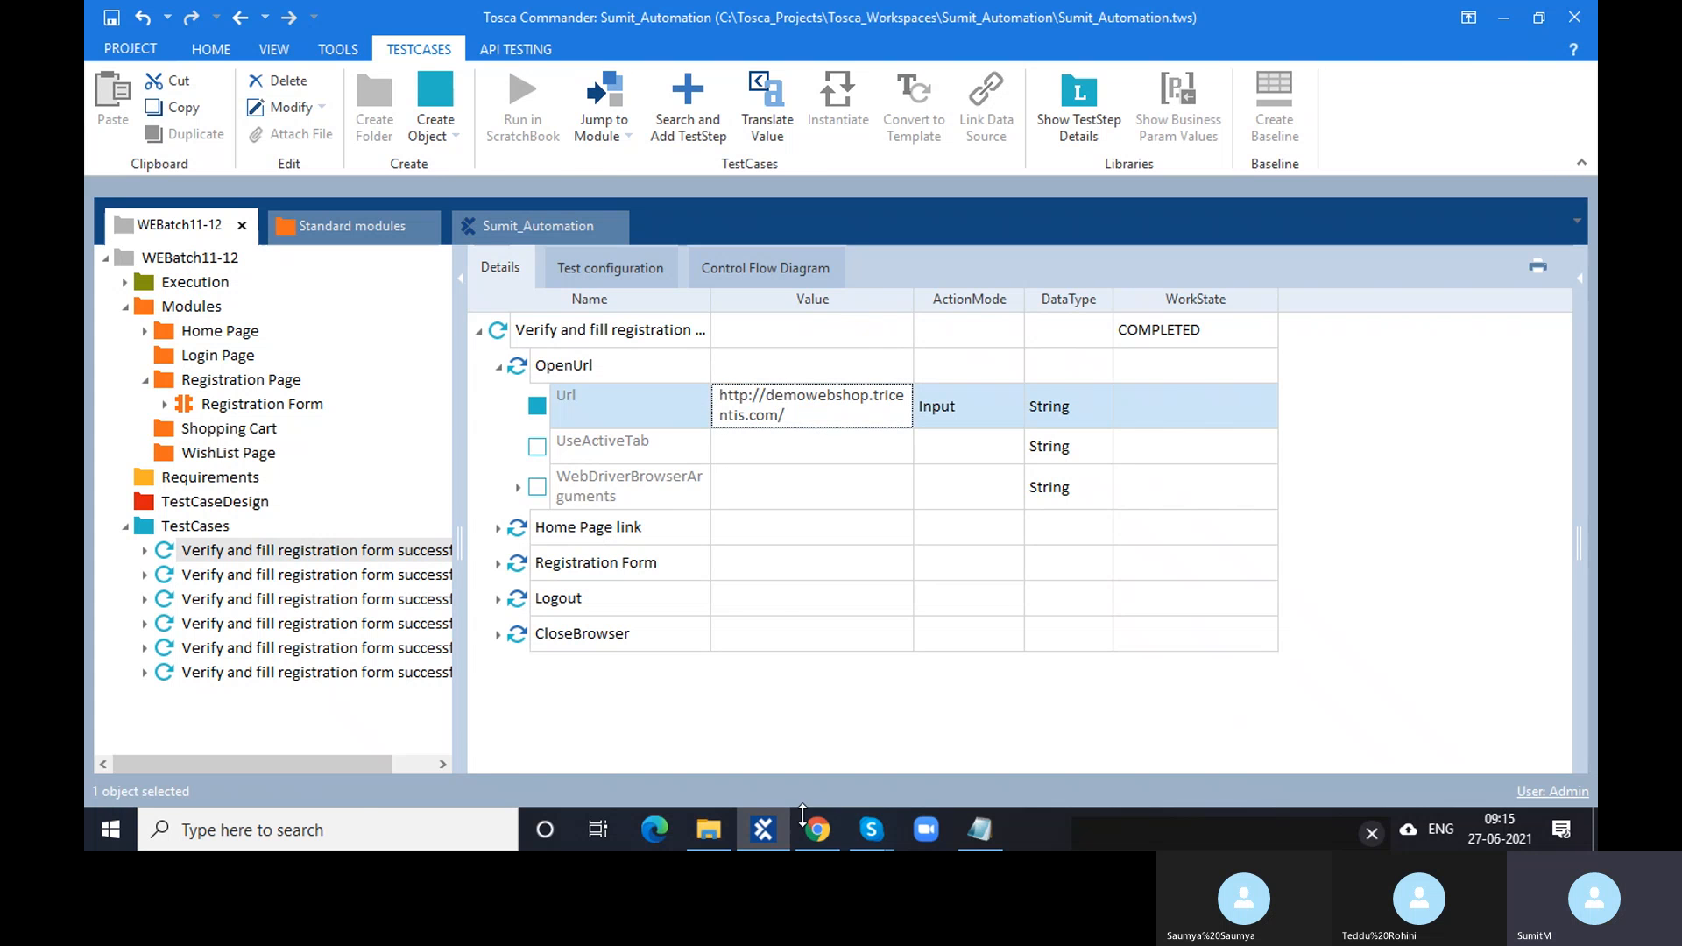
- Open Demo Web Shop's Register page in Chrome and select its /register address
{"action": "left_click", "coordinate": [817, 830]}
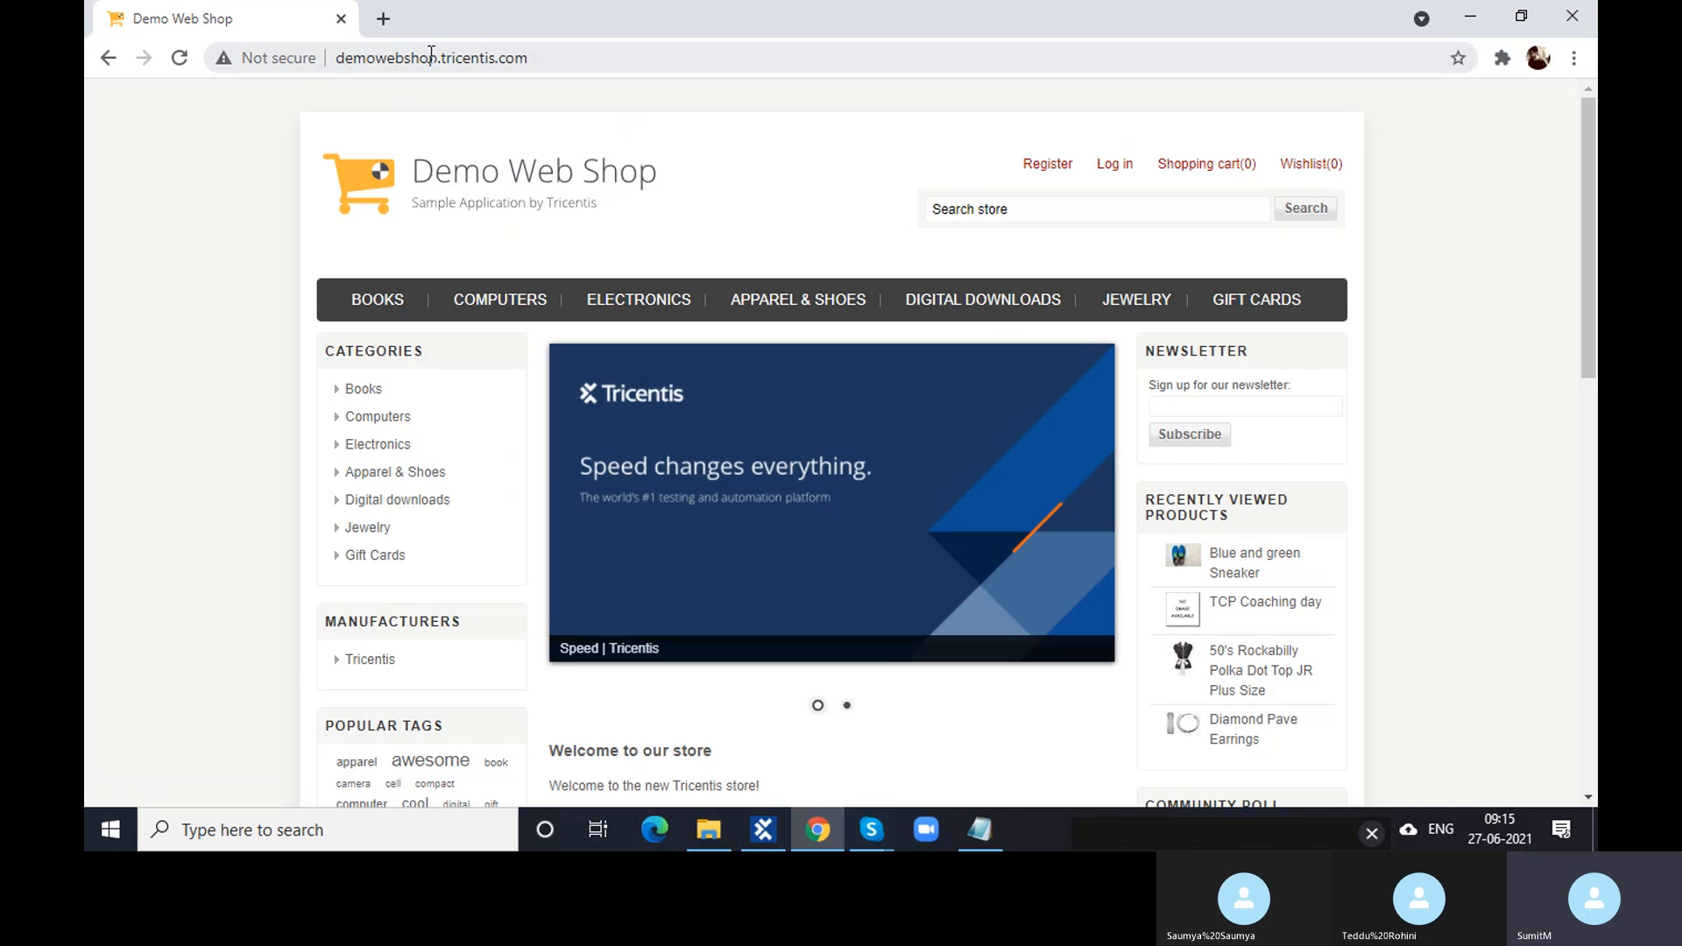
{"action": "left_click", "coordinate": [1023, 176]}
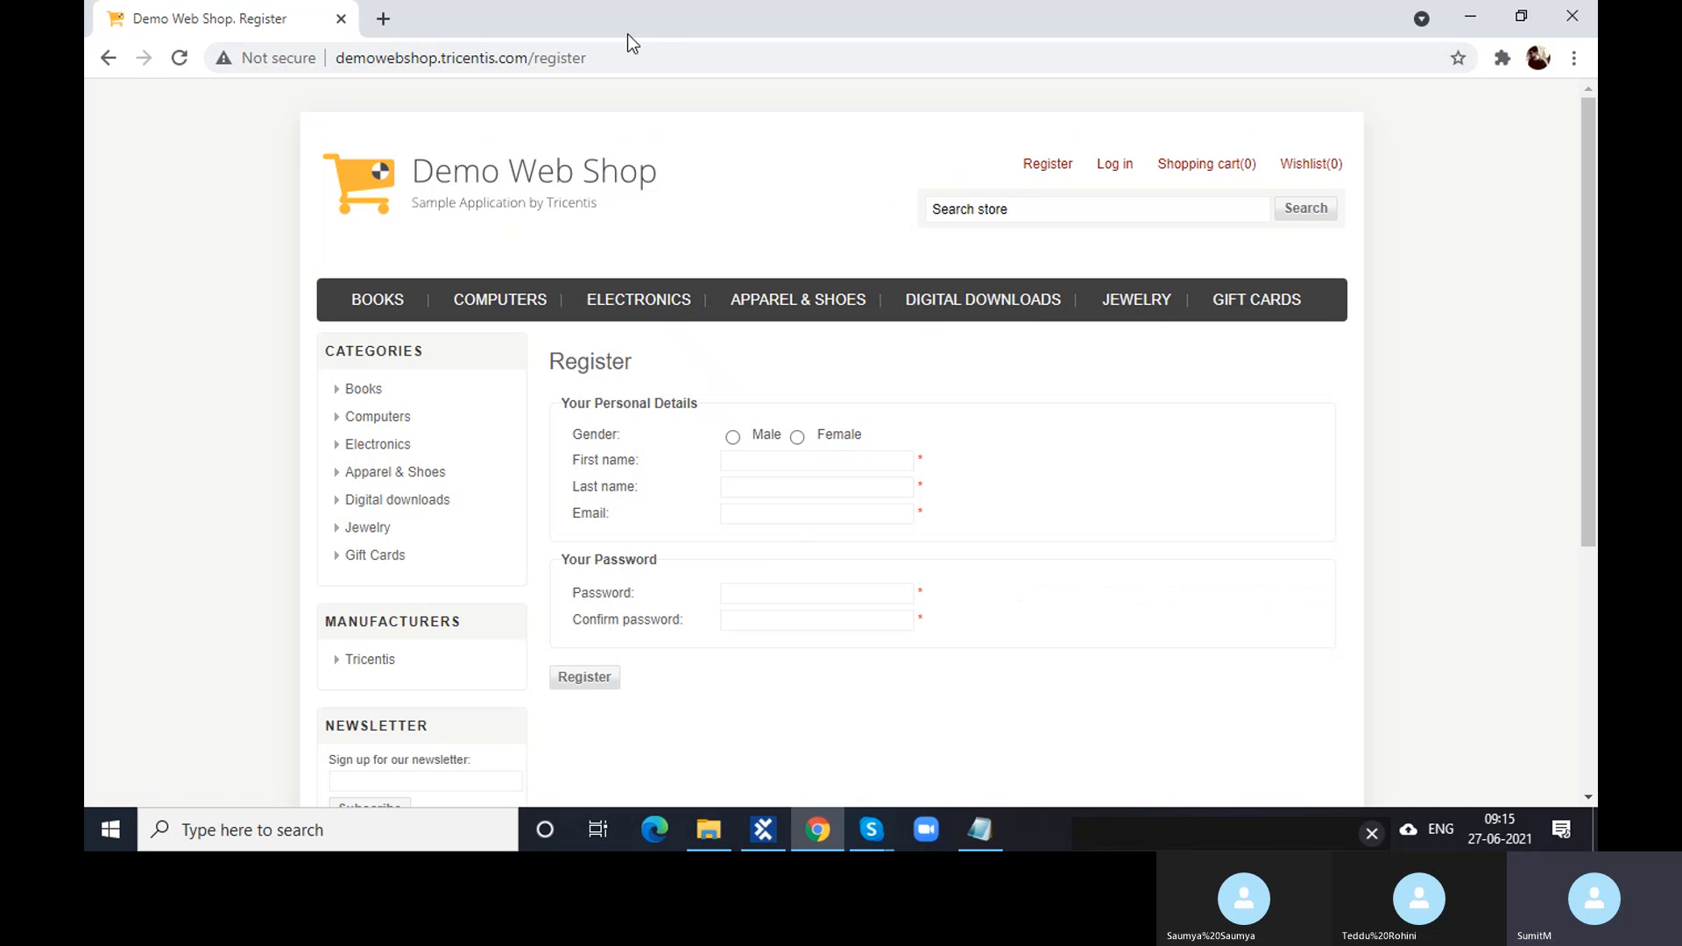
{"action": "left_click", "coordinate": [622, 58]}
{"action": "key", "text": "ctrl+c"}
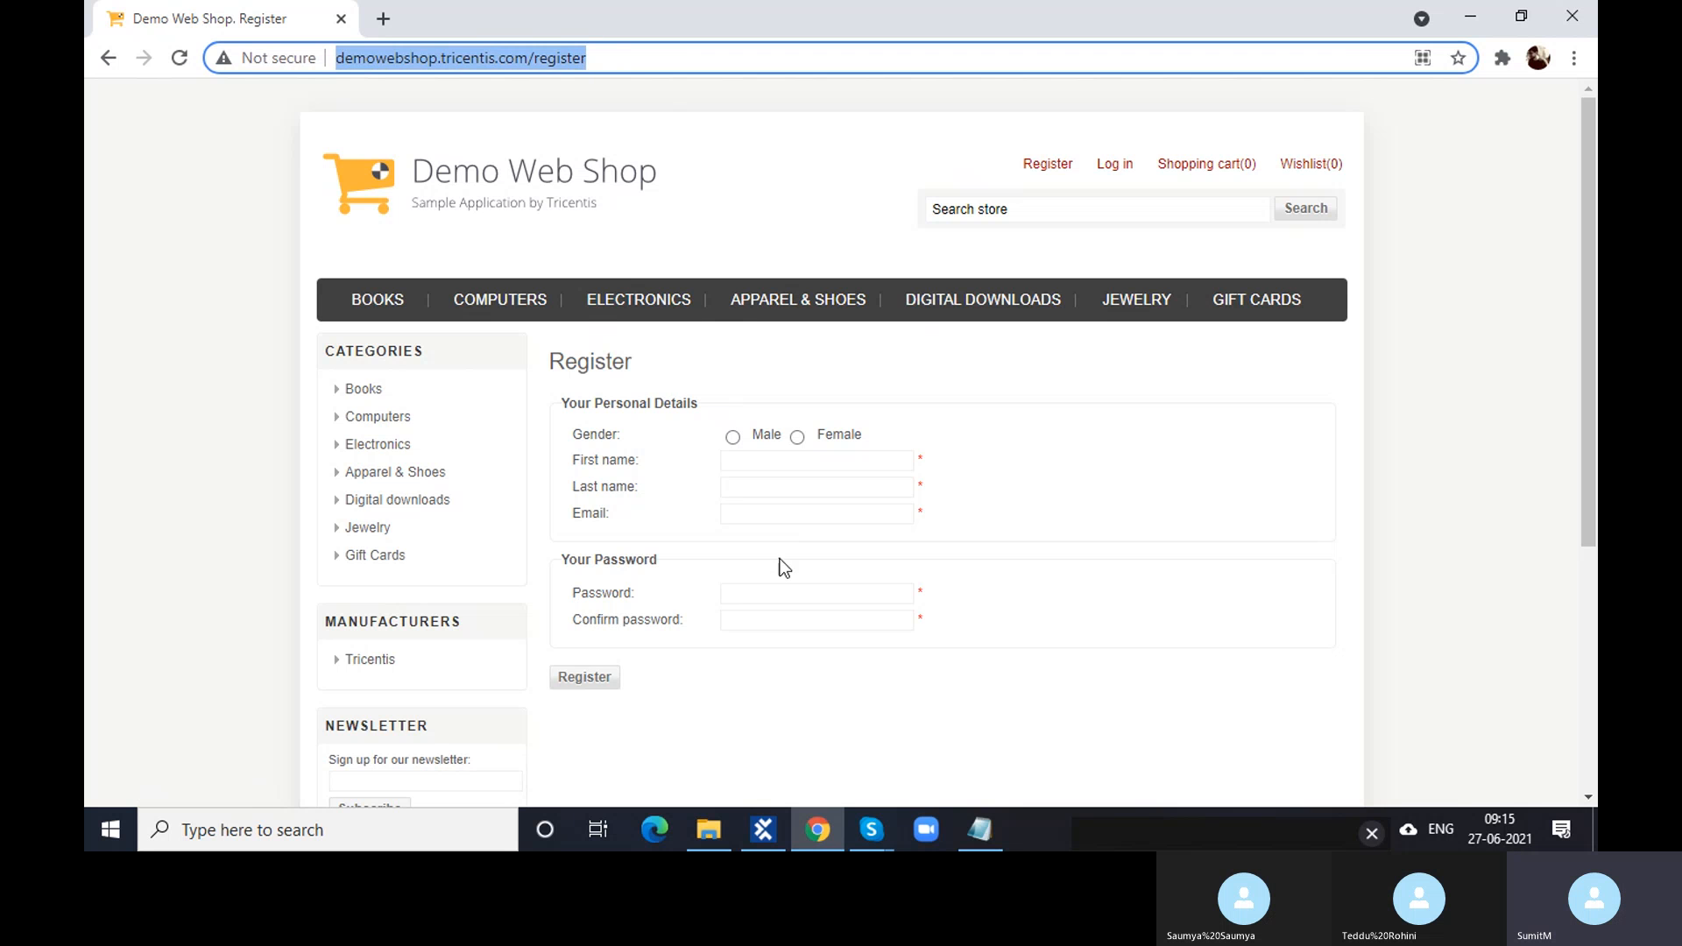
{"action": "left_click", "coordinate": [765, 828]}
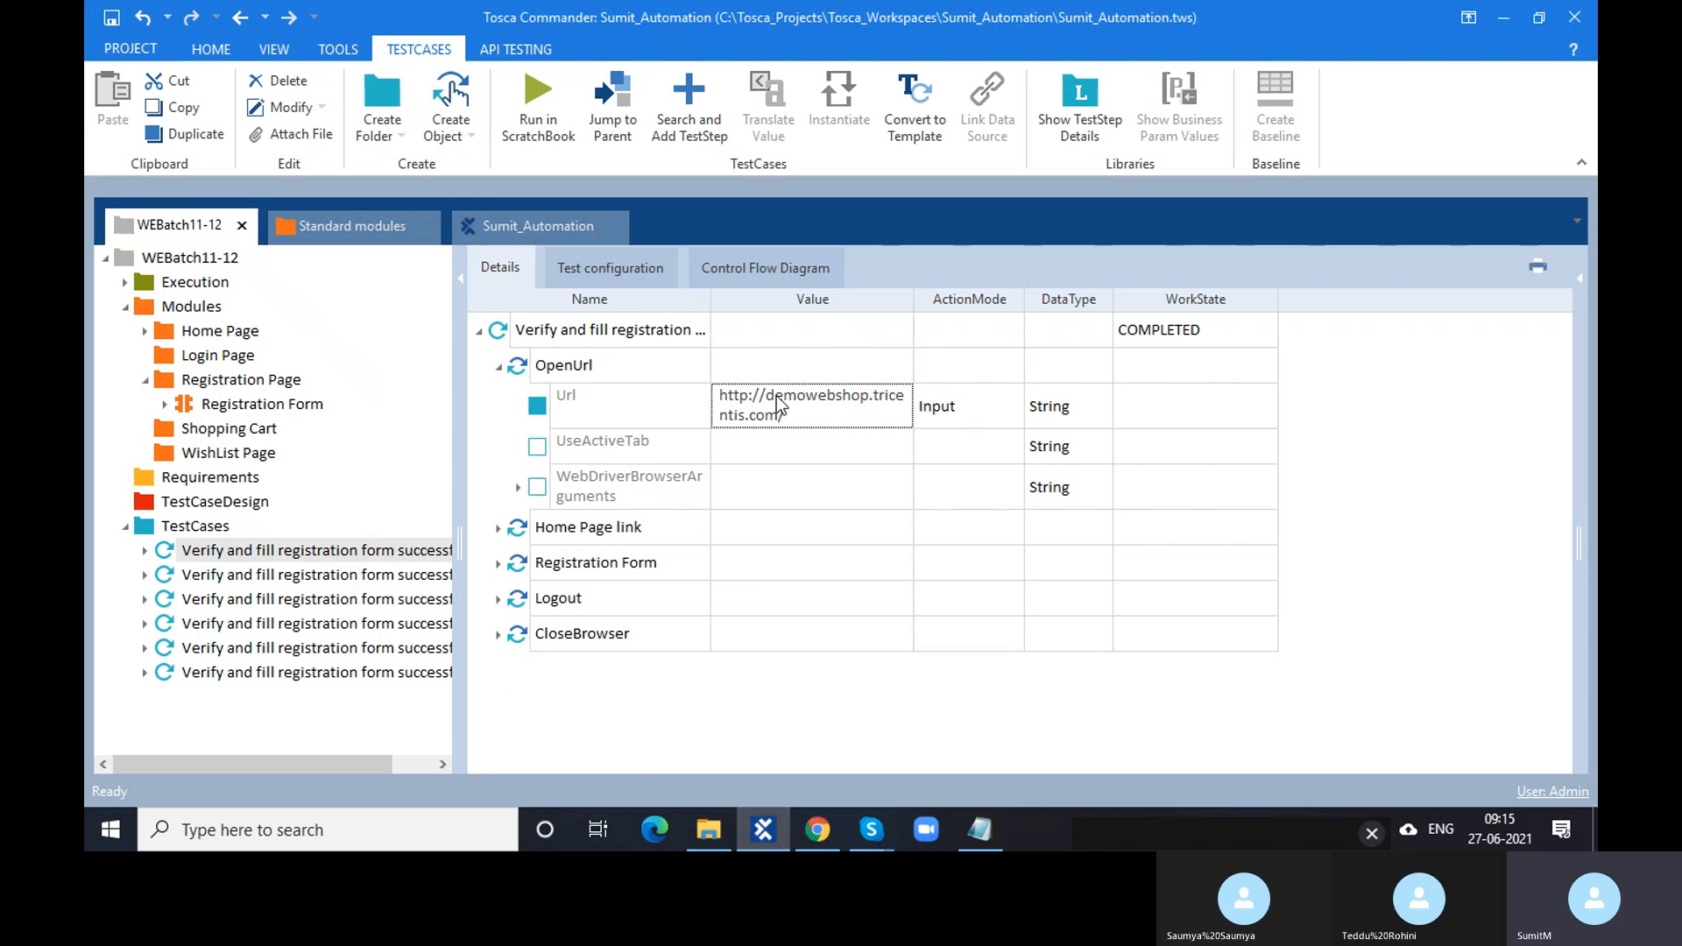
{"action": "left_click", "coordinate": [824, 427]}
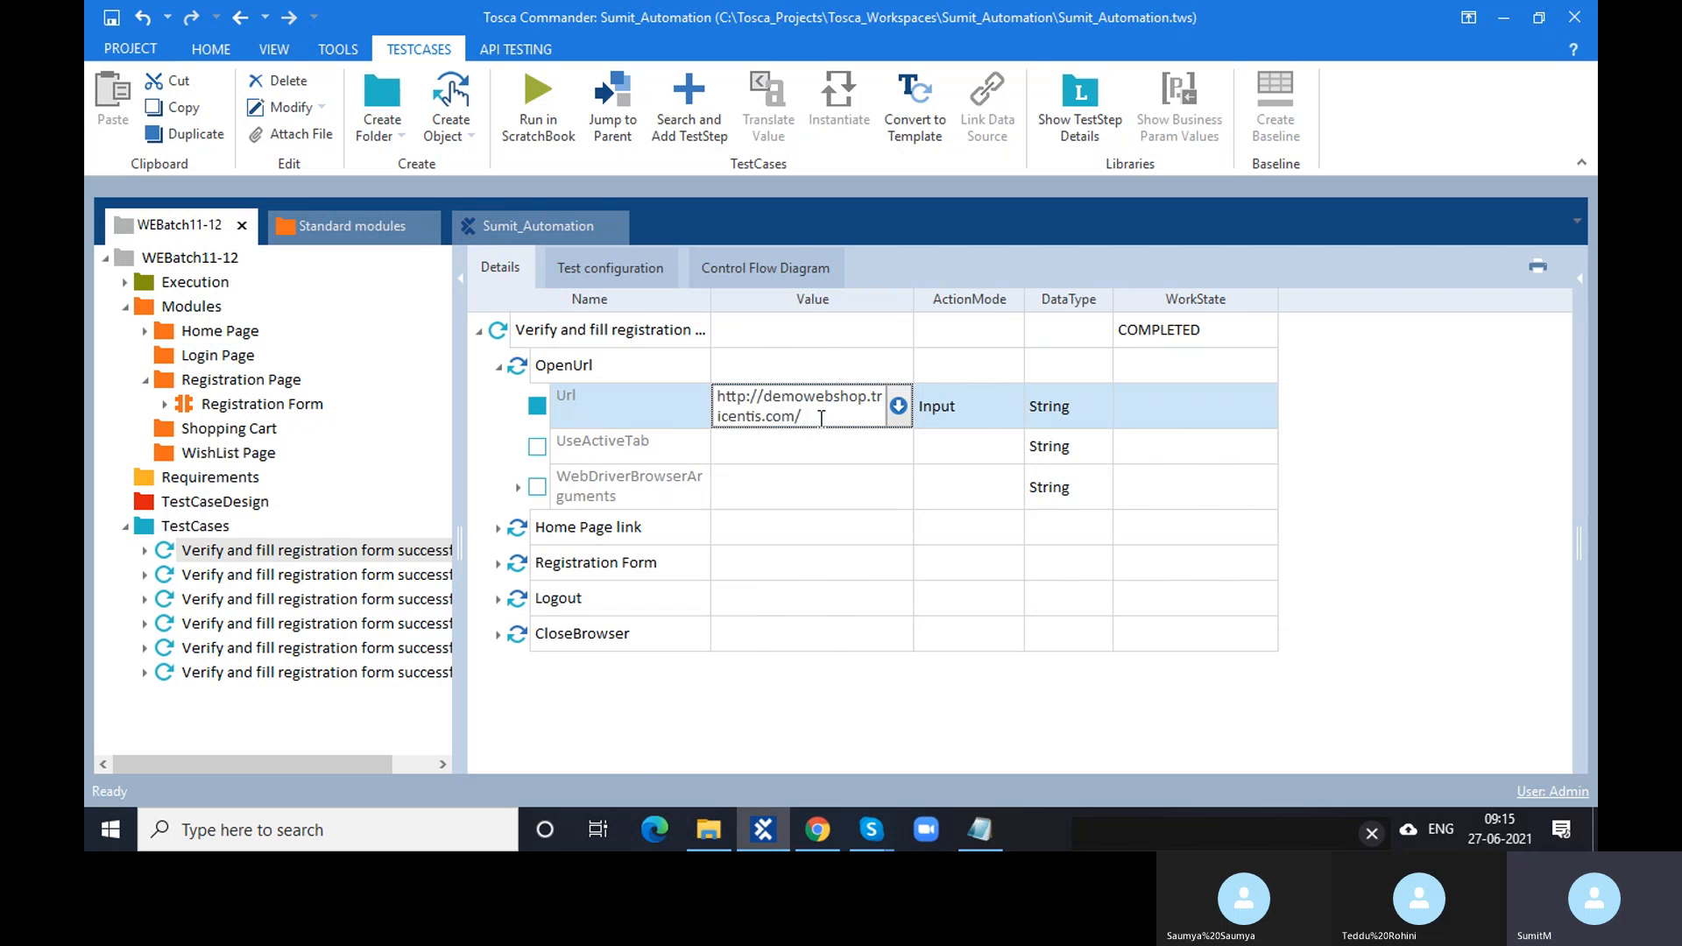
{"action": "key", "text": "ctrl+a"}
{"action": "key", "text": "Delete"}
{"action": "key", "text": "ctrl+v"}
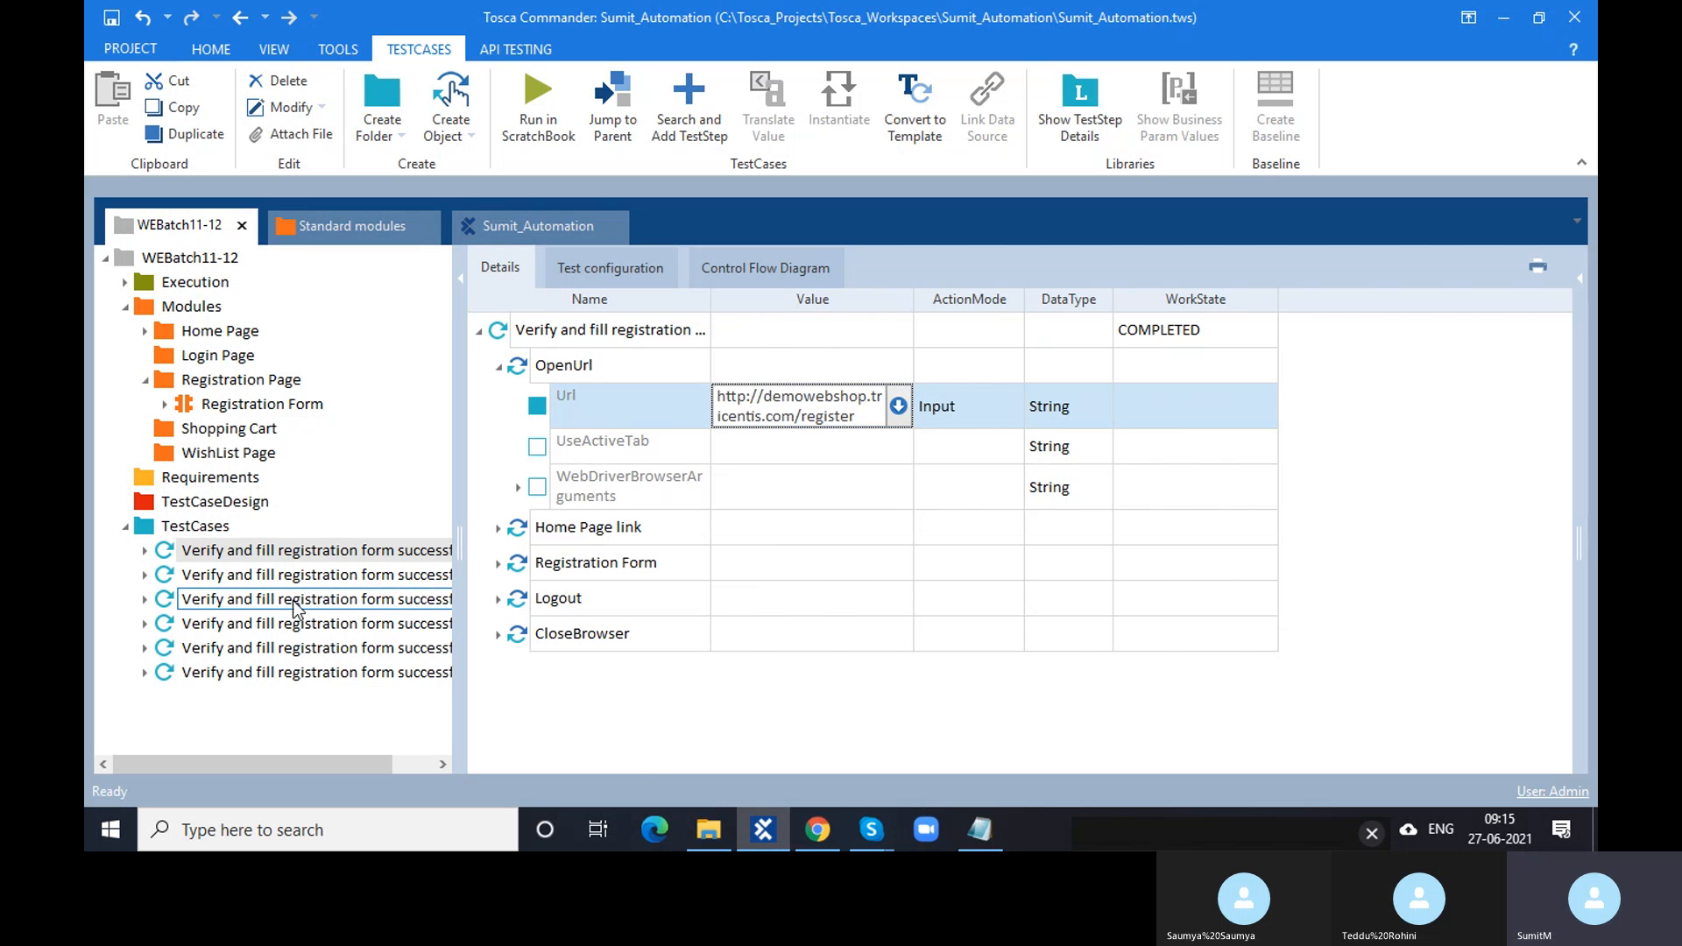
{"action": "key", "text": "Escape"}
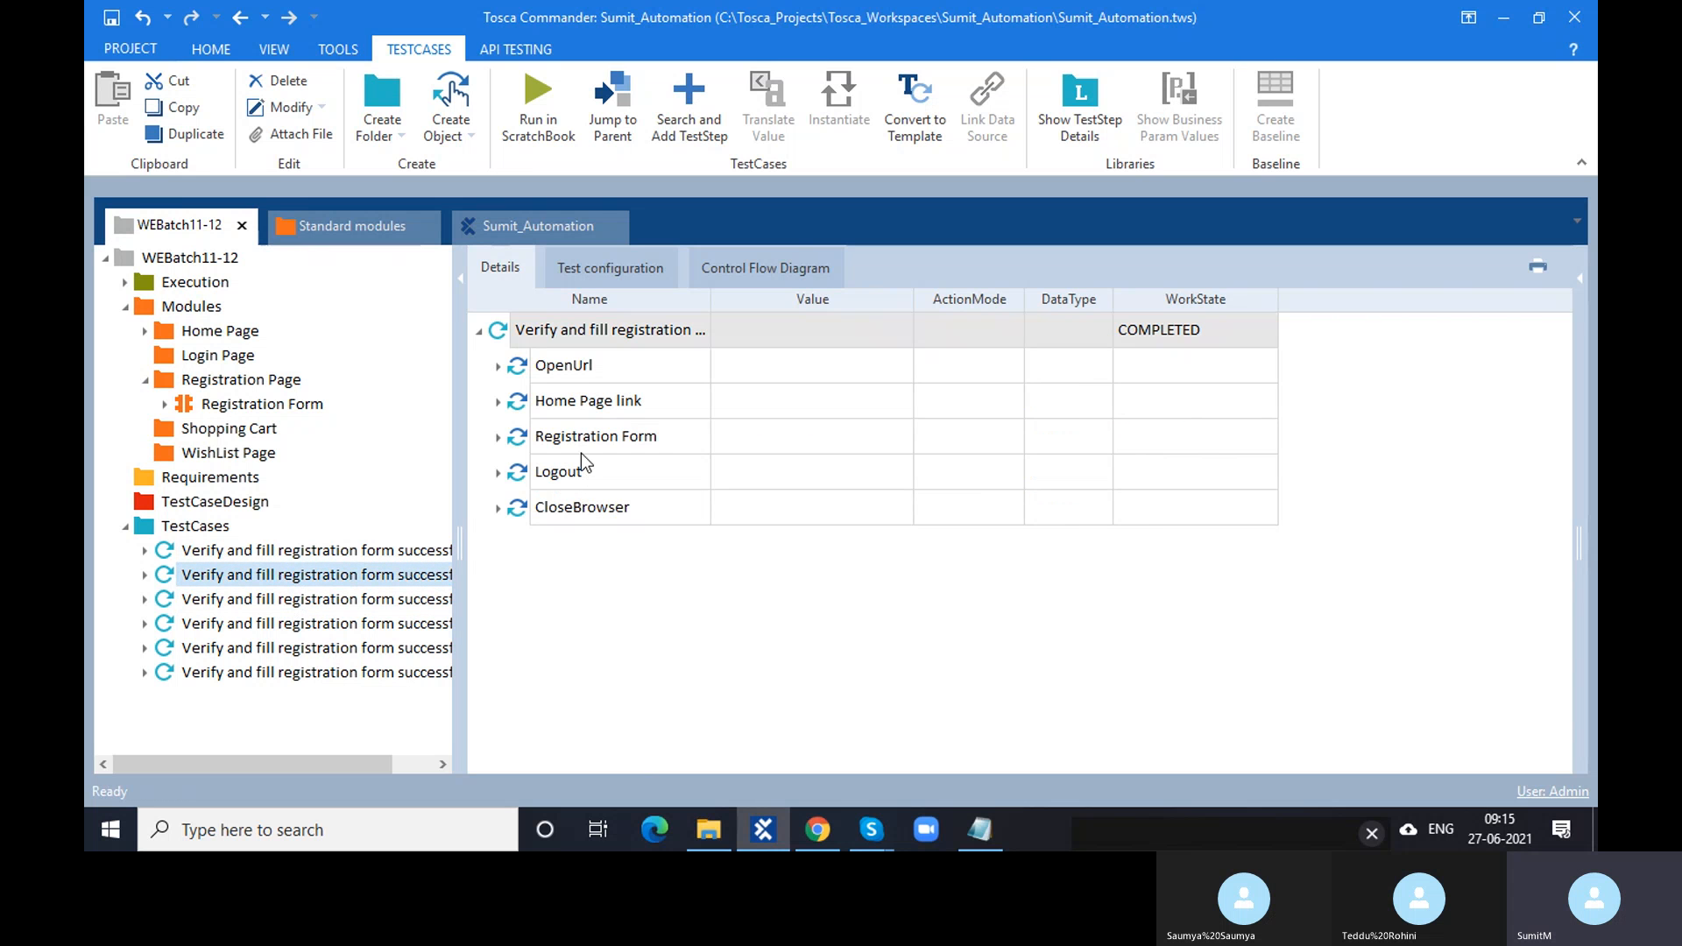
{"action": "left_click", "coordinate": [498, 367]}
{"action": "left_click", "coordinate": [804, 416]}
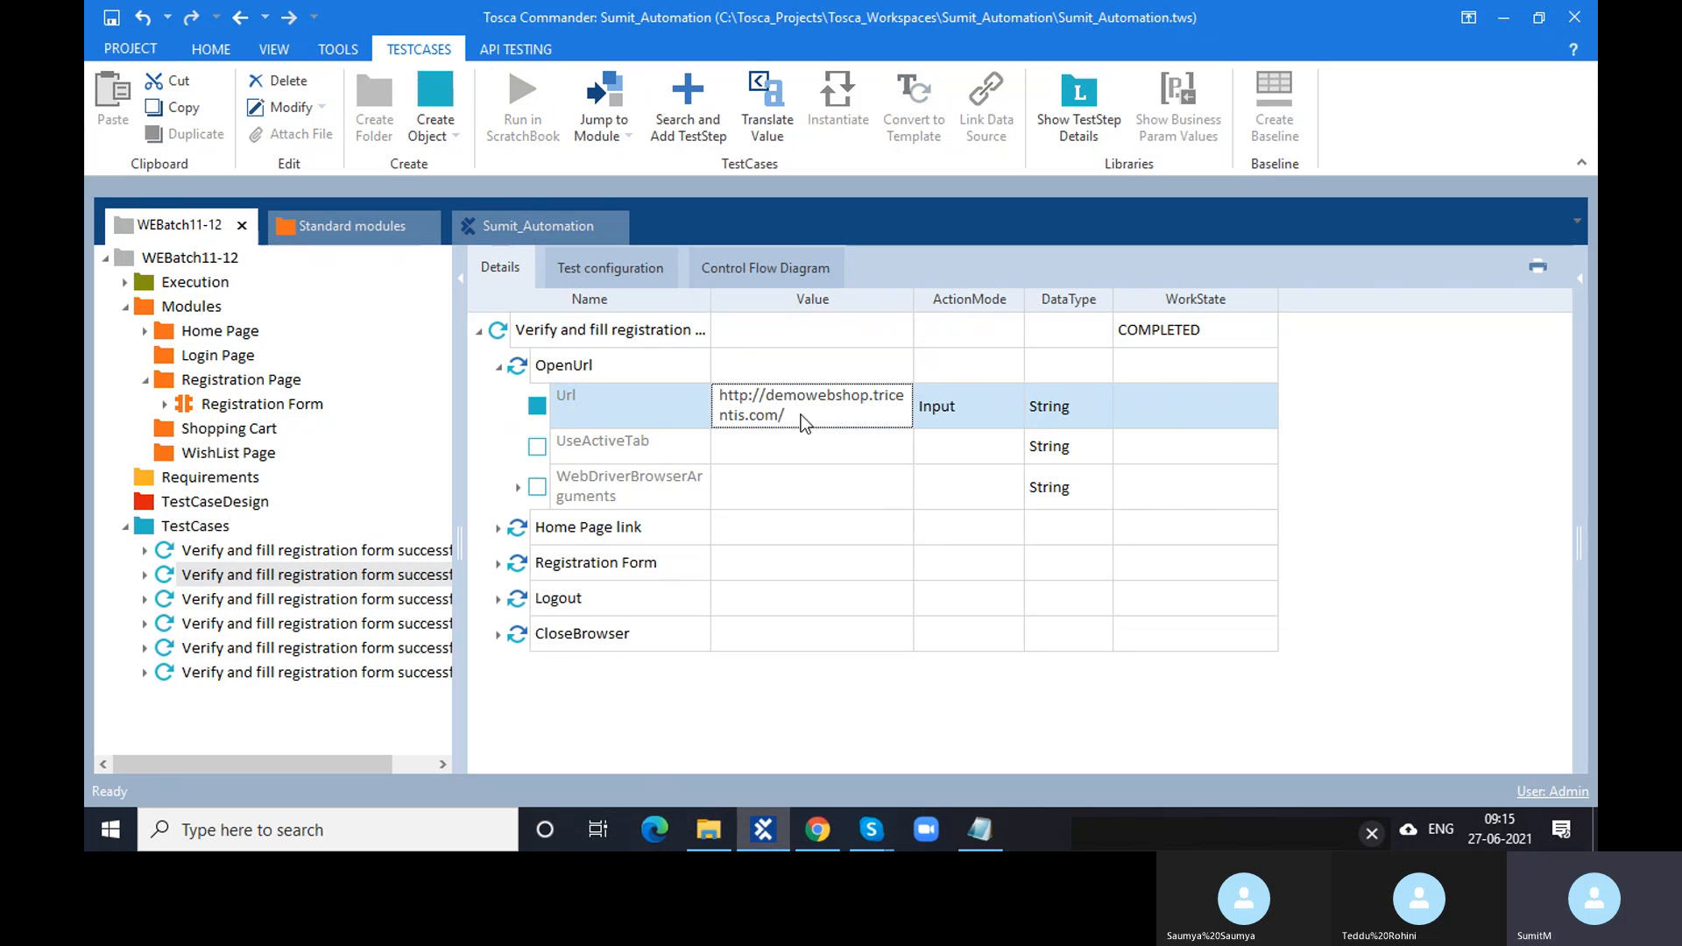
{"action": "left_click", "coordinate": [803, 416]}
{"action": "type", "text": "register"}
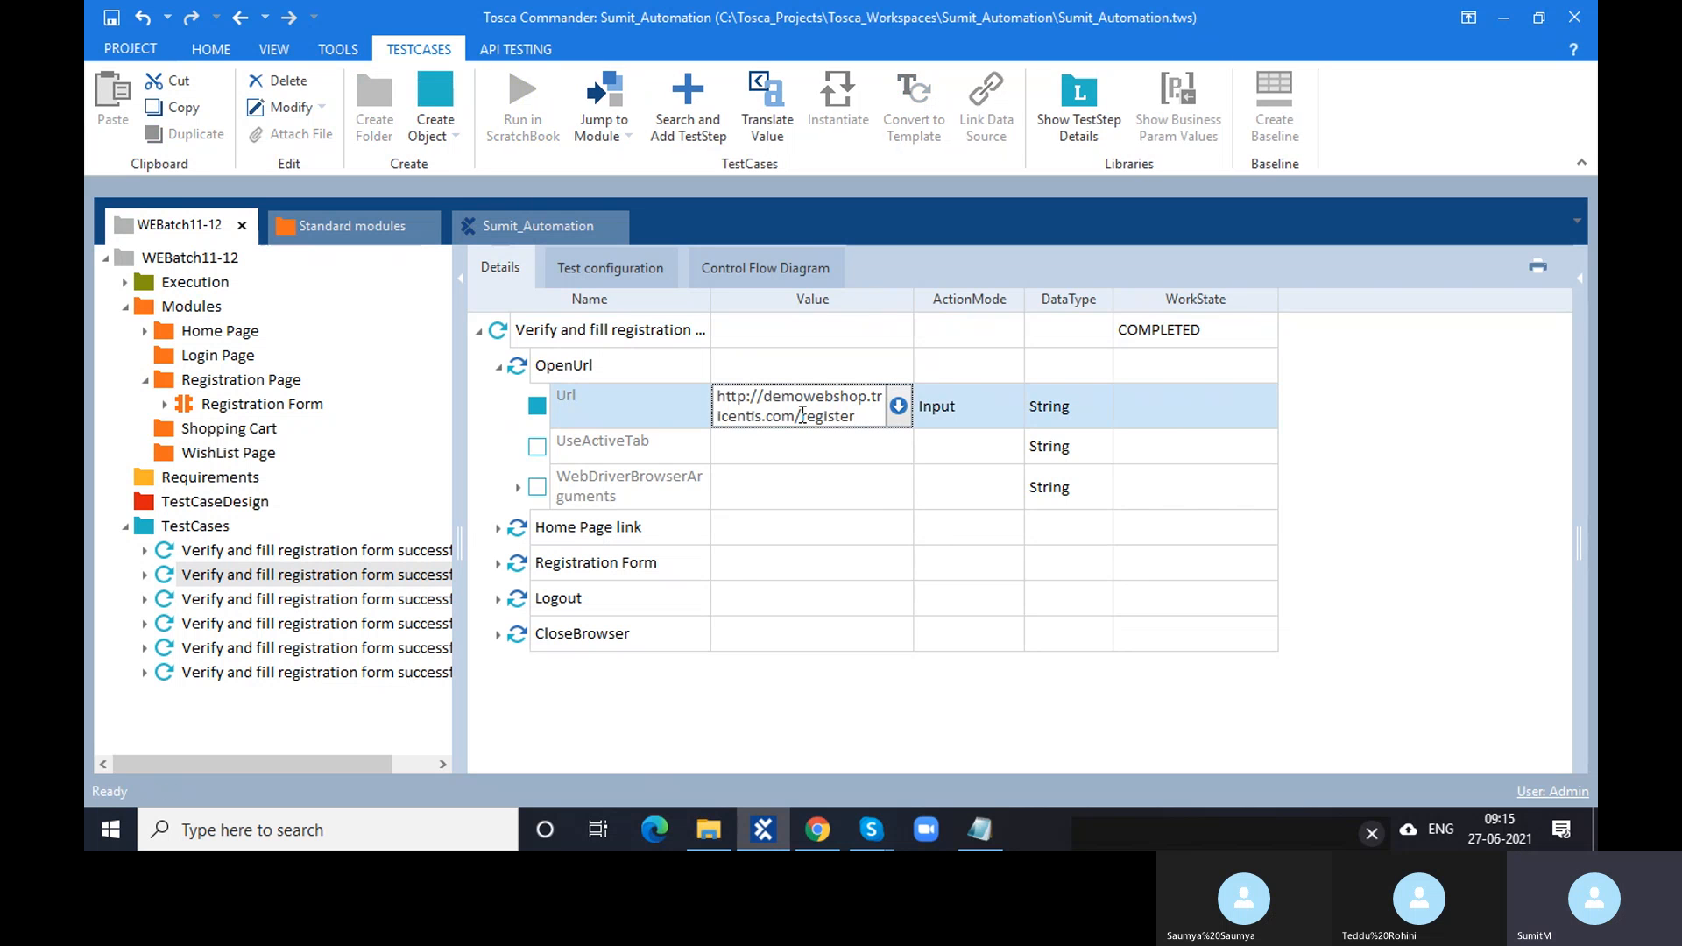
- Replace the third test case's OpenUrl Url value with the pasted /register address
{"action": "left_click", "coordinate": [423, 605]}
{"action": "left_click", "coordinate": [496, 367]}
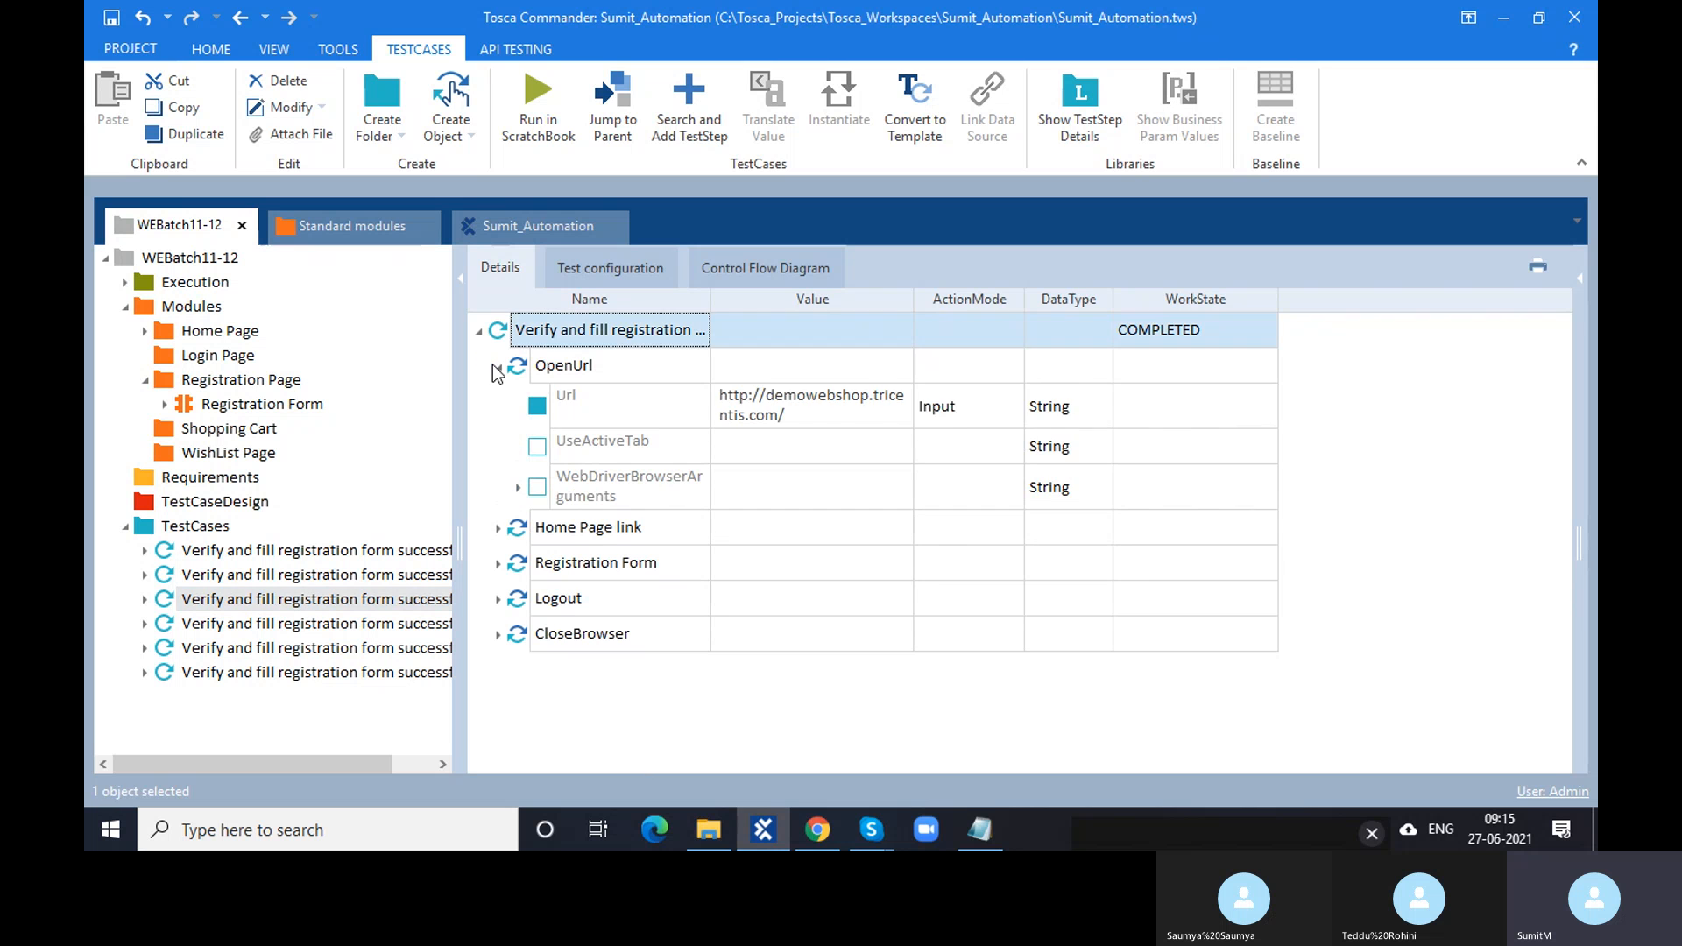
{"action": "left_click", "coordinate": [838, 416]}
{"action": "left_click", "coordinate": [839, 416]}
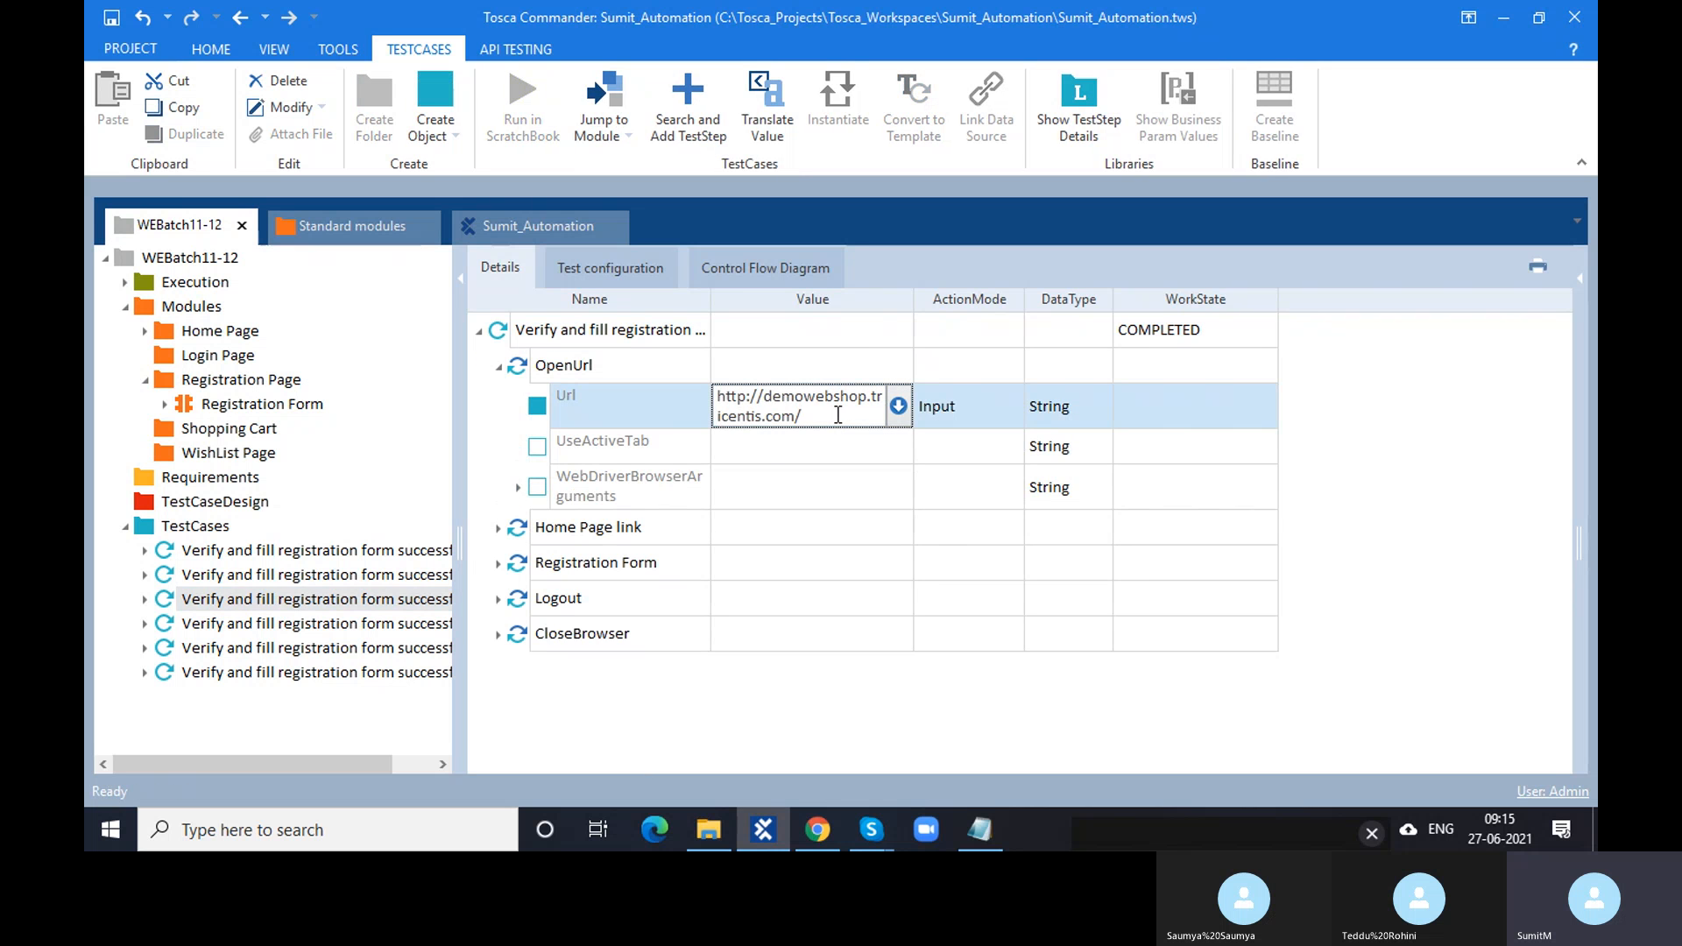
{"action": "key", "text": "ctrl+a"}
{"action": "key", "text": "BackSpace"}
{"action": "key", "text": "ctrl+v"}
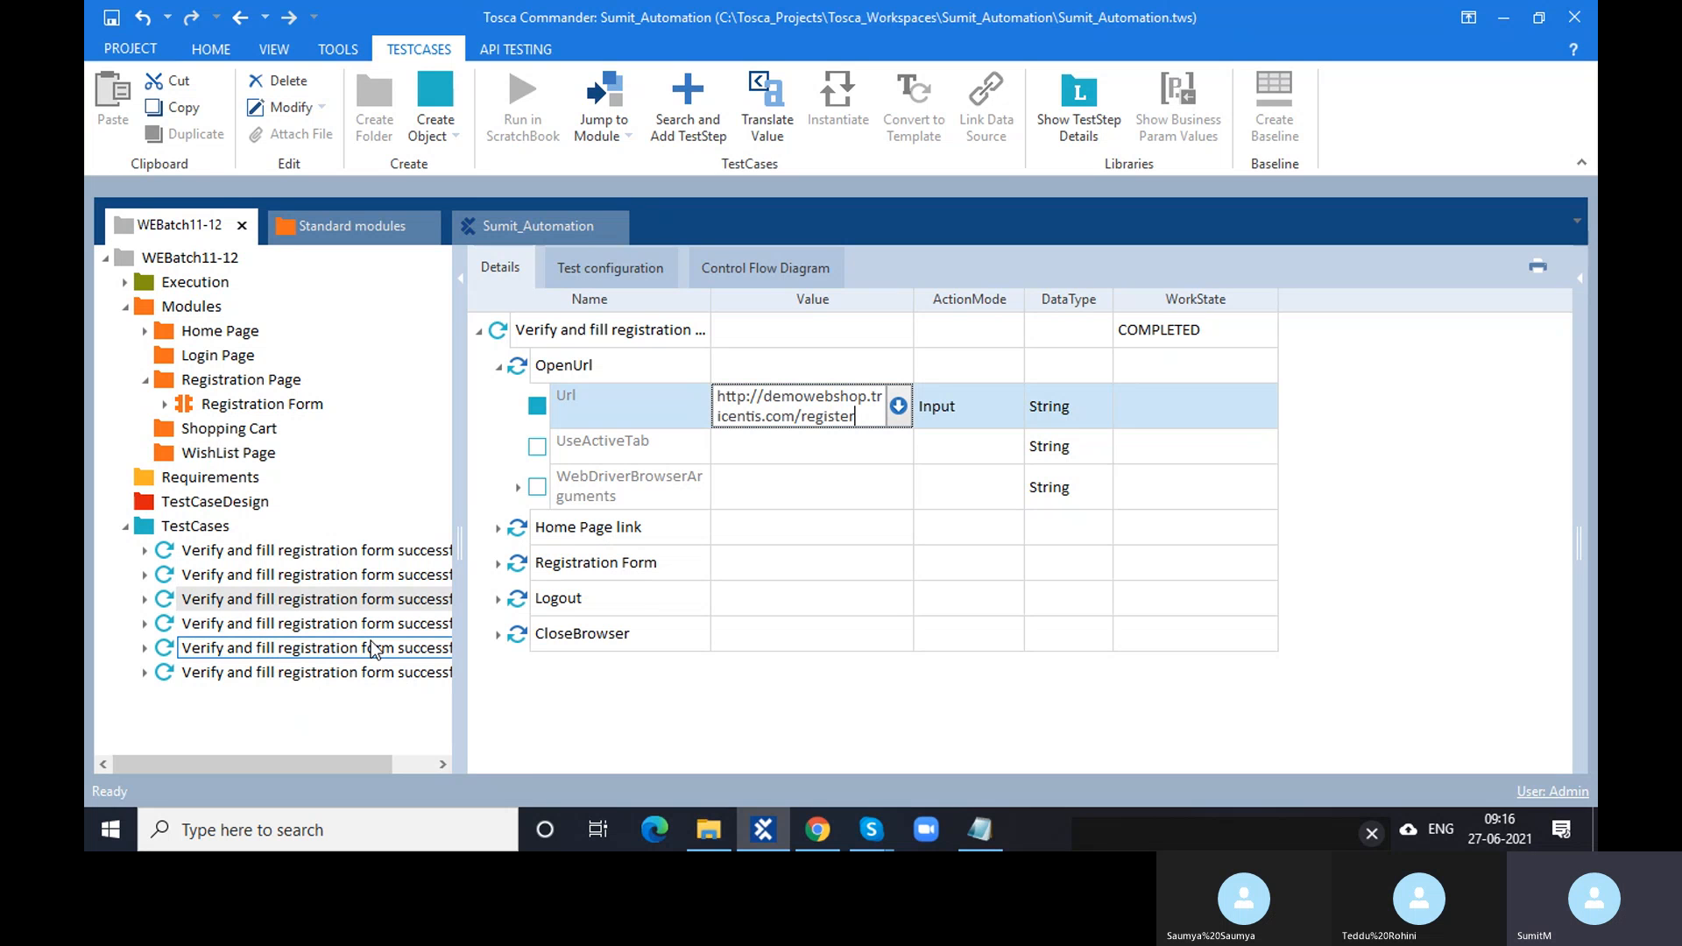
- Delete the five duplicate test cases and view the TestCases folder's Browser = Chrome test configuration
{"action": "left_click", "coordinate": [354, 573]}
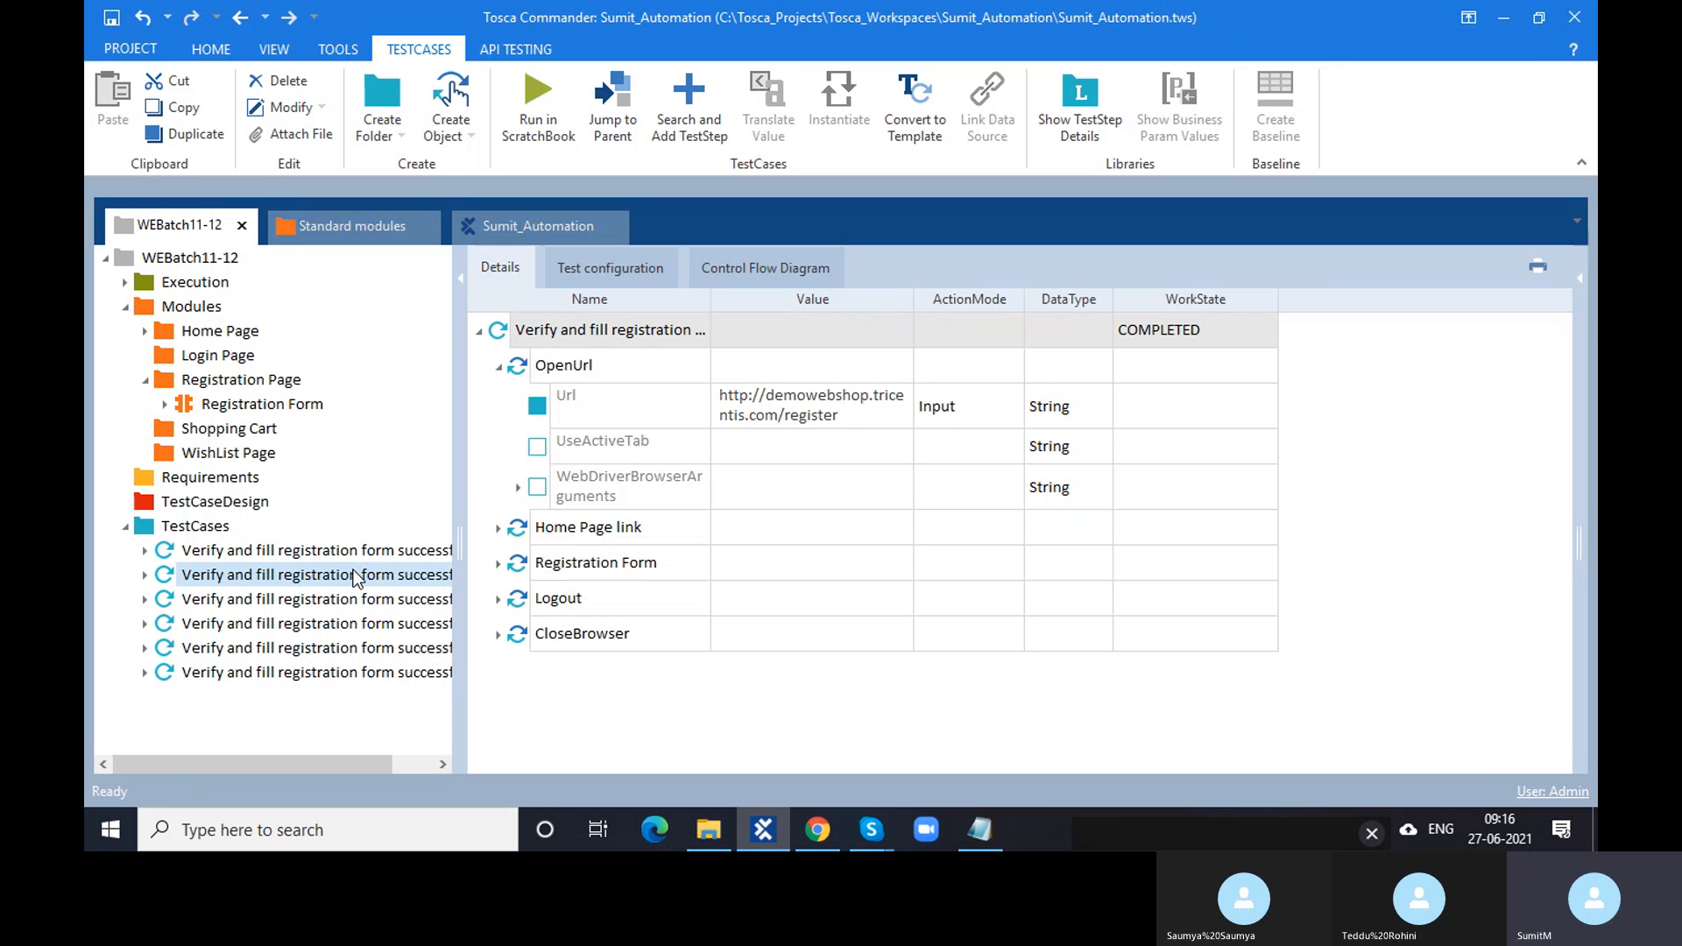
{"action": "left_click", "coordinate": [362, 678], "text": "shift"}
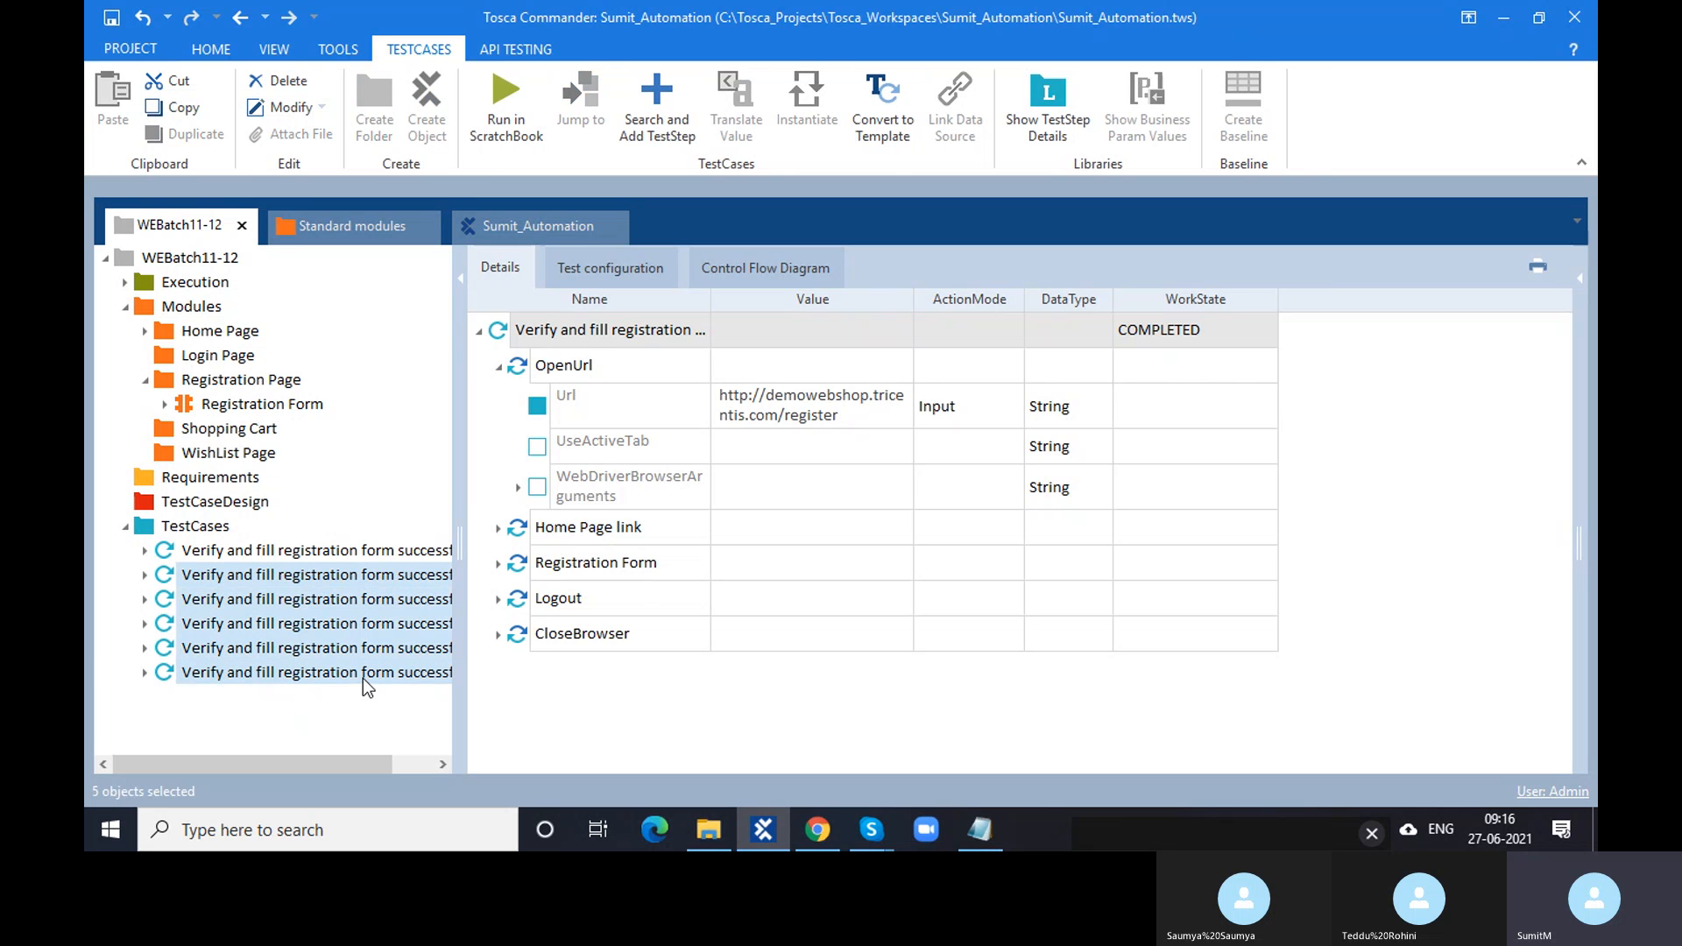
{"action": "key", "text": "Delete"}
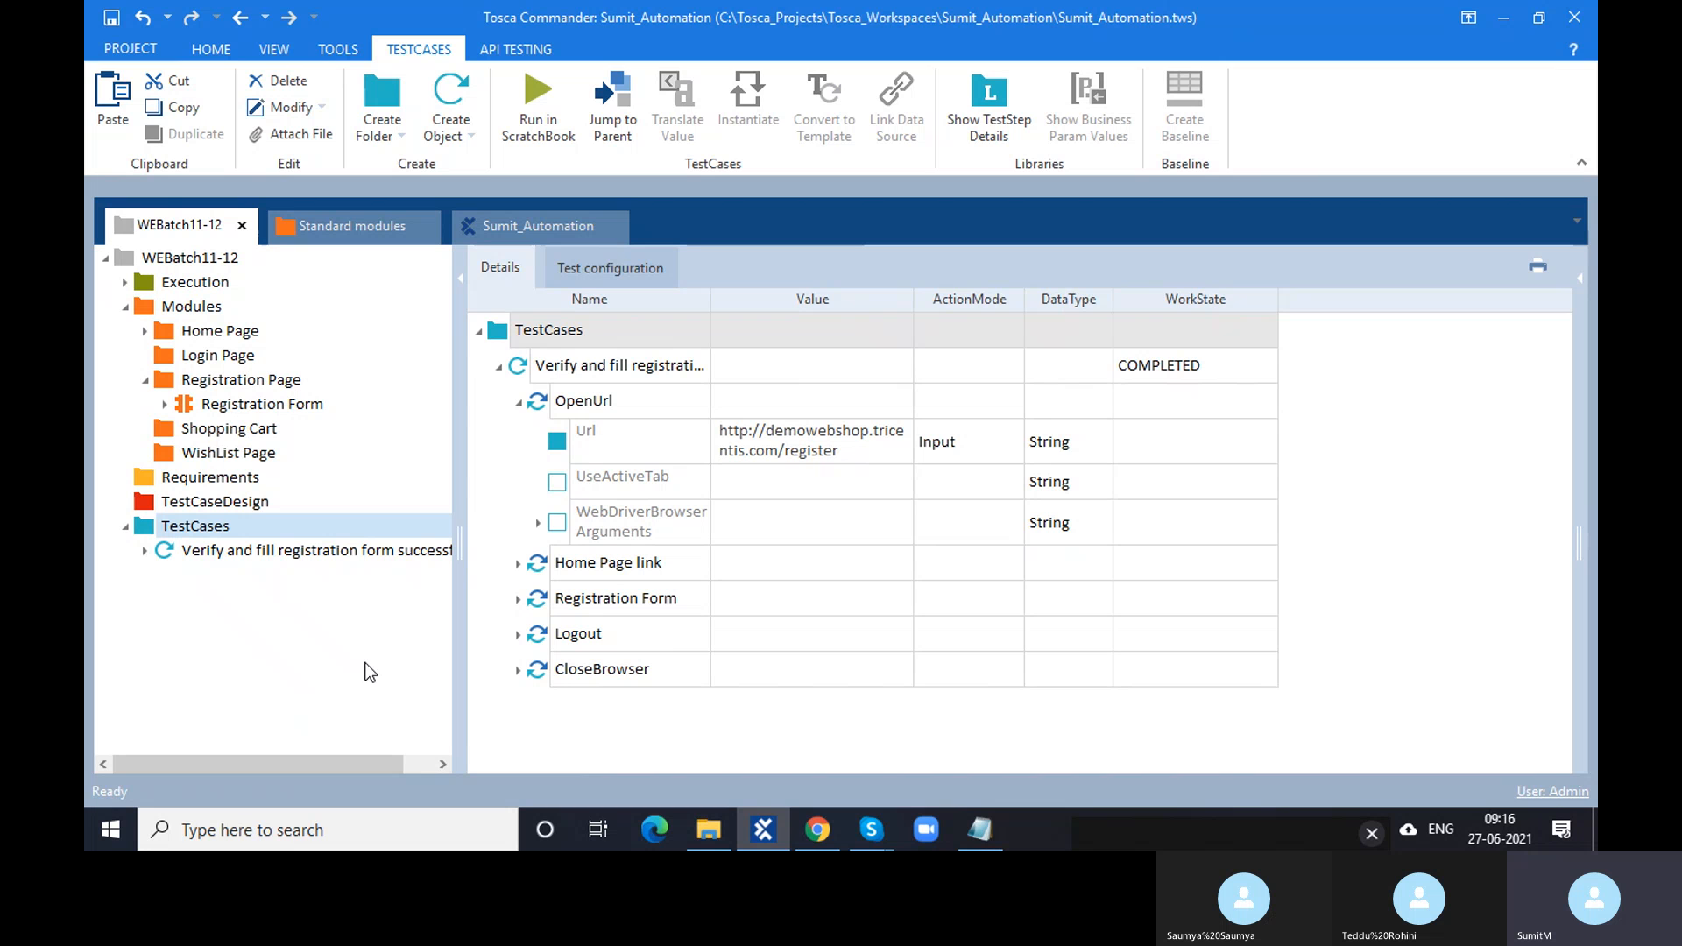
{"action": "left_click", "coordinate": [159, 529]}
{"action": "left_click", "coordinate": [594, 268]}
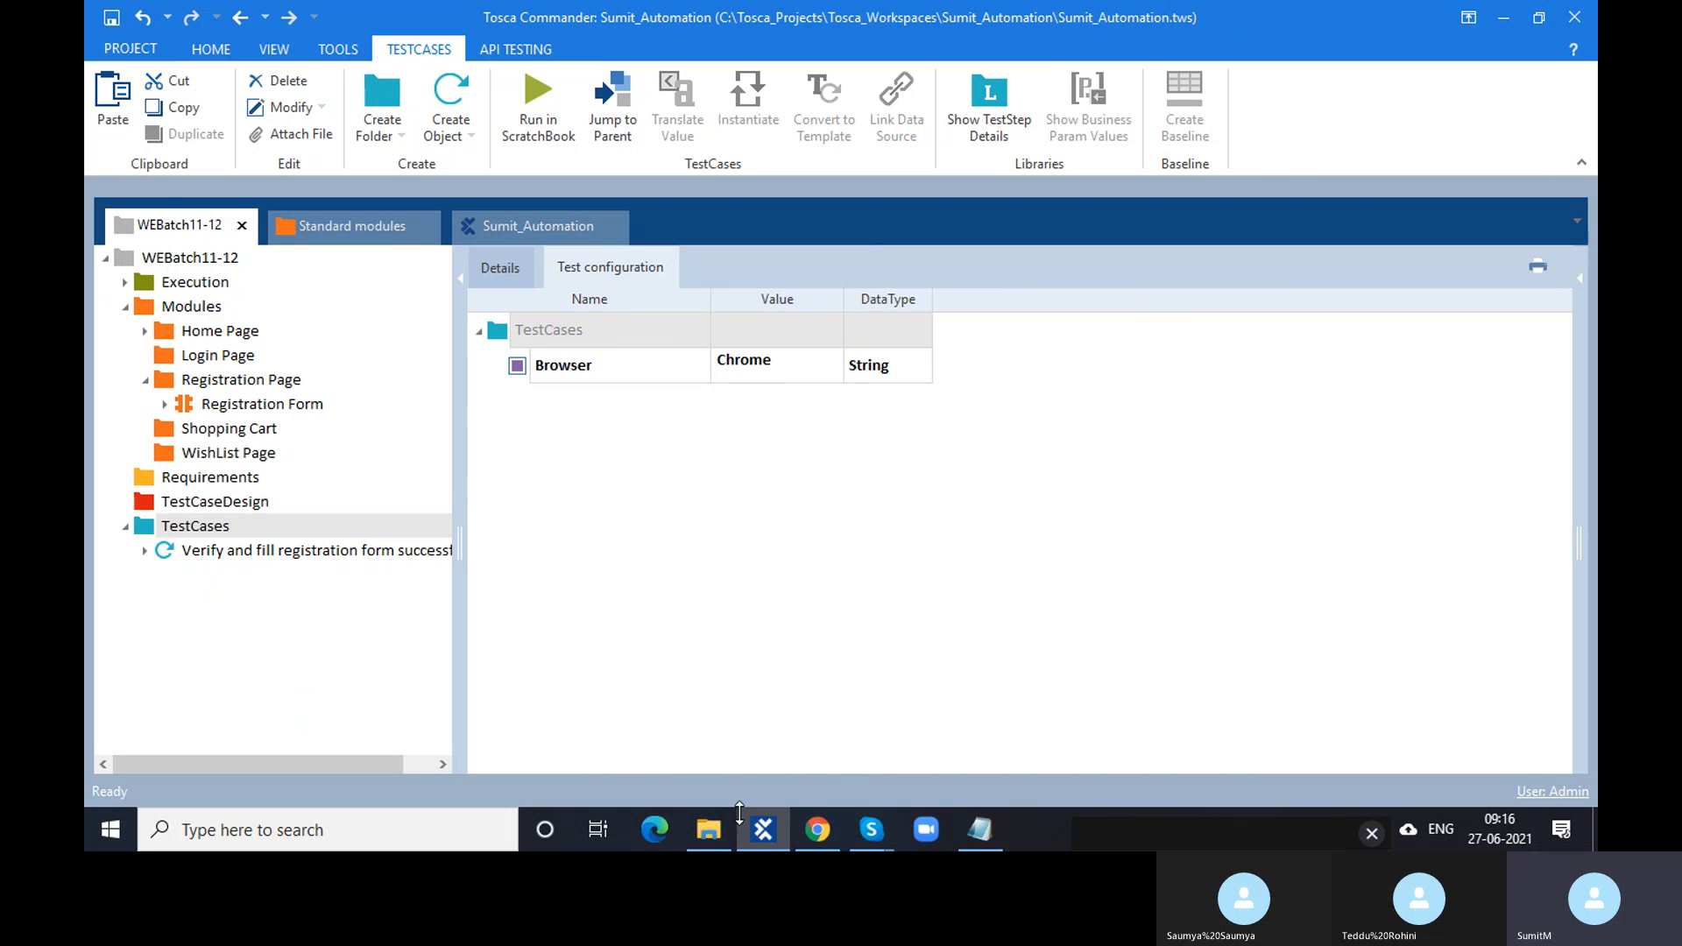
- Close the Class3 notes, open Class2 to highlight the System defined and User Defined lines, then close it
{"action": "mouse_move", "coordinate": [699, 846]}
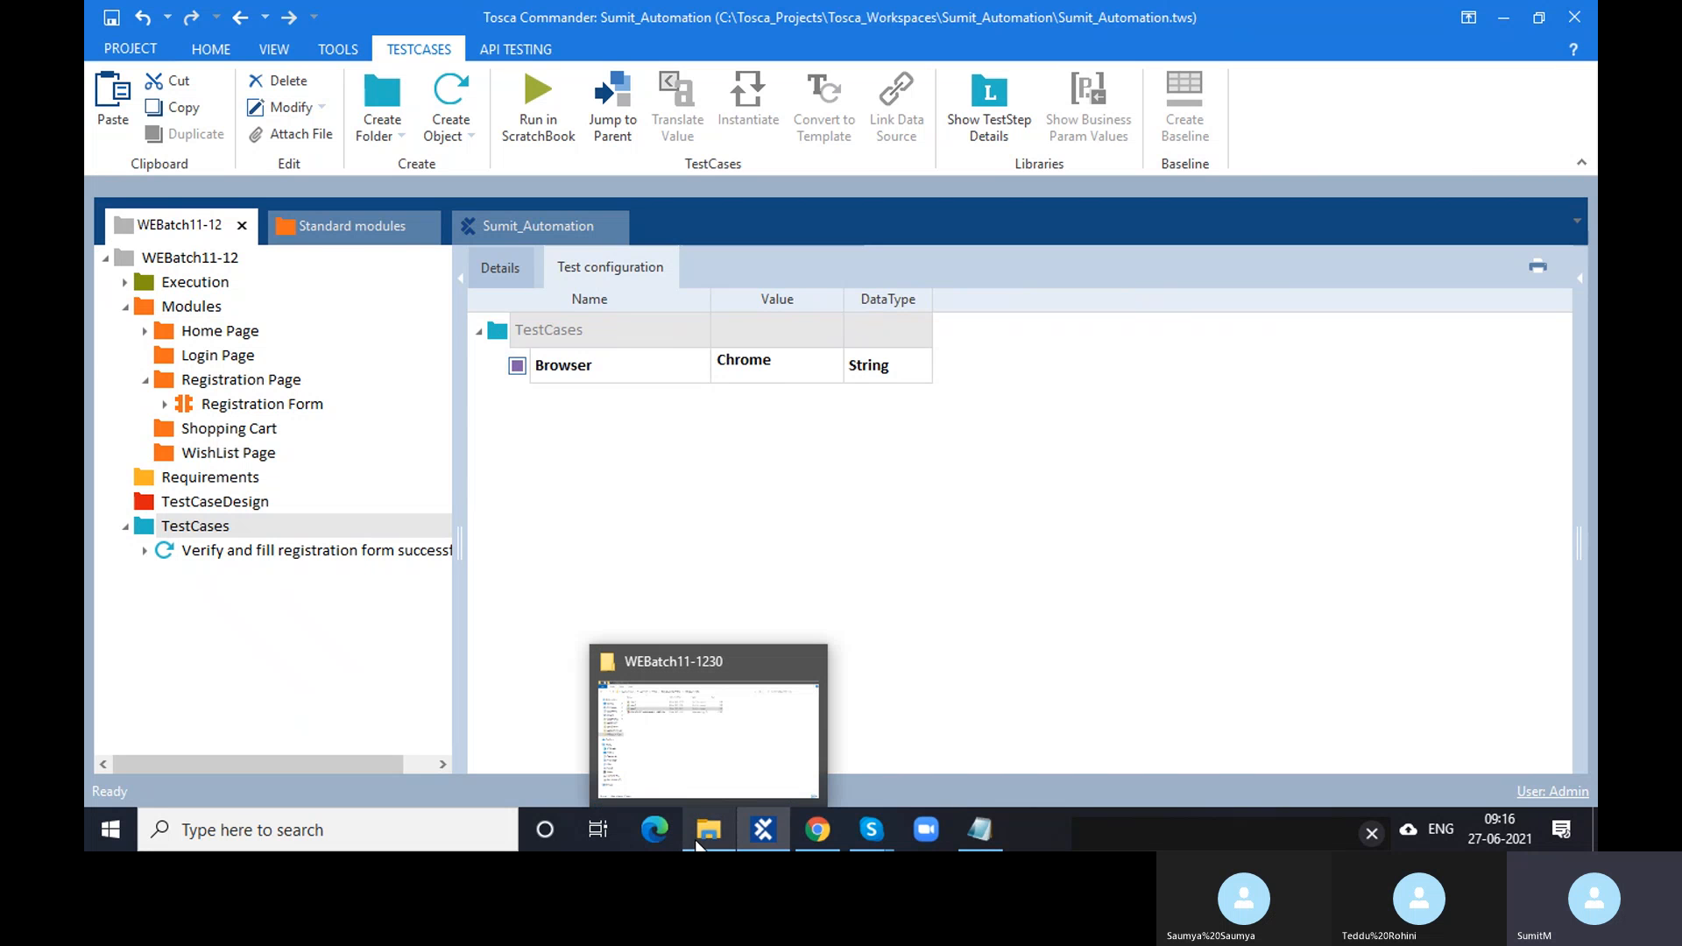
{"action": "left_click", "coordinate": [700, 782]}
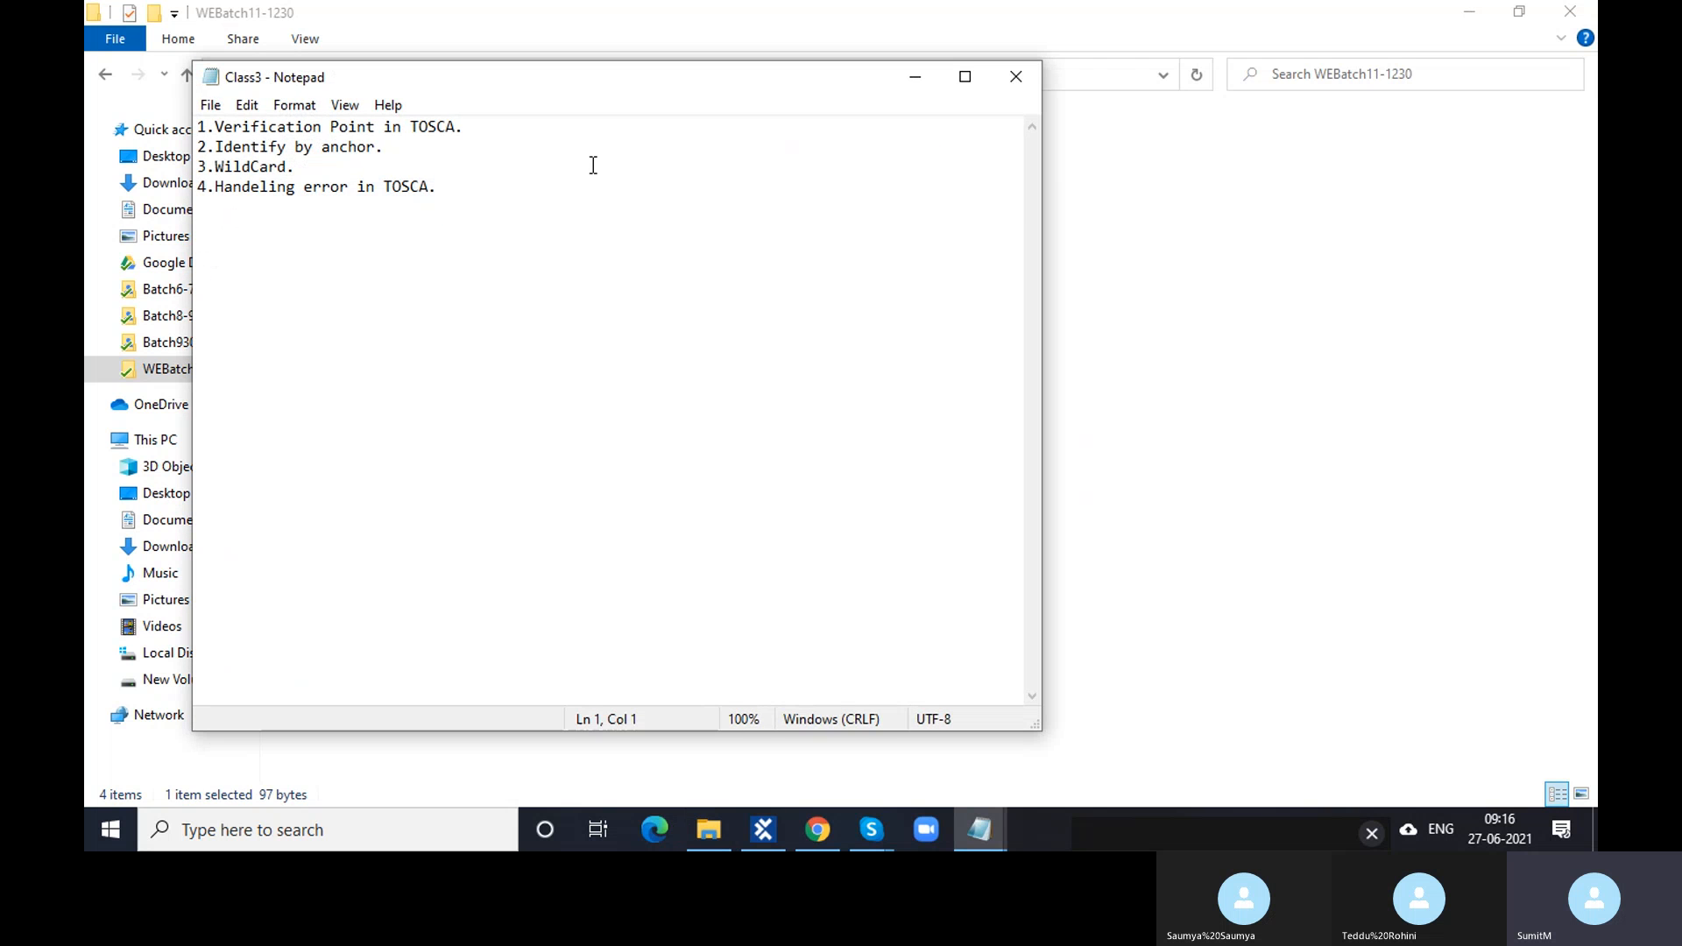
{"action": "left_click", "coordinate": [1016, 77]}
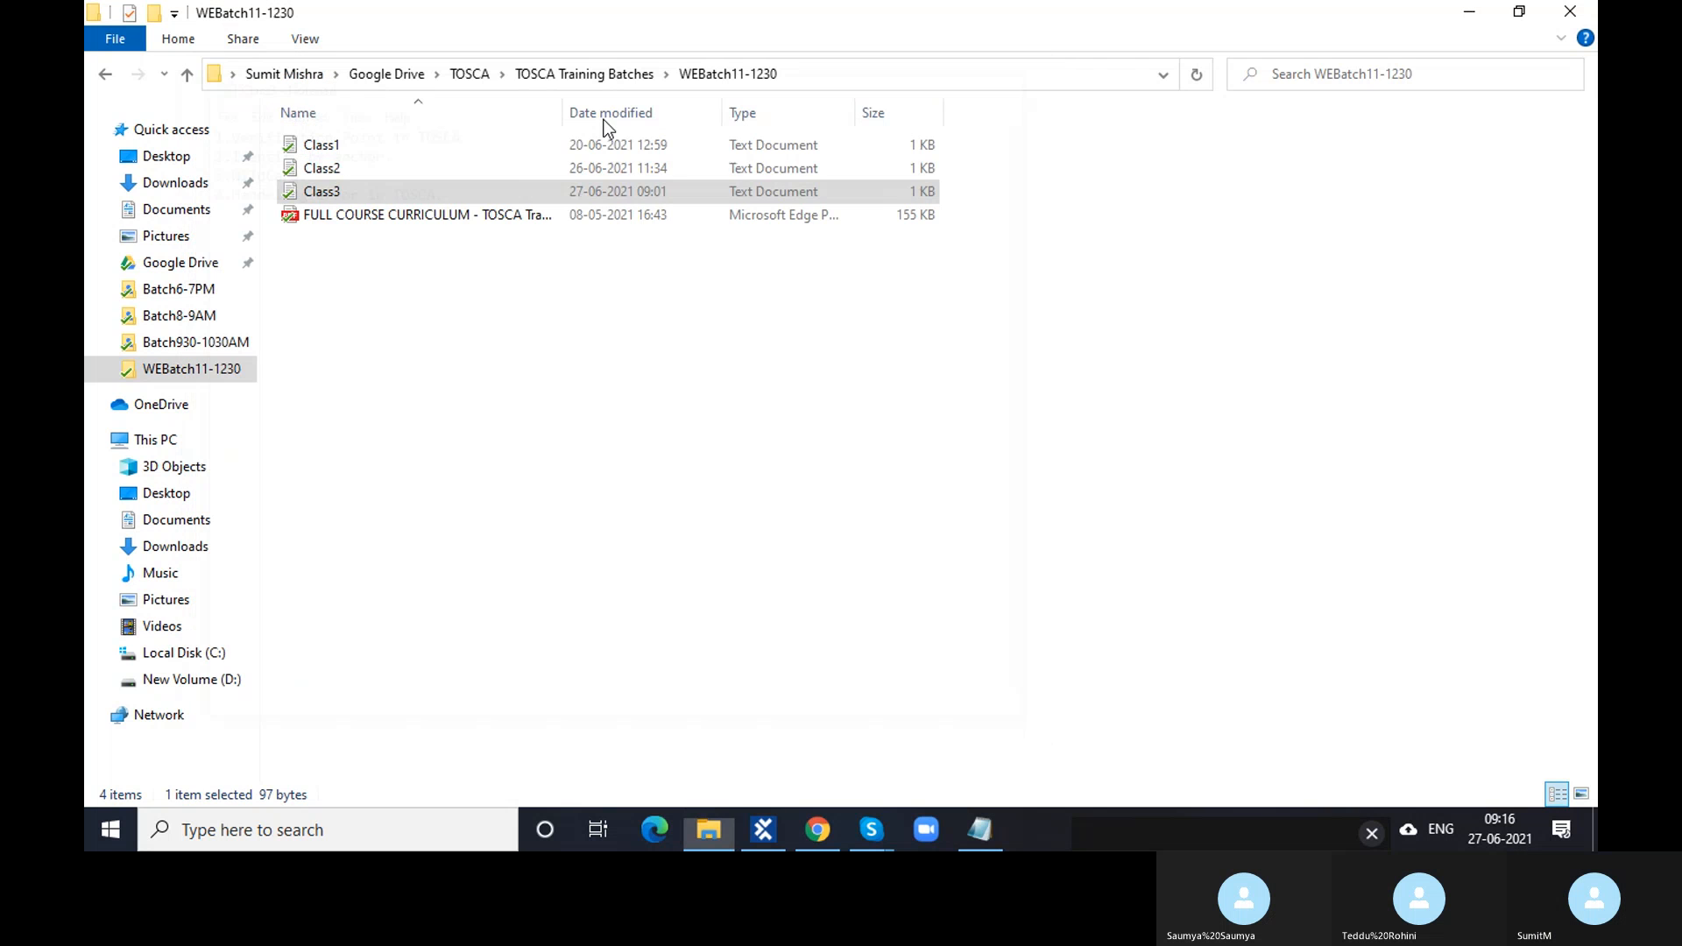
{"action": "left_click", "coordinate": [418, 171]}
{"action": "double_click", "coordinate": [418, 169]}
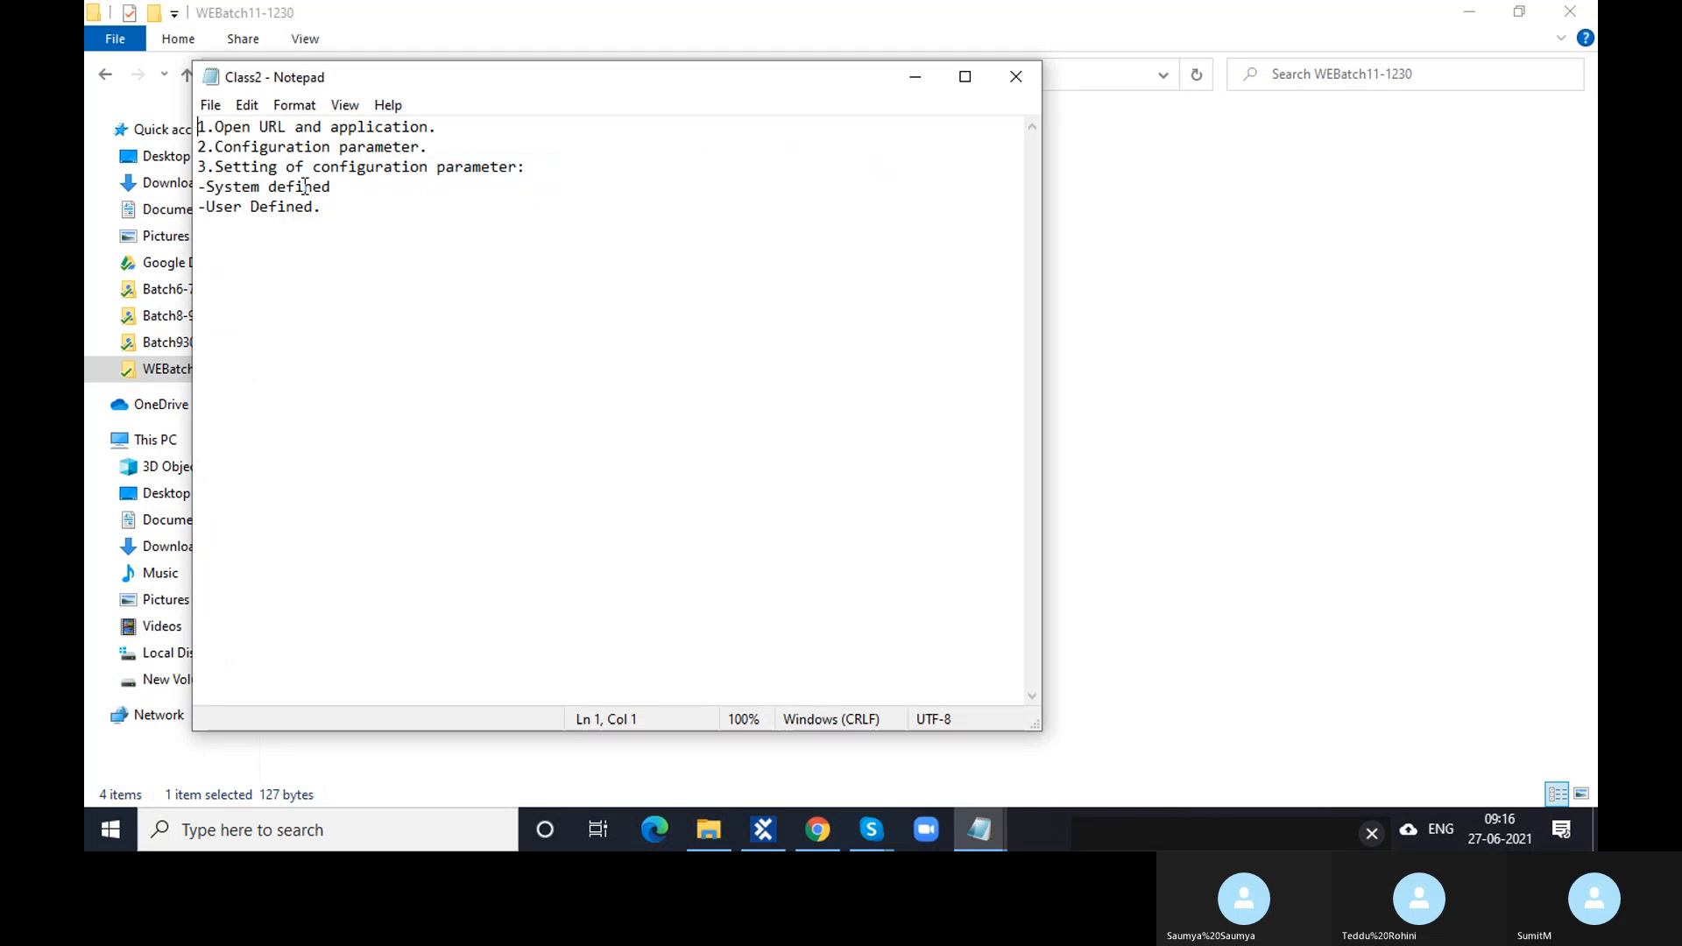
{"action": "left_click_drag", "start_coordinate": [332, 187], "coordinate": [204, 175]}
{"action": "left_click_drag", "start_coordinate": [365, 206], "coordinate": [200, 213]}
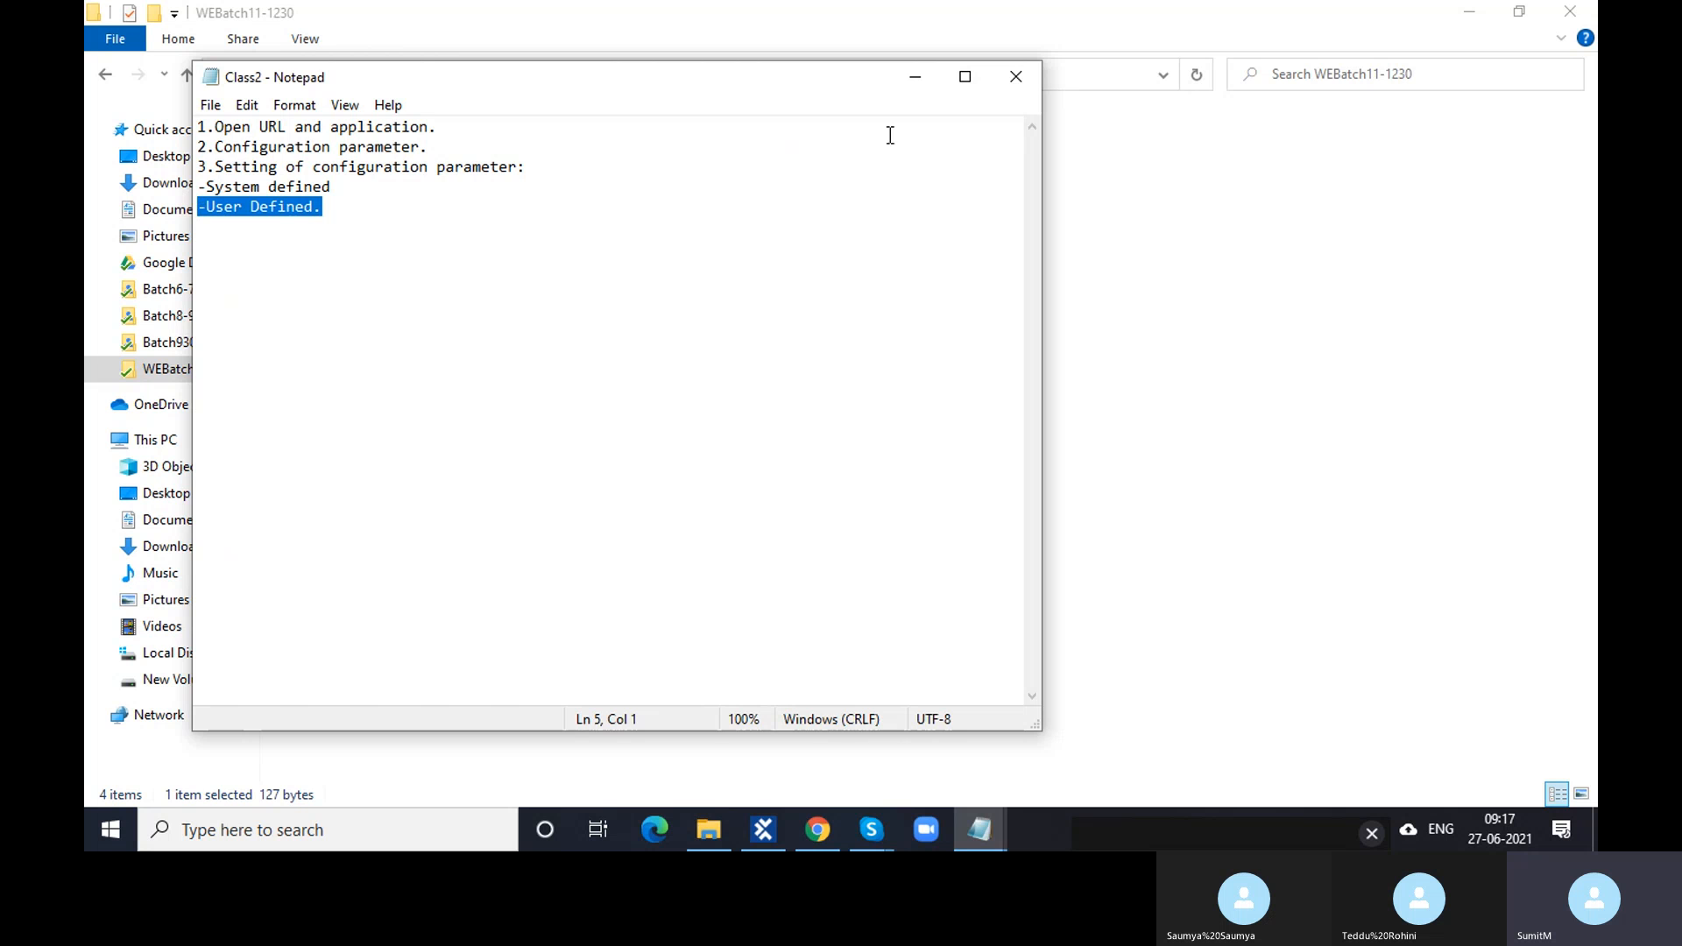
{"action": "left_click", "coordinate": [1022, 73]}
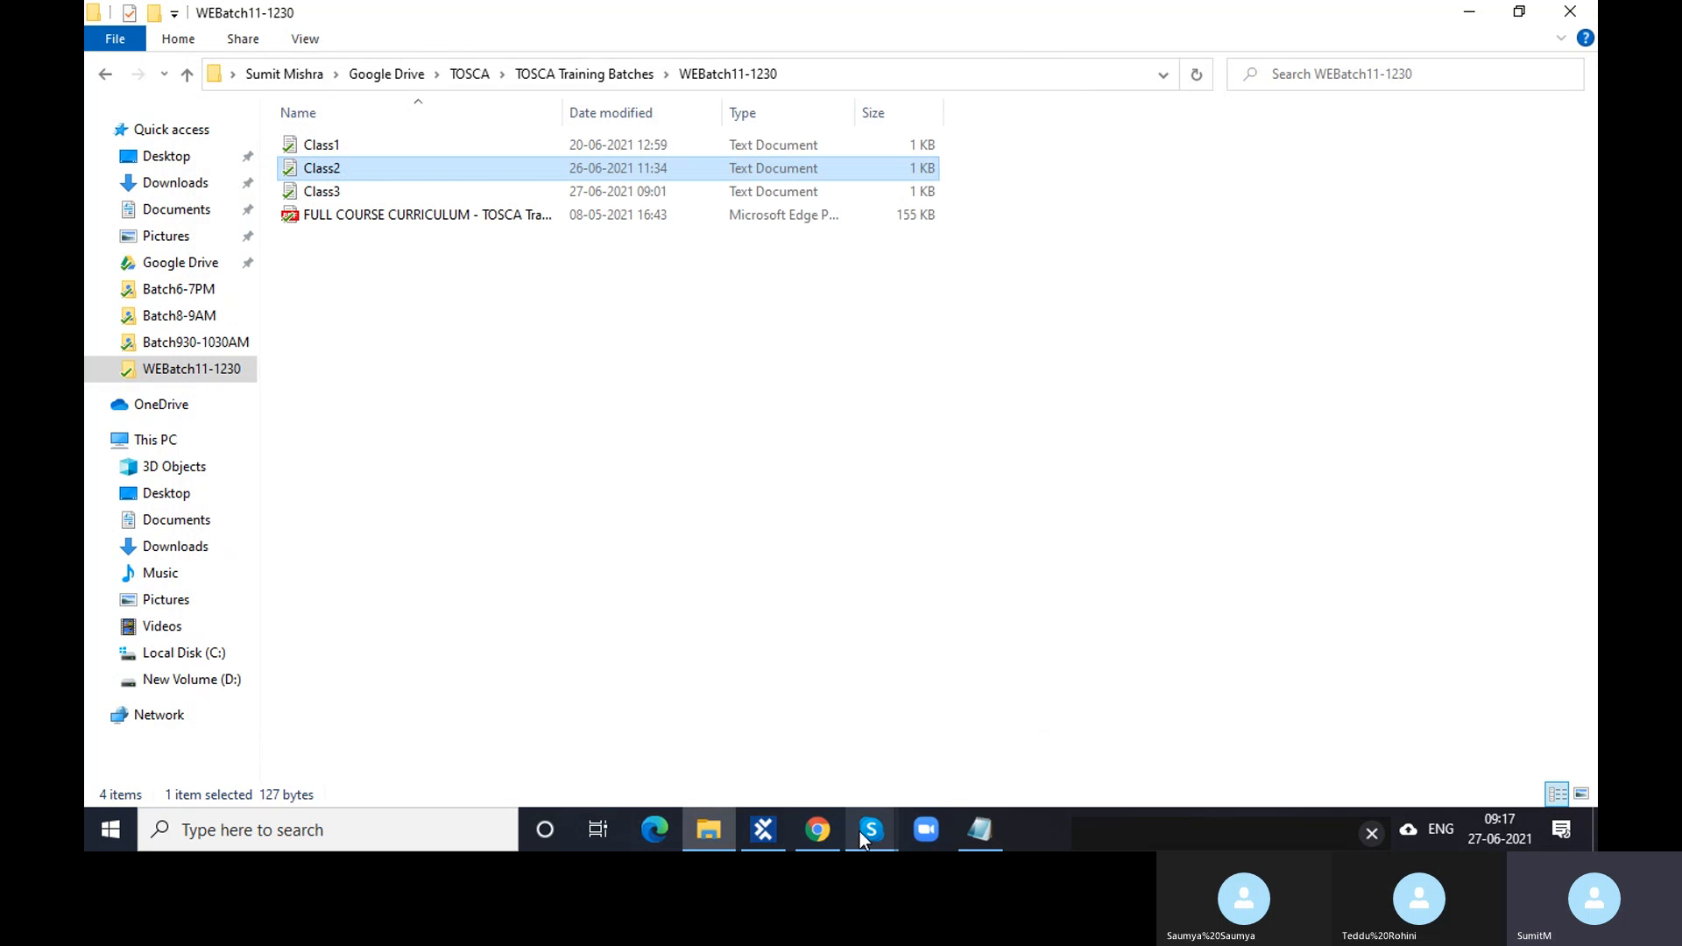
- Bring Tosca Commander back to the Chrome Browser configuration and move the Skype call mini-window up
{"action": "left_click", "coordinate": [771, 832]}
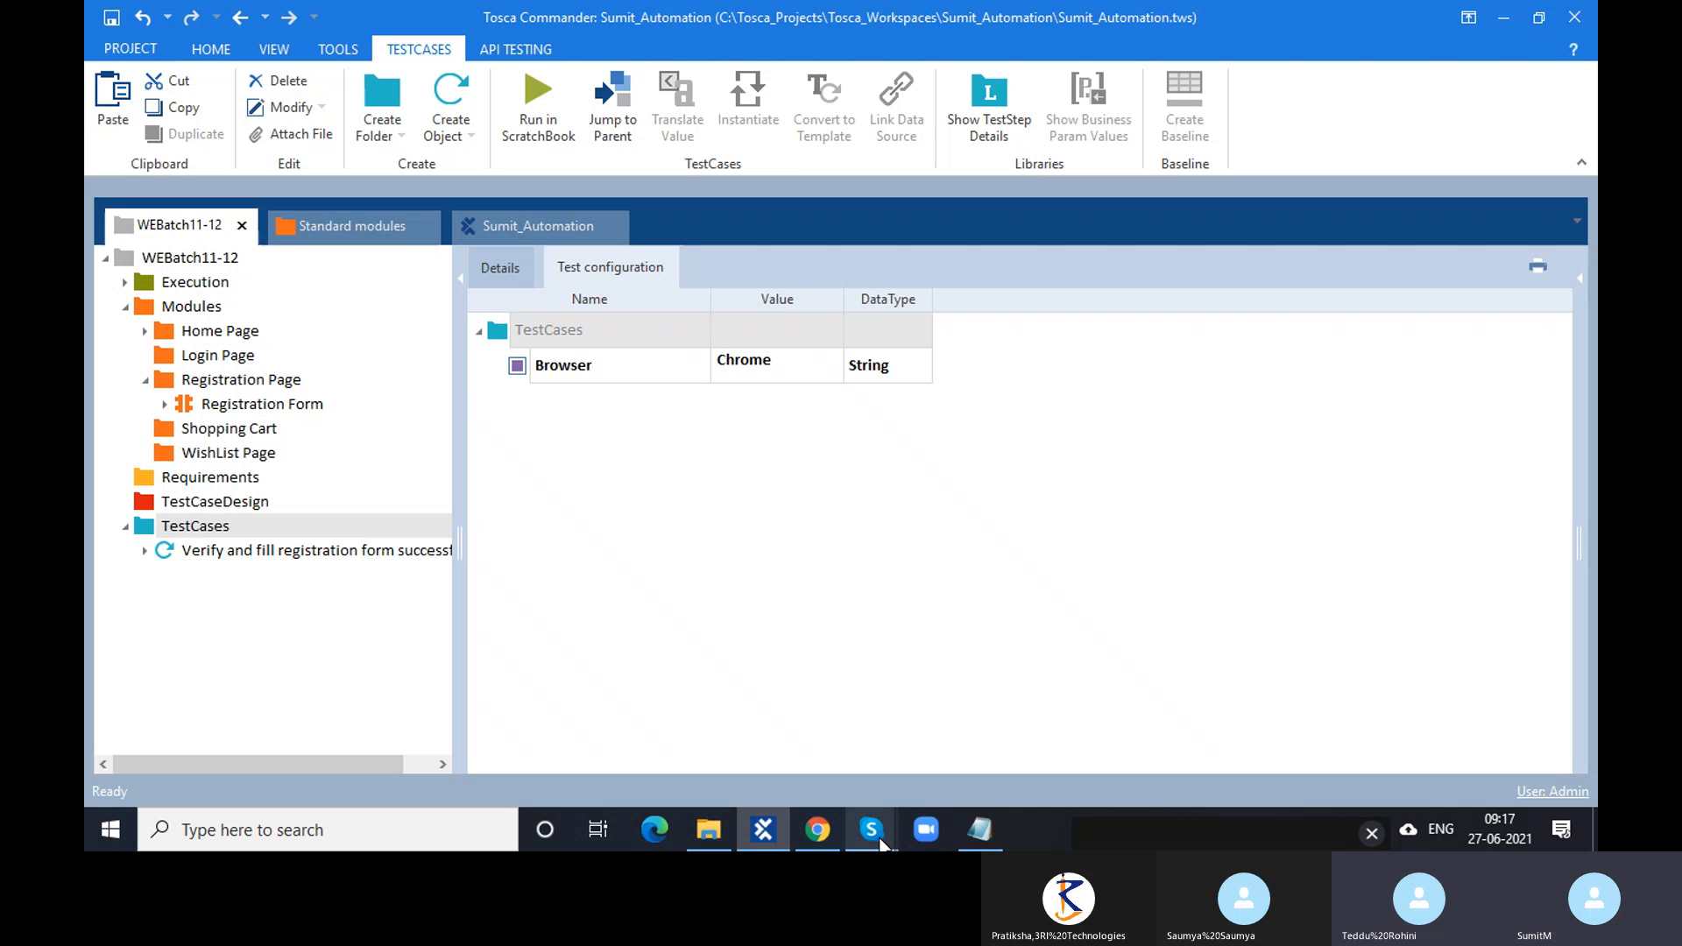
{"action": "mouse_move", "coordinate": [883, 835]}
{"action": "left_click", "coordinate": [949, 754]}
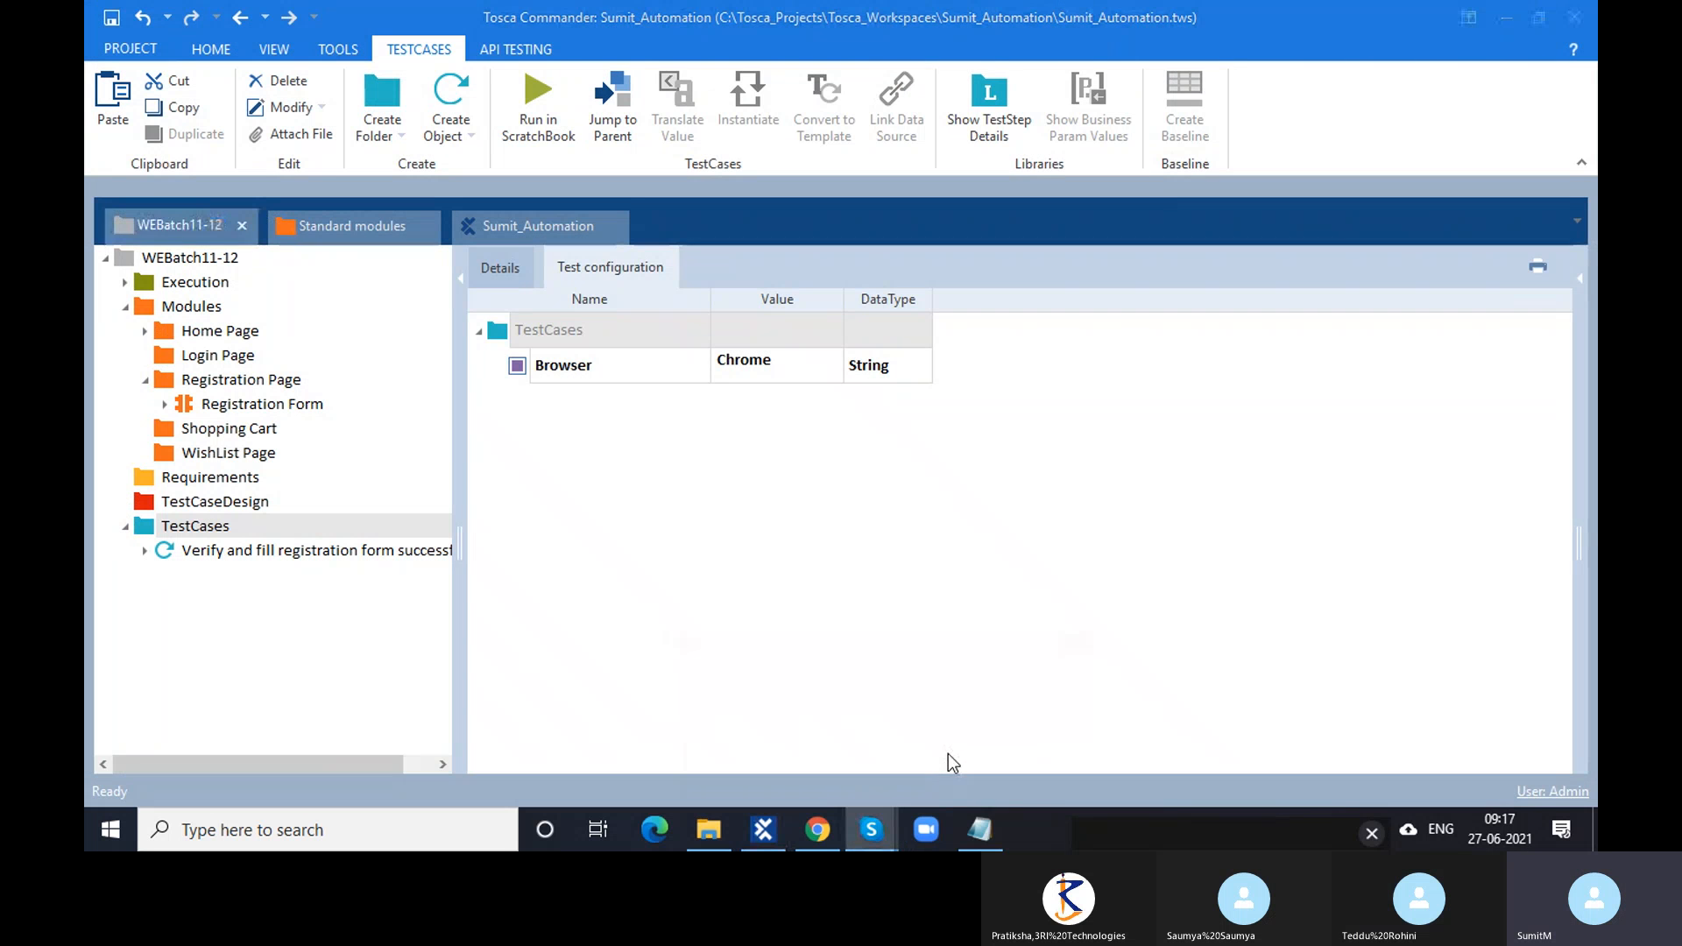
{"action": "left_click", "coordinate": [806, 675]}
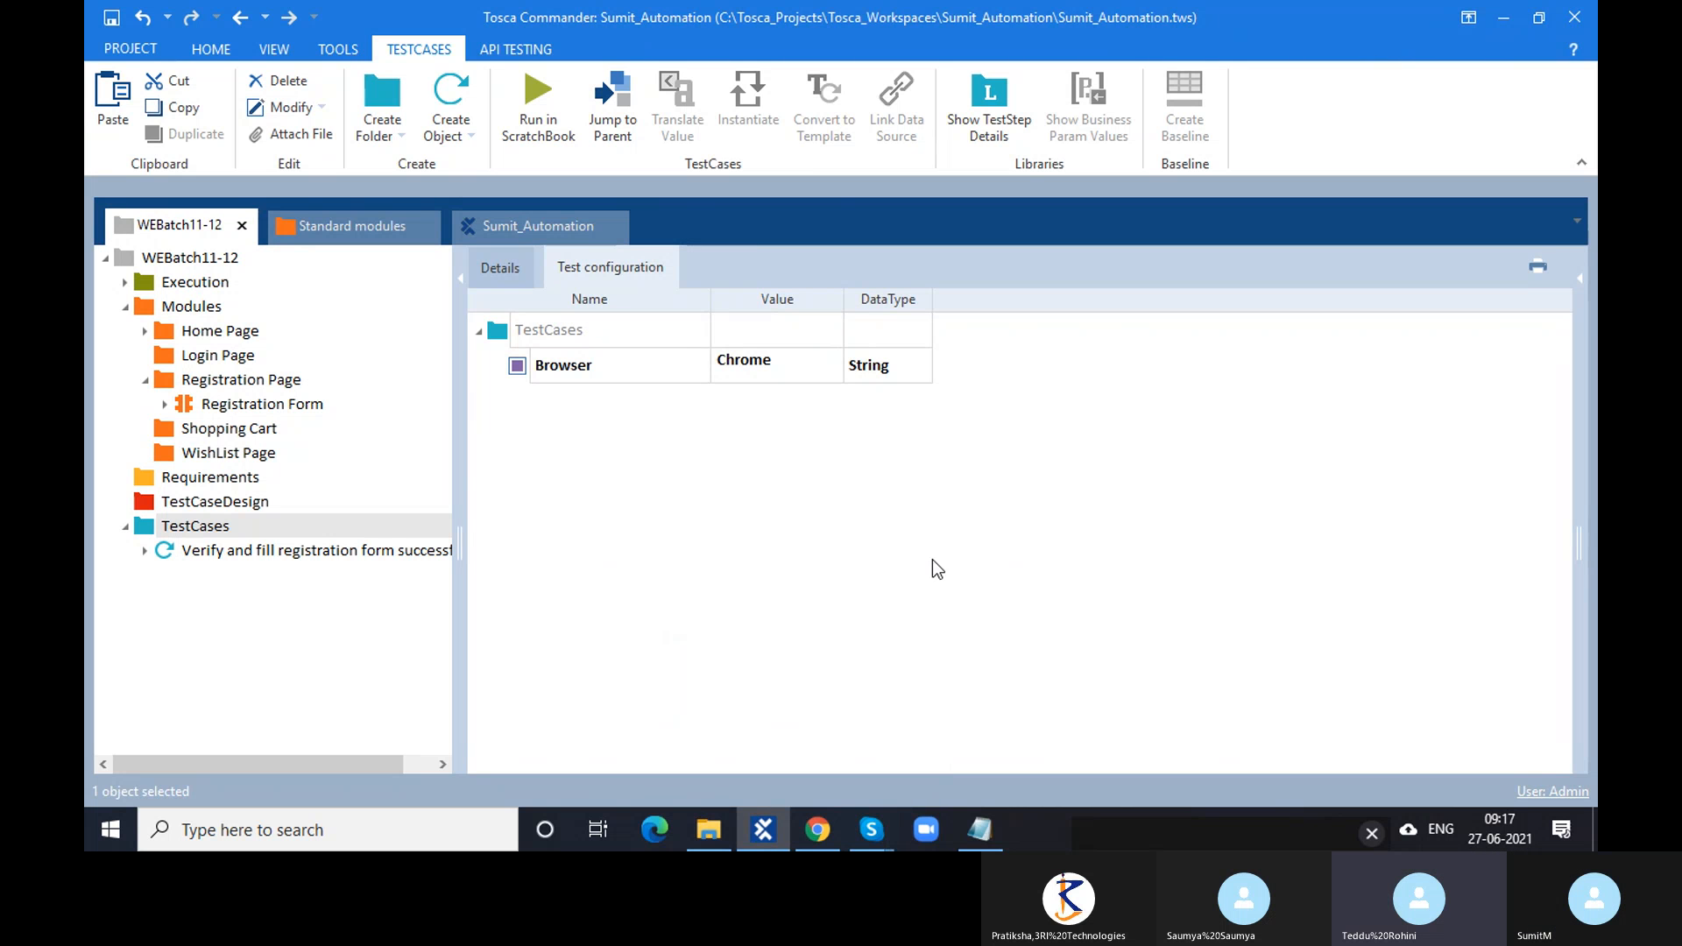
{"action": "left_click_drag", "start_coordinate": [1183, 828], "coordinate": [1203, 515]}
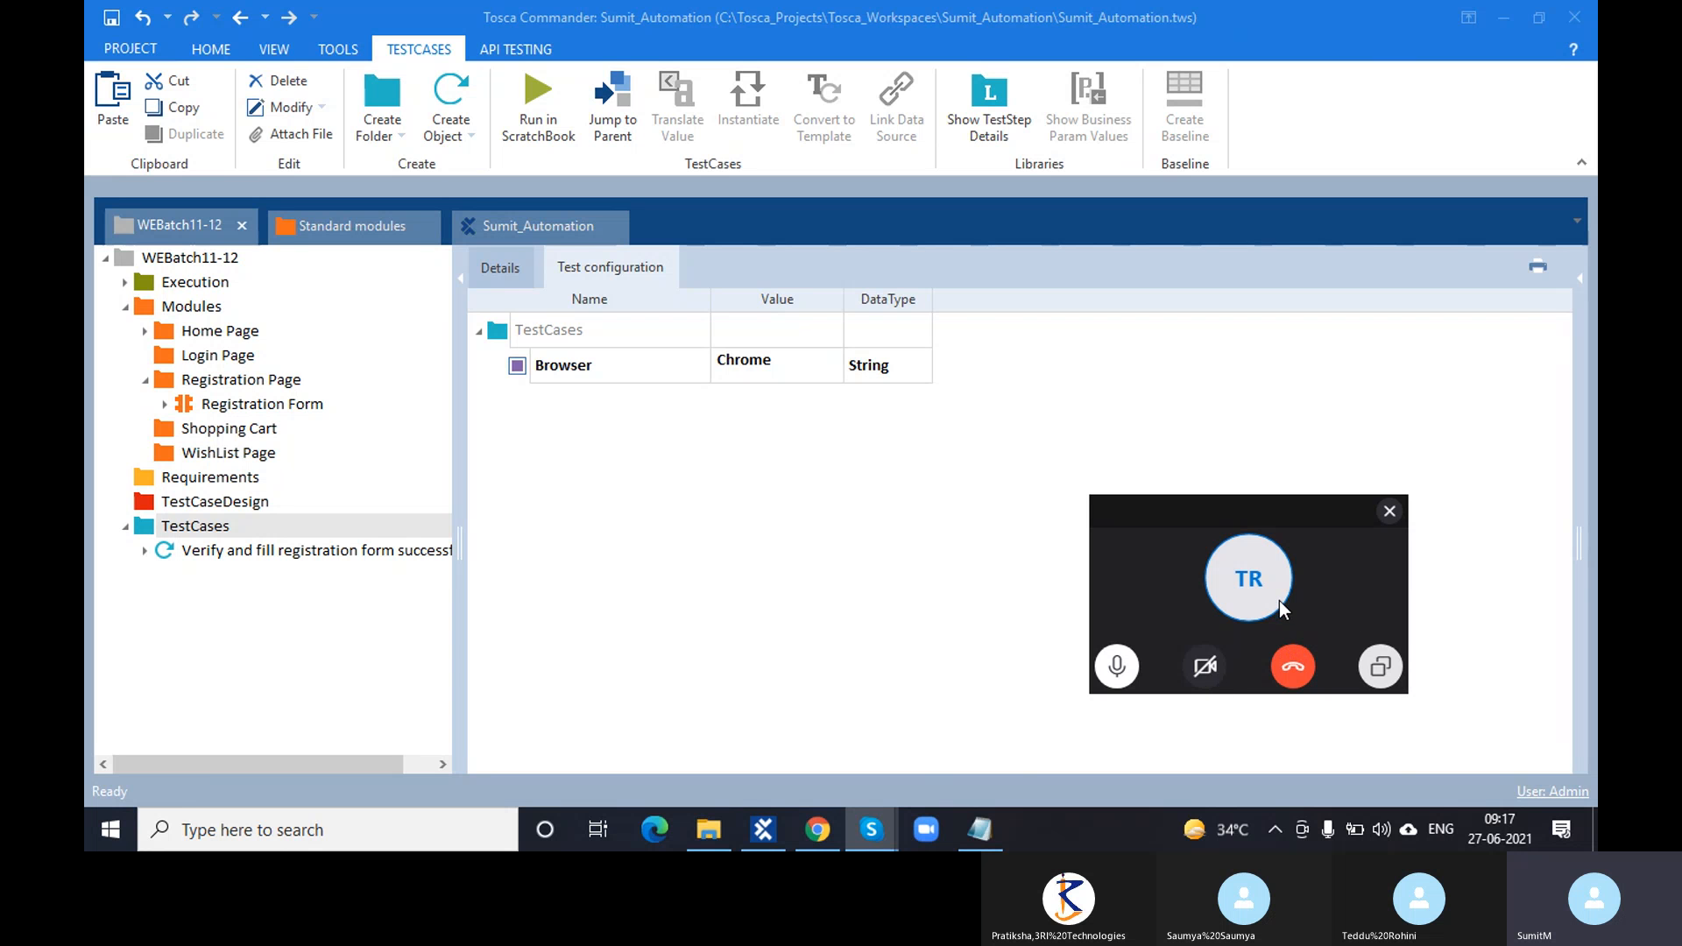
{"action": "mouse_move", "coordinate": [872, 811]}
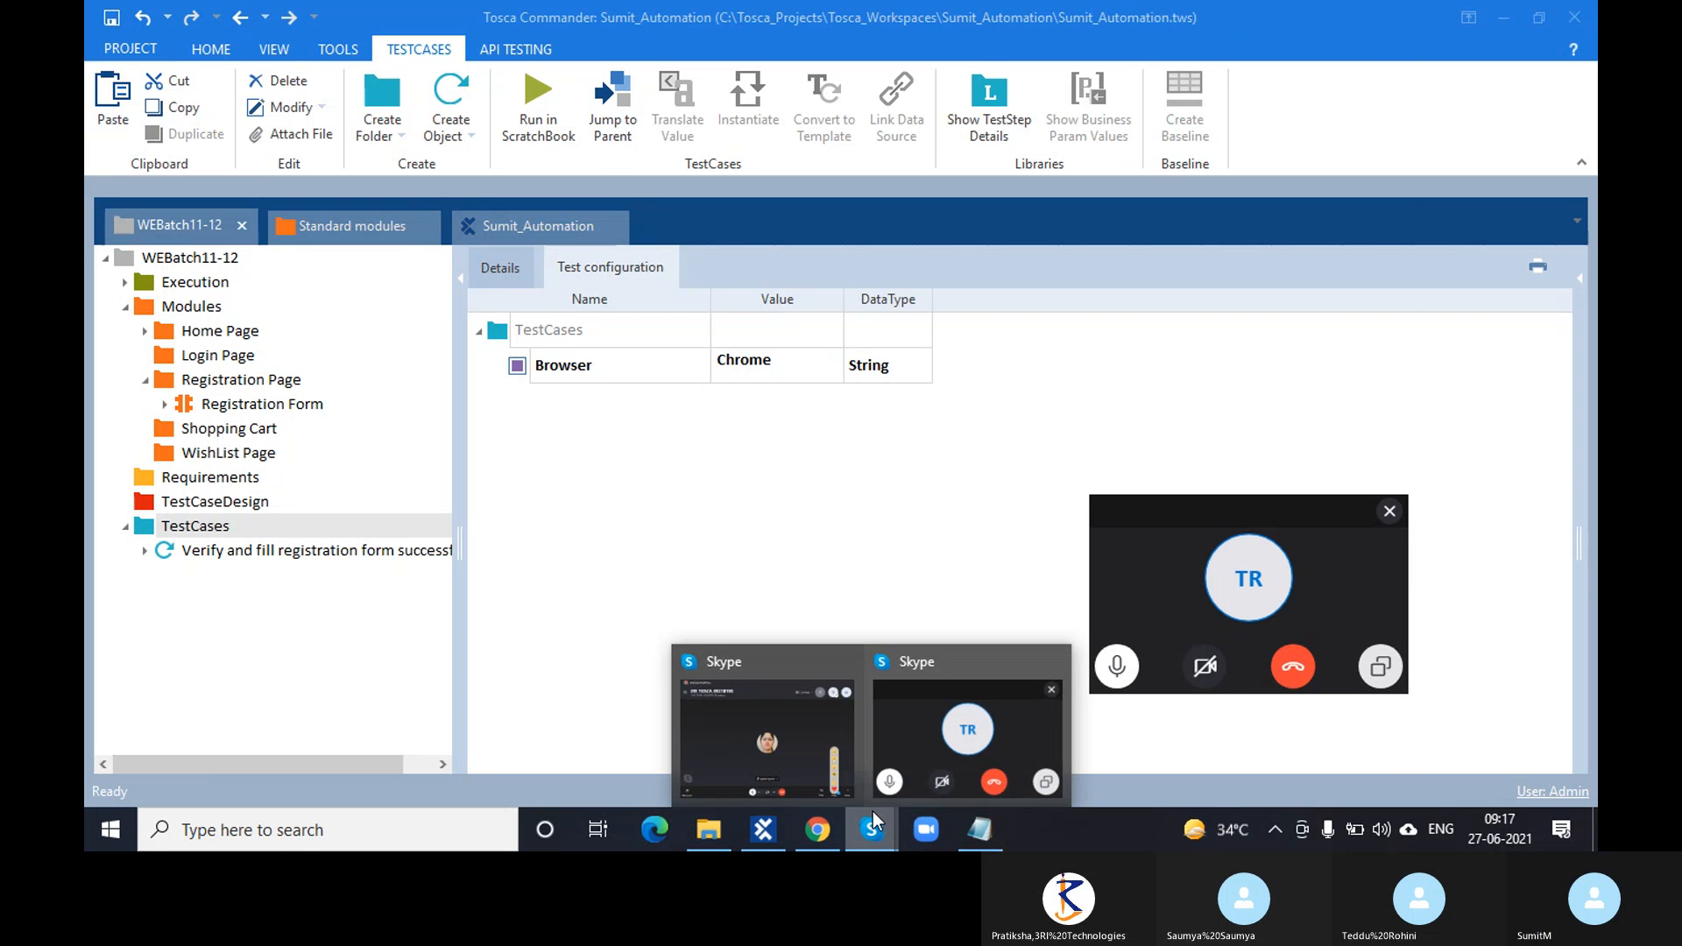
{"action": "left_click", "coordinate": [833, 783]}
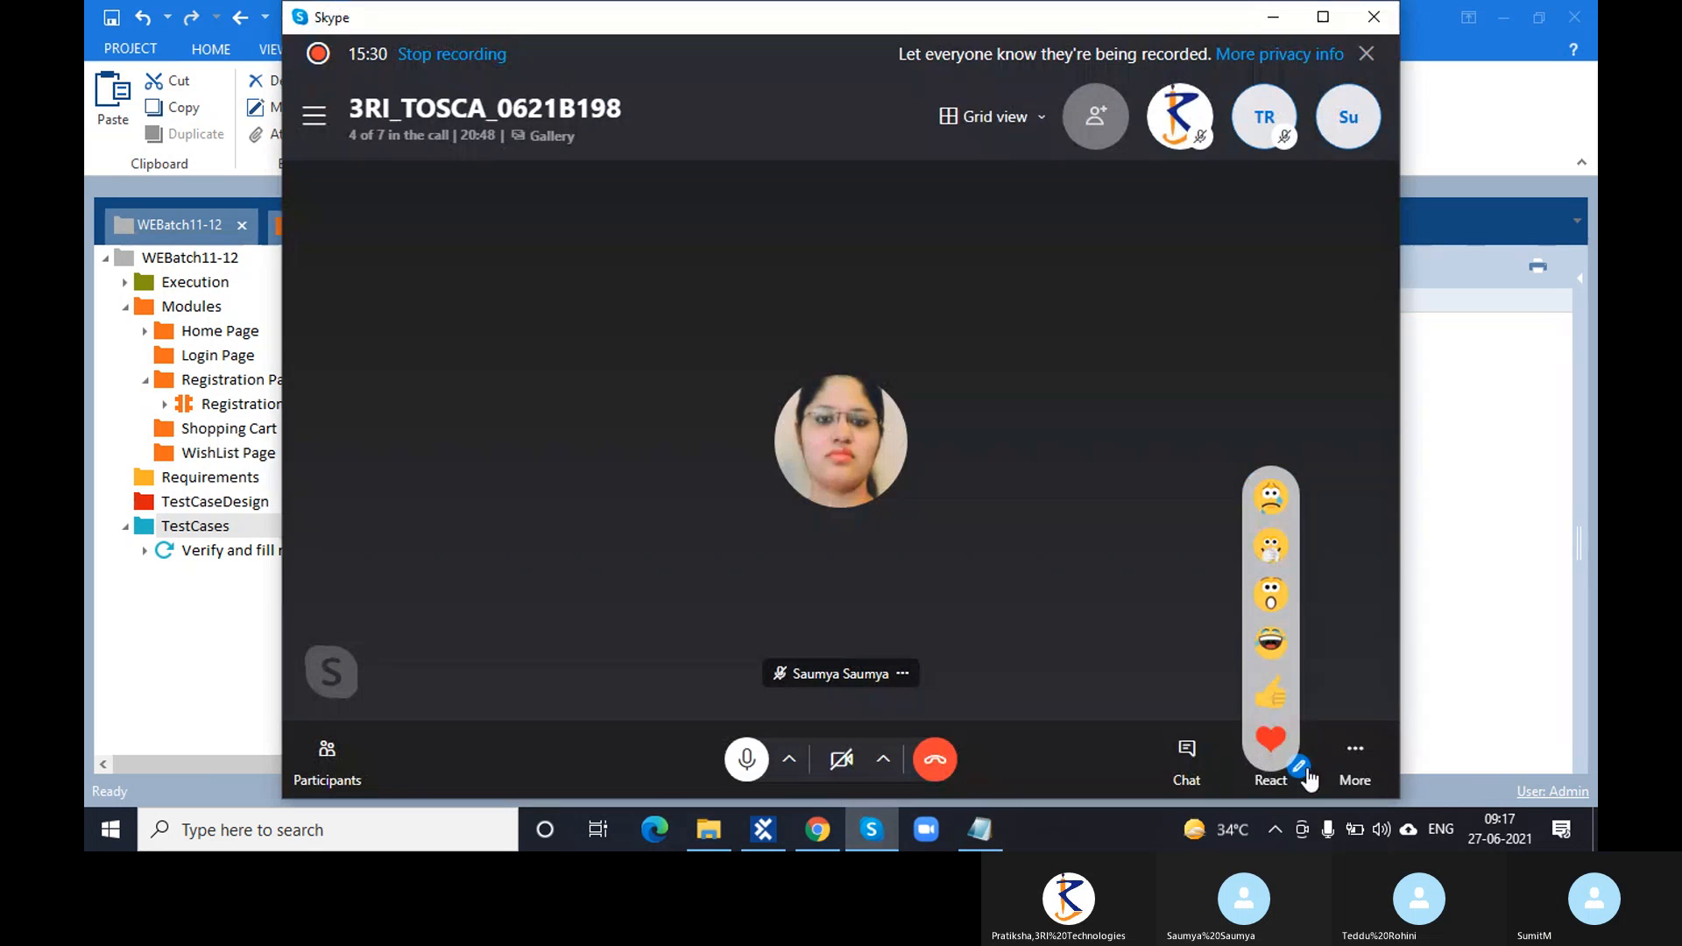
{"action": "left_click", "coordinate": [1354, 757]}
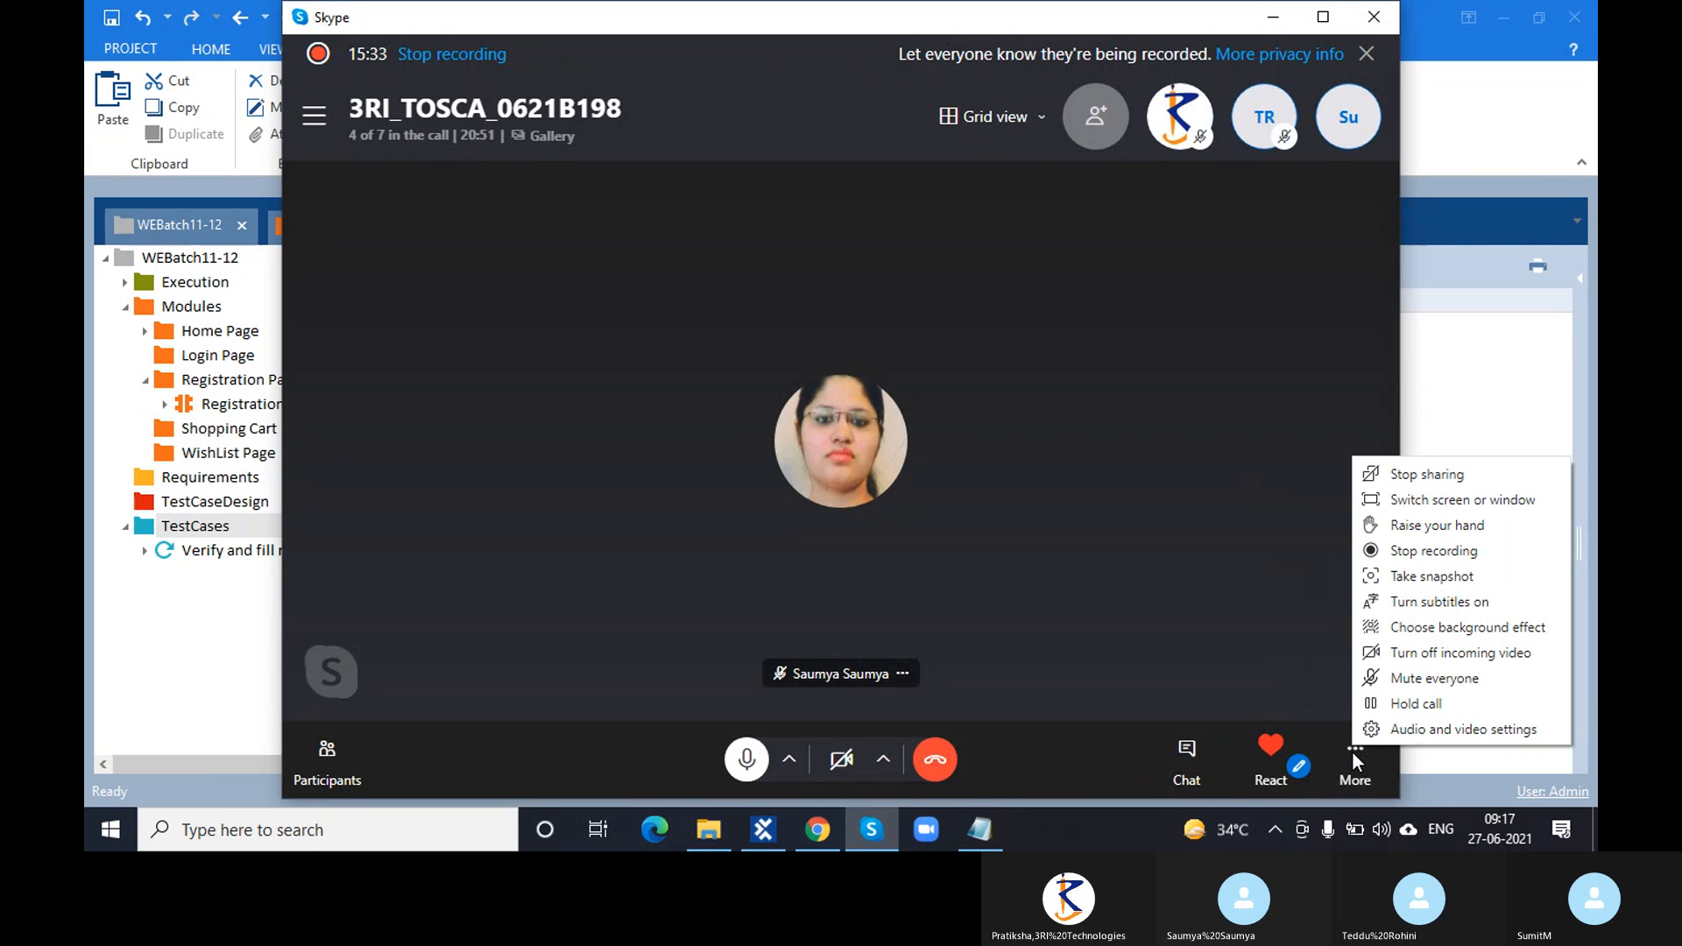
{"action": "left_click", "coordinate": [1195, 571]}
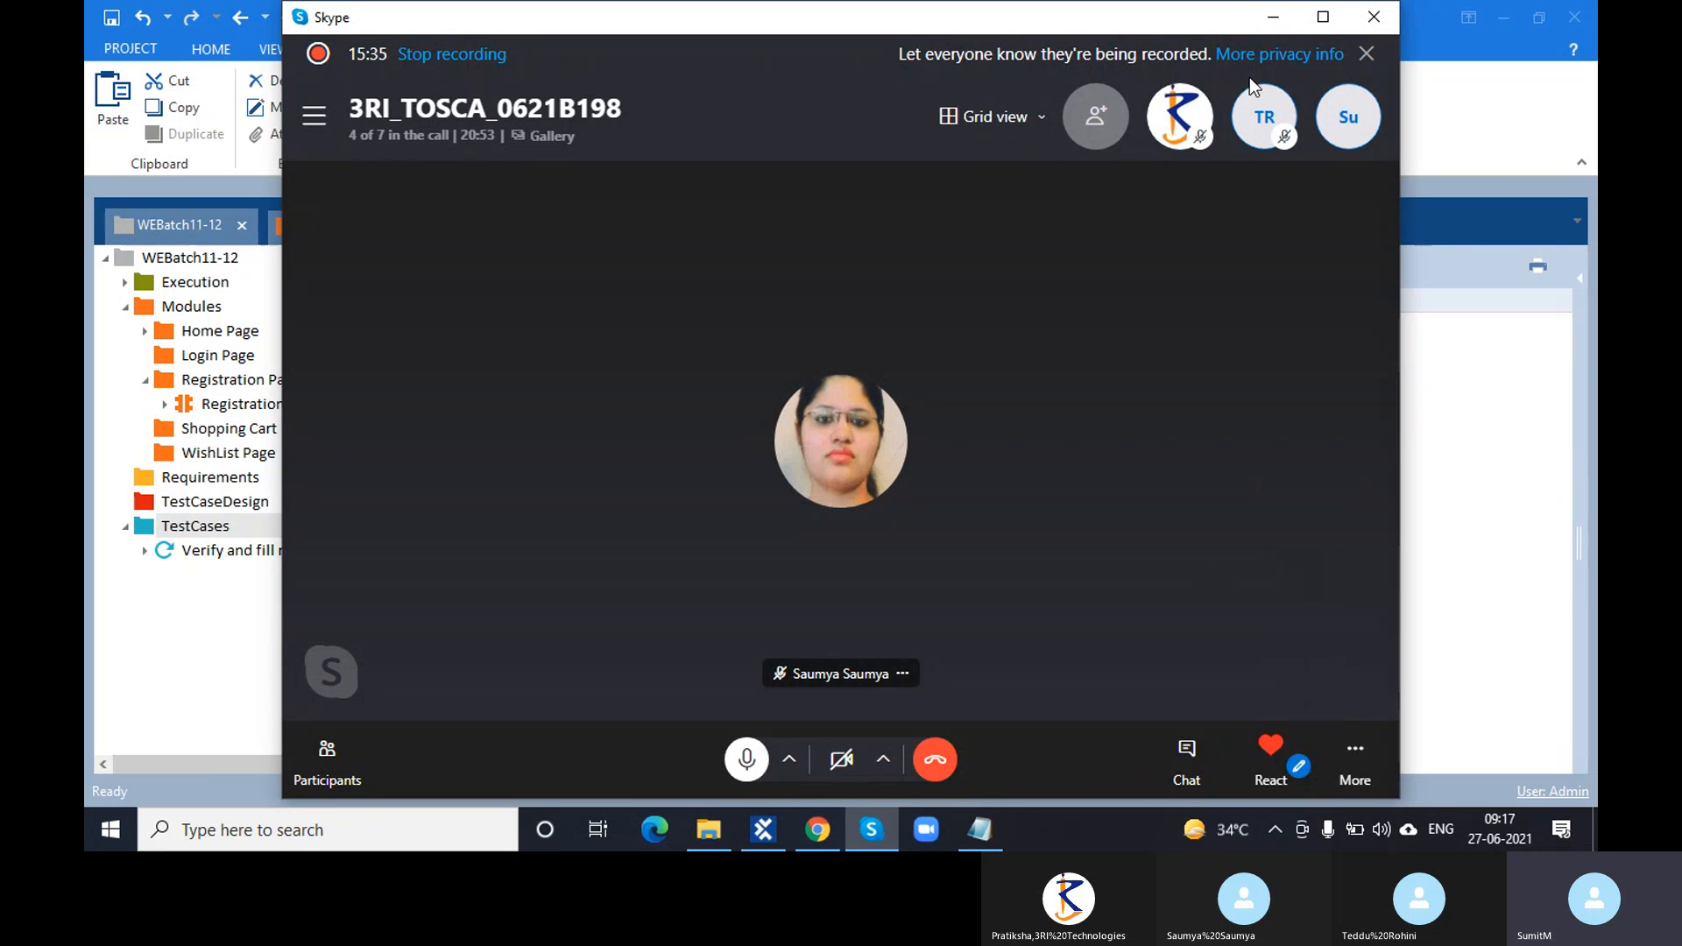
{"action": "left_click", "coordinate": [1270, 19]}
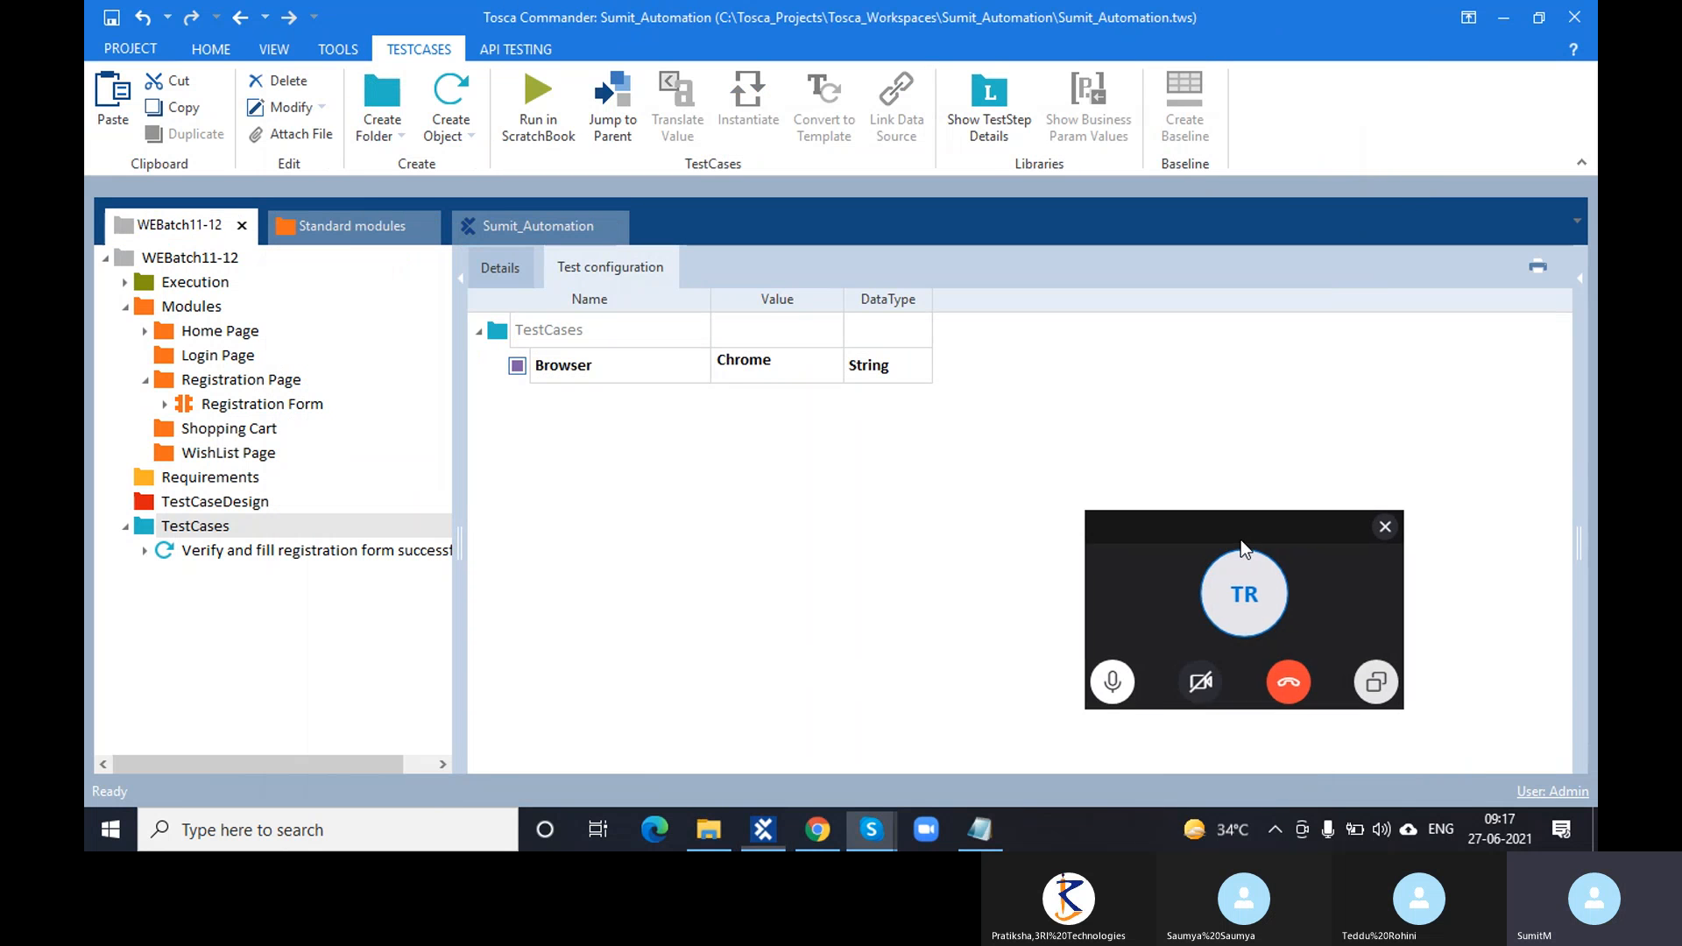
{"action": "left_click_drag", "start_coordinate": [1241, 540], "coordinate": [1184, 848]}
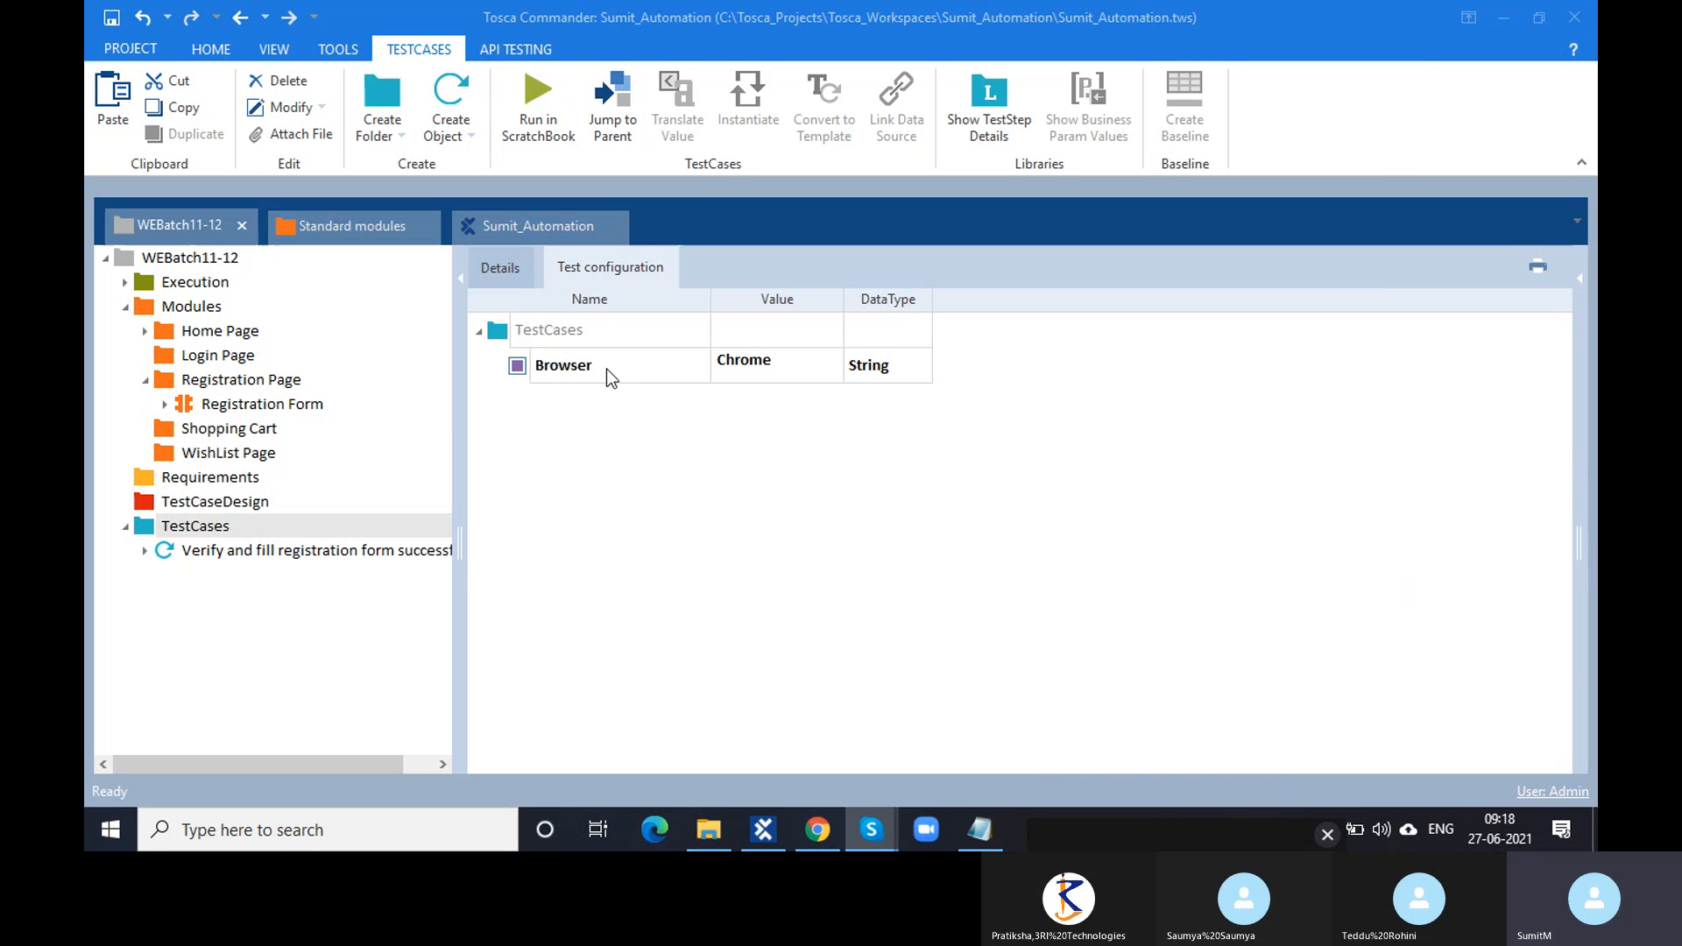
- Create a test configuration parameter named URL on the TestCases folder, then switch to Chrome's Register page
{"action": "right_click", "coordinate": [497, 333]}
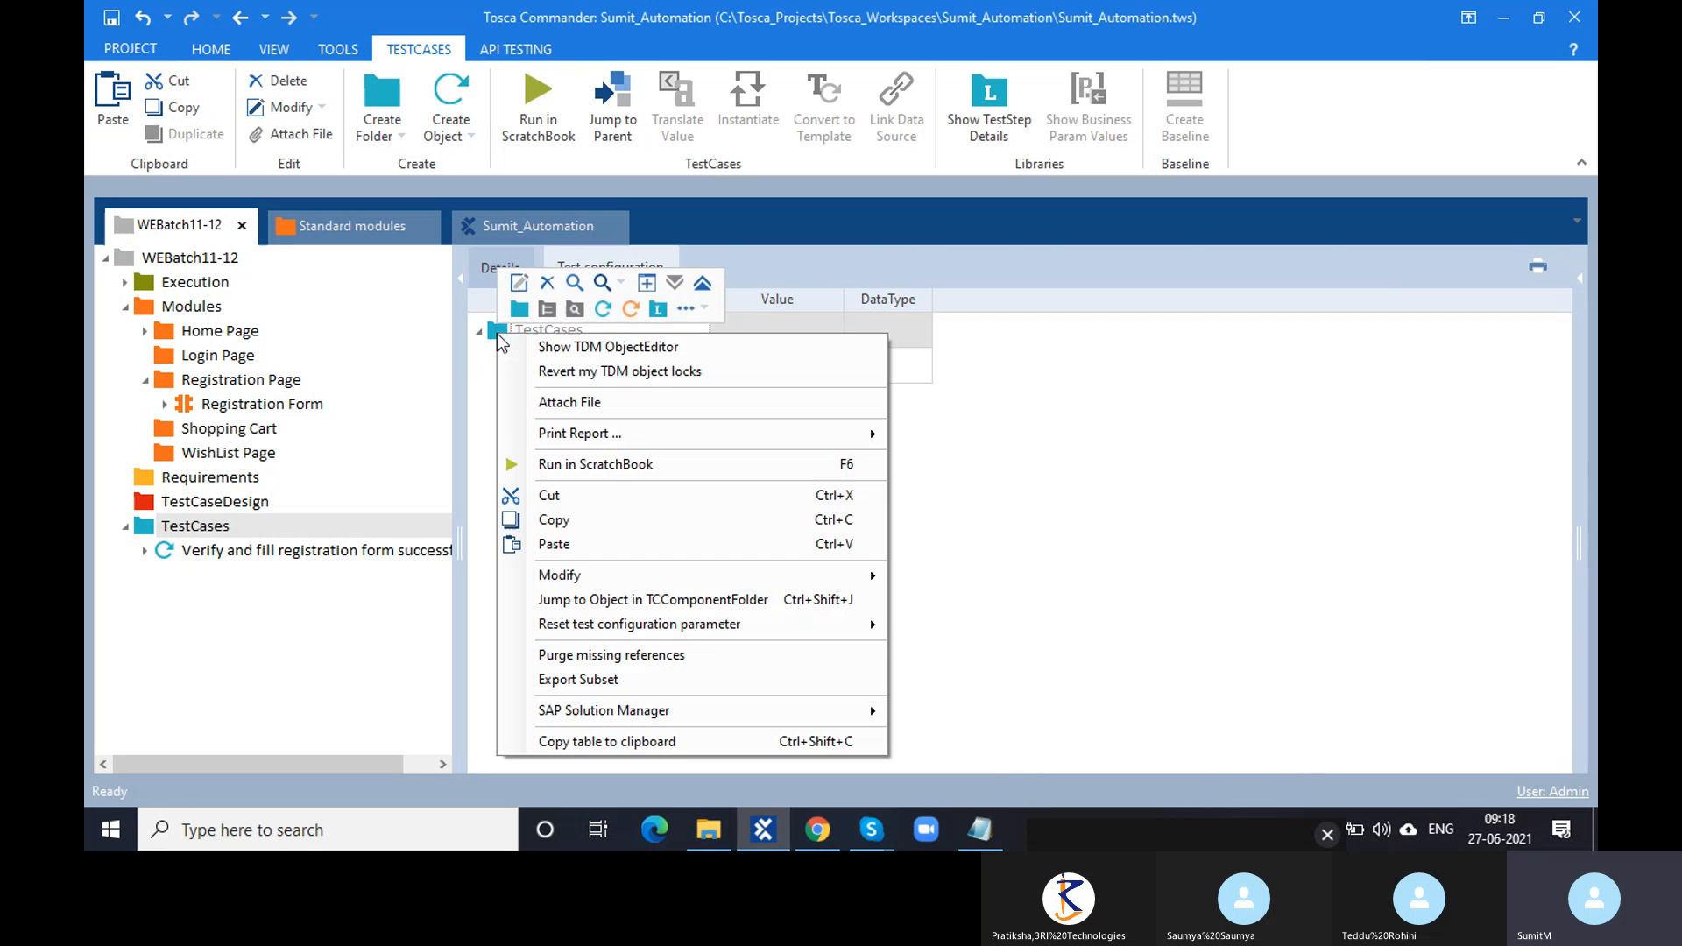
{"action": "left_click", "coordinate": [712, 312]}
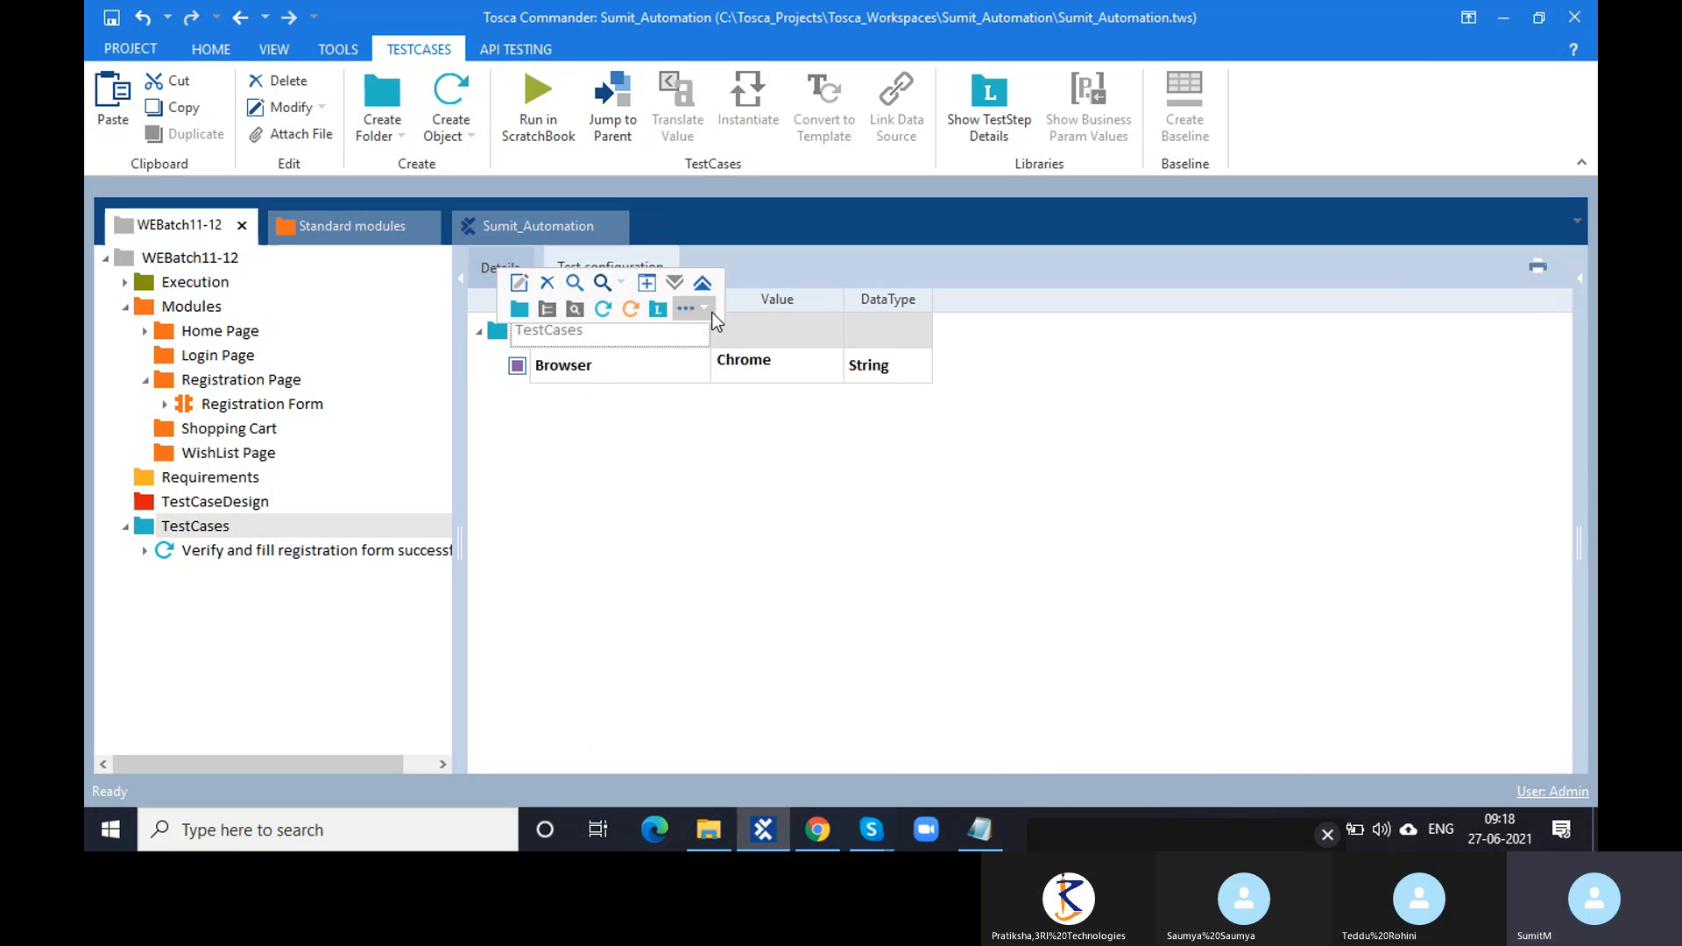
{"action": "left_click", "coordinate": [743, 340]}
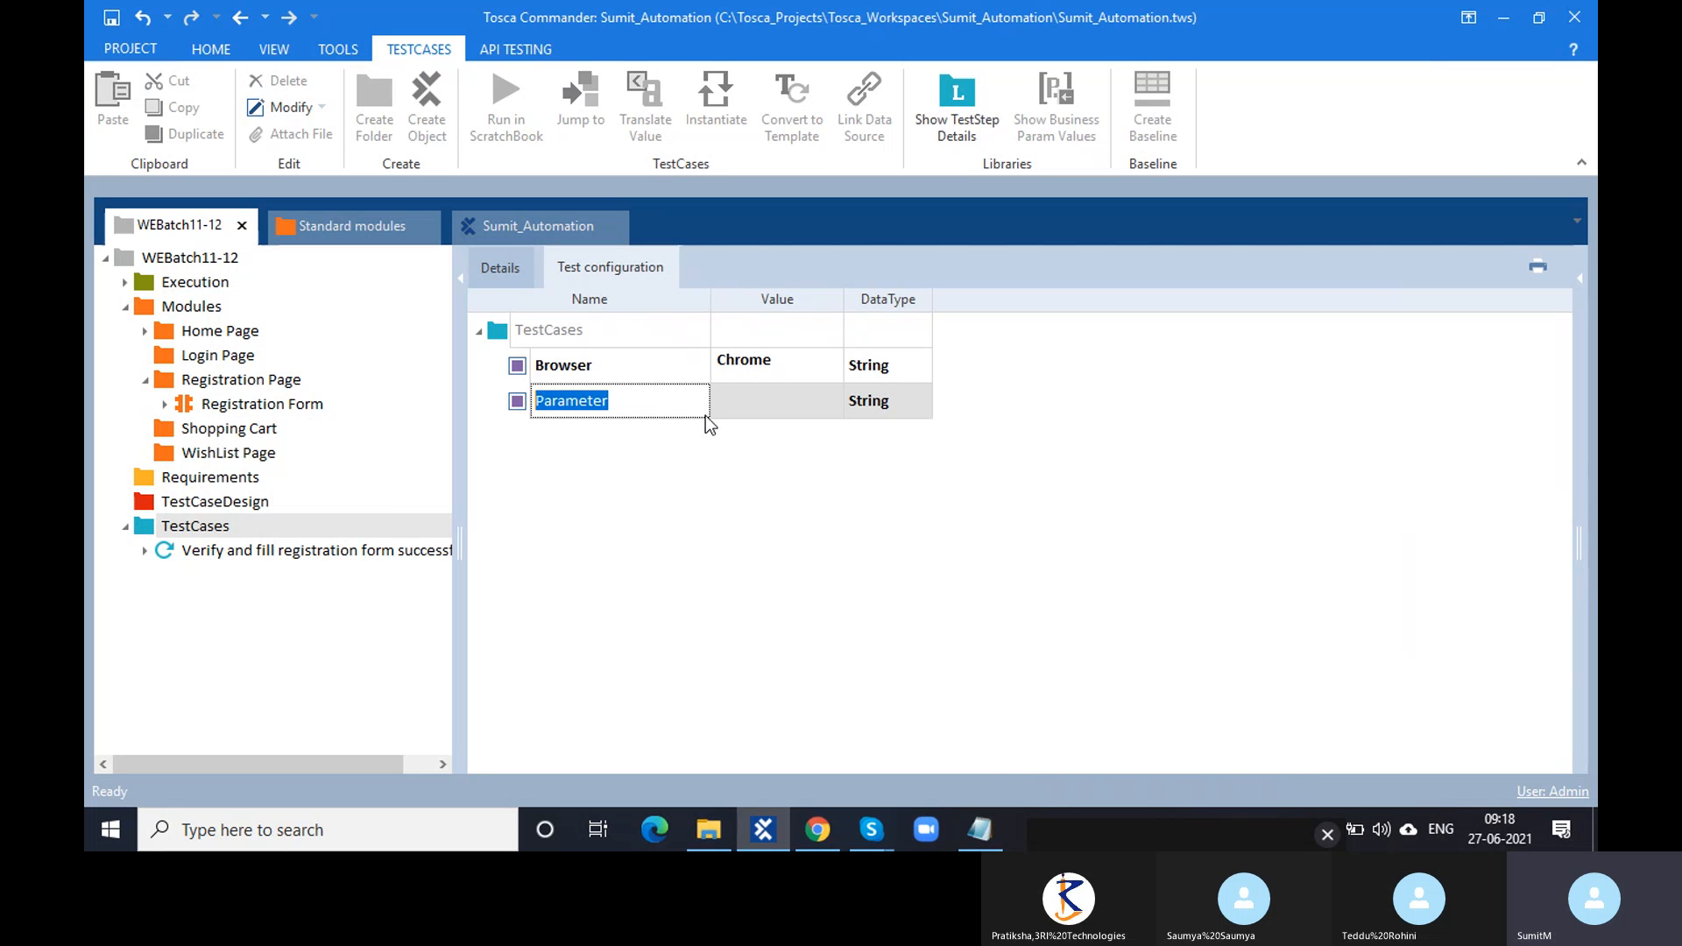
{"action": "type", "text": "Url"}
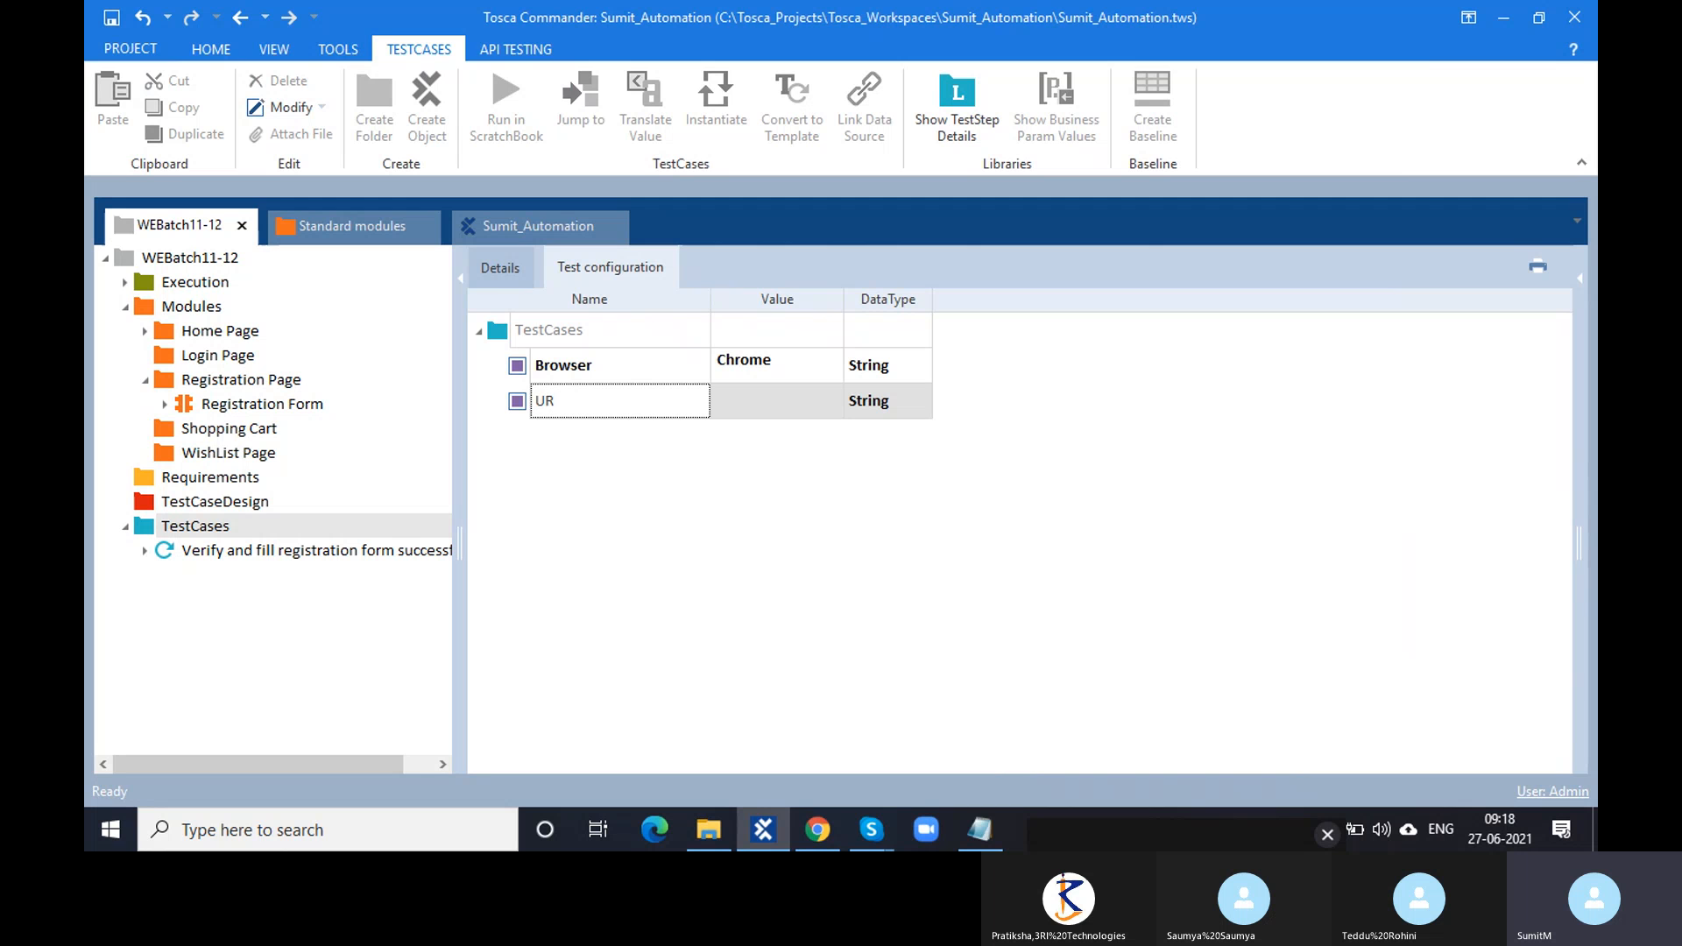
{"action": "key", "text": "BackSpace"}
{"action": "key", "text": "BackSpace"}
{"action": "key", "text": "BackSpace"}
{"action": "type", "text": "LINK"}
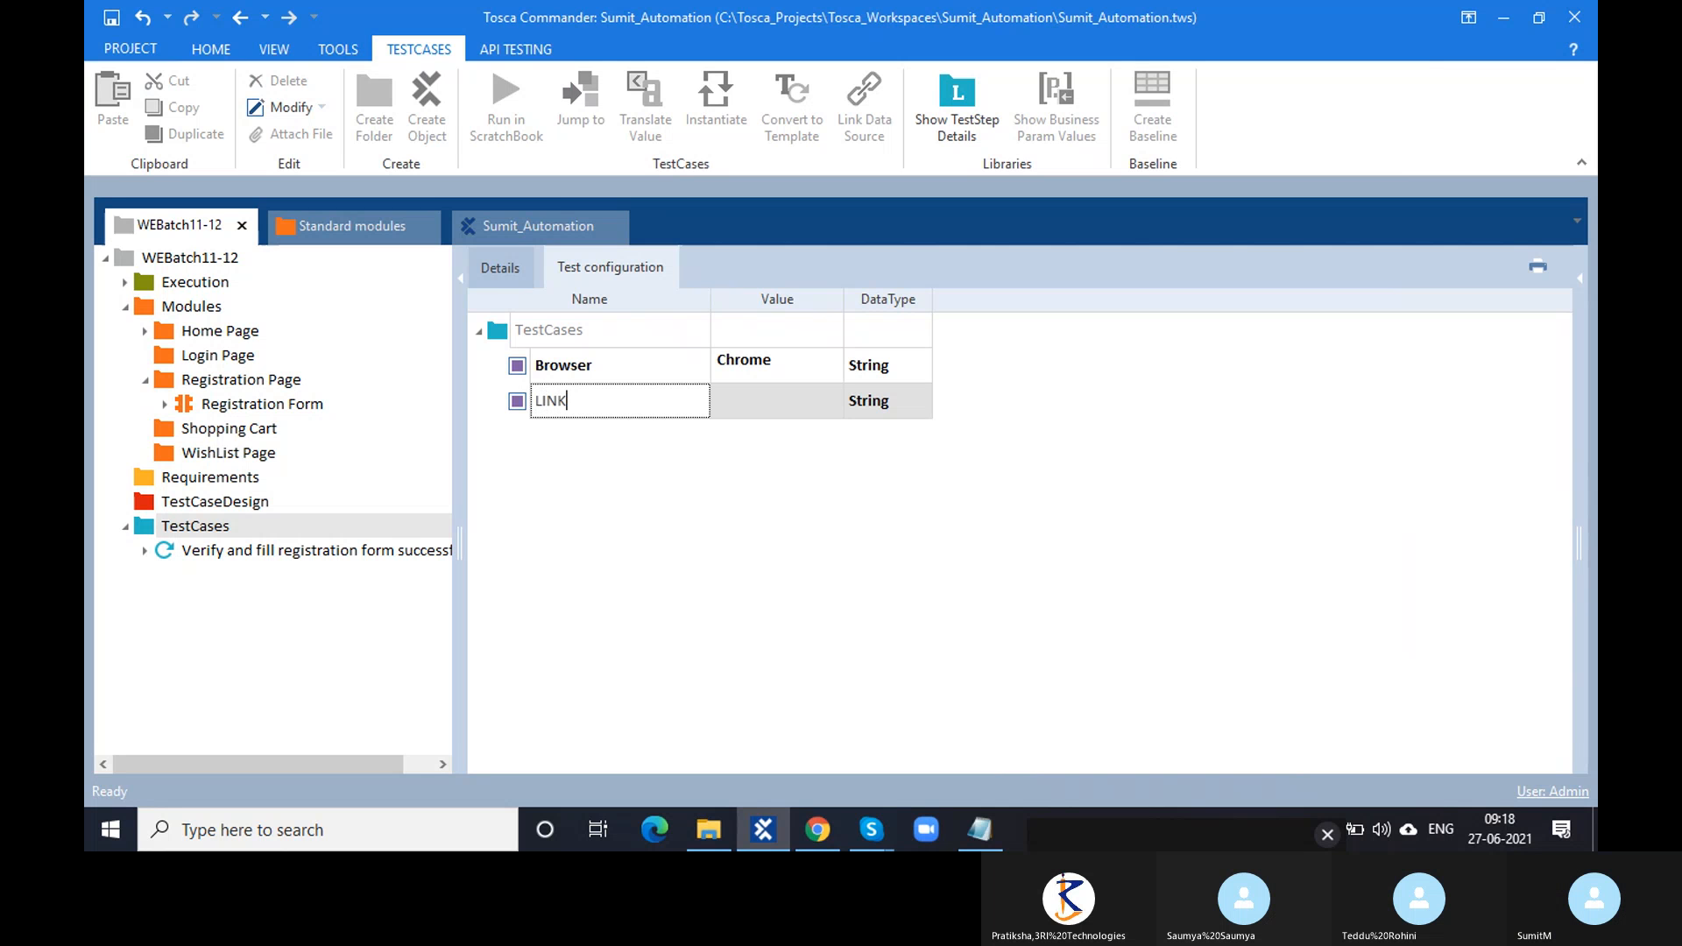
{"action": "key", "text": "BackSpace"}
{"action": "key", "text": "BackSpace"}
{"action": "key", "text": "BackSpace"}
{"action": "key", "text": "BackSpace"}
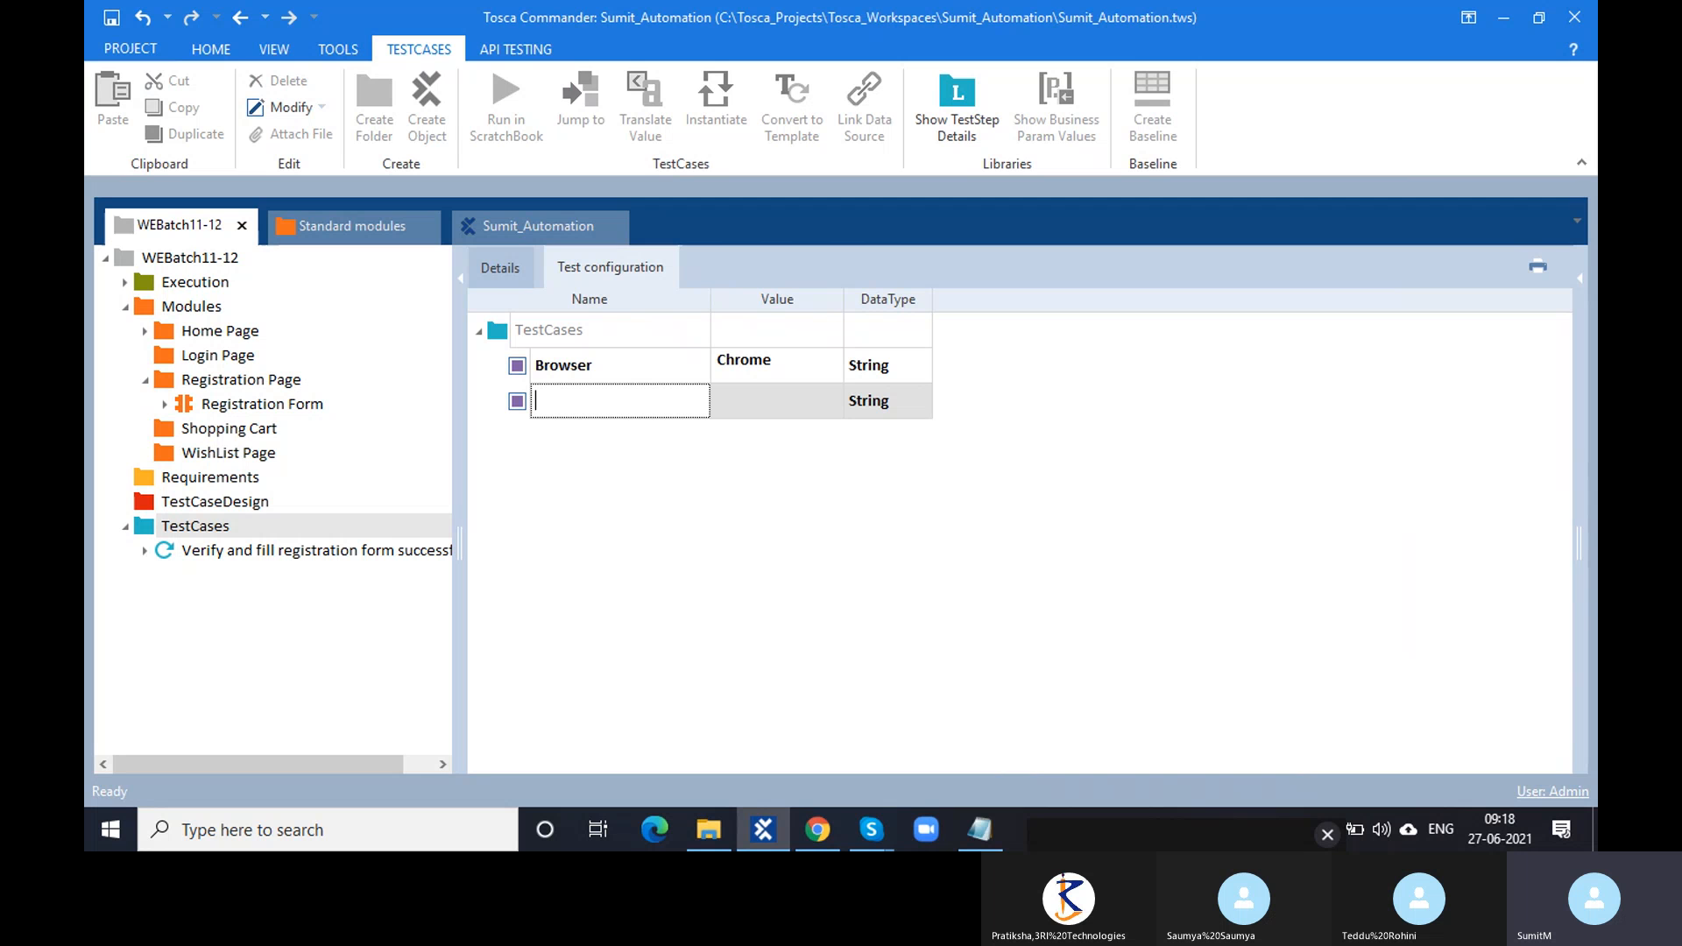
{"action": "type", "text": "URL"}
{"action": "key", "text": "Return"}
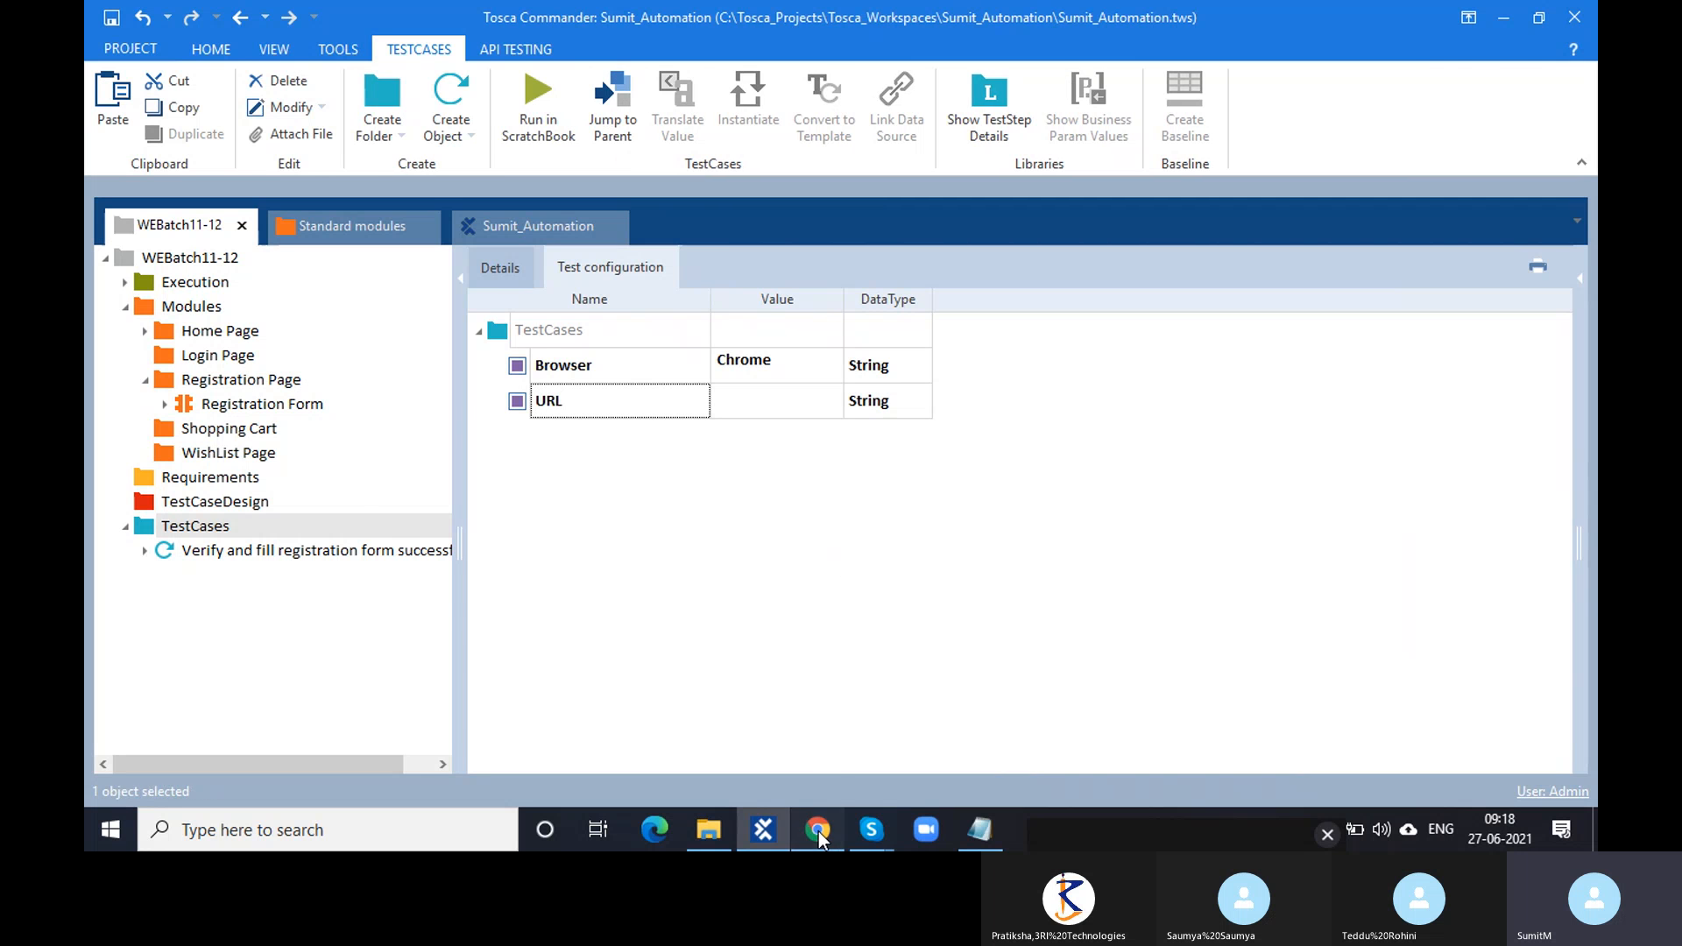
{"action": "left_click", "coordinate": [818, 830]}
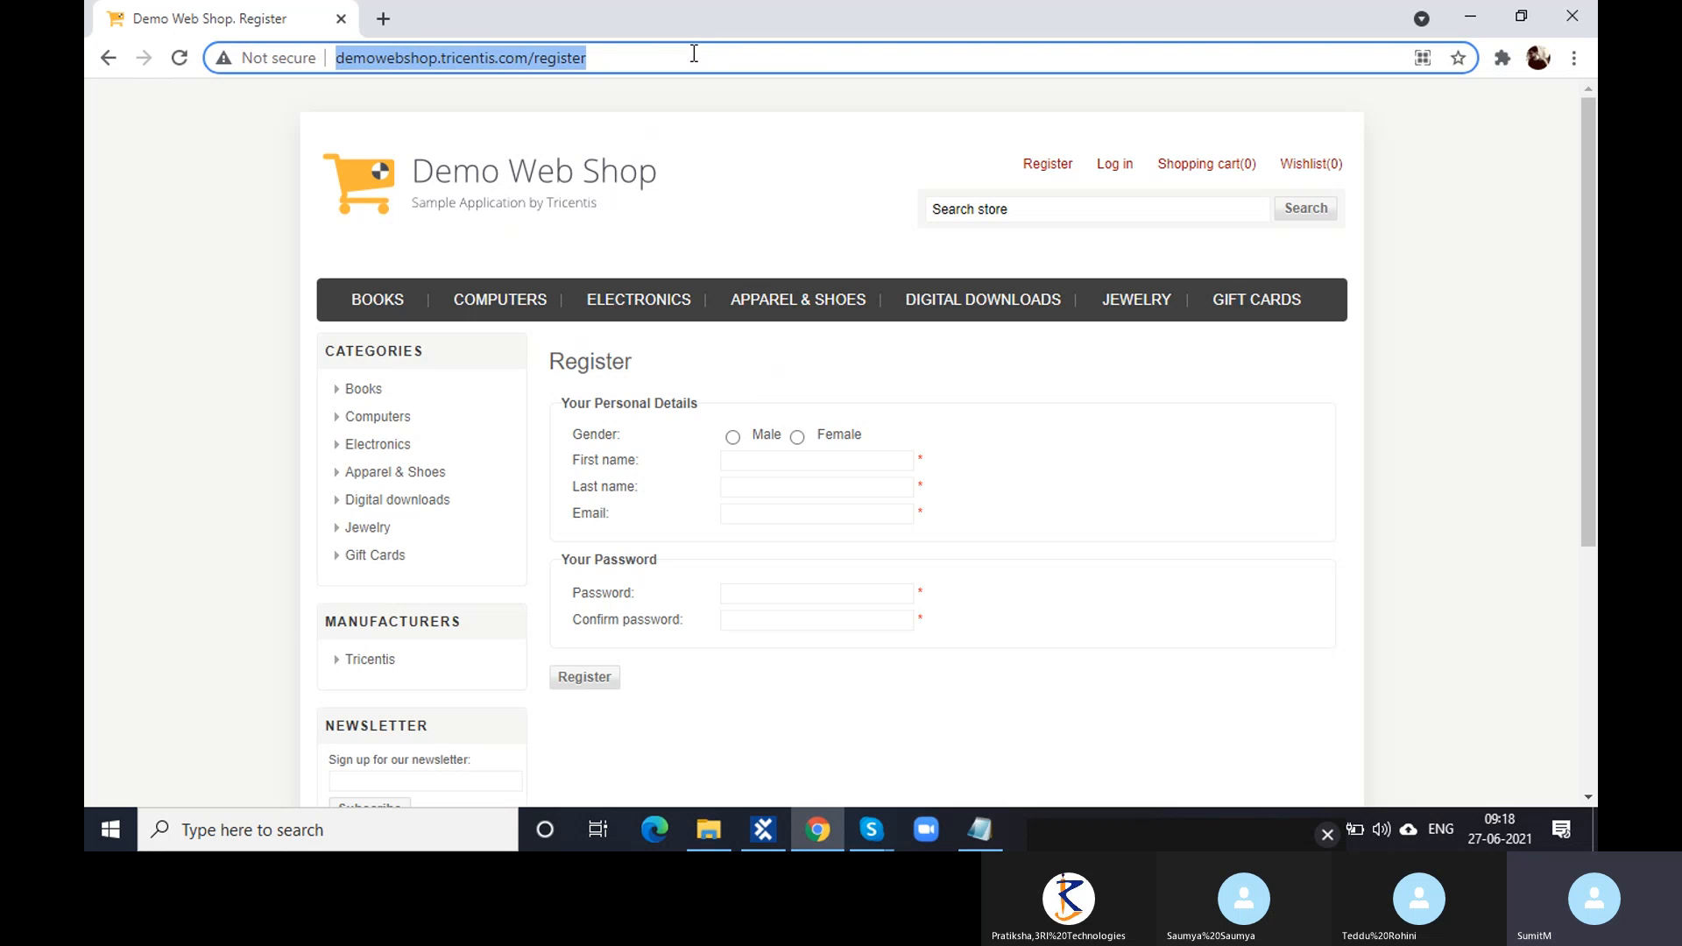
{"action": "left_click", "coordinate": [763, 832]}
{"action": "left_click", "coordinate": [734, 399]}
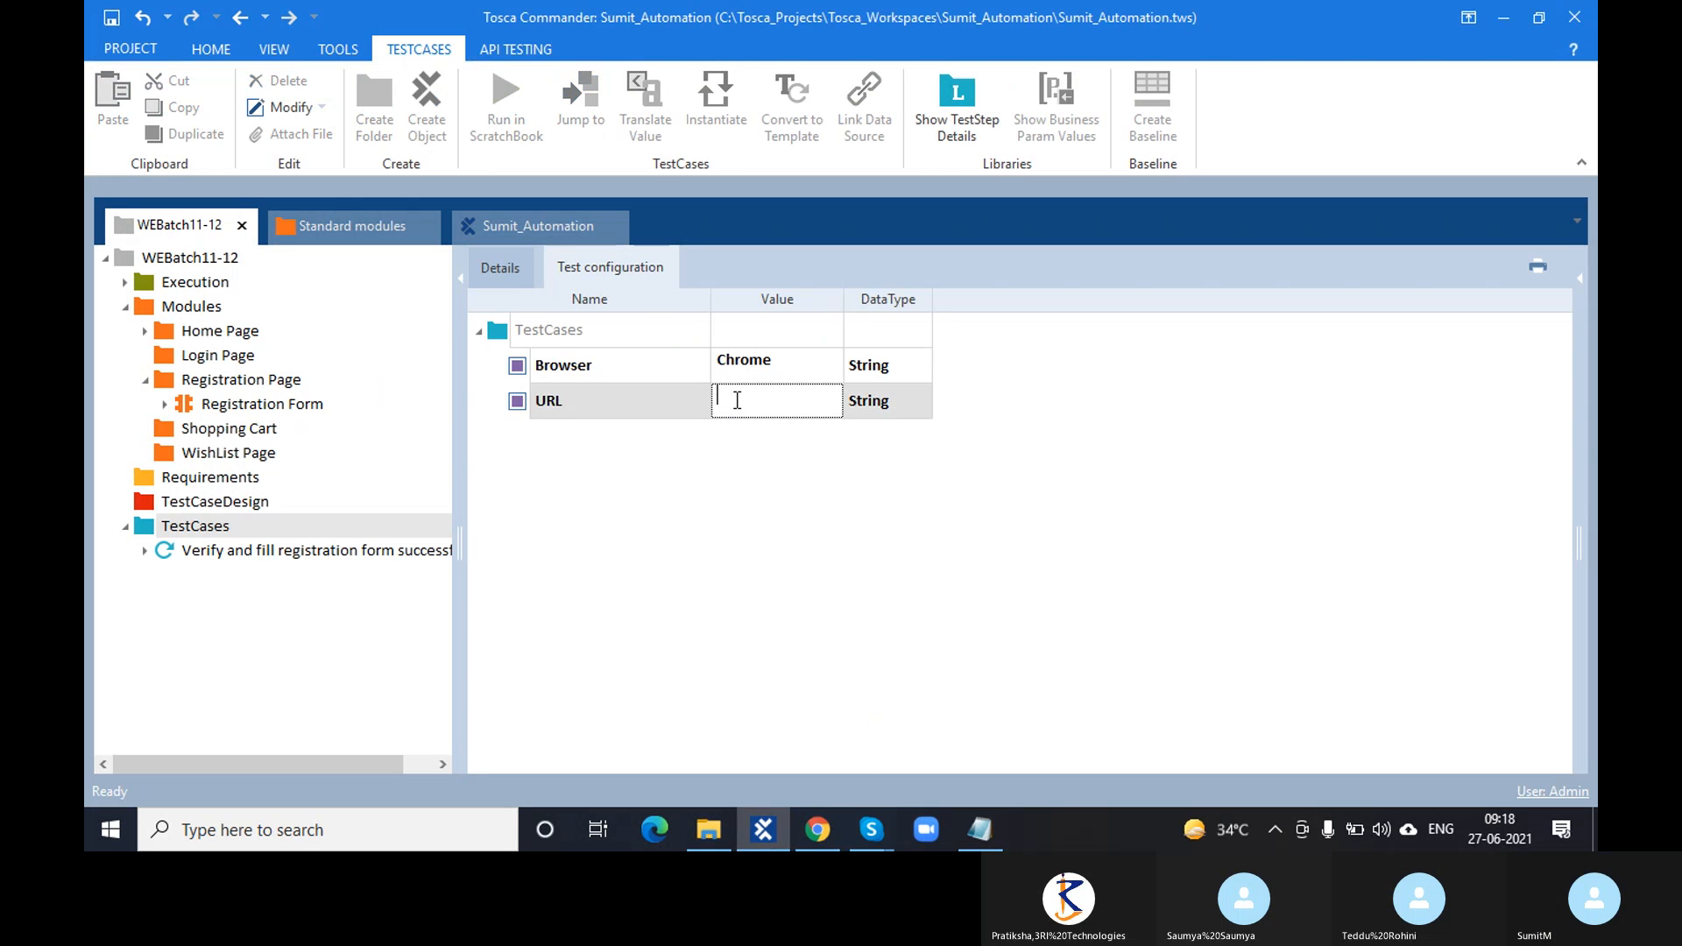
{"action": "type", "text": "/register"}
{"action": "left_click_drag", "start_coordinate": [843, 299], "coordinate": [1005, 300]}
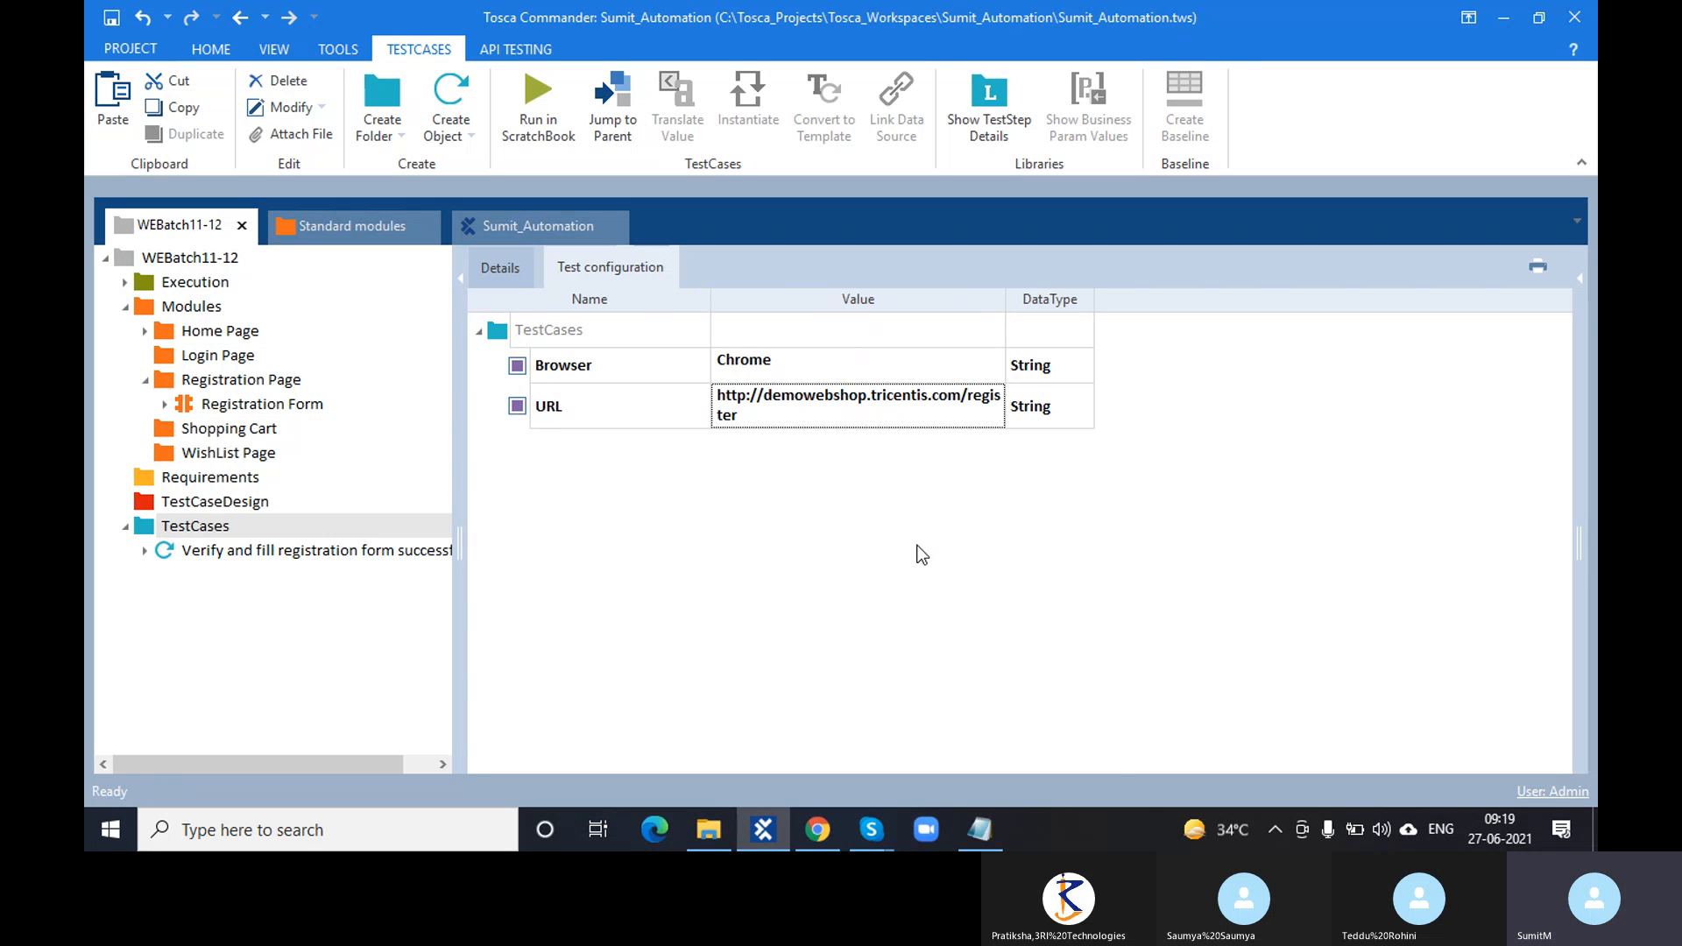
{"action": "left_click_drag", "start_coordinate": [1002, 300], "coordinate": [1120, 300]}
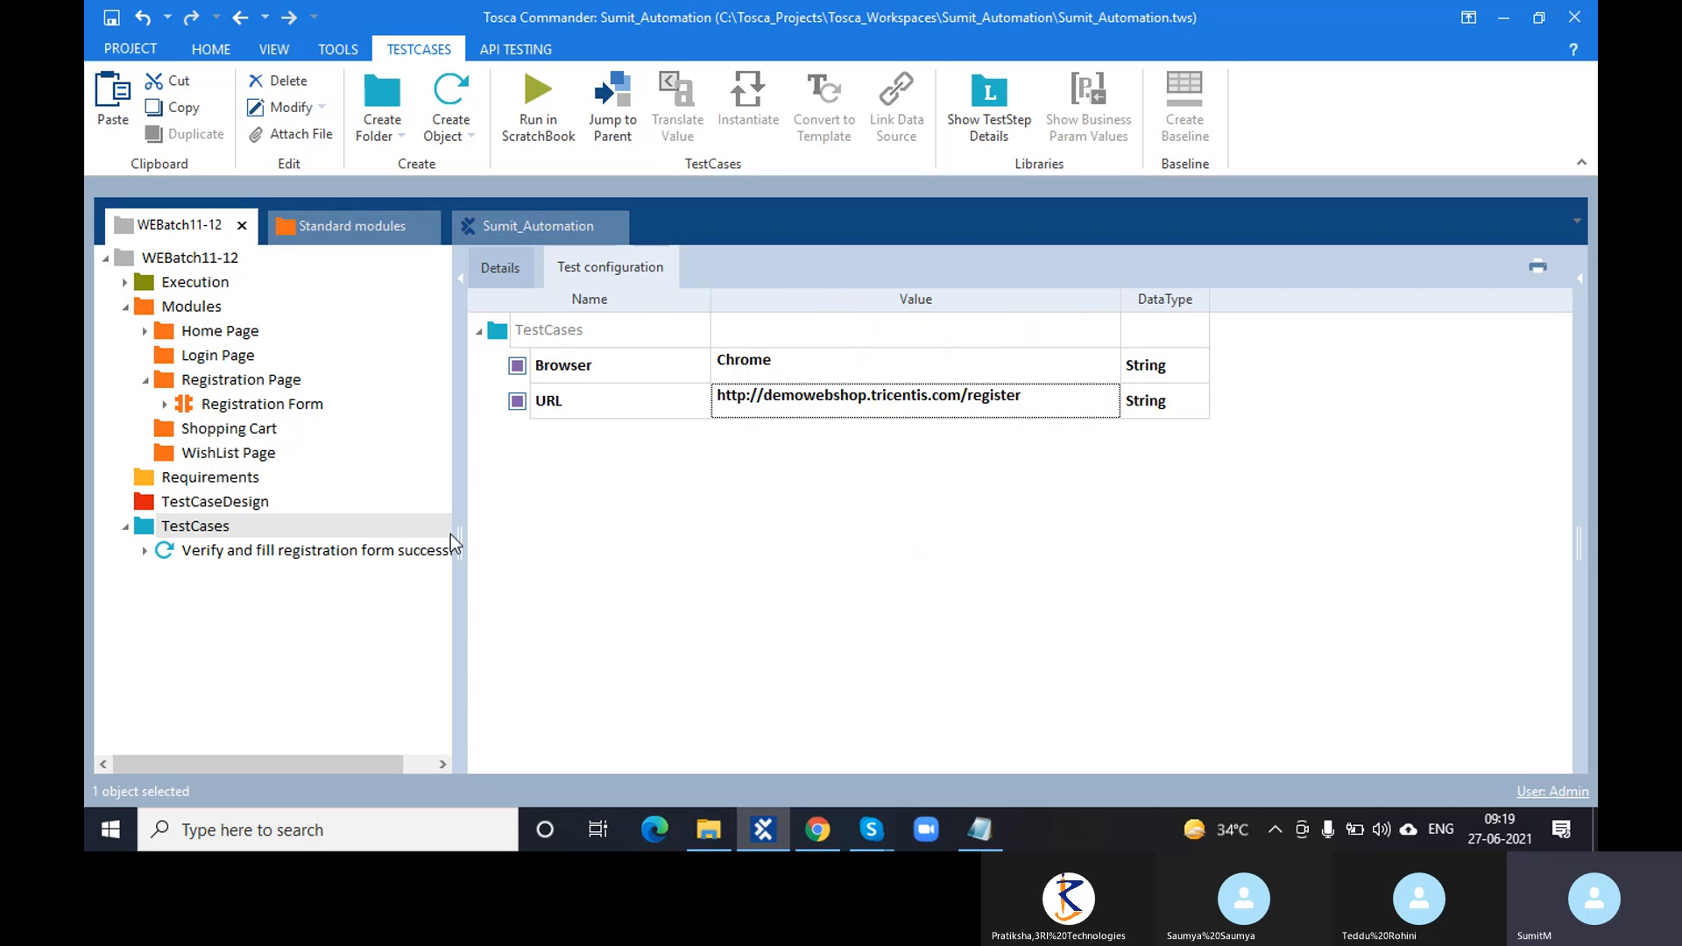
- Expand the registration test case and select its OpenUrl step
{"action": "left_click", "coordinate": [343, 556]}
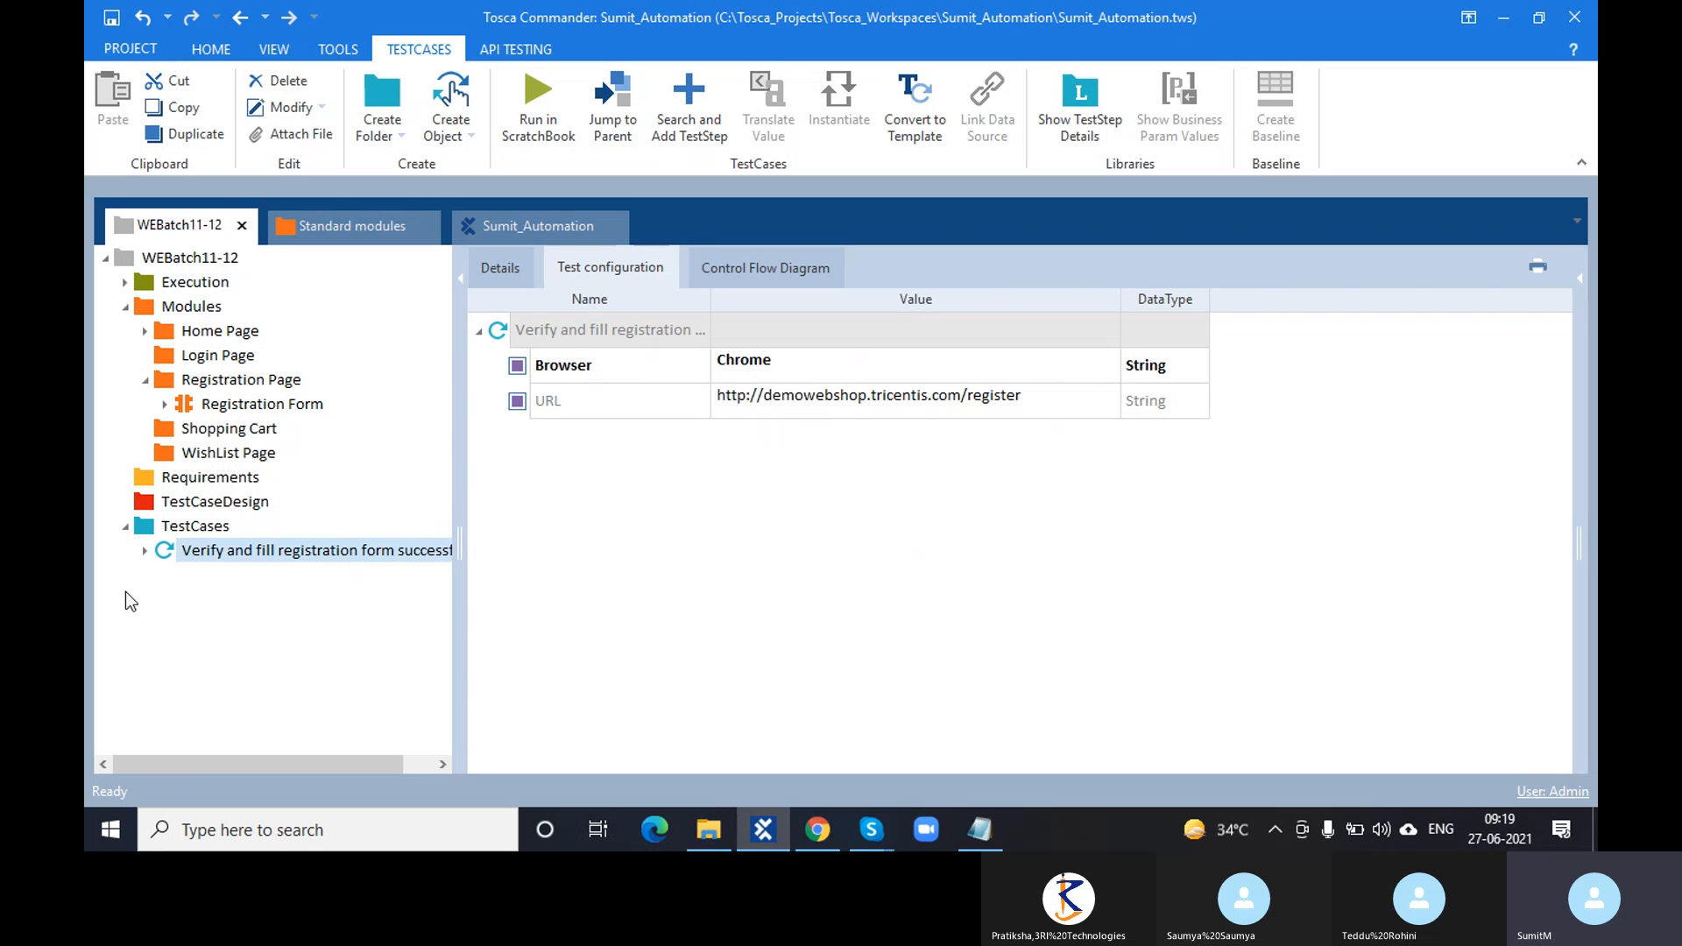
{"action": "left_click", "coordinate": [145, 552]}
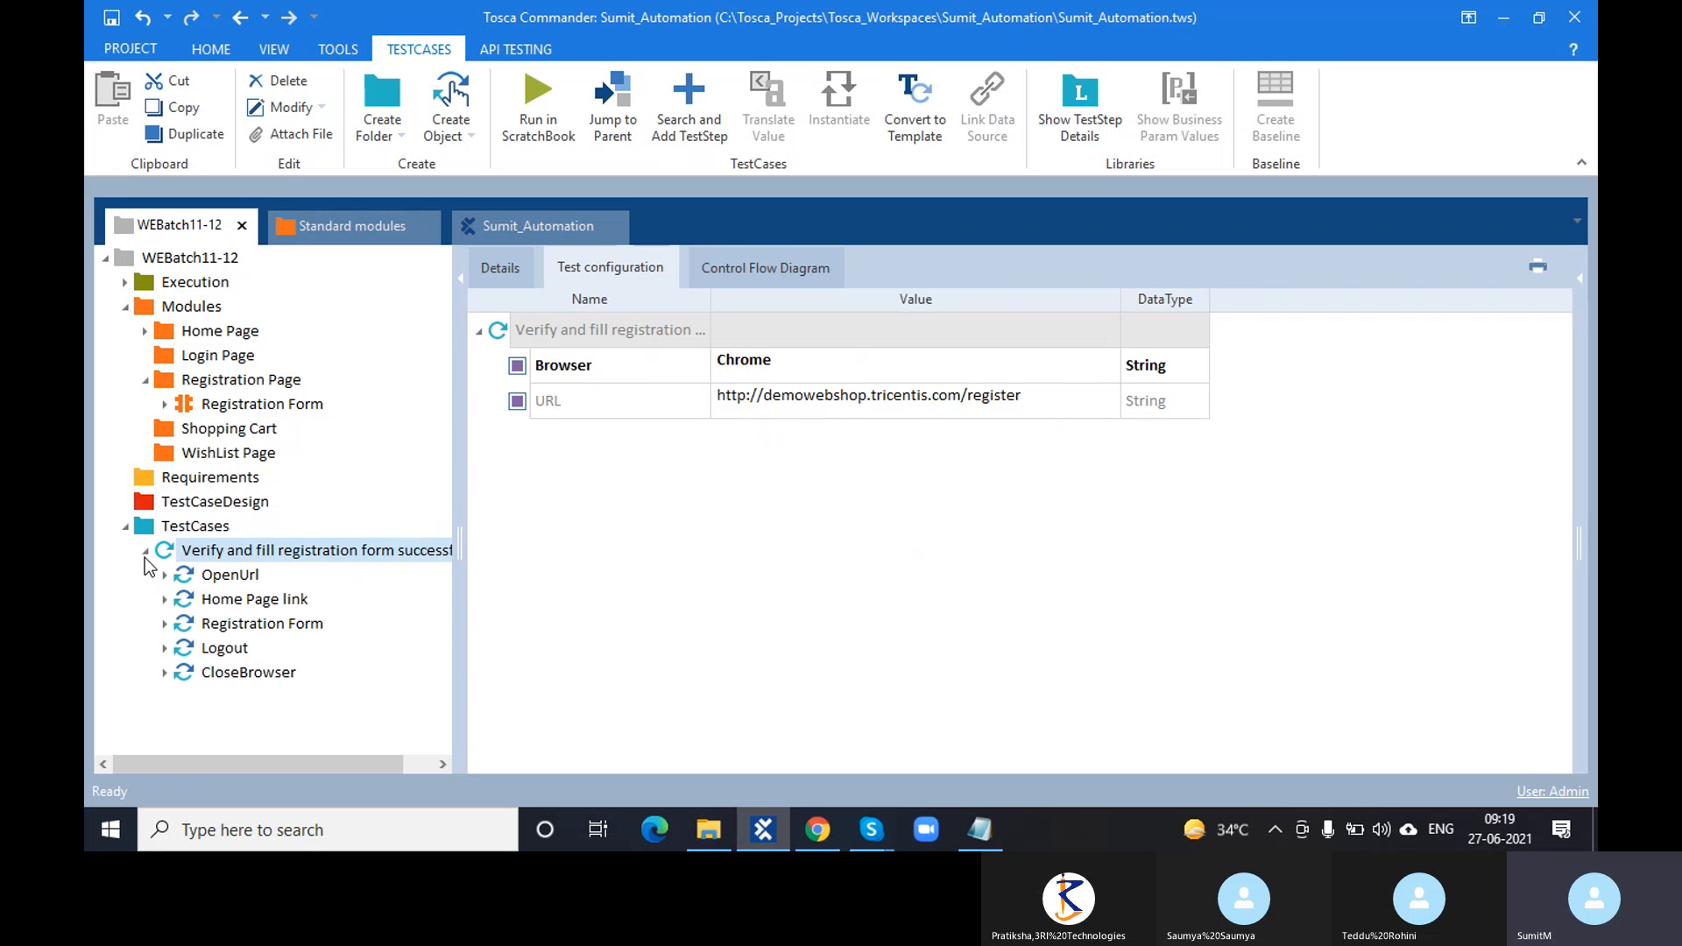
{"action": "left_click", "coordinate": [213, 576]}
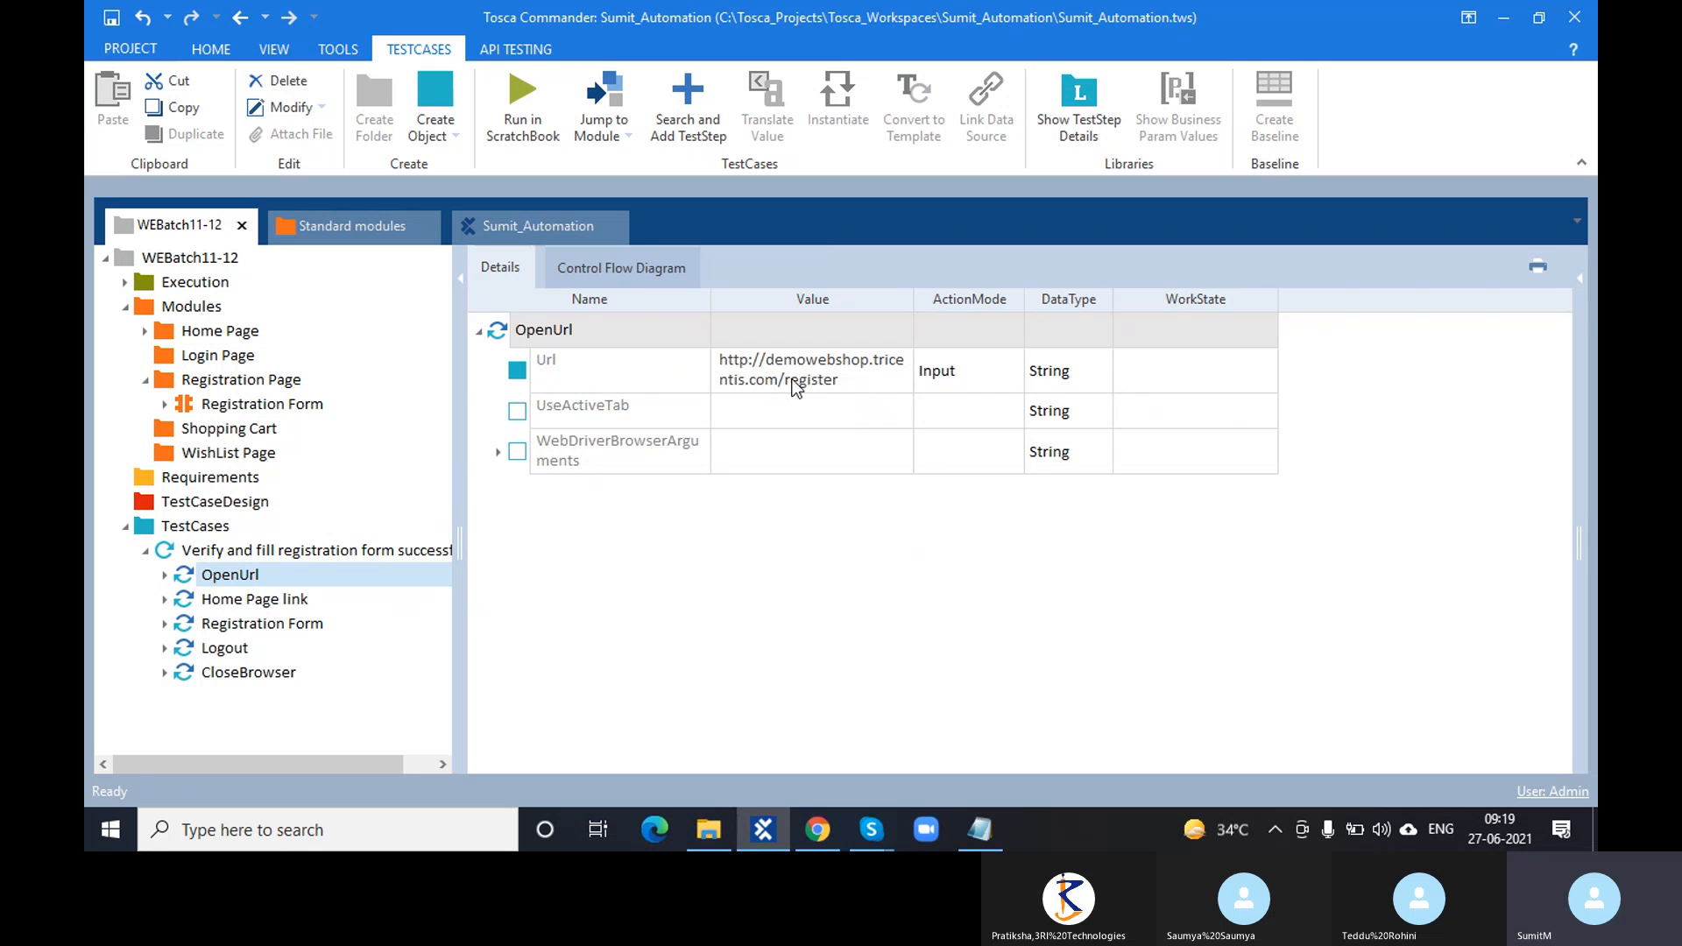
- Replace the hard-coded Url value with {CP[URL]} and recheck the committed reference
{"action": "left_click", "coordinate": [844, 381]}
{"action": "left_click", "coordinate": [845, 381]}
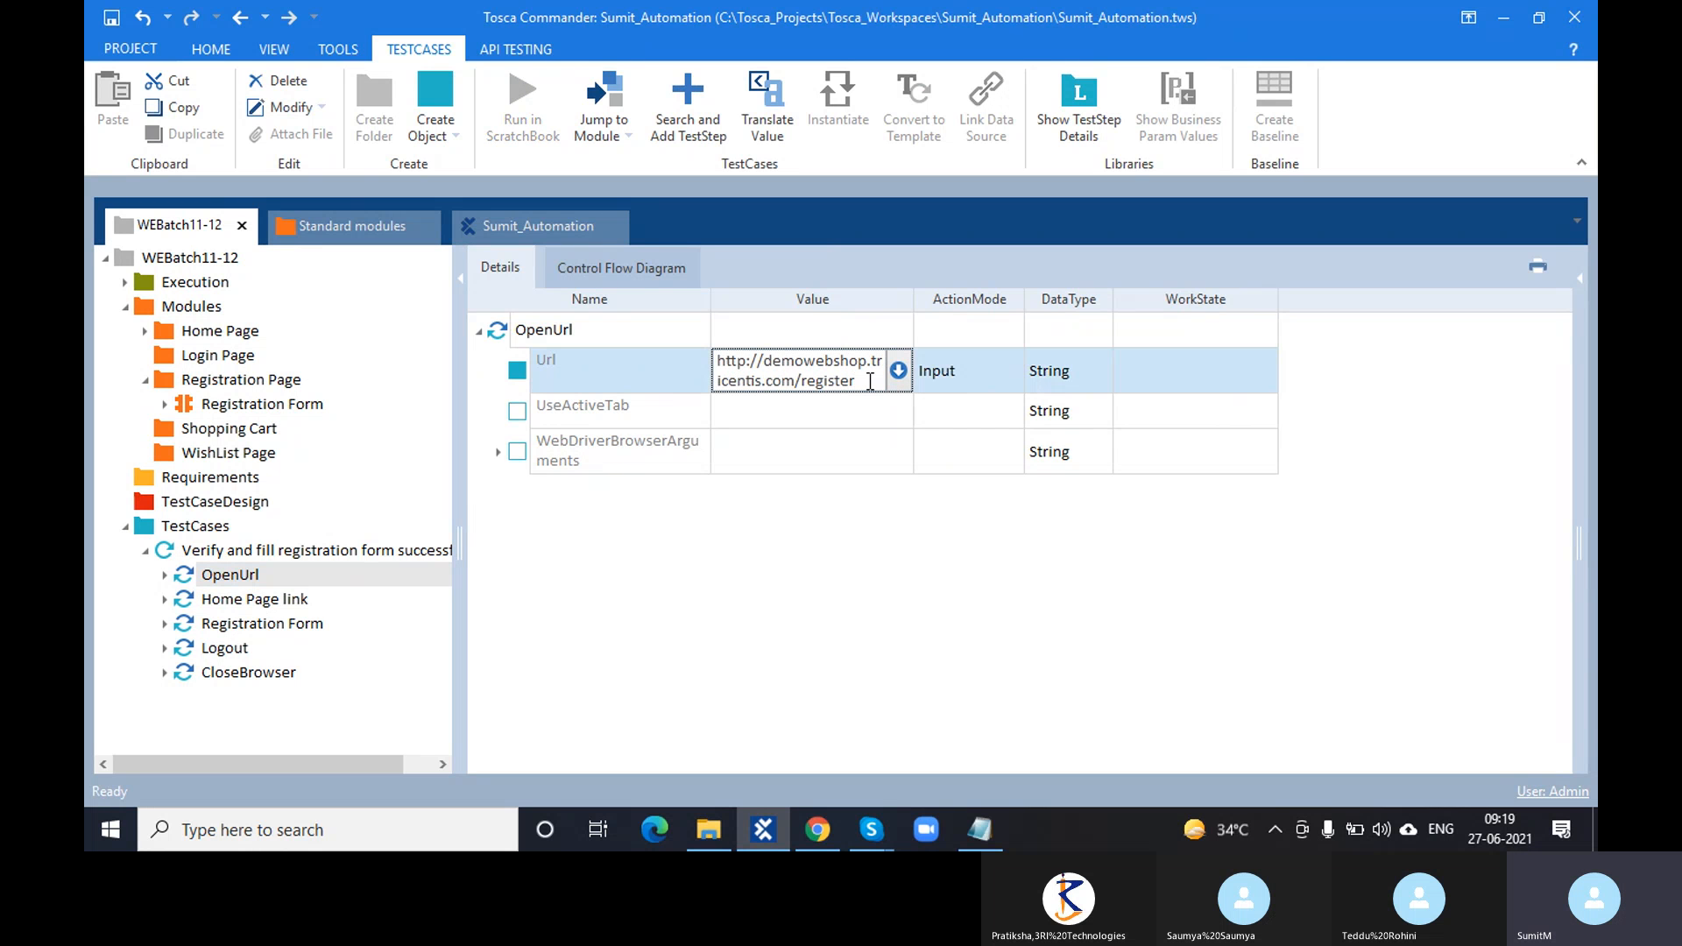
{"action": "left_click_drag", "start_coordinate": [870, 381], "coordinate": [701, 366]}
{"action": "key", "text": "BackSpace"}
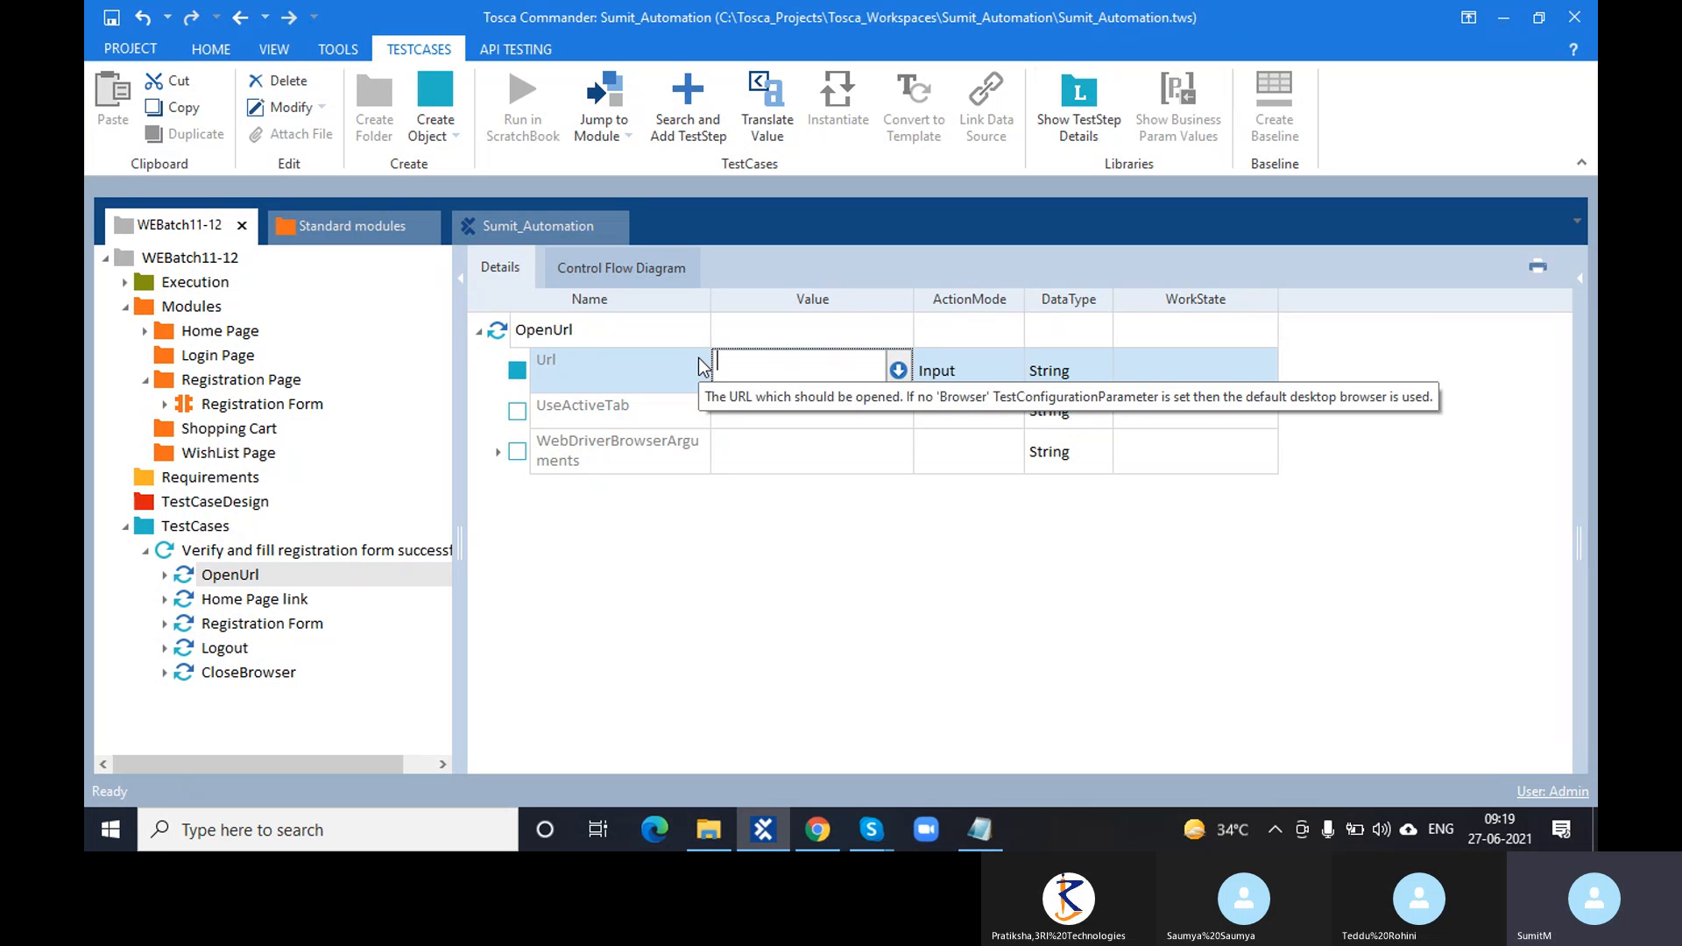
{"action": "type", "text": "{CP"}
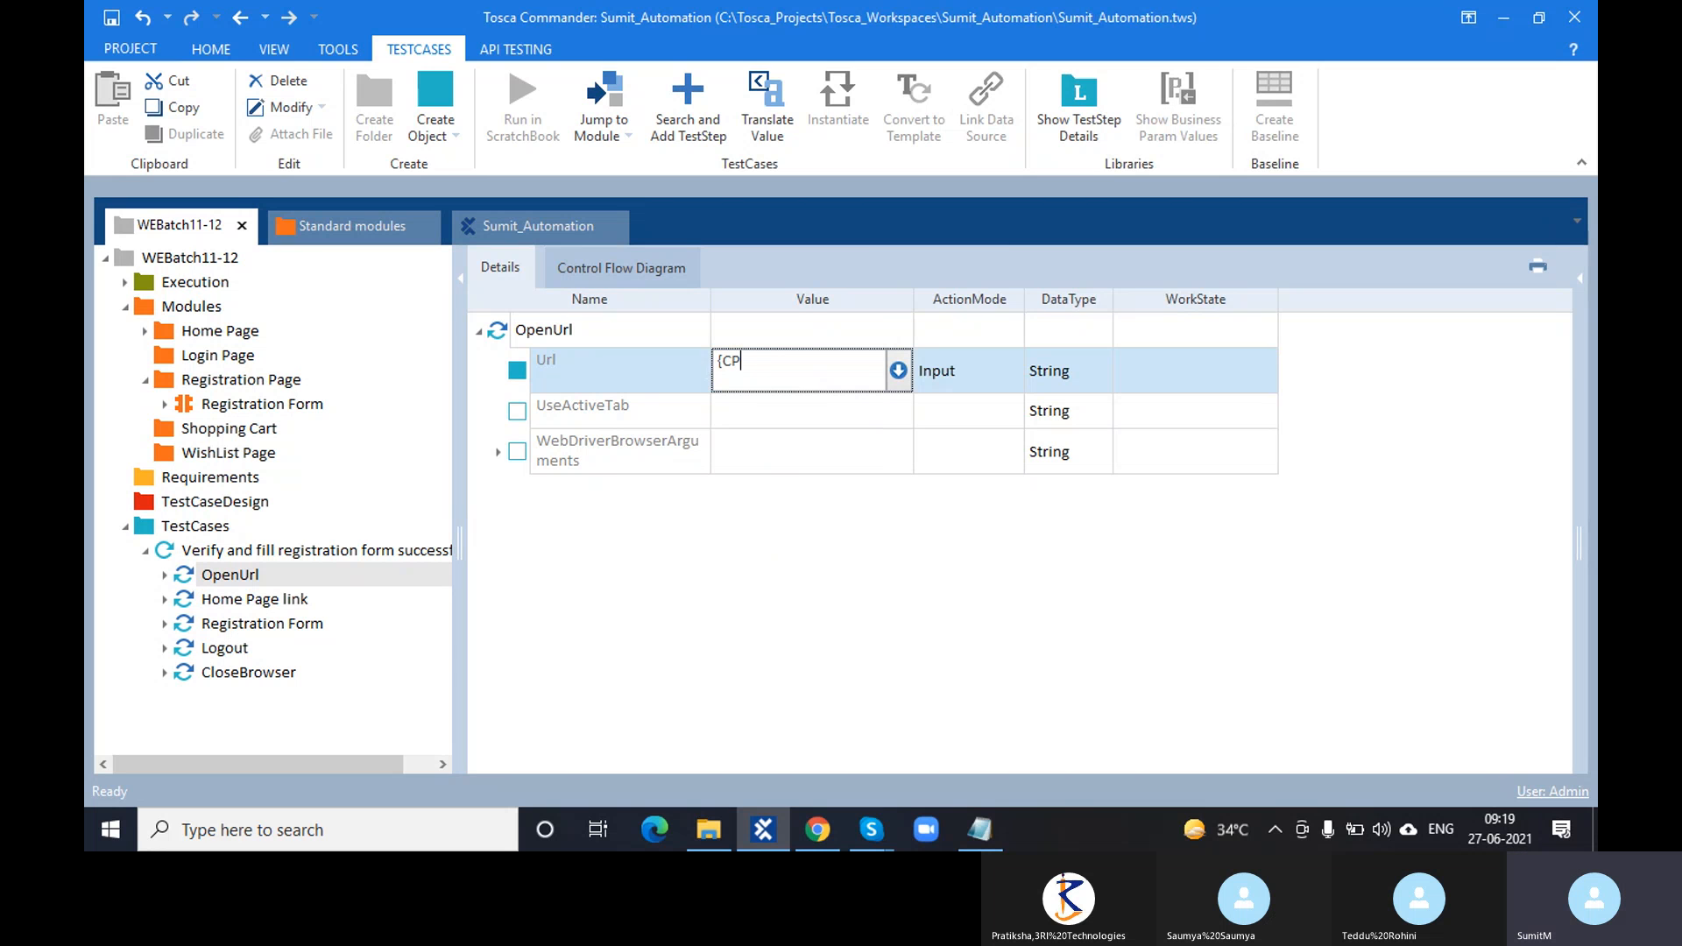
{"action": "type", "text": "[URL]}"}
{"action": "left_click", "coordinate": [757, 554]}
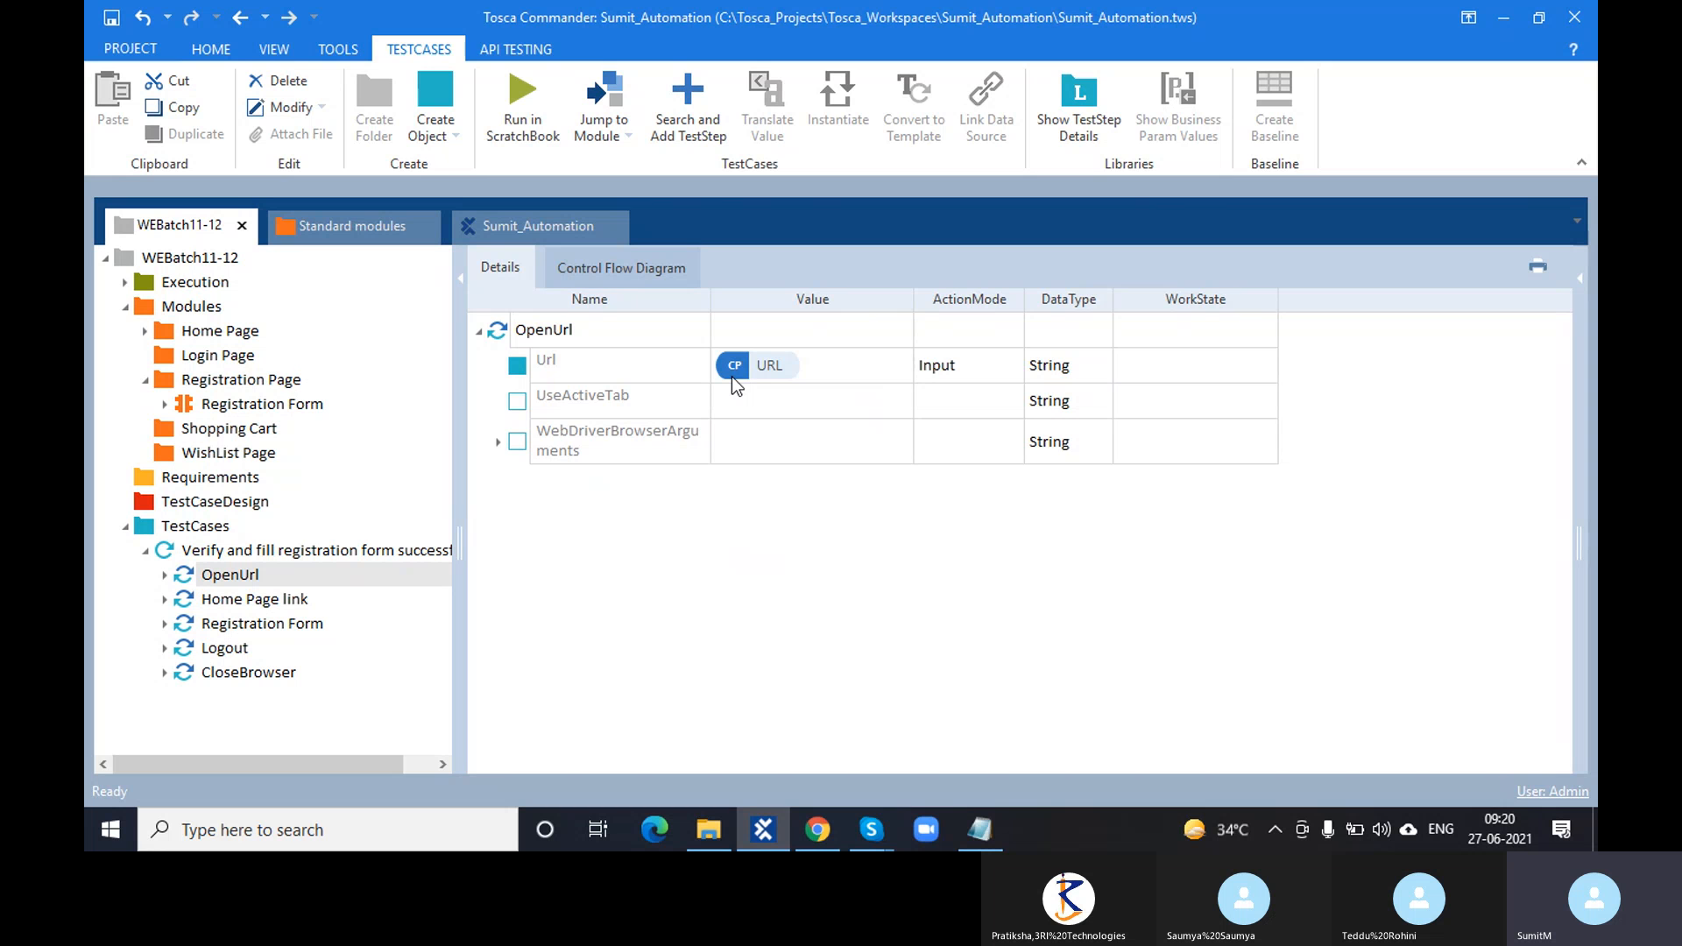
{"action": "left_click", "coordinate": [853, 366]}
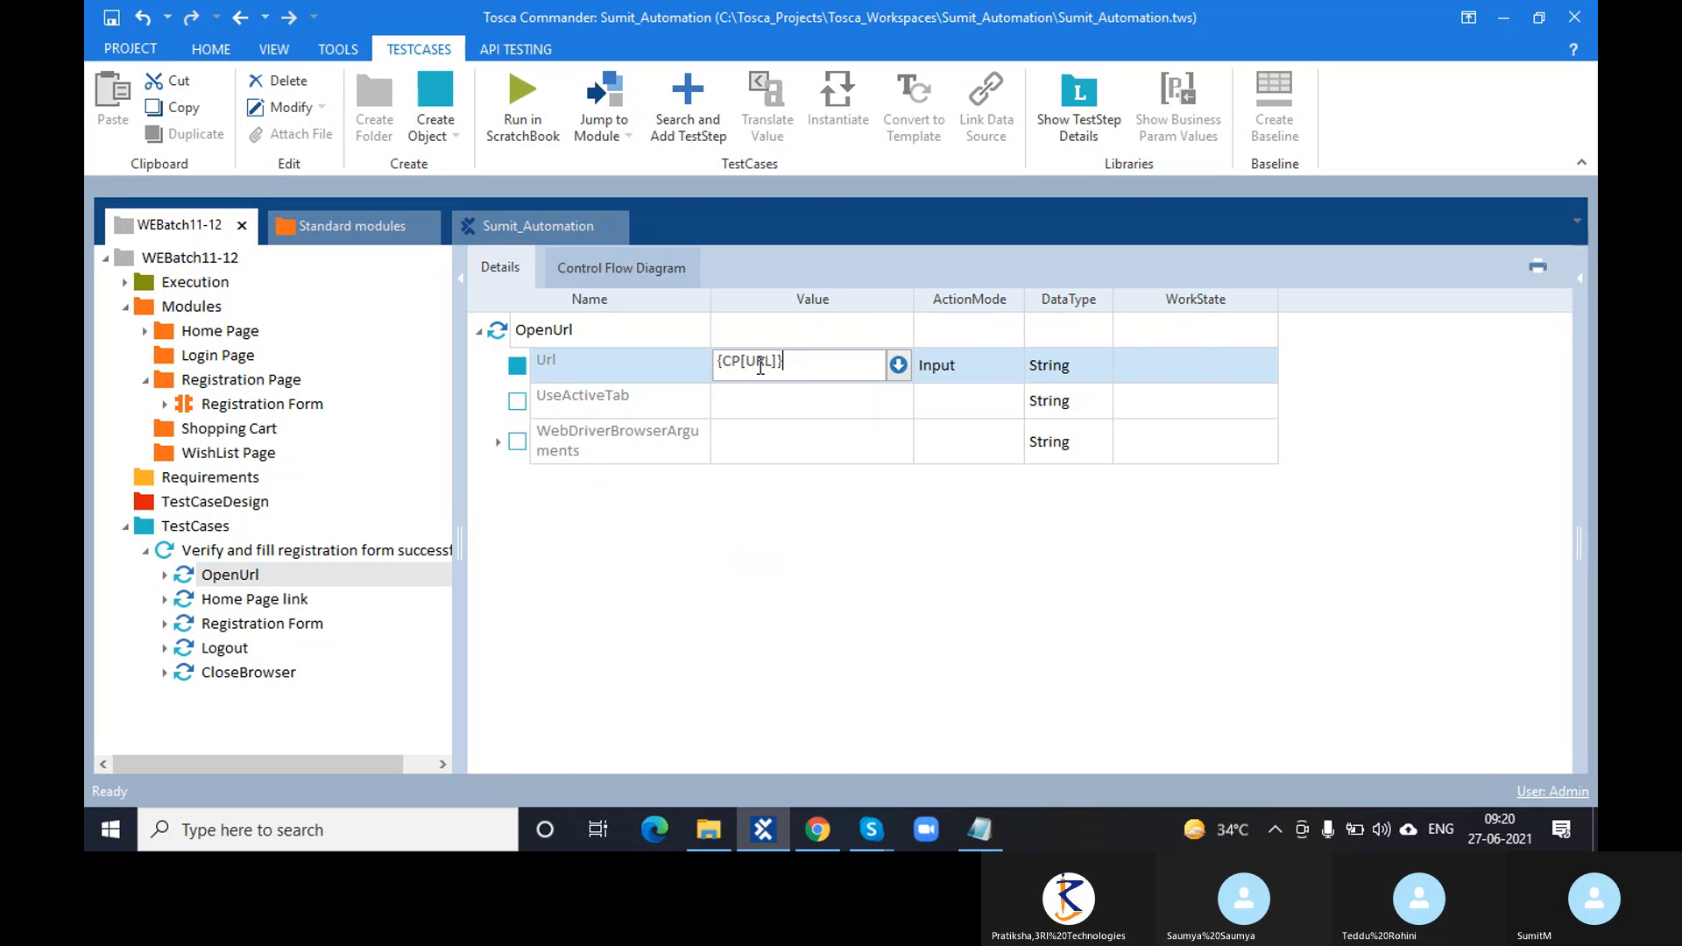
{"action": "left_click", "coordinate": [820, 565]}
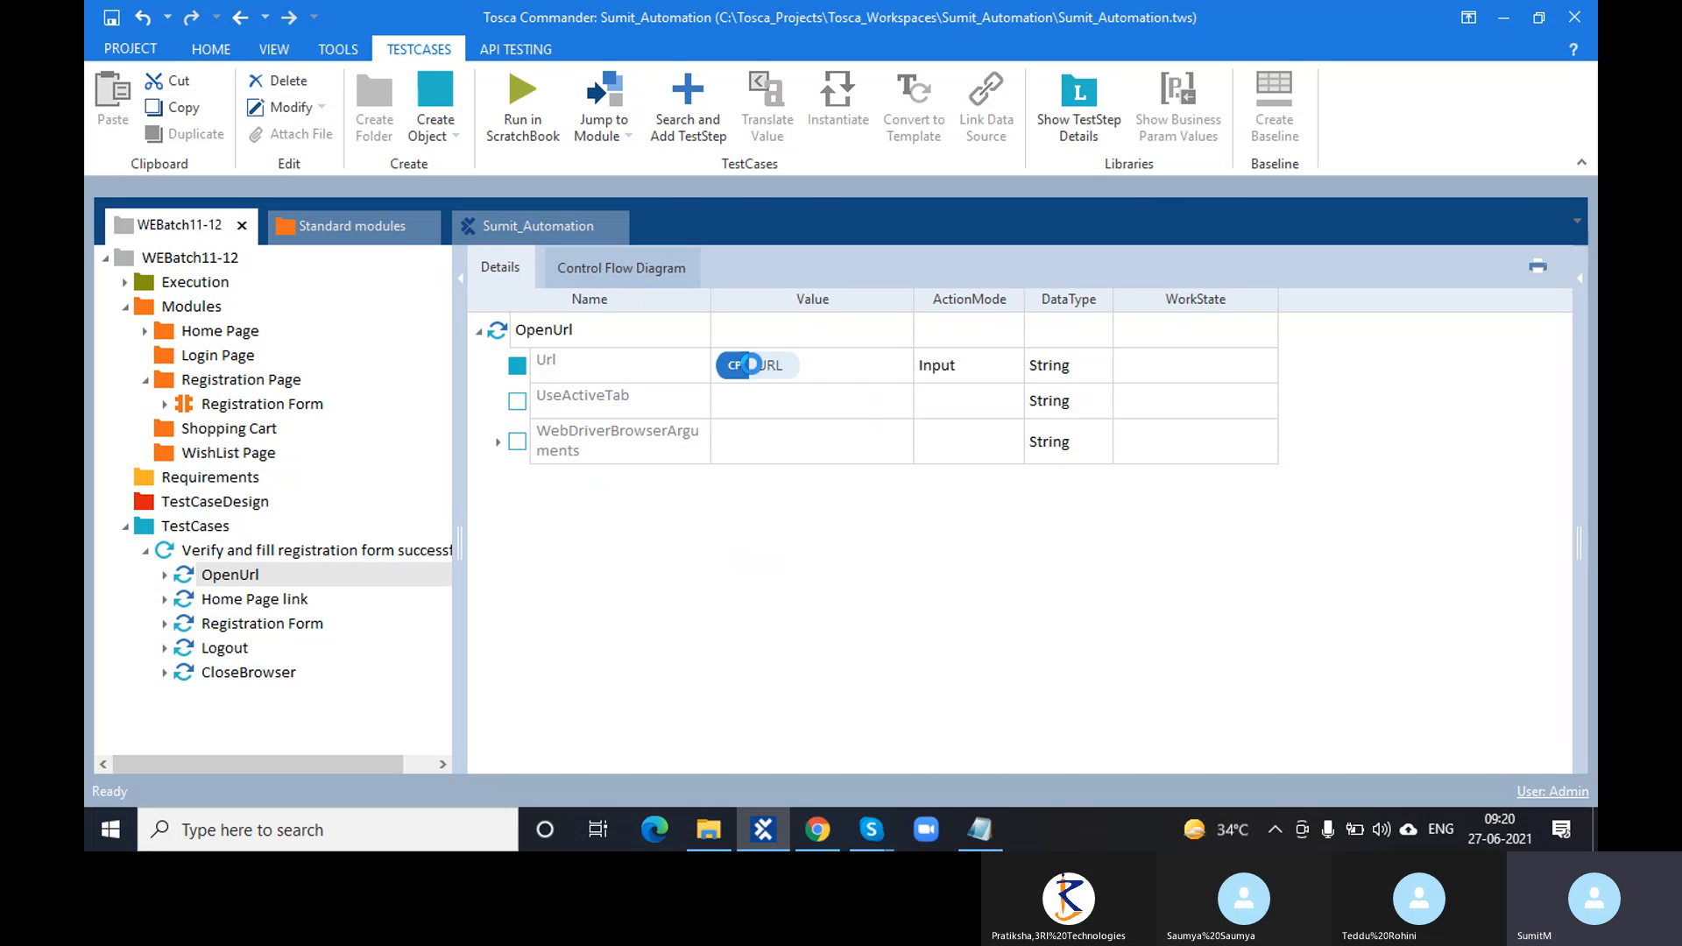
{"action": "right_click", "coordinate": [751, 365]}
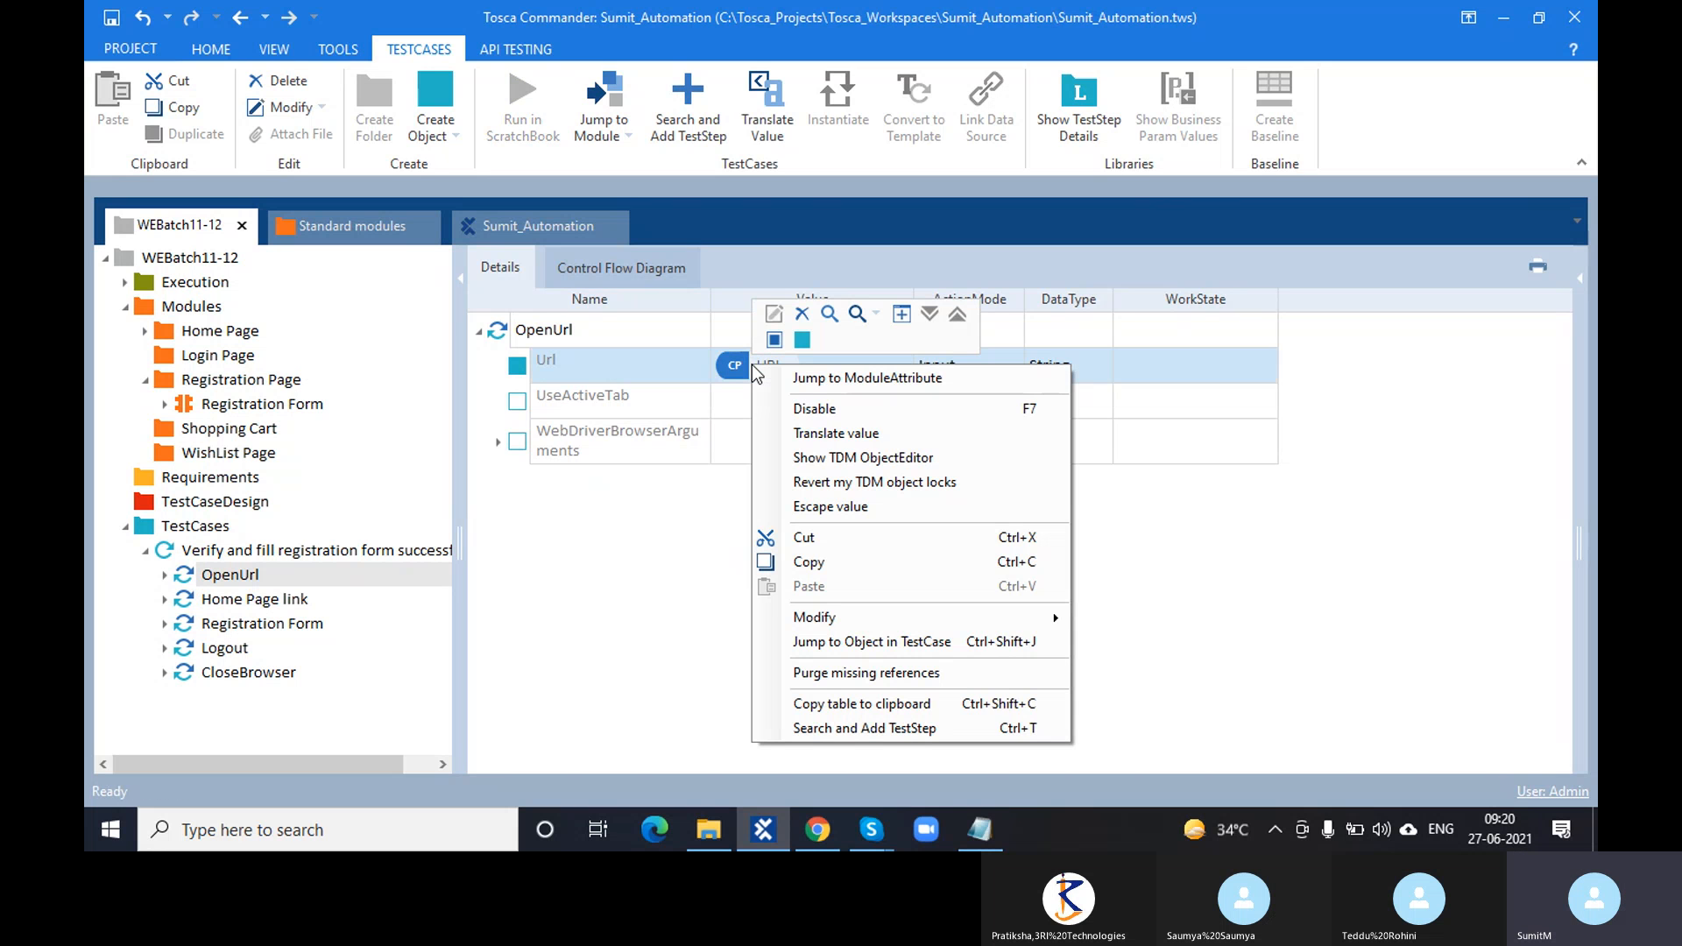
{"action": "left_click", "coordinate": [805, 433]}
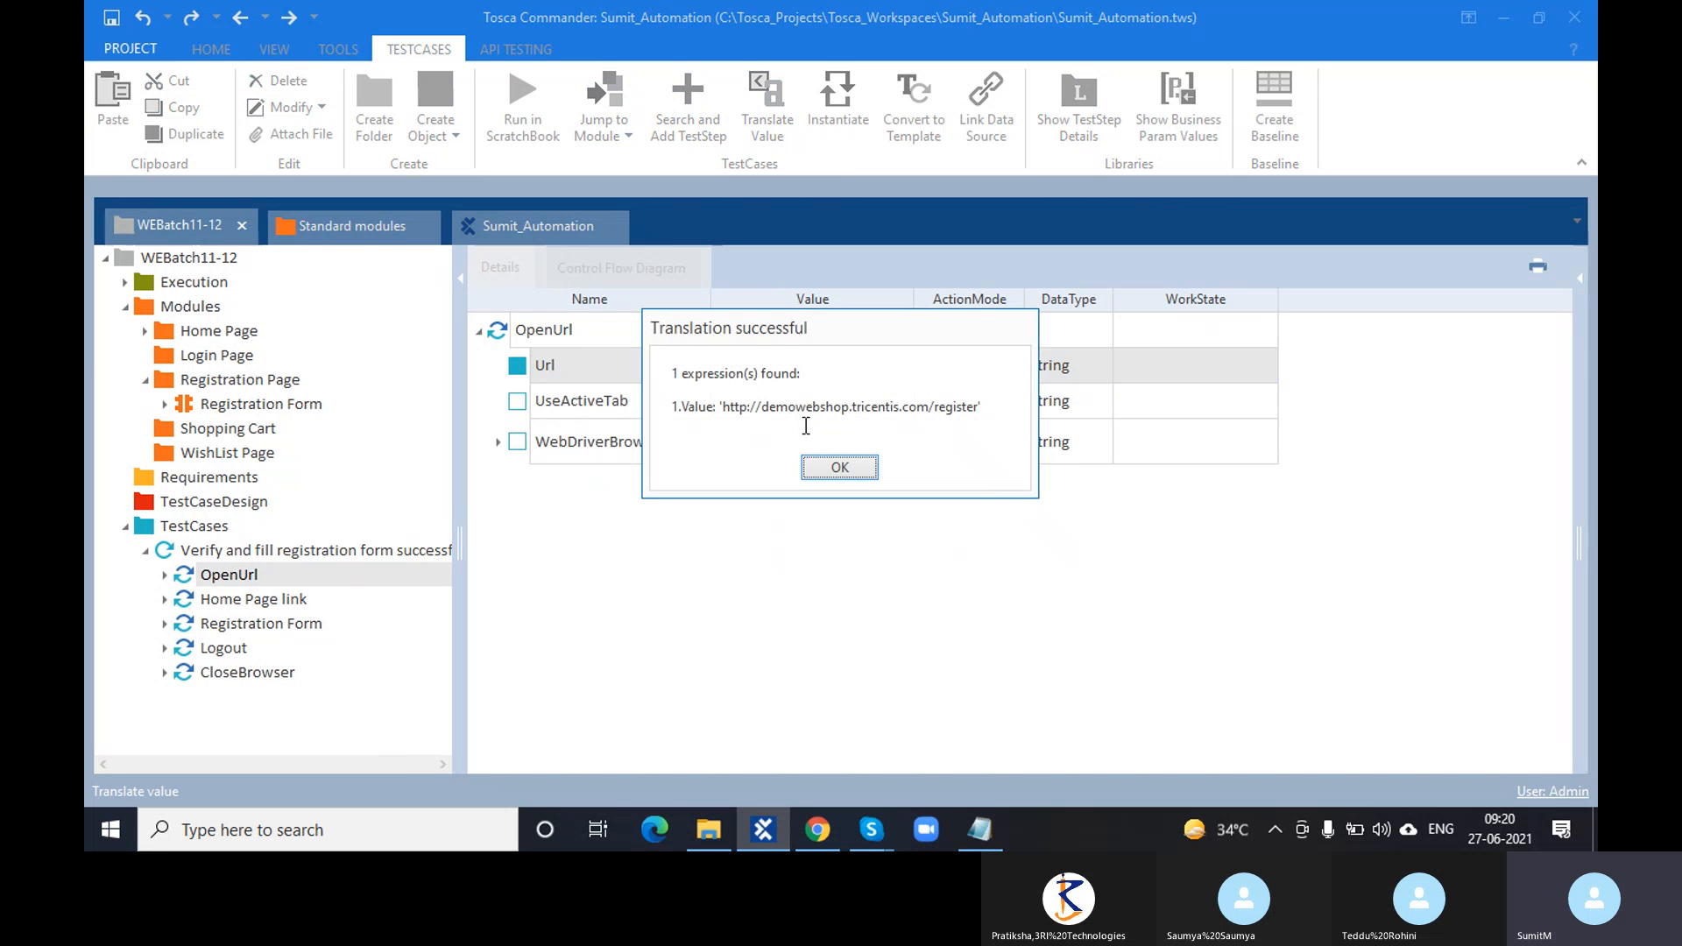
{"action": "left_click_drag", "start_coordinate": [724, 407], "coordinate": [978, 413]}
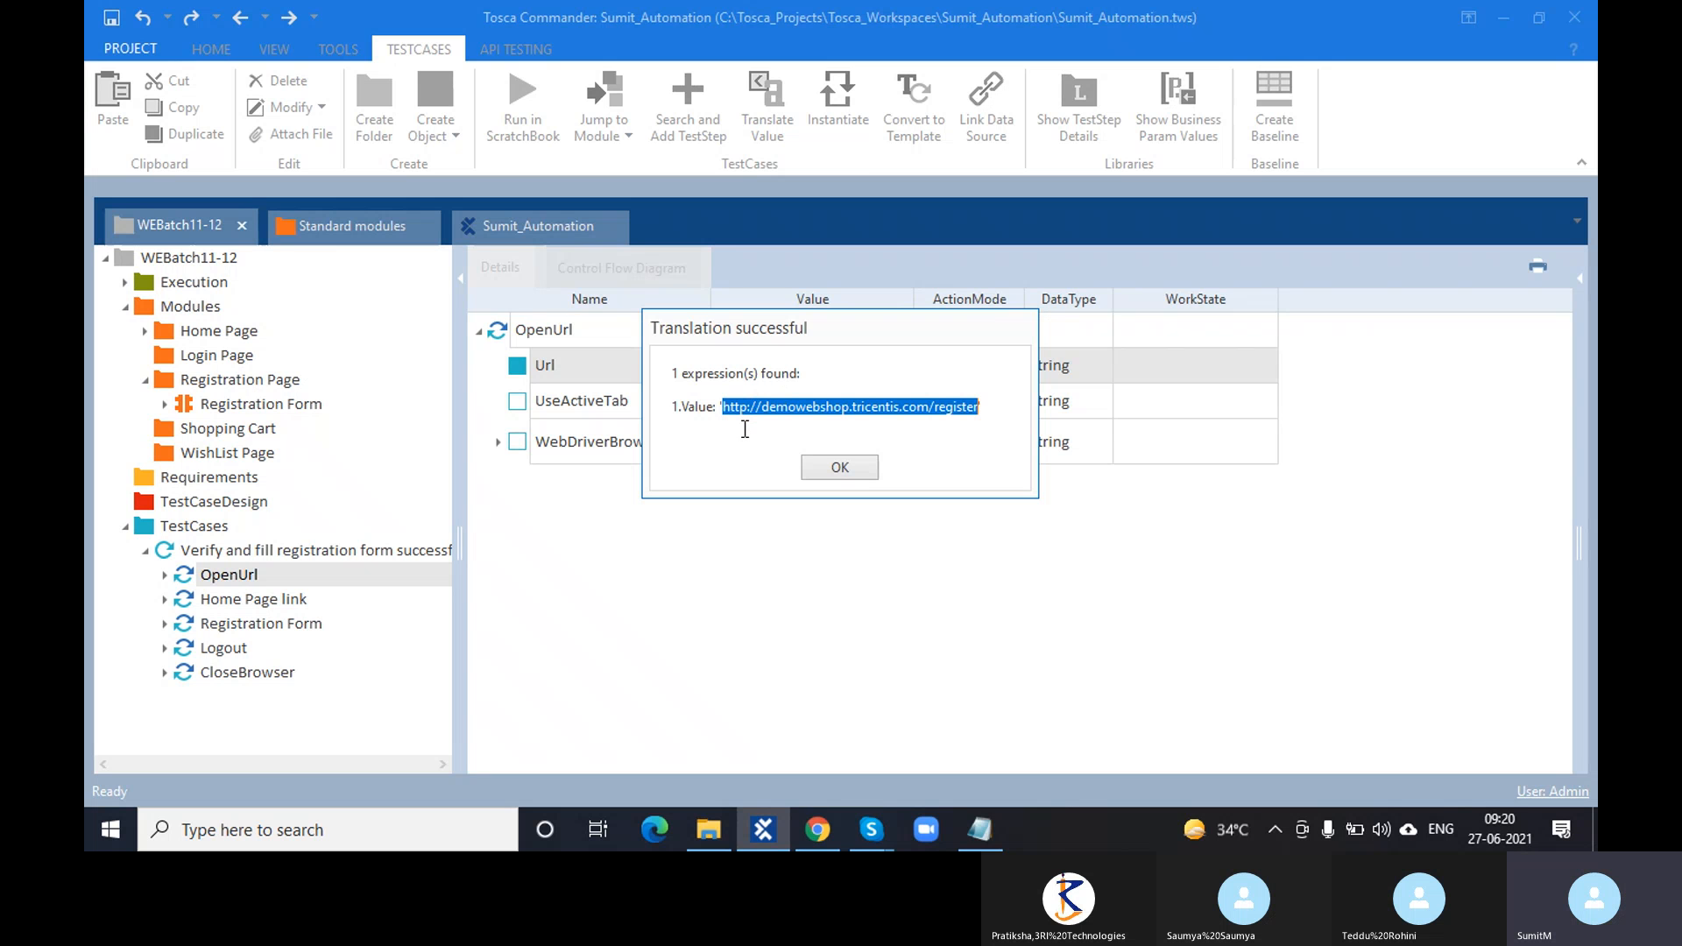
{"action": "left_click", "coordinate": [833, 466]}
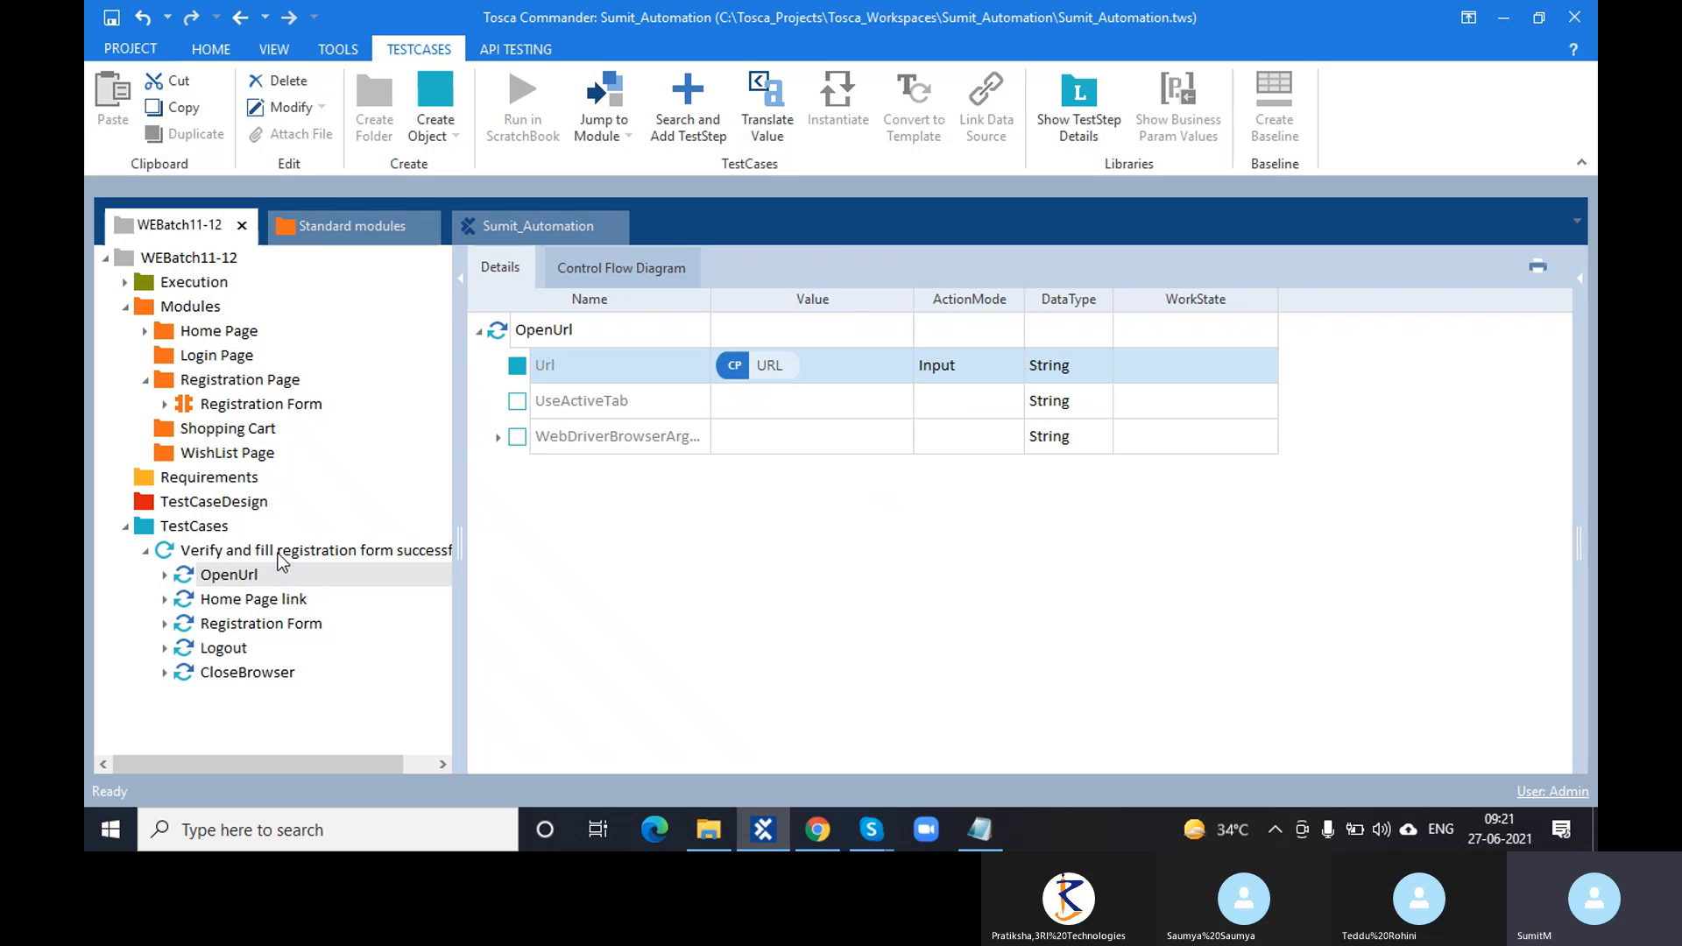
- Paste copies of the registration test case into the TestCases folder
{"action": "left_click", "coordinate": [246, 550]}
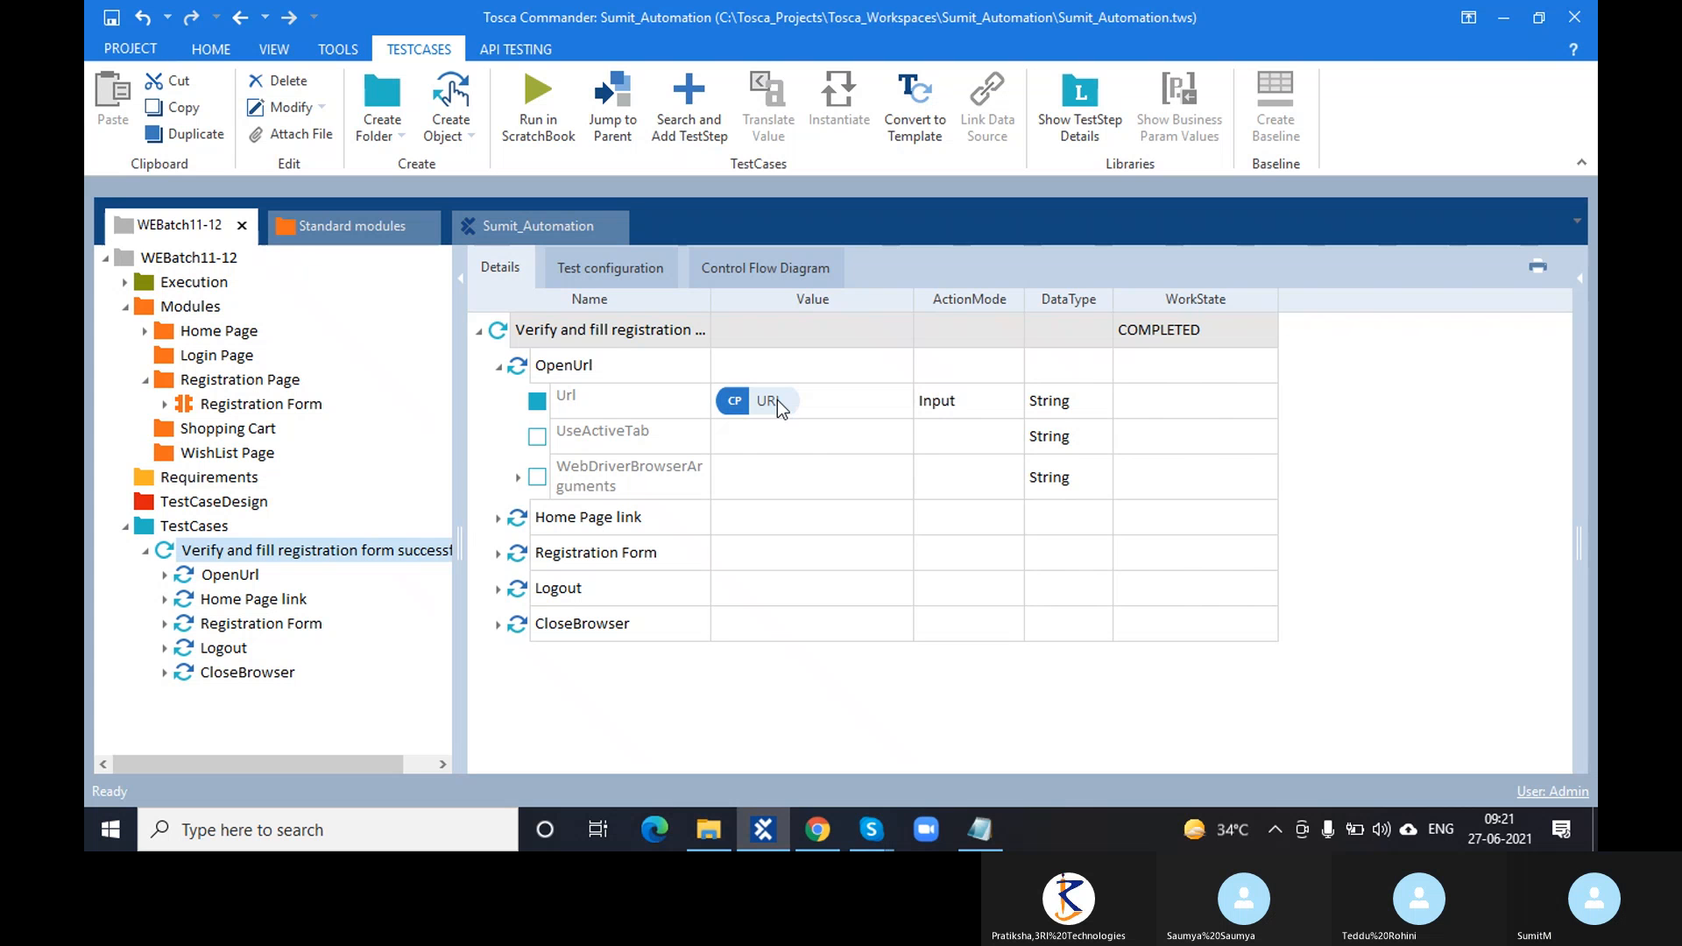
{"action": "left_click", "coordinate": [522, 370]}
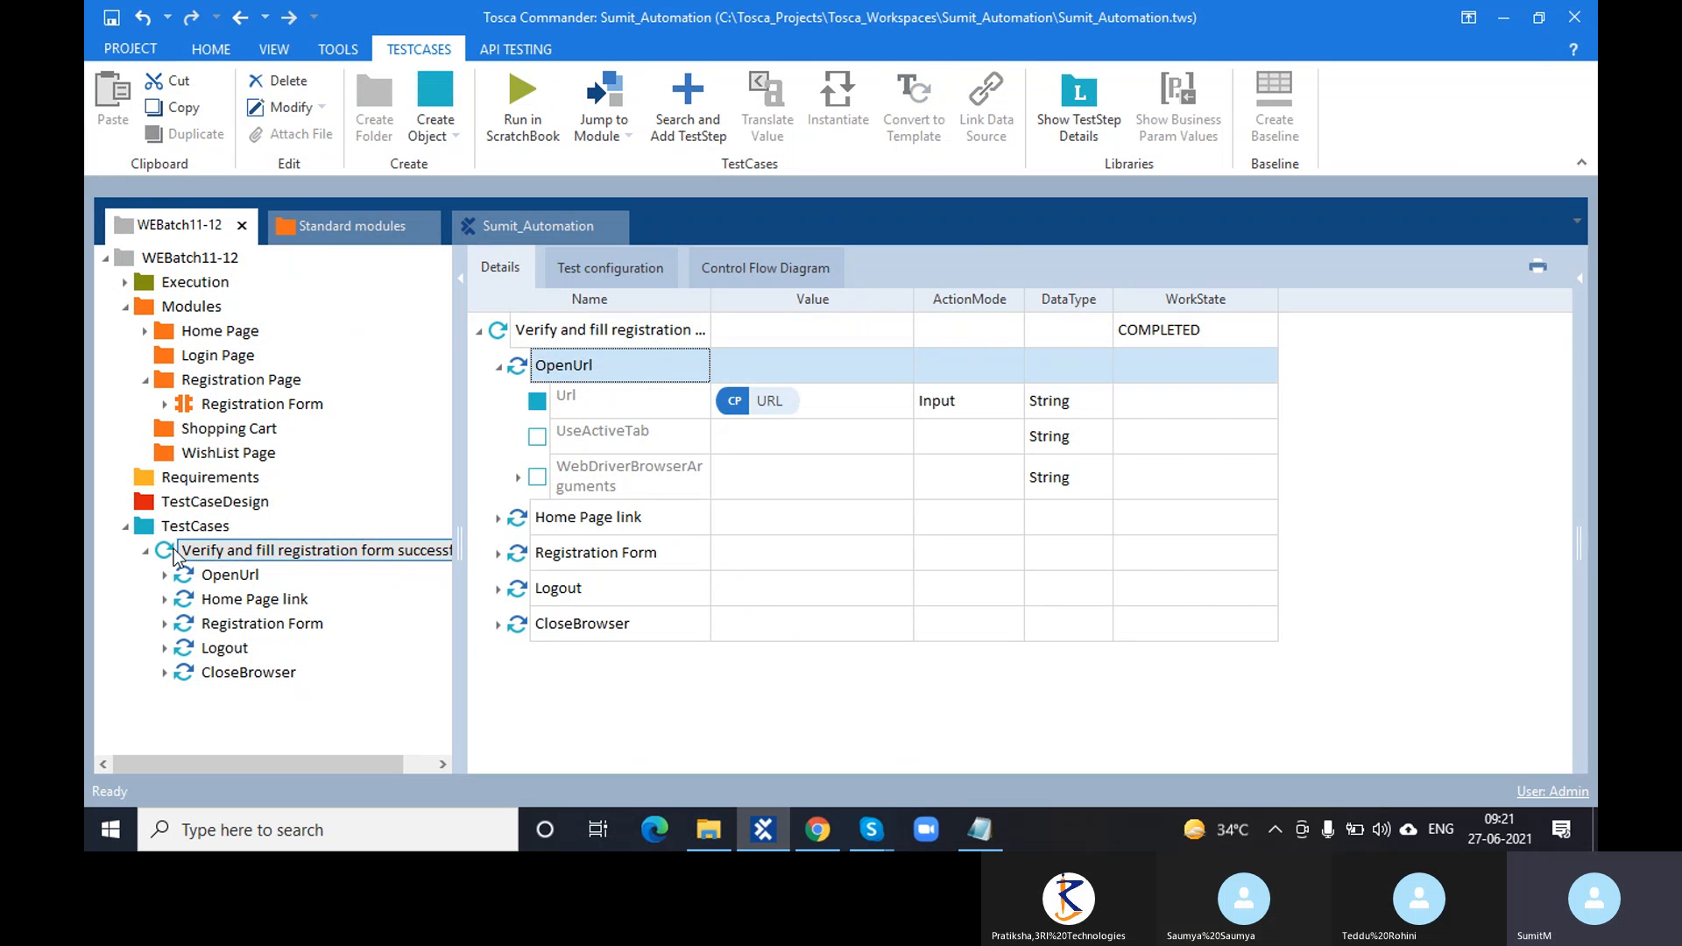
{"action": "left_click", "coordinate": [149, 552]}
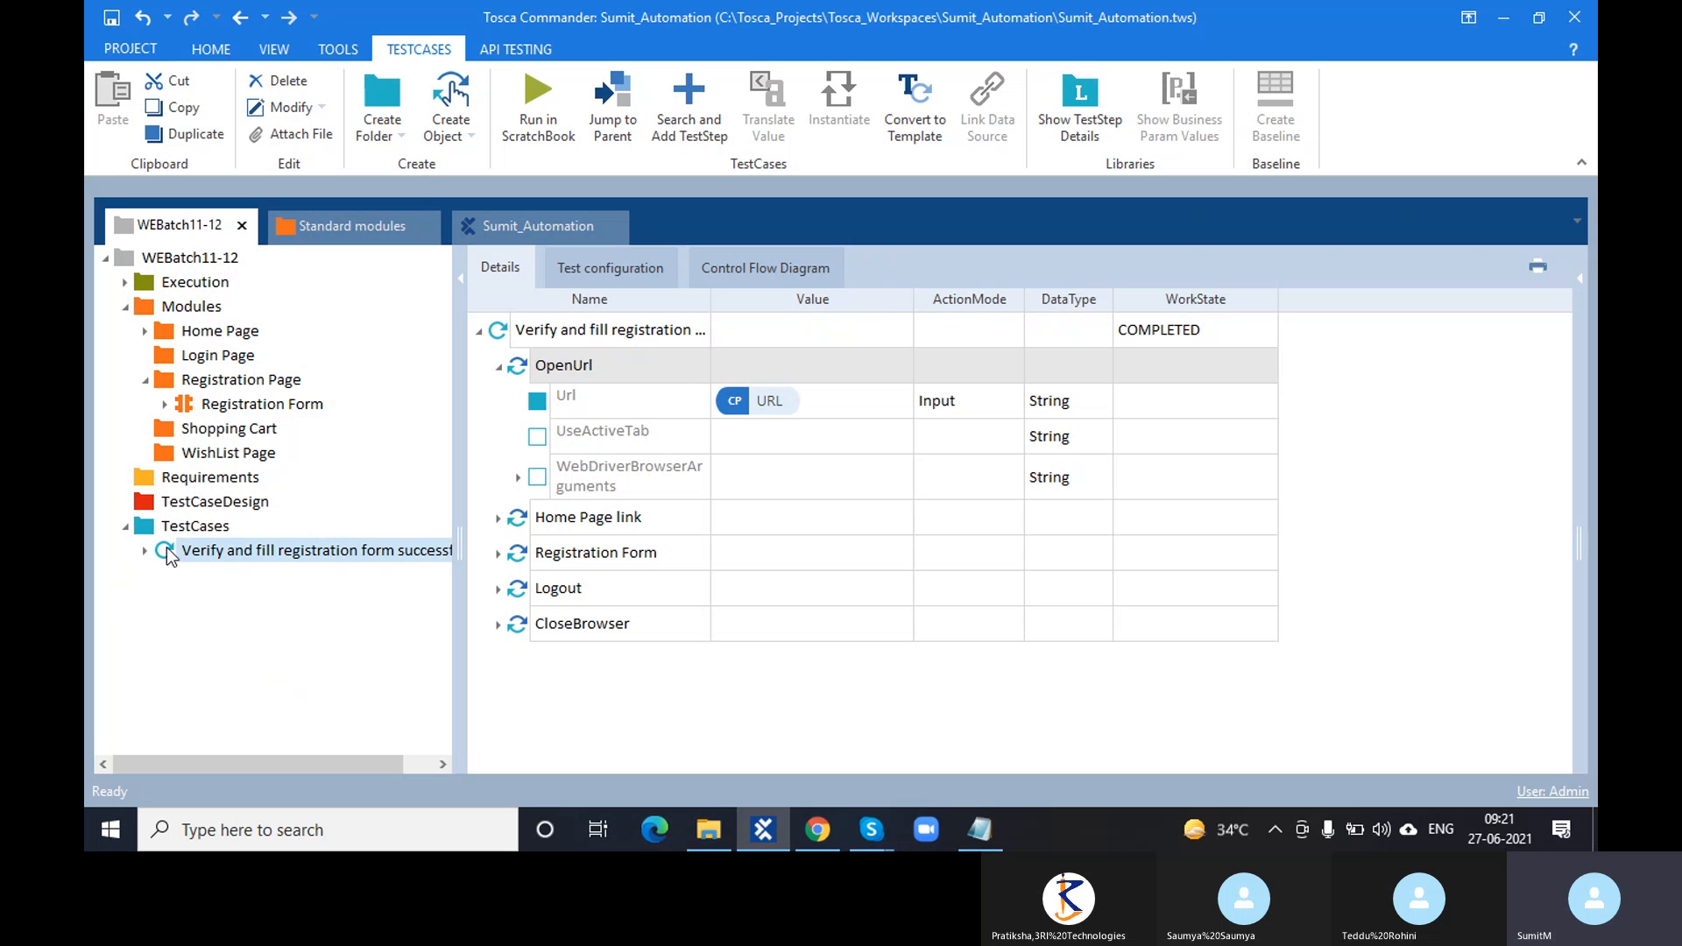
{"action": "left_click", "coordinate": [178, 531]}
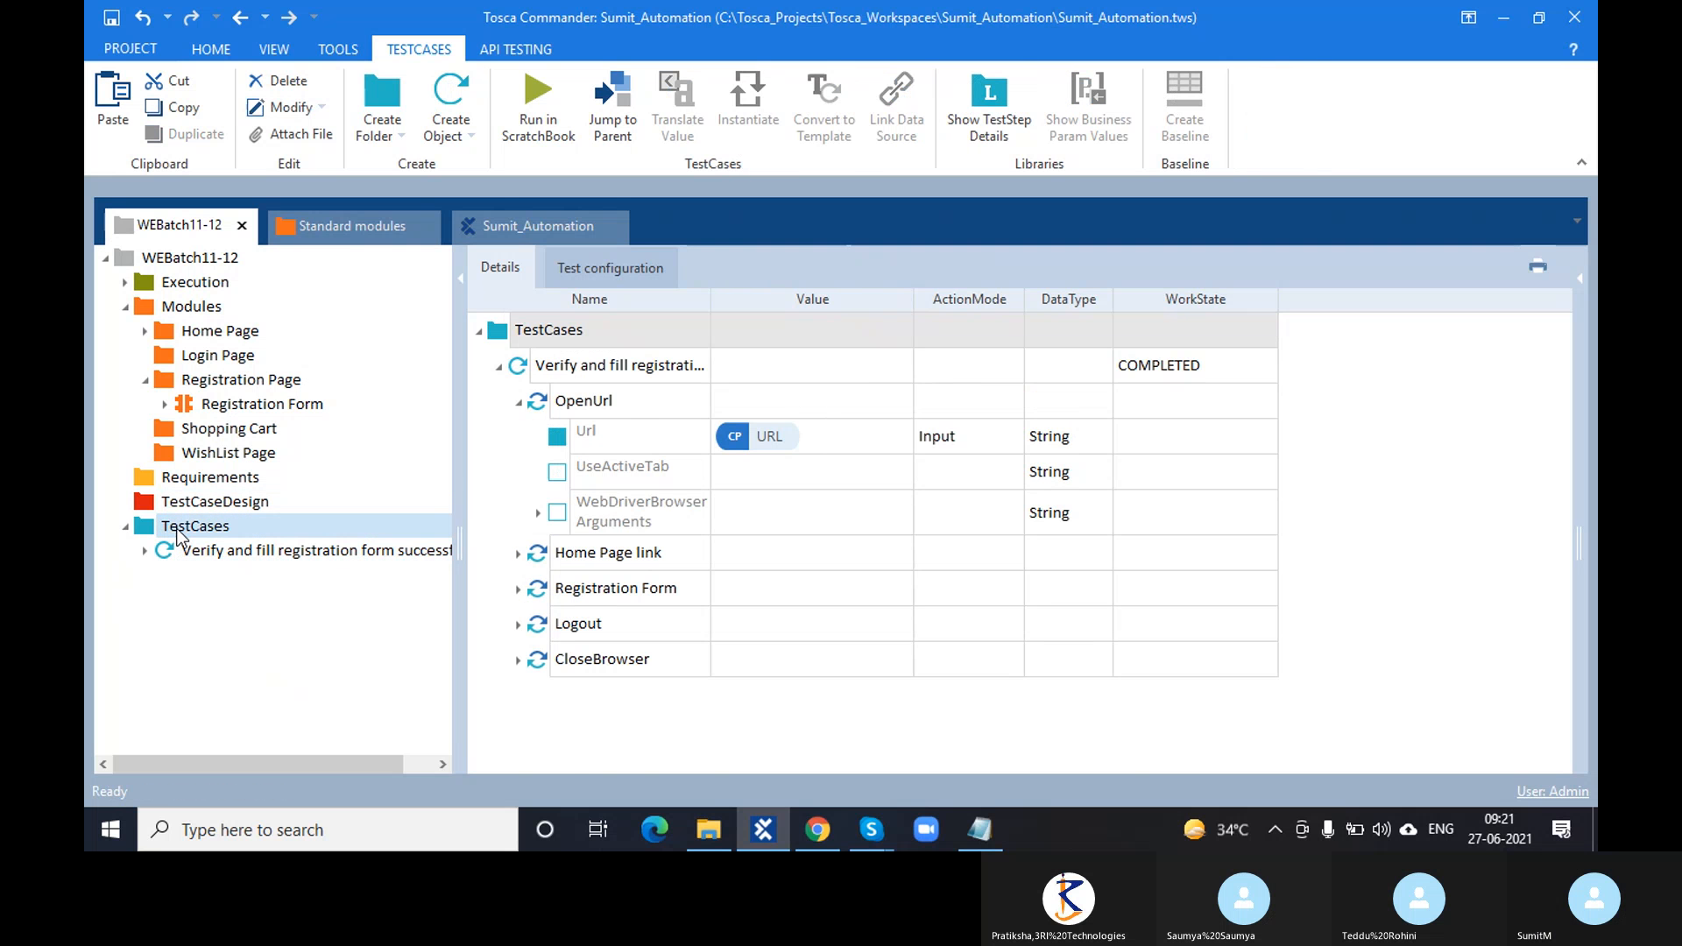
{"action": "key", "text": "ctrl+v"}
{"action": "key", "text": "ctrl+v"}
{"action": "key", "text": "ctrl+v"}
{"action": "key", "text": "ctrl+v"}
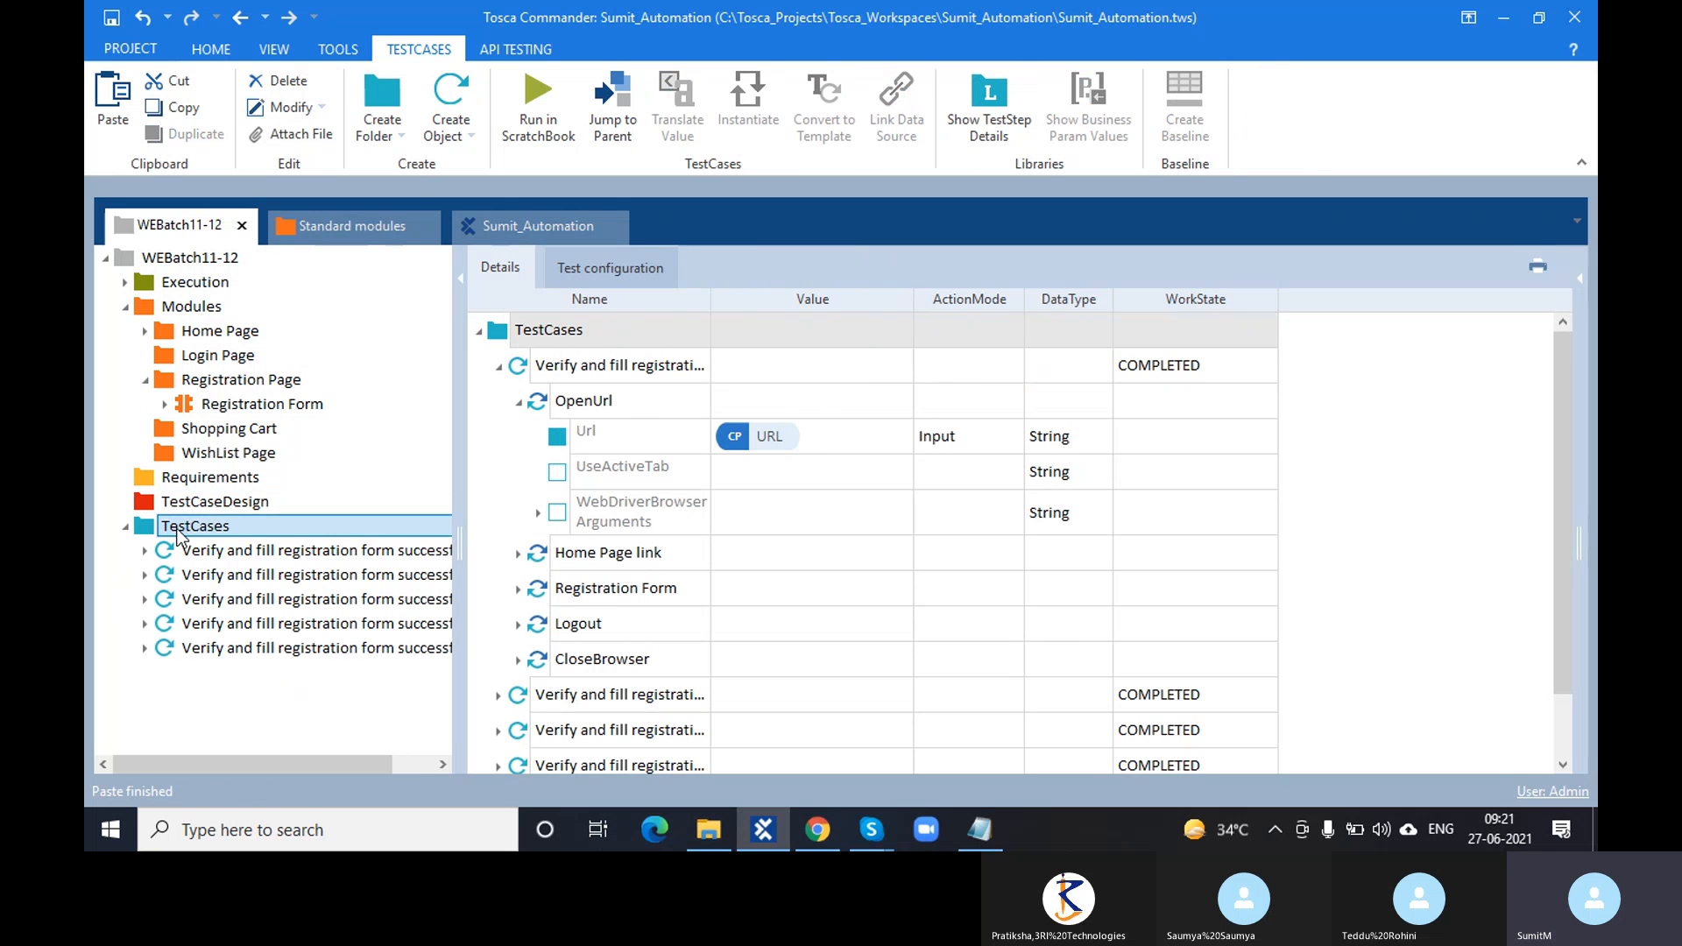
{"action": "key", "text": "ctrl+v"}
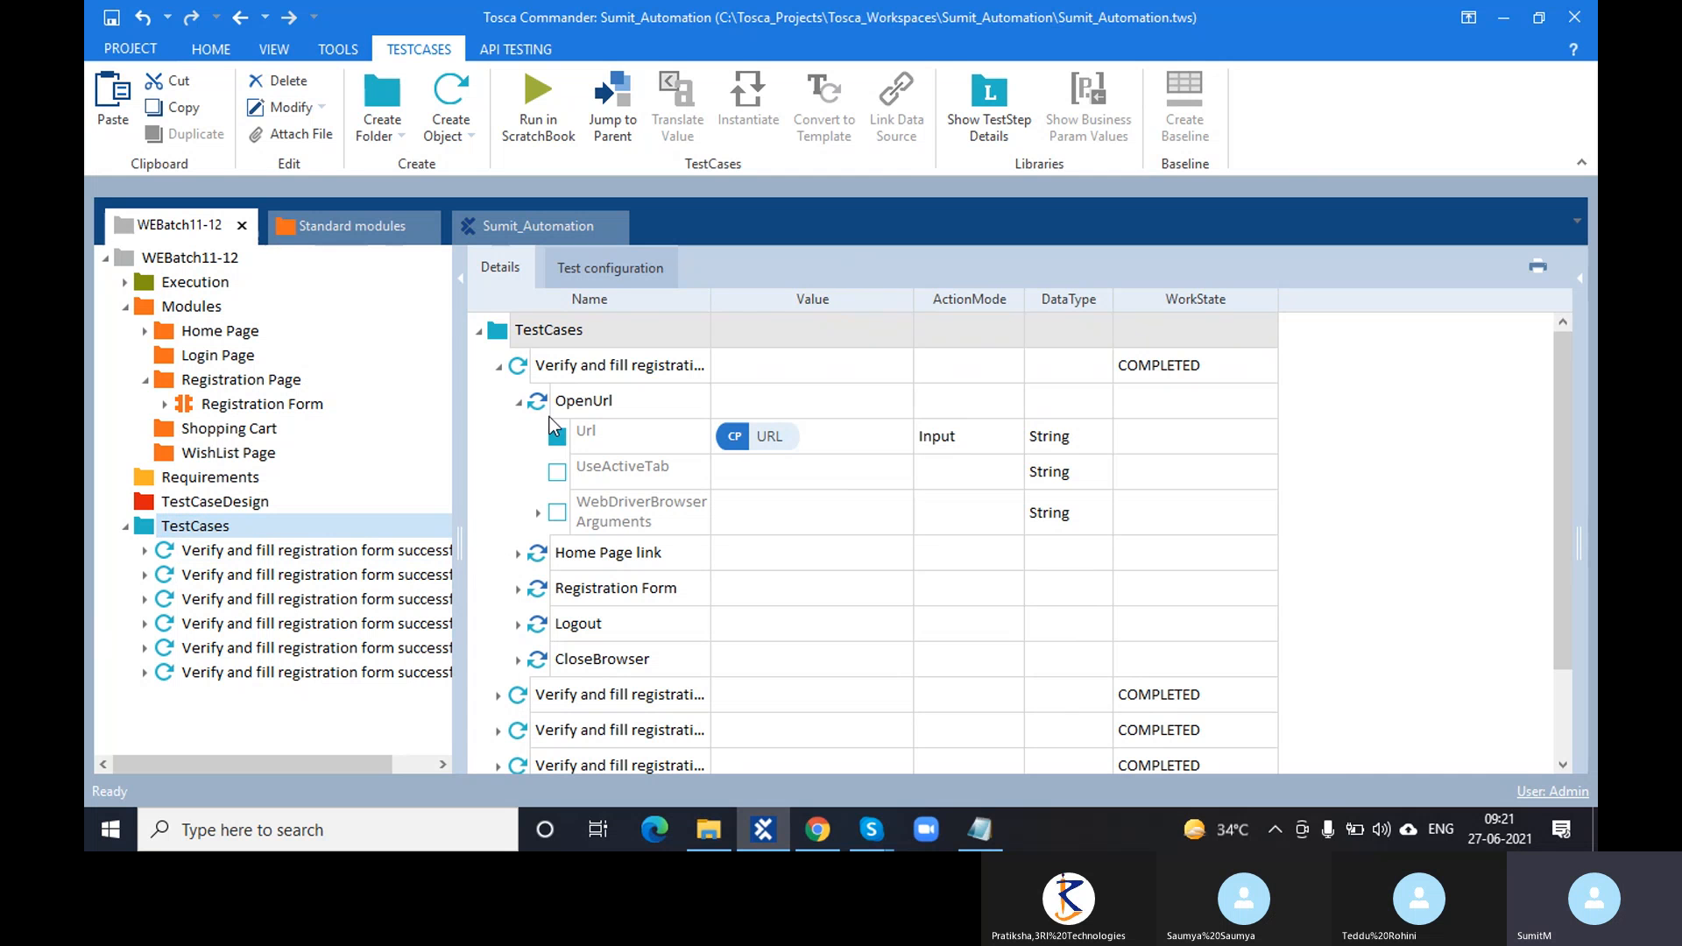
- Inspect the OpenUrl step in the second and fourth copies, then bring up Chrome's Register page
{"action": "left_click", "coordinate": [519, 403]}
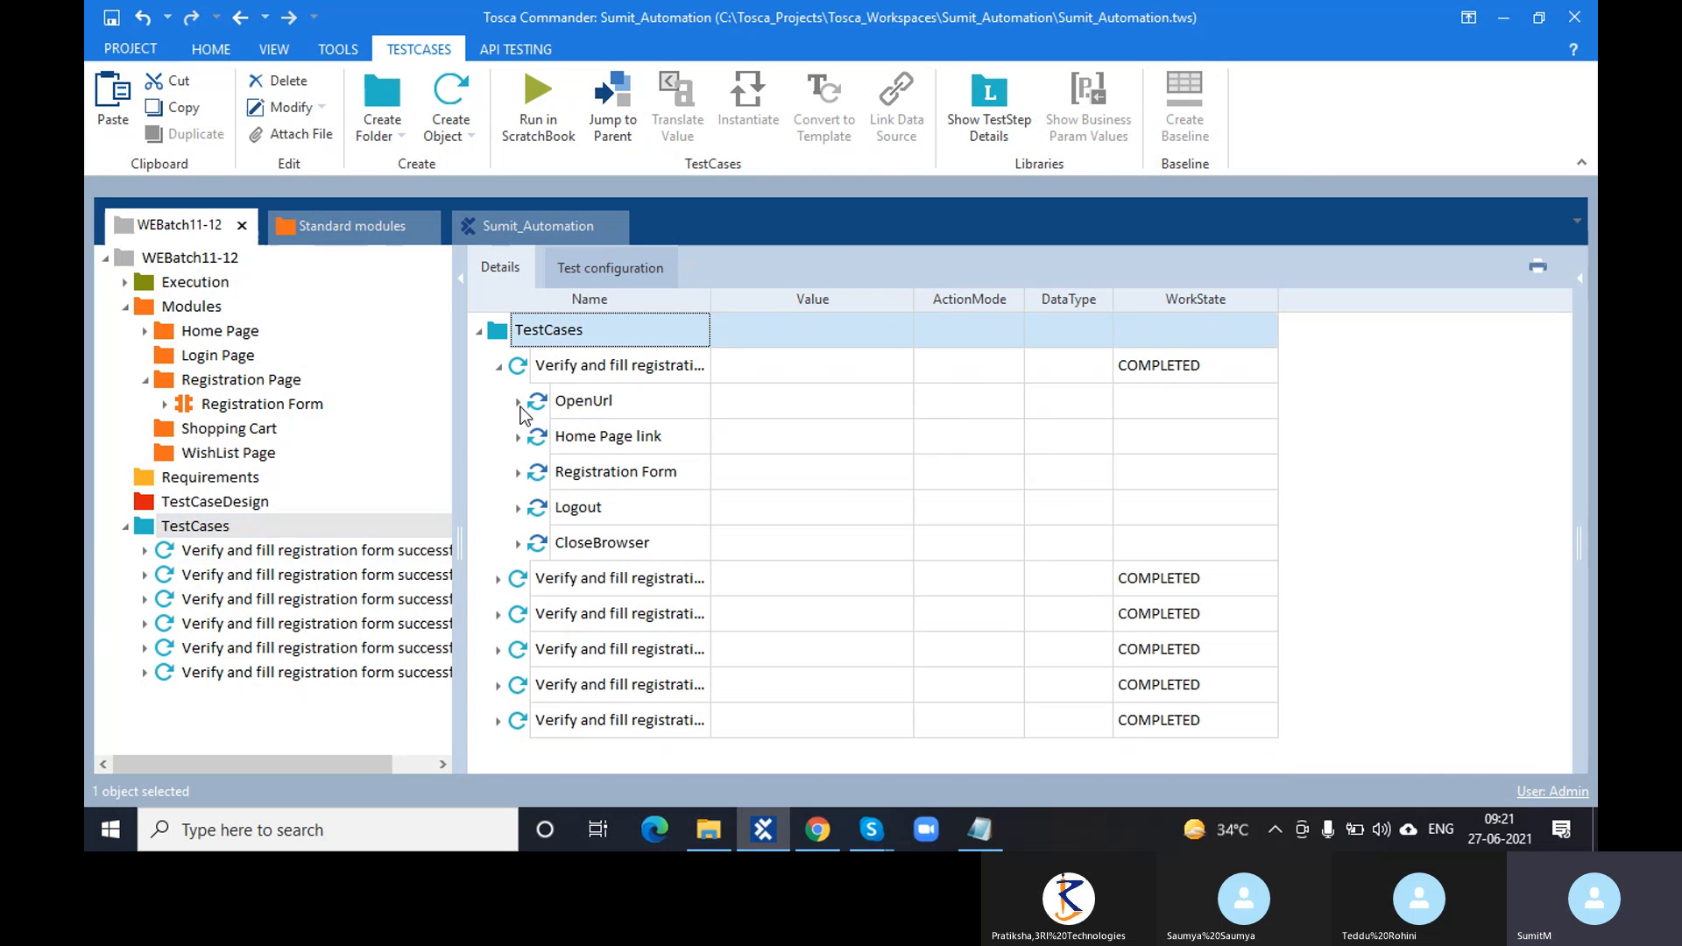
{"action": "left_click", "coordinate": [499, 366]}
{"action": "left_click", "coordinate": [290, 575]}
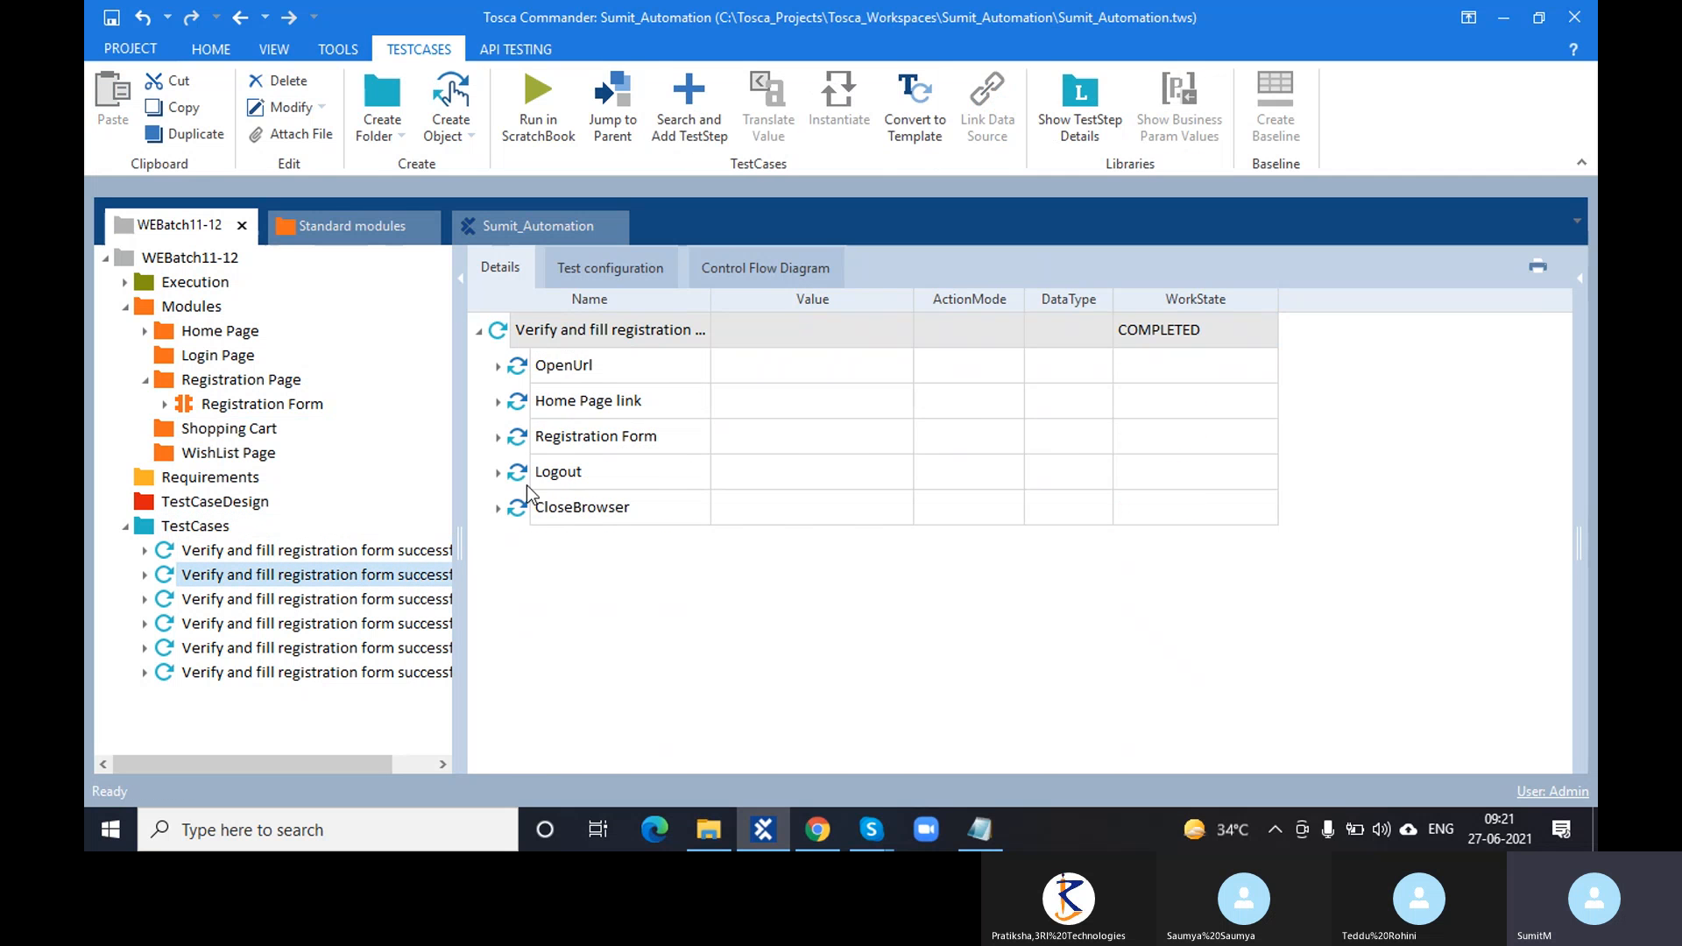
{"action": "left_click", "coordinate": [498, 368]}
{"action": "left_click", "coordinate": [306, 623]}
{"action": "left_click", "coordinate": [492, 366]}
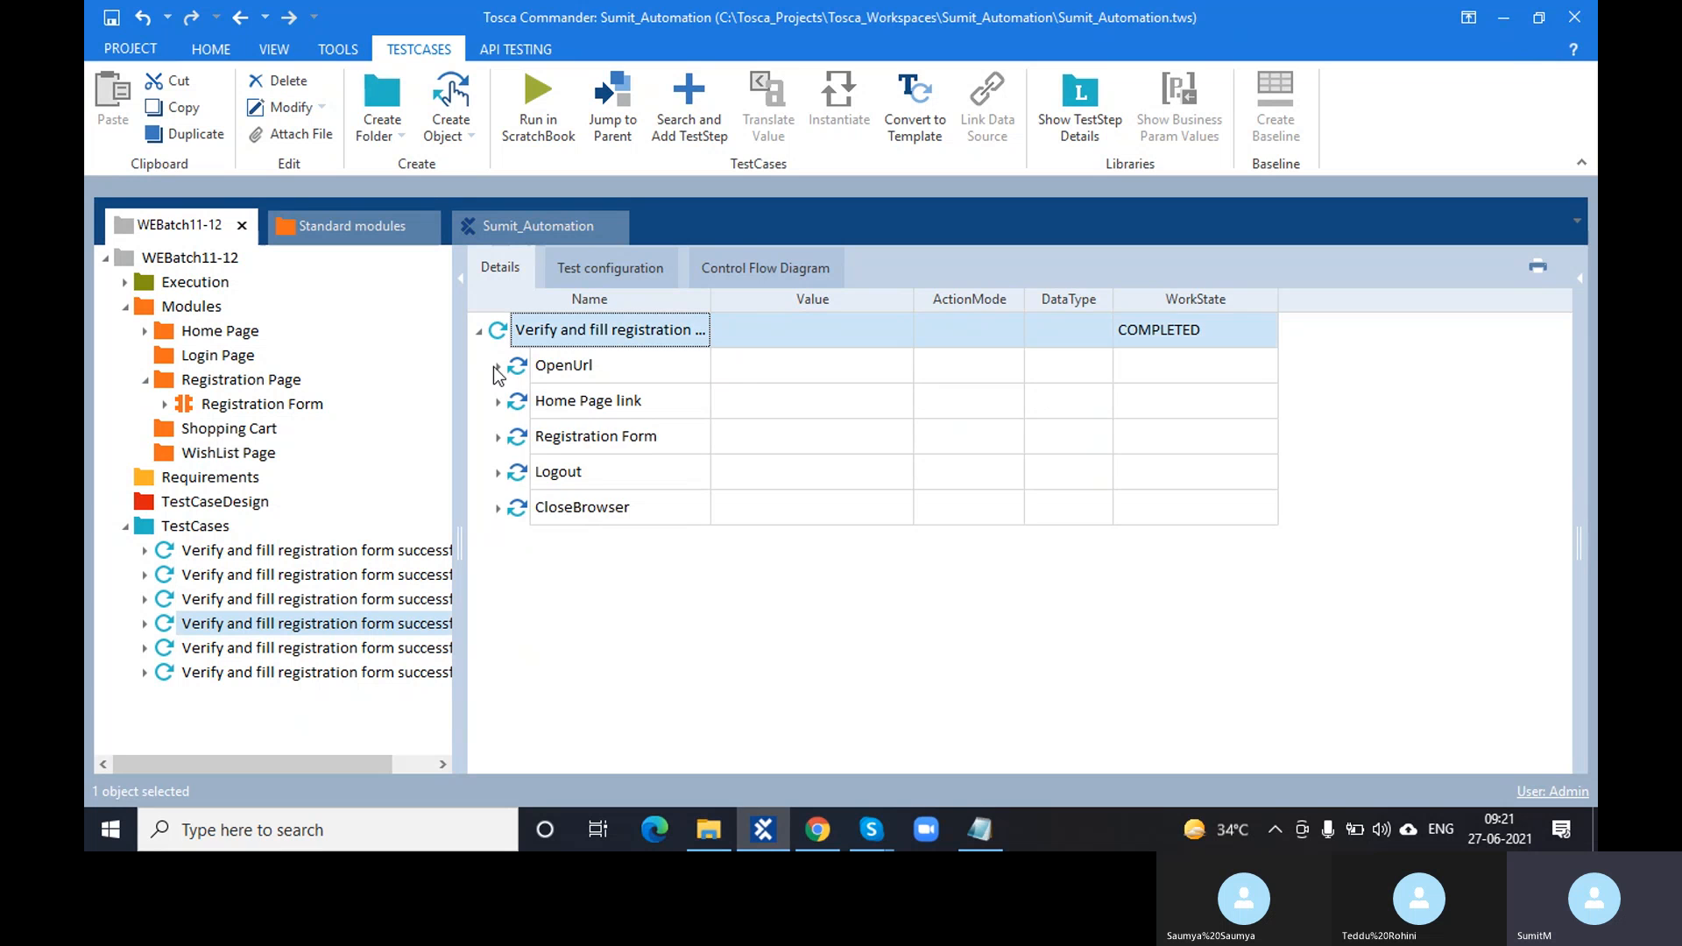
{"action": "left_click", "coordinate": [495, 366]}
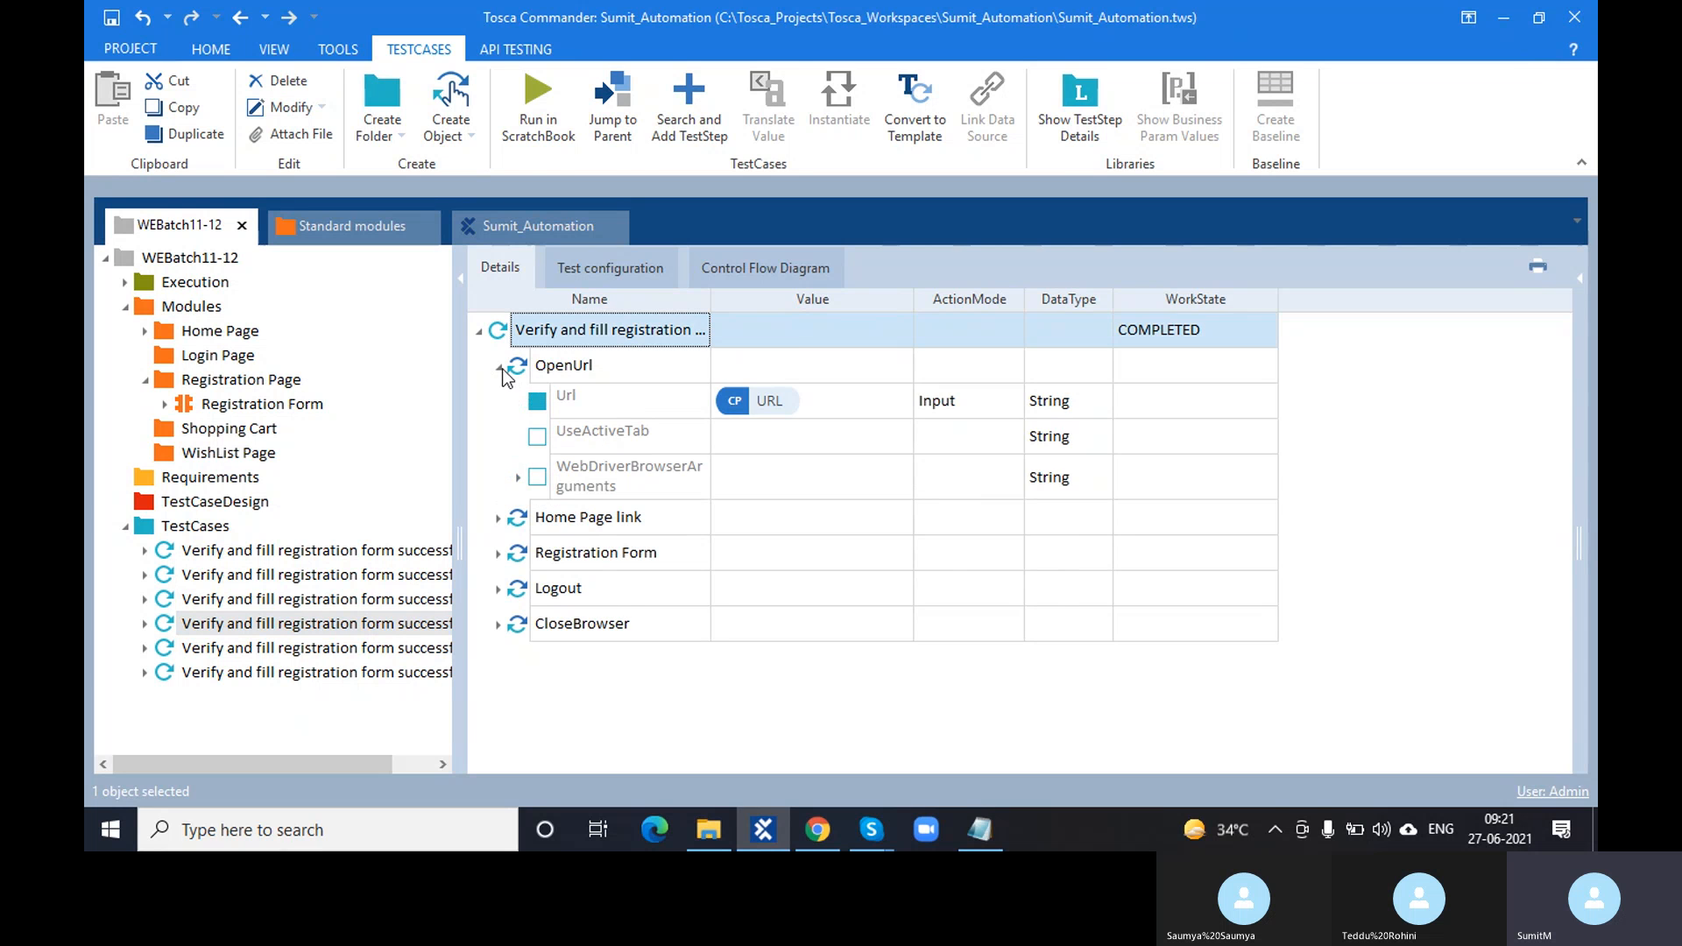
{"action": "left_click", "coordinate": [500, 368]}
{"action": "left_click", "coordinate": [818, 830]}
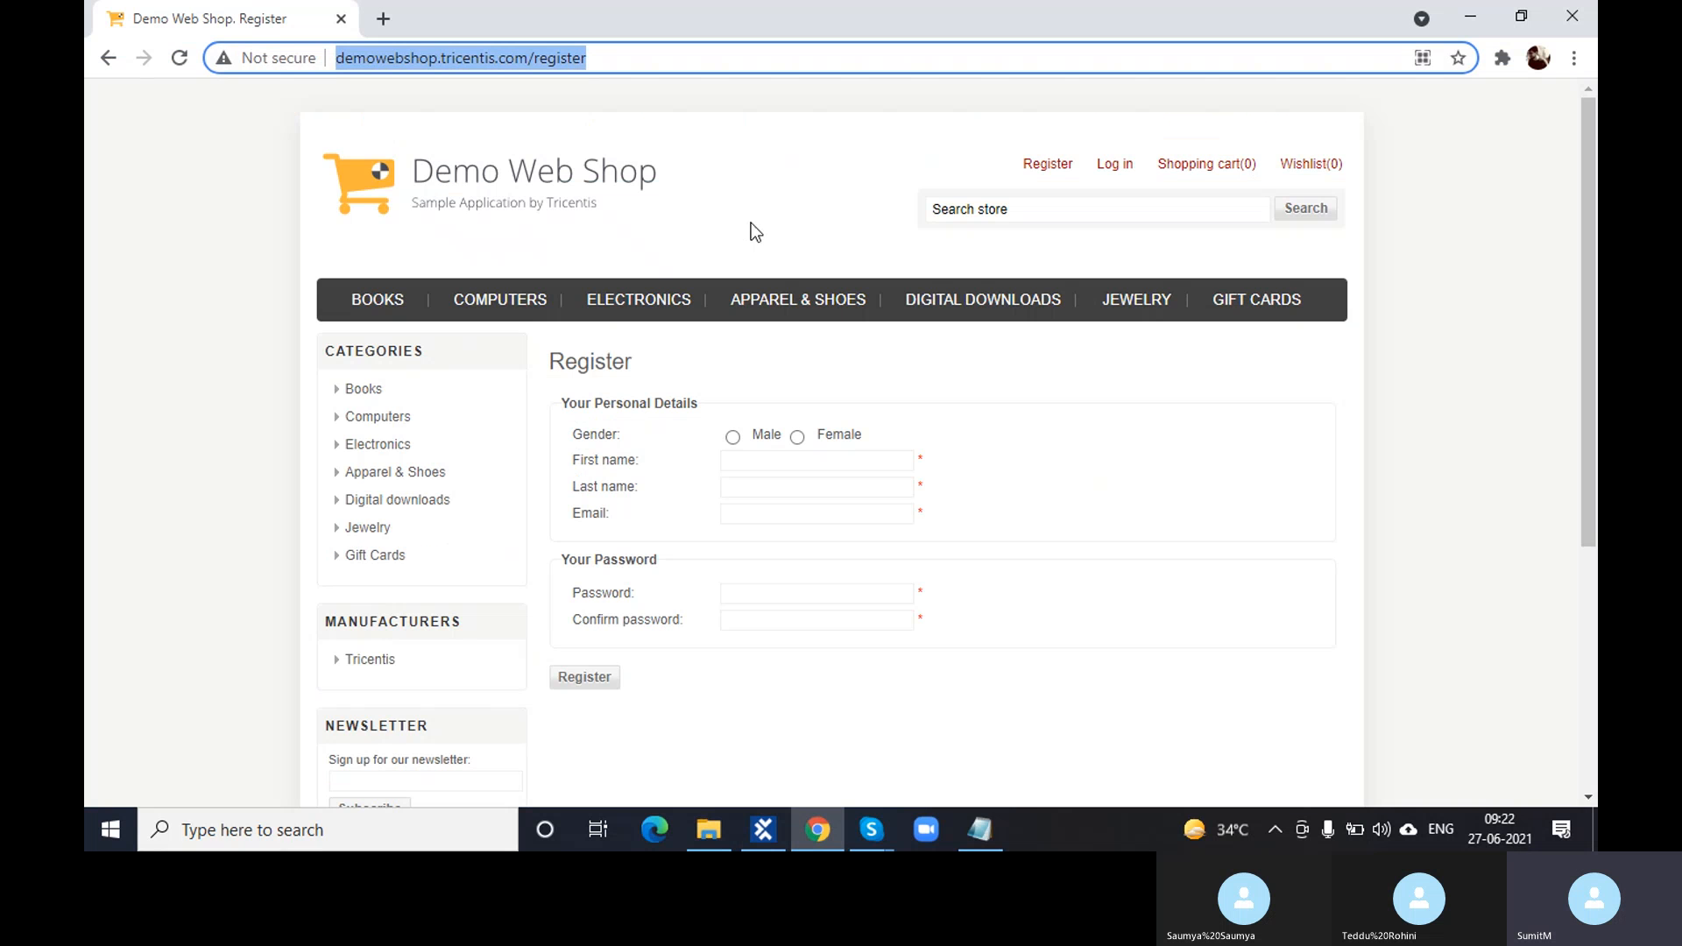
- Open the Demo Web Shop home page, select its address, and return to Tosca Commander
{"action": "left_click", "coordinate": [596, 185]}
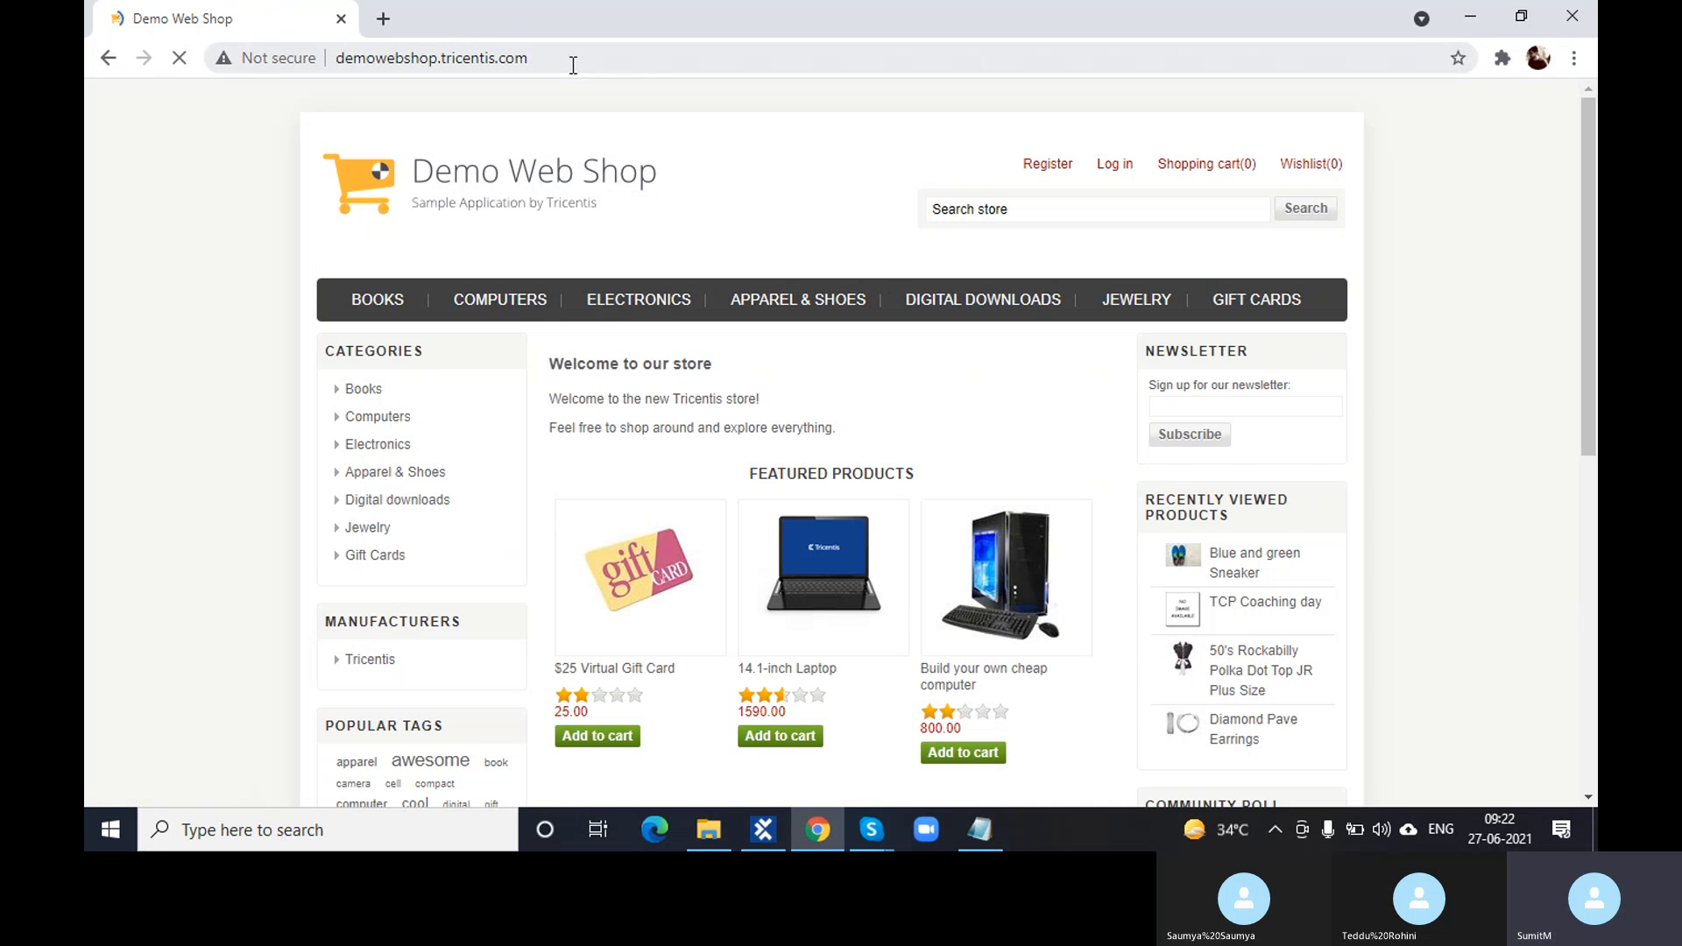
{"action": "left_click", "coordinate": [573, 63]}
{"action": "key", "text": "ctrl+c"}
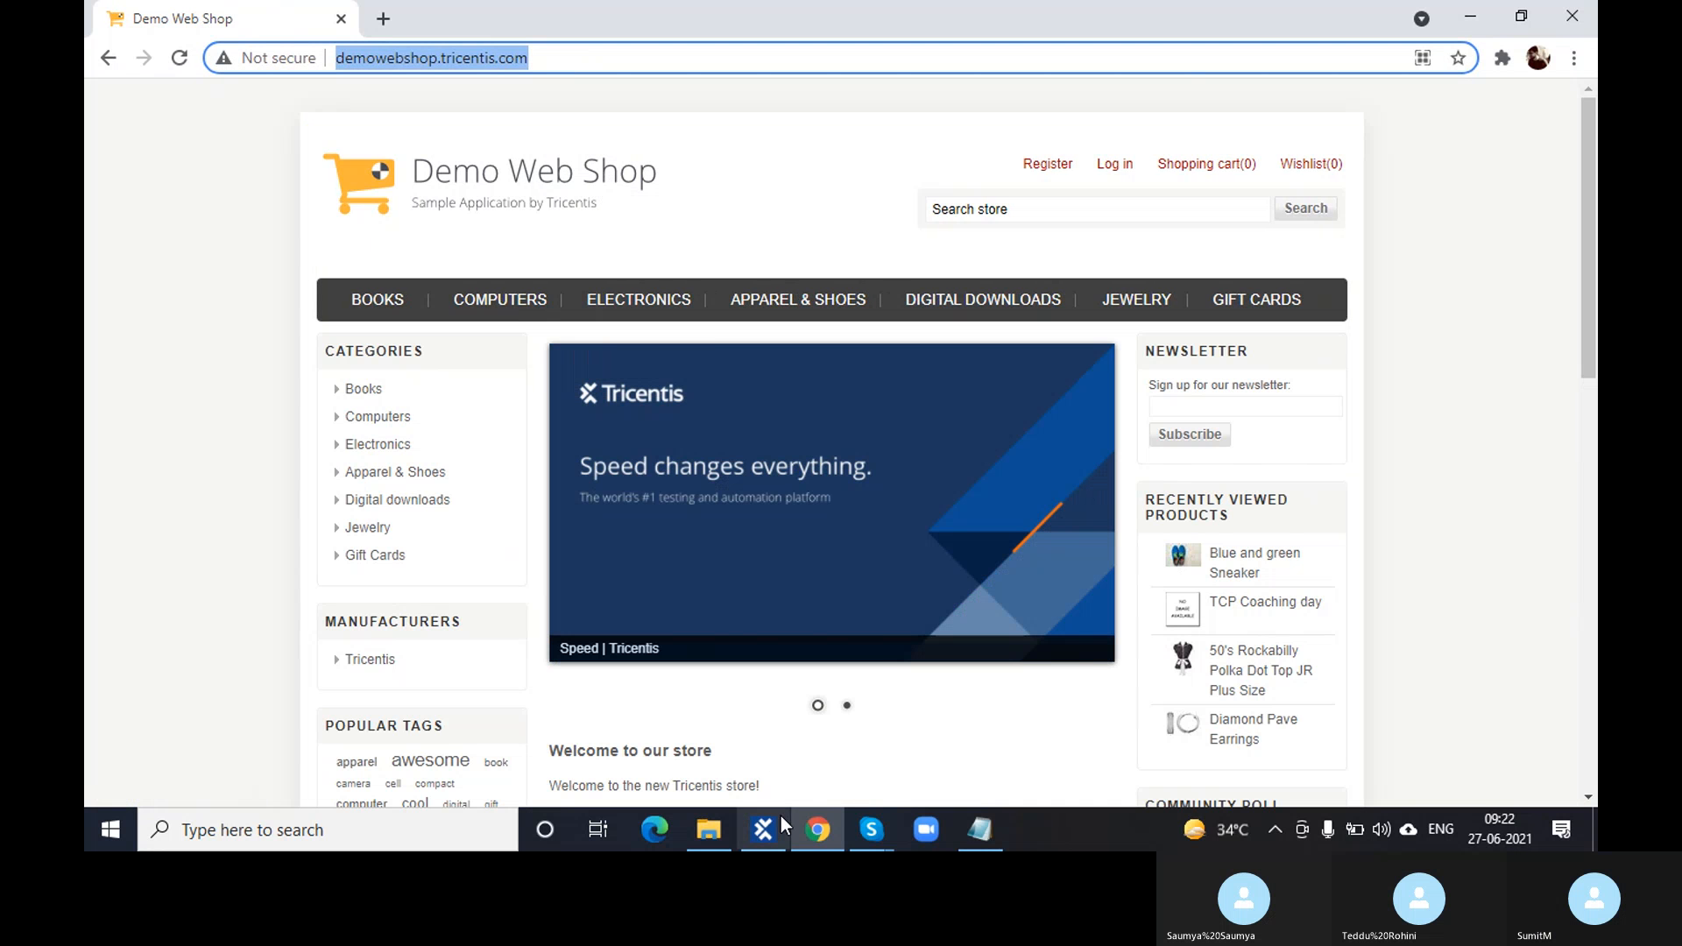
{"action": "left_click", "coordinate": [774, 831]}
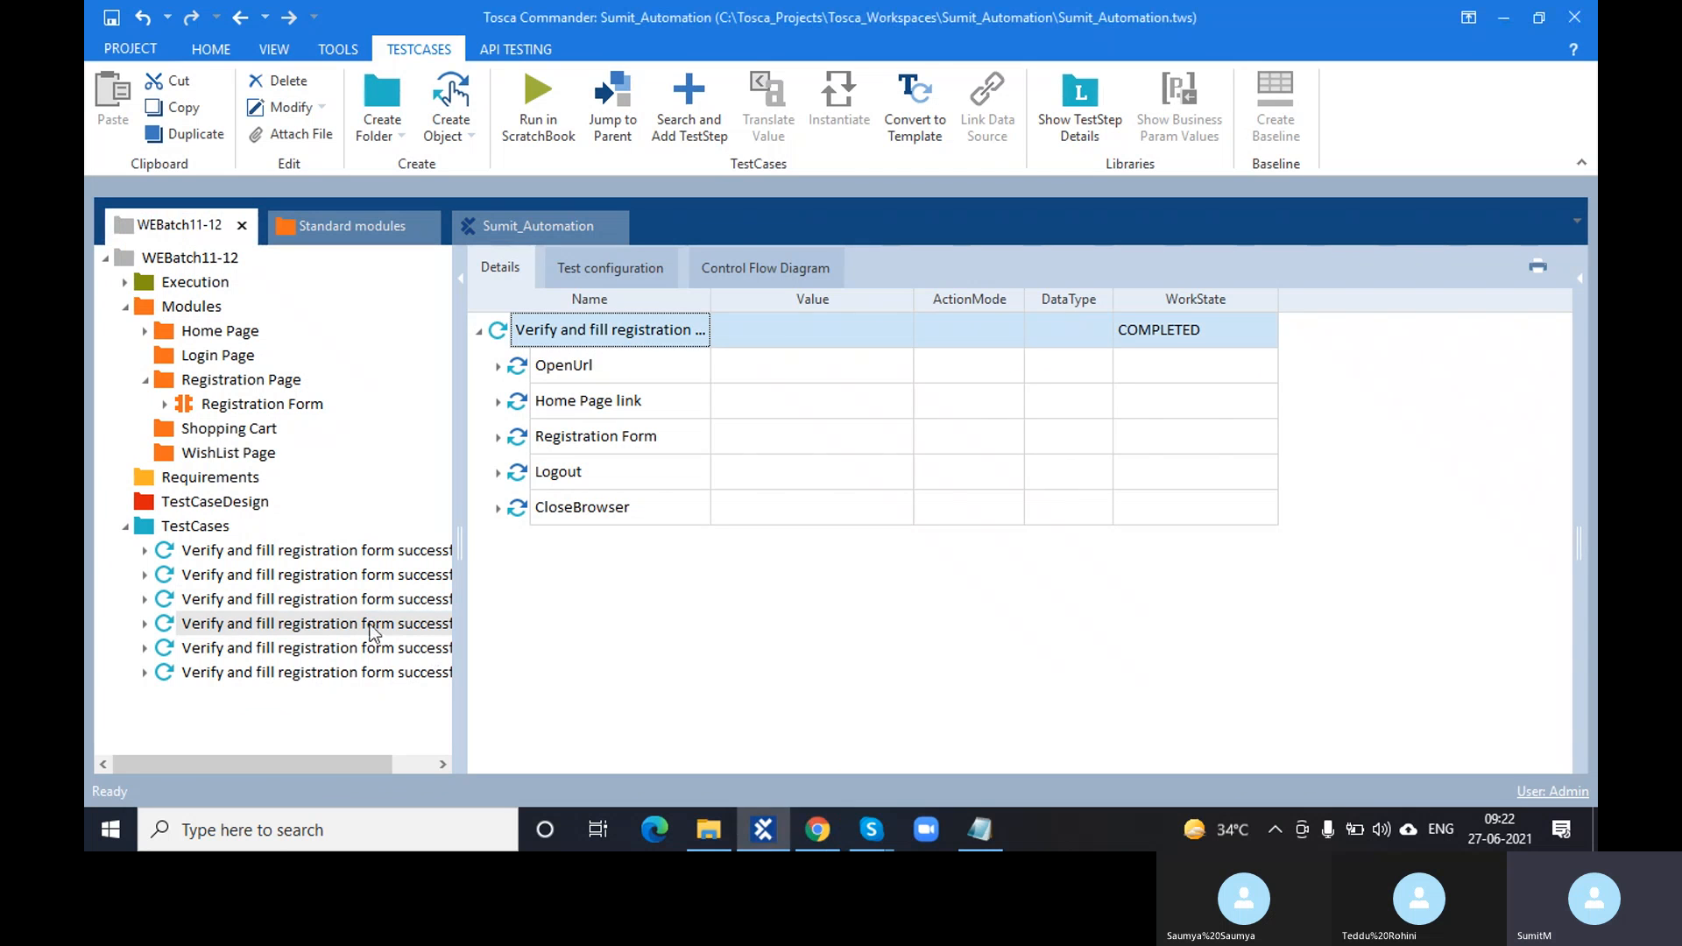
{"action": "left_click", "coordinate": [192, 525]}
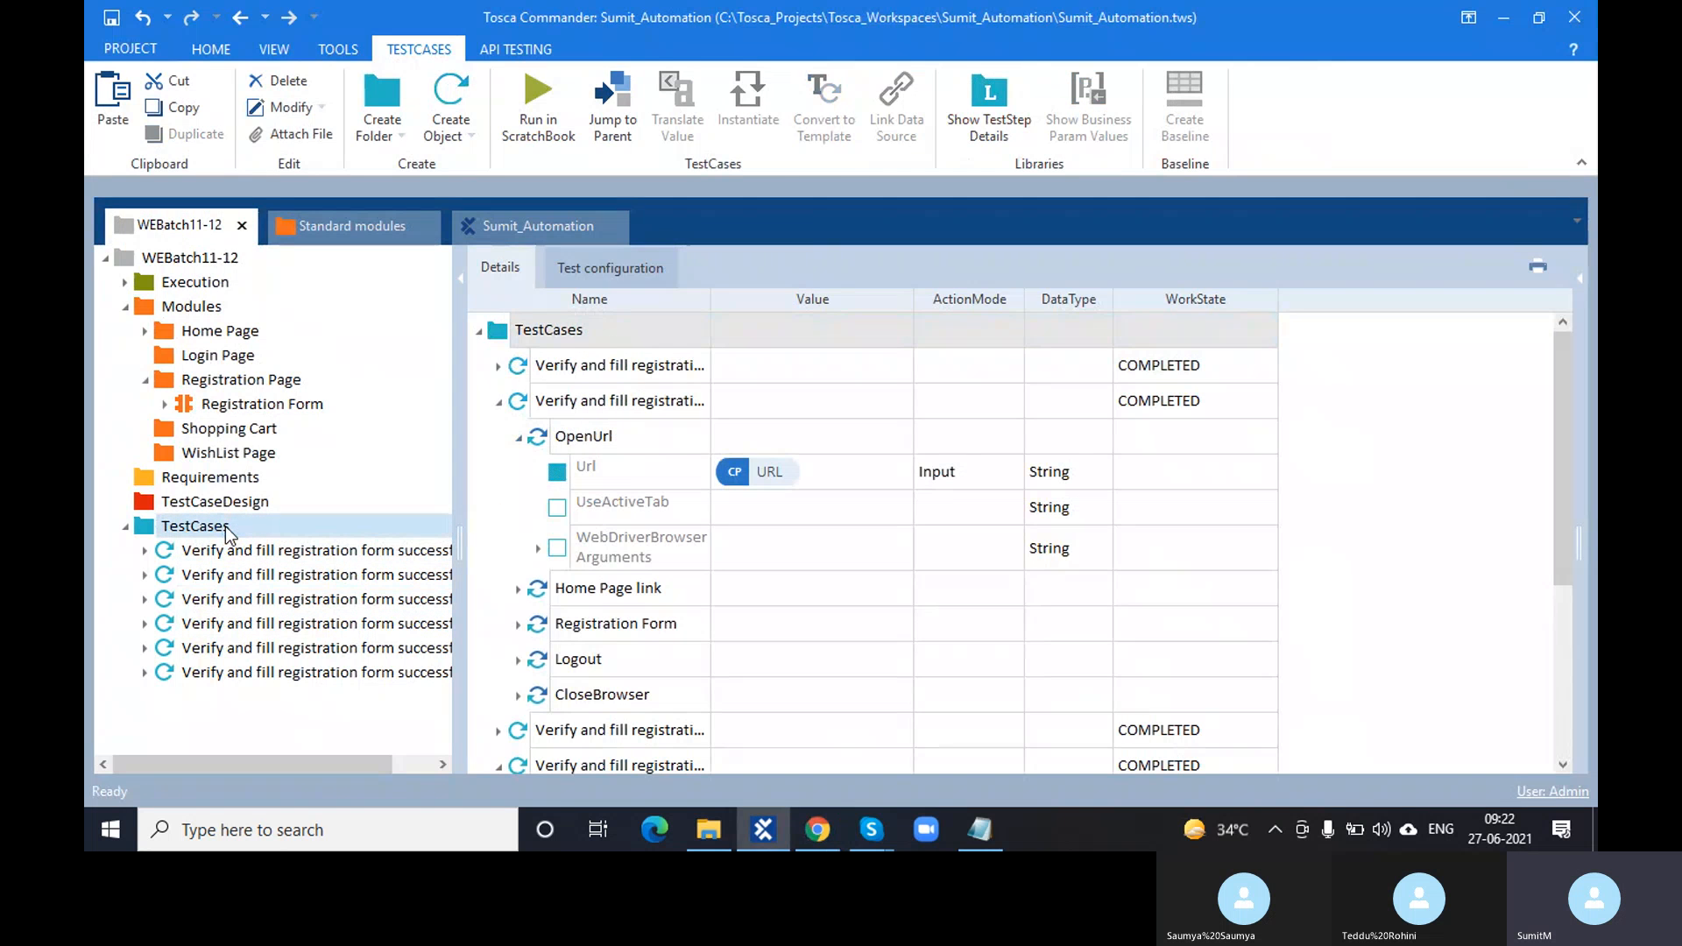
{"action": "left_click", "coordinate": [611, 272]}
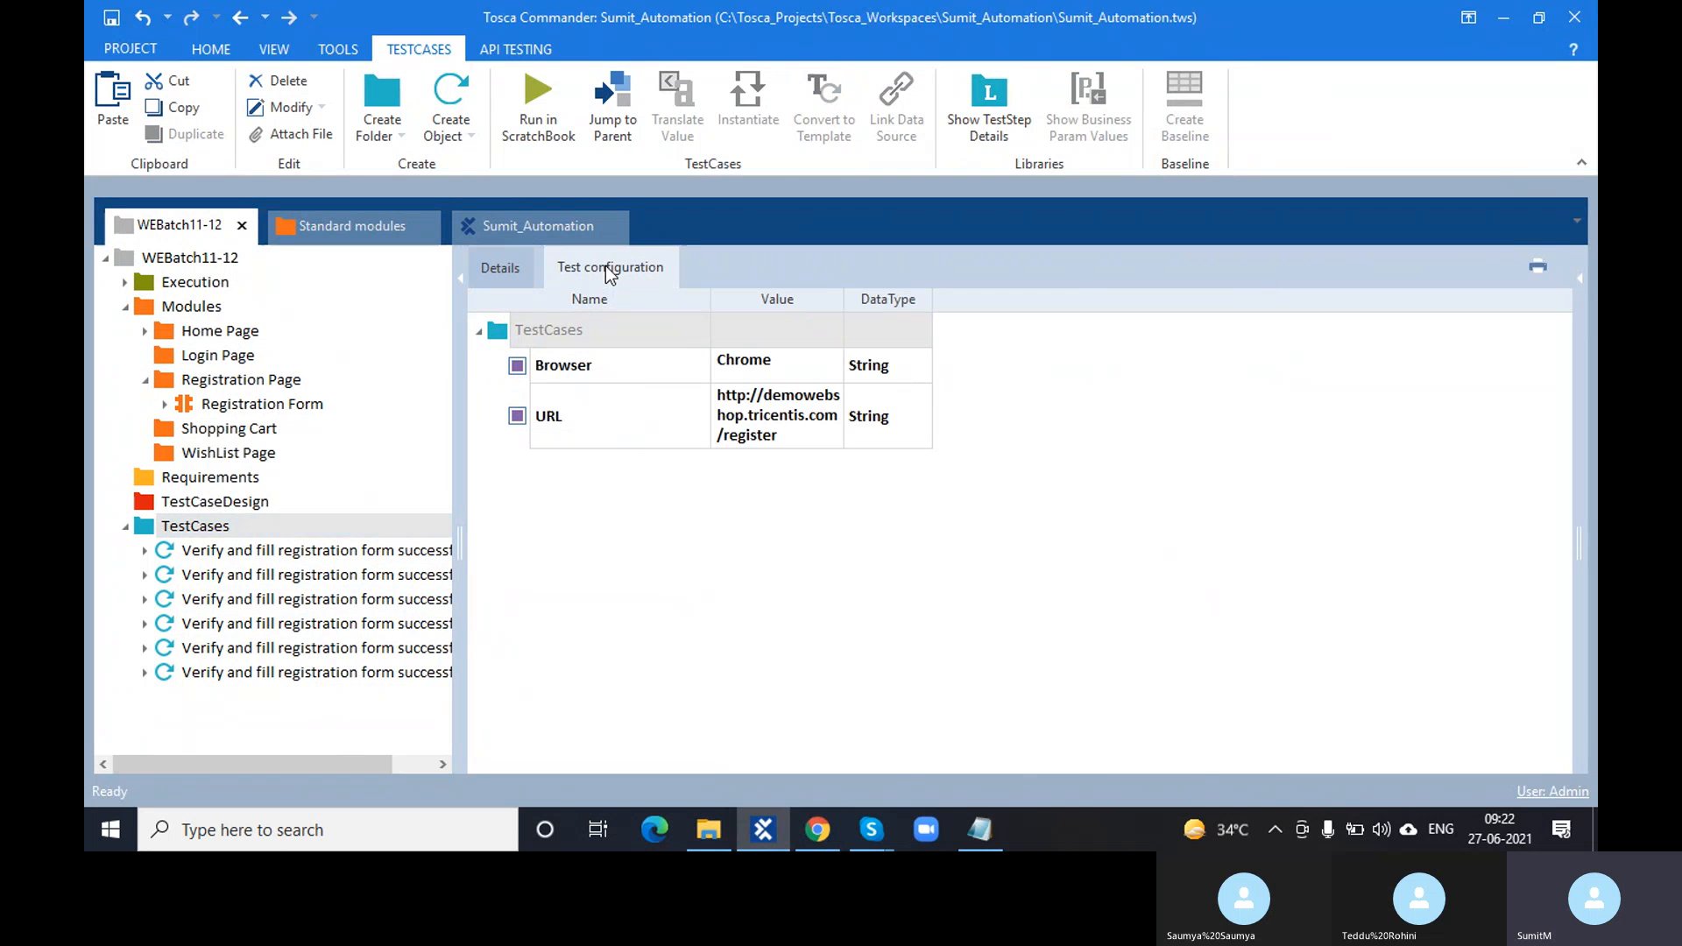
{"action": "left_click", "coordinate": [790, 435]}
{"action": "key", "text": "ctrl+a"}
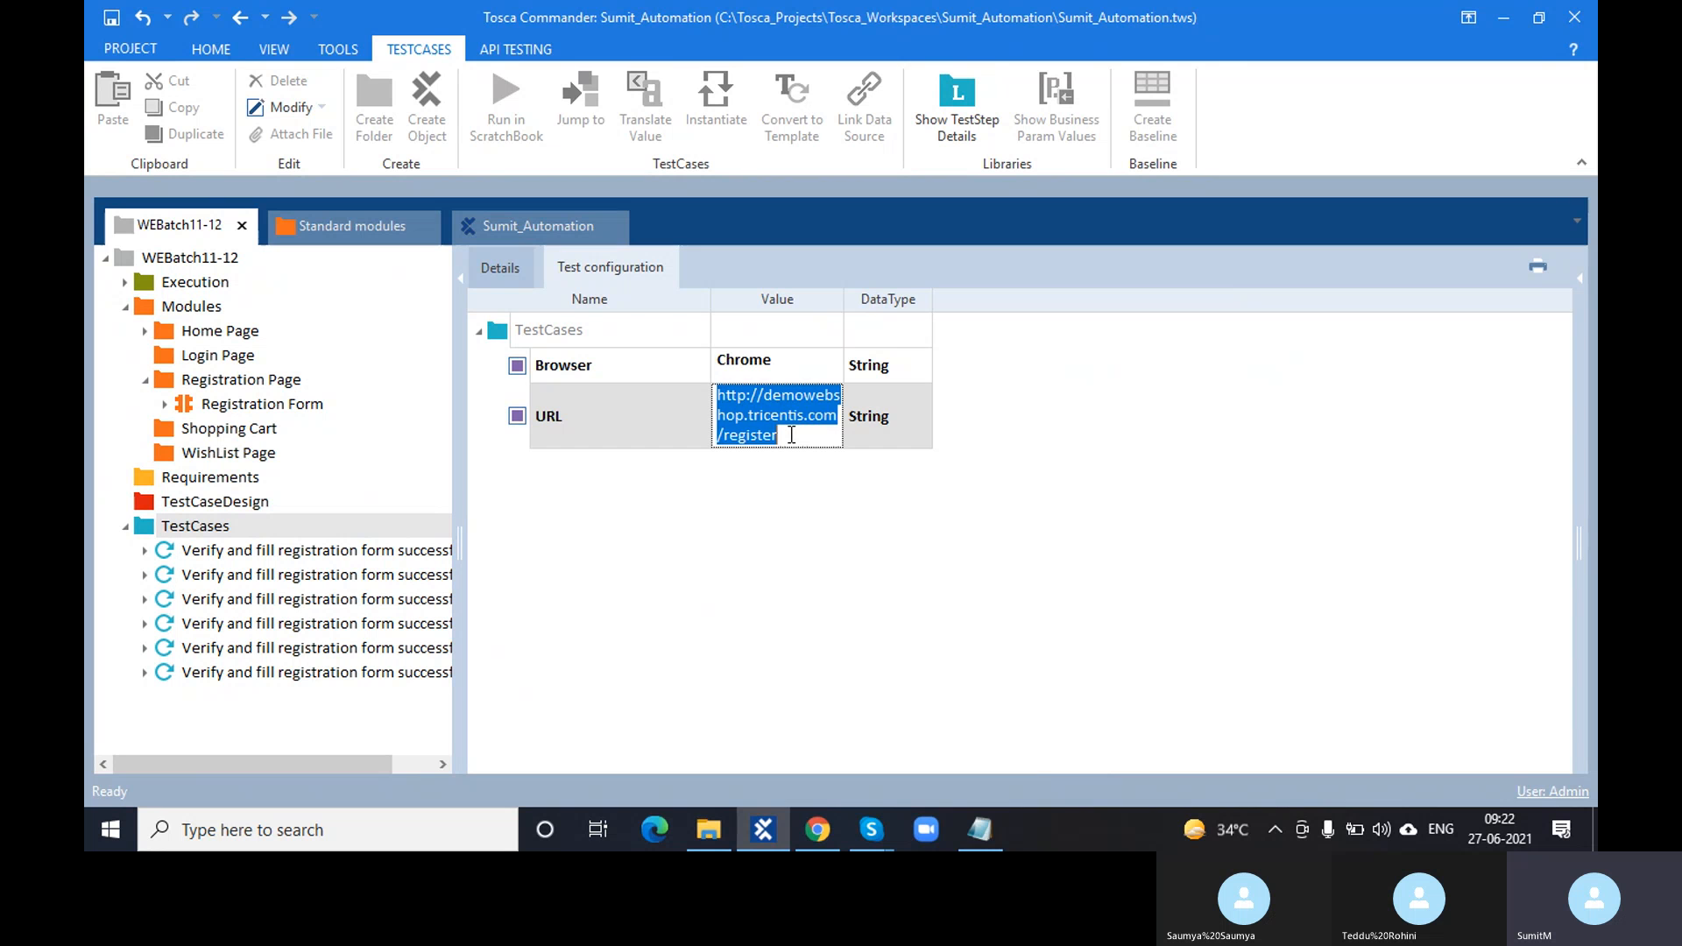
{"action": "key", "text": "ctrl+v"}
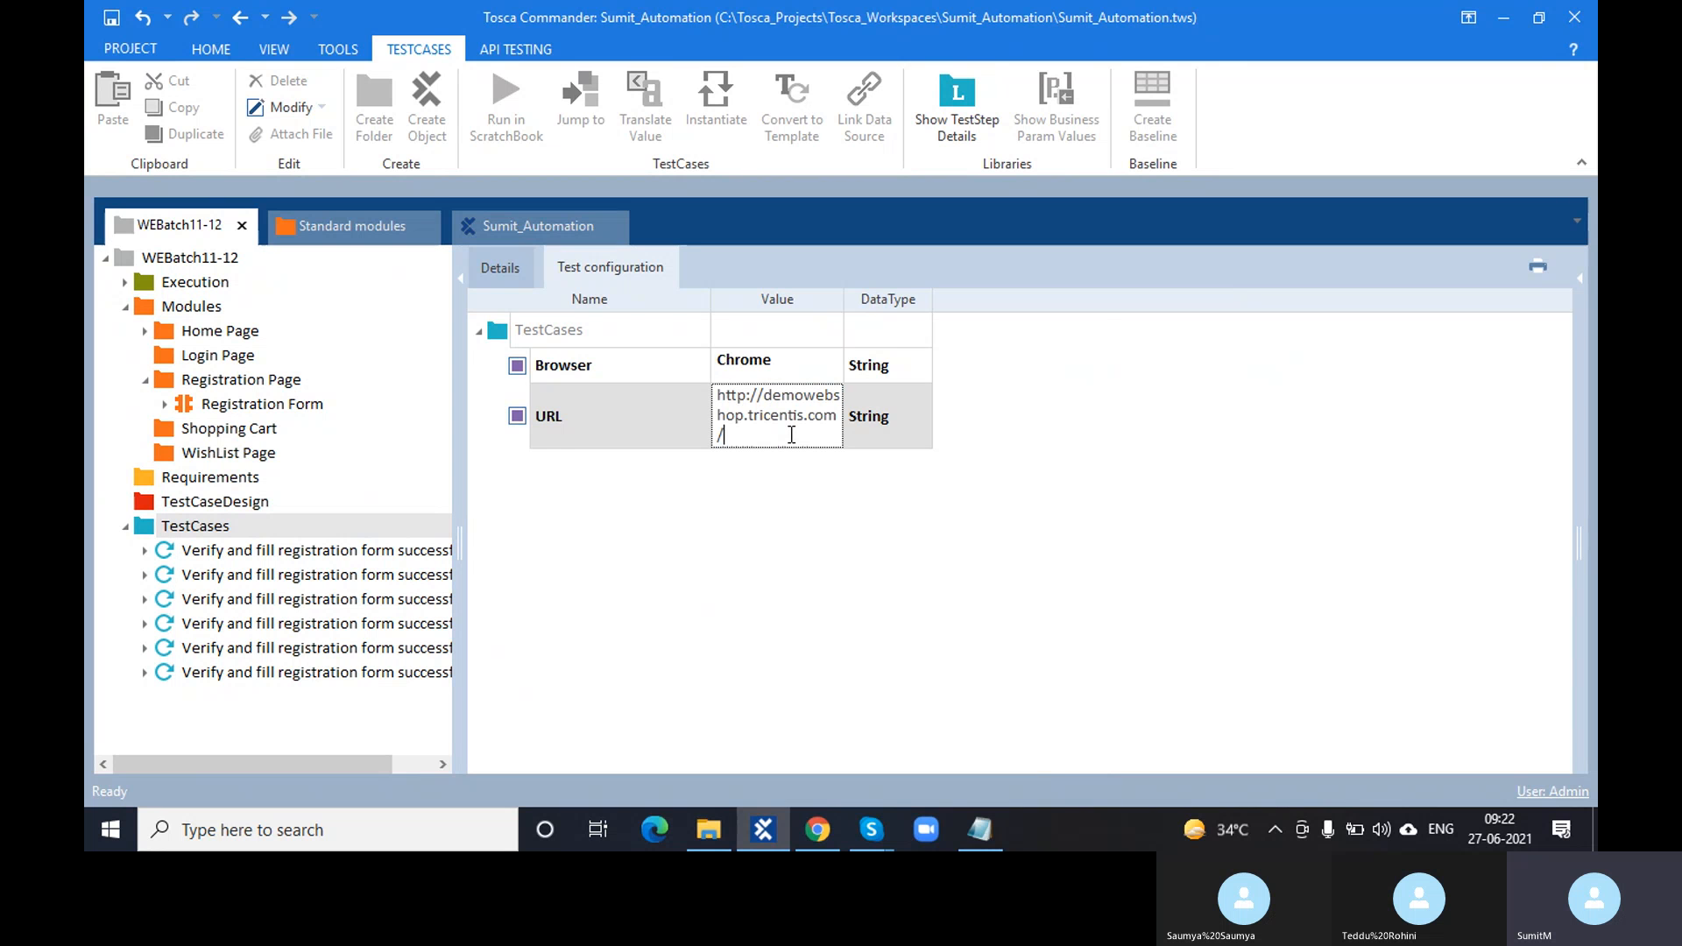
{"action": "left_click", "coordinate": [794, 543]}
{"action": "left_click_drag", "start_coordinate": [843, 299], "coordinate": [1018, 320]}
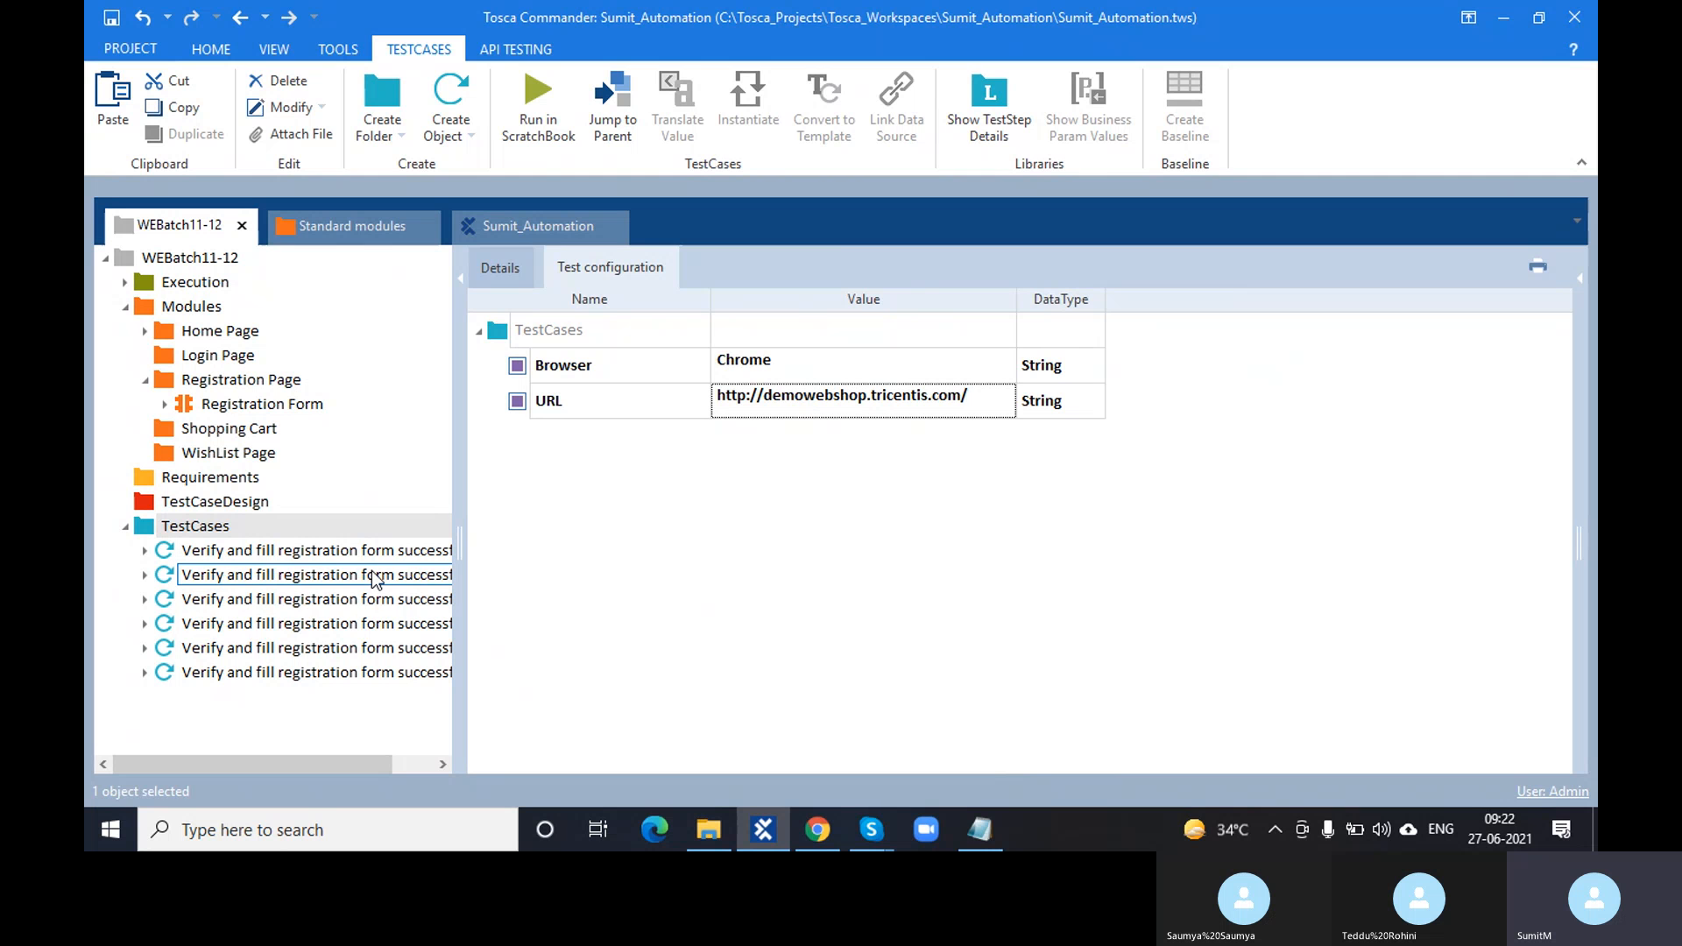
{"action": "left_click", "coordinate": [364, 626]}
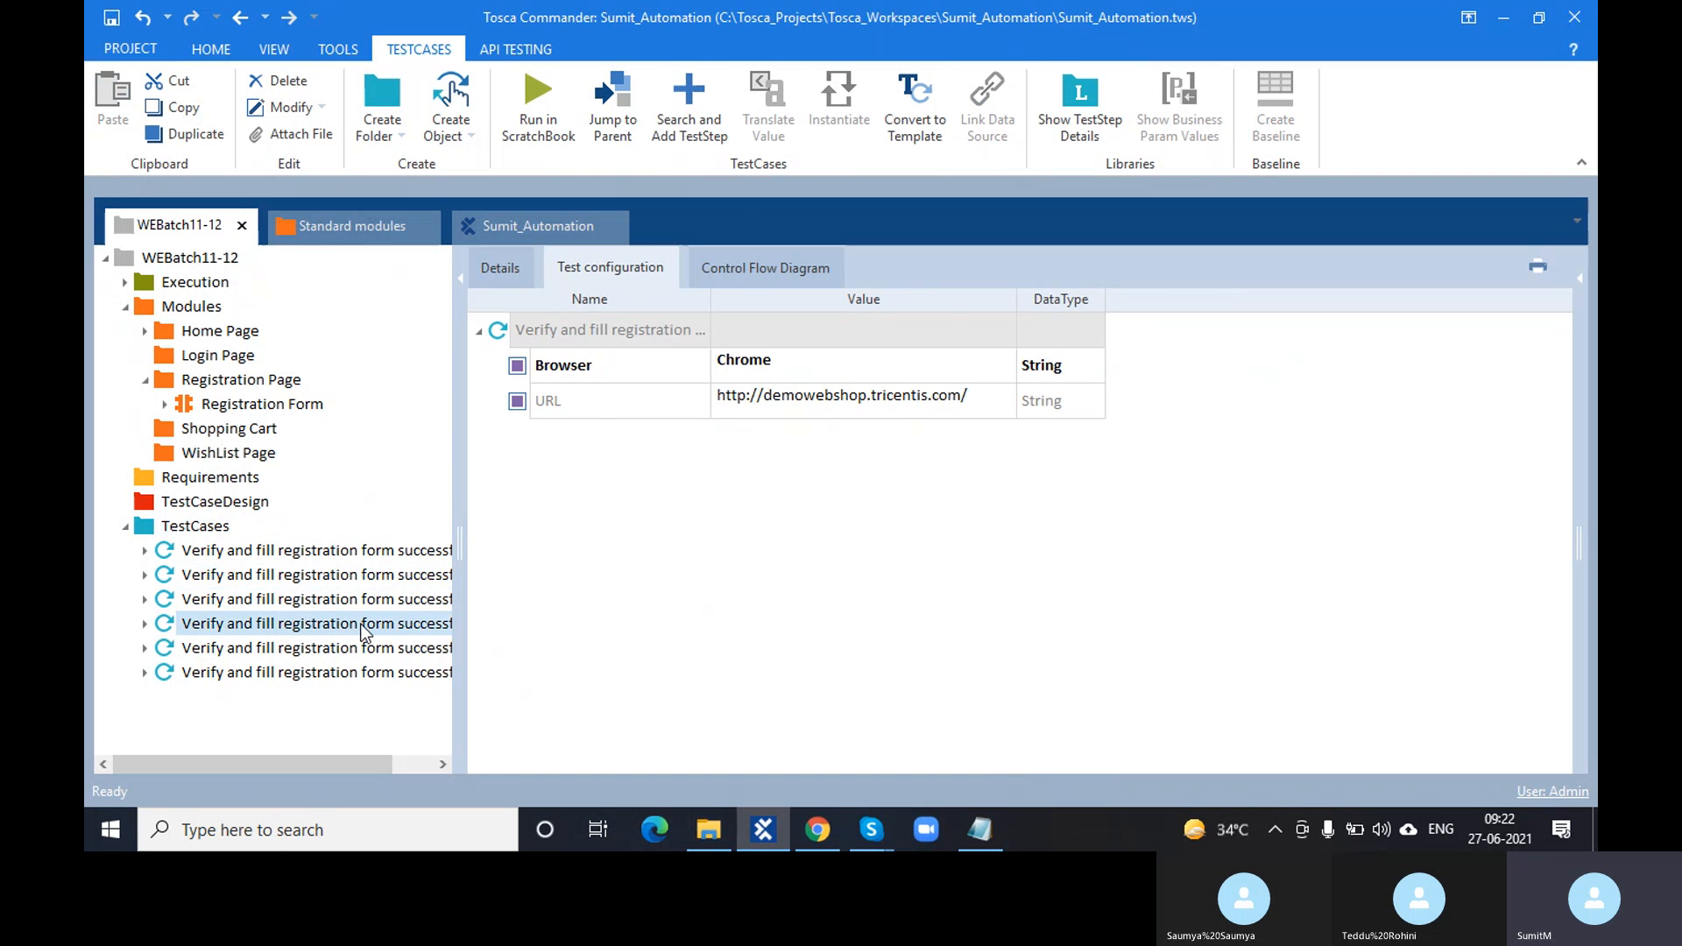
{"action": "left_click", "coordinate": [502, 271]}
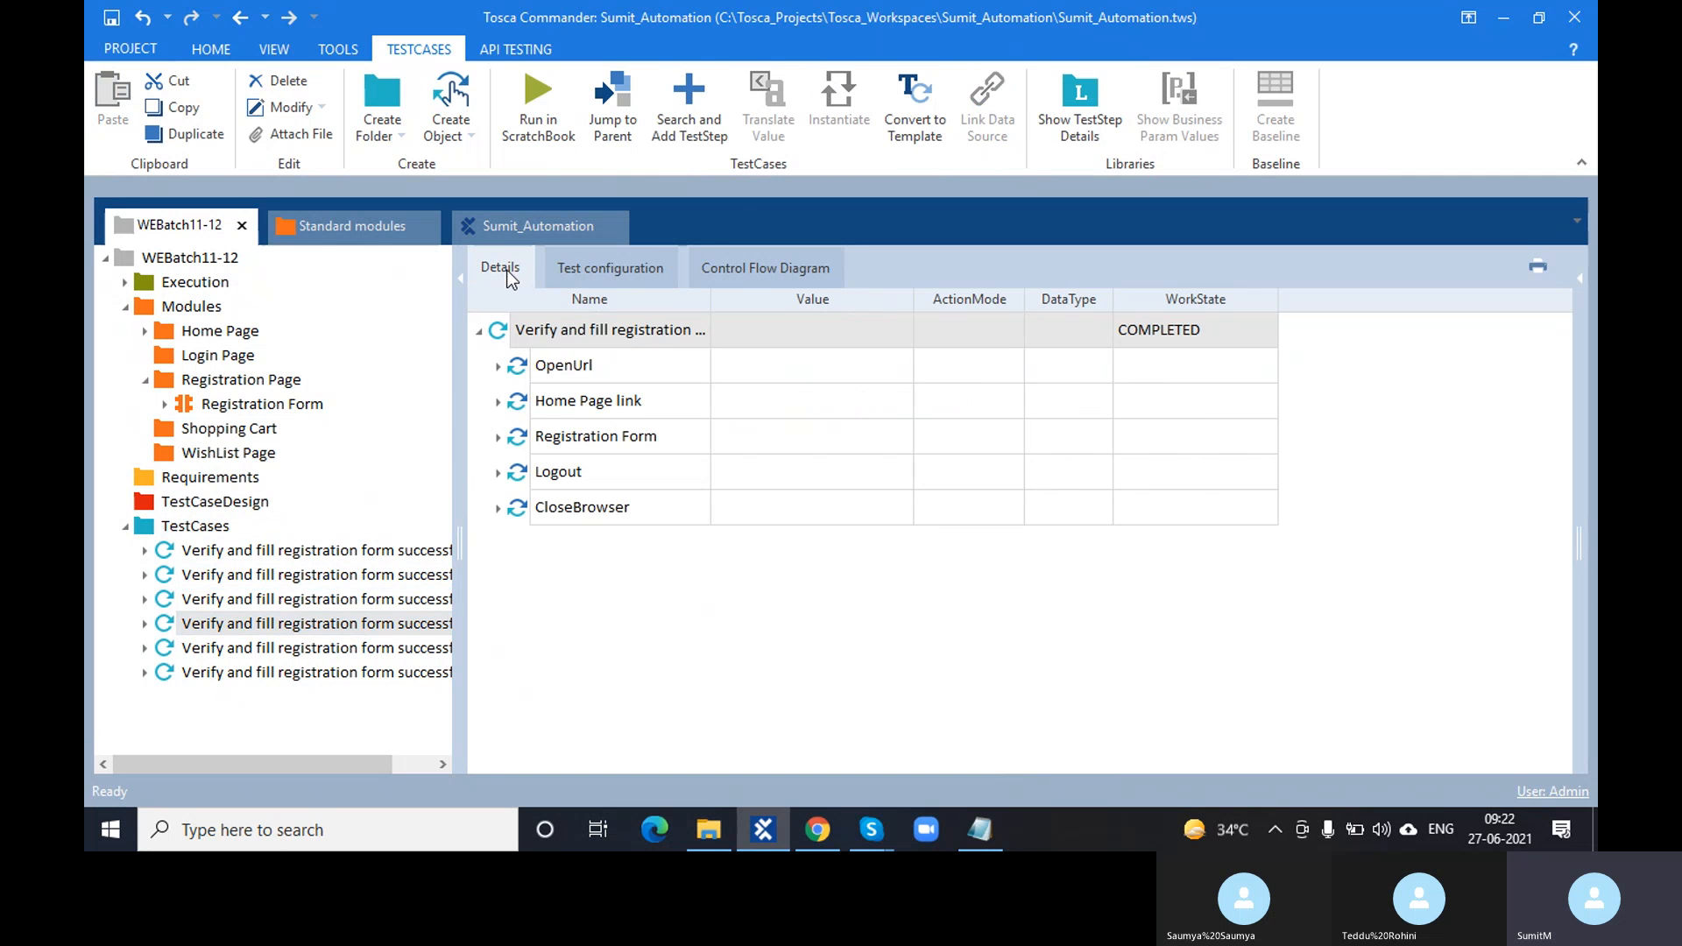
{"action": "left_click", "coordinate": [496, 370]}
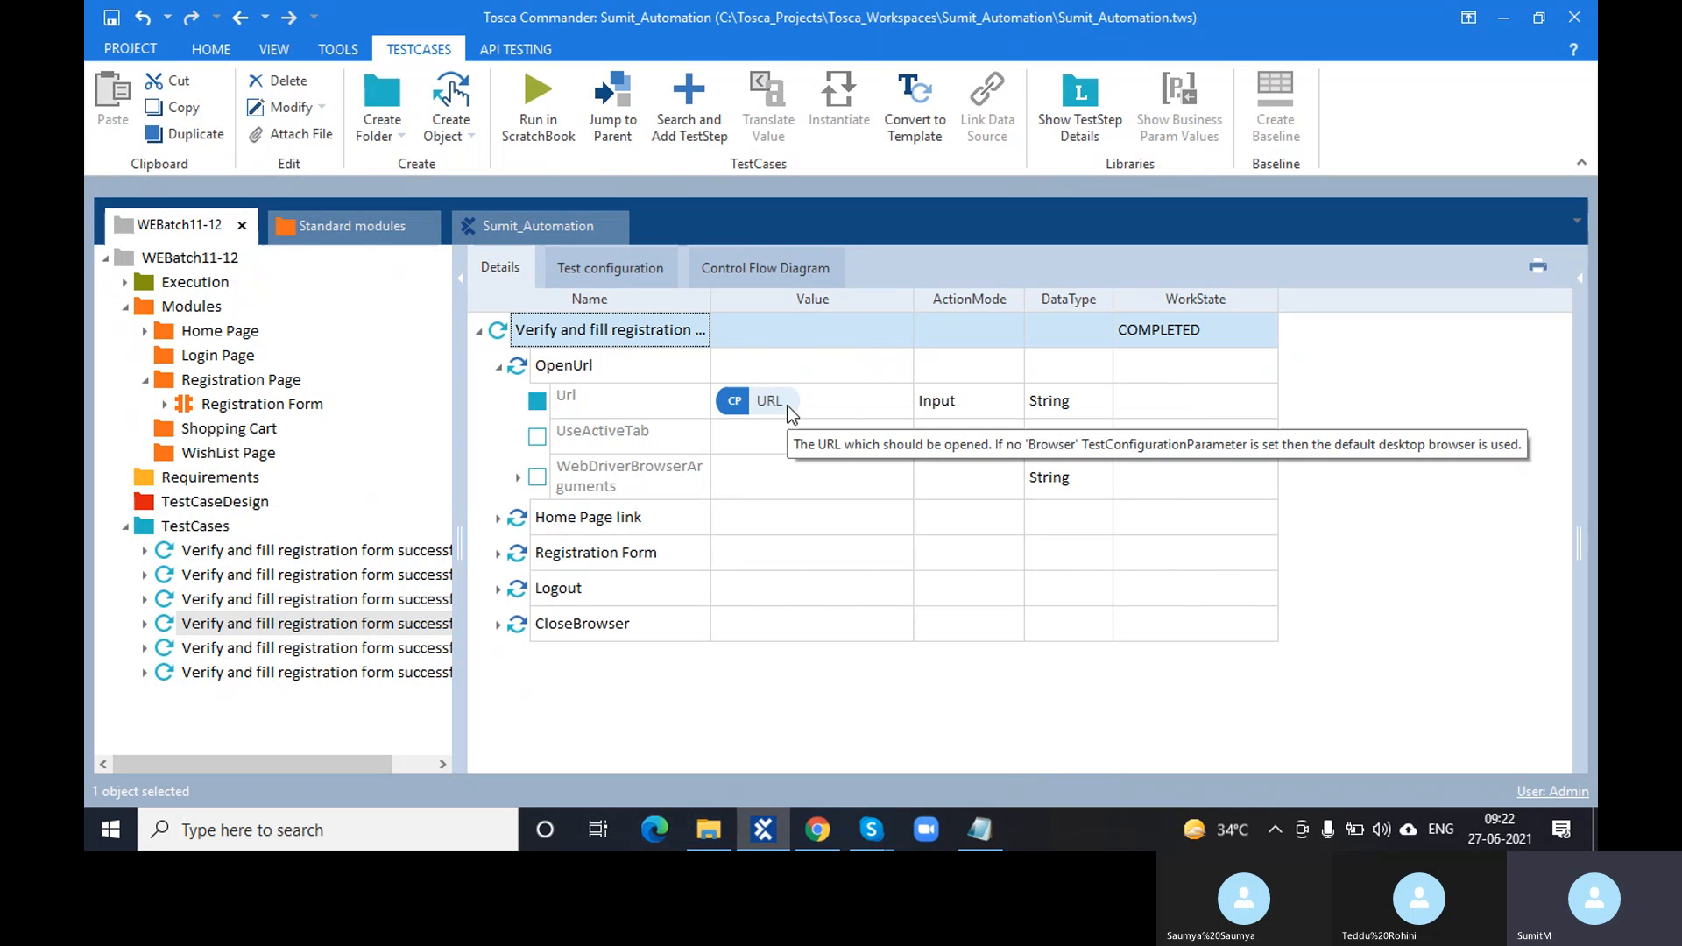
{"action": "right_click", "coordinate": [788, 407]}
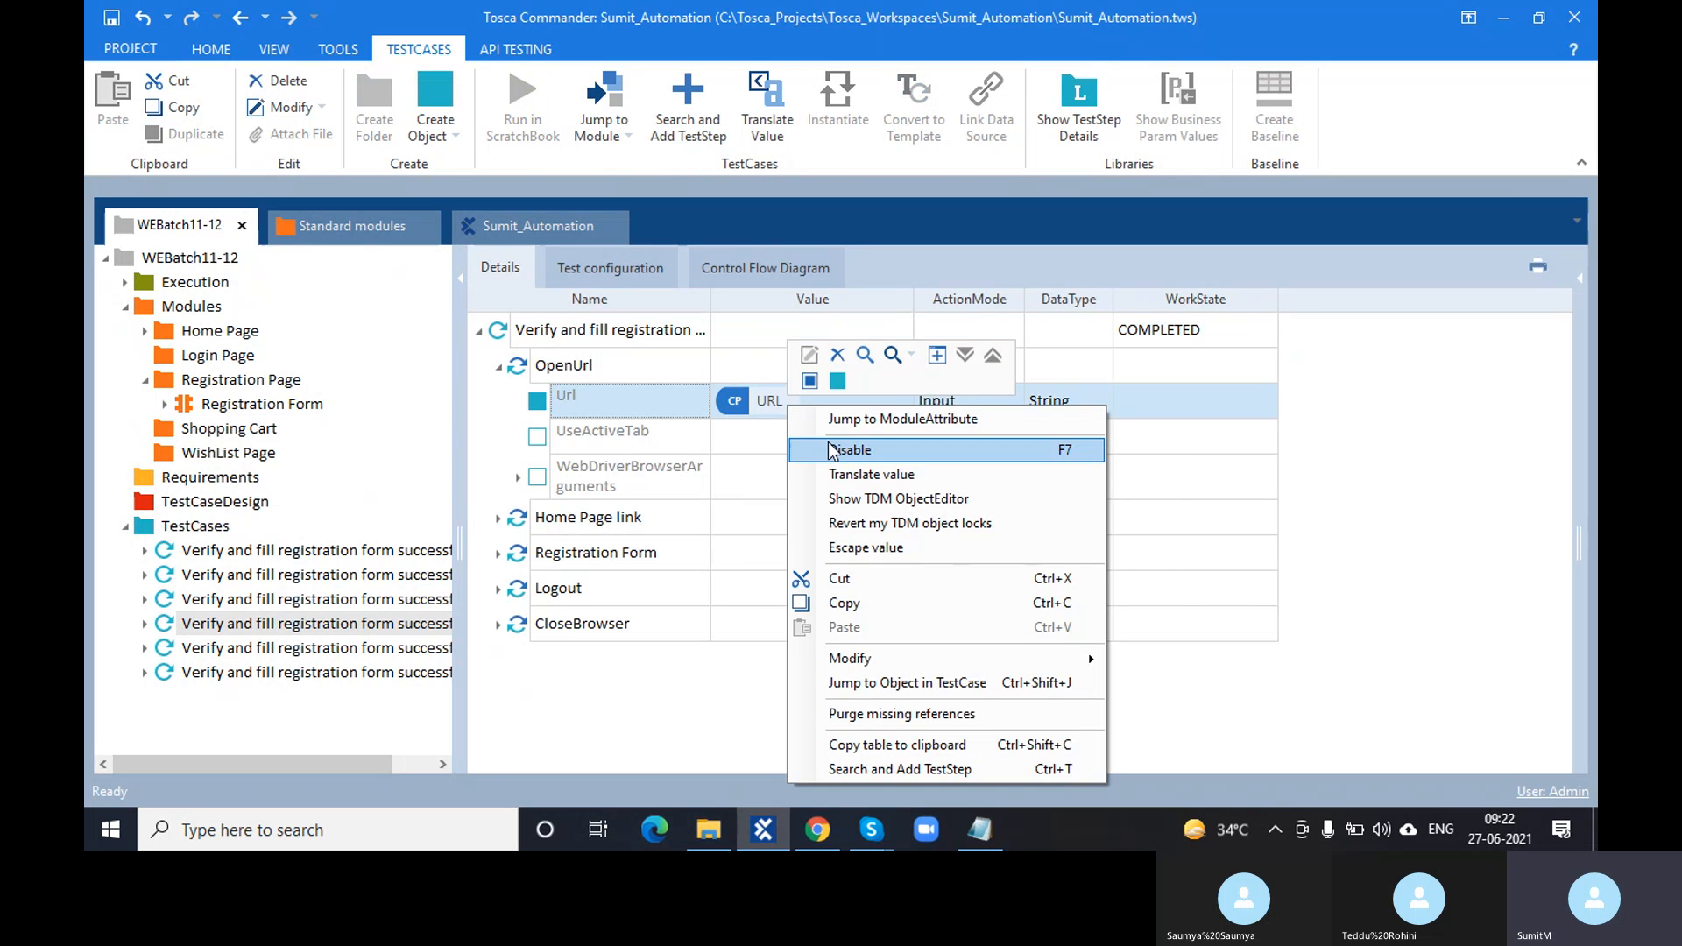
{"action": "left_click", "coordinate": [855, 474]}
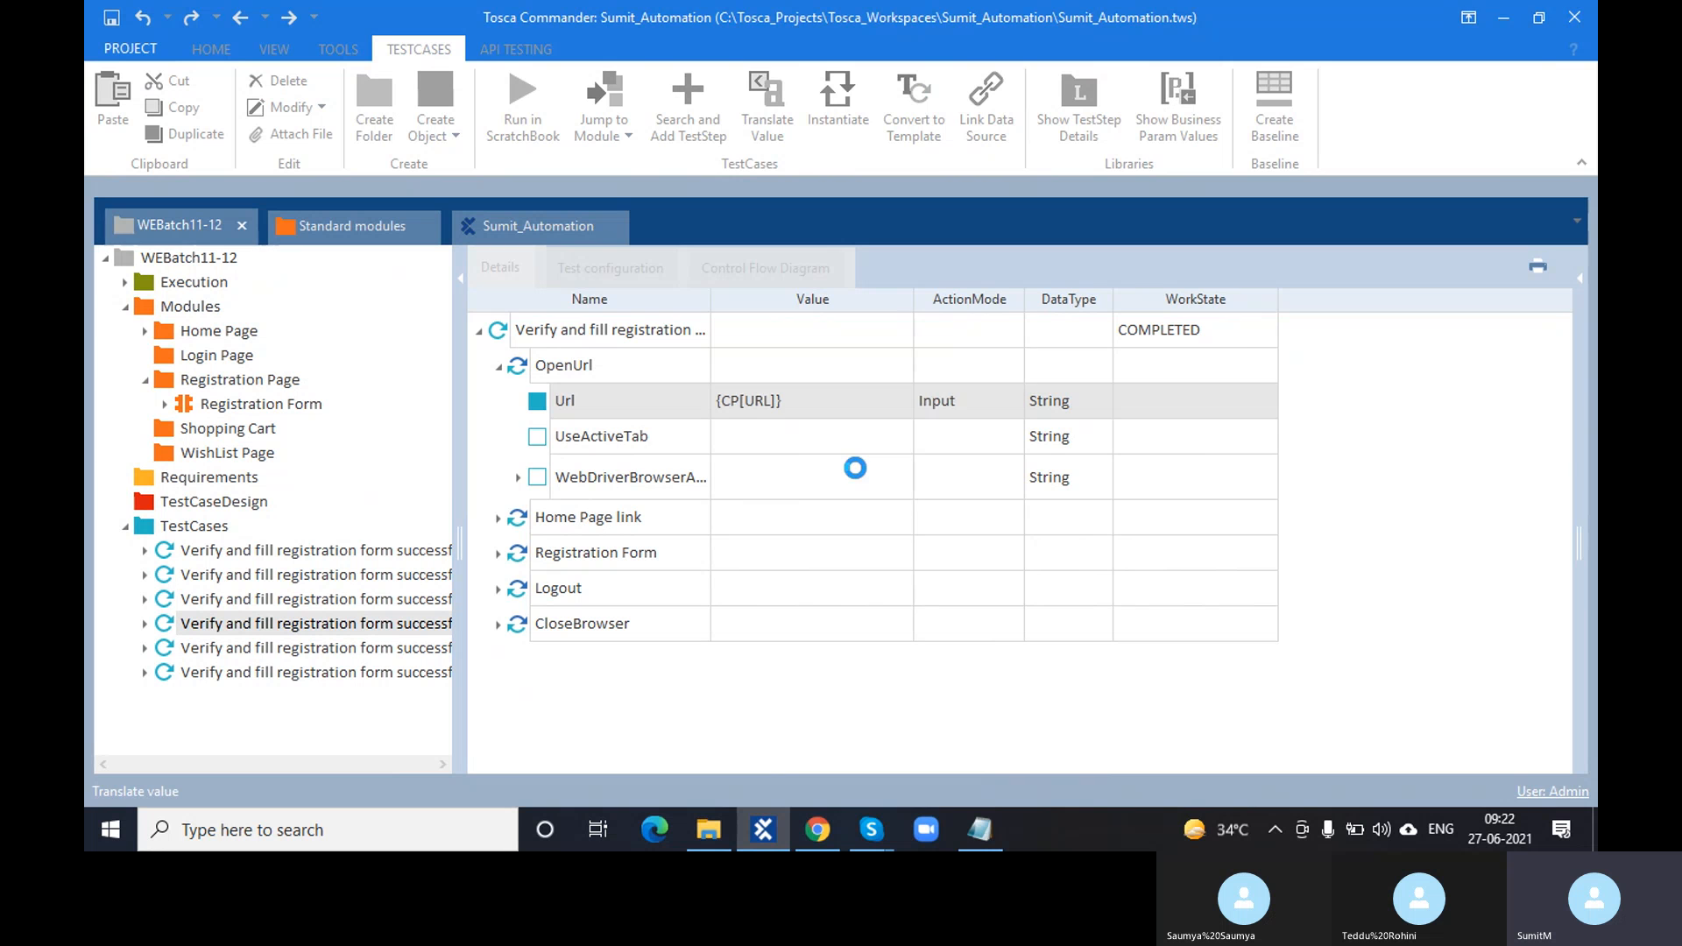
{"action": "left_click_drag", "start_coordinate": [936, 407], "coordinate": [723, 407]}
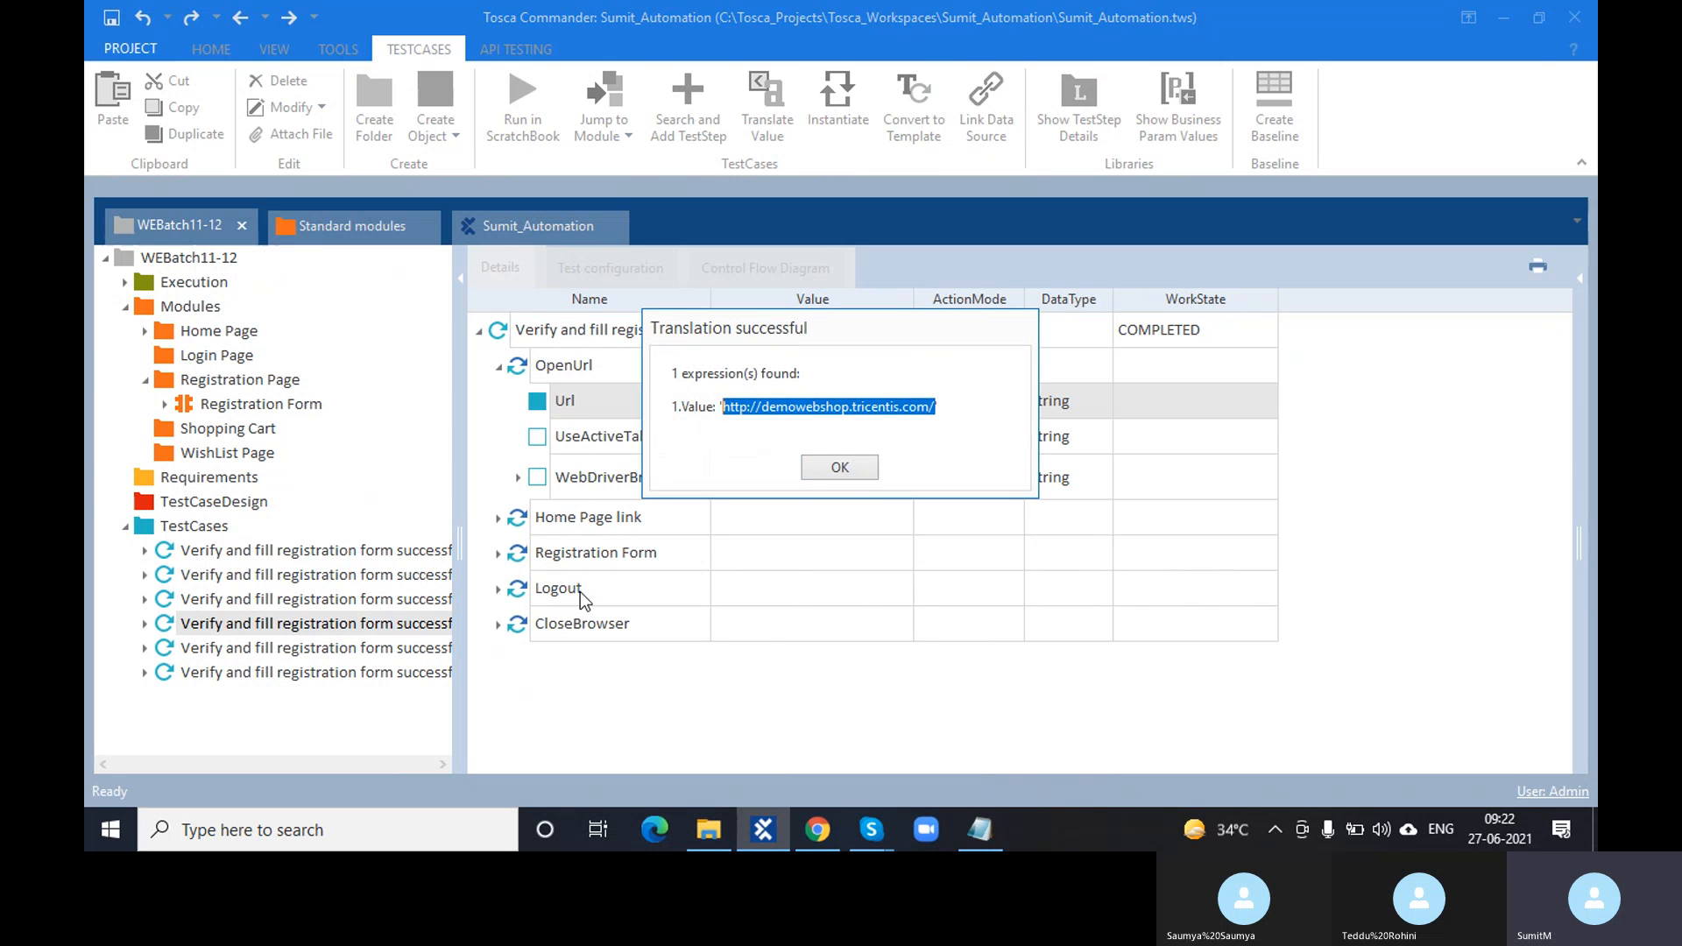
{"action": "left_click", "coordinate": [819, 469]}
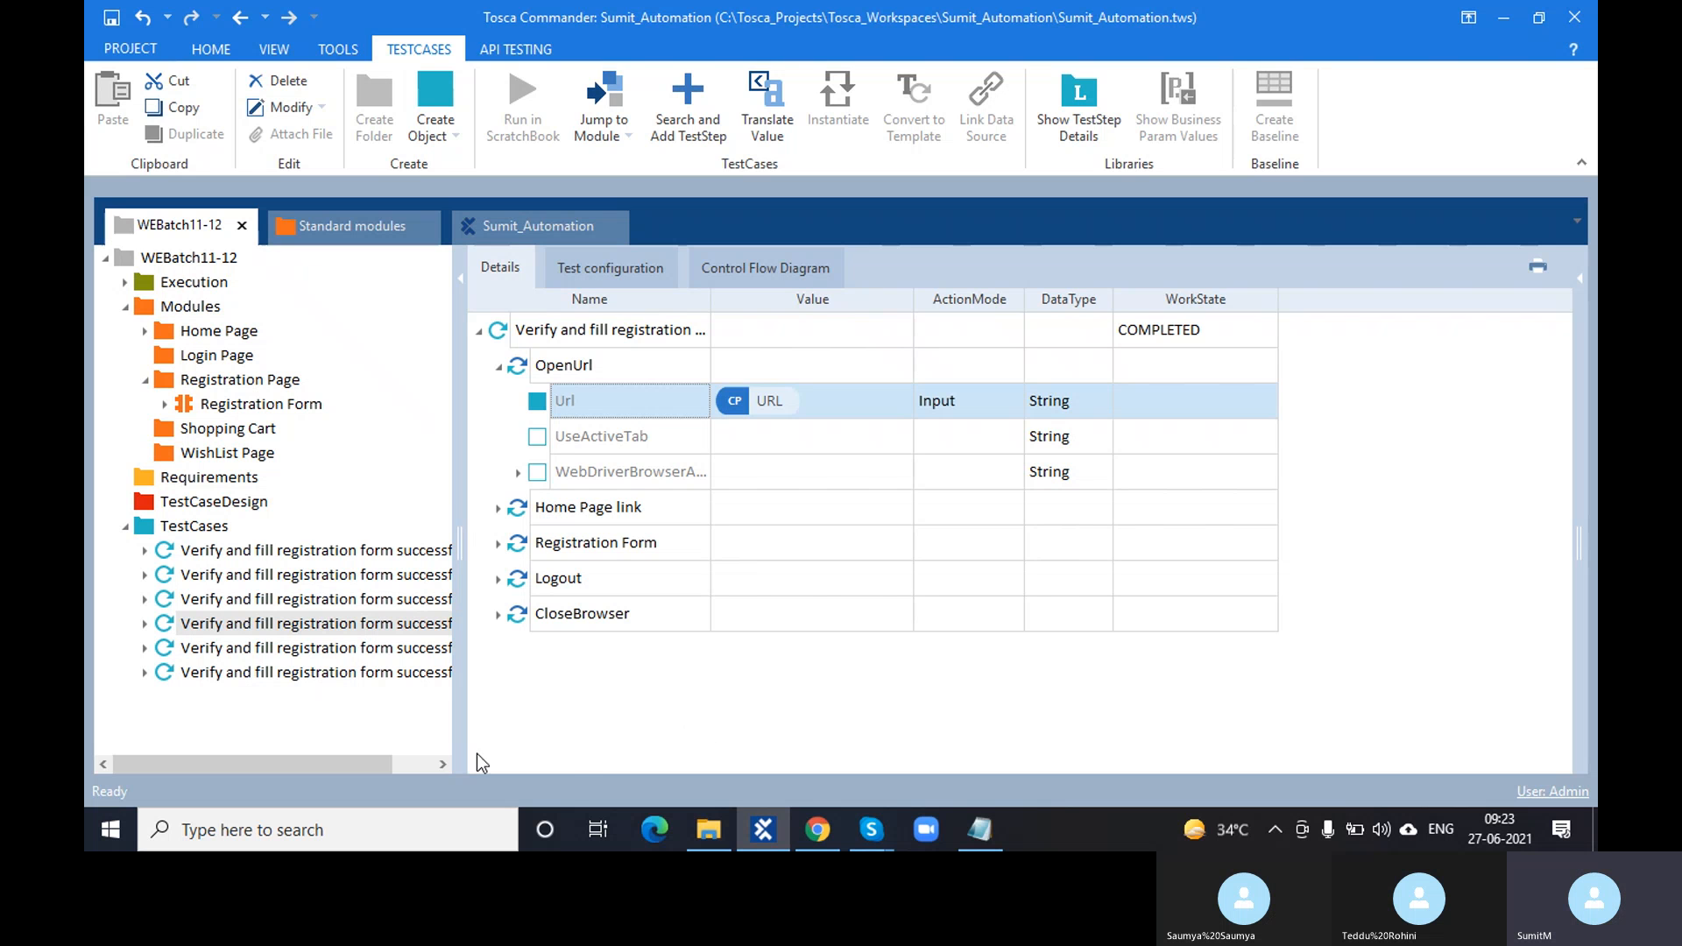
- Check the Browser parameter in the TestCases folder's test configuration
{"action": "left_click", "coordinate": [220, 527]}
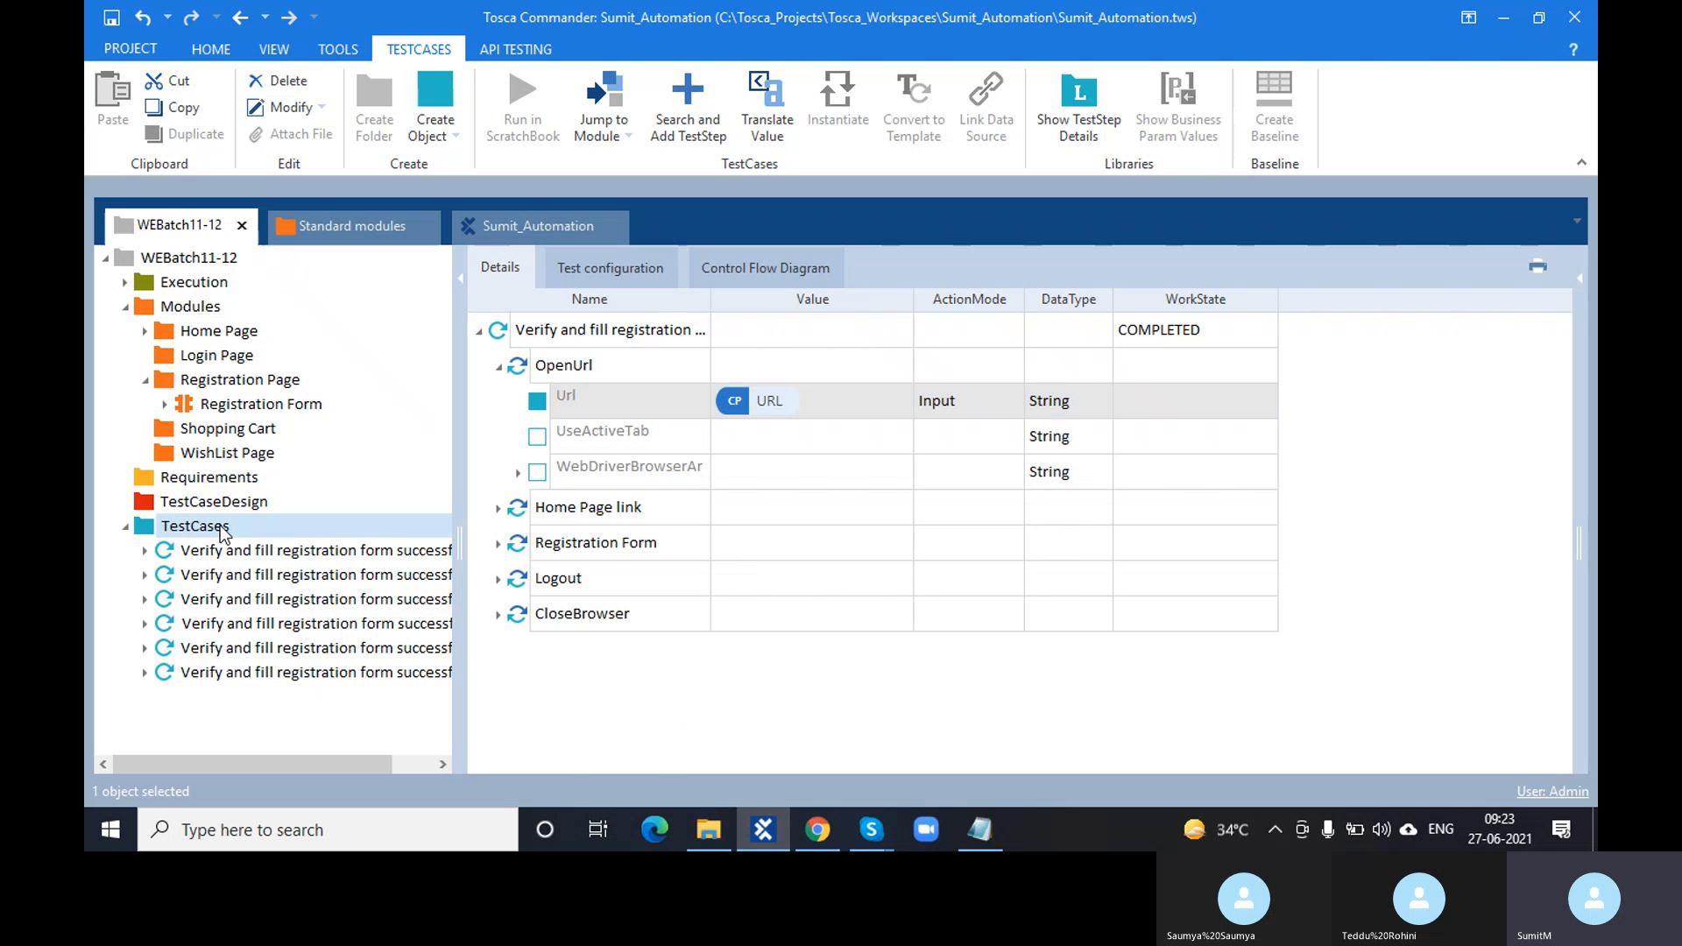
{"action": "left_click", "coordinate": [627, 269]}
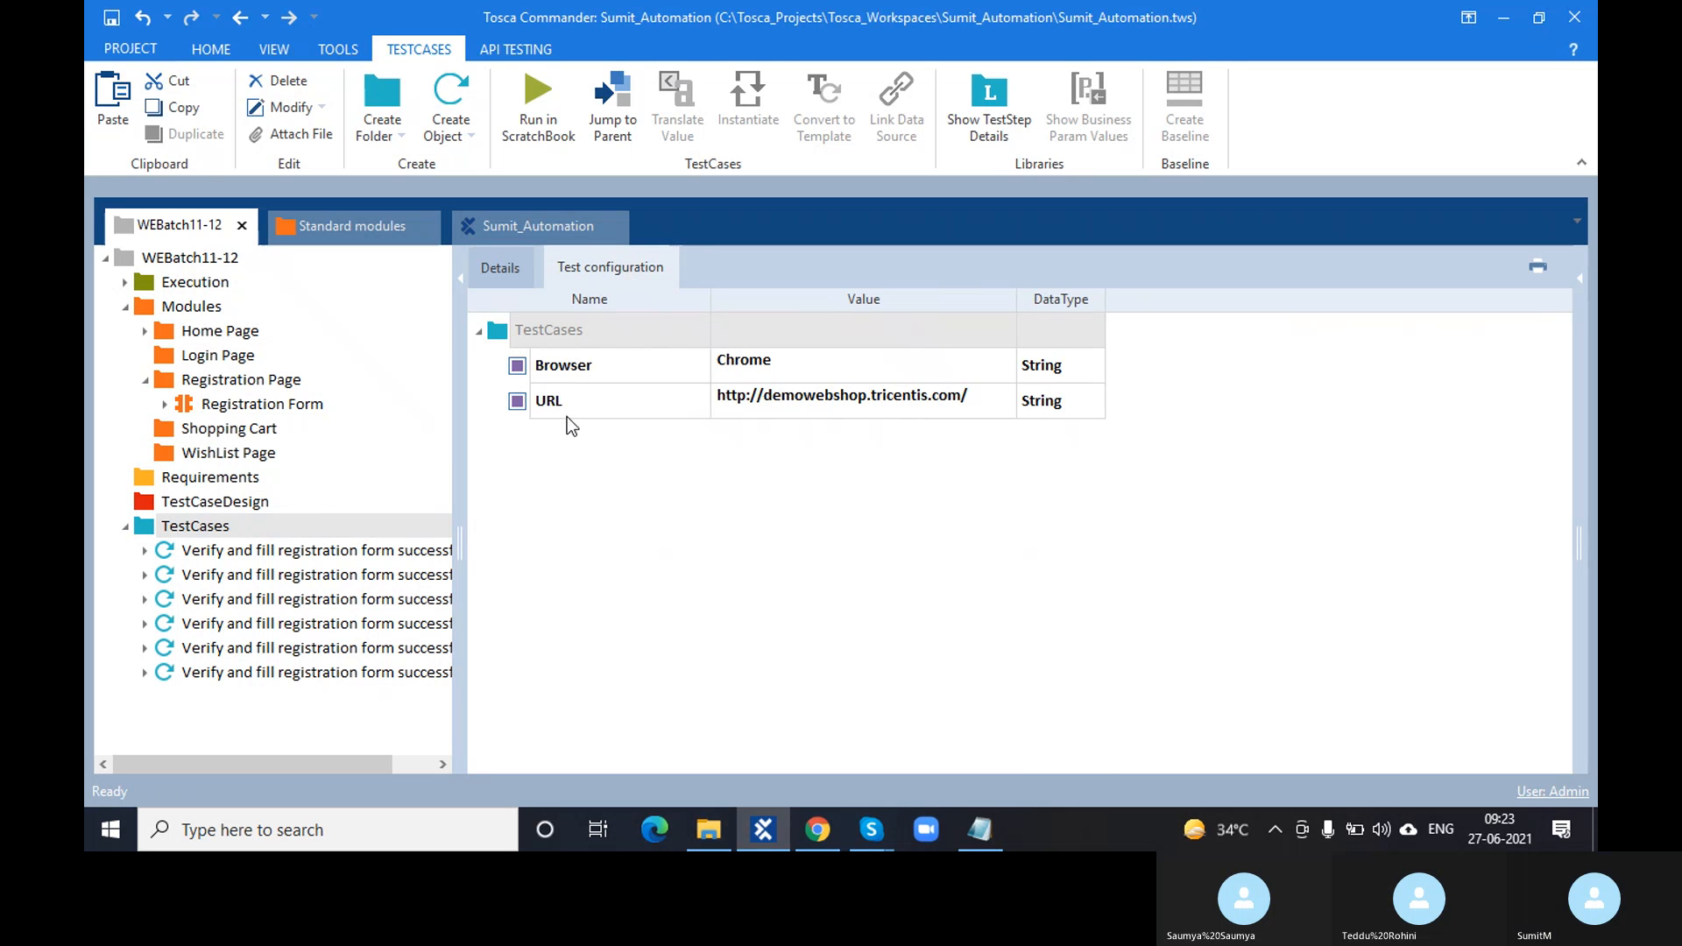
{"action": "left_click", "coordinate": [591, 371]}
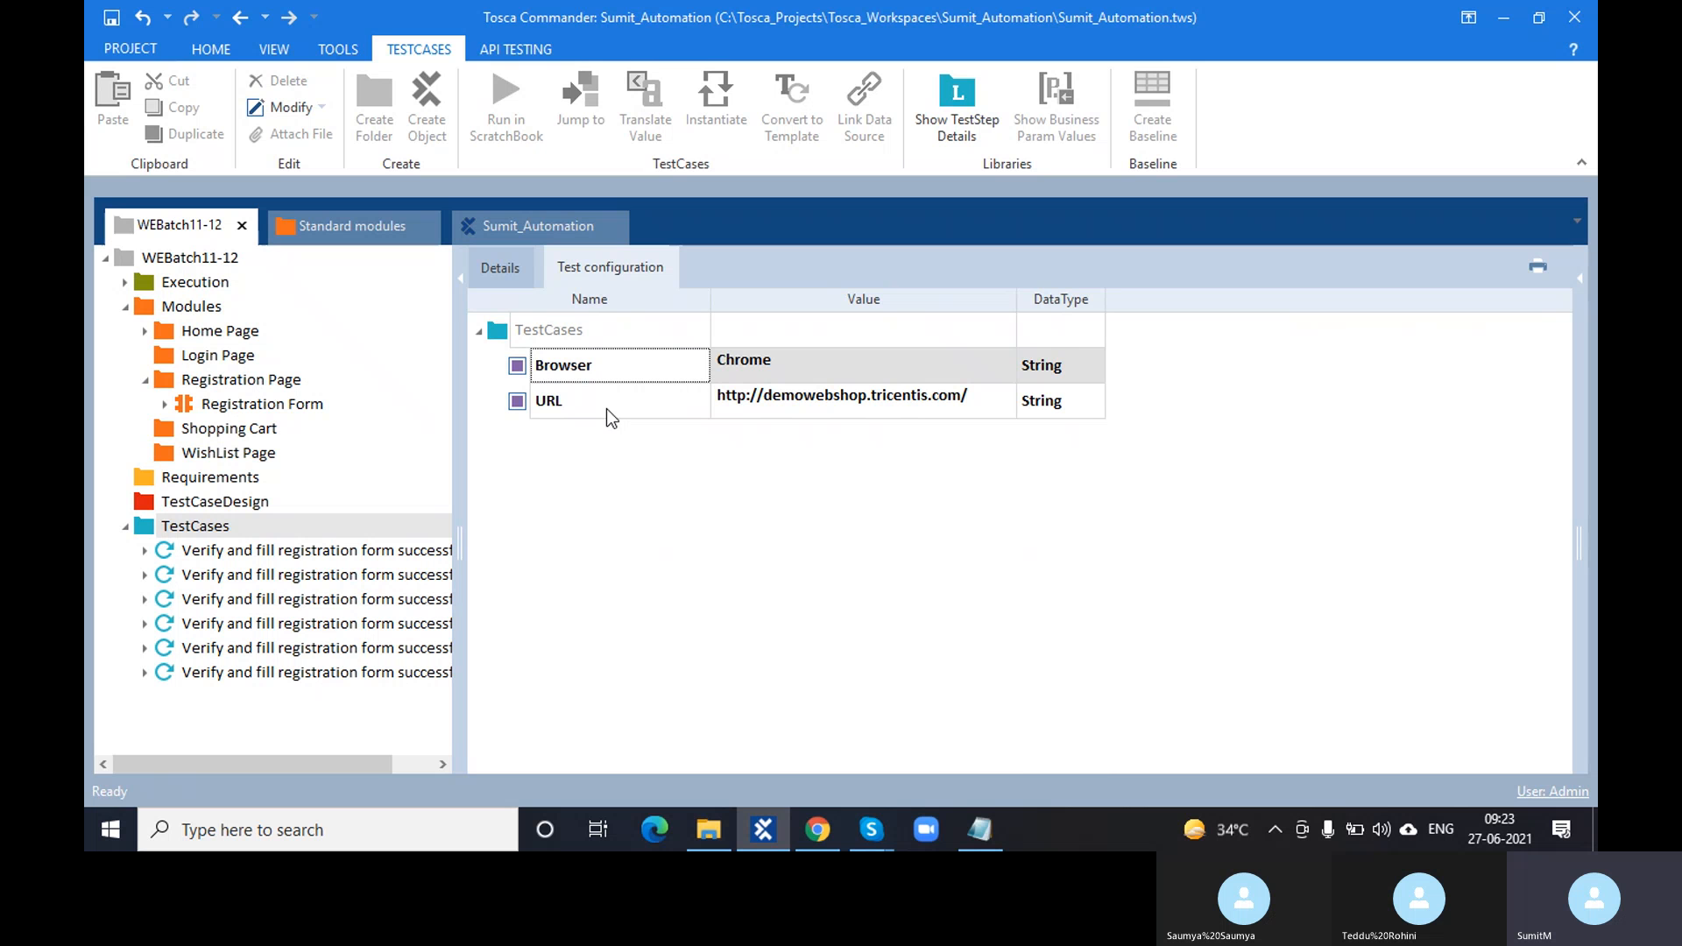
- Expand the first registration test case to view its Registration Form values, then reselect TestCases
{"action": "left_click", "coordinate": [371, 597]}
{"action": "left_click", "coordinate": [318, 554]}
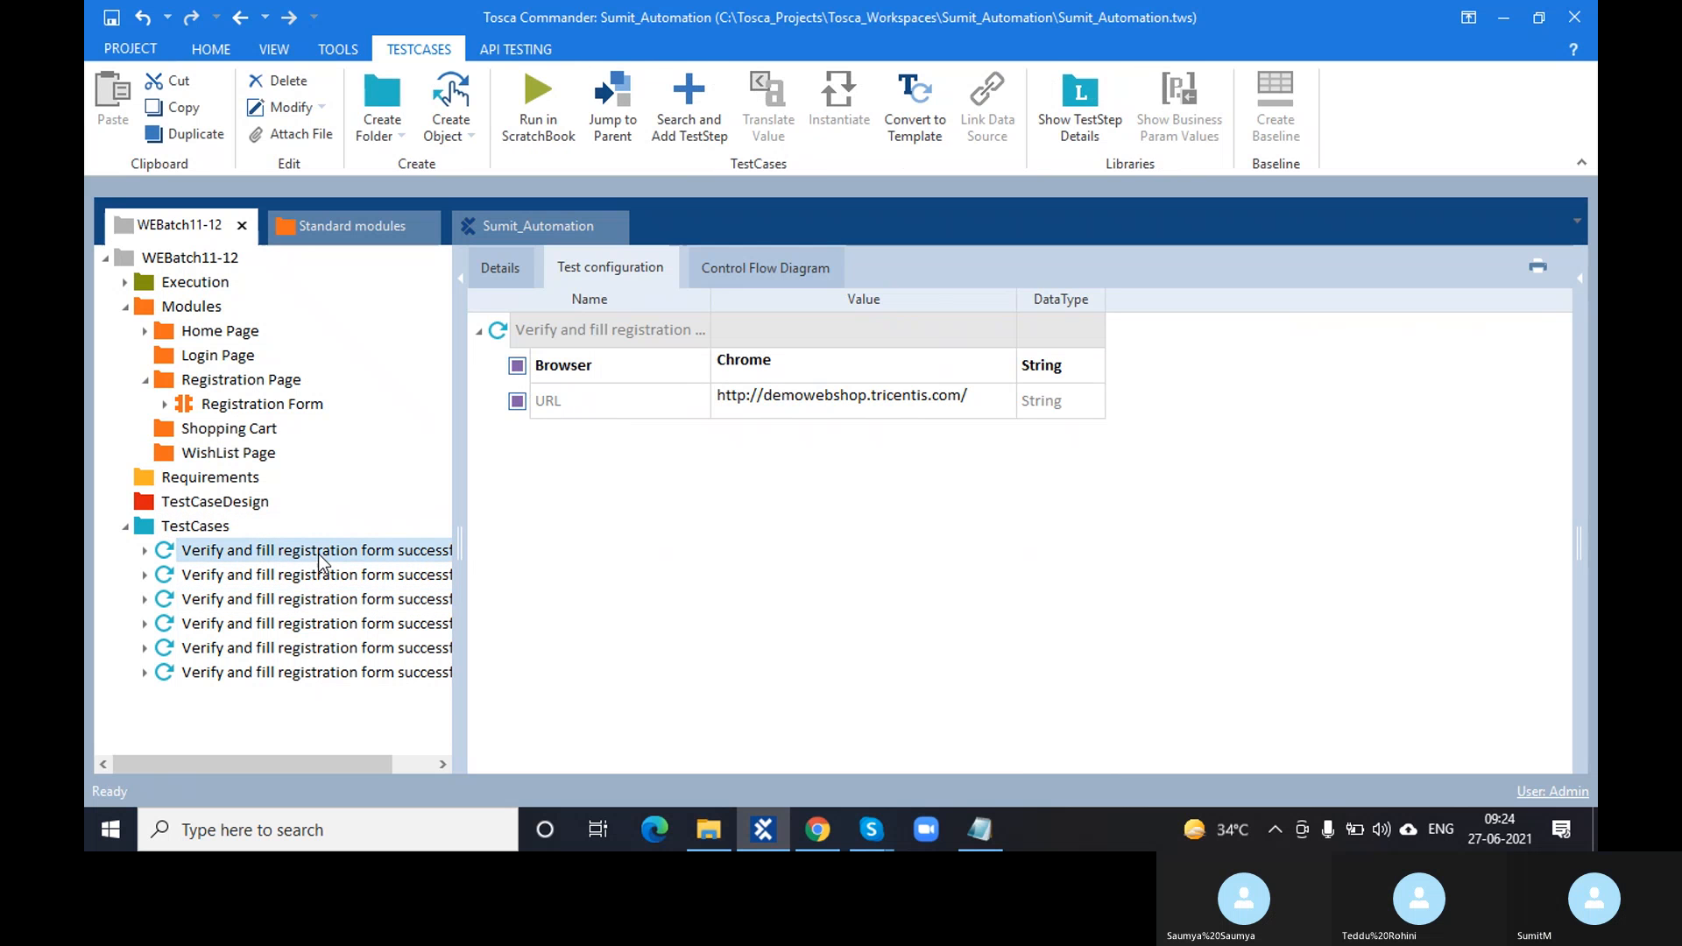
{"action": "left_click", "coordinate": [145, 551]}
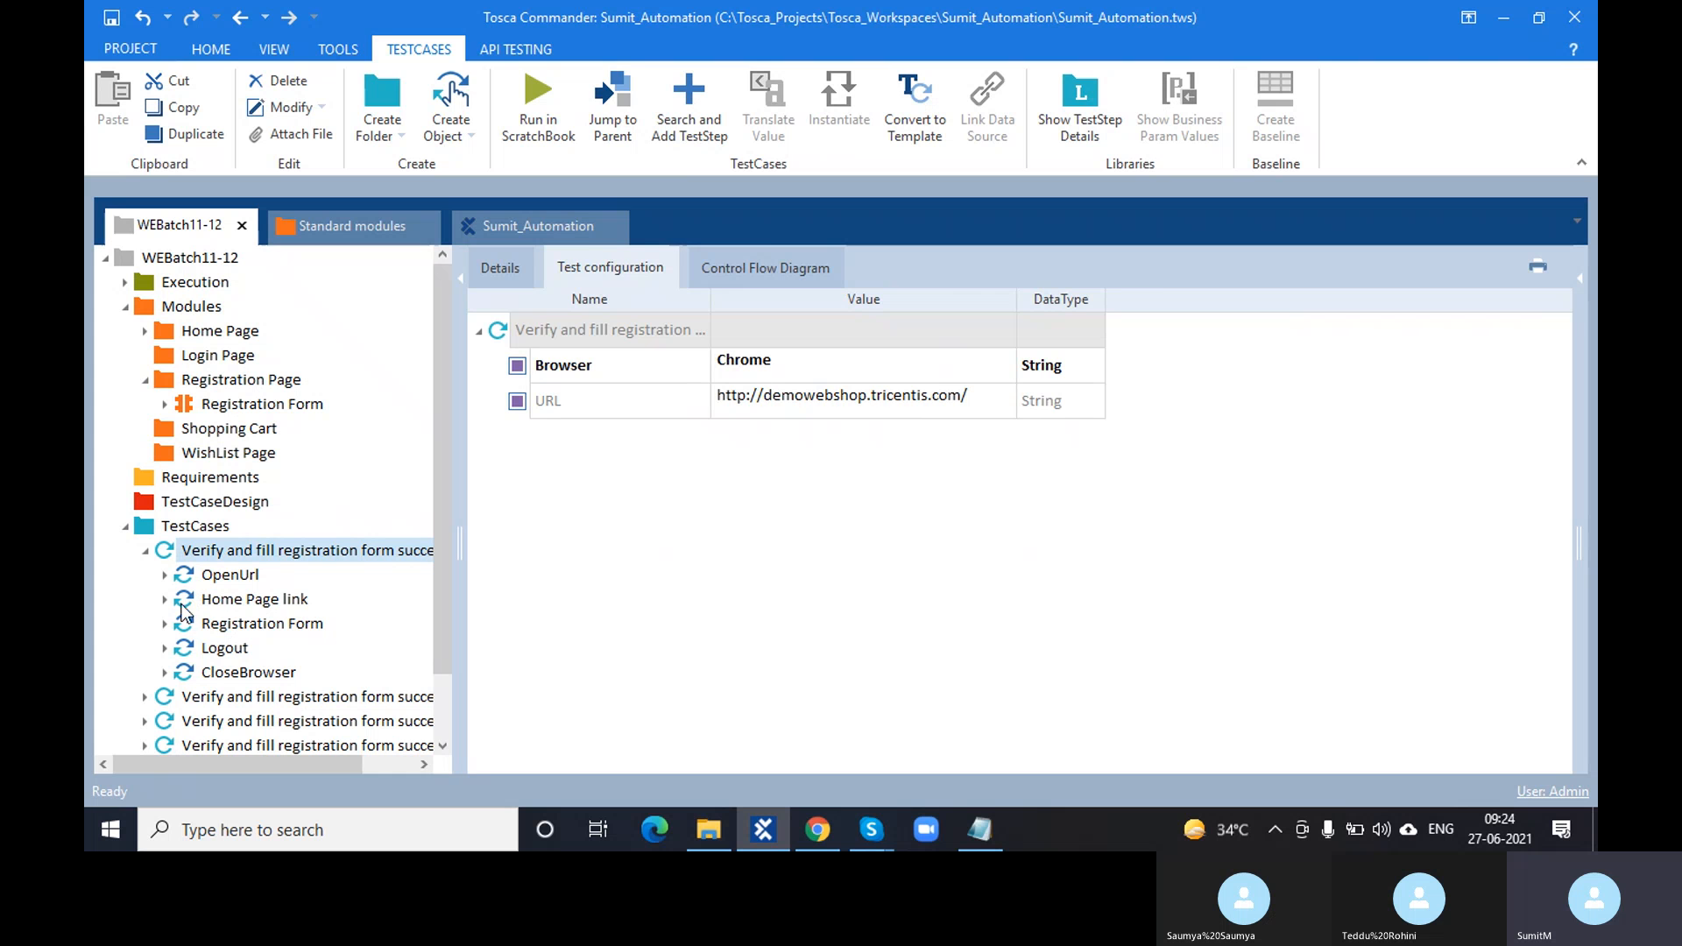
{"action": "left_click", "coordinate": [183, 622]}
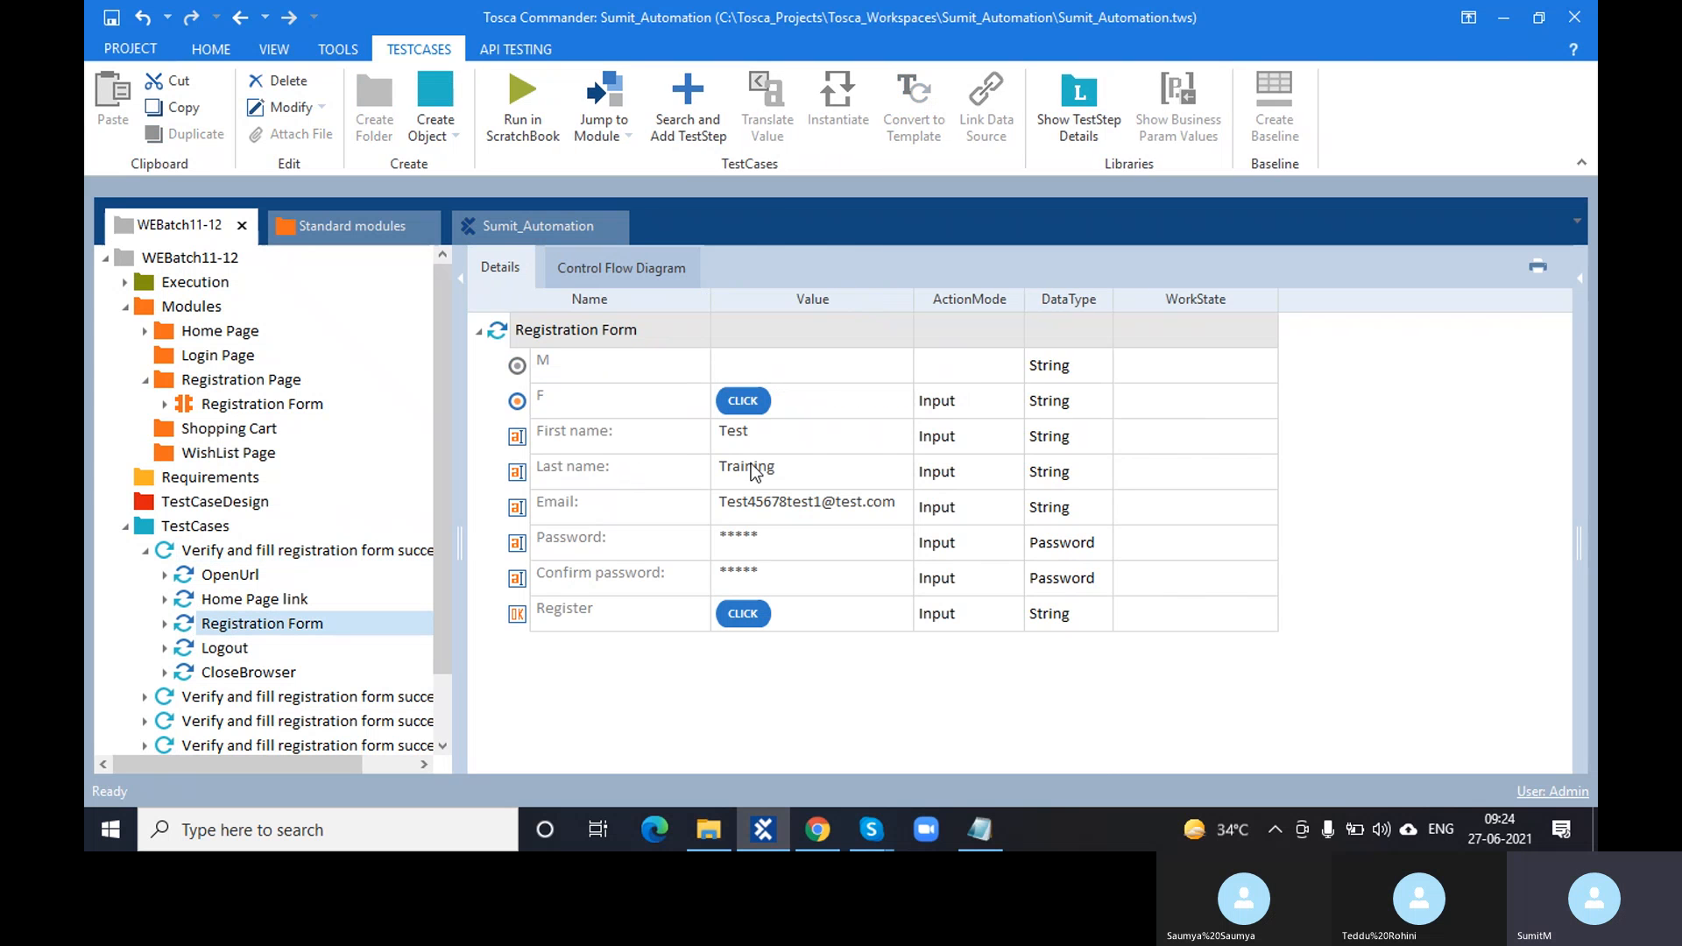
{"action": "left_click", "coordinate": [208, 524]}
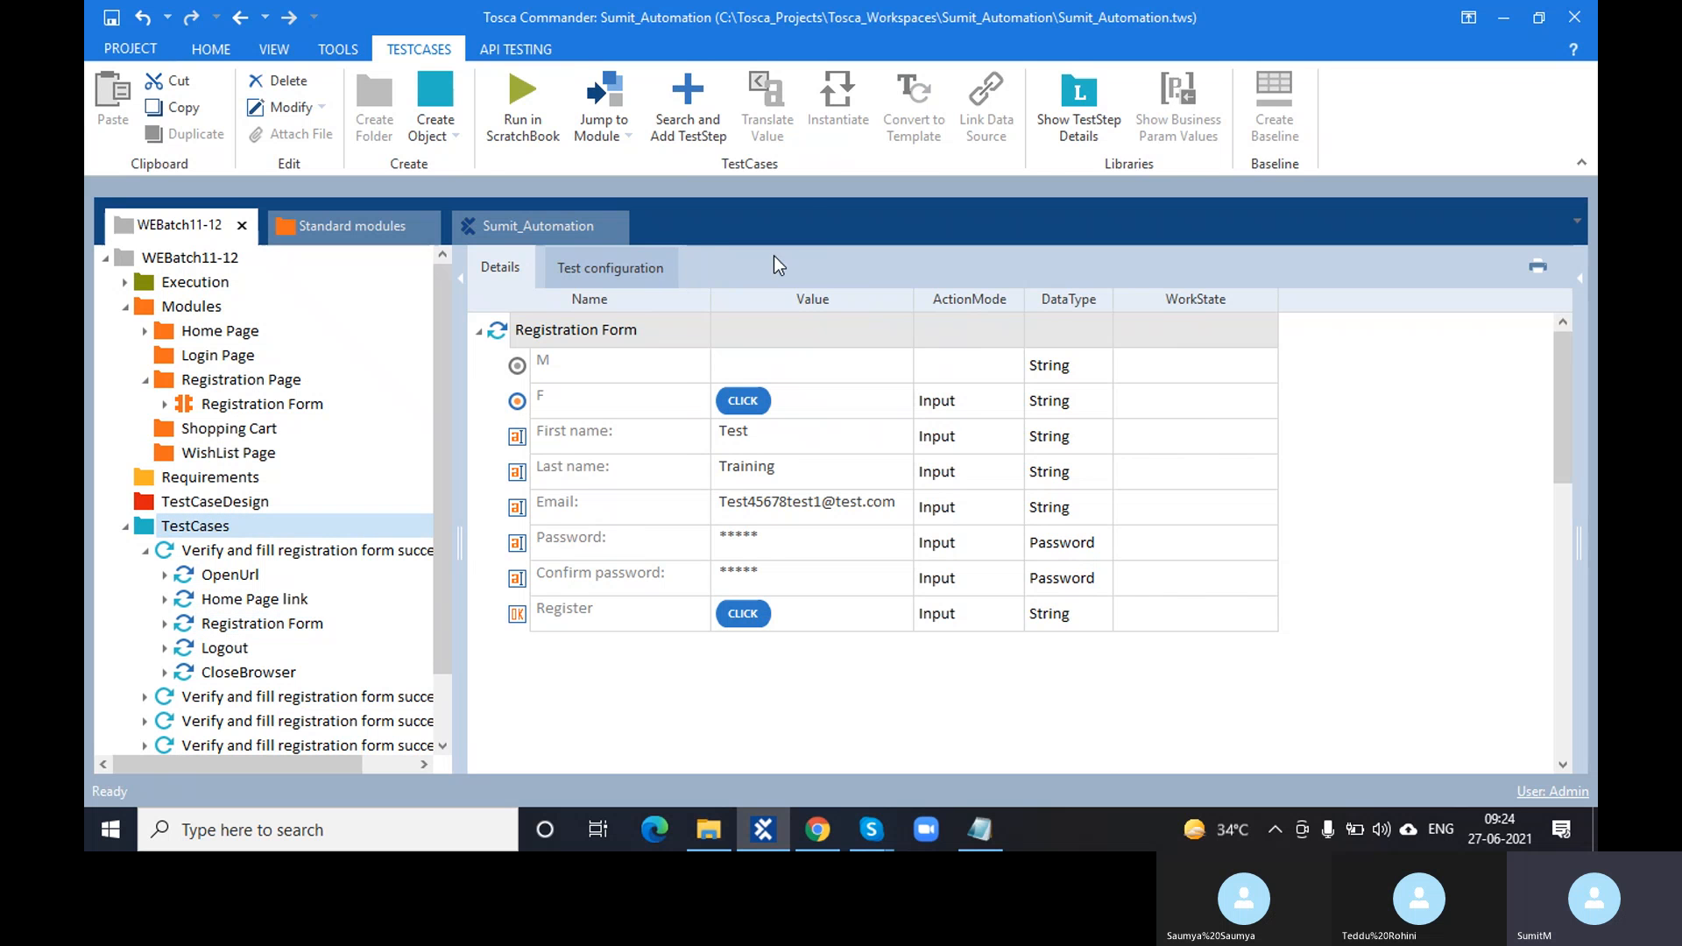
- Create a FirstName test configuration parameter on TestCases and give it the value Test
{"action": "left_click", "coordinate": [556, 270]}
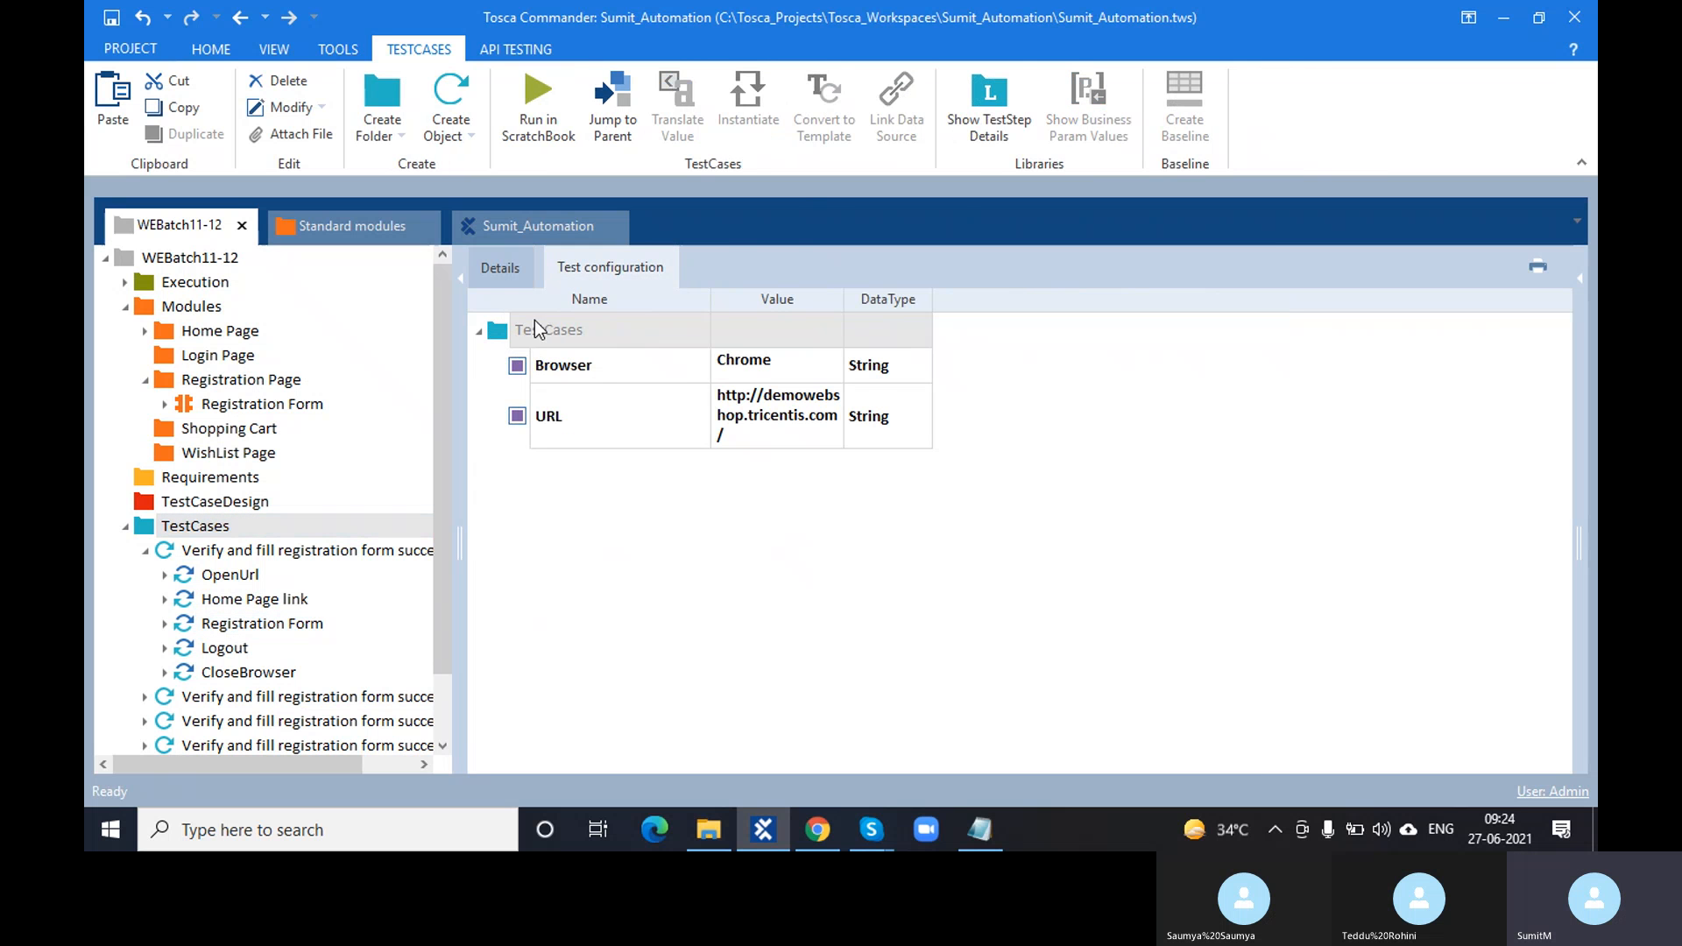
{"action": "right_click", "coordinate": [501, 331]}
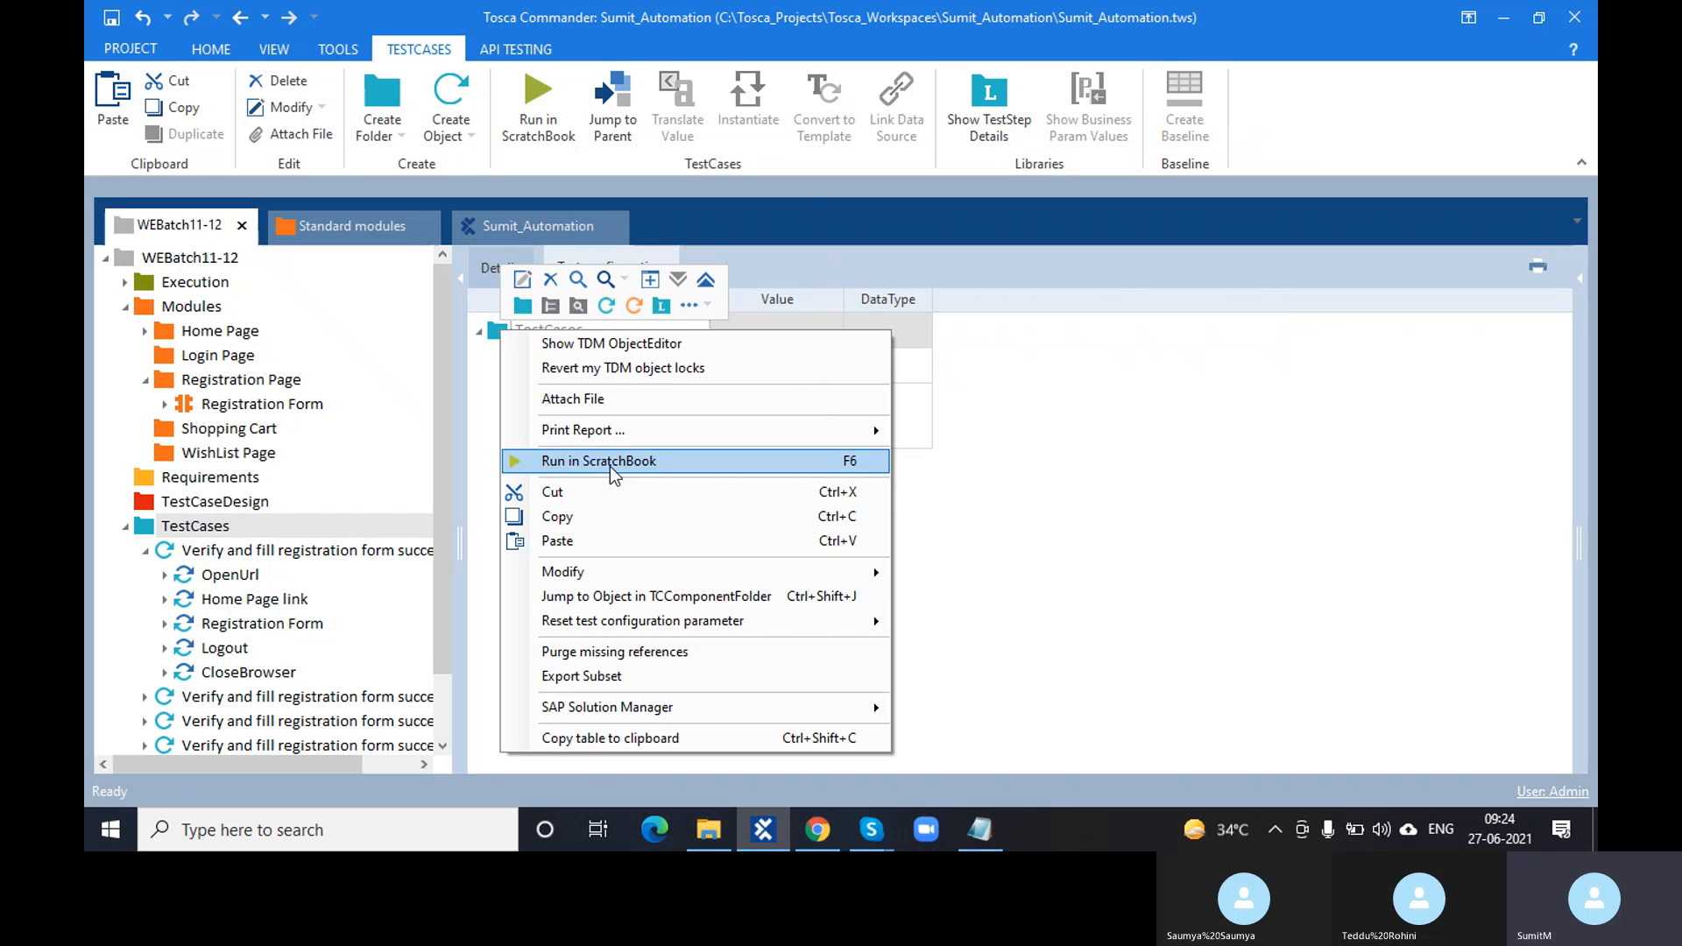
{"action": "left_click", "coordinate": [707, 307]}
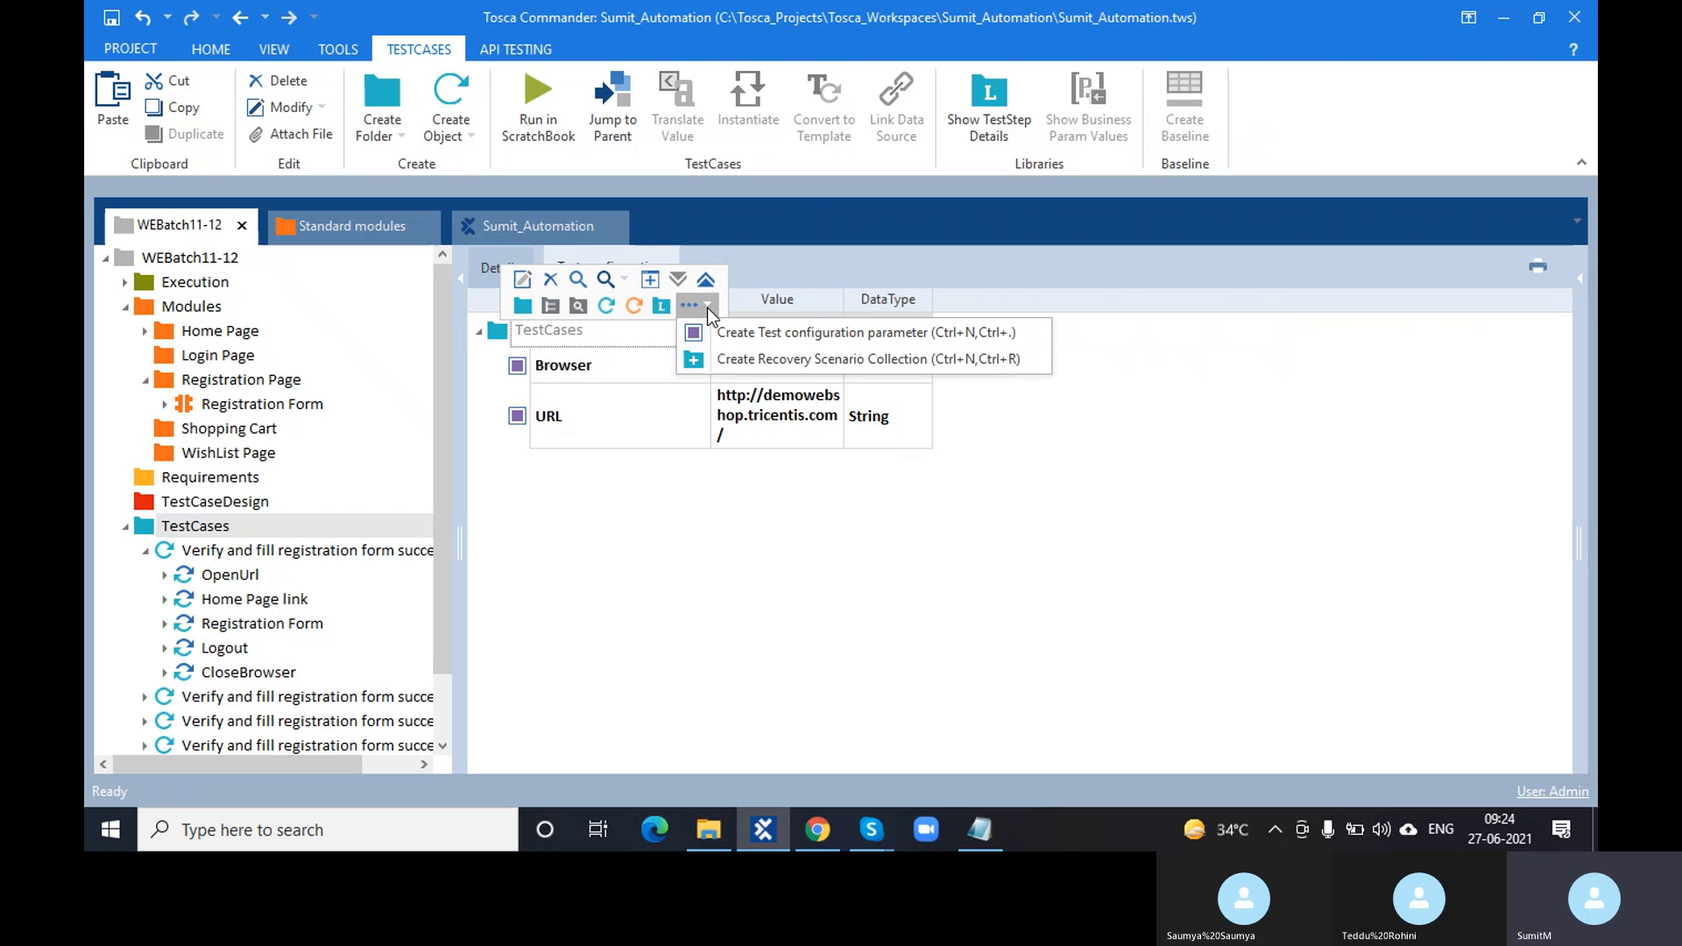
{"action": "left_click", "coordinate": [762, 333]}
{"action": "left_click", "coordinate": [765, 339]}
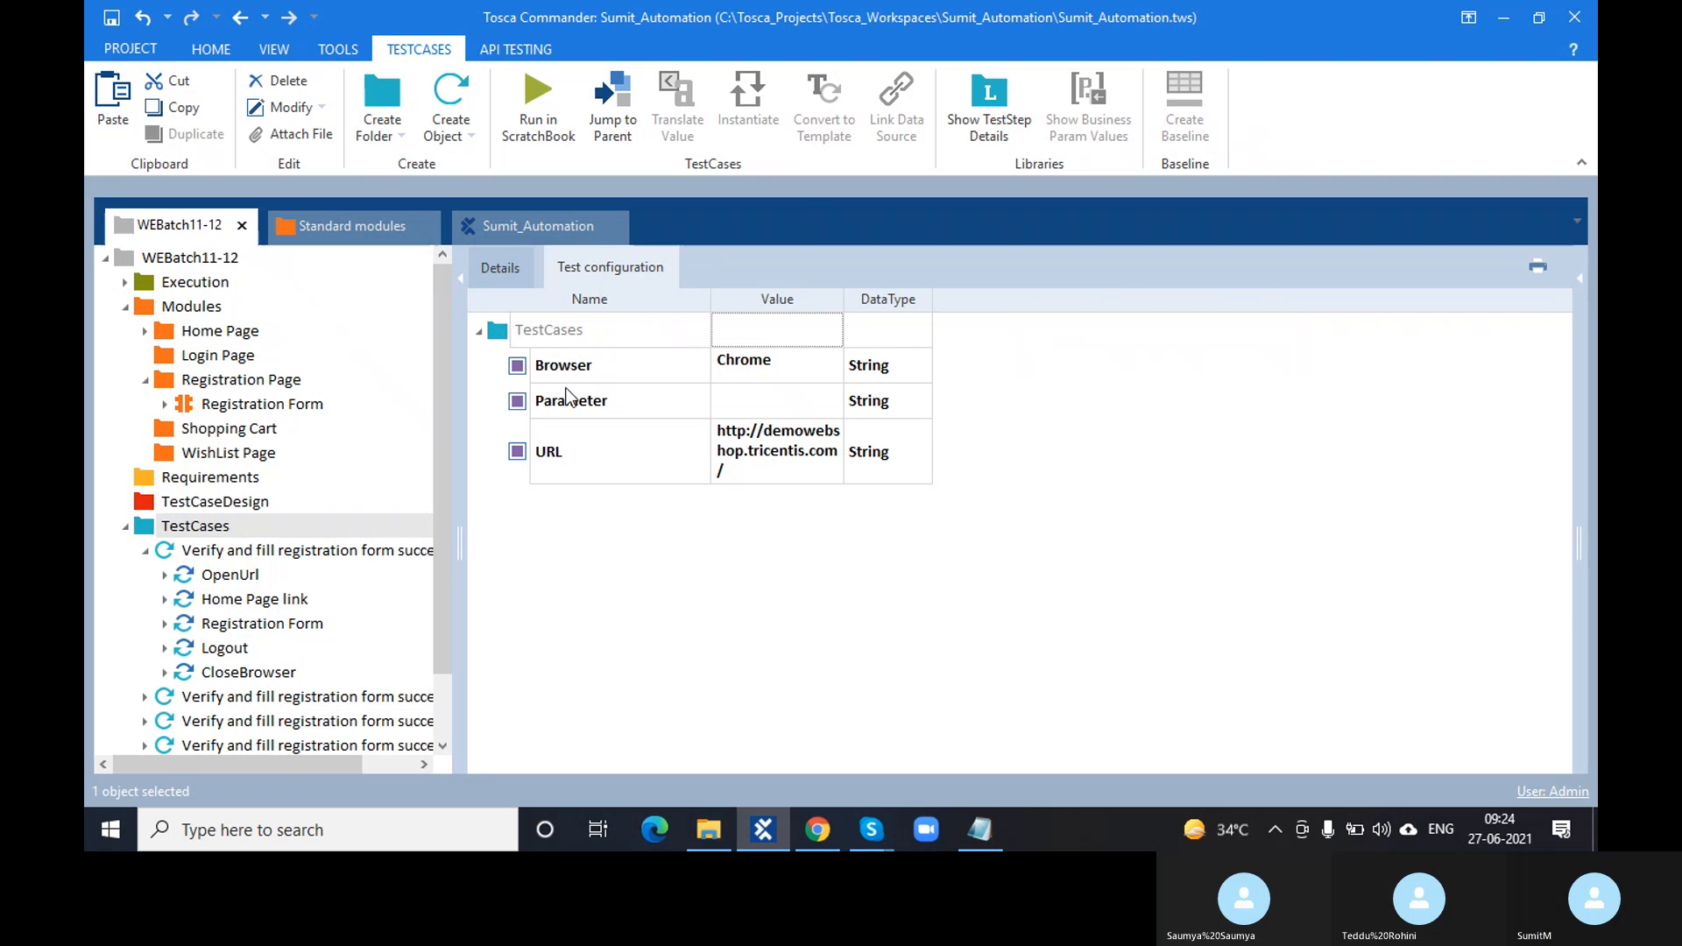
{"action": "left_click", "coordinate": [613, 403]}
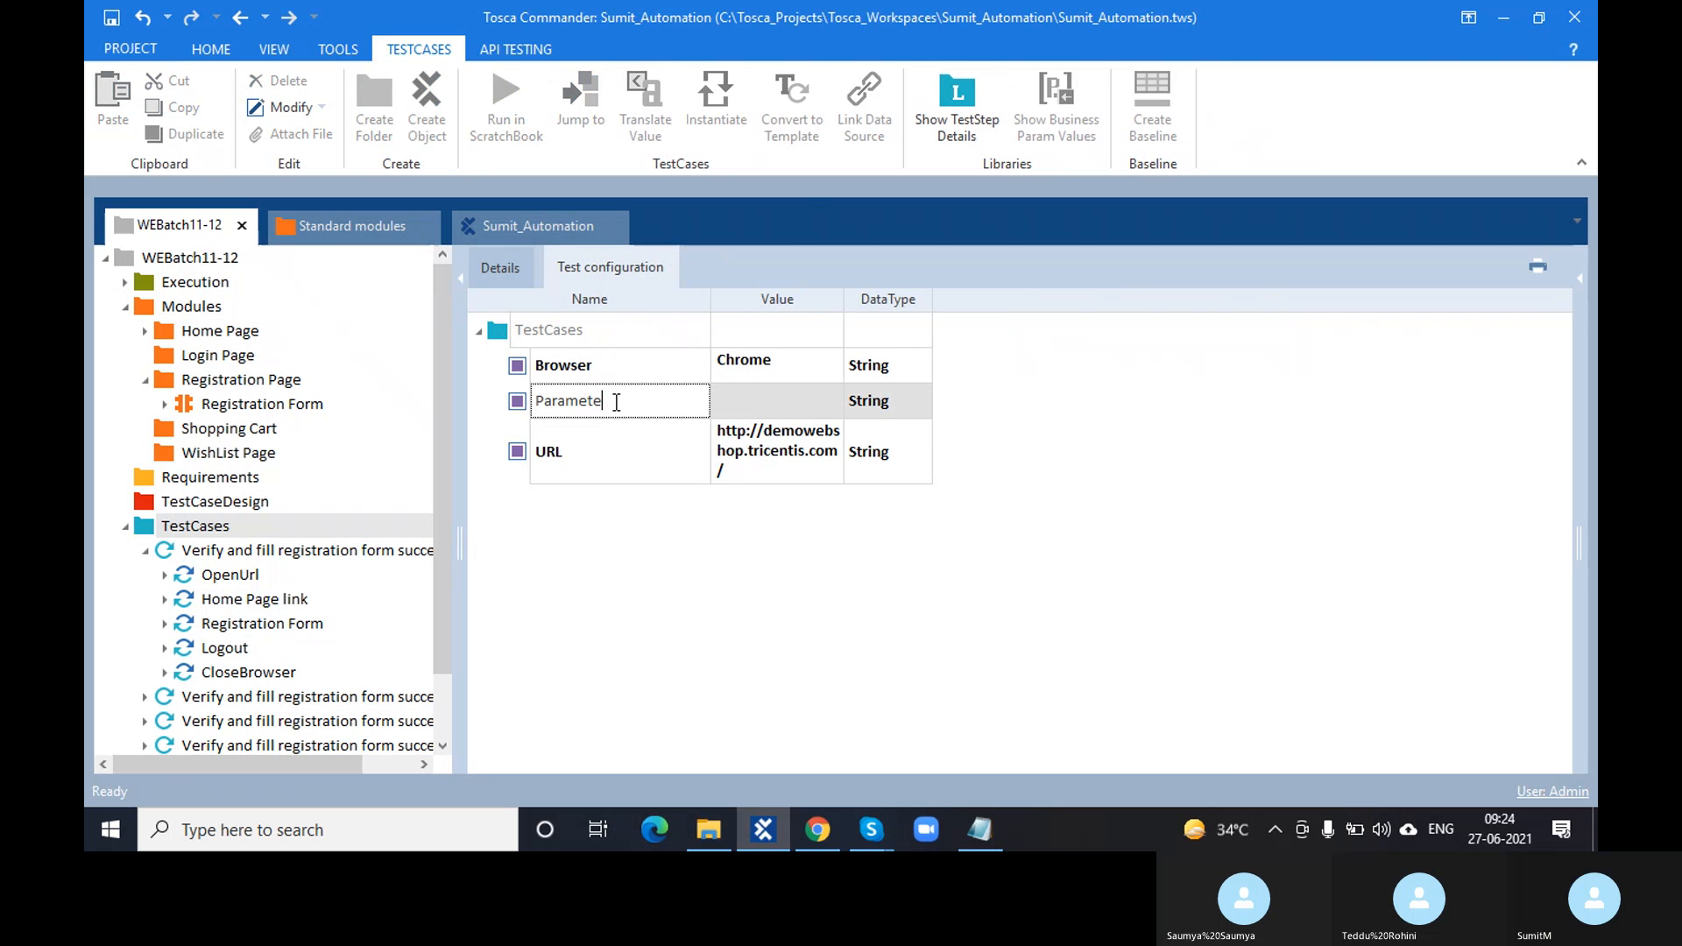
{"action": "key", "text": "BackSpace"}
{"action": "key", "text": "BackSpace"}
{"action": "key", "text": "BackSpace"}
{"action": "key", "text": "BackSpace"}
{"action": "key", "text": "BackSpace"}
{"action": "key", "text": "BackSpace"}
{"action": "key", "text": "BackSpace"}
{"action": "key", "text": "BackSpace"}
{"action": "key", "text": "BackSpace"}
{"action": "type", "text": "FirstName"}
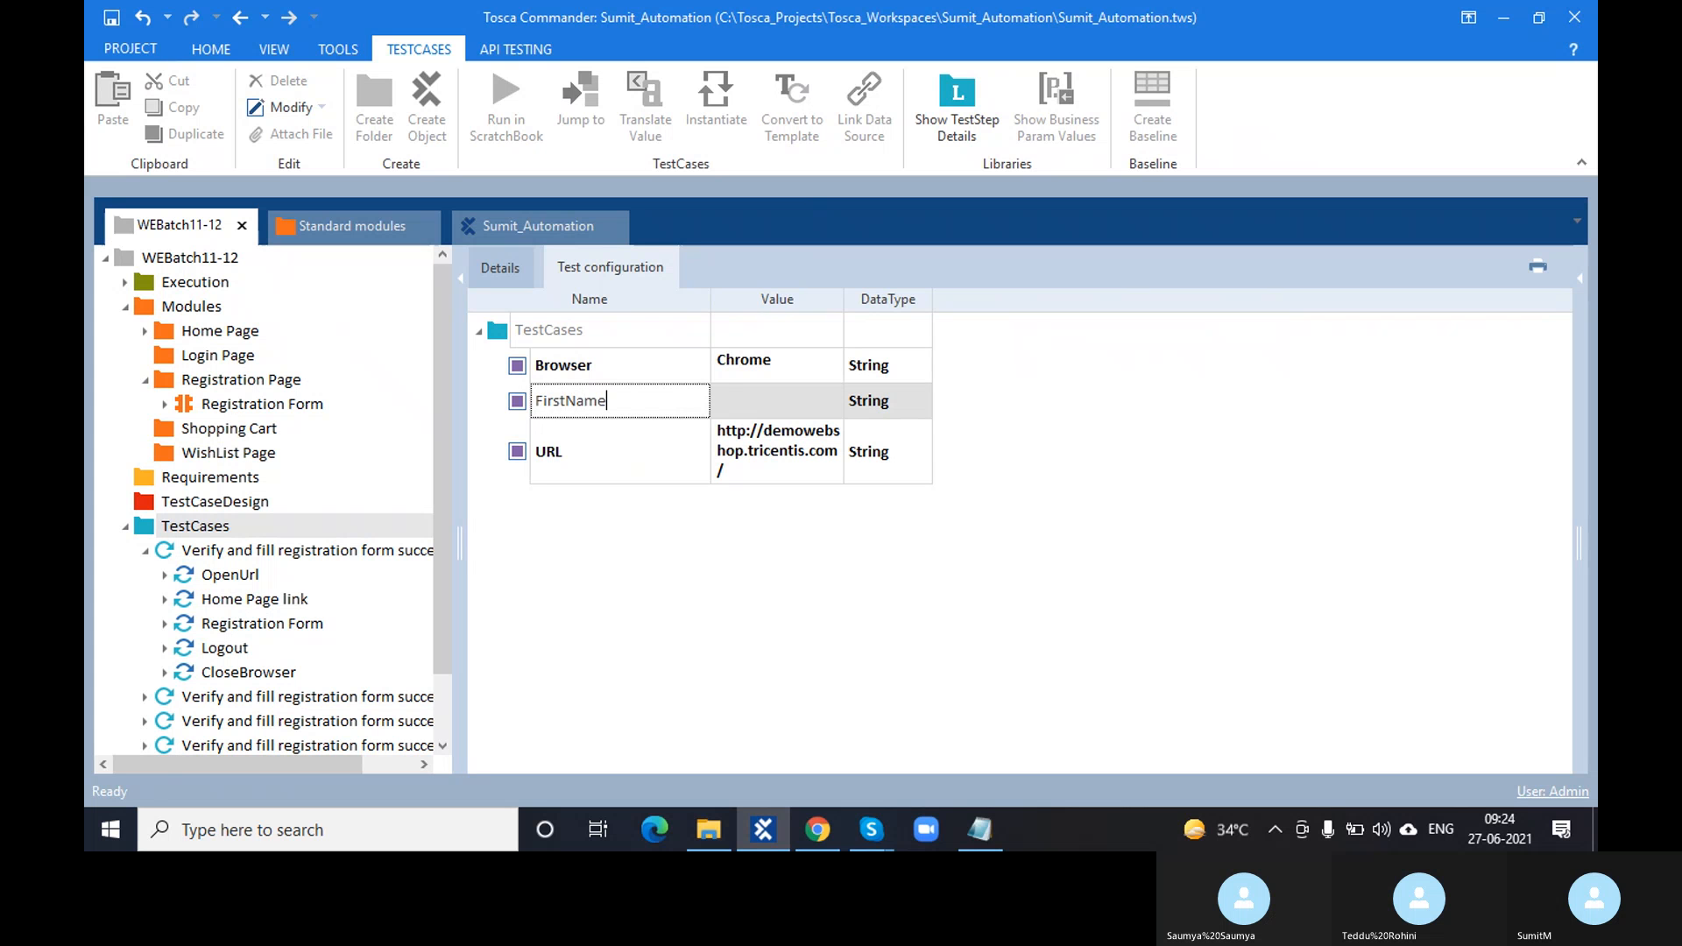
{"action": "key", "text": "Return"}
{"action": "left_click", "coordinate": [724, 399]}
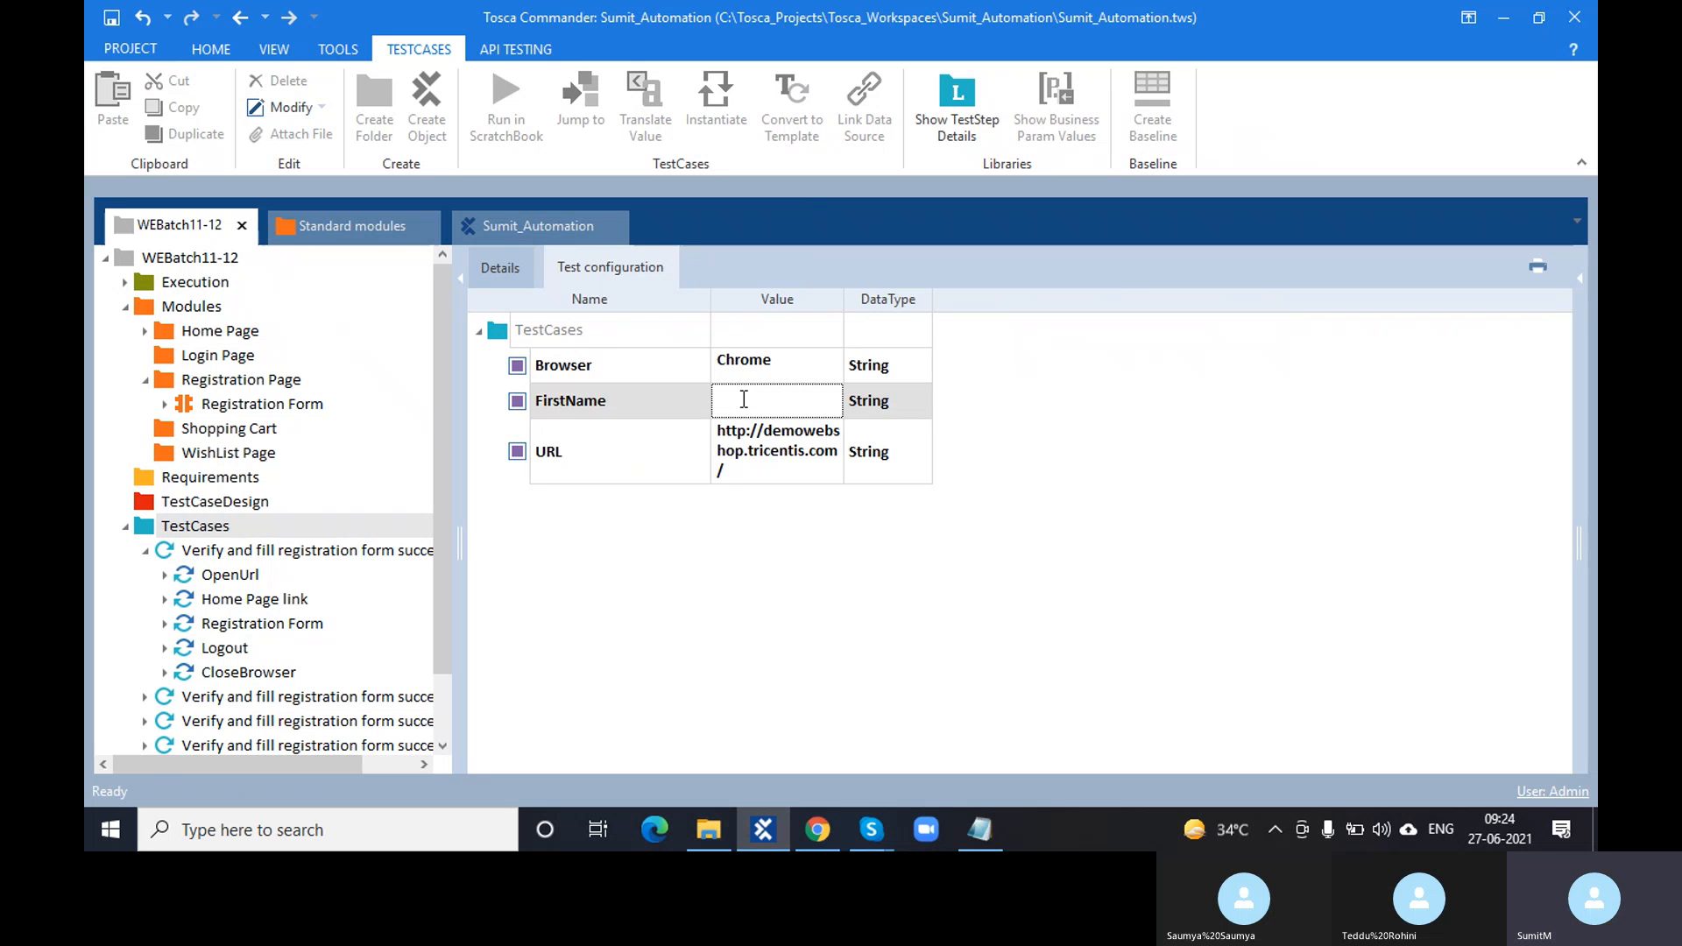
{"action": "type", "text": "Test"}
- Replace the autocompleted {Click} in the Registration Form step's First name value with {CP[Test]}
{"action": "left_click", "coordinate": [266, 616]}
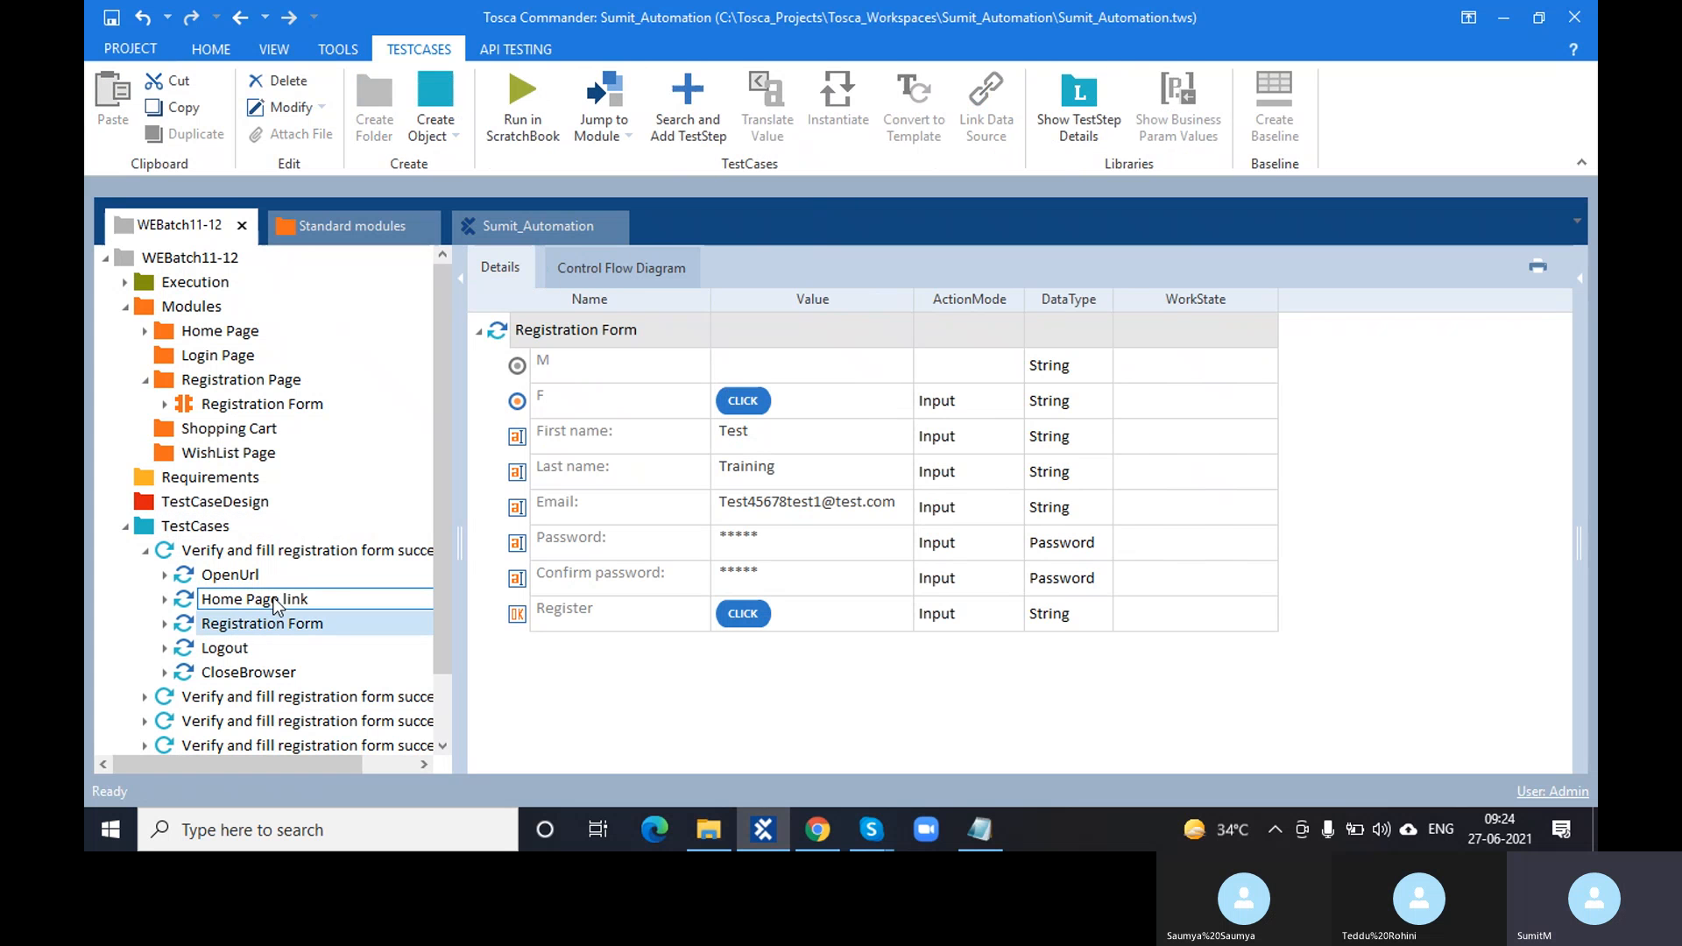
{"action": "left_click", "coordinate": [758, 434]}
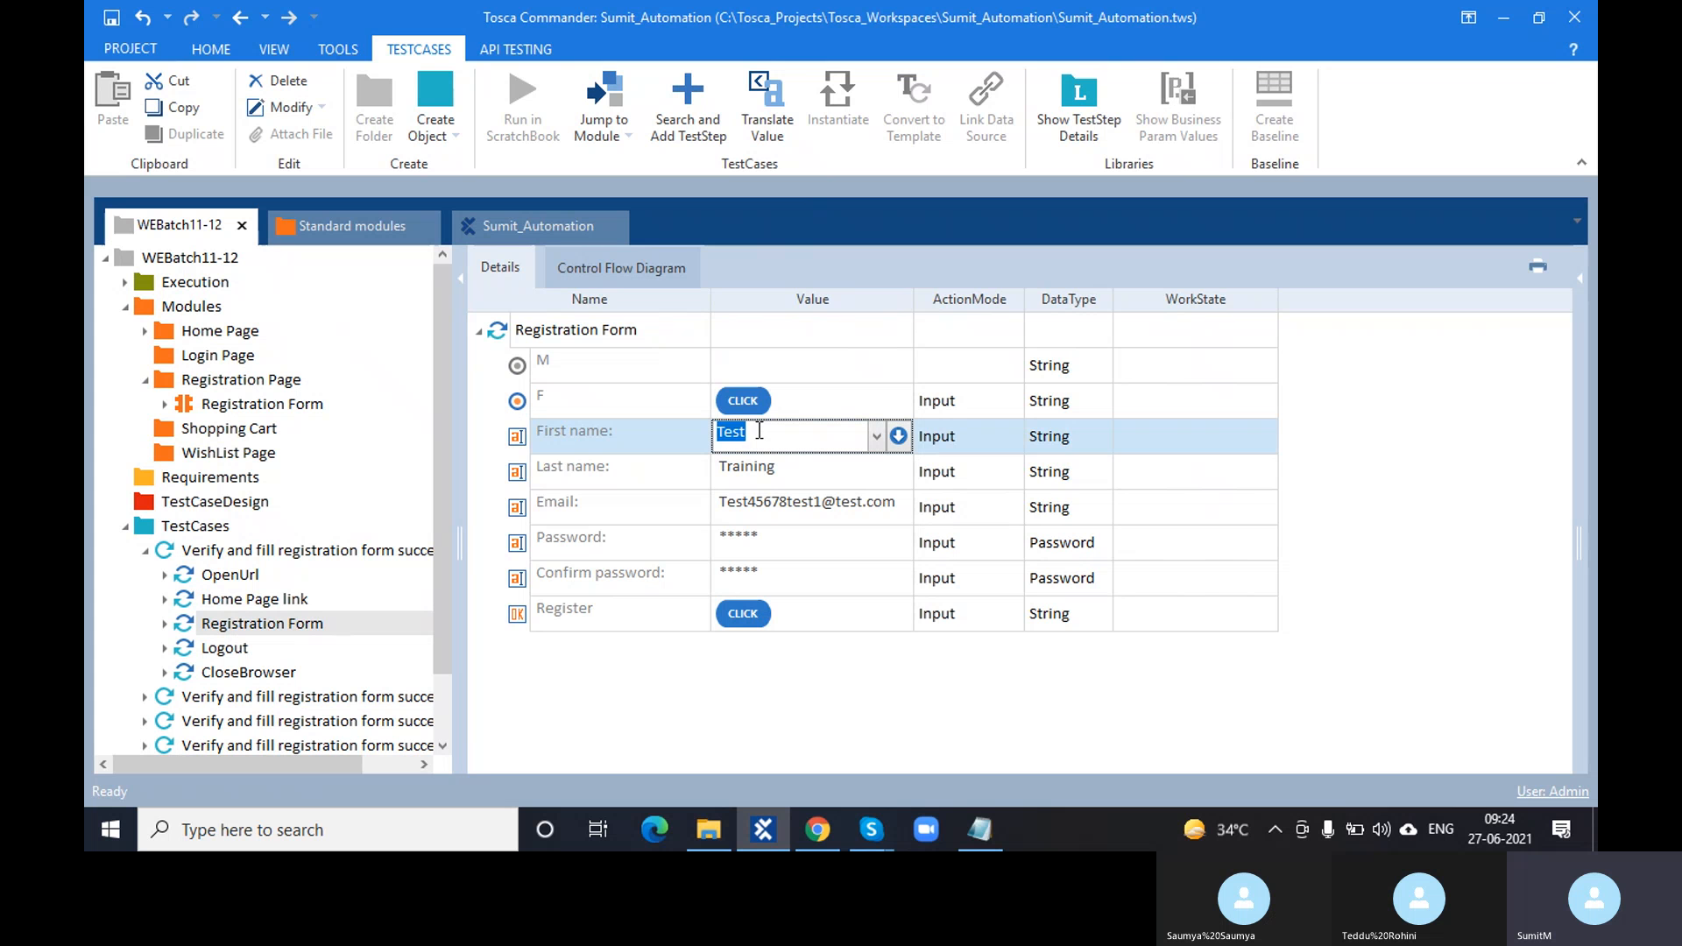
{"action": "key", "text": "BackSpace"}
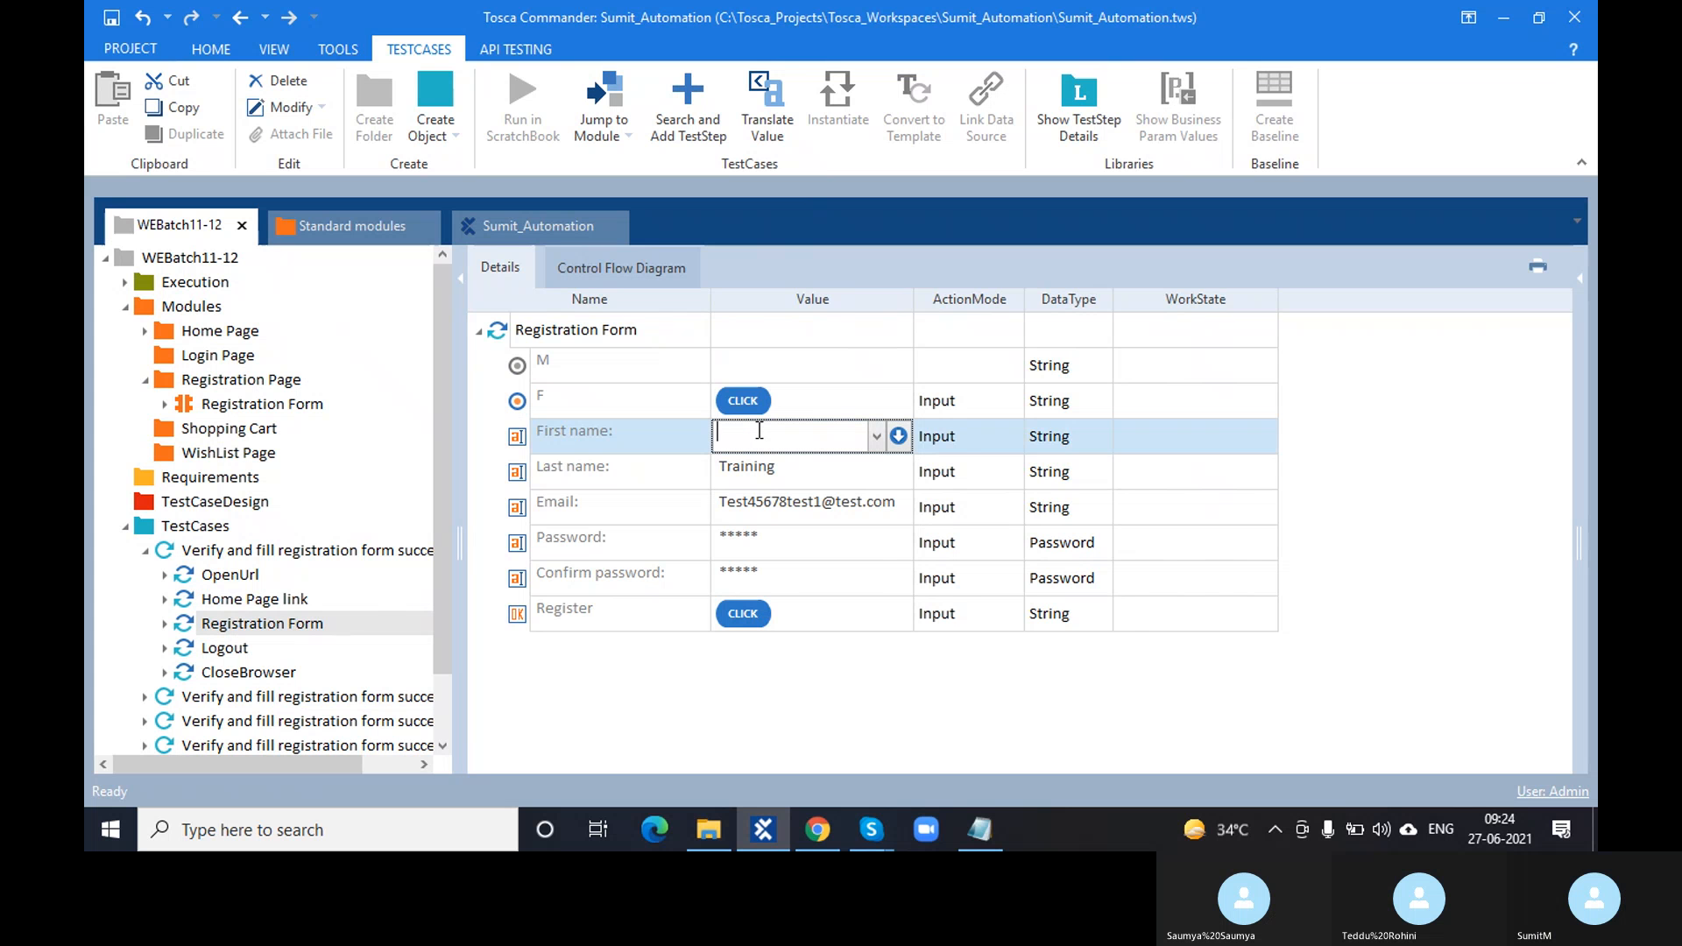
{"action": "type", "text": "{Click"}
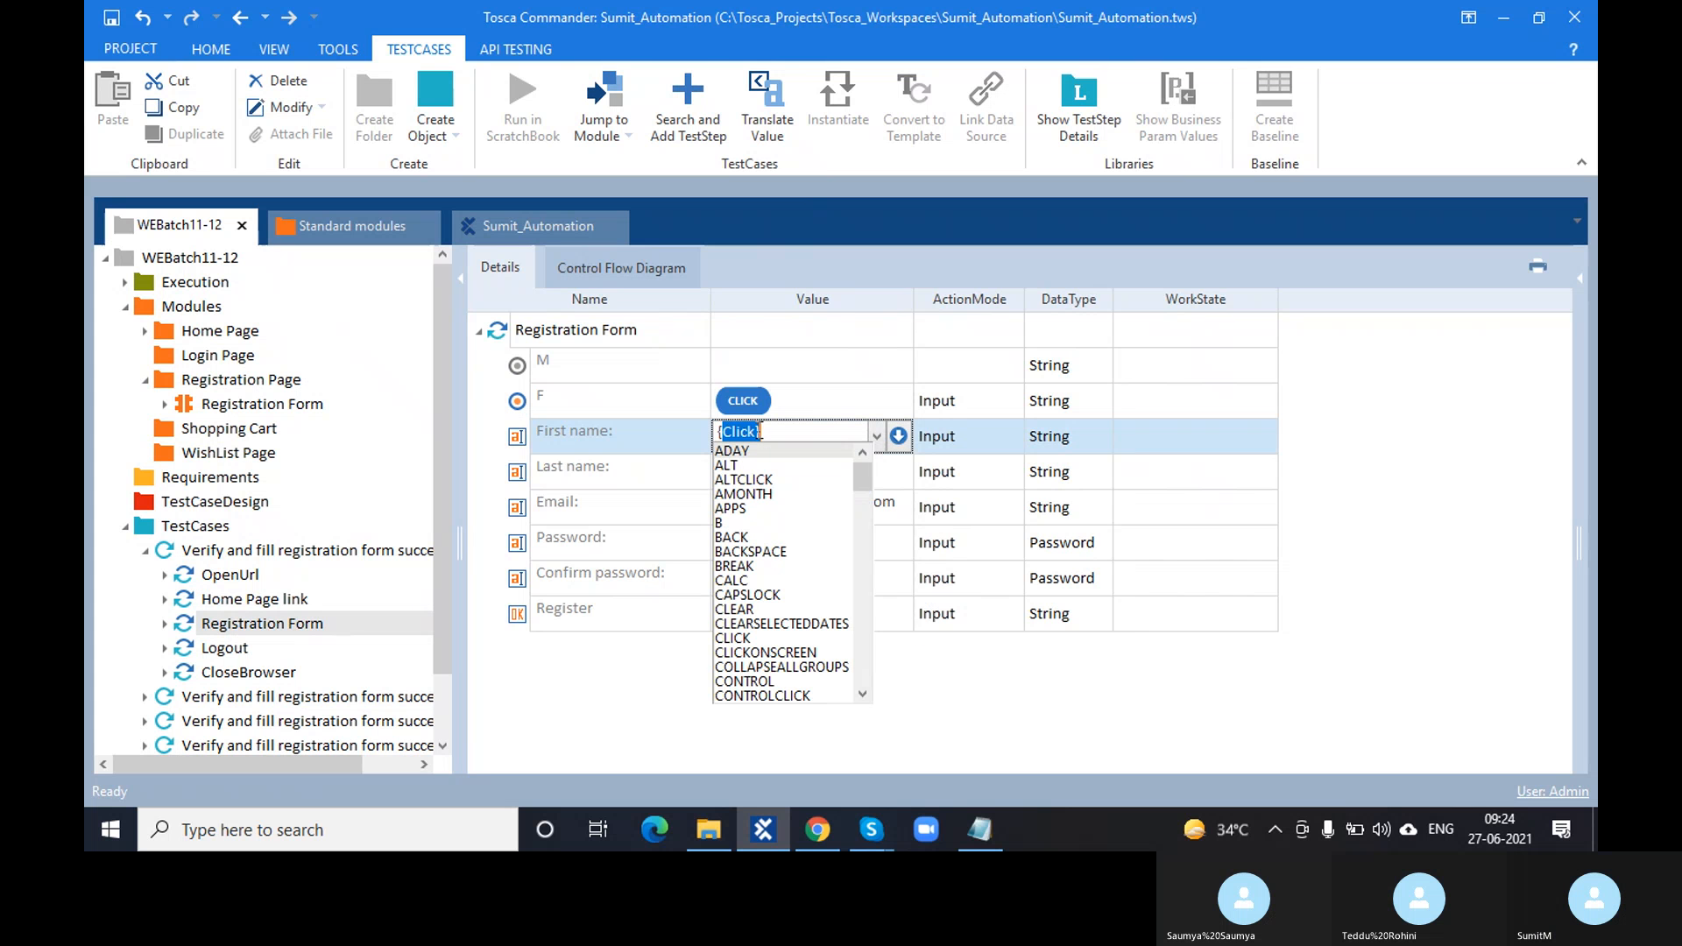
{"action": "key", "text": "Return"}
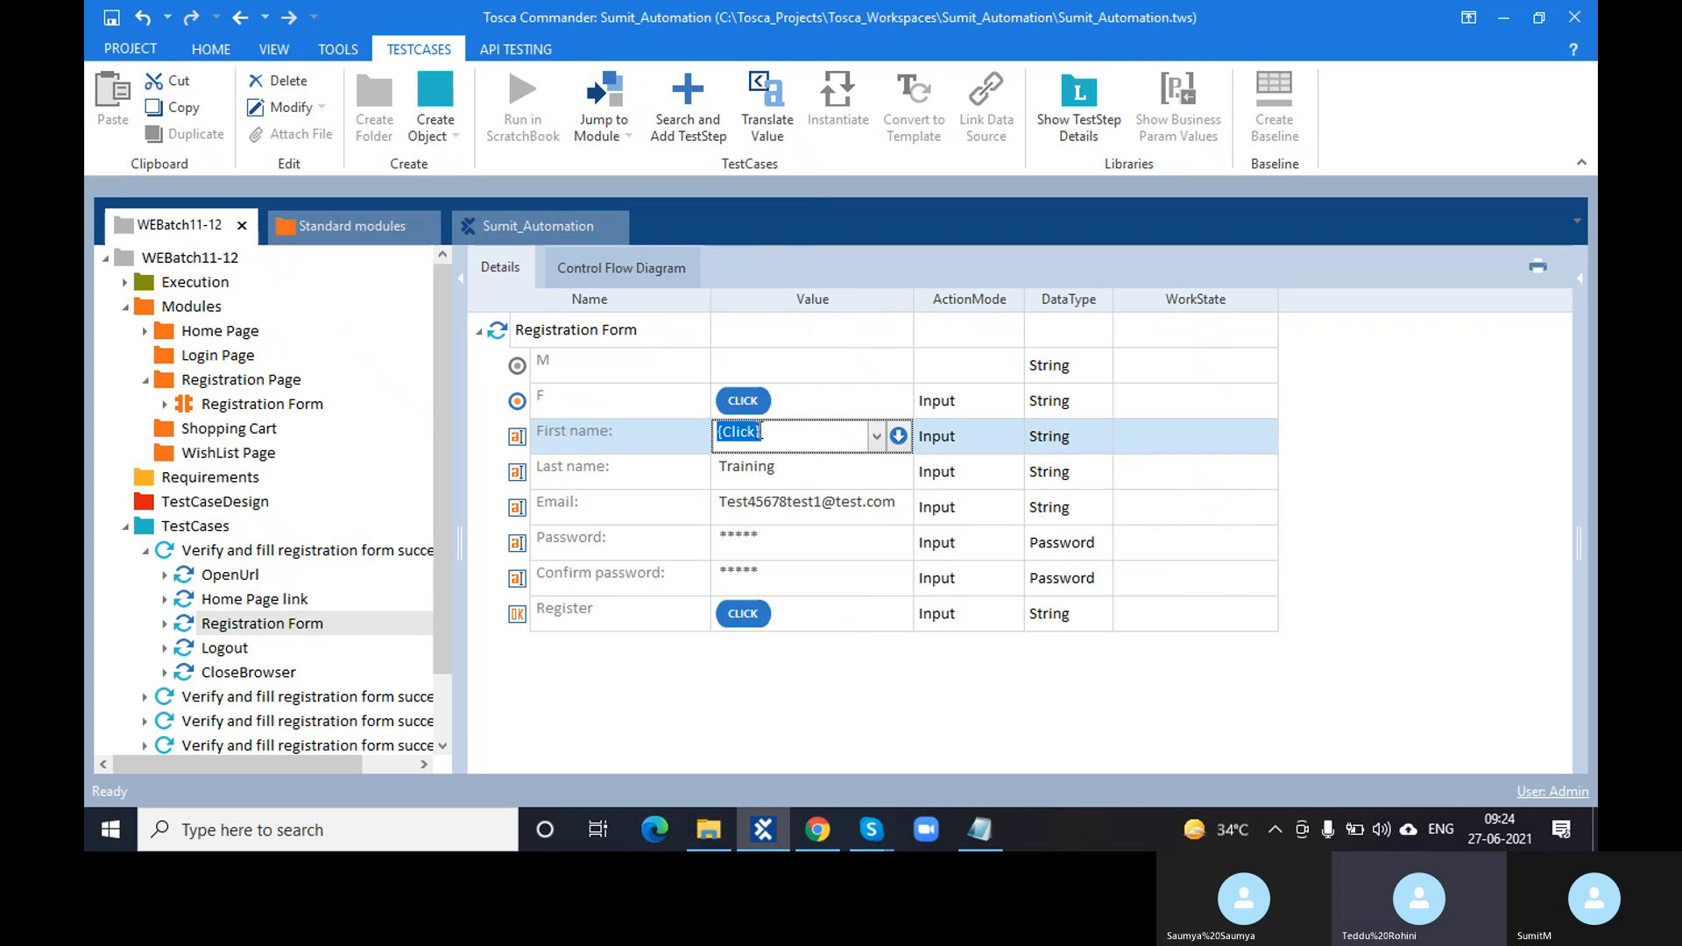
{"action": "key", "text": "BackSpace"}
{"action": "type", "text": "{C"}
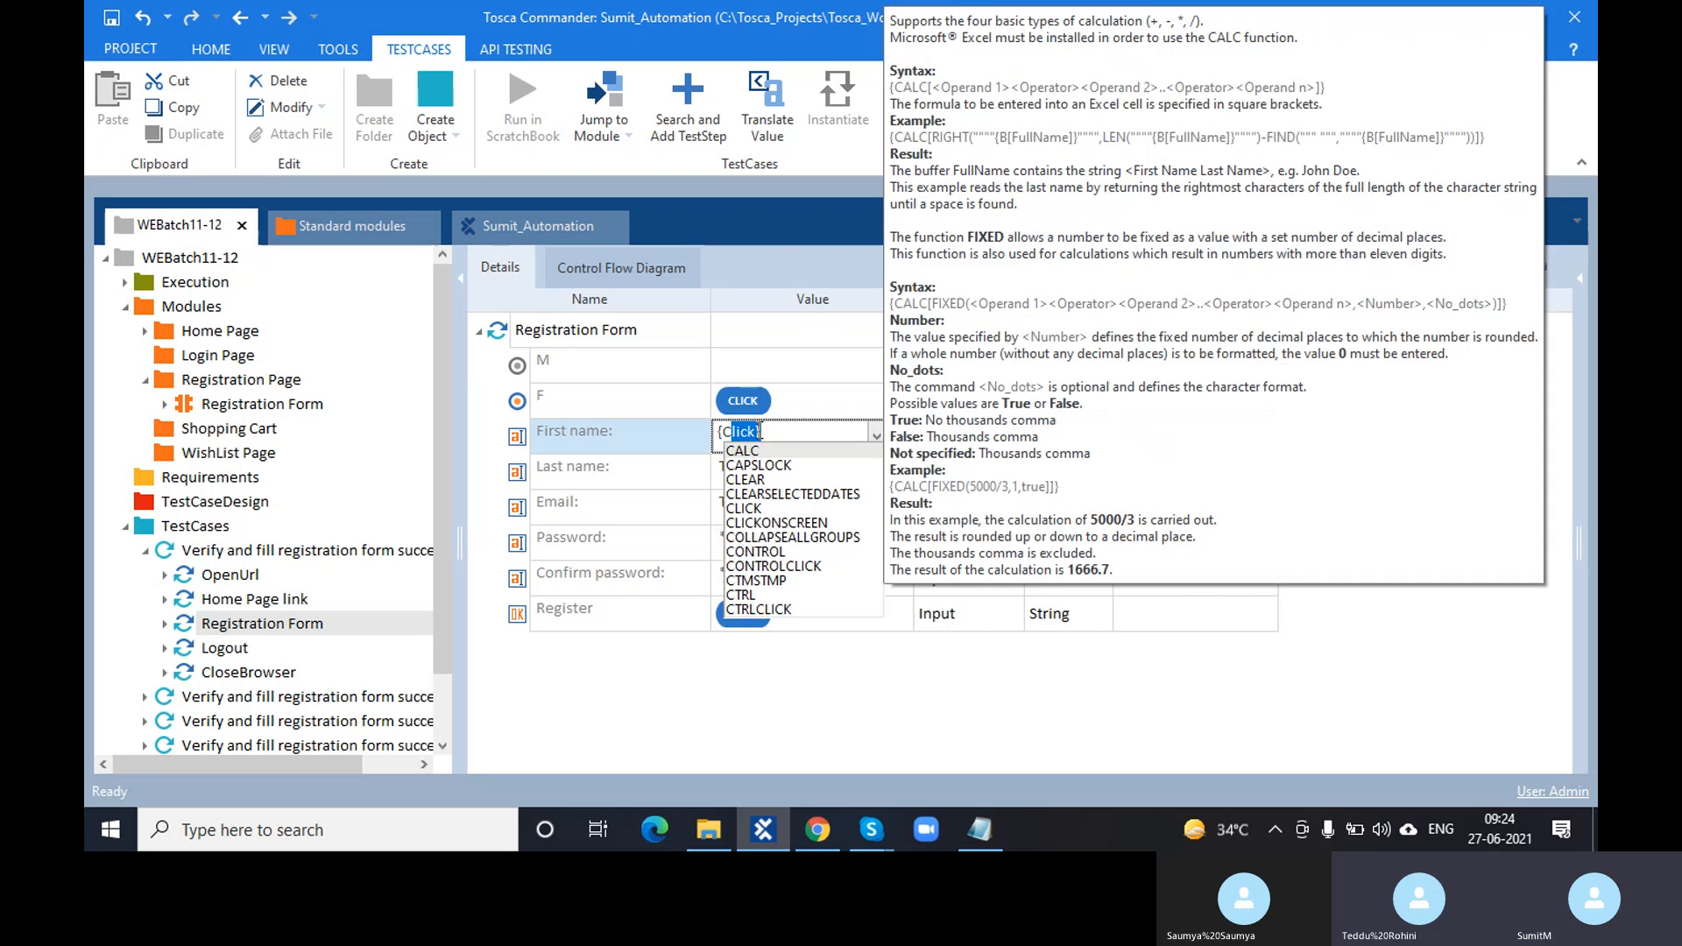
{"action": "type", "text": "P"}
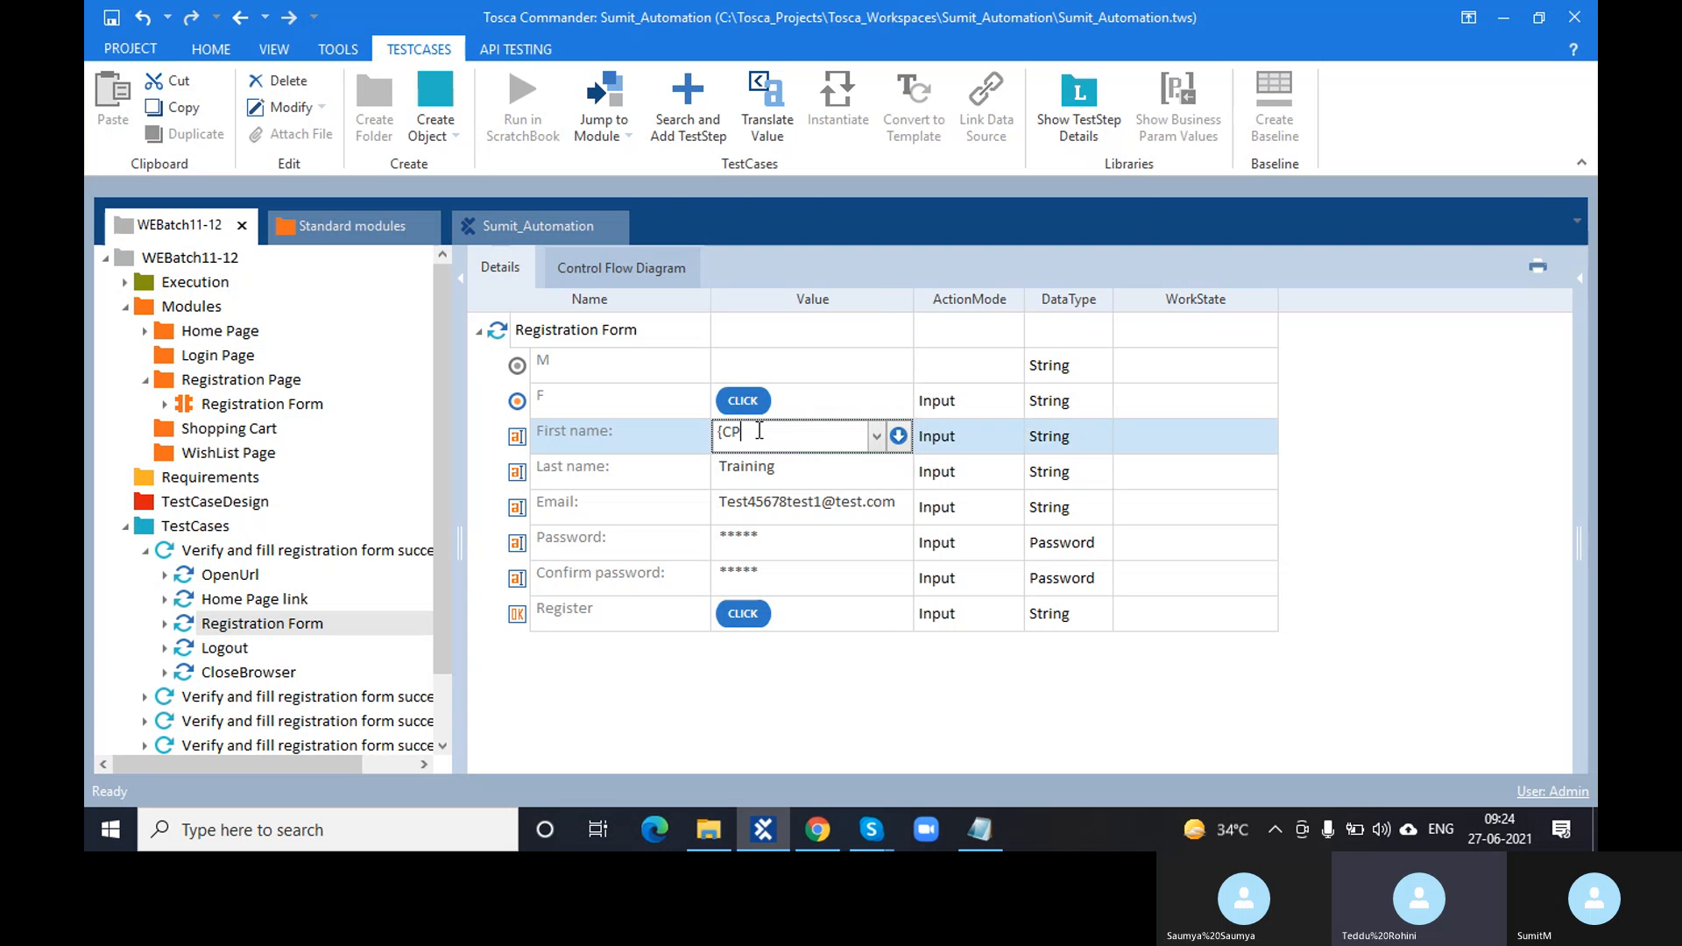
{"action": "type", "text": "["}
{"action": "type", "text": "Test]}"}
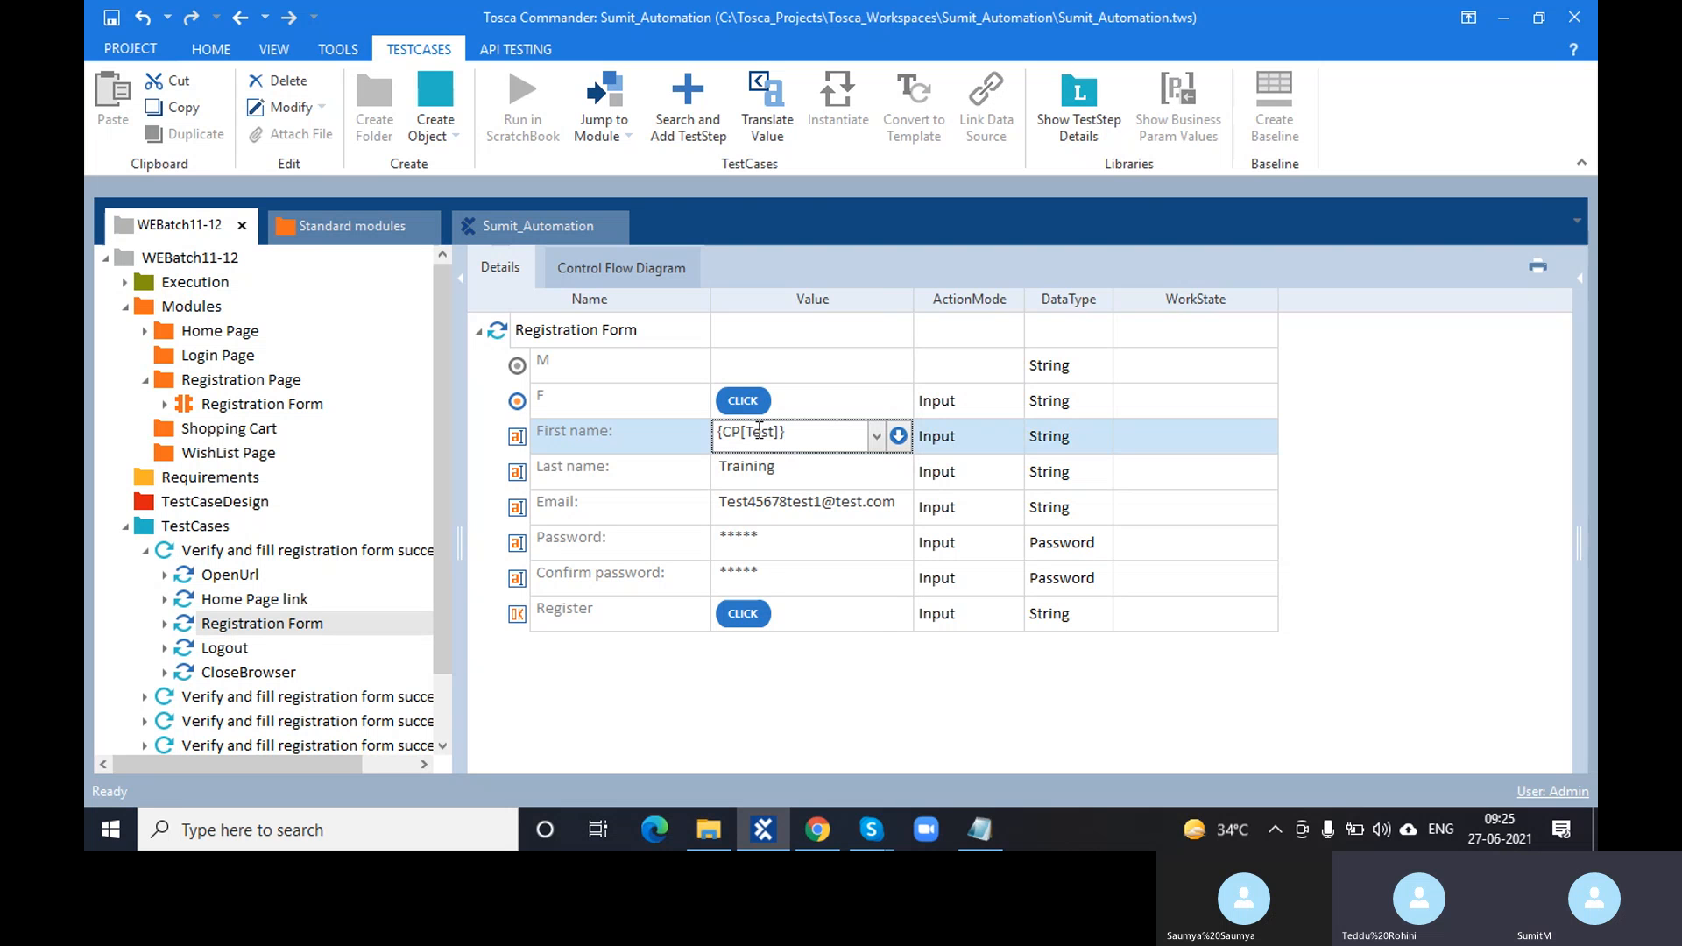
- Commit {CP[Test]} for First name, translate it, and dismiss the missing-parameter error
{"action": "left_click", "coordinate": [782, 676]}
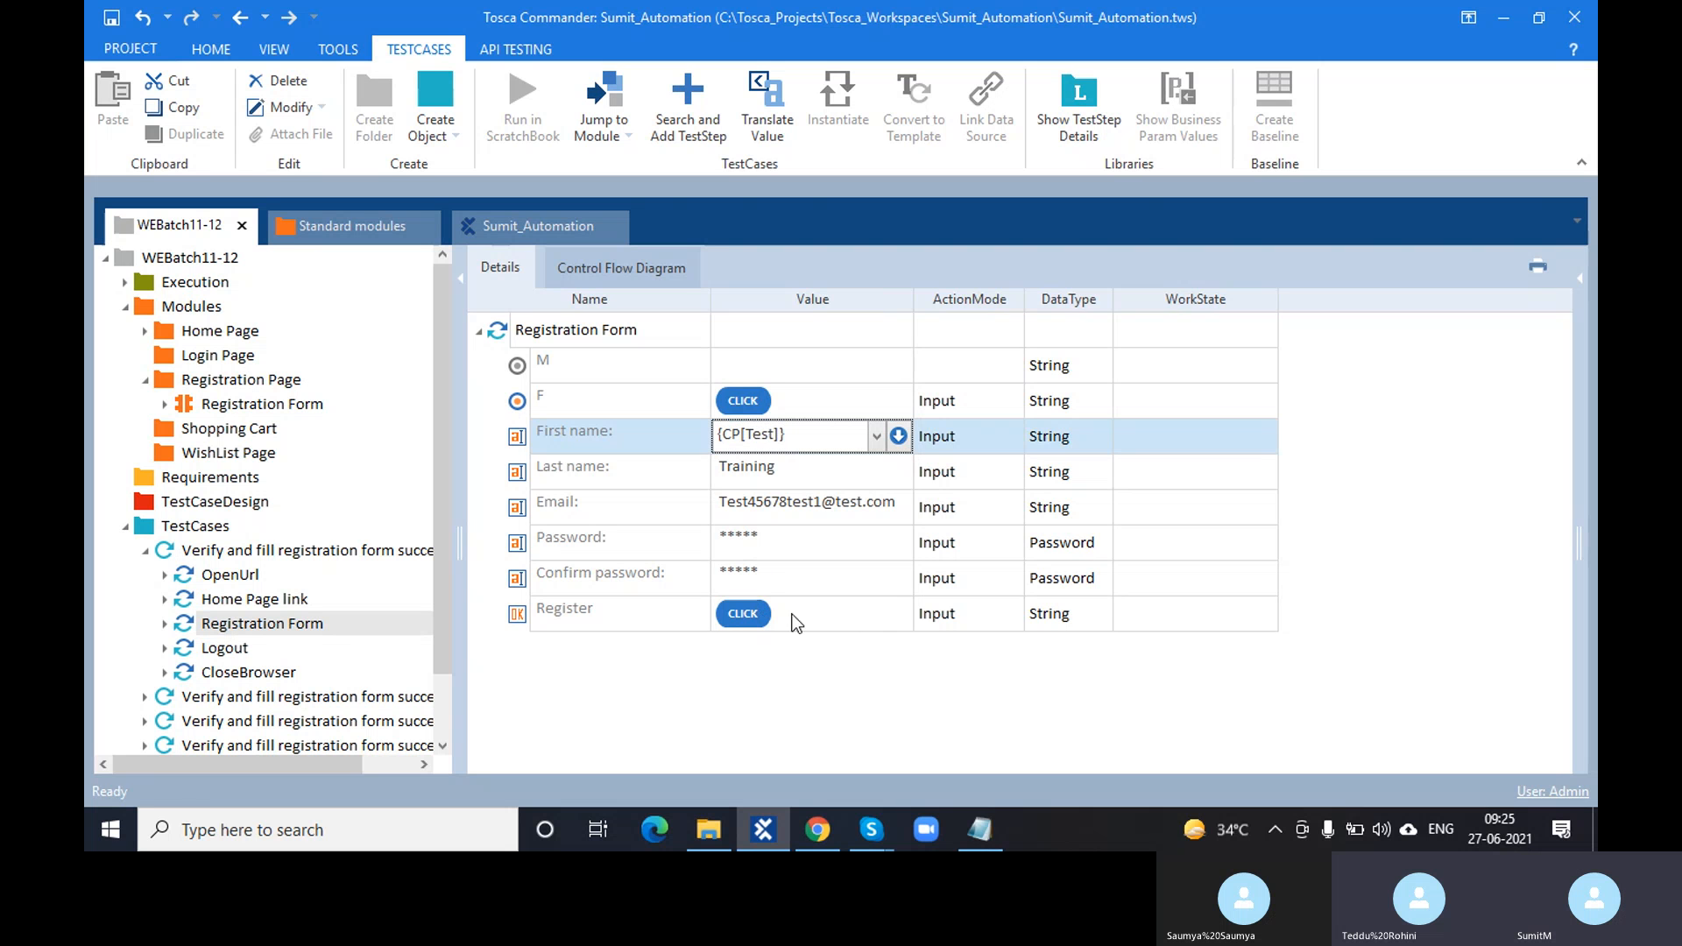
{"action": "right_click", "coordinate": [766, 442]}
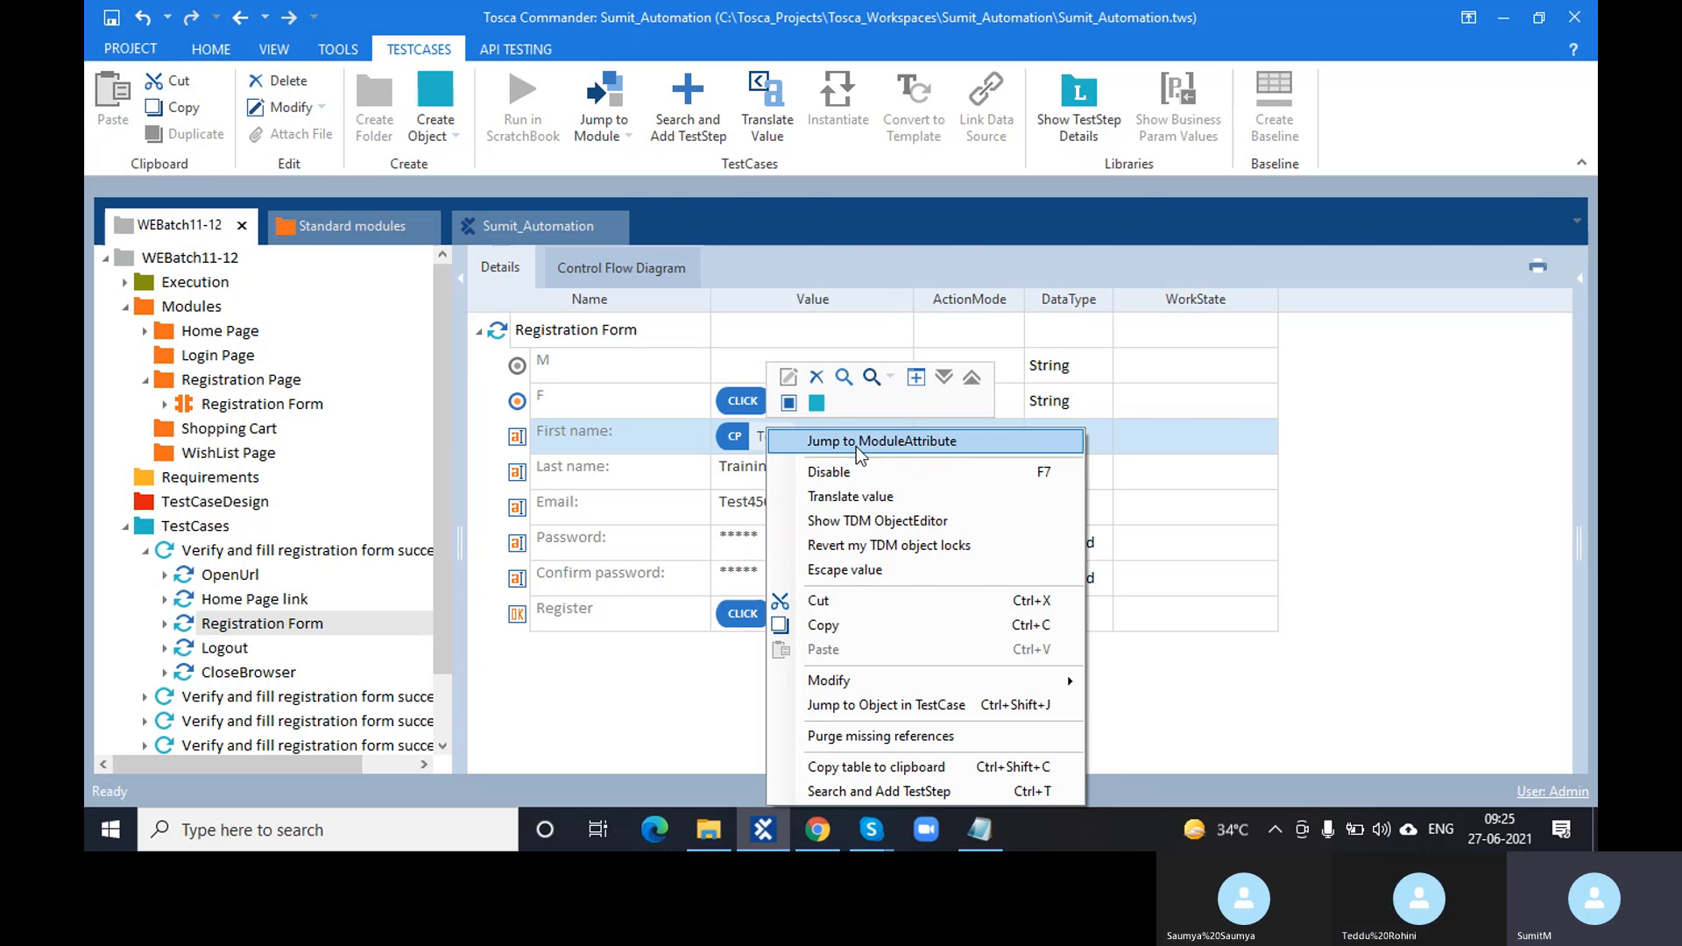
{"action": "left_click", "coordinate": [901, 497]}
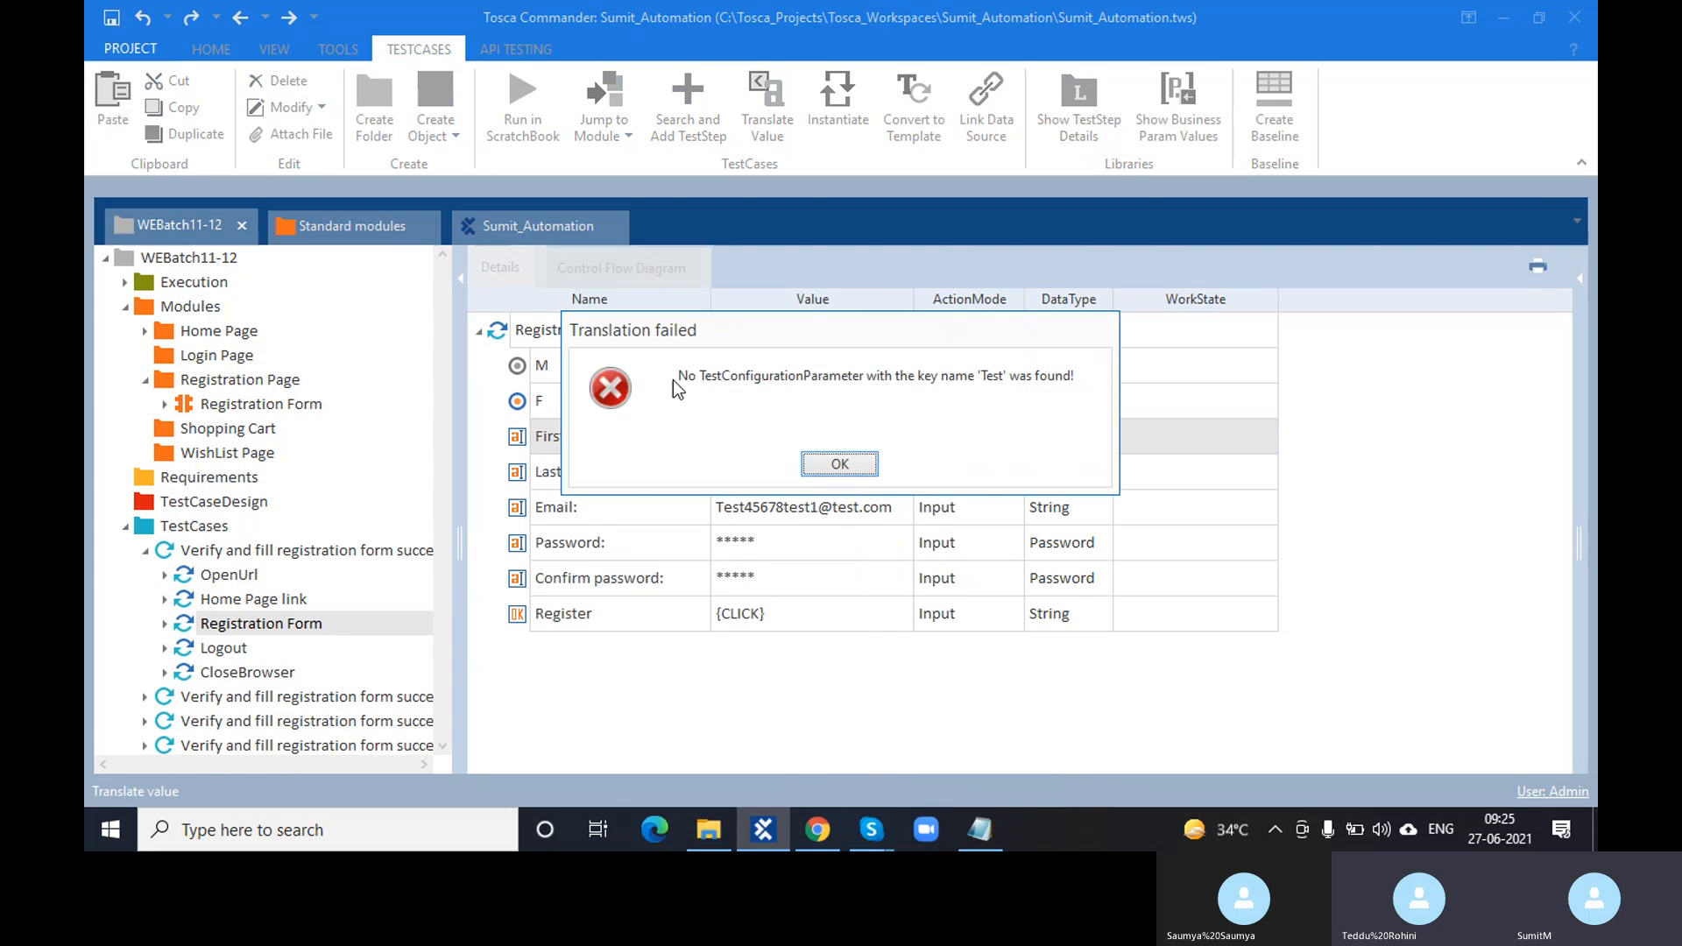
{"action": "left_click_drag", "start_coordinate": [683, 377], "coordinate": [1079, 377]}
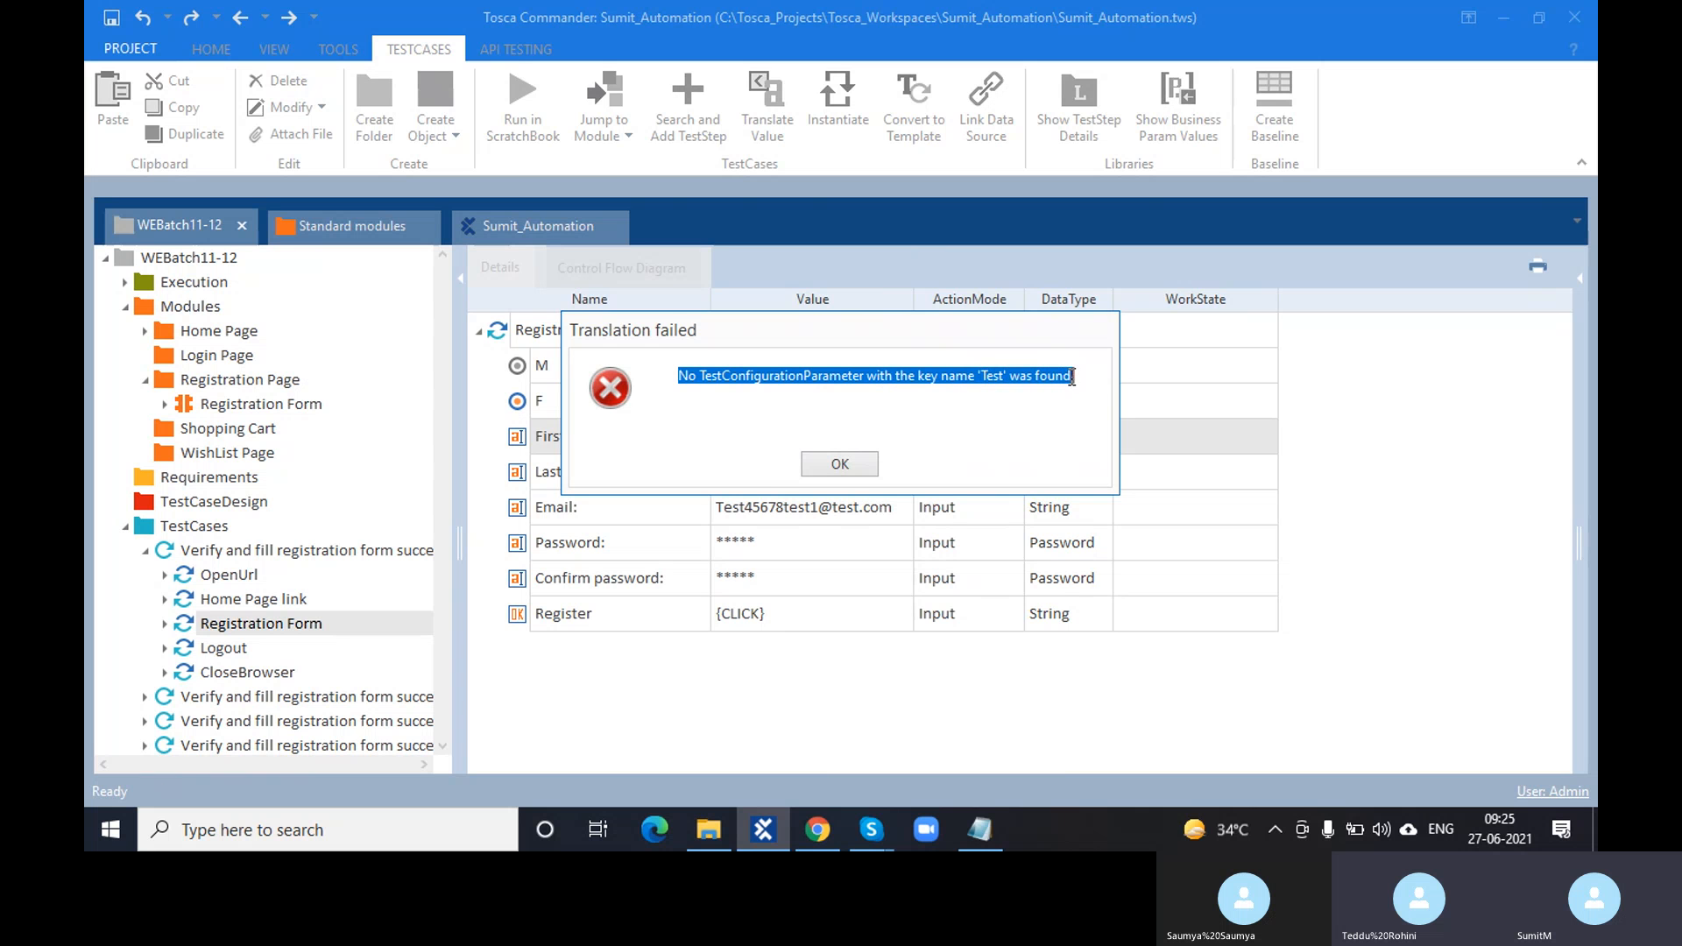
{"action": "left_click", "coordinate": [848, 459]}
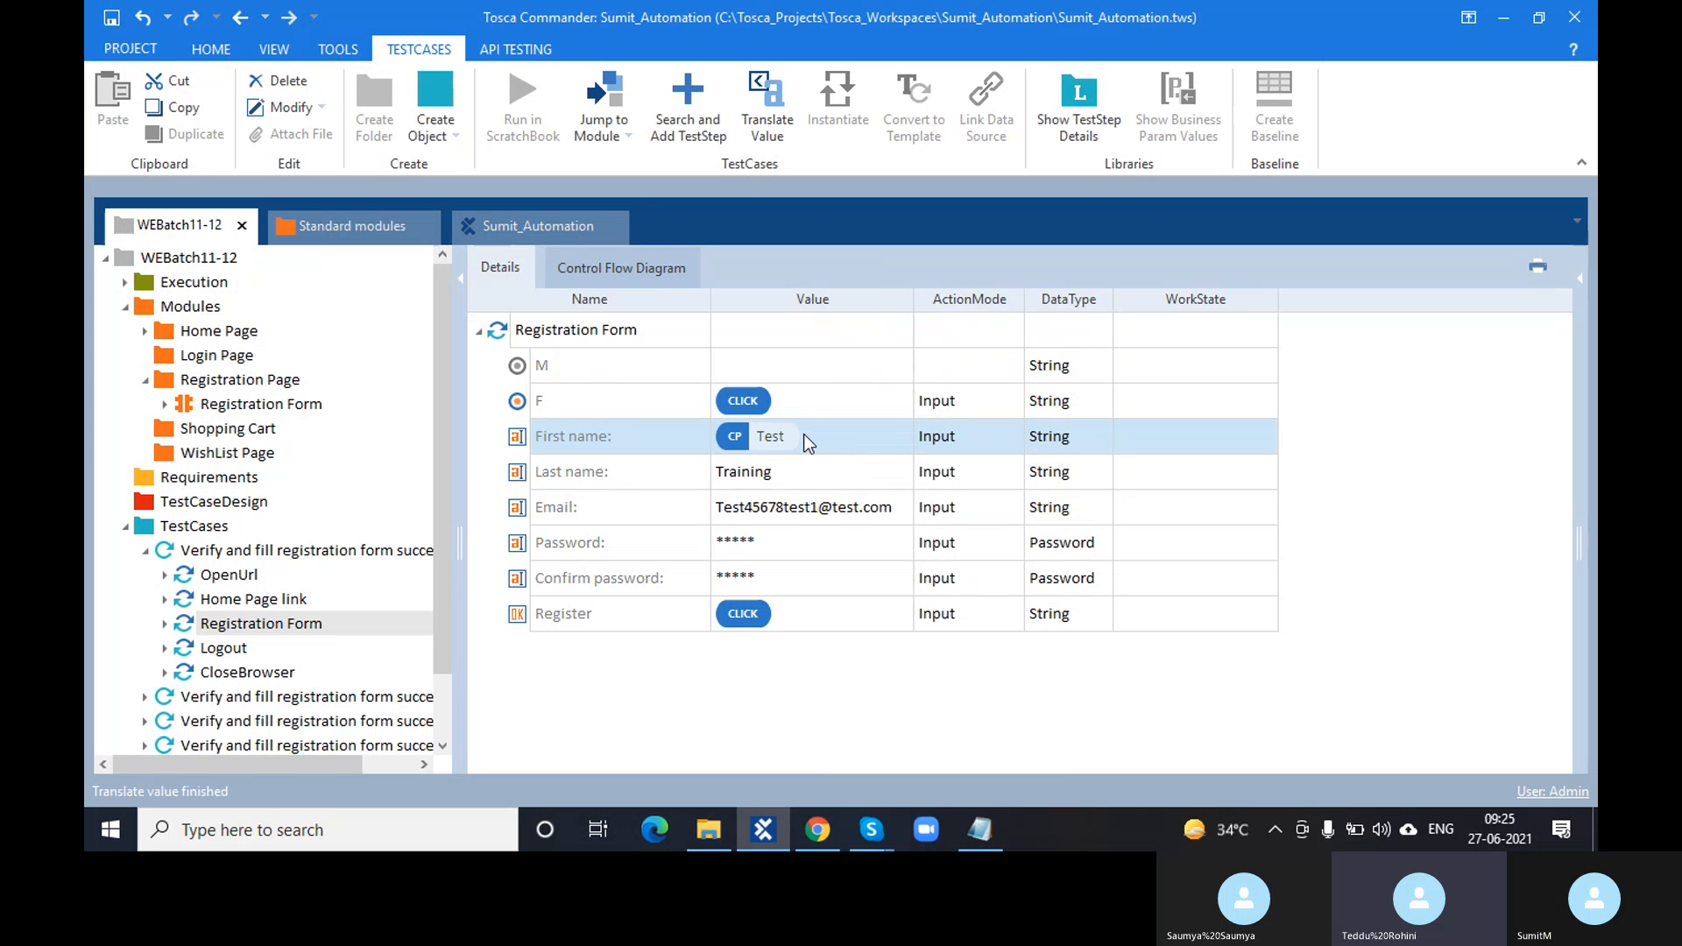
- Change the First name value to {CP[a-z]}, translate it, and dismiss the failure message
{"action": "left_click", "coordinate": [806, 436]}
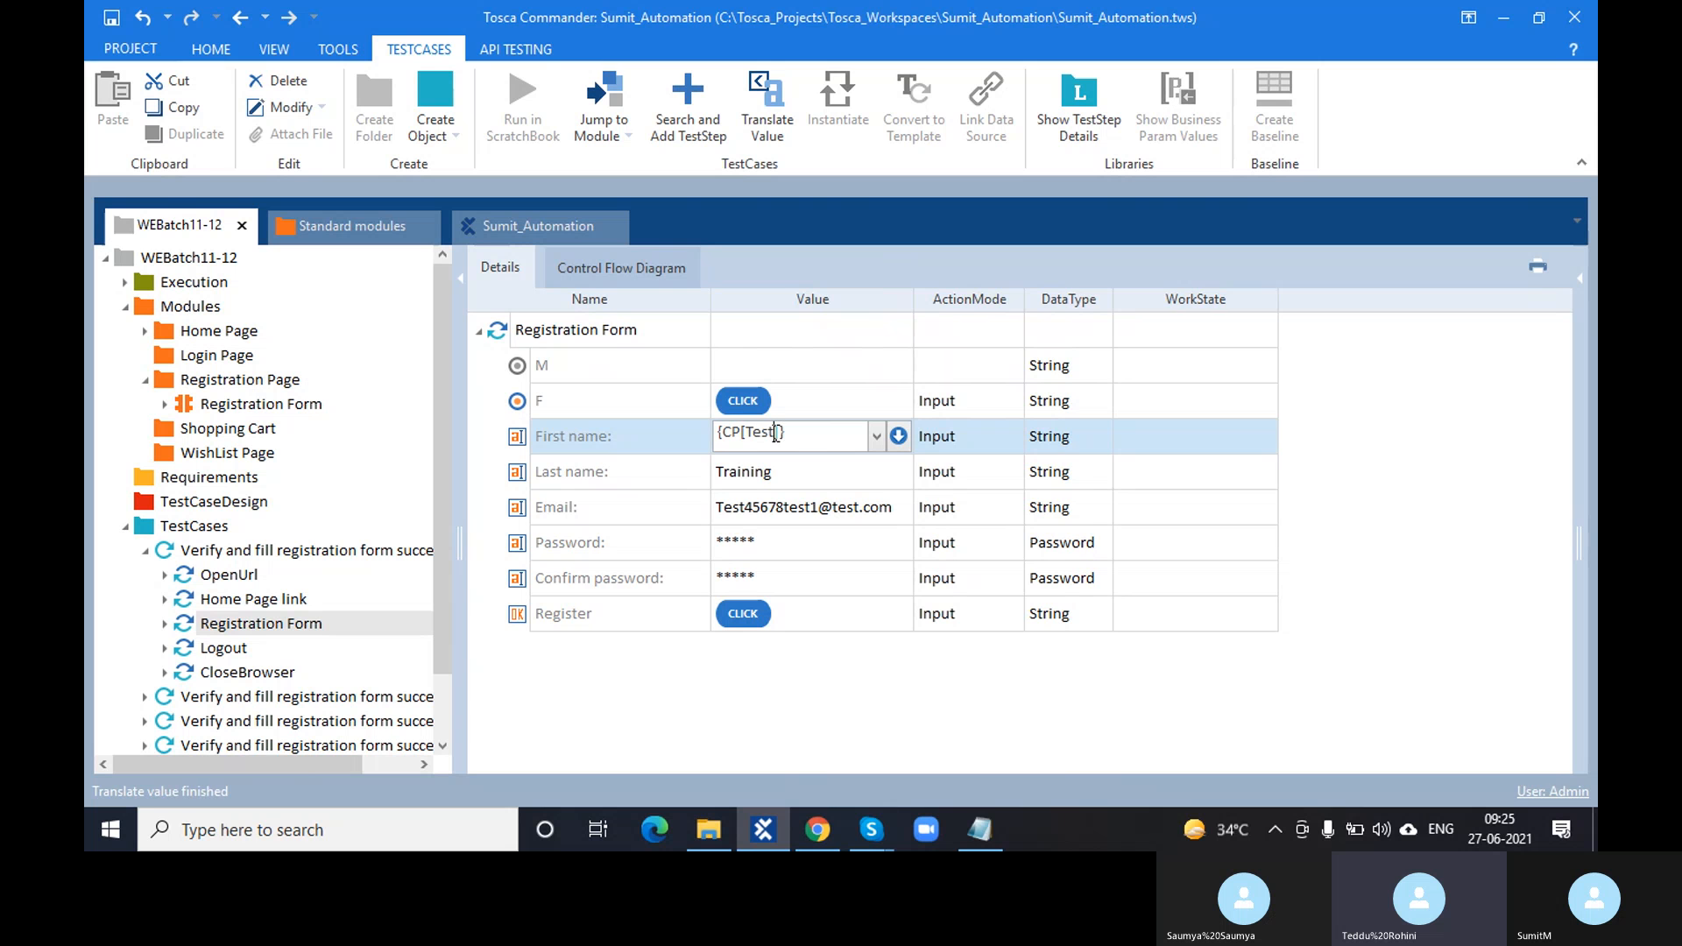
{"action": "left_click", "coordinate": [775, 434]}
{"action": "key", "text": "BackSpace"}
{"action": "key", "text": "BackSpace"}
{"action": "type", "text": "a"}
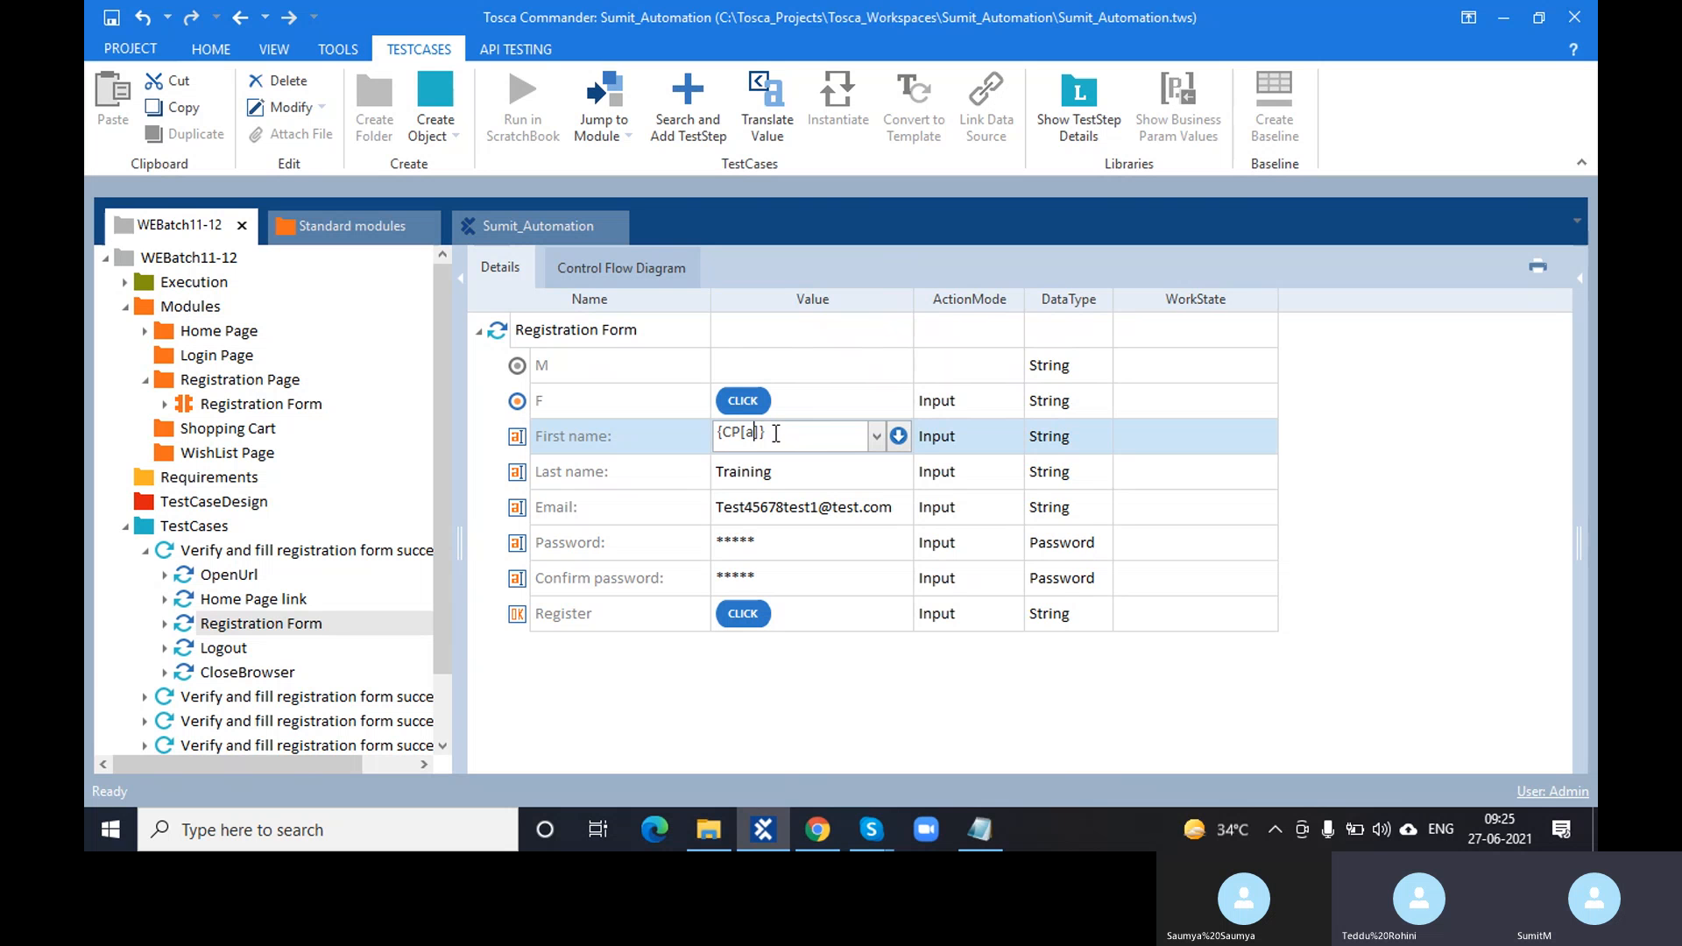
{"action": "type", "text": "-z"}
{"action": "left_click", "coordinate": [752, 670]}
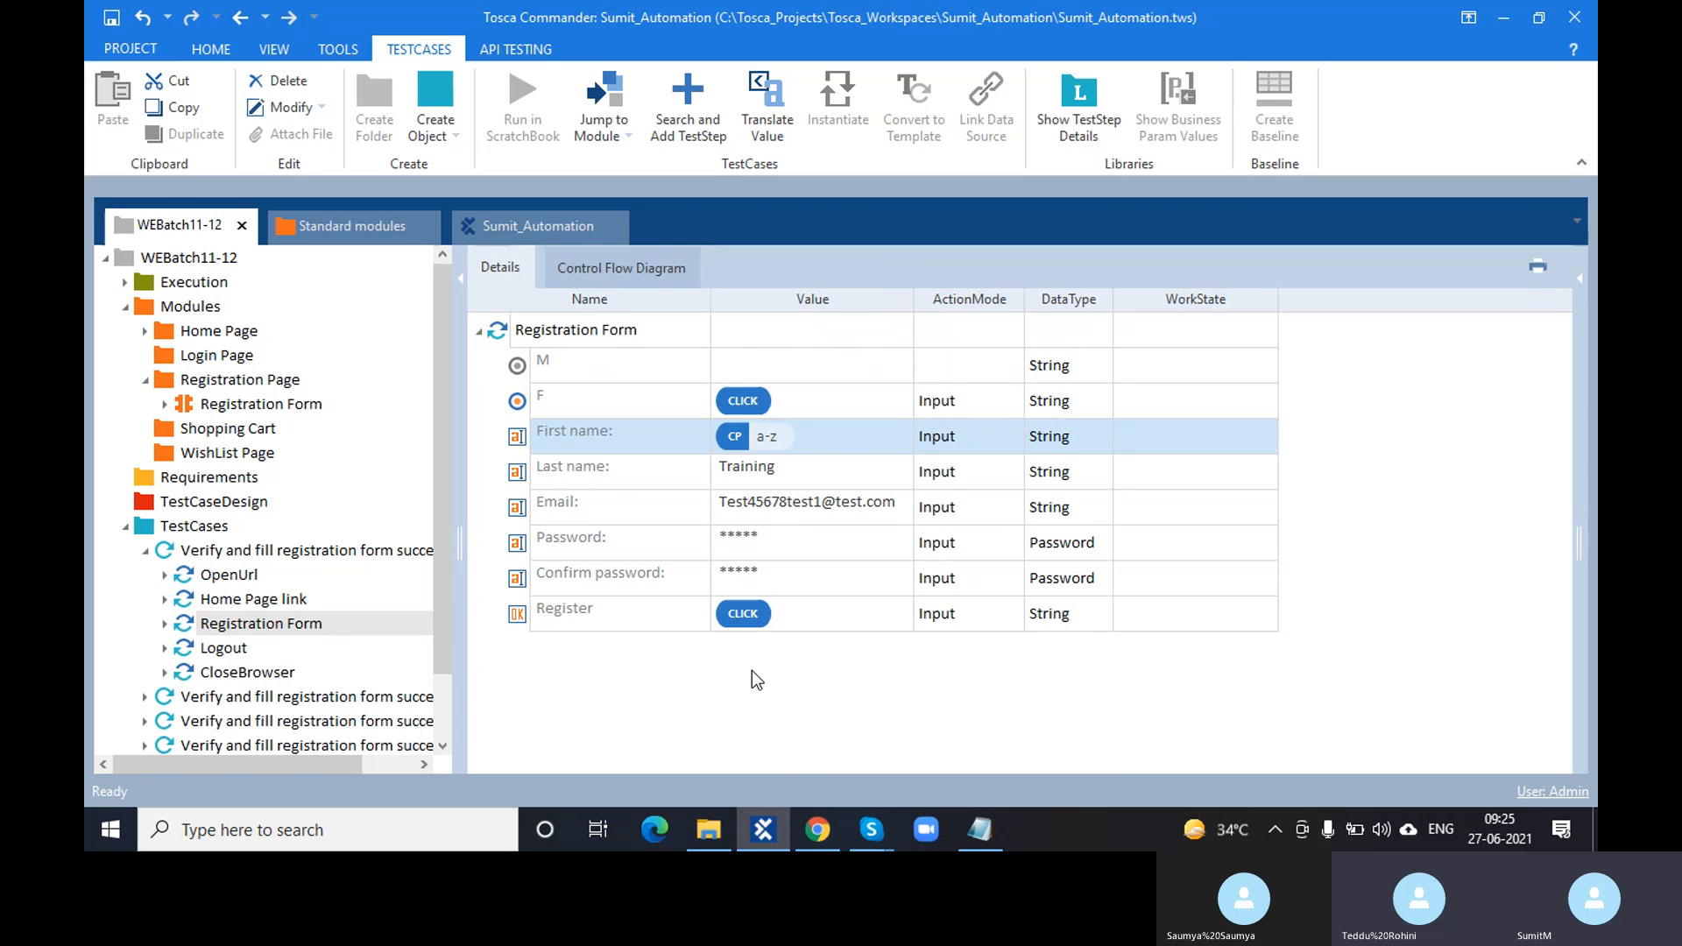
{"action": "right_click", "coordinate": [769, 438]}
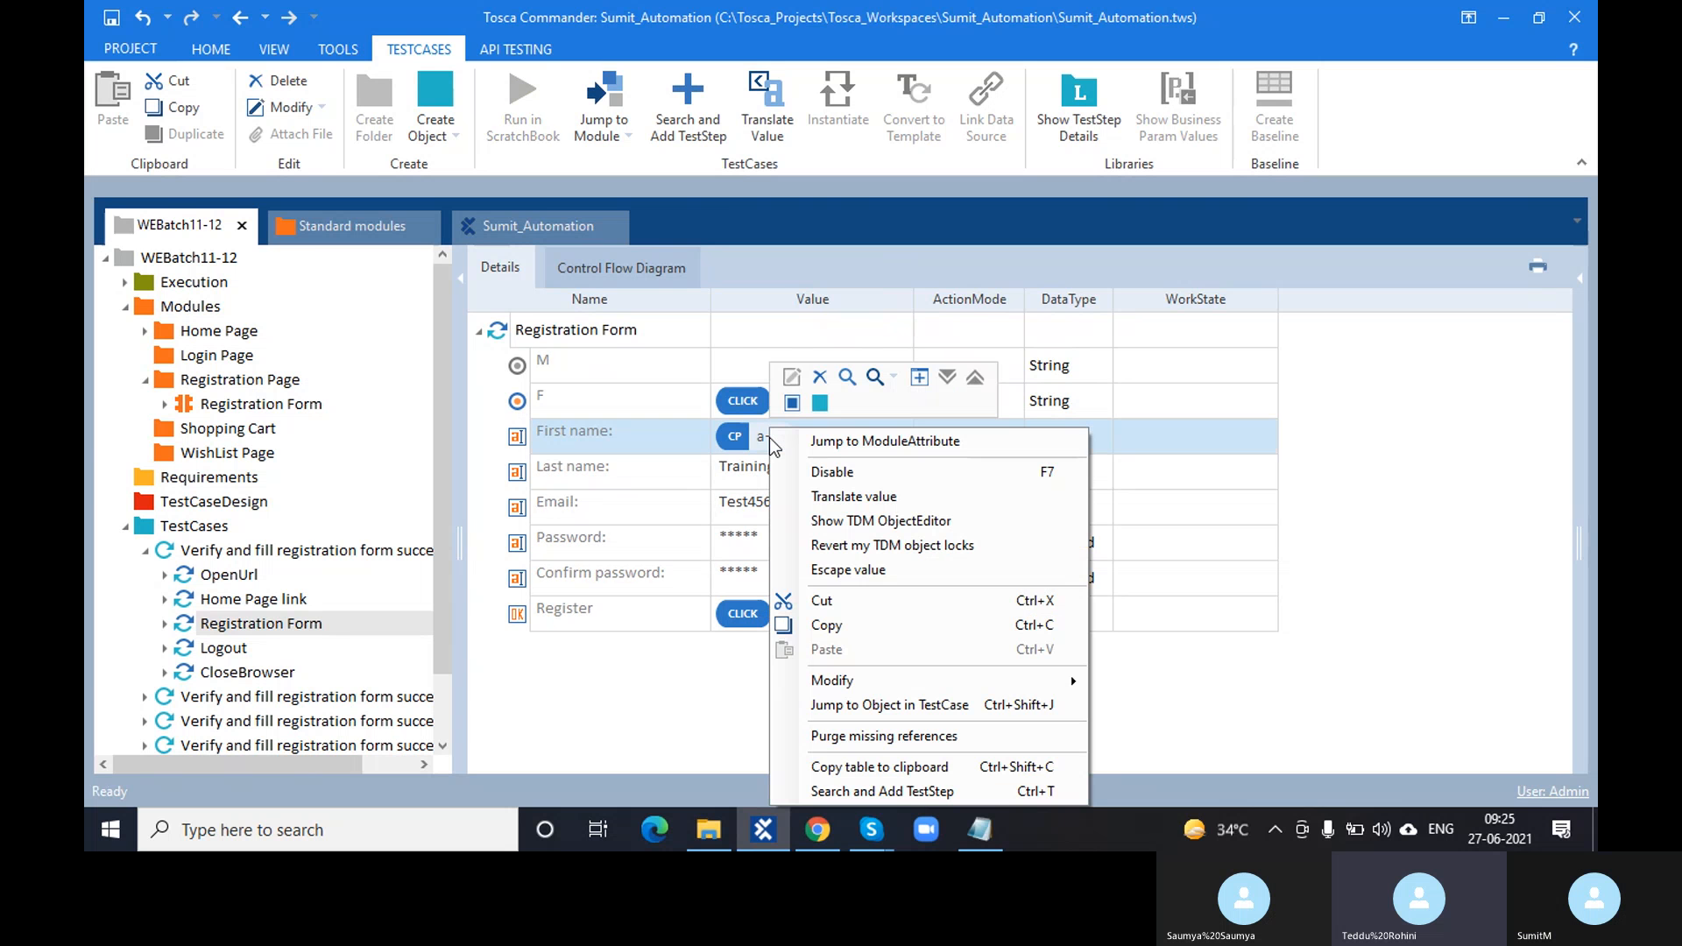
{"action": "left_click", "coordinate": [869, 497]}
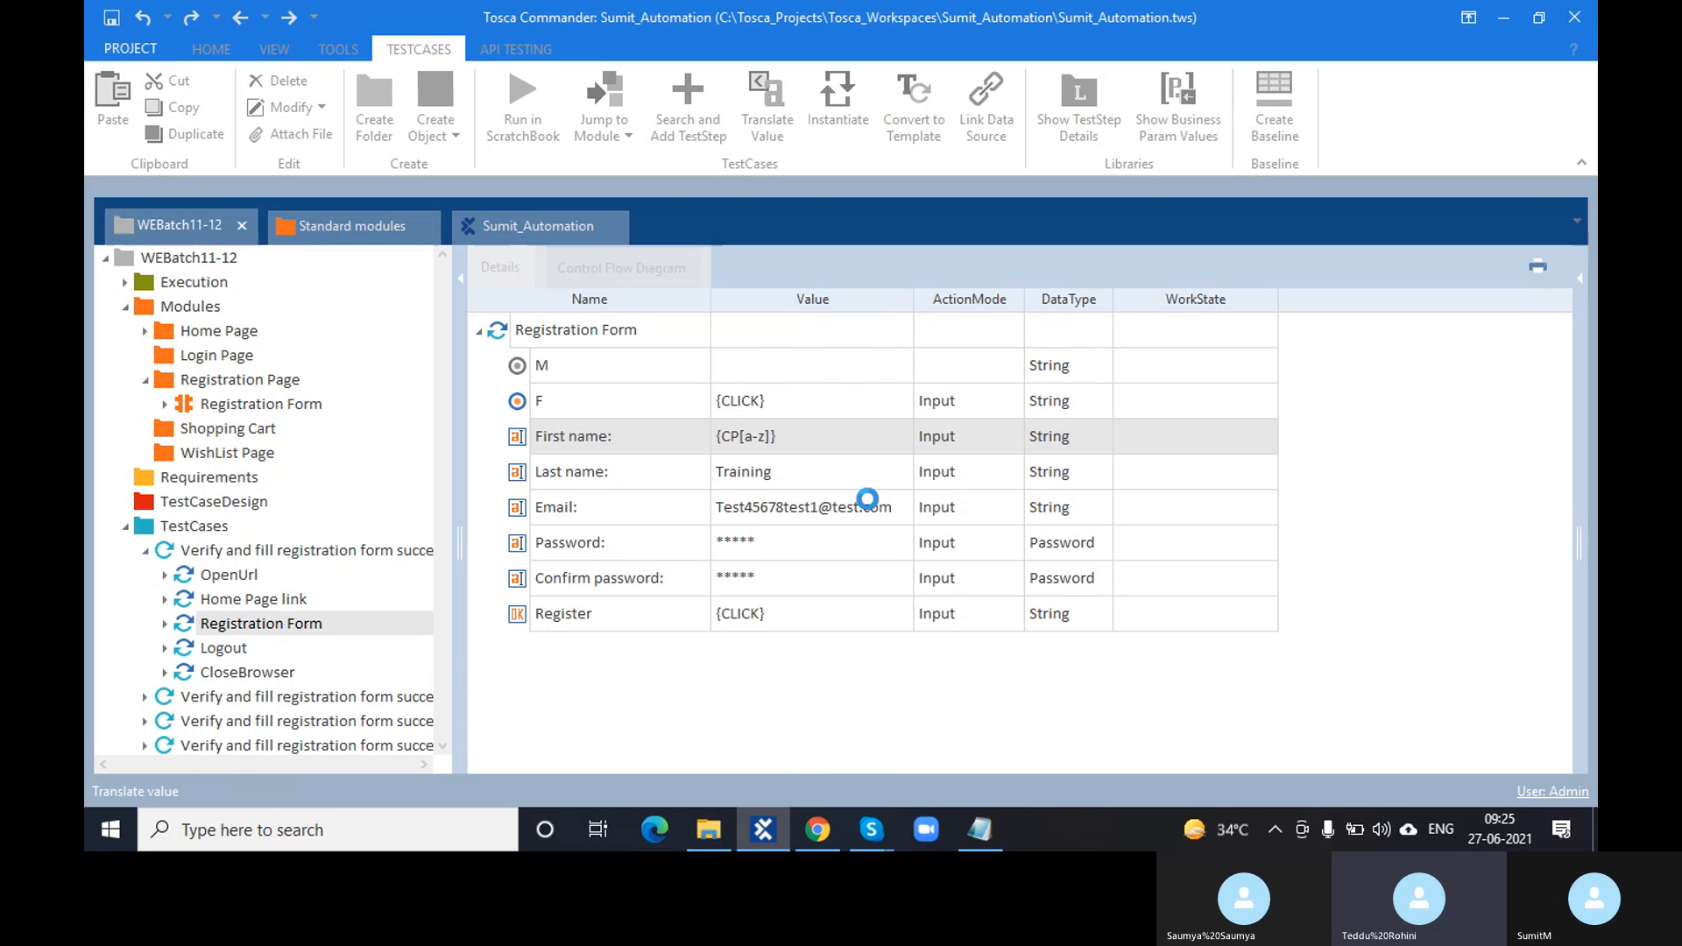
{"action": "left_click", "coordinate": [811, 465]}
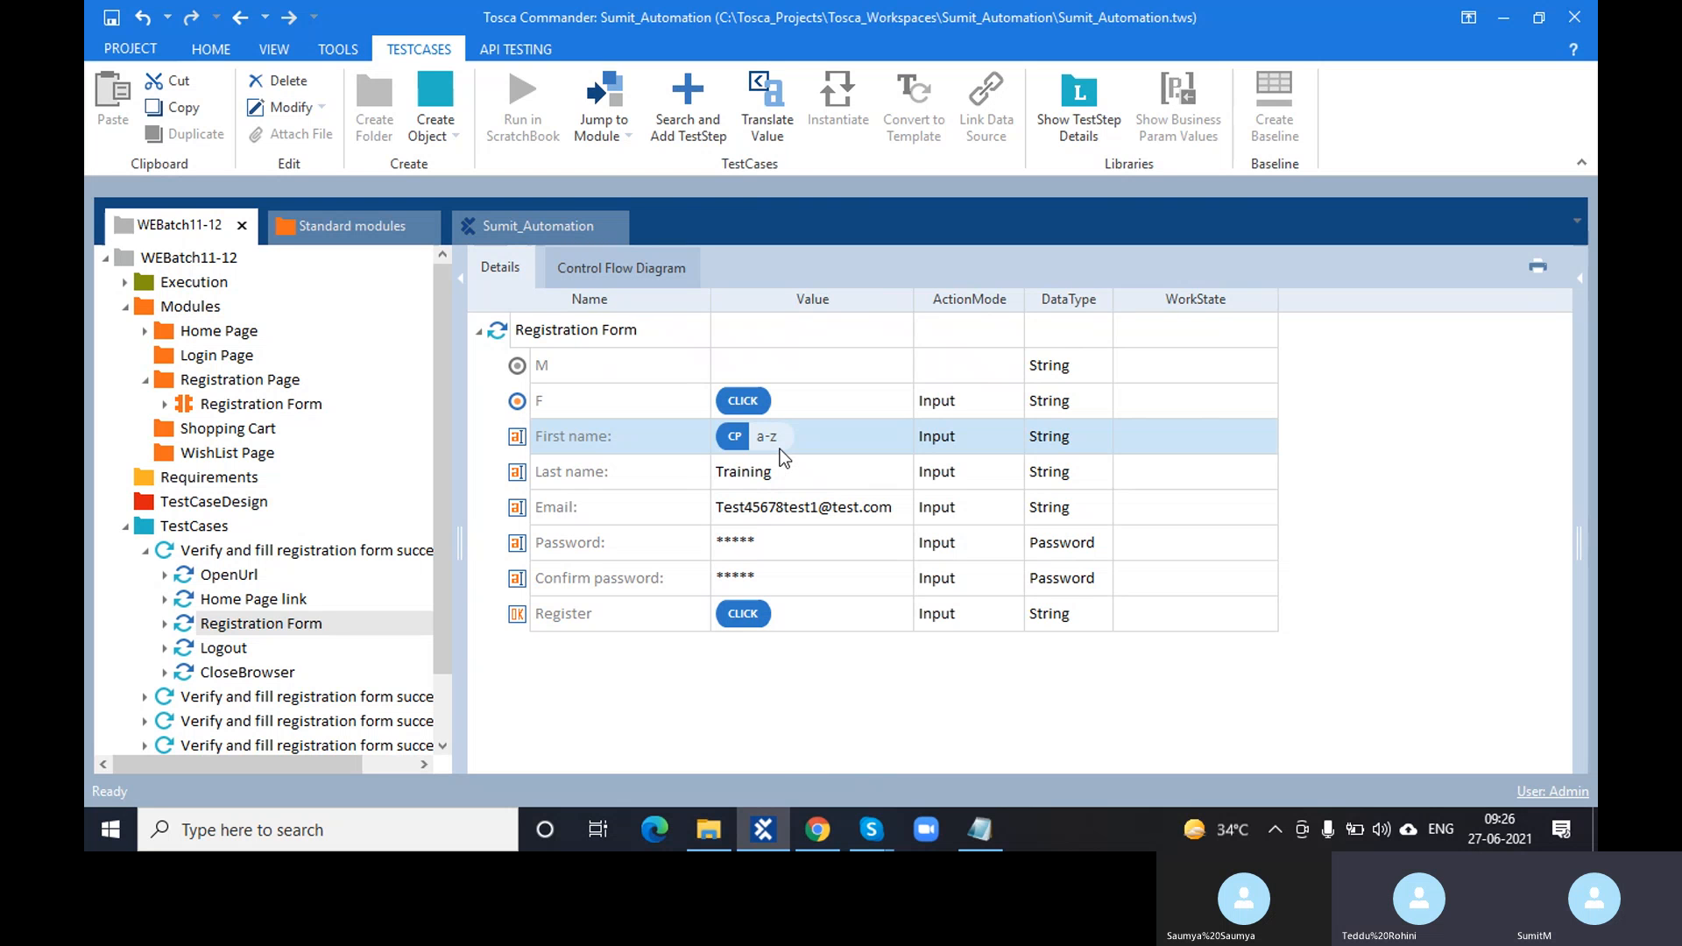
- Change the First name value to {CP[FirstName]}
{"action": "left_click", "coordinate": [772, 436]}
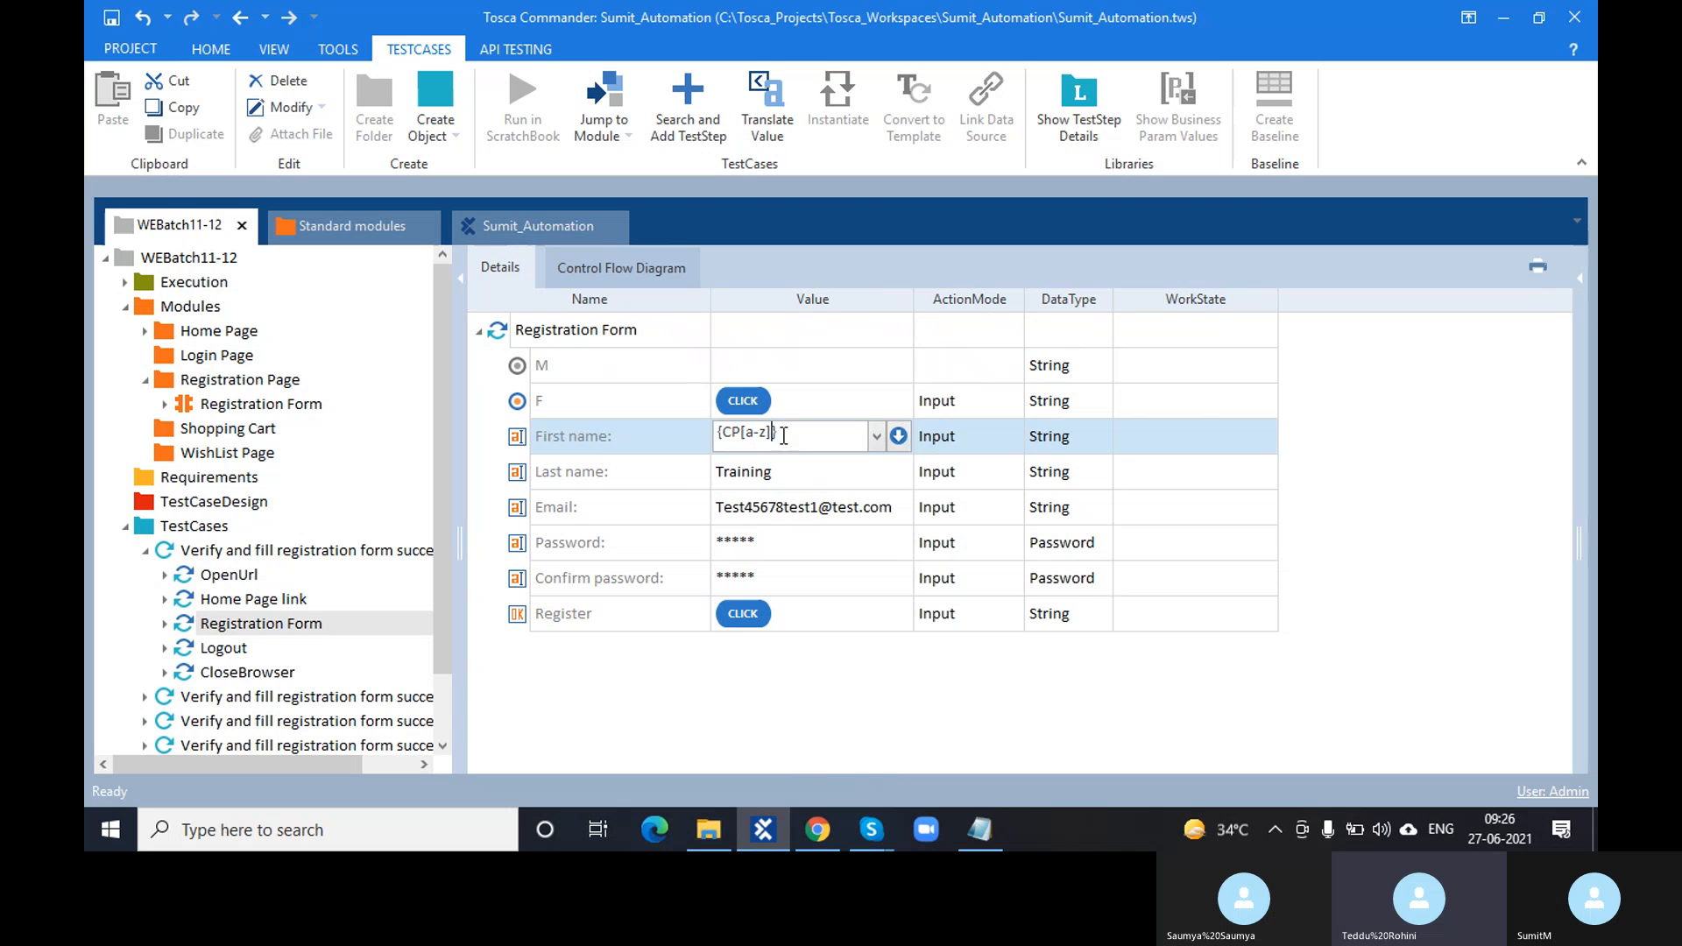
{"action": "key", "text": "BackSpace"}
{"action": "key", "text": "BackSpace"}
{"action": "key", "text": "BackSpace"}
{"action": "type", "text": "FirstName"}
{"action": "left_click", "coordinate": [804, 705]}
- Translate {CP[FirstName]} to confirm it resolves to Test, leaving the value unchanged
{"action": "right_click", "coordinate": [802, 440]}
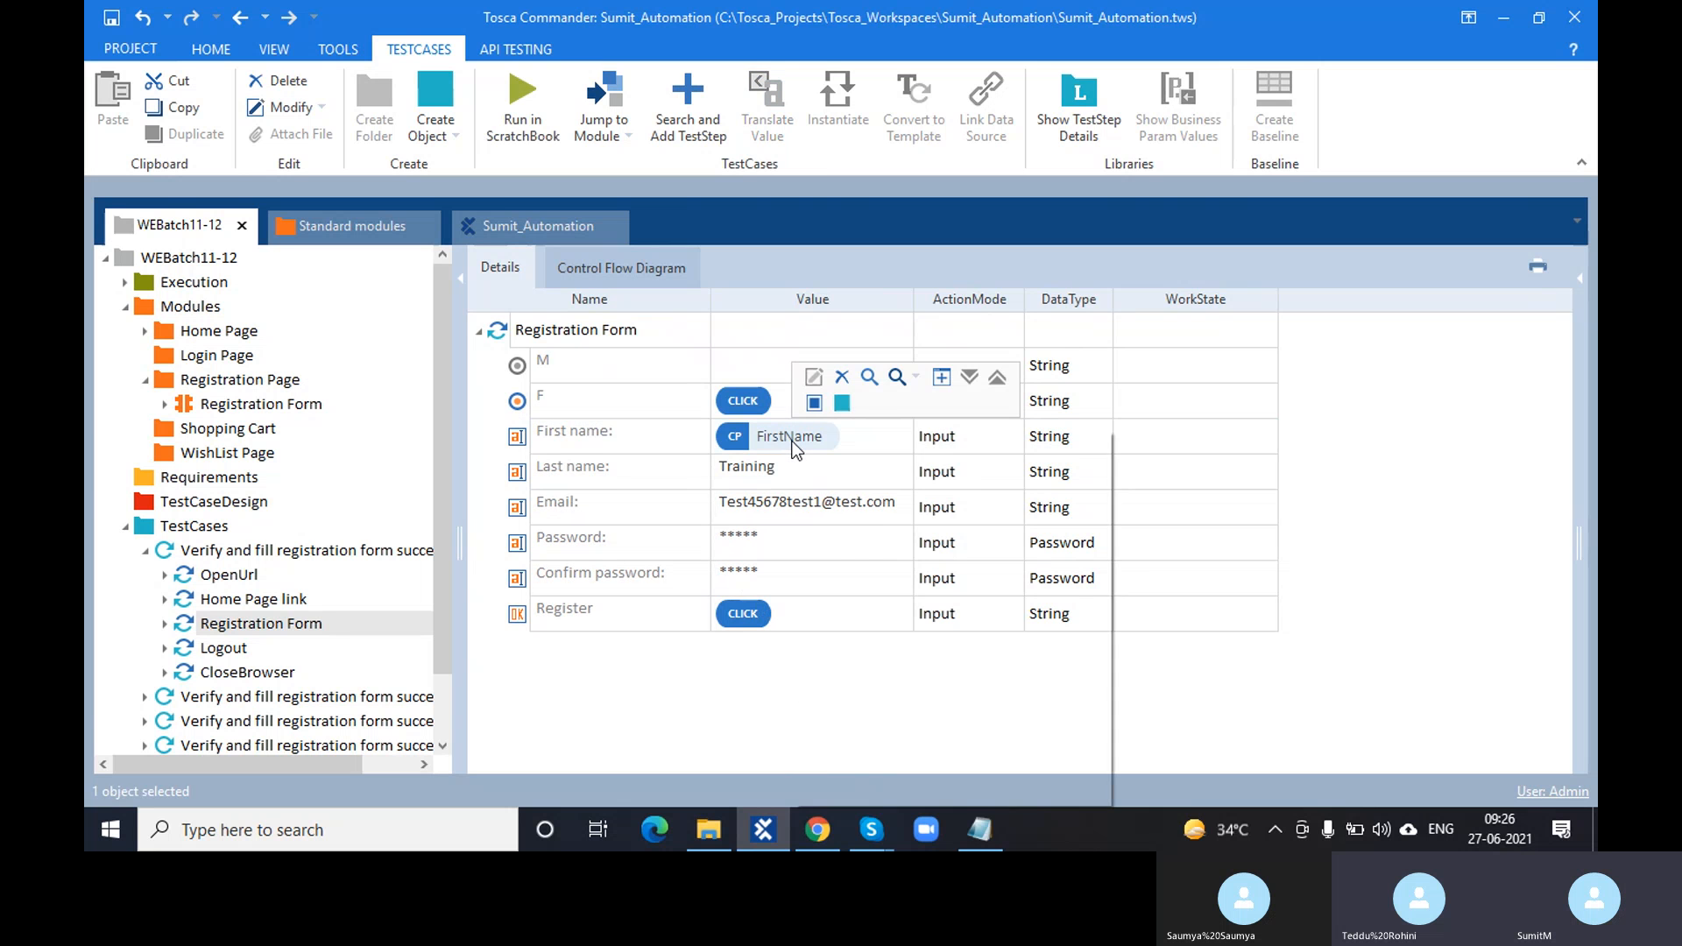
{"action": "left_click", "coordinate": [891, 500]}
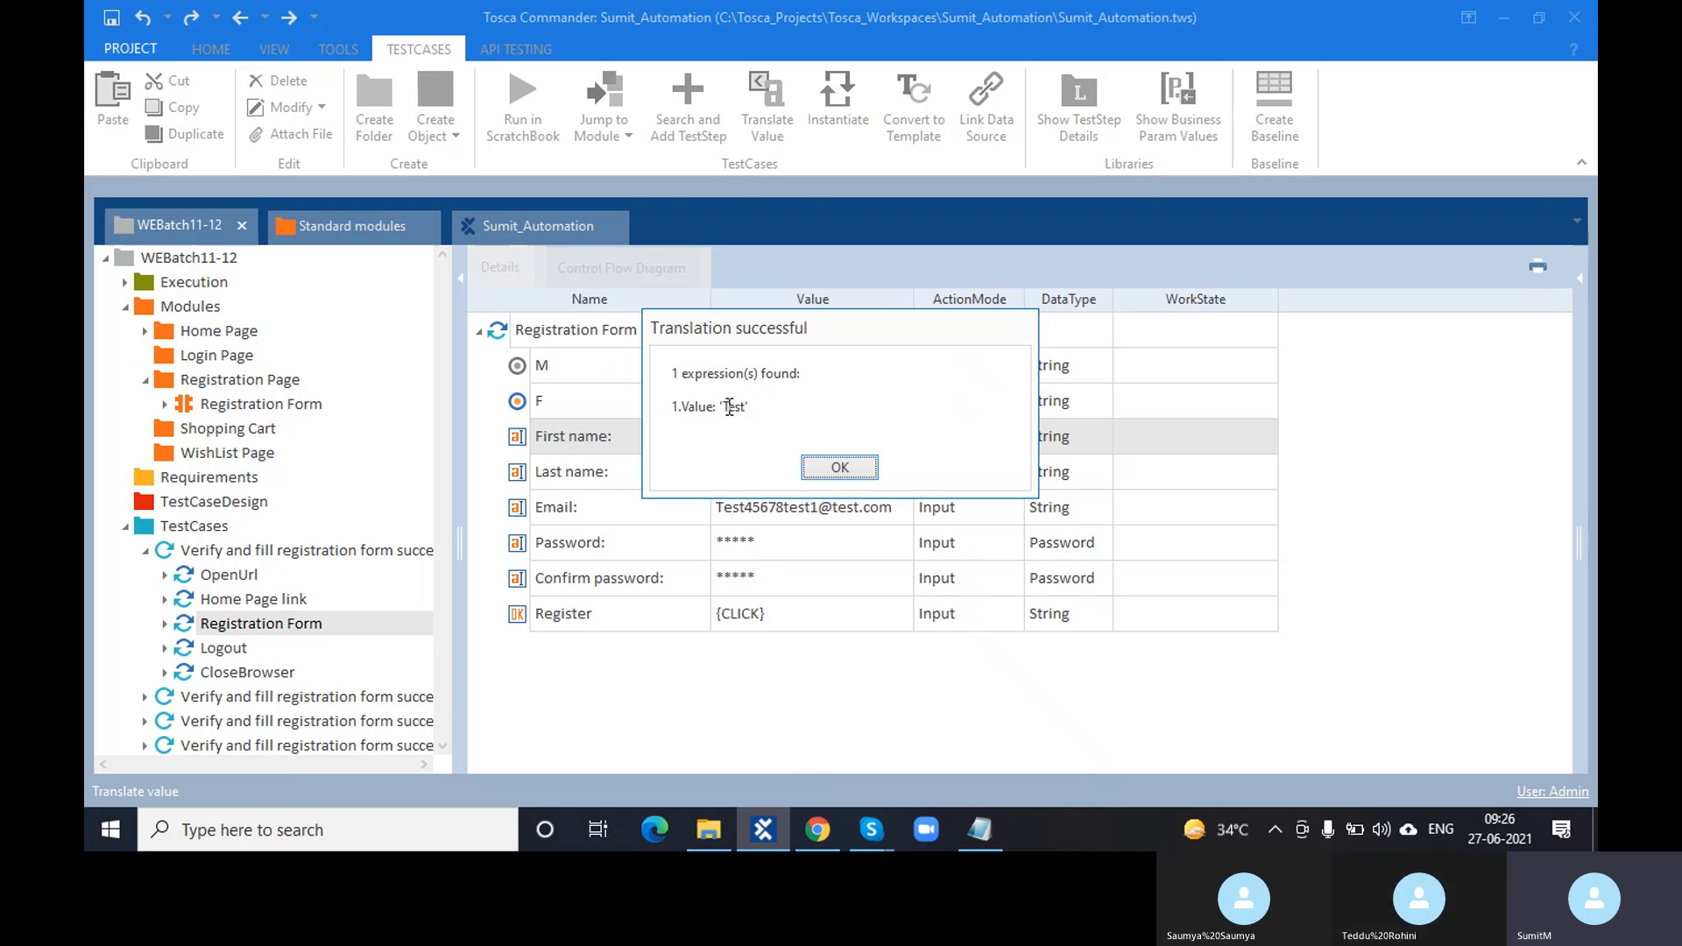
{"action": "left_click_drag", "start_coordinate": [727, 407], "coordinate": [749, 408]}
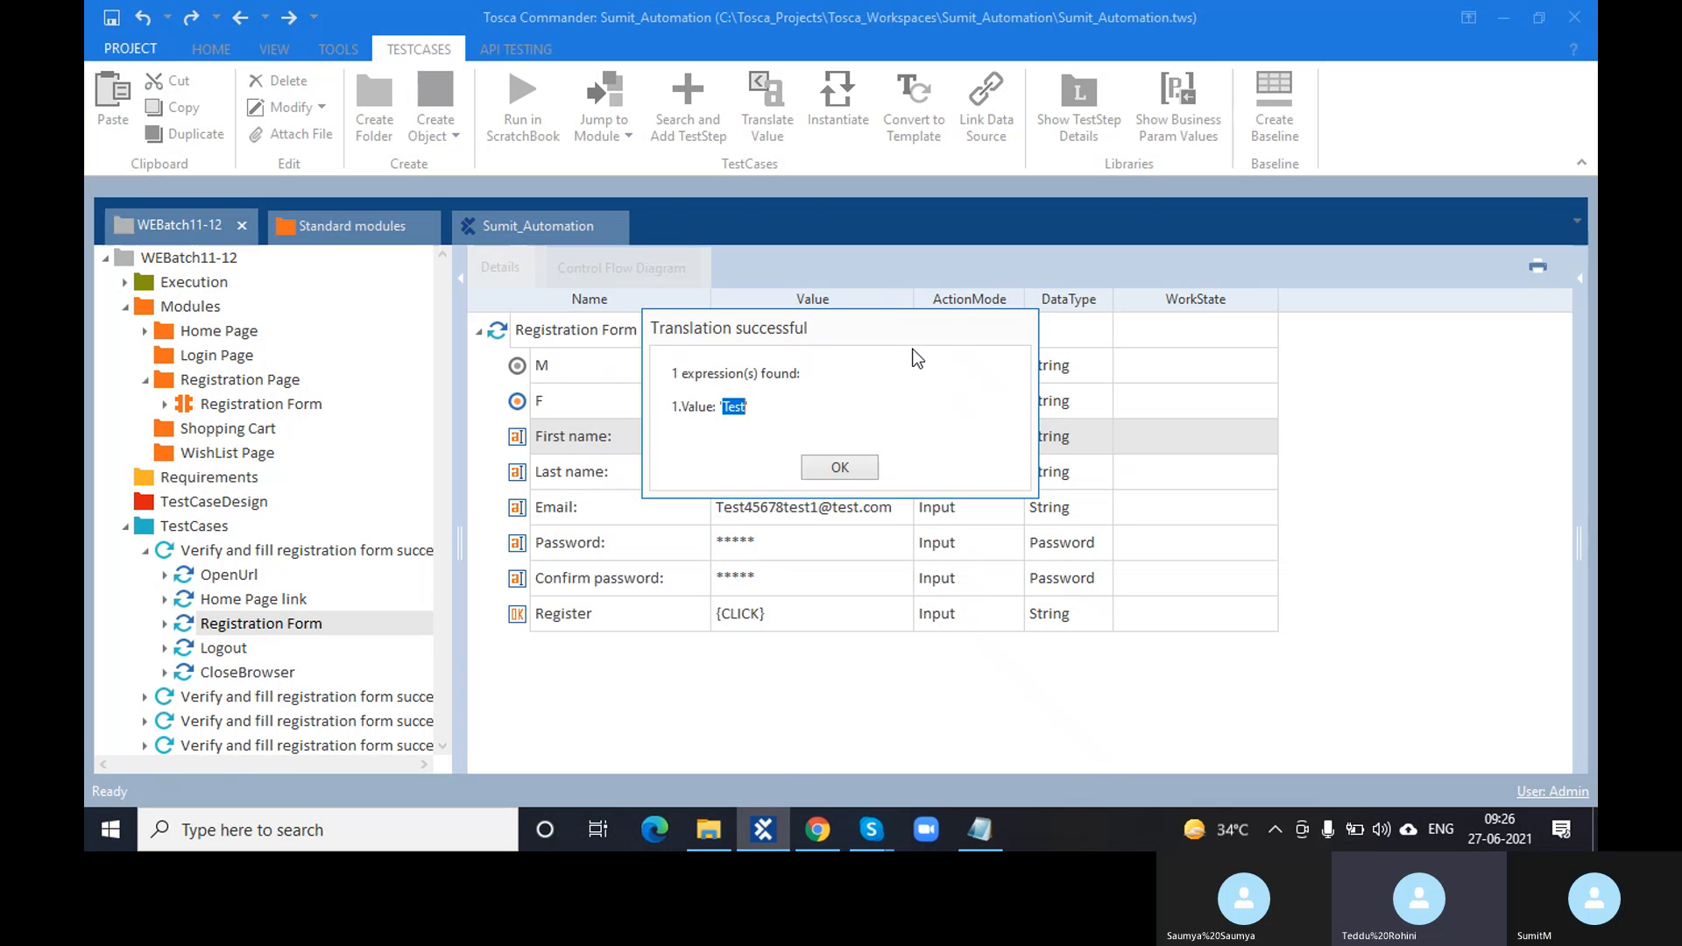
{"action": "left_click", "coordinate": [855, 469]}
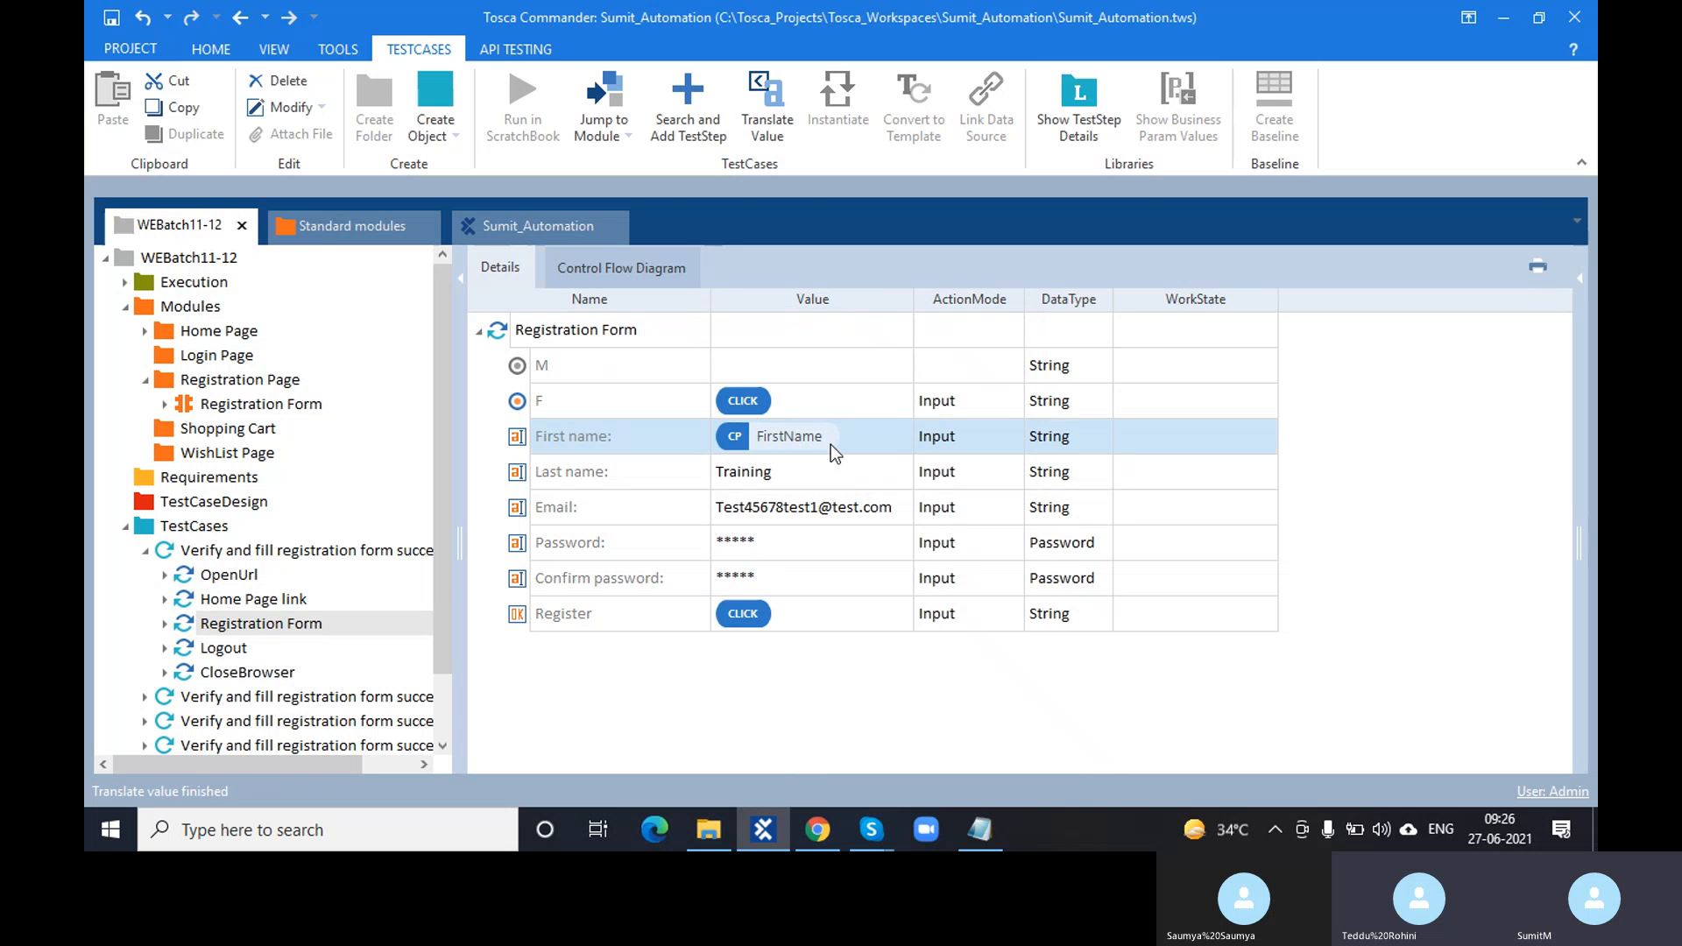
{"action": "left_click", "coordinate": [830, 444]}
{"action": "left_click_drag", "start_coordinate": [820, 433], "coordinate": [746, 437]}
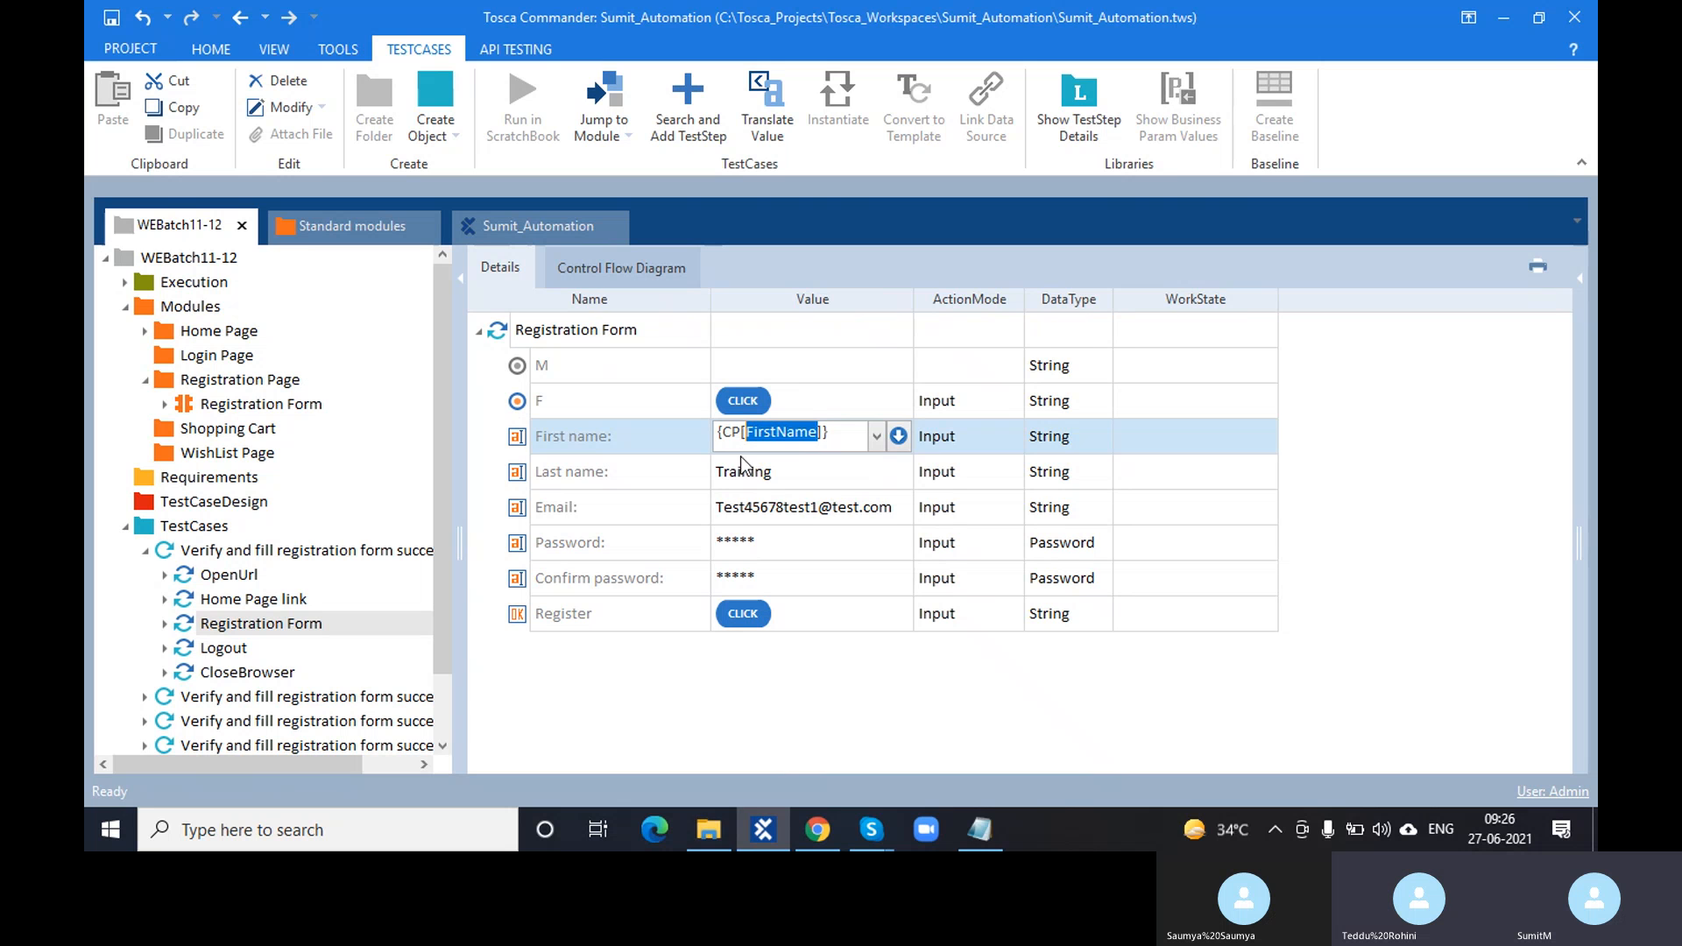
{"action": "left_click", "coordinate": [764, 723]}
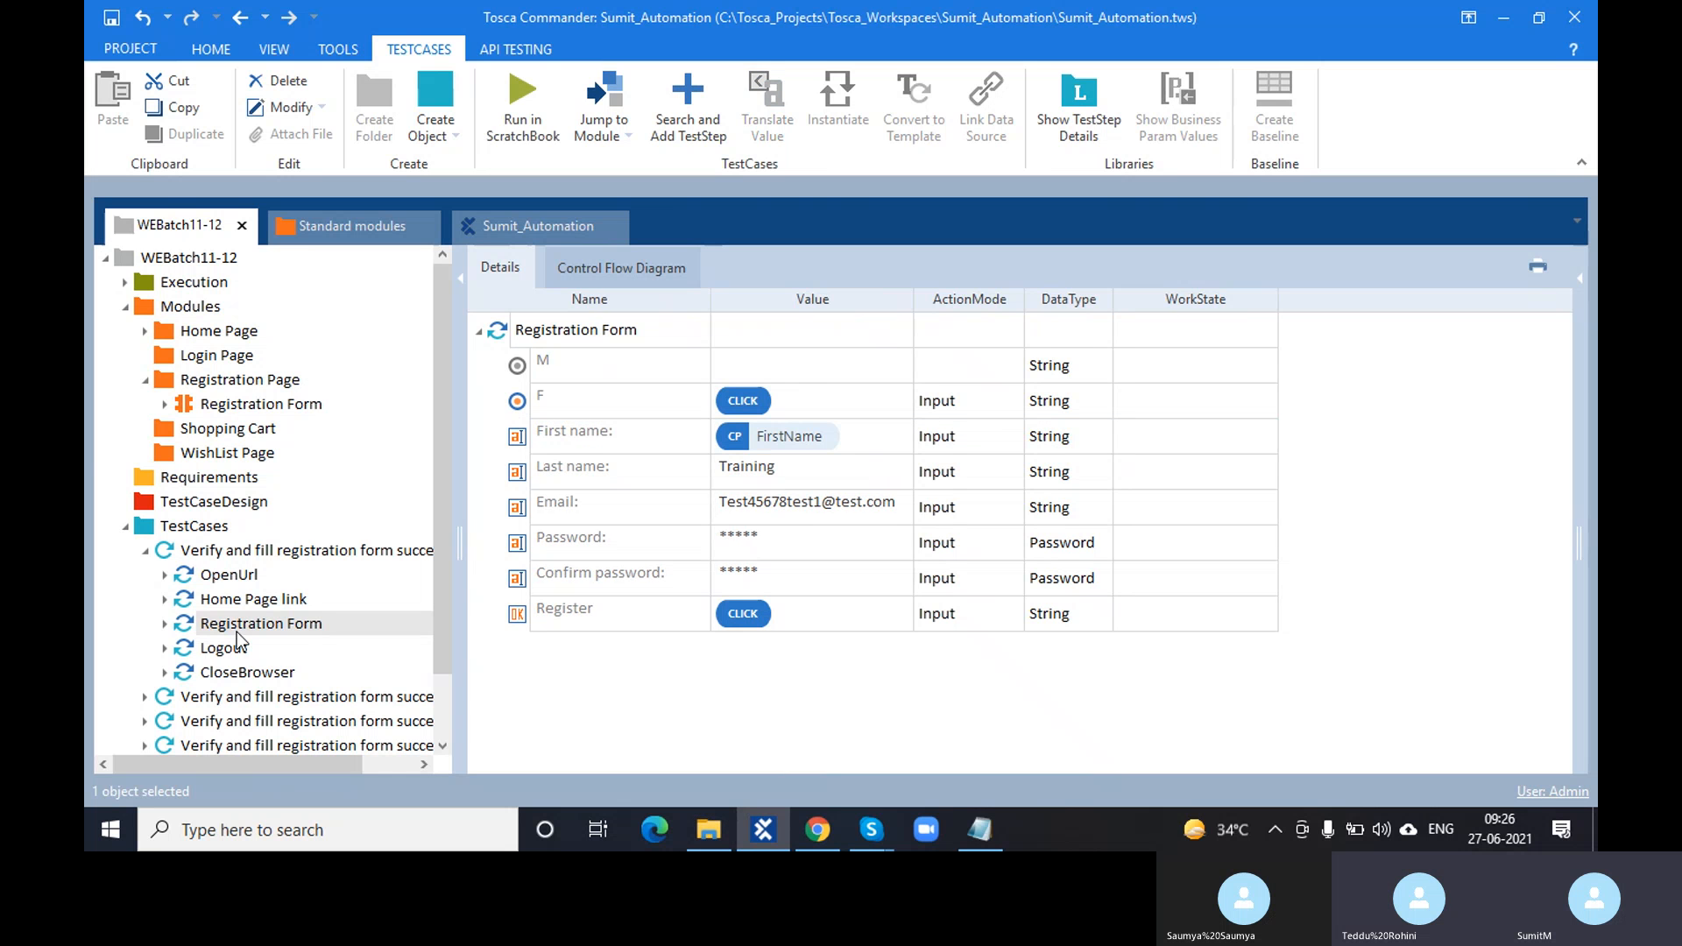
- Delete registration test cases 2 through 6
{"action": "left_click", "coordinate": [145, 557]}
{"action": "left_click", "coordinate": [182, 574]}
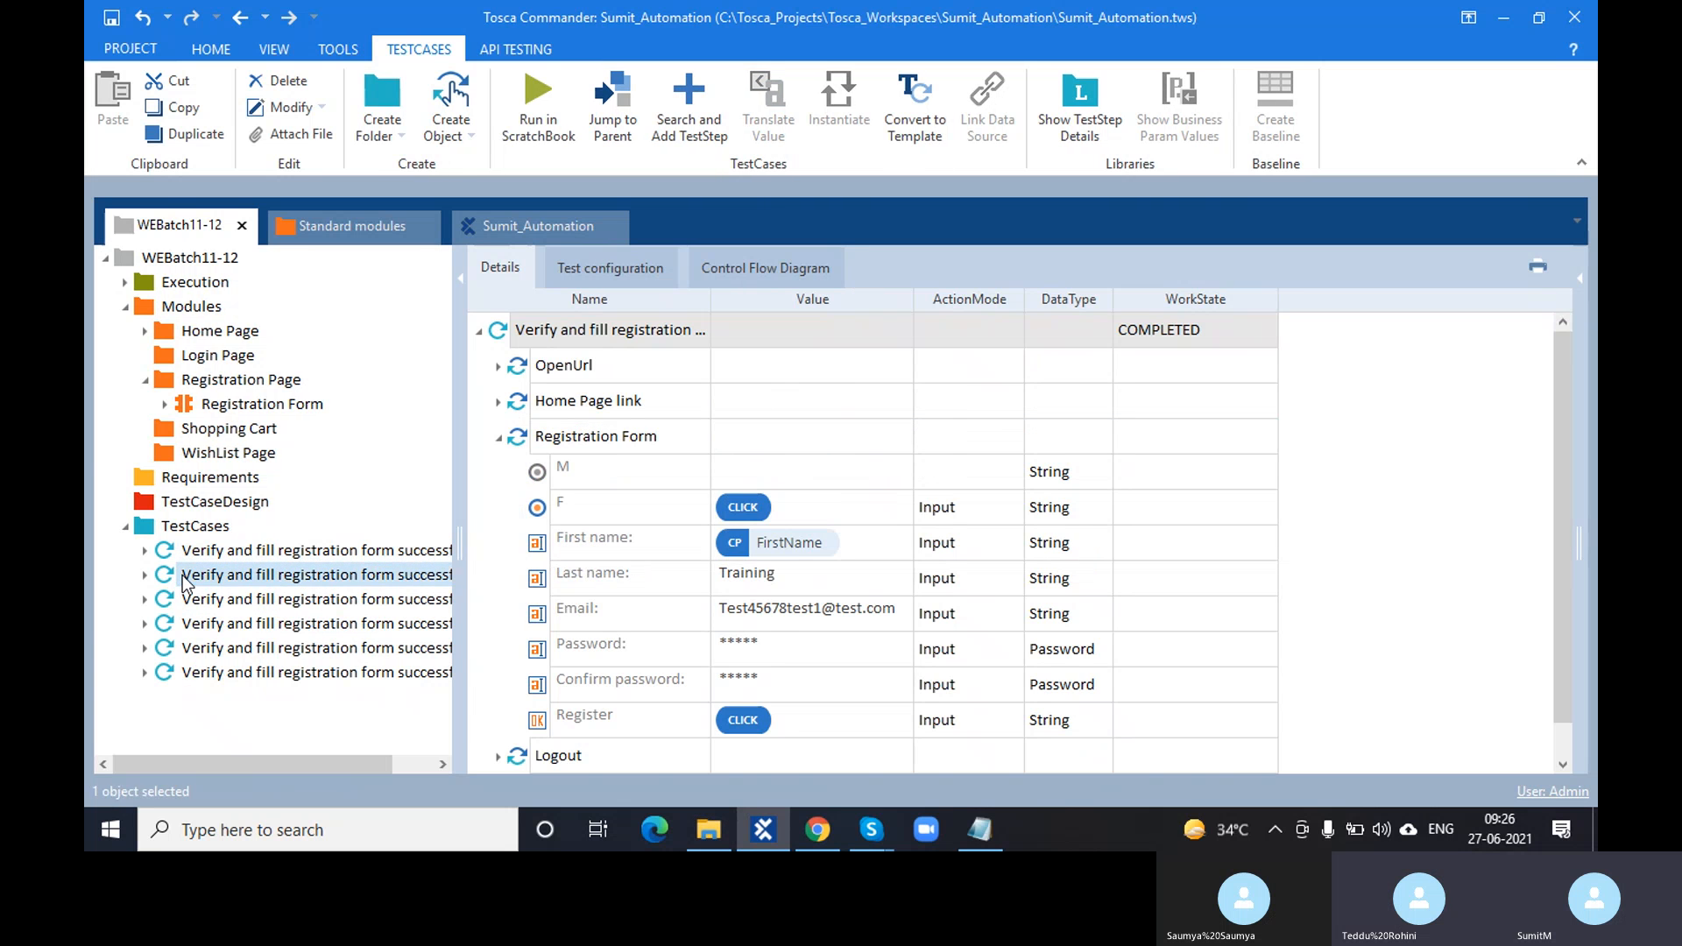
{"action": "left_click", "coordinate": [249, 675], "text": "shift"}
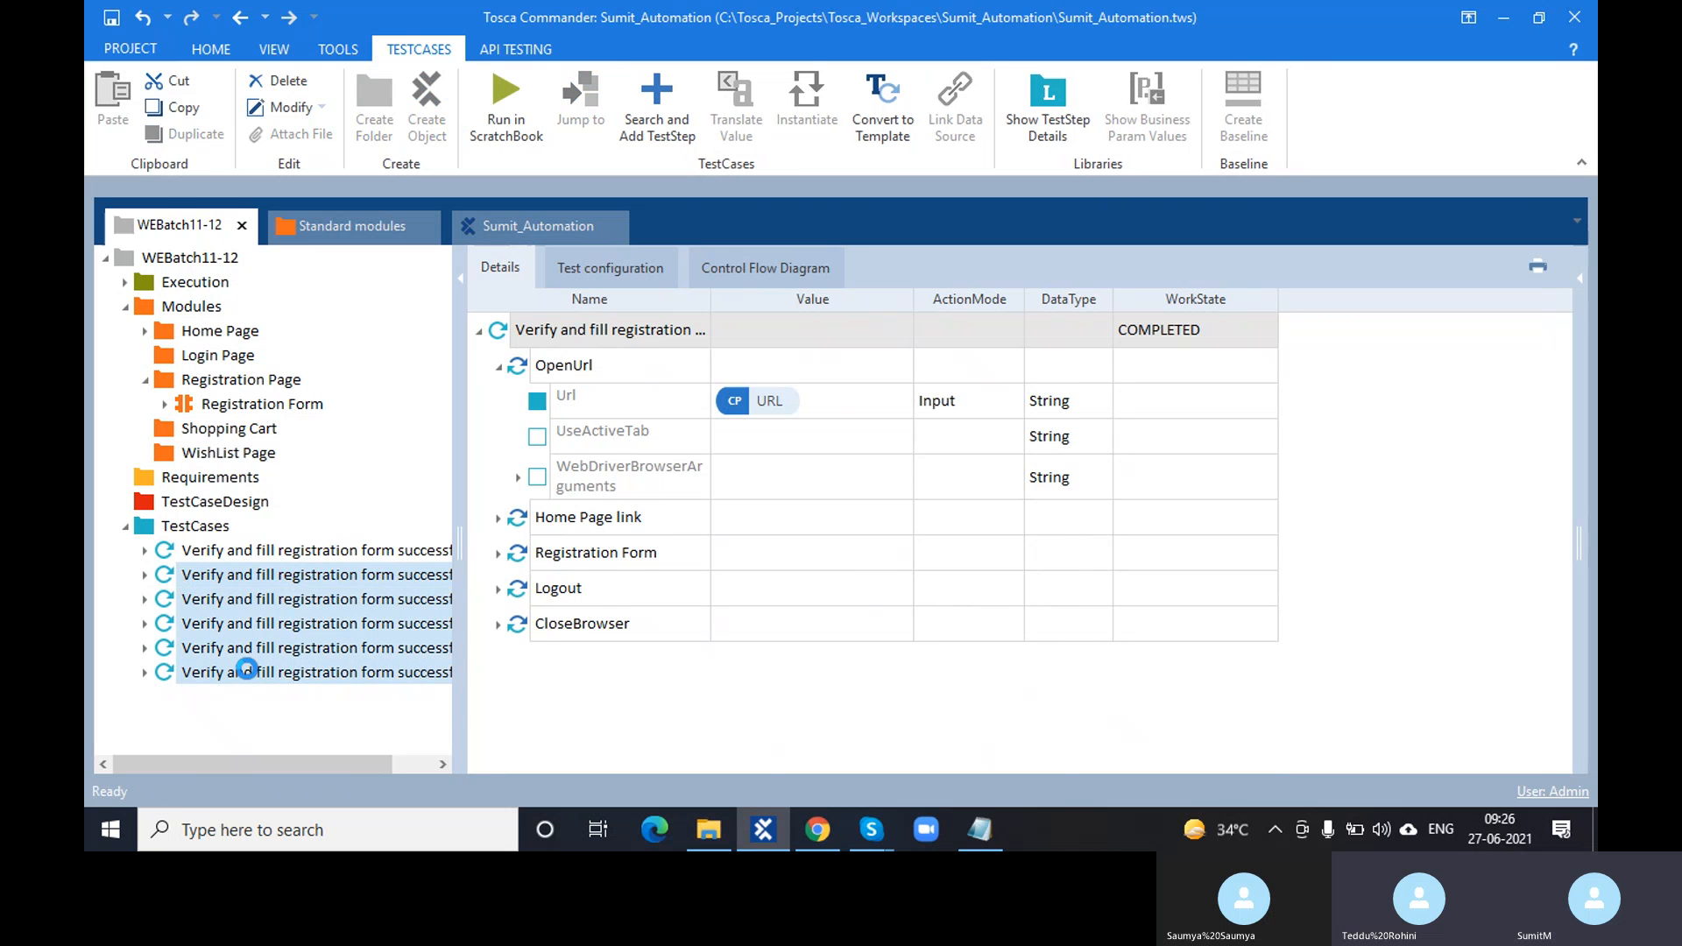
{"action": "key", "text": "Delete"}
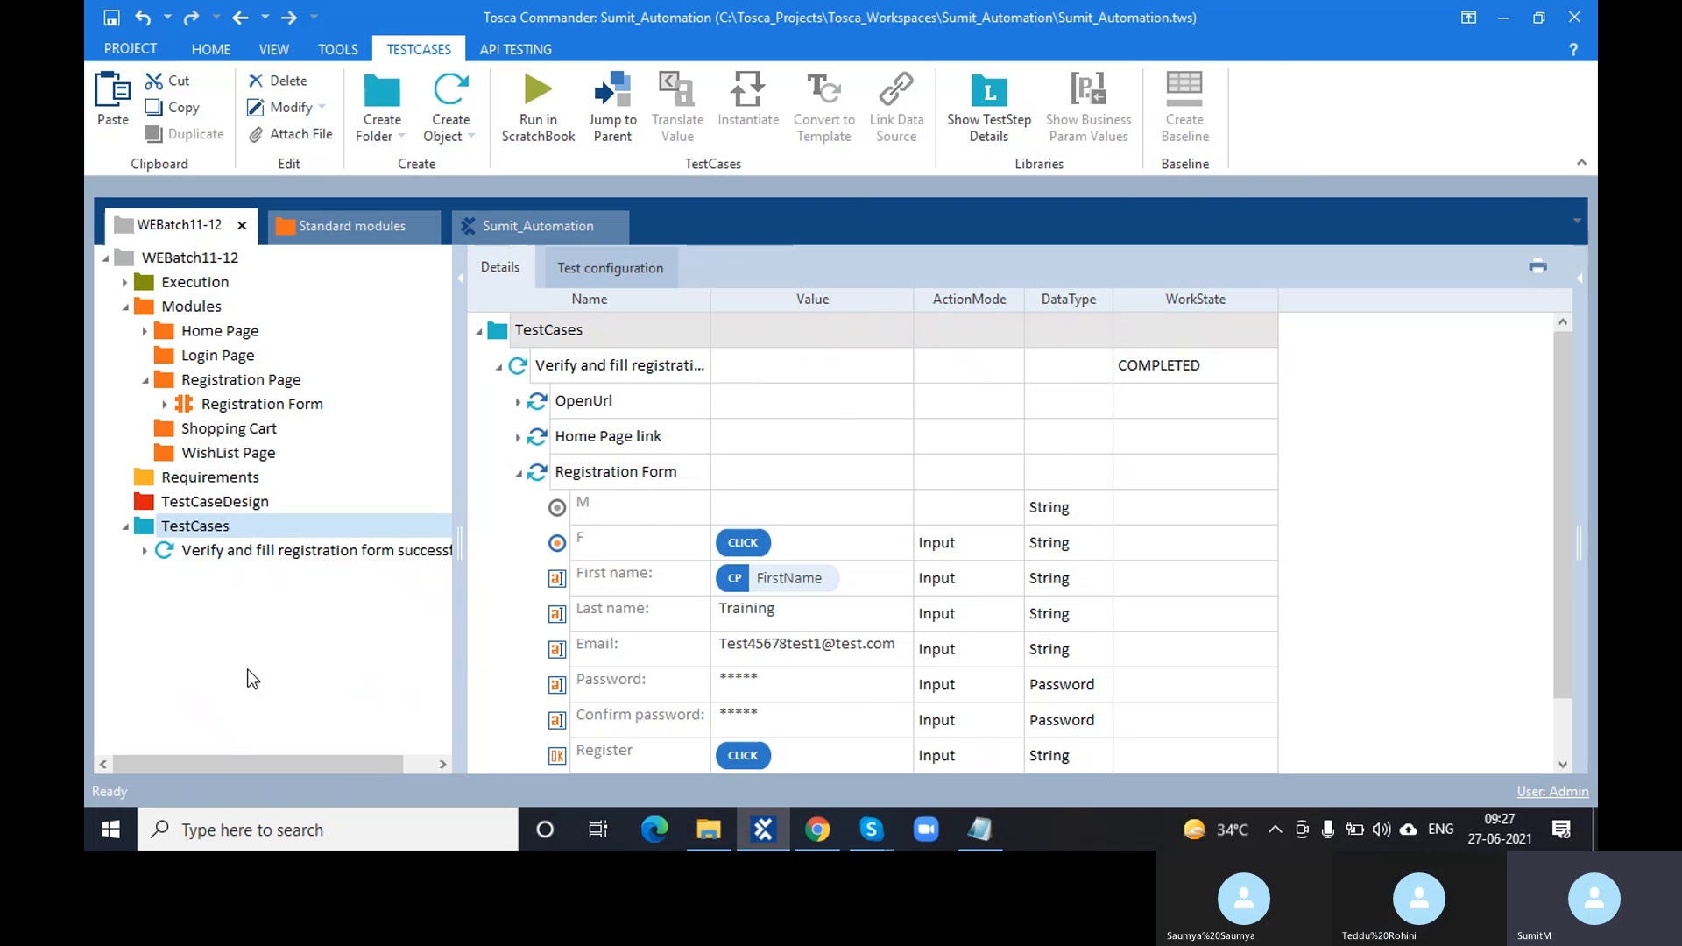
- Paste a copy of the remaining test case into the TestCases folder and open it
{"action": "left_click", "coordinate": [283, 552]}
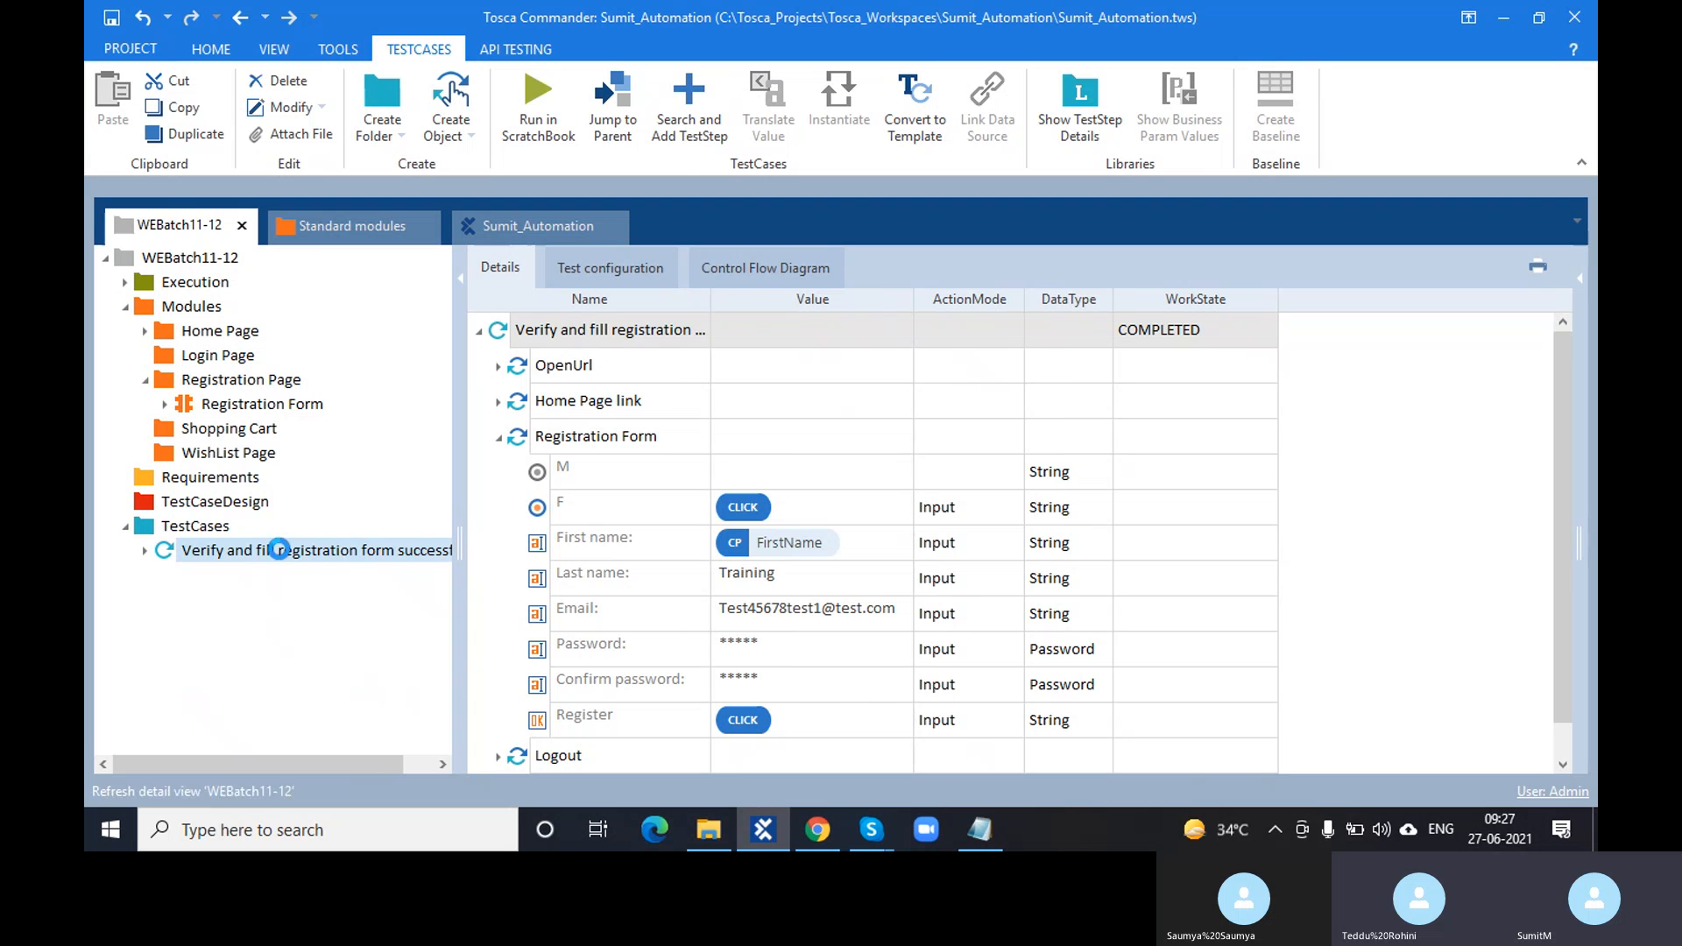
{"action": "left_click", "coordinate": [234, 528]}
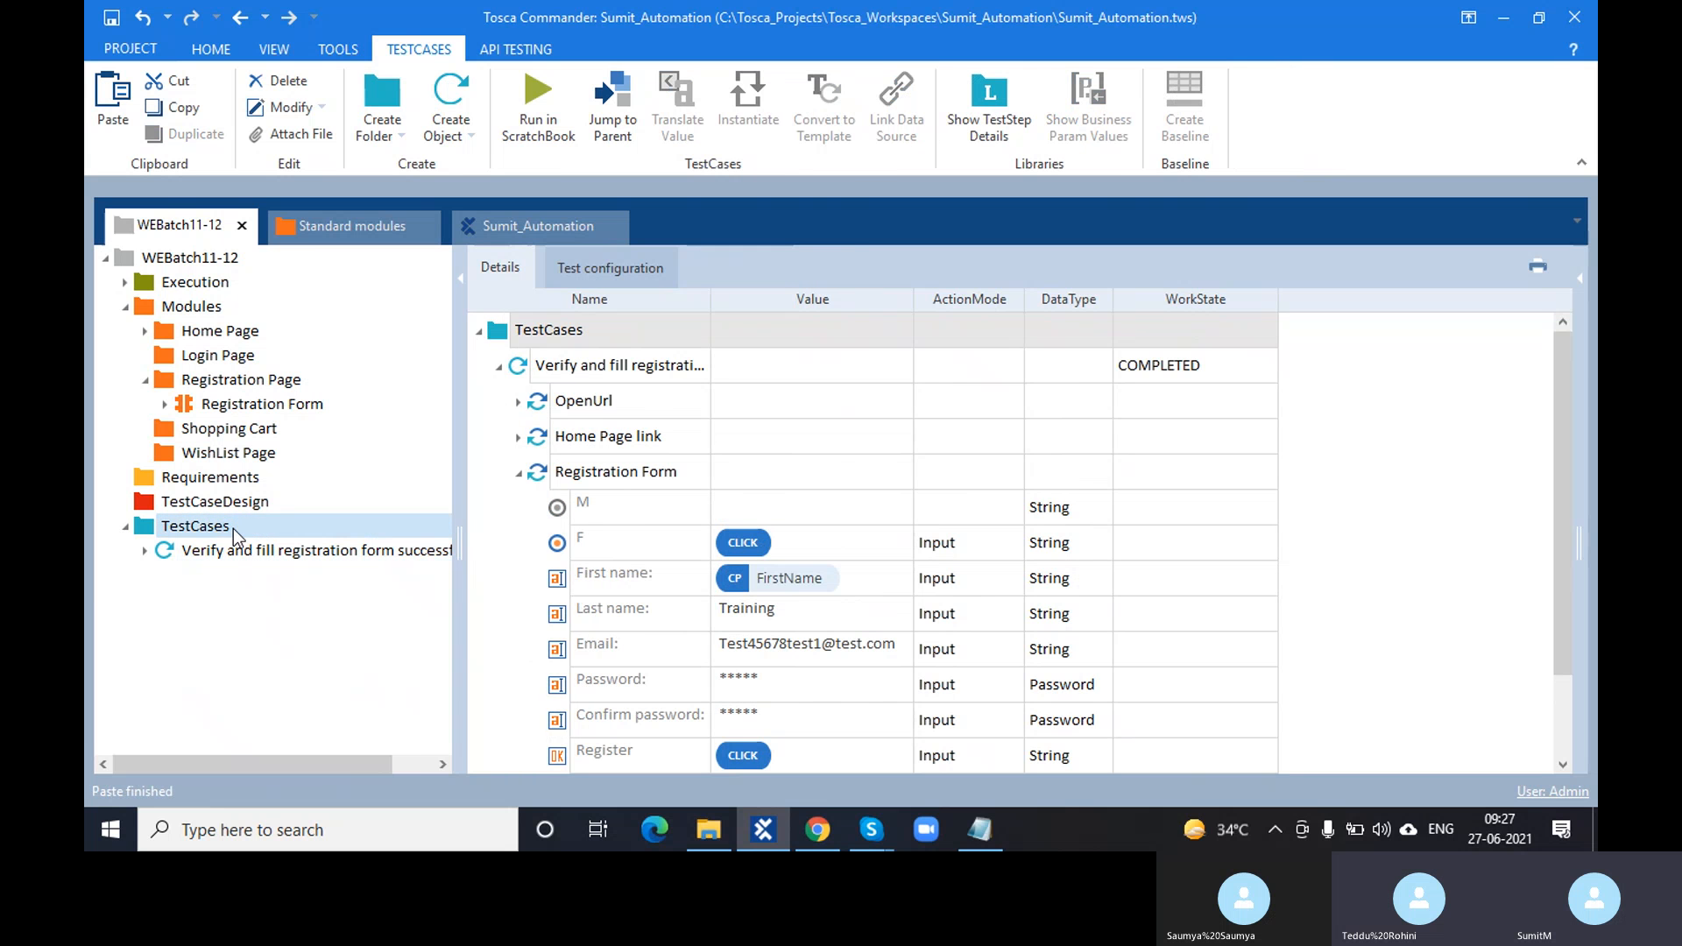
{"action": "key", "text": "ctrl+v"}
{"action": "left_click", "coordinate": [263, 575]}
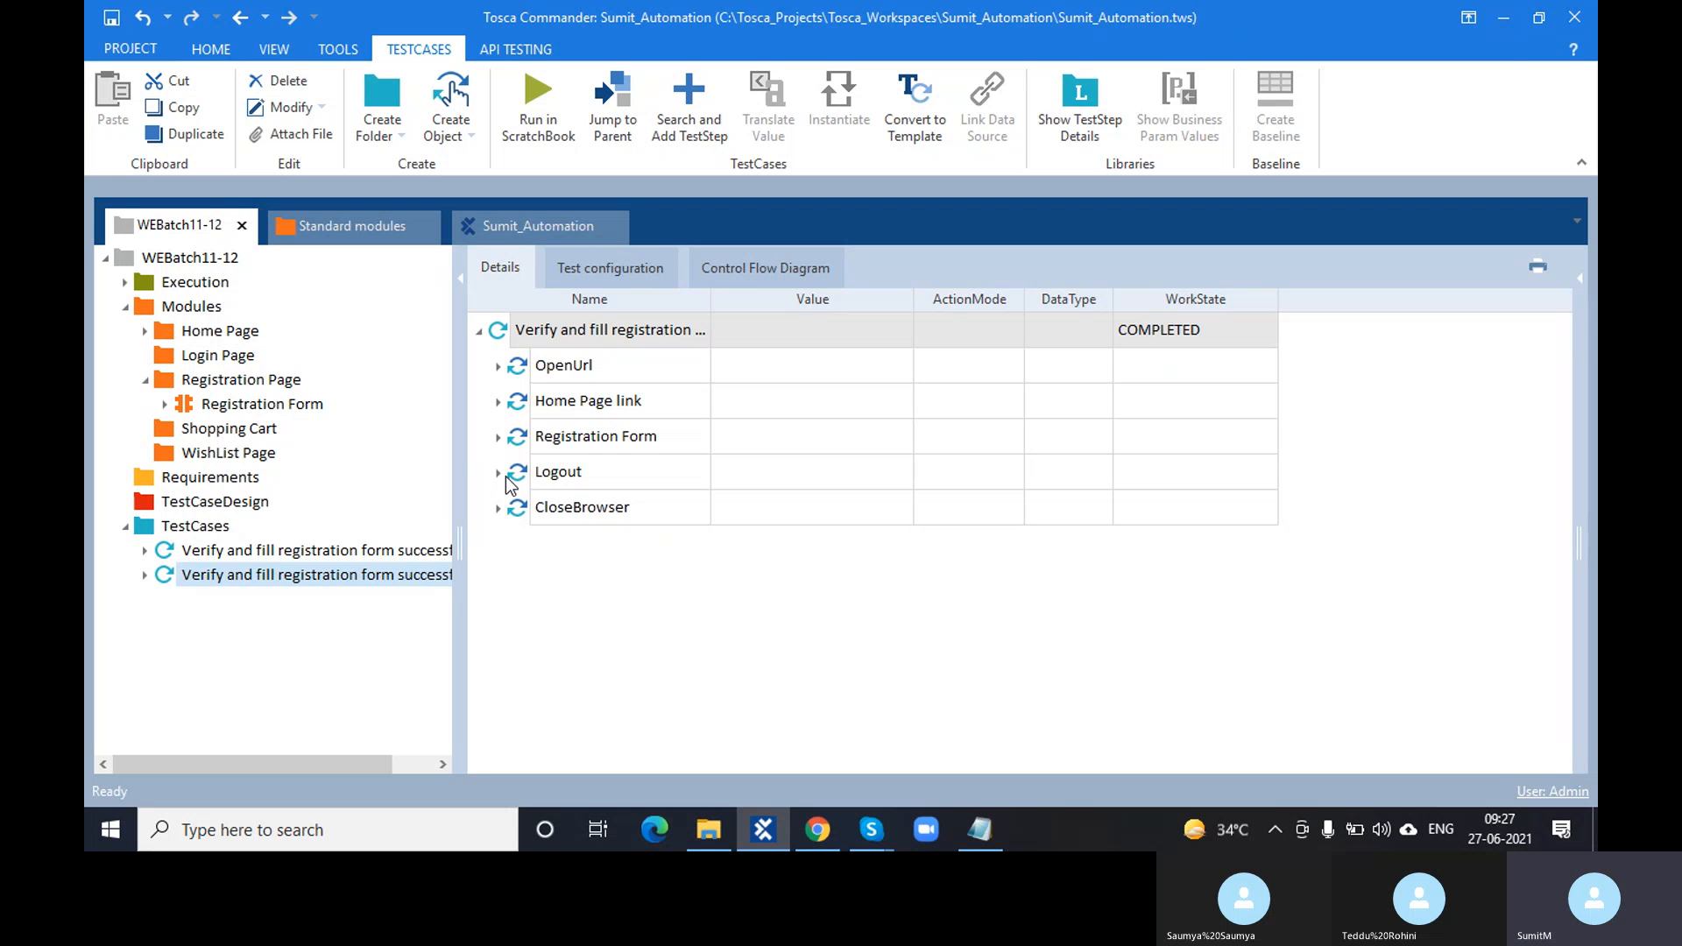
{"action": "left_click", "coordinate": [497, 508]}
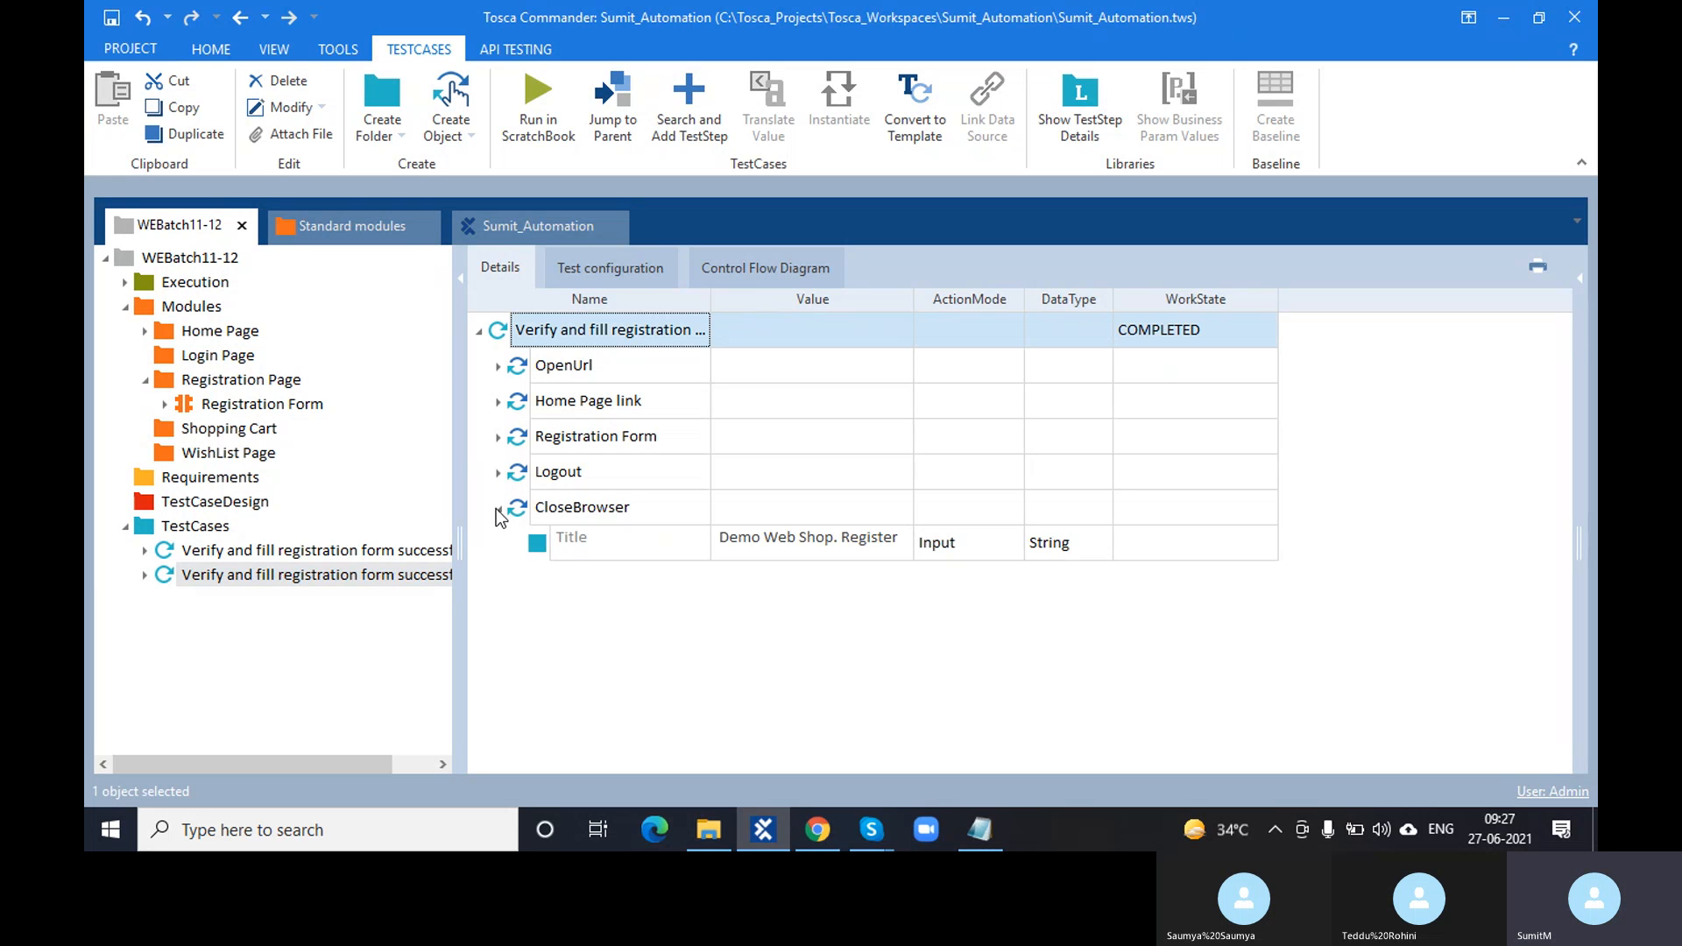
{"action": "left_click", "coordinate": [497, 509]}
{"action": "left_click", "coordinate": [303, 573]}
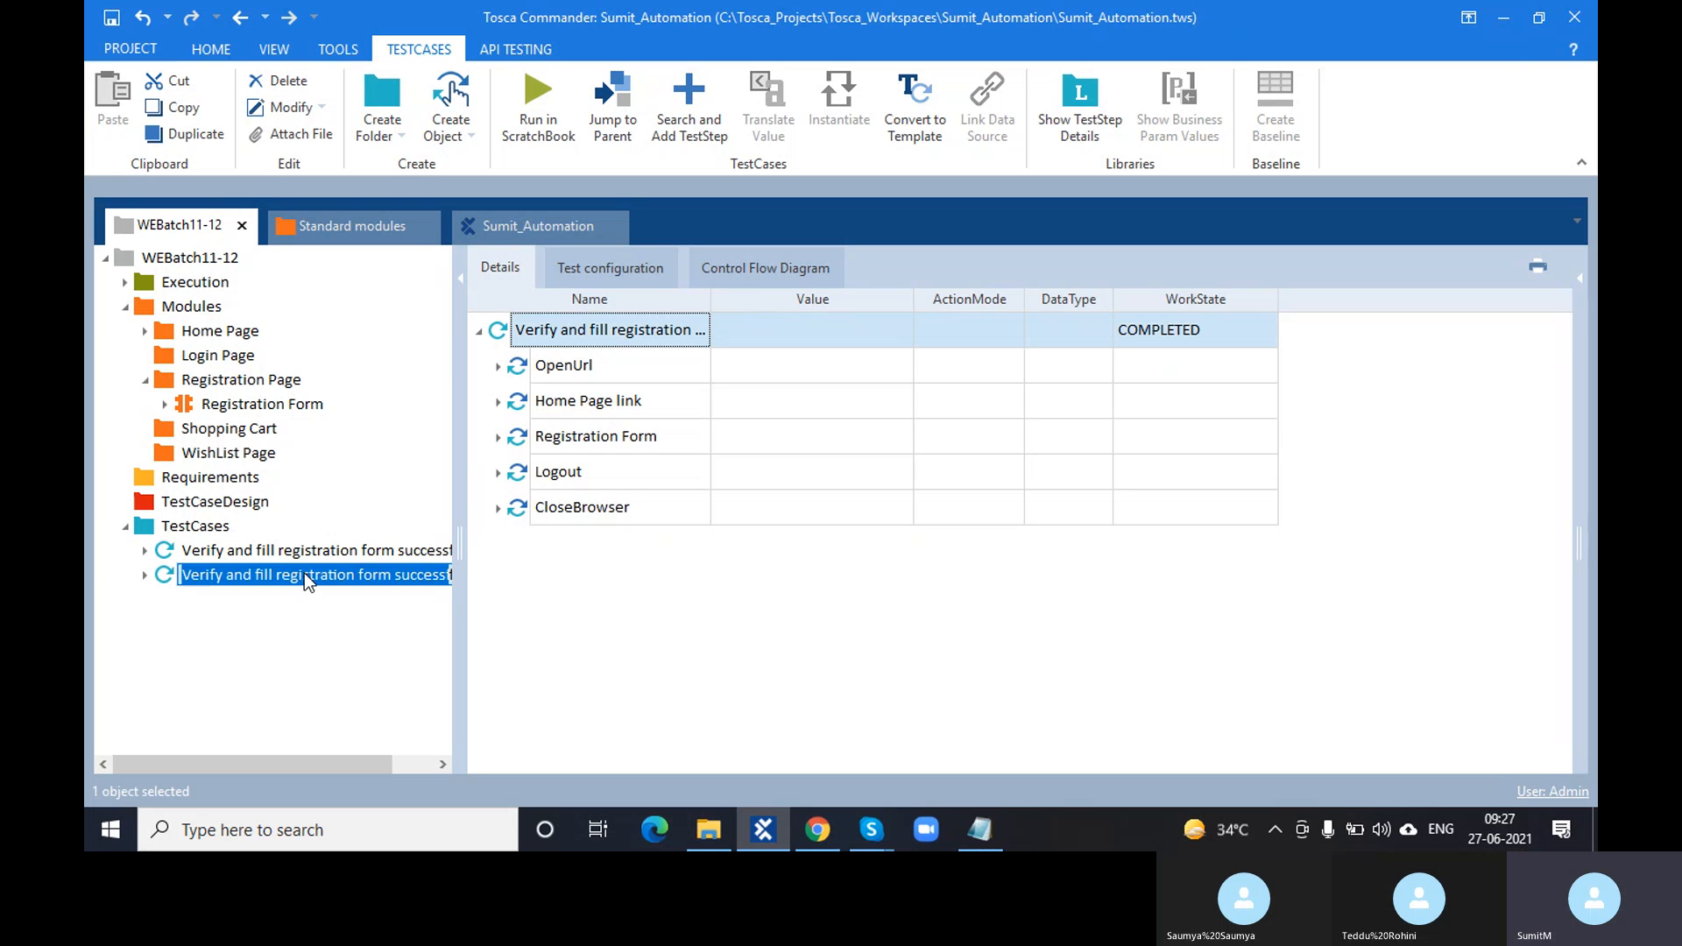
{"action": "left_click", "coordinate": [243, 550]}
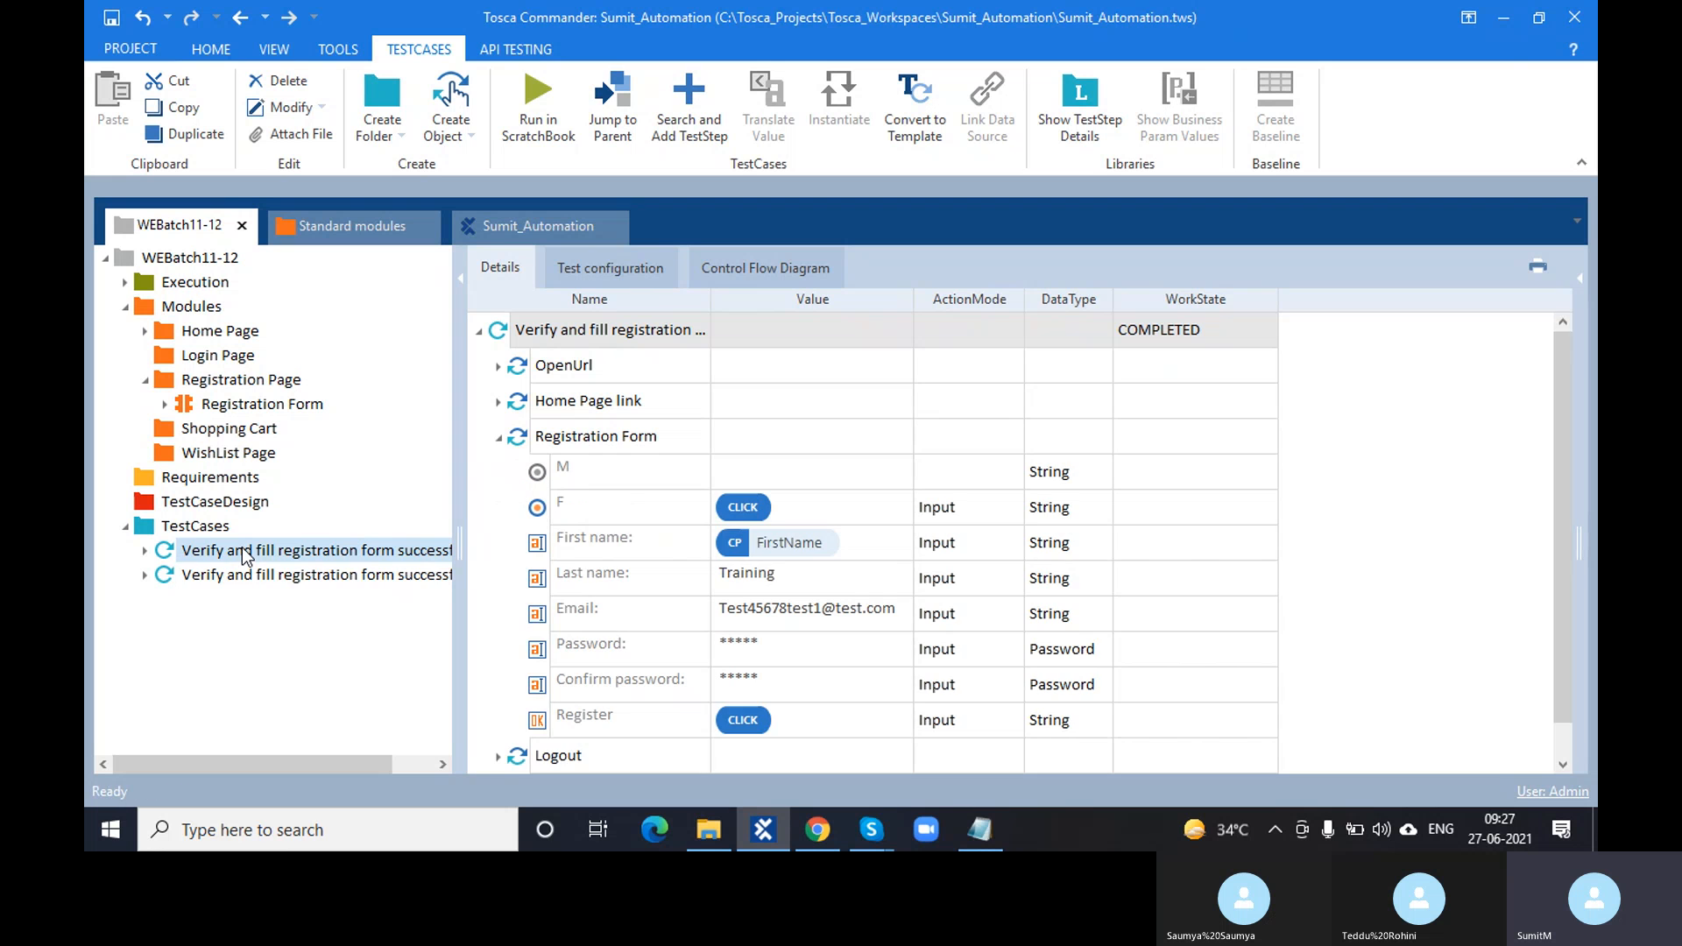
{"action": "left_click", "coordinate": [259, 575]}
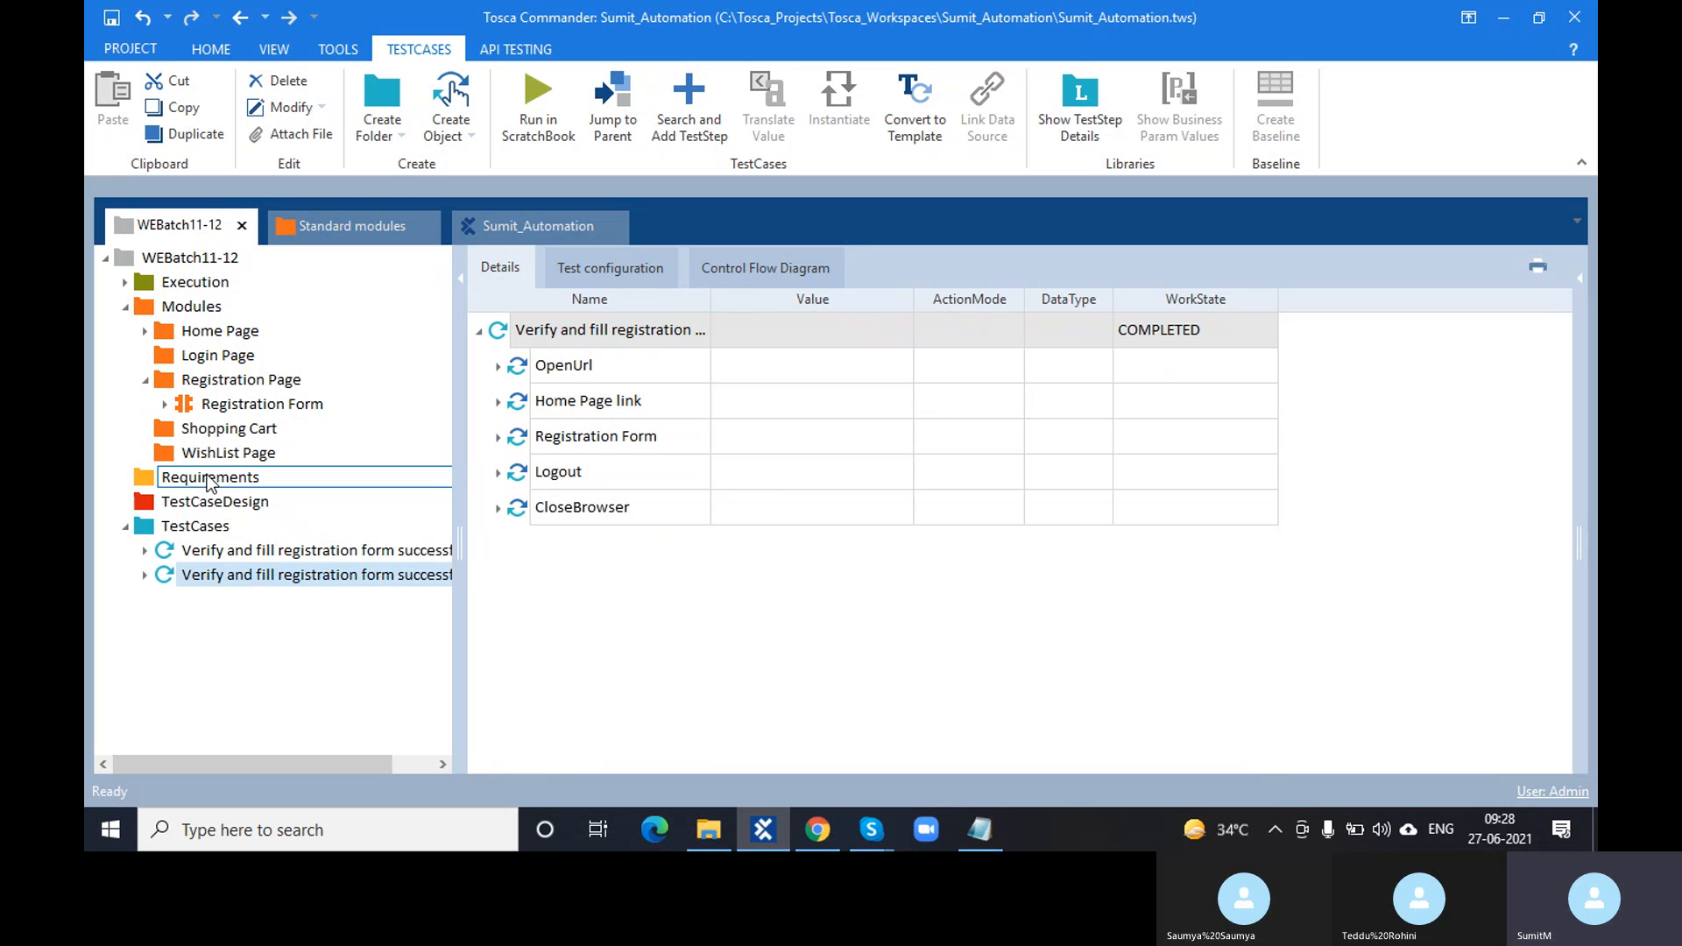
{"action": "left_click", "coordinate": [498, 370]}
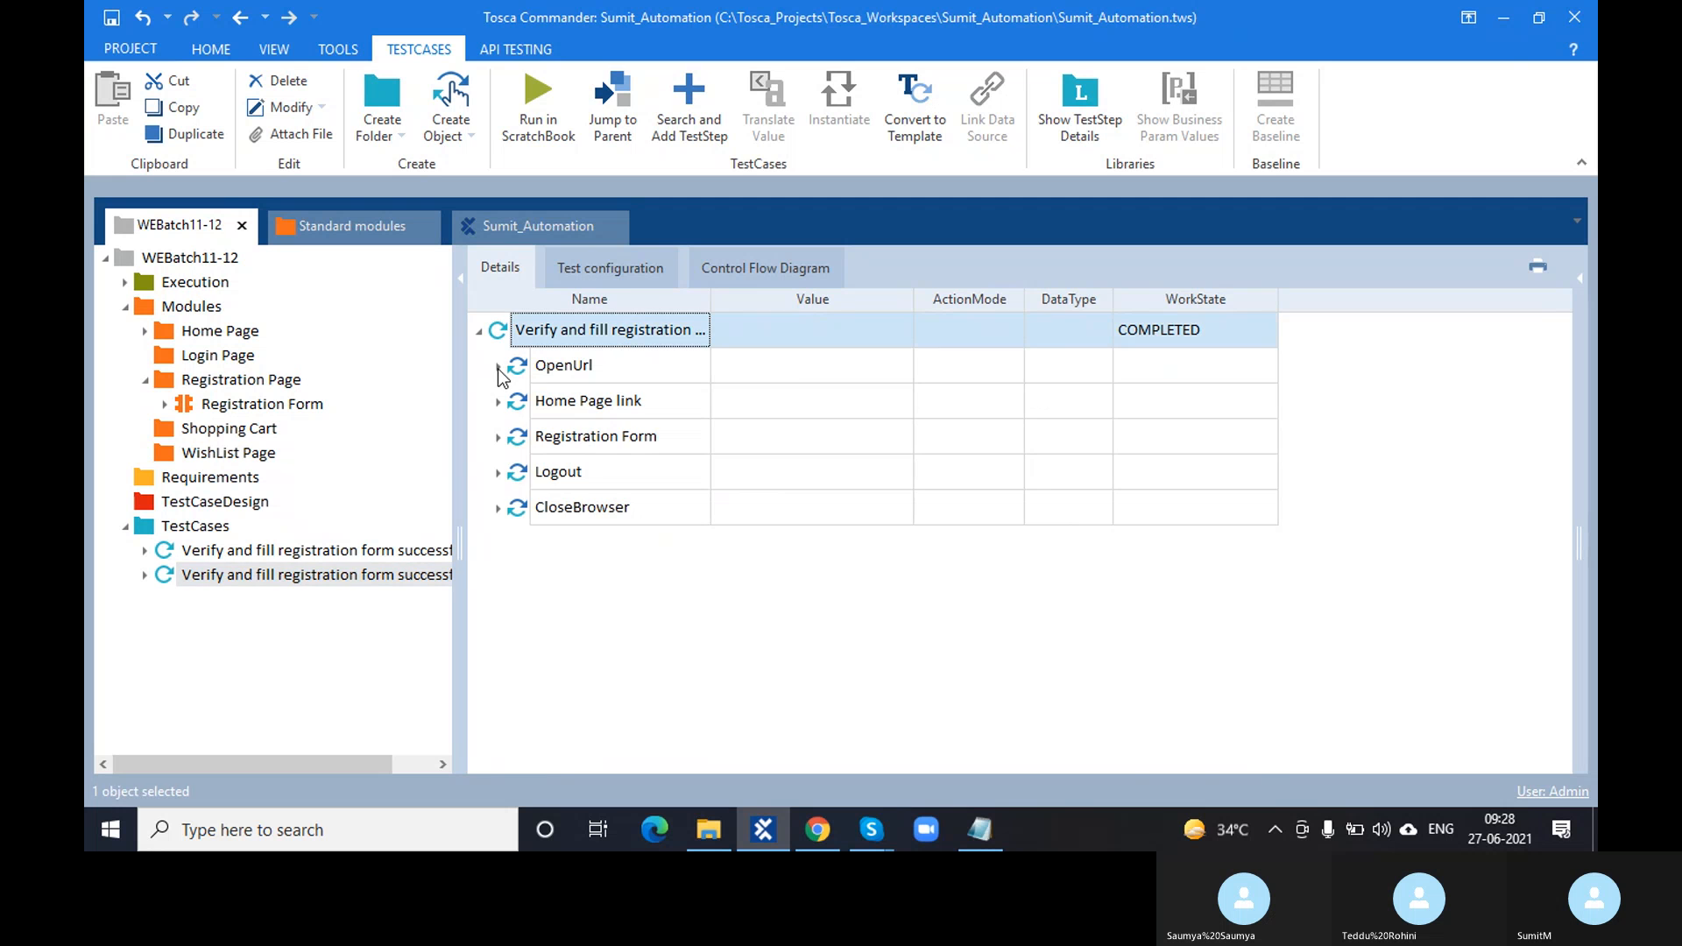
{"action": "left_click", "coordinate": [498, 367]}
{"action": "left_click", "coordinate": [497, 368]}
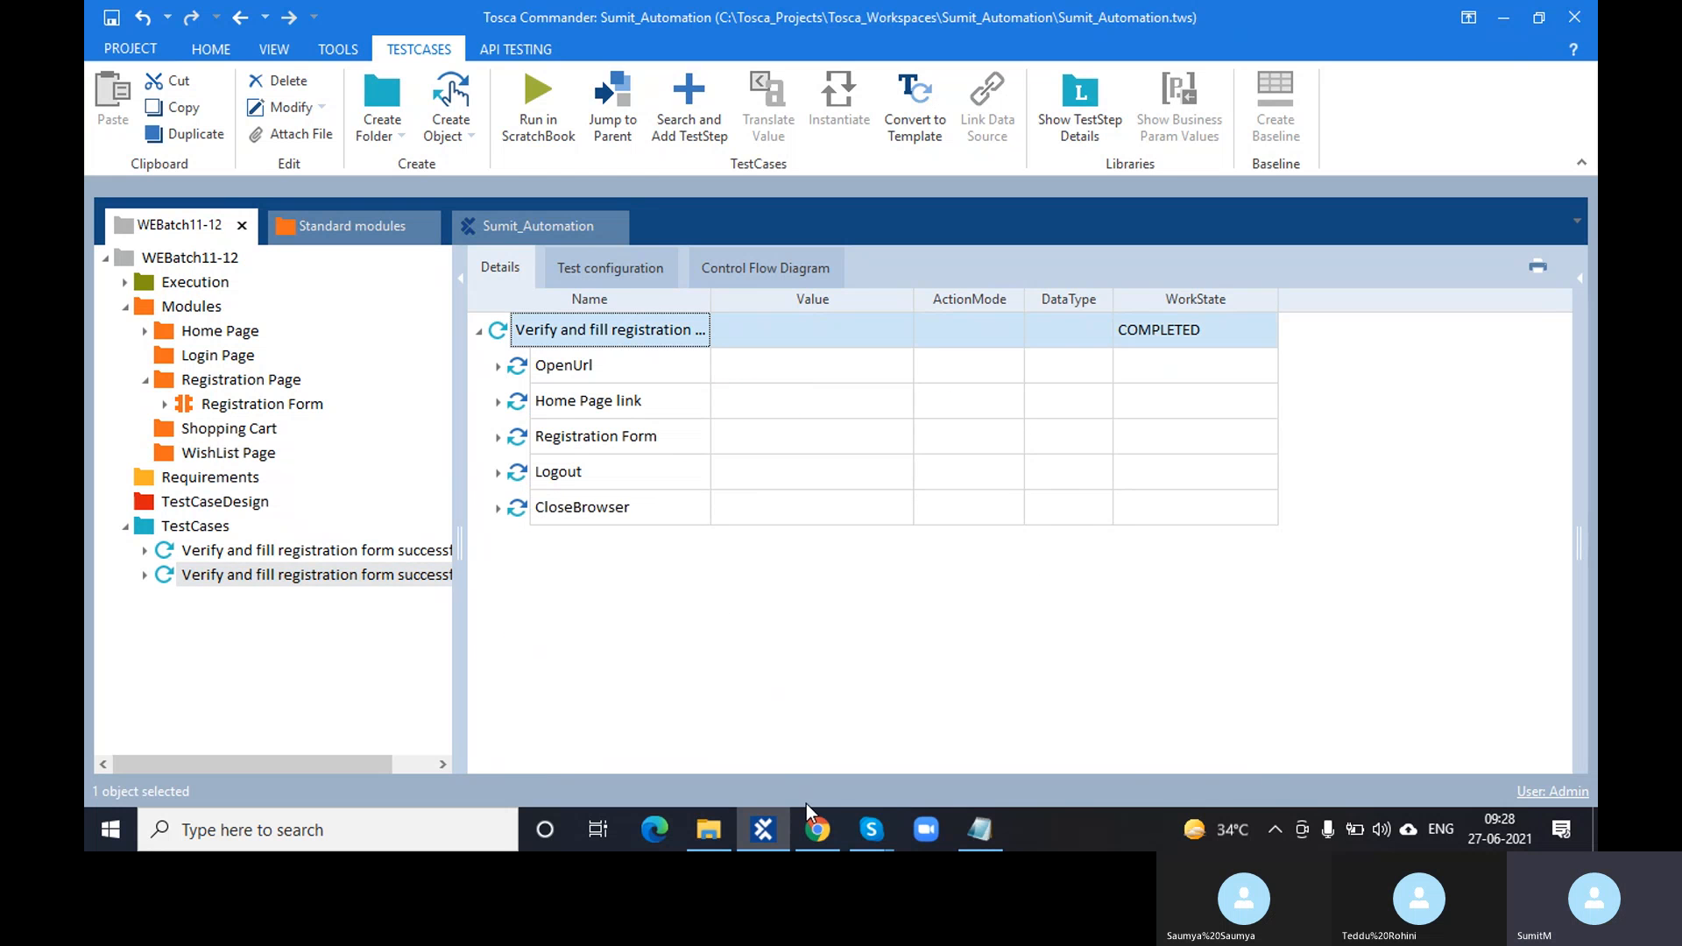
- Inspect the Demo Web Shop Register form's fields, including Email, then return to Tosca Commander
{"action": "left_click", "coordinate": [815, 832]}
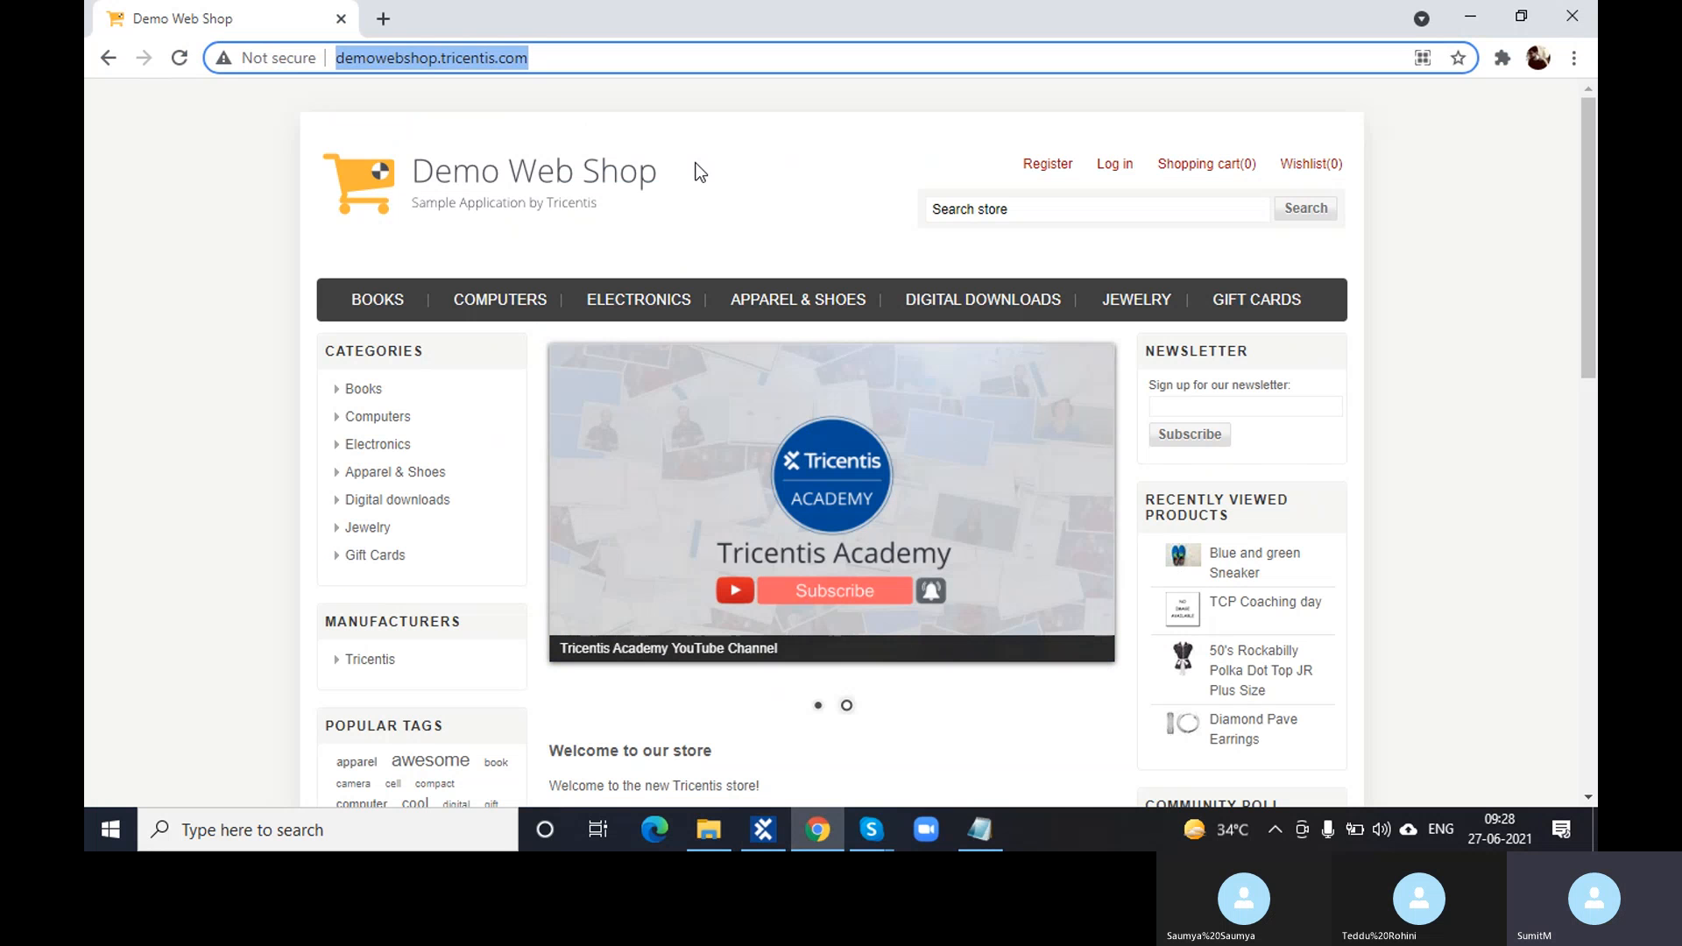
{"action": "left_click", "coordinate": [1039, 168]}
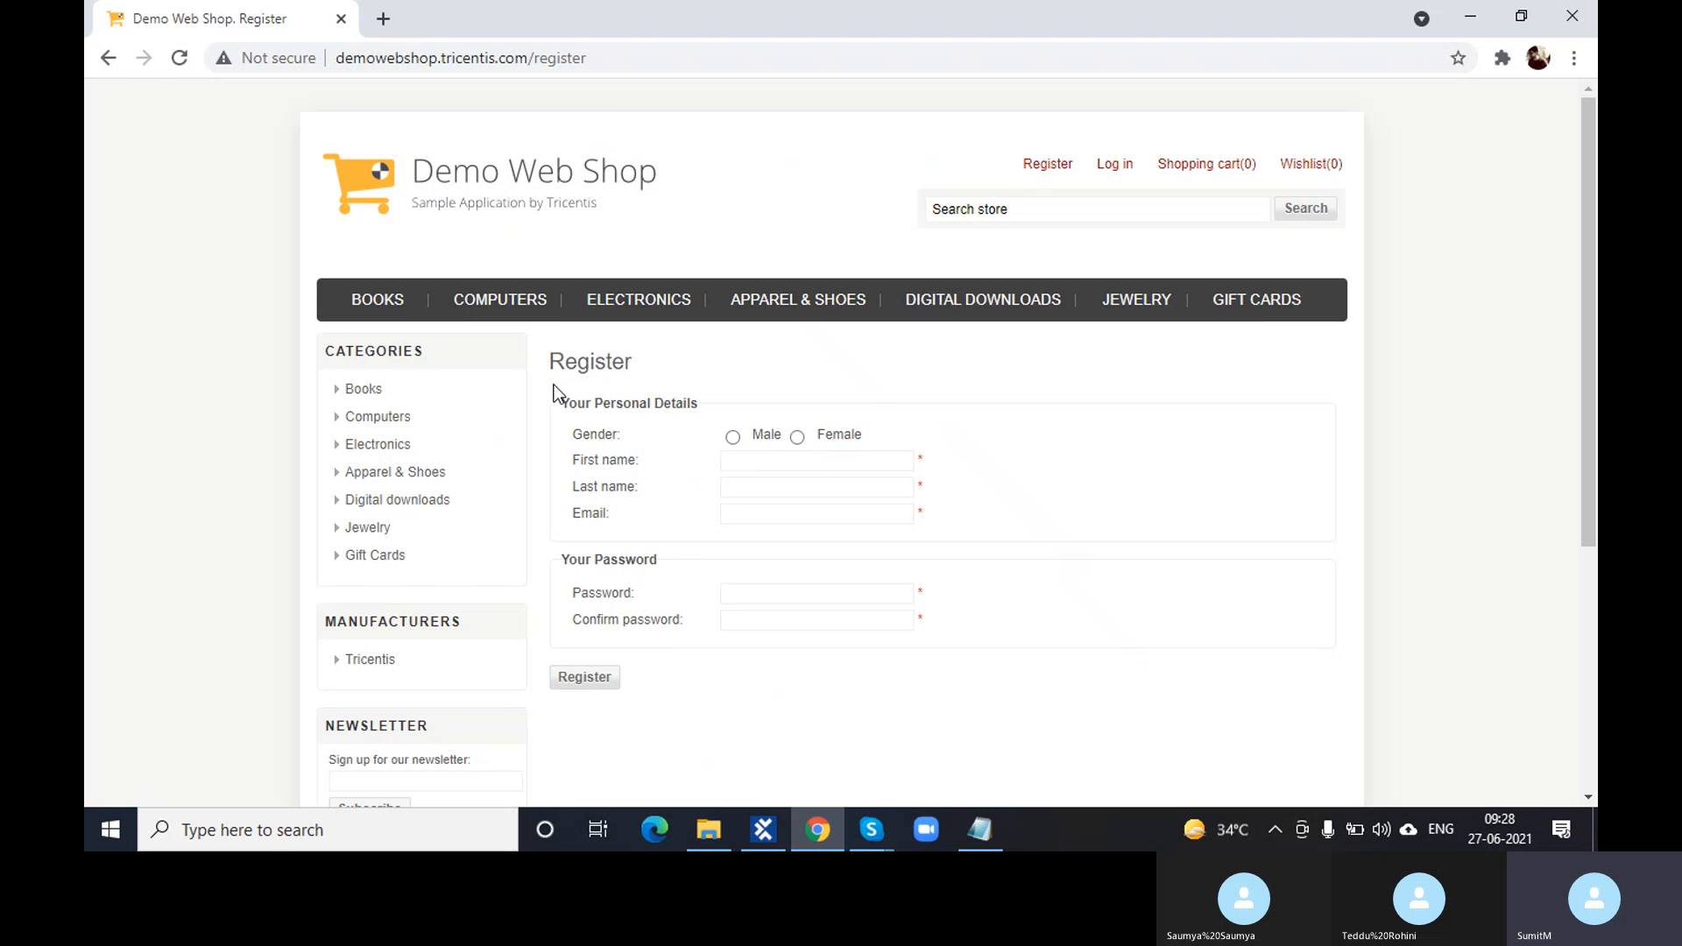
{"action": "left_click", "coordinate": [740, 386]}
{"action": "left_click", "coordinate": [786, 509]}
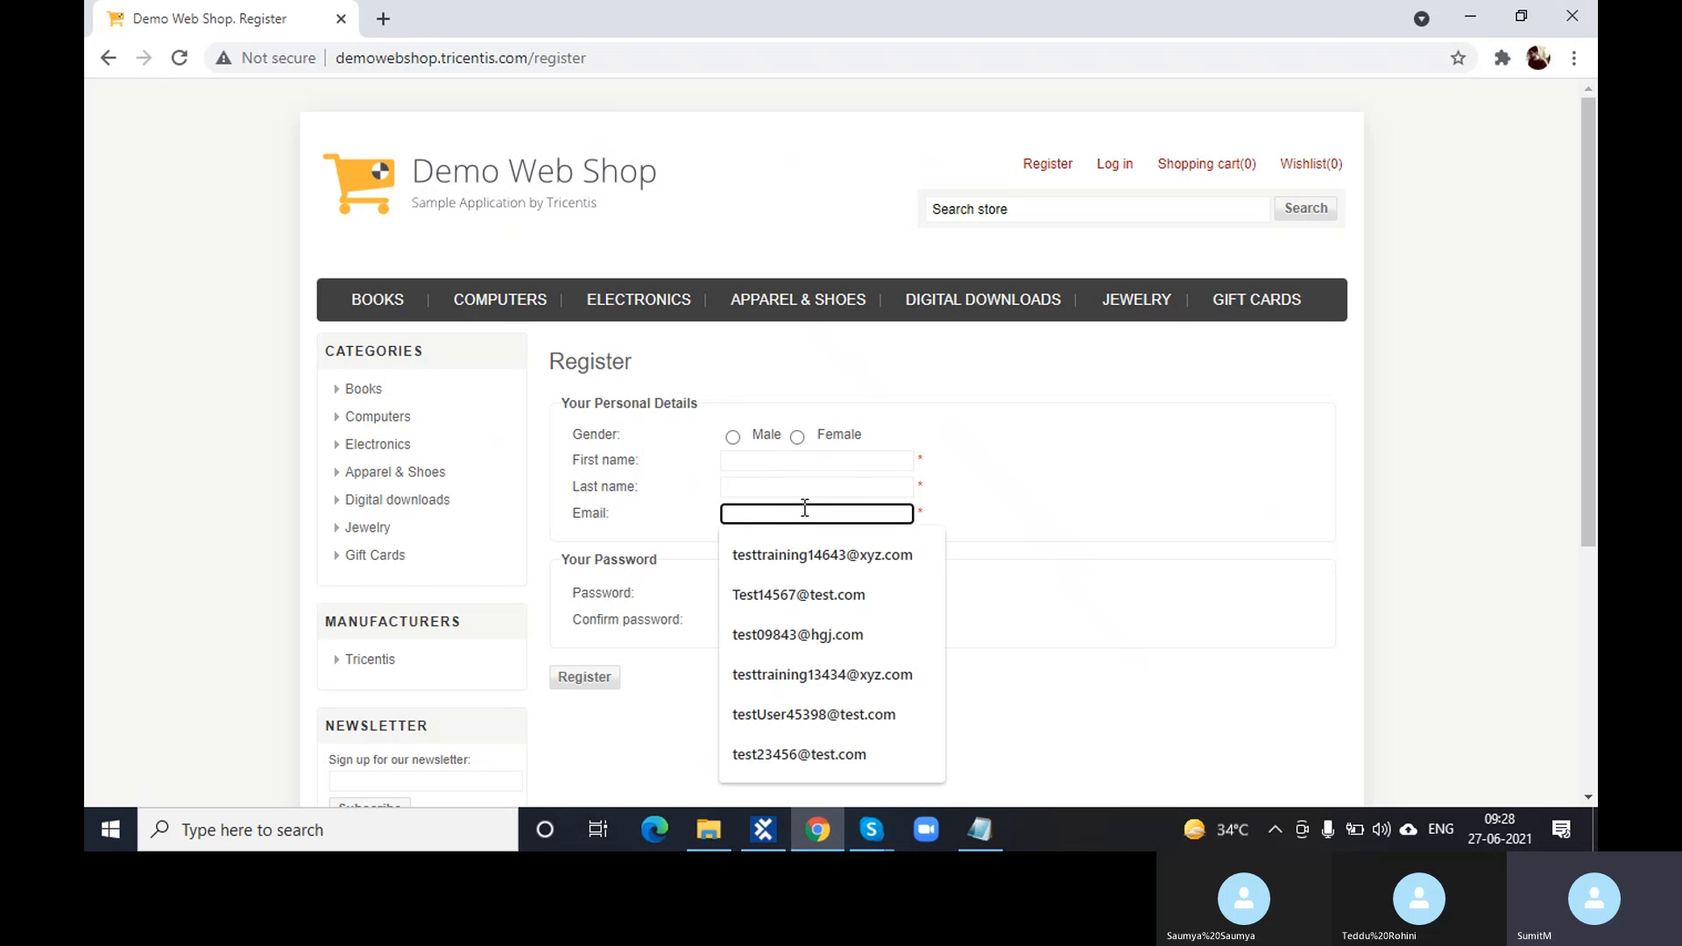
{"action": "left_click", "coordinate": [996, 480]}
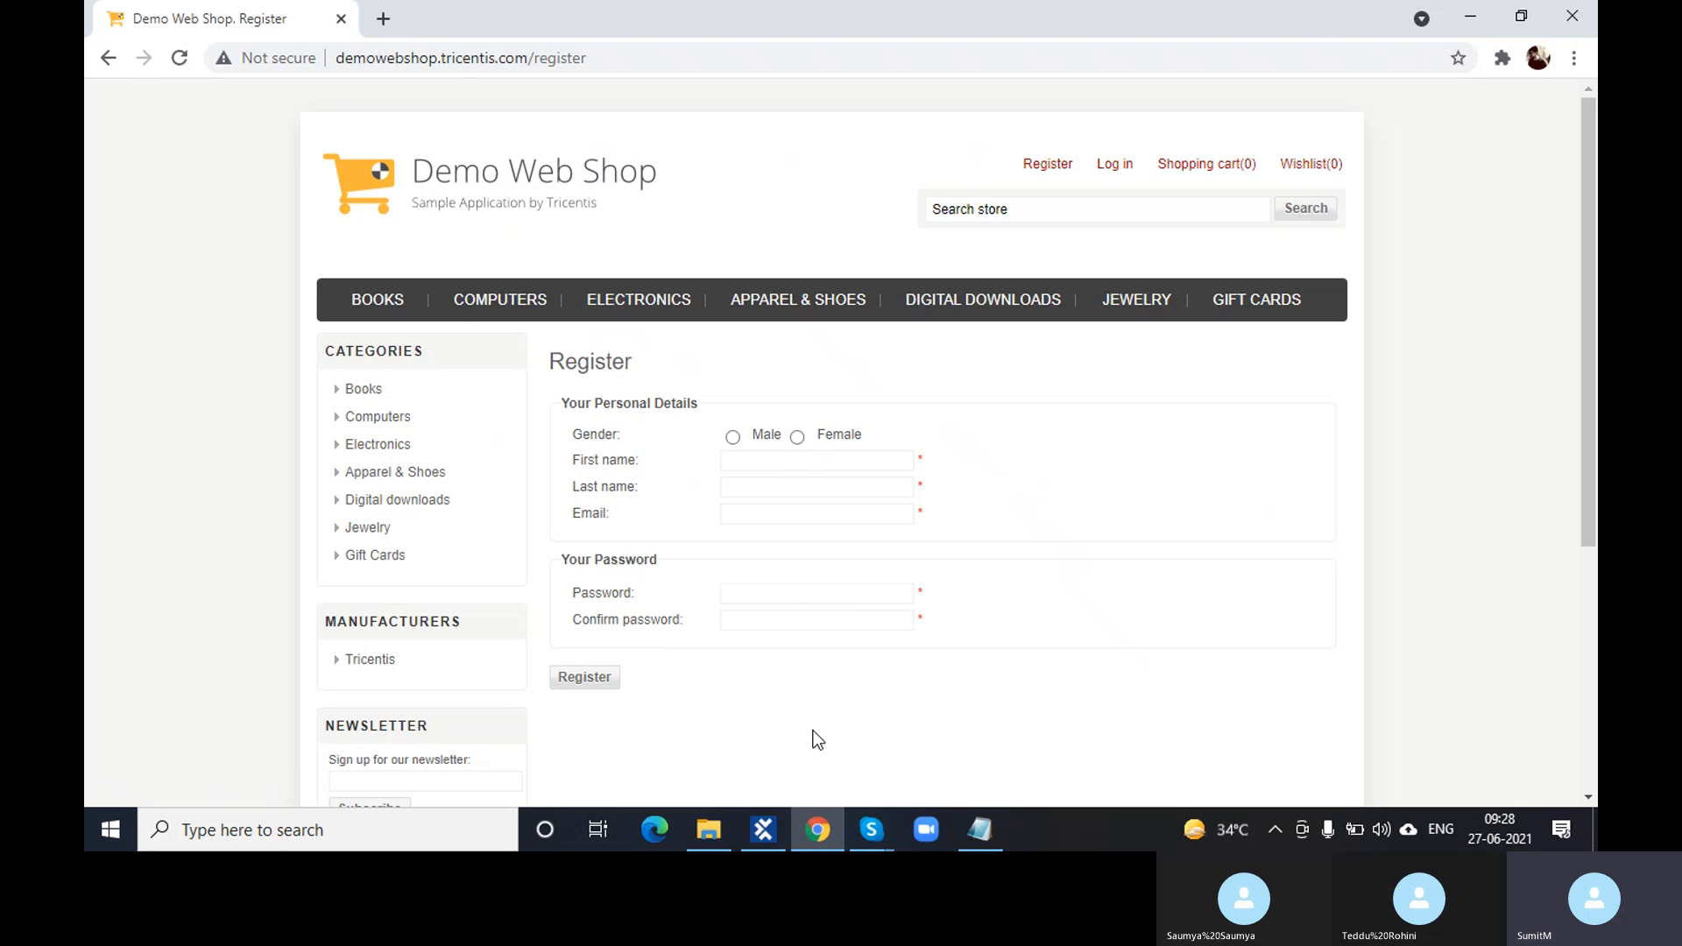
{"action": "left_click", "coordinate": [759, 817]}
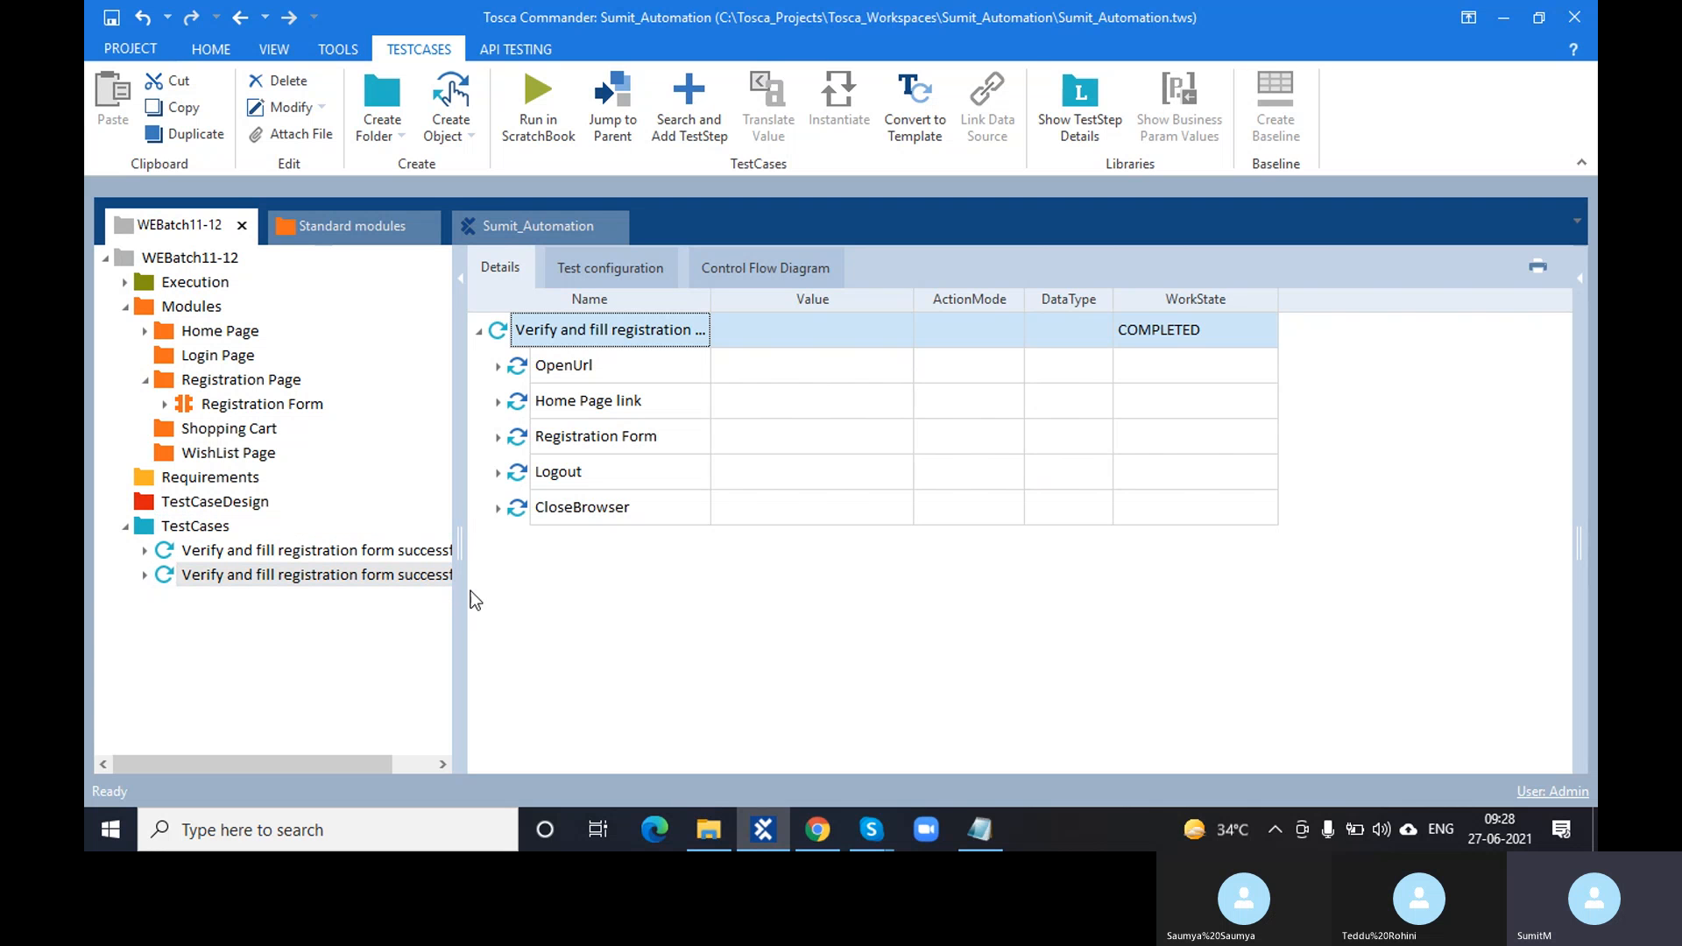
- Rename the Home Page link step to 'Click on Register'
{"action": "left_click", "coordinate": [526, 403]}
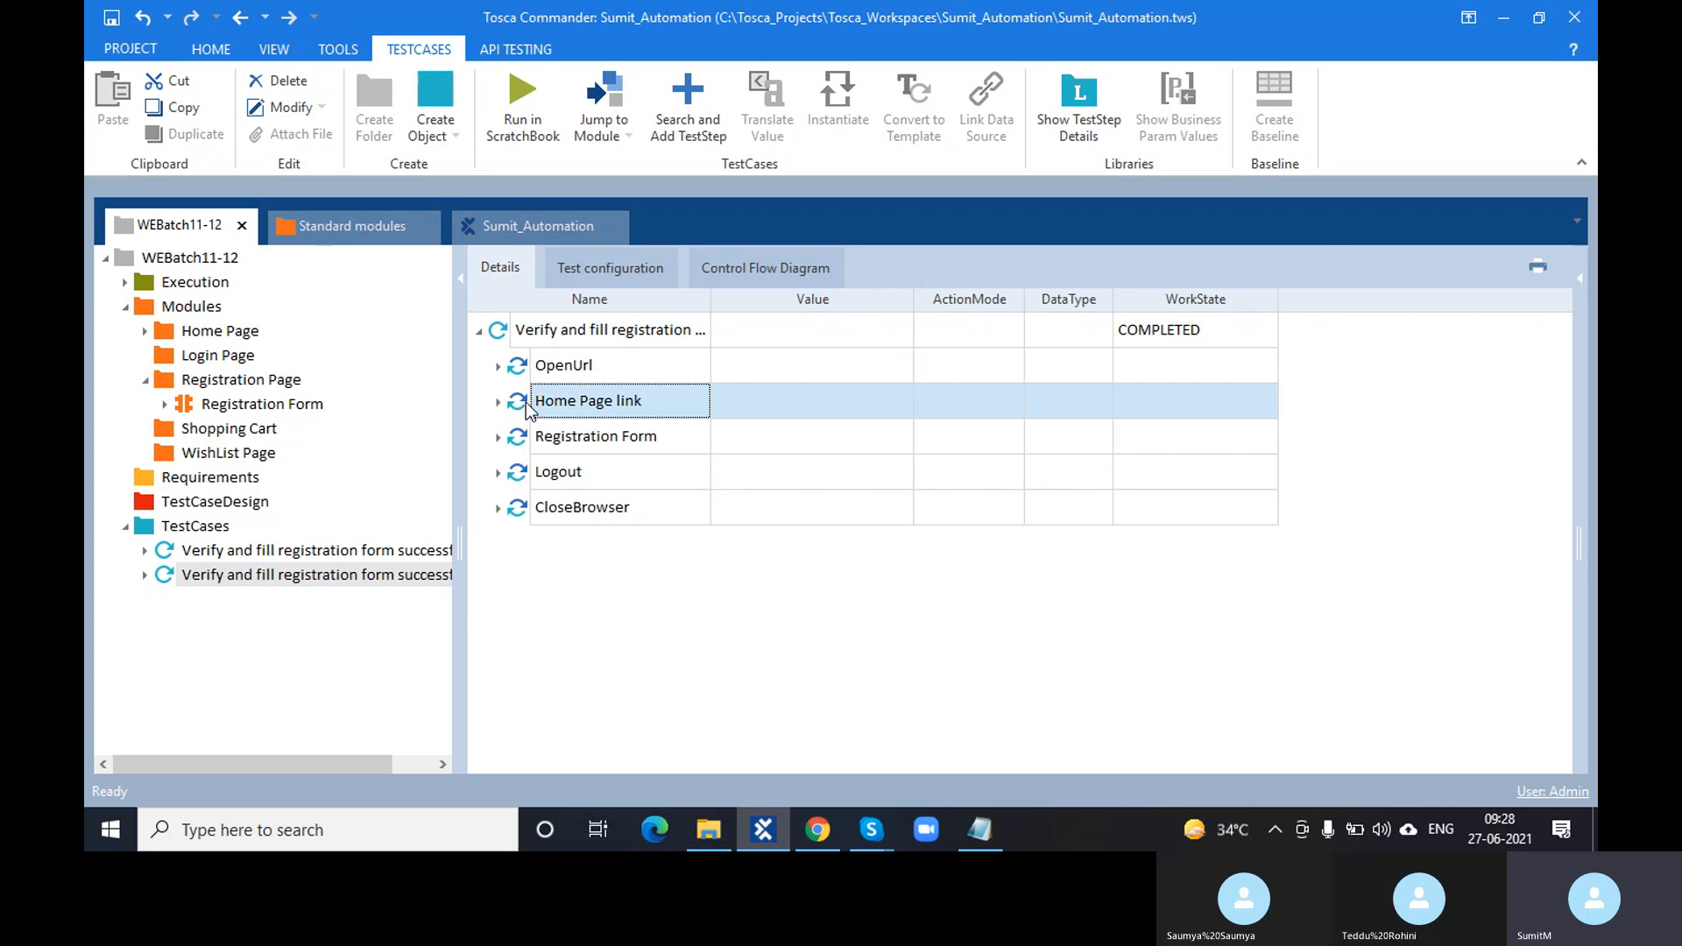
{"action": "left_click", "coordinate": [661, 401]}
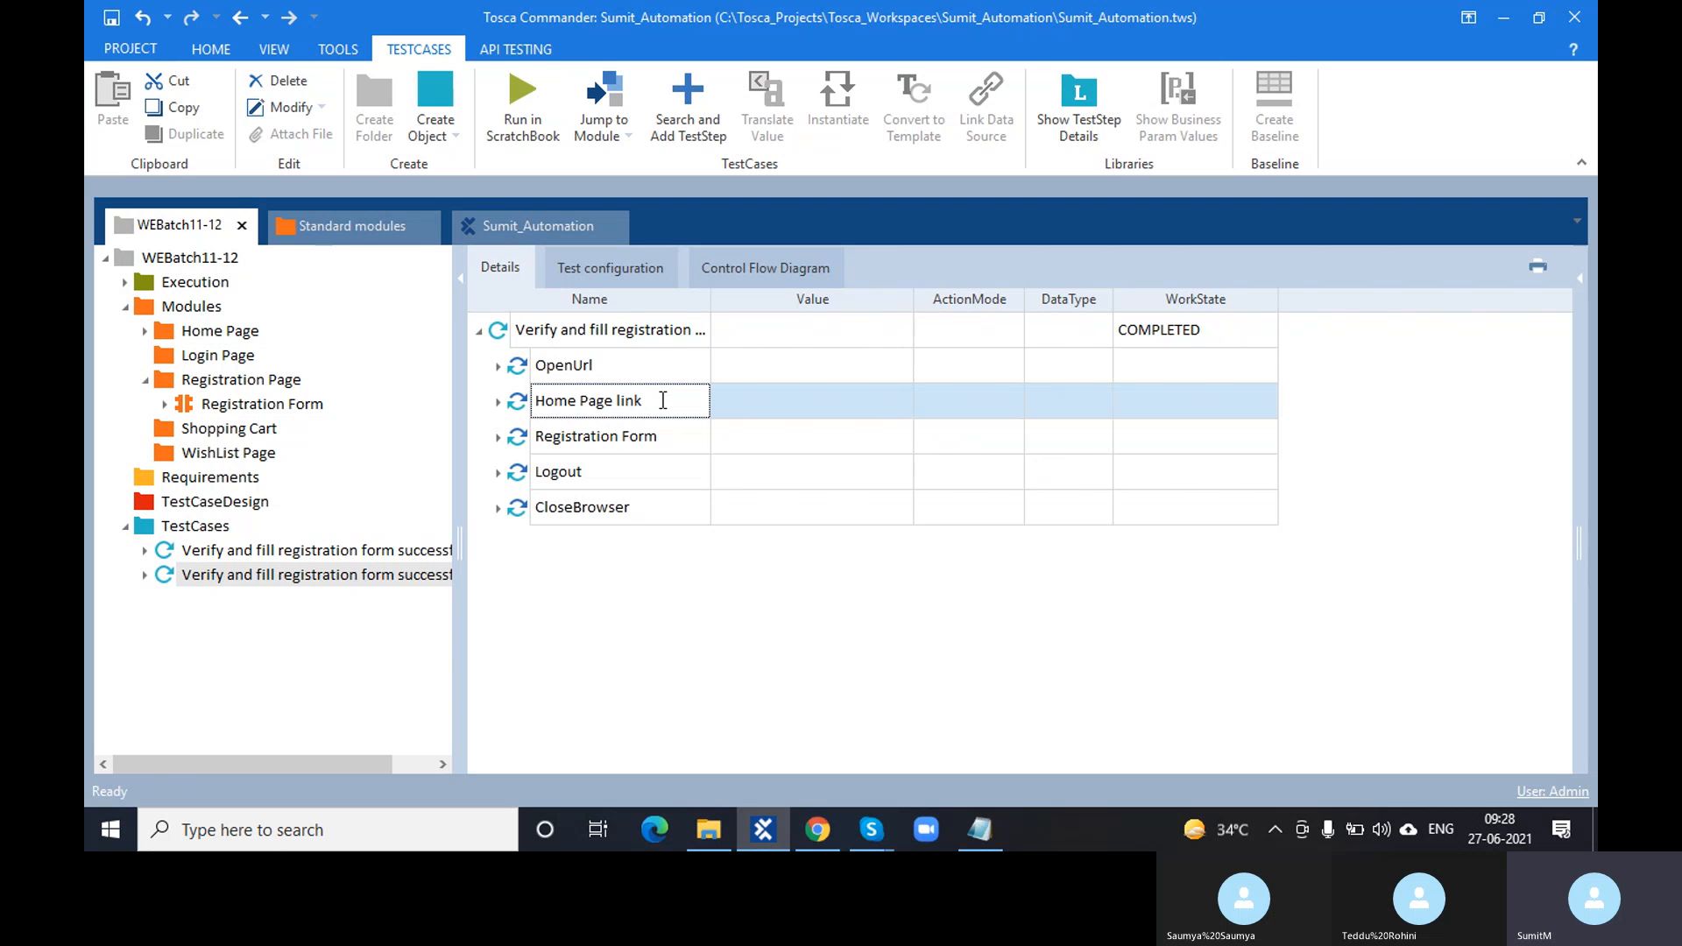
{"action": "key", "text": "BackSpace"}
{"action": "key", "text": "BackSpace"}
{"action": "key", "text": "BackSpace"}
{"action": "key", "text": "BackSpace"}
{"action": "key", "text": "BackSpace"}
{"action": "key", "text": "BackSpace"}
{"action": "key", "text": "BackSpace"}
{"action": "key", "text": "BackSpace"}
{"action": "key", "text": "BackSpace"}
{"action": "key", "text": "BackSpace"}
{"action": "key", "text": "BackSpace"}
{"action": "key", "text": "BackSpace"}
{"action": "key", "text": "BackSpace"}
{"action": "key", "text": "BackSpace"}
{"action": "type", "text": "Click"}
{"action": "type", "text": "Register"}
{"action": "left_click", "coordinate": [628, 478]}
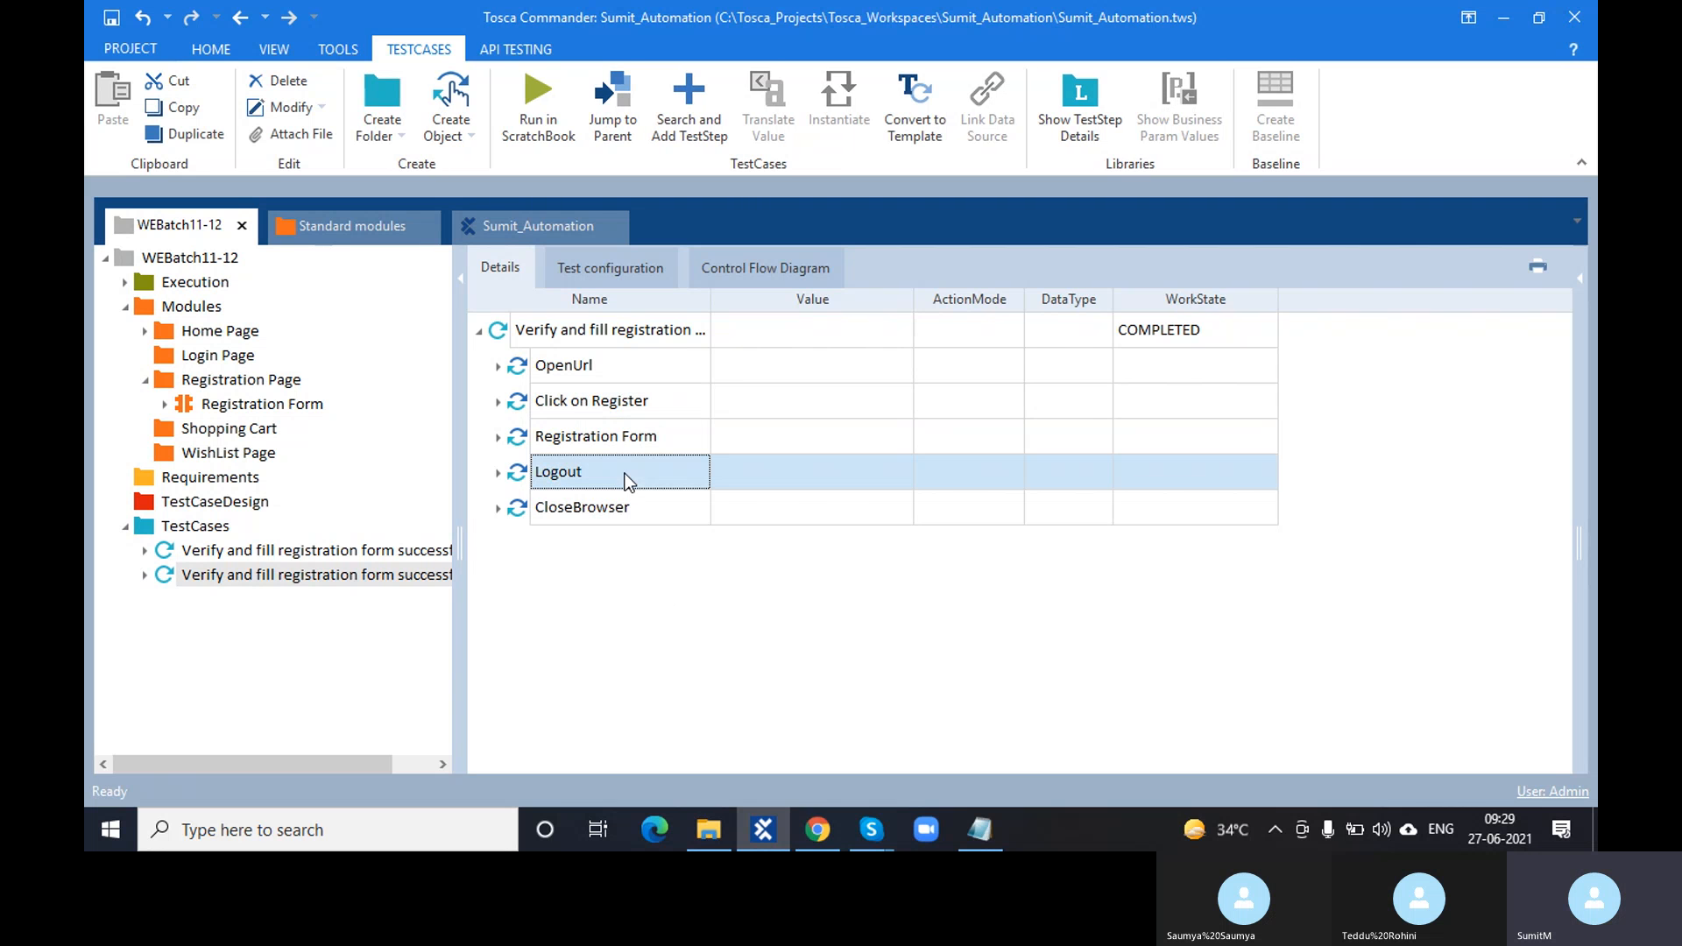
- Rename the Registration Form step to 'Fill Registration Form'
{"action": "left_click", "coordinate": [626, 474]}
{"action": "key", "text": "BackSpace"}
{"action": "key", "text": "BackSpace"}
{"action": "key", "text": "BackSpace"}
{"action": "key", "text": "BackSpace"}
{"action": "key", "text": "BackSpace"}
{"action": "key", "text": "BackSpace"}
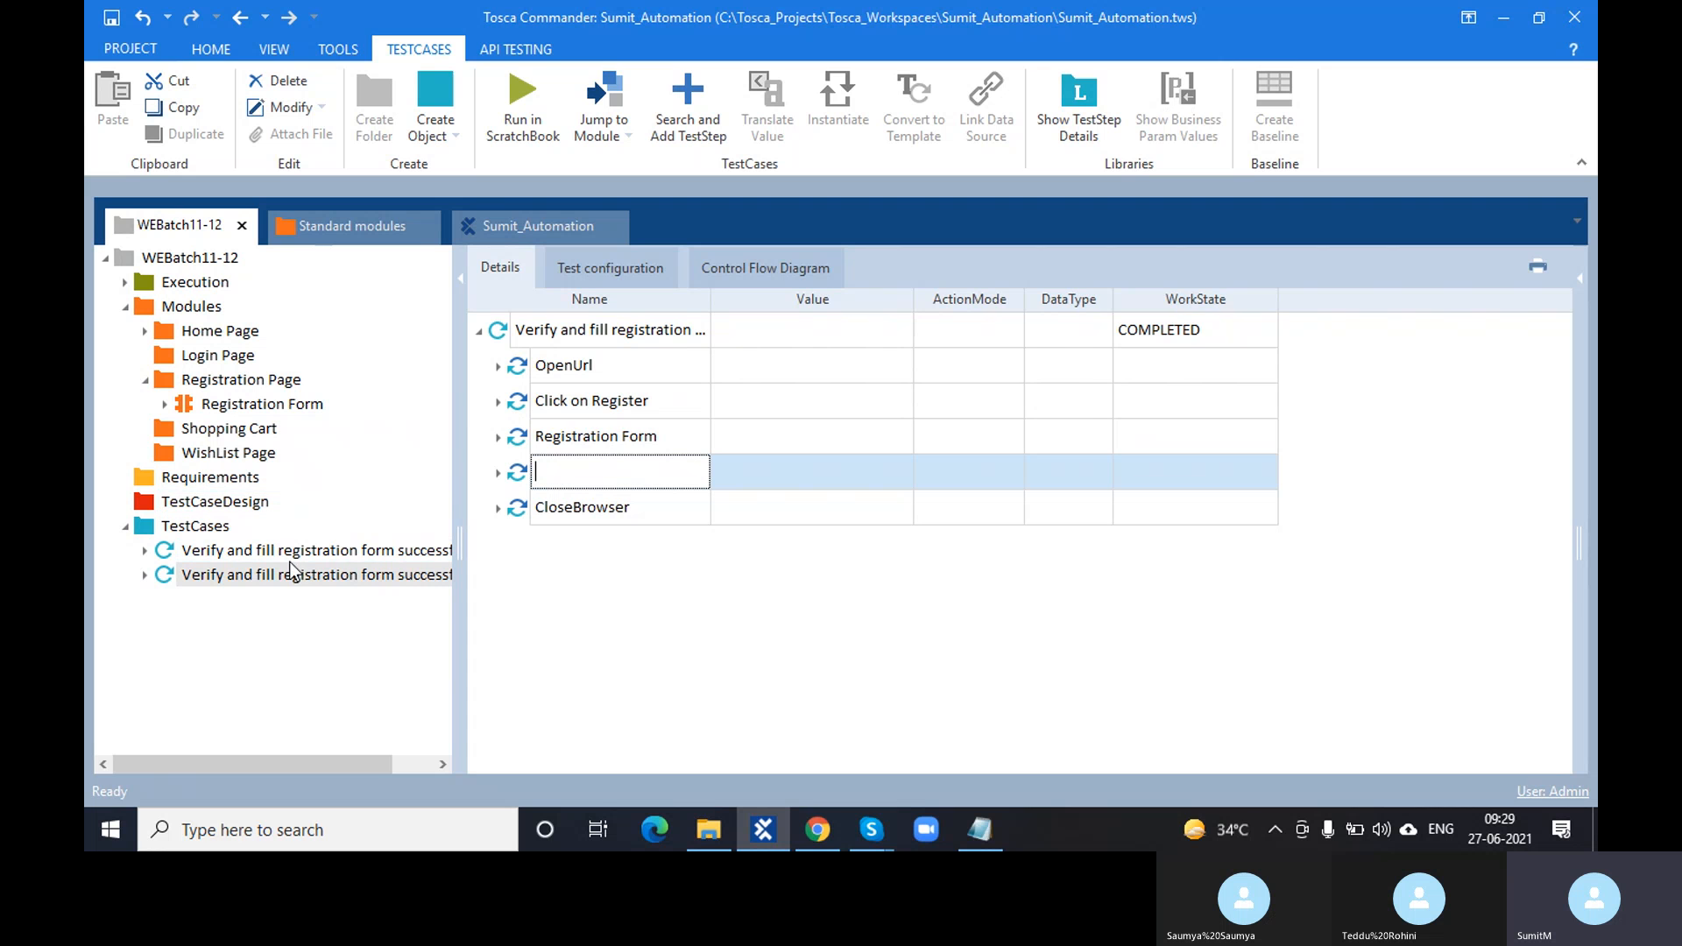
{"action": "left_click", "coordinate": [596, 443]}
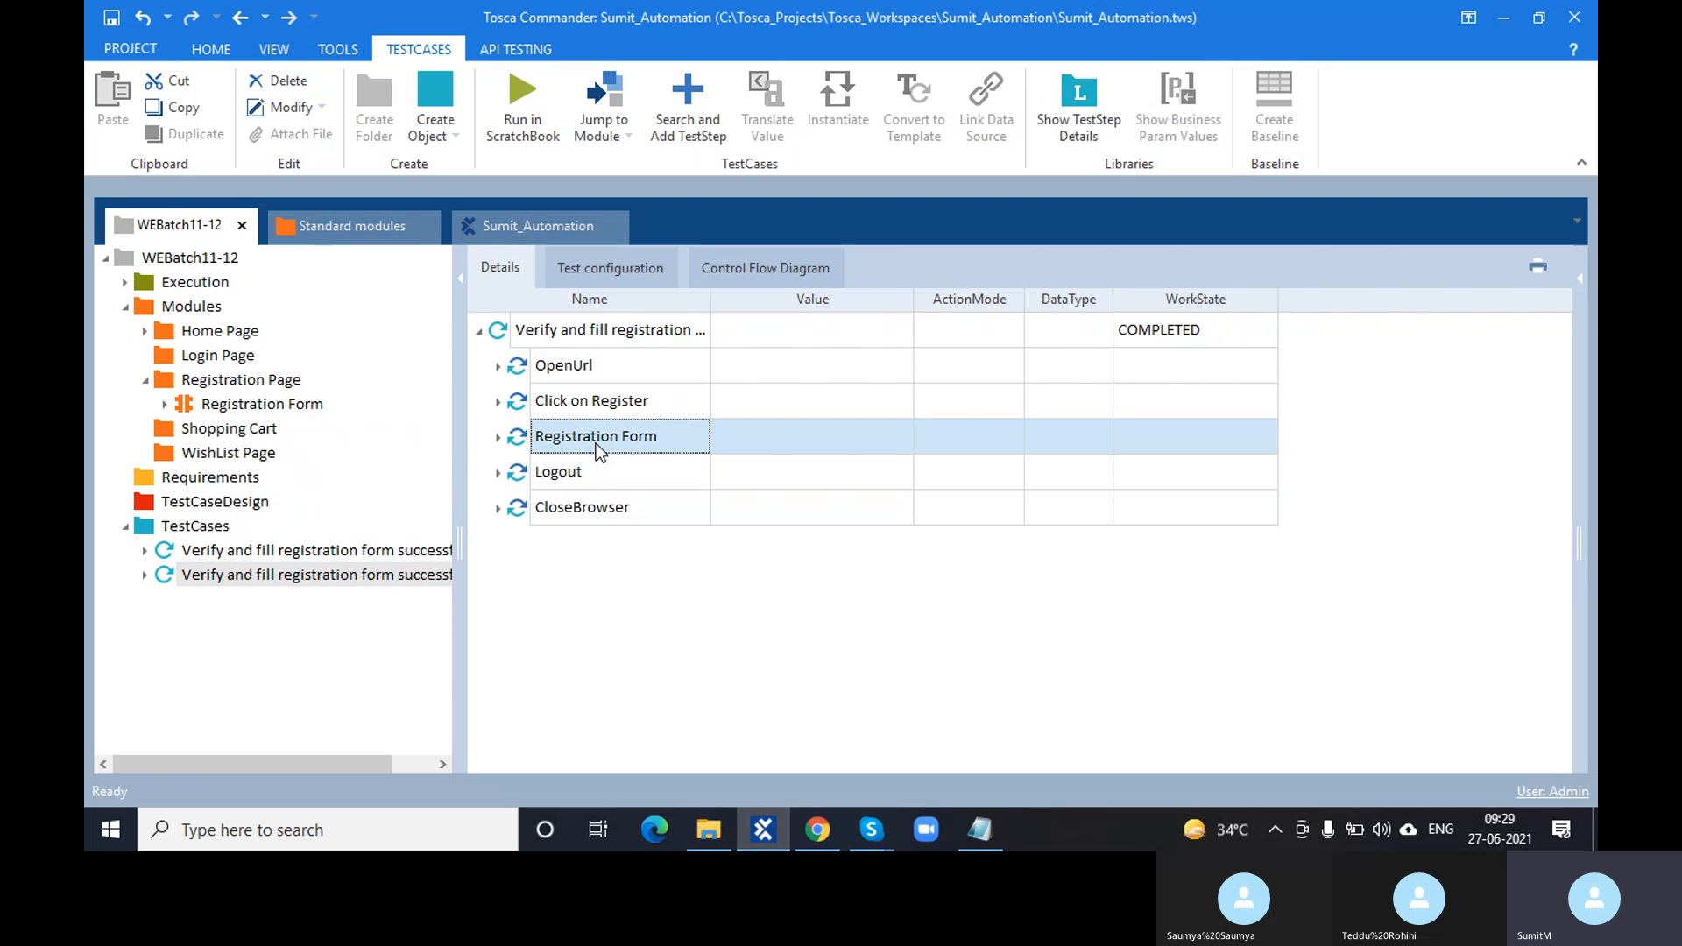
{"action": "left_click", "coordinate": [617, 443]}
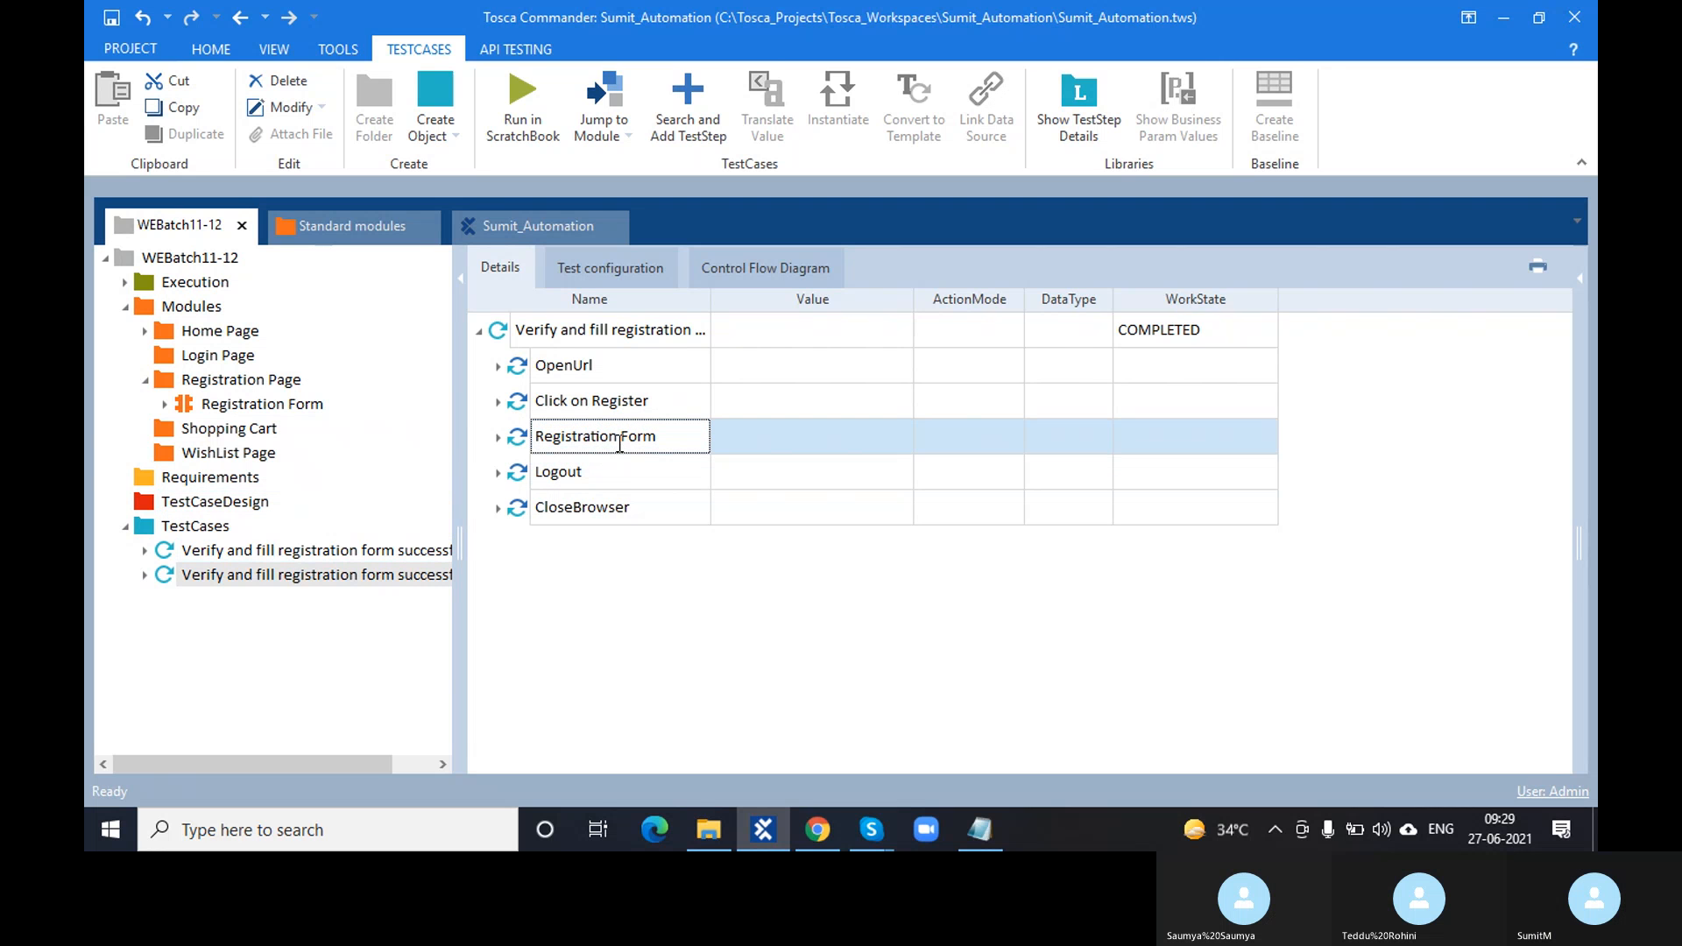
{"action": "double_click", "coordinate": [619, 443]}
{"action": "left_click", "coordinate": [543, 441]}
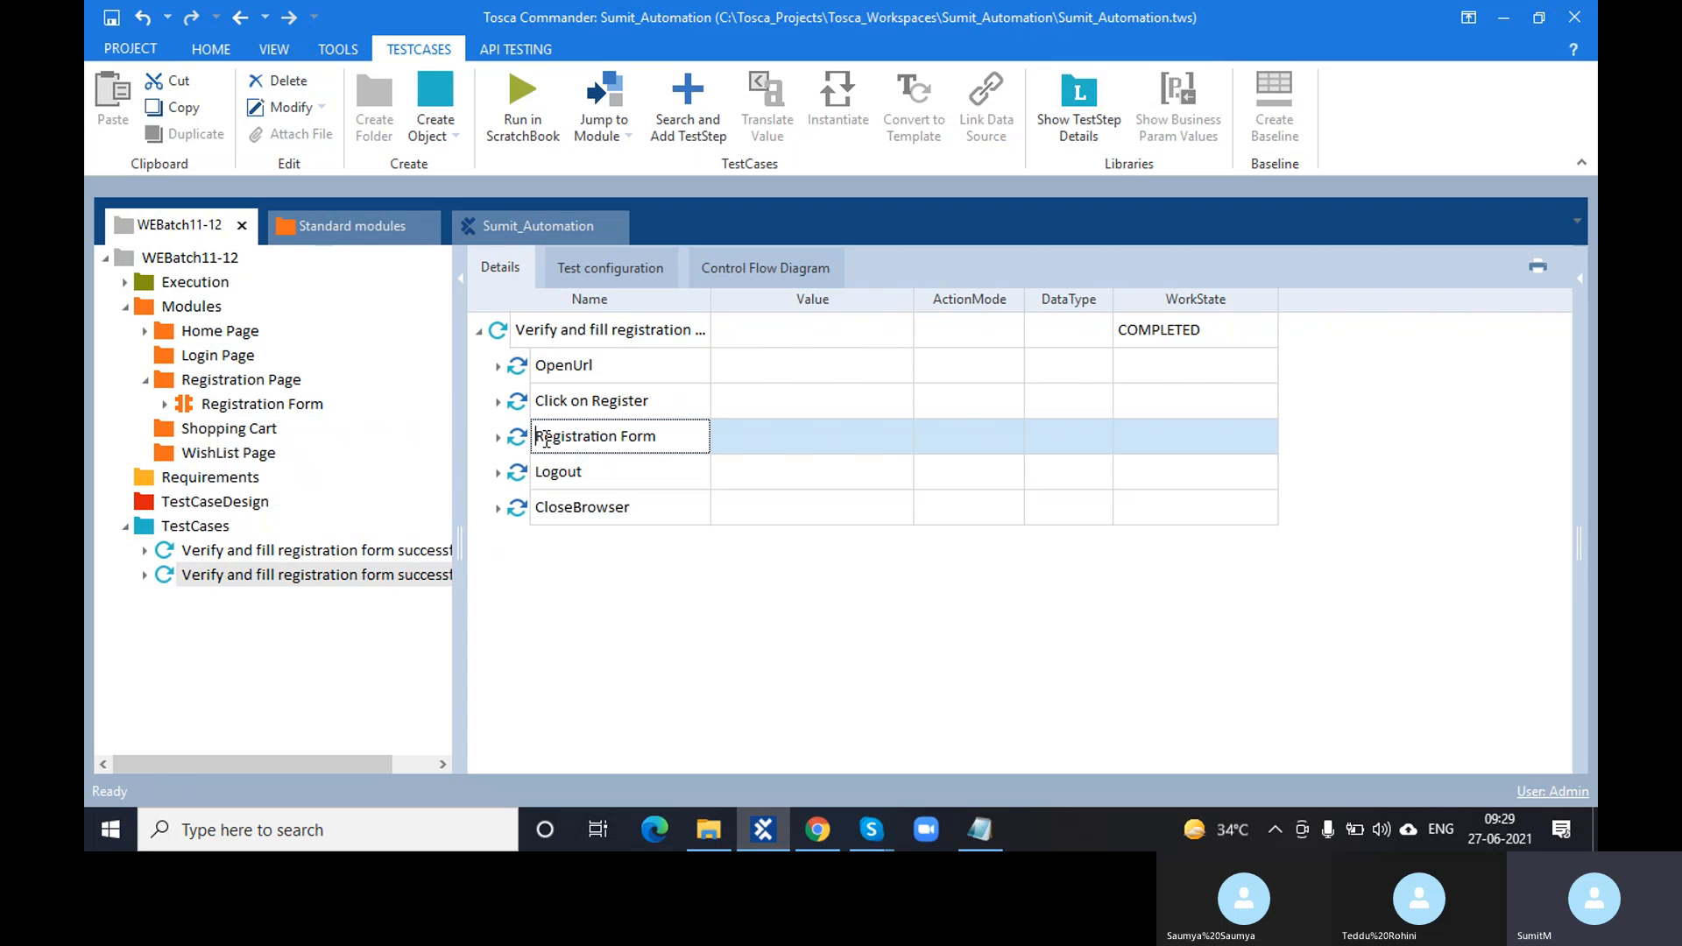
{"action": "type", "text": "Fill"}
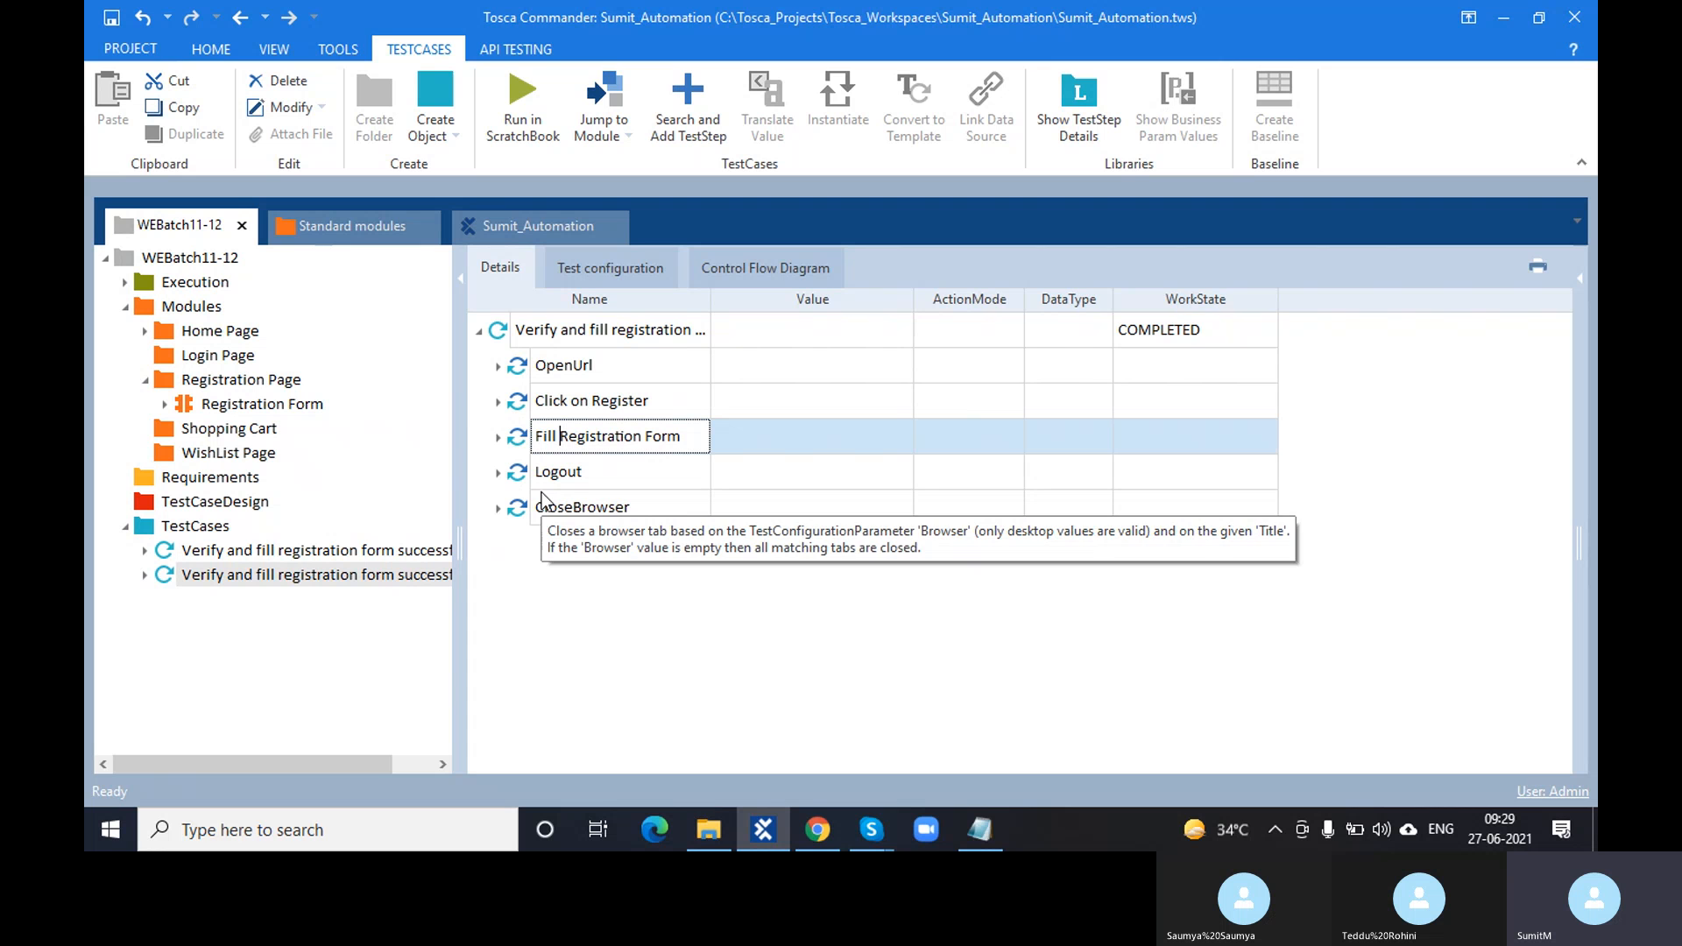
- Rename the Logout step to 'Clik on Logout' and check CloseBrowser's Title value
{"action": "left_click", "coordinate": [592, 466]}
{"action": "key", "text": "BackSpace"}
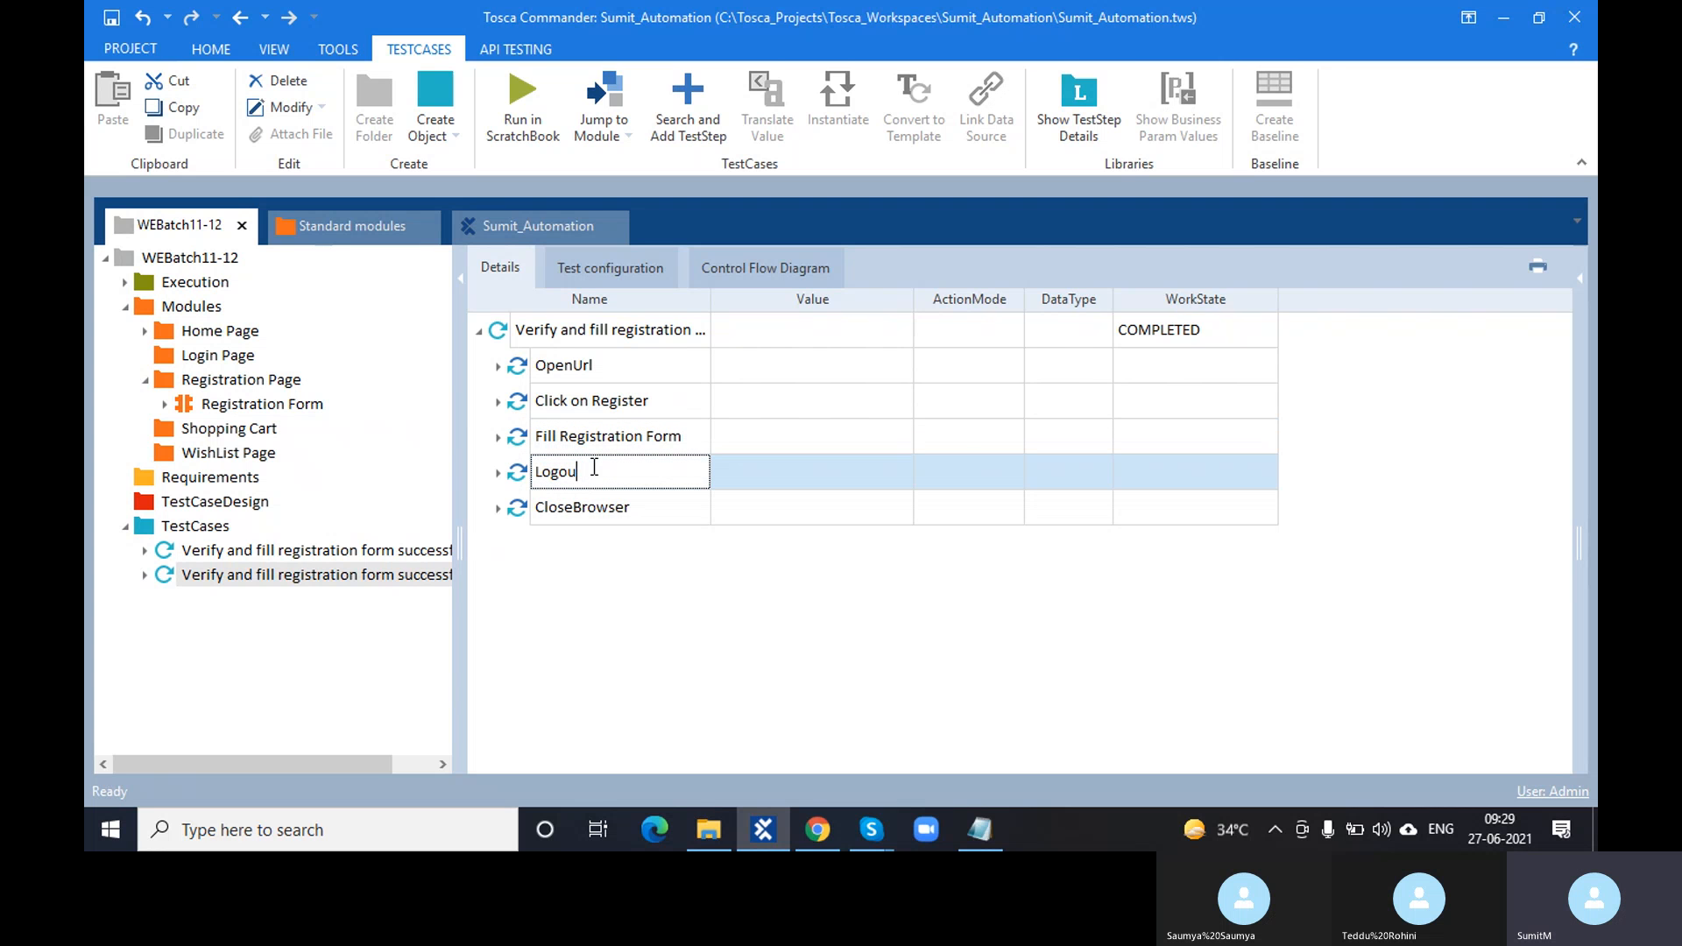
{"action": "key", "text": "BackSpace"}
{"action": "key", "text": "BackSpace"}
{"action": "key", "text": "BackSpace"}
{"action": "key", "text": "BackSpace"}
{"action": "key", "text": "BackSpace"}
{"action": "type", "text": "Clik on Logout"}
{"action": "left_click", "coordinate": [529, 710]}
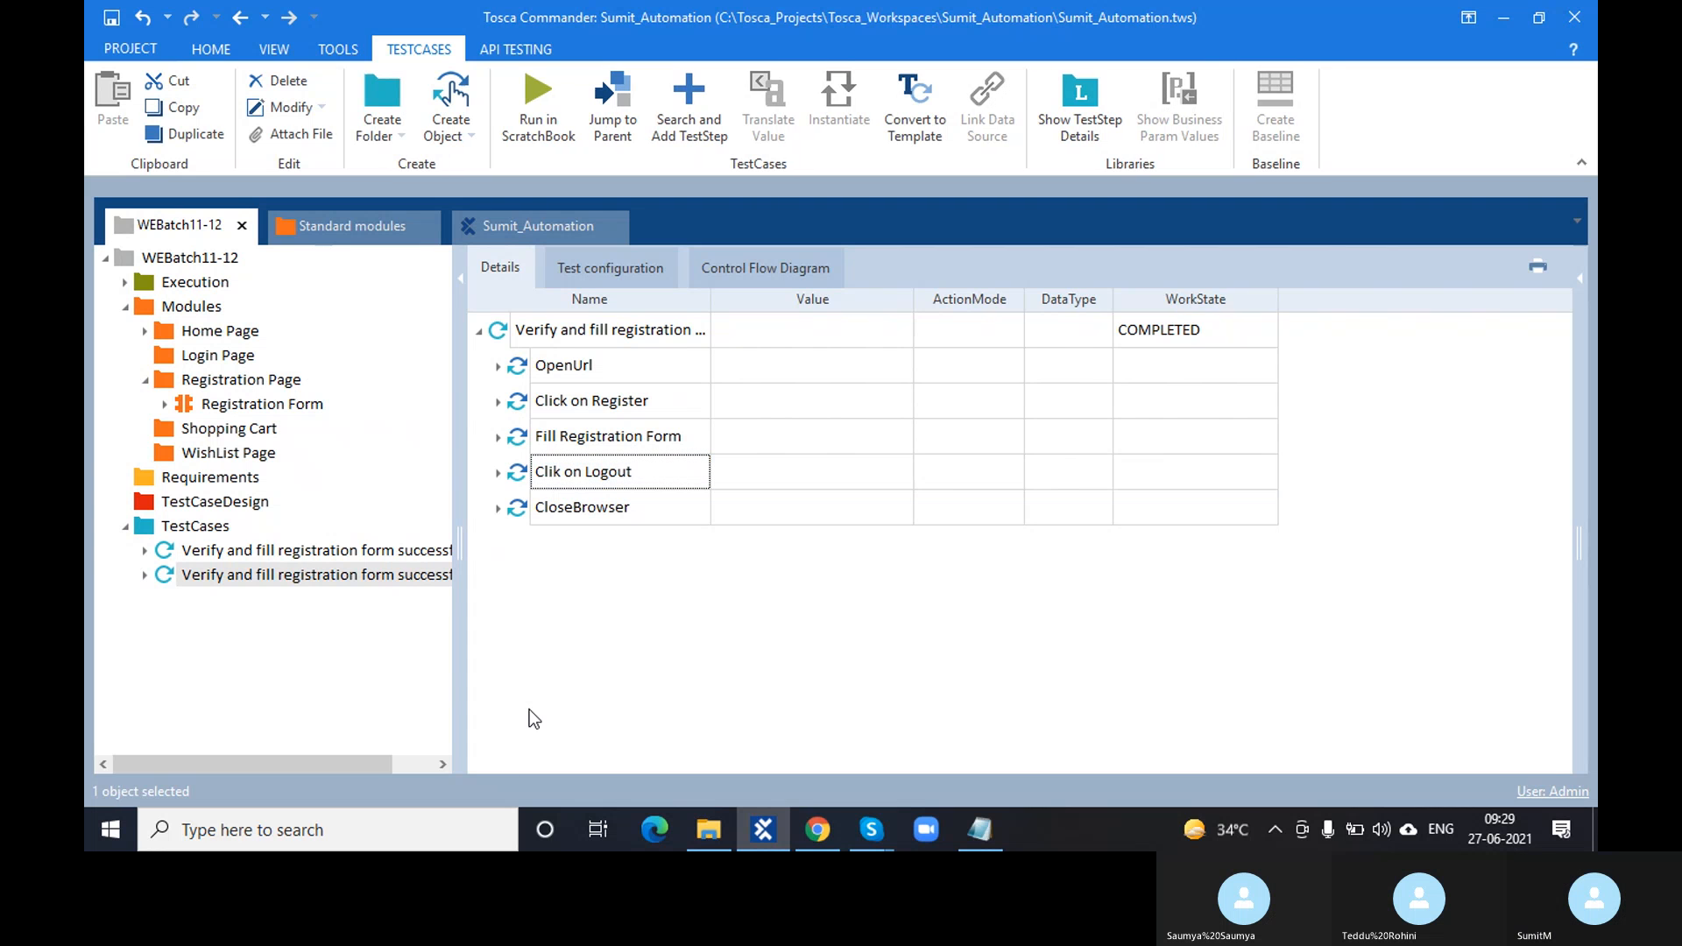
{"action": "left_click", "coordinate": [494, 508]}
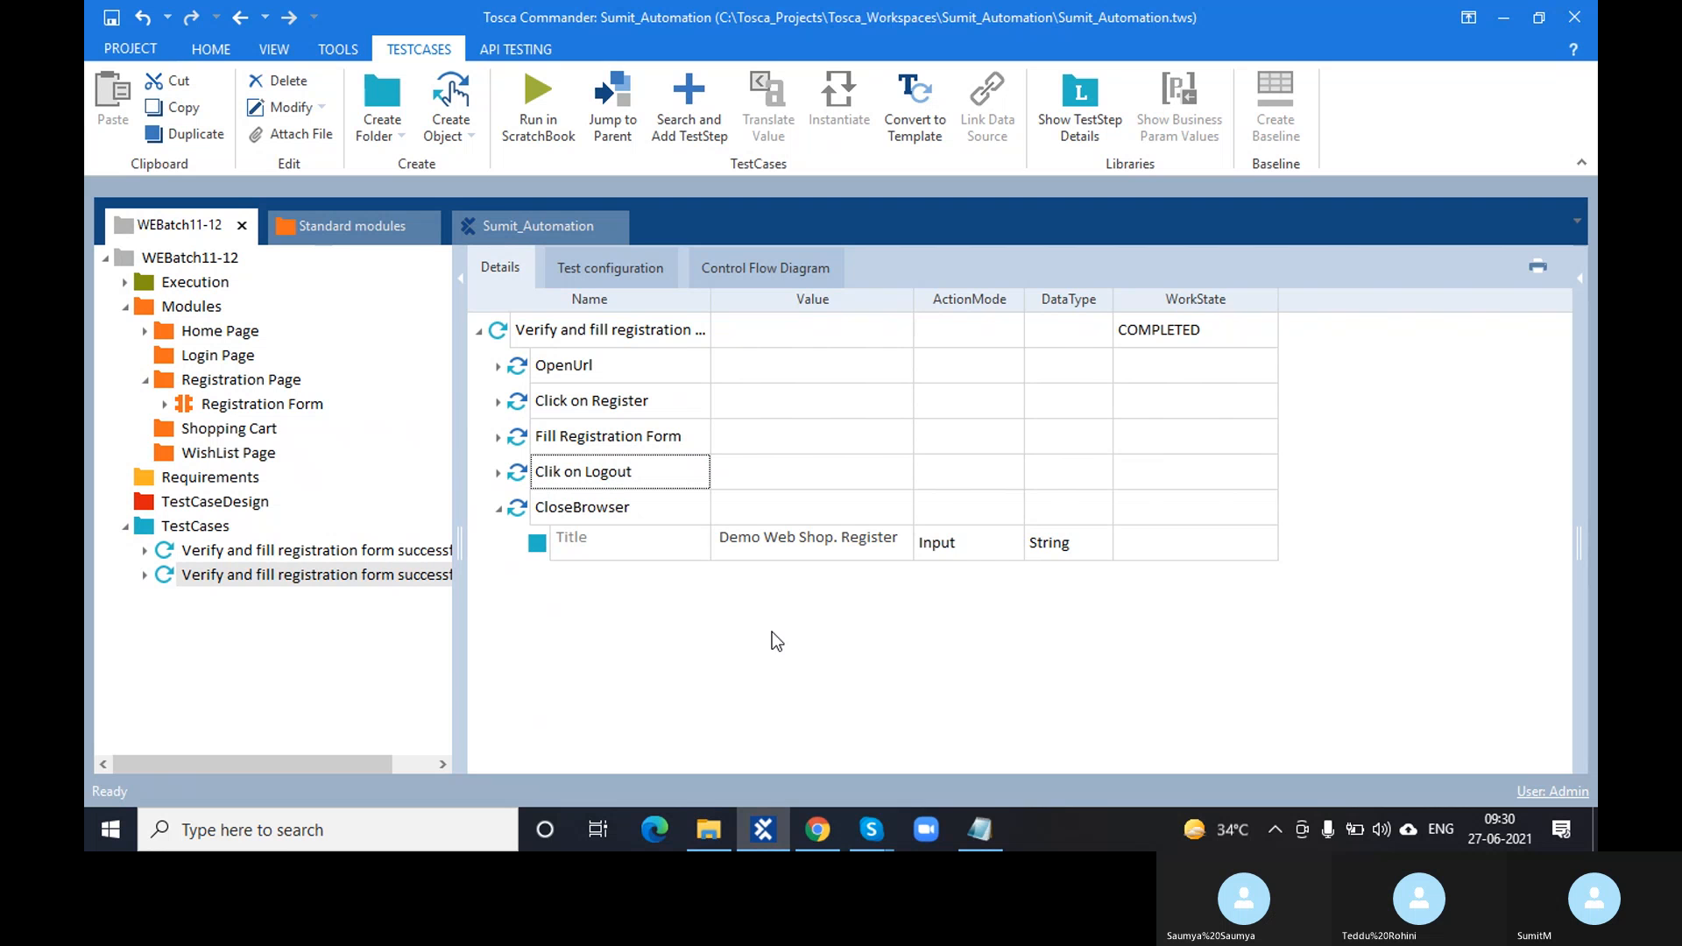
{"action": "left_click", "coordinate": [498, 508]}
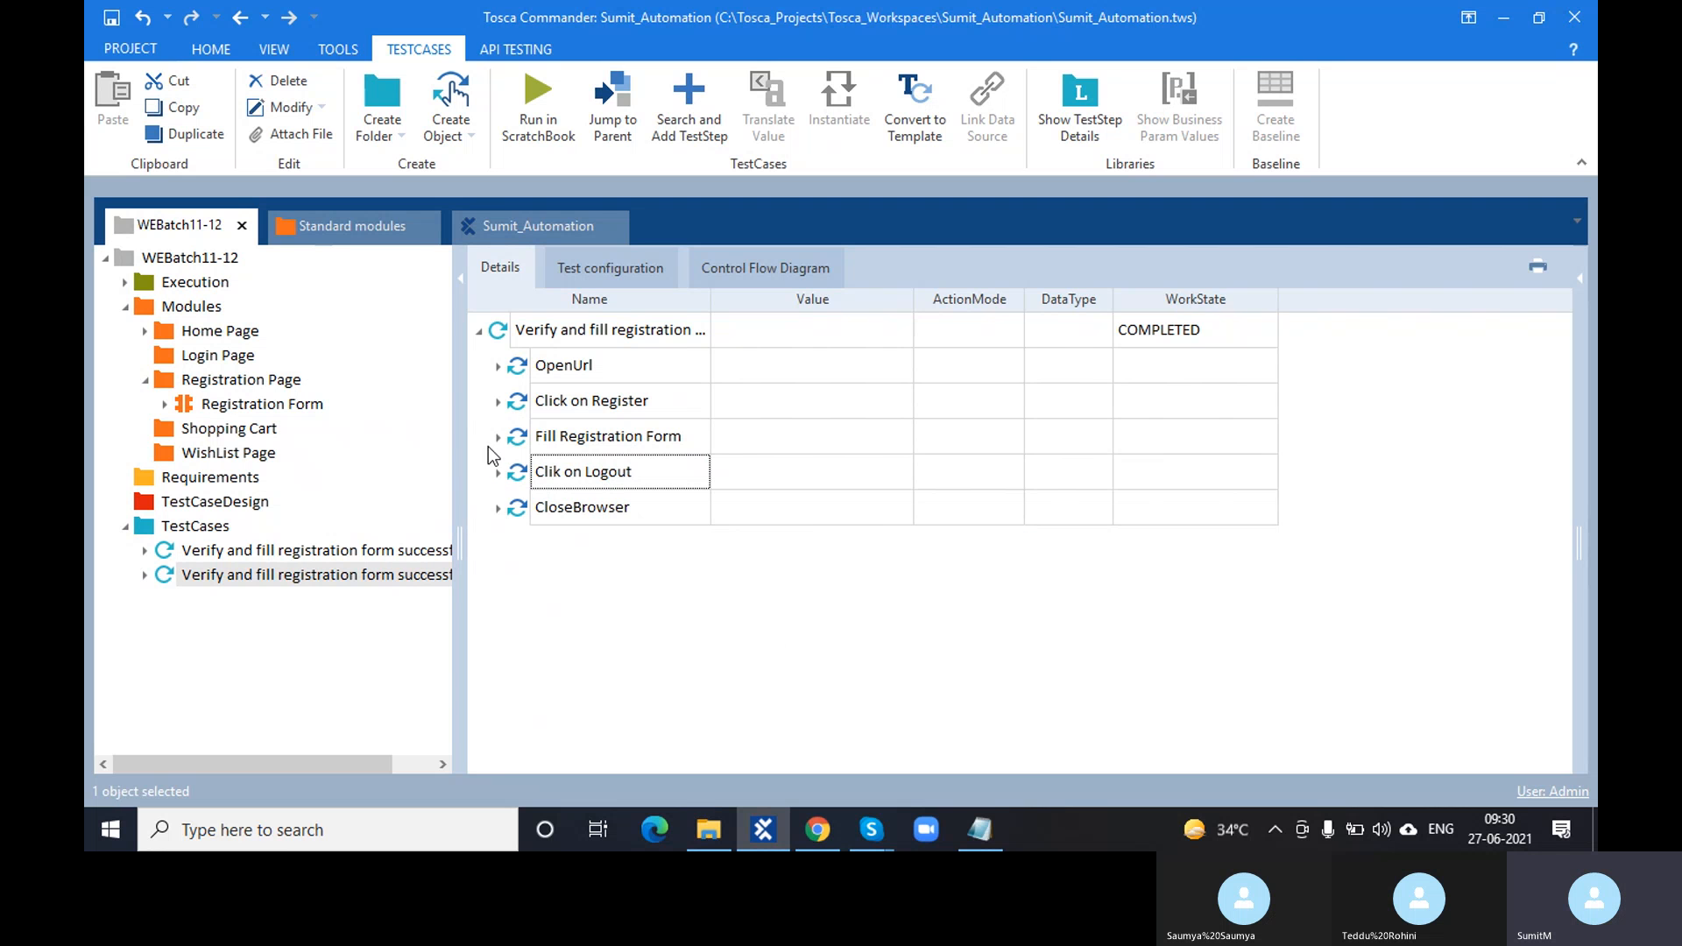
{"action": "left_click", "coordinate": [817, 829]}
- Select Click on Register and Fill Registration Form and run them in ScratchBook with F6
{"action": "left_click", "coordinate": [832, 843]}
{"action": "left_click", "coordinate": [518, 404]}
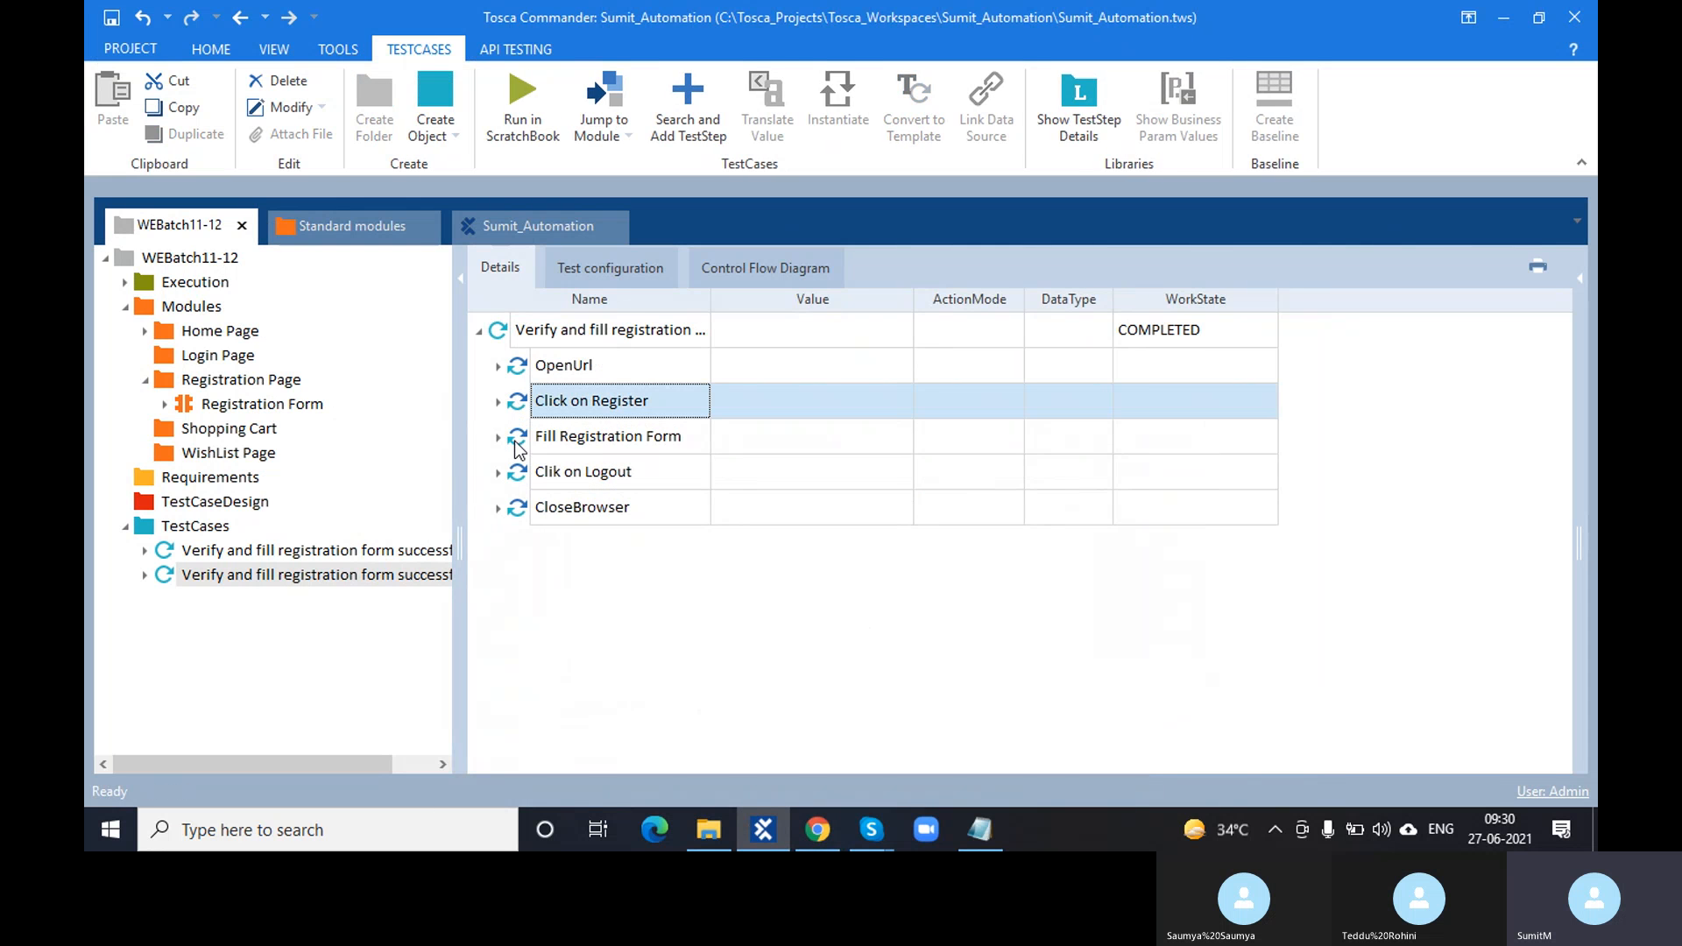
{"action": "left_click", "coordinate": [518, 438], "text": "shift"}
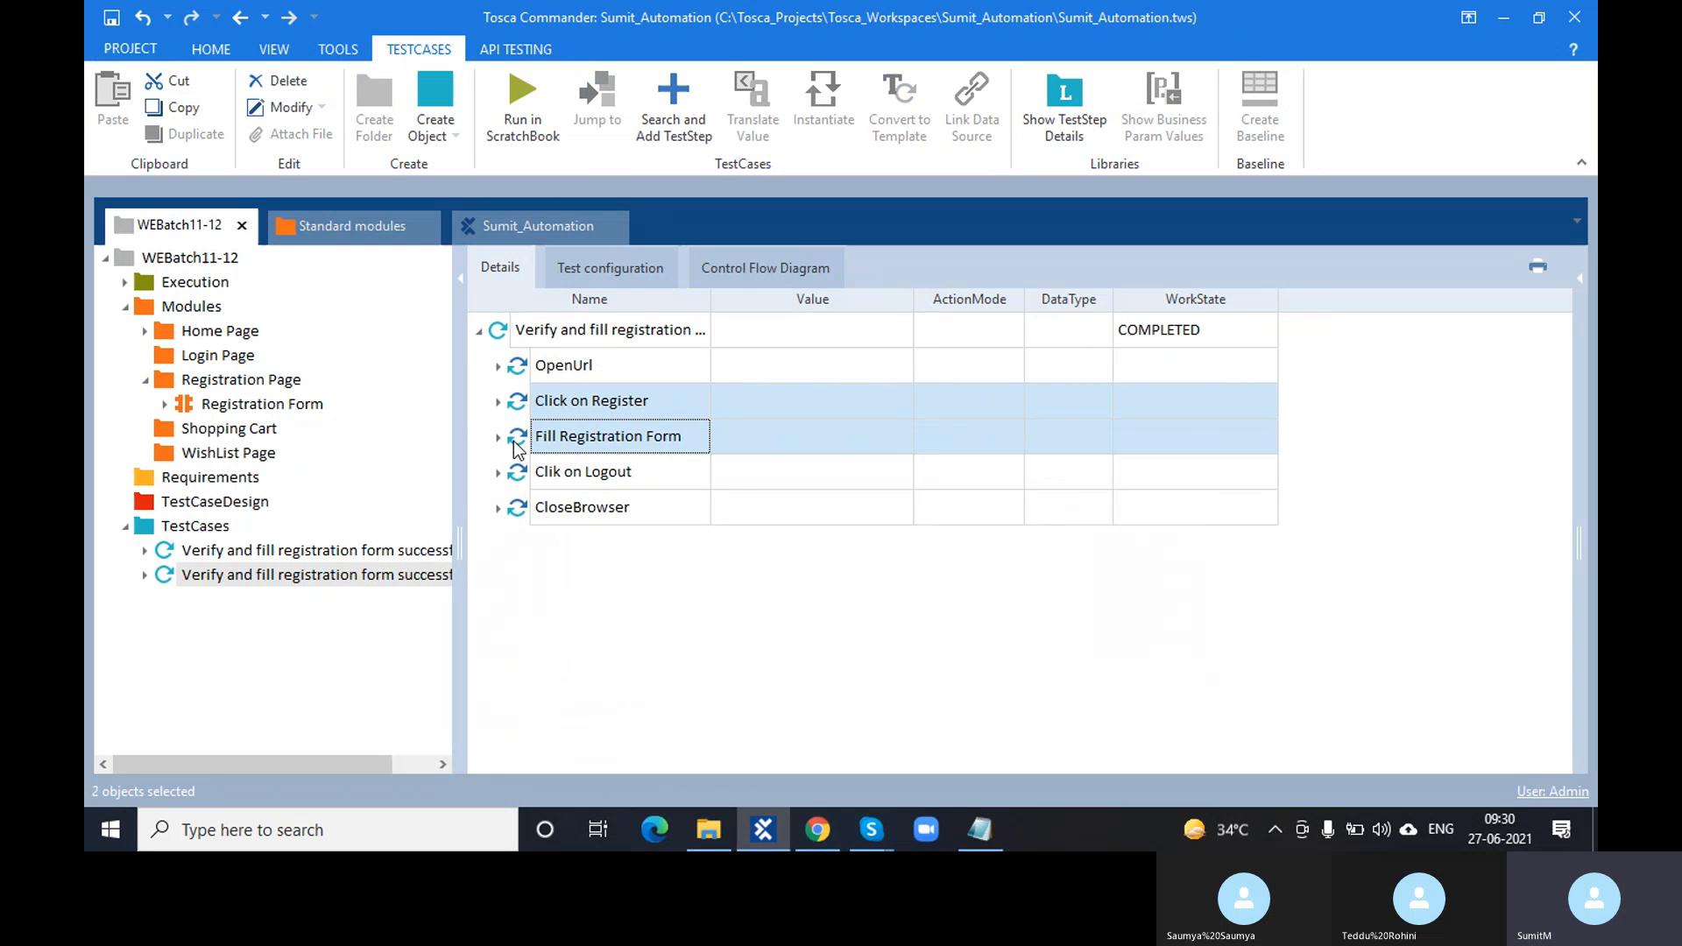
{"action": "key", "text": "F6"}
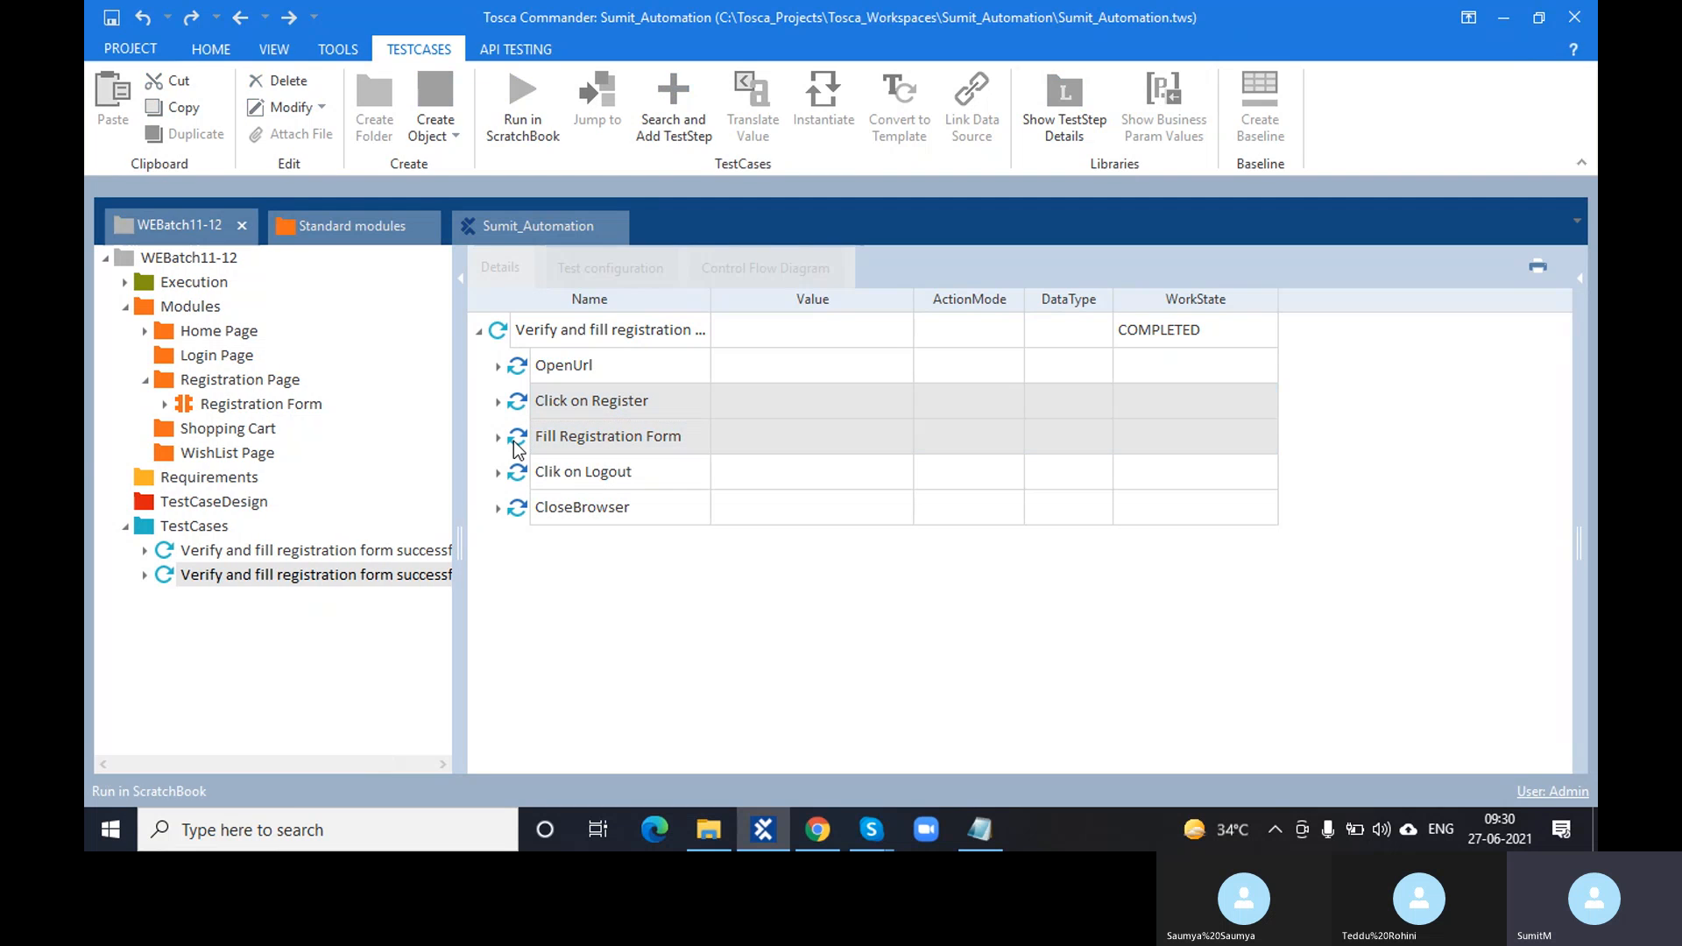
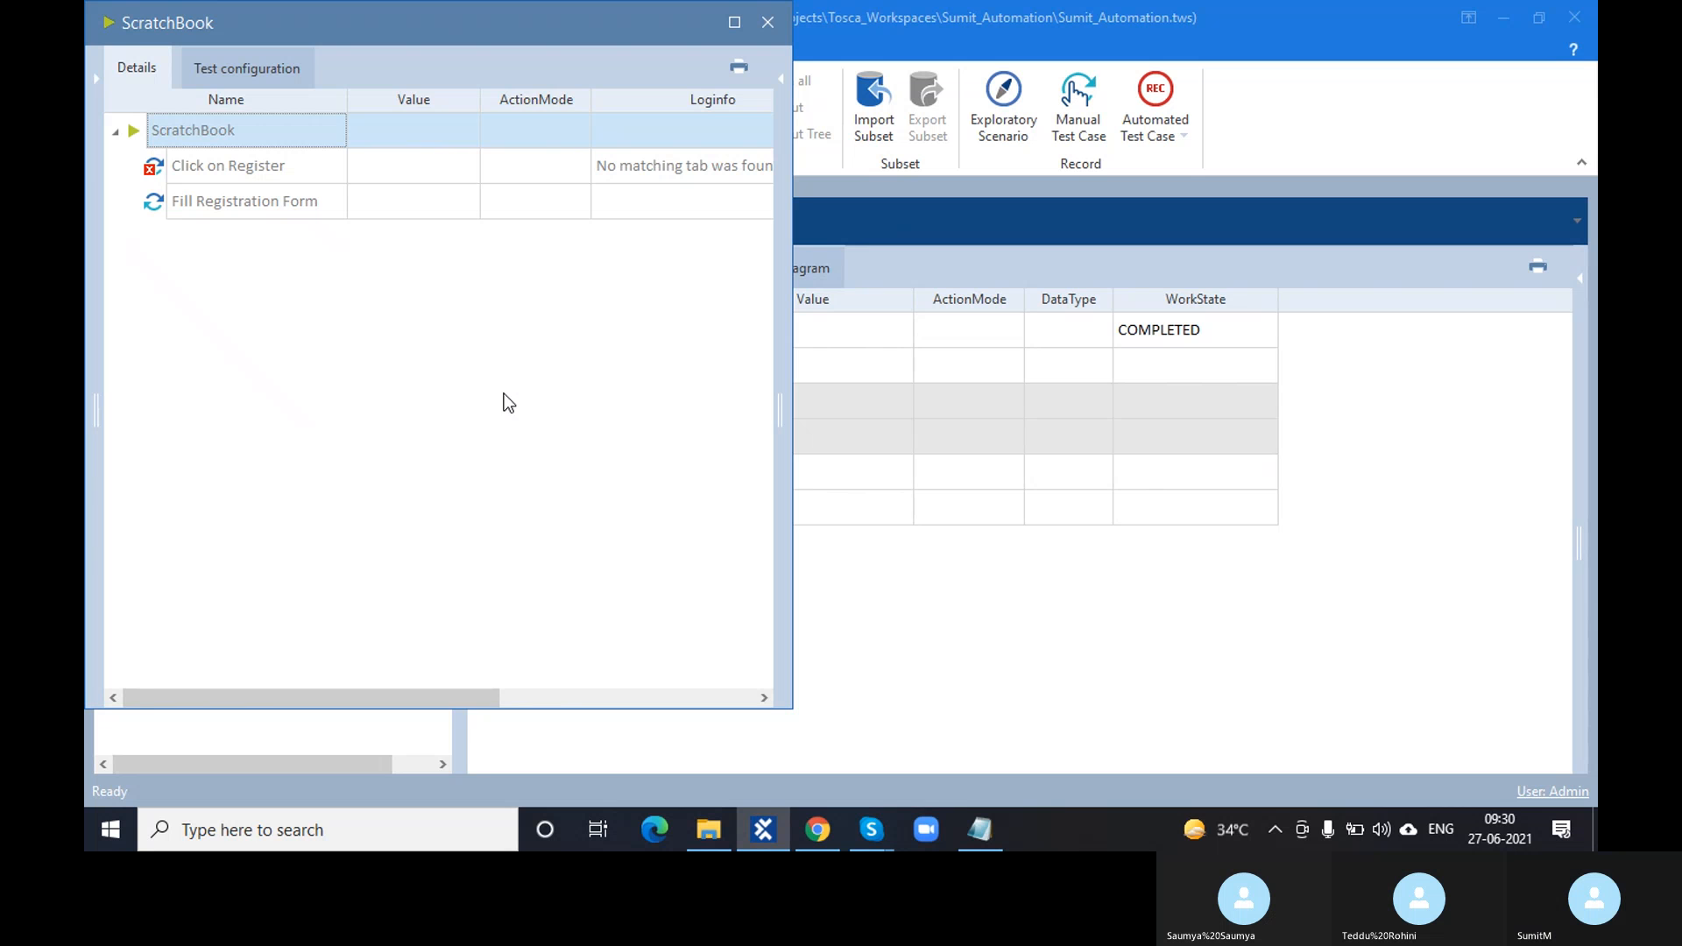
- Open Click on Register's full failure message and highlight its Title=Demo Web Shop text
{"action": "left_click", "coordinate": [675, 172]}
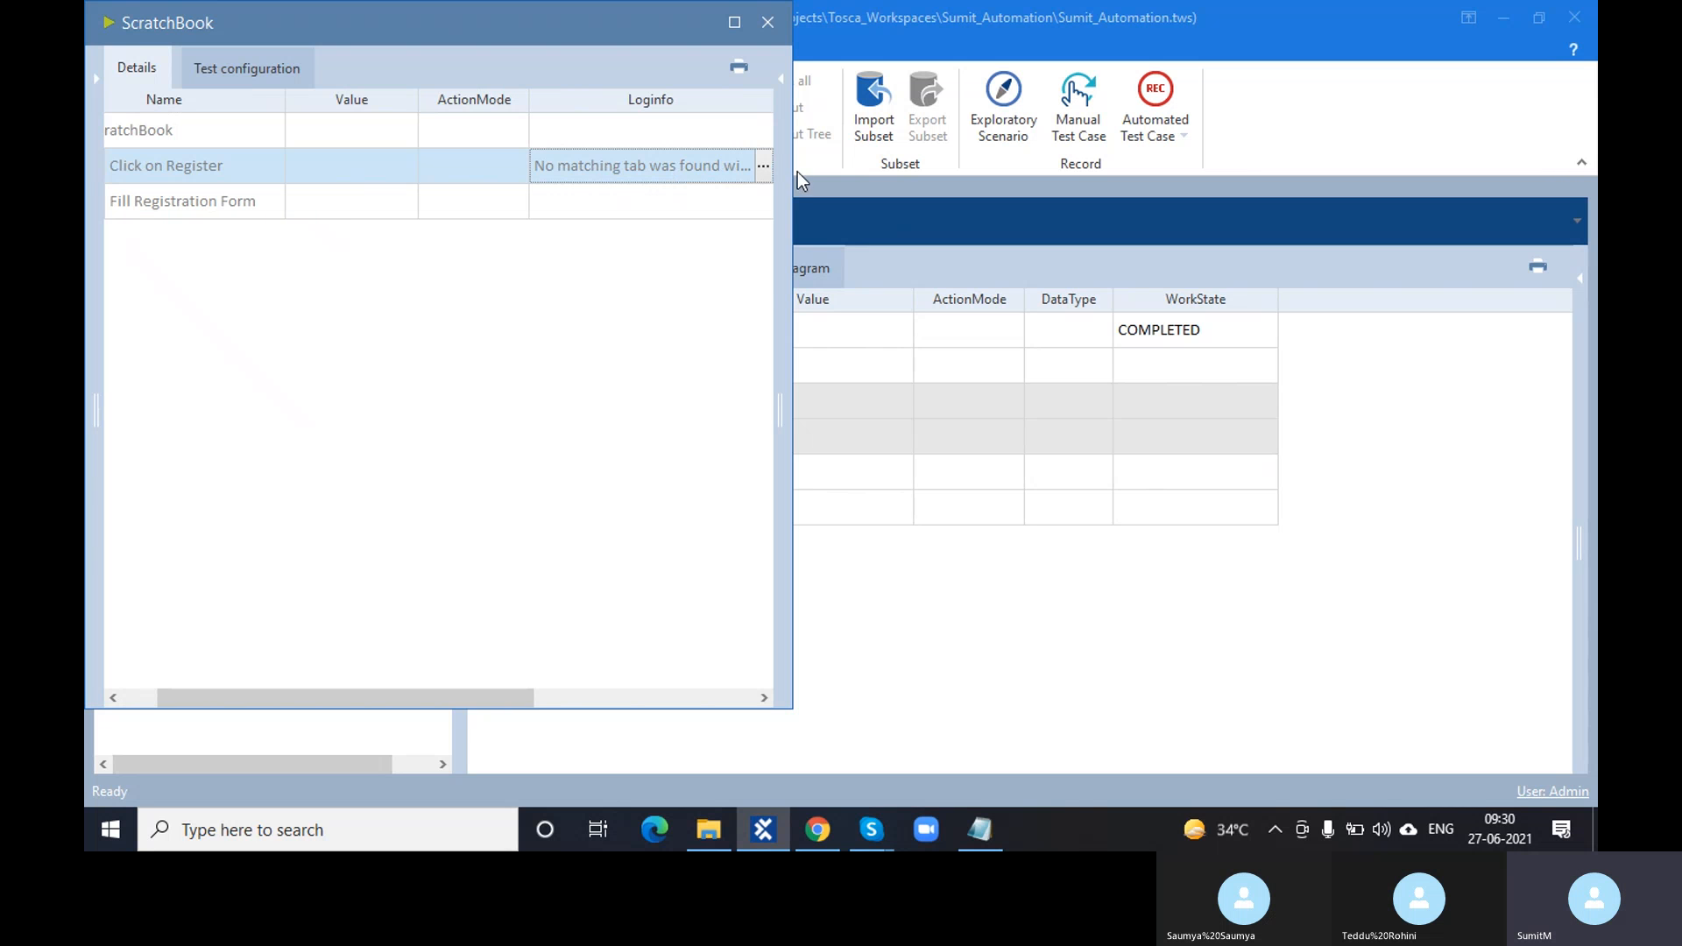
{"action": "left_click", "coordinate": [759, 170]}
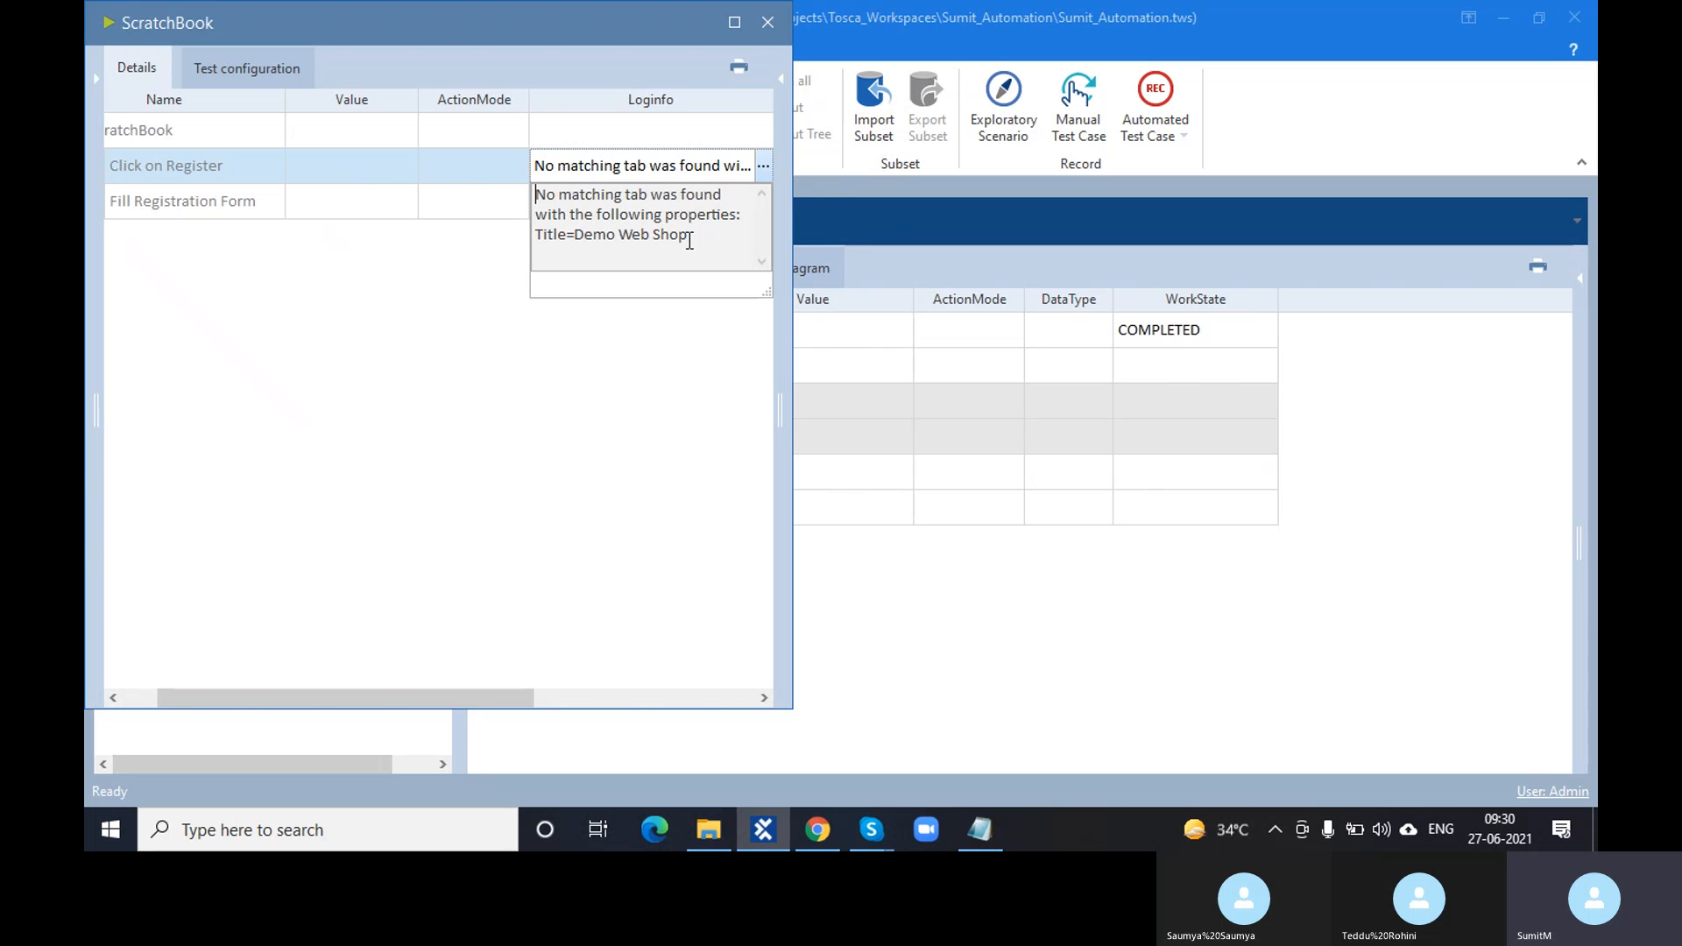
{"action": "left_click_drag", "start_coordinate": [689, 238], "coordinate": [482, 235]}
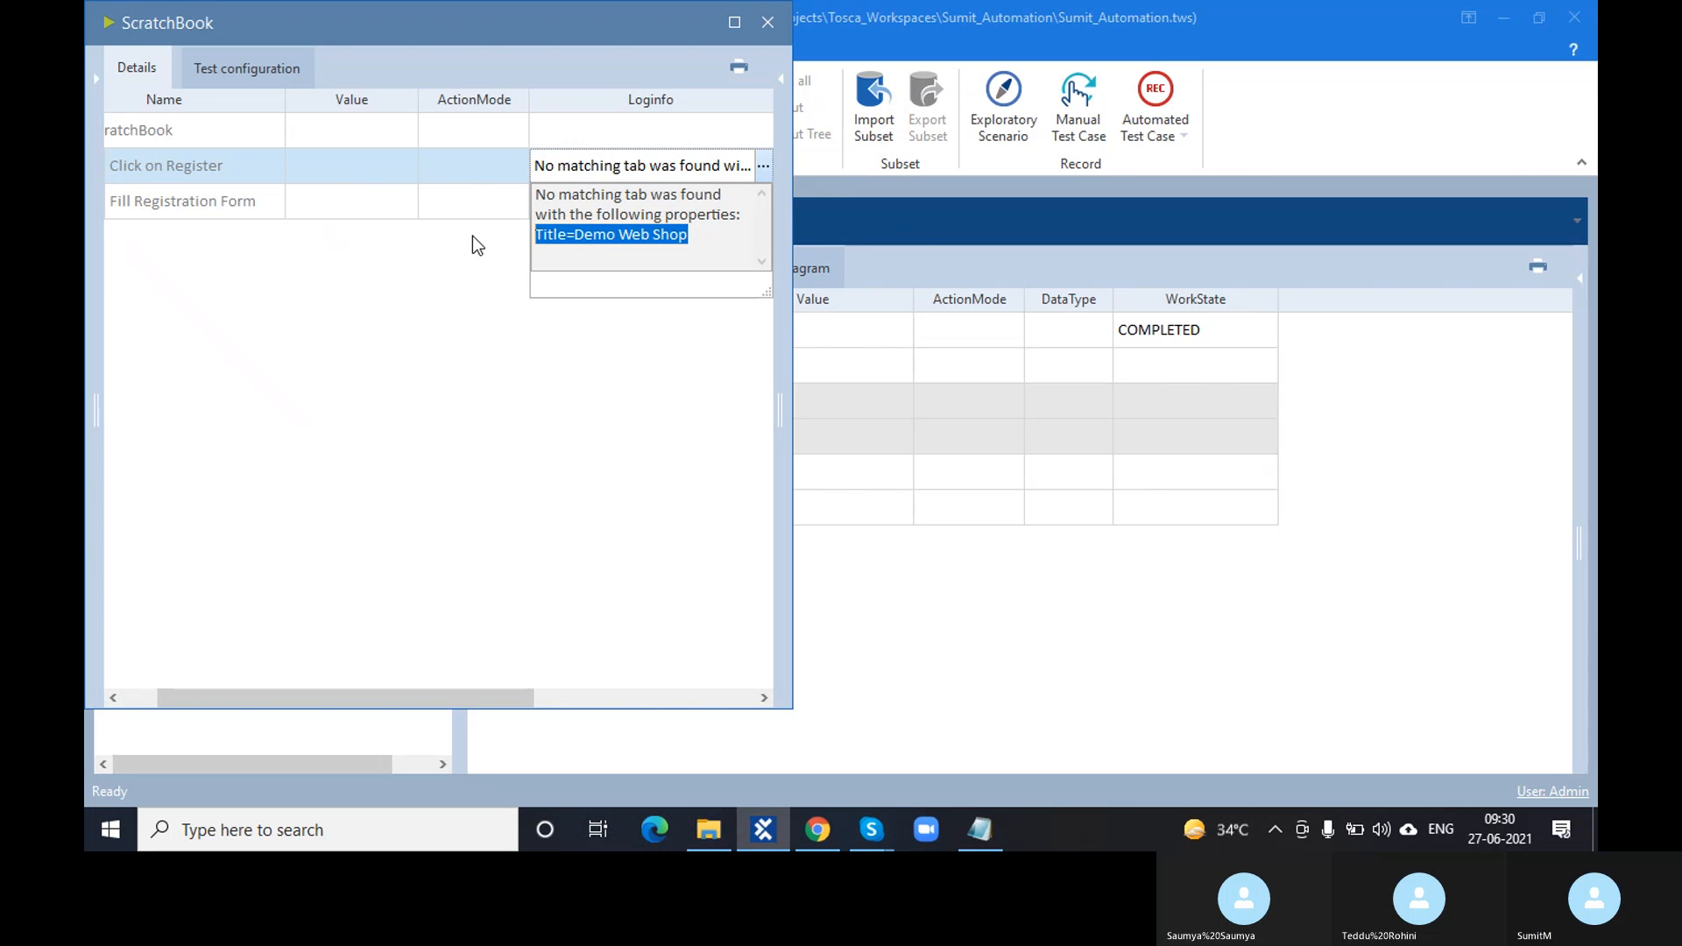
{"action": "left_click_drag", "start_coordinate": [482, 42], "coordinate": [664, 60]}
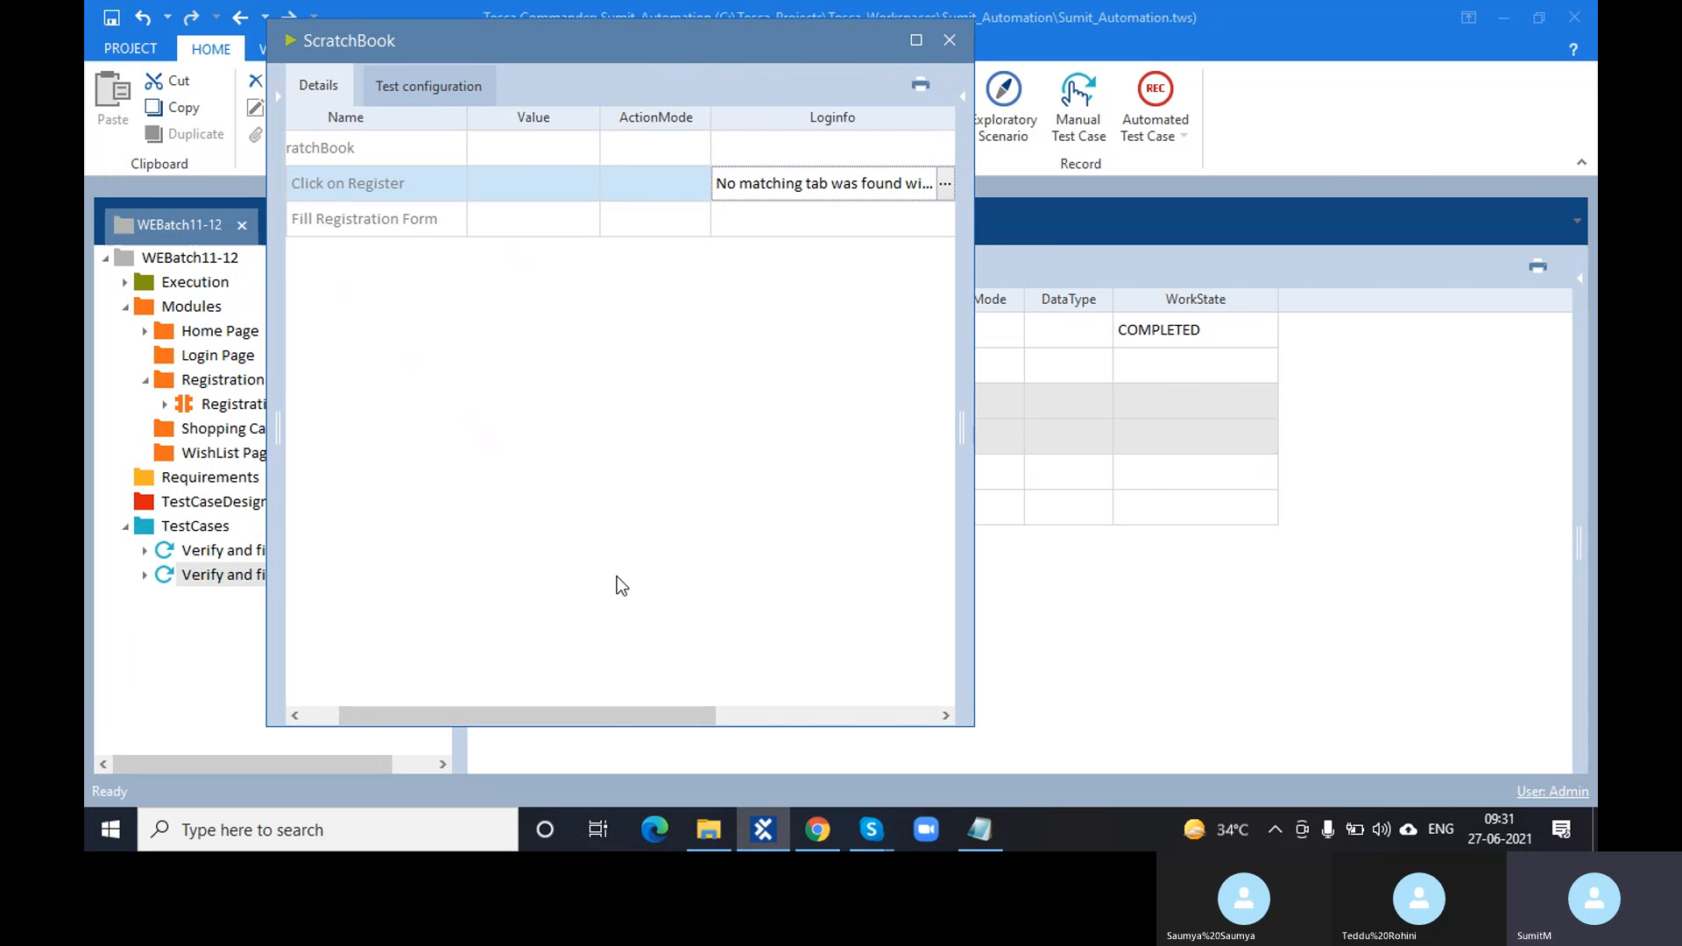
{"action": "left_click_drag", "start_coordinate": [628, 708], "coordinate": [593, 708]}
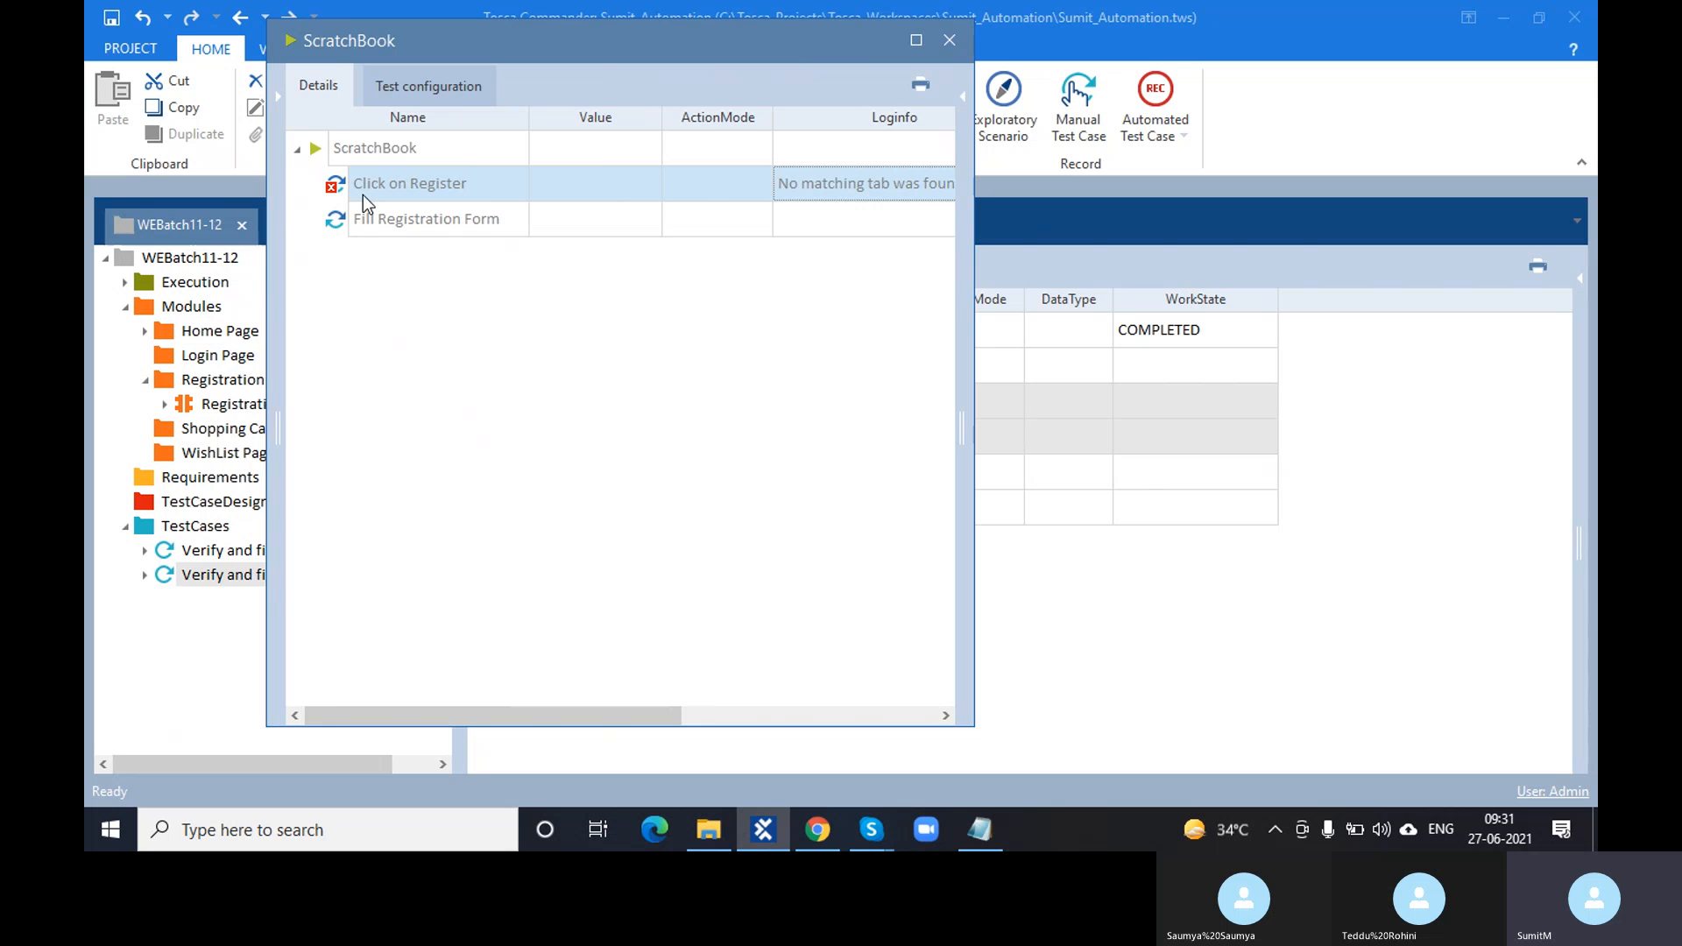
{"action": "left_click", "coordinate": [894, 187]}
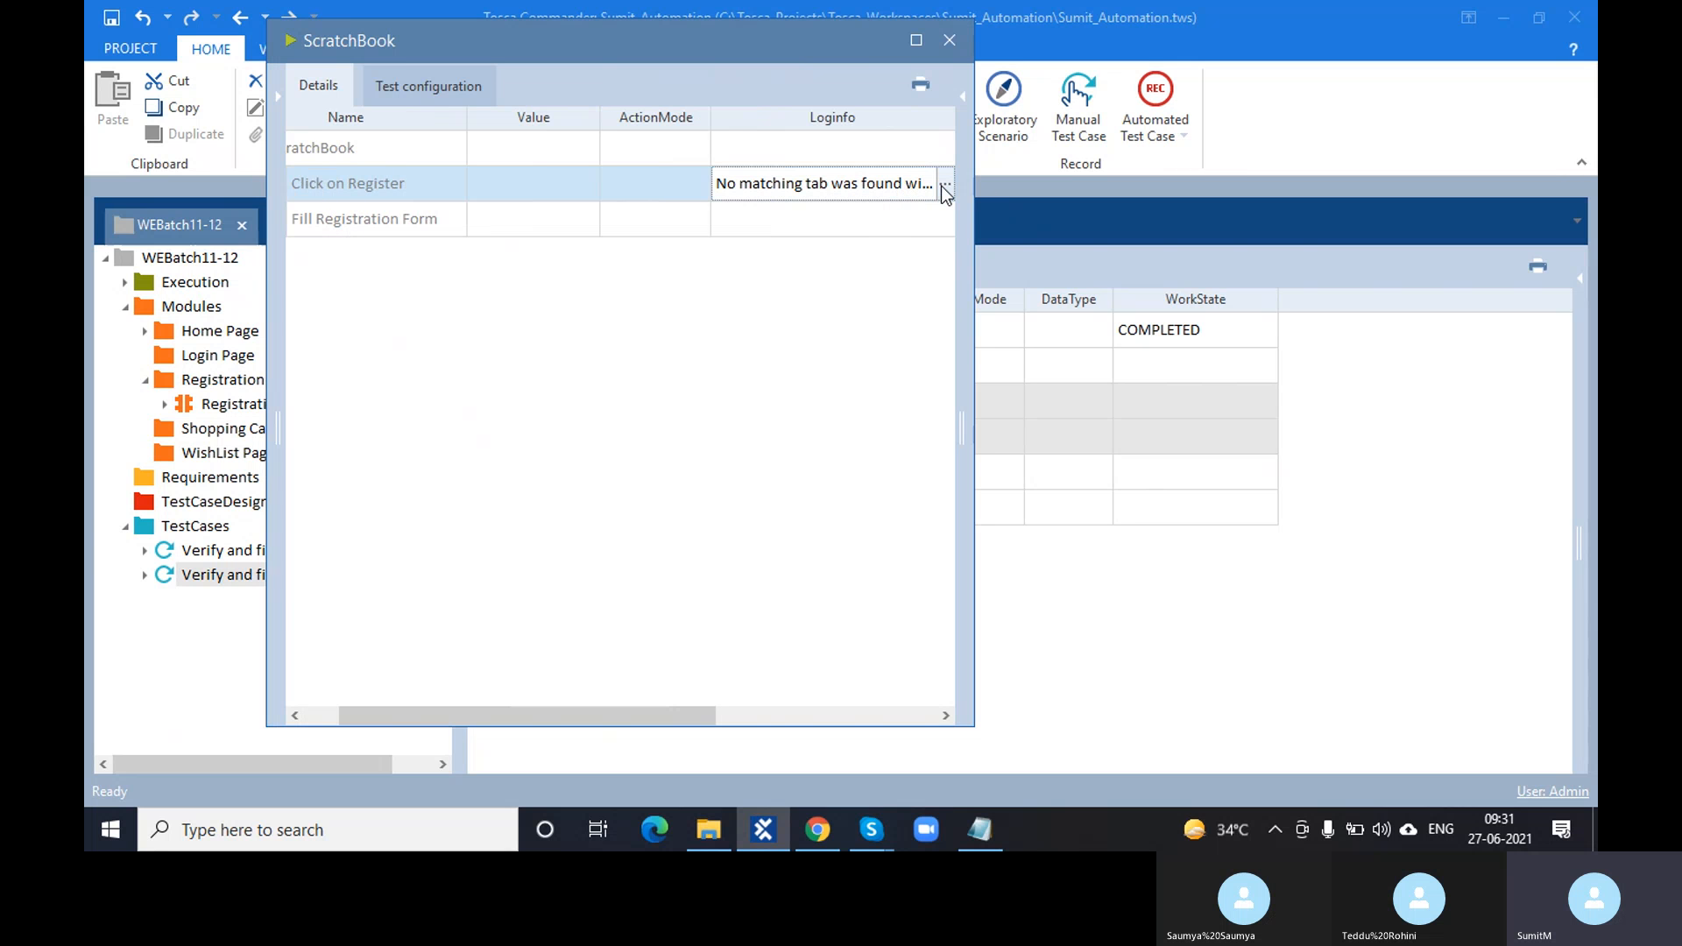
{"action": "left_click", "coordinate": [945, 185]}
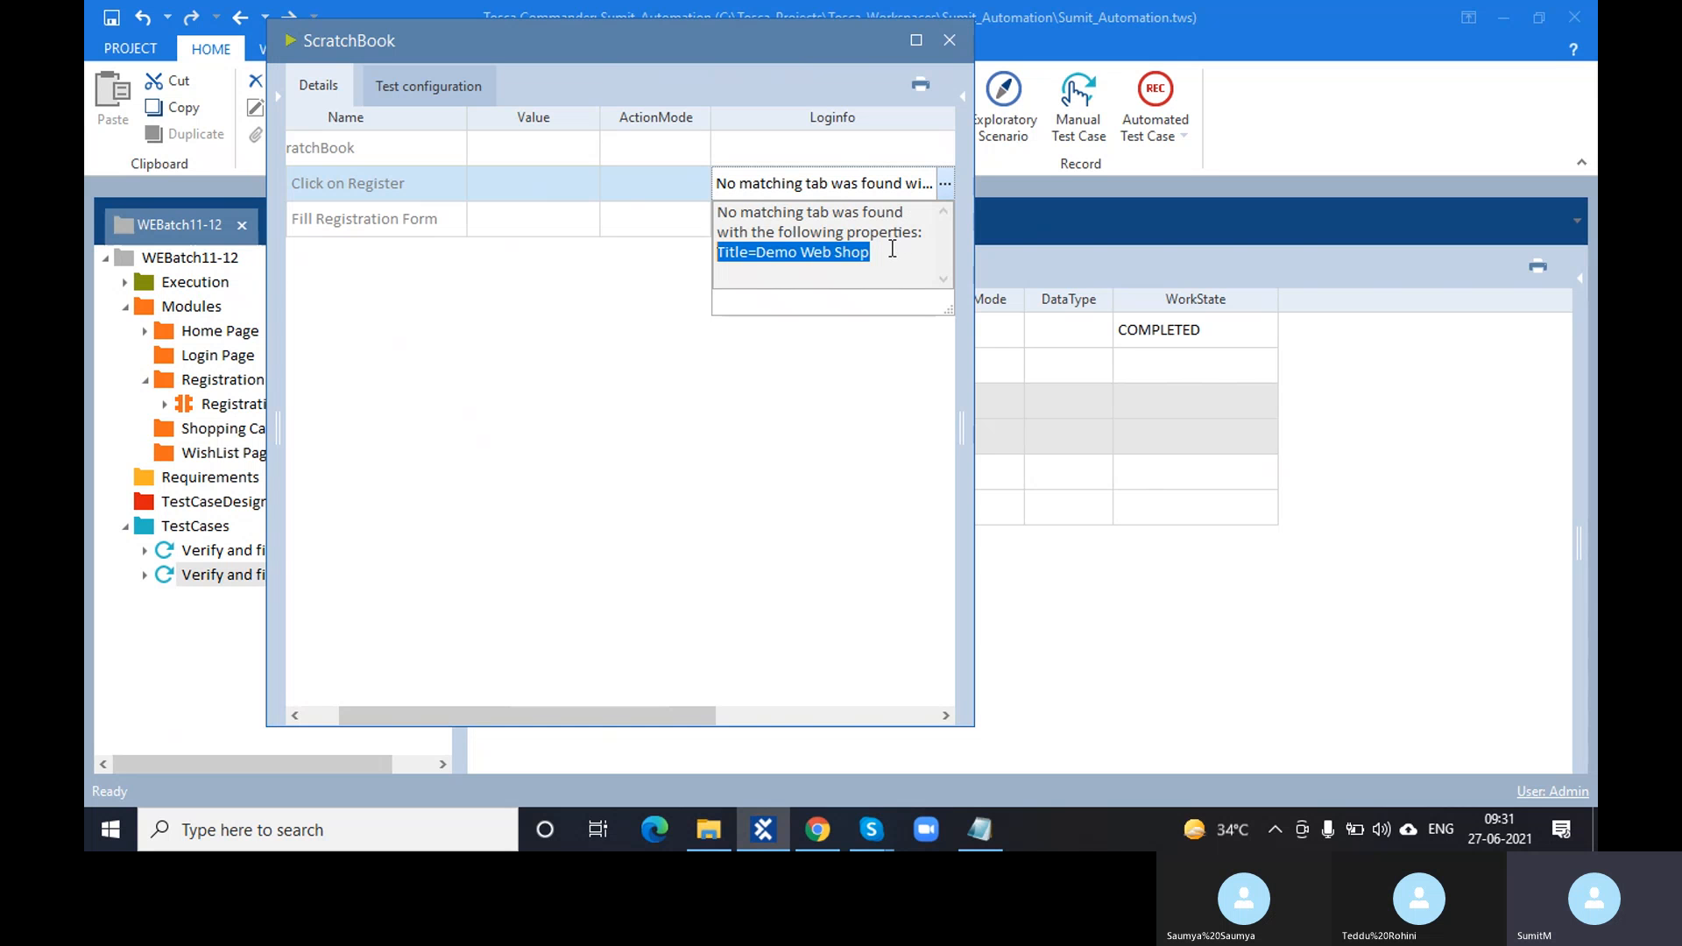
{"action": "left_click_drag", "start_coordinate": [892, 249], "coordinate": [724, 254]}
{"action": "left_click", "coordinate": [827, 833]}
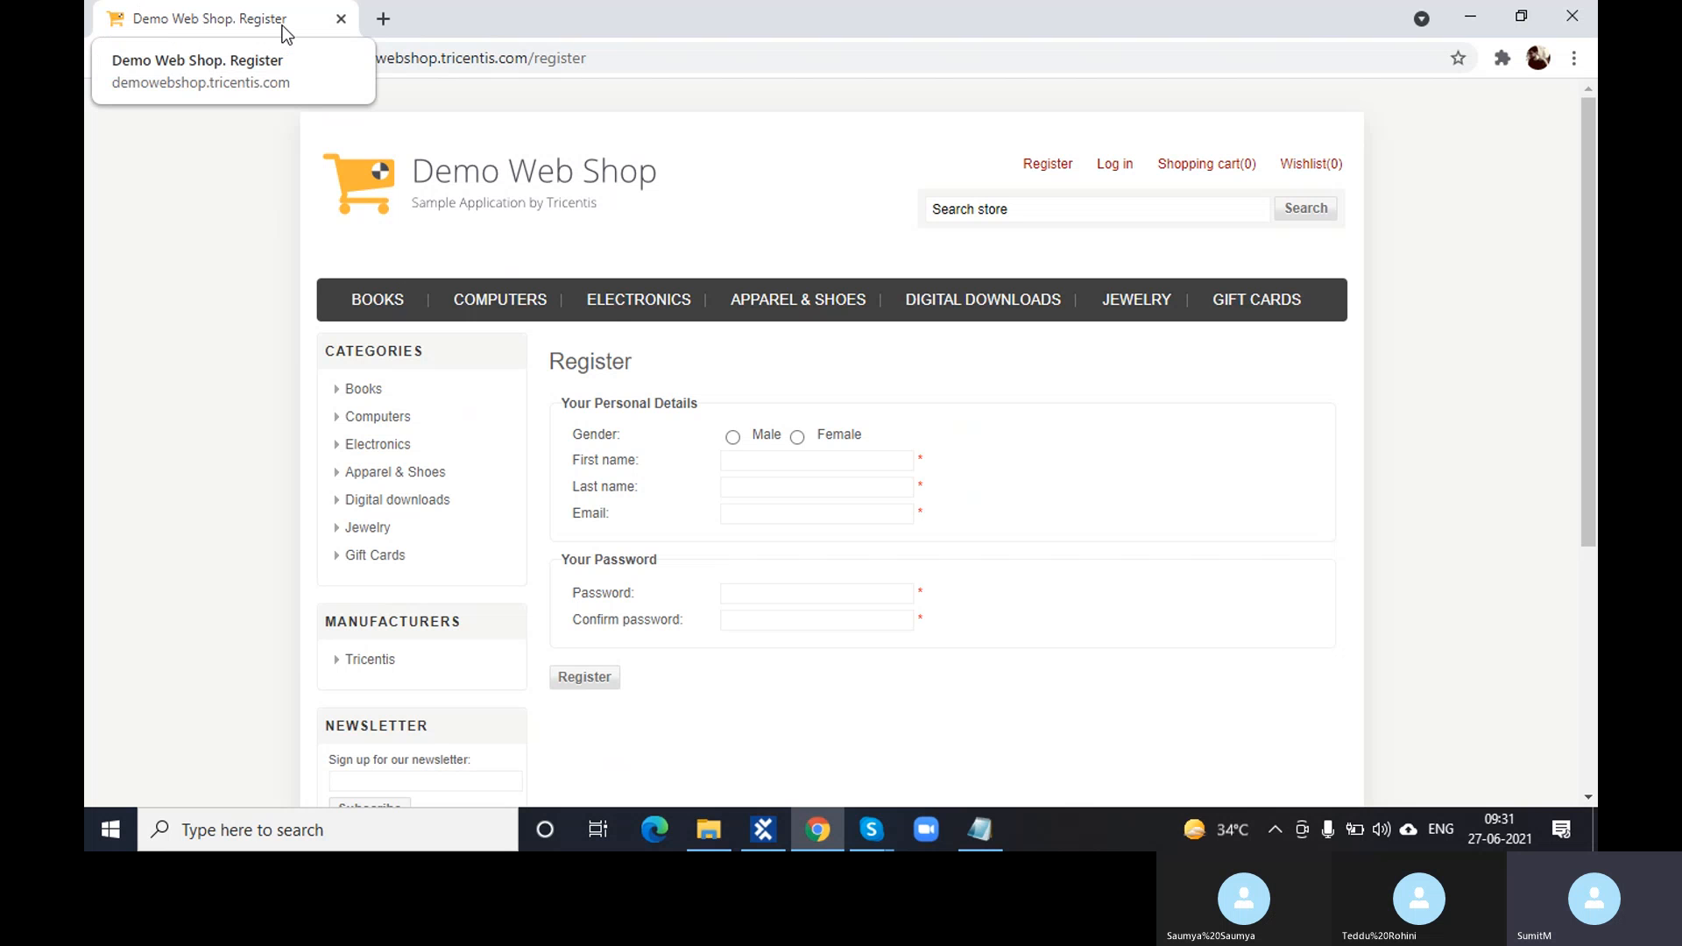
- Reopen the Click on Register log message in ScratchBook and reselect Title=Demo Web Shop
{"action": "left_click", "coordinate": [743, 837]}
{"action": "left_click", "coordinate": [743, 840]}
{"action": "left_click", "coordinate": [944, 183]}
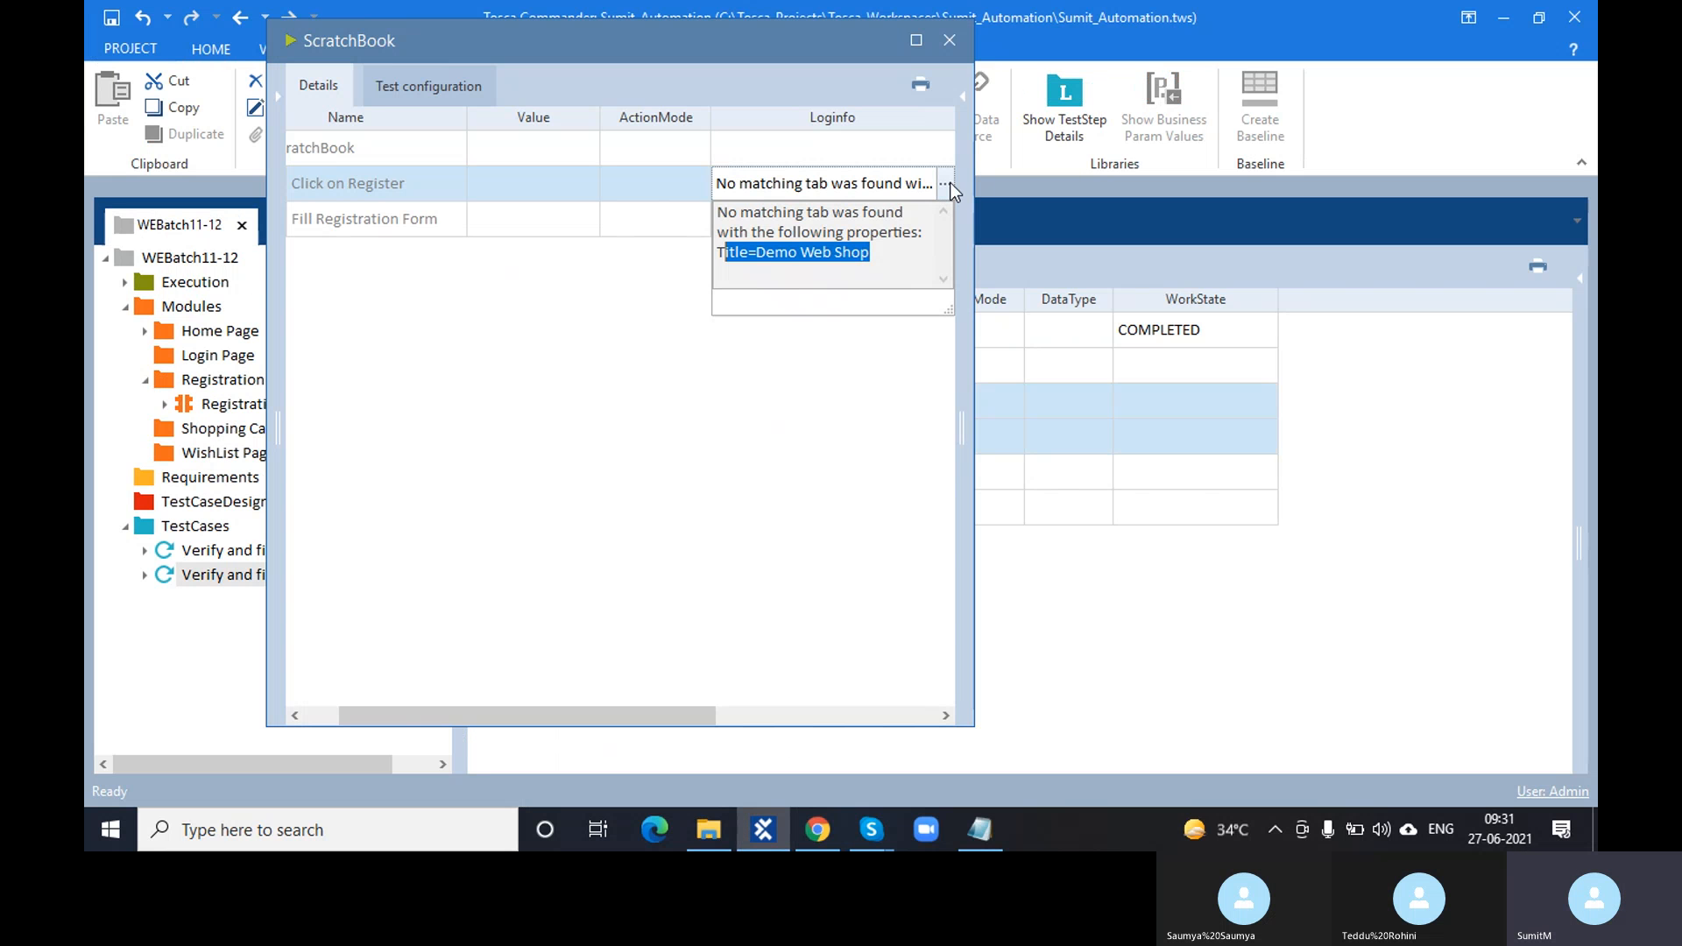
{"action": "left_click", "coordinate": [882, 255]}
{"action": "left_click_drag", "start_coordinate": [882, 254], "coordinate": [715, 253]}
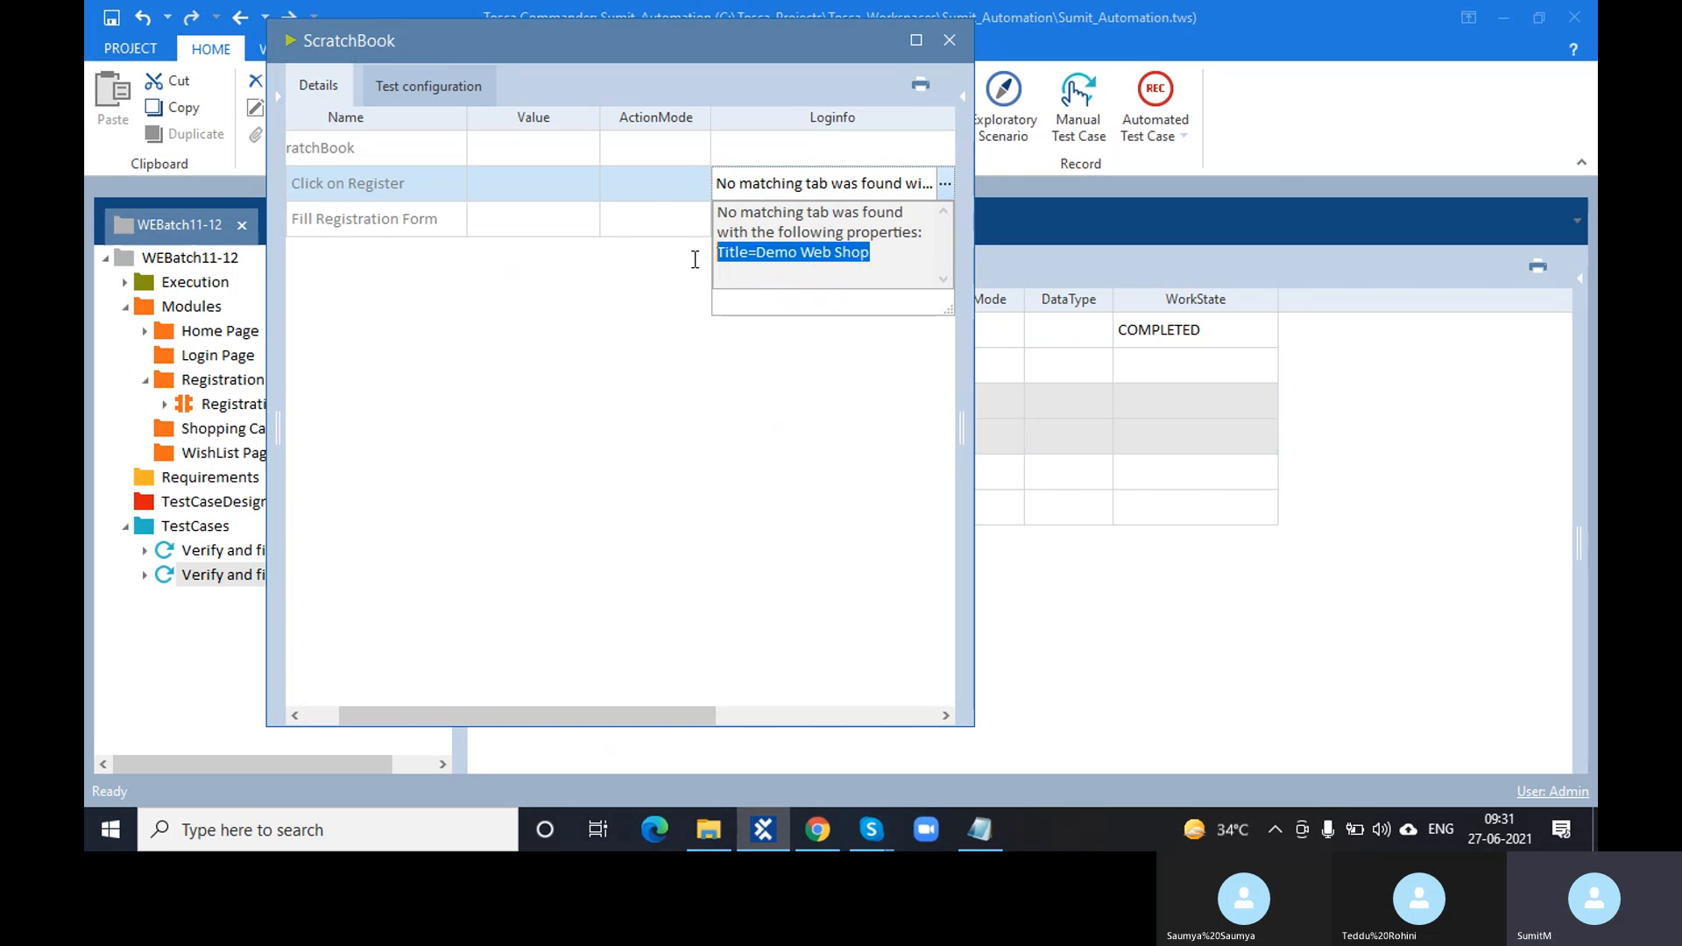
{"action": "left_click", "coordinate": [841, 833]}
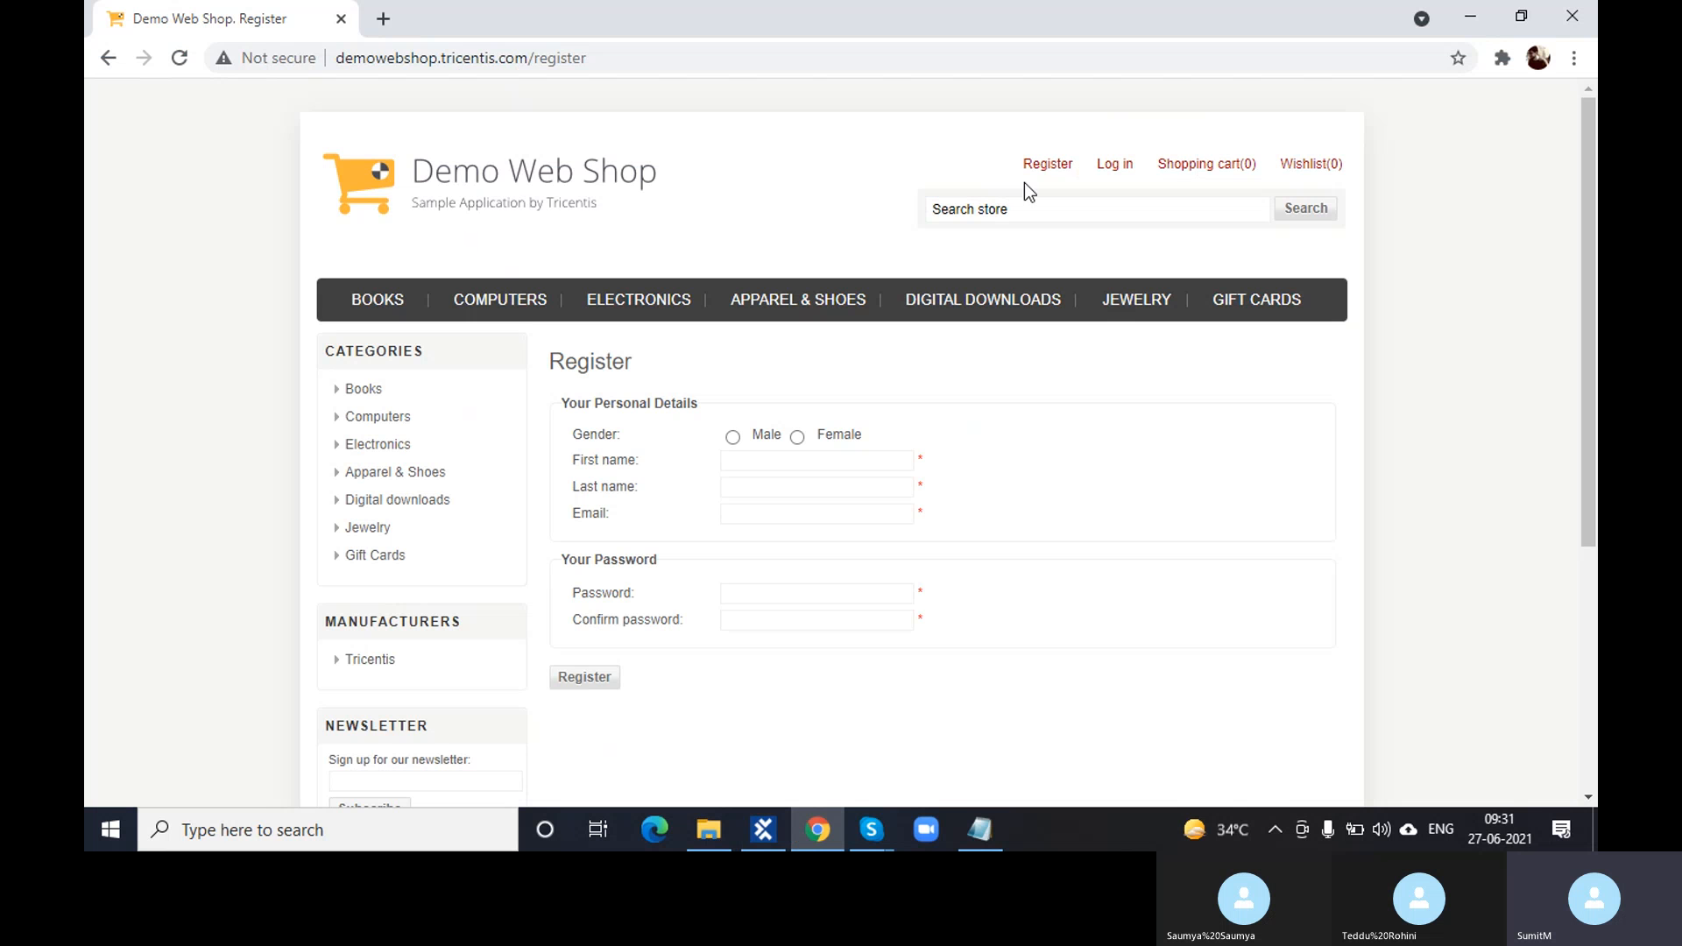
- Browse the shop's home, Register, Log in, Shopping cart and Wishlist pages, ending on Register
{"action": "left_click", "coordinate": [601, 178]}
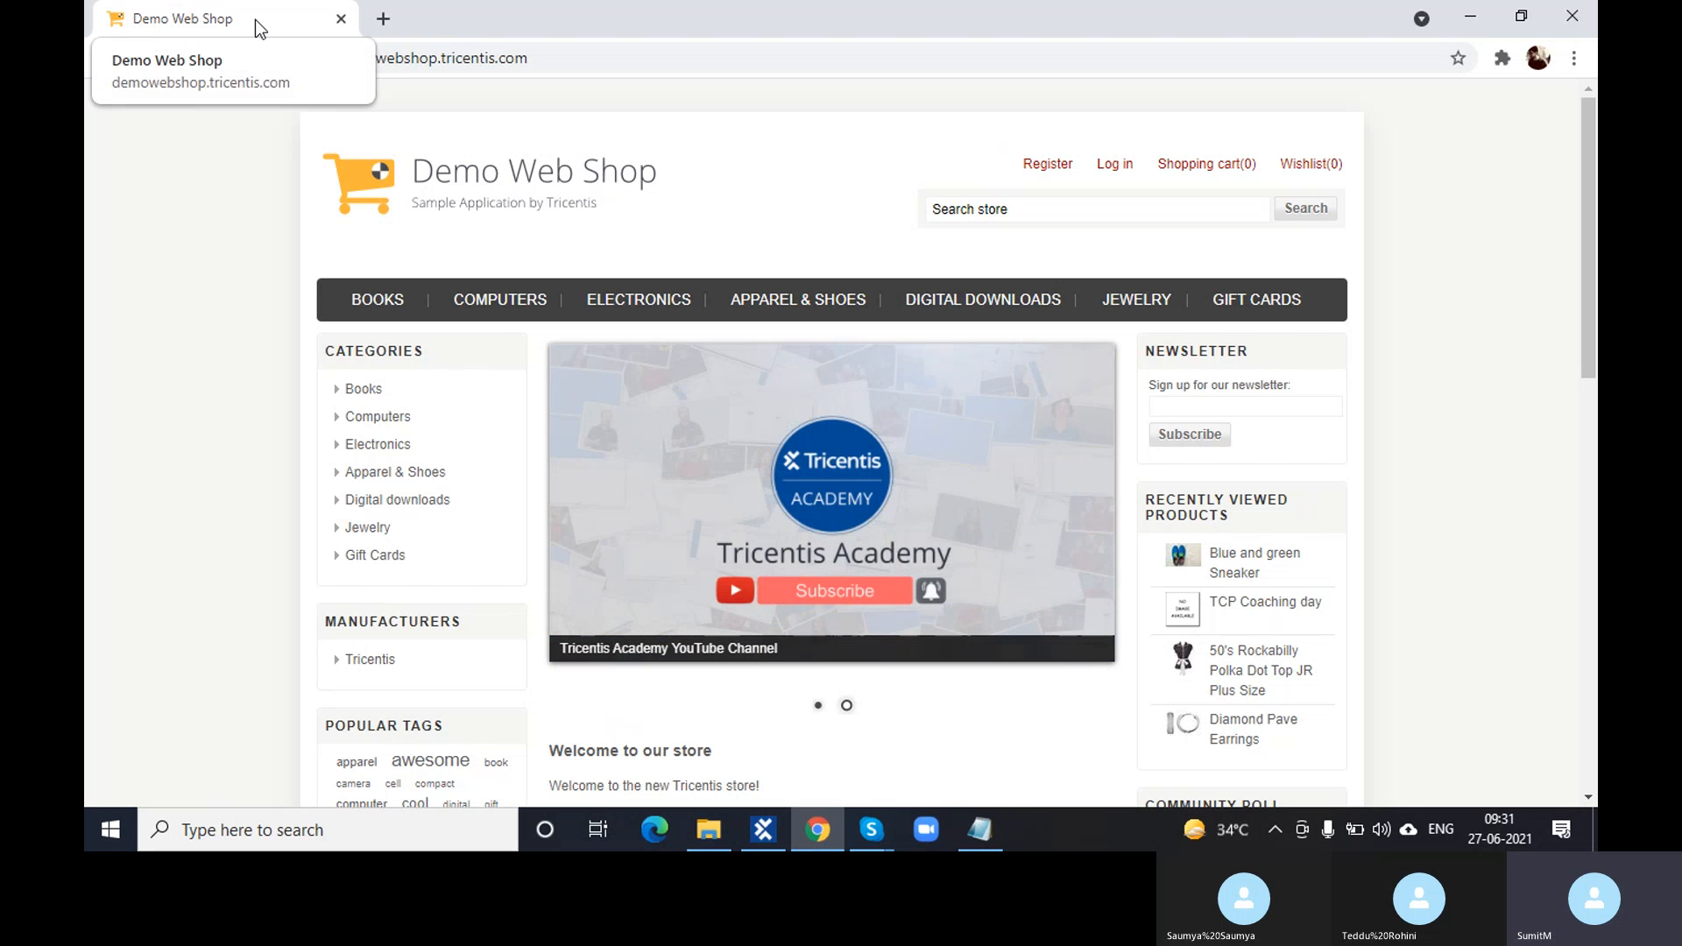
{"action": "left_click", "coordinate": [1039, 168]}
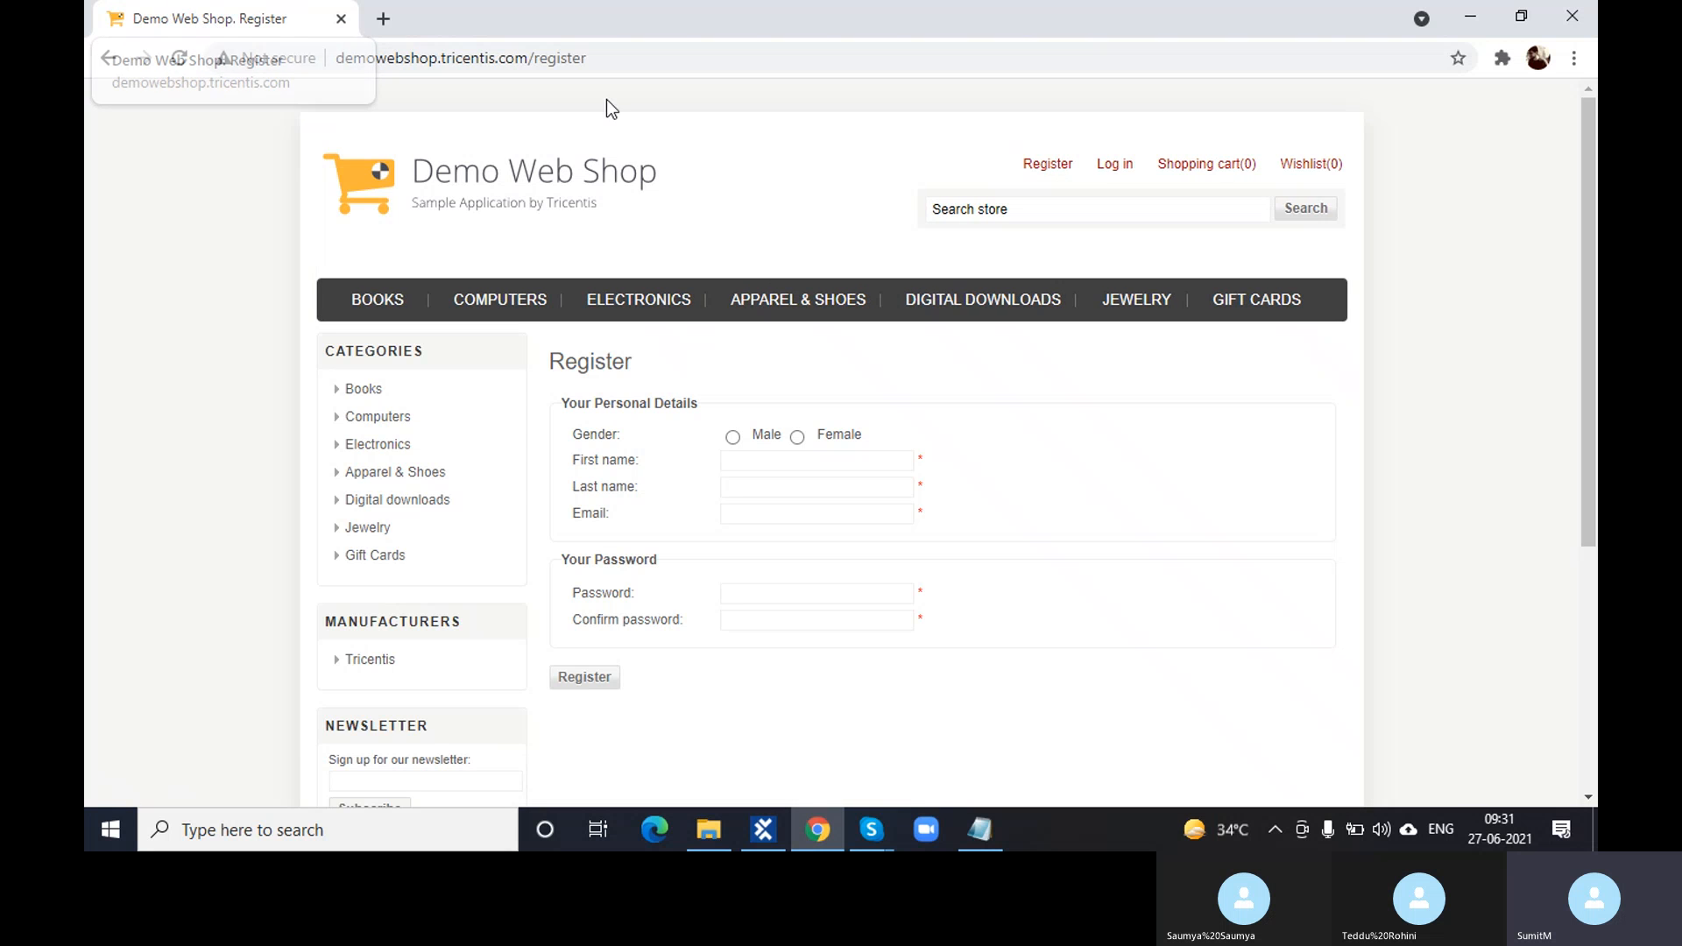
{"action": "left_click", "coordinate": [1101, 169]}
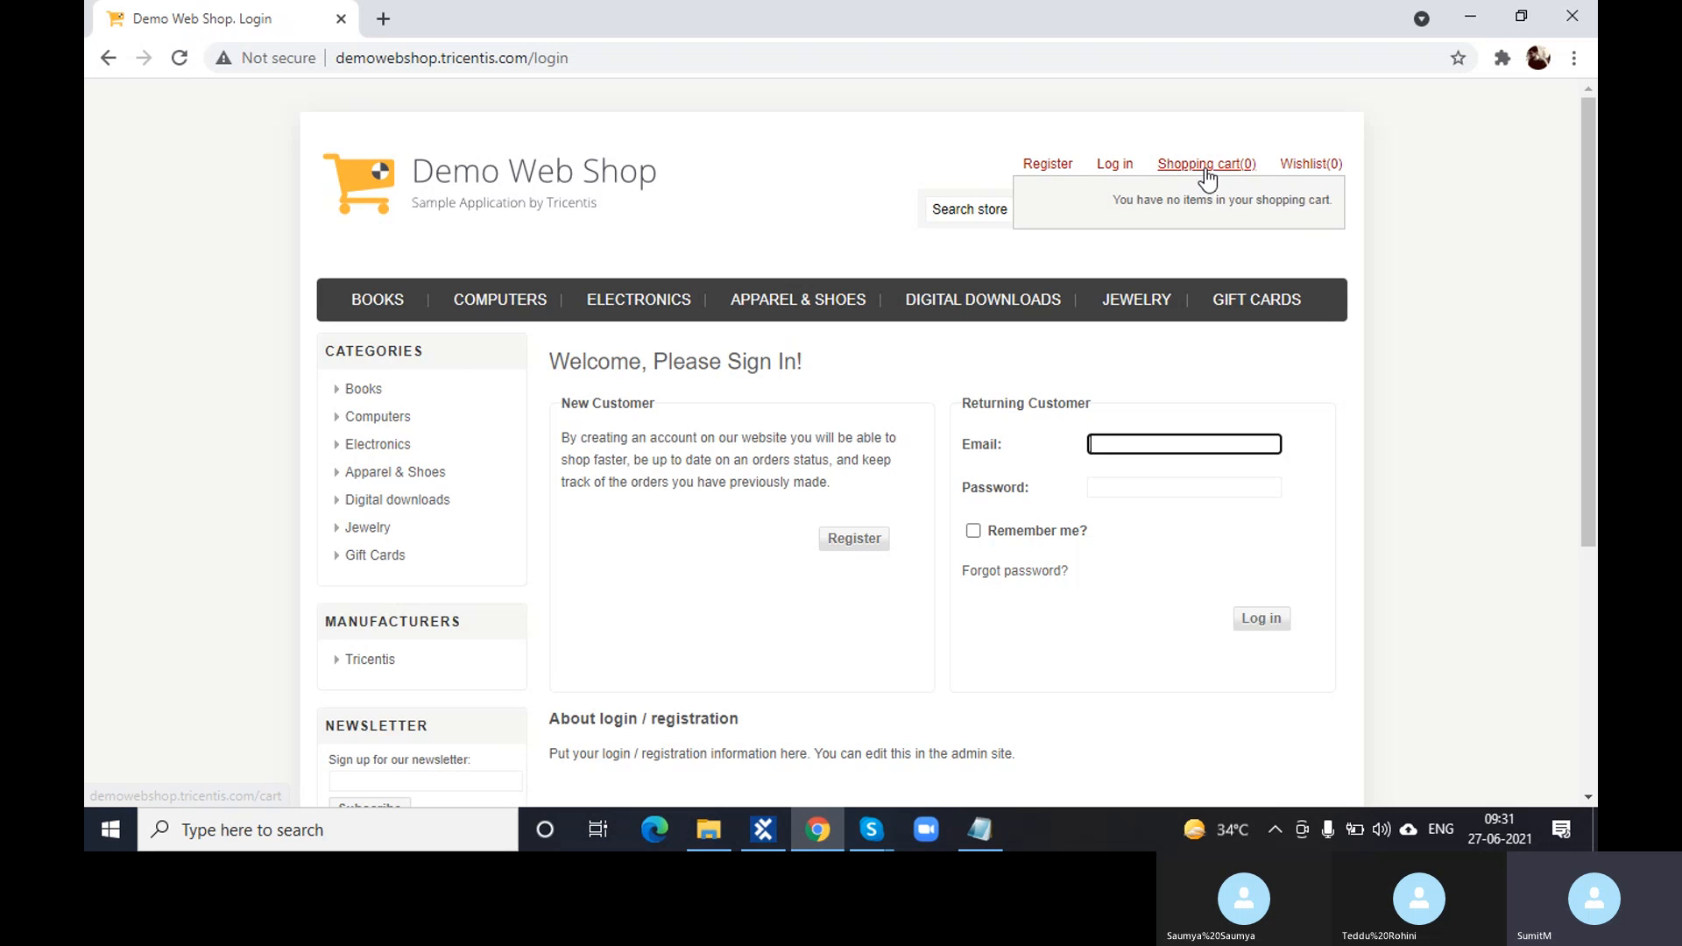
{"action": "left_click", "coordinate": [1206, 170]}
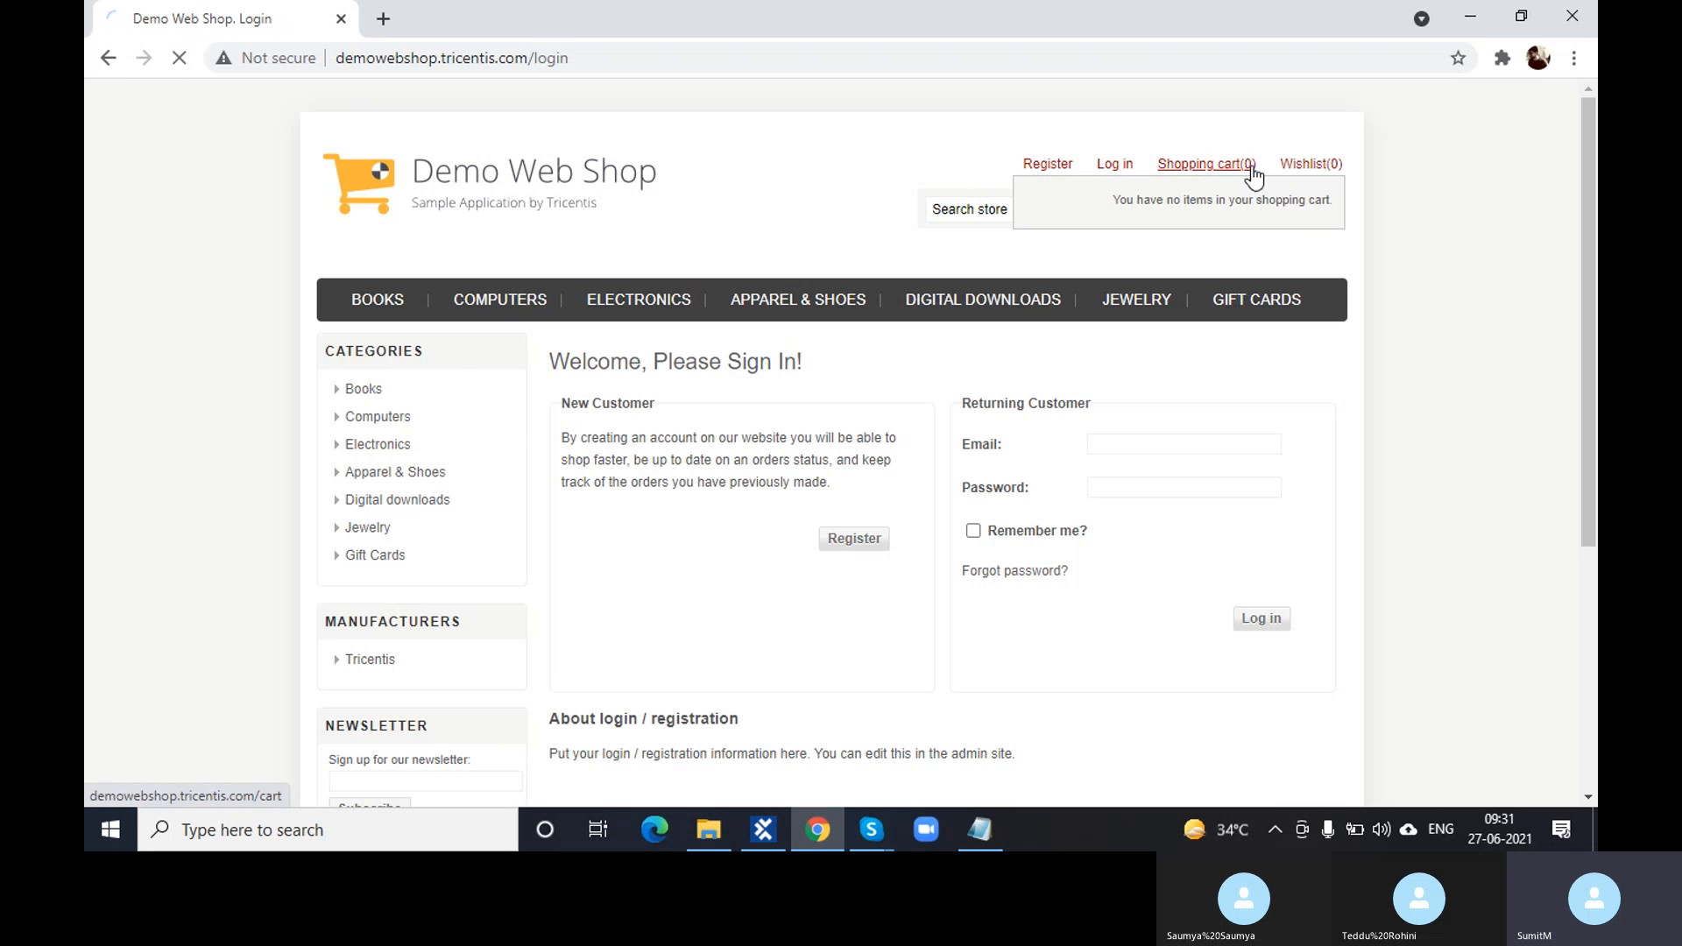
{"action": "left_click", "coordinate": [1303, 171]}
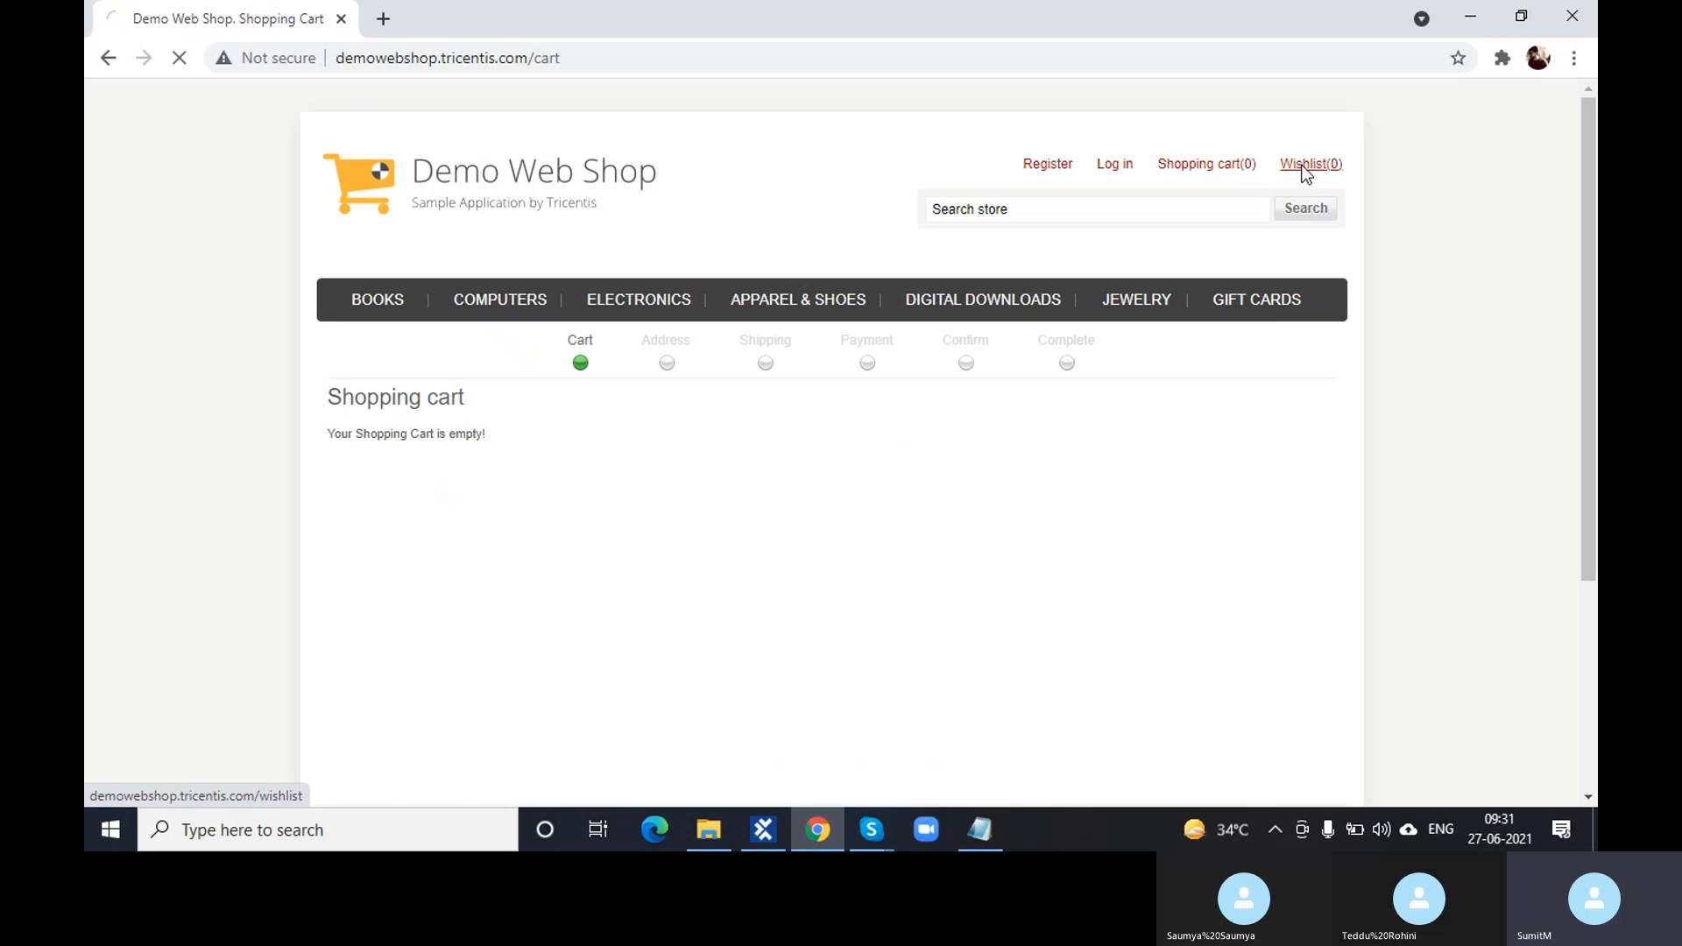
{"action": "left_click", "coordinate": [1059, 166]}
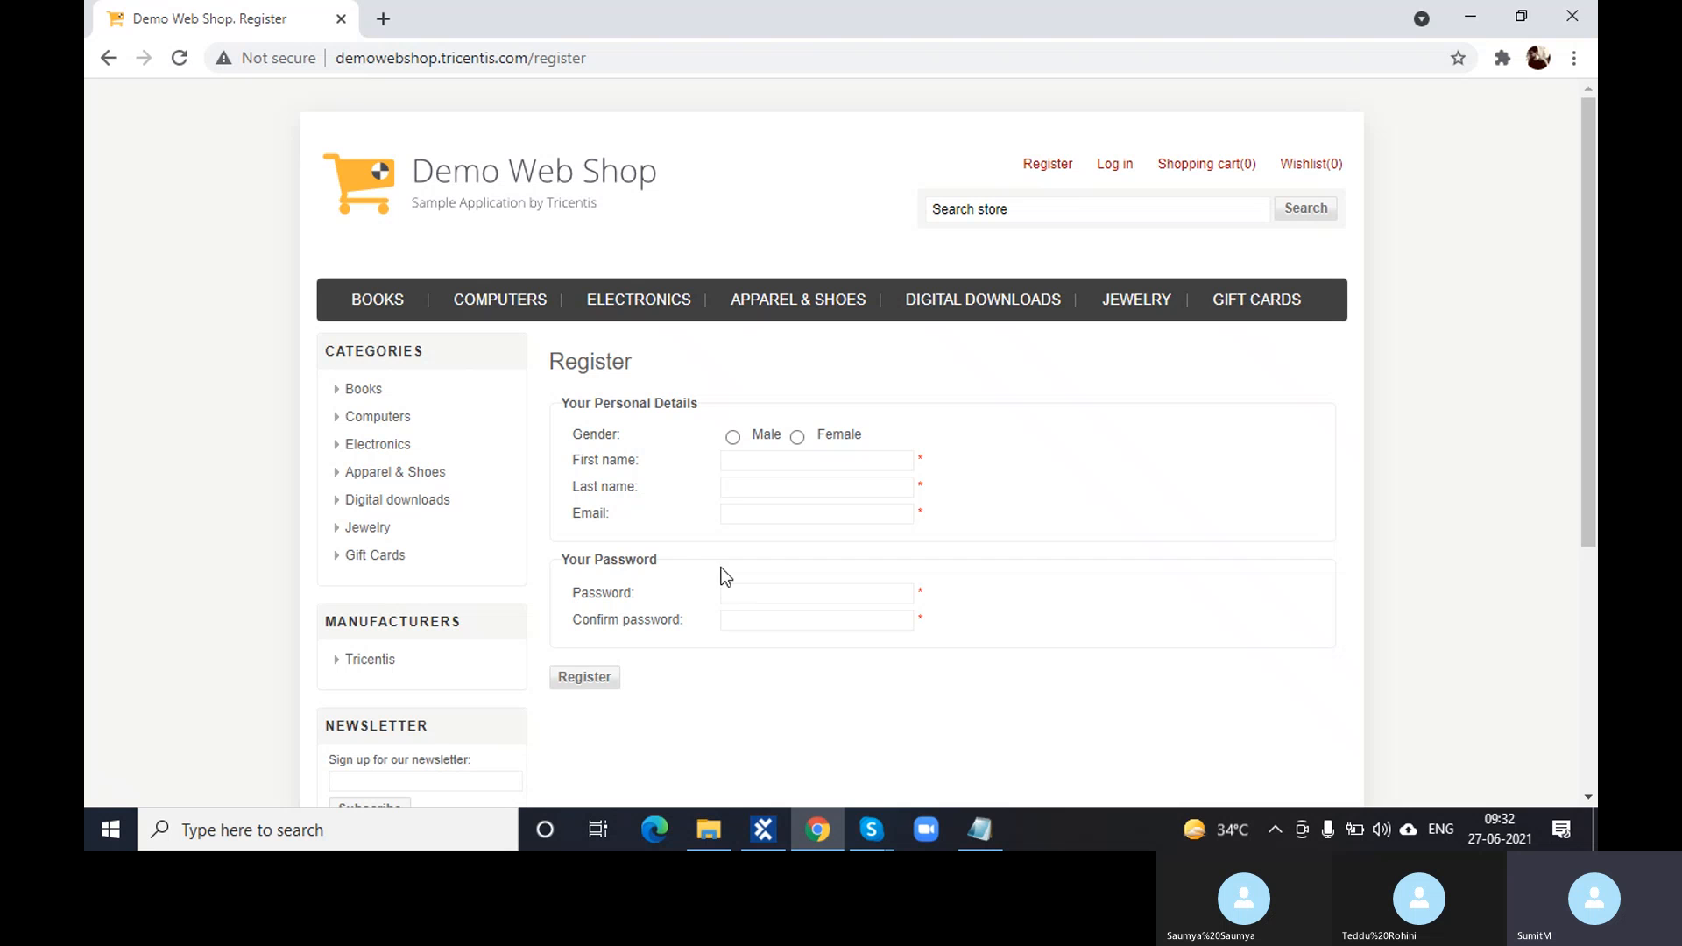
- Recheck the Click on Register log message, then open the web shop's home page
{"action": "left_click", "coordinate": [769, 830]}
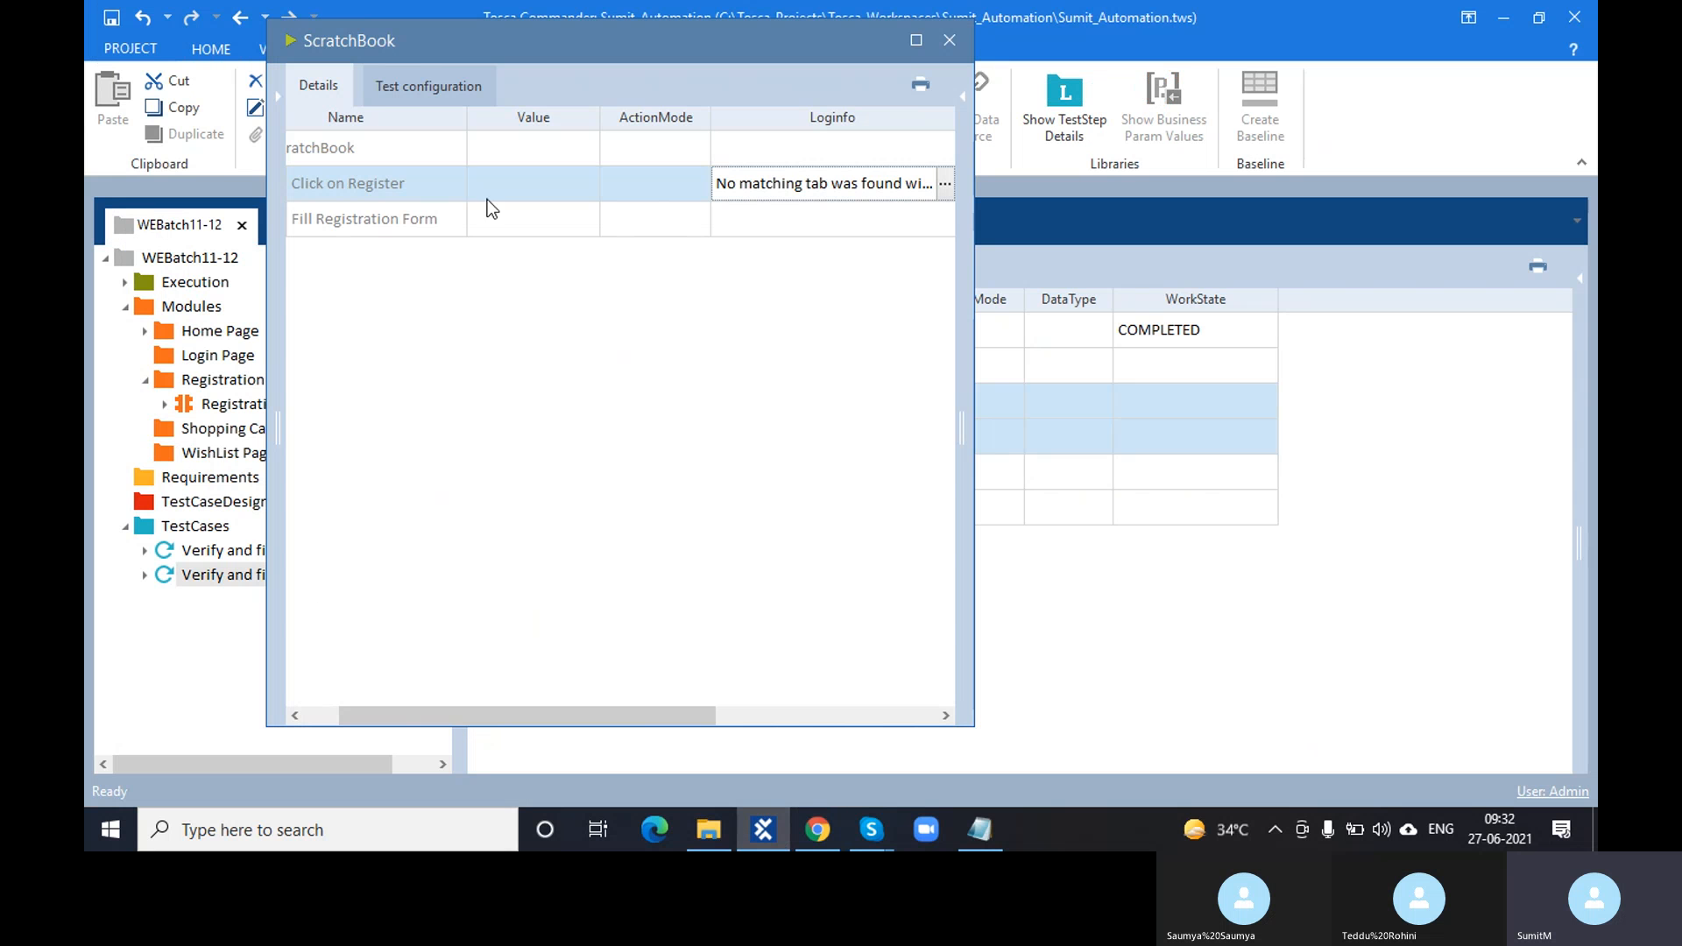
{"action": "left_click_drag", "start_coordinate": [707, 715], "coordinate": [611, 713]}
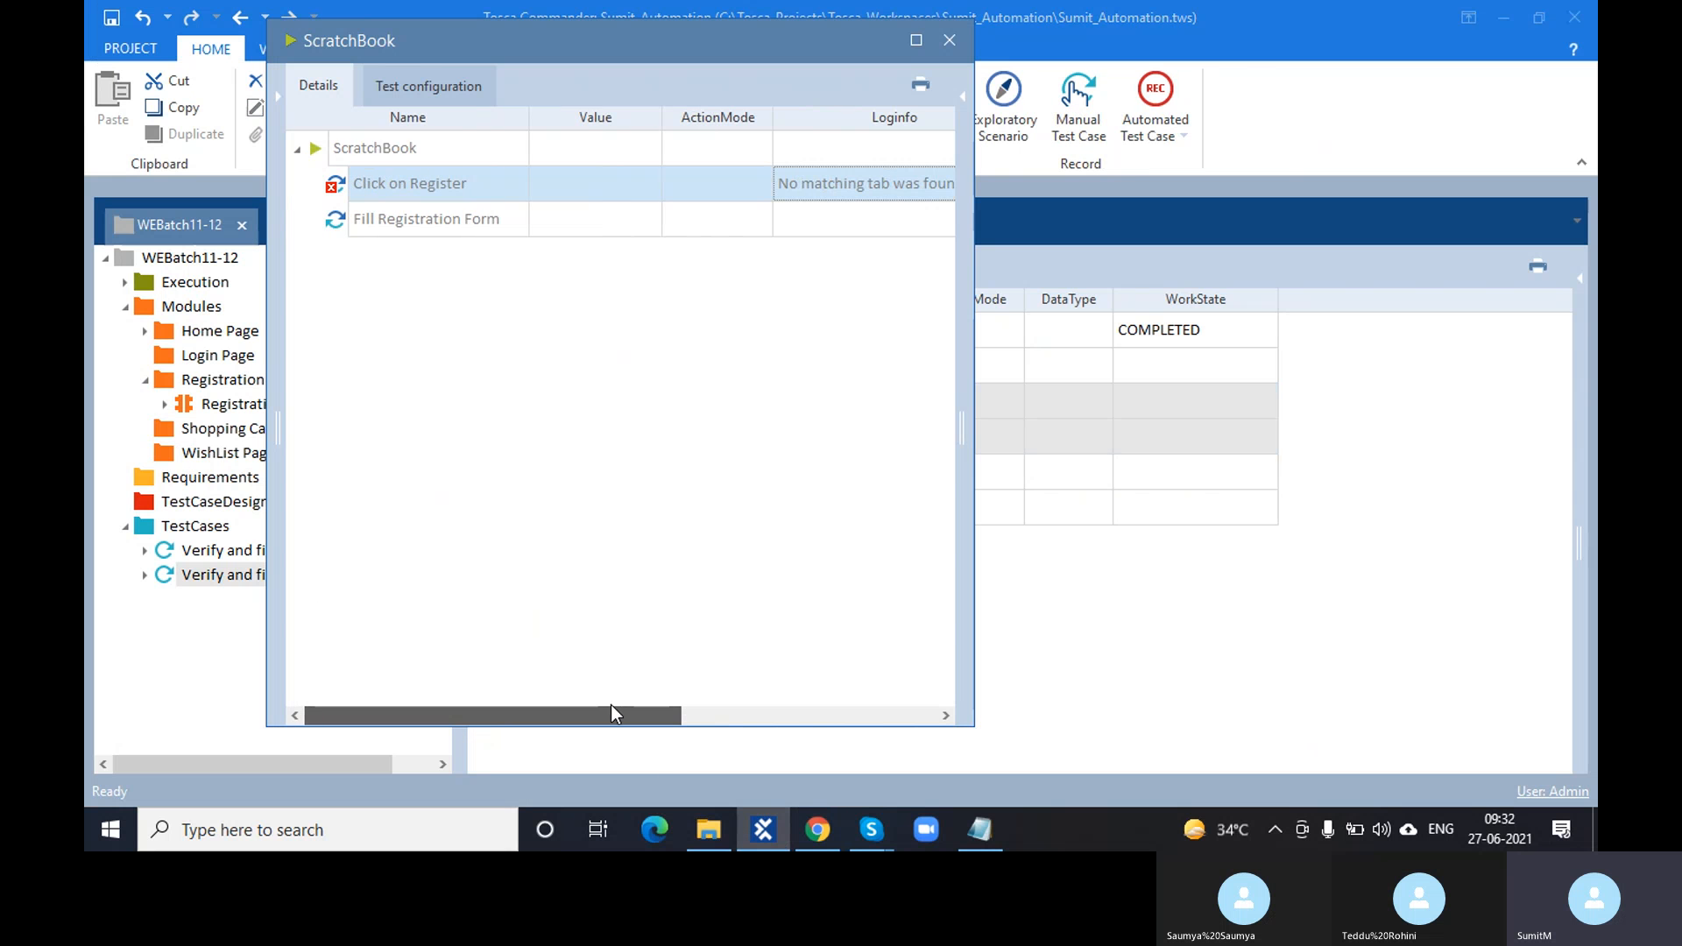
{"action": "left_click", "coordinate": [941, 182]}
{"action": "left_click", "coordinate": [945, 183]}
{"action": "left_click", "coordinate": [820, 830]}
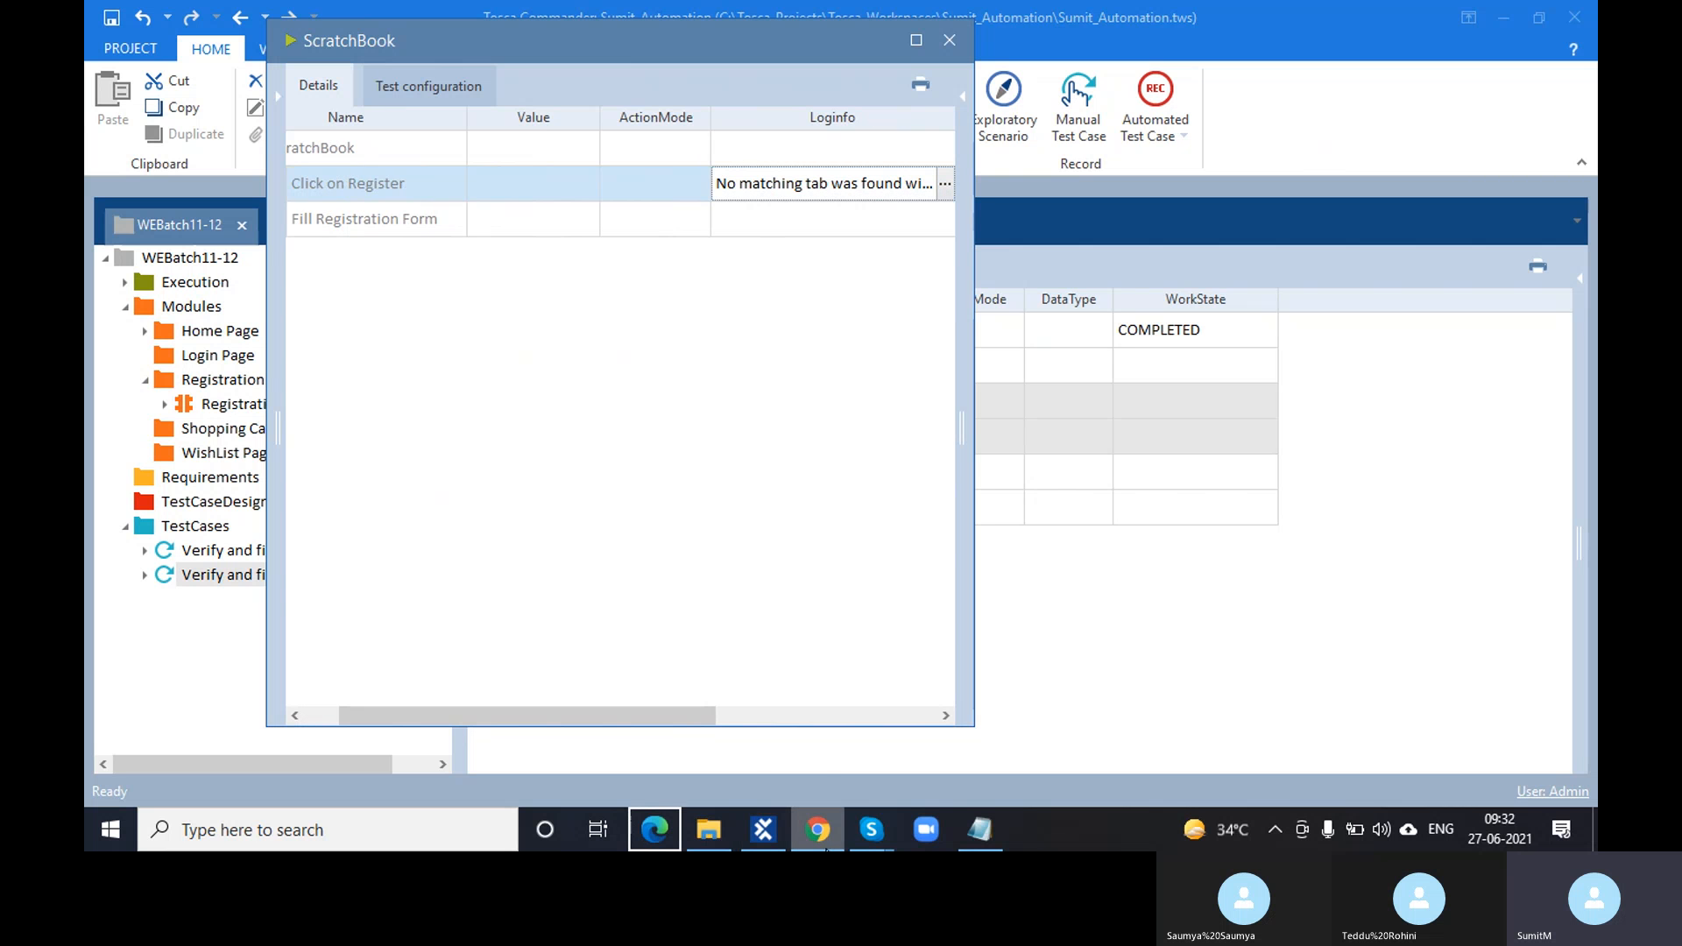
{"action": "left_click", "coordinate": [826, 838]}
{"action": "left_click", "coordinate": [477, 172]}
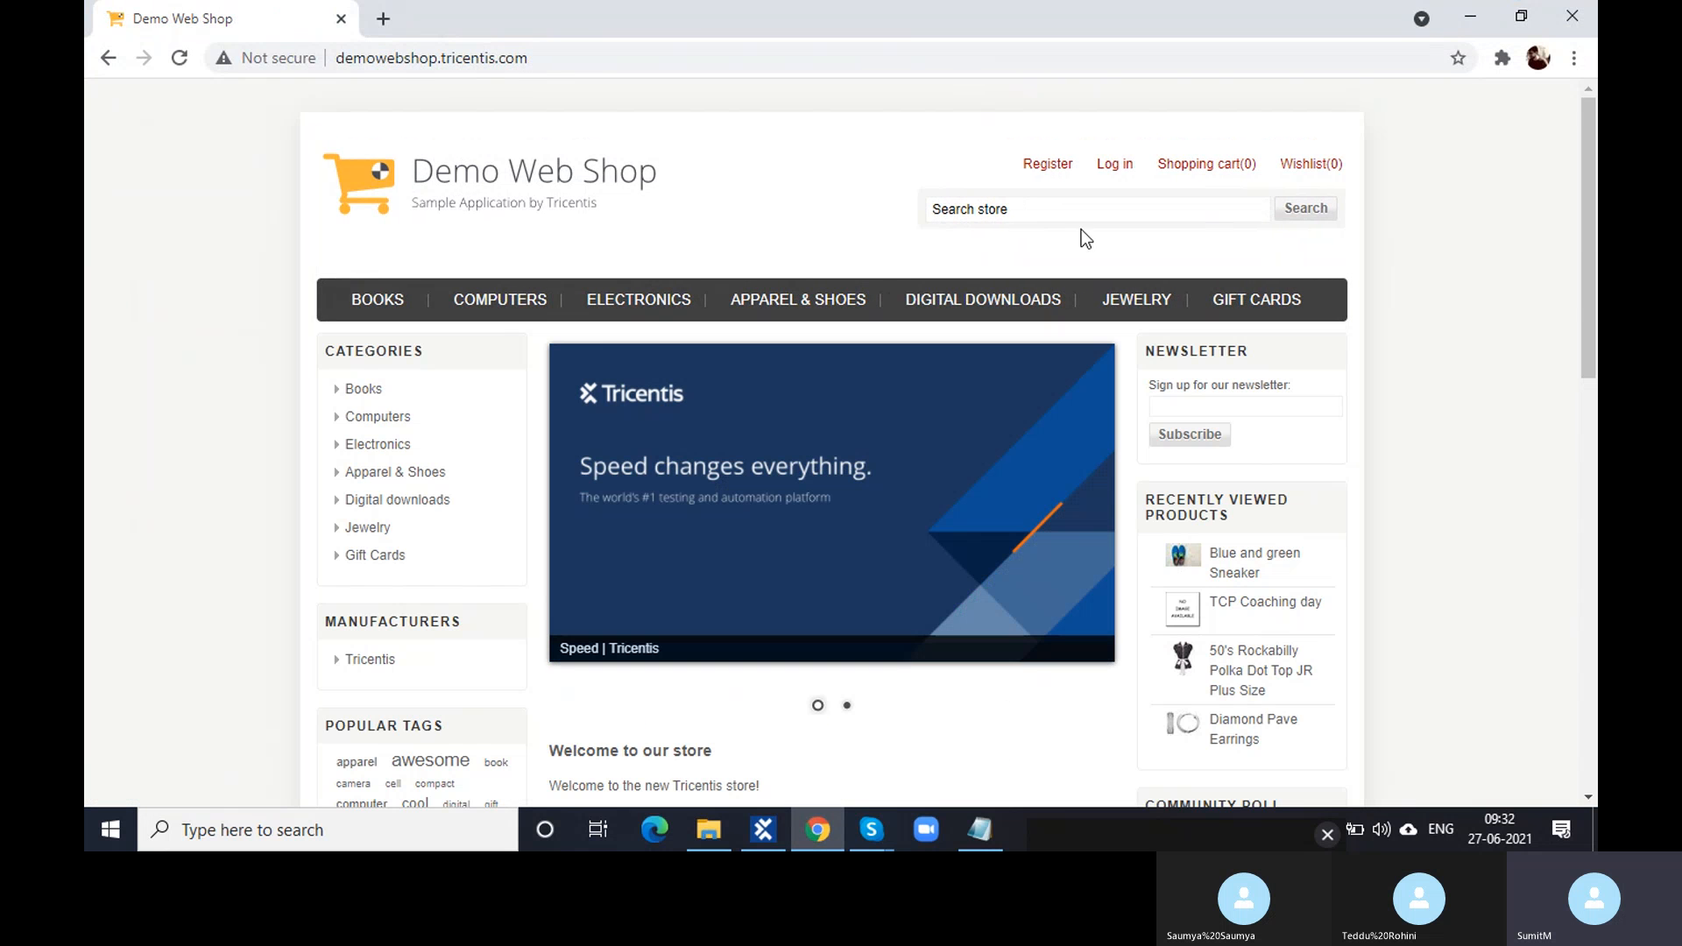
- Reselect Title=Demo Web Shop in the log message, then close the popup and ScratchBook window
{"action": "left_click", "coordinate": [786, 841]}
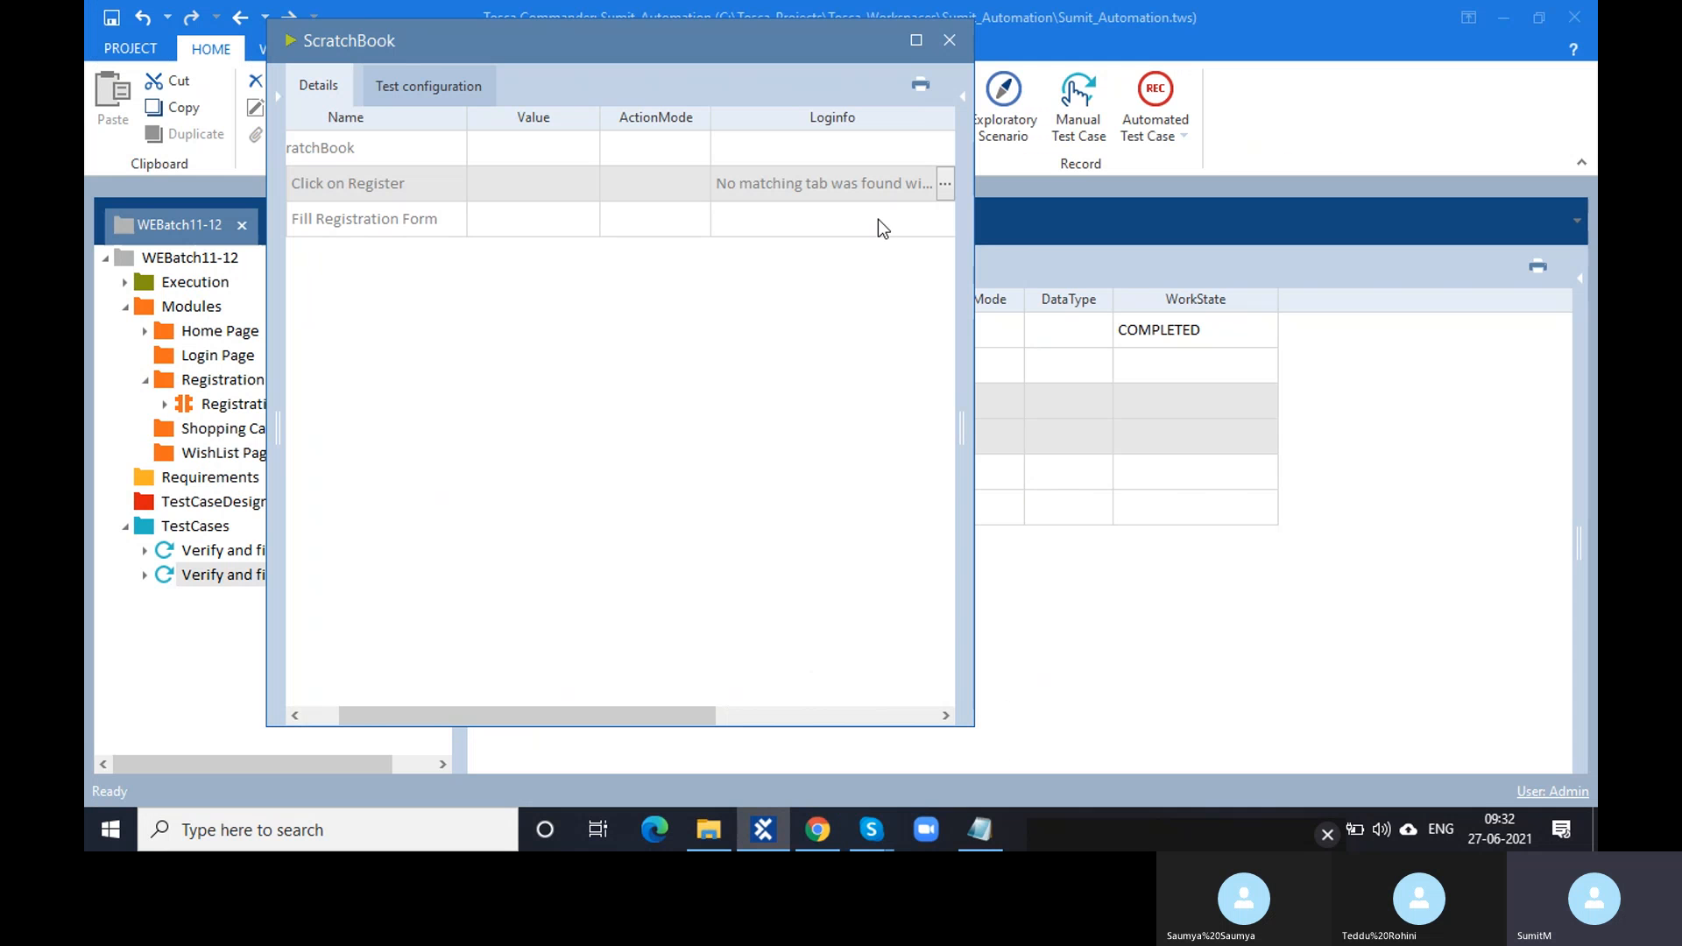
{"action": "left_click", "coordinate": [939, 186]}
{"action": "left_click", "coordinate": [943, 184]}
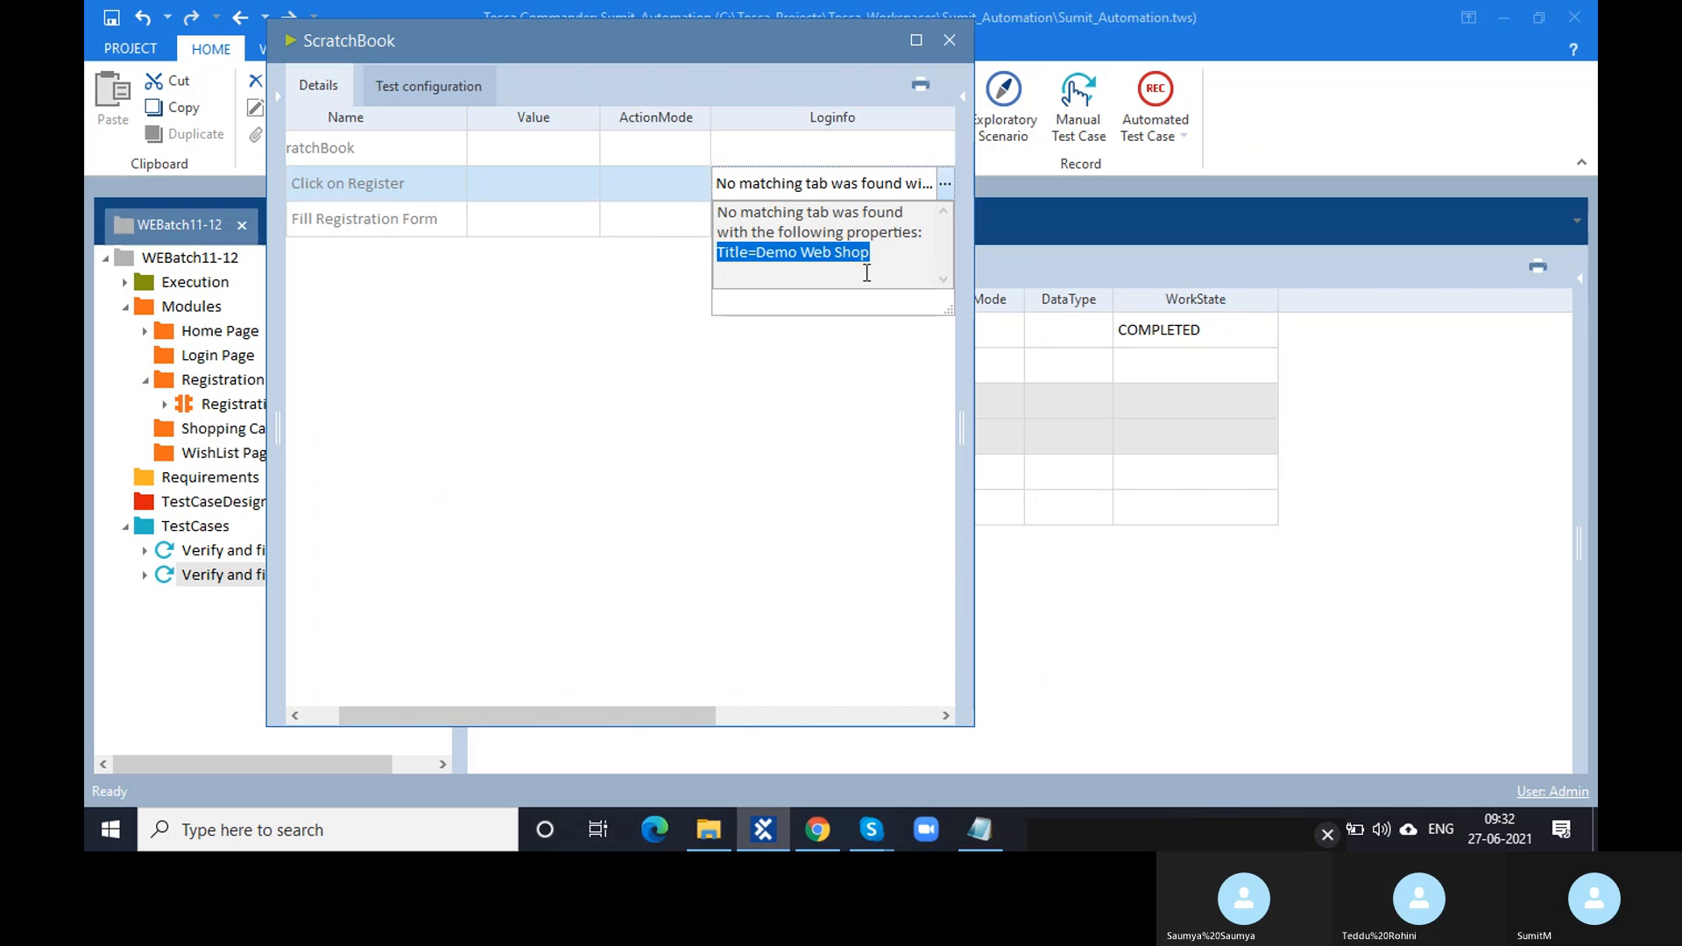
{"action": "left_click_drag", "start_coordinate": [885, 260], "coordinate": [685, 261]}
{"action": "left_click", "coordinate": [760, 510]}
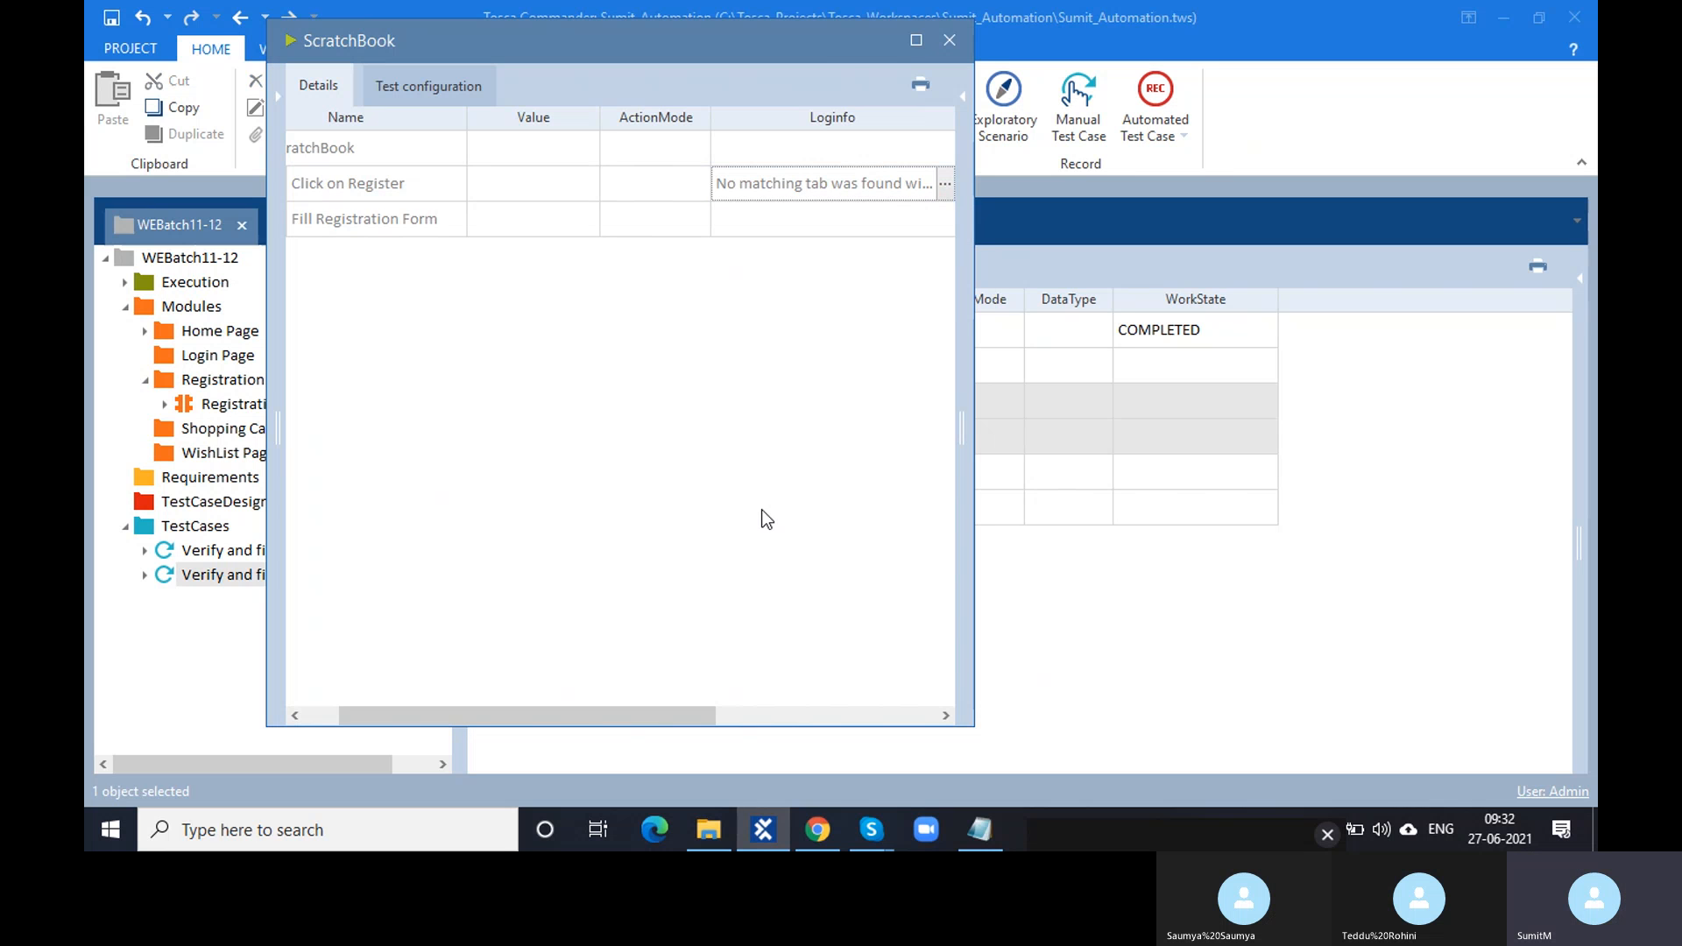
{"action": "left_click_drag", "start_coordinate": [845, 47], "coordinate": [850, 48]}
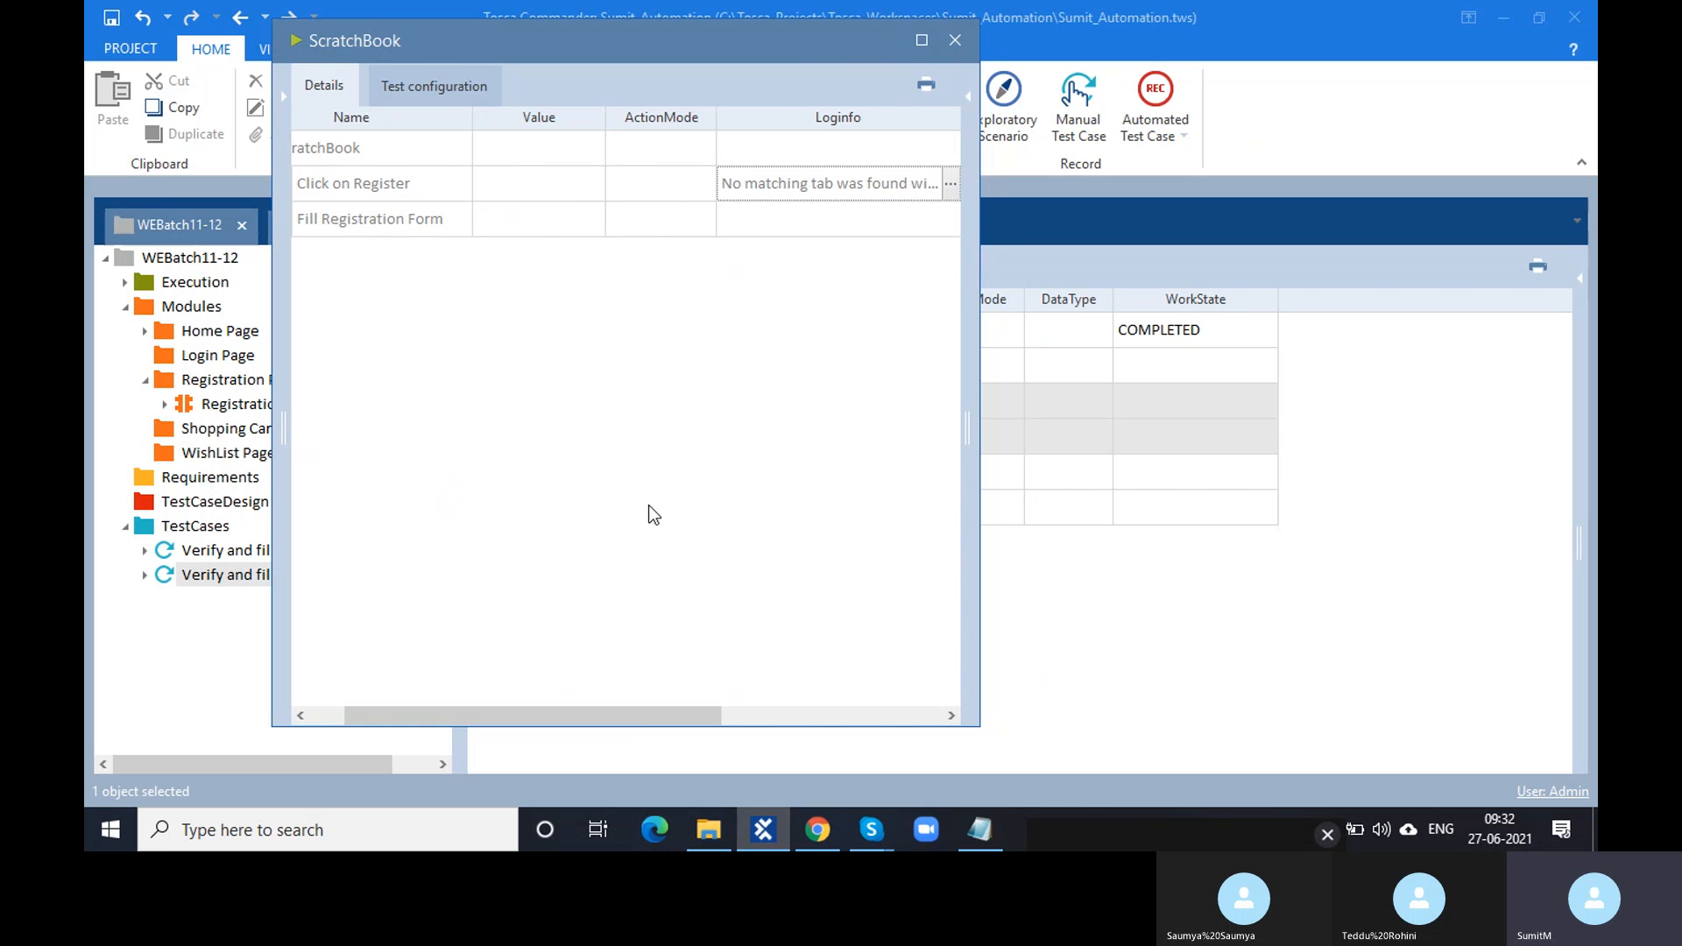
{"action": "left_click_drag", "start_coordinate": [644, 716], "coordinate": [554, 715]}
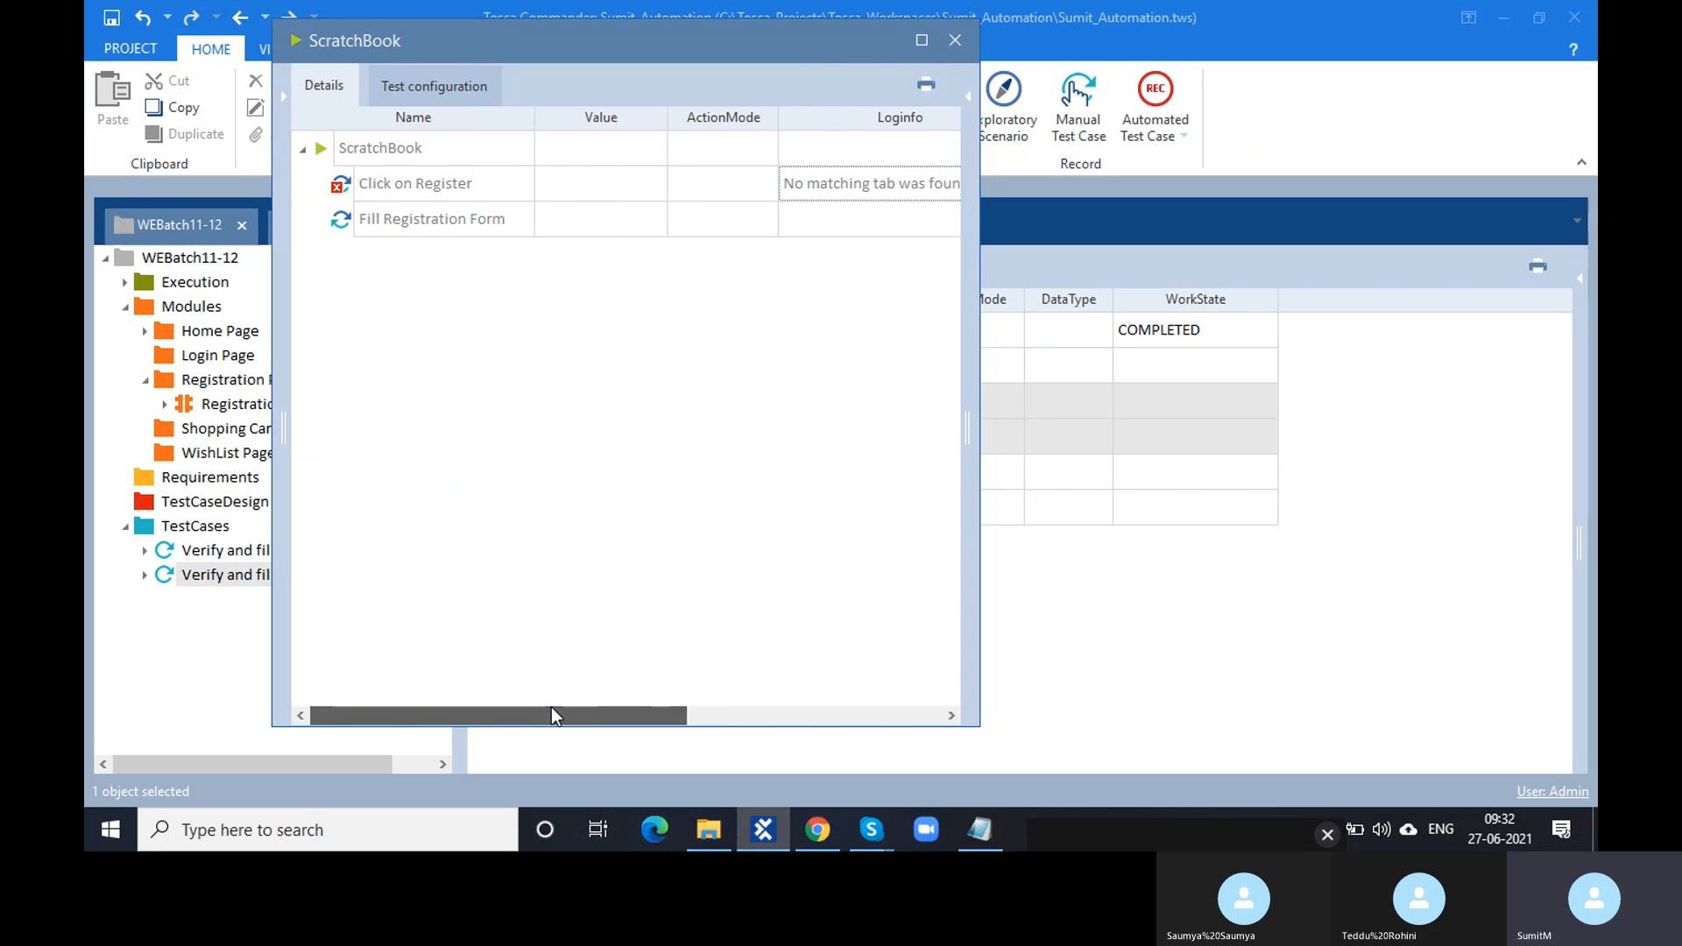
{"action": "left_click", "coordinate": [958, 40]}
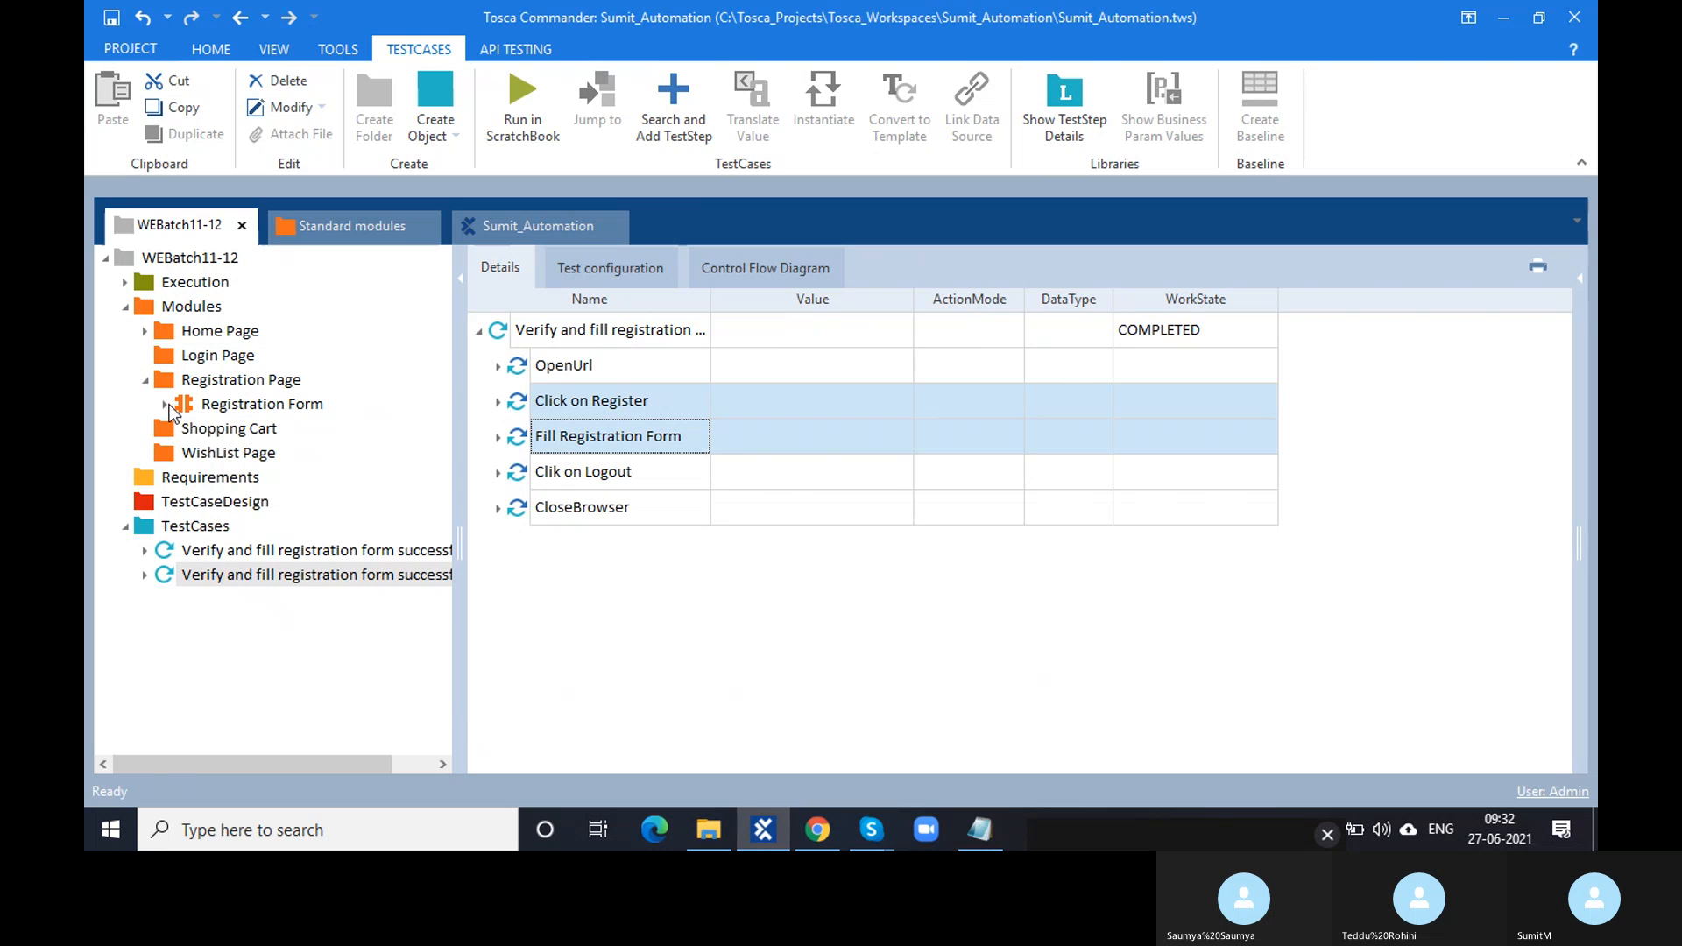
- Open the Home Page link module and view its Title value 'Demo Web Shop' in the full editor
{"action": "left_click", "coordinate": [144, 330]}
{"action": "left_click", "coordinate": [208, 355]}
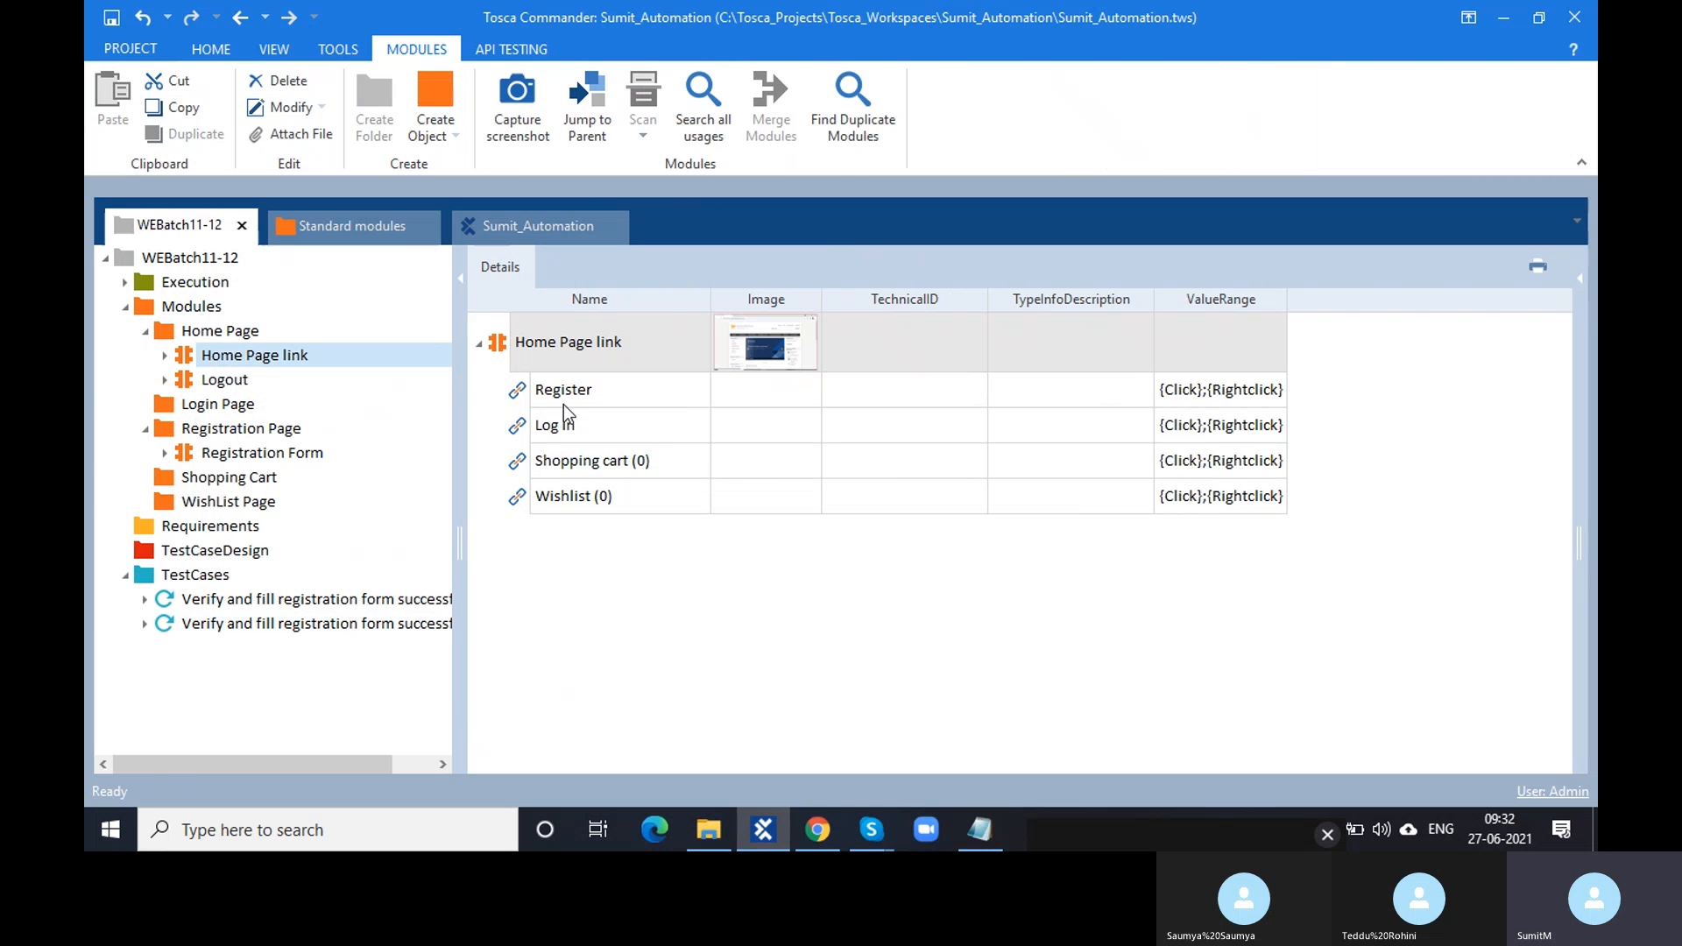
{"action": "left_click", "coordinate": [507, 355]}
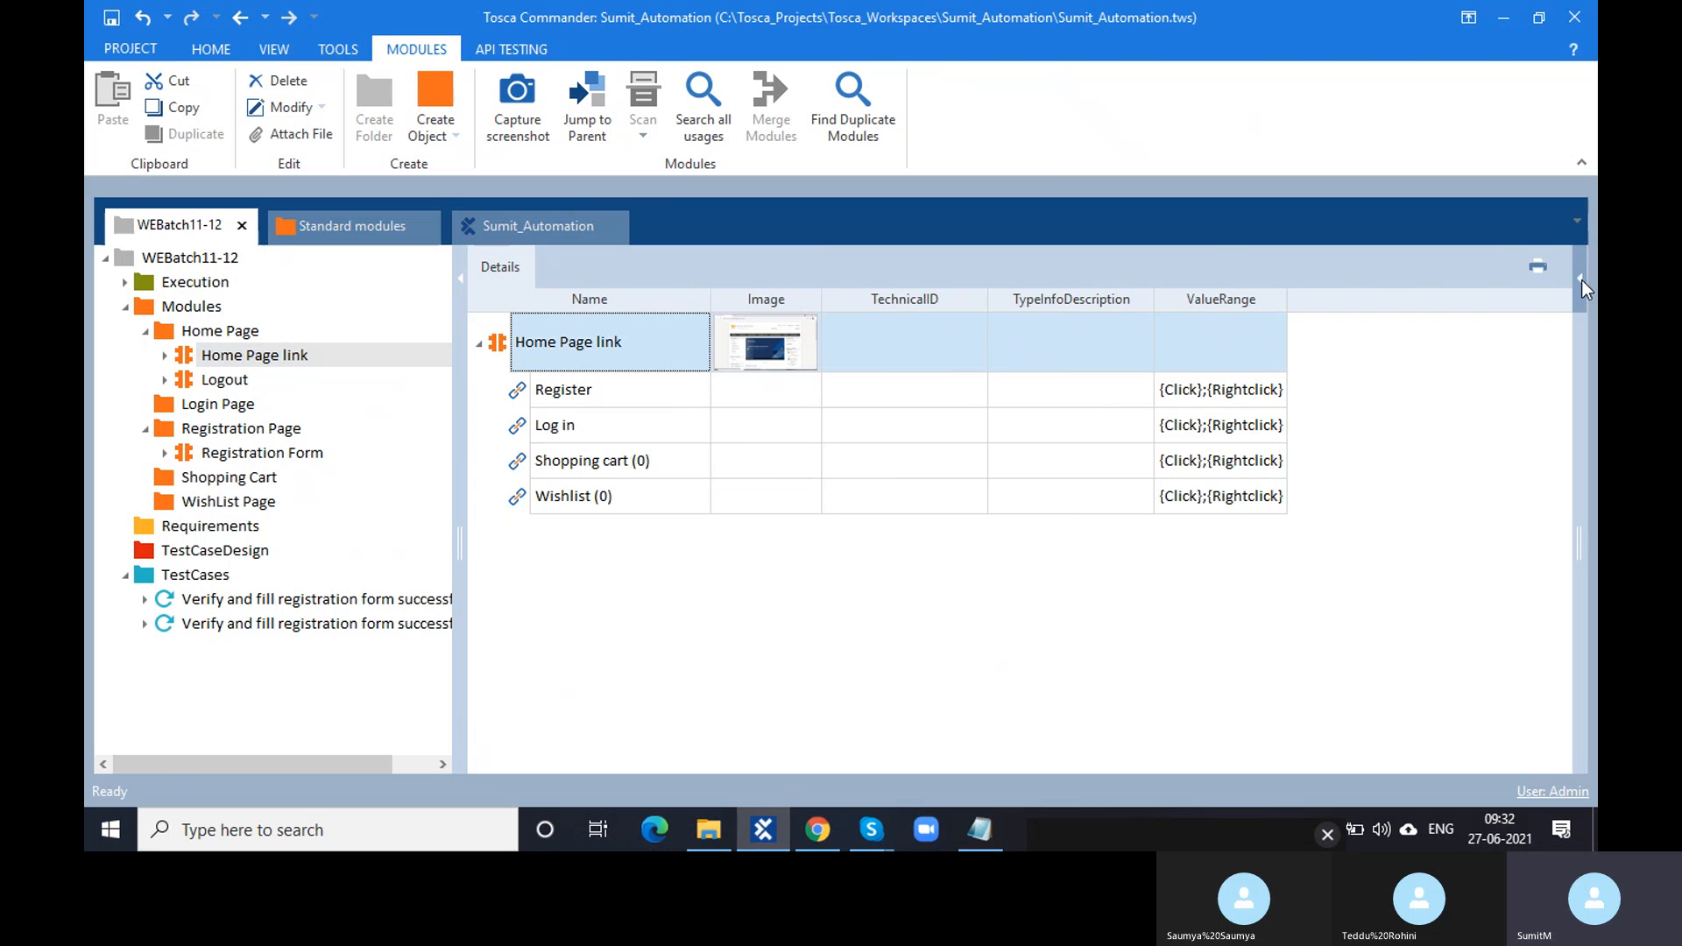
{"action": "left_click", "coordinate": [1582, 281]}
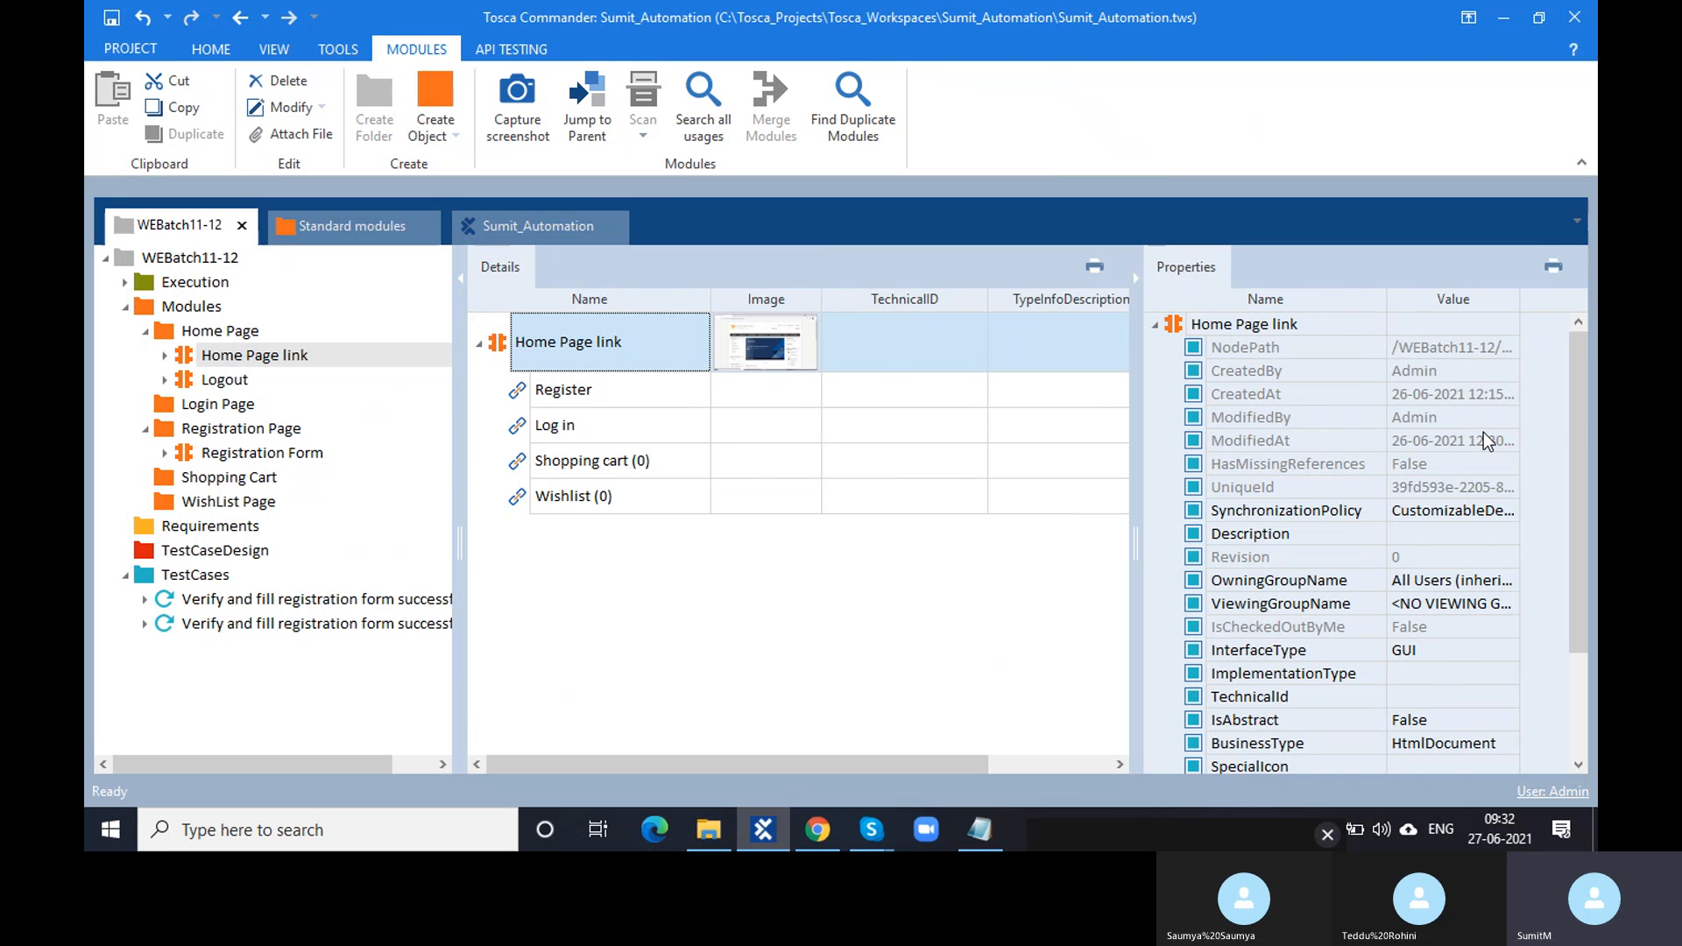
{"action": "scroll", "coordinate": [1490, 442], "scroll_direction": "down", "scroll_amount": 2}
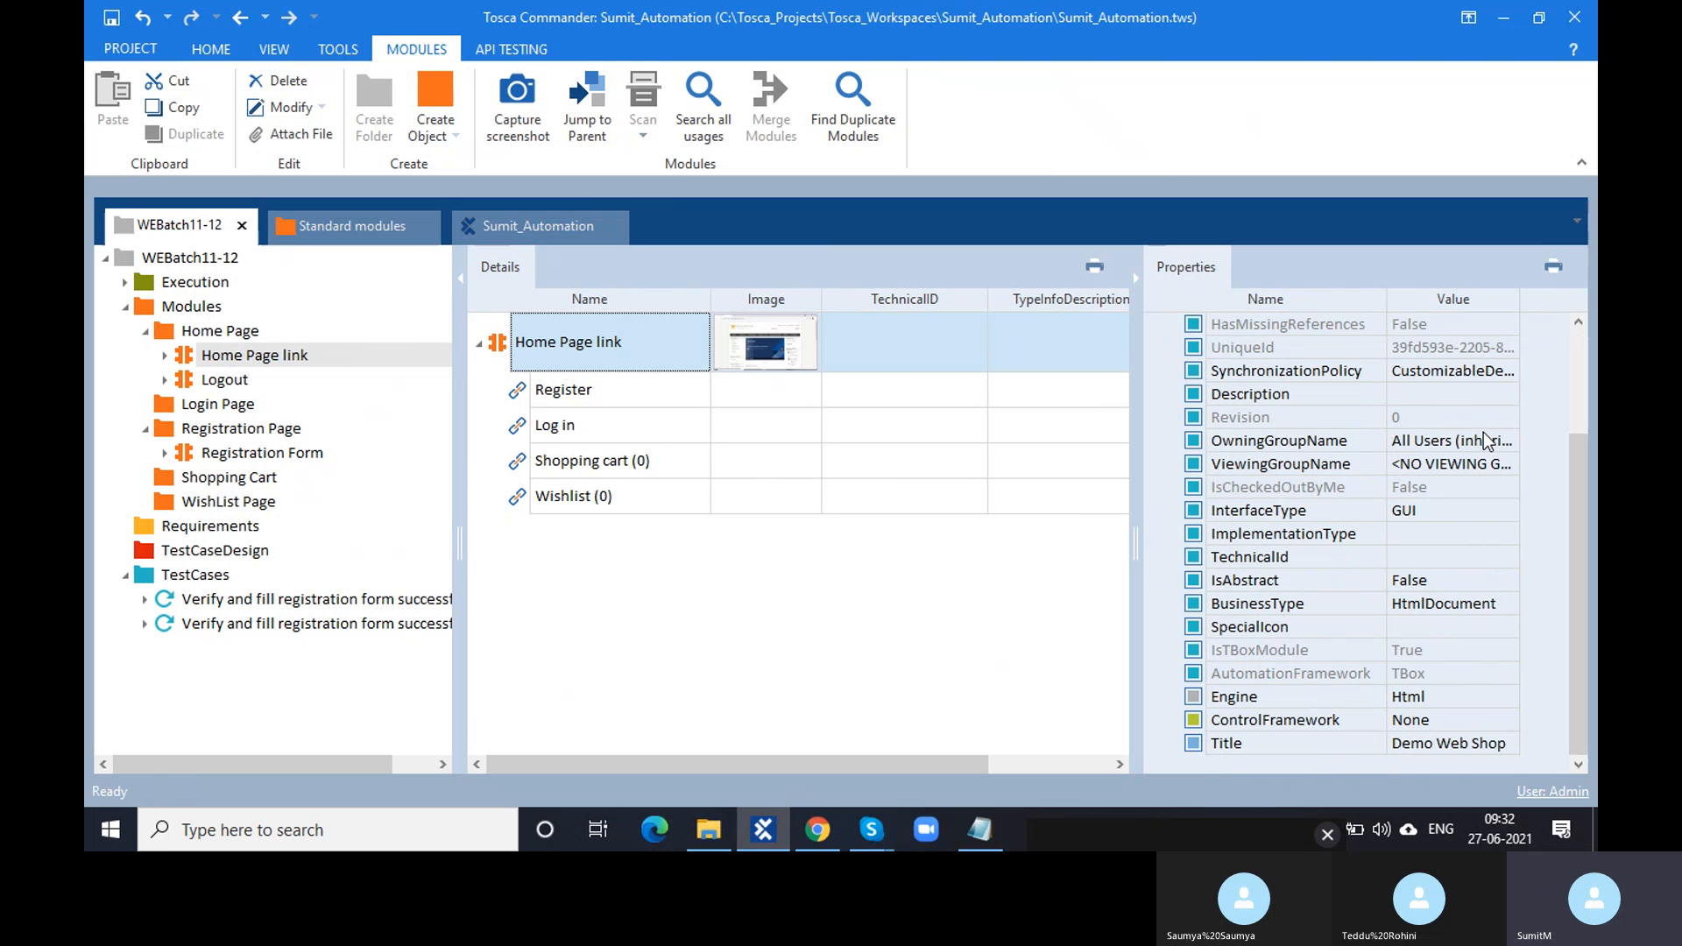
{"action": "left_click", "coordinate": [1494, 744]}
{"action": "left_click", "coordinate": [1508, 742]}
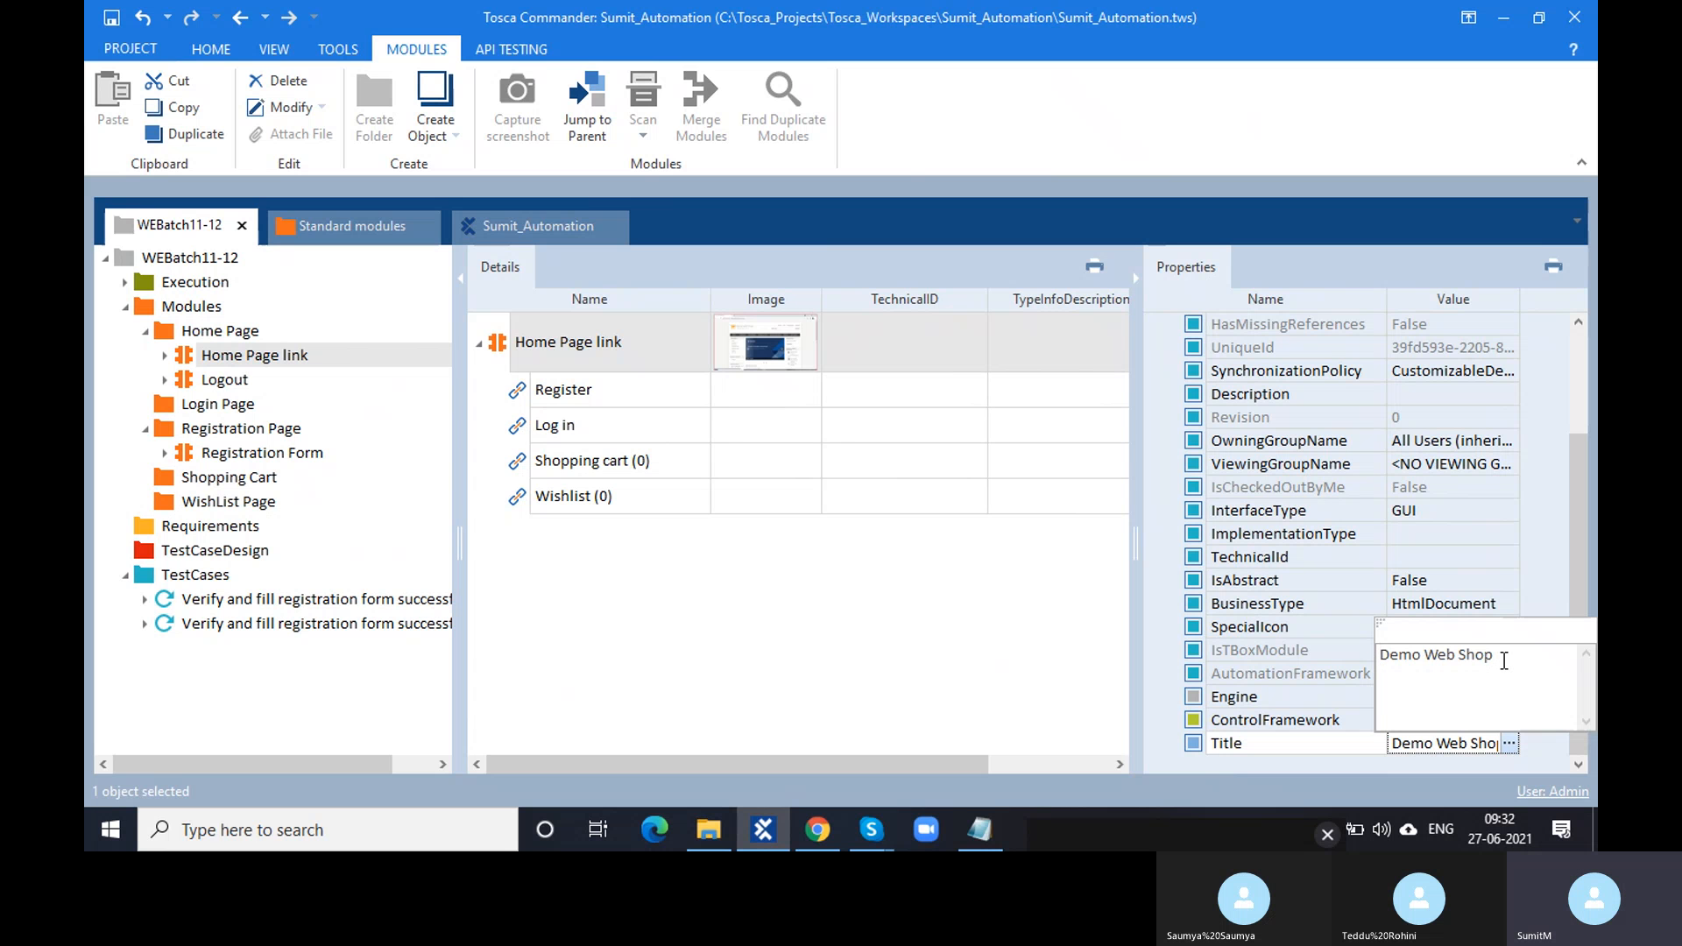
{"action": "left_click", "coordinate": [817, 830]}
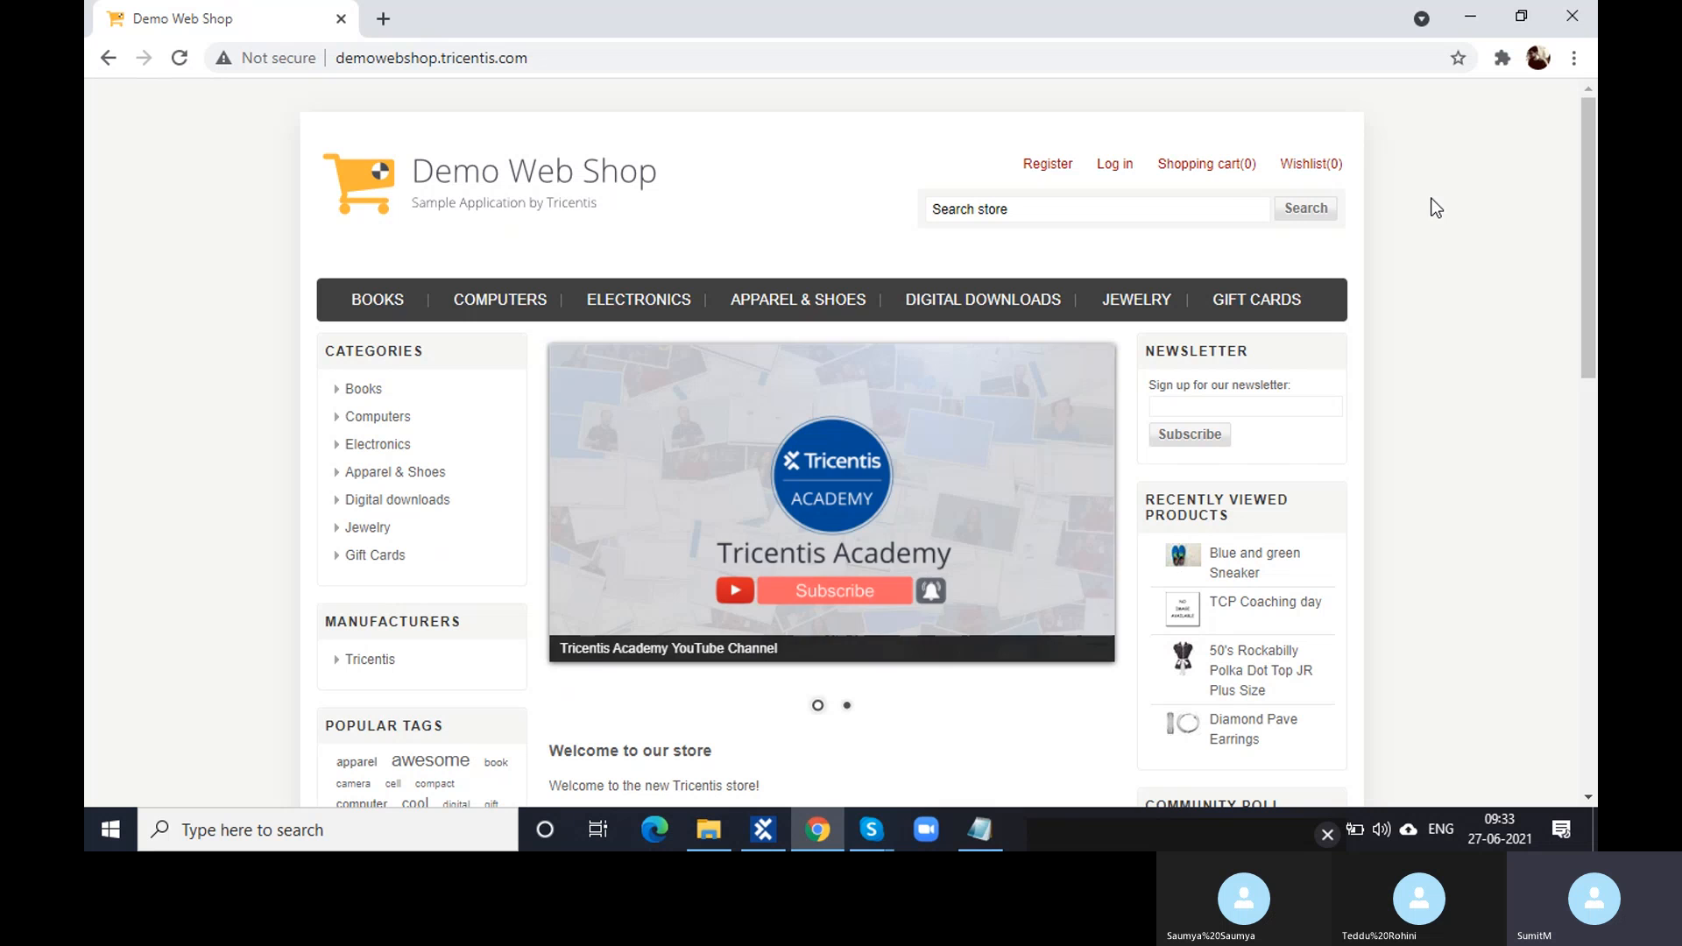
- Visit the empty Shopping cart, Register and Log in pages, ending back on Register
{"action": "left_click", "coordinate": [1251, 174]}
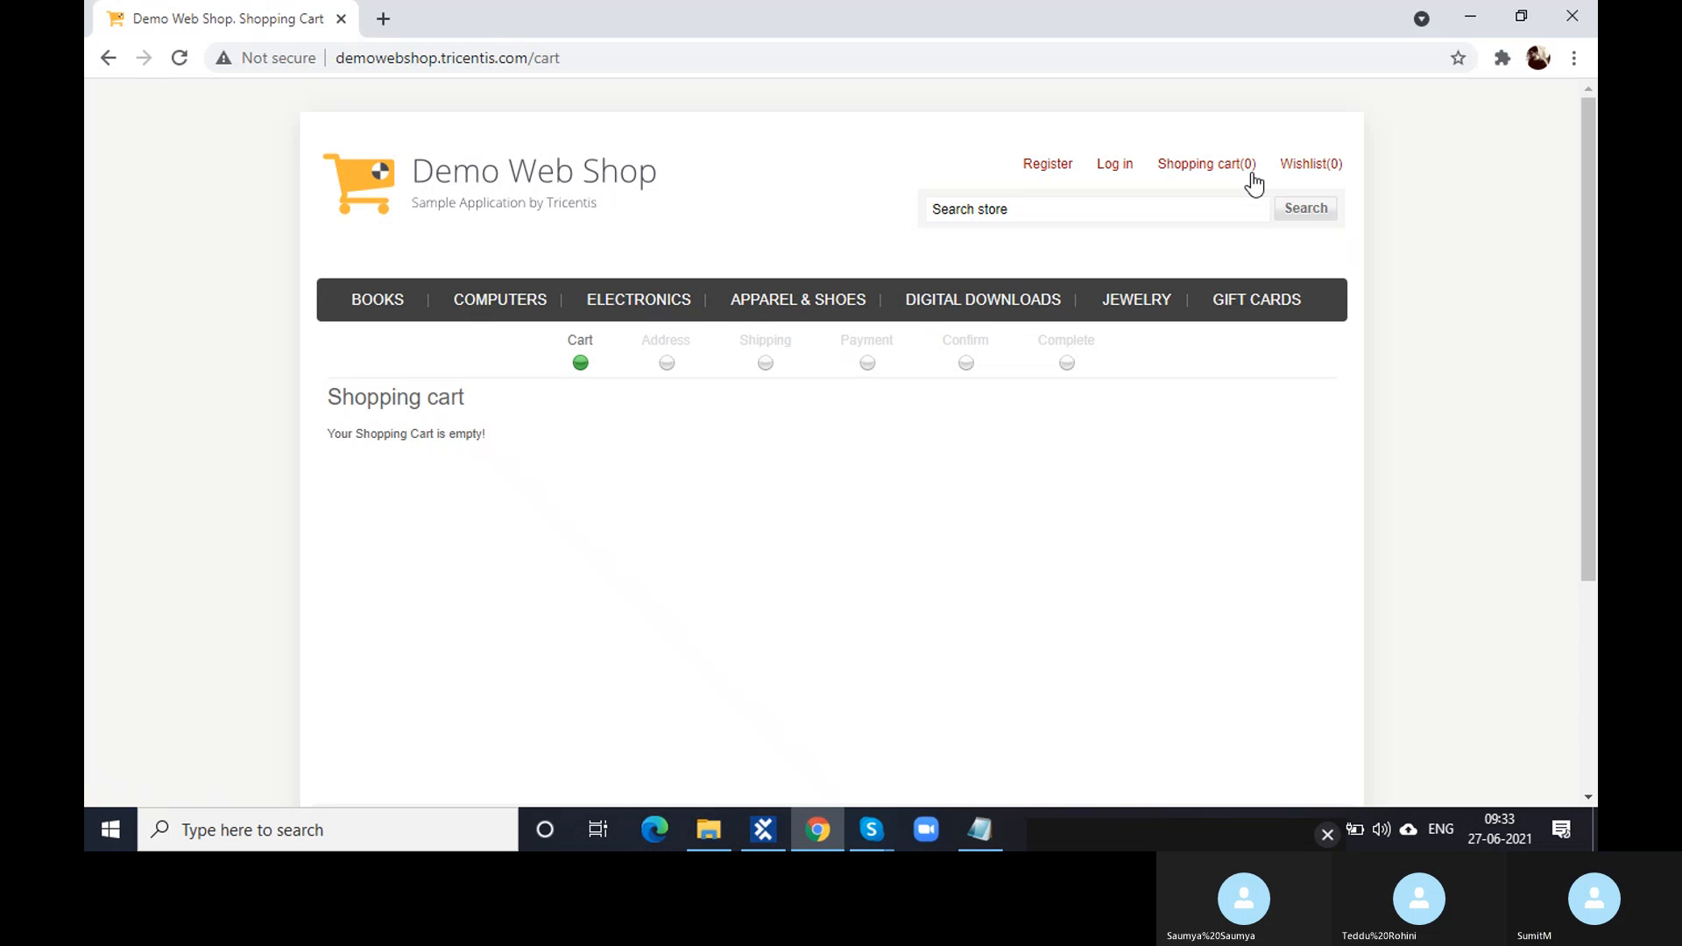
{"action": "mouse_move", "coordinate": [1251, 182]}
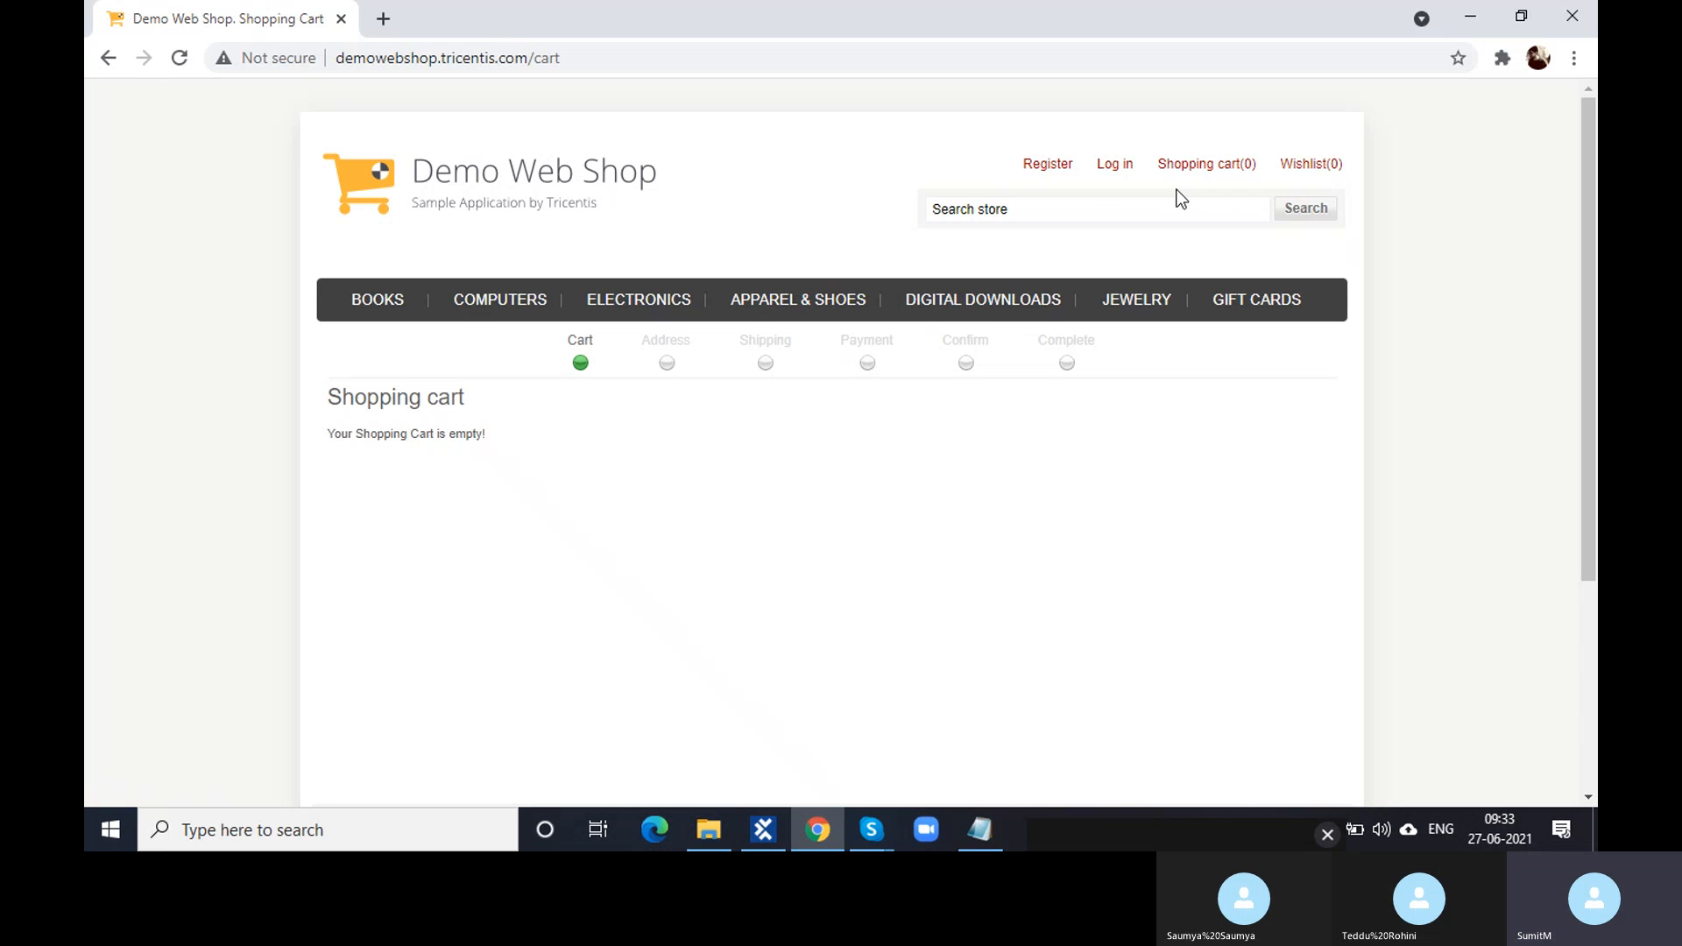
{"action": "left_click", "coordinate": [1029, 174]}
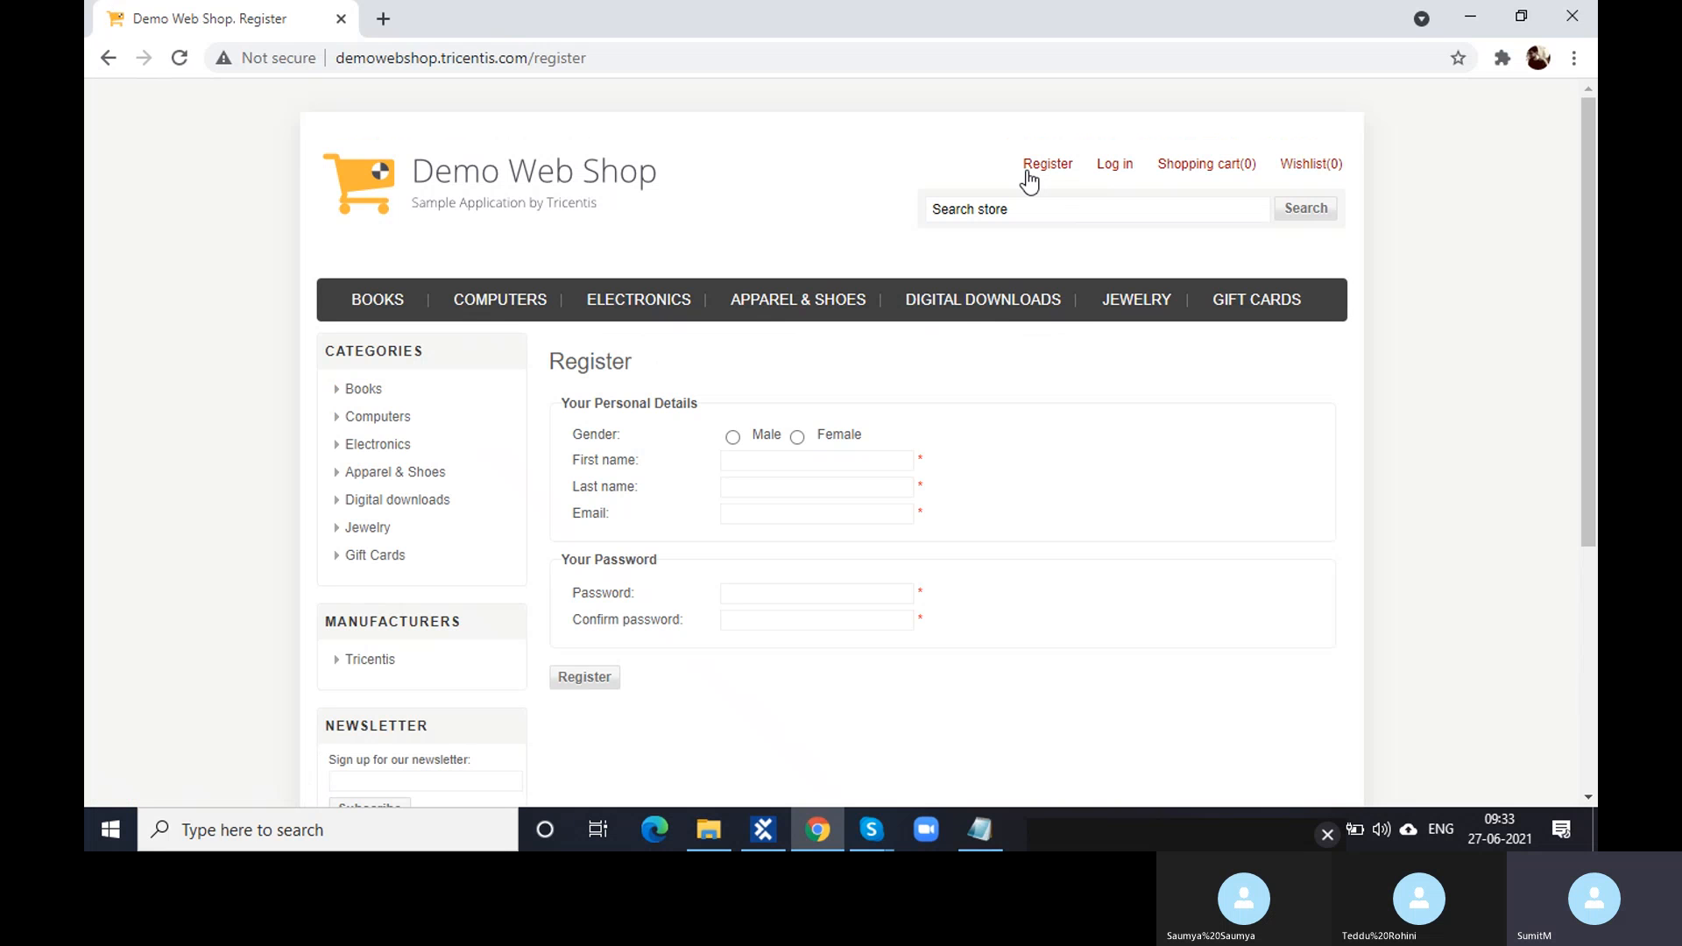
{"action": "left_click", "coordinate": [1107, 168]}
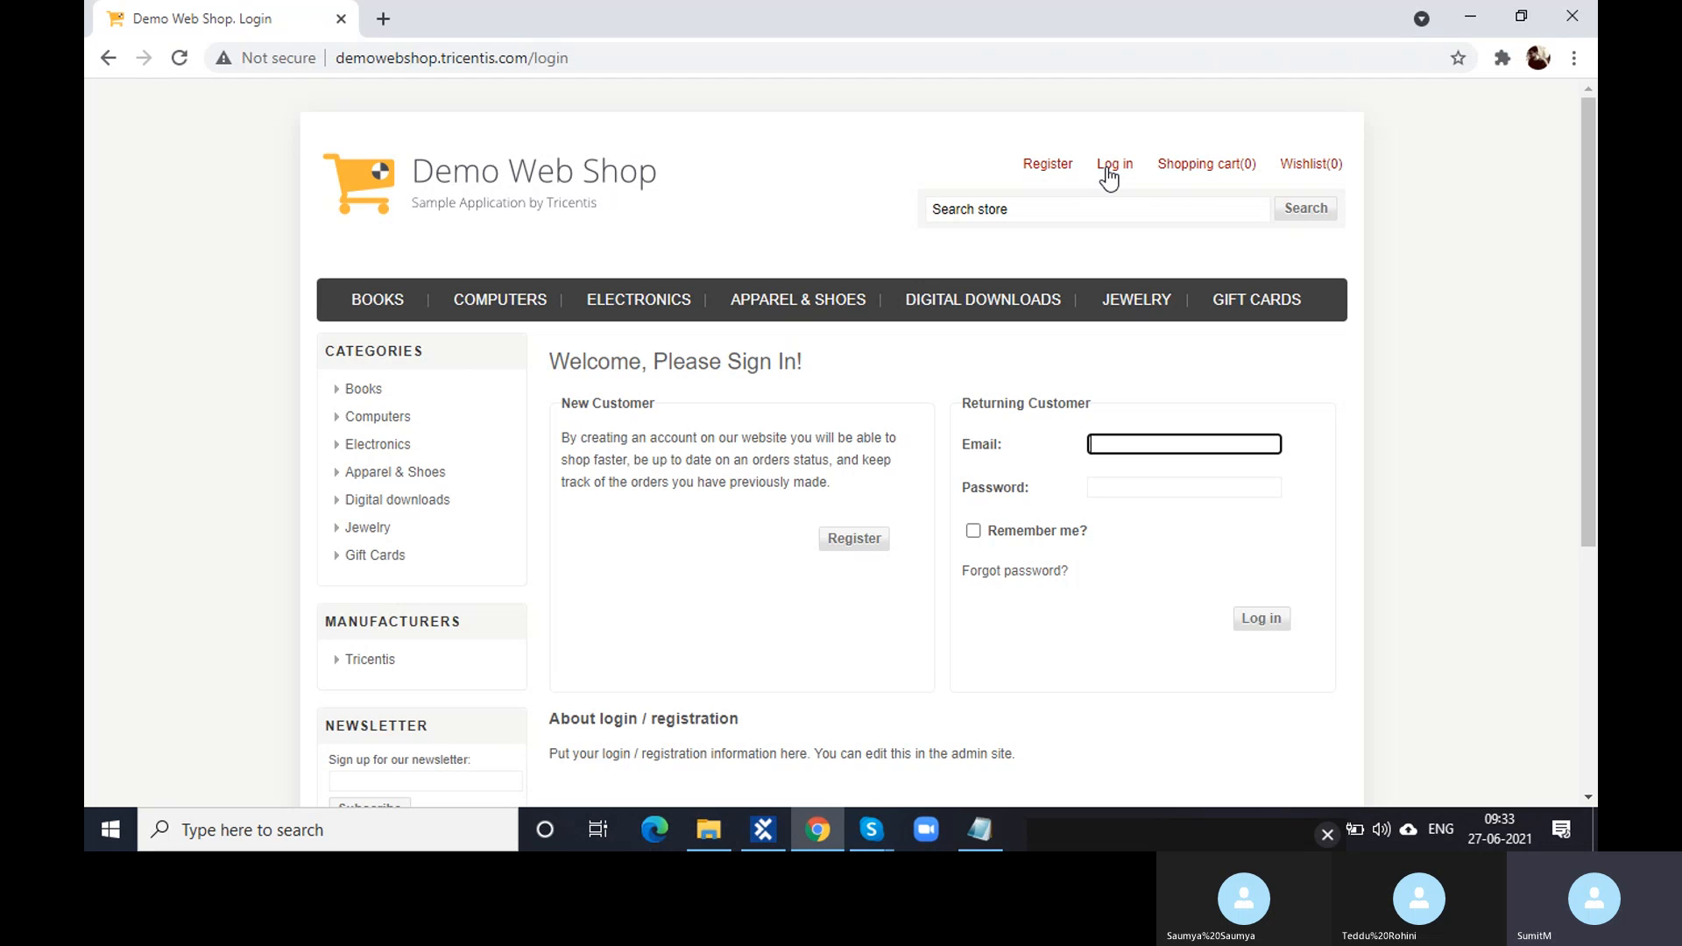
{"action": "left_click", "coordinate": [1029, 180]}
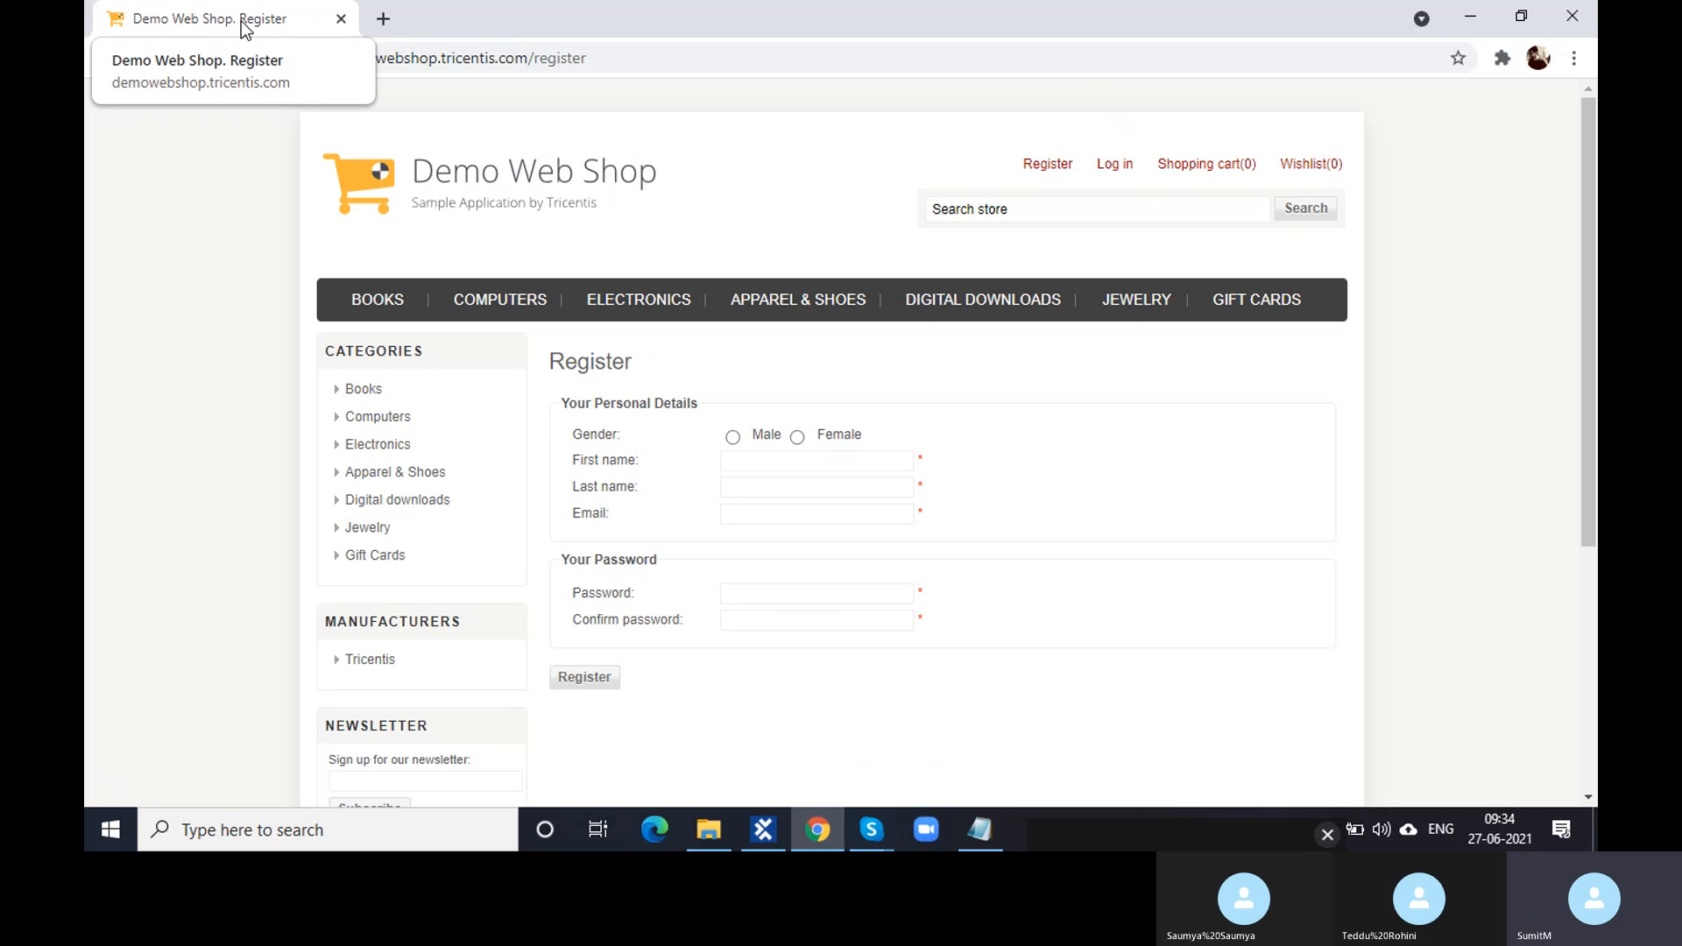
- Open the shop's Log in page, then return to Tosca Commander
{"action": "left_click", "coordinate": [1106, 163]}
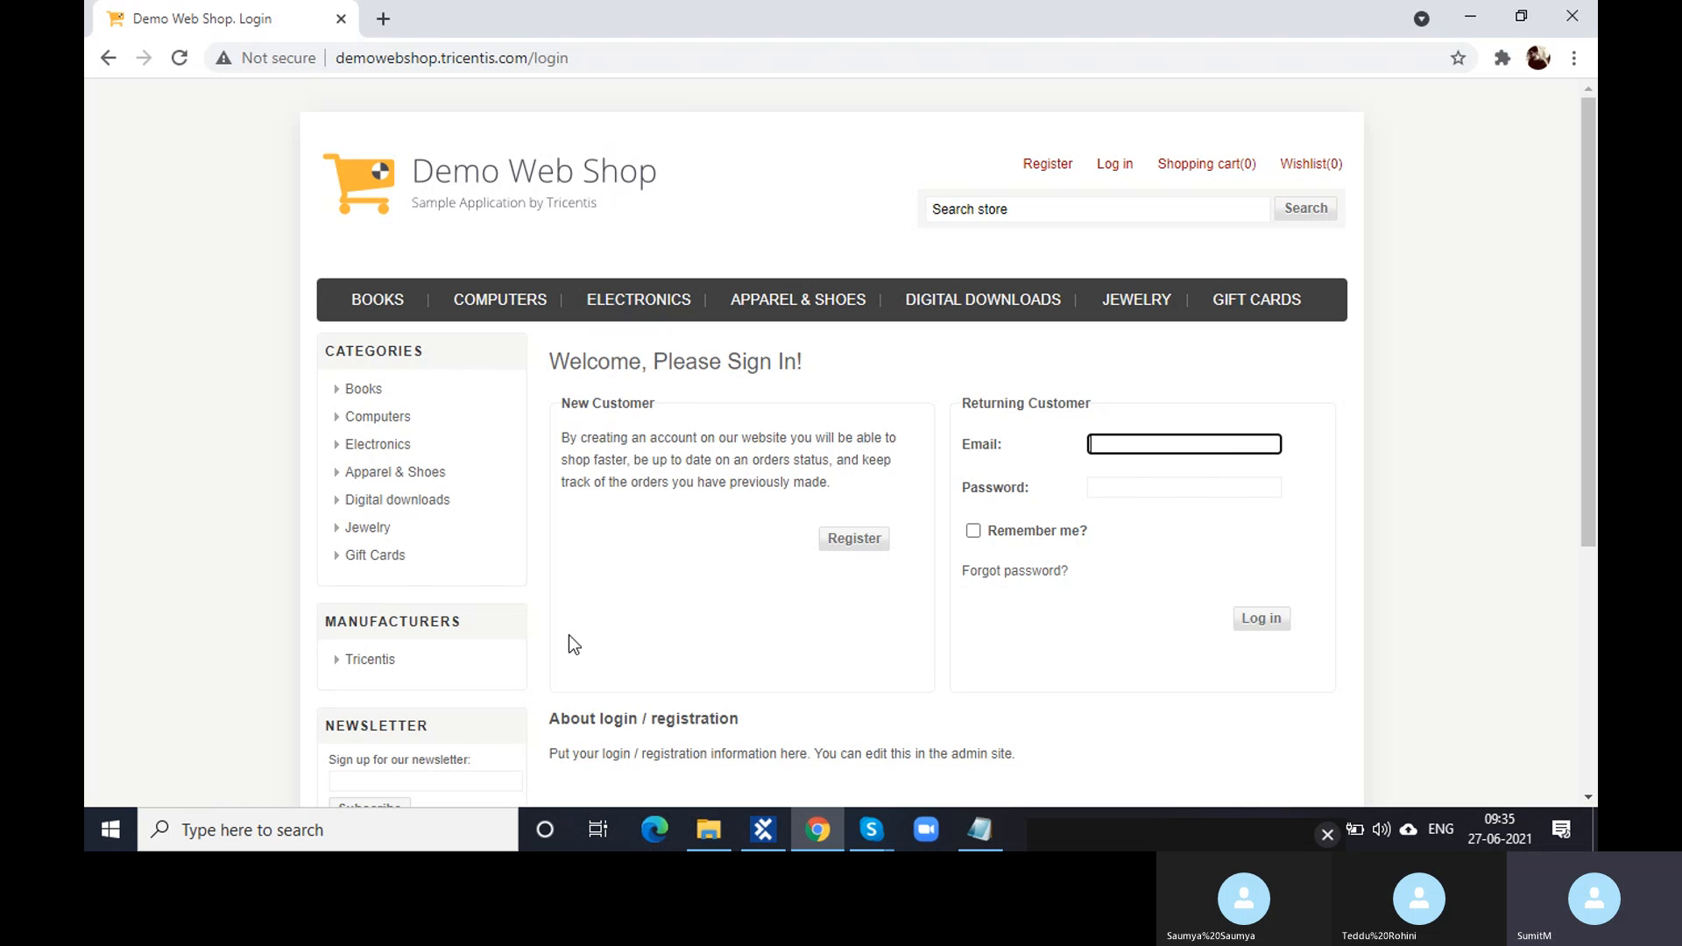
{"action": "left_click", "coordinate": [749, 832]}
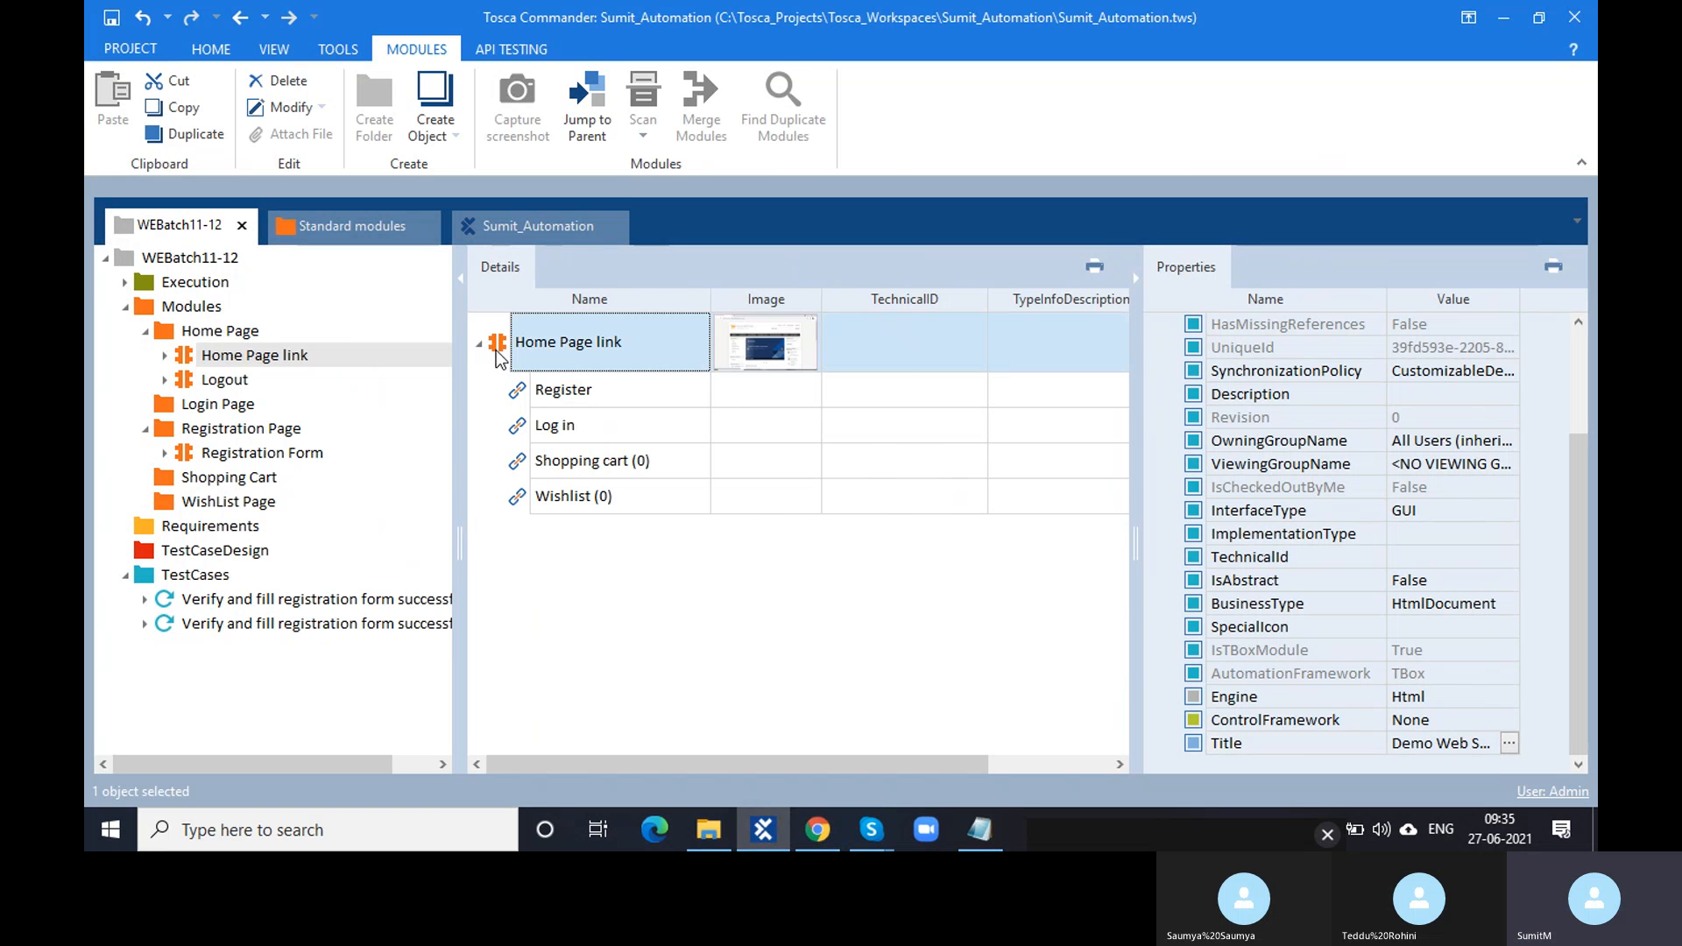
- Append * to the Home Page link's Title so it reads 'Demo Web Shop*', then reopen it to verify
{"action": "left_click", "coordinate": [1509, 743]}
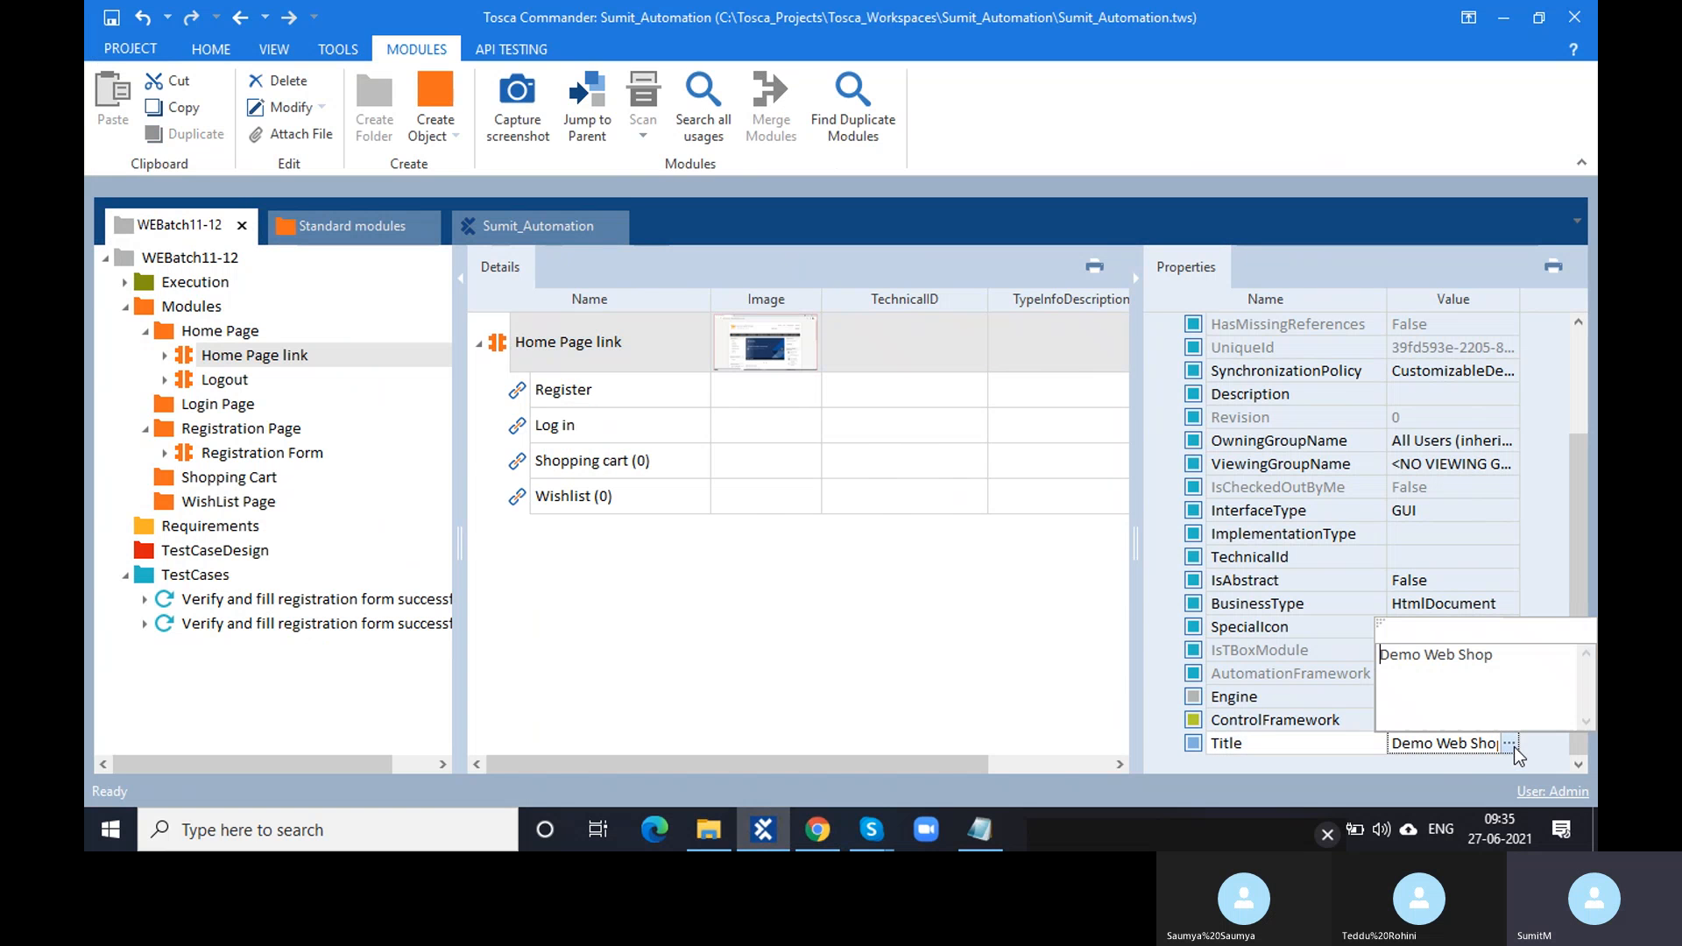
{"action": "left_click", "coordinate": [1501, 650]}
{"action": "type", "text": "*"}
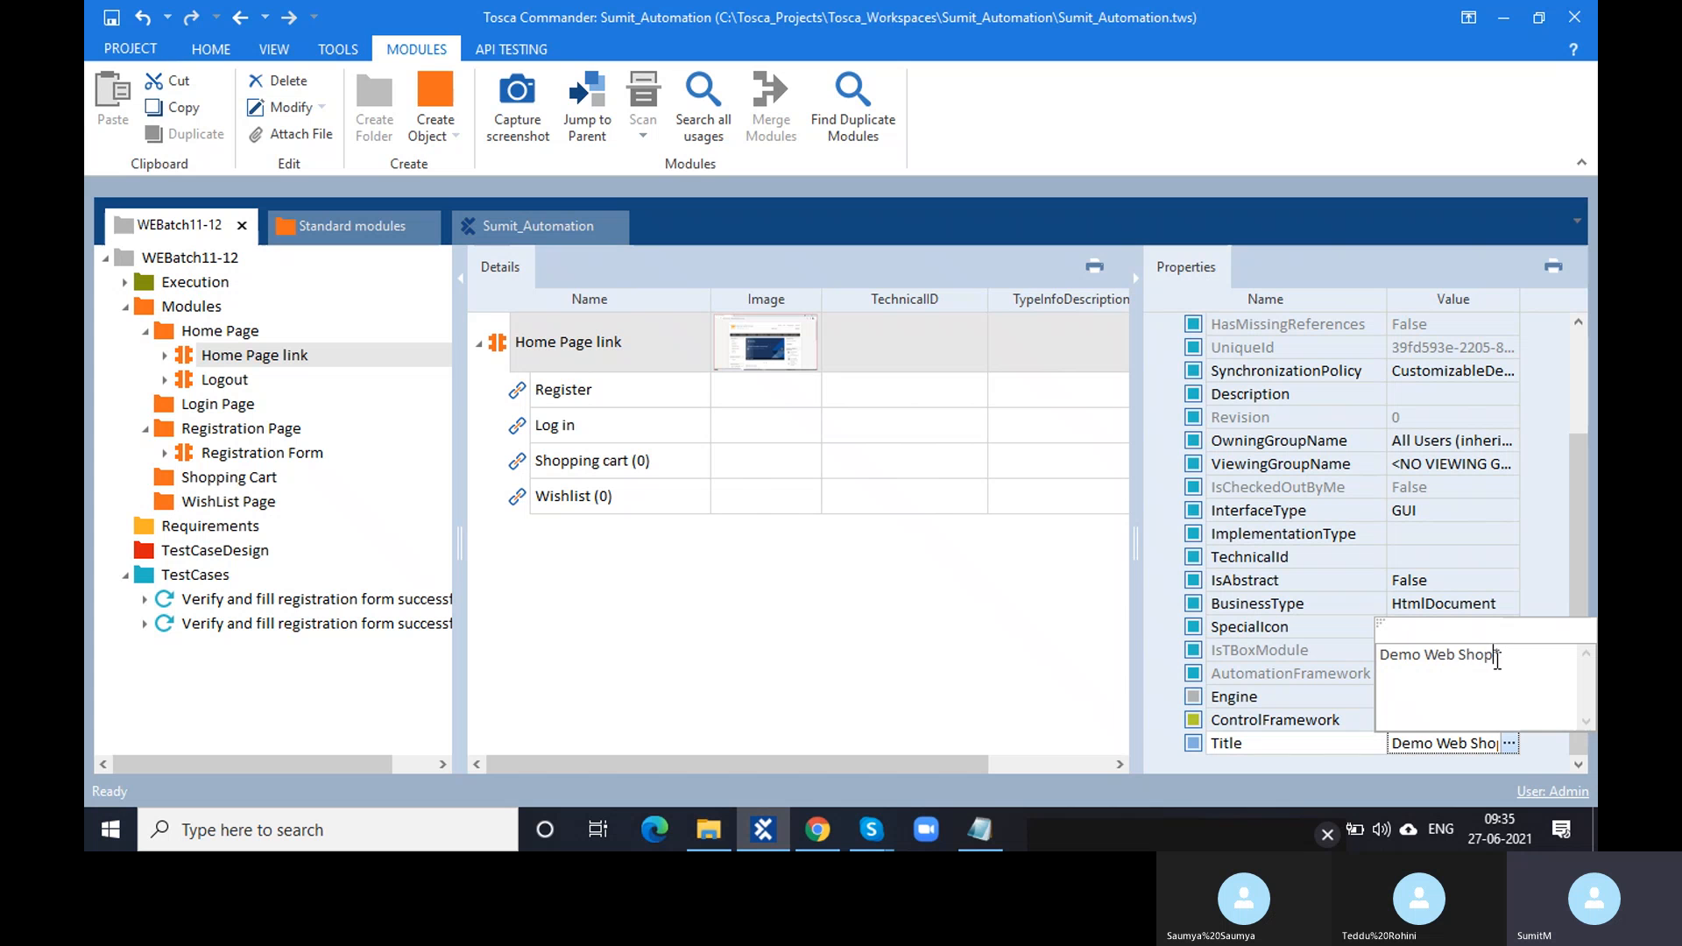
{"action": "left_click_drag", "start_coordinate": [1497, 660], "coordinate": [1365, 659]}
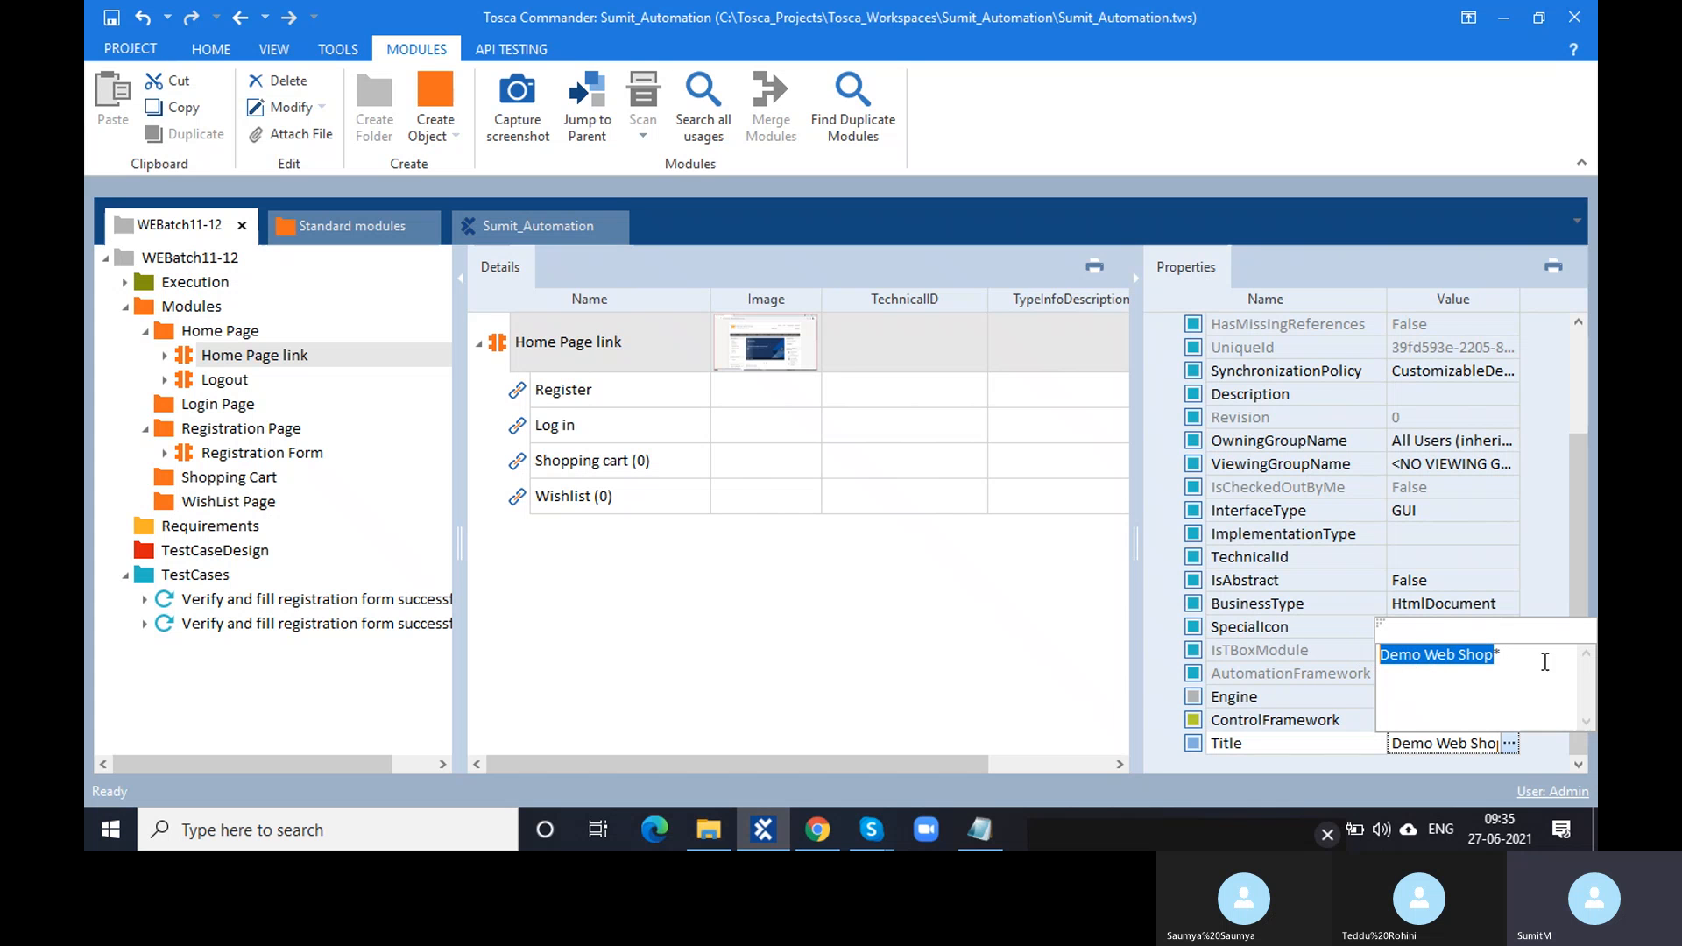
{"action": "left_click", "coordinate": [1539, 660]}
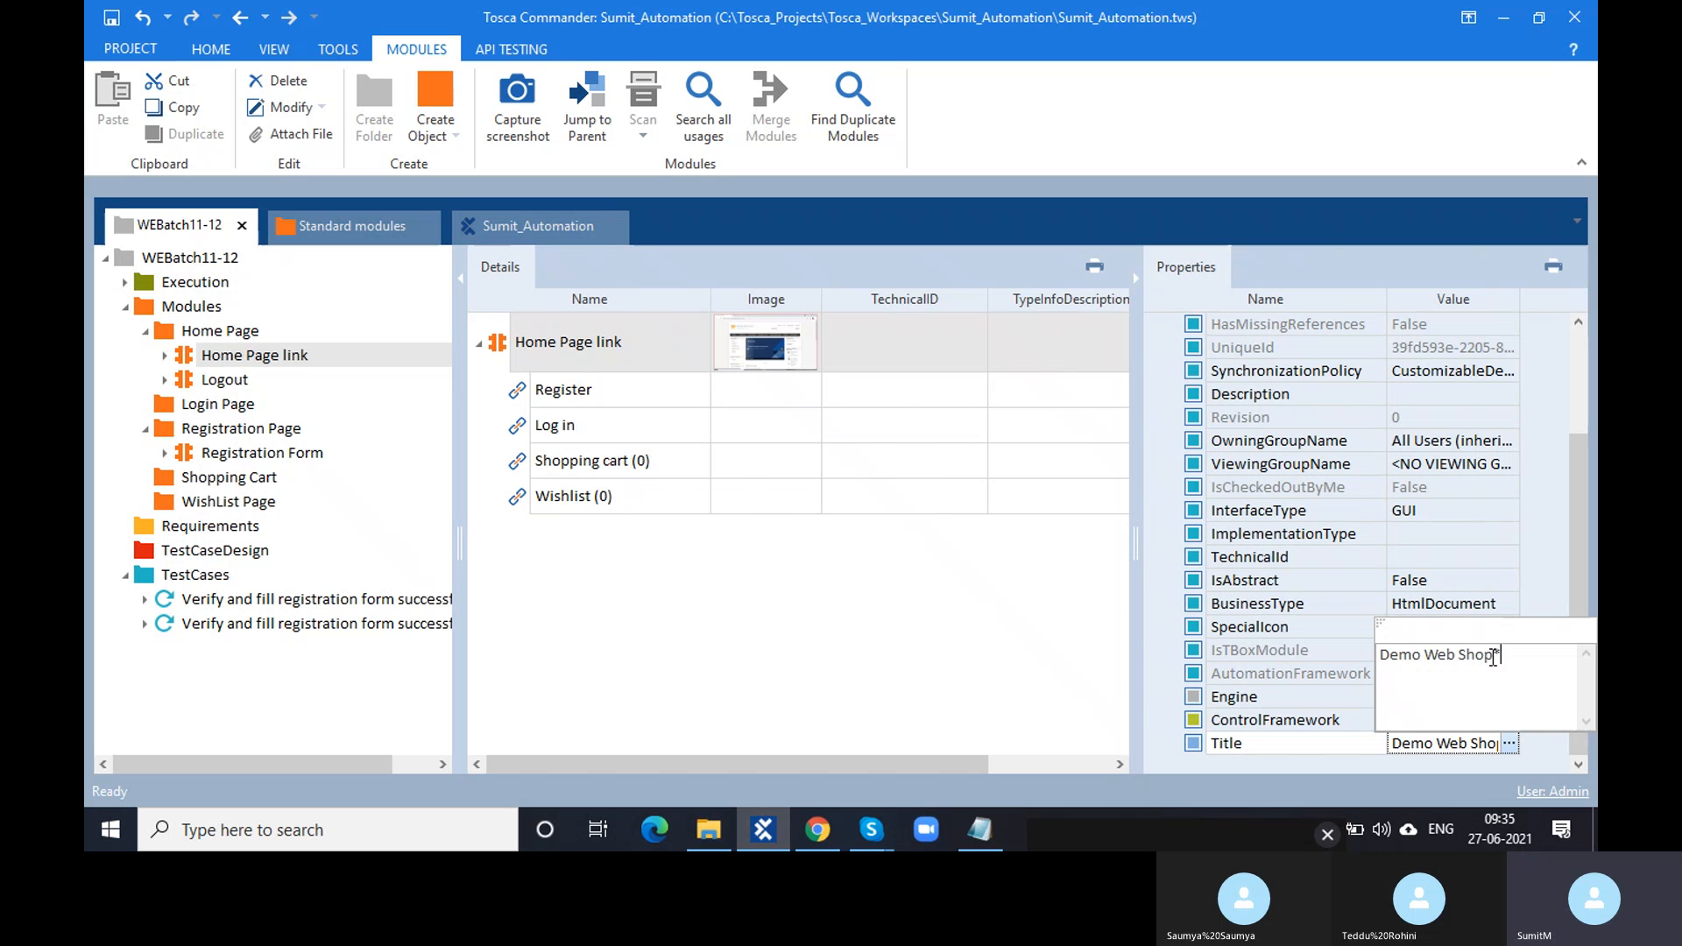
{"action": "left_click", "coordinate": [824, 607]}
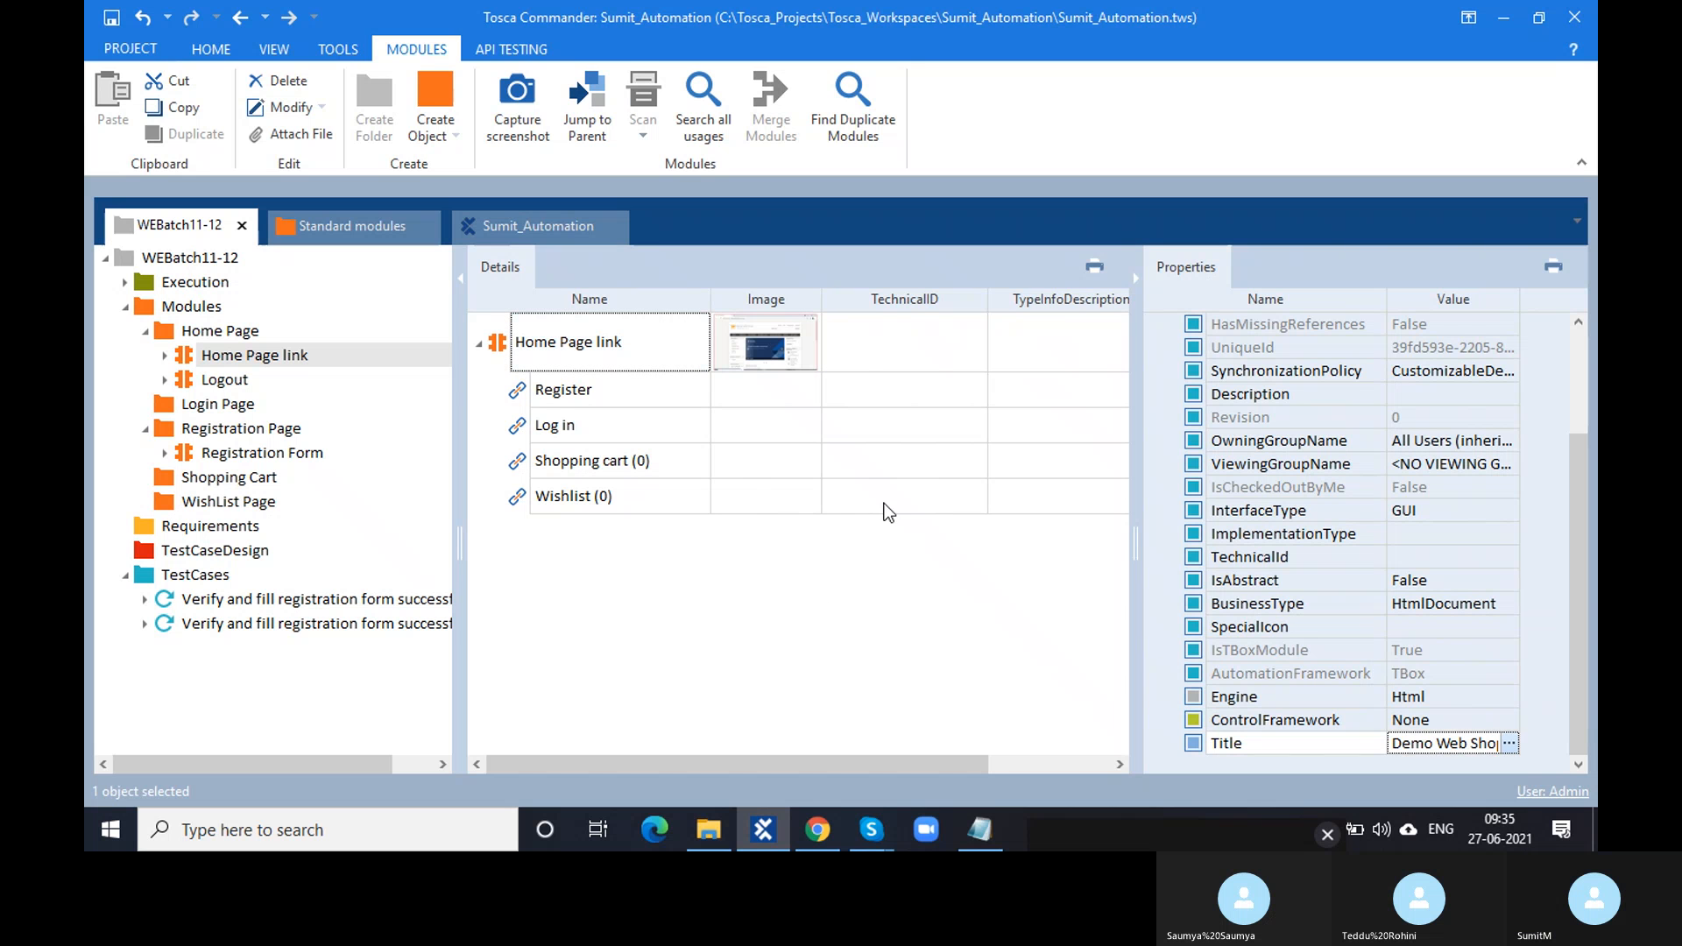
{"action": "left_click", "coordinate": [1510, 744]}
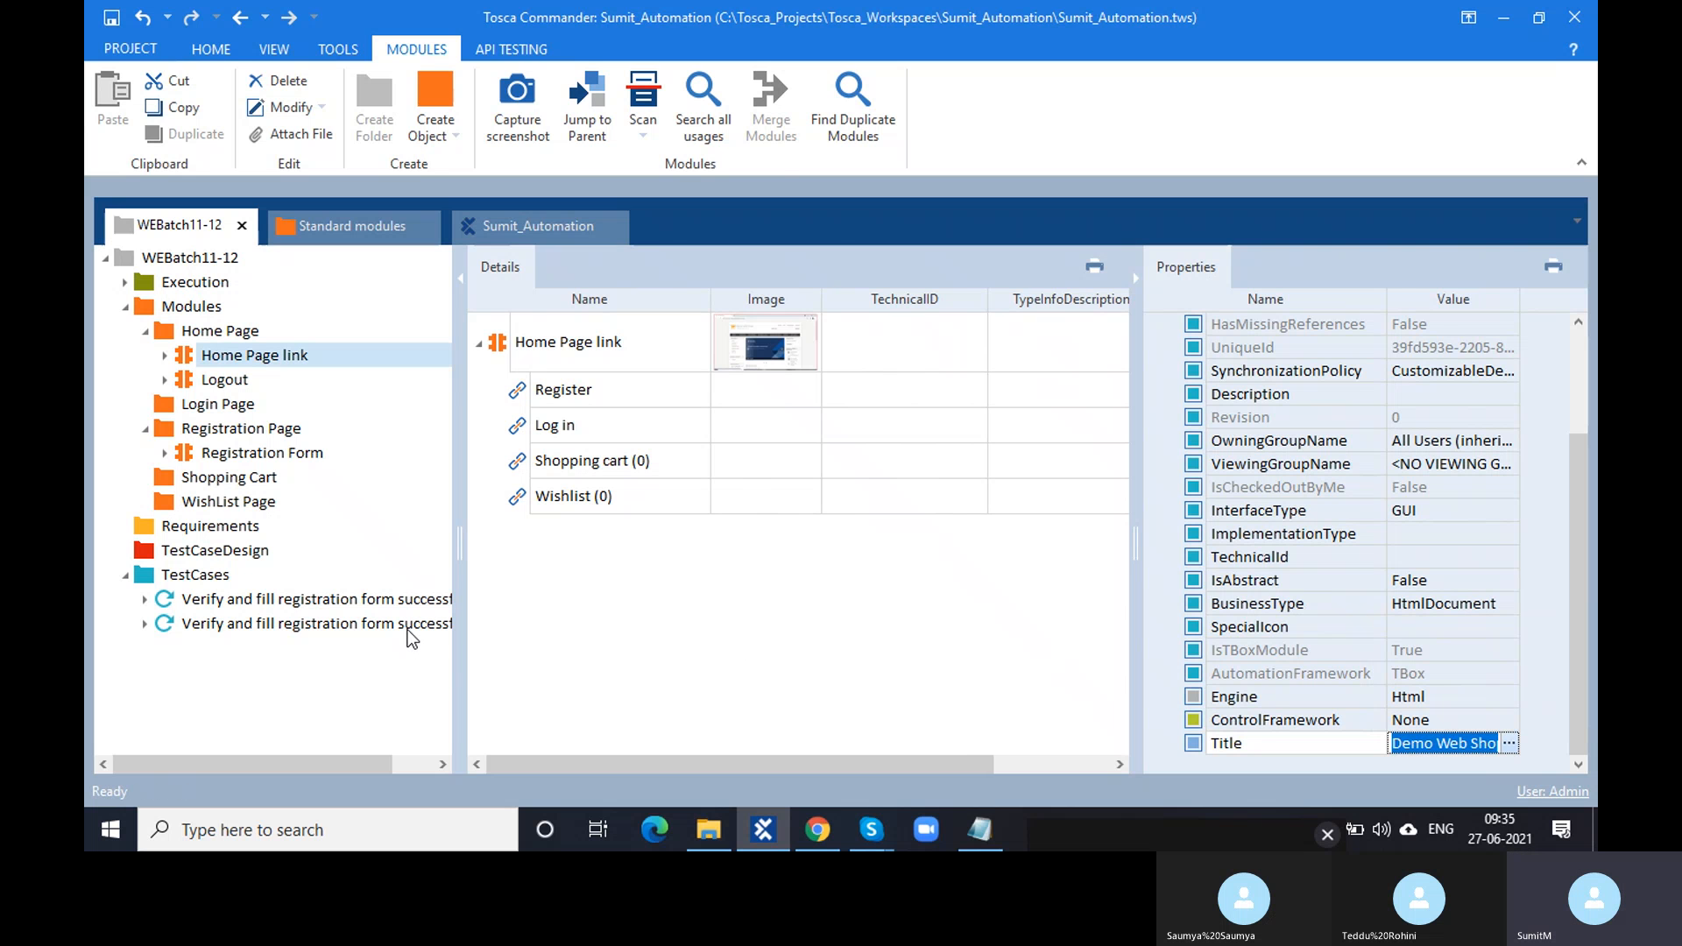
- Open the second registration test case and run only Click on Register in ScratchBook with F6
{"action": "left_click", "coordinate": [410, 624]}
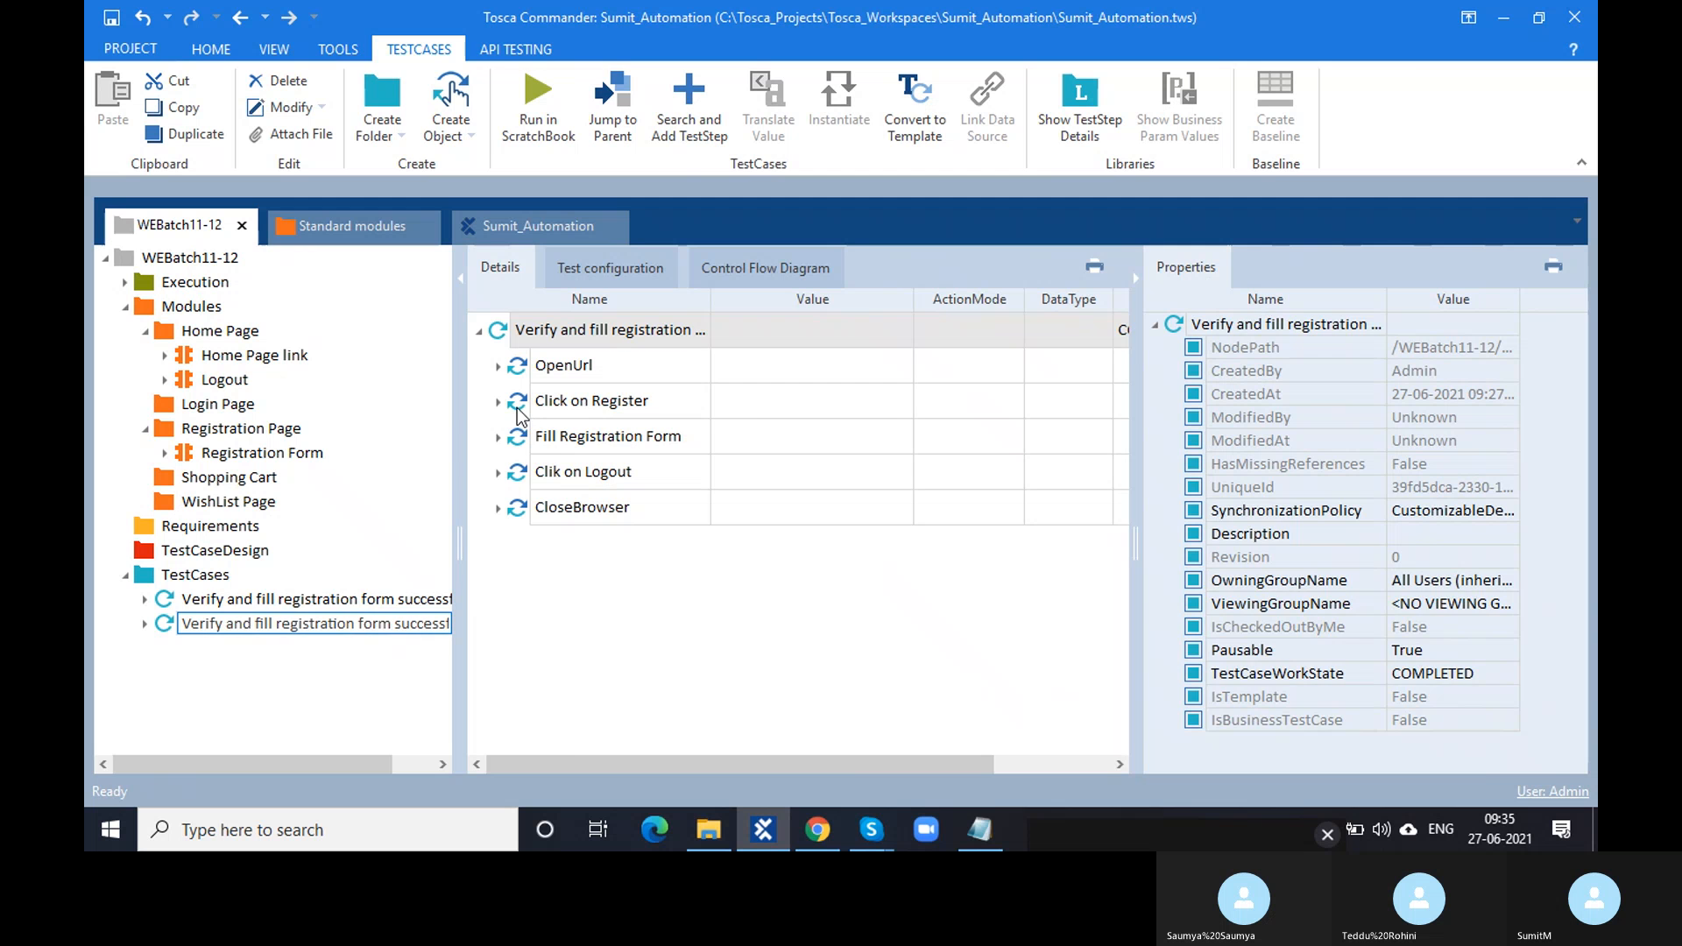
{"action": "left_click", "coordinate": [526, 405]}
{"action": "left_click", "coordinate": [813, 846]}
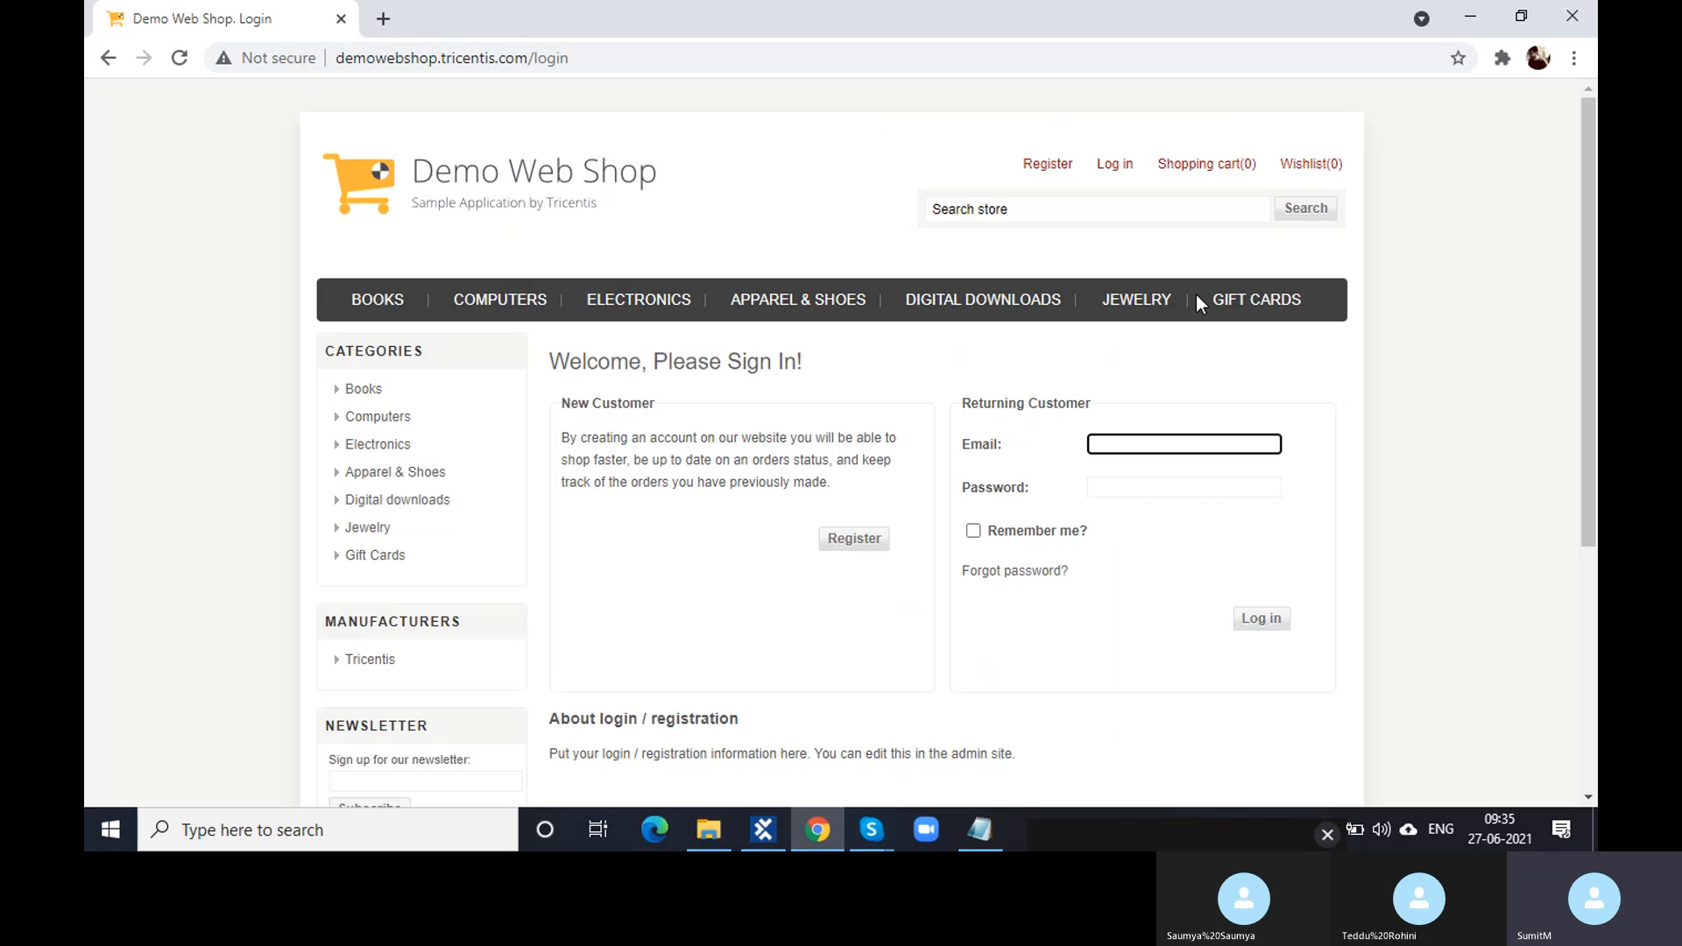
{"action": "left_click", "coordinate": [761, 832]}
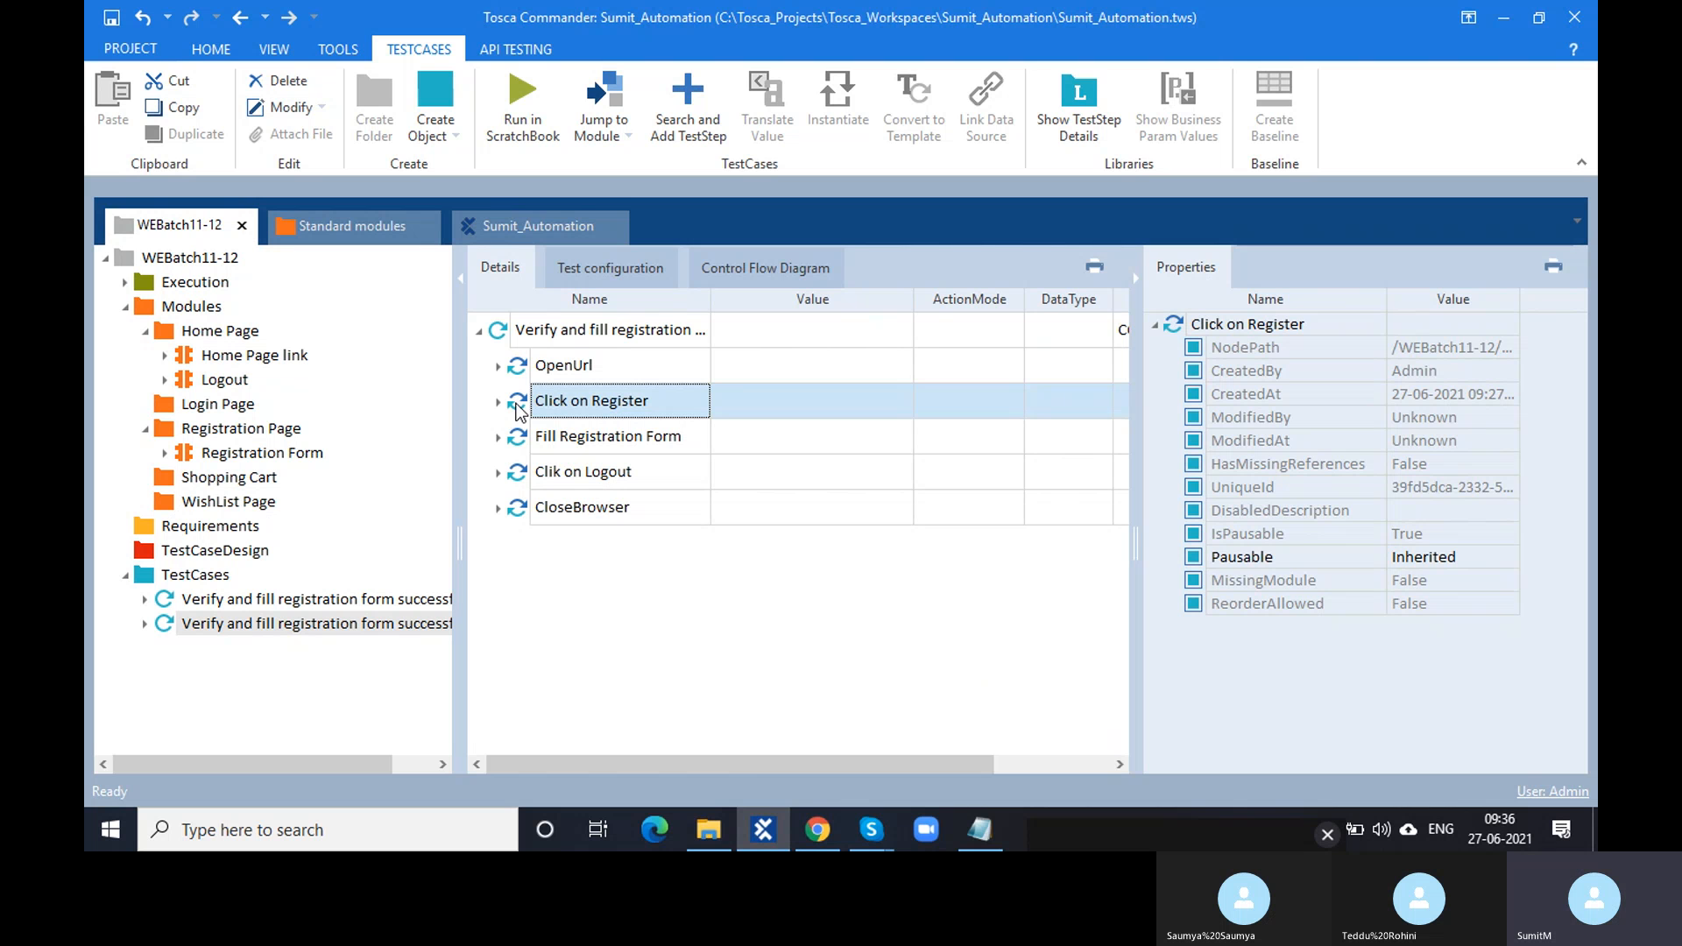
{"action": "key", "text": "F6"}
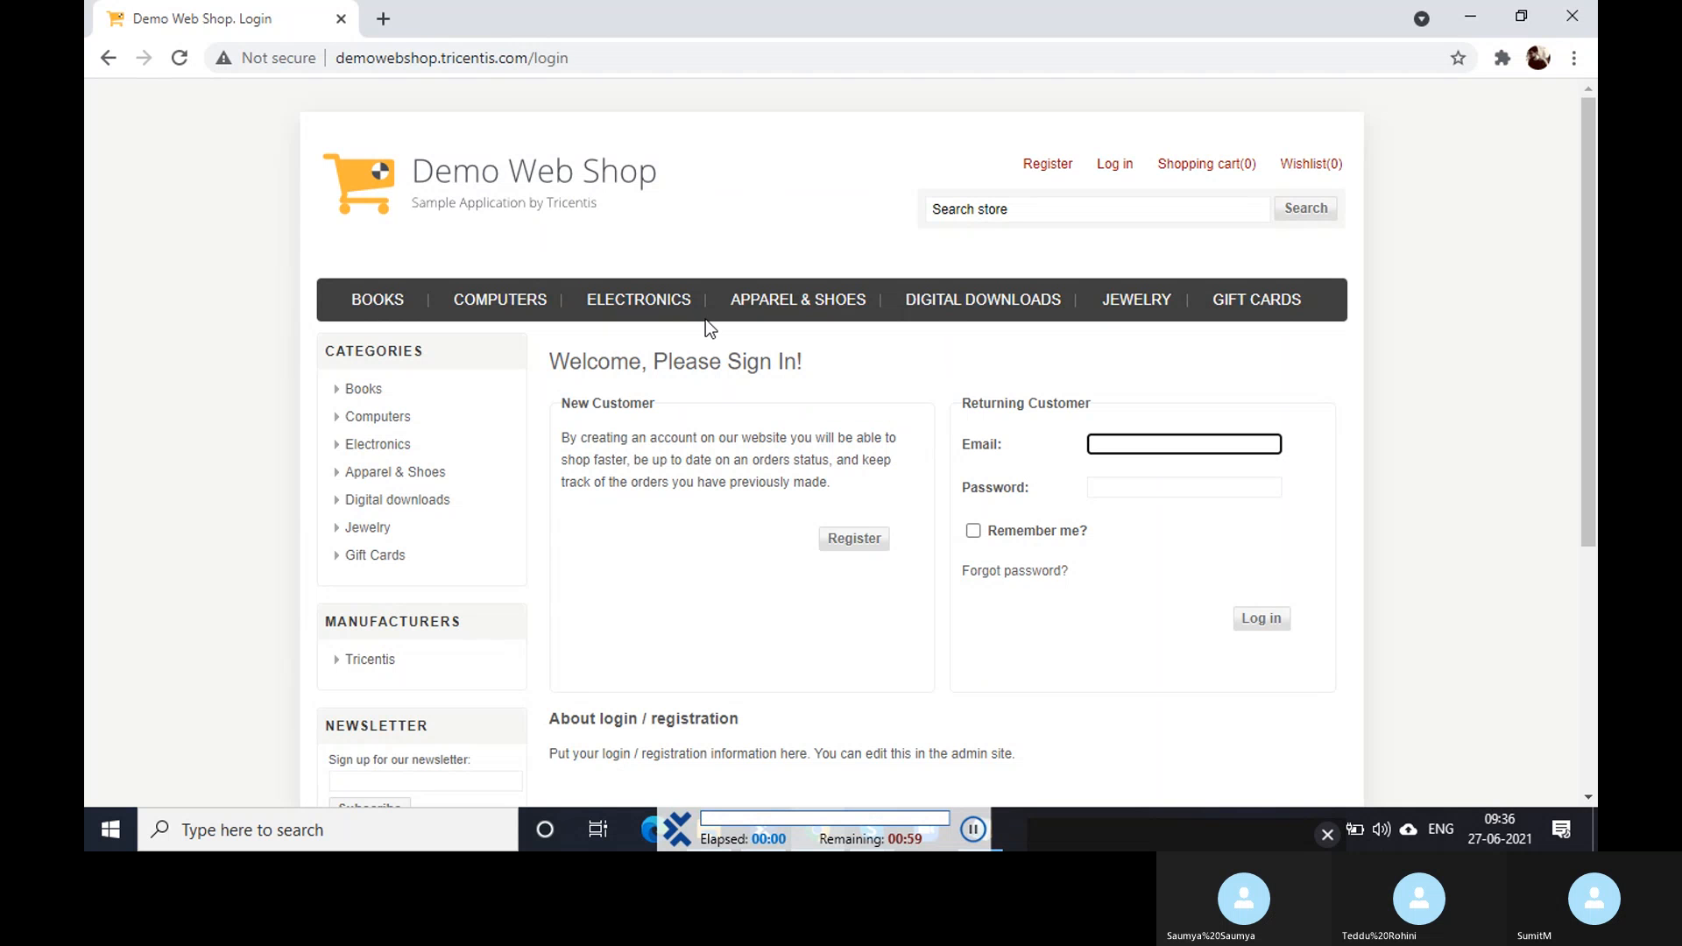
{"action": "left_click", "coordinate": [1047, 165]}
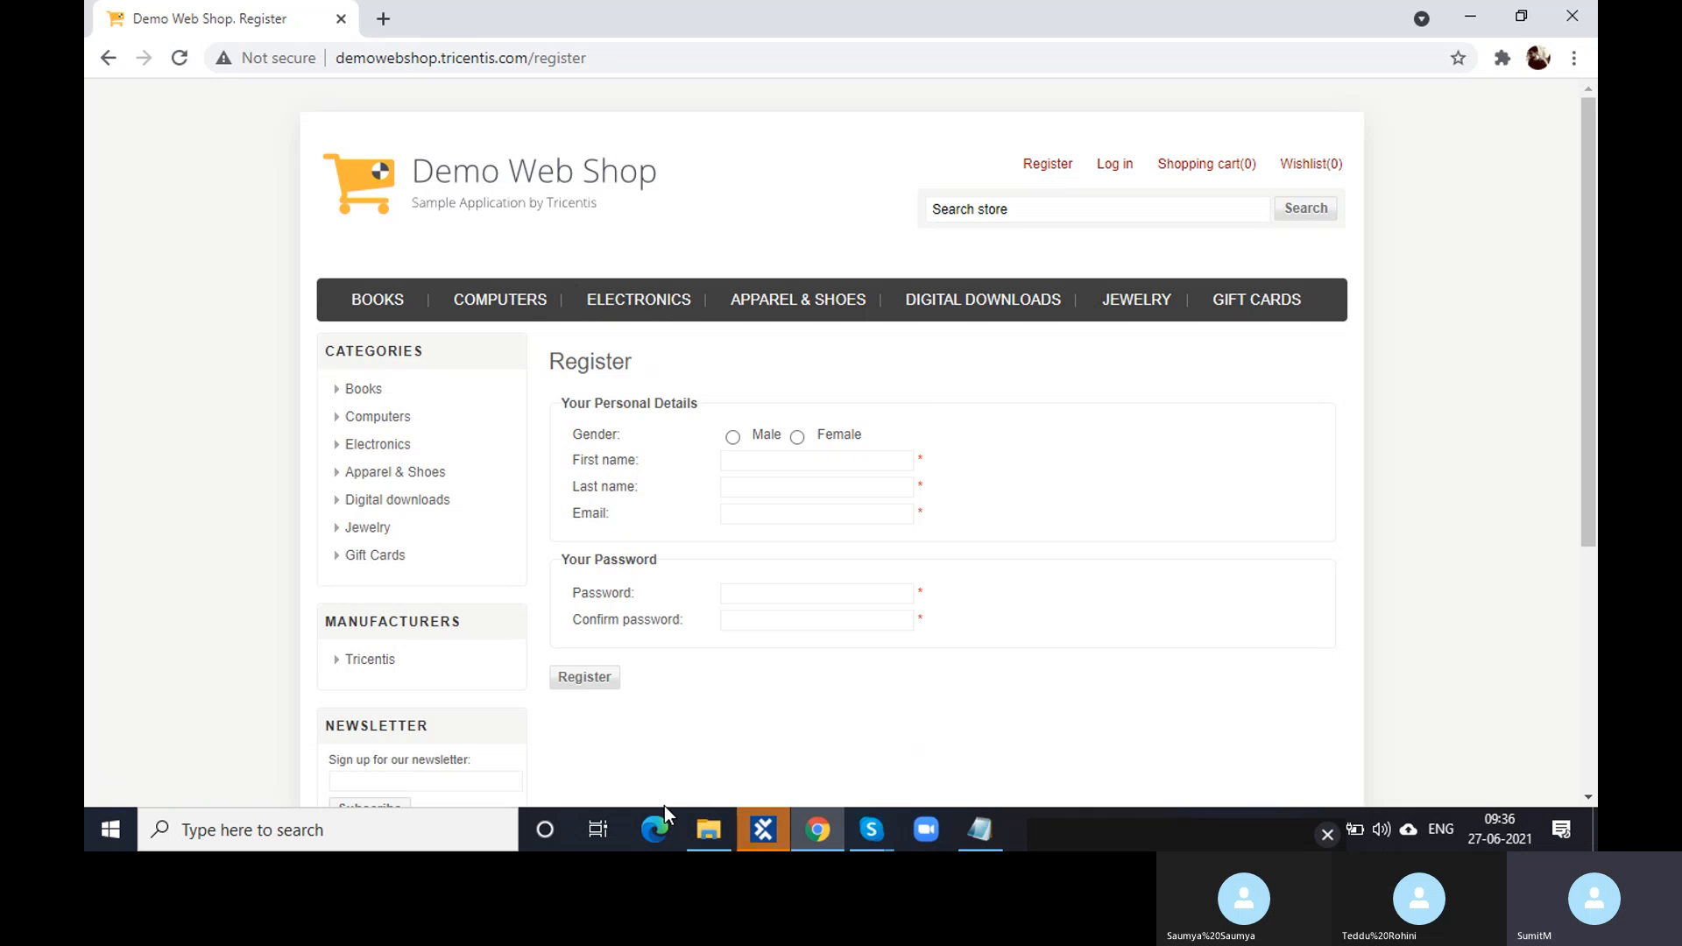
- Review the run result, mark the WildCard topic in the class notes, and close ScratchBook
{"action": "left_click", "coordinate": [775, 834]}
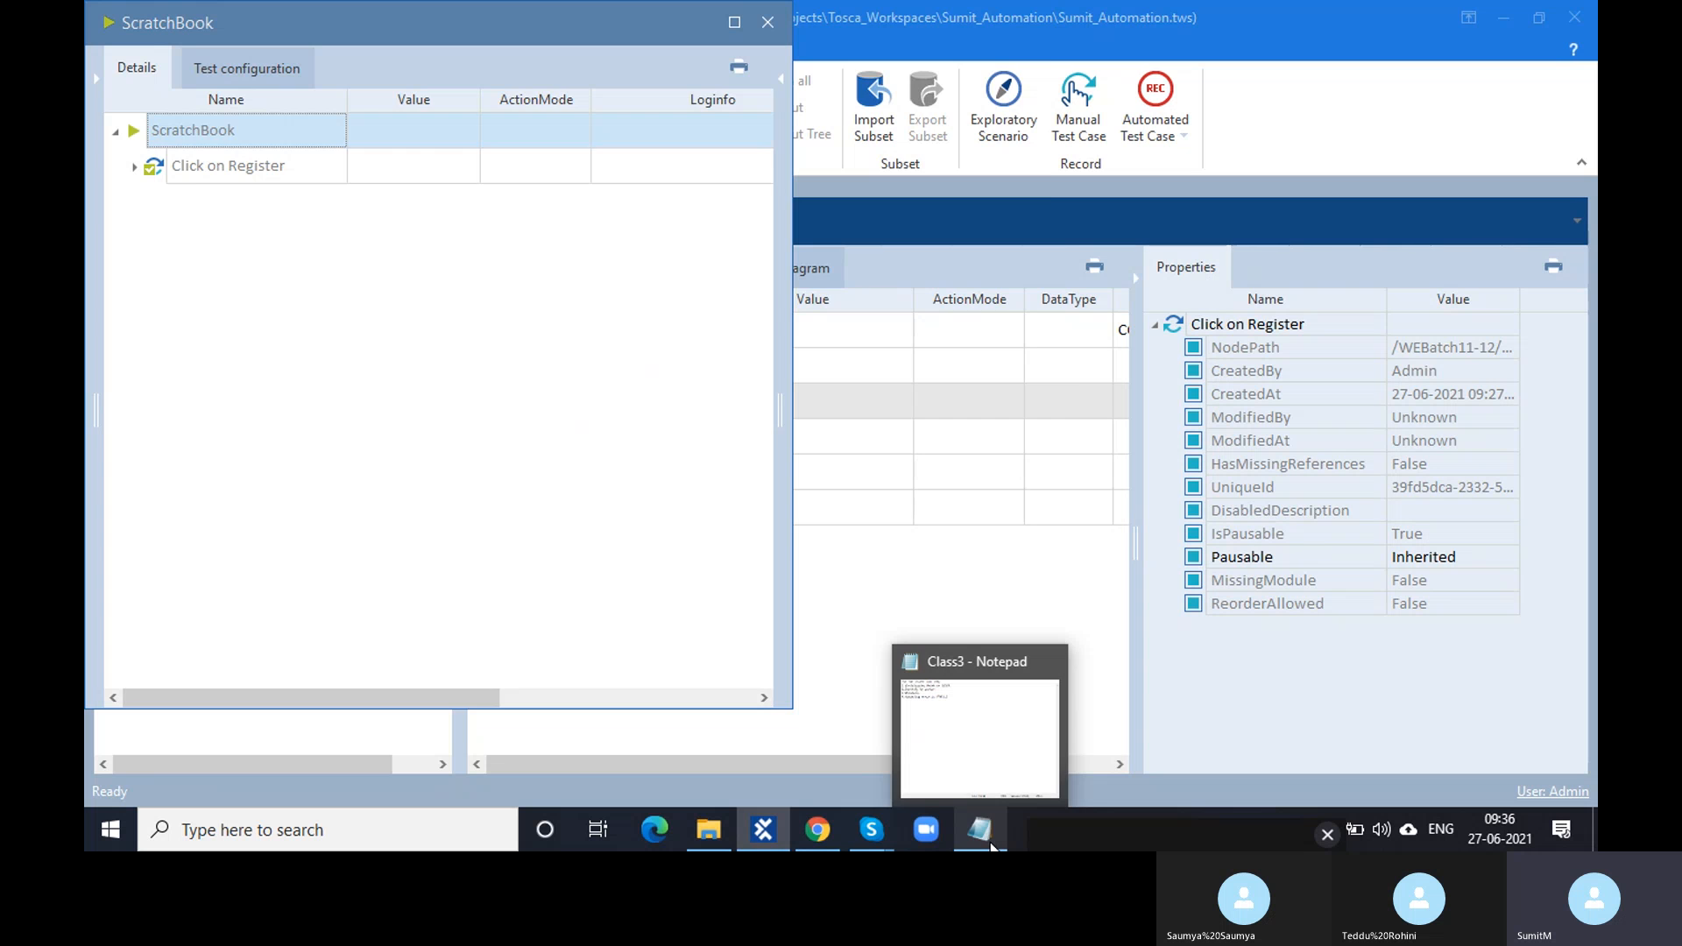
{"action": "left_click", "coordinate": [991, 847]}
{"action": "left_click_drag", "start_coordinate": [302, 167], "coordinate": [215, 167]}
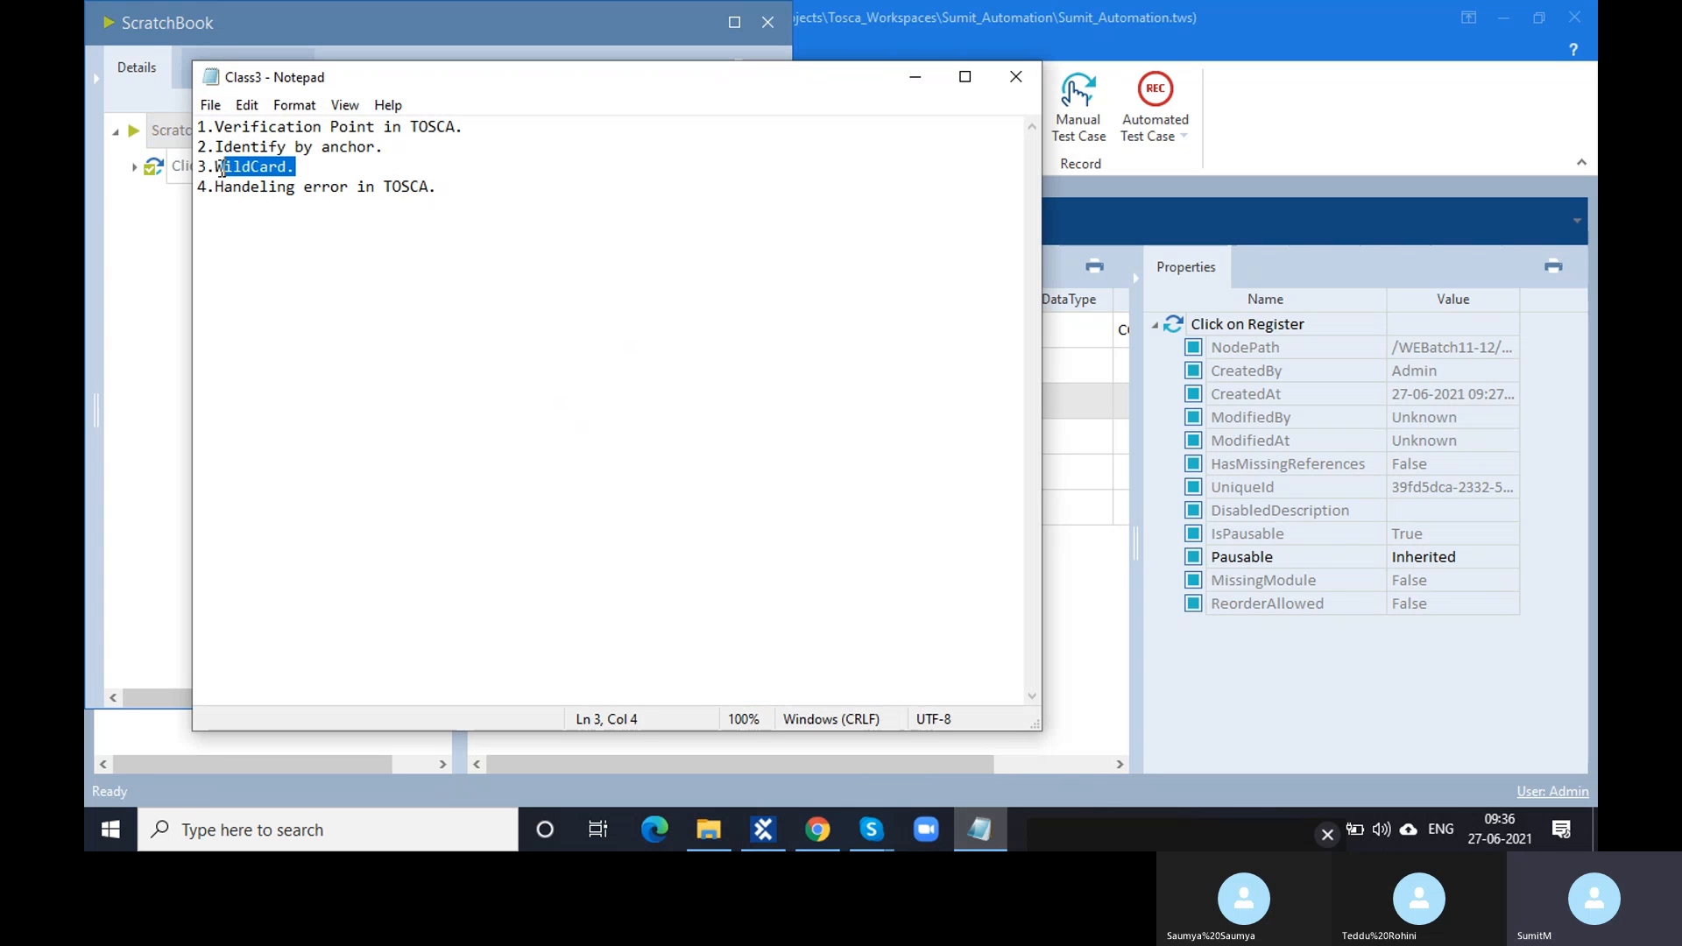
{"action": "left_click", "coordinate": [916, 77]}
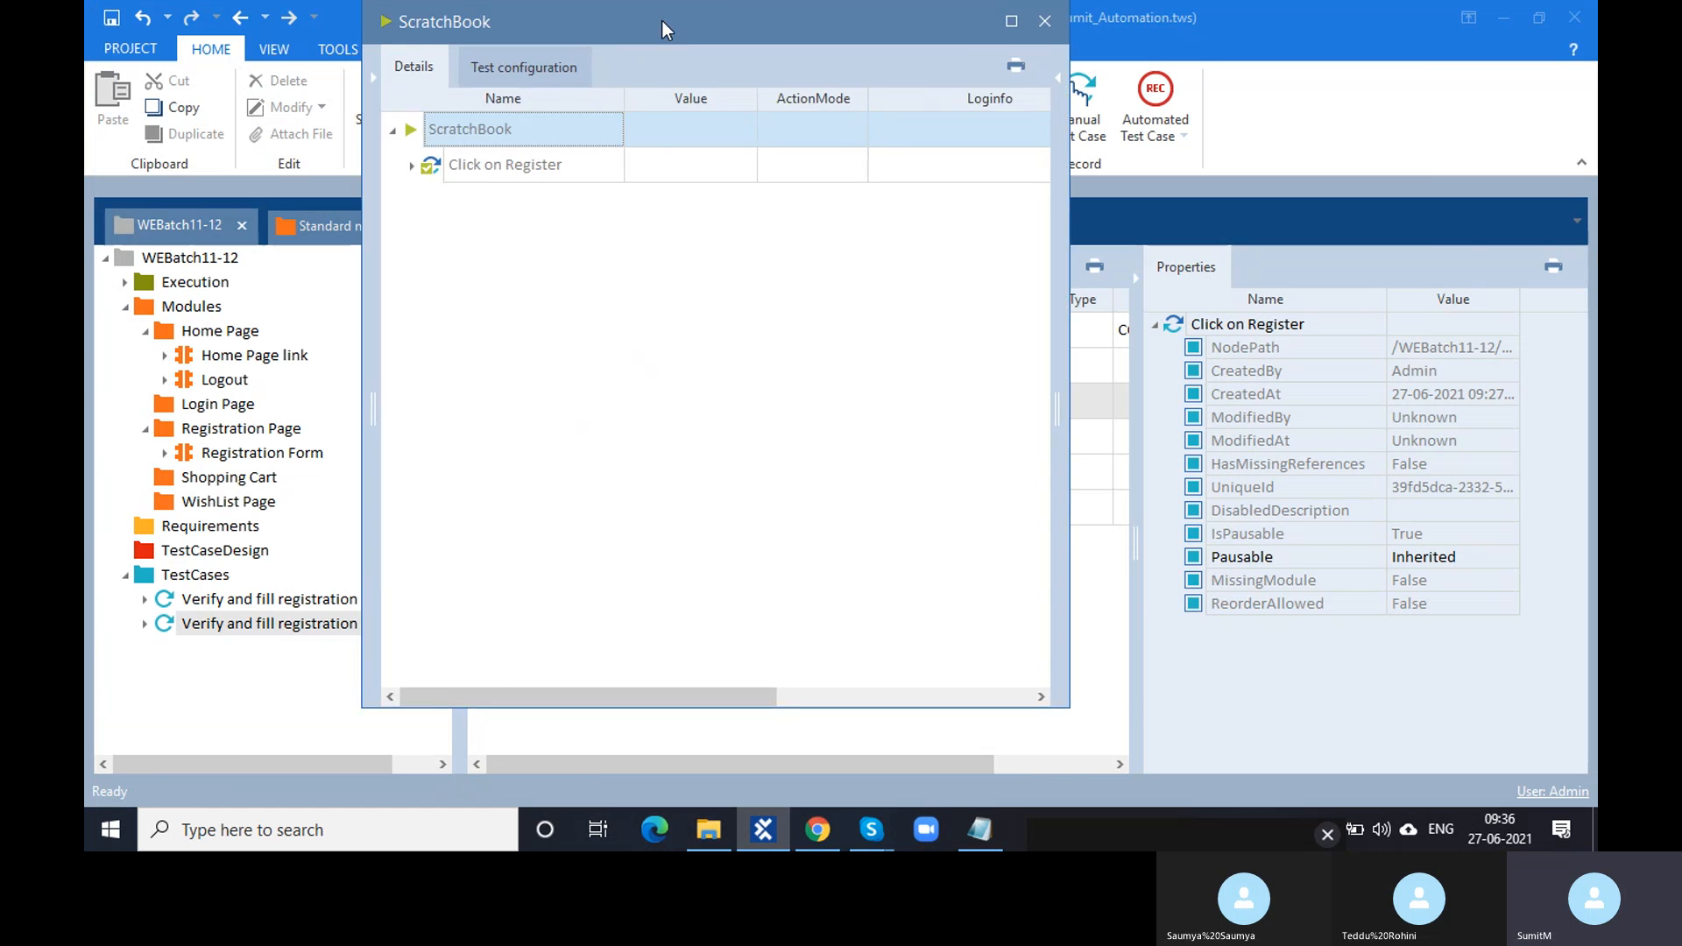
{"action": "left_click_drag", "start_coordinate": [344, 39], "coordinate": [976, 57]}
{"action": "left_click", "coordinate": [1399, 41]}
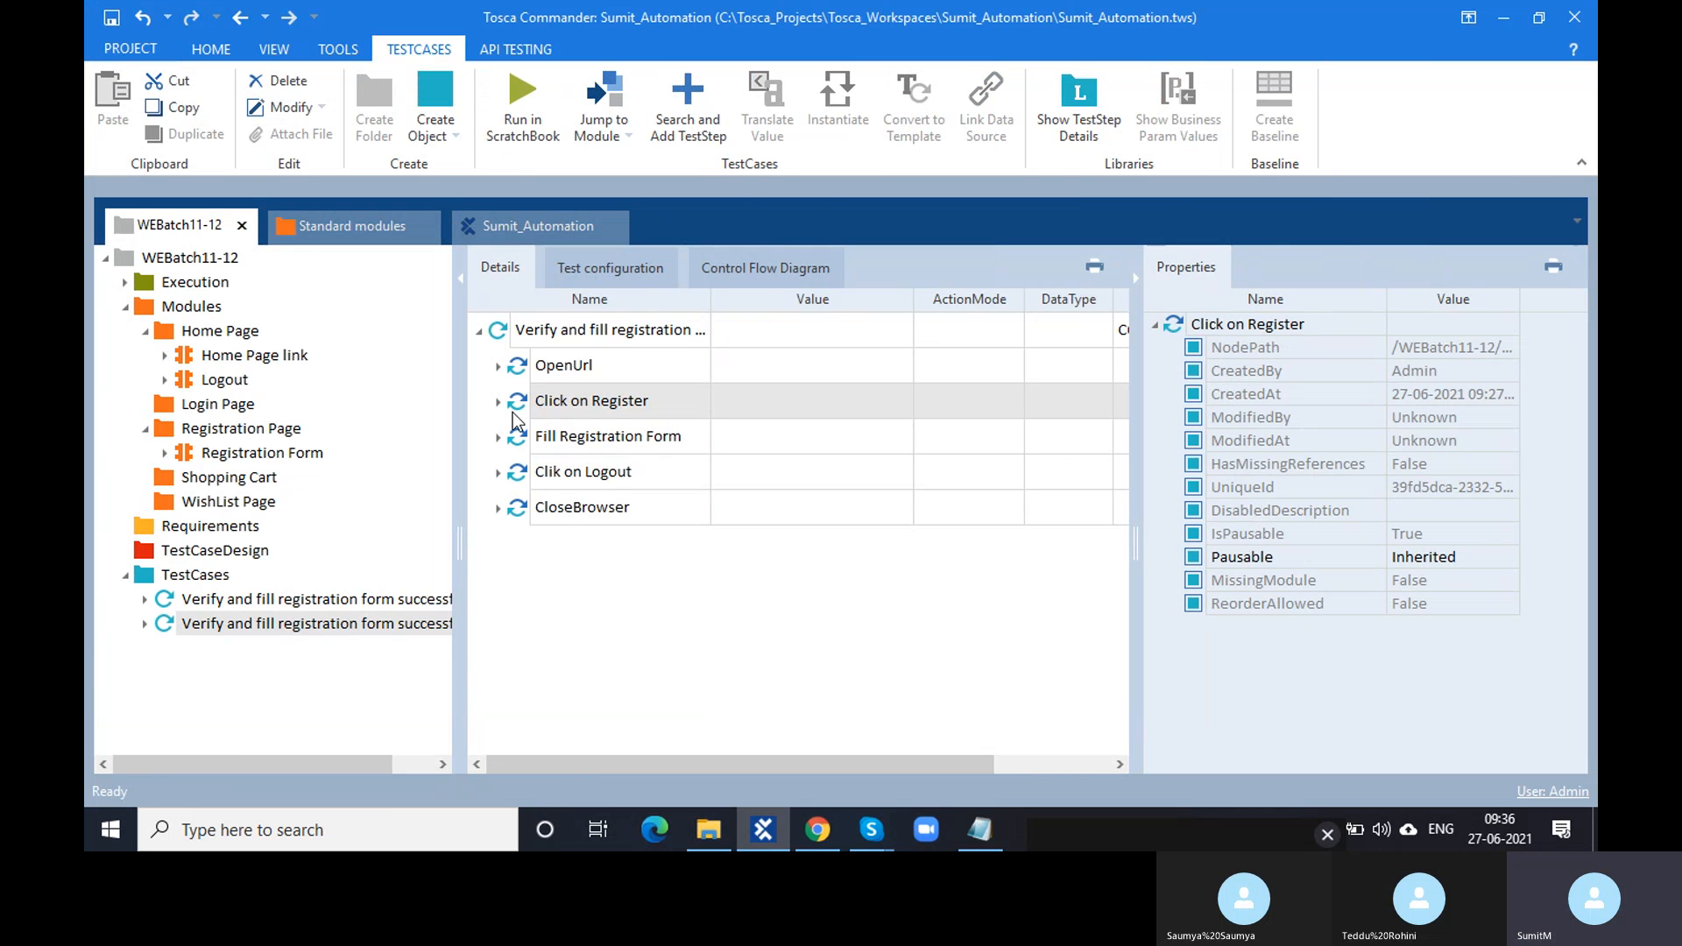
- Expand CloseBrowser, widen the Value column, and read its Title value 'Demo Web Shop. Register'
{"action": "left_click", "coordinate": [519, 440]}
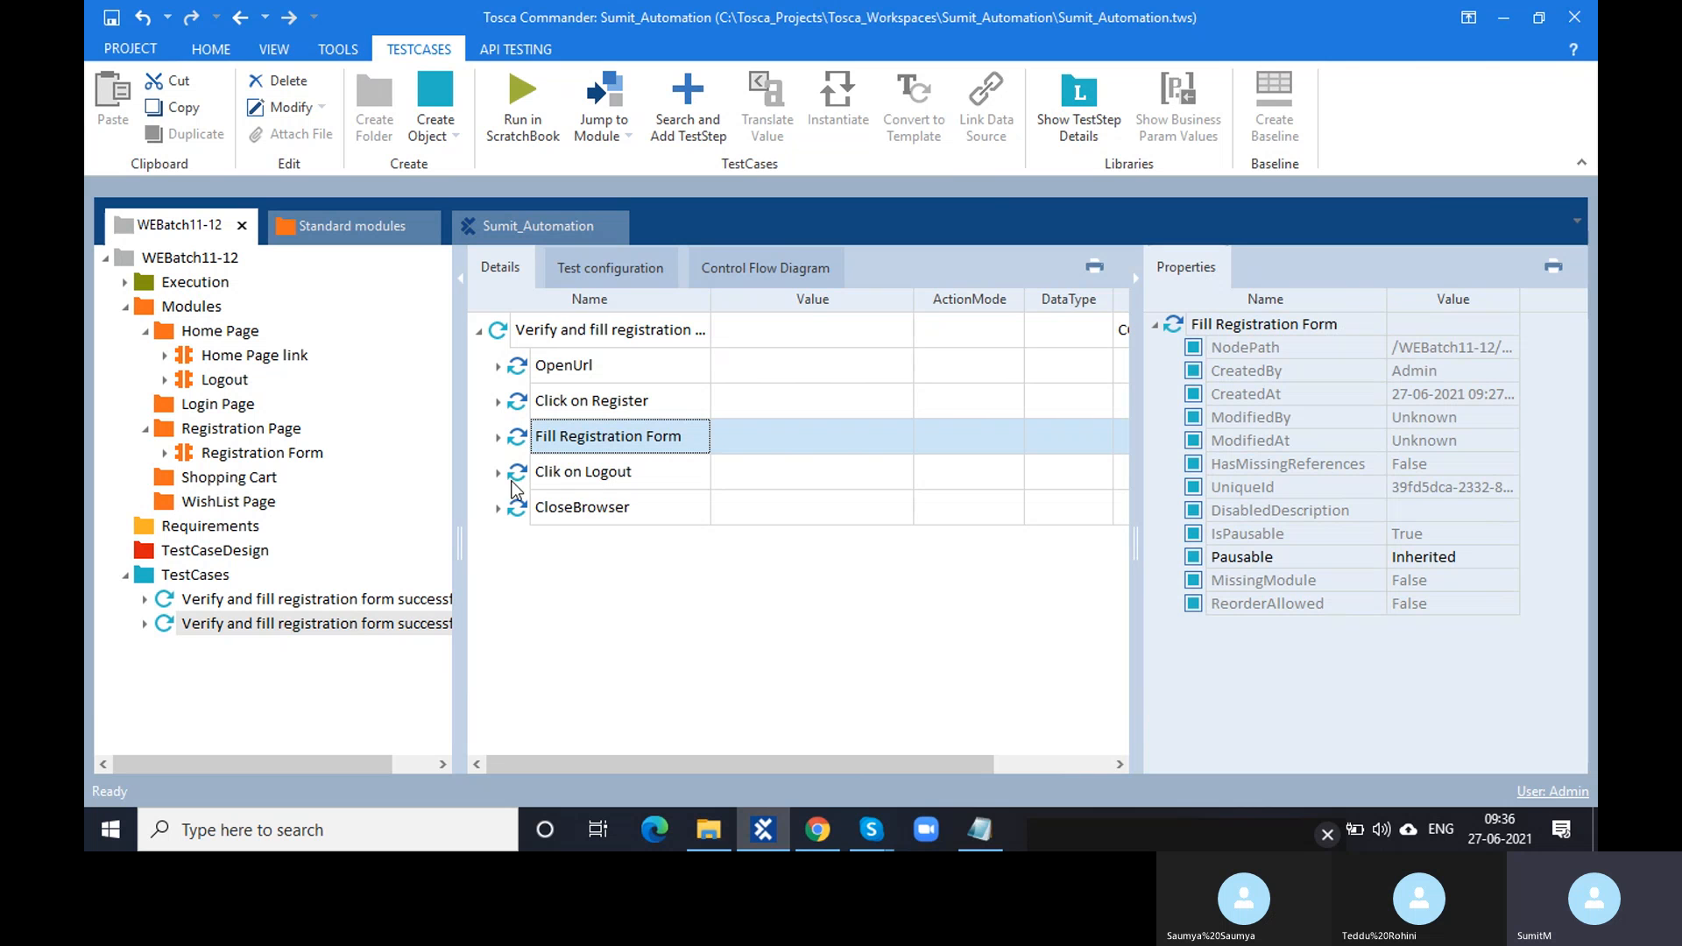
{"action": "left_click", "coordinate": [499, 509]}
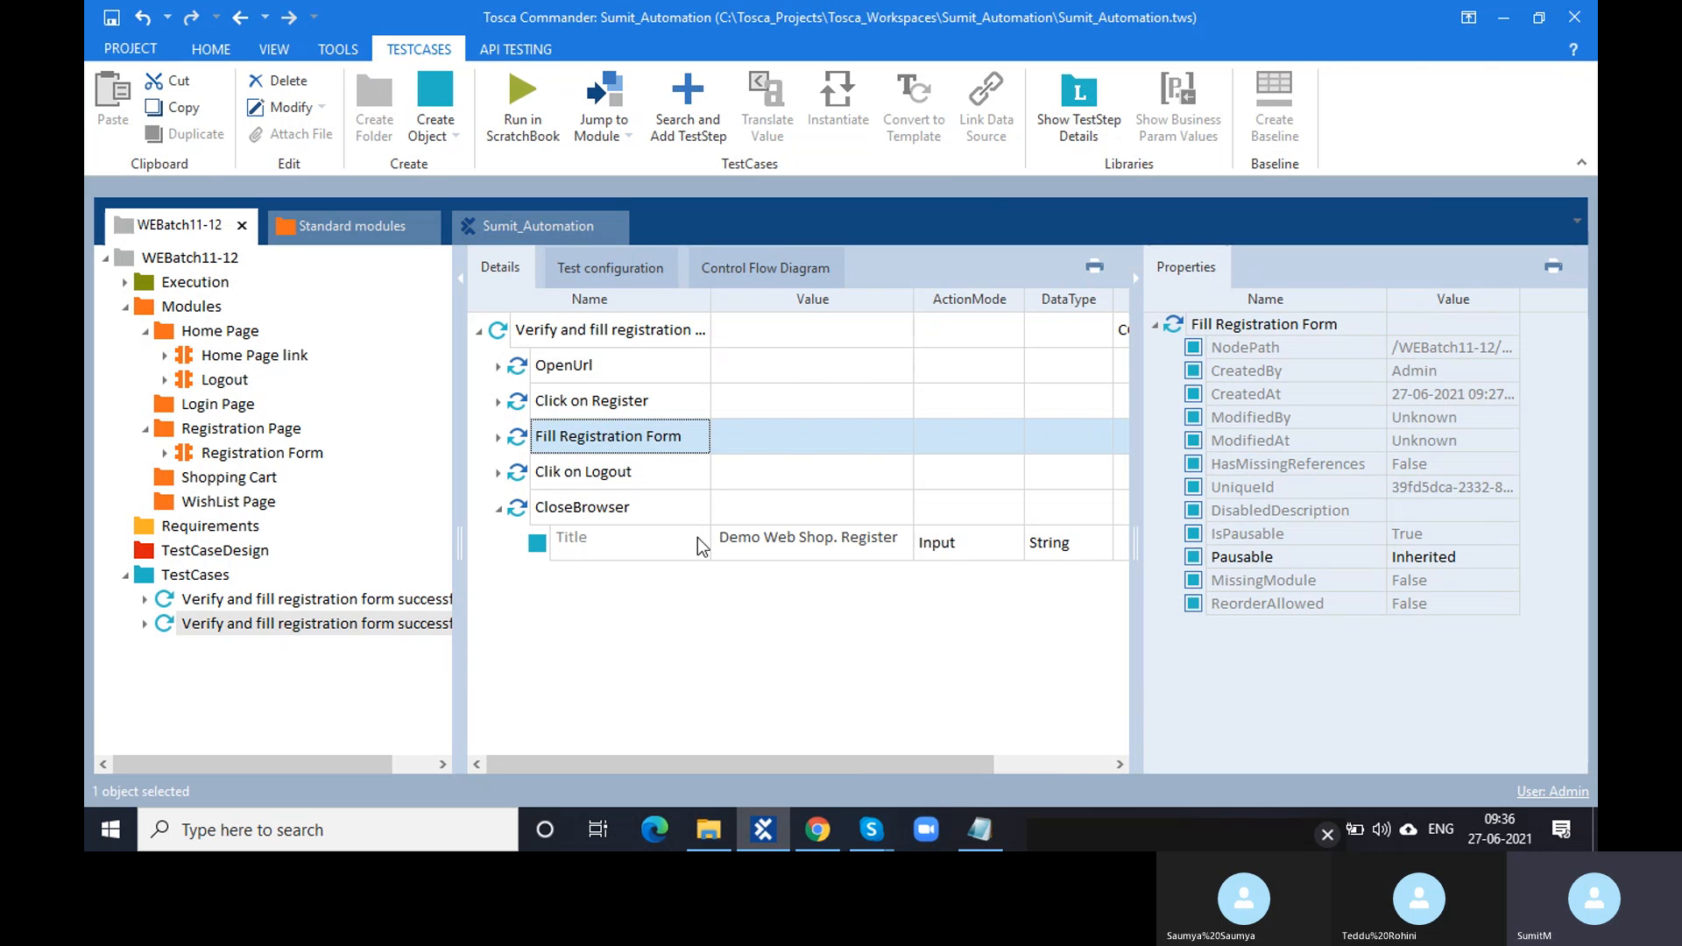
{"action": "left_click", "coordinate": [1137, 277]}
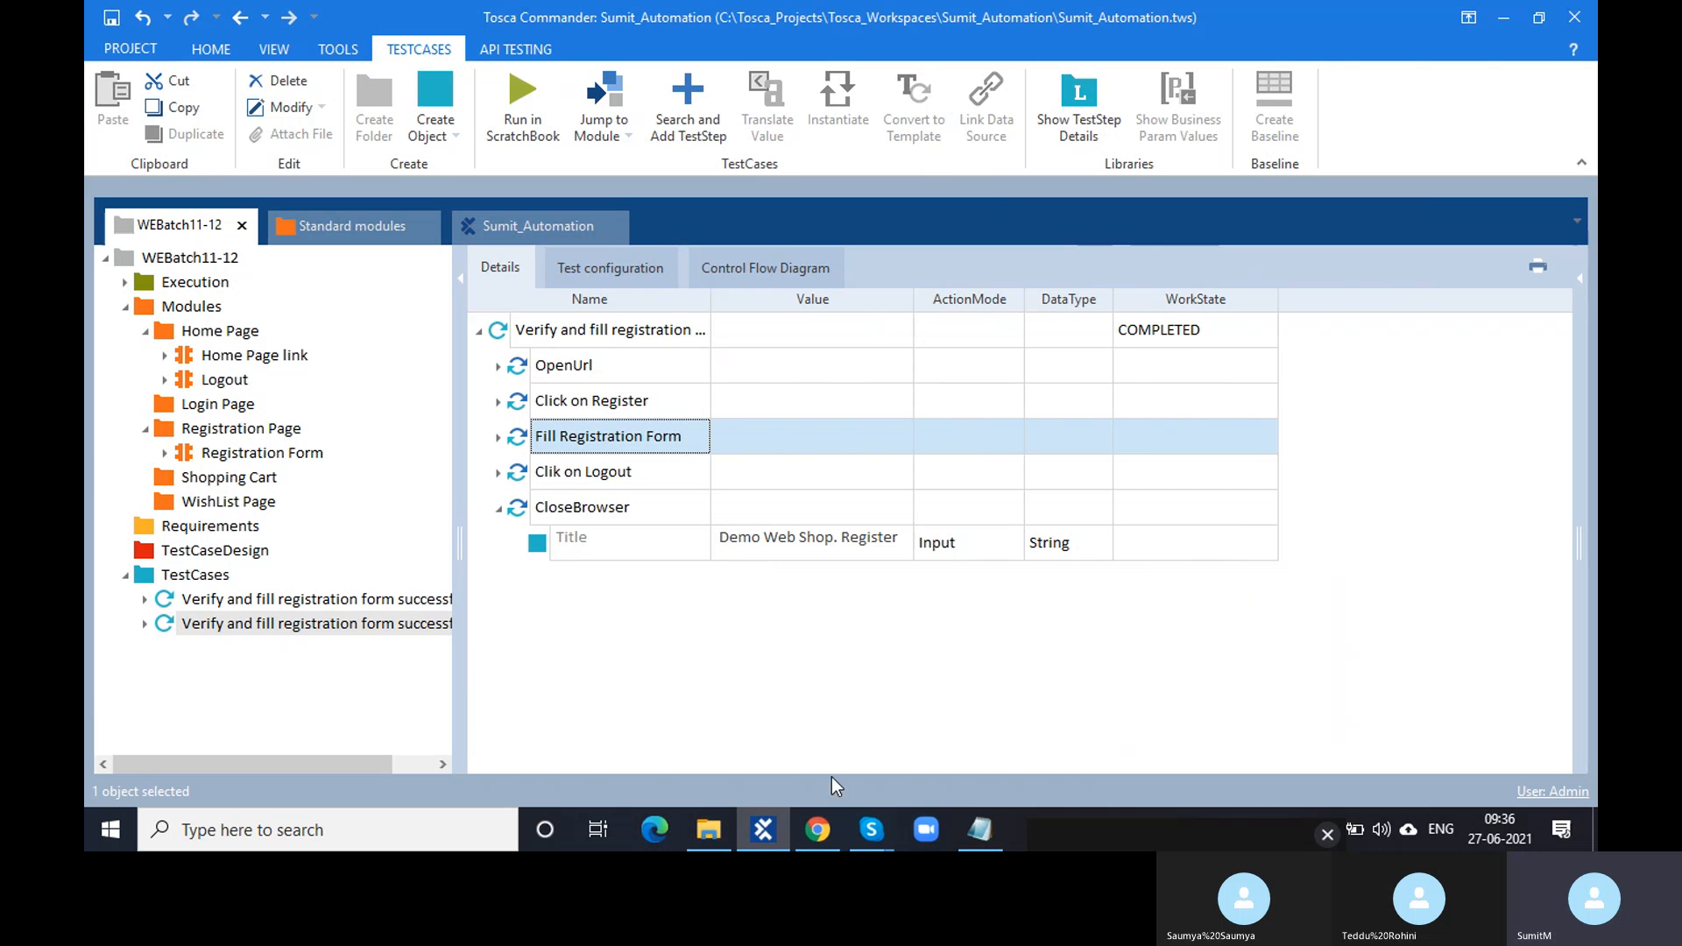
{"action": "left_click", "coordinate": [832, 836]}
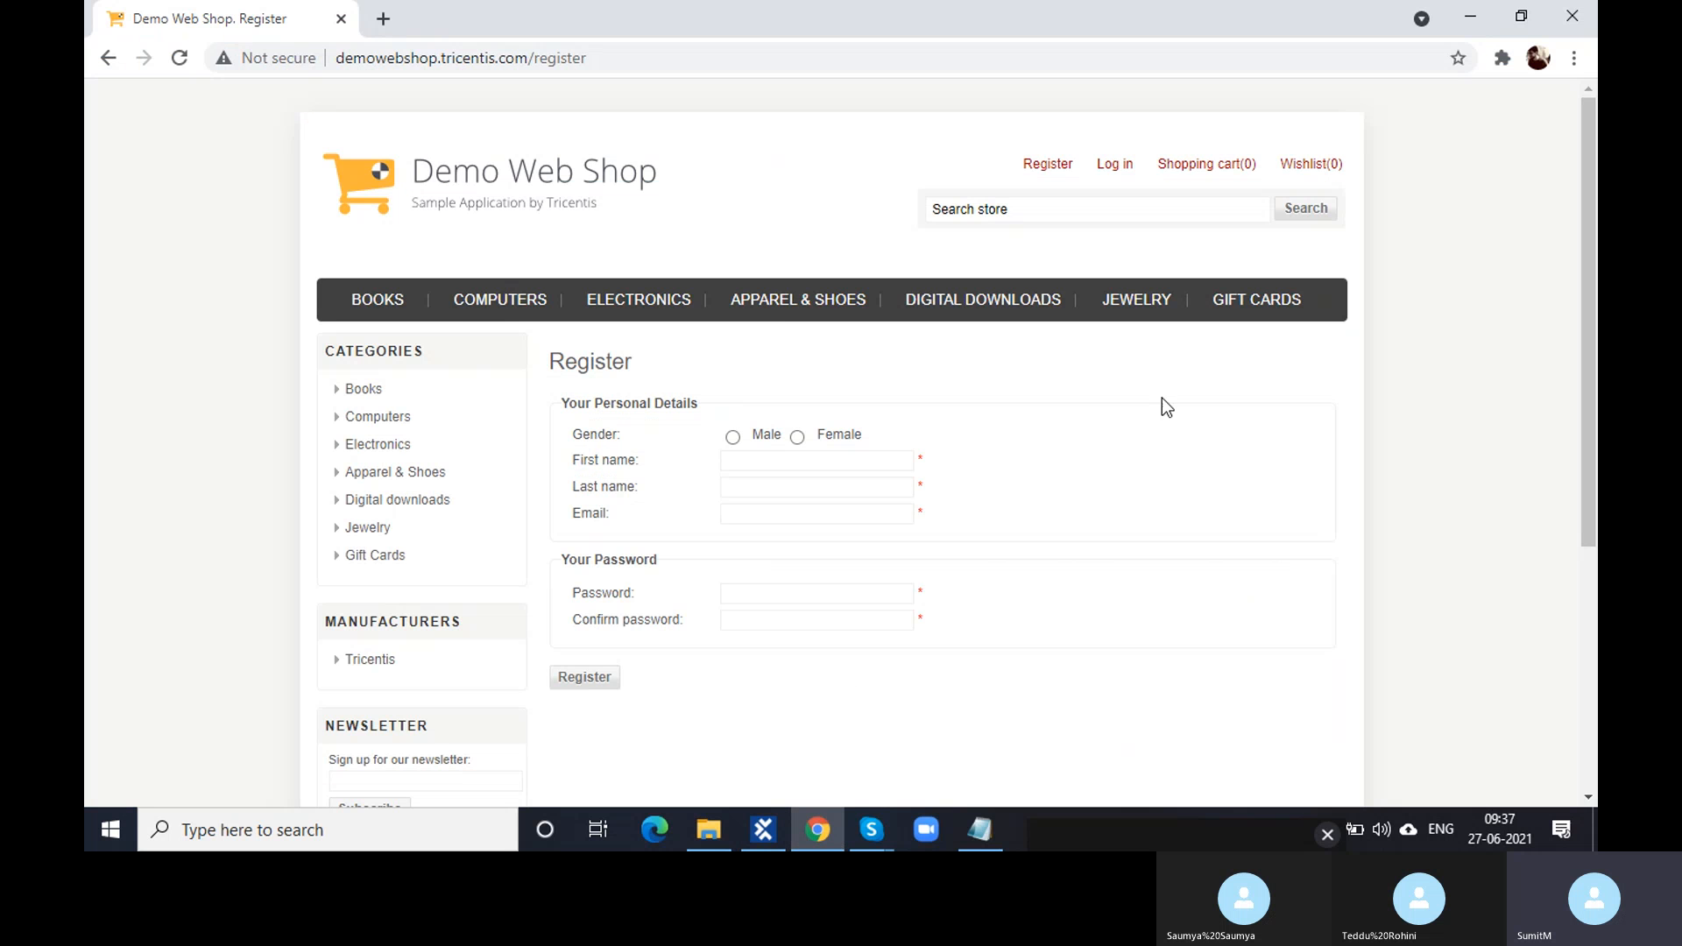
{"action": "left_click", "coordinate": [1212, 173]}
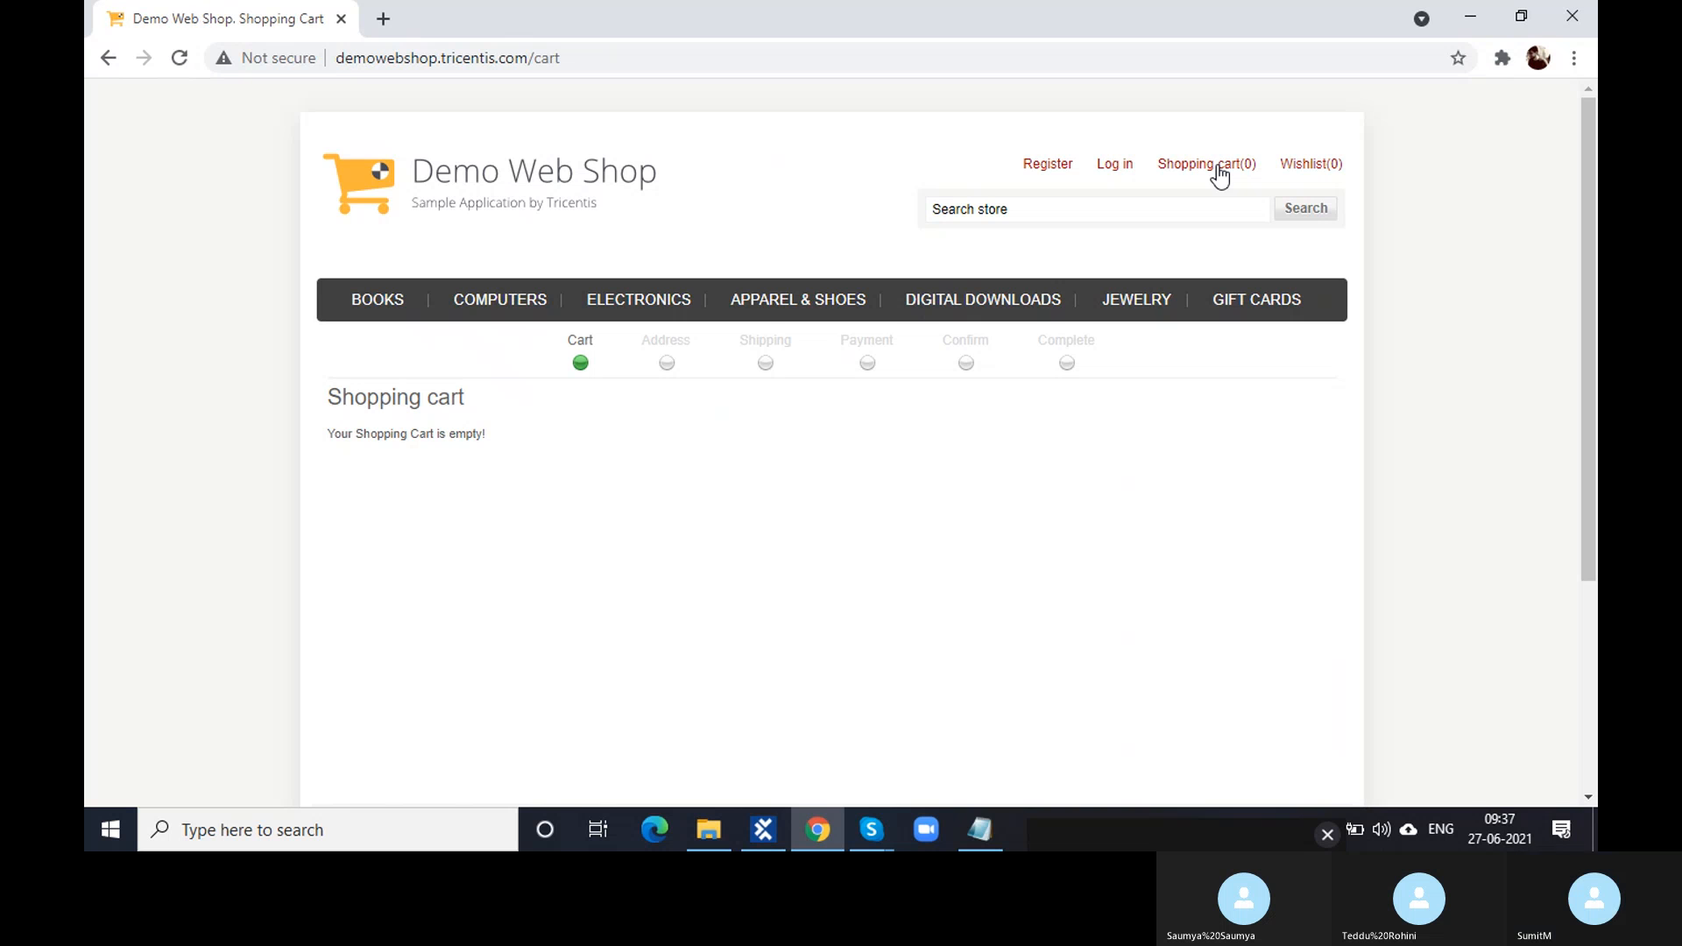
{"action": "left_click", "coordinate": [763, 829]}
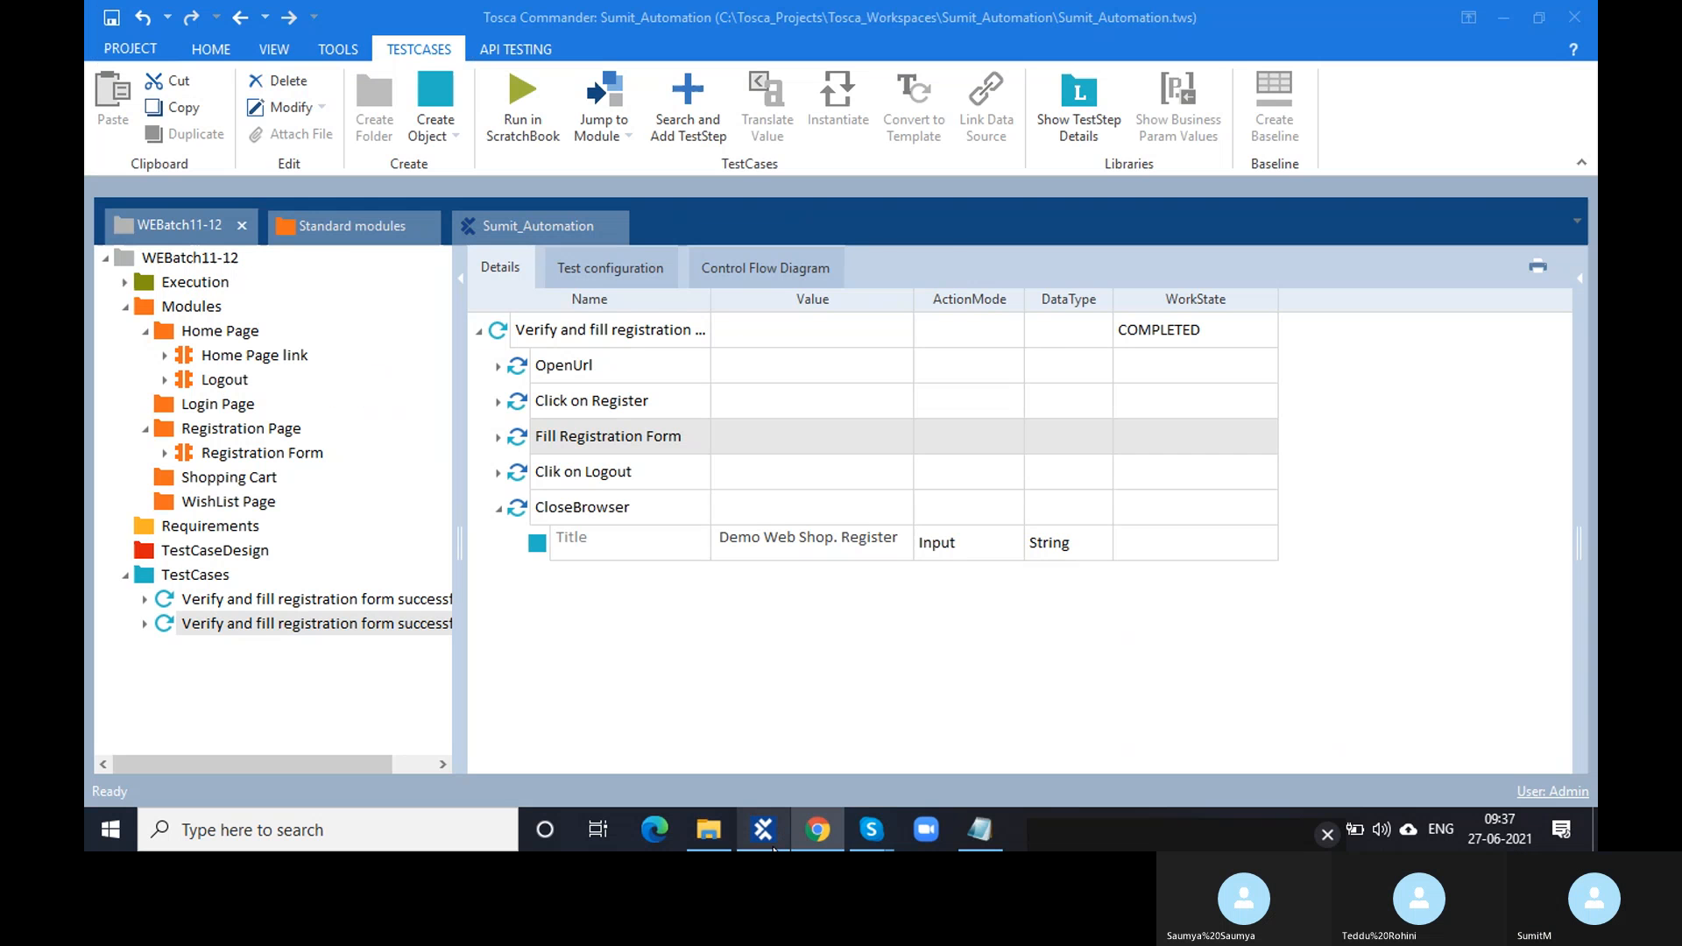
{"action": "left_click", "coordinate": [853, 544]}
{"action": "left_click", "coordinate": [855, 550]}
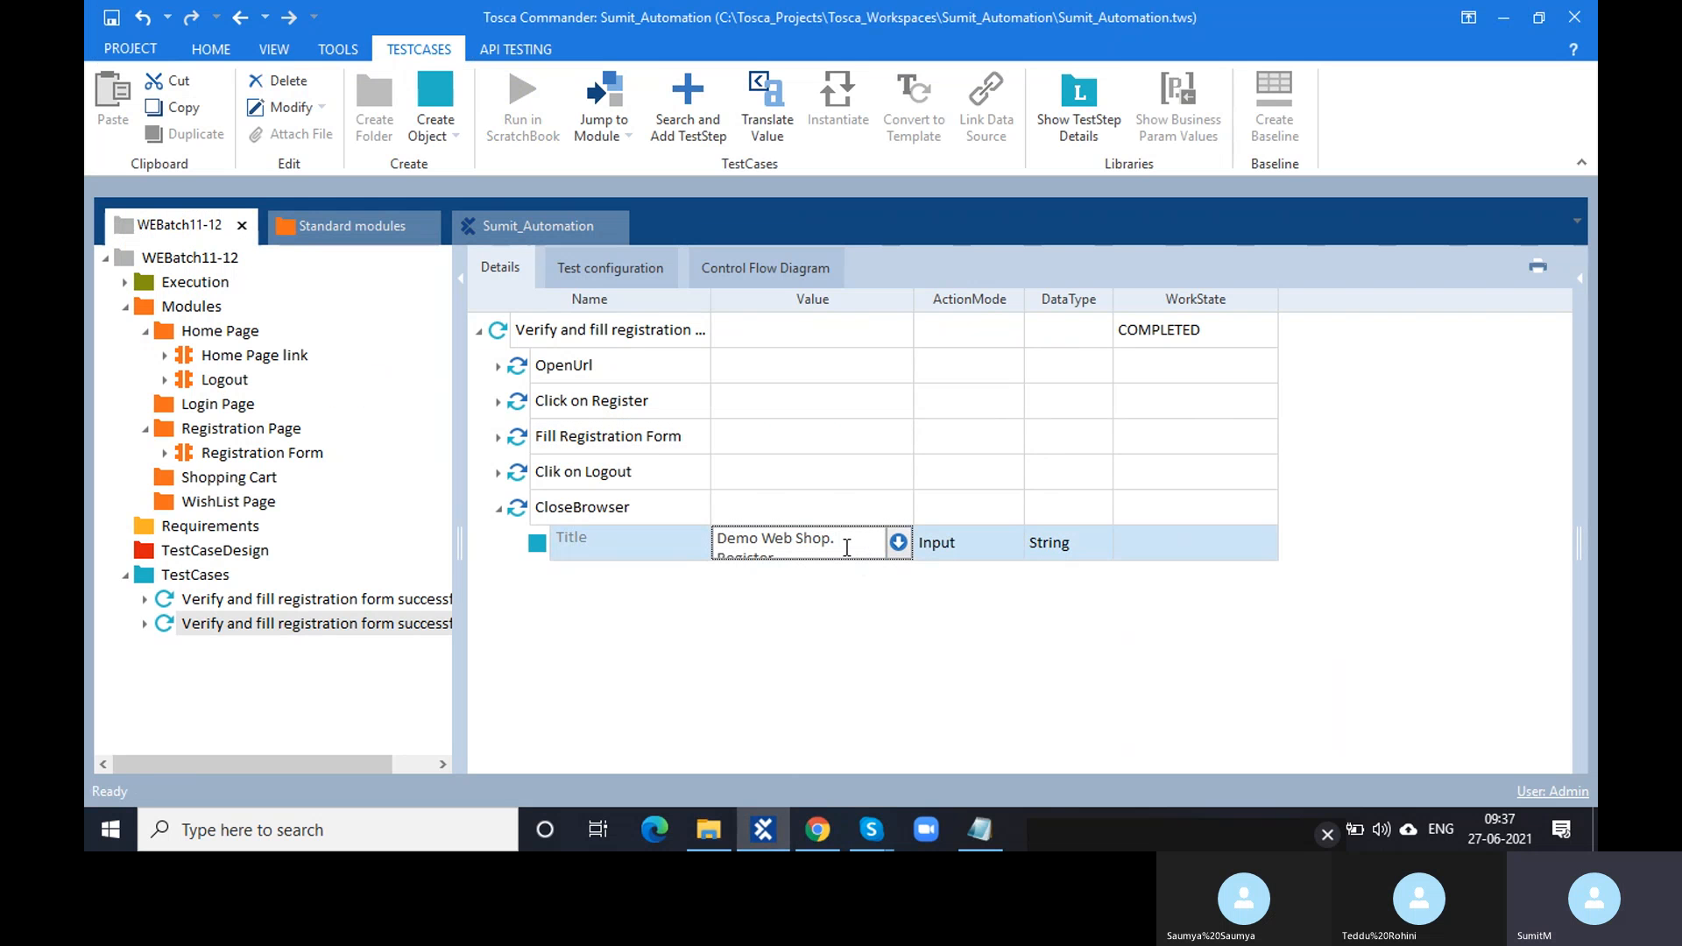
{"action": "left_click_drag", "start_coordinate": [912, 293], "coordinate": [1069, 300]}
{"action": "left_click", "coordinate": [928, 541]}
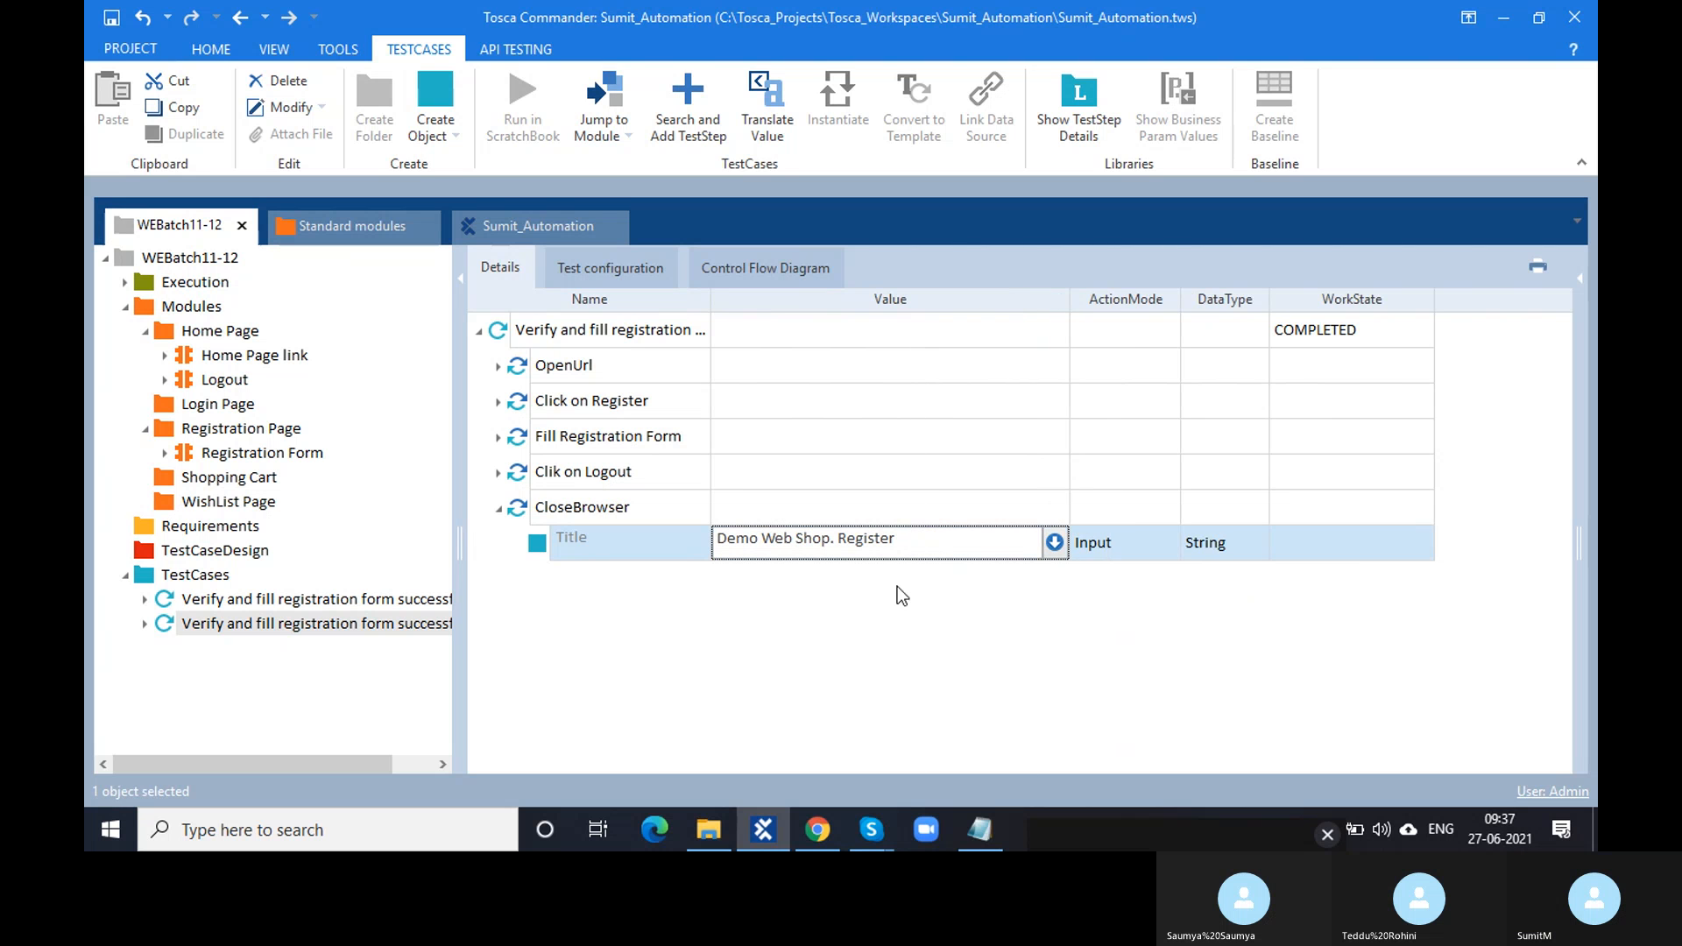
{"action": "left_click", "coordinate": [786, 699]}
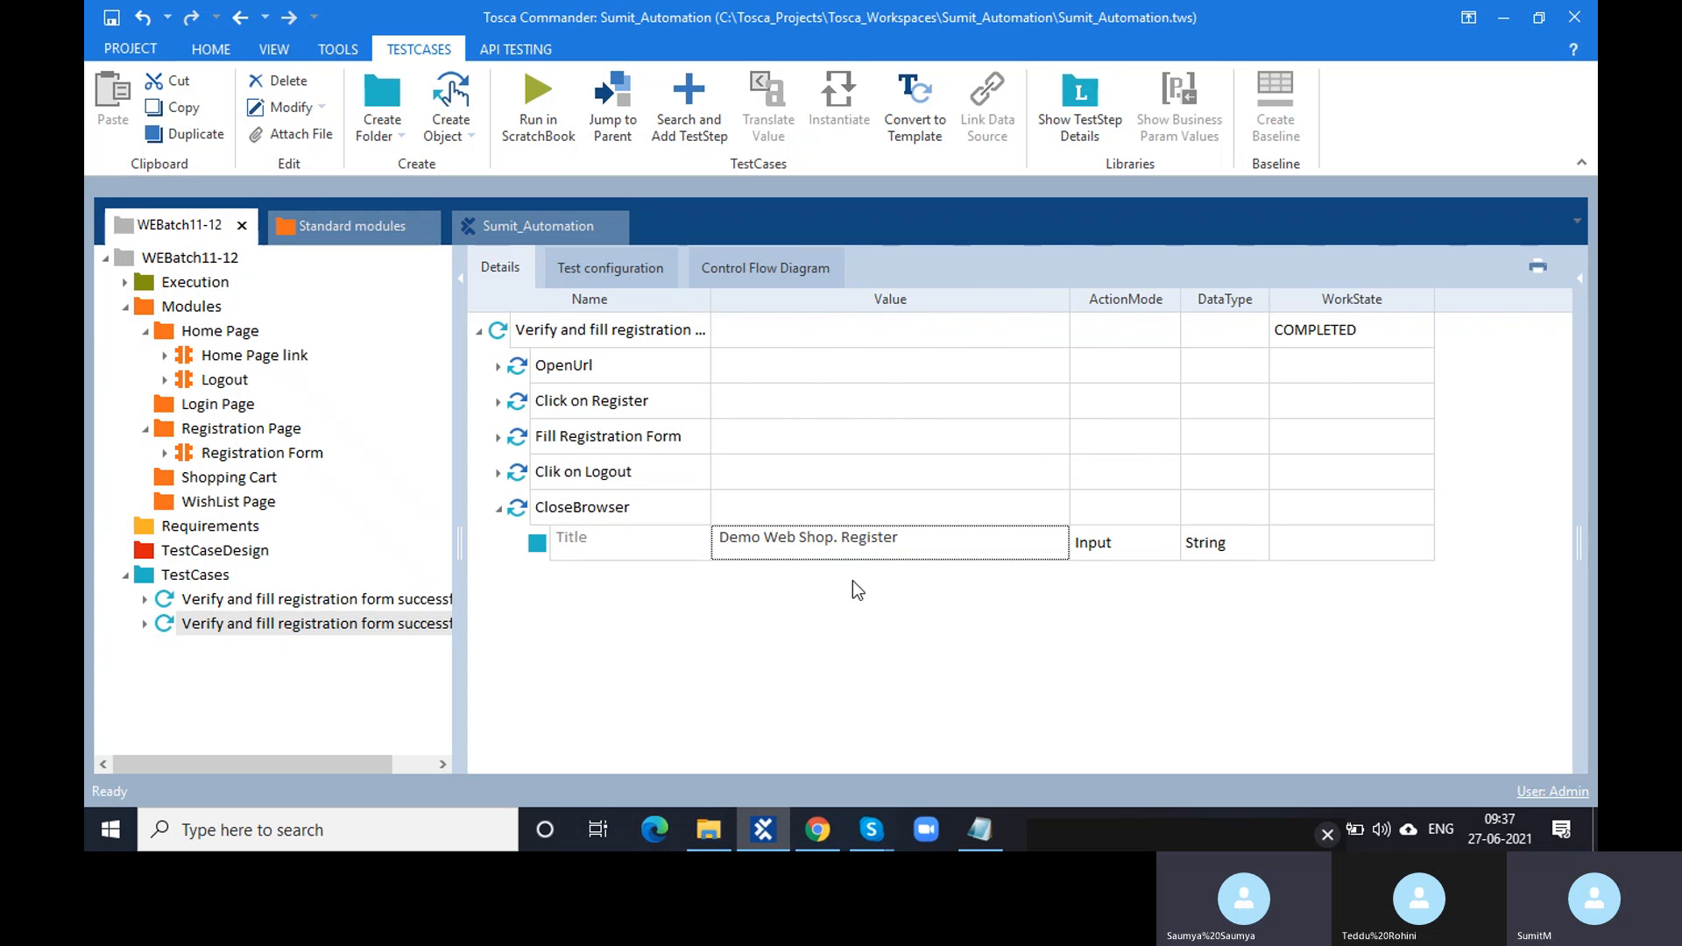
{"action": "left_click", "coordinate": [903, 540]}
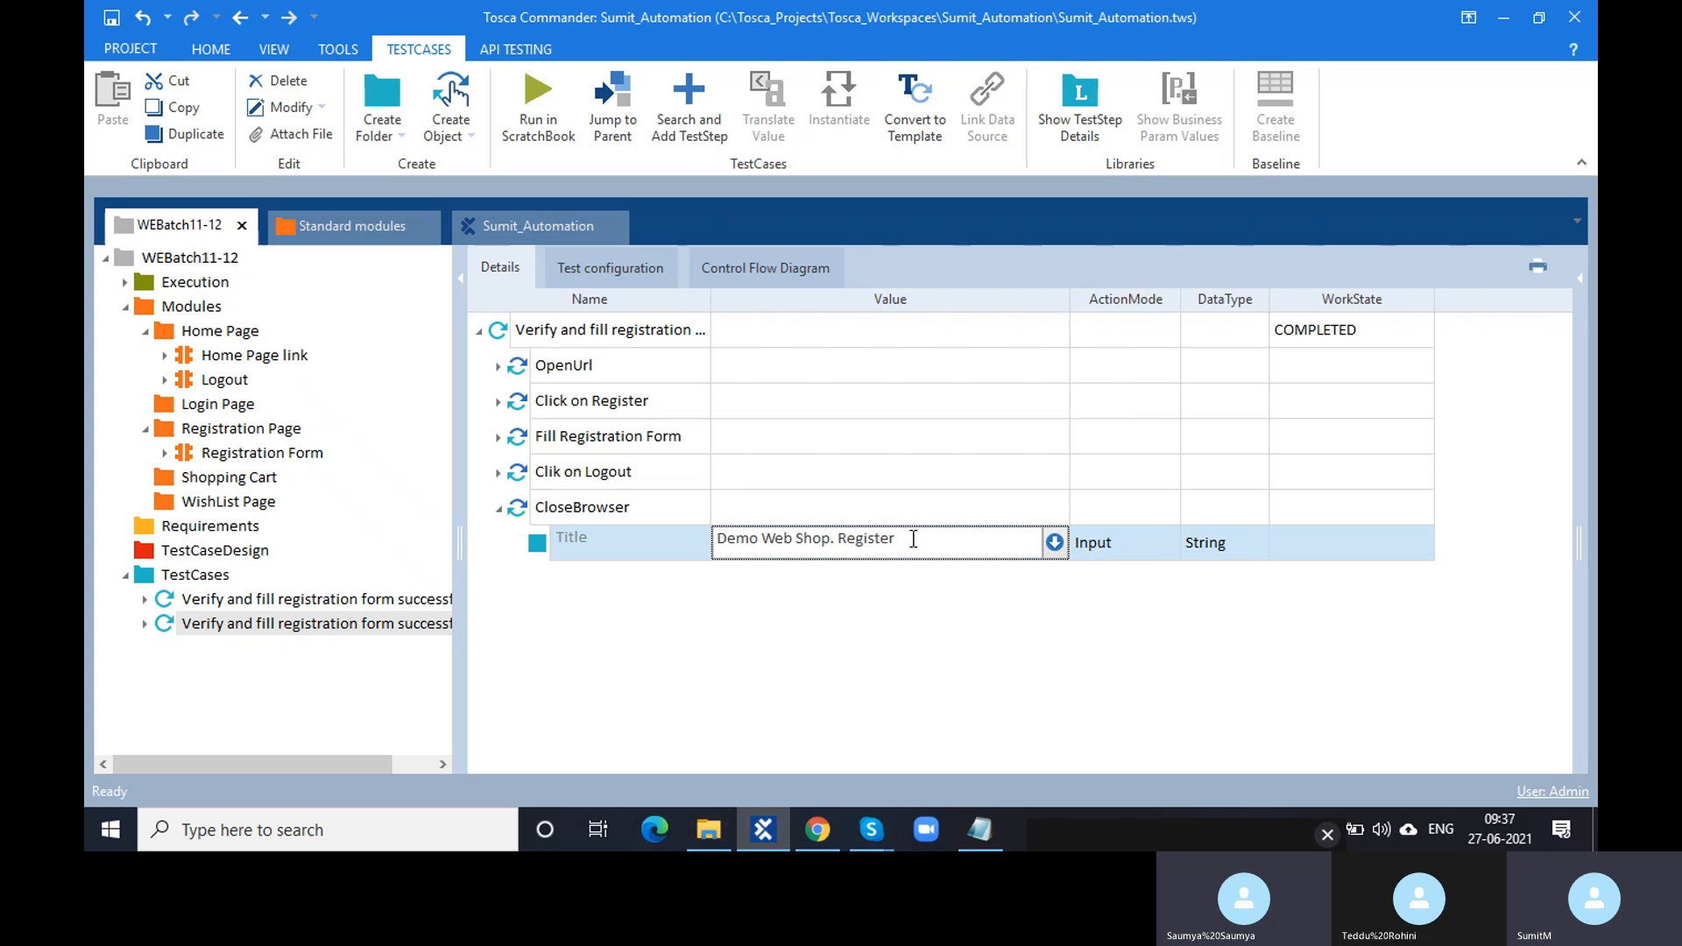
{"action": "left_click_drag", "start_coordinate": [912, 538], "coordinate": [828, 544]}
{"action": "key", "text": "BackSpace"}
{"action": "type", "text": "*"}
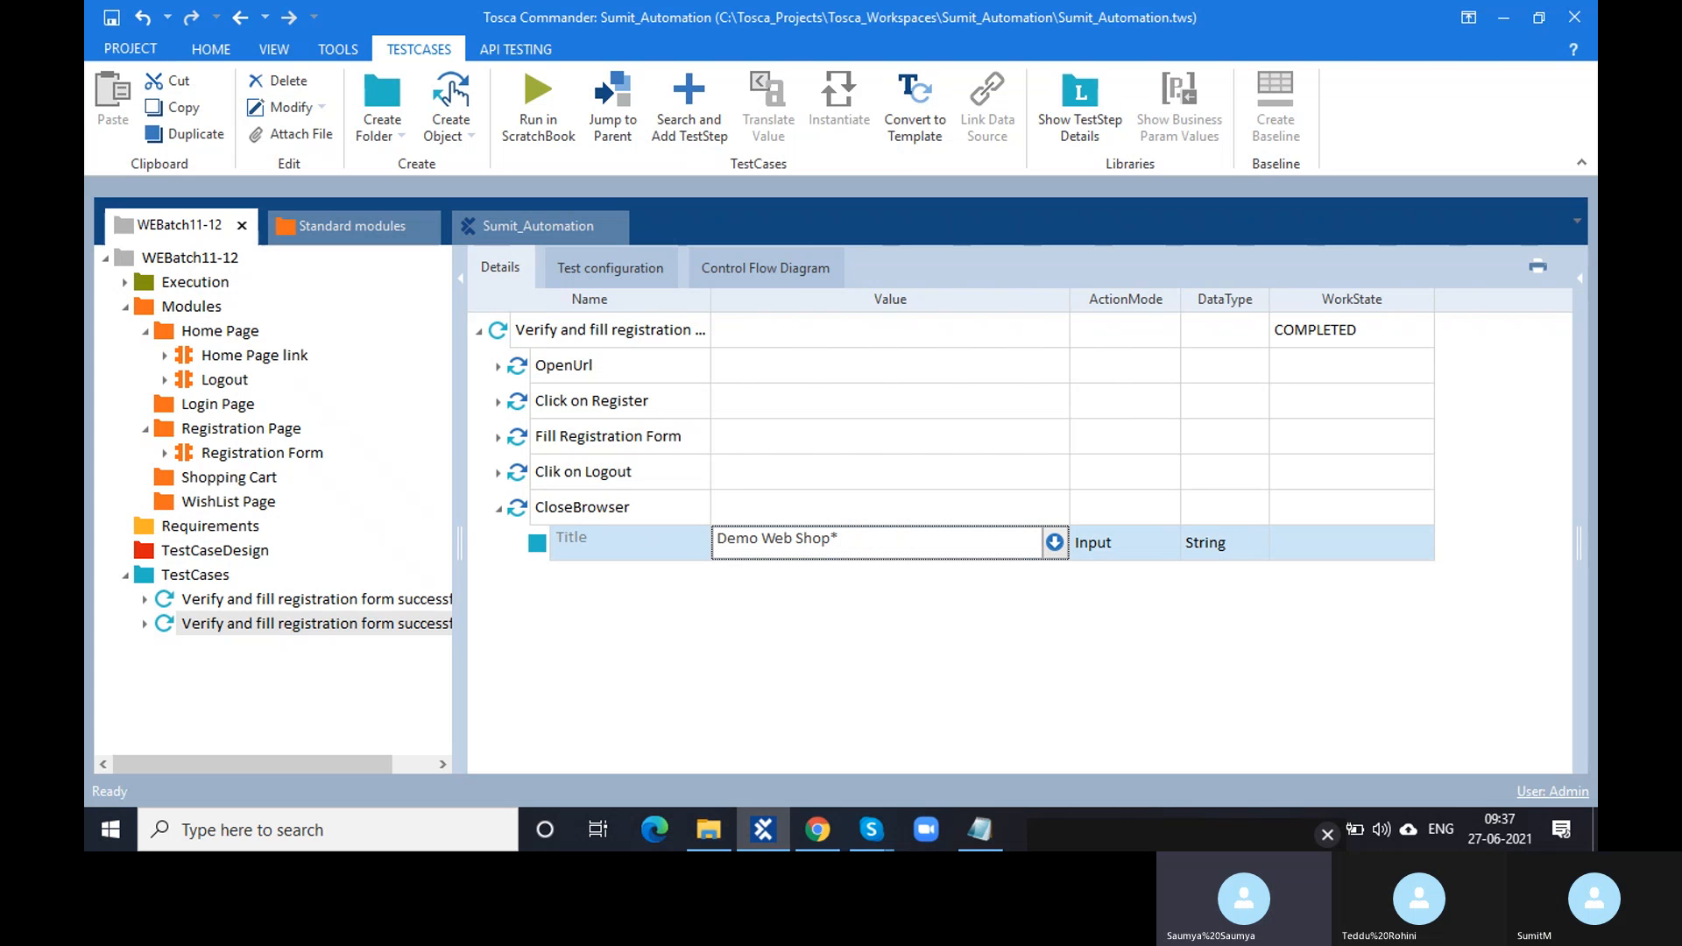
{"action": "left_click", "coordinate": [773, 629]}
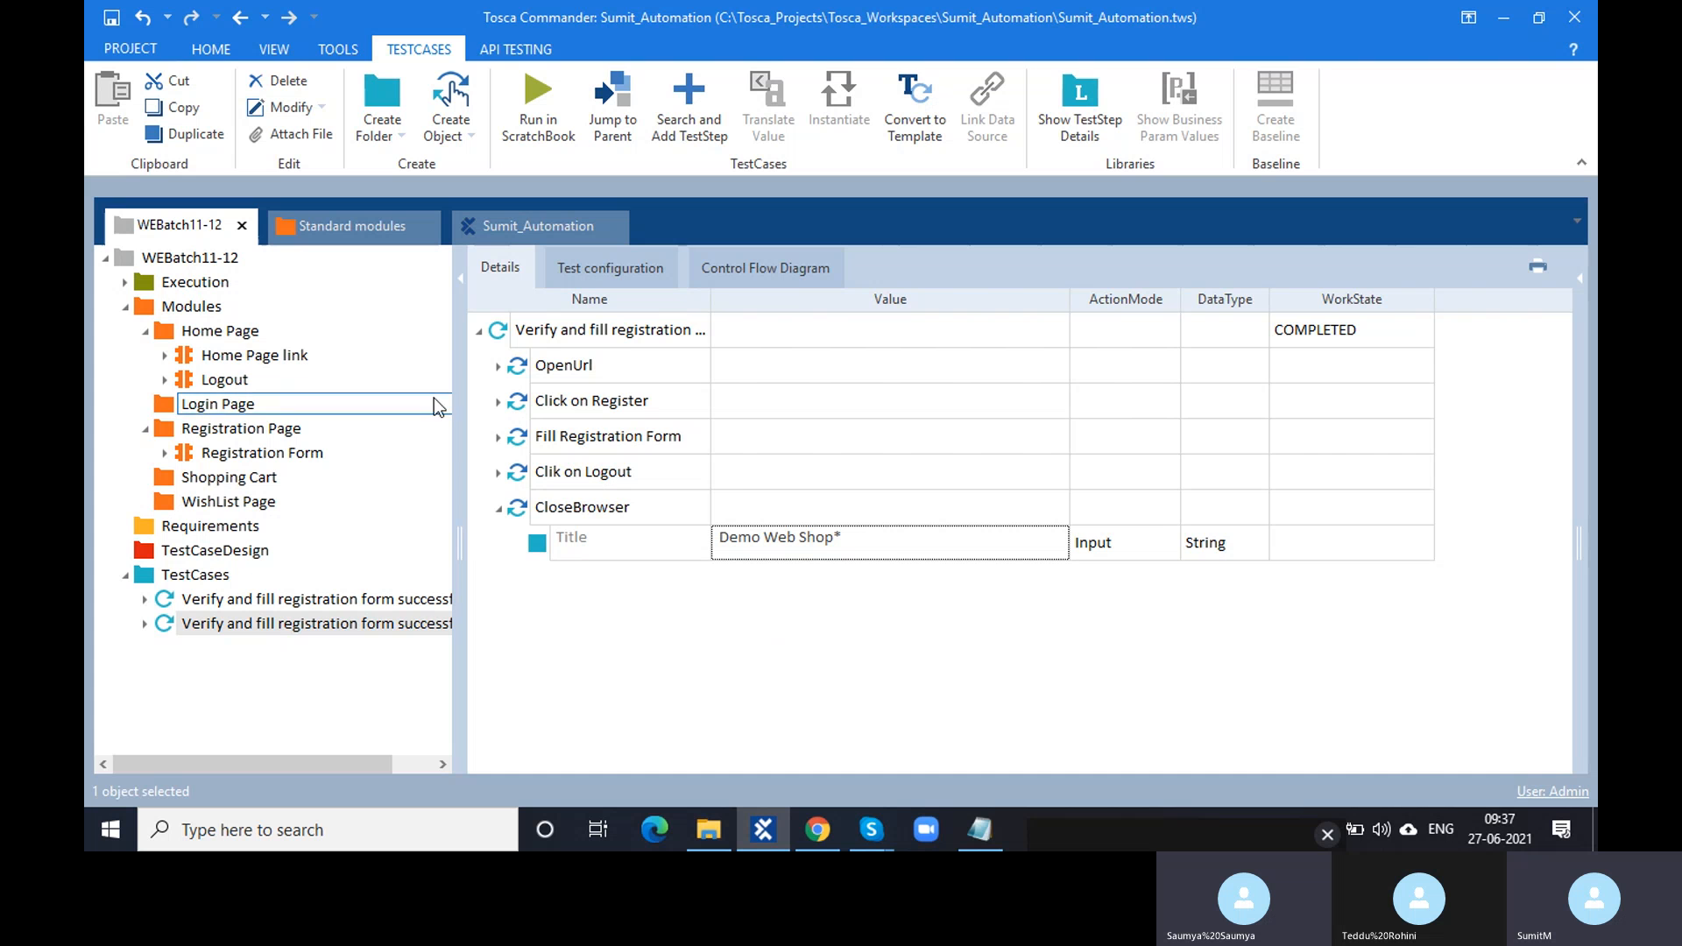
{"action": "left_click", "coordinate": [315, 355]}
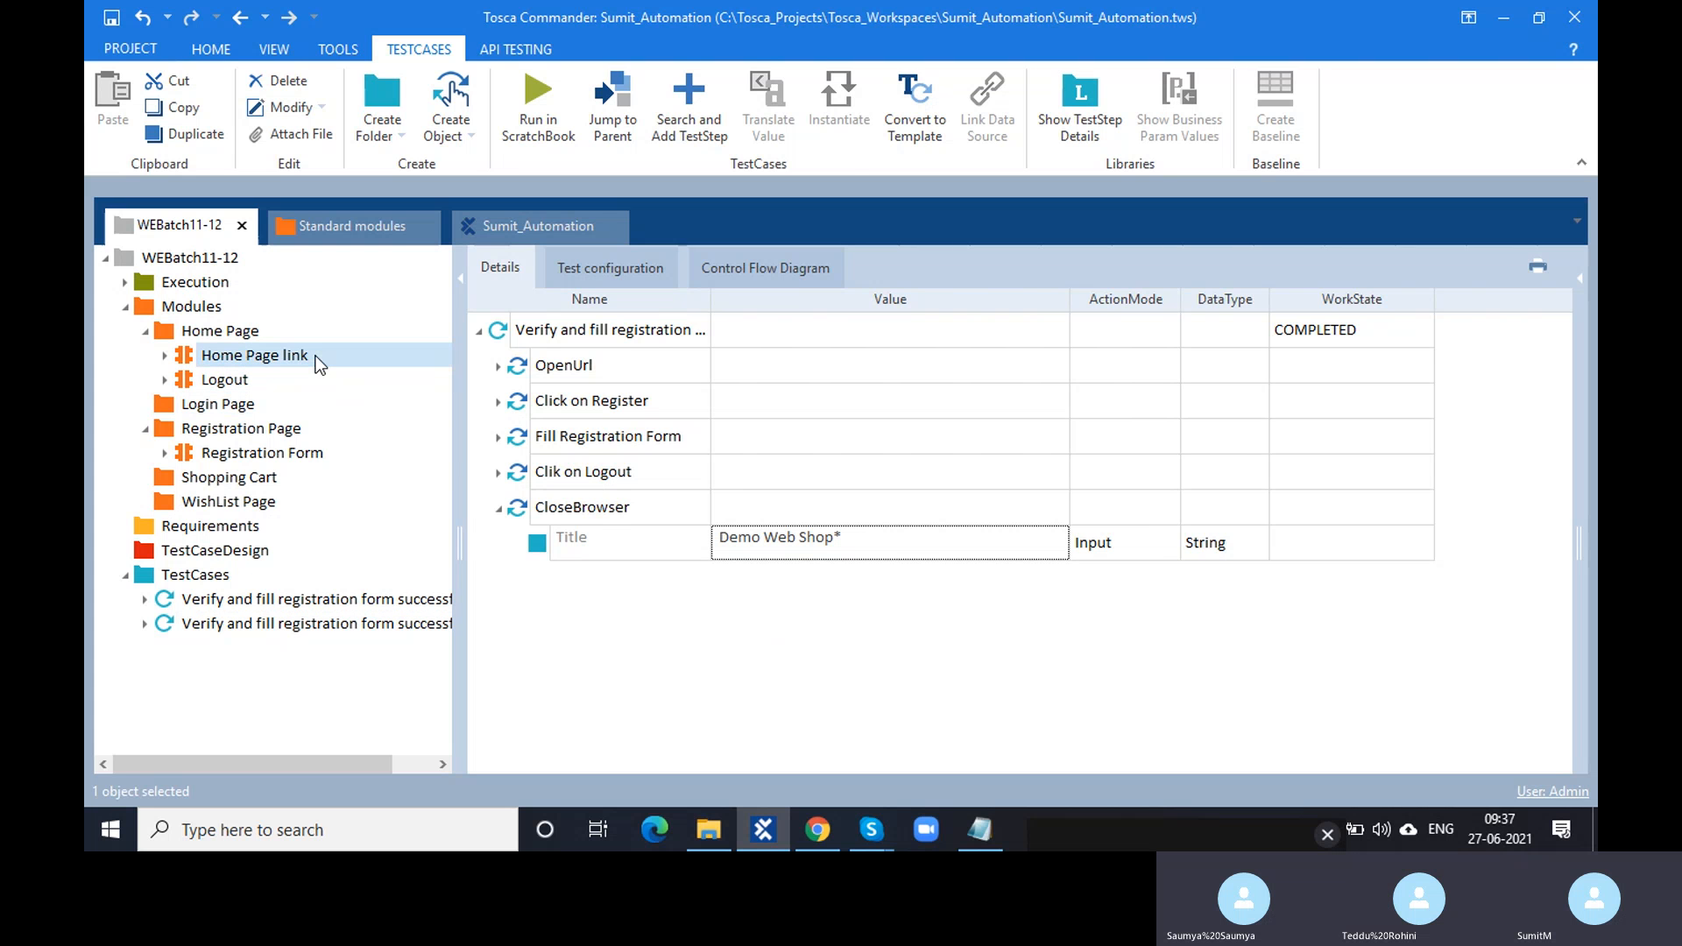
{"action": "left_click", "coordinate": [337, 623]}
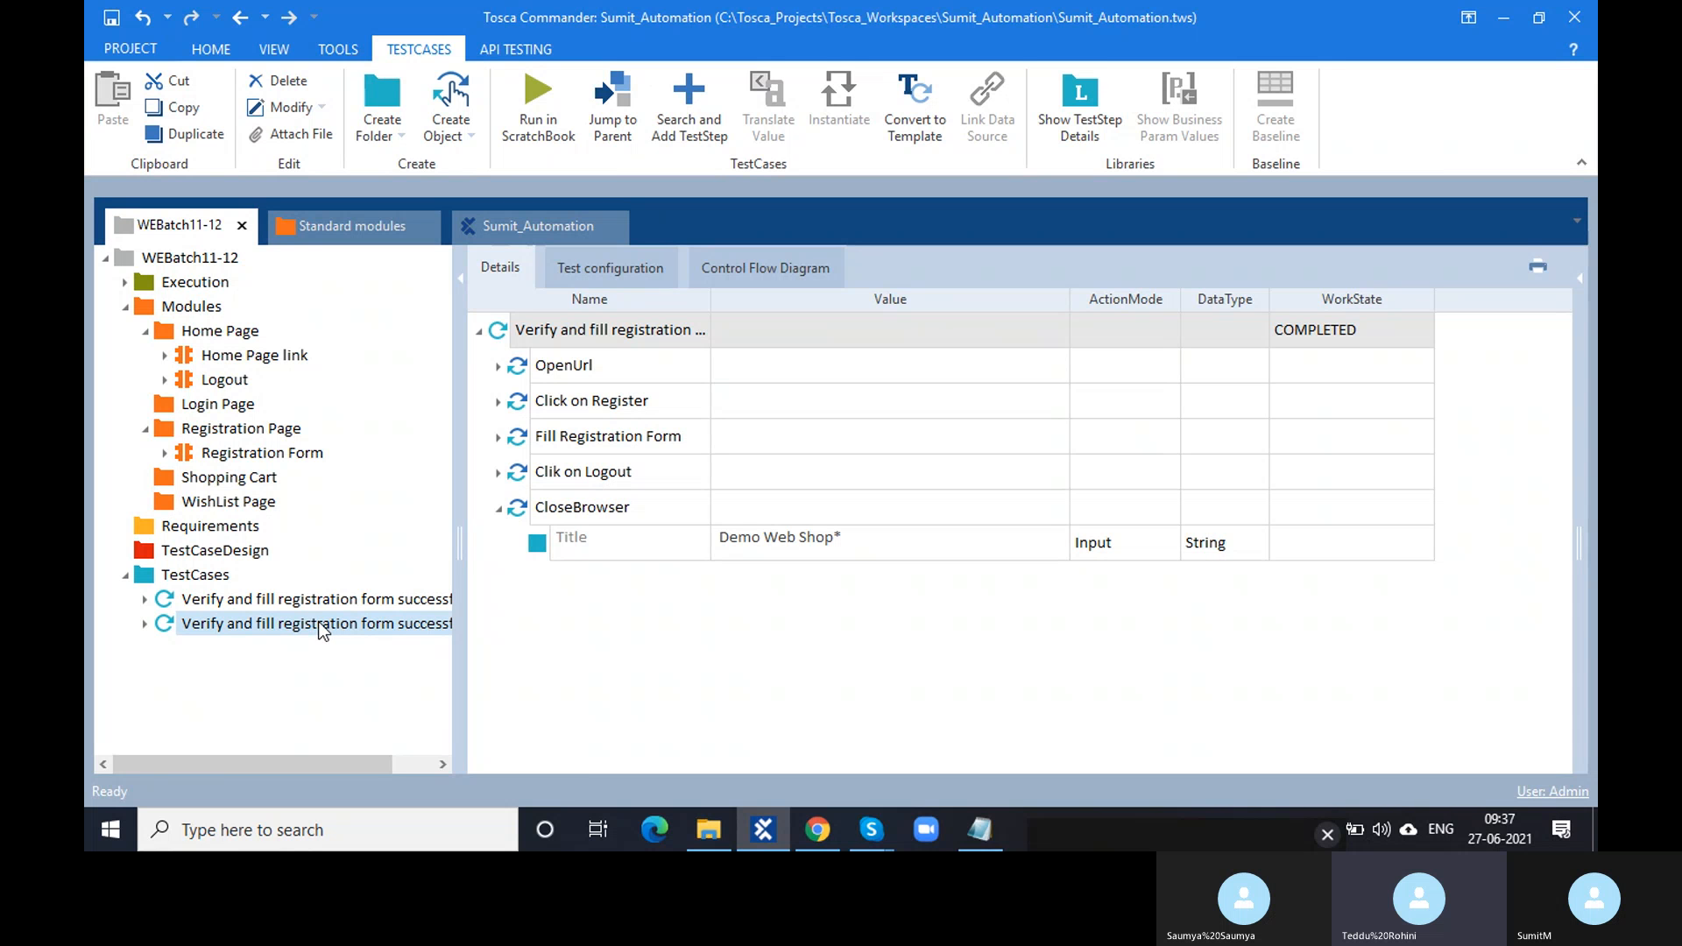
{"action": "left_click", "coordinate": [845, 538]}
{"action": "left_click", "coordinate": [844, 538]}
{"action": "key", "text": "shift+Left"}
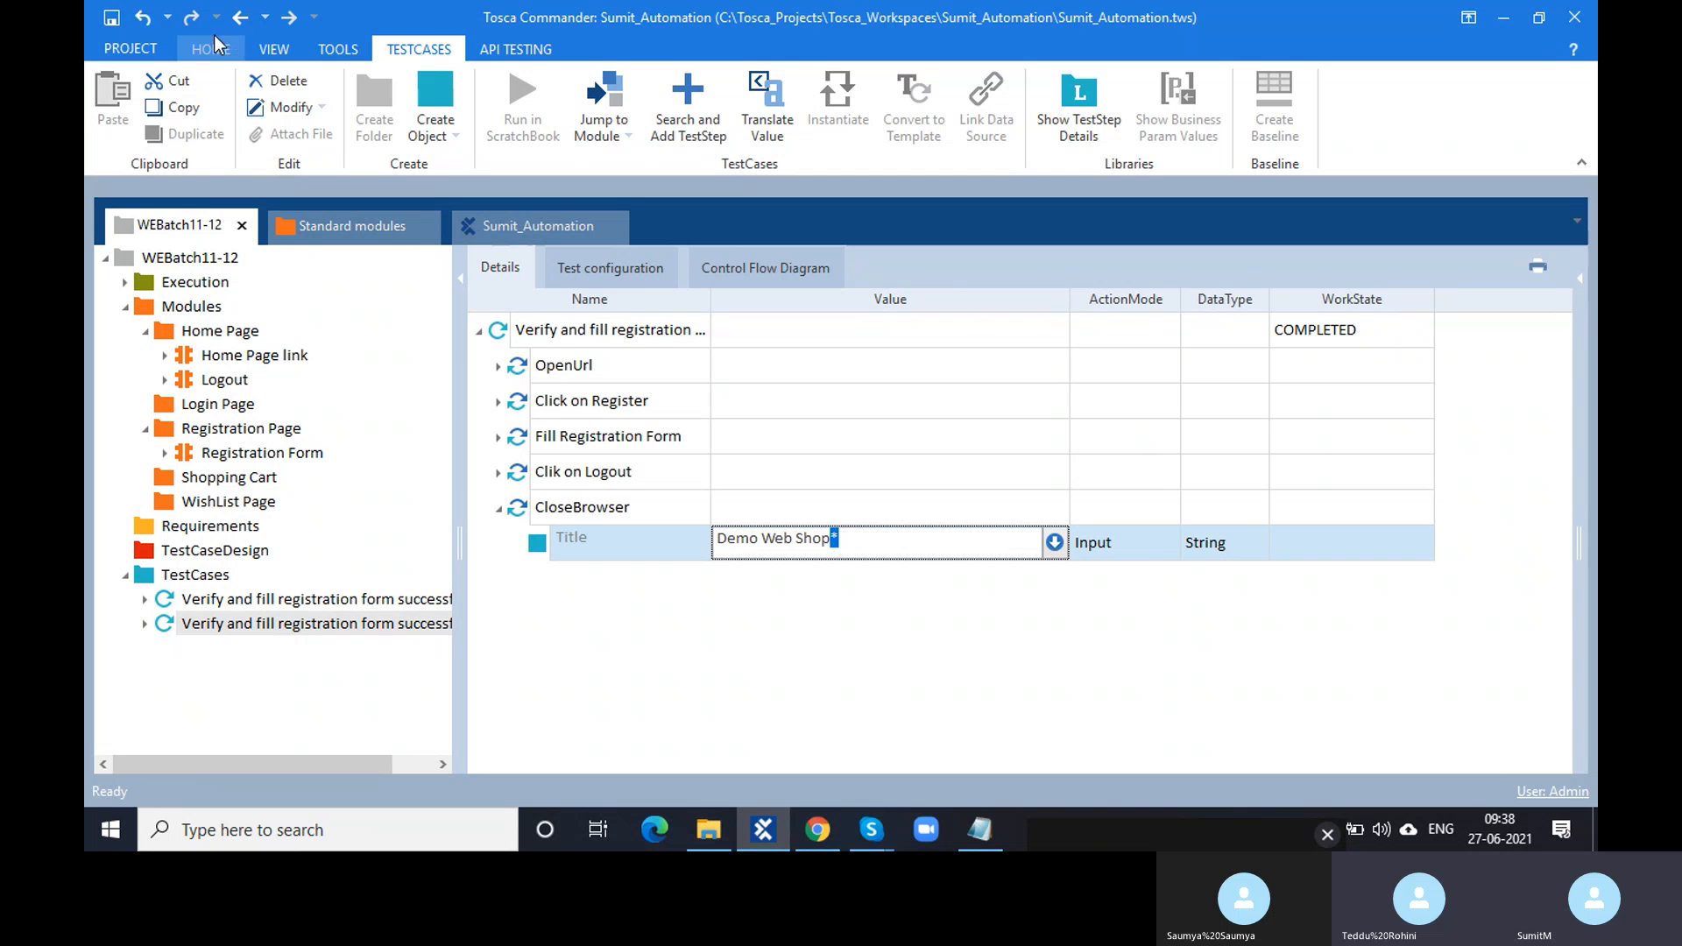
{"action": "left_click", "coordinate": [154, 23]}
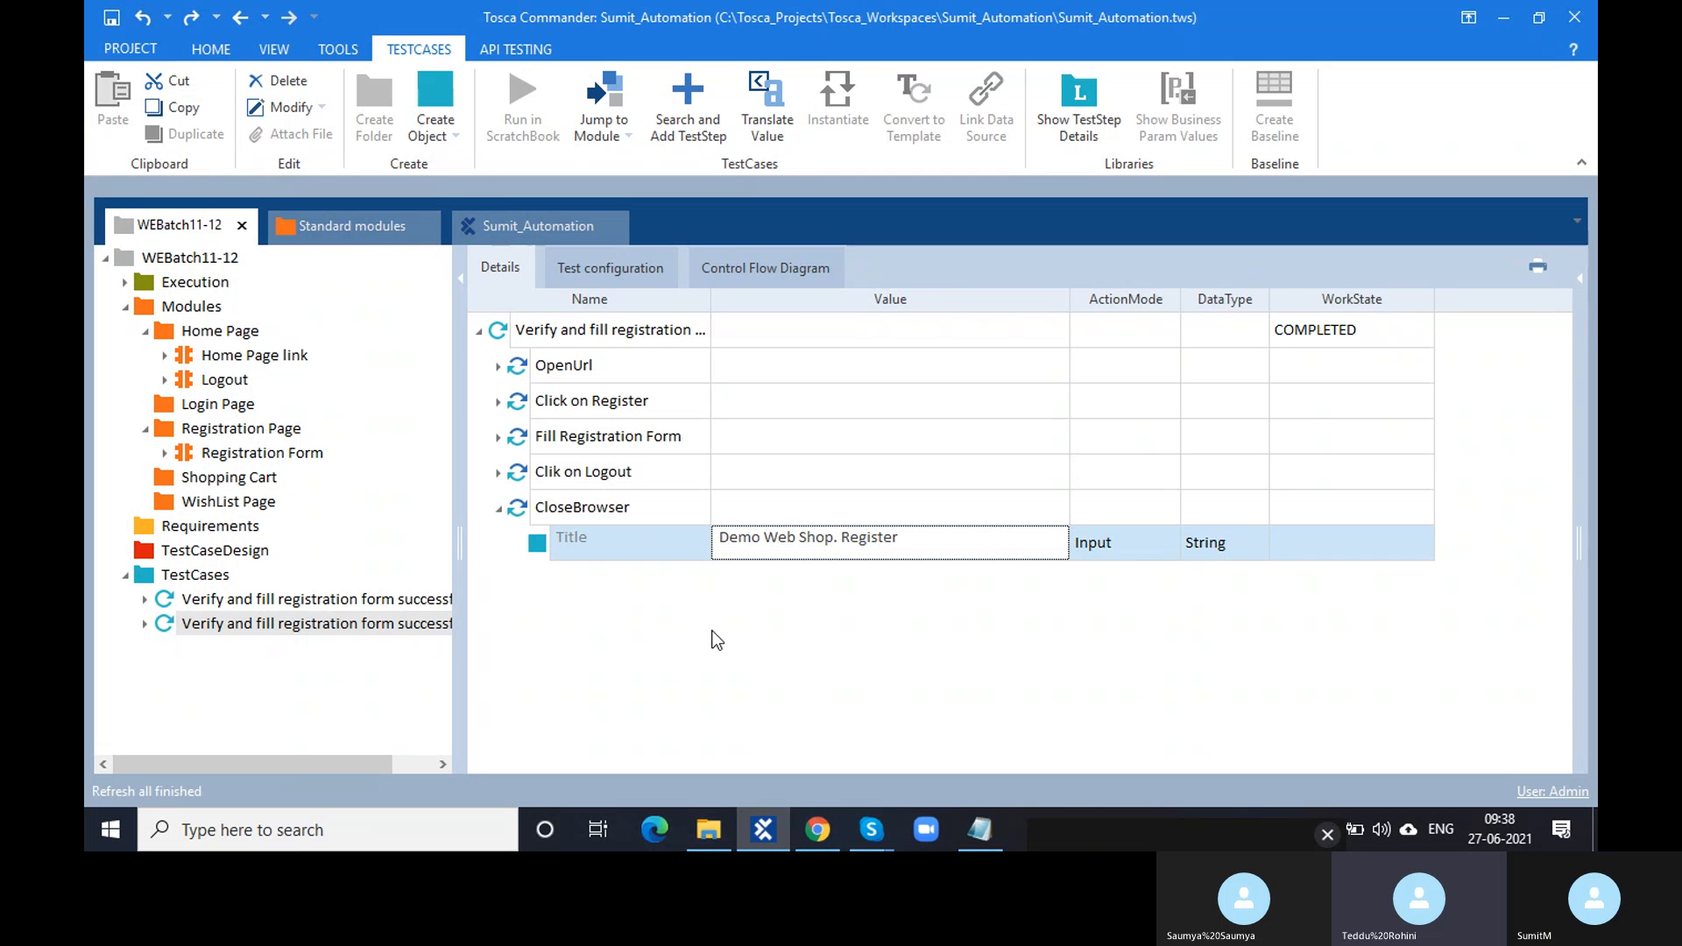
{"action": "left_click", "coordinate": [760, 680]}
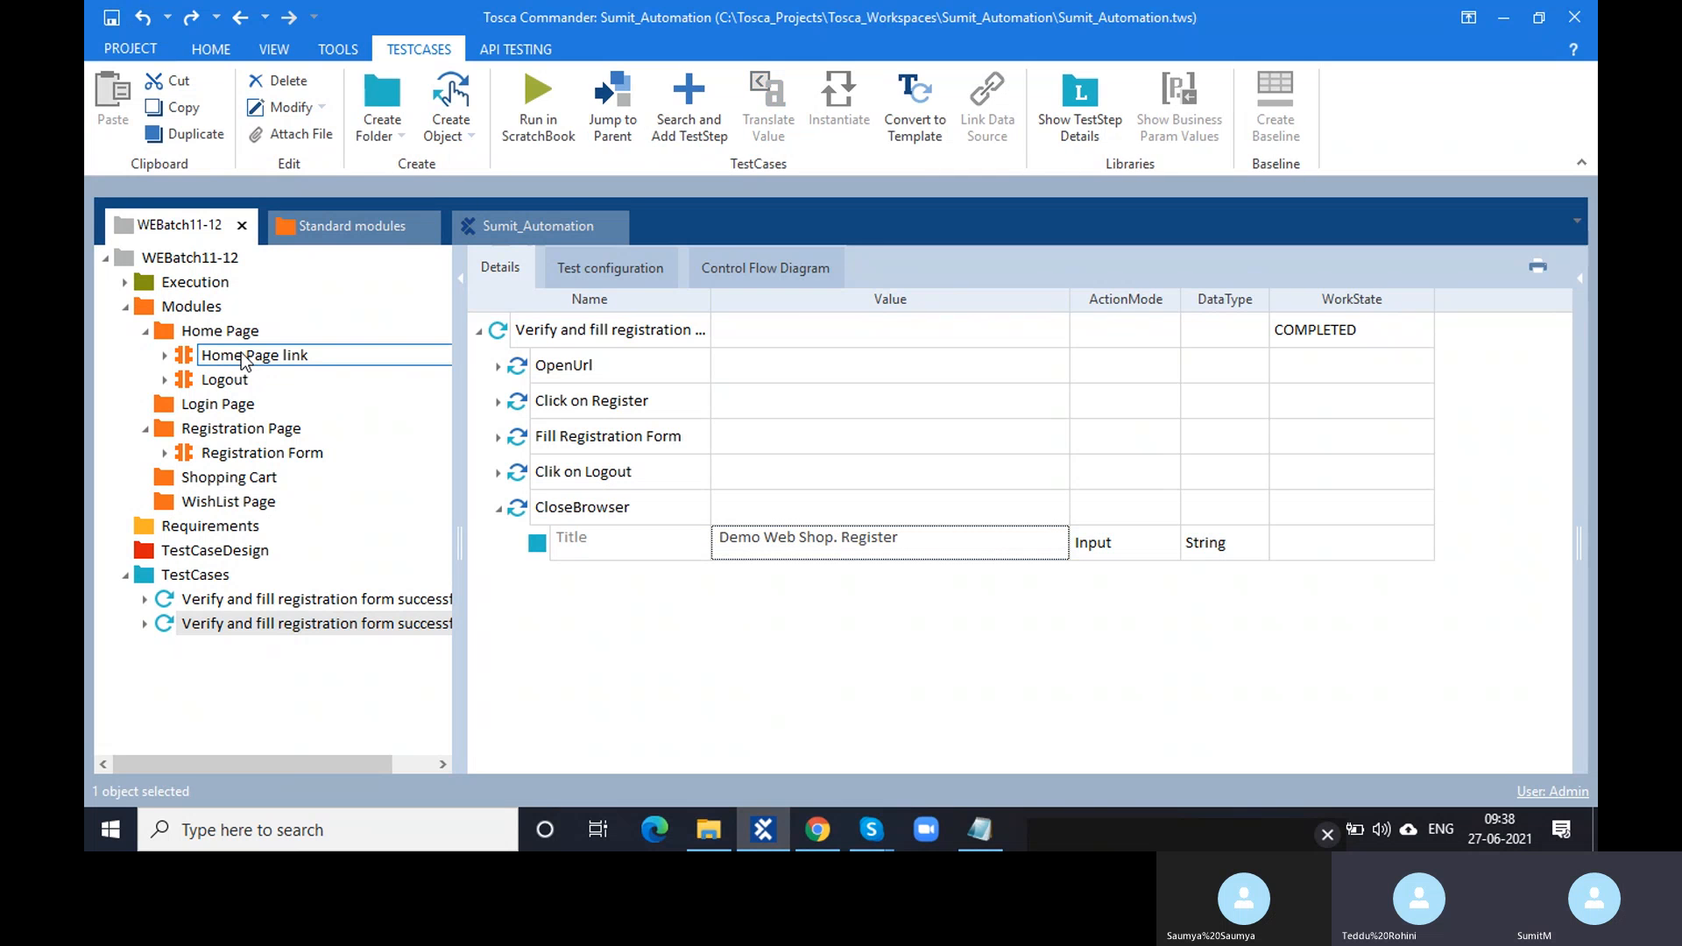
{"action": "left_click", "coordinate": [196, 356]}
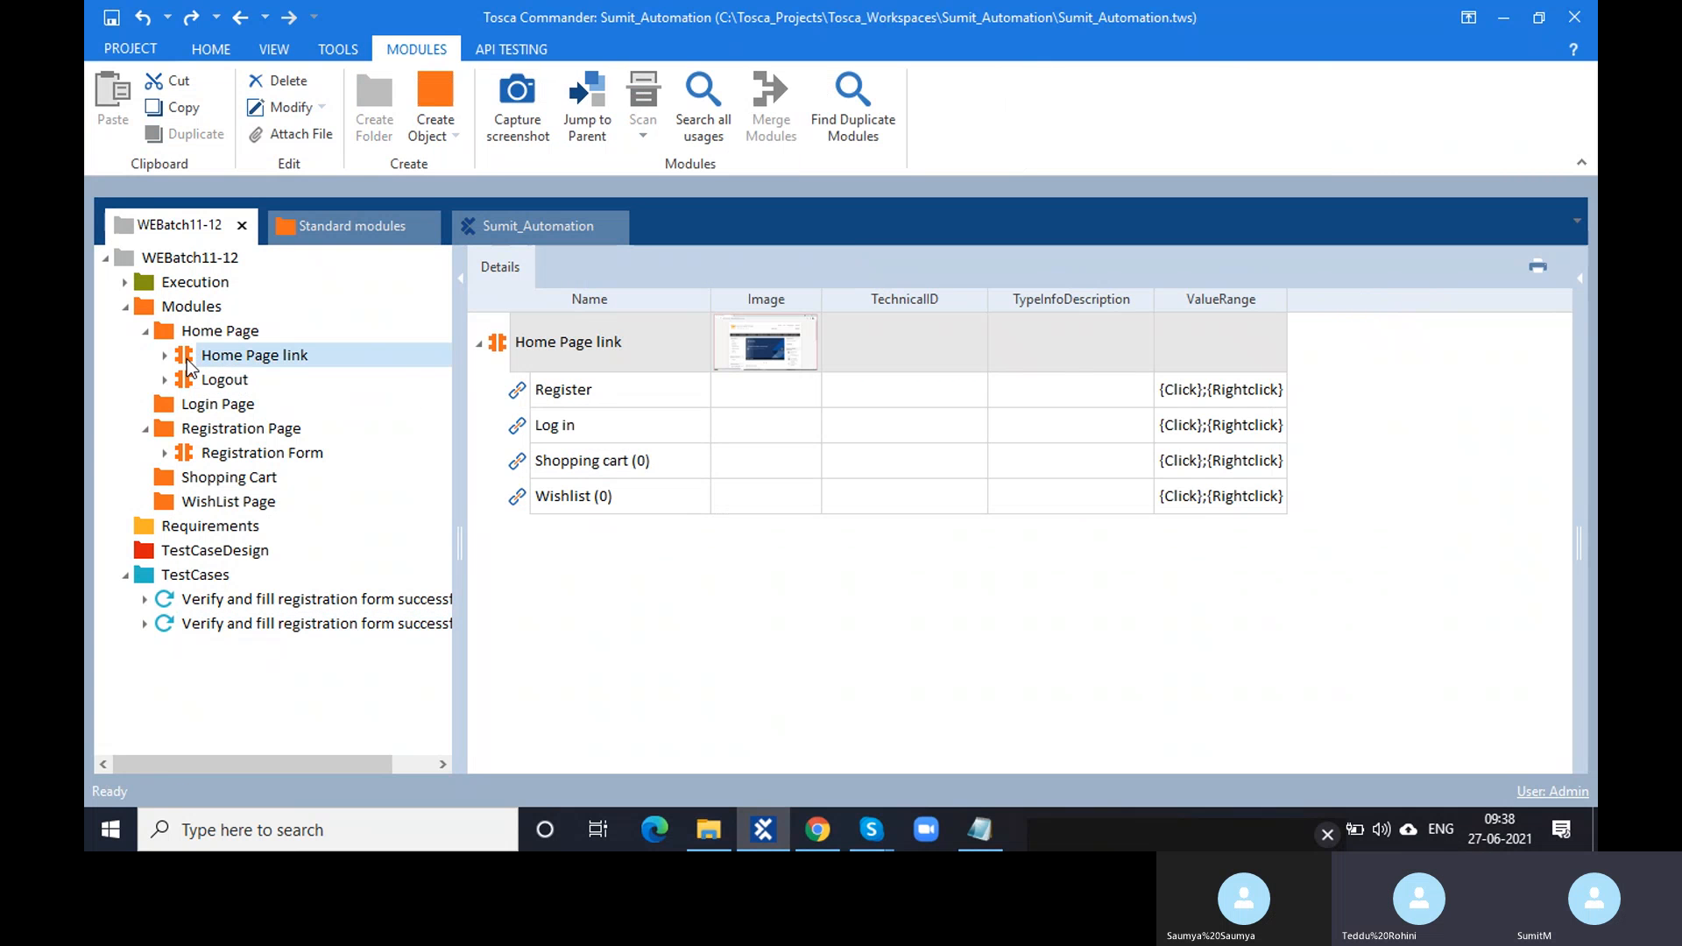
{"action": "left_click", "coordinate": [248, 626]}
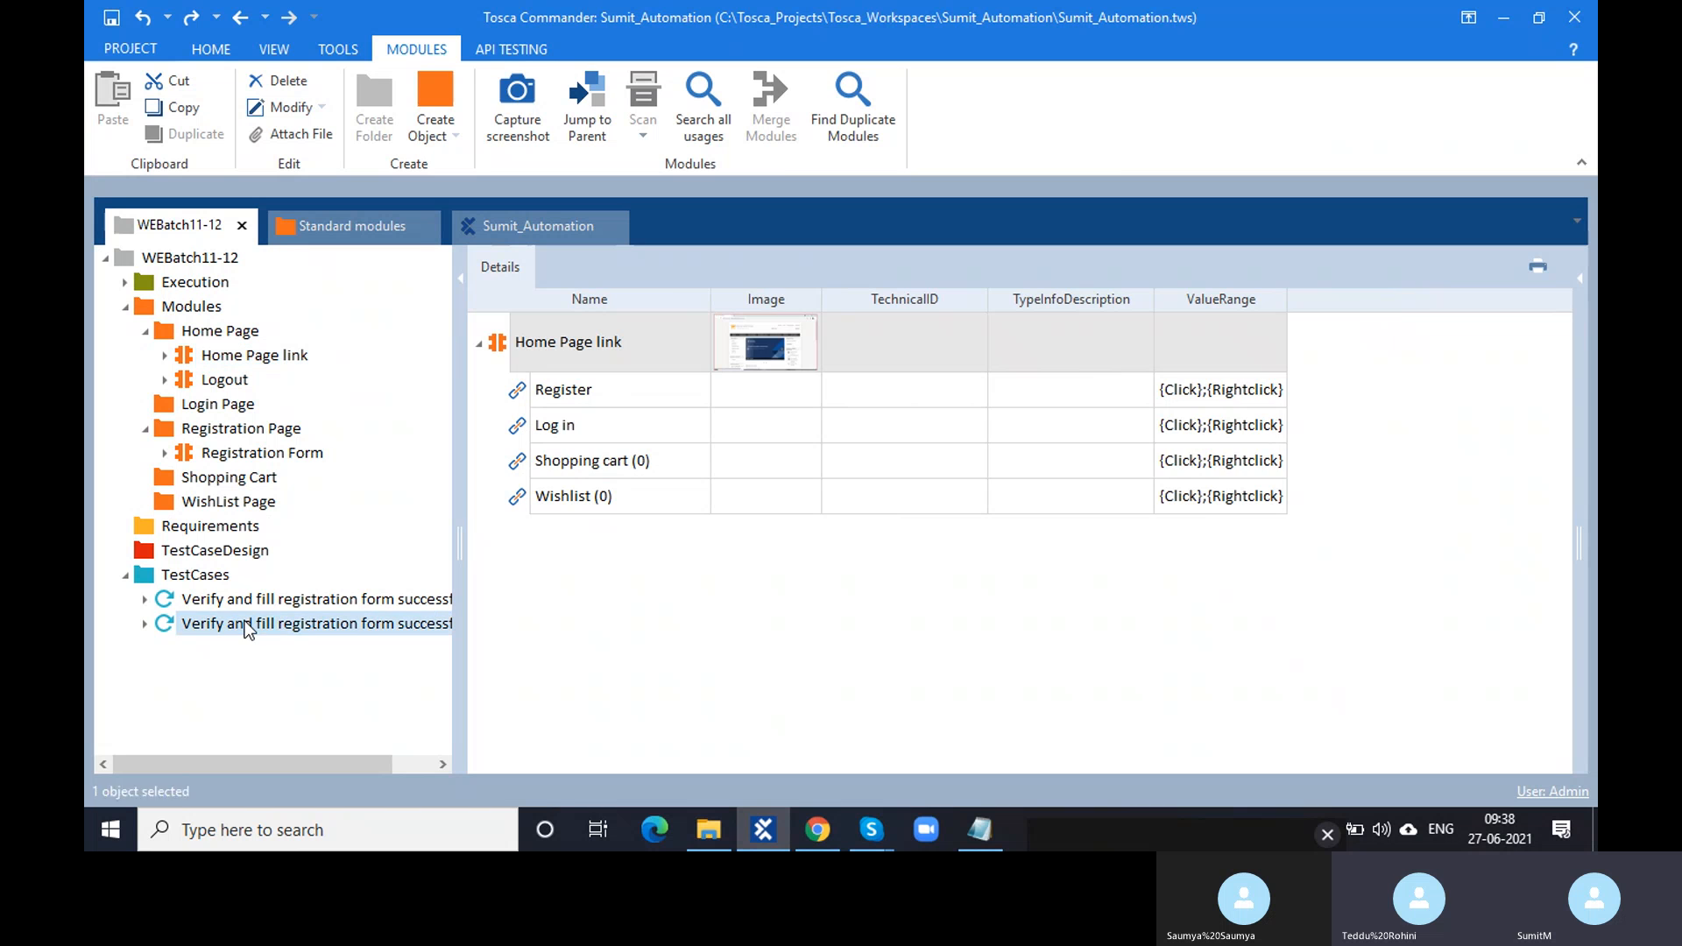
{"action": "left_click", "coordinate": [403, 599]}
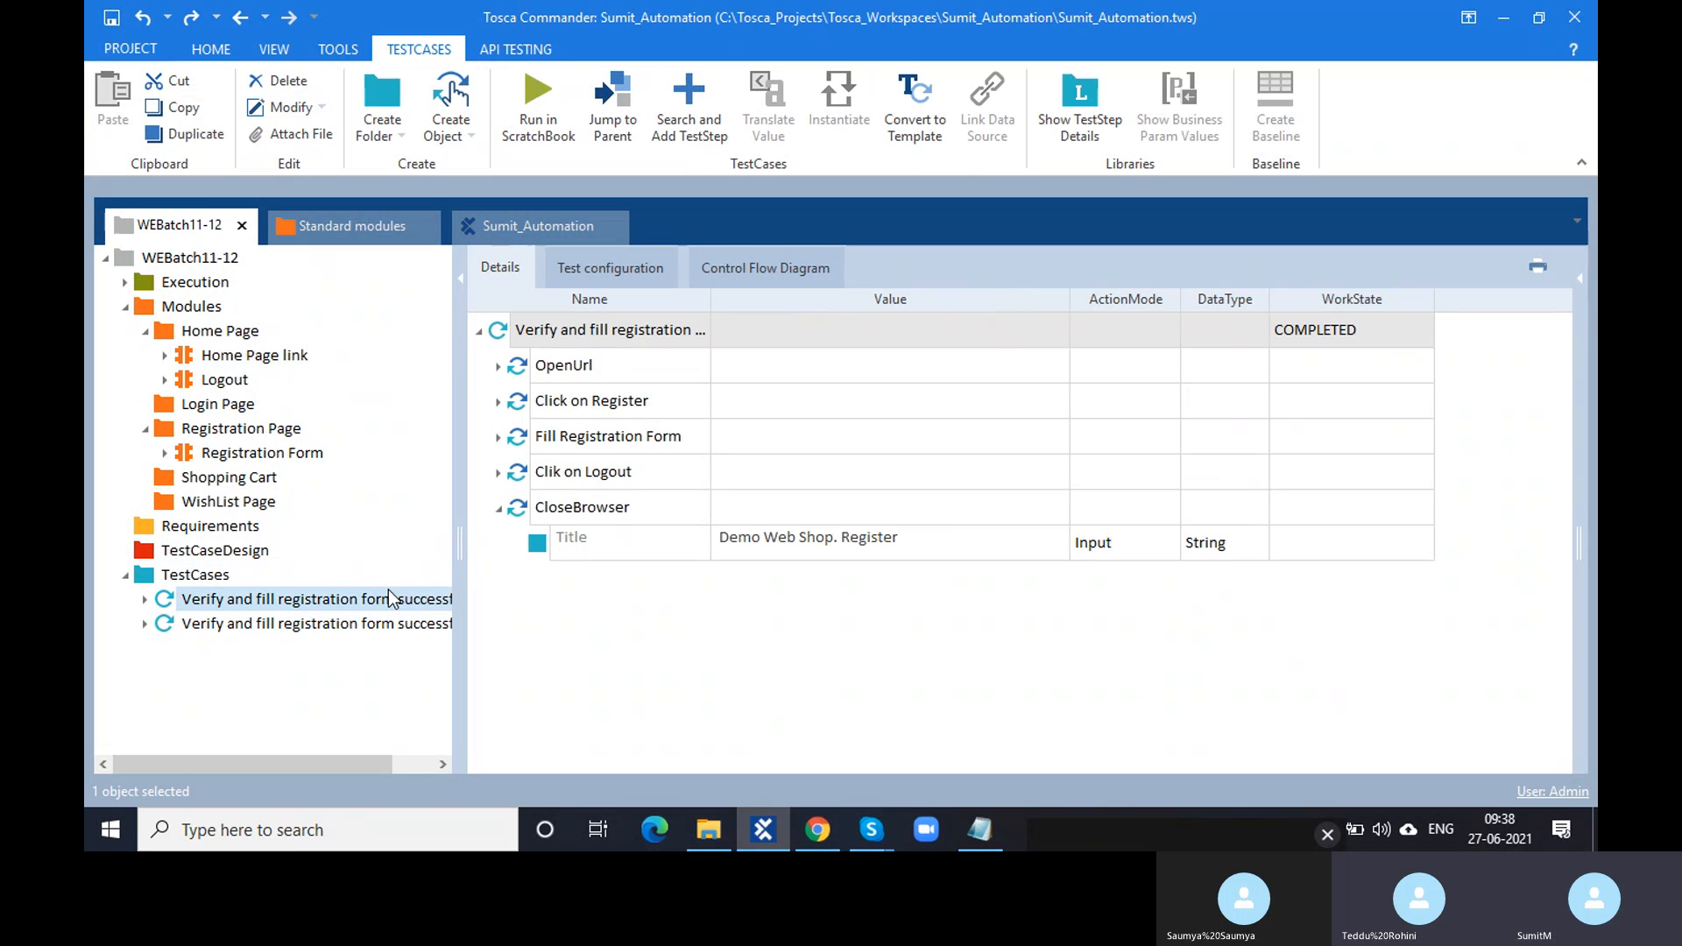
{"action": "left_click", "coordinate": [389, 627]}
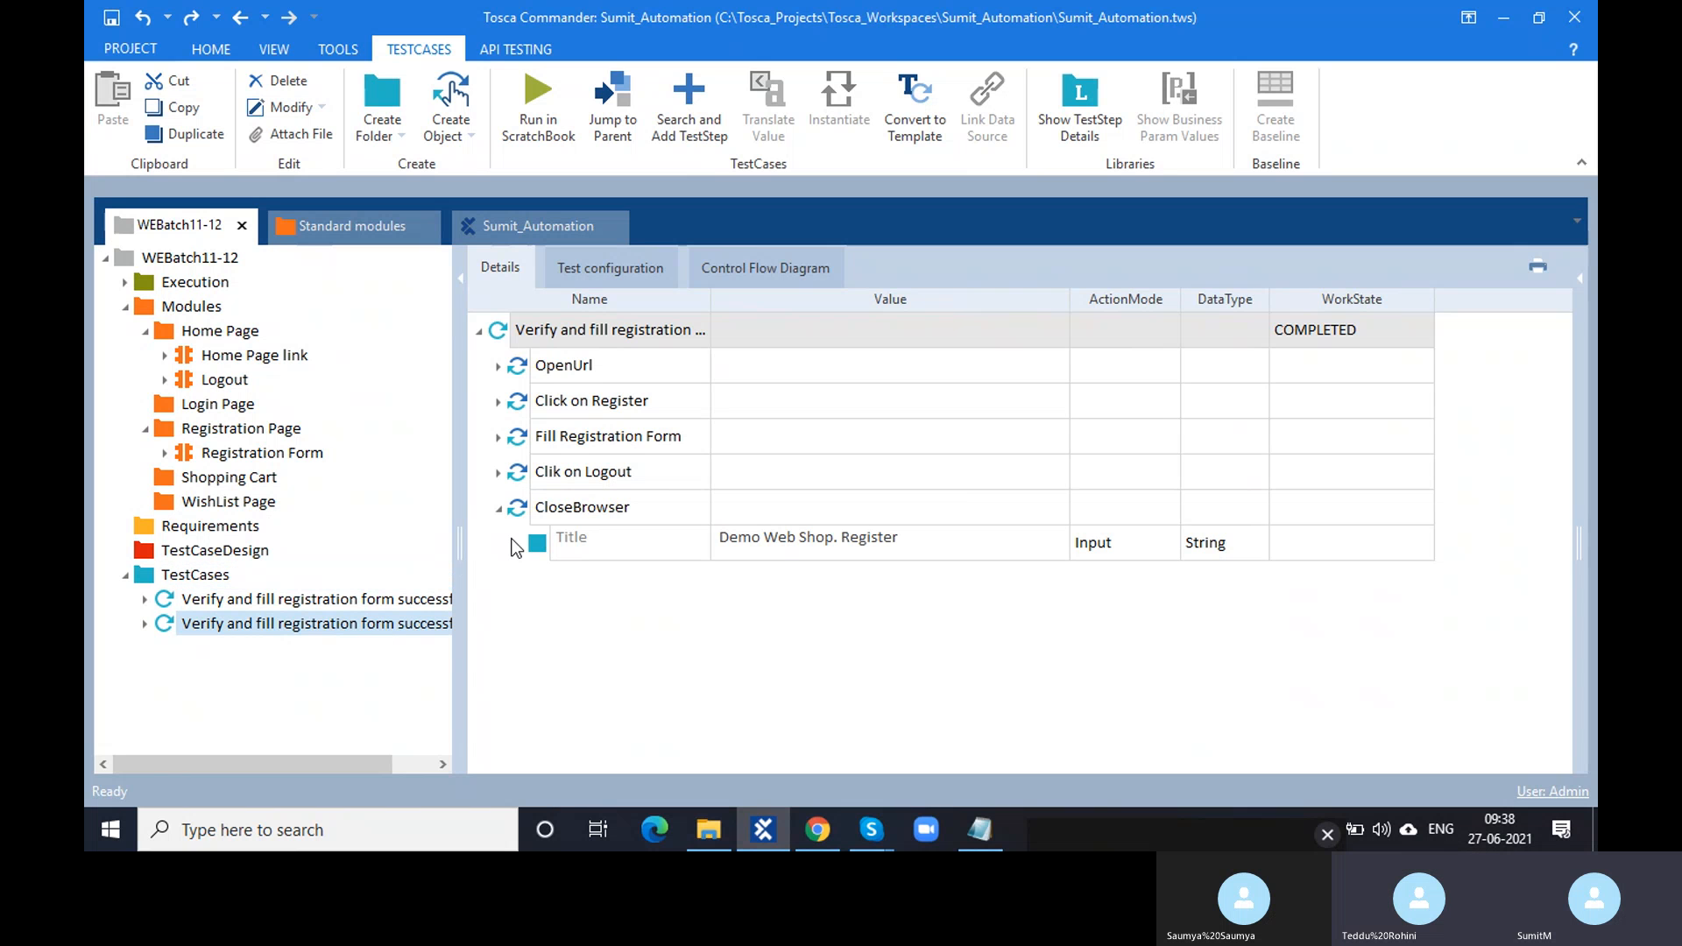
{"action": "mouse_move", "coordinate": [515, 546]}
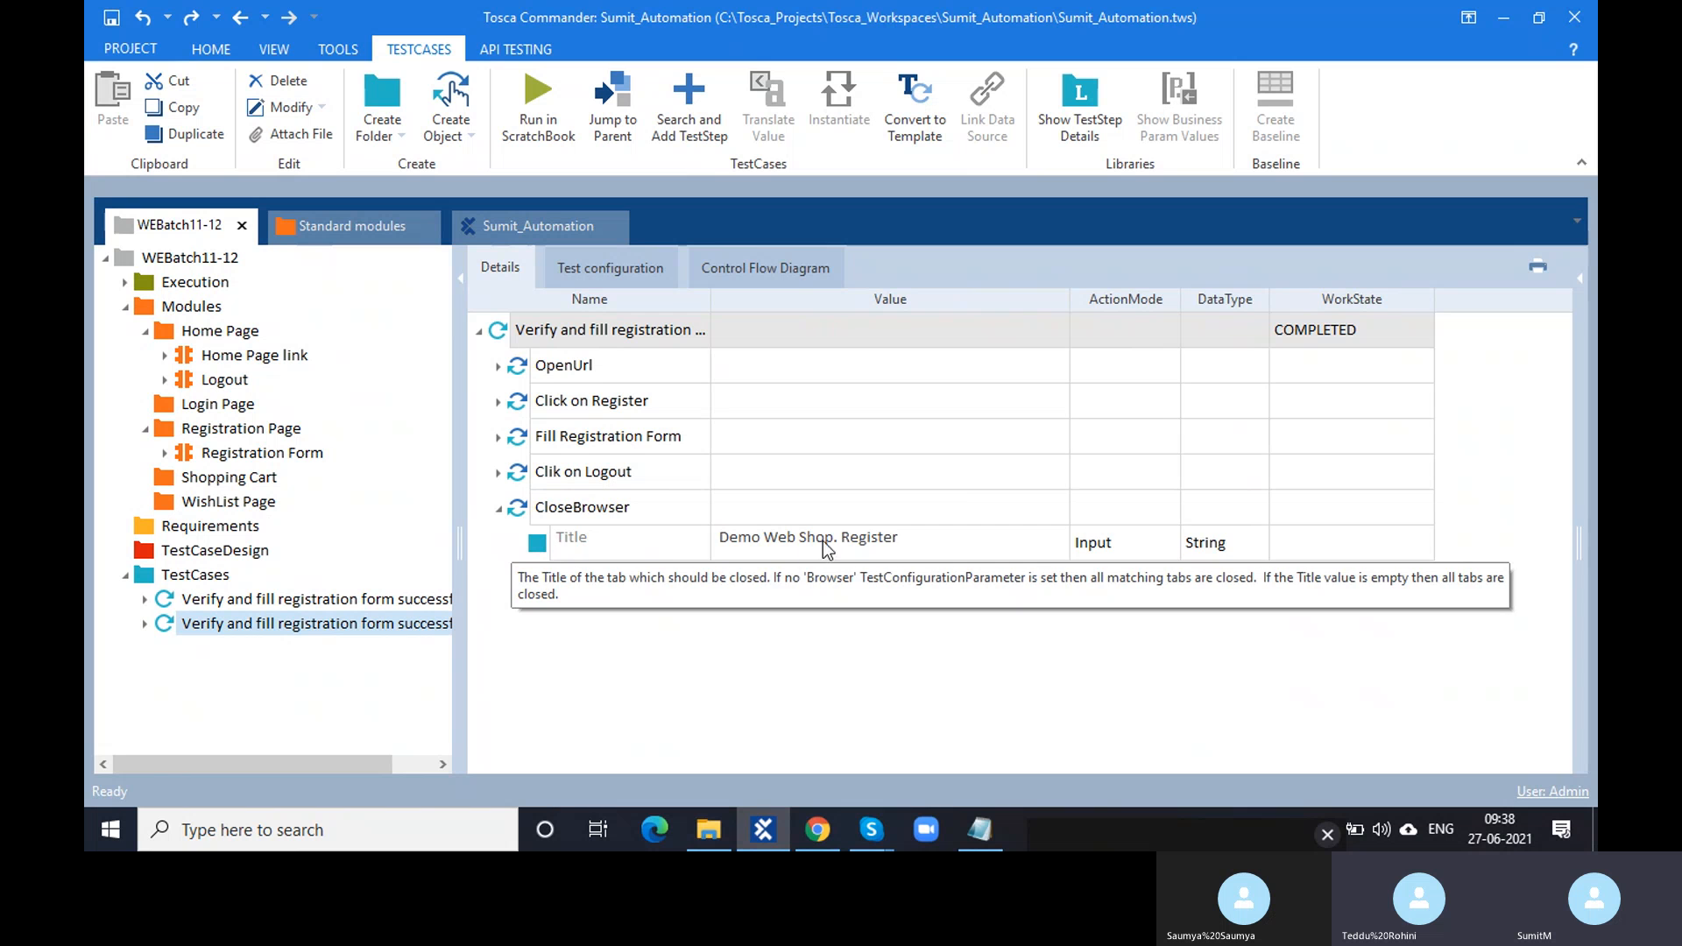
{"action": "left_click", "coordinate": [911, 539]}
{"action": "left_click", "coordinate": [915, 538]}
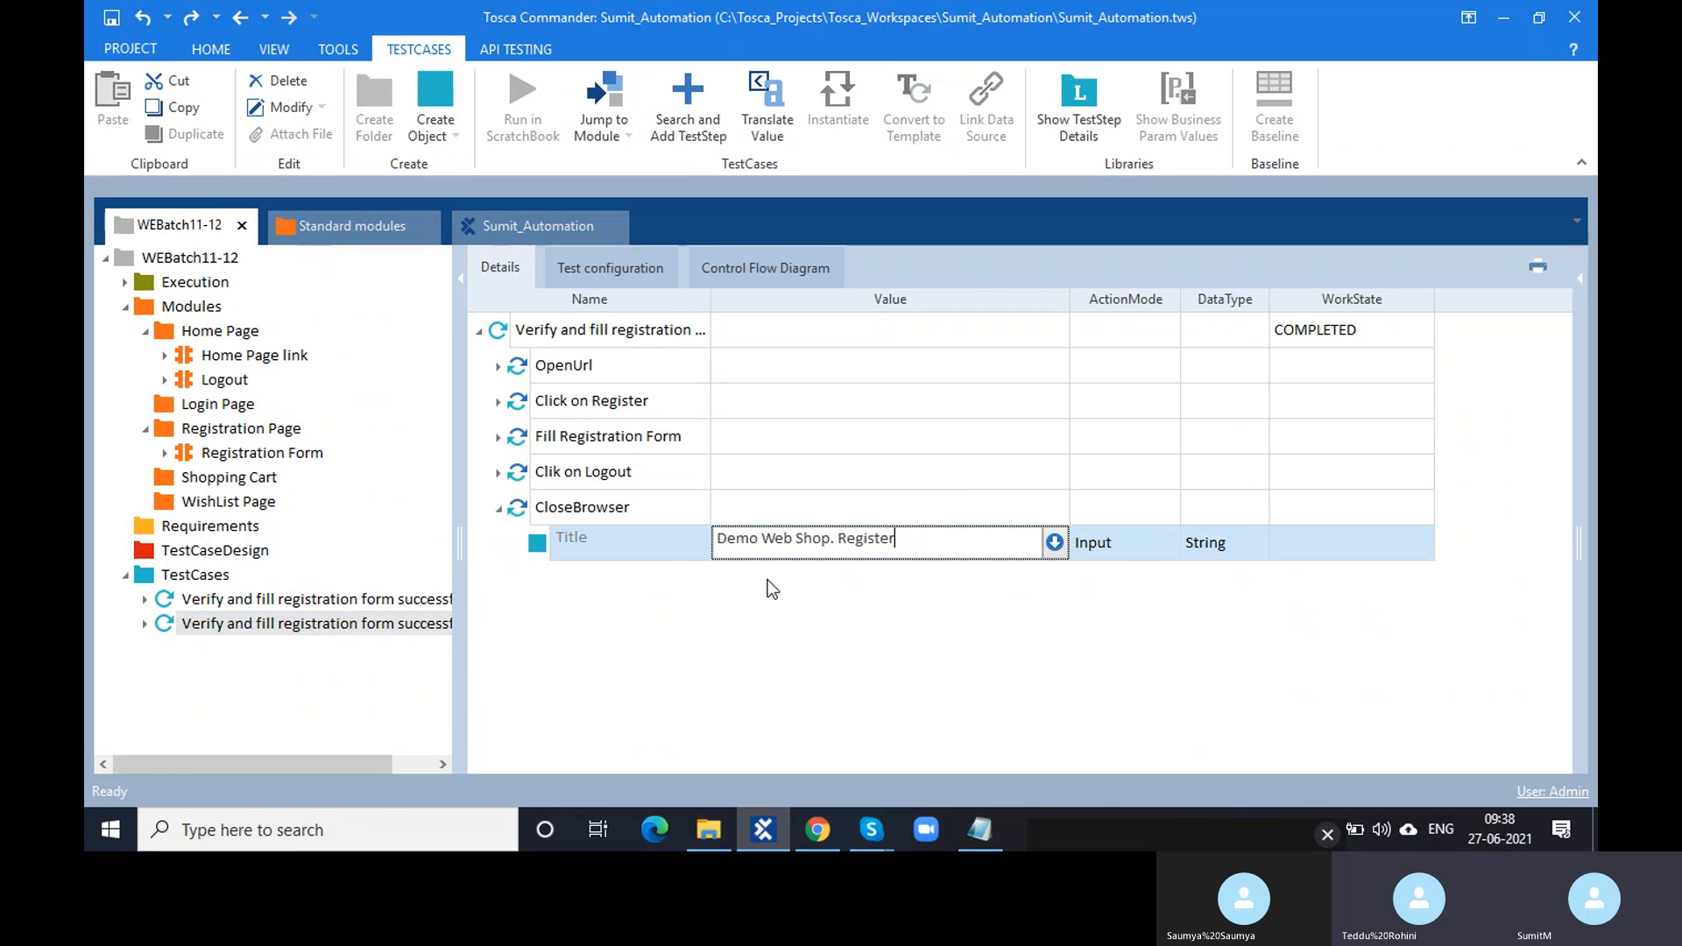
{"action": "left_click", "coordinate": [819, 830]}
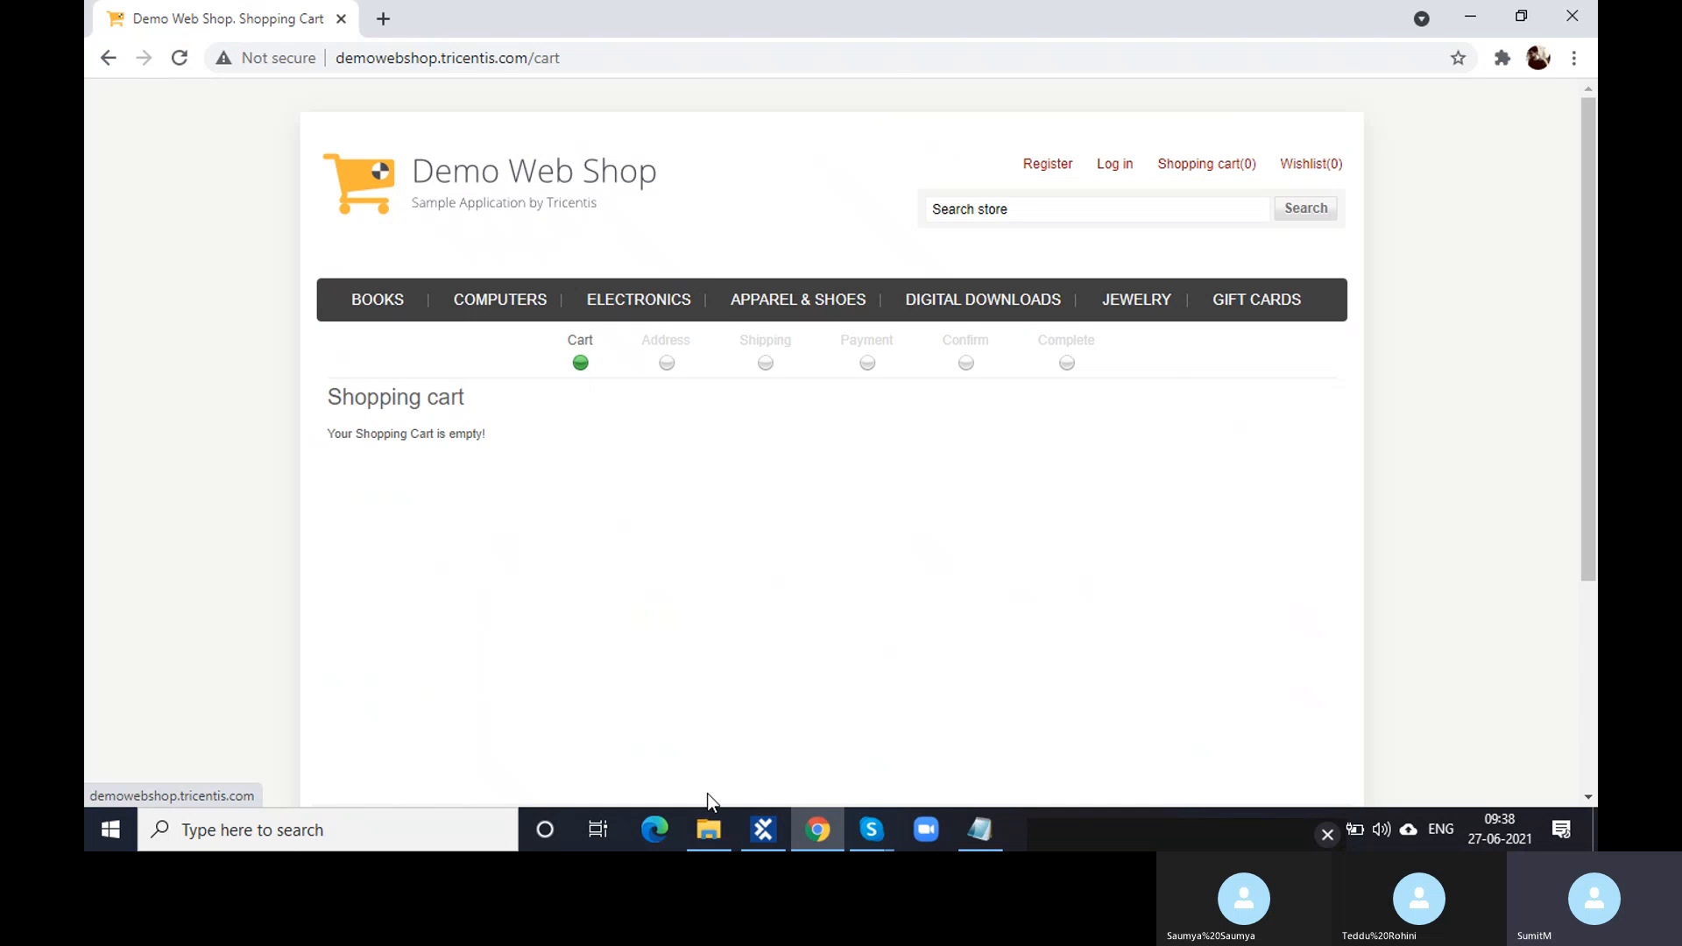
{"action": "left_click", "coordinate": [765, 837]}
{"action": "left_click", "coordinate": [515, 517]}
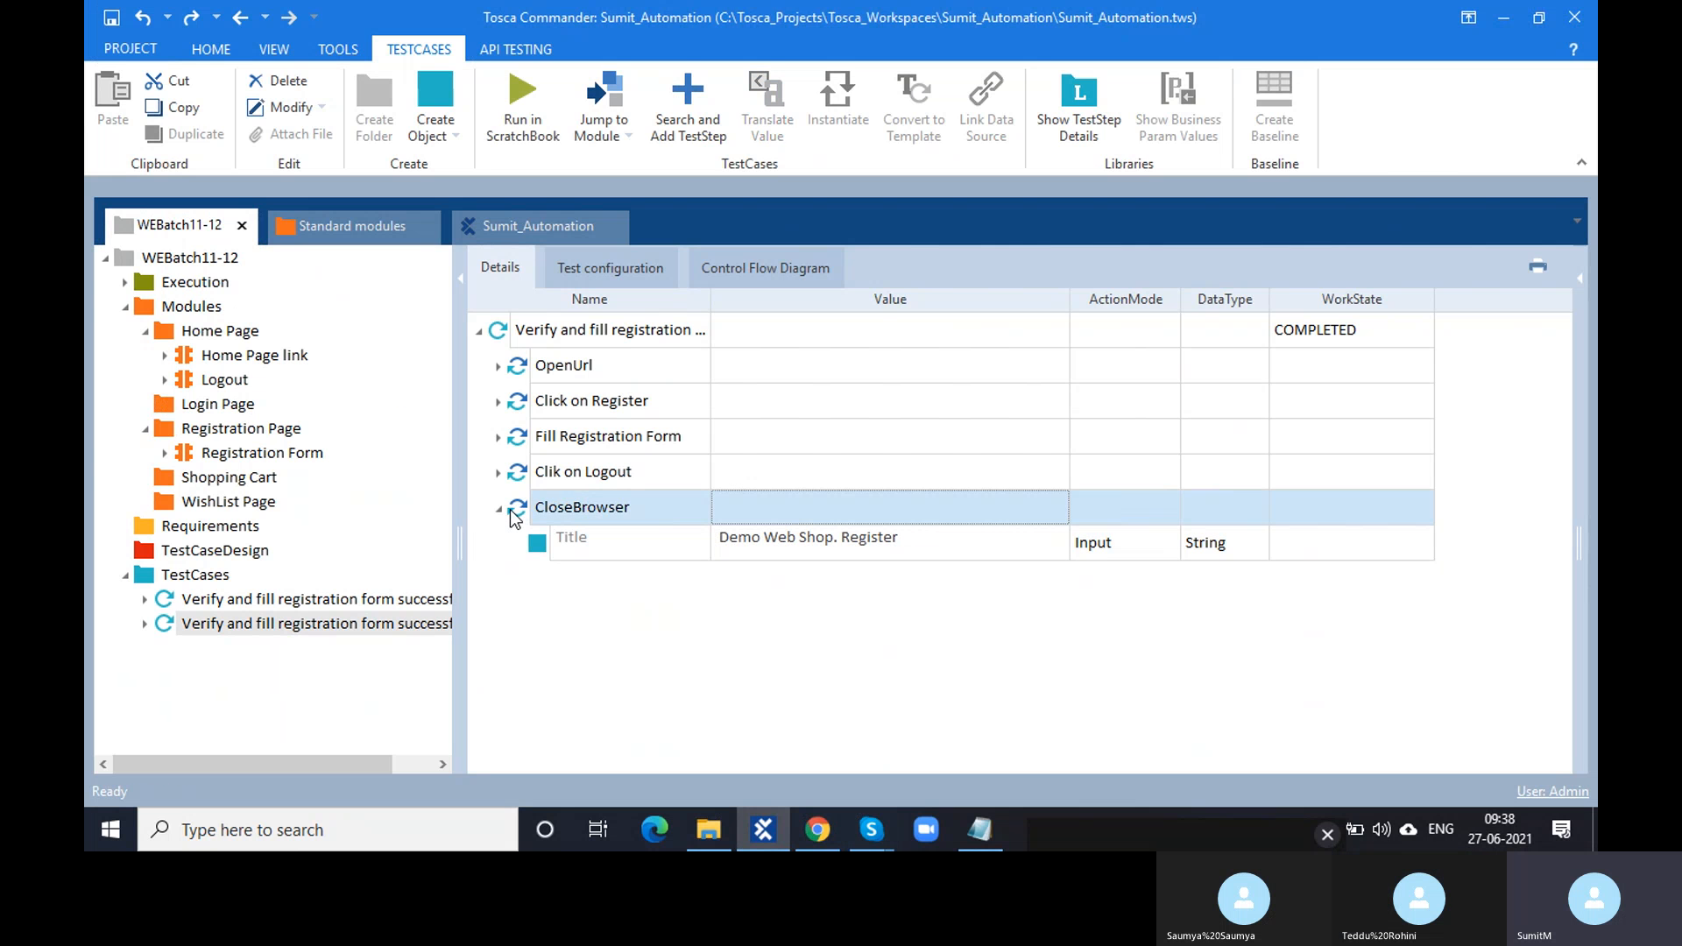
- Run CloseBrowser alone with F6 and read its error: browser window 'Demo Web Shop. Register' not found
{"action": "key", "text": "F6"}
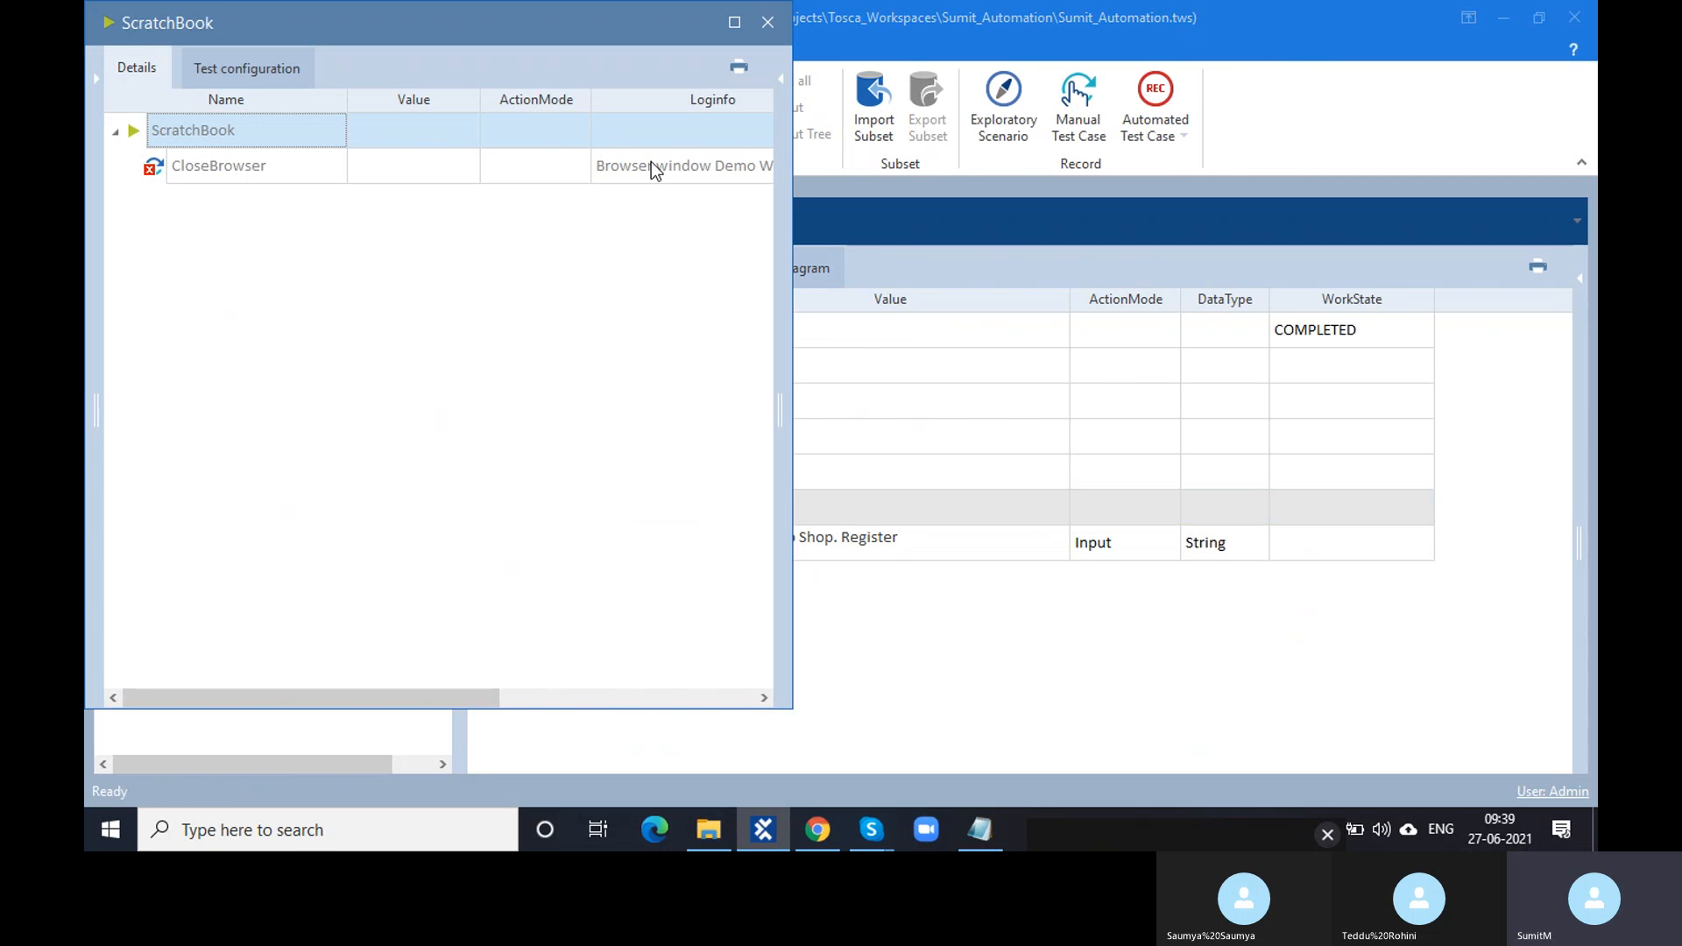
{"action": "left_click", "coordinate": [653, 165]}
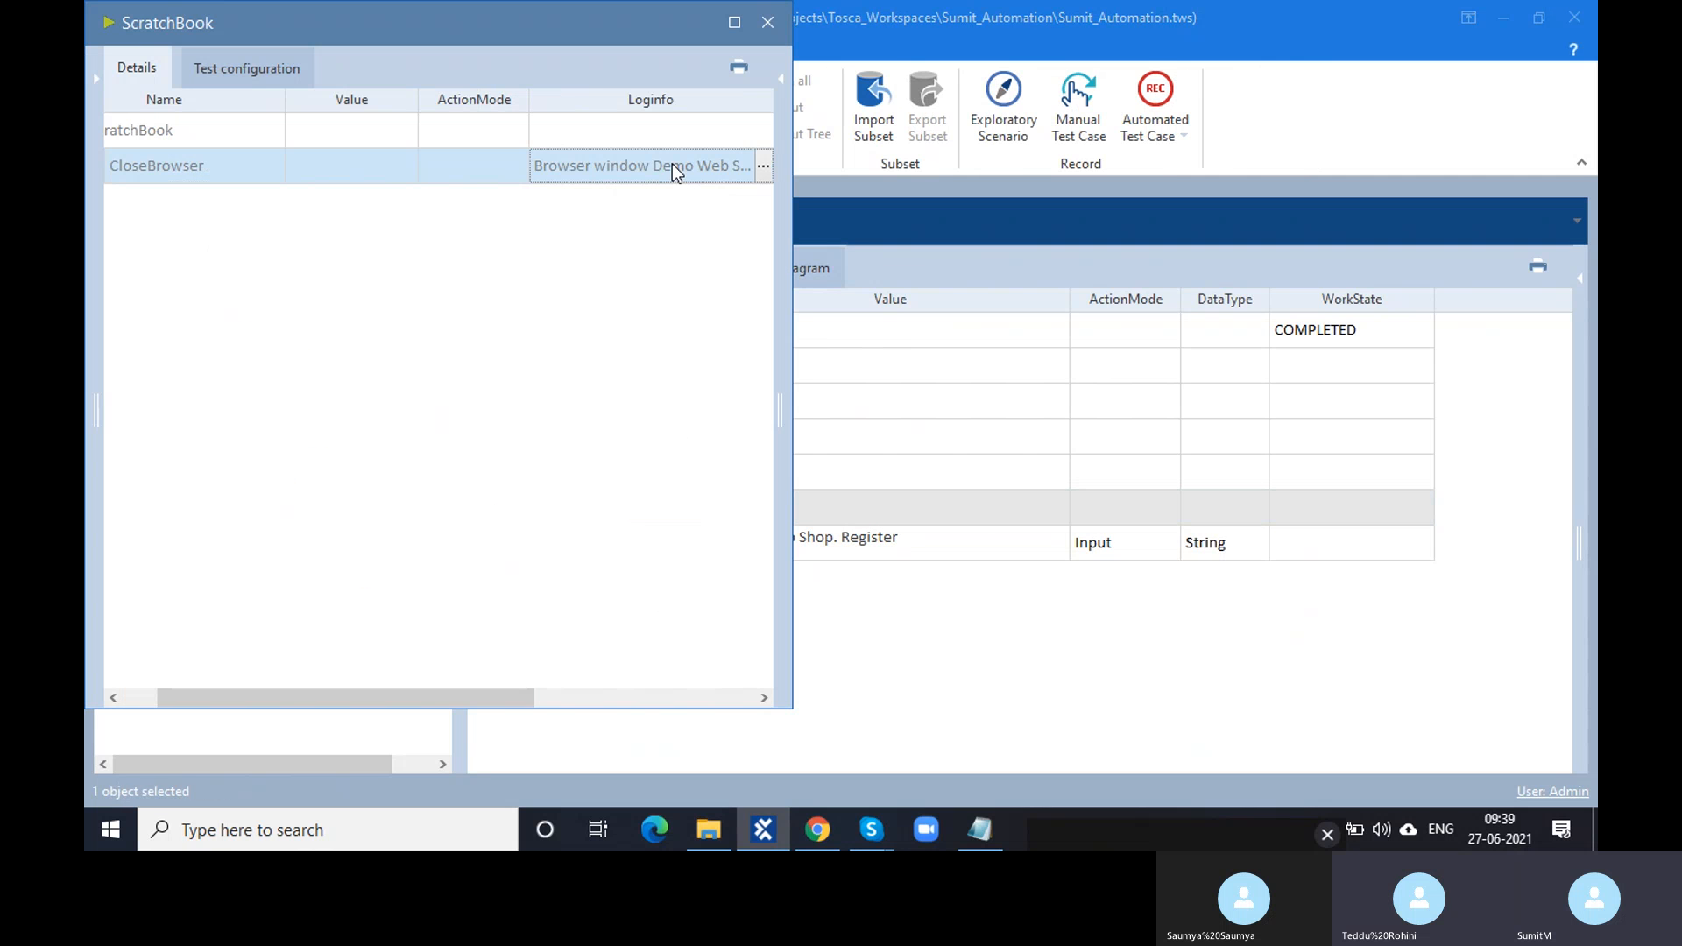
{"action": "left_click", "coordinate": [764, 168]}
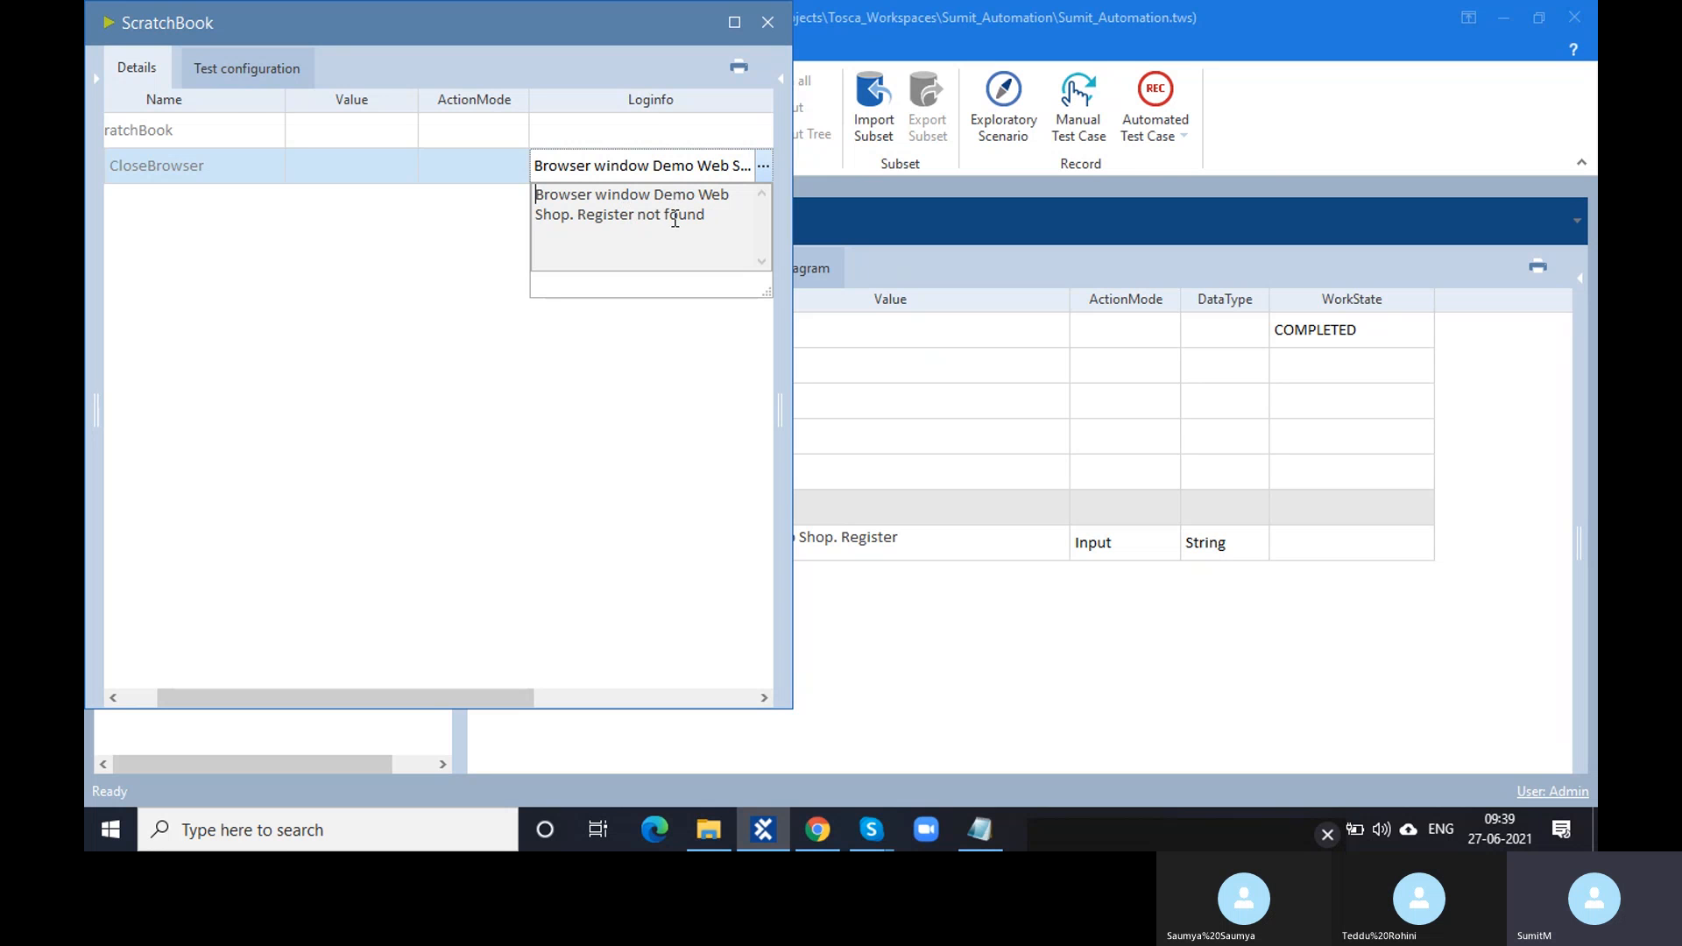
{"action": "left_click", "coordinate": [769, 21]}
{"action": "left_click", "coordinate": [768, 21]}
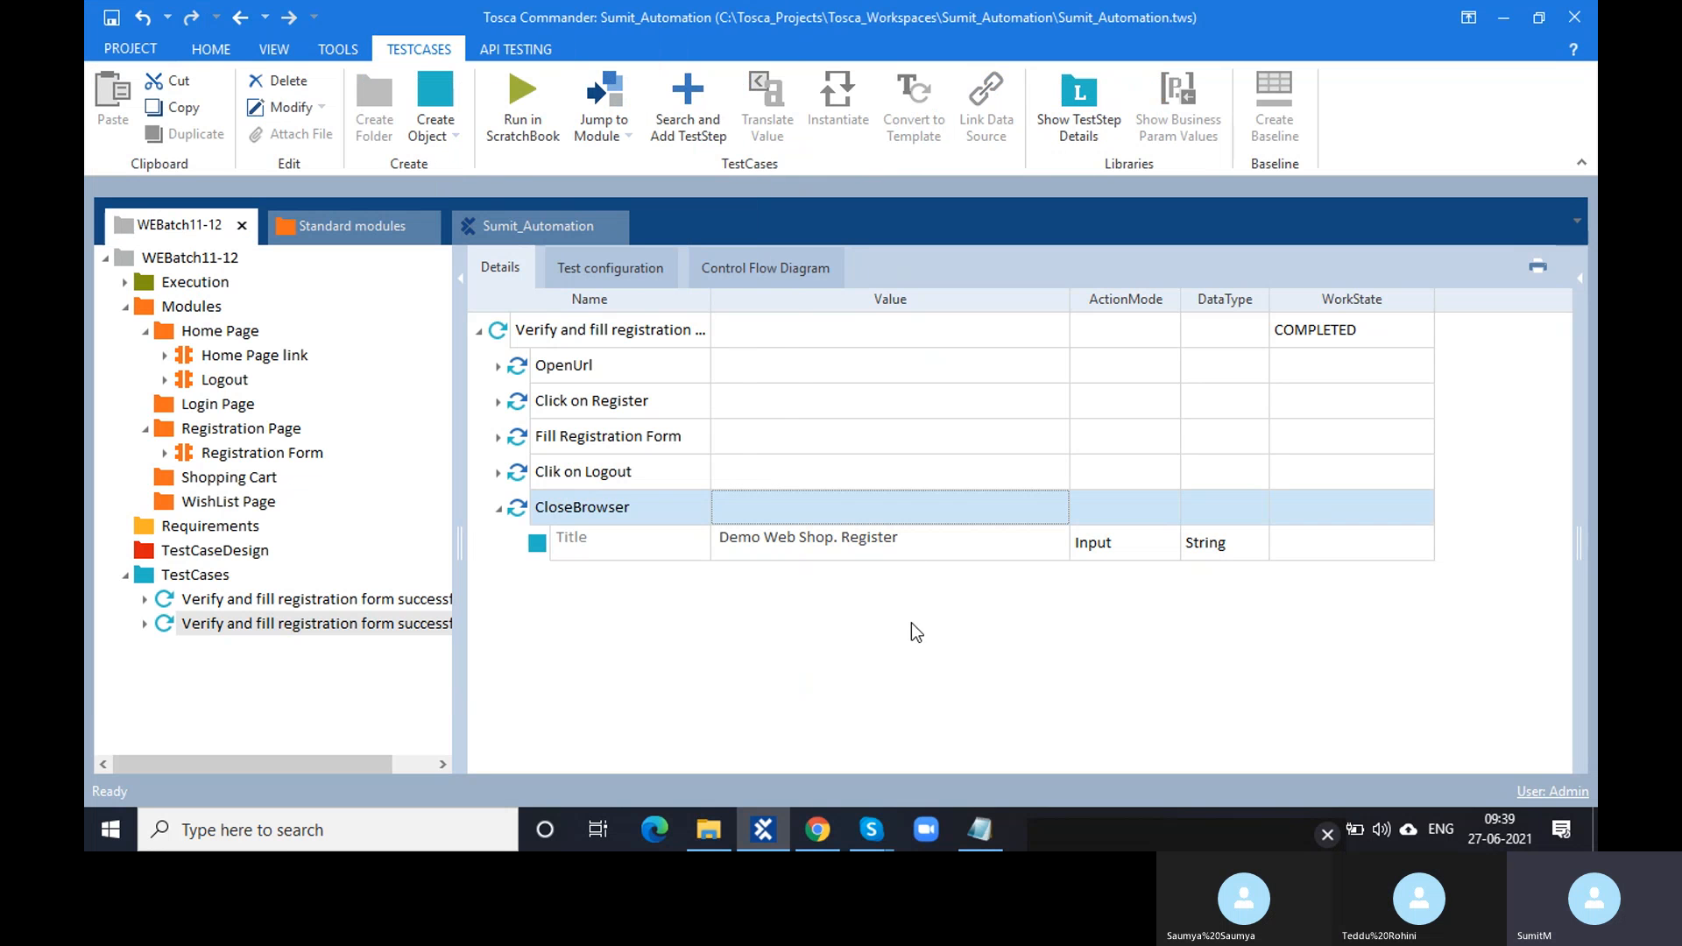
{"action": "left_click", "coordinate": [920, 542]}
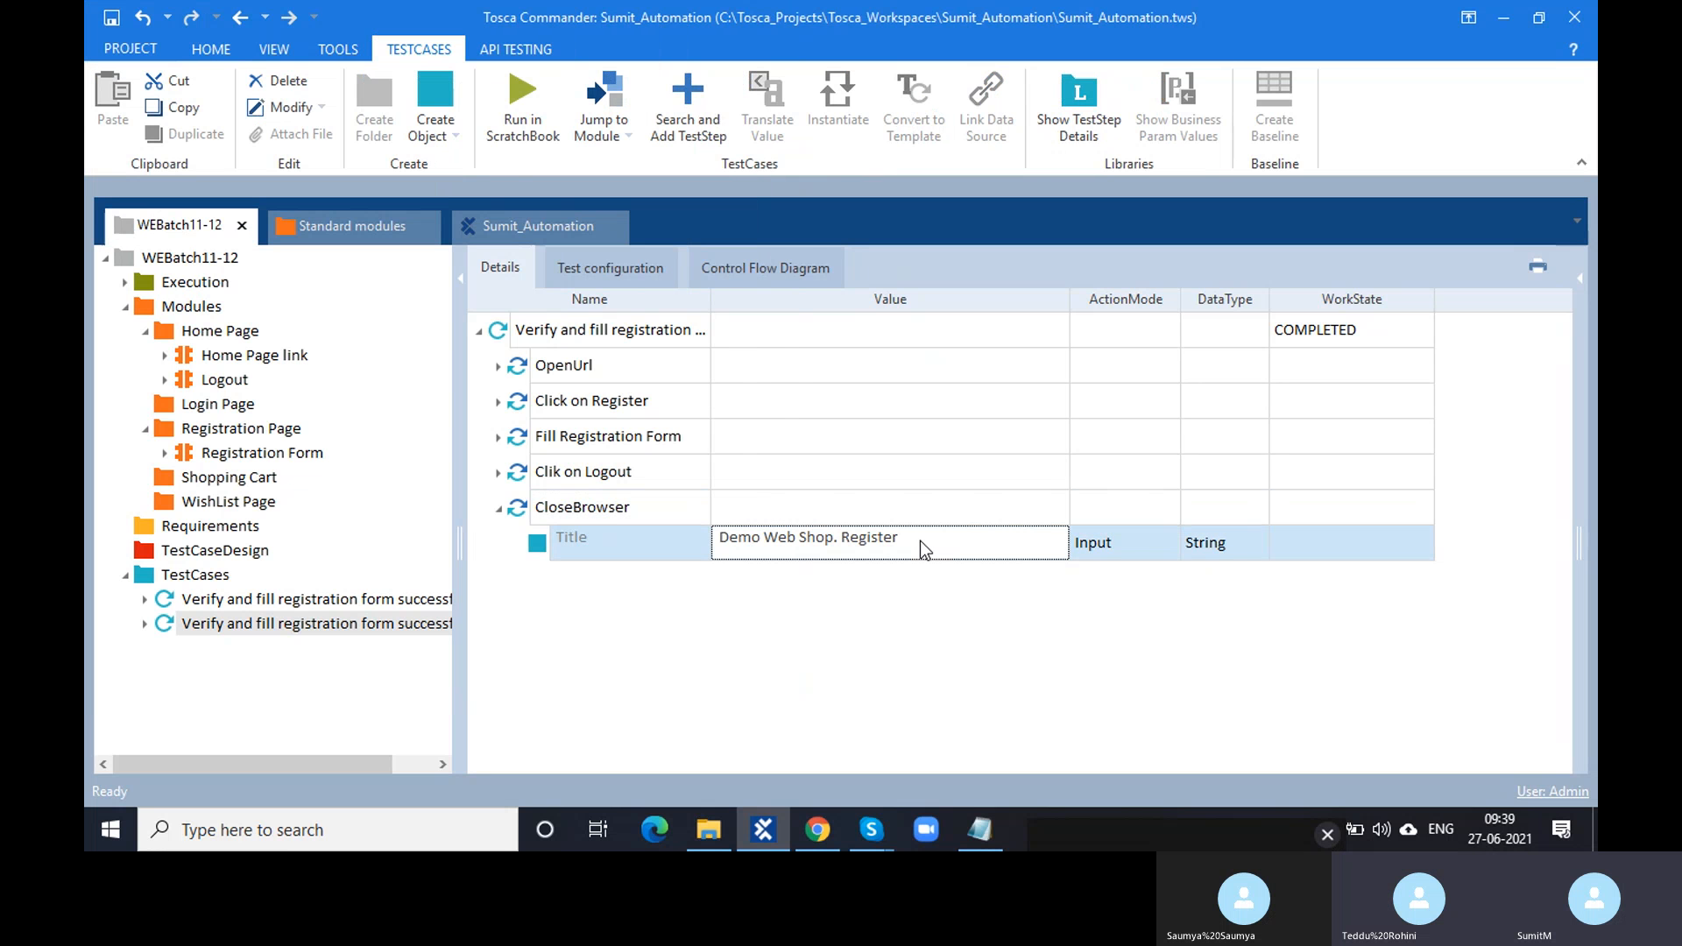
- Change the CloseBrowser step's Title value from 'Demo Web Shop. Register' to 'Demo Web Shop*'
{"action": "left_click", "coordinate": [832, 837]}
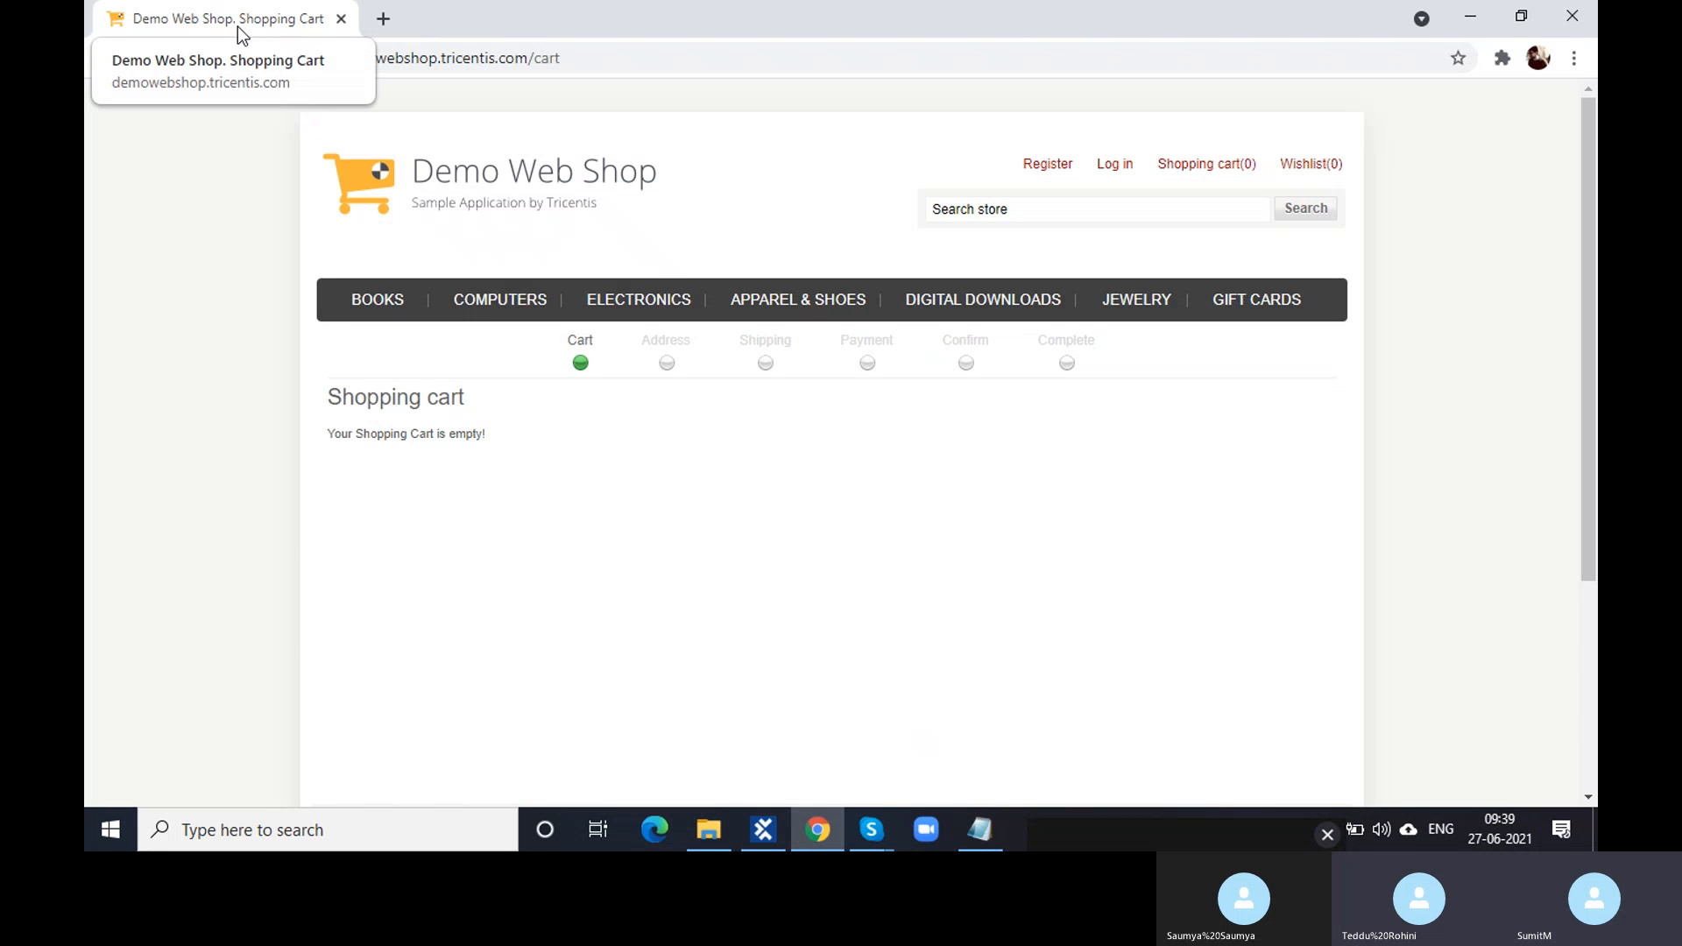
{"action": "left_click", "coordinate": [769, 836]}
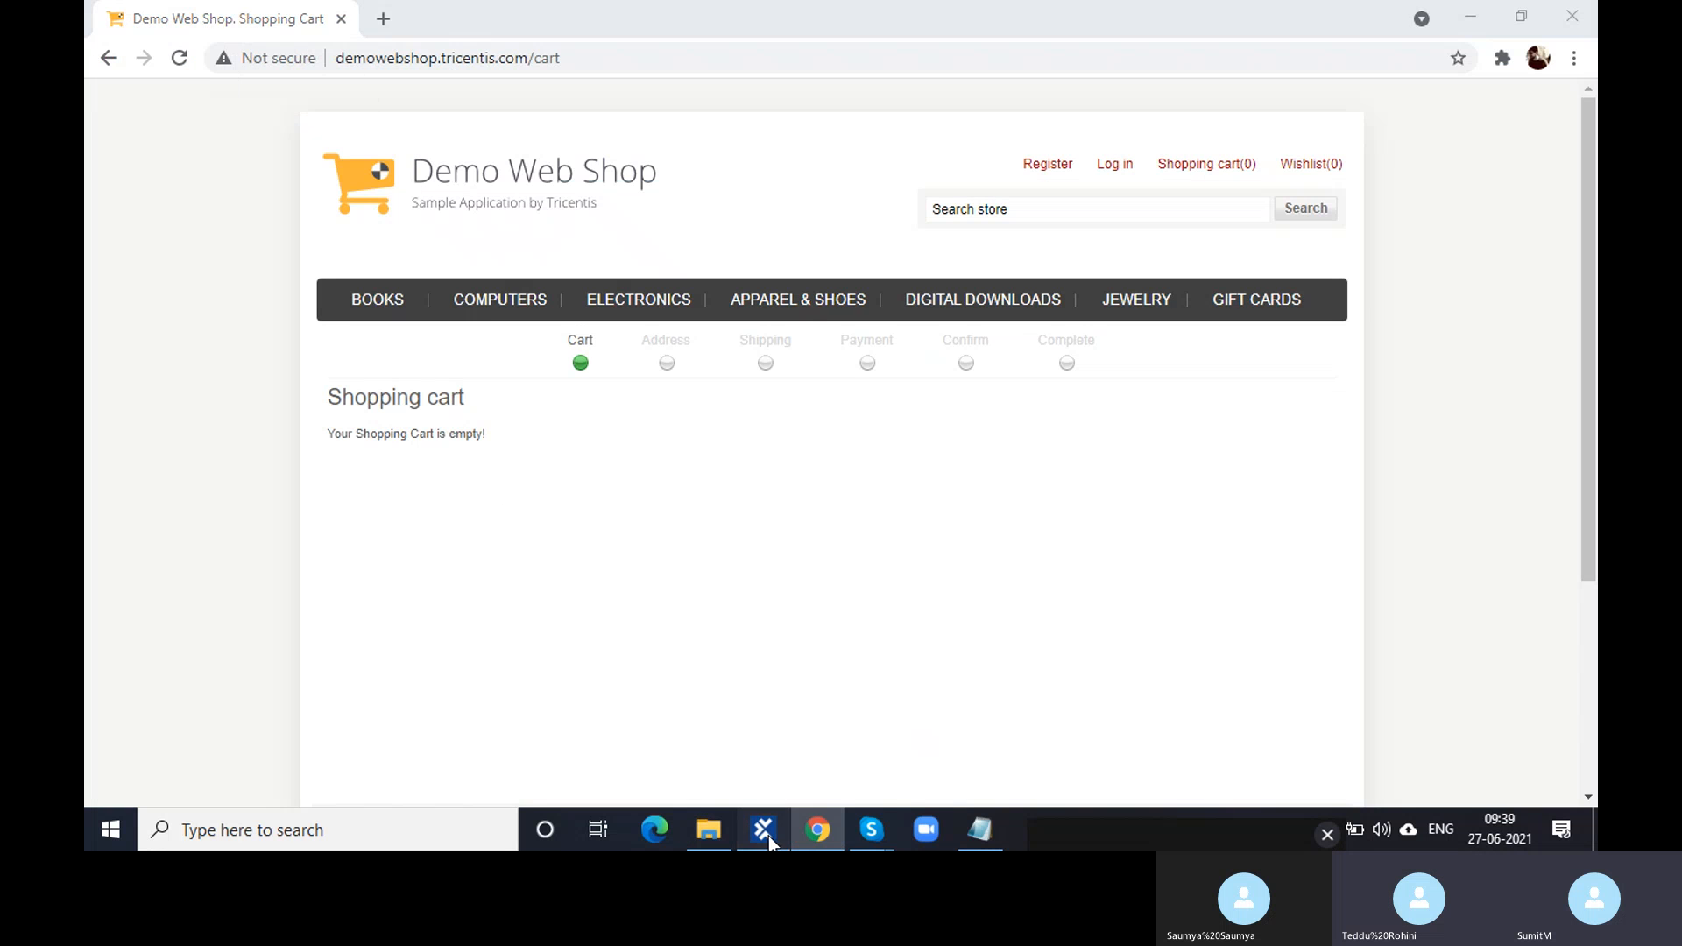
{"action": "left_click", "coordinate": [912, 536]}
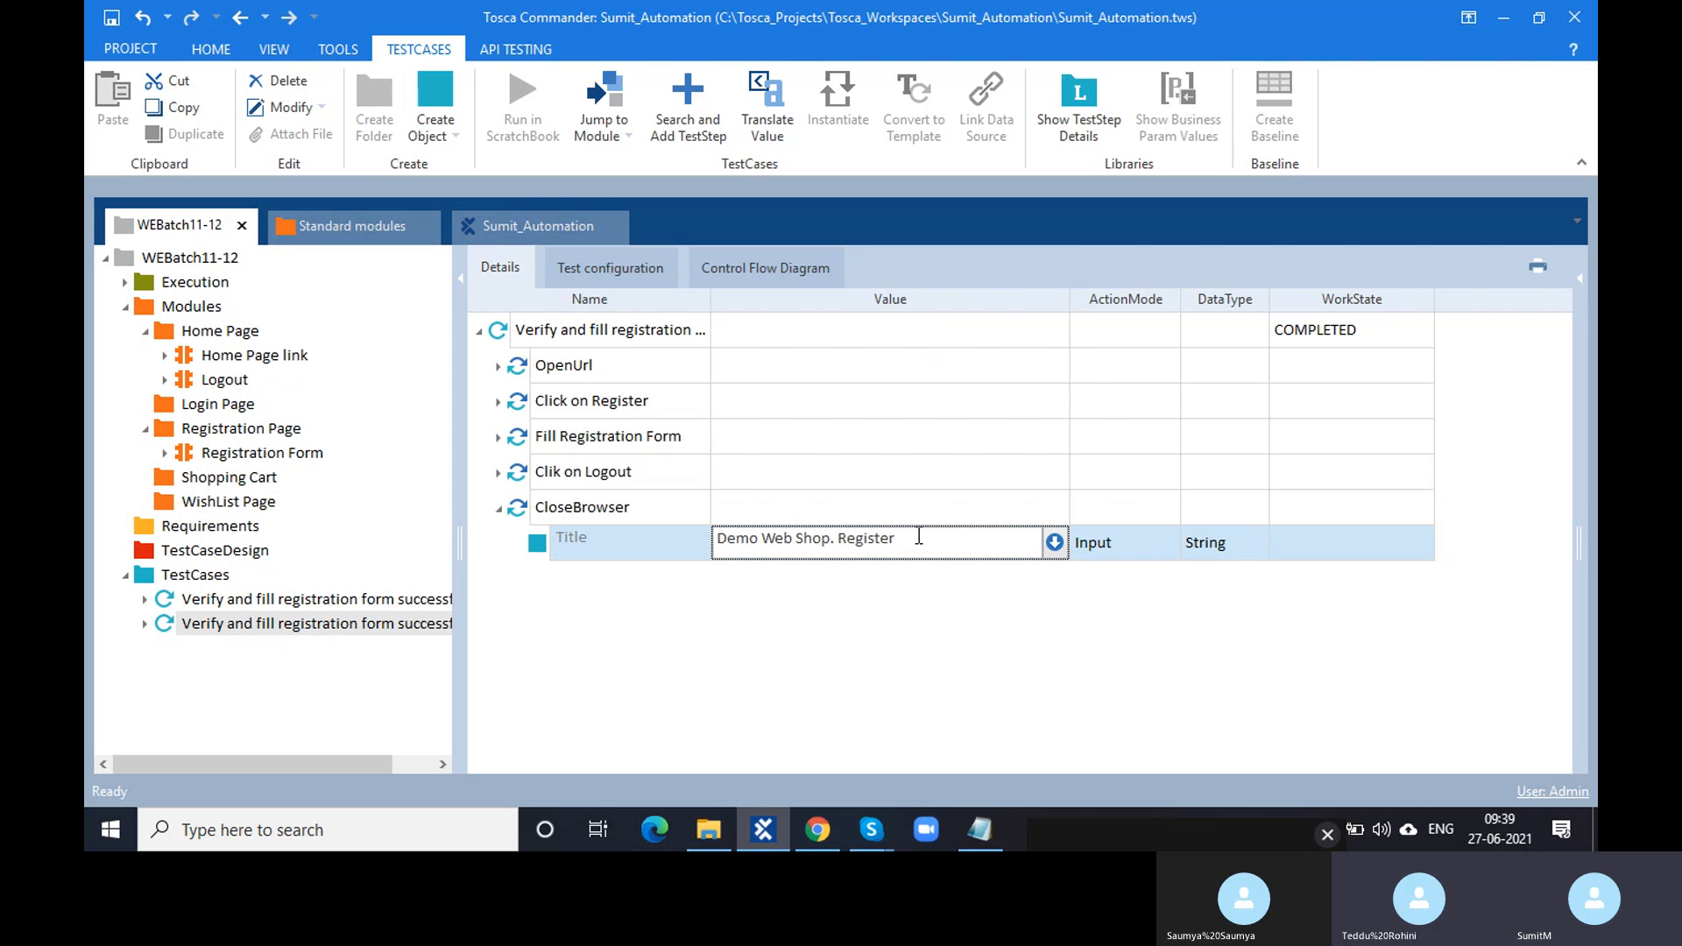
{"action": "left_click_drag", "start_coordinate": [914, 537], "coordinate": [832, 538]}
{"action": "key", "text": "BackSpace"}
{"action": "type", "text": "*"}
{"action": "left_click", "coordinate": [836, 602]}
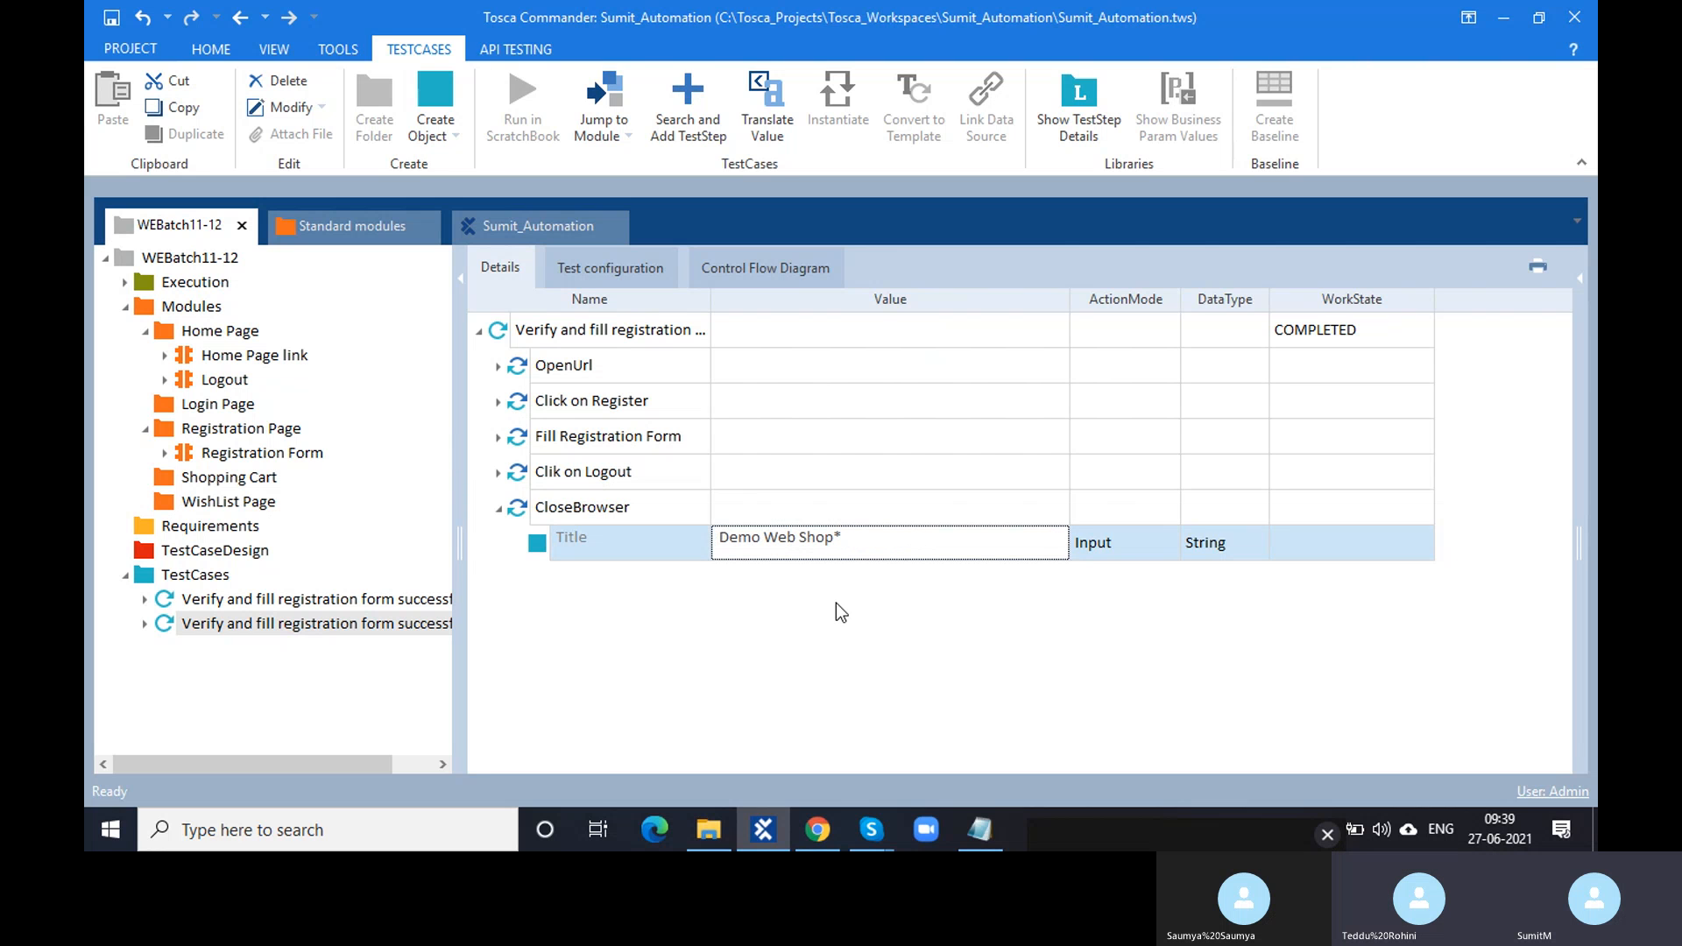
- Trial-run the CloseBrowser step in the ScratchBook, then reopen the Demo Web Shop site in Chrome
{"action": "left_click", "coordinate": [522, 513]}
{"action": "key", "text": "F6"}
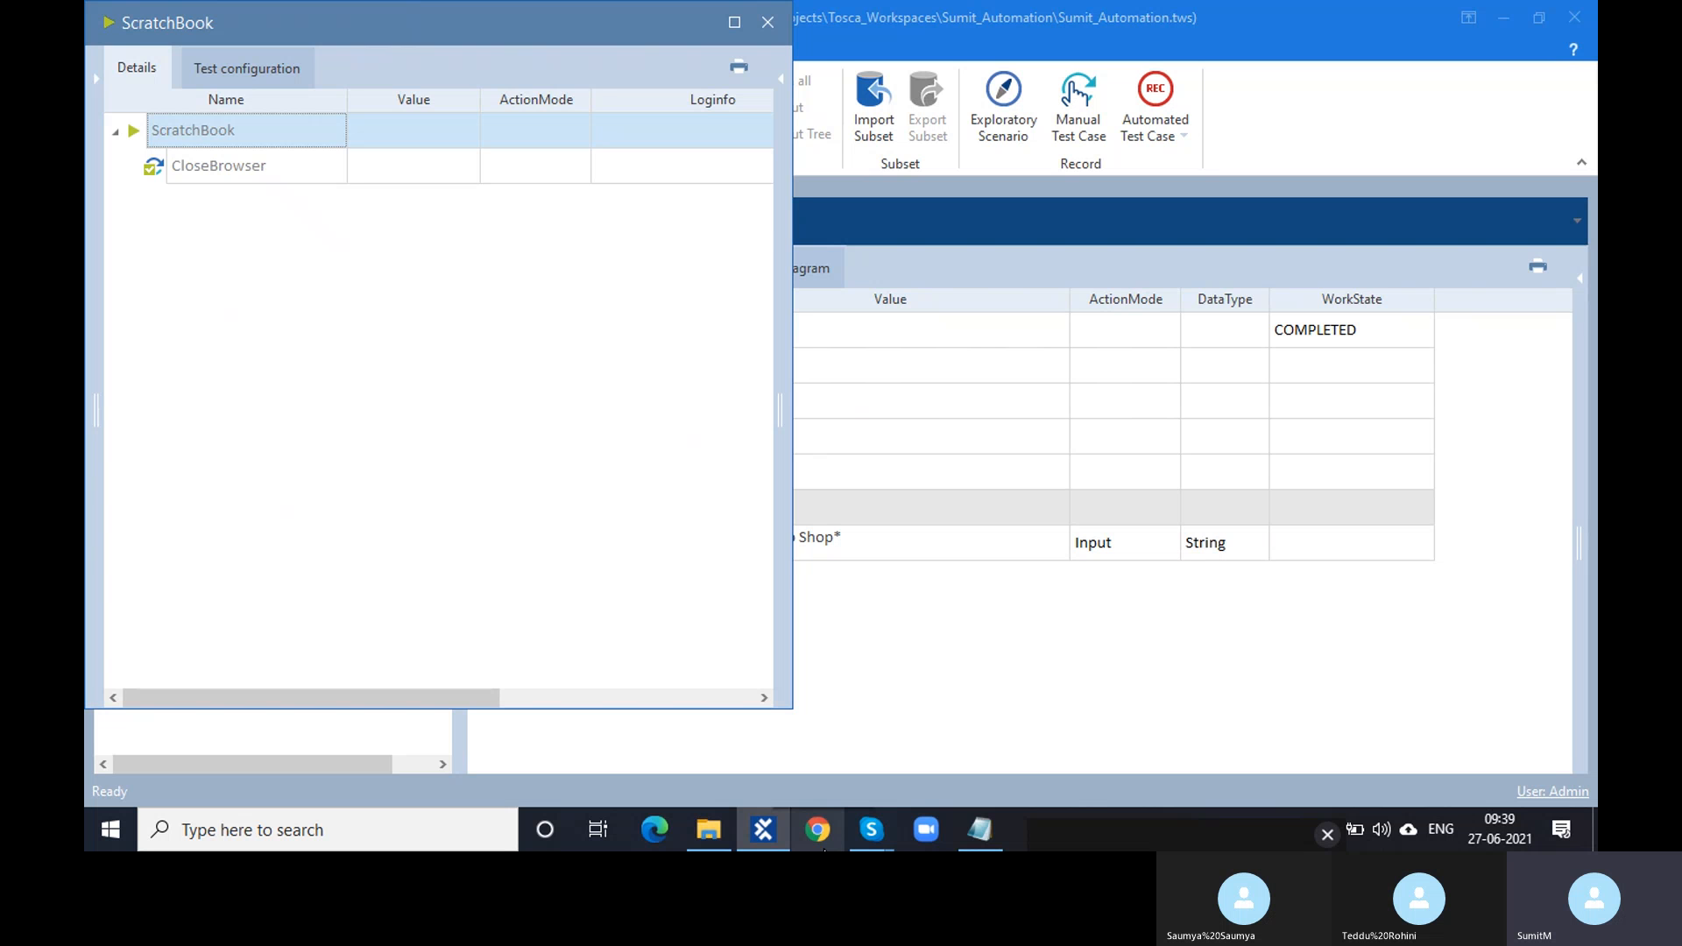
{"action": "left_click", "coordinate": [767, 23]}
{"action": "left_click", "coordinate": [853, 545]}
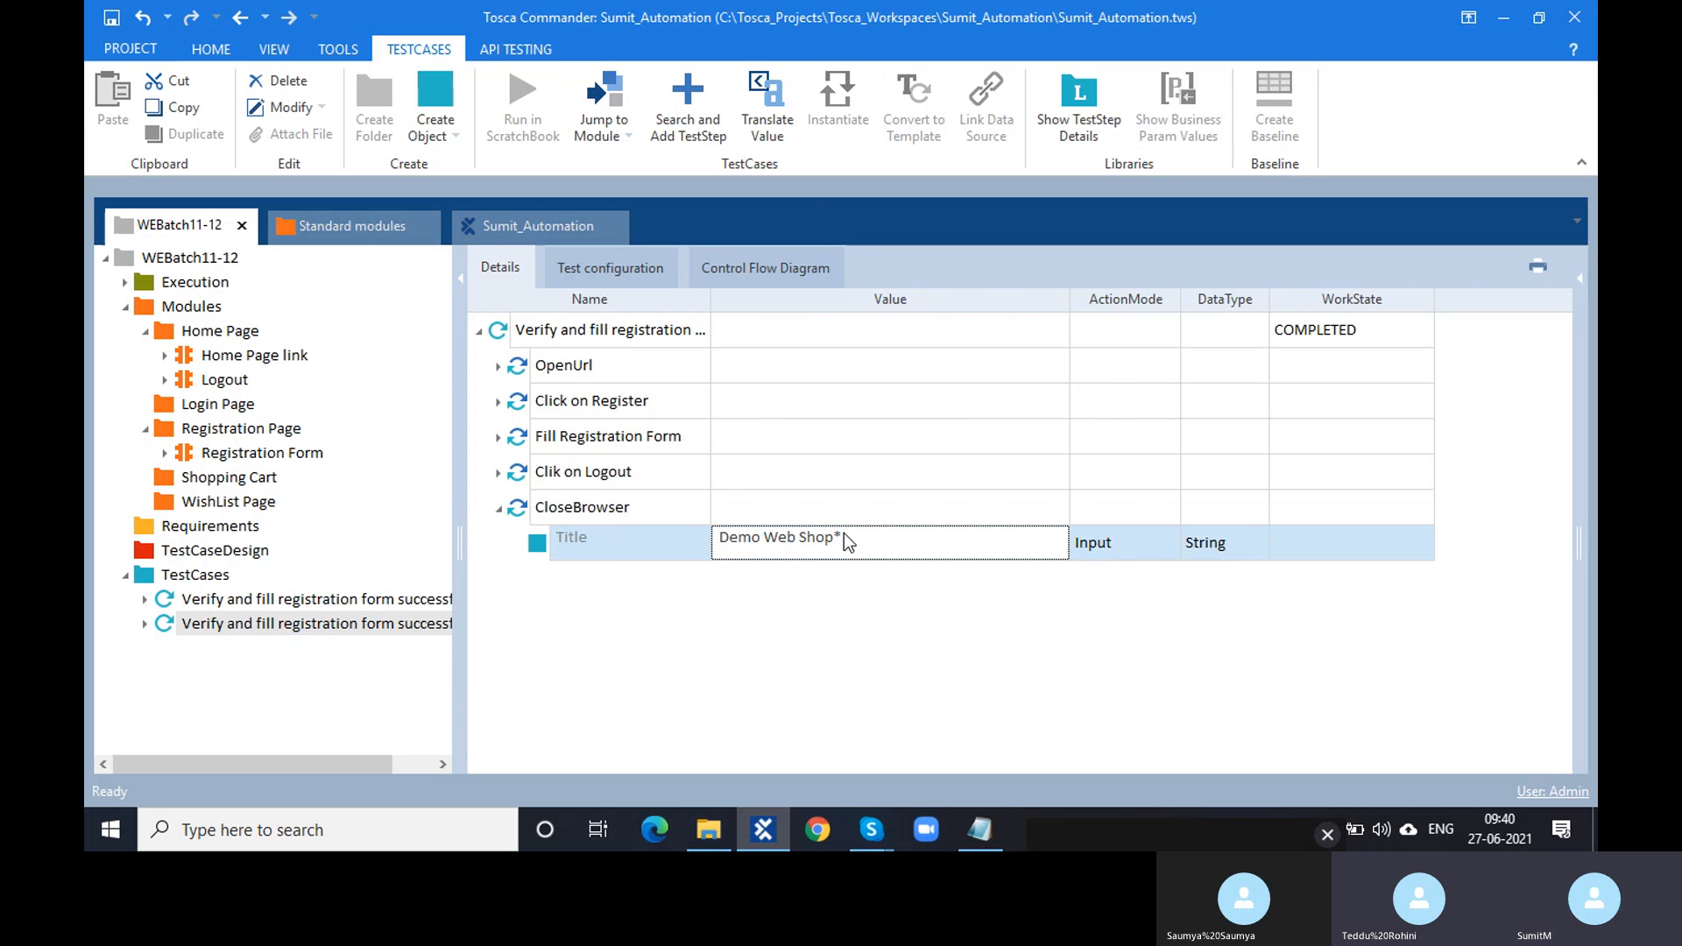
{"action": "left_click", "coordinate": [820, 829]}
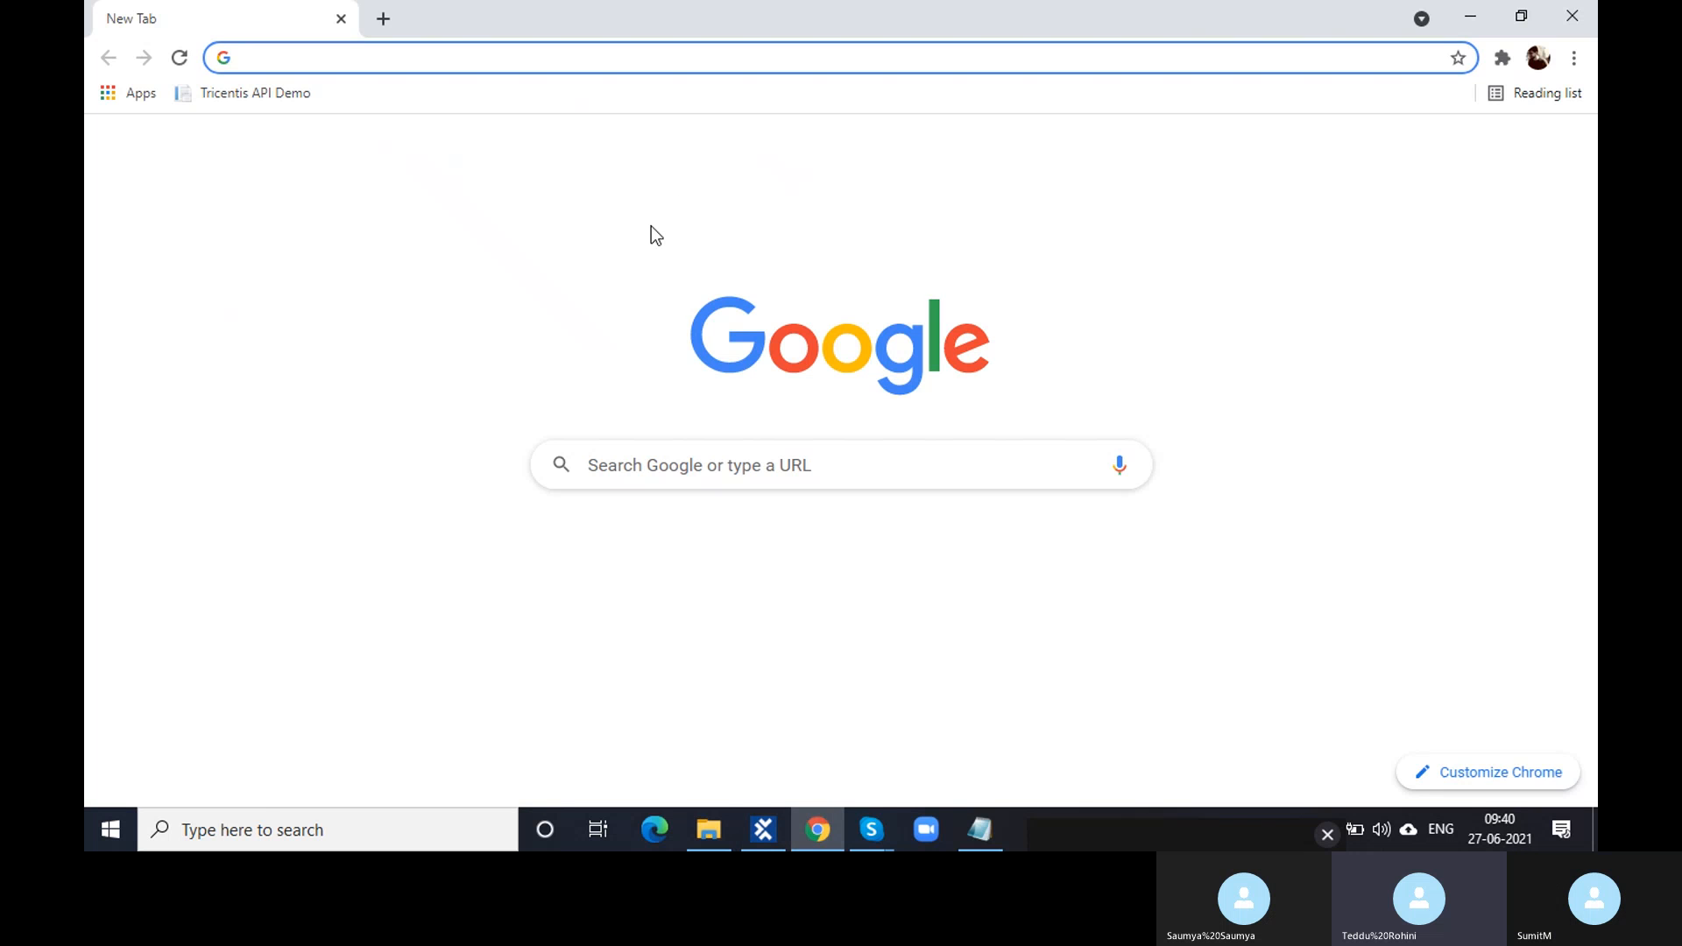
{"action": "left_click", "coordinate": [661, 550]}
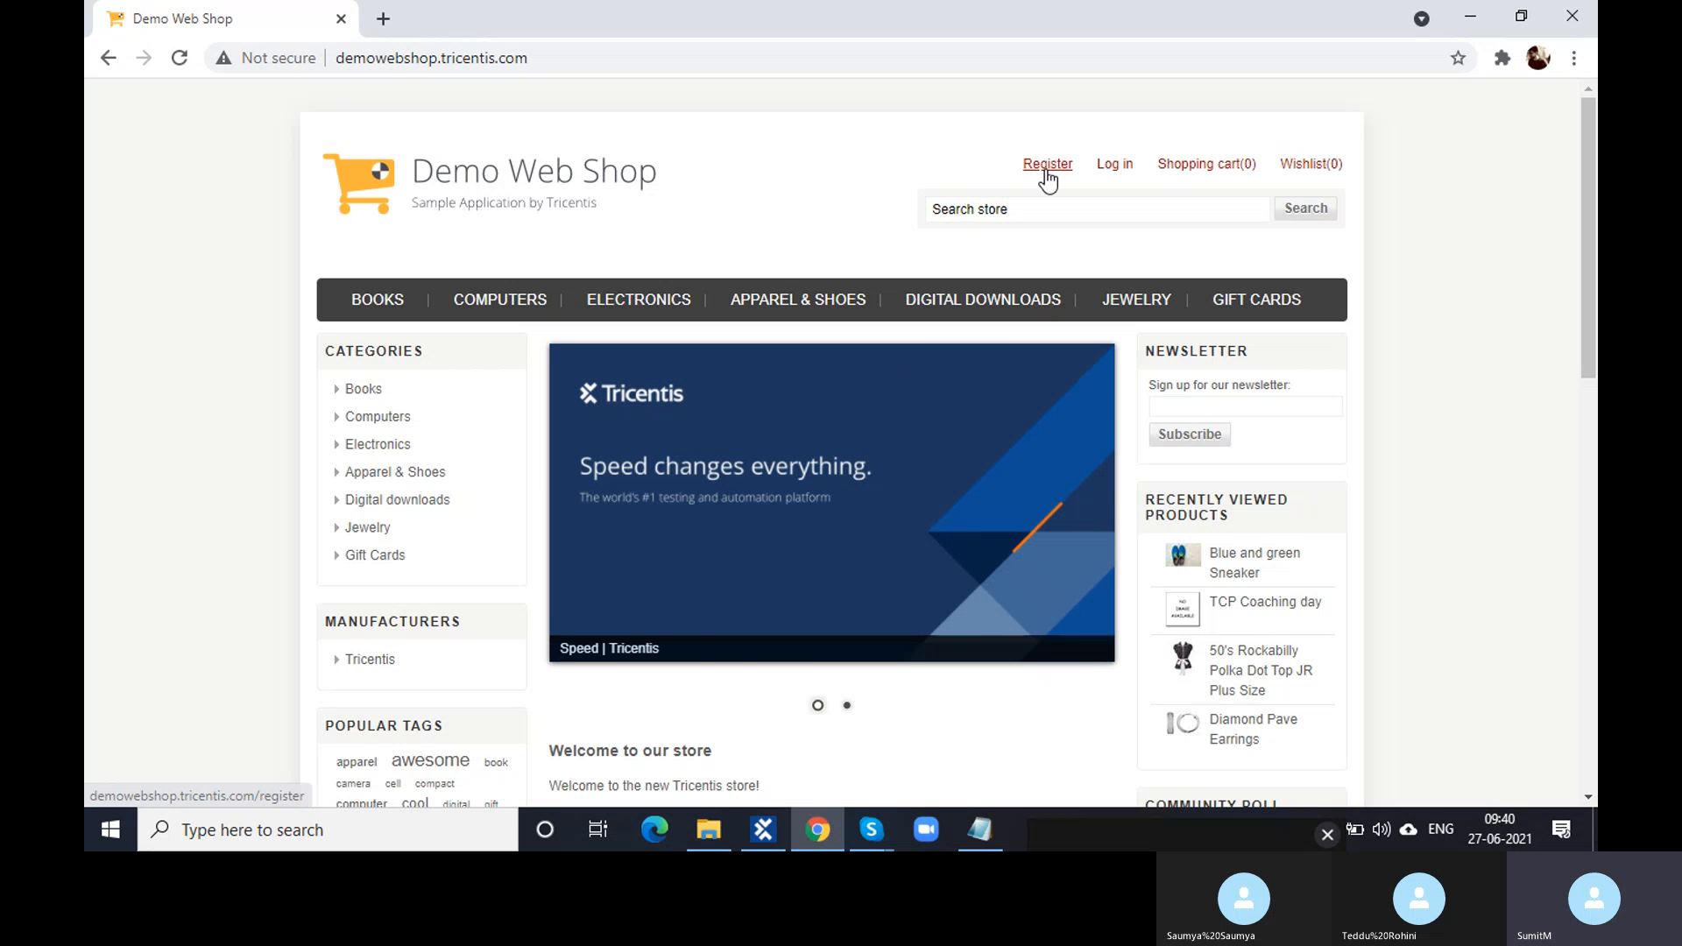
{"action": "left_click", "coordinate": [763, 830]}
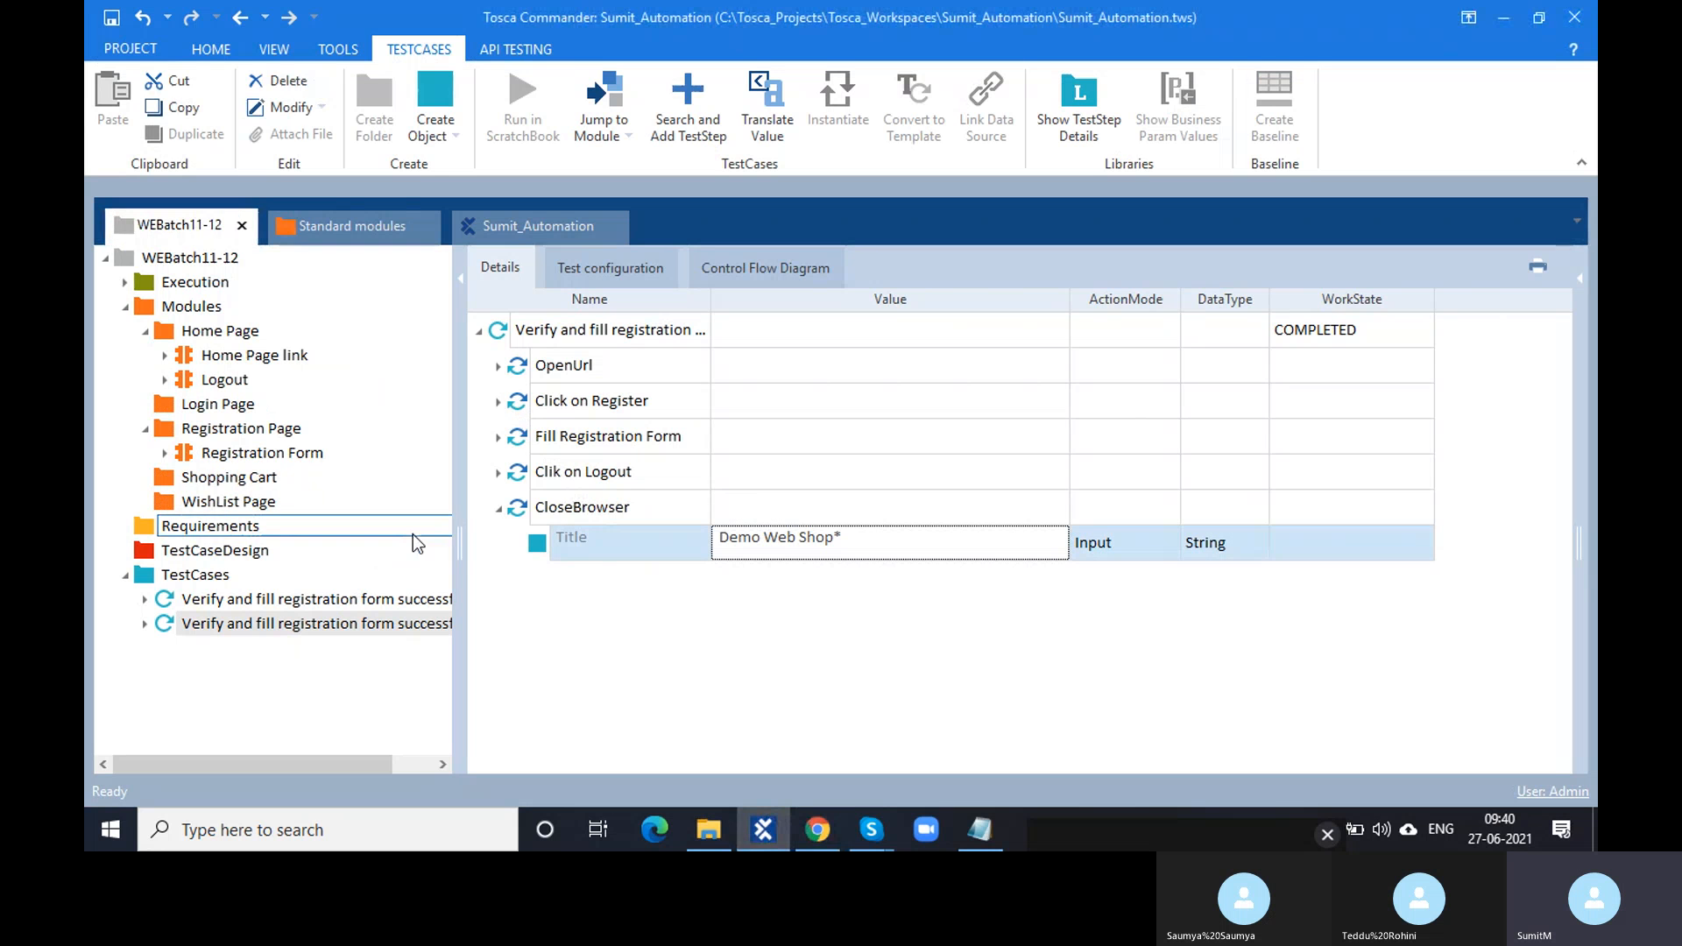
- Widen the Name column and rename the second test case to 'Verify the logged in User'
{"action": "left_click", "coordinate": [514, 369]}
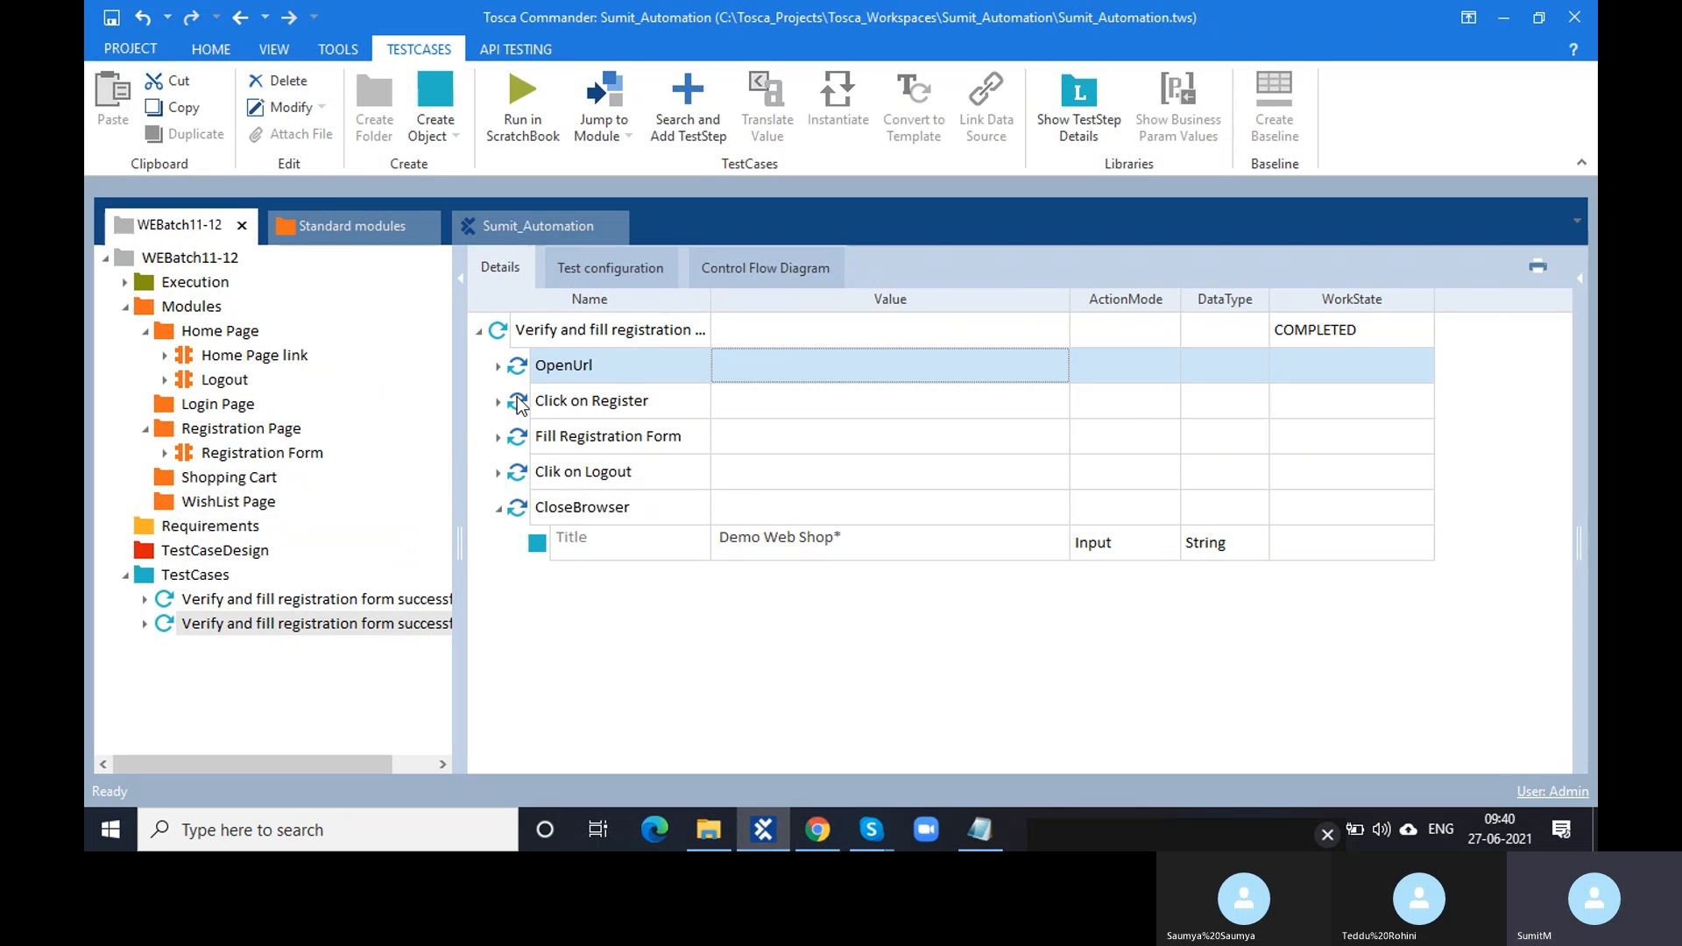
{"action": "left_click", "coordinate": [517, 400]}
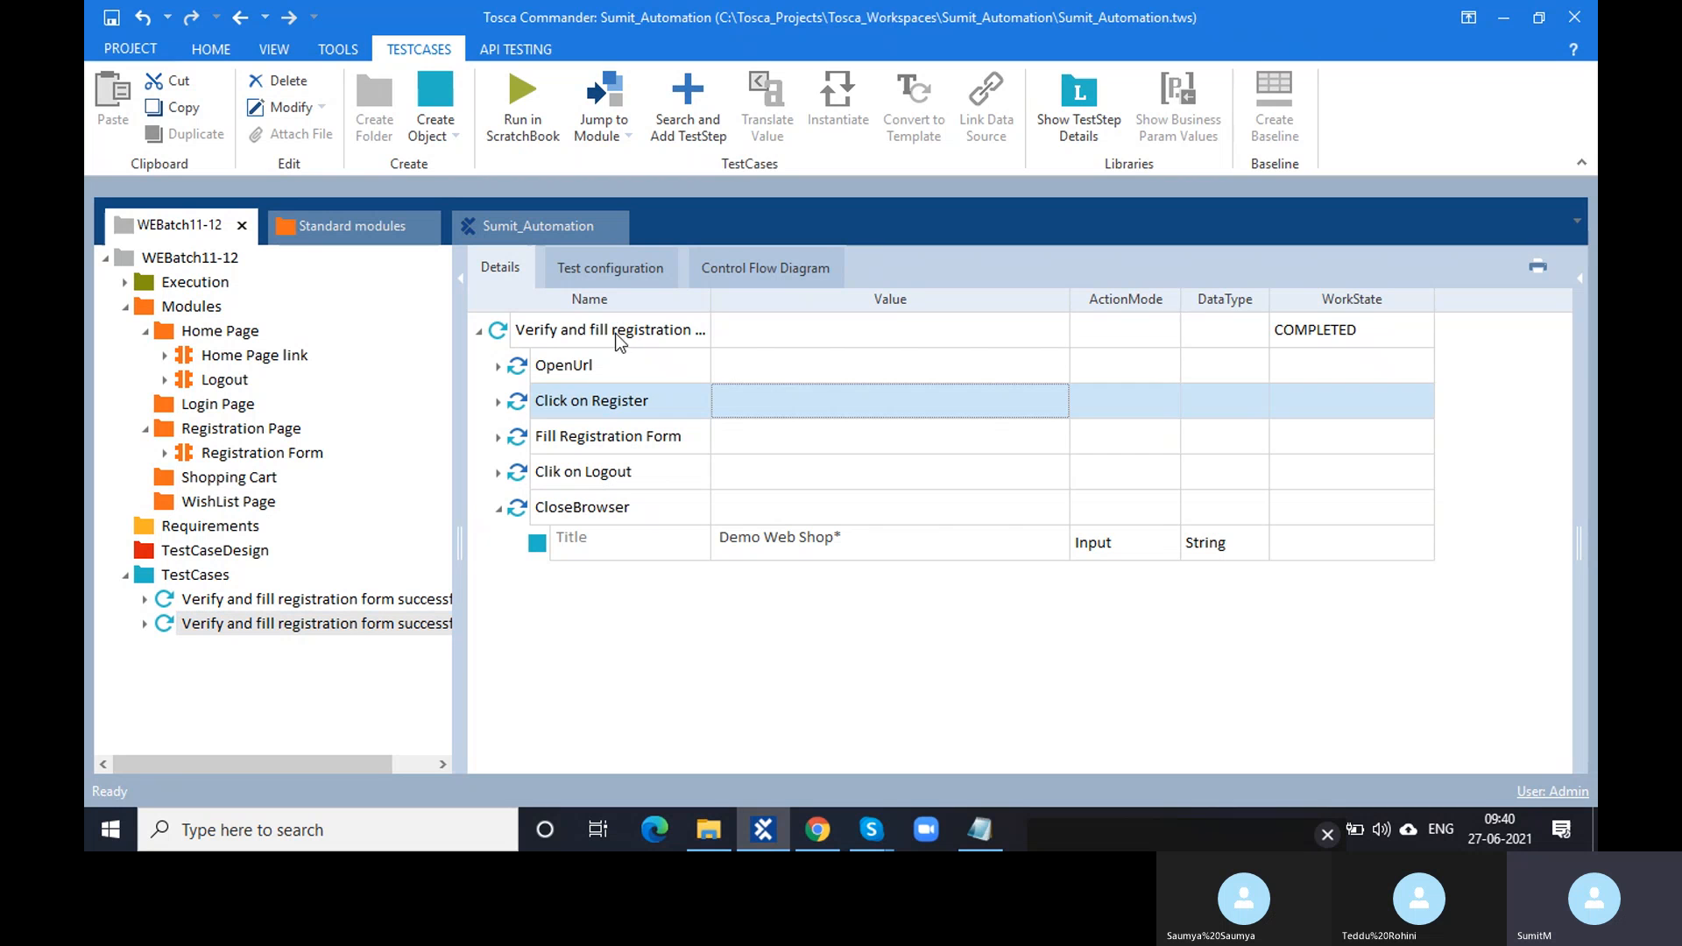
{"action": "left_click", "coordinate": [706, 321]}
{"action": "left_click_drag", "start_coordinate": [711, 303], "coordinate": [508, 327]}
{"action": "double_click", "coordinate": [708, 331]}
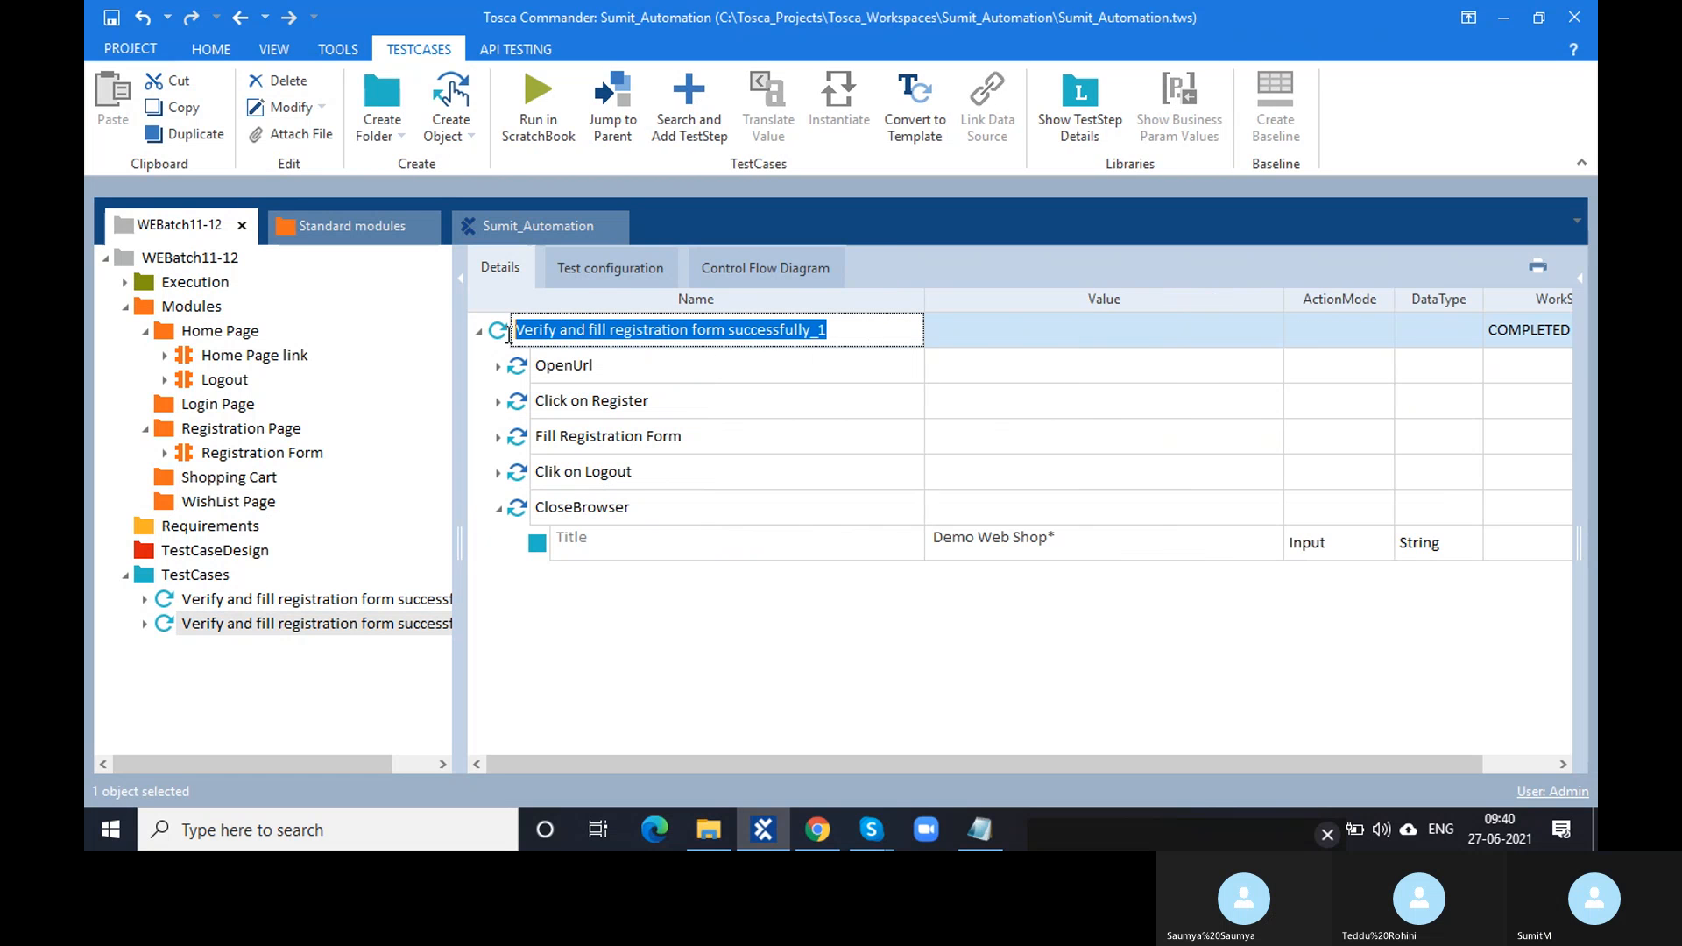
{"action": "type", "text": "Veri"}
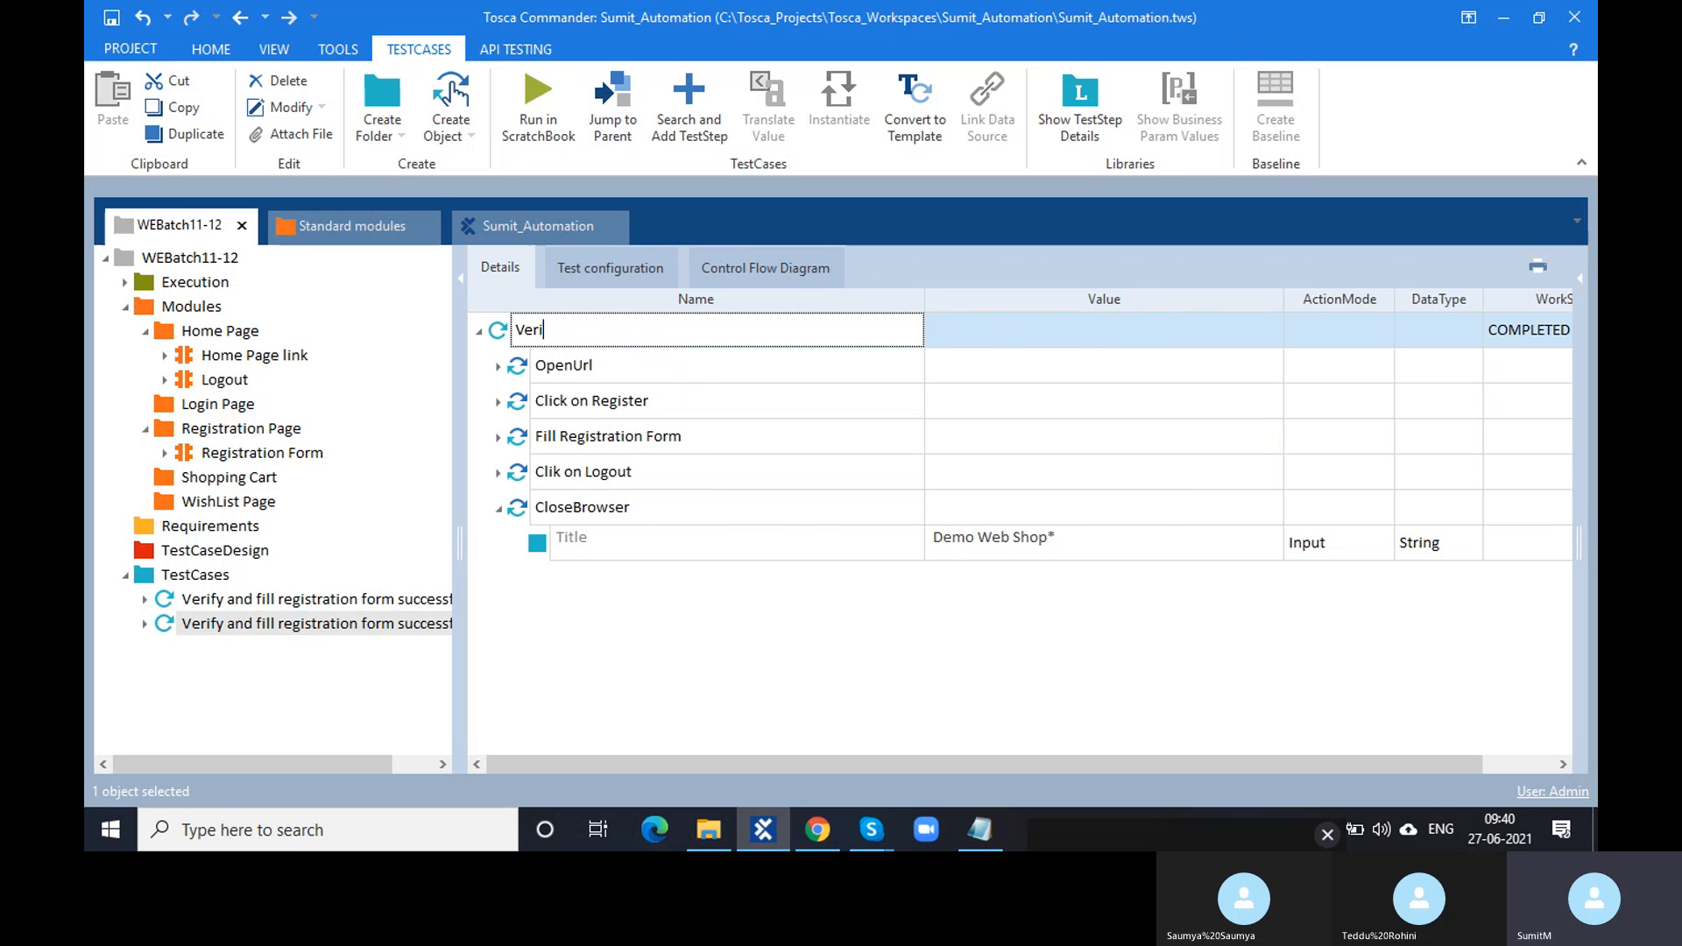
{"action": "type", "text": "fy the logged in User"}
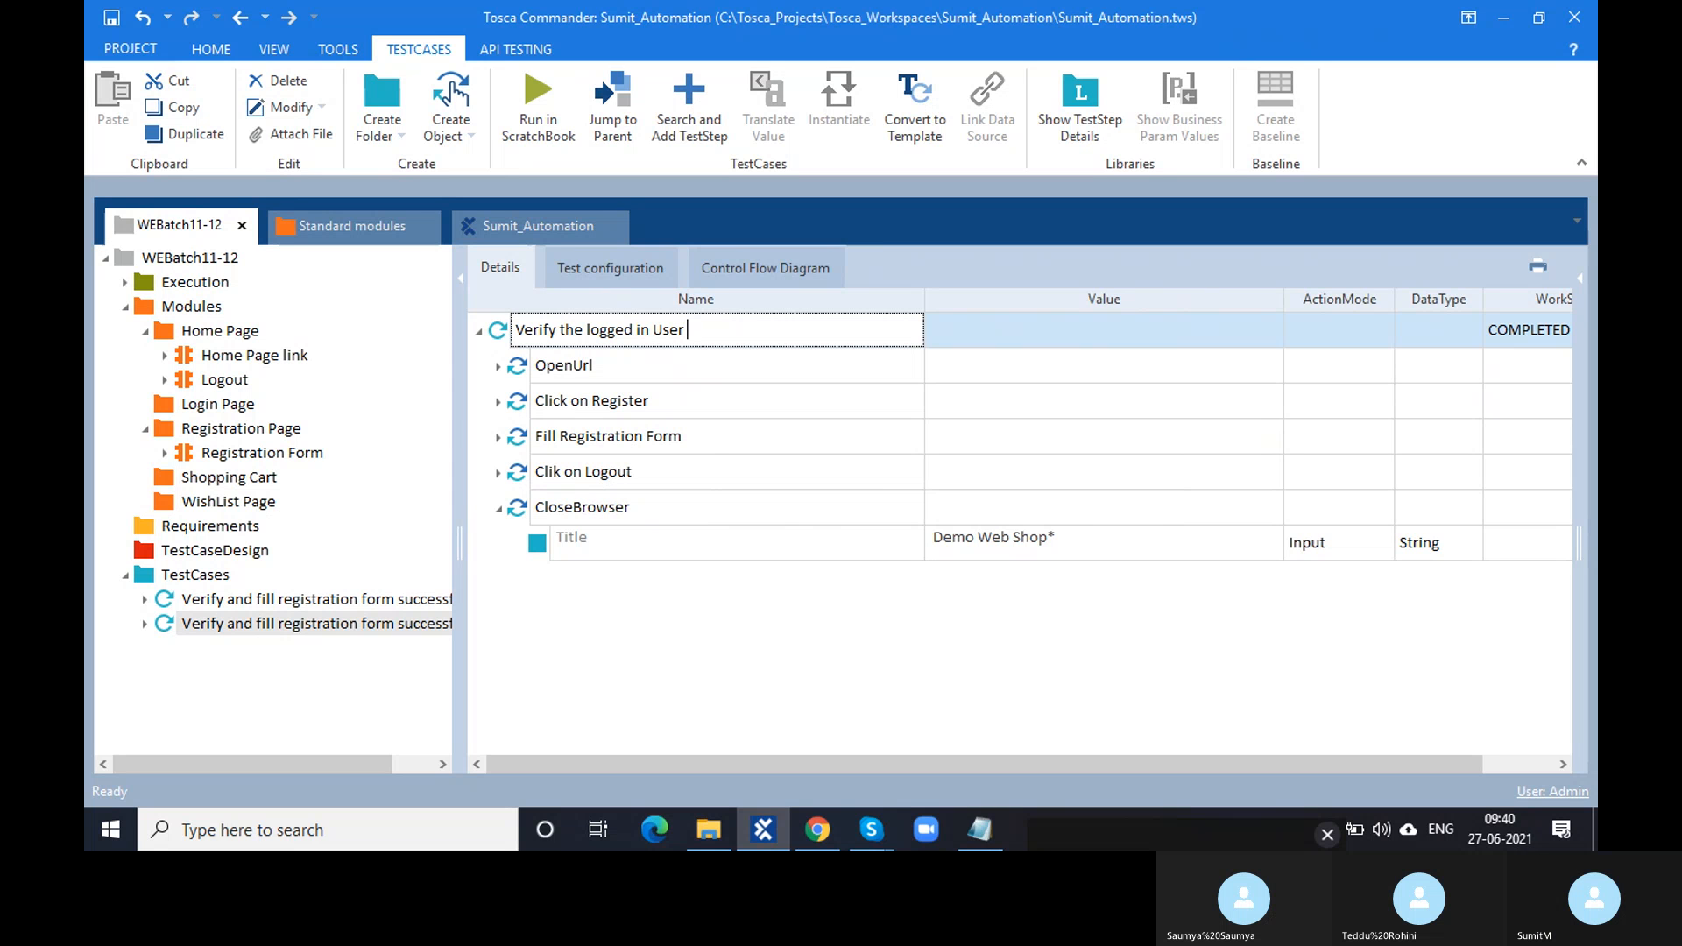
{"action": "left_click", "coordinate": [617, 613]}
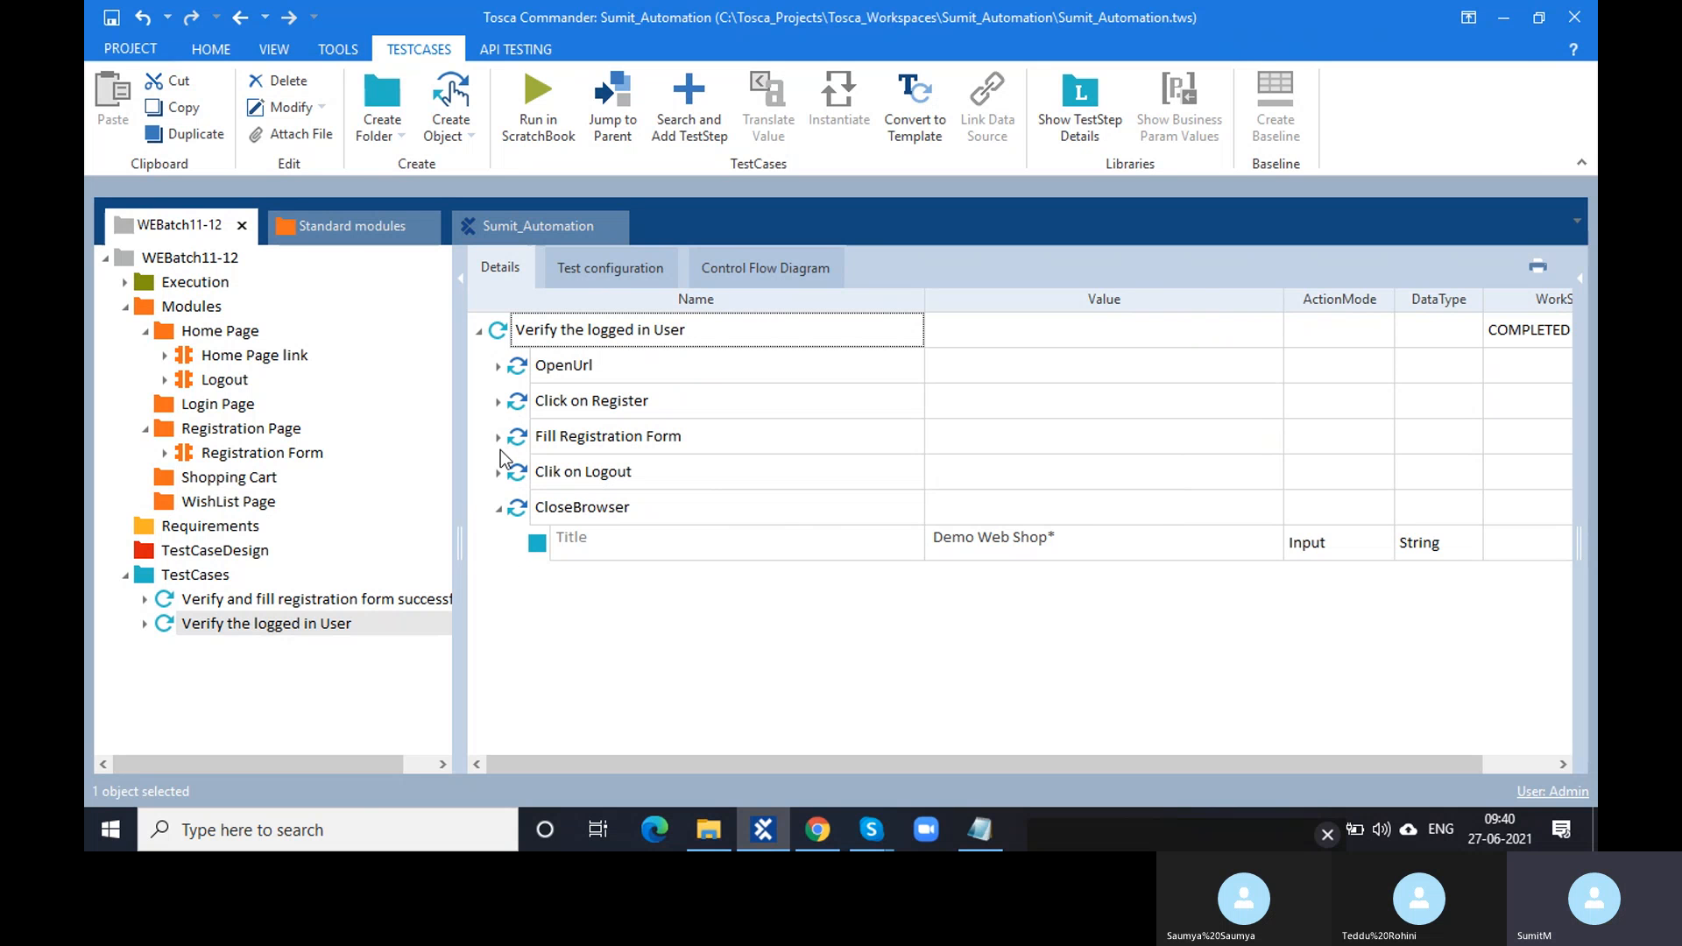
- Collapse the CloseBrowser step and close the Demo Web Shop browser window
{"action": "left_click", "coordinate": [499, 508]}
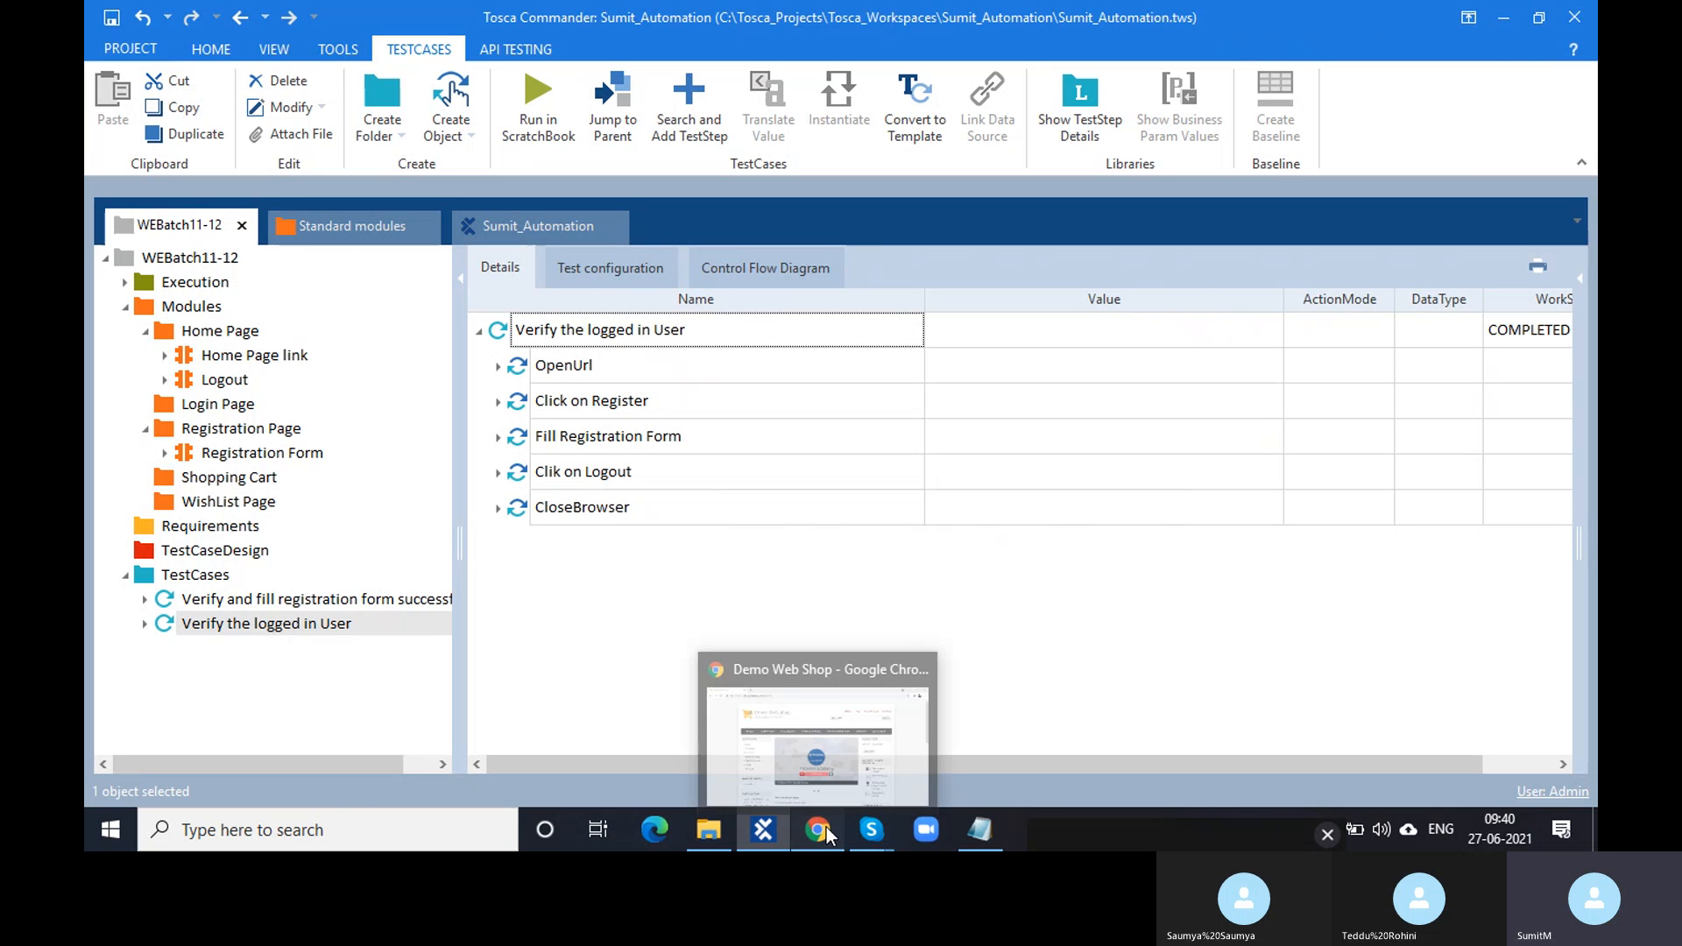
{"action": "left_click", "coordinate": [827, 827]}
{"action": "left_click", "coordinate": [1579, 18]}
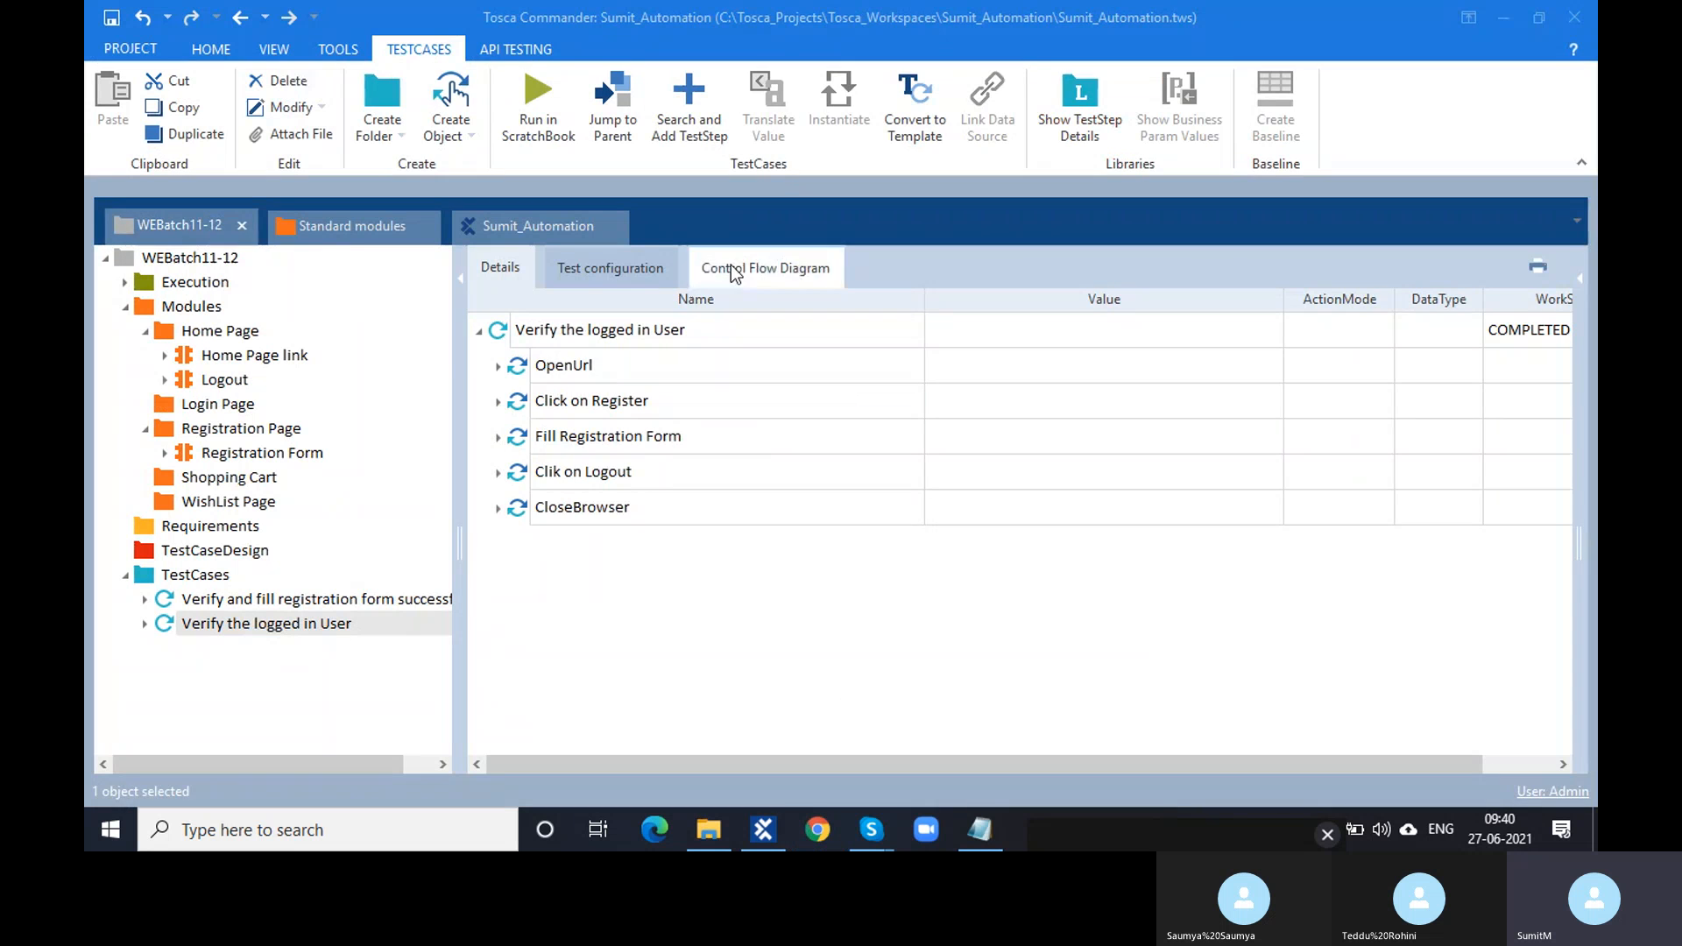
{"action": "left_click", "coordinate": [513, 368]}
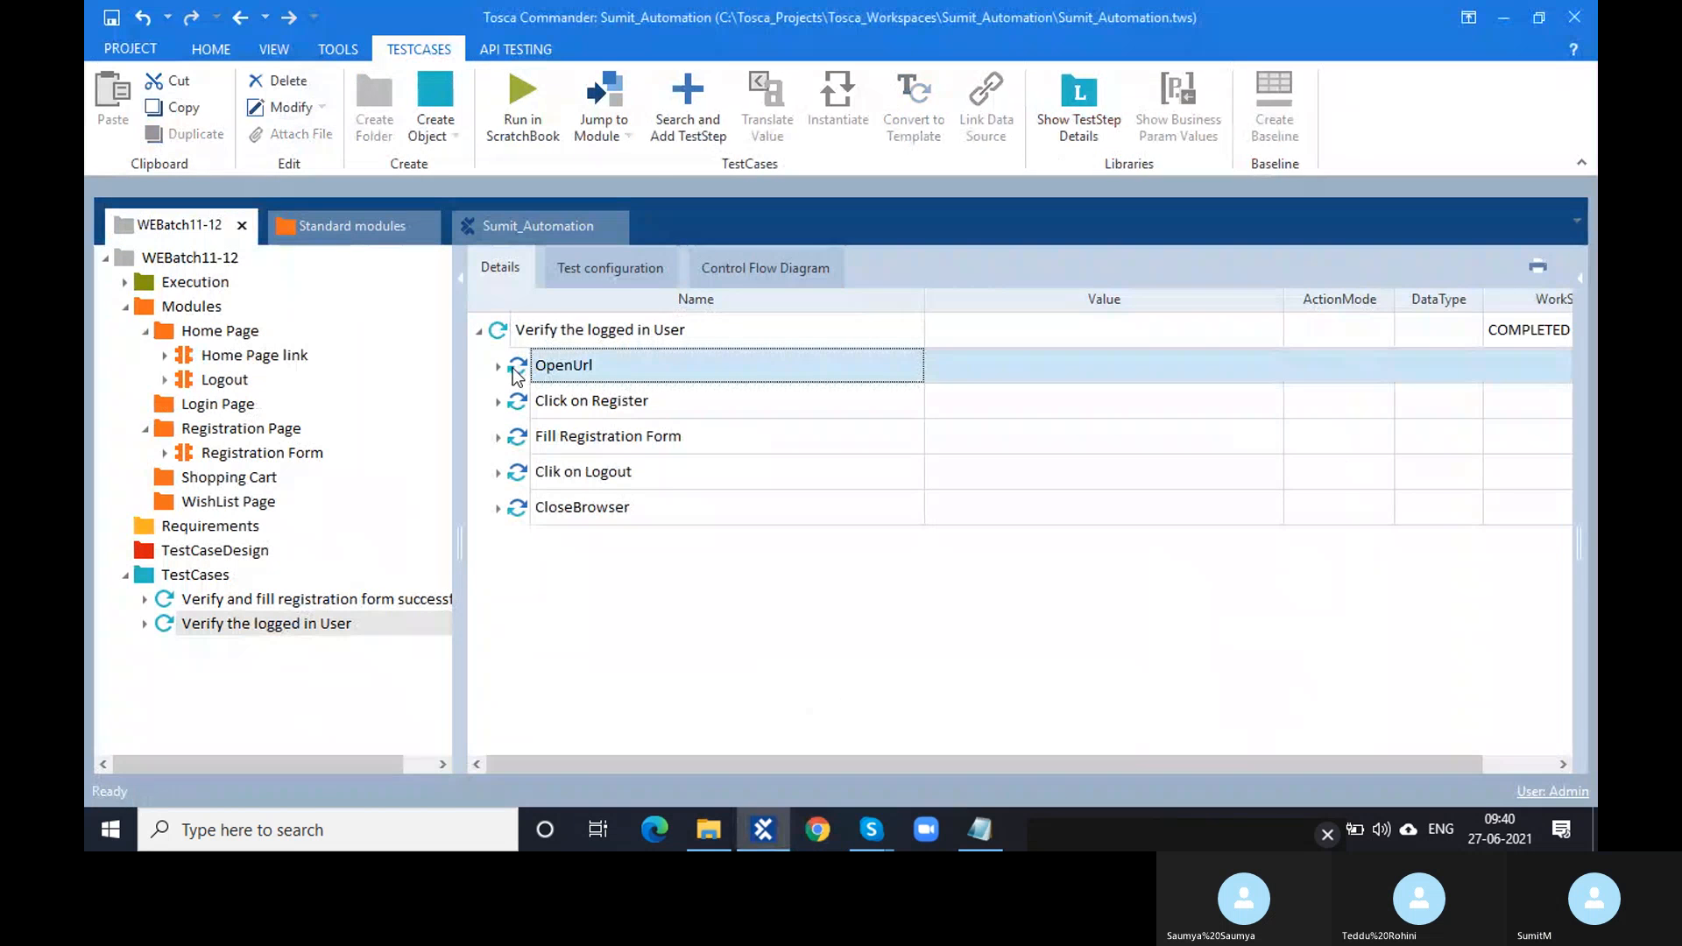
{"action": "left_click", "coordinate": [513, 410], "text": "shift"}
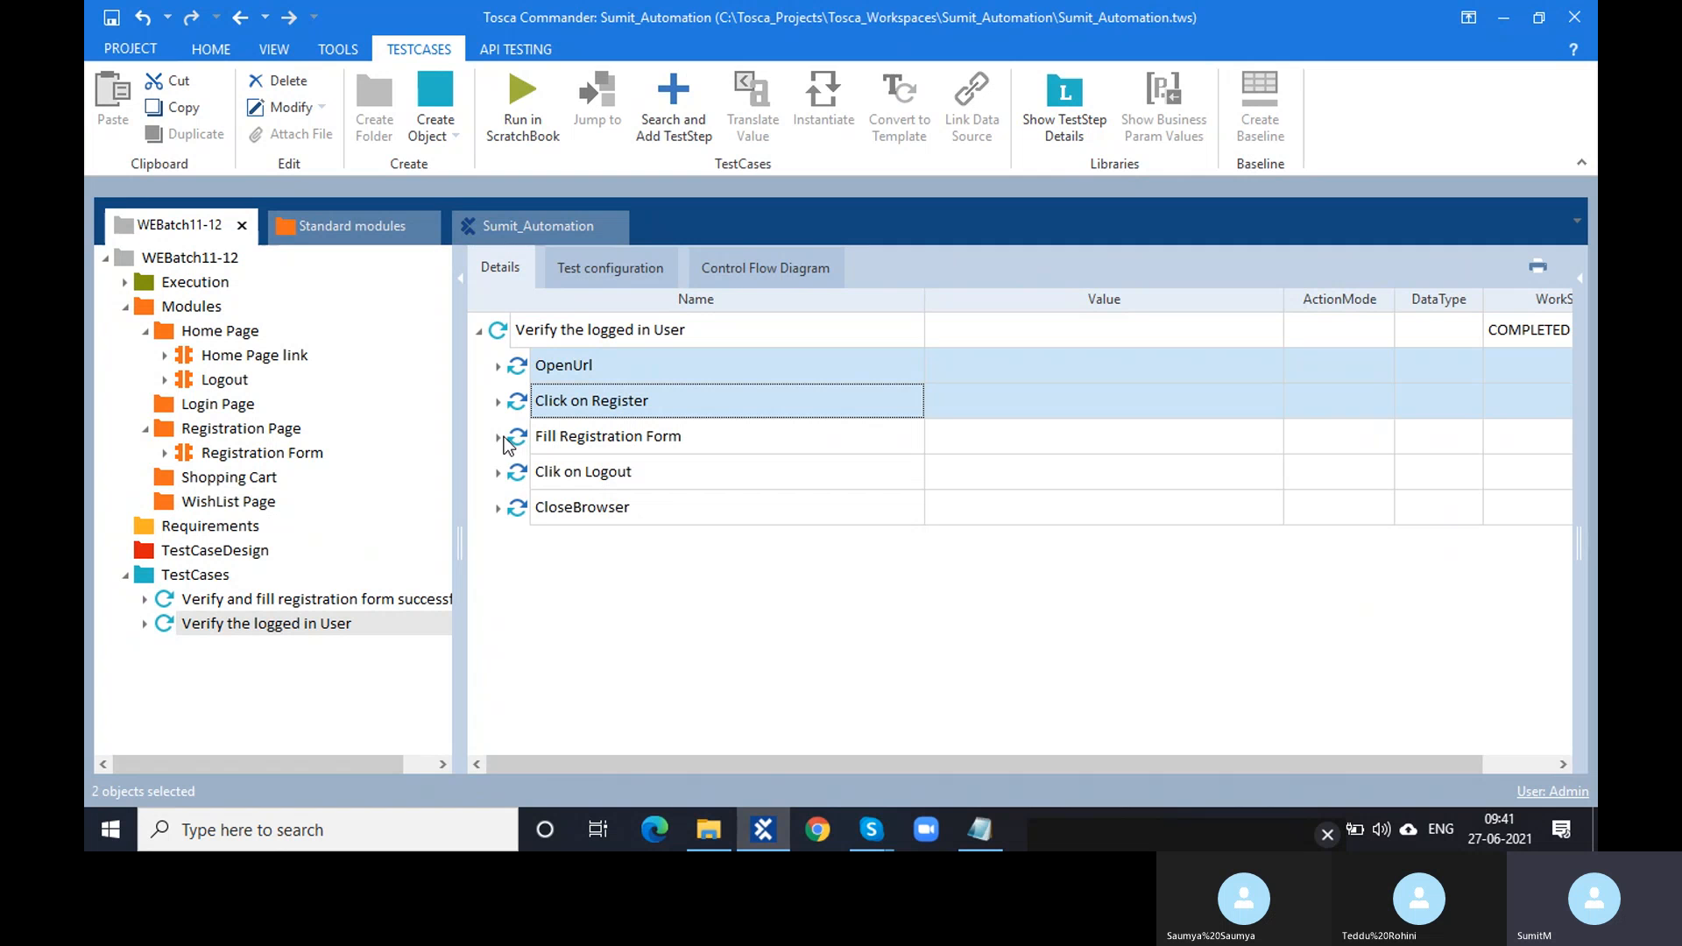
{"action": "left_click", "coordinate": [498, 436]}
{"action": "left_click", "coordinate": [1042, 616]}
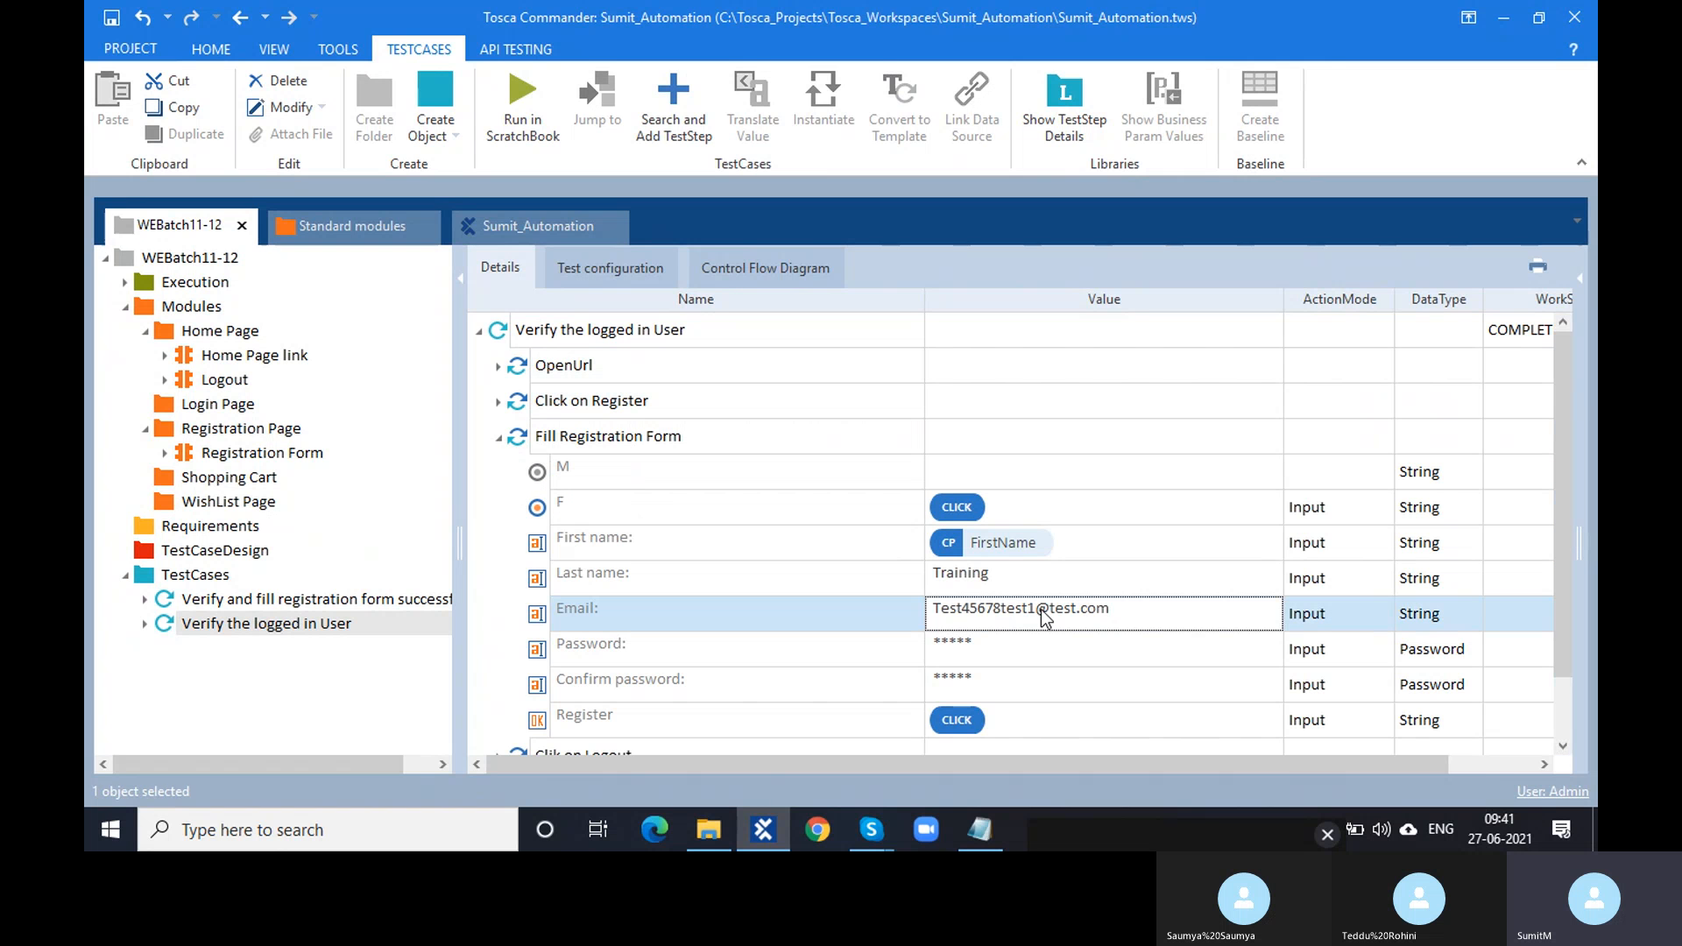
{"action": "left_click", "coordinate": [1036, 610]}
{"action": "left_click_drag", "start_coordinate": [1036, 609], "coordinate": [932, 611]}
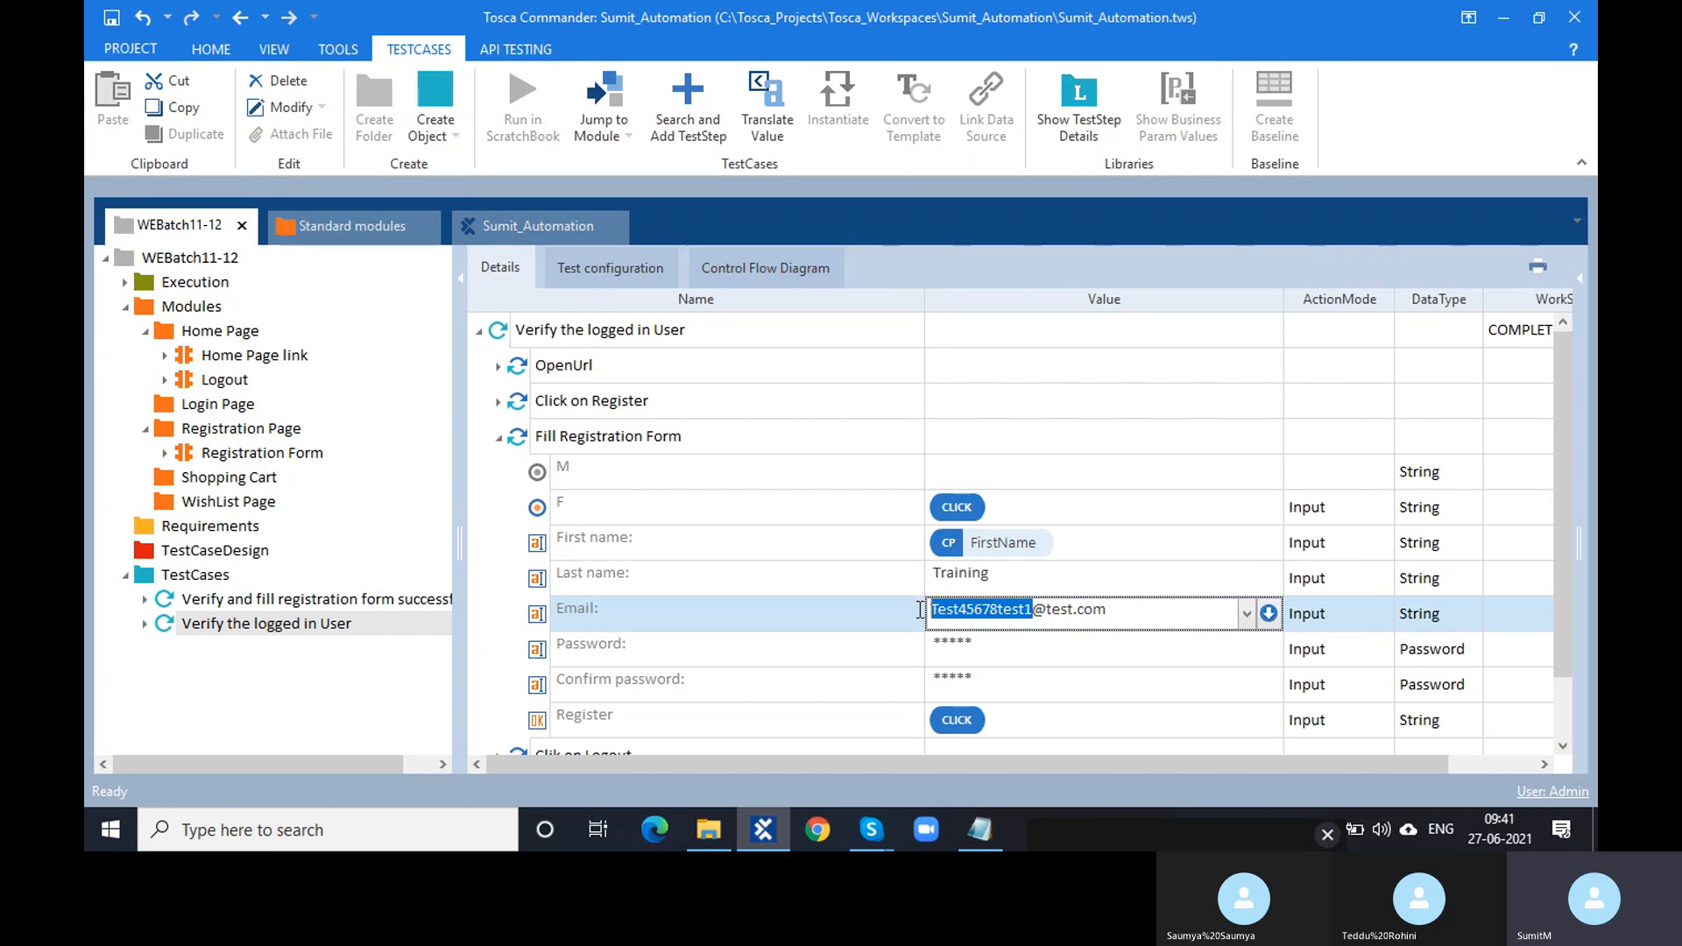
{"action": "type", "text": "New"}
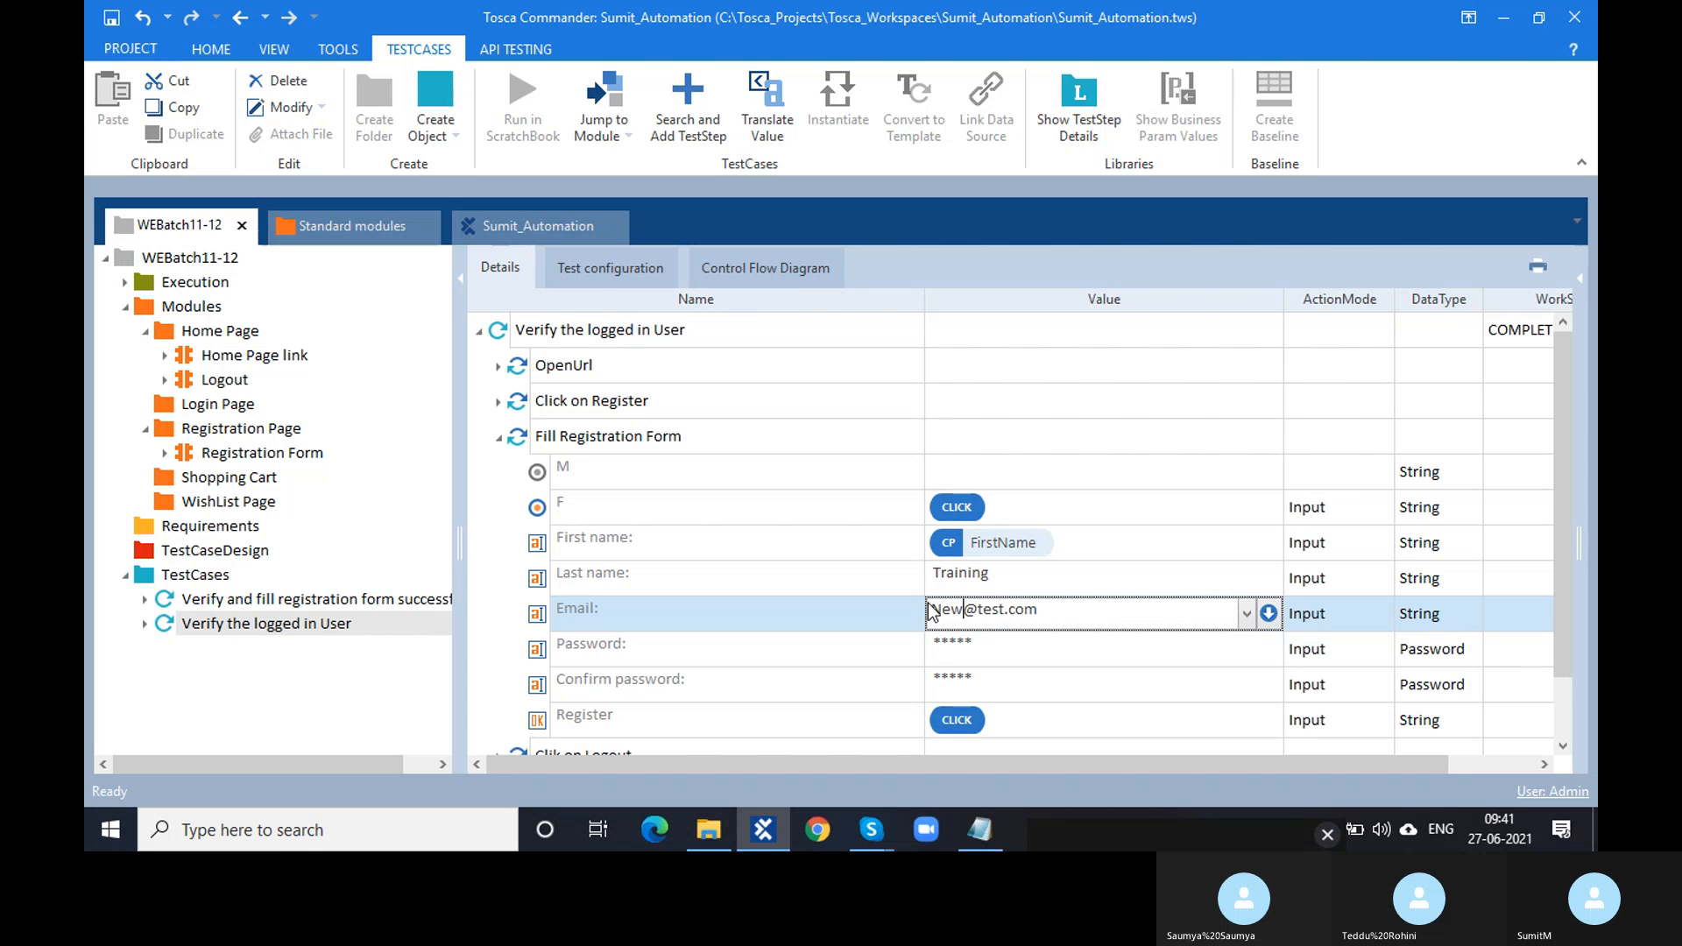
{"action": "type", "text": "6564@Test"}
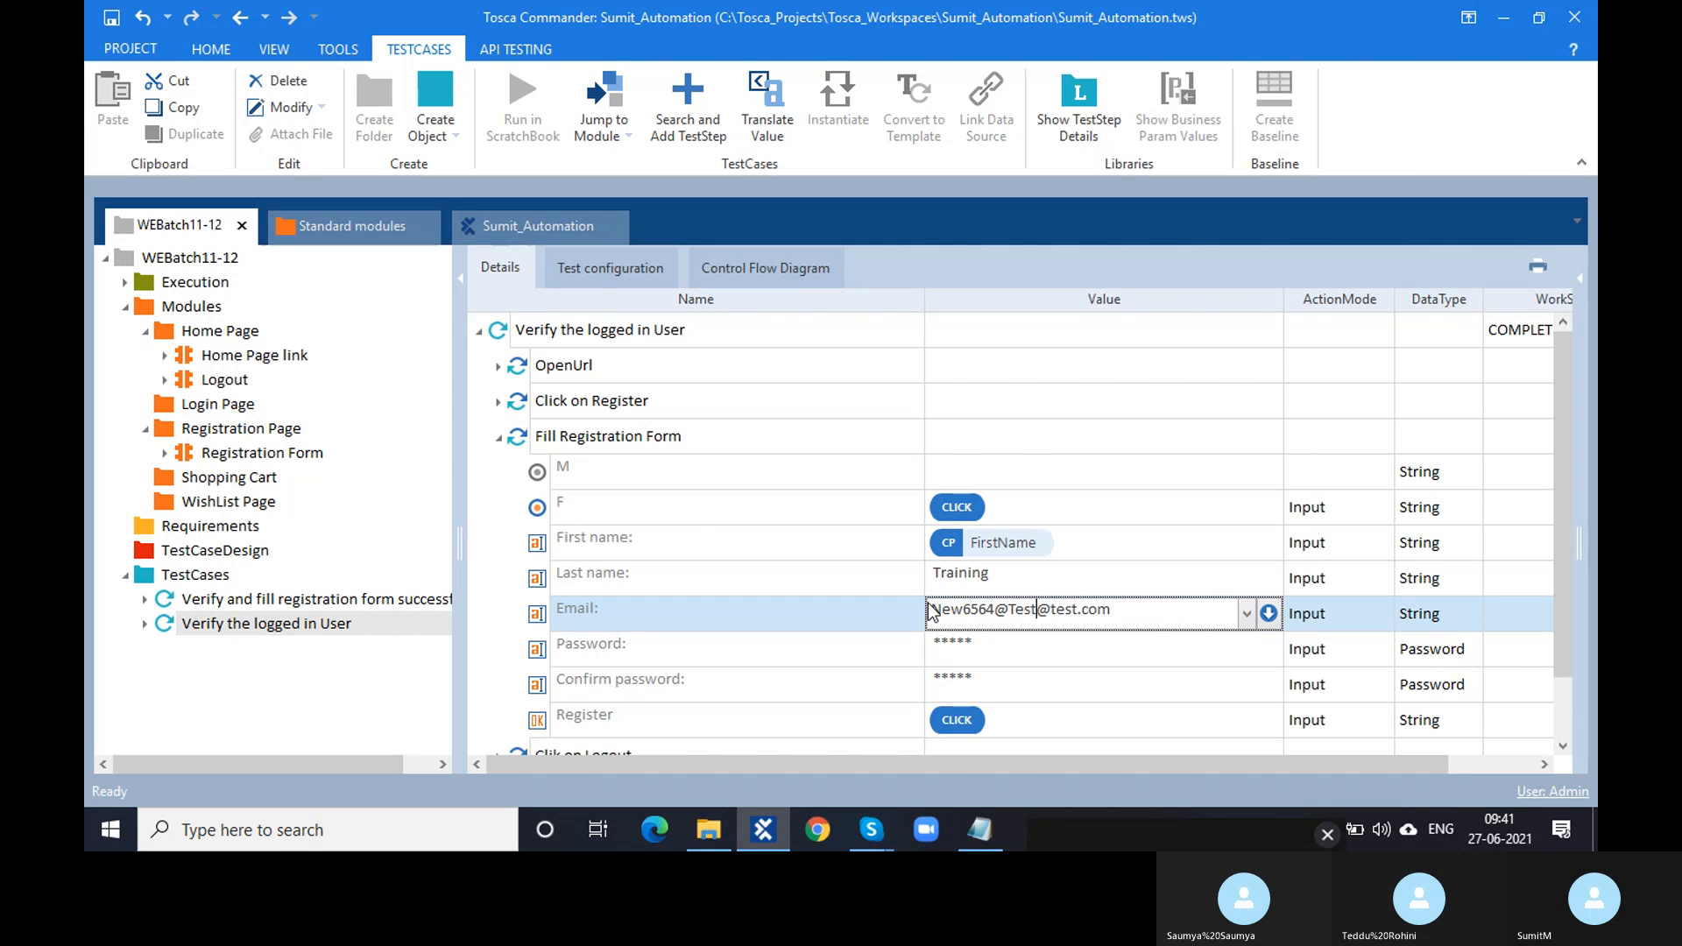
{"action": "type", "text": ".com"}
{"action": "key", "text": "BackSpace"}
{"action": "key", "text": "BackSpace"}
{"action": "key", "text": "BackSpace"}
{"action": "key", "text": "BackSpace"}
{"action": "key", "text": "BackSpace"}
{"action": "key", "text": "BackSpace"}
{"action": "key", "text": "BackSpace"}
{"action": "key", "text": "BackSpace"}
{"action": "key", "text": "BackSpace"}
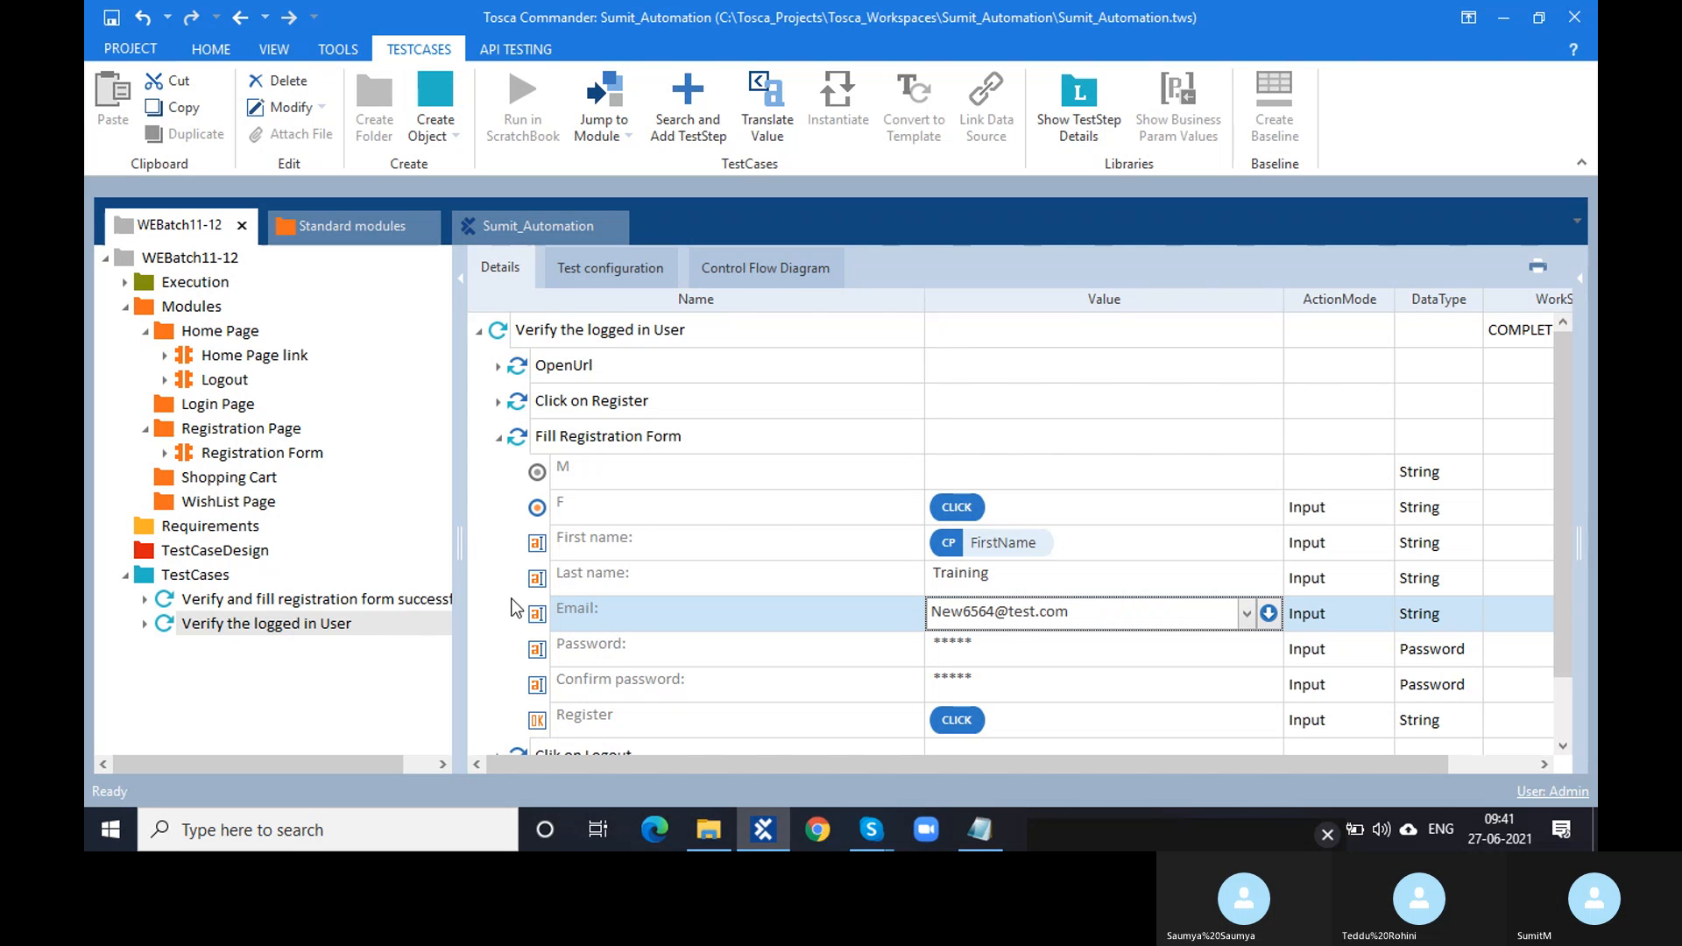
{"action": "key", "text": "Return"}
- Replace the {CP[FirstName]} First name value with 'Test'
{"action": "scroll", "coordinate": [525, 558], "scroll_direction": "down", "scroll_amount": 1}
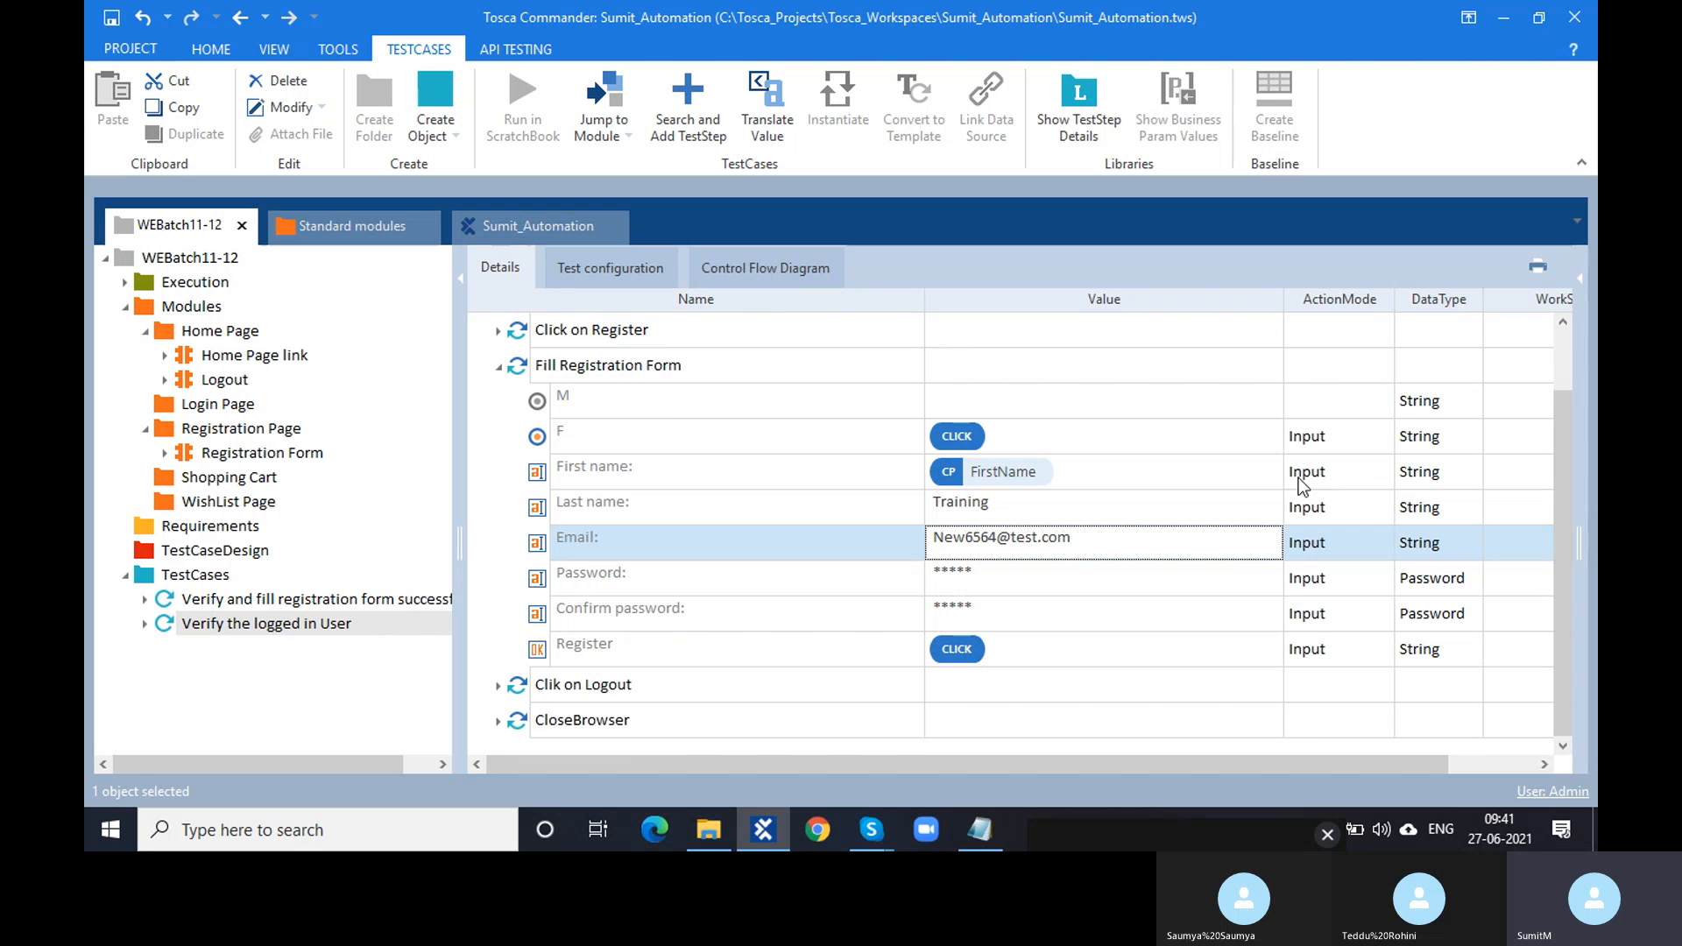
{"action": "left_click", "coordinate": [1111, 465]}
{"action": "left_click", "coordinate": [1098, 462]}
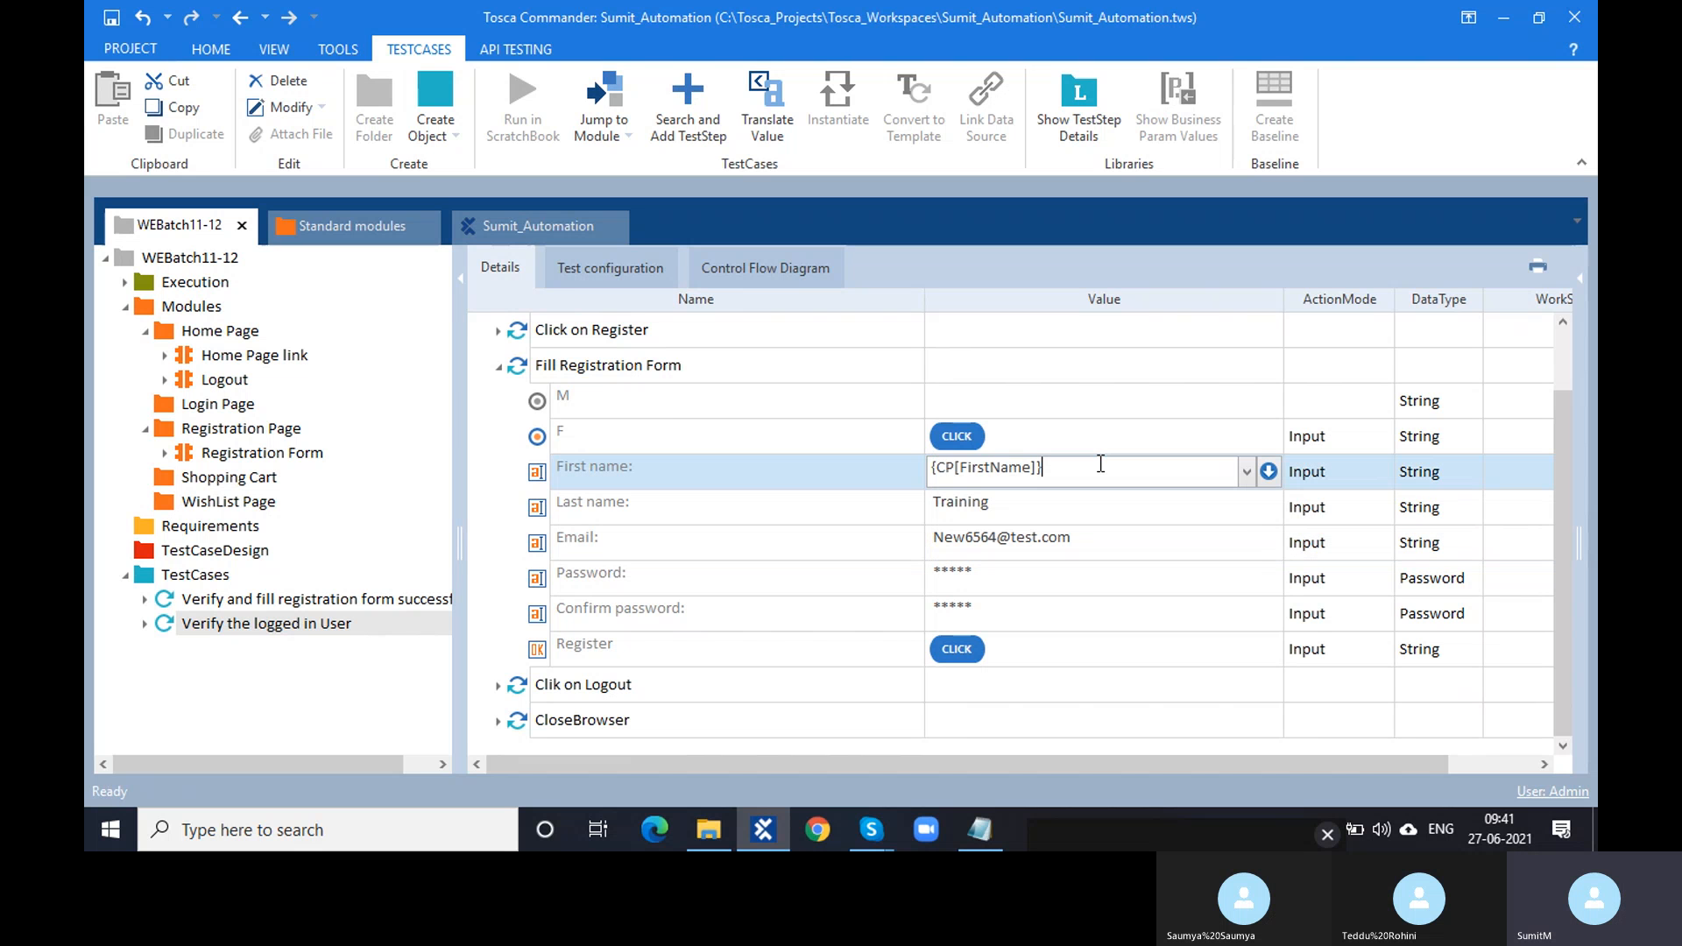
{"action": "type", "text": "Test"}
{"action": "key", "text": "Return"}
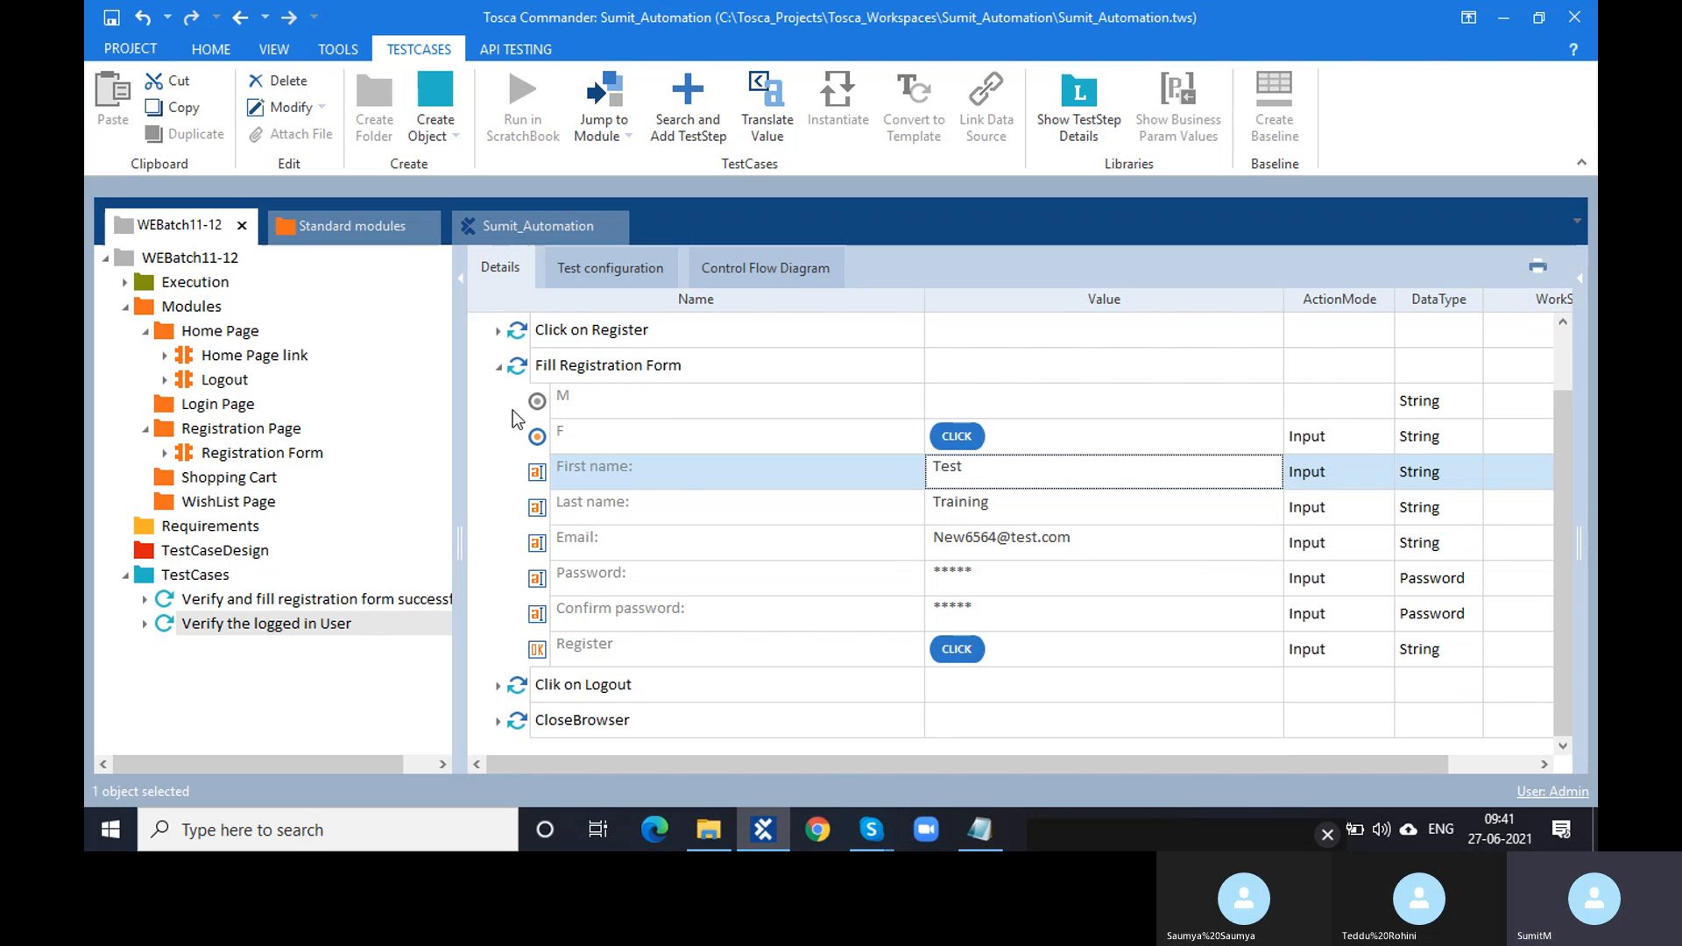
{"action": "left_click", "coordinate": [497, 371]}
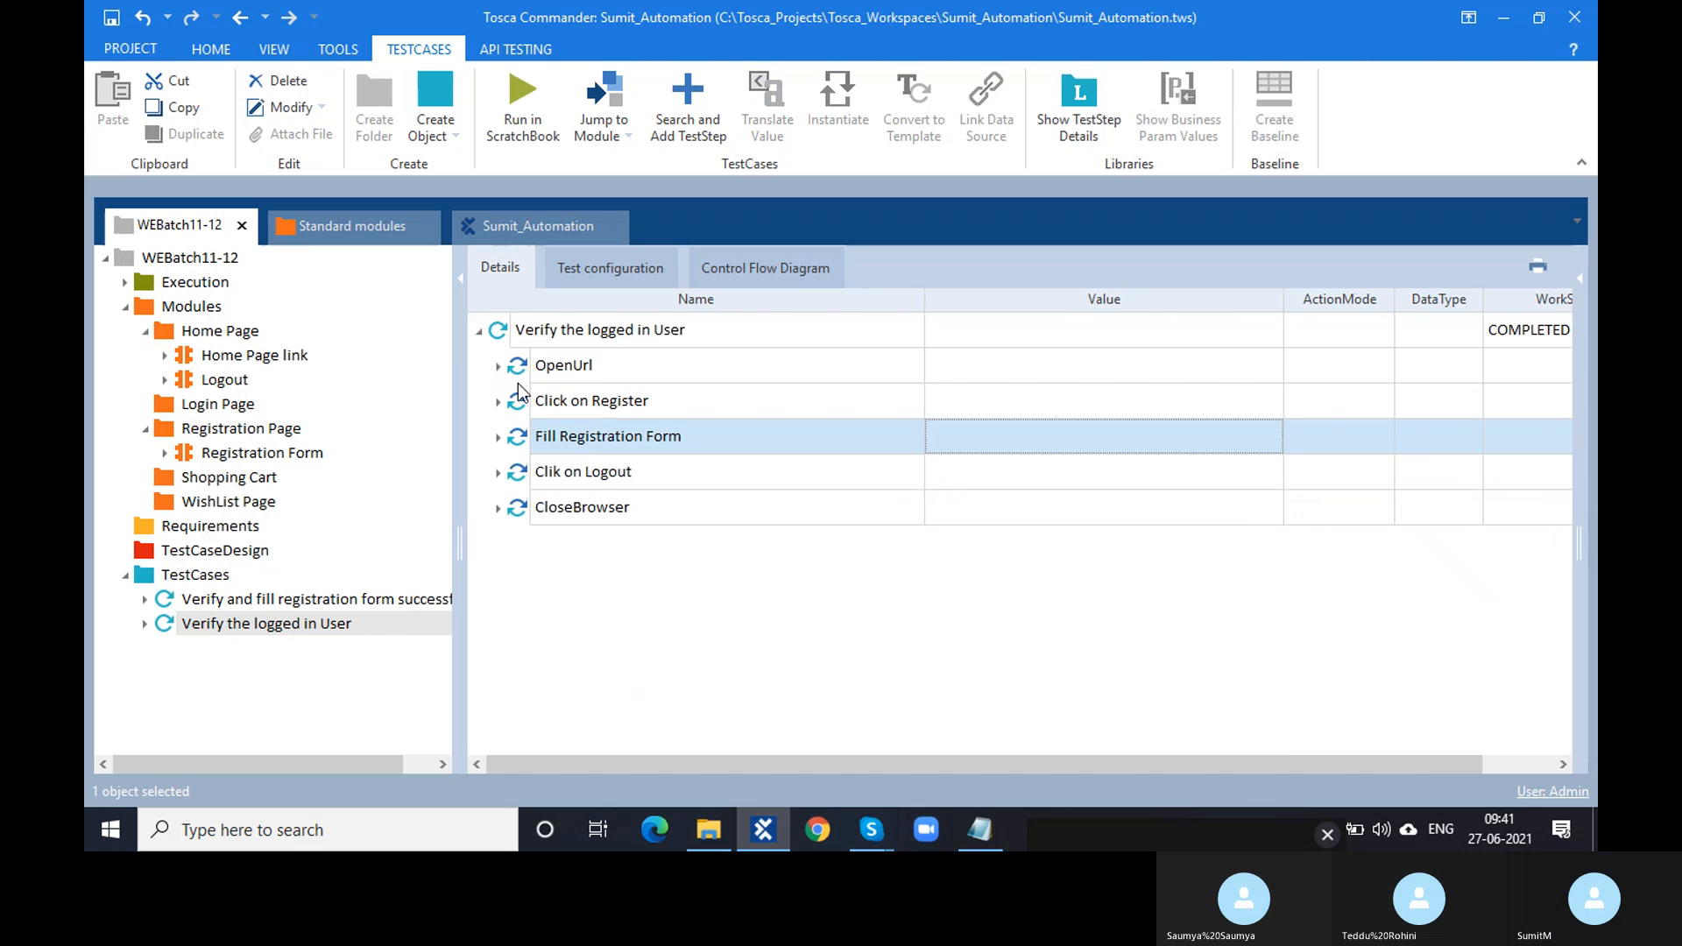
{"action": "left_click", "coordinate": [513, 365]}
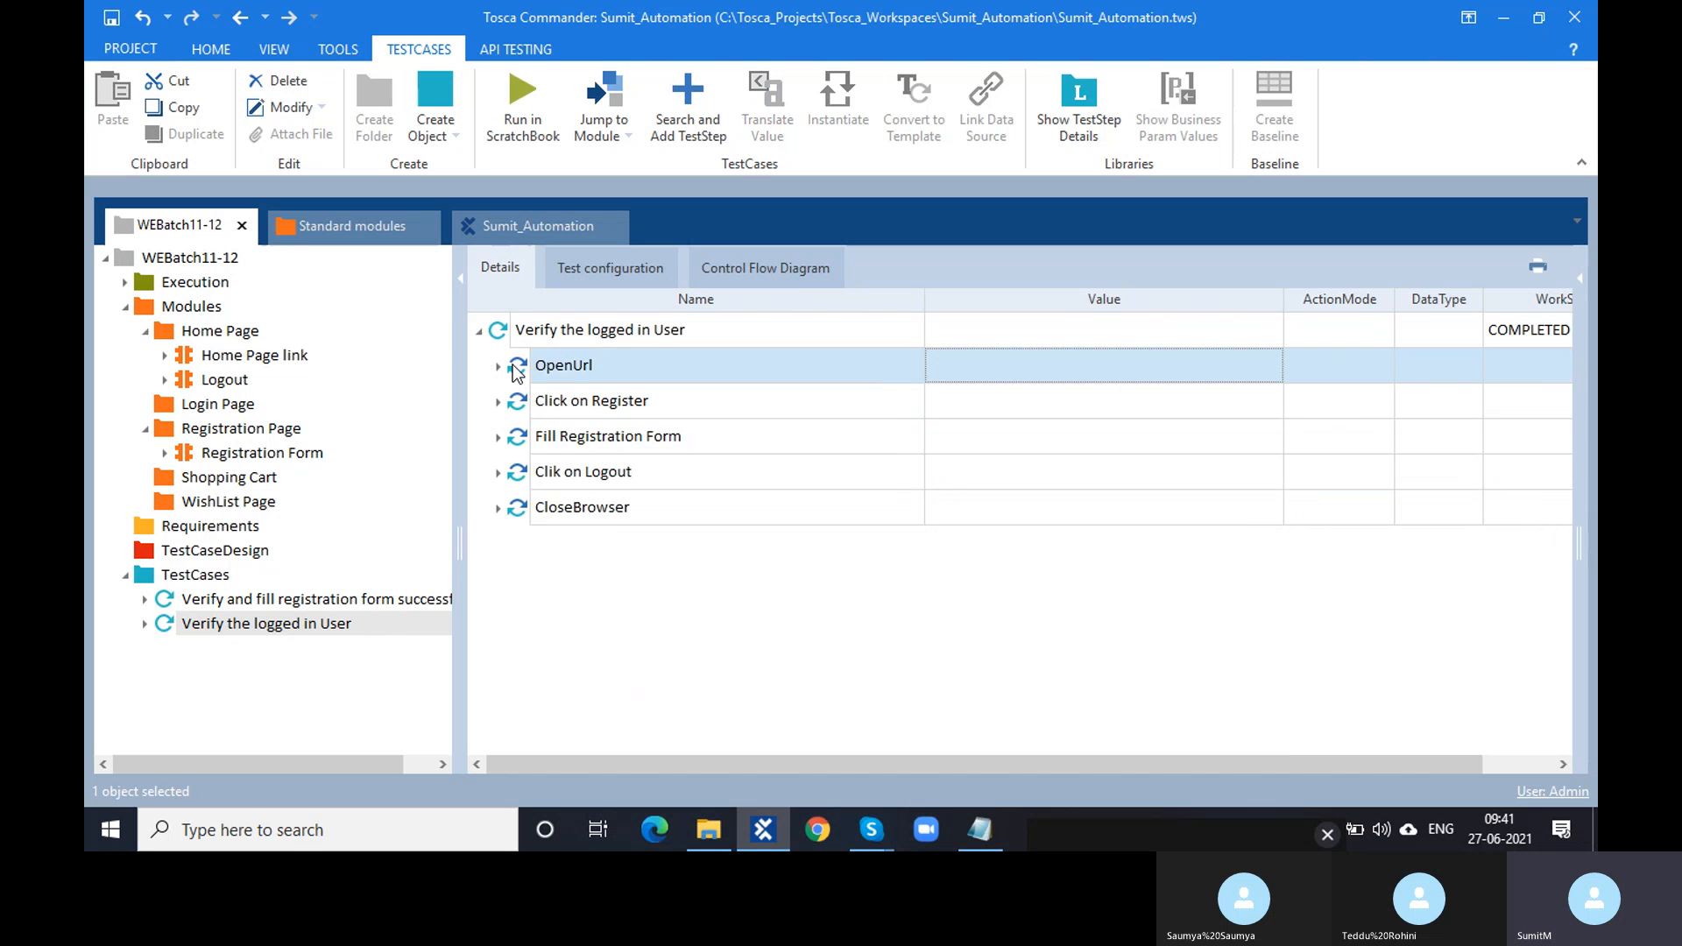
- Trial-run OpenUrl through Fill Registration Form in the ScratchBook with F6
{"action": "left_click", "coordinate": [520, 443], "text": "shift"}
{"action": "key", "text": "F6"}
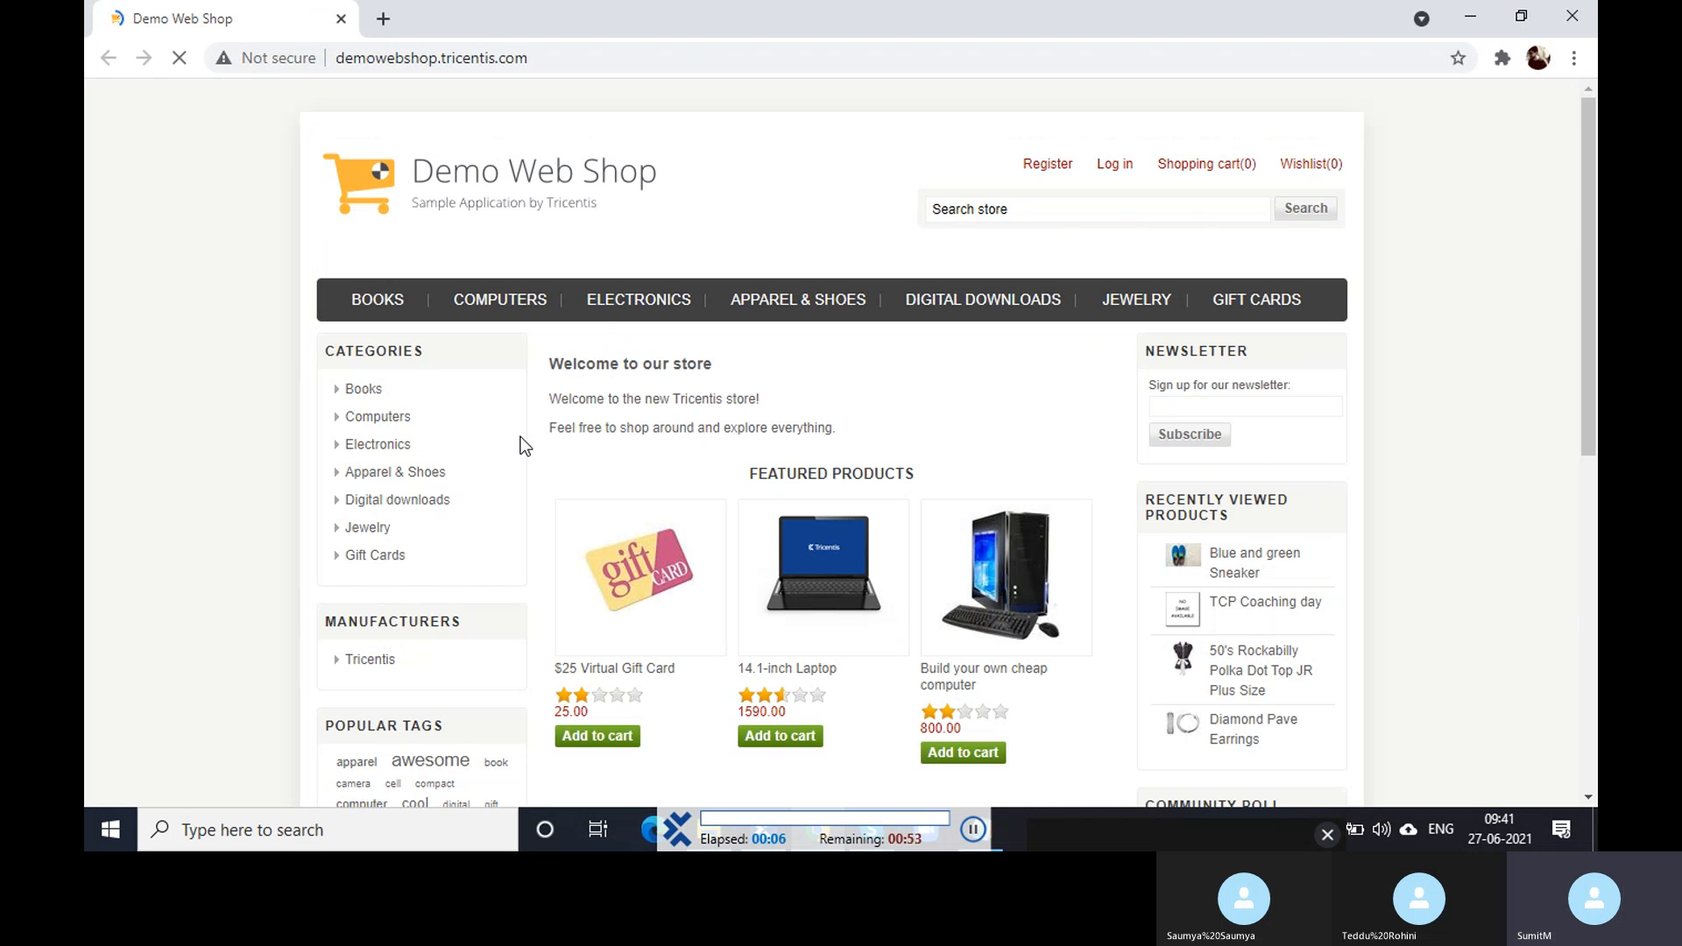
{"action": "left_click", "coordinate": [1044, 171]}
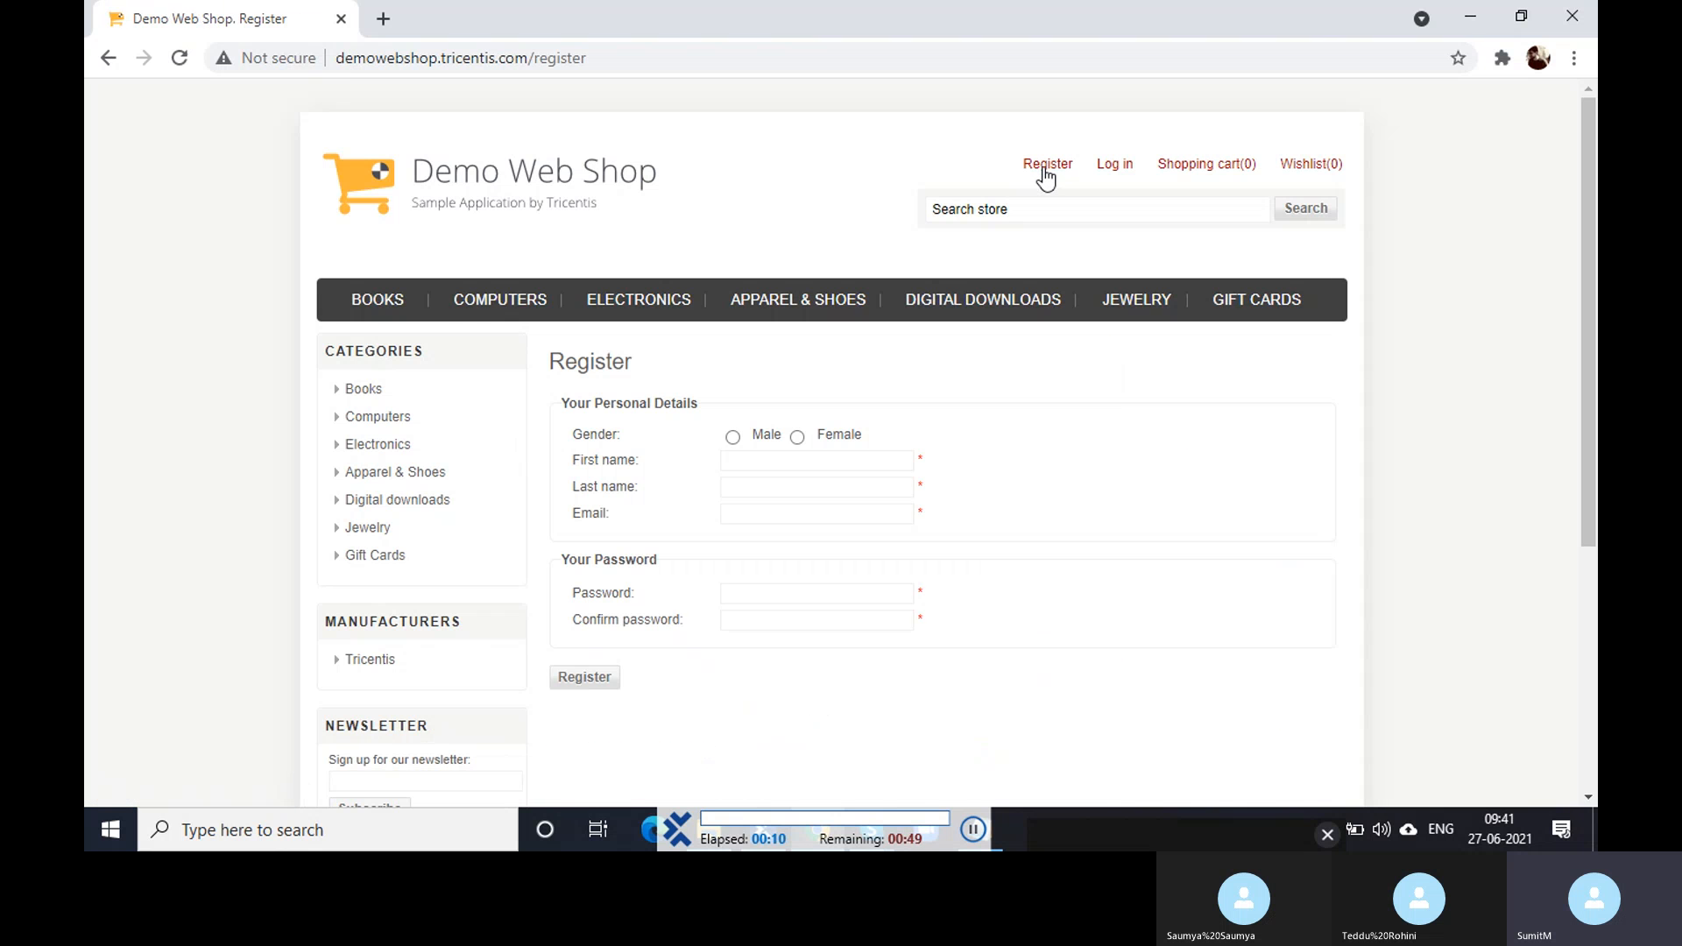
{"action": "left_click", "coordinate": [797, 439]}
{"action": "left_click", "coordinate": [799, 441]}
{"action": "type", "text": "Test"}
{"action": "left_click", "coordinate": [799, 441]}
{"action": "type", "text": "Training"}
{"action": "left_click", "coordinate": [799, 441]}
{"action": "type", "text": "New6564@test.com"}
{"action": "left_click", "coordinate": [799, 441]}
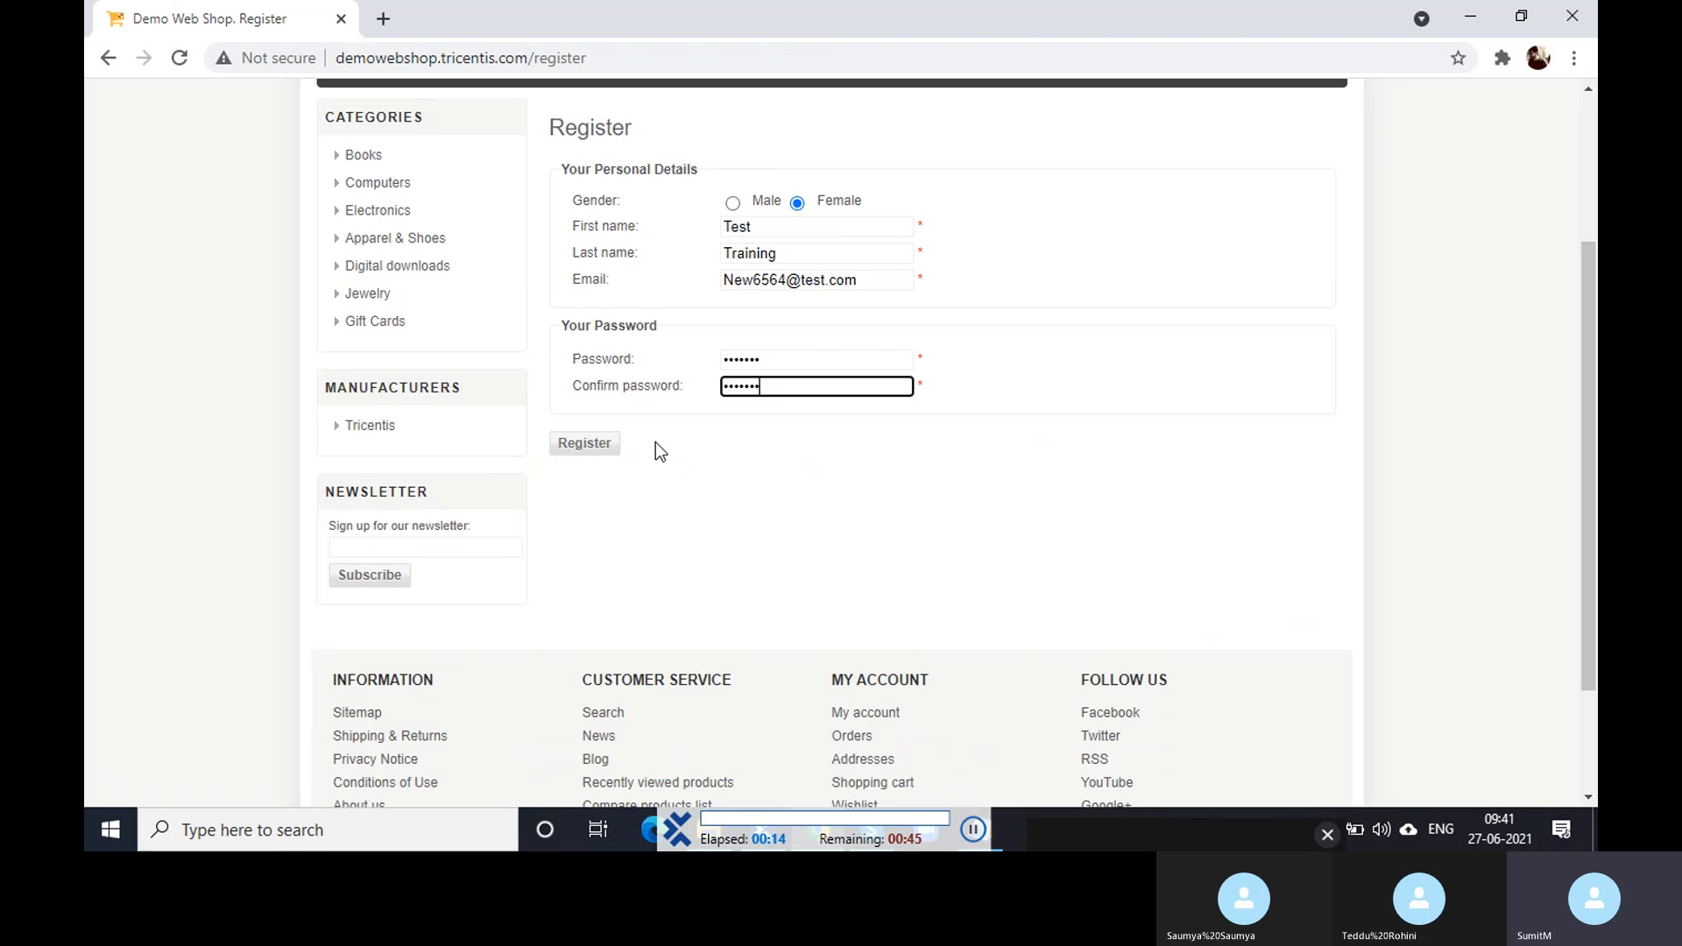
{"action": "left_click", "coordinate": [585, 445]}
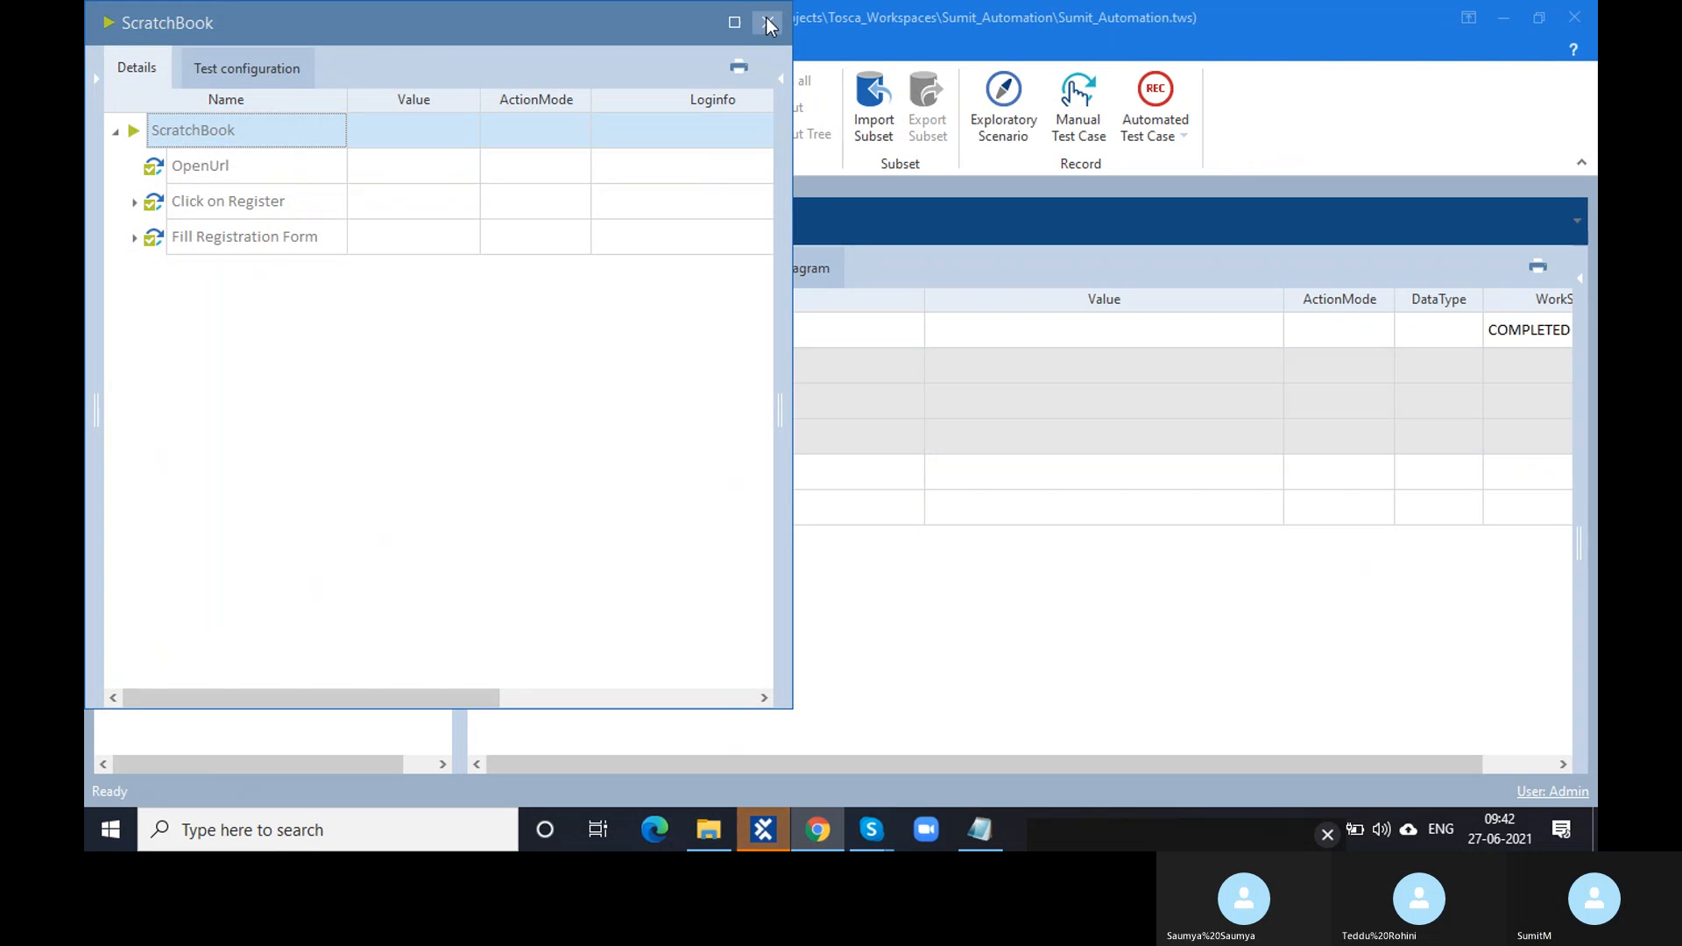
- Close the run results and select the 'Your registration completed' message in Demo Web Shop
{"action": "left_click", "coordinate": [768, 23]}
{"action": "left_click", "coordinate": [828, 828]}
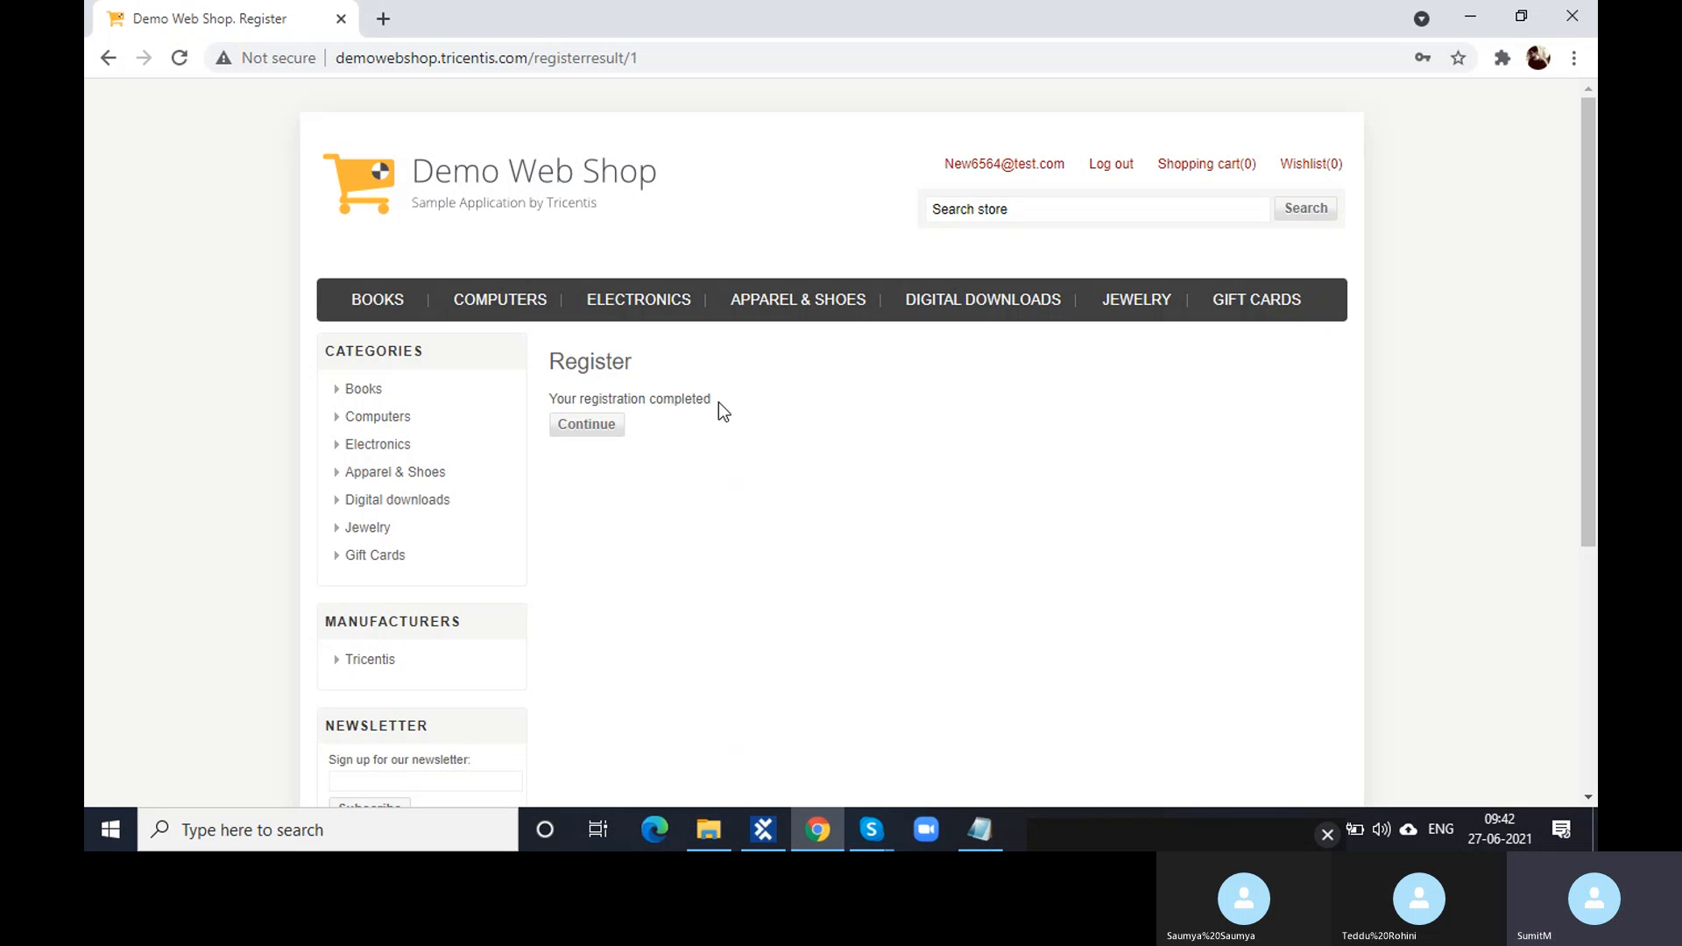
{"action": "left_click_drag", "start_coordinate": [714, 410], "coordinate": [564, 395]}
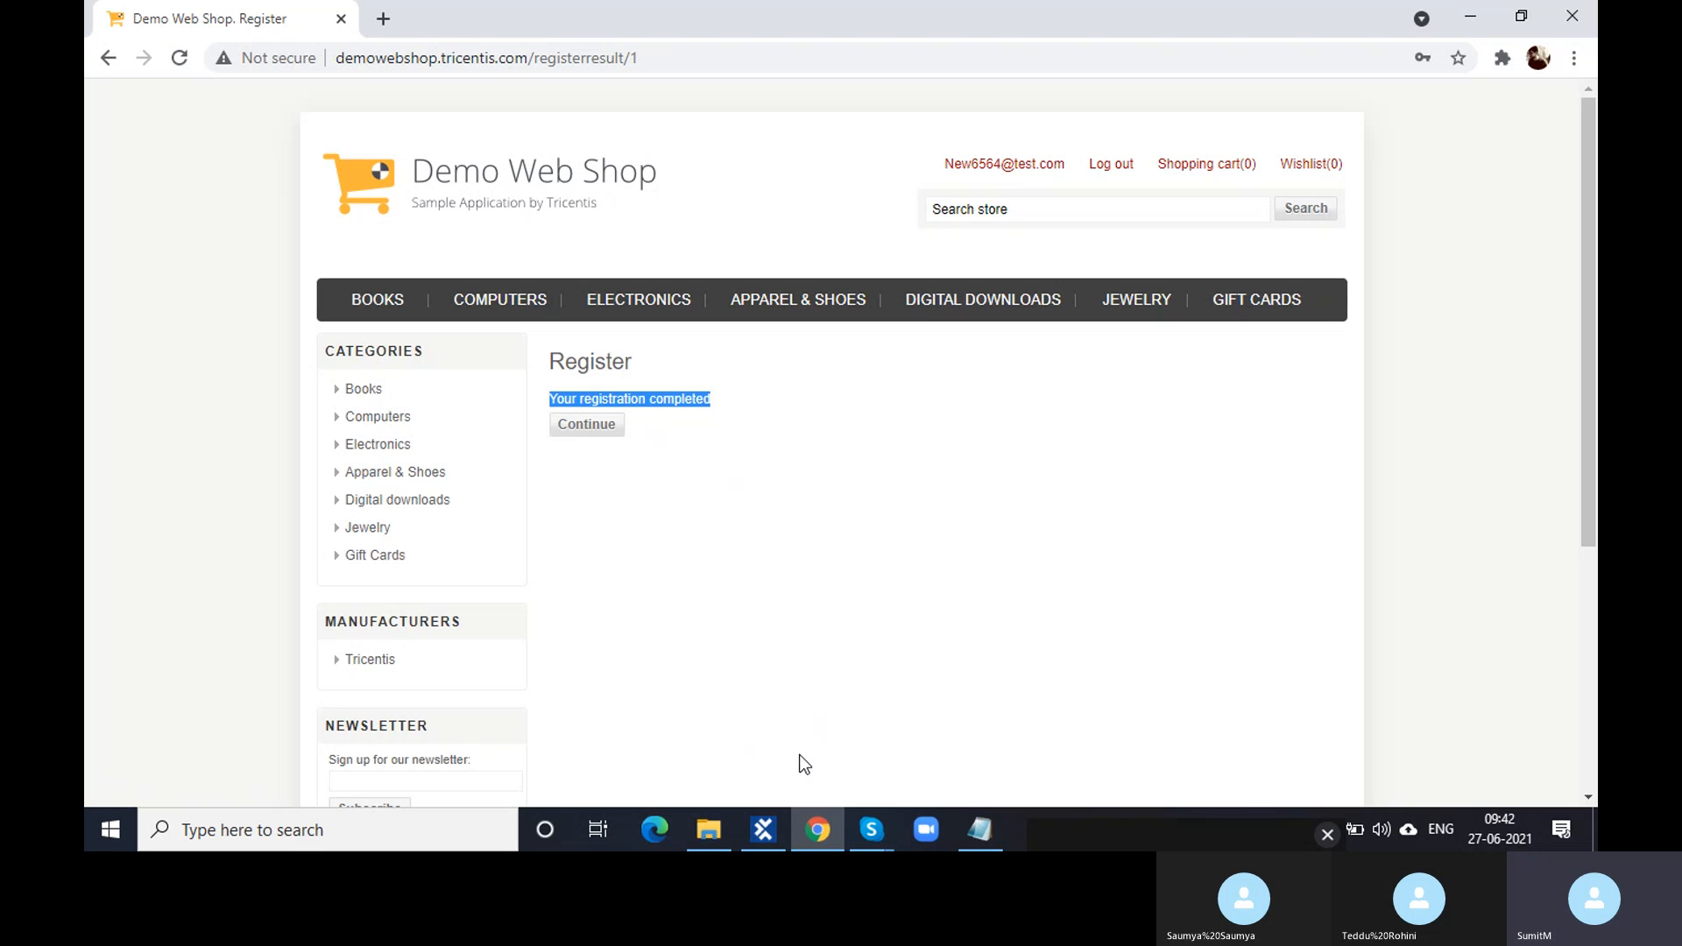
- Launch XScan on the Registration Page module folder through Scan > Application
{"action": "left_click", "coordinate": [776, 833]}
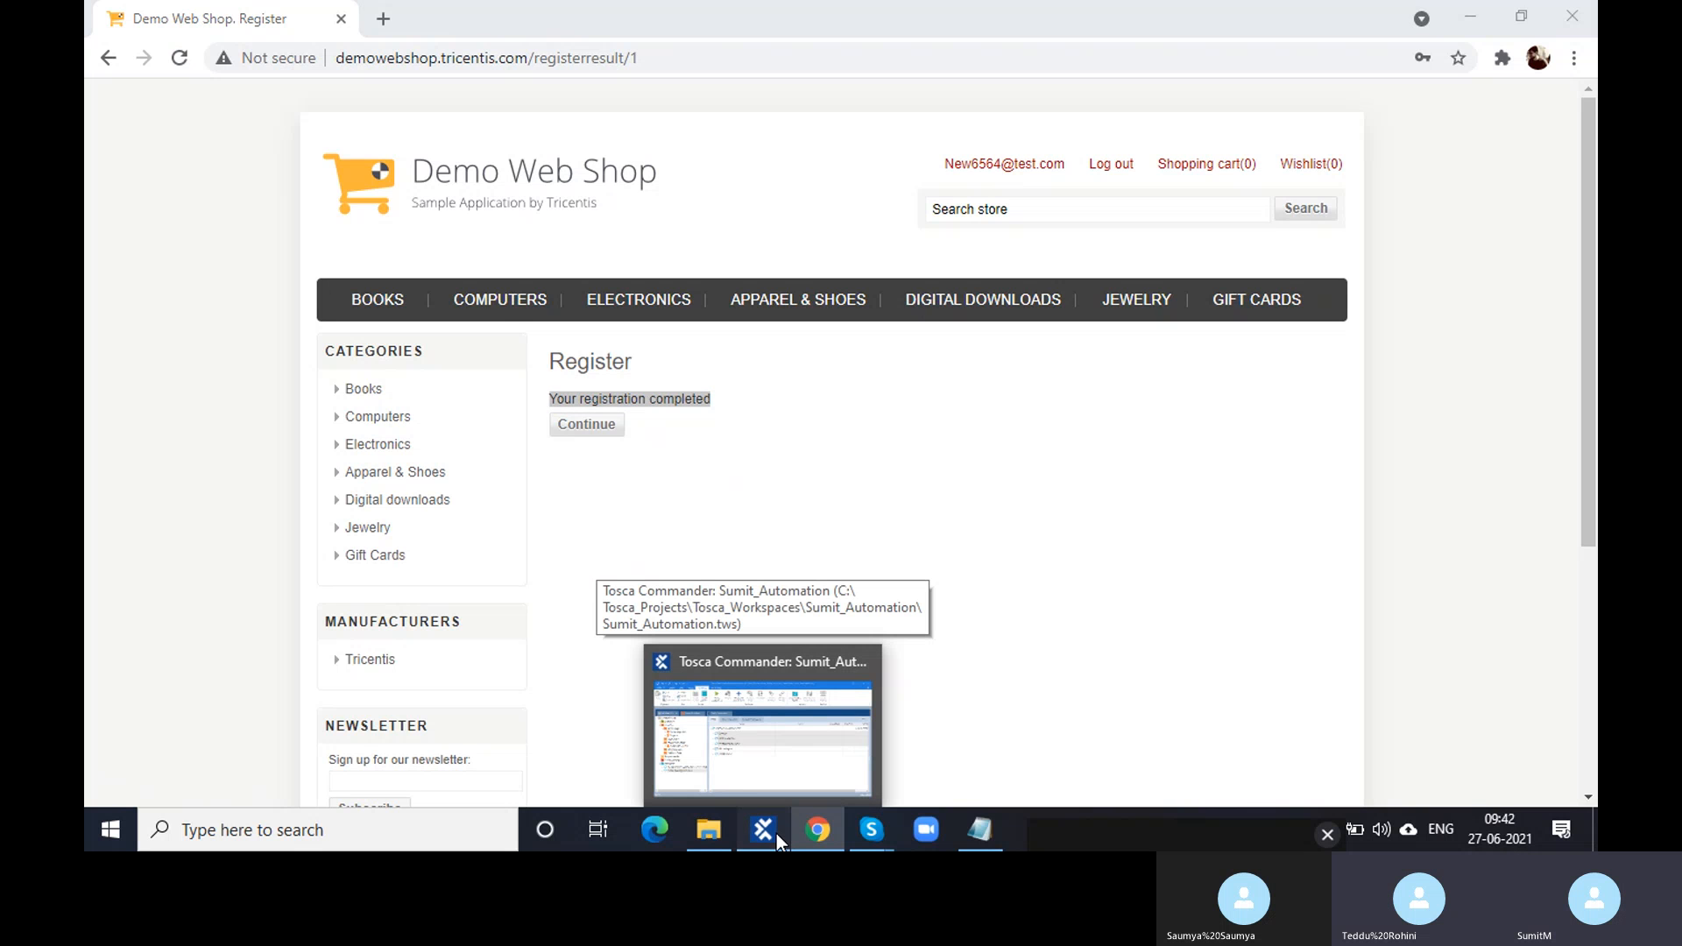
{"action": "left_click", "coordinate": [169, 428]}
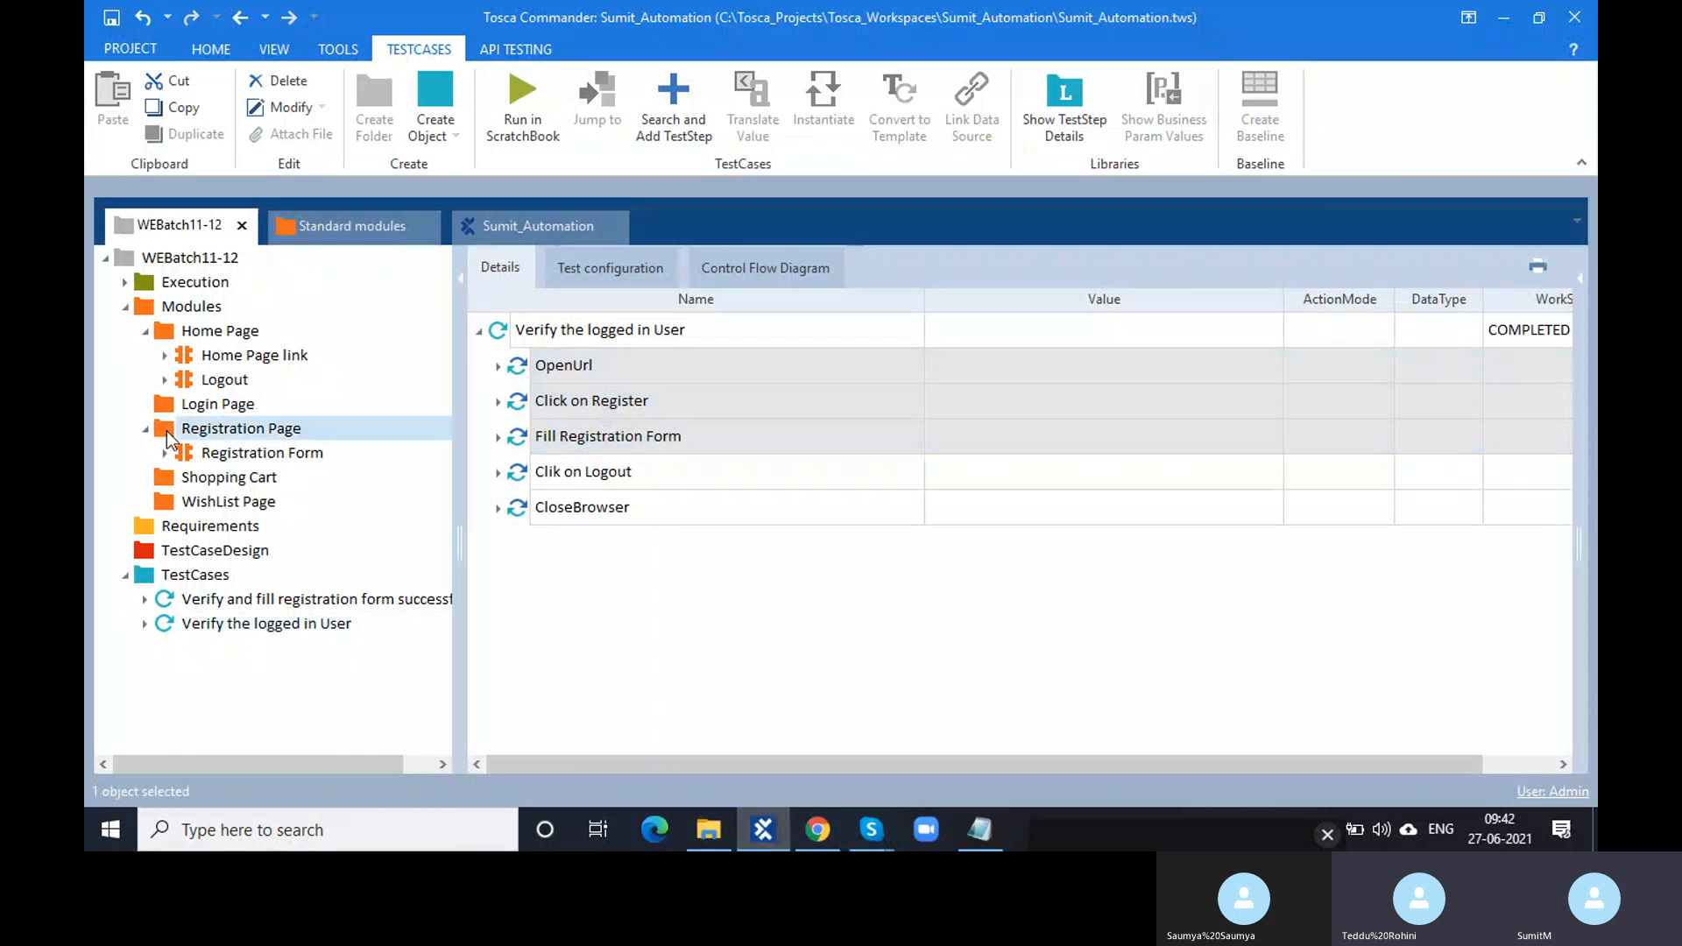
{"action": "right_click", "coordinate": [169, 434]}
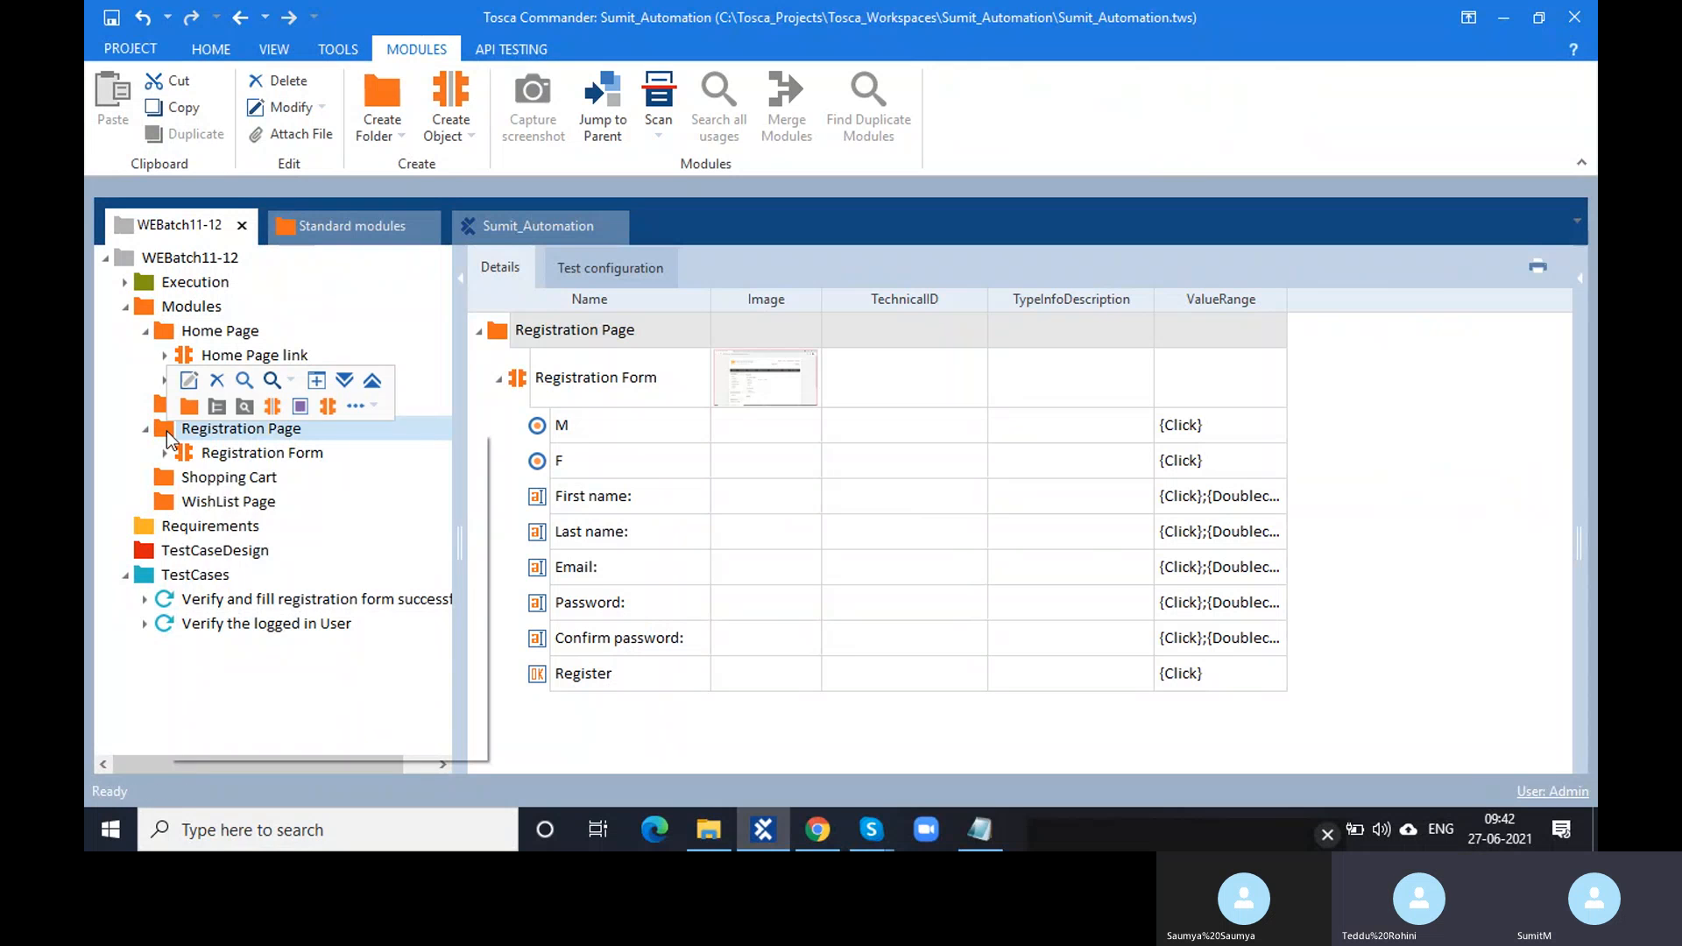
{"action": "left_click", "coordinate": [113, 431]}
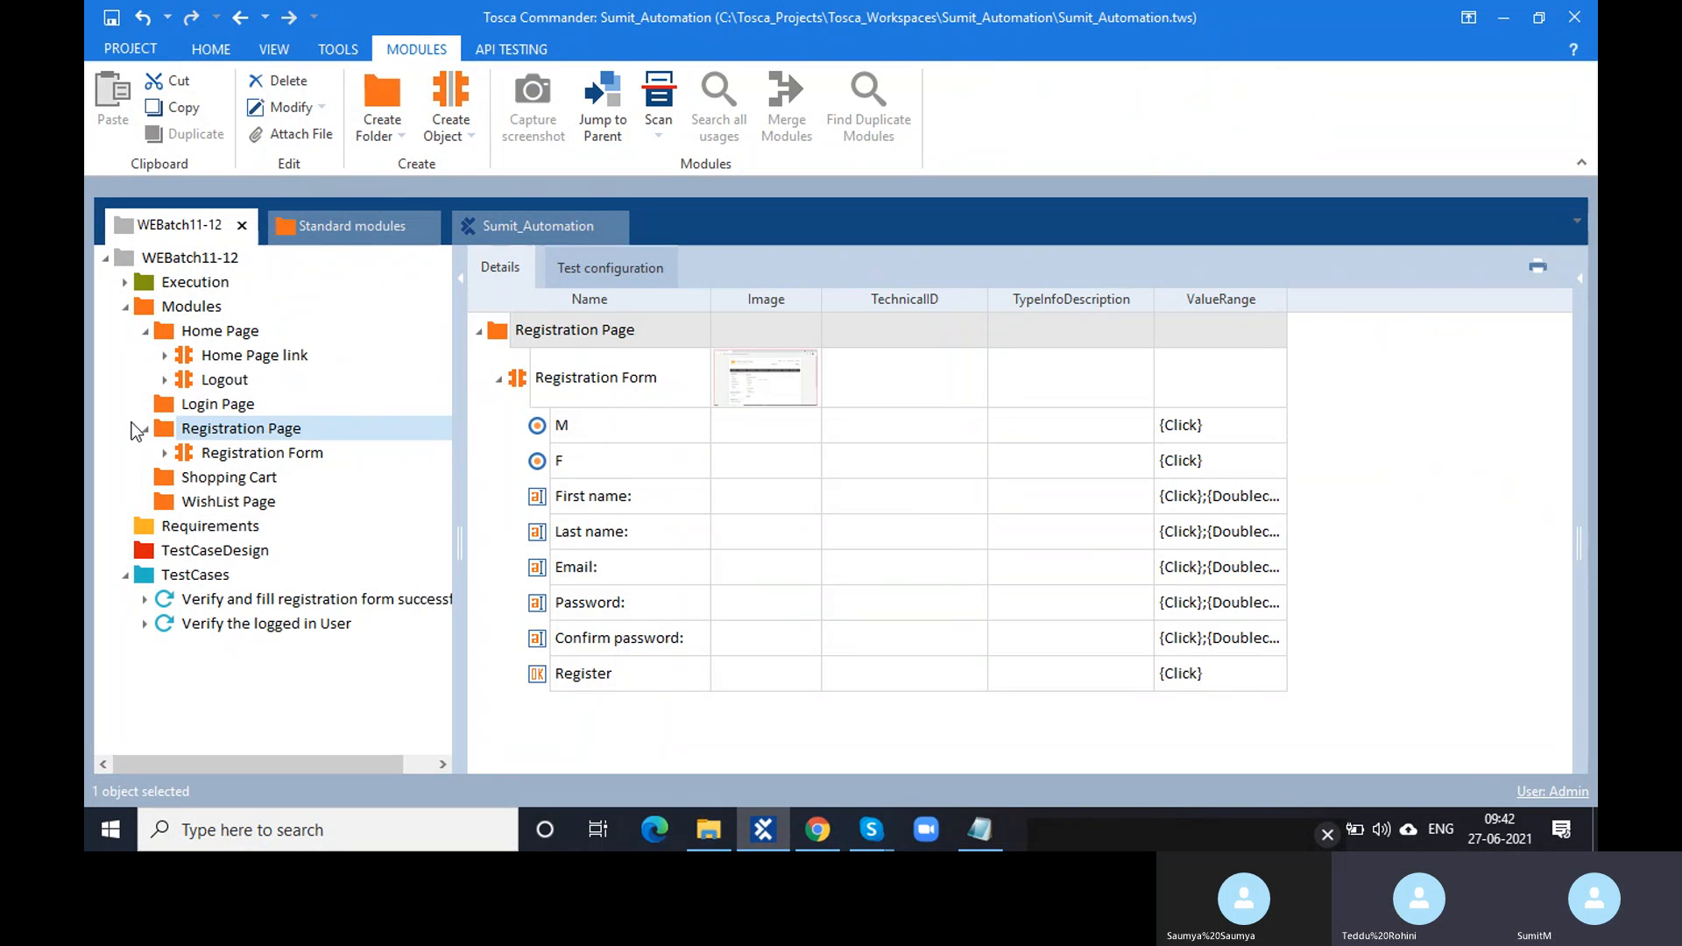
{"action": "right_click", "coordinate": [169, 432]}
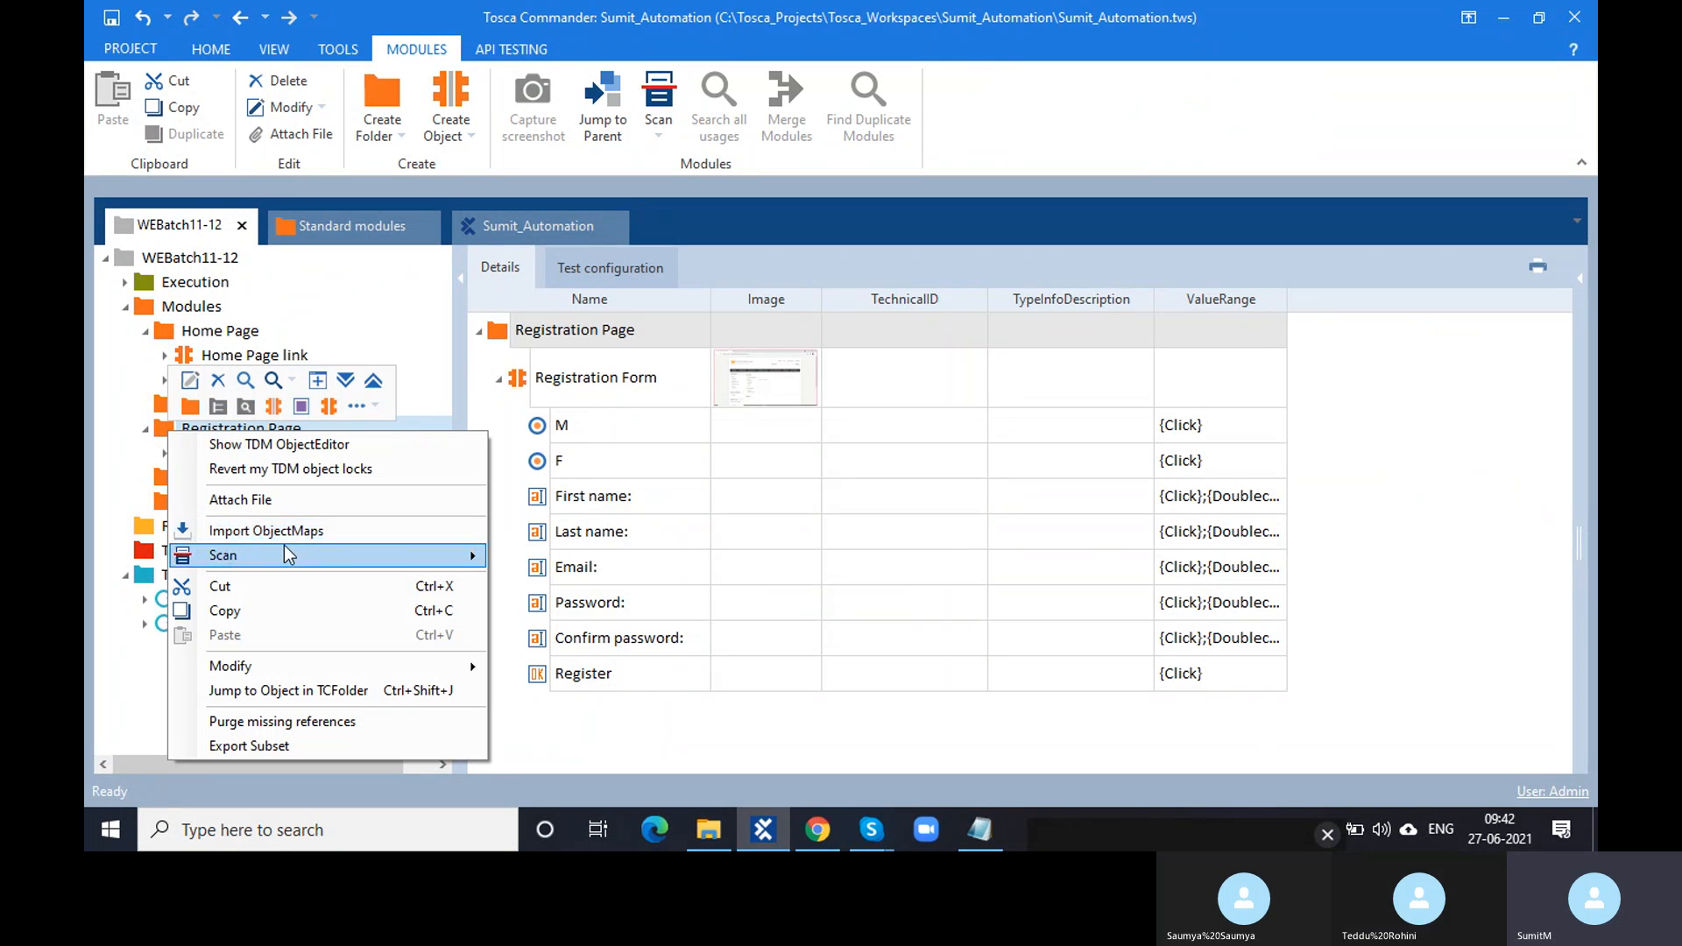
{"action": "mouse_move", "coordinate": [284, 555]}
{"action": "left_click", "coordinate": [578, 558]}
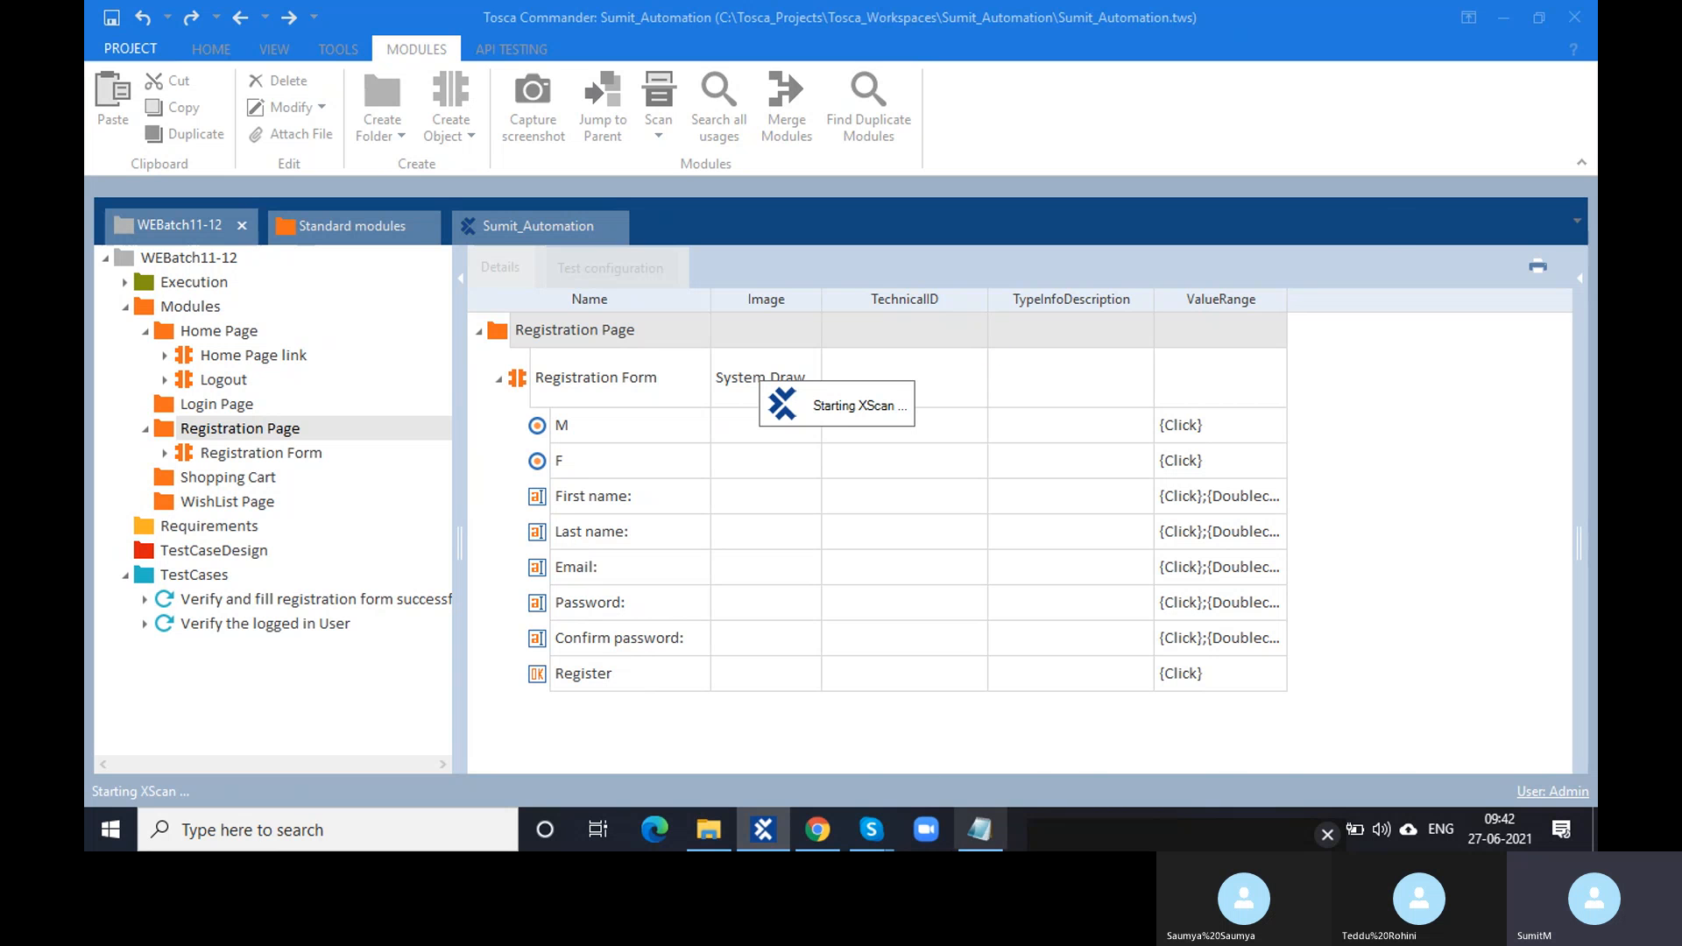
{"action": "mouse_move", "coordinate": [871, 830]}
{"action": "left_click", "coordinate": [807, 760]}
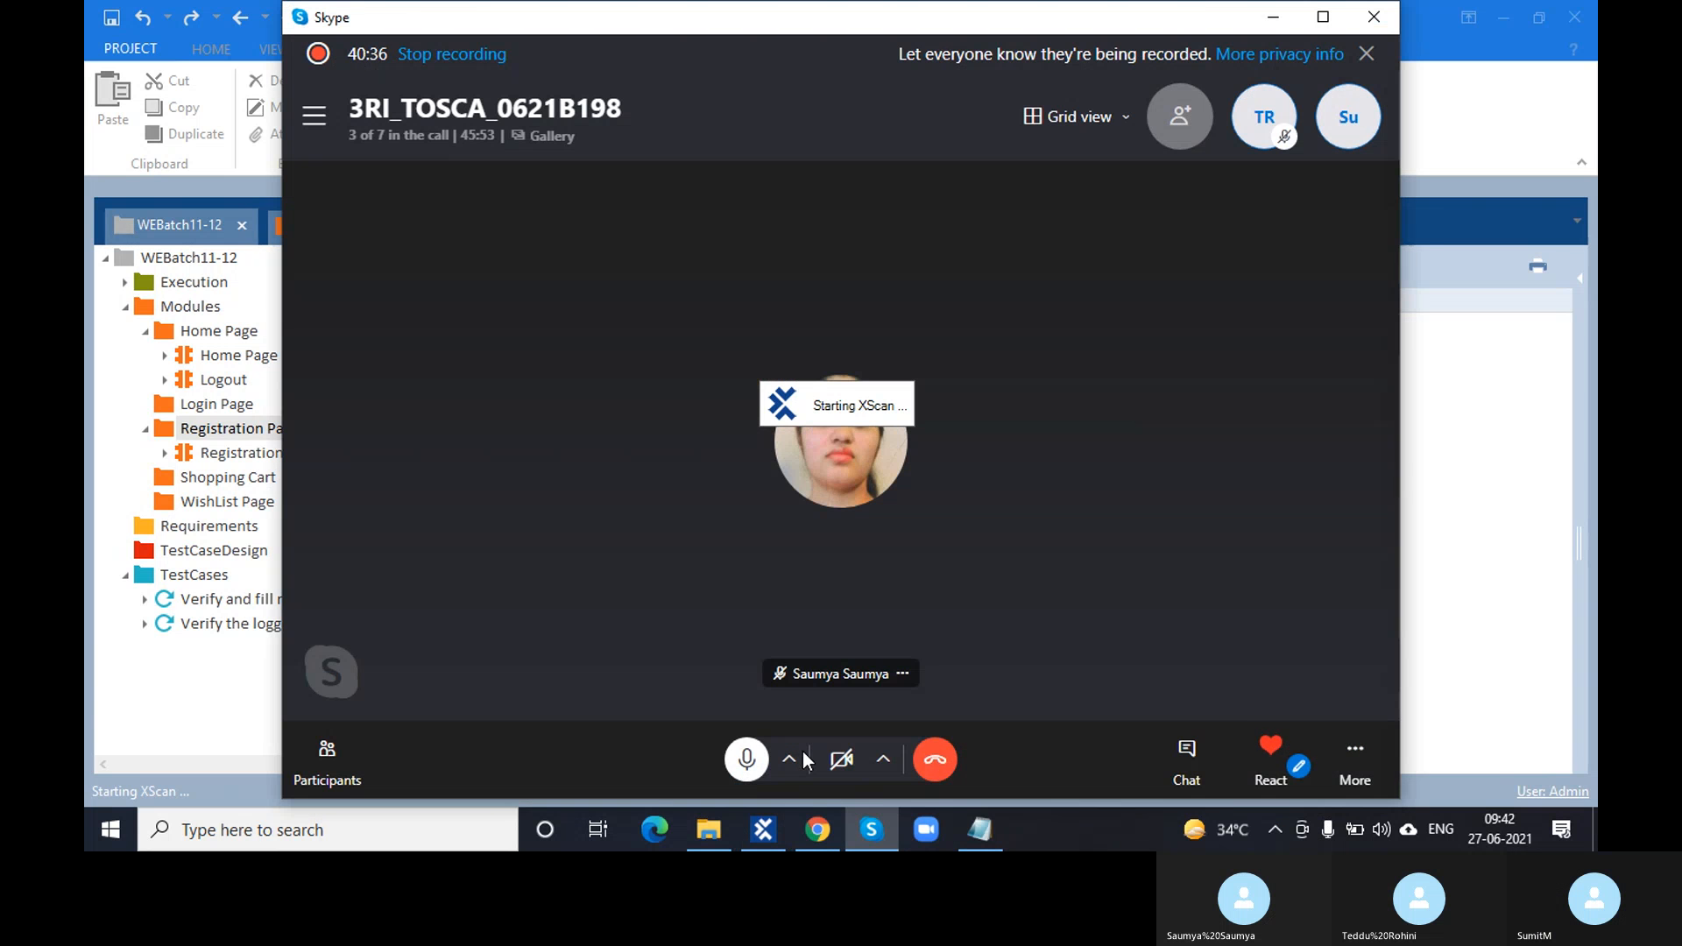
{"action": "left_click", "coordinate": [1355, 753]}
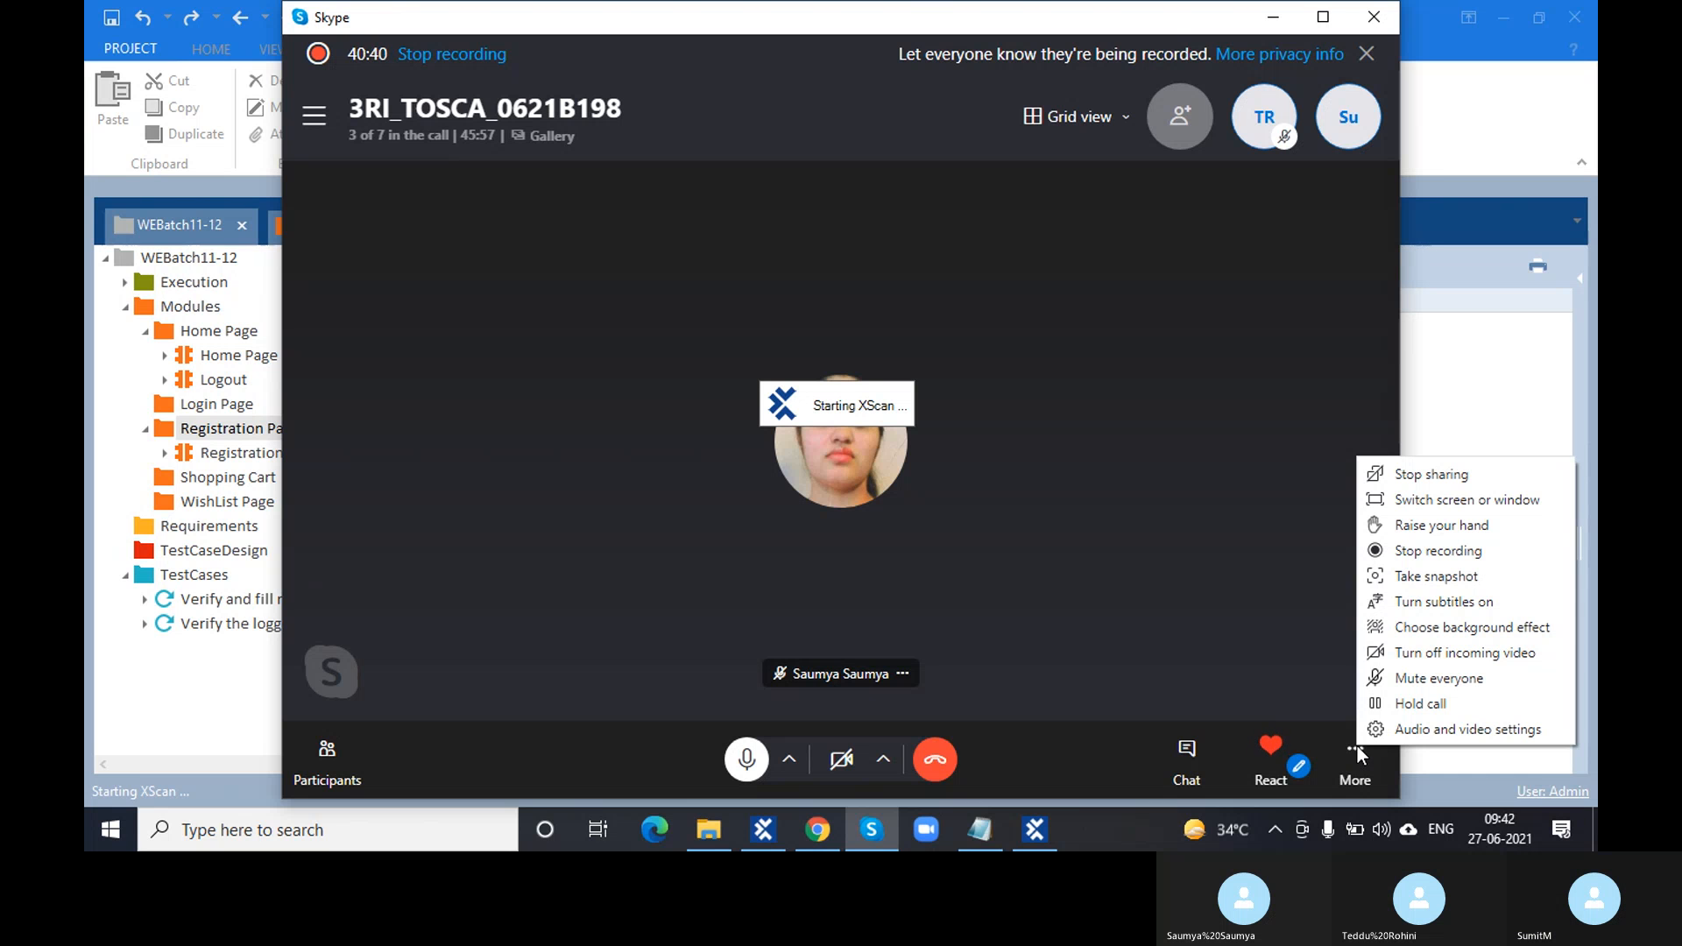
{"action": "left_click", "coordinate": [1253, 617]}
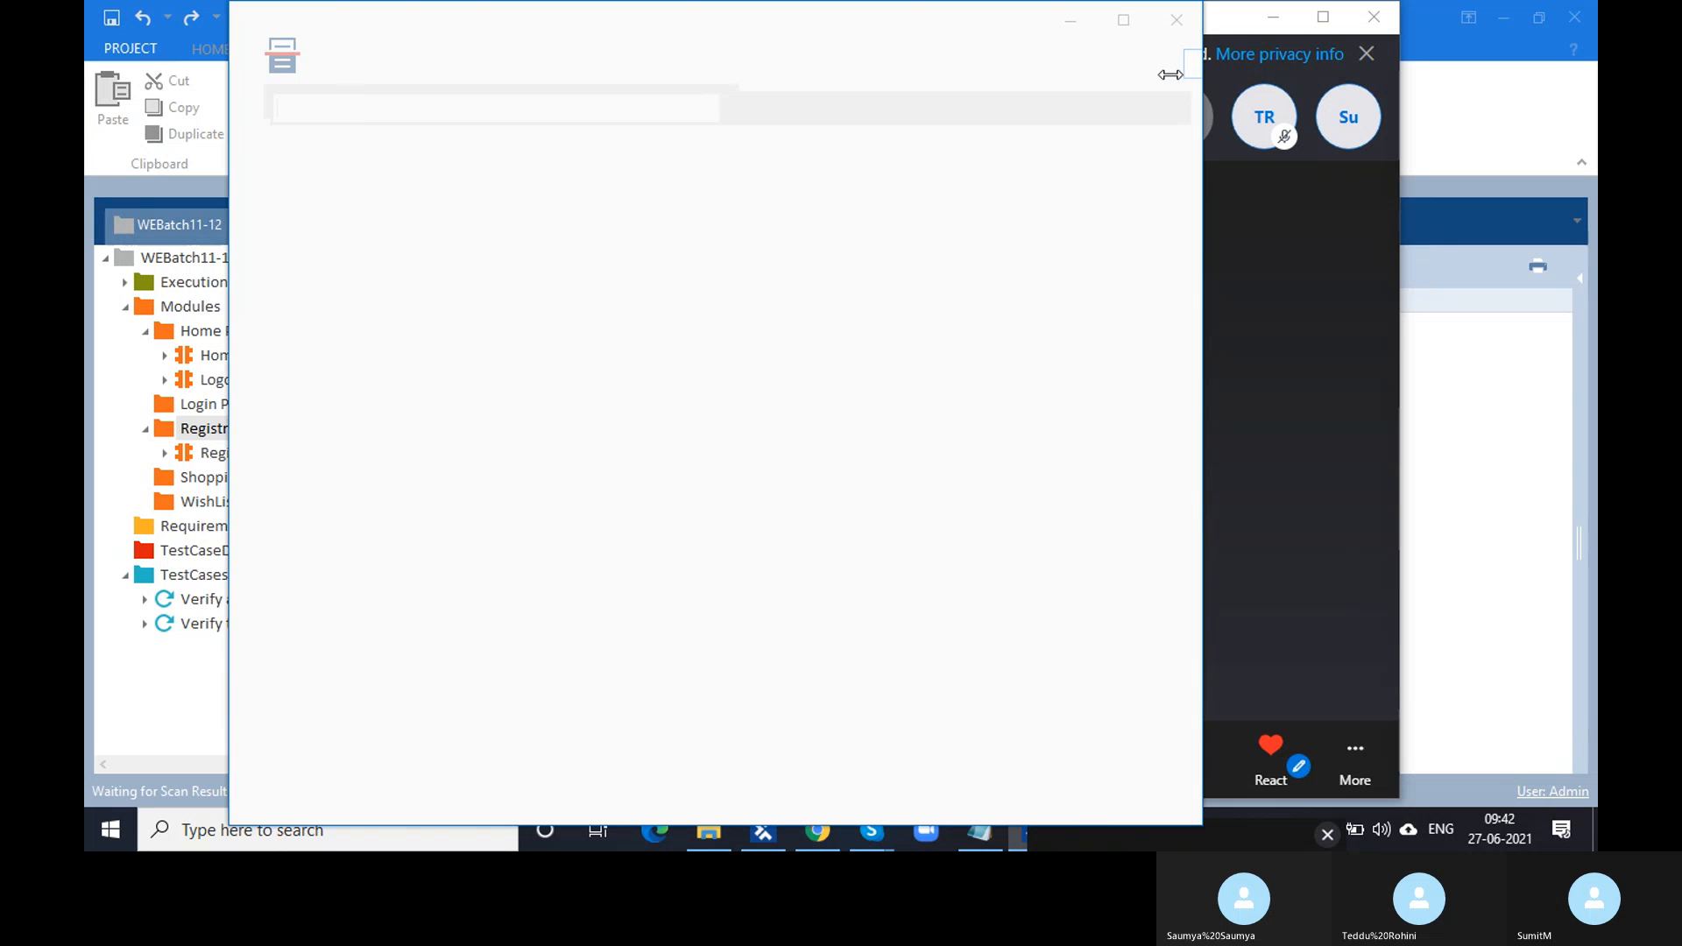
{"action": "left_click", "coordinate": [1223, 22]}
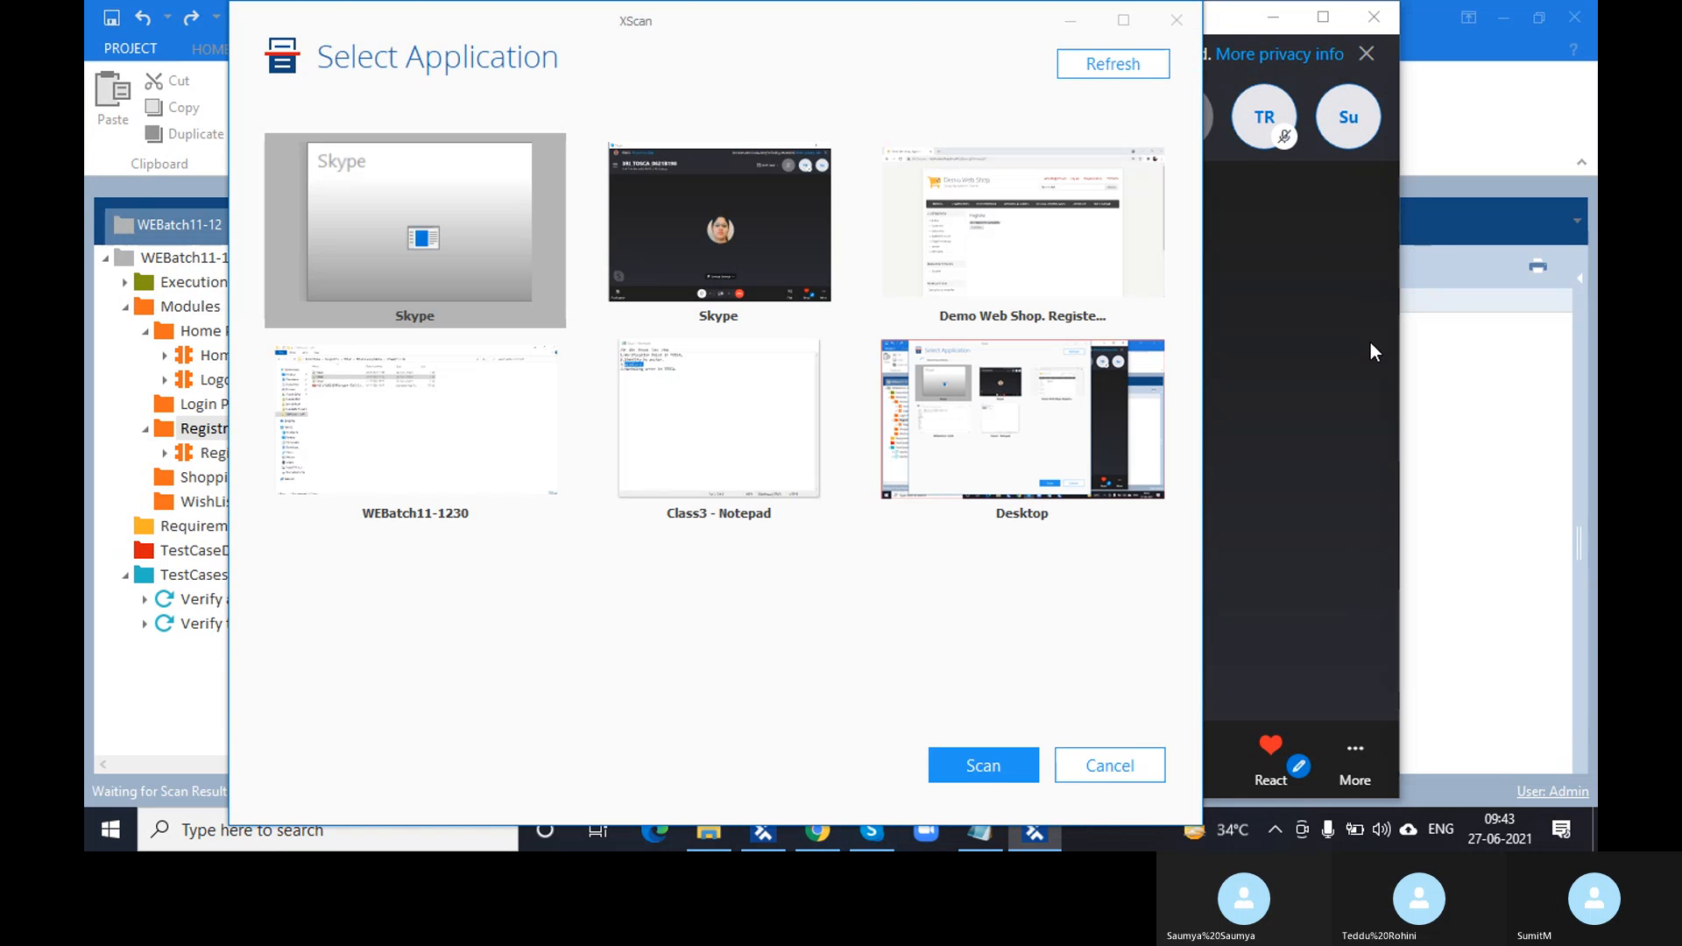
{"action": "left_click", "coordinate": [1354, 401]}
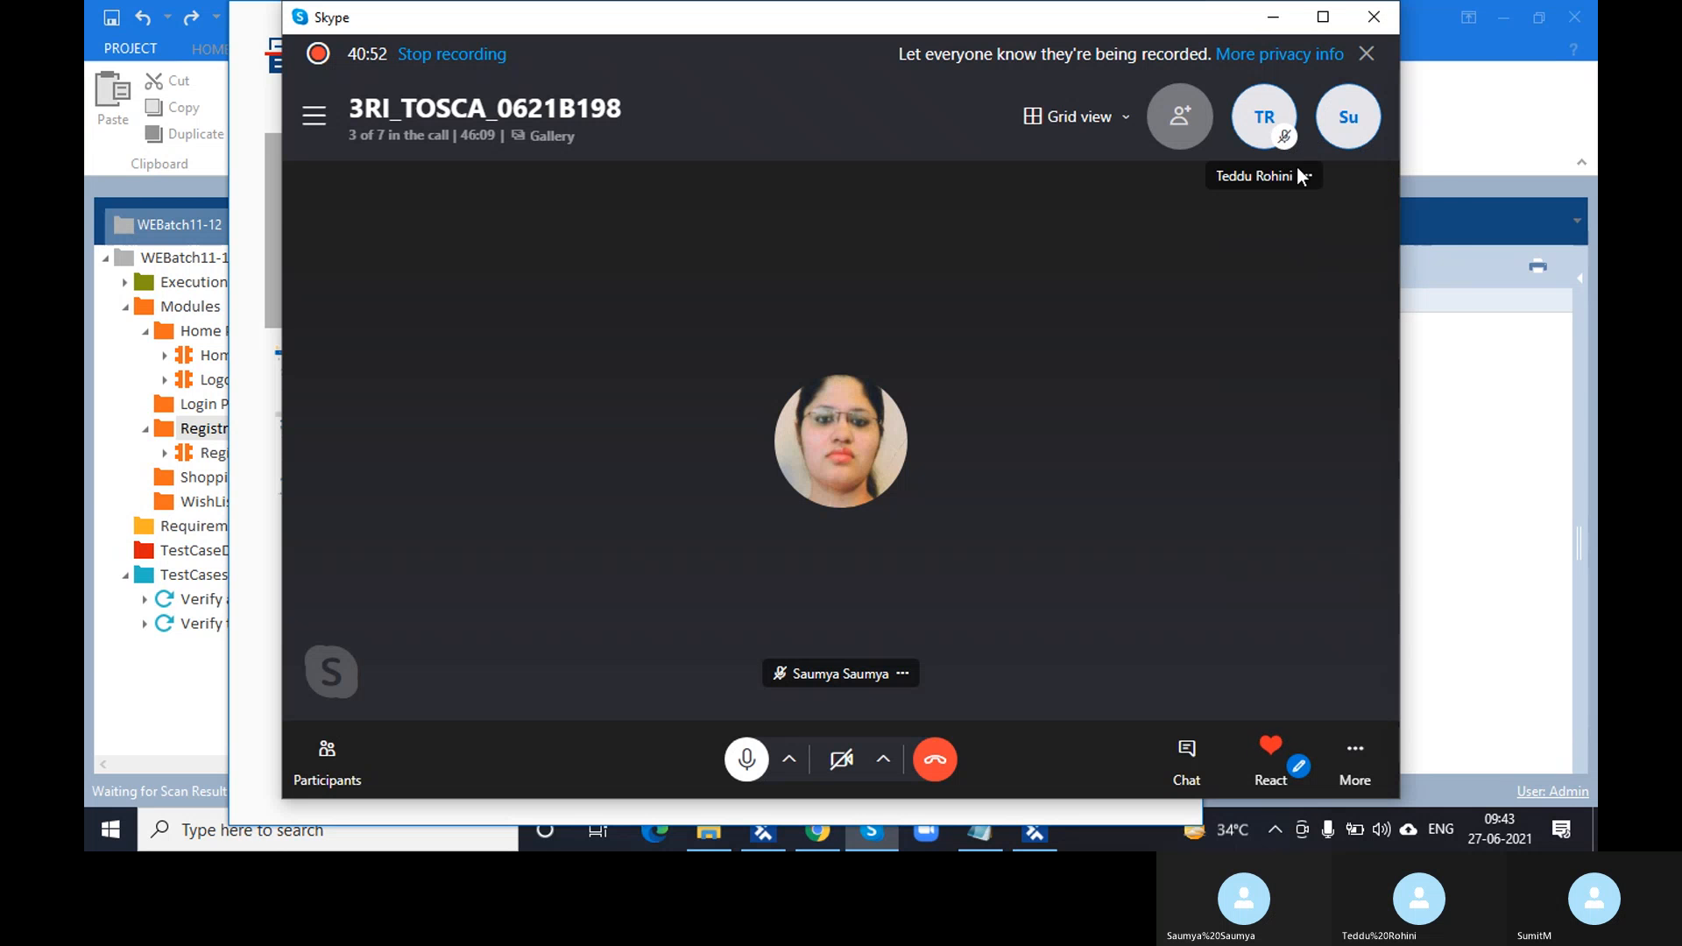
{"action": "left_click", "coordinate": [1307, 176]}
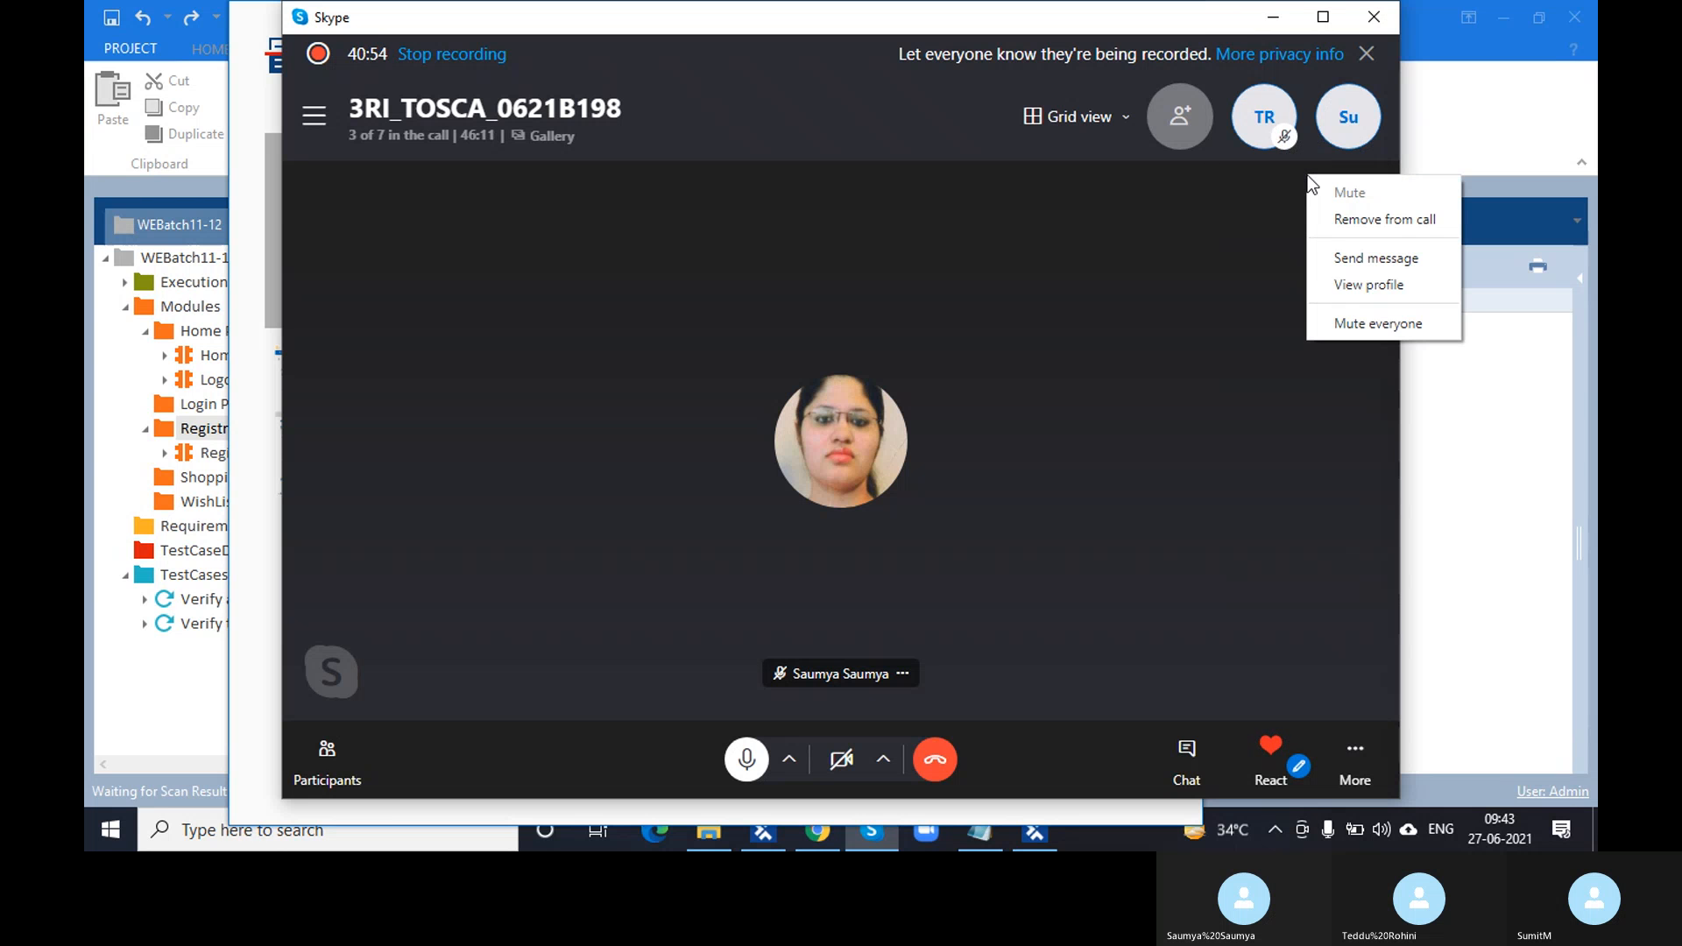
{"action": "left_click", "coordinate": [1222, 255]}
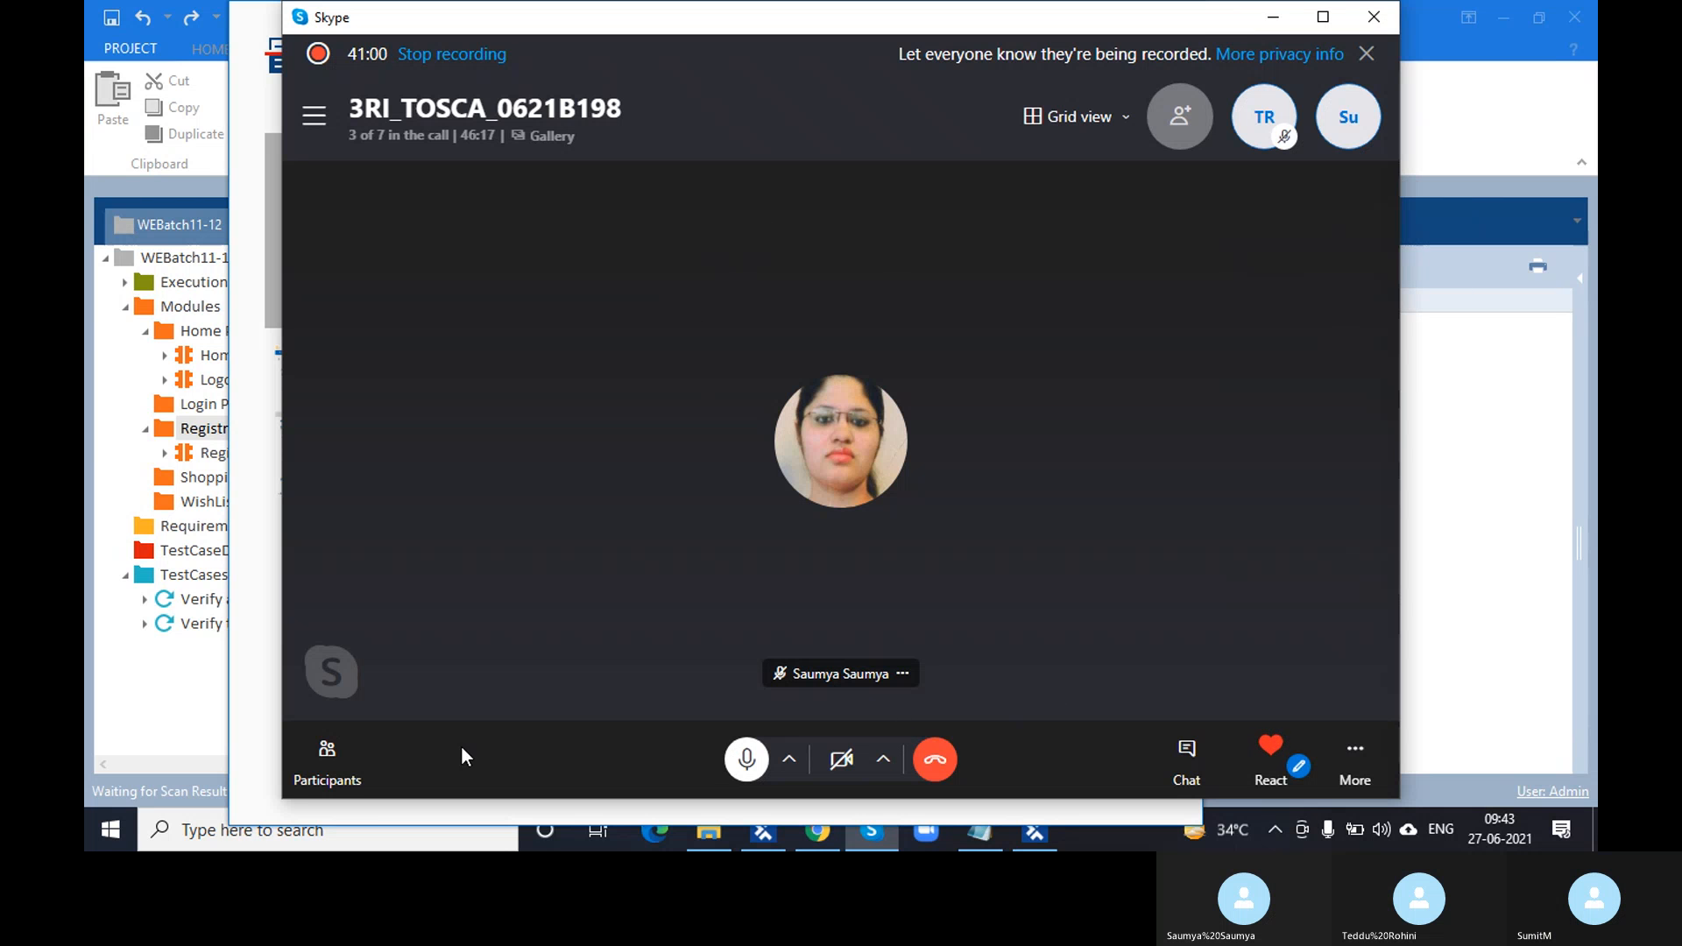
{"action": "left_click", "coordinate": [328, 756]}
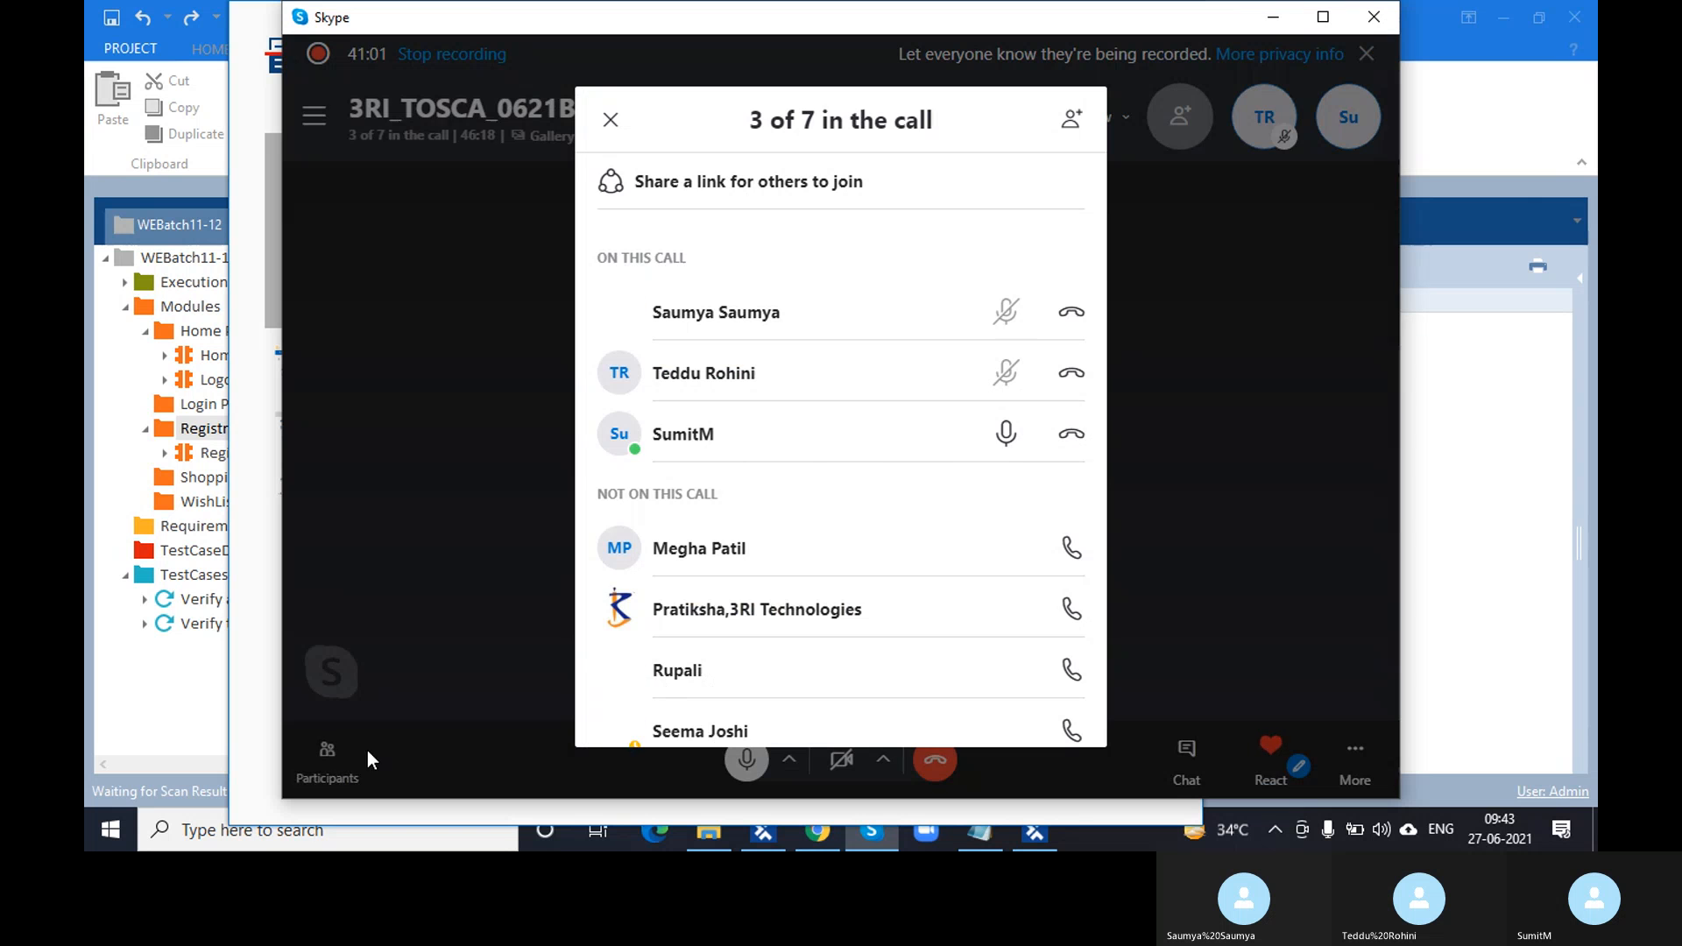
{"action": "left_click", "coordinate": [1244, 332]}
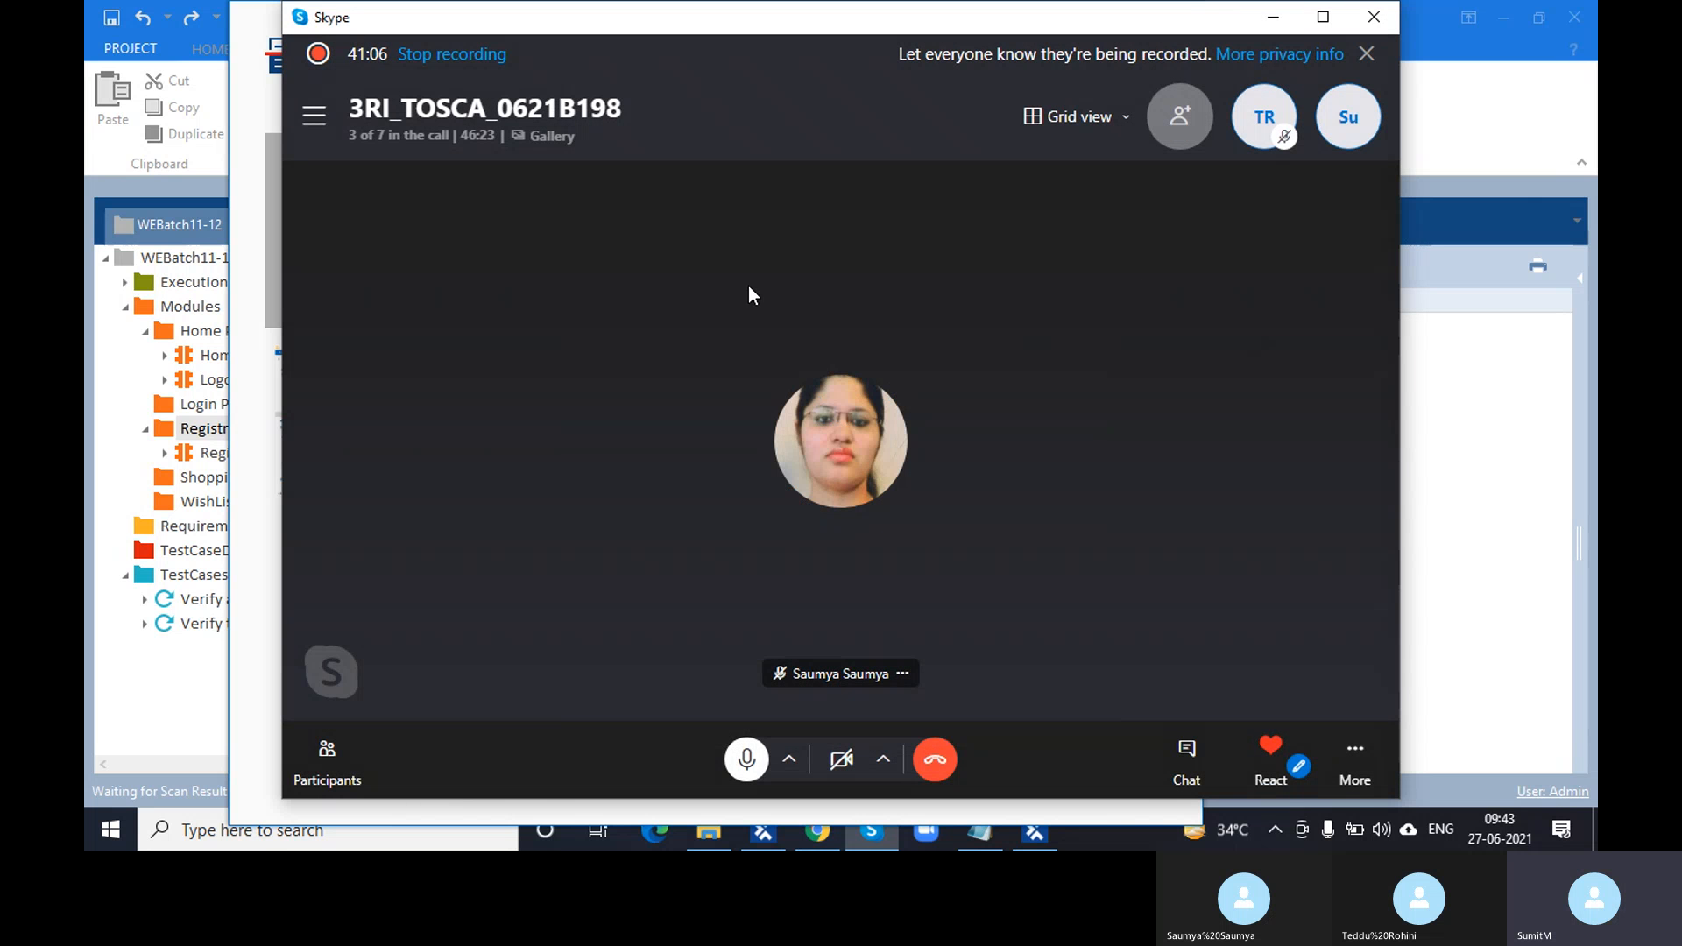
{"action": "left_click", "coordinate": [1353, 759]}
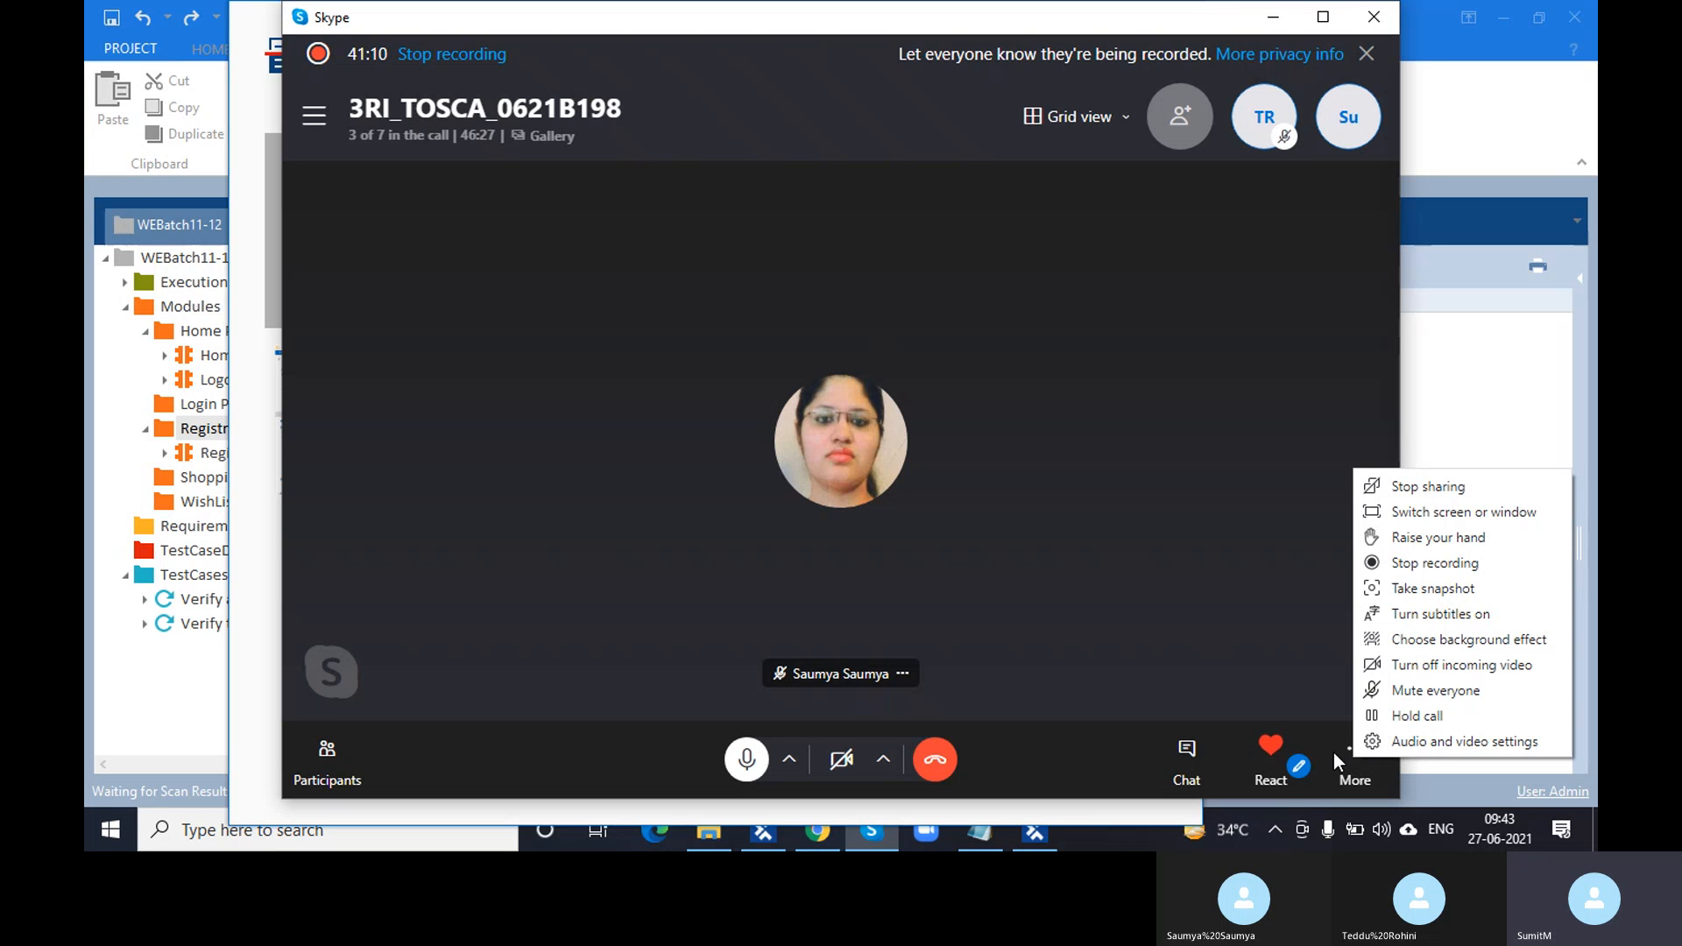
{"action": "left_click", "coordinate": [1288, 618]}
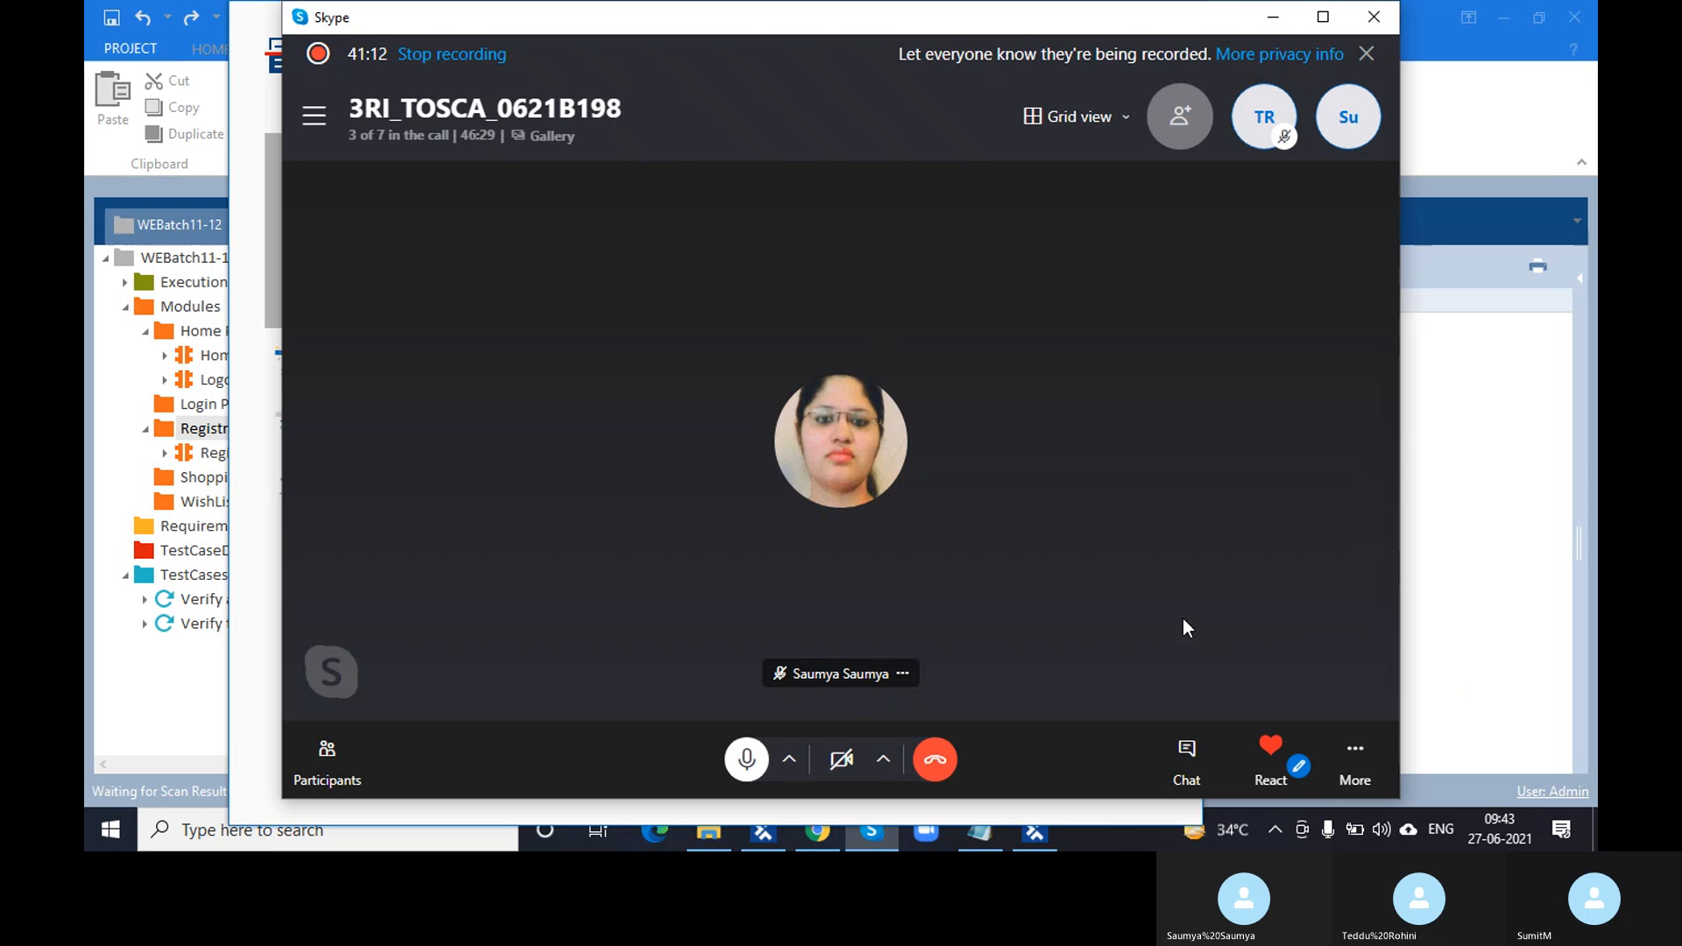
{"action": "left_click", "coordinate": [903, 673]}
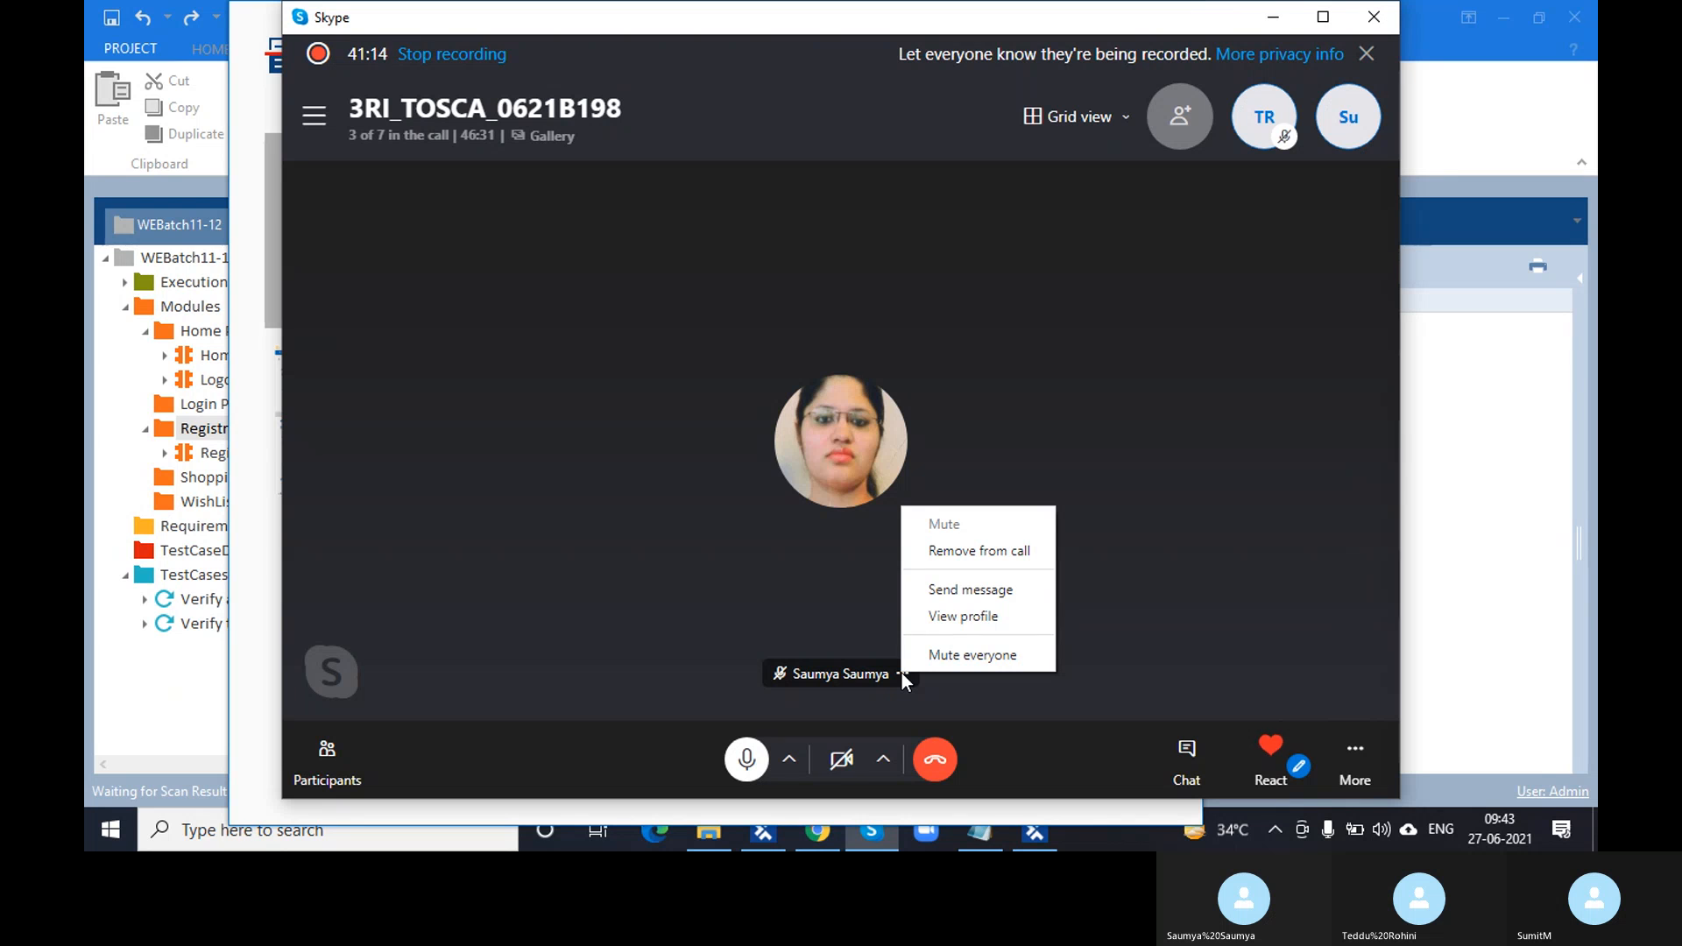
{"action": "left_click", "coordinate": [832, 611]}
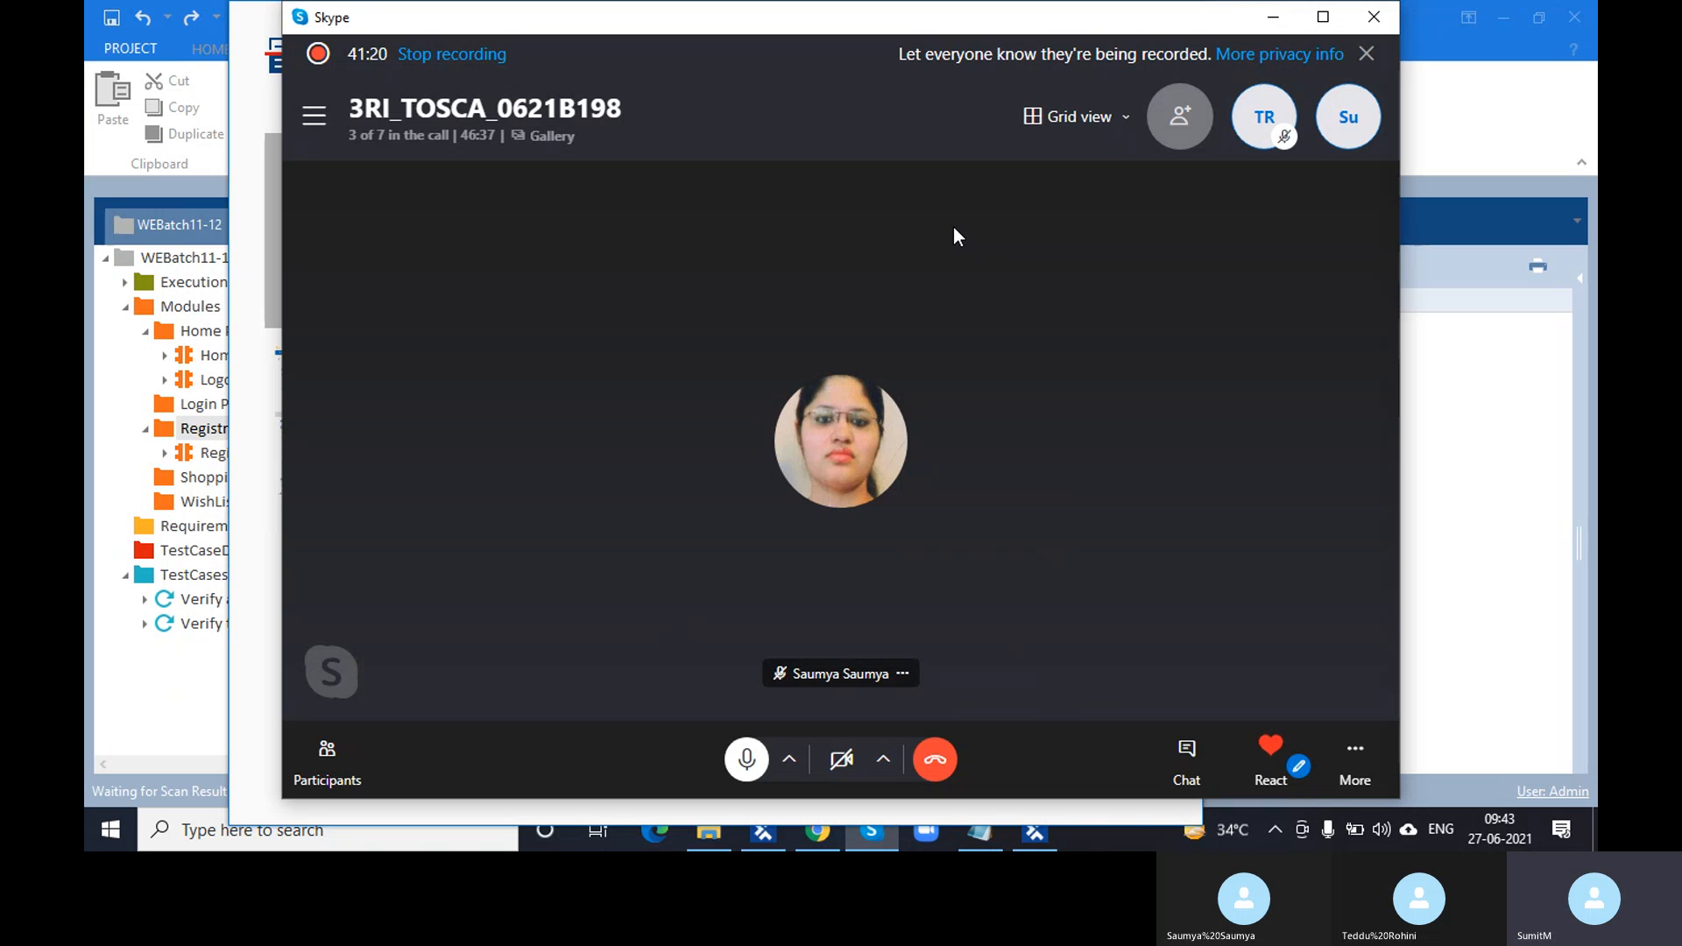
{"action": "right_click", "coordinate": [975, 414]}
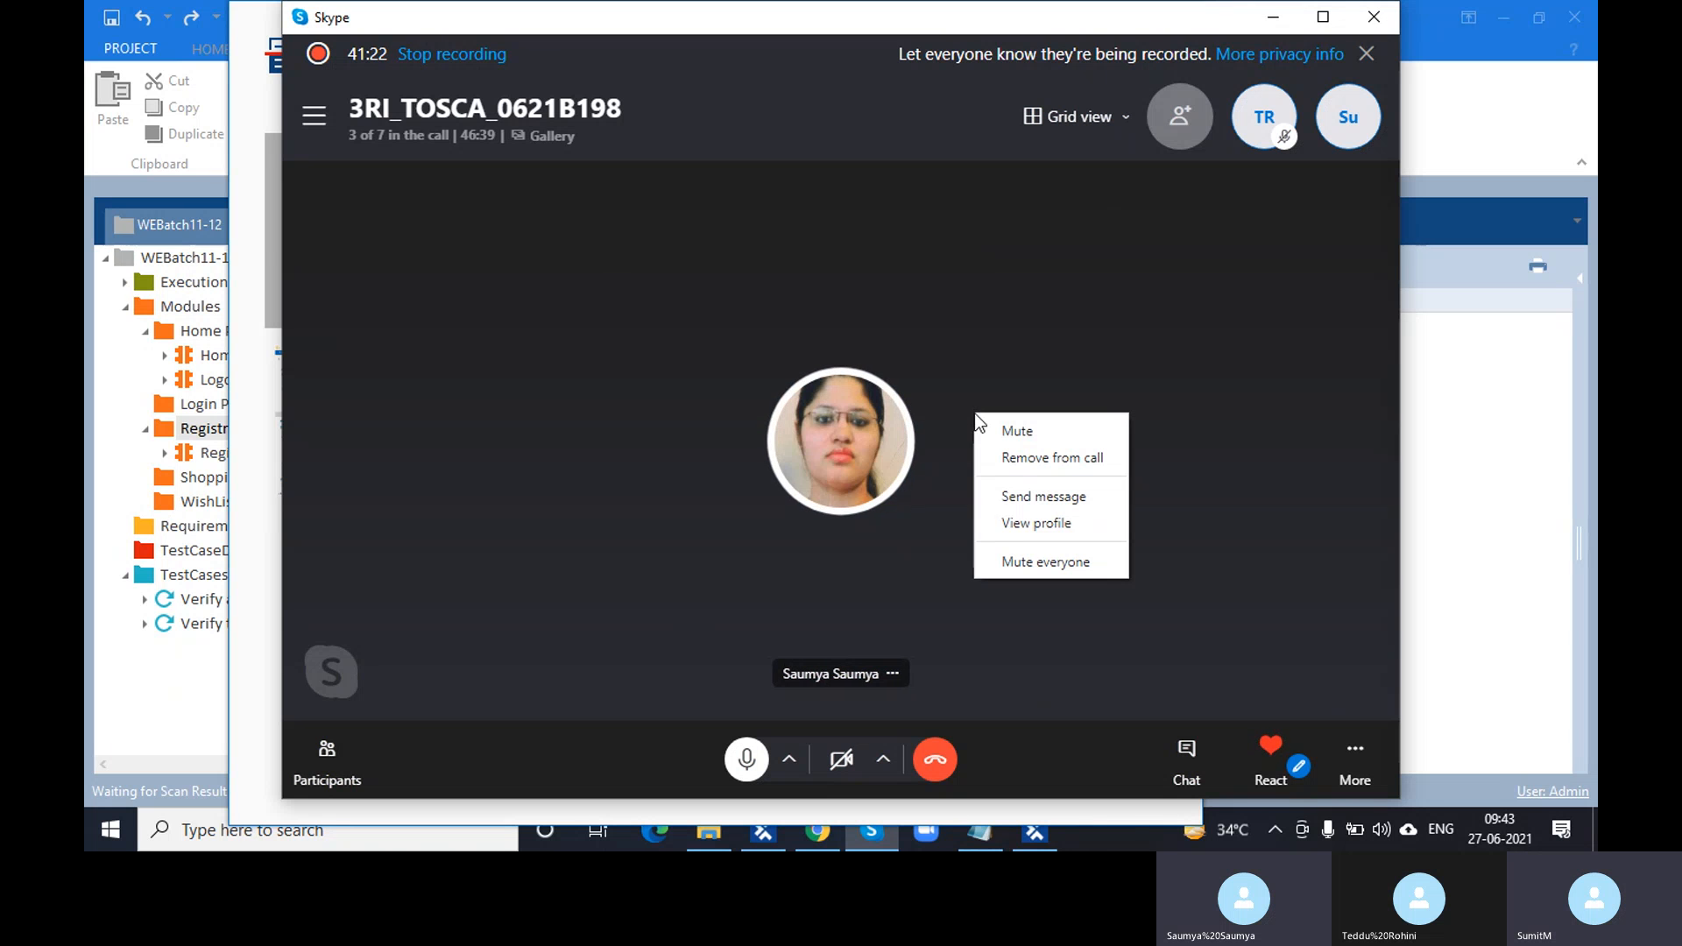
{"action": "left_click", "coordinate": [932, 559]}
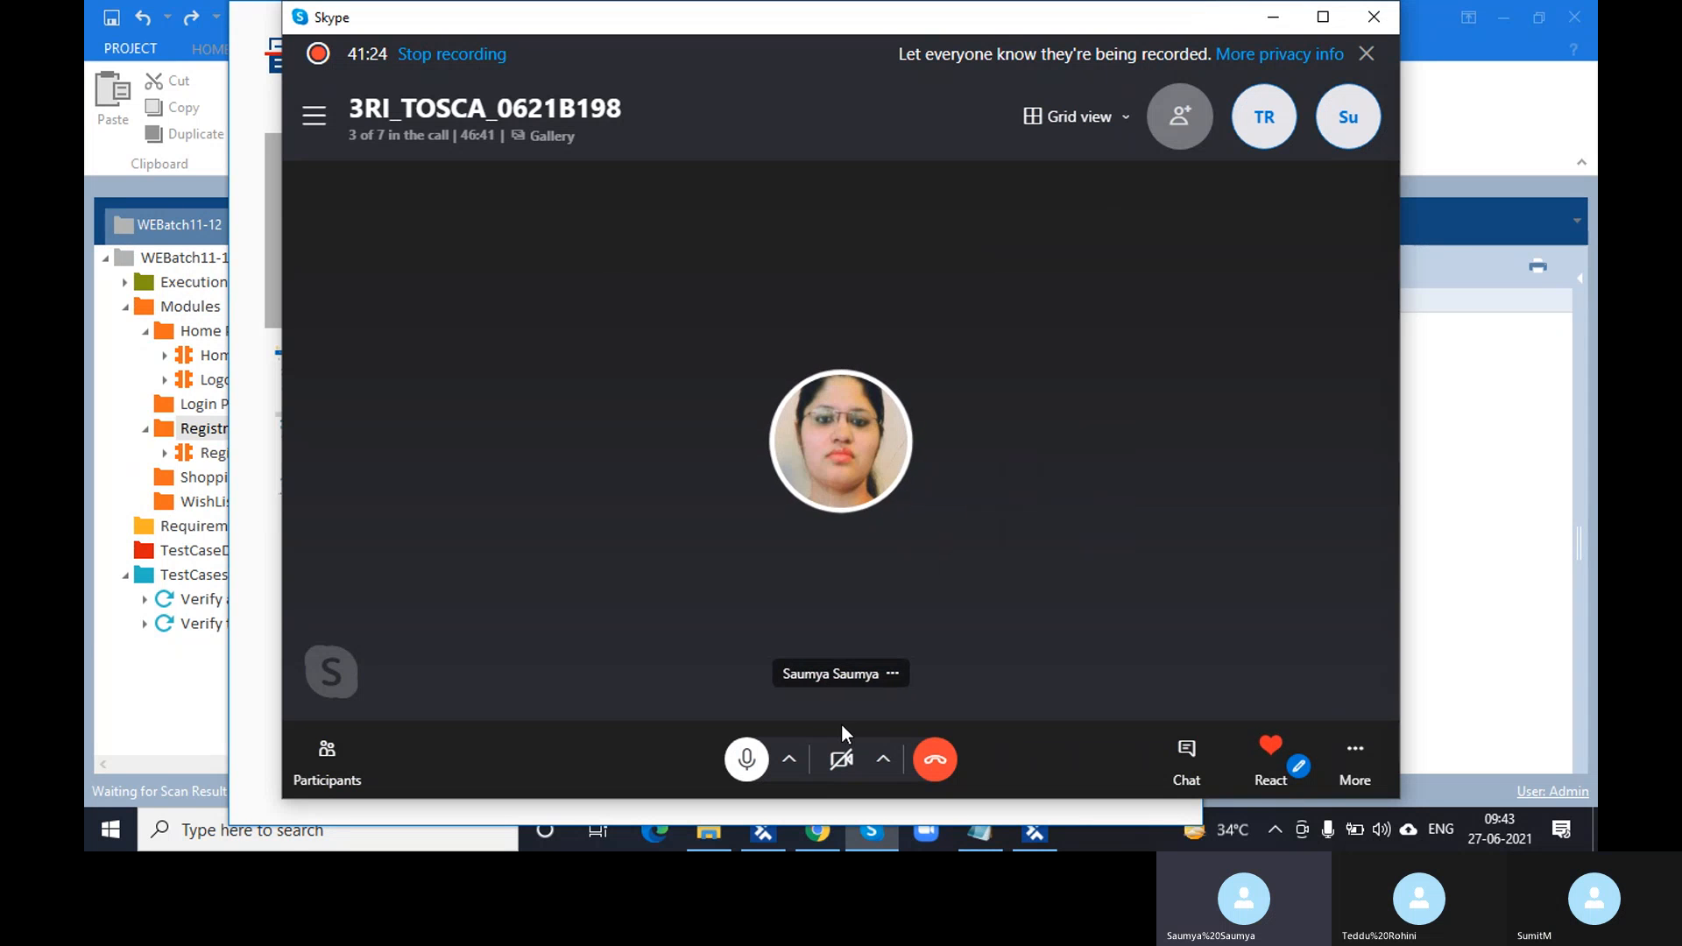
{"action": "left_click", "coordinate": [882, 761]}
{"action": "left_click", "coordinate": [882, 760]}
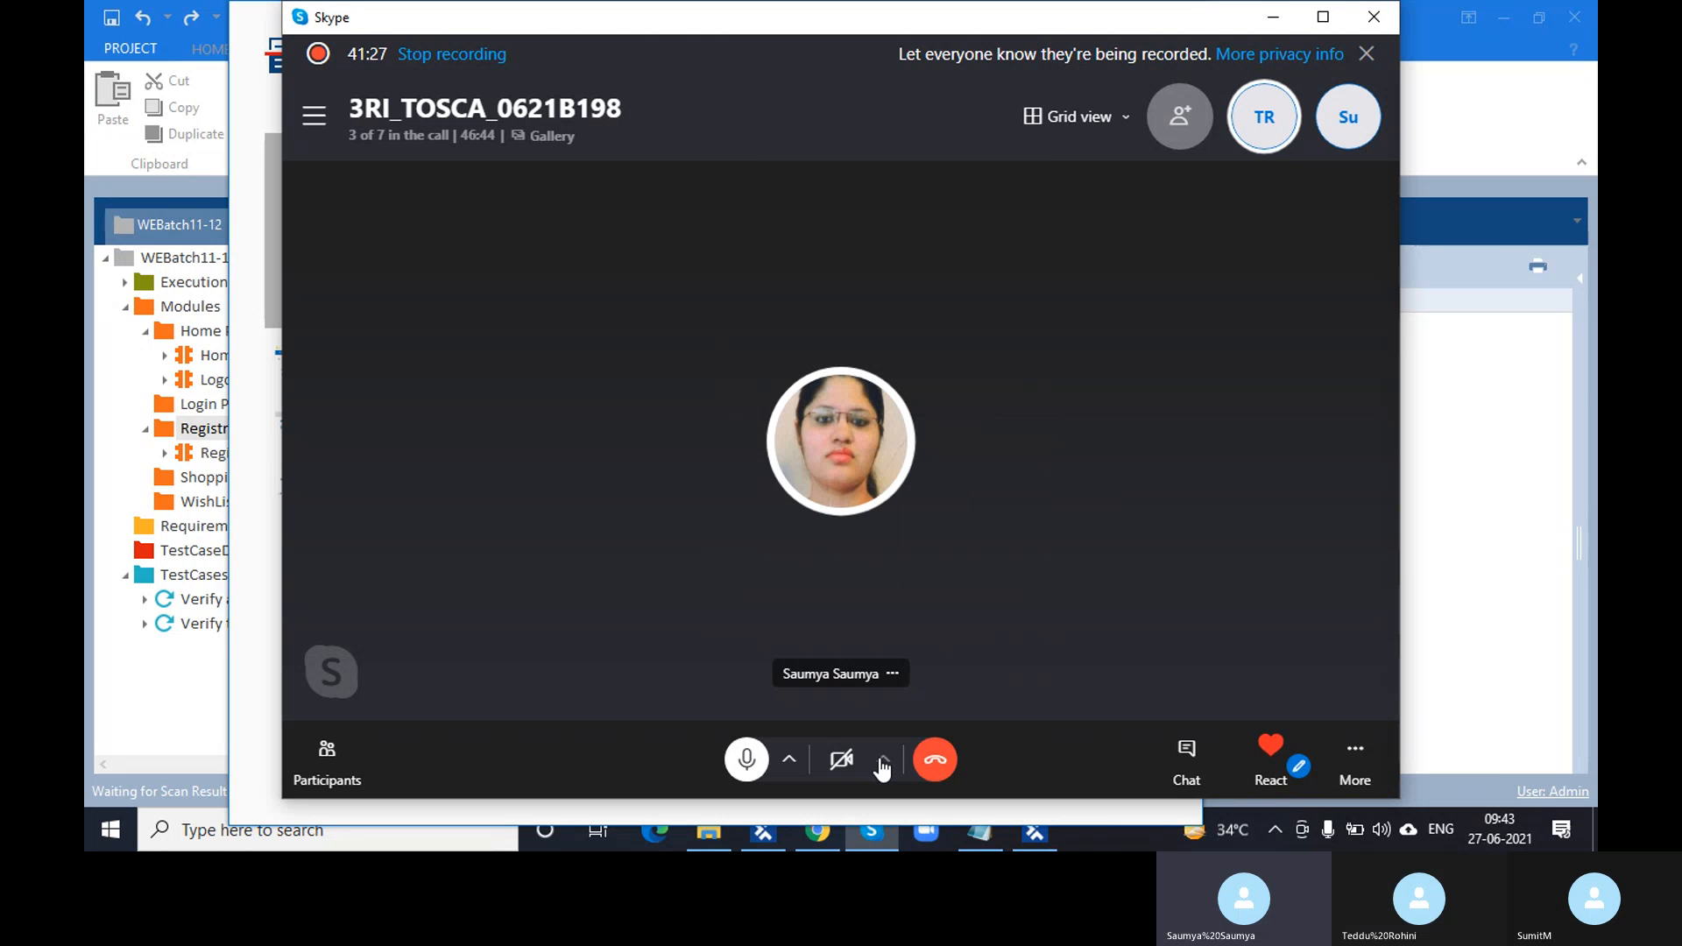
{"action": "left_click", "coordinate": [792, 762]}
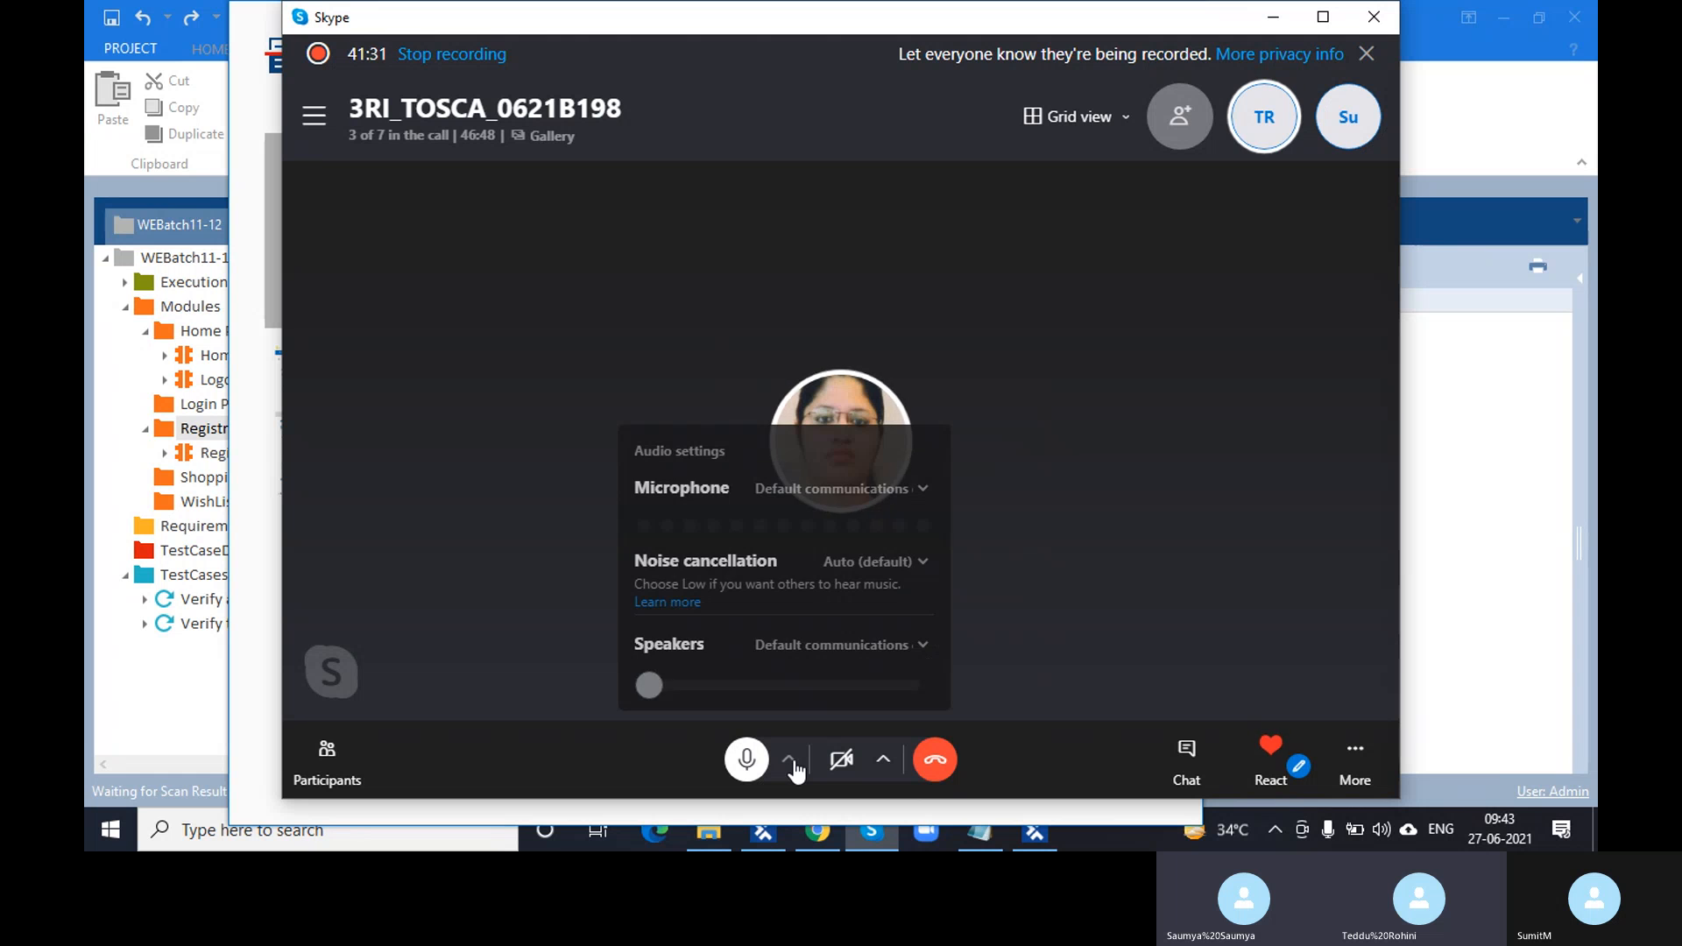
{"action": "left_click", "coordinate": [794, 766]}
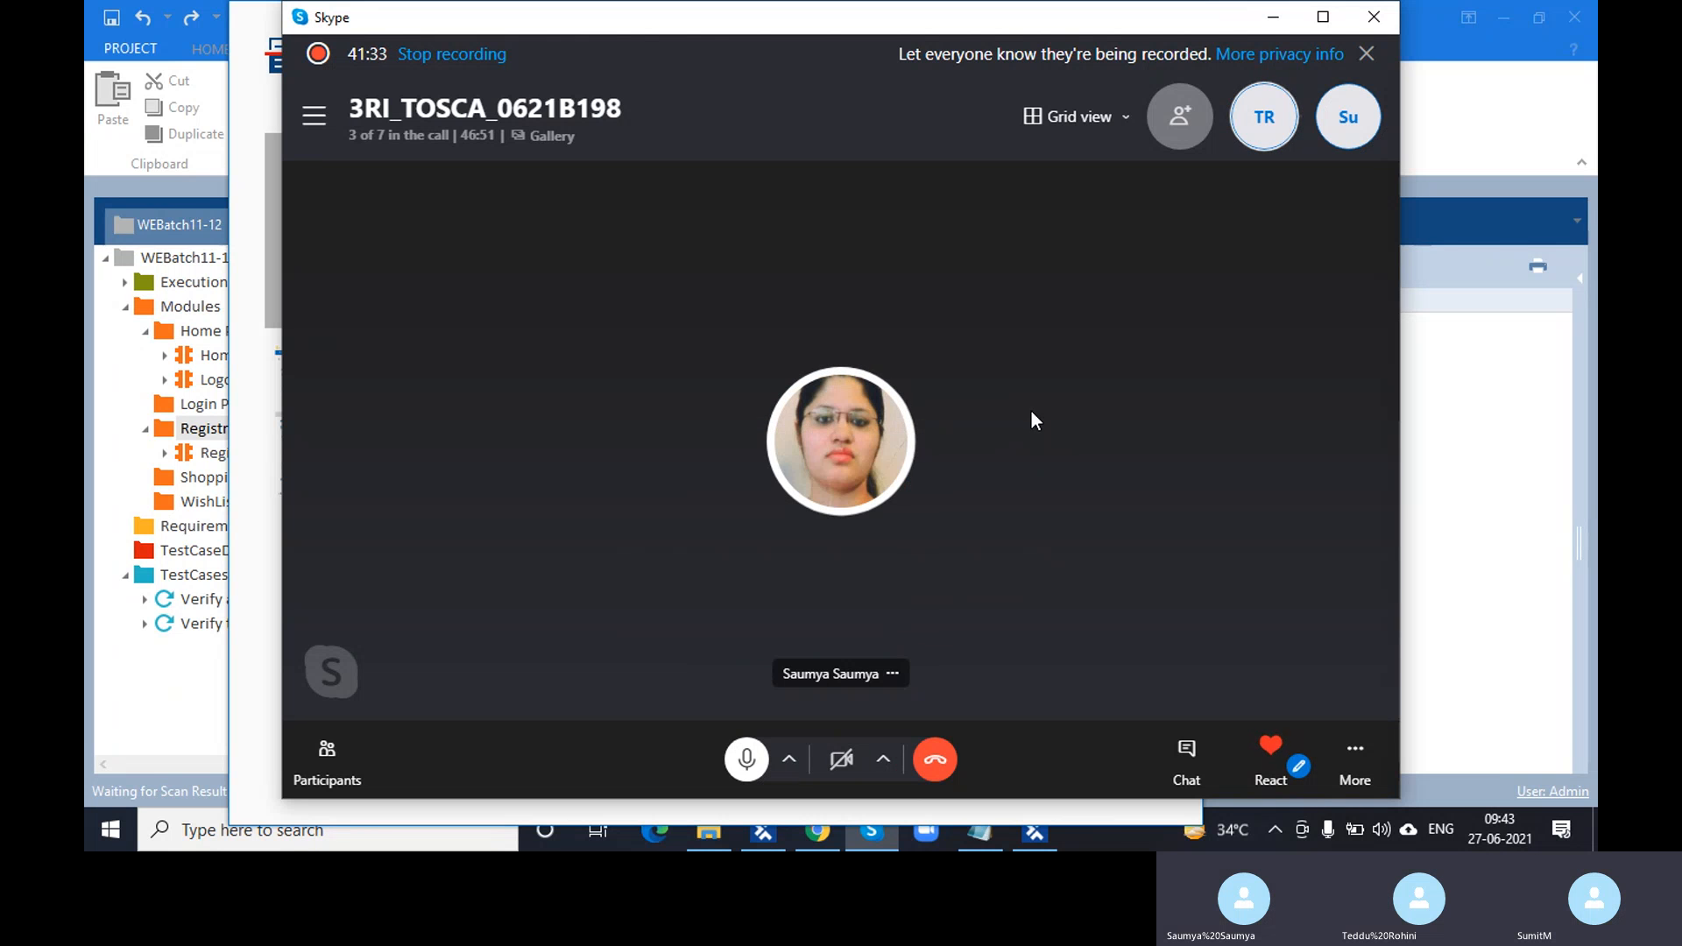
- Minimize the call, scan the Demo Web Shop window, and enable Select on screen
{"action": "left_click", "coordinate": [1271, 19]}
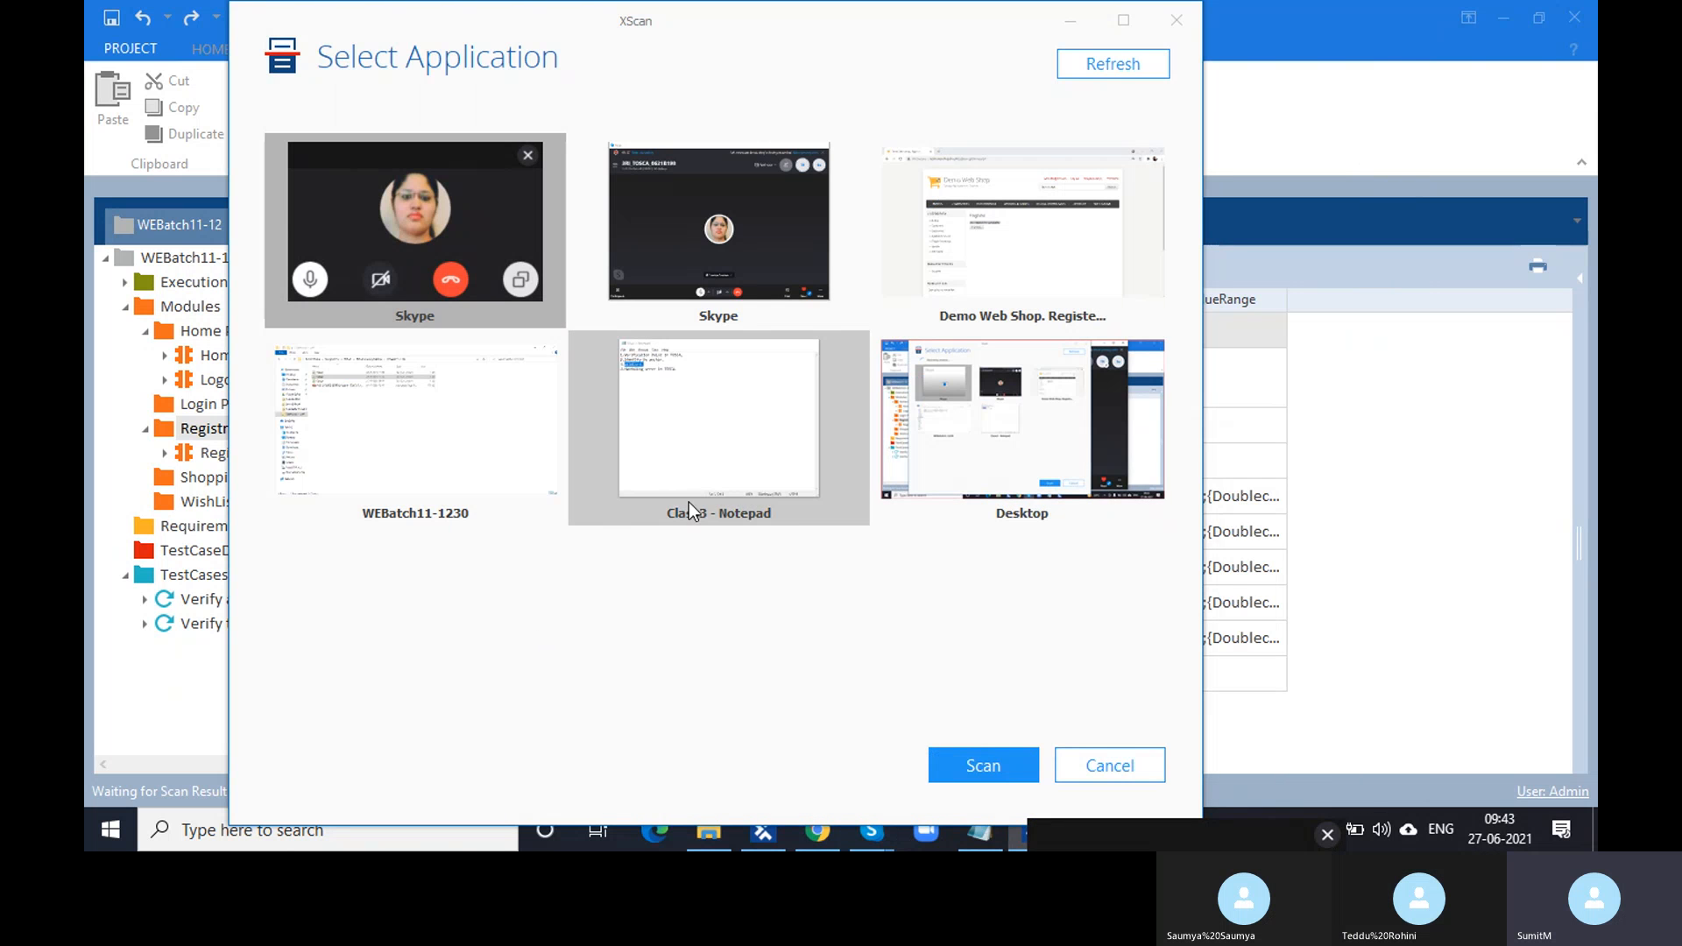
{"action": "left_click", "coordinate": [1059, 289]}
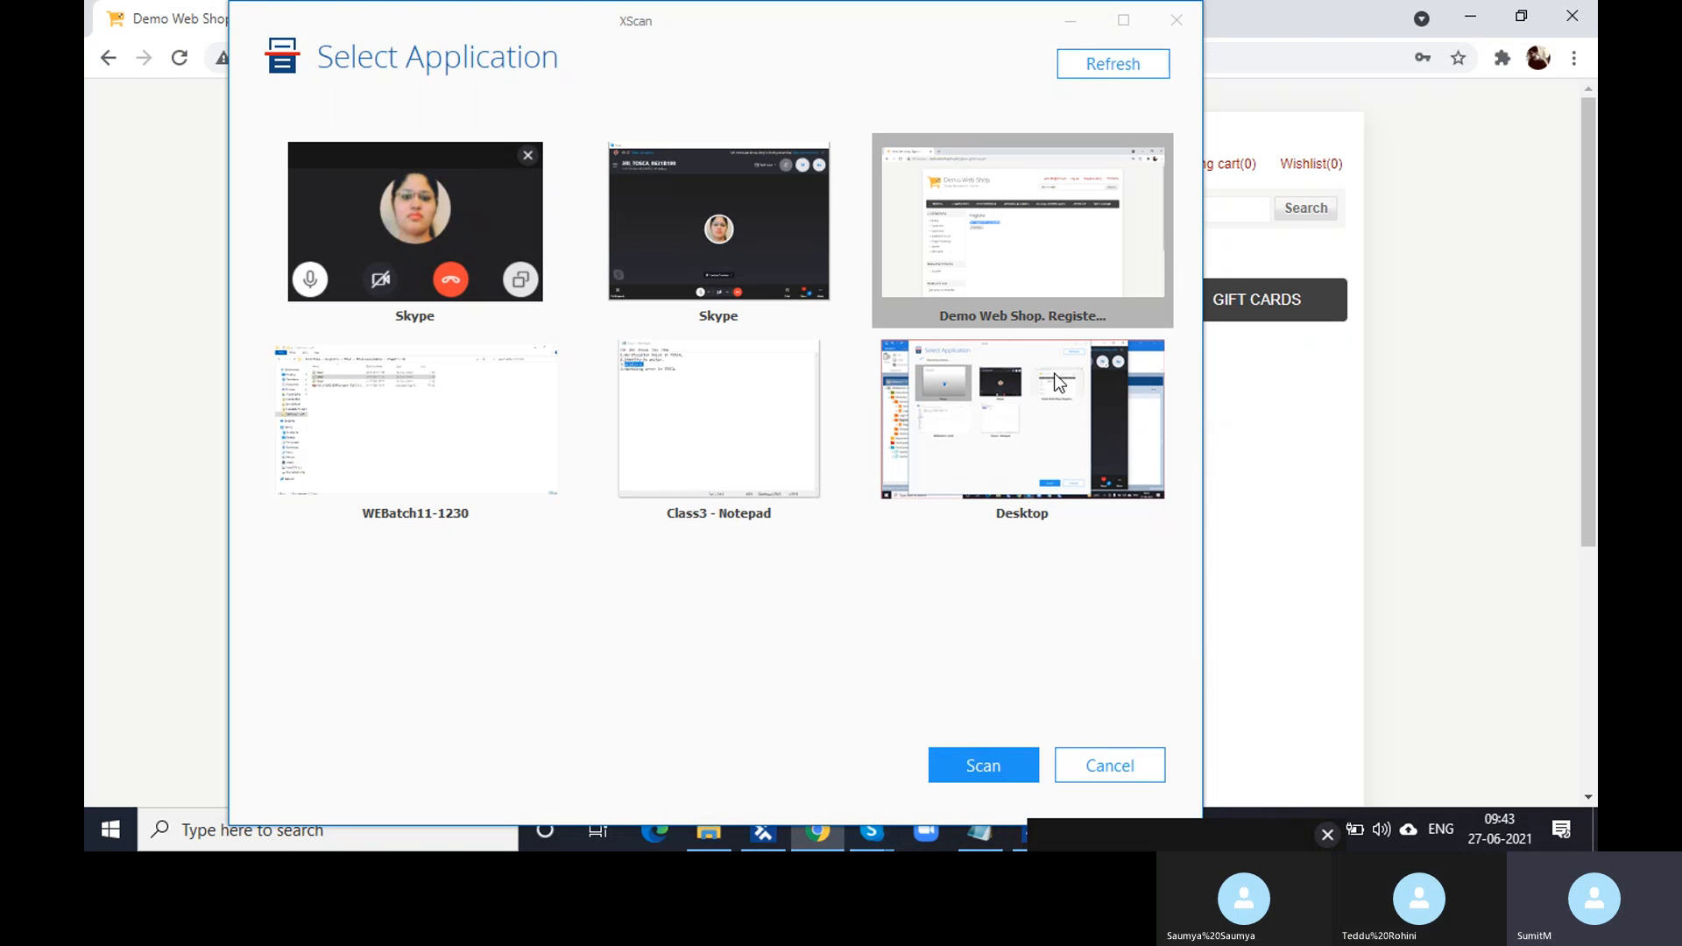
{"action": "left_click", "coordinate": [1002, 767]}
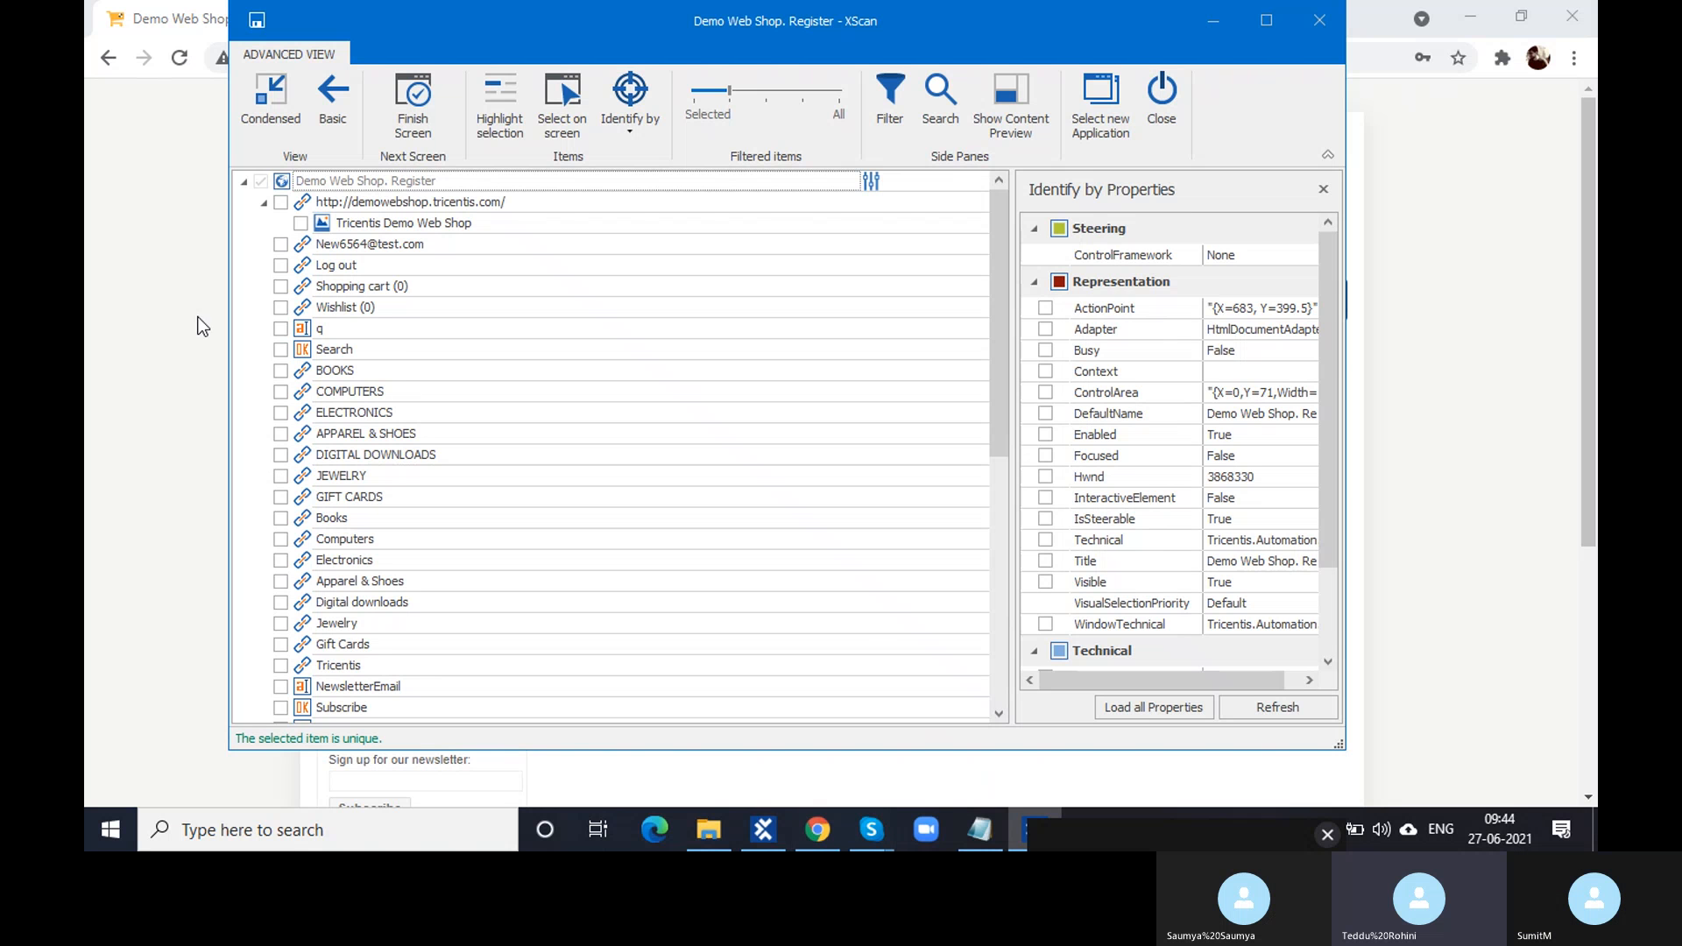
{"action": "left_click", "coordinate": [565, 104]}
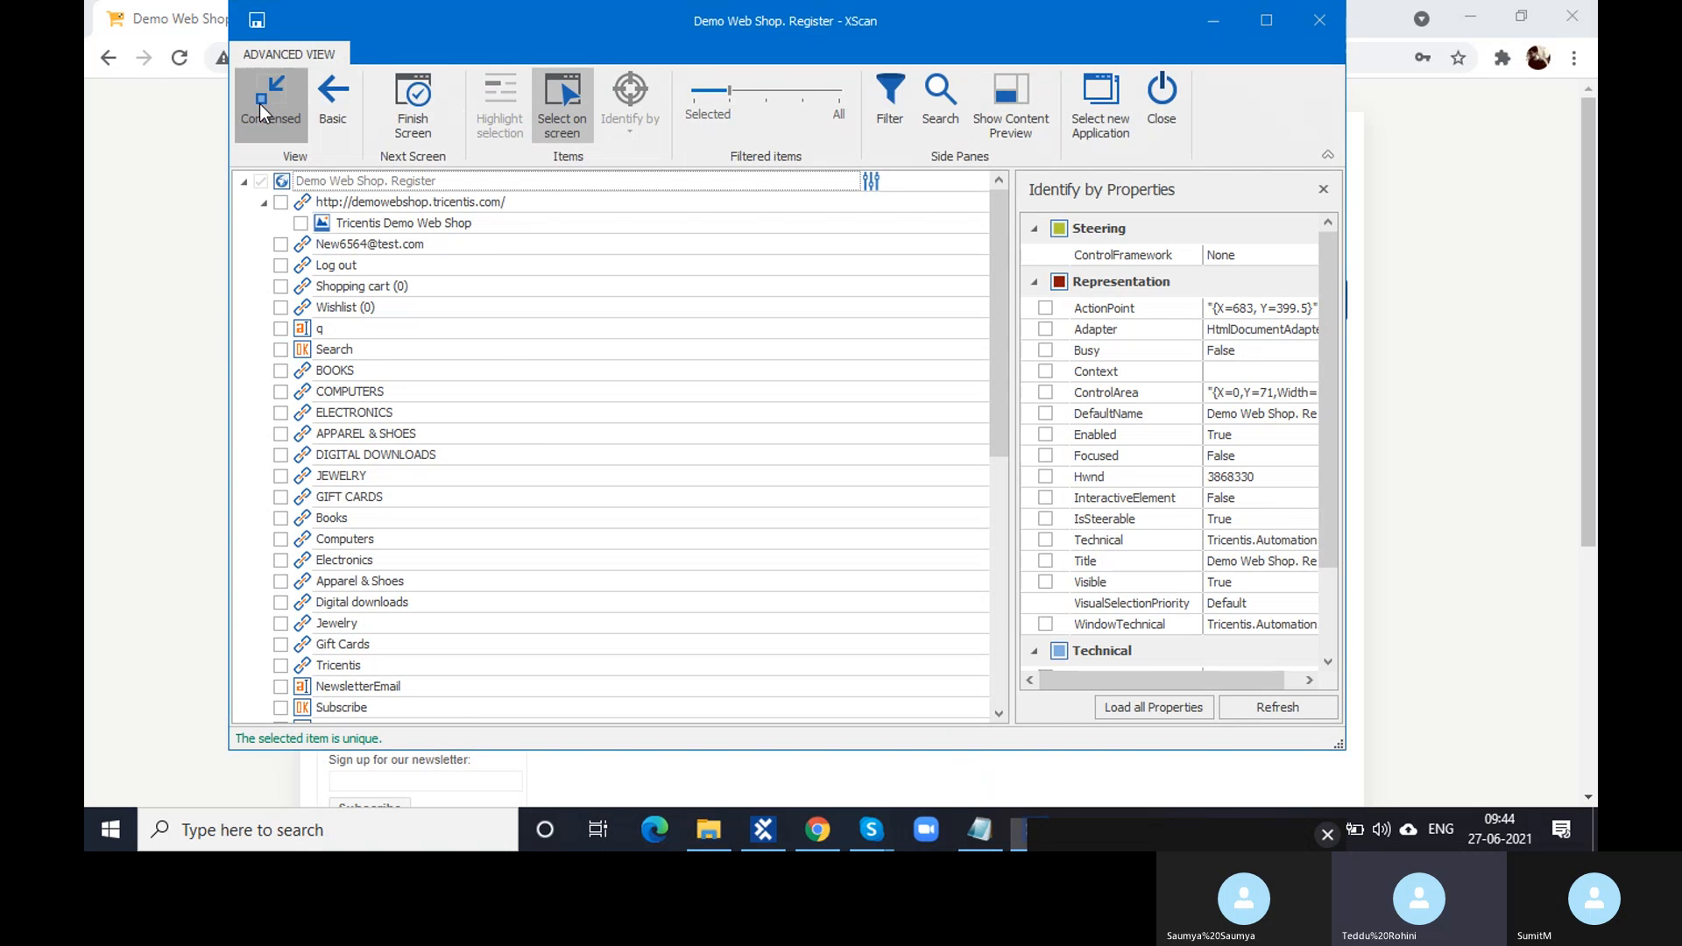
- Pick the 'Your registration completed' message and the Continue button, then review the items
{"action": "left_click", "coordinate": [263, 98]}
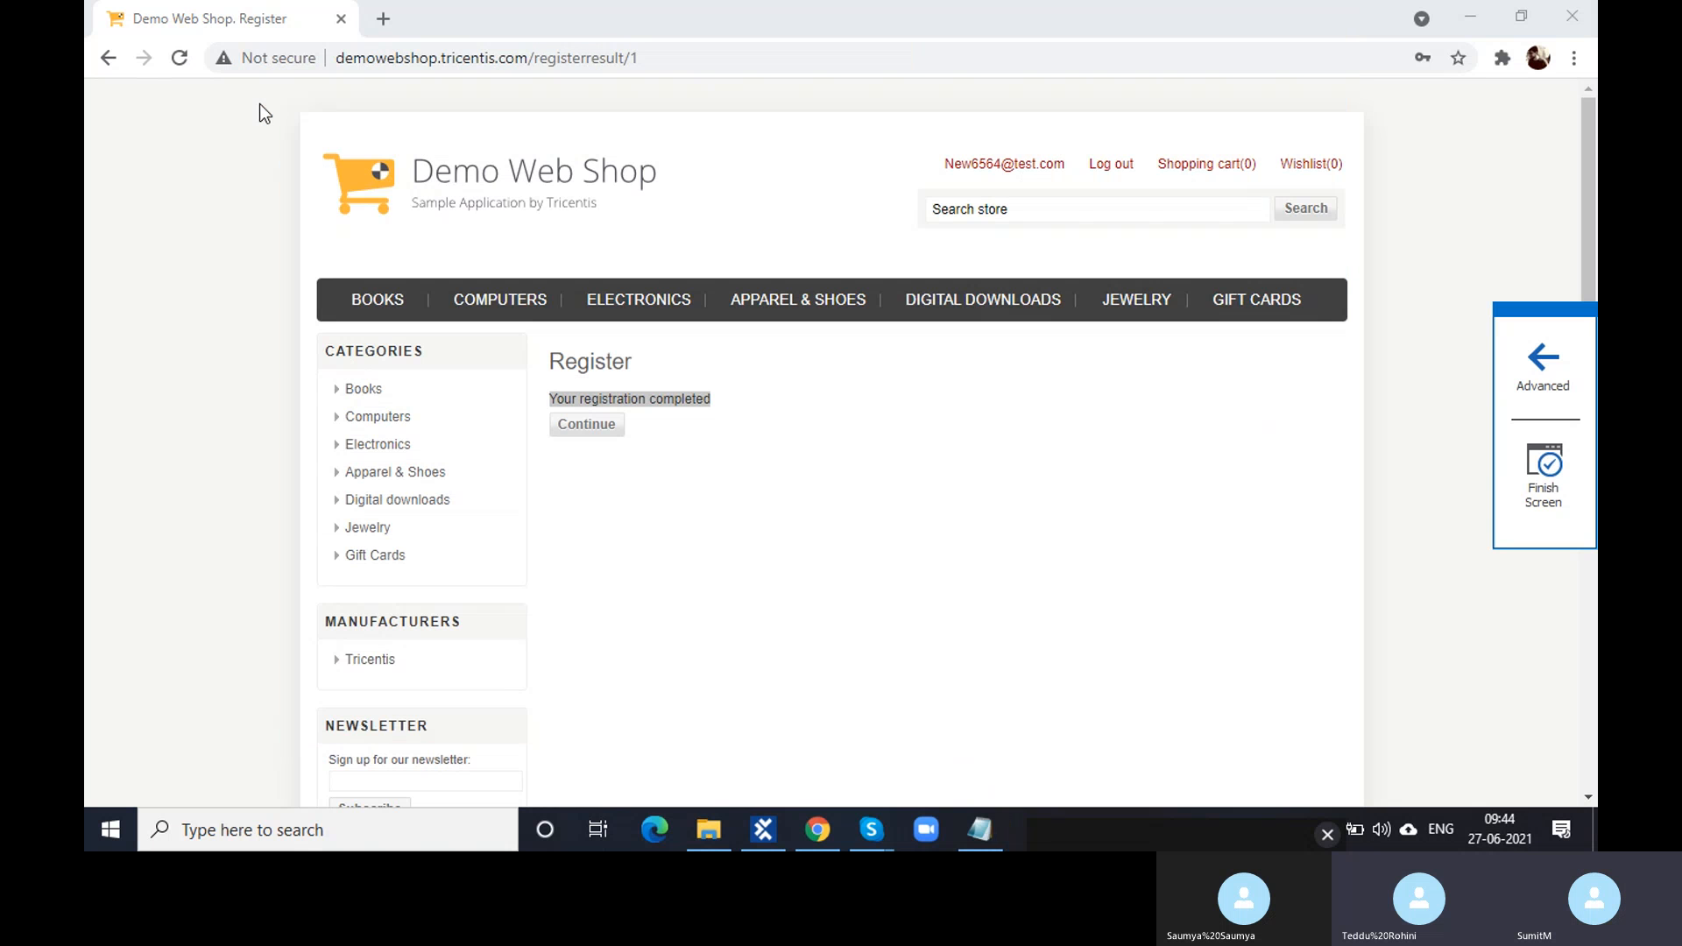
{"action": "left_click", "coordinate": [632, 406]}
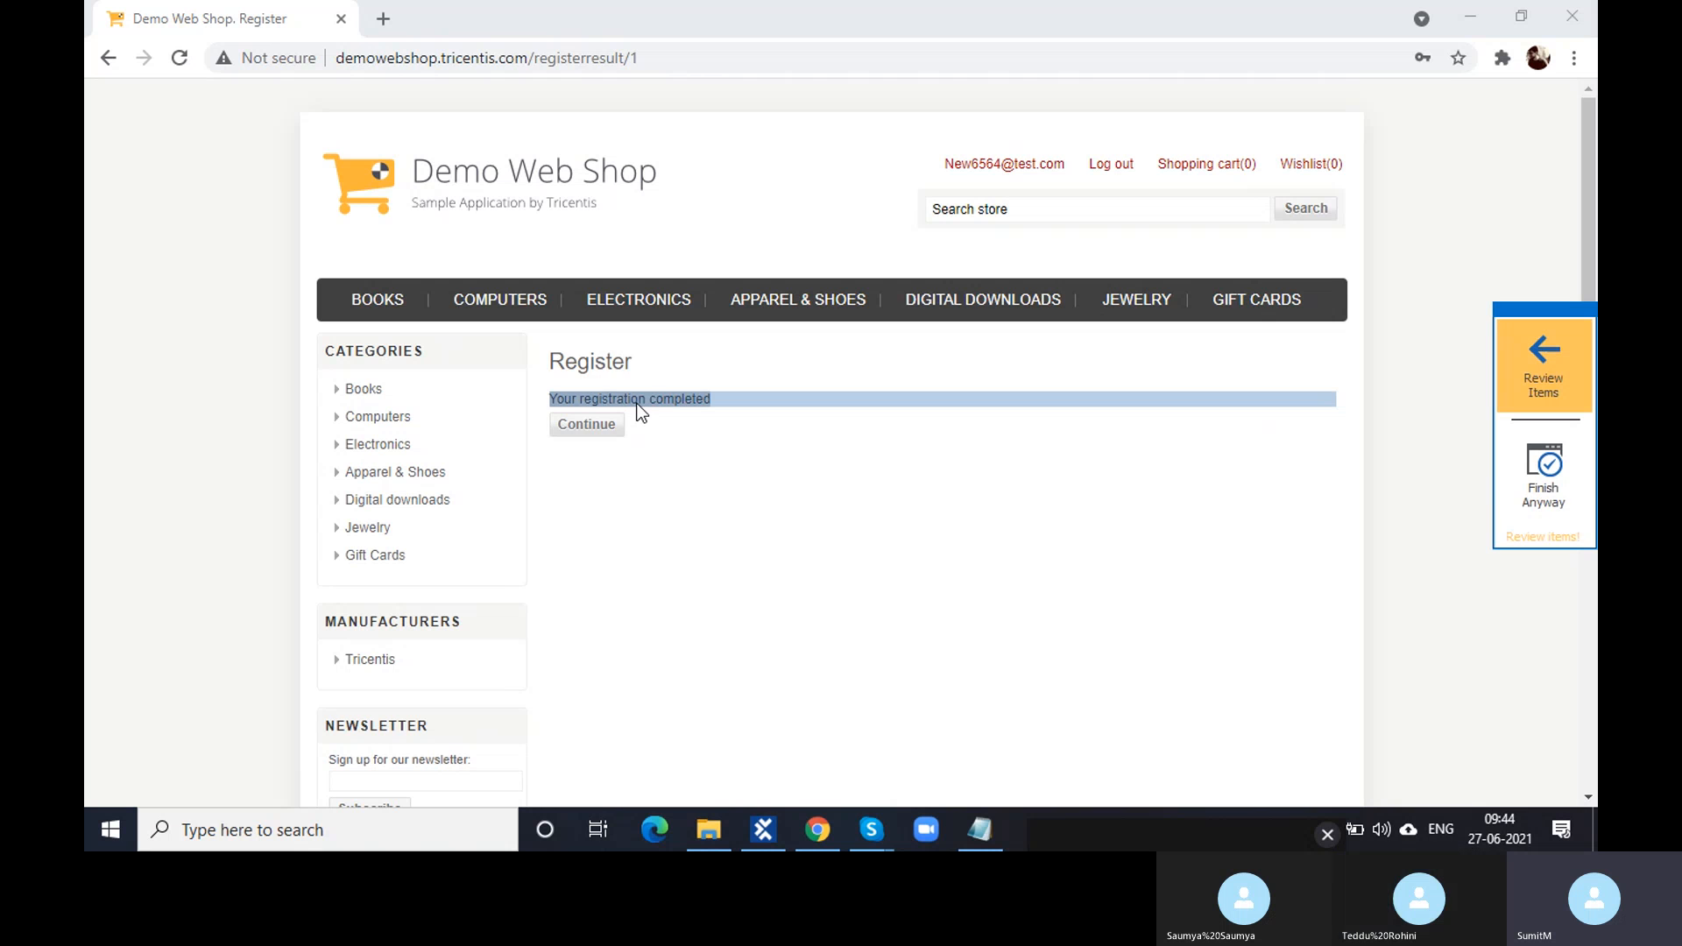
{"action": "left_click", "coordinate": [608, 423]}
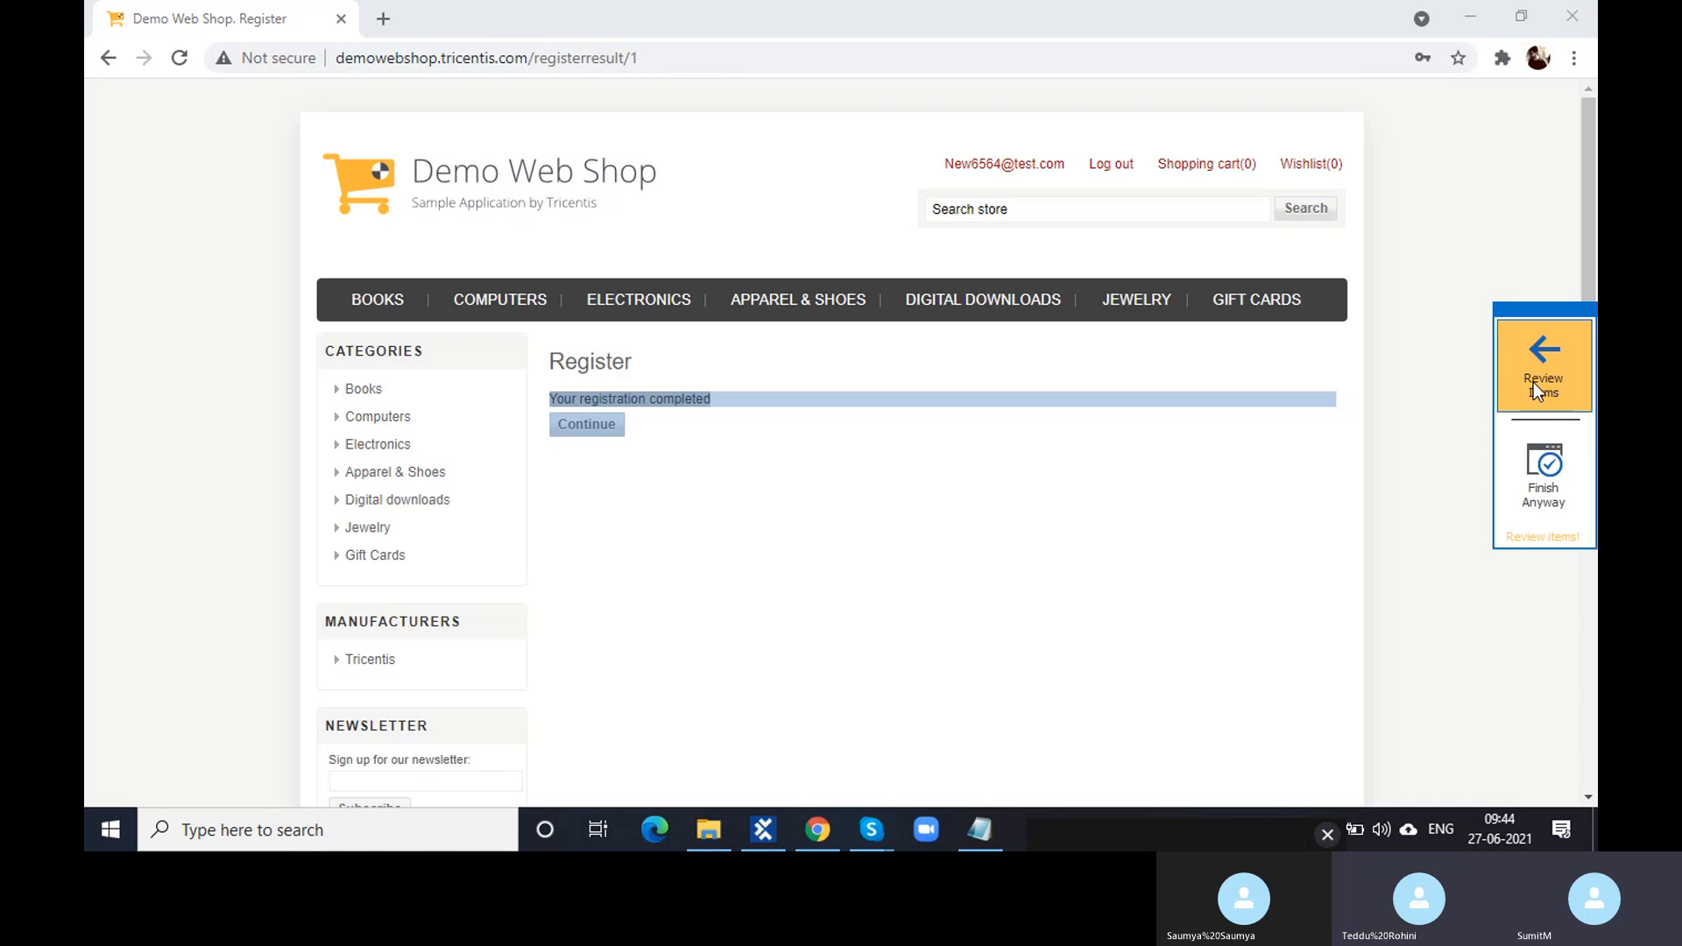
{"action": "left_click", "coordinate": [1533, 382]}
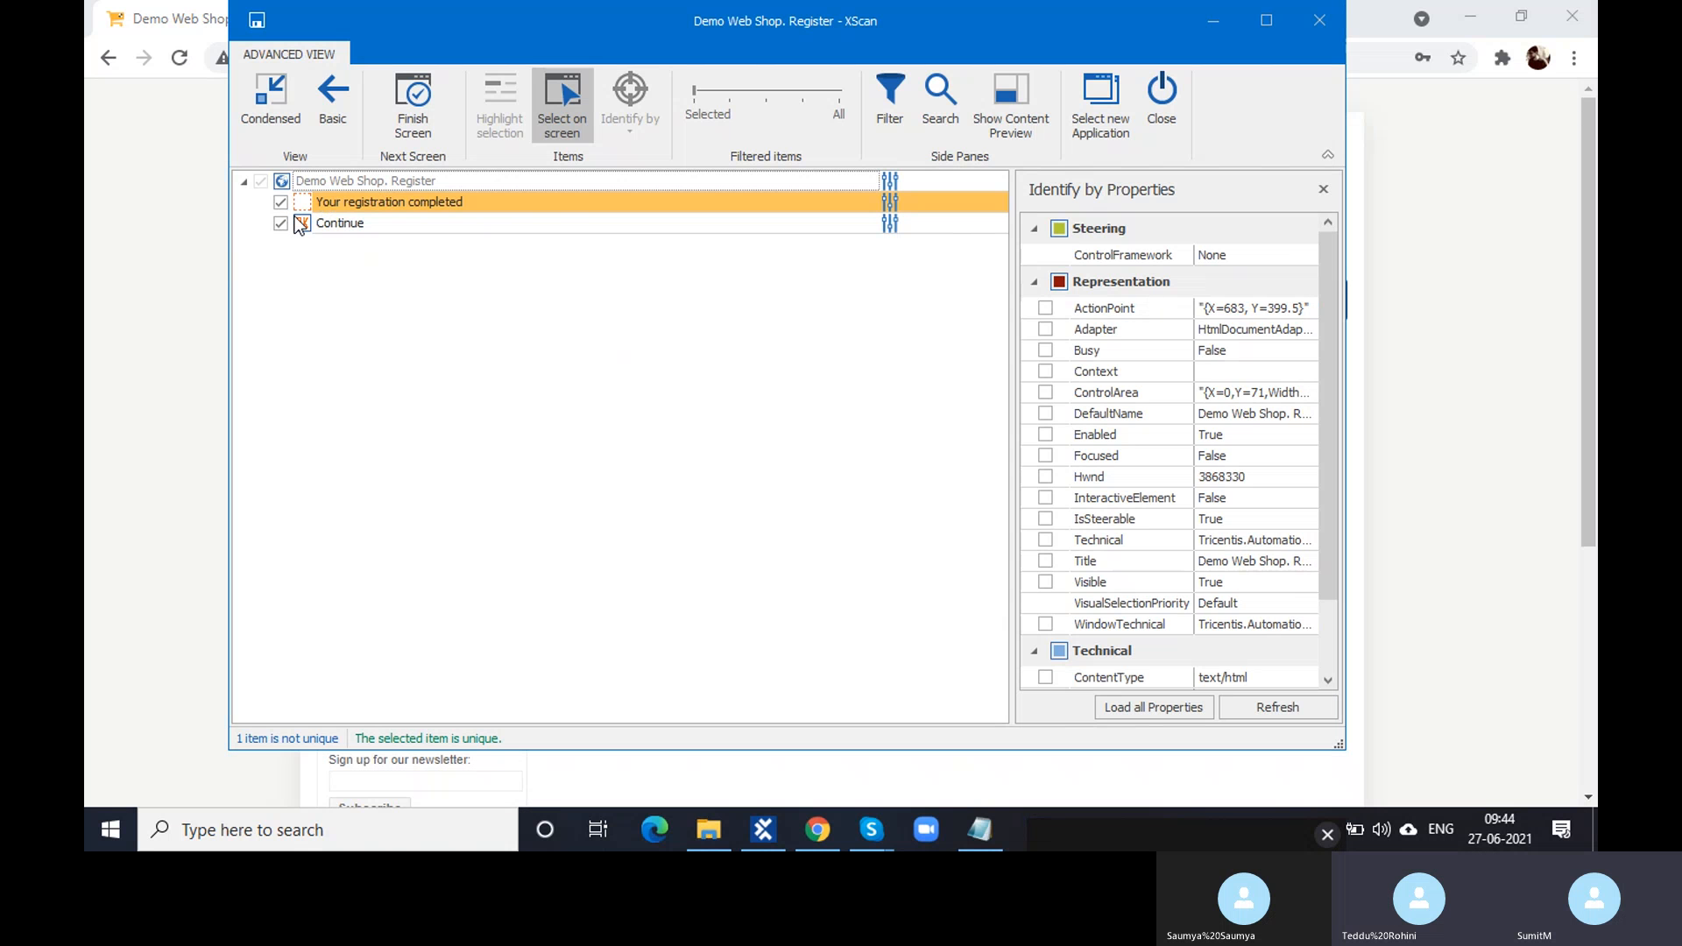
{"action": "left_click", "coordinate": [307, 205]}
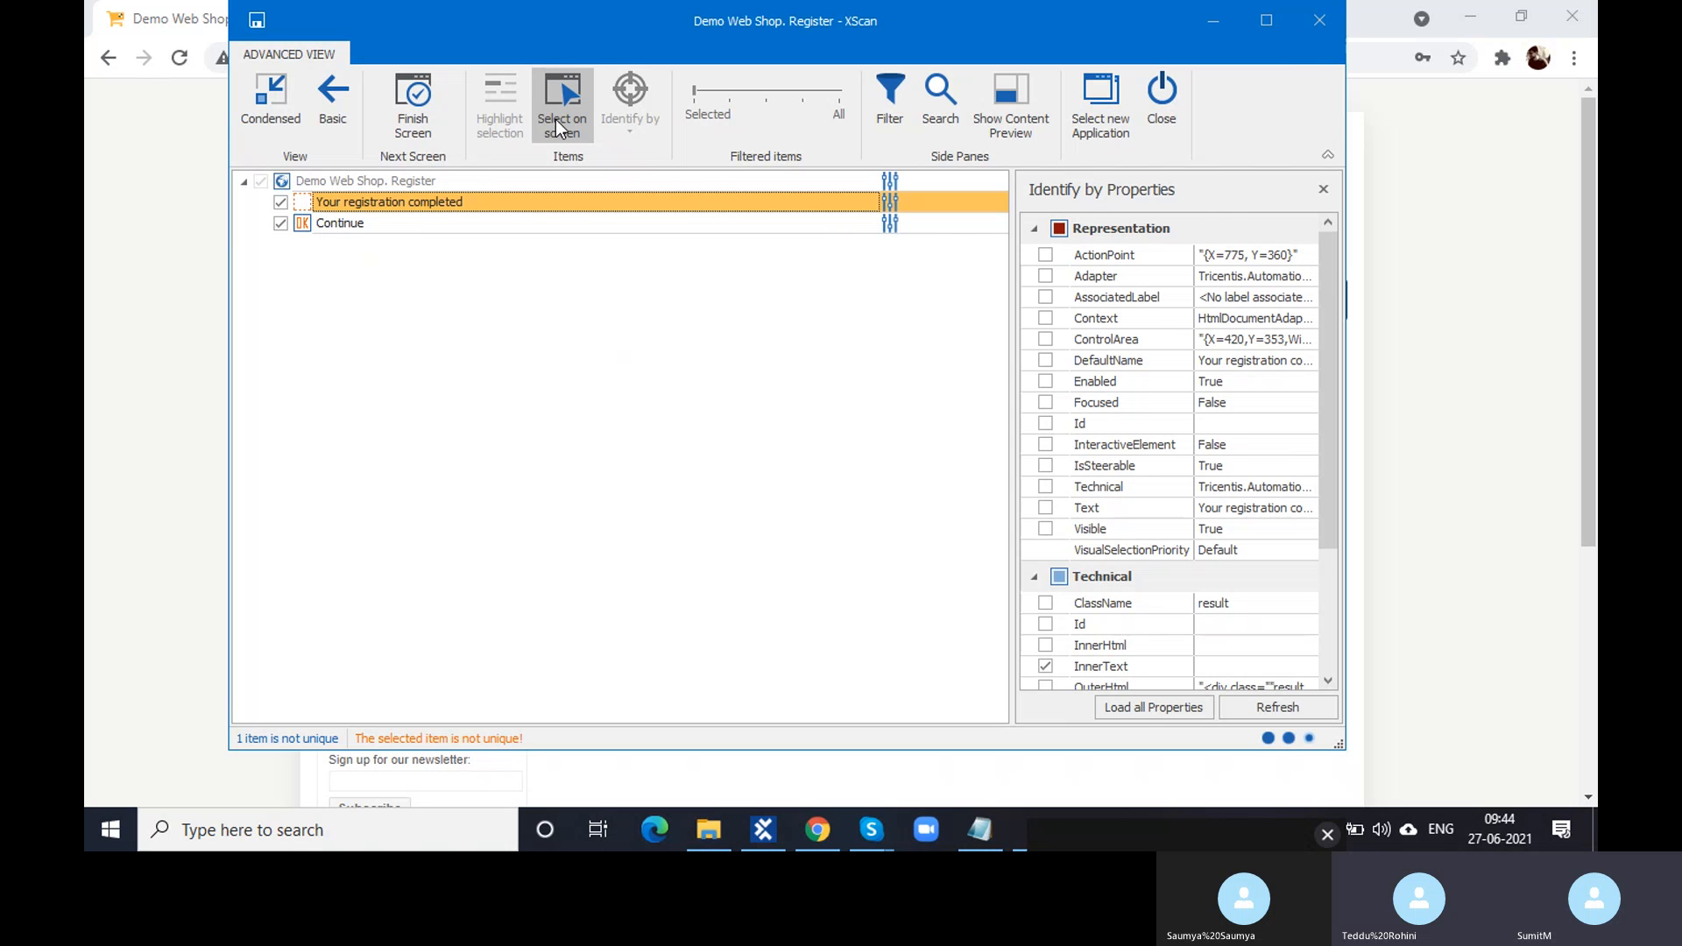
{"action": "left_click", "coordinate": [555, 119]}
{"action": "scroll", "coordinate": [1222, 452], "scroll_direction": "down", "scroll_amount": 3}
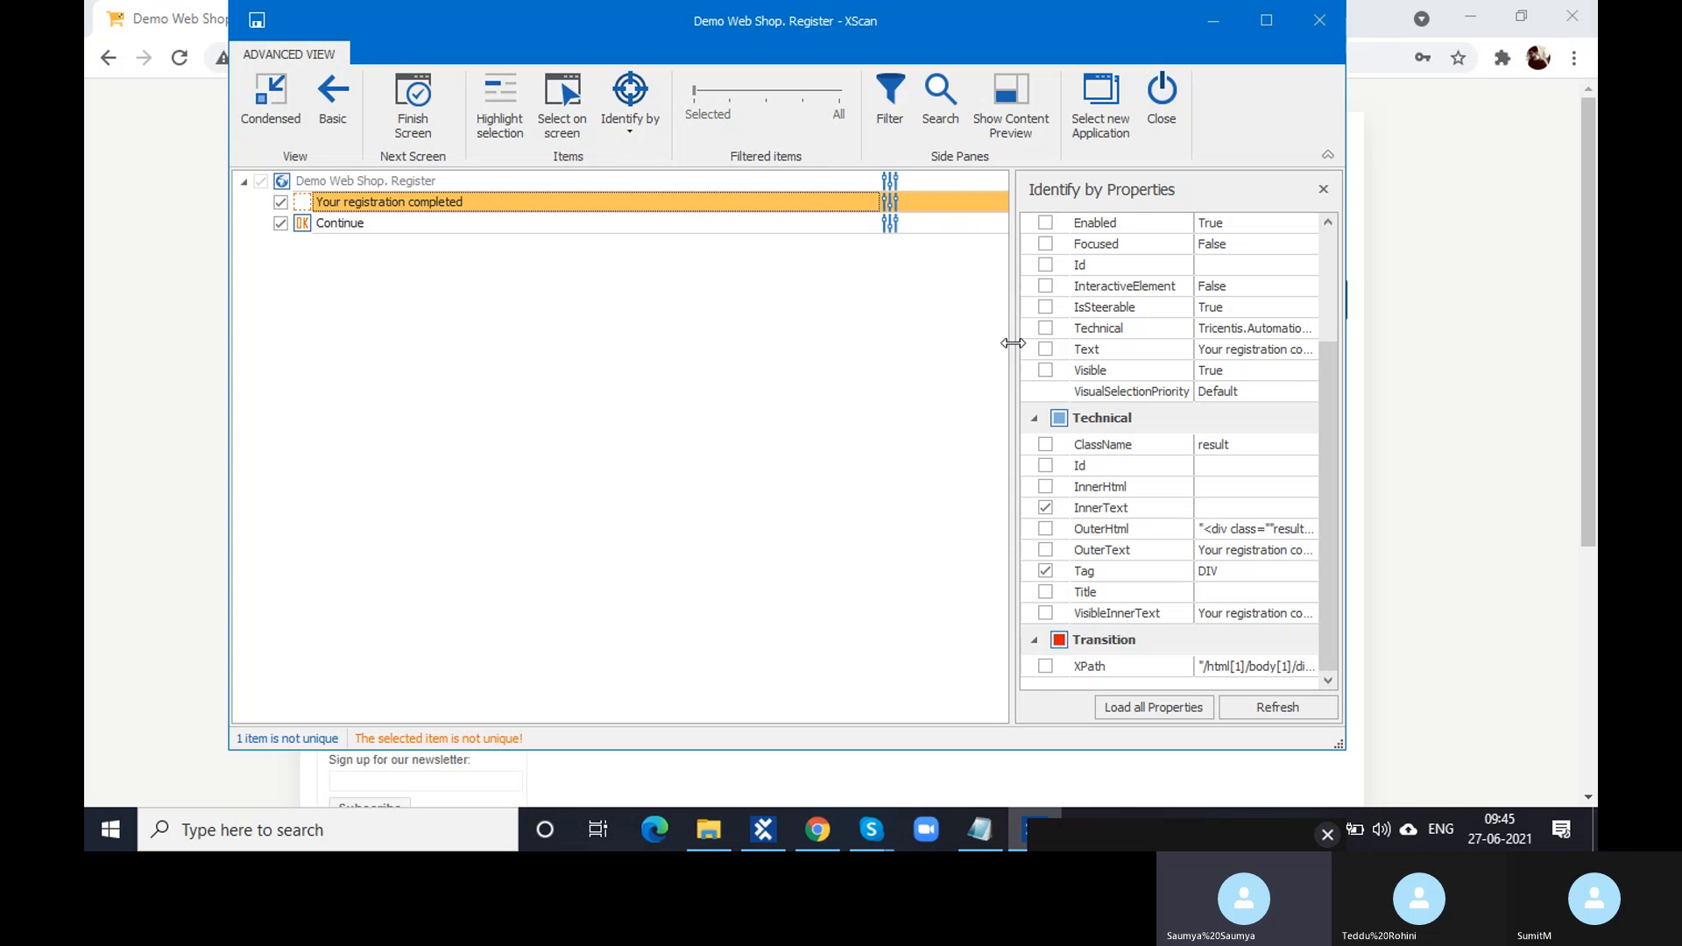
{"action": "left_click_drag", "start_coordinate": [1013, 343], "coordinate": [916, 341]}
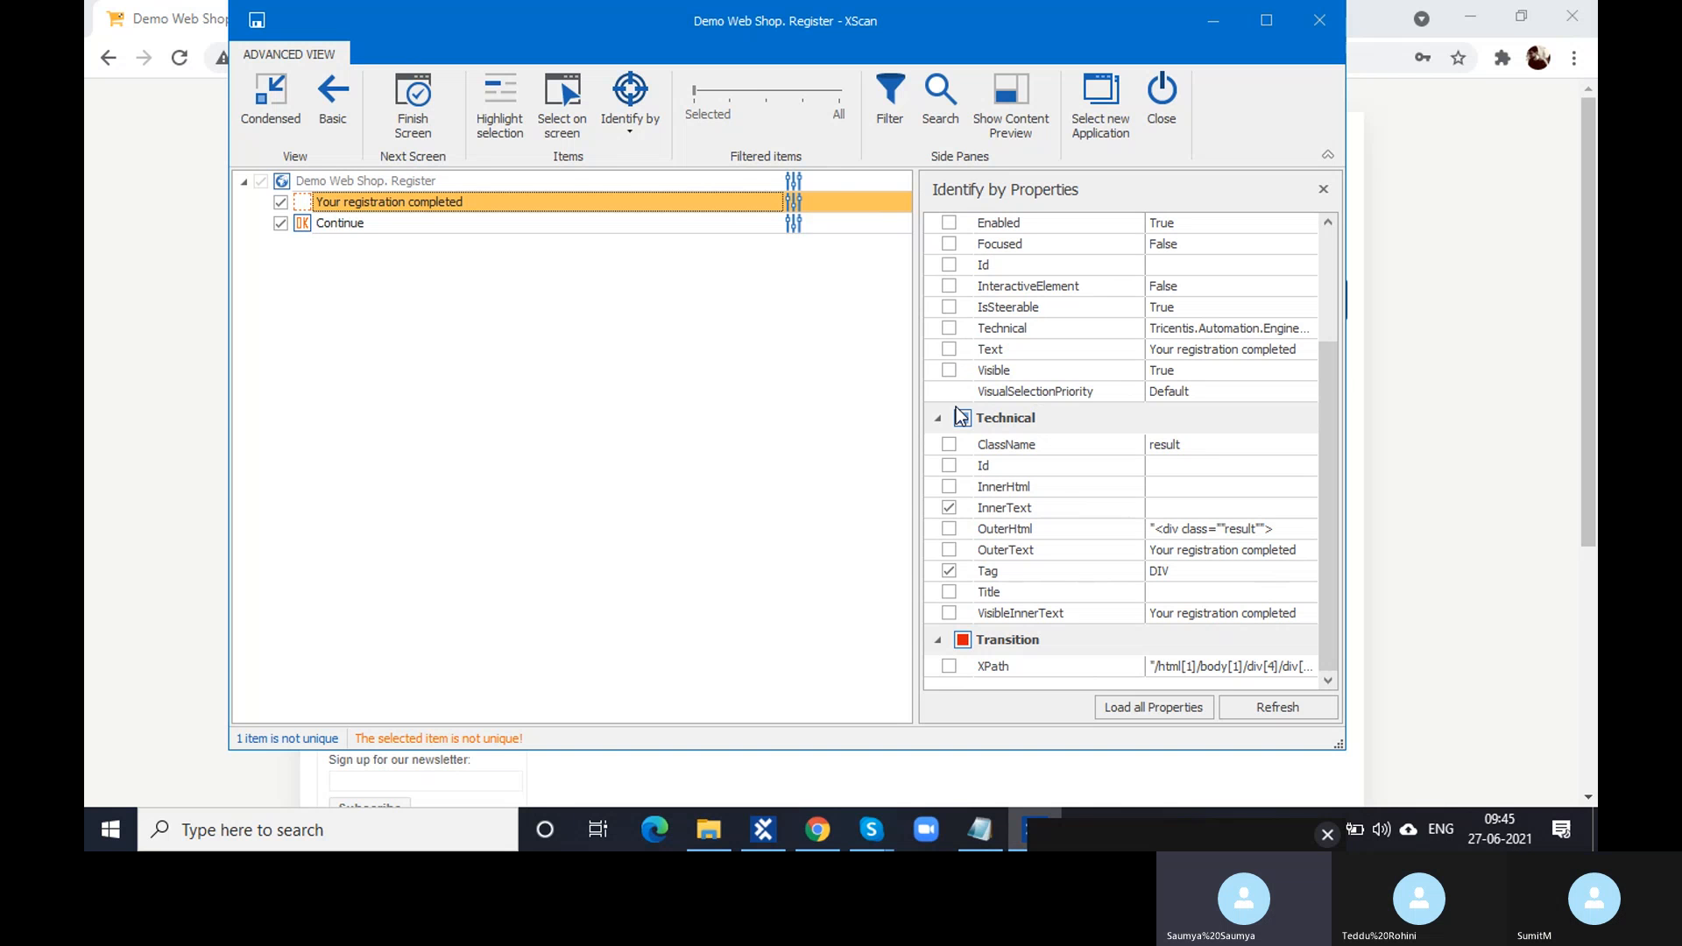
{"action": "left_click_drag", "start_coordinate": [918, 396], "coordinate": [953, 396]}
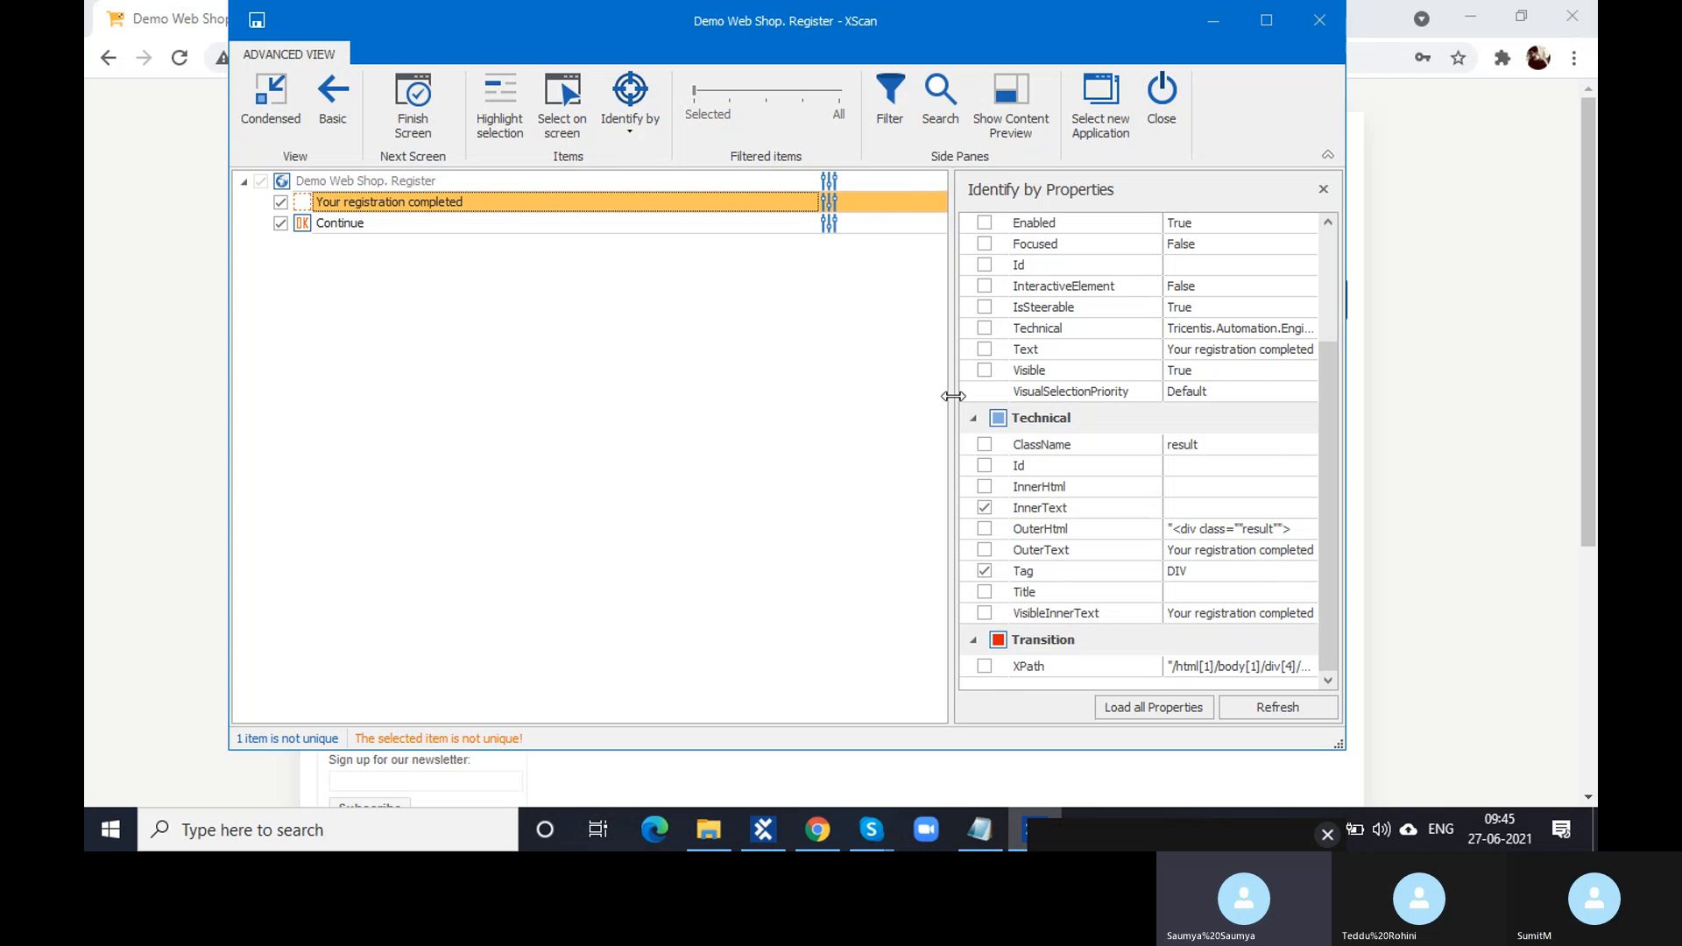
{"action": "left_click_drag", "start_coordinate": [953, 396], "coordinate": [897, 405]}
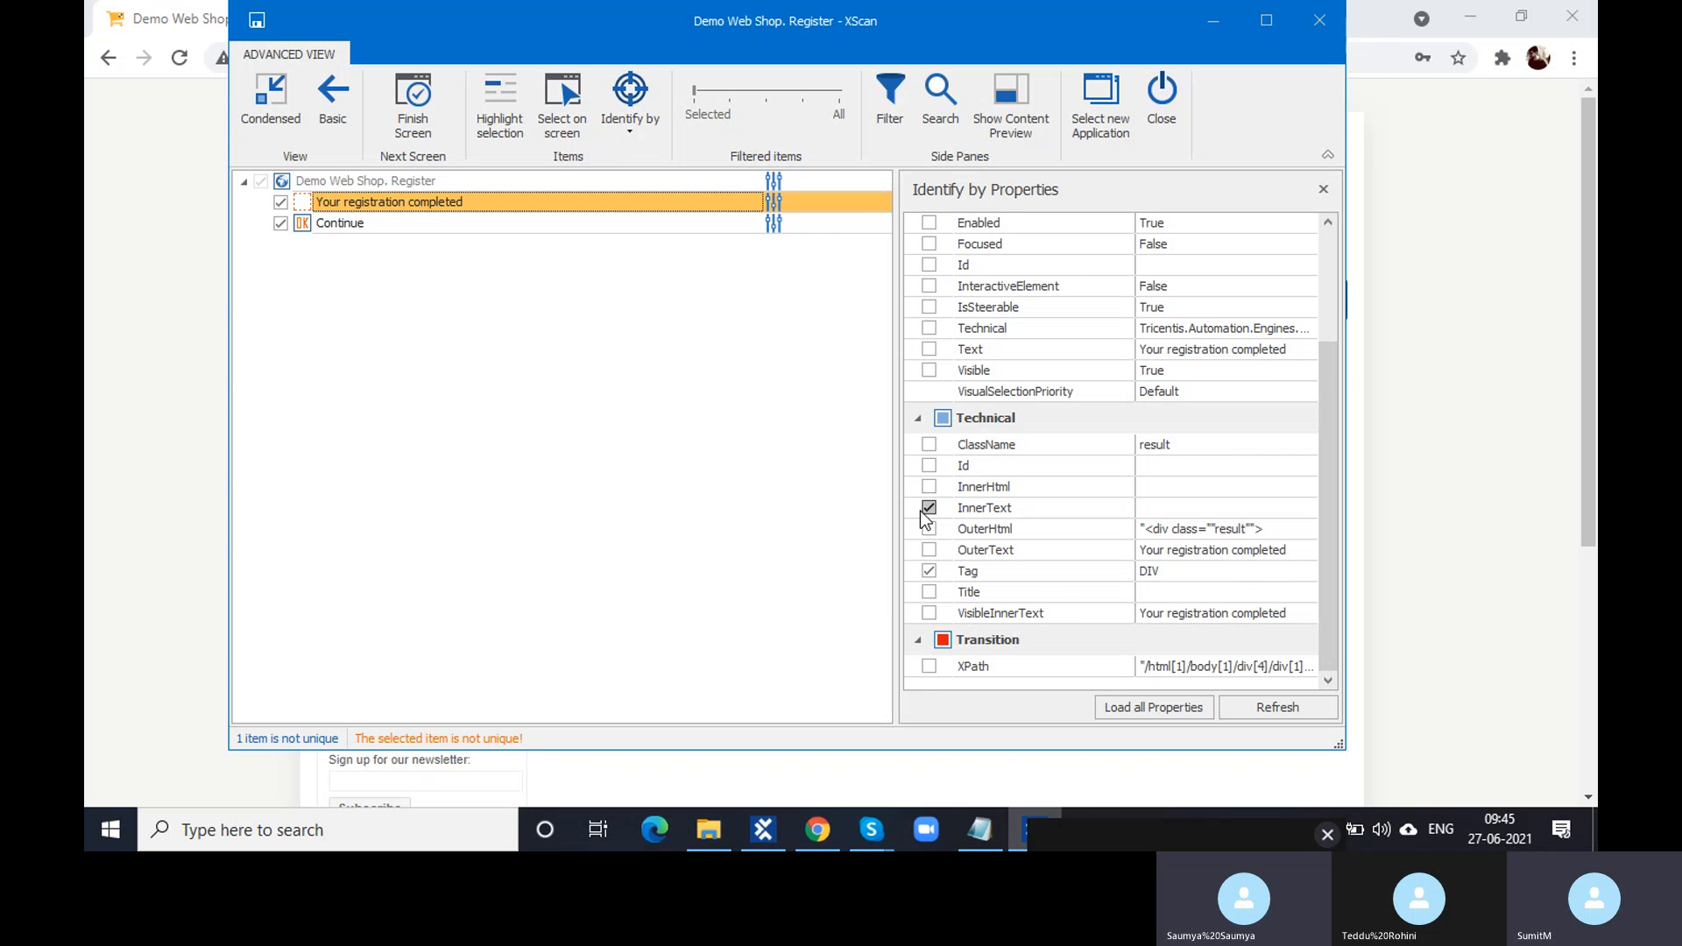
{"action": "left_click", "coordinate": [1181, 512]}
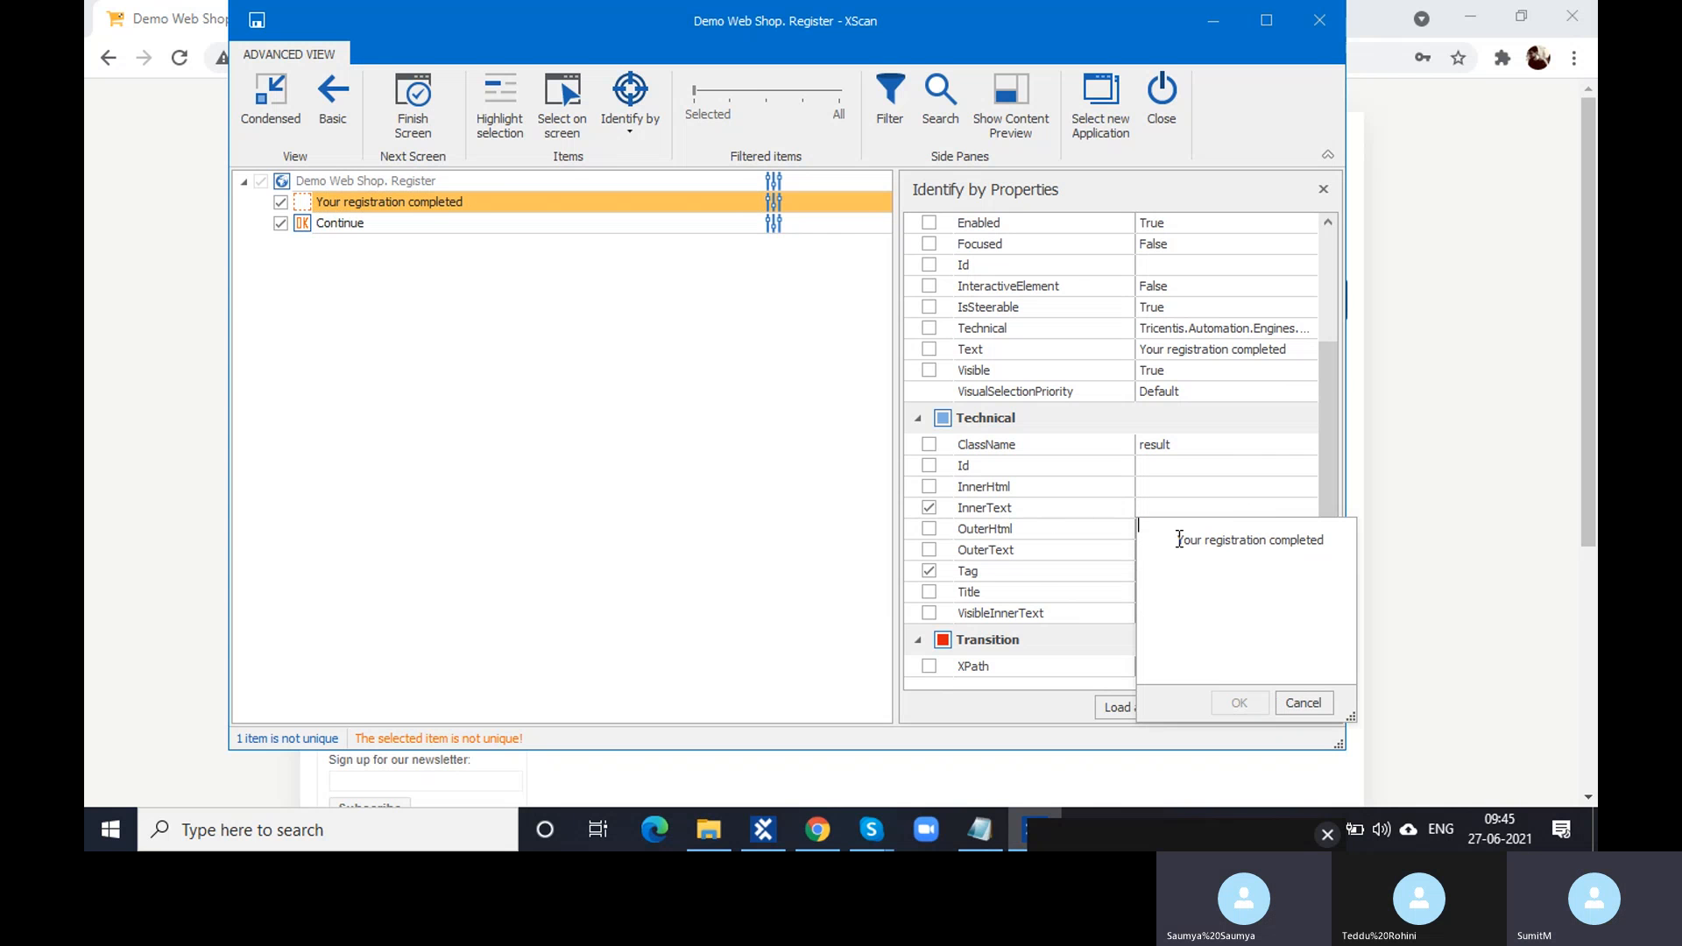
{"action": "left_click_drag", "start_coordinate": [1176, 540], "coordinate": [1341, 539]}
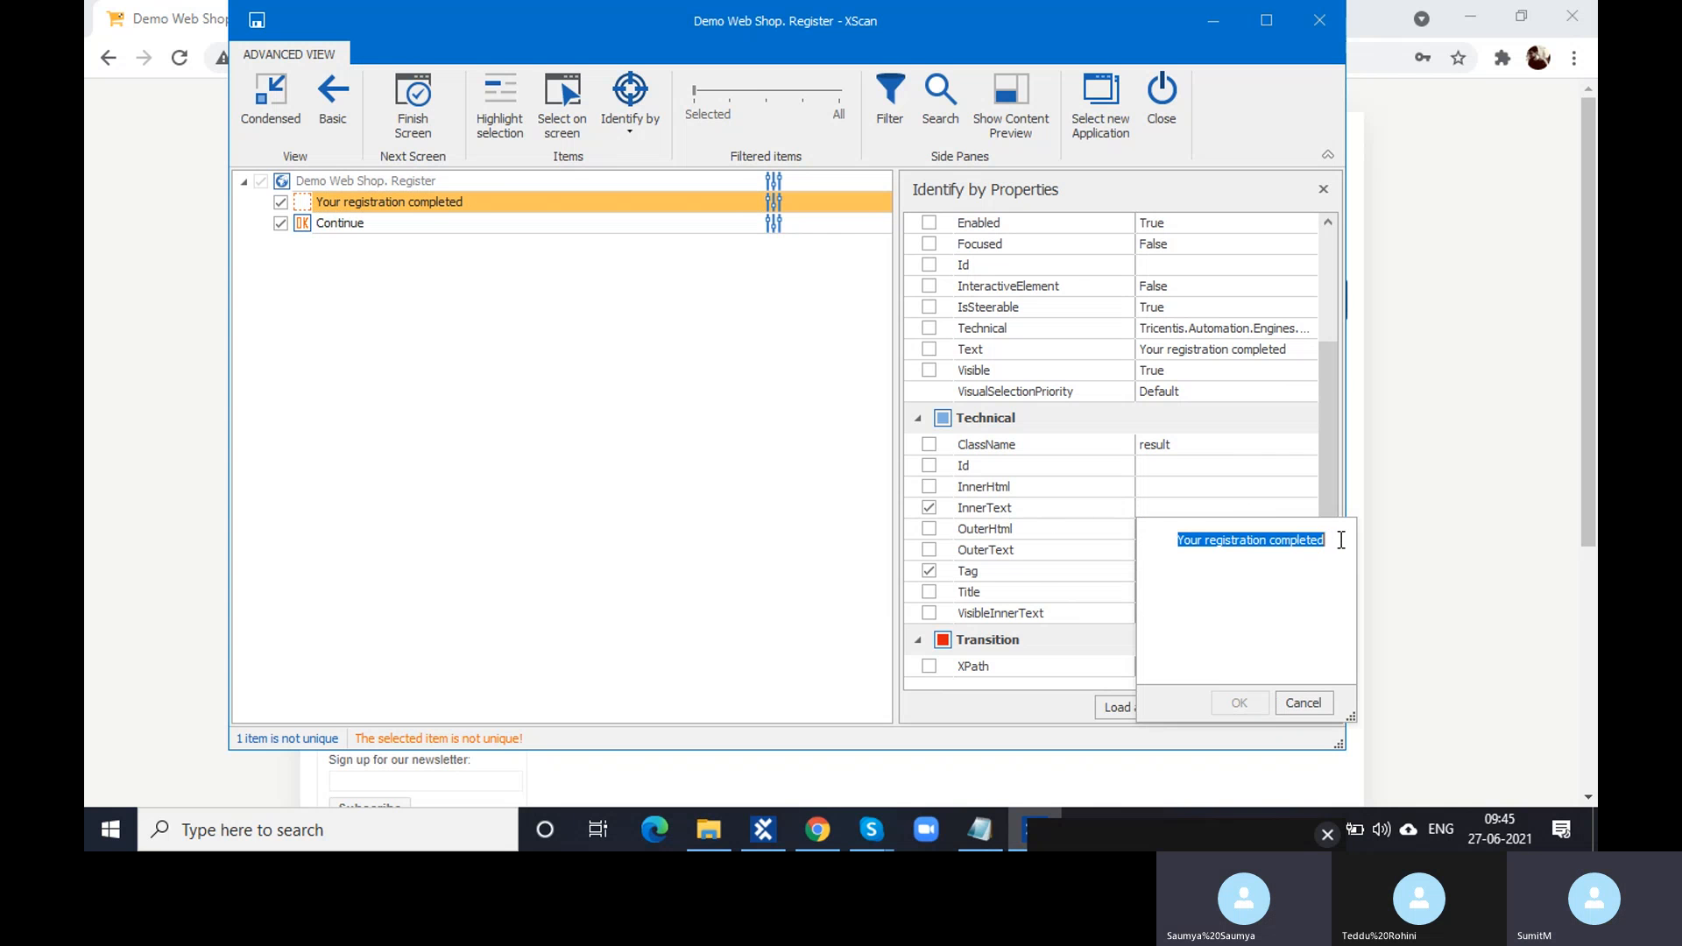
{"action": "left_click", "coordinate": [1312, 707]}
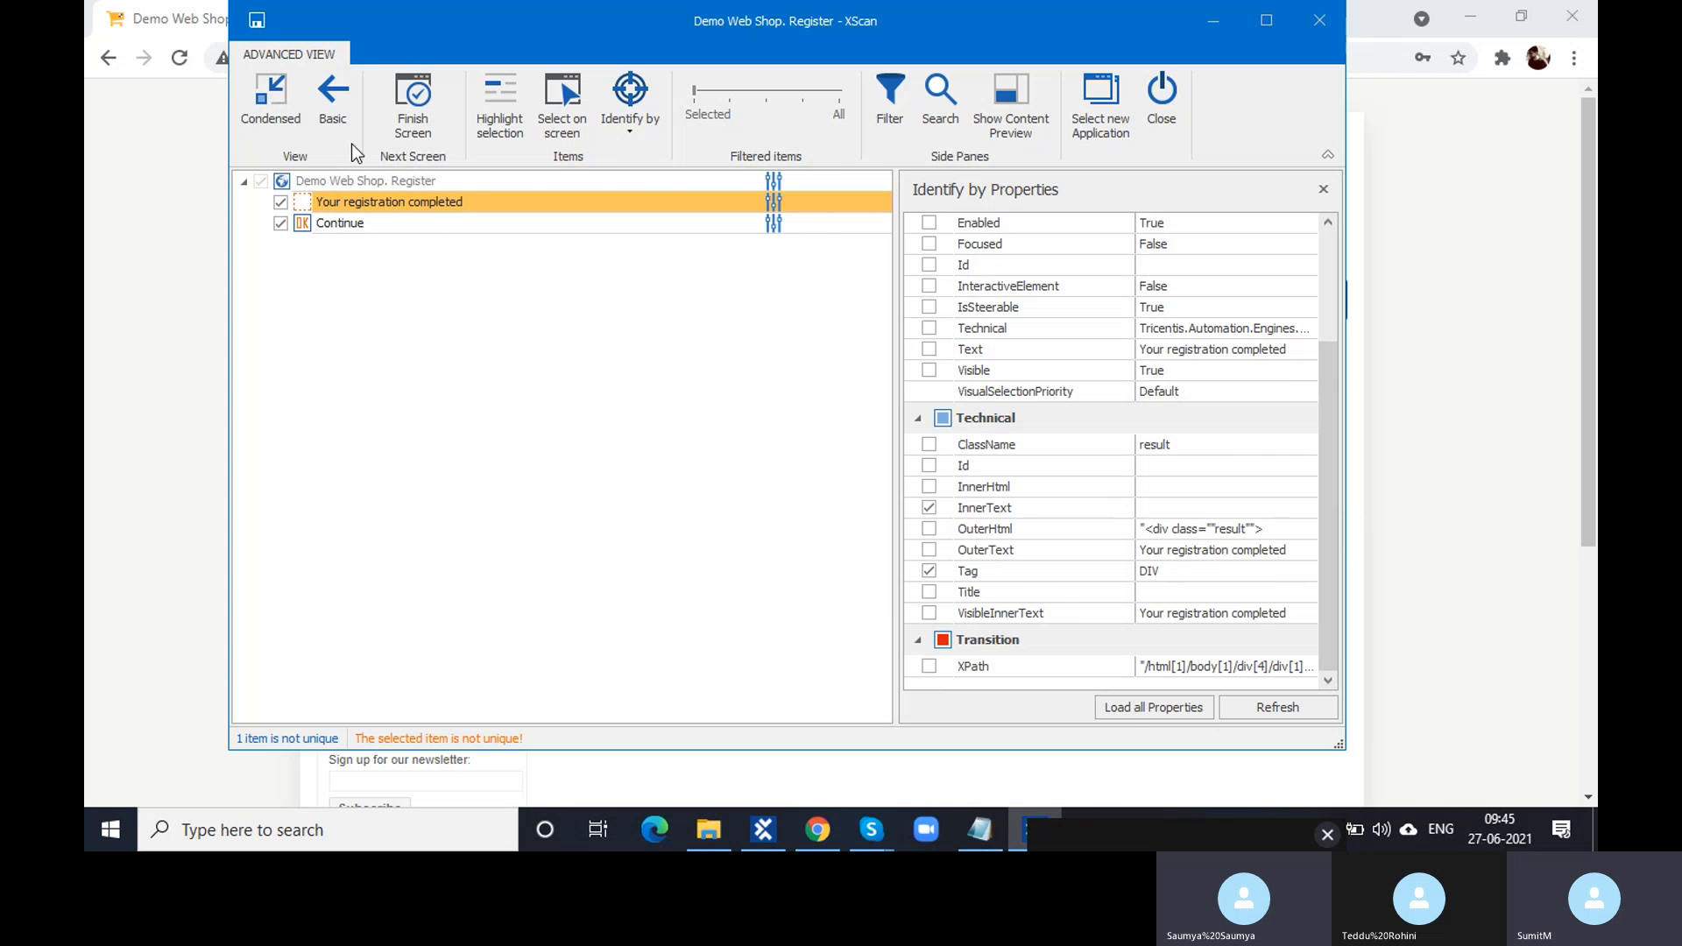
- Identify 'Your registration completed' by ClassName and Tag, dropping InnerText, OuterText and VisibleInnerText
{"action": "left_click", "coordinate": [302, 206]}
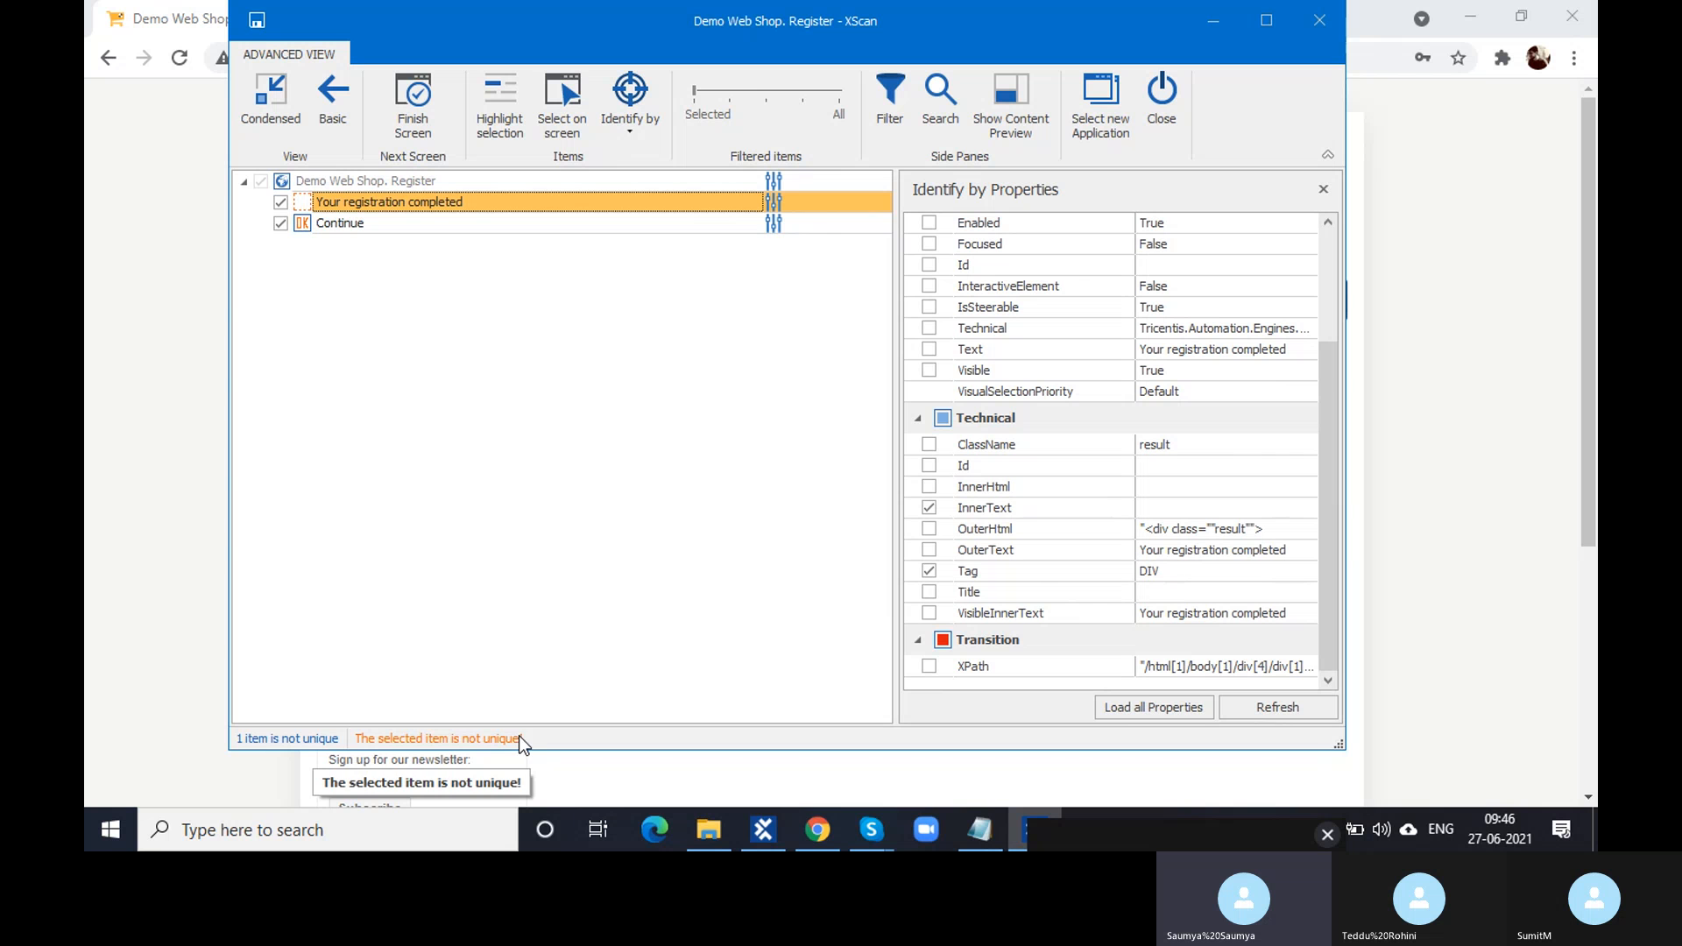
{"action": "left_click", "coordinate": [930, 552]}
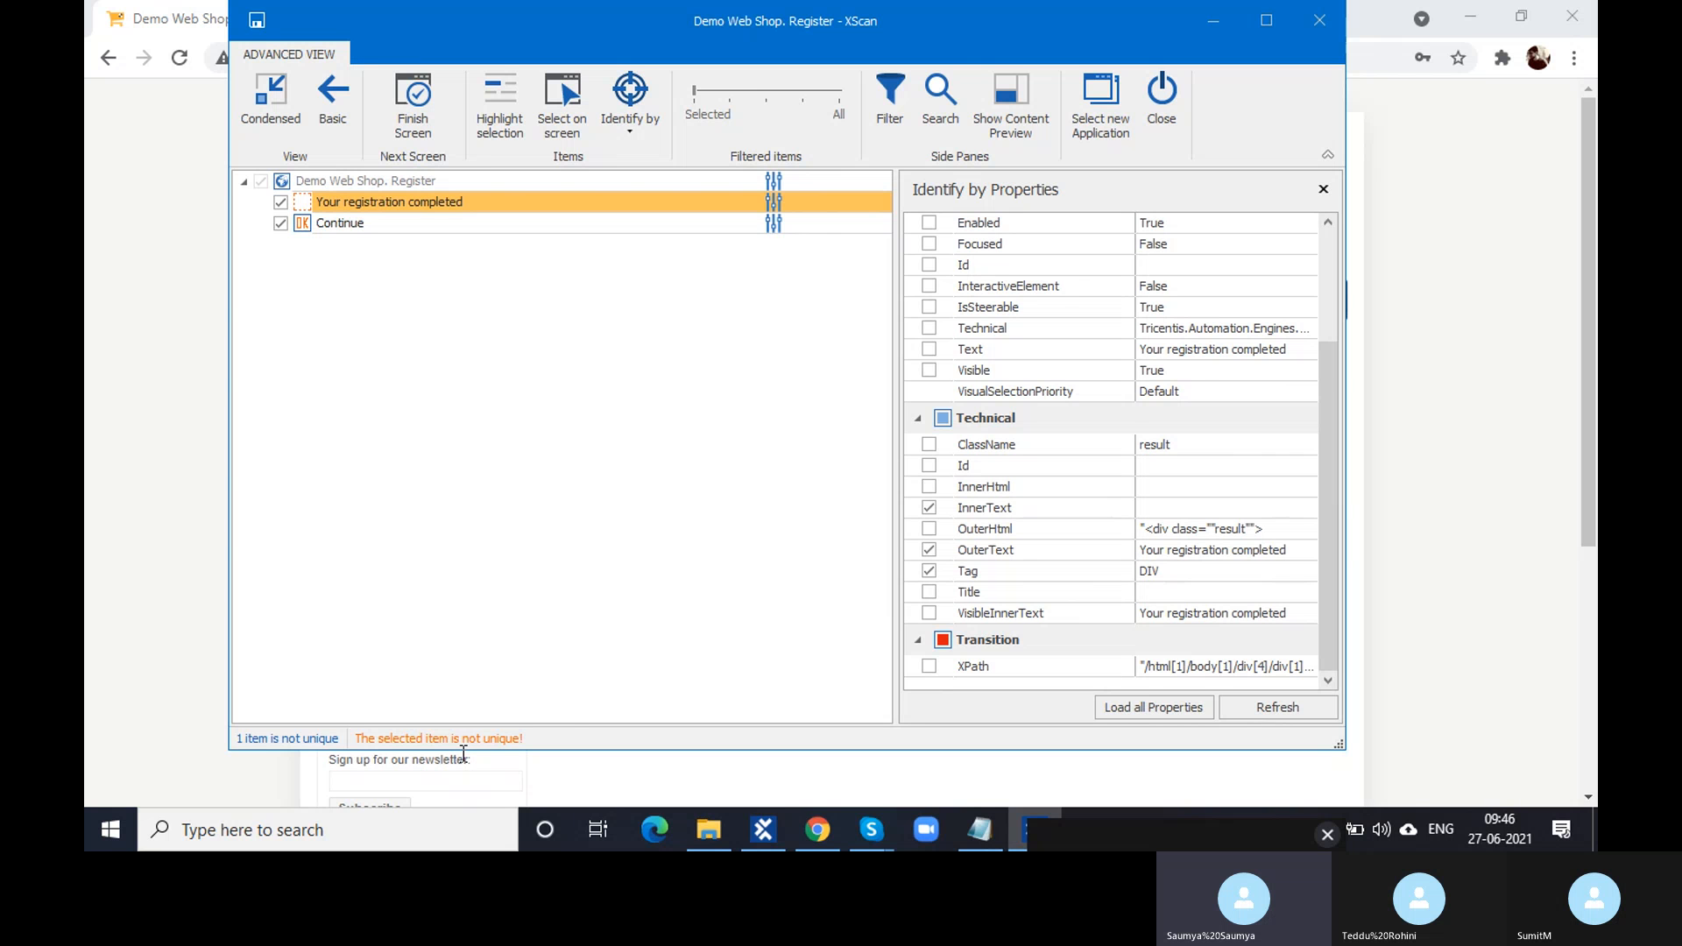
{"action": "left_click", "coordinate": [929, 613]}
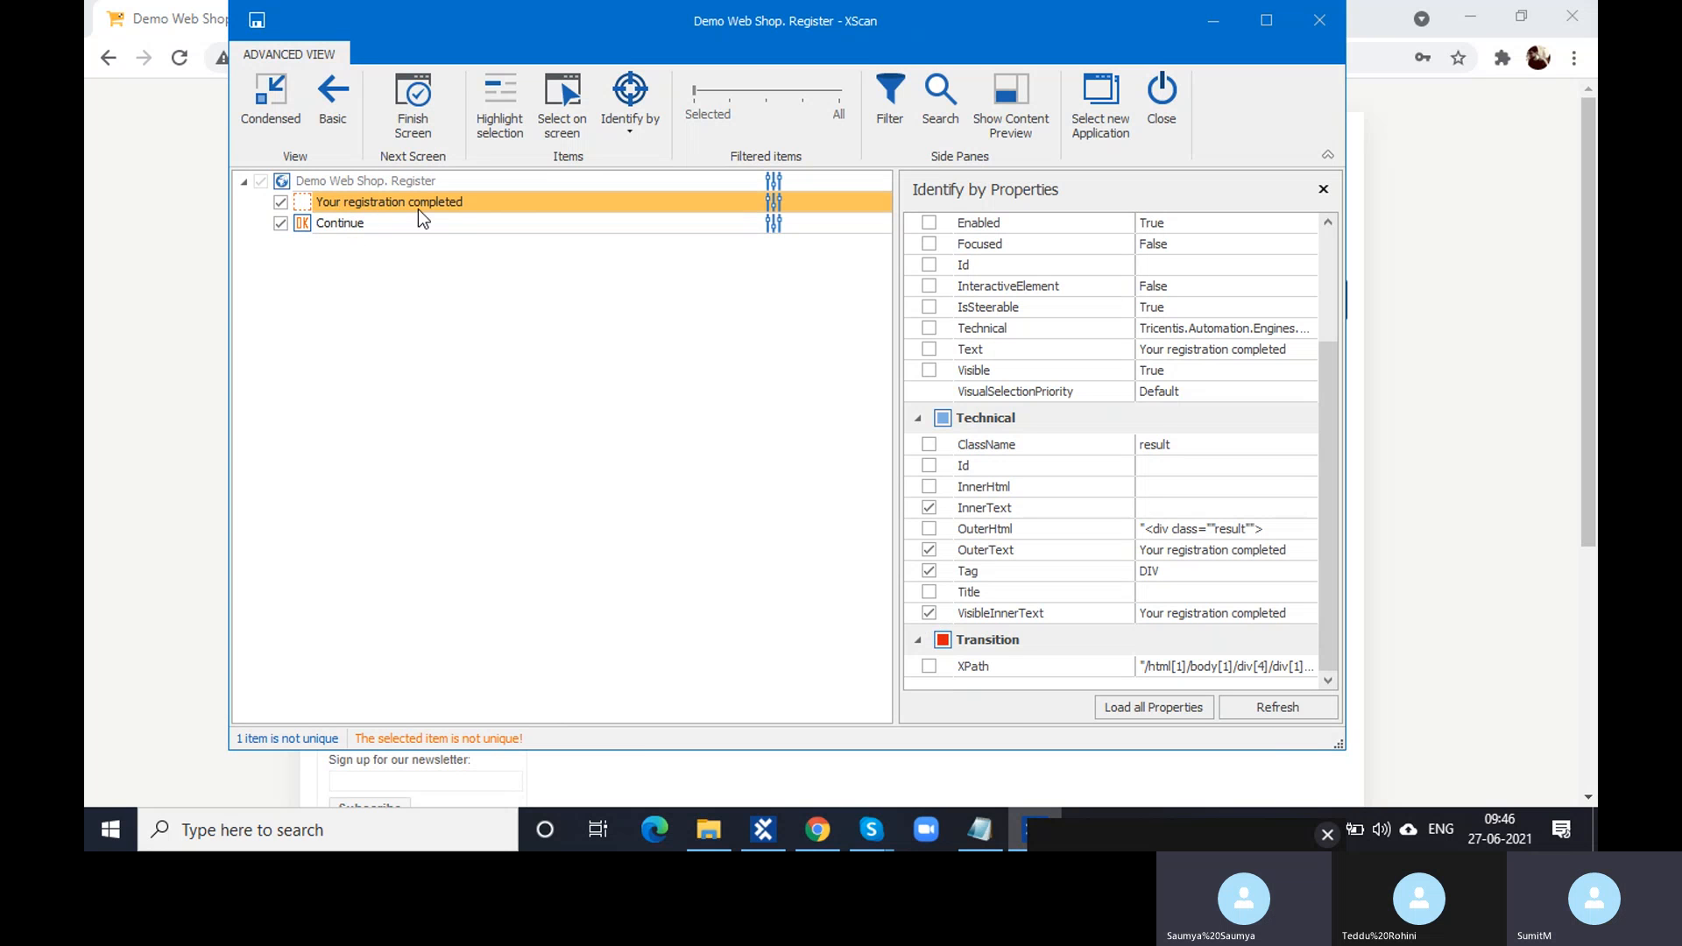
{"action": "left_click", "coordinate": [928, 613]}
{"action": "left_click", "coordinate": [928, 549]}
{"action": "left_click", "coordinate": [930, 510]}
{"action": "left_click", "coordinate": [931, 445]}
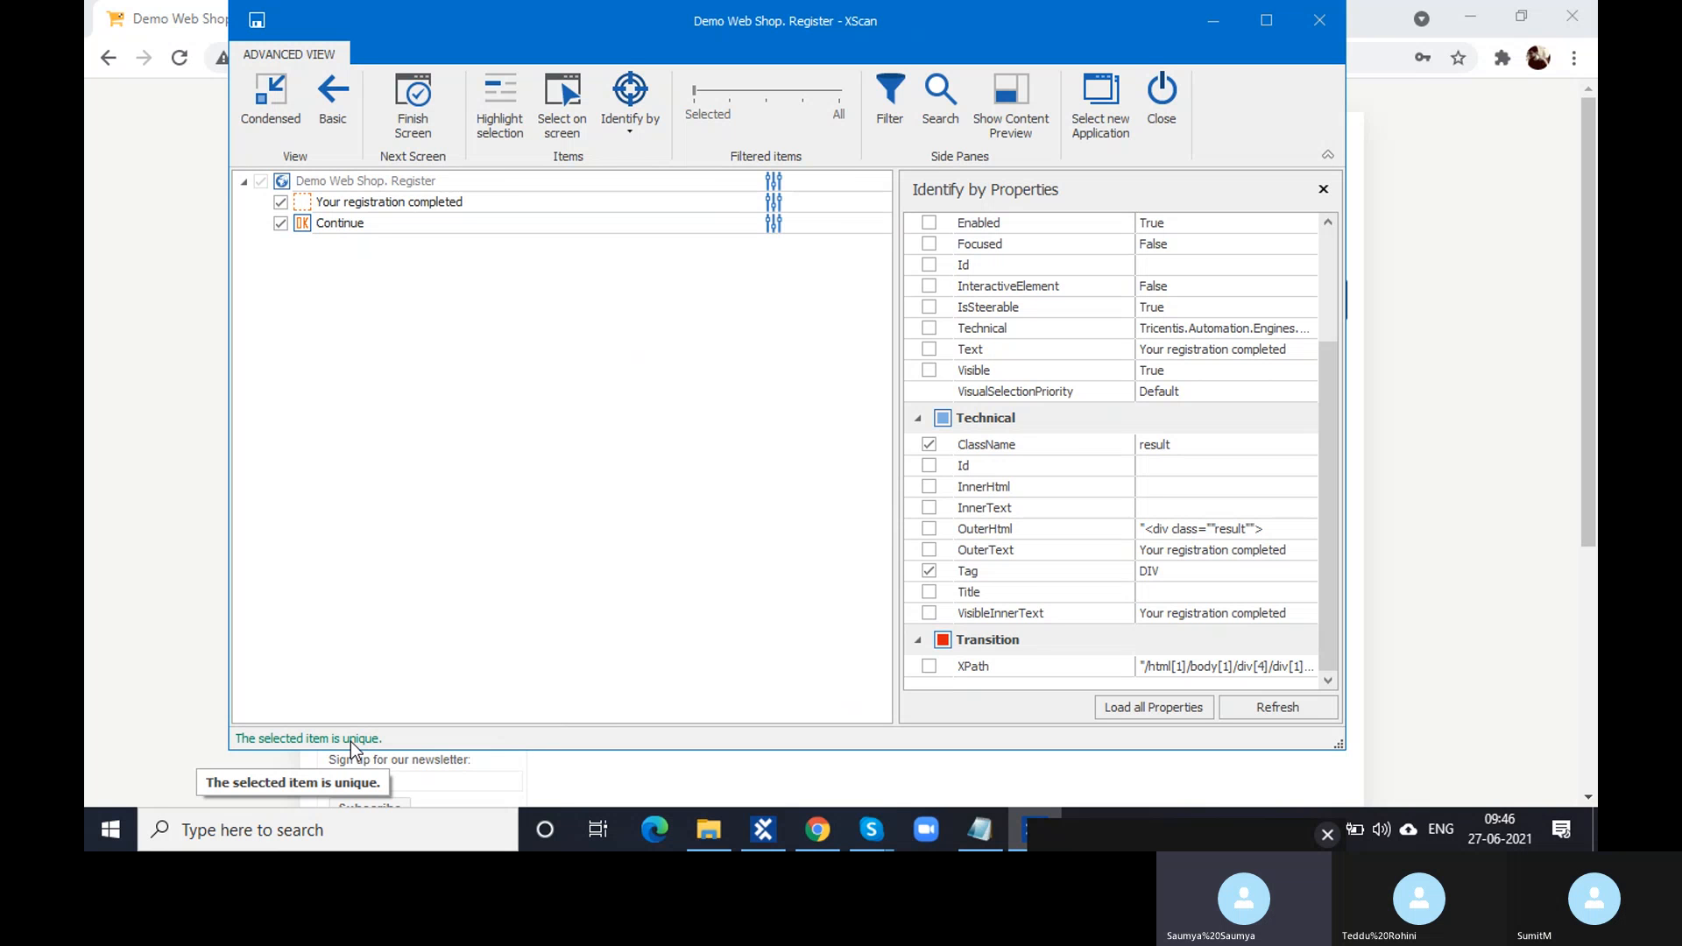
{"action": "left_click", "coordinate": [301, 207]}
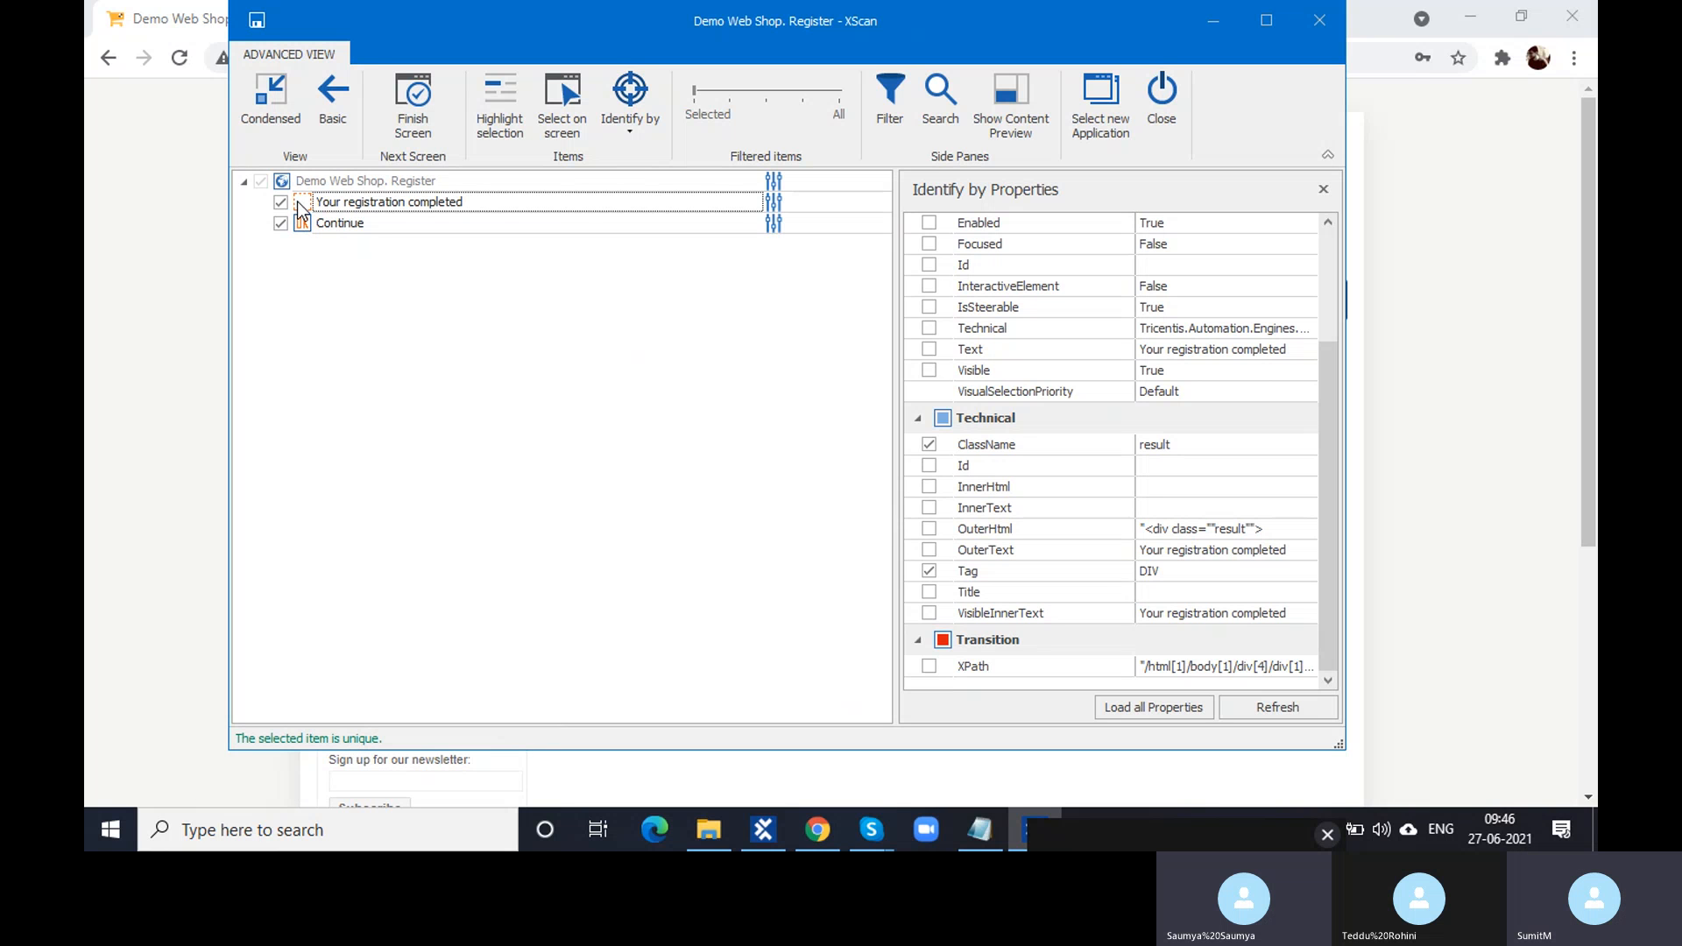
- For the Continue button, uncheck Value and check ClassName as identifying properties
{"action": "left_click", "coordinate": [301, 222]}
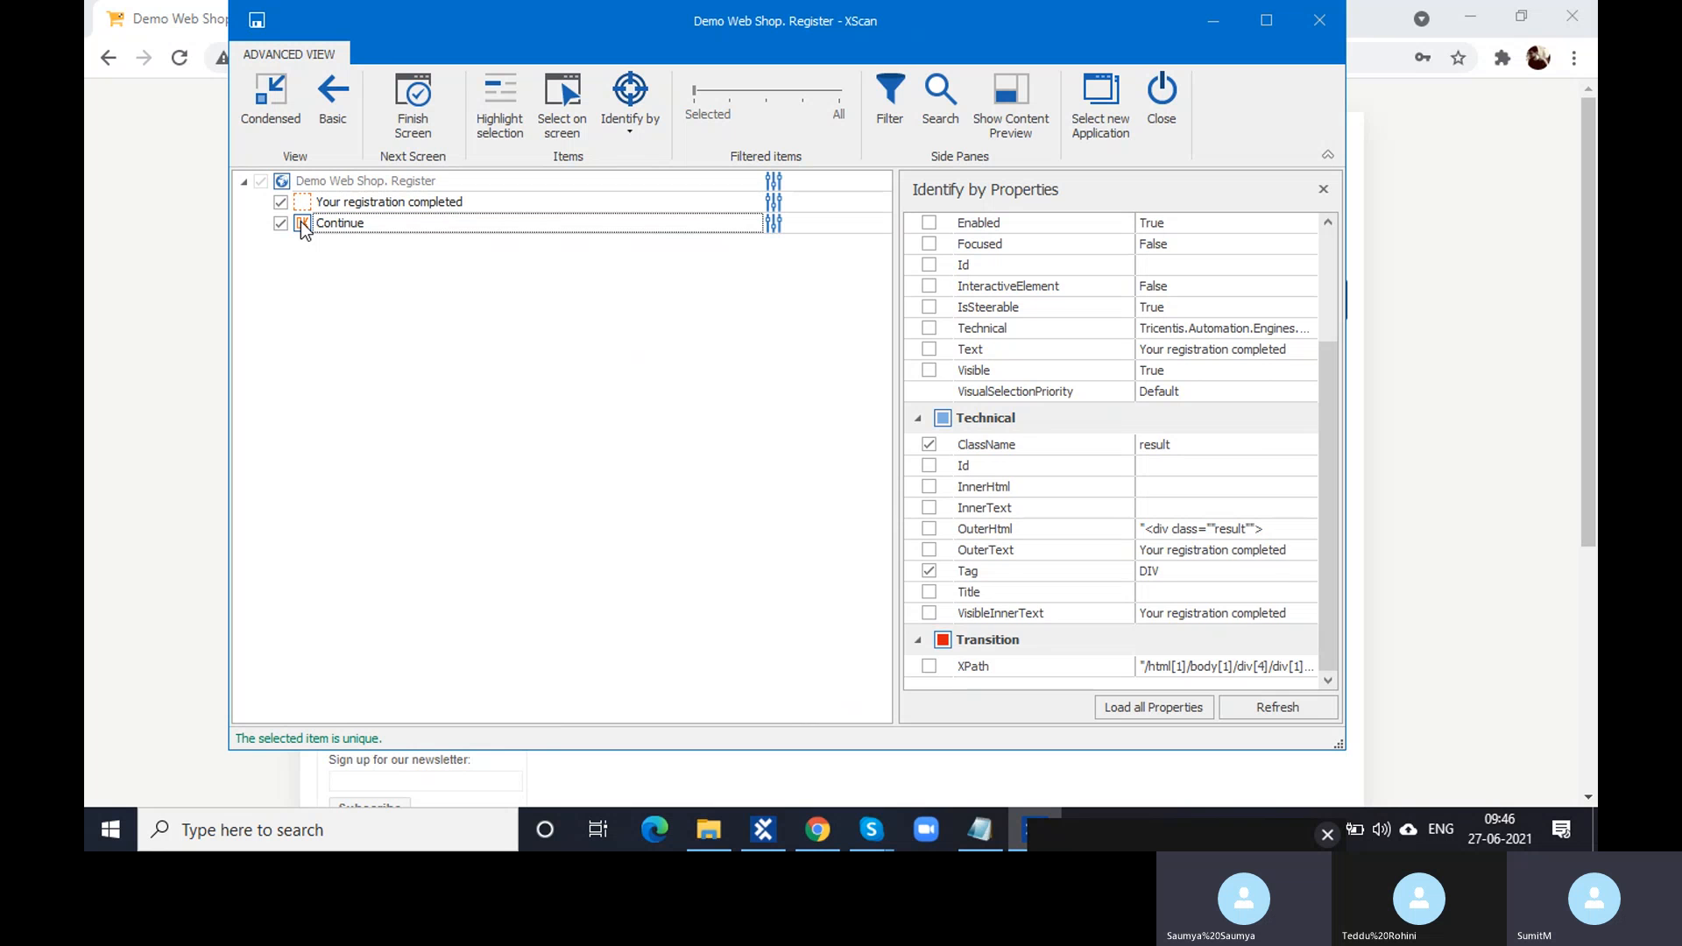
{"action": "scroll", "coordinate": [979, 512], "scroll_direction": "down", "scroll_amount": 2}
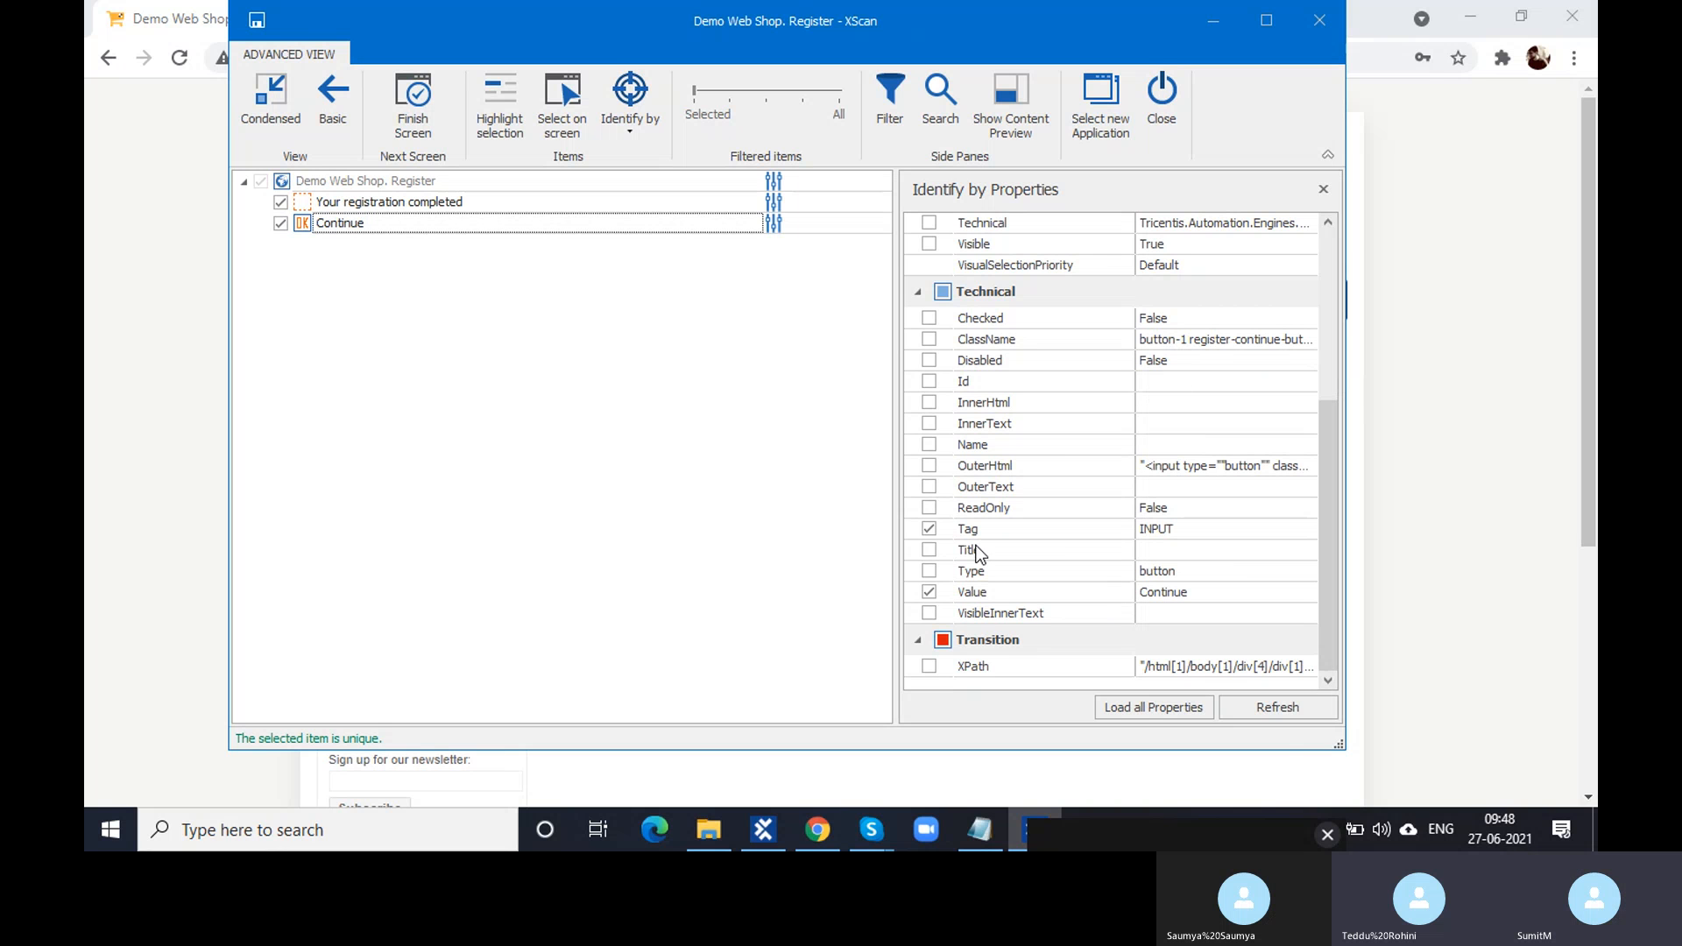
{"action": "left_click", "coordinate": [930, 591]}
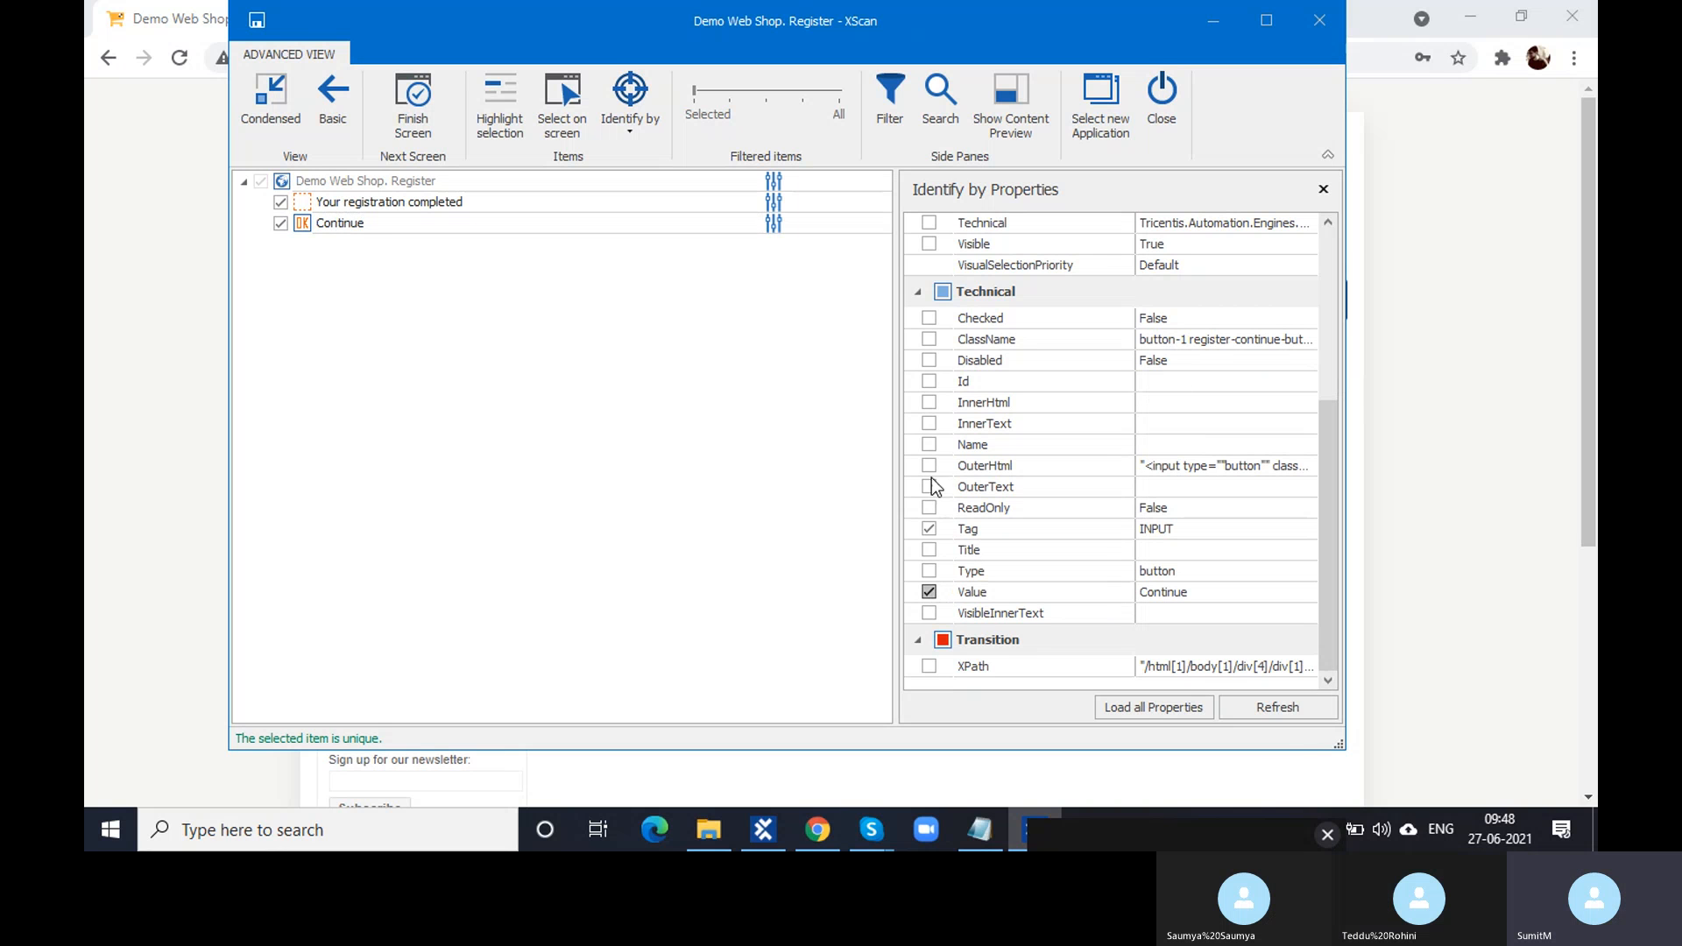
{"action": "left_click", "coordinate": [930, 339]}
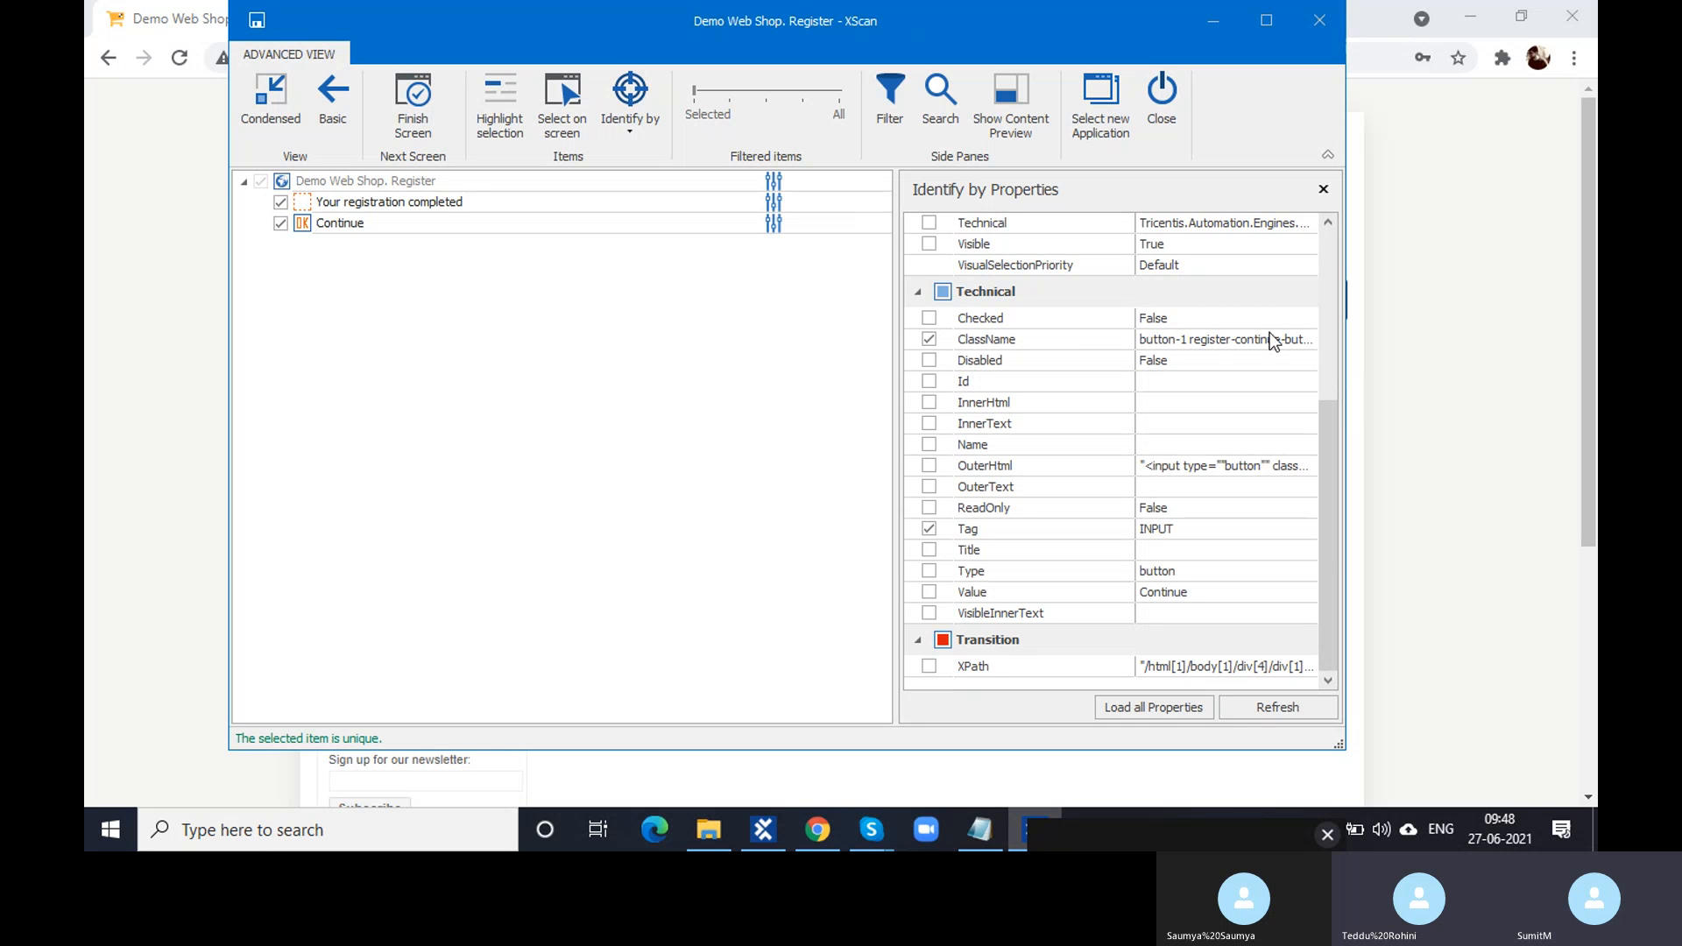
- Test the Continue button's ClassName with button number 2, then restore it to button number 1
{"action": "left_click", "coordinate": [1298, 344]}
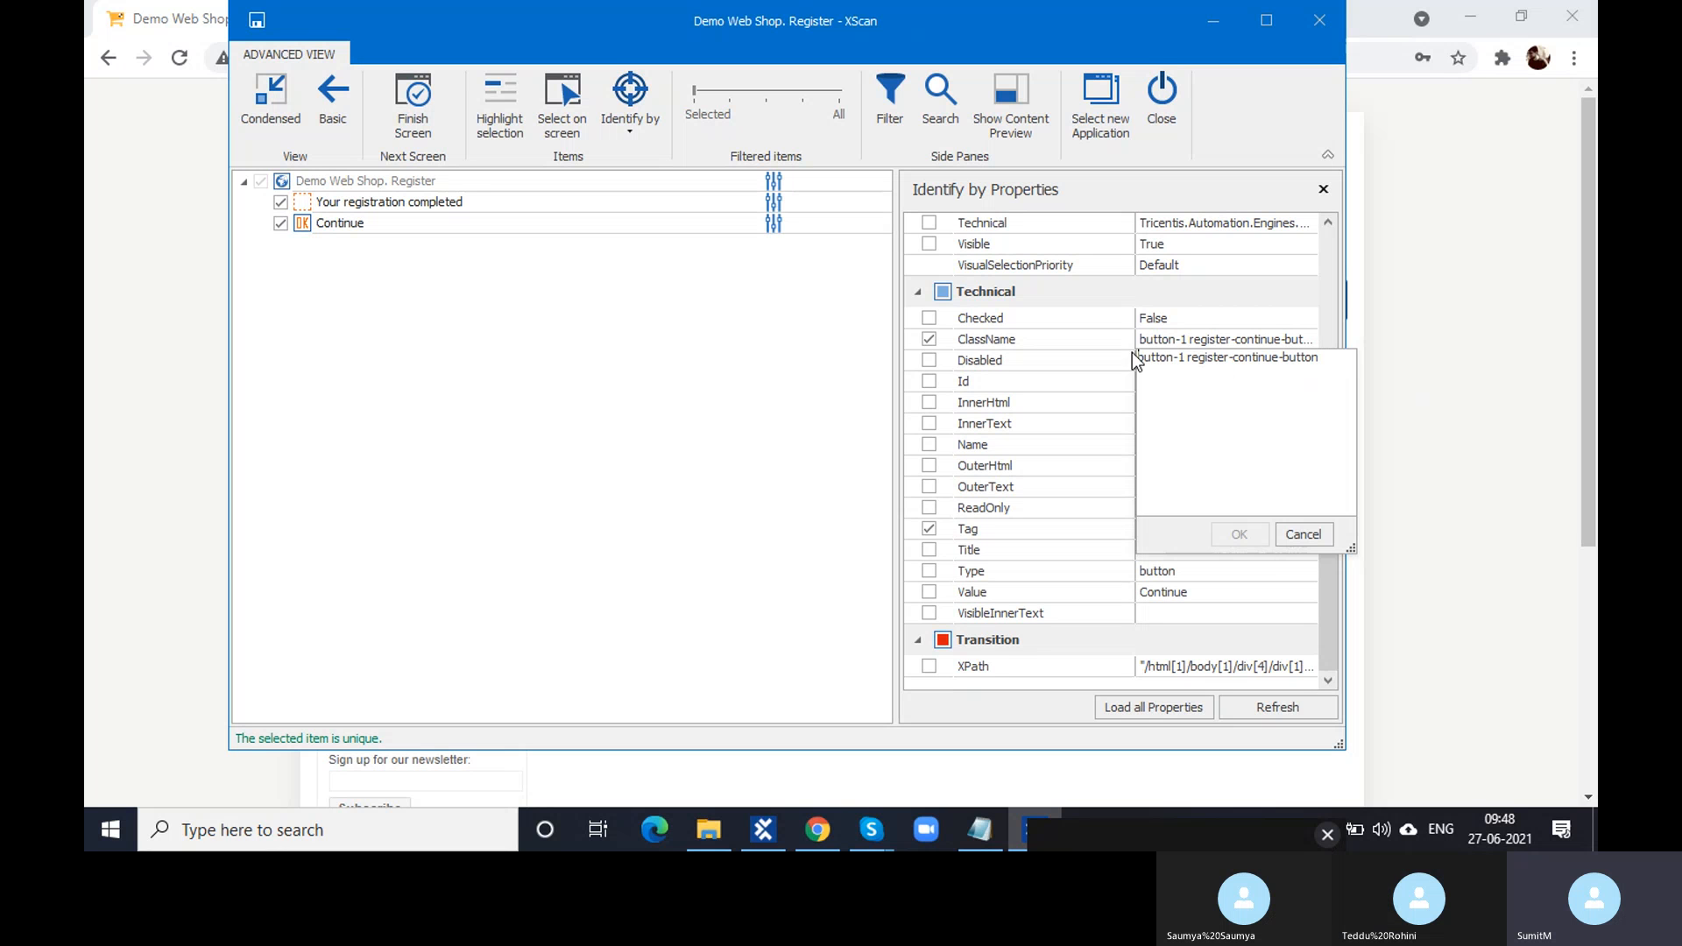
{"action": "left_click", "coordinate": [1184, 359]}
{"action": "key", "text": "BackSpace"}
{"action": "type", "text": "2"}
{"action": "left_click", "coordinate": [1244, 534]}
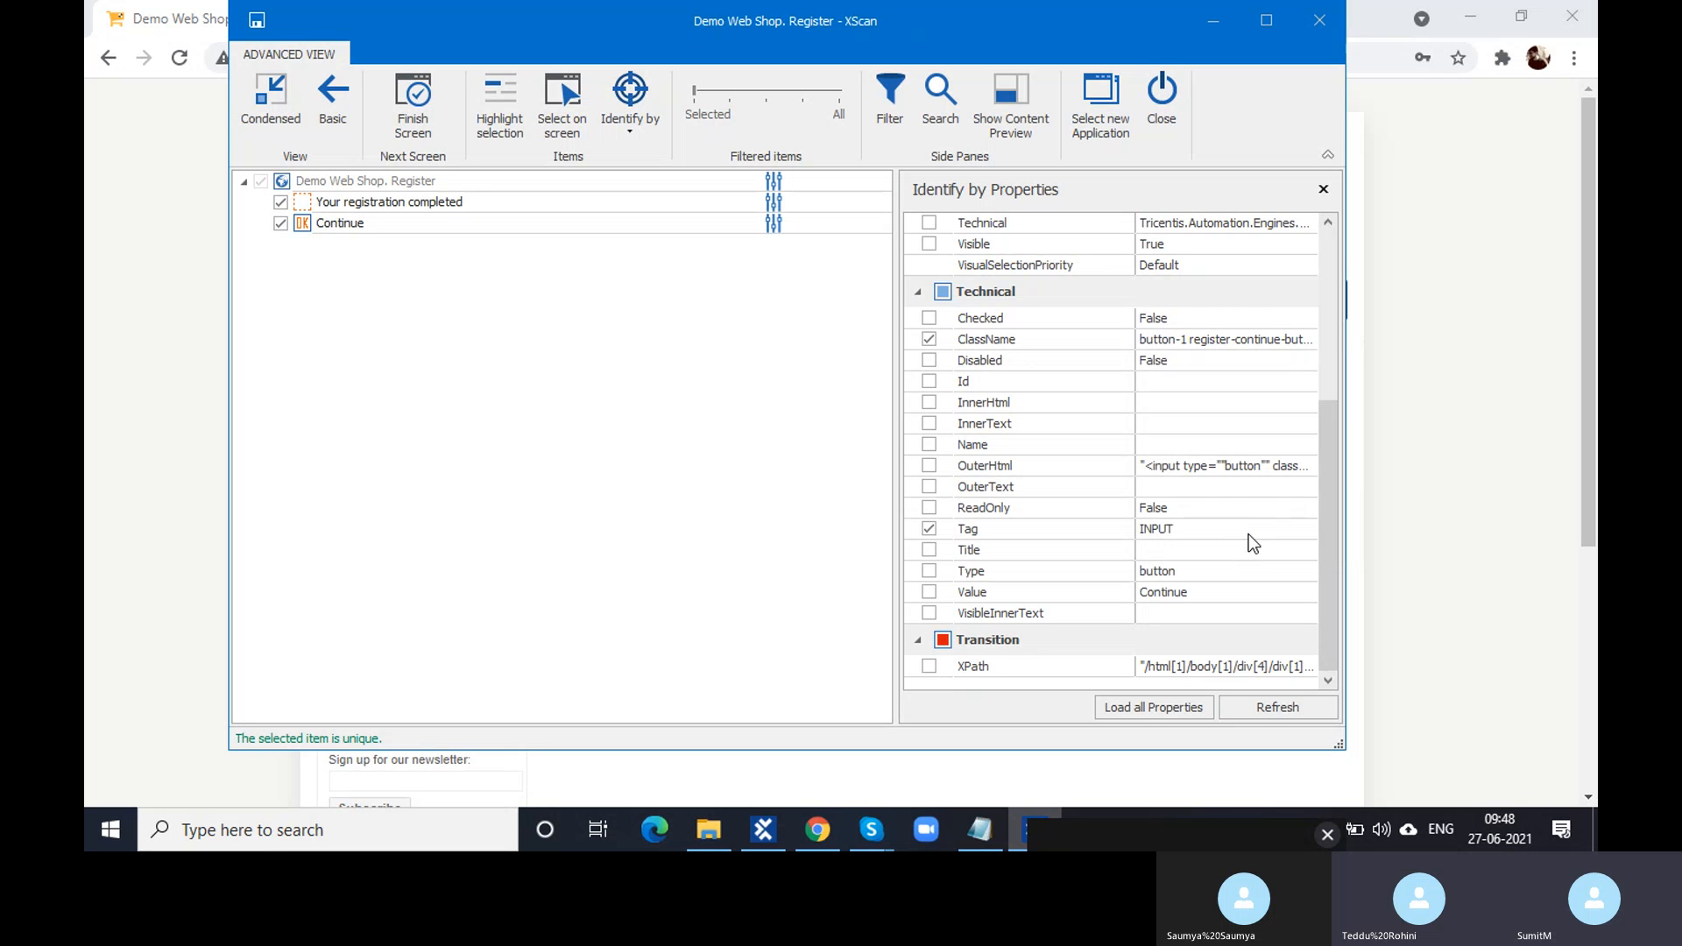
{"action": "left_click", "coordinate": [311, 226]}
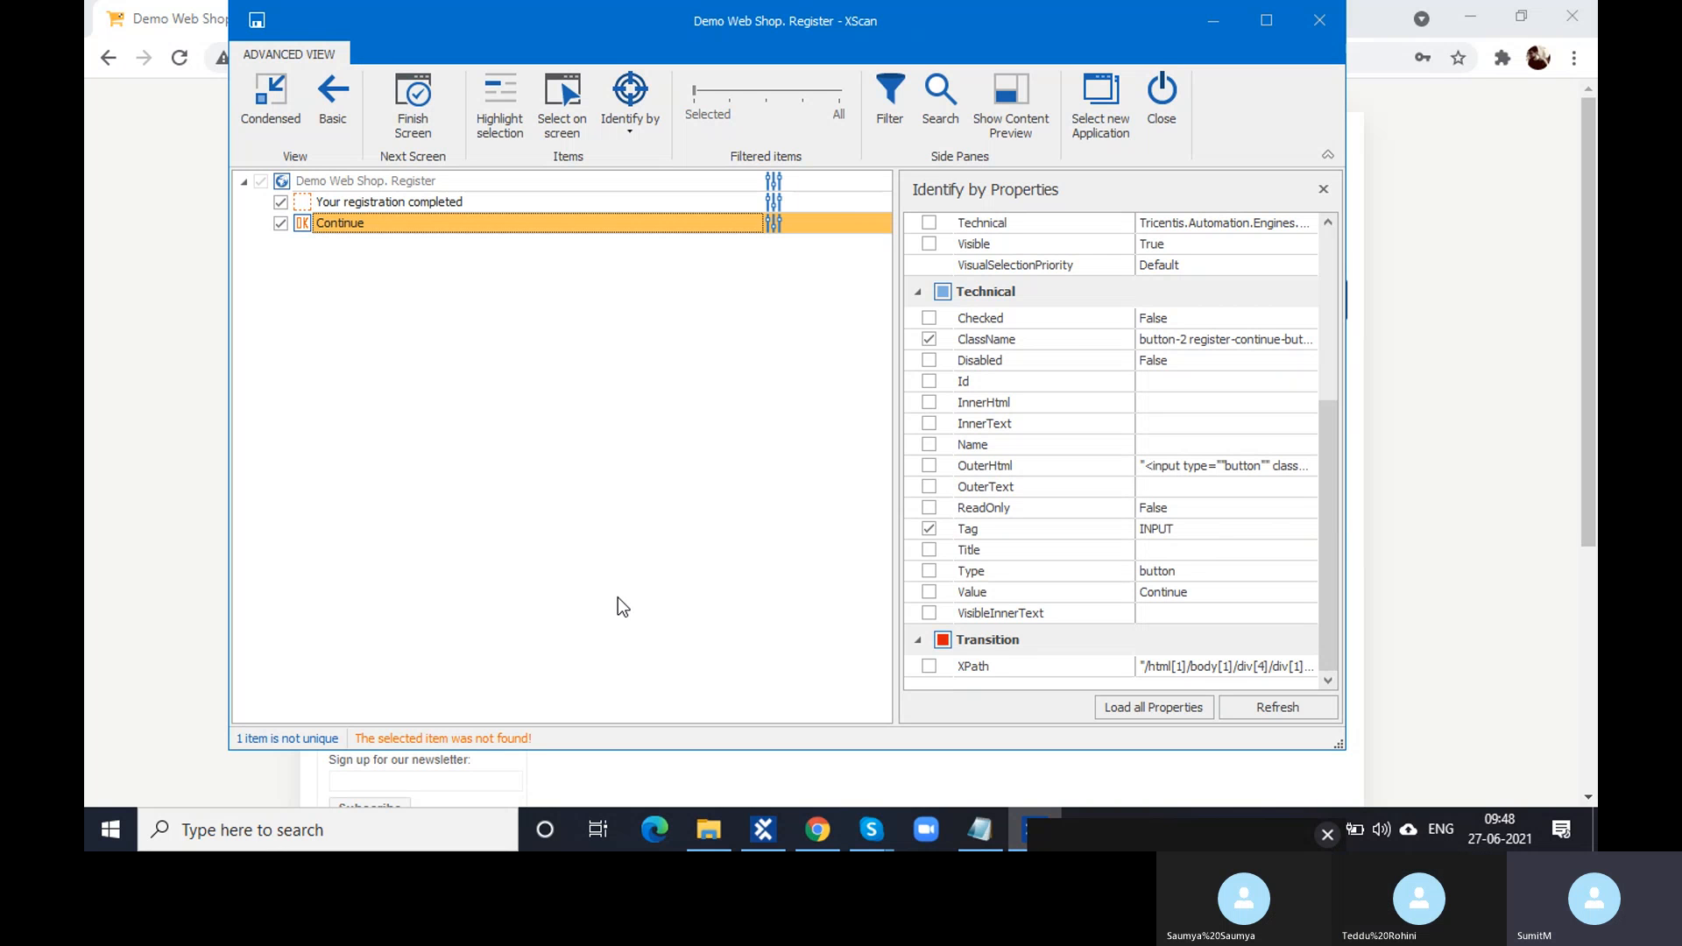
{"action": "left_click", "coordinate": [1244, 342]}
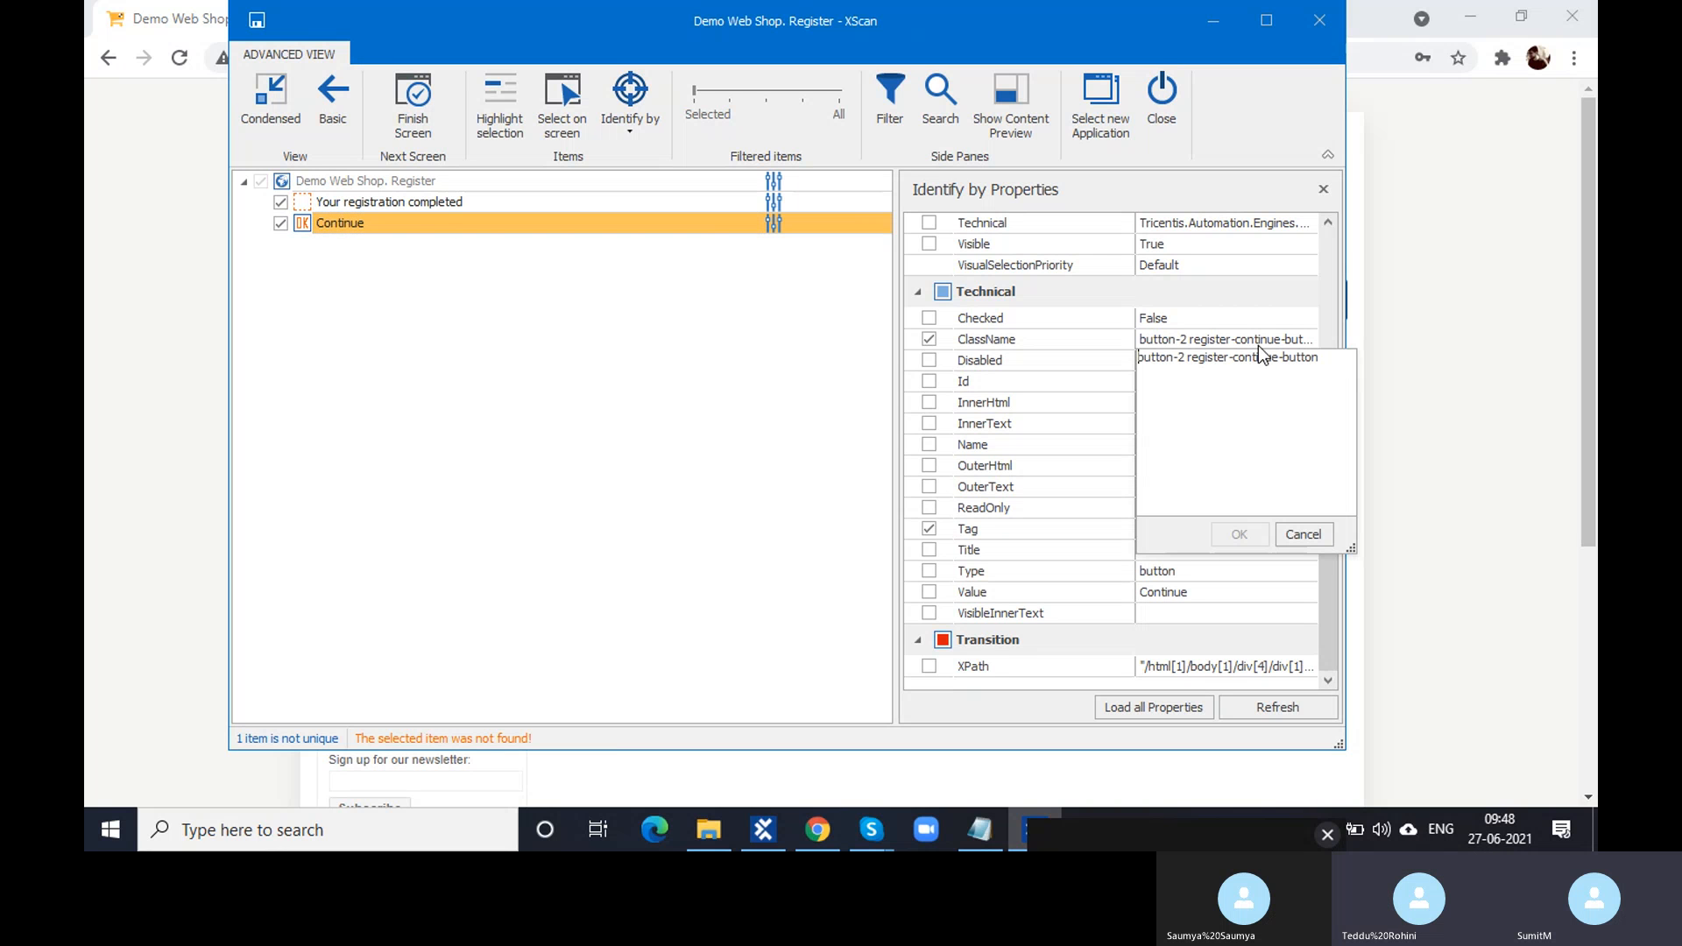
{"action": "left_click", "coordinate": [1185, 359]}
{"action": "key", "text": "BackSpace"}
{"action": "type", "text": "1"}
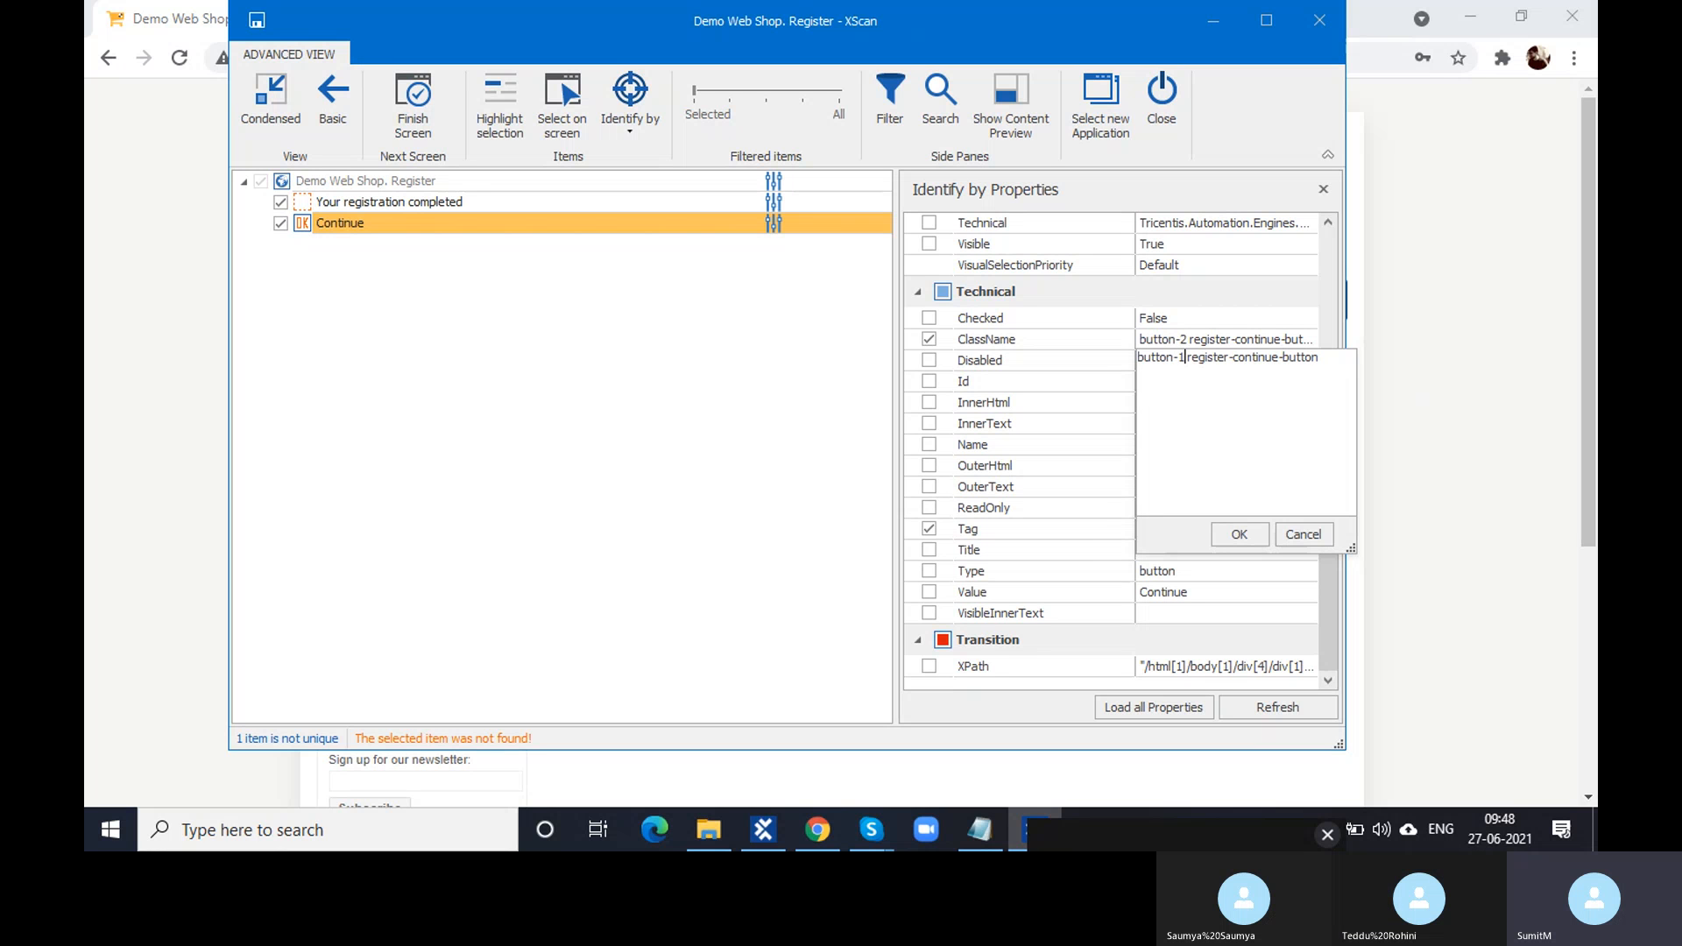
{"action": "left_click", "coordinate": [1248, 536]}
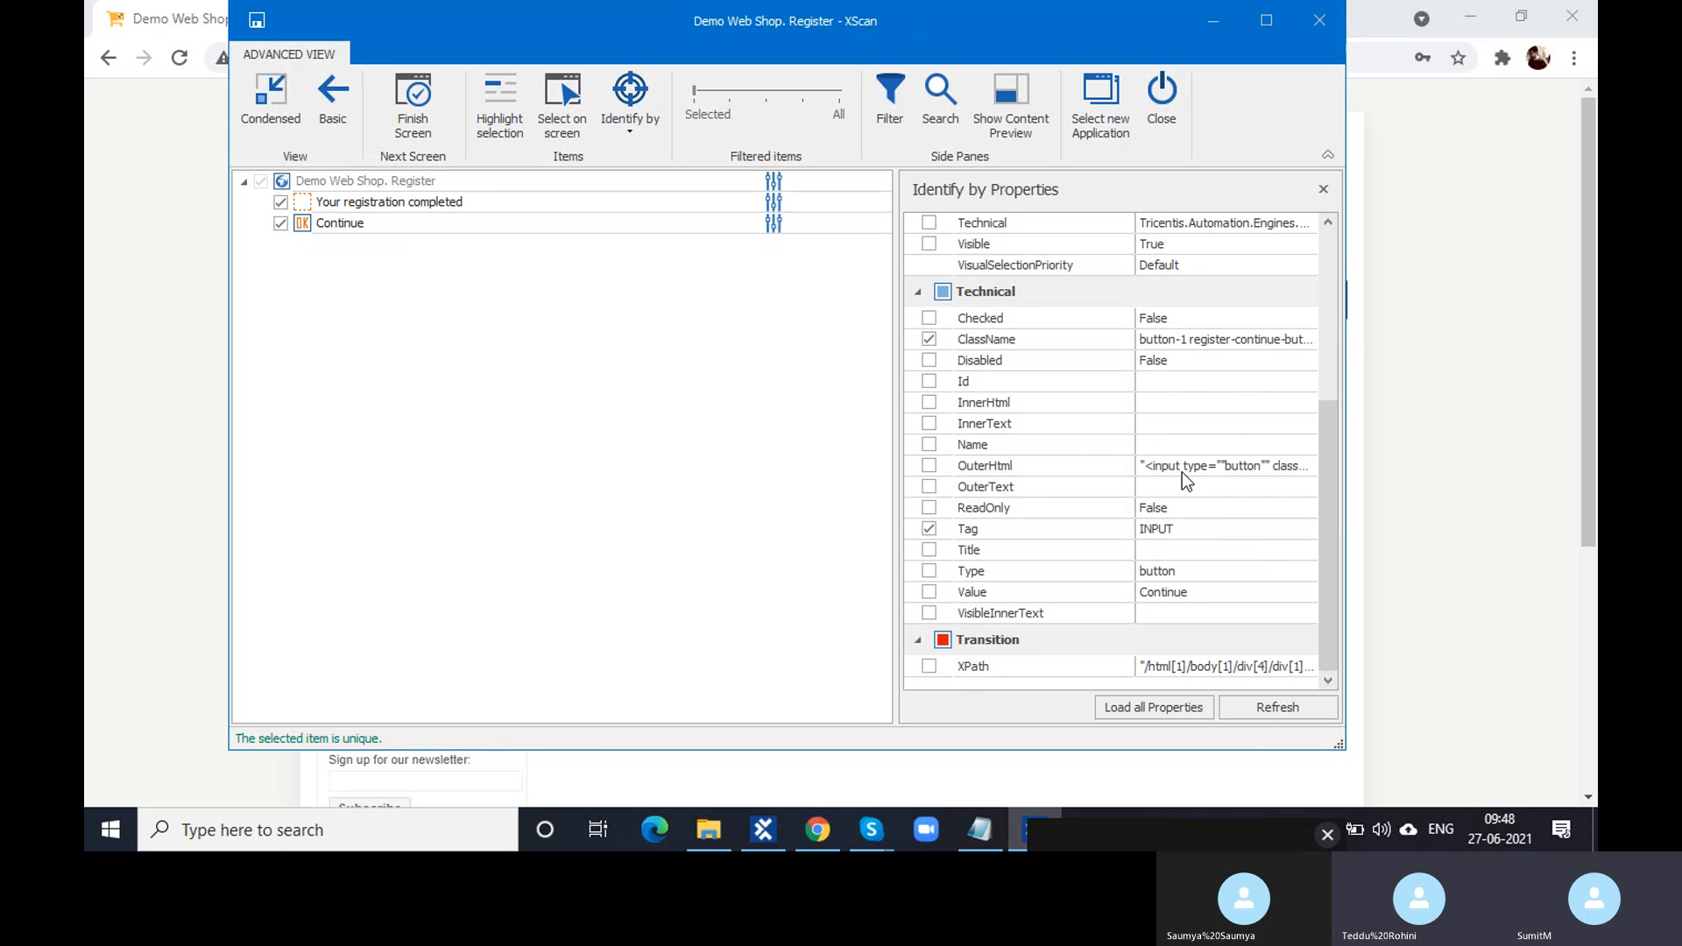
- Stop identifying Continue by ClassName, and try and drop the Checked, Disabled and Id properties
{"action": "left_click", "coordinate": [929, 339]}
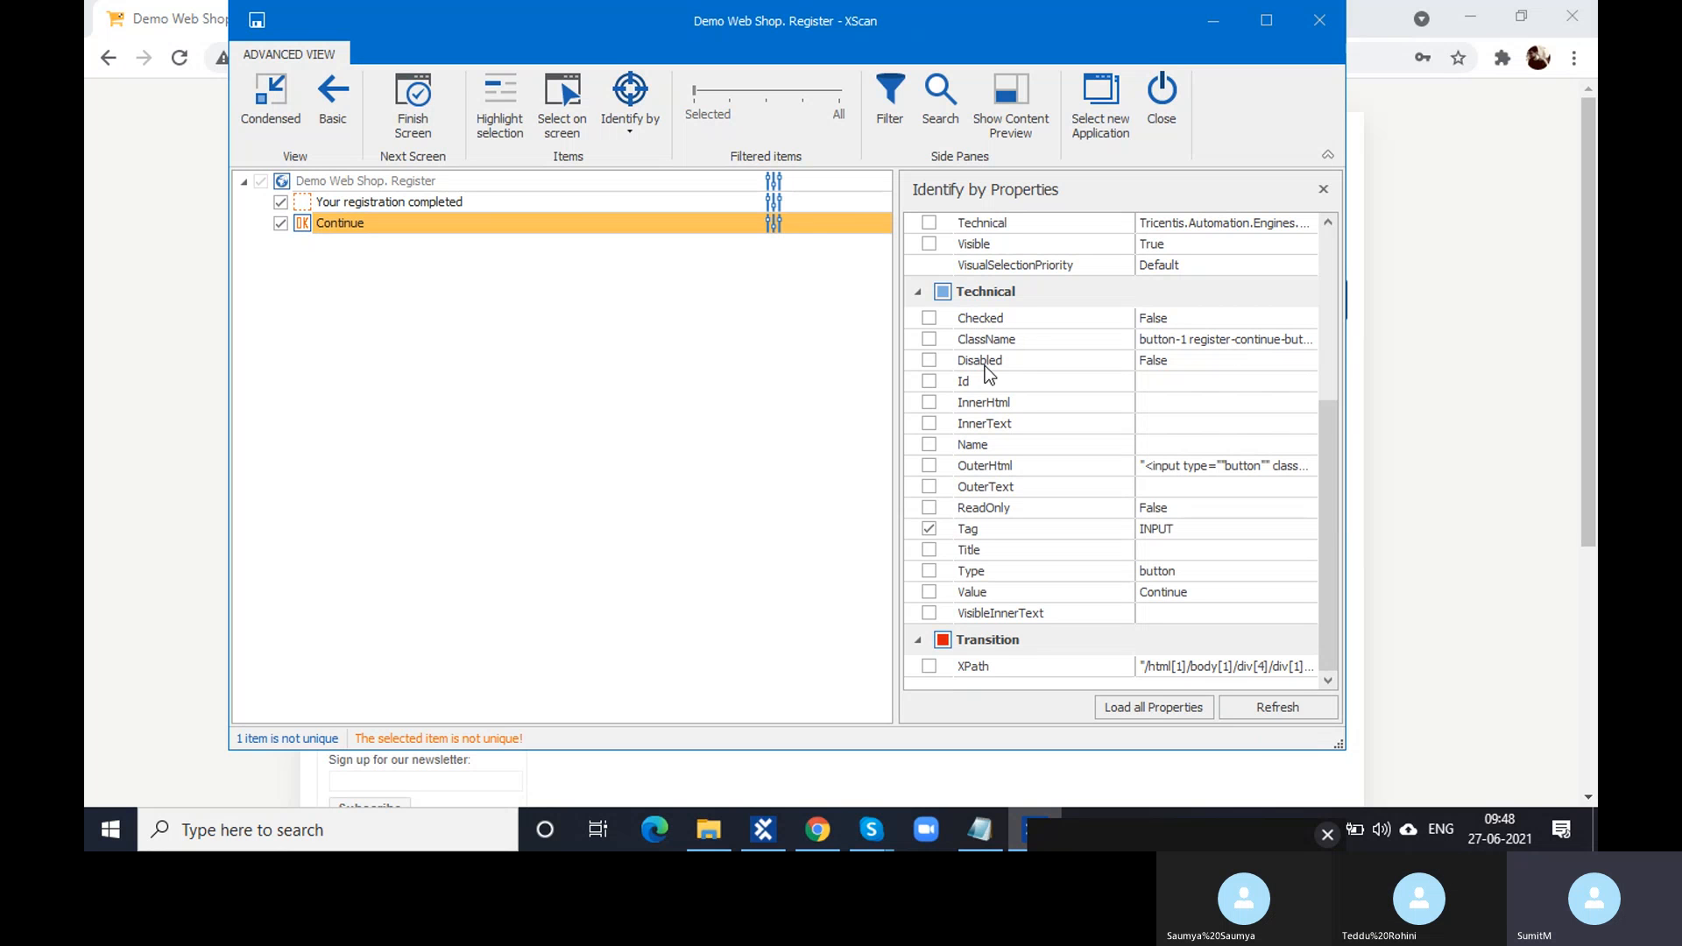
{"action": "left_click", "coordinate": [928, 319]}
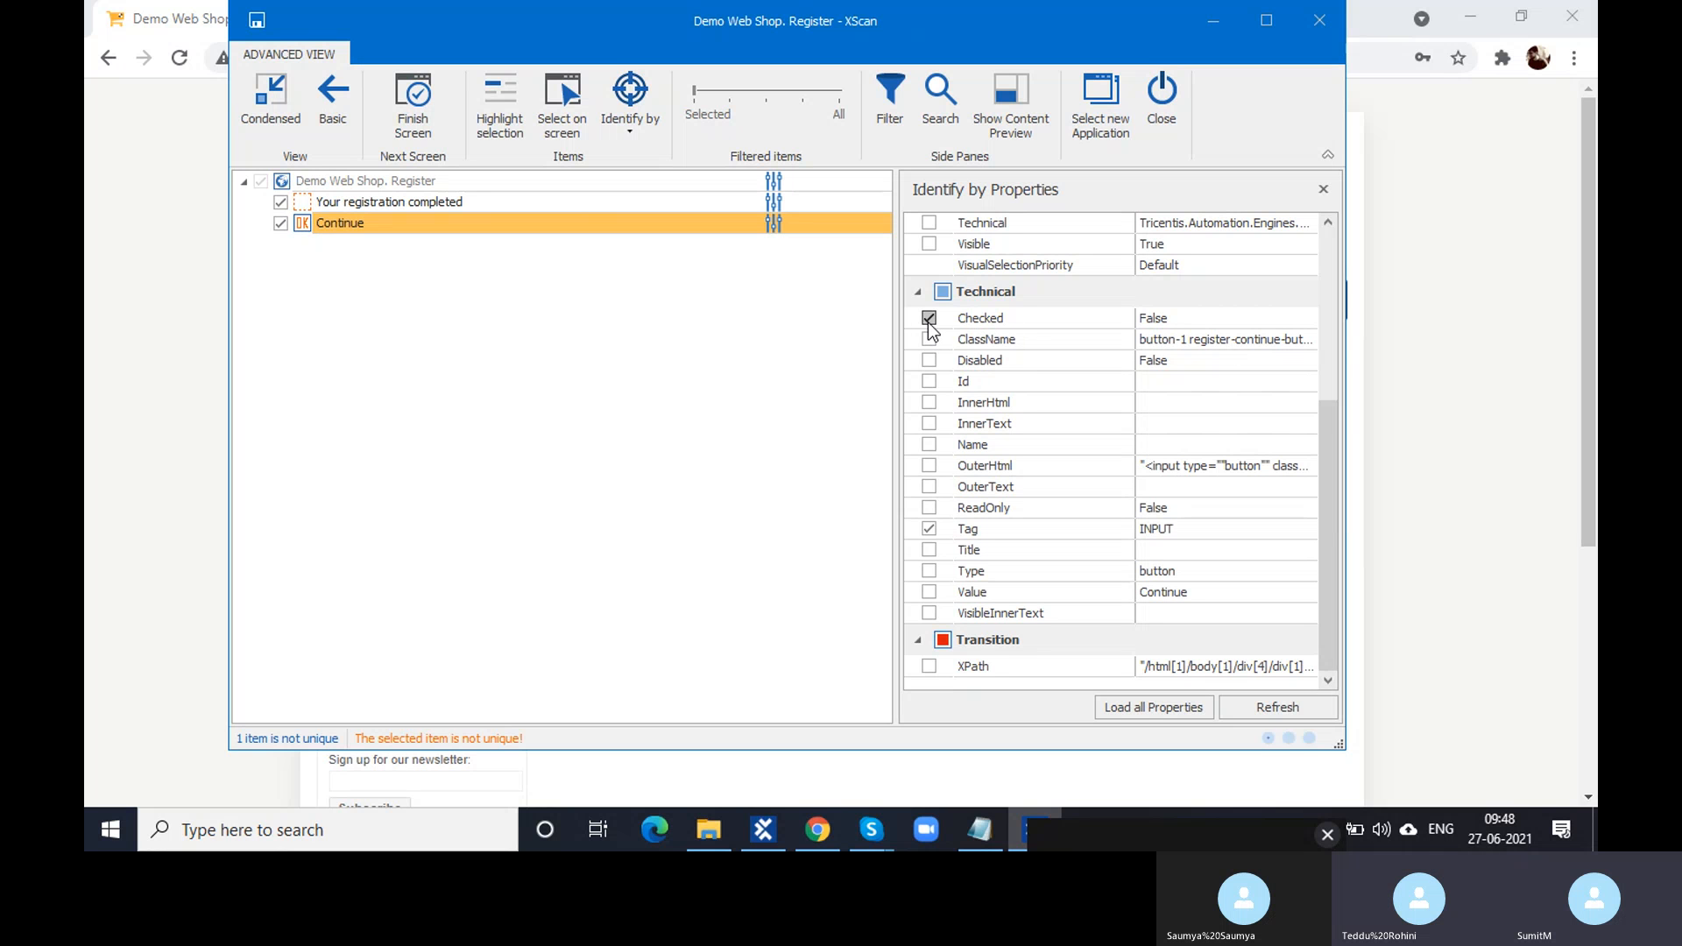
{"action": "left_click", "coordinate": [928, 319]}
{"action": "left_click", "coordinate": [929, 361]}
{"action": "left_click", "coordinate": [930, 361]}
{"action": "left_click", "coordinate": [929, 383]}
{"action": "left_click", "coordinate": [929, 382]}
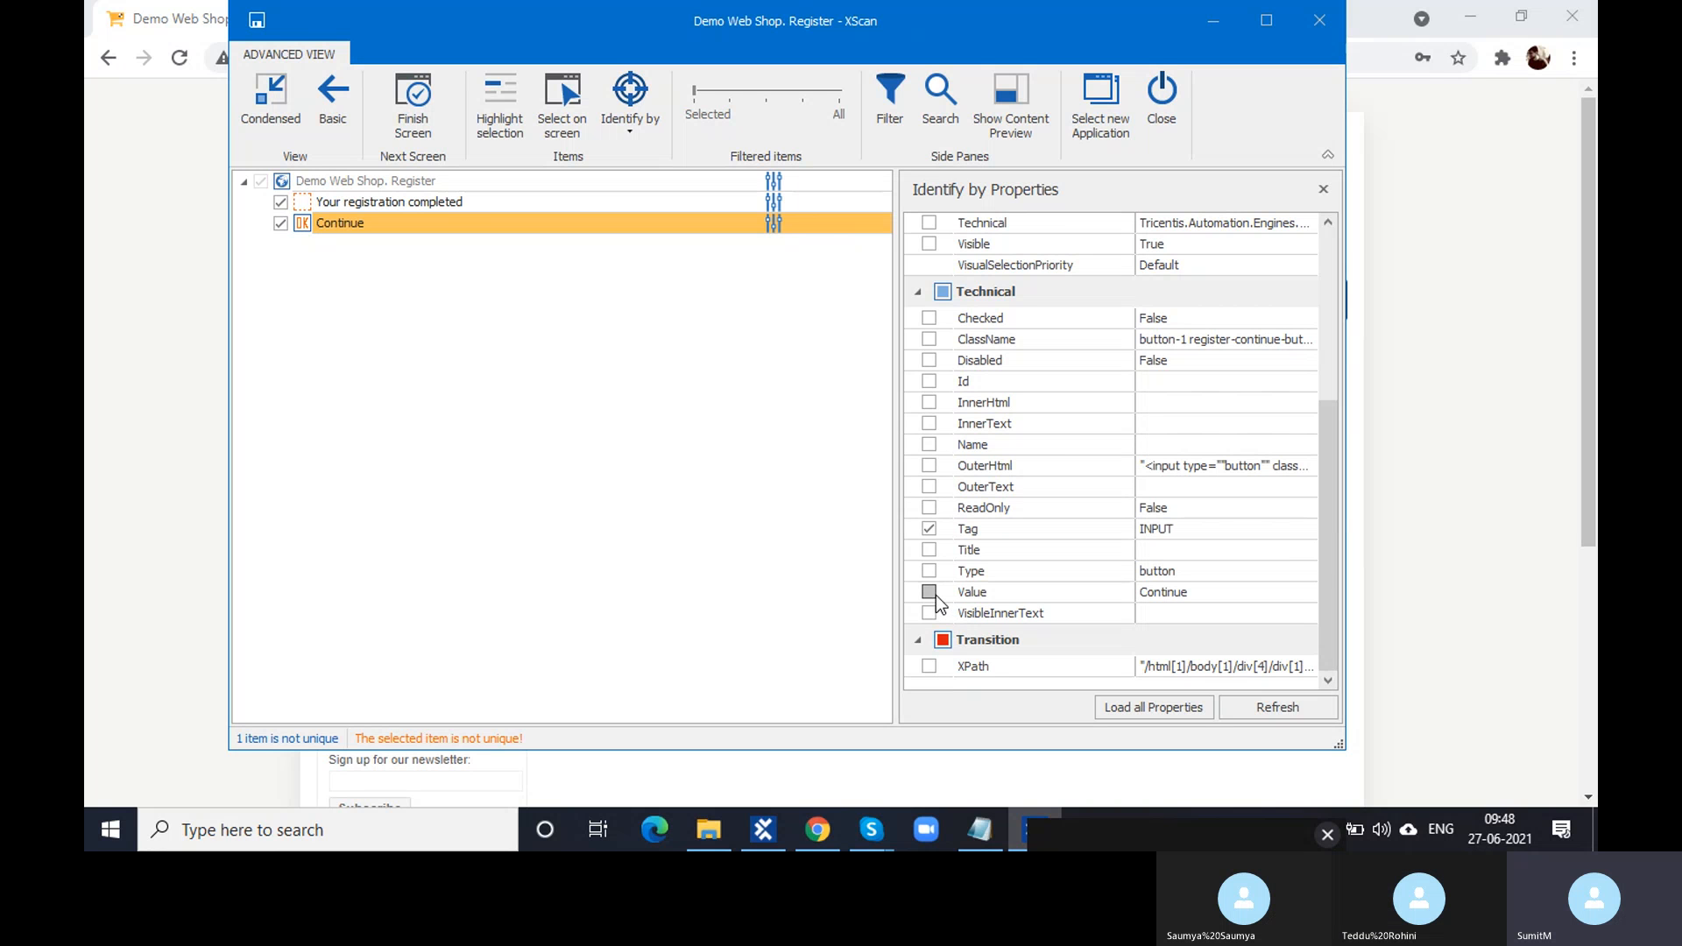
- Identify the Continue button by its Value 'Continue' and save the Demo Web Shop. Register module
{"action": "left_click", "coordinate": [1199, 591]}
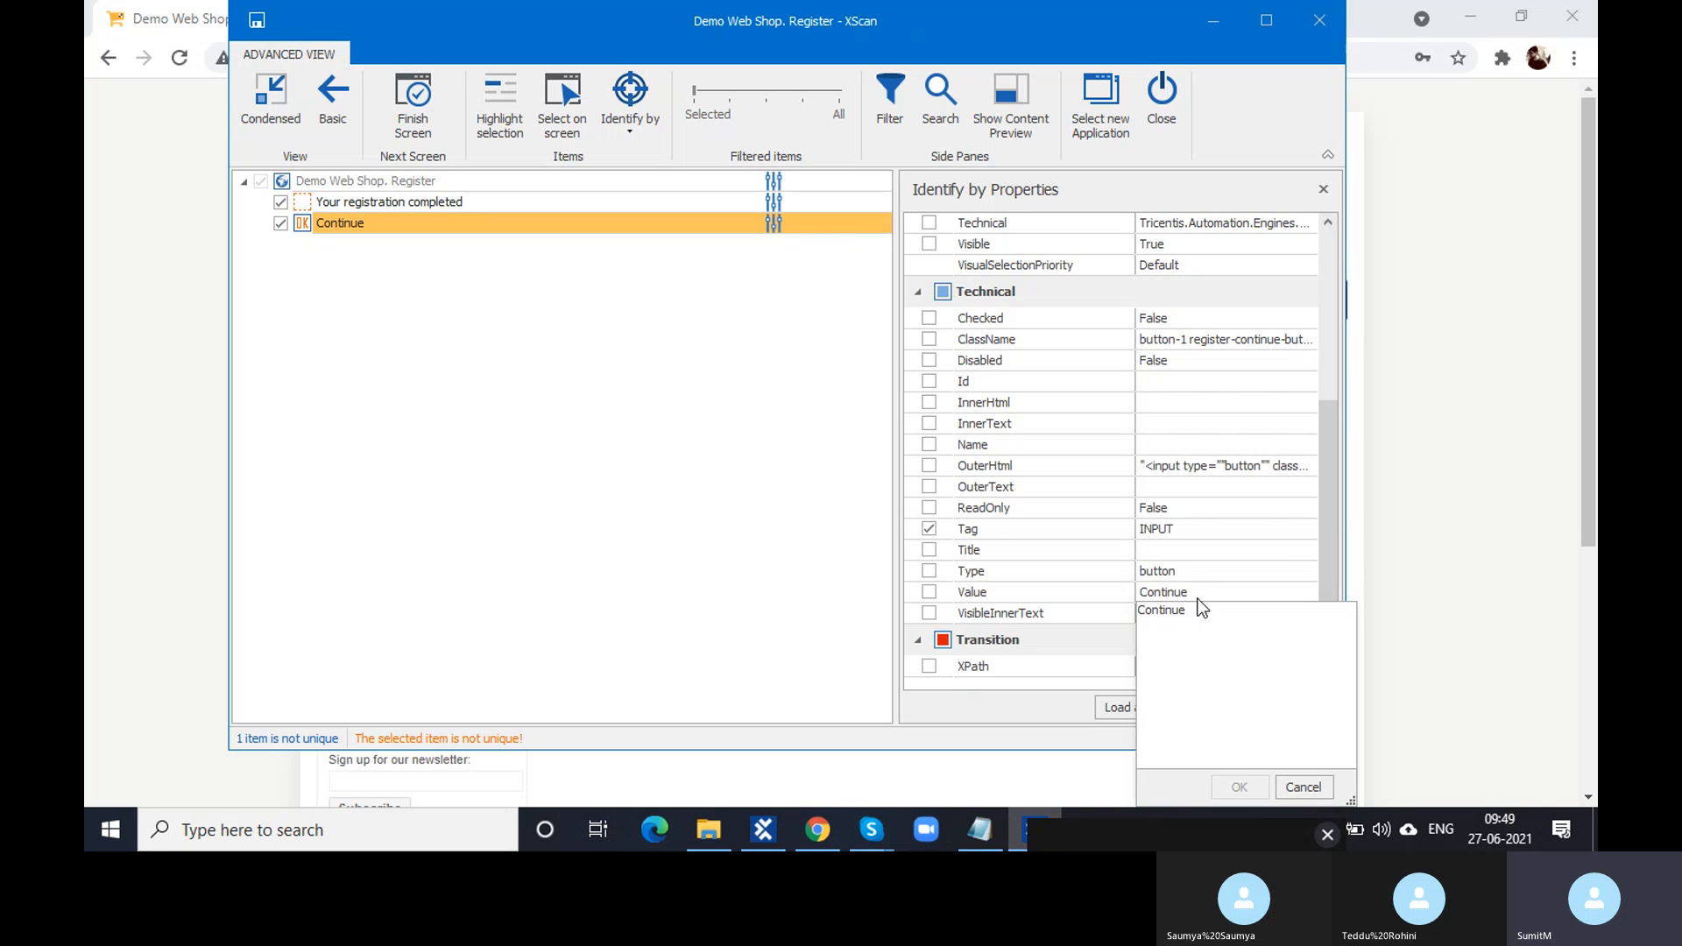
{"action": "left_click_drag", "start_coordinate": [1192, 611], "coordinate": [1140, 613]}
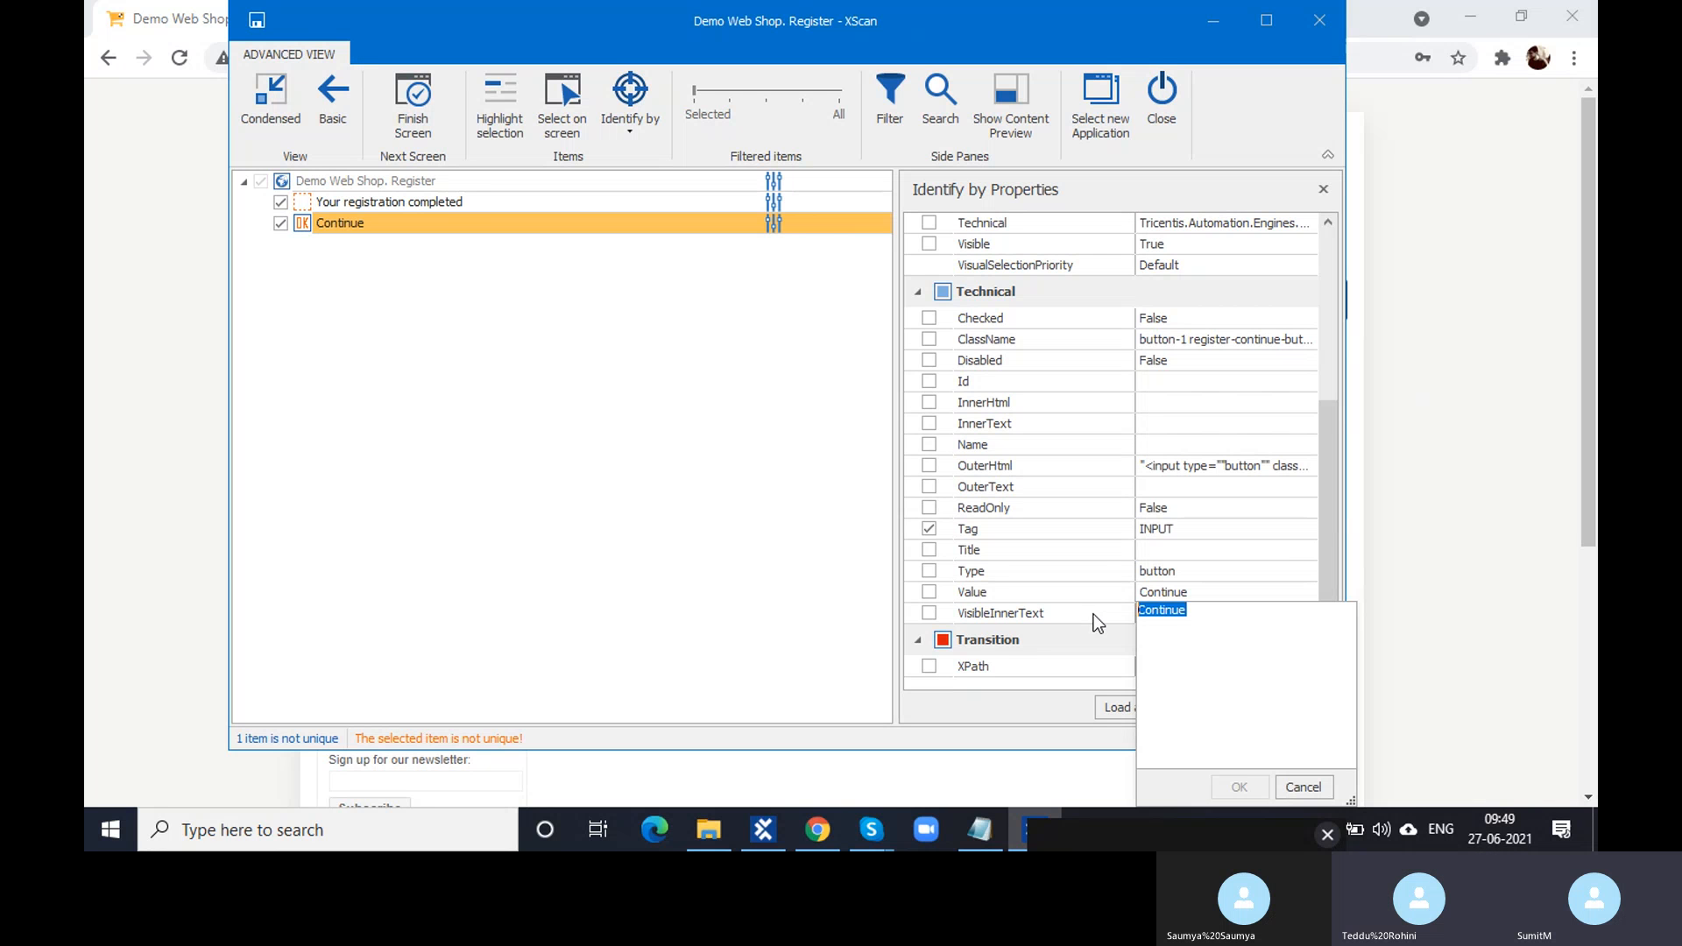
{"action": "left_click", "coordinate": [1303, 787]}
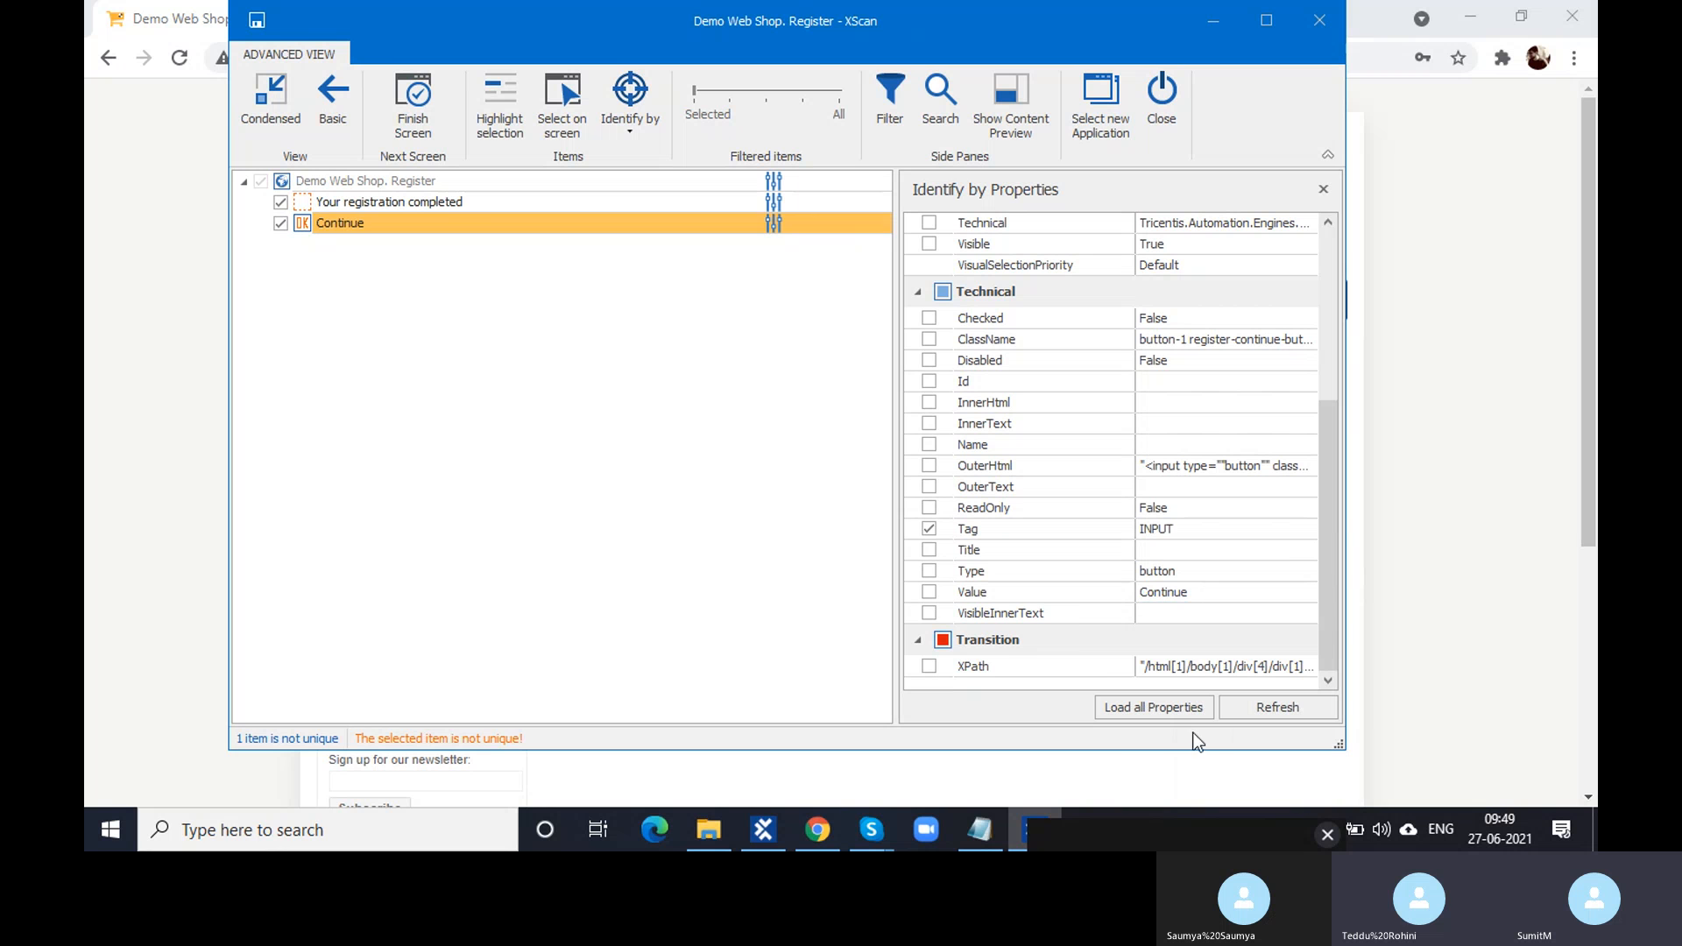
{"action": "left_click", "coordinate": [929, 592]}
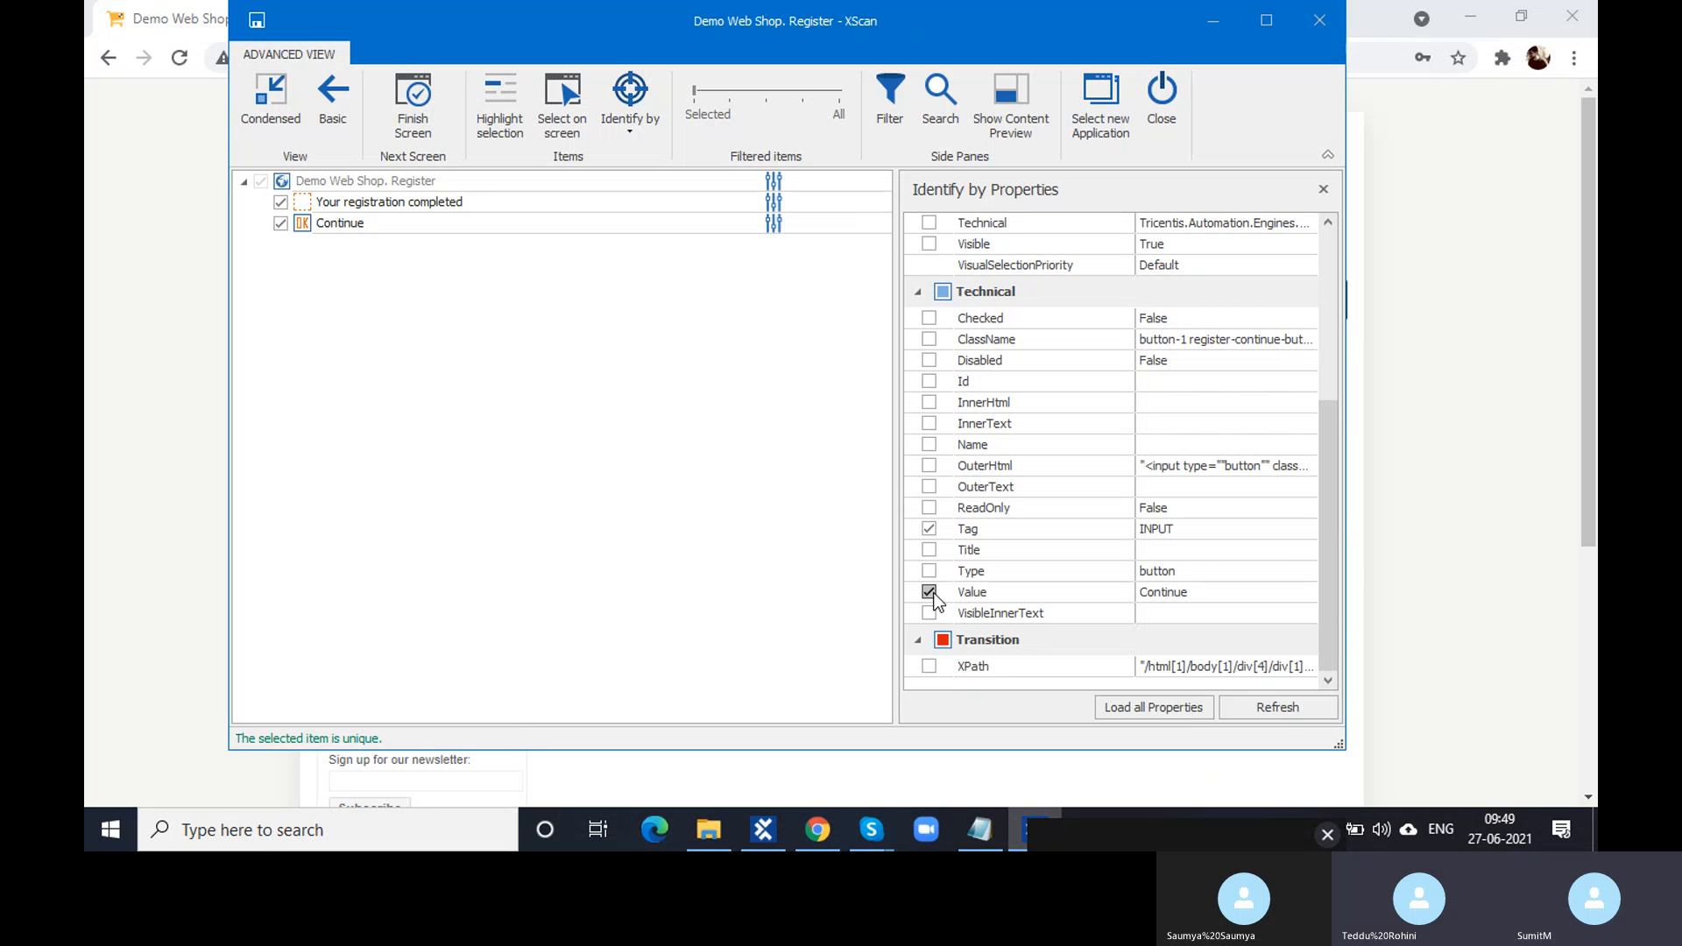
{"action": "left_click", "coordinate": [483, 494]}
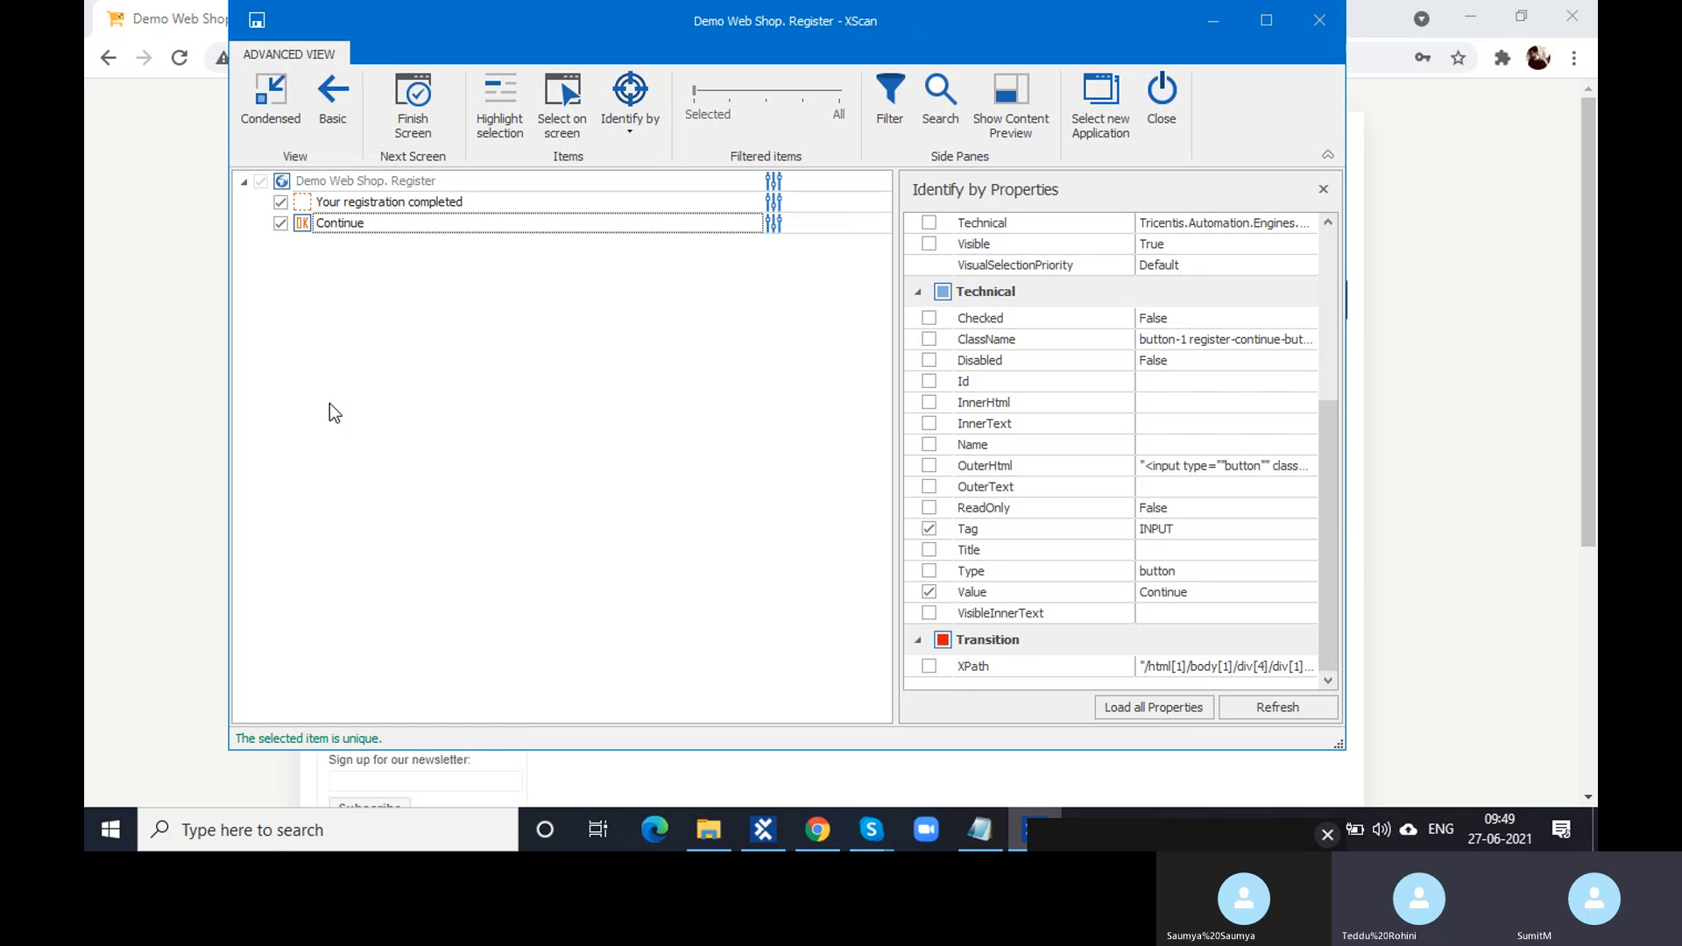
{"action": "left_click", "coordinate": [302, 207]}
{"action": "left_click", "coordinate": [300, 224]}
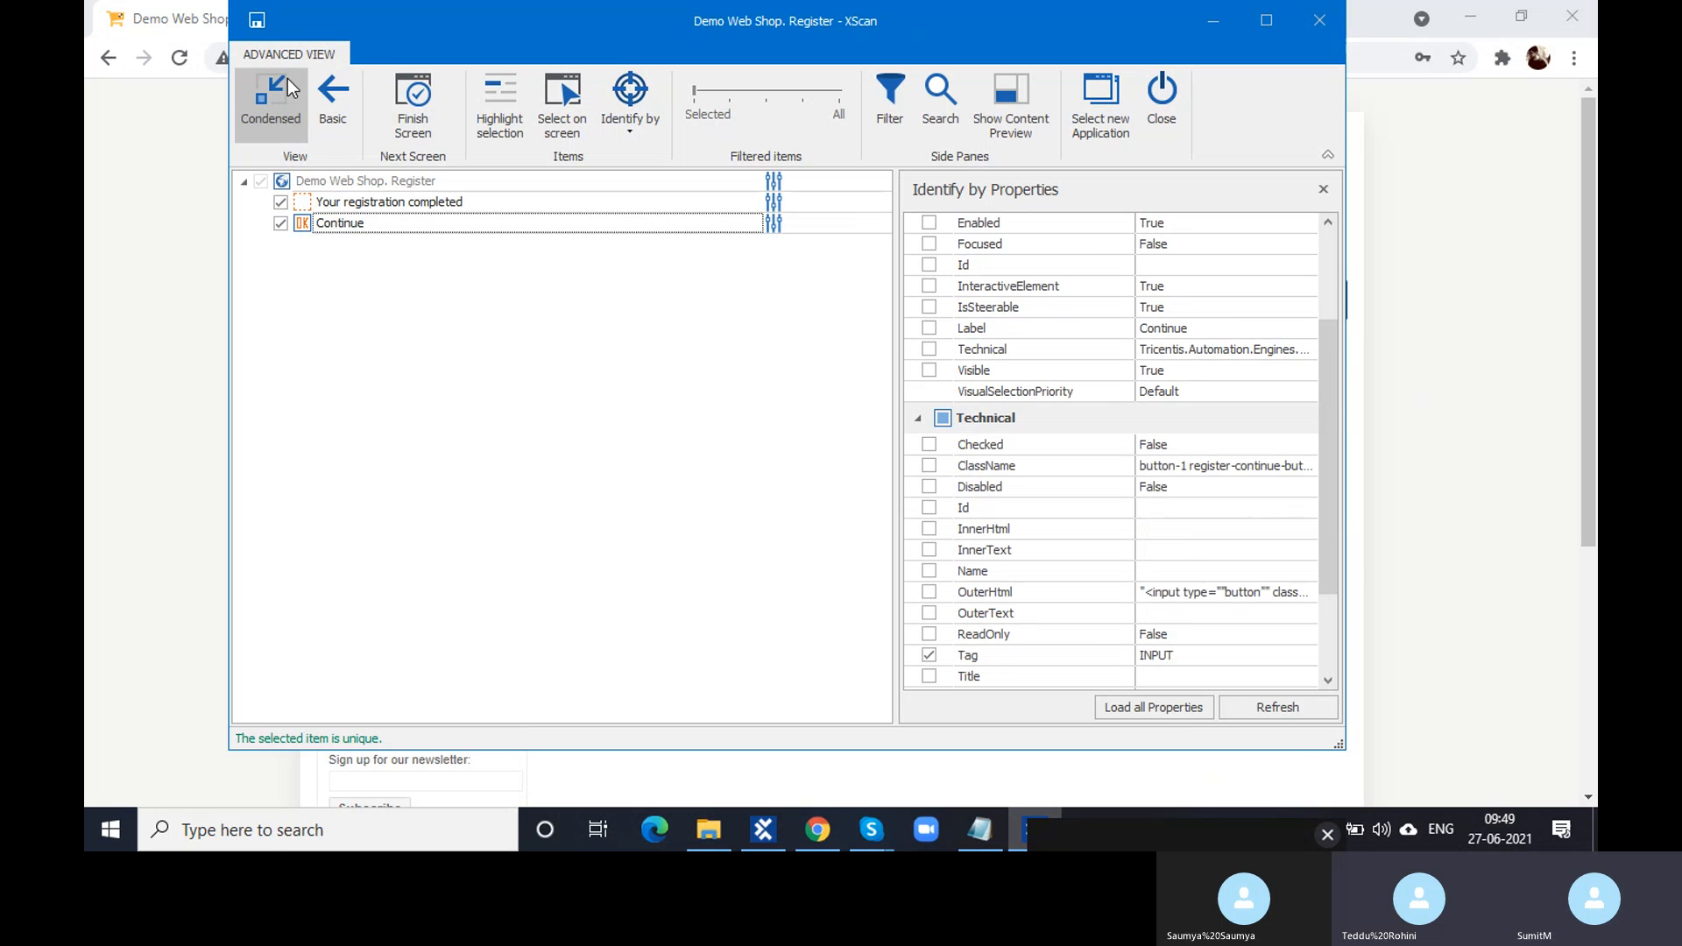
{"action": "left_click", "coordinate": [246, 24]}
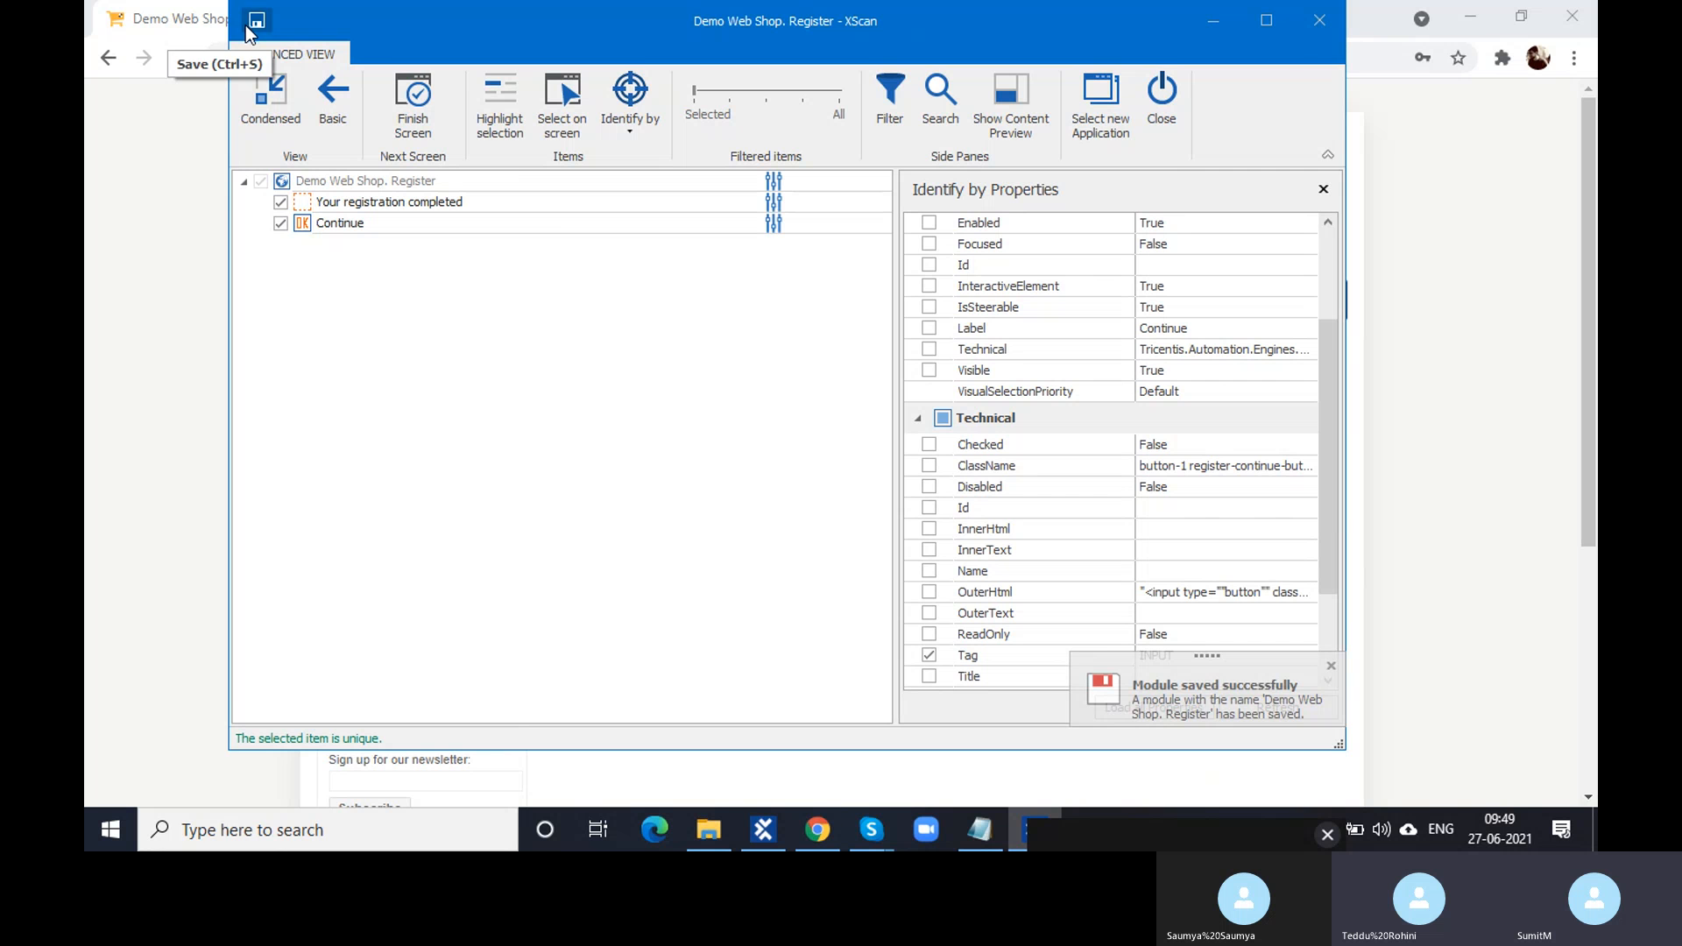
- Close XScan, open the Demo Web Shop. Register module, and widen the Name and Image columns
{"action": "left_click", "coordinate": [1297, 19]}
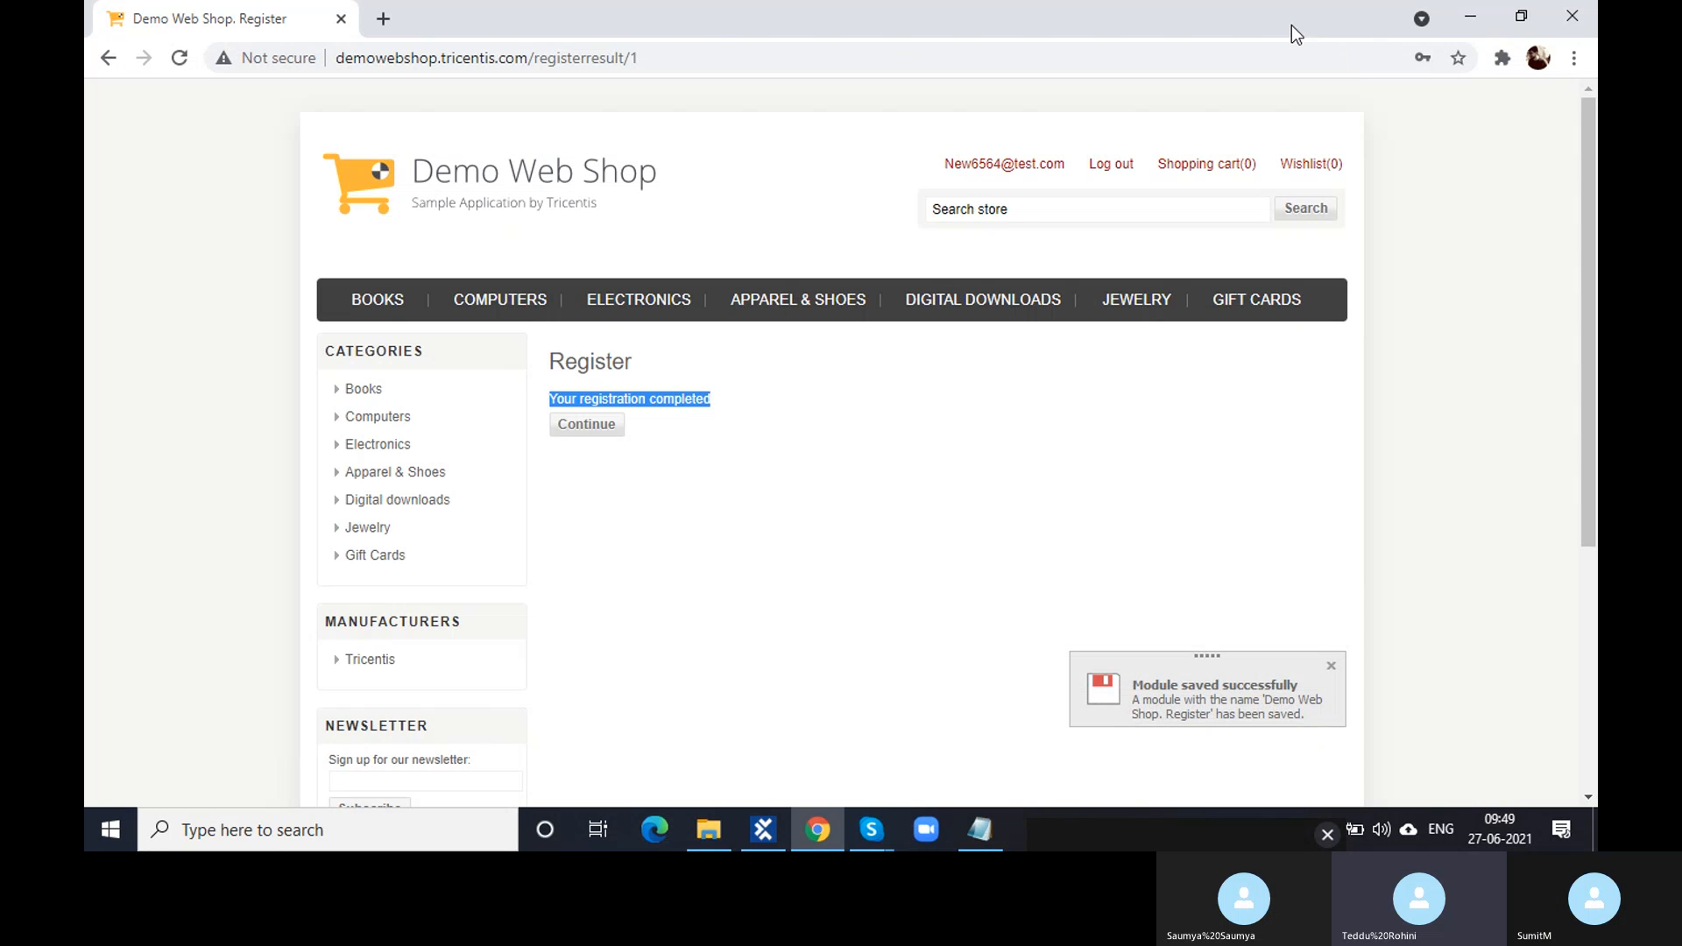
{"action": "left_click", "coordinate": [764, 829]}
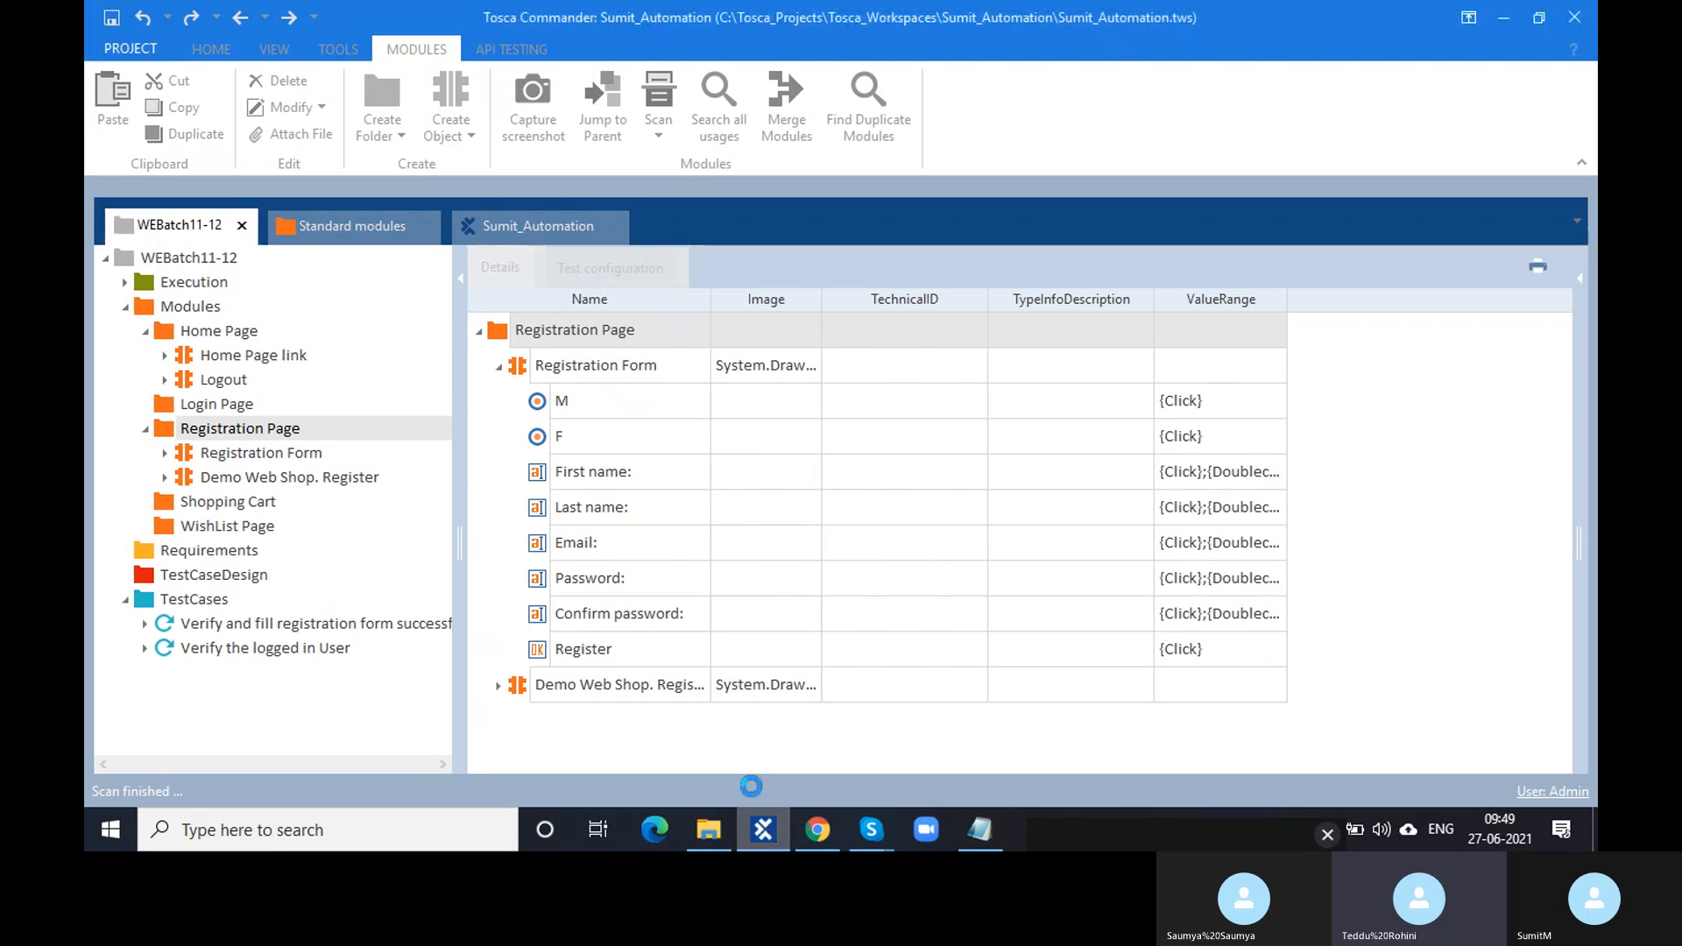
{"action": "left_click", "coordinate": [329, 478]}
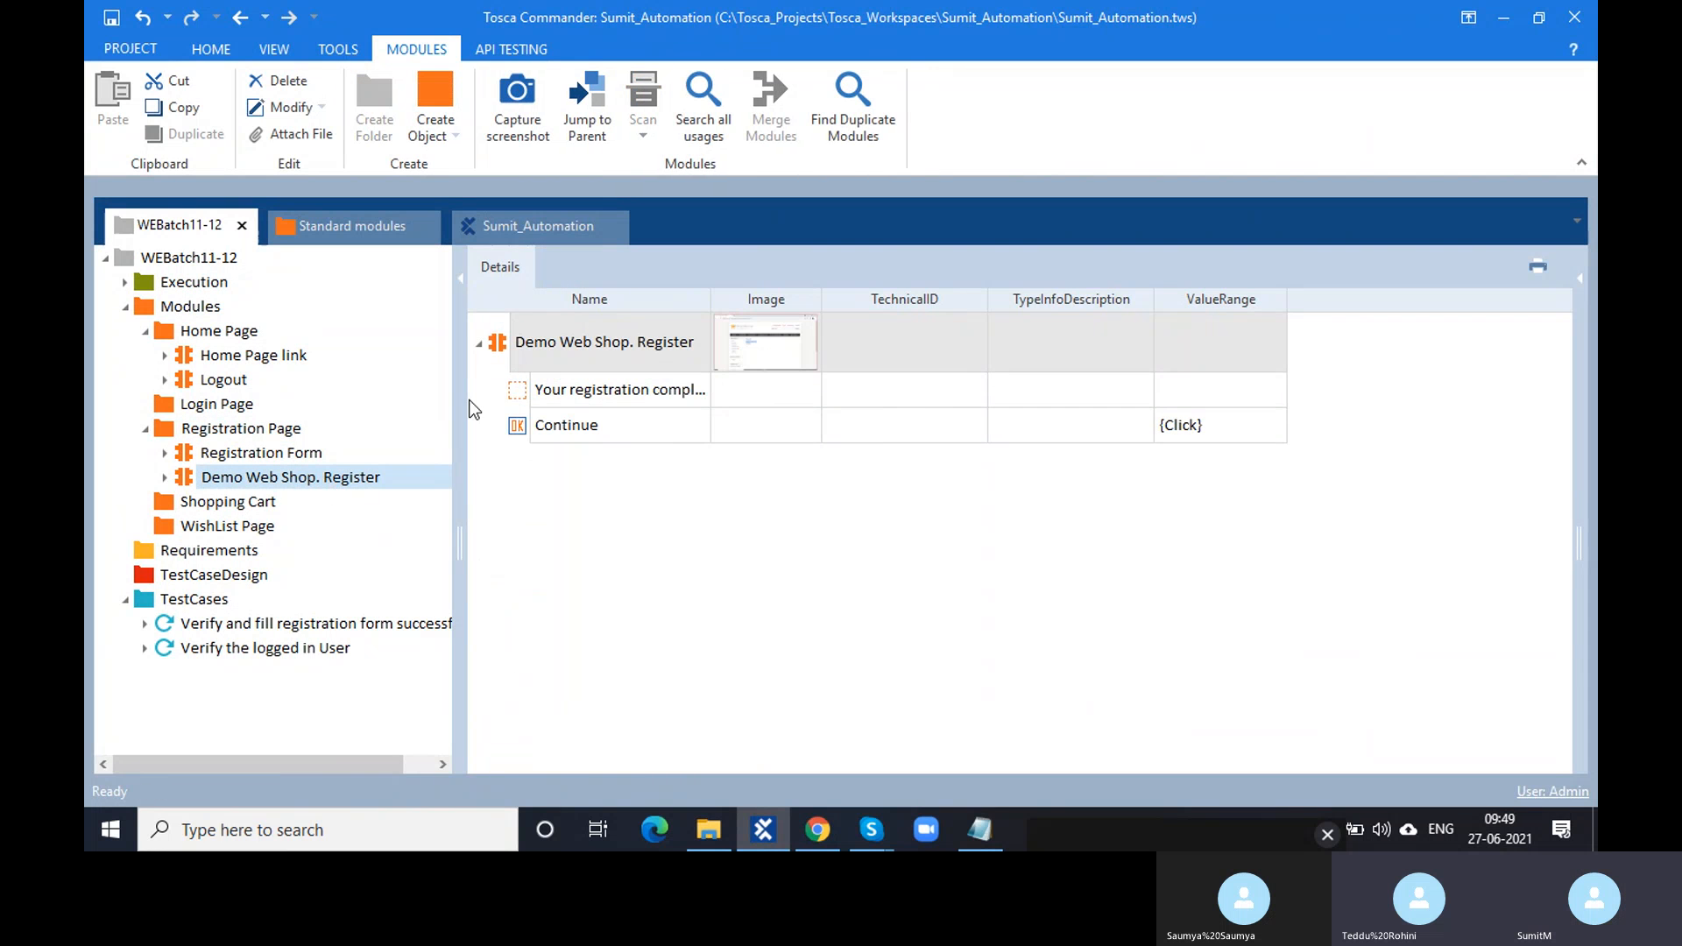
{"action": "left_click_drag", "start_coordinate": [711, 298], "coordinate": [803, 299]}
{"action": "left_click_drag", "start_coordinate": [915, 298], "coordinate": [1112, 295]}
- Select the module's name text for renaming, glancing at the registration-completed page in Chrome
{"action": "double_click", "coordinate": [714, 404]}
{"action": "left_click", "coordinate": [710, 391]}
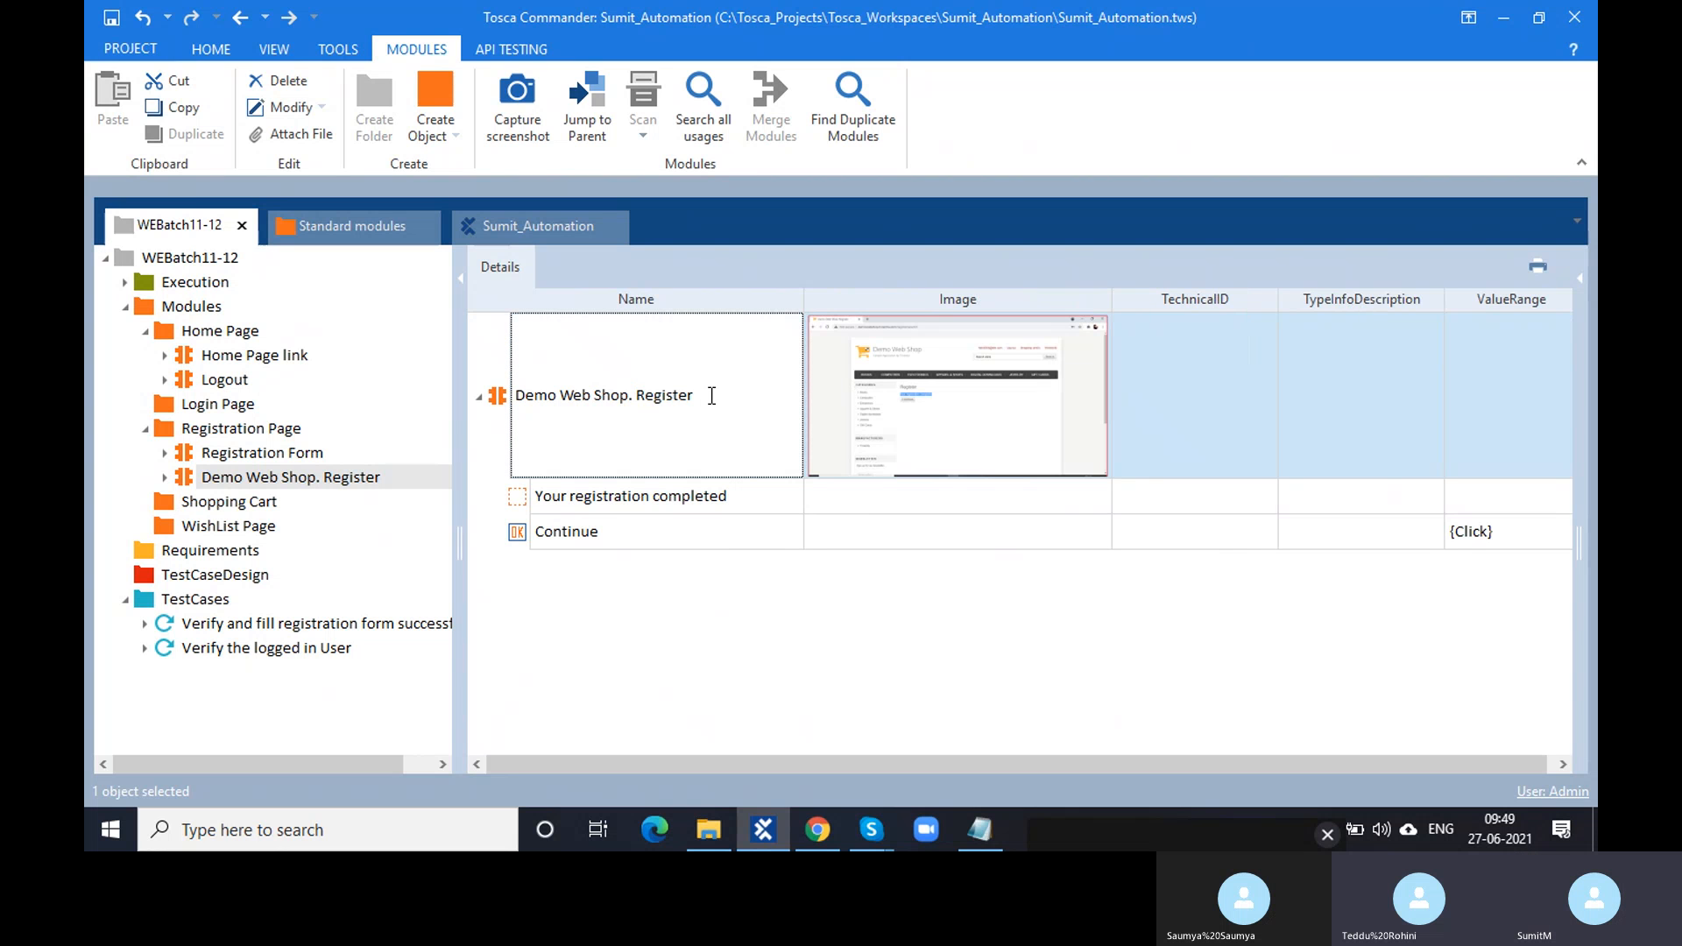
{"action": "left_click_drag", "start_coordinate": [722, 395], "coordinate": [515, 396]}
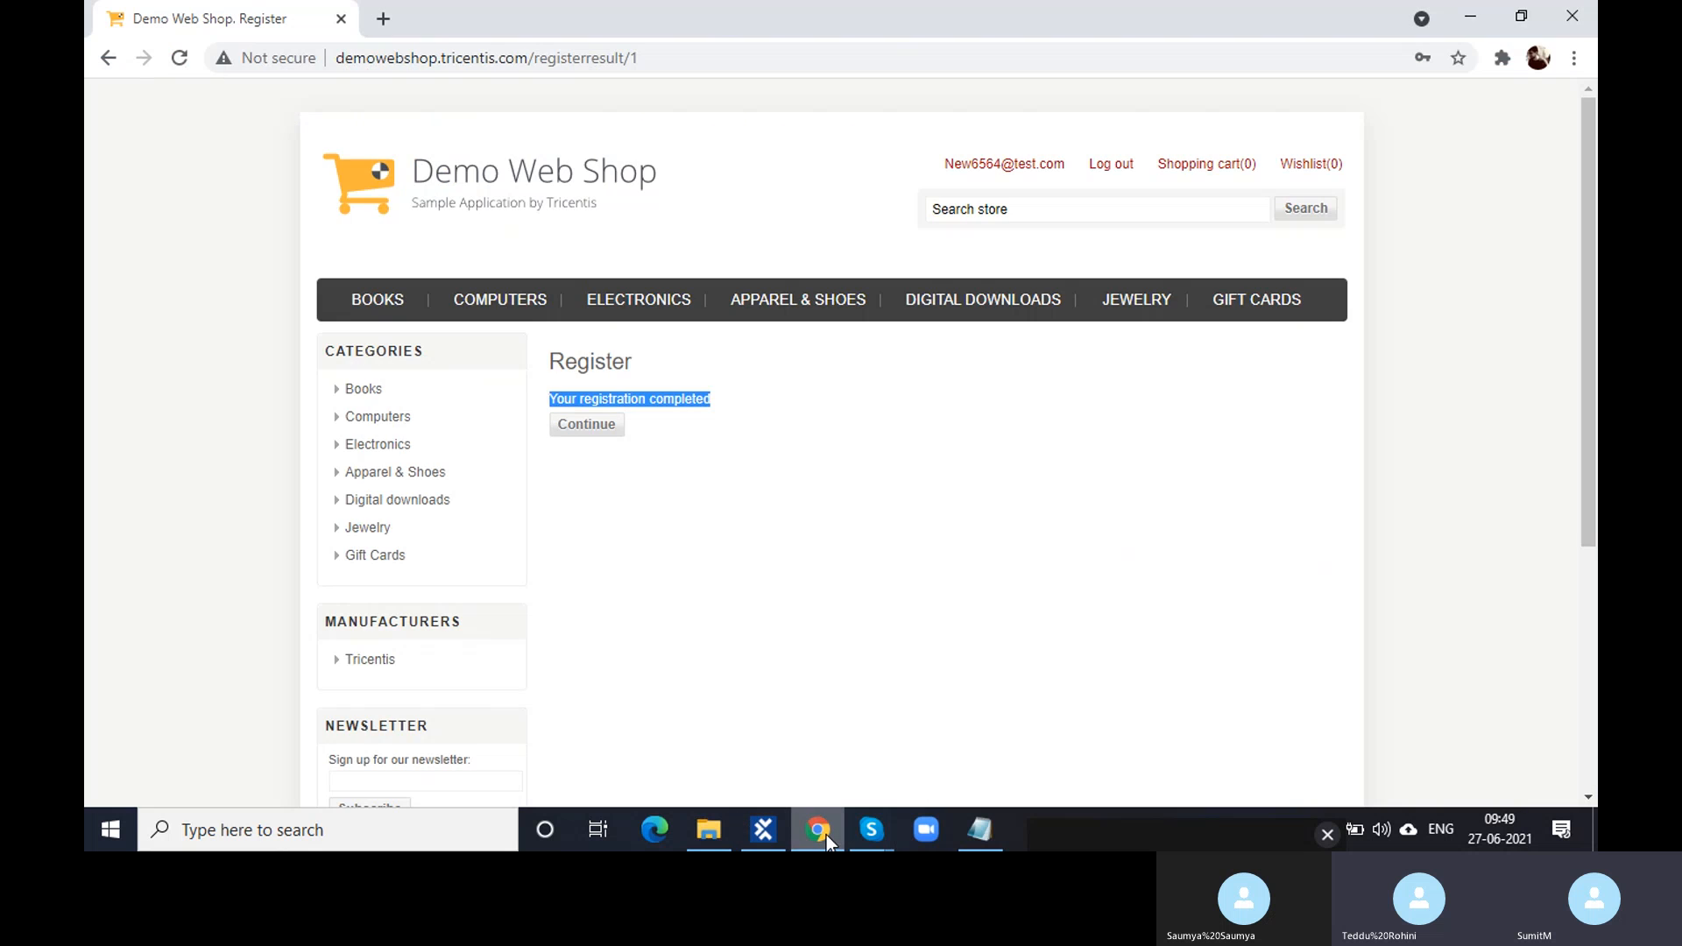
{"action": "left_click", "coordinate": [827, 834]}
{"action": "left_click", "coordinate": [827, 834]}
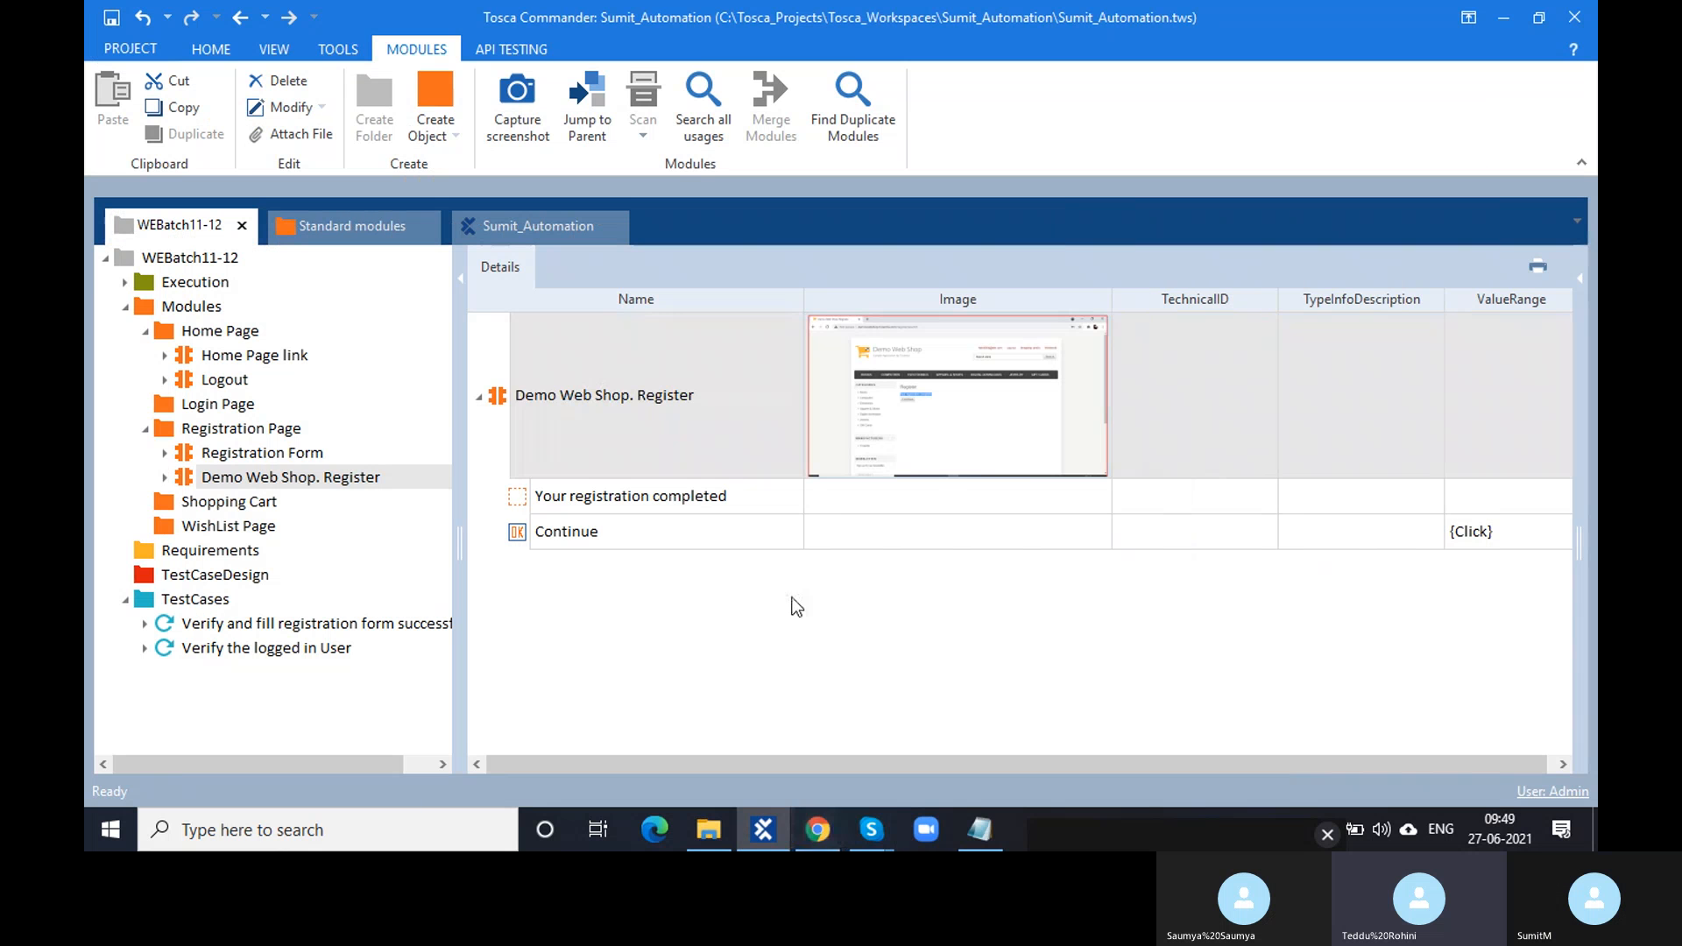
{"action": "double_click", "coordinate": [710, 396]}
{"action": "left_click_drag", "start_coordinate": [710, 396], "coordinate": [505, 392]}
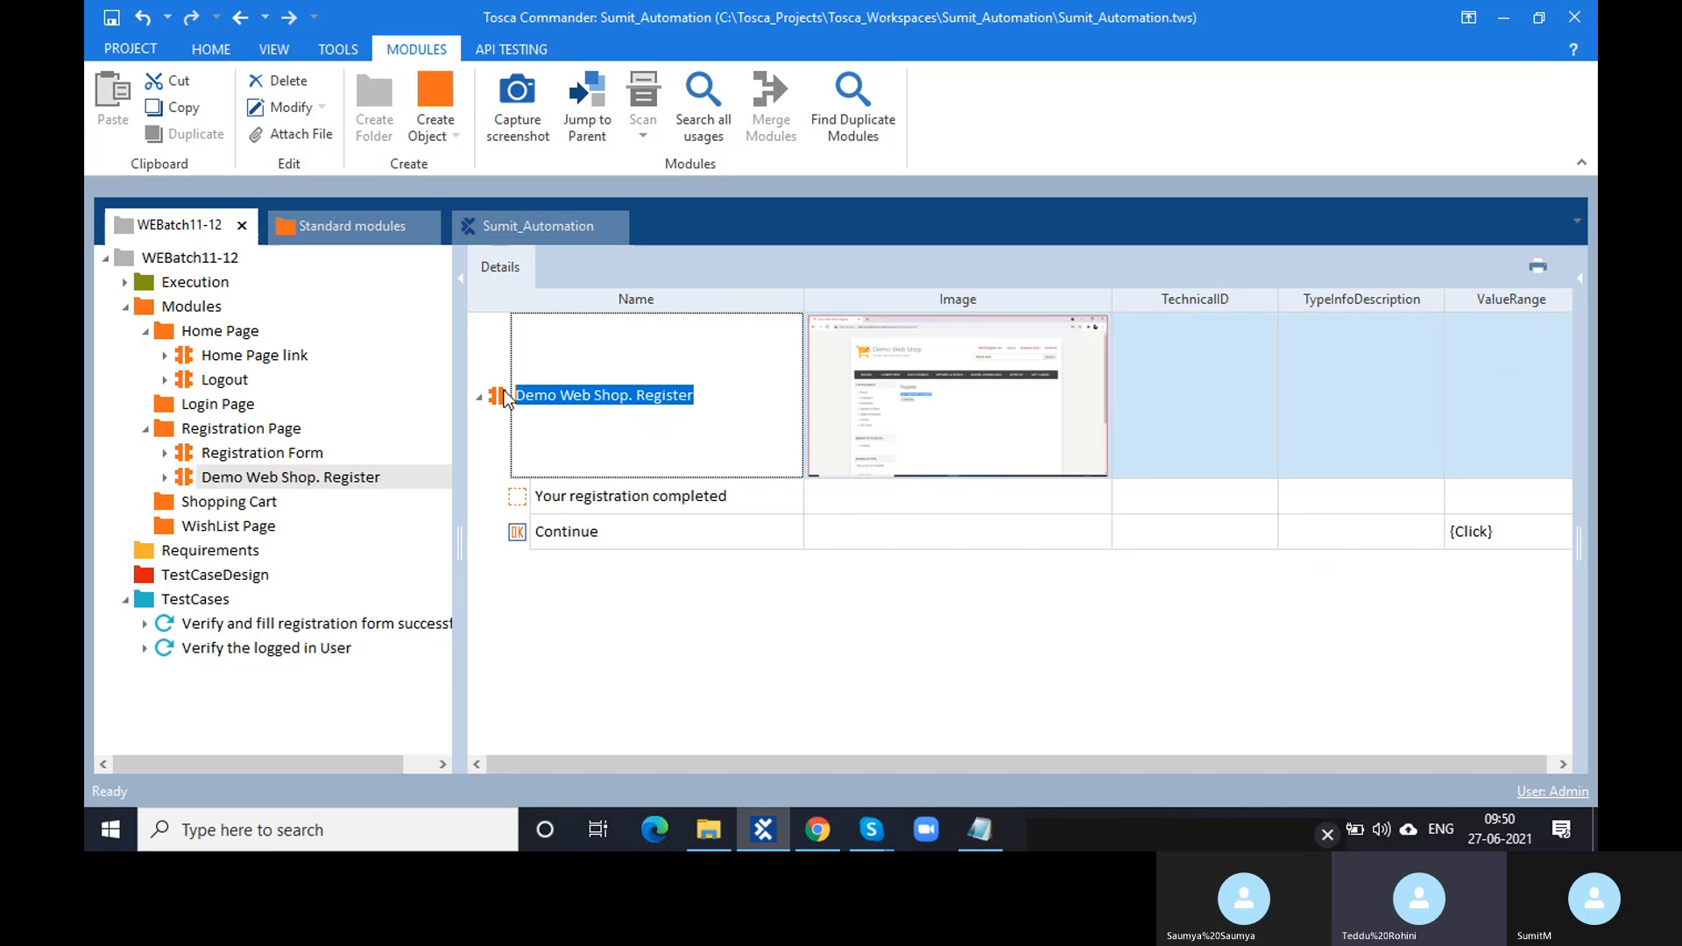
- Compare against the registration-completed page, then select the whole 'Demo Web Shop. Register' name in its Name cell
{"action": "left_click", "coordinate": [828, 838]}
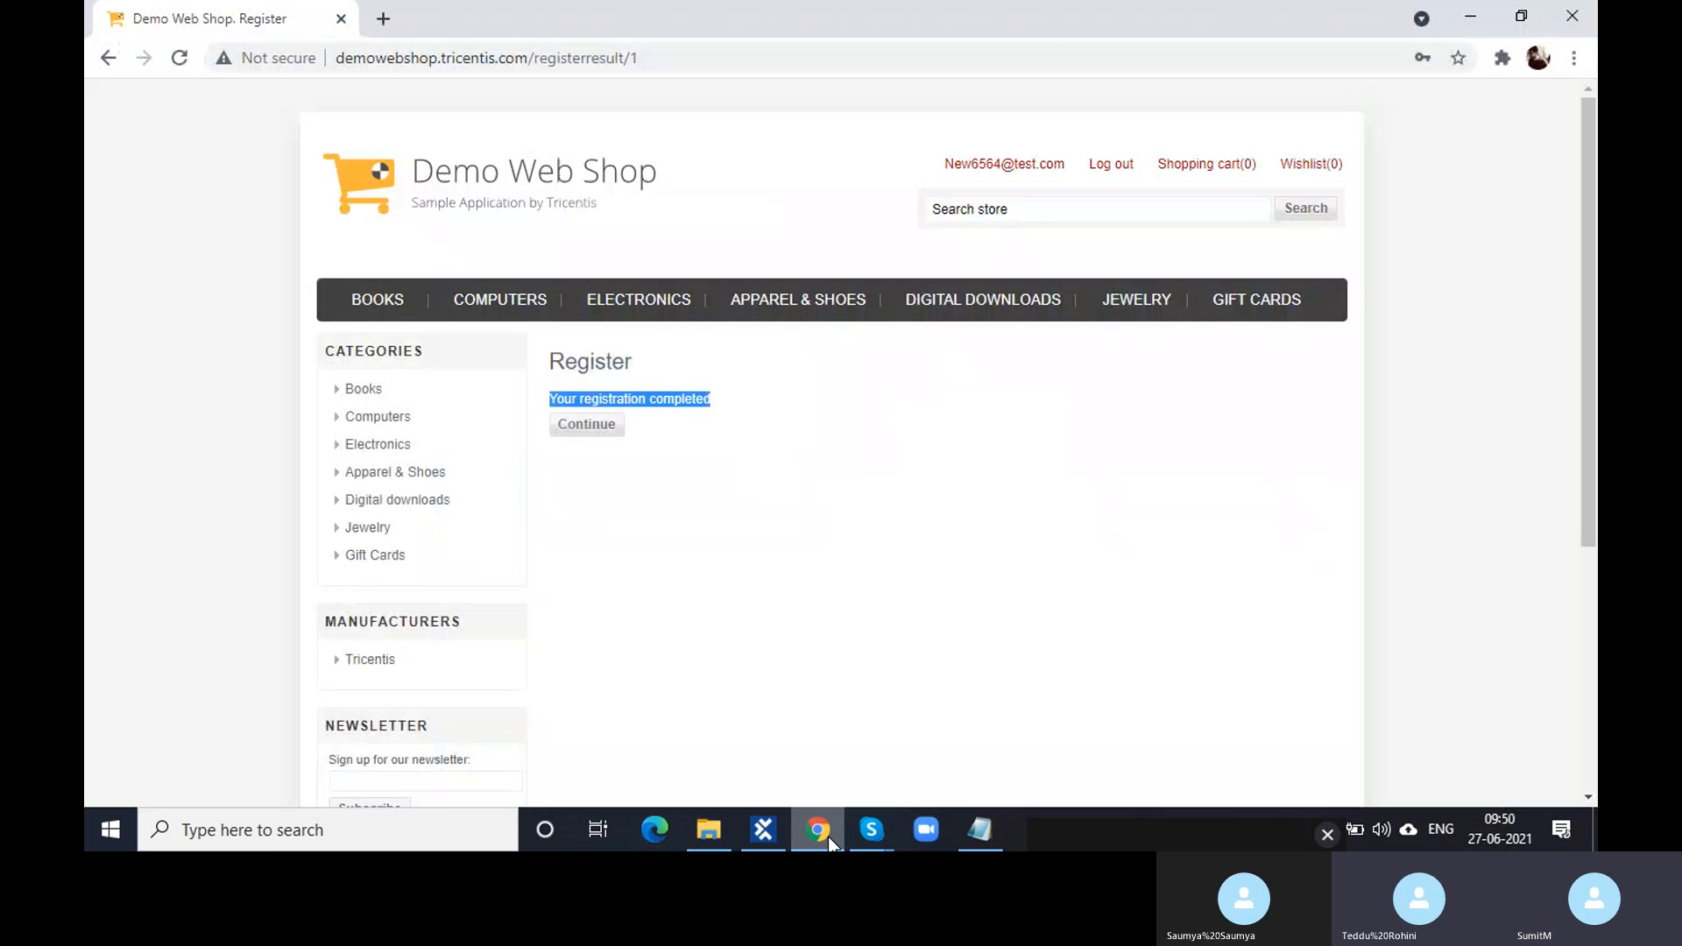
{"action": "left_click", "coordinate": [763, 830]}
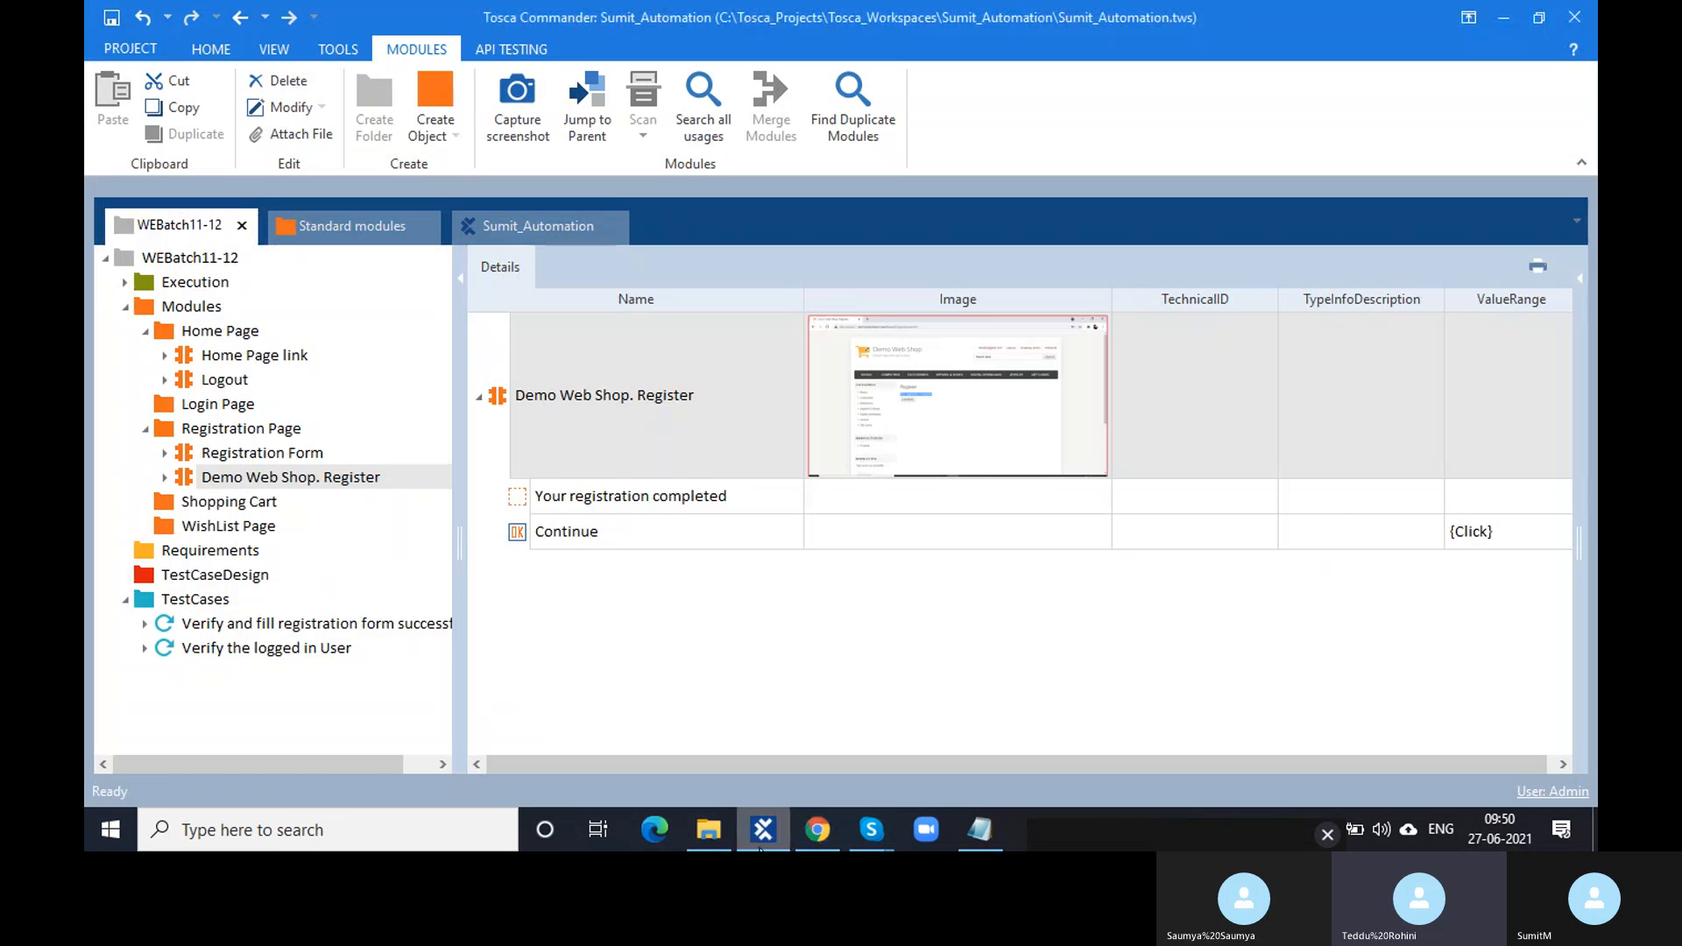
{"action": "double_click", "coordinate": [709, 399]}
{"action": "left_click_drag", "start_coordinate": [709, 398], "coordinate": [518, 396]}
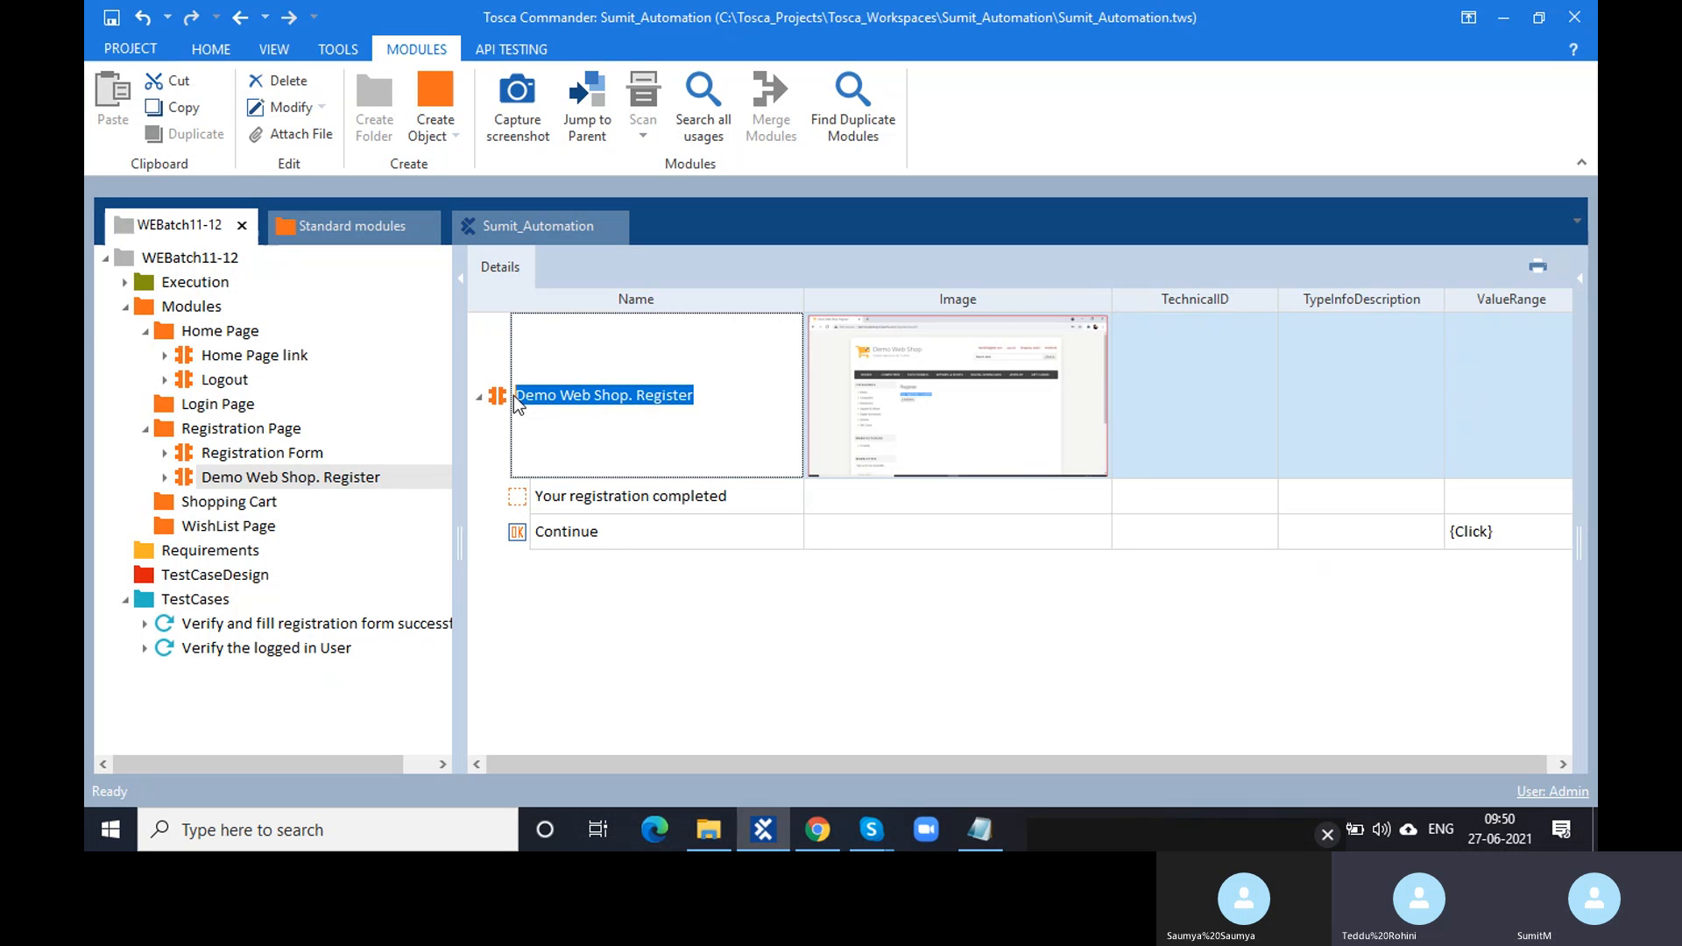
{"action": "left_click", "coordinate": [574, 496]}
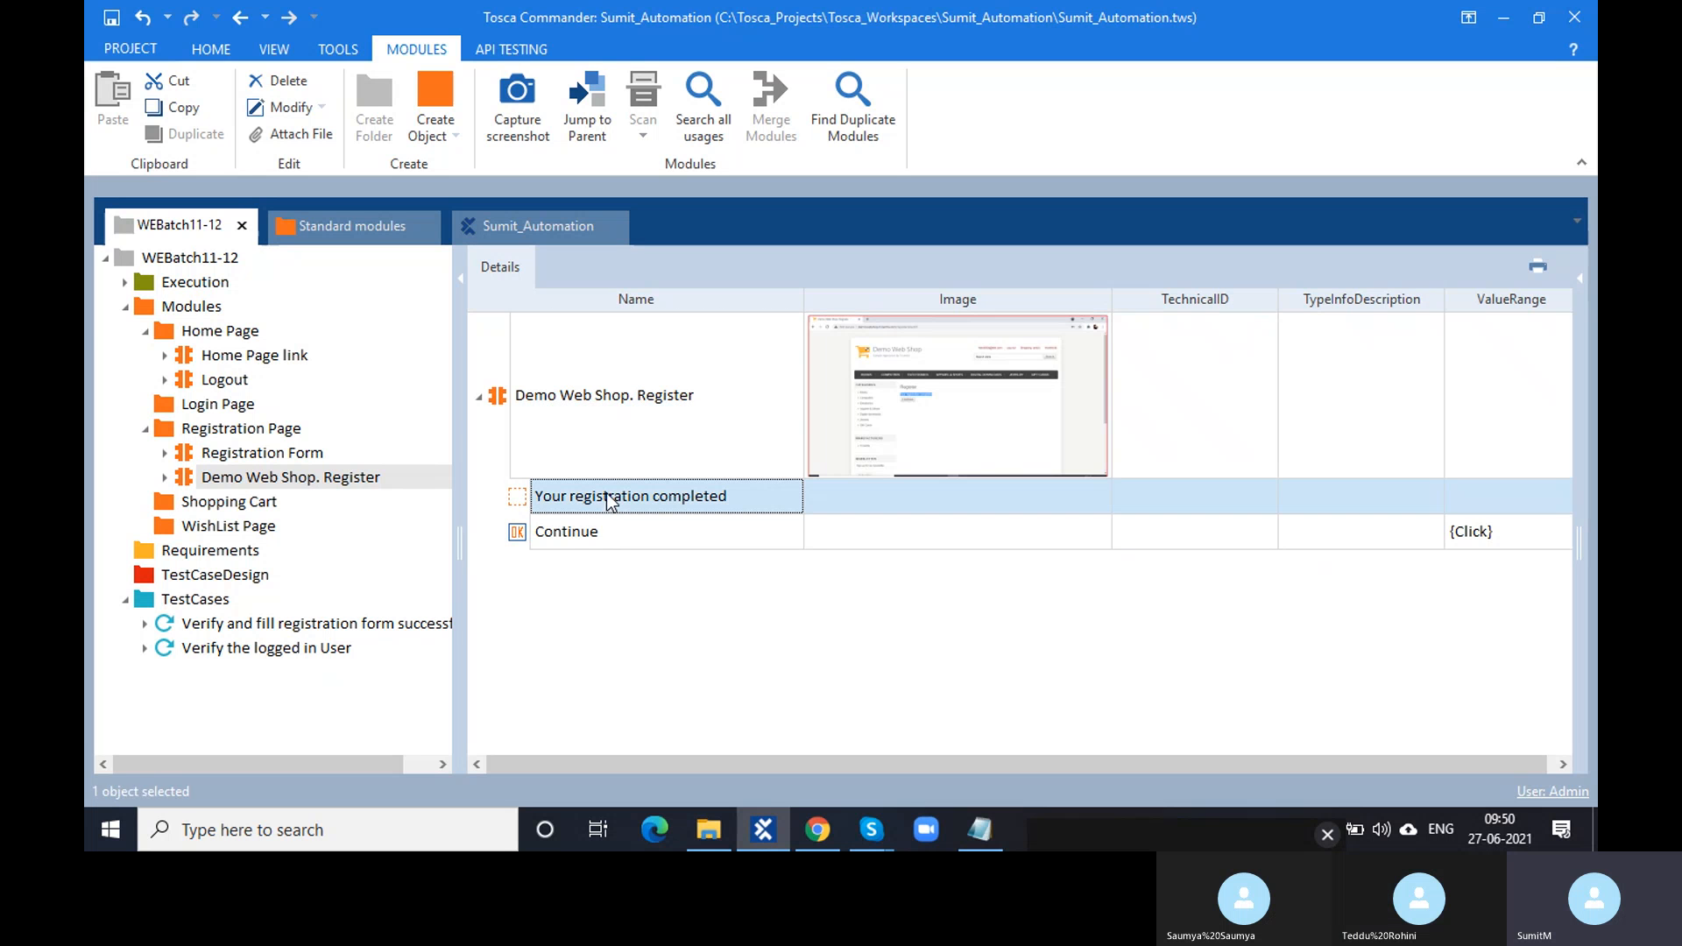
{"action": "left_click", "coordinate": [689, 396]}
{"action": "double_click", "coordinate": [692, 396]}
{"action": "left_click_drag", "start_coordinate": [701, 396], "coordinate": [499, 396]}
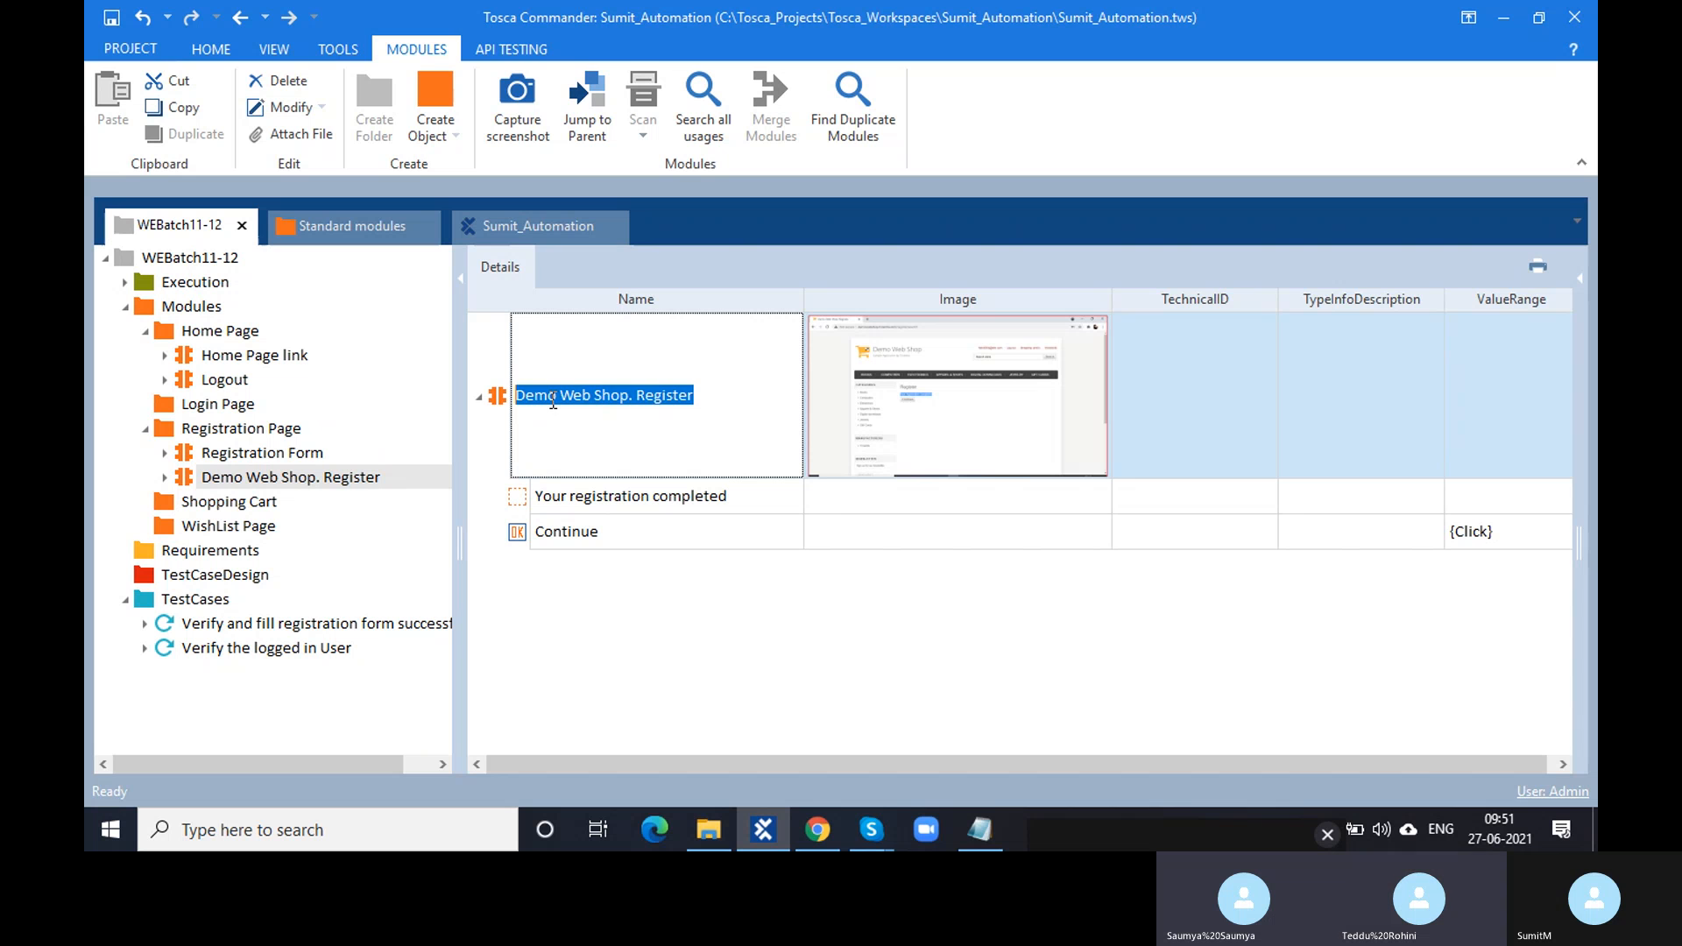
- Rename the module to 'Validation of values' and reselect it under Registration Page
{"action": "type", "text": "Validati"}
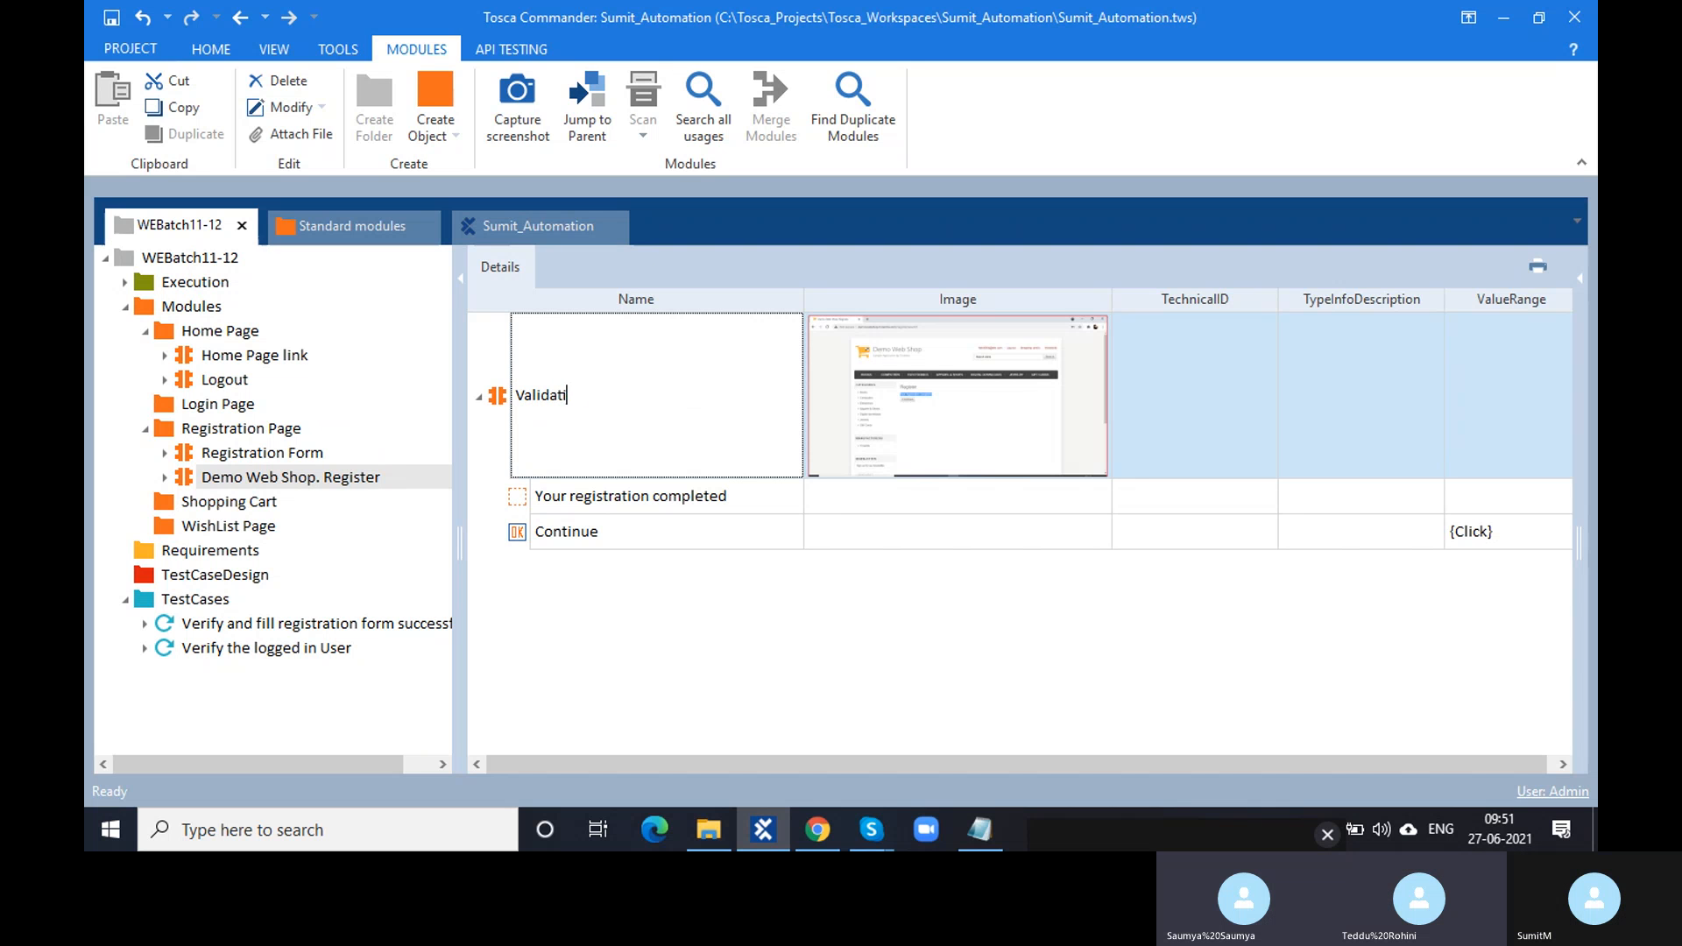
{"action": "type", "text": "on of values"}
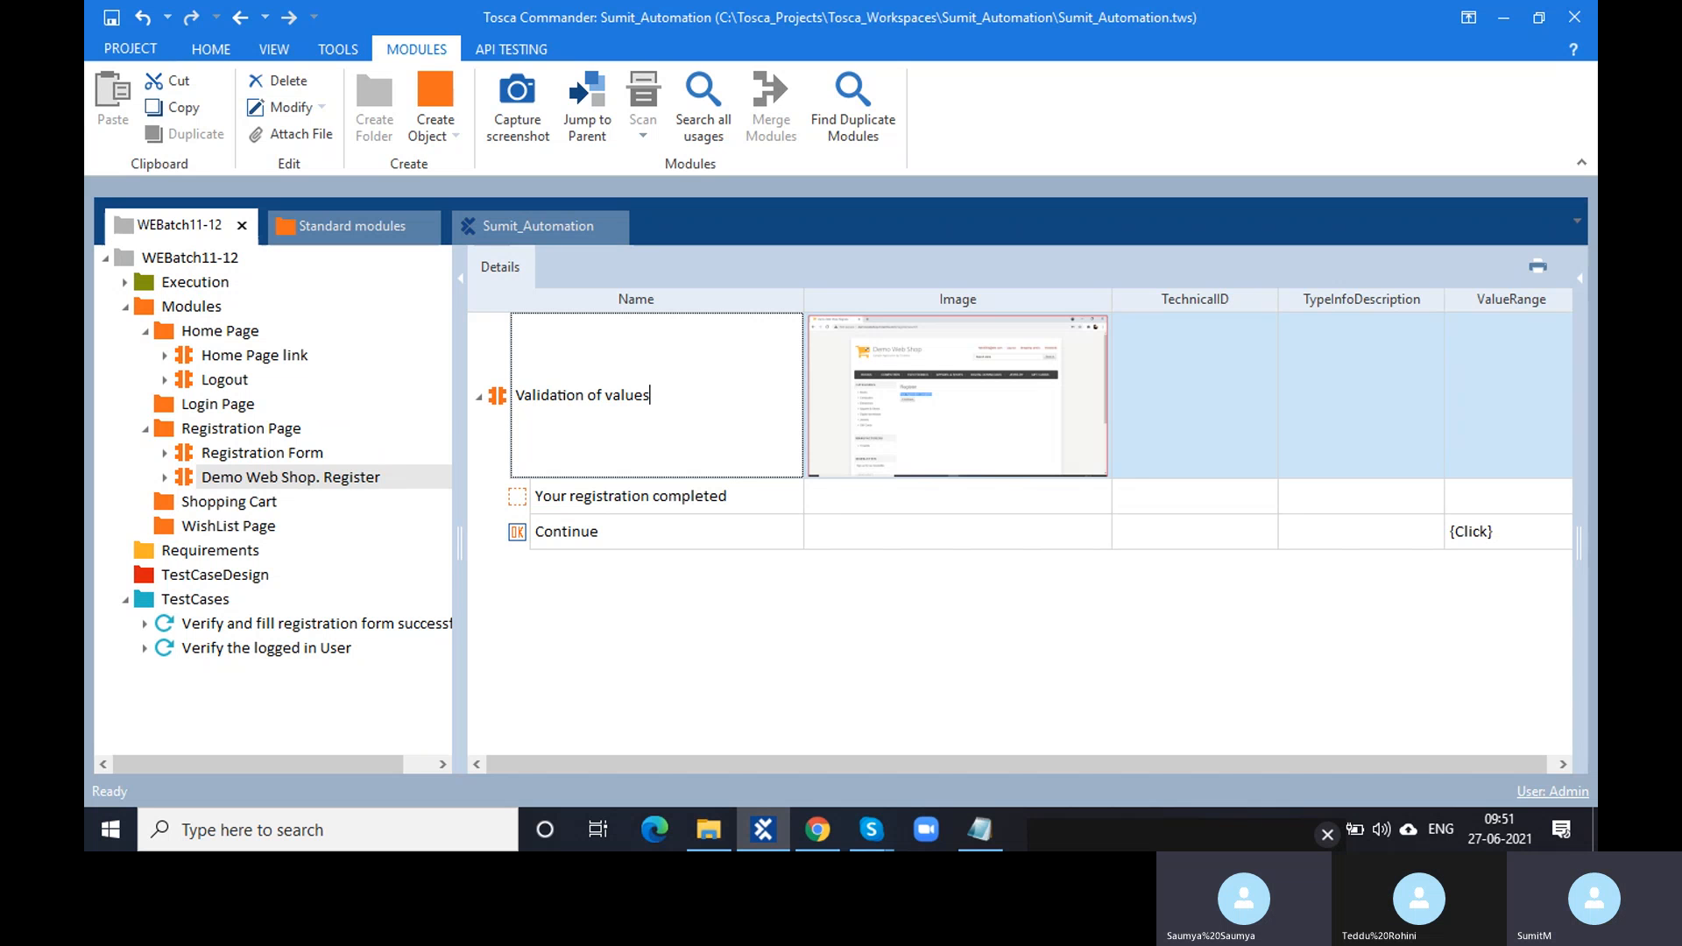
{"action": "left_click", "coordinate": [377, 506]}
{"action": "left_click", "coordinate": [240, 428]}
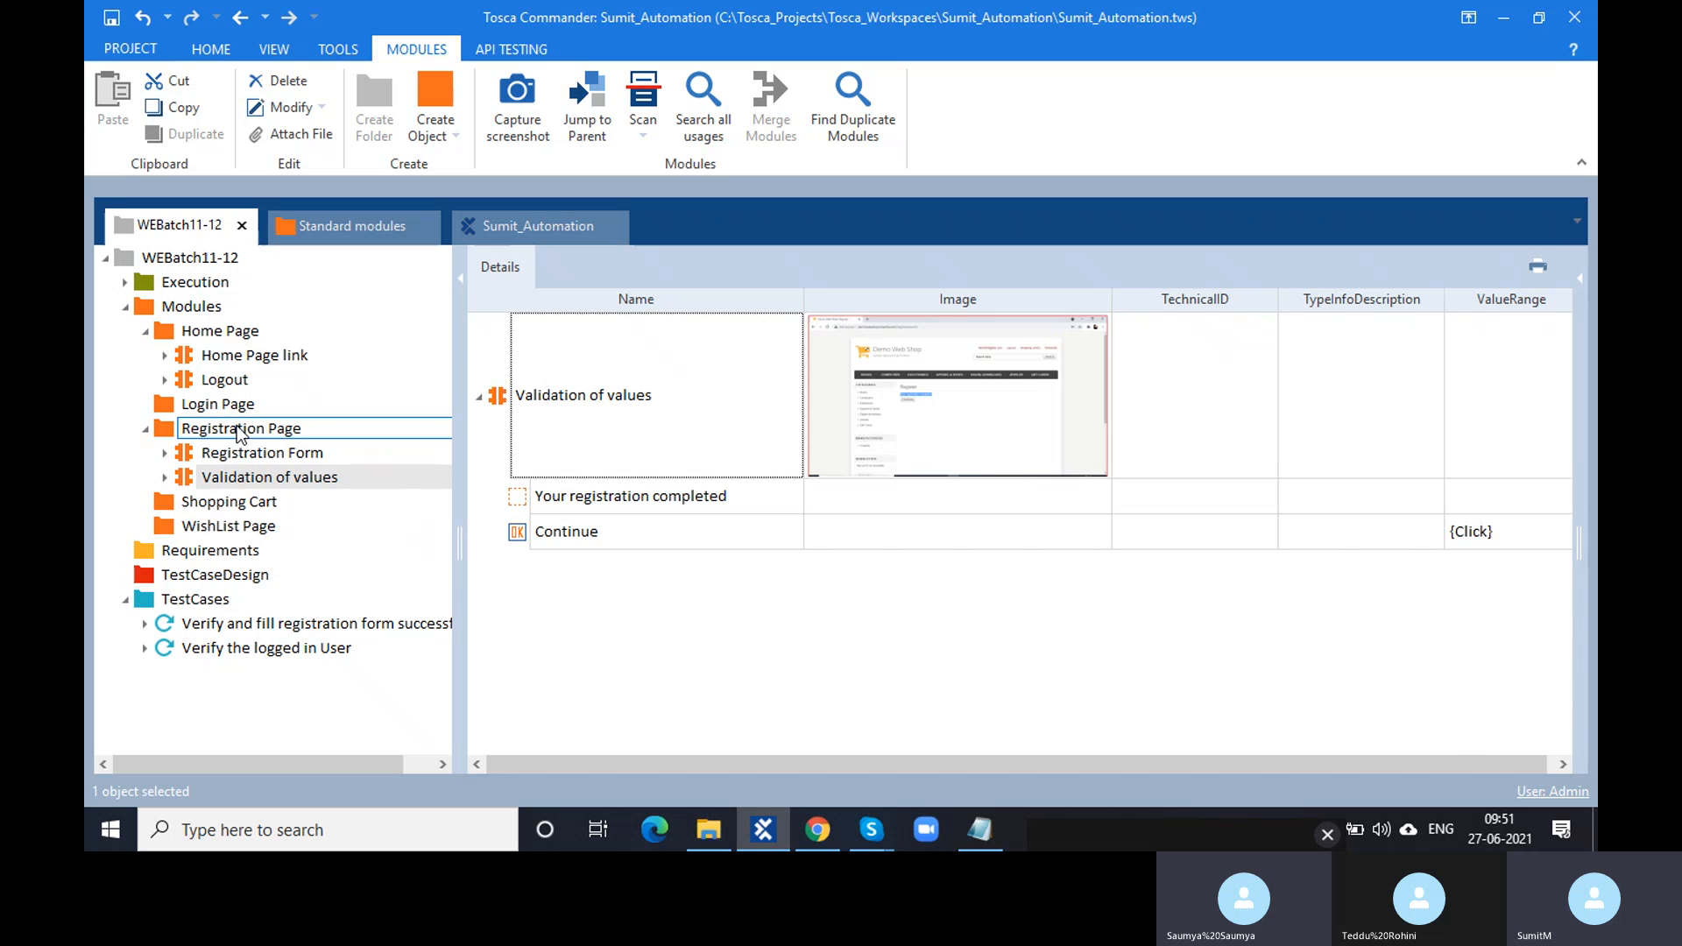
{"action": "left_click", "coordinate": [260, 477]}
{"action": "left_click", "coordinate": [232, 429]}
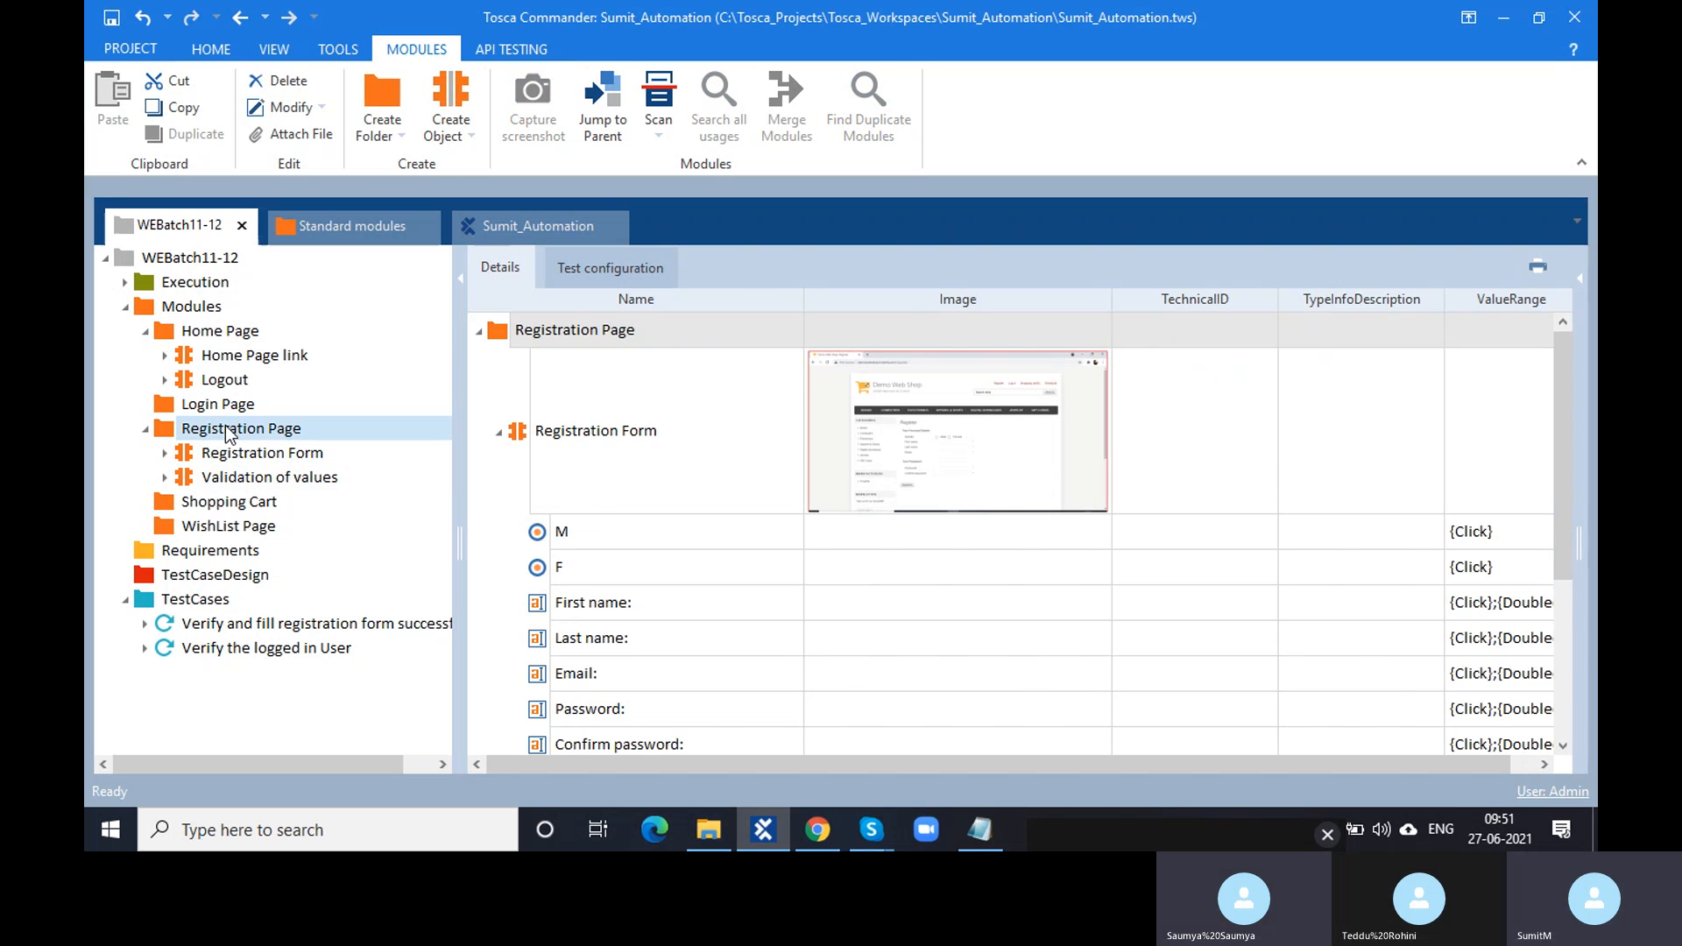
{"action": "left_click", "coordinate": [242, 478]}
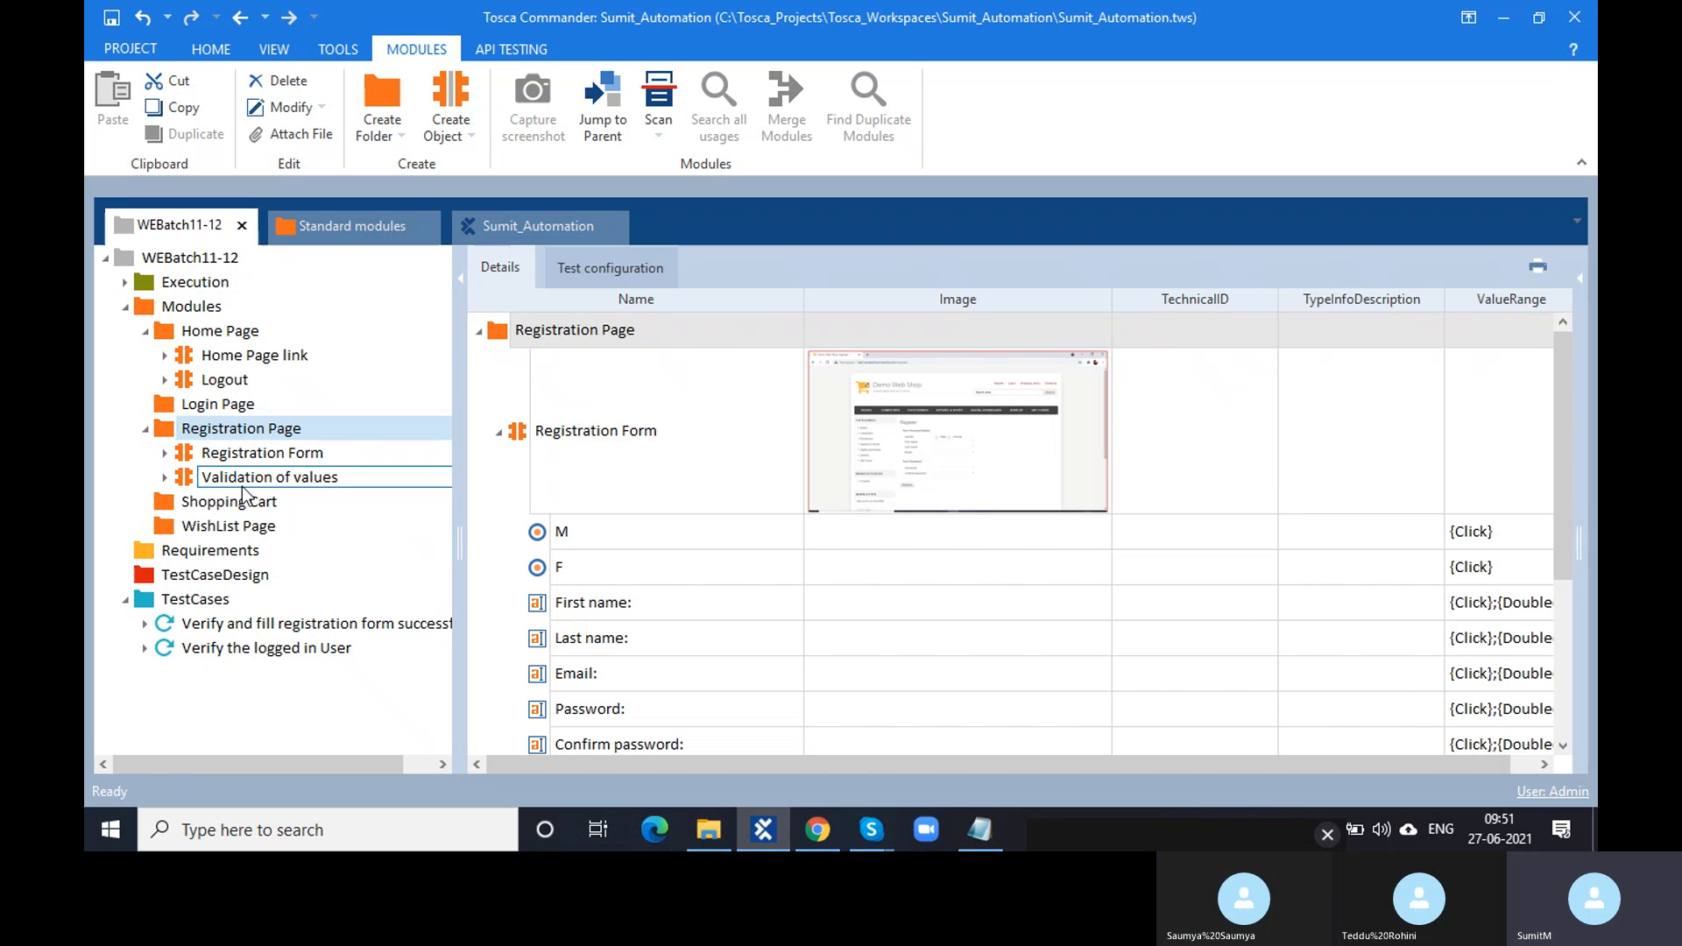
- Select the 'Your registration completed' message in Chrome, then reopen the Validation of values module's details
{"action": "left_click", "coordinate": [815, 832]}
{"action": "triple_click", "coordinate": [666, 390]}
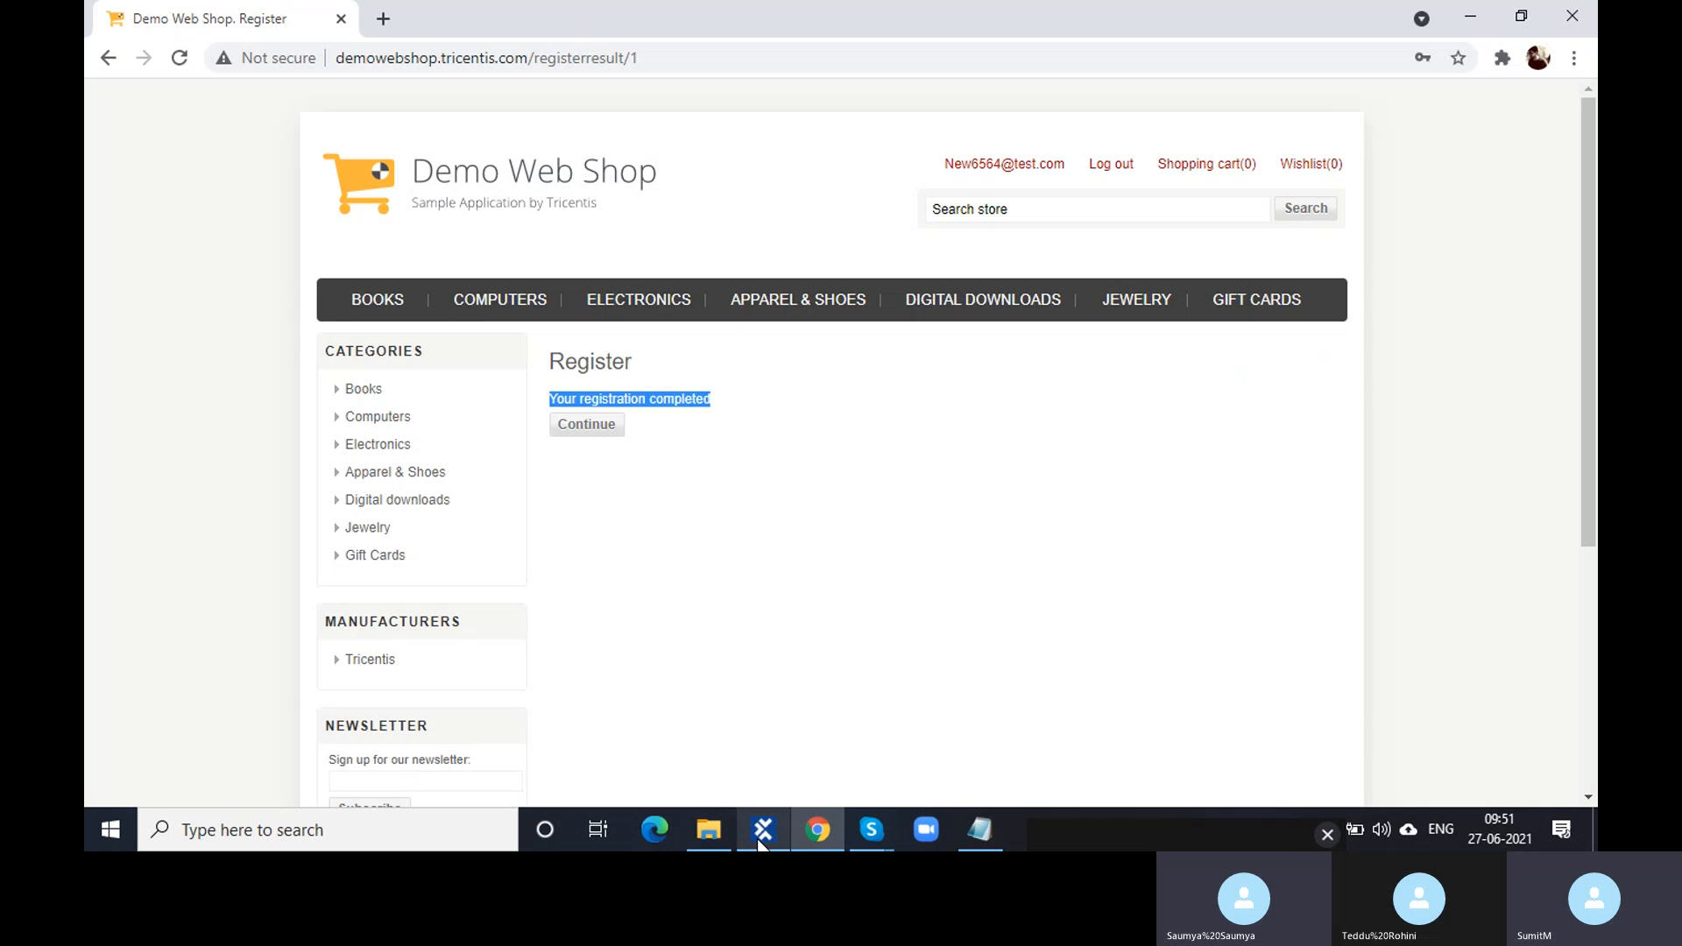
{"action": "mouse_move", "coordinate": [760, 843]}
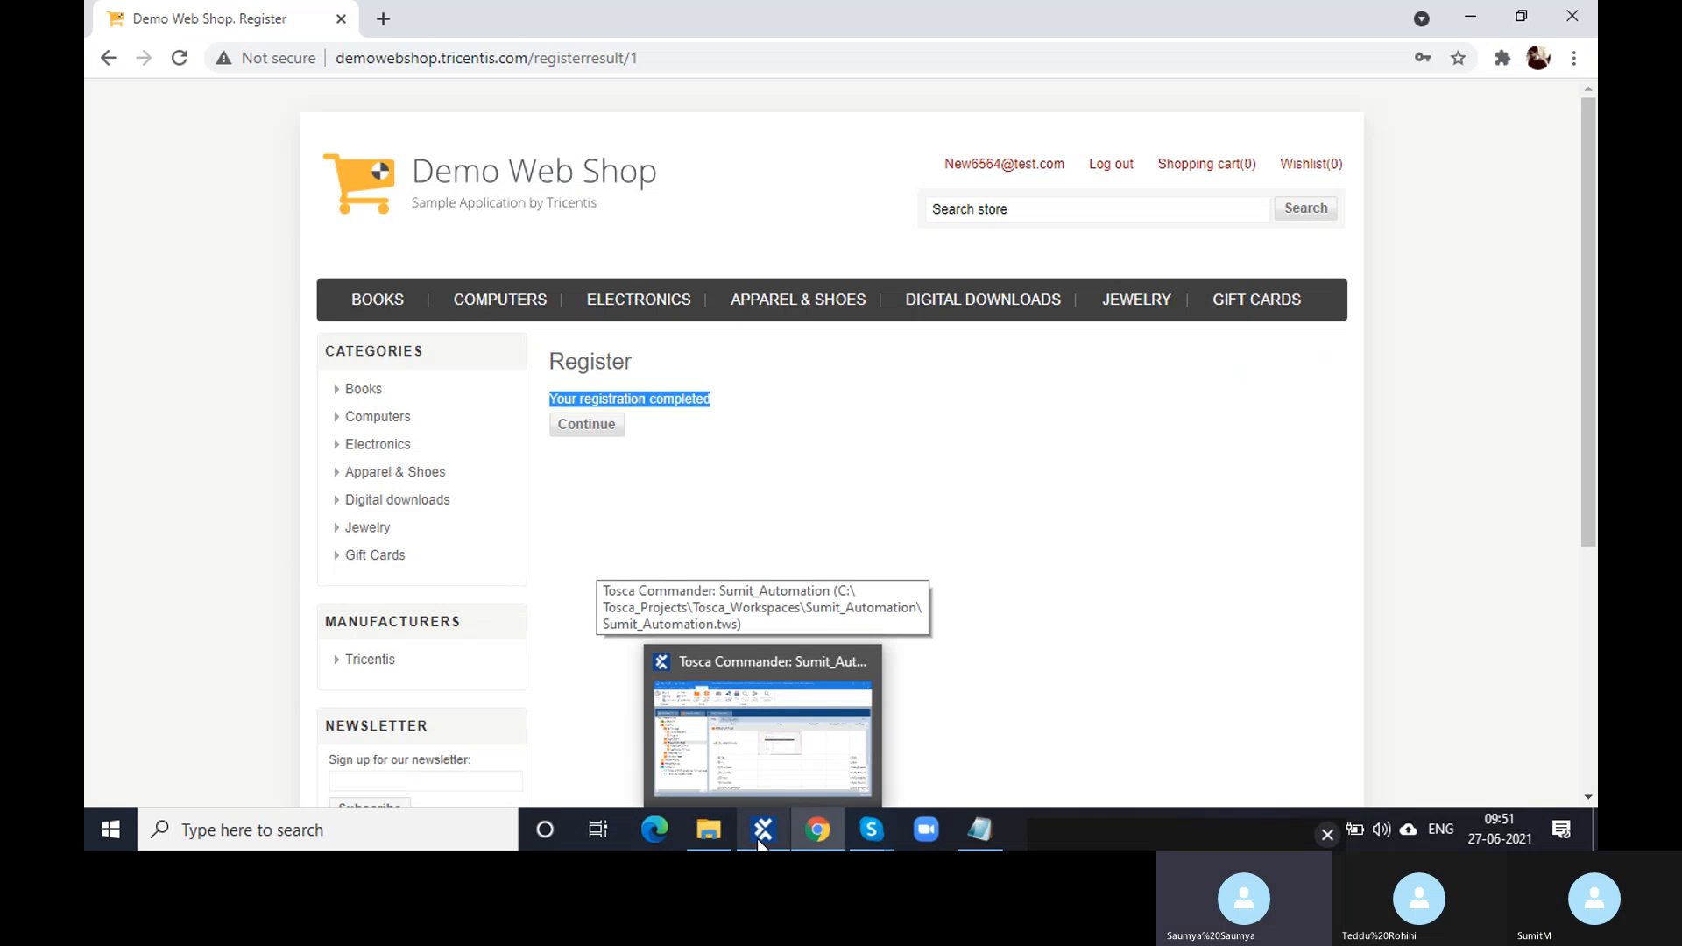
{"action": "left_click", "coordinate": [761, 843]}
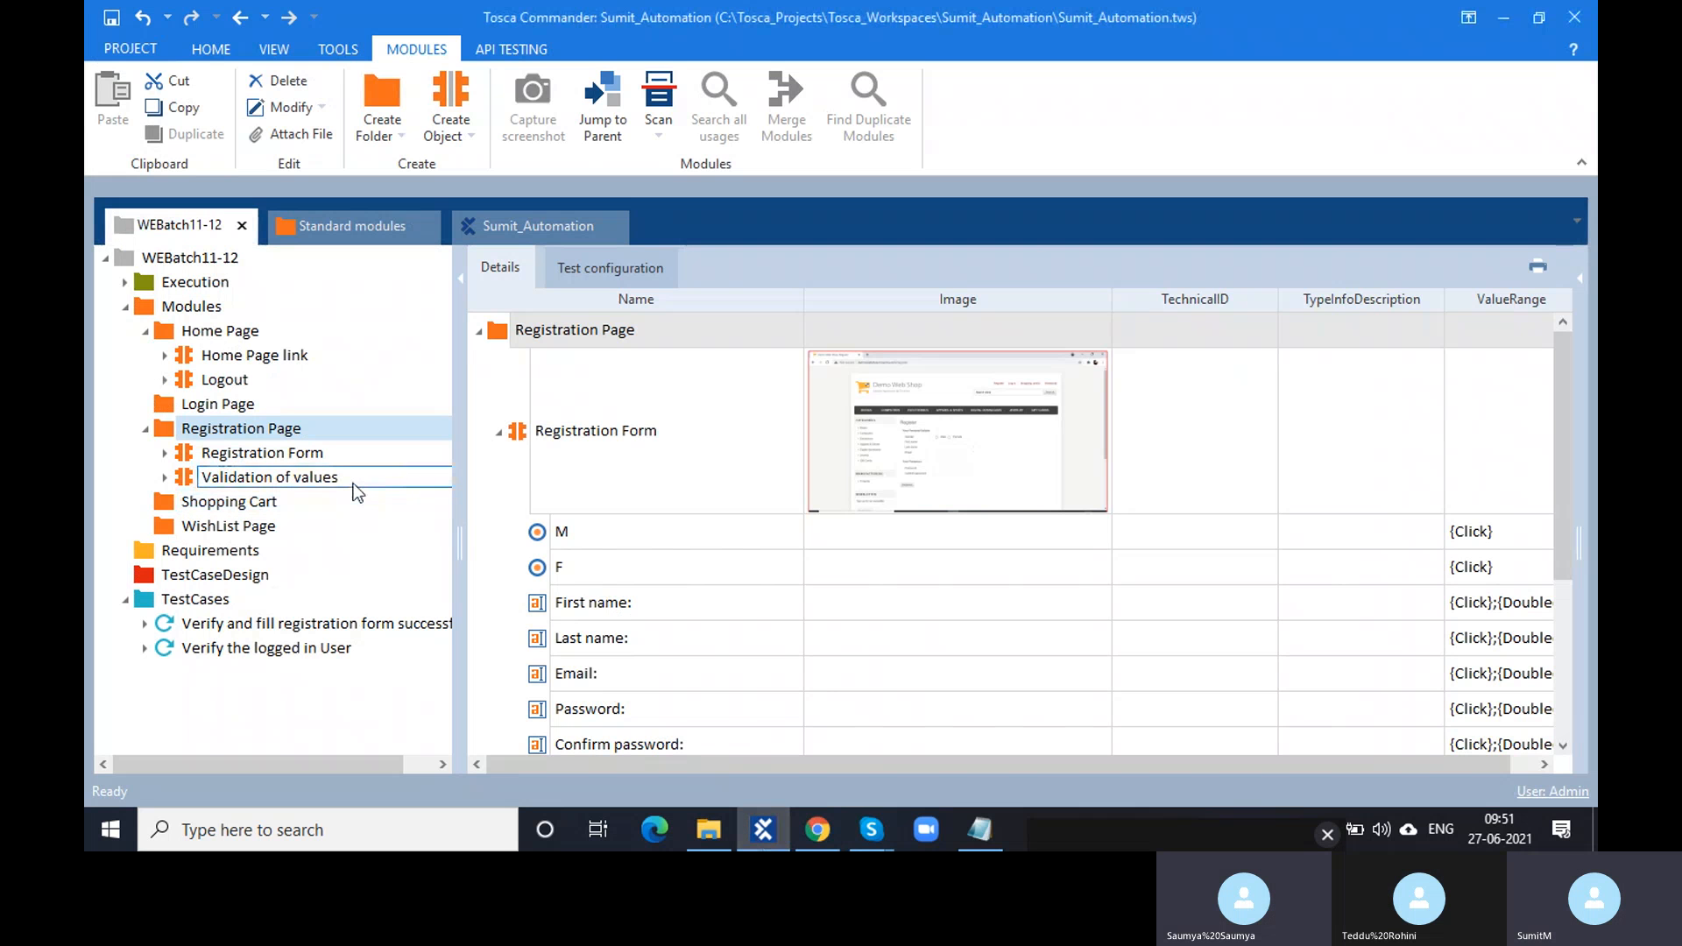
{"action": "left_click", "coordinate": [347, 485]}
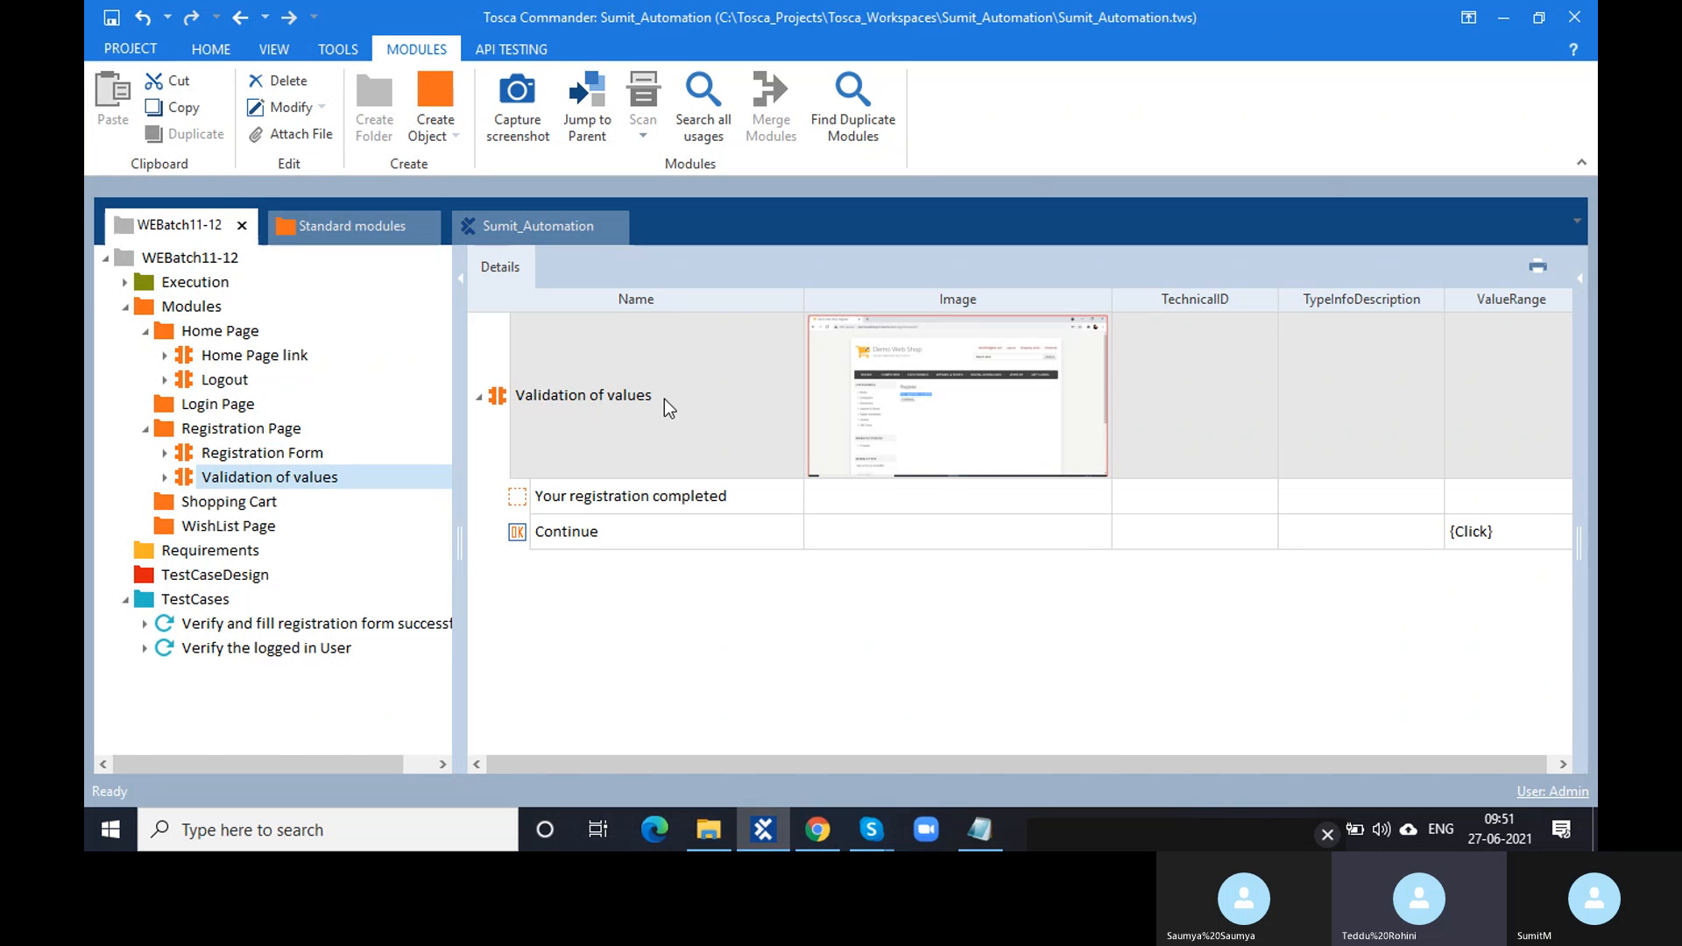
- Retype the module's name, replacing the interim 'Text Verification' with 'Successful Registration'
{"action": "double_click", "coordinate": [664, 397]}
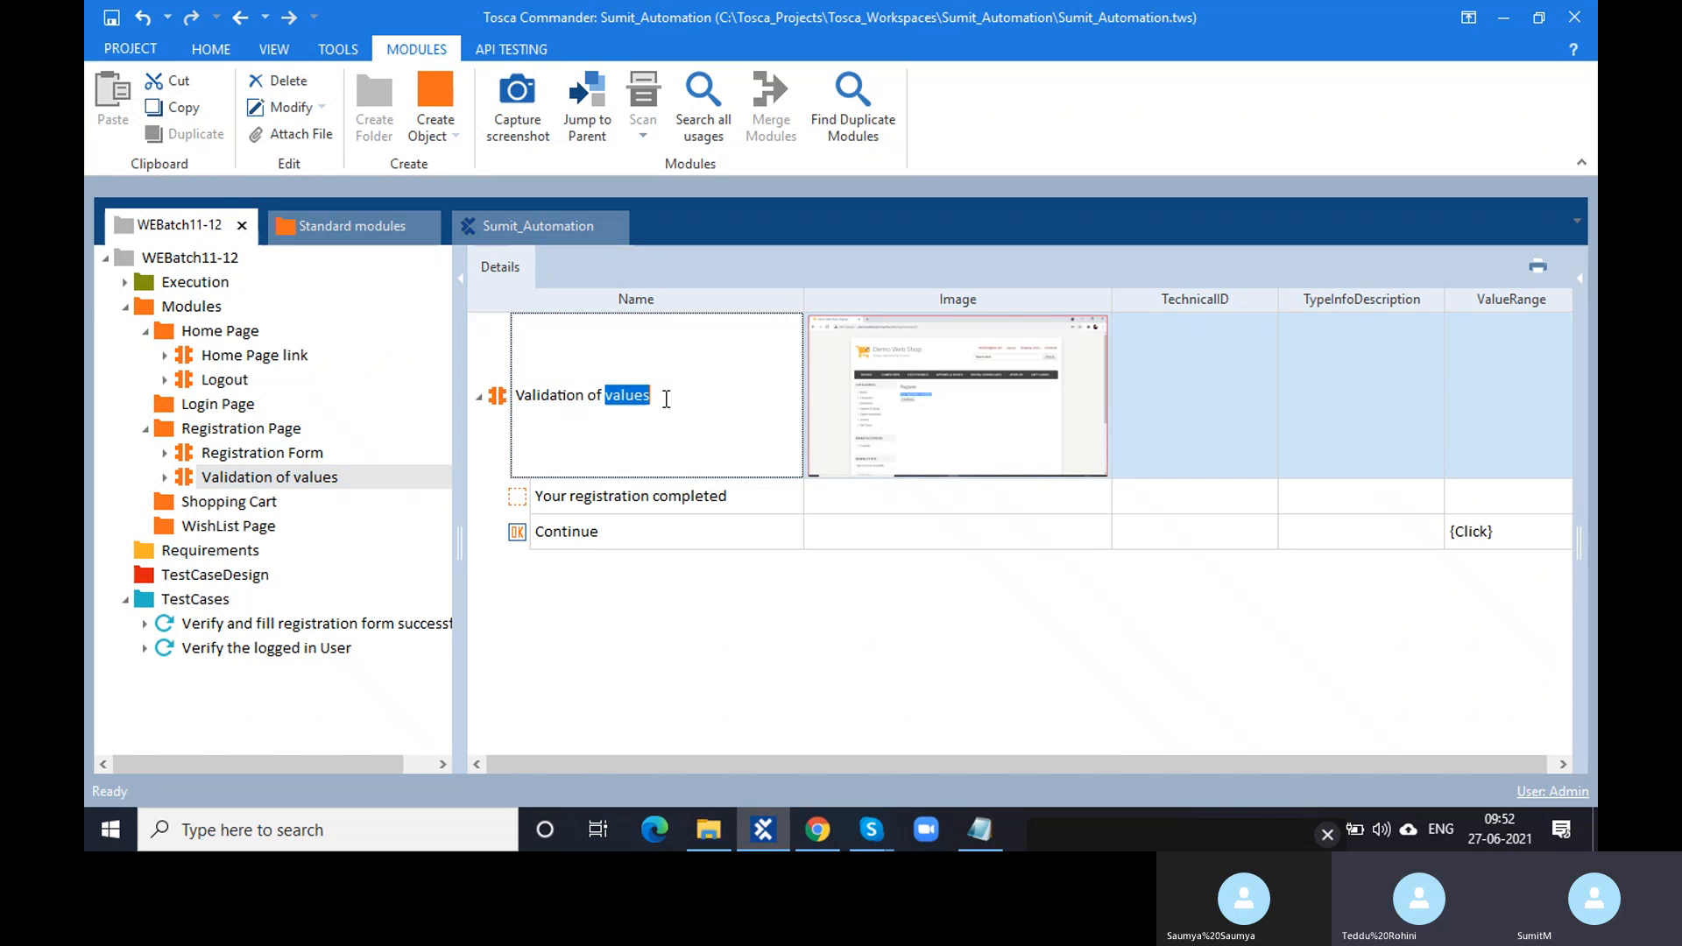
{"action": "left_click_drag", "start_coordinate": [664, 397], "coordinate": [515, 405]}
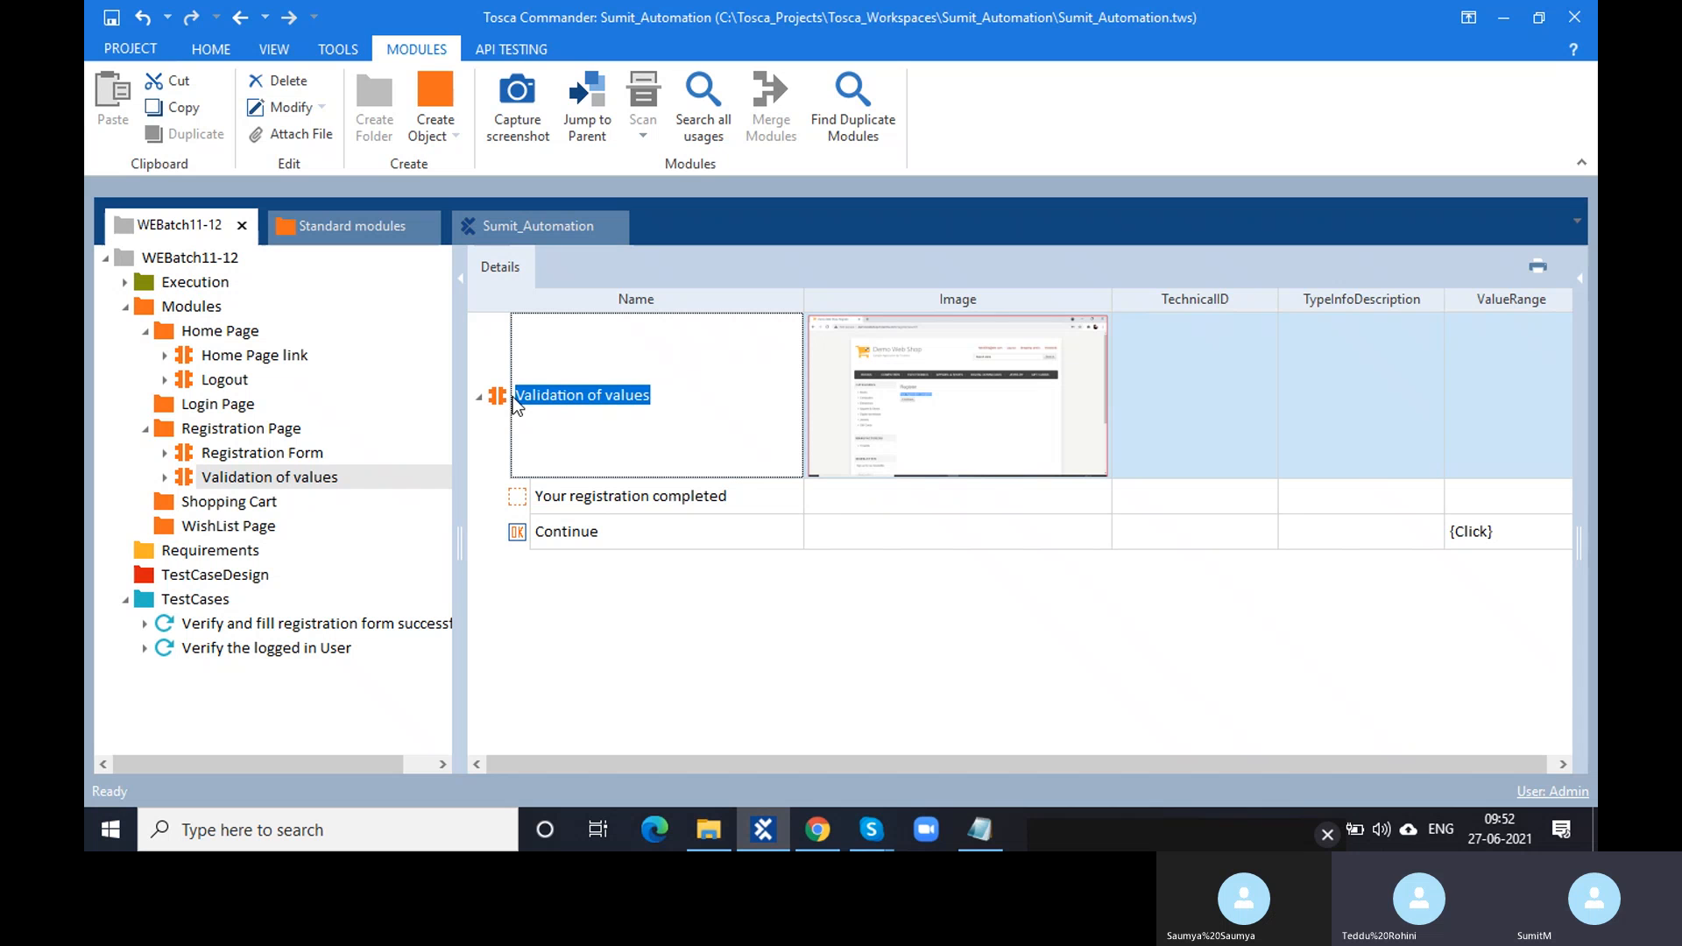
{"action": "type", "text": "S"}
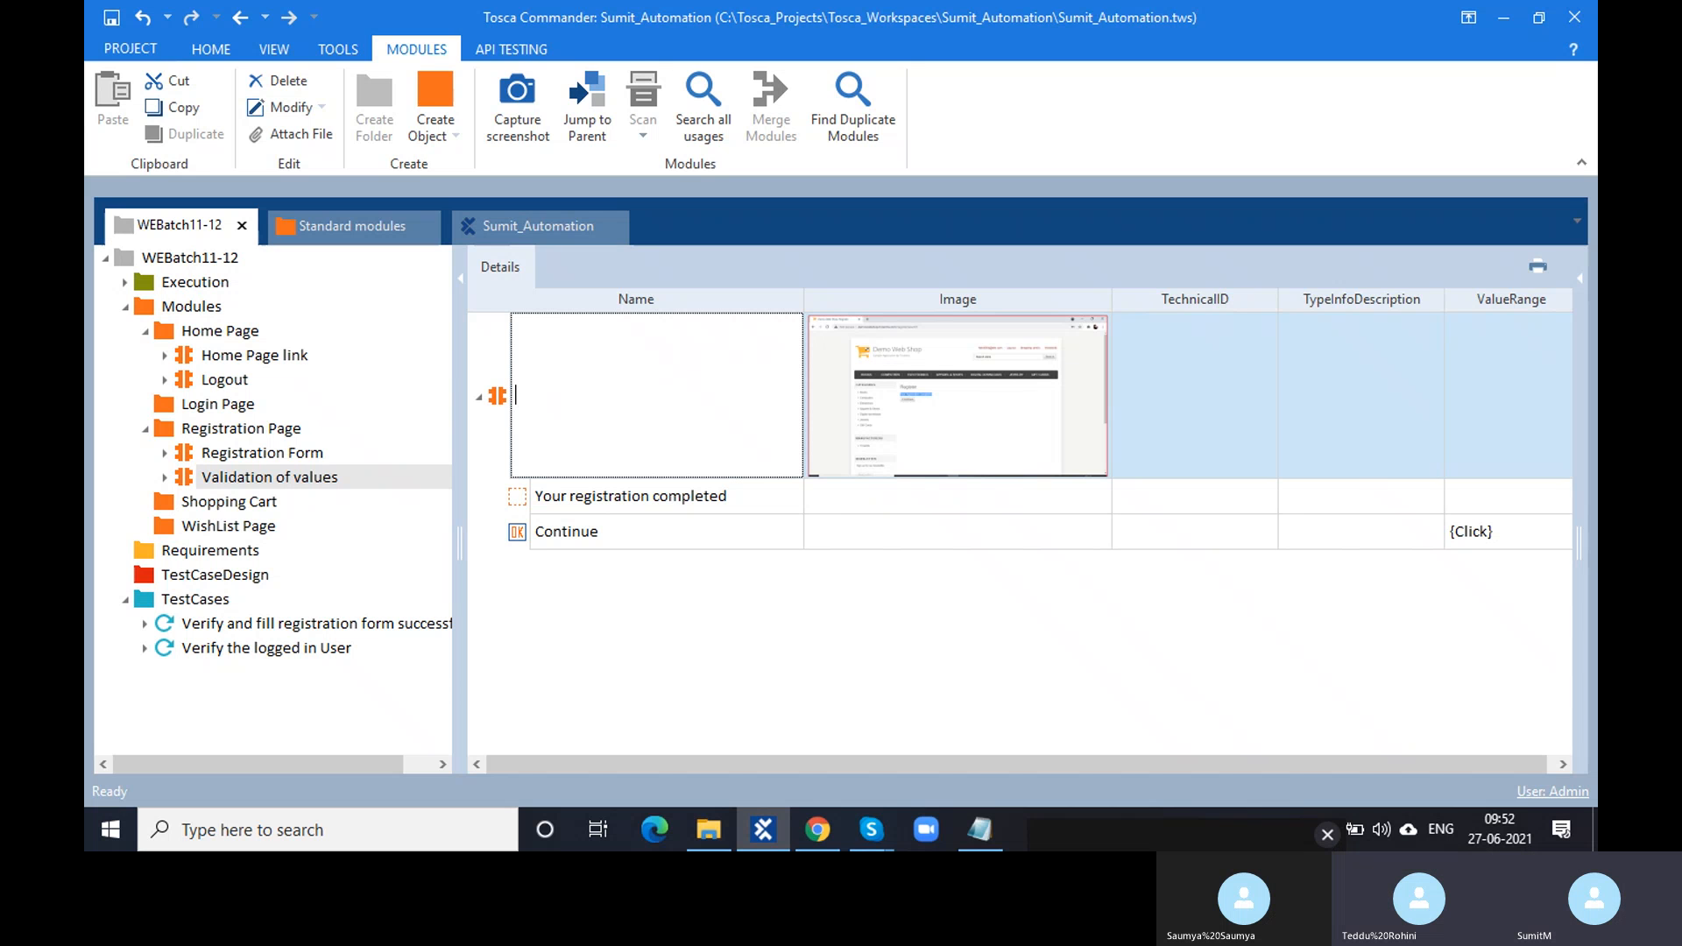
{"action": "type", "text": "V"}
{"action": "type", "text": "Res"}
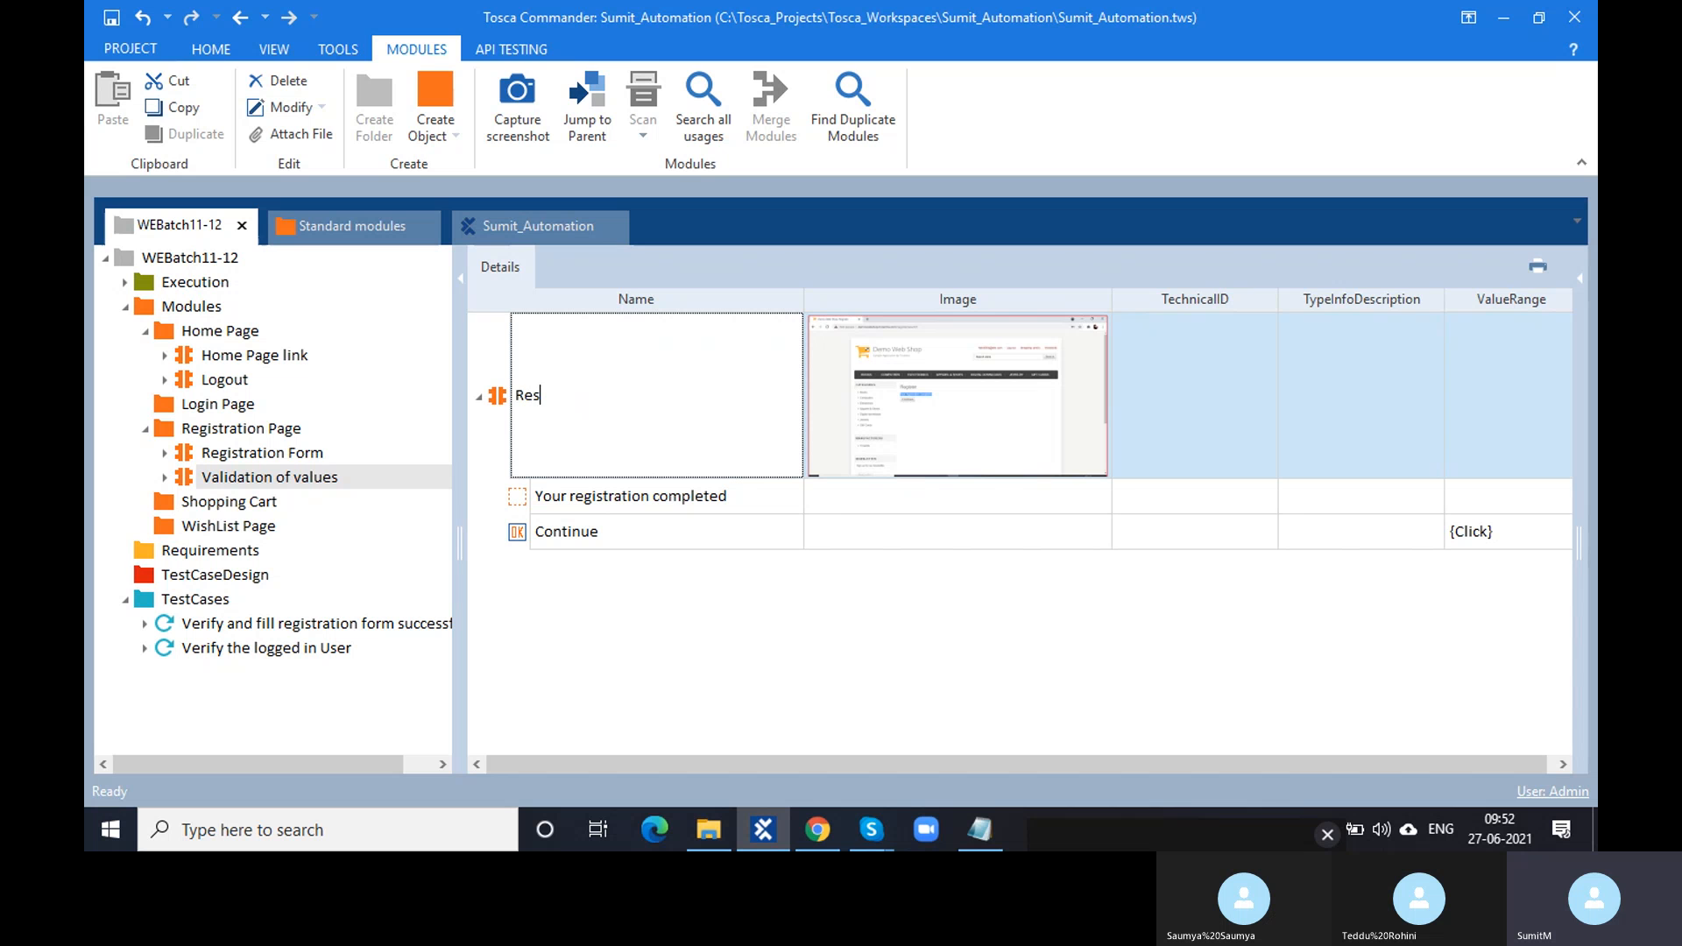
{"action": "type", "text": "gistrat"}
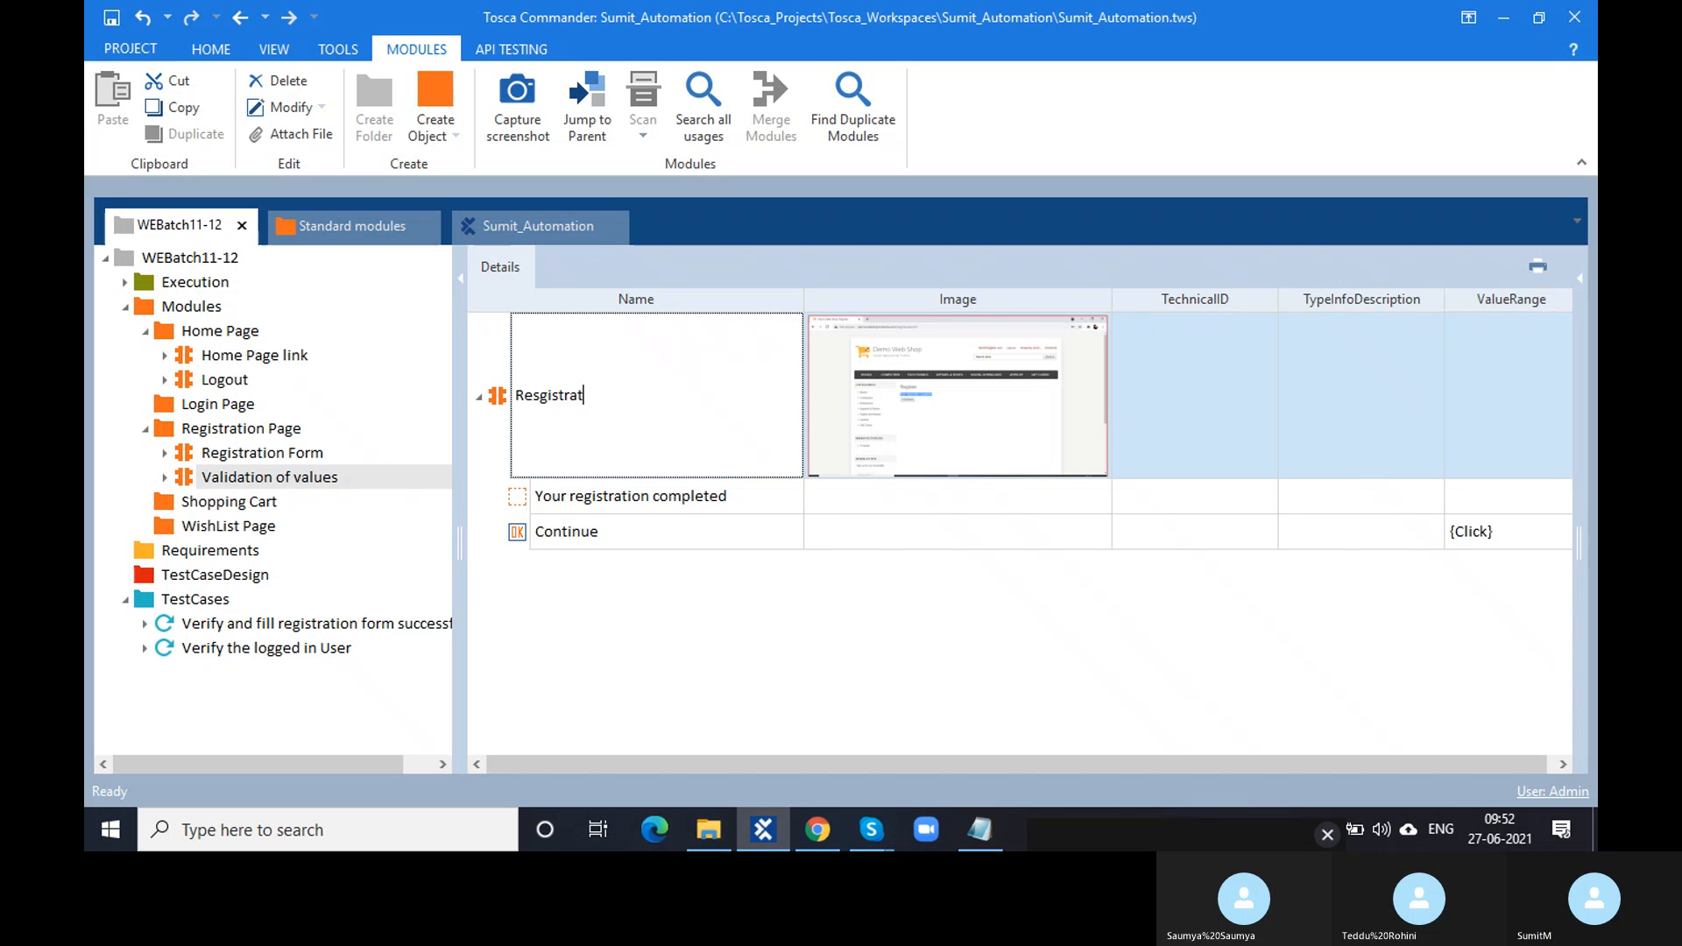
{"action": "key", "text": "BackSpace"}
{"action": "key", "text": "BackSpace"}
{"action": "key", "text": "BackSpace"}
{"action": "key", "text": "BackSpace"}
{"action": "key", "text": "BackSpace"}
{"action": "key", "text": "BackSpace"}
{"action": "key", "text": "BackSpace"}
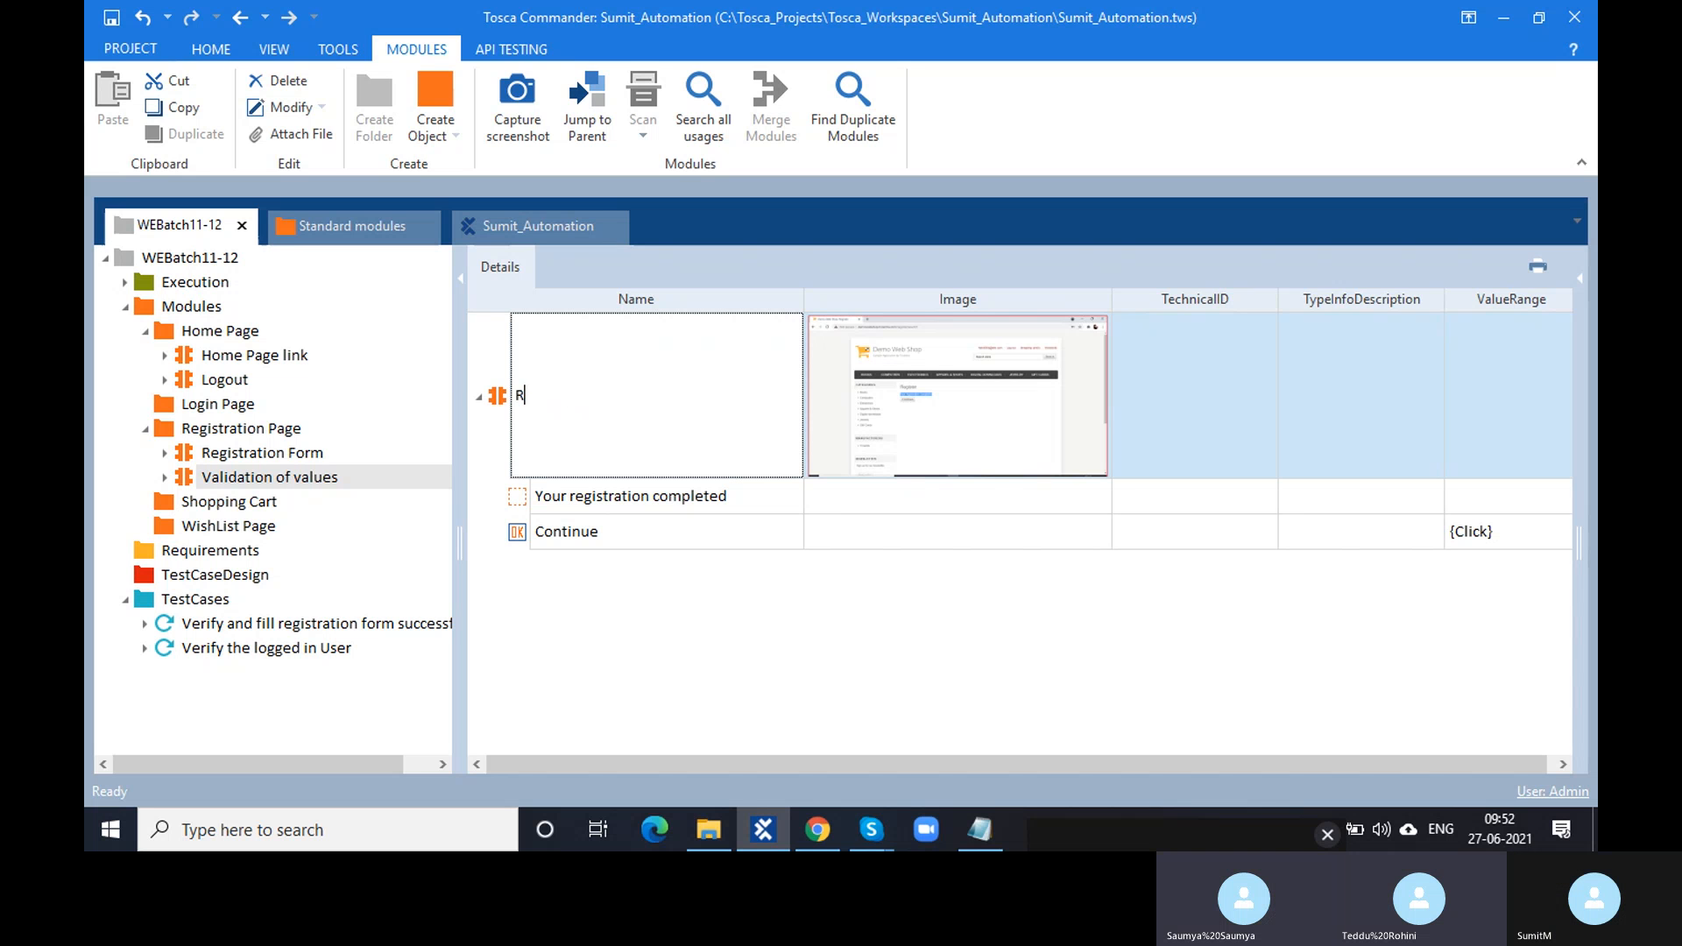
{"action": "type", "text": "egi"}
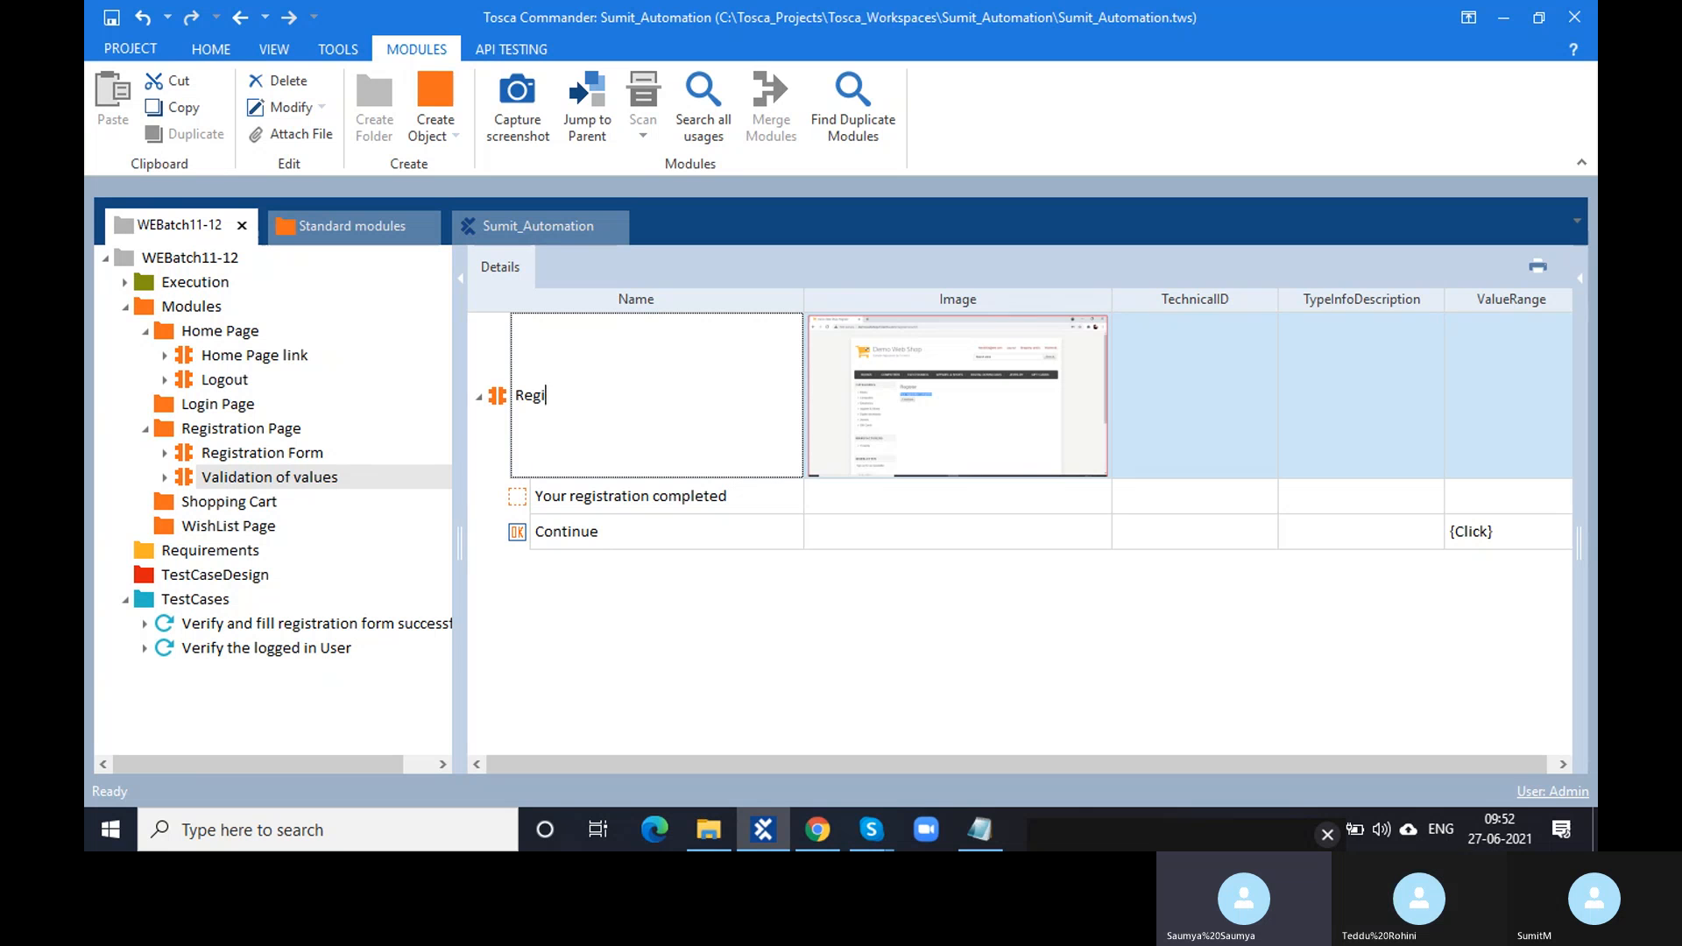
{"action": "type", "text": "stration\\\\\\\\\\\\\\\\\\\\\\\\\\\\\\"}
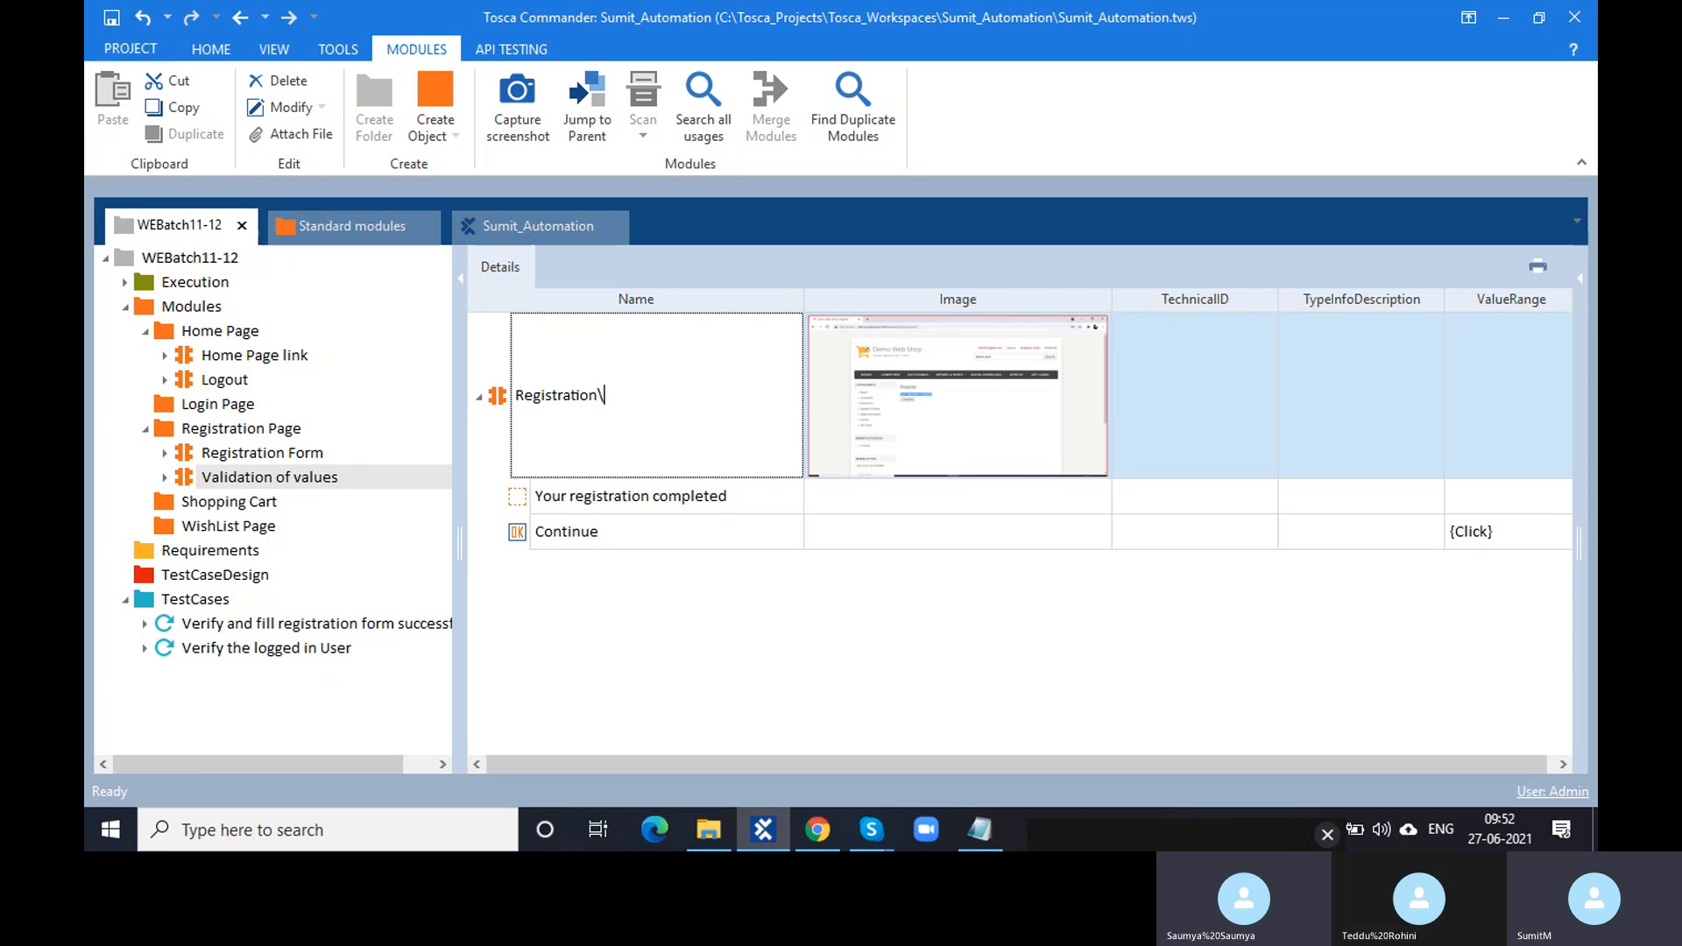
{"action": "key", "text": "BackSpace"}
{"action": "key", "text": "BackSpace"}
{"action": "key", "text": "BackSpace"}
{"action": "key", "text": "BackSpace"}
{"action": "key", "text": "BackSpace"}
{"action": "key", "text": "BackSpace"}
{"action": "key", "text": "BackSpace"}
{"action": "key", "text": "BackSpace"}
{"action": "key", "text": "BackSpace"}
{"action": "key", "text": "BackSpace"}
{"action": "key", "text": "BackSpace"}
{"action": "key", "text": "BackSpace"}
{"action": "key", "text": "BackSpace"}
{"action": "key", "text": "BackSpace"}
{"action": "key", "text": "BackSpace"}
{"action": "key", "text": "BackSpace"}
{"action": "key", "text": "BackSpace"}
{"action": "key", "text": "BackSpace"}
{"action": "key", "text": "BackSpace"}
{"action": "key", "text": "BackSpace"}
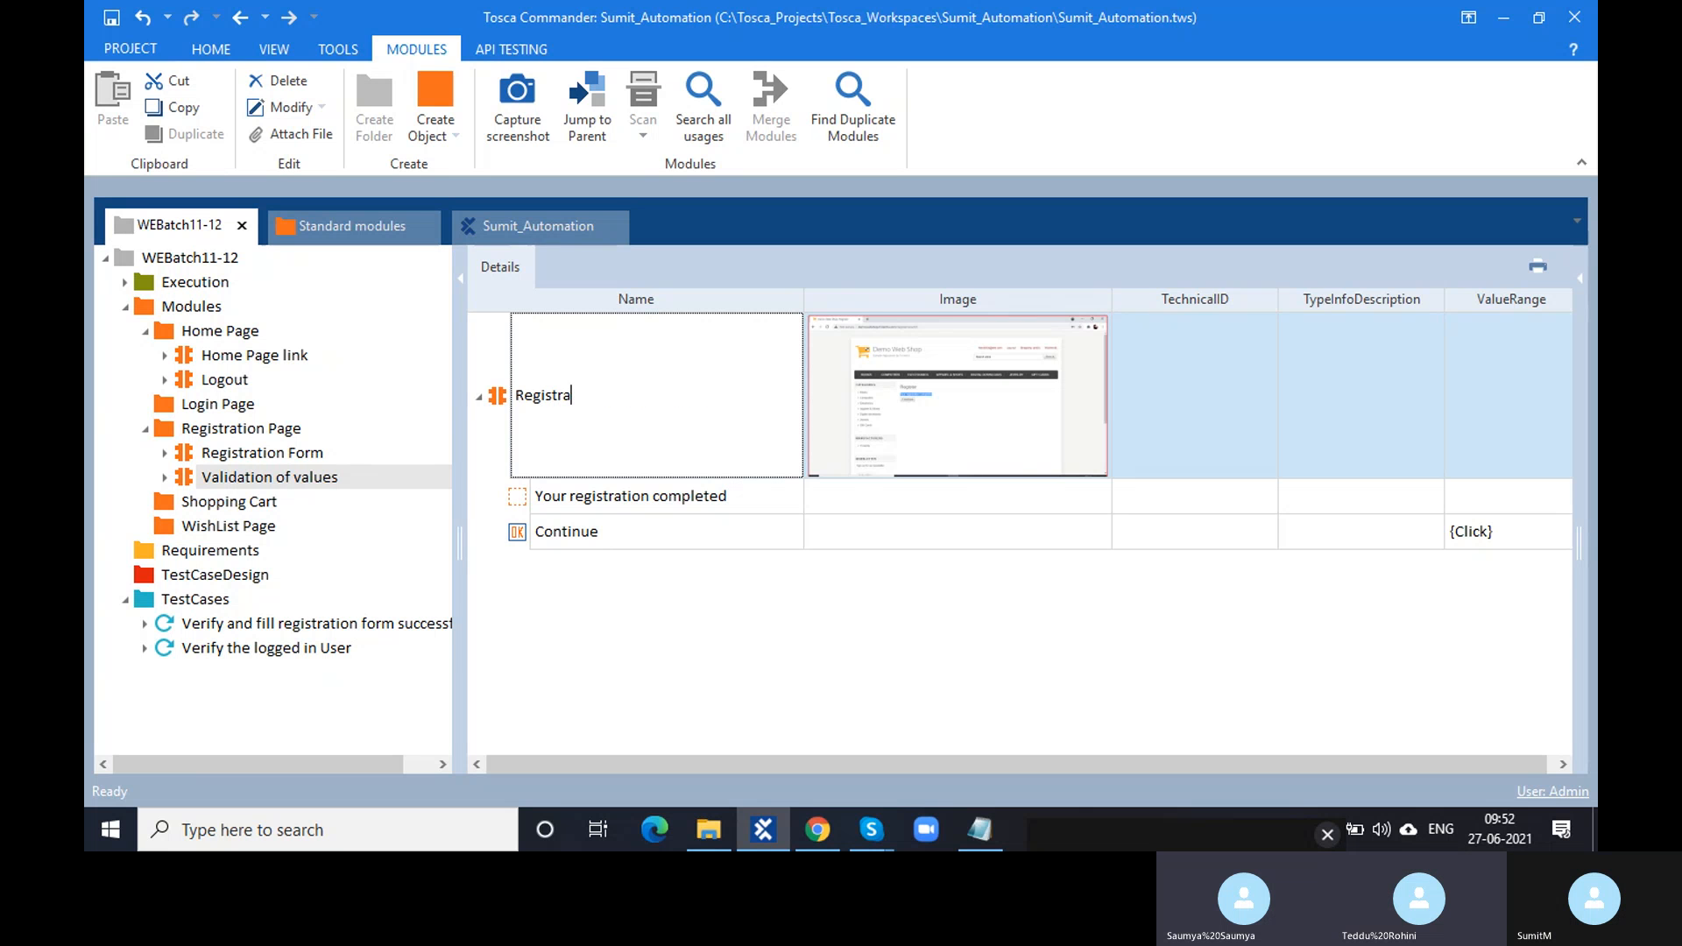
{"action": "type", "text": "T"}
{"action": "type", "text": "t Veri"}
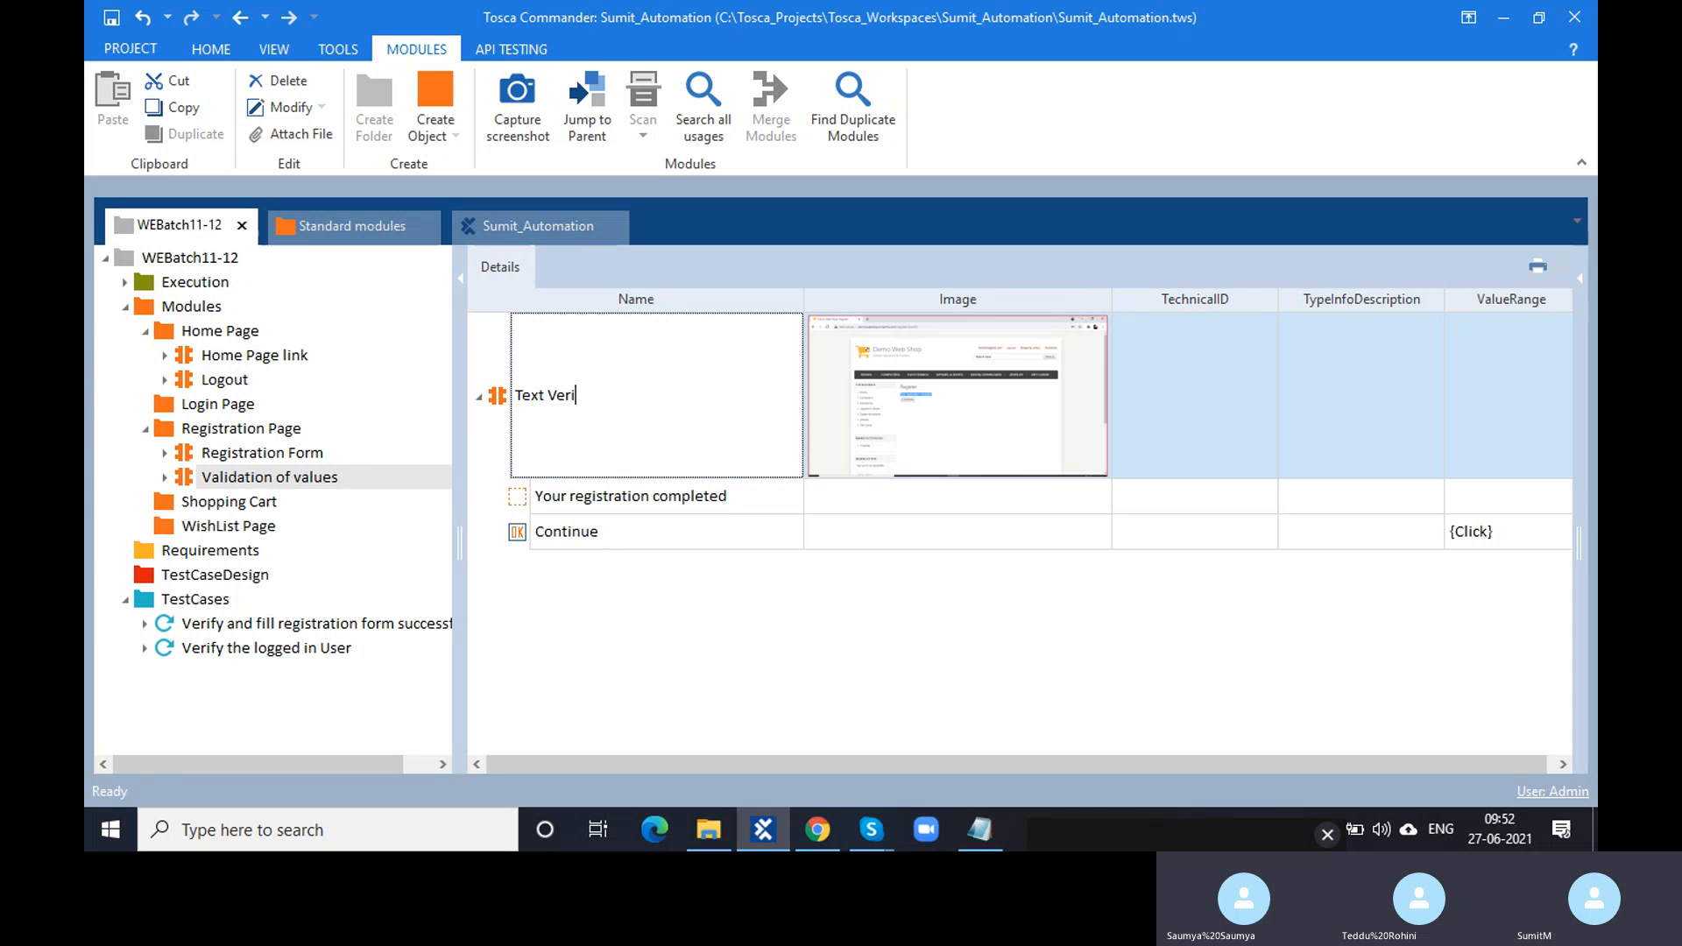
{"action": "type", "text": "fication"}
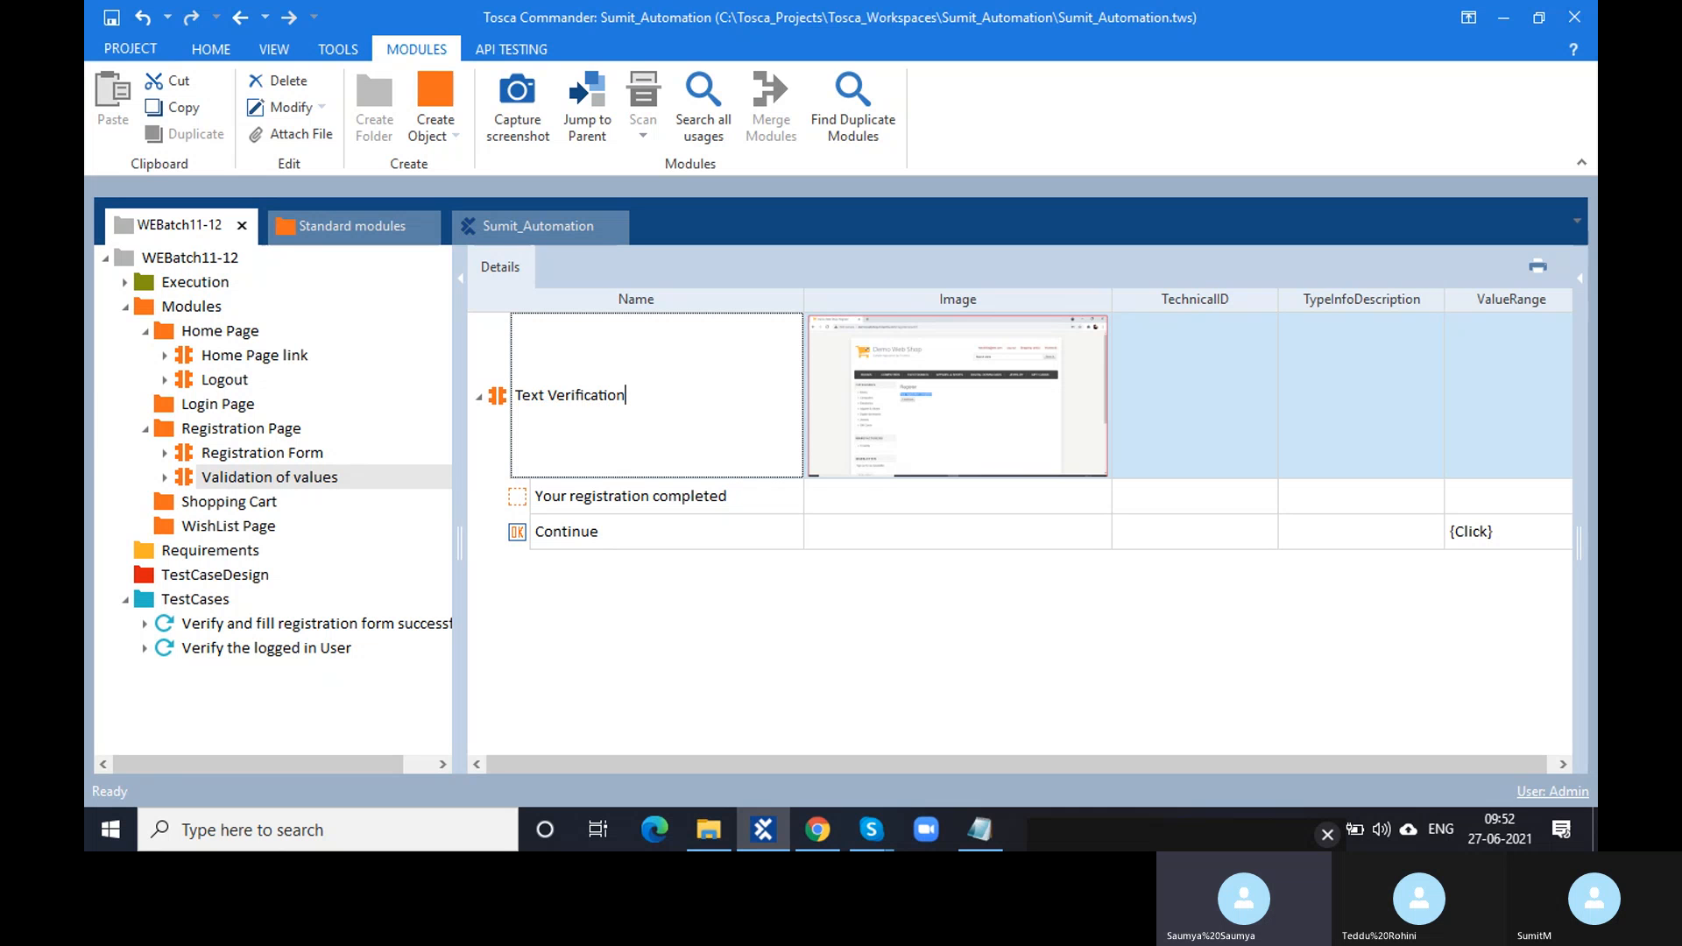
{"action": "key", "text": "BackSpace"}
{"action": "key", "text": "BackSpace"}
{"action": "key", "text": "BackSpace"}
{"action": "key", "text": "BackSpace"}
{"action": "key", "text": "BackSpace"}
{"action": "key", "text": "BackSpace"}
{"action": "key", "text": "BackSpace"}
{"action": "key", "text": "BackSpace"}
{"action": "key", "text": "BackSpace"}
{"action": "key", "text": "BackSpace"}
{"action": "key", "text": "BackSpace"}
{"action": "key", "text": "BackSpace"}
{"action": "key", "text": "BackSpace"}
{"action": "key", "text": "BackSpace"}
{"action": "key", "text": "BackSpace"}
{"action": "key", "text": "BackSpace"}
{"action": "key", "text": "BackSpace"}
{"action": "type", "text": "S"}
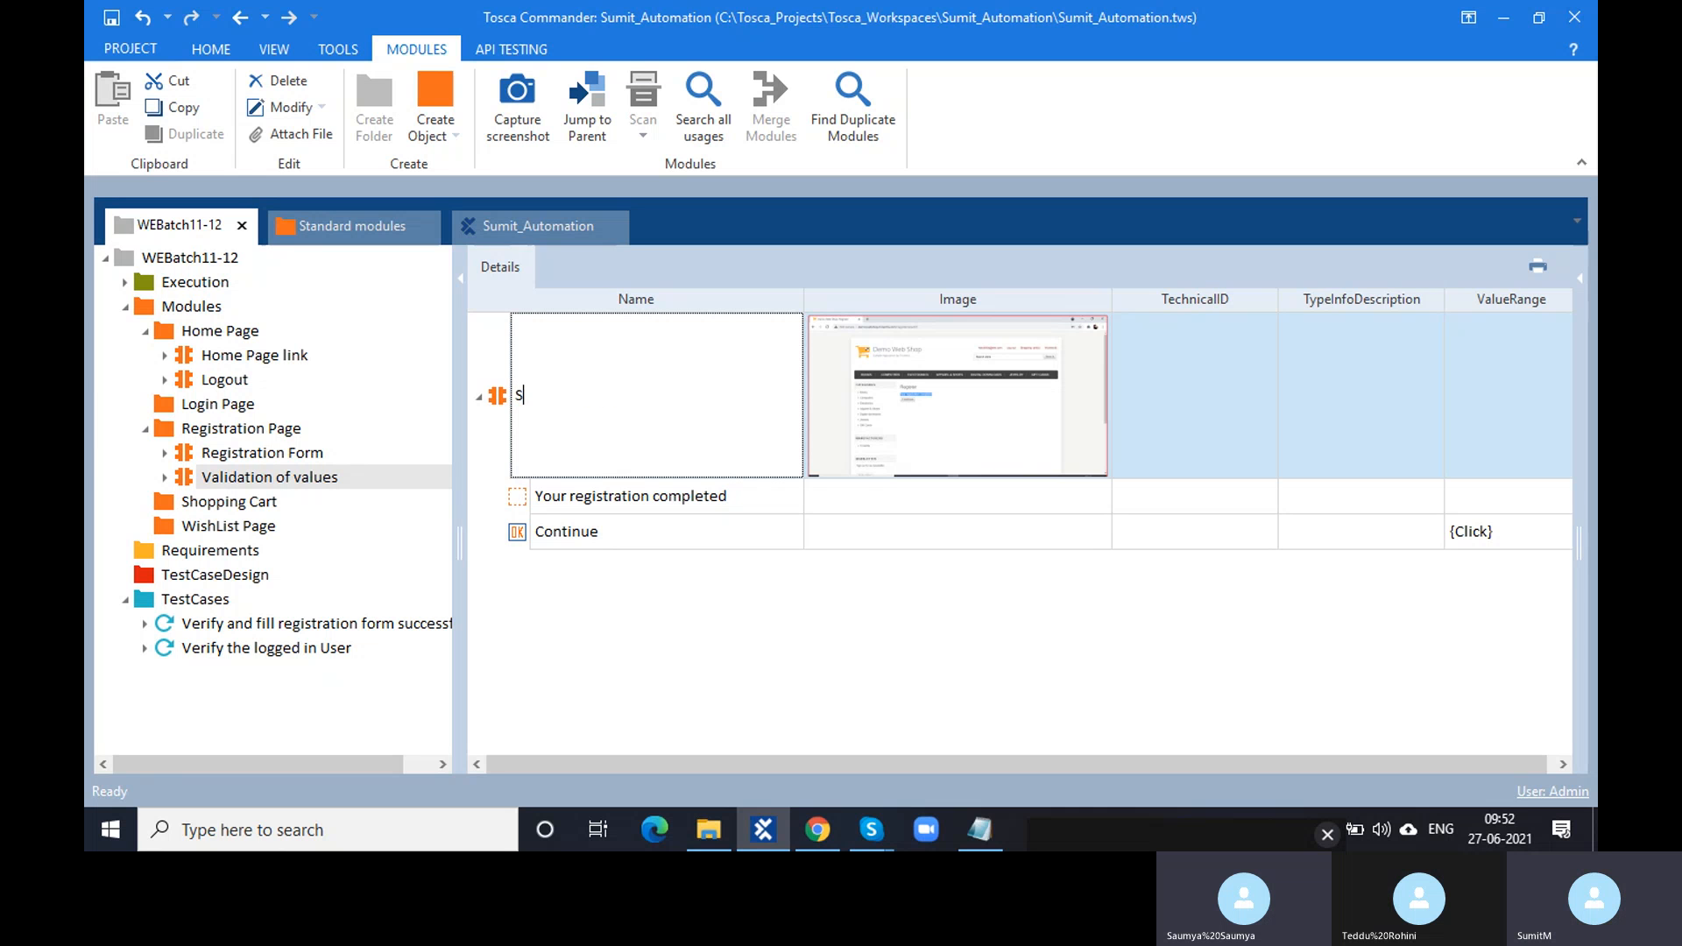
{"action": "type", "text": "uccess"}
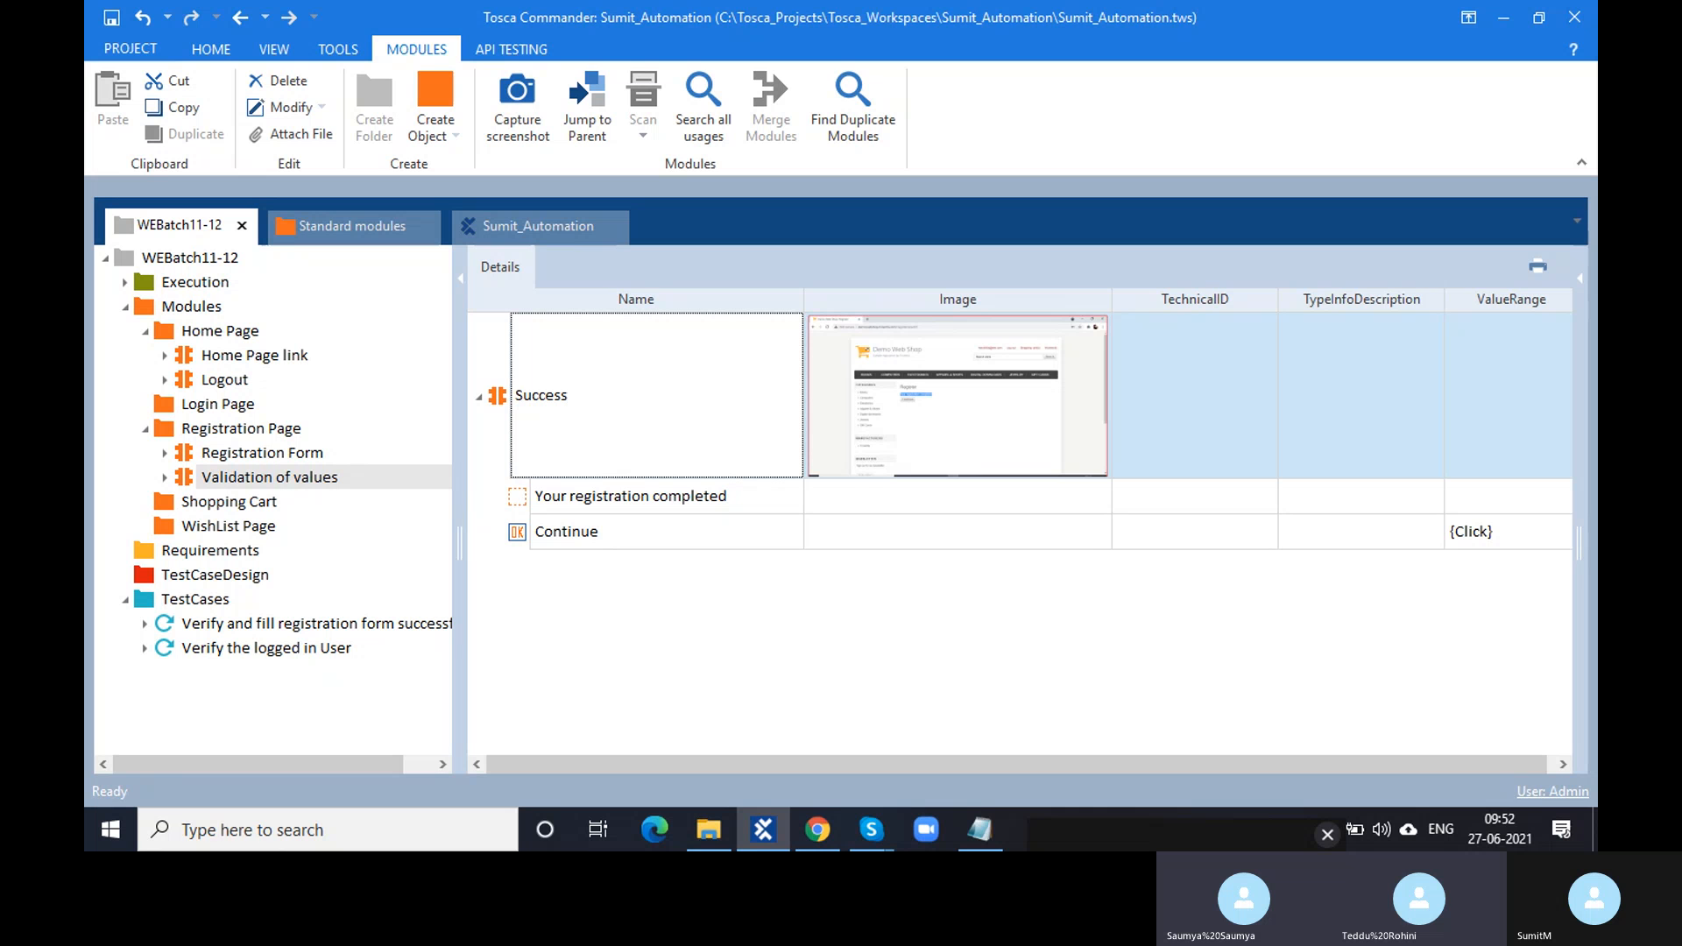
{"action": "type", "text": "ful Reg"}
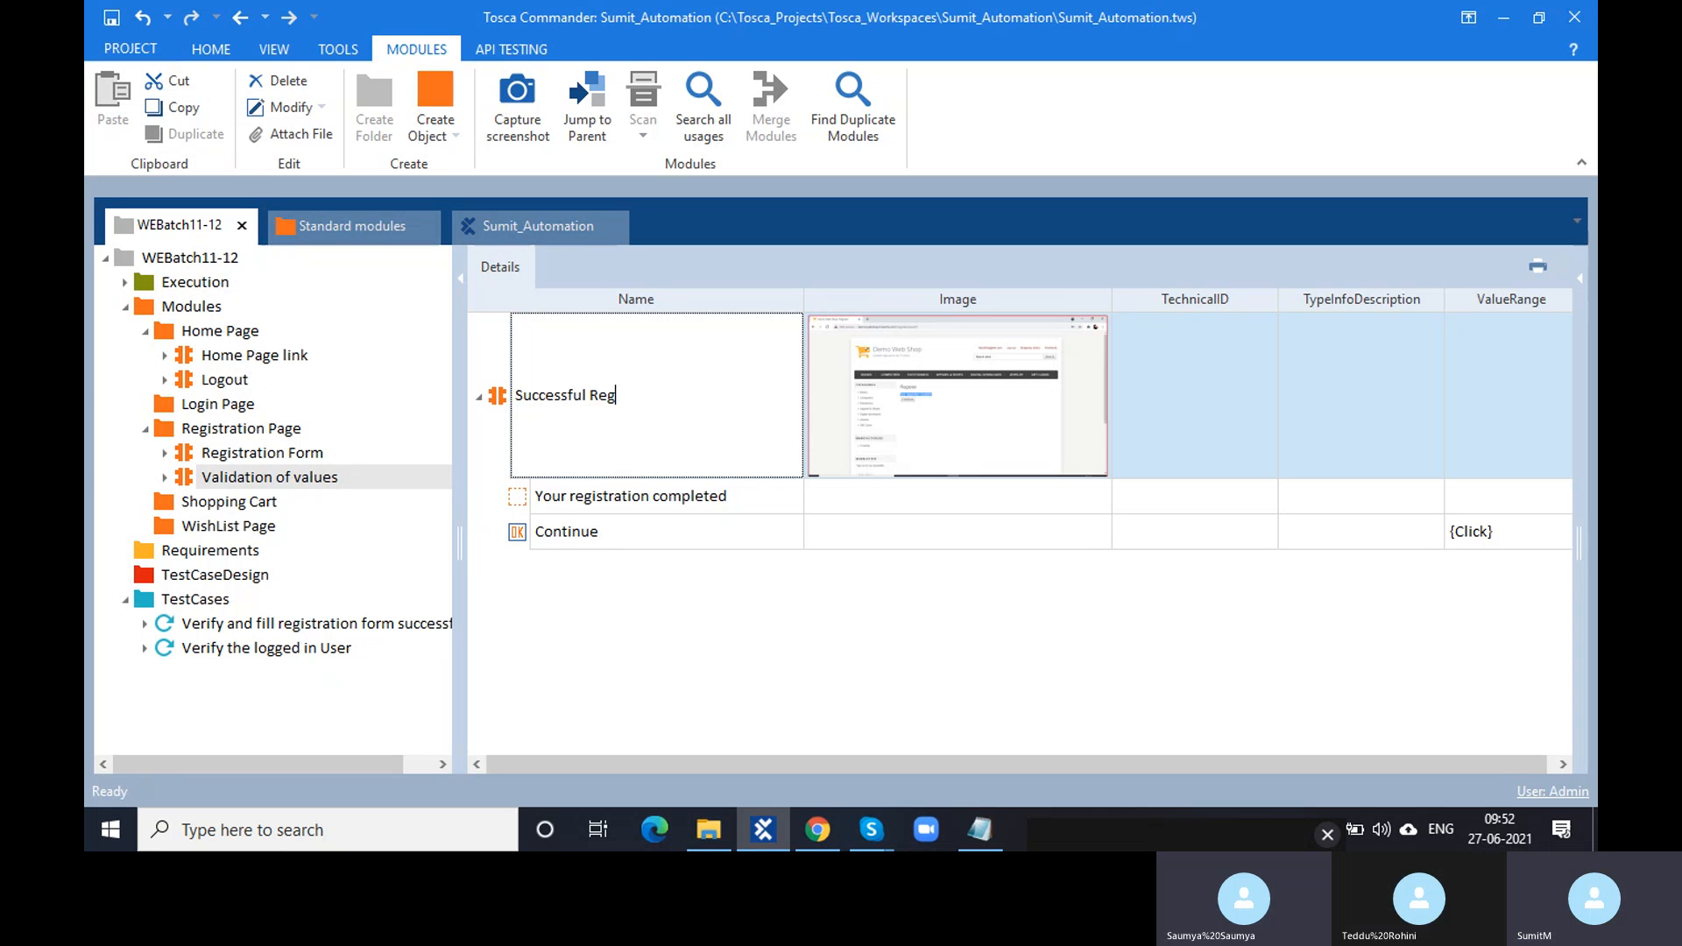
{"action": "type", "text": "istr"}
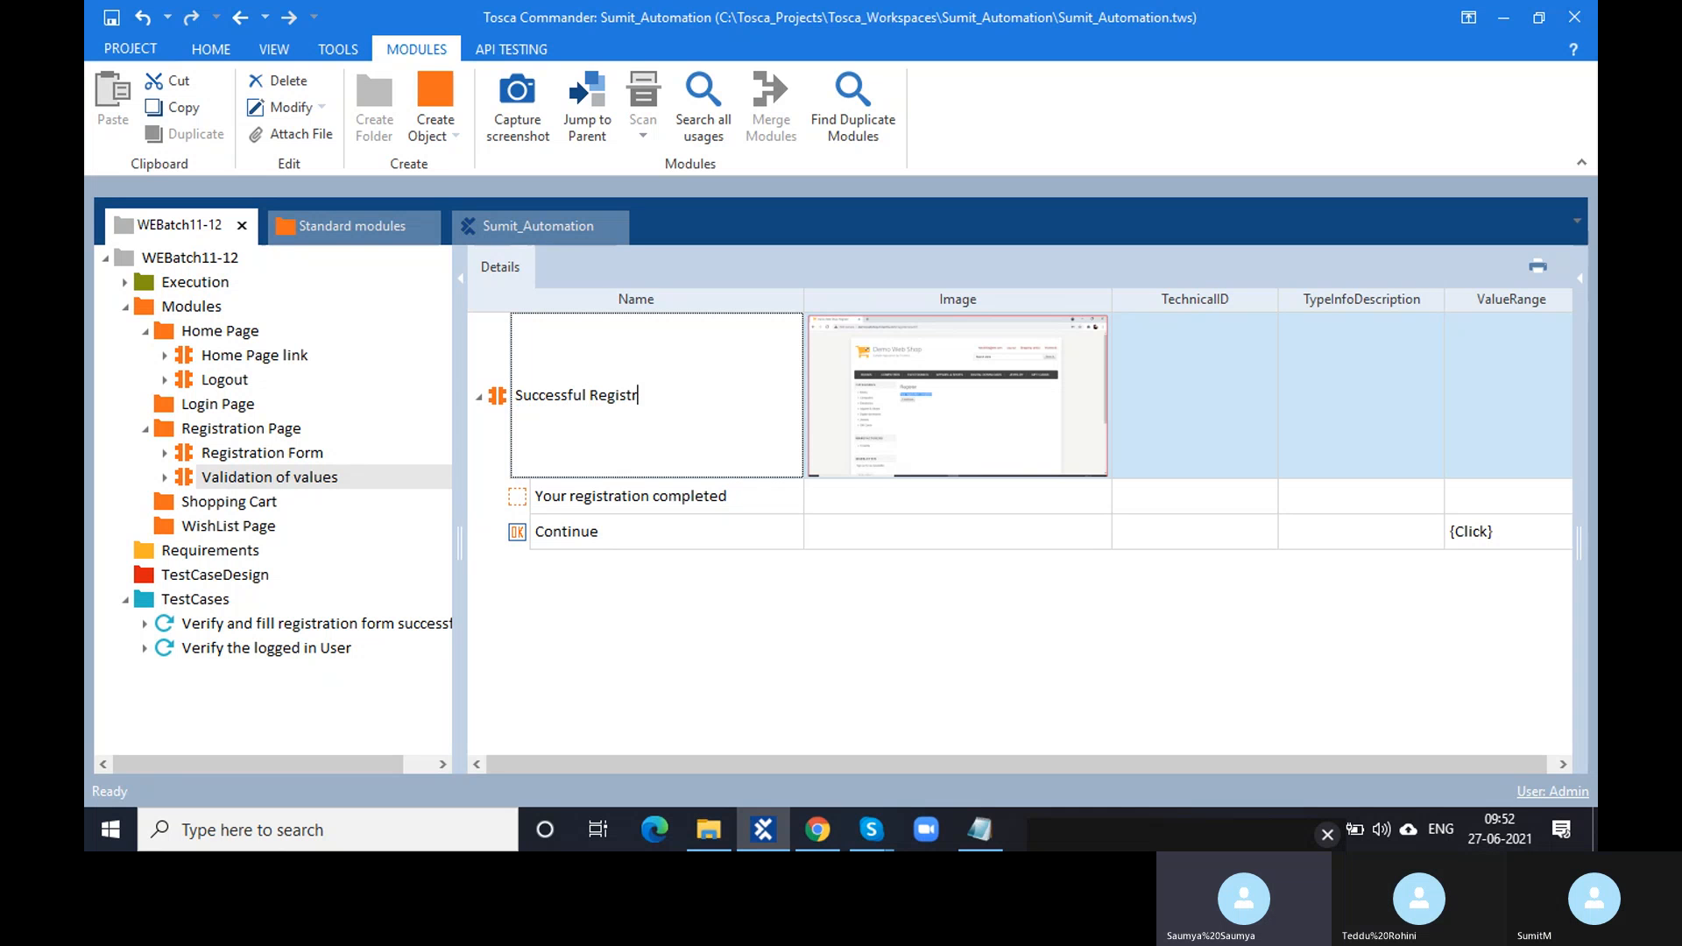
{"action": "type", "text": "ation"}
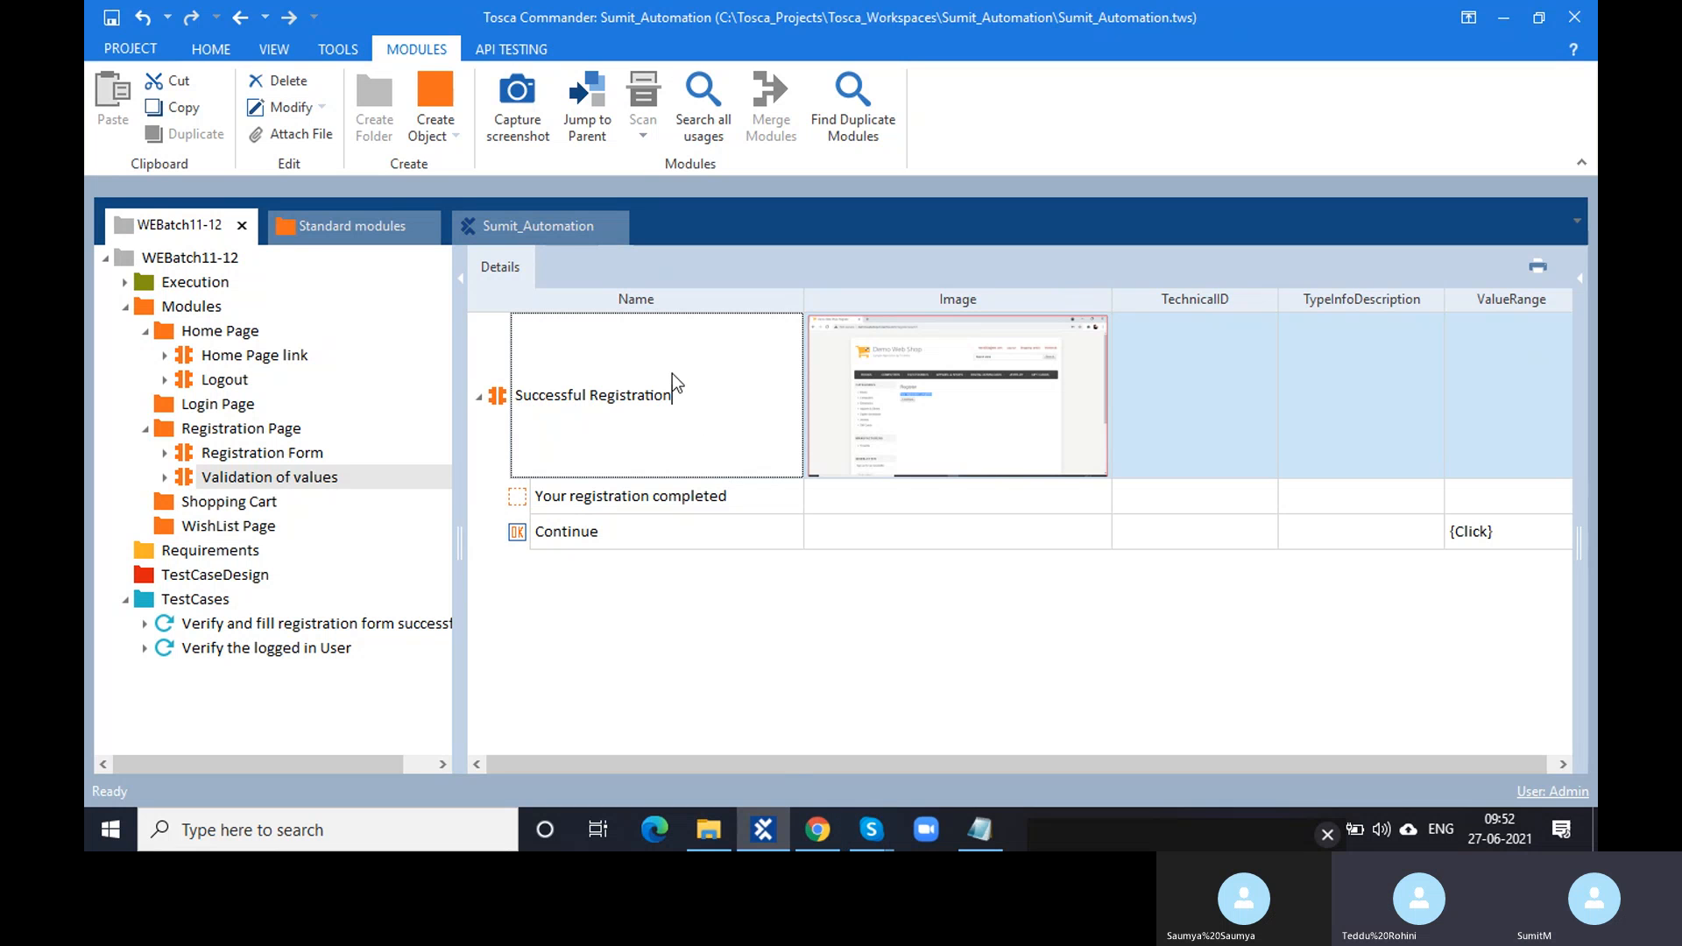
{"action": "left_click_drag", "start_coordinate": [674, 396], "coordinate": [522, 399]}
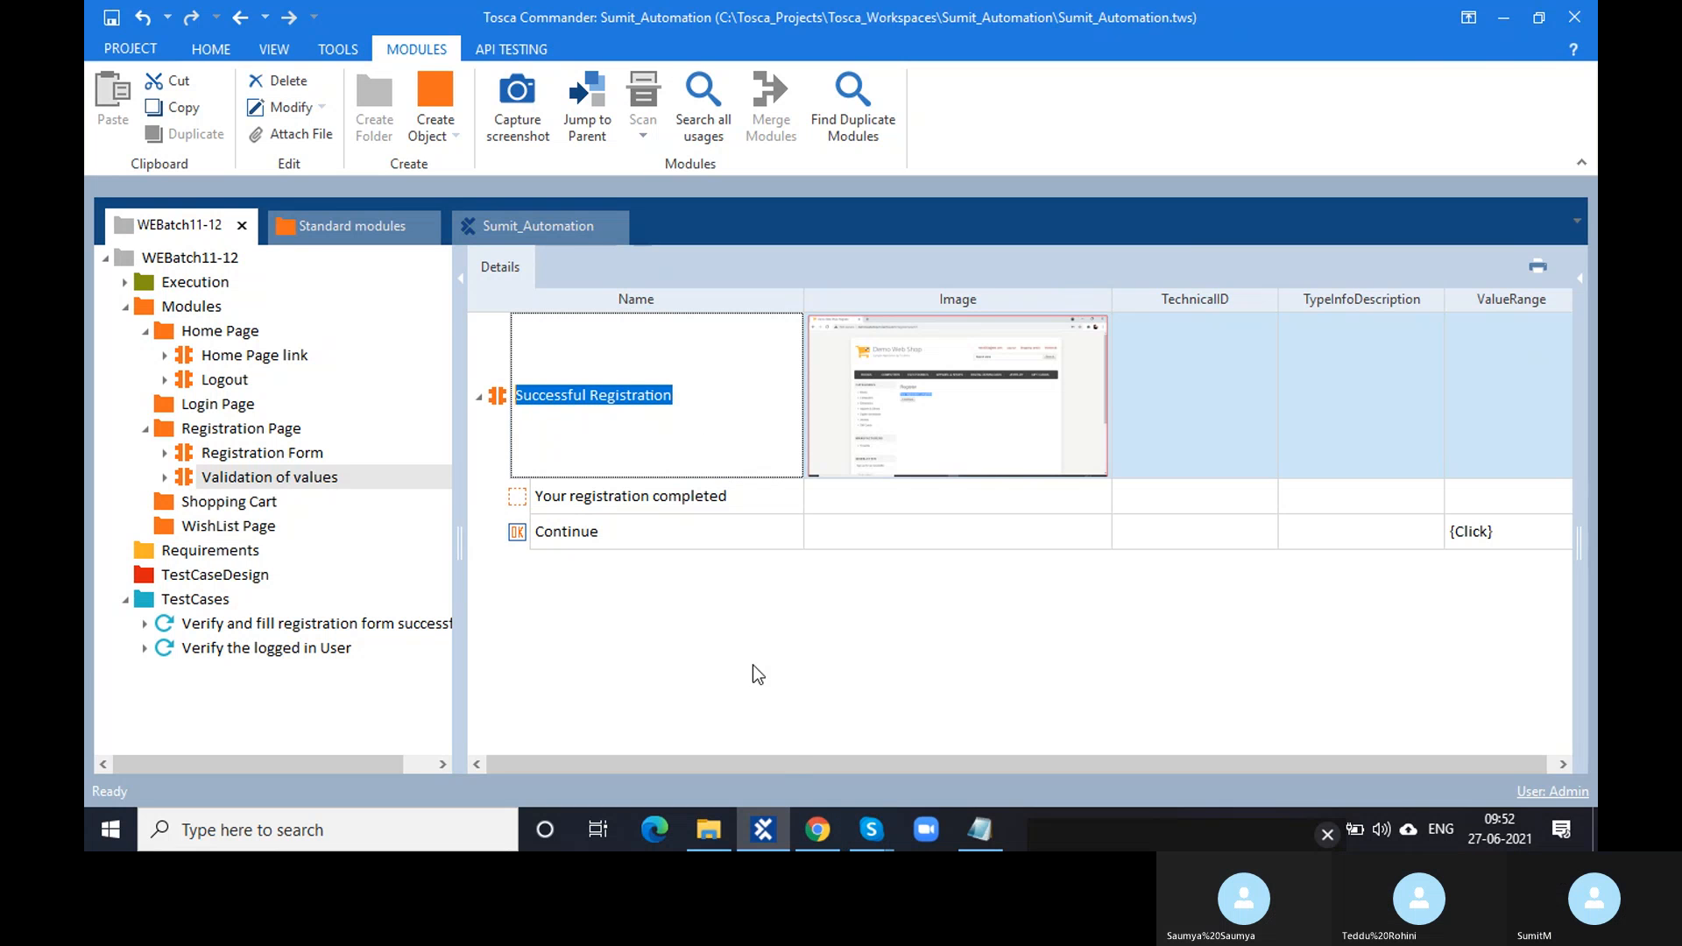
- Check the Chrome result page, then rename the module to 'Complete registration page'
{"action": "left_click", "coordinate": [819, 832]}
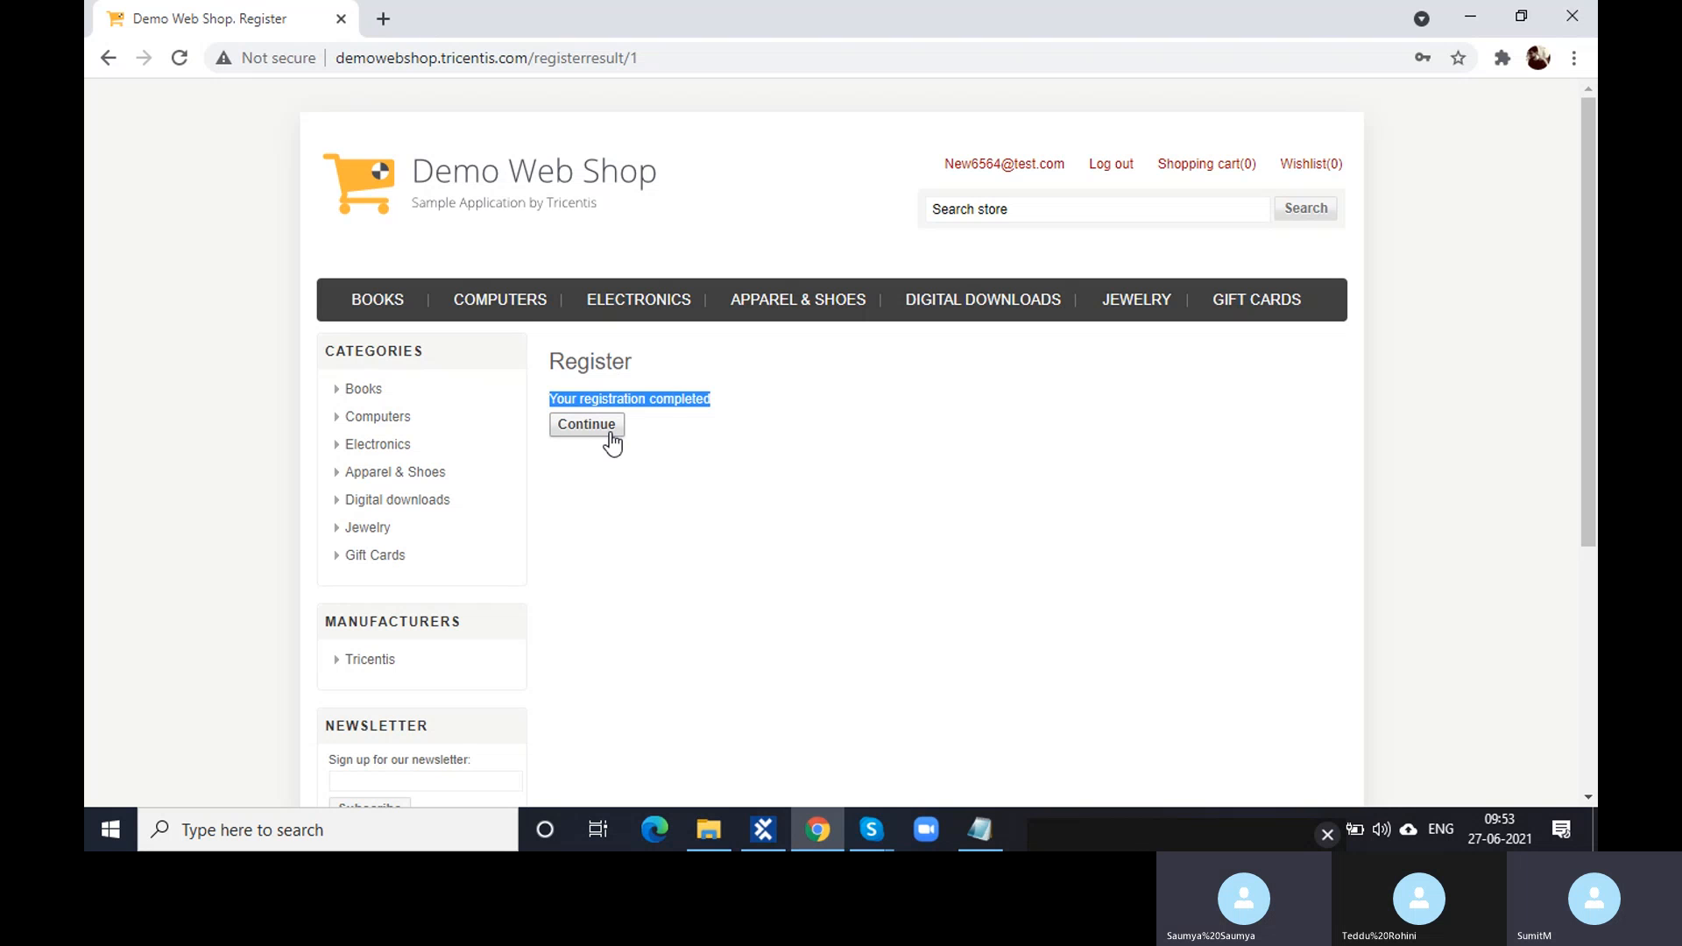
{"action": "left_click", "coordinate": [764, 831]}
{"action": "double_click", "coordinate": [655, 396]}
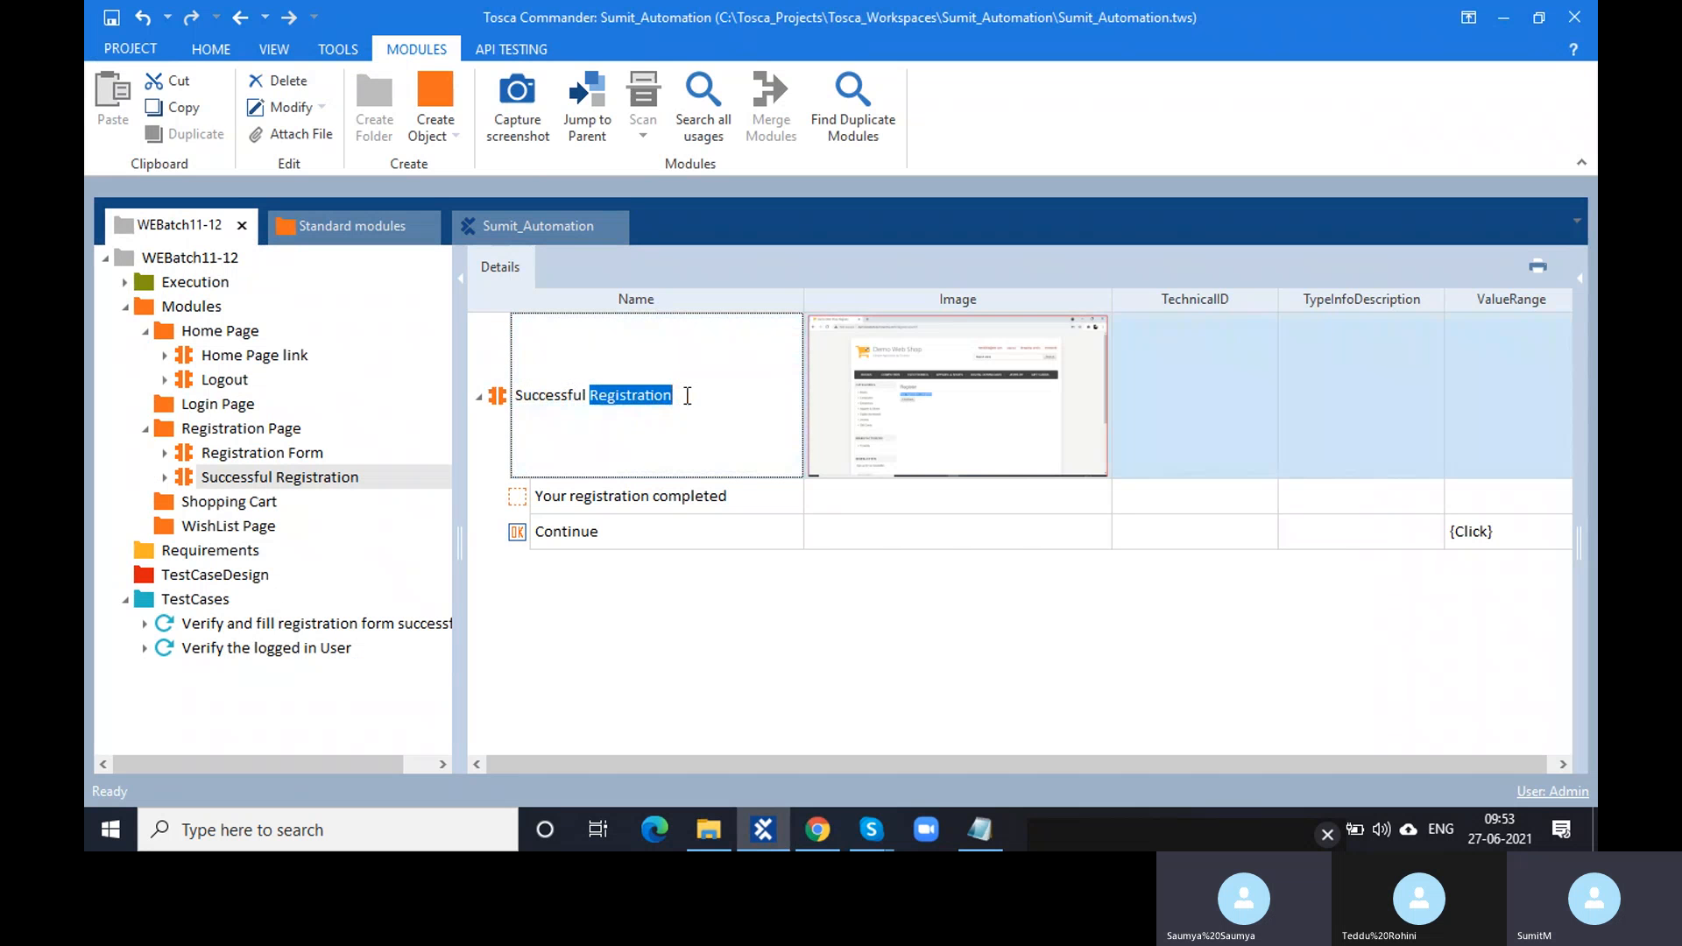
{"action": "left_click_drag", "start_coordinate": [687, 396], "coordinate": [511, 410]}
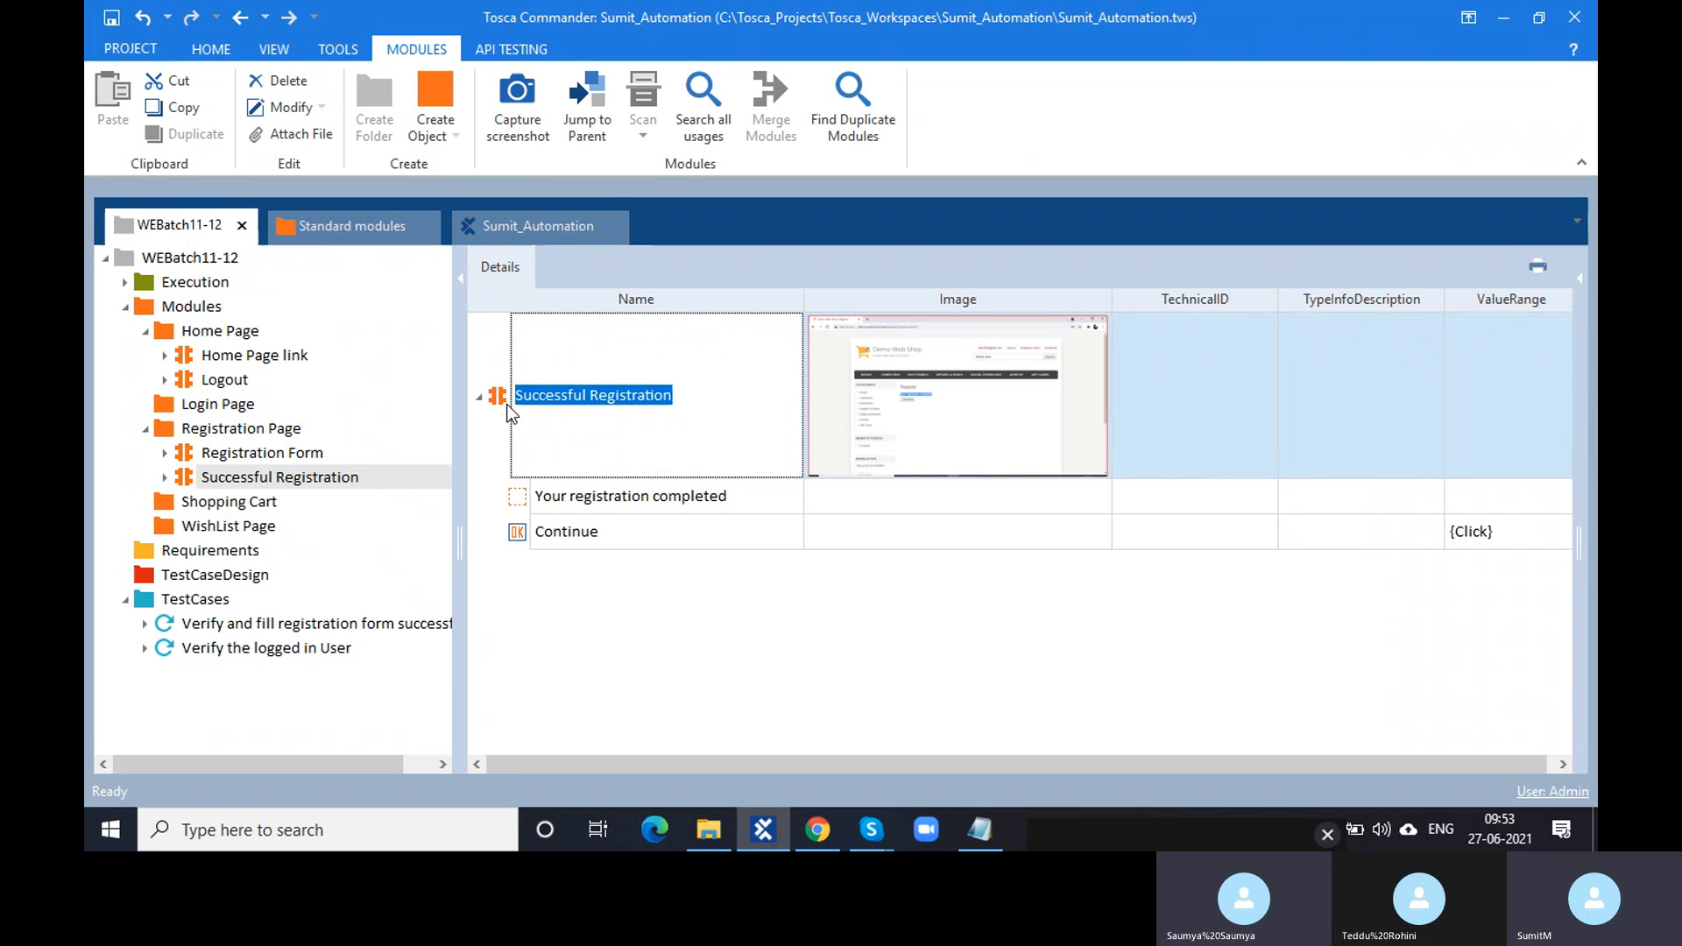
{"action": "type", "text": "Complete "}
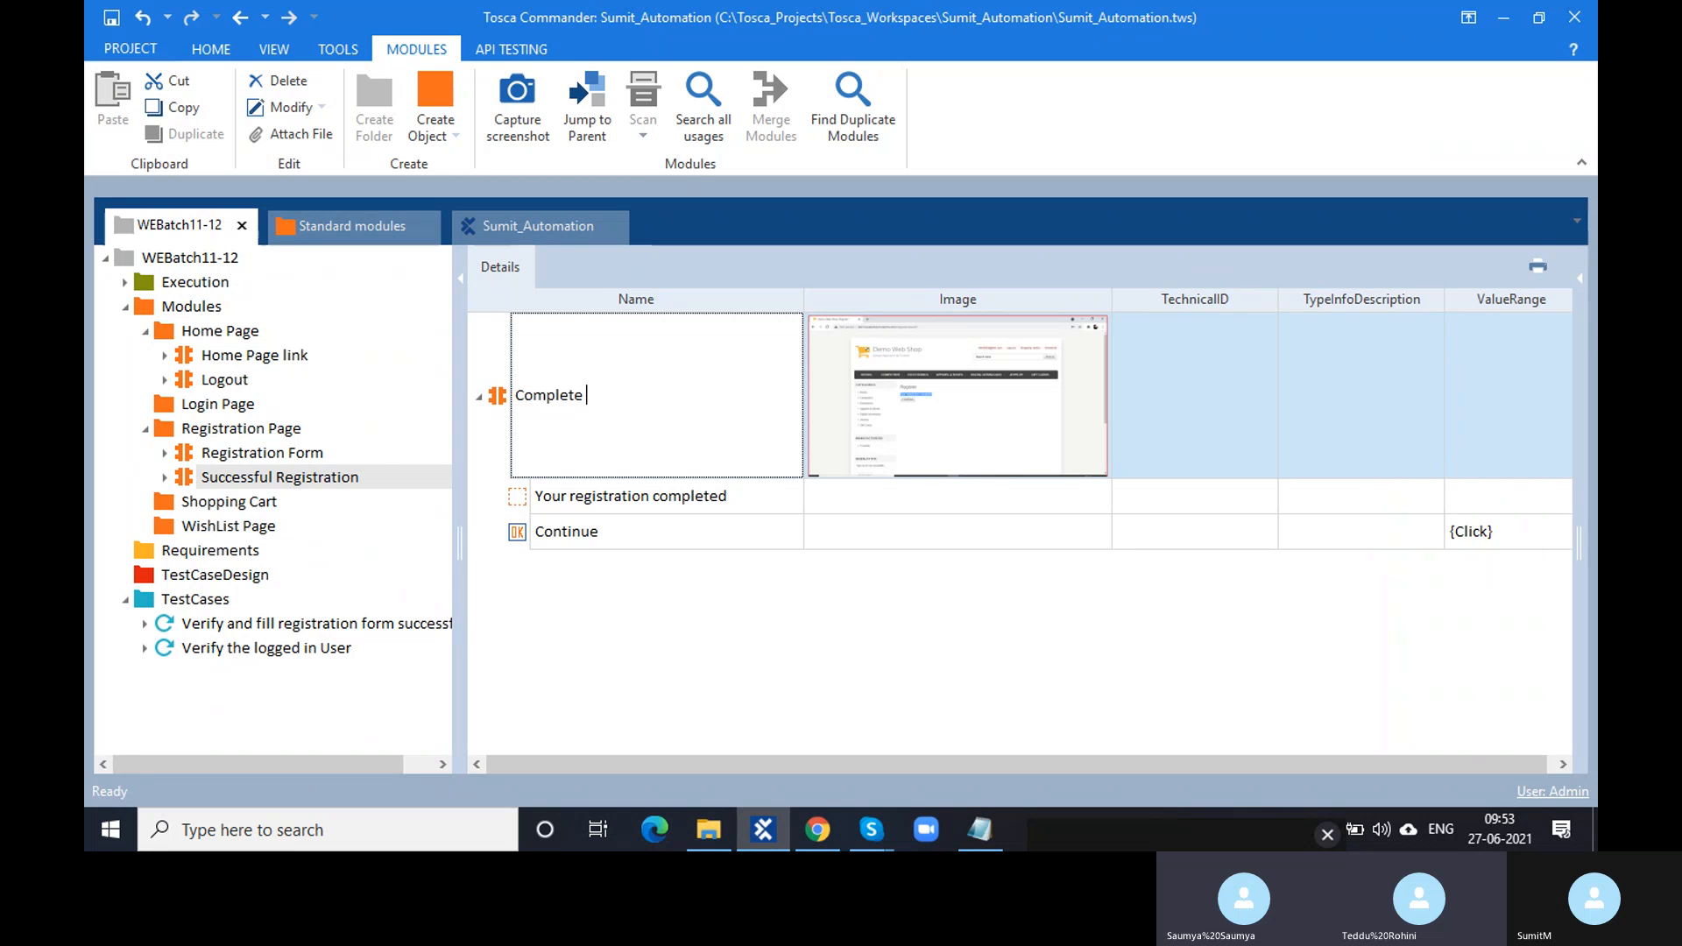
{"action": "type", "text": "registration "}
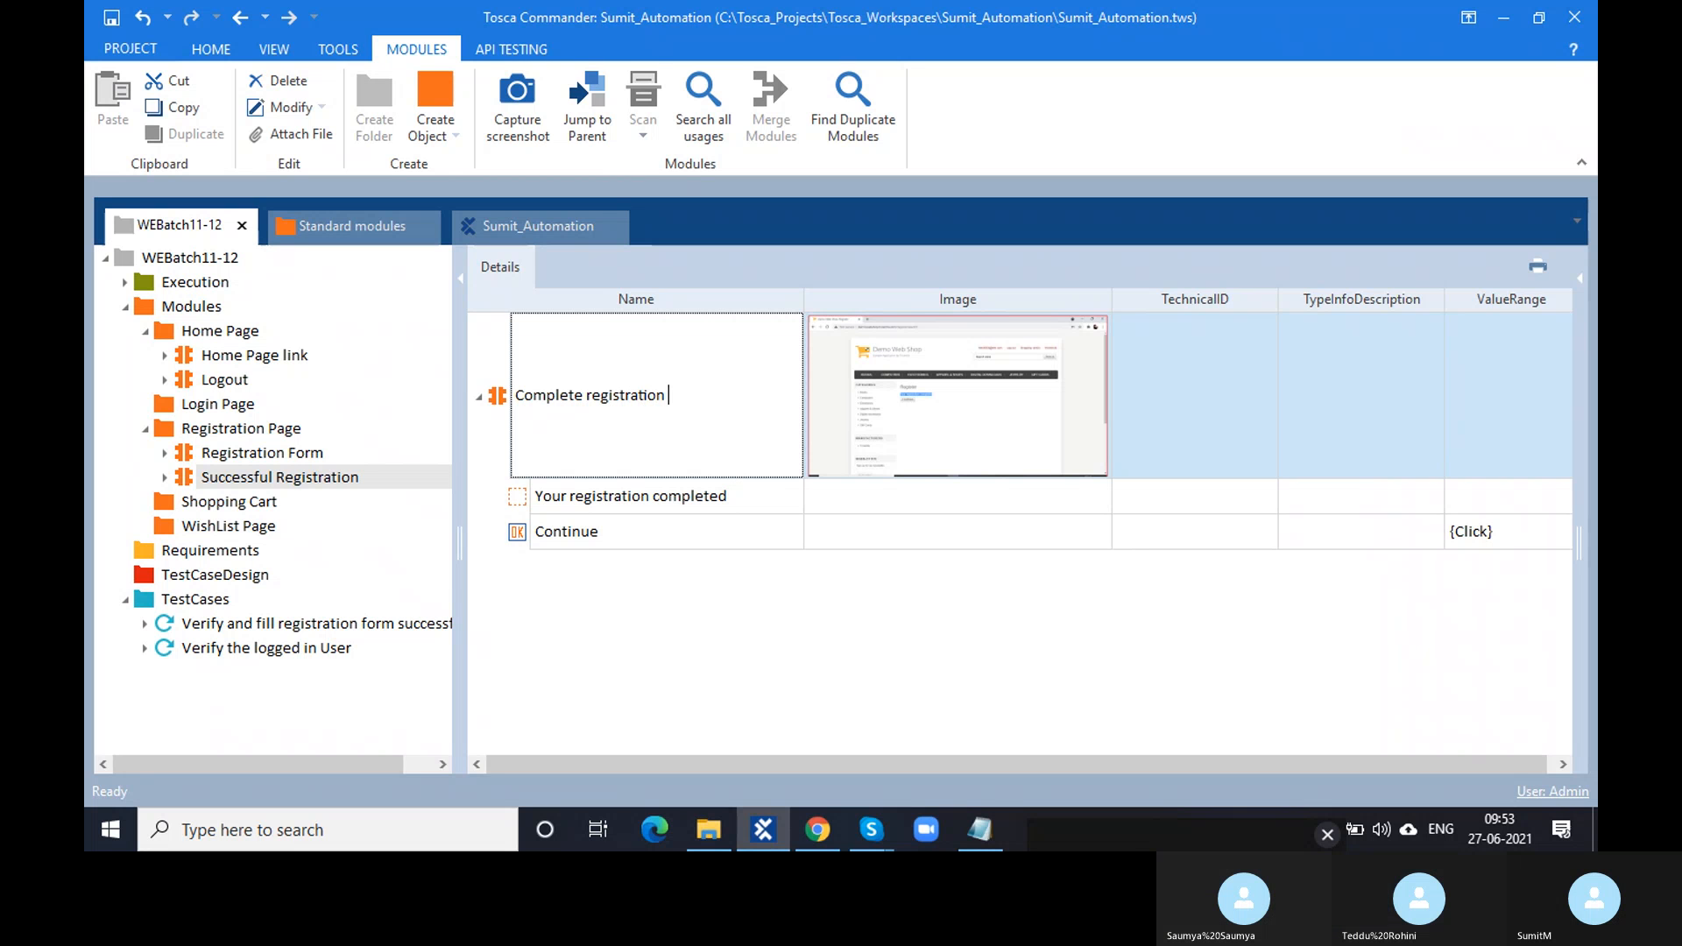
{"action": "type", "text": "page"}
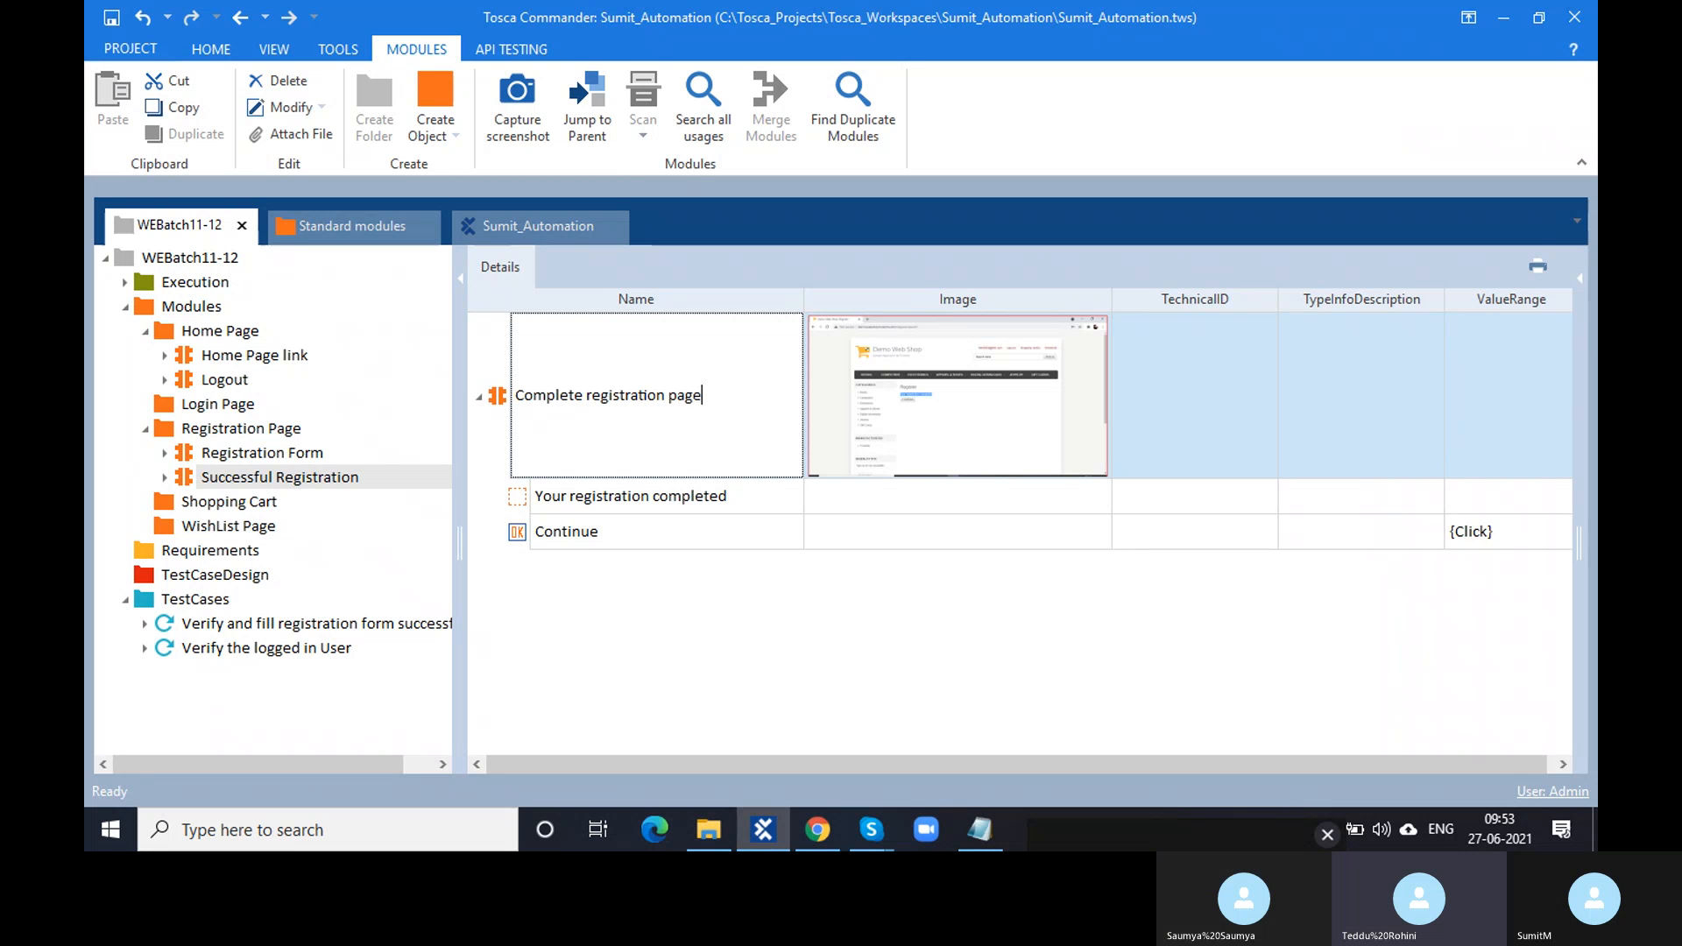
{"action": "left_click", "coordinate": [538, 670]}
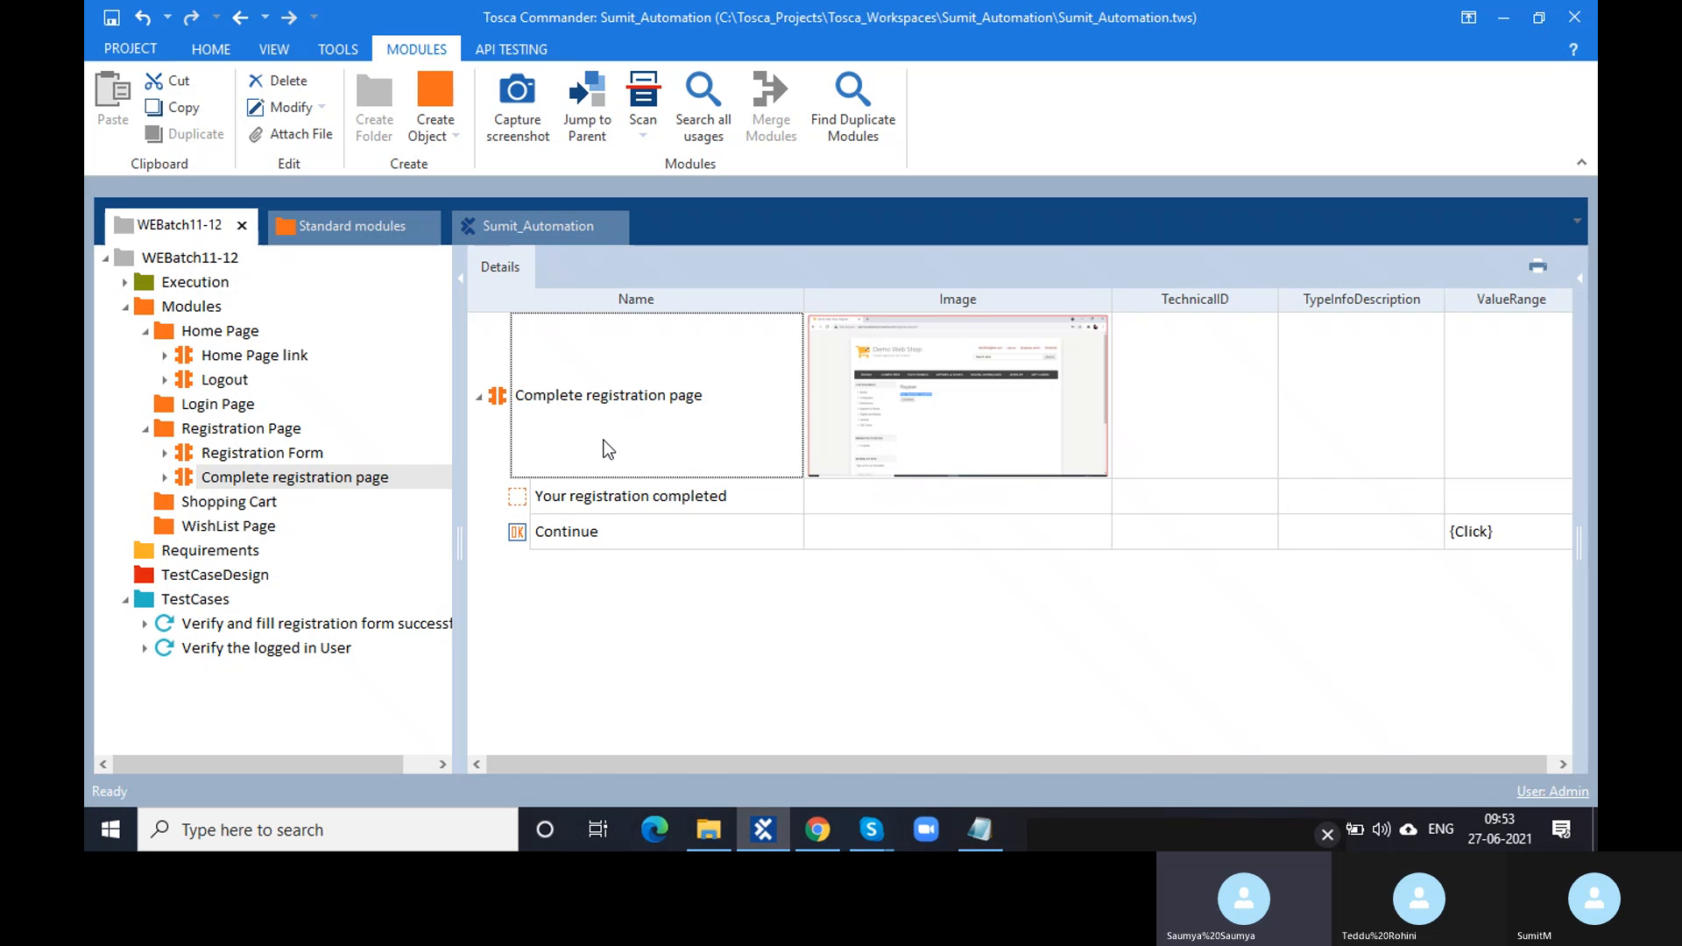
- Finish the name edit, reopen the Complete registration page module, and compare it with the Chrome page
{"action": "double_click", "coordinate": [685, 402]}
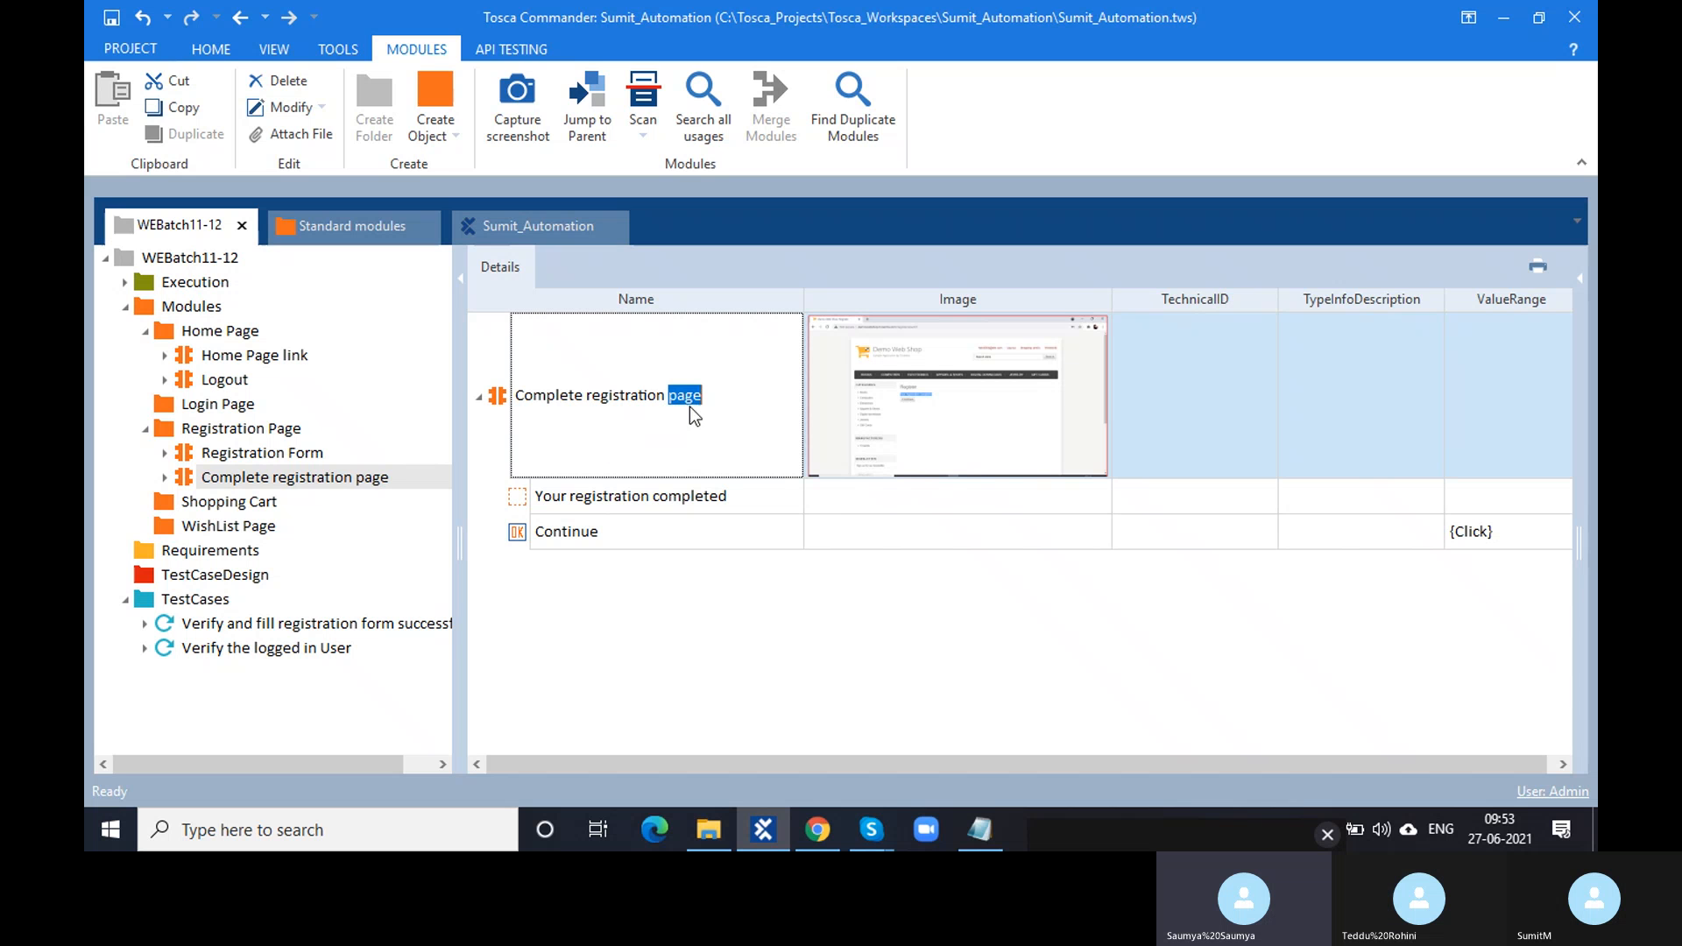
{"action": "left_click", "coordinate": [696, 680]}
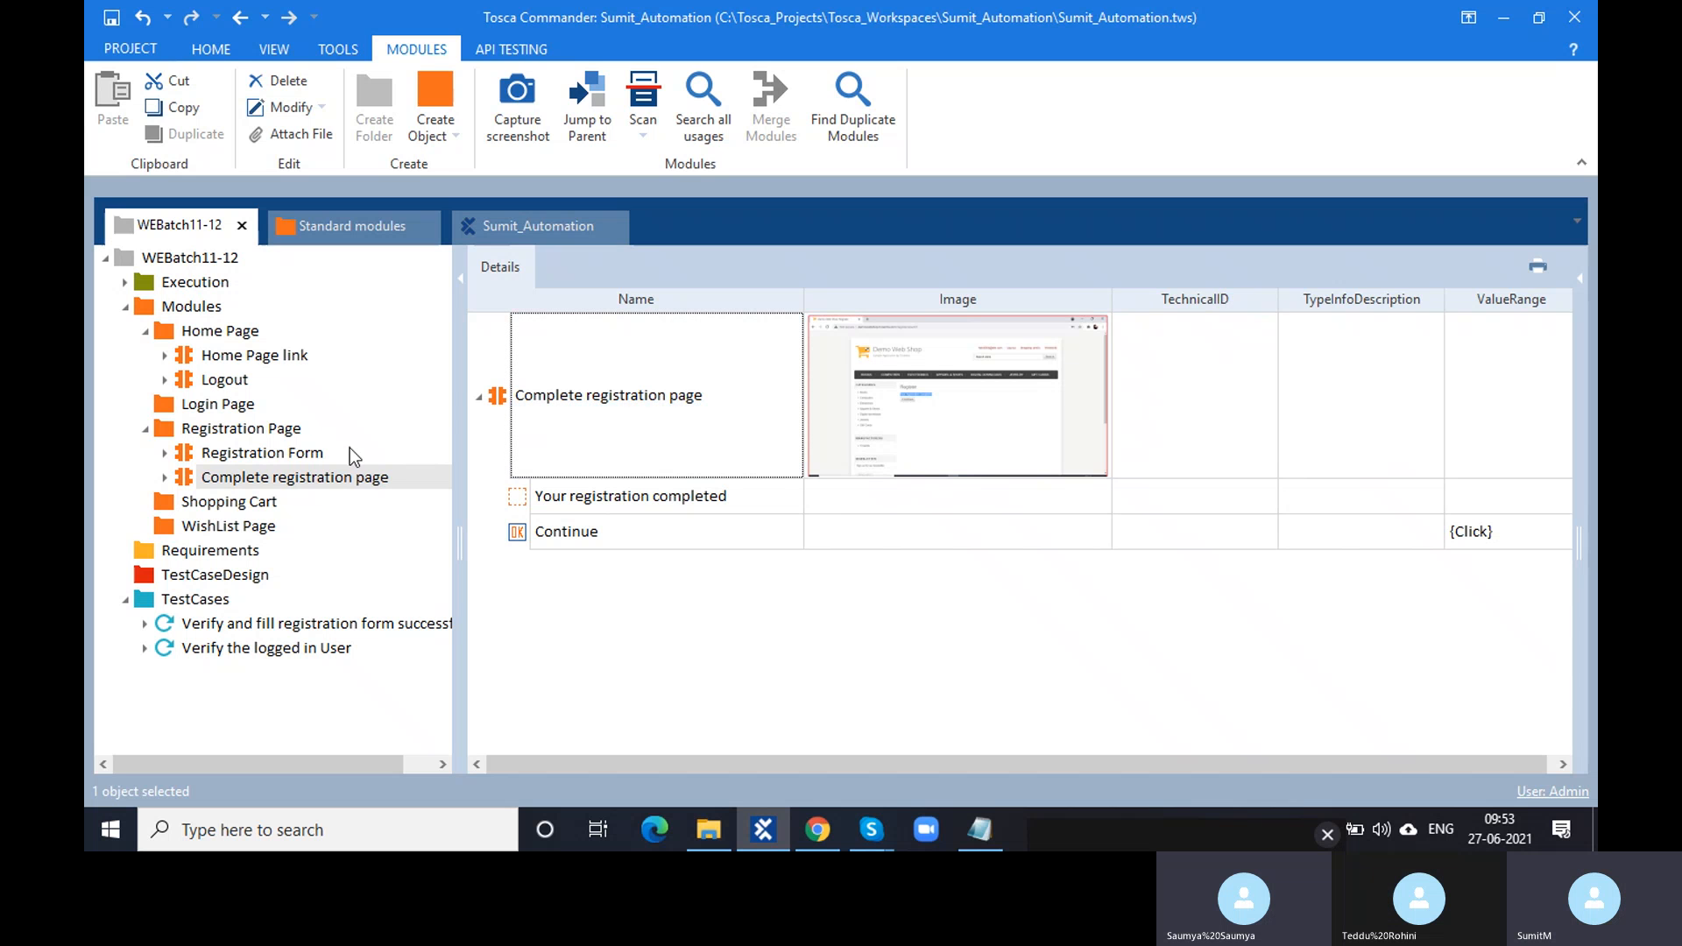
{"action": "left_click", "coordinate": [270, 433]}
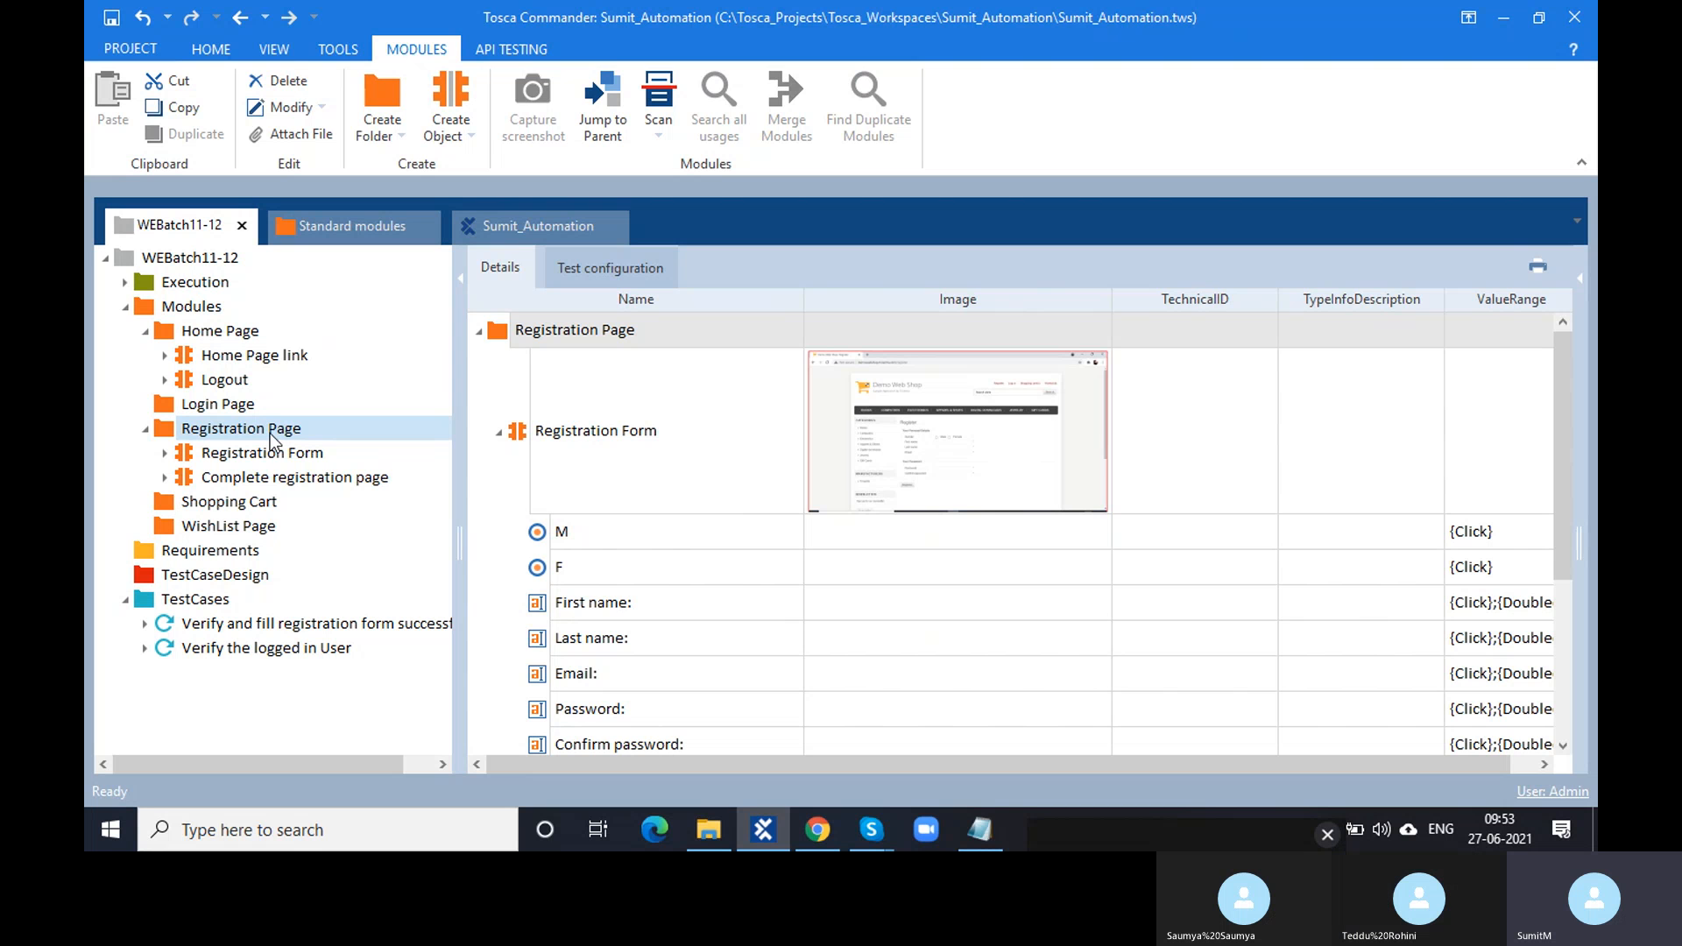
{"action": "left_click", "coordinate": [287, 476]}
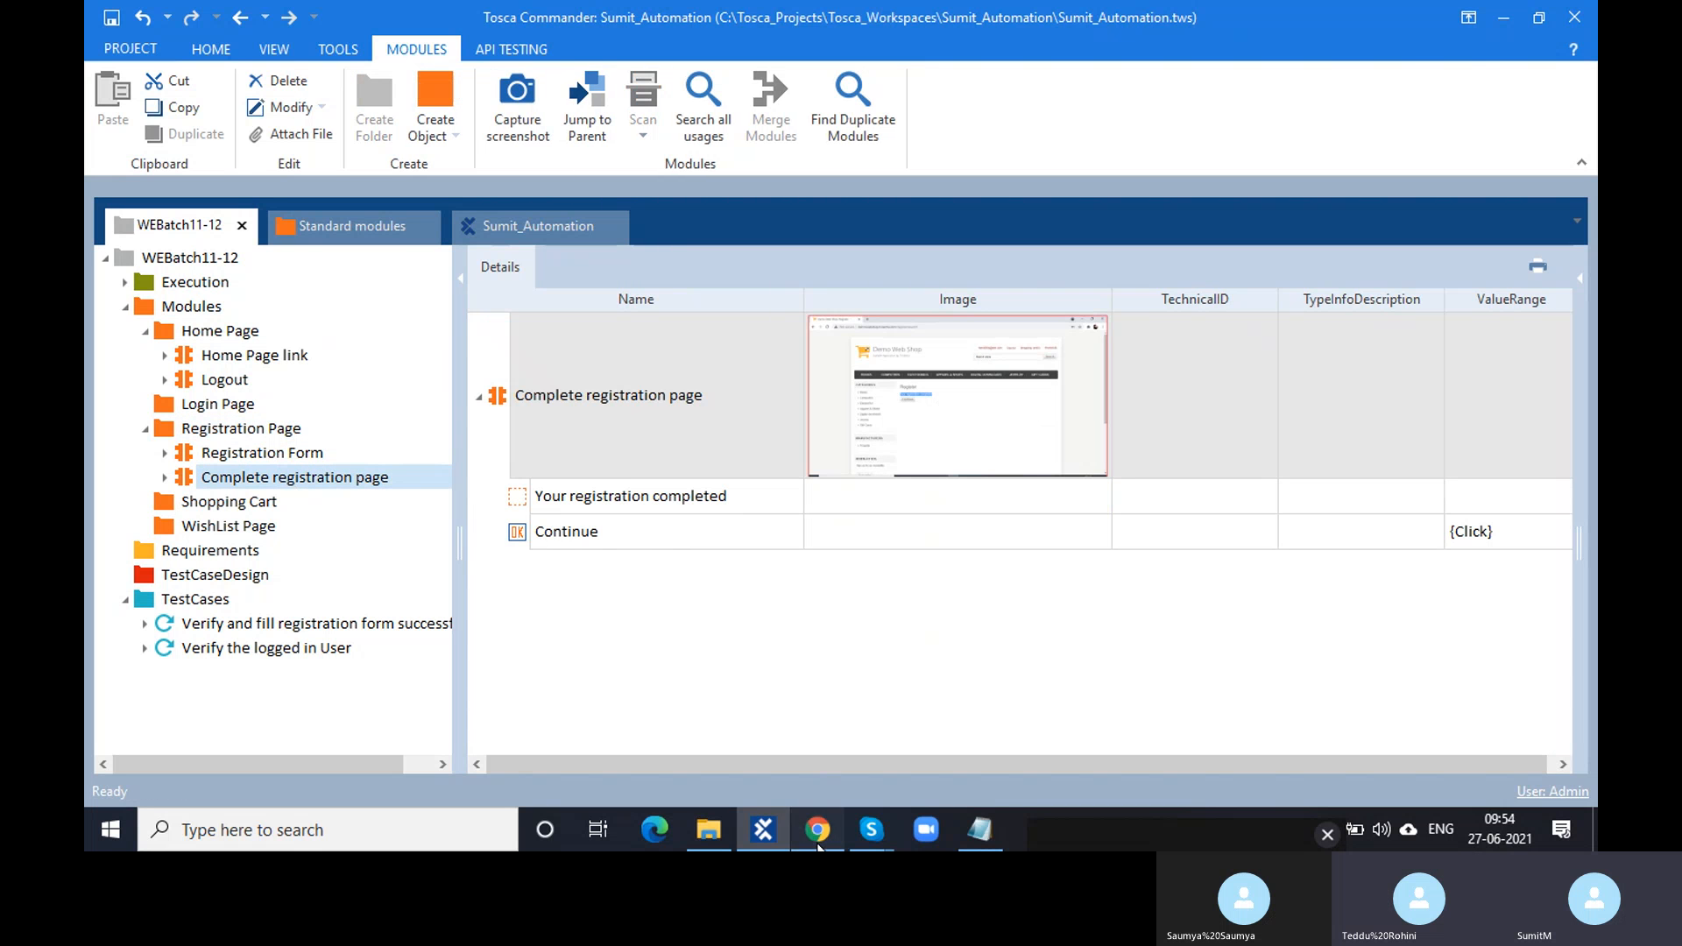
{"action": "left_click", "coordinate": [818, 829]}
{"action": "left_click", "coordinate": [751, 458]}
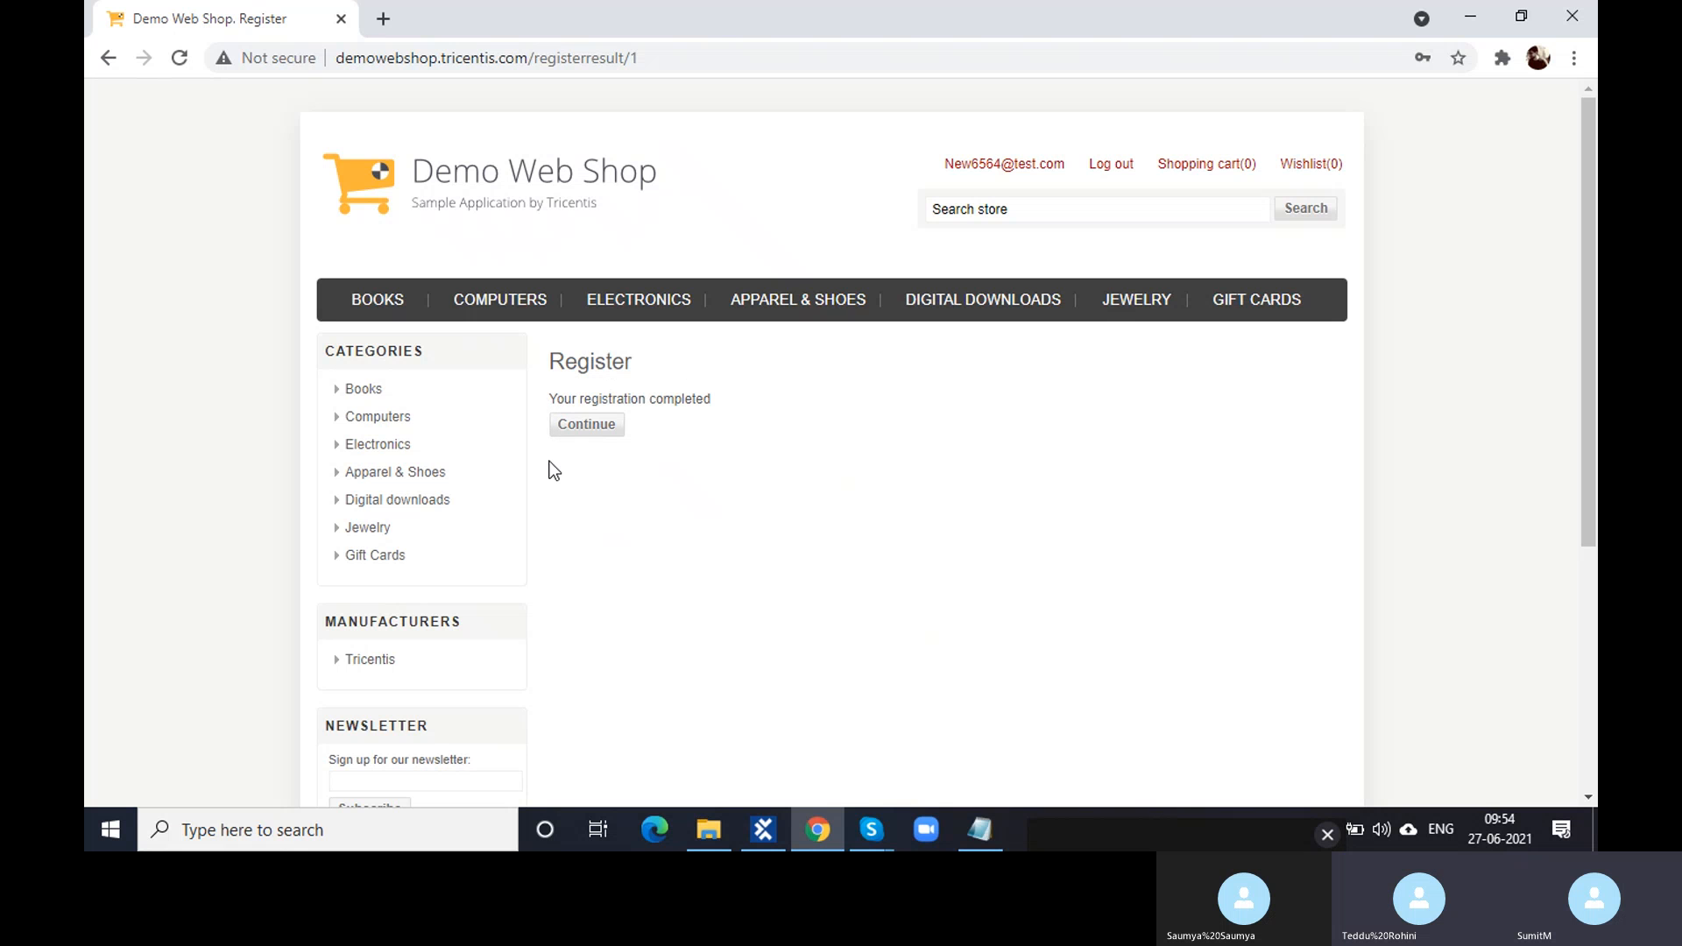
{"action": "left_click", "coordinate": [763, 830]}
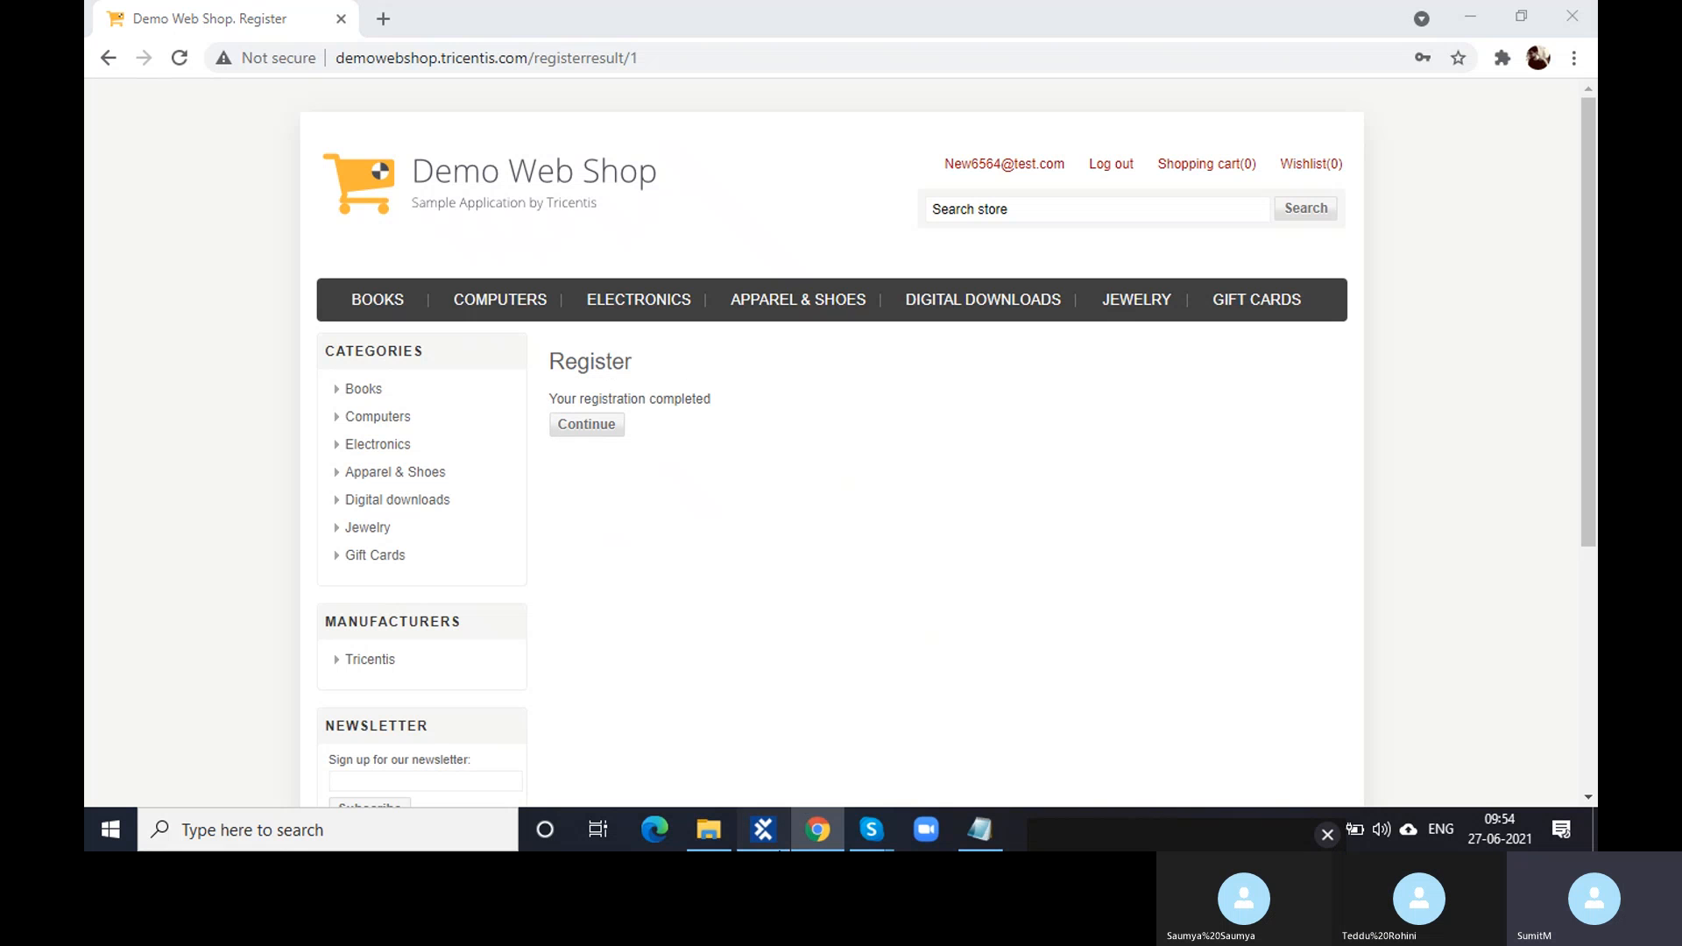
- Drop the Complete registration page module into Verify the logged in User below Fill Registration Form, then open the new step
{"action": "left_click_drag", "start_coordinate": [212, 487], "coordinate": [242, 655]}
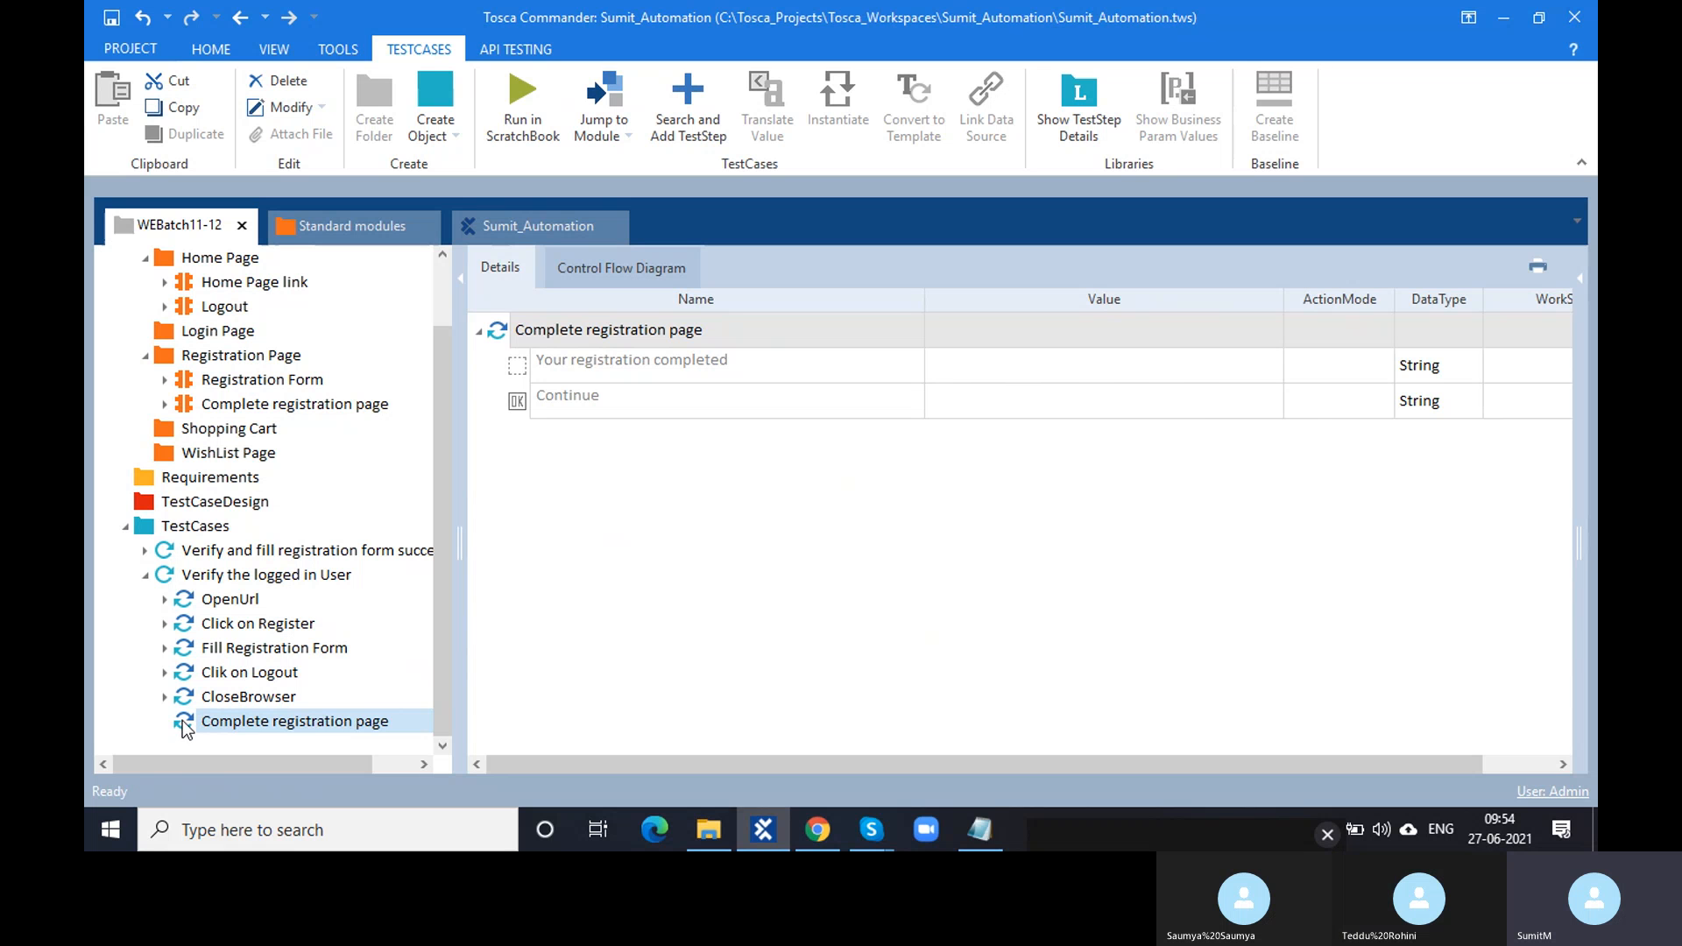
{"action": "left_click_drag", "start_coordinate": [184, 731], "coordinate": [235, 679]}
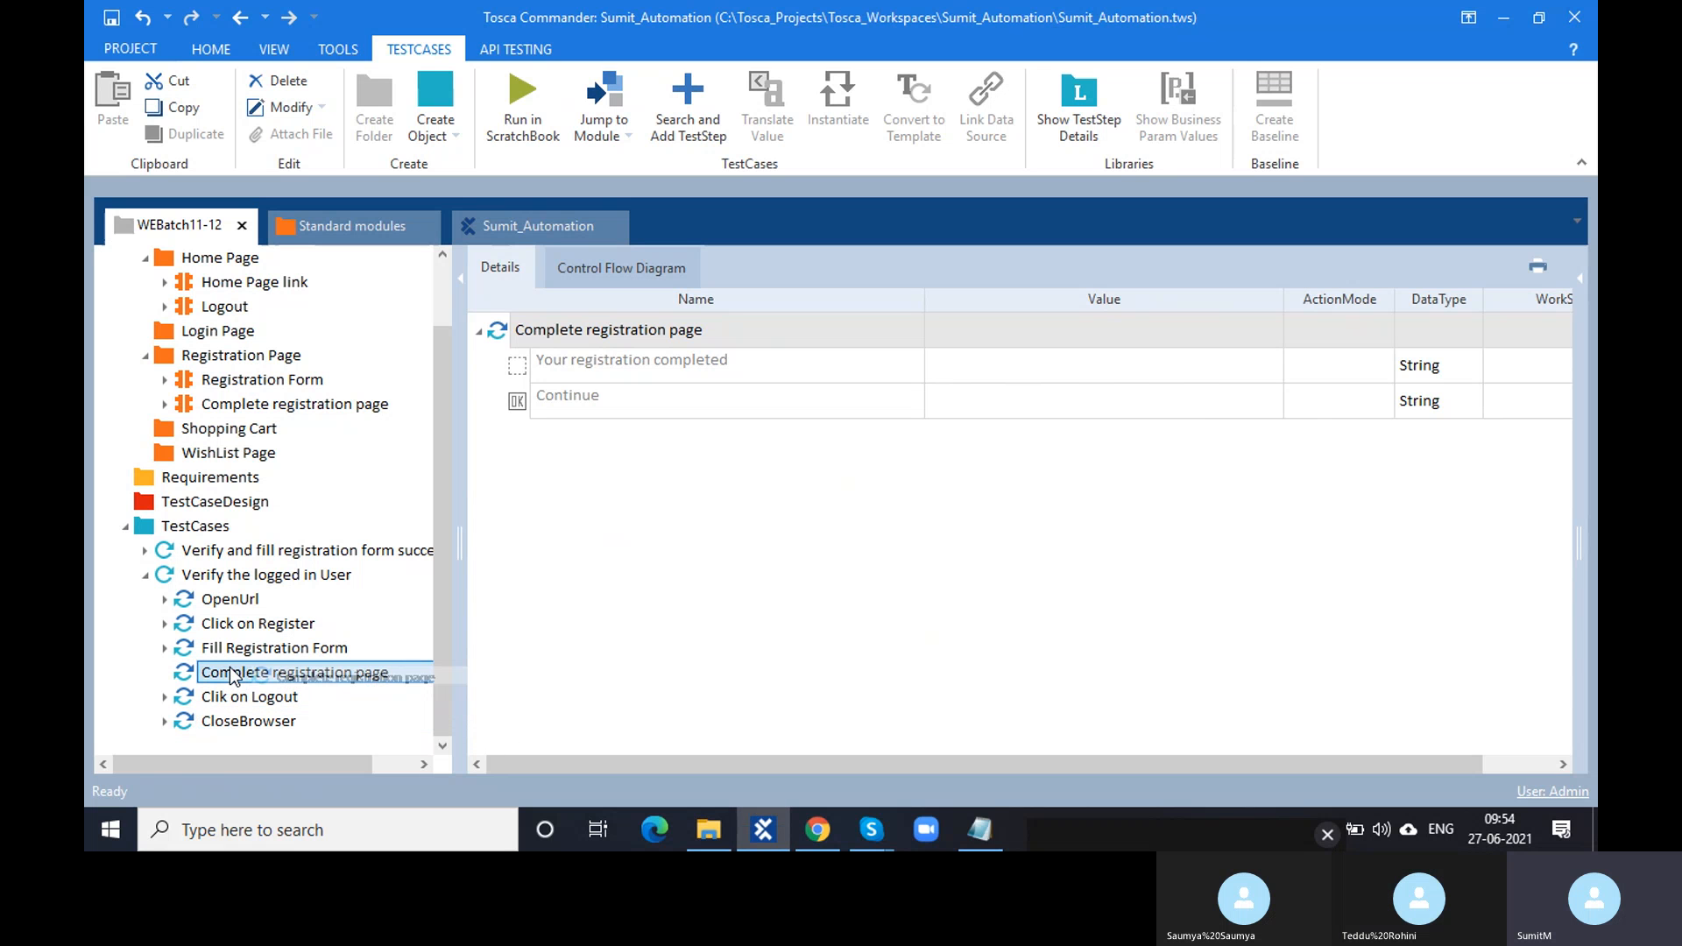
{"action": "left_click", "coordinate": [266, 652]}
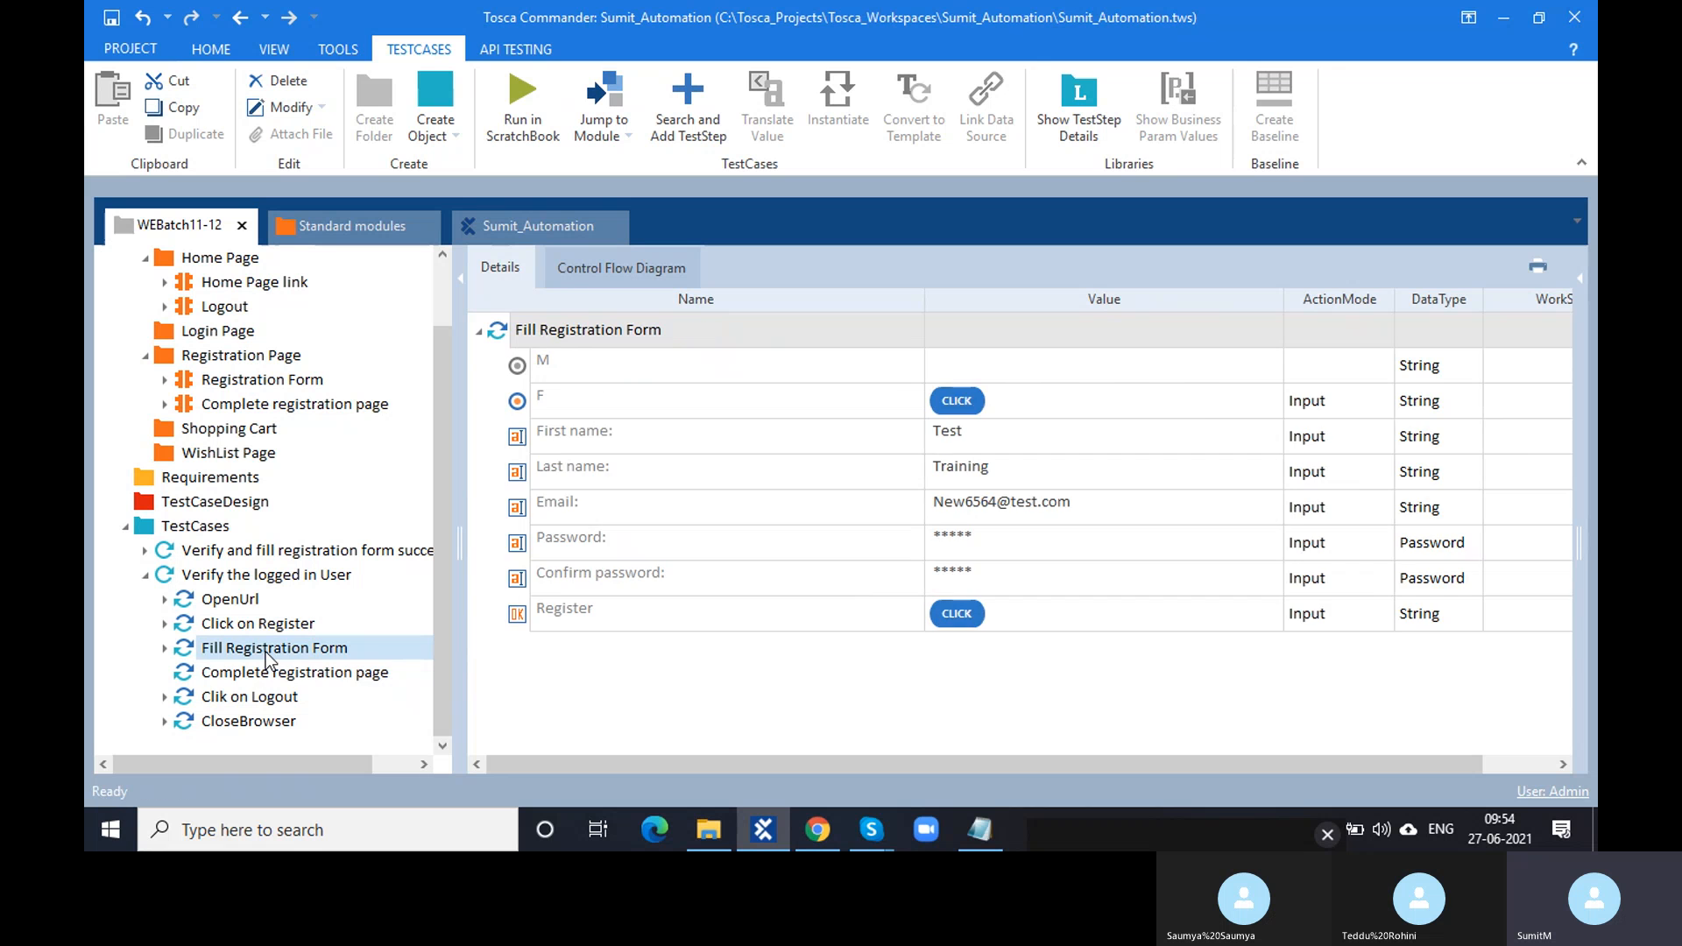
{"action": "left_click", "coordinate": [266, 672]}
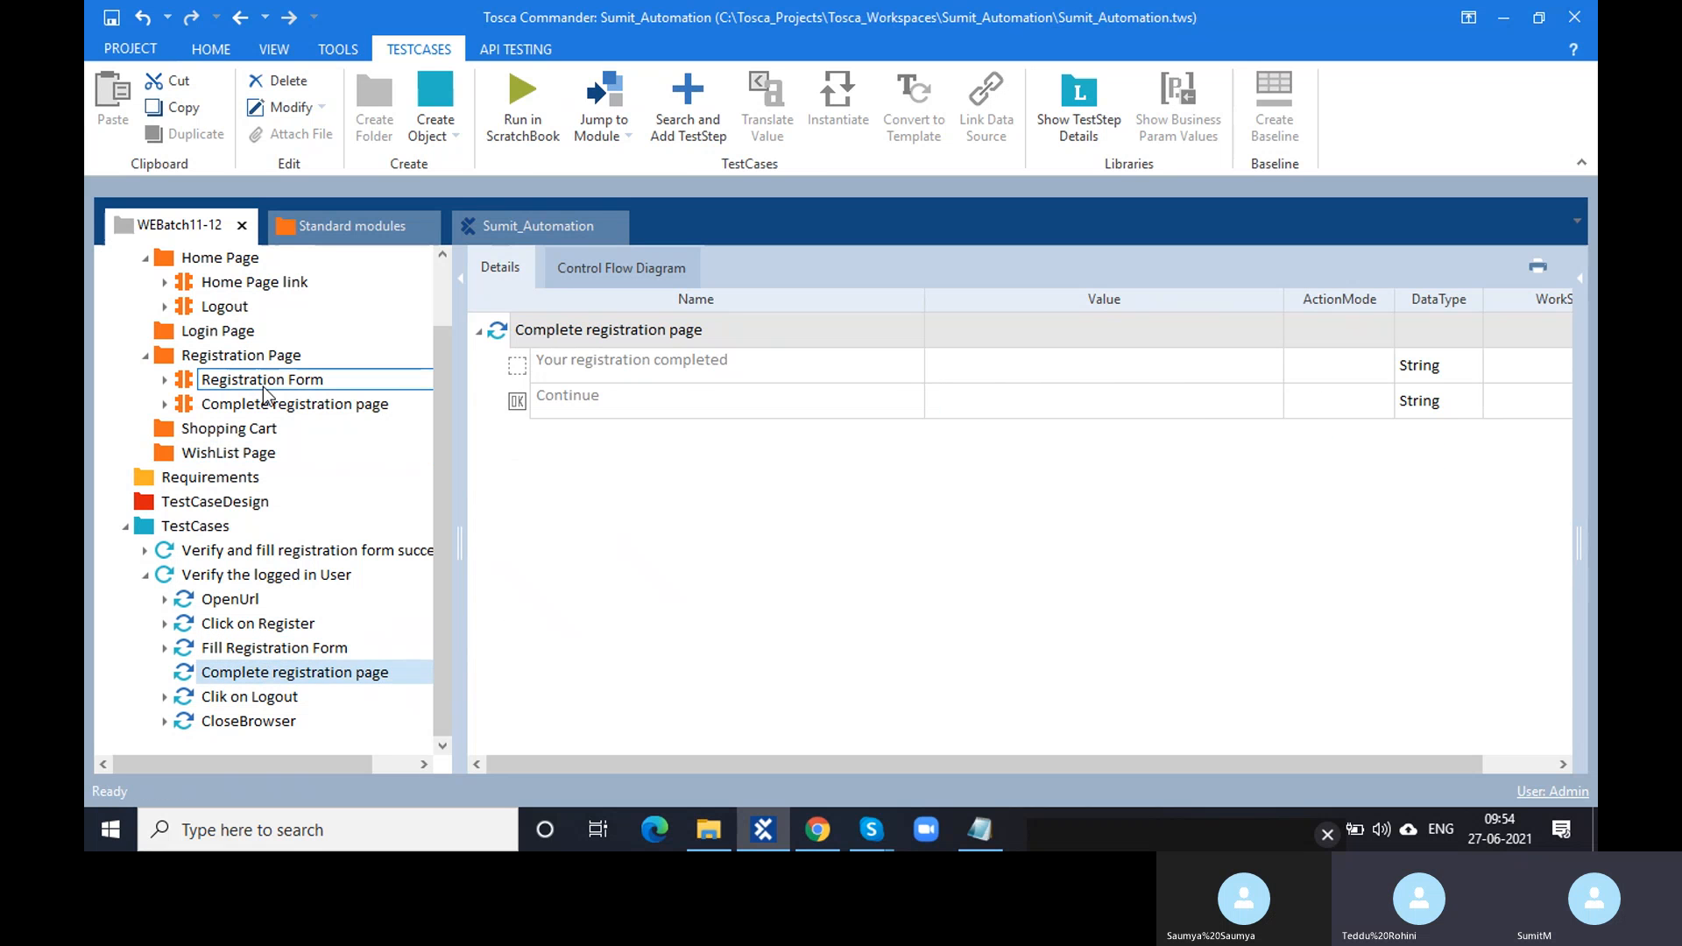
{"action": "left_click", "coordinate": [666, 373]}
{"action": "left_click", "coordinate": [663, 368]}
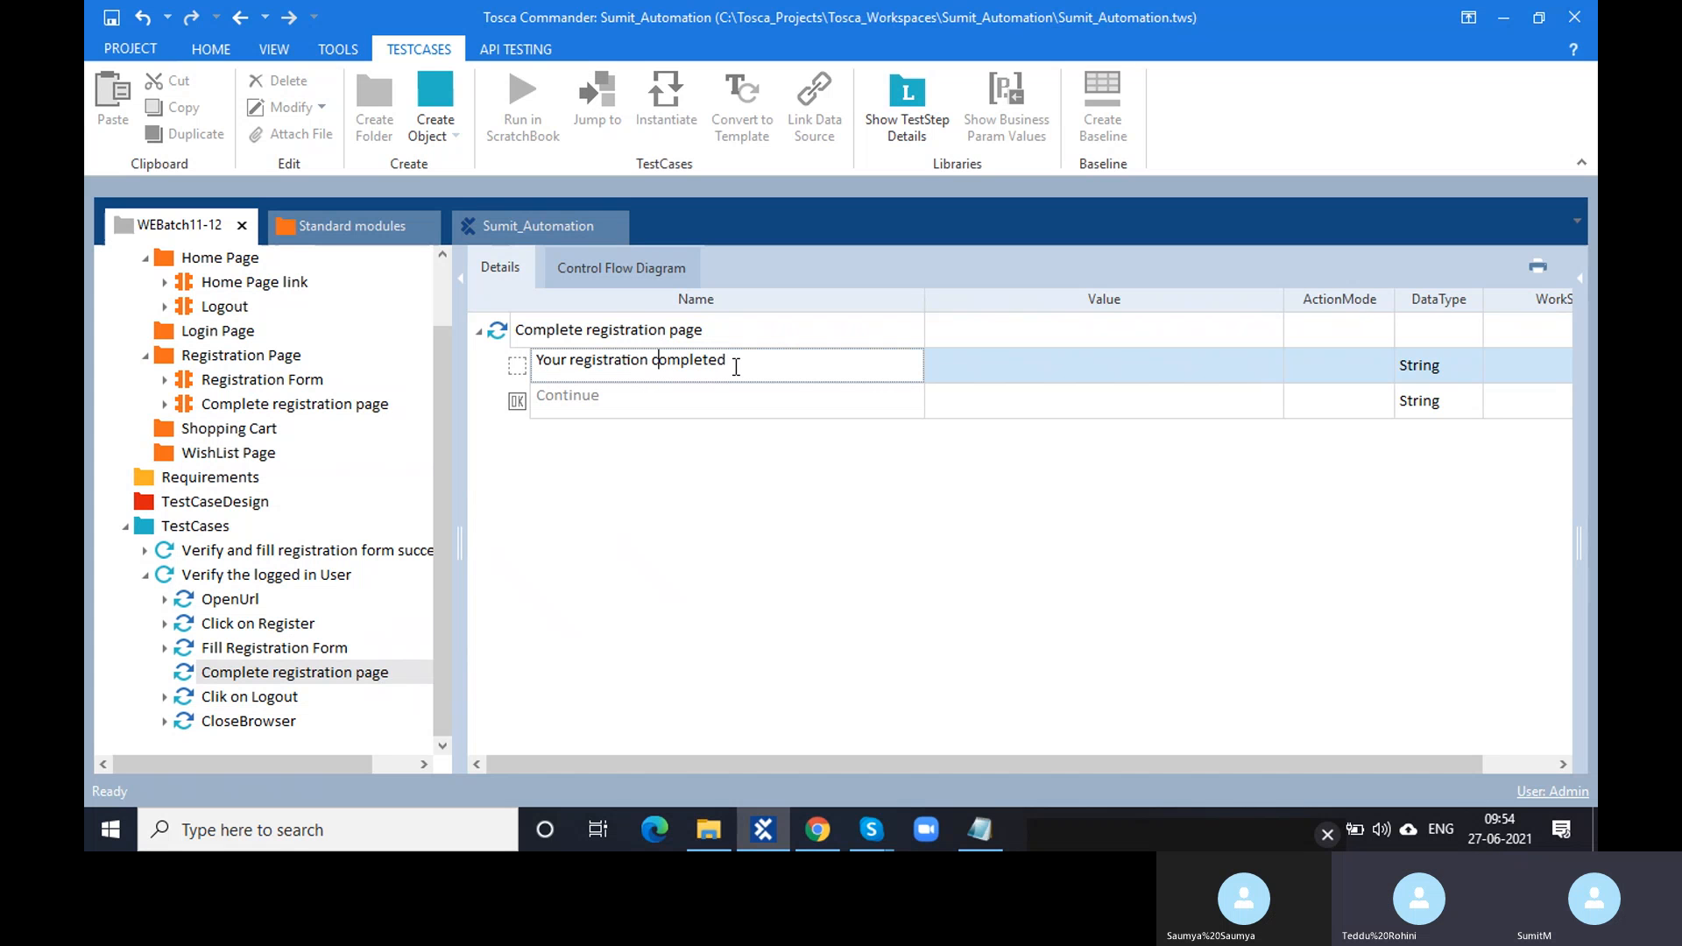
- Rename the module's 'Your registration completed' control to 'Success Message'
{"action": "left_click_drag", "start_coordinate": [875, 364], "coordinate": [532, 361]}
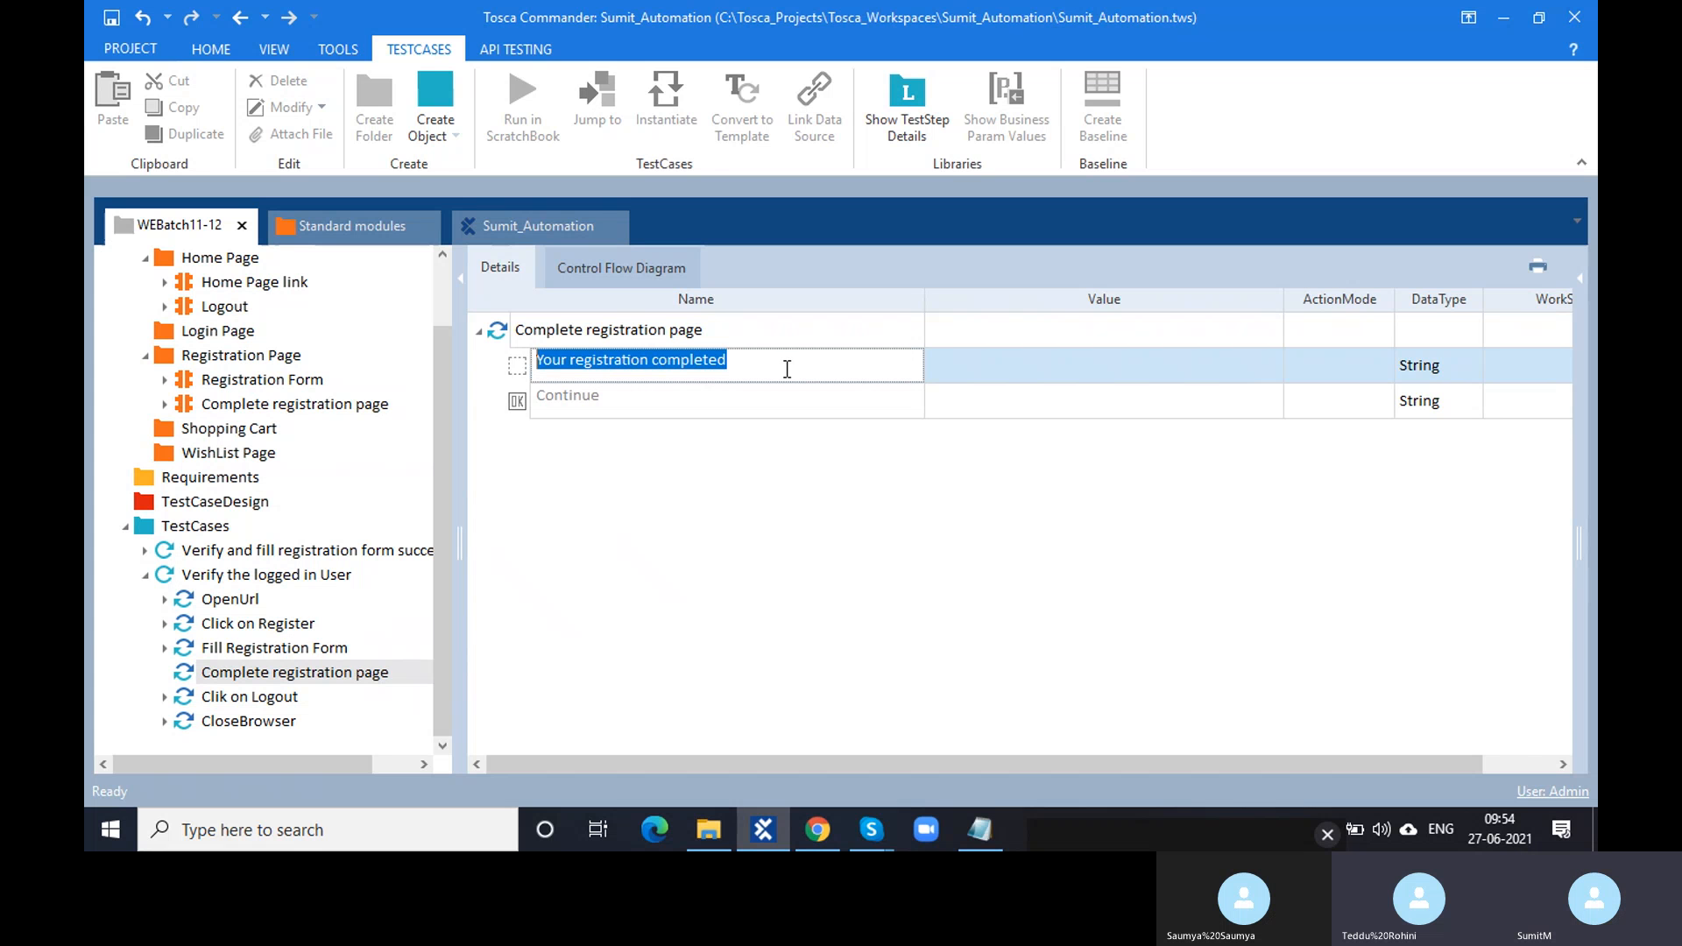
{"action": "left_click", "coordinate": [263, 379]}
{"action": "left_click", "coordinate": [300, 404]}
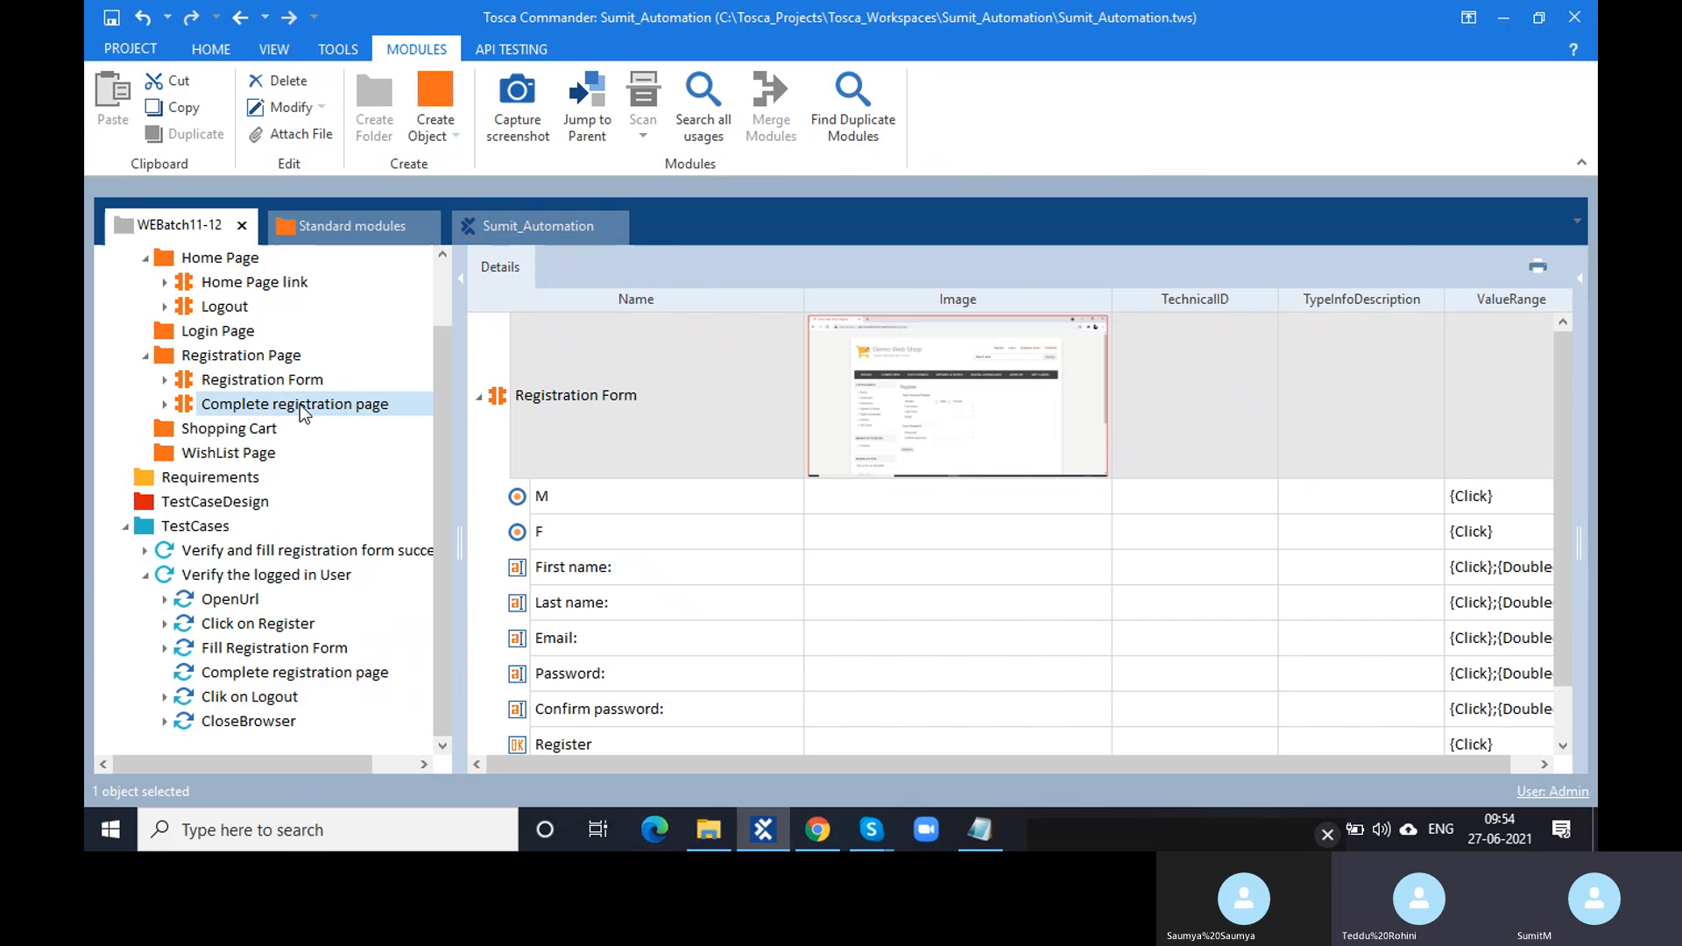
{"action": "left_click", "coordinate": [739, 496]}
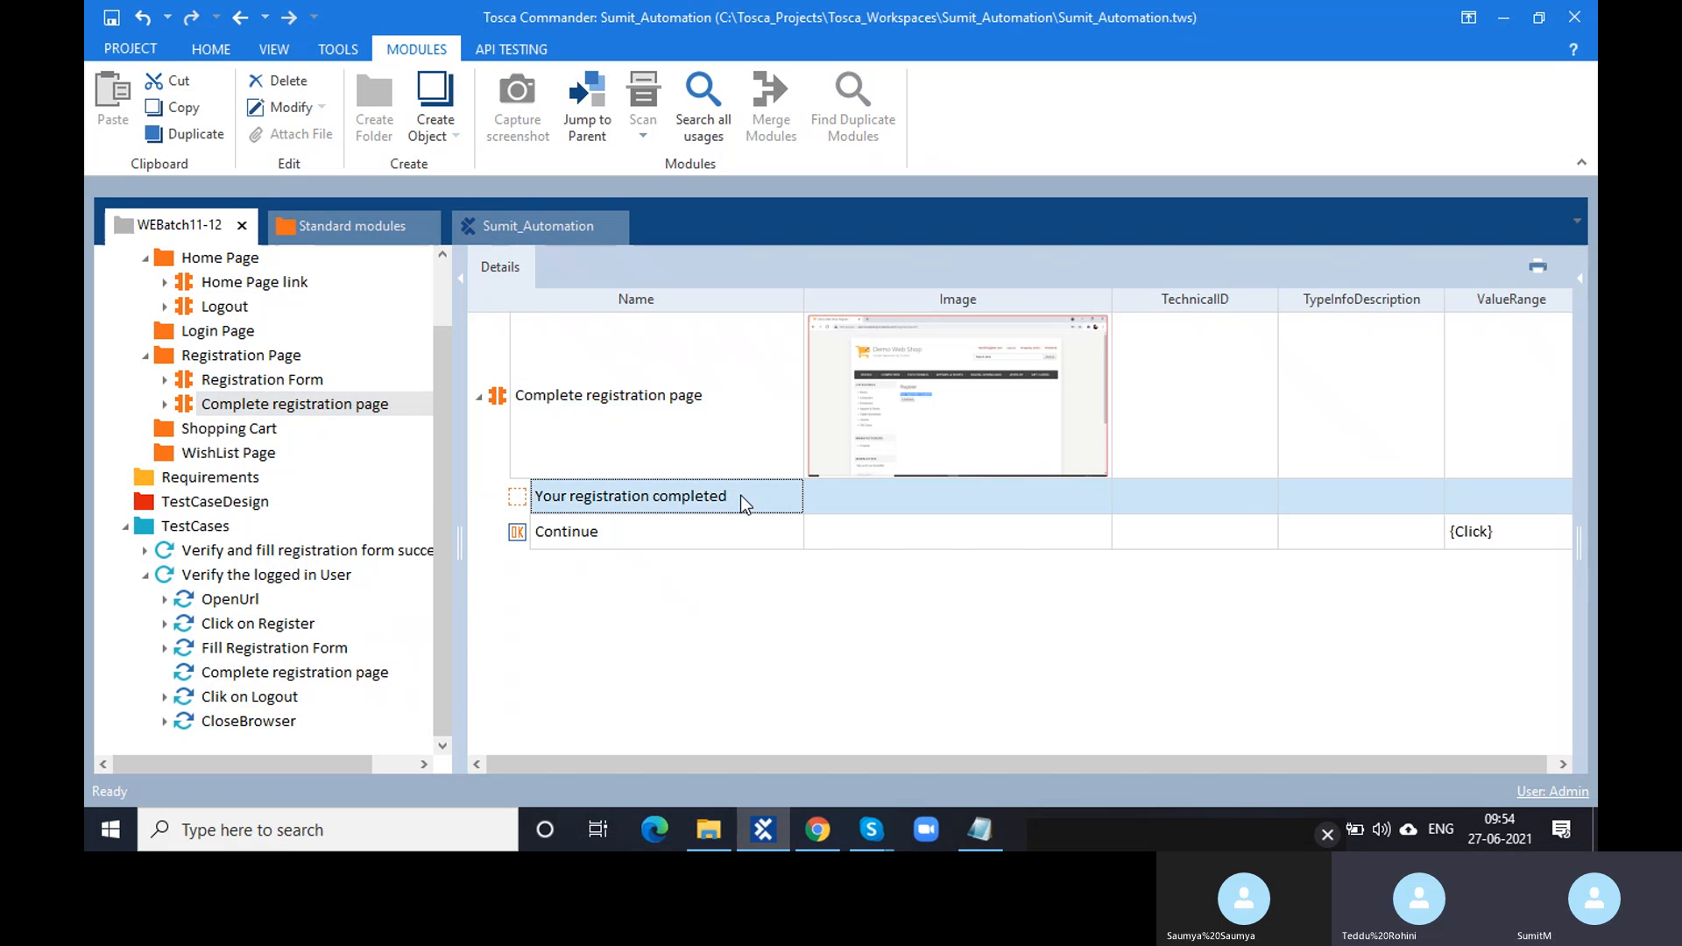
{"action": "left_click", "coordinate": [739, 495]}
{"action": "left_click_drag", "start_coordinate": [739, 496], "coordinate": [517, 506]}
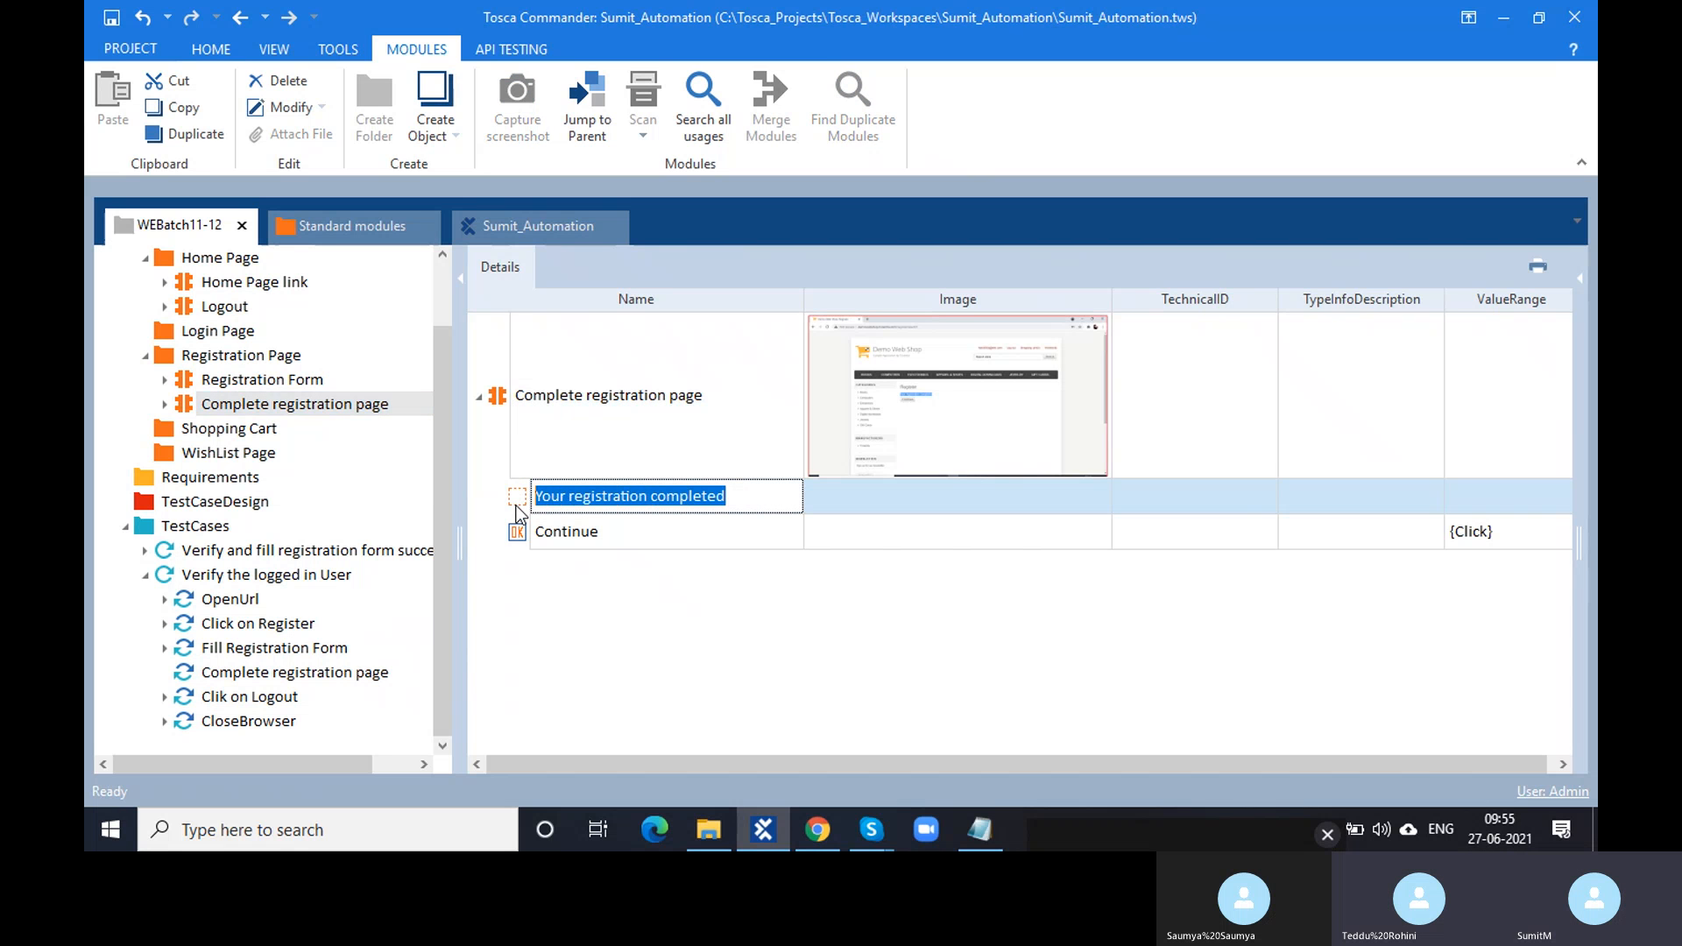
{"action": "type", "text": "Suv"}
{"action": "key", "text": "BackSpace"}
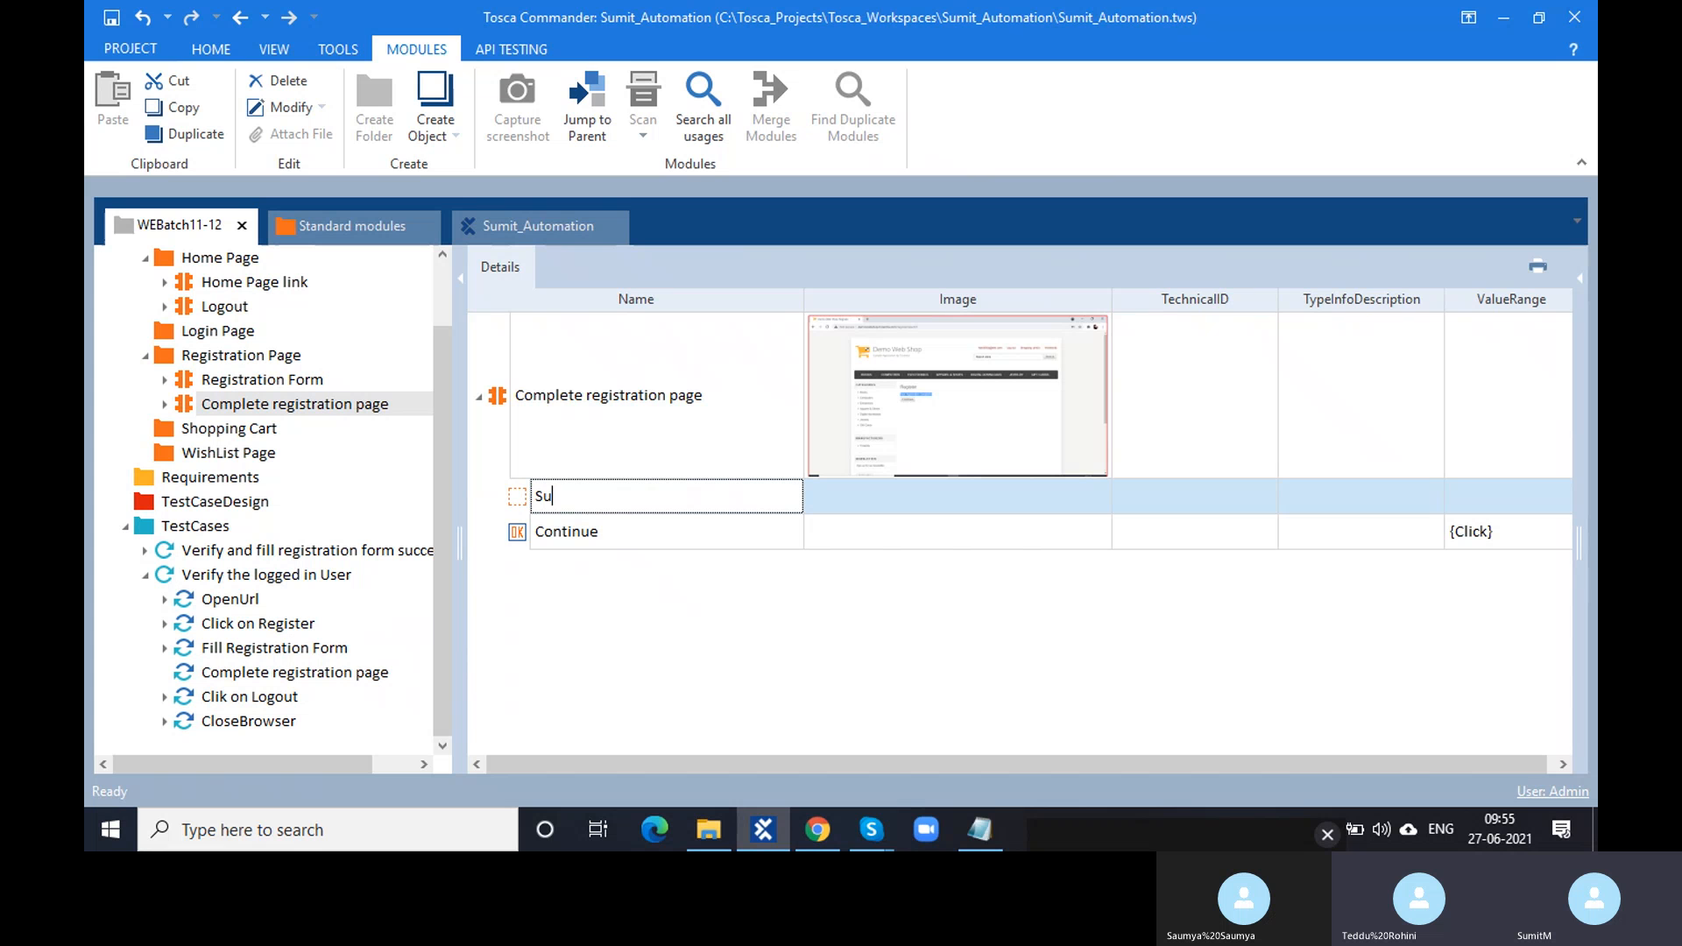
{"action": "type", "text": "ccess Message"}
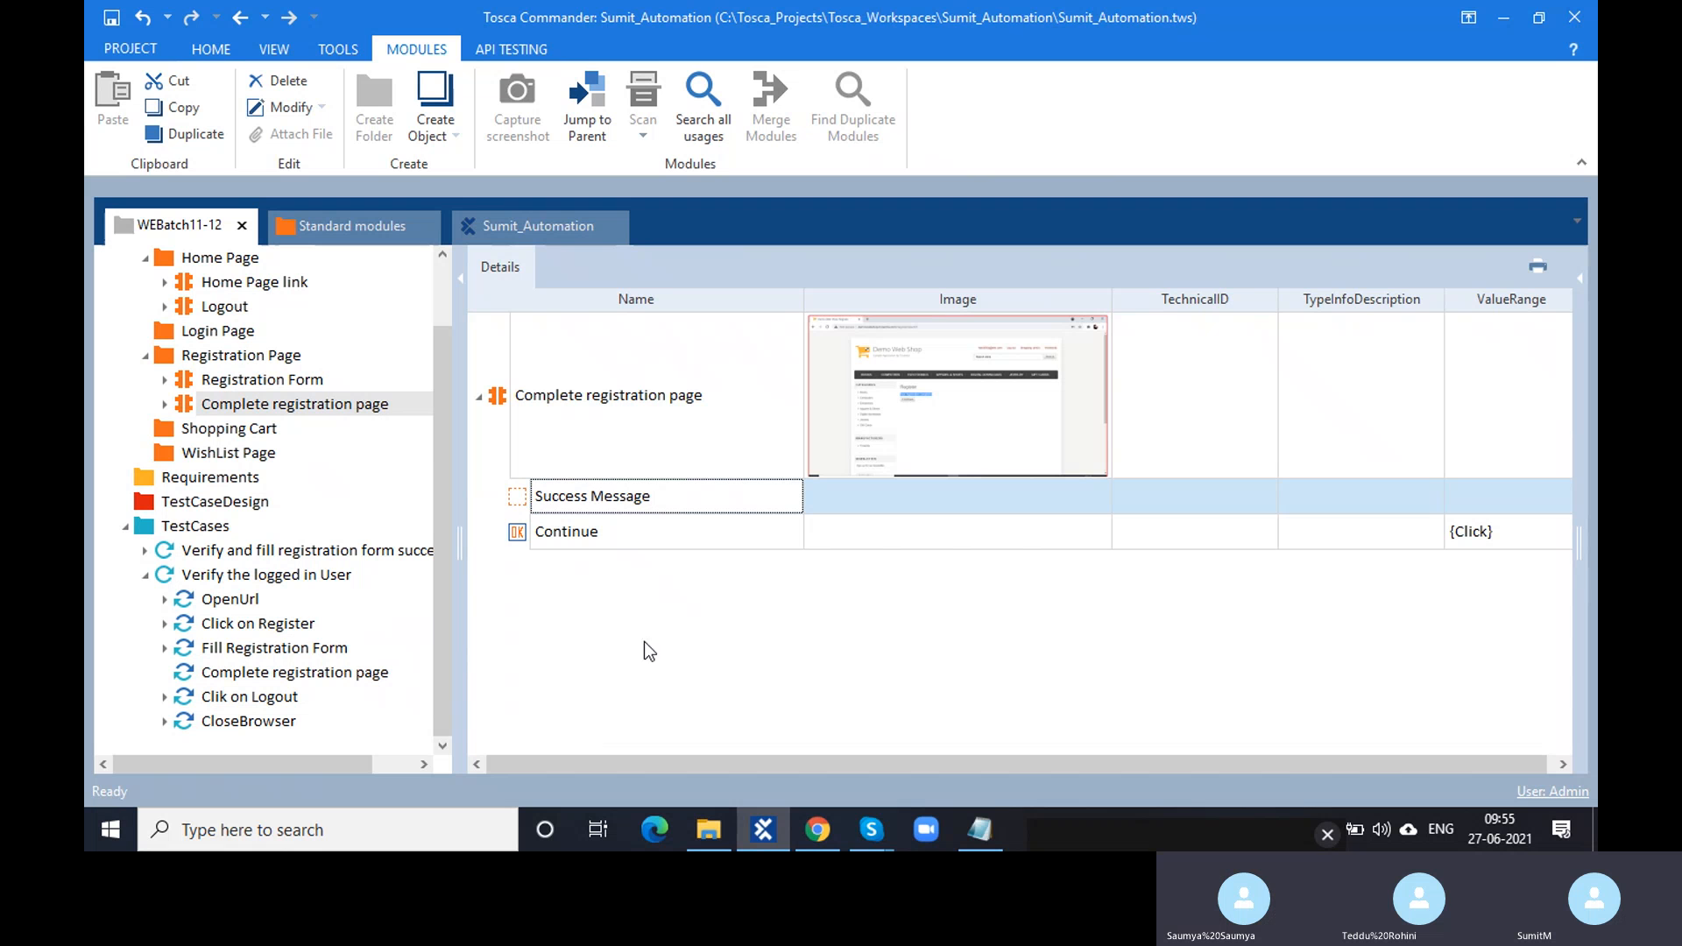
{"action": "left_click", "coordinate": [523, 496]}
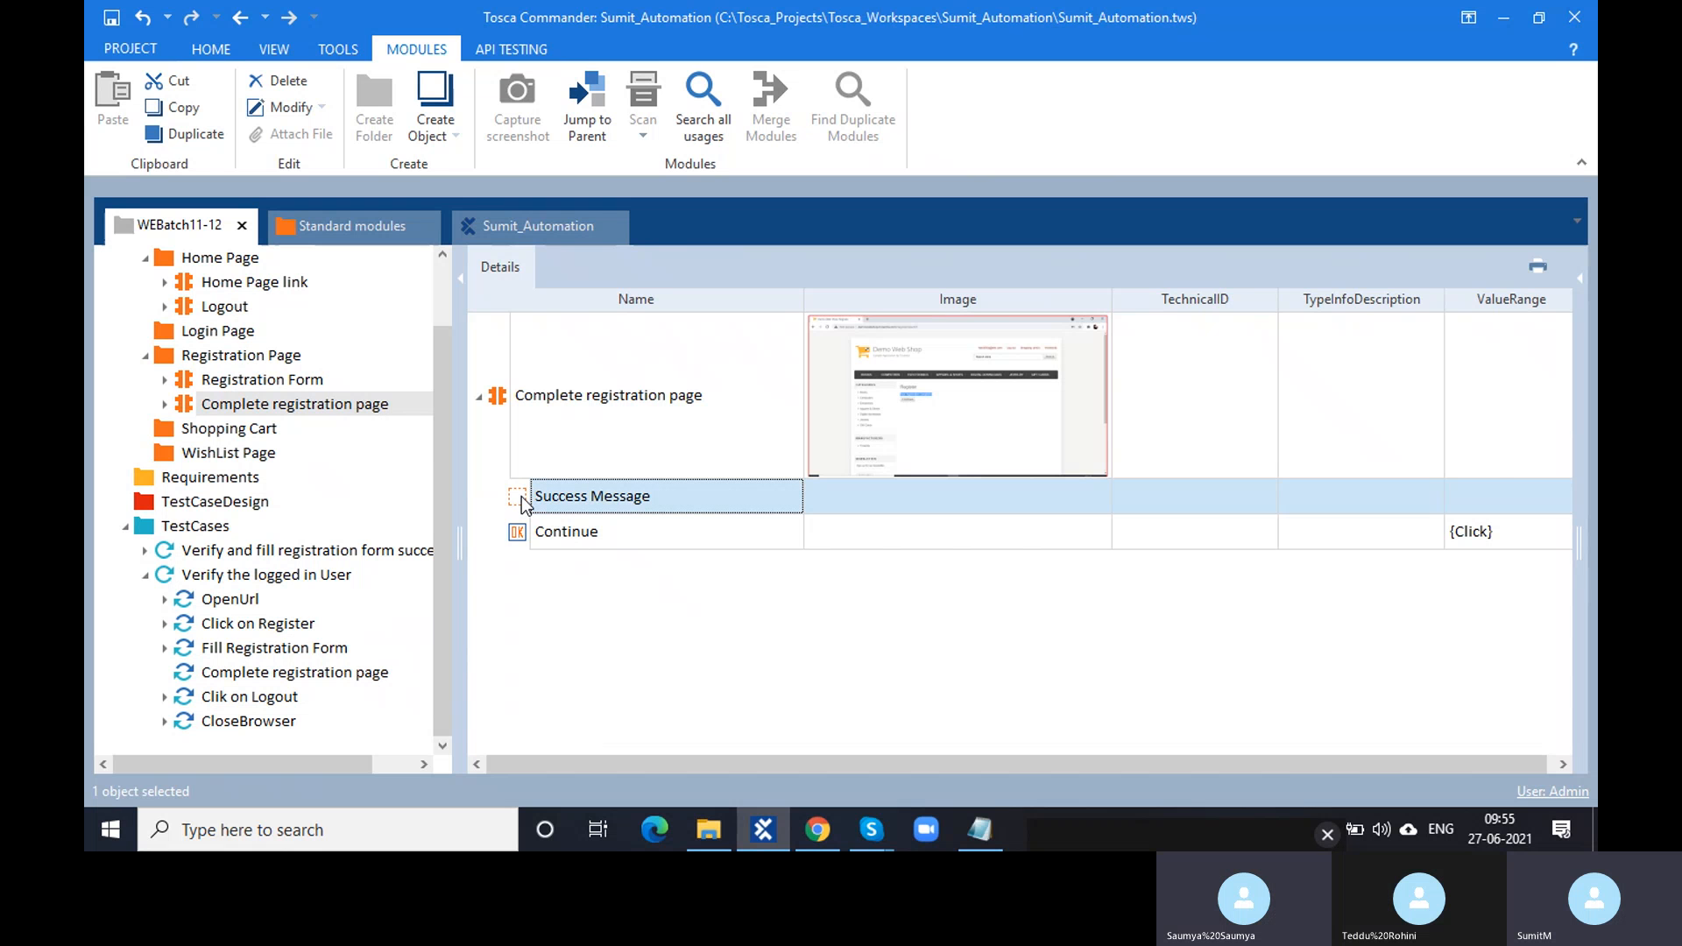
- Collapse the Properties pane so the Details grid spans the full width
{"action": "left_click", "coordinate": [1577, 287]}
{"action": "scroll", "coordinate": [1404, 569], "scroll_direction": "down", "scroll_amount": 1}
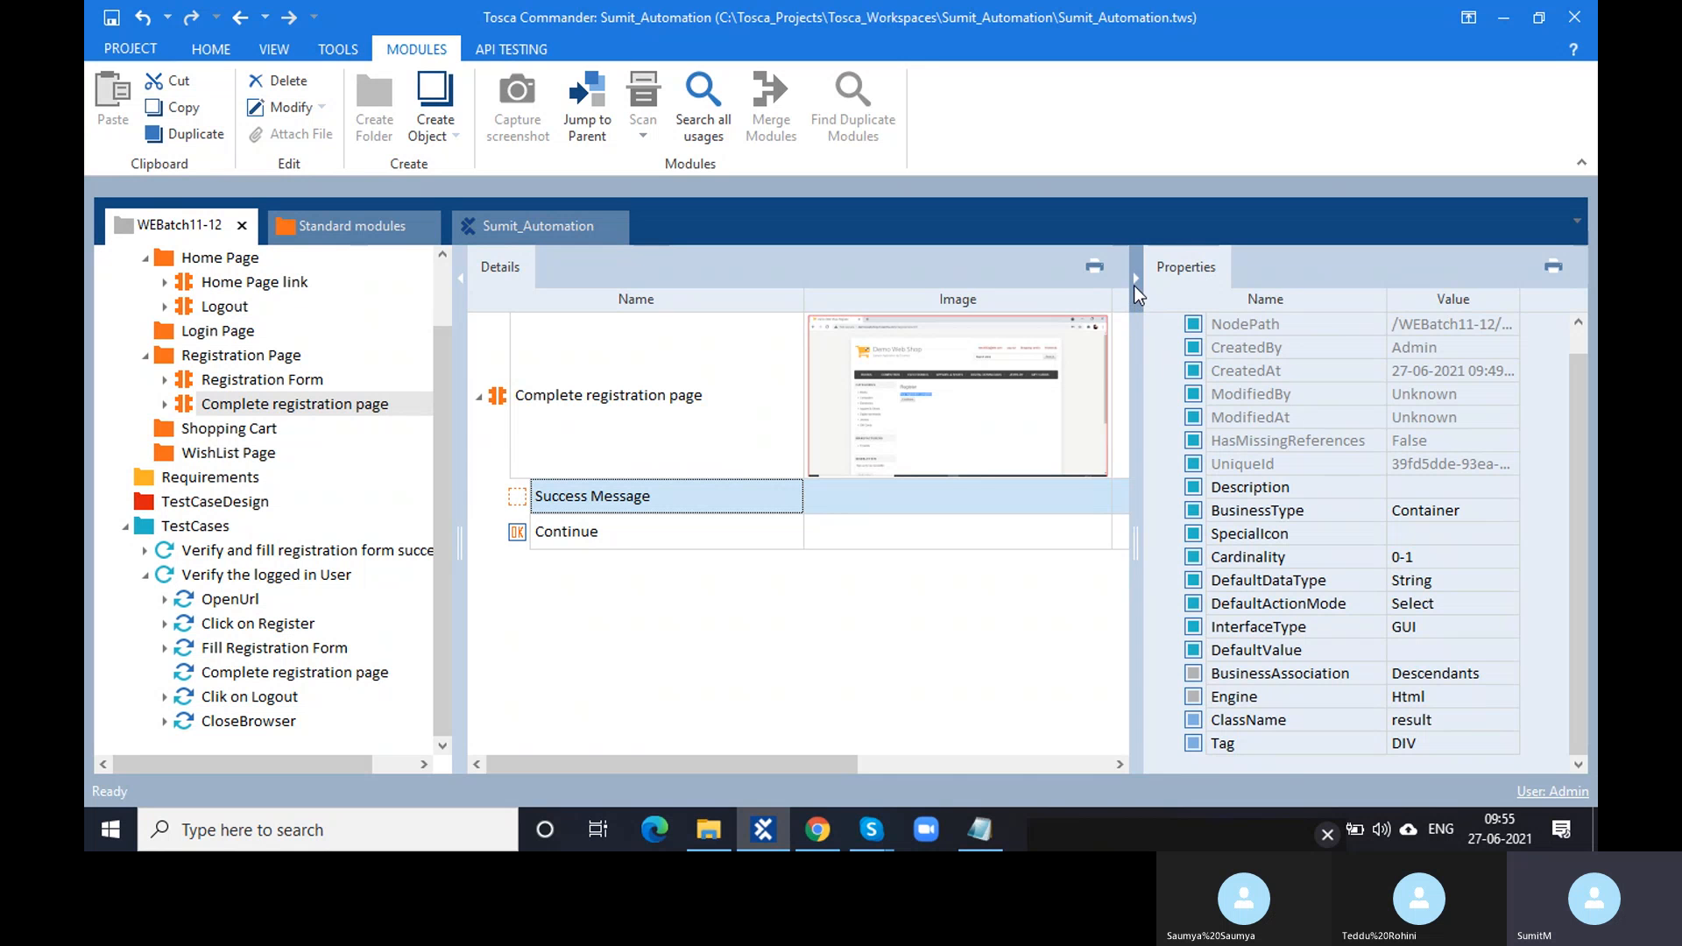
{"action": "left_click", "coordinate": [1135, 283]}
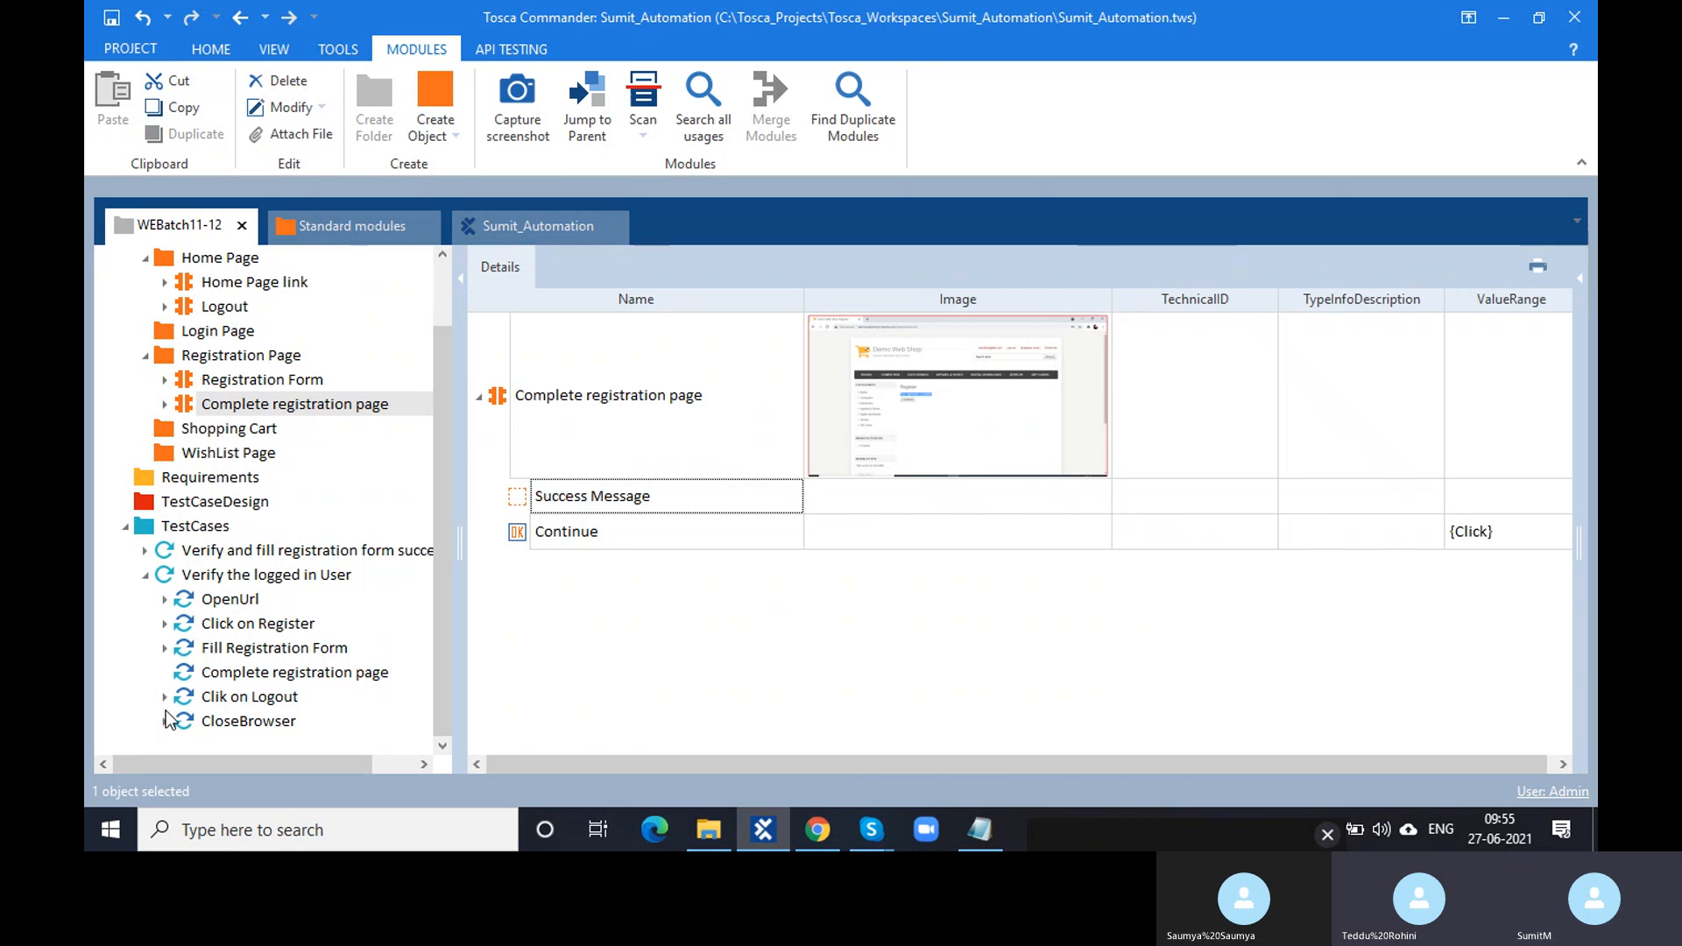
- Copy 'Your registration completed' from Chrome into the test step's Success Message value
{"action": "left_click", "coordinate": [250, 673]}
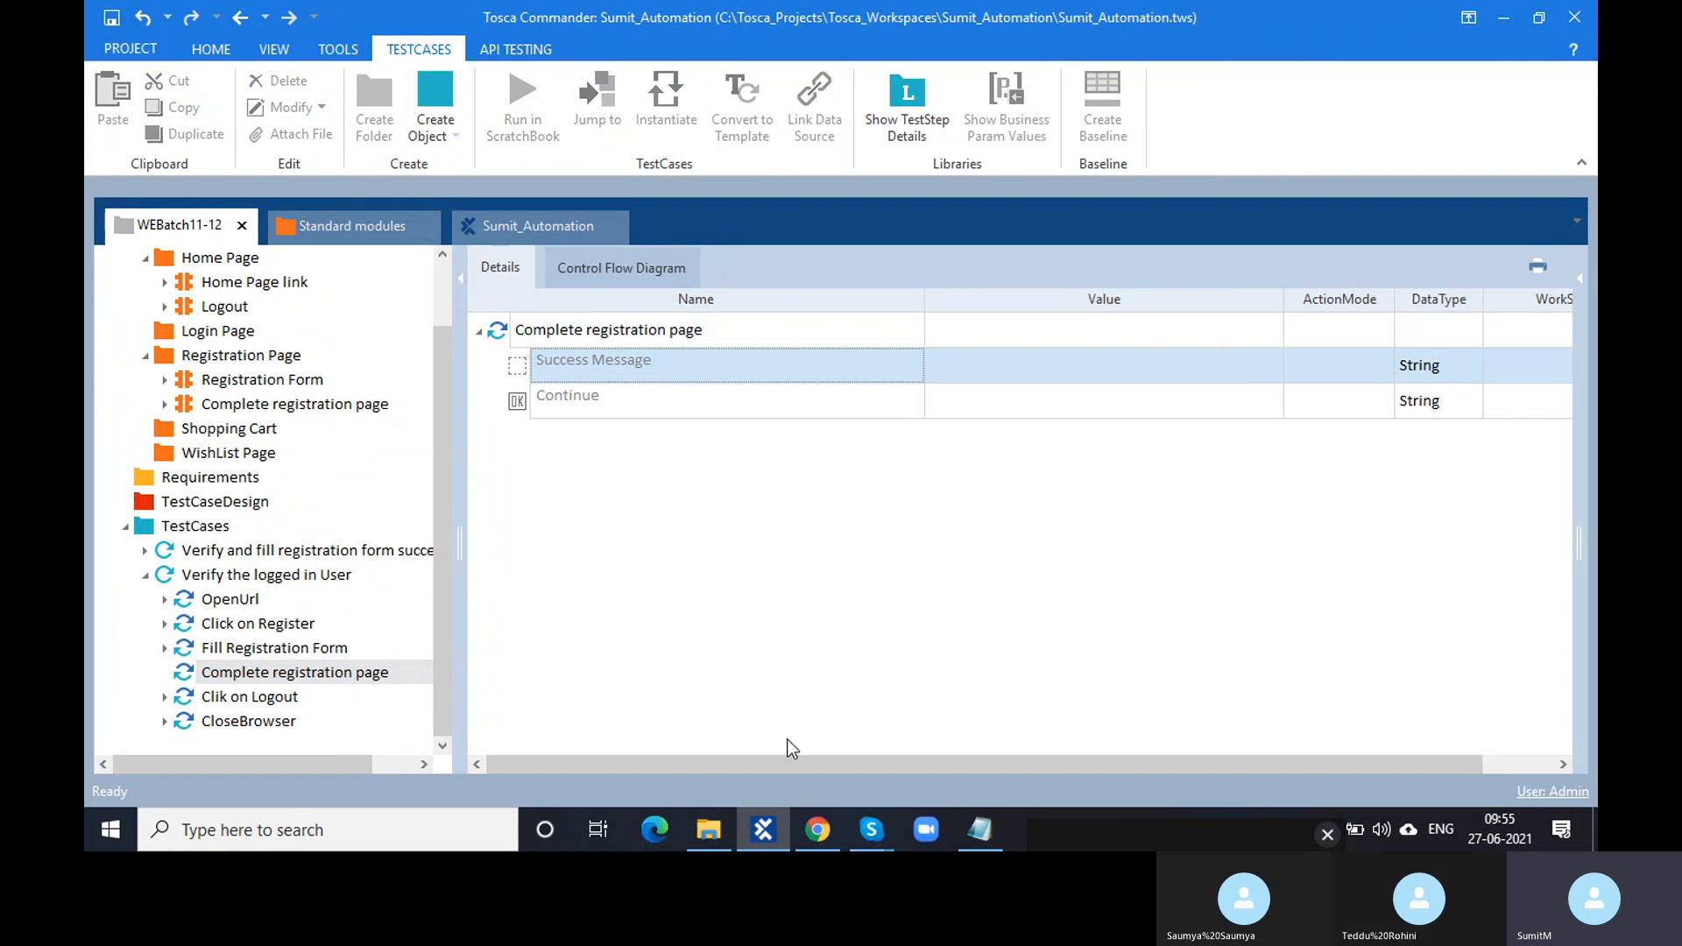
{"action": "left_click", "coordinate": [817, 830]}
{"action": "left_click_drag", "start_coordinate": [712, 398], "coordinate": [554, 396]}
{"action": "key", "text": "ctrl+c"}
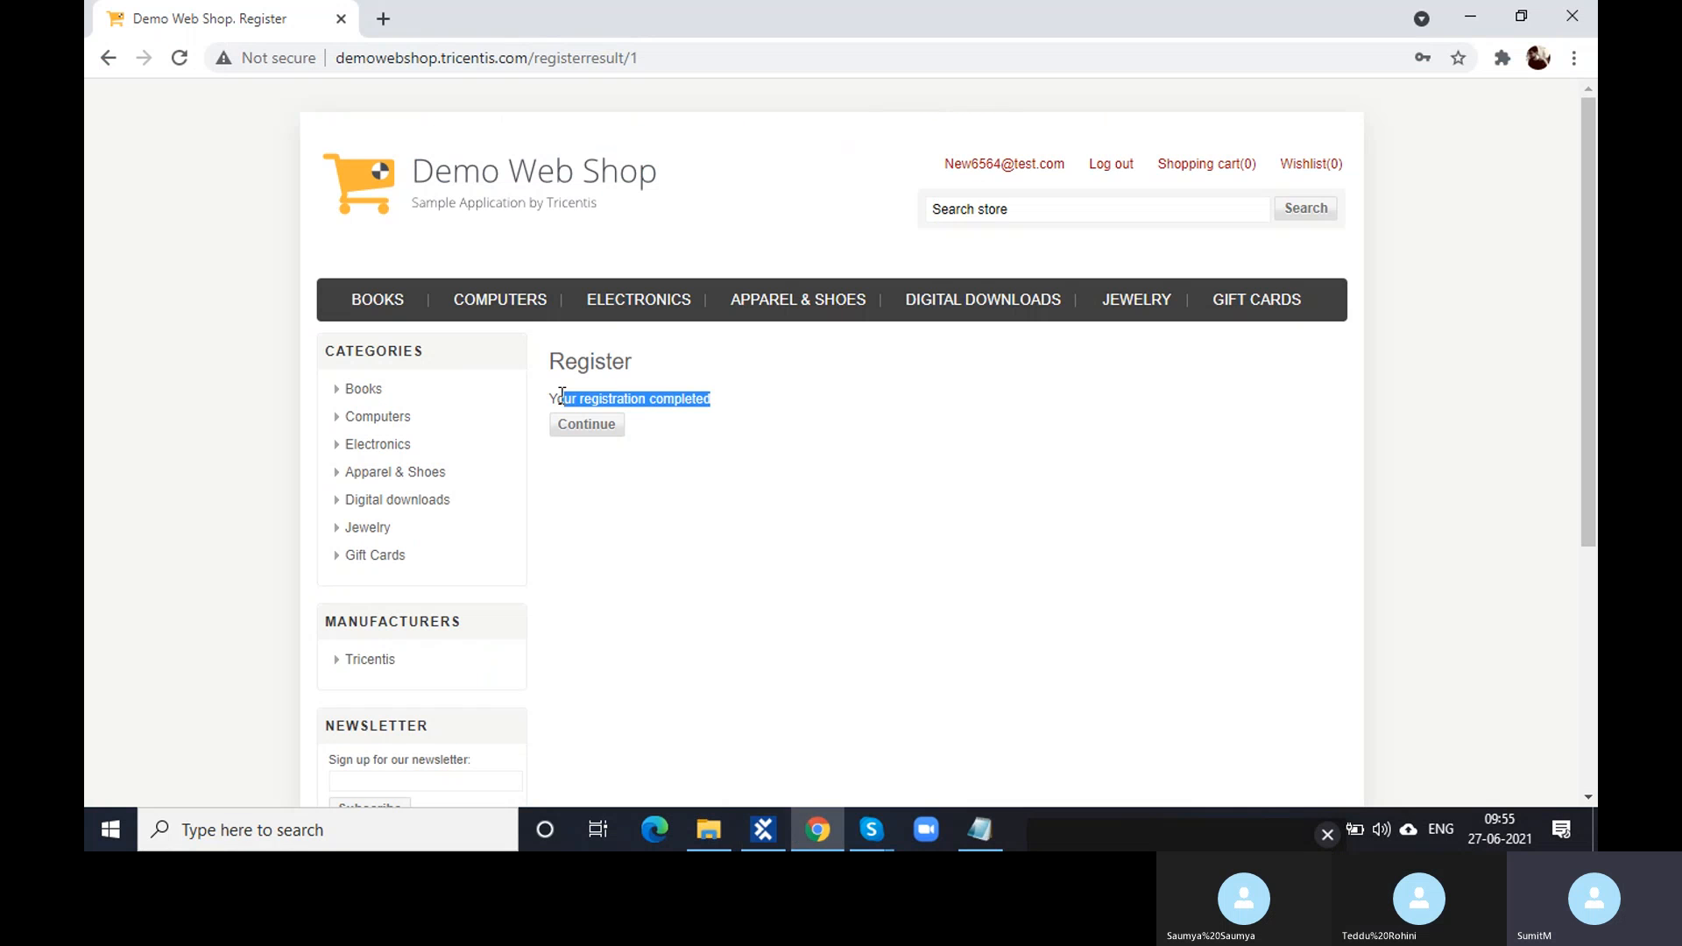
{"action": "left_click", "coordinate": [763, 830]}
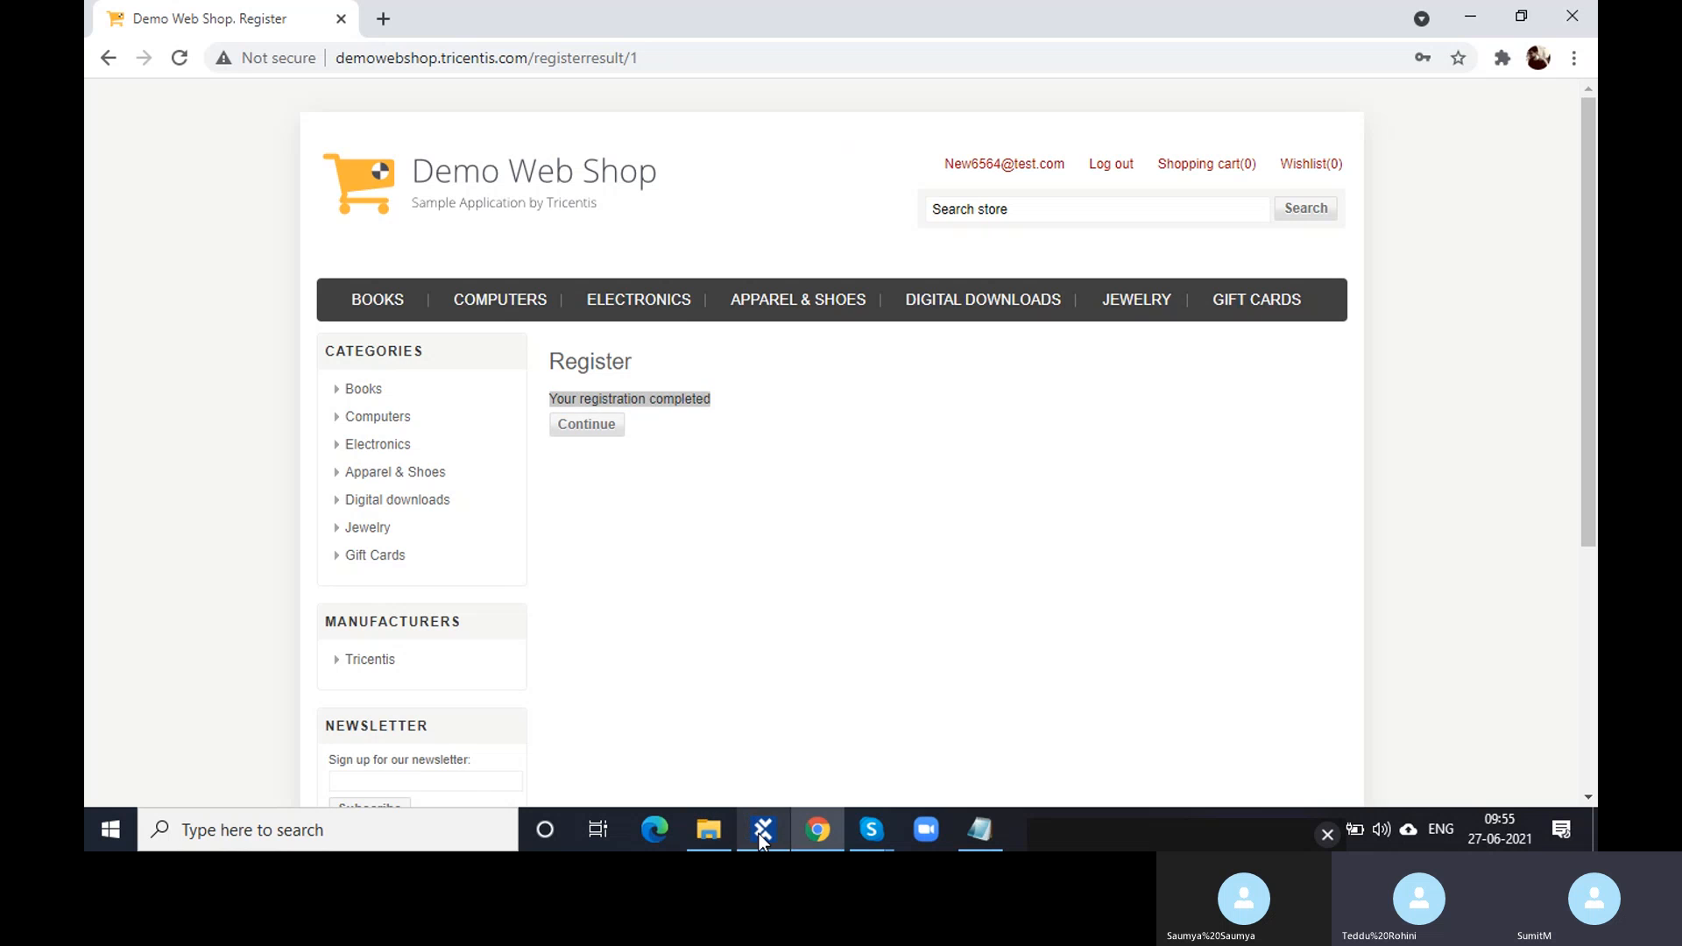
{"action": "left_click", "coordinate": [999, 365]}
{"action": "left_click", "coordinate": [999, 366]}
{"action": "key", "text": "ctrl+v"}
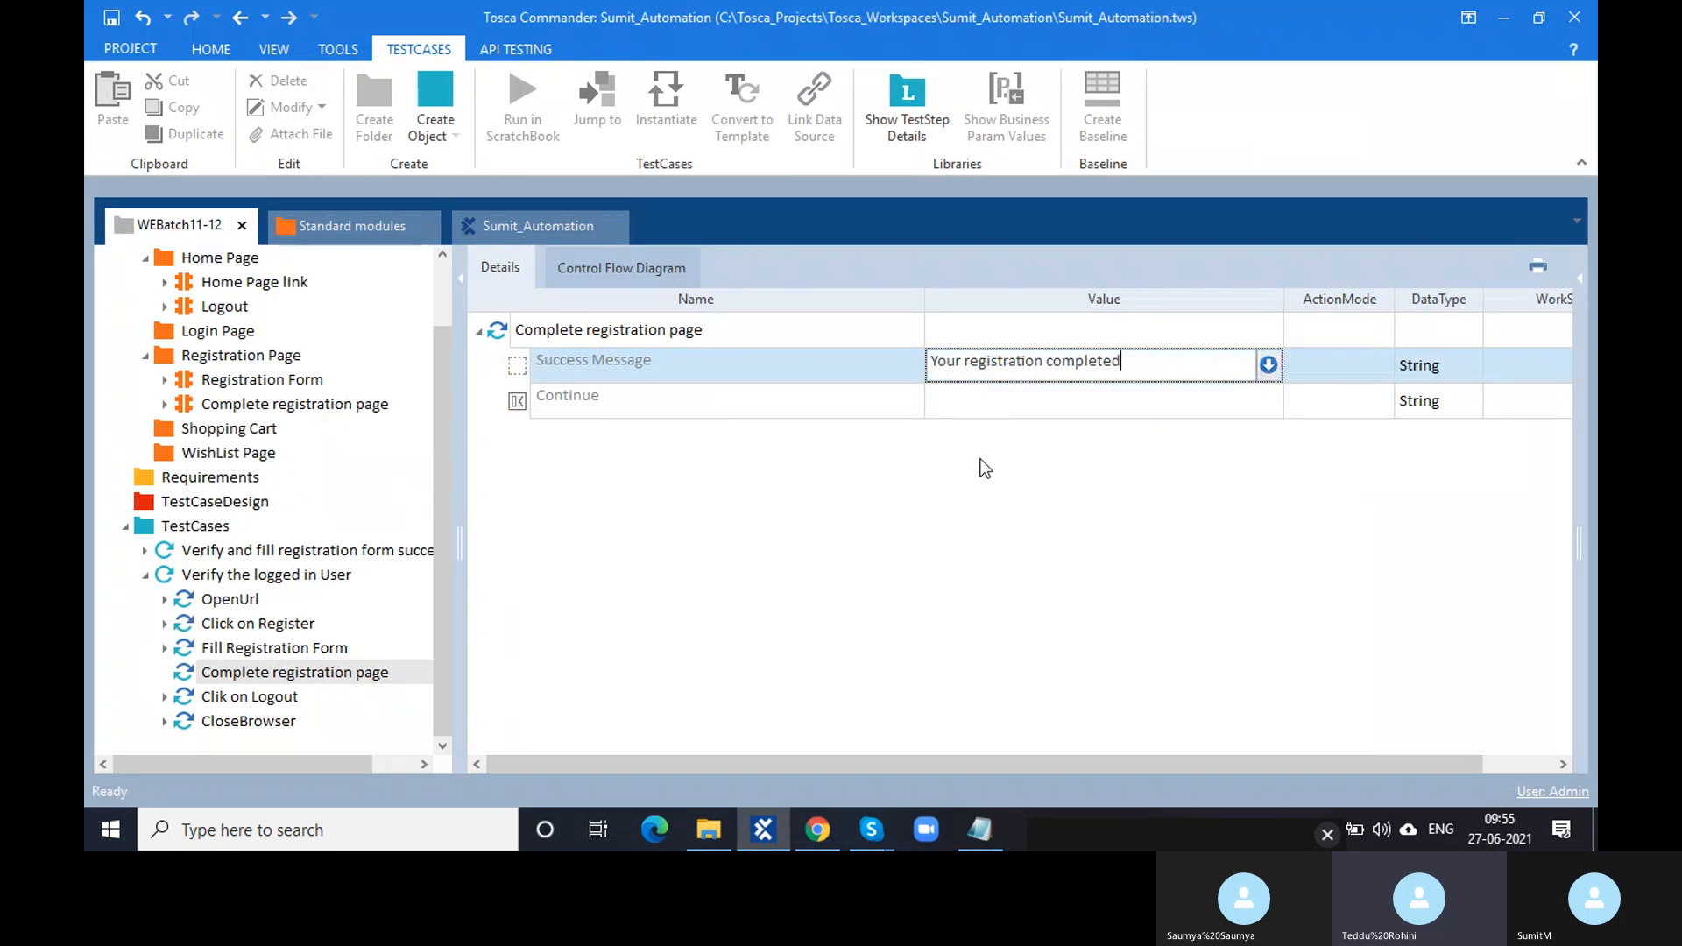
- Set the Continue control's value to {CLICK}
{"action": "left_click", "coordinate": [992, 403]}
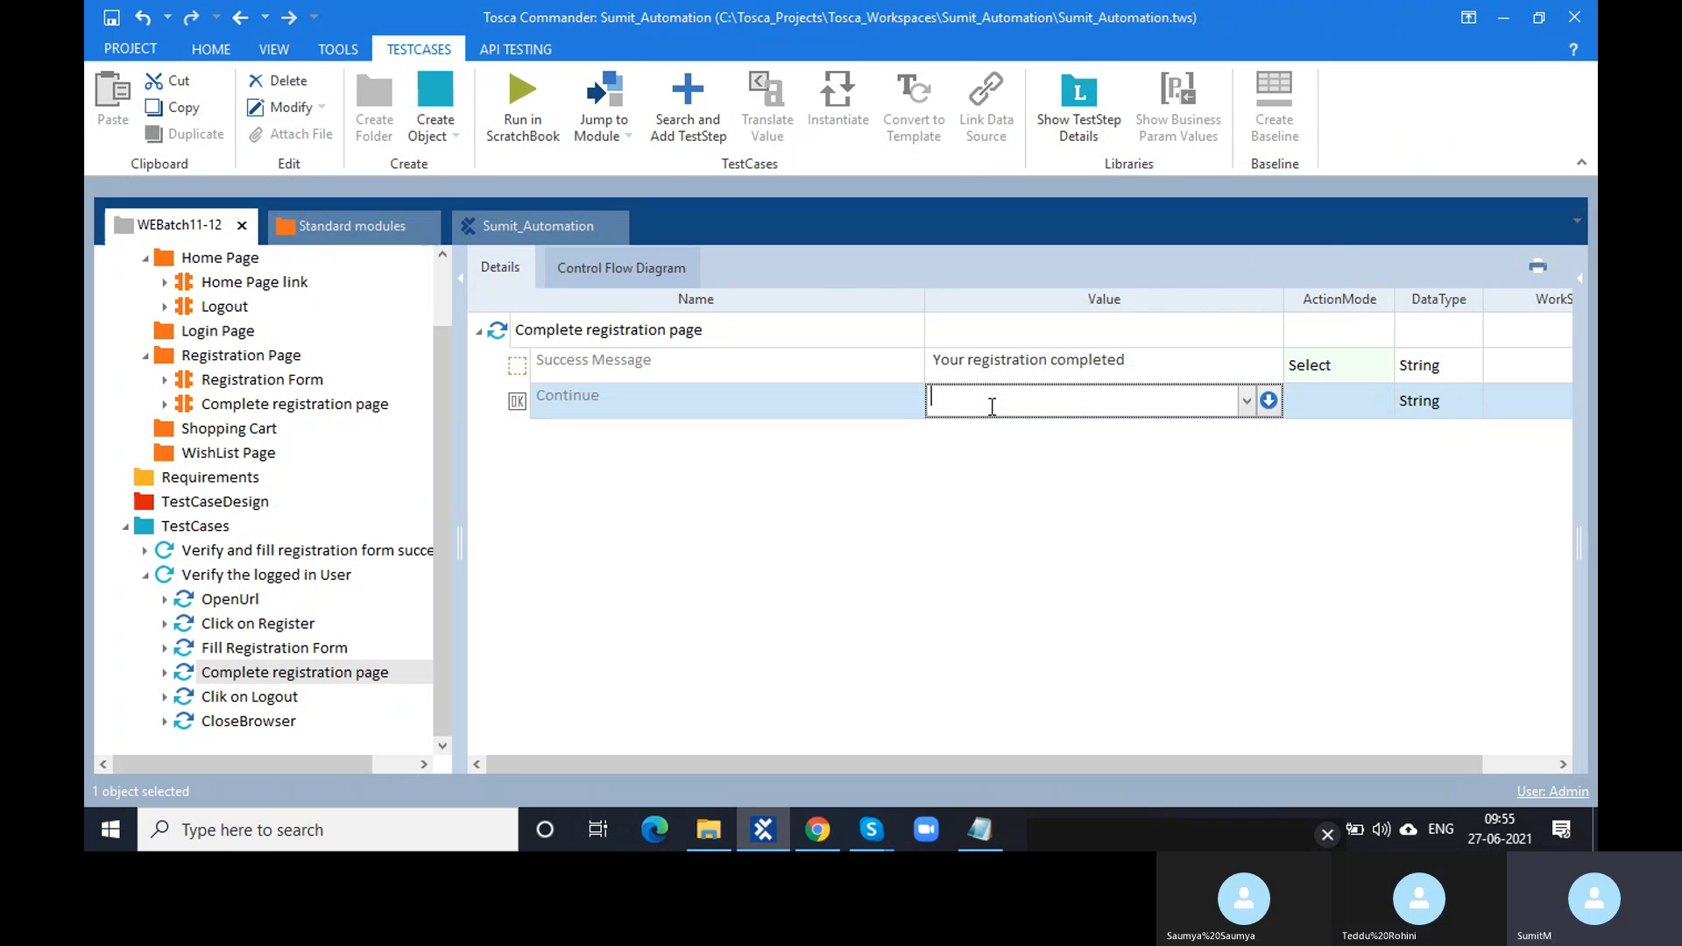
{"action": "type", "text": "{CLICK"}
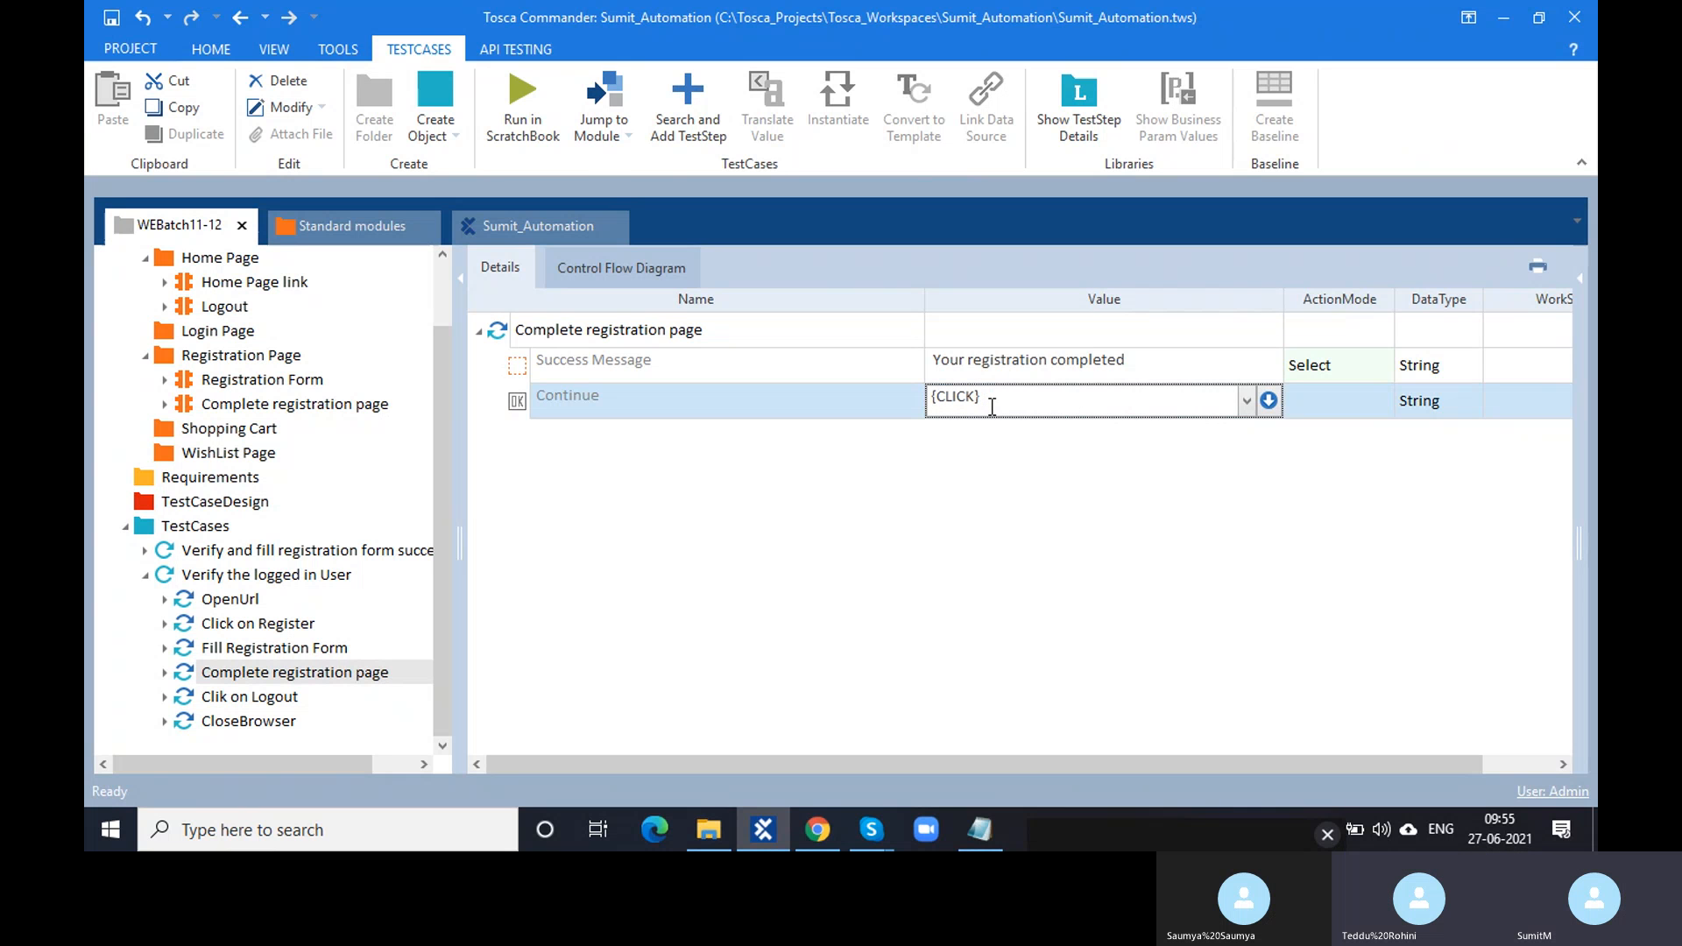
{"action": "left_click", "coordinate": [942, 495]}
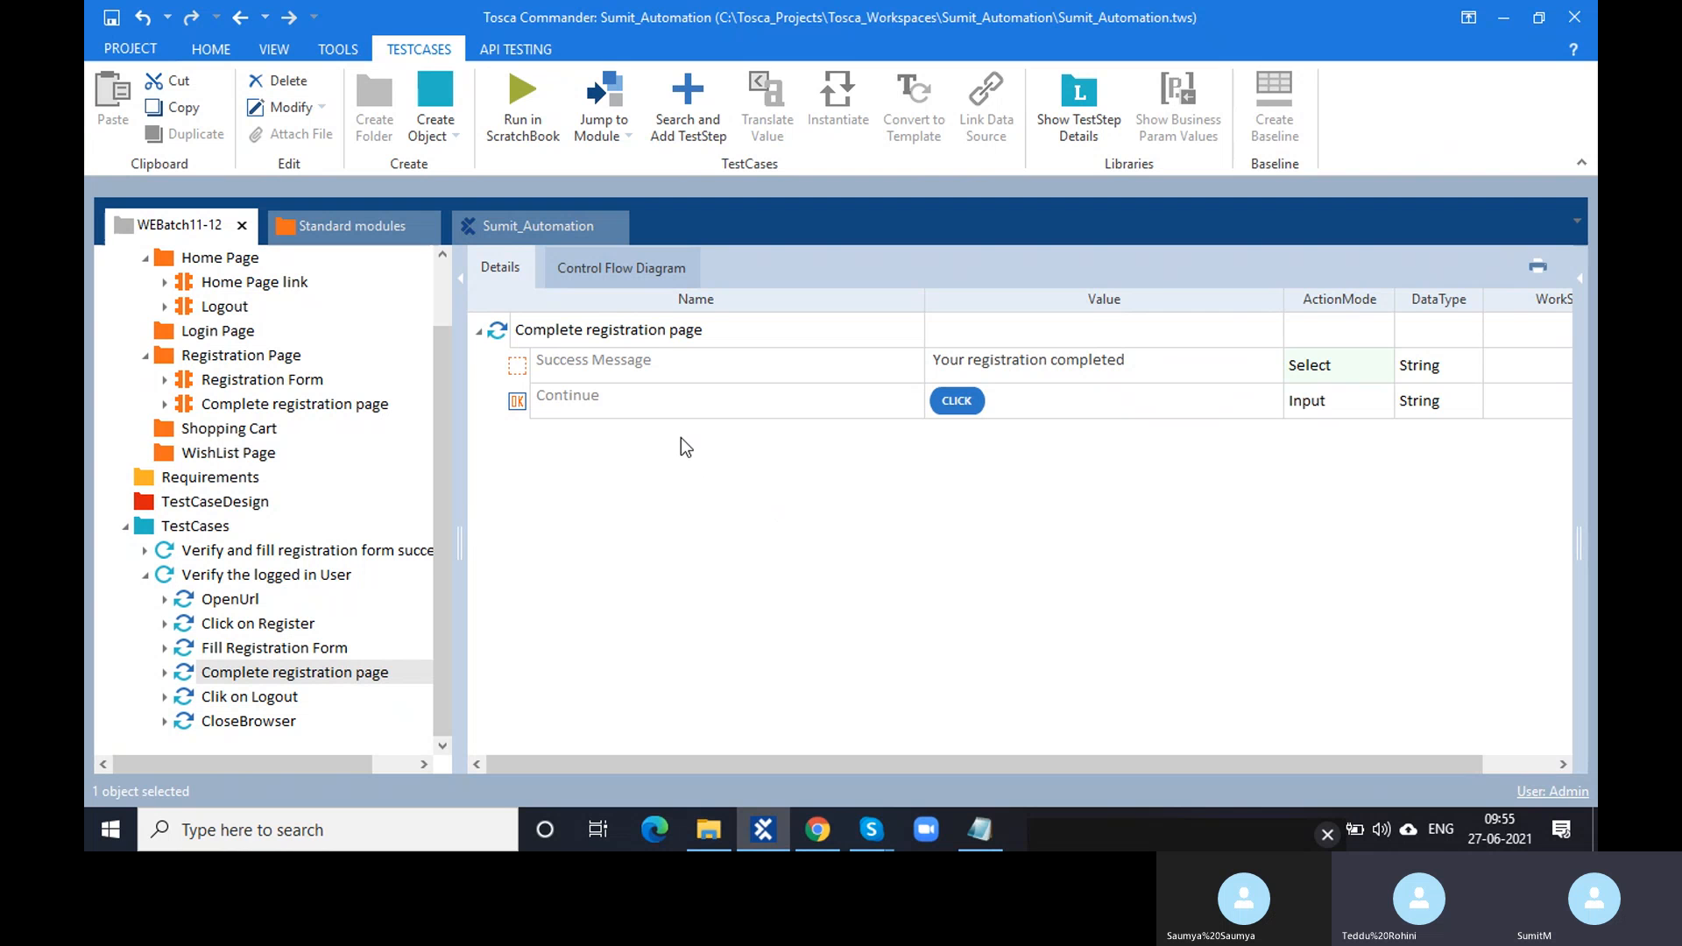
- Inspect the Registration Form module's M, First name and Register control properties
{"action": "left_click", "coordinate": [296, 380]}
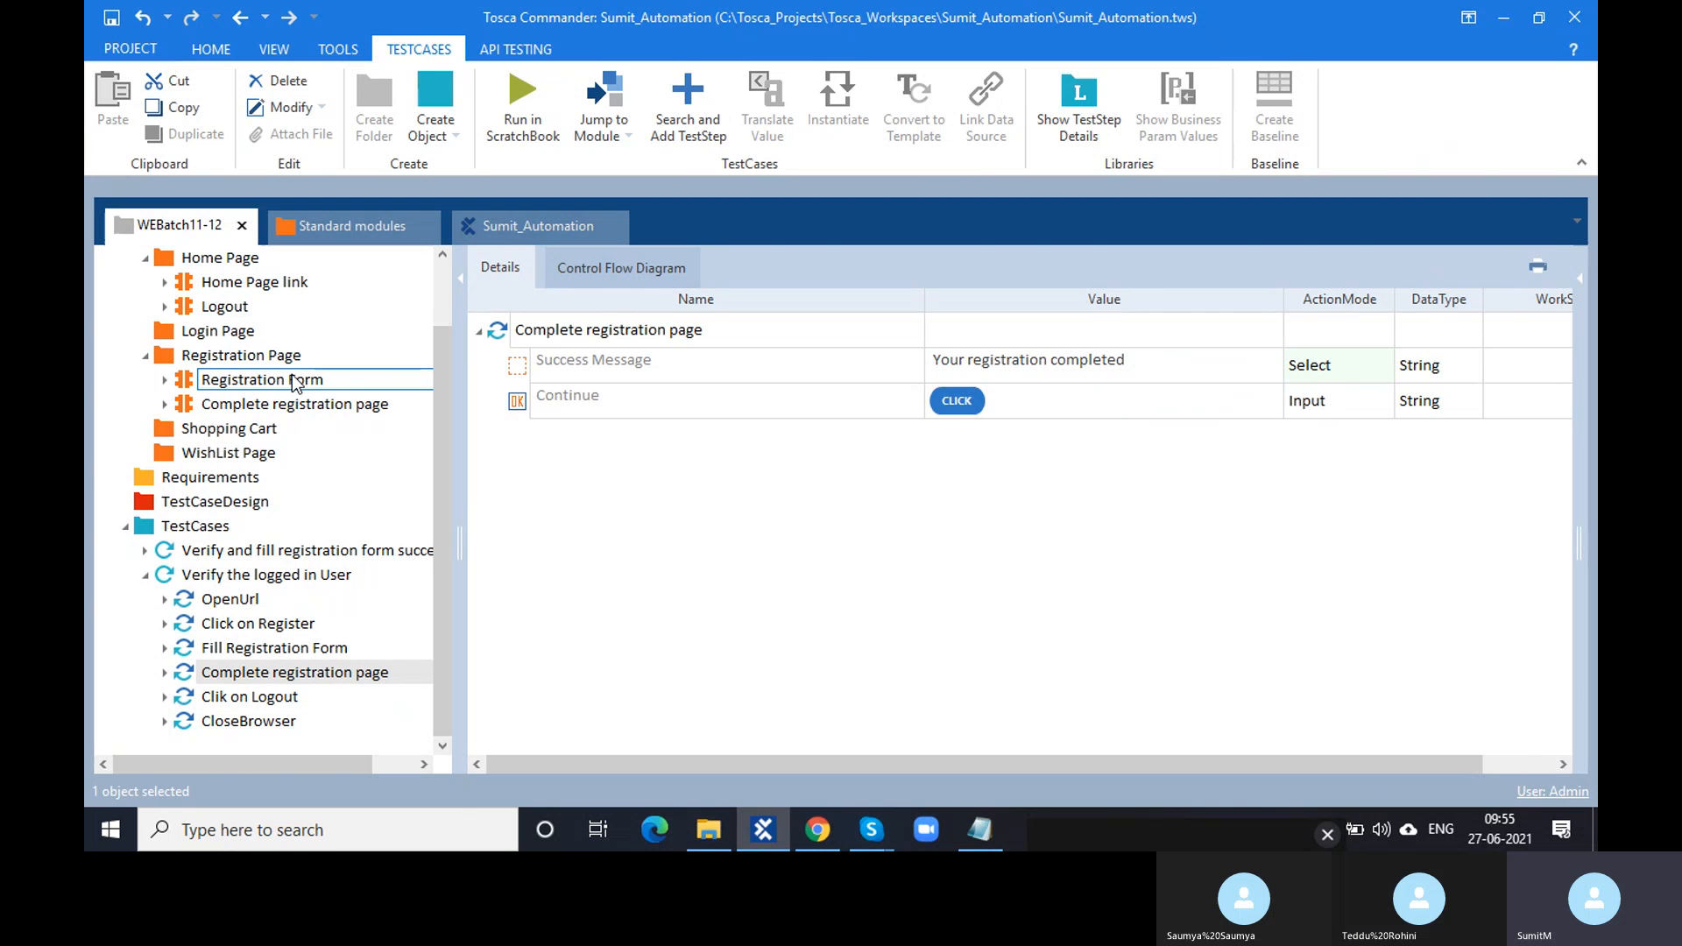
{"action": "scroll", "coordinate": [547, 511], "scroll_direction": "down", "scroll_amount": 1}
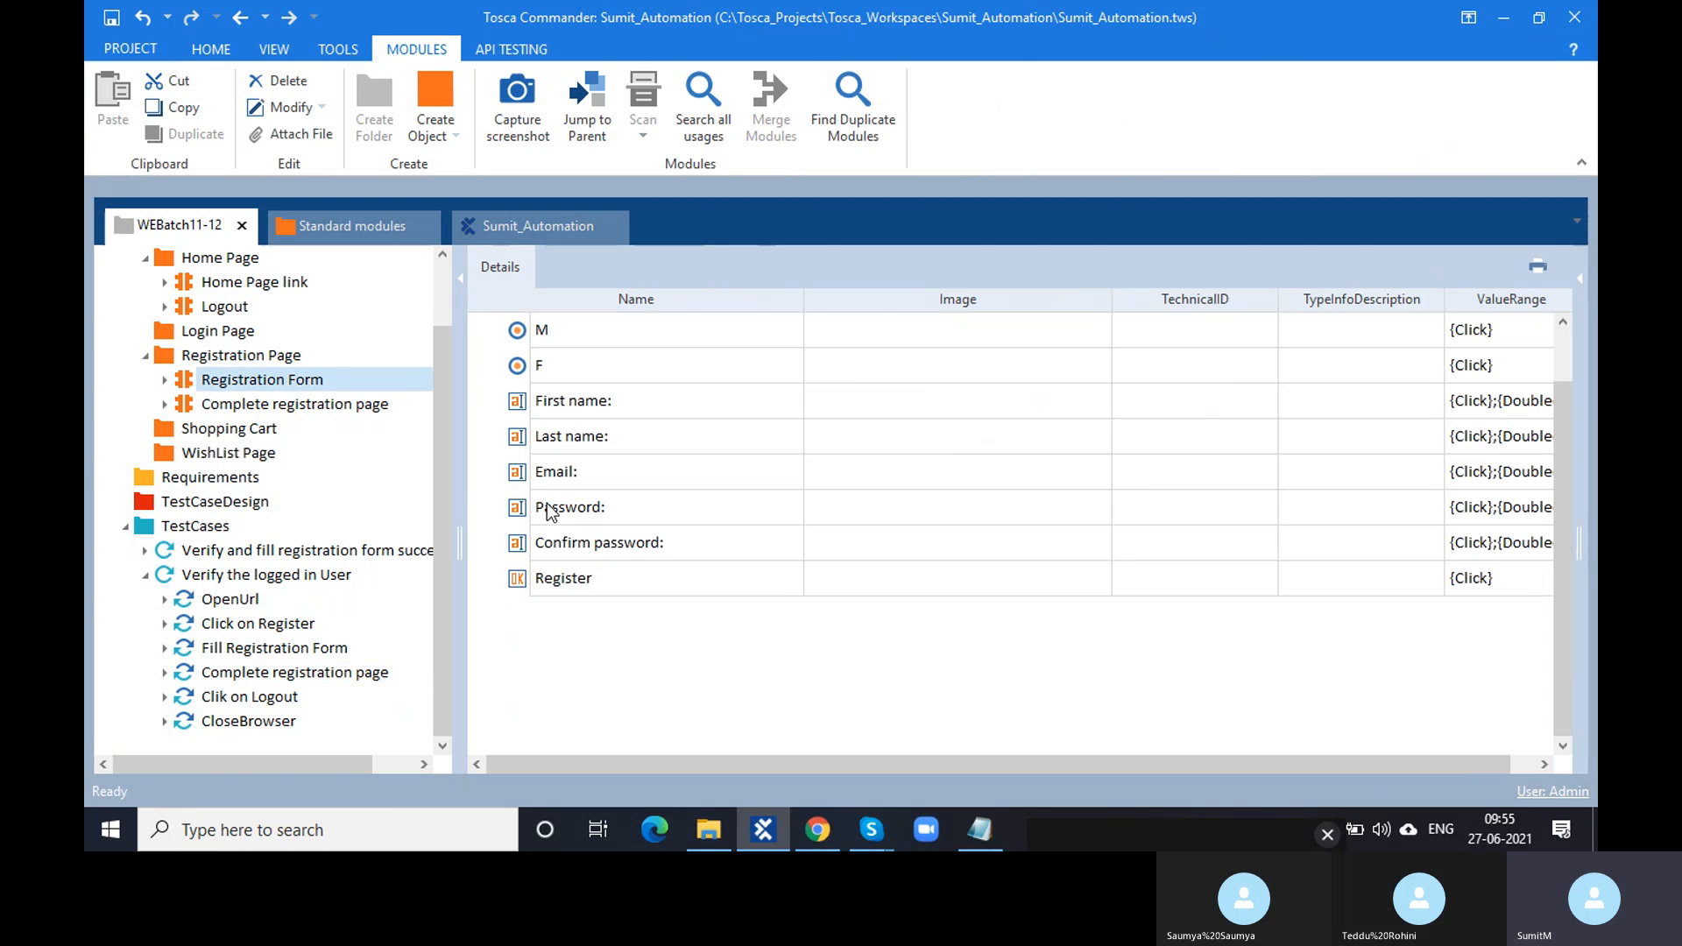
{"action": "left_click", "coordinate": [519, 335]}
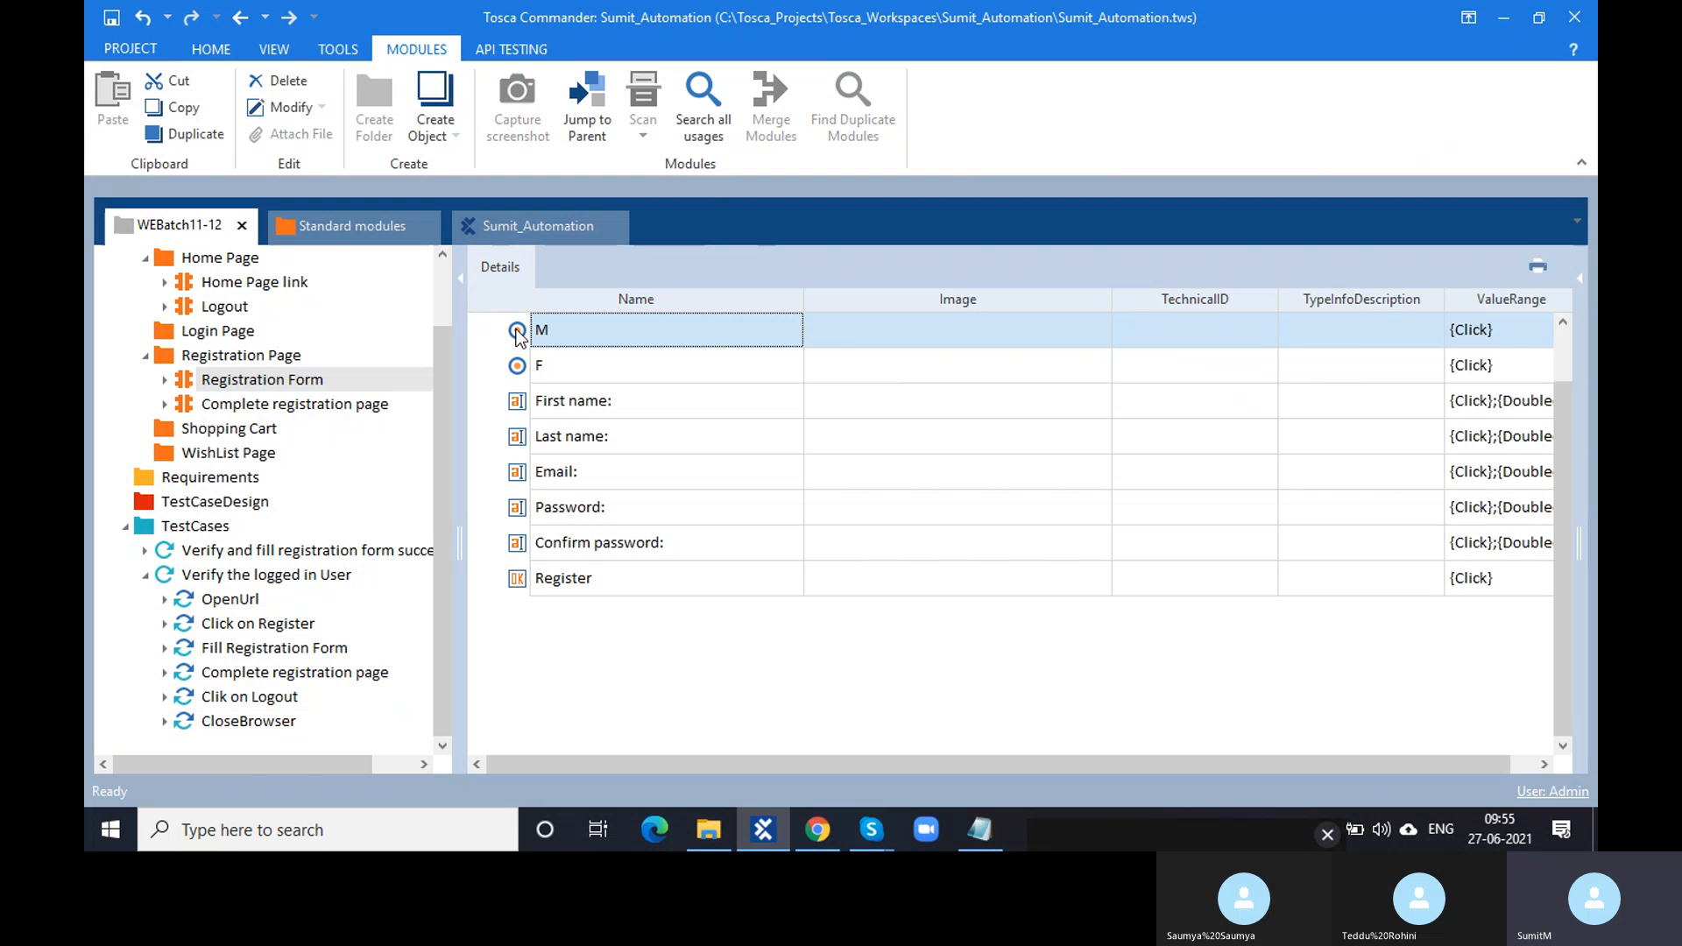
{"action": "left_click", "coordinate": [1579, 280]}
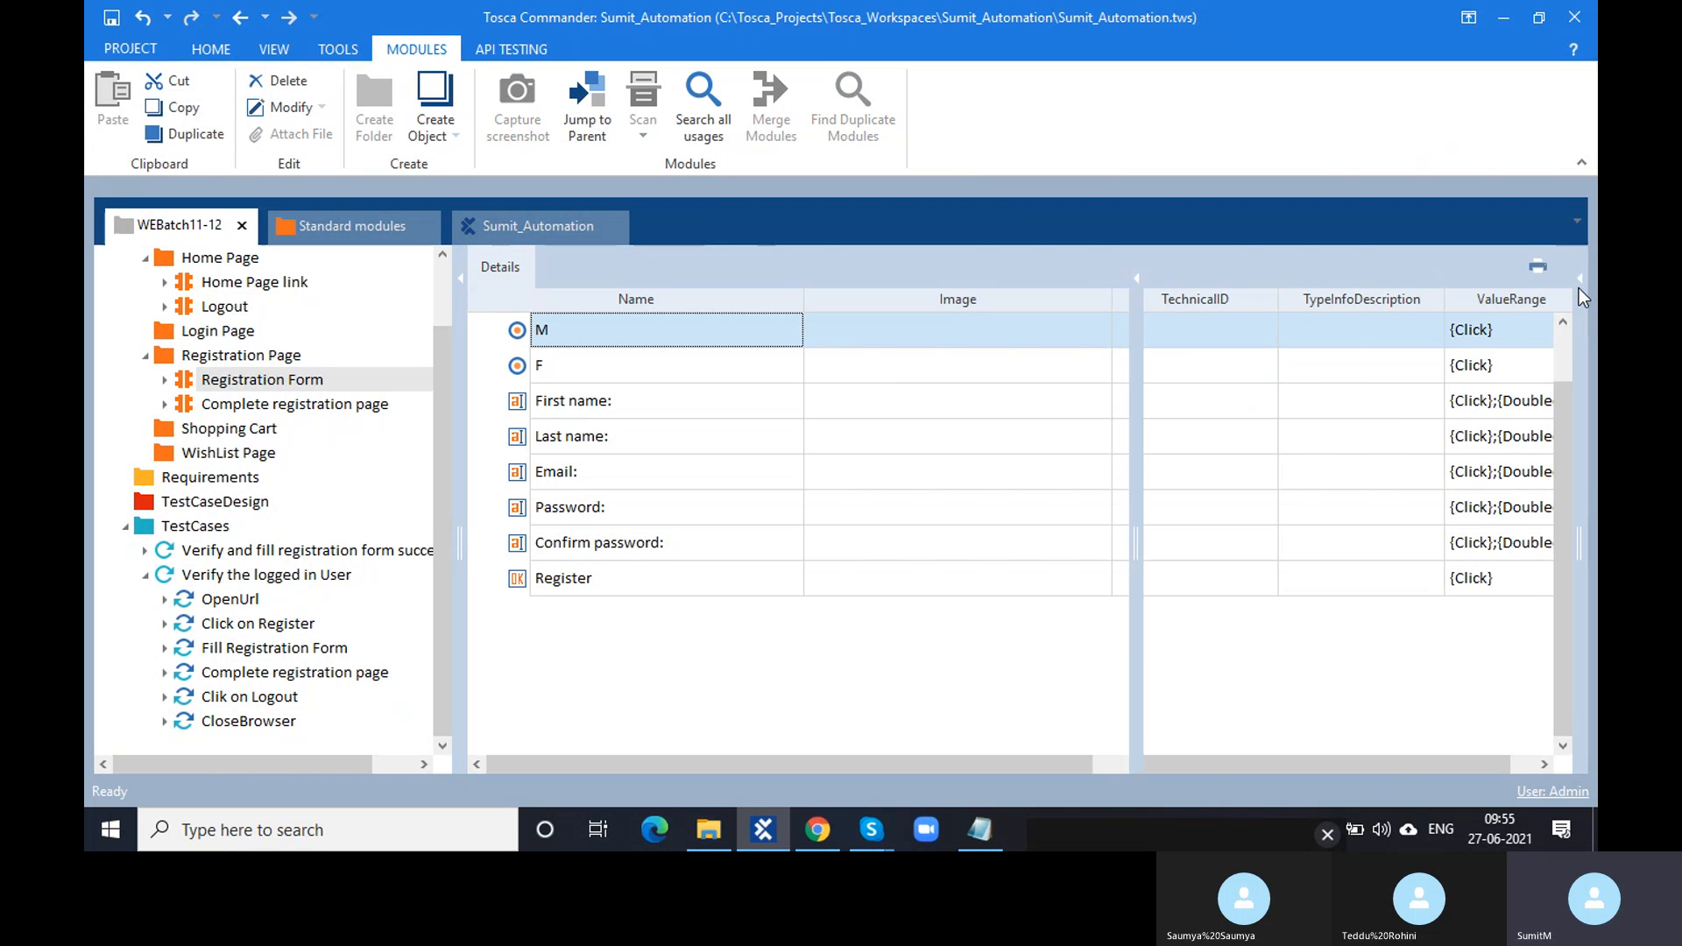
{"action": "left_click", "coordinate": [530, 408]}
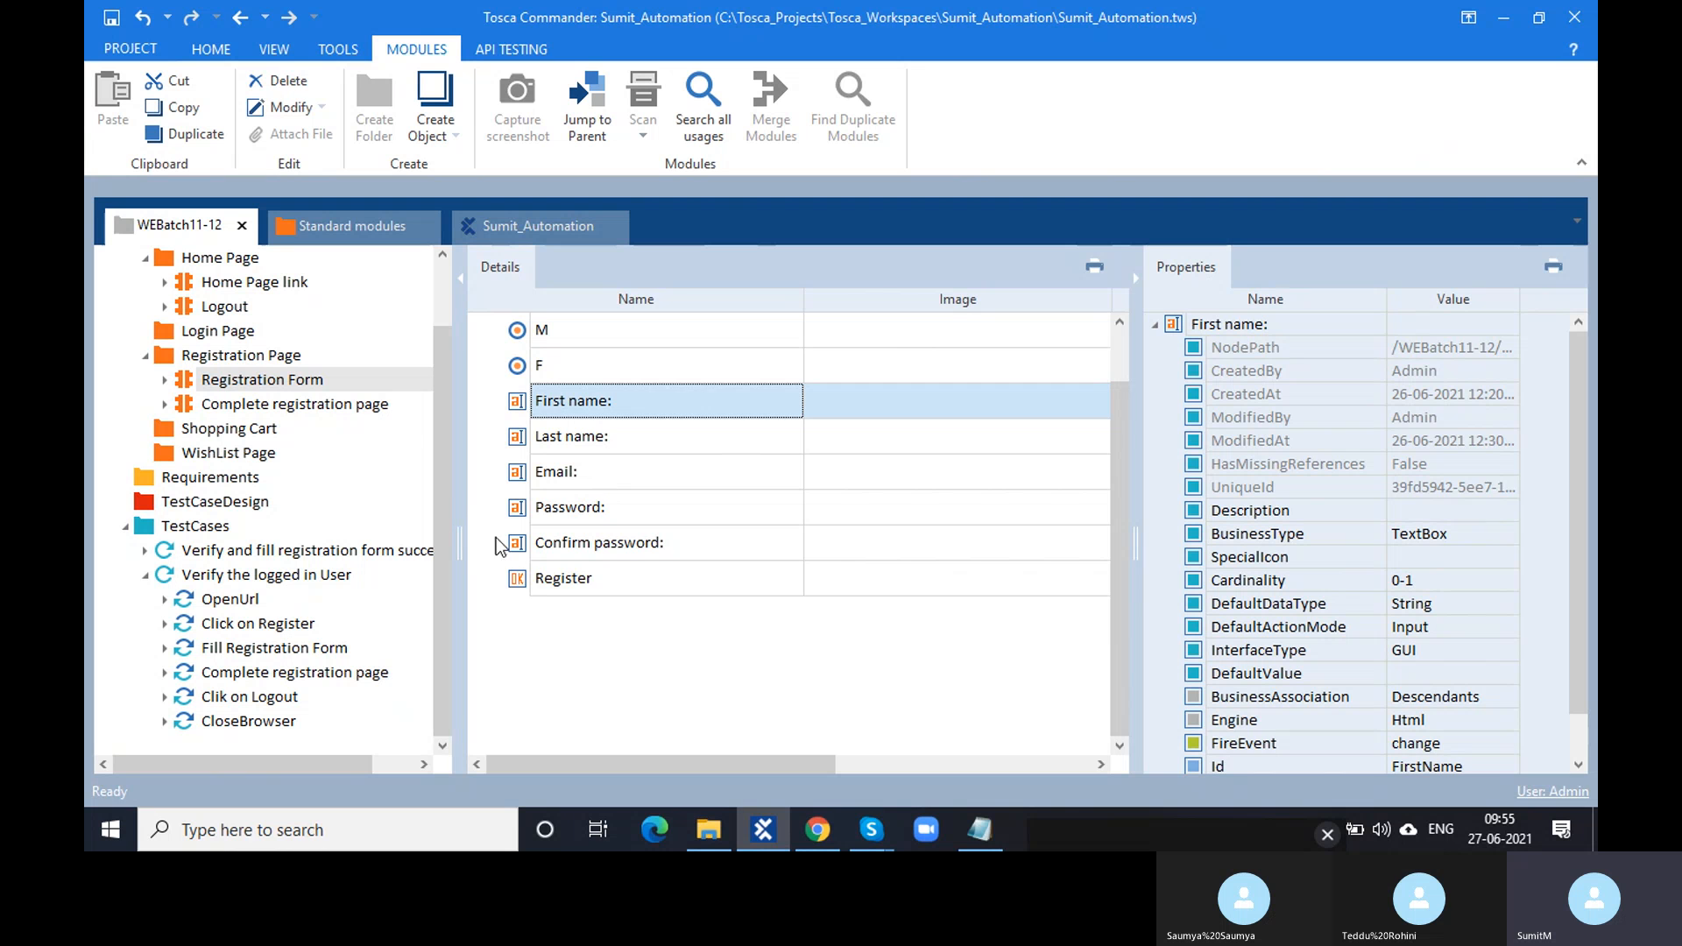
{"action": "left_click", "coordinate": [517, 580]}
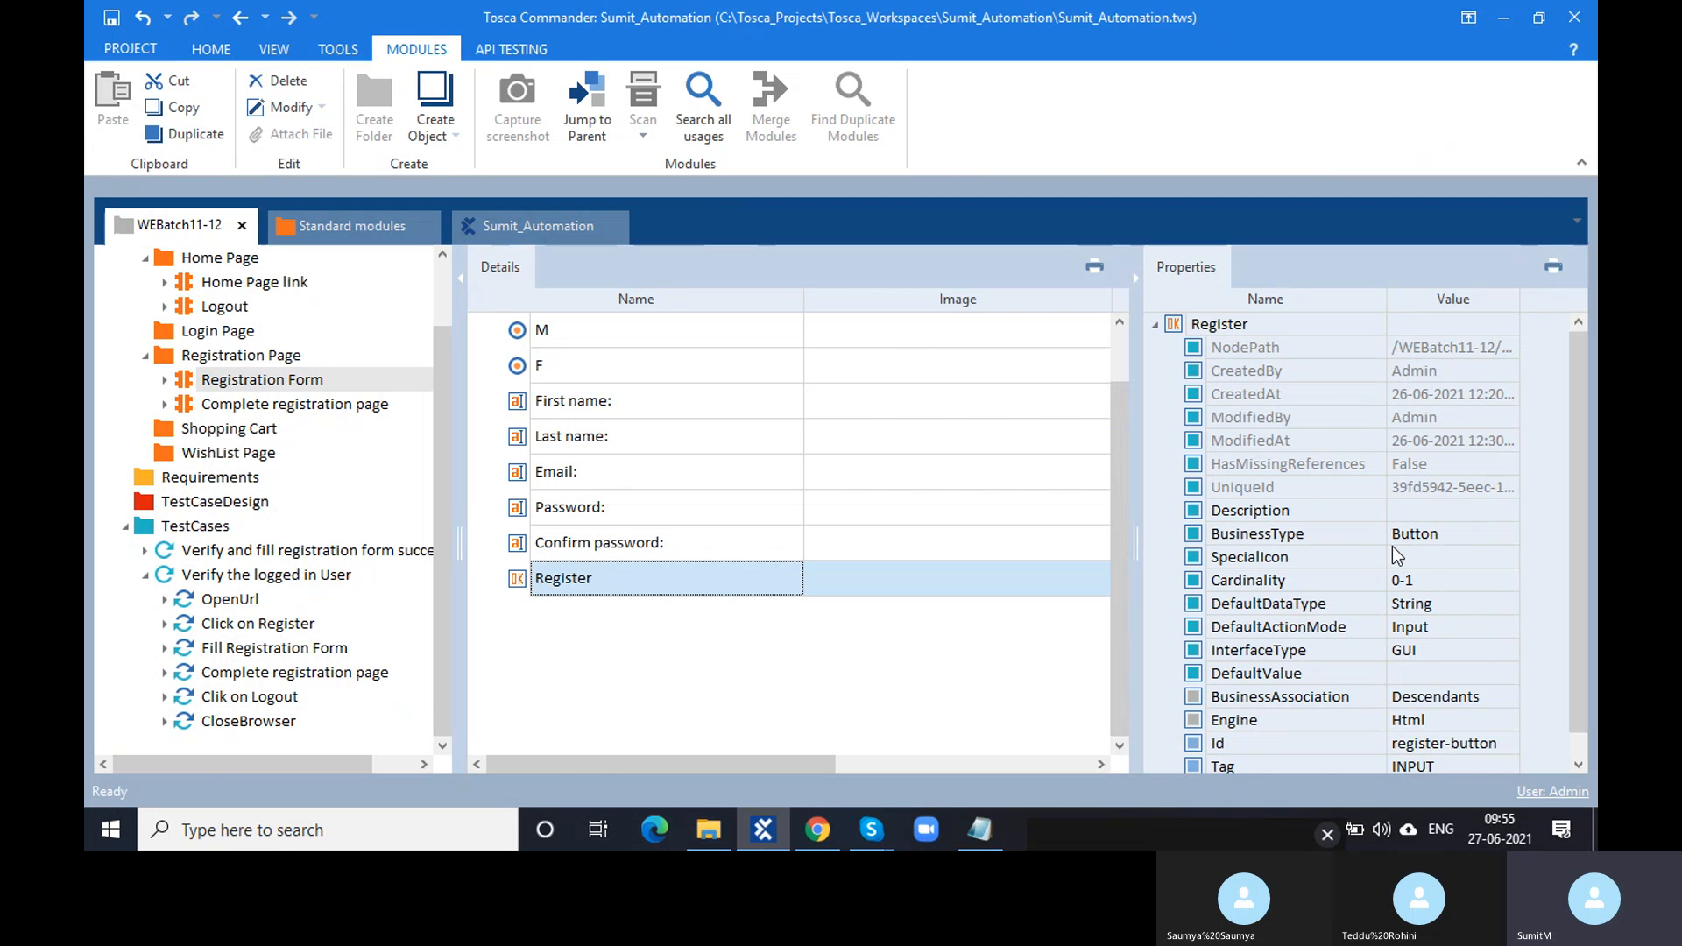
{"action": "scroll", "coordinate": [553, 344], "scroll_direction": "up", "scroll_amount": 2}
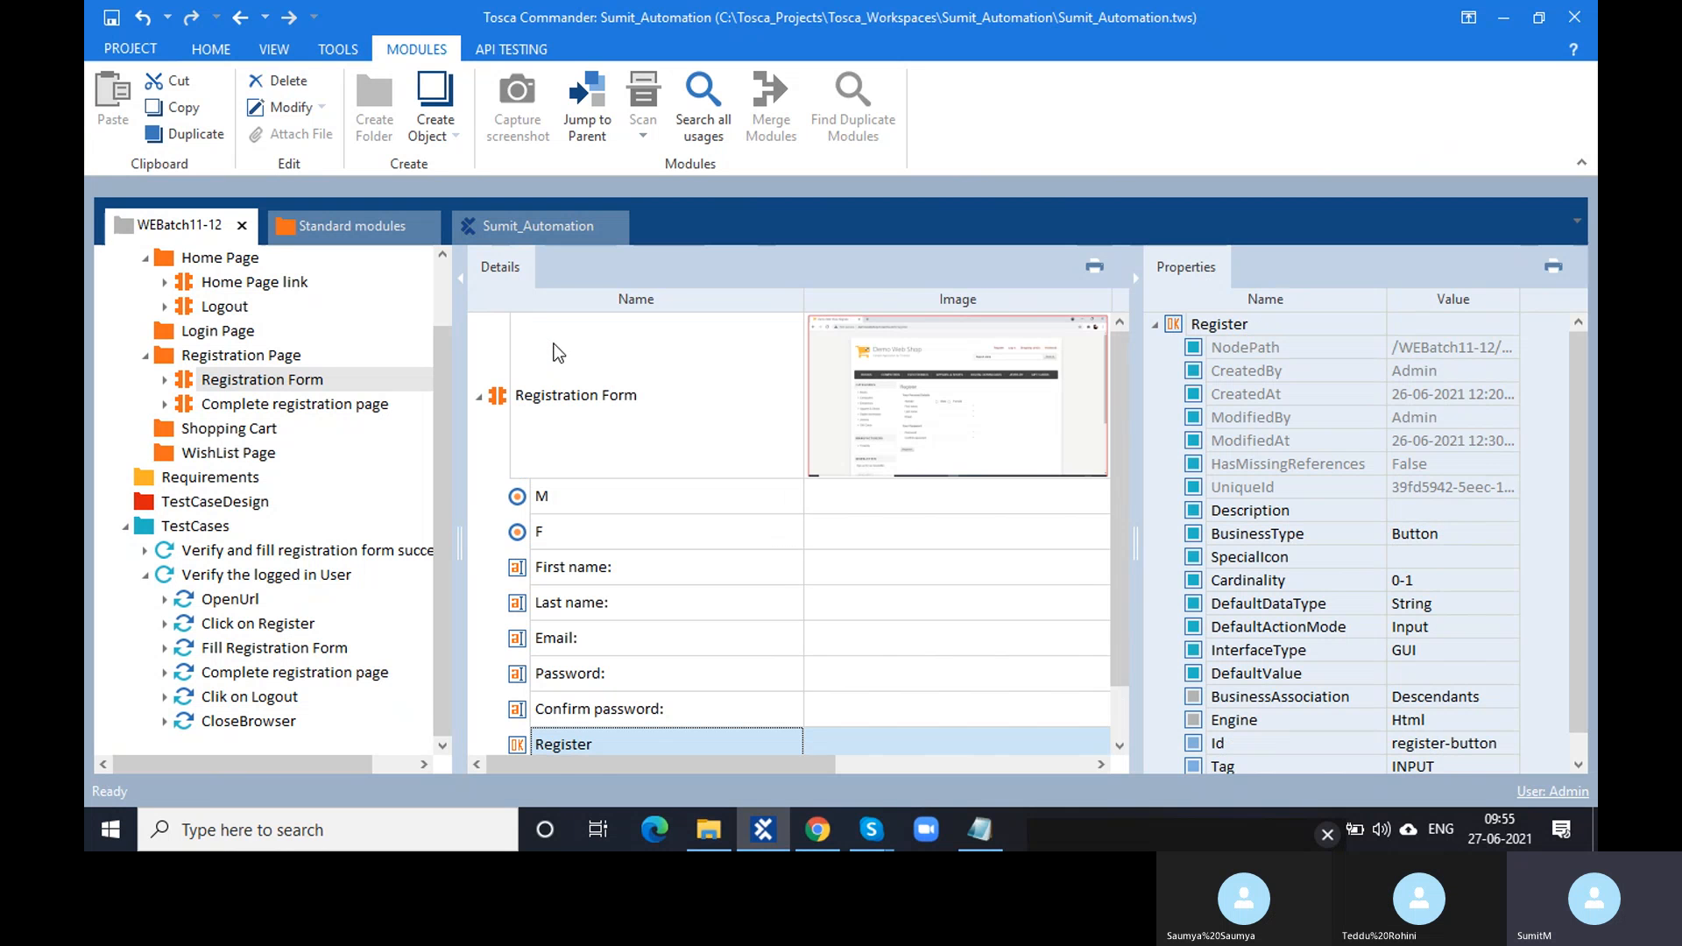
- Open the Complete registration page module and view the Success Message control's properties
{"action": "left_click", "coordinate": [479, 396]}
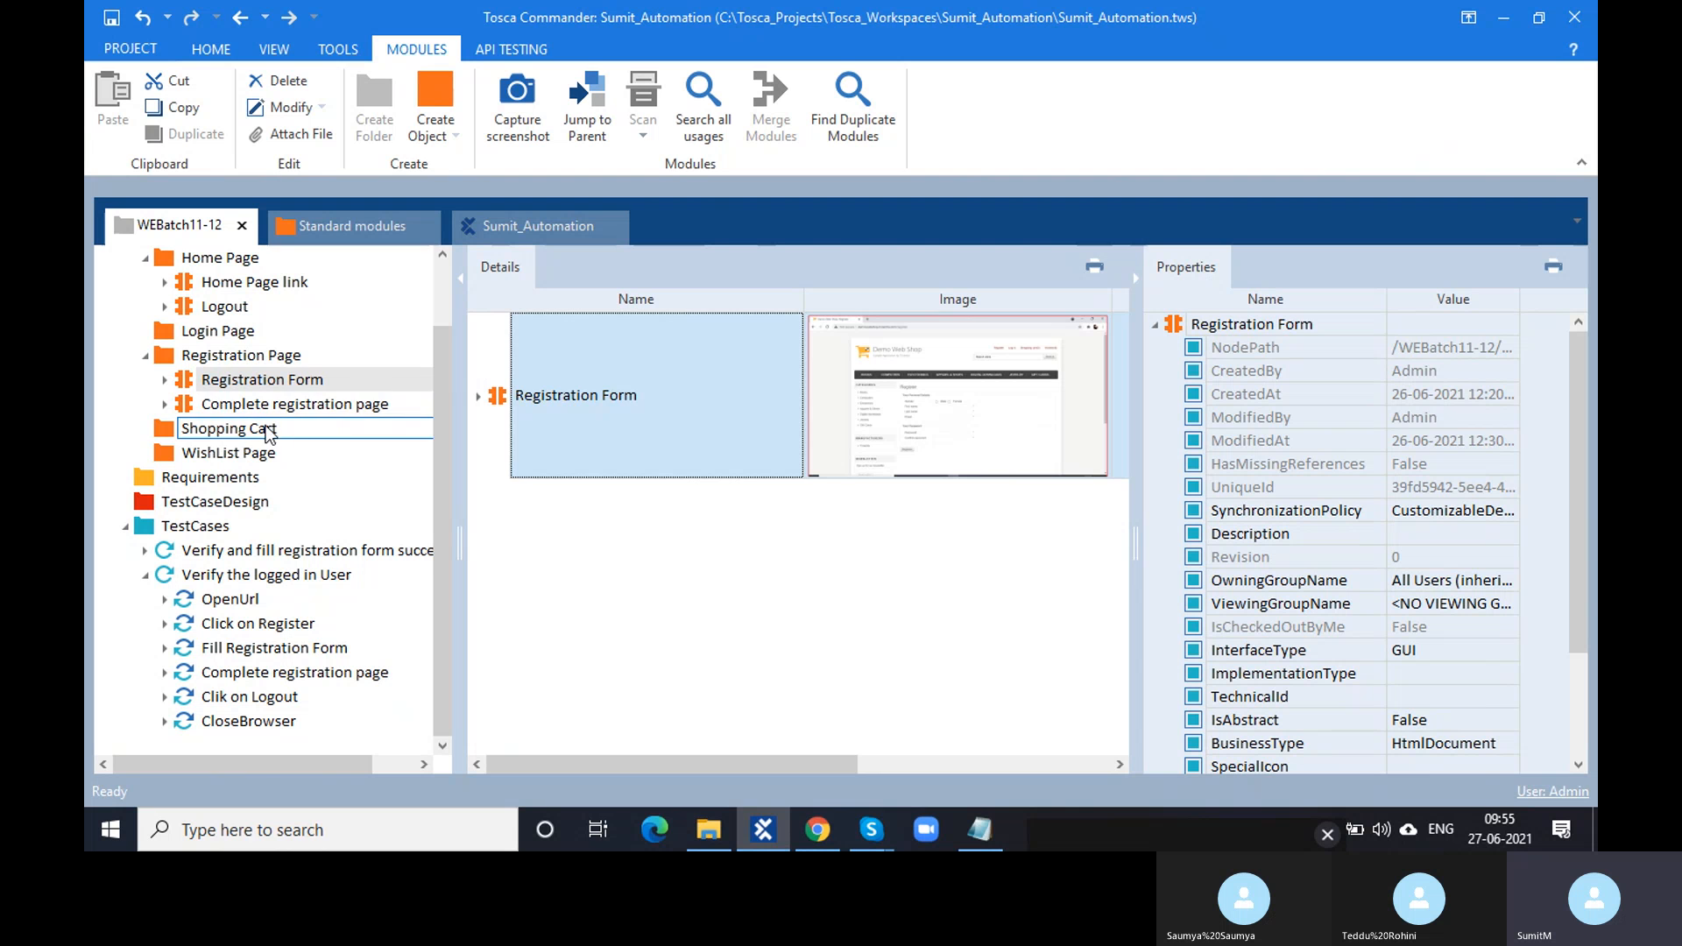
{"action": "left_click", "coordinate": [263, 406]}
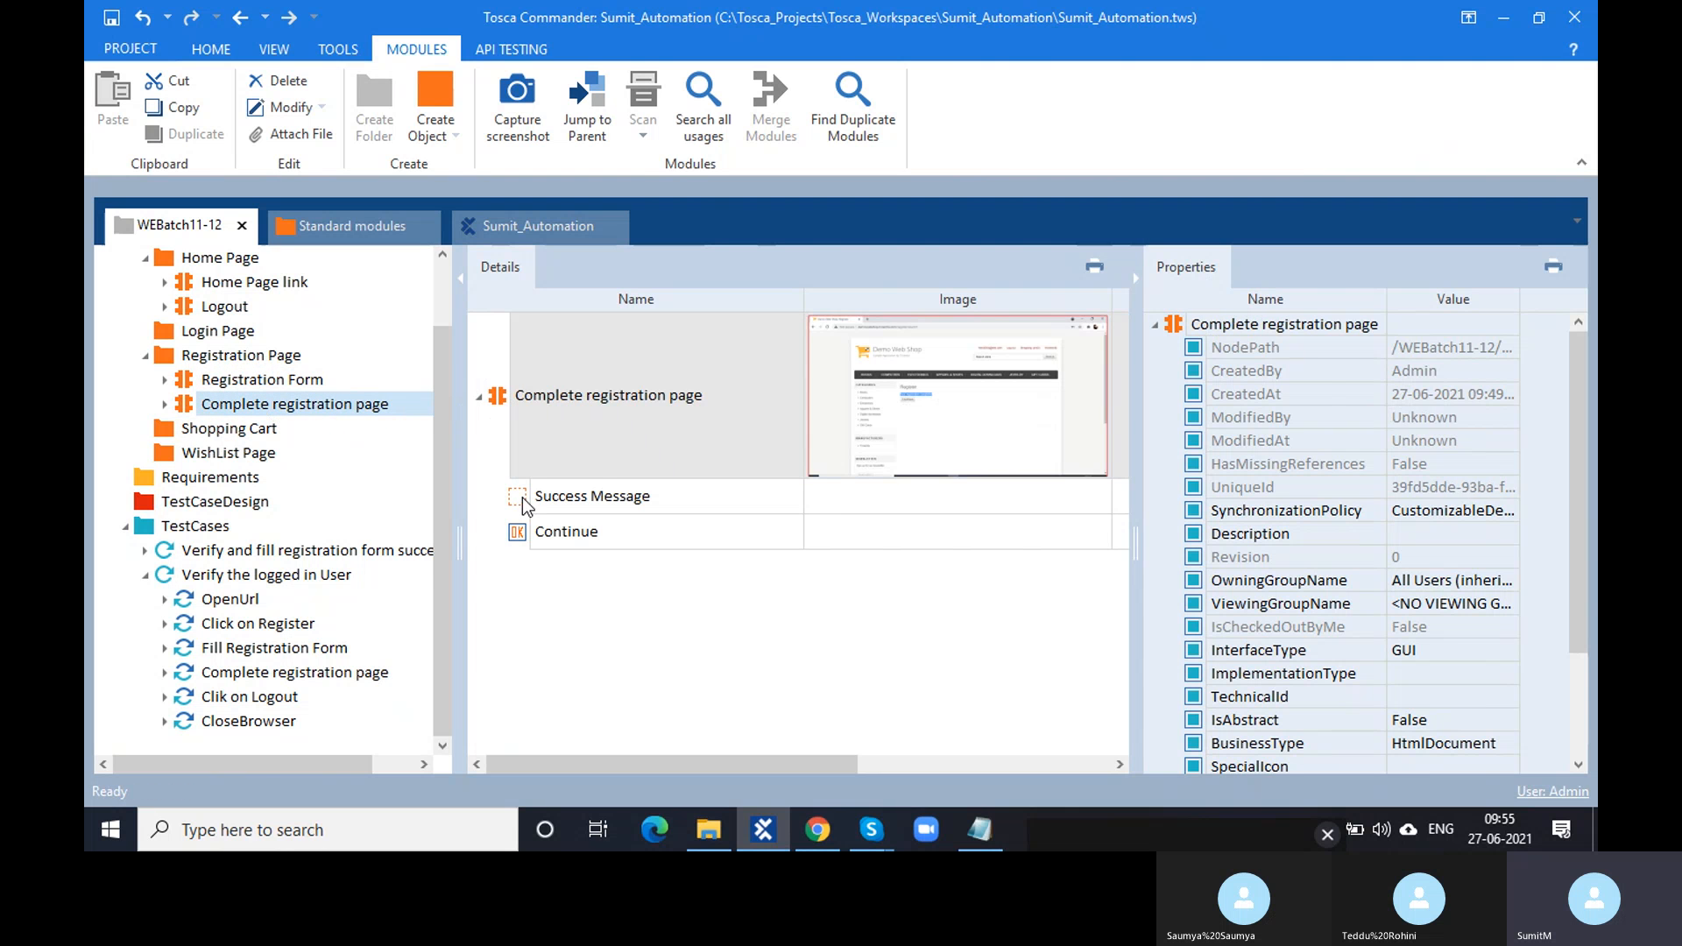
{"action": "left_click", "coordinate": [522, 497]}
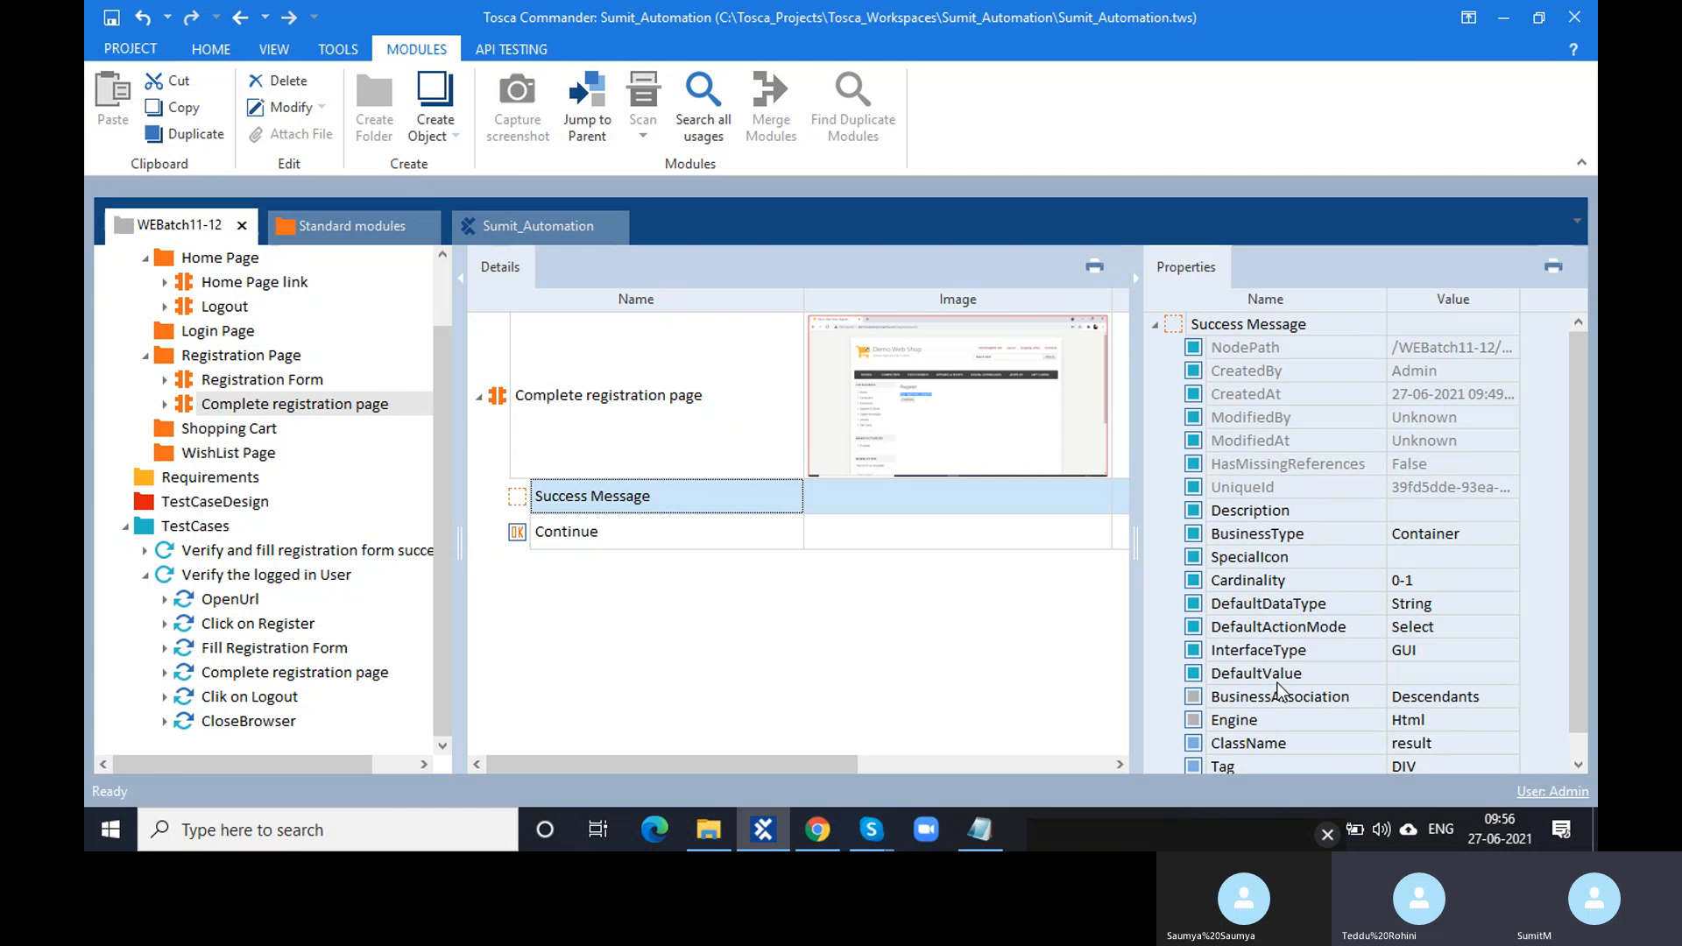
{"action": "left_click", "coordinate": [815, 834]}
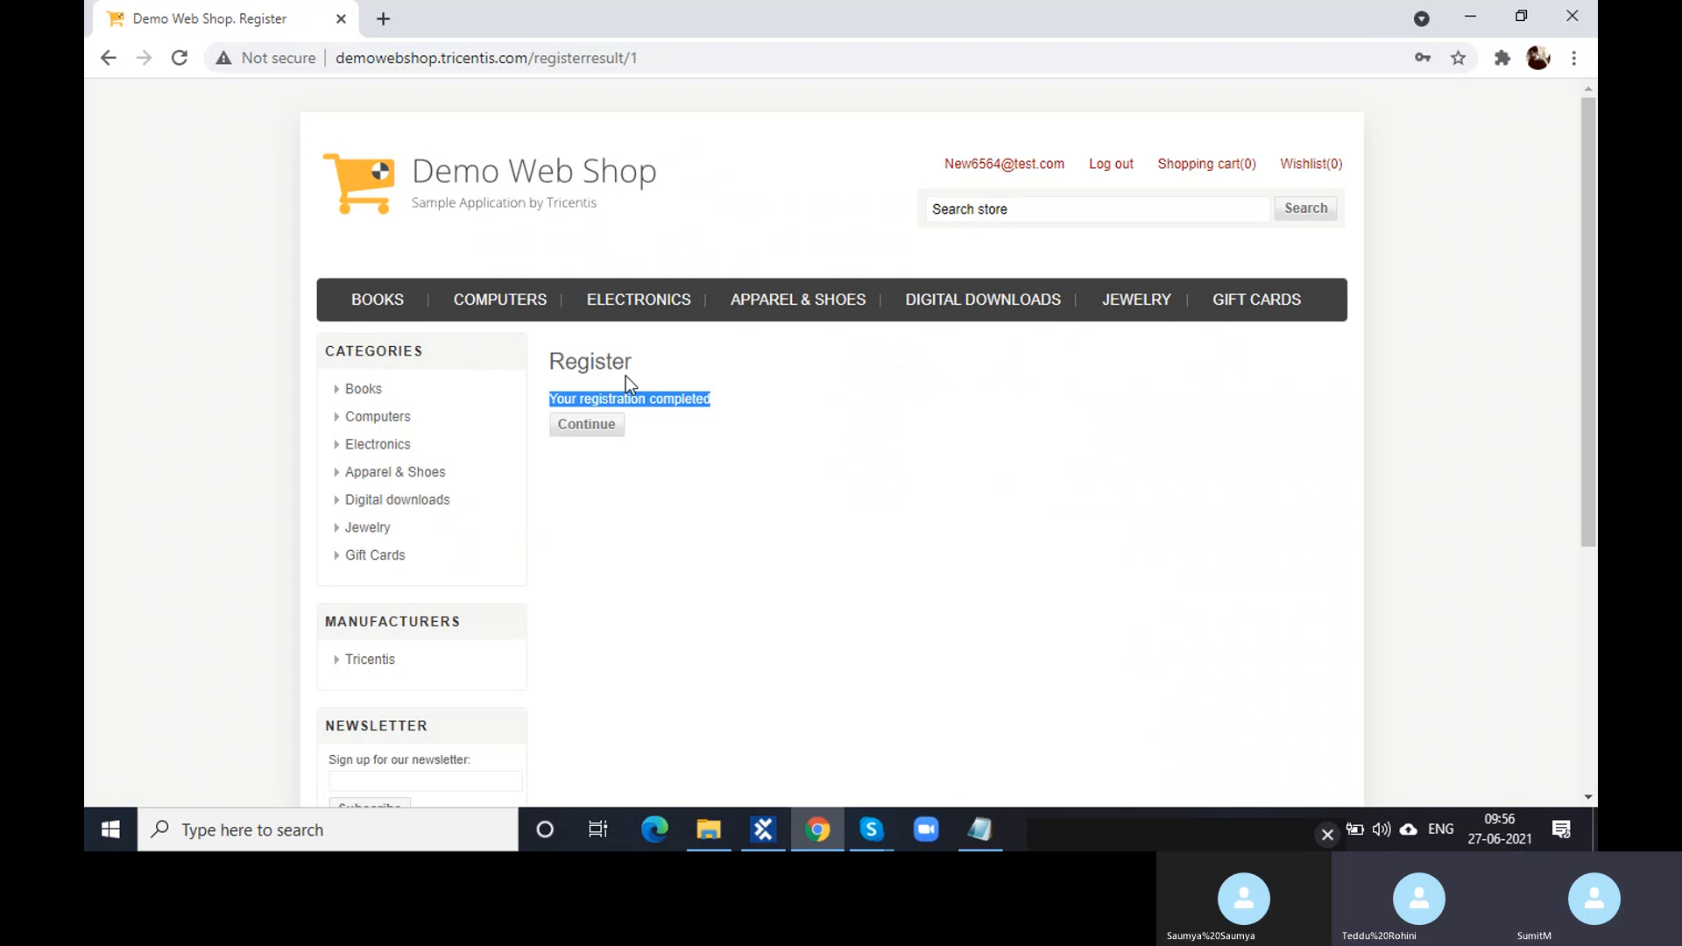
{"action": "left_click", "coordinate": [664, 382]}
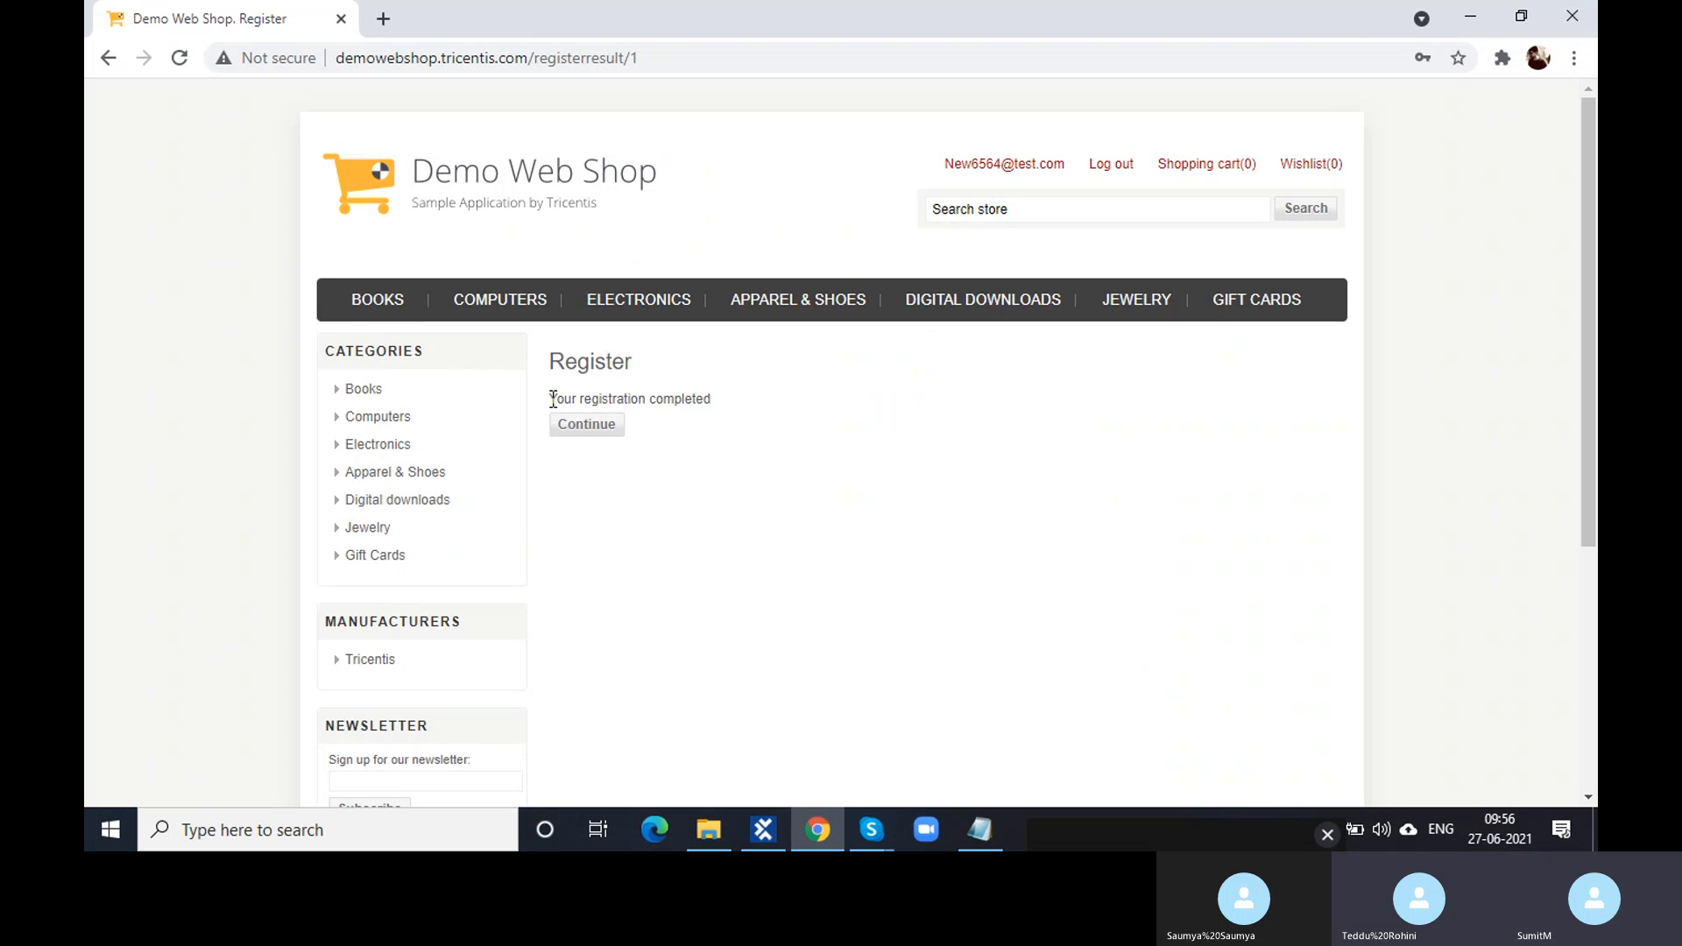
{"action": "left_click_drag", "start_coordinate": [549, 399], "coordinate": [711, 398]}
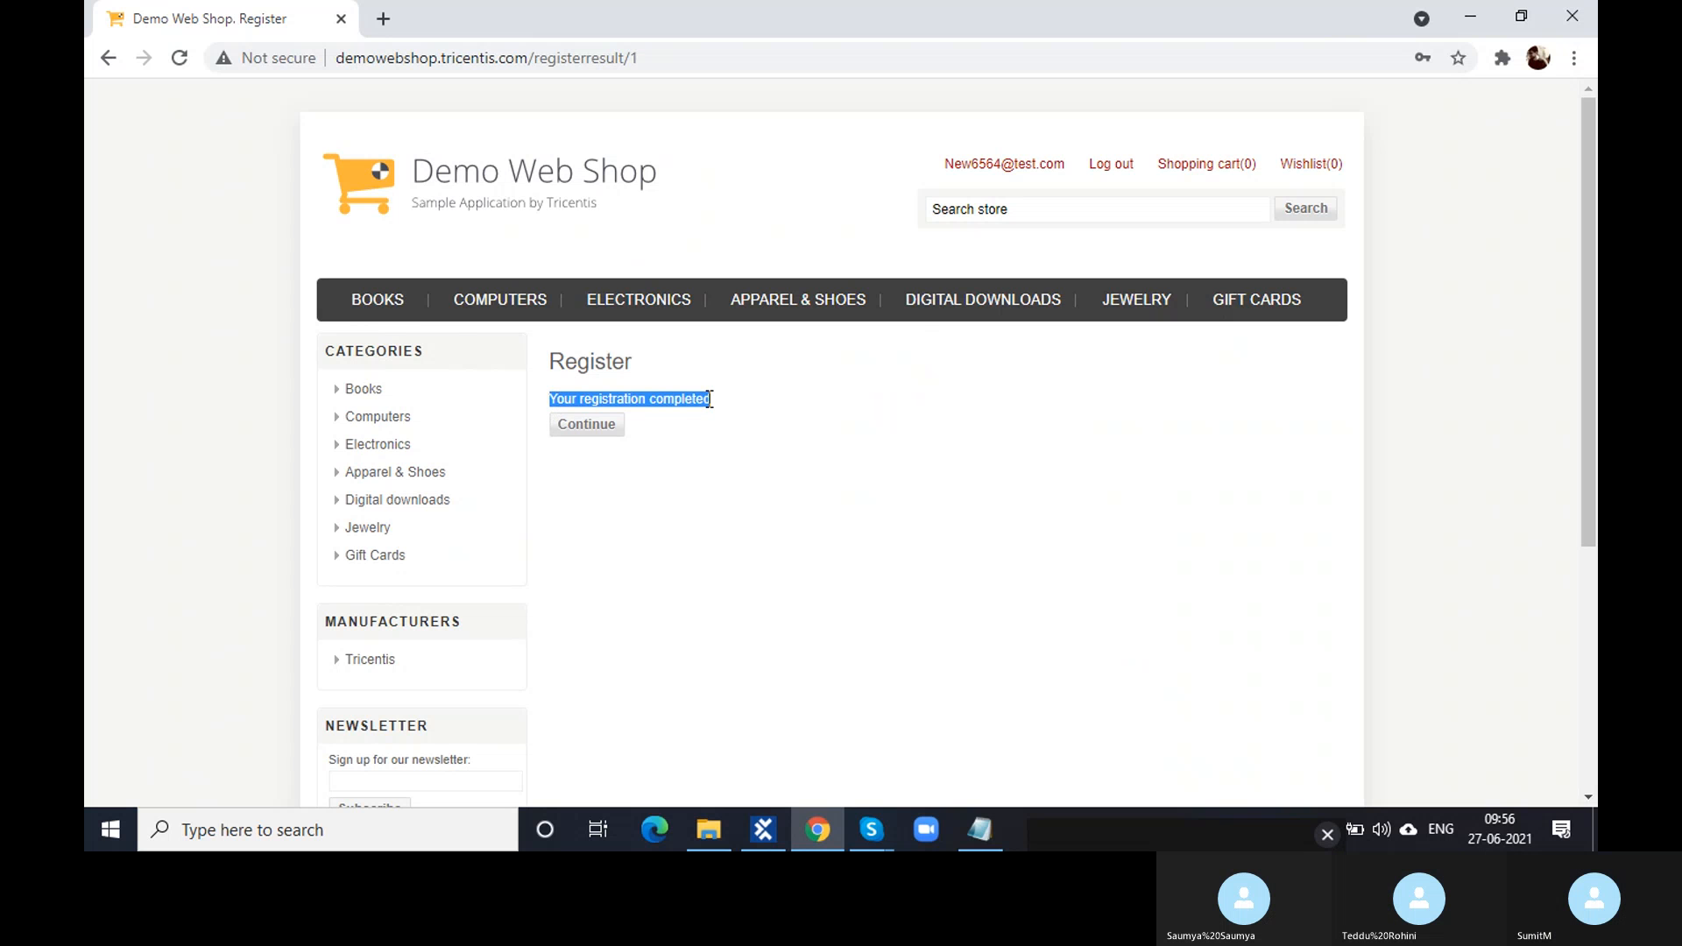
{"action": "left_click", "coordinate": [682, 431]}
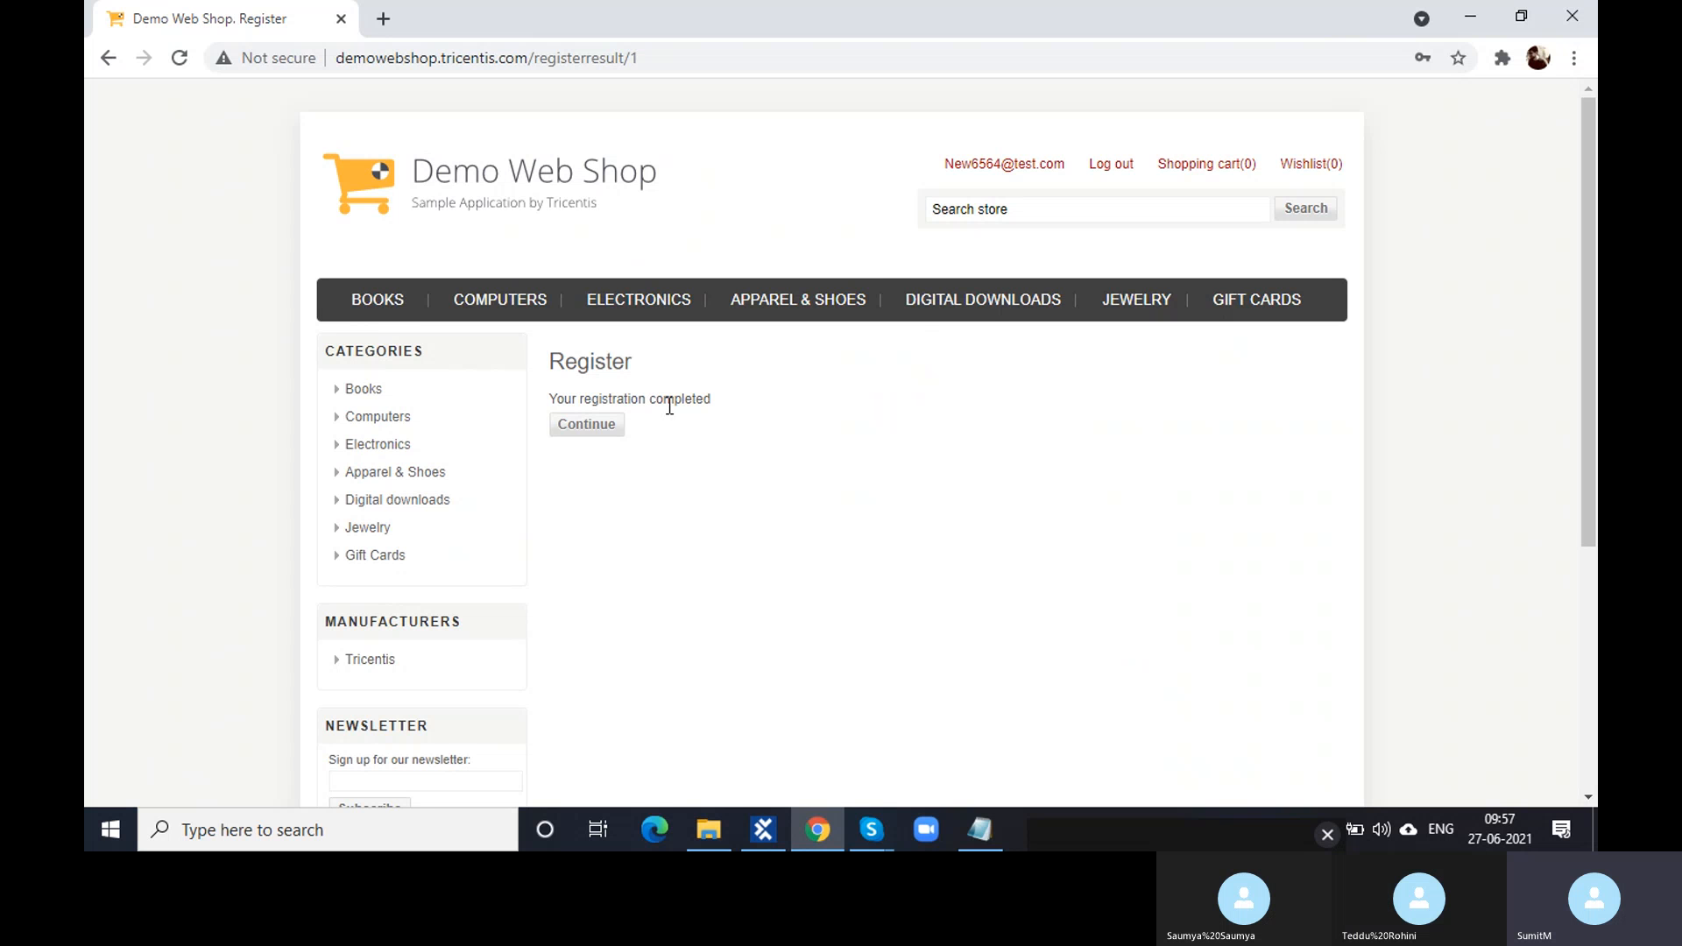
{"action": "left_click", "coordinate": [982, 213]}
{"action": "type", "text": "test"}
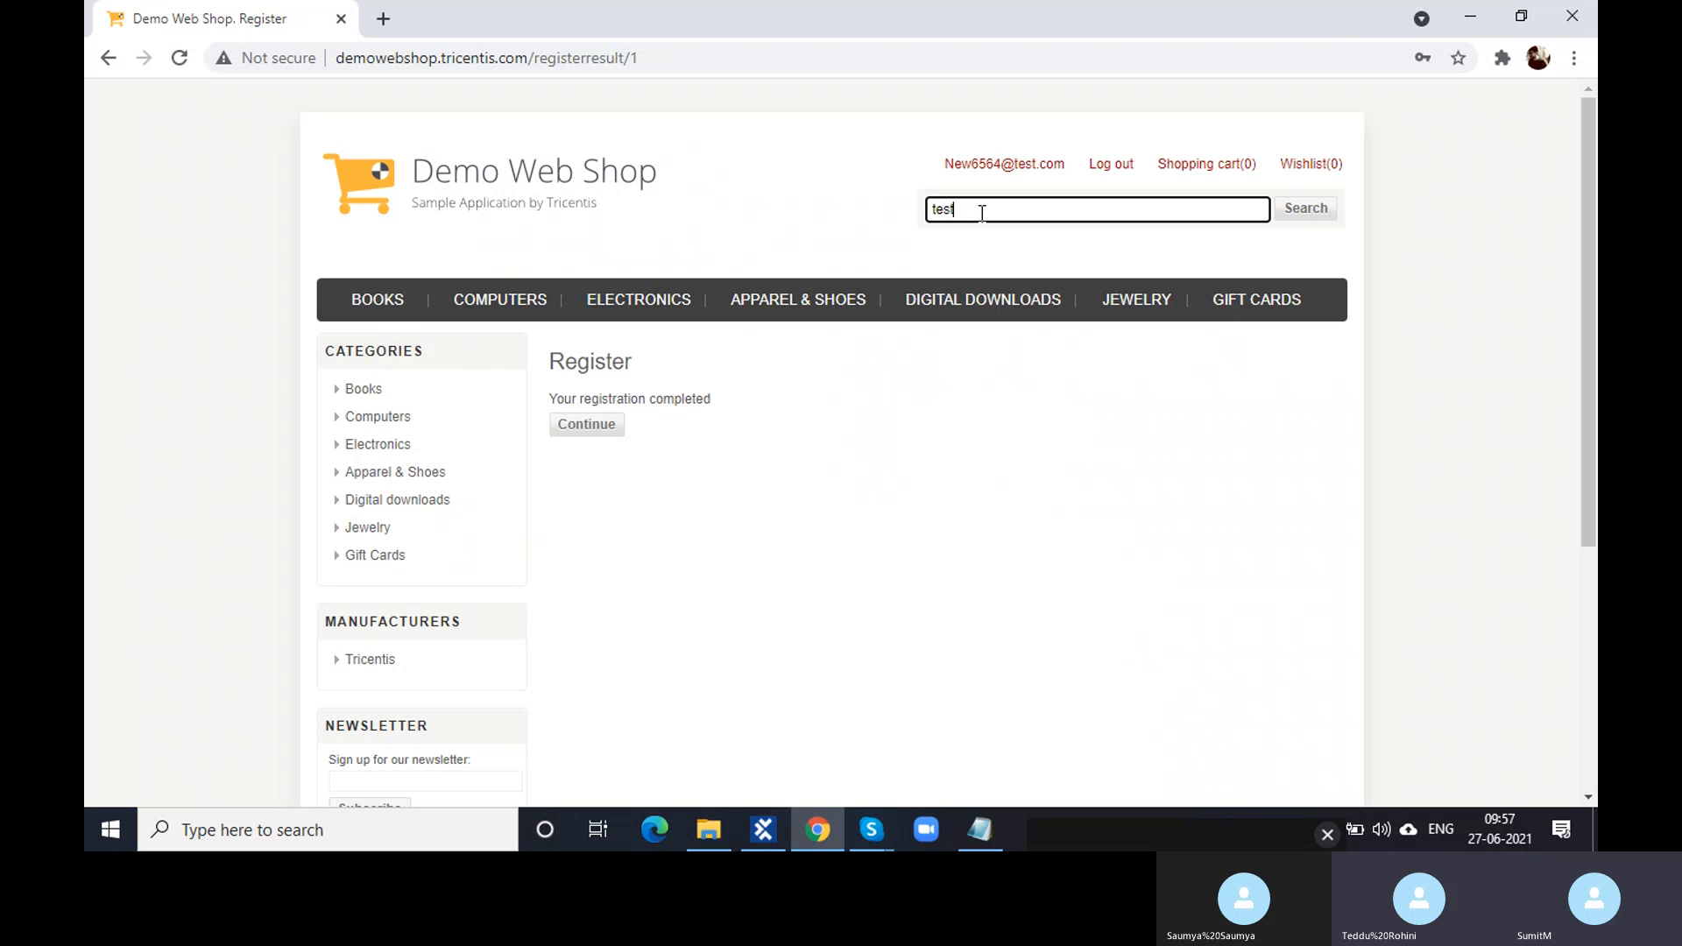
{"action": "key", "text": "BackSpace"}
{"action": "key", "text": "BackSpace"}
{"action": "key", "text": "BackSpace"}
{"action": "key", "text": "BackSpace"}
{"action": "left_click", "coordinate": [684, 400]}
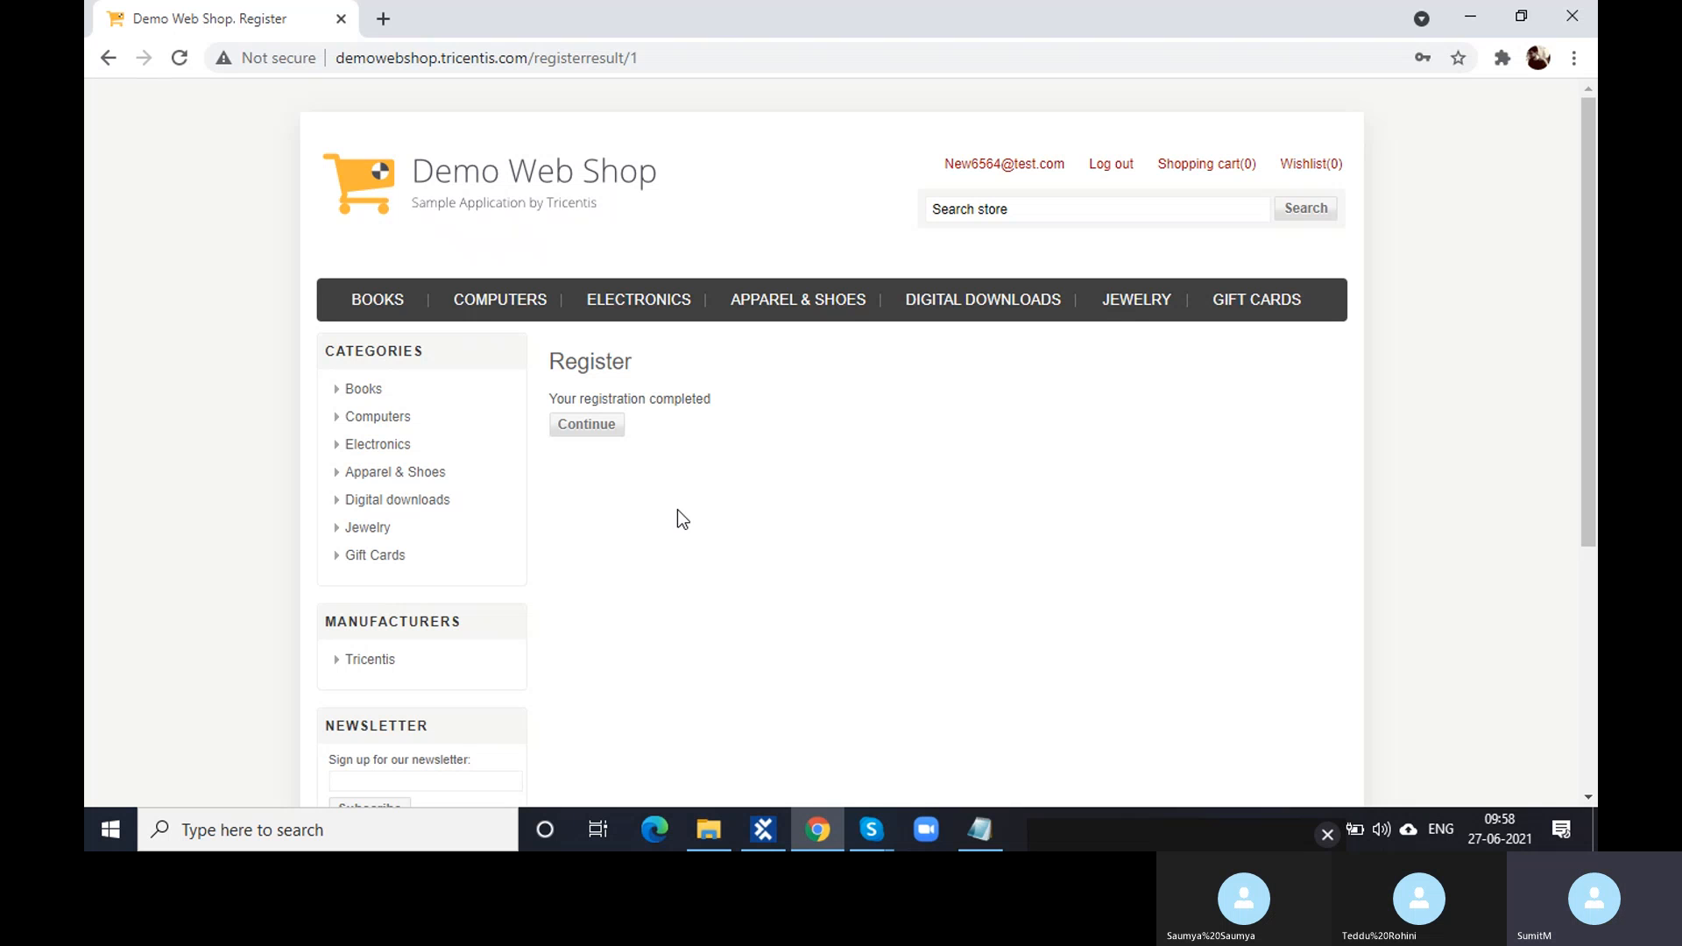
- Switch from Chrome's registration-completed page back to Tosca Commander
{"action": "left_click", "coordinate": [764, 830]}
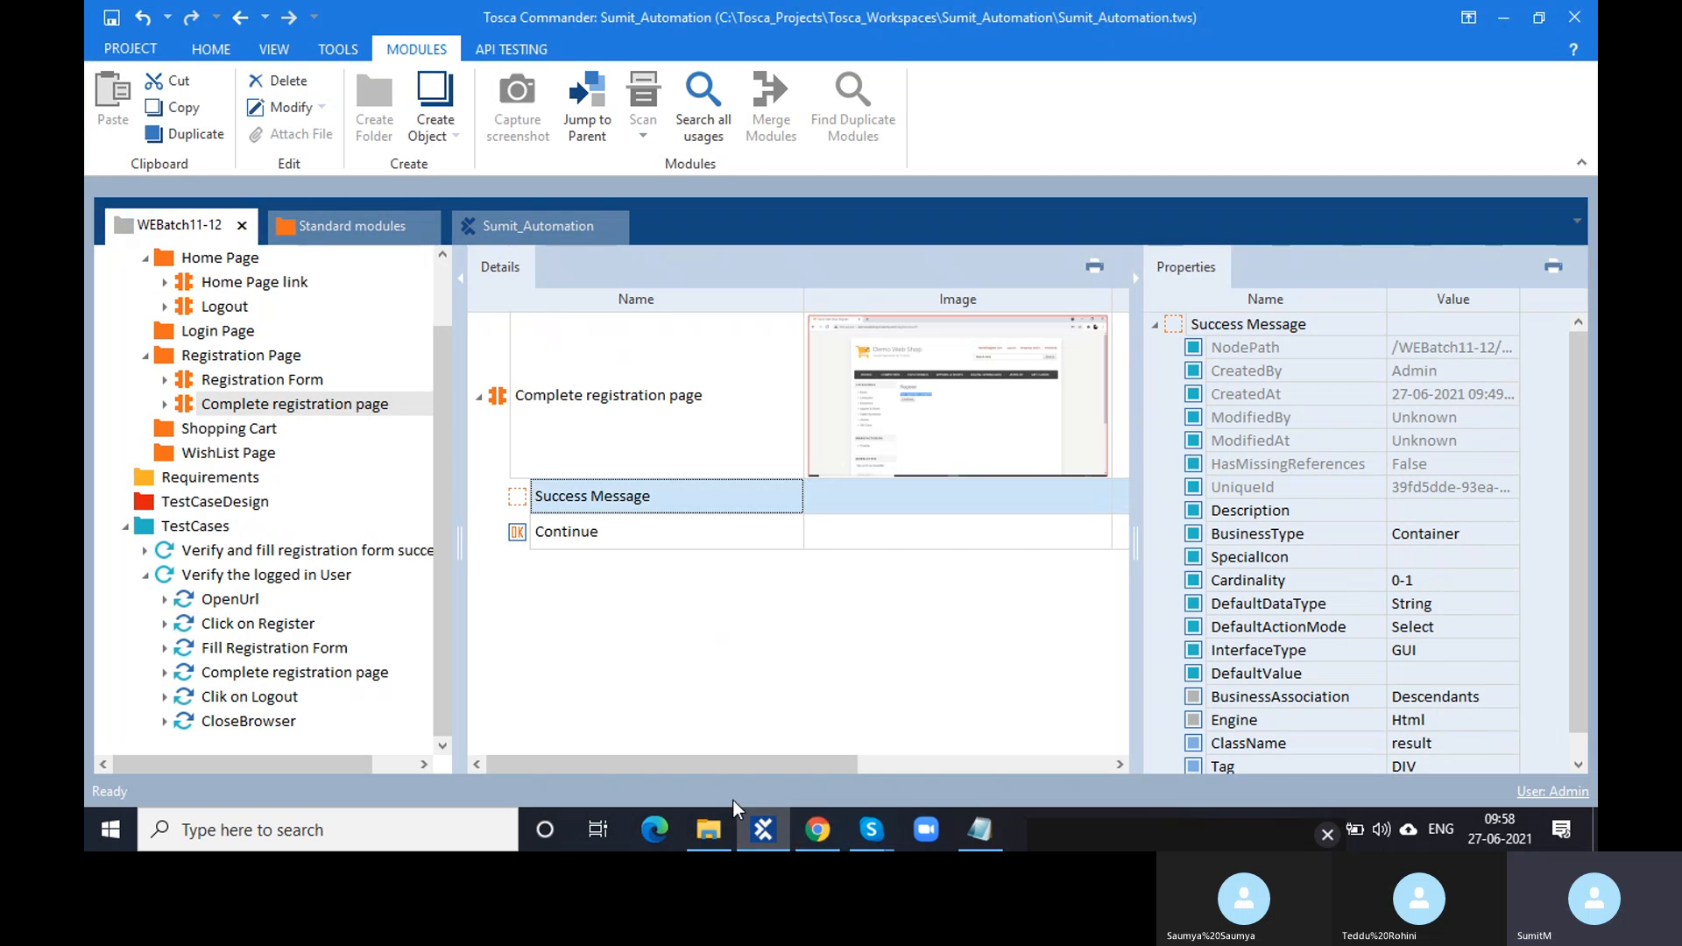
- Review the properties of the Continue, M, First name and Register module attributes
{"action": "left_click", "coordinate": [517, 535]}
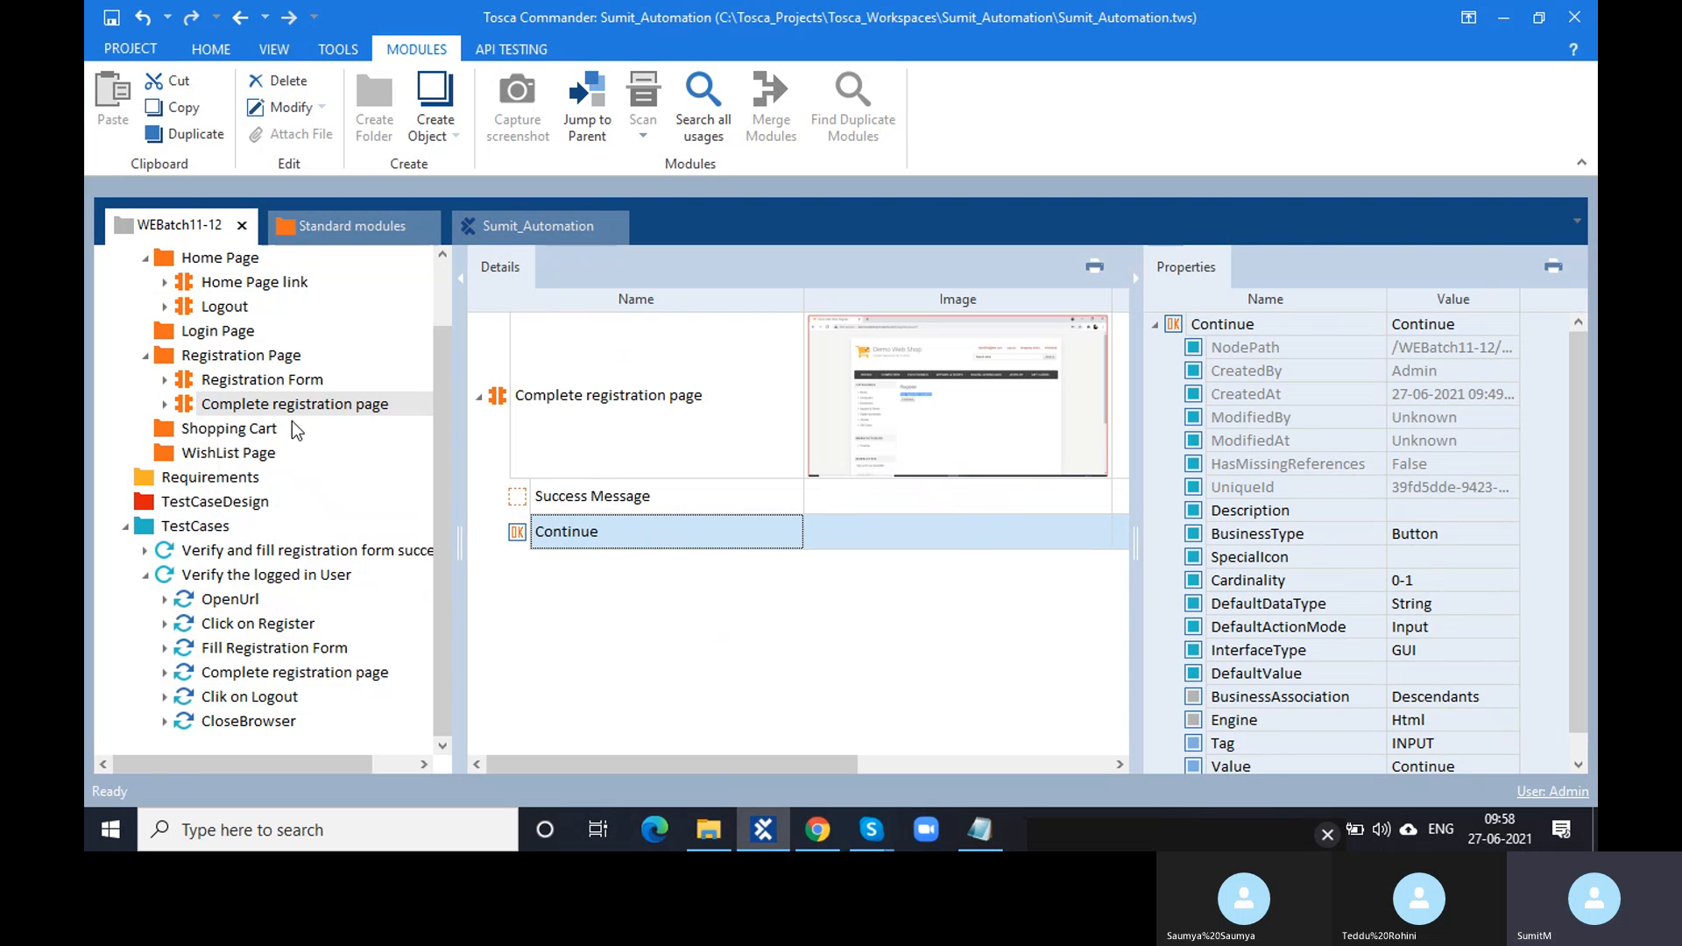
{"action": "left_click", "coordinate": [280, 383]}
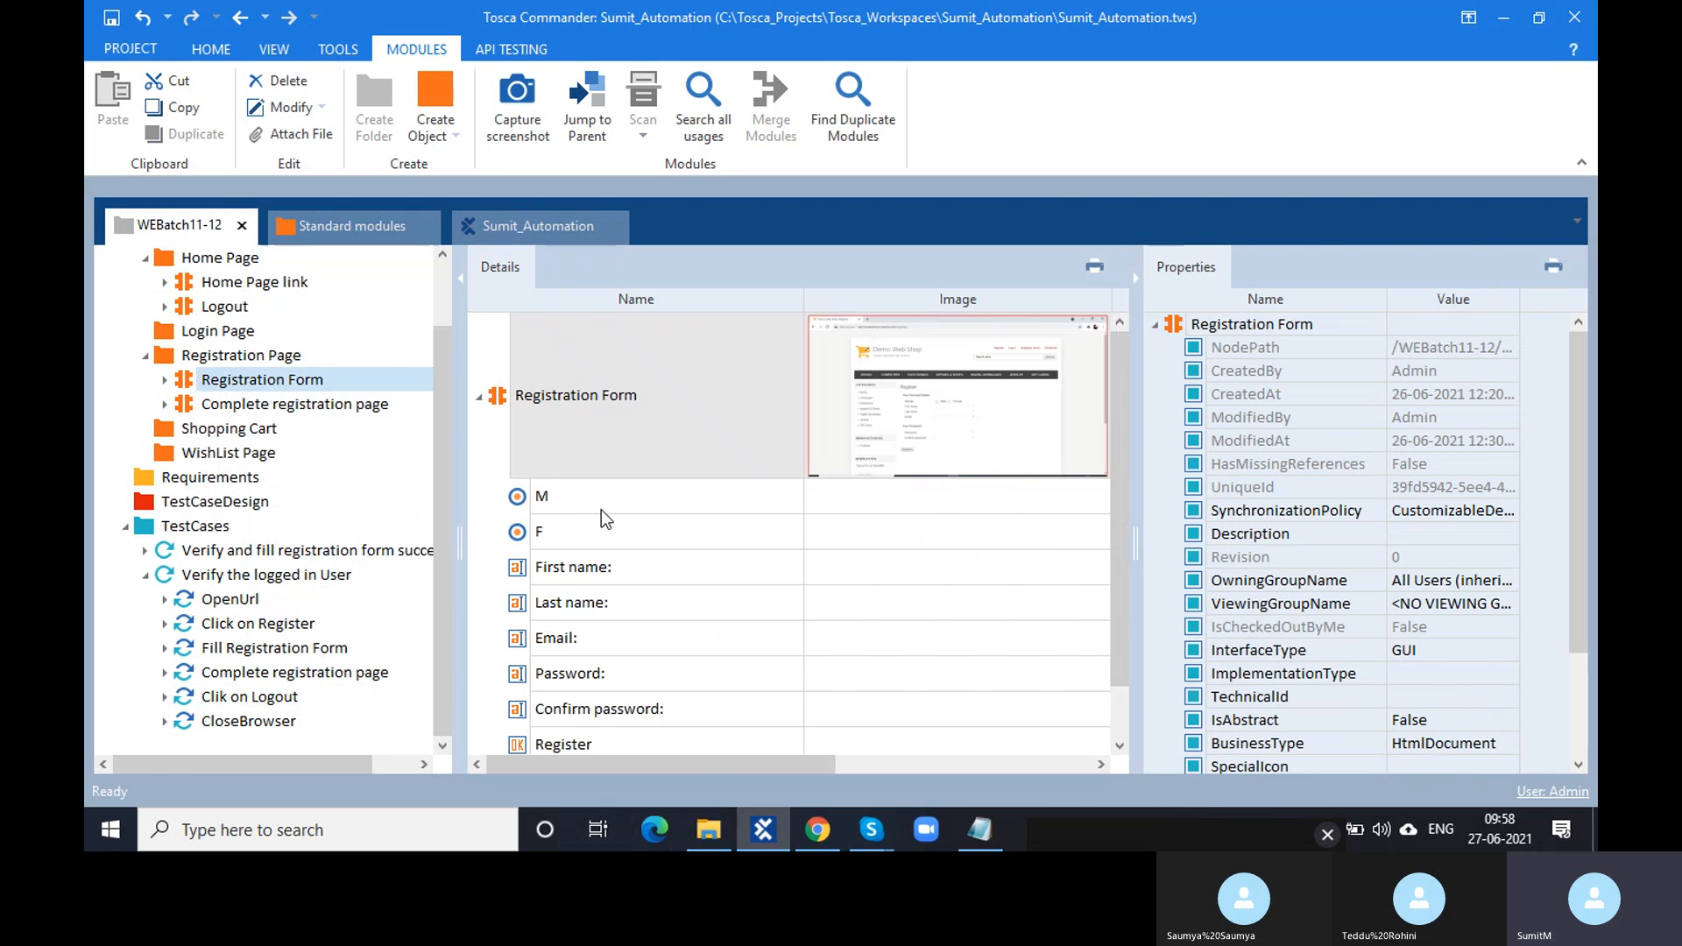
{"action": "left_click", "coordinate": [588, 506]}
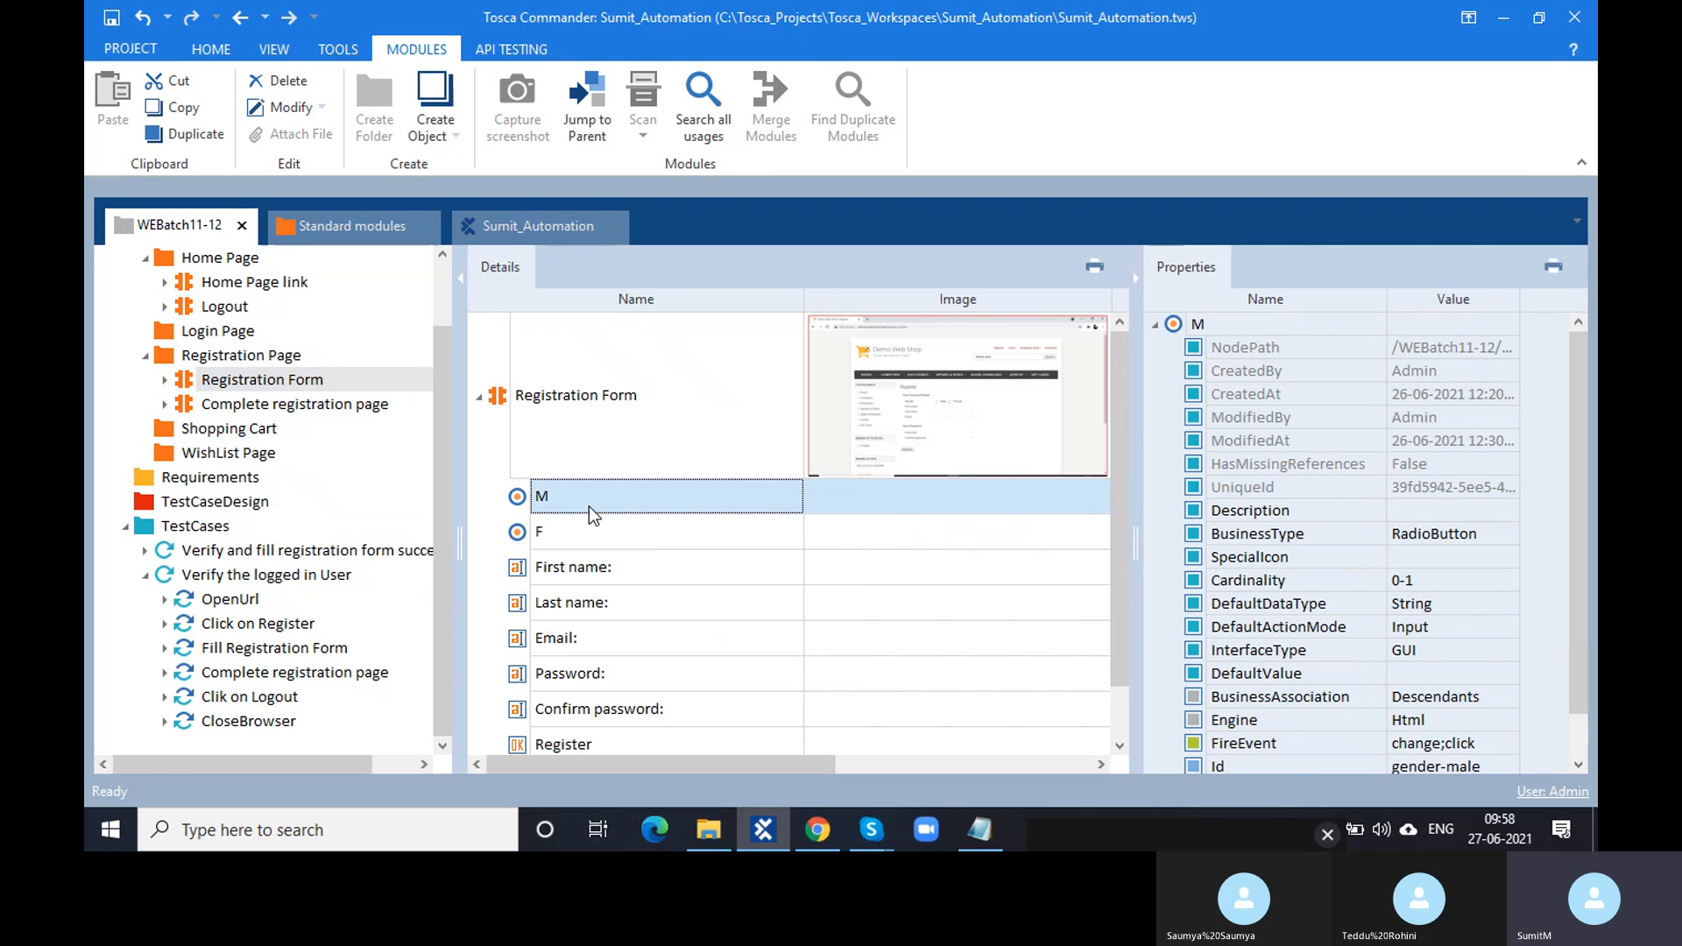
{"action": "left_click", "coordinate": [923, 503]}
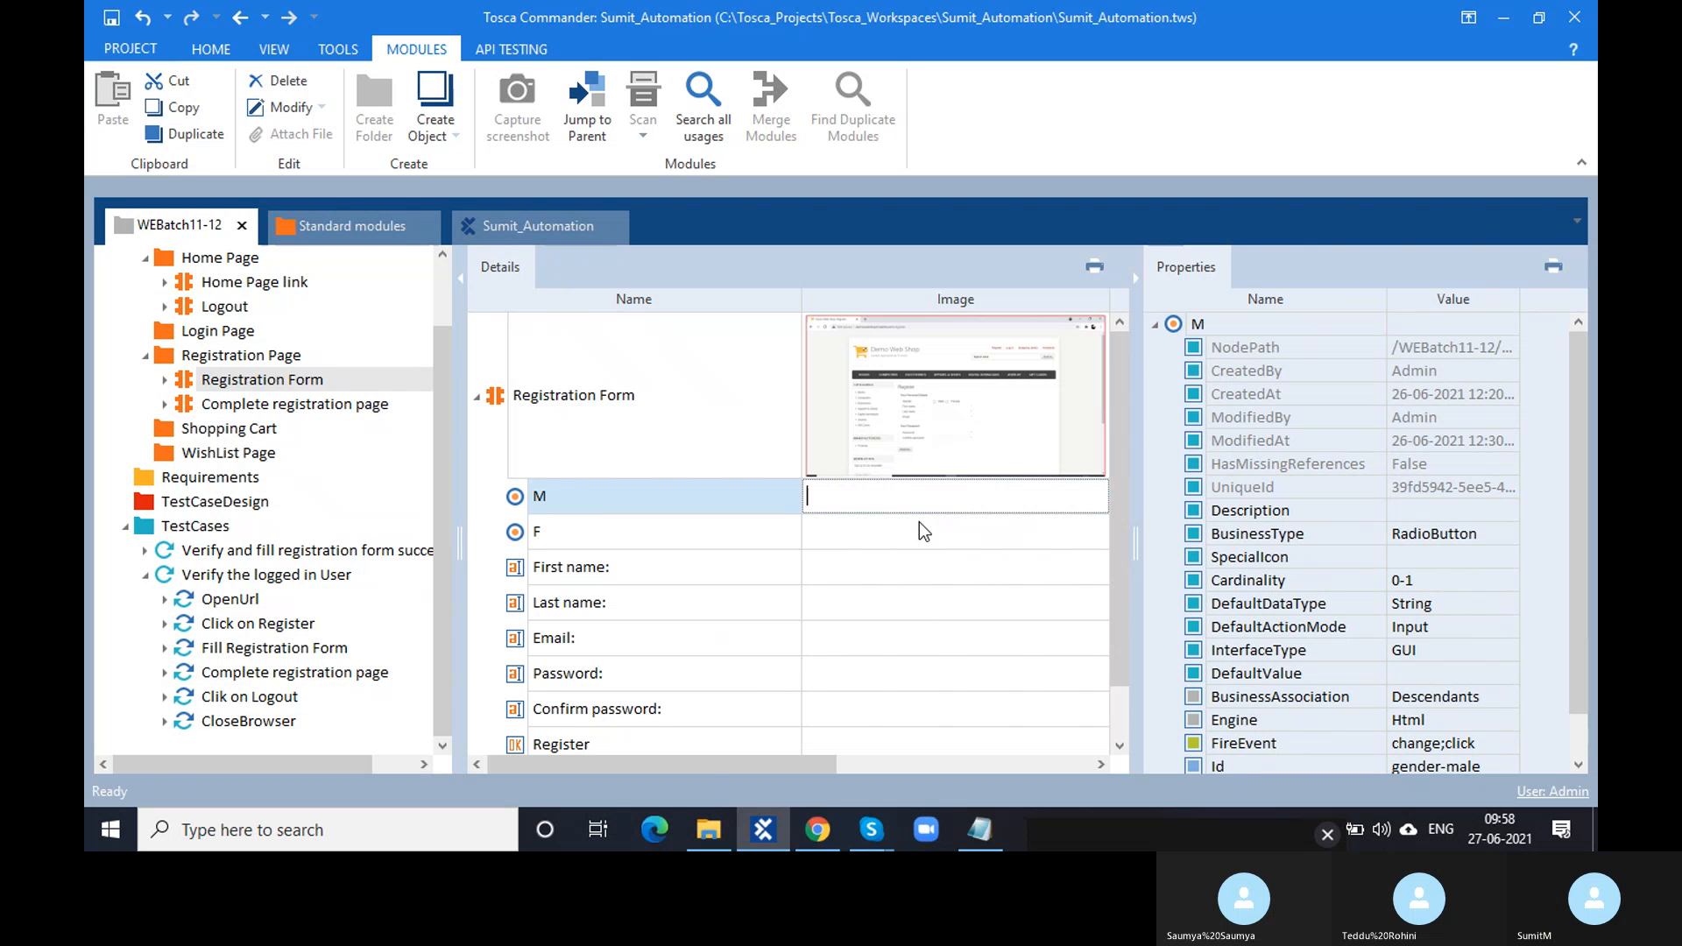
{"action": "left_click", "coordinate": [849, 571]}
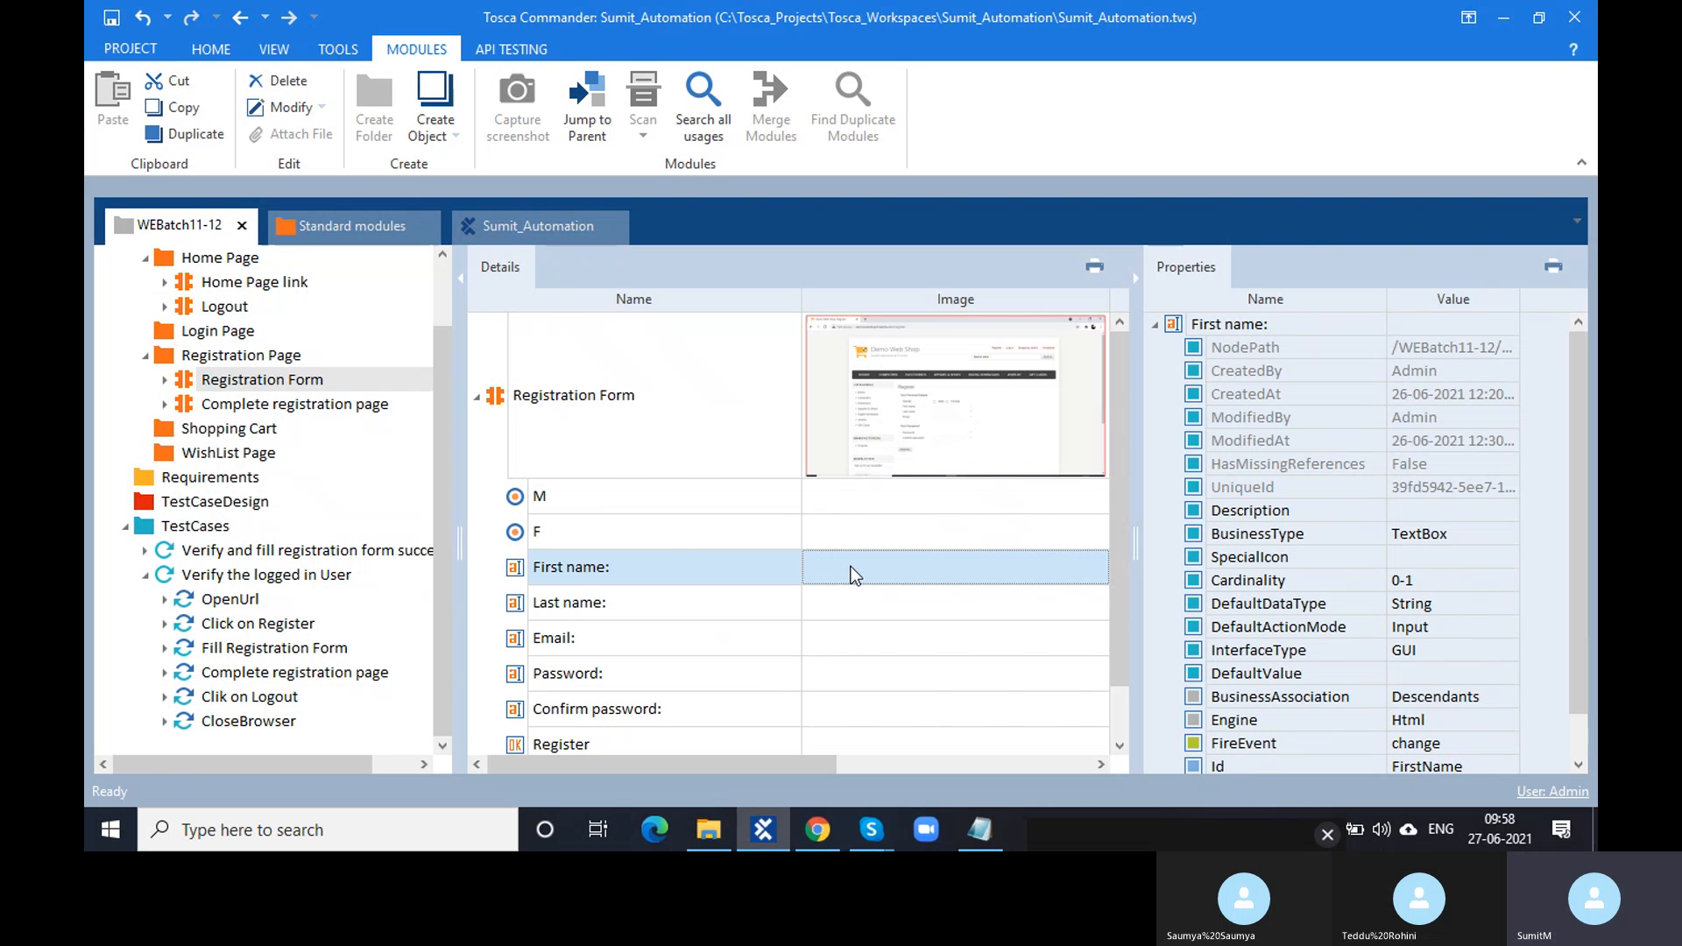
{"action": "scroll", "coordinate": [659, 626], "scroll_direction": "down", "scroll_amount": 1}
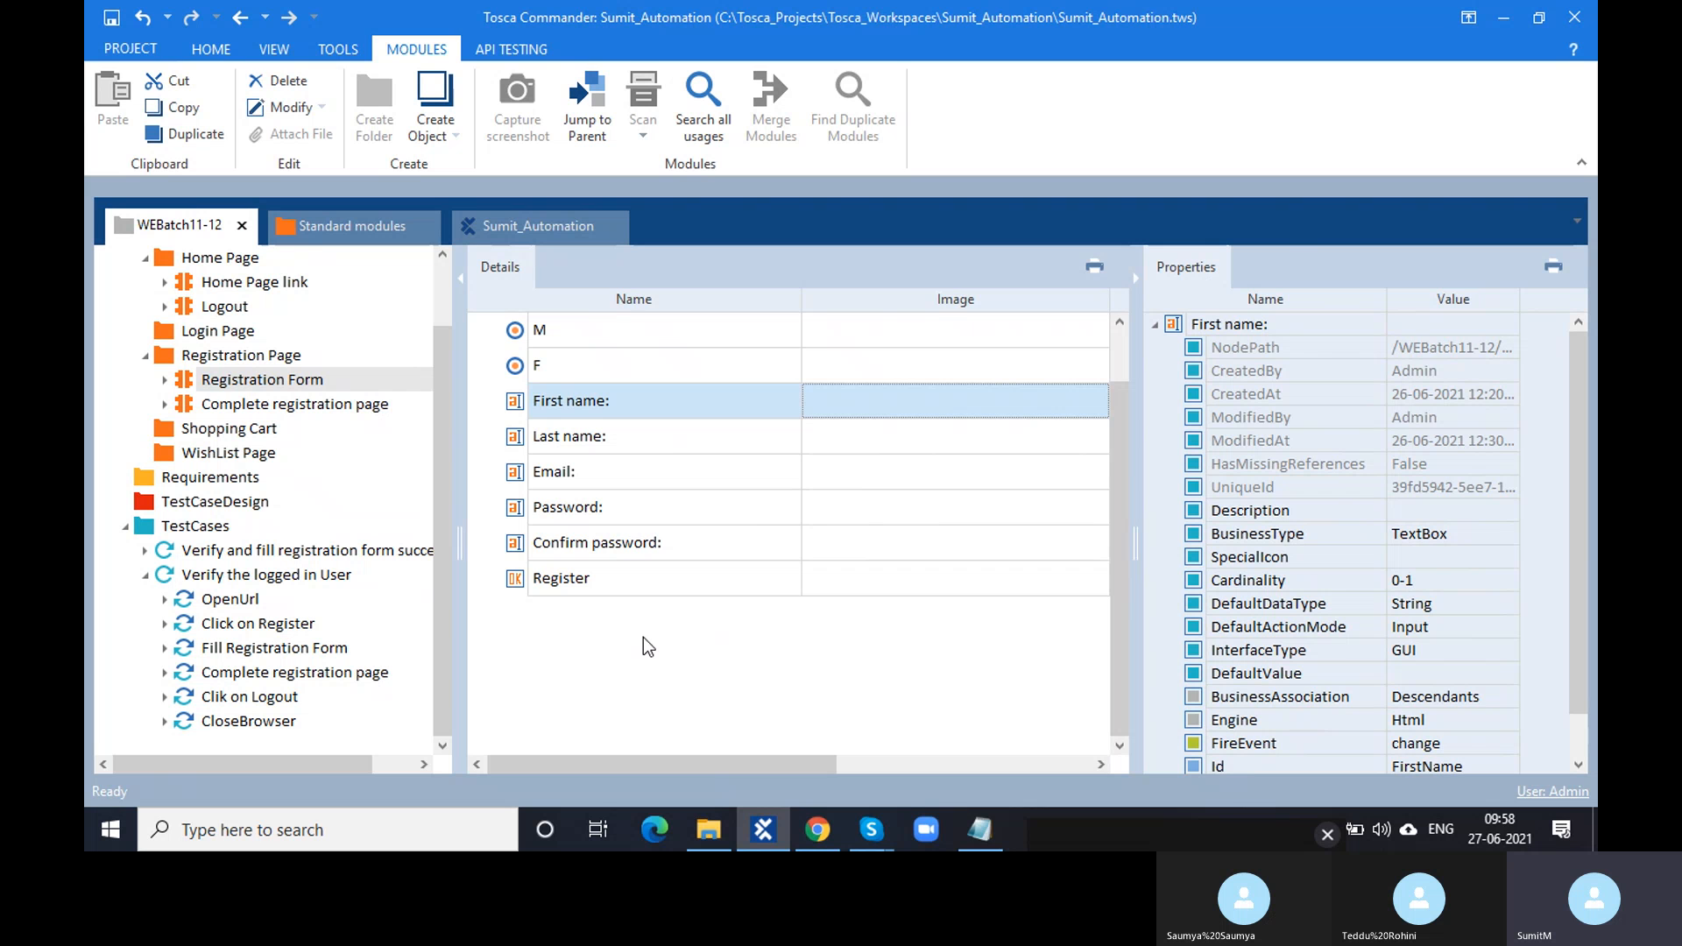
{"action": "left_click", "coordinate": [555, 586]}
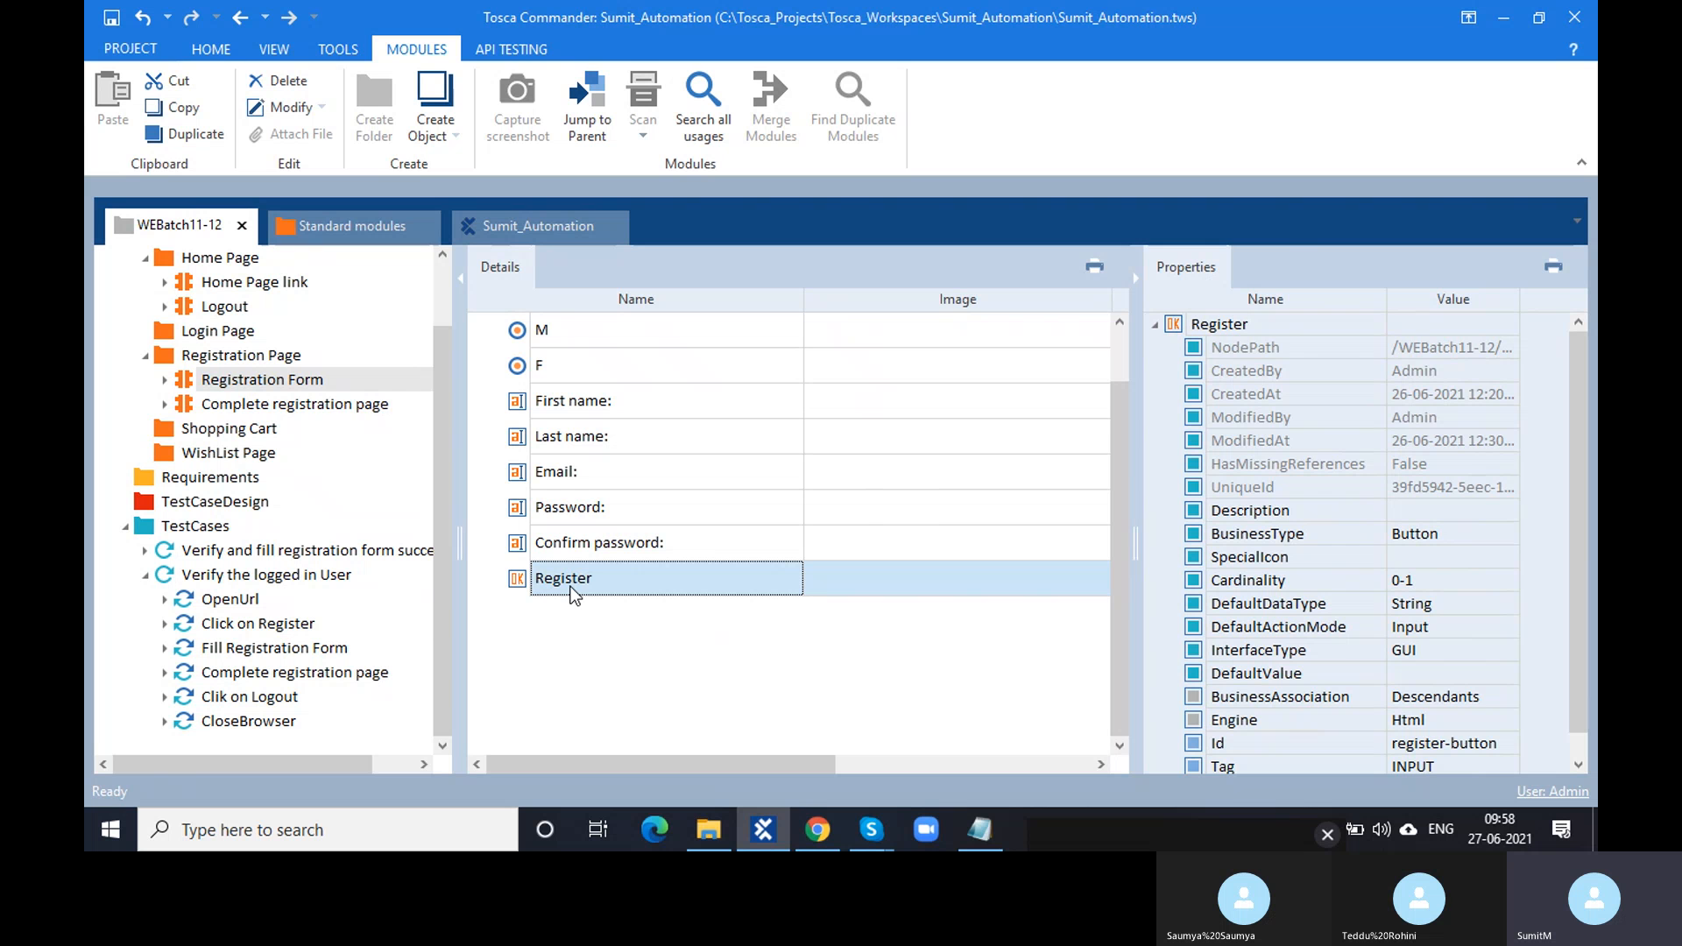
- Check the Success Message container's properties, then open the Complete registration page test step
{"action": "left_click", "coordinate": [315, 406]}
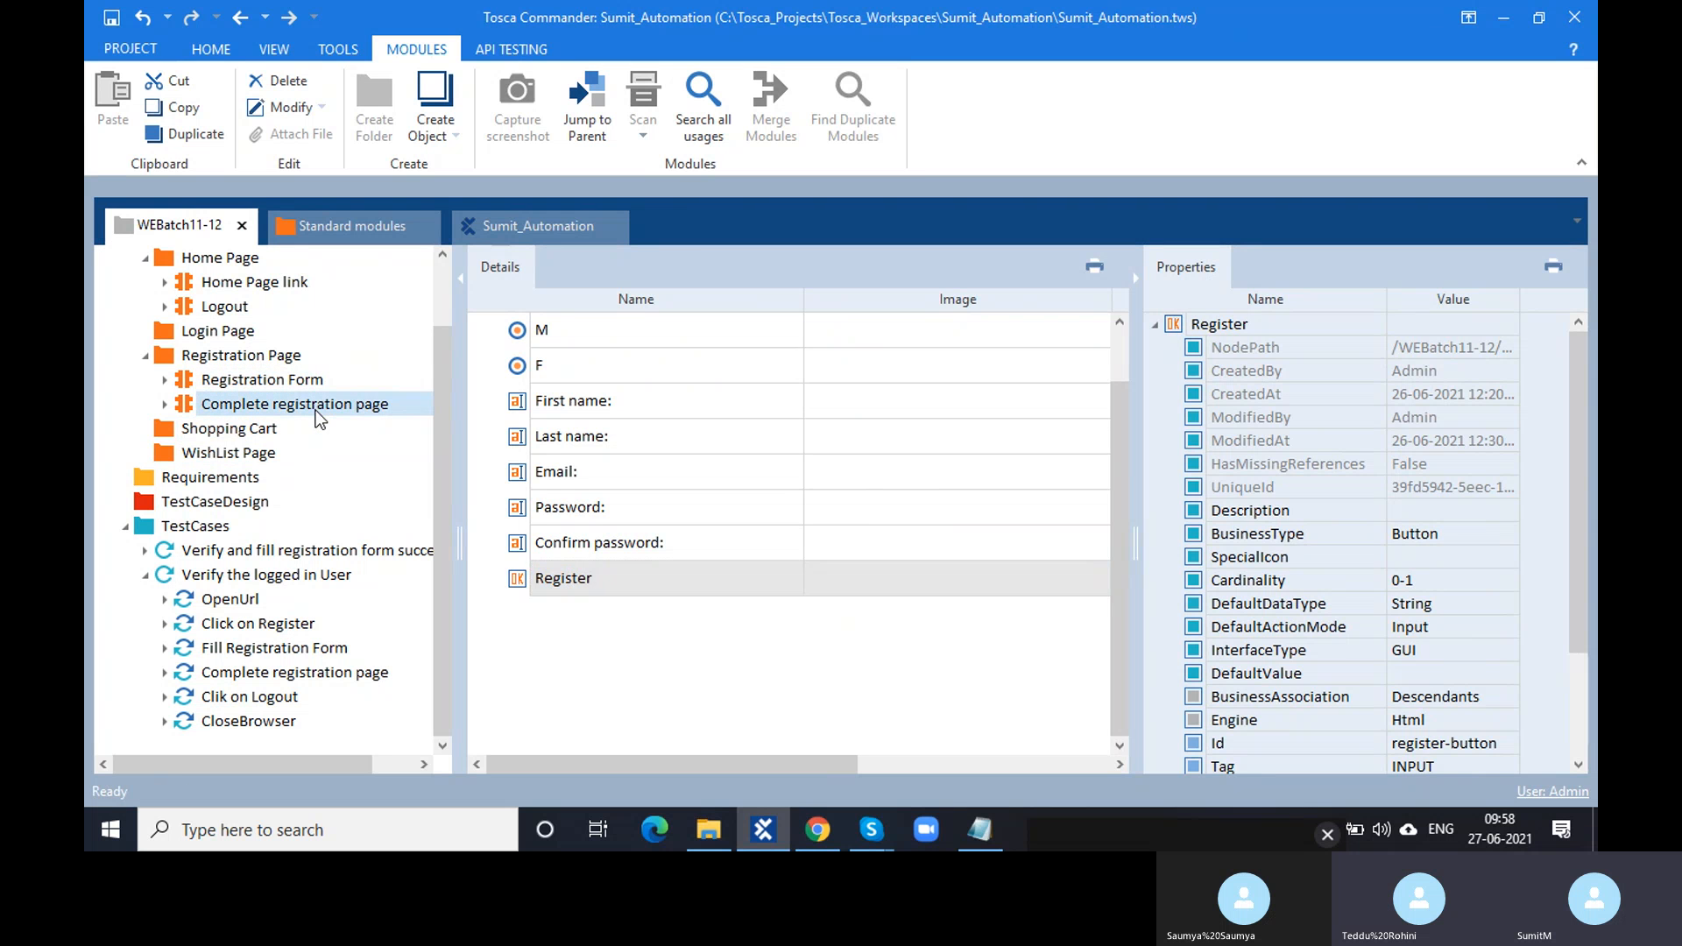
{"action": "left_click", "coordinate": [514, 496]}
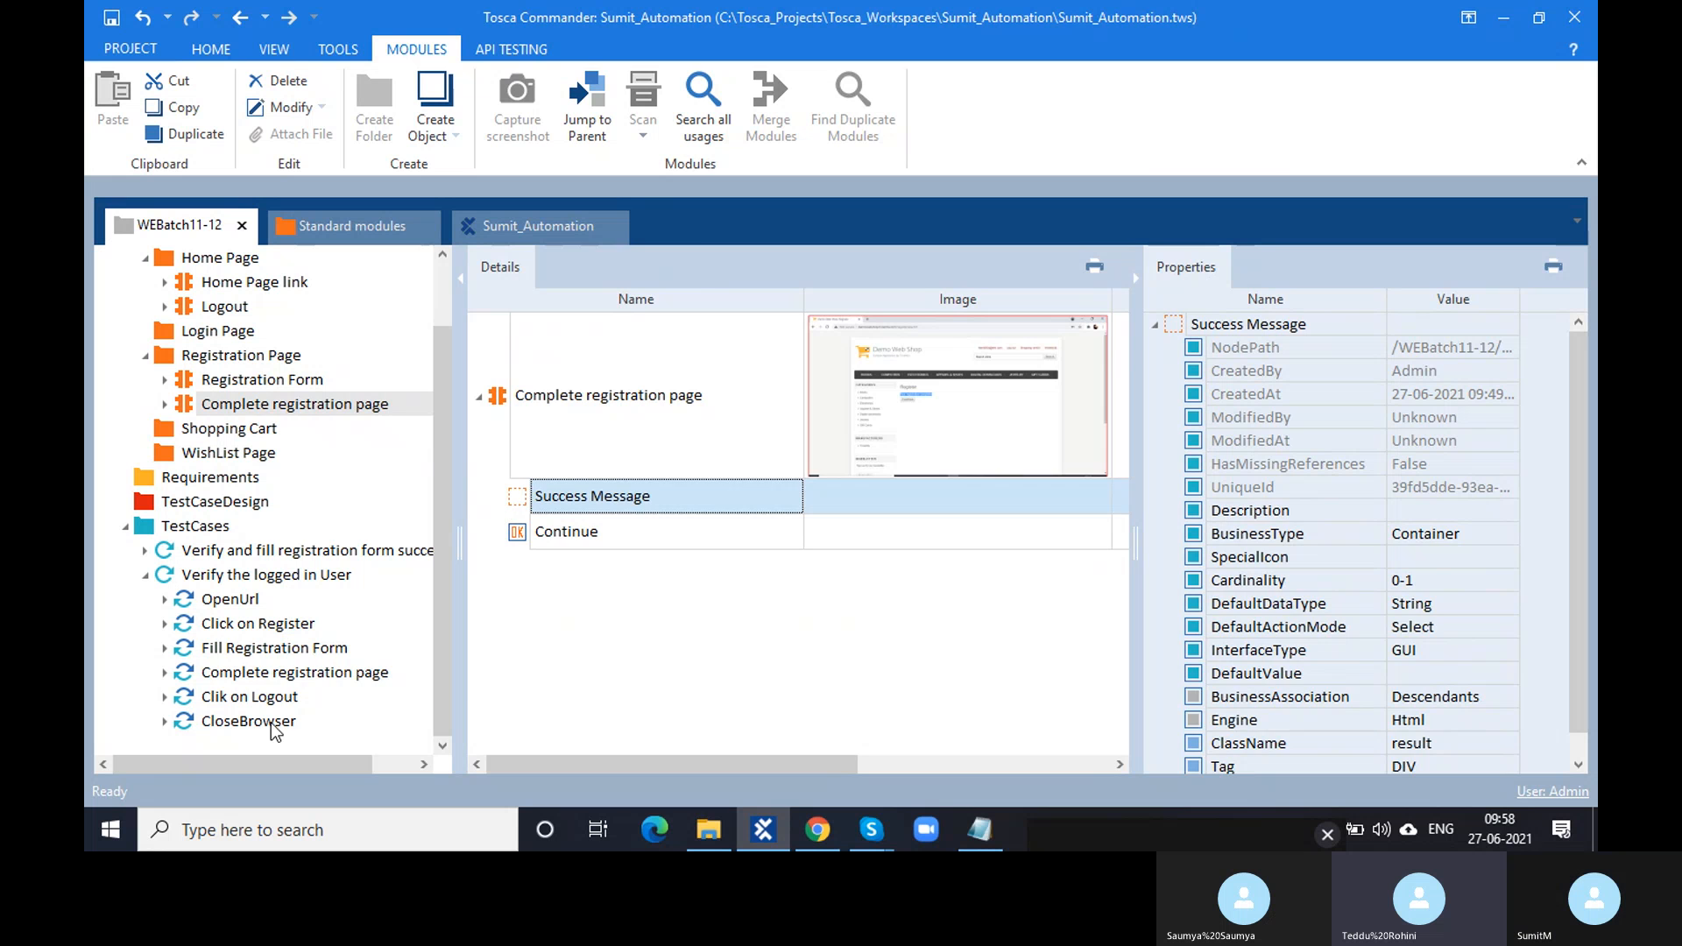
{"action": "left_click", "coordinate": [277, 698]}
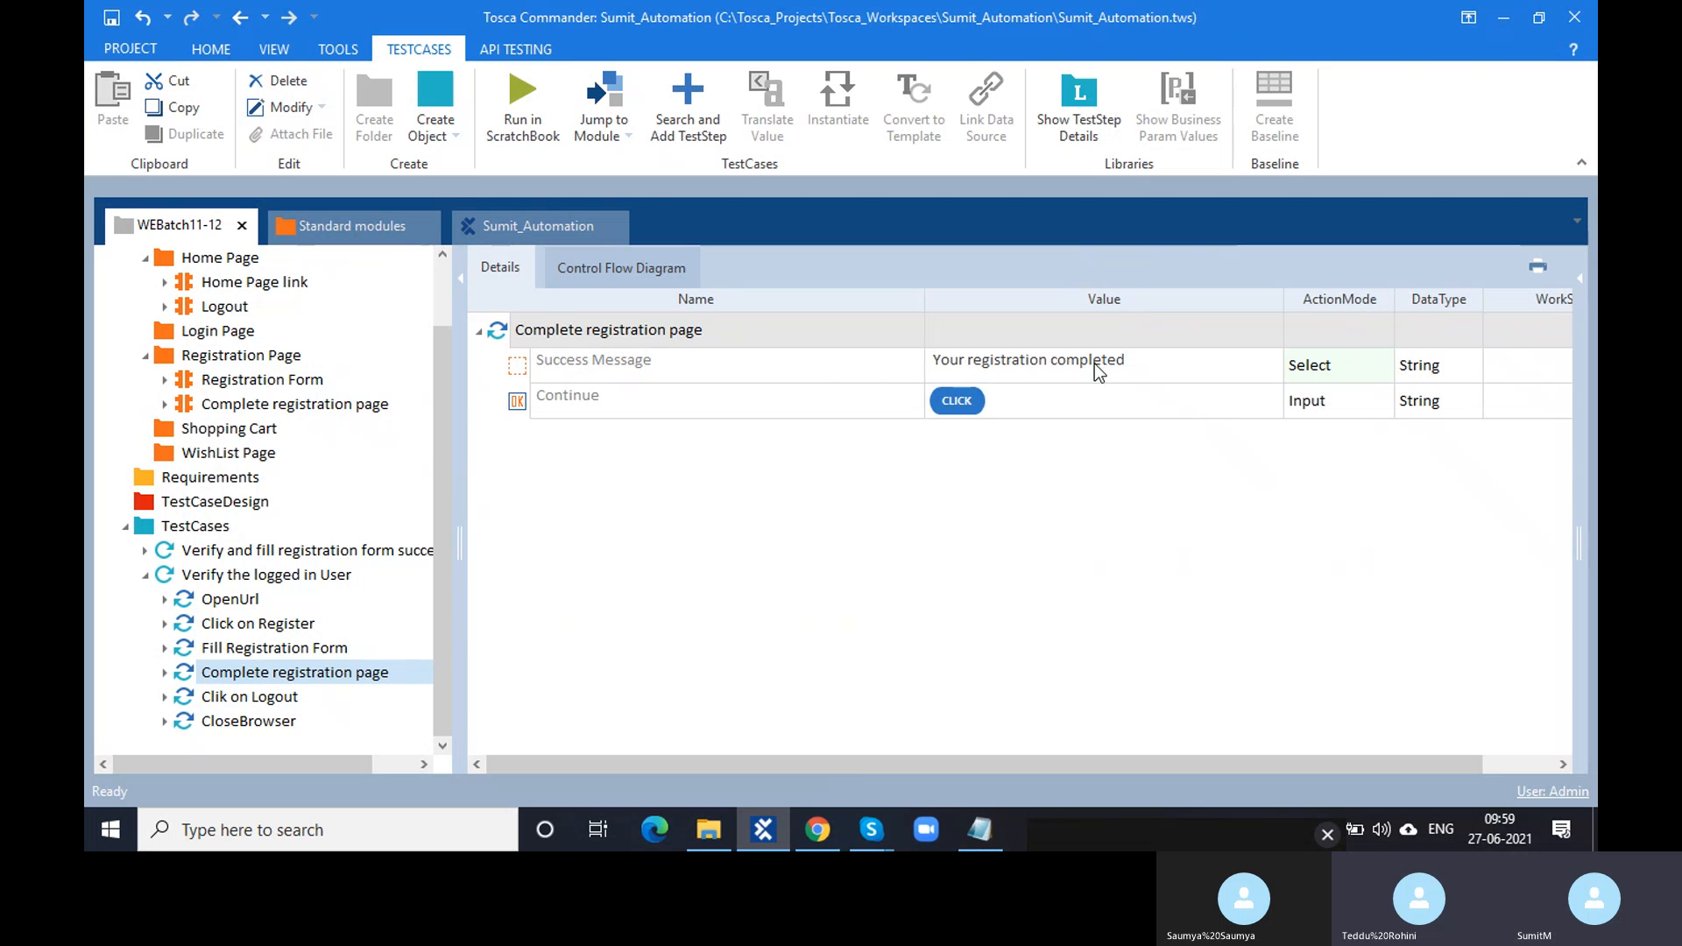
{"action": "left_click", "coordinate": [1140, 359]}
{"action": "double_click", "coordinate": [1137, 359]}
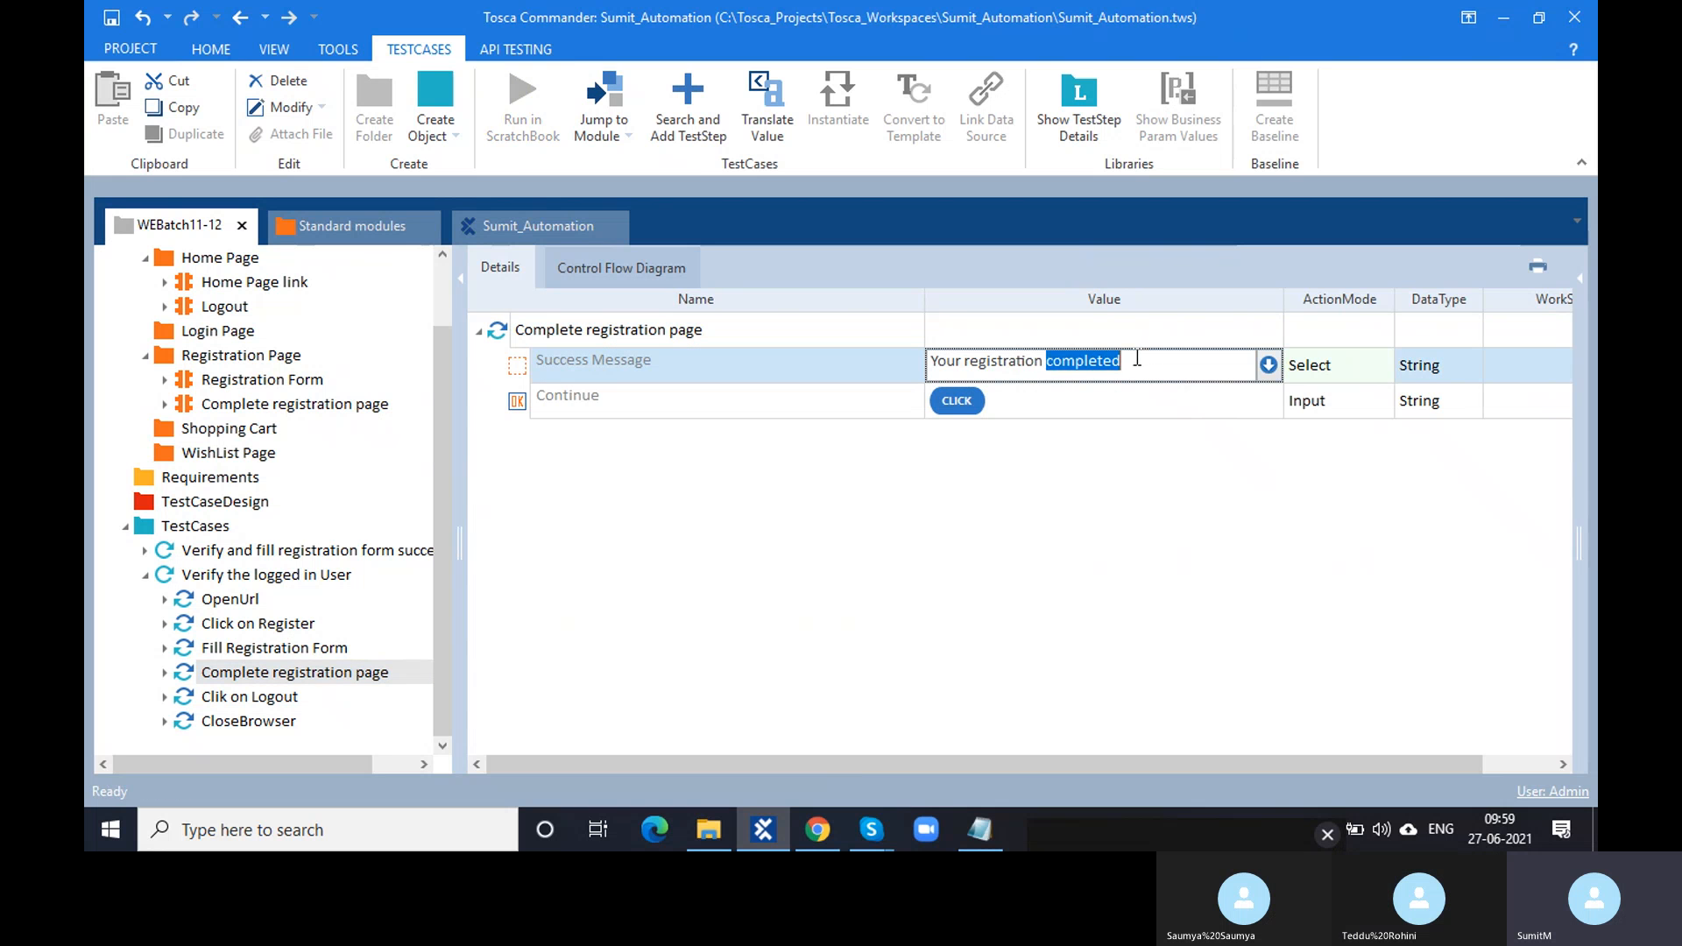
{"action": "left_click_drag", "start_coordinate": [1138, 359], "coordinate": [927, 359]}
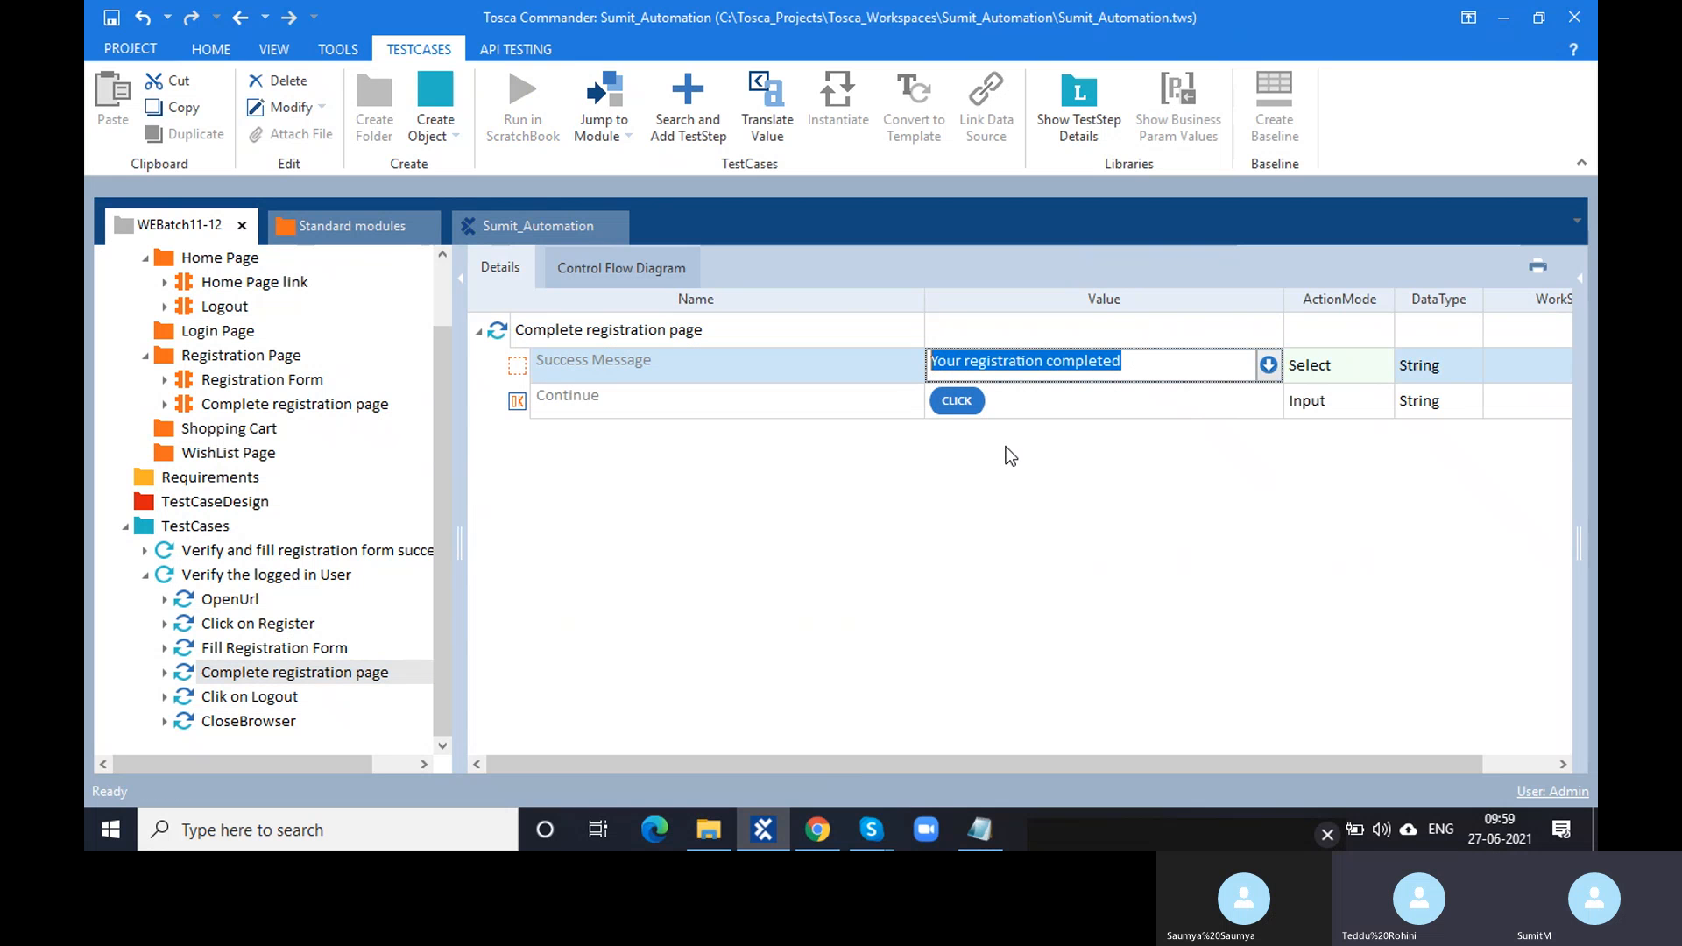
{"action": "left_click", "coordinate": [1006, 447]}
{"action": "left_click", "coordinate": [517, 372]}
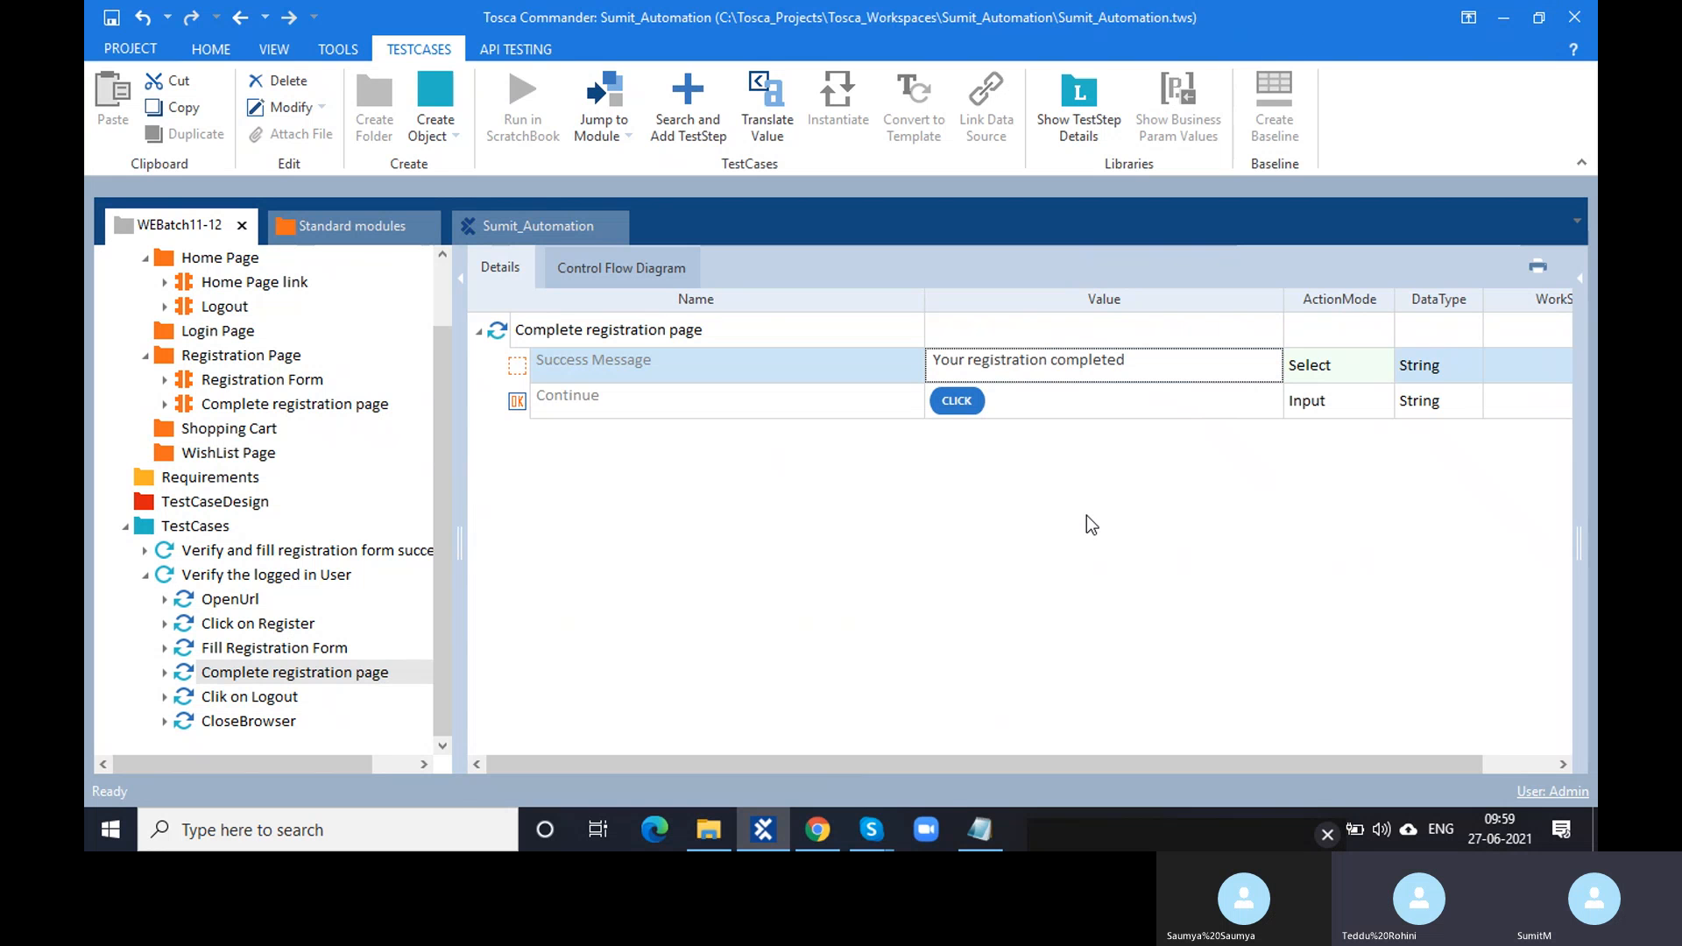
{"action": "left_click", "coordinate": [453, 822]}
- Launch Paint and draw a rectangle near the top of a new canvas
{"action": "type", "text": "paint"}
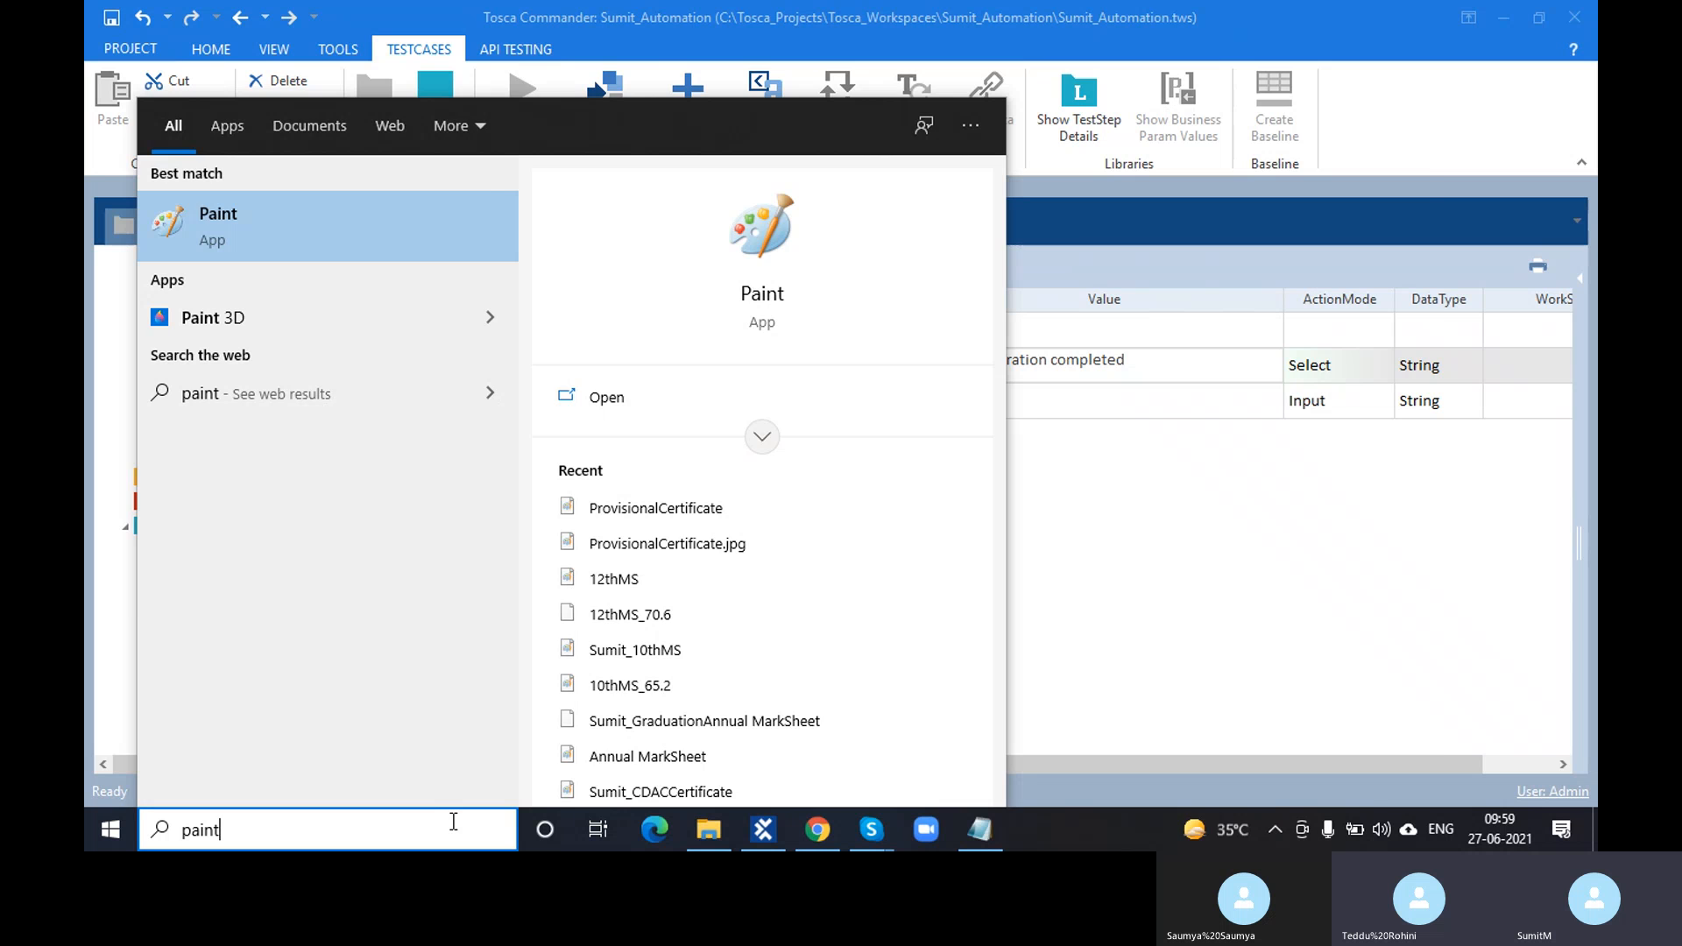
{"action": "key", "text": "Return"}
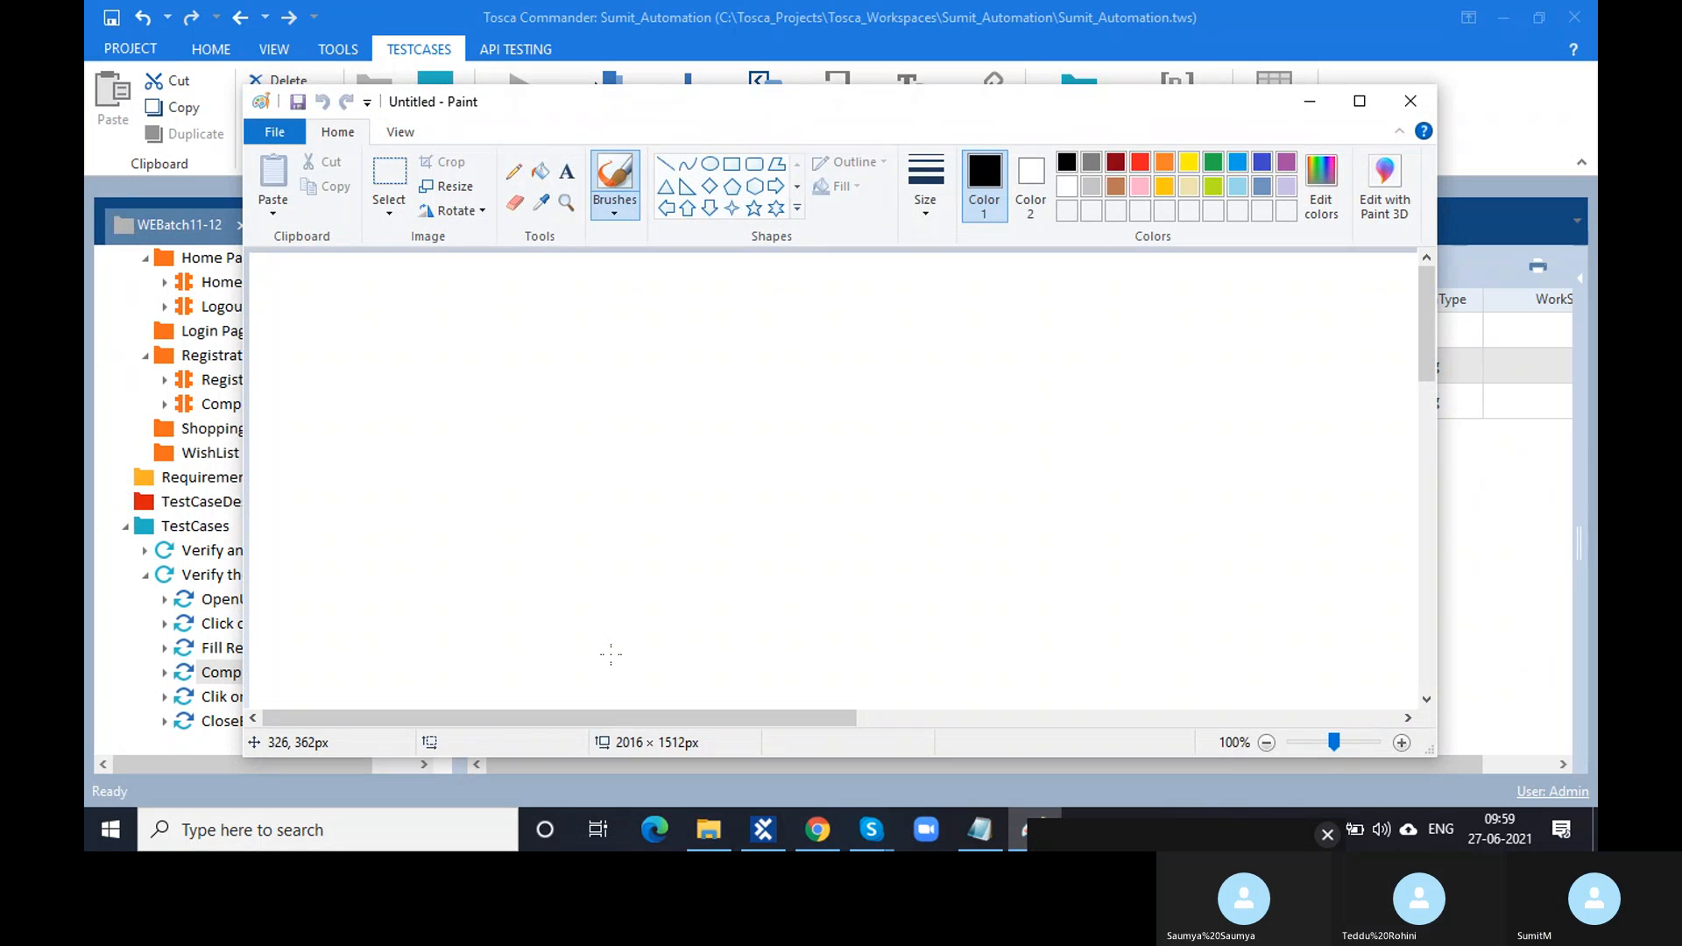
{"action": "left_click", "coordinate": [726, 169]}
{"action": "mouse_move", "coordinate": [601, 311]}
{"action": "left_mouse_down"}
{"action": "mouse_move", "coordinate": [909, 454]}
{"action": "mouse_move", "coordinate": [1043, 494]}
{"action": "left_mouse_up"}
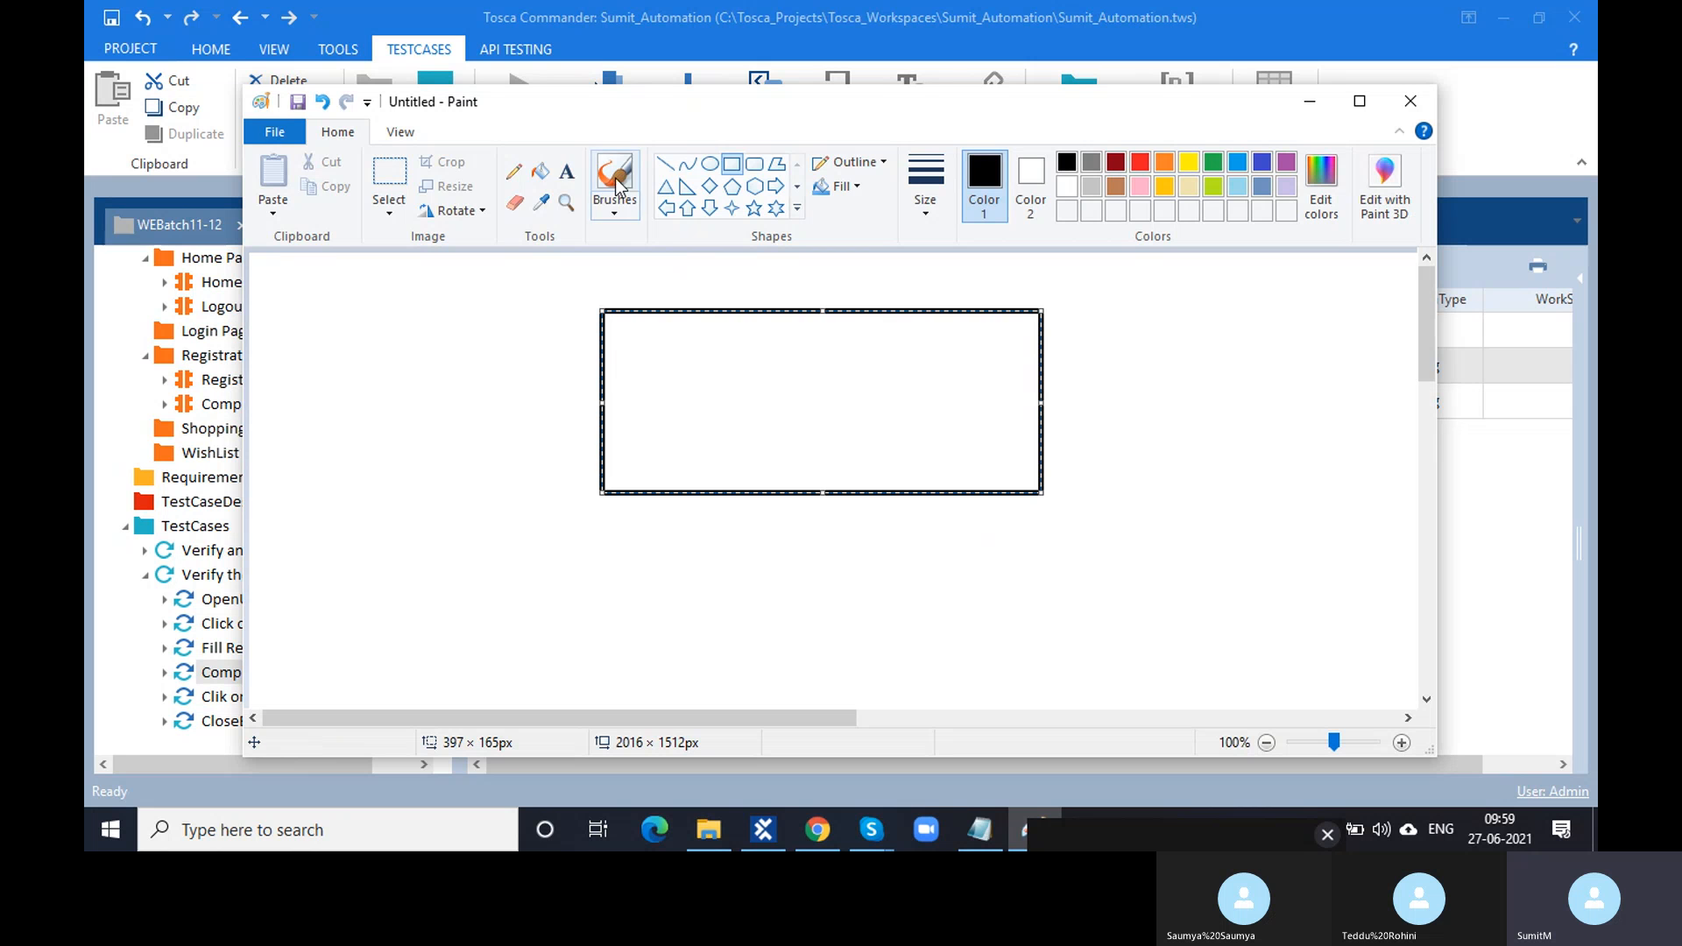
- Write 'Your Registration completed' inside the rectangle
{"action": "left_click", "coordinate": [568, 173]}
{"action": "mouse_move", "coordinate": [634, 351]}
{"action": "left_mouse_down"}
{"action": "mouse_move", "coordinate": [763, 397]}
{"action": "mouse_move", "coordinate": [982, 438]}
{"action": "left_mouse_up"}
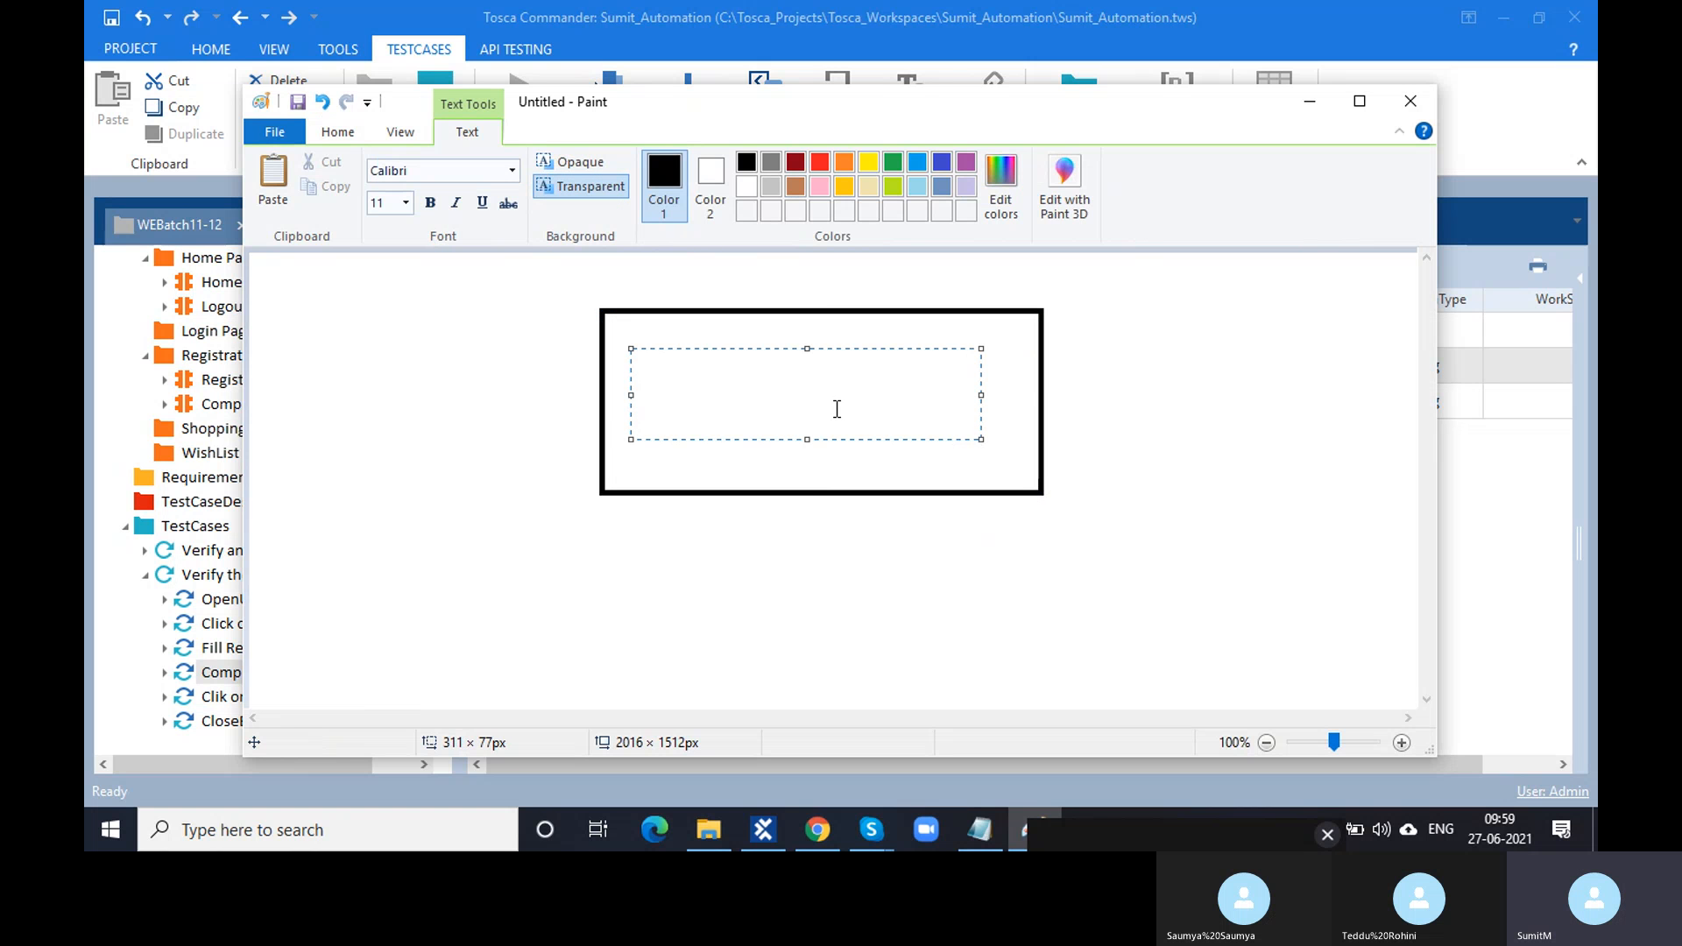
{"action": "type", "text": "Your Registrat"}
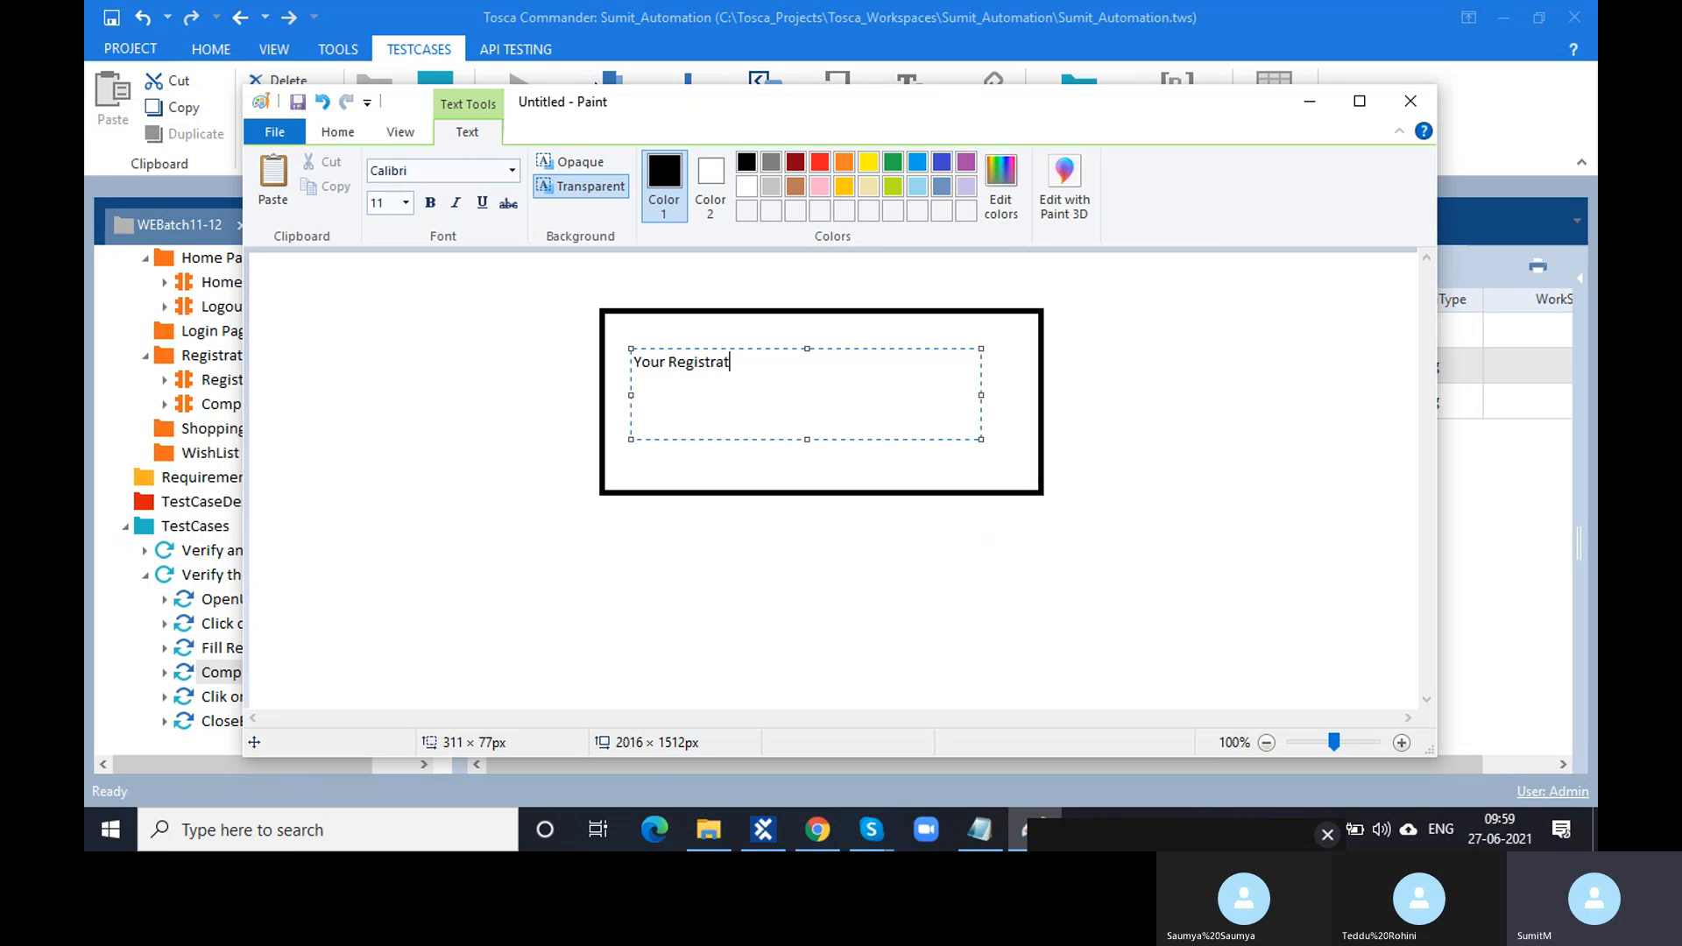
{"action": "type", "text": "ion completed"}
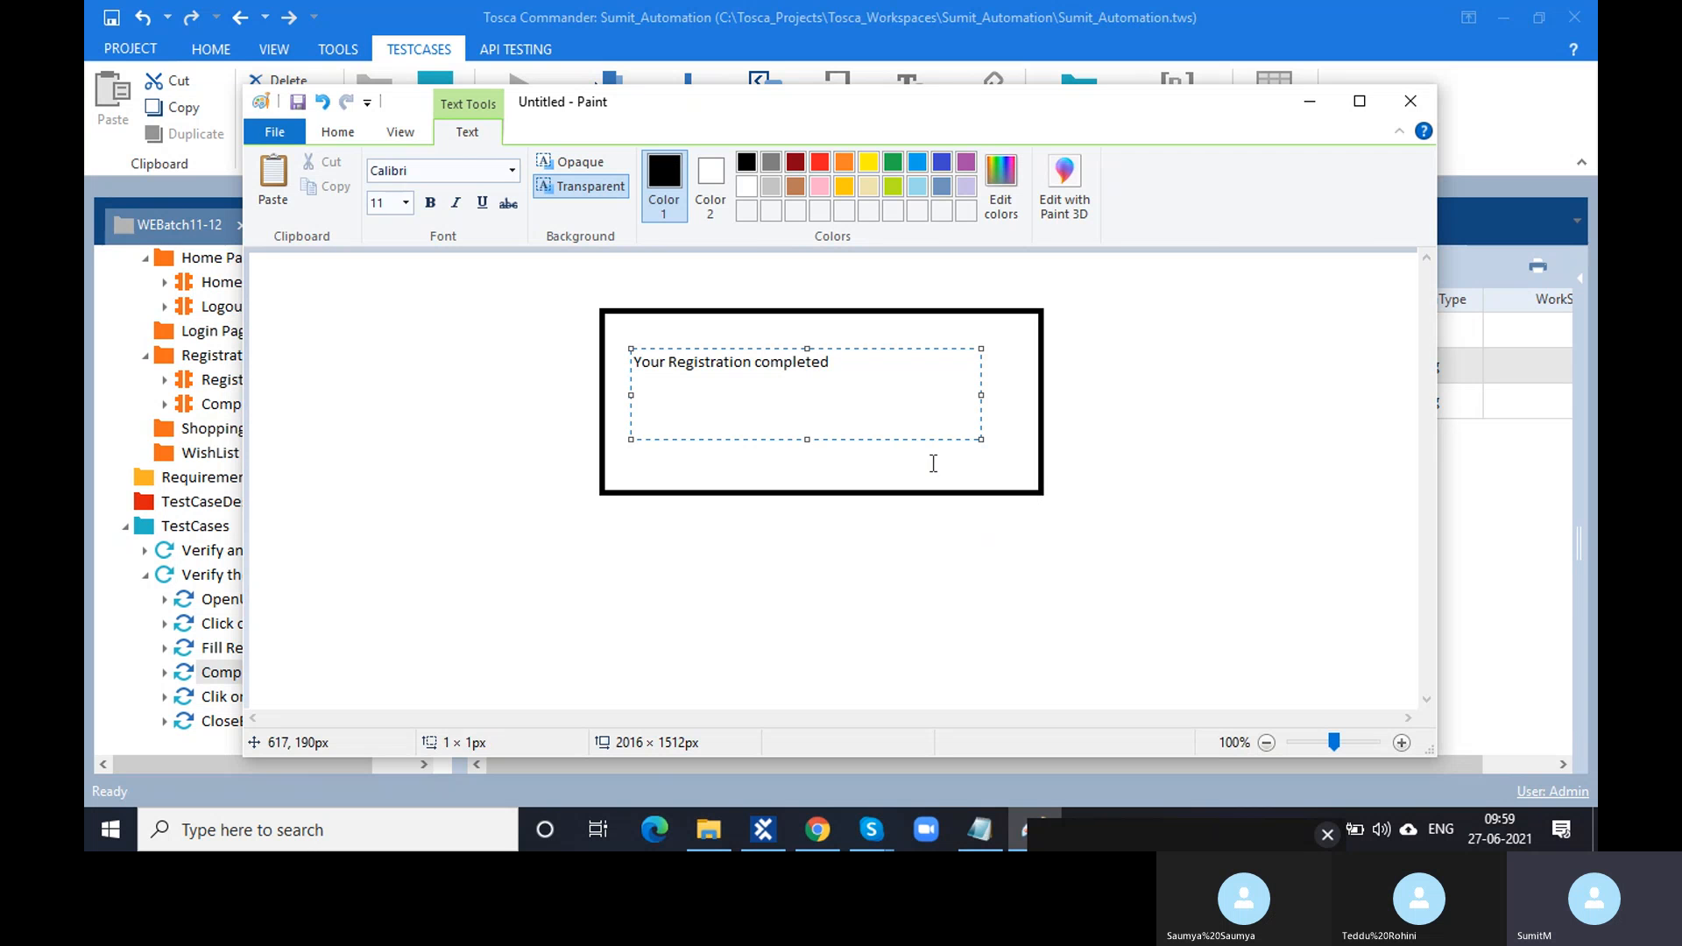
{"action": "left_click", "coordinate": [1021, 326]}
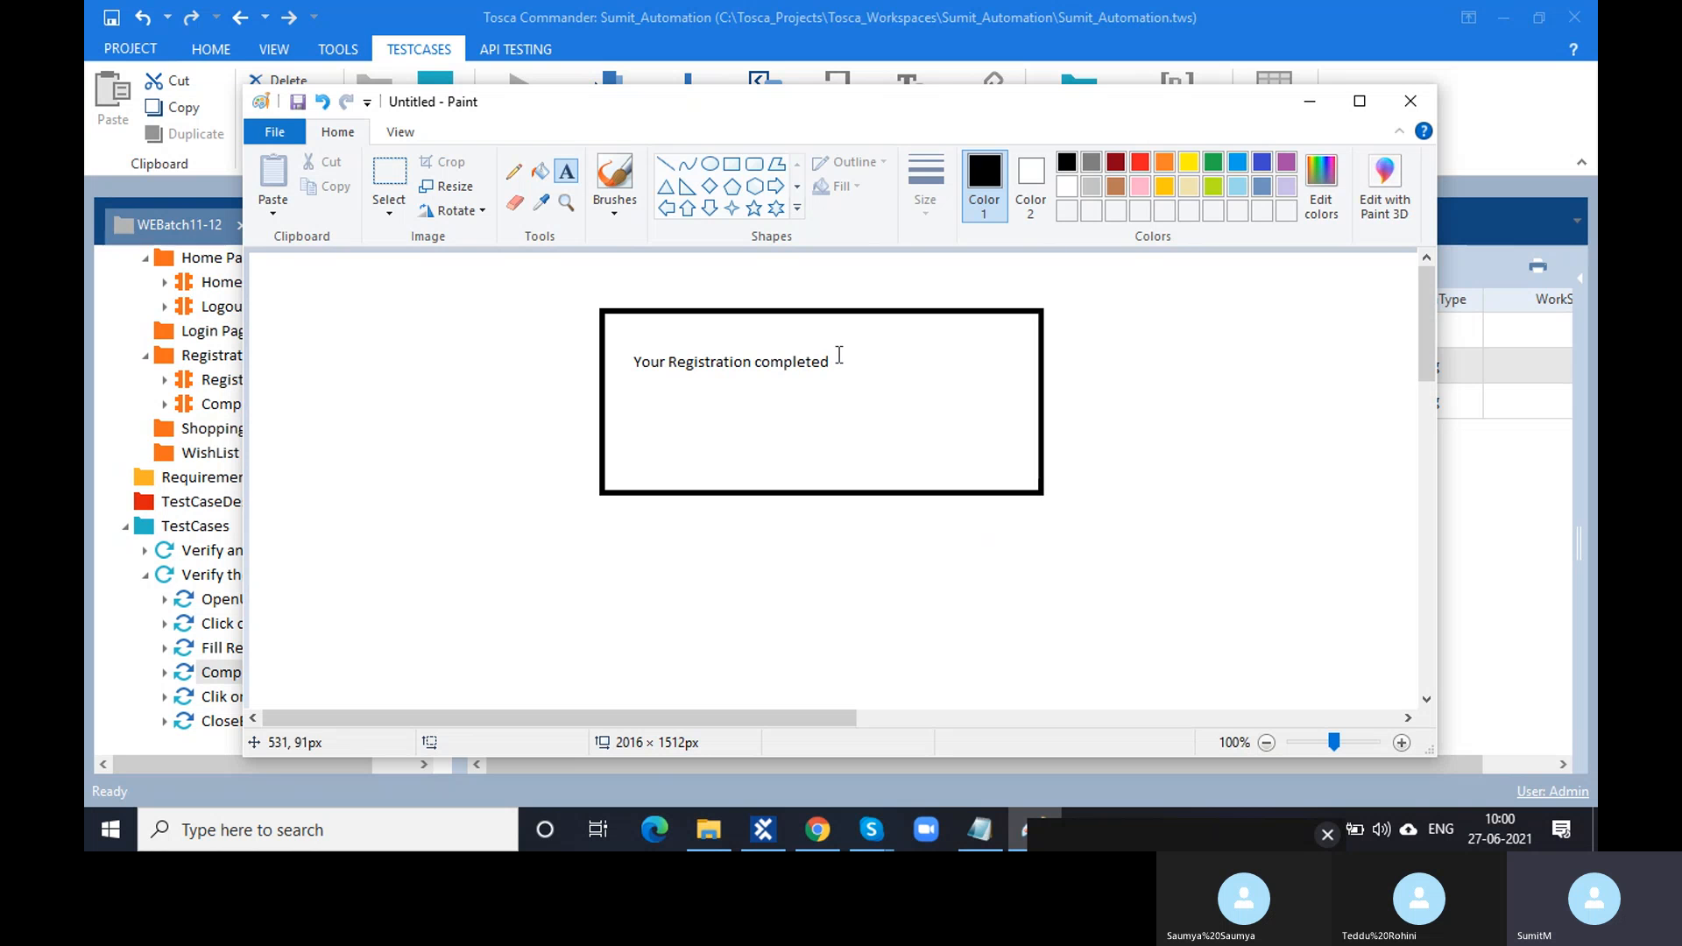
- Repeatedly try to reopen a text box over the 'Your Registration completed' sentence
{"action": "left_click_drag", "start_coordinate": [832, 347], "coordinate": [699, 362]}
{"action": "left_click", "coordinate": [675, 358]}
{"action": "left_click", "coordinate": [676, 358]}
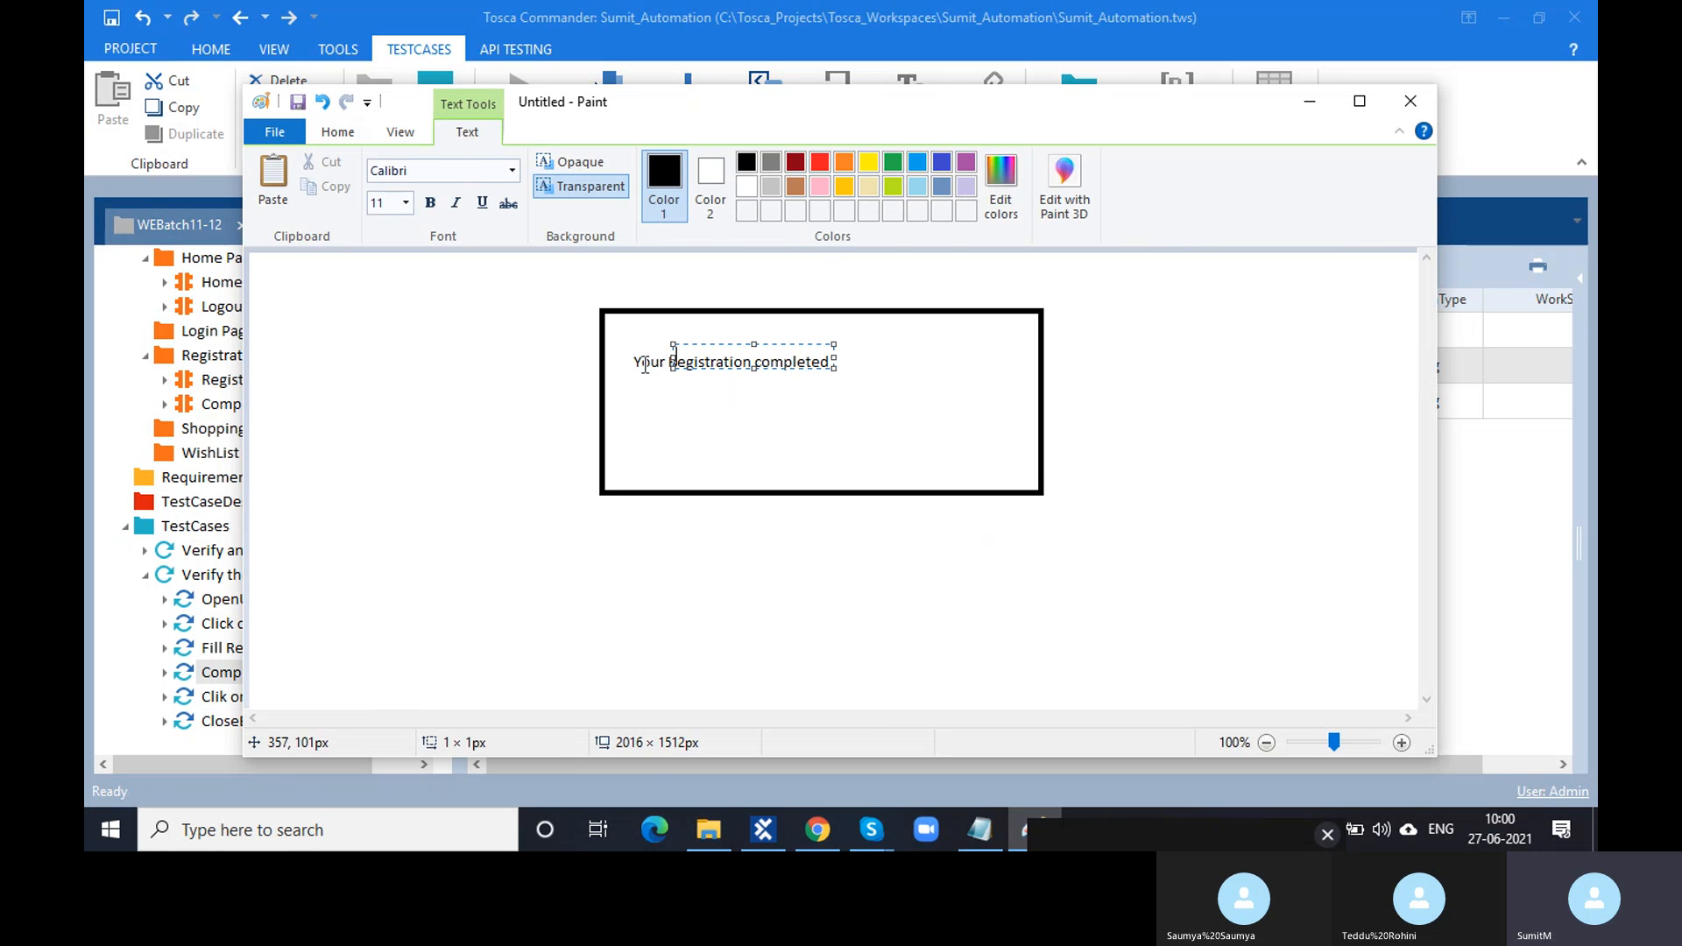
{"action": "left_click", "coordinate": [637, 358]}
{"action": "left_click", "coordinate": [649, 362]}
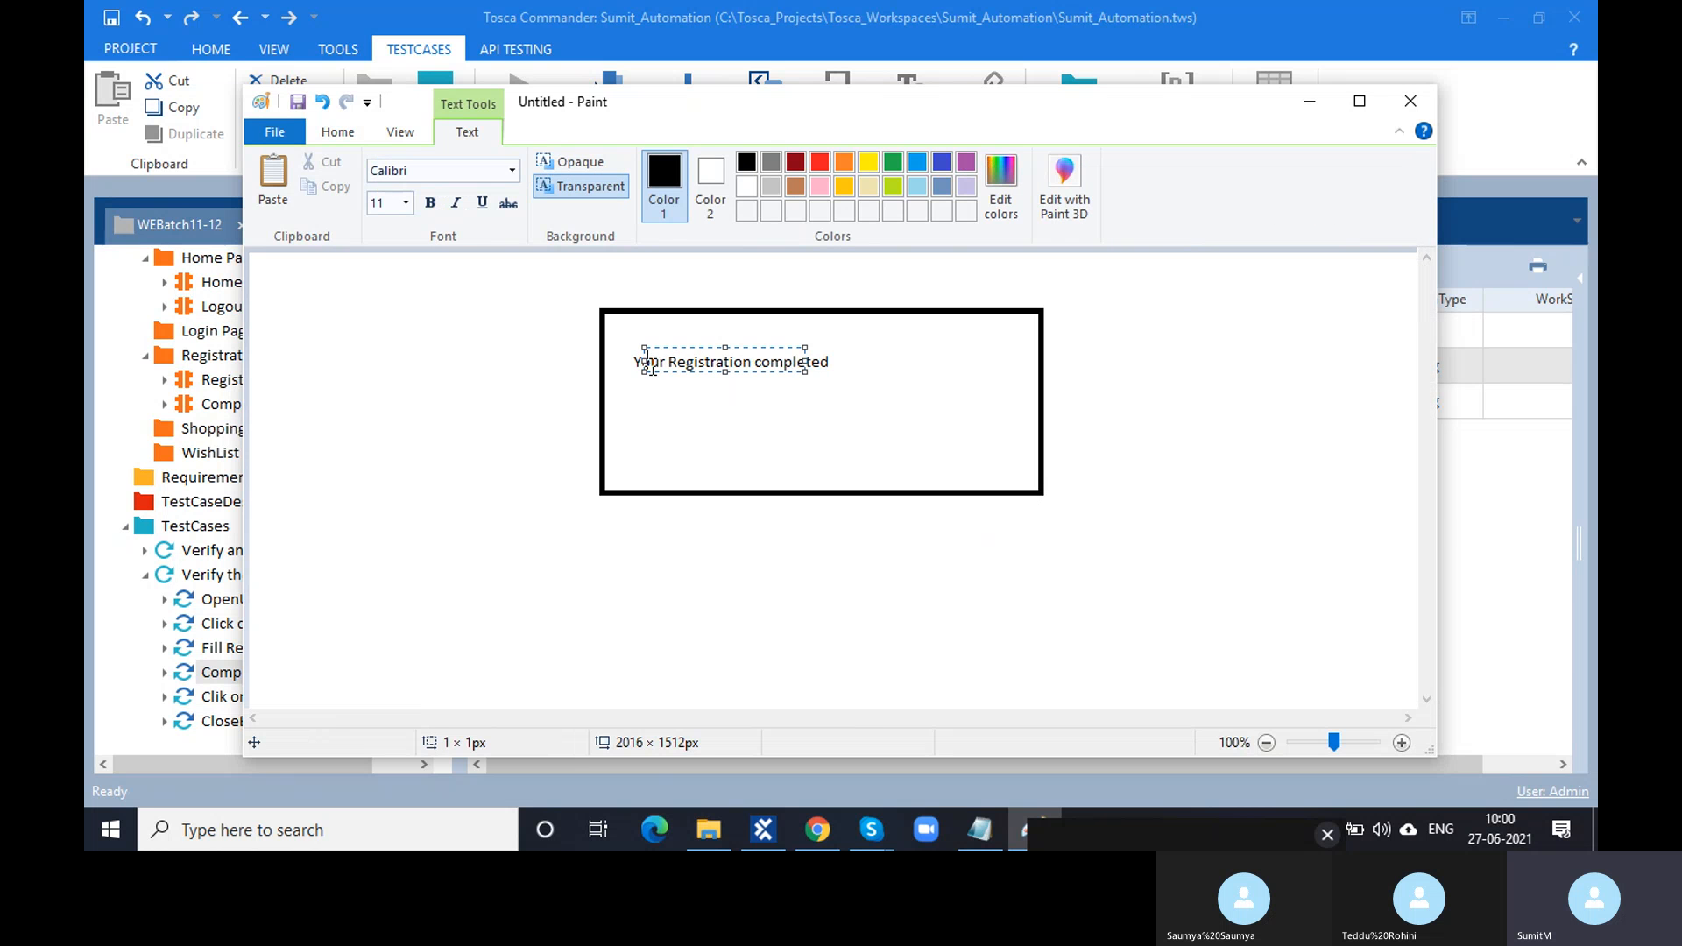
{"action": "left_click", "coordinate": [632, 361]}
{"action": "left_click_drag", "start_coordinate": [632, 361], "coordinate": [800, 361]}
{"action": "left_click", "coordinate": [834, 364]}
{"action": "left_click", "coordinate": [833, 365]}
{"action": "left_click", "coordinate": [642, 349]}
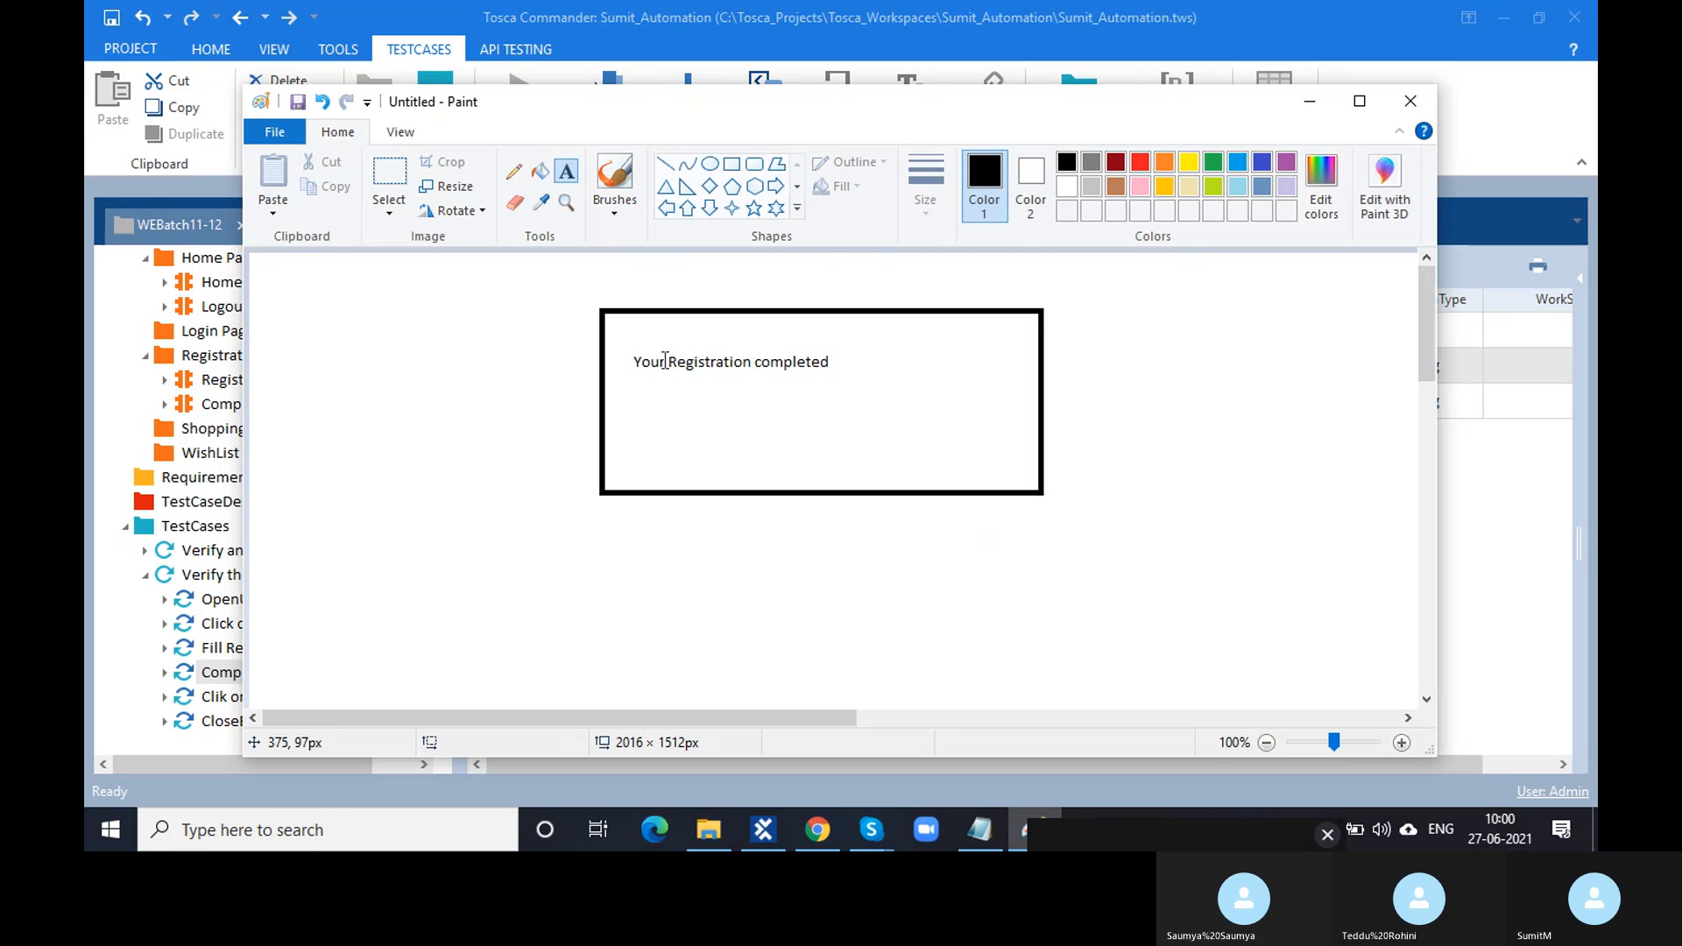
{"action": "left_click", "coordinate": [660, 349]}
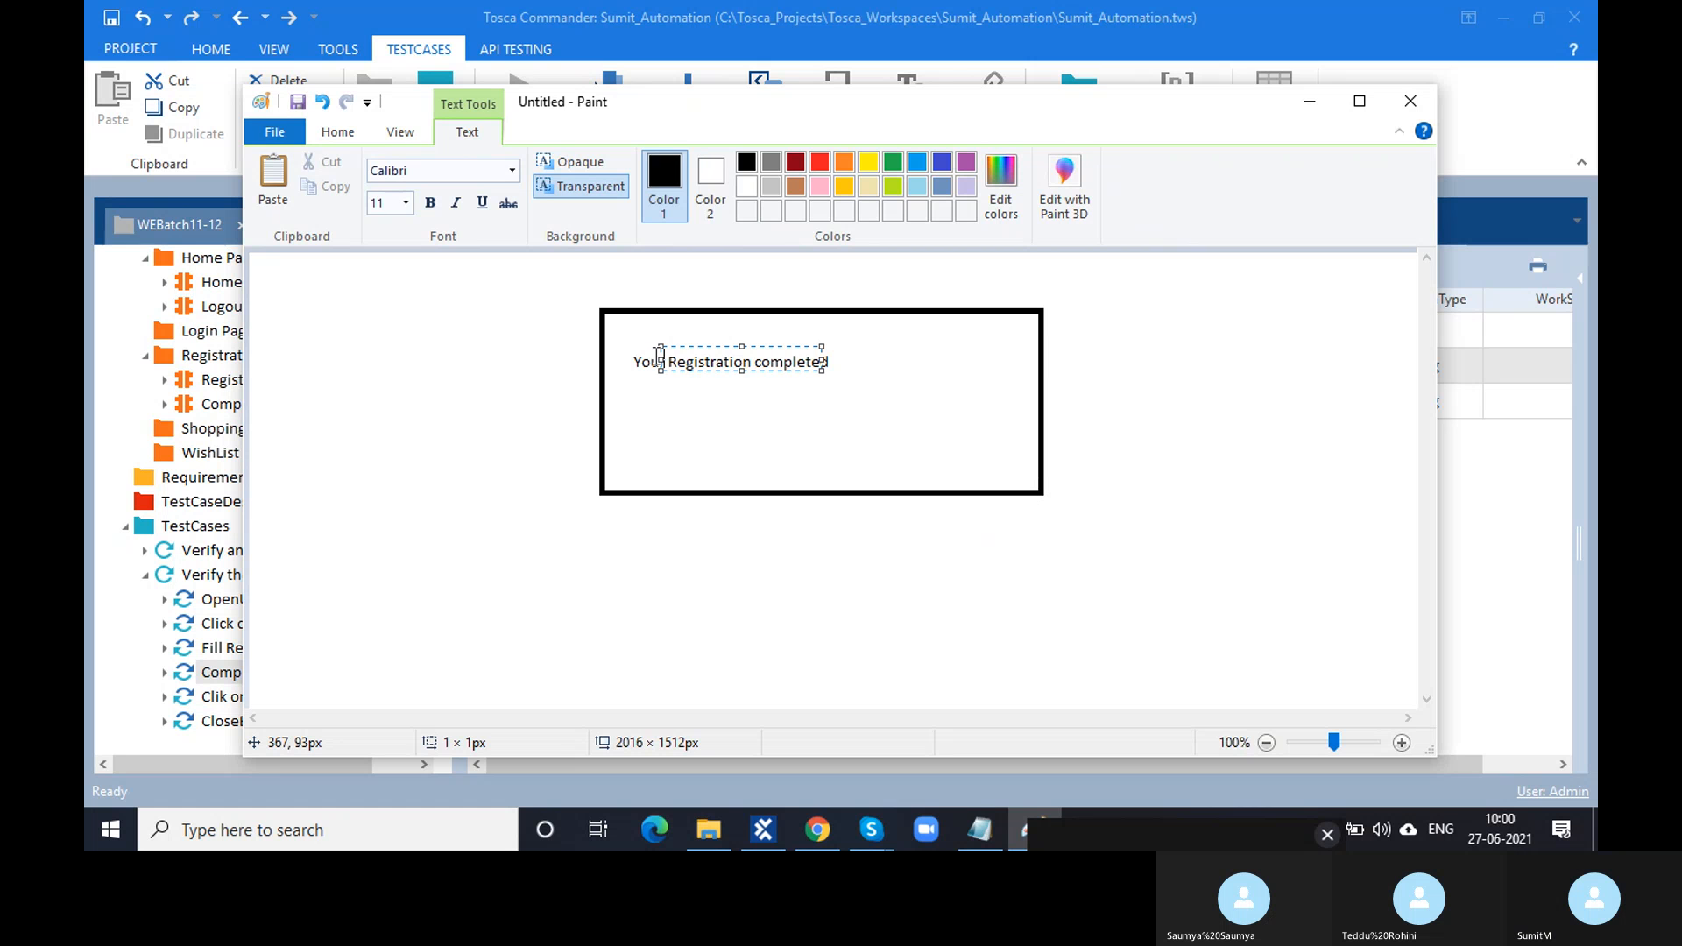
{"action": "left_click", "coordinate": [642, 364]}
{"action": "left_click", "coordinate": [642, 364]}
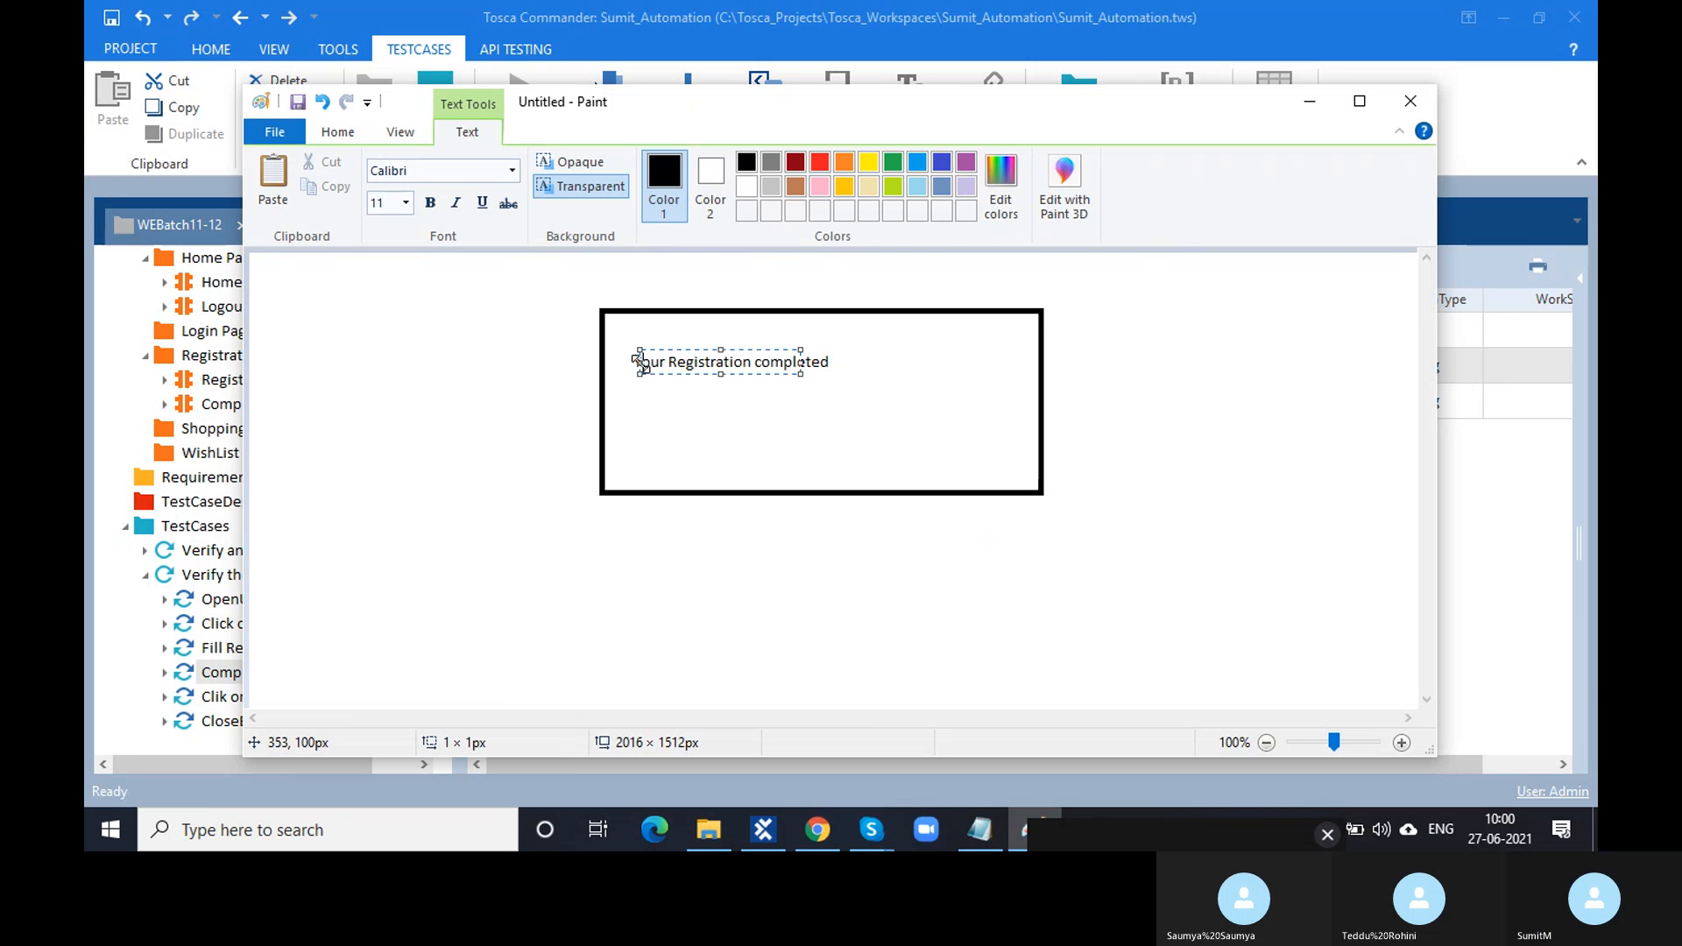
{"action": "left_click", "coordinate": [638, 362]}
{"action": "left_click", "coordinate": [637, 363]}
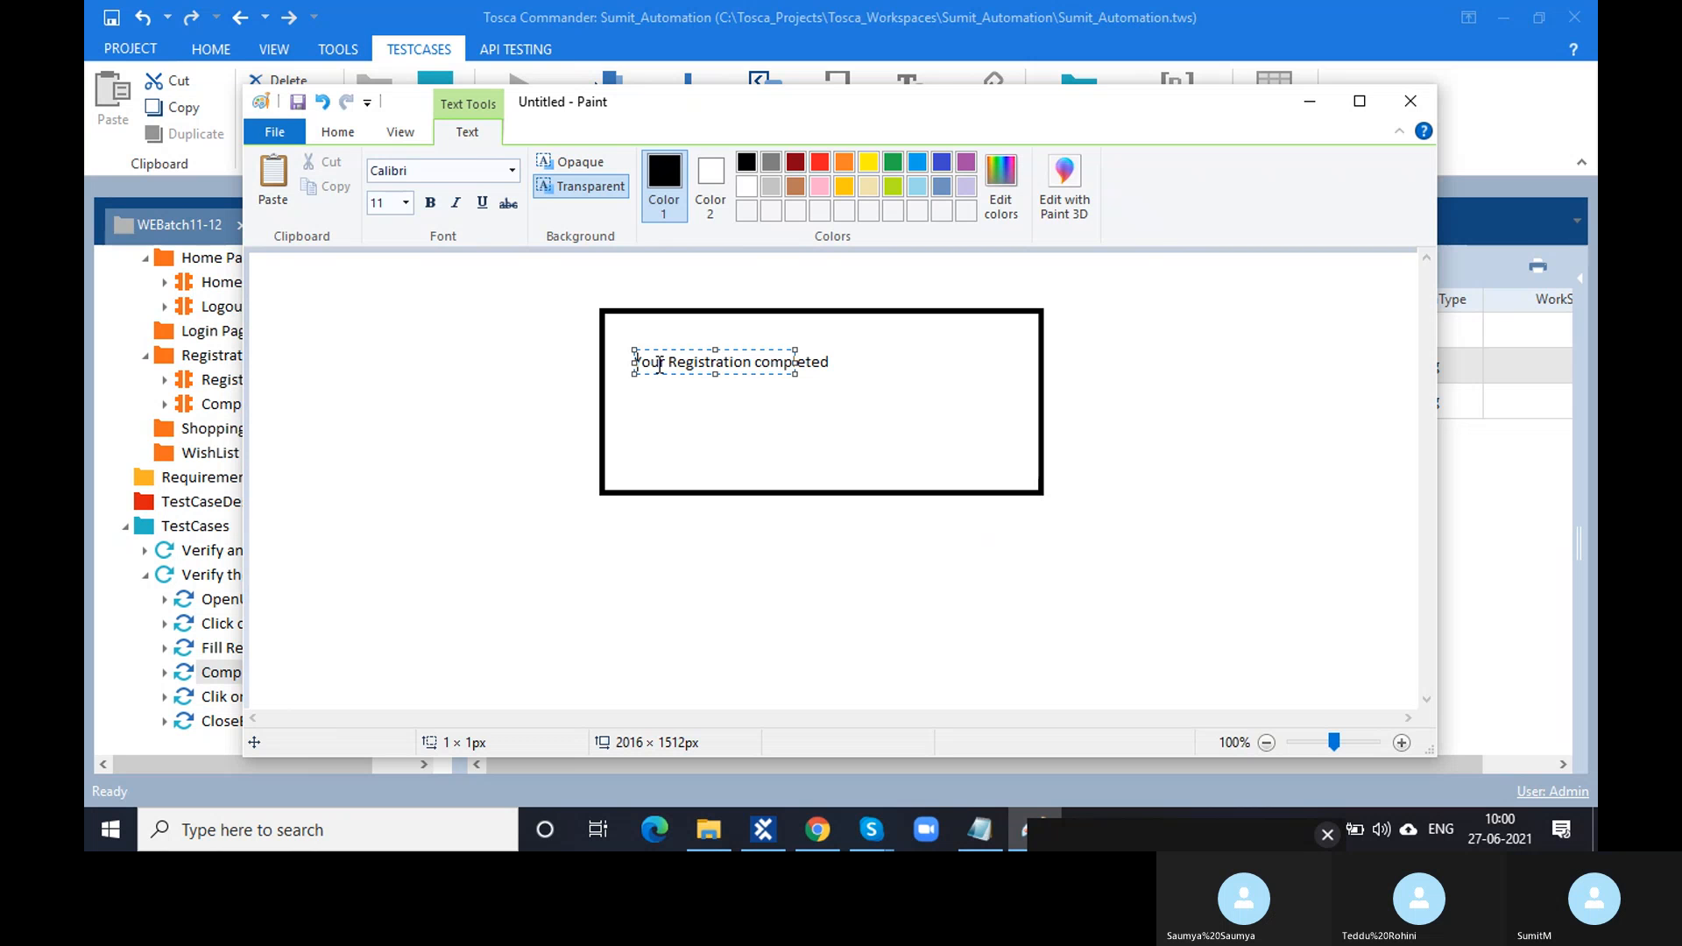
{"action": "left_click", "coordinate": [681, 302]}
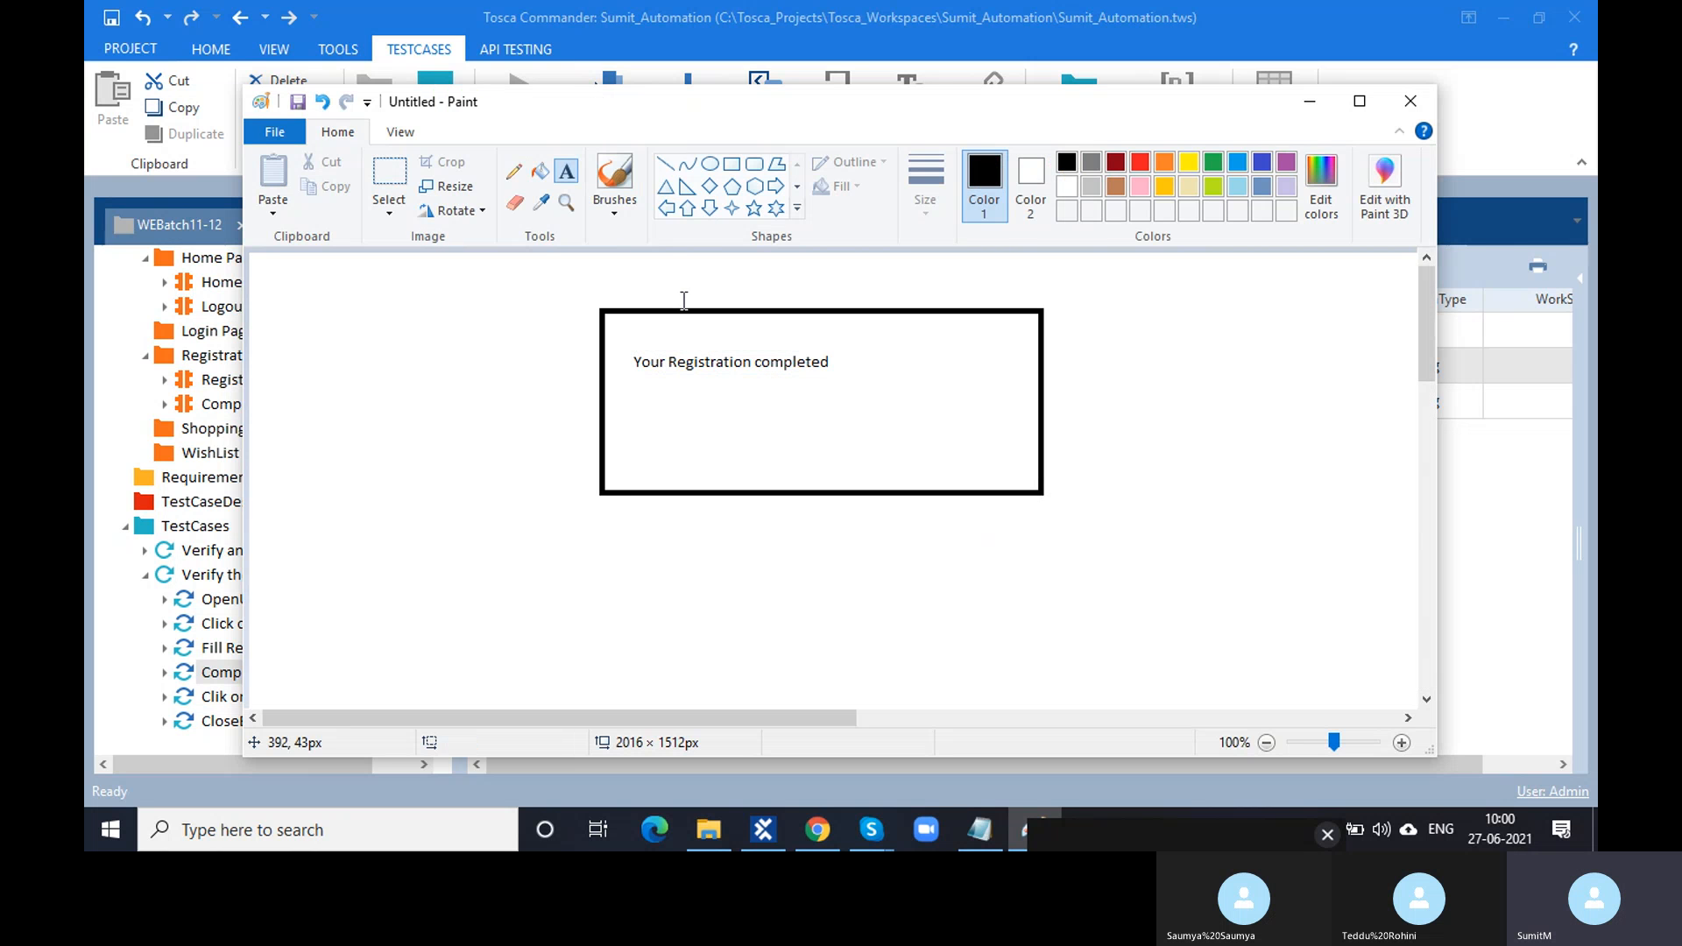
- Write 'Your Registration completed' in a text box just above the rectangle
{"action": "left_click", "coordinate": [565, 181]}
{"action": "left_click_drag", "start_coordinate": [608, 275], "coordinate": [1033, 308]}
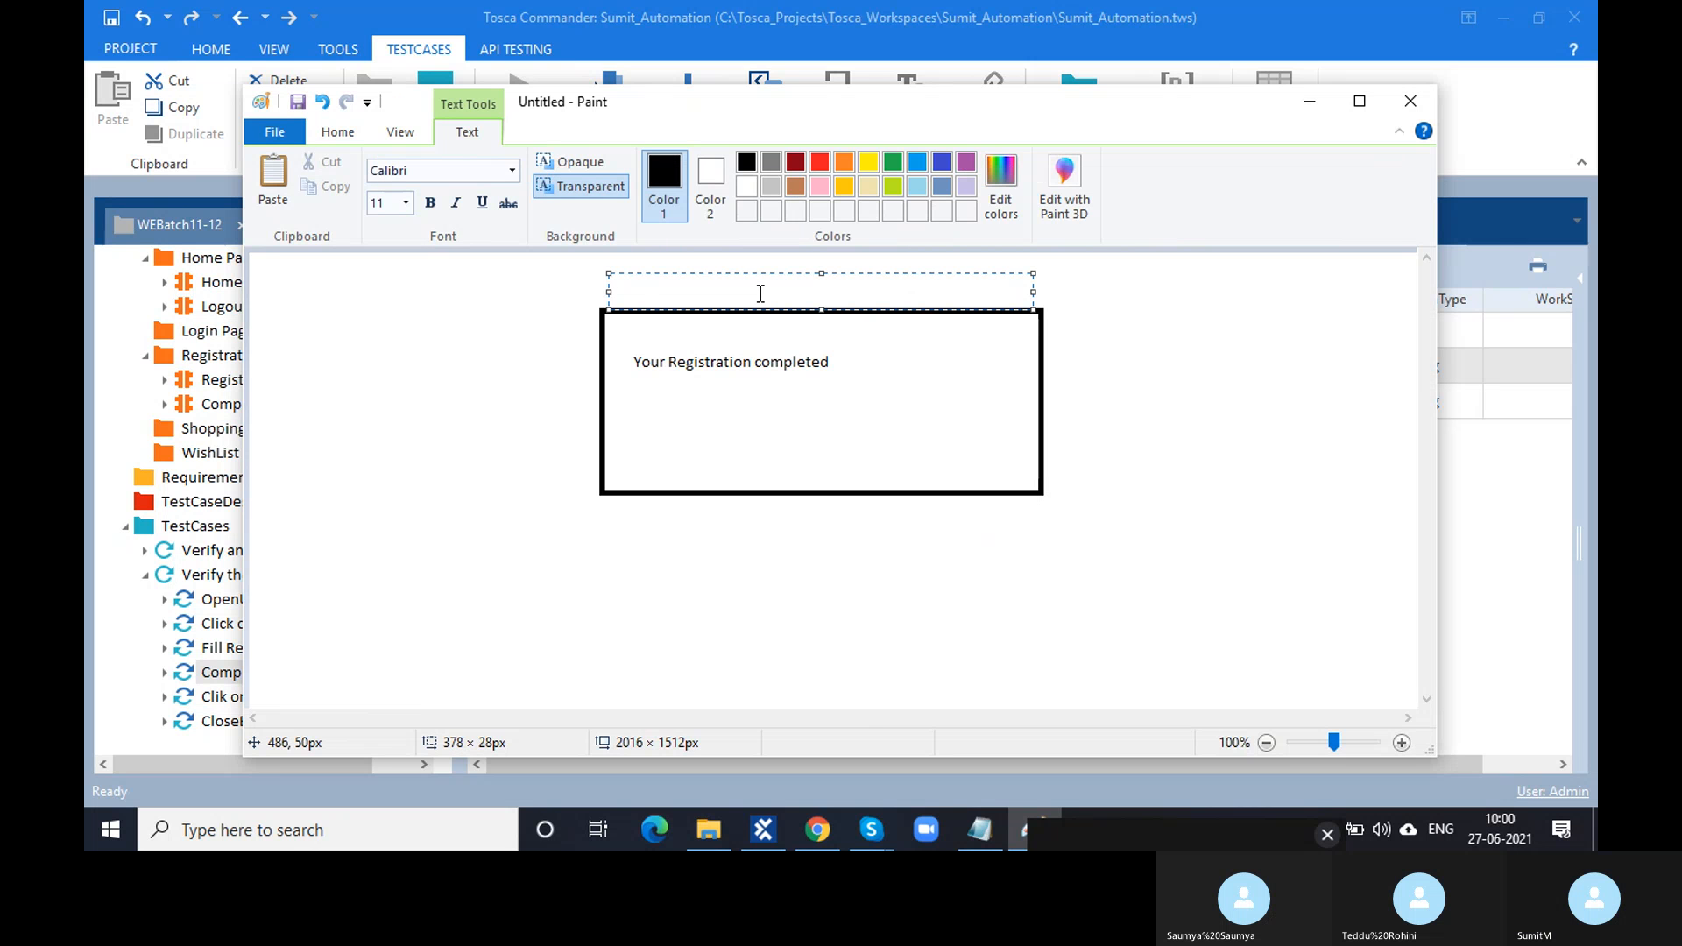
{"action": "type", "text": "Your"}
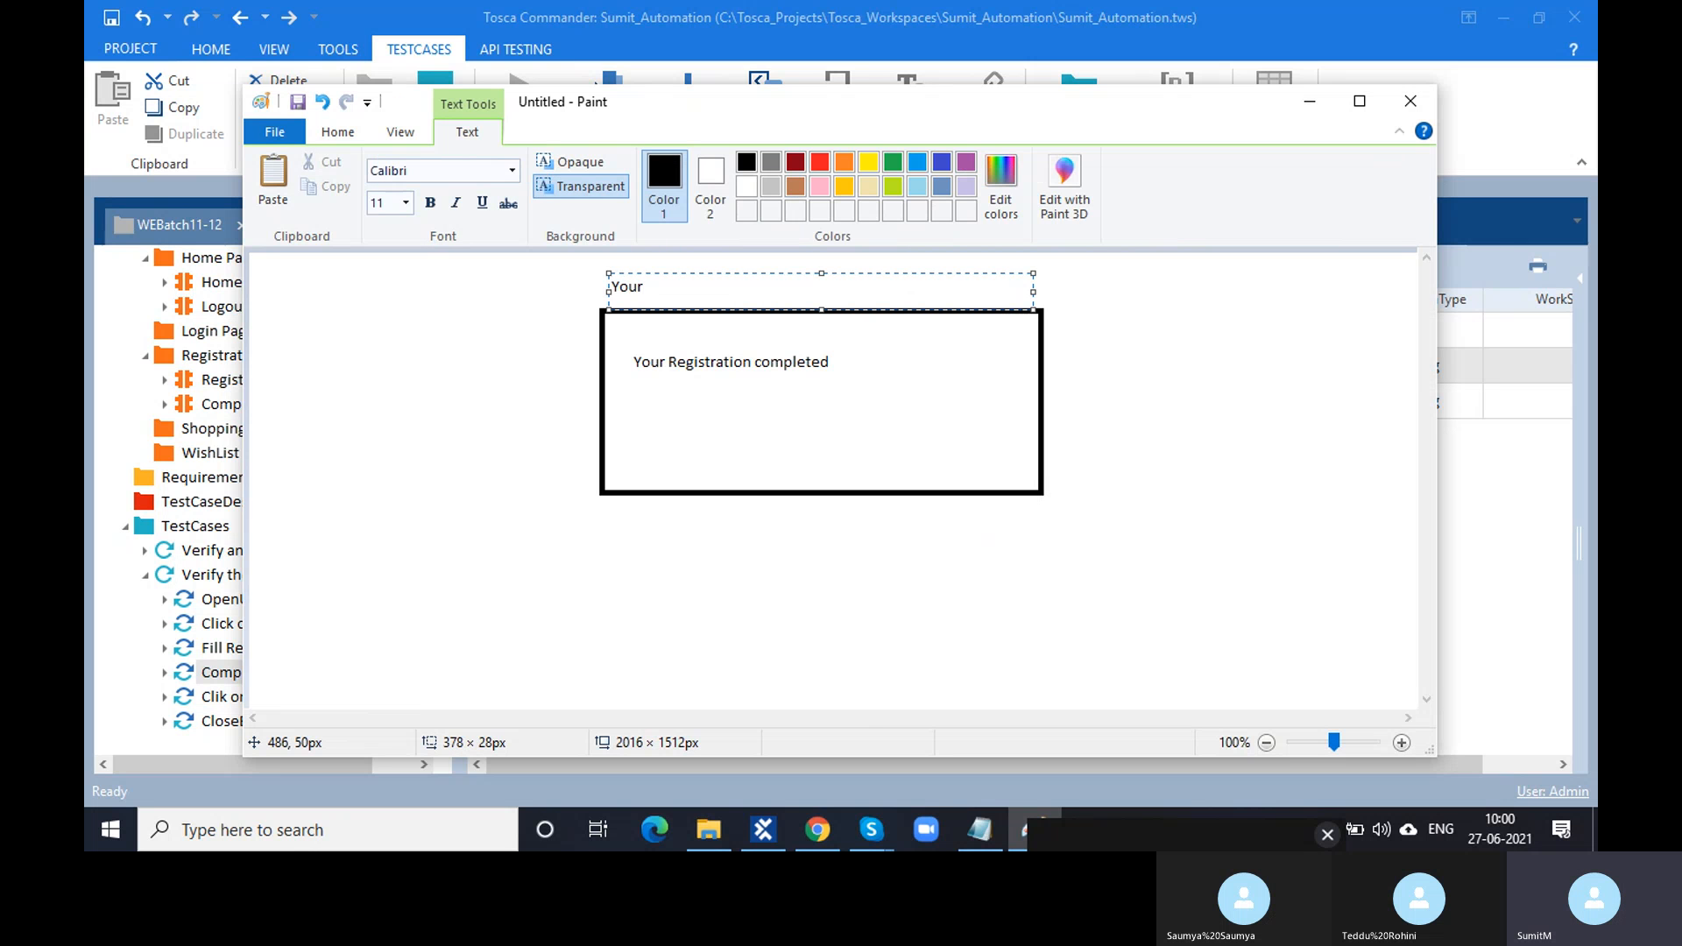
{"action": "type", "text": " Registra"}
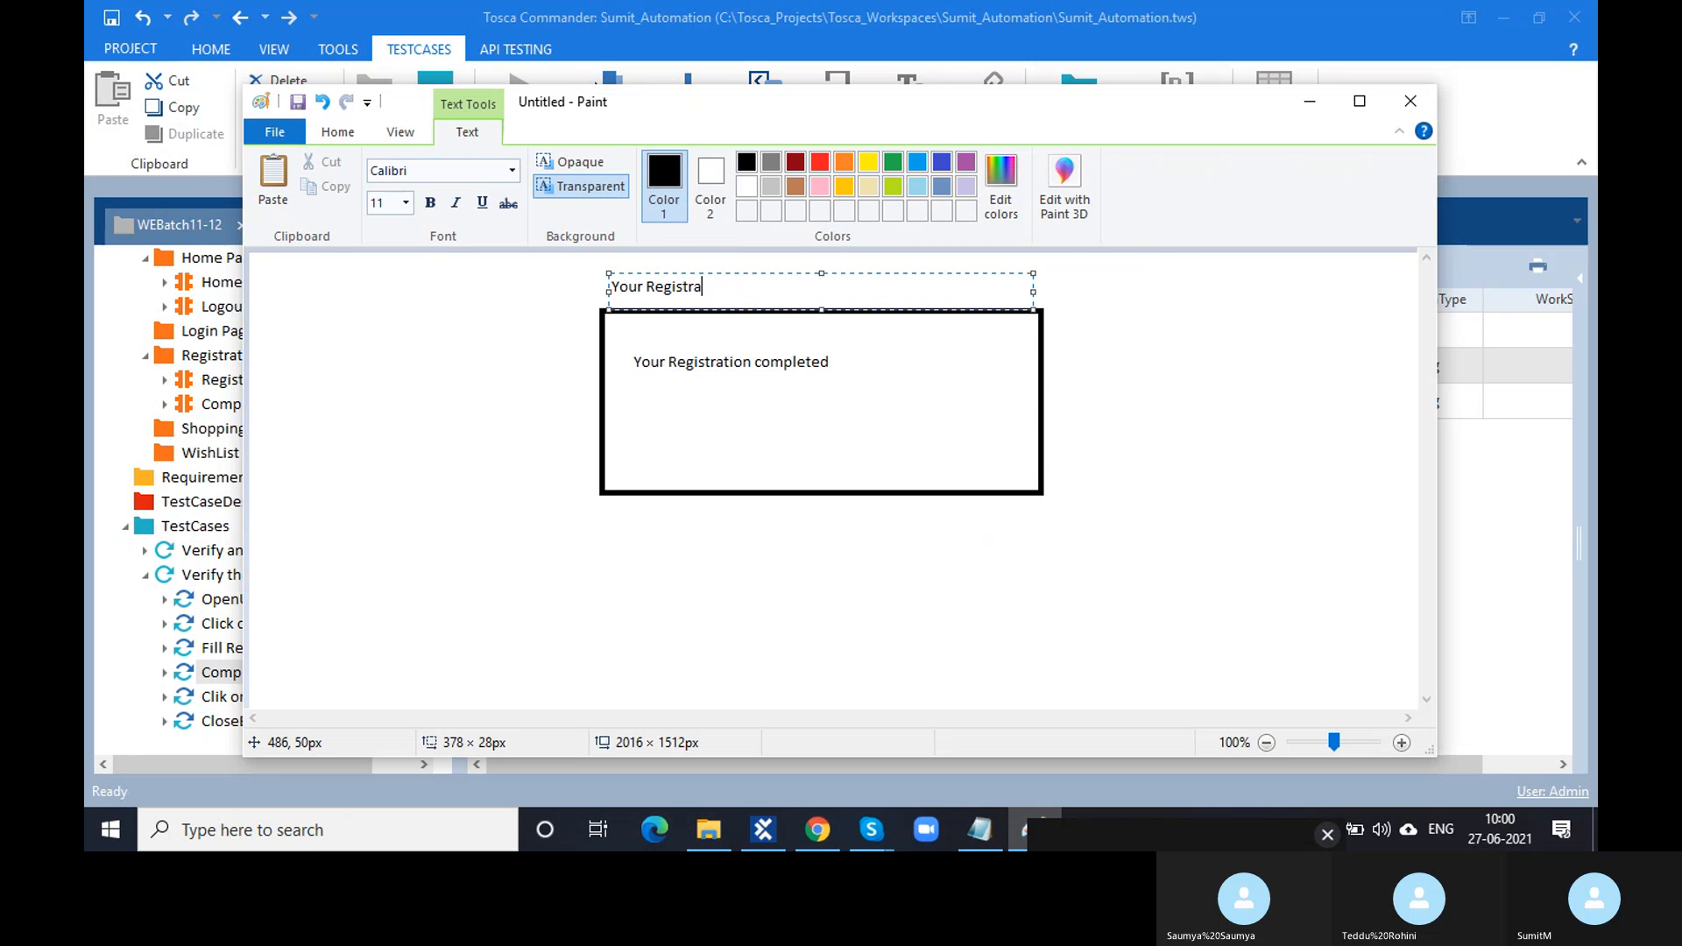
{"action": "type", "text": "tion completed"}
{"action": "left_click", "coordinate": [803, 338]}
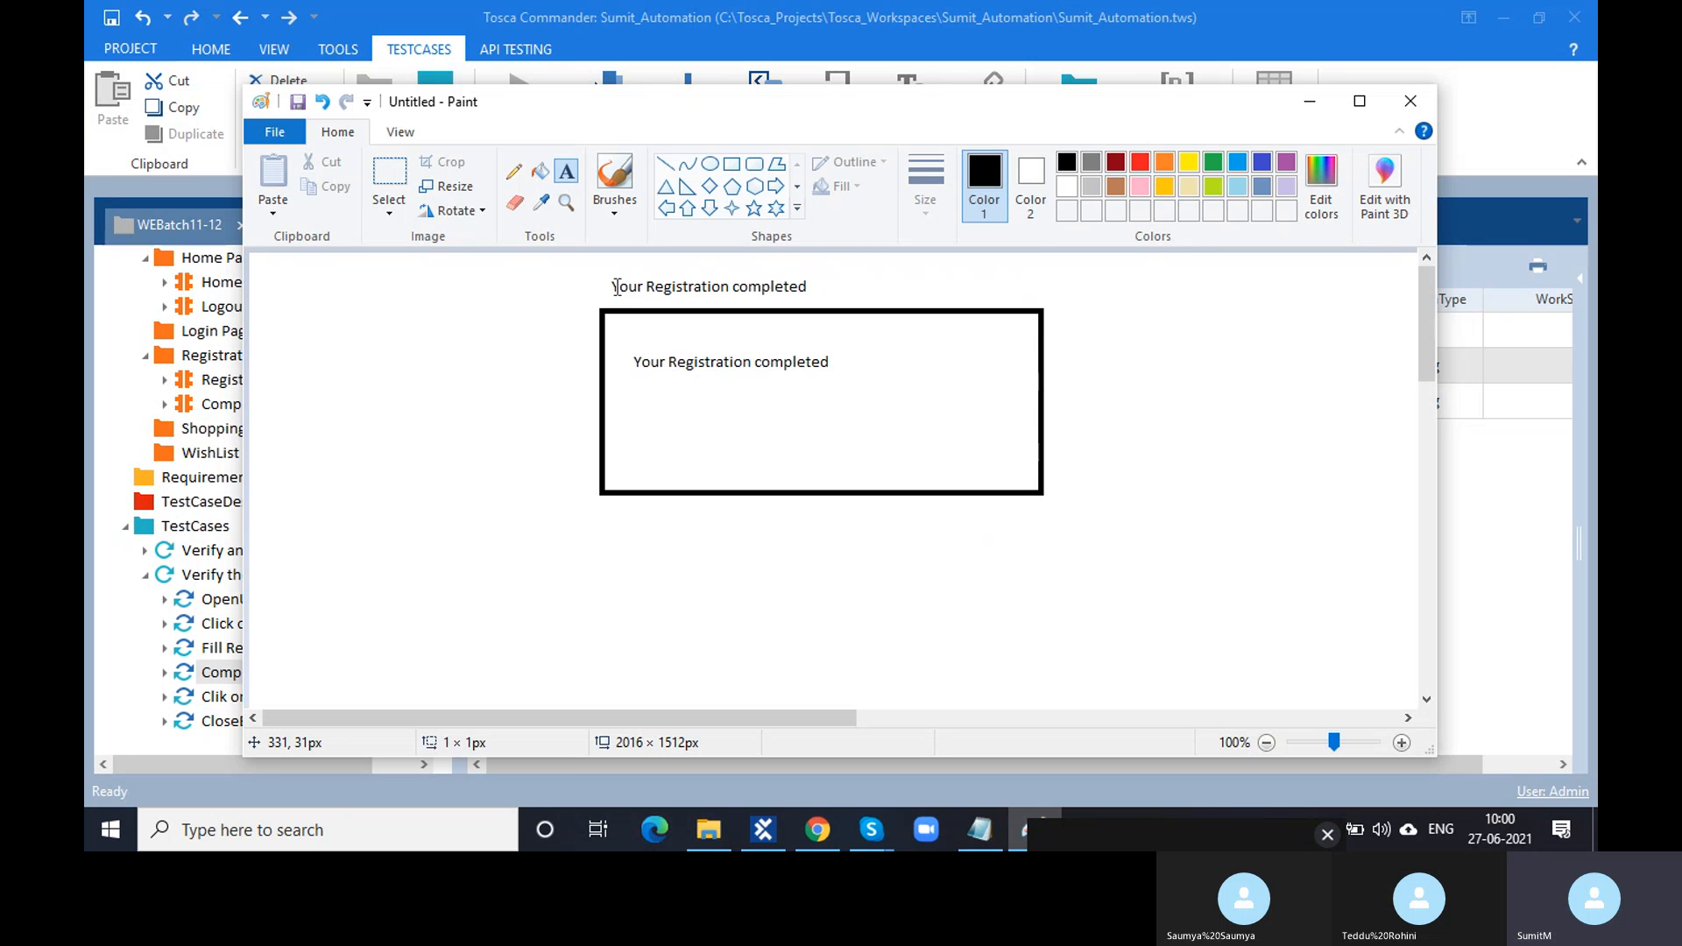
{"action": "left_click_drag", "start_coordinate": [615, 287], "coordinate": [774, 287]}
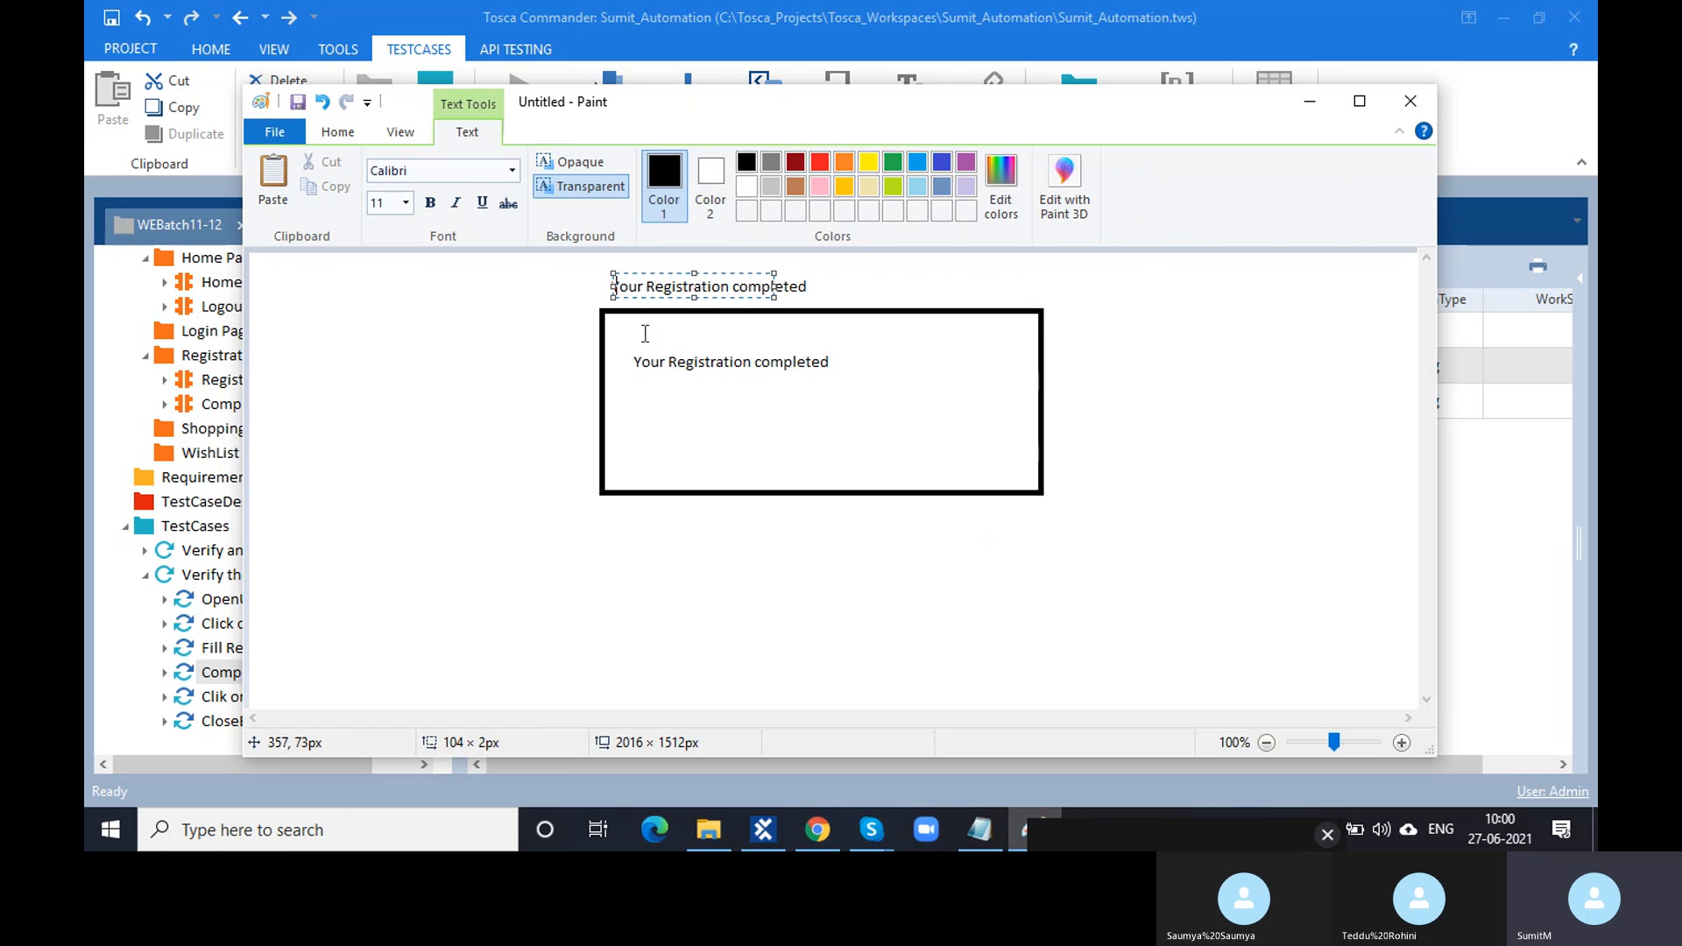
{"action": "mouse_move", "coordinate": [633, 361]}
{"action": "left_mouse_down"}
{"action": "mouse_move", "coordinate": [794, 361]}
{"action": "mouse_move", "coordinate": [796, 377]}
{"action": "left_mouse_up"}
- Return to Tosca Commander and select the Complete registration page step
{"action": "left_click", "coordinate": [1310, 101]}
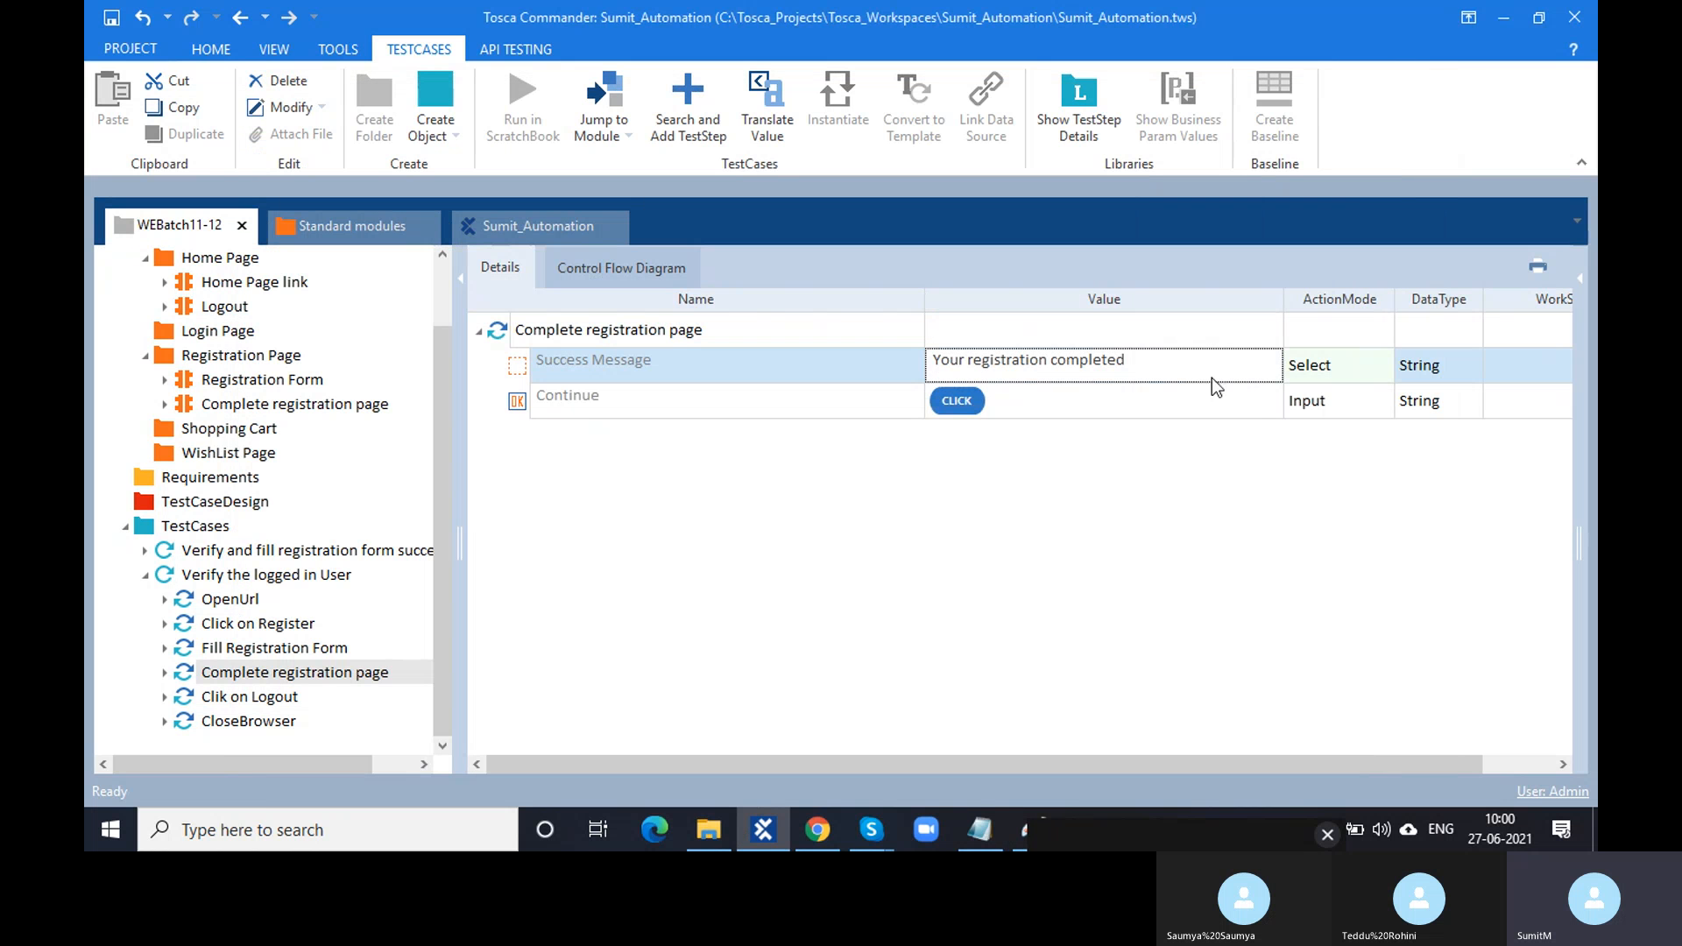
{"action": "left_click", "coordinate": [1214, 362]}
{"action": "left_click", "coordinate": [1144, 458]}
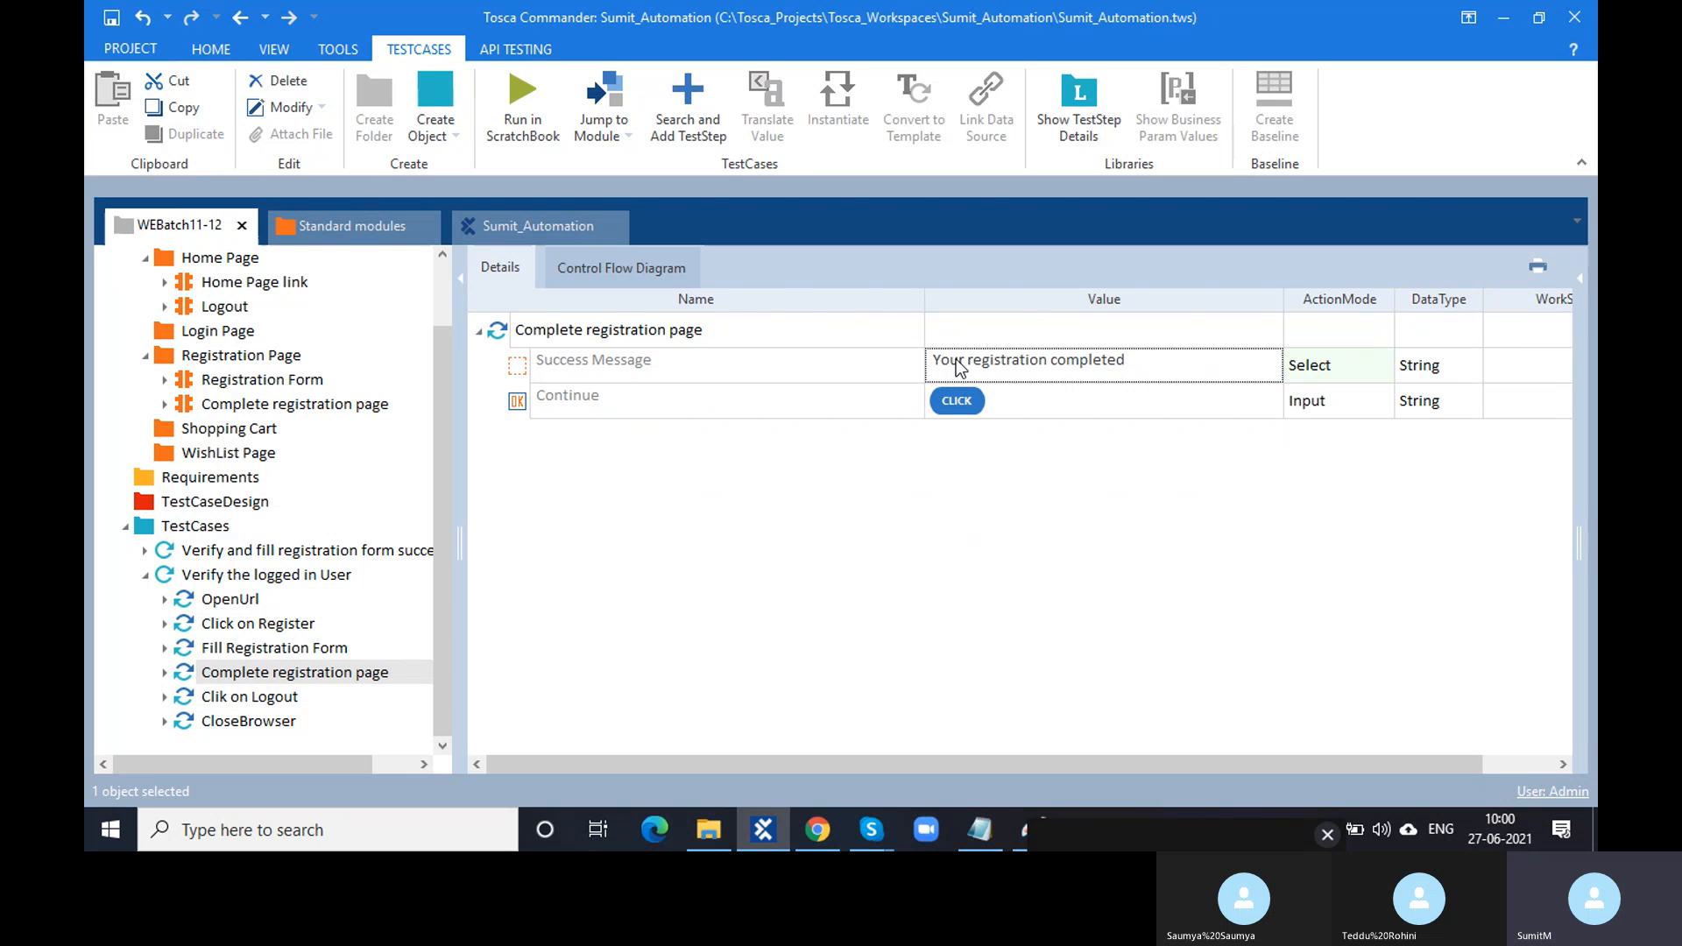
{"action": "left_click", "coordinate": [500, 331]}
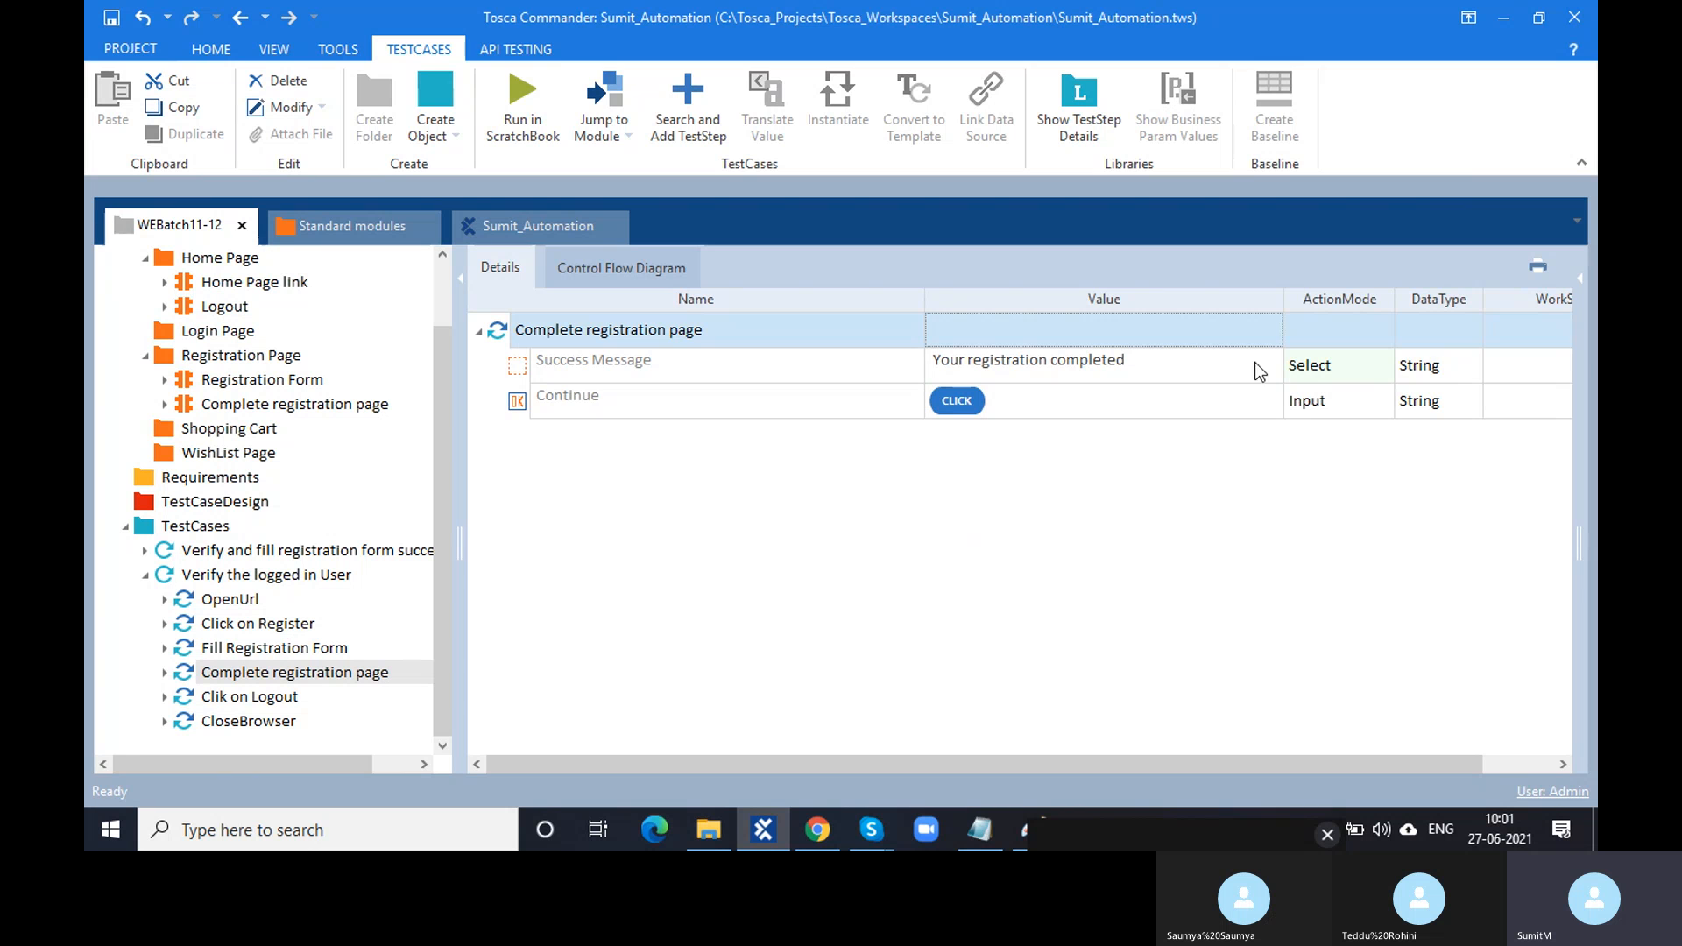
- Change Success Message's ActionMode from Select to Verify, checking against the browser result page
{"action": "left_click", "coordinate": [1307, 370]}
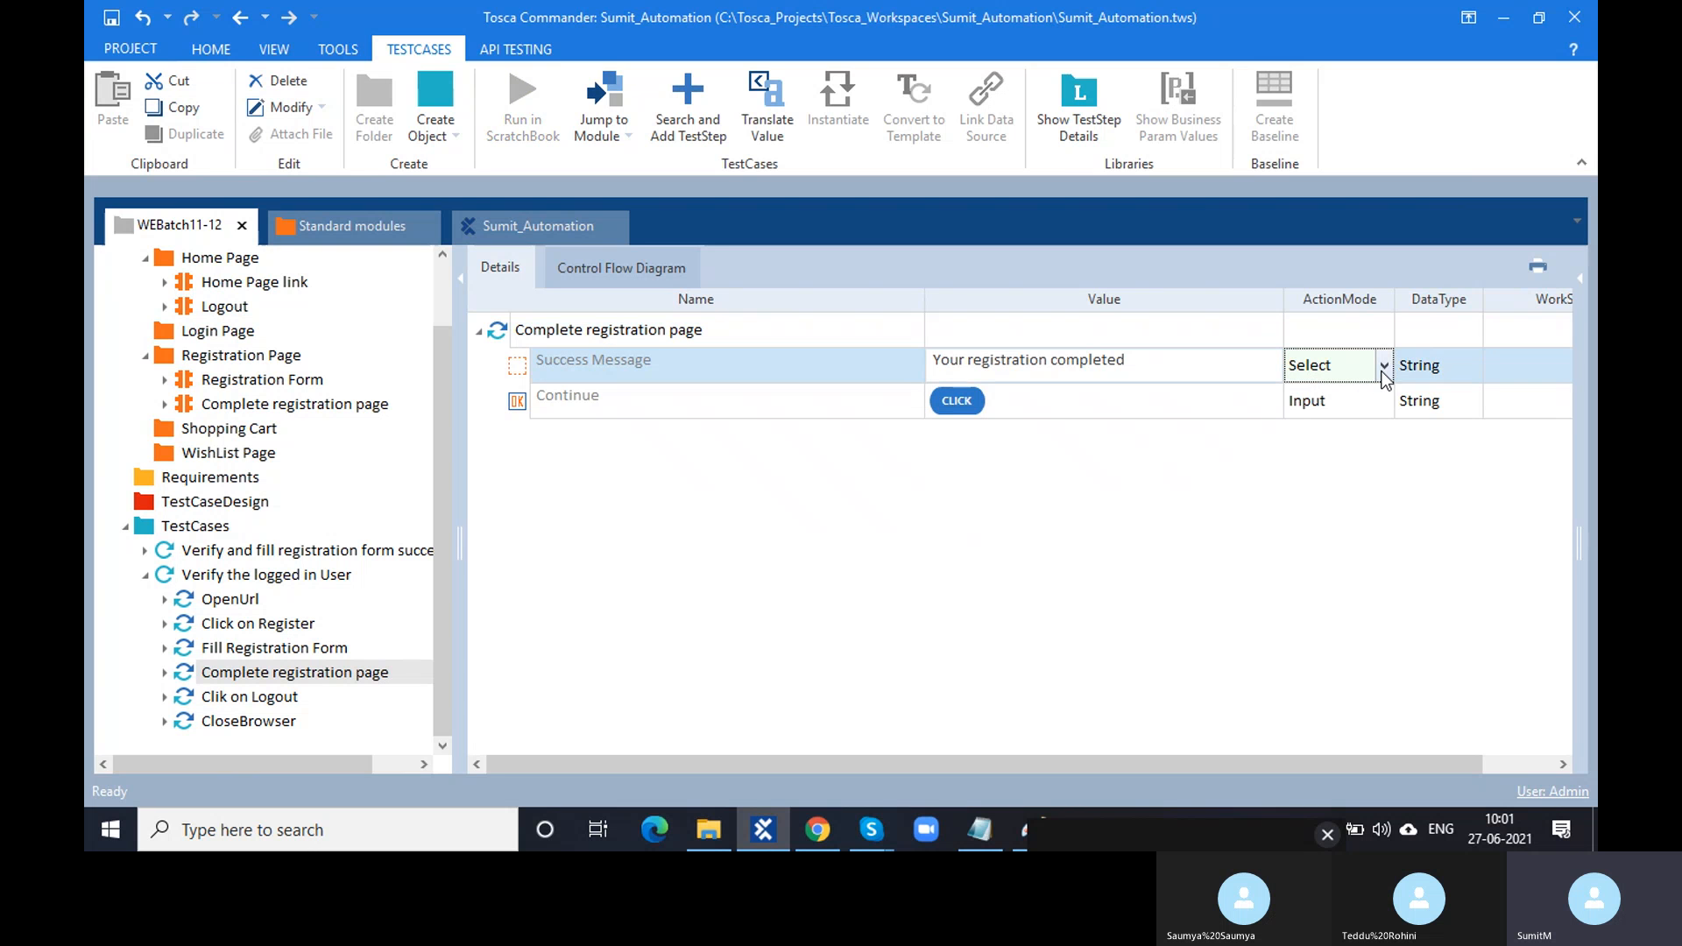
{"action": "left_click", "coordinate": [1377, 375]}
{"action": "left_click", "coordinate": [1323, 416]}
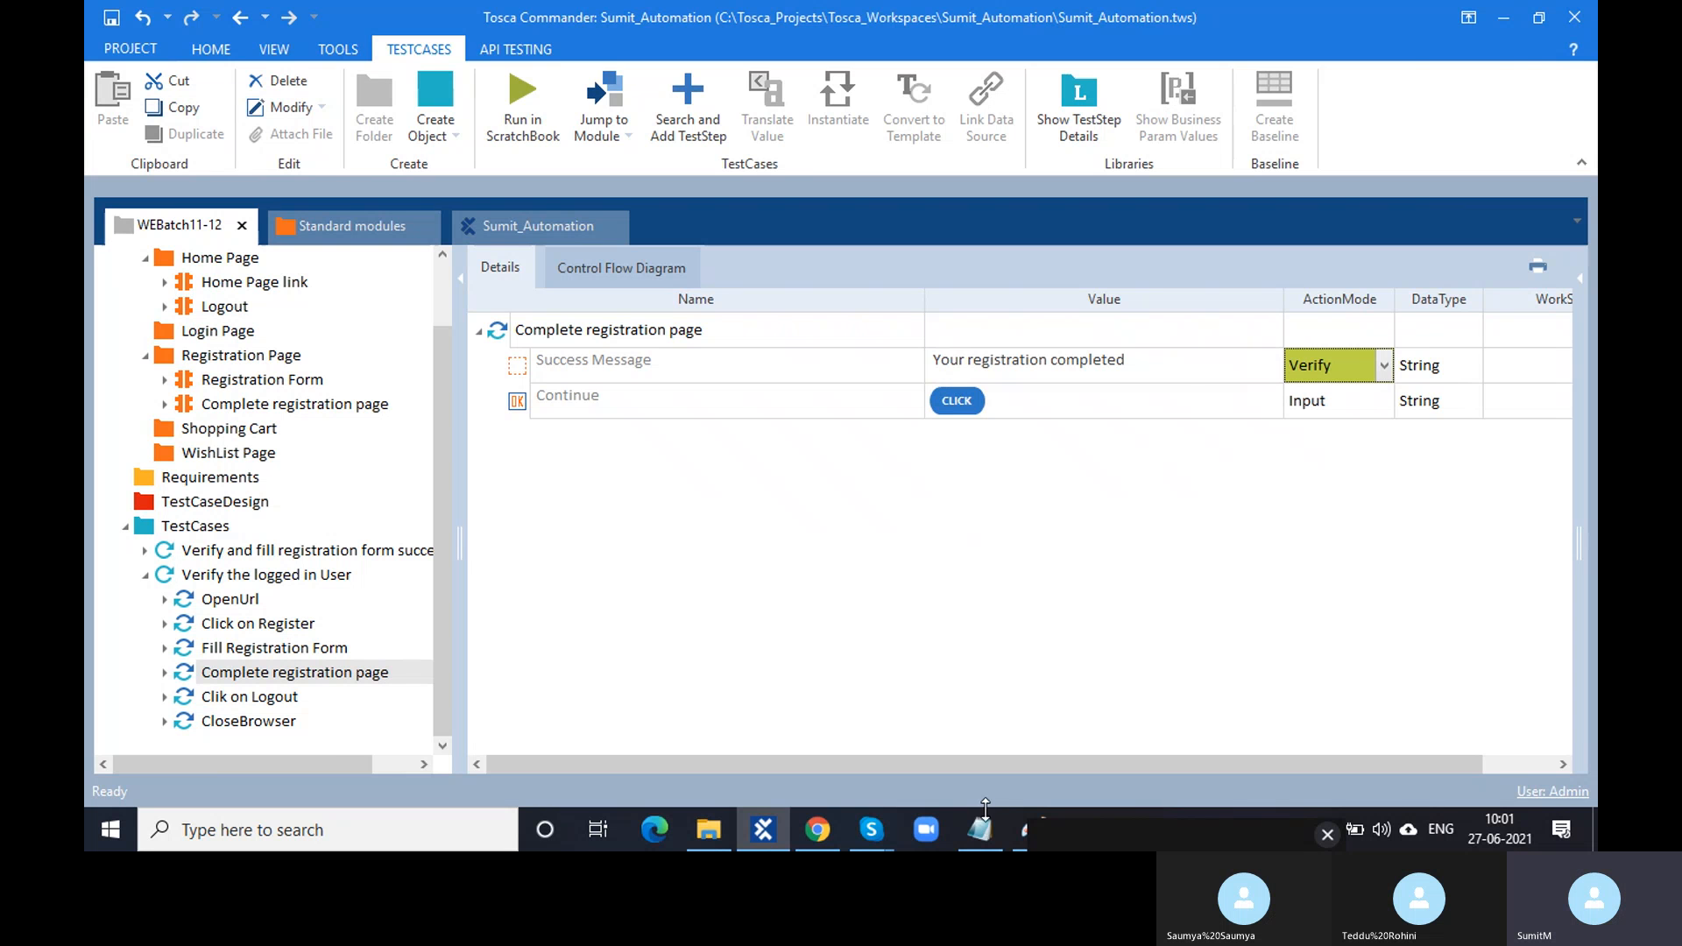
{"action": "left_click", "coordinate": [823, 840]}
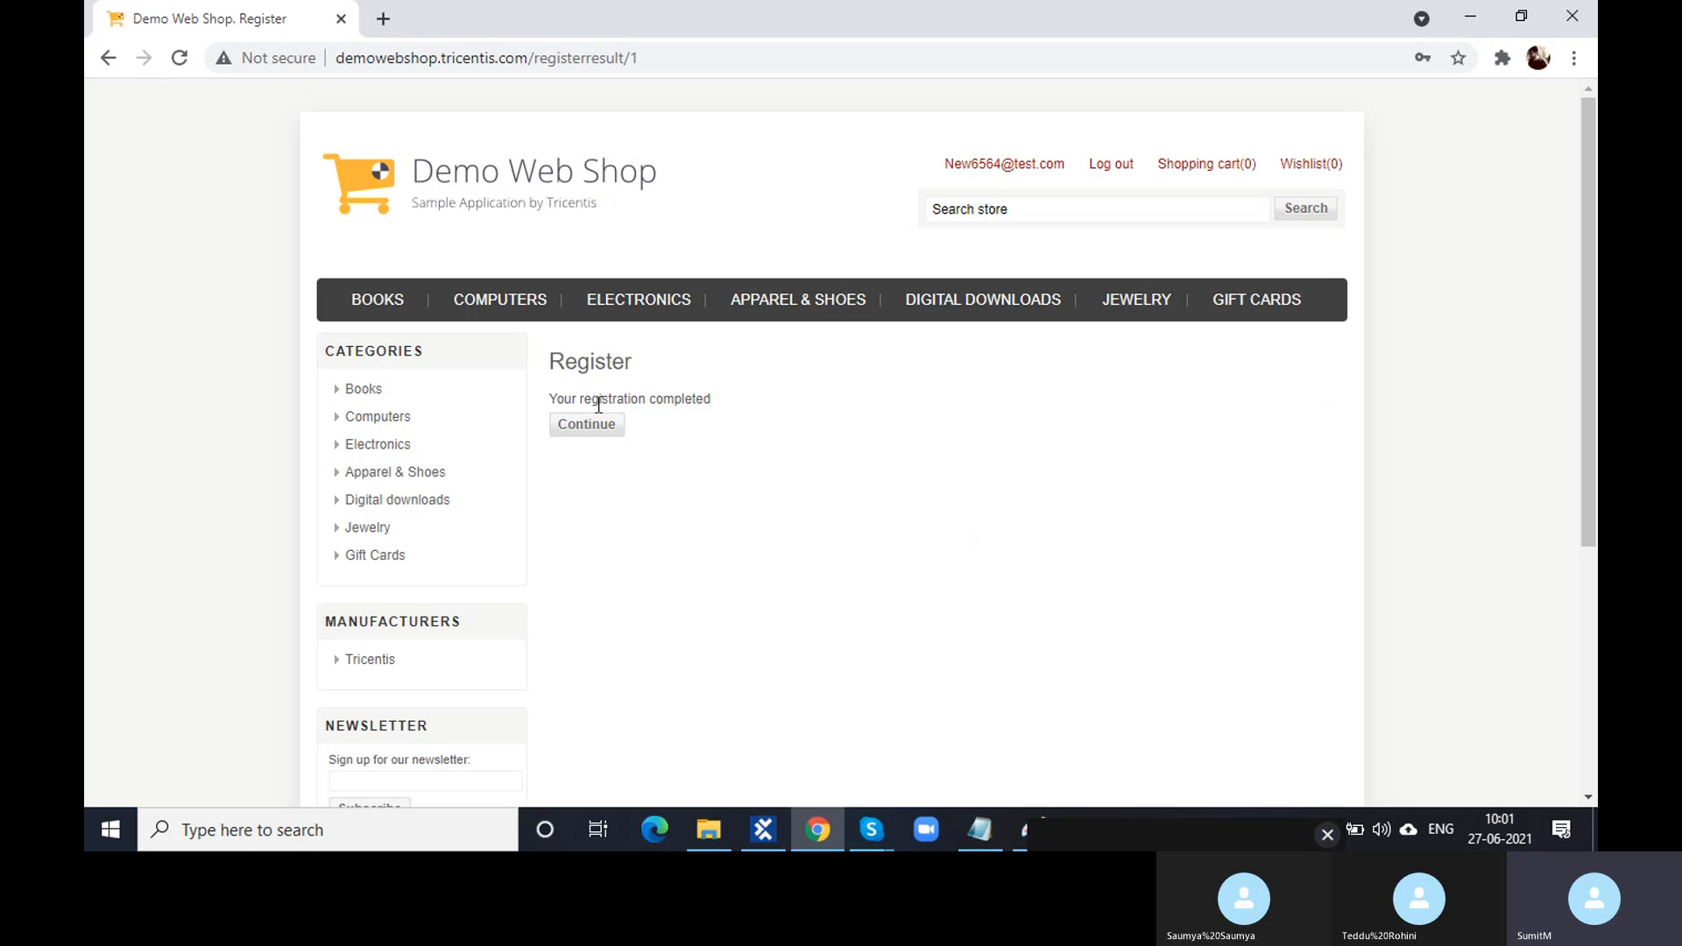
{"action": "left_click", "coordinate": [775, 832]}
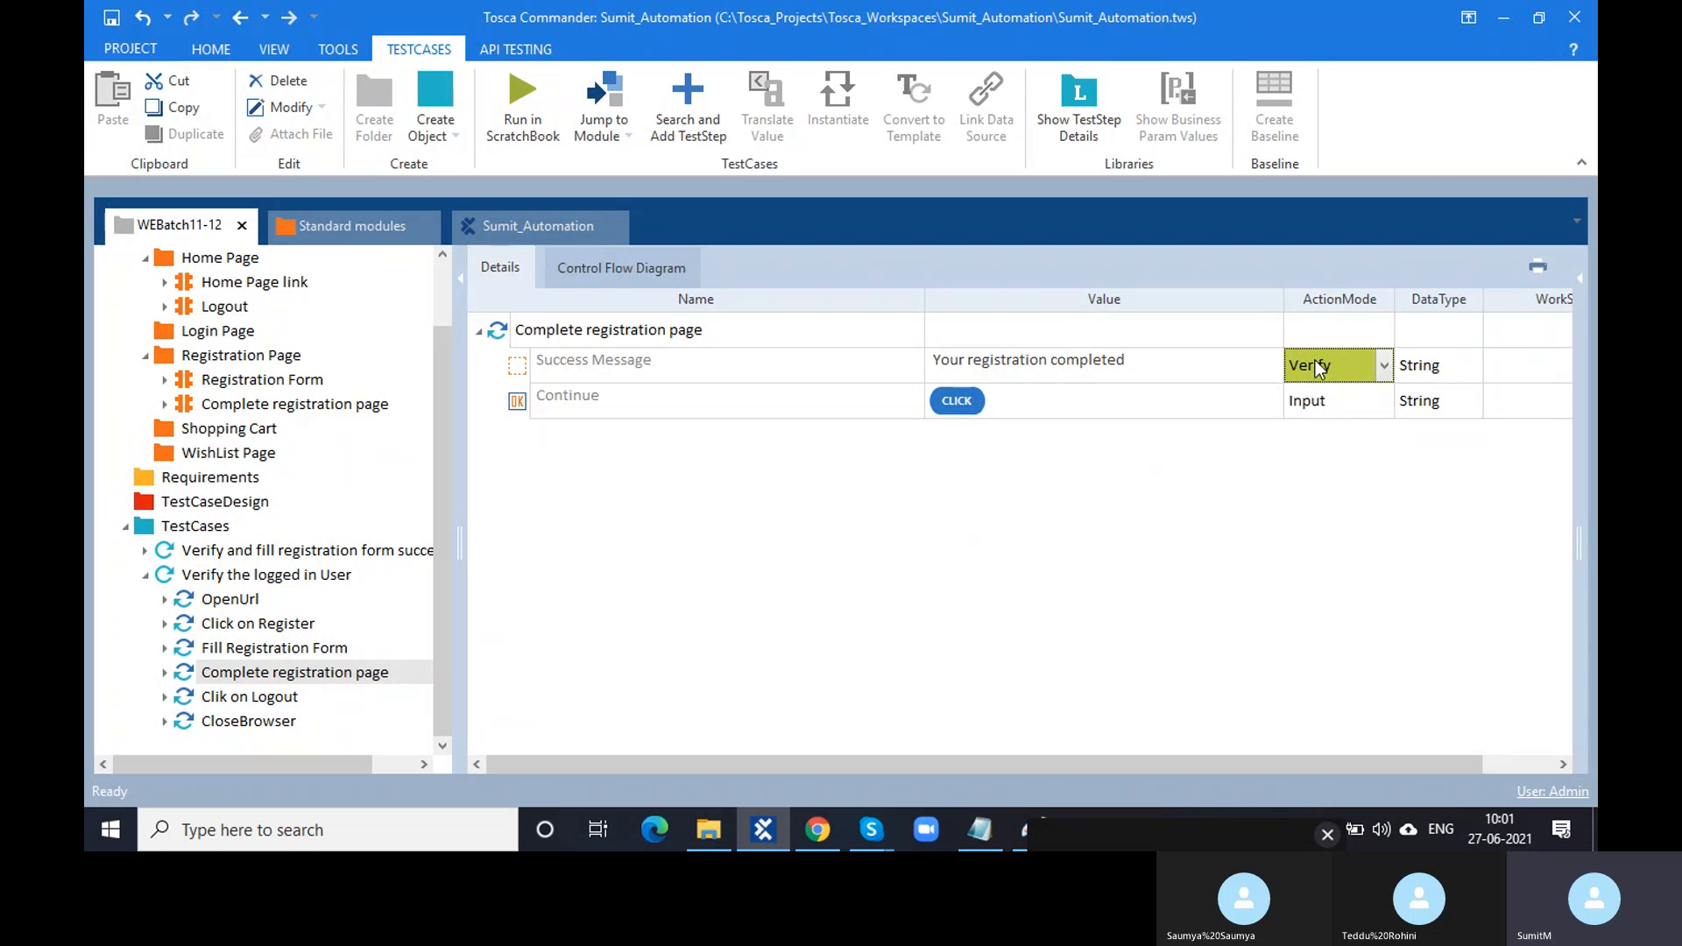
- Run the Complete registration page step in ScratchBook with F6
{"action": "left_click", "coordinate": [493, 328]}
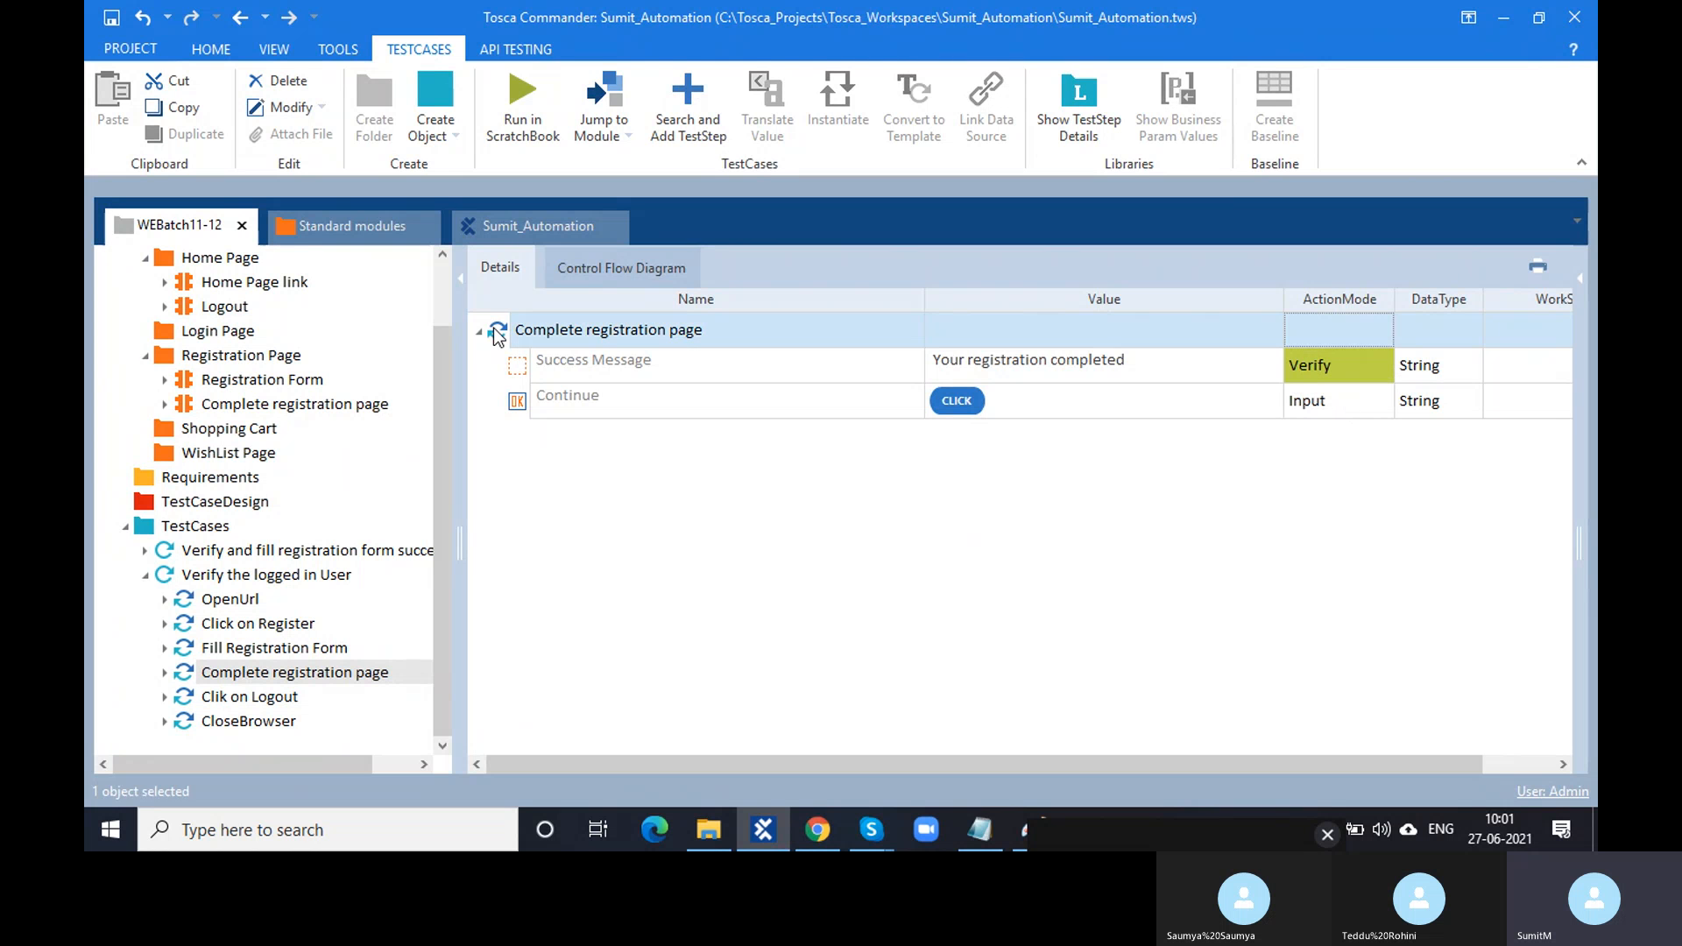
{"action": "key", "text": "F6"}
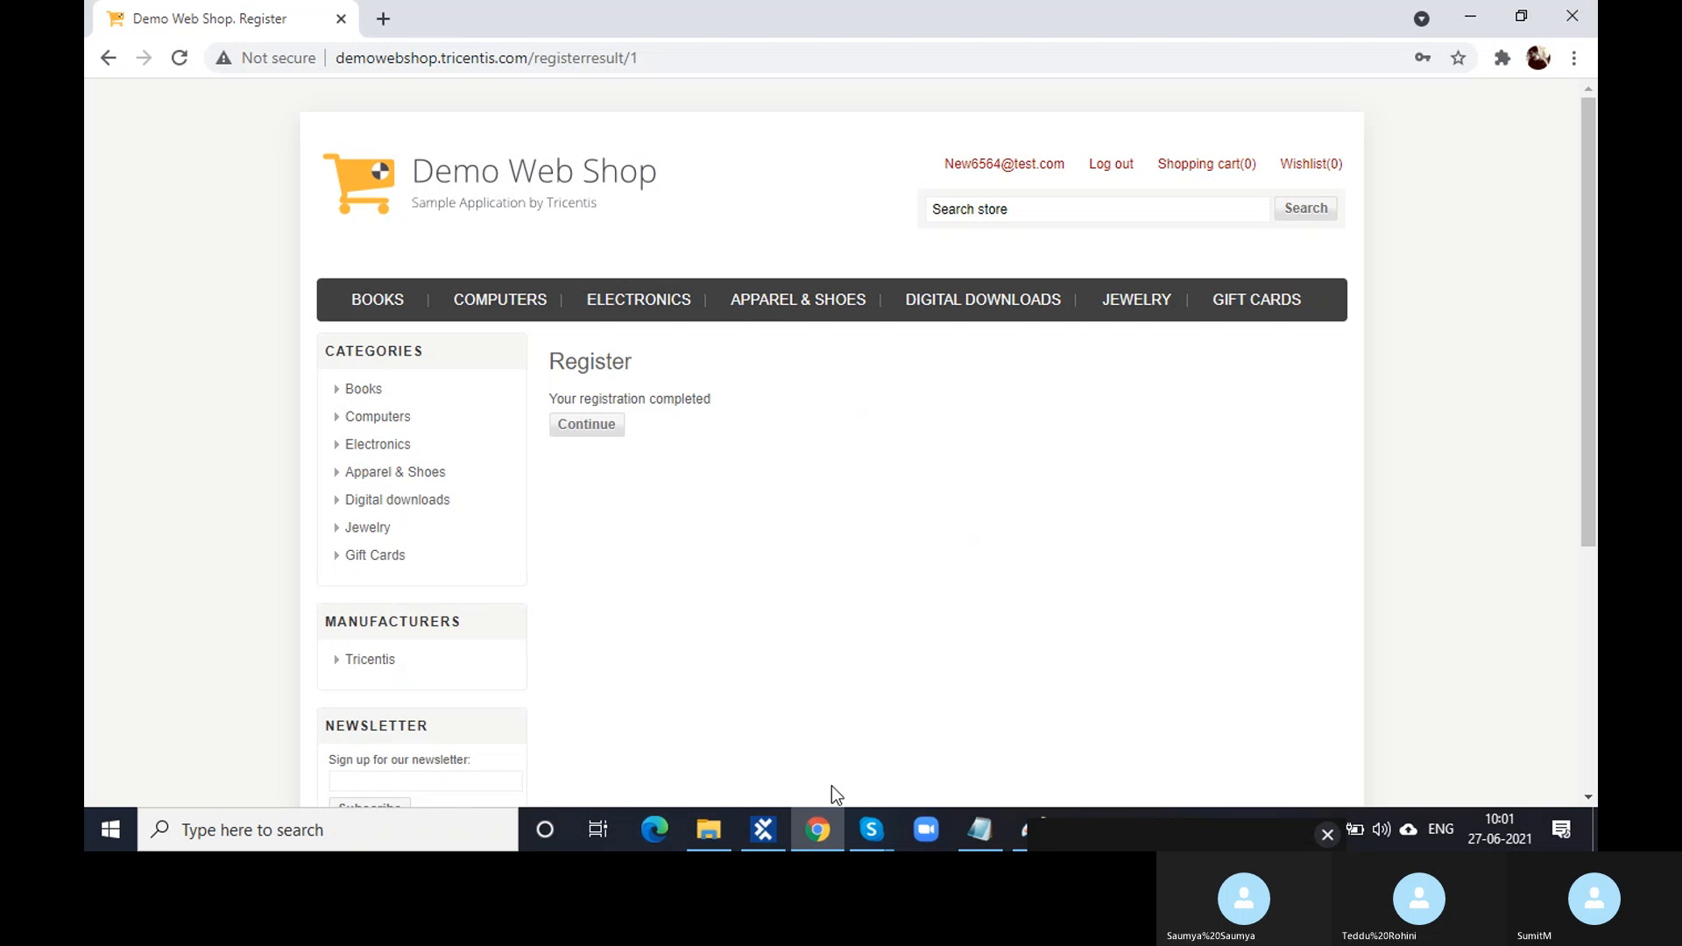
{"action": "left_click", "coordinate": [764, 831]}
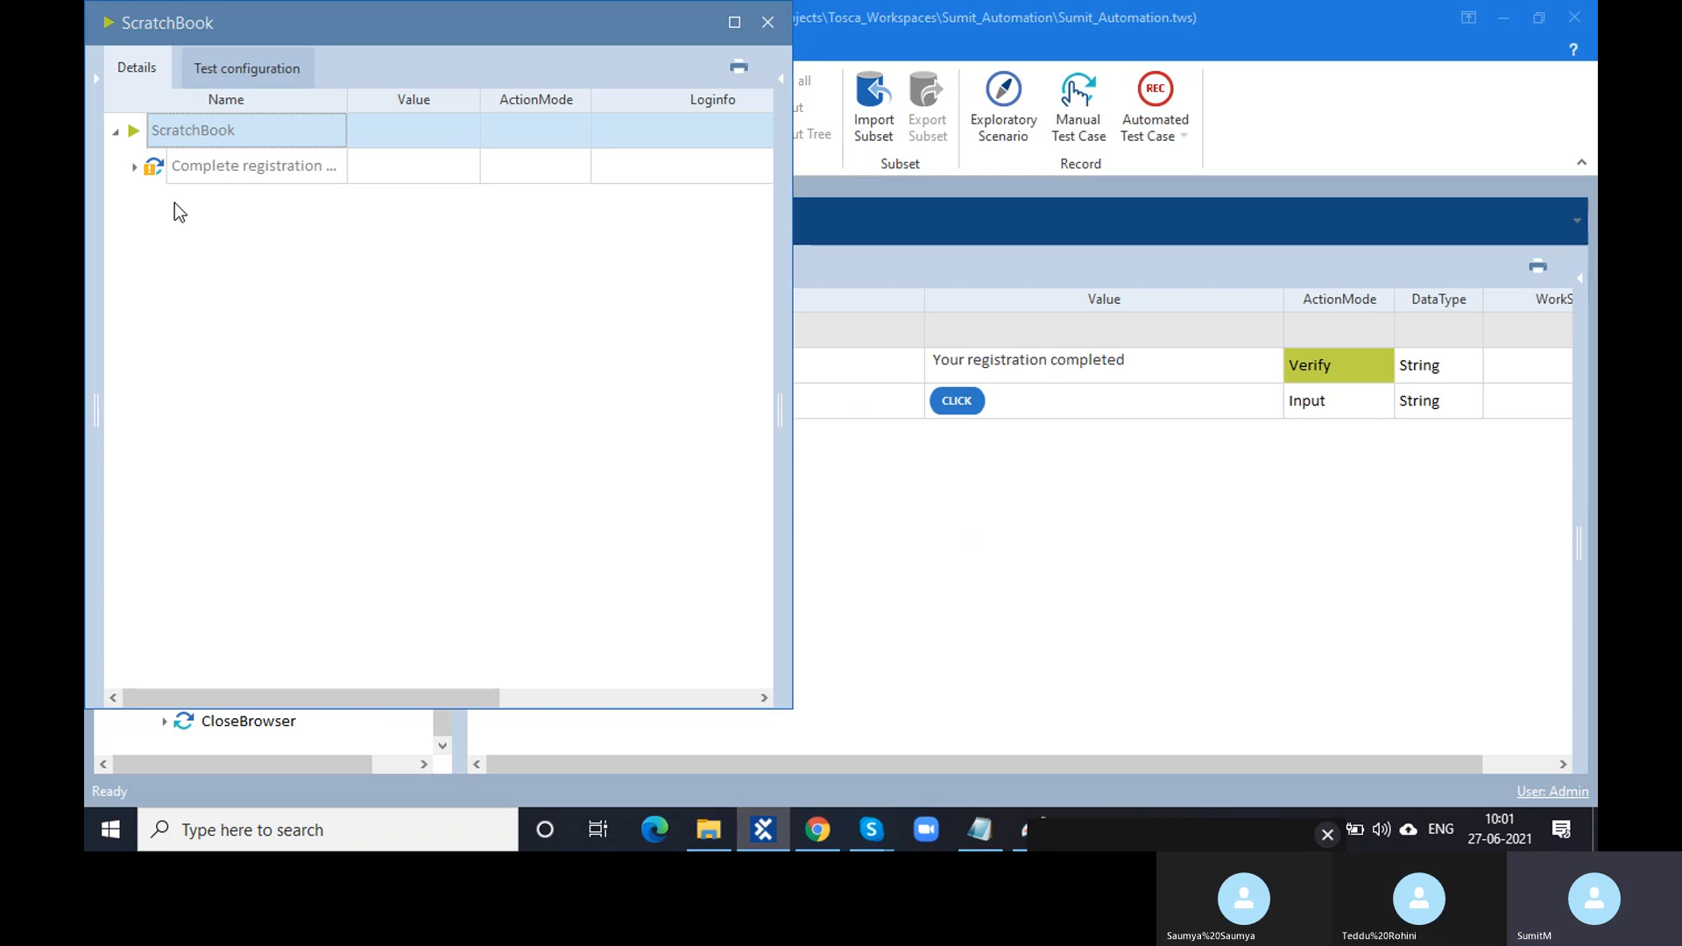
- Read the Success Message error 'Container has no default property to read from', then close ScratchBook
{"action": "left_click", "coordinate": [129, 169]}
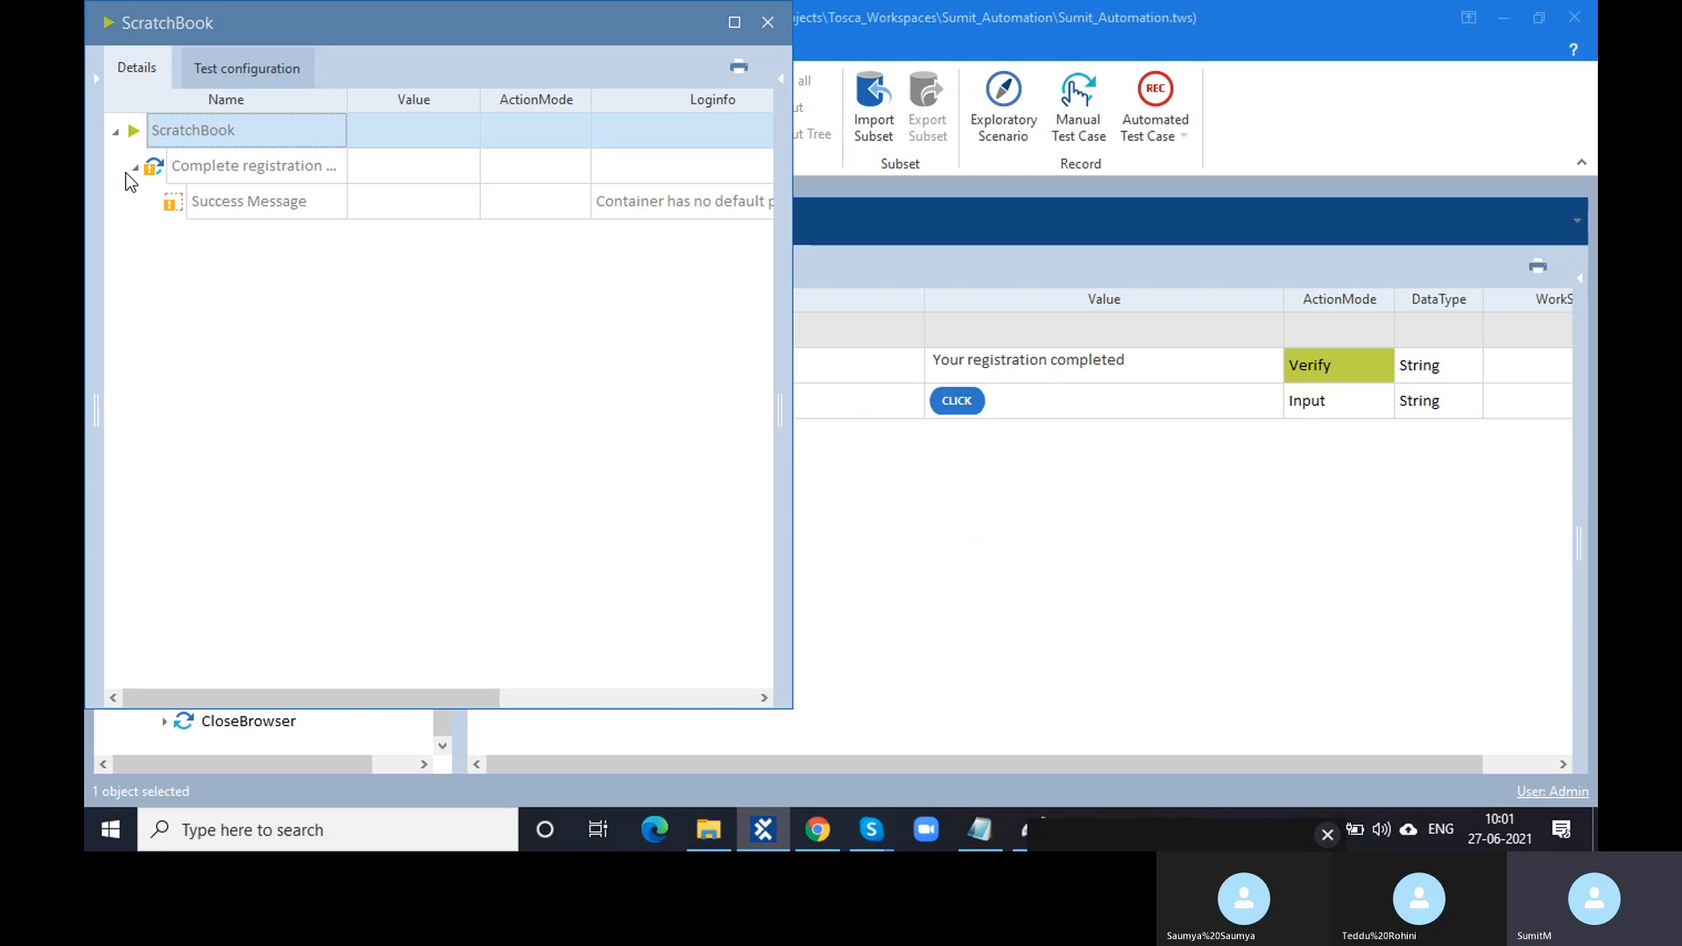
{"action": "left_click", "coordinate": [616, 212]}
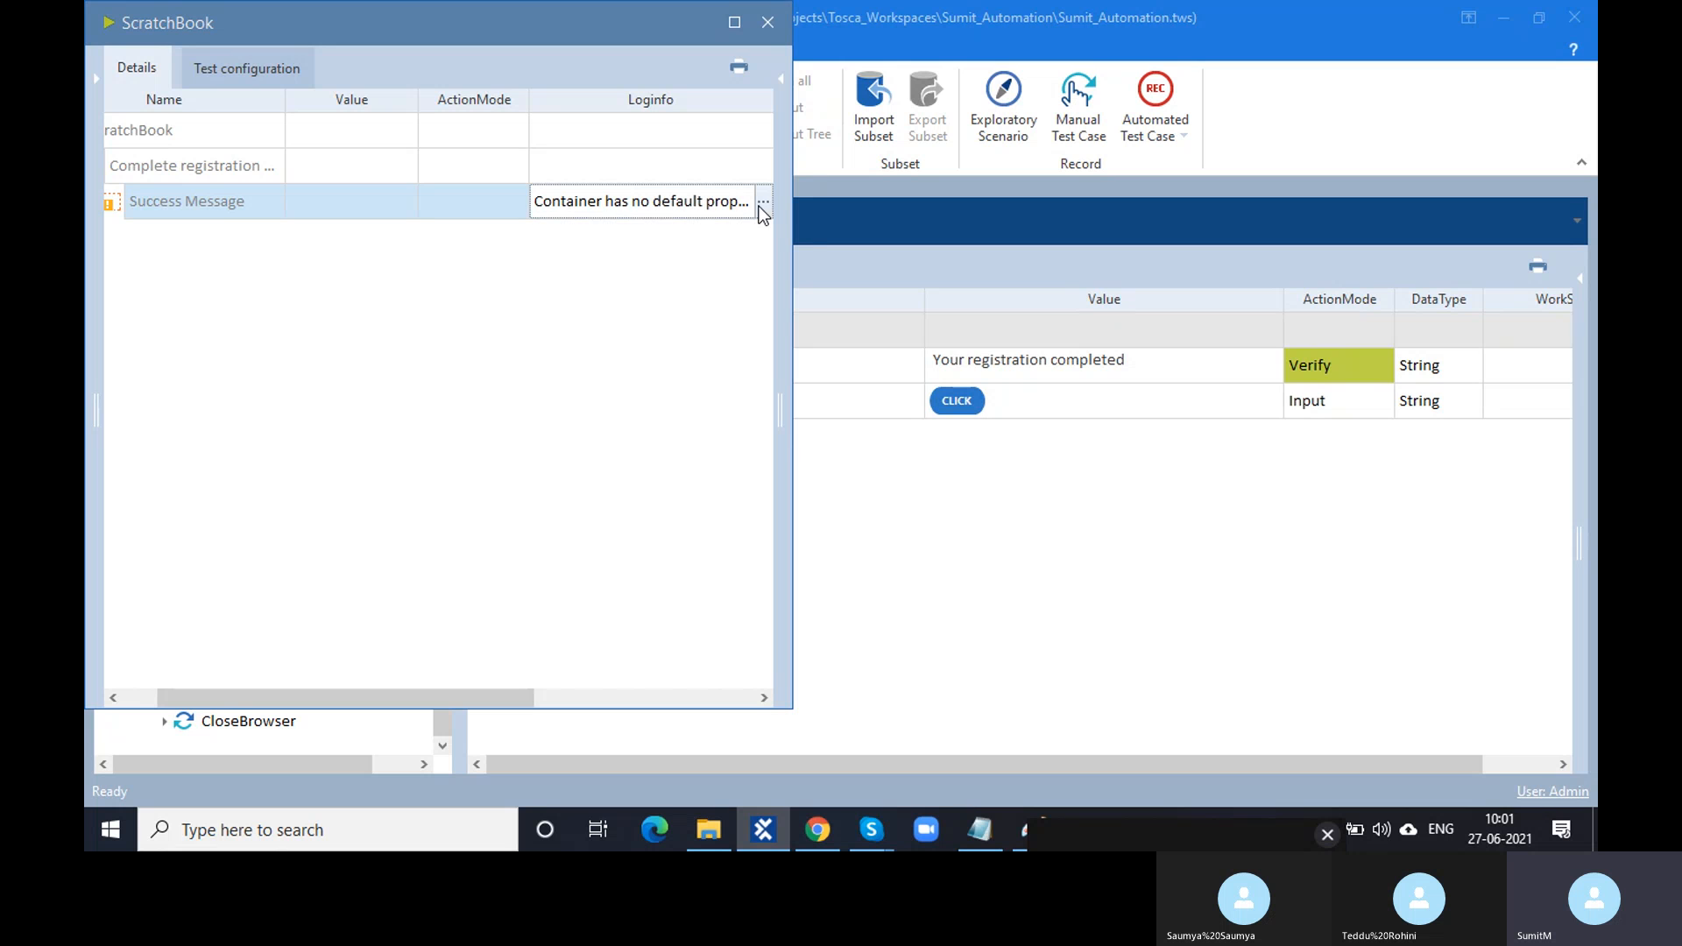
{"action": "left_click", "coordinate": [759, 206]}
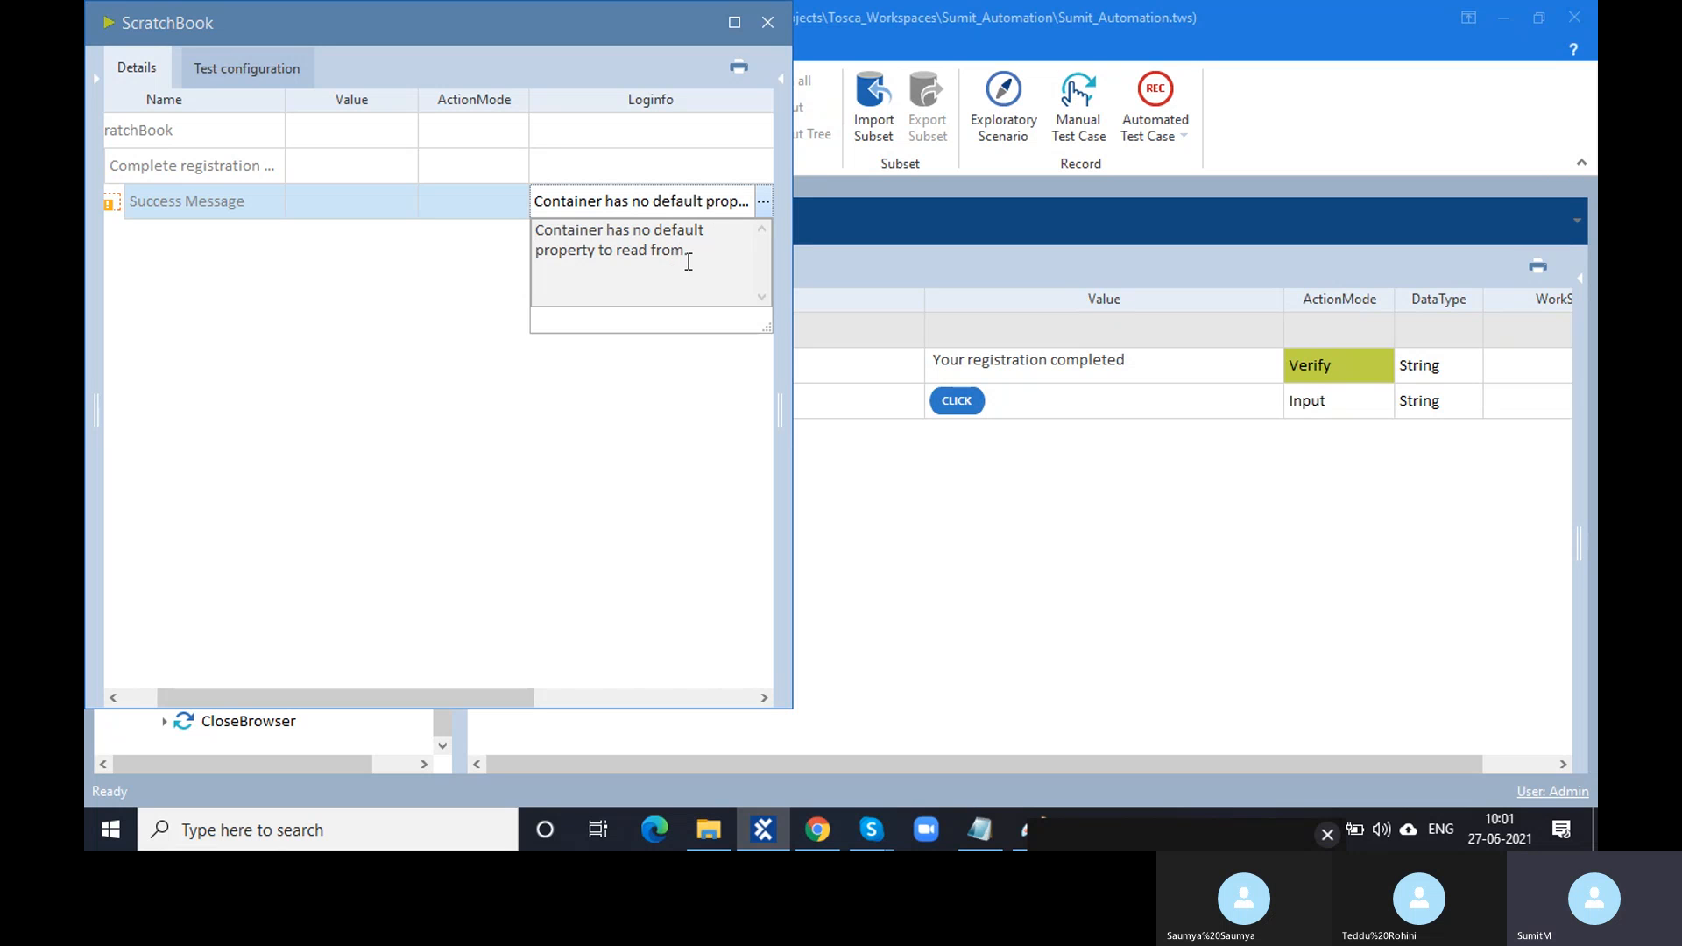
{"action": "left_click_drag", "start_coordinate": [692, 252], "coordinate": [545, 226]}
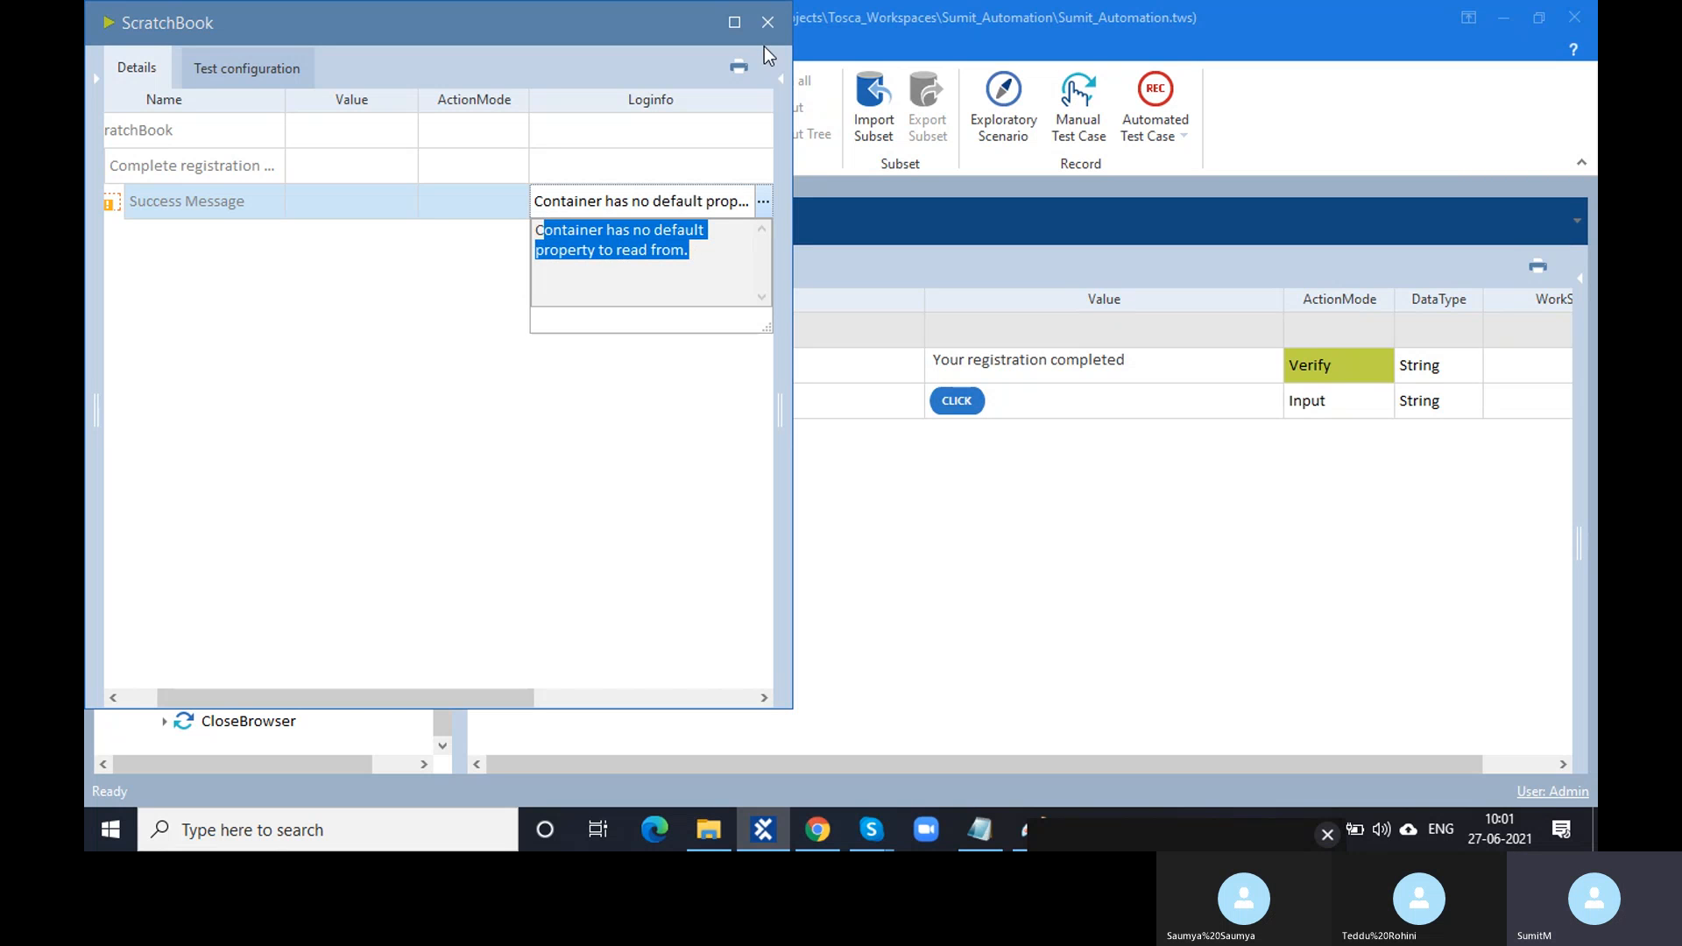
{"action": "left_click", "coordinate": [768, 23]}
{"action": "left_click", "coordinate": [767, 23]}
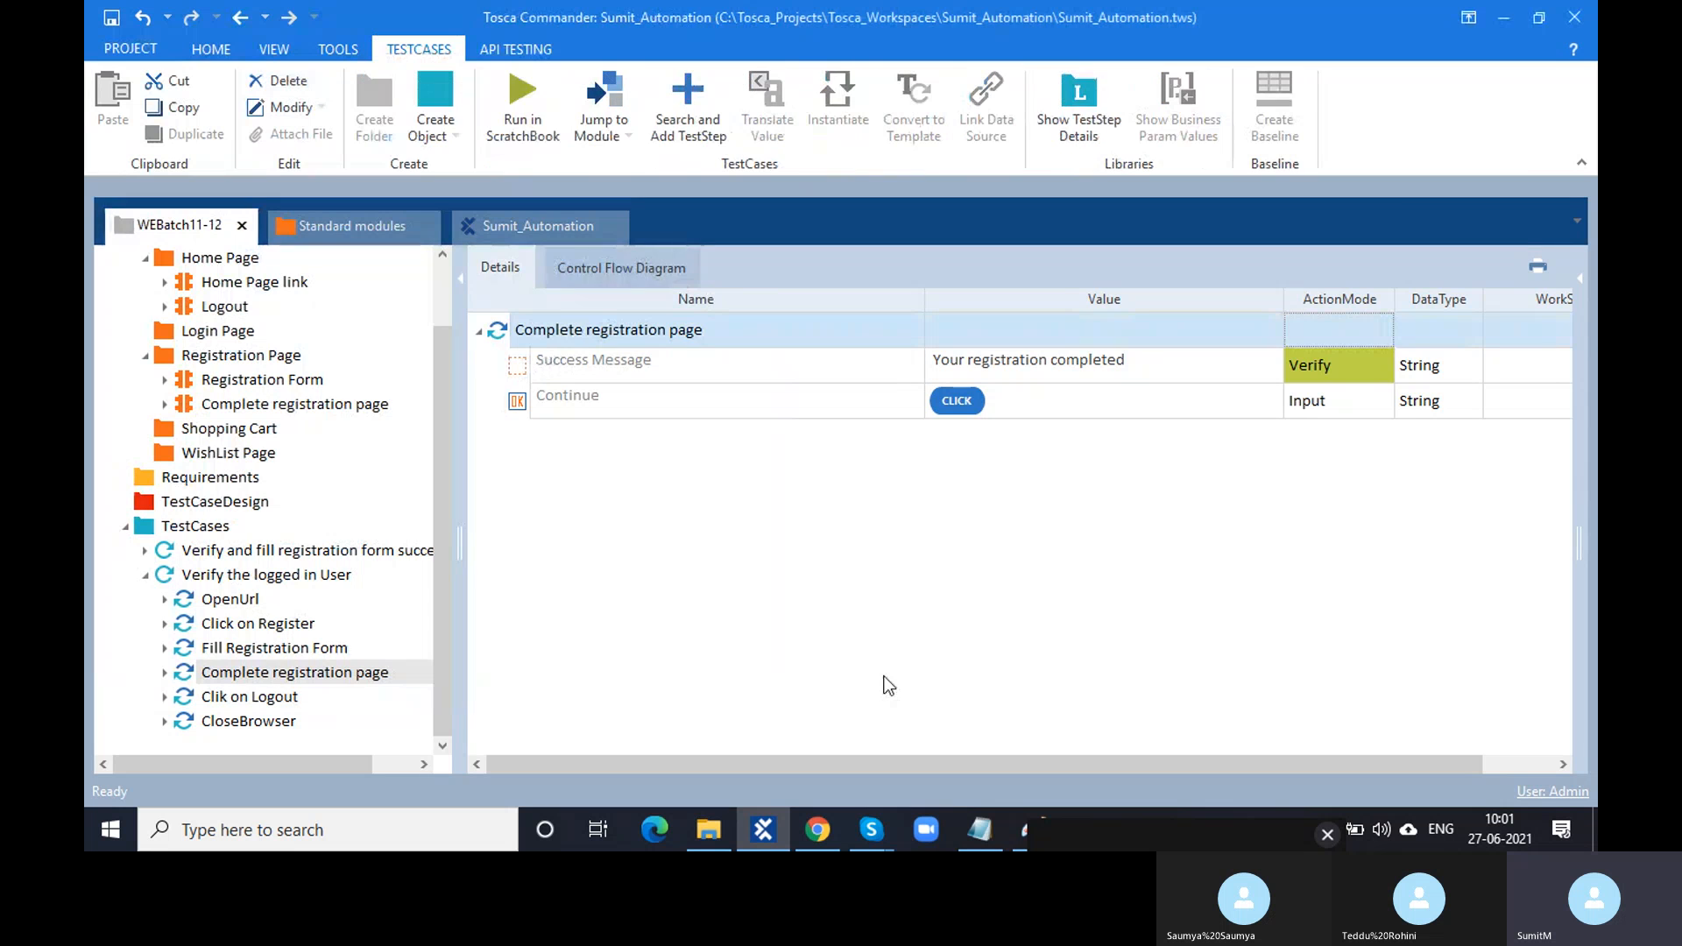
{"action": "left_click", "coordinate": [1021, 833]}
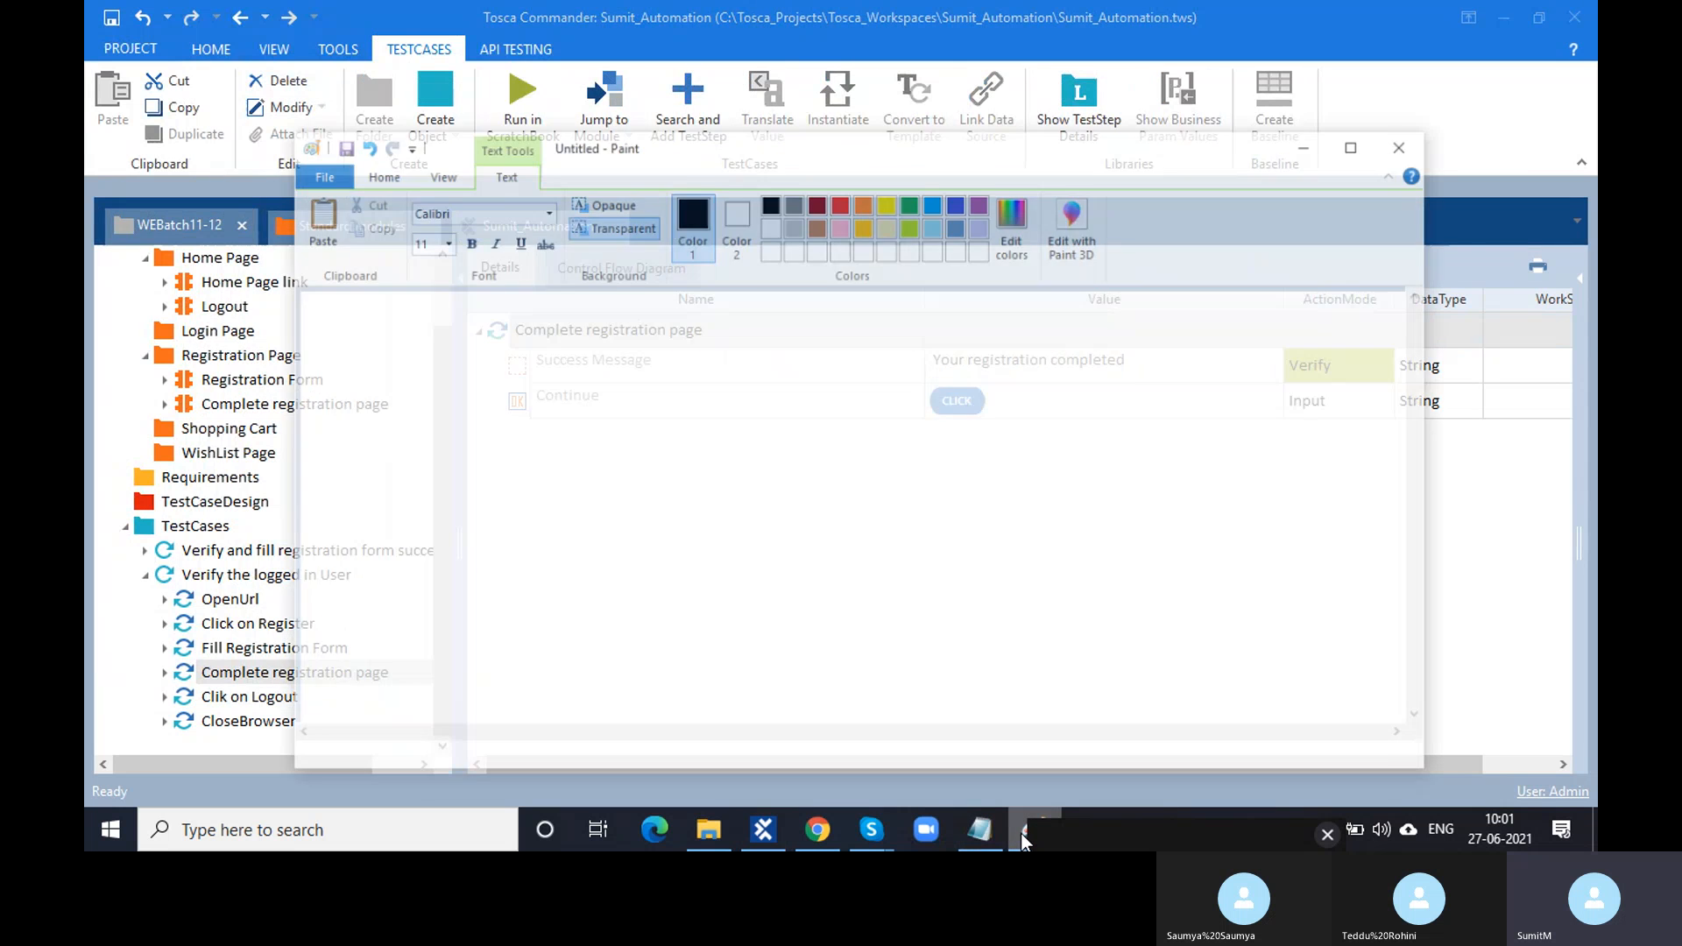
{"action": "left_click", "coordinate": [643, 309]}
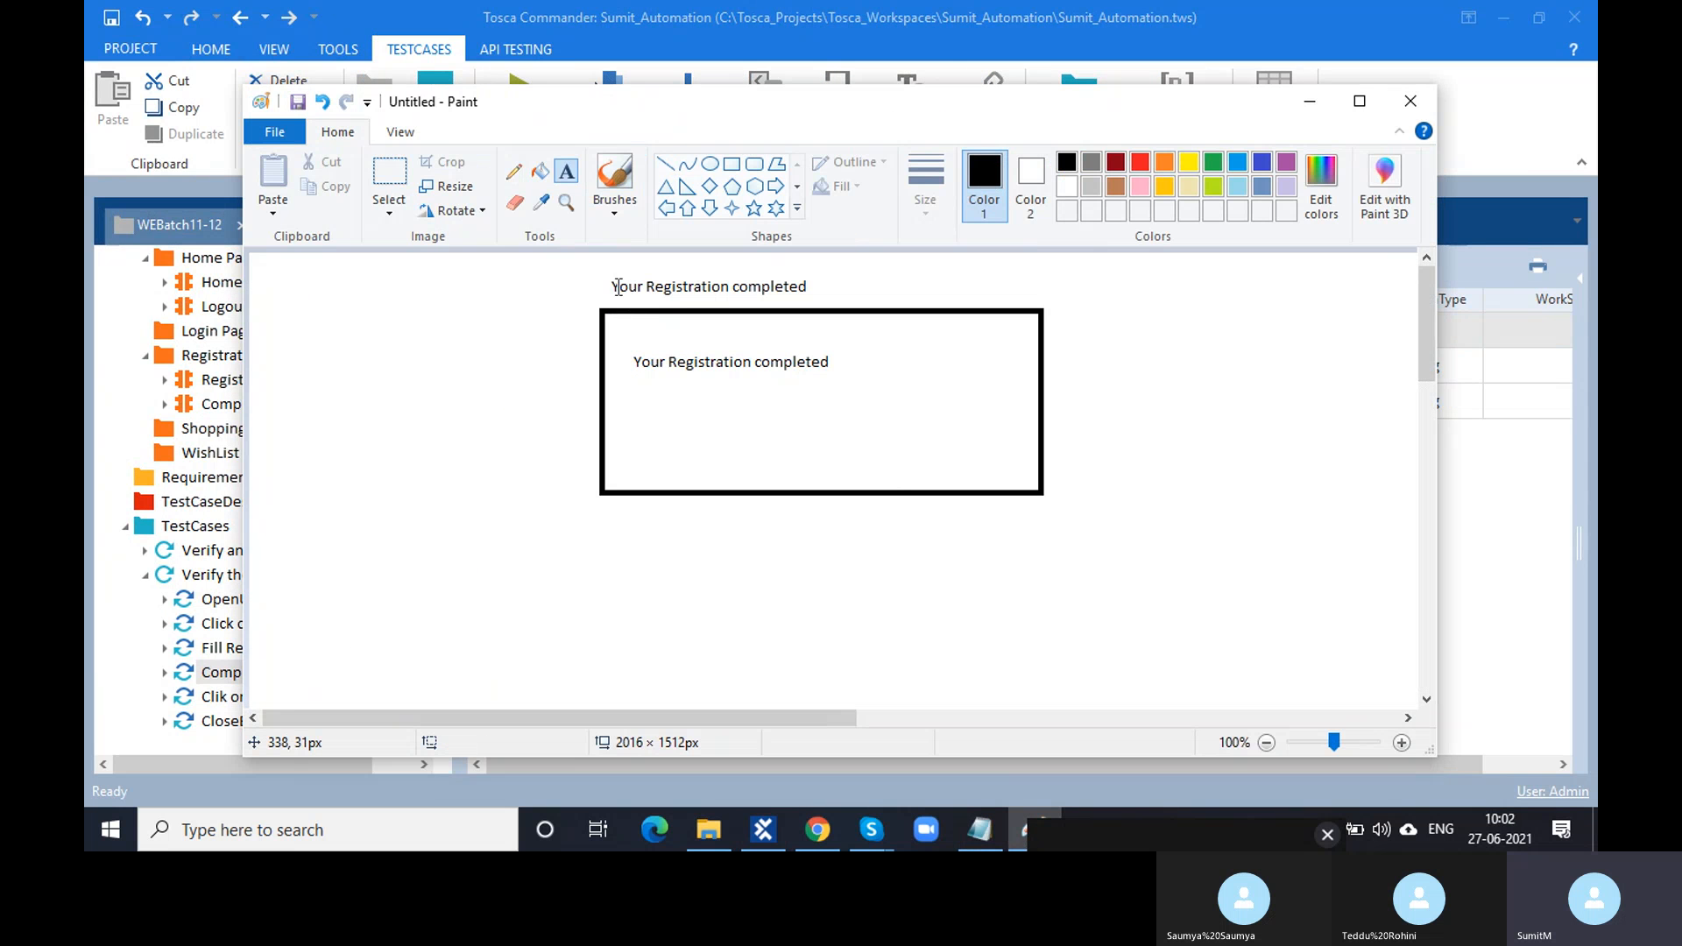
{"action": "left_click_drag", "start_coordinate": [611, 283], "coordinate": [830, 298]}
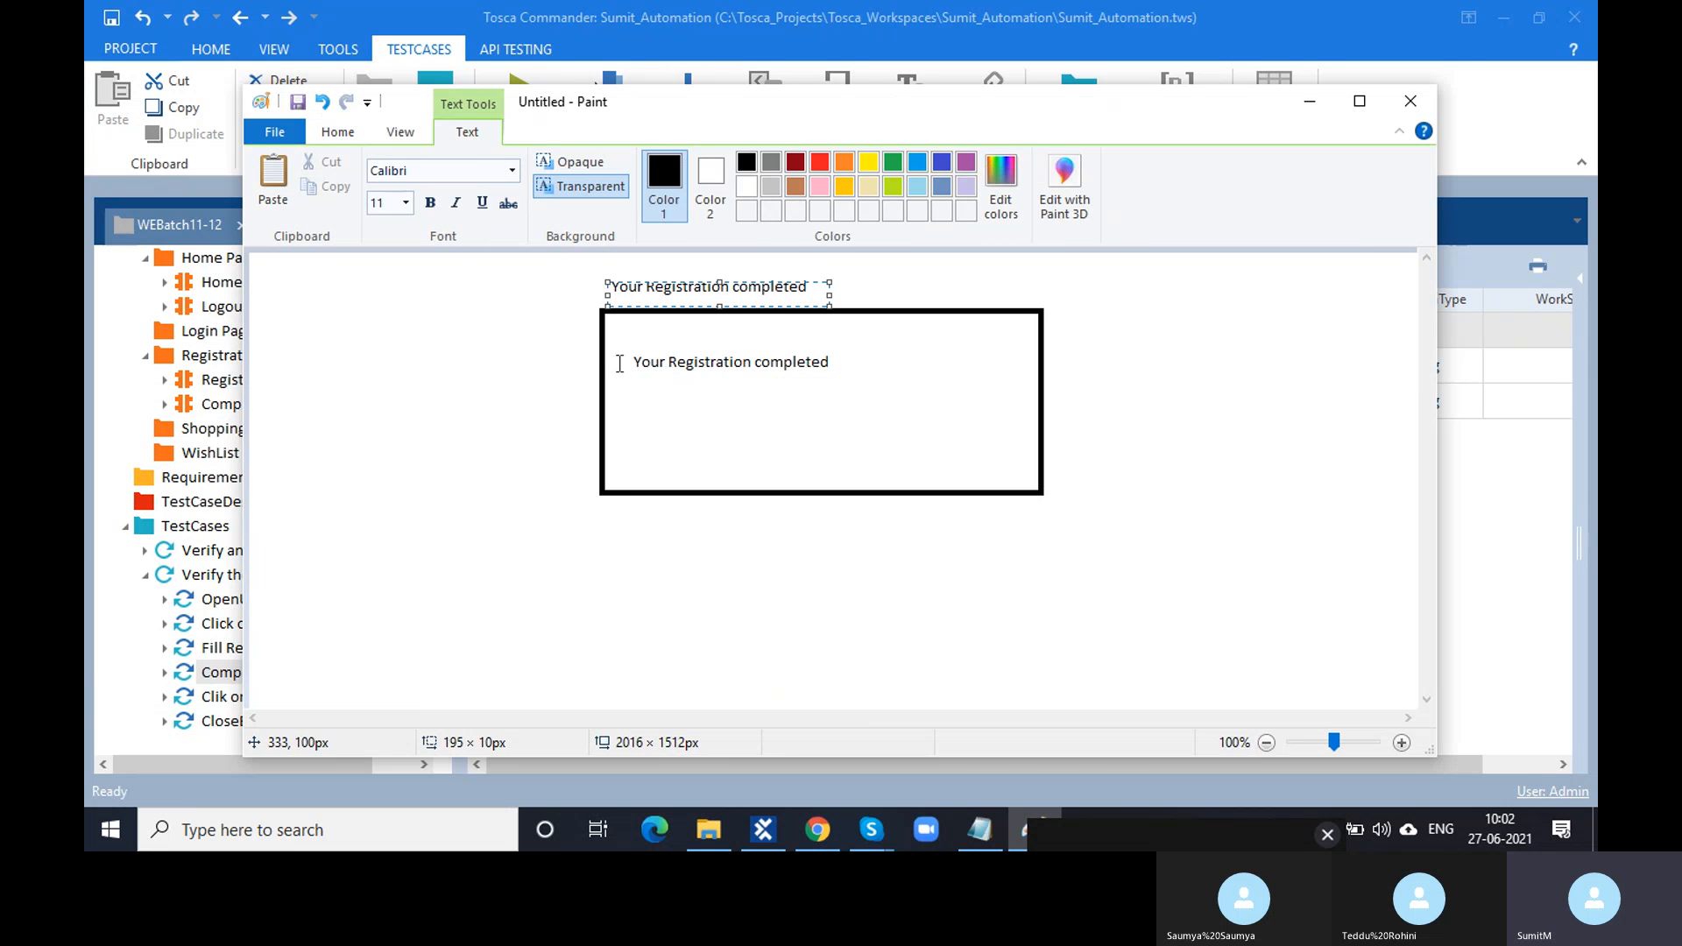
{"action": "left_click_drag", "start_coordinate": [620, 359], "coordinate": [843, 379]}
{"action": "left_click", "coordinate": [1310, 101]}
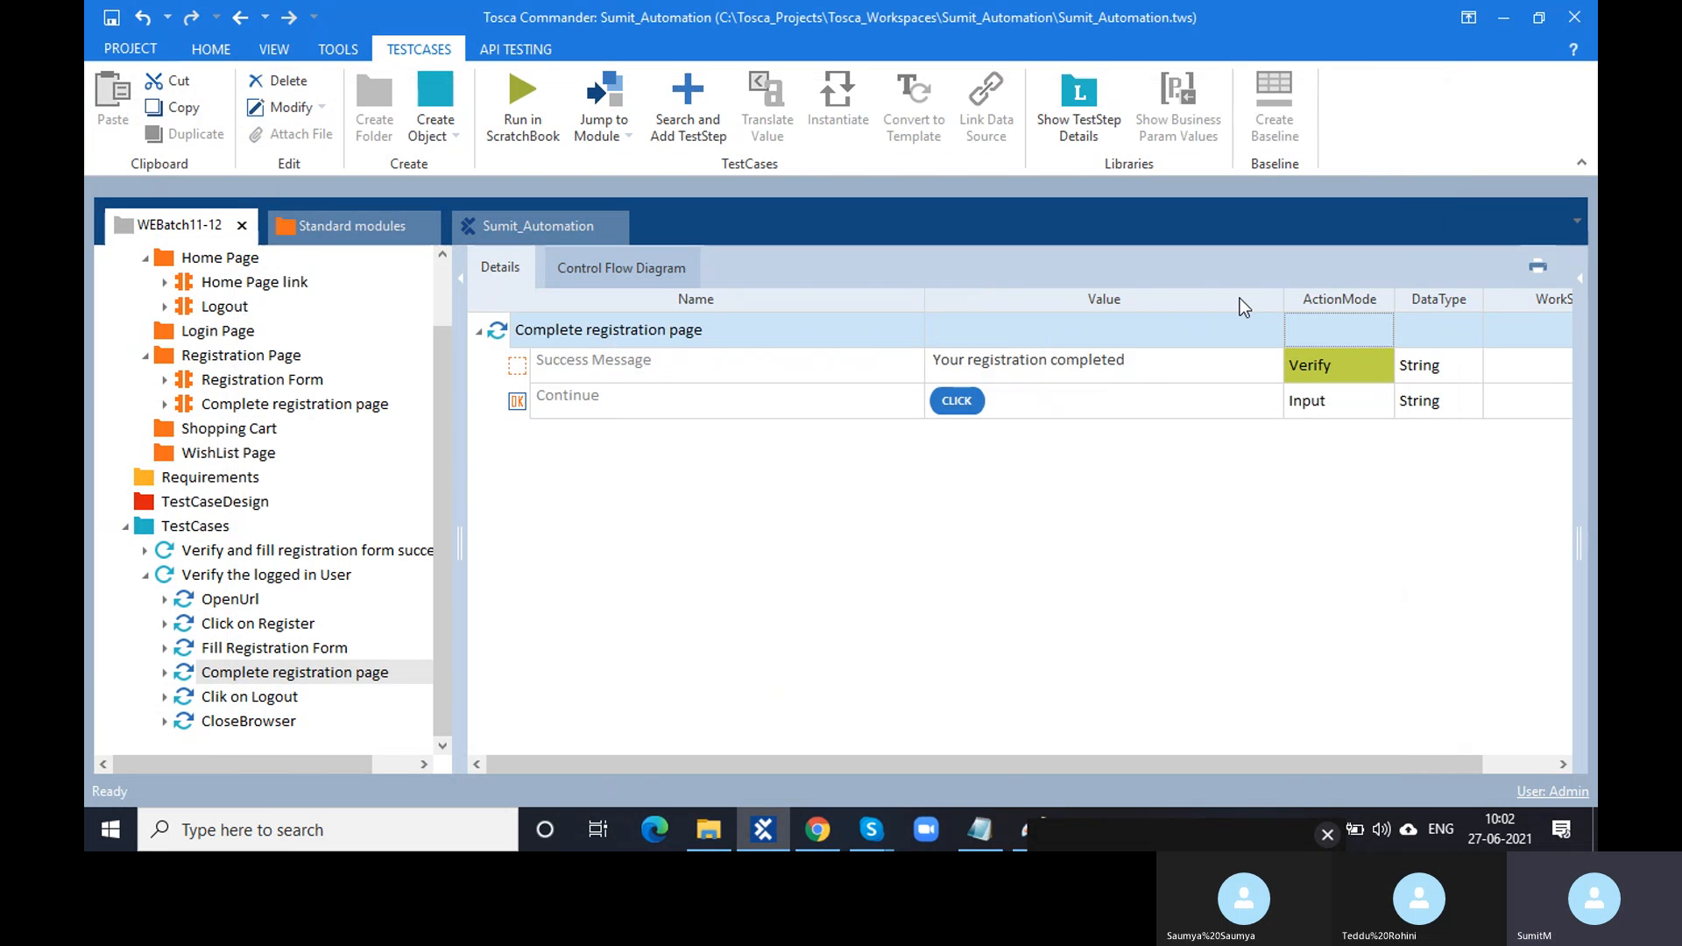
- Change the Success Message value to InnerText == 'Your registration completed'
{"action": "left_click", "coordinate": [1243, 369]}
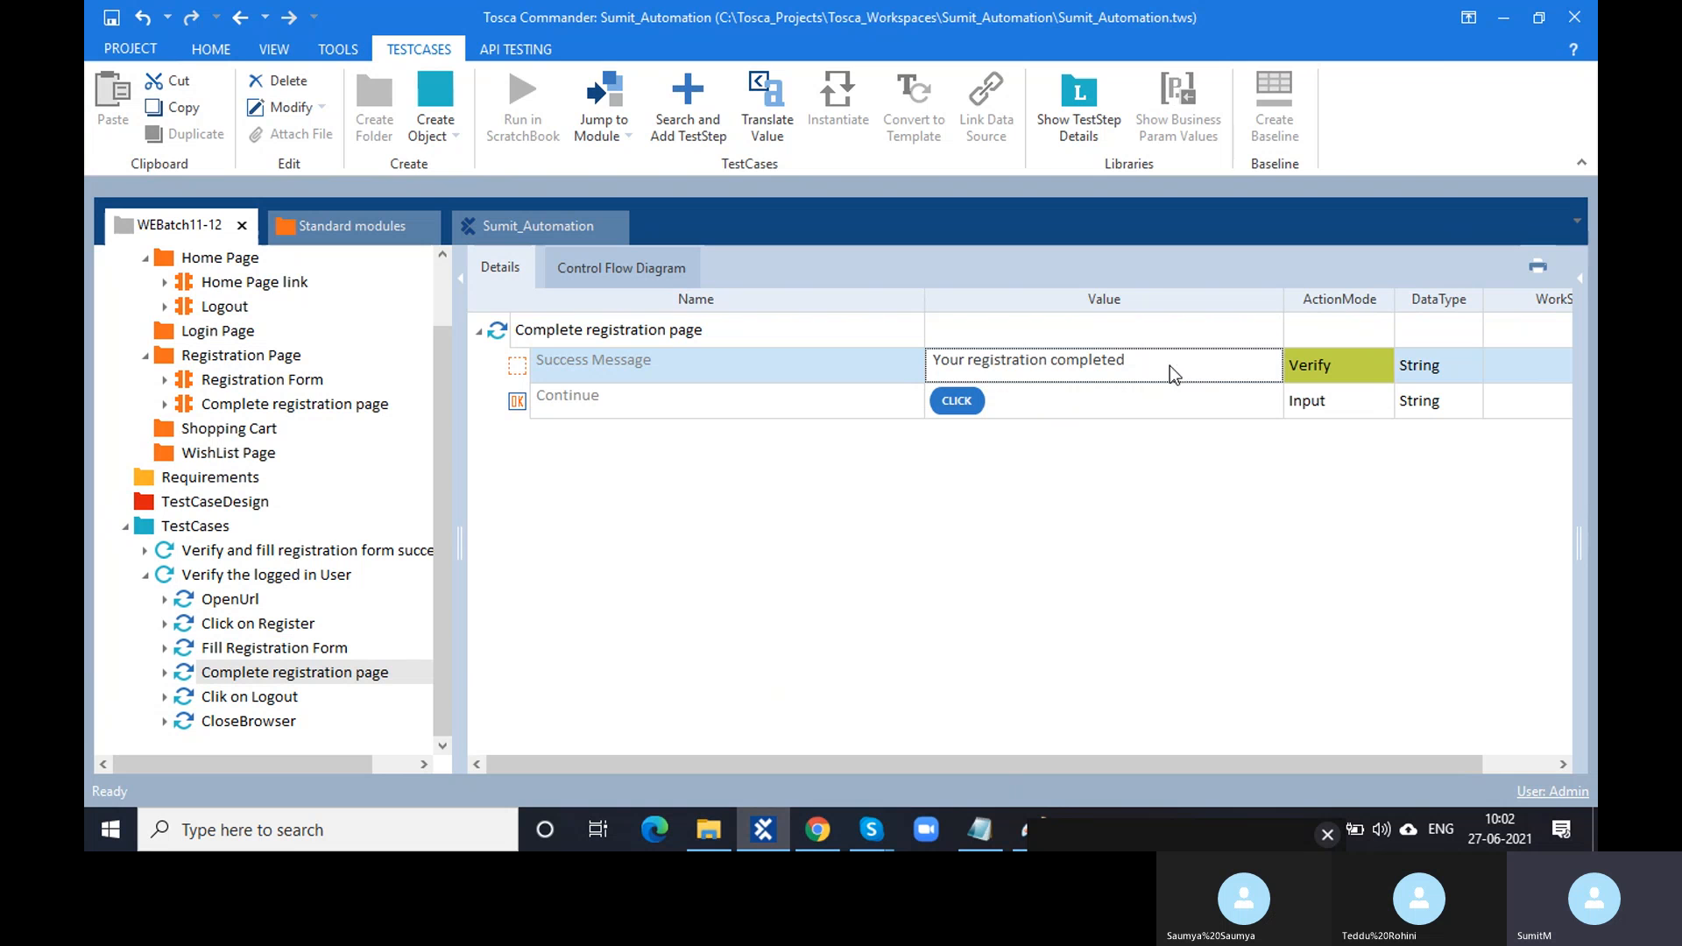
{"action": "left_click", "coordinate": [1169, 361]}
{"action": "left_click_drag", "start_coordinate": [1284, 300], "coordinate": [1235, 299]}
{"action": "left_click", "coordinate": [1199, 373]}
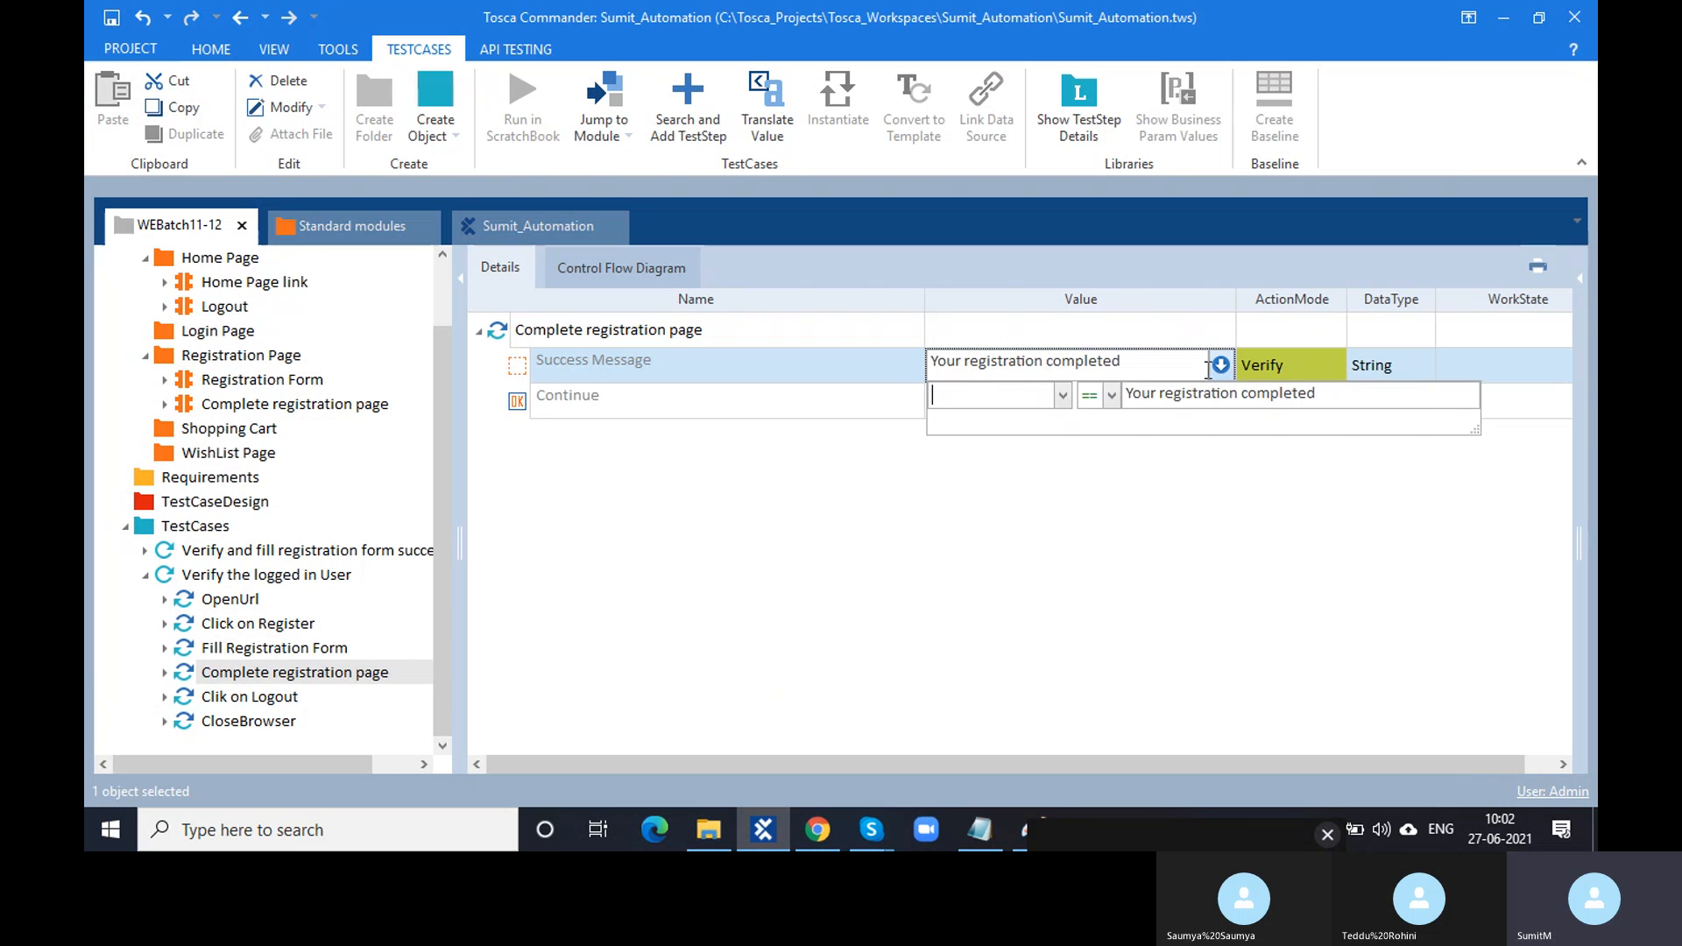
{"action": "left_click", "coordinate": [1061, 396]}
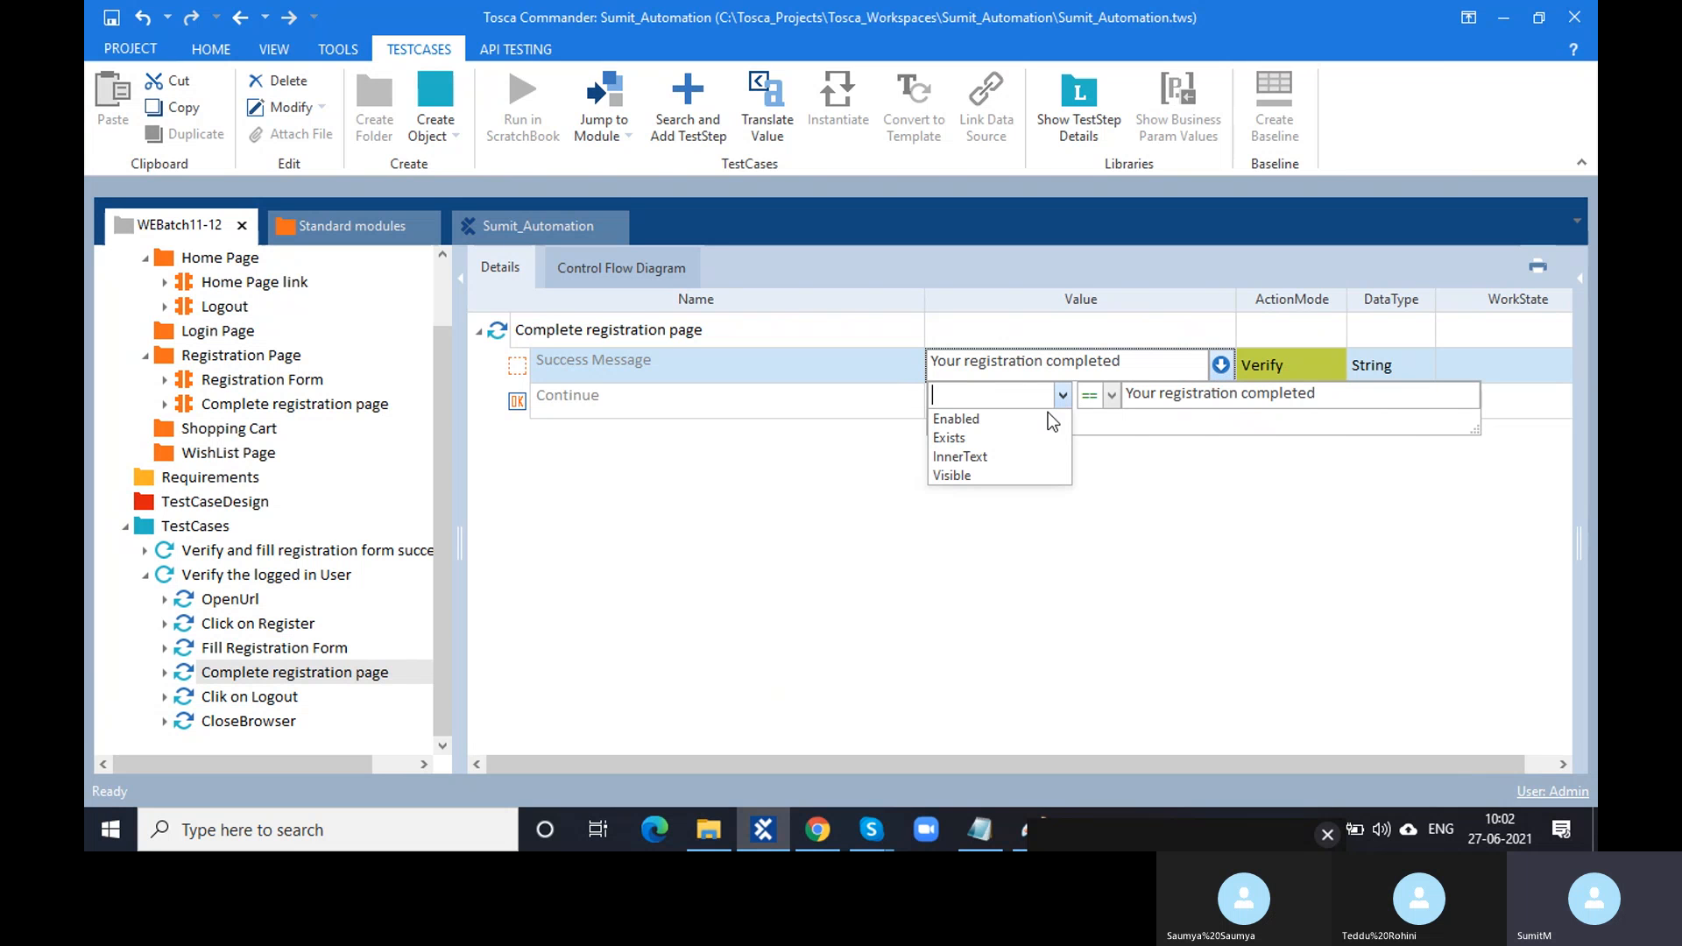
{"action": "left_click", "coordinate": [1027, 454]}
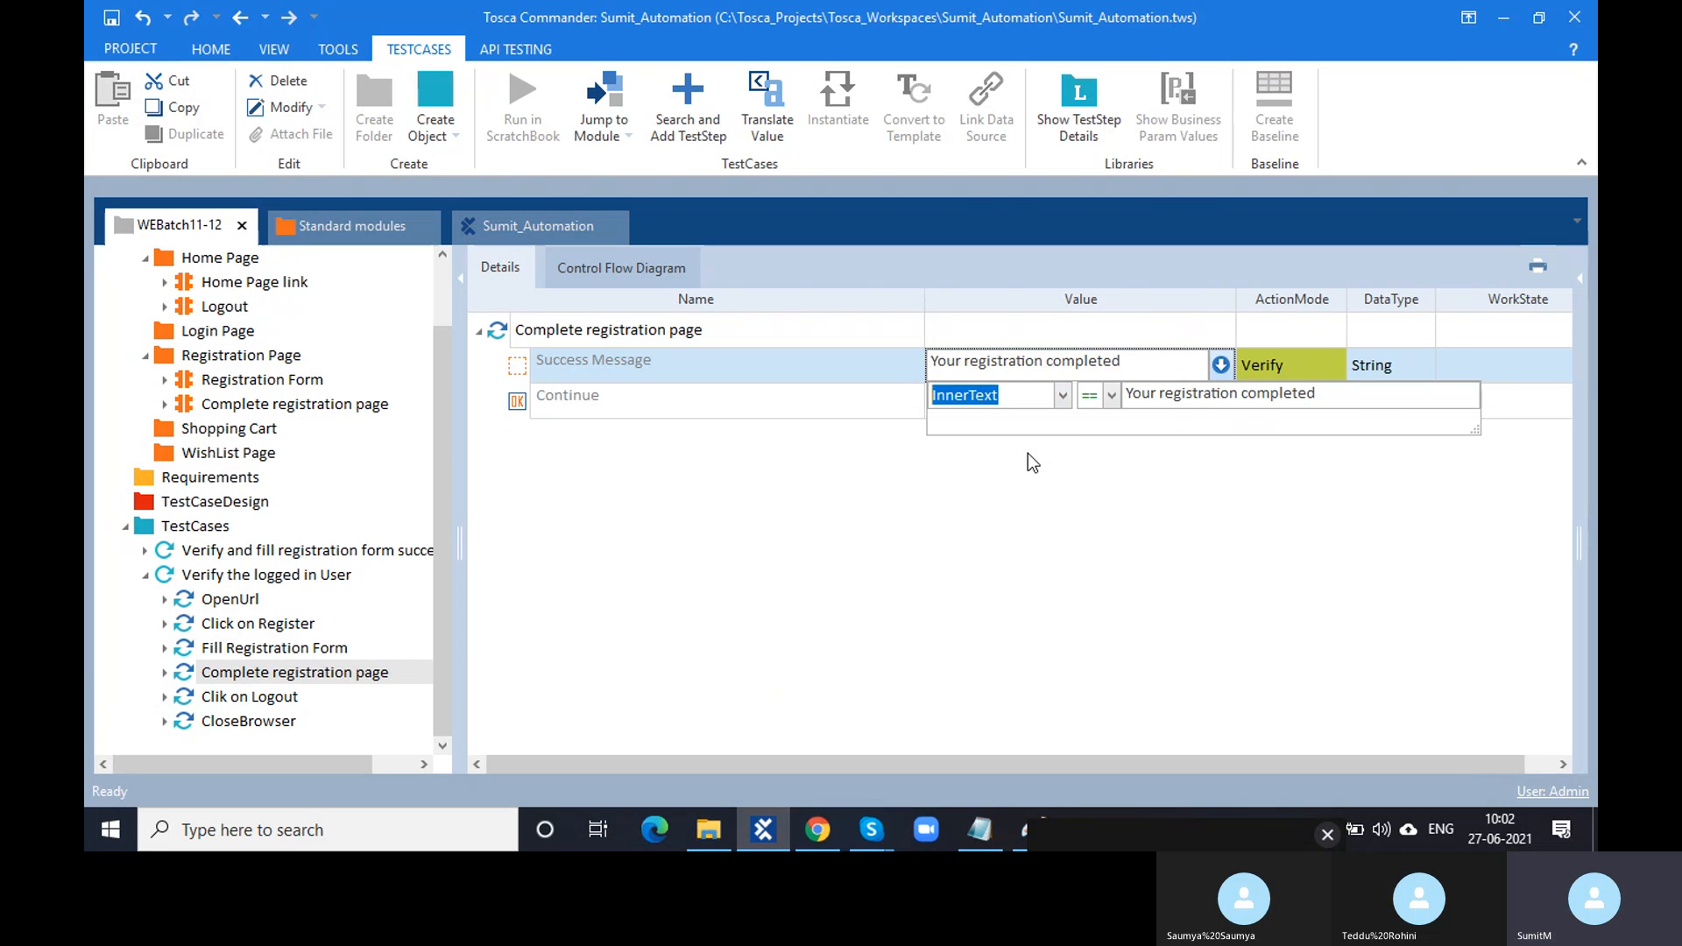
{"action": "left_click", "coordinate": [1079, 469]}
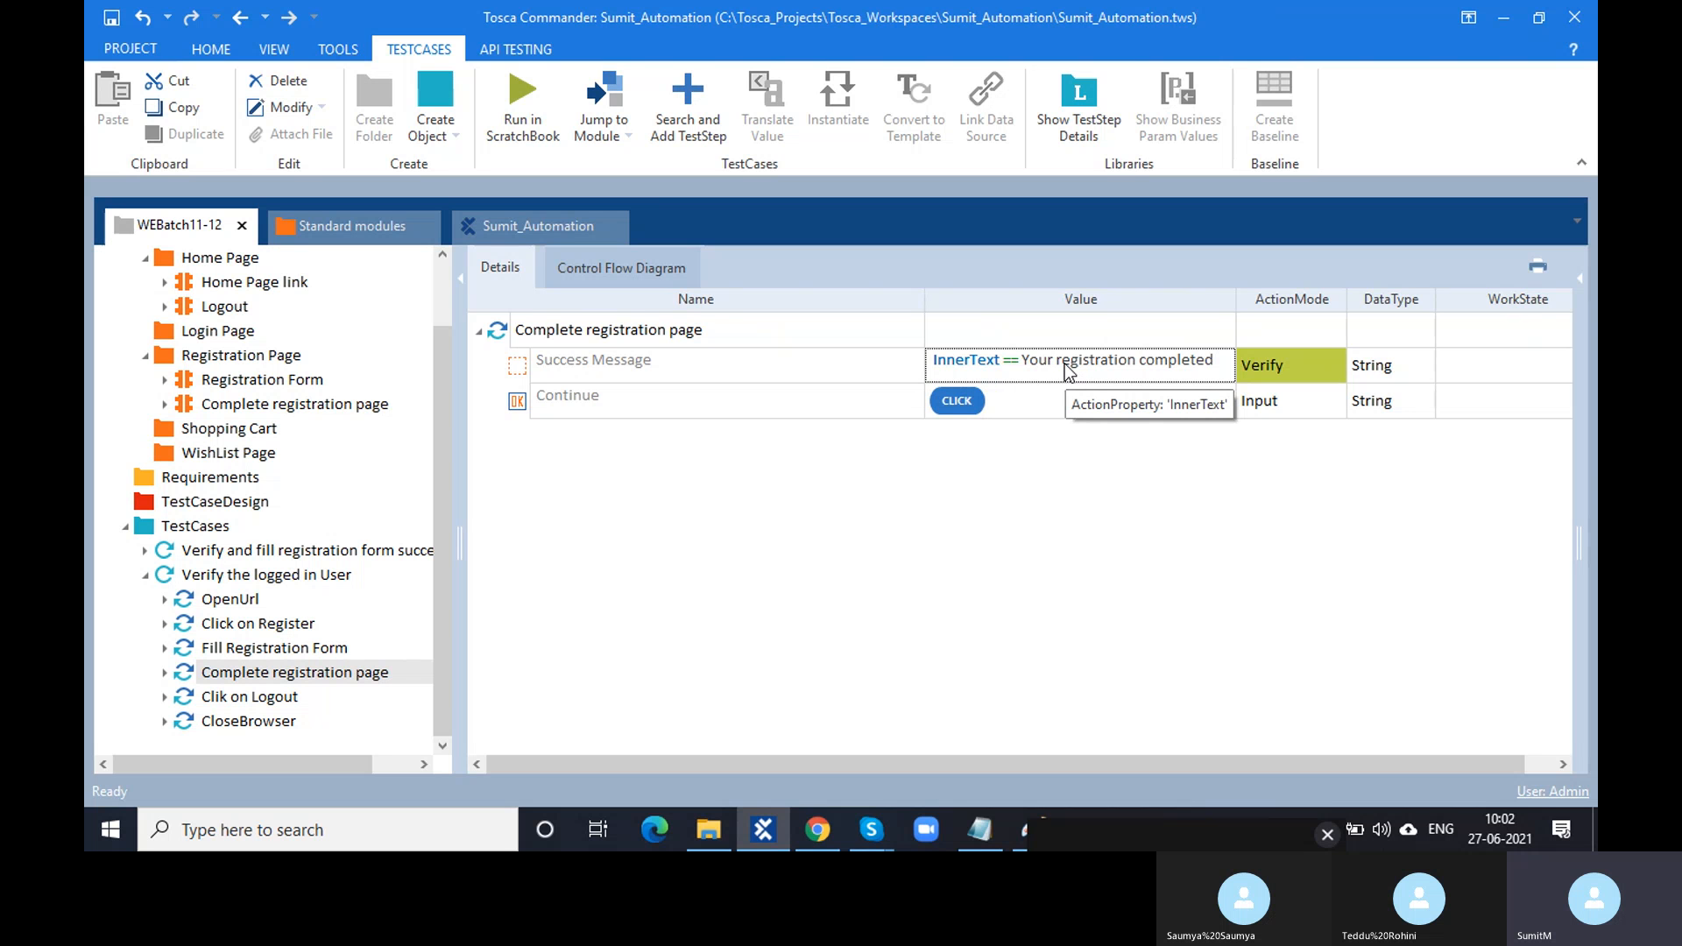
{"action": "left_click", "coordinate": [1110, 565]}
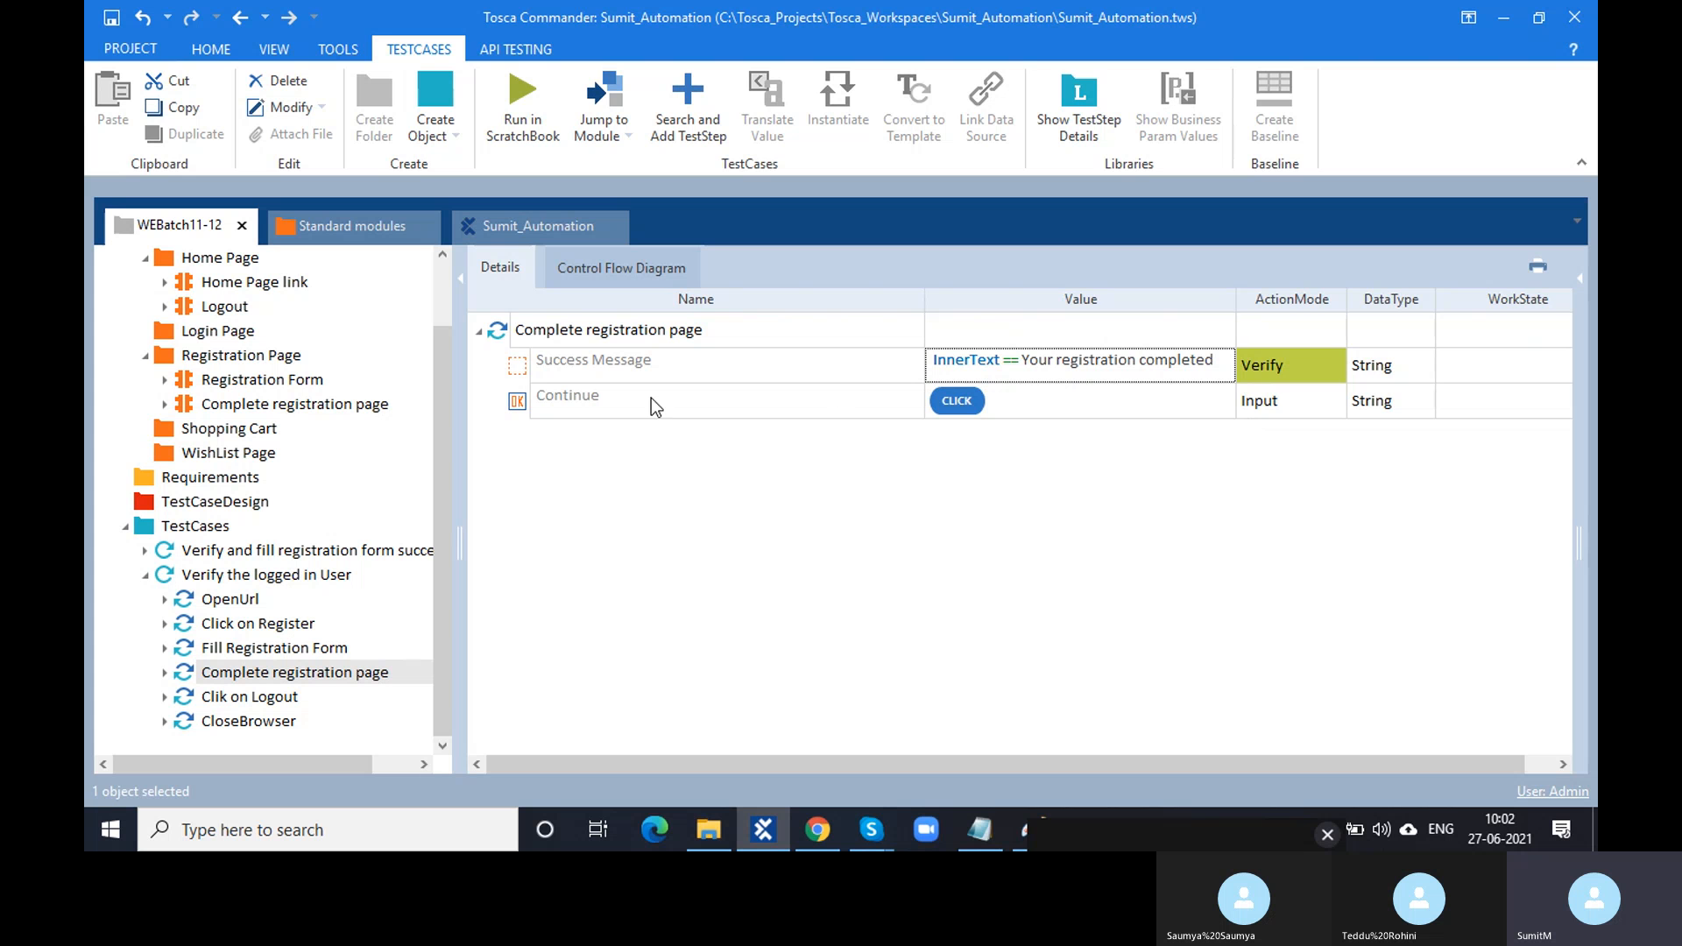
{"action": "left_click", "coordinate": [502, 331]}
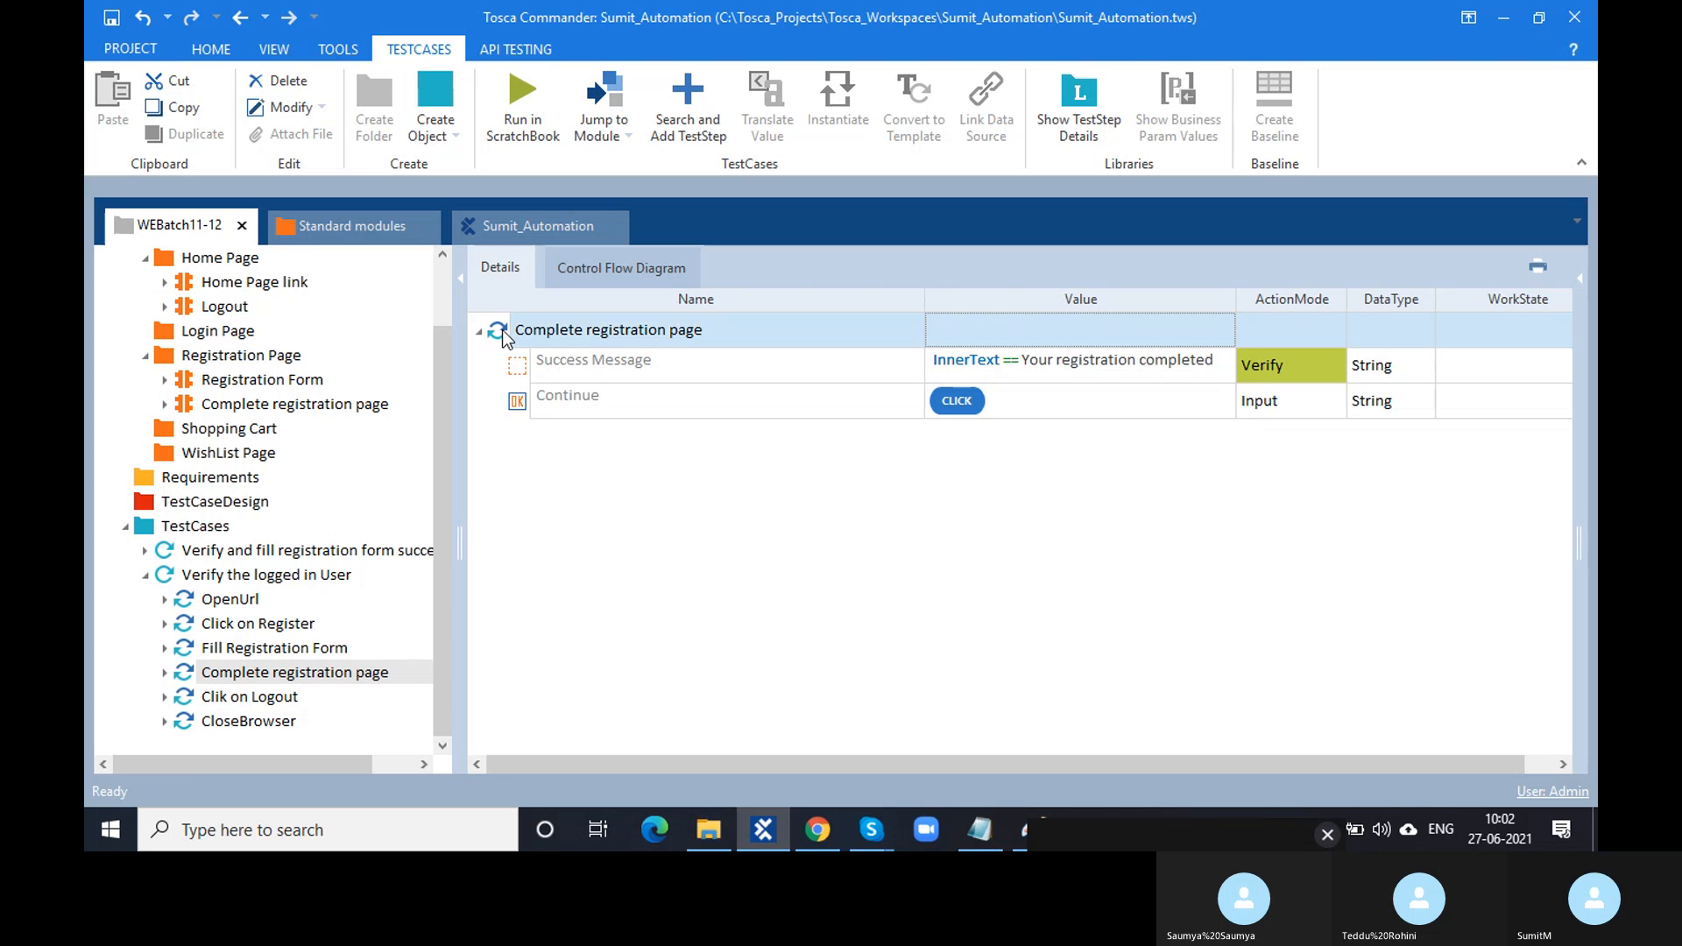
- Rerun the step in ScratchBook with F6 and bring up its results
{"action": "key", "text": "F6"}
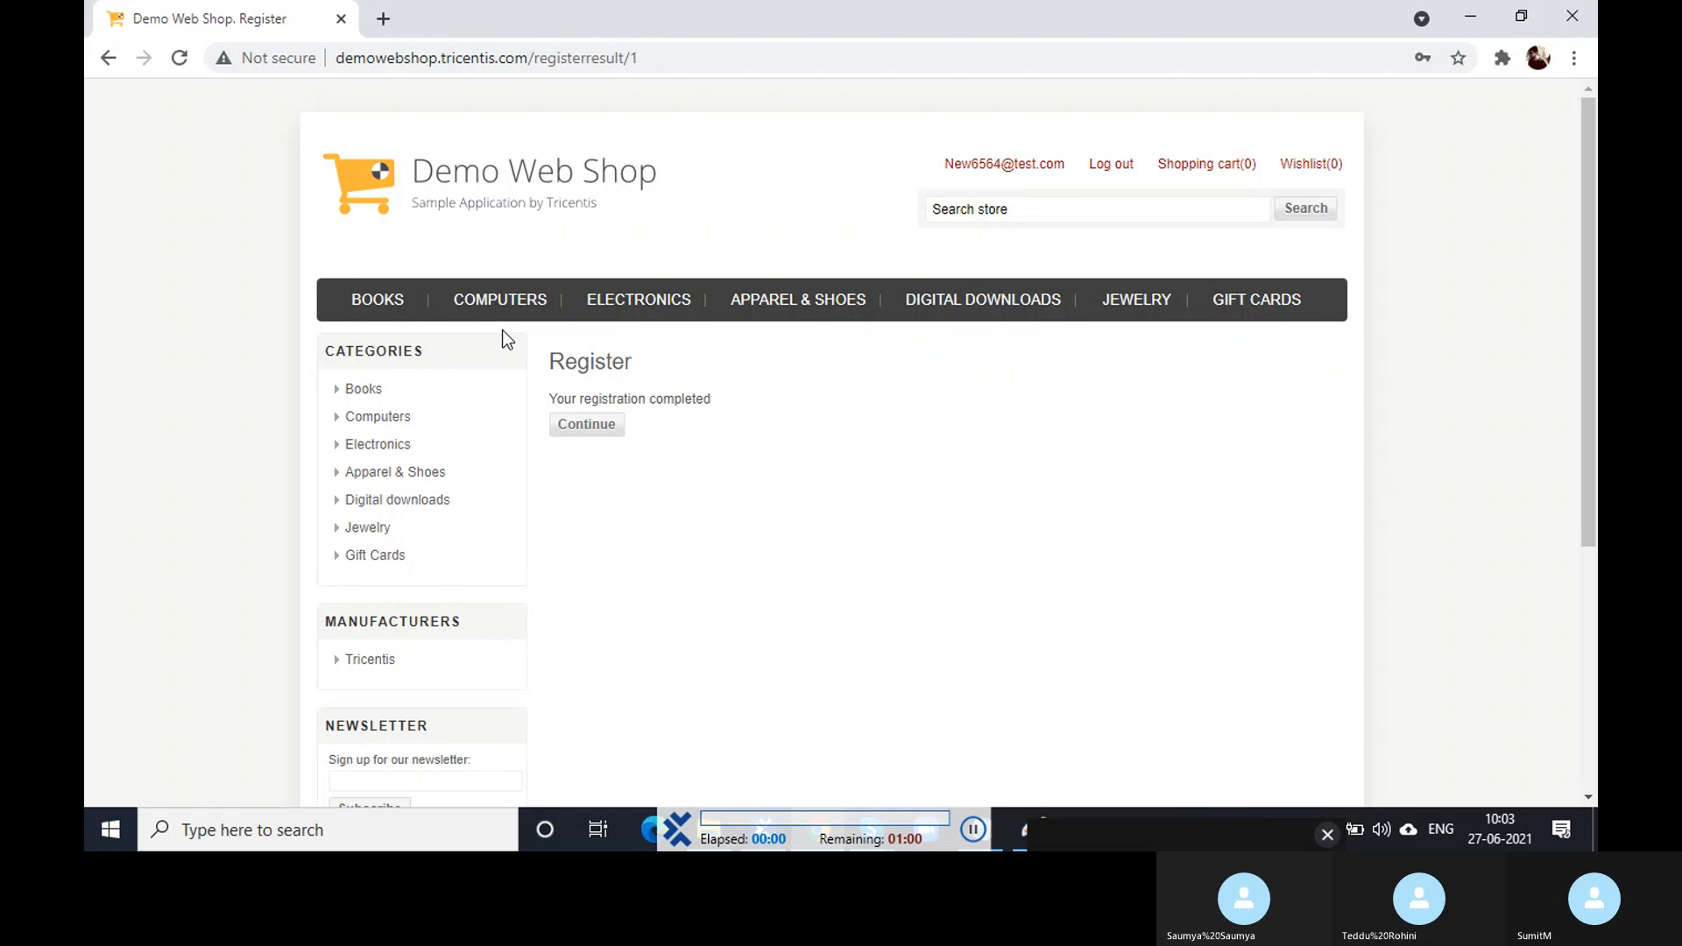
{"action": "left_click", "coordinate": [587, 426]}
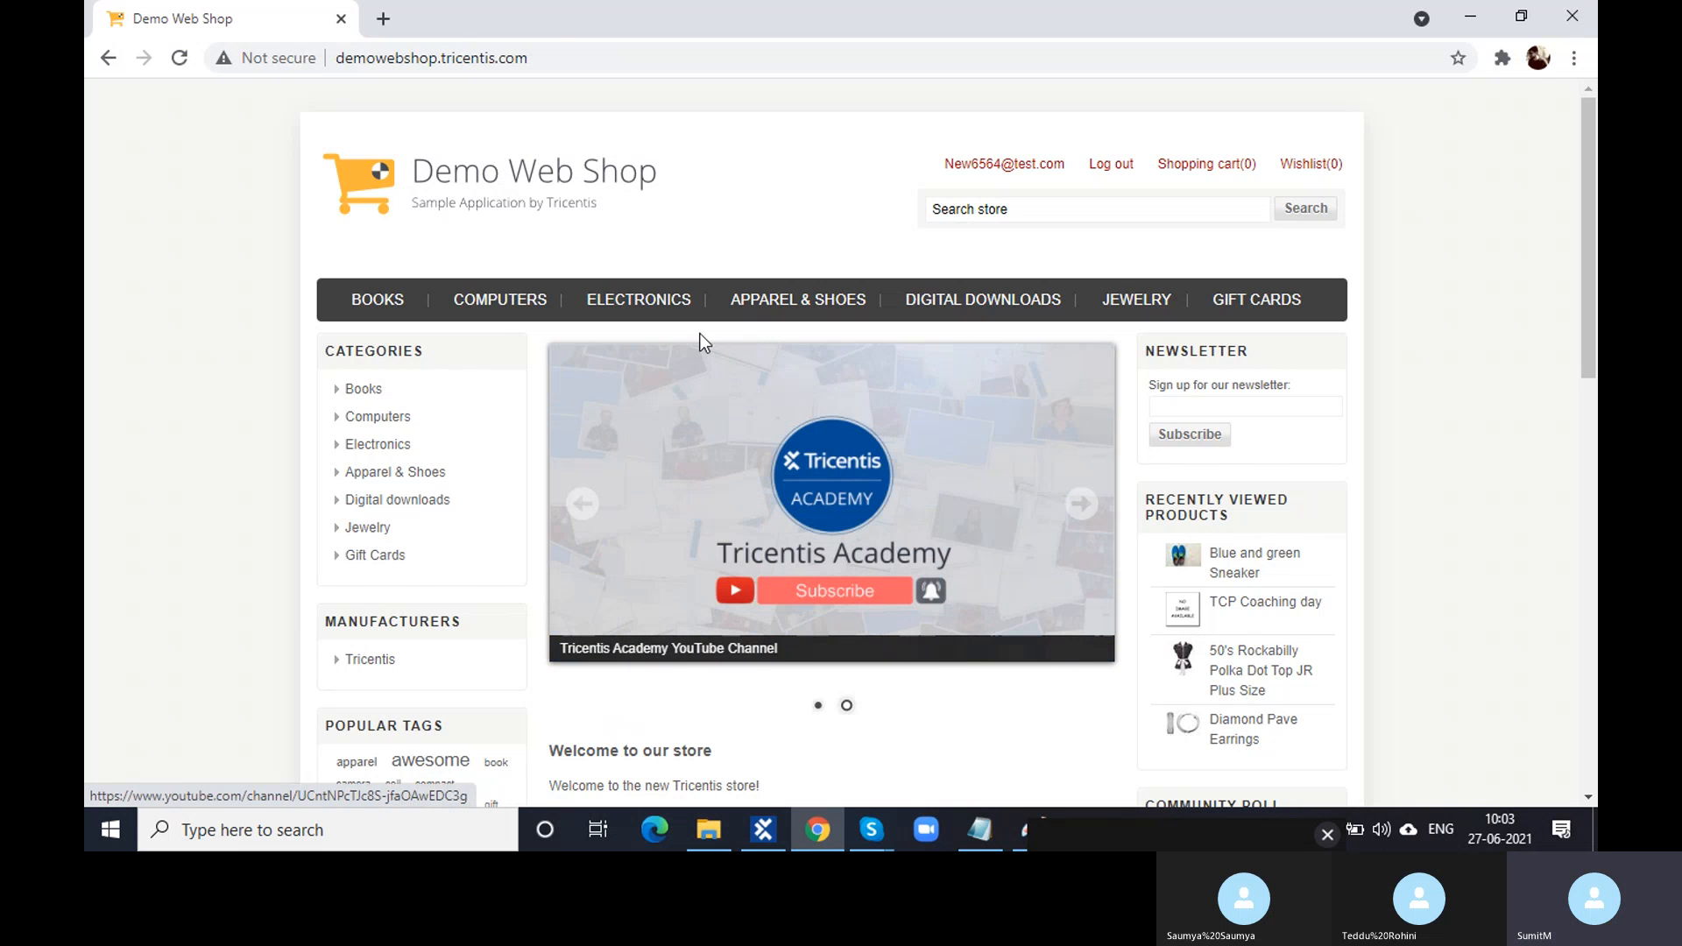
{"action": "left_click", "coordinate": [769, 828]}
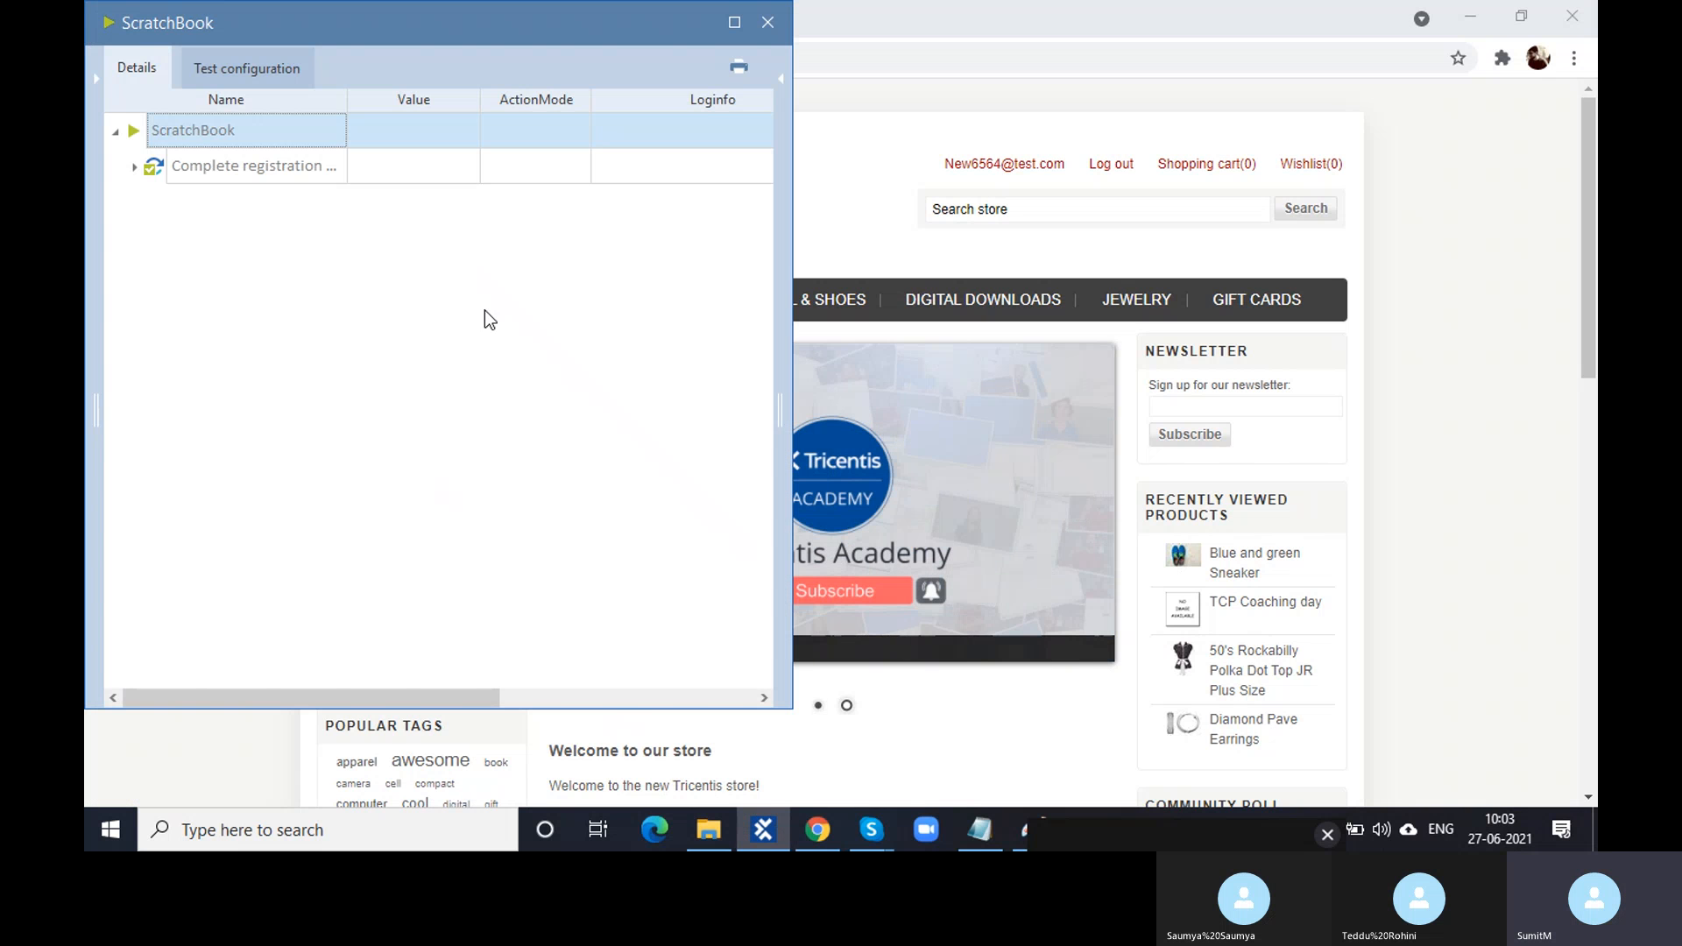
- Open the successful Success Message verification log, select all of it, and bring up Class3 notes
{"action": "left_click", "coordinate": [129, 172]}
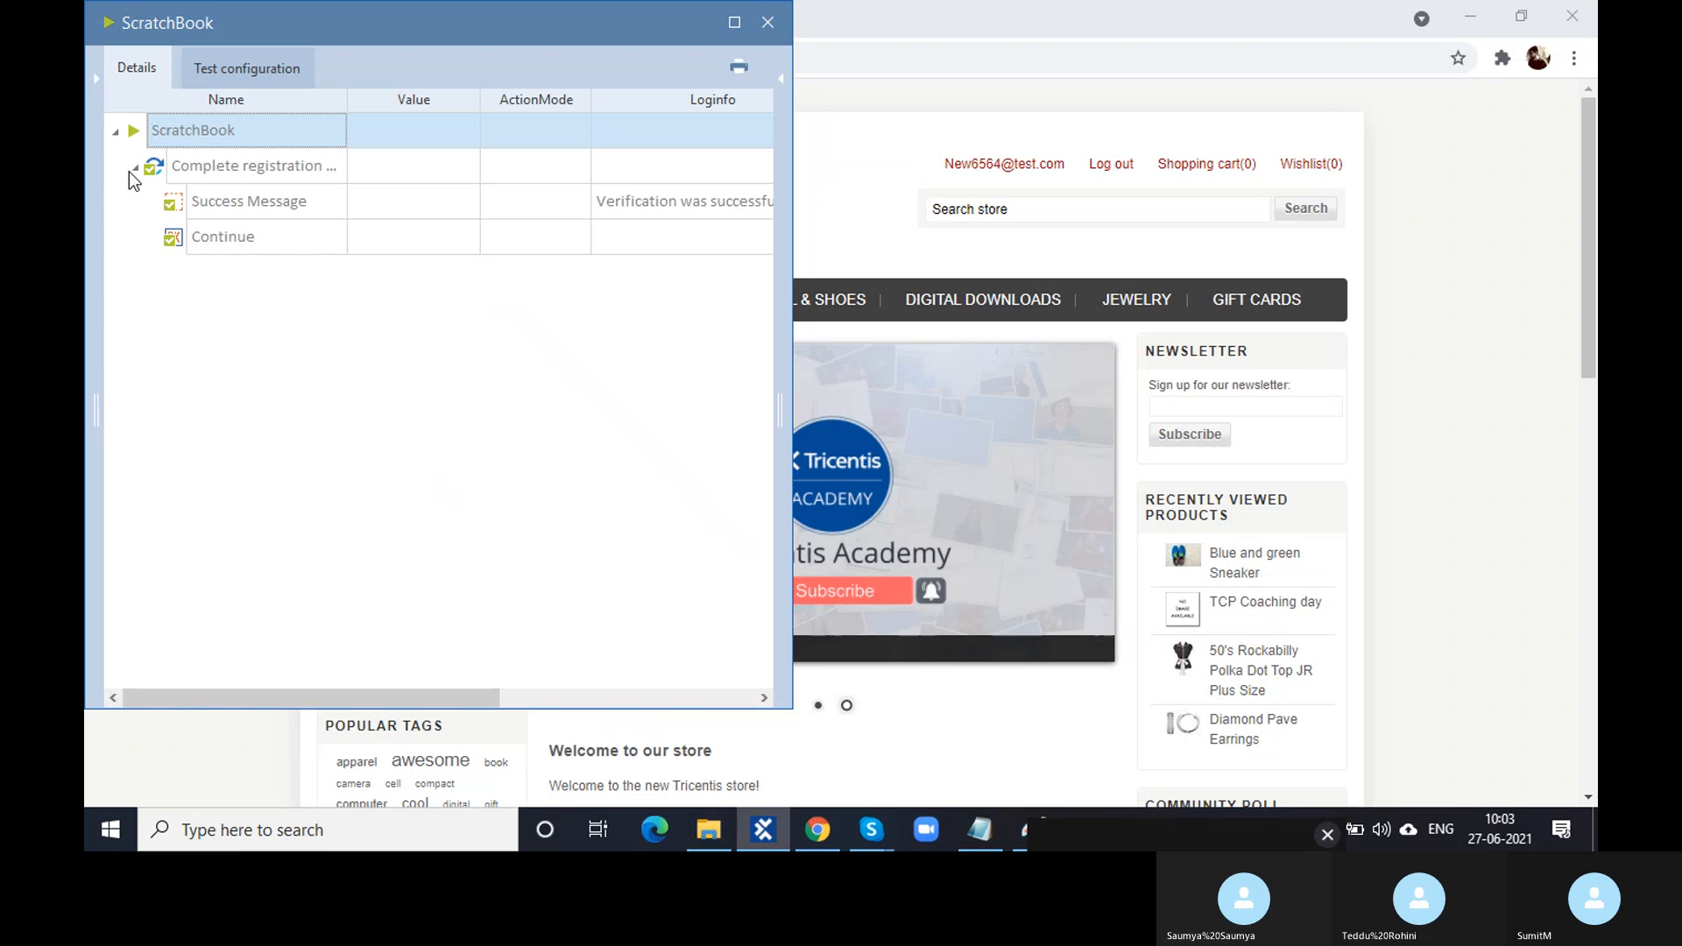
{"action": "left_click", "coordinate": [722, 210]}
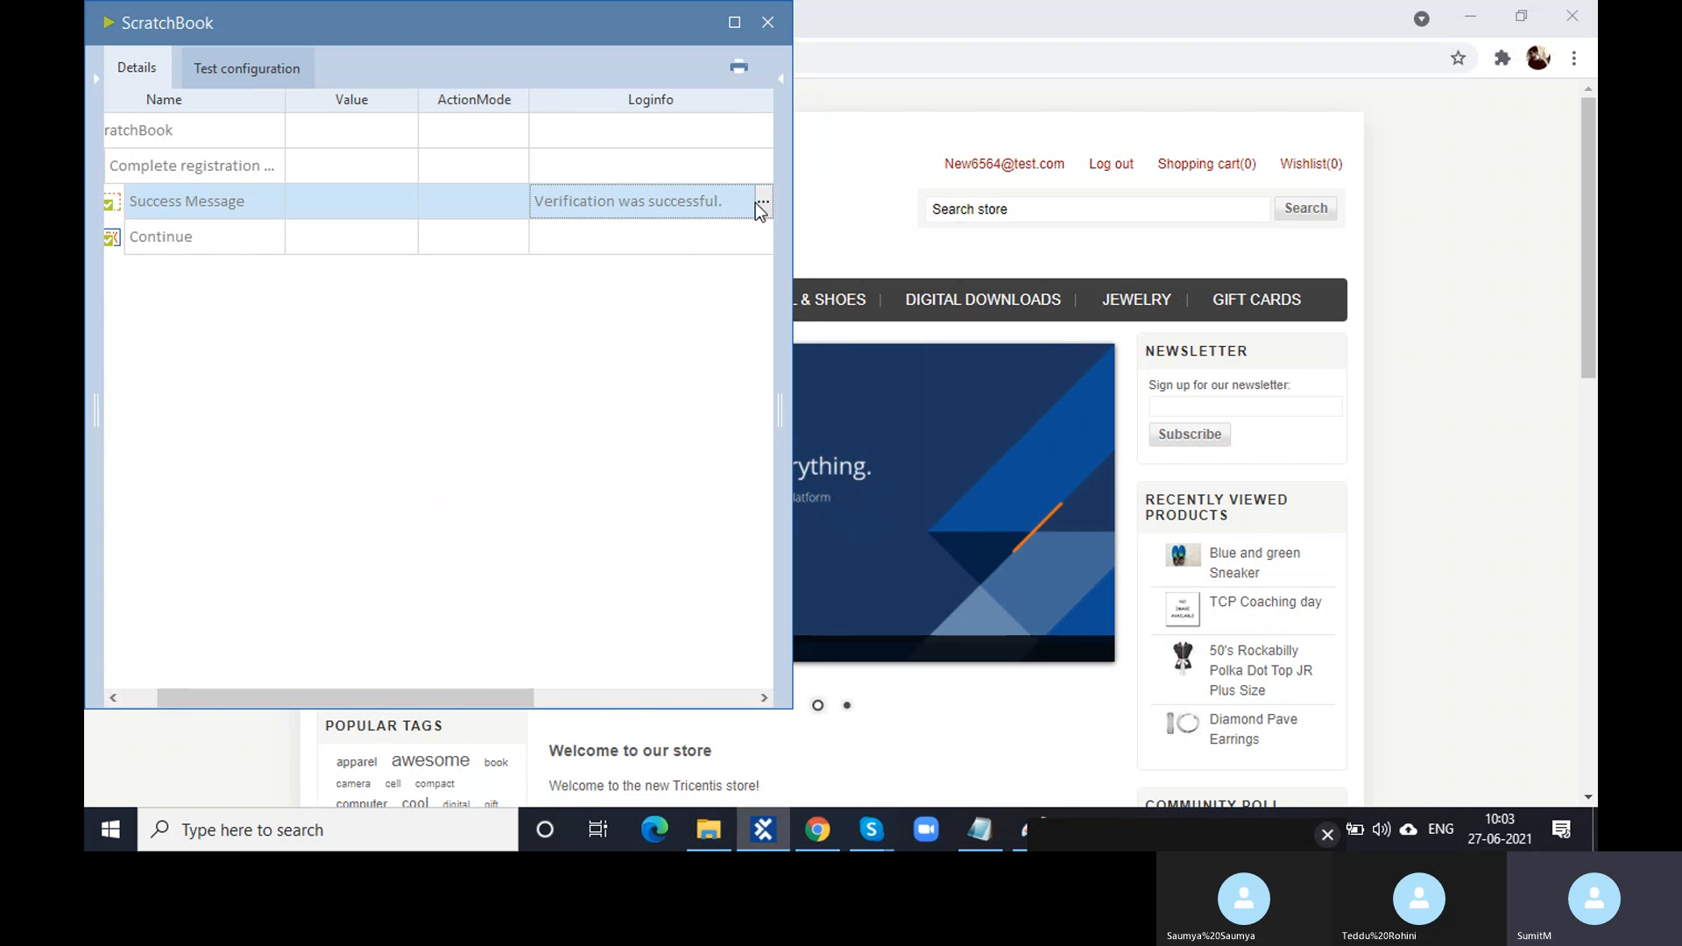
{"action": "left_click", "coordinate": [760, 202]}
{"action": "scroll", "coordinate": [709, 268], "scroll_direction": "down", "scroll_amount": 1}
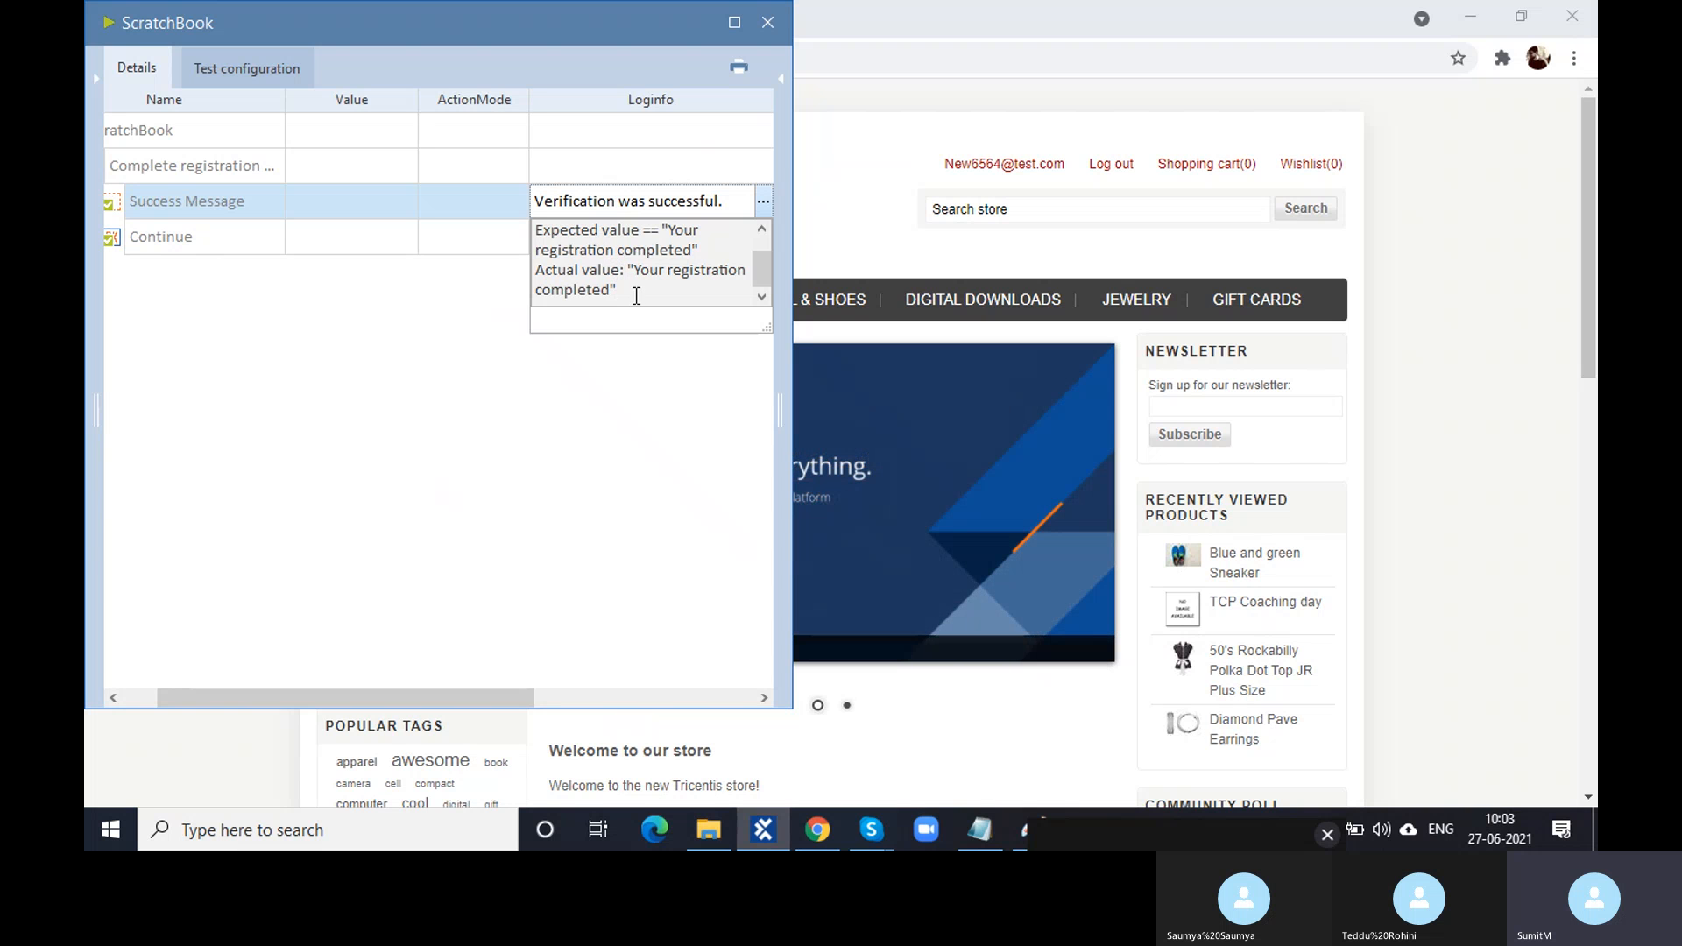
{"action": "key", "text": "ctrl+a"}
{"action": "key", "text": "ctrl+c"}
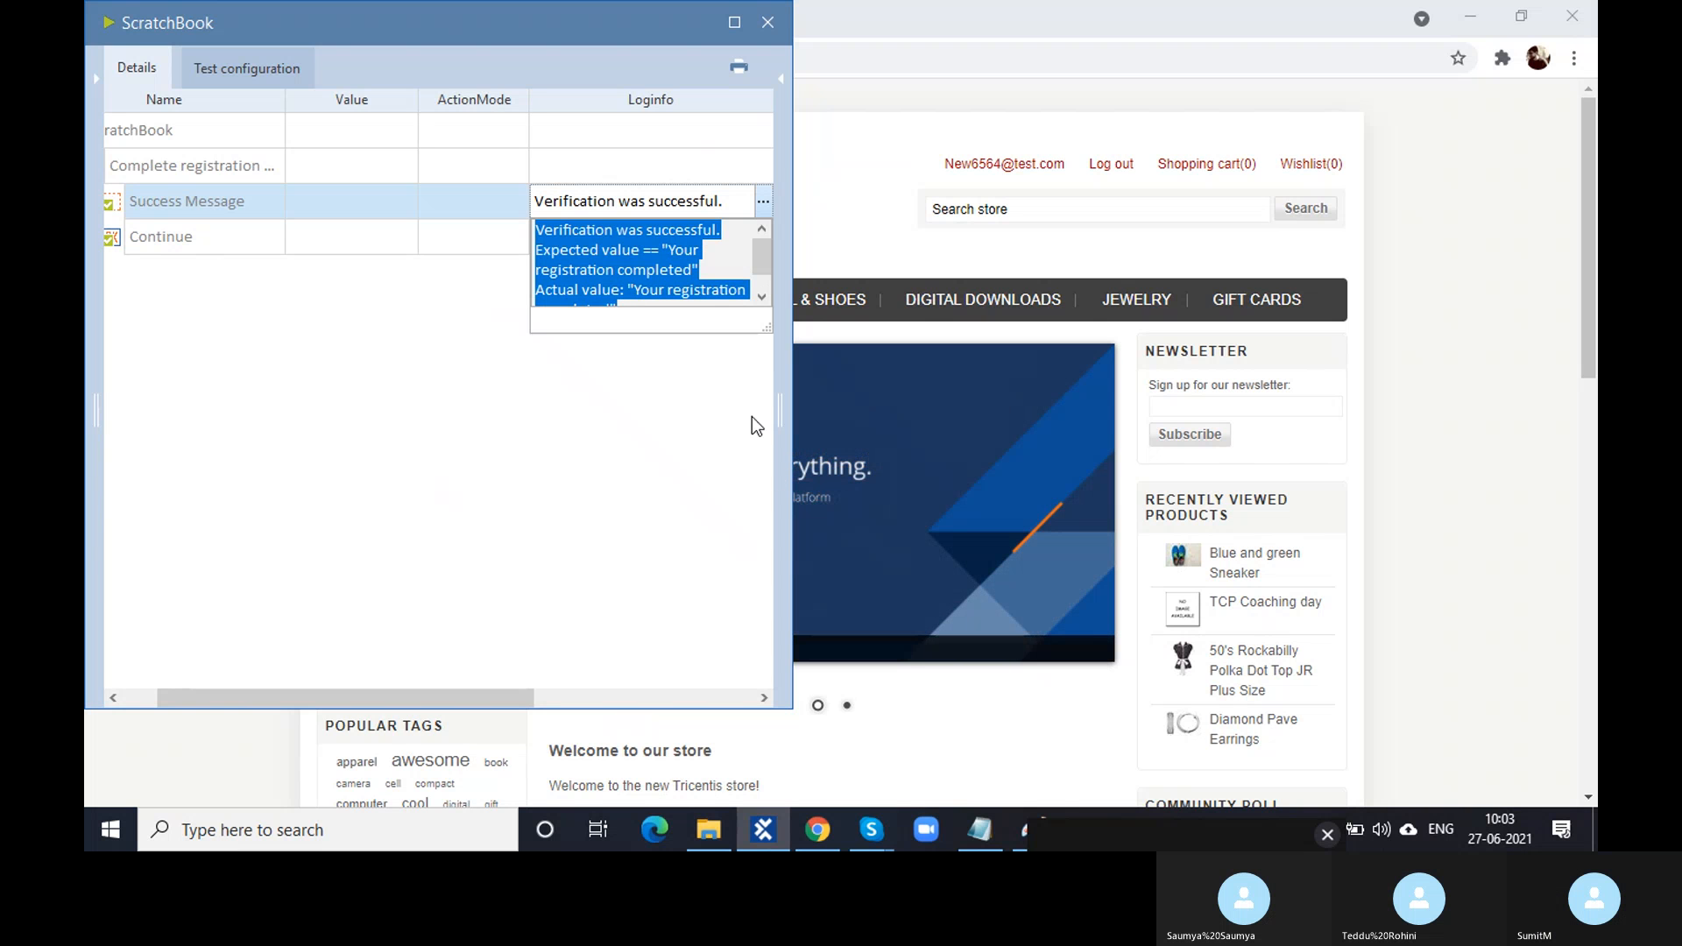
{"action": "left_click", "coordinate": [978, 824]}
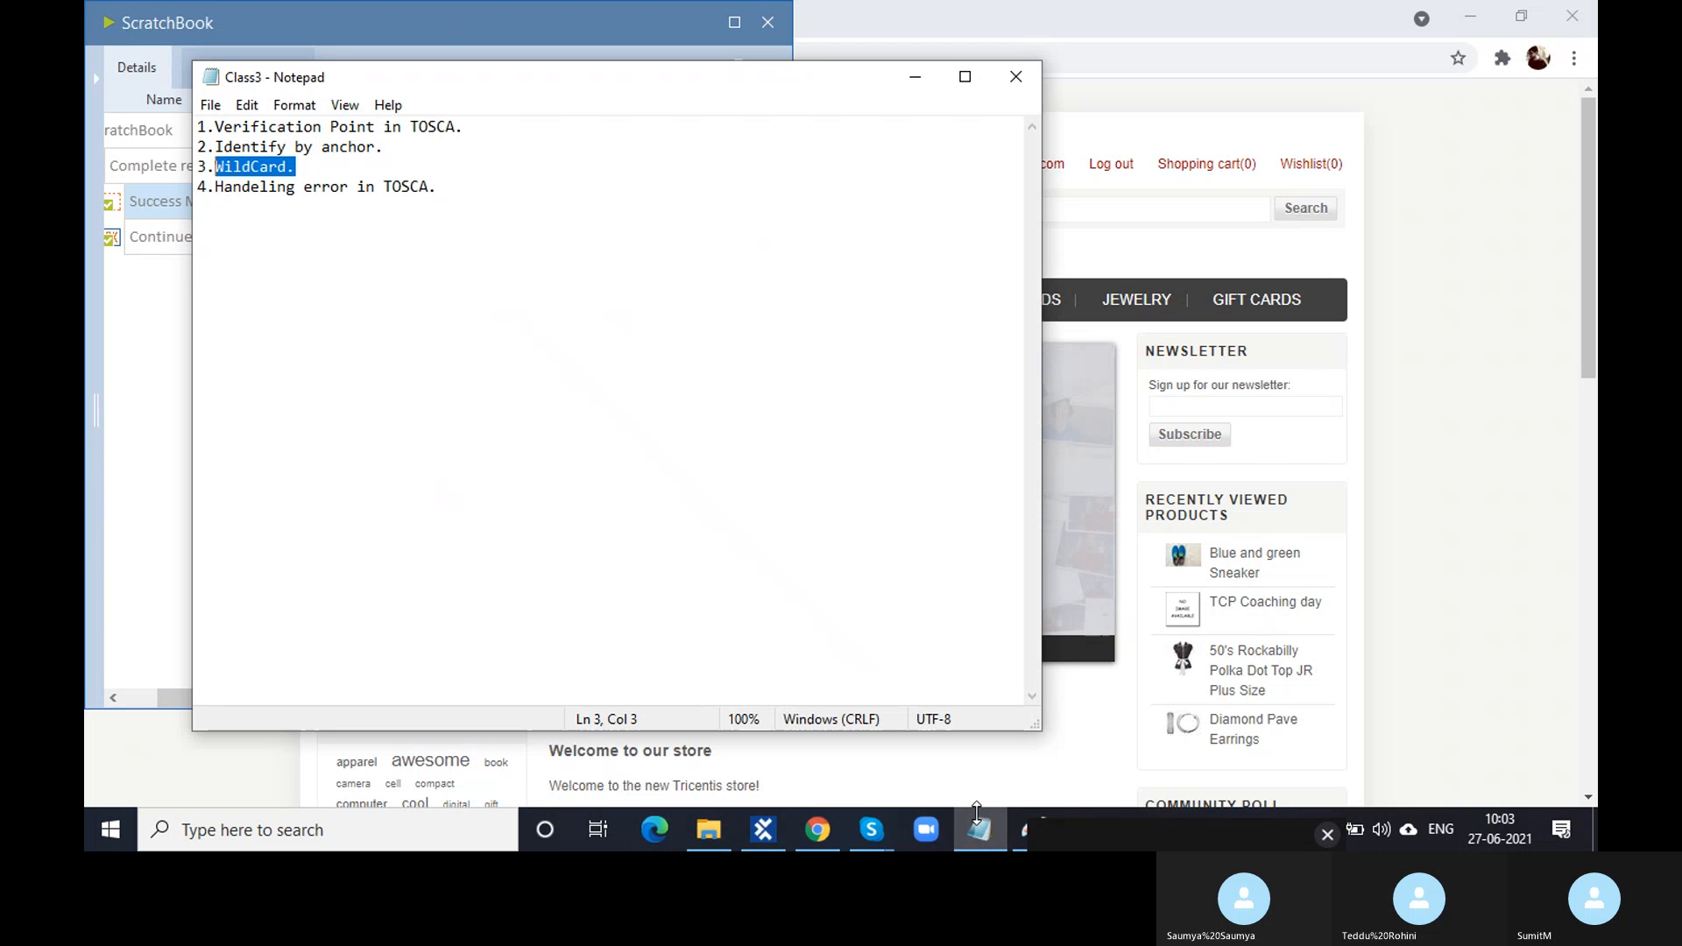
- Paste the copied verification log below the Class3 notes list
{"action": "left_click", "coordinate": [488, 184]}
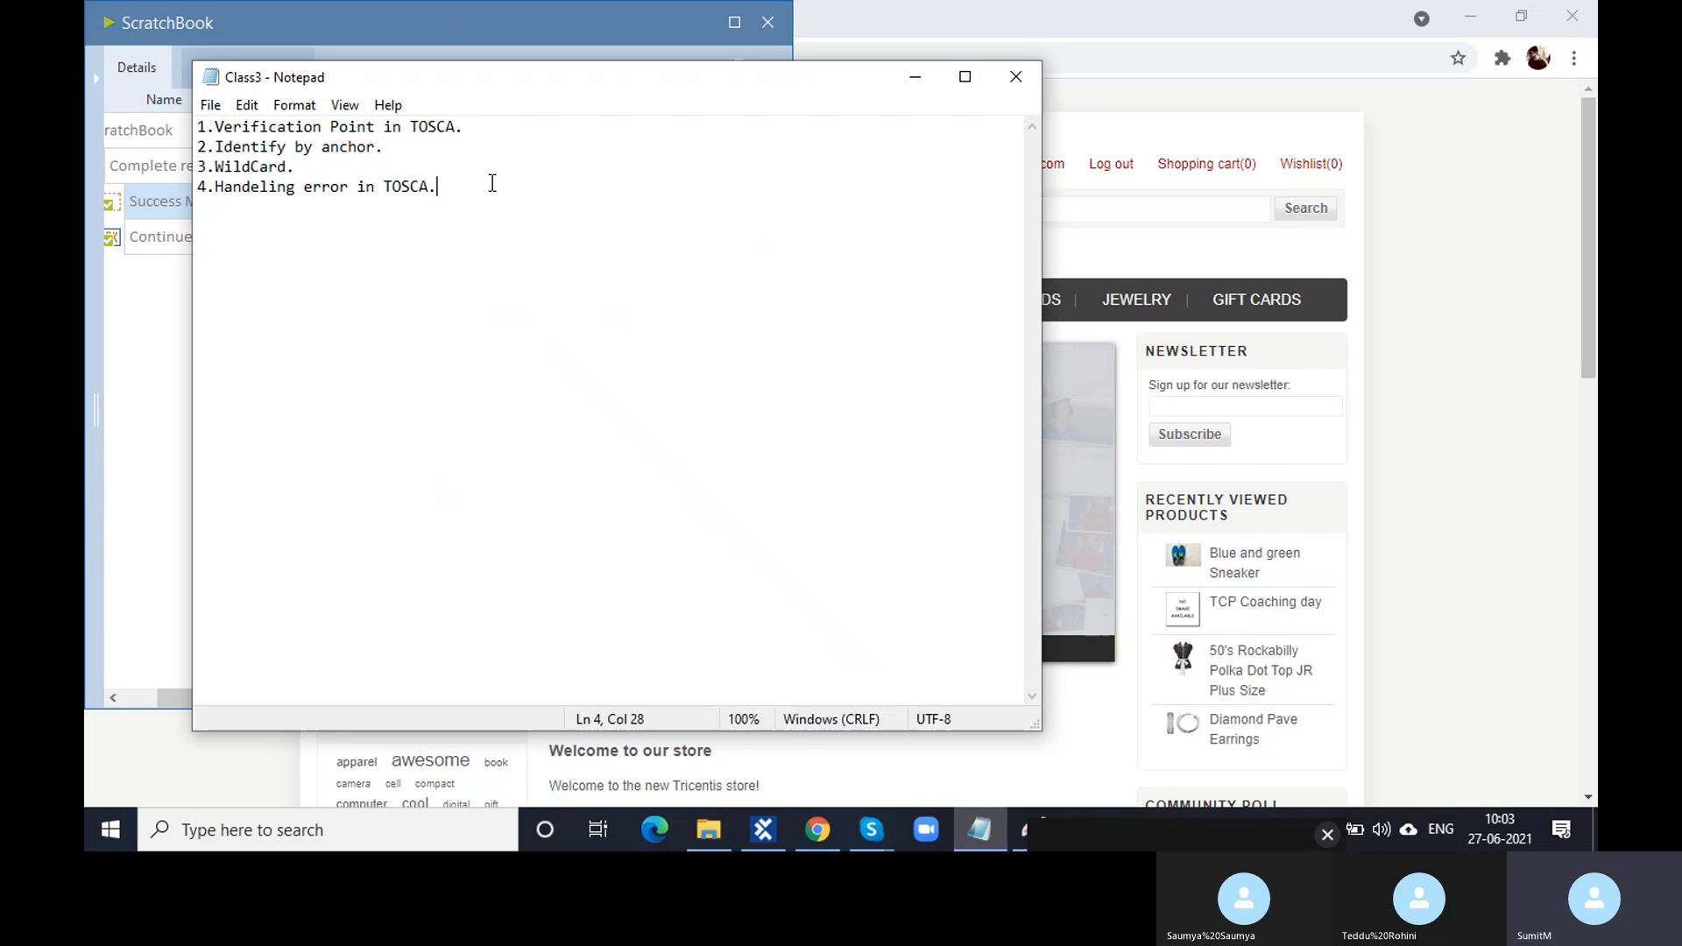
{"action": "key", "text": "Return"}
{"action": "key", "text": "Return"}
{"action": "key", "text": "Return"}
{"action": "key", "text": "ctrl+v"}
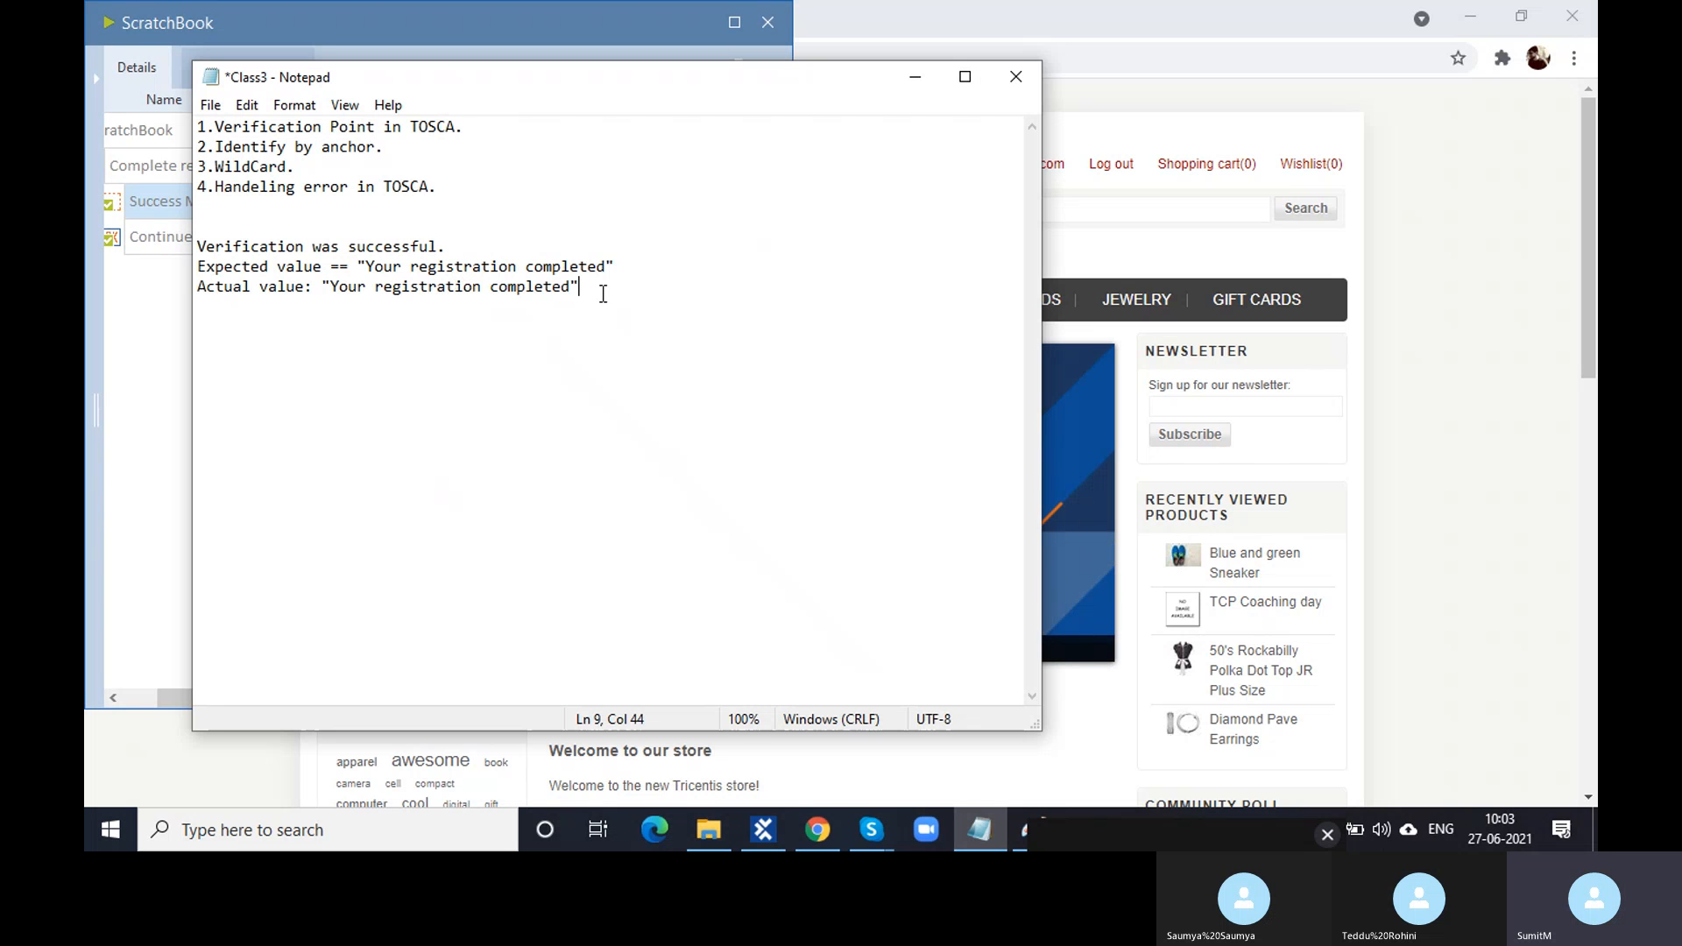
- Delete the pasted log lines, keeping the notes unchanged, and minimize Notepad
{"action": "left_click_drag", "start_coordinate": [600, 293], "coordinate": [202, 244]}
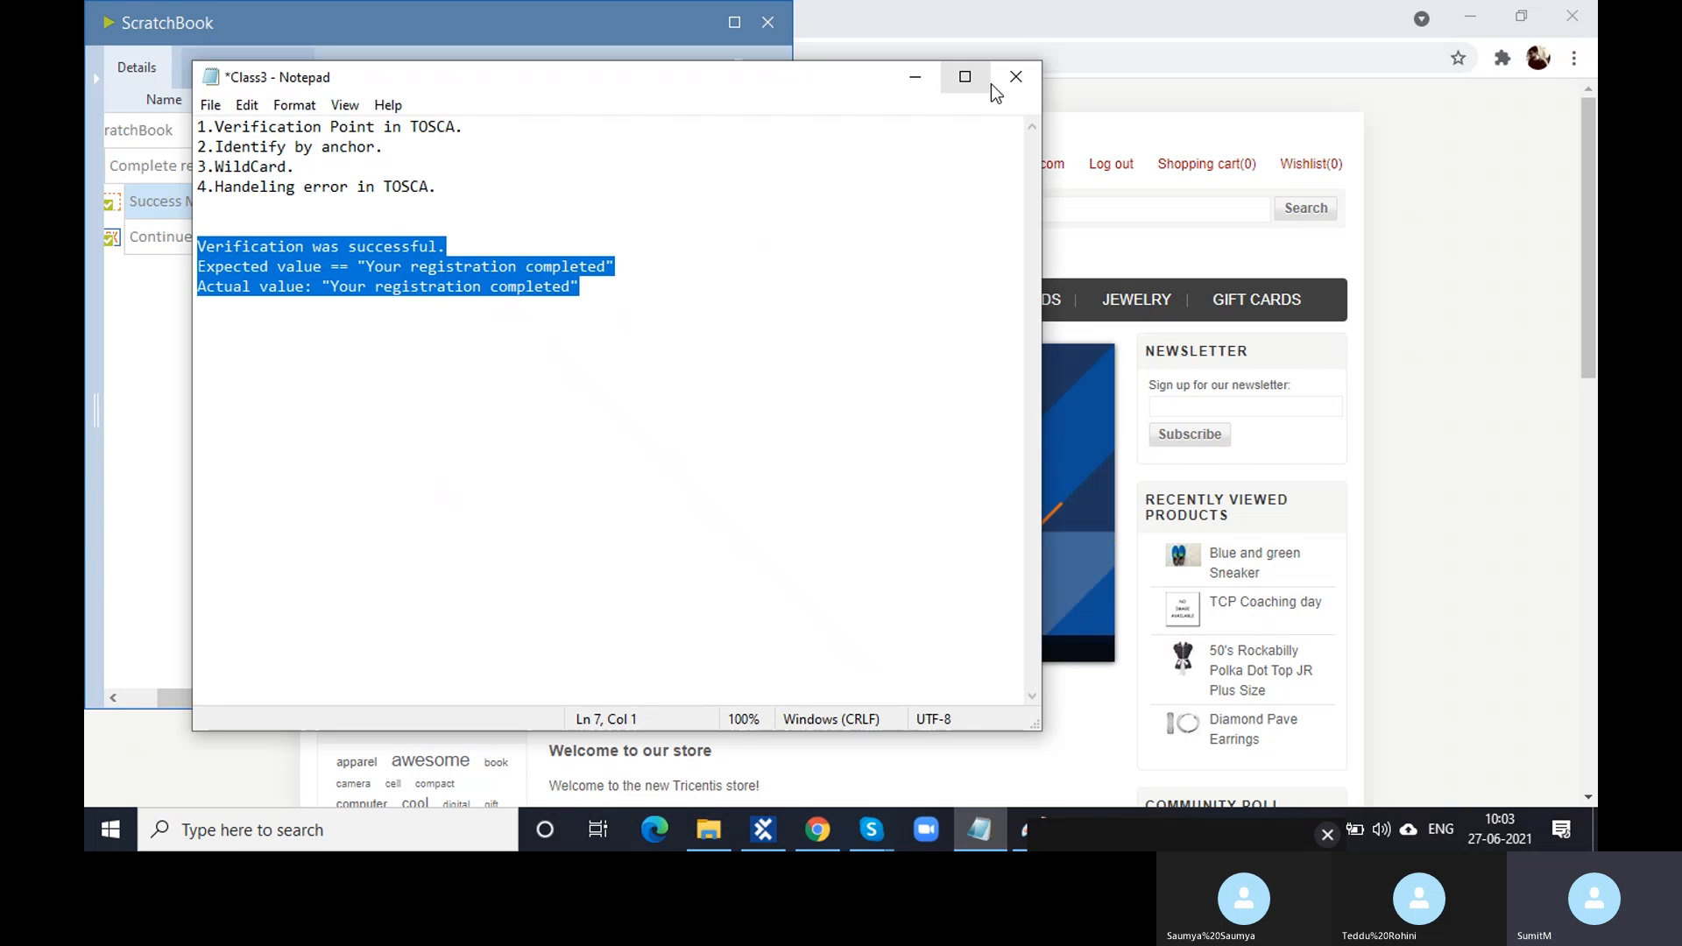
{"action": "left_click", "coordinate": [1017, 76]}
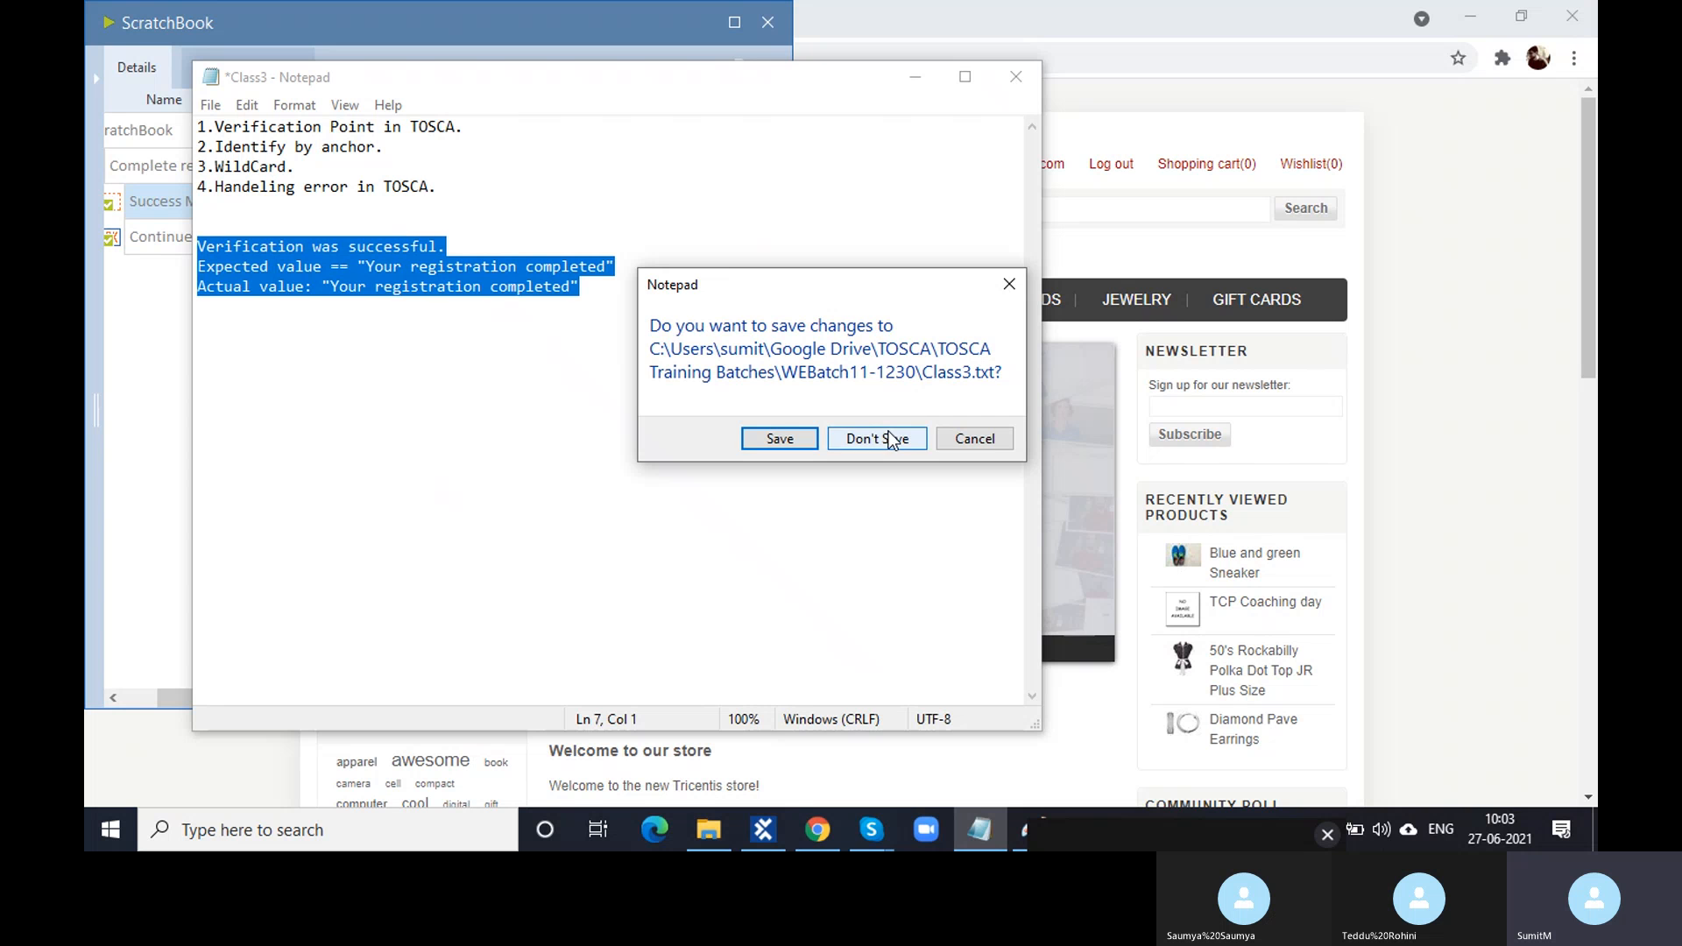
{"action": "left_click", "coordinate": [975, 438]}
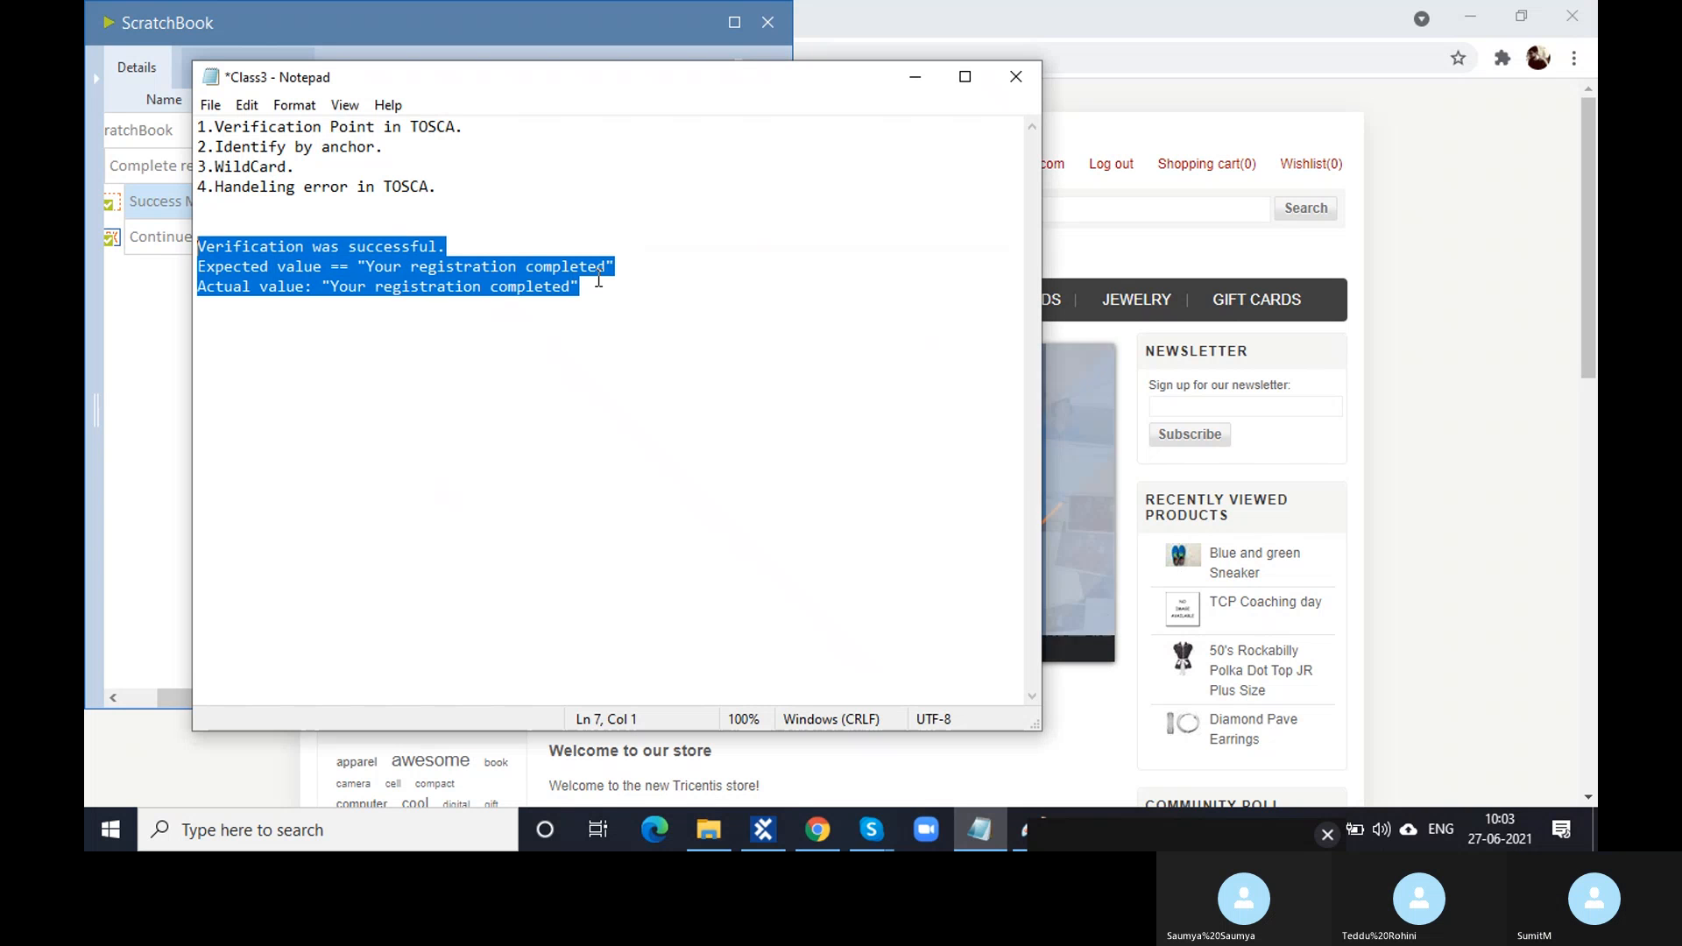
{"action": "key", "text": "Delete"}
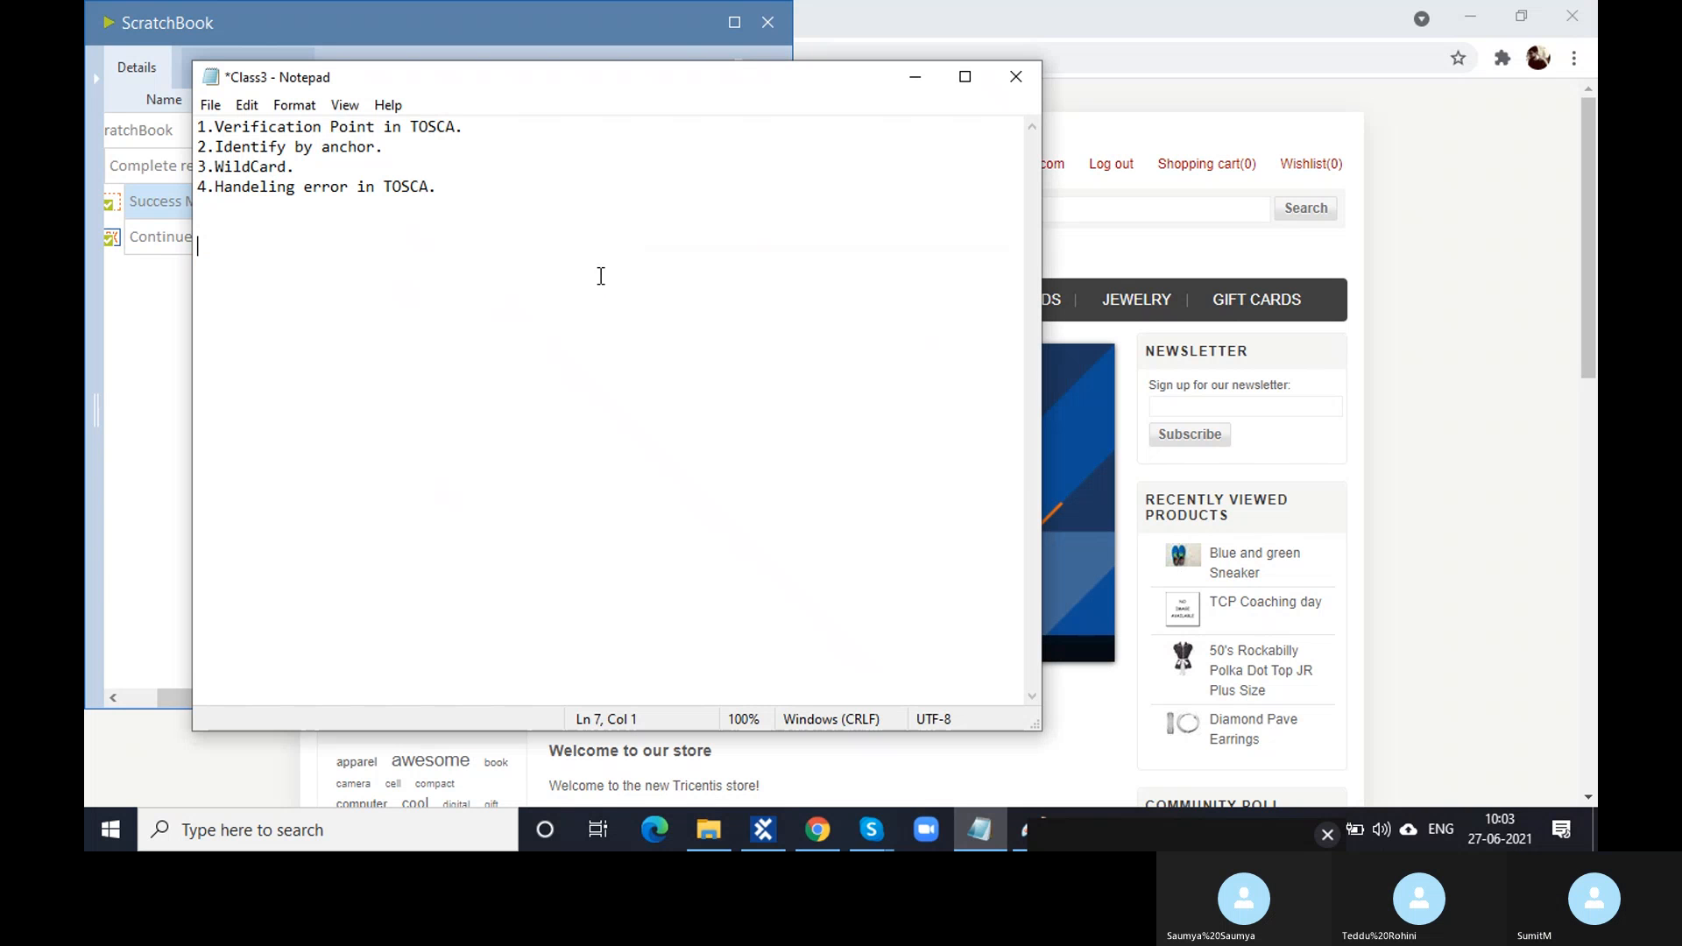
{"action": "left_click", "coordinate": [922, 73]}
- Close ScratchBook and highlight the signed-in account's e-mail link on Demo Web Shop
{"action": "left_click", "coordinate": [769, 24]}
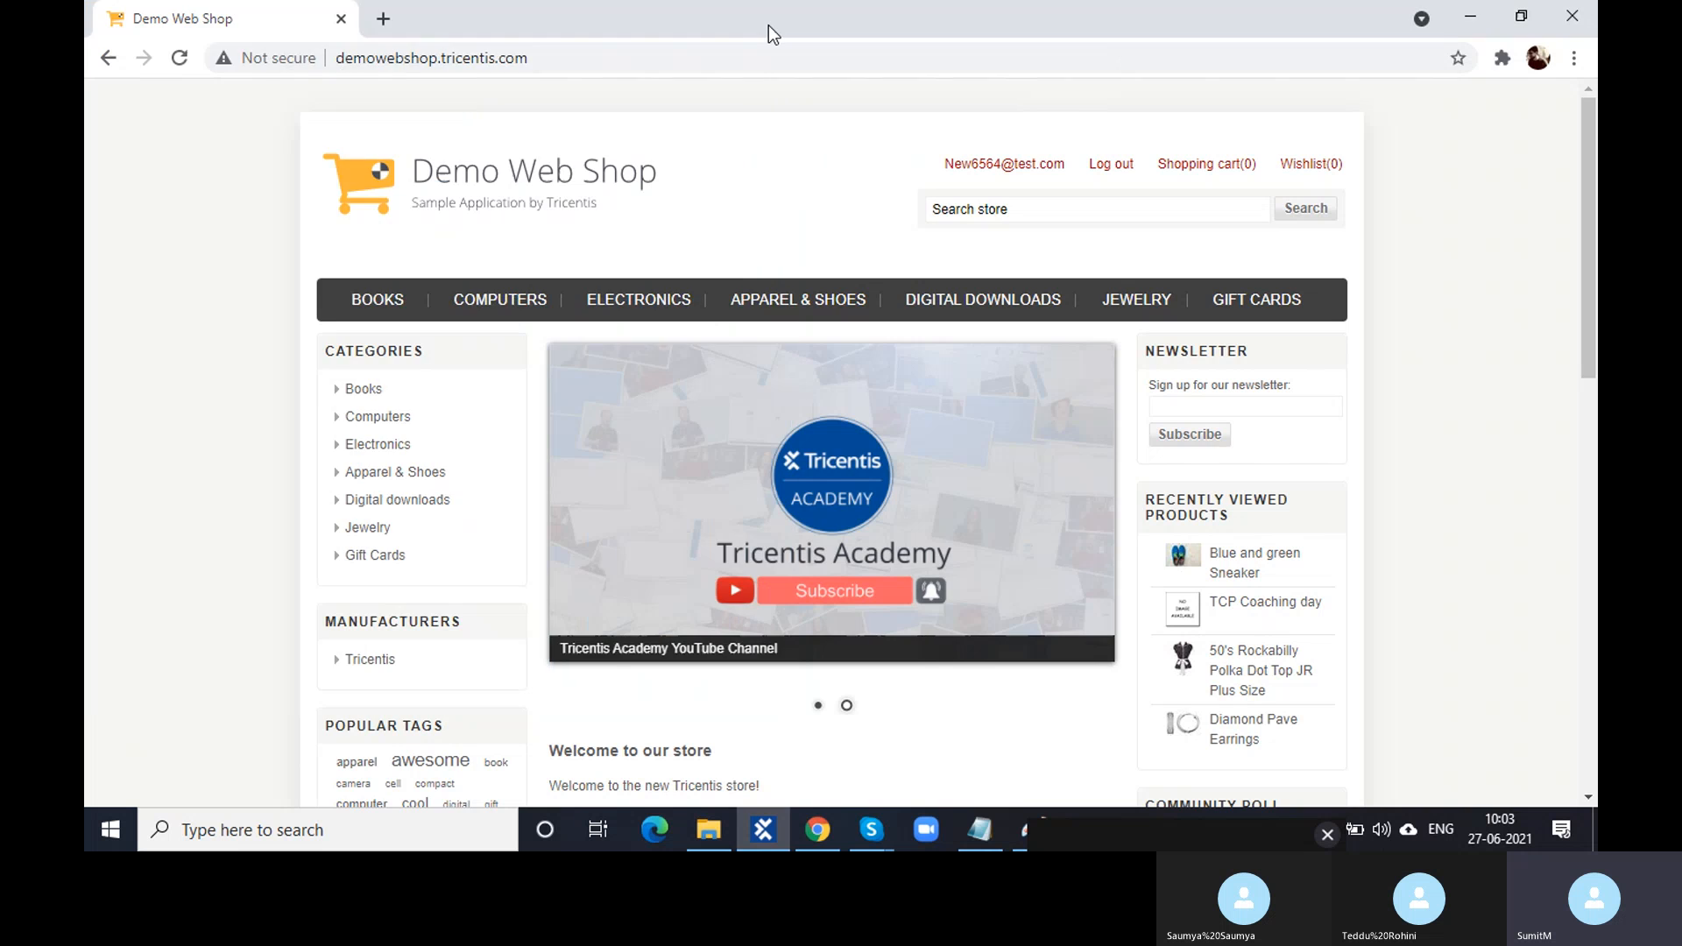
{"action": "left_click", "coordinate": [818, 829]}
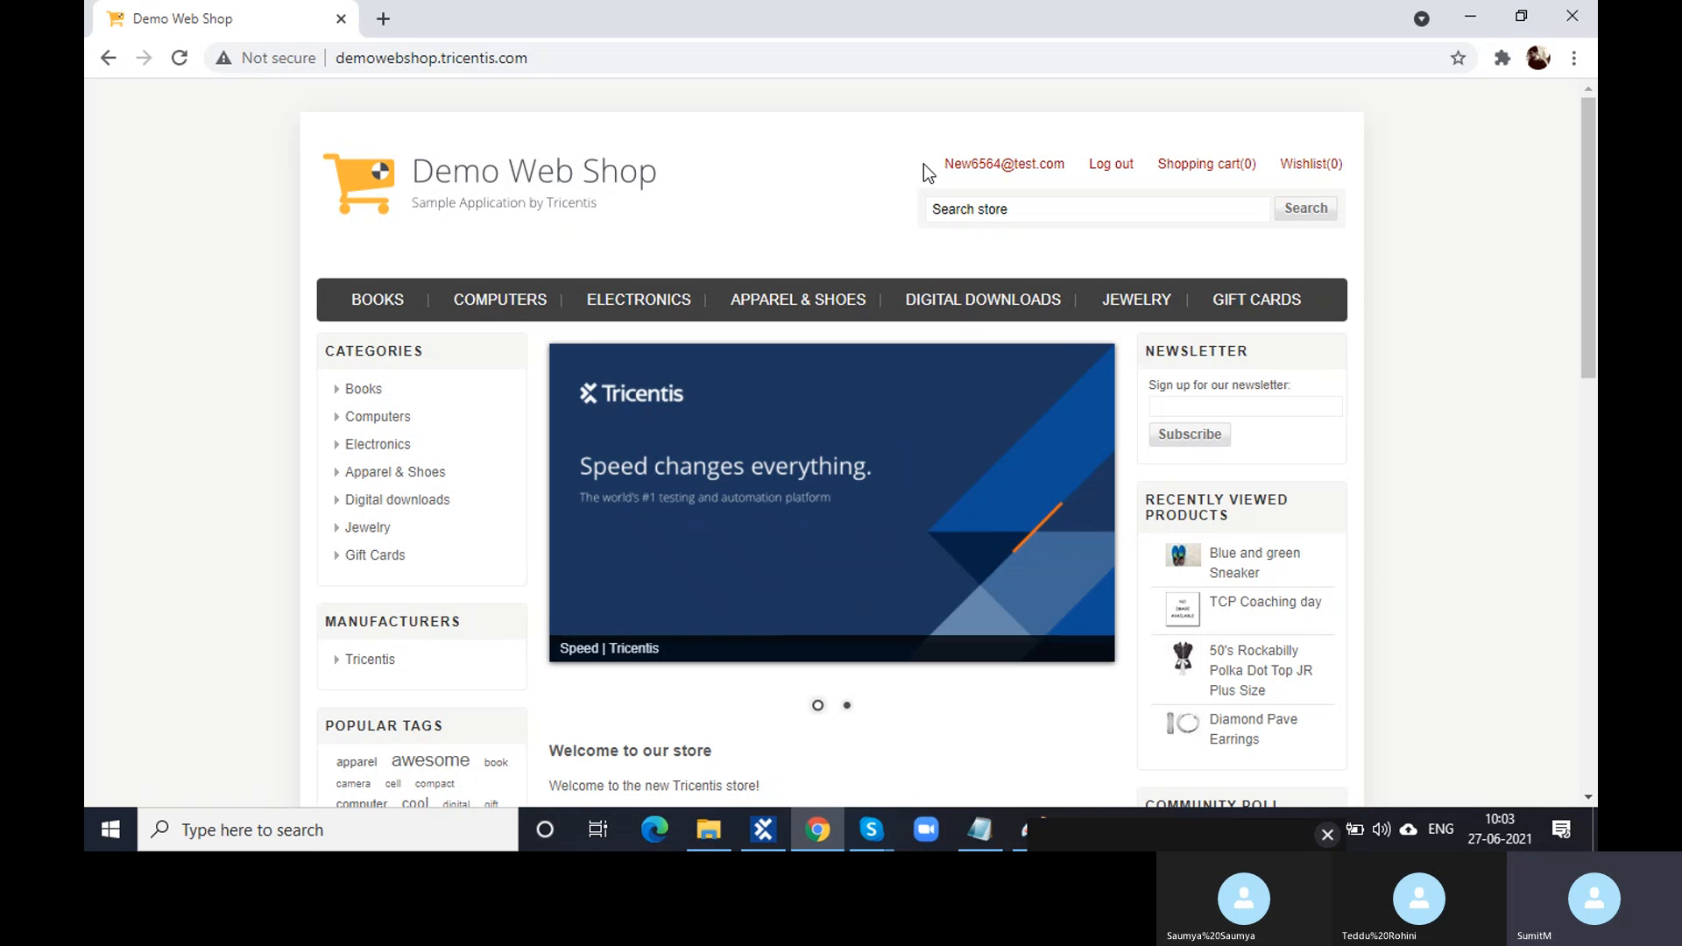
{"action": "left_click_drag", "start_coordinate": [924, 165], "coordinate": [1065, 166]}
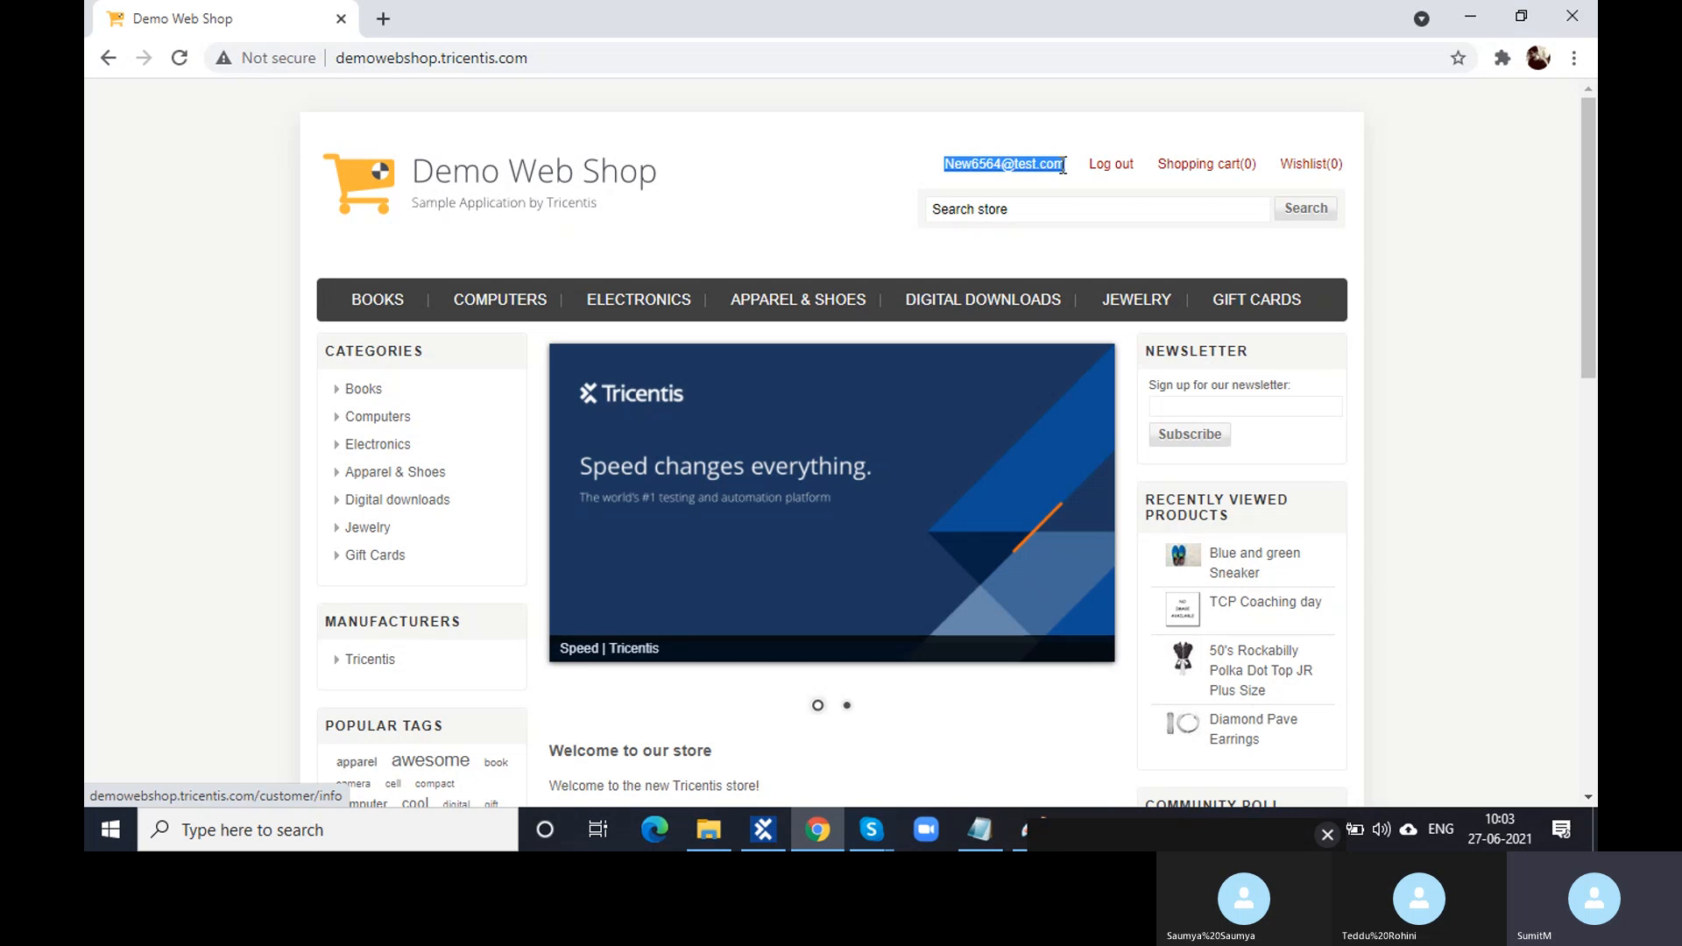
- Compare the Fill Registration Form step's details with the signed-in Demo Web Shop account
{"action": "left_click", "coordinate": [766, 841]}
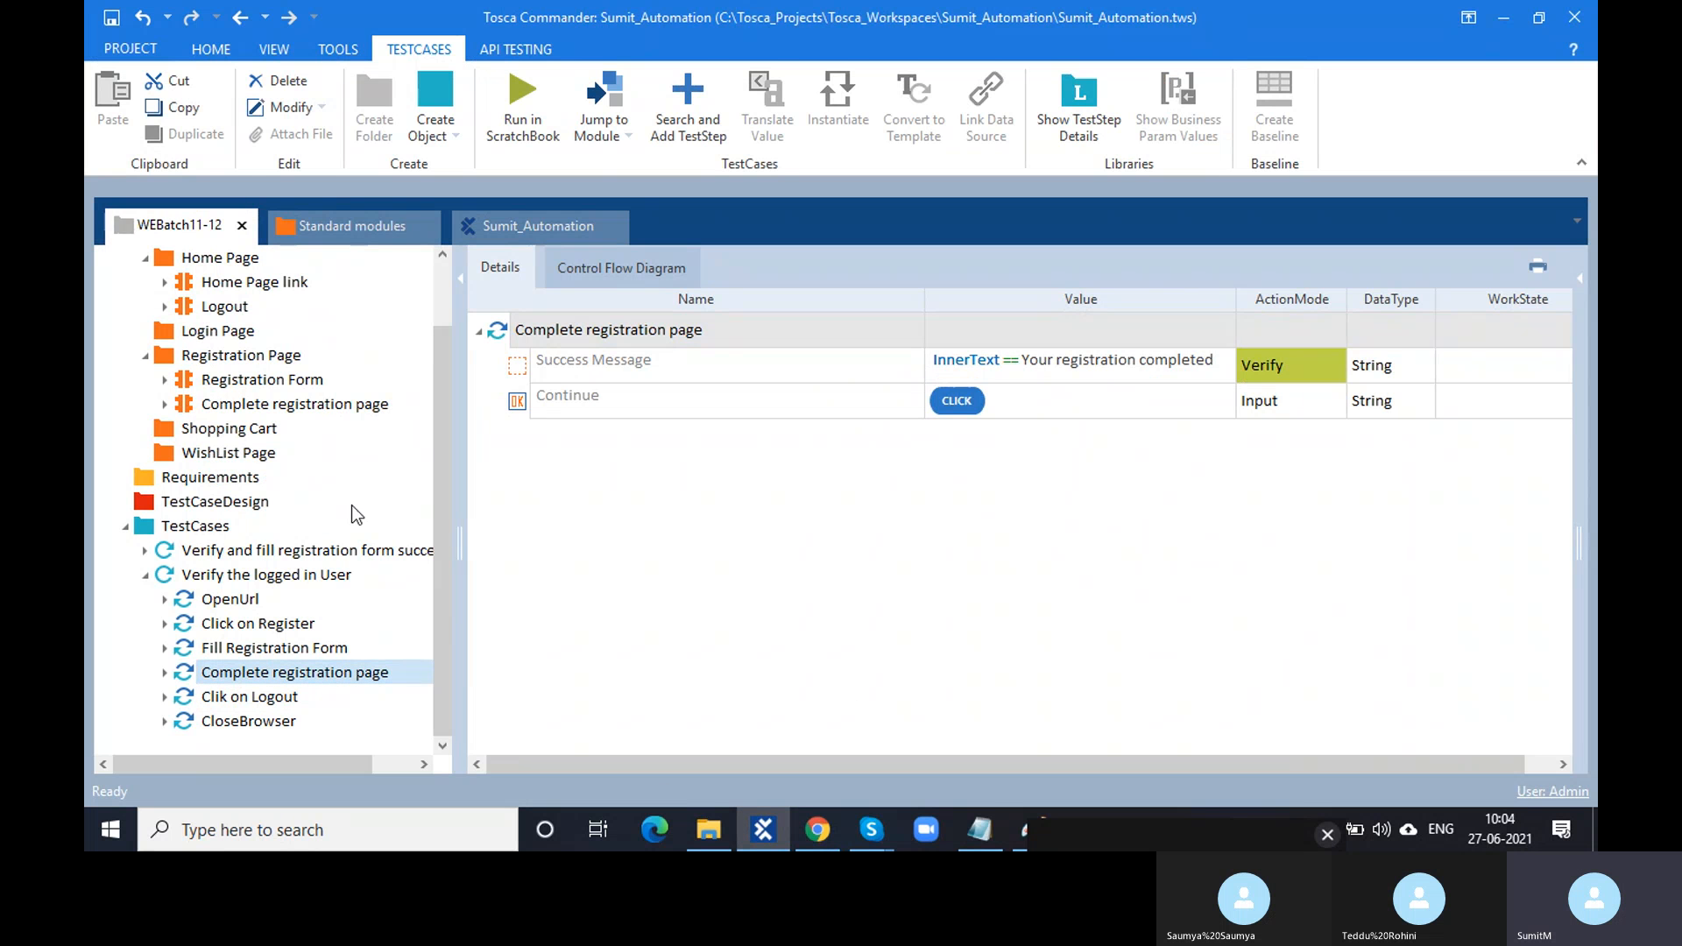
{"action": "left_click", "coordinate": [280, 649]}
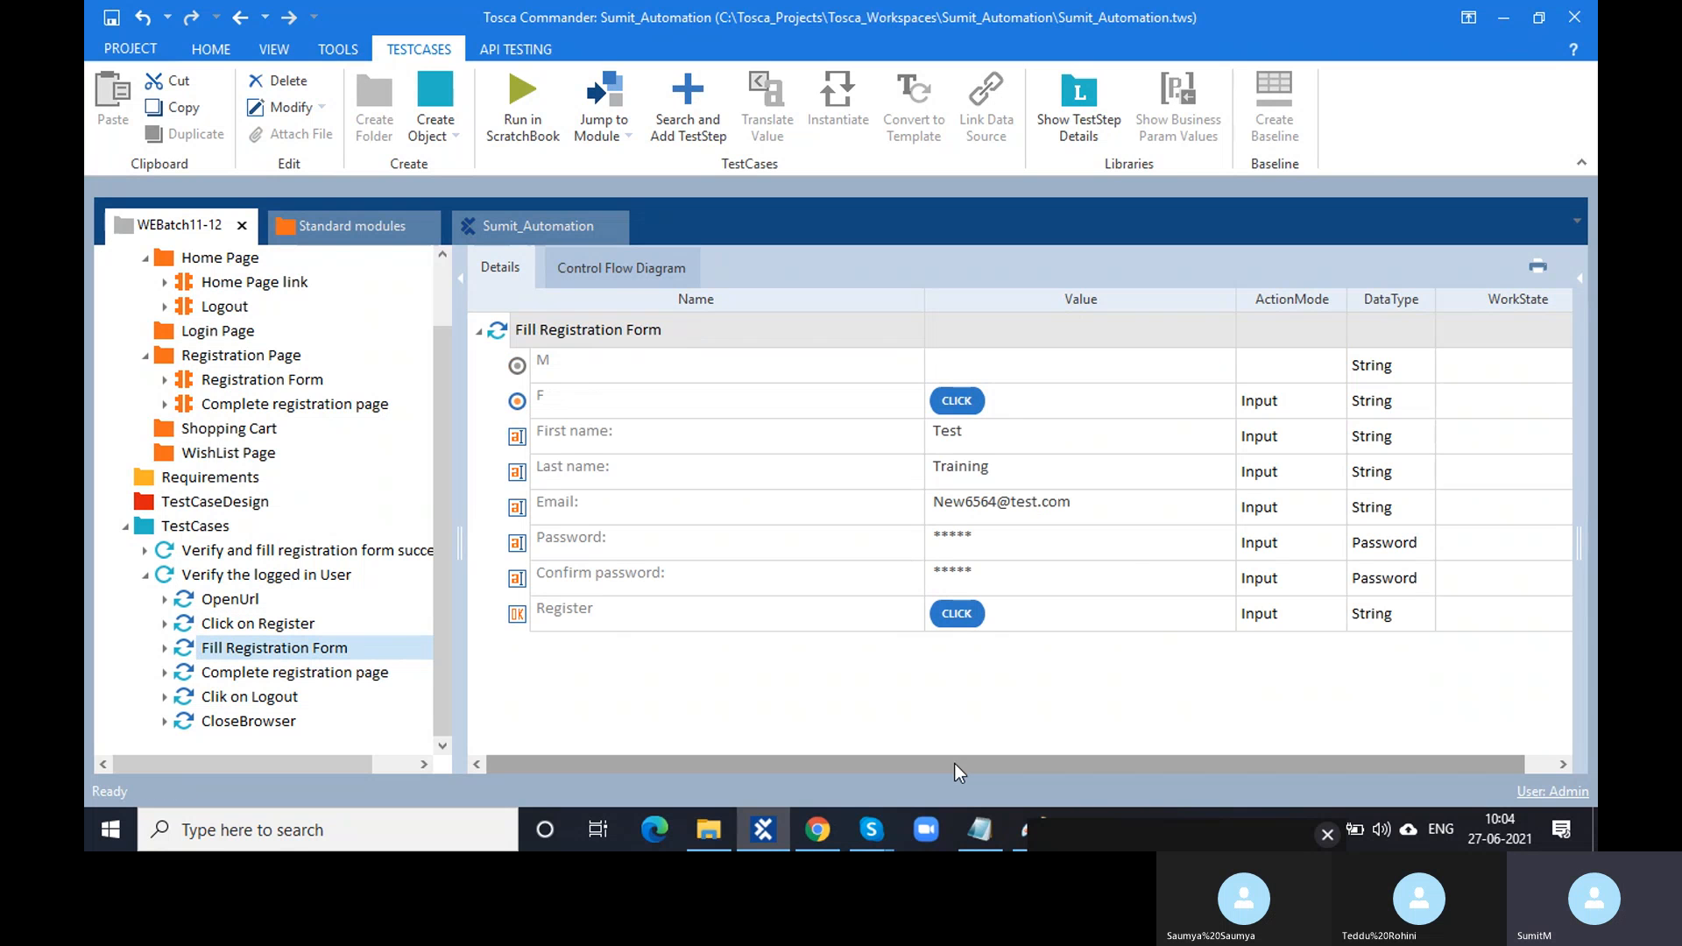
{"action": "left_click", "coordinate": [817, 833]}
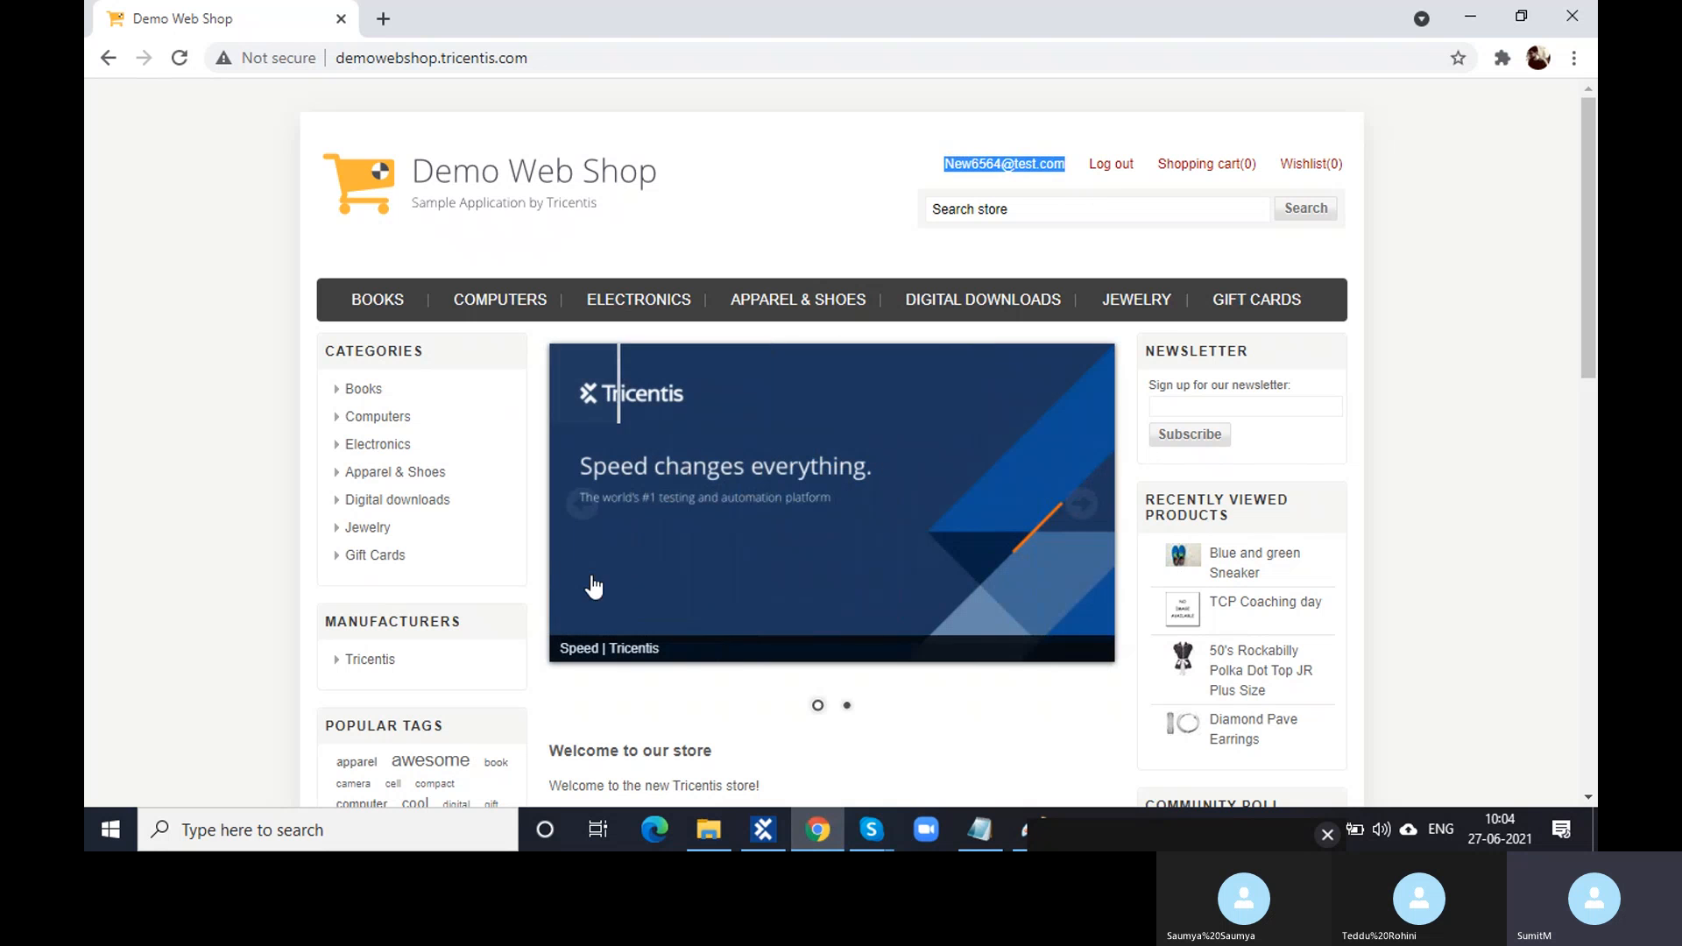
{"action": "left_click", "coordinate": [758, 843]}
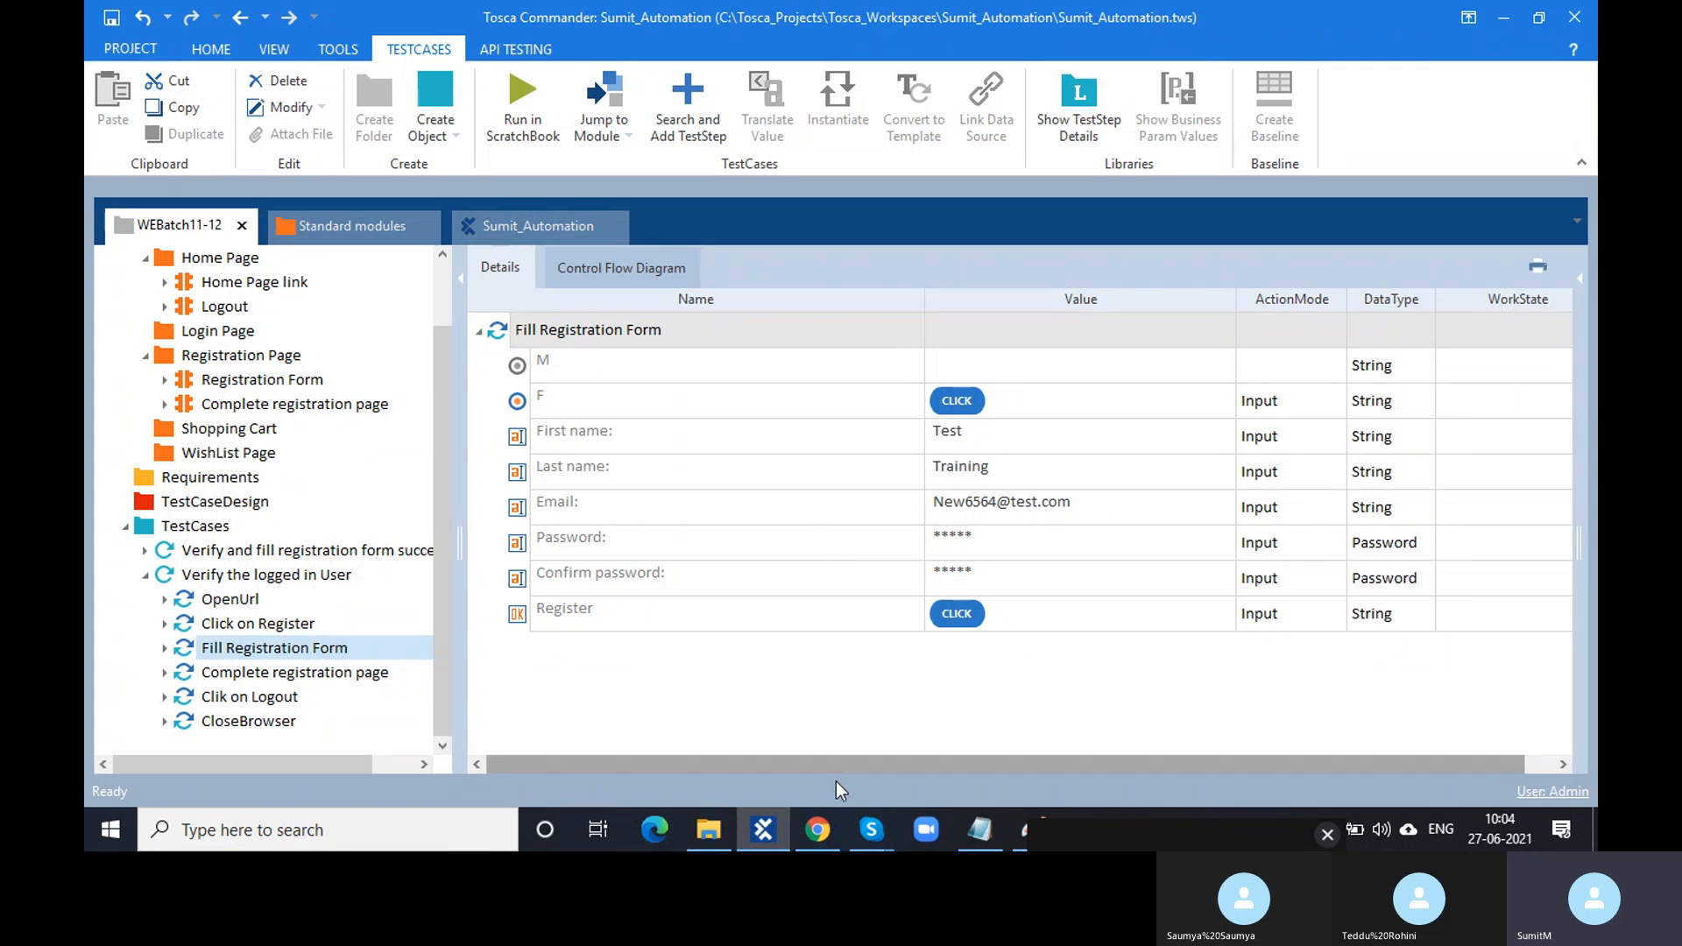
{"action": "left_click", "coordinate": [818, 829]}
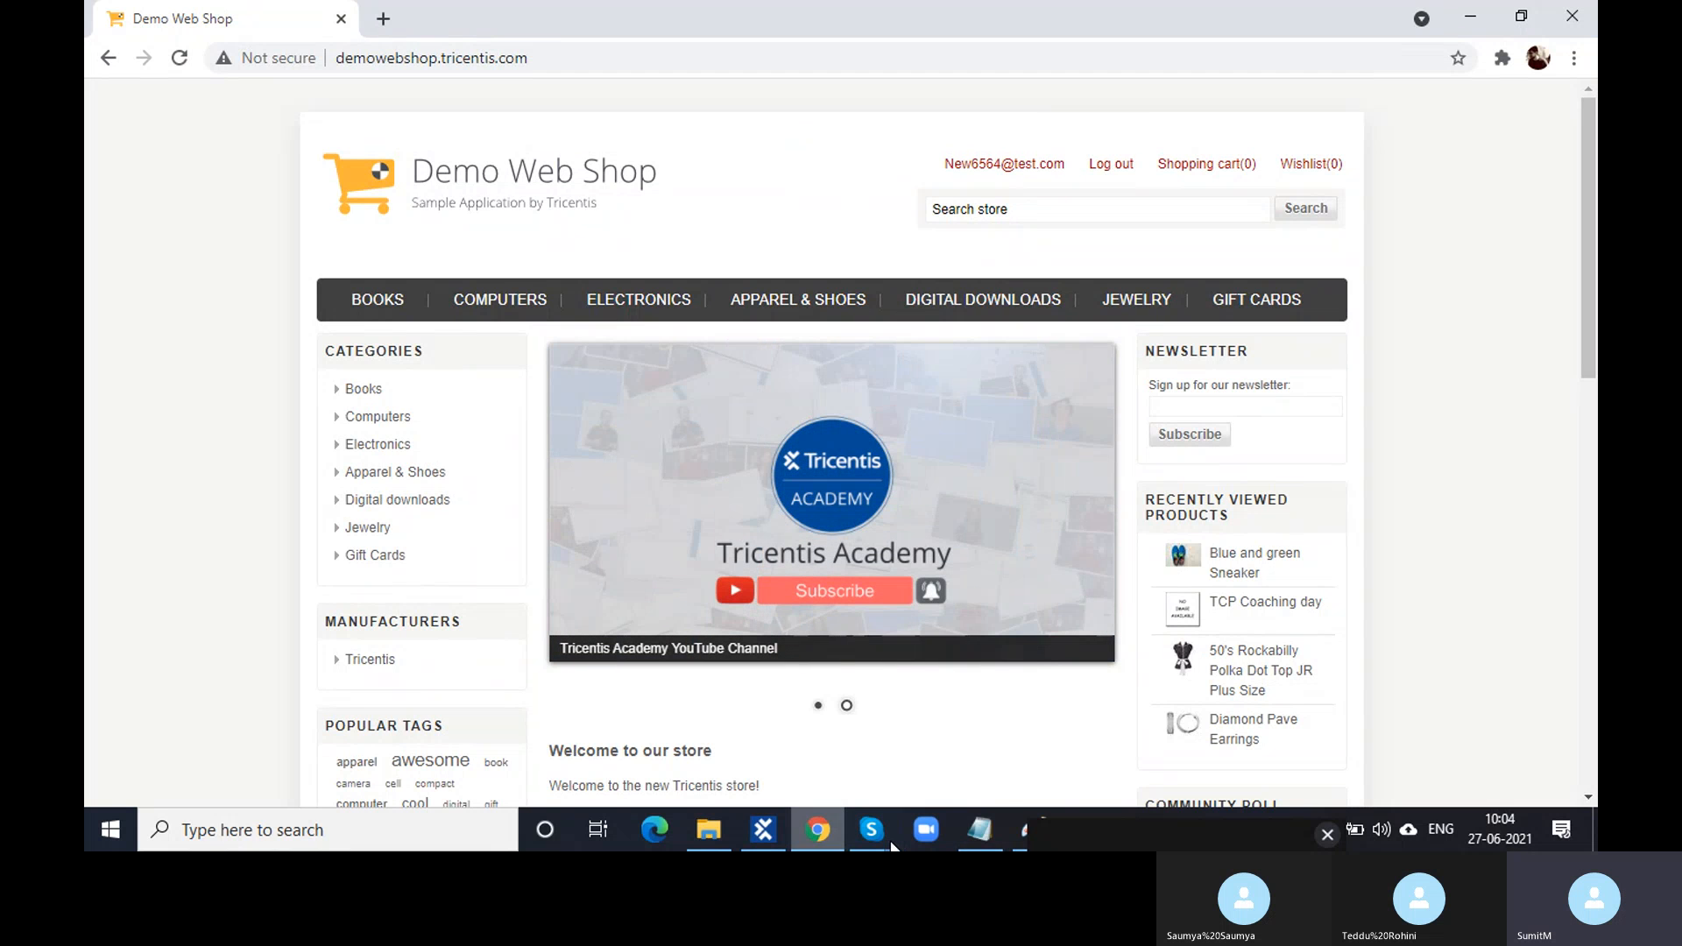
- Close the Paint sketch of the message without saving it
{"action": "left_click", "coordinate": [1016, 833]}
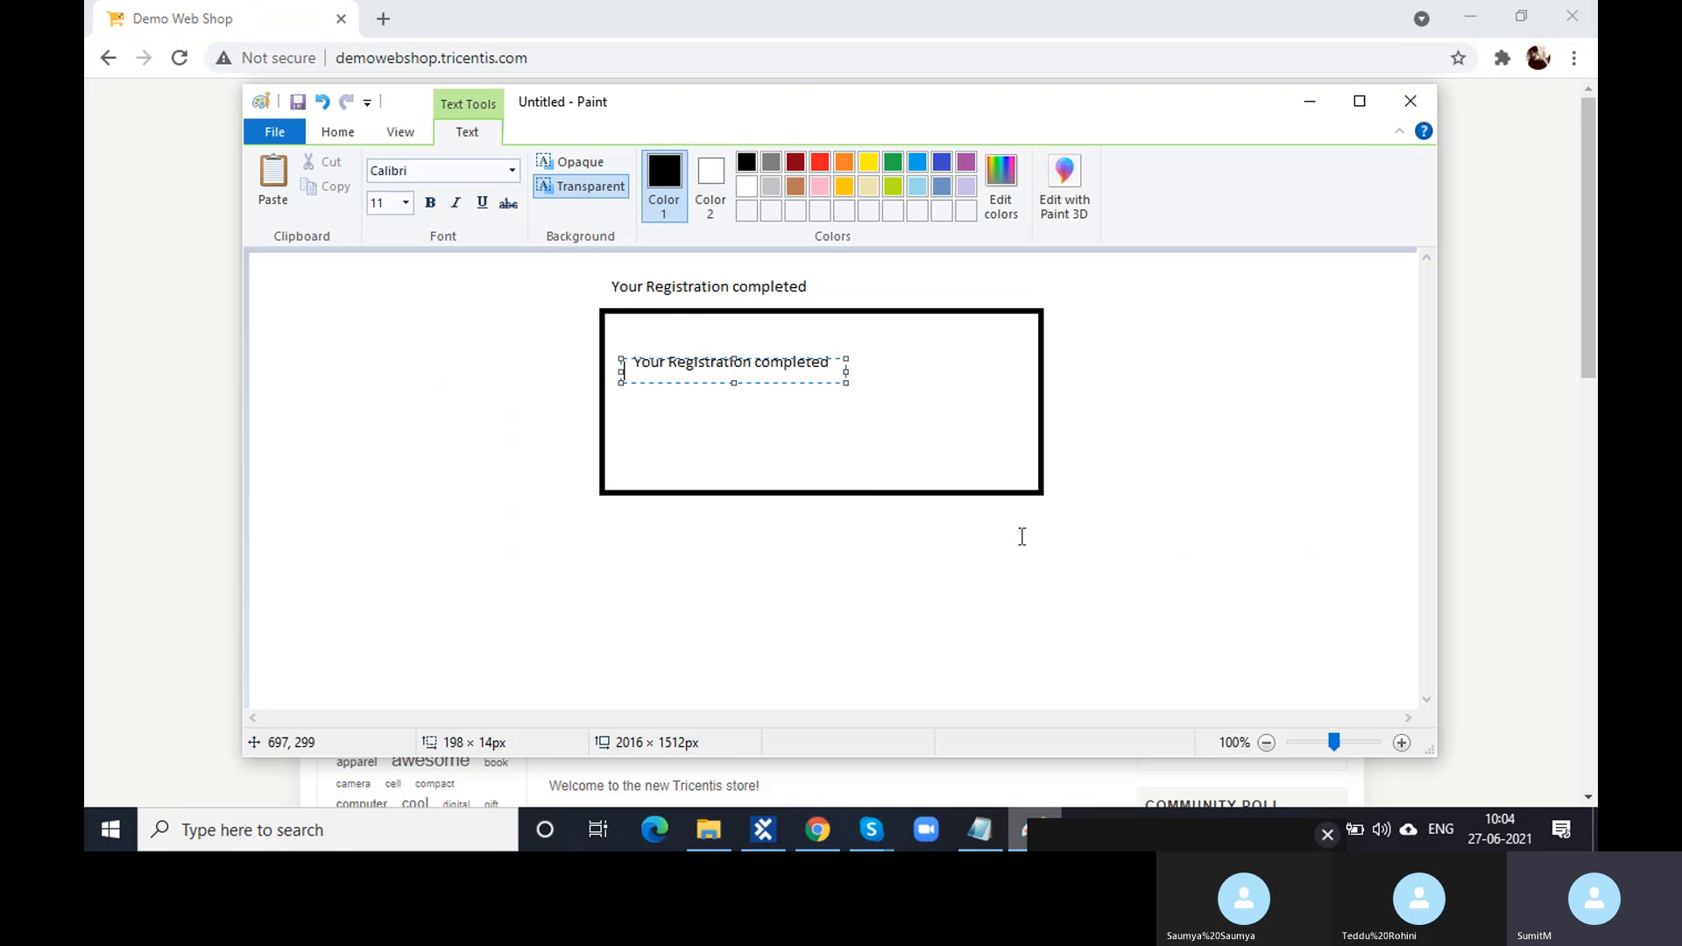
{"action": "left_click", "coordinate": [1416, 107]}
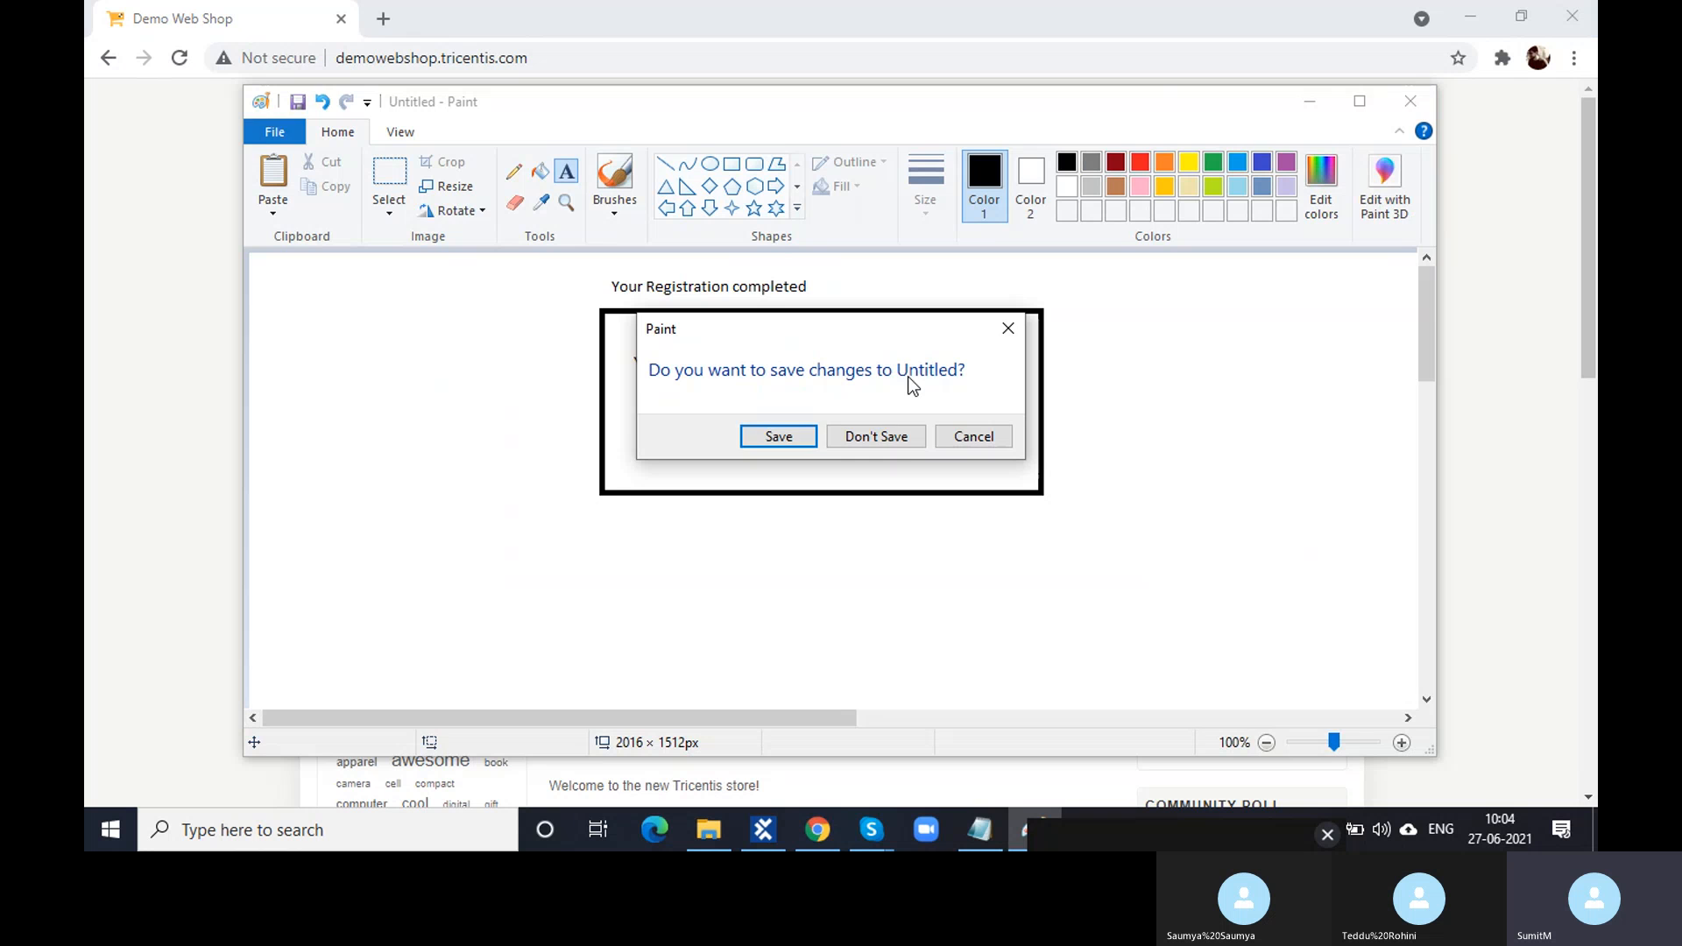
{"action": "left_click", "coordinate": [905, 437]}
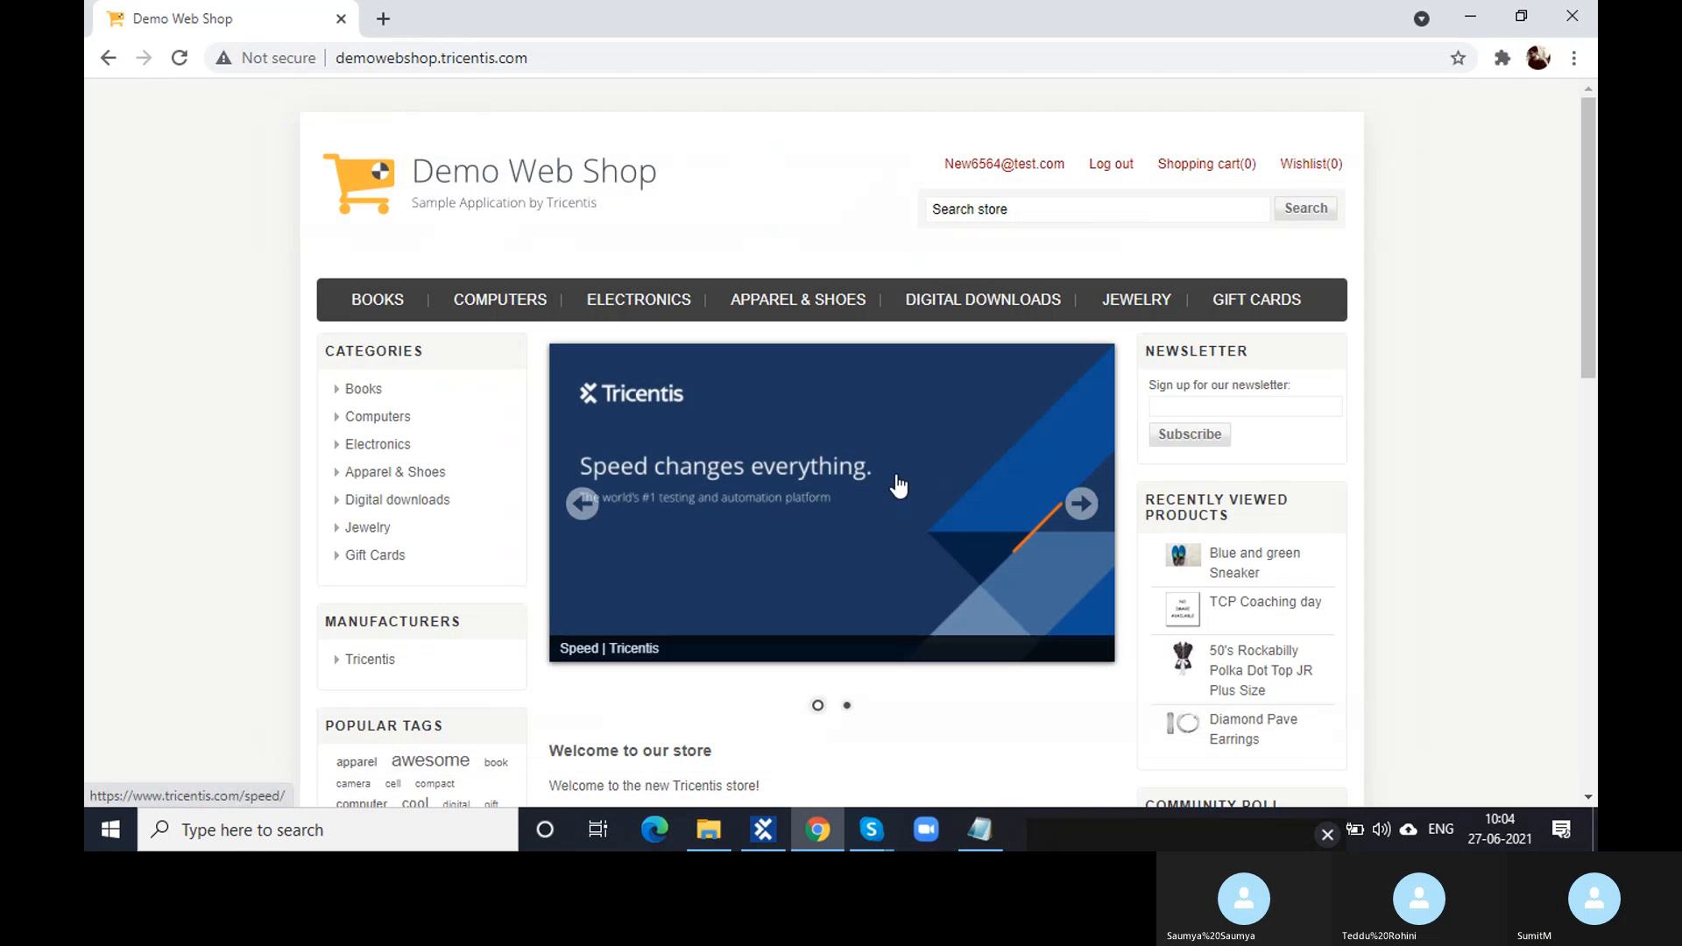
- In Tosca Commander, collapse Verify the logged in User, select TestCaseDesign, and return to Demo Web Shop
{"action": "left_click", "coordinate": [763, 830]}
{"action": "left_click", "coordinate": [282, 672]}
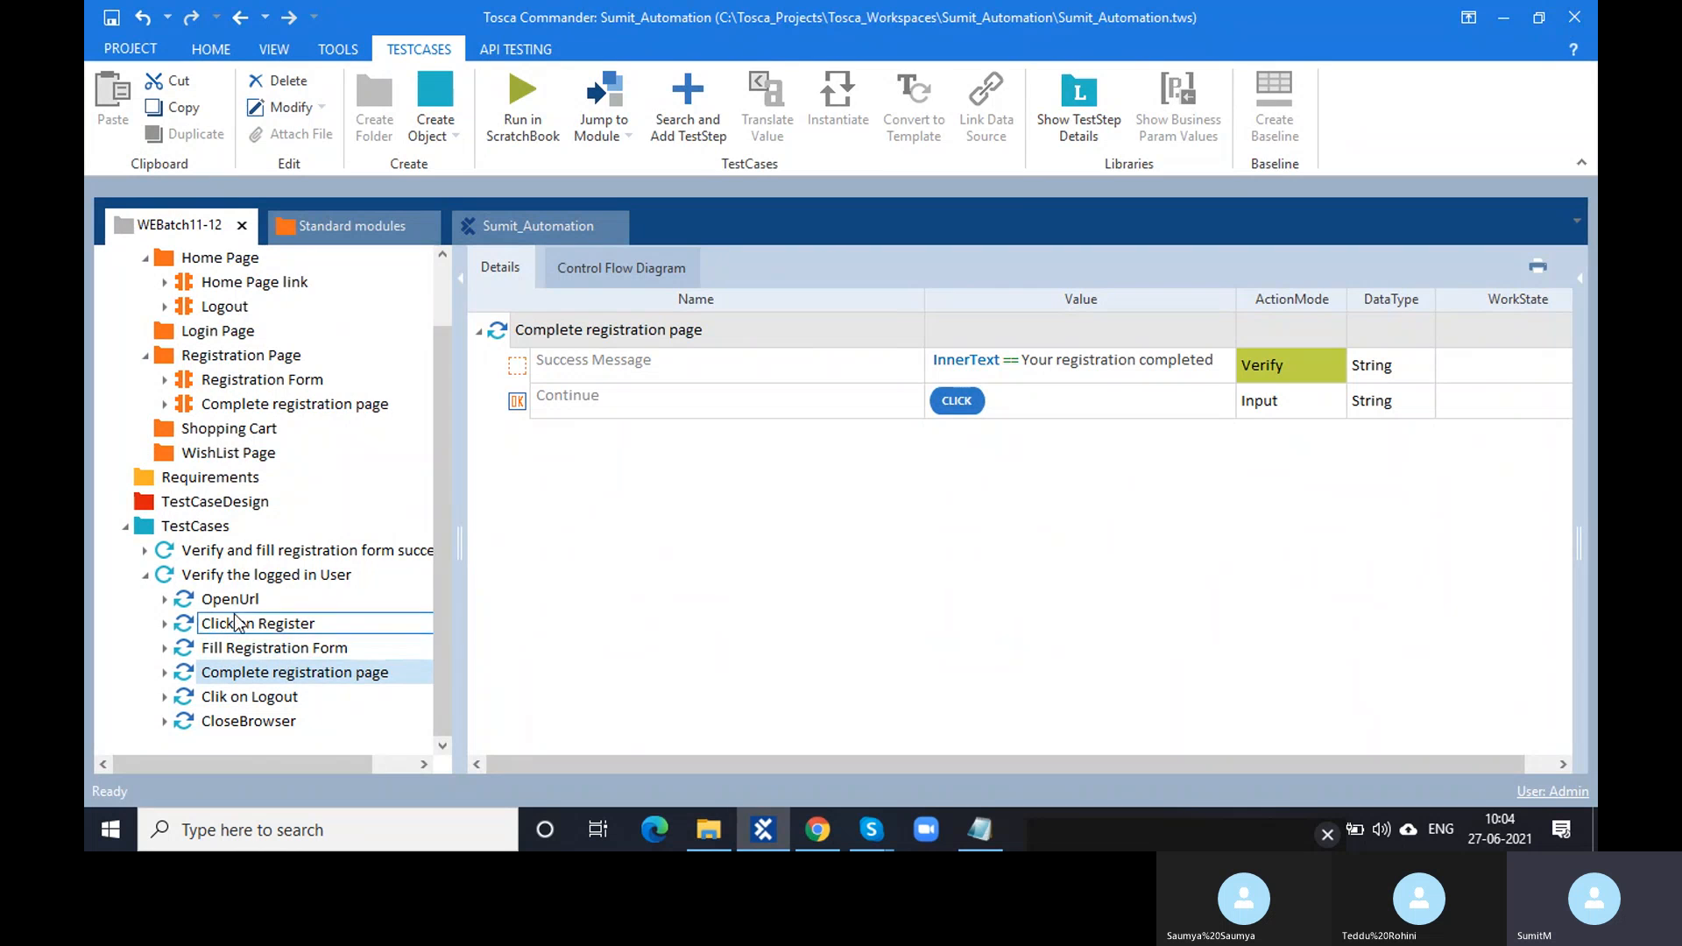
{"action": "left_click", "coordinate": [146, 578]}
{"action": "left_click", "coordinate": [146, 581]}
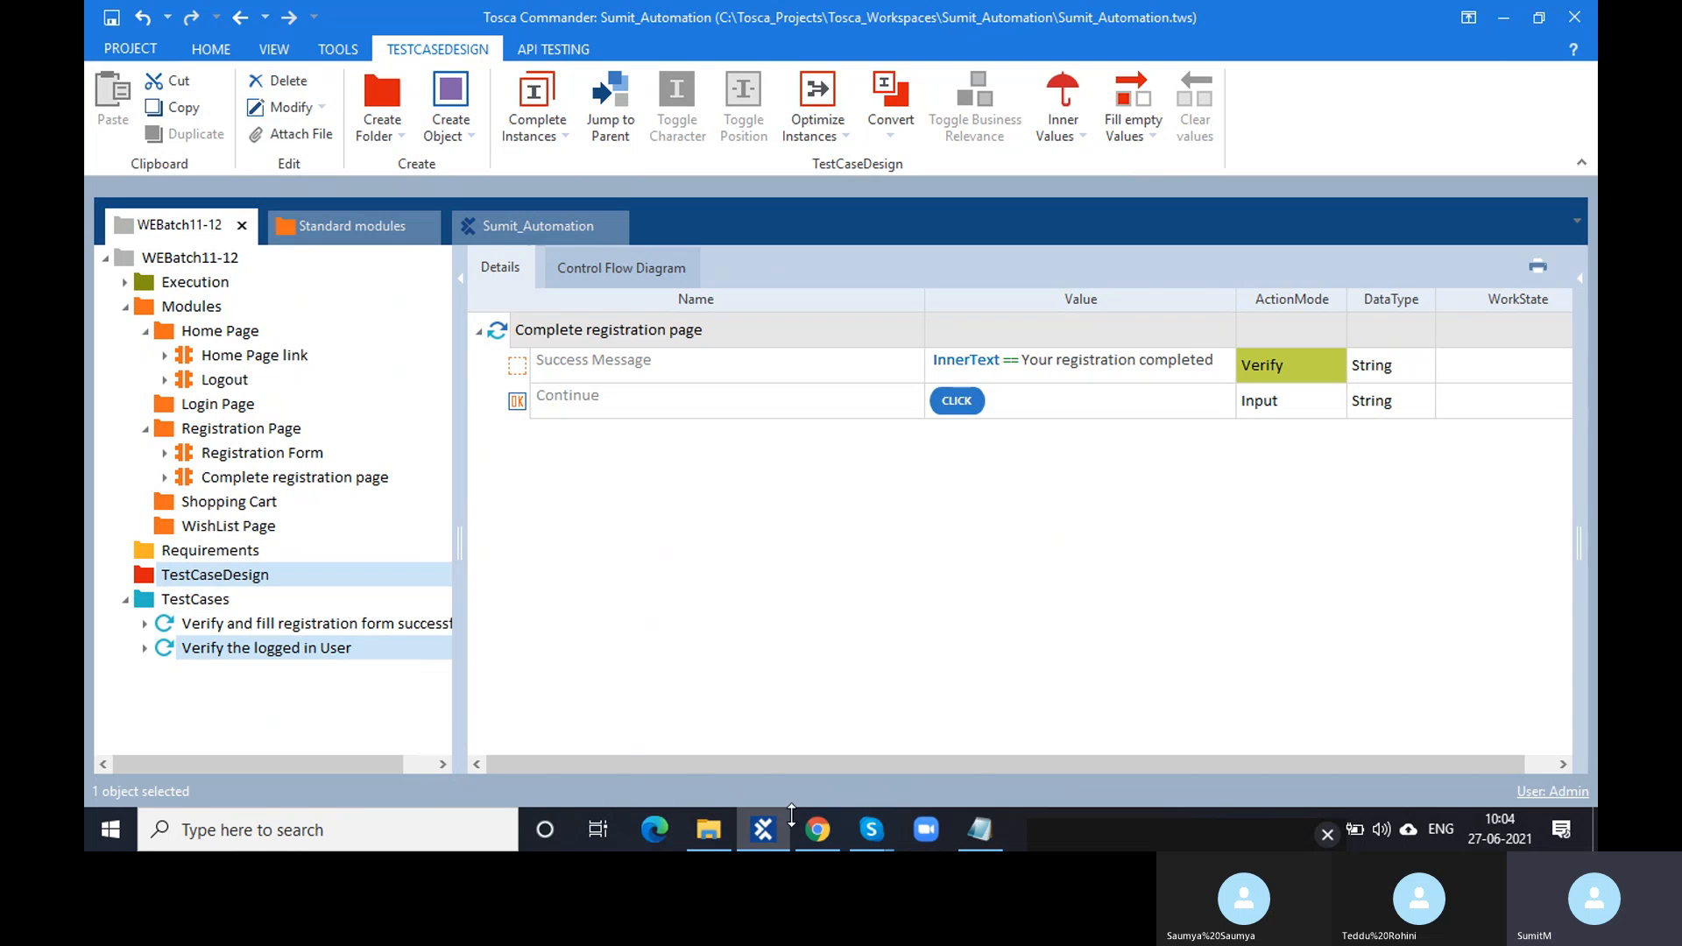
{"action": "left_click", "coordinate": [820, 843]}
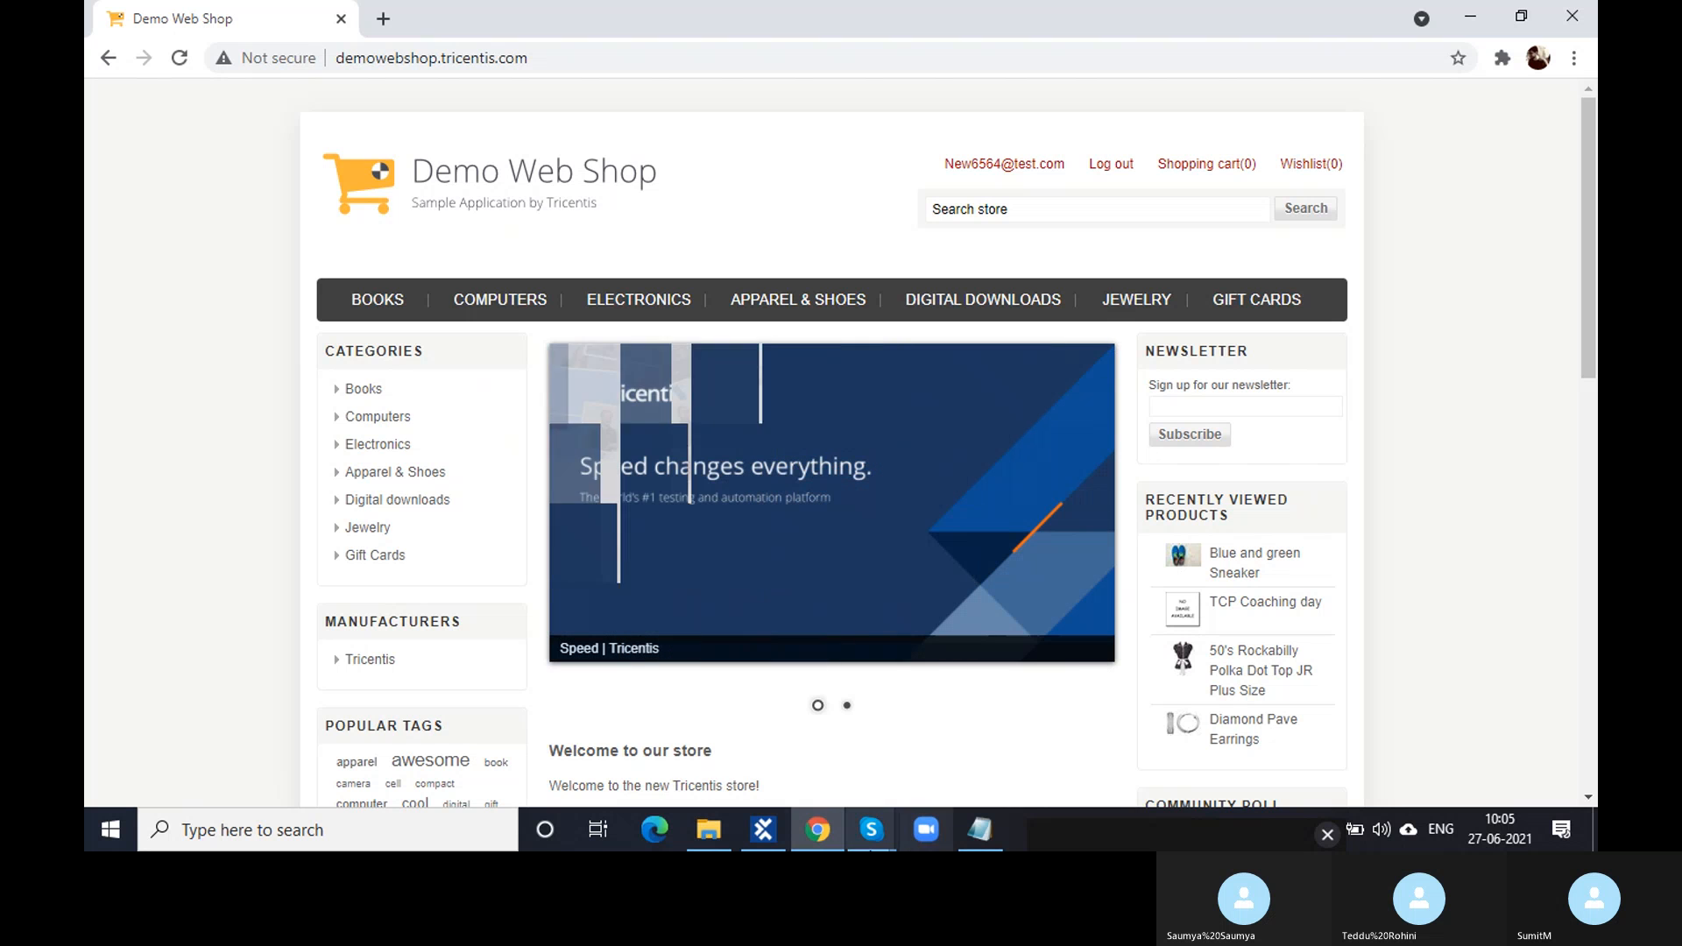
- View the logged-in account's customer info and the empty shopping cart
{"action": "mouse_move", "coordinate": [872, 830]}
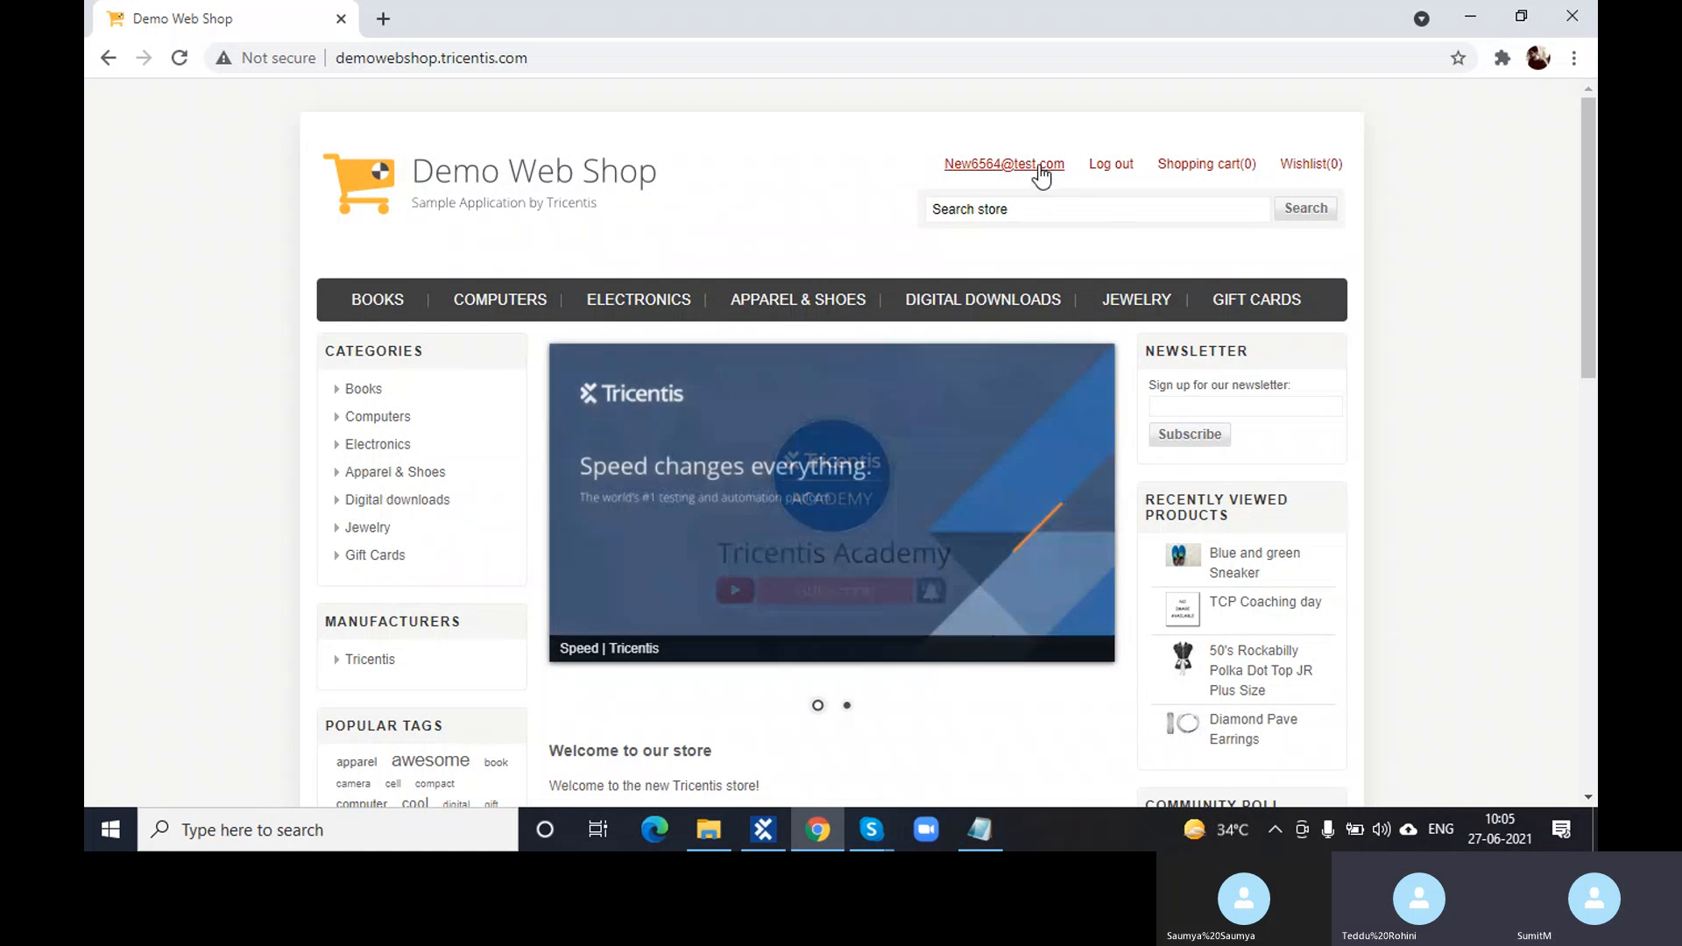
{"action": "left_click", "coordinate": [1039, 167]}
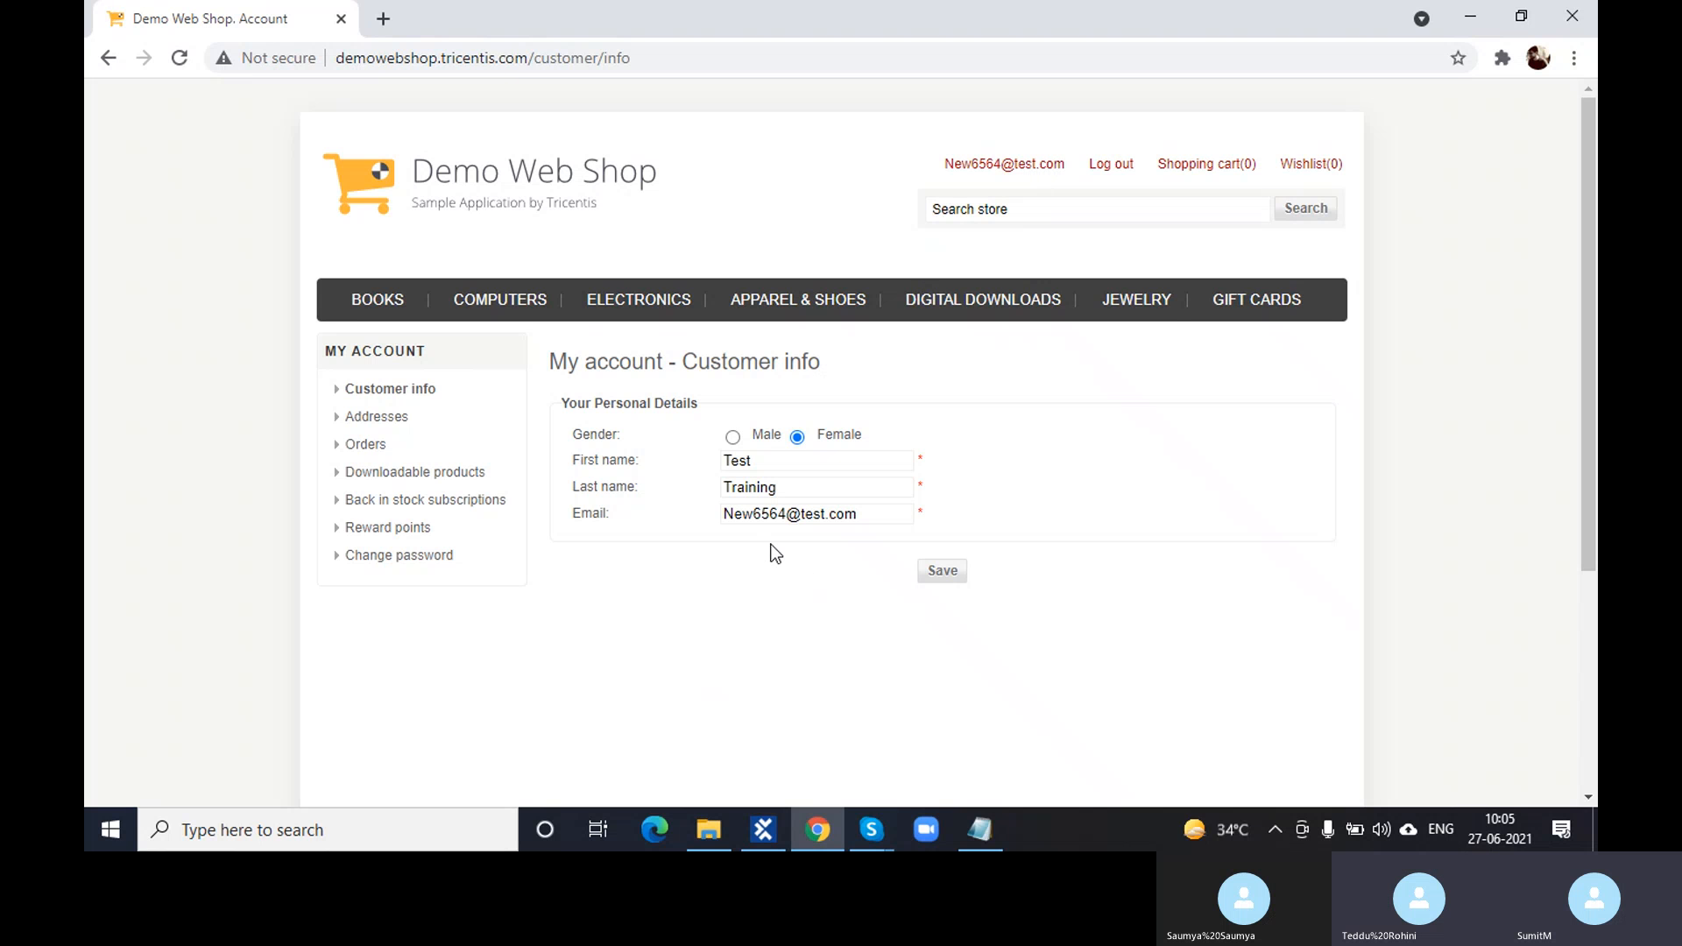
{"action": "left_click", "coordinate": [1238, 166]}
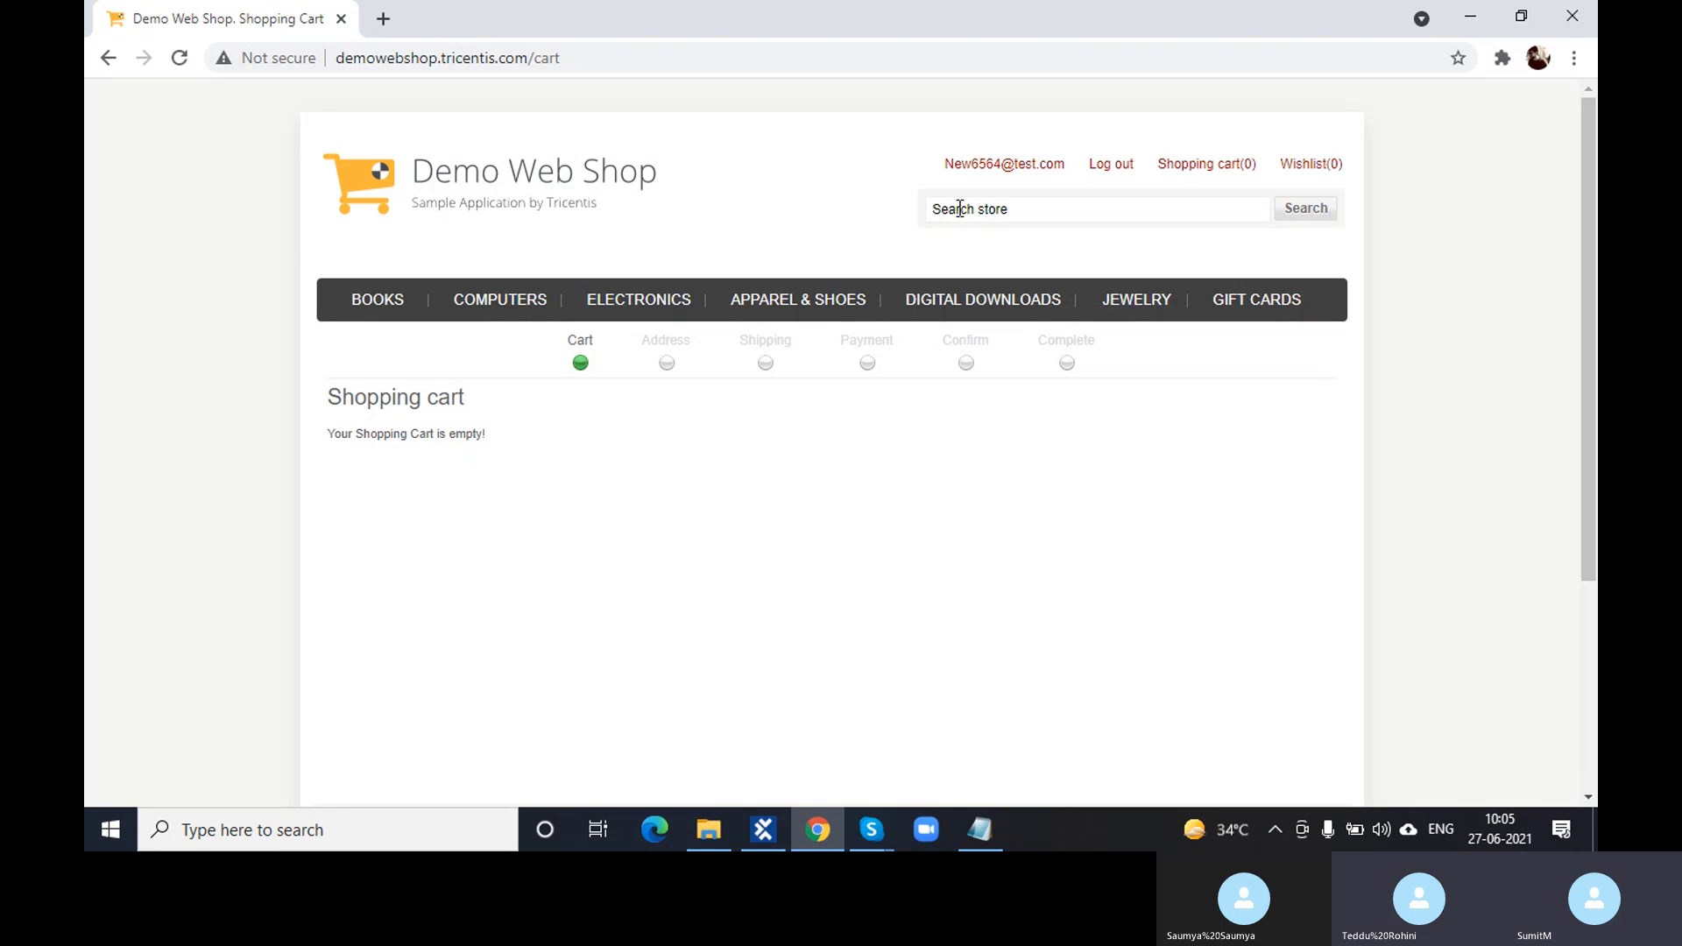
- Revisit the customer info, return to the shop home page, and open Tosca's Logout module
{"action": "left_click", "coordinate": [976, 167]}
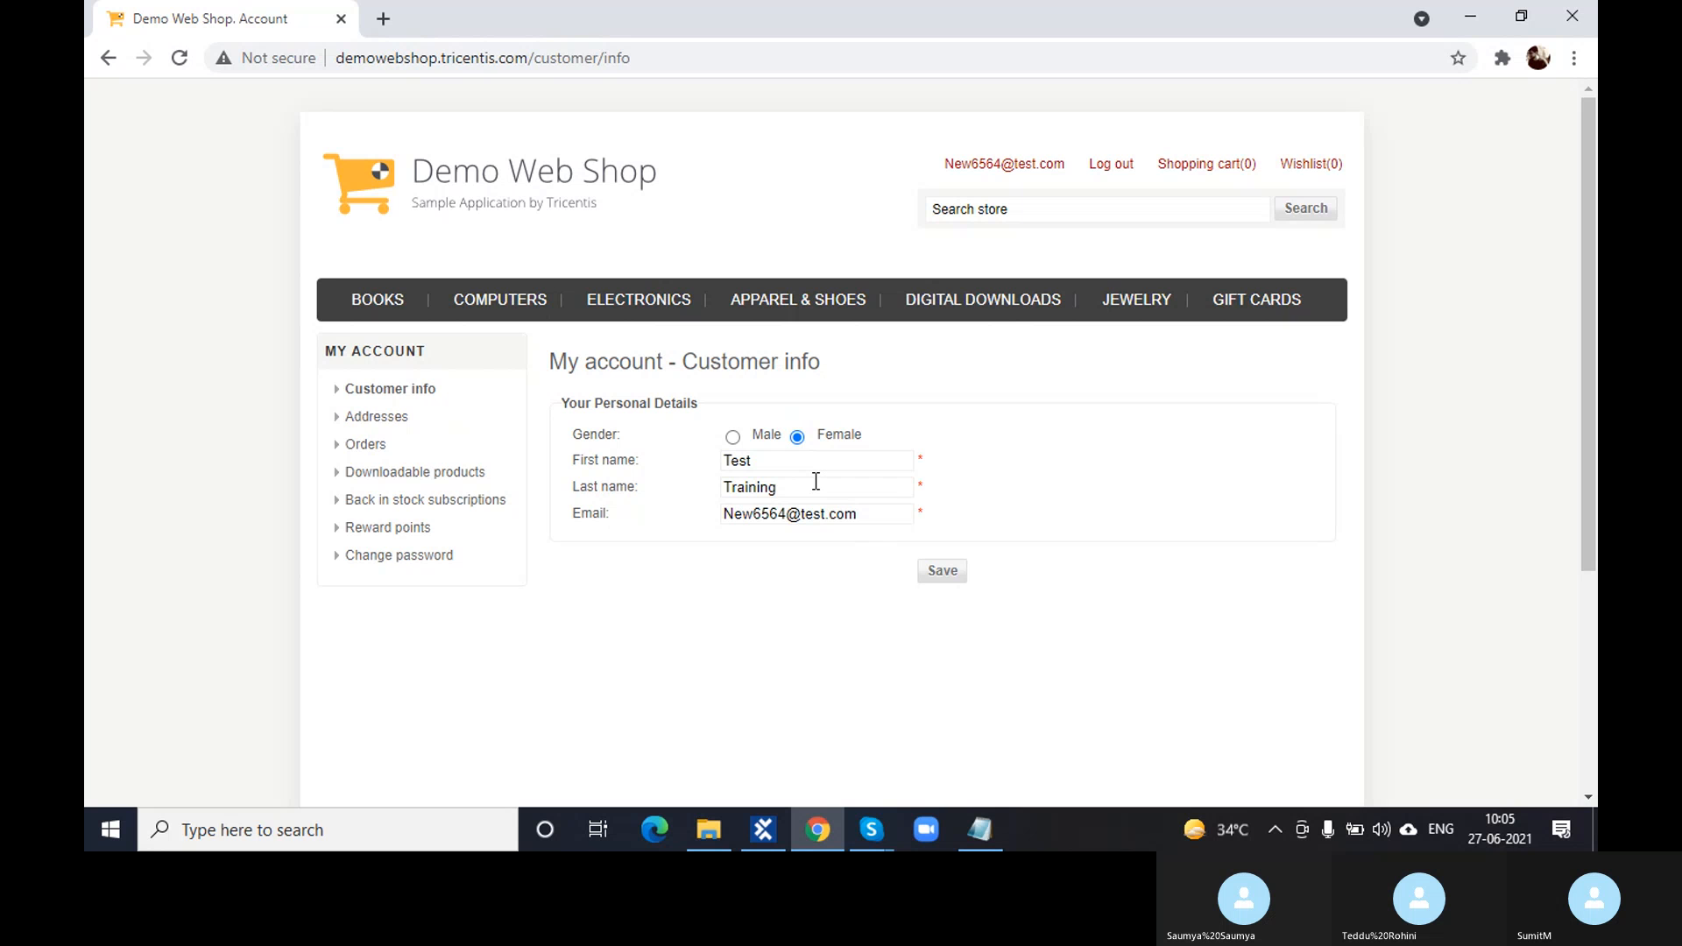
{"action": "left_click", "coordinate": [525, 205]}
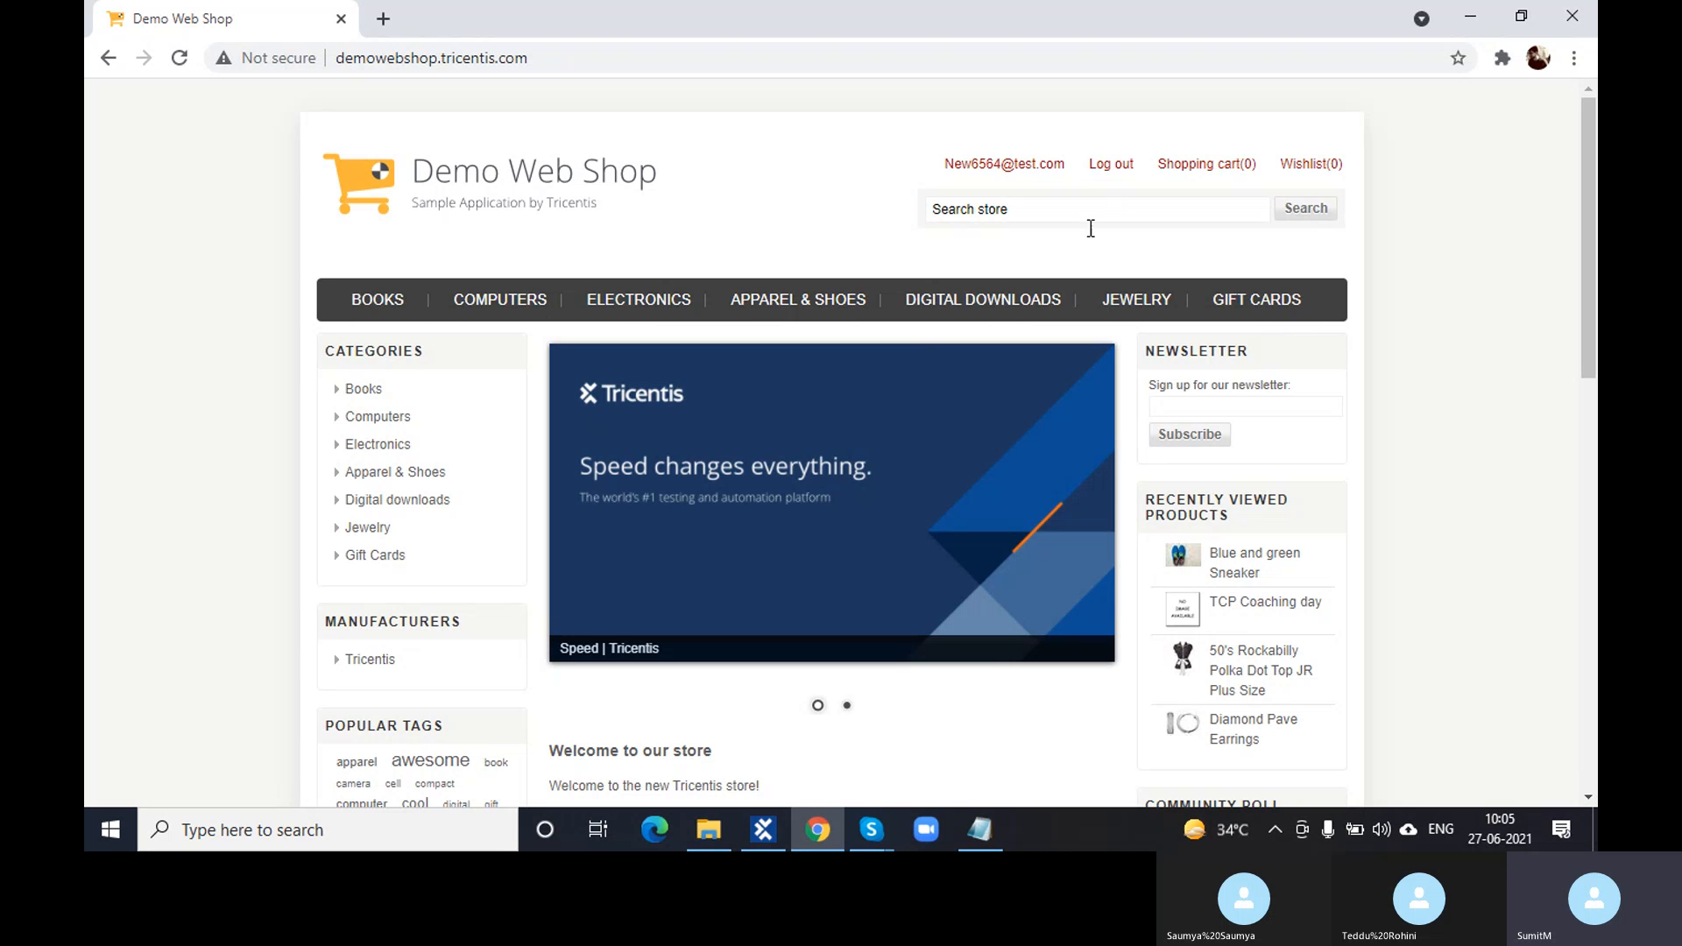
{"action": "left_click", "coordinate": [776, 833]}
{"action": "left_click", "coordinate": [248, 386]}
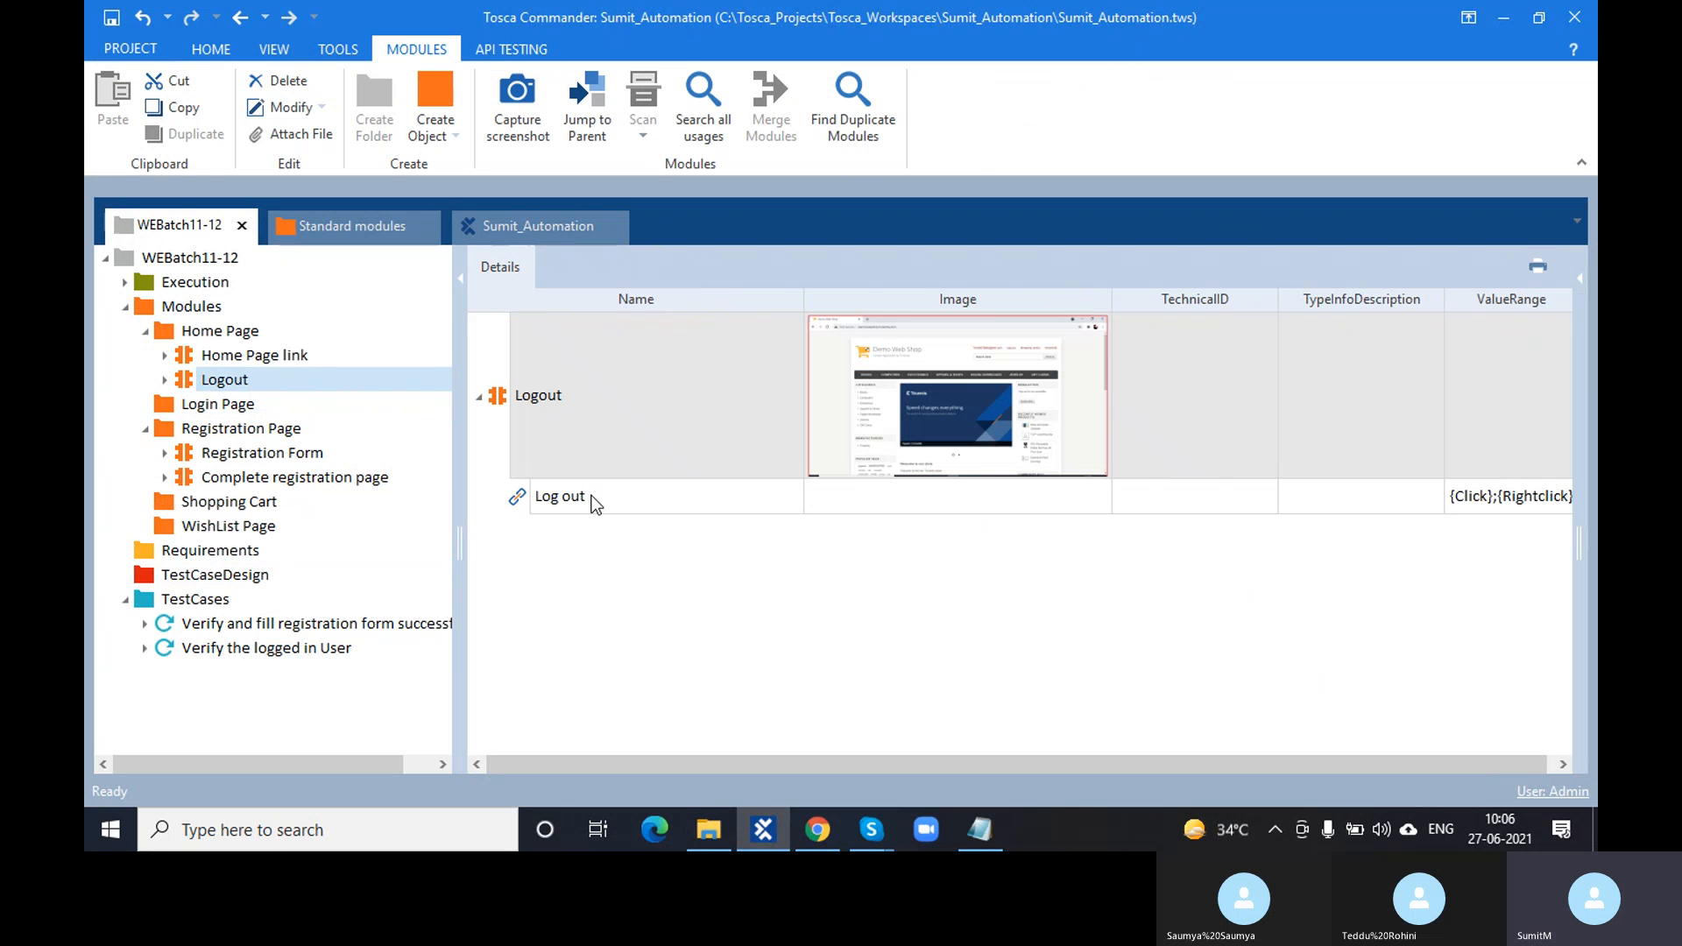
- Compare the Home Page link and Logout modules against the live Demo Web Shop page
{"action": "left_click", "coordinate": [207, 359]}
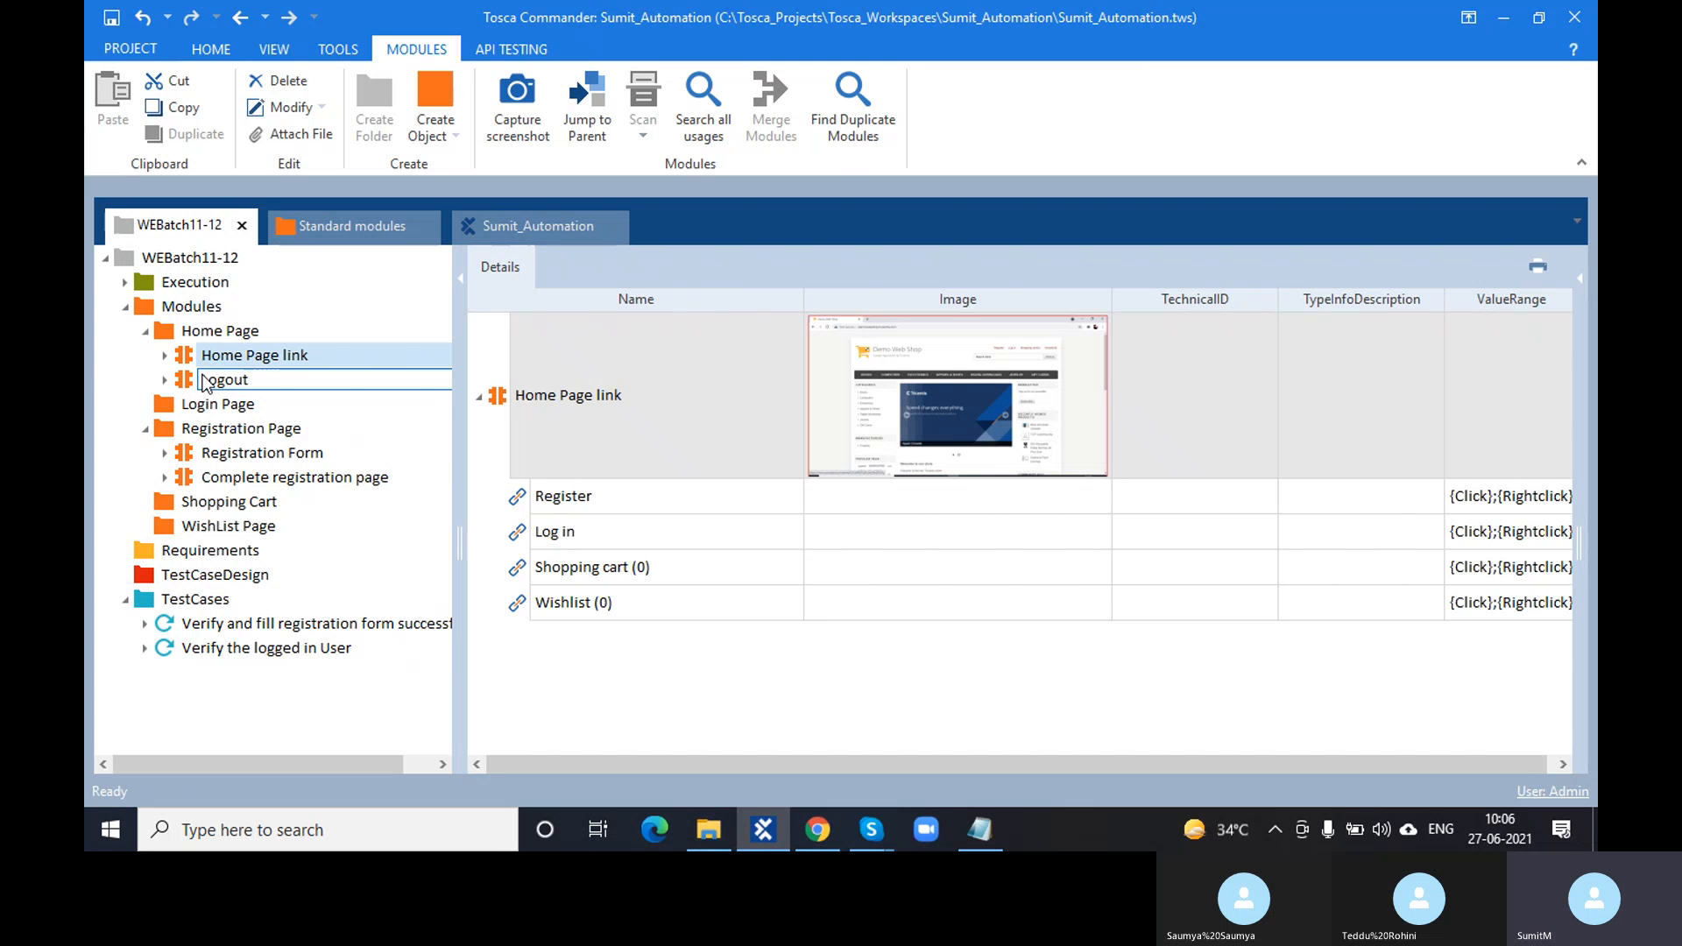
{"action": "left_click", "coordinate": [225, 385]}
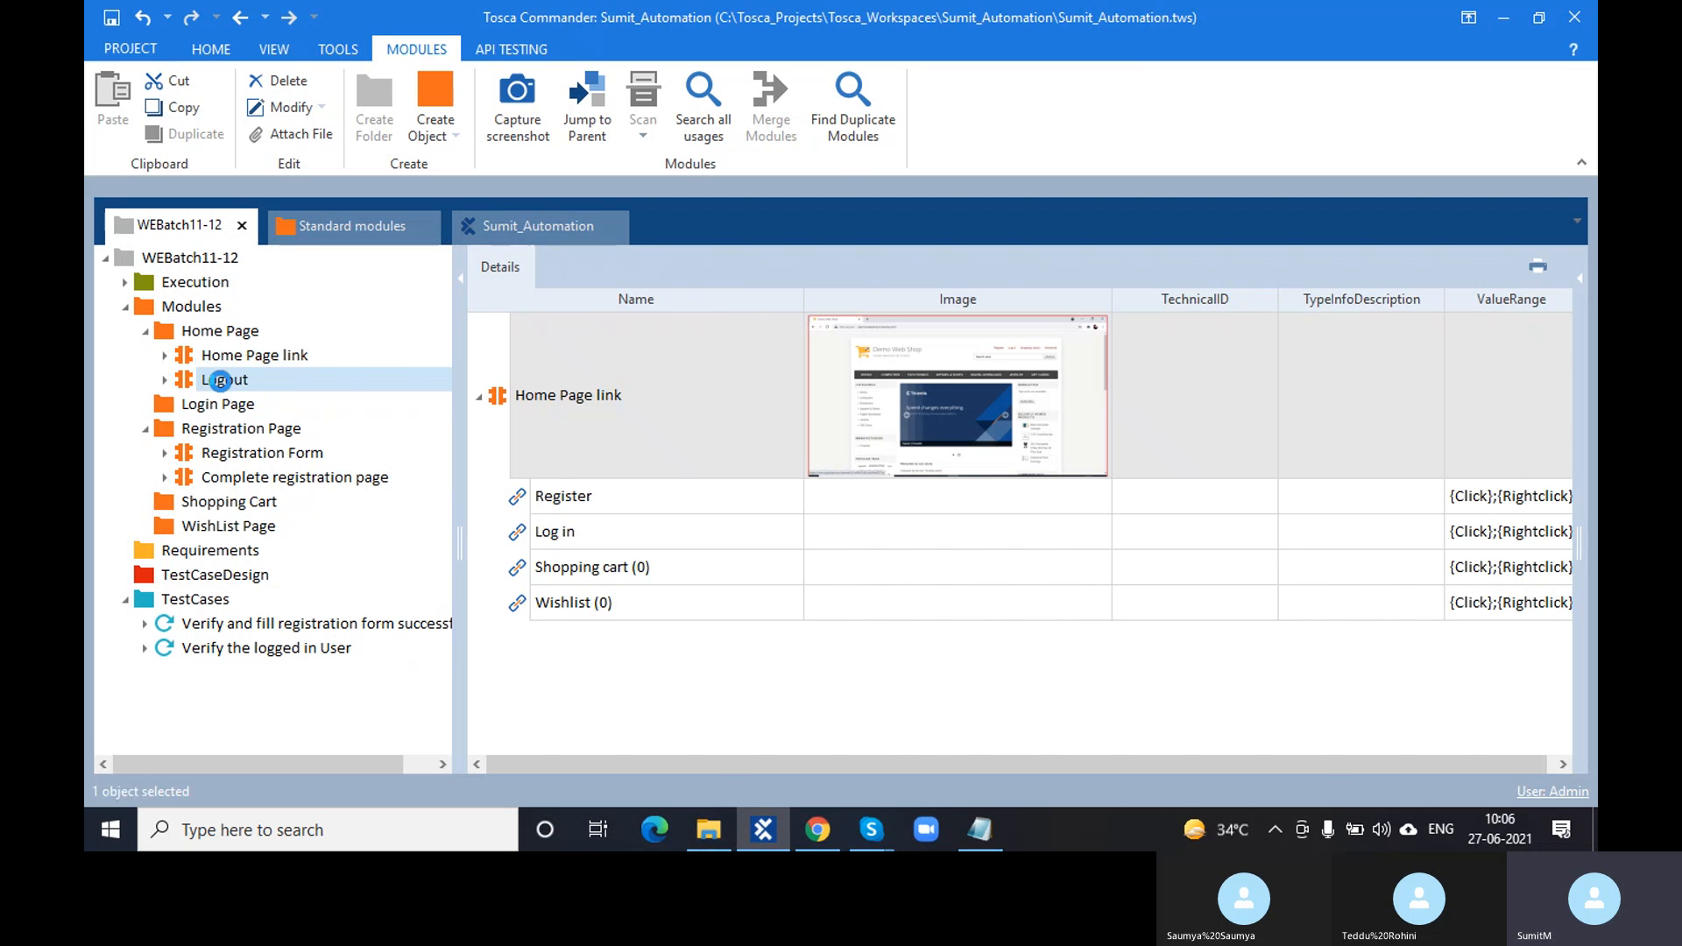
{"action": "left_click", "coordinate": [818, 828]}
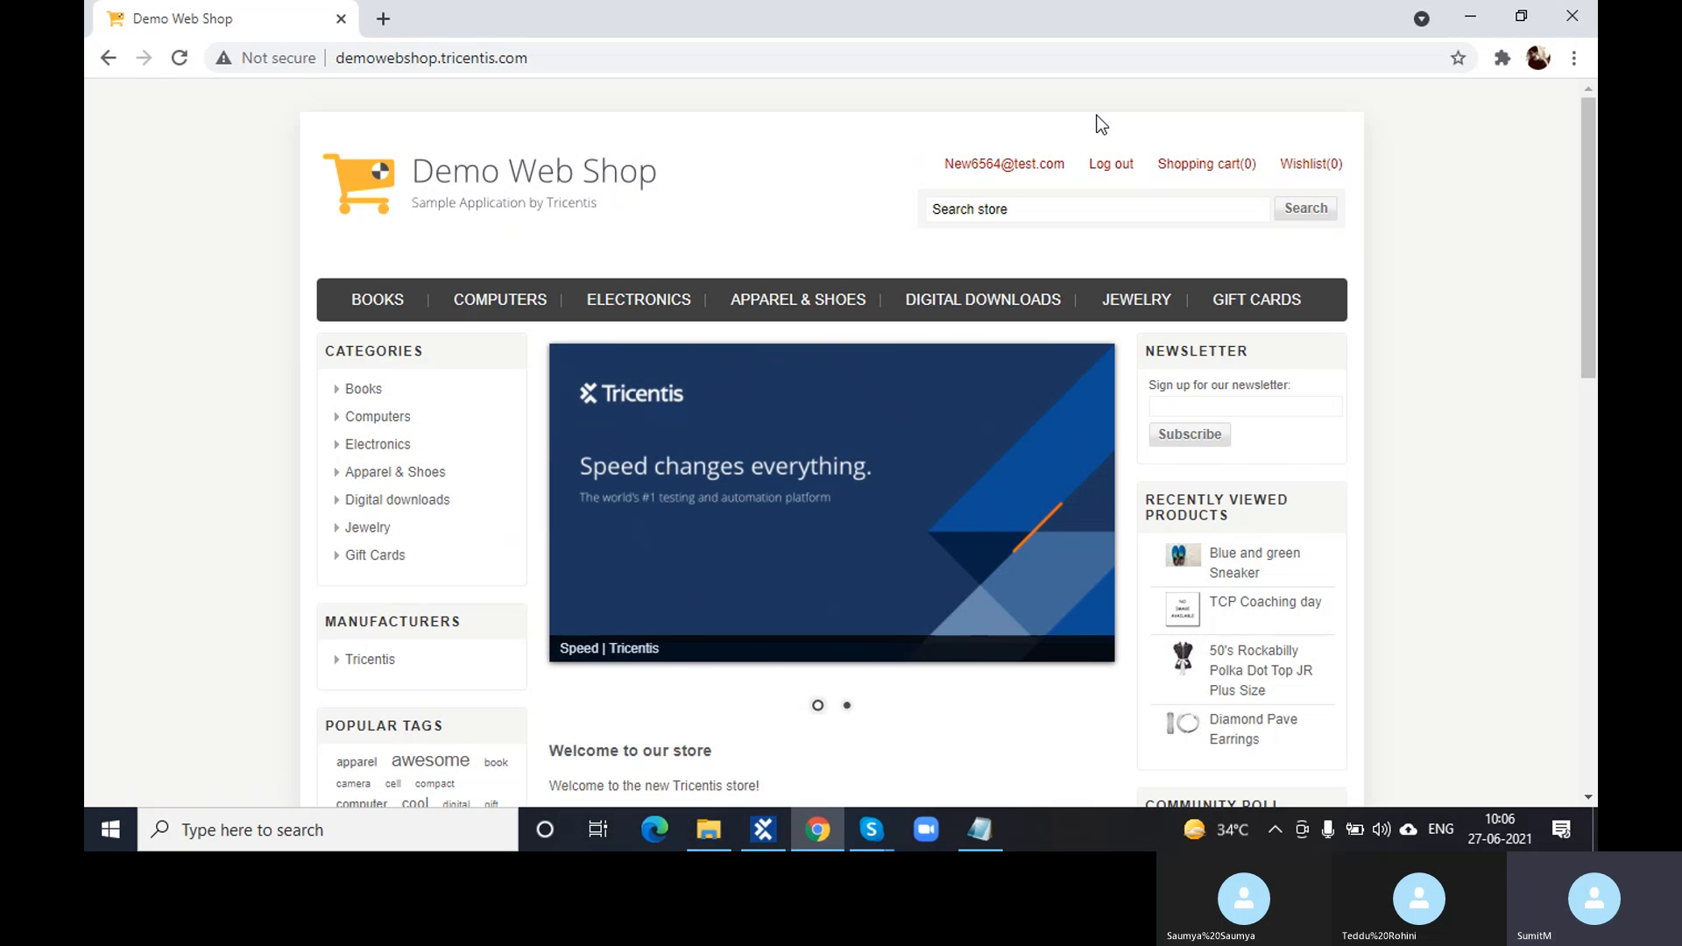
{"action": "left_click", "coordinate": [764, 828]}
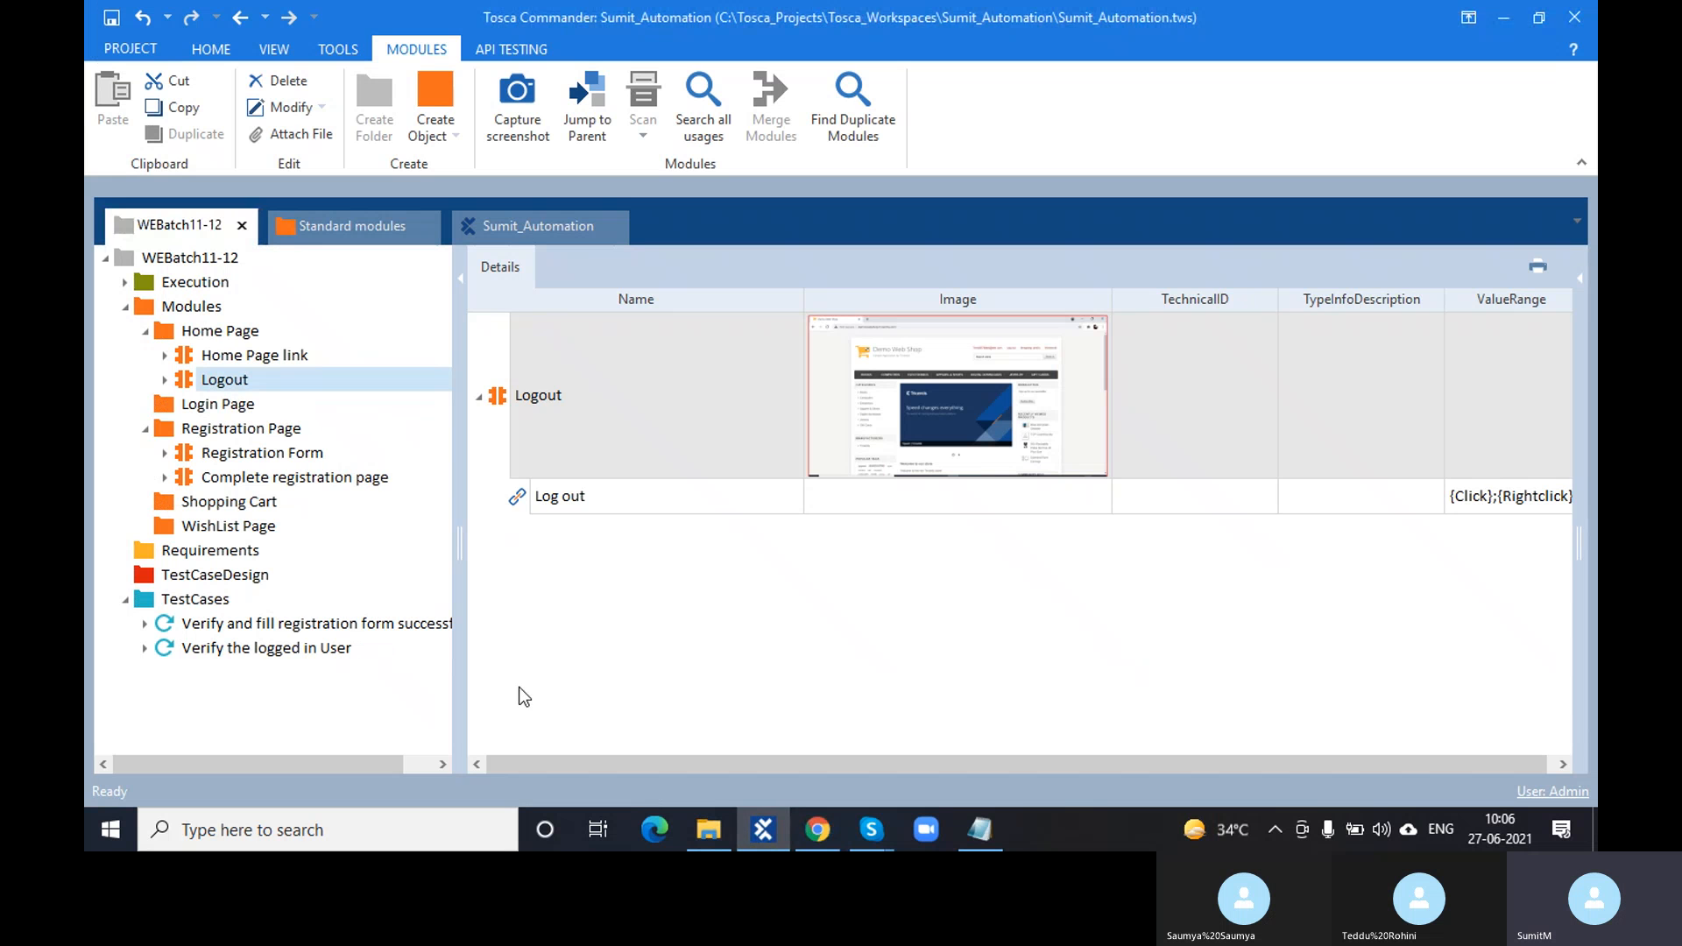
{"action": "left_click", "coordinate": [275, 361]}
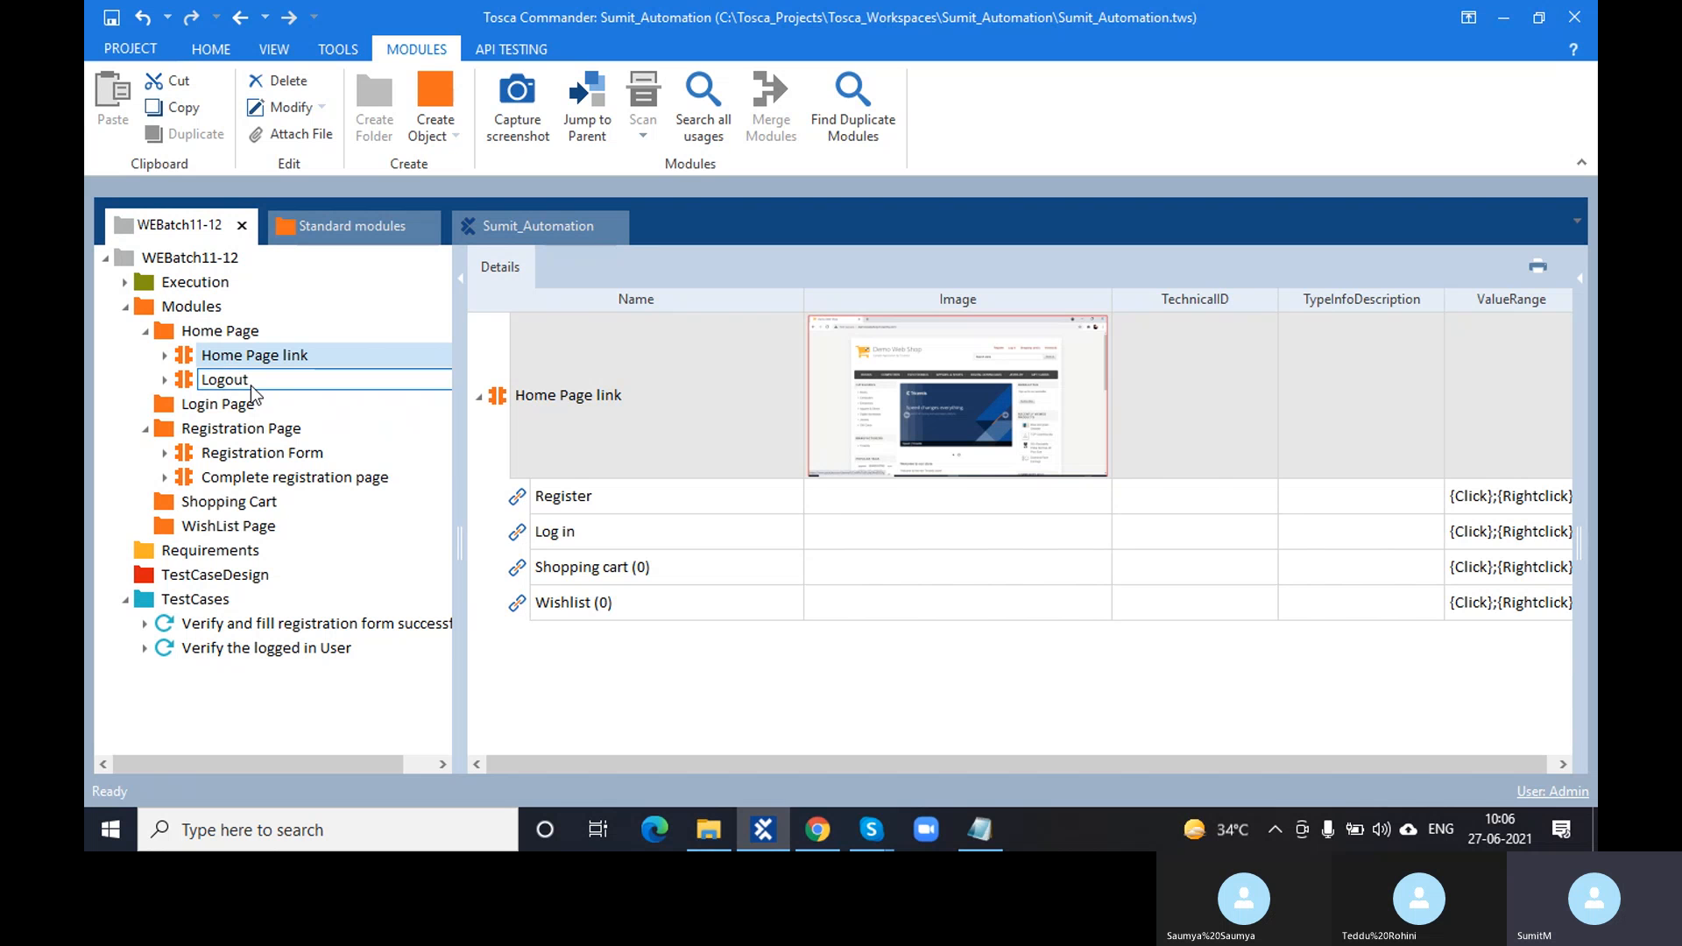
{"action": "left_click", "coordinate": [261, 382]}
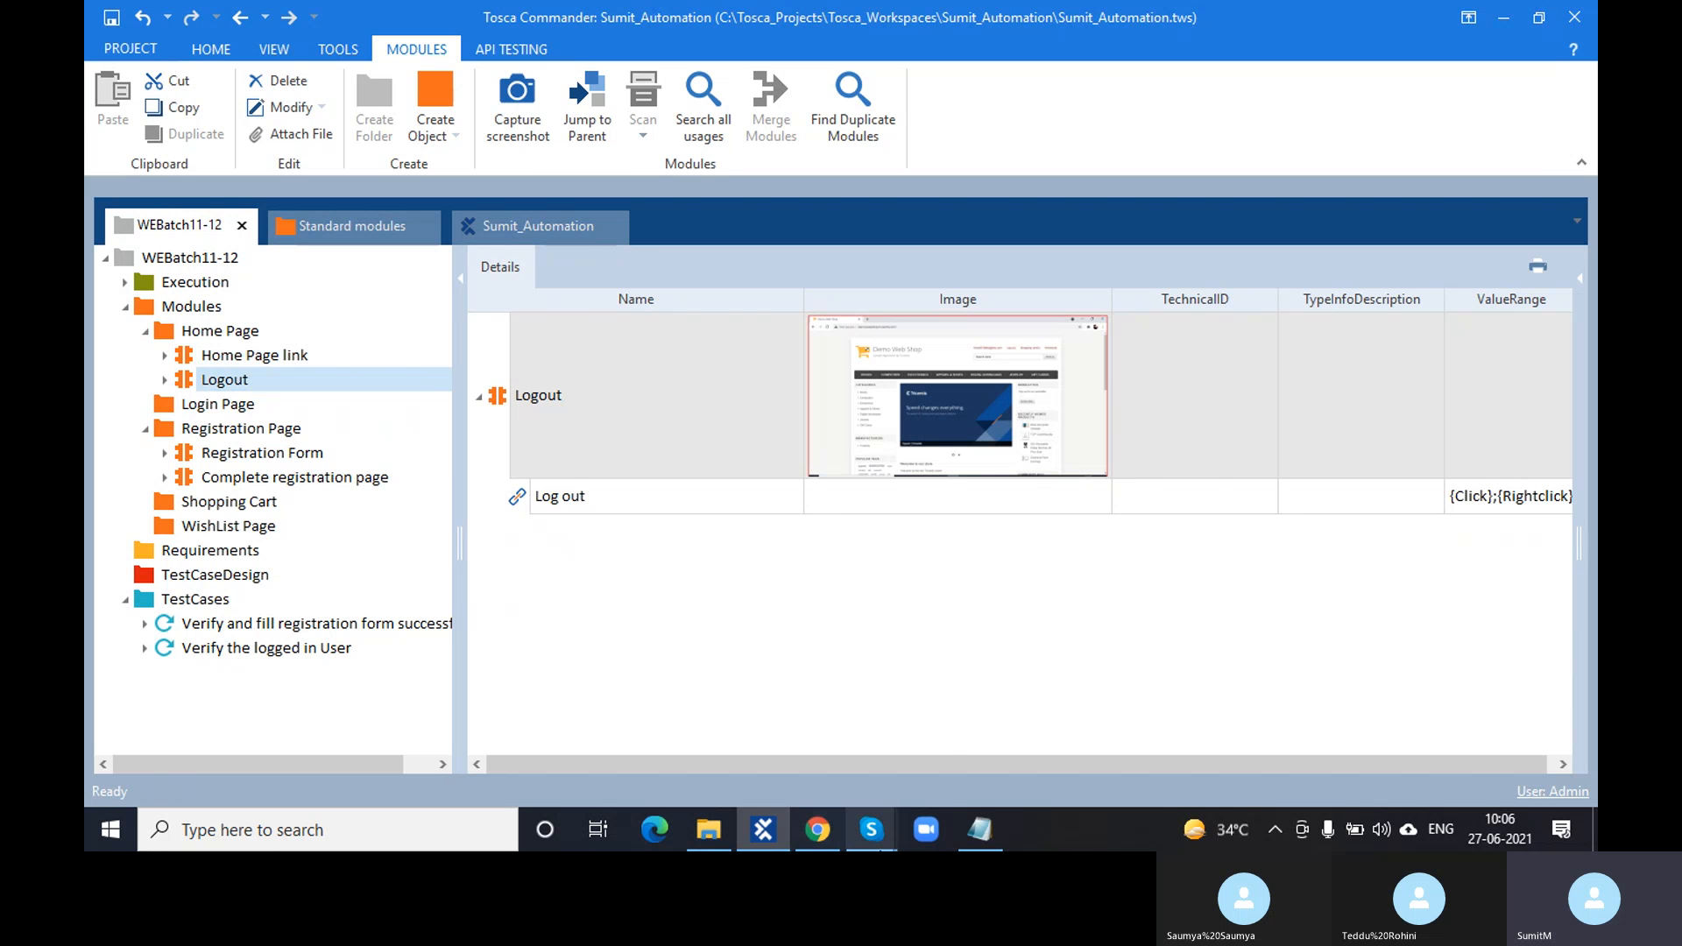
{"action": "left_click", "coordinate": [821, 832]}
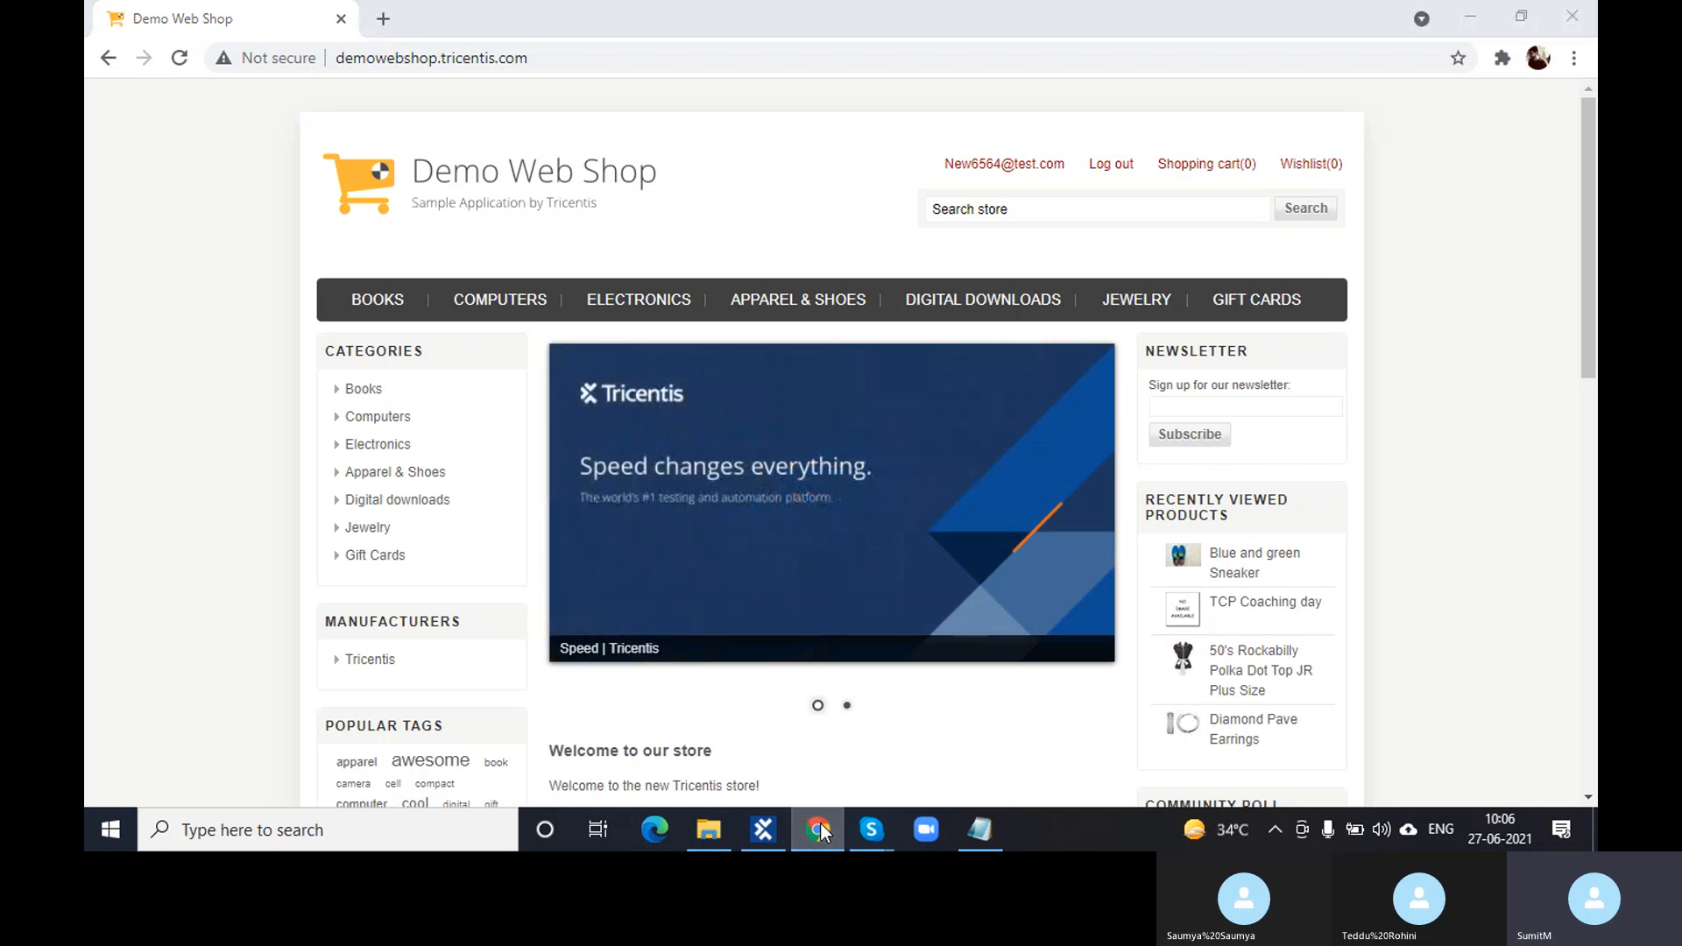
{"action": "left_click", "coordinate": [822, 832]}
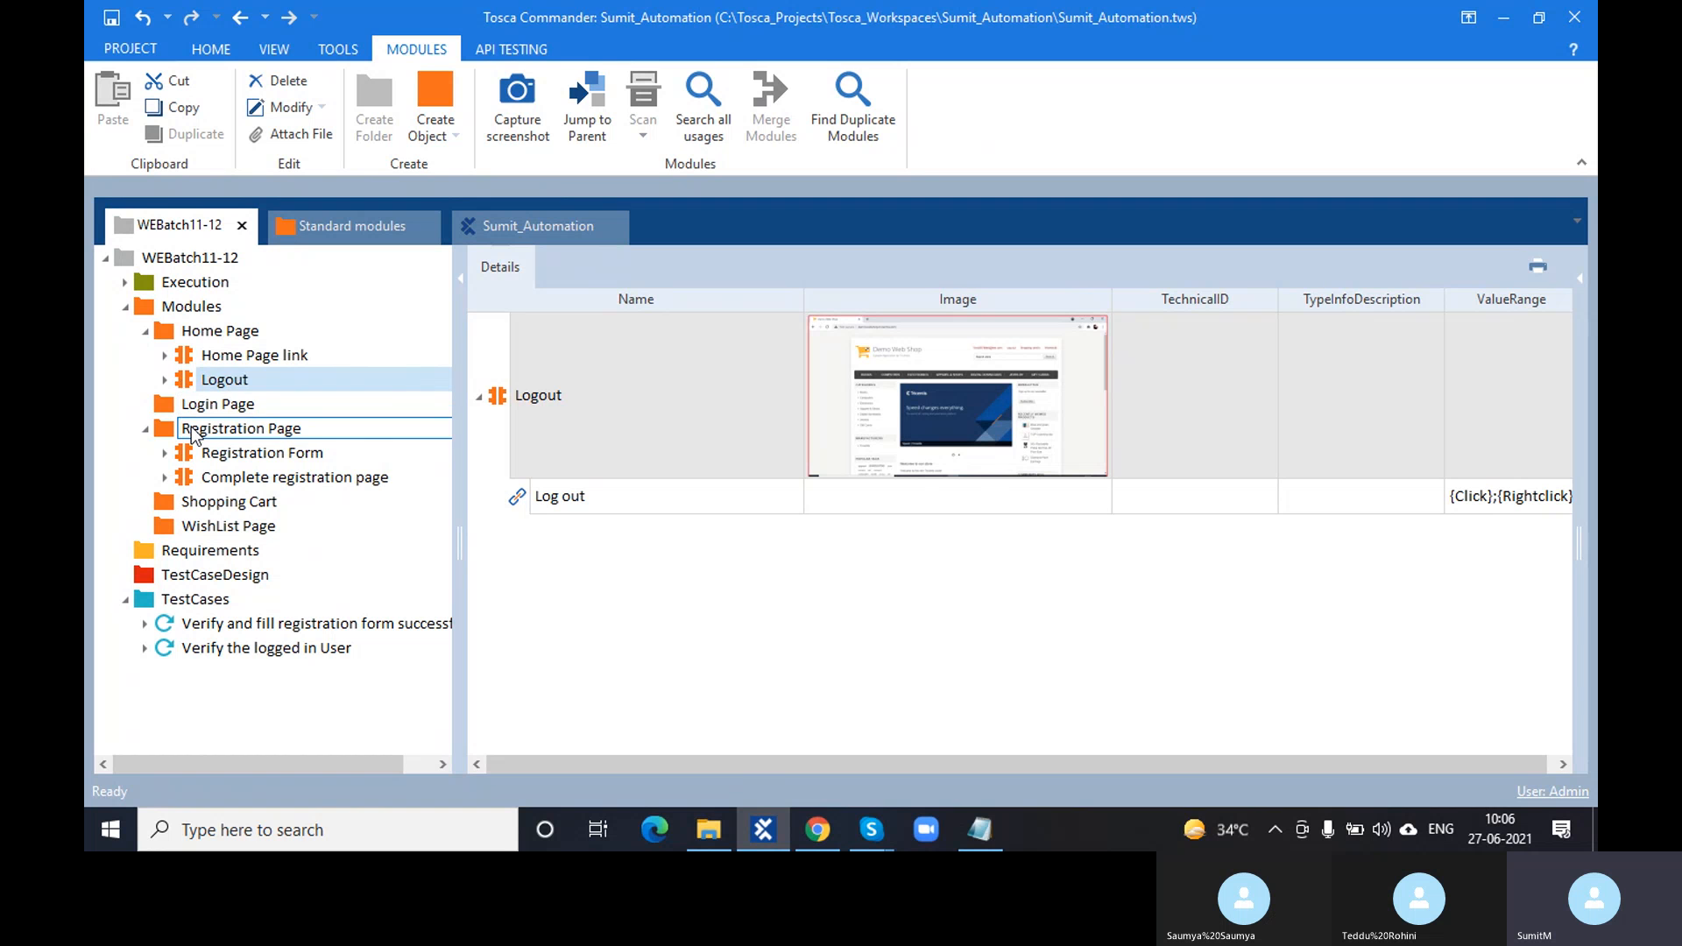
- Switch between Logout and Home Page link, ending on Home Page link's four link entries
{"action": "left_click", "coordinate": [238, 355]}
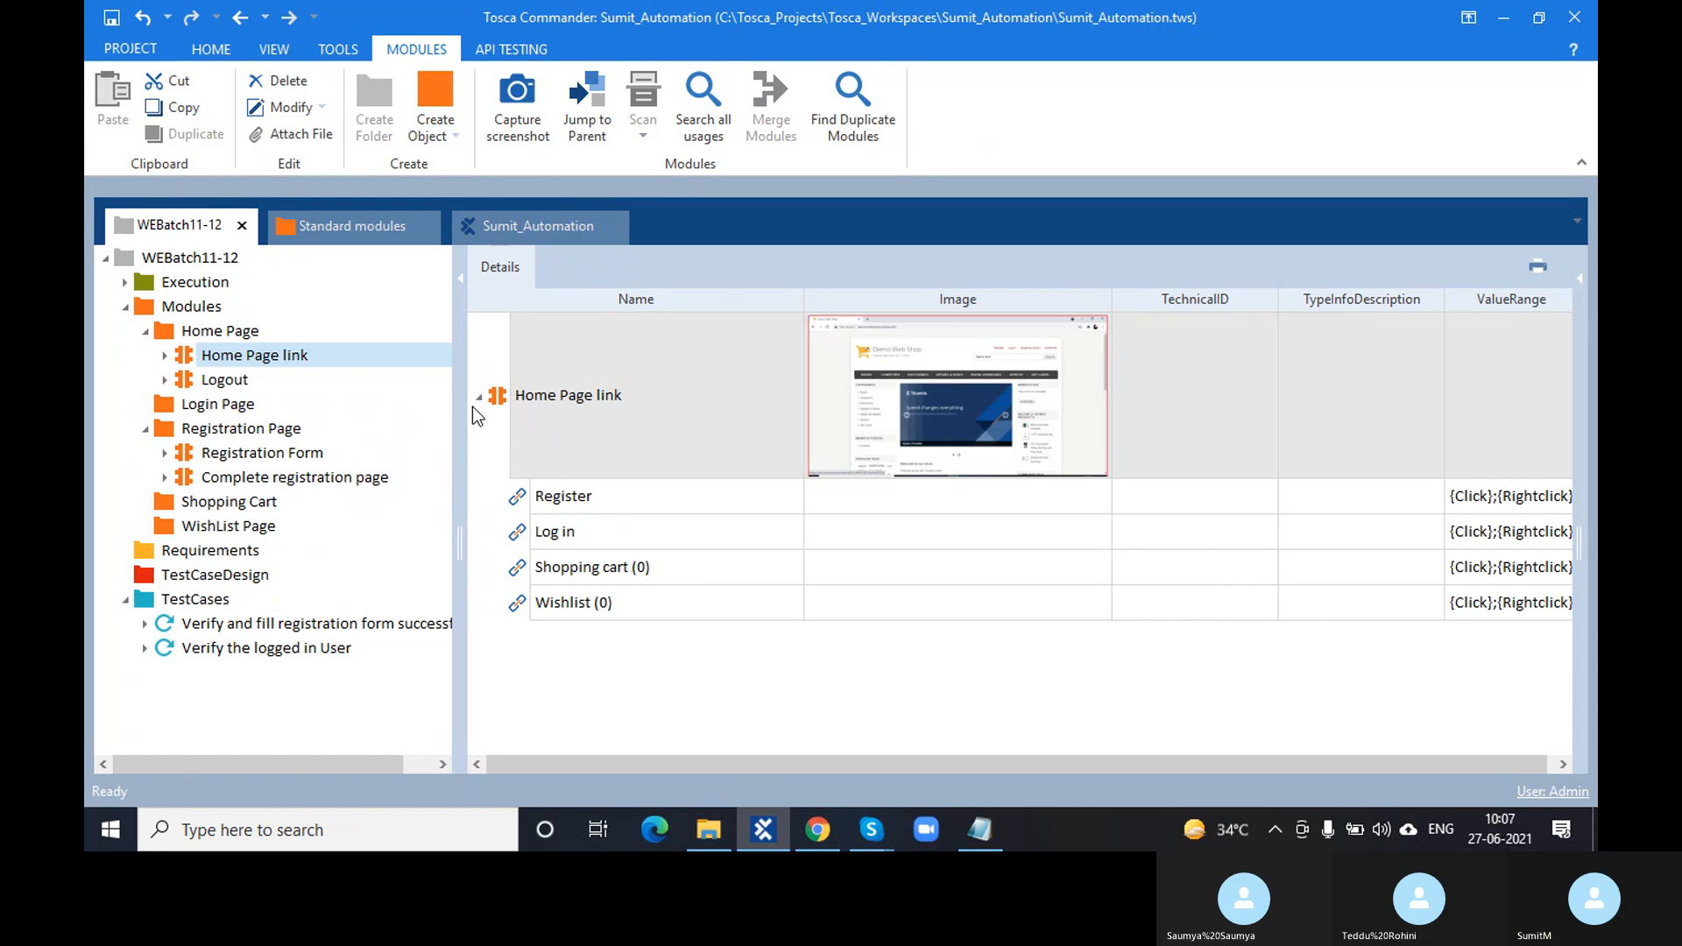
{"action": "double_click", "coordinate": [249, 383]}
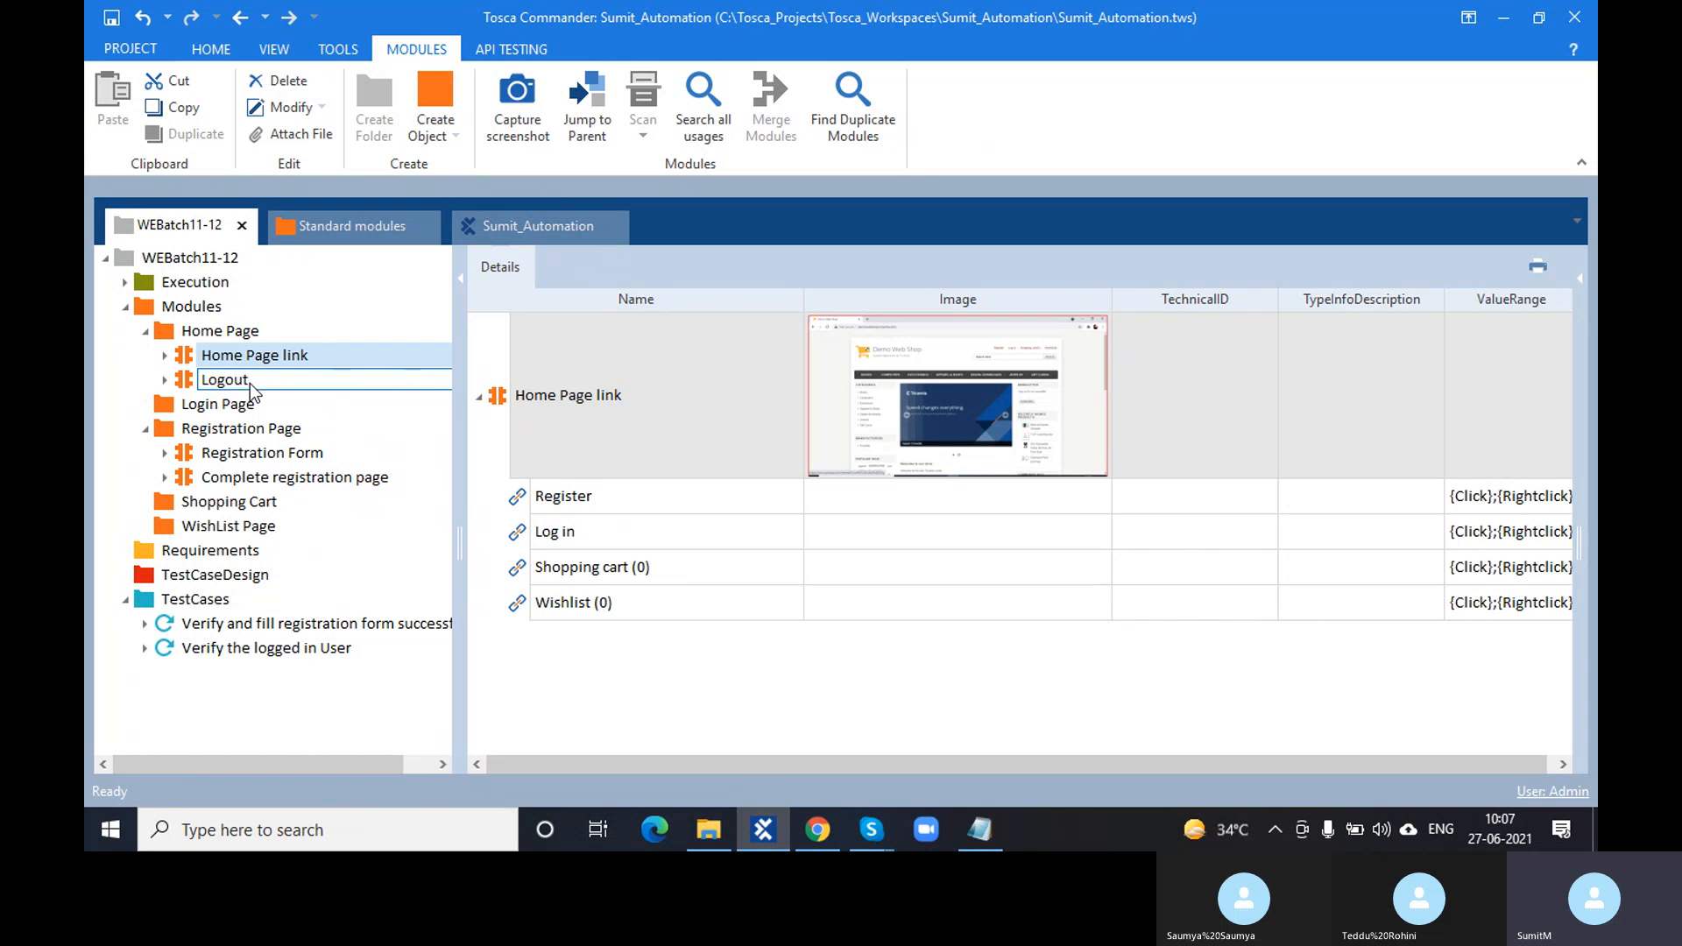
{"action": "left_click", "coordinate": [250, 382]}
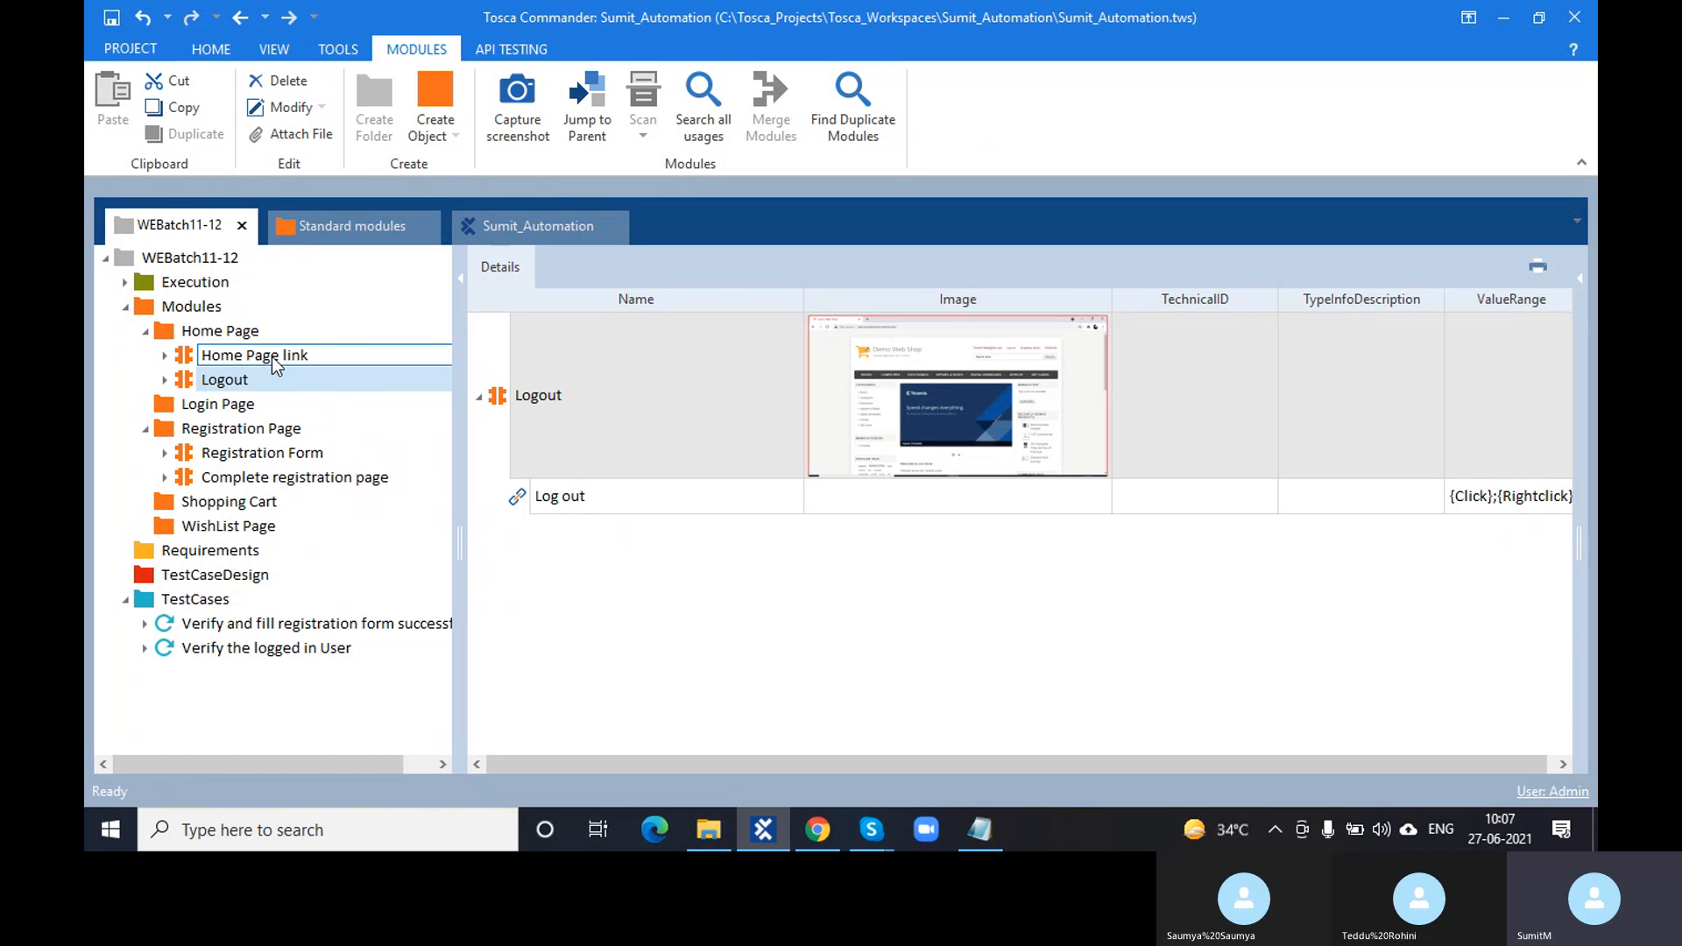
{"action": "left_click", "coordinate": [272, 356]}
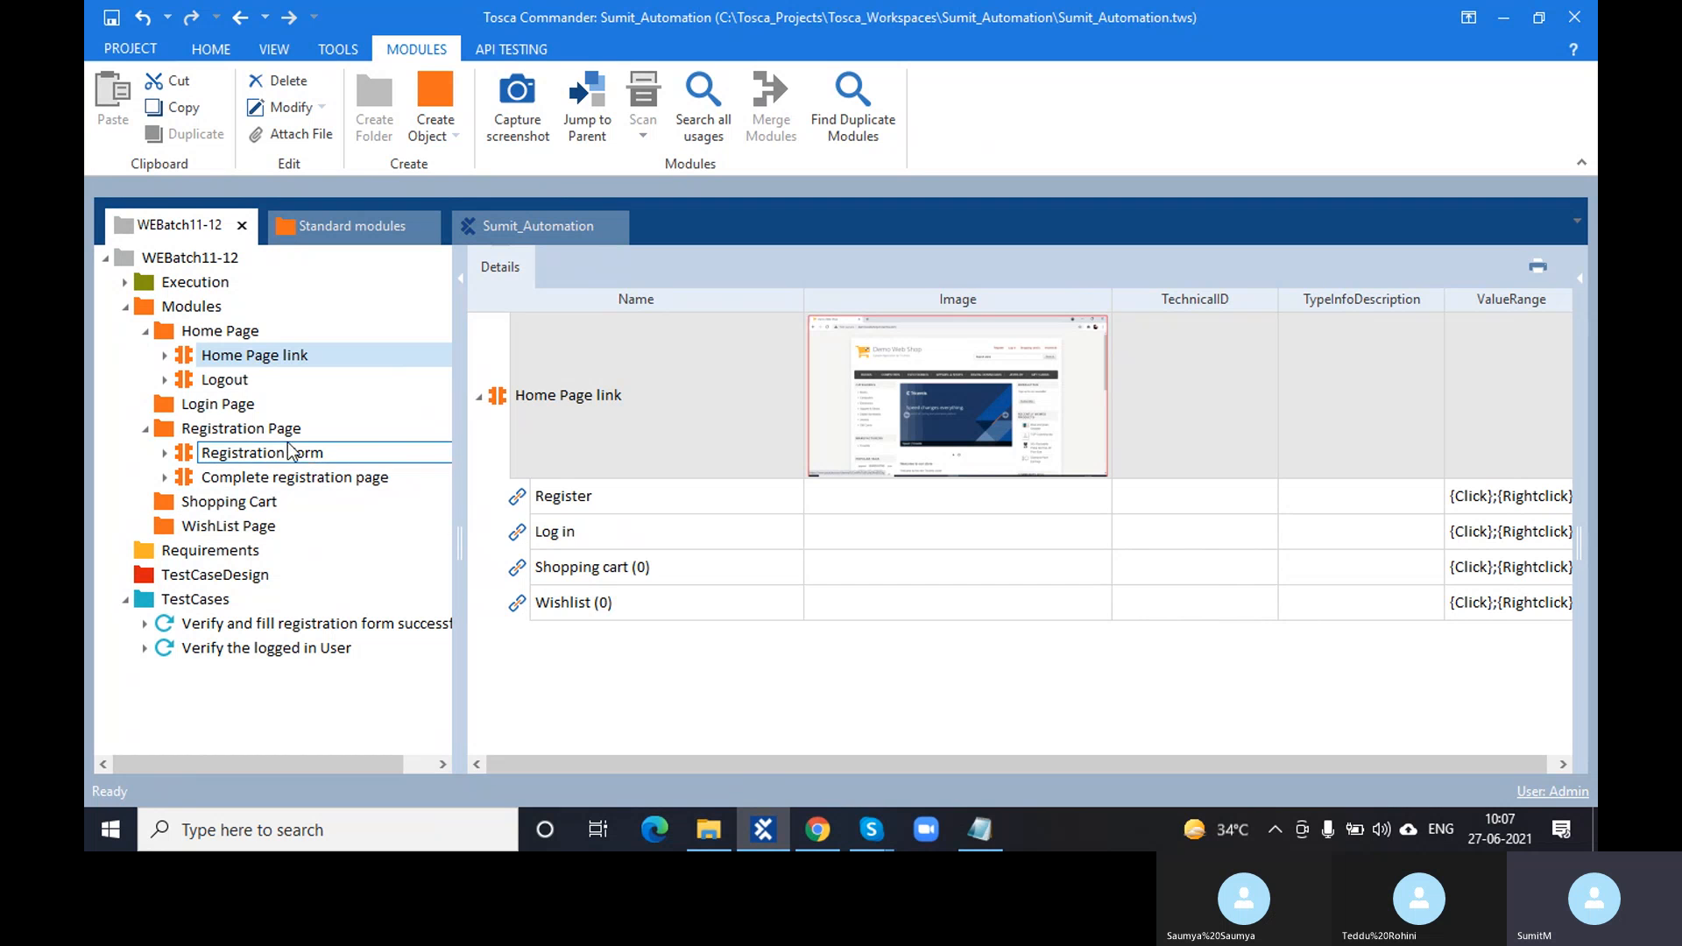
{"action": "left_click", "coordinate": [234, 382]}
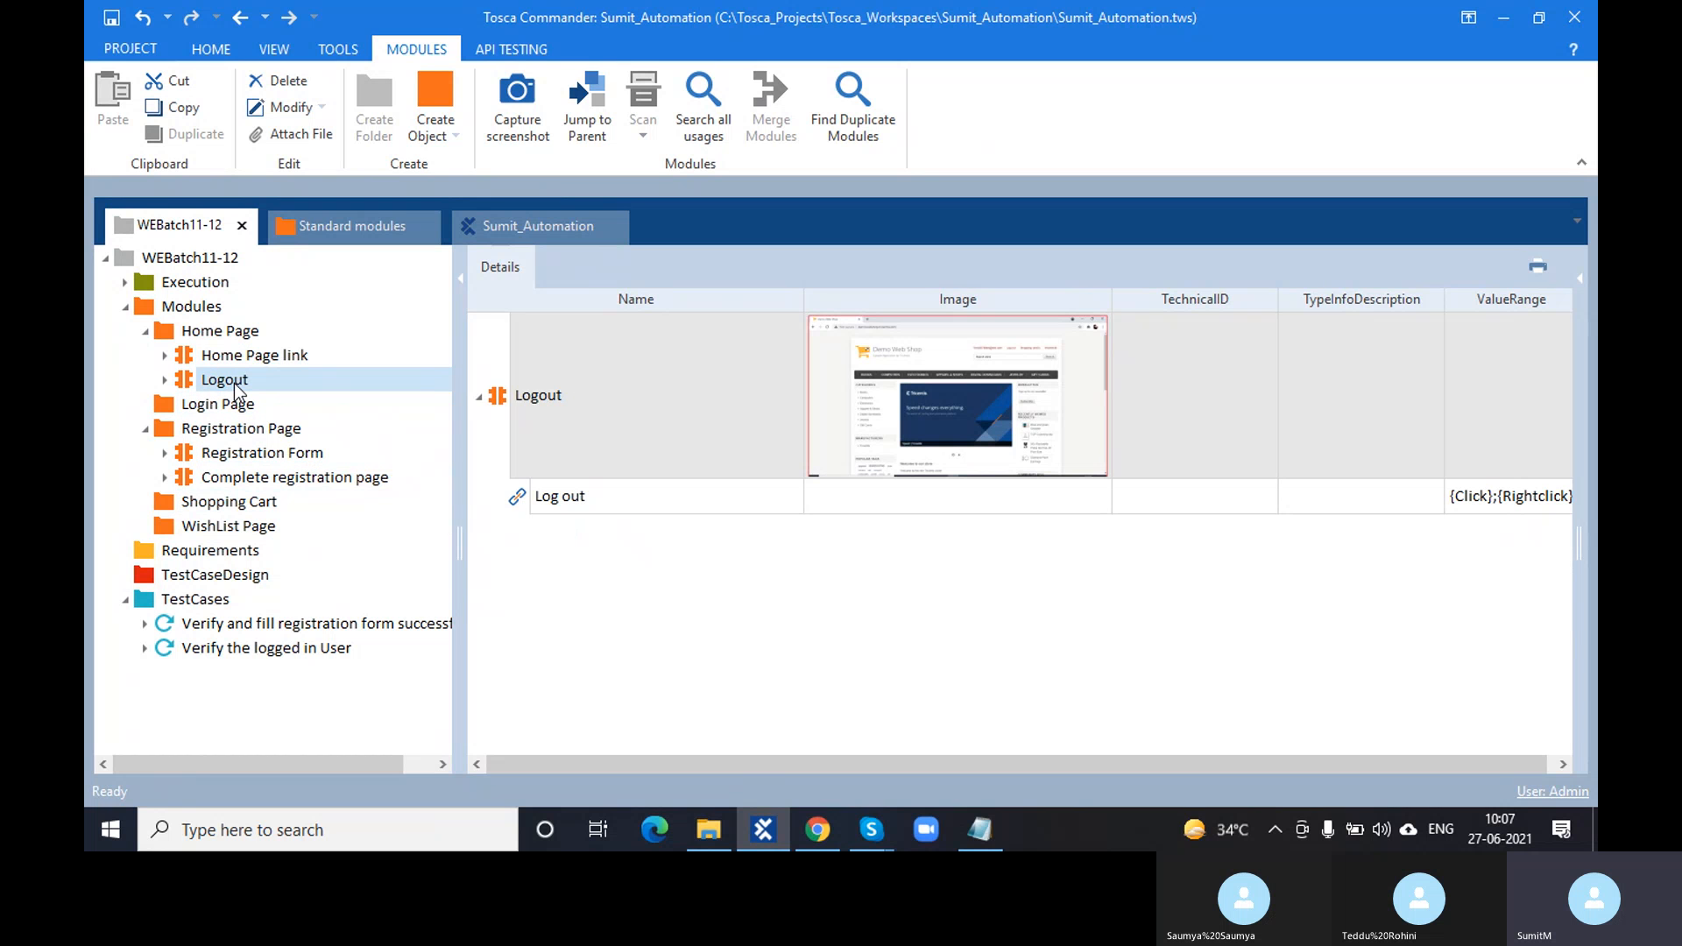
{"action": "left_click", "coordinate": [238, 357]}
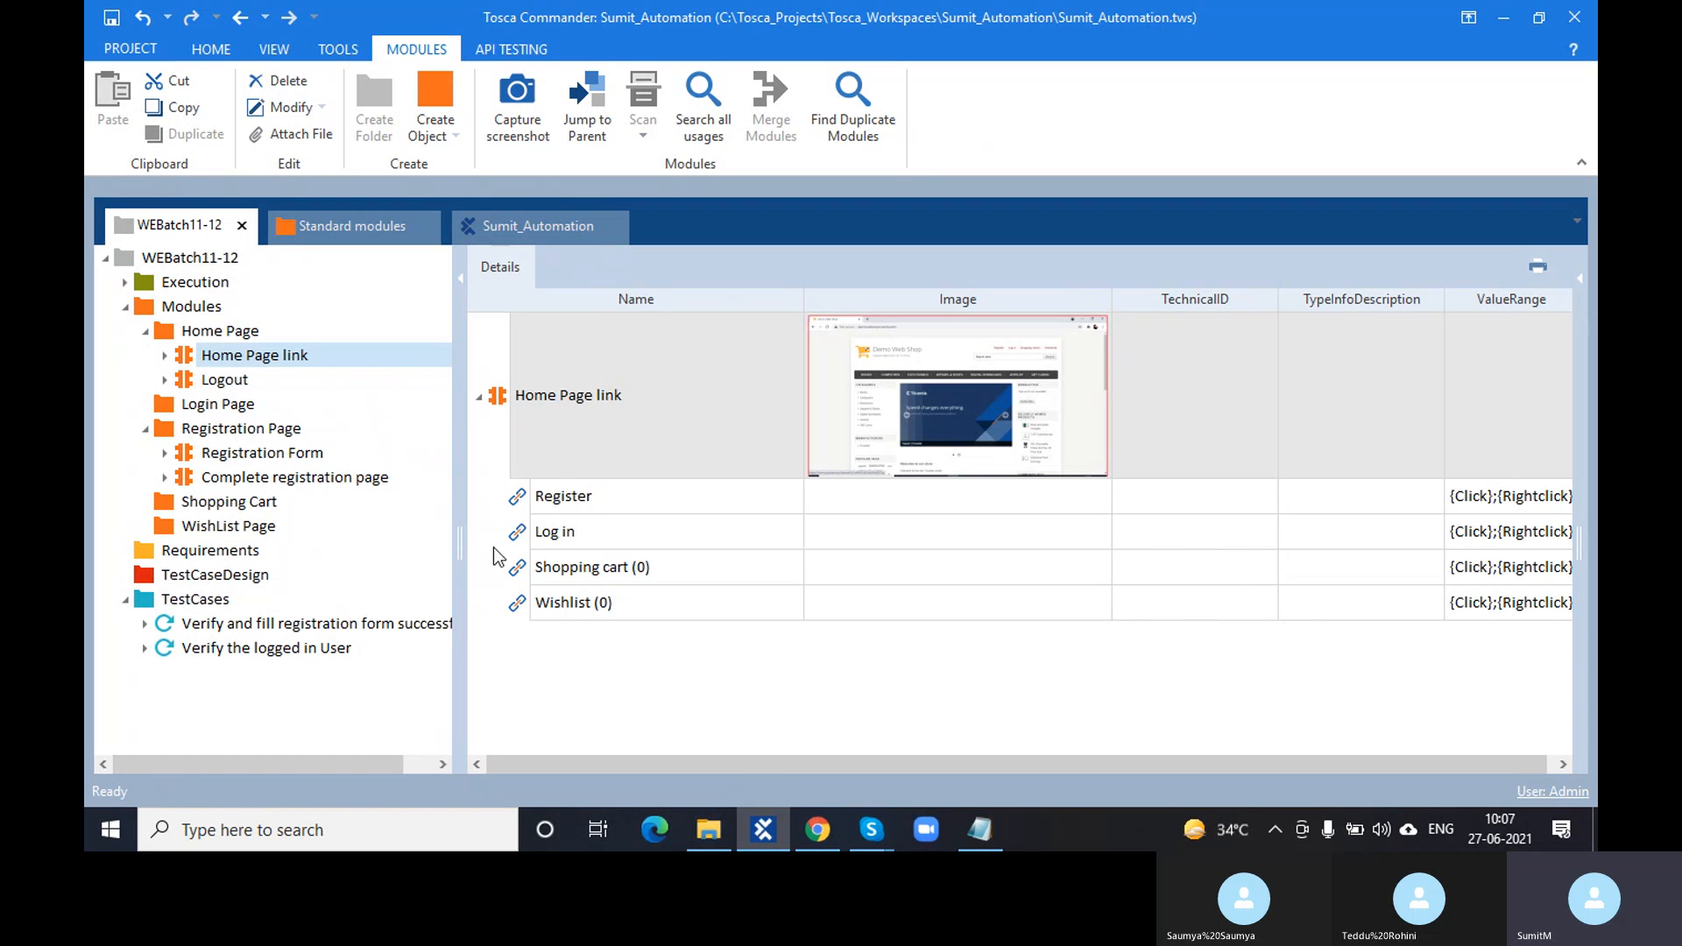
{"action": "left_click", "coordinate": [251, 380]}
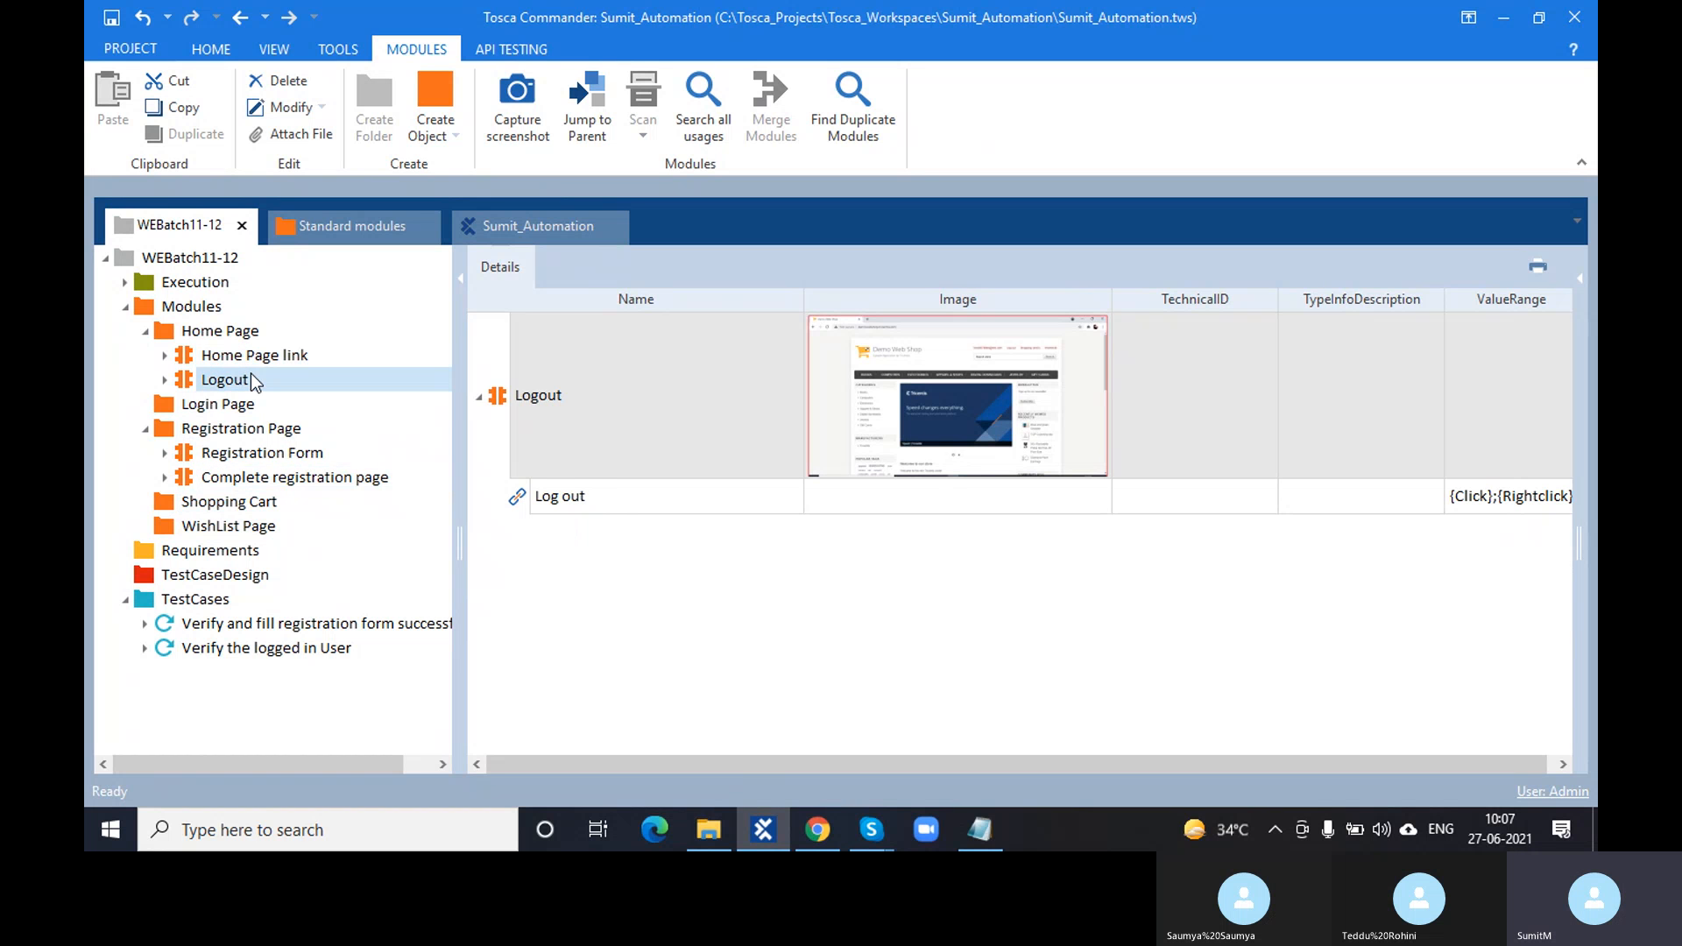
{"action": "left_click", "coordinate": [316, 356]}
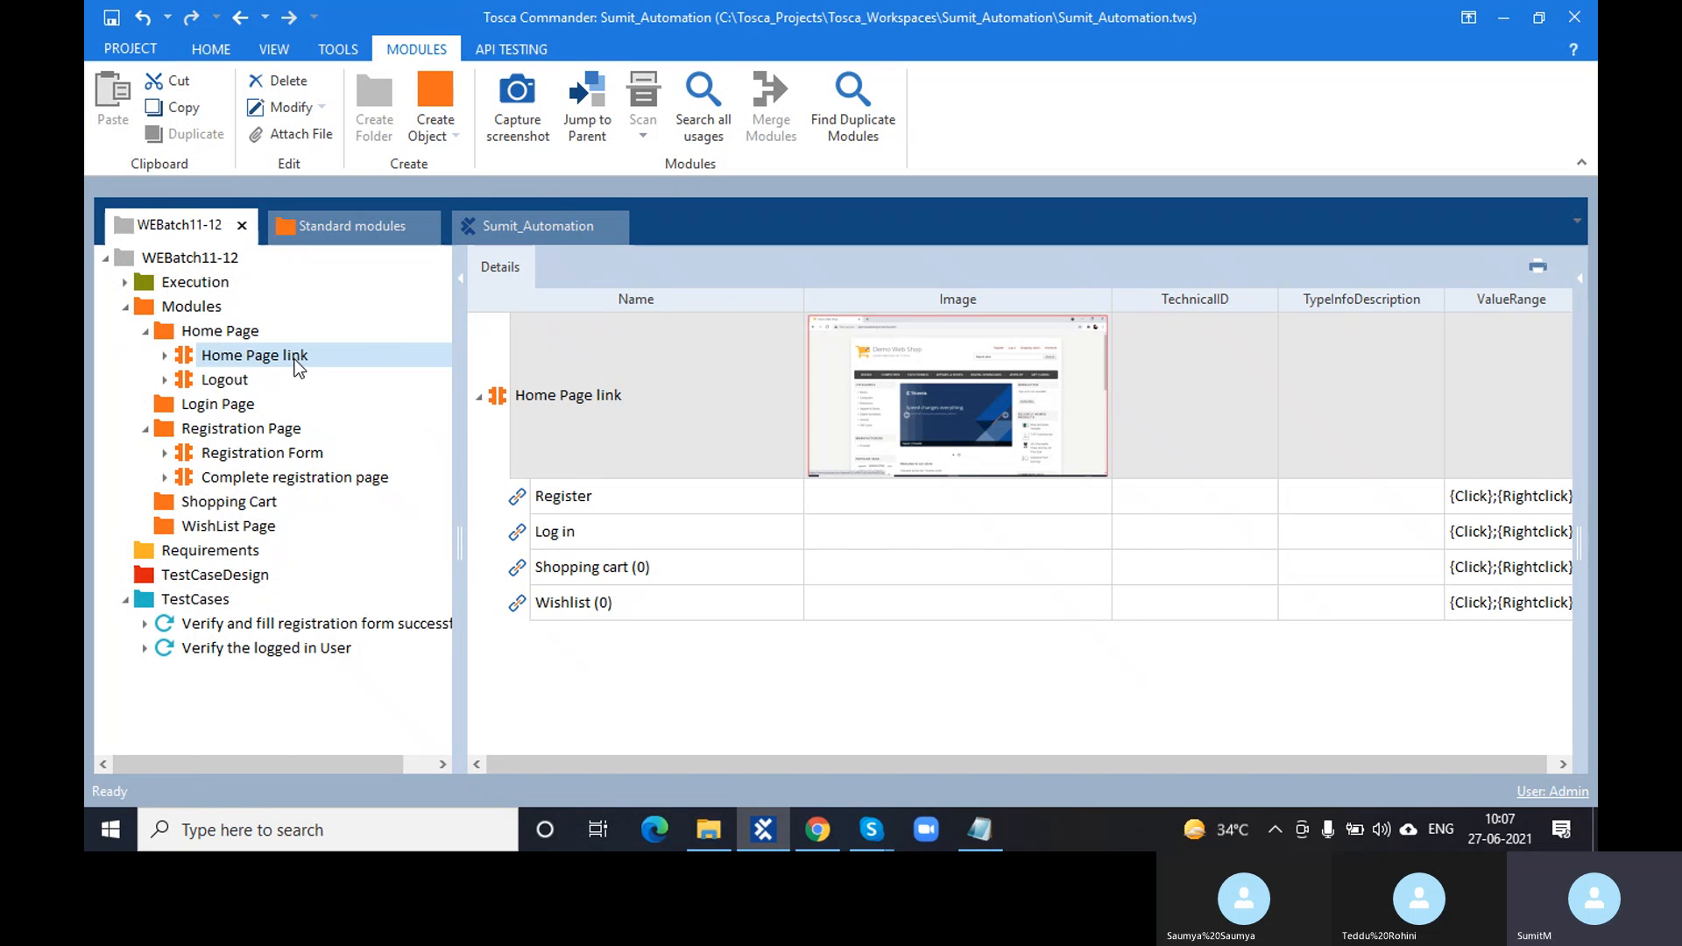
- Rescan the Home Page link module from its right-click menu
{"action": "right_click", "coordinate": [296, 367]}
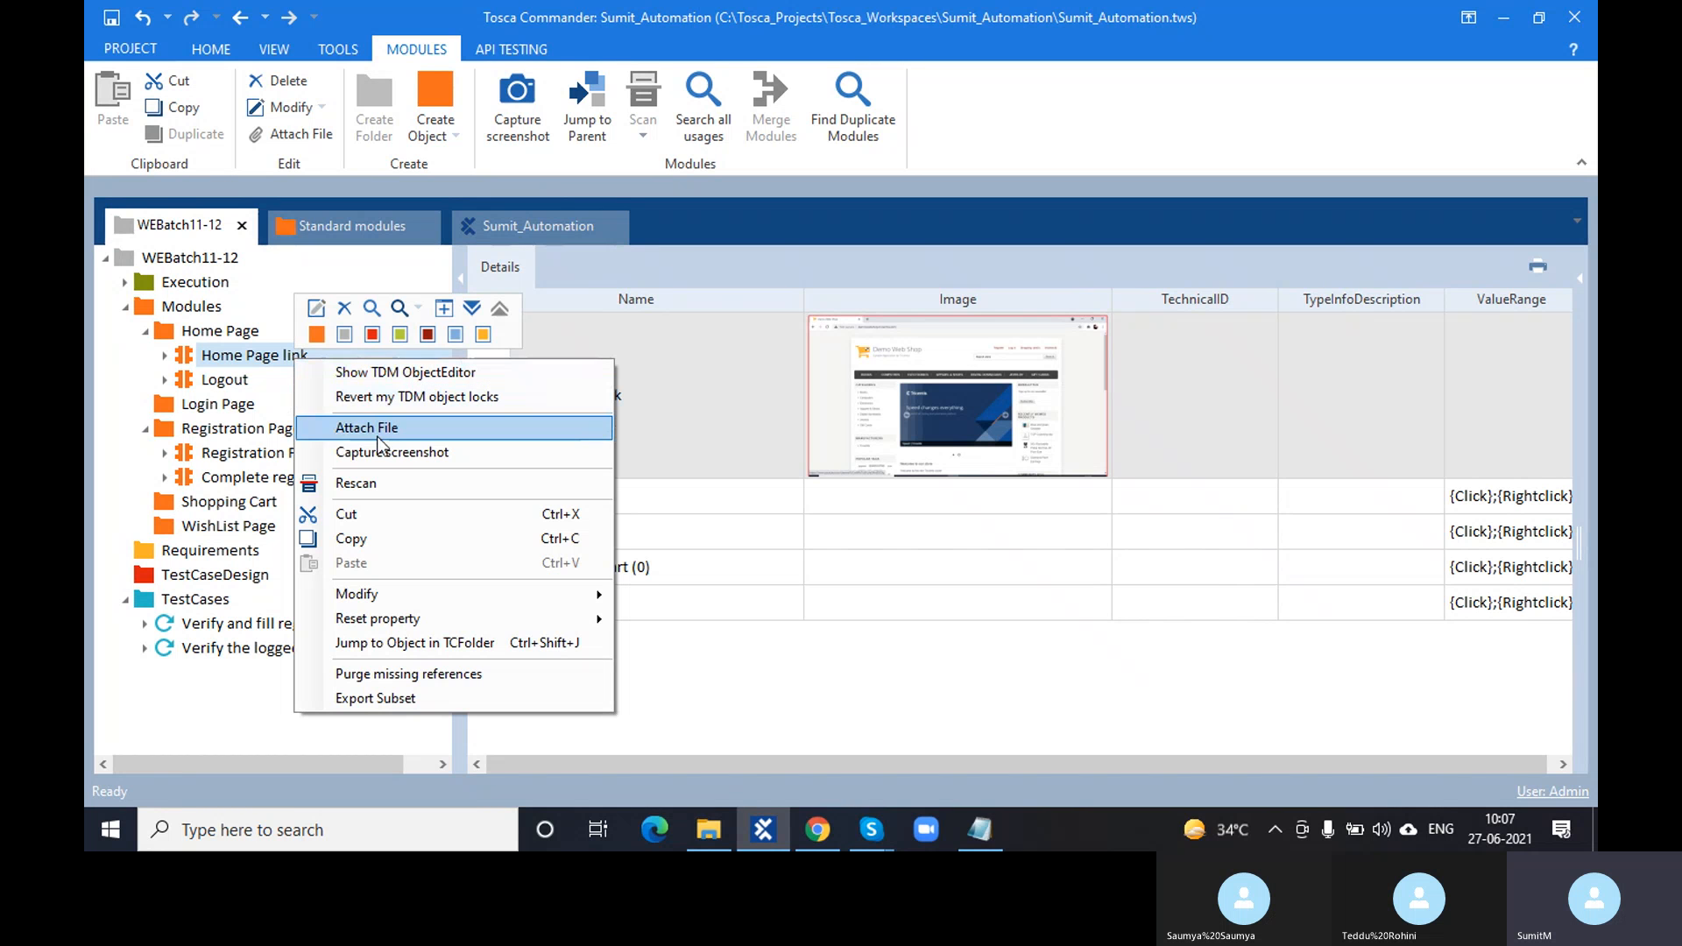
{"action": "left_click", "coordinate": [187, 358]}
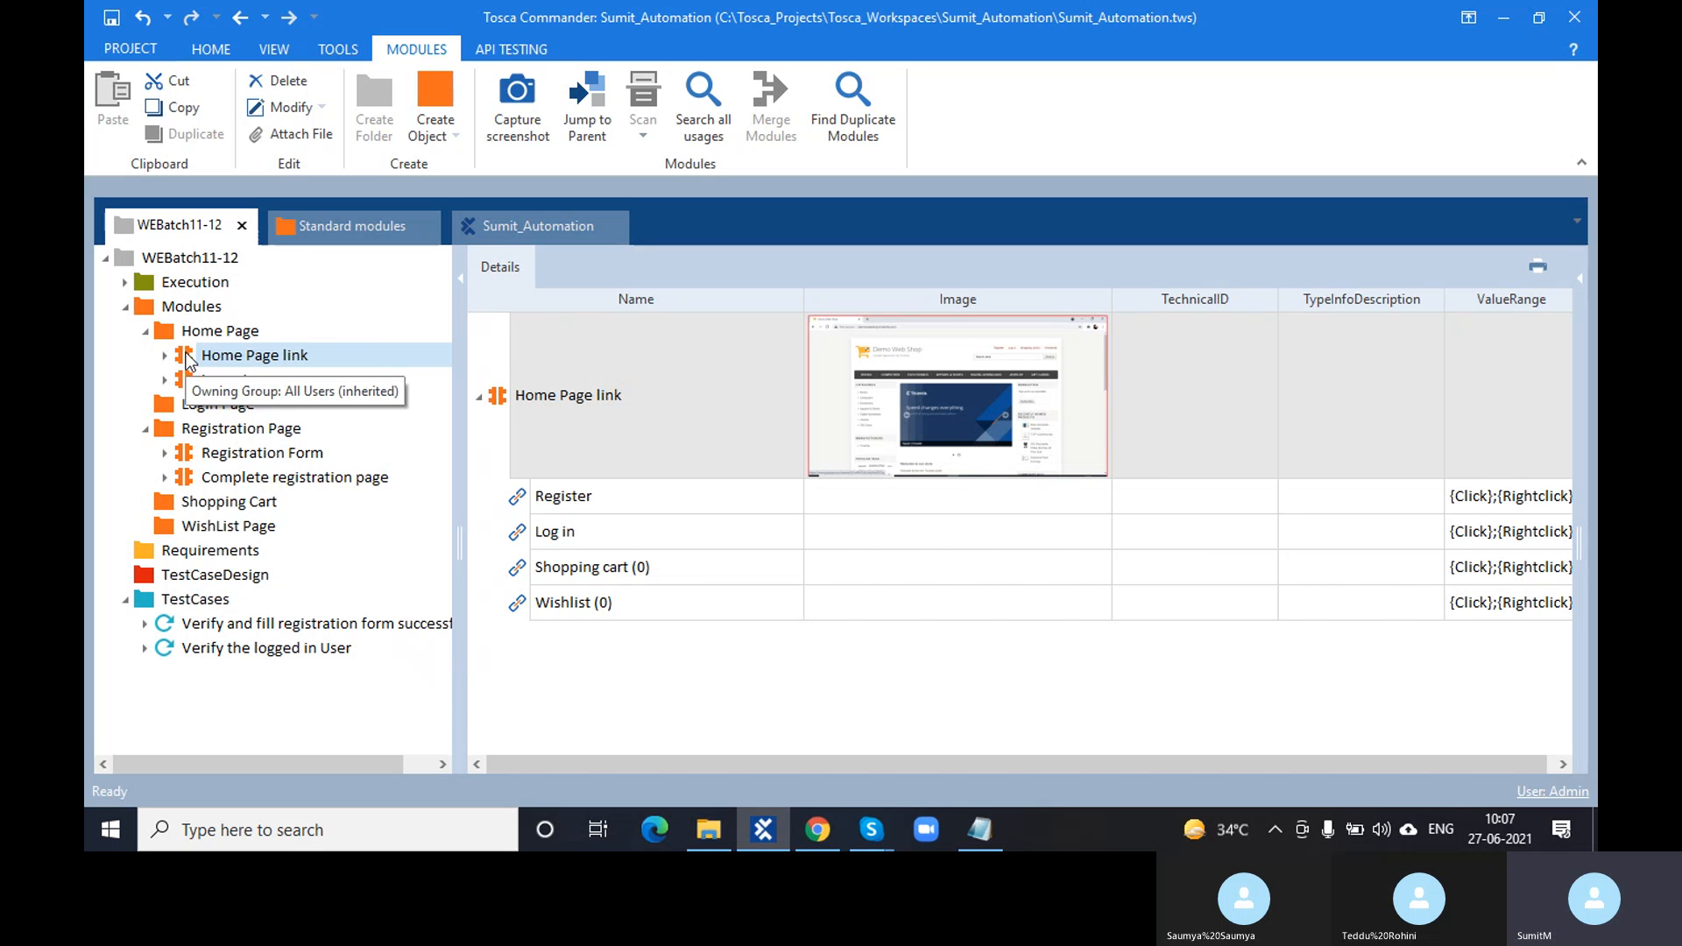
{"action": "right_click", "coordinate": [187, 359]}
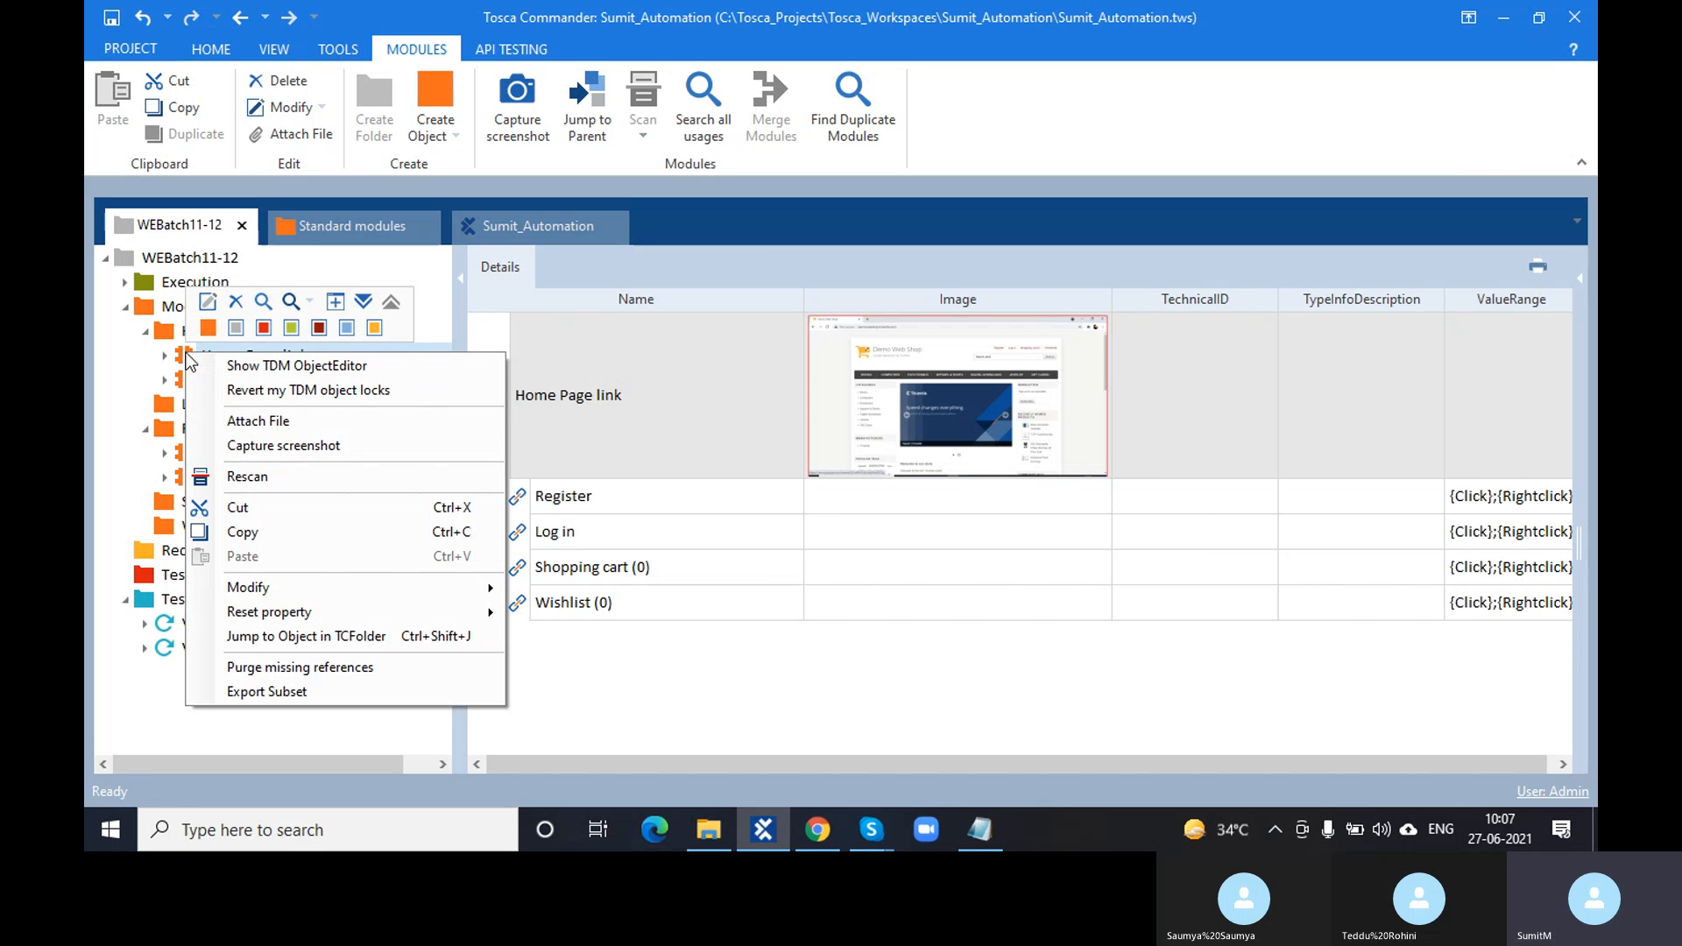
{"action": "left_click", "coordinate": [254, 481]}
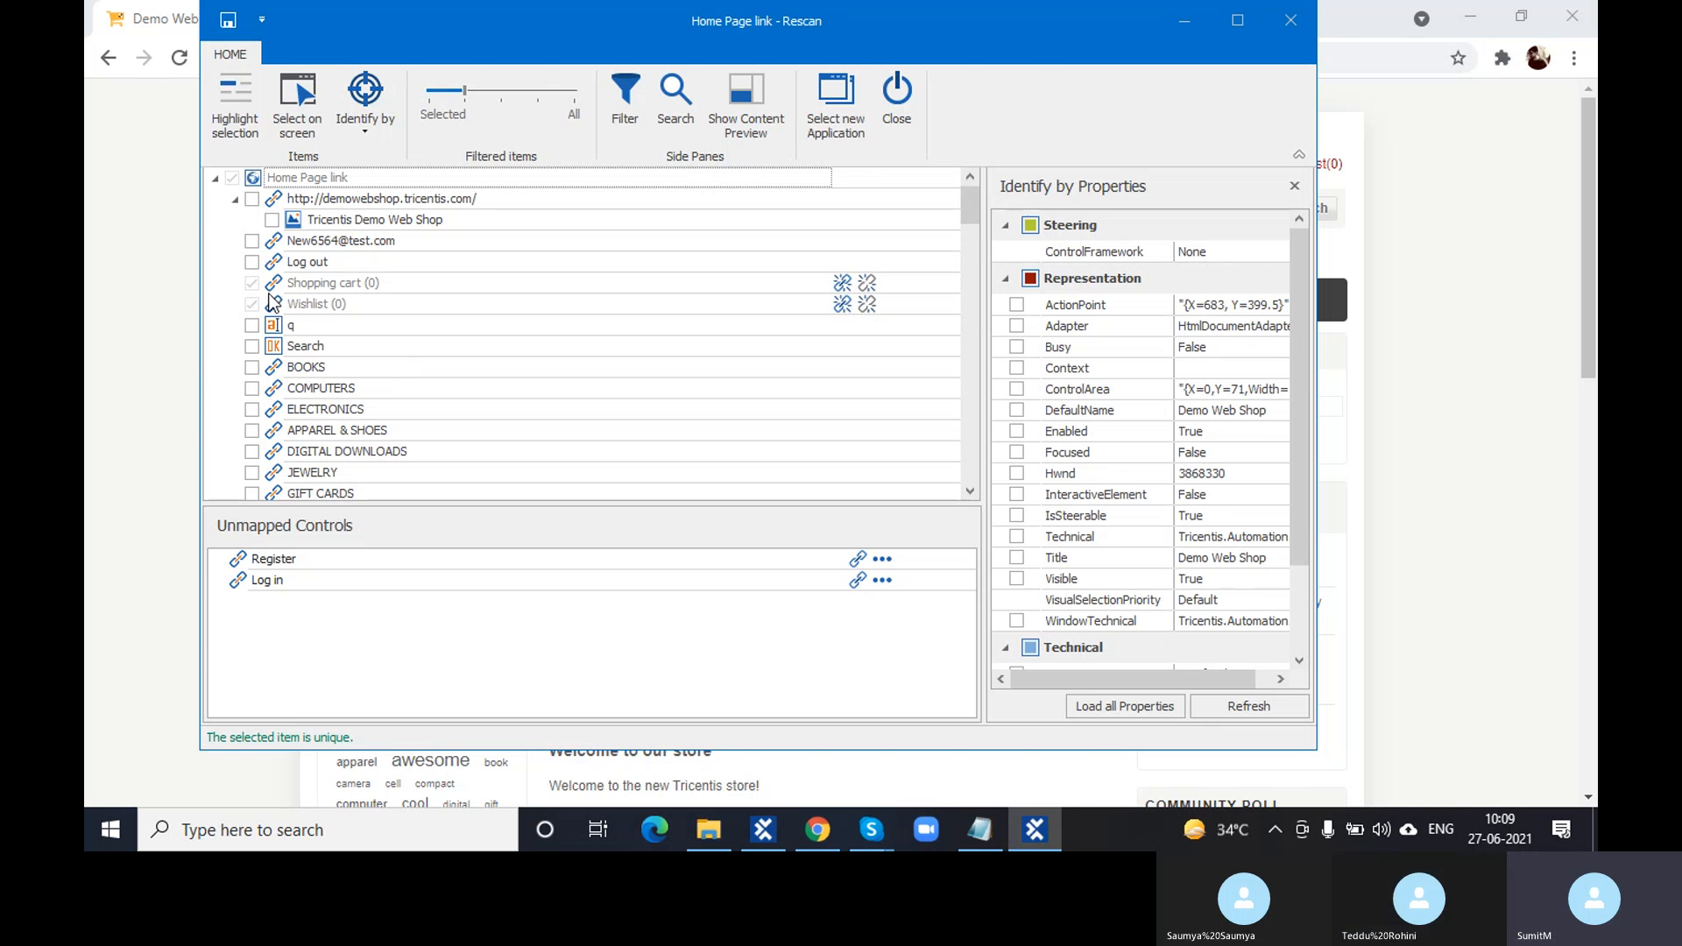
- Leave Log out unchecked in the Home Page link rescan and start selecting elements on screen
{"action": "left_click", "coordinate": [252, 263]}
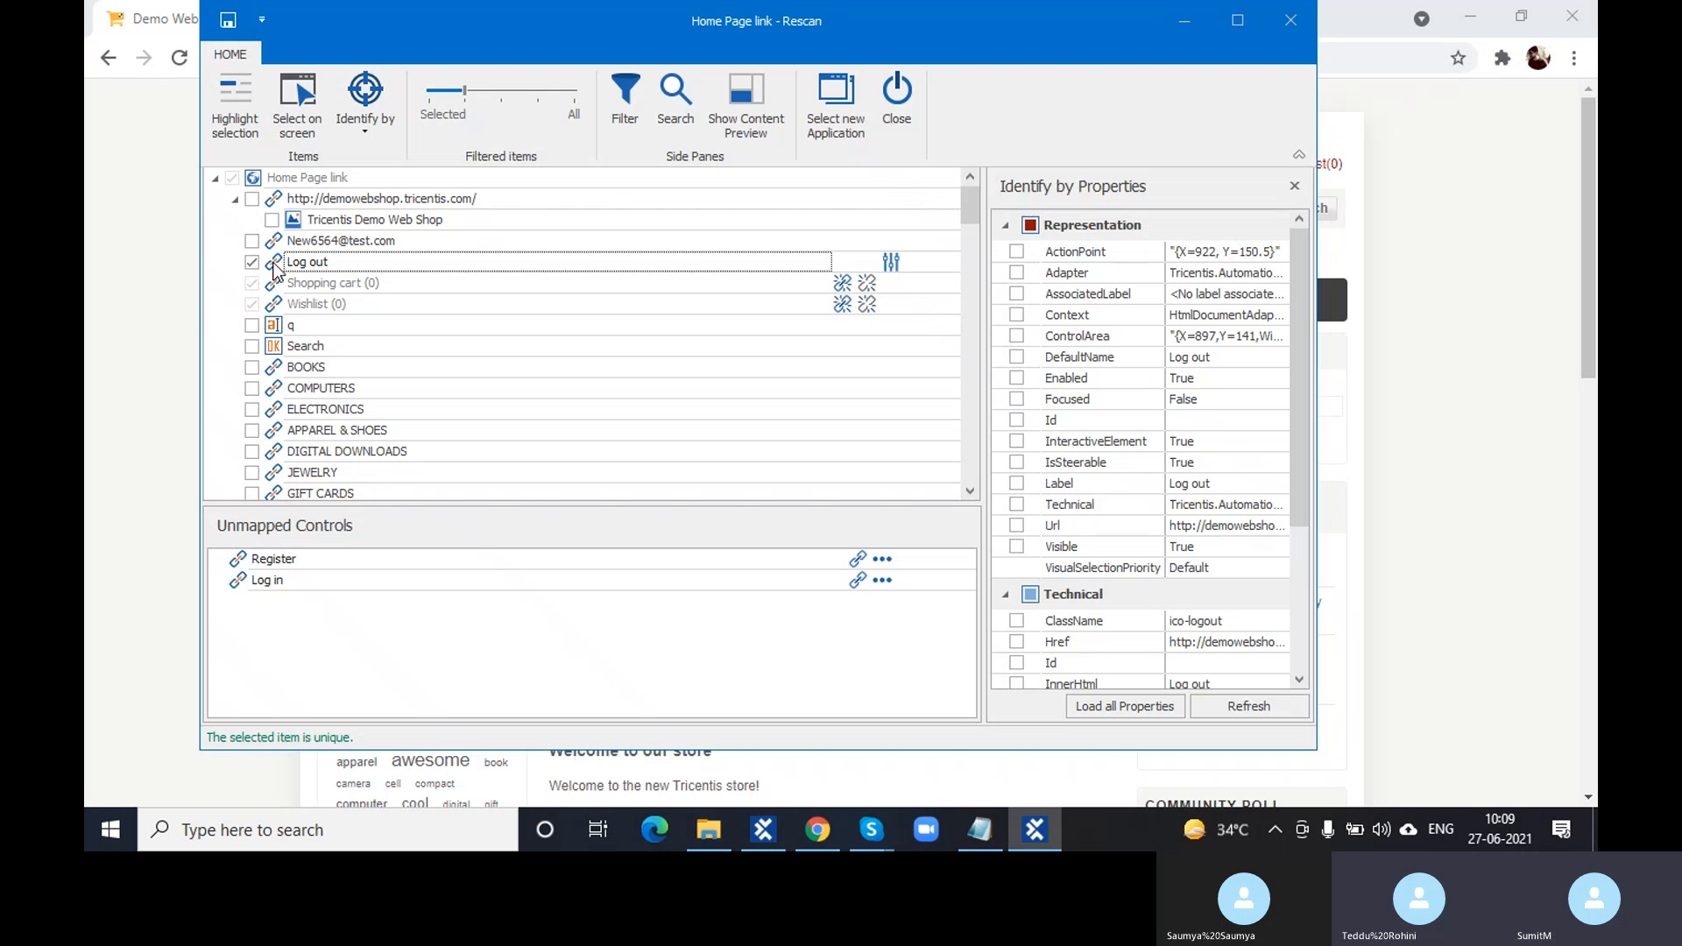
{"action": "left_click", "coordinate": [263, 263]}
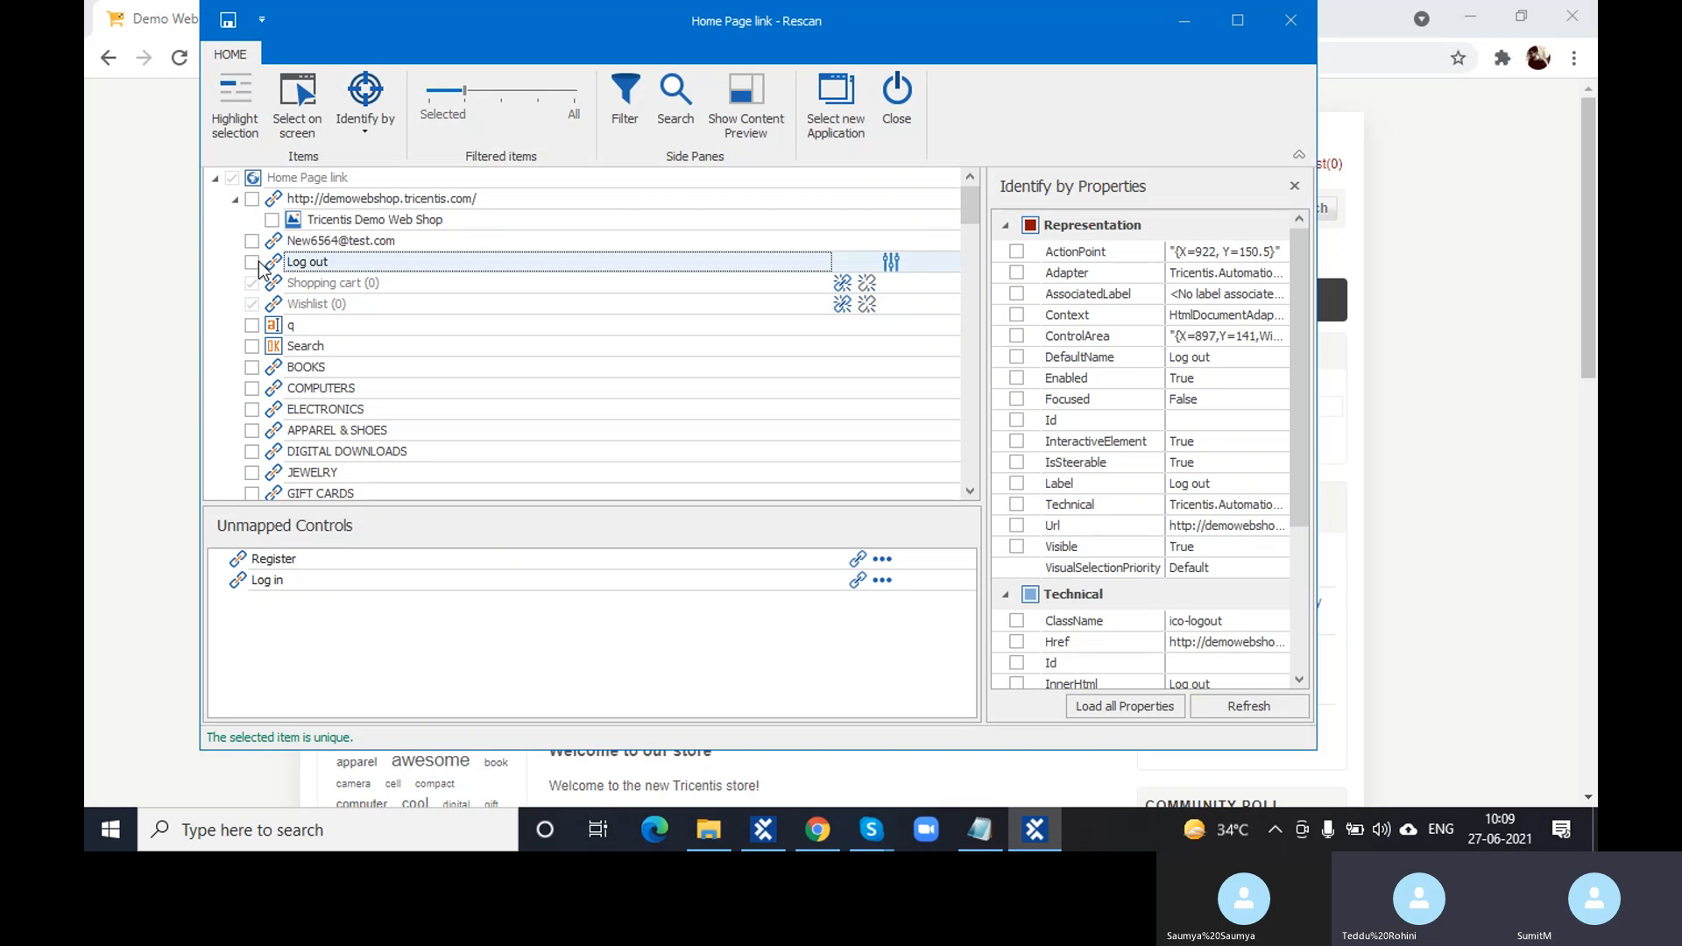
{"action": "left_click", "coordinate": [275, 102]}
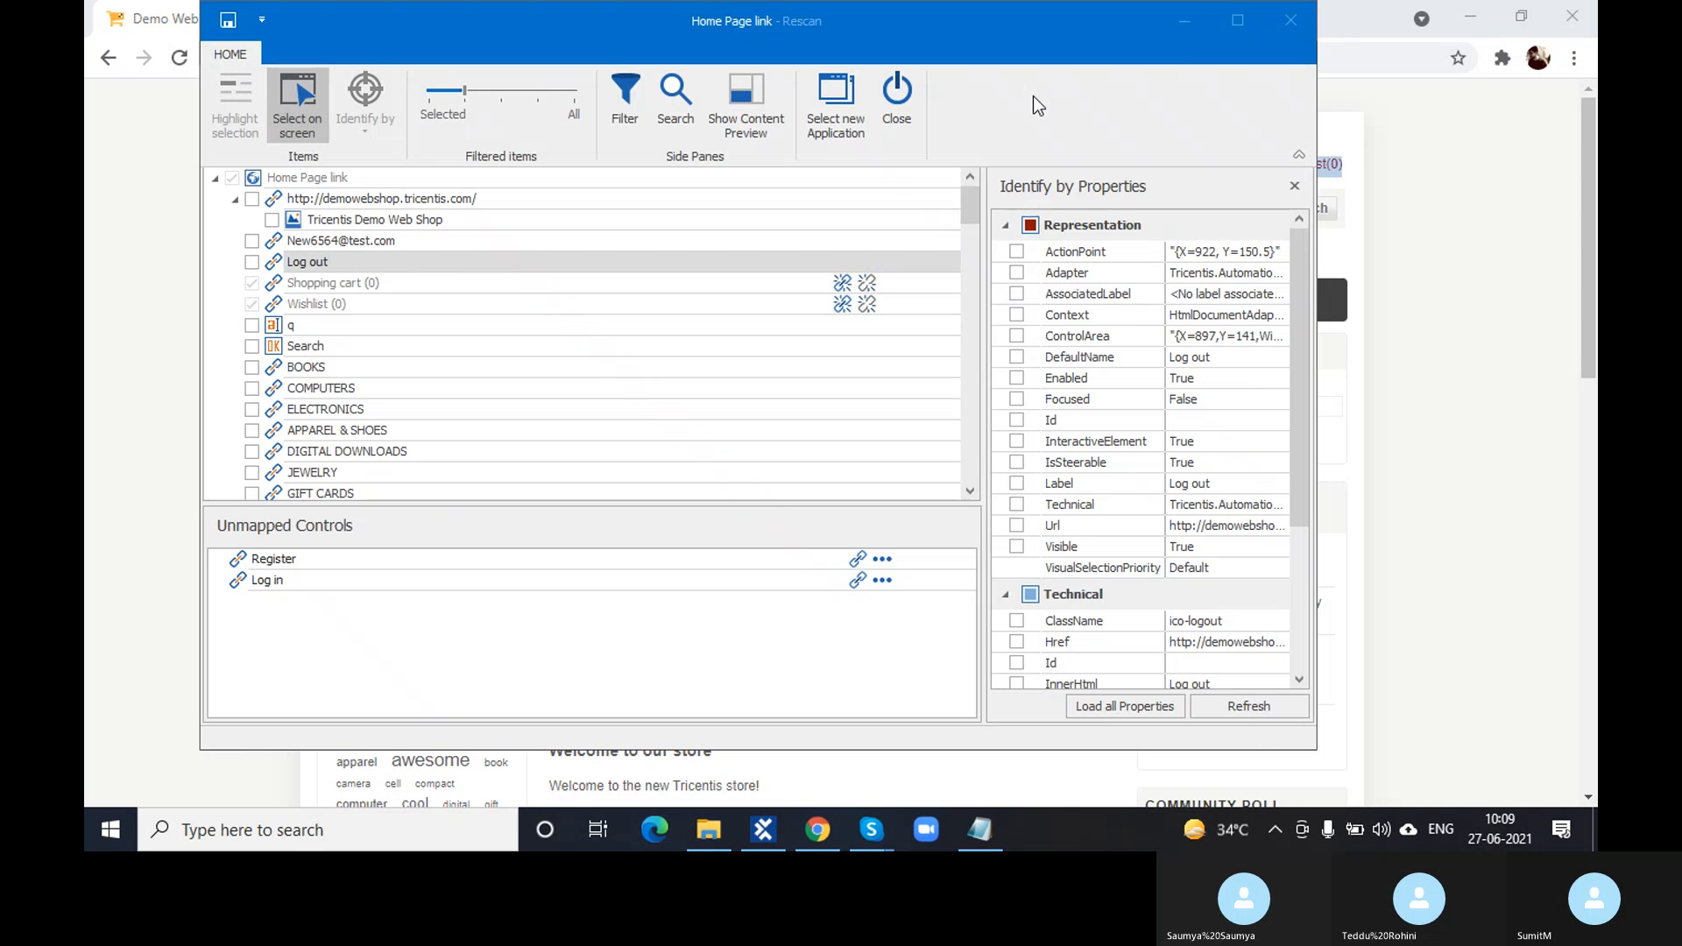
- Pick the Log out link on the shop page and return to the rescan
{"action": "left_click", "coordinate": [1190, 23]}
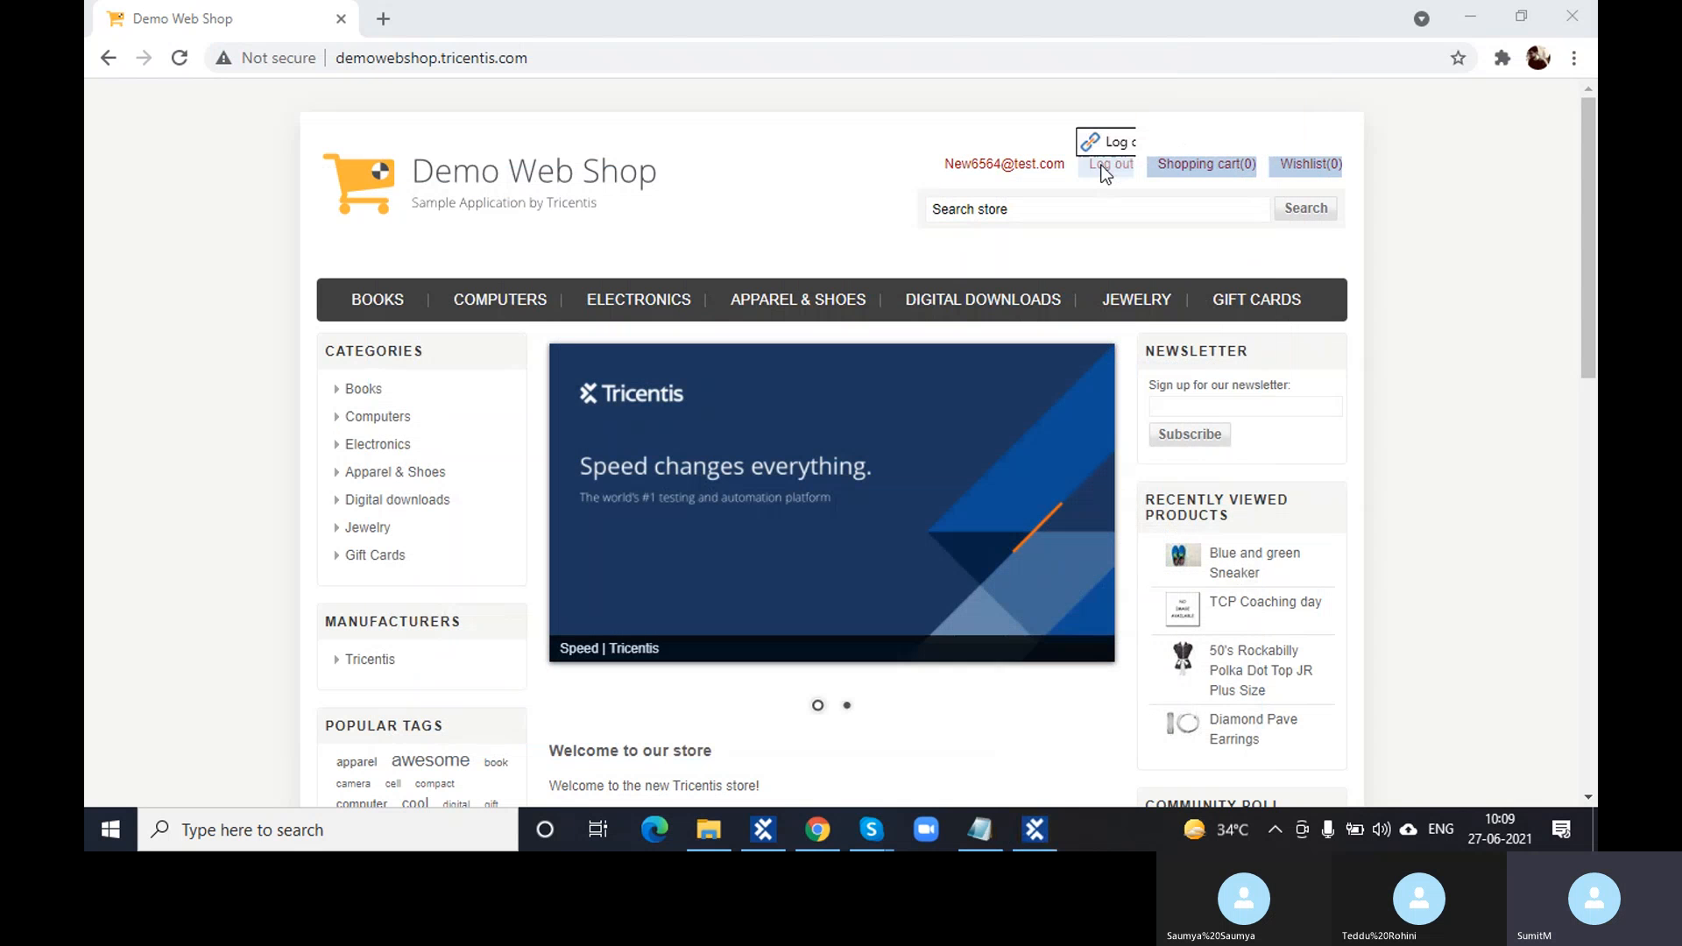
{"action": "left_click", "coordinate": [999, 166]}
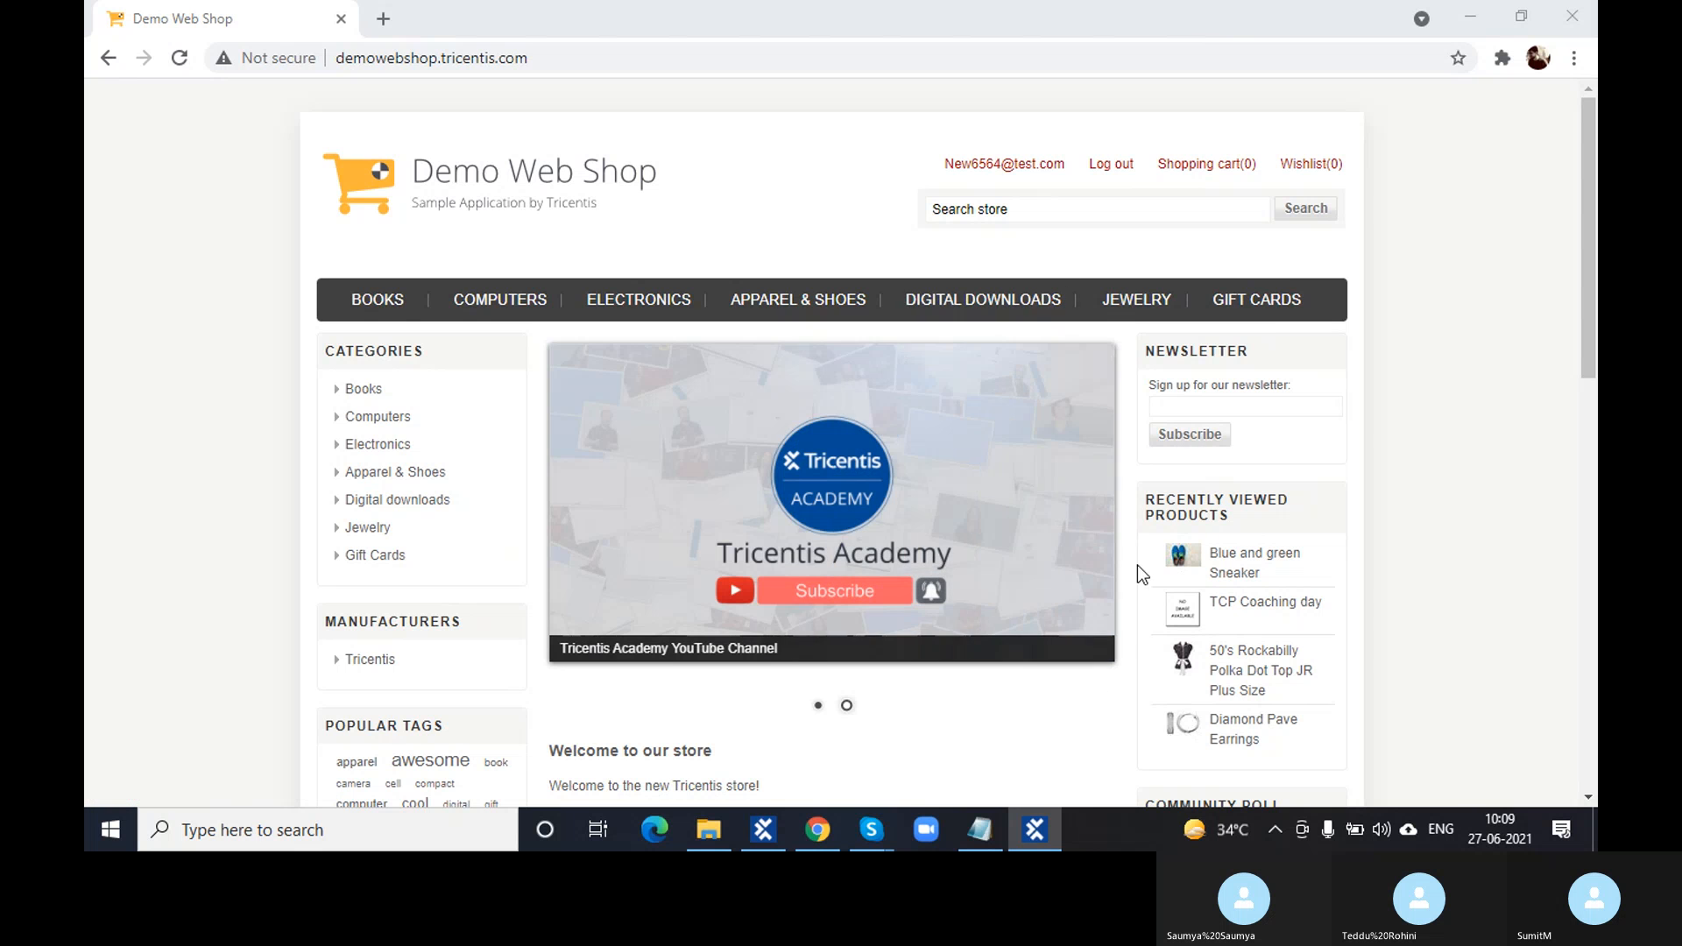
{"action": "left_click", "coordinate": [1034, 830]}
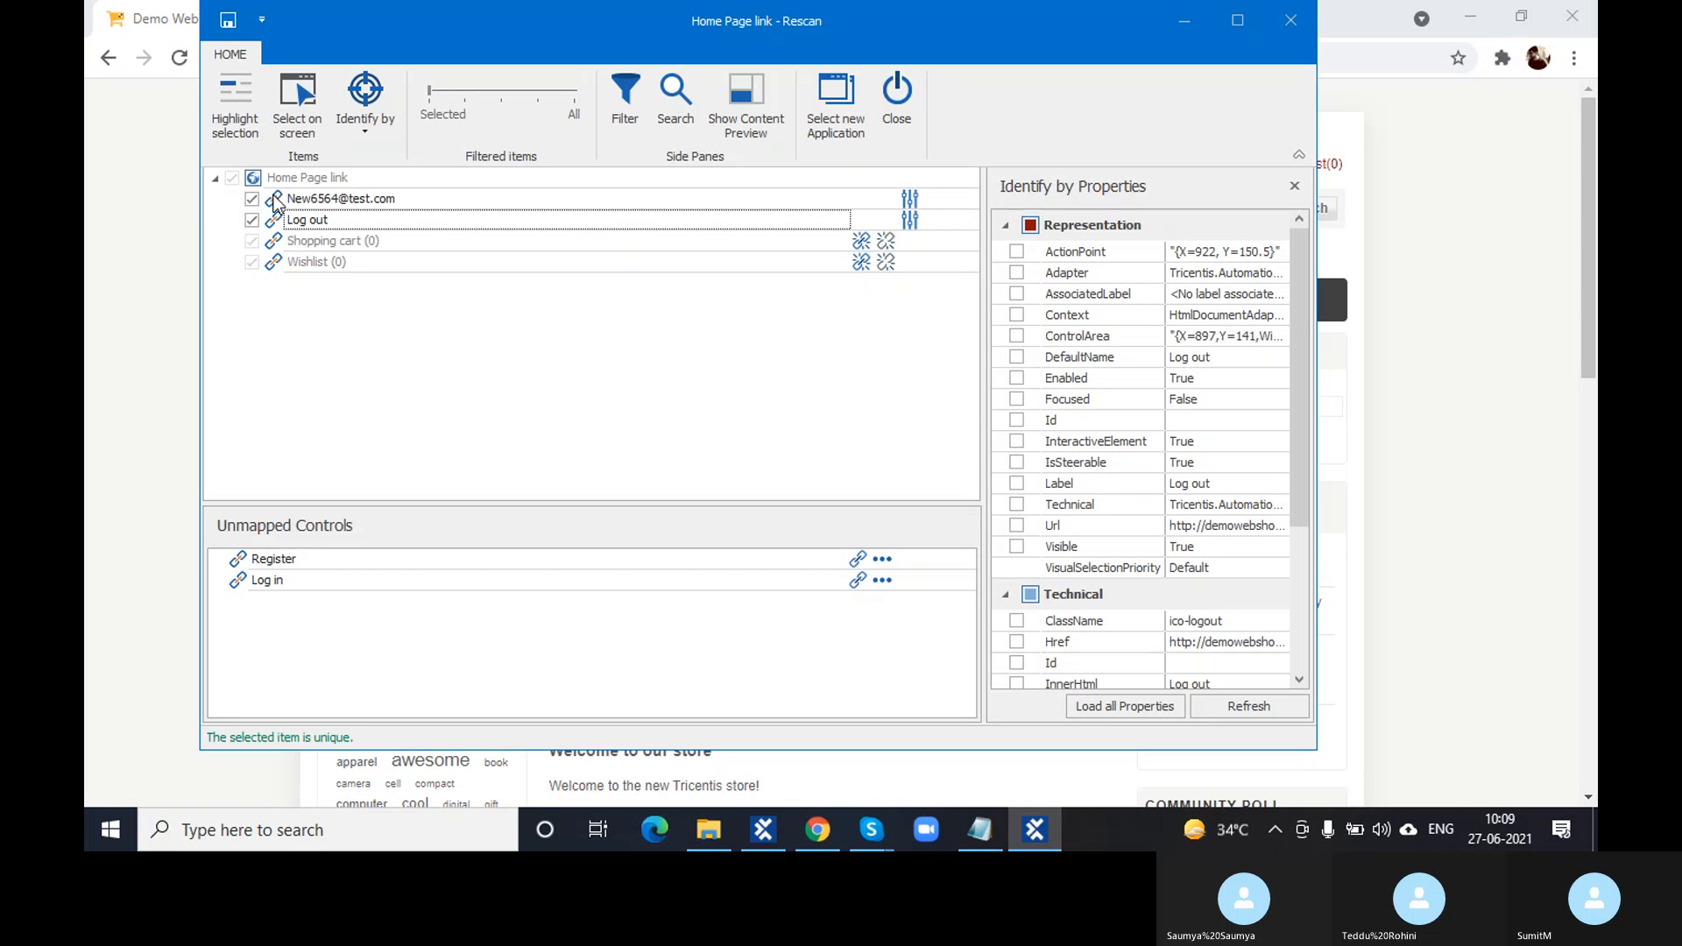
- Identify the account e-mail link uniquely by its InnerText and Tag properties
{"action": "left_click", "coordinate": [278, 201]}
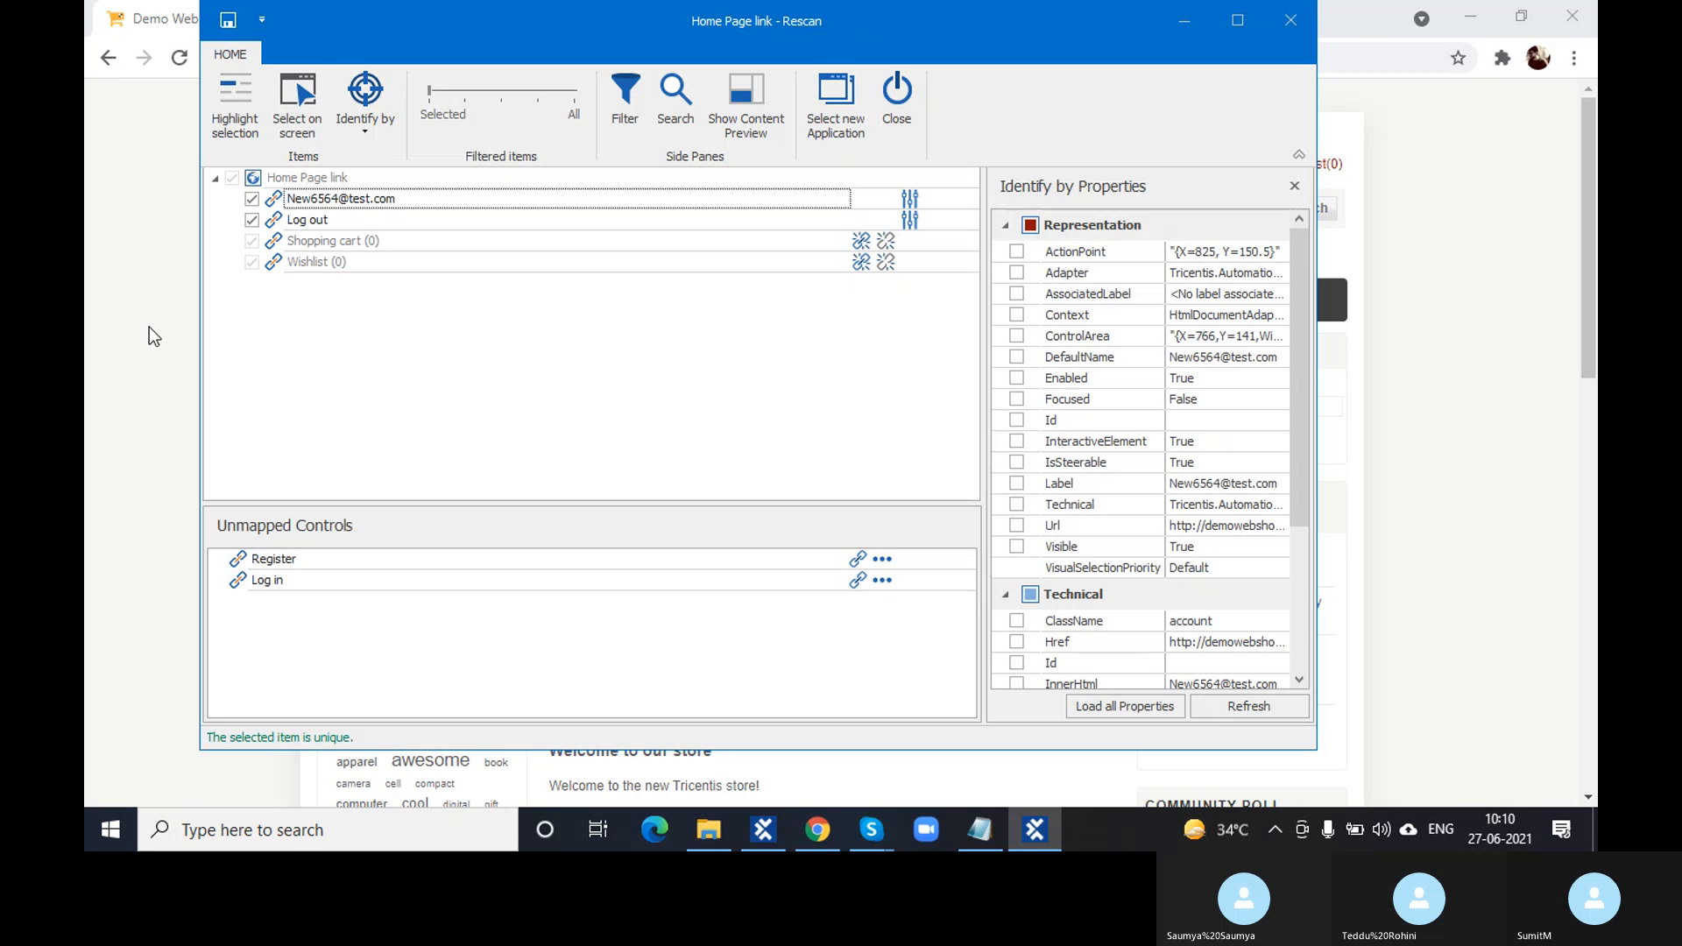
{"action": "left_click", "coordinate": [277, 220]}
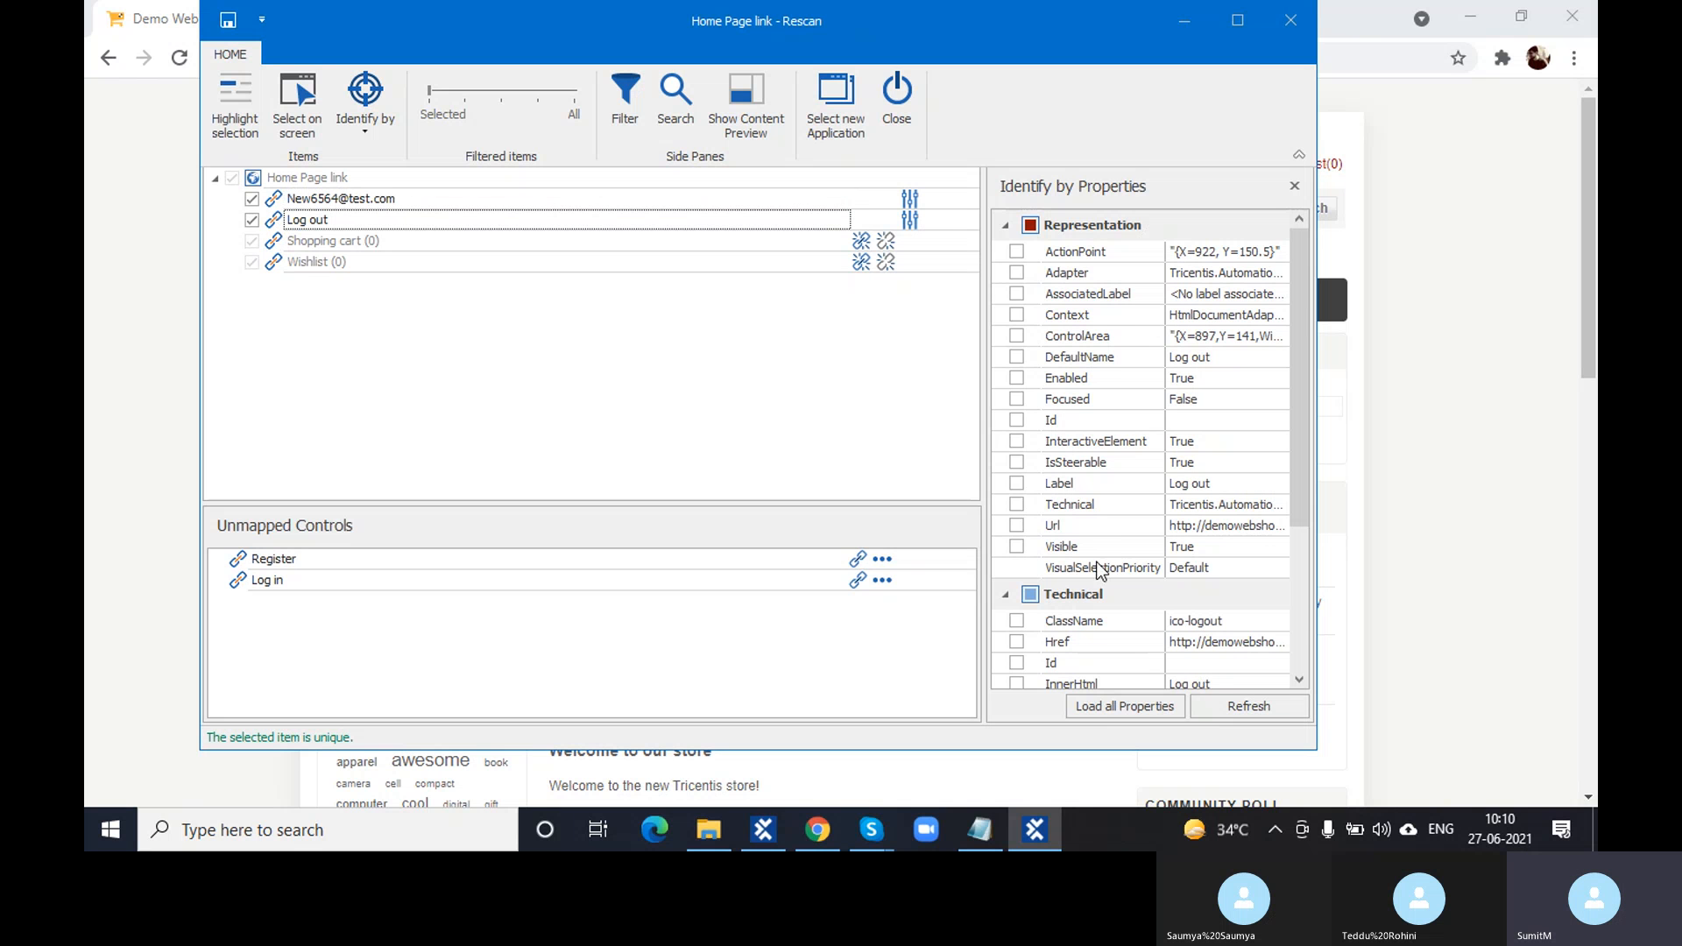
{"action": "scroll", "coordinate": [1095, 568], "scroll_direction": "down", "scroll_amount": 2}
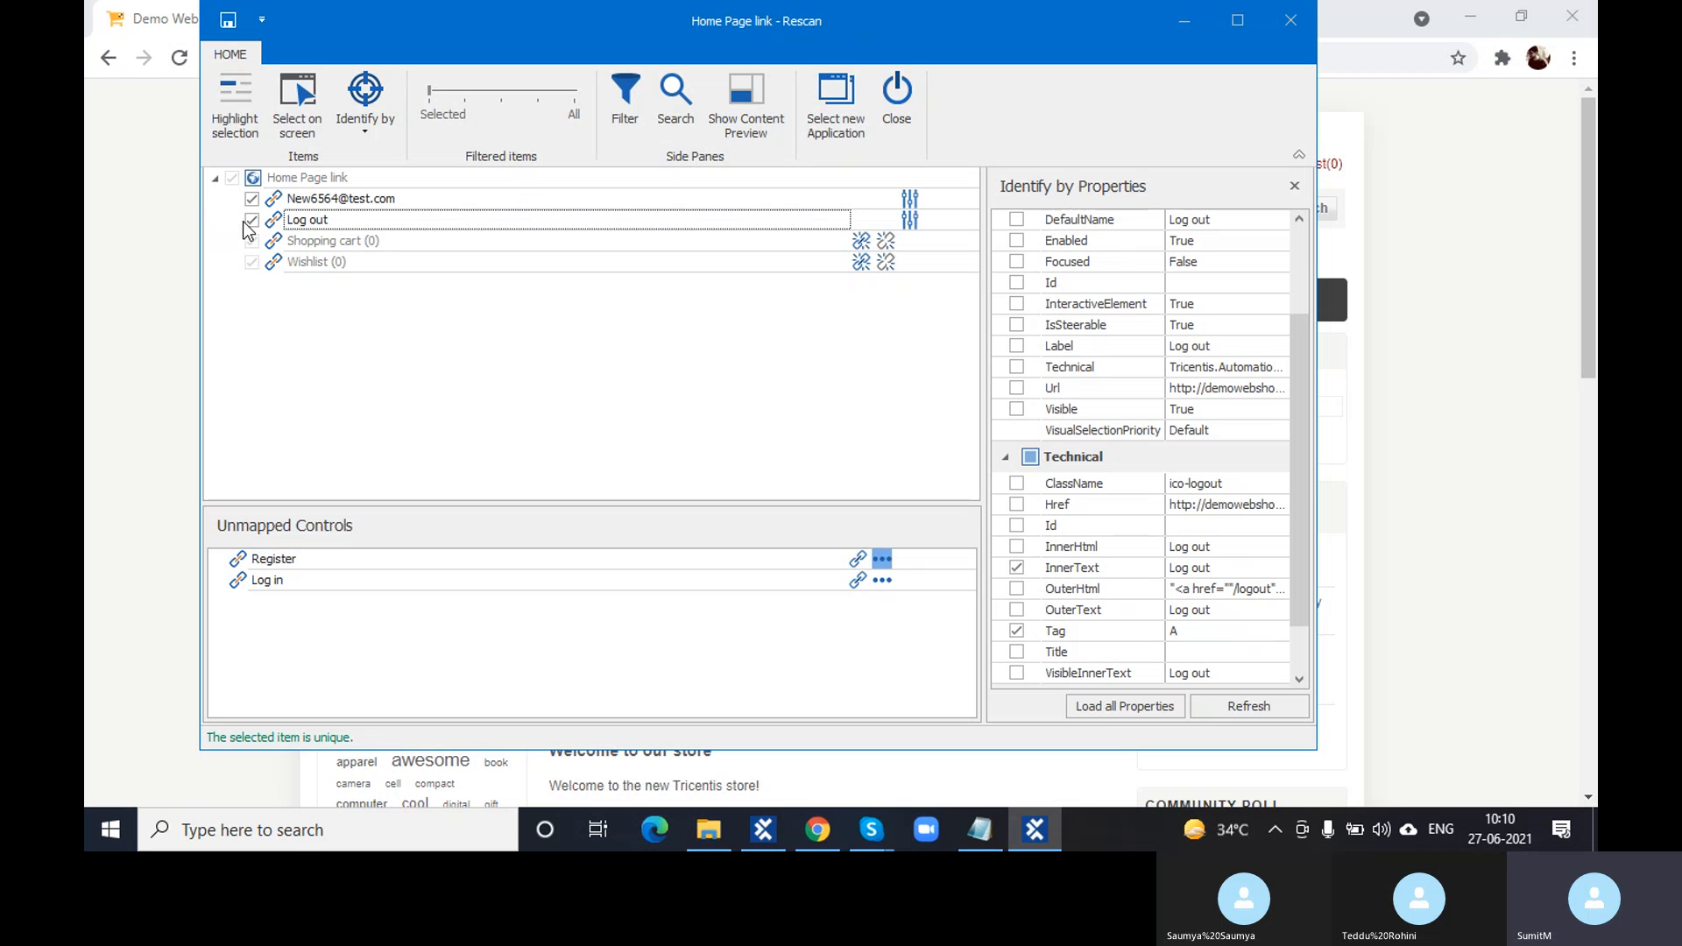
{"action": "left_click", "coordinate": [274, 207]}
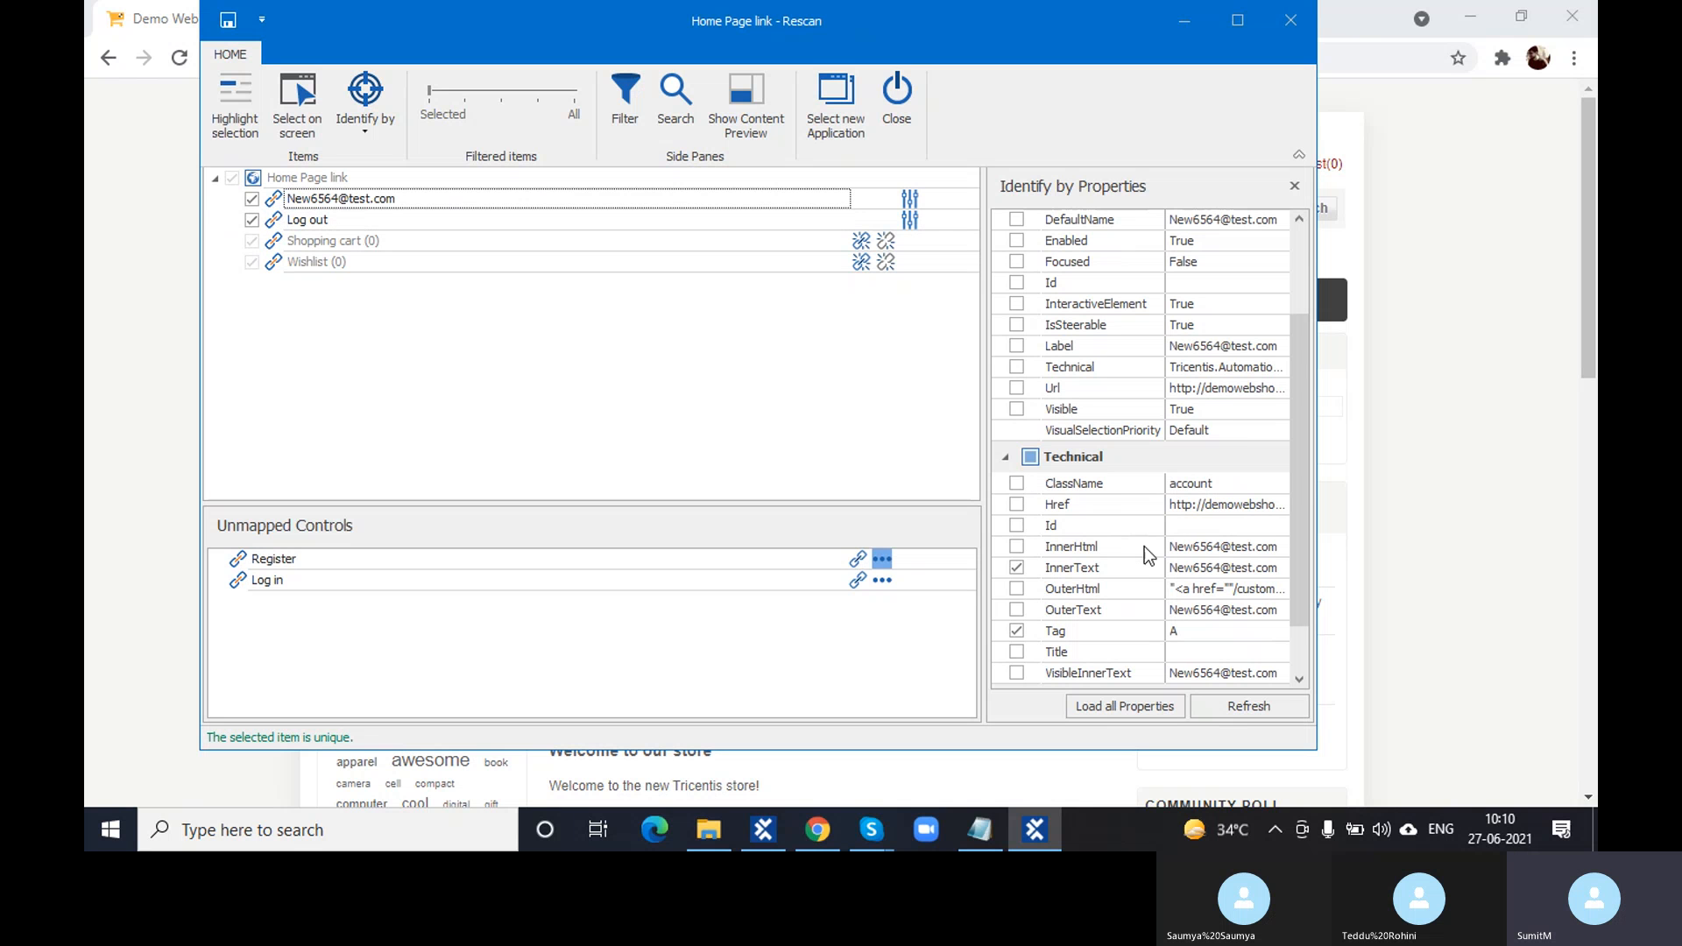
{"action": "scroll", "coordinate": [1144, 545], "scroll_direction": "down", "scroll_amount": 1}
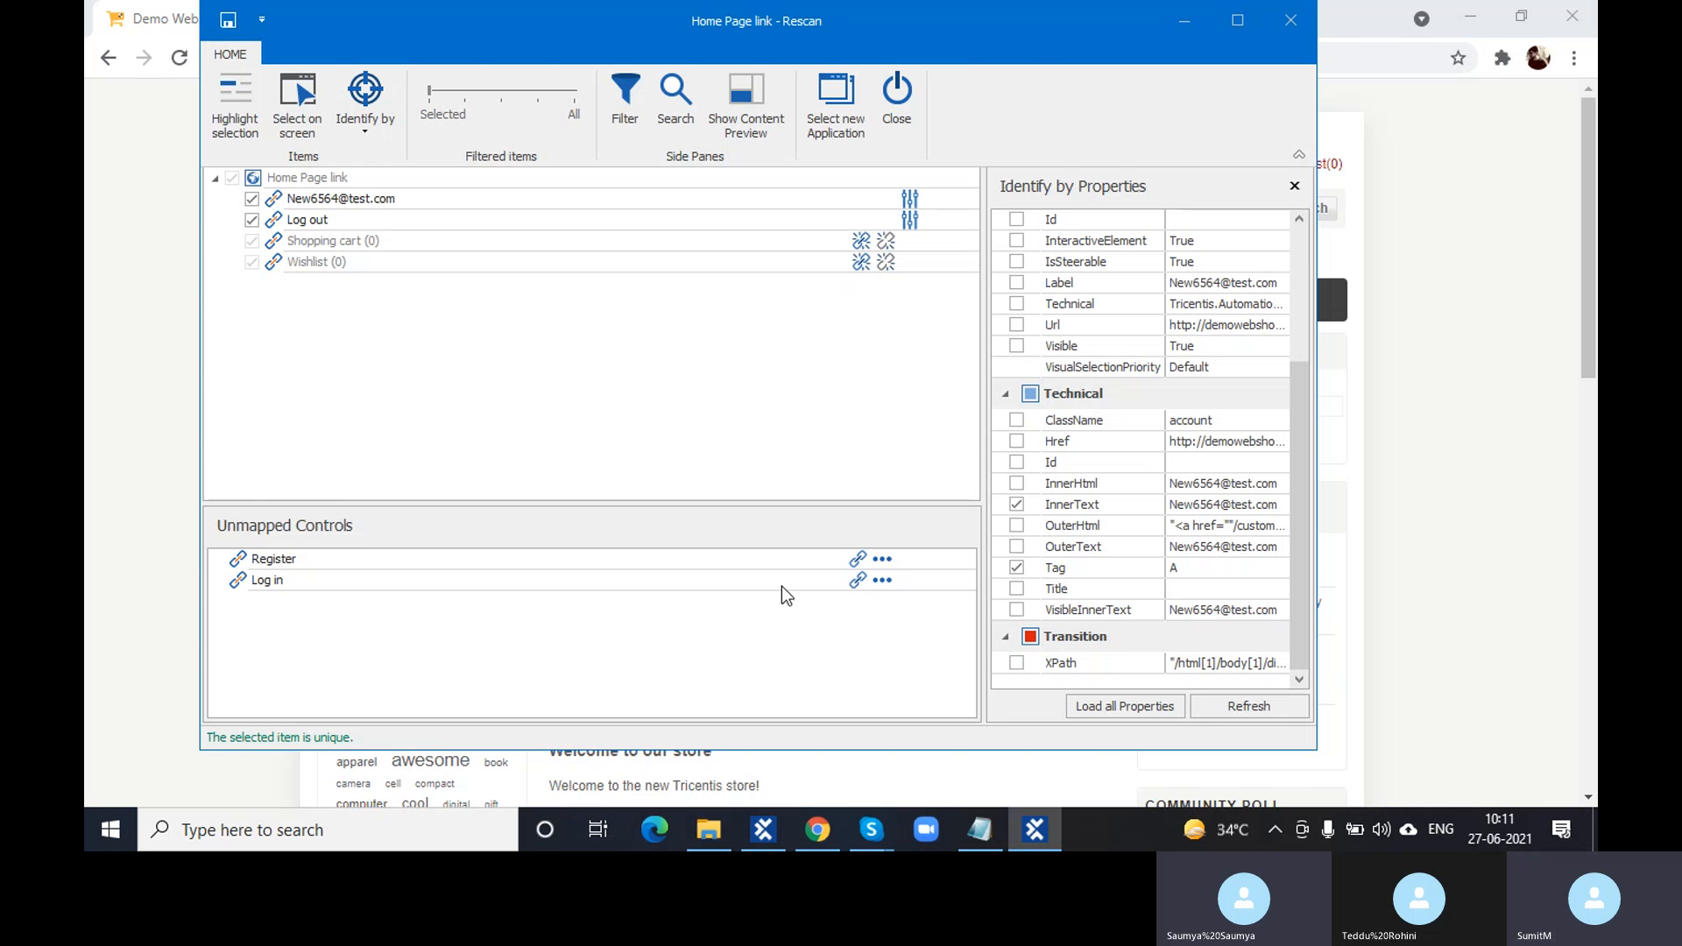
{"action": "double_click", "coordinate": [1224, 509]}
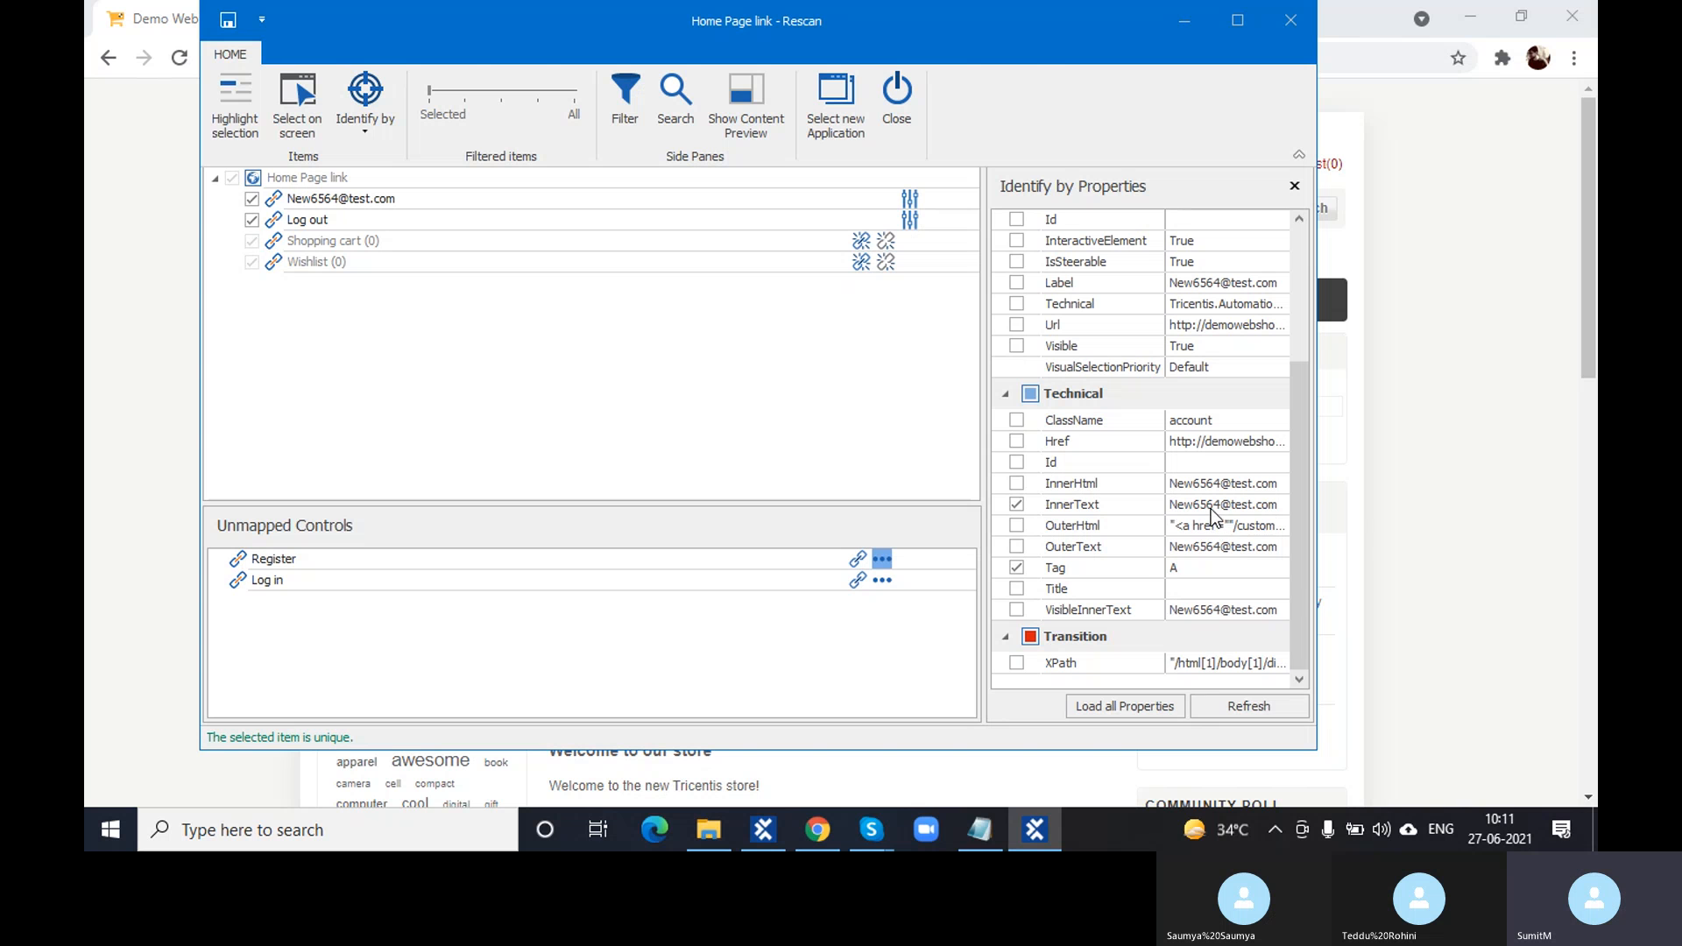
{"action": "left_click", "coordinate": [1219, 508]}
{"action": "left_click", "coordinate": [1218, 508]}
{"action": "left_click", "coordinate": [1218, 508]}
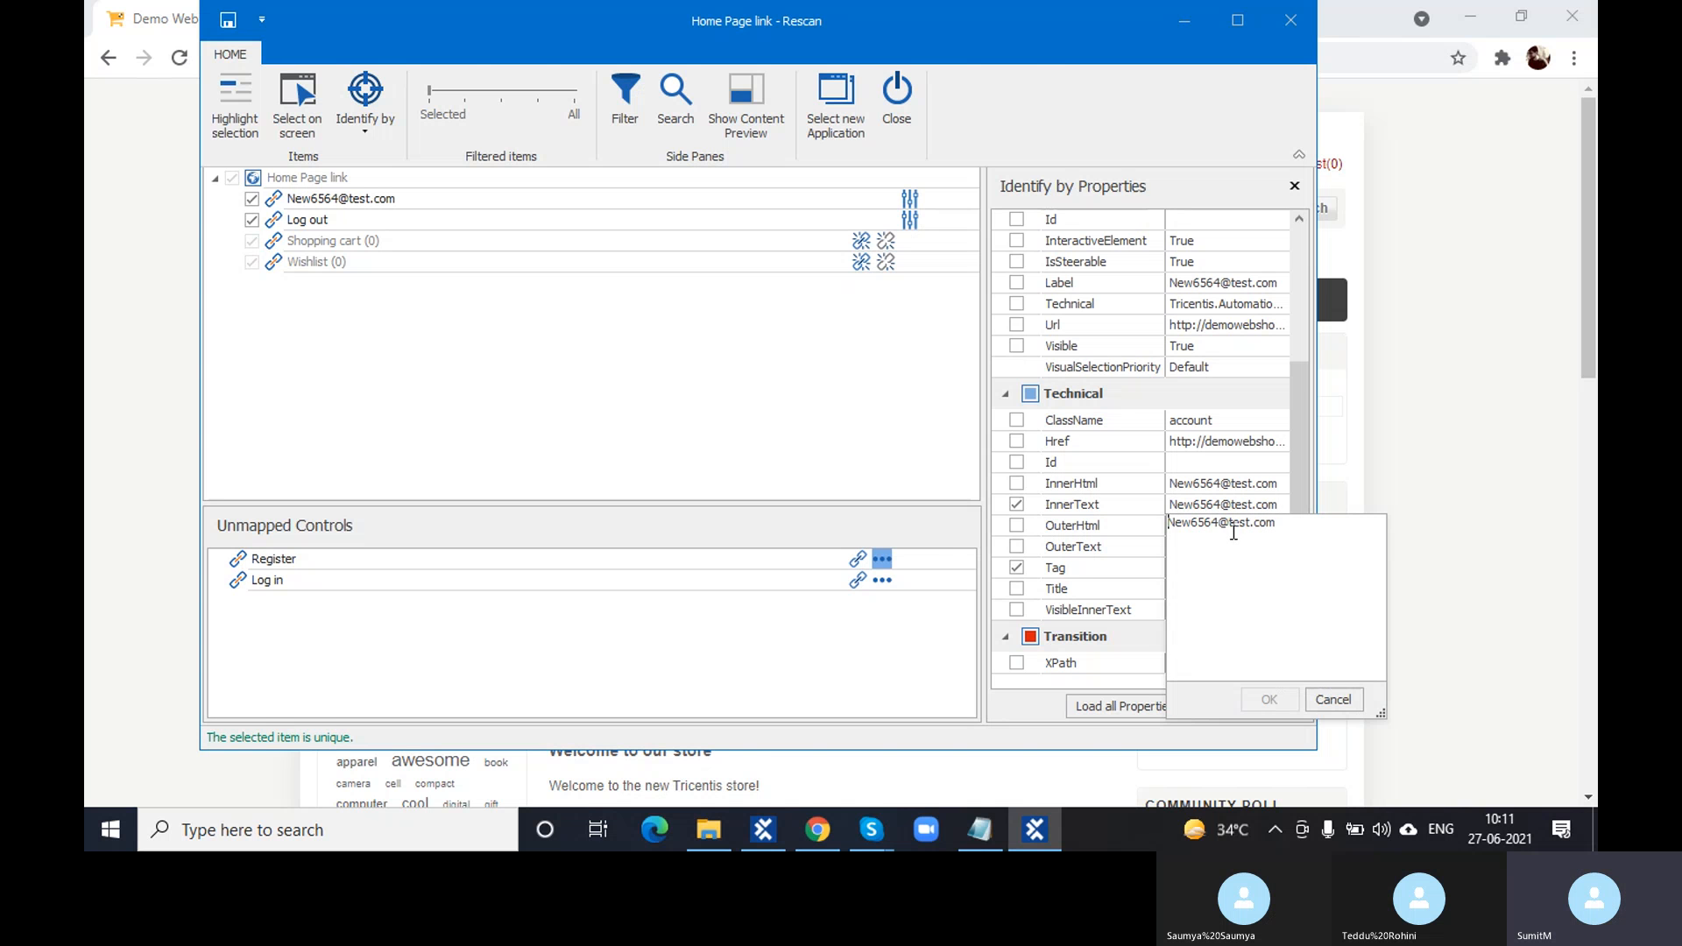
{"action": "left_click", "coordinate": [1219, 524]}
{"action": "type", "text": "5"}
{"action": "left_click", "coordinate": [932, 453]}
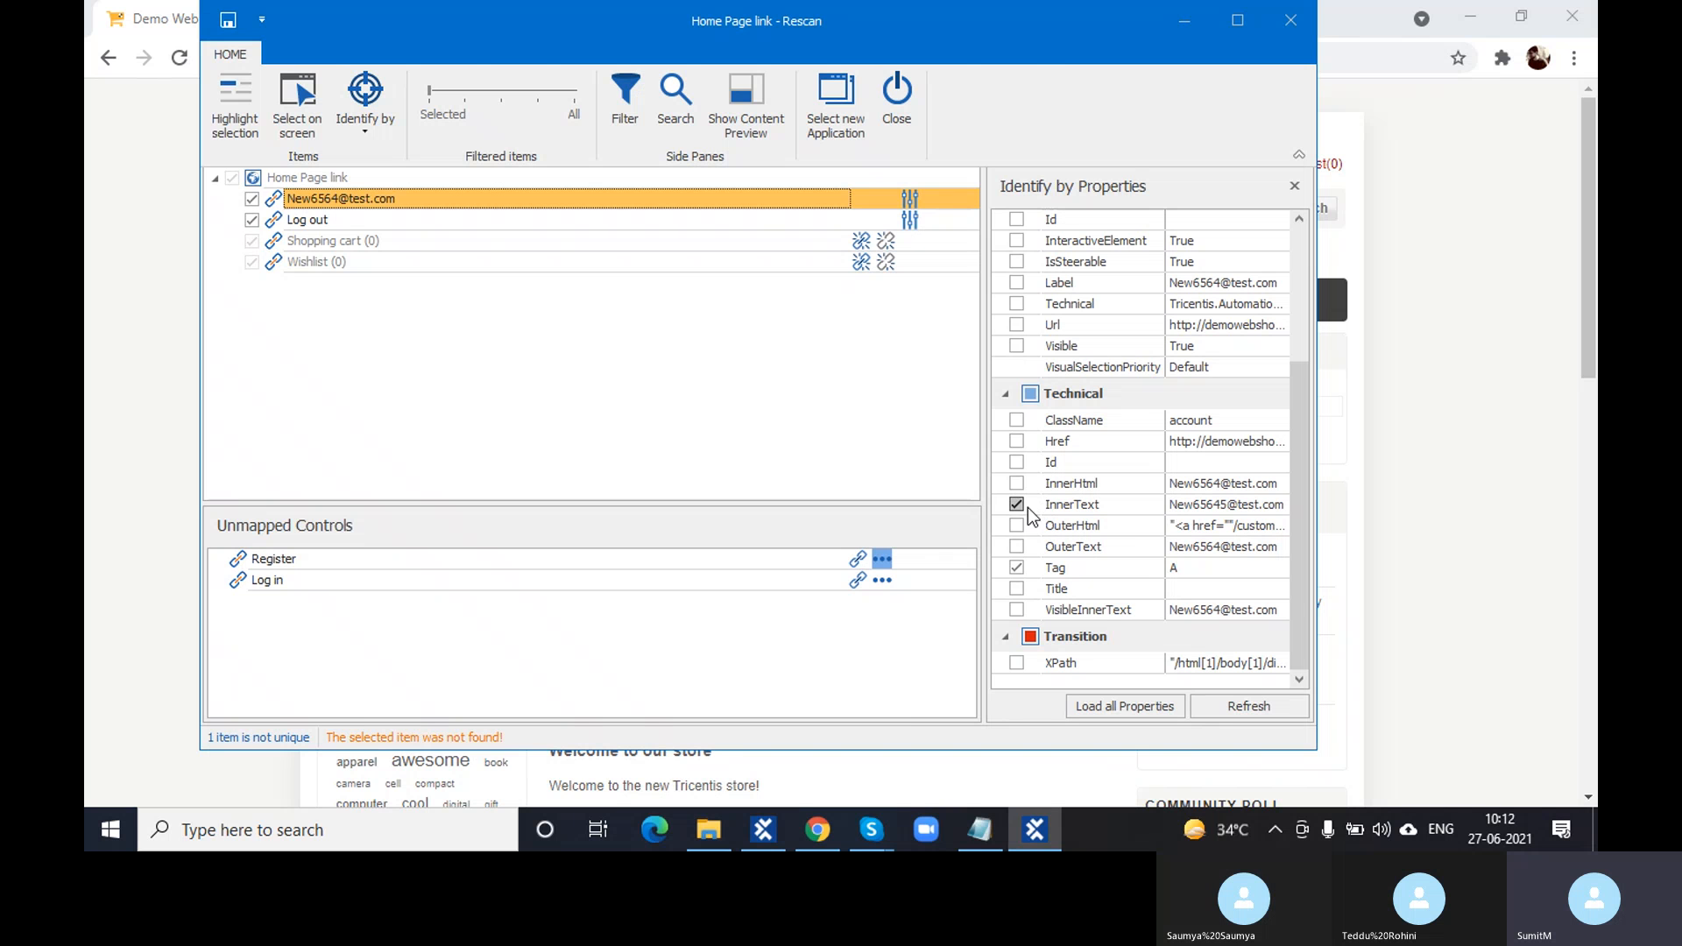
{"action": "left_click", "coordinate": [1230, 507]}
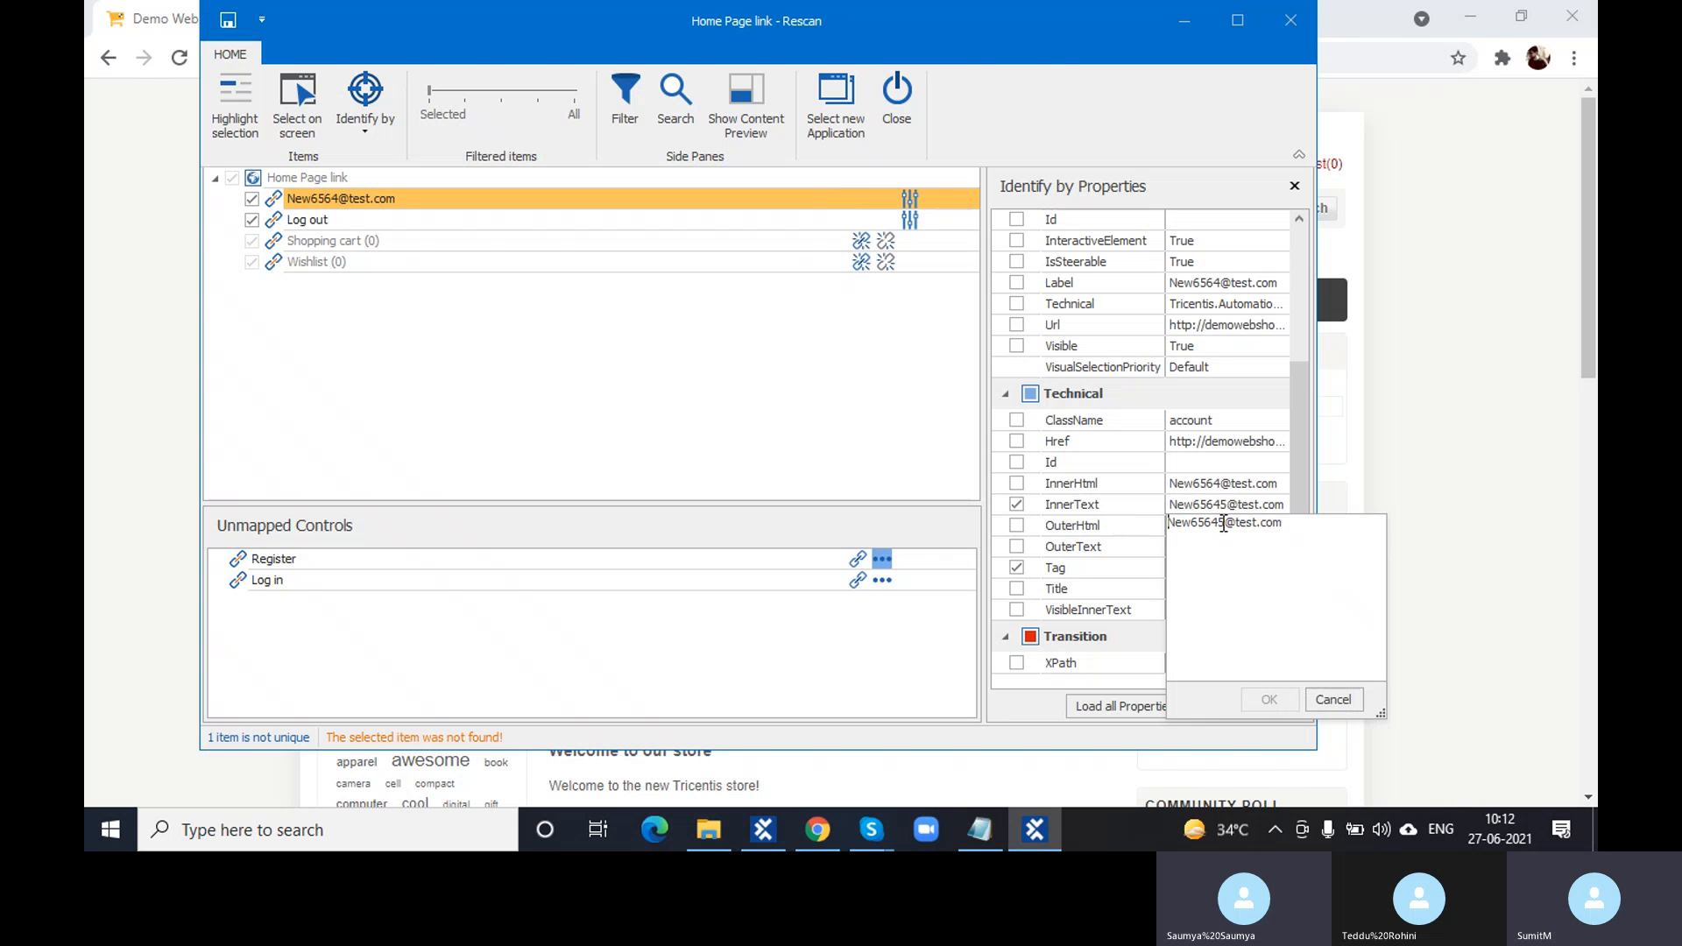
{"action": "key", "text": "BackSpace"}
{"action": "left_click", "coordinate": [1269, 699]}
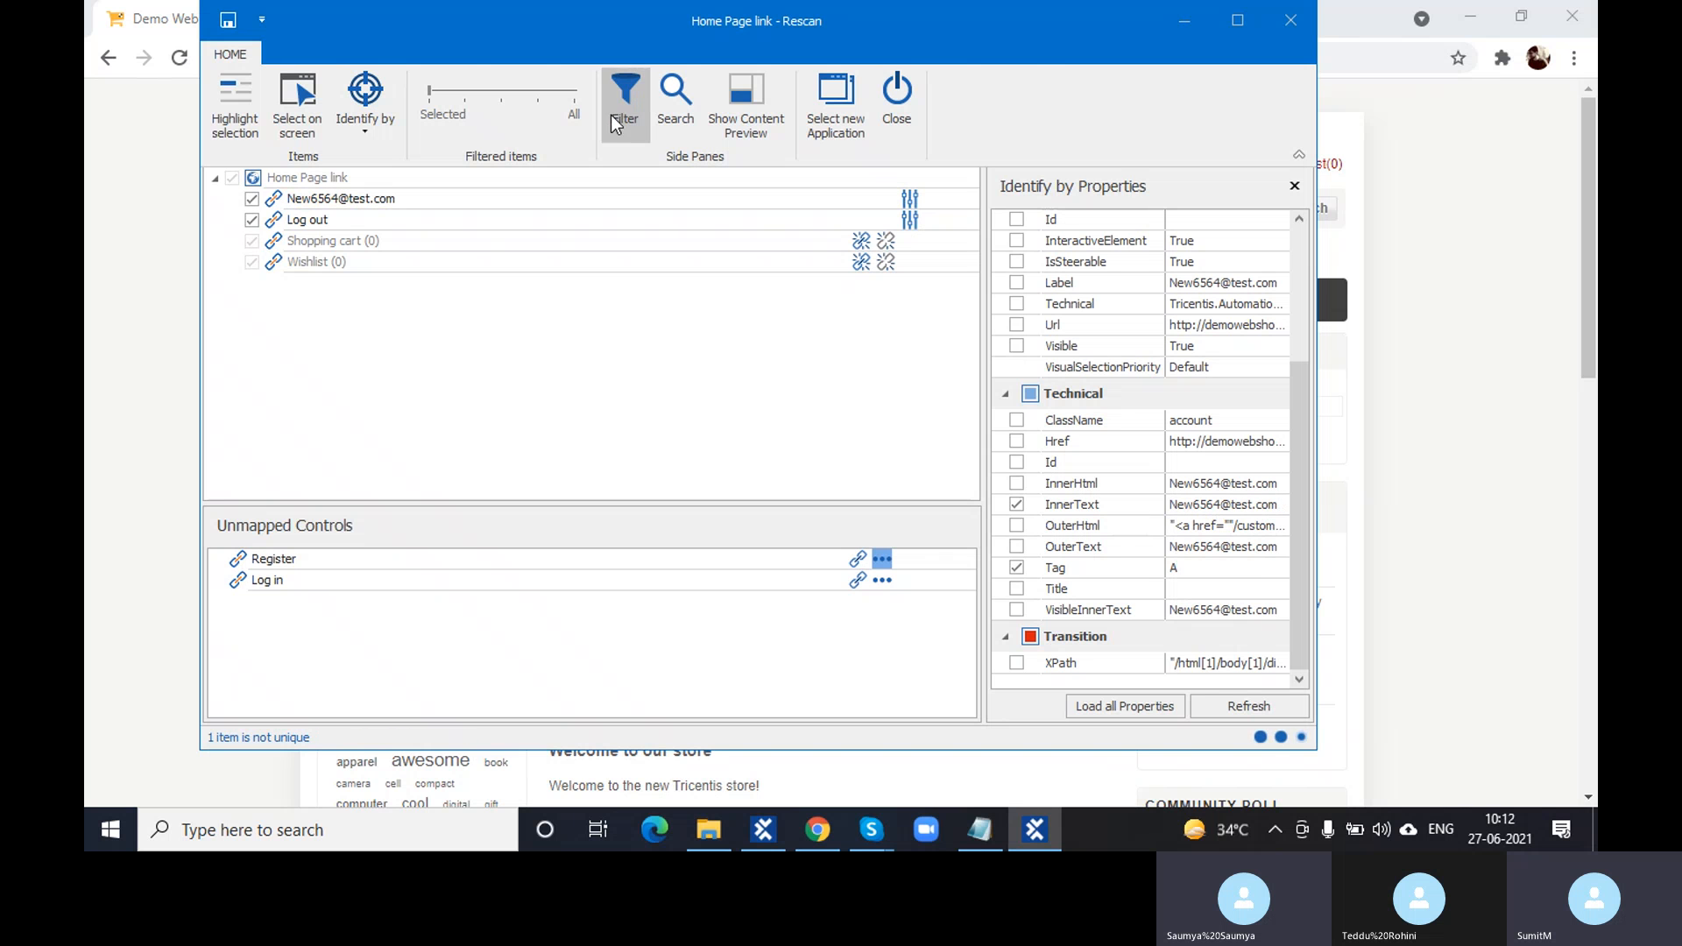
- Uncheck InnerText for the e-mail link, leaving Tag alone so it is flagged not unique
{"action": "left_click", "coordinate": [281, 200]}
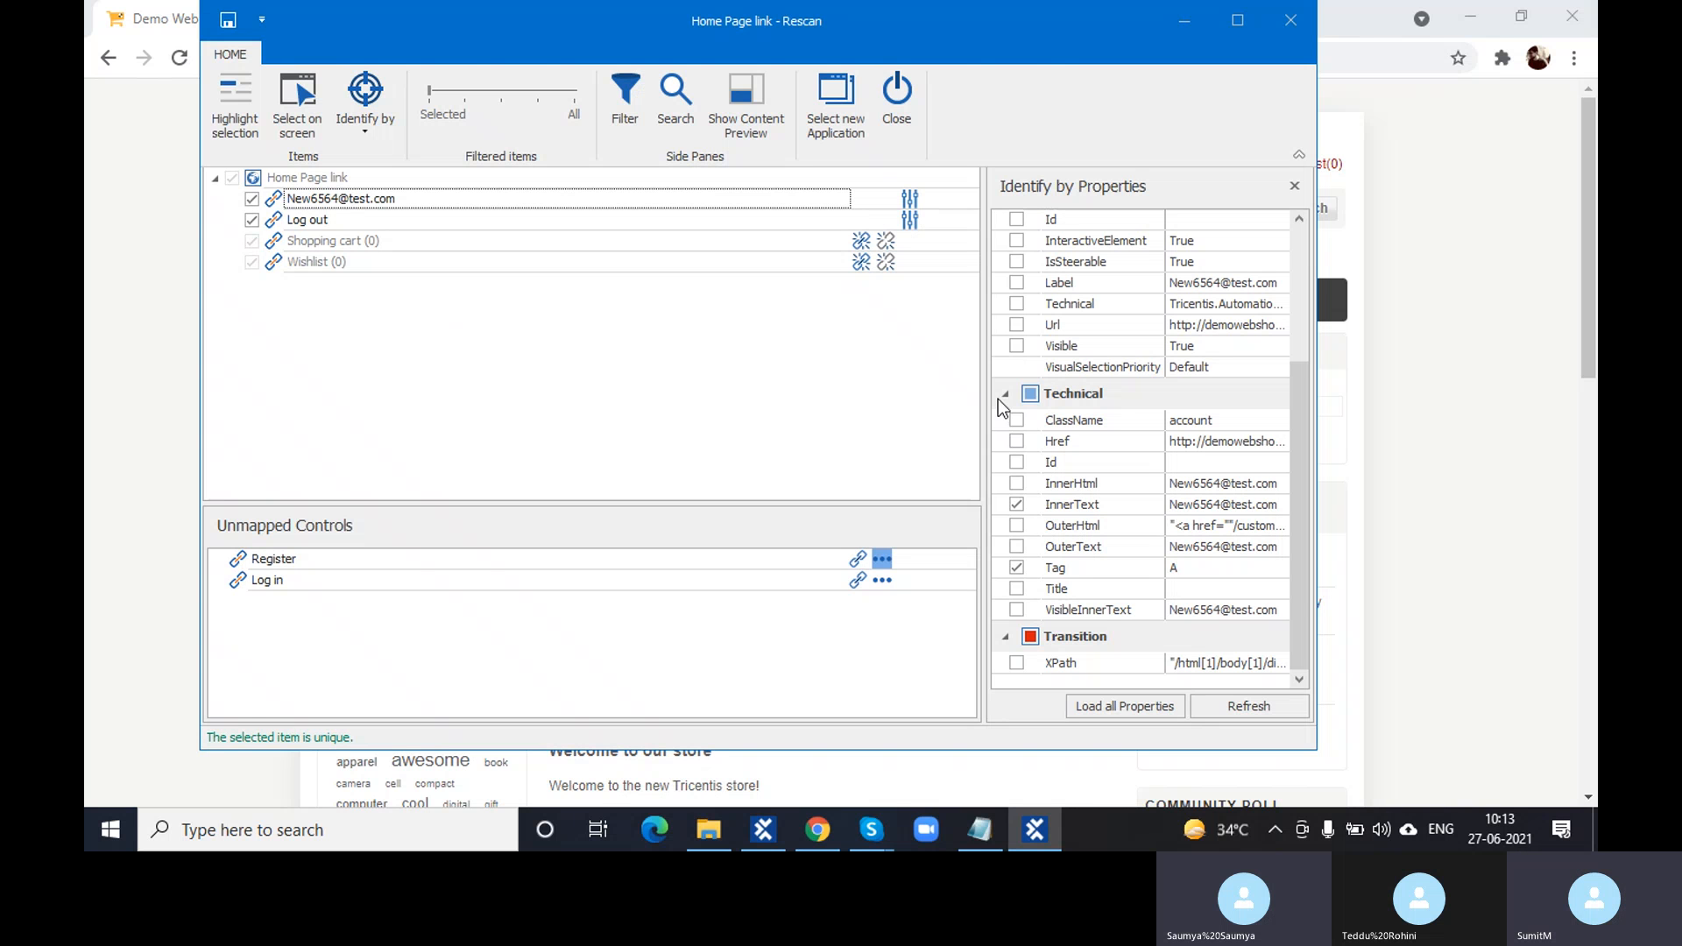
{"action": "left_click", "coordinate": [1017, 505]}
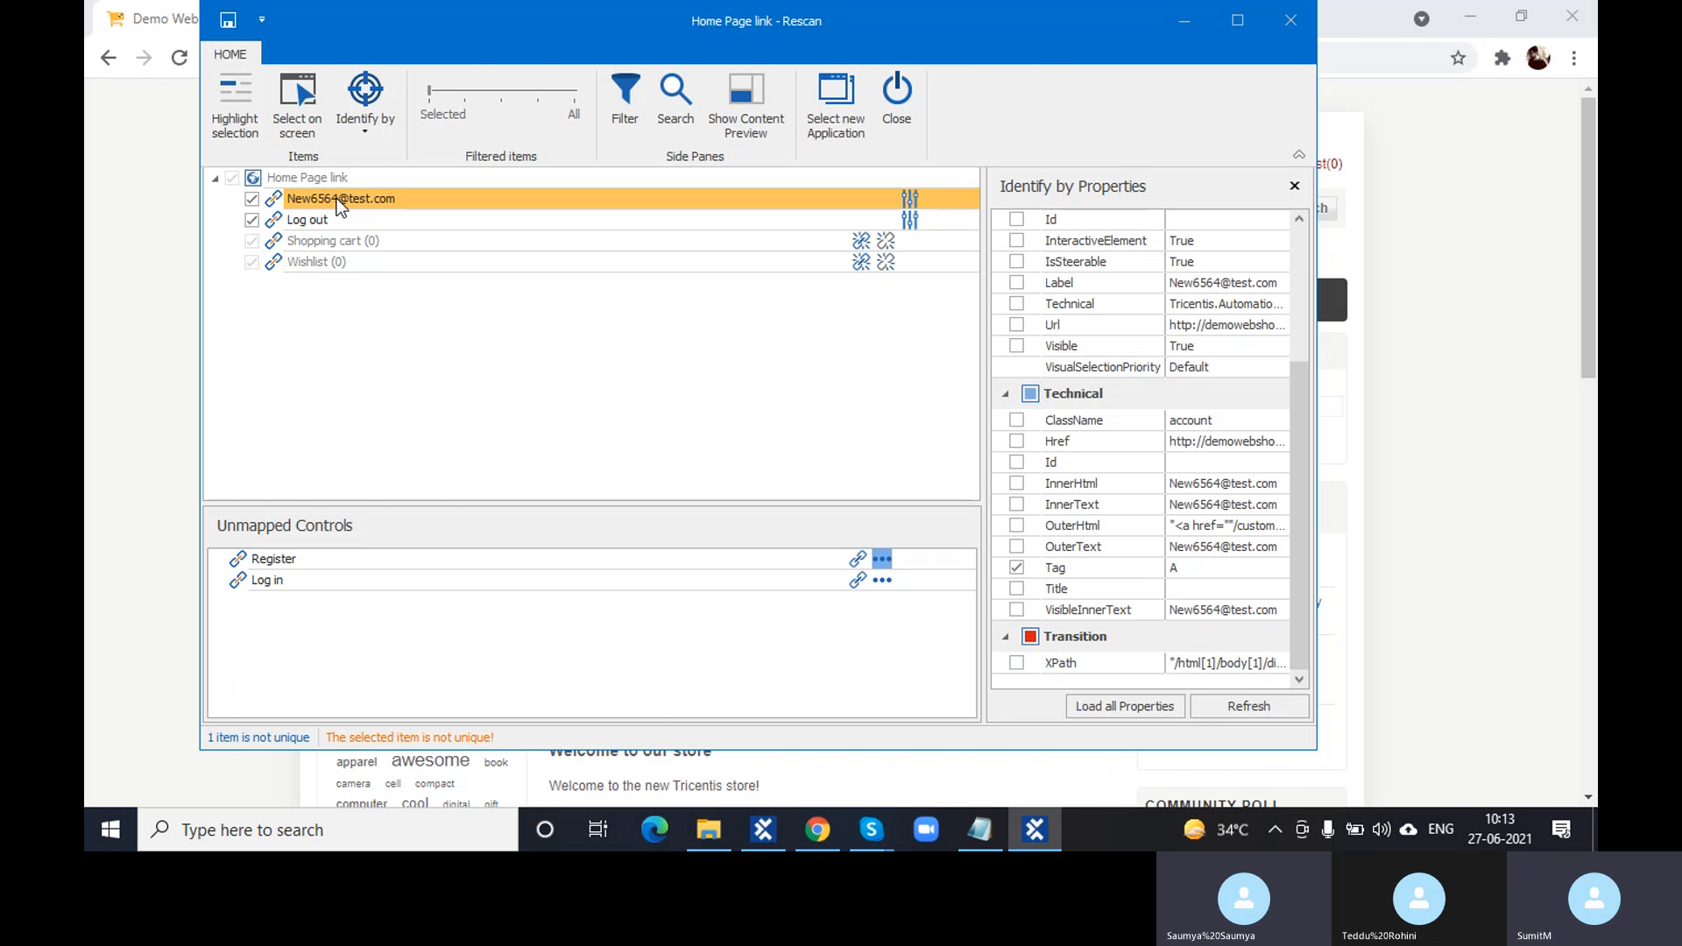
{"action": "left_click", "coordinate": [1016, 420]}
{"action": "left_click", "coordinate": [1017, 421]}
{"action": "left_click", "coordinate": [277, 198]}
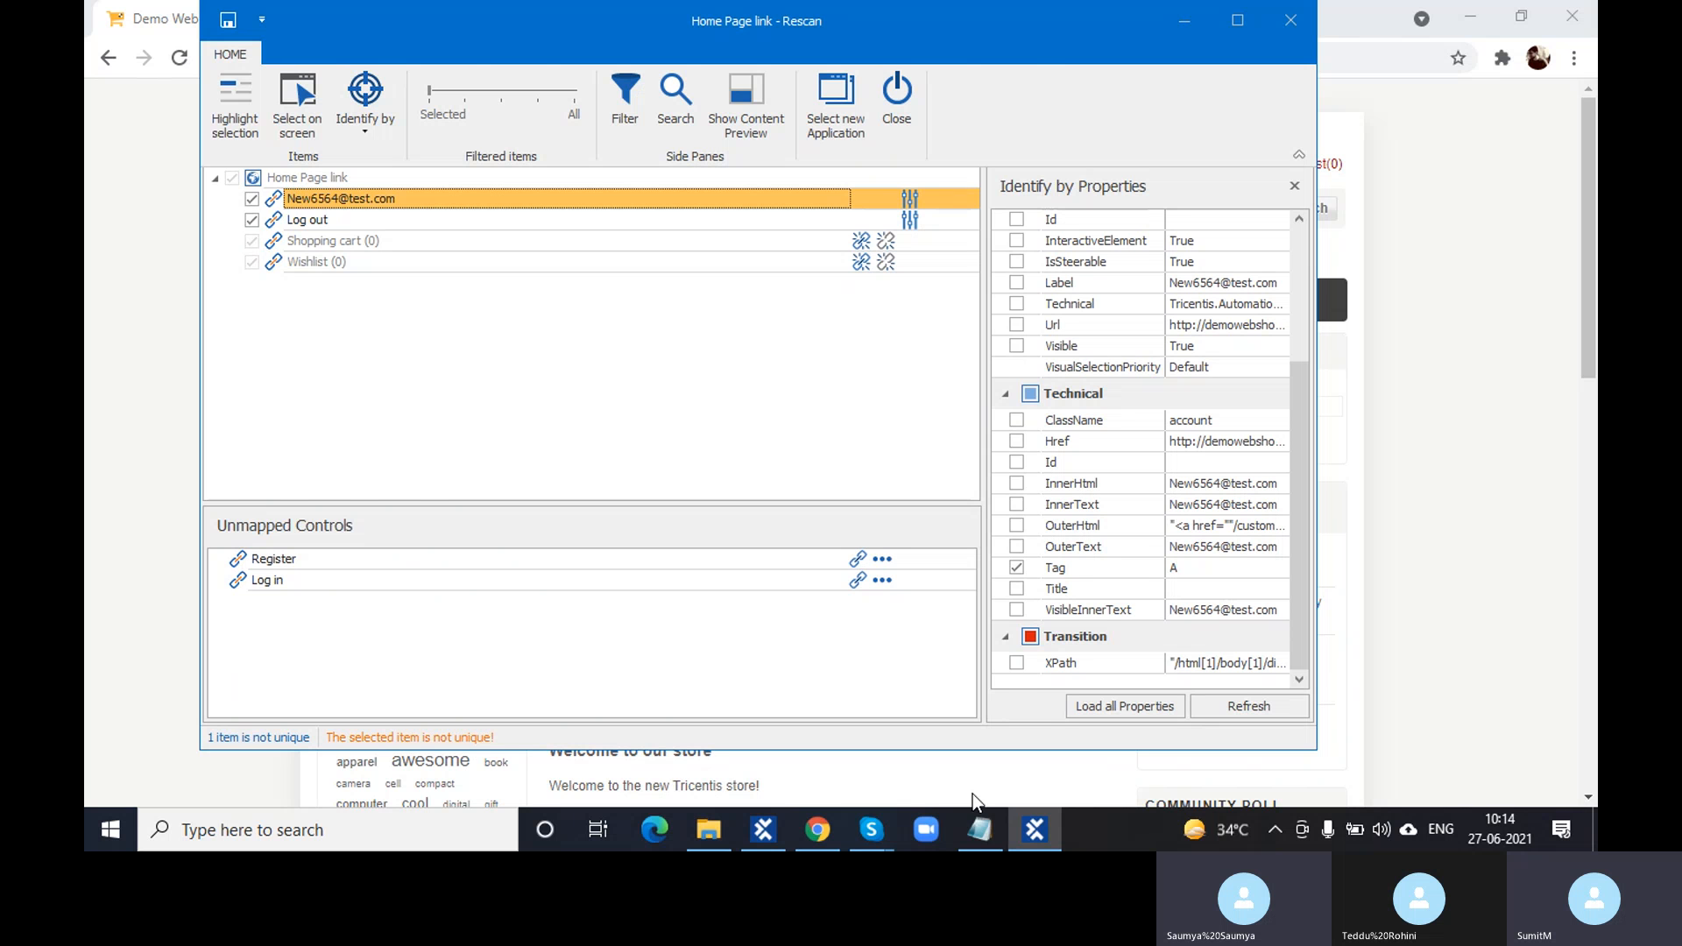
{"action": "left_click", "coordinate": [980, 828]}
{"action": "left_click_drag", "start_coordinate": [412, 151], "coordinate": [200, 156]}
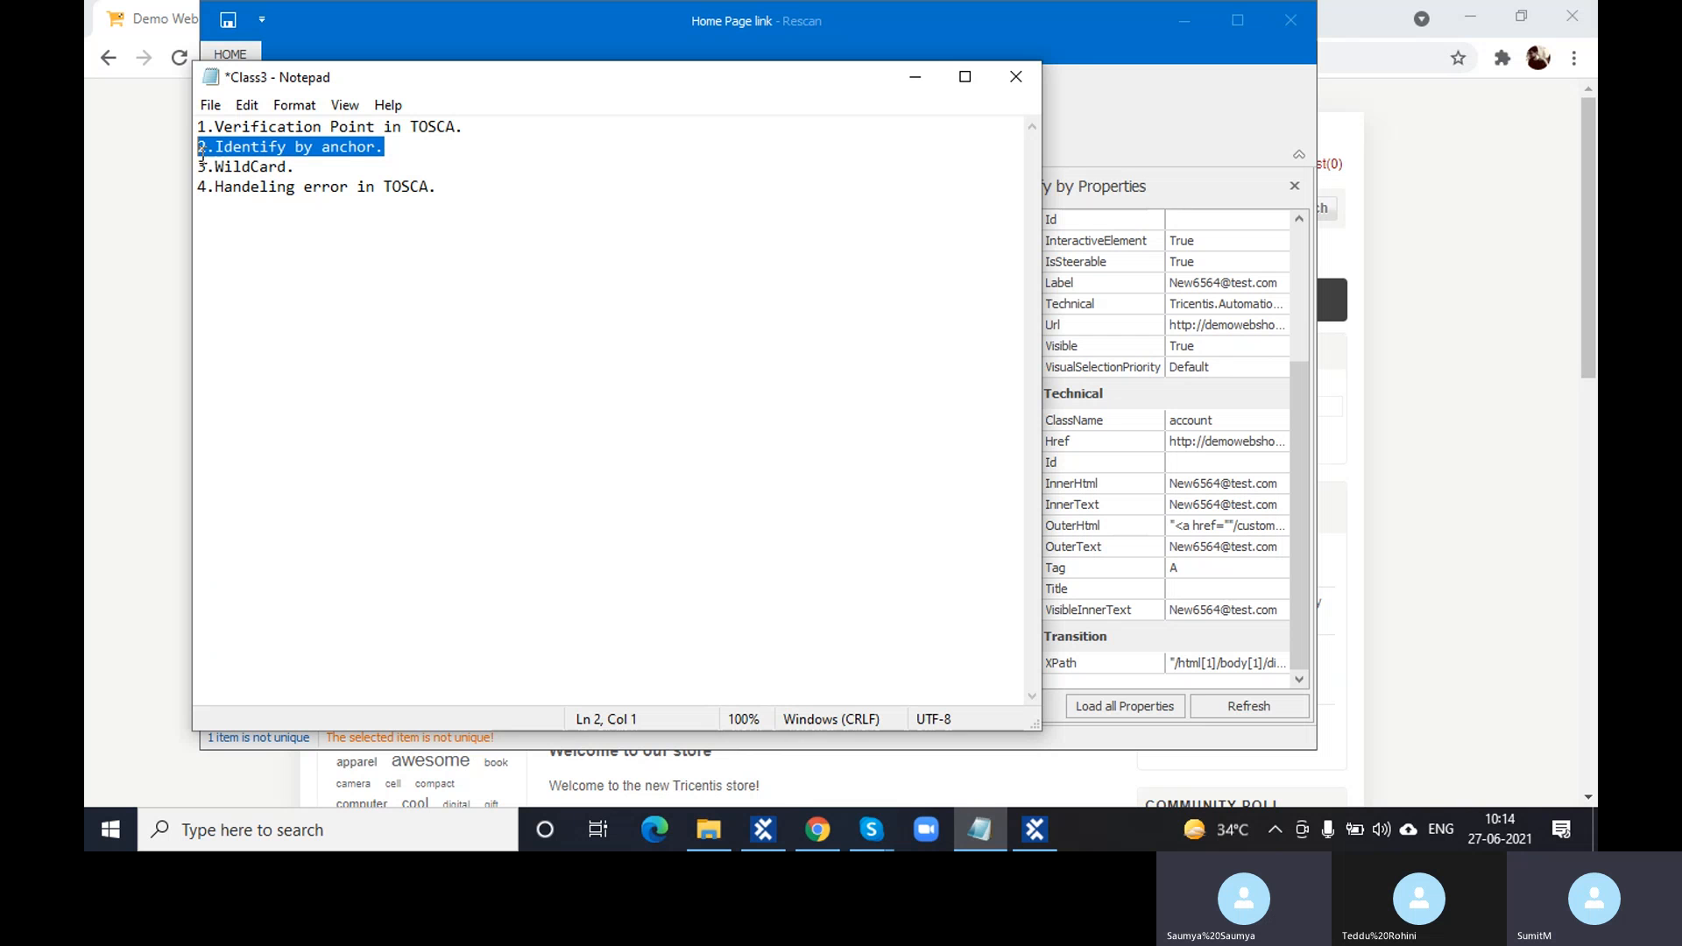
{"action": "left_click", "coordinate": [898, 83]}
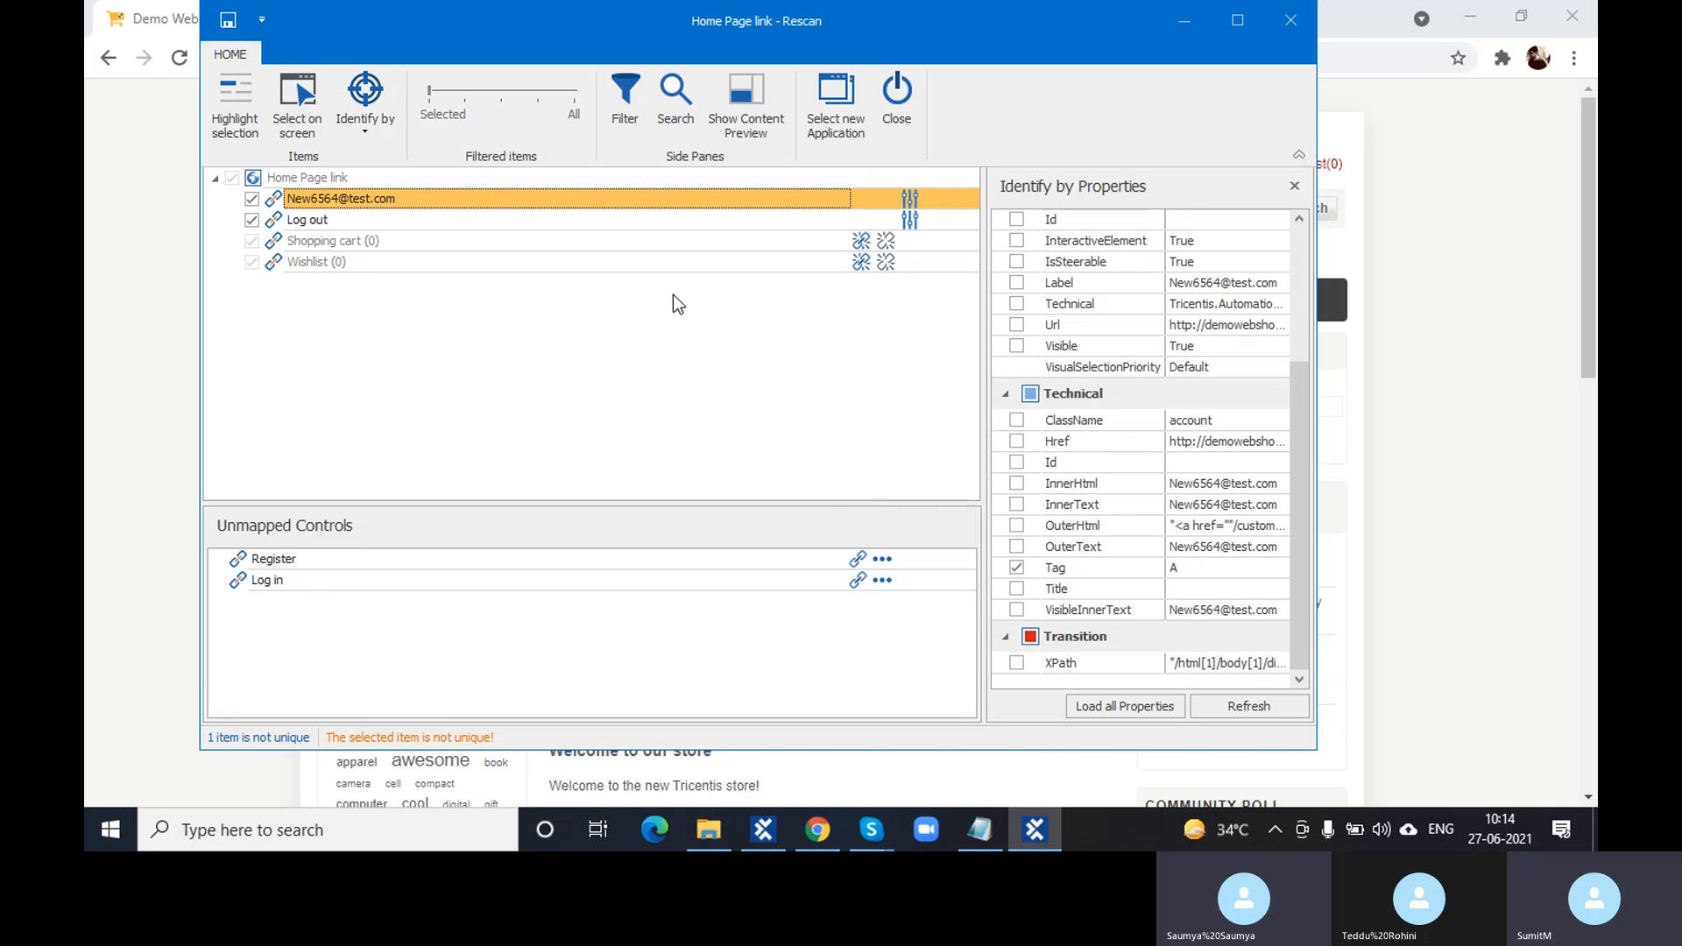
- Set the e-mail link's Identify by method to Anchor
{"action": "left_click", "coordinate": [366, 130]}
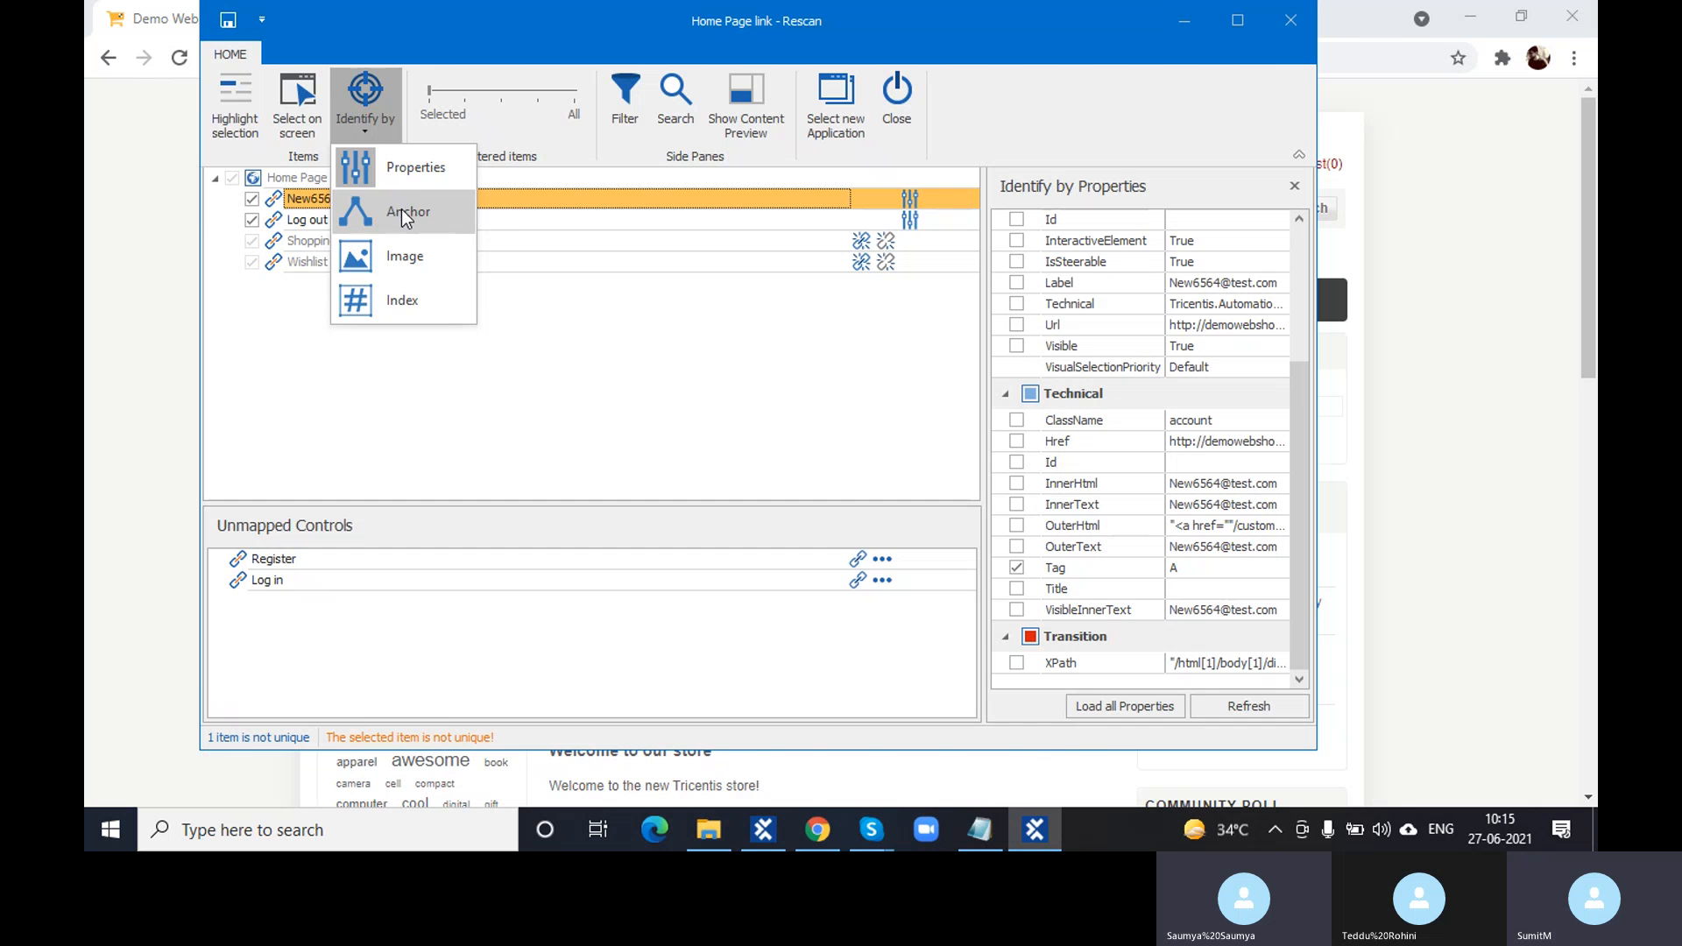
{"action": "left_click", "coordinate": [404, 214]}
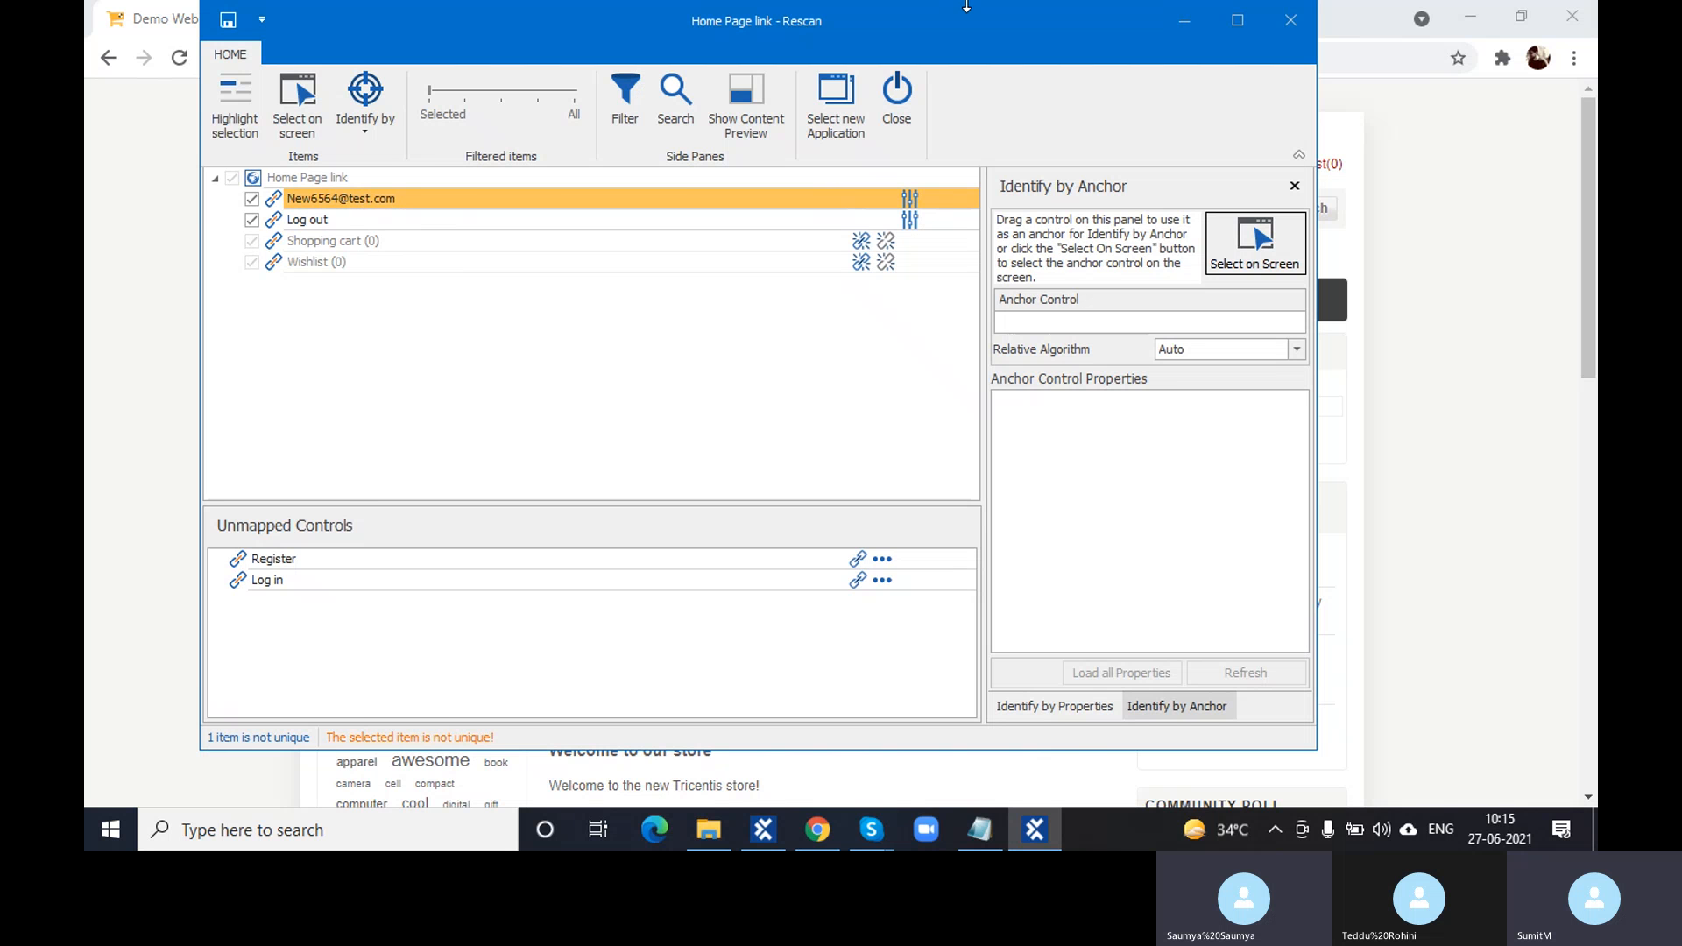
- Anchor the account e-mail link to the Log out link, making it unique, and save the module
{"action": "left_click", "coordinate": [1174, 23]}
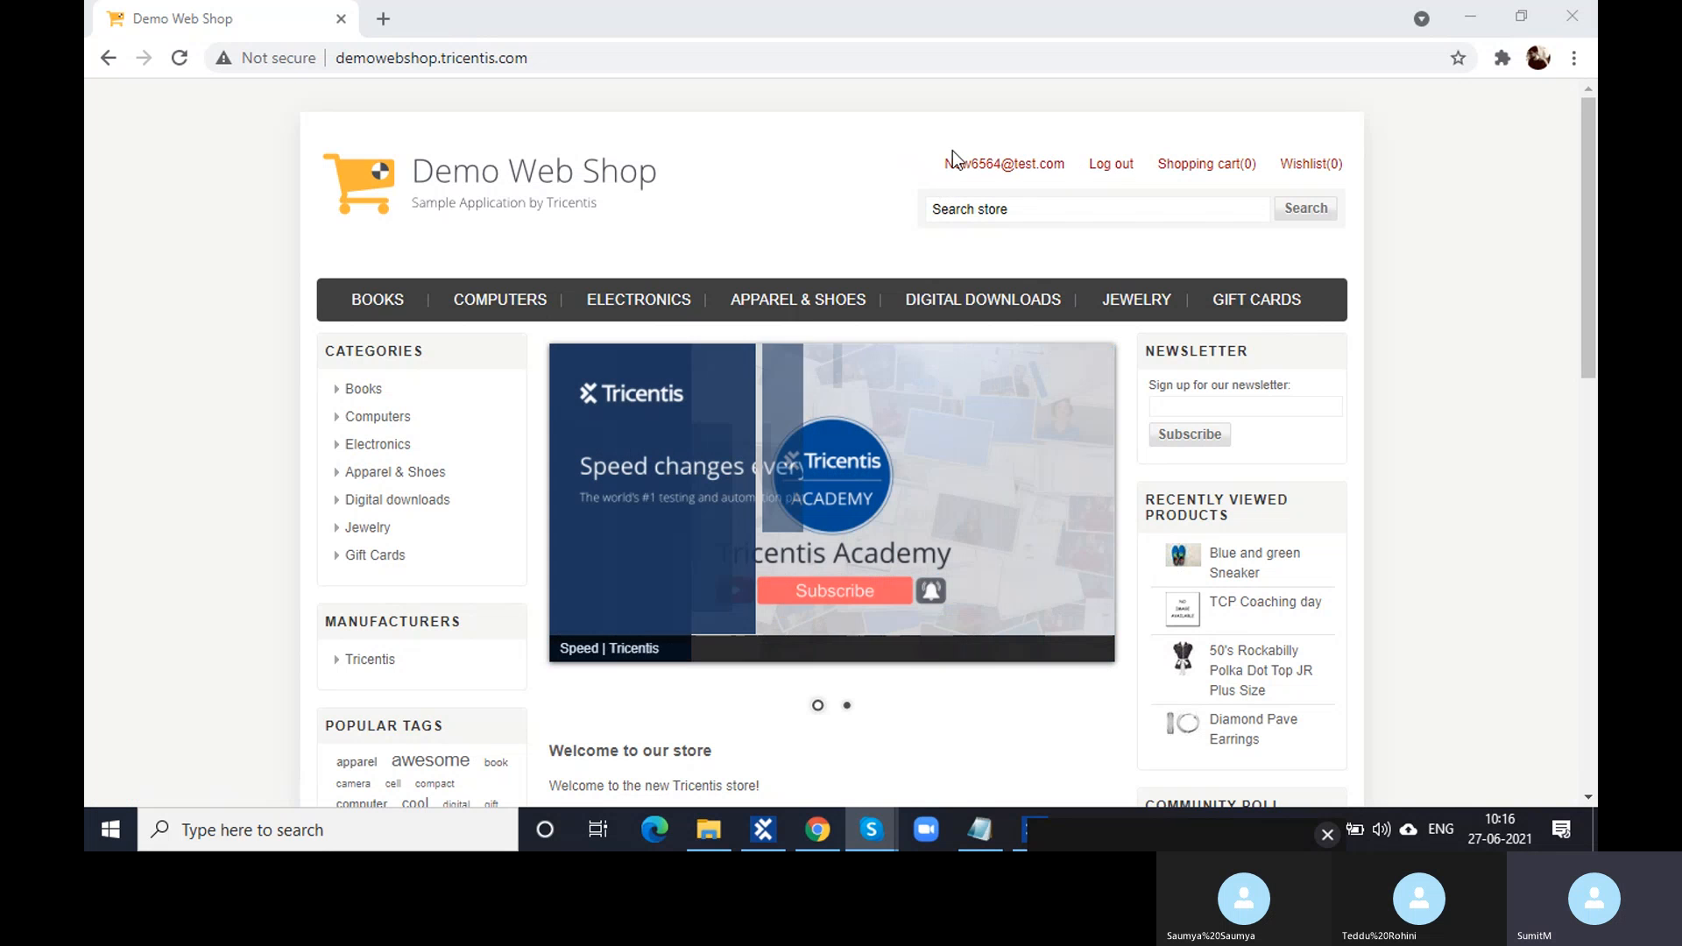
{"action": "left_click", "coordinate": [1025, 832]}
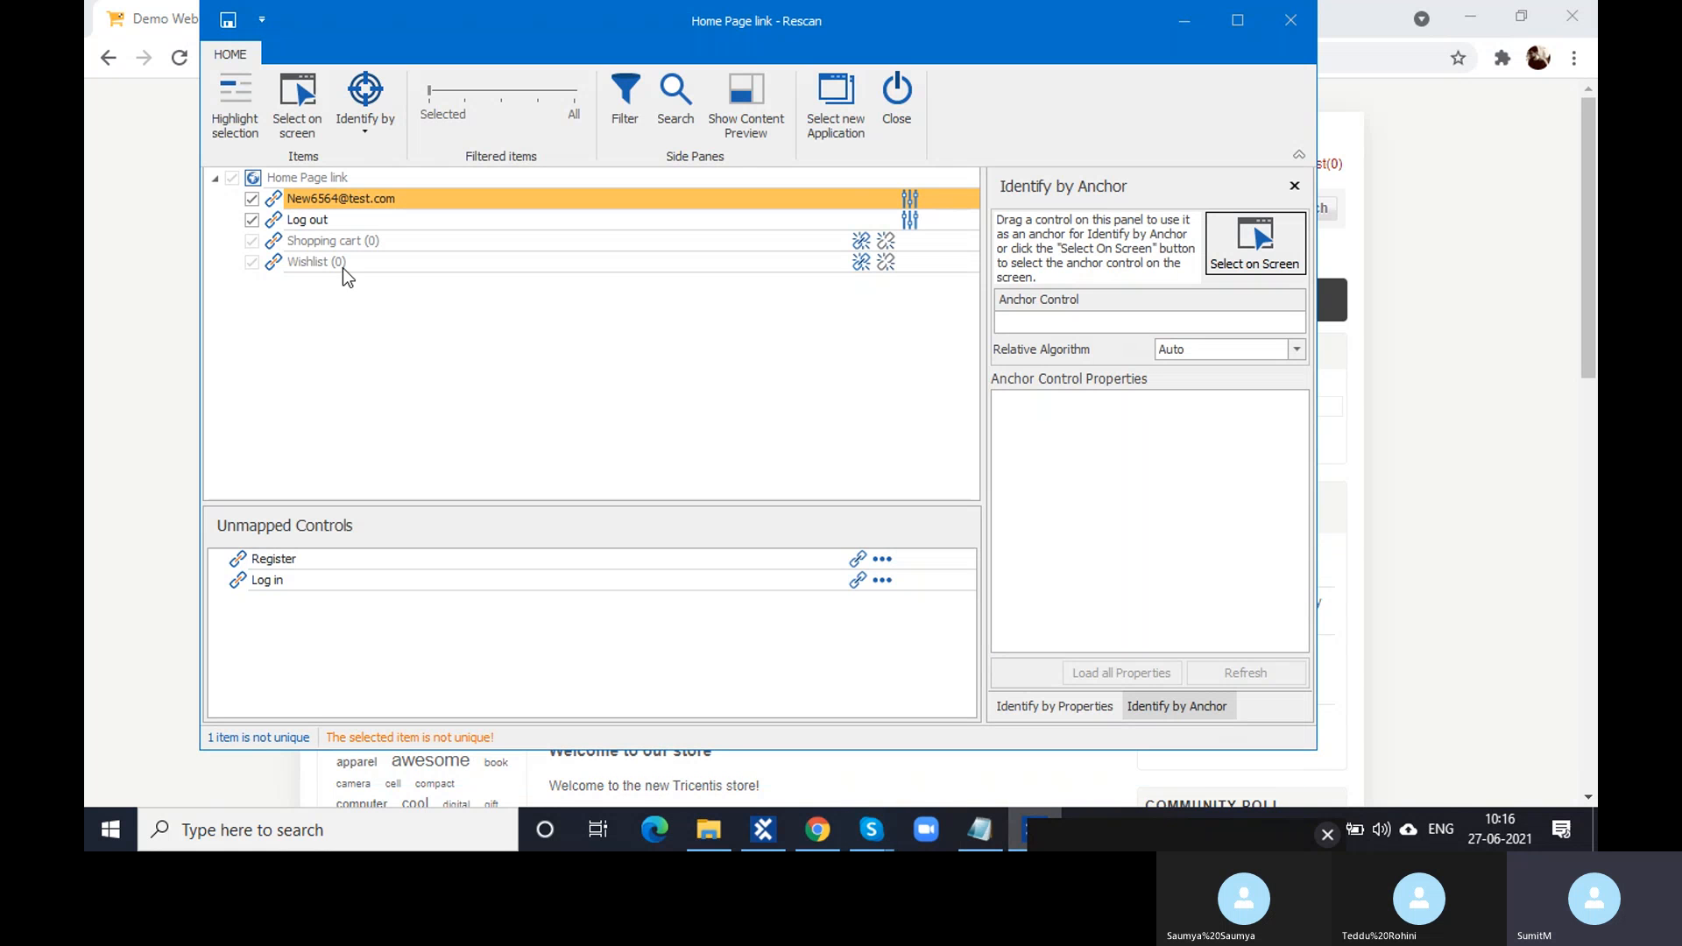
{"action": "left_click", "coordinate": [282, 197]}
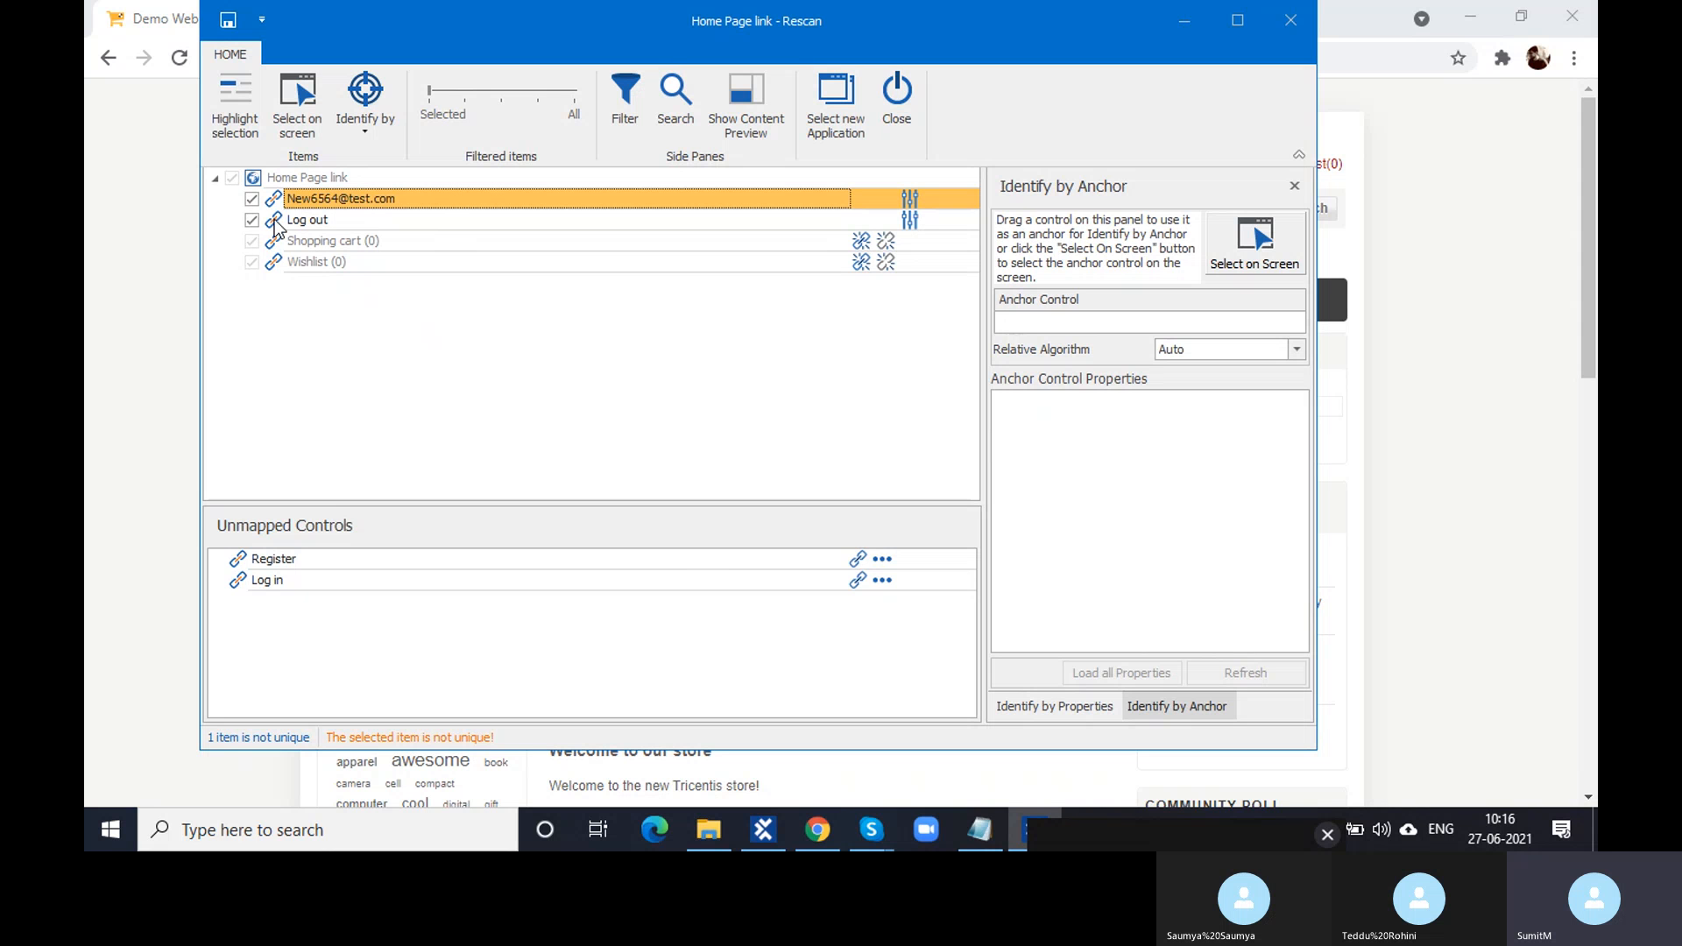
{"action": "left_click_drag", "start_coordinate": [274, 223], "coordinate": [1089, 323]}
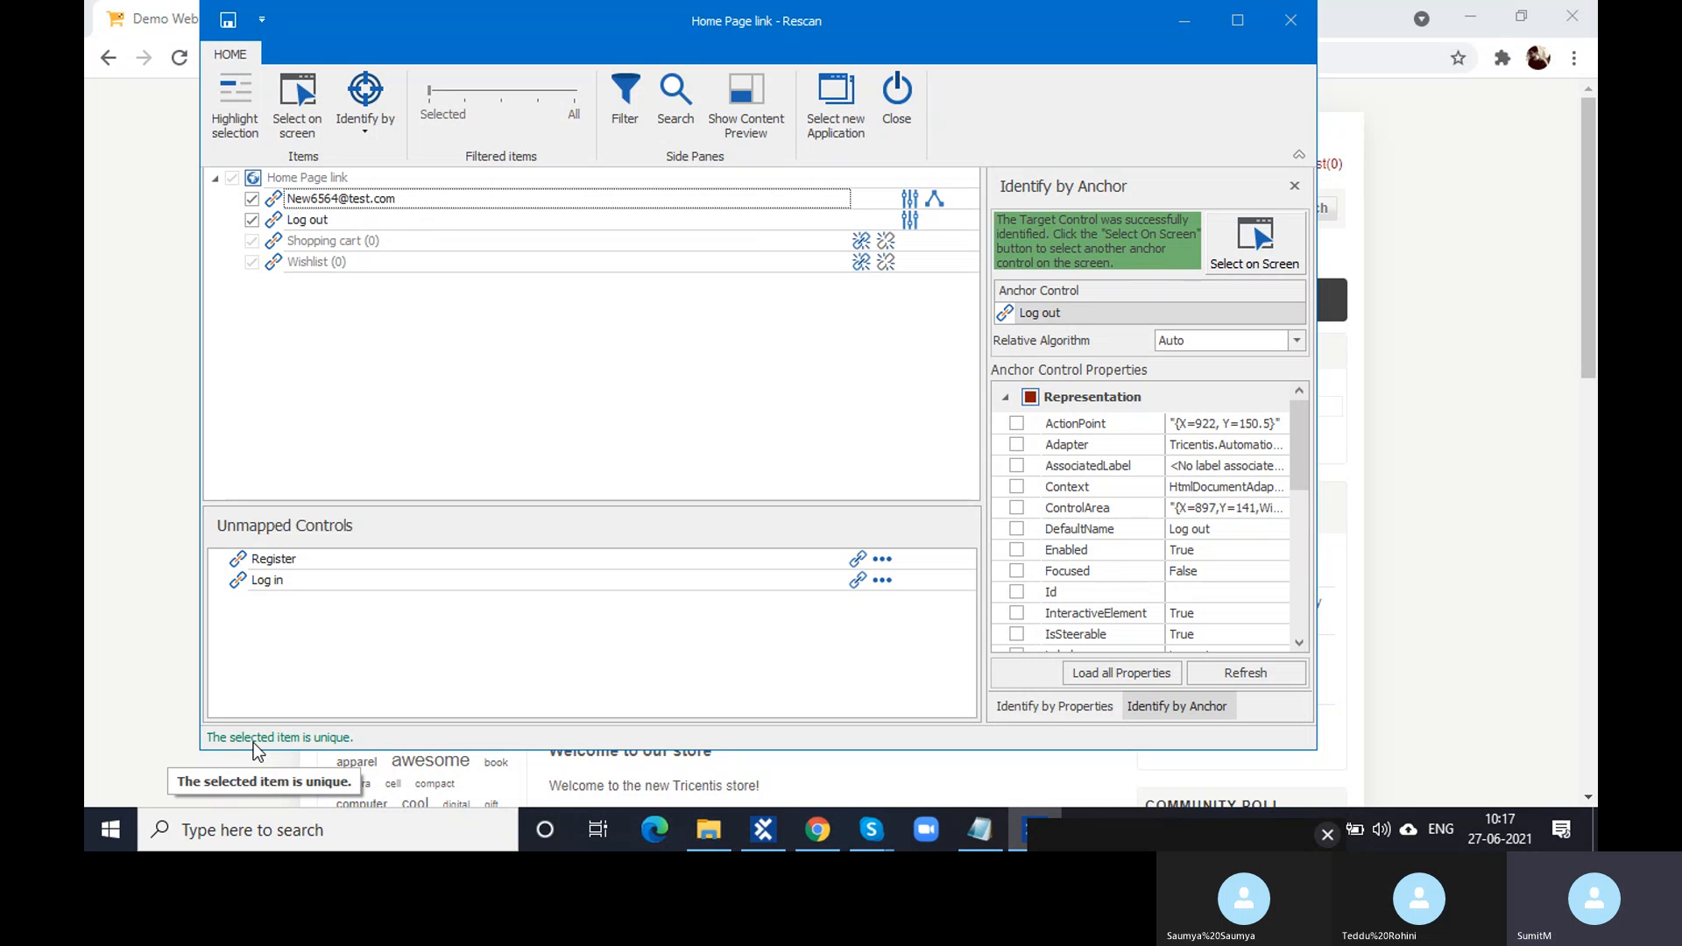
{"action": "left_click", "coordinate": [233, 25]}
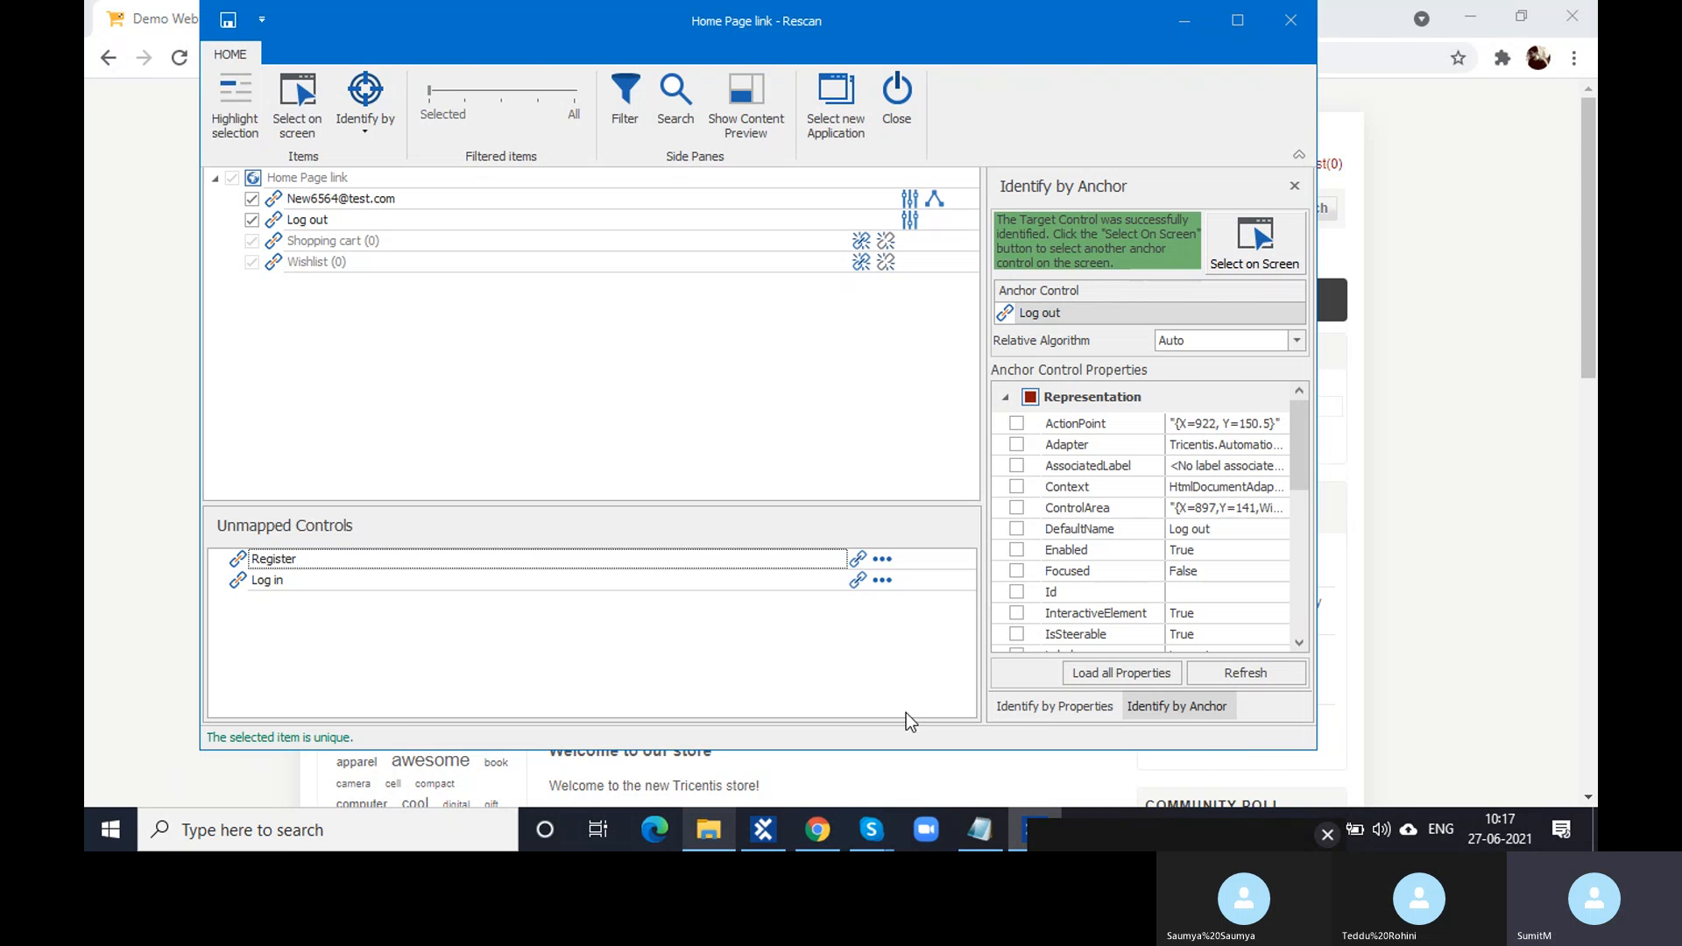
- Close the rescan window and select the e-mail control in Home Page link
{"action": "left_click", "coordinate": [1290, 21]}
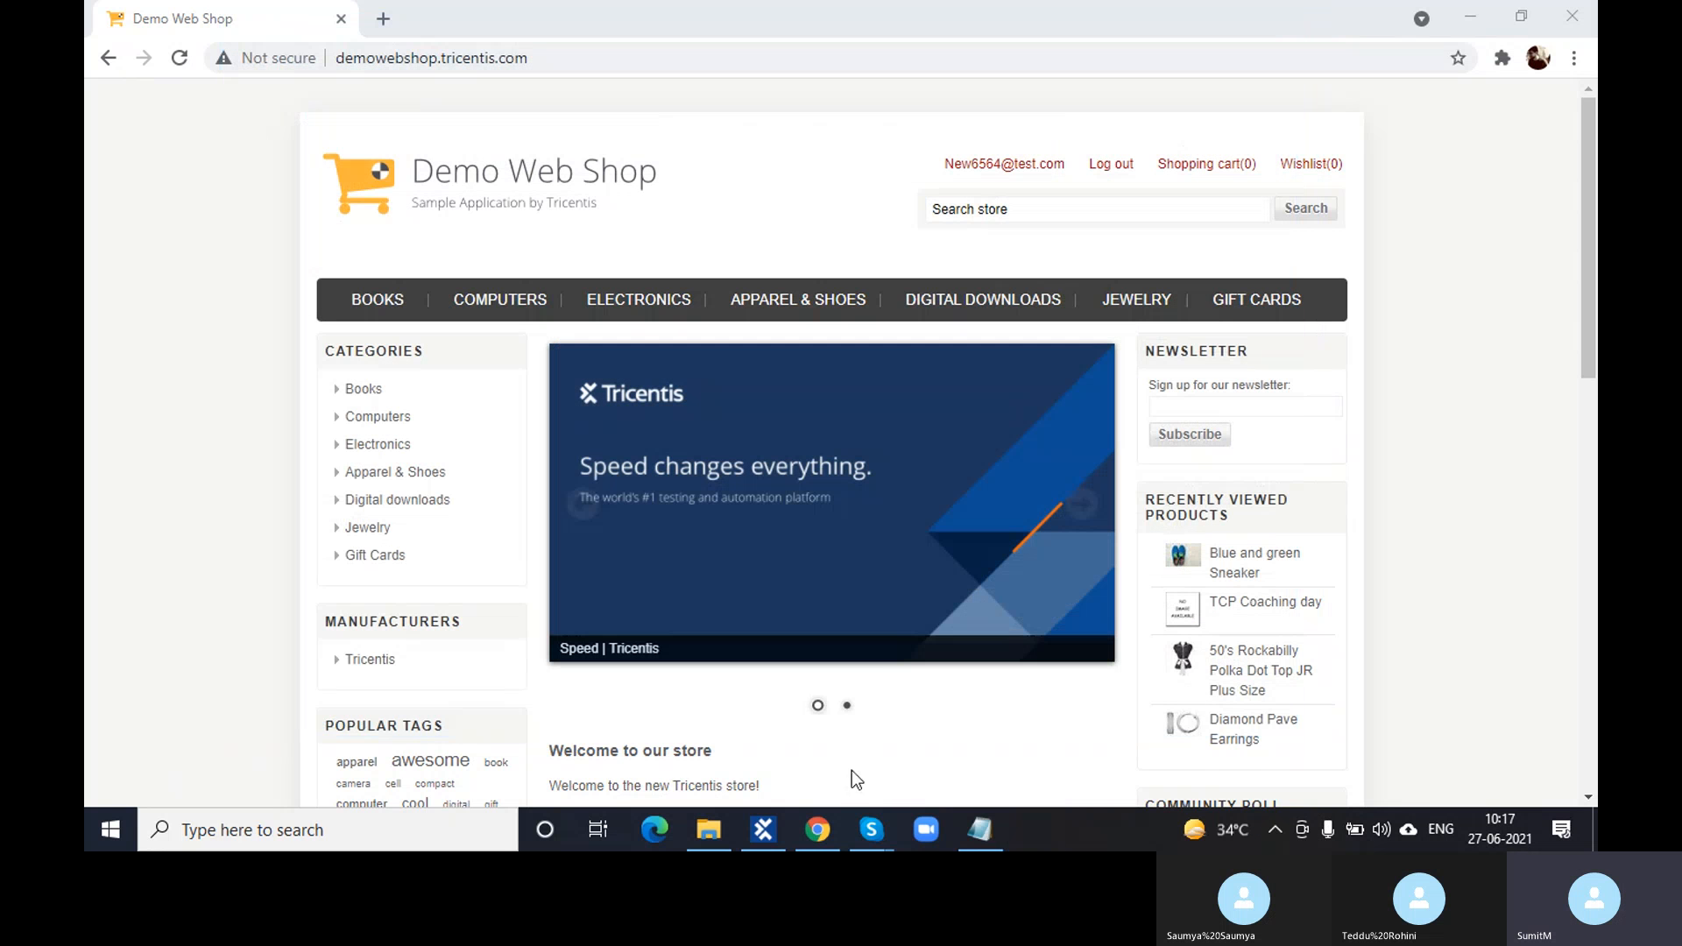
{"action": "left_click", "coordinate": [763, 830]}
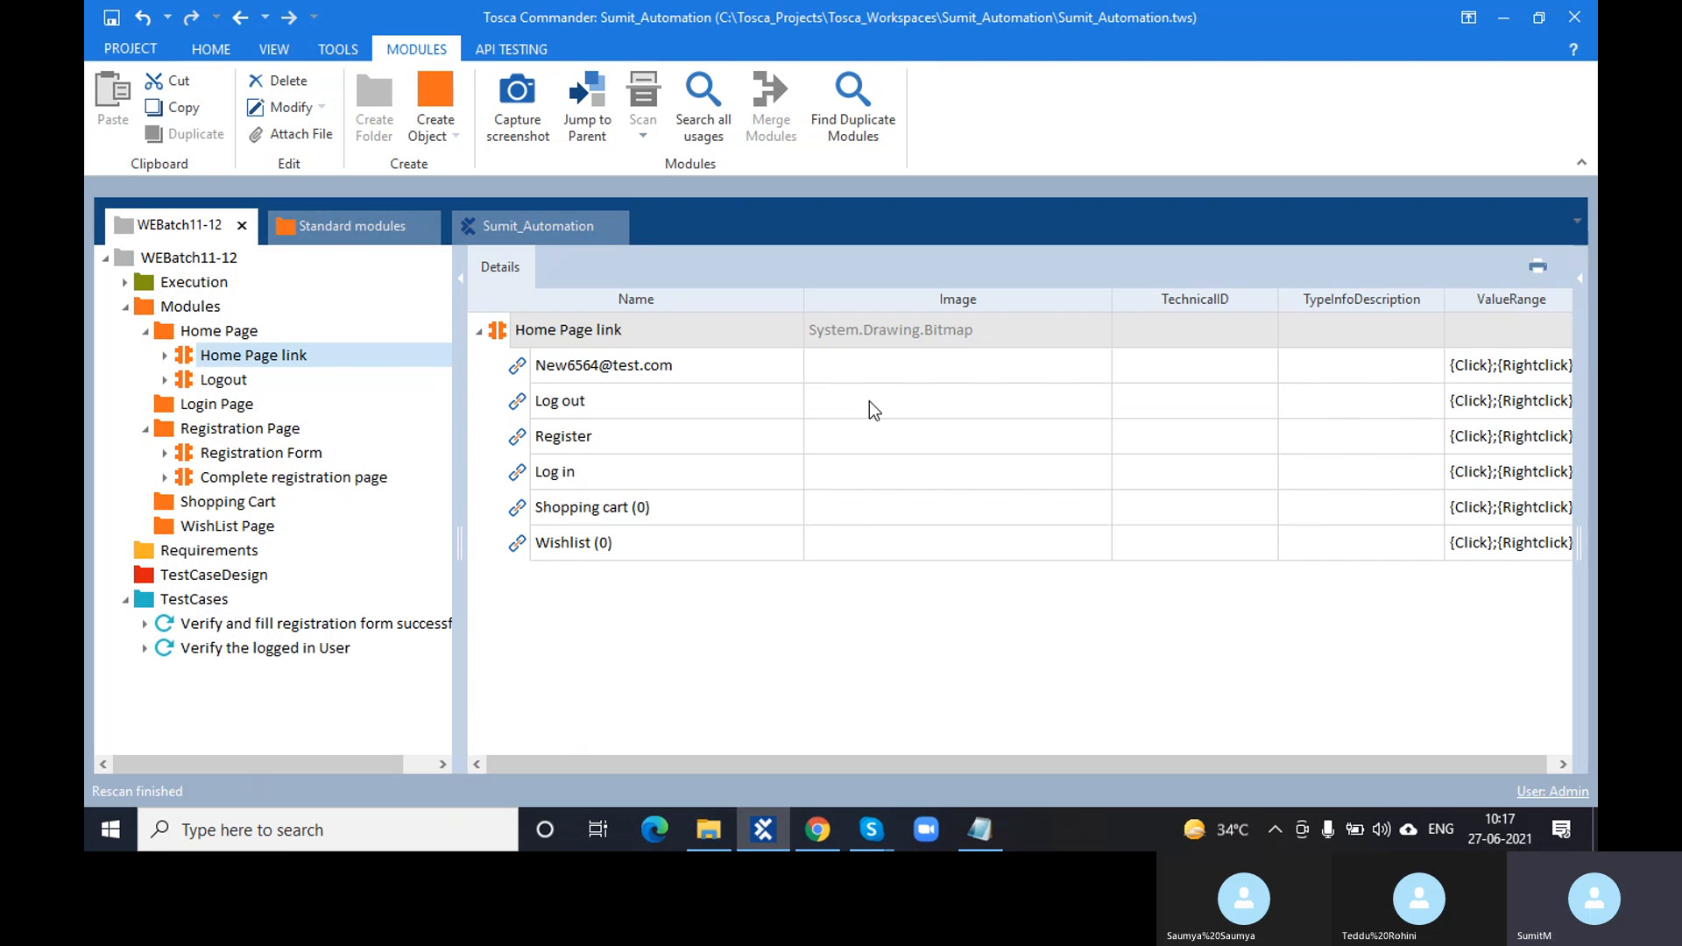
{"action": "left_click", "coordinate": [583, 366]}
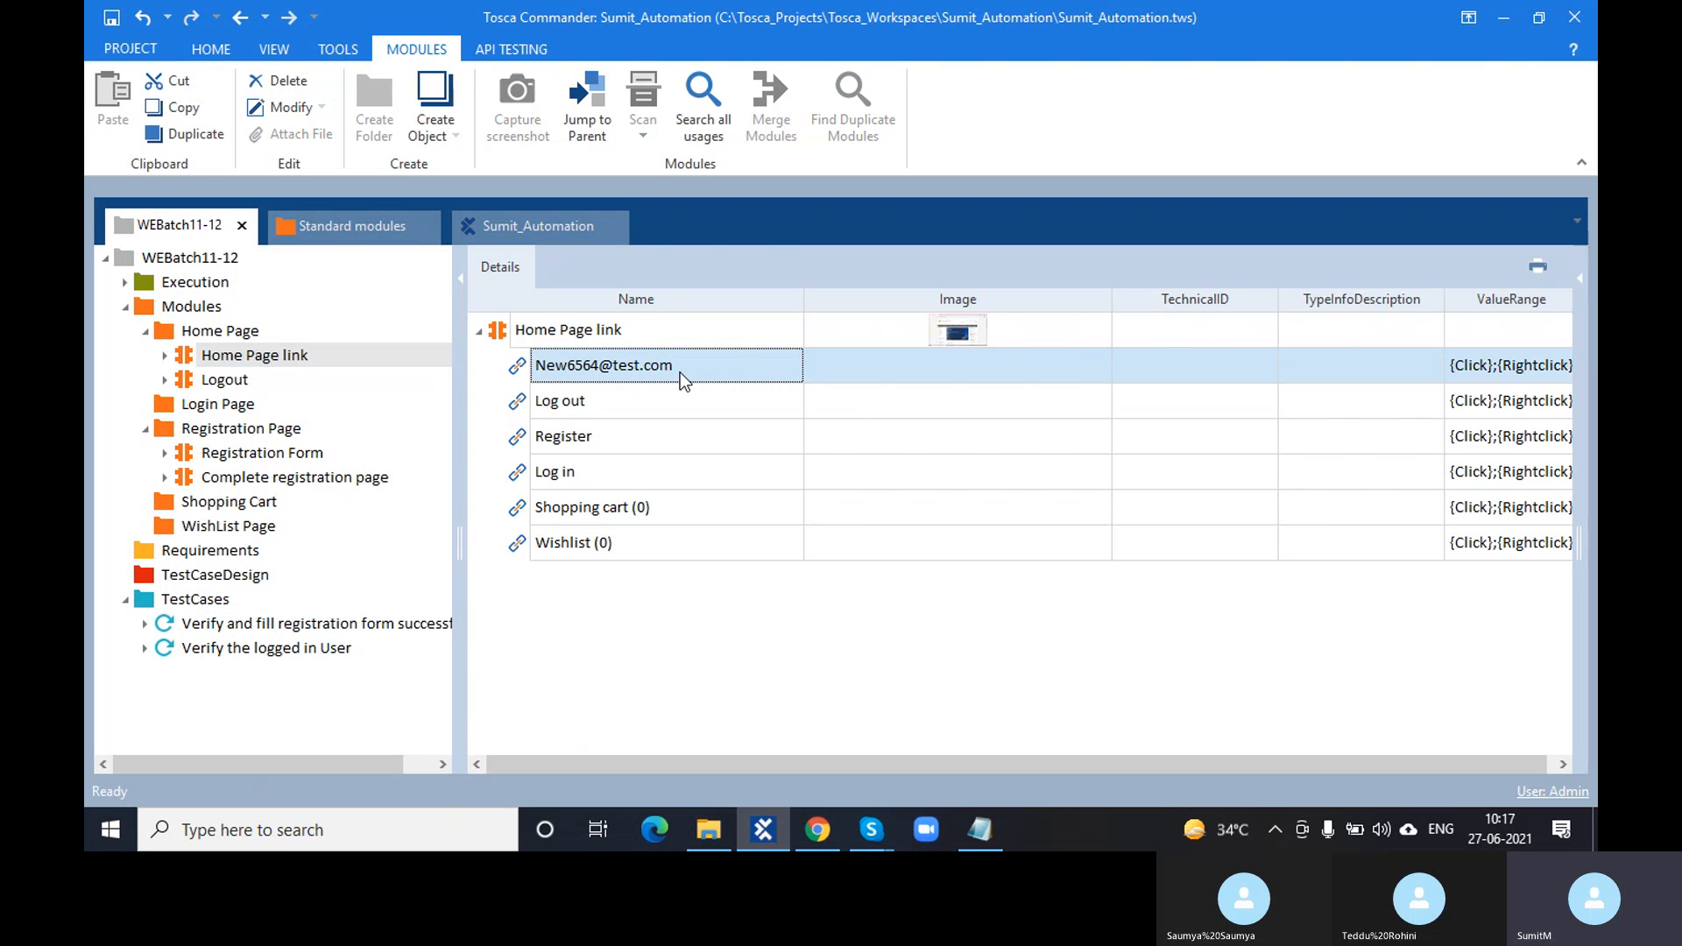
{"action": "left_click", "coordinate": [818, 830]}
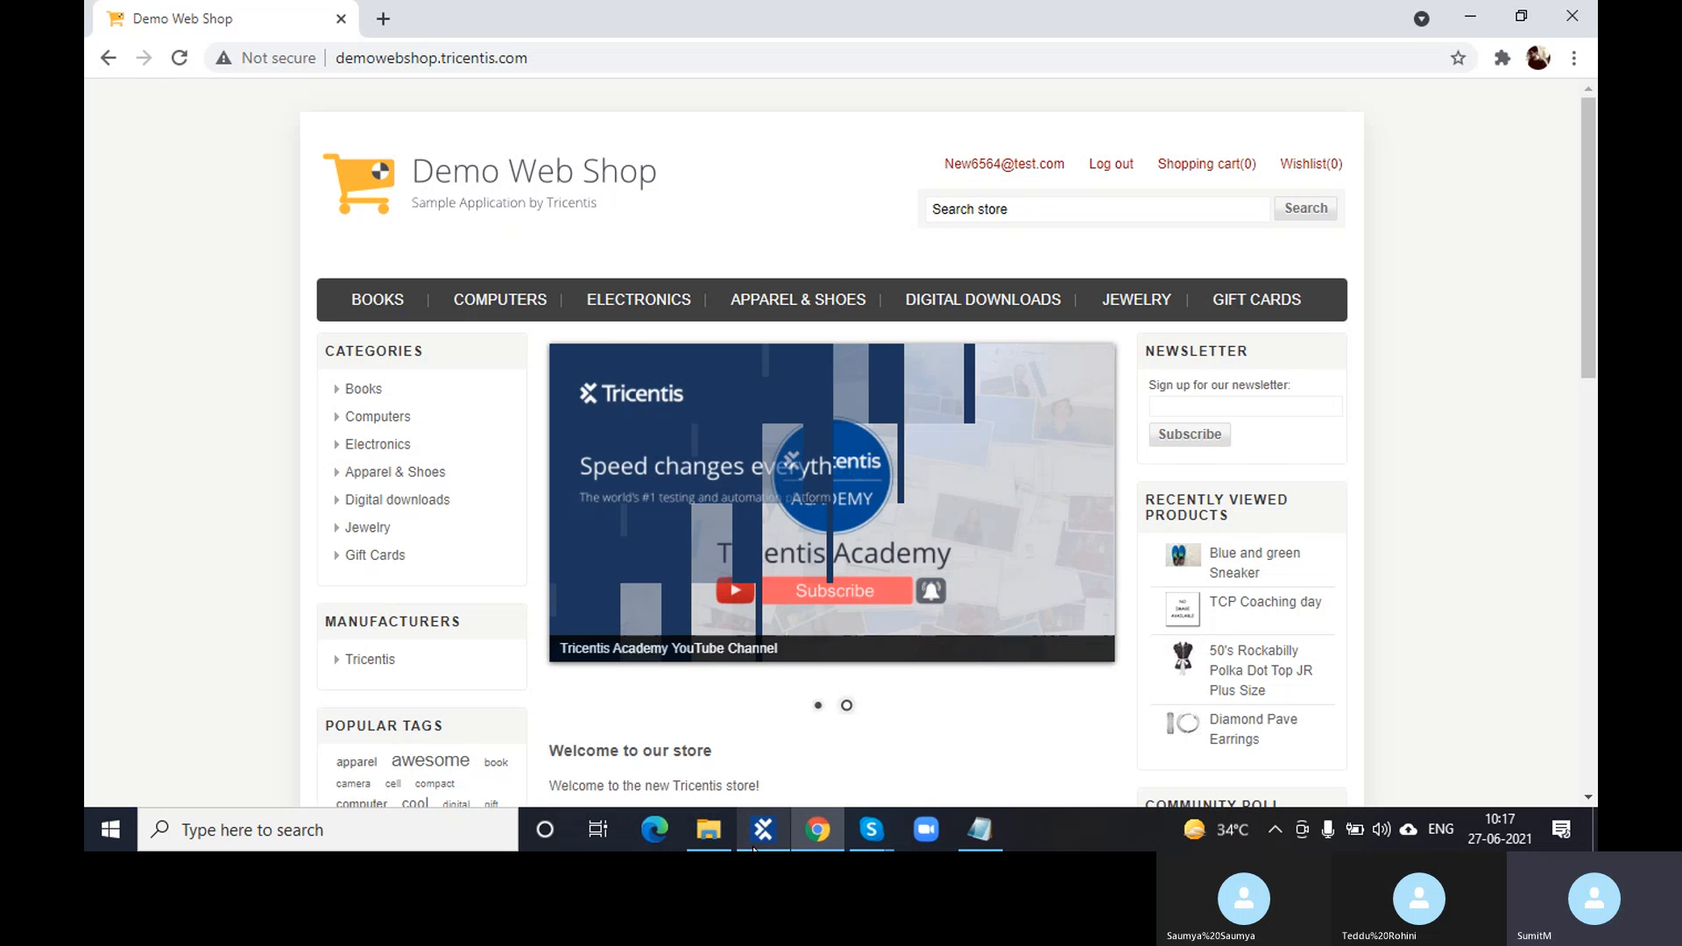
{"action": "key", "text": "alt+Tab"}
- Rename the e-mail control to 'LoggedIn User' and confirm it
{"action": "left_click", "coordinate": [708, 372]}
{"action": "left_click", "coordinate": [709, 372]}
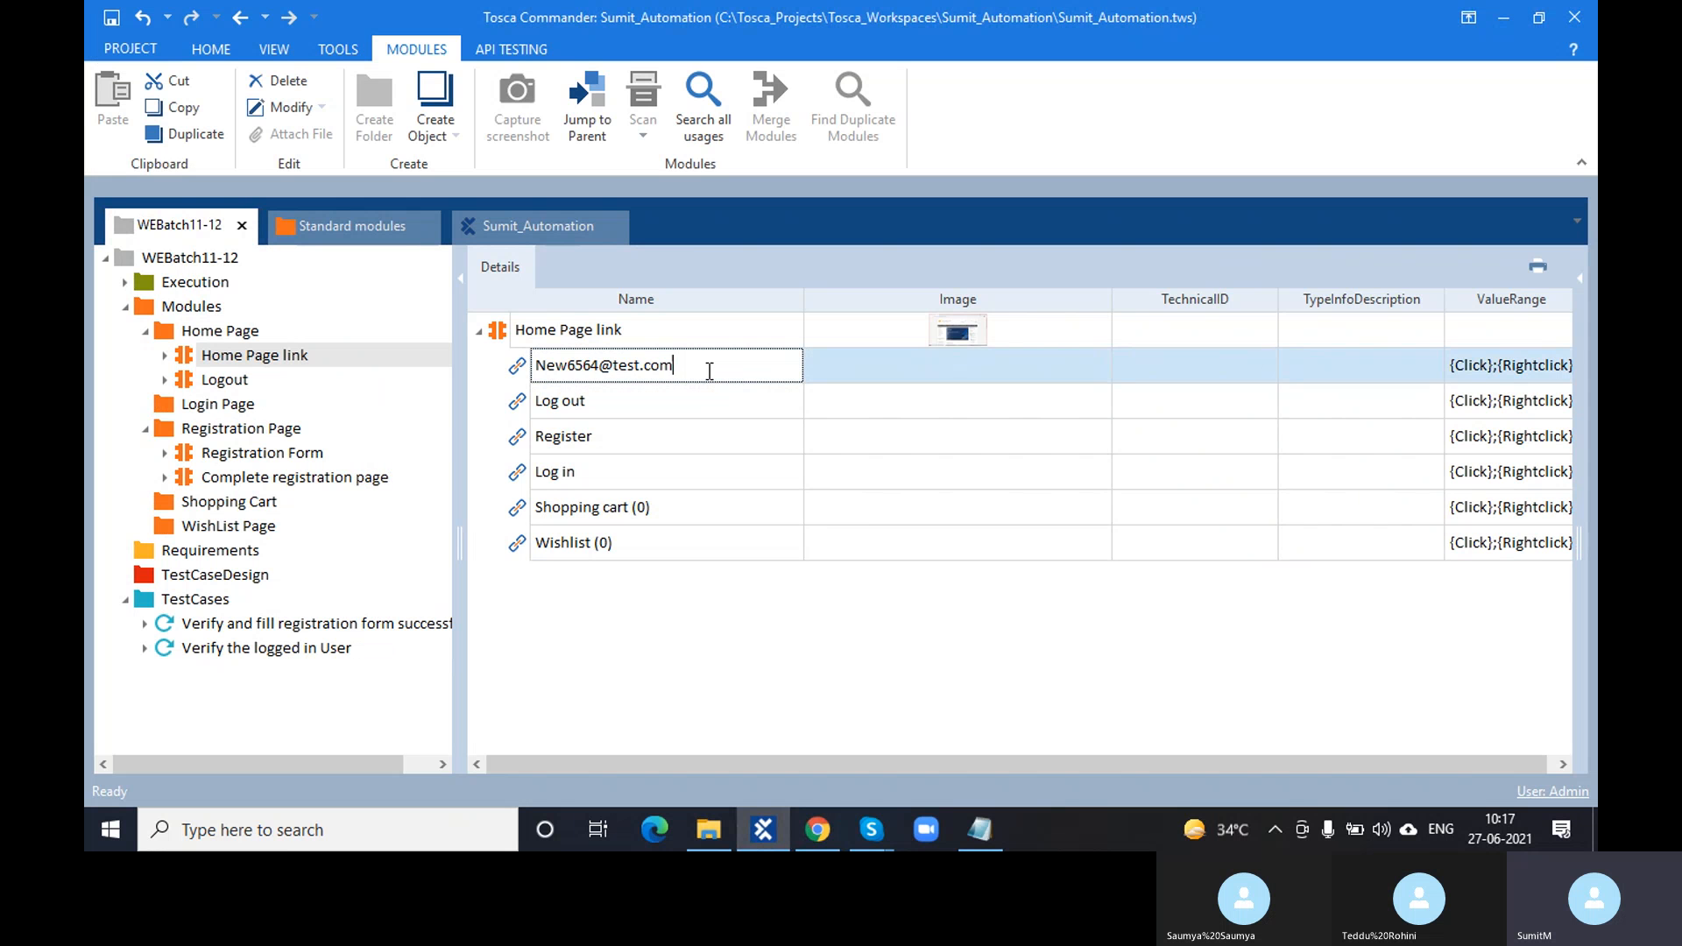
{"action": "double_click", "coordinate": [684, 370]}
{"action": "type", "text": "LoggedIn User"}
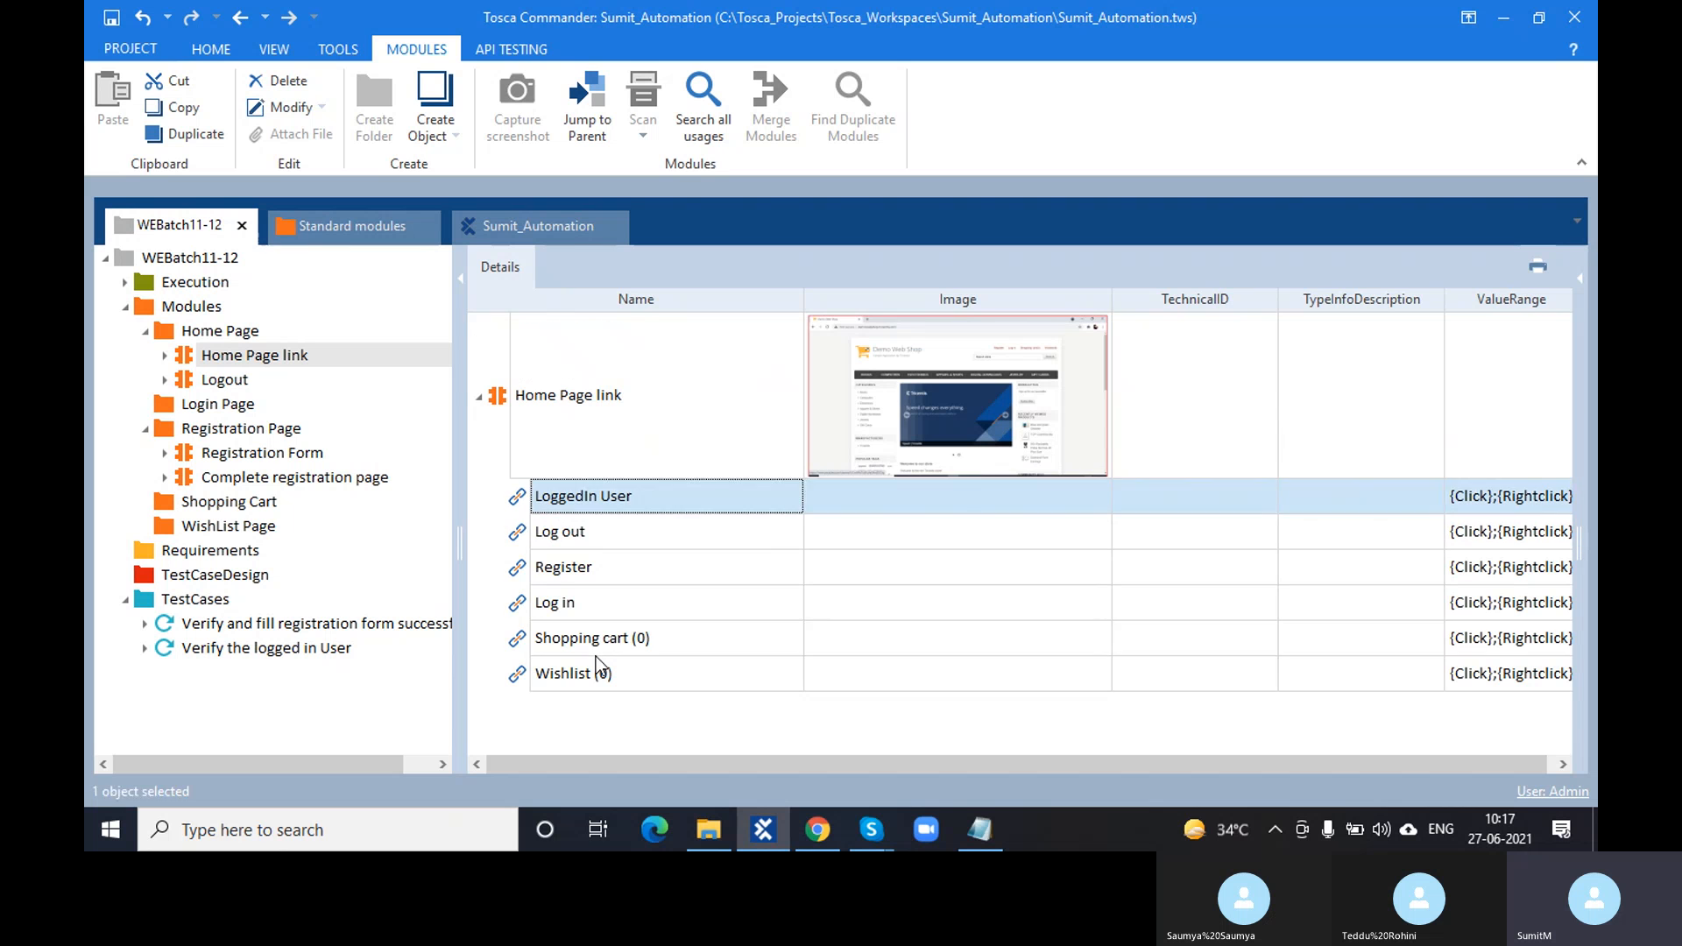
{"action": "left_click", "coordinate": [595, 655]}
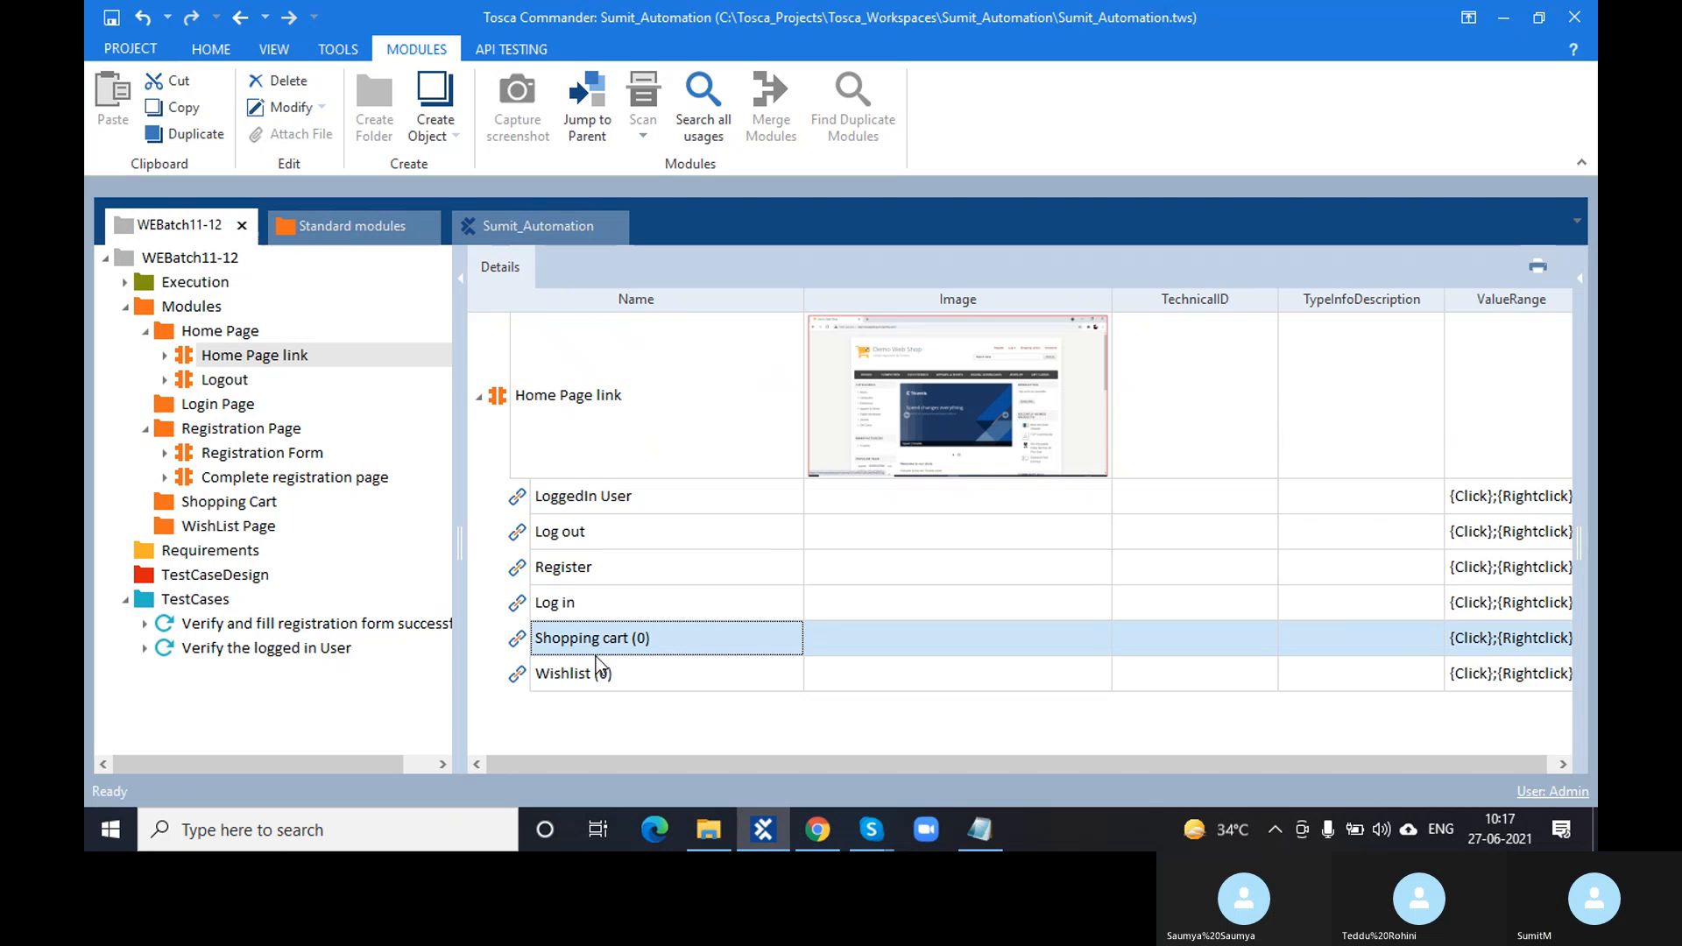
{"action": "left_click", "coordinate": [530, 536]}
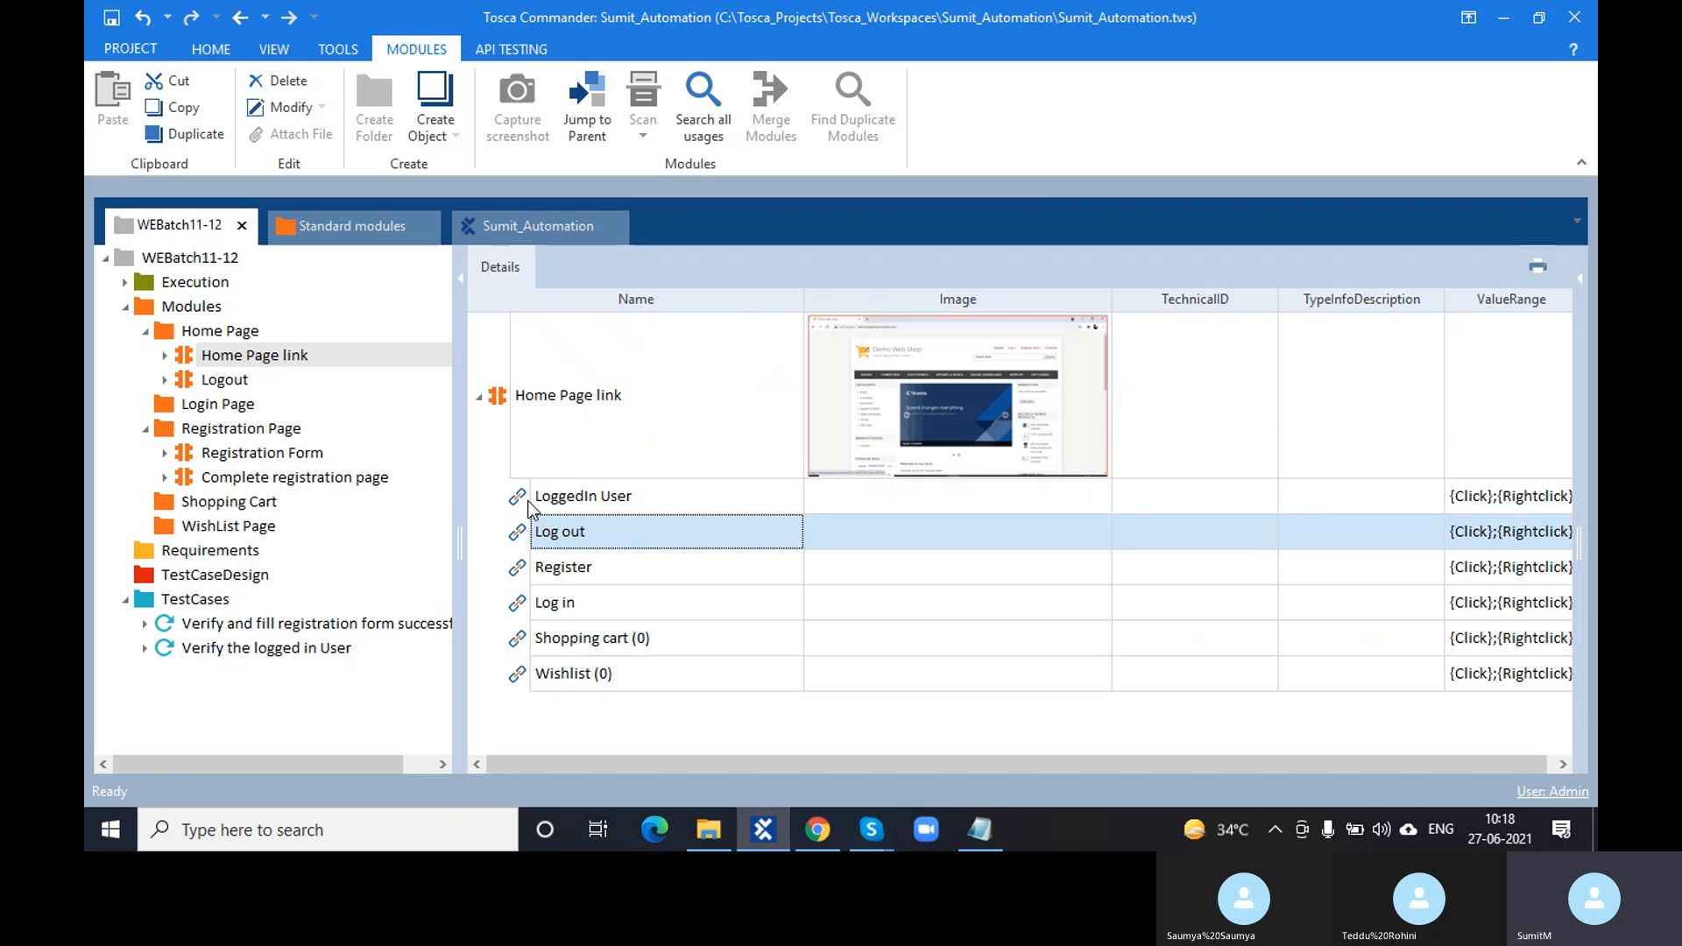
{"action": "left_click", "coordinate": [187, 674]}
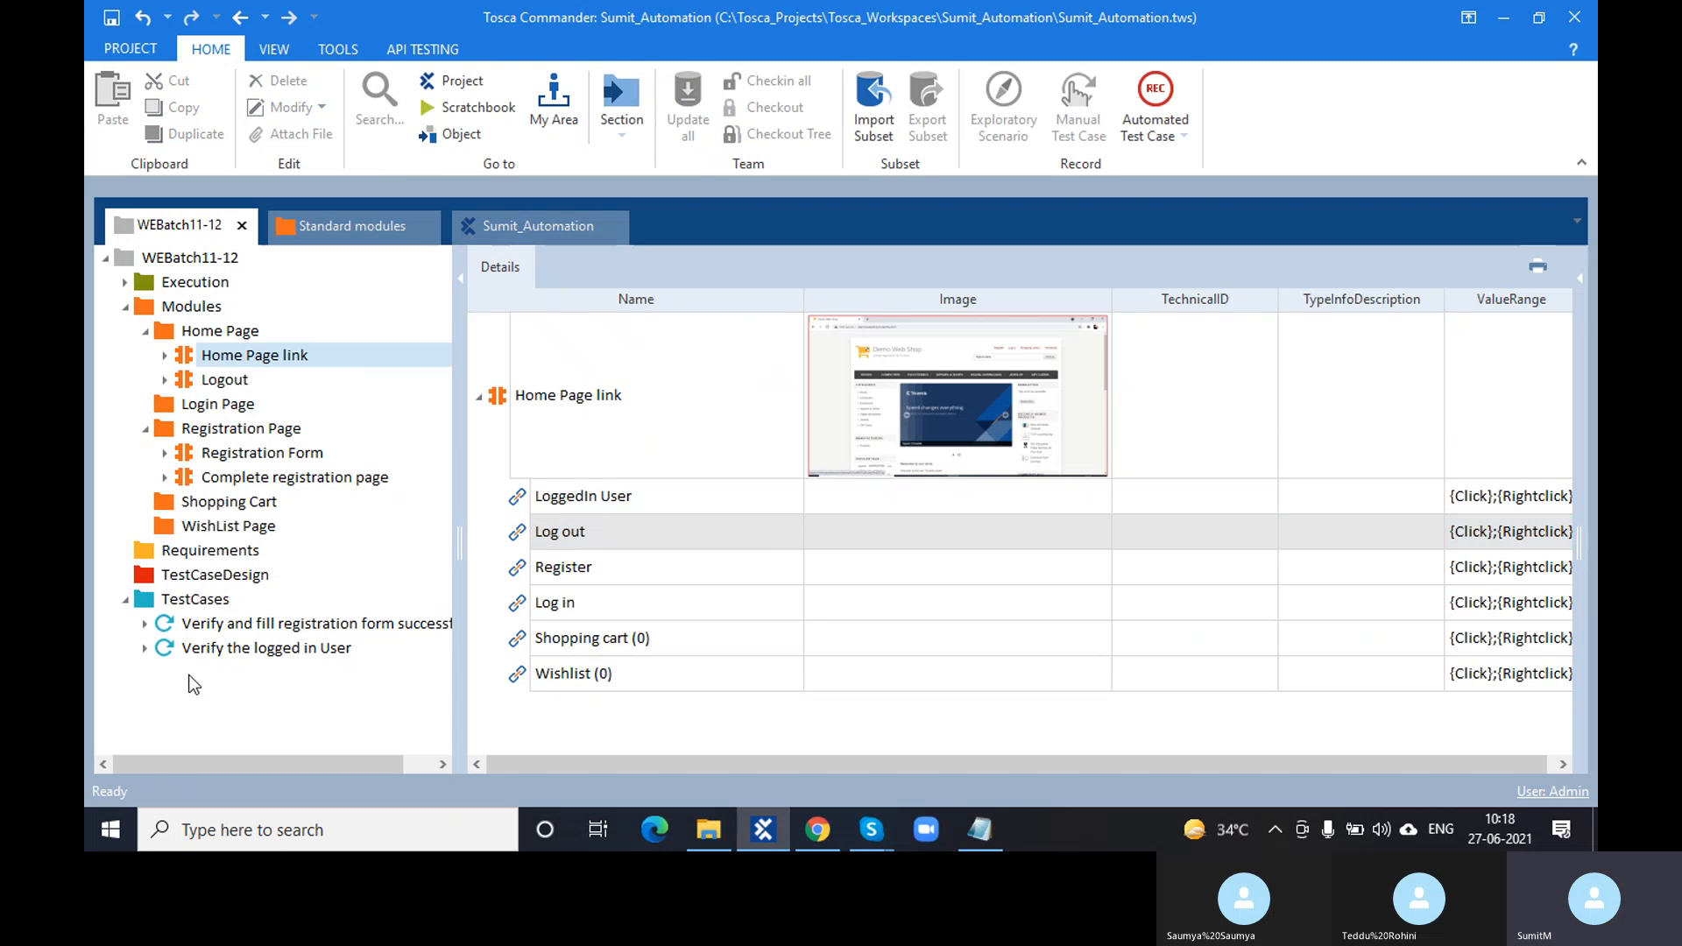
- Add Home Page link as a test step after Complete registration page and open its details
{"action": "left_click", "coordinate": [145, 648]}
{"action": "scroll", "coordinate": [262, 491], "scroll_direction": "down", "scroll_amount": 1}
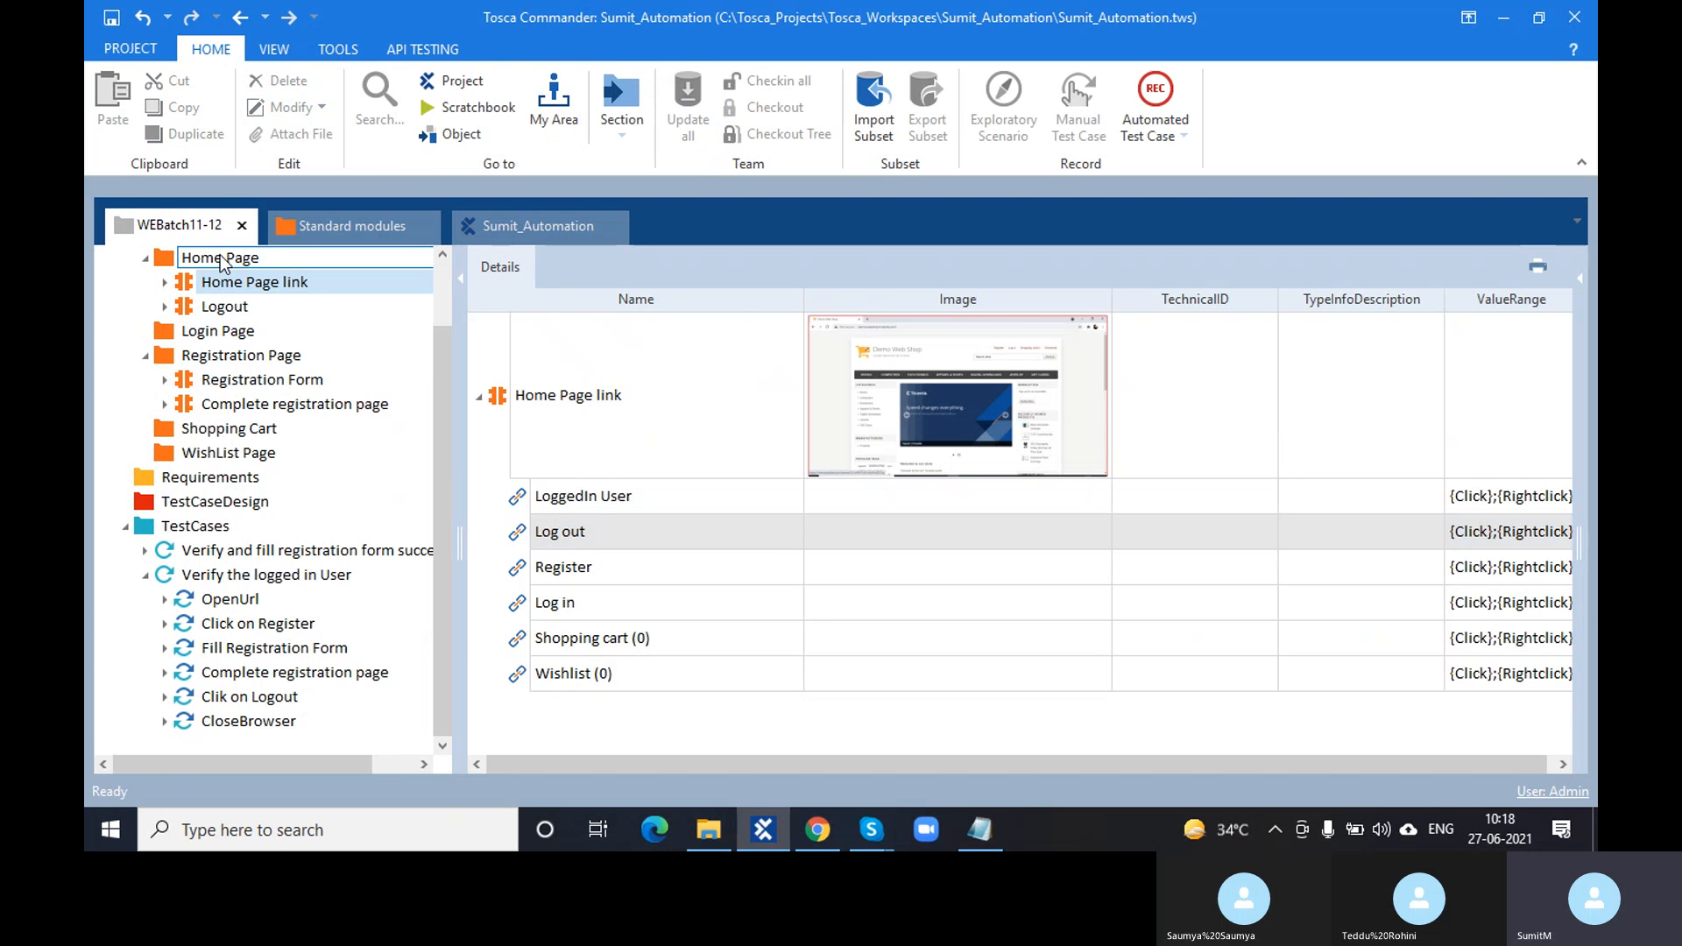
{"action": "left_click_drag", "start_coordinate": [202, 282], "coordinate": [248, 582]}
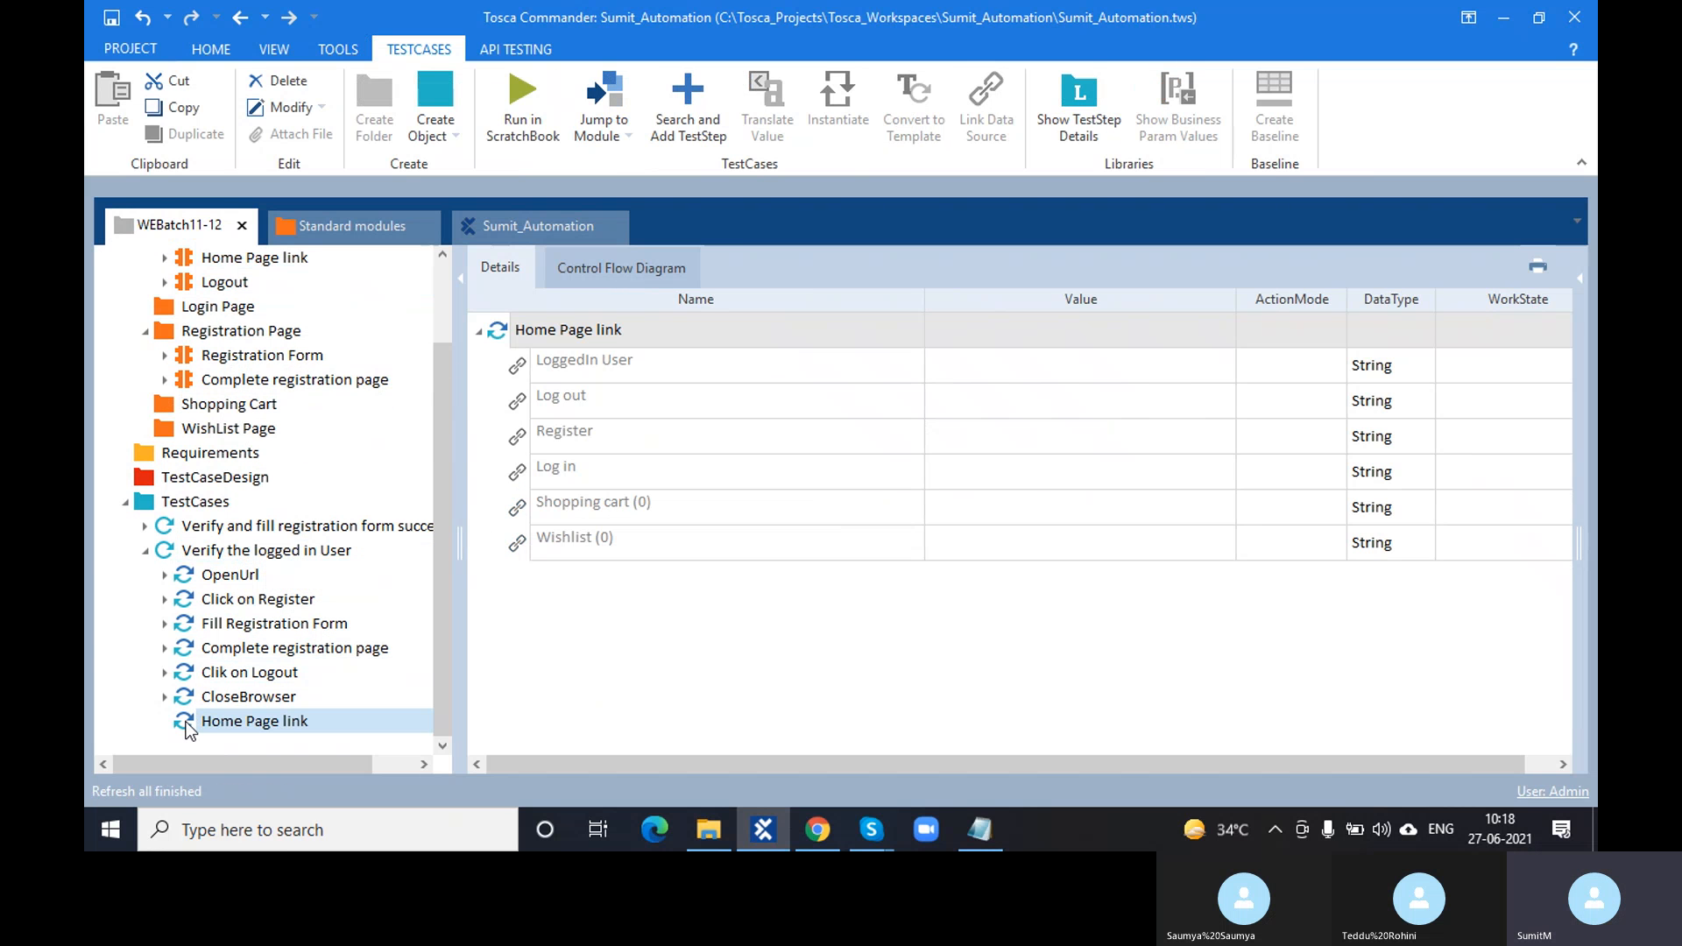
{"action": "left_click_drag", "start_coordinate": [186, 729], "coordinate": [316, 673]}
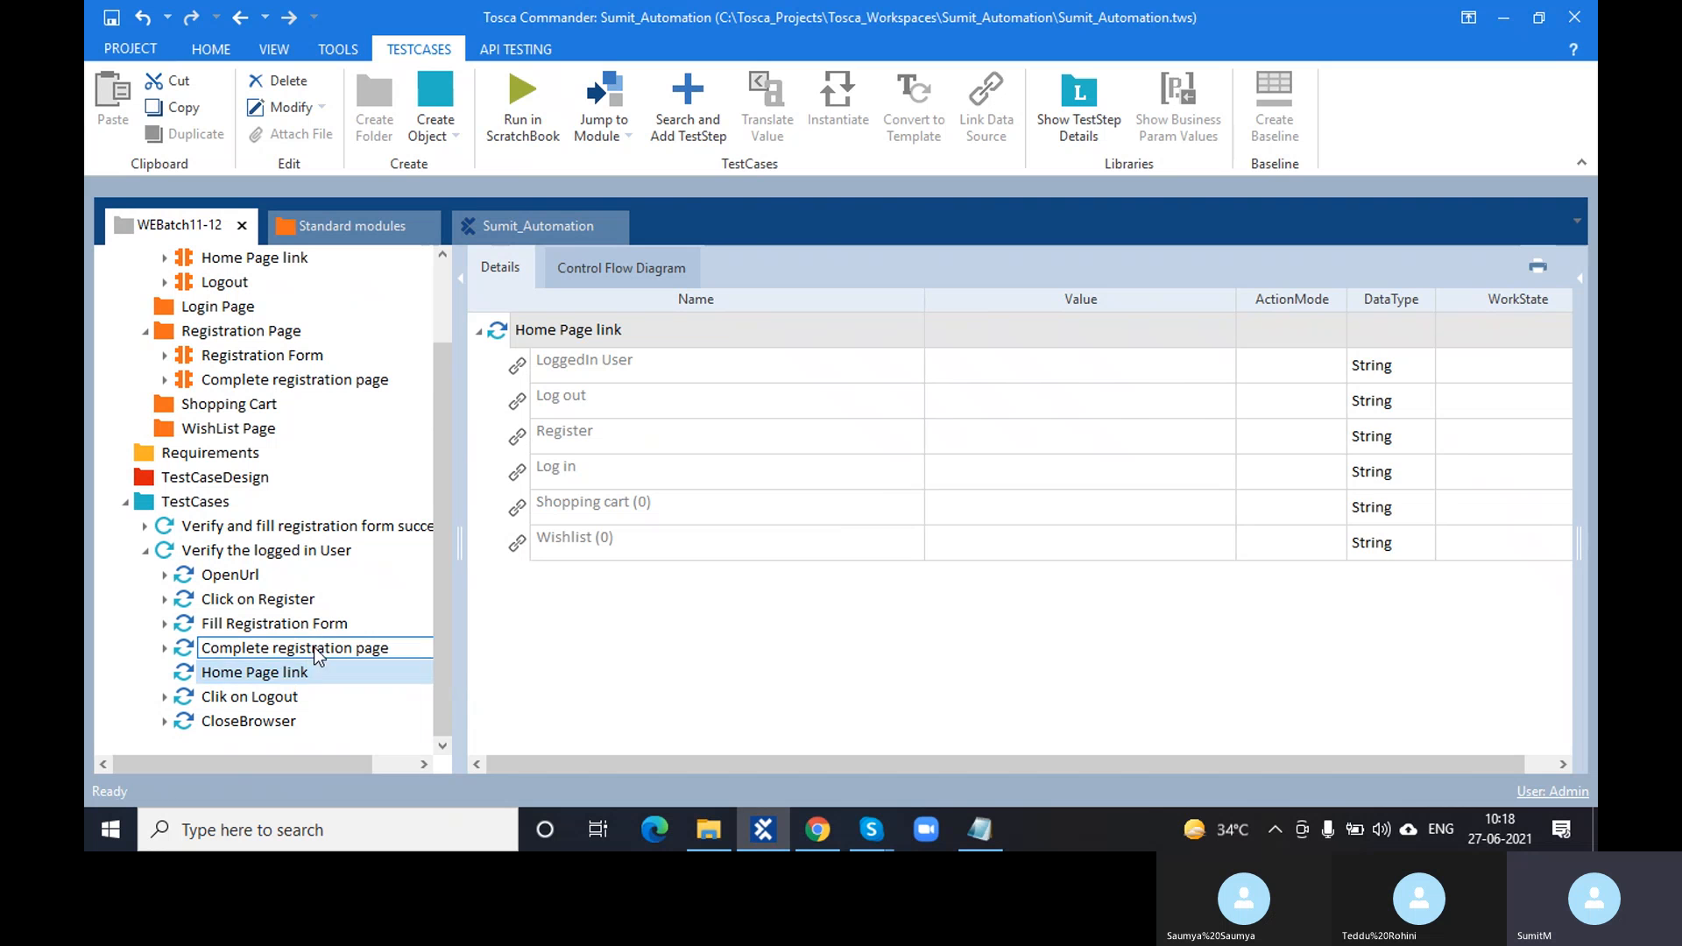
{"action": "left_click", "coordinate": [315, 650]}
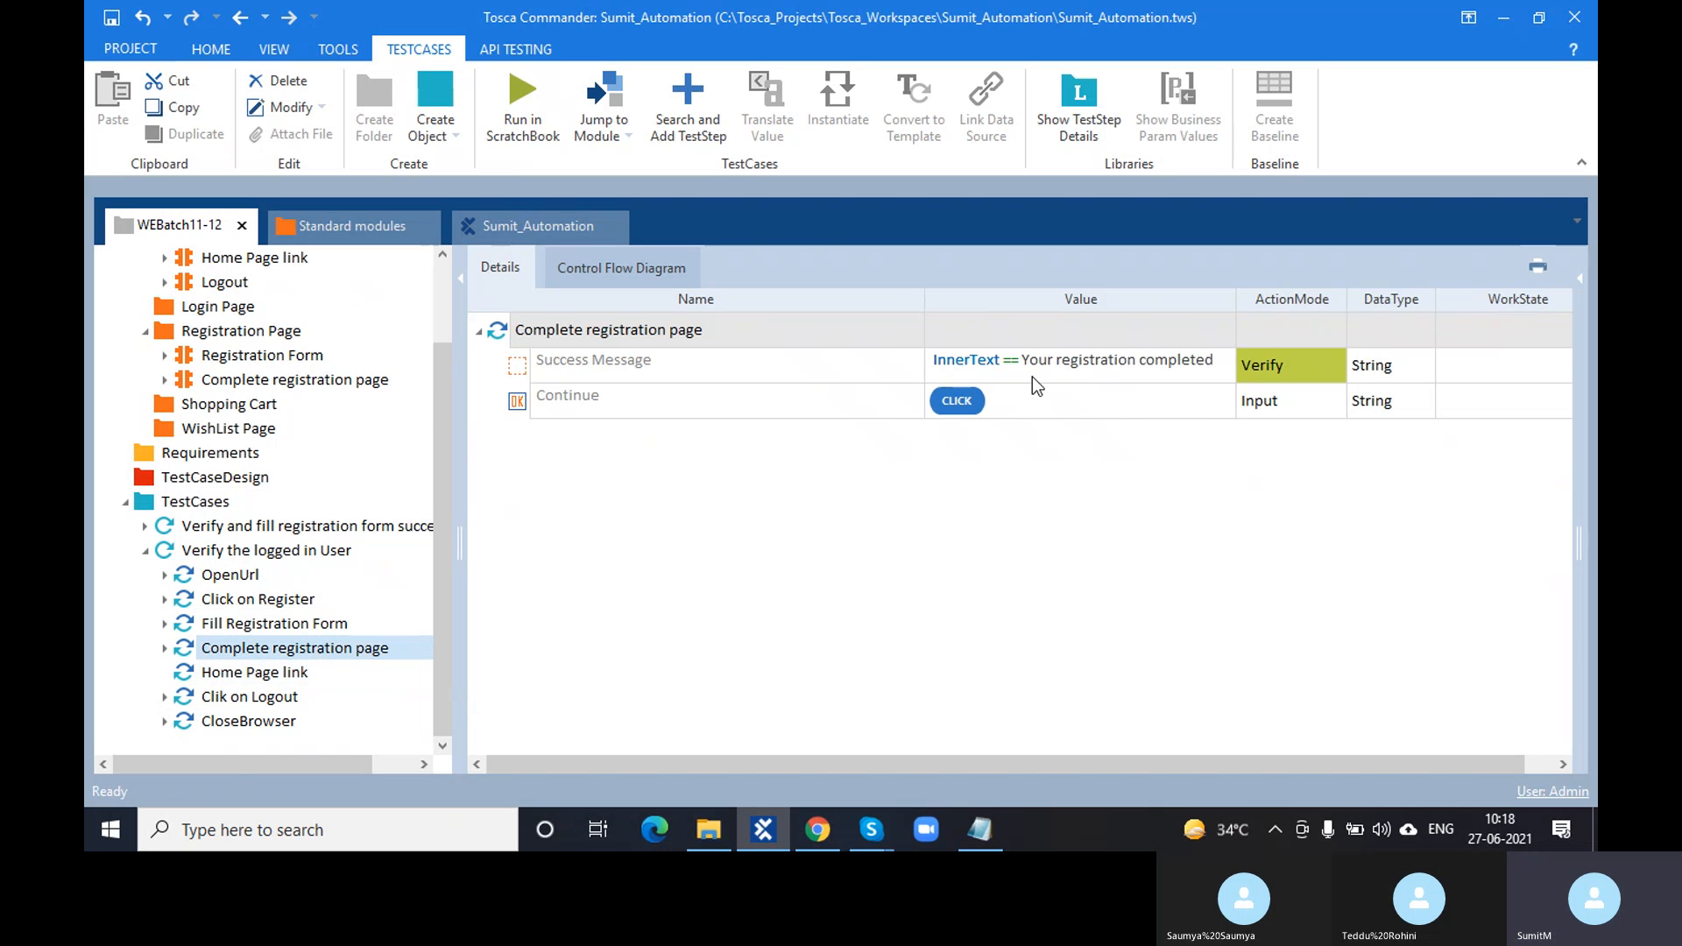
{"action": "left_click", "coordinate": [292, 674]}
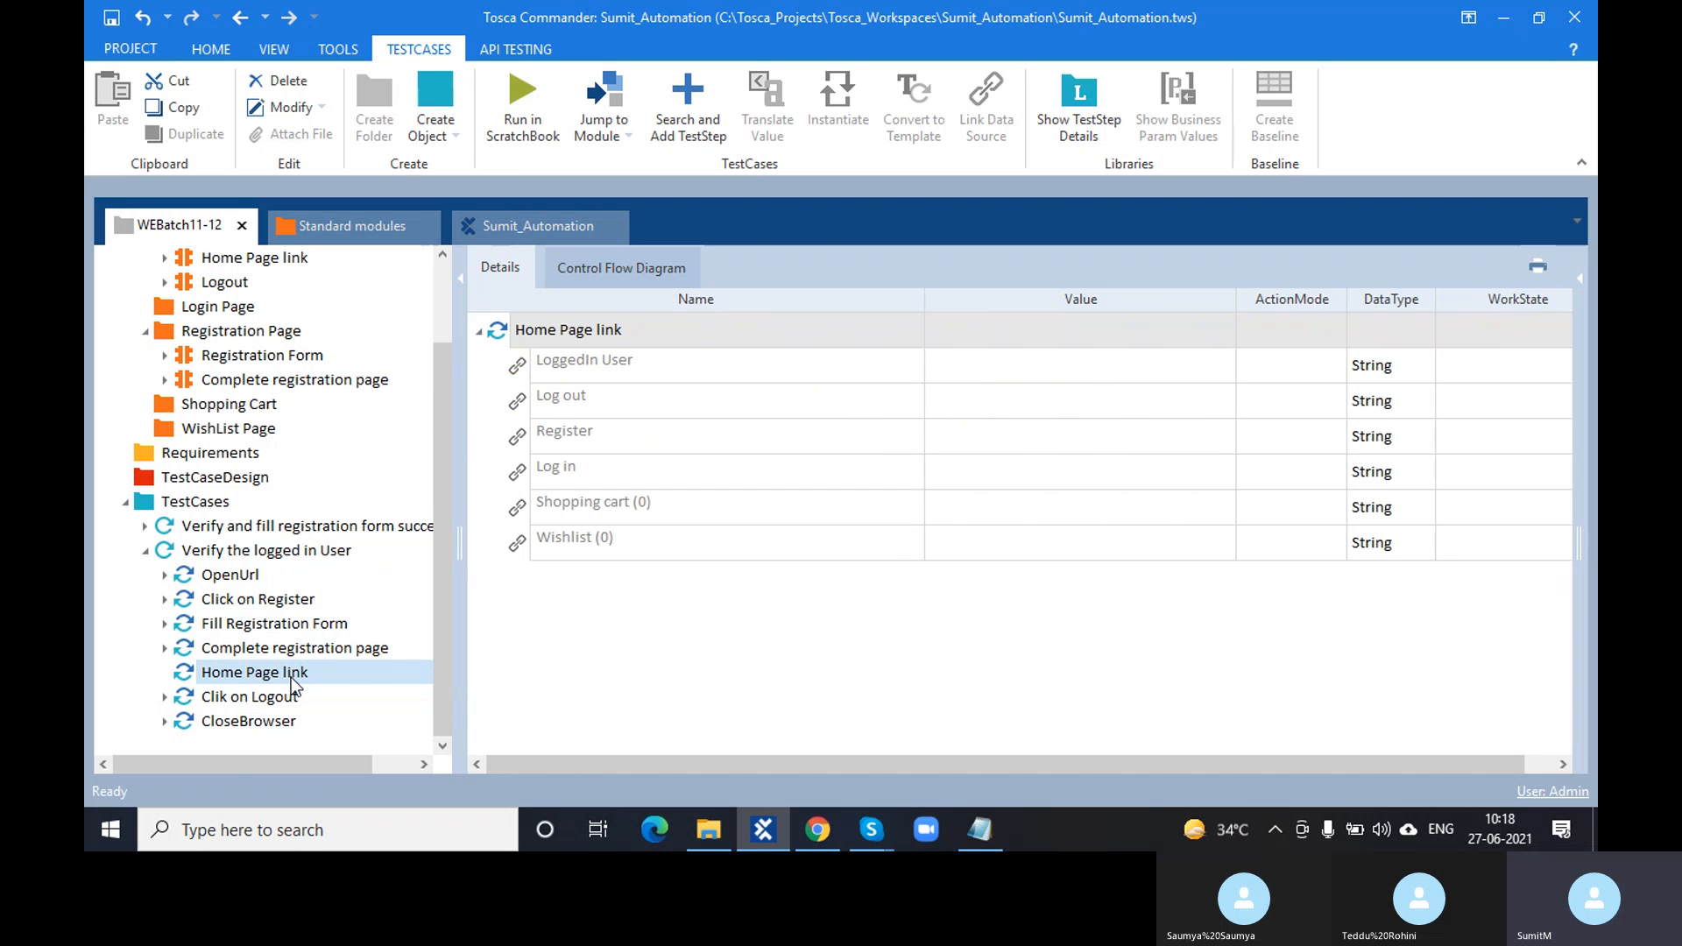
- Copy the signed-in account e-mail from Demo Web Shop into the LoggedIn User value
{"action": "left_click", "coordinate": [1015, 374]}
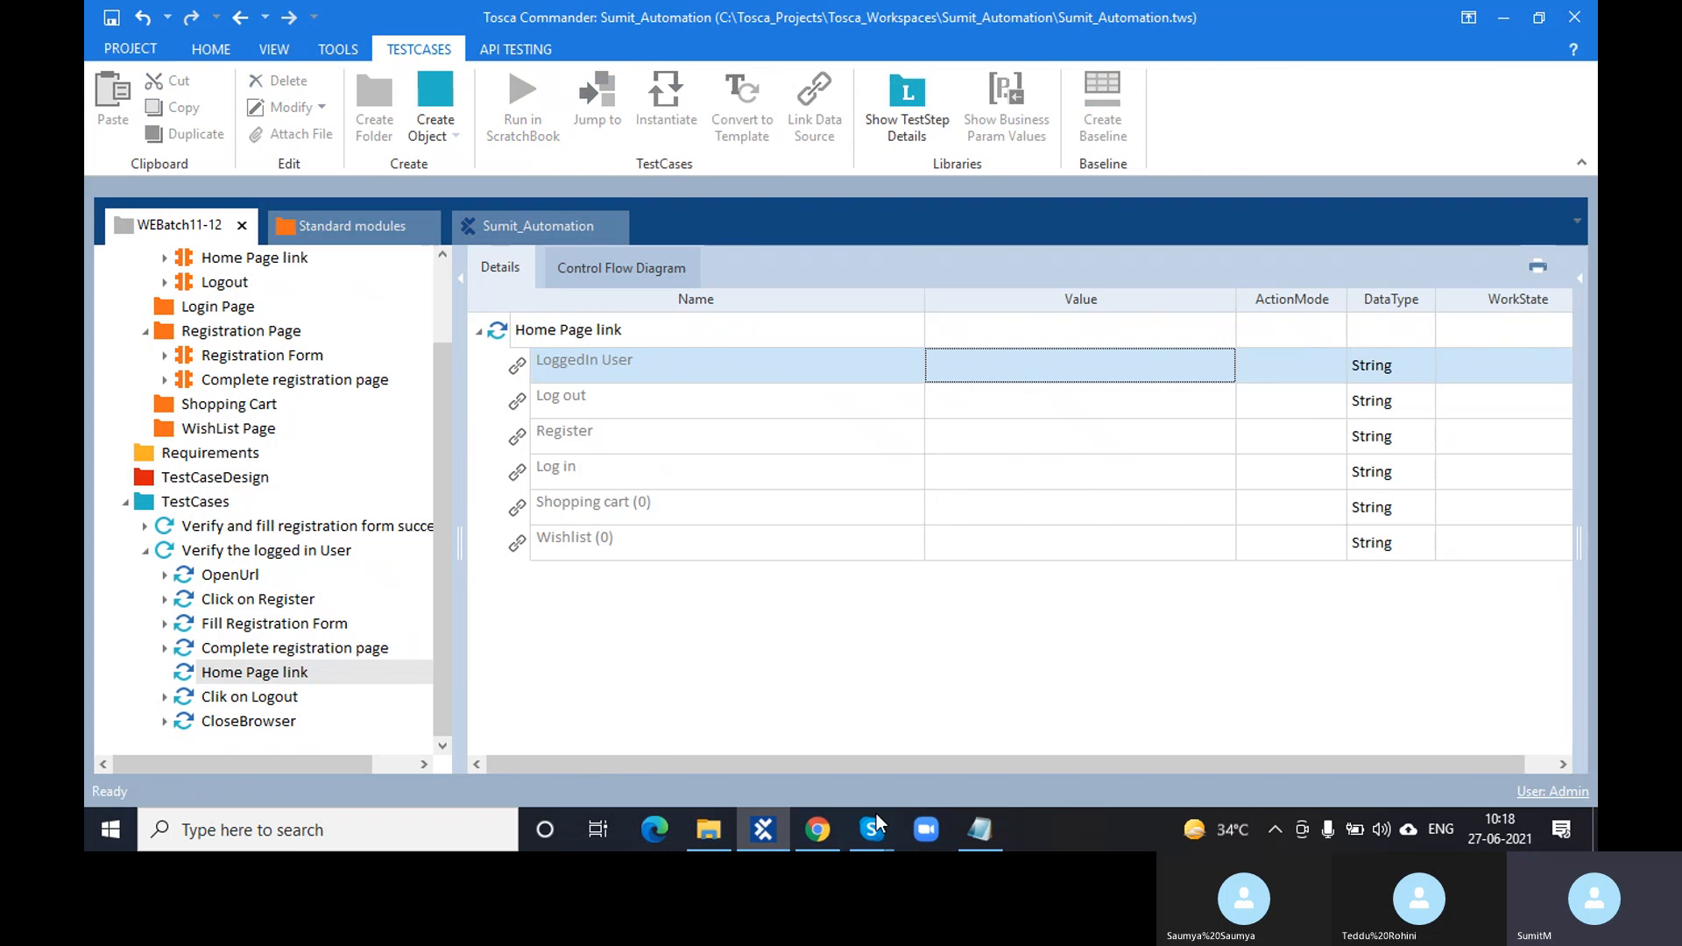
{"action": "left_click", "coordinate": [818, 829]}
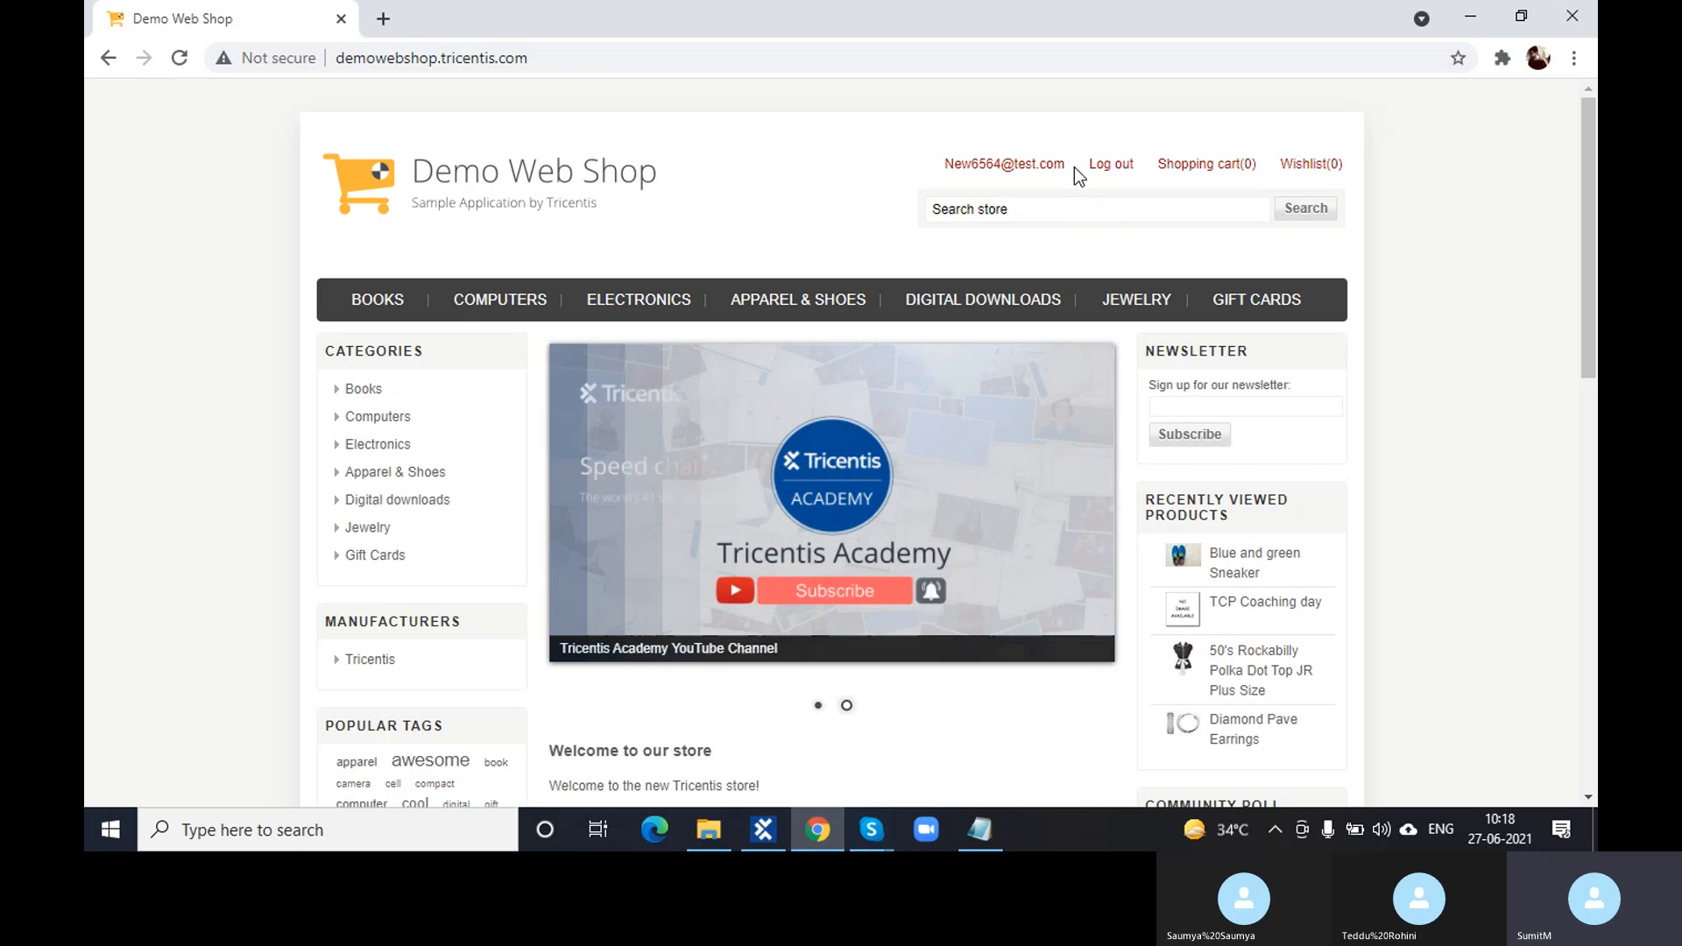
{"action": "left_click_drag", "start_coordinate": [945, 163], "coordinate": [1065, 164]}
{"action": "key", "text": "ctrl+c"}
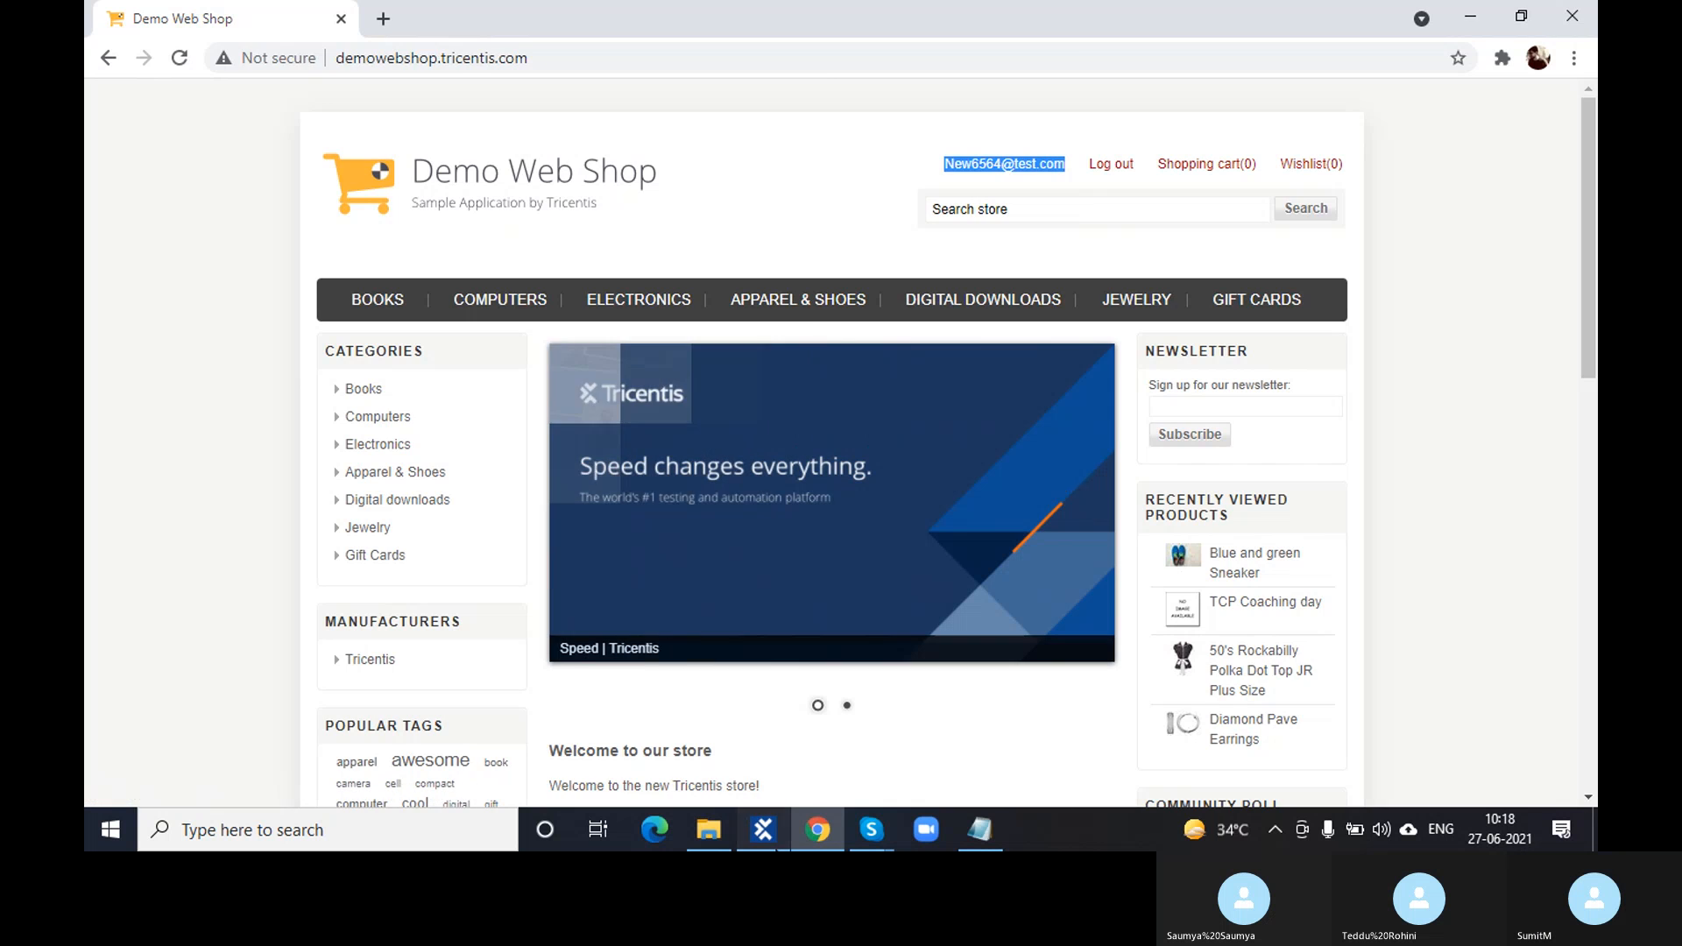
{"action": "key", "text": "alt+Tab"}
{"action": "left_click", "coordinate": [1049, 360]}
{"action": "key", "text": "ctrl+v"}
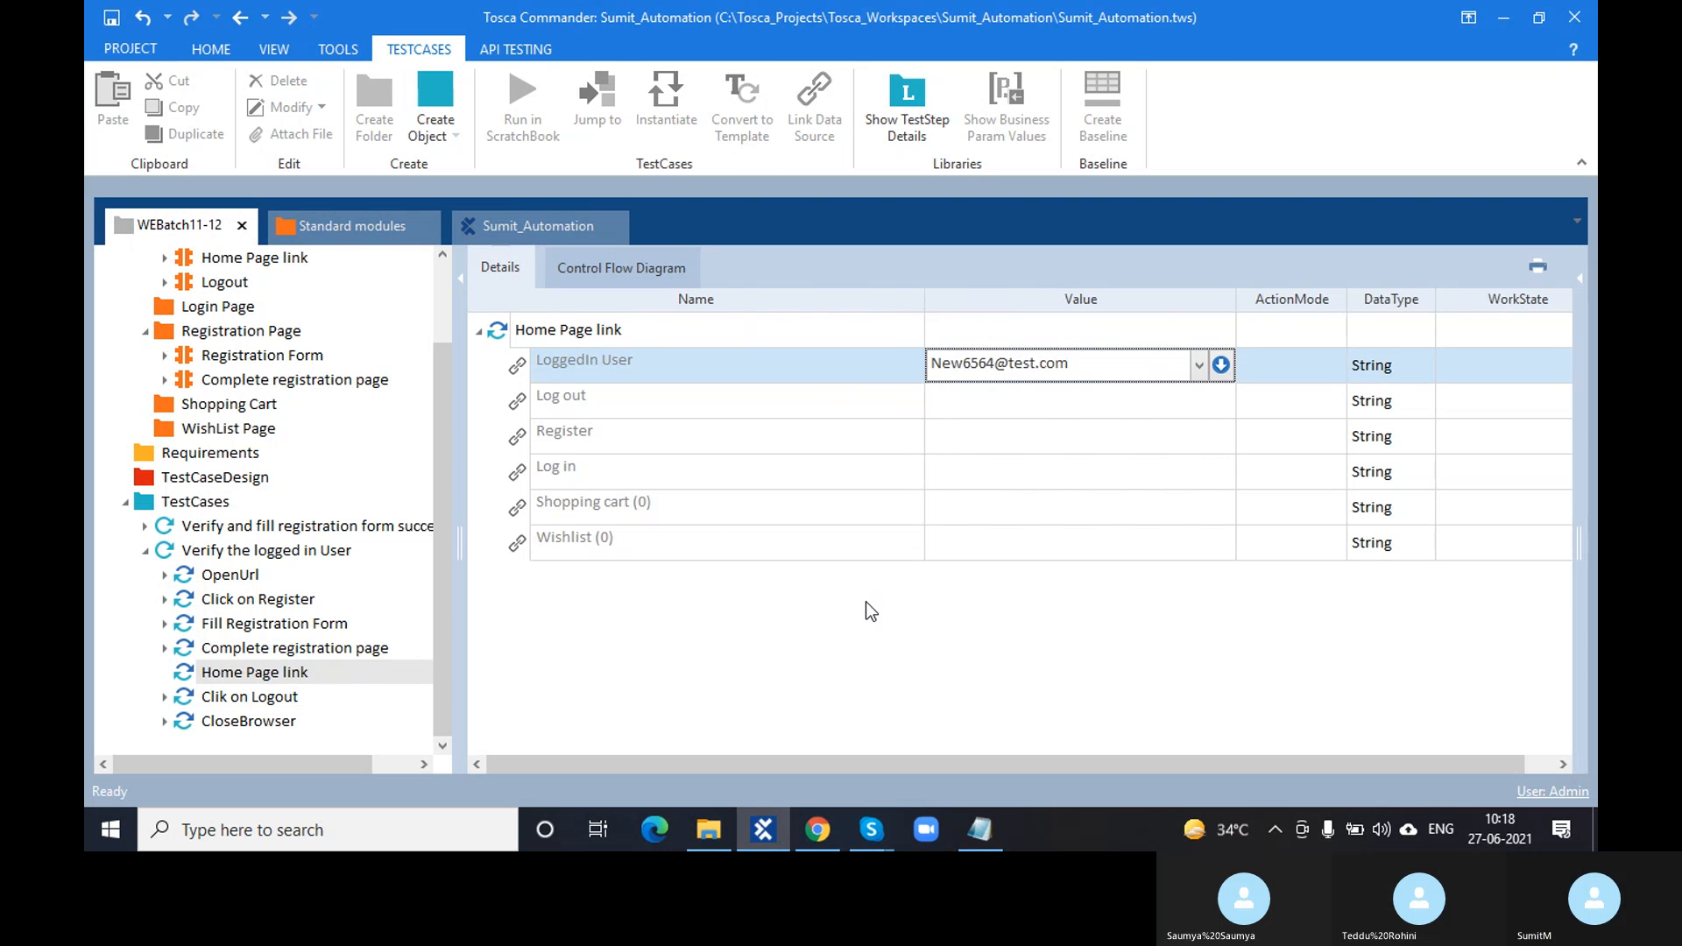
{"action": "key", "text": "Return"}
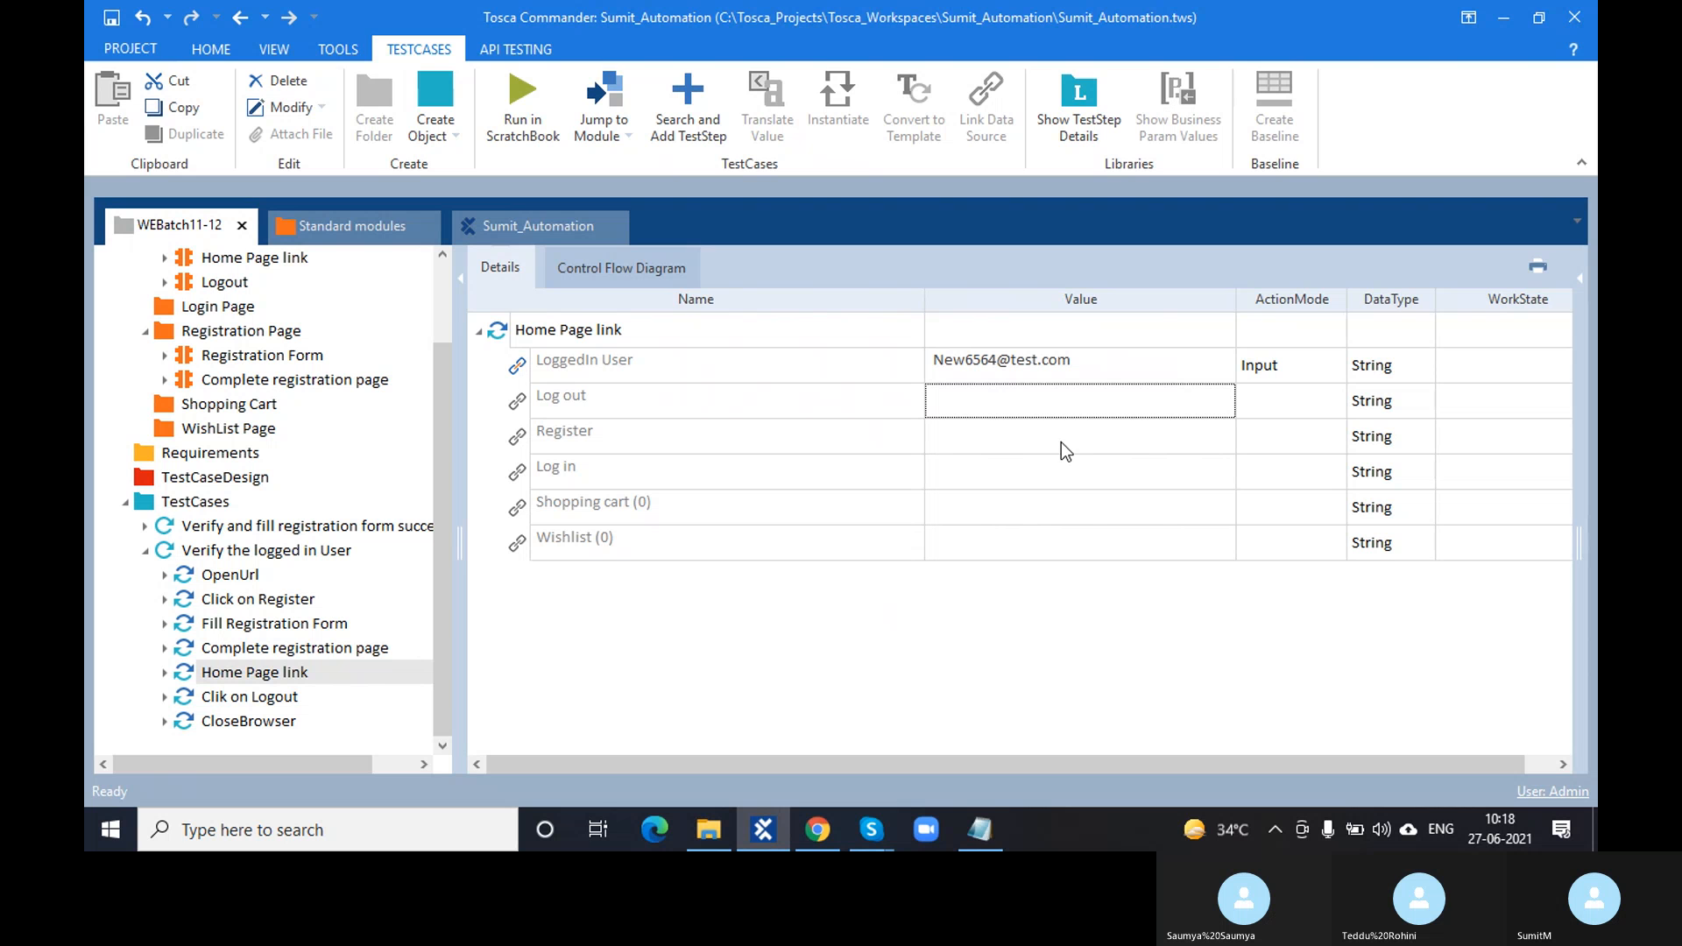
- Open and close the LoggedIn User ActionMode choices unchanged, then reselect its value
{"action": "left_click", "coordinate": [1297, 377]}
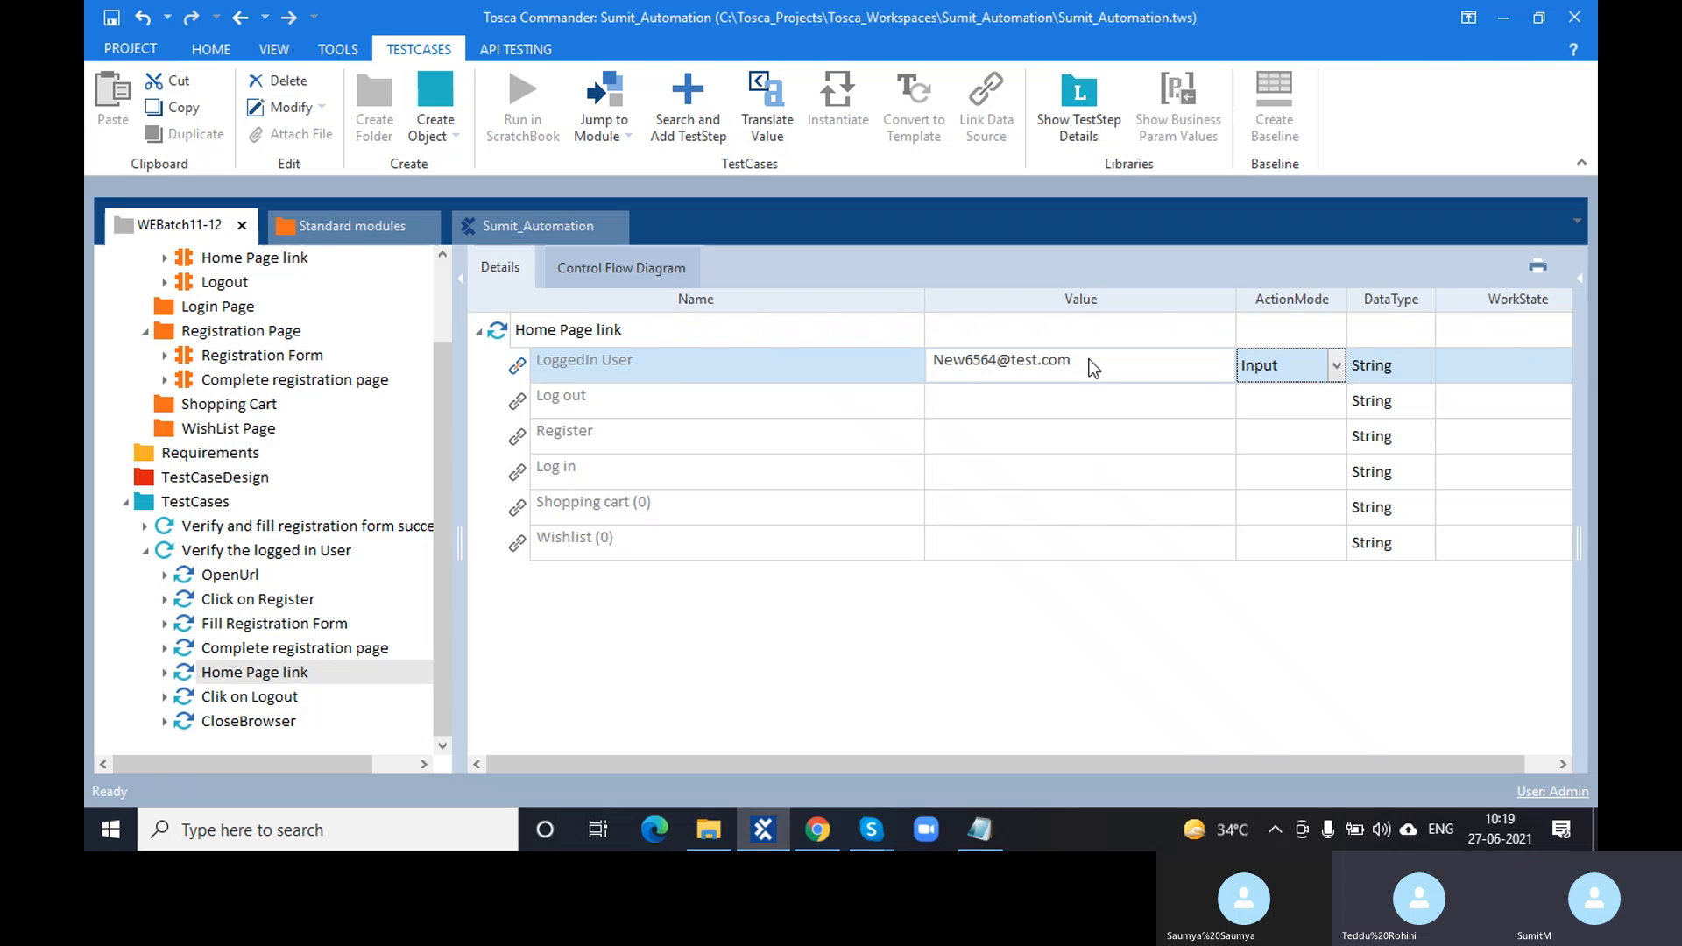
{"action": "left_click", "coordinate": [672, 367]}
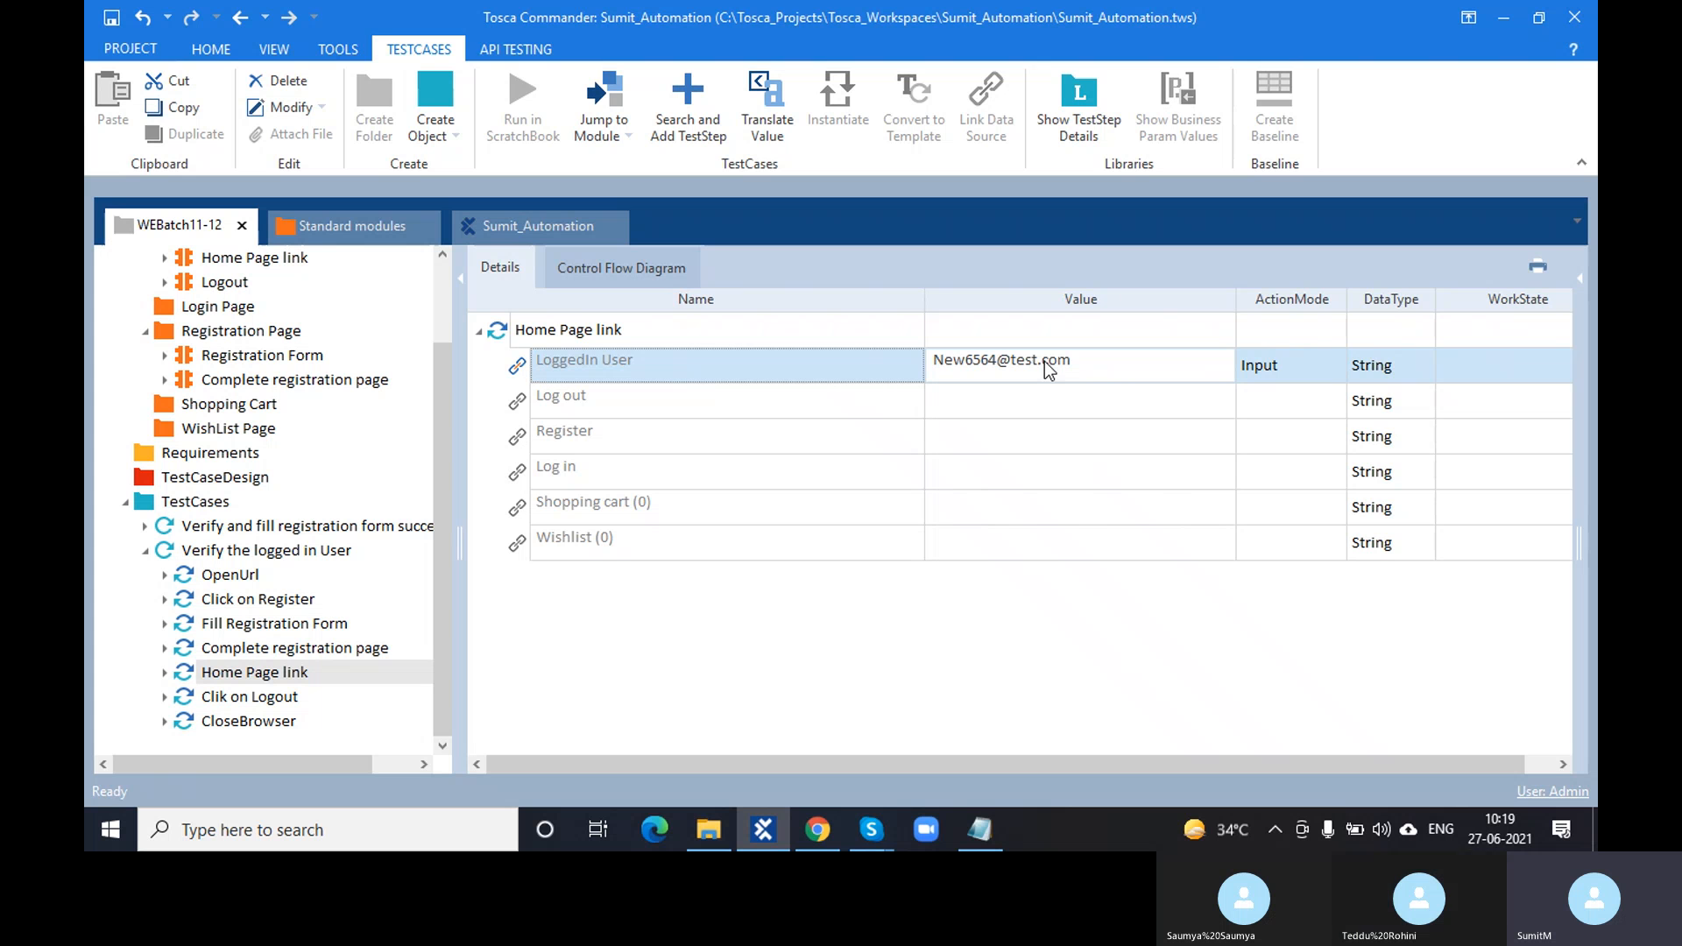
{"action": "left_click", "coordinate": [1083, 366]}
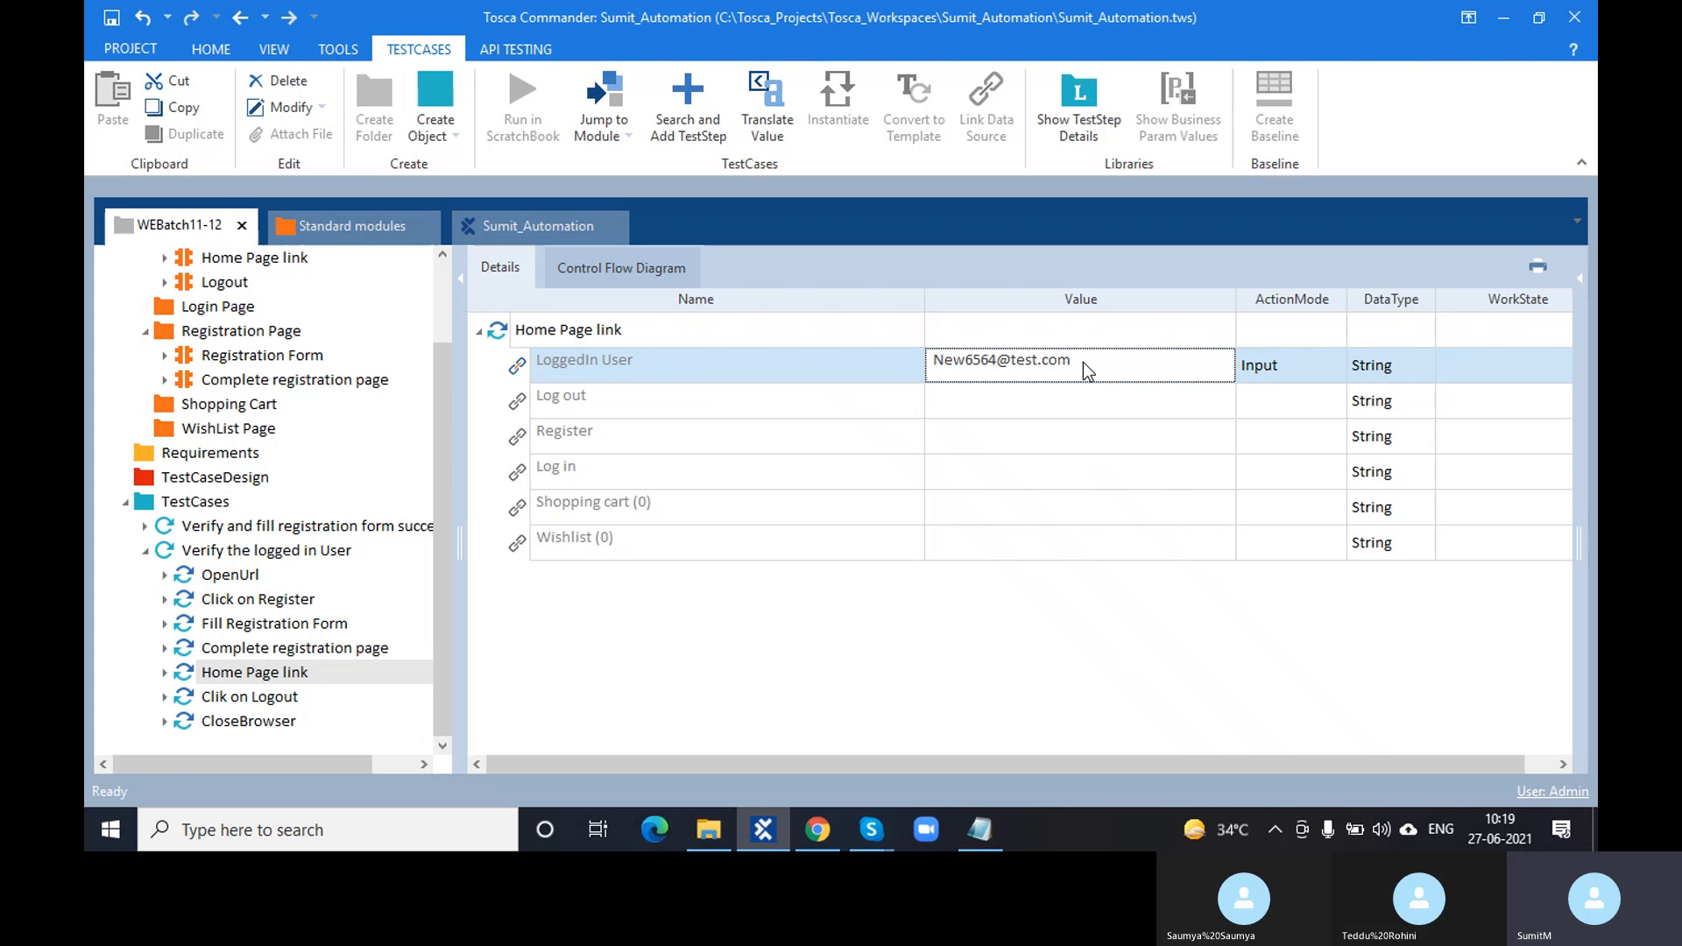
- Change the LoggedIn User ActionMode from Input to Verify
{"action": "left_click", "coordinate": [822, 830]}
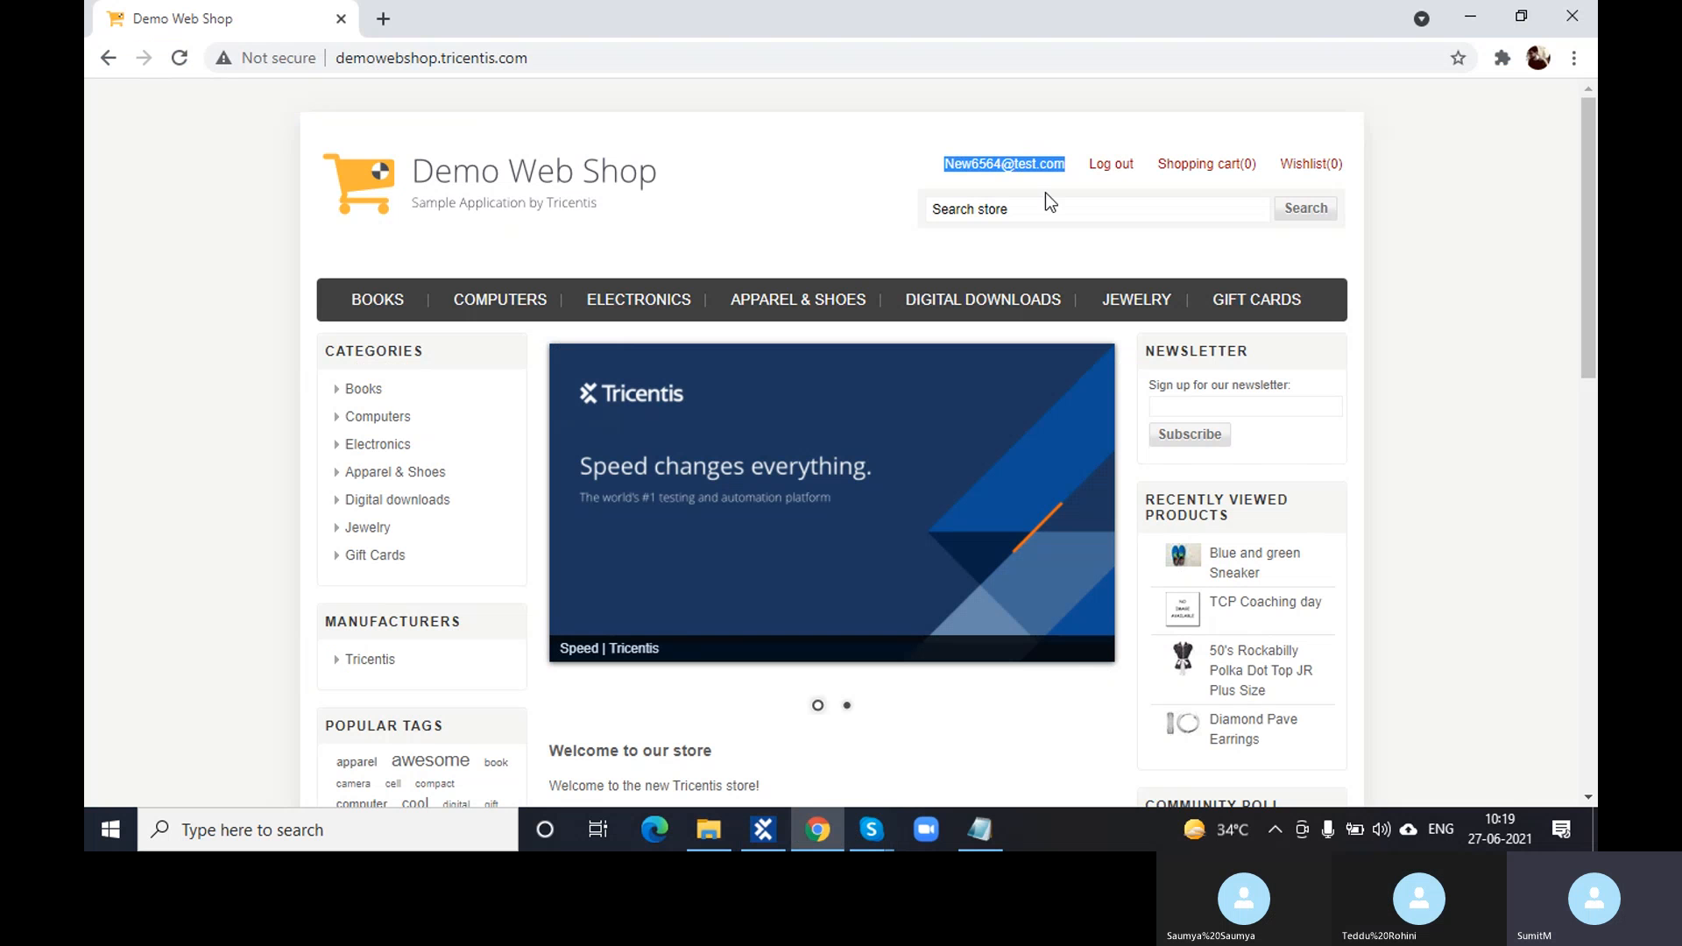
{"action": "left_click", "coordinate": [785, 848]}
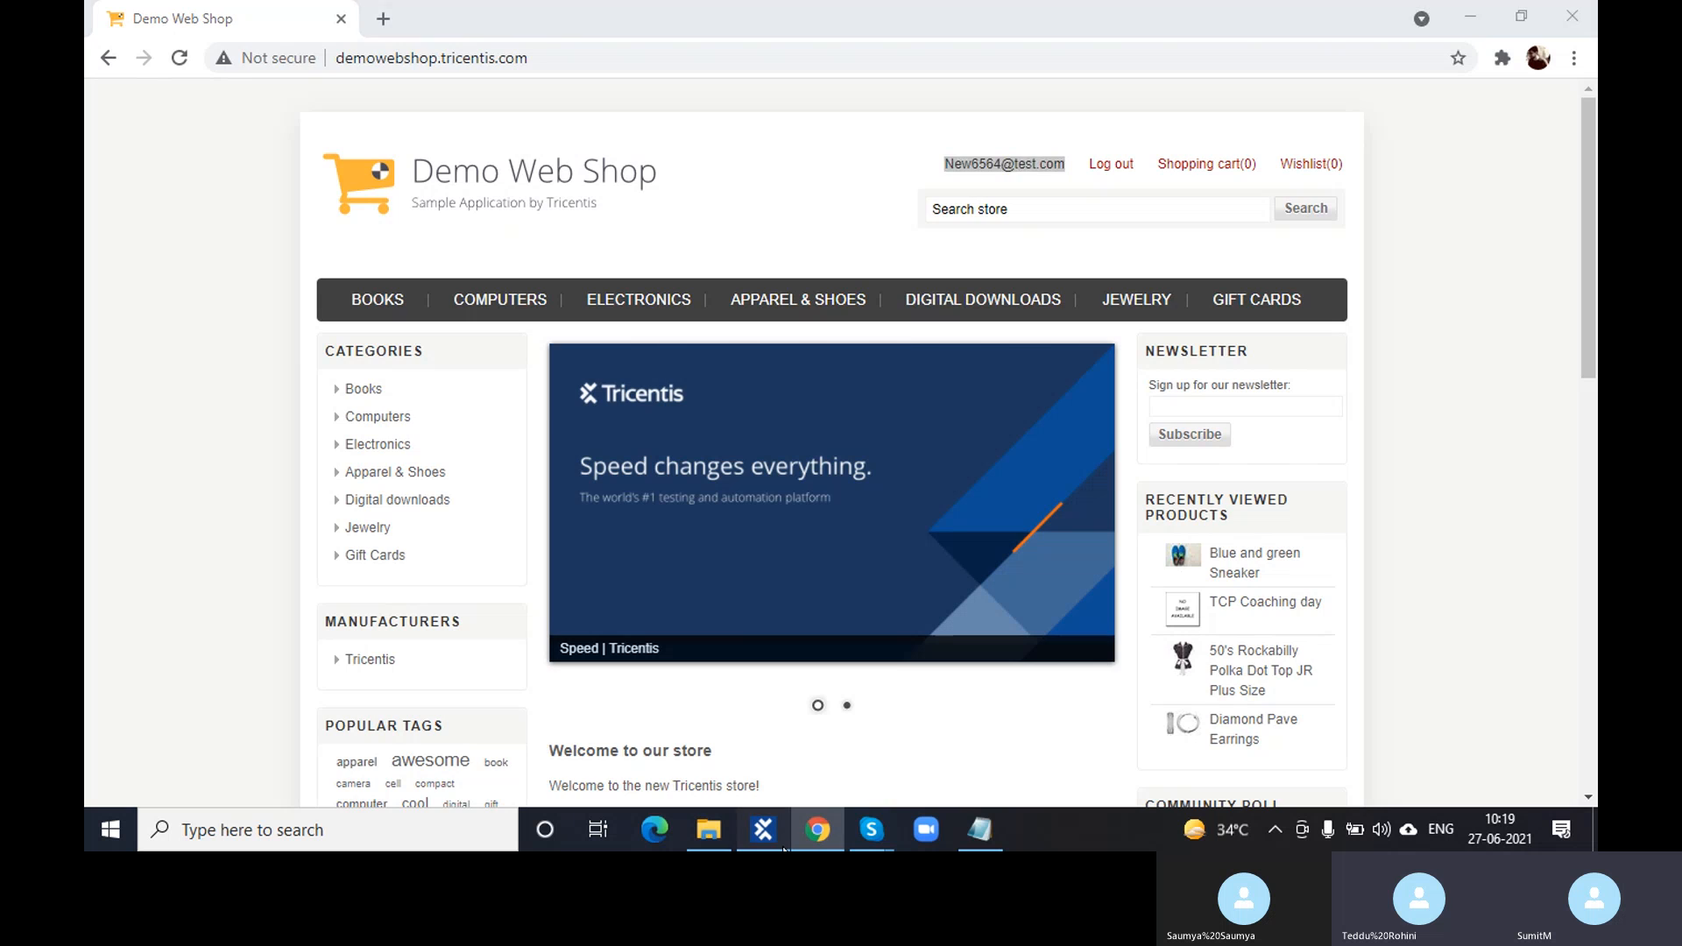
{"action": "left_click", "coordinate": [1099, 364]}
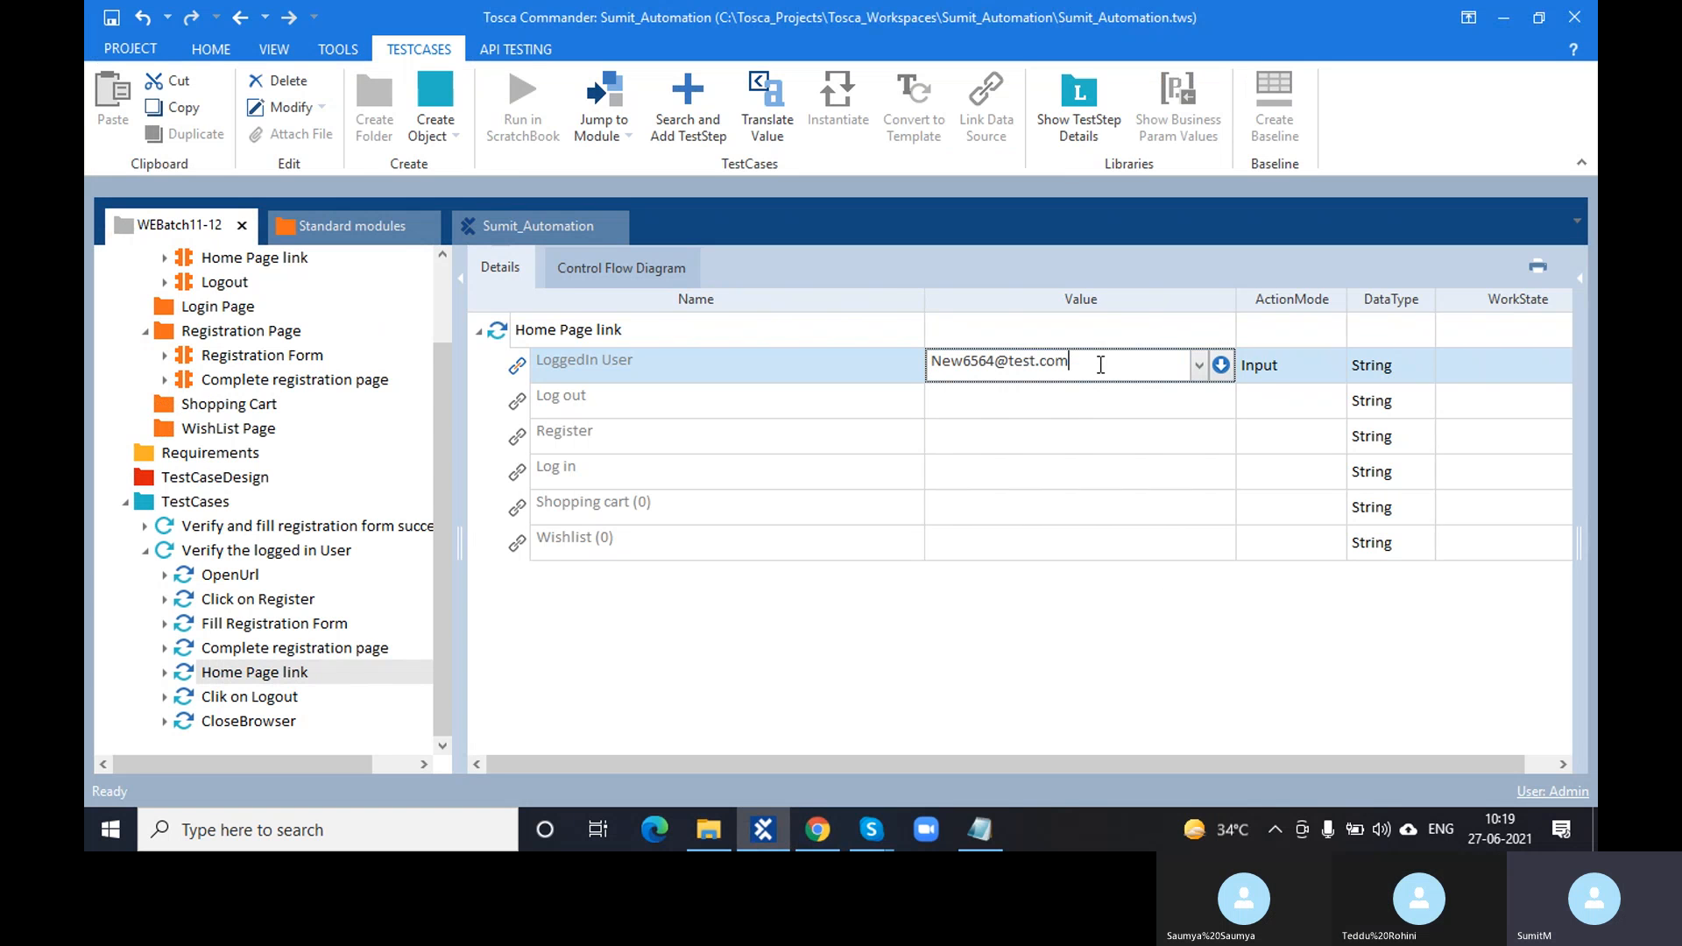
{"action": "left_click", "coordinate": [1266, 366]}
{"action": "key", "text": "v"}
{"action": "left_click", "coordinate": [1234, 583]}
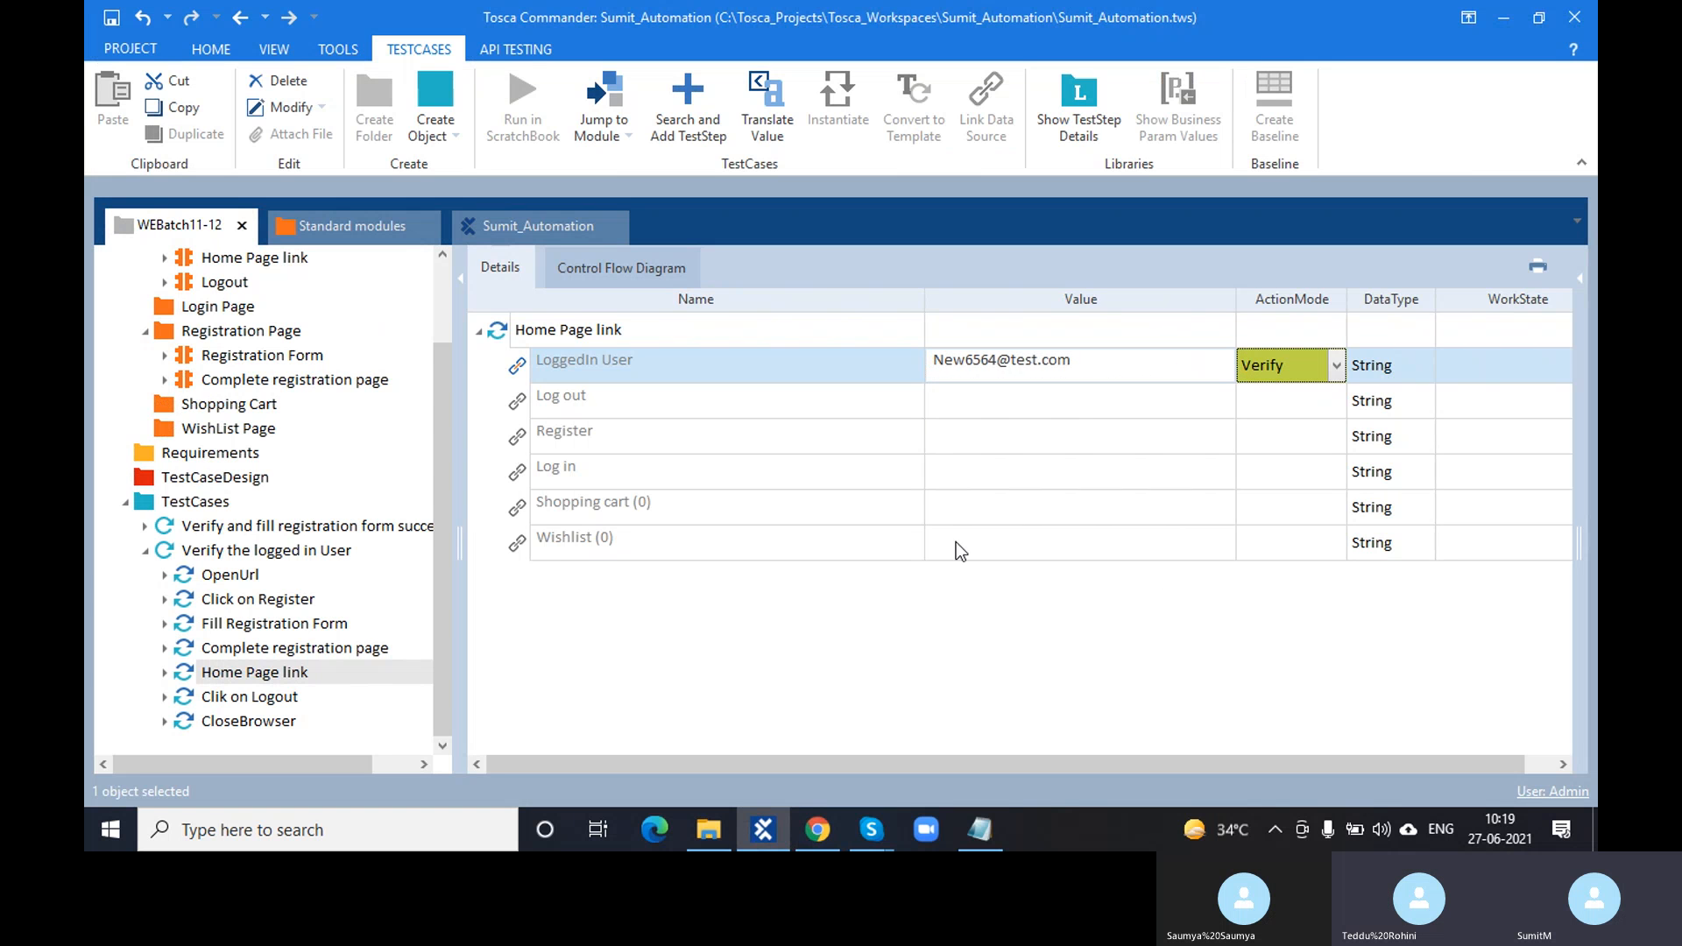
- Run the Home Page link step in ScratchBook and bring its results forward
{"action": "left_click", "coordinate": [504, 340]}
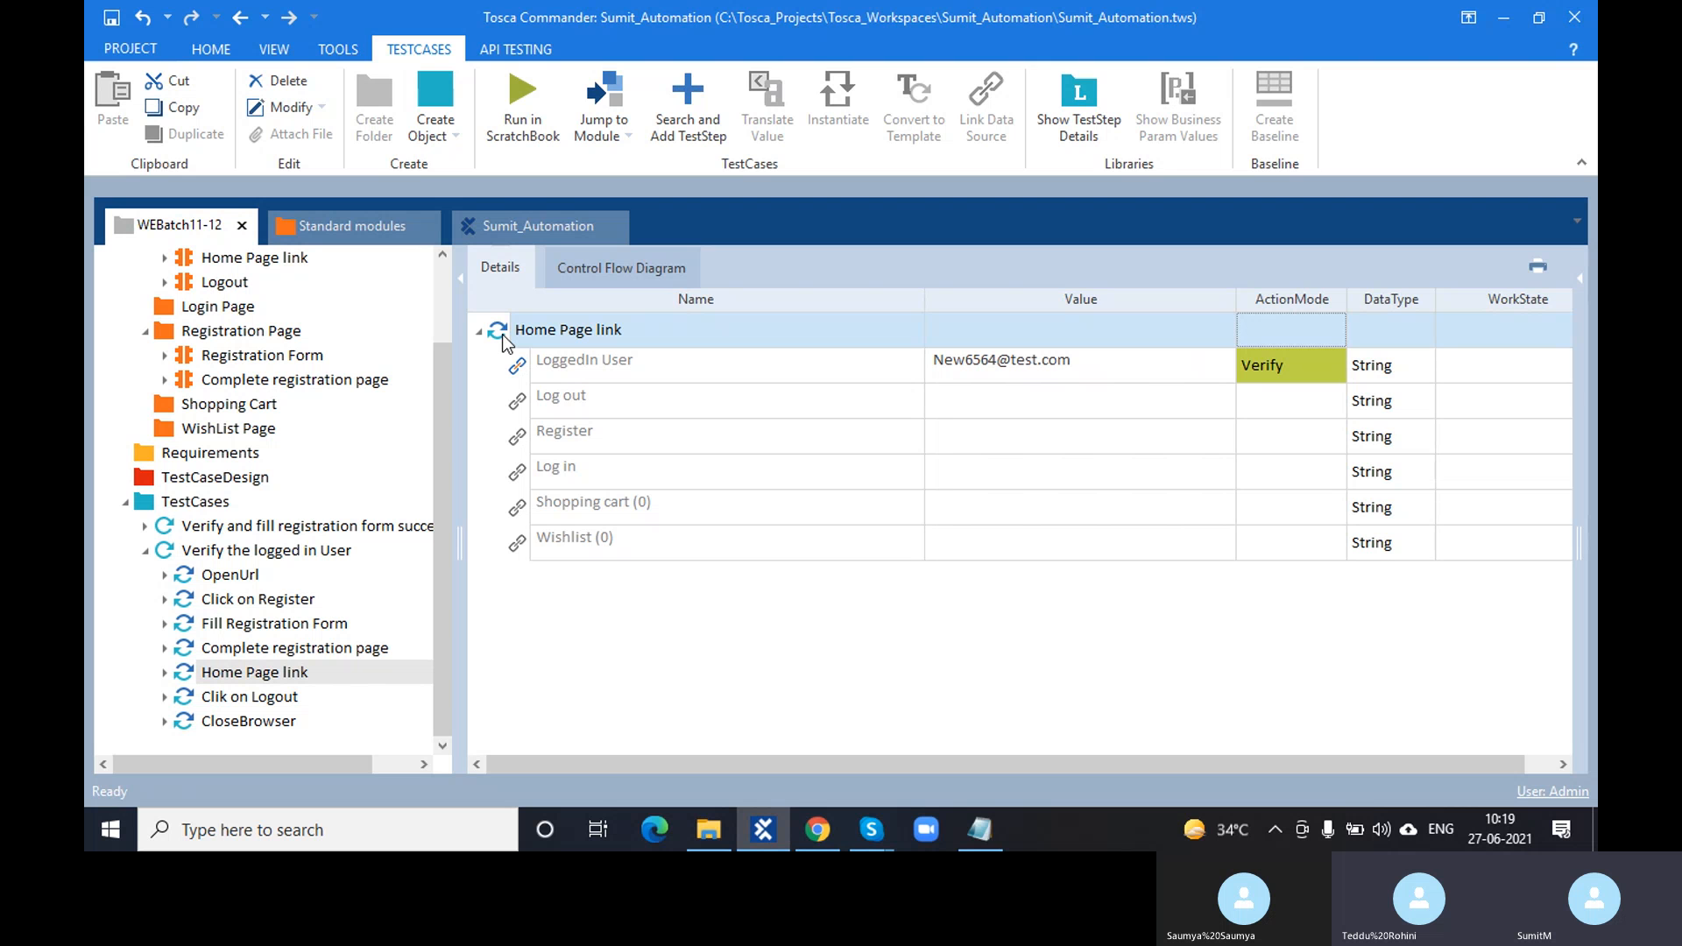
{"action": "key", "text": "ctrl+s"}
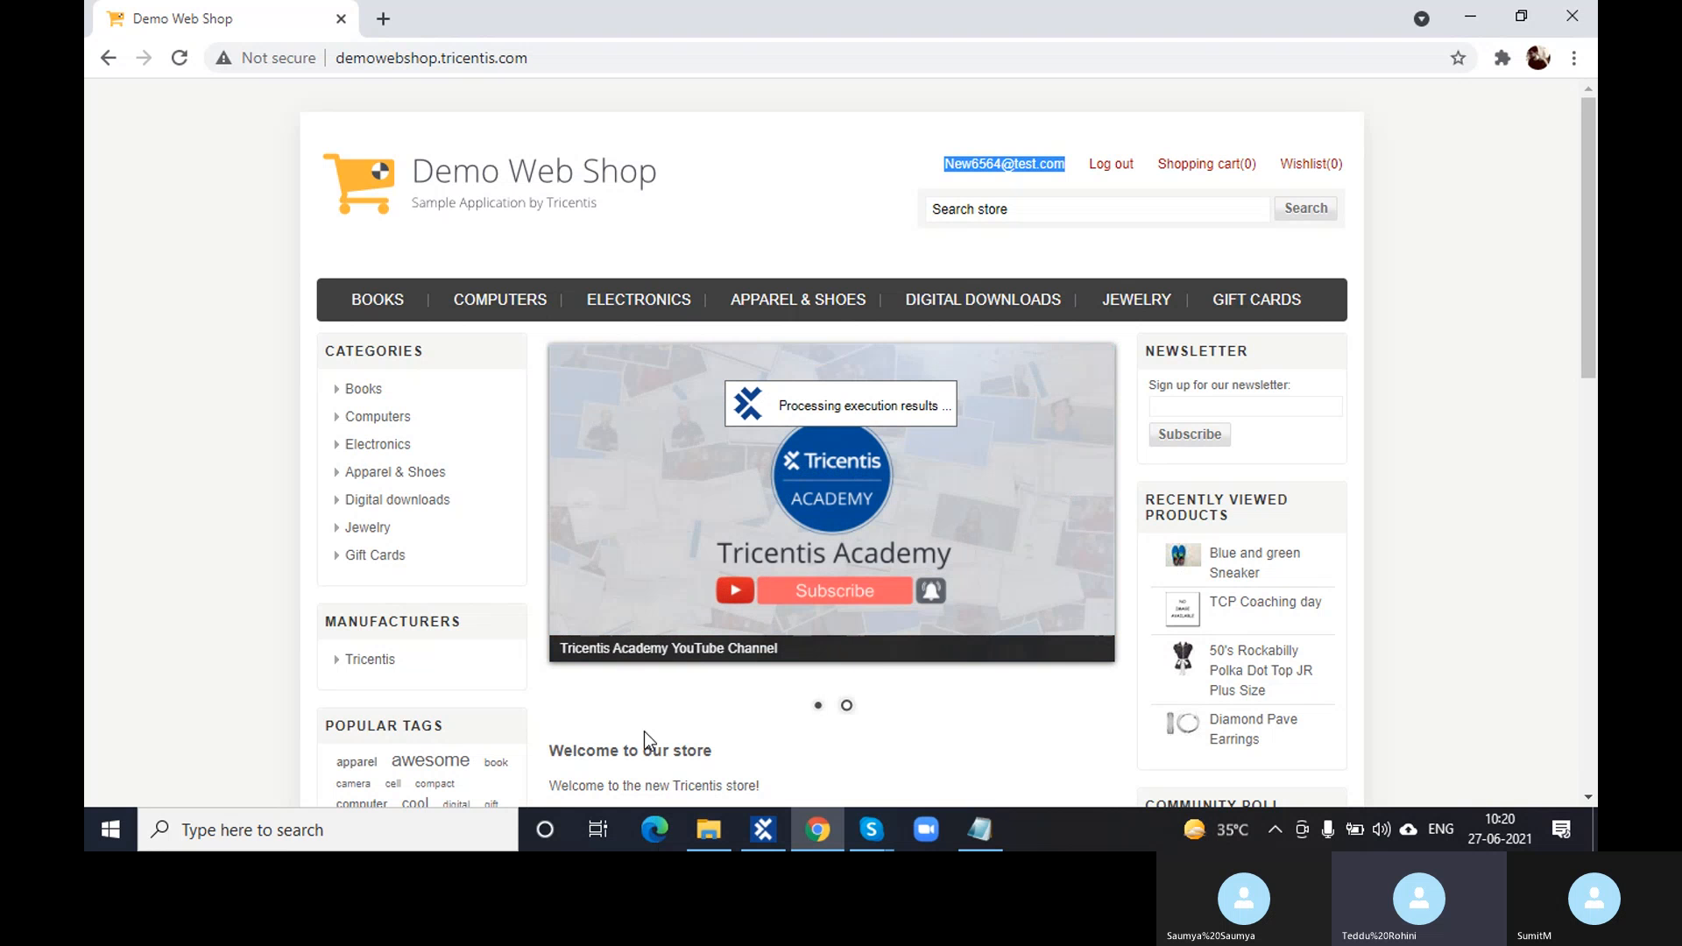
{"action": "mouse_move", "coordinate": [768, 850]}
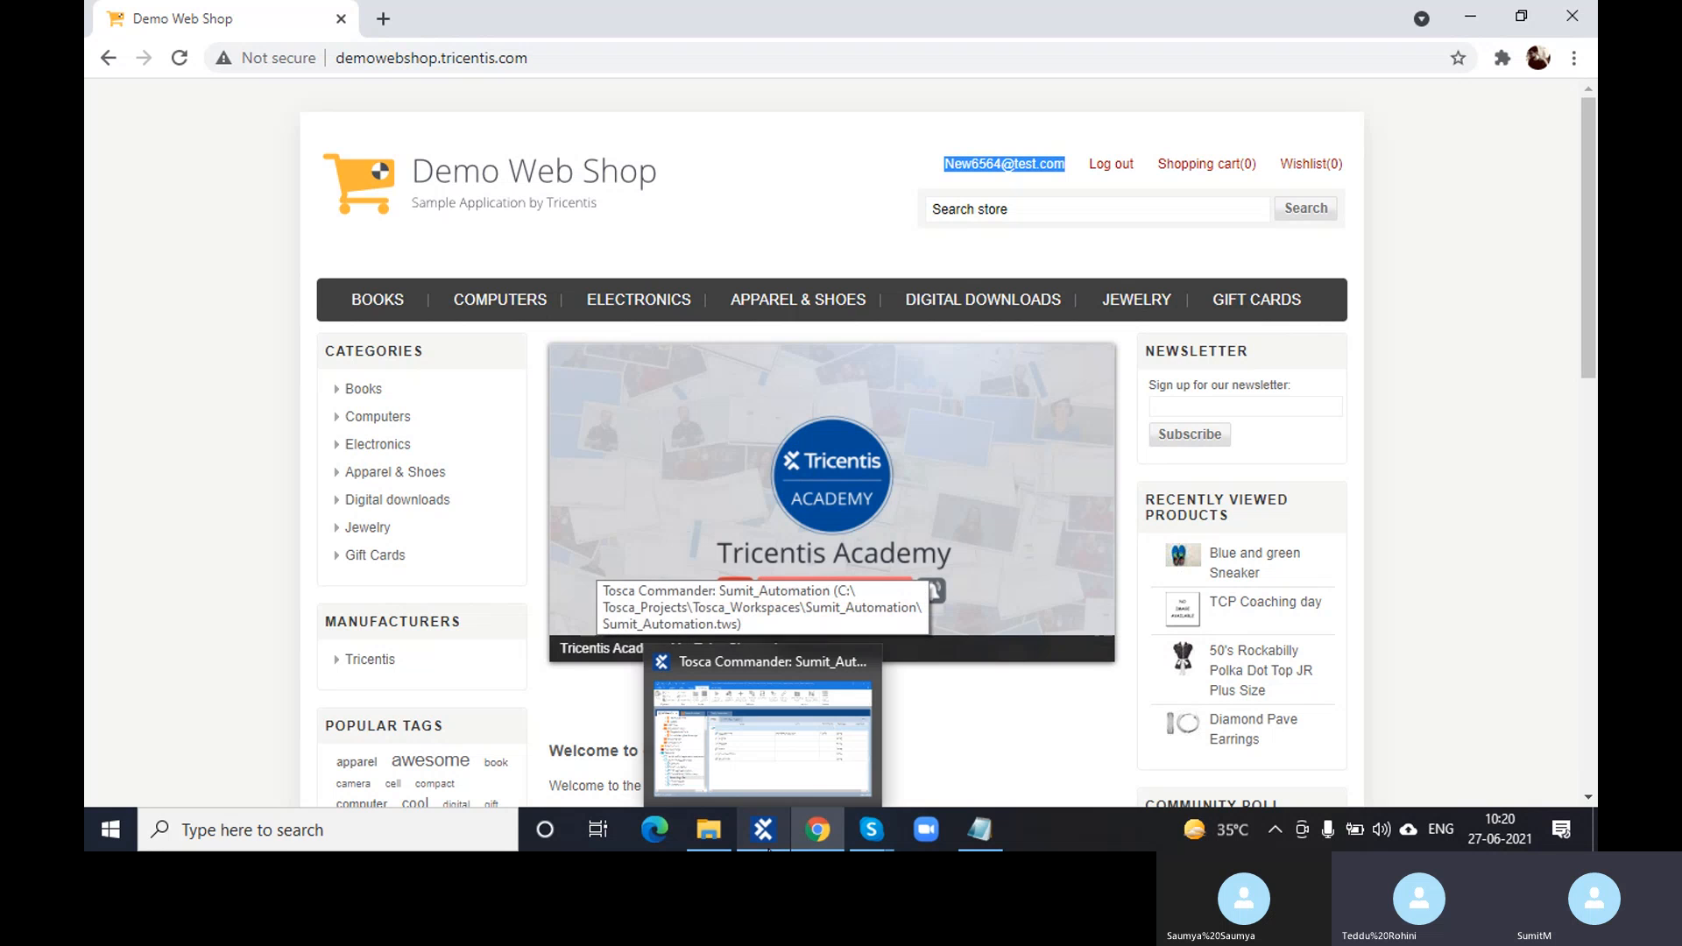
{"action": "left_click", "coordinate": [767, 848]}
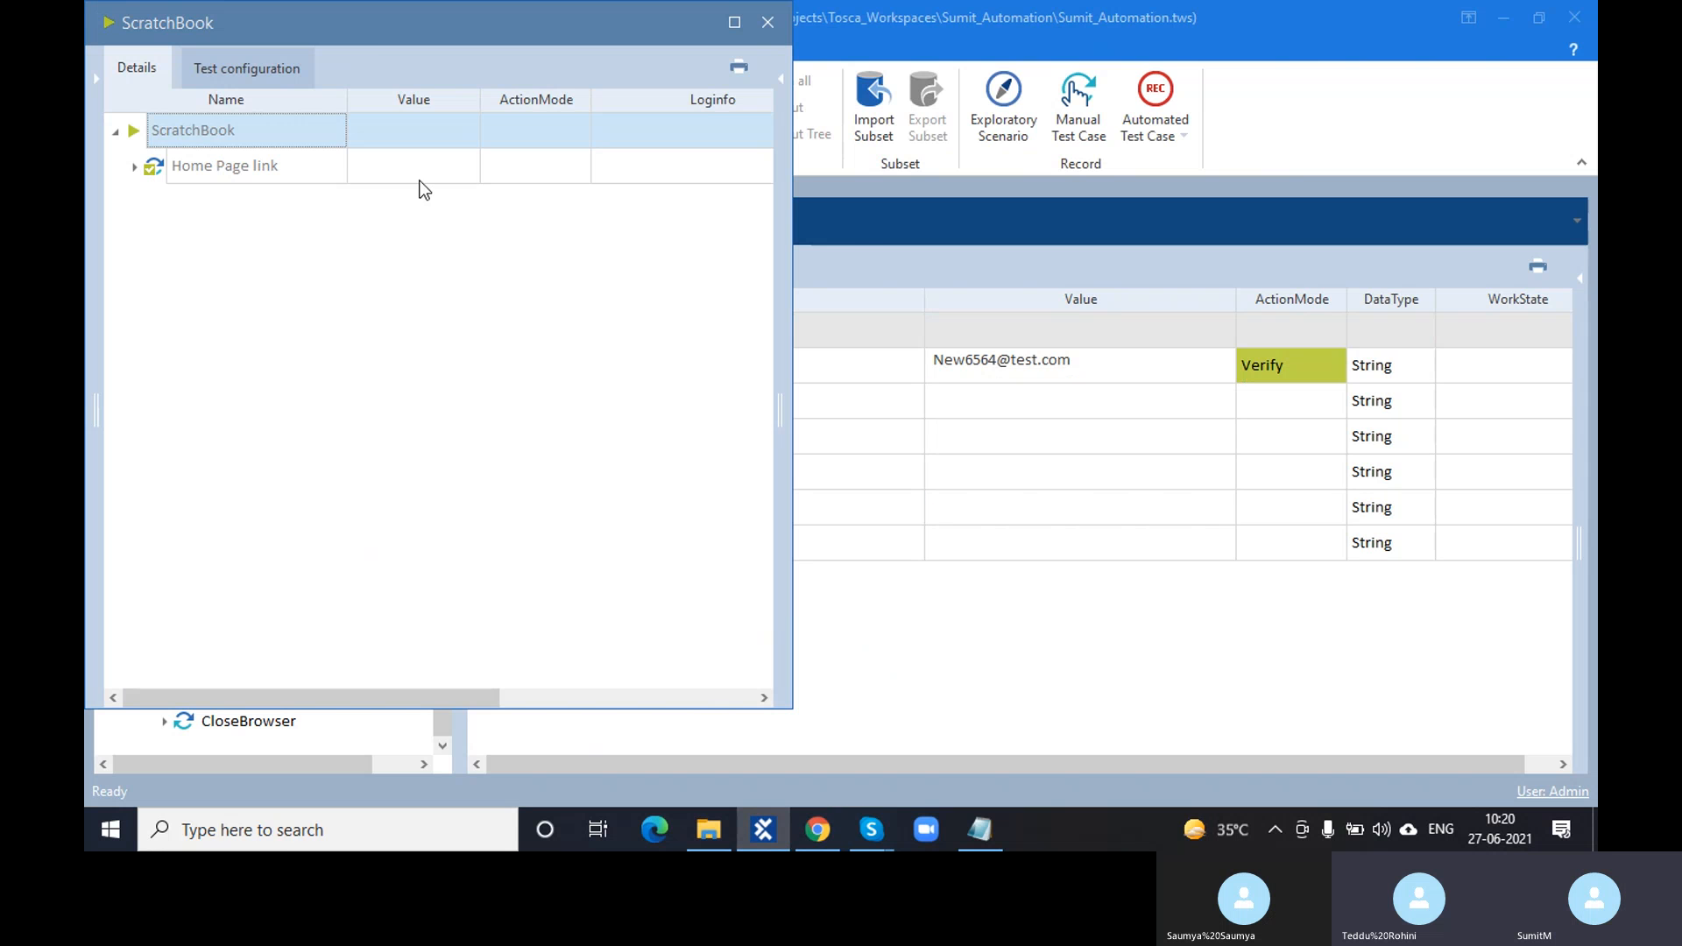
- Reposition the ScratchBook window and clear the e-mail selection on the Demo Web Shop page
{"action": "left_click_drag", "start_coordinate": [384, 30], "coordinate": [471, 61]}
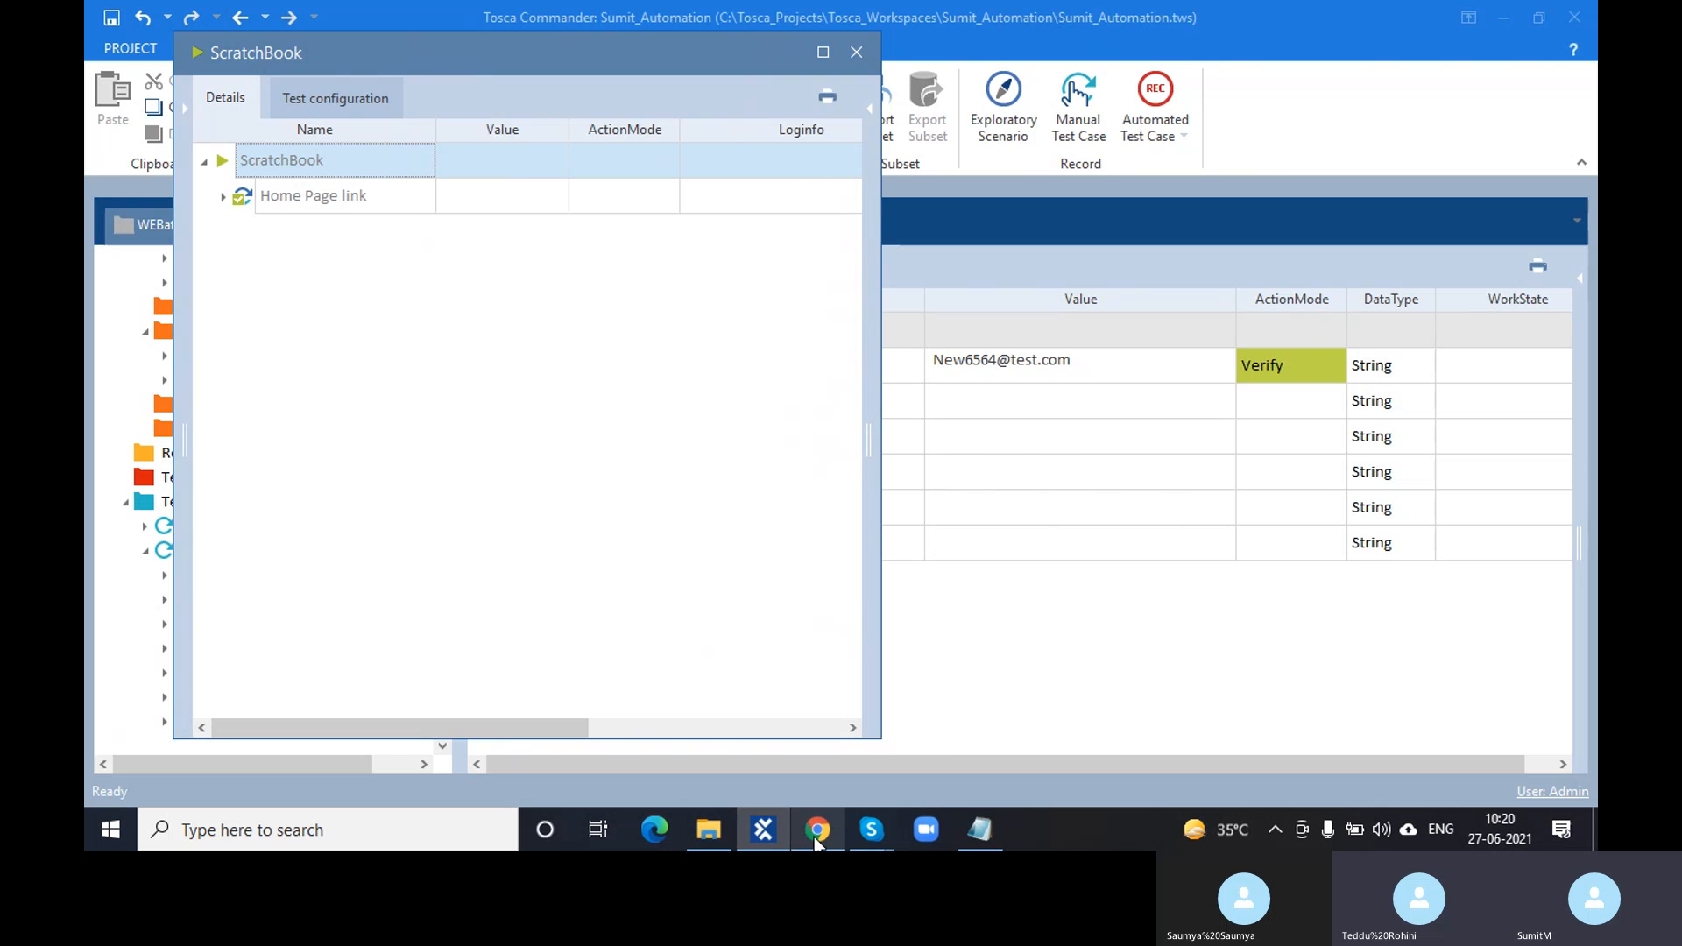
{"action": "mouse_move", "coordinate": [816, 842]}
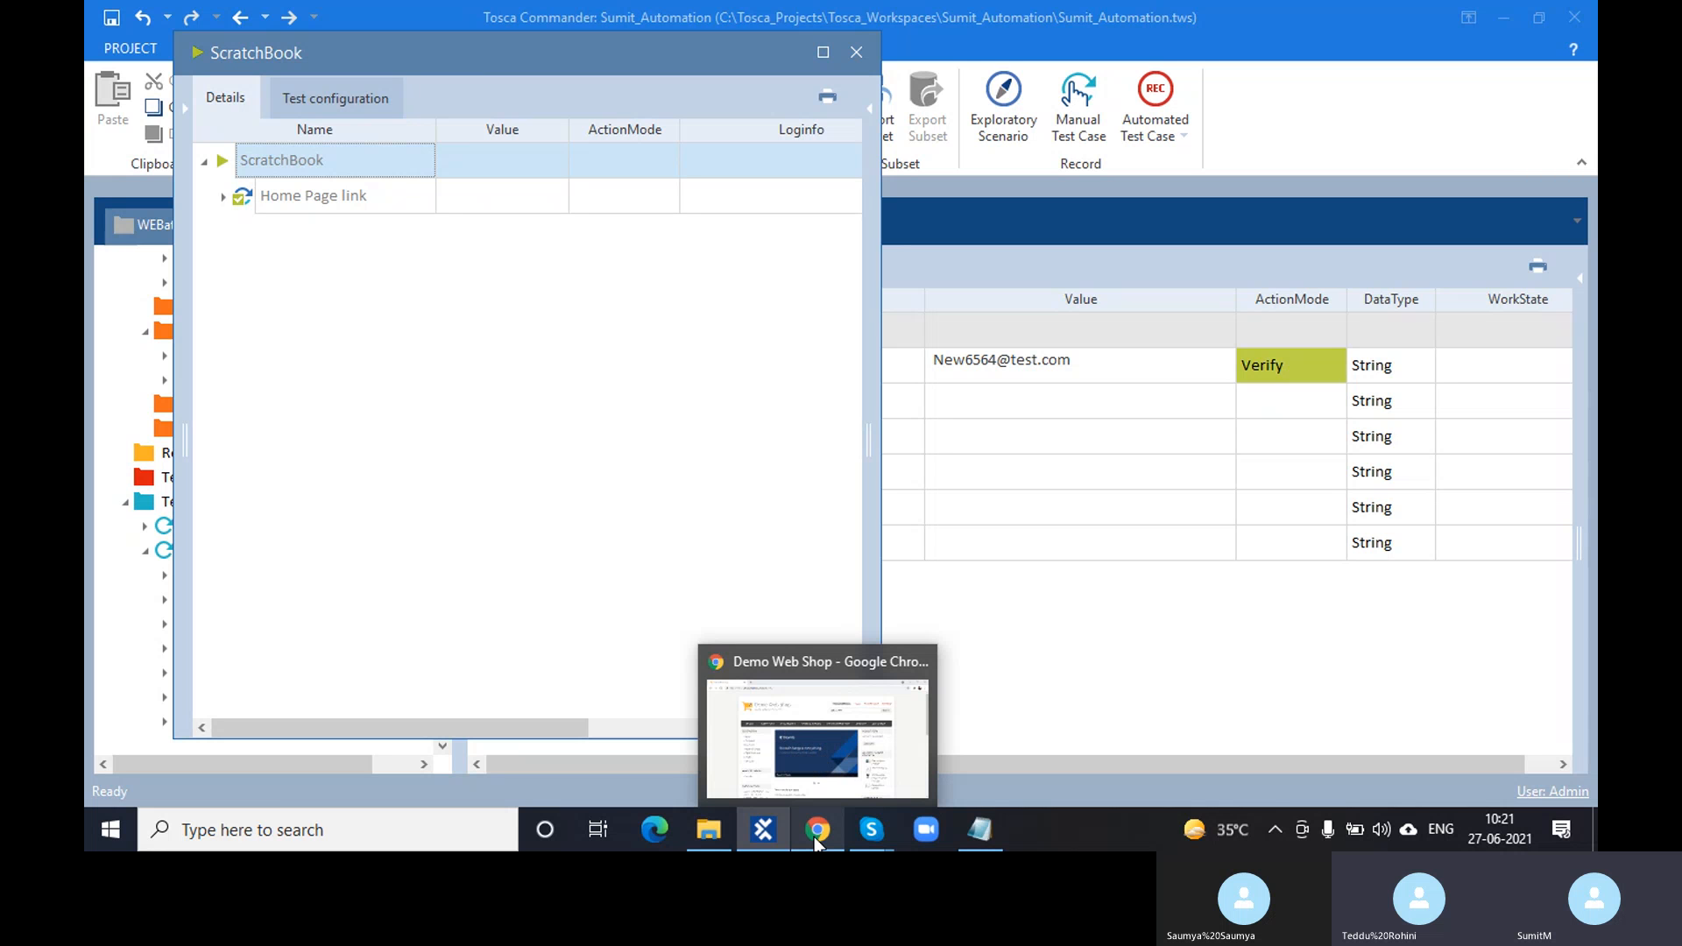
{"action": "left_click", "coordinate": [816, 839]}
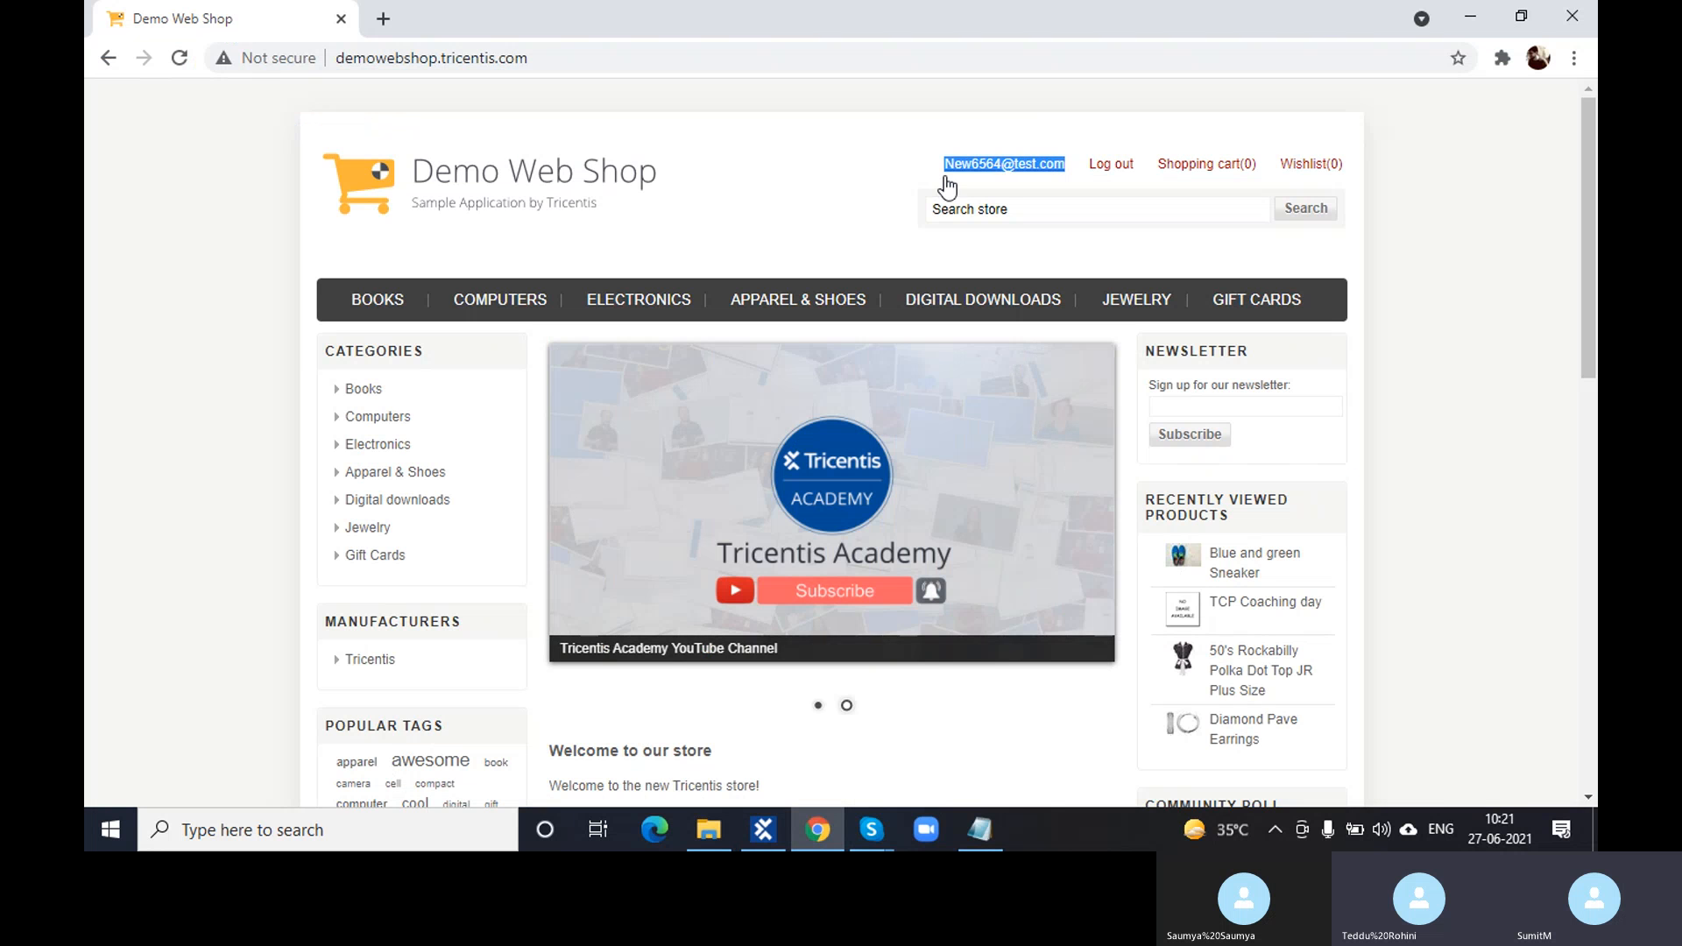
{"action": "left_click", "coordinate": [911, 172]}
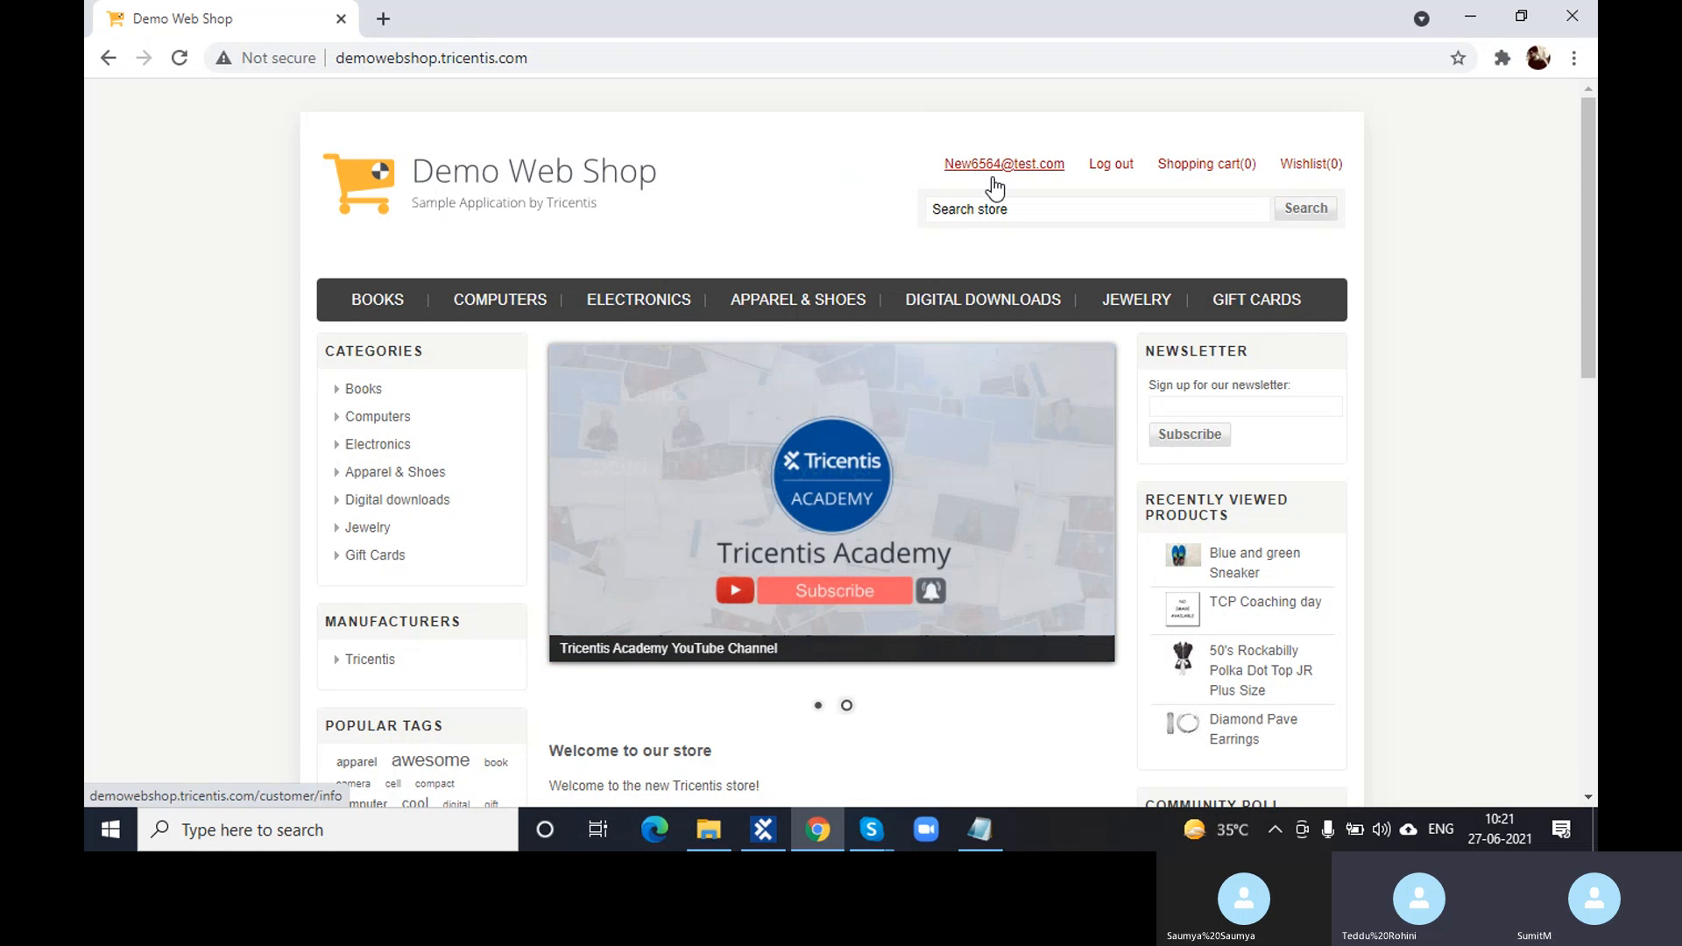
{"action": "key", "text": "alt+Tab"}
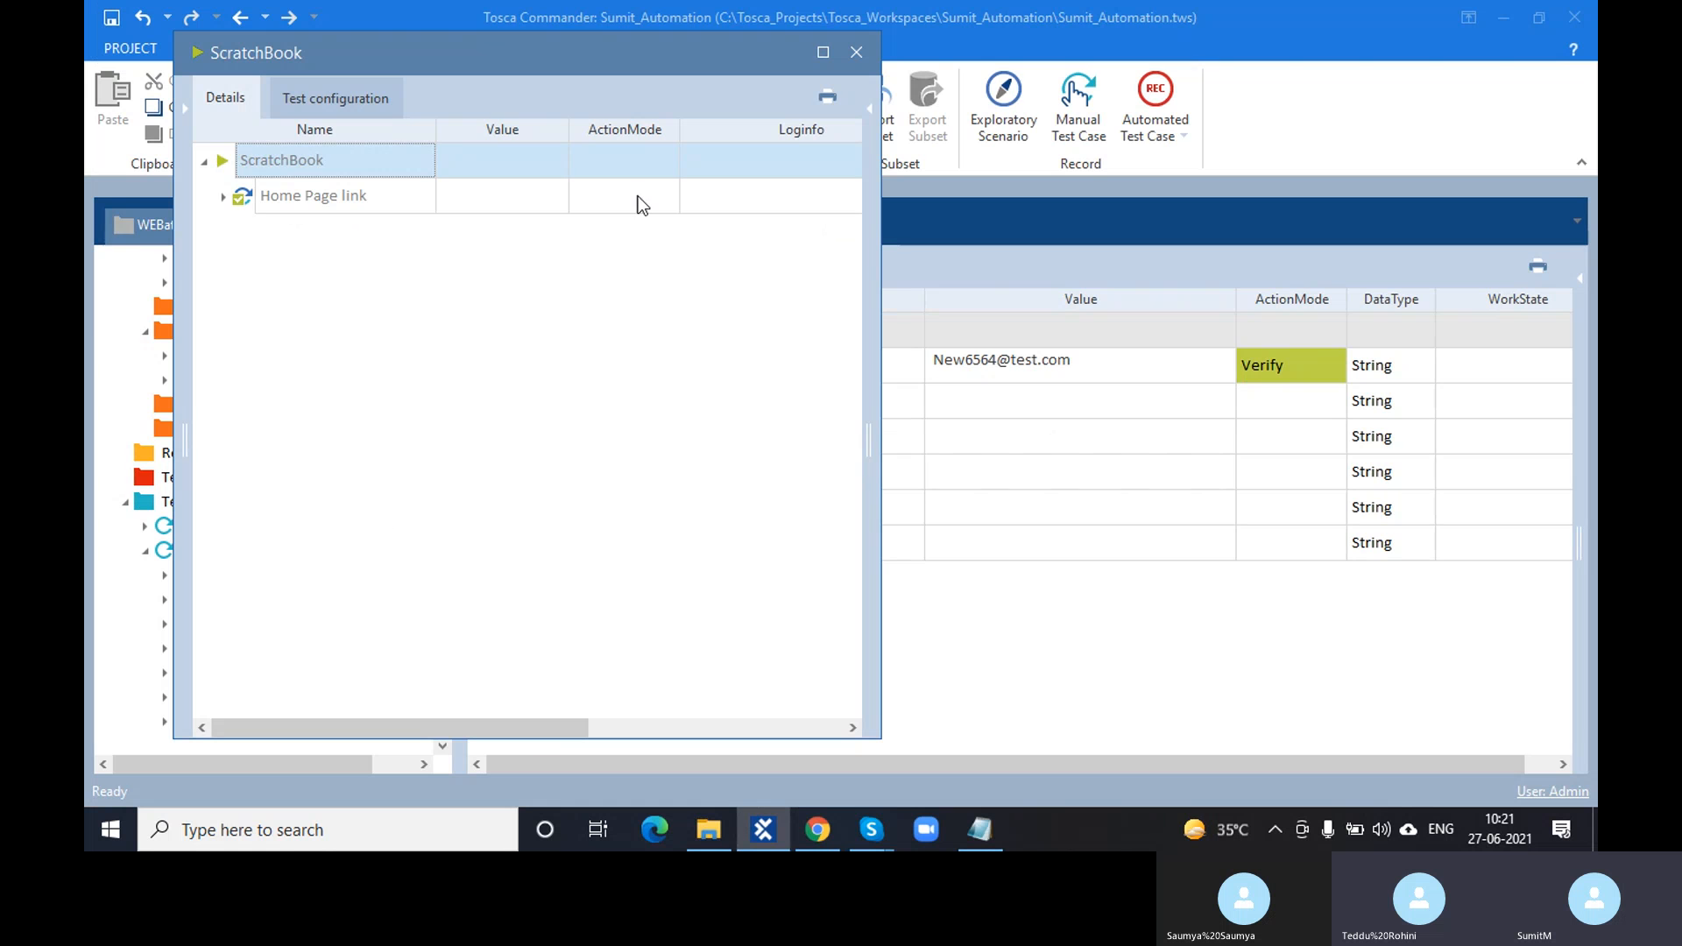
- Read the LoggedIn User verification log under Home Page link, then close ScratchBook
{"action": "left_click", "coordinate": [222, 198]}
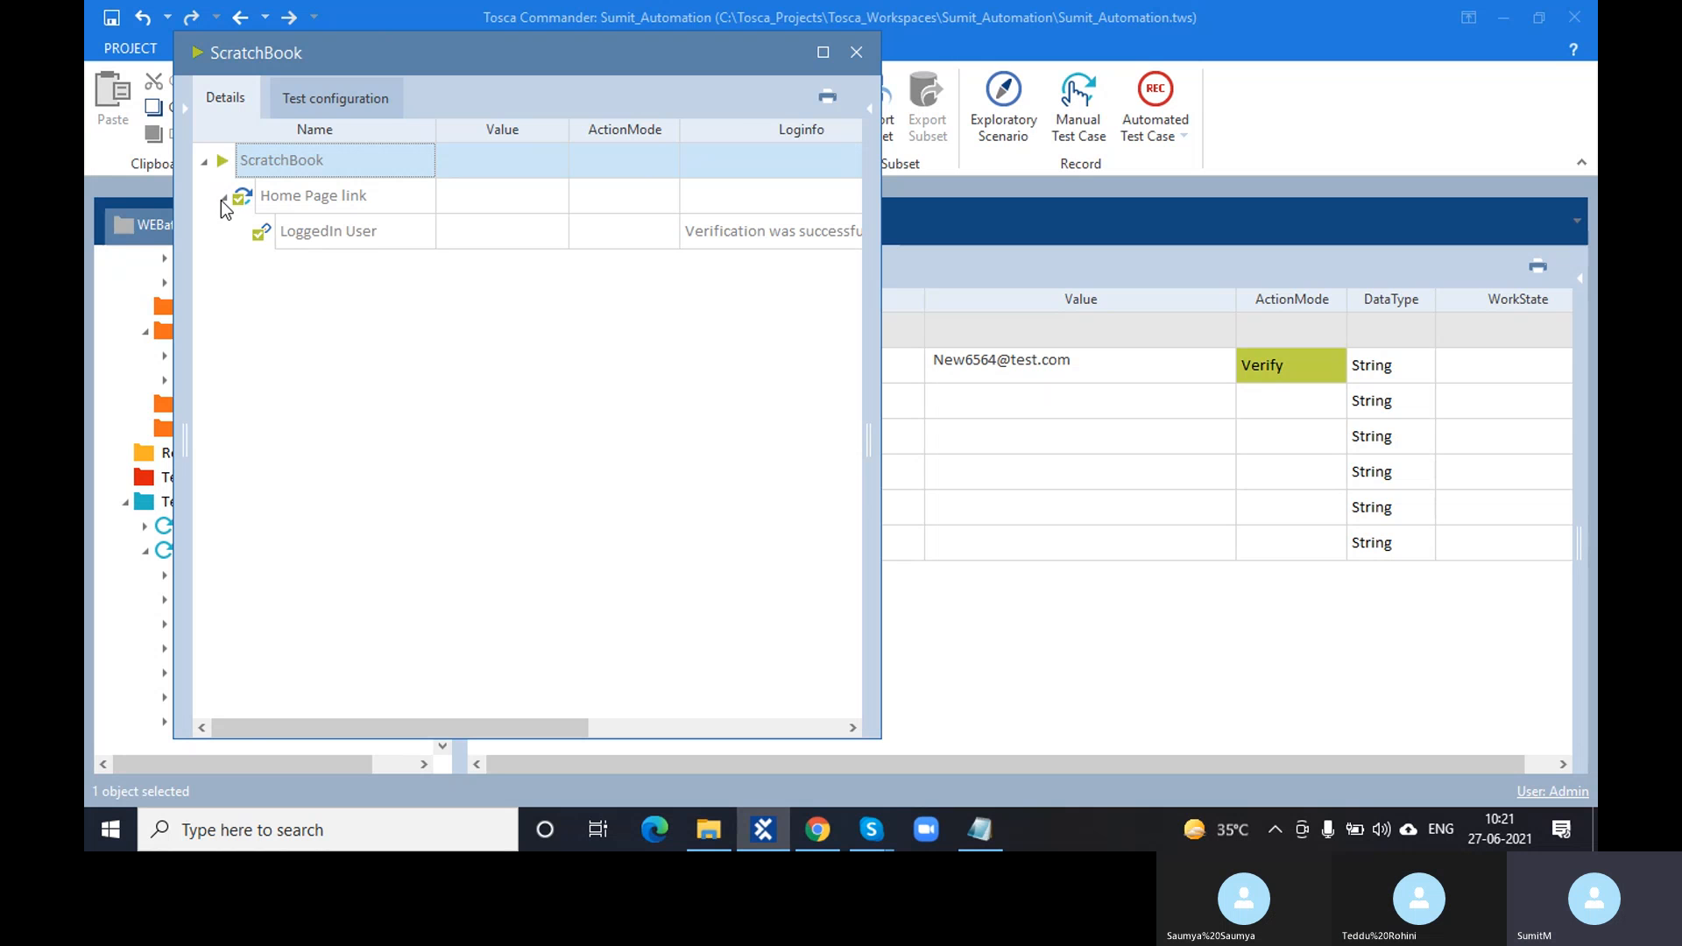
{"action": "left_click", "coordinate": [743, 234]}
{"action": "left_click", "coordinate": [852, 230]}
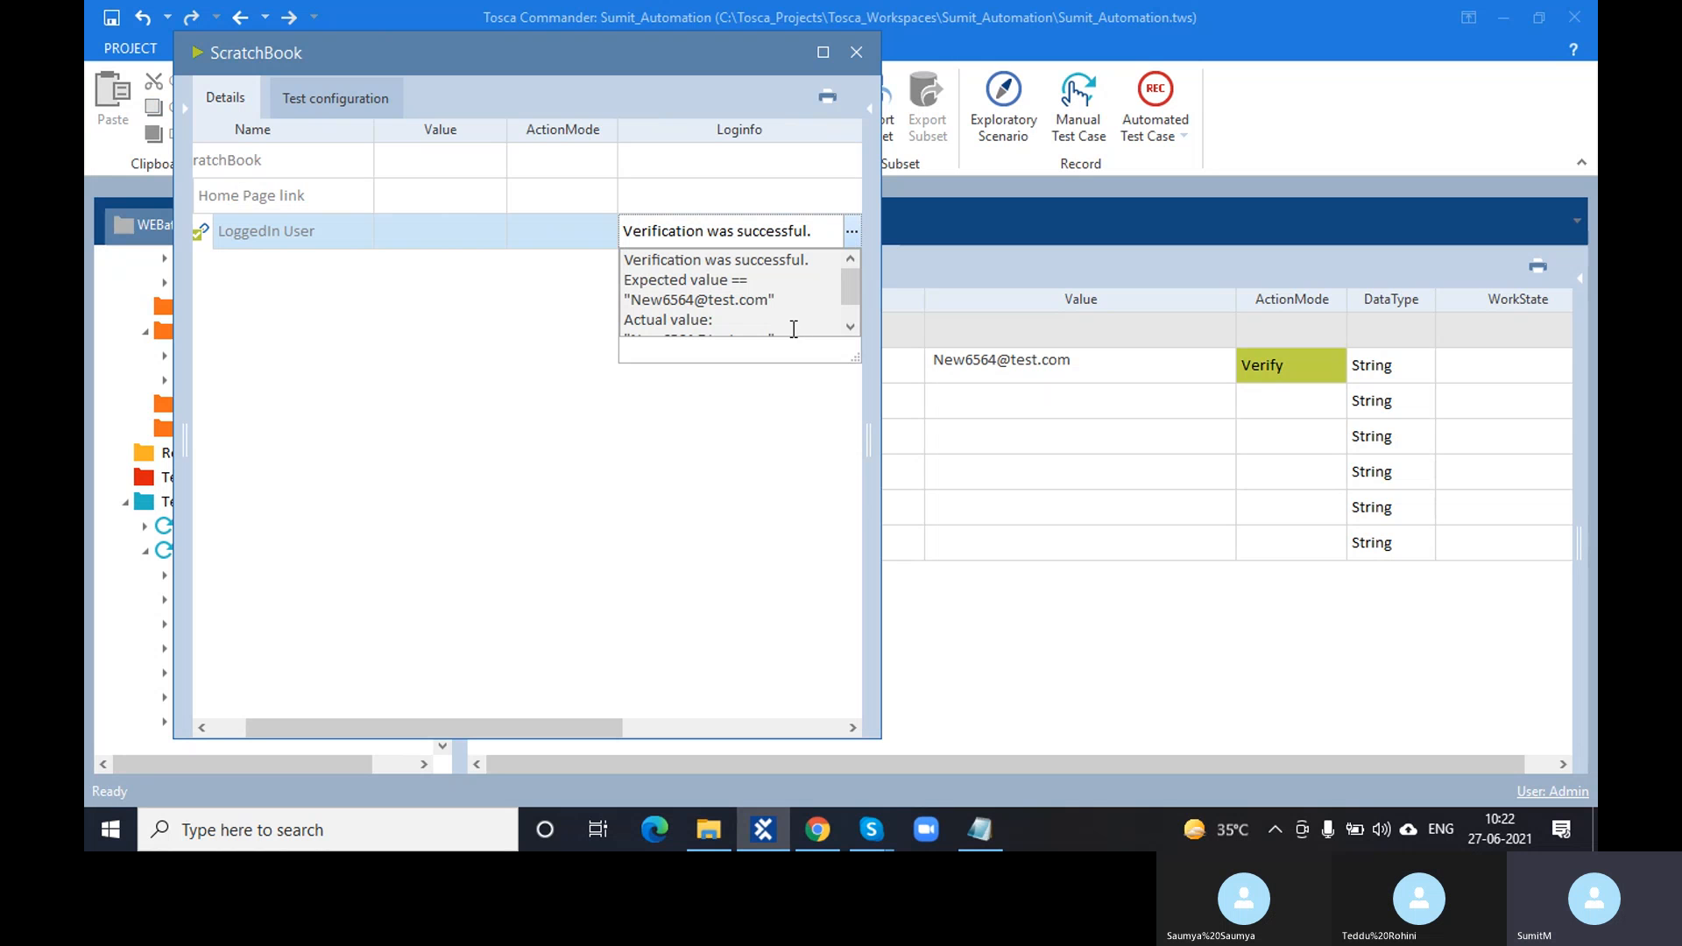
{"action": "left_click", "coordinate": [858, 53]}
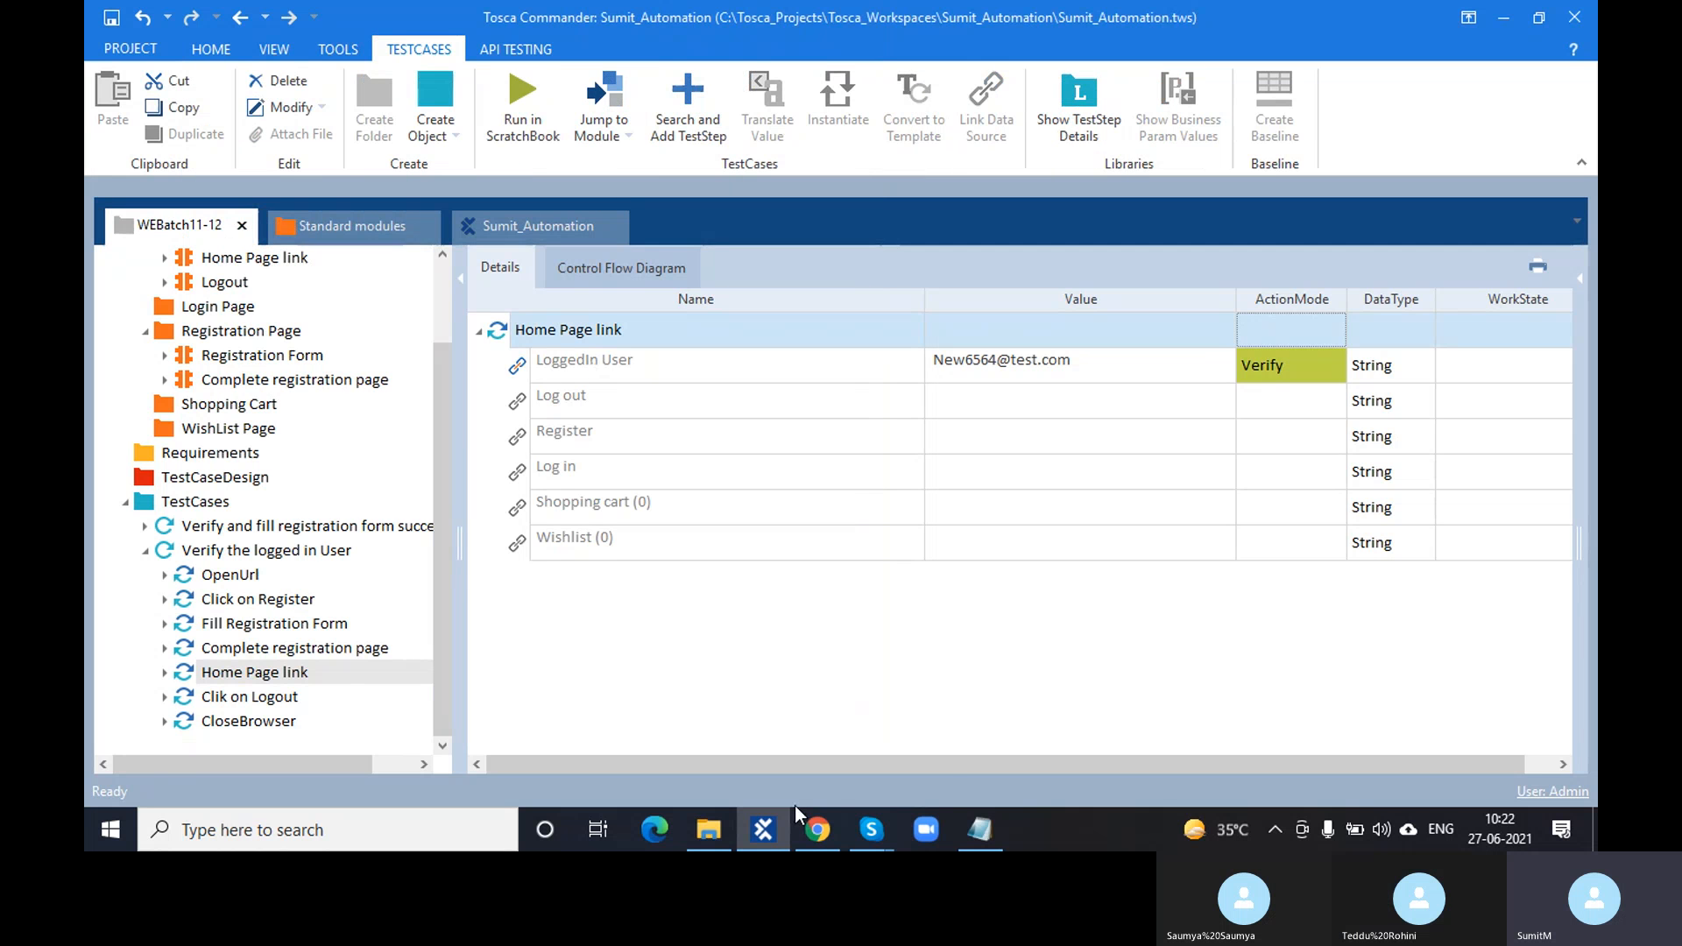
- Bring Demo Web Shop forward, sign out of the account and refocus the page
{"action": "mouse_move", "coordinate": [817, 829]}
{"action": "left_click", "coordinate": [818, 740]}
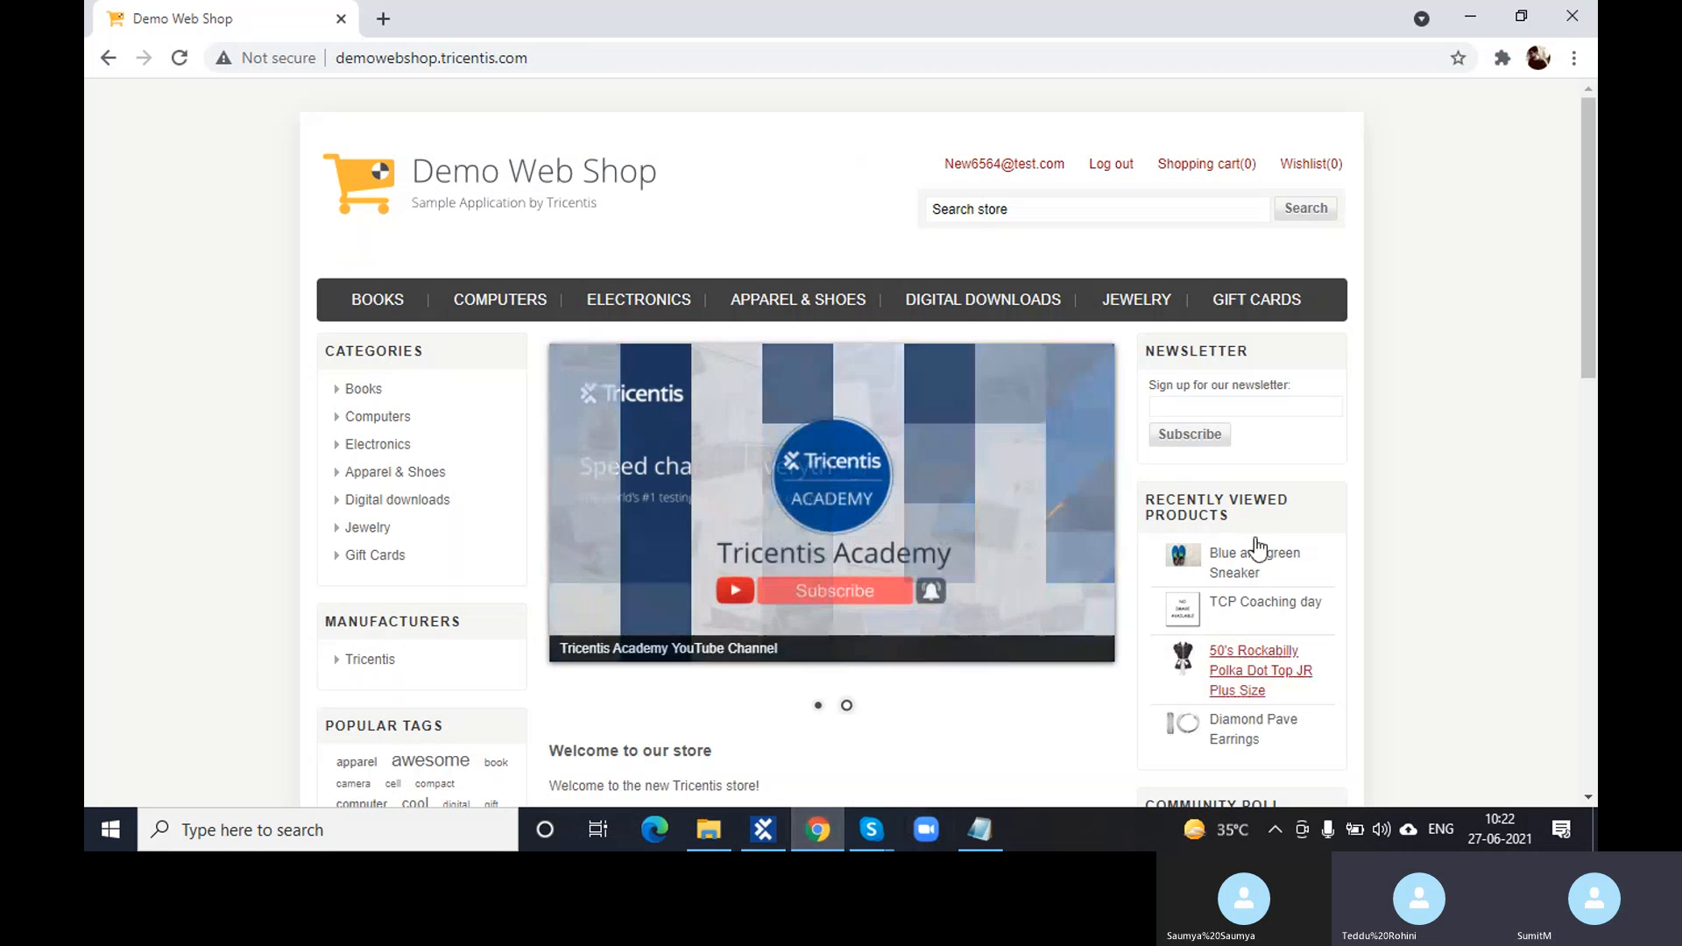
{"action": "left_click", "coordinate": [1107, 172]}
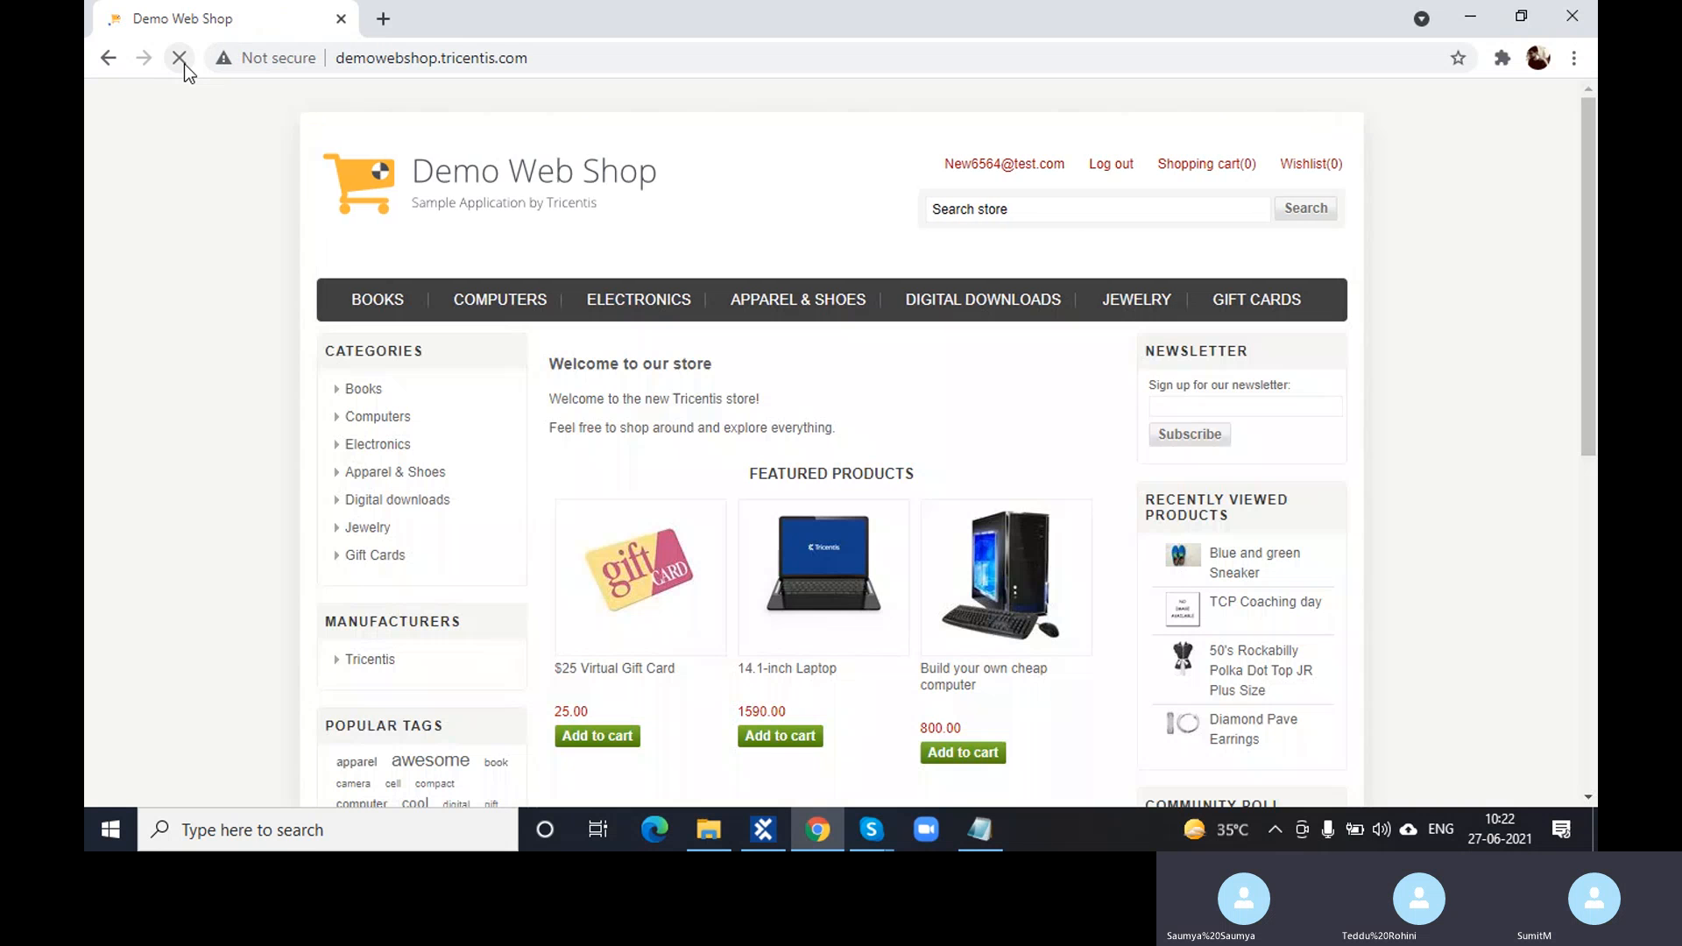
{"action": "left_click", "coordinate": [864, 829]}
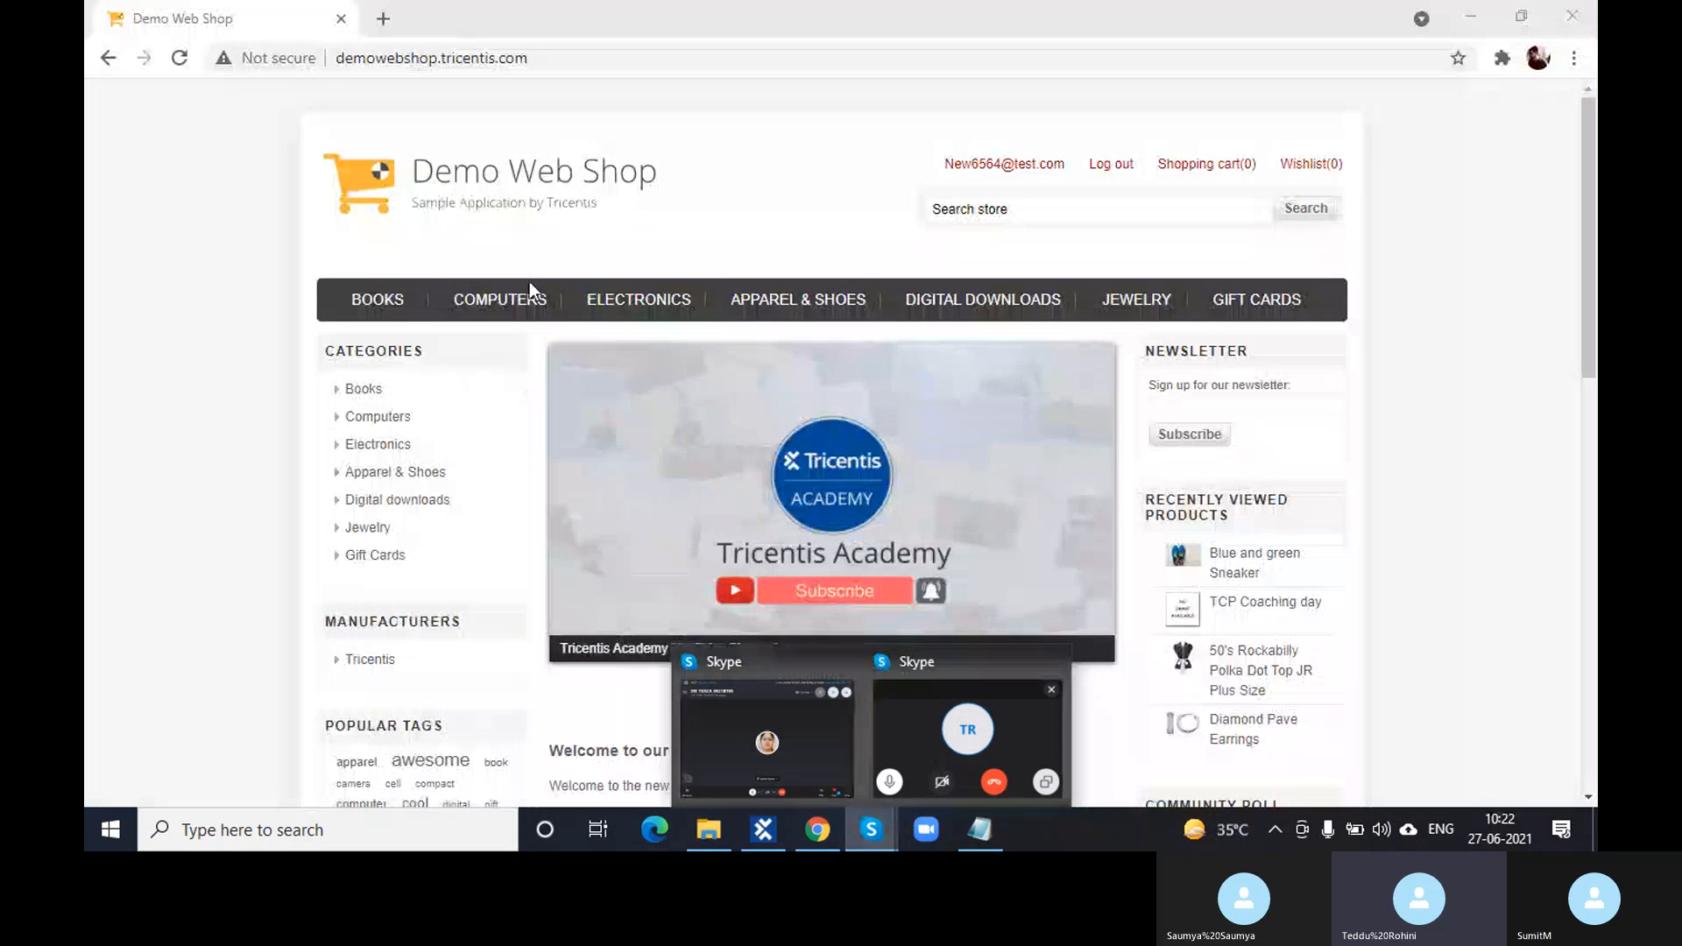
{"action": "left_click", "coordinate": [784, 245]}
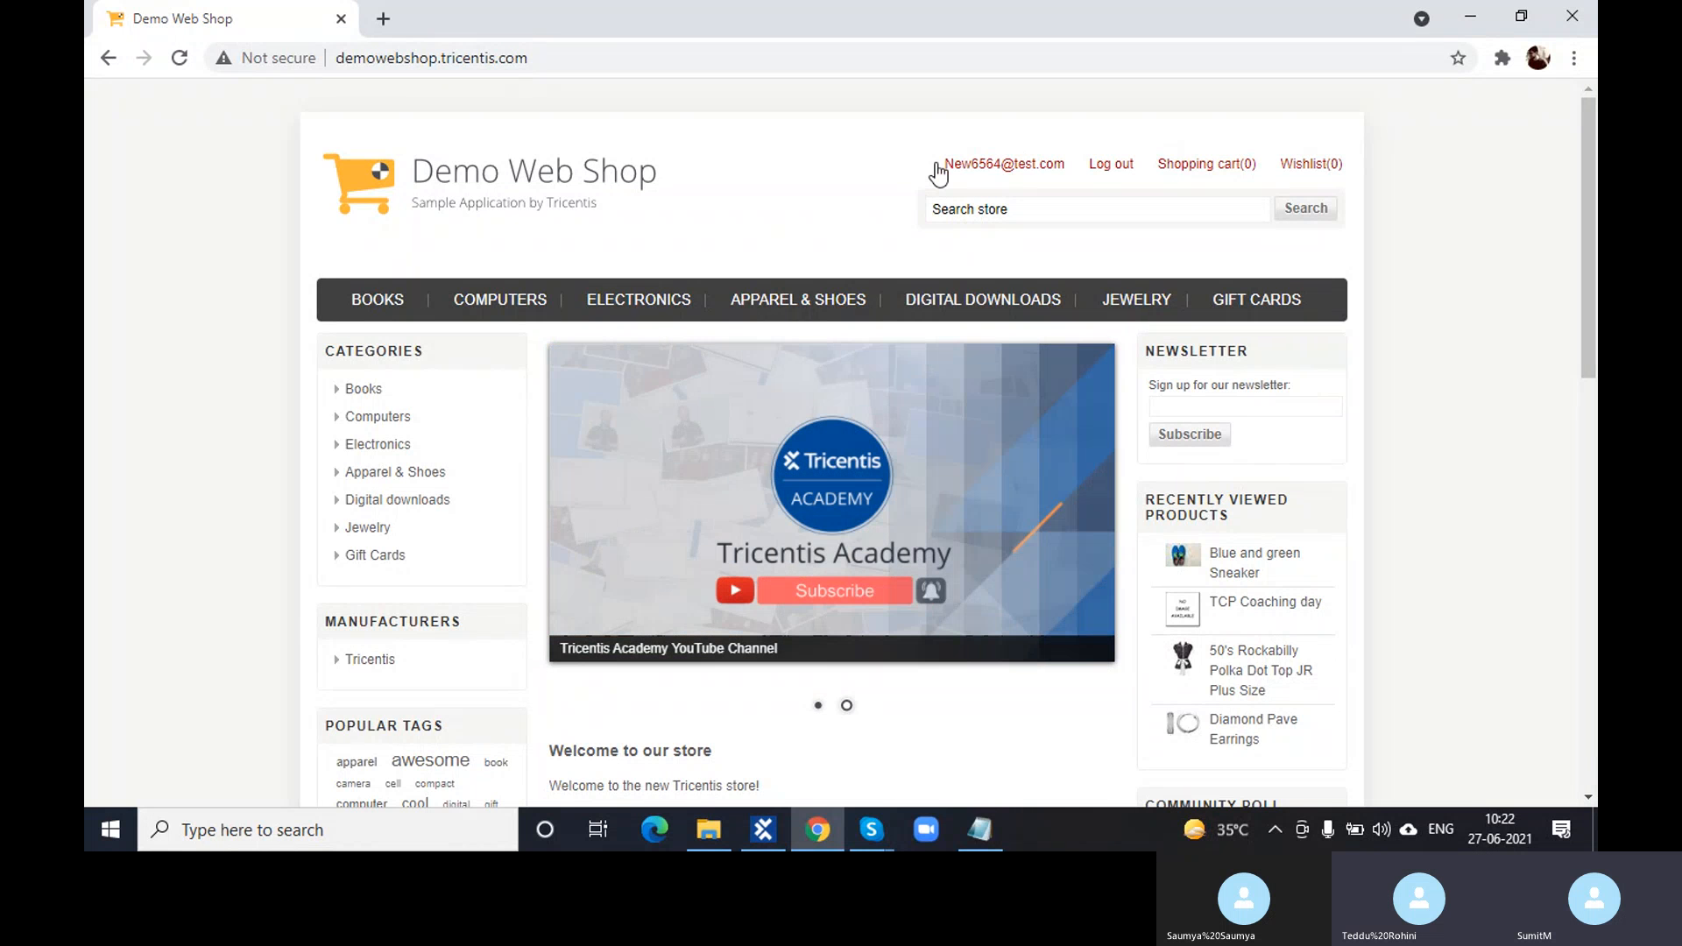
- Log in to Demo Web Shop with the saved account e-mail and its password
{"action": "left_click", "coordinate": [1106, 168]}
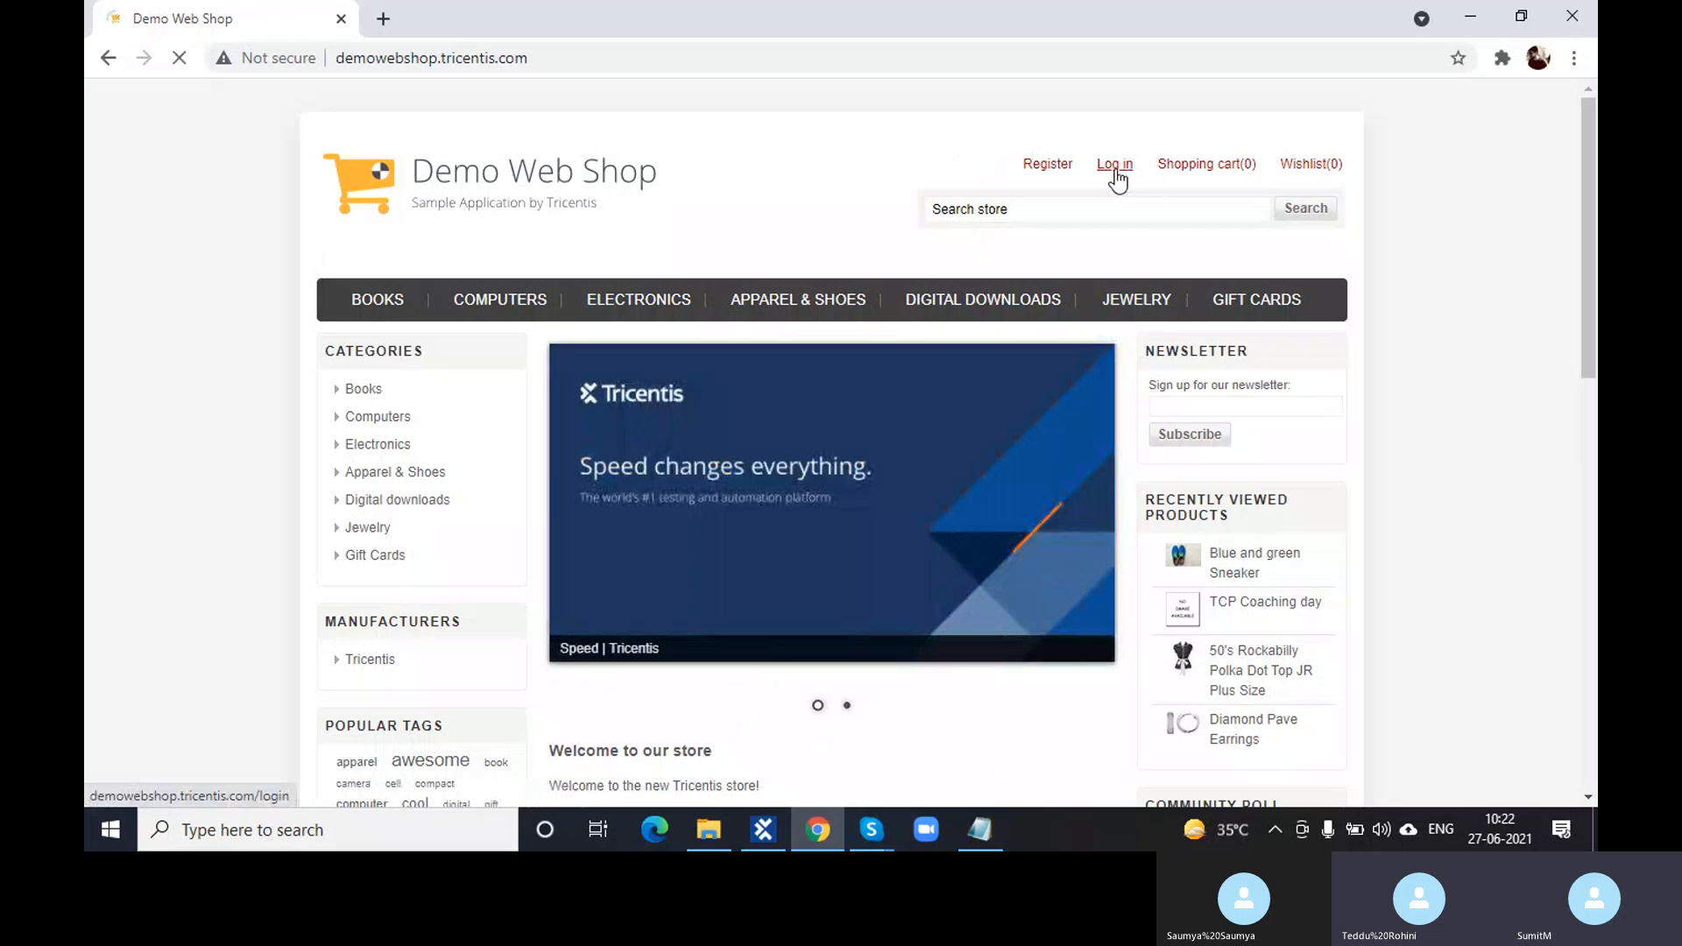
{"action": "left_click", "coordinate": [1115, 171]}
{"action": "left_click", "coordinate": [1154, 443]}
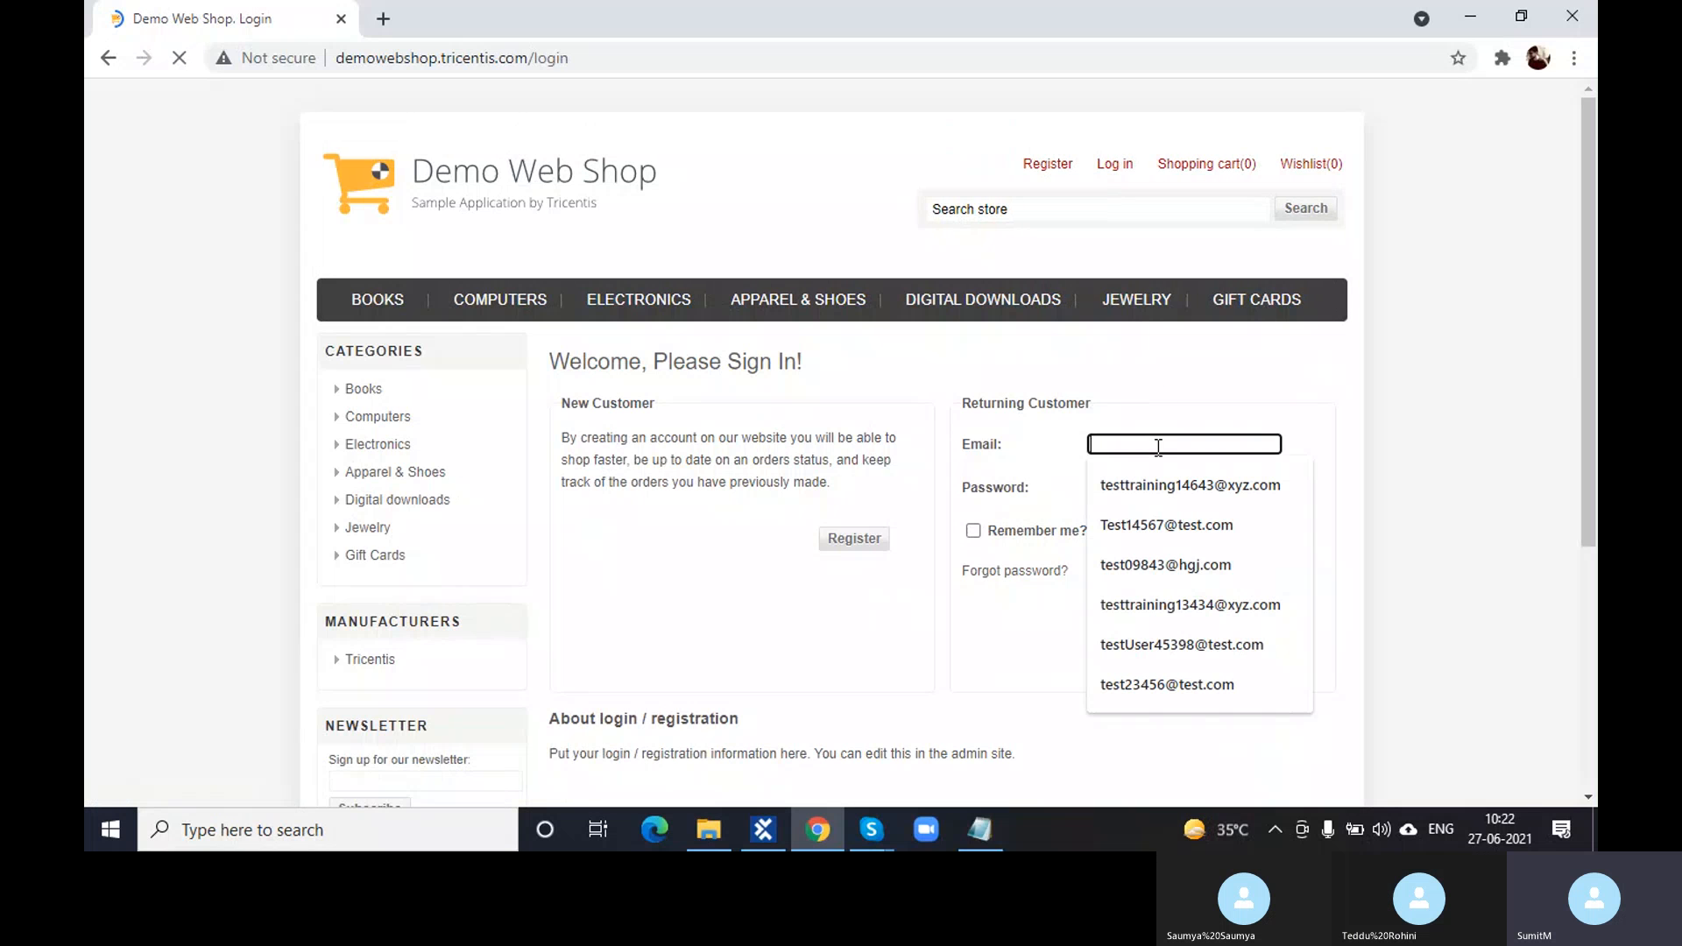
{"action": "left_click", "coordinate": [1163, 499]}
{"action": "left_click", "coordinate": [1182, 487]}
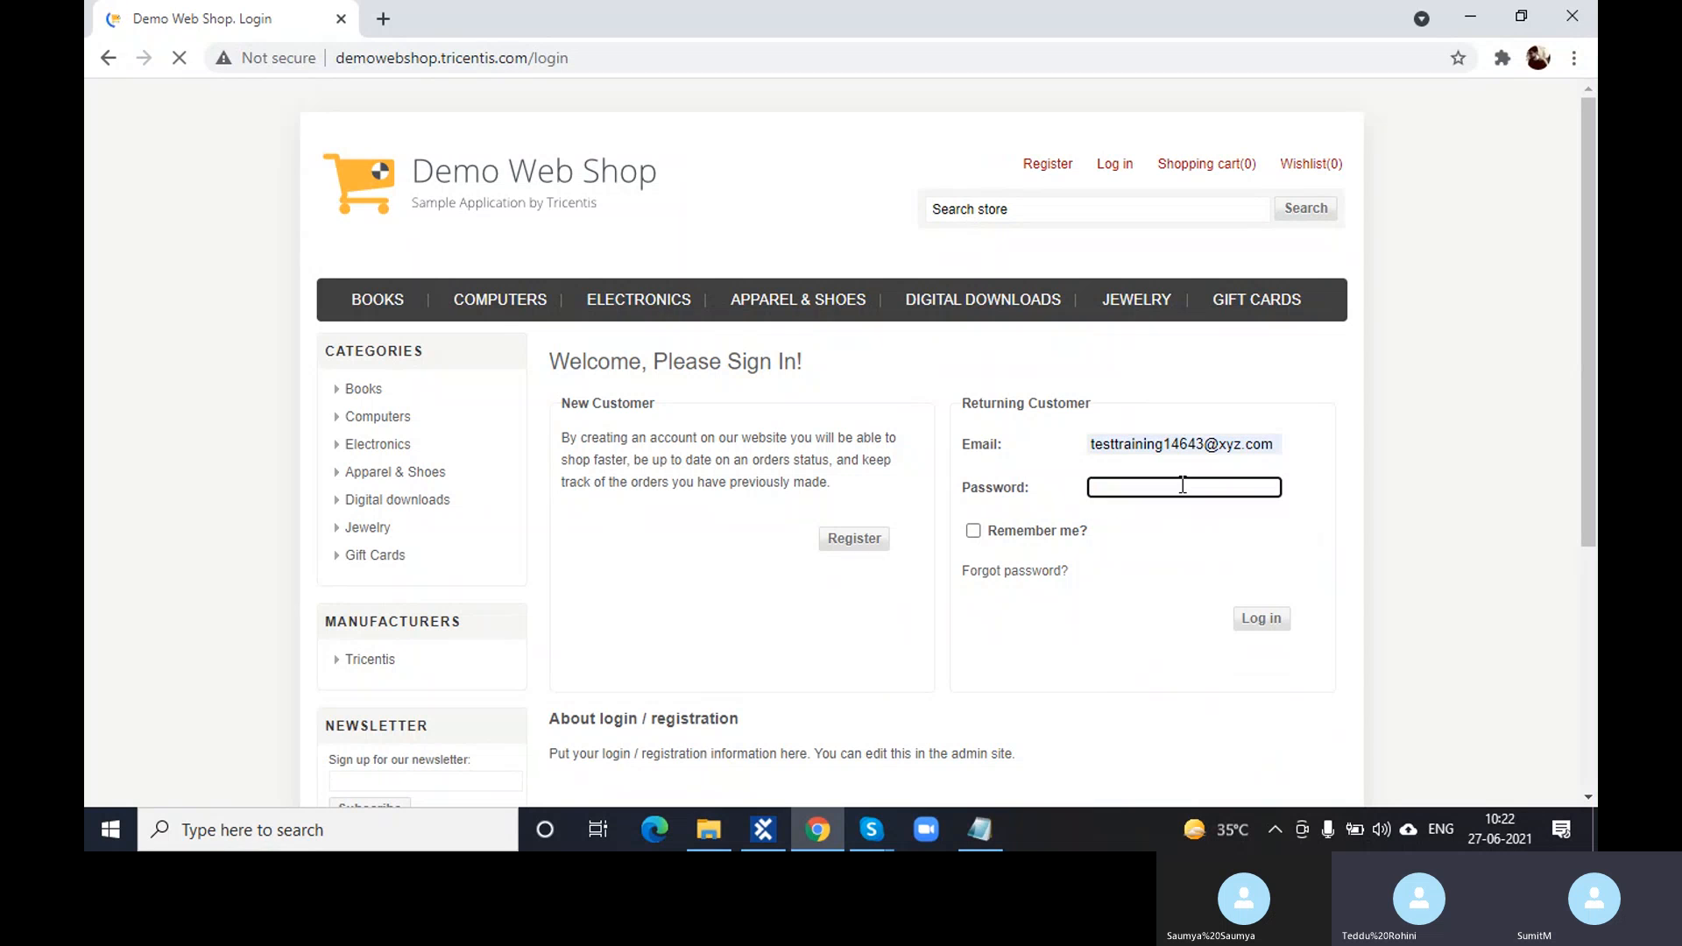
{"action": "type", "text": "••••••"}
{"action": "left_click", "coordinate": [1275, 627]}
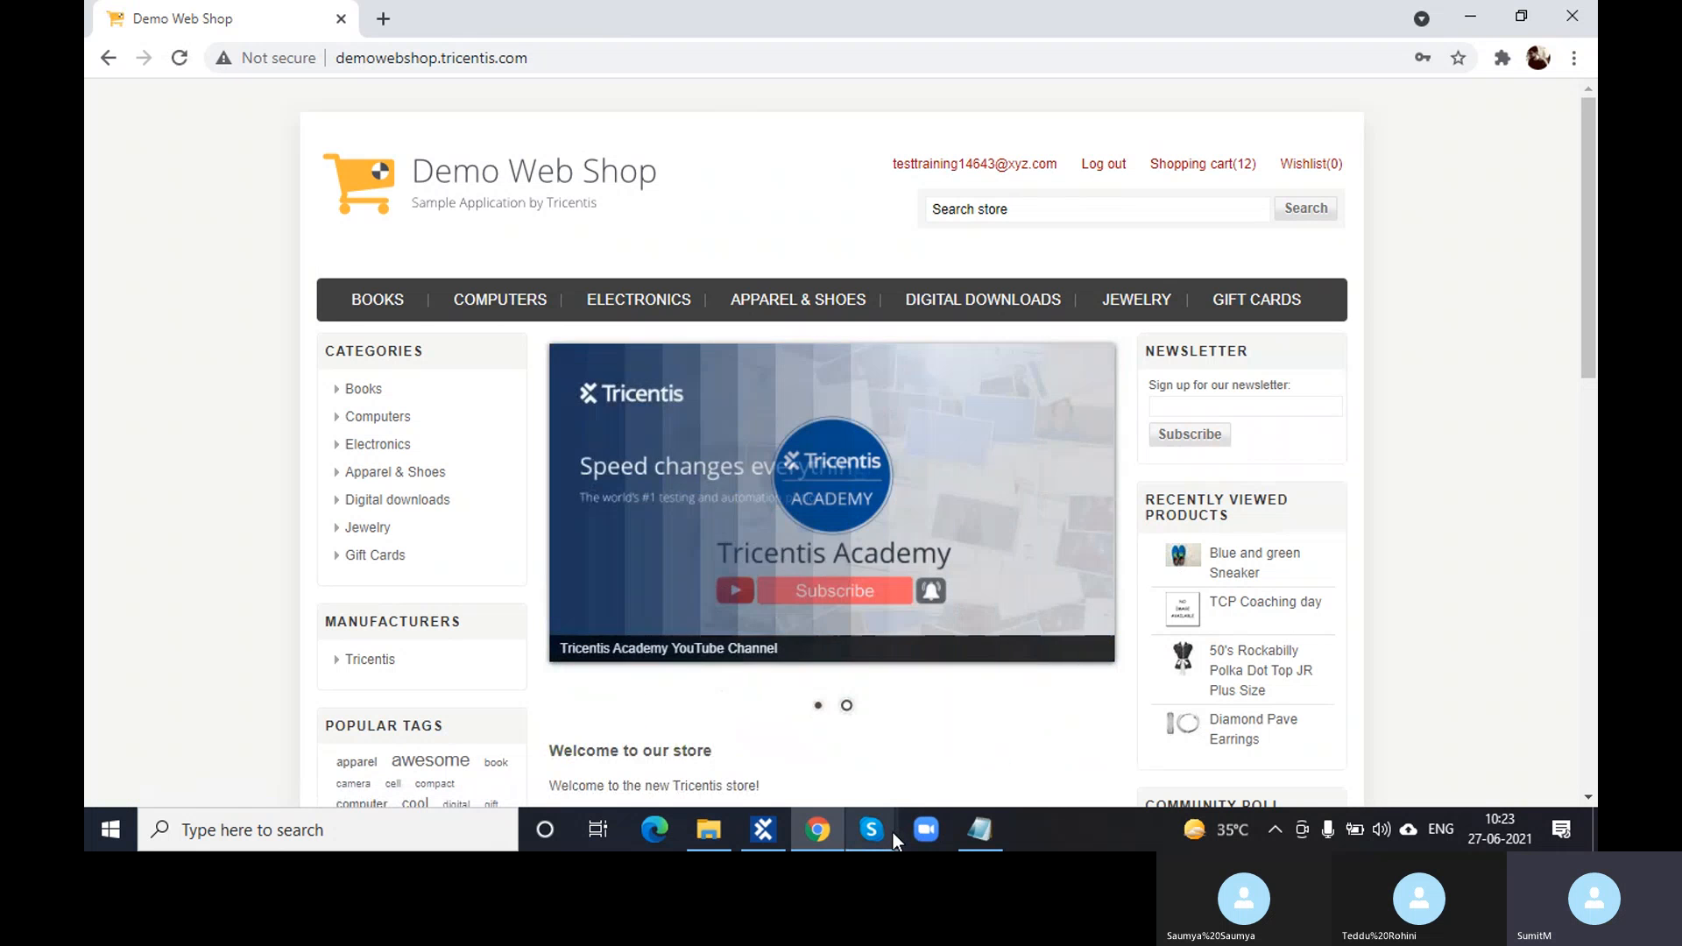
- Dismiss the video call window and select the account e-mail in the shop header
{"action": "mouse_move", "coordinate": [884, 830]}
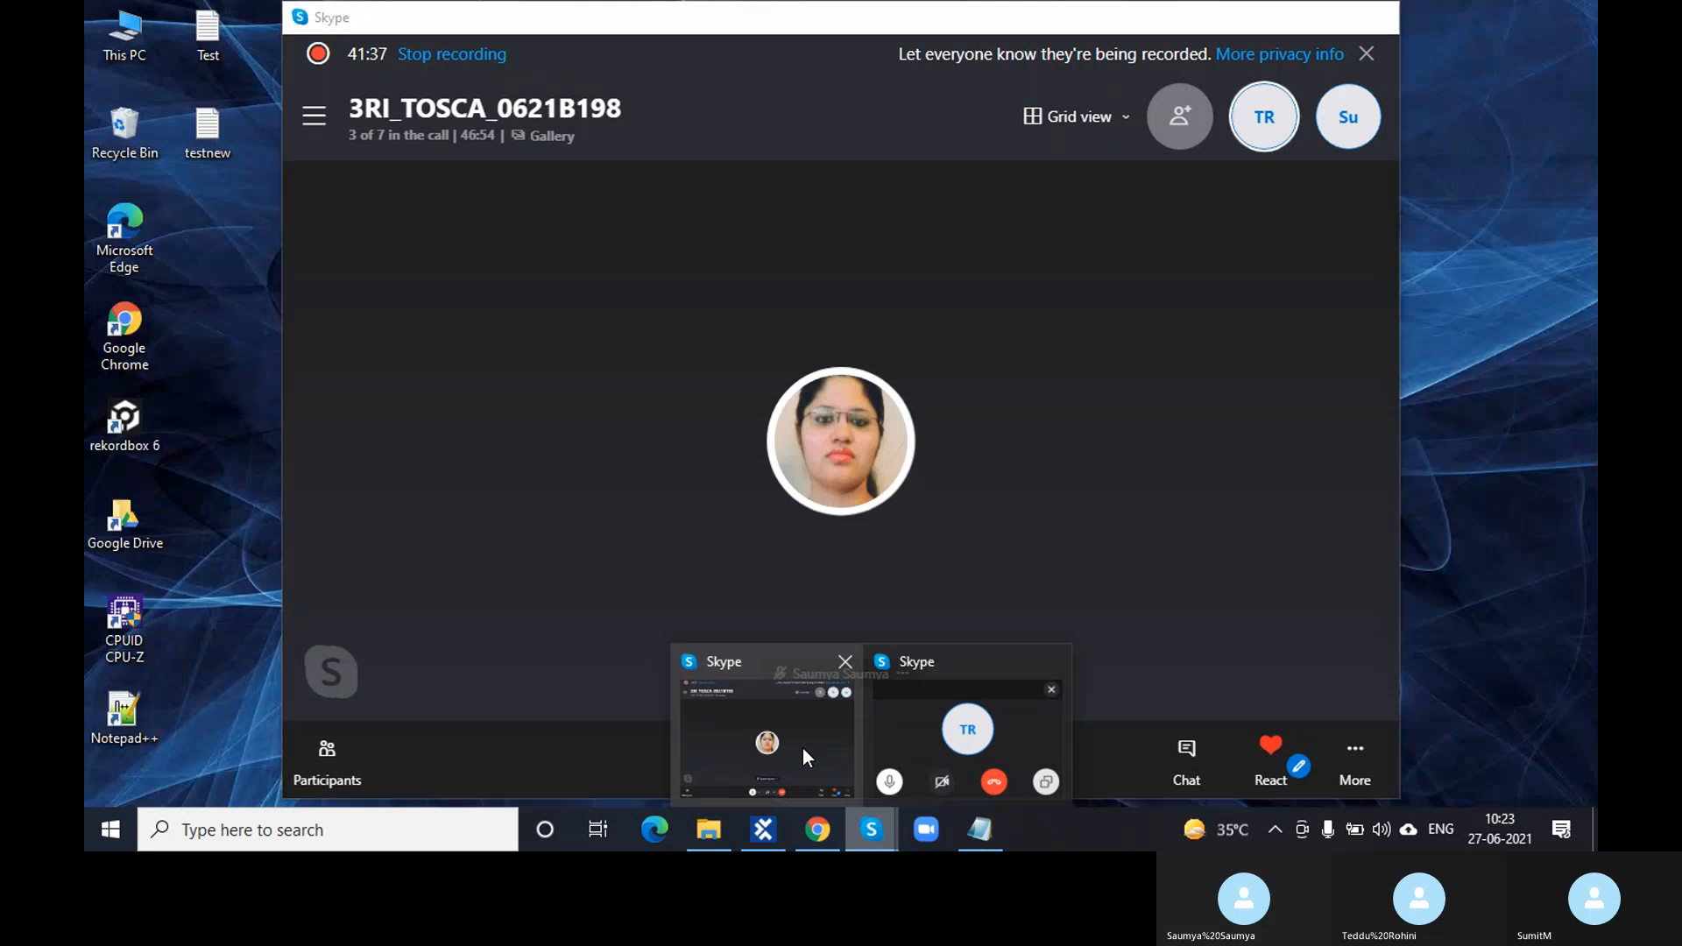
{"action": "left_click", "coordinate": [803, 748]}
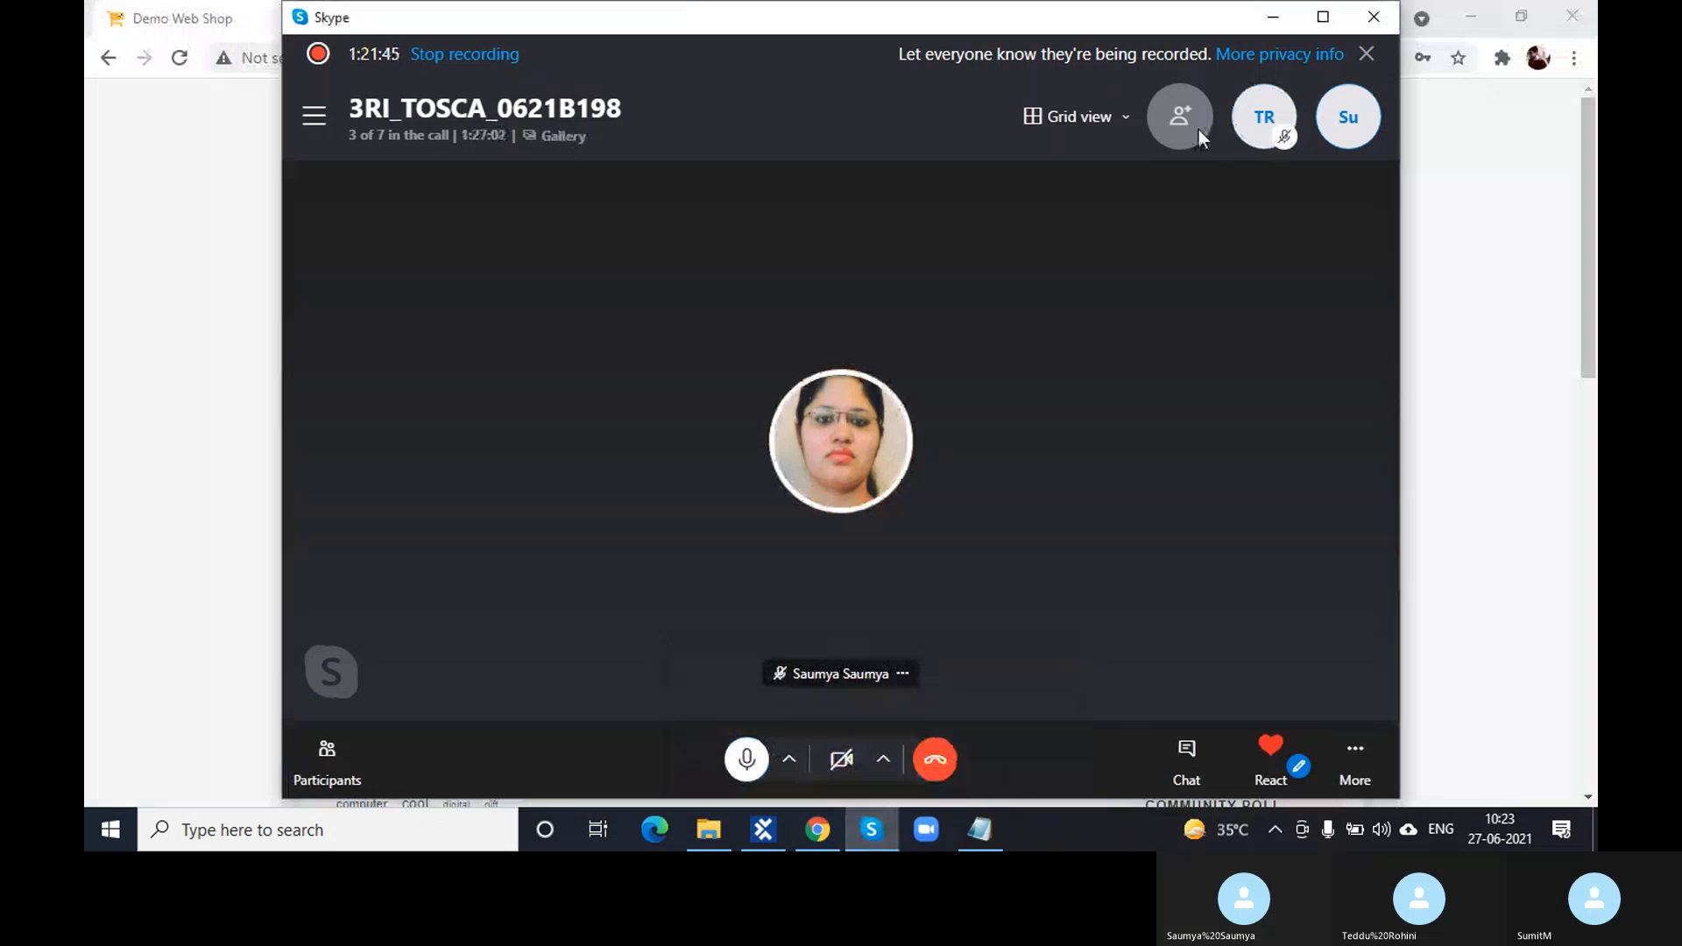
{"action": "left_click", "coordinate": [1274, 17]}
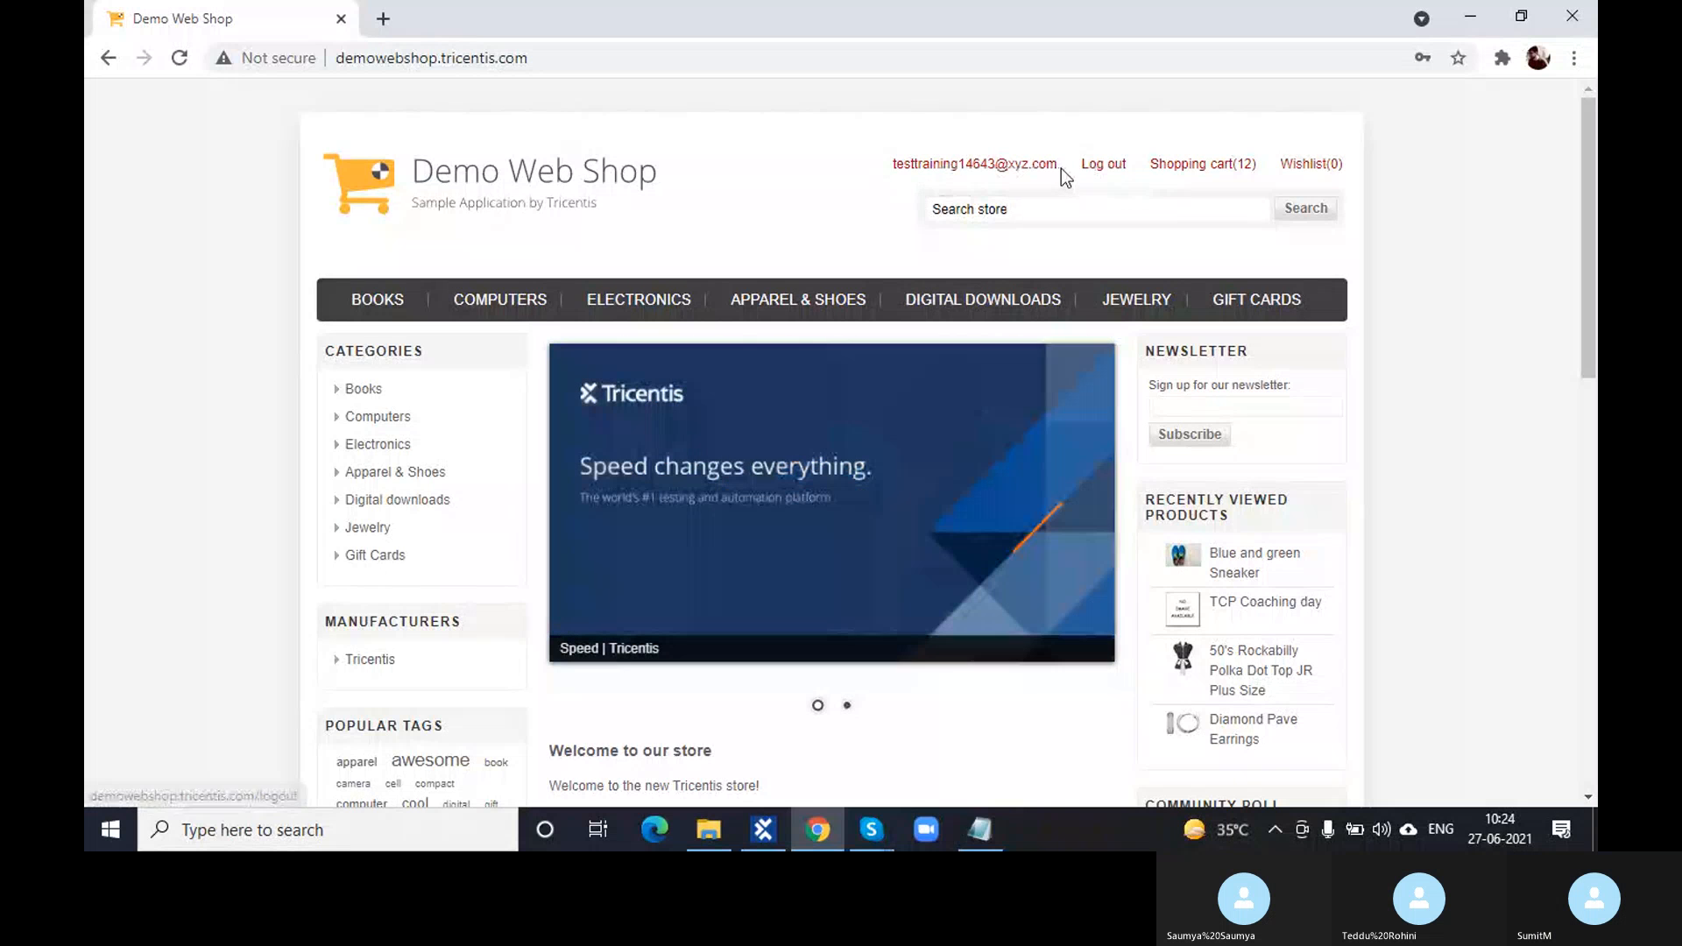
{"action": "mouse_move", "coordinate": [1061, 170]}
{"action": "left_mouse_down"}
{"action": "mouse_move", "coordinate": [1038, 173]}
{"action": "mouse_move", "coordinate": [1055, 175]}
{"action": "left_mouse_up"}
{"action": "key", "text": "ctrl+c"}
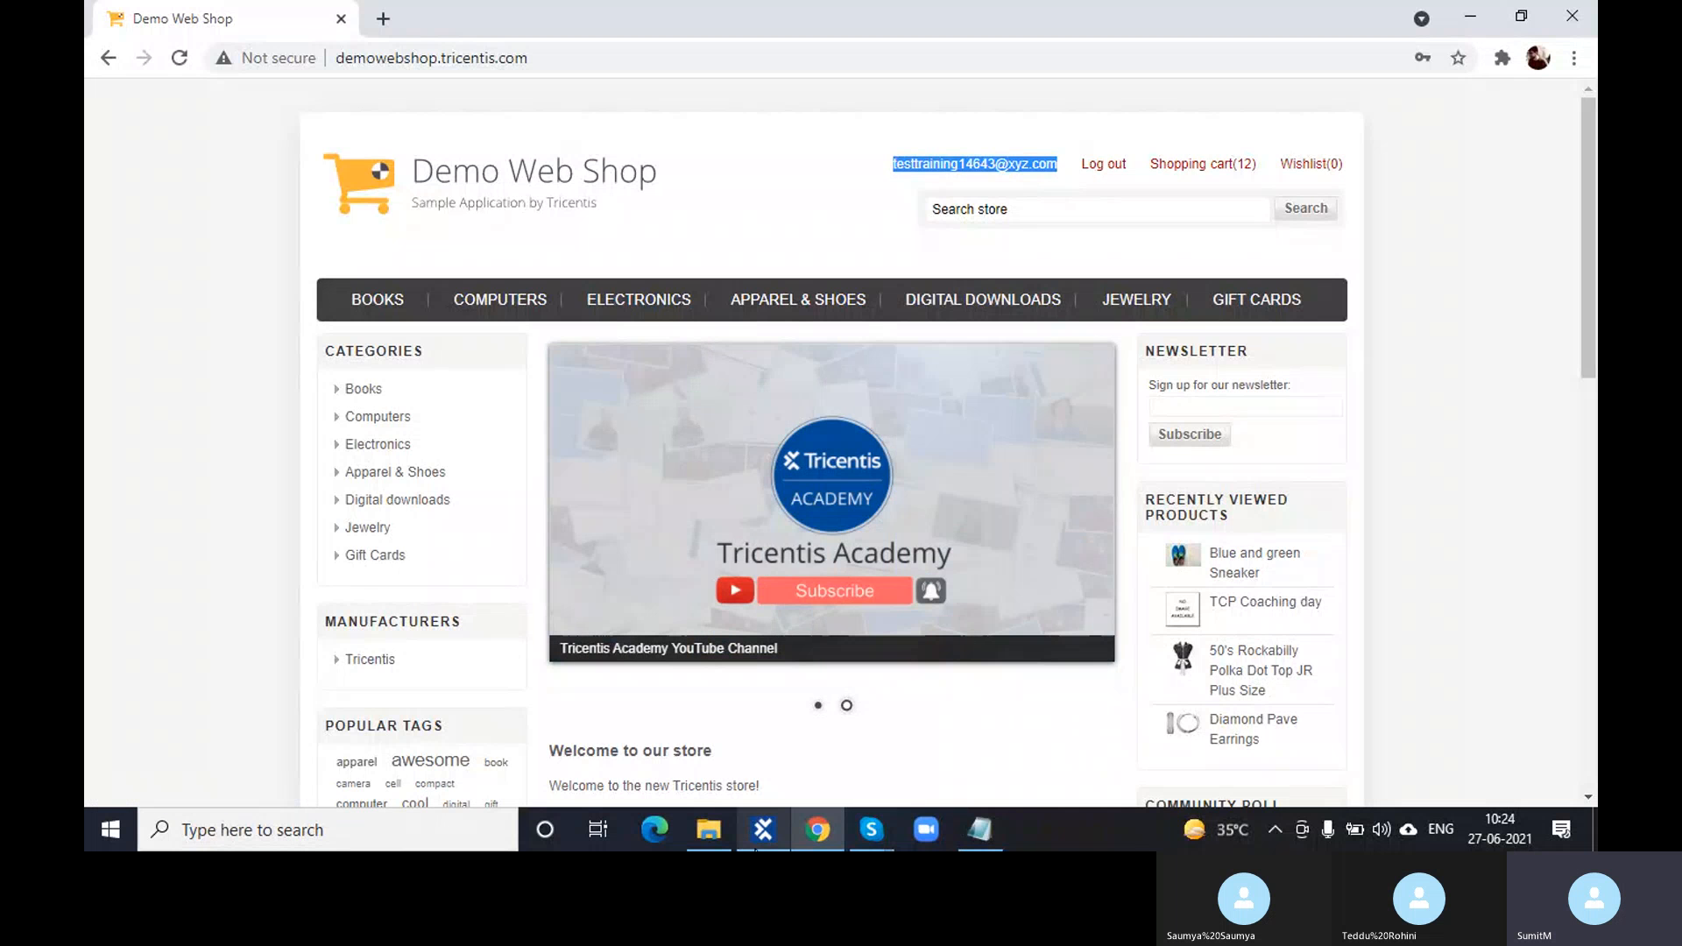
- Paste the account e-mail as the LoggedIn User expected value
{"action": "left_click", "coordinate": [763, 830]}
{"action": "double_click", "coordinate": [1079, 365]}
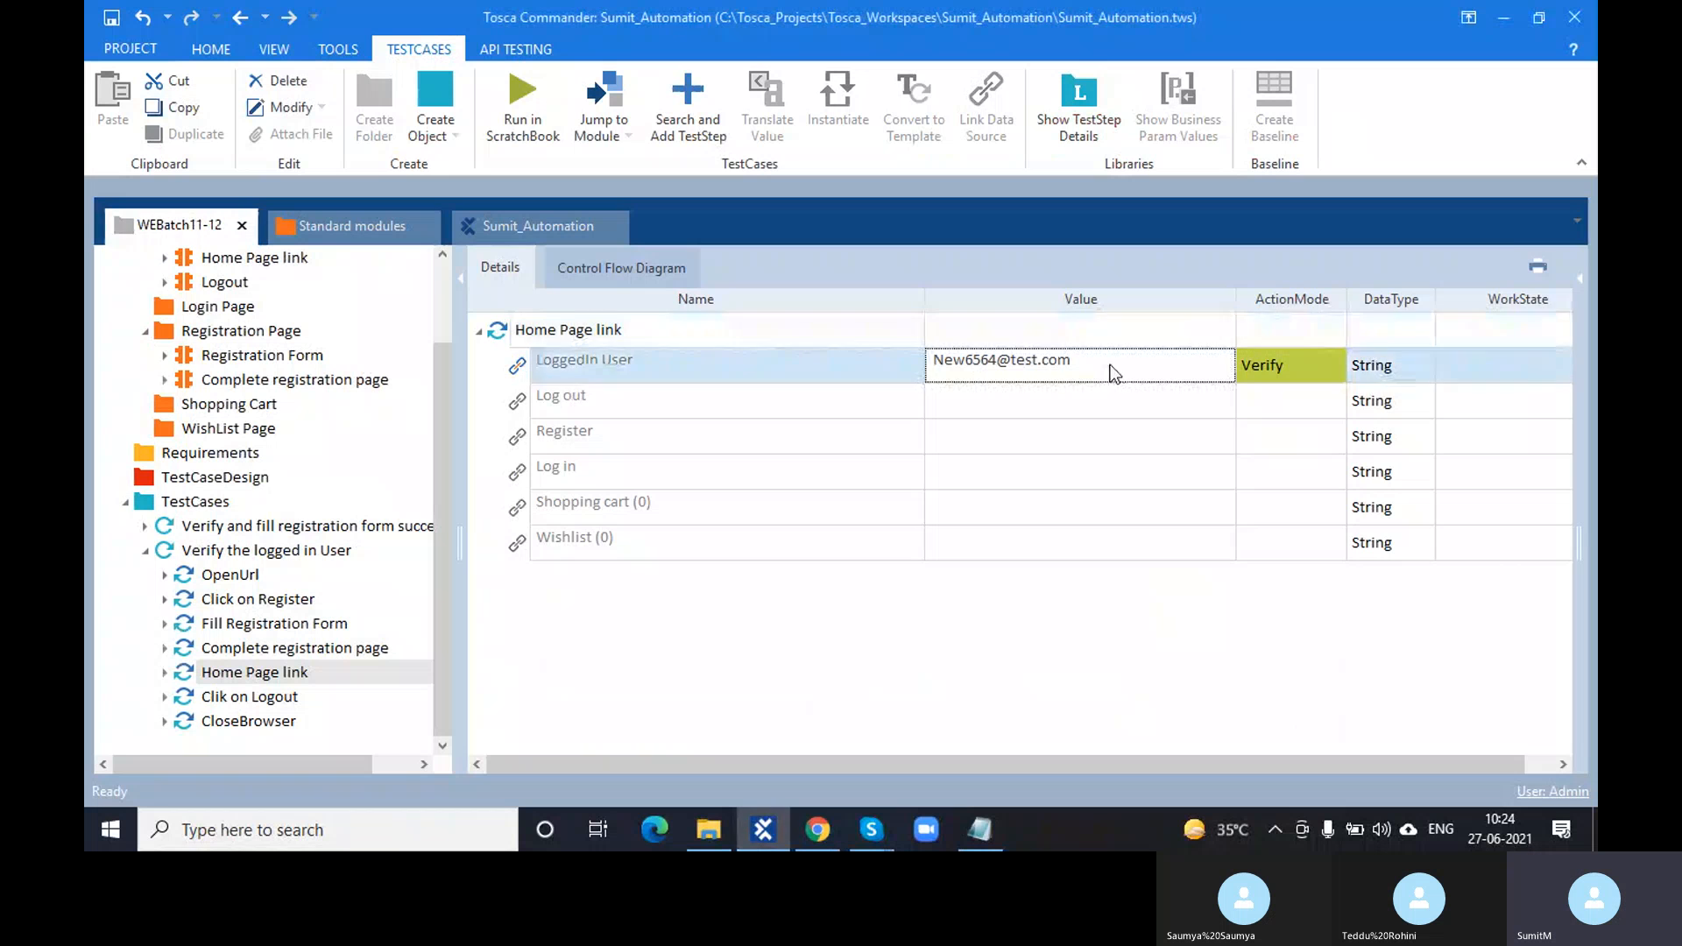
{"action": "key", "text": "ctrl+v"}
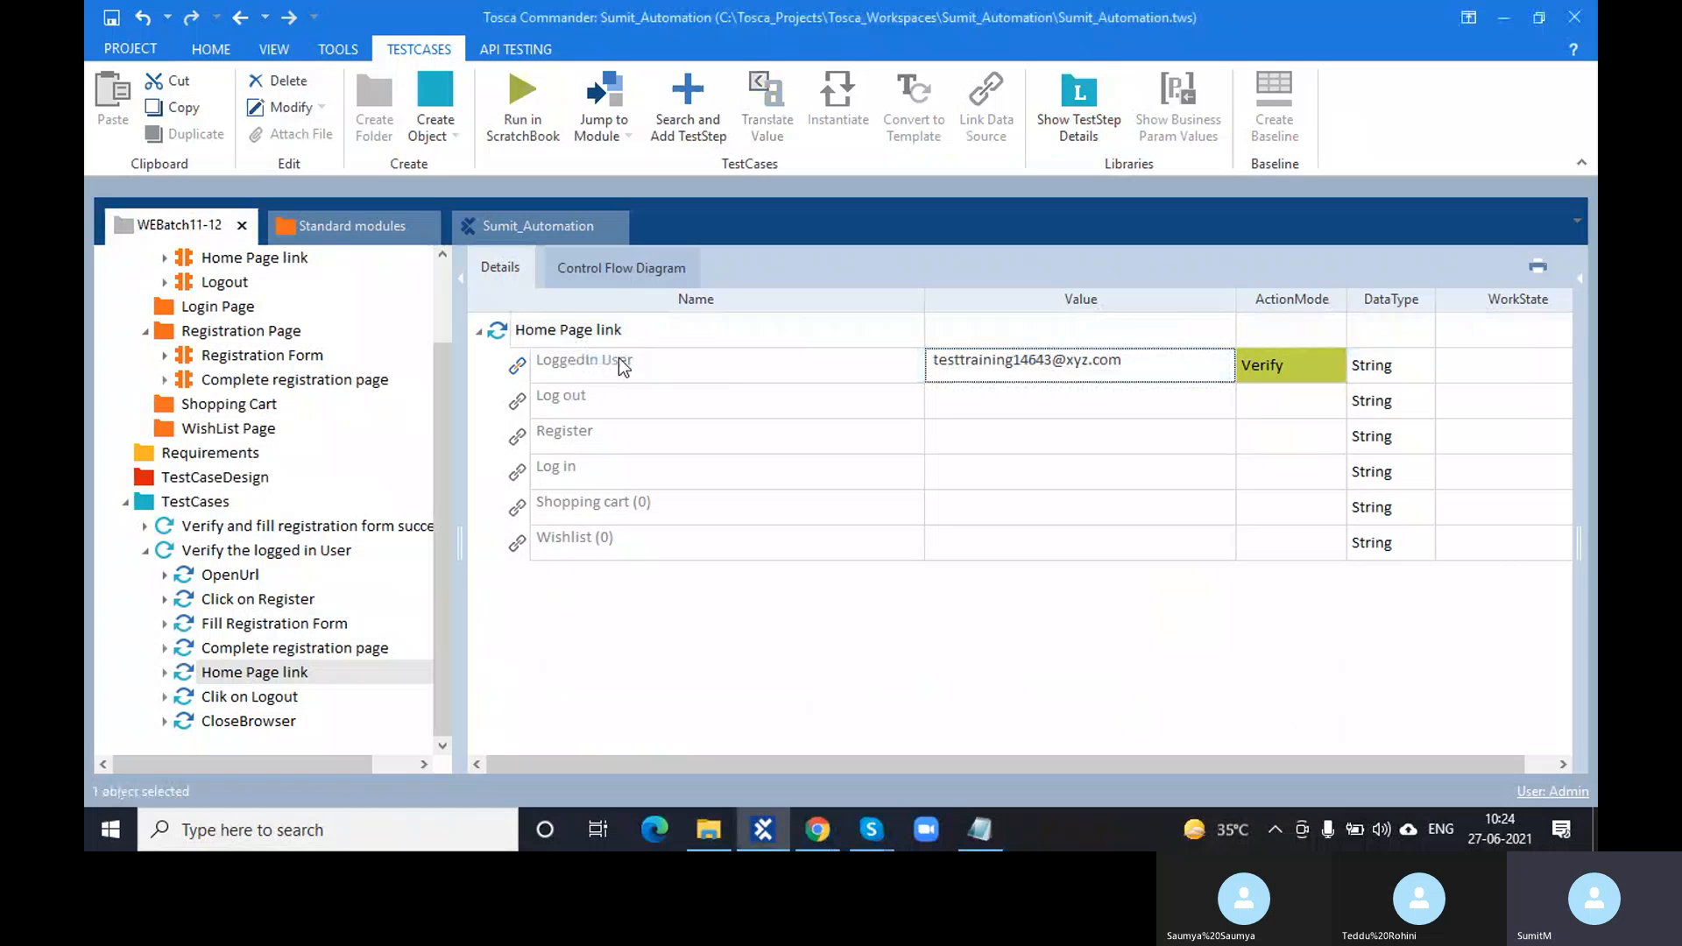
- Run the Home Page link step in ScratchBook, then close the results window
{"action": "left_click", "coordinate": [498, 342]}
{"action": "key", "text": "F6"}
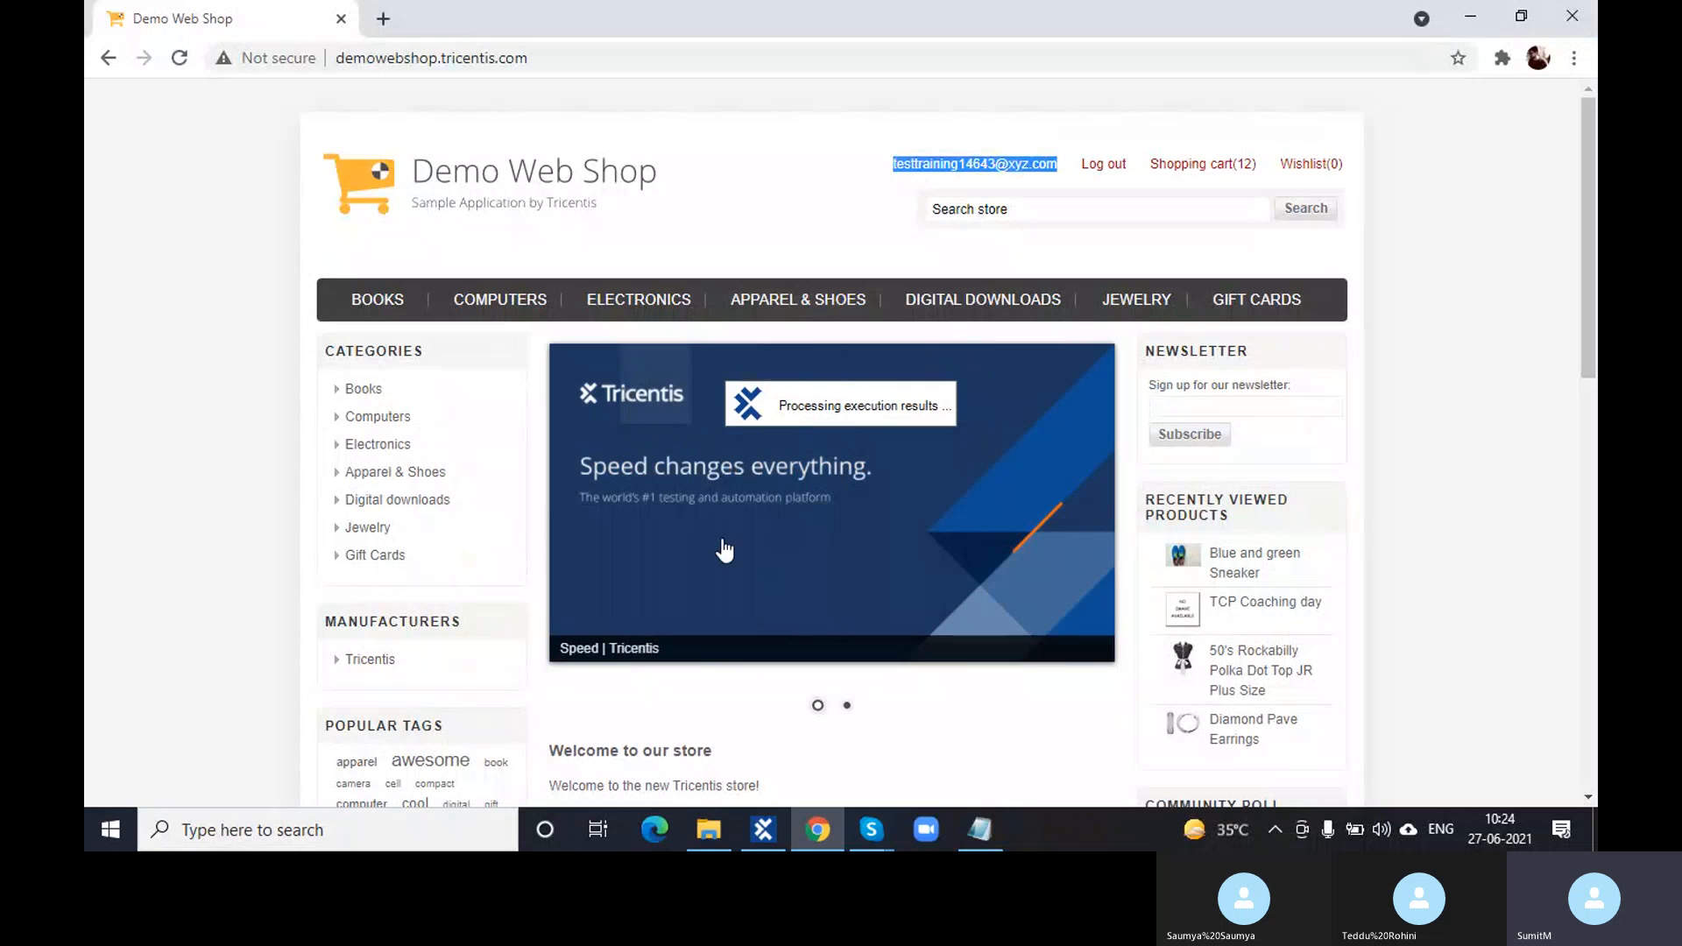
{"action": "left_click", "coordinate": [771, 845]}
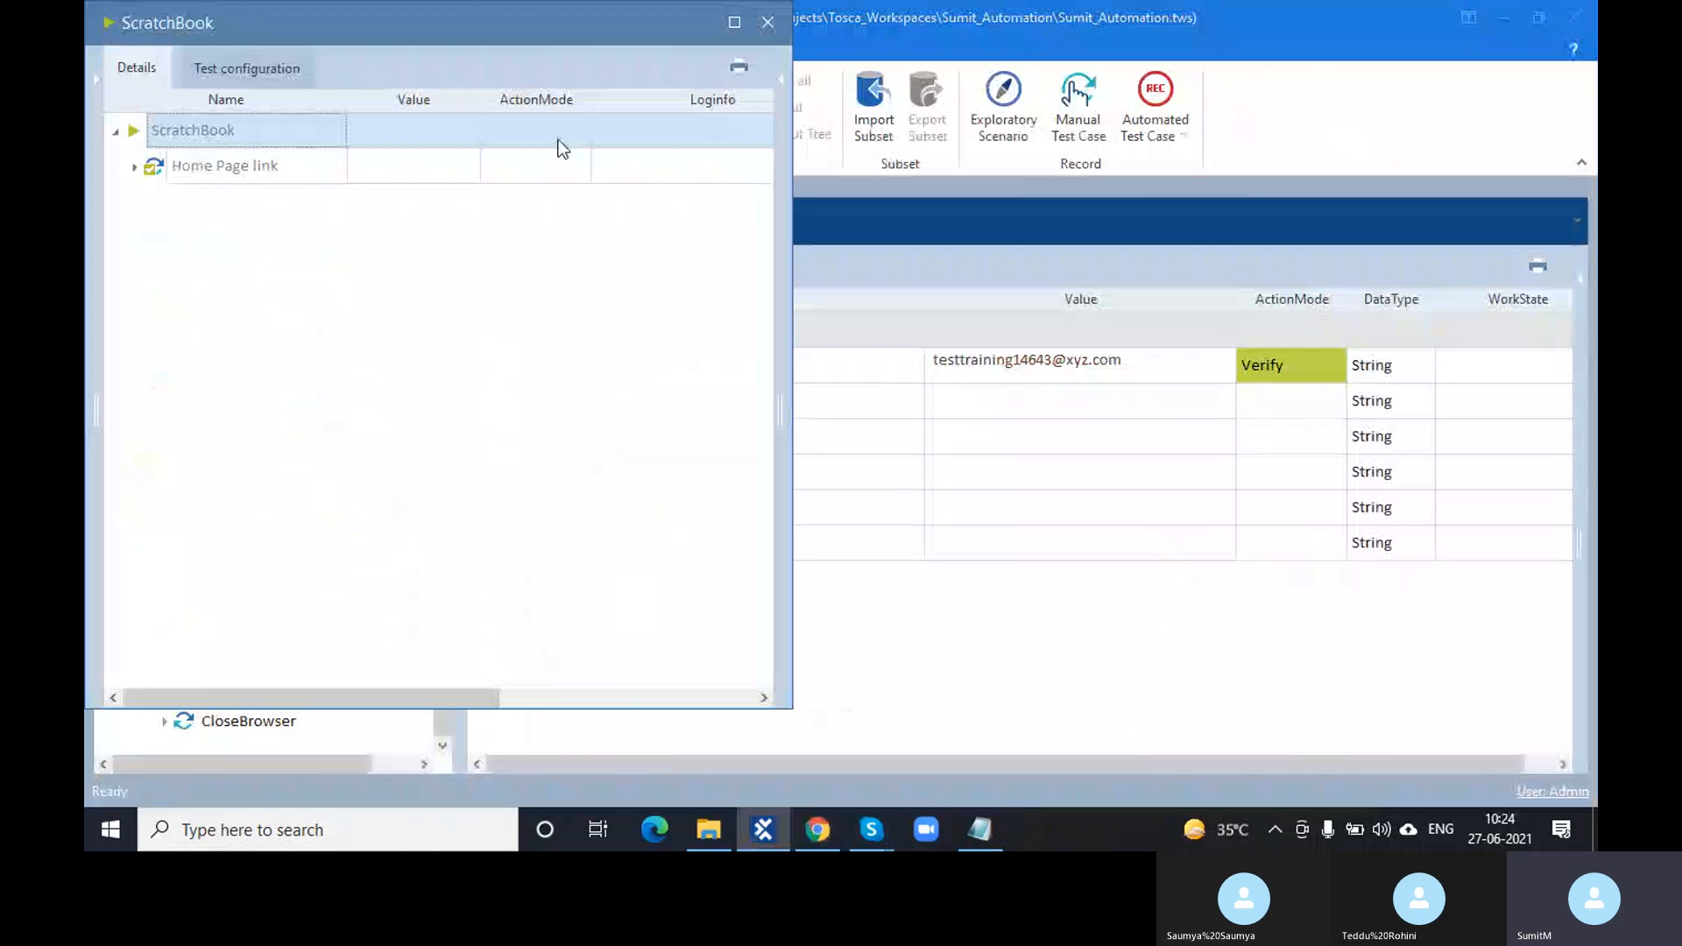
{"action": "left_click_drag", "start_coordinate": [588, 39], "coordinate": [596, 65]}
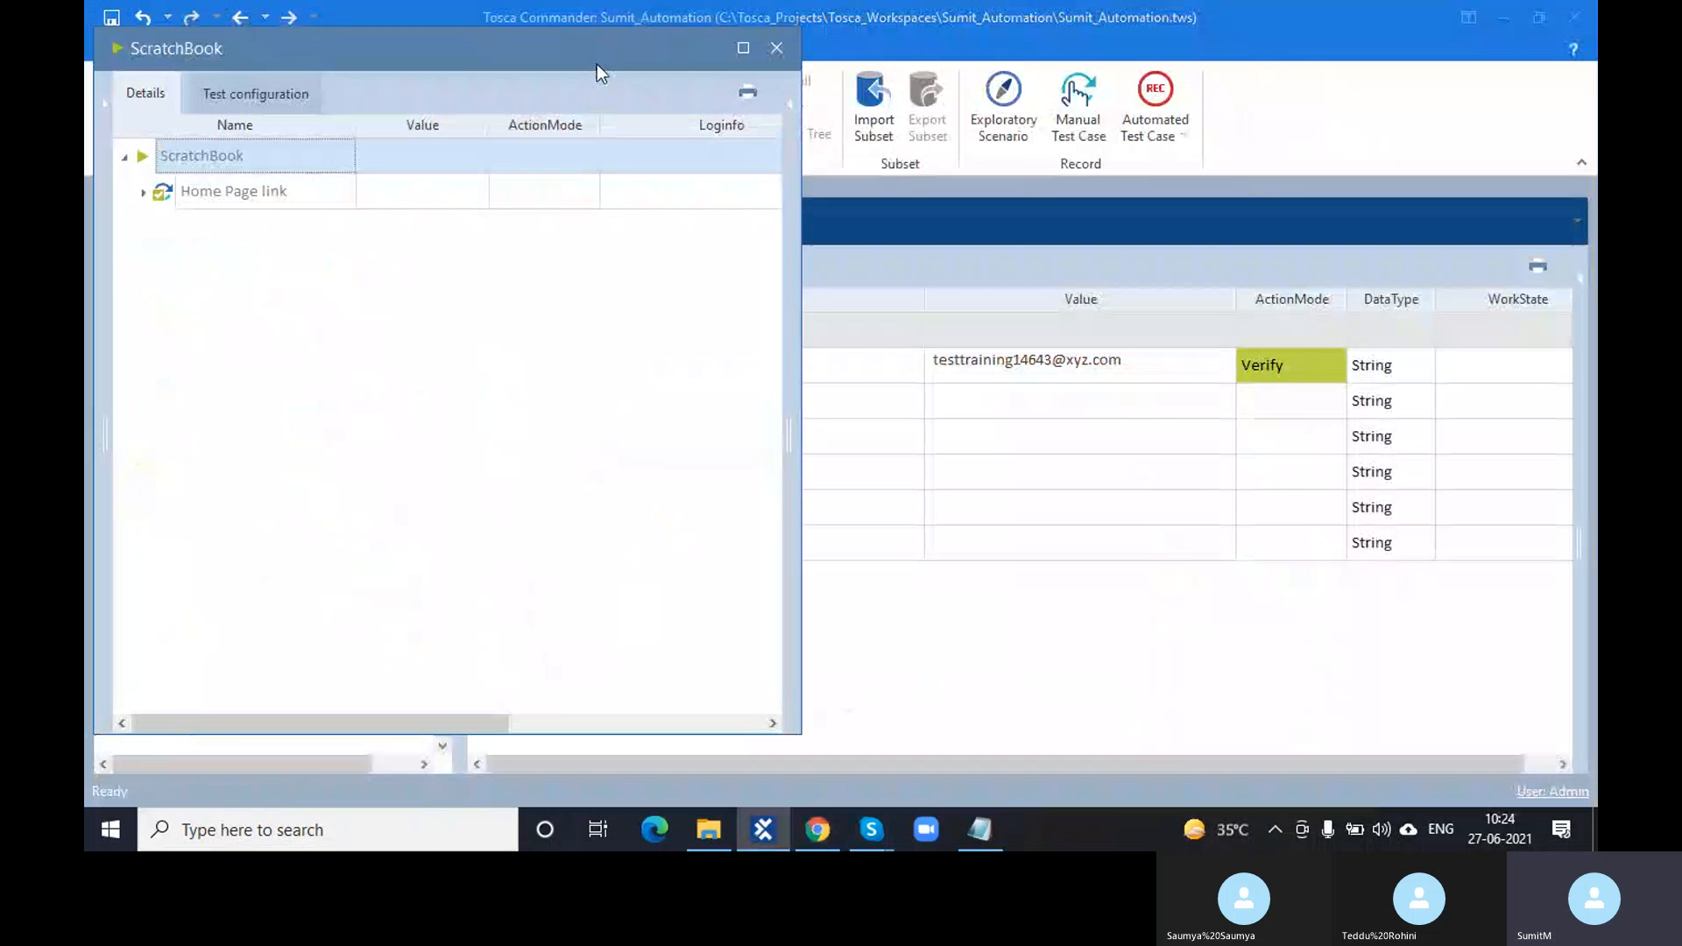
{"action": "left_click", "coordinate": [776, 48]}
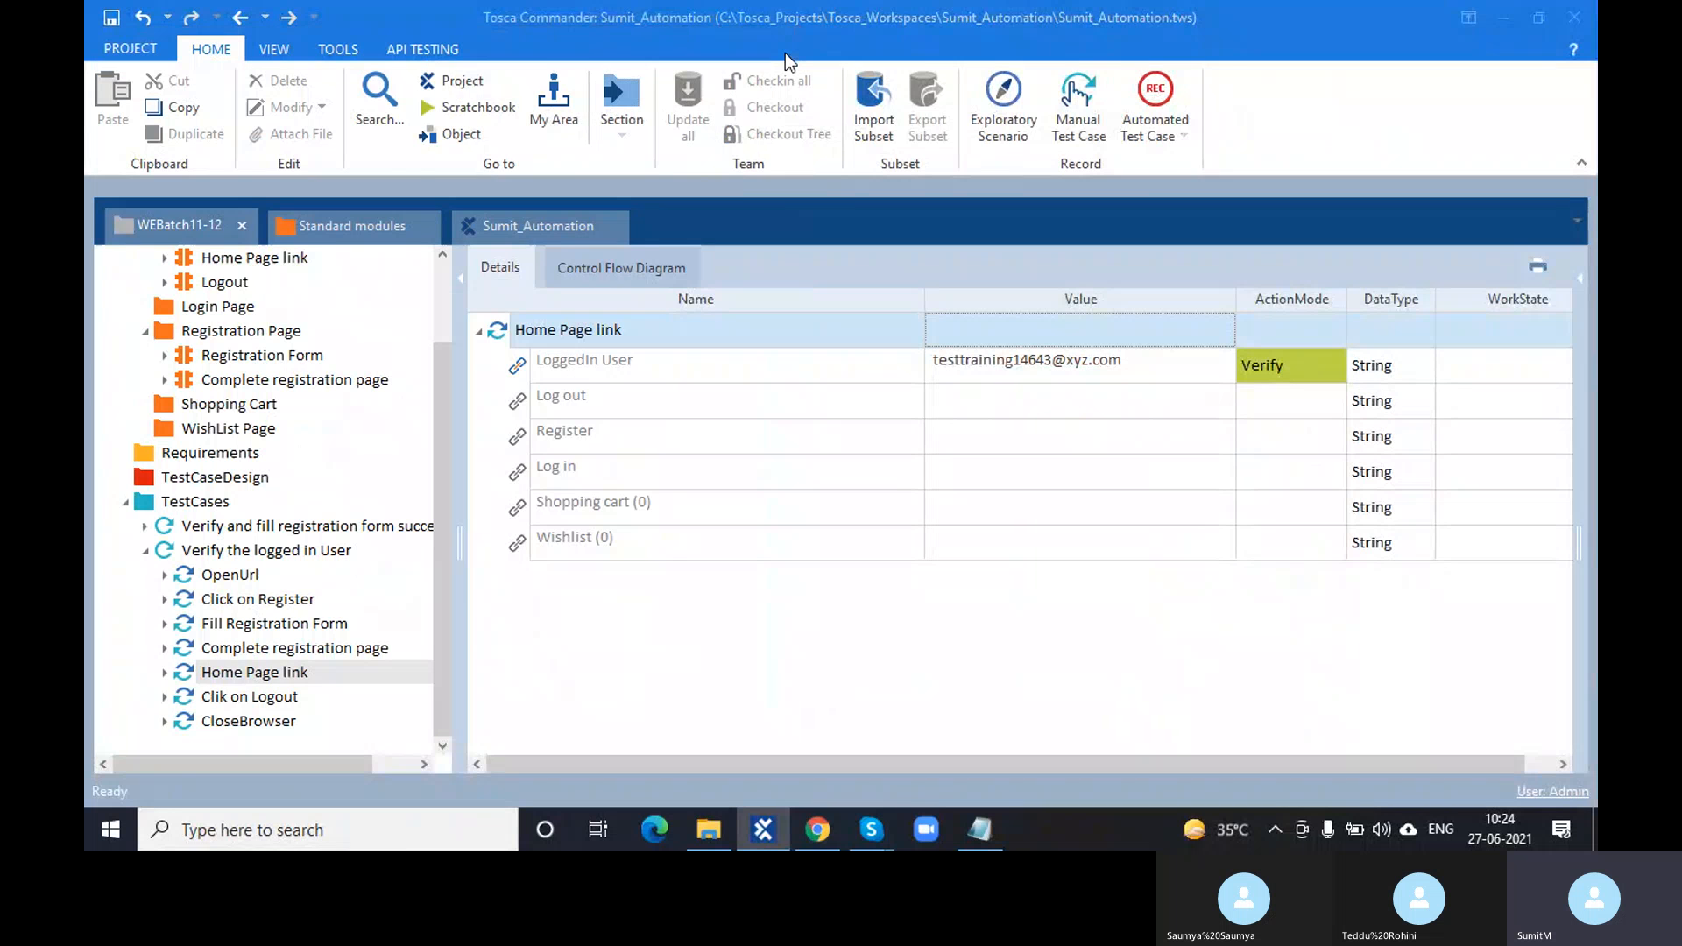
- Append 78 to the Fill Registration Form Email value and copy the new address
{"action": "left_click", "coordinate": [256, 649]}
{"action": "left_click", "coordinate": [263, 623]}
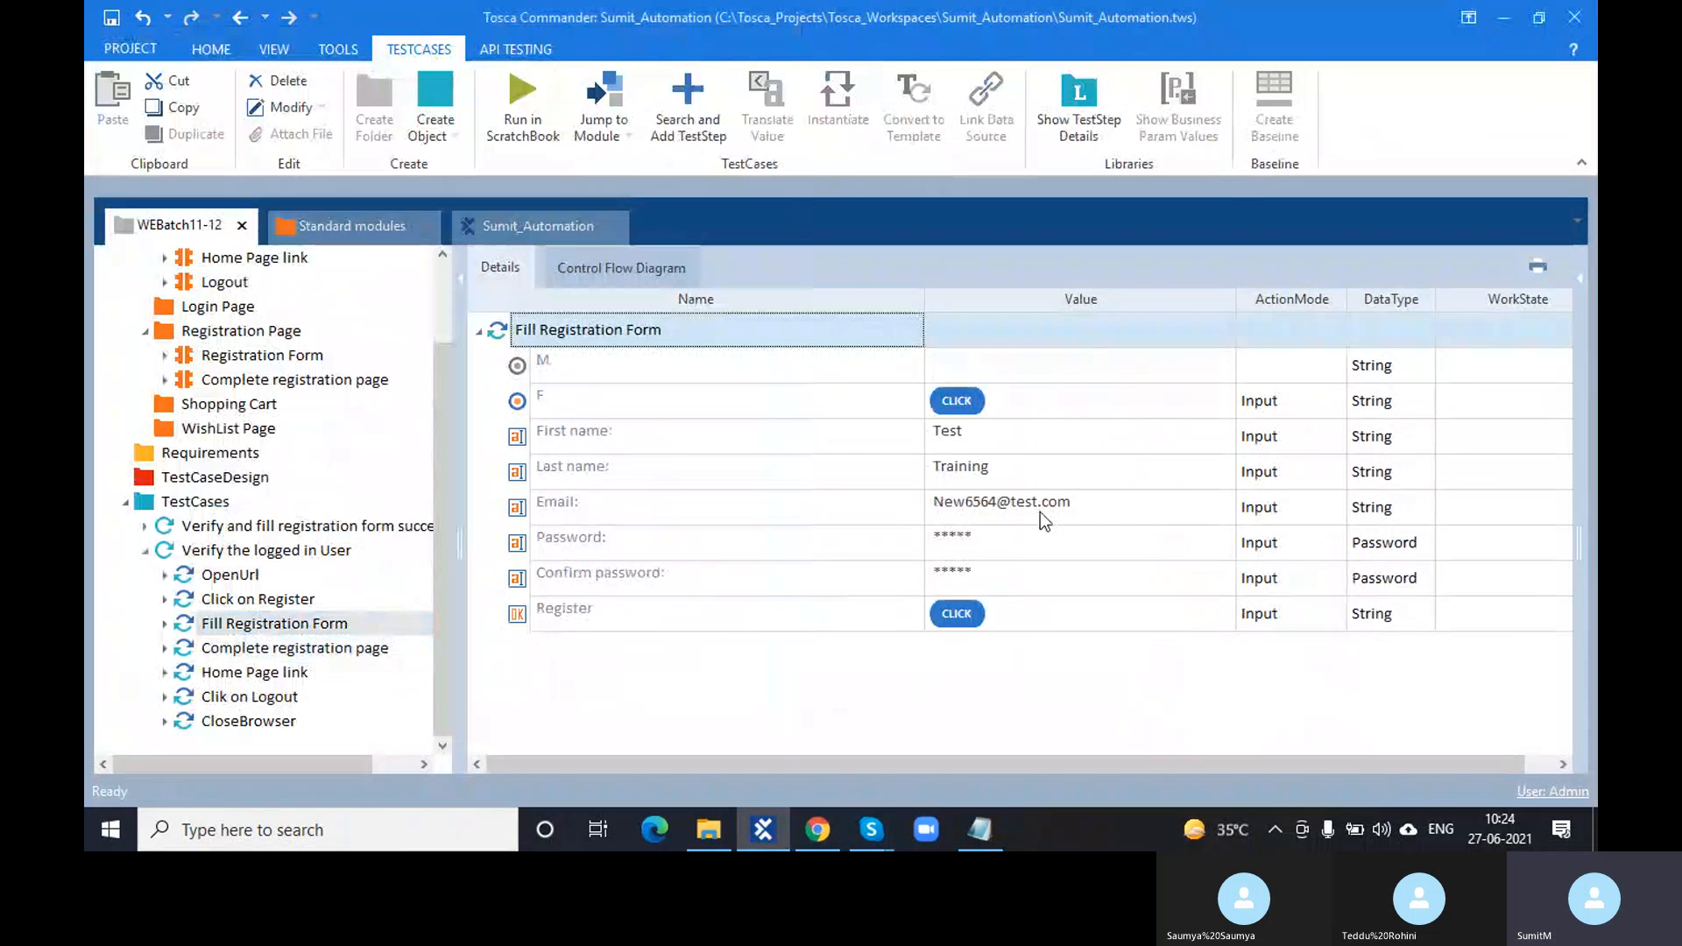
{"action": "left_click", "coordinate": [996, 502]}
{"action": "type", "text": "78"}
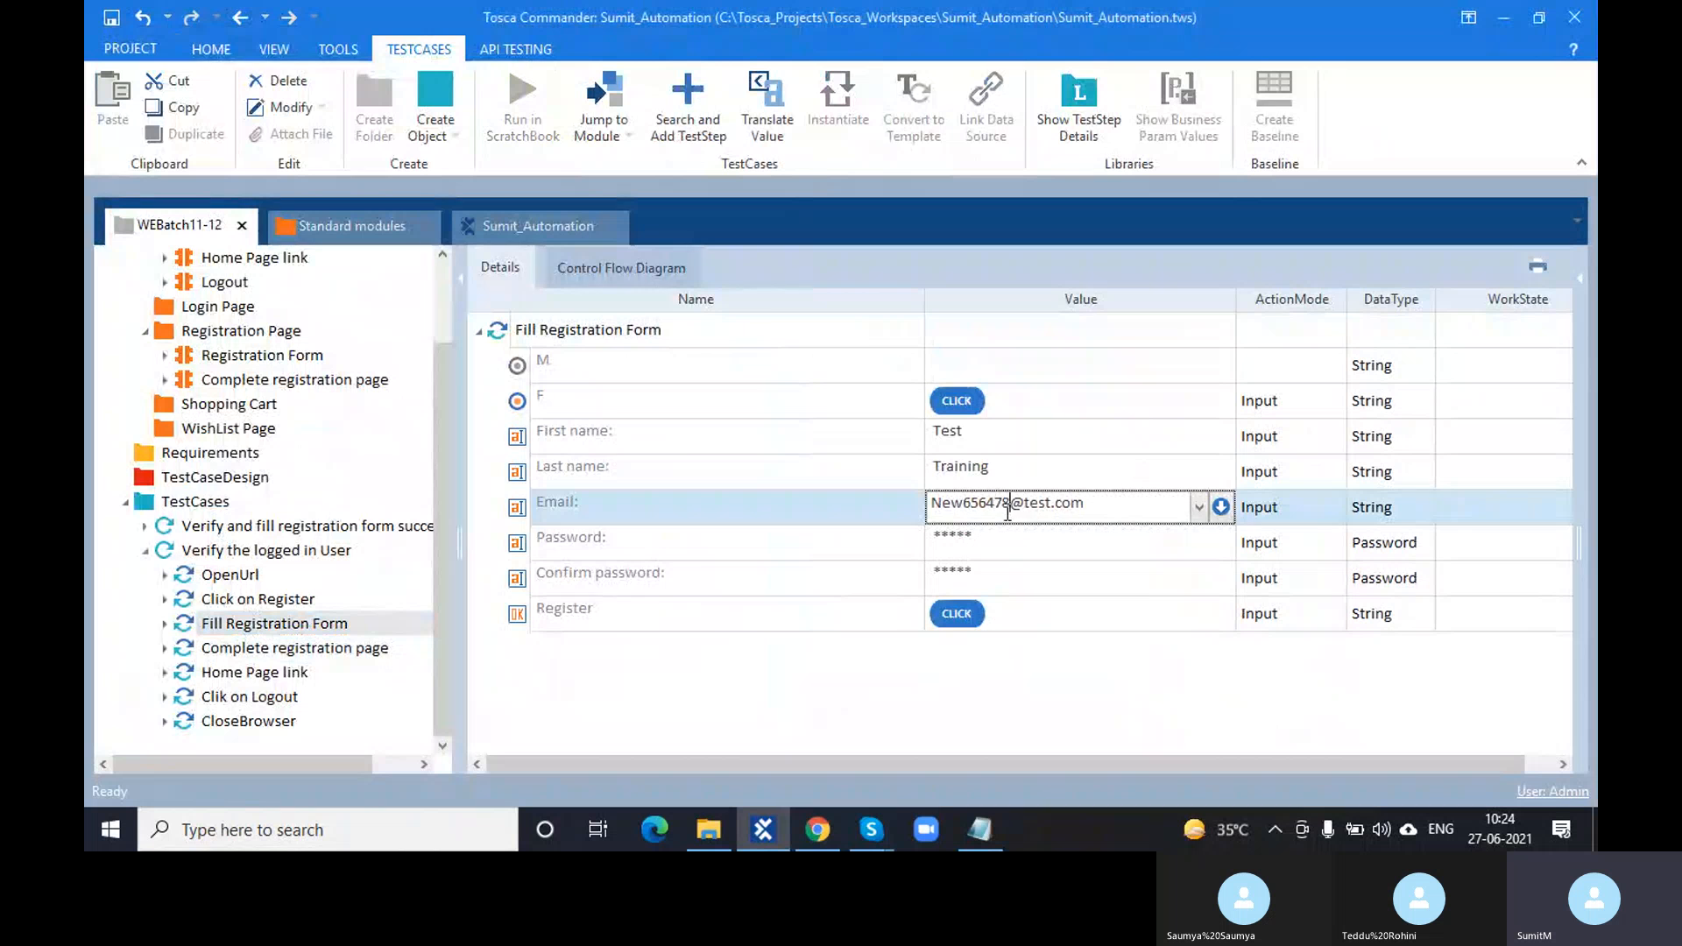
{"action": "left_click", "coordinate": [1097, 504]}
{"action": "left_click_drag", "start_coordinate": [1097, 504], "coordinate": [929, 503]}
{"action": "key", "text": "ctrl+c"}
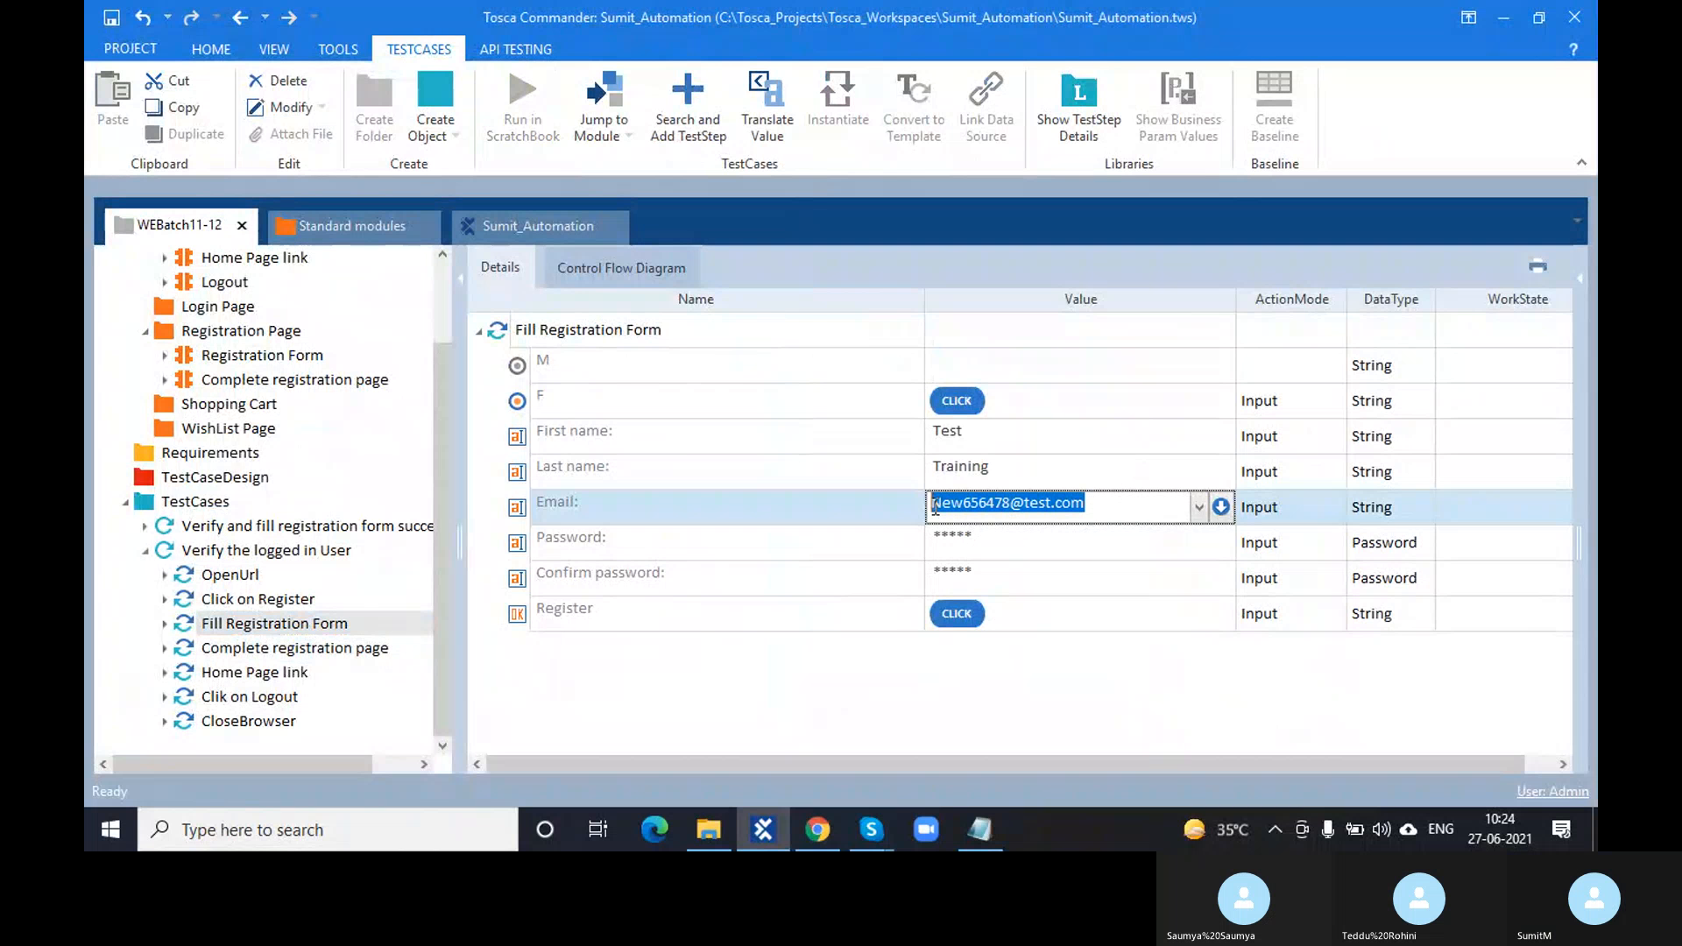
- Paste the new e-mail as LoggedIn User's expected value and select OpenUrl through Clik on Logout
{"action": "left_click", "coordinate": [271, 679]}
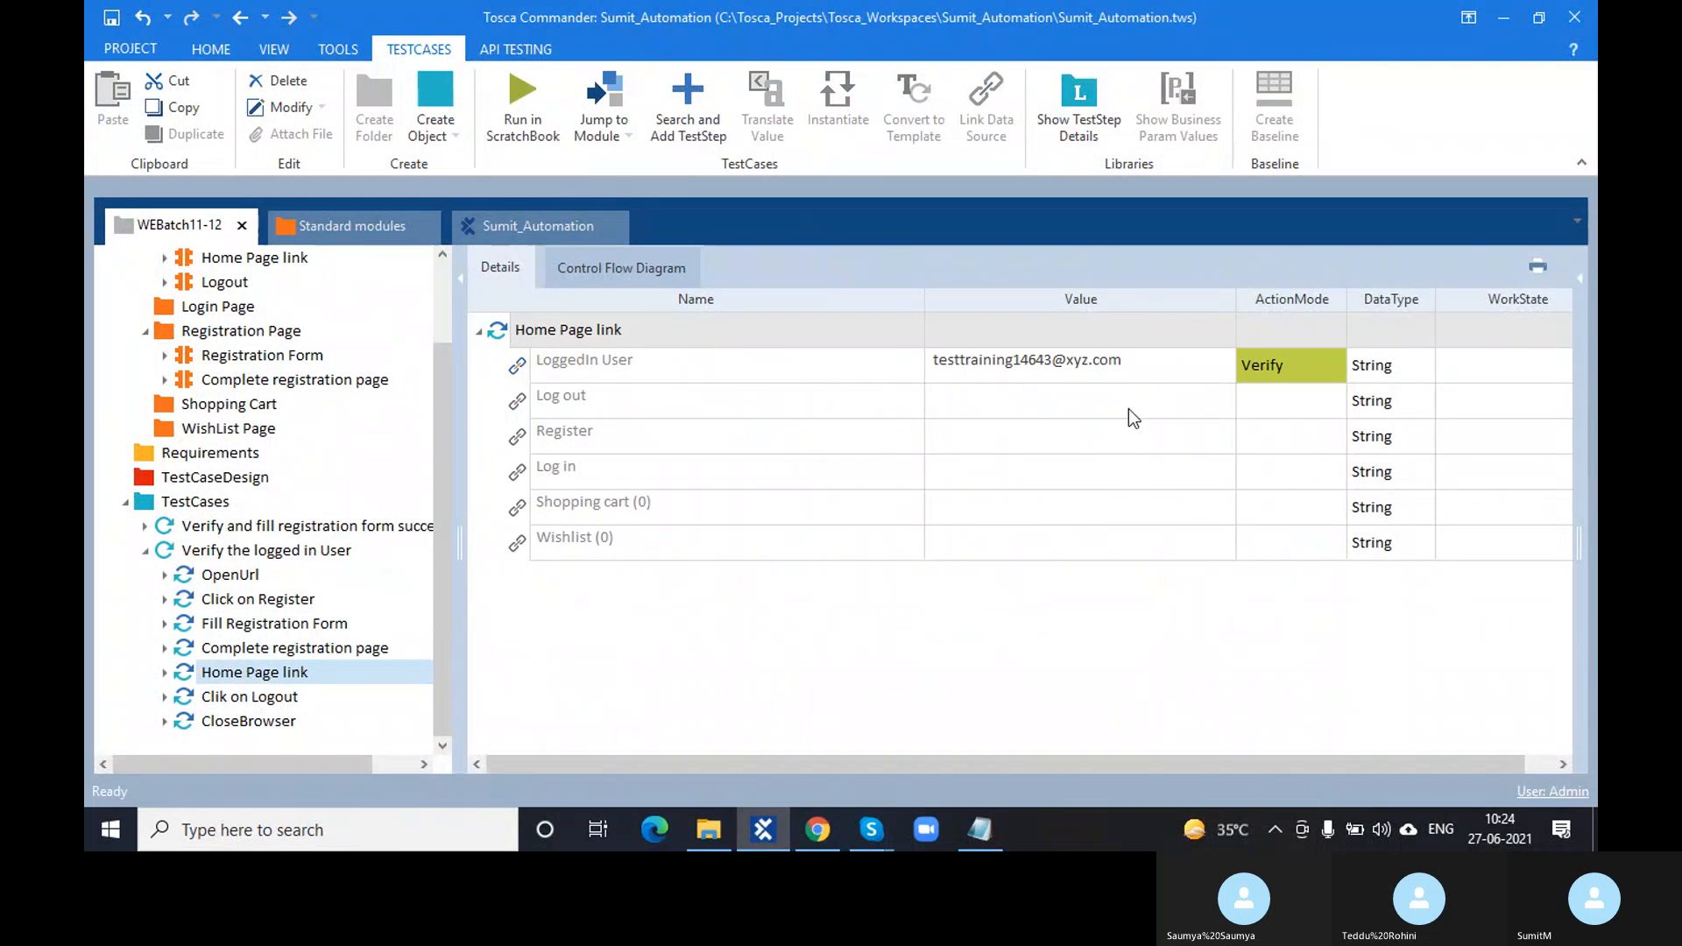
{"action": "left_click", "coordinate": [1132, 363]}
{"action": "key", "text": "ctrl+v"}
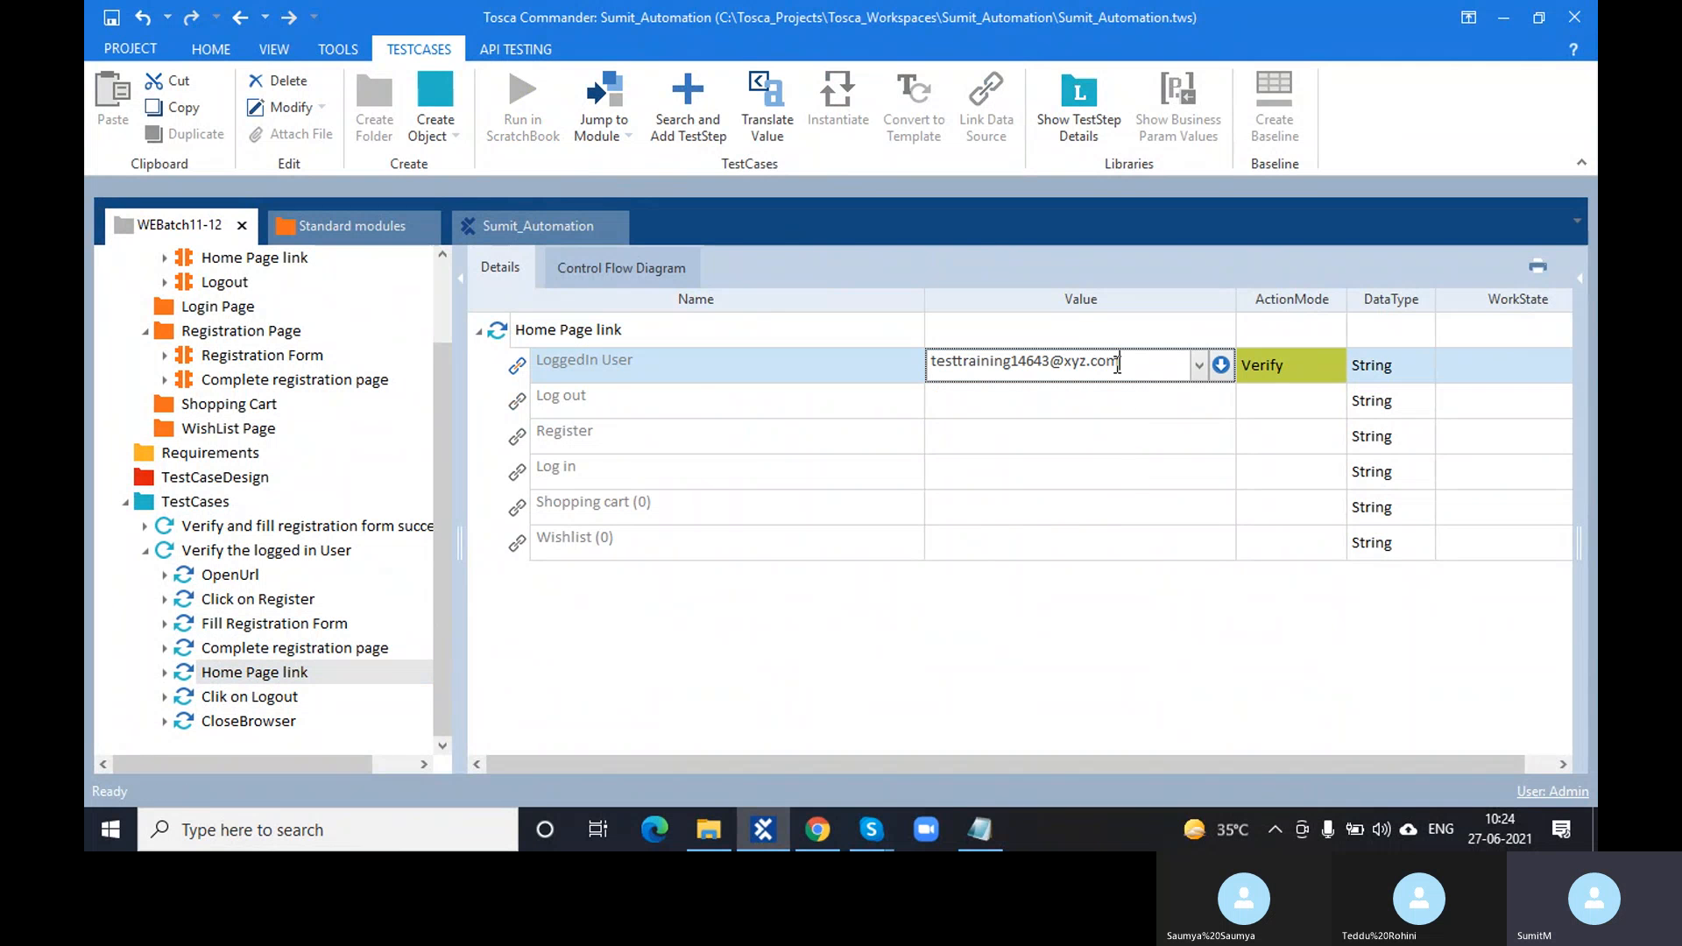
{"action": "left_click_drag", "start_coordinate": [1118, 363], "coordinate": [890, 389]}
{"action": "key", "text": "ctrl+v"}
{"action": "left_click", "coordinate": [299, 698]}
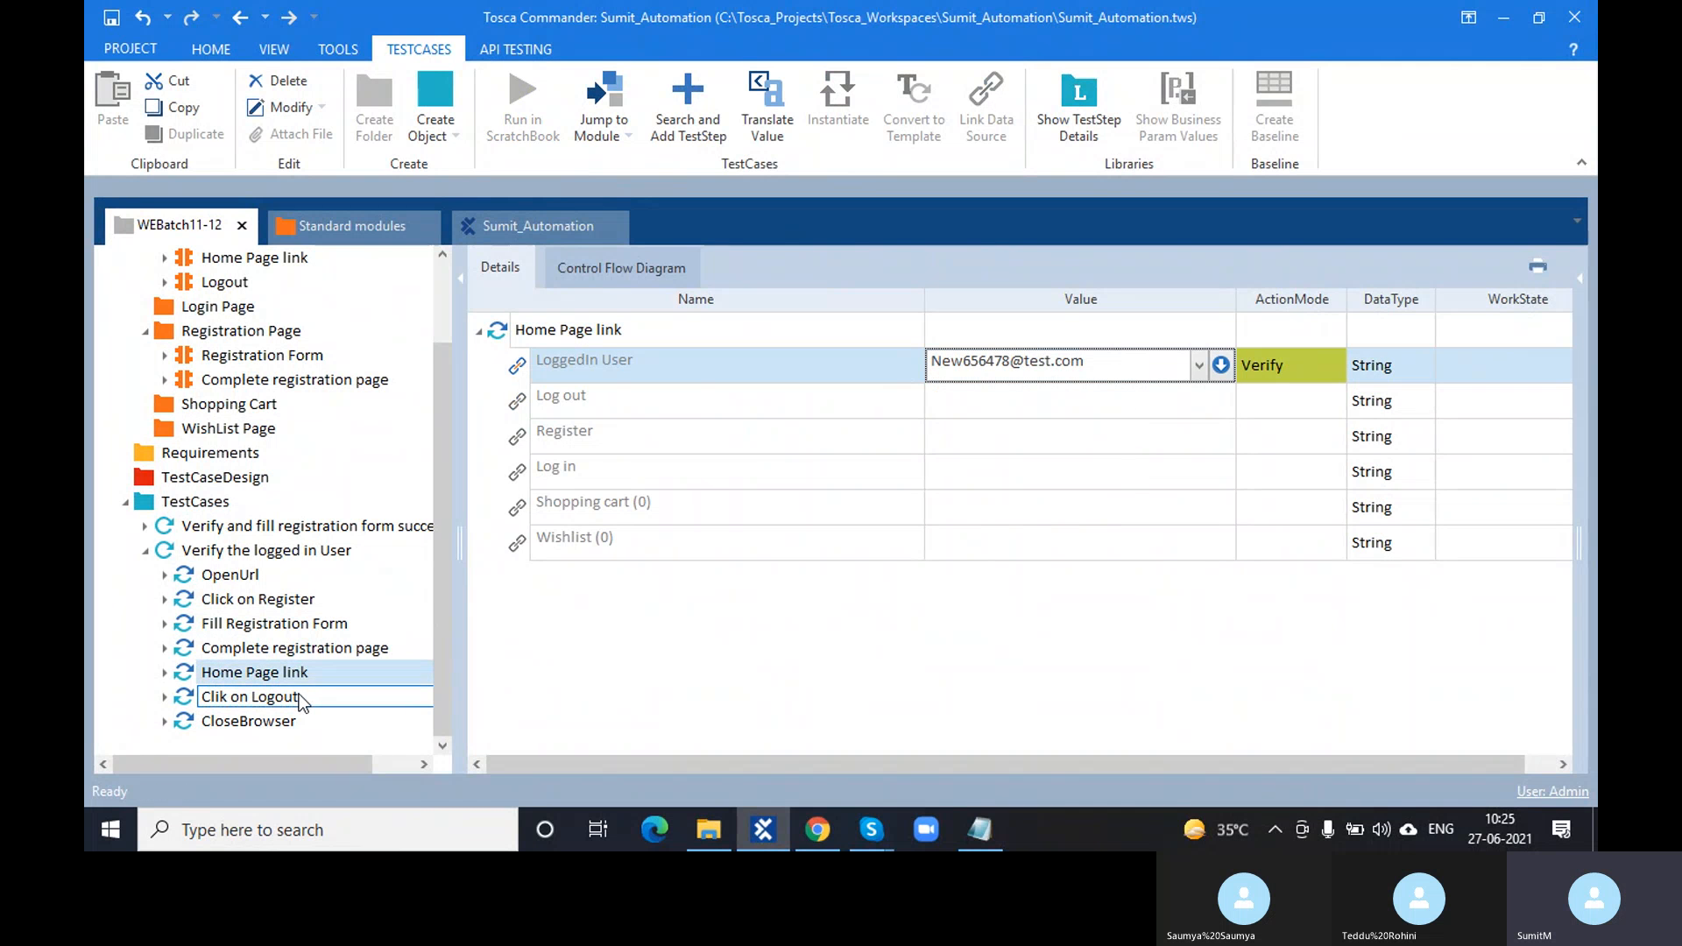
{"action": "left_click", "coordinate": [280, 571]}
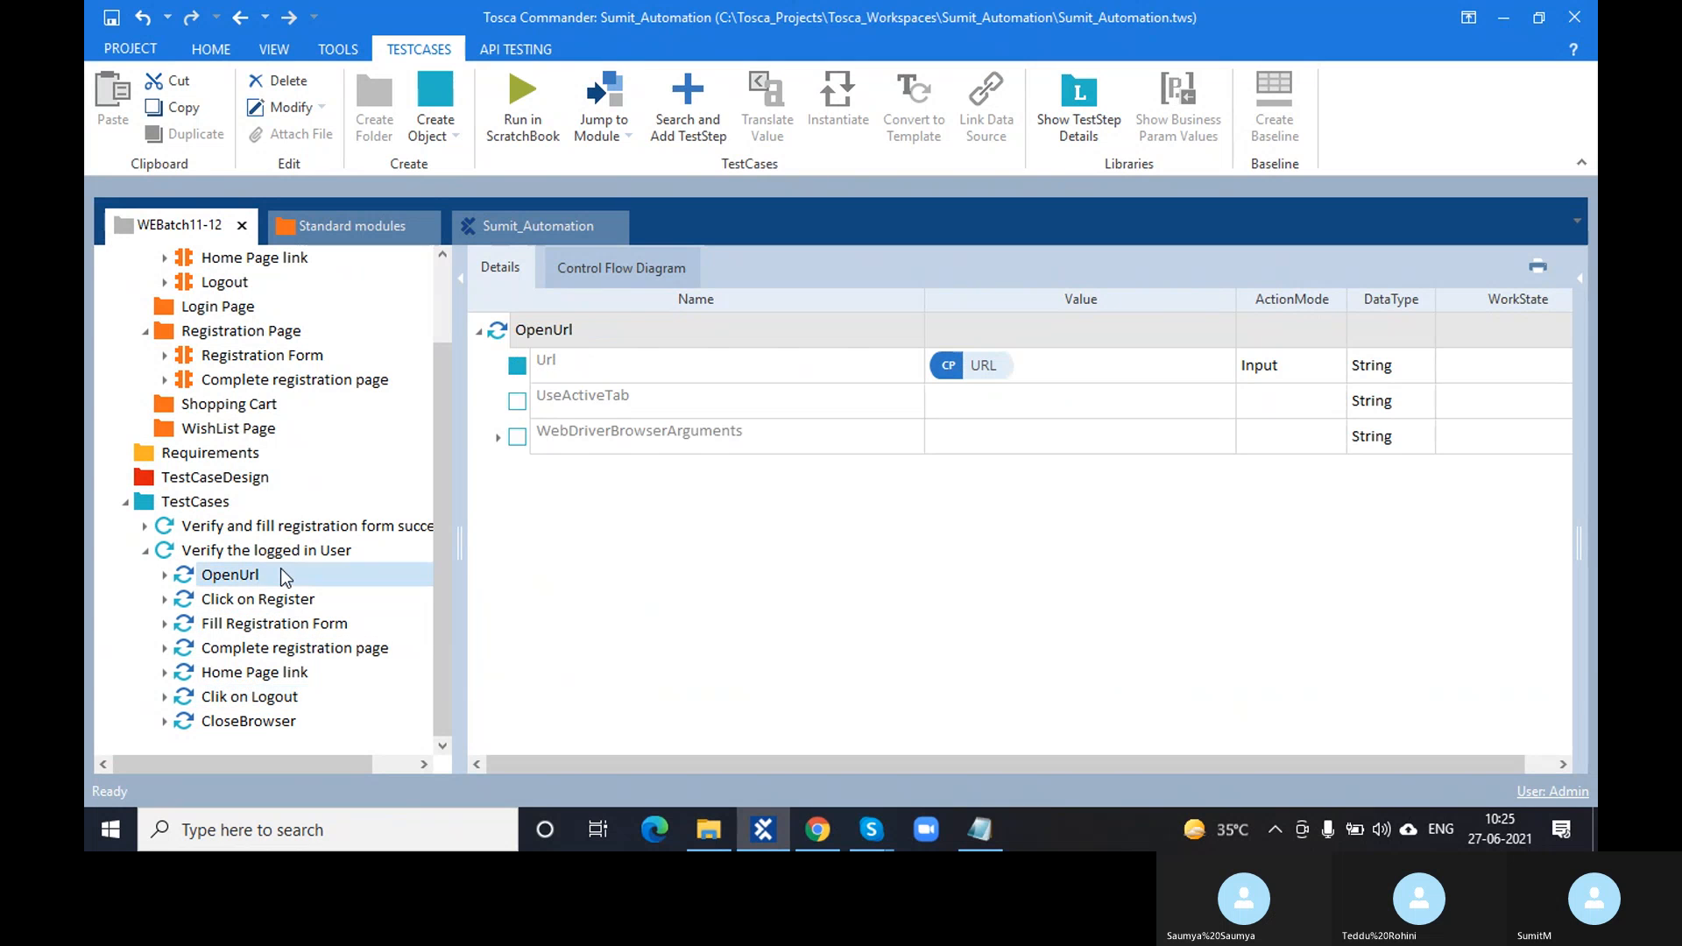
{"action": "left_click", "coordinate": [275, 698], "text": "shift"}
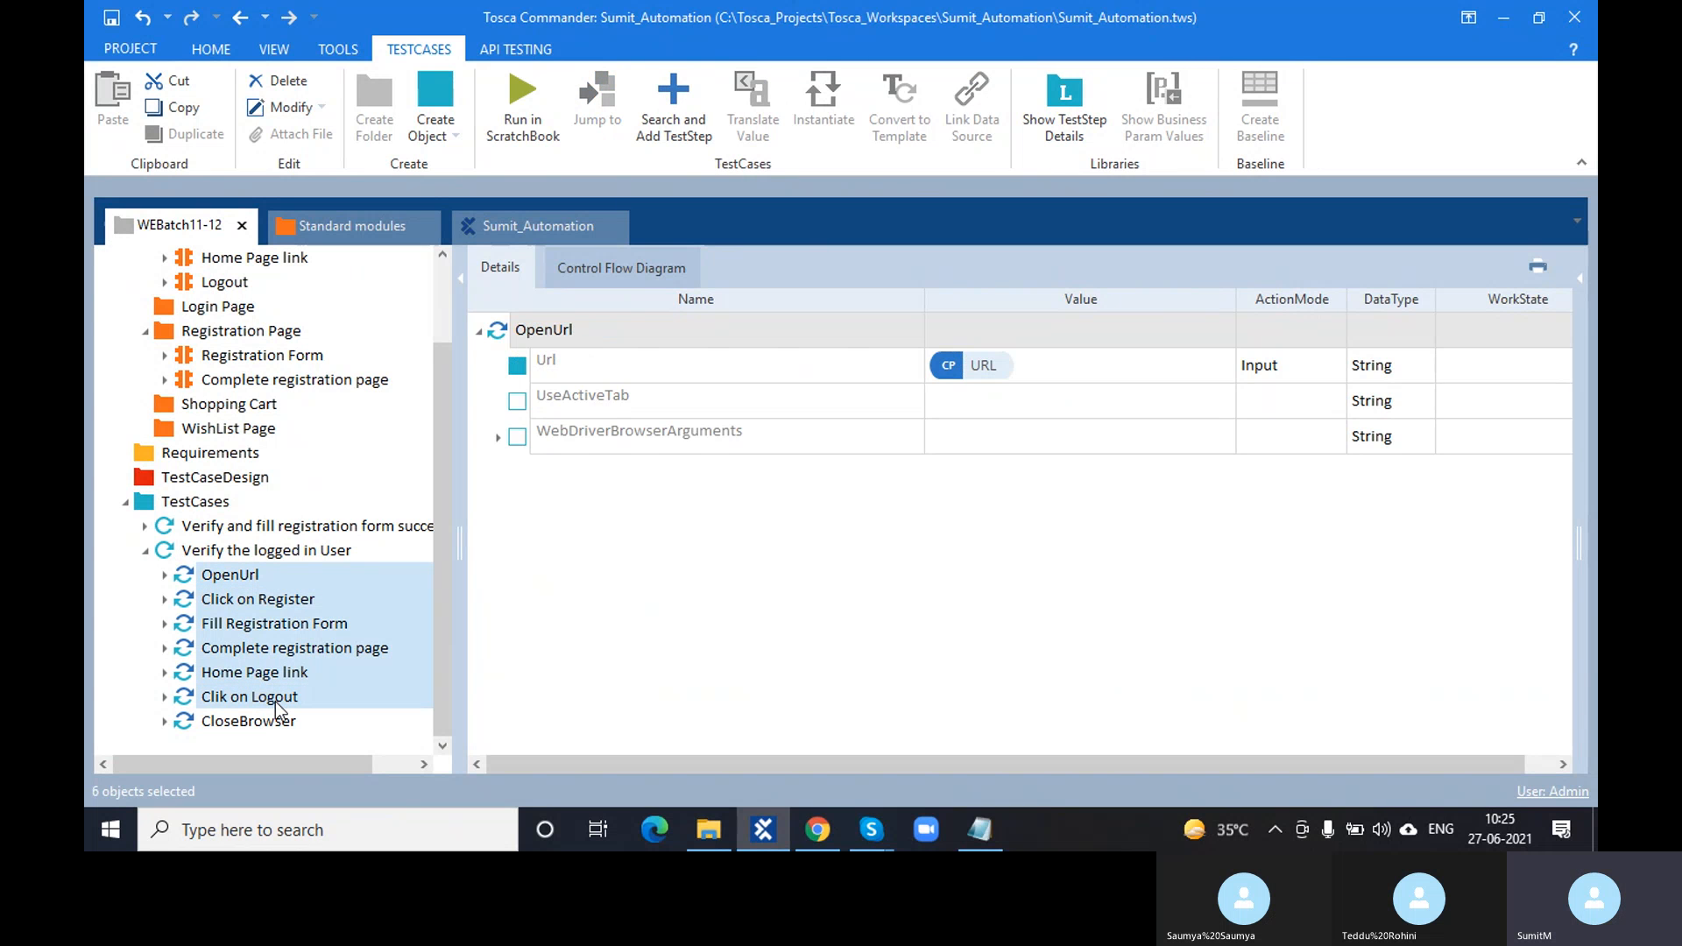
- Start the ScratchBook run of the selected steps, closing the old browser and minimizing the file browser
{"action": "key", "text": "F6"}
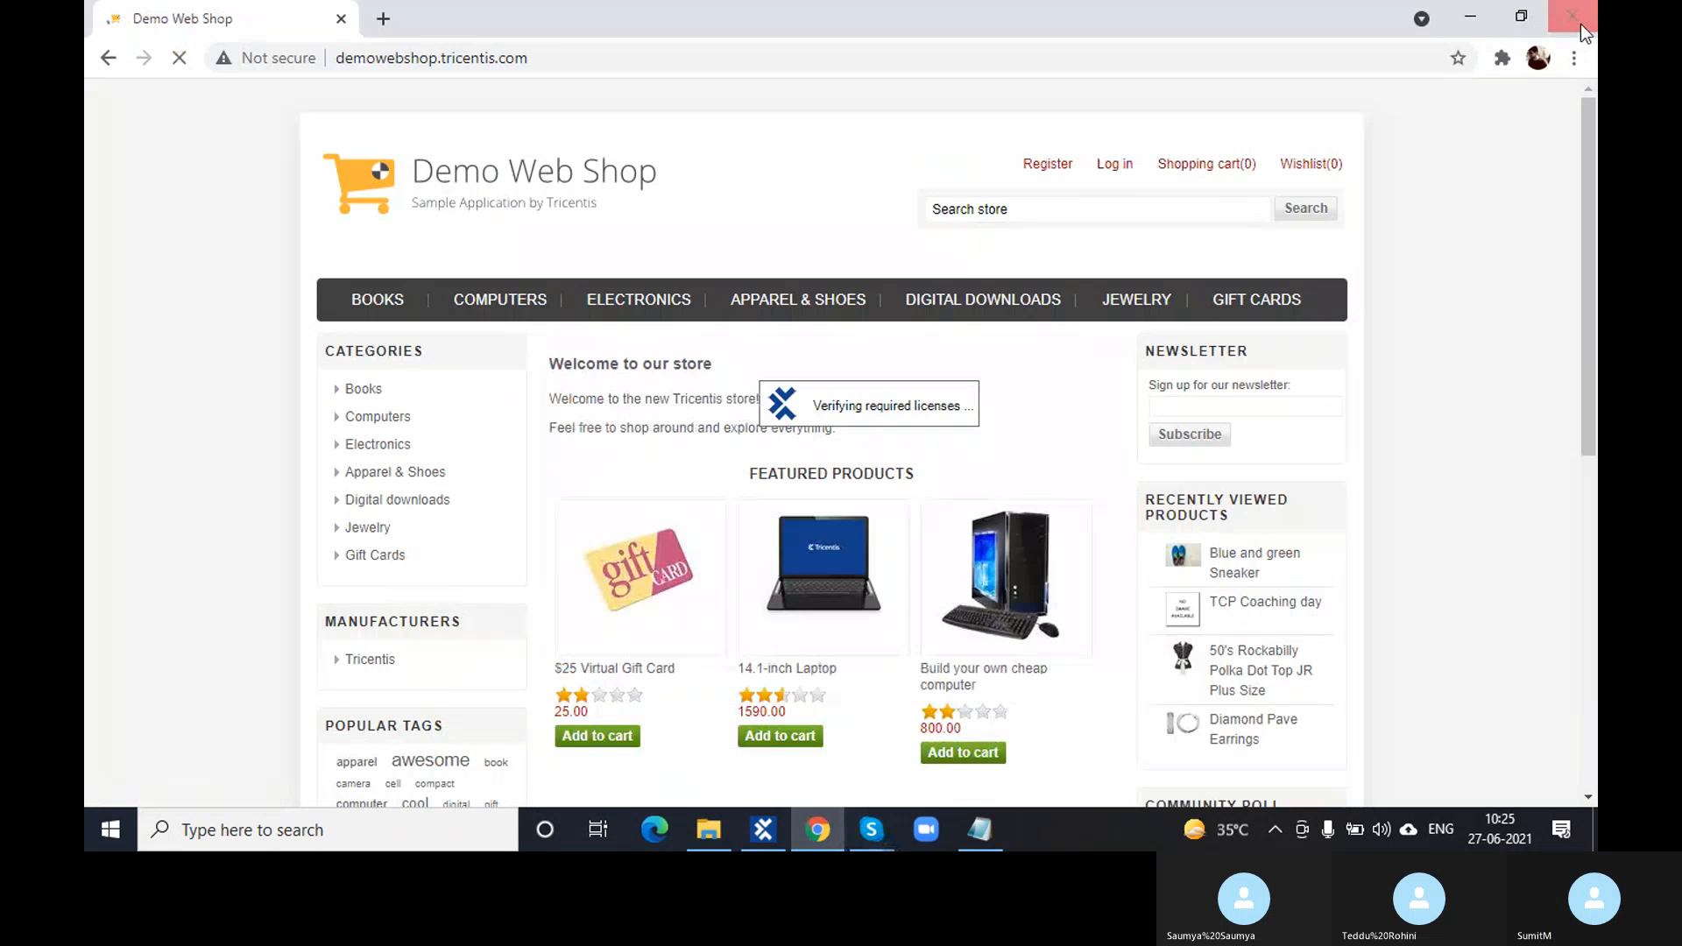
{"action": "left_click", "coordinate": [1581, 23]}
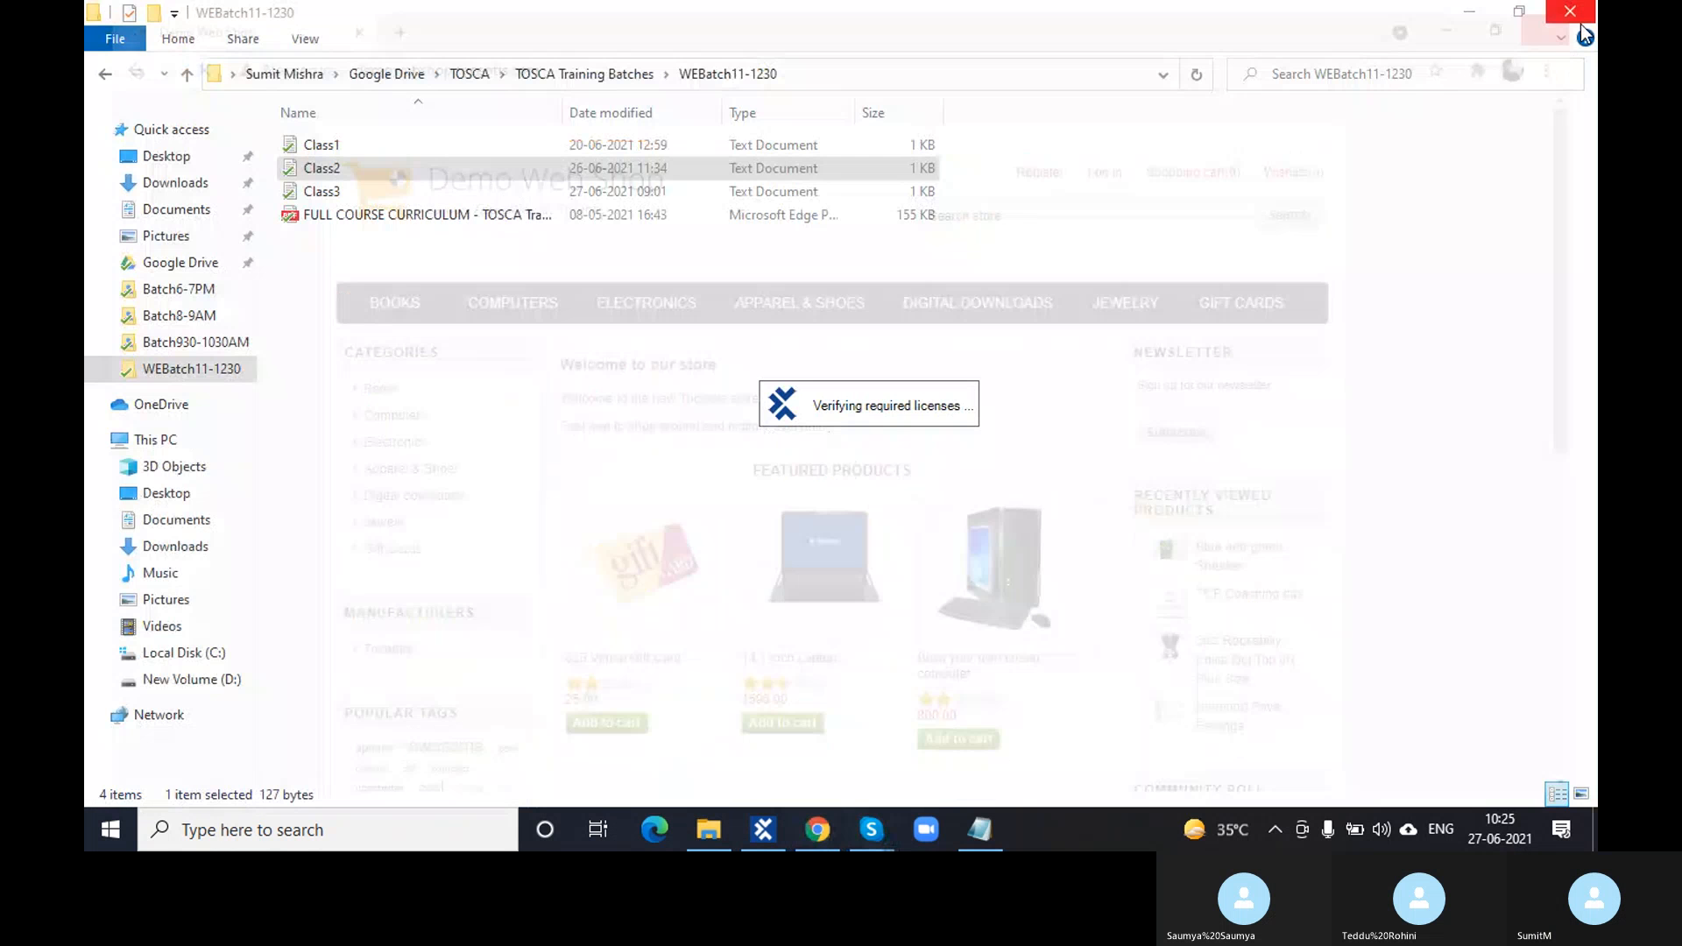
{"action": "left_click", "coordinate": [1467, 20]}
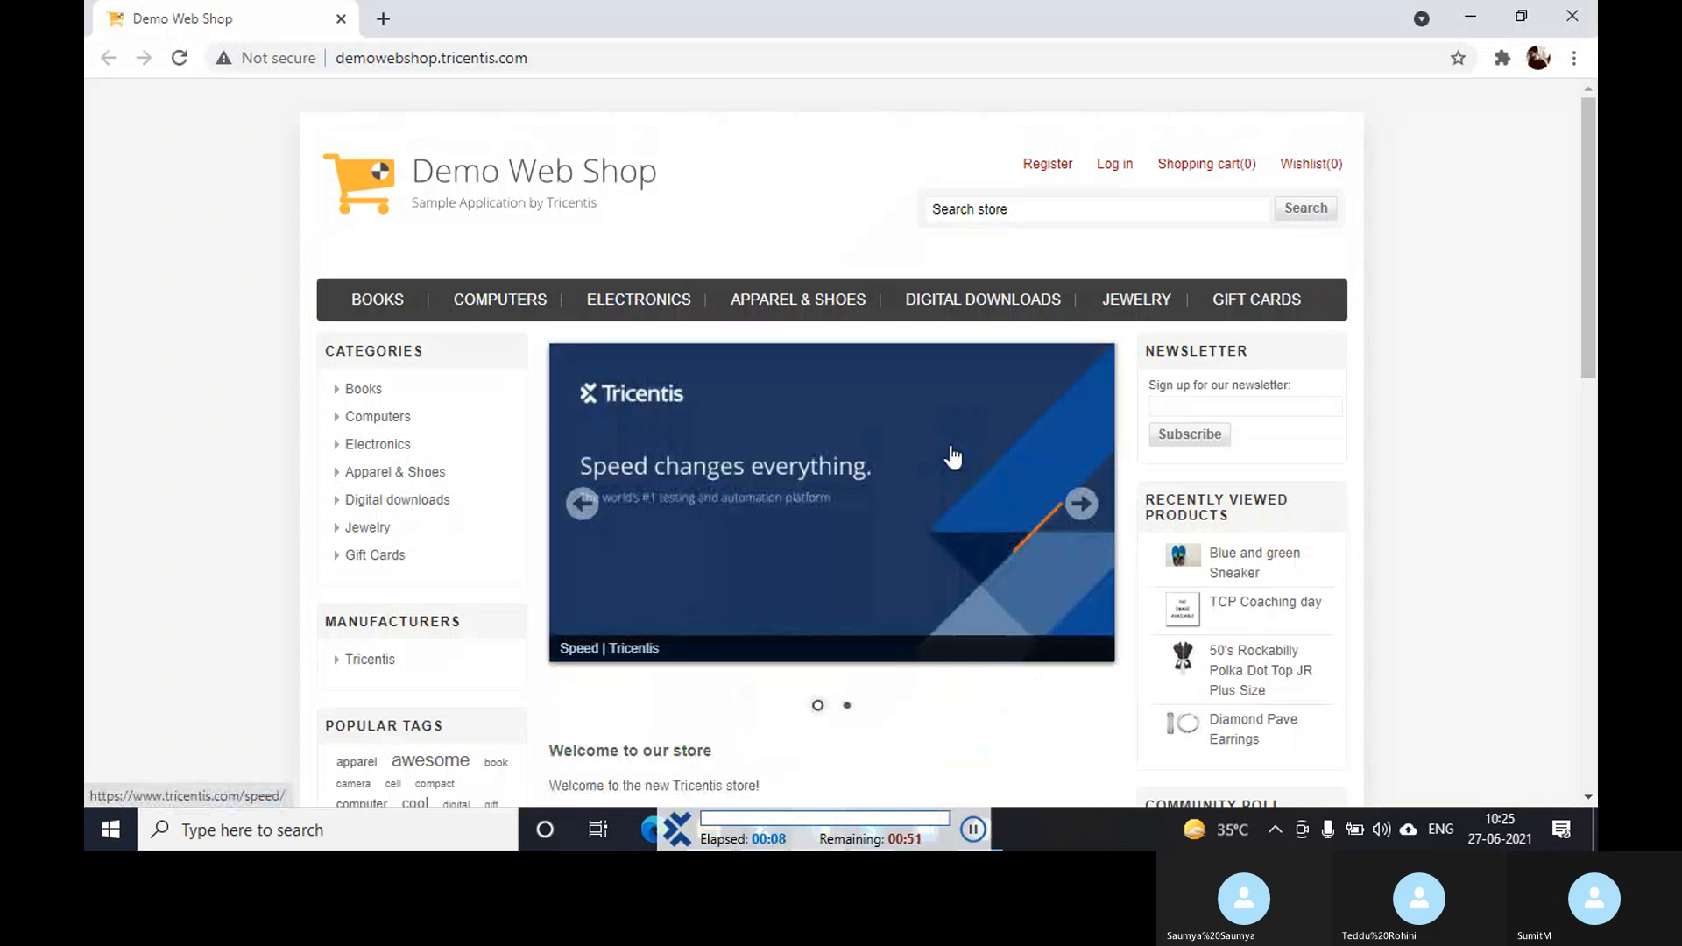
- Register a new Female account with a test first and last name and a new e-mail
{"action": "left_click", "coordinate": [1044, 173]}
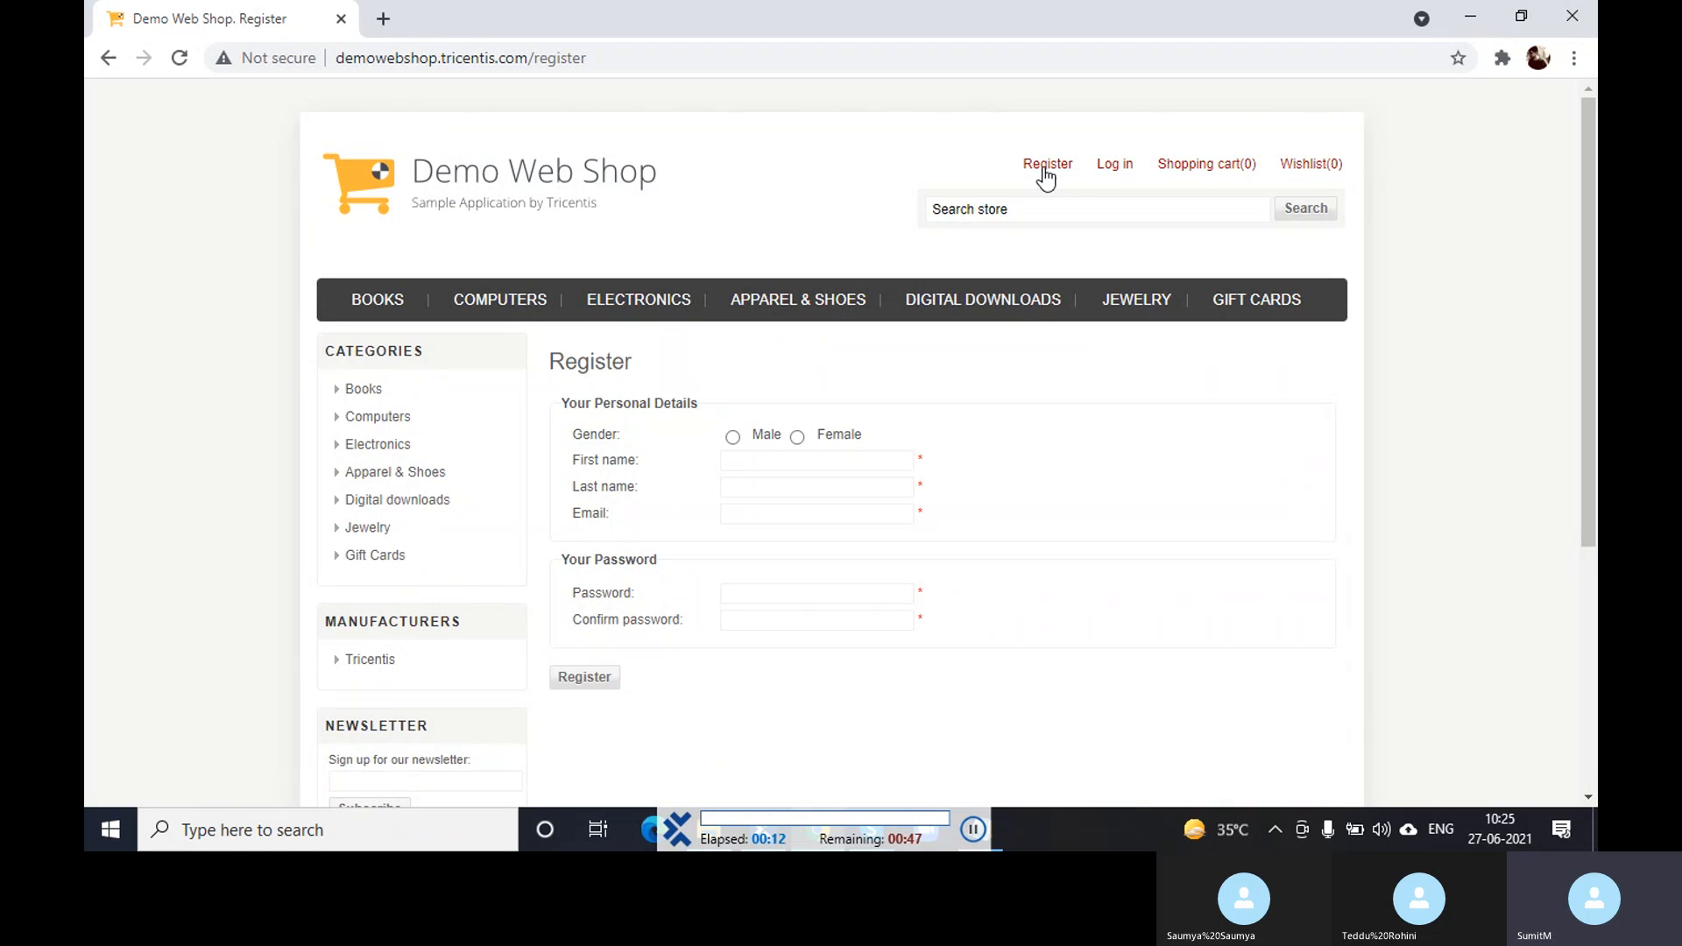
{"action": "left_click", "coordinate": [798, 438]}
{"action": "key", "text": "Tab"}
{"action": "type", "text": "Test"}
{"action": "key", "text": "Tab"}
{"action": "type", "text": "Training"}
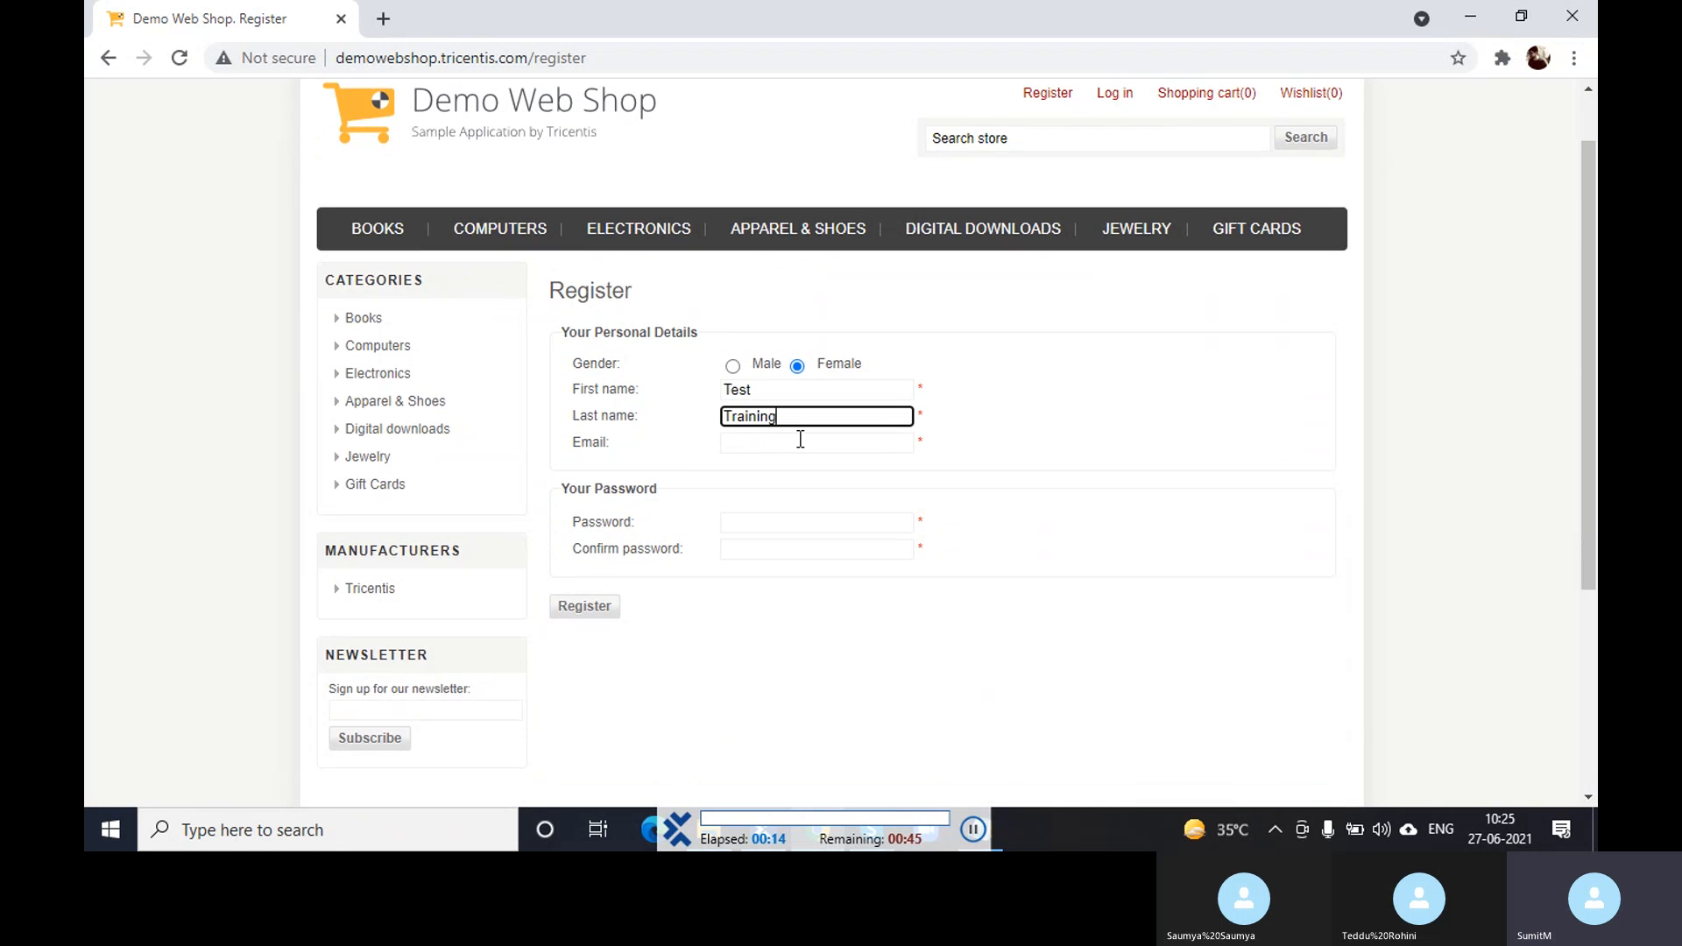
{"action": "key", "text": "Tab"}
{"action": "type", "text": "New656478@test.com"}
{"action": "key", "text": "Tab"}
{"action": "left_click", "coordinate": [601, 452]}
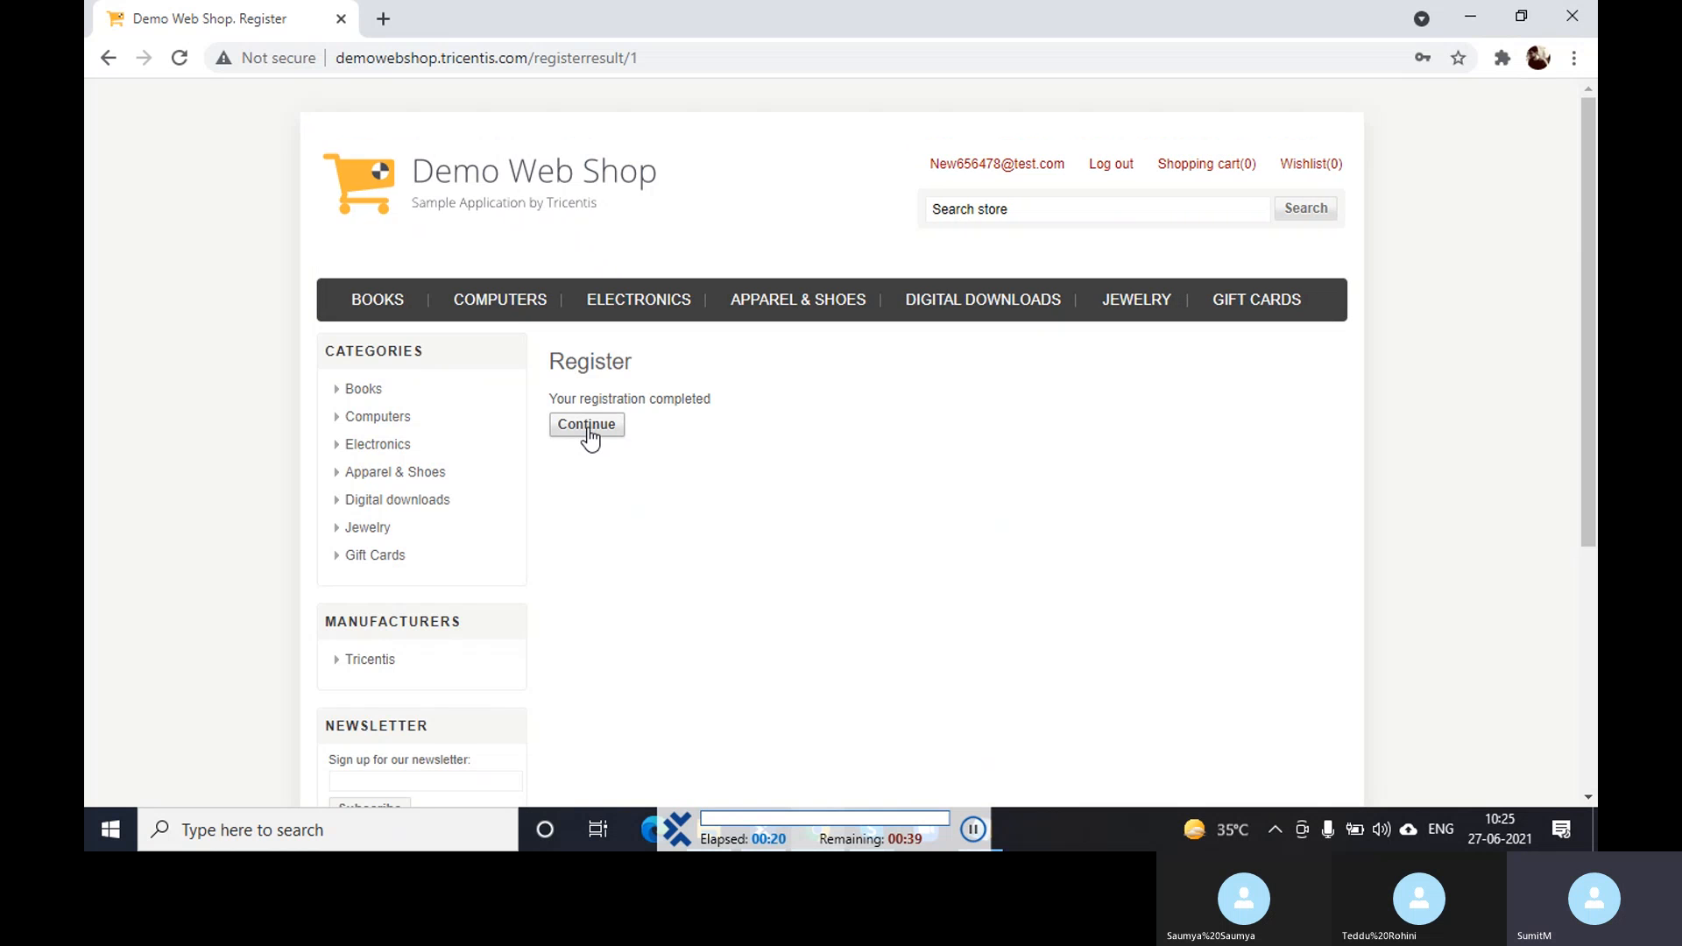
- Continue past the registration confirmation, log the new account out and return to Tosca Commander
{"action": "left_click", "coordinate": [590, 435]}
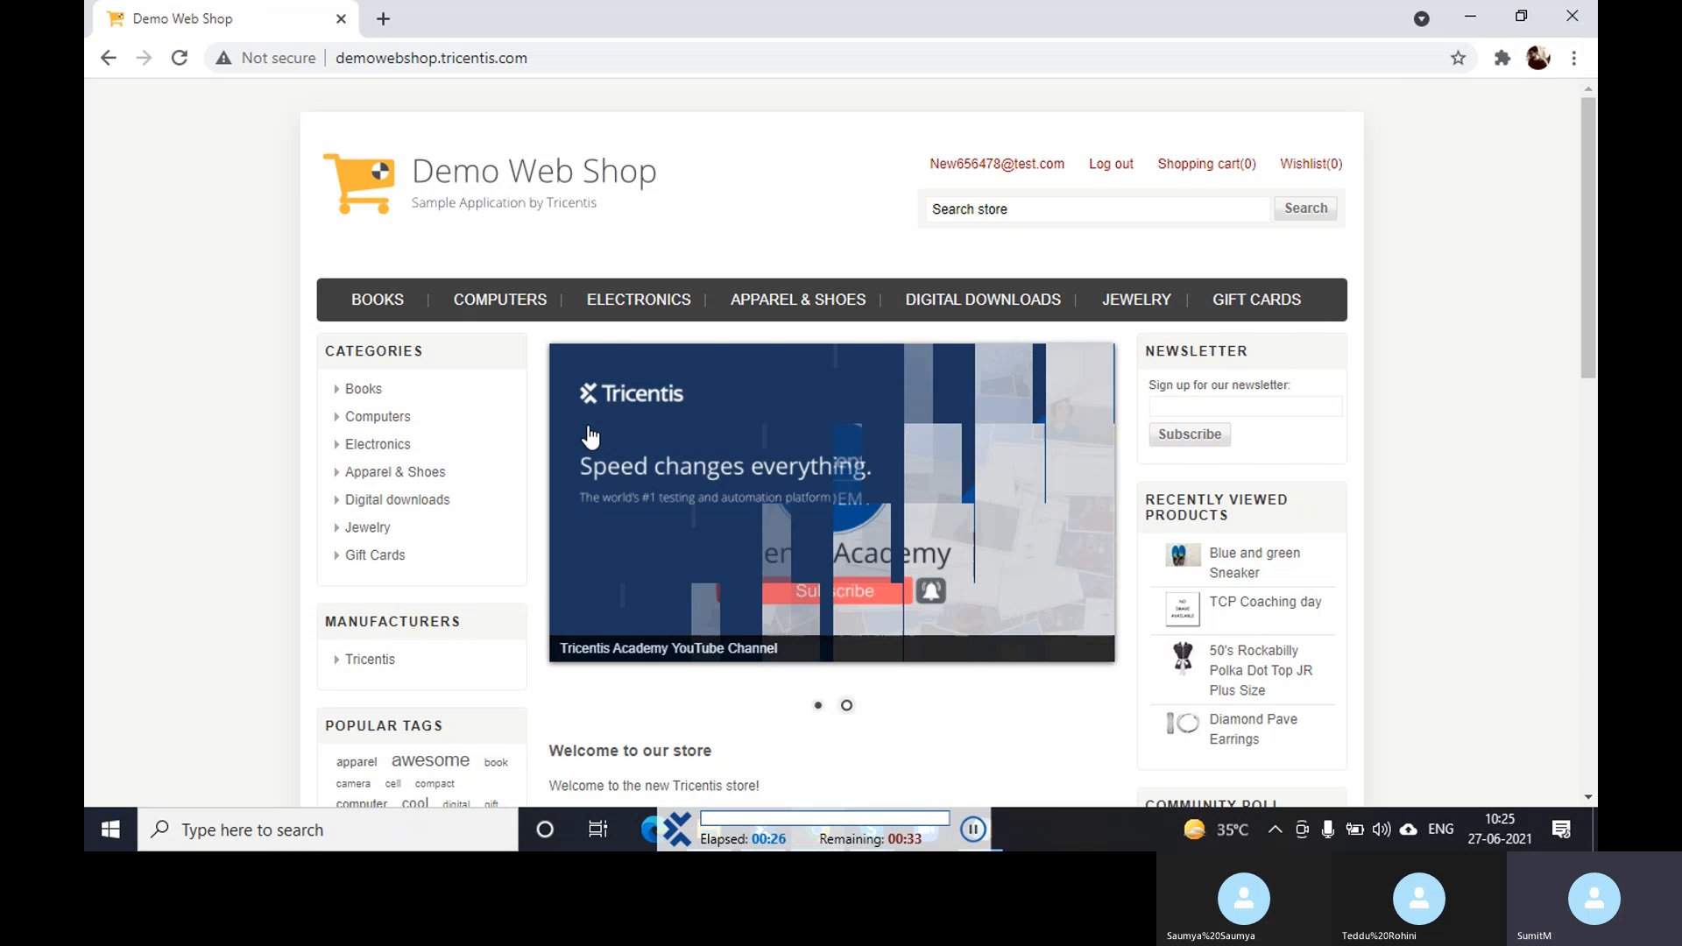
{"action": "left_click", "coordinate": [1107, 170]}
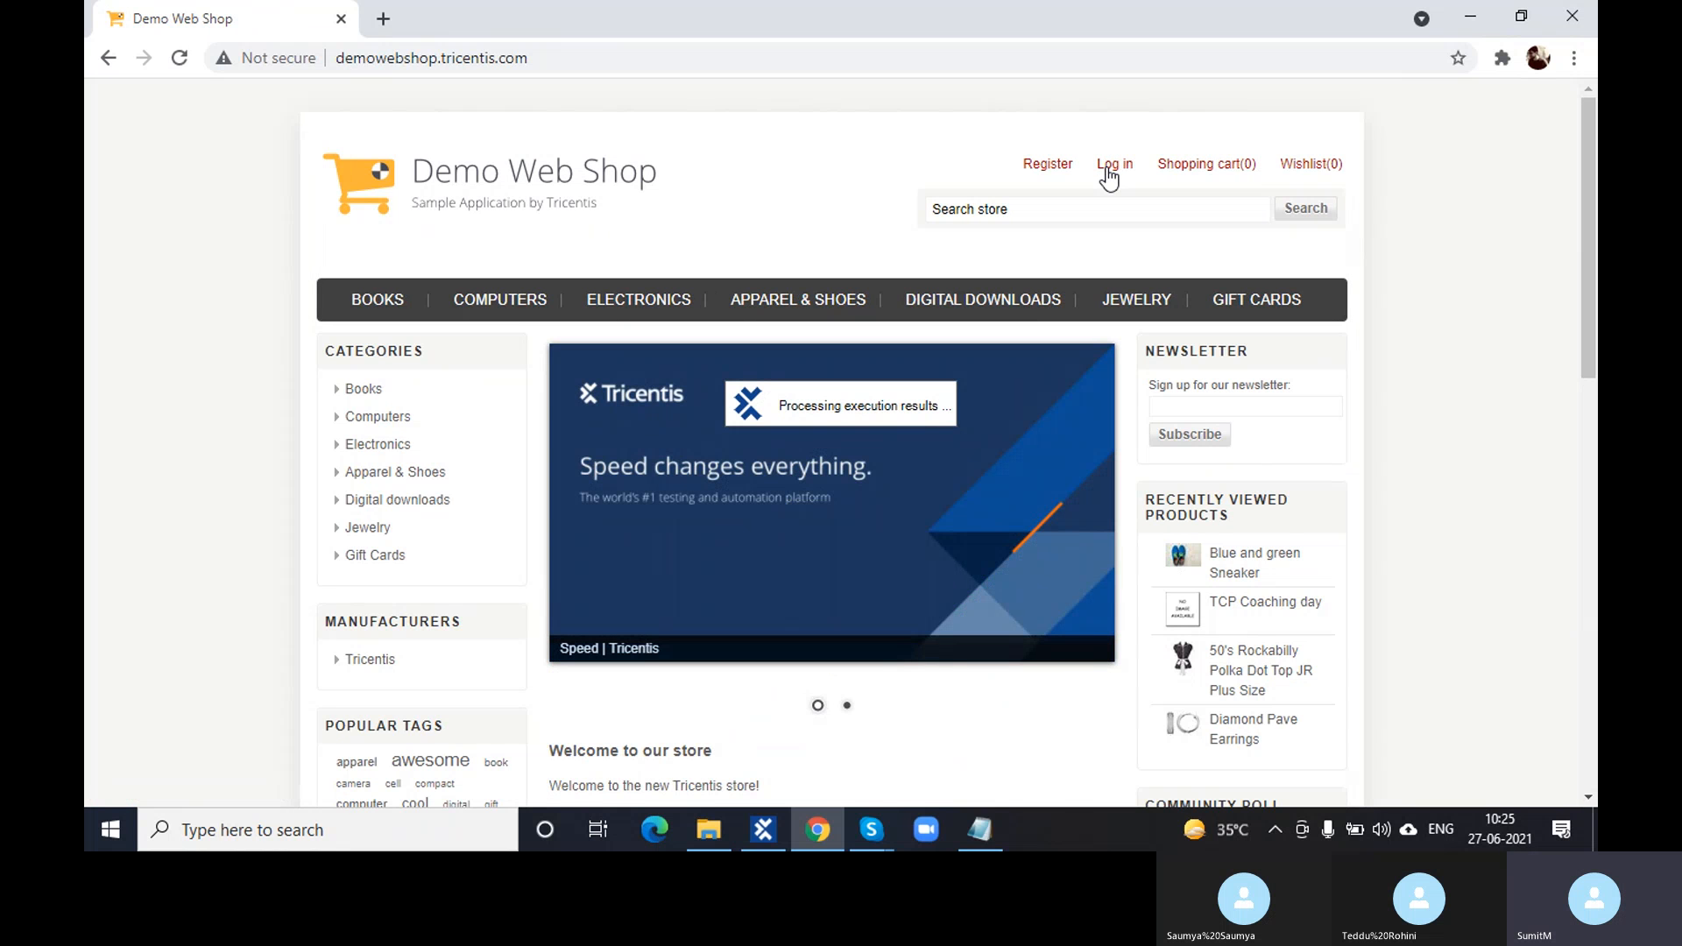
{"action": "left_click", "coordinate": [776, 820]}
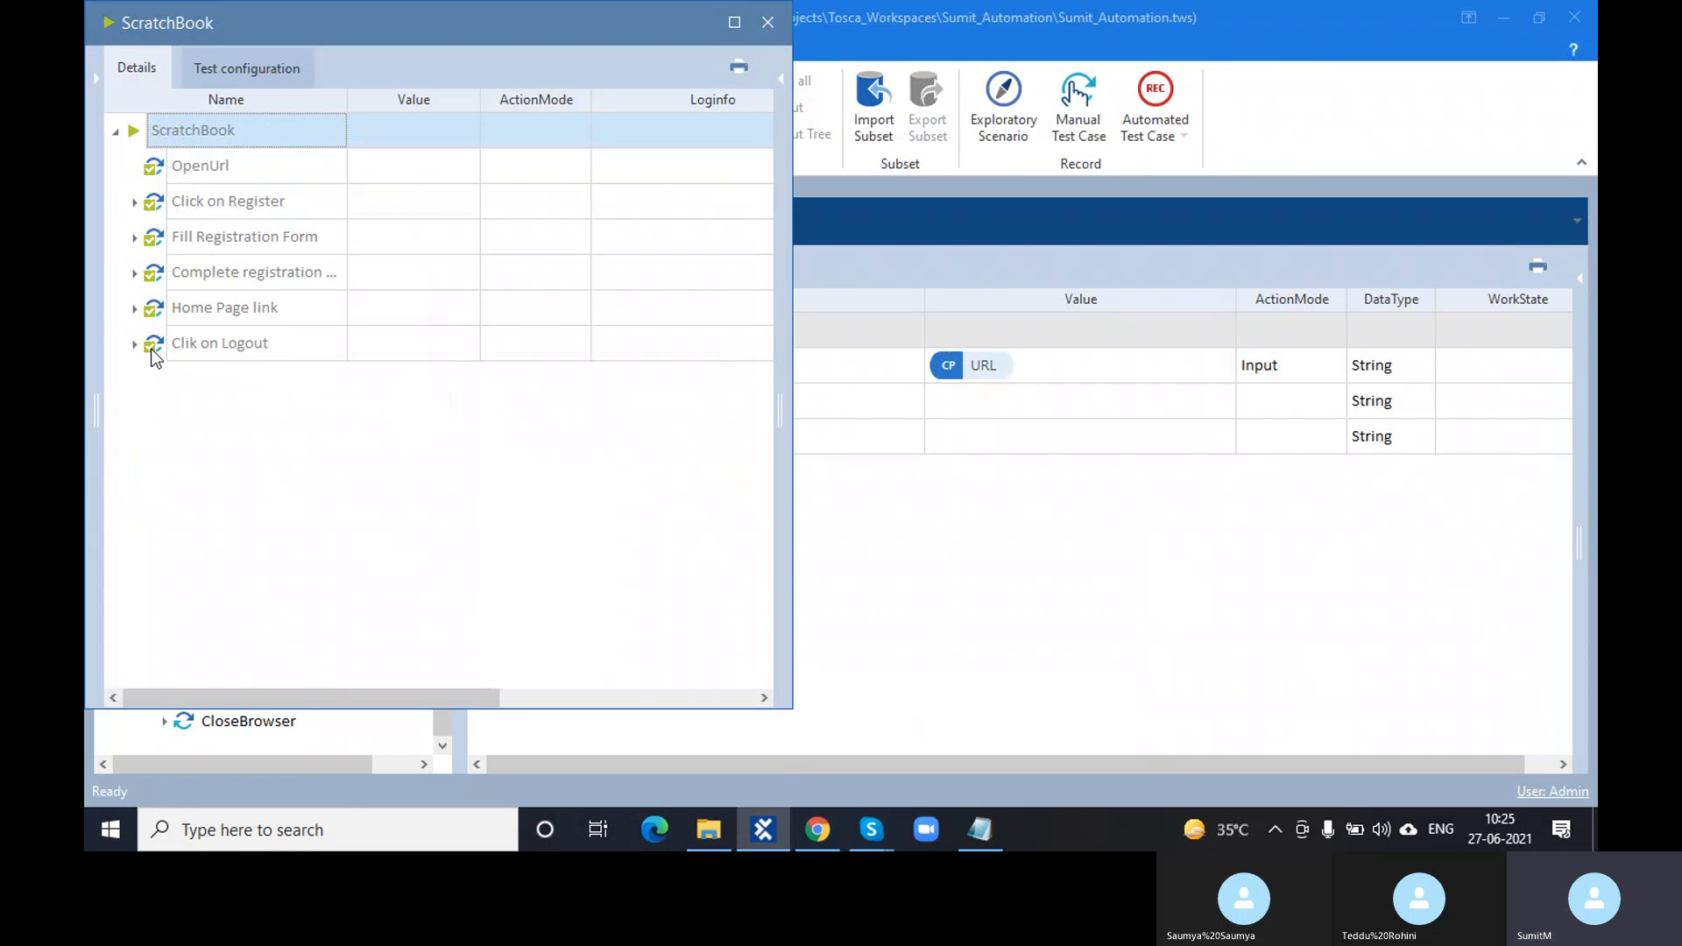
- Review the Home Page's LoggedIn User verification log, confirming the expected value matches the actual
{"action": "left_click", "coordinate": [134, 308]}
{"action": "left_click", "coordinate": [761, 345]}
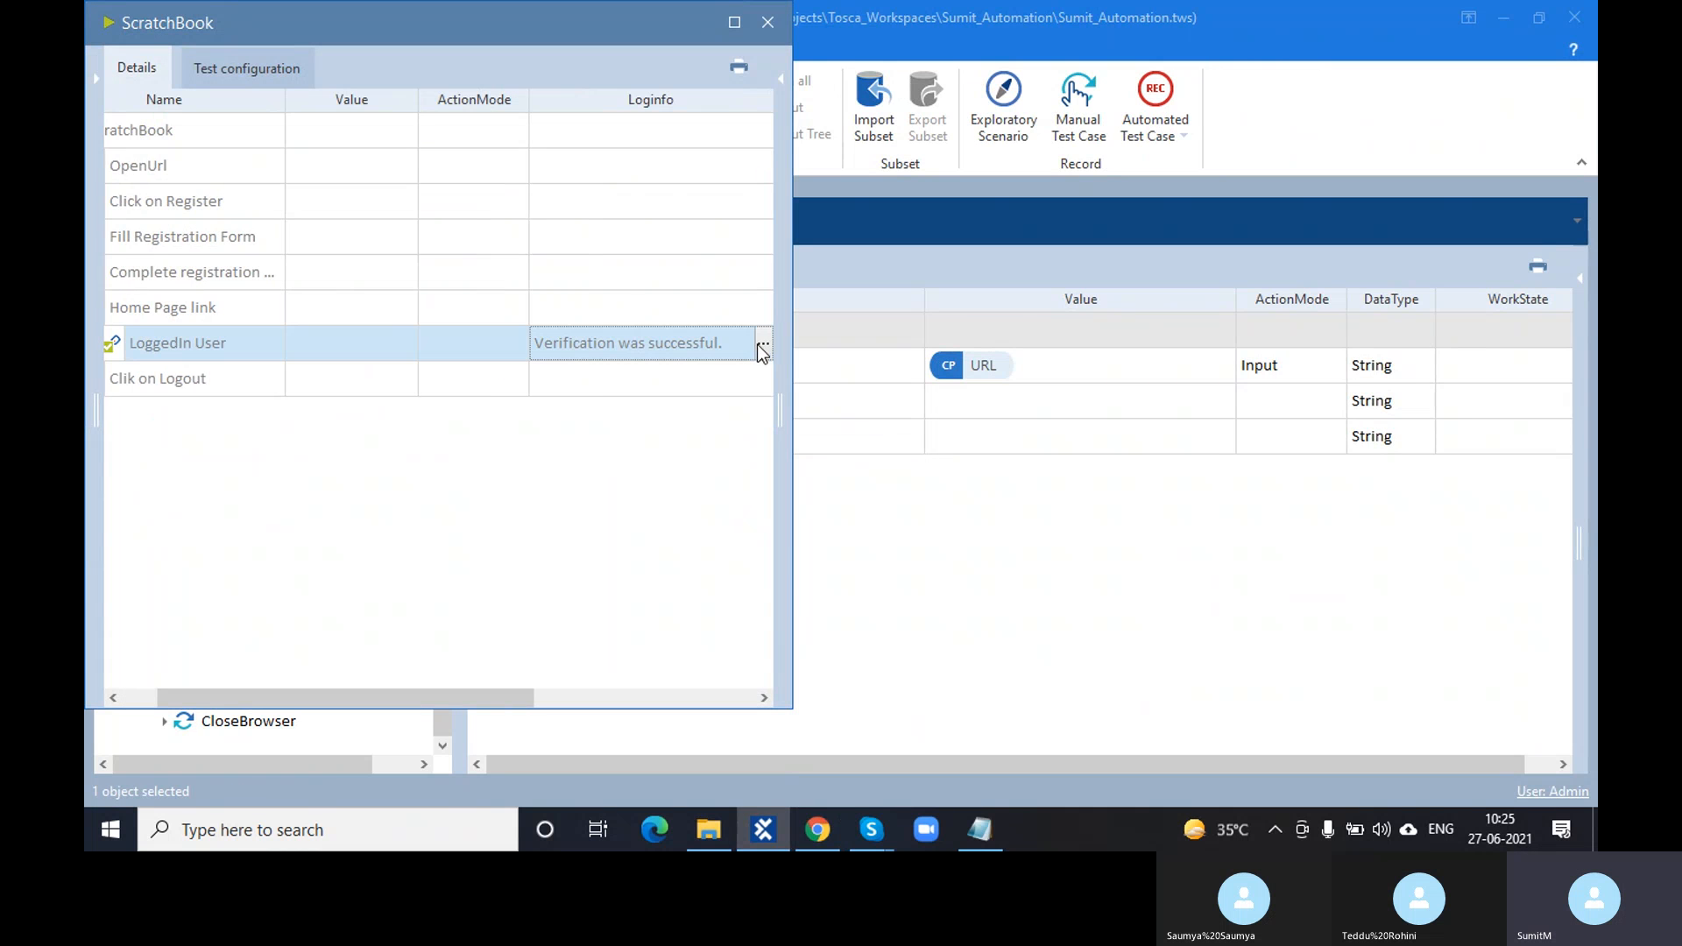
{"action": "left_click", "coordinate": [761, 346]}
{"action": "scroll", "coordinate": [640, 421], "scroll_direction": "down", "scroll_amount": 1}
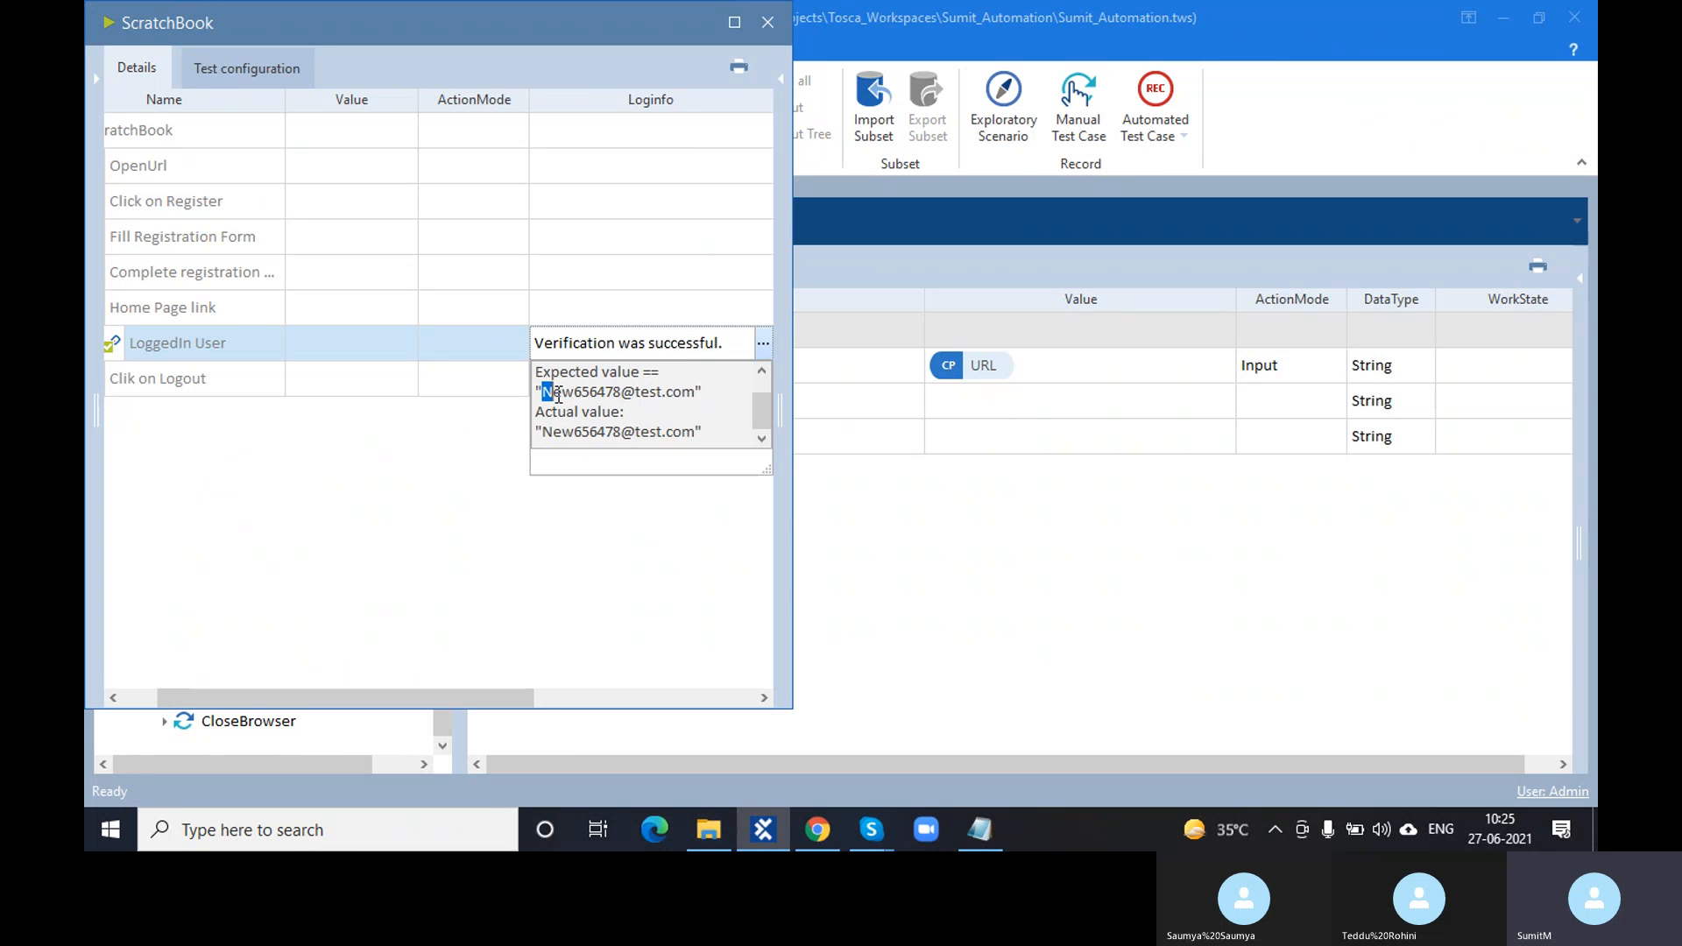
{"action": "left_click_drag", "start_coordinate": [706, 433], "coordinate": [539, 392]}
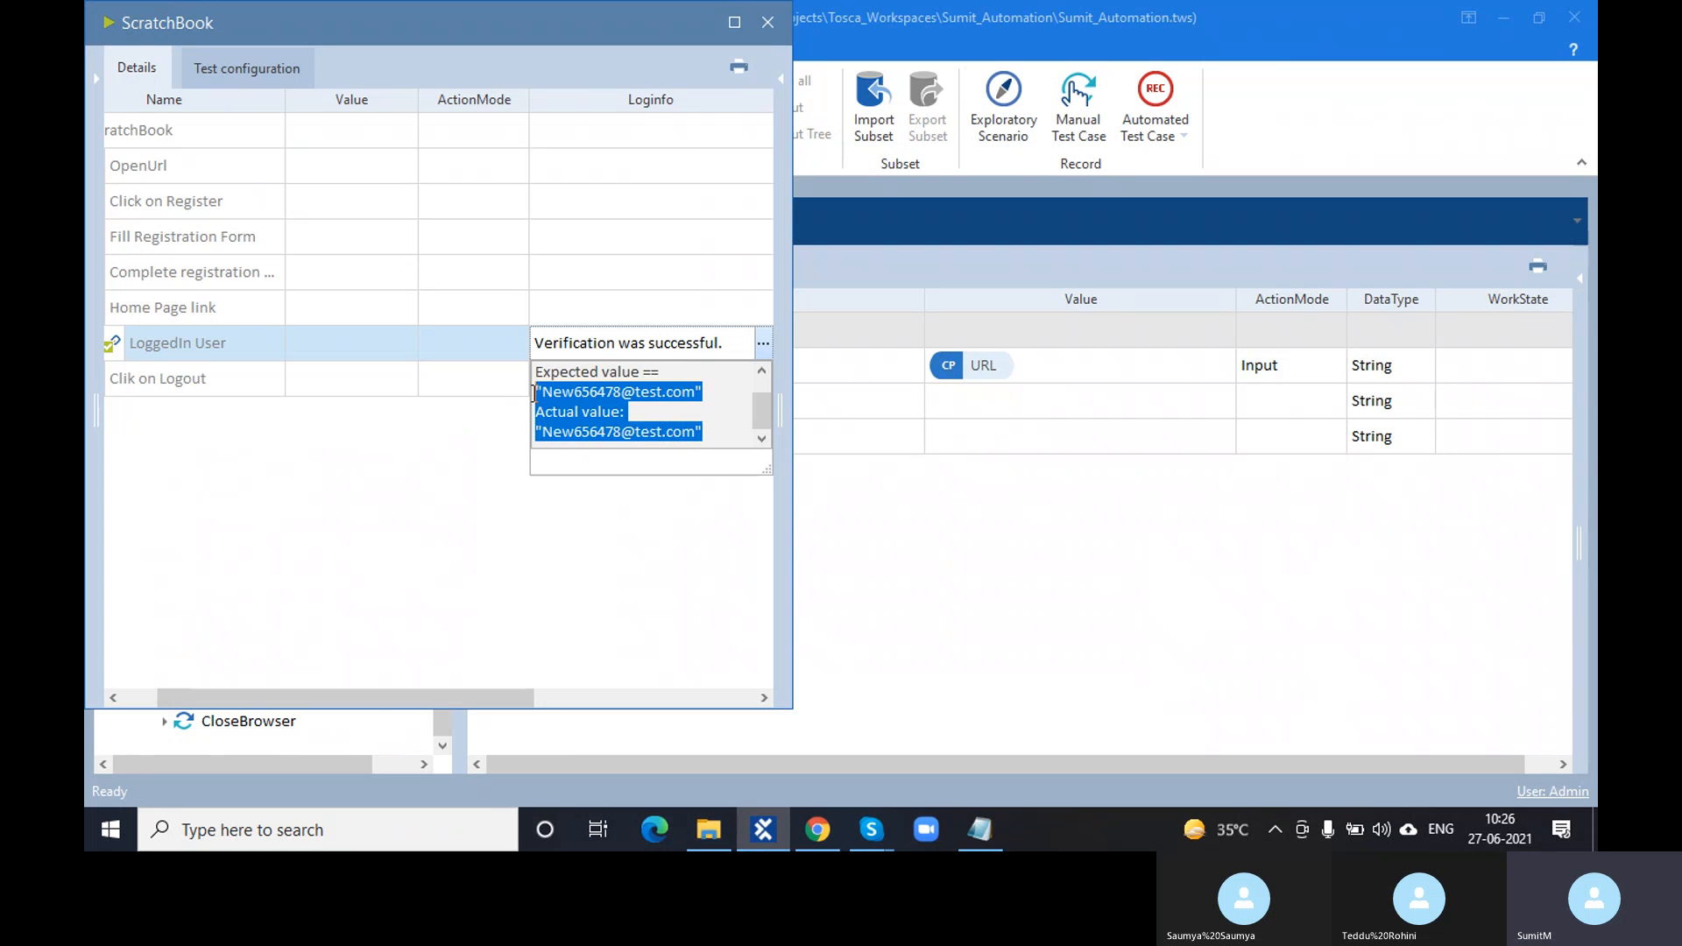
{"action": "left_click", "coordinate": [376, 487]}
{"action": "left_click_drag", "start_coordinate": [377, 699], "coordinate": [296, 696]}
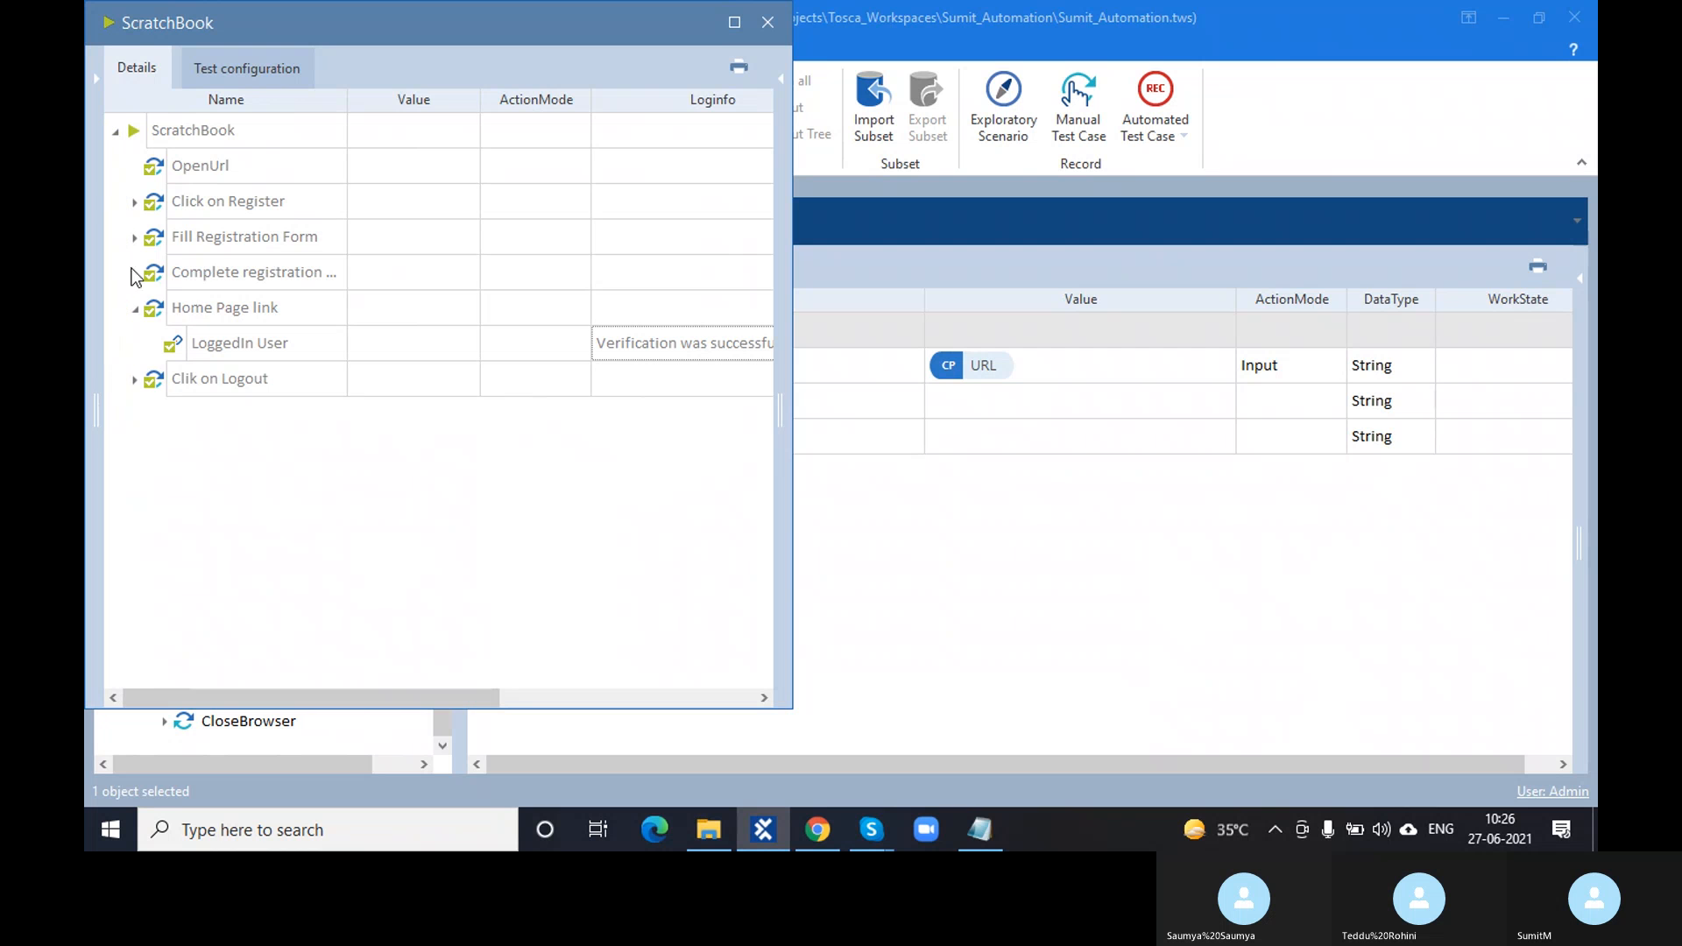
- Check the Complete registration page's Success Message verification, then expand and collapse Fill Registration Form
{"action": "left_click", "coordinate": [135, 272]}
{"action": "left_click", "coordinate": [718, 307]}
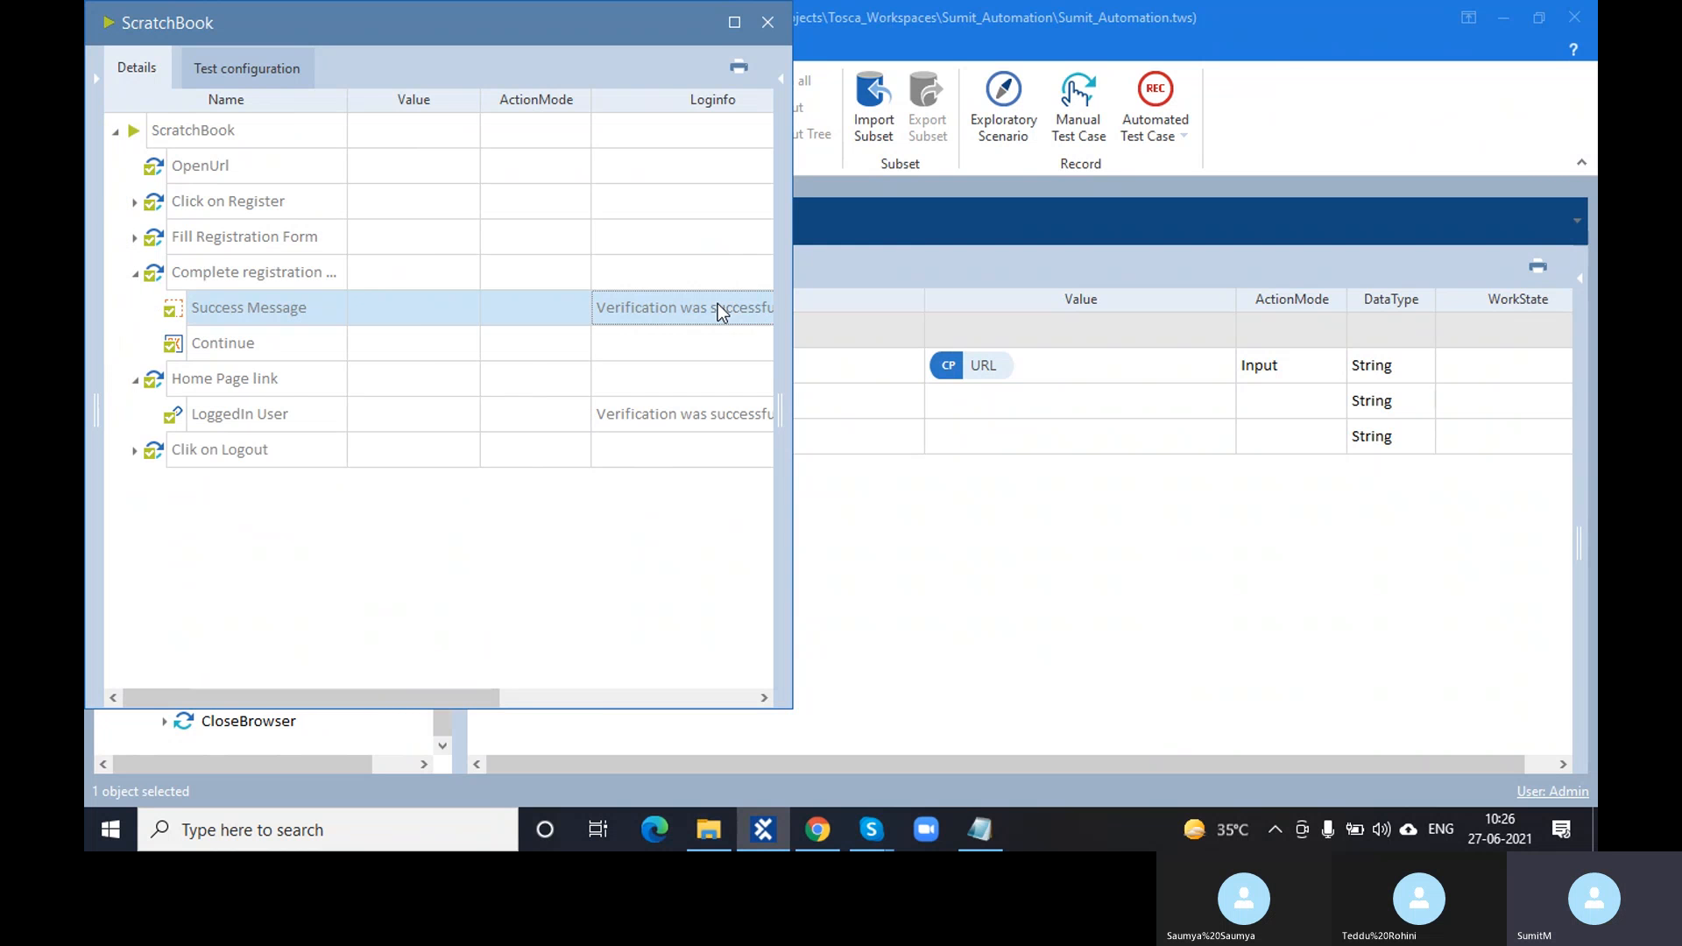
{"action": "left_click", "coordinate": [763, 308]}
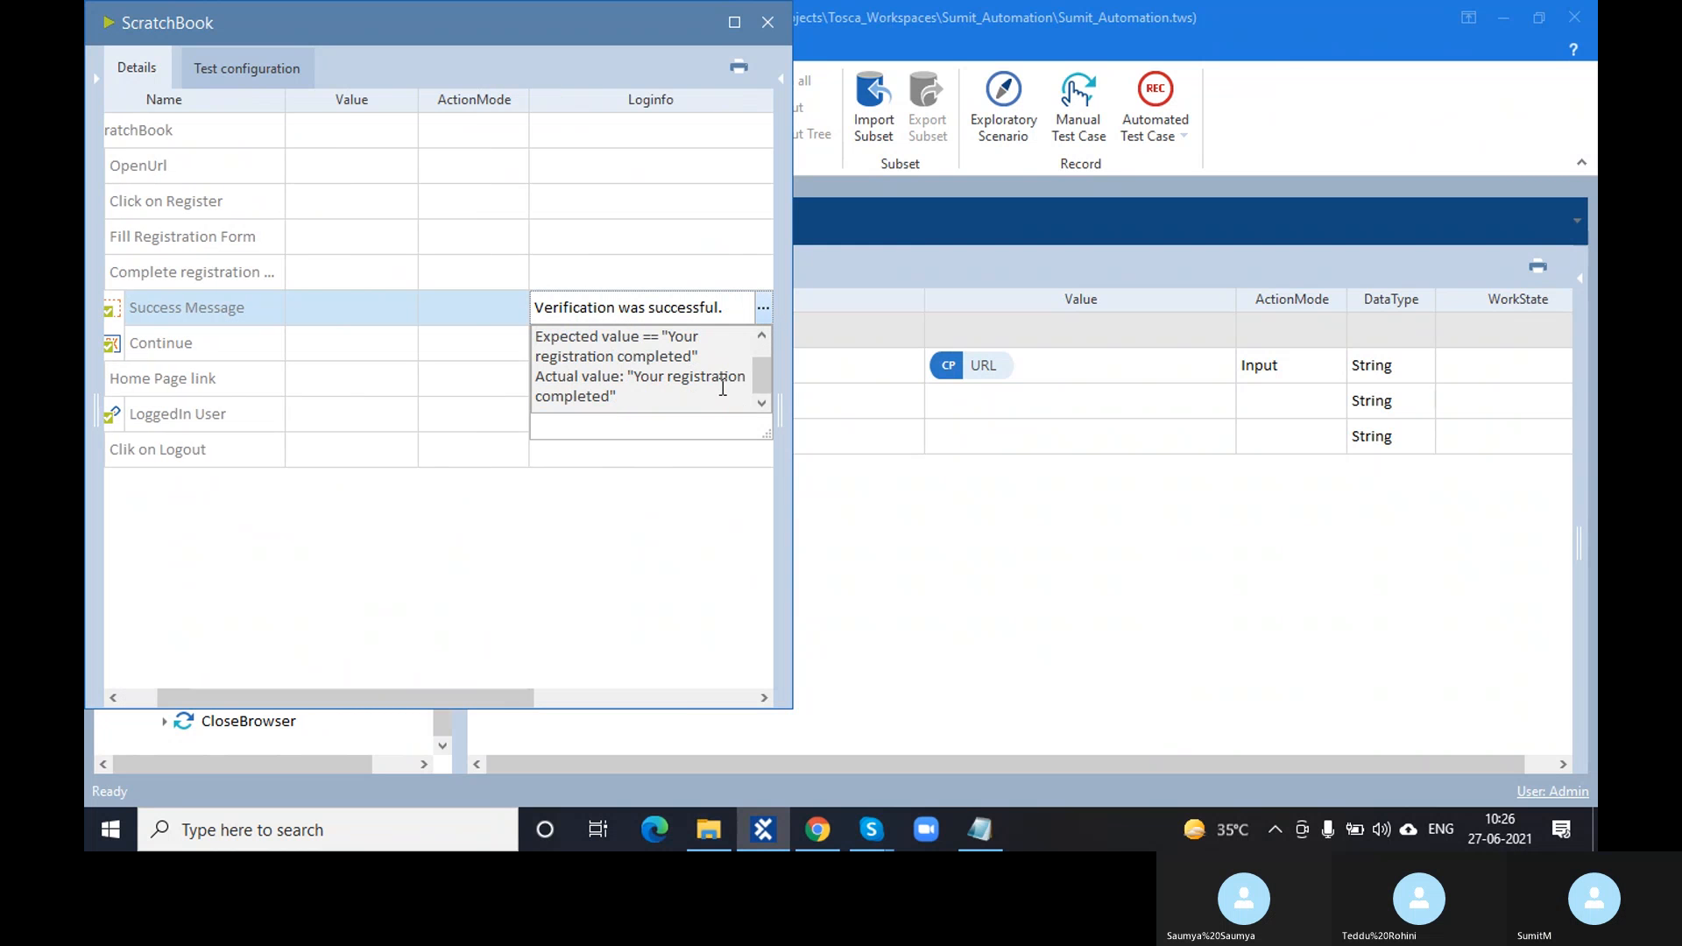
{"action": "left_click", "coordinate": [664, 517]}
{"action": "left_click_drag", "start_coordinate": [522, 697], "coordinate": [451, 701]}
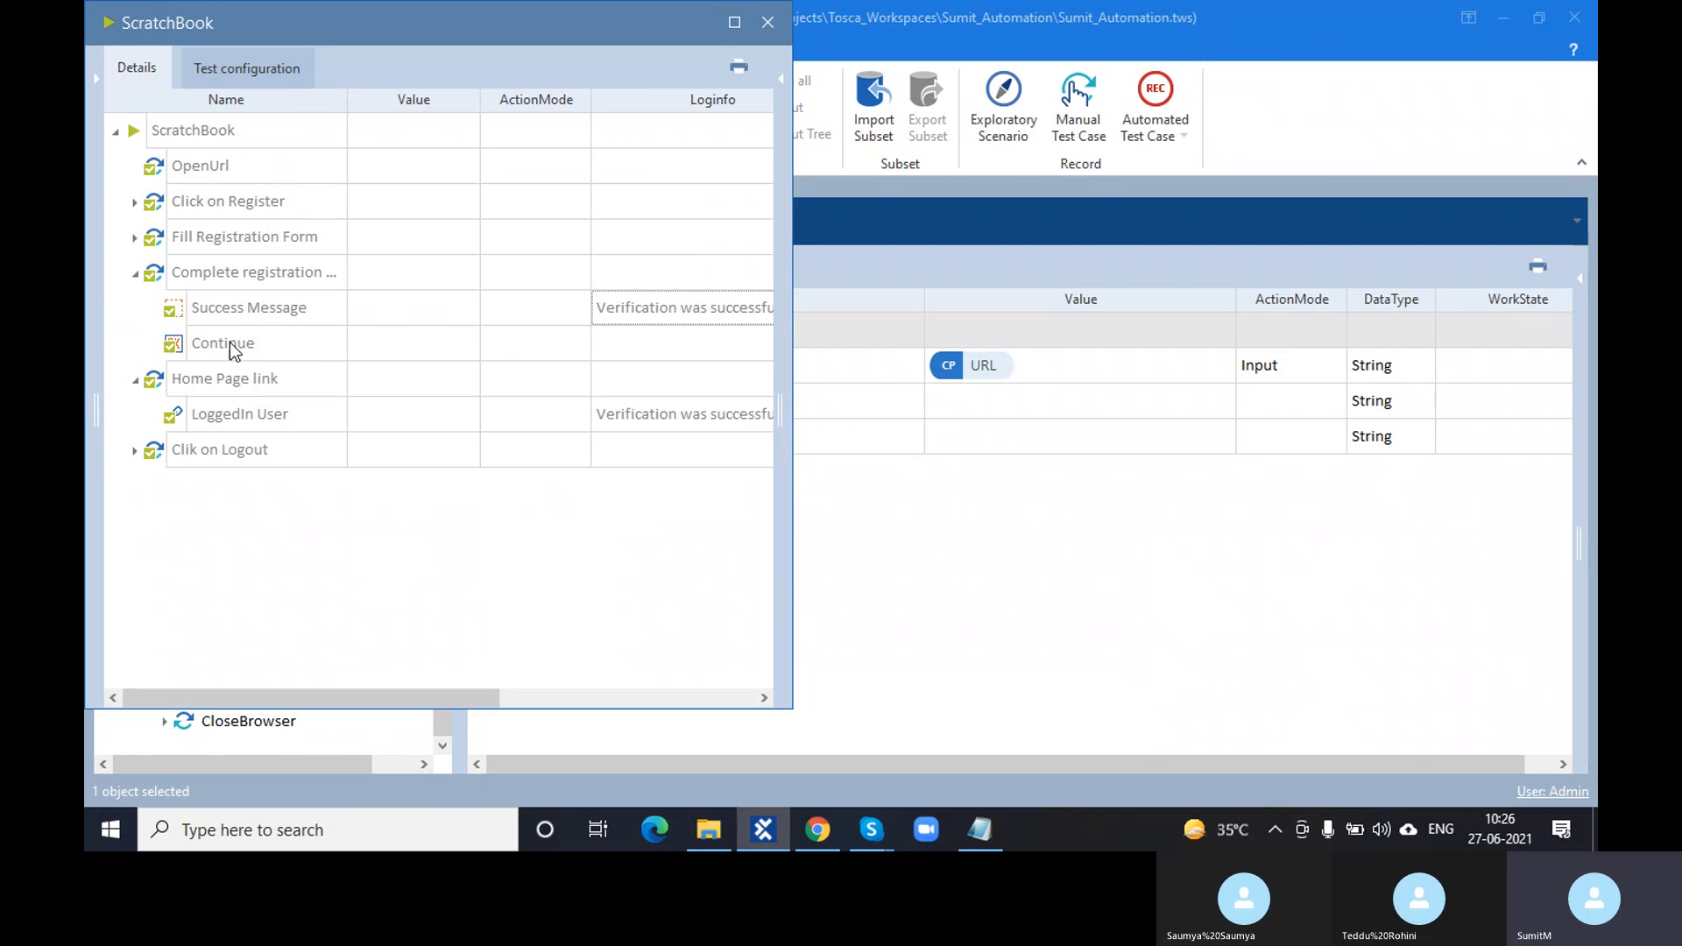
{"action": "left_click", "coordinate": [136, 243]}
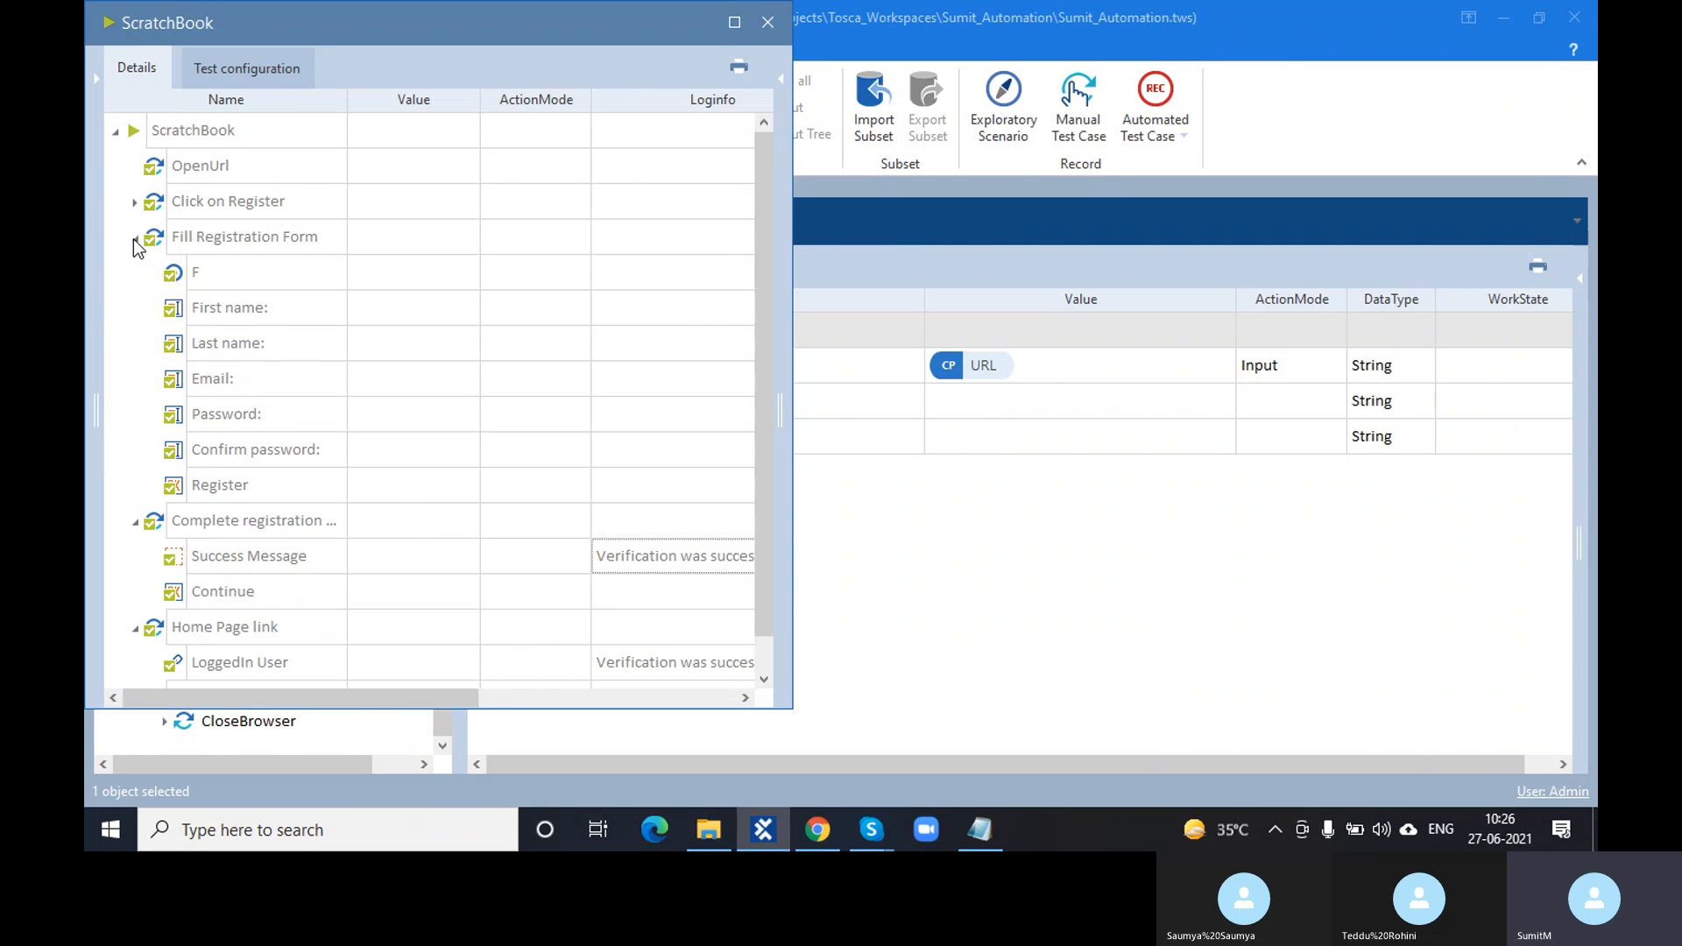
{"action": "left_click", "coordinate": [135, 243]}
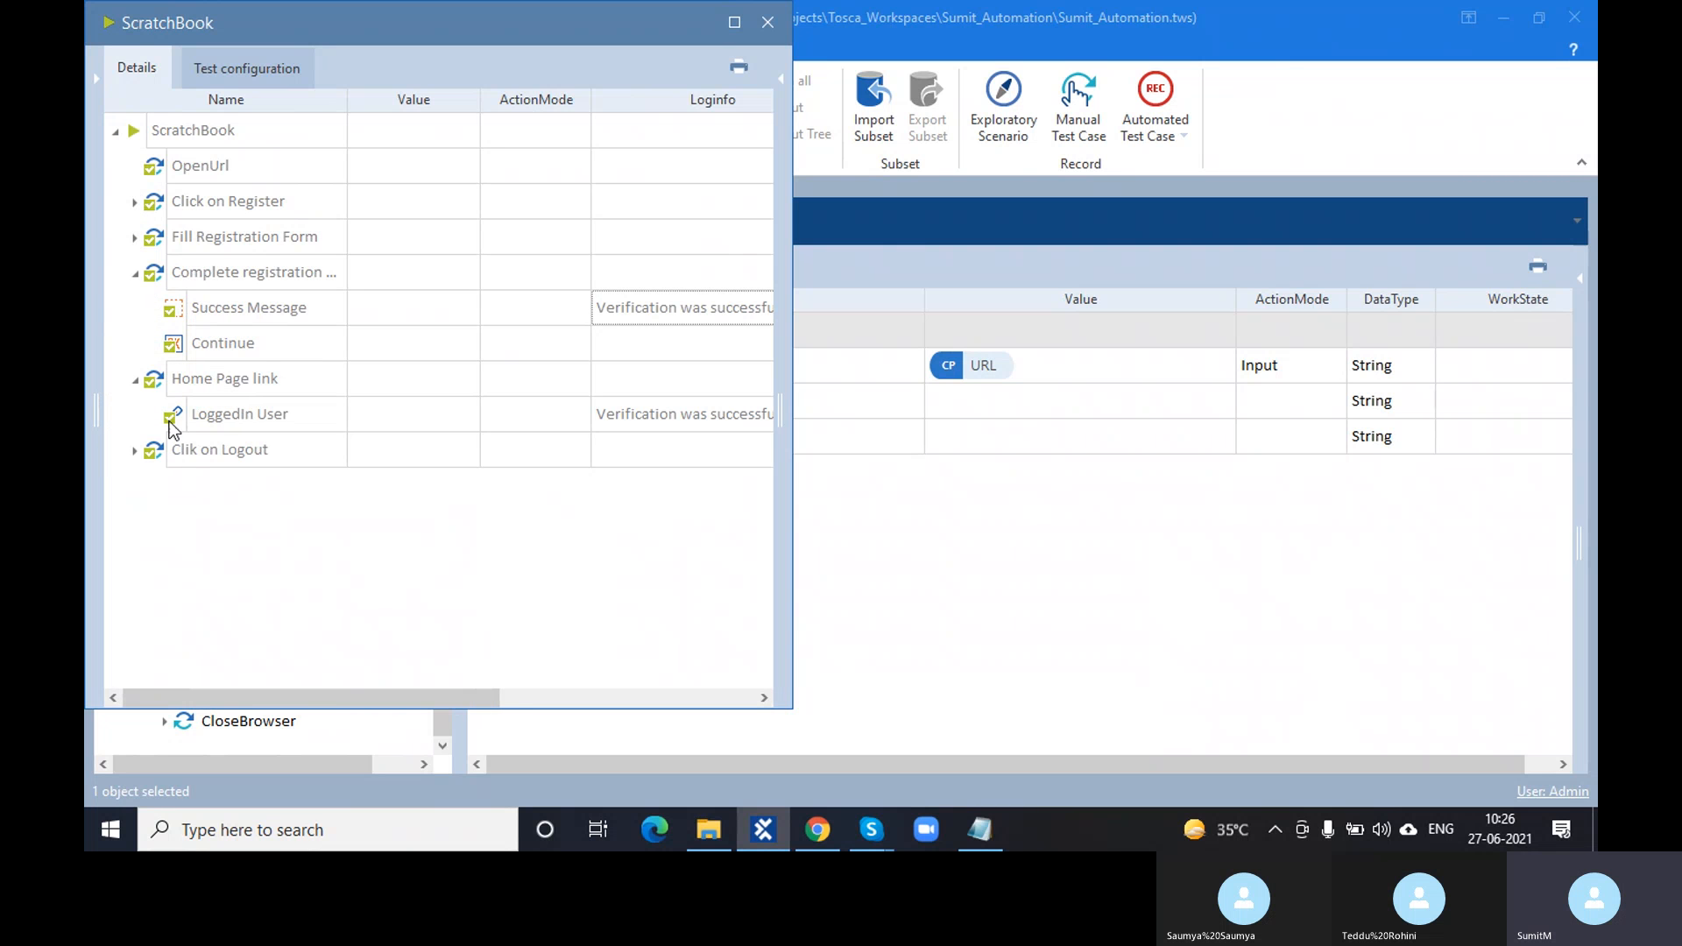
- Close the previous ScratchBook results and run only the CloseBrowser step in ScratchBook with F6
{"action": "left_click", "coordinate": [767, 23]}
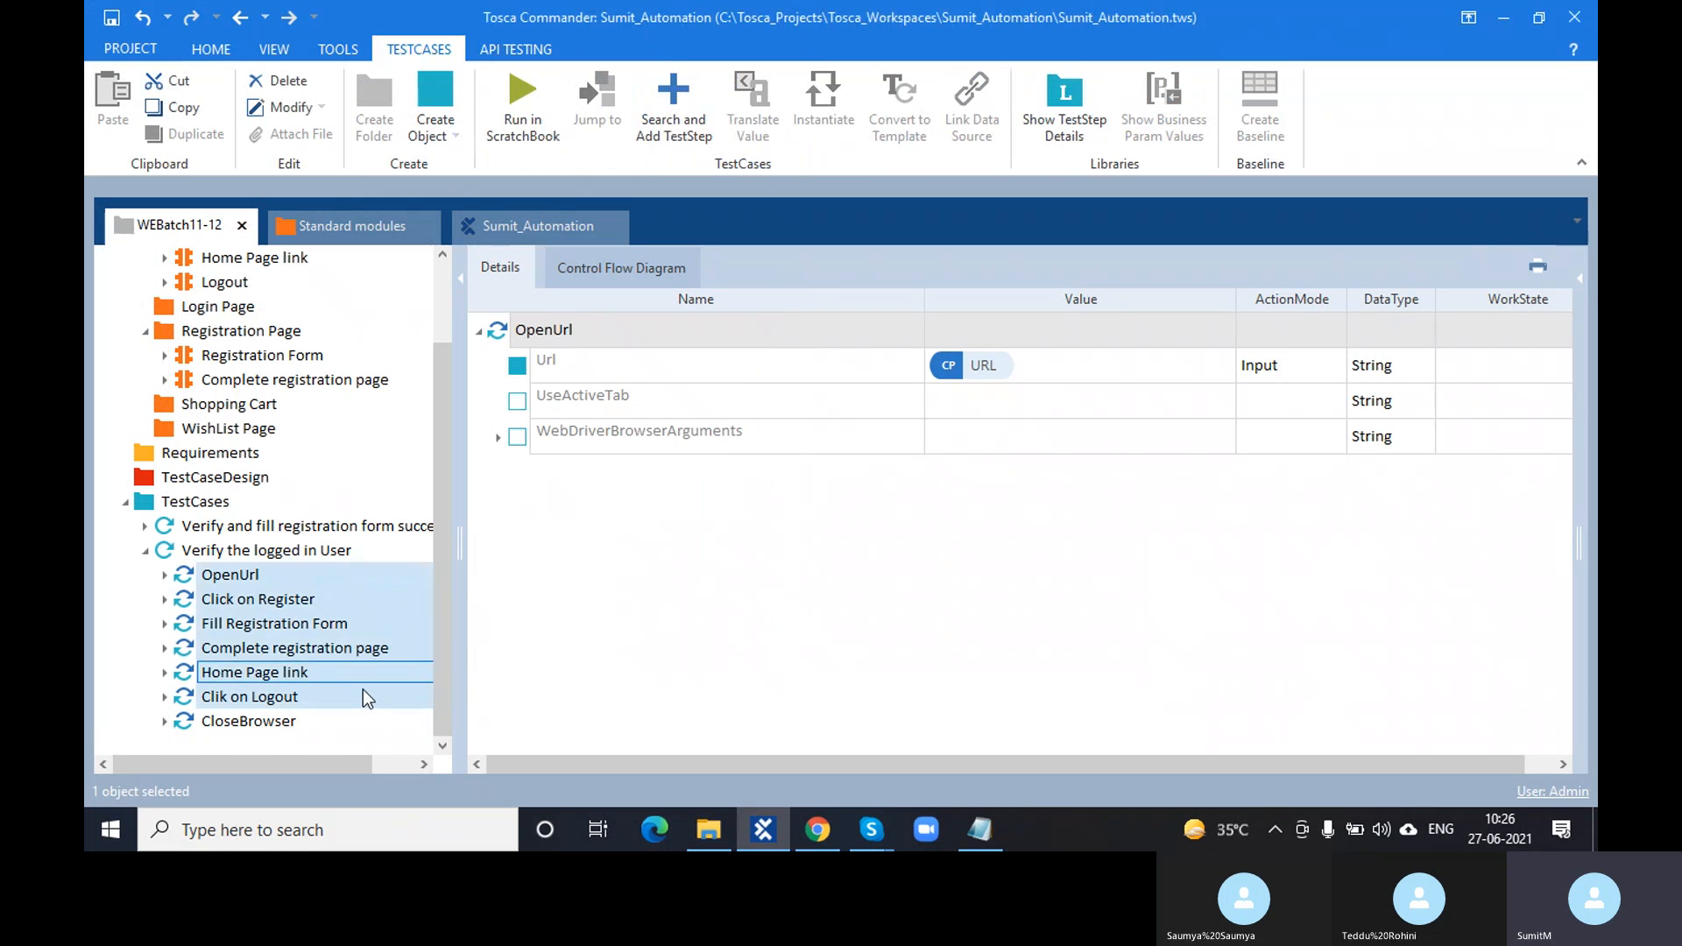
{"action": "left_click", "coordinate": [309, 718]}
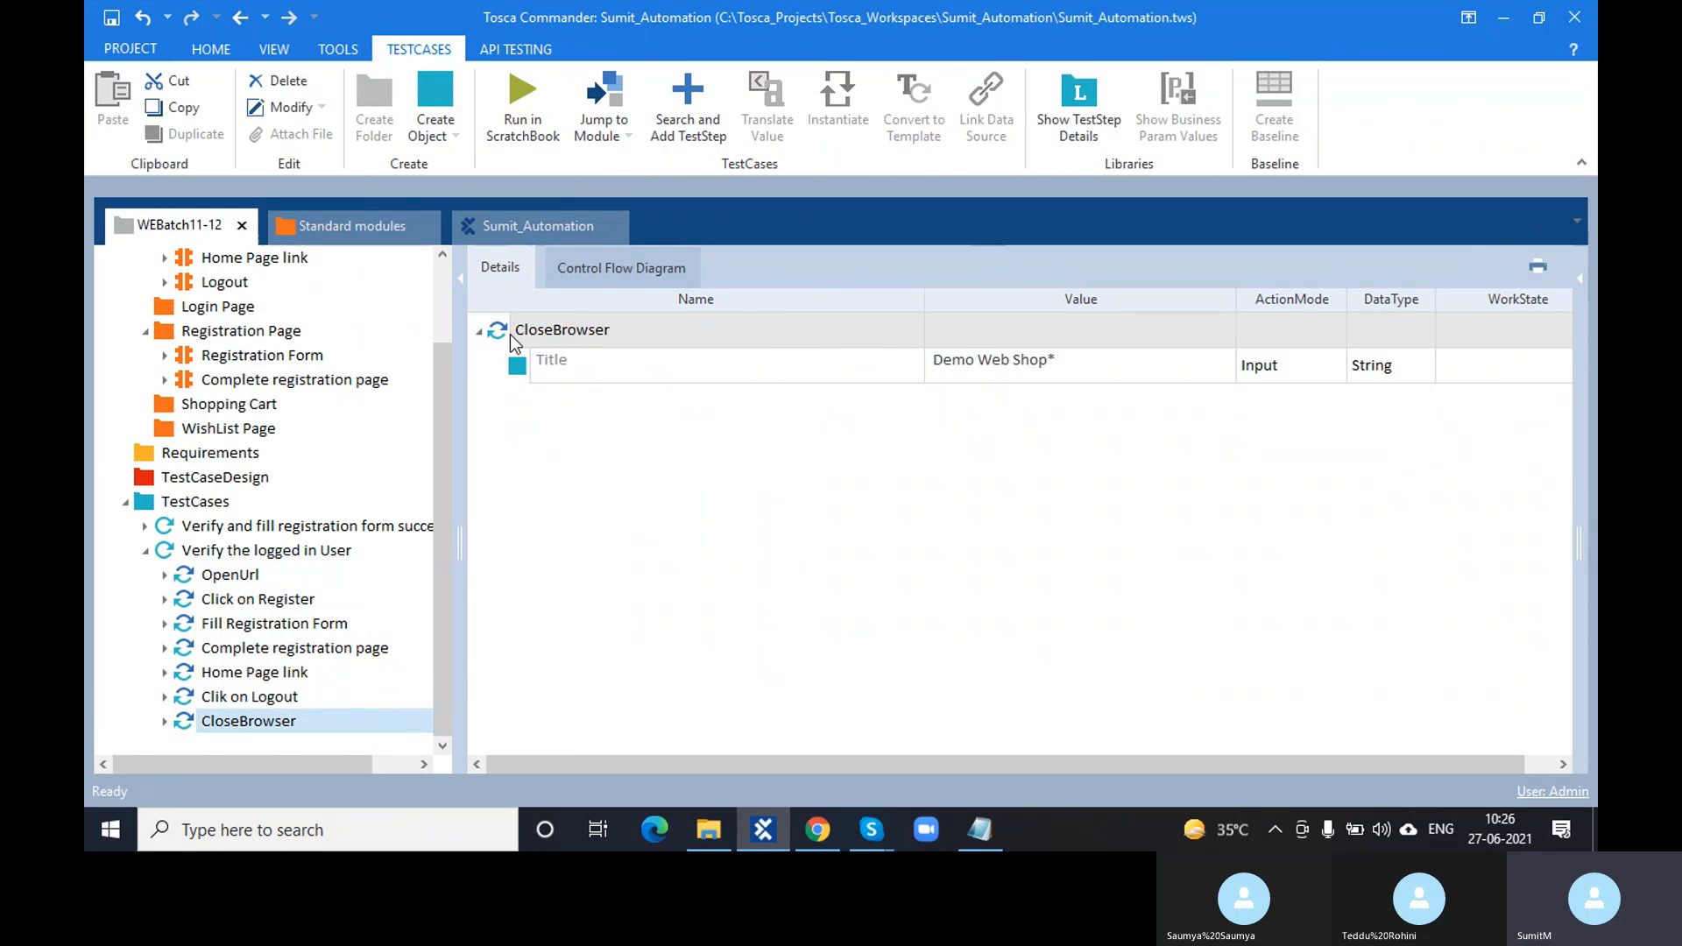
{"action": "left_click", "coordinate": [502, 330]}
{"action": "key", "text": "F6"}
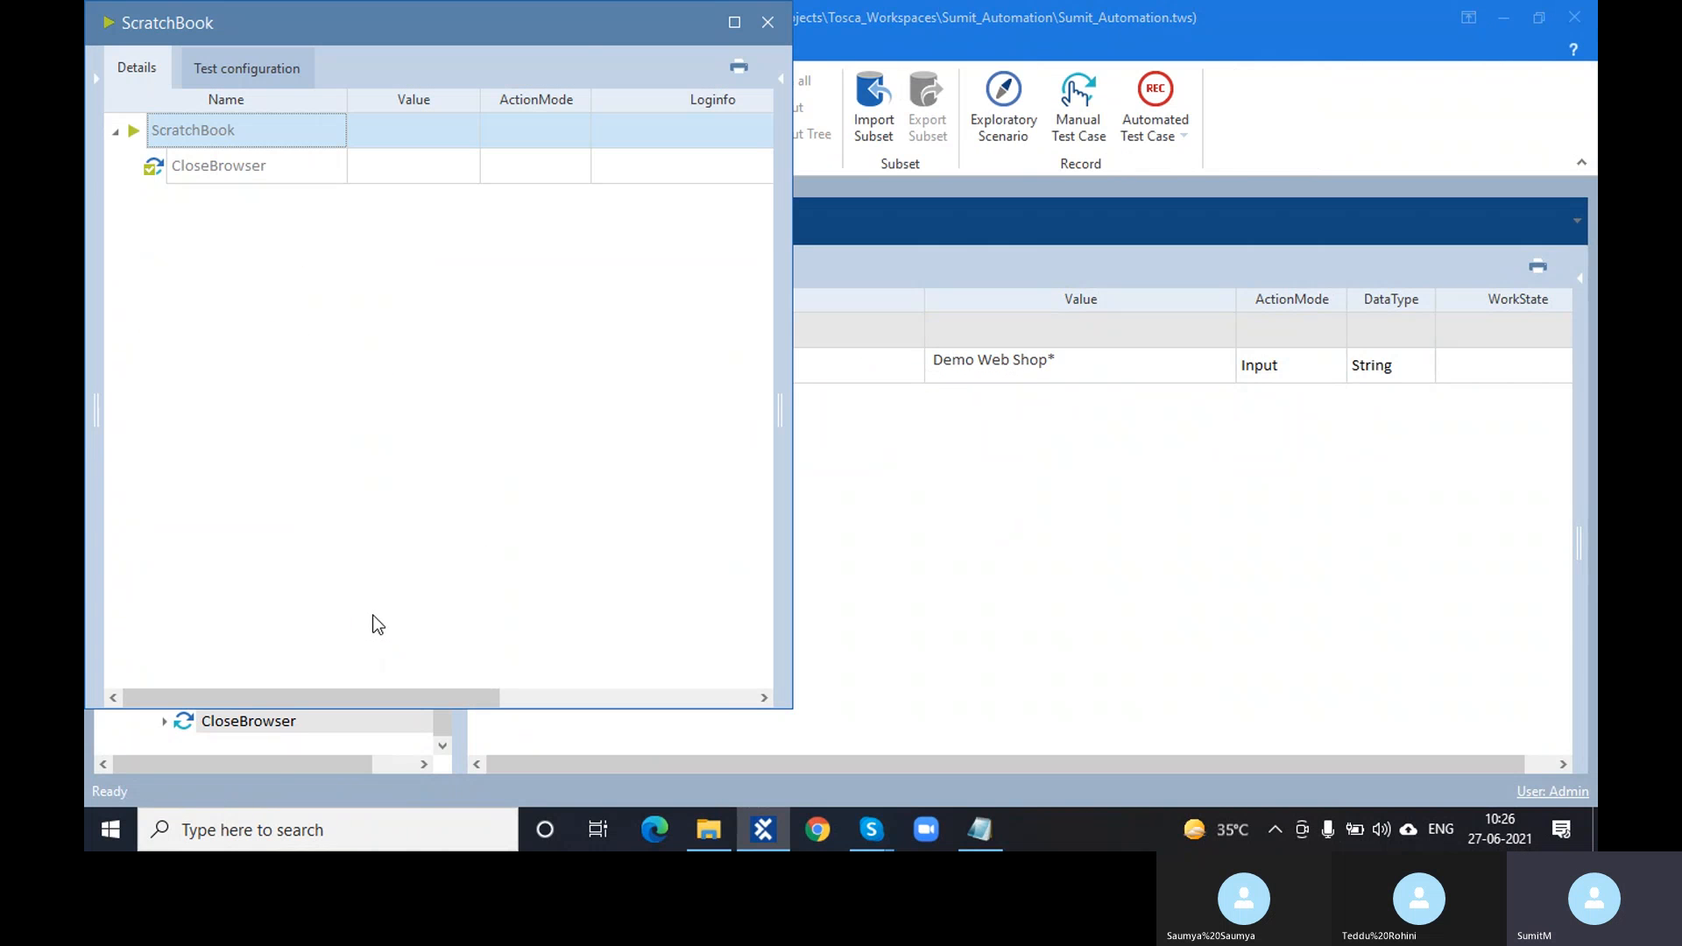
{"action": "left_click", "coordinate": [768, 23]}
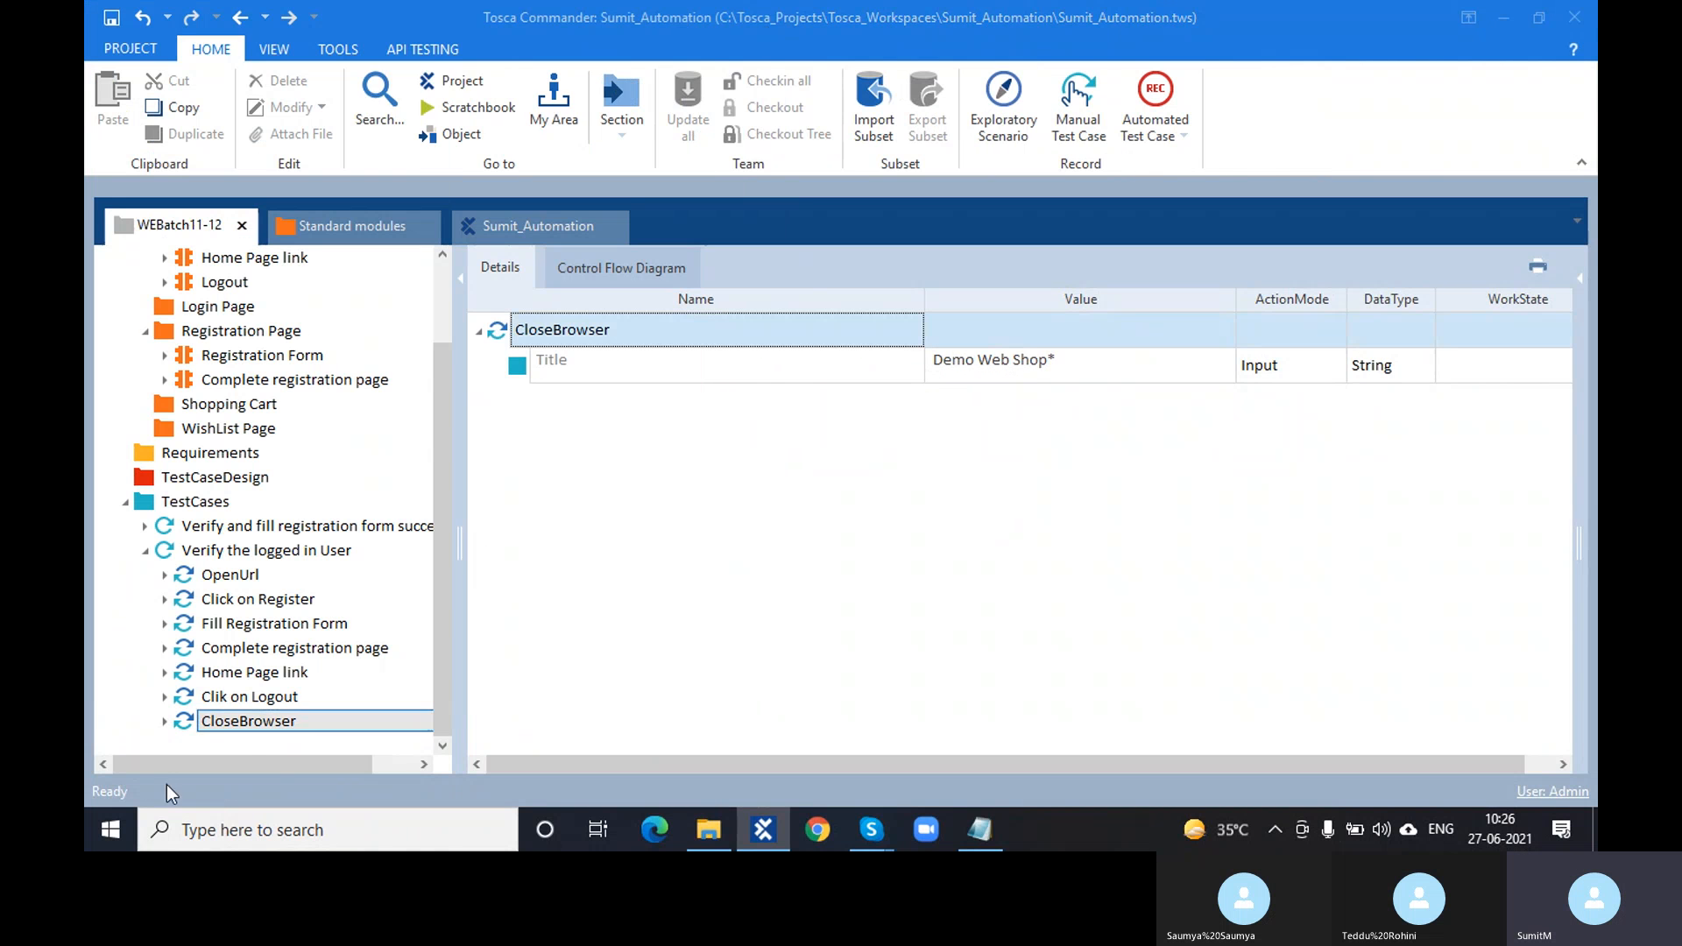
{"action": "left_click", "coordinate": [255, 678]}
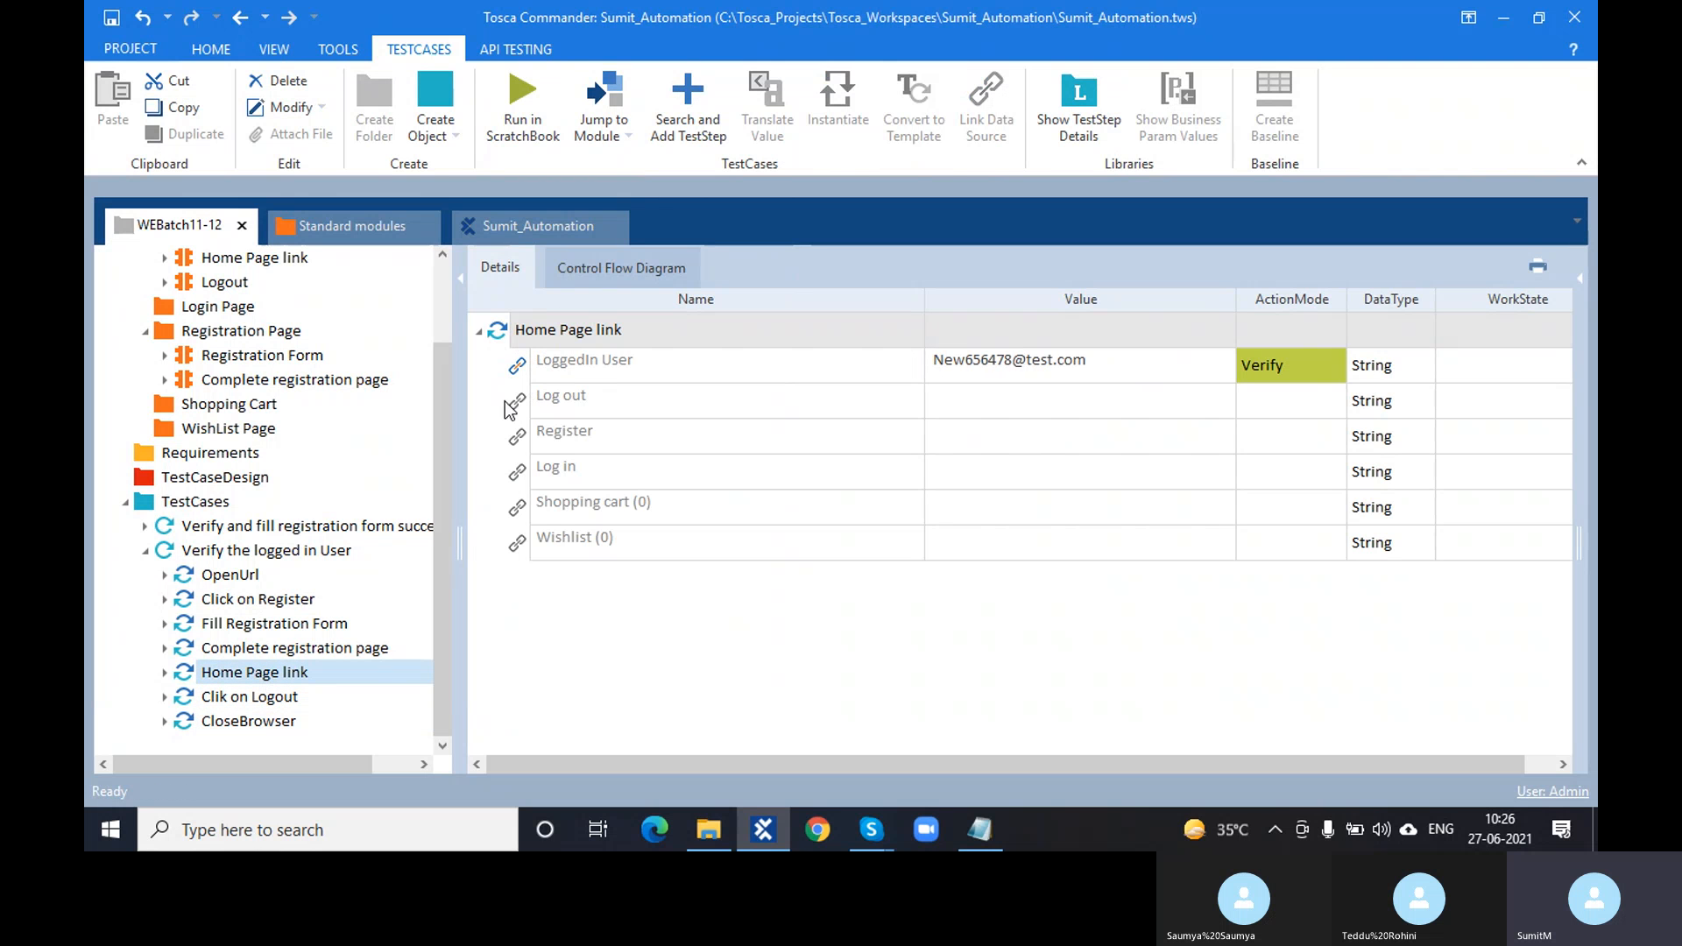
{"action": "left_click", "coordinate": [267, 607]}
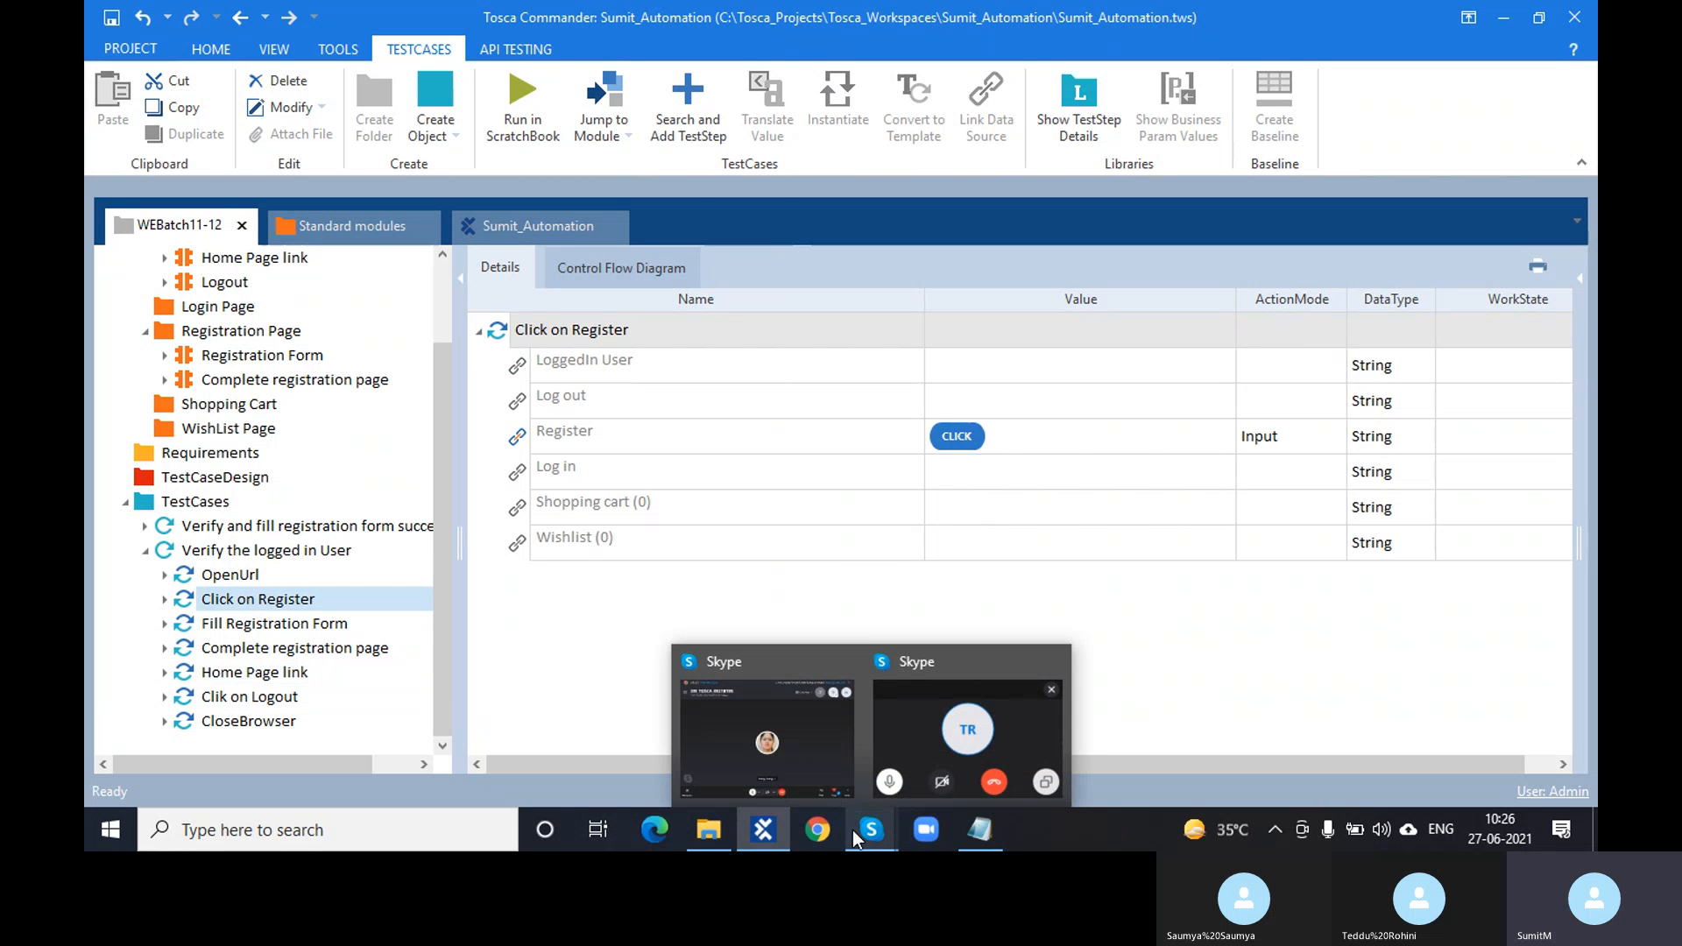
{"action": "left_click", "coordinate": [691, 590]}
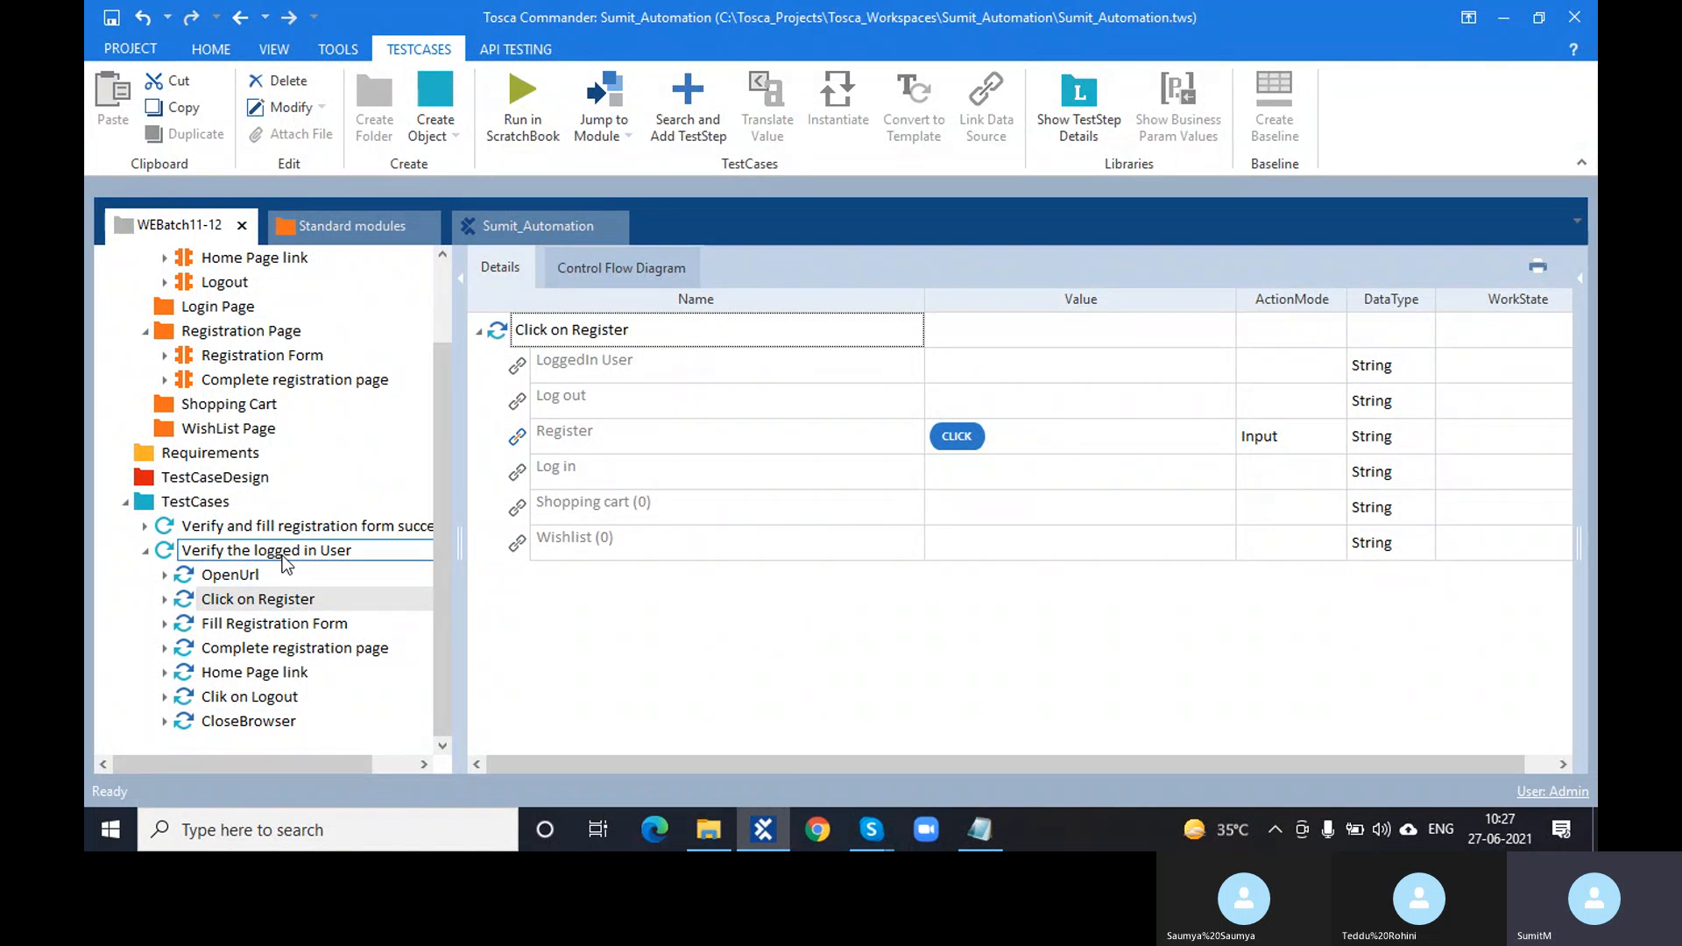
{"action": "left_click", "coordinate": [171, 526]}
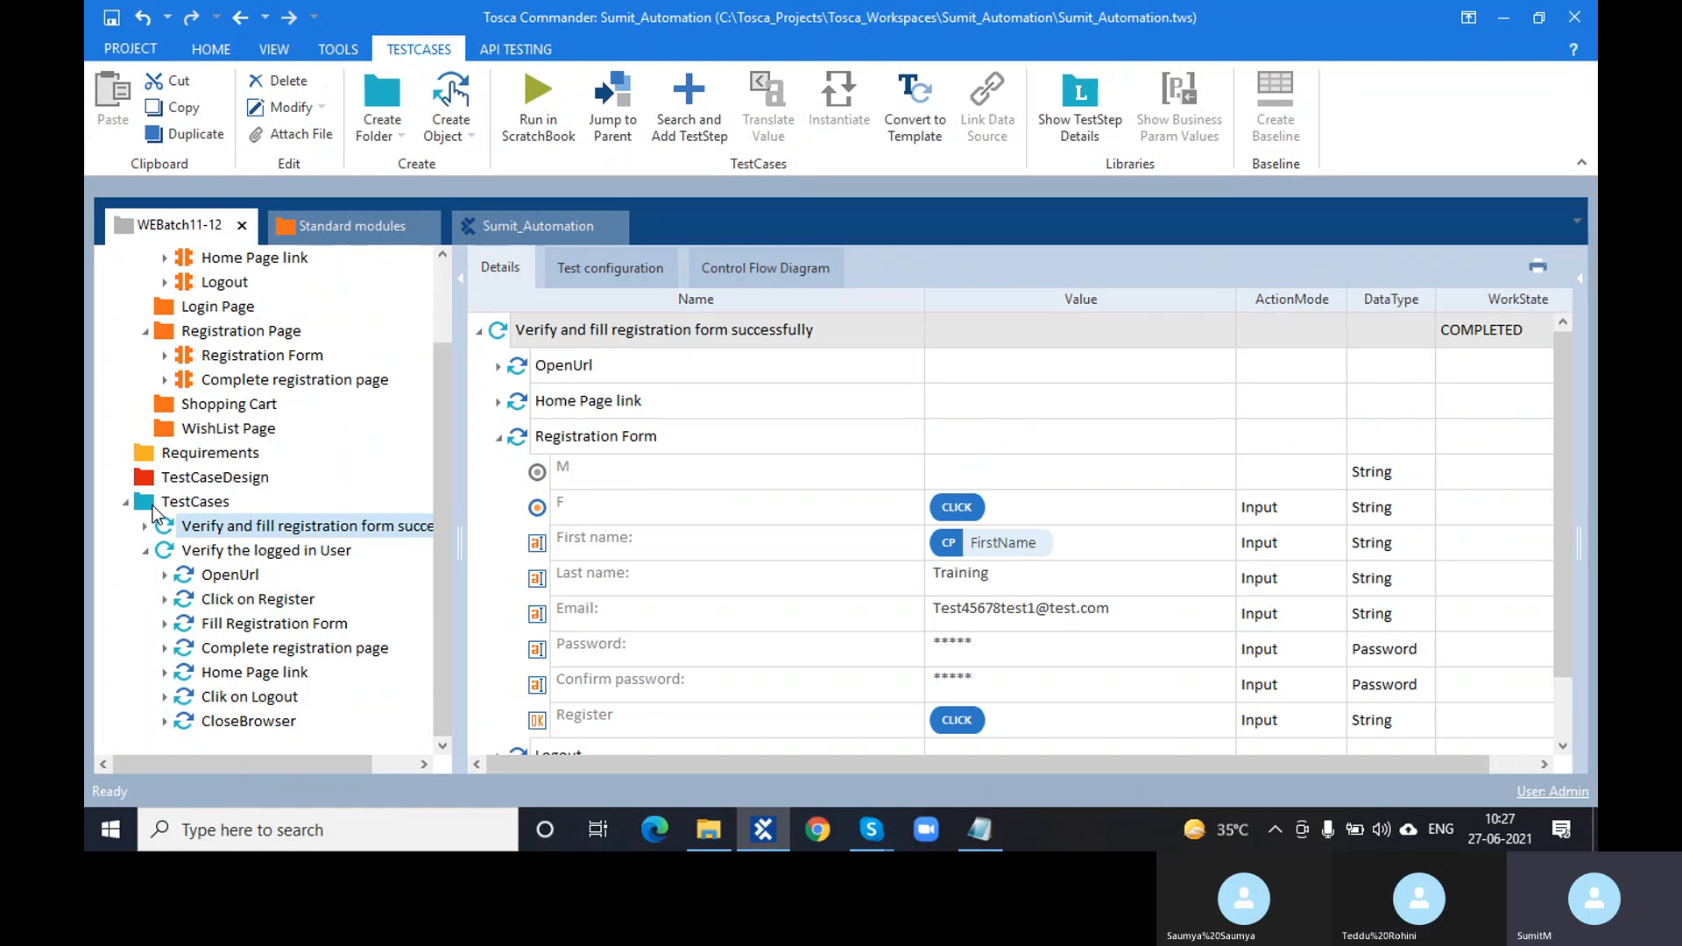
{"action": "left_click", "coordinate": [191, 555]}
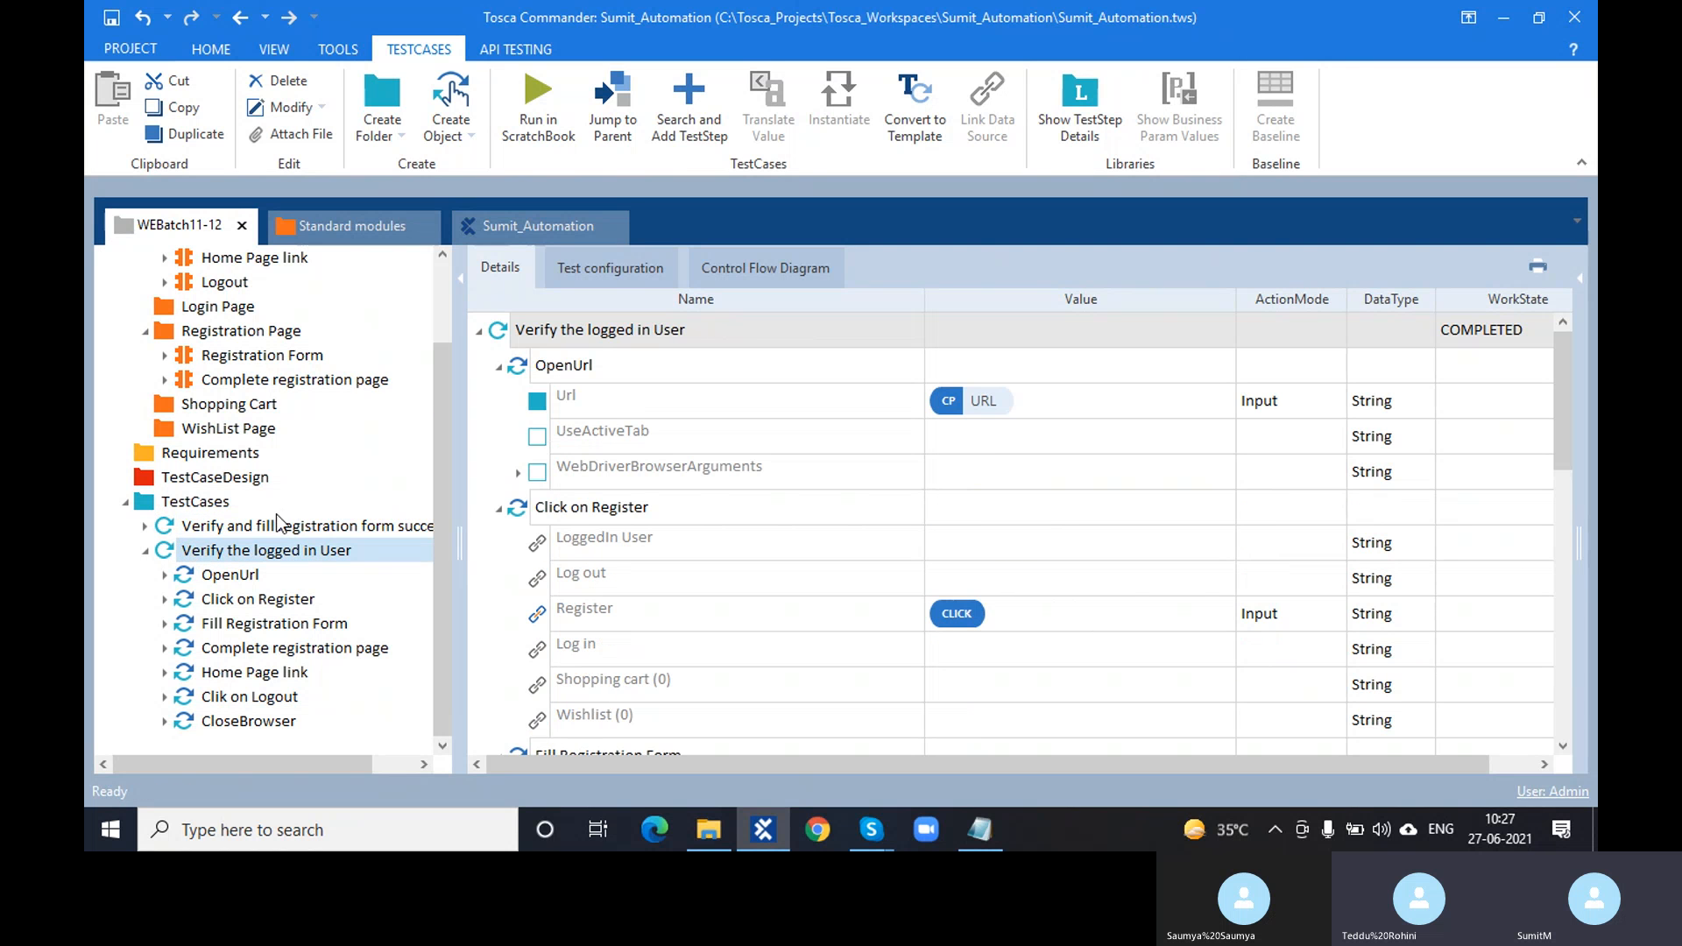
{"action": "left_click", "coordinate": [493, 375]}
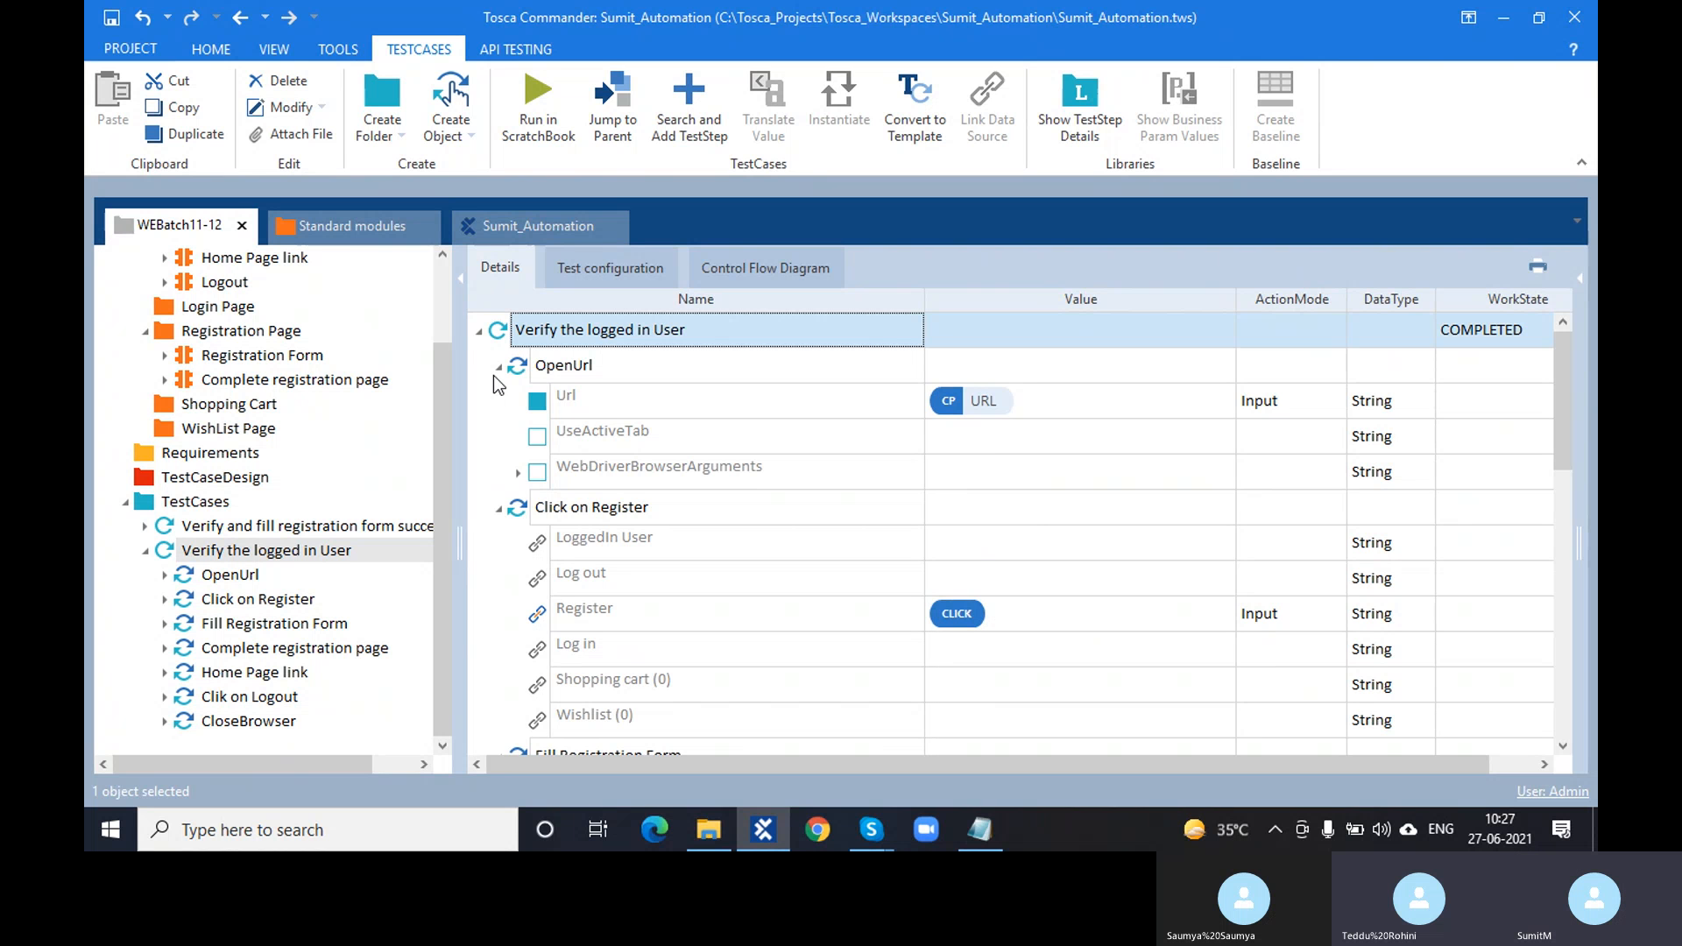
{"action": "left_click", "coordinate": [346, 650]}
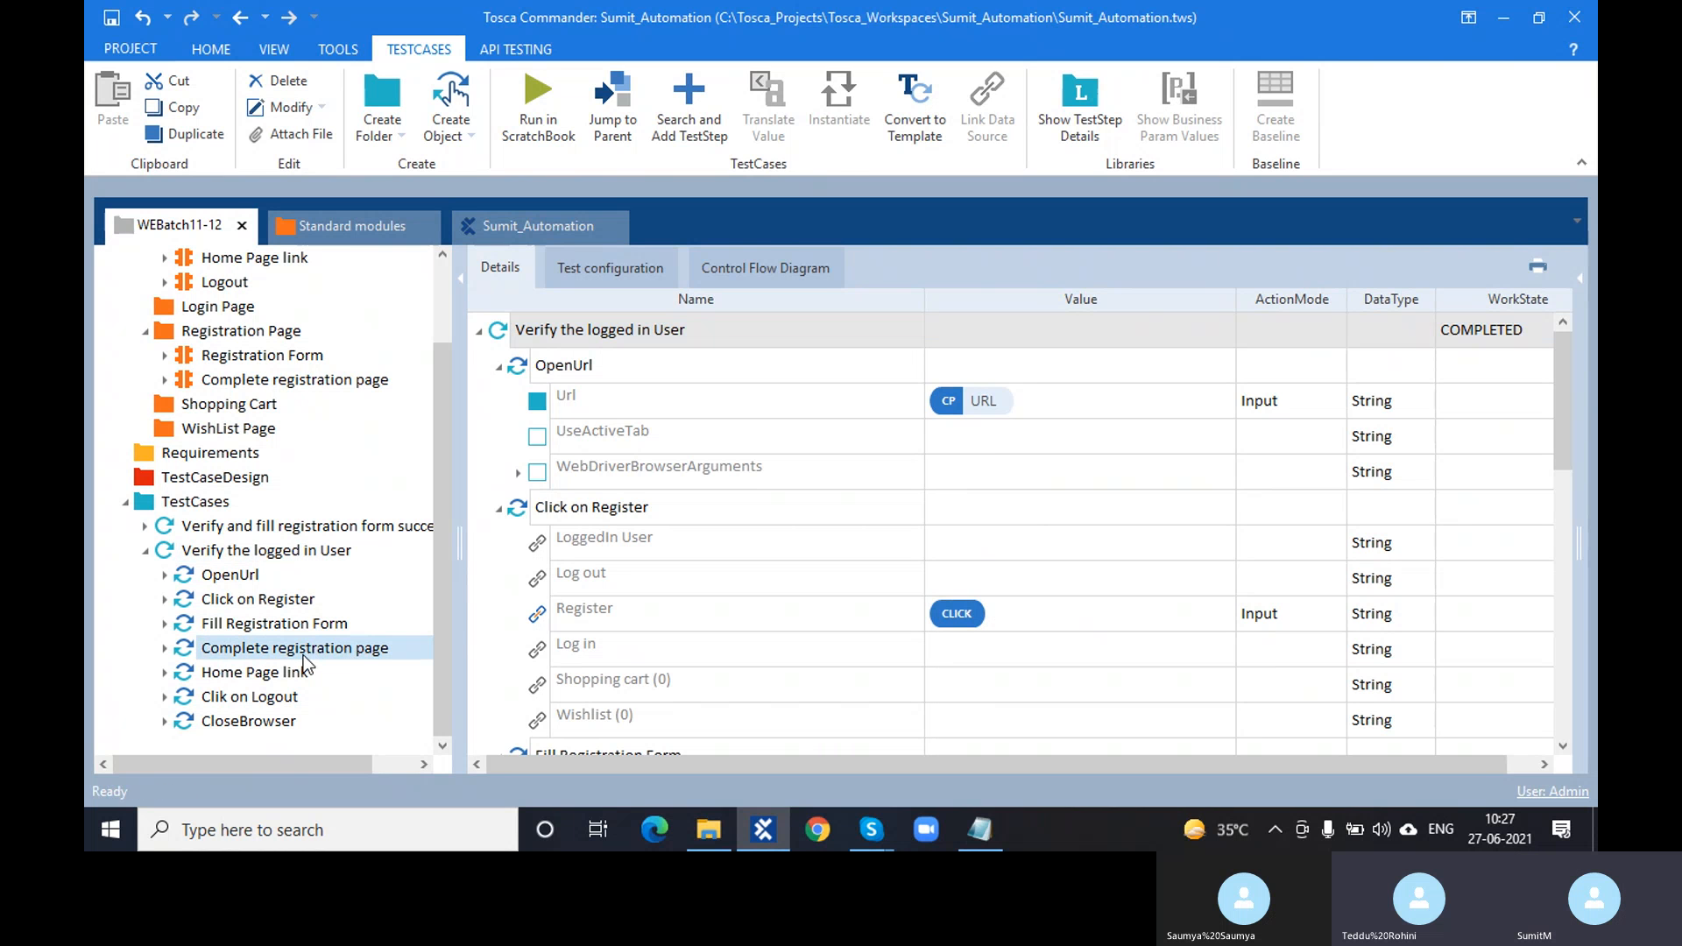
{"action": "left_click", "coordinate": [301, 671]}
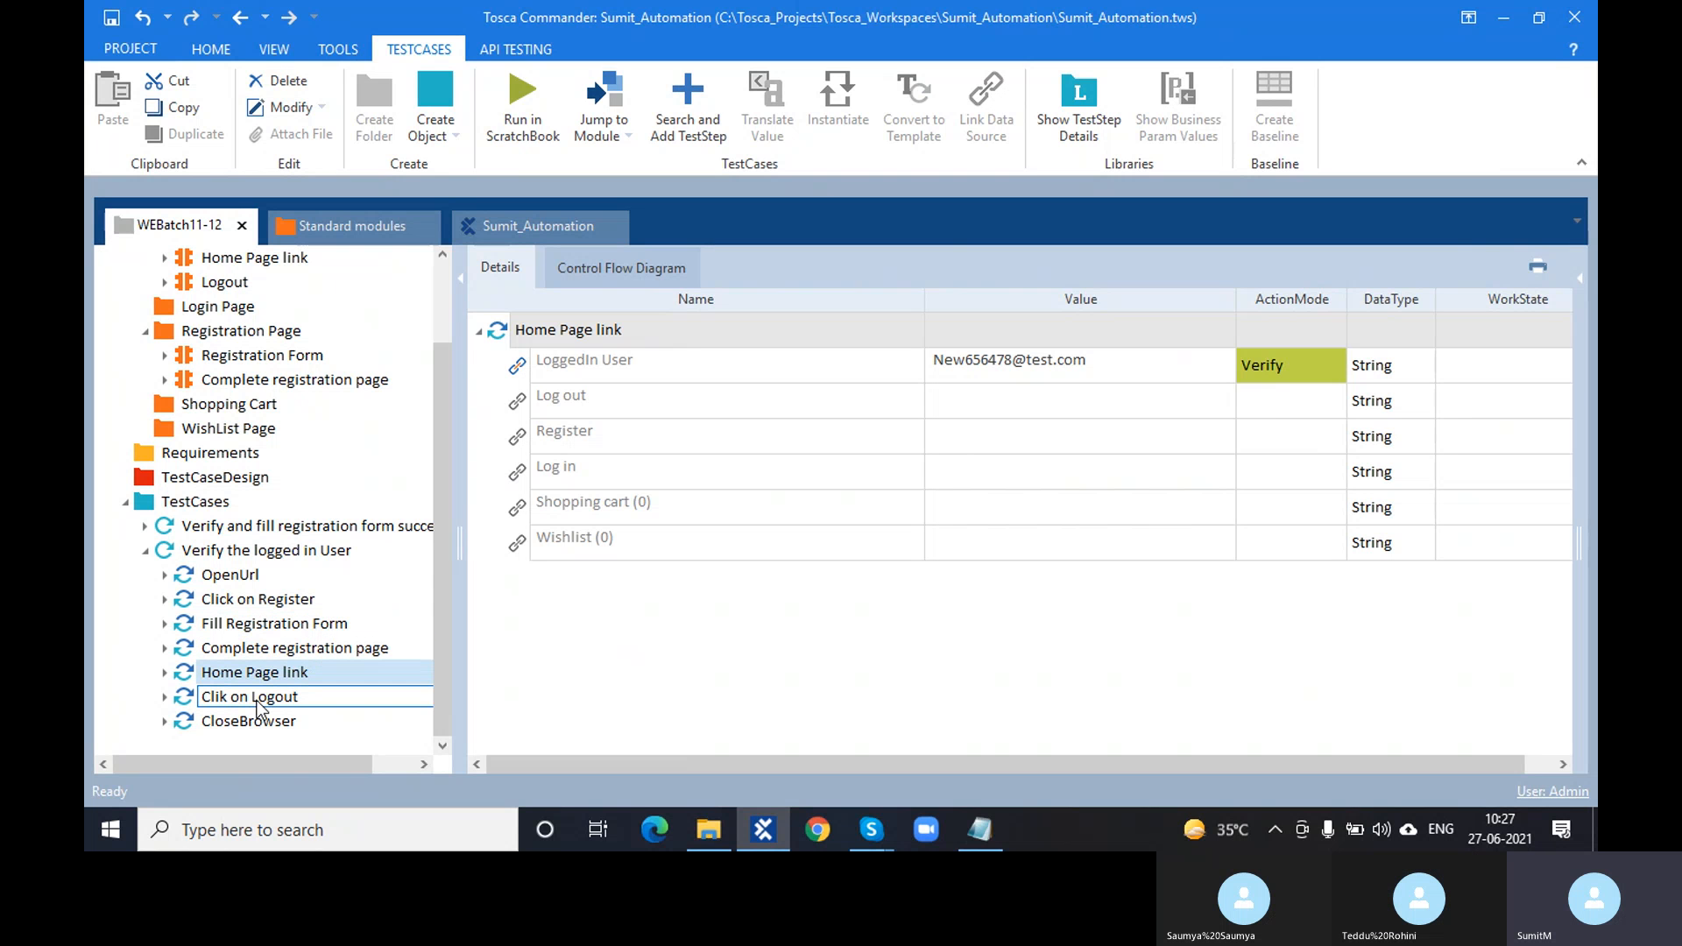
{"action": "left_click", "coordinate": [250, 579]}
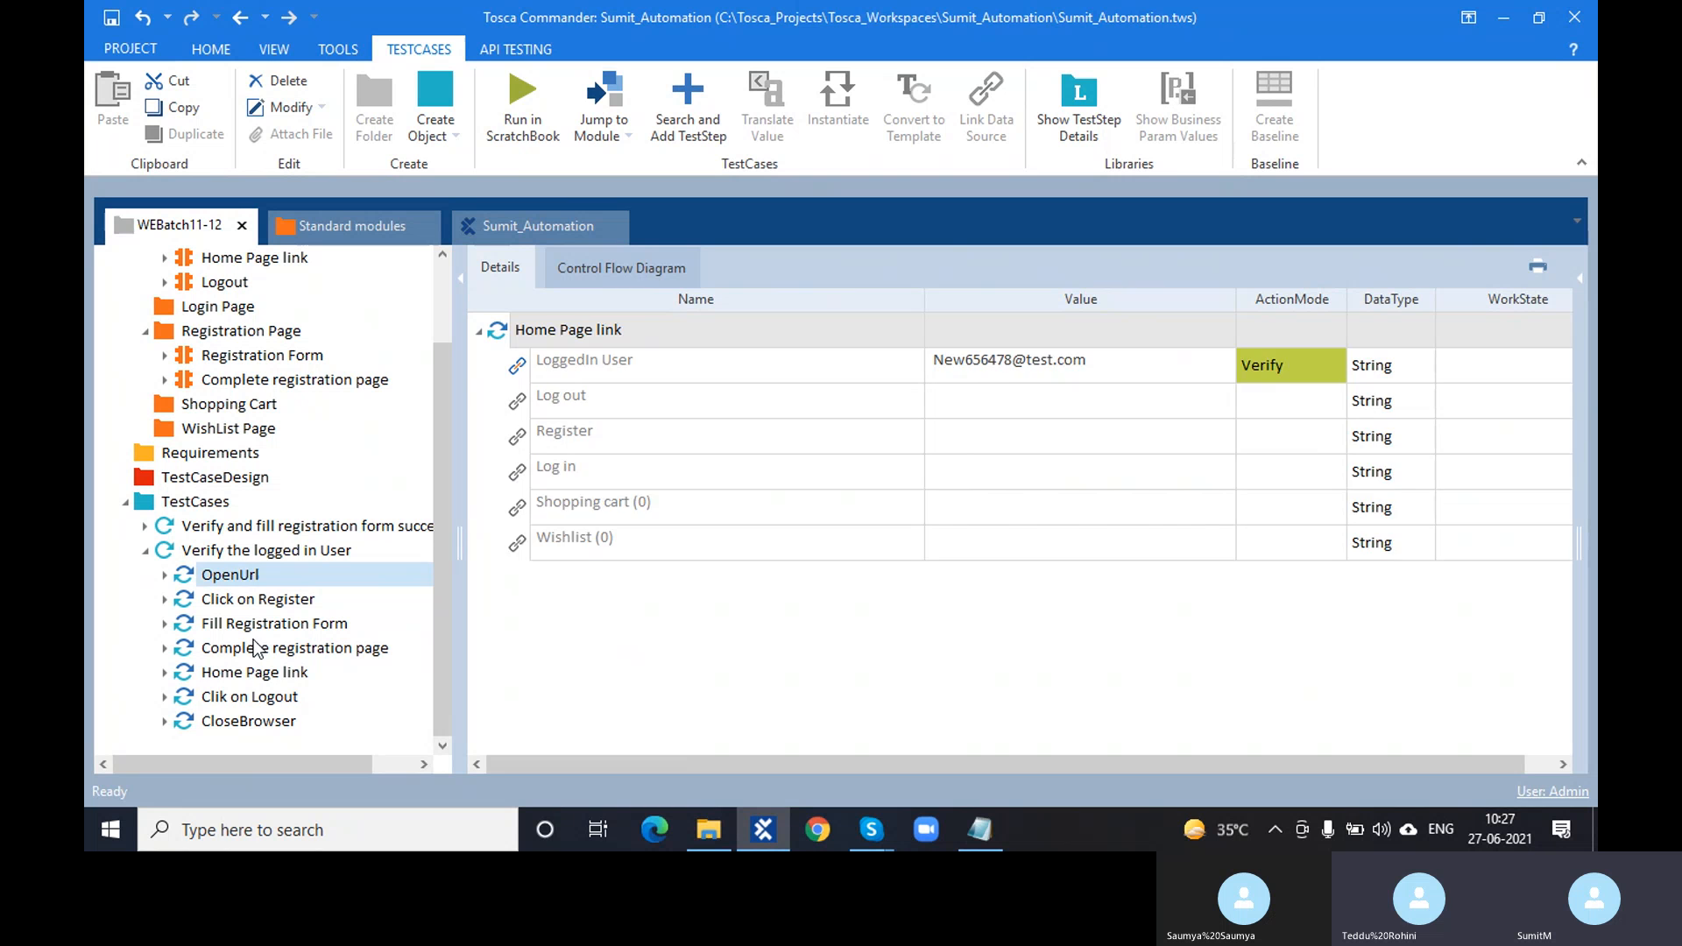
{"action": "left_click", "coordinate": [261, 716]}
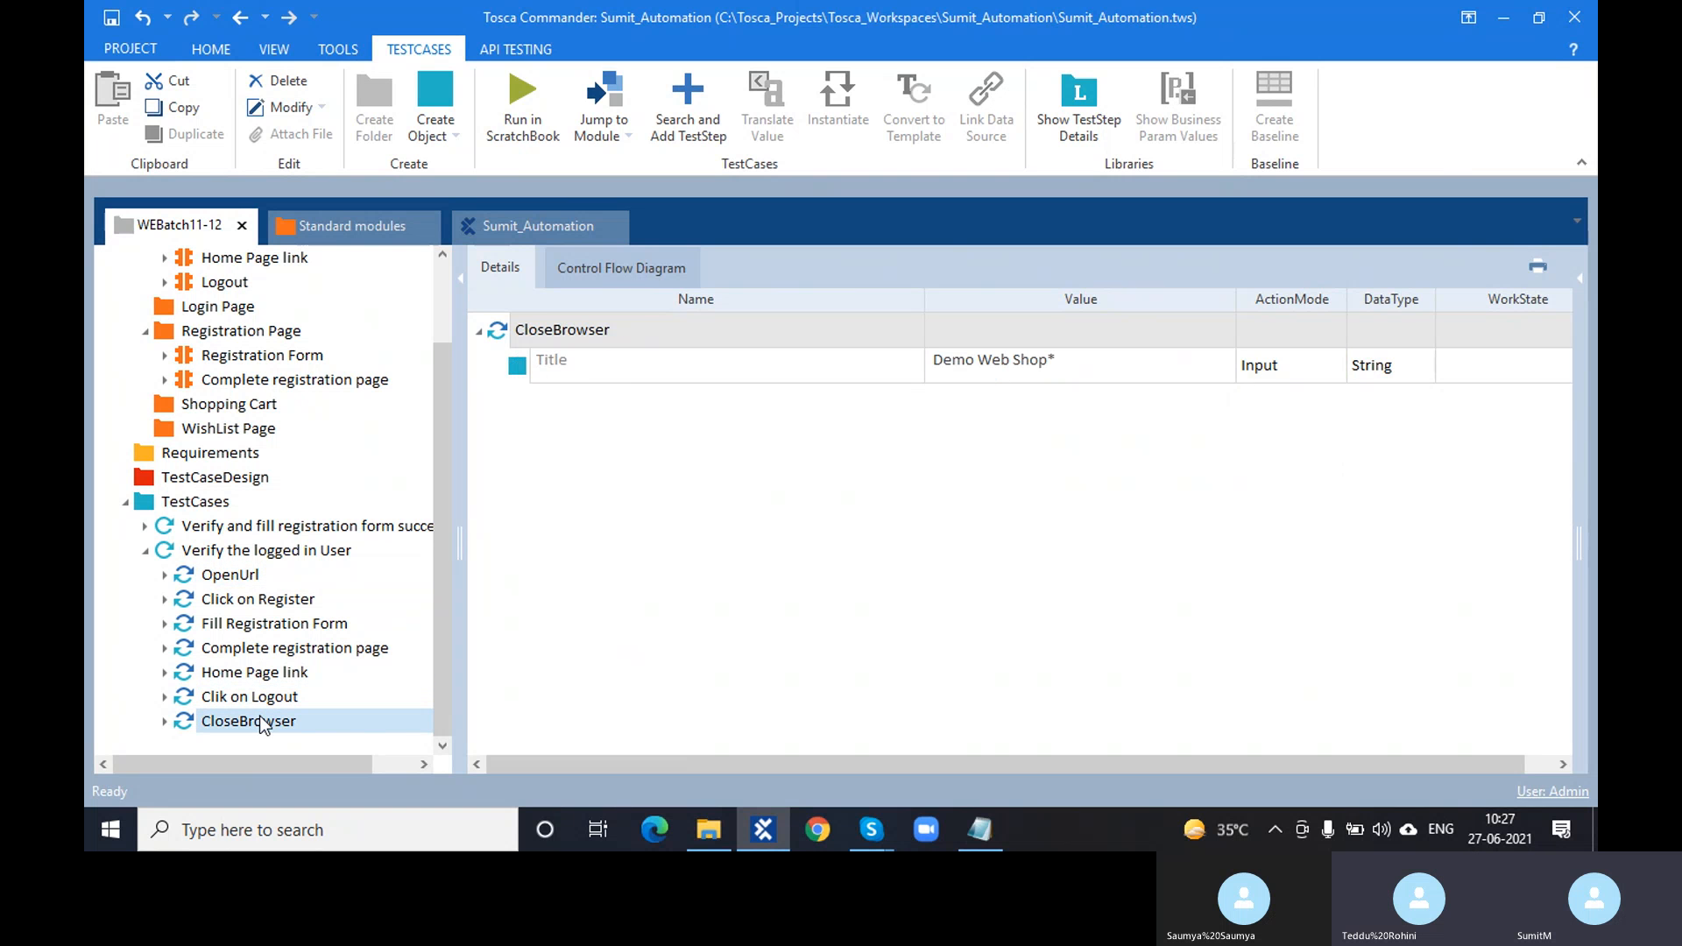
{"action": "left_click", "coordinate": [871, 829]}
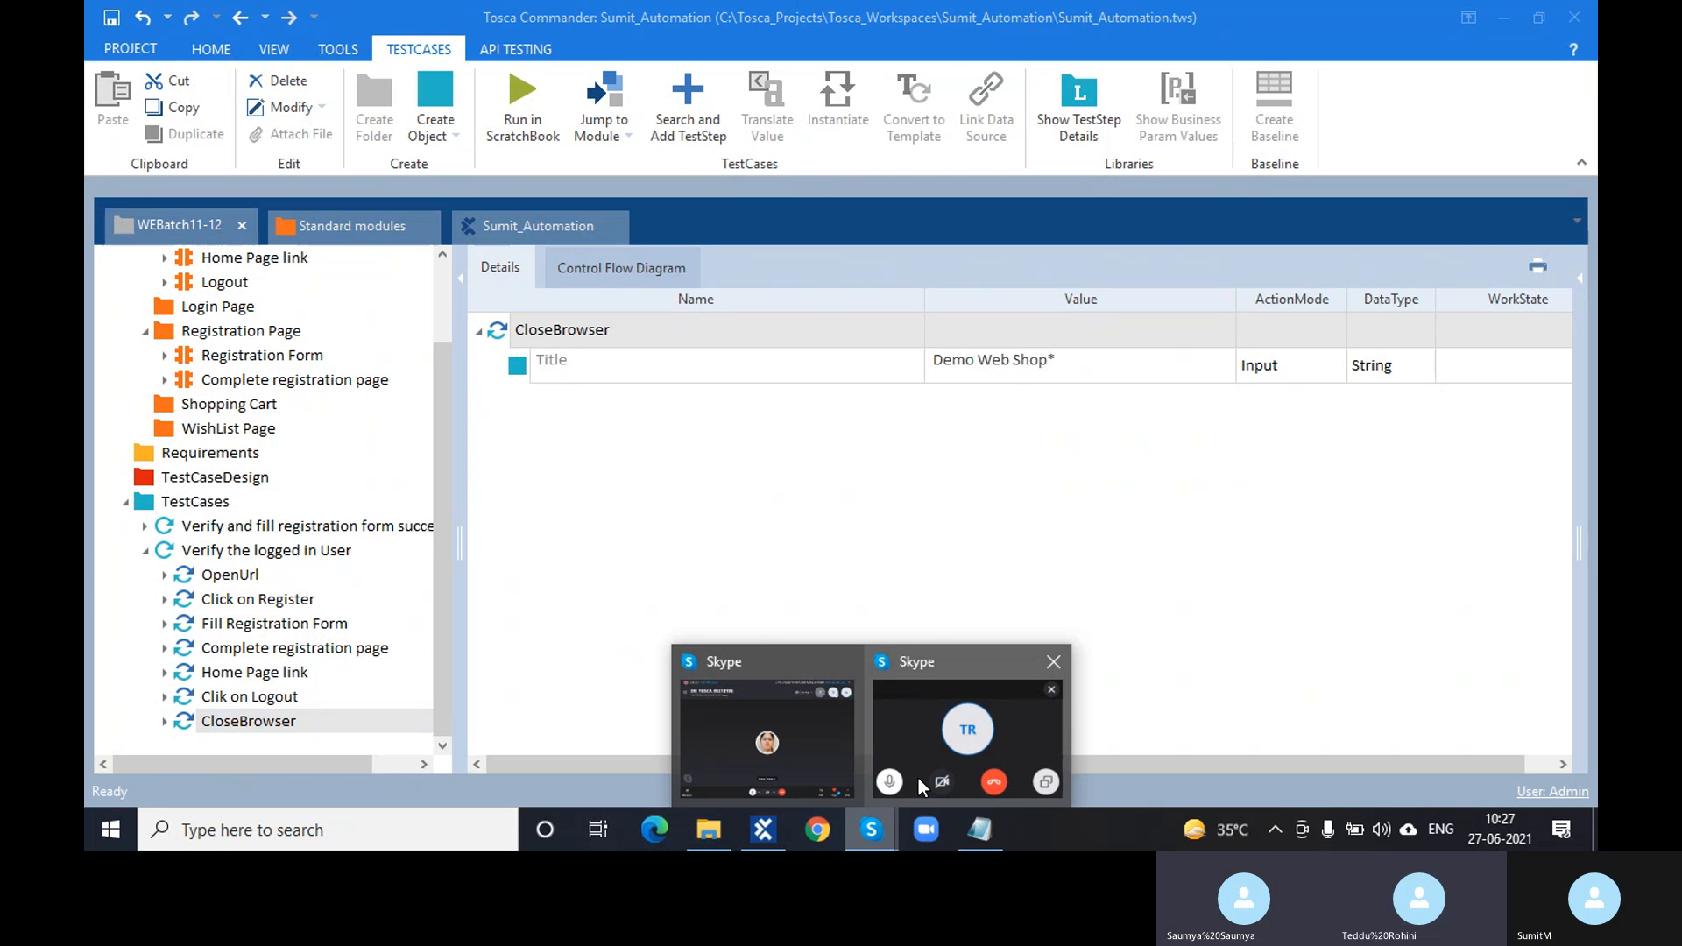
- Bring the Skype group call for the Tosca class in front of Tosca Commander
{"action": "mouse_move", "coordinate": [918, 778]}
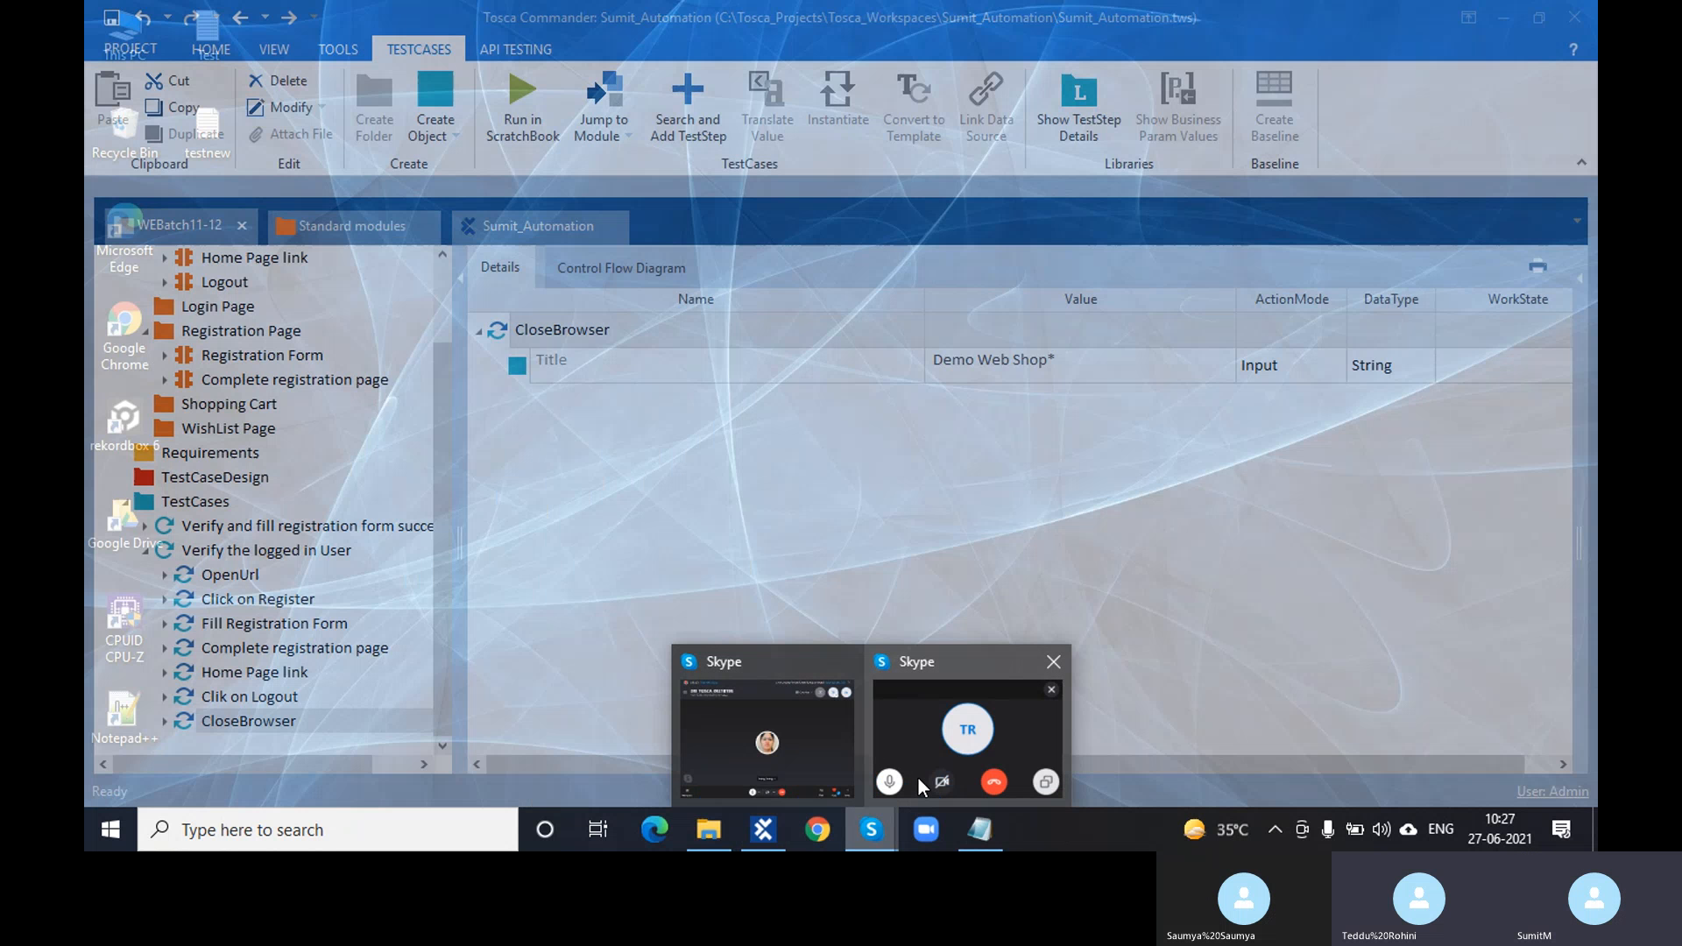
{"action": "left_click", "coordinate": [918, 778]}
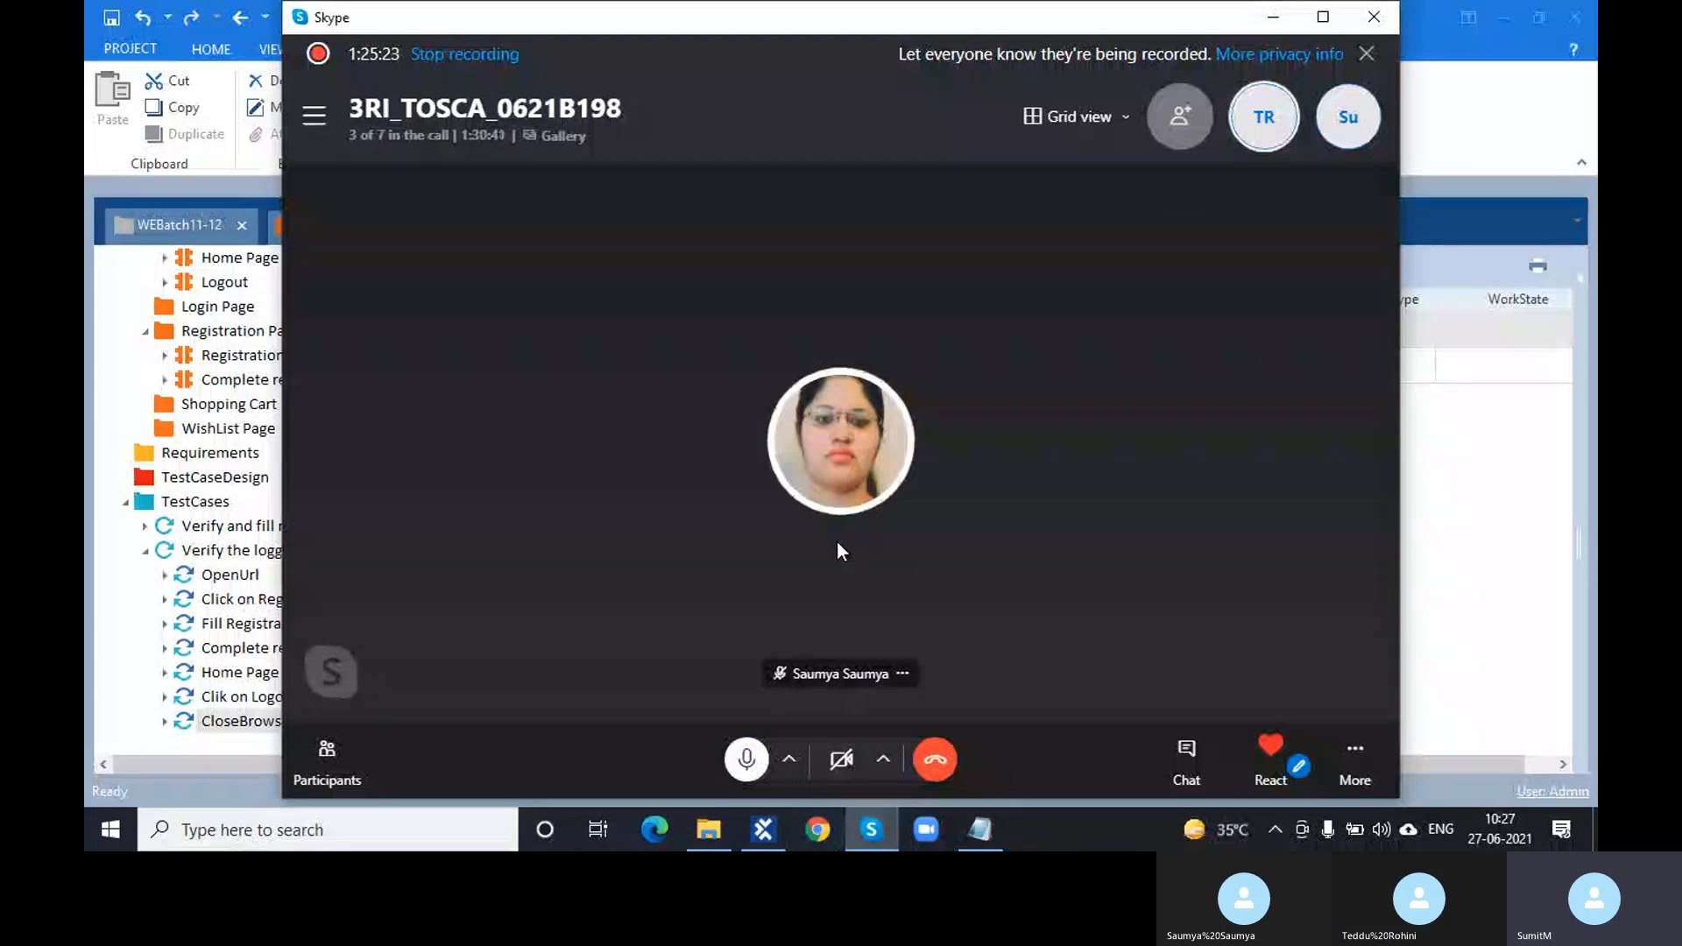